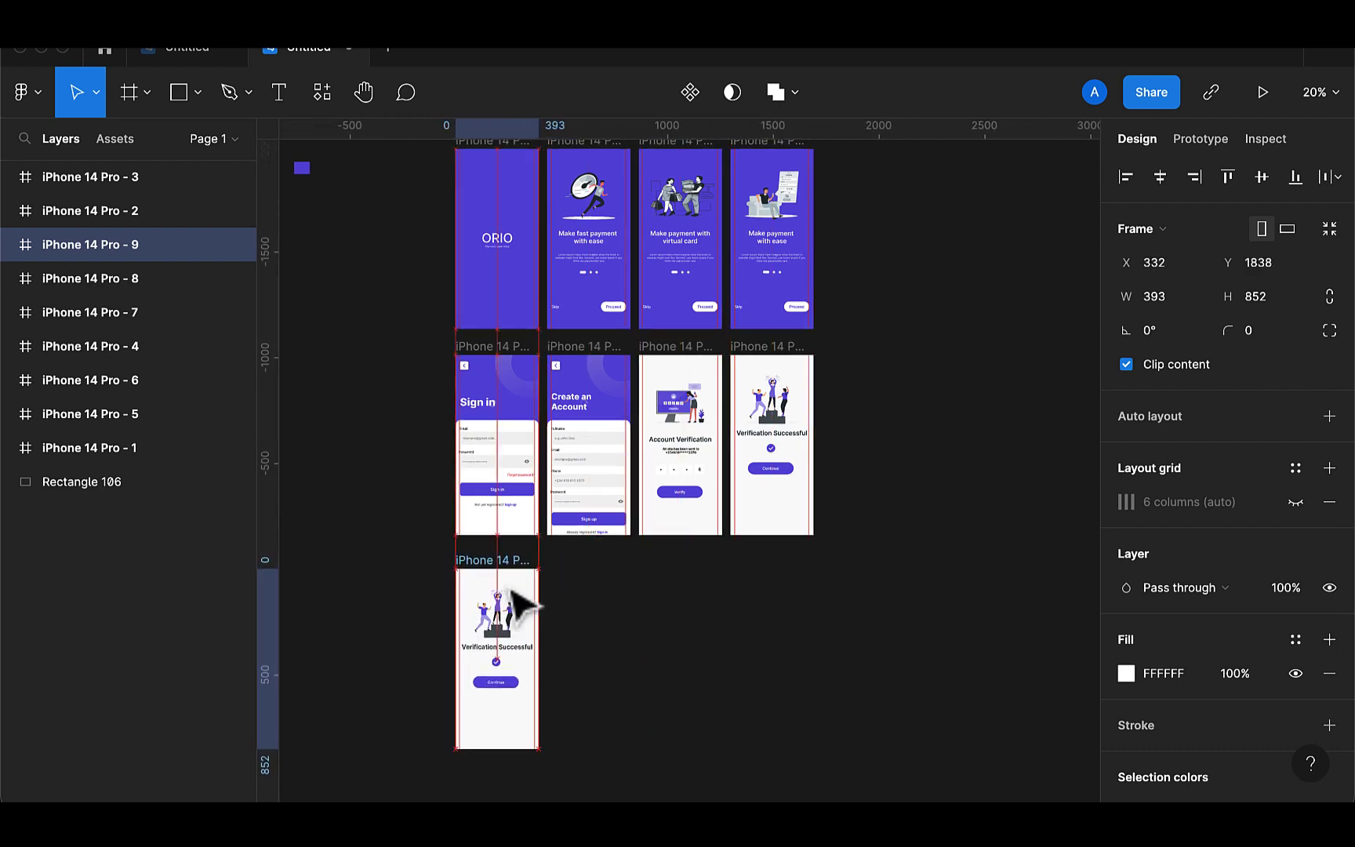
Delete the celebration illustration, Verification Successful text, checkmark and Continue button from the frame.
scroll(511, 596, "up", 3)
scroll(518, 604, "down", 2)
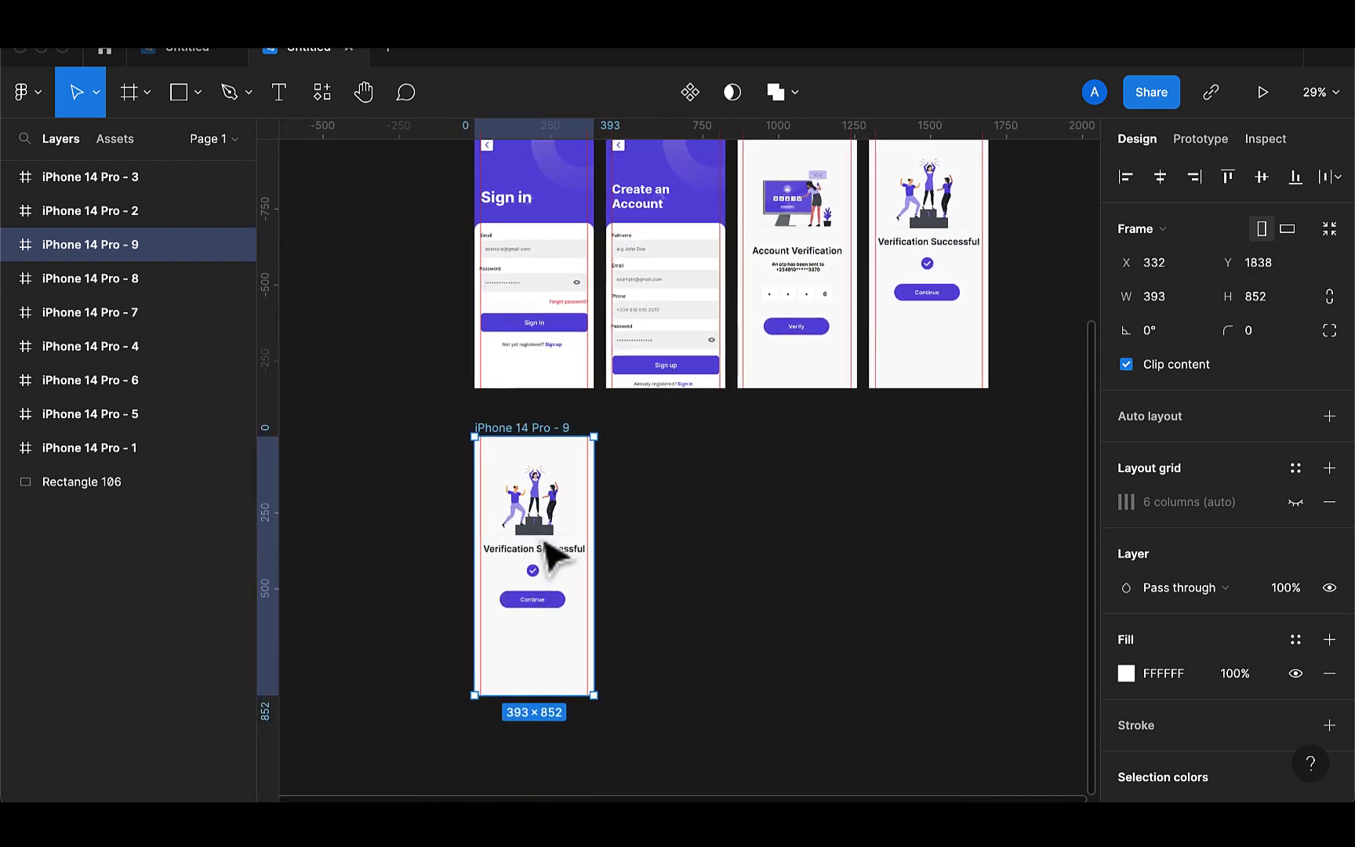
left_click(548, 541)
key("Delete")
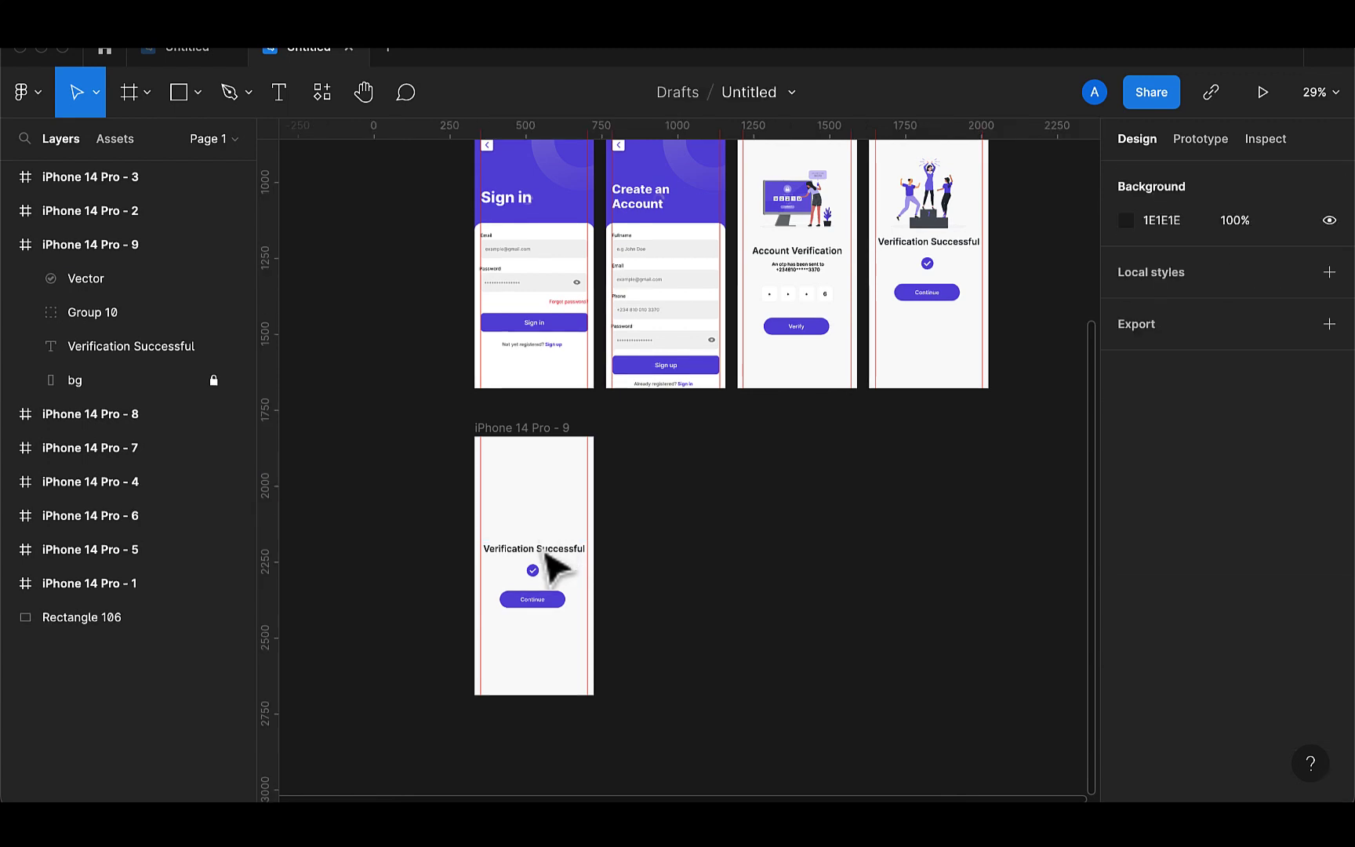
left_click(548, 549)
key("Delete")
left_click(533, 570)
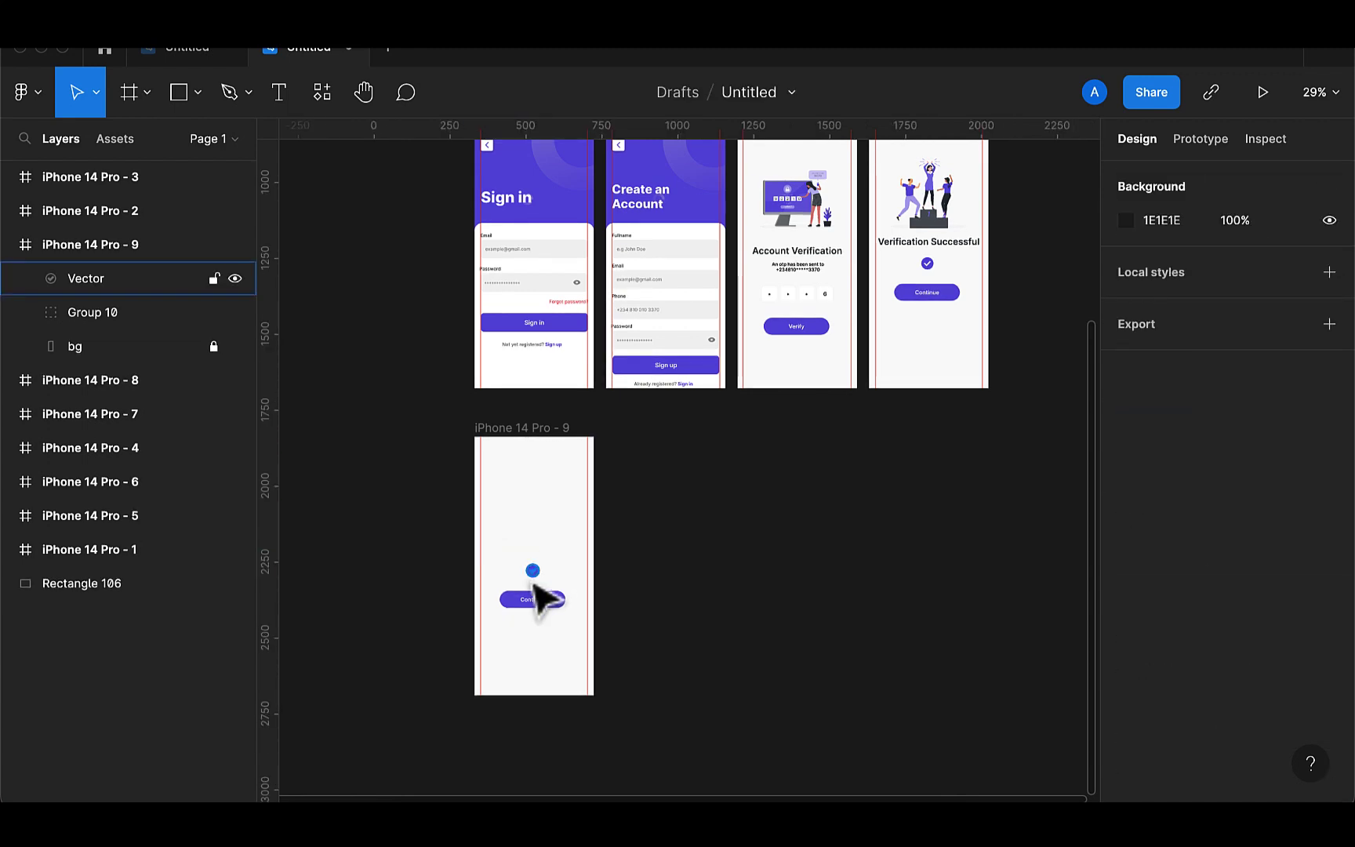
key("Delete")
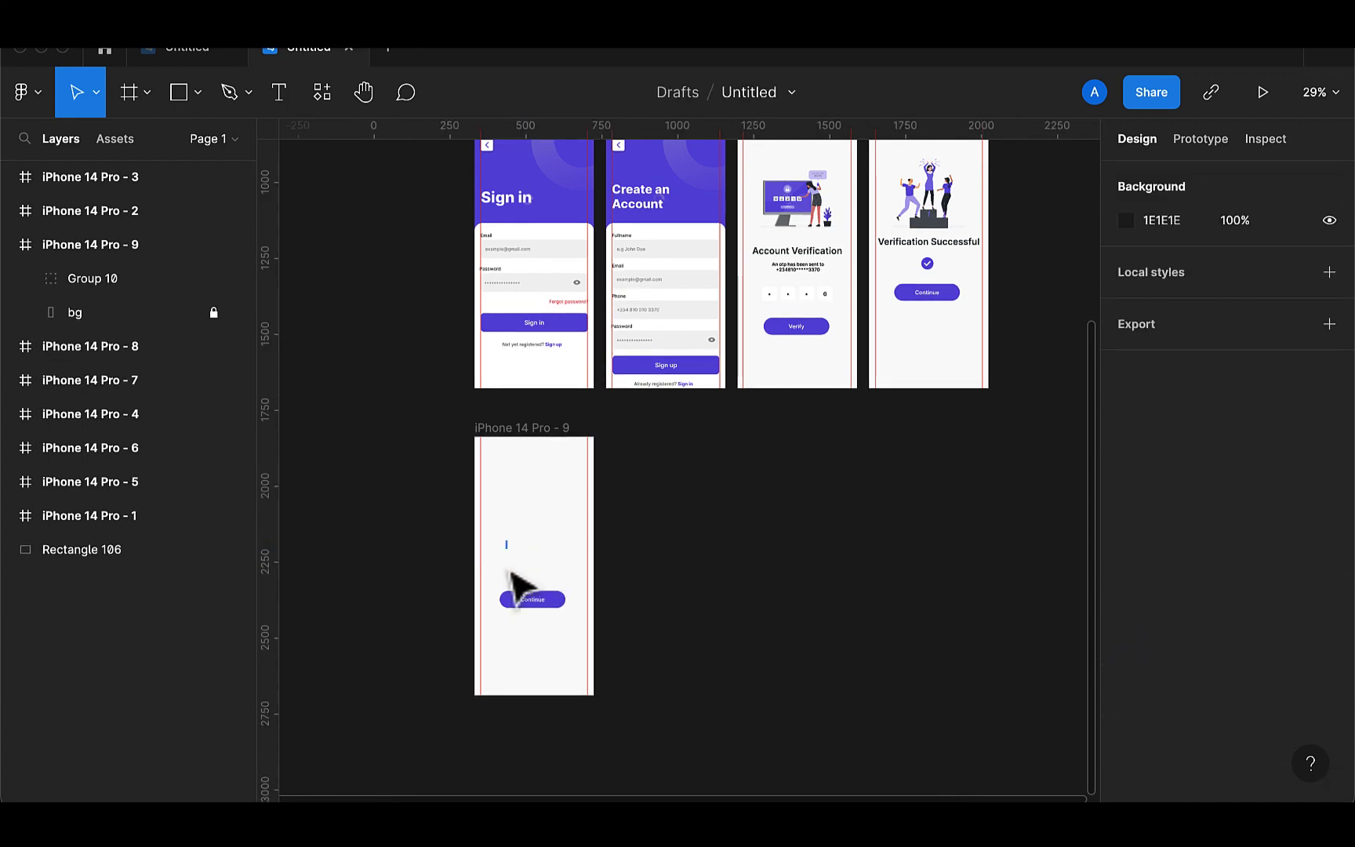
left_click(537, 612)
key("Delete")
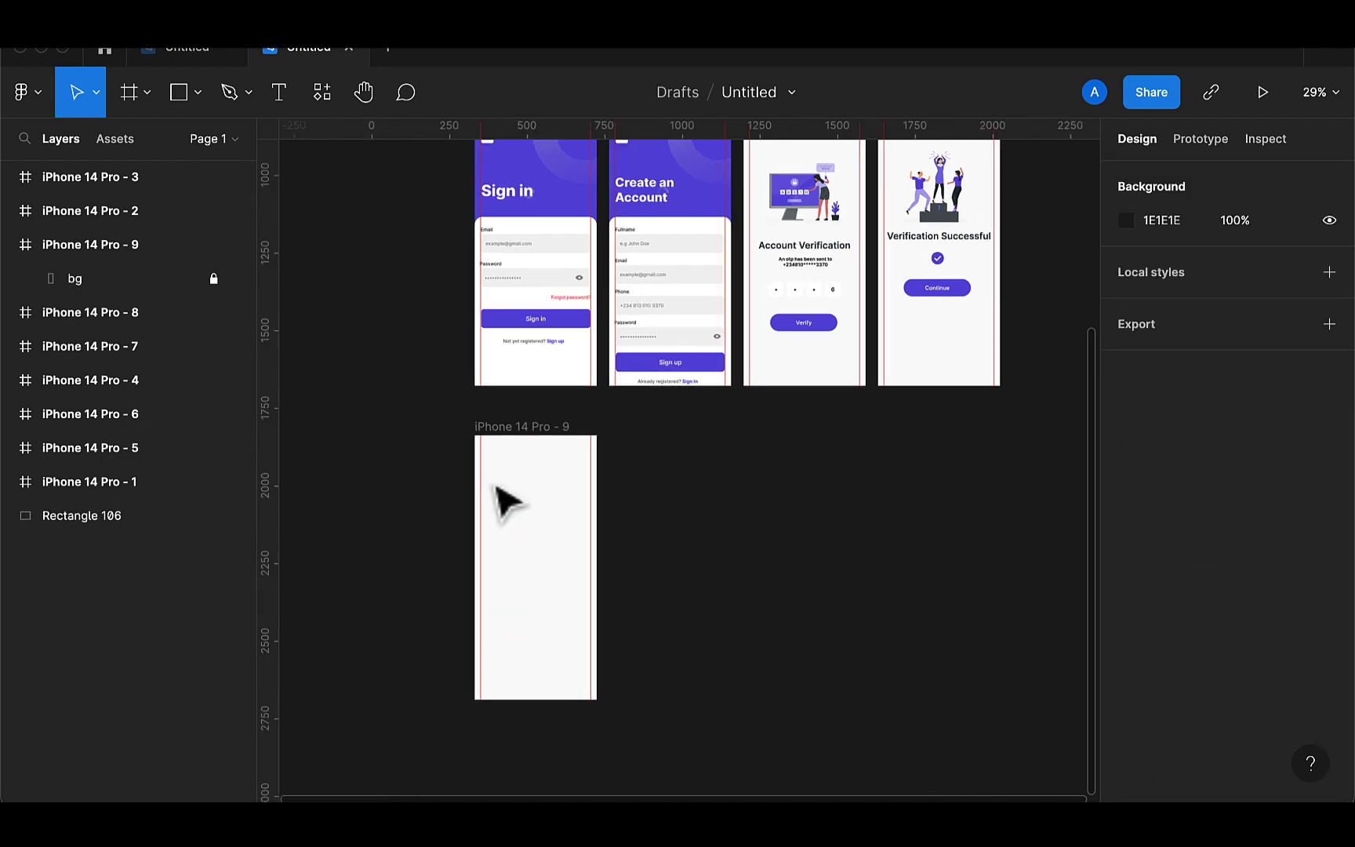
scroll(496, 490, "up", 5)
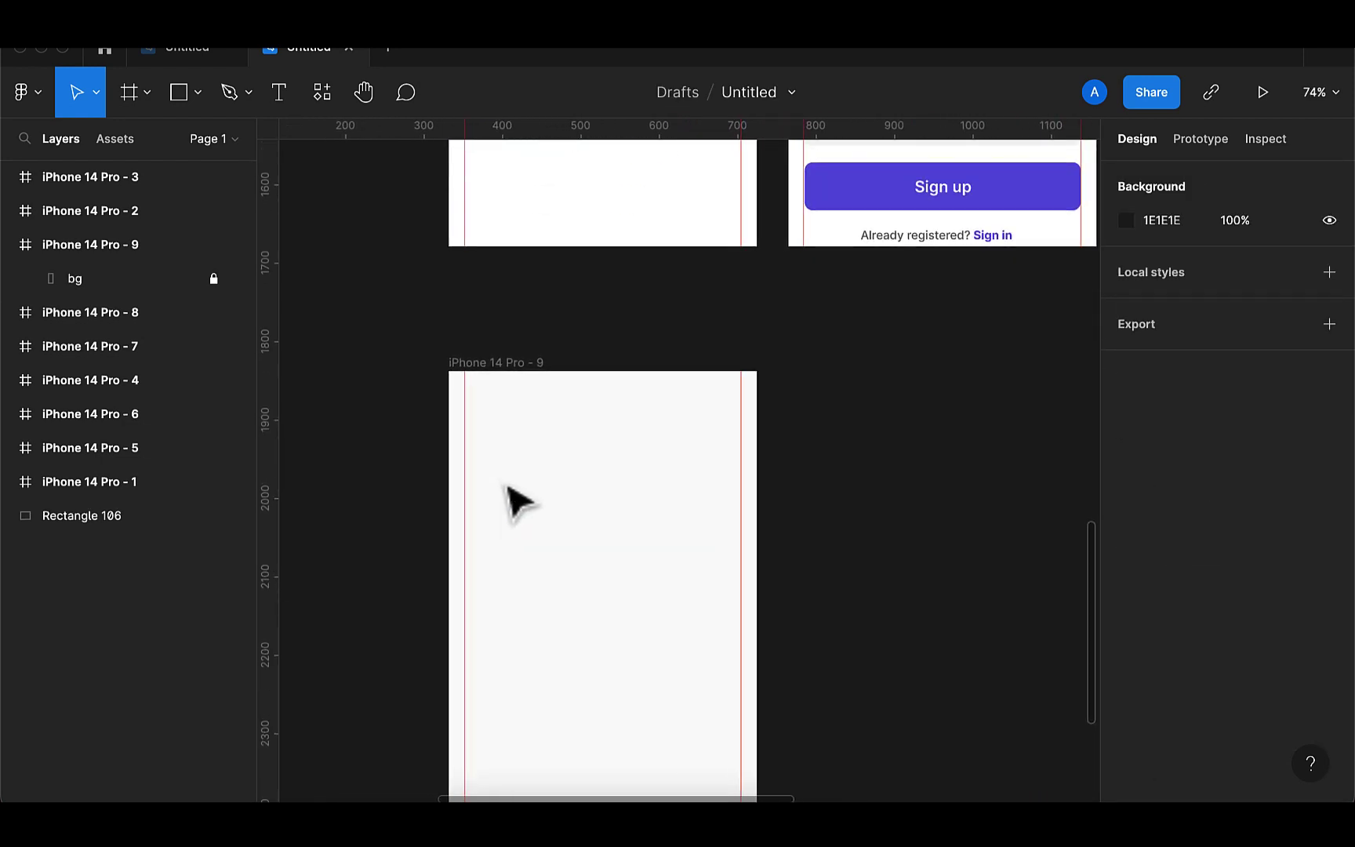
Import a 48×48 hamburger icon from the Iconify plugin onto the frame.
left_click(322, 94)
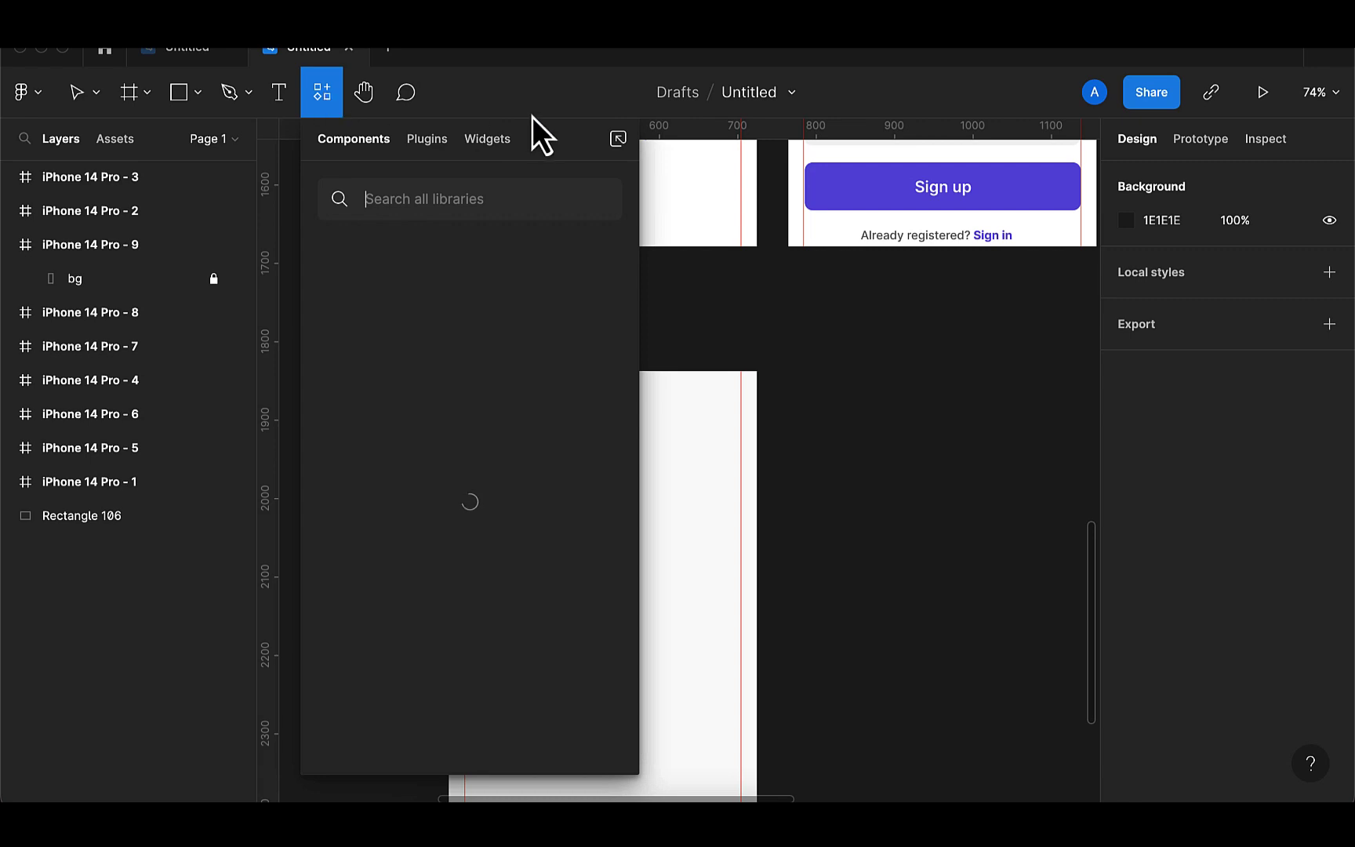
left_click(423, 141)
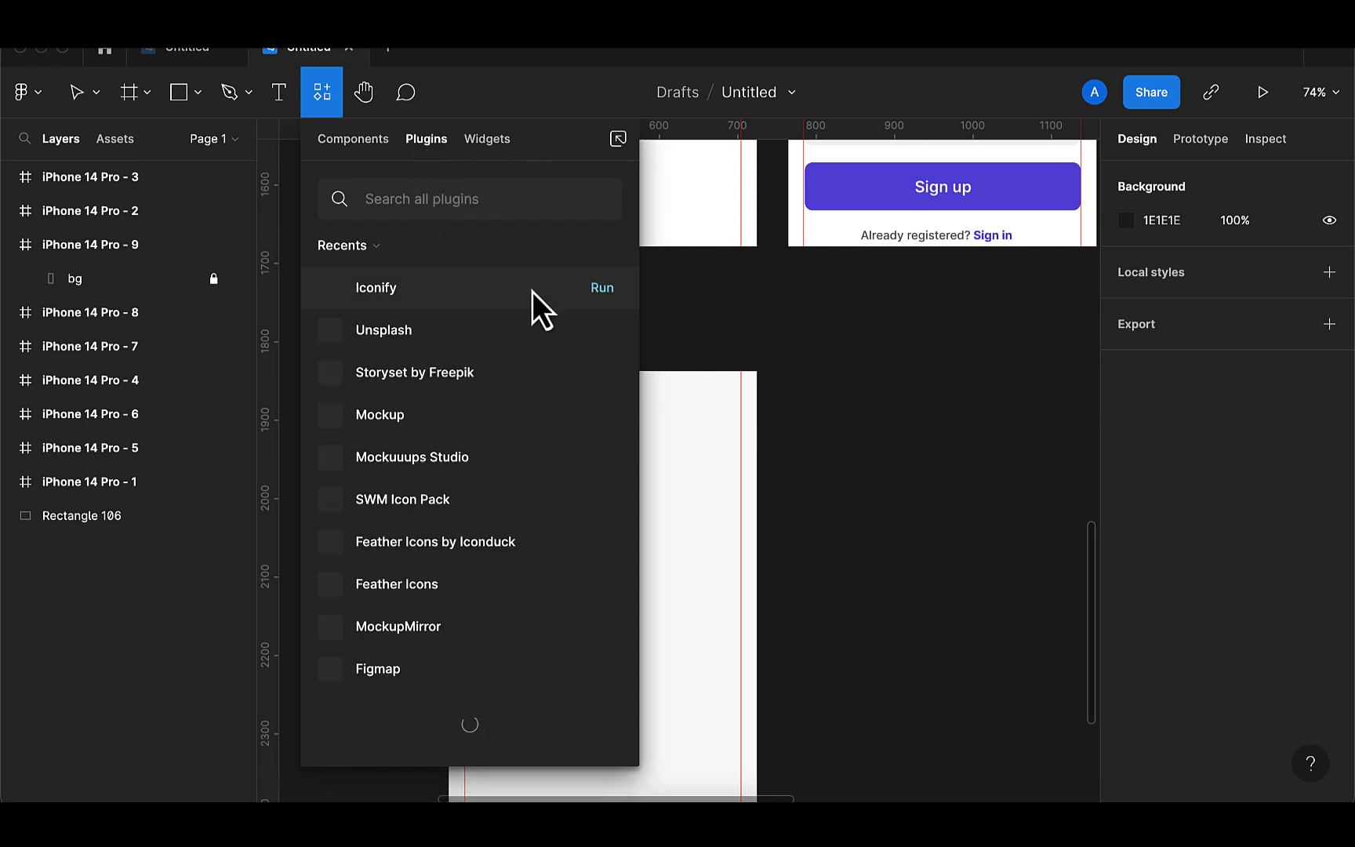
left_click(599, 293)
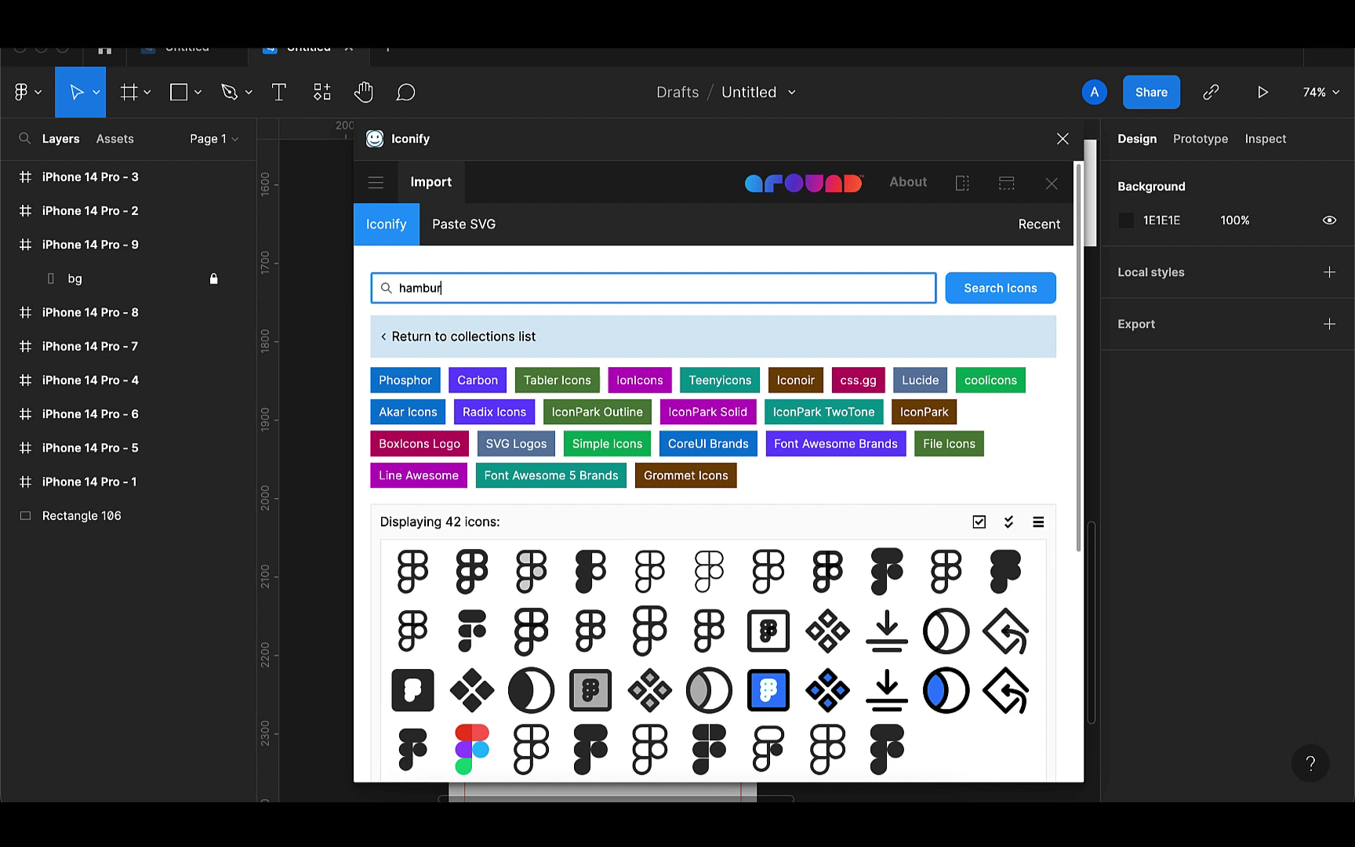
key("Return")
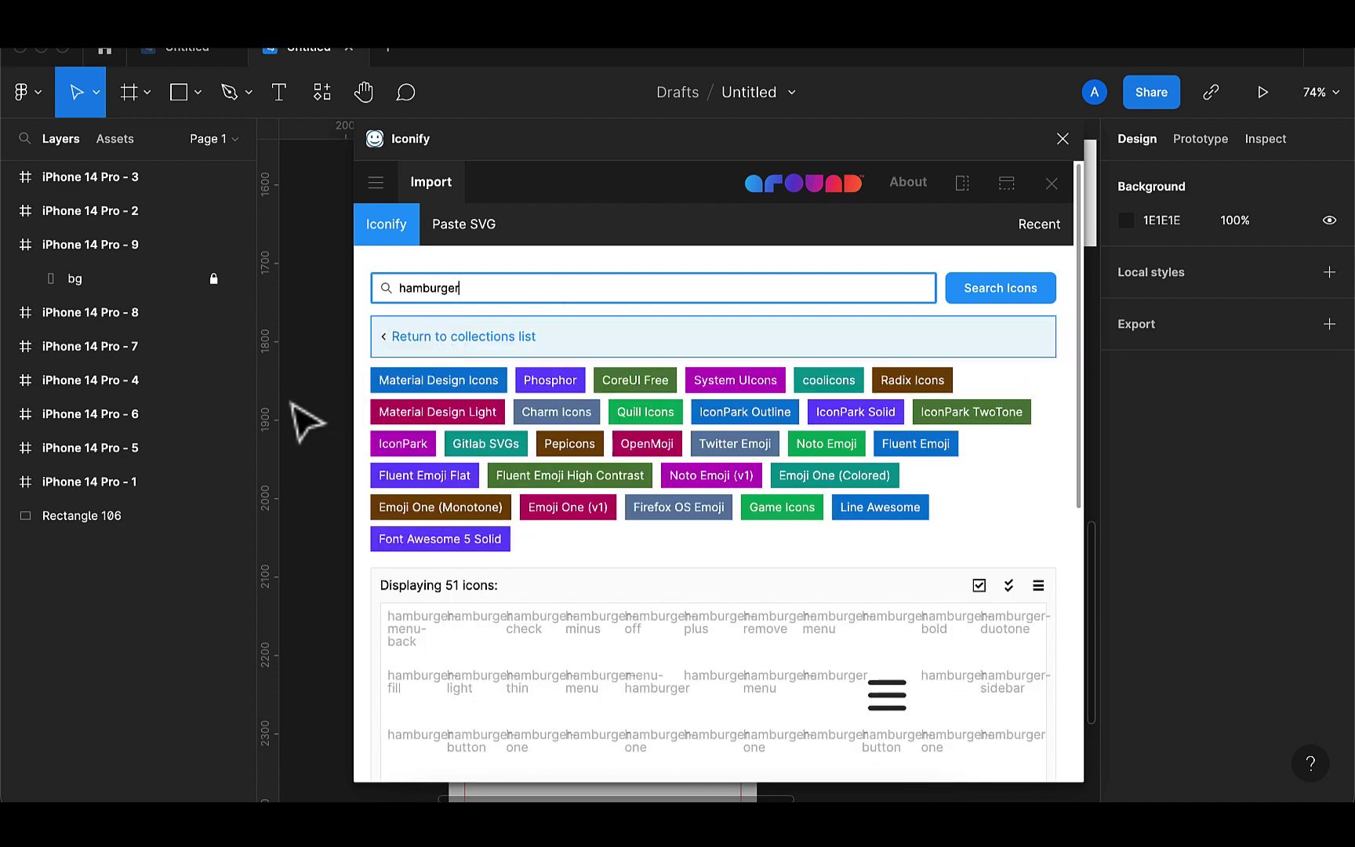
scroll(302, 424, "down", 3)
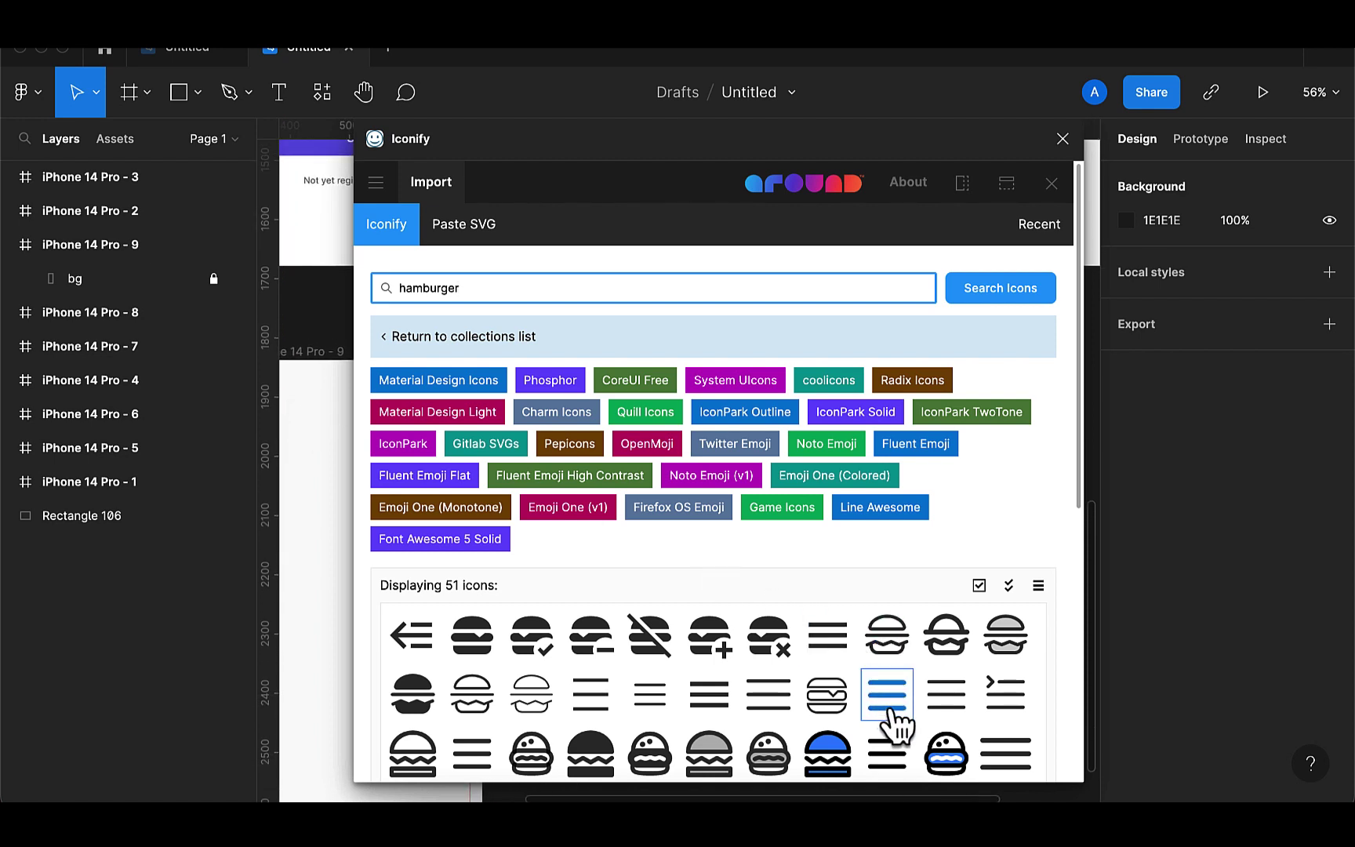
left_click_drag(887, 752, 329, 446)
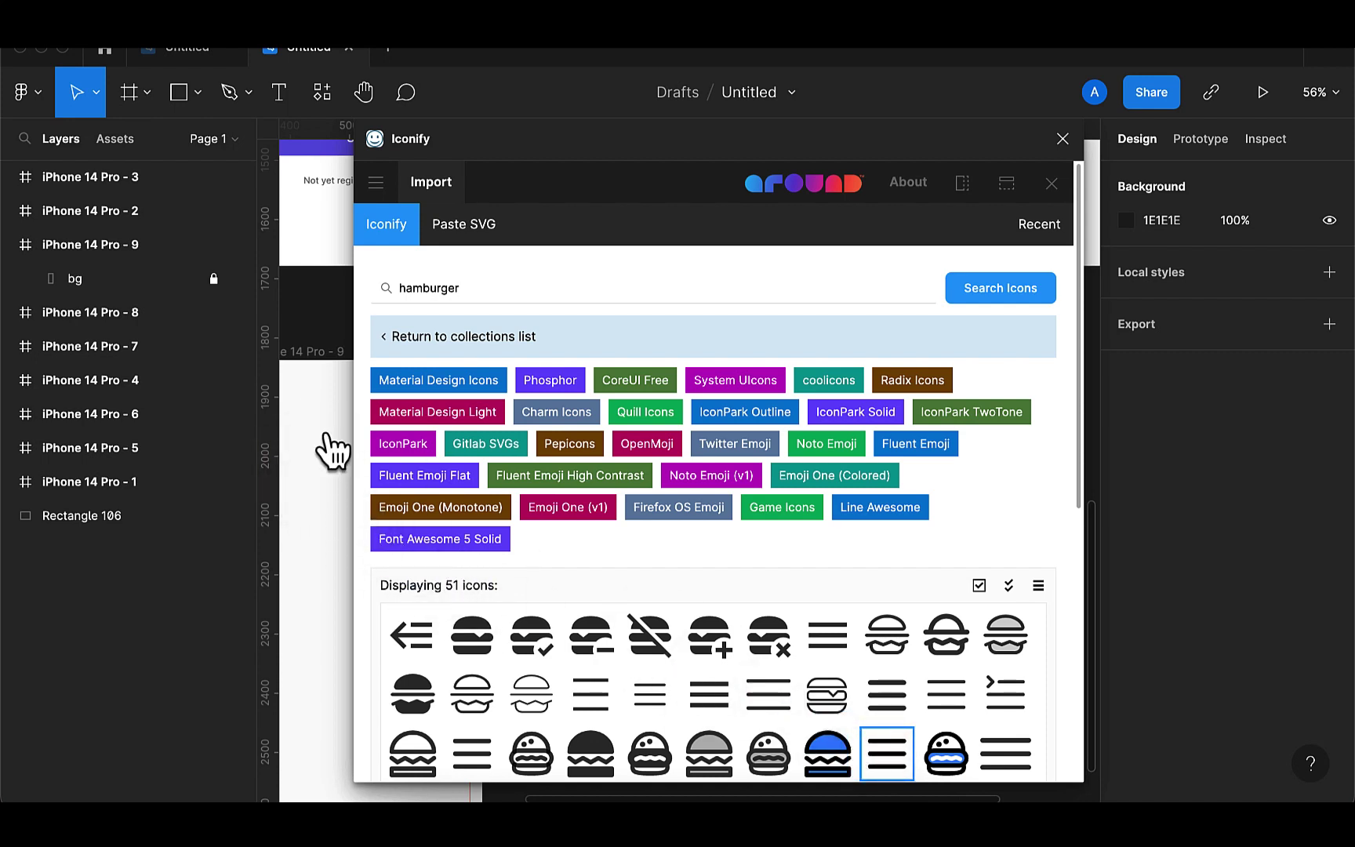
left_click(1060, 138)
Move the hamburger icon to the frame's top-left at X 20, Y 39.
scroll(561, 479, "left", 5)
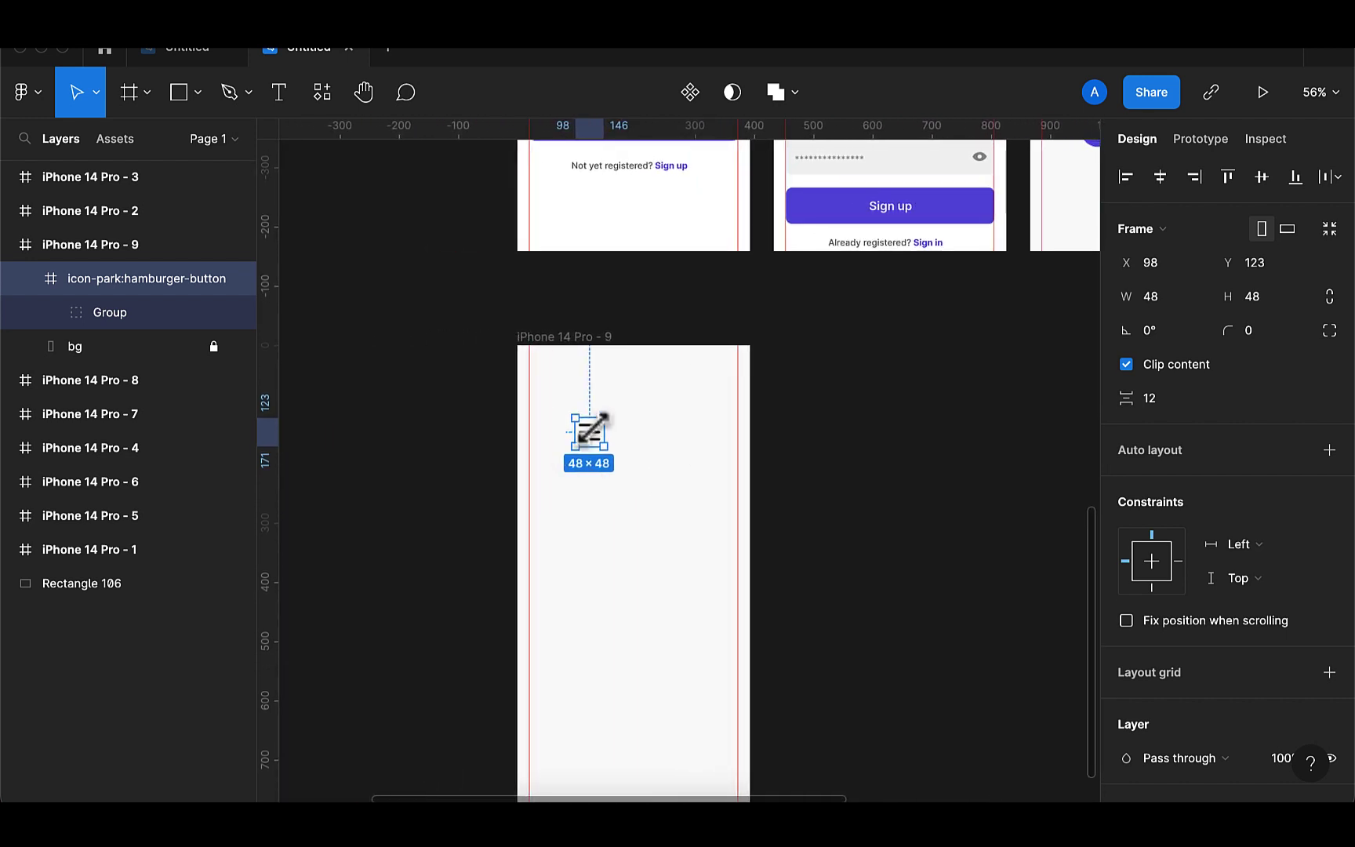
left_click_drag(599, 444, 556, 384)
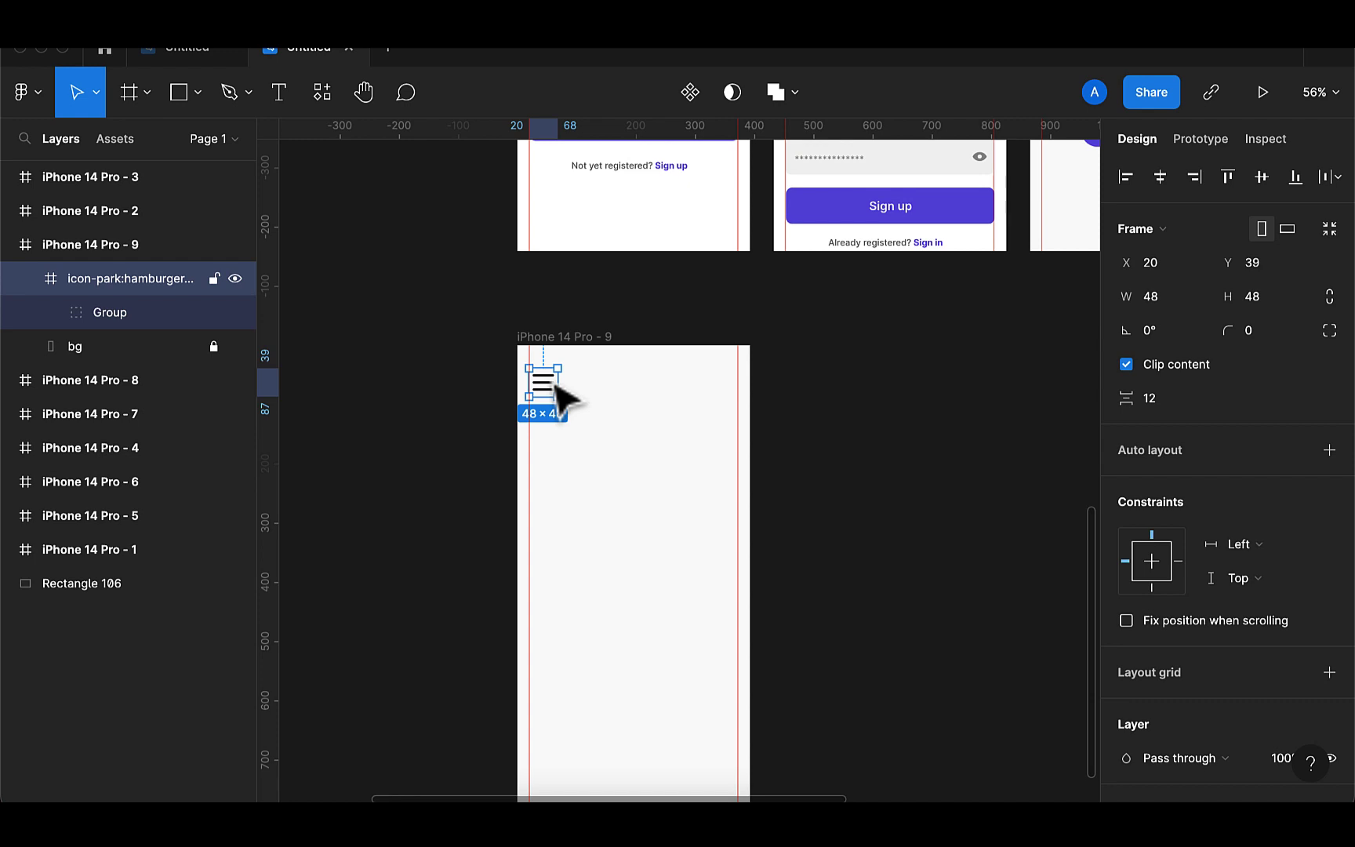
scroll(563, 396, "up", 3)
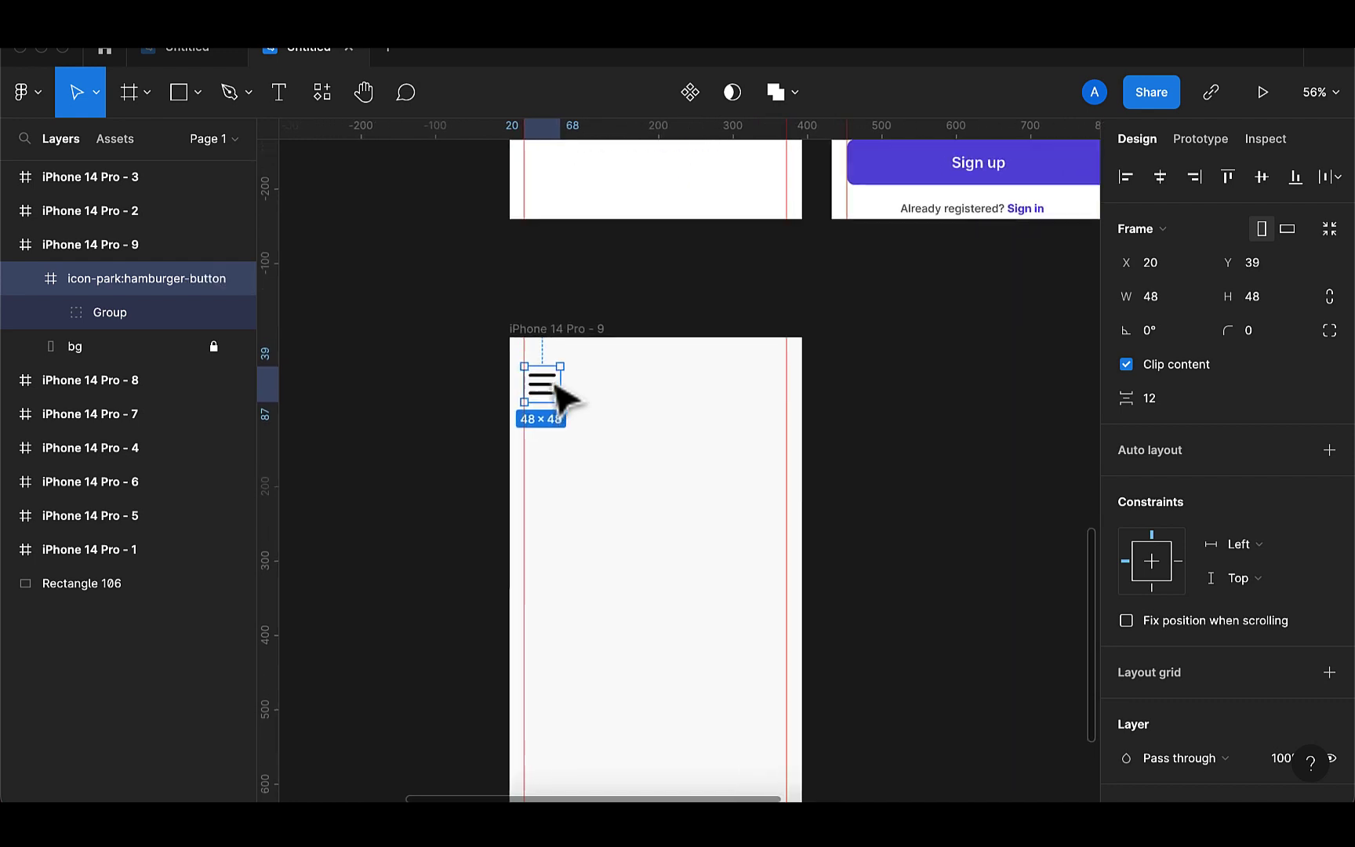
Draw a 60×60 grey ellipse and place it top-right at X 297, Y 45.
left_click(202, 96)
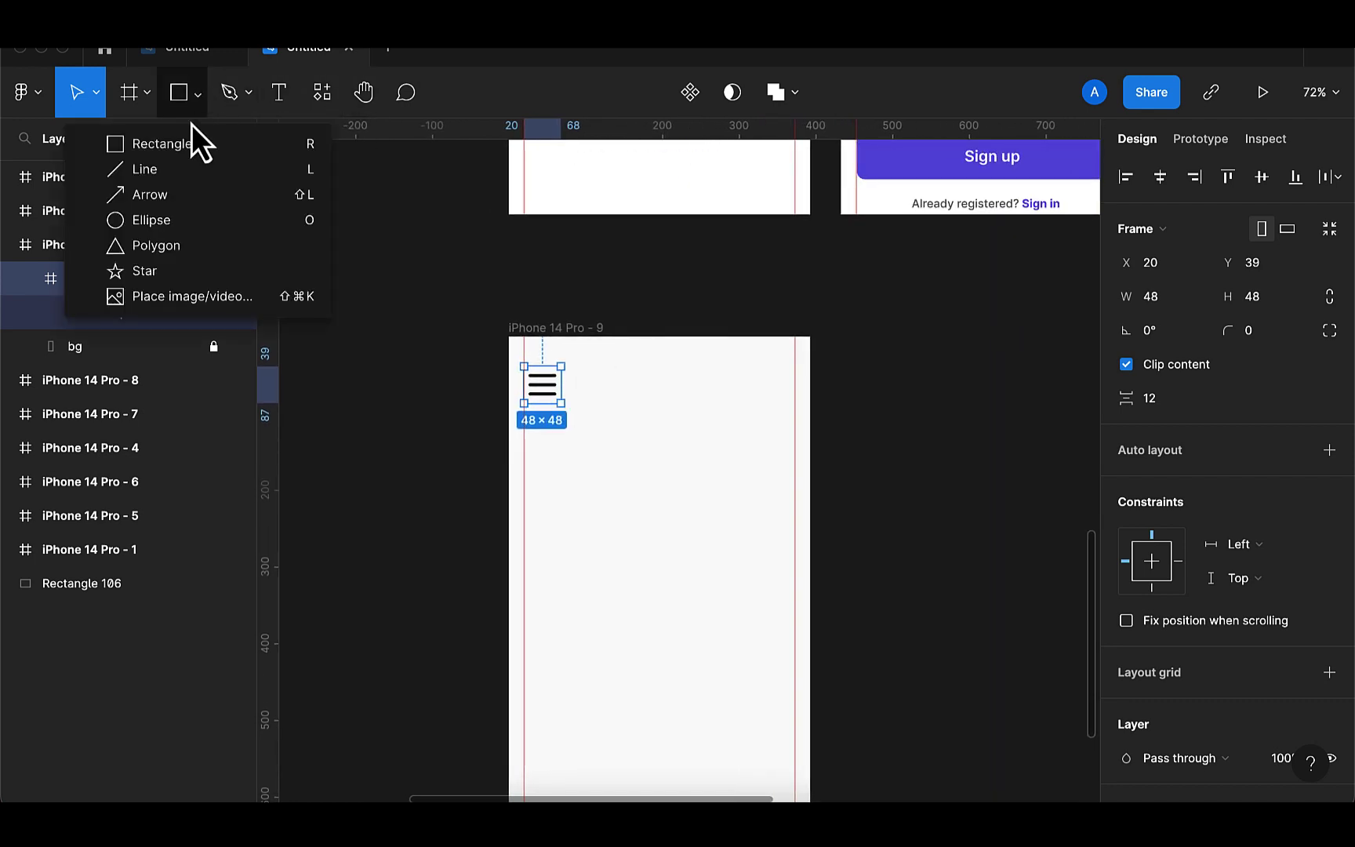
left_click(162, 220)
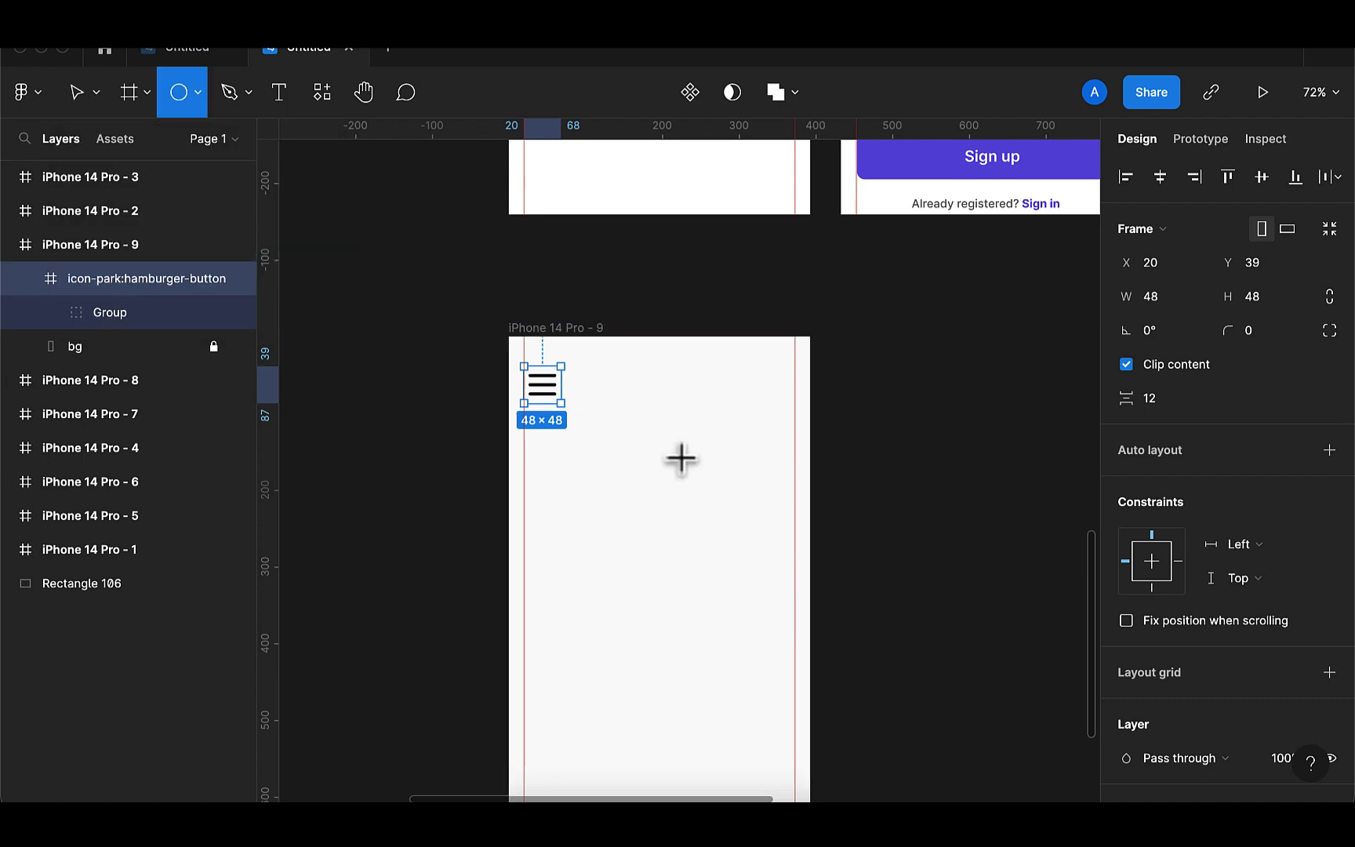
mouse_move(680, 454)
left_mouse_down()
mouse_move(720, 505)
mouse_move(754, 413)
left_mouse_up()
left_click(1274, 272)
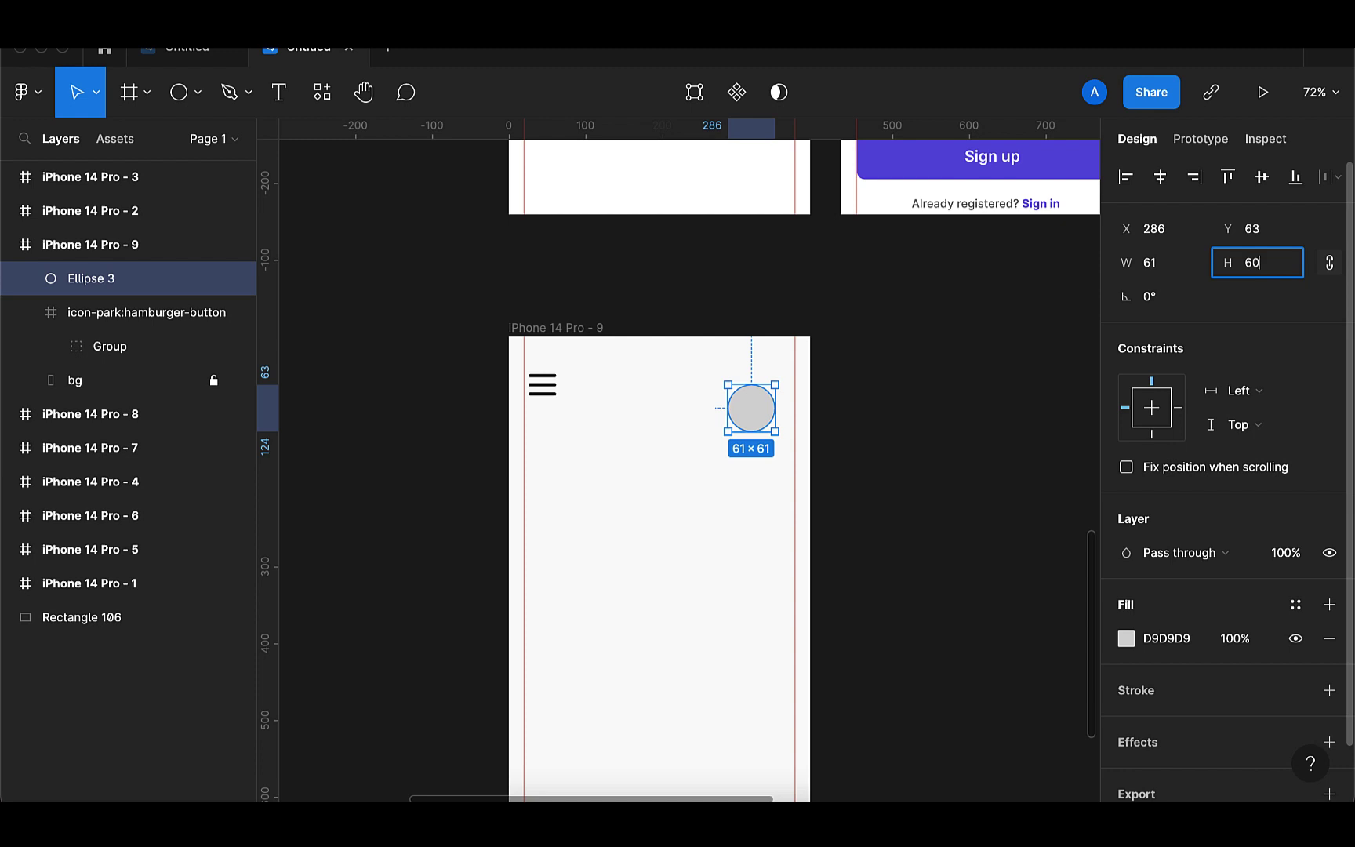
key("Return")
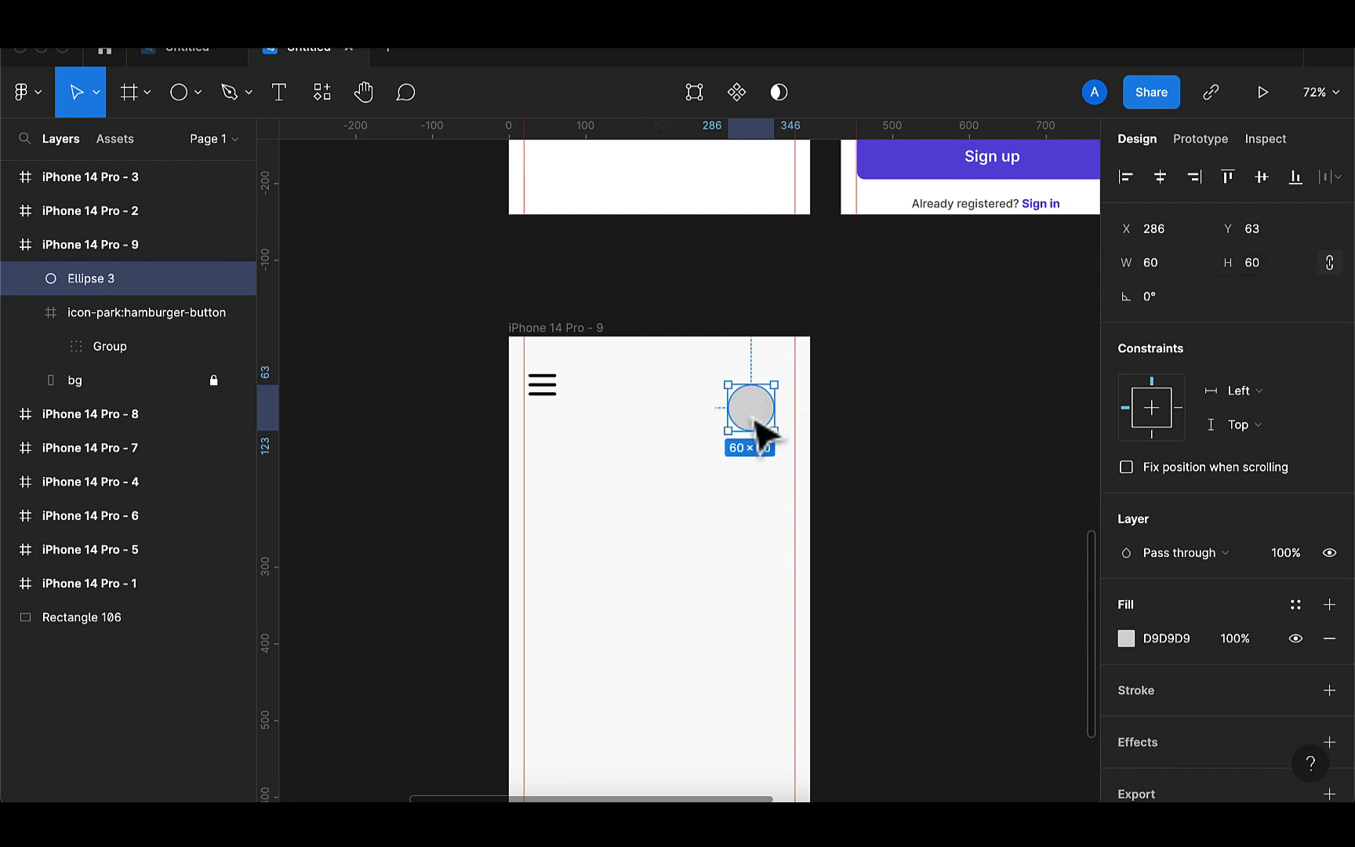
left_click_drag(754, 420, 760, 407)
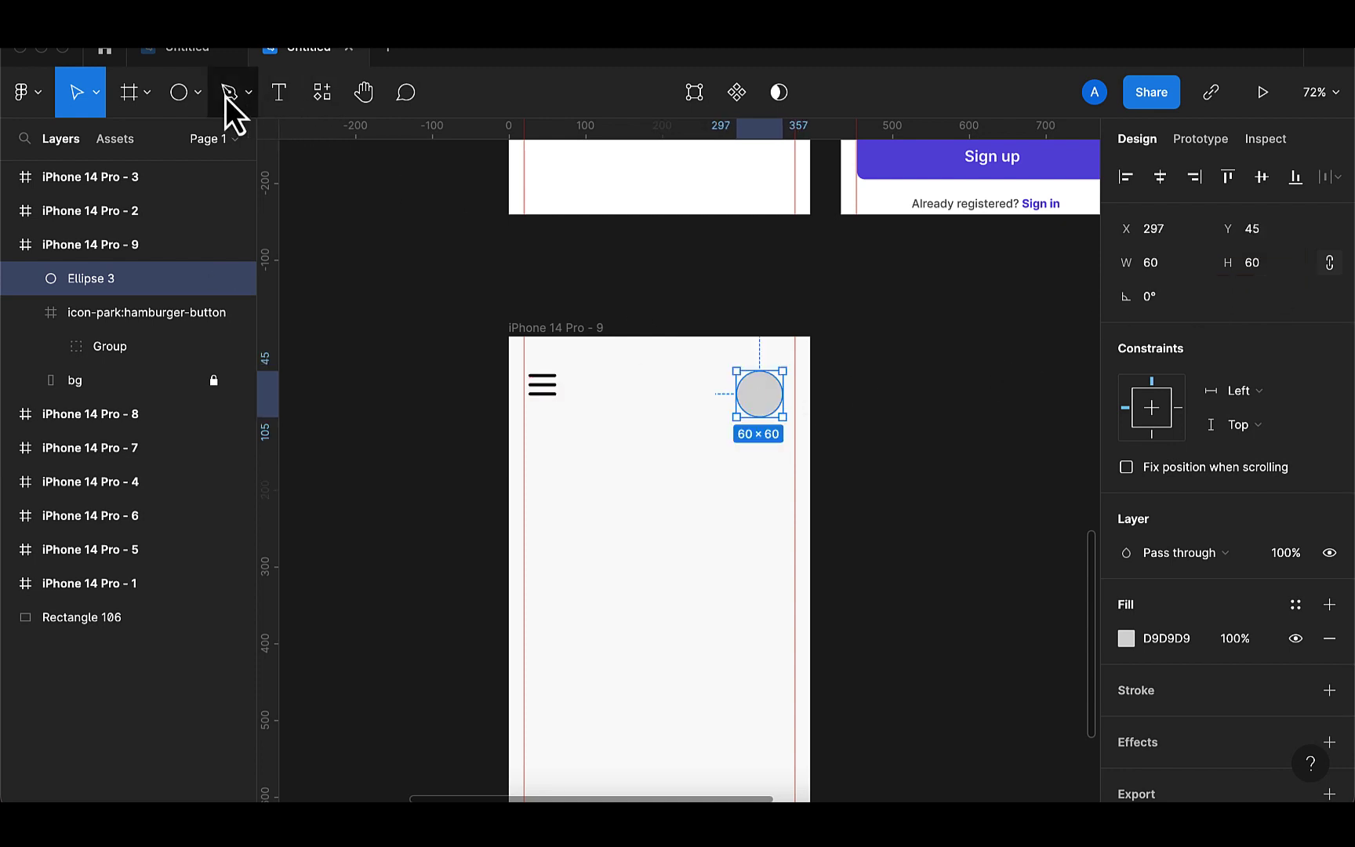
left_click(198, 95)
Draw a full-width 393×40 grey rectangle bar across the top of the frame.
left_click(167, 136)
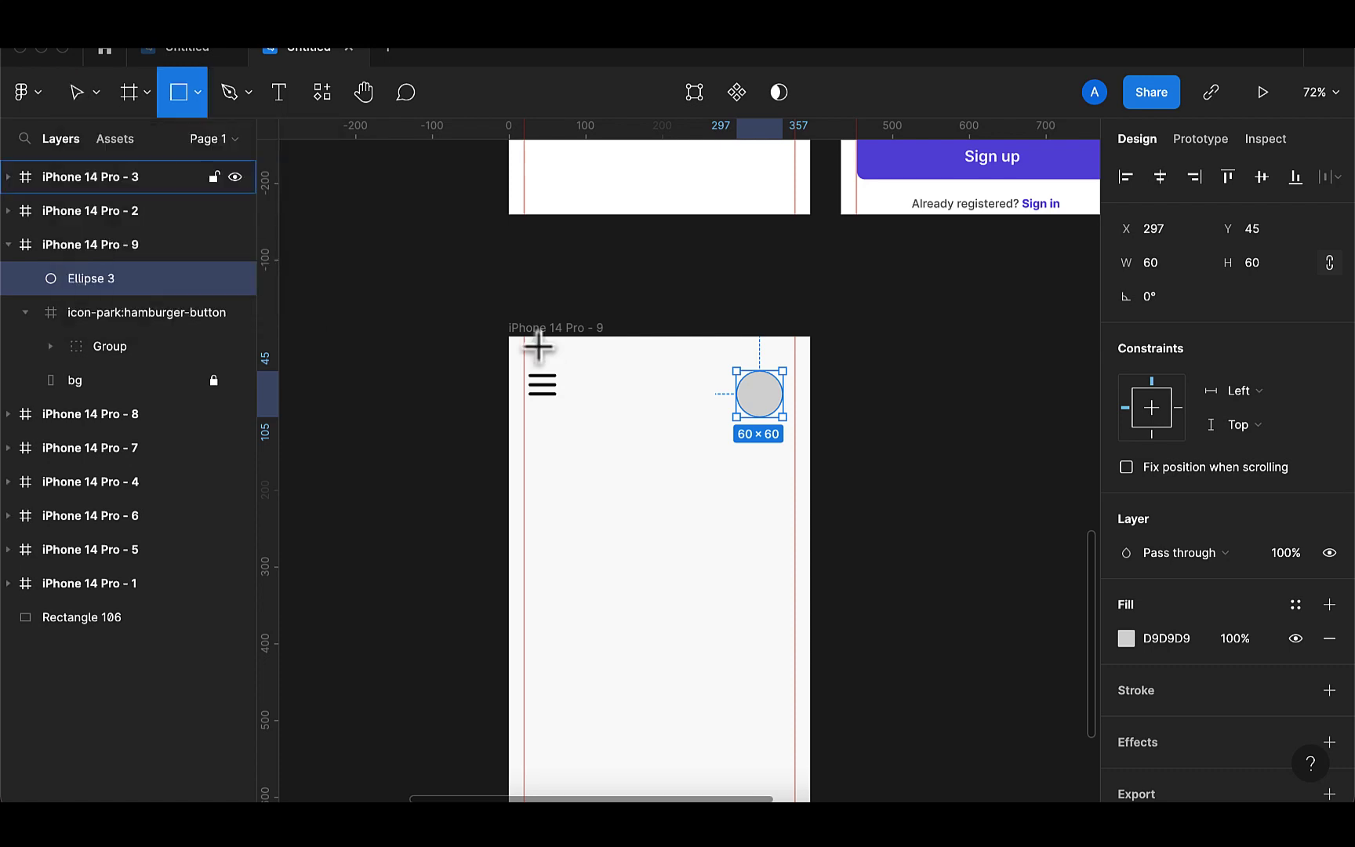
left_click_drag(510, 339, 807, 375)
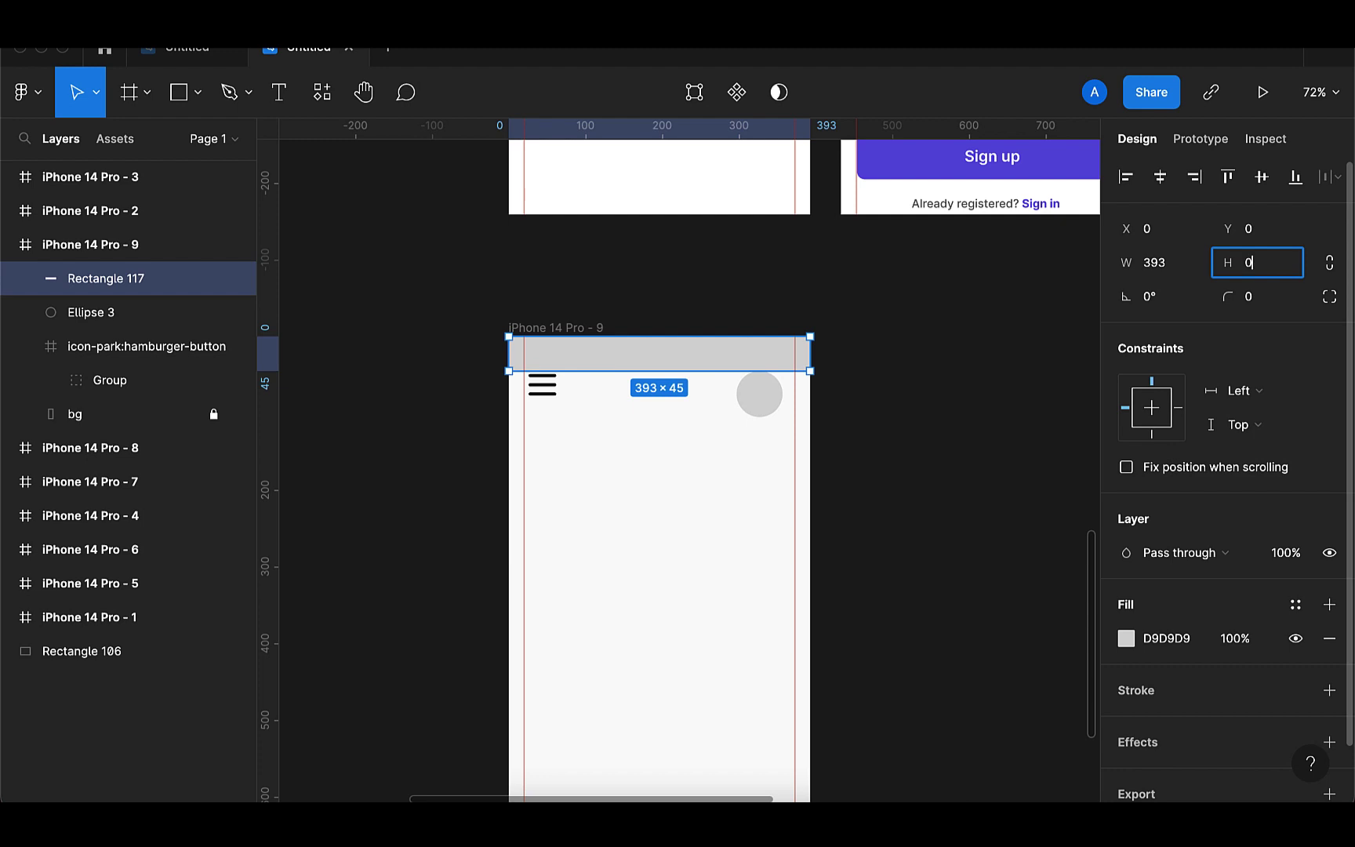
key("Return")
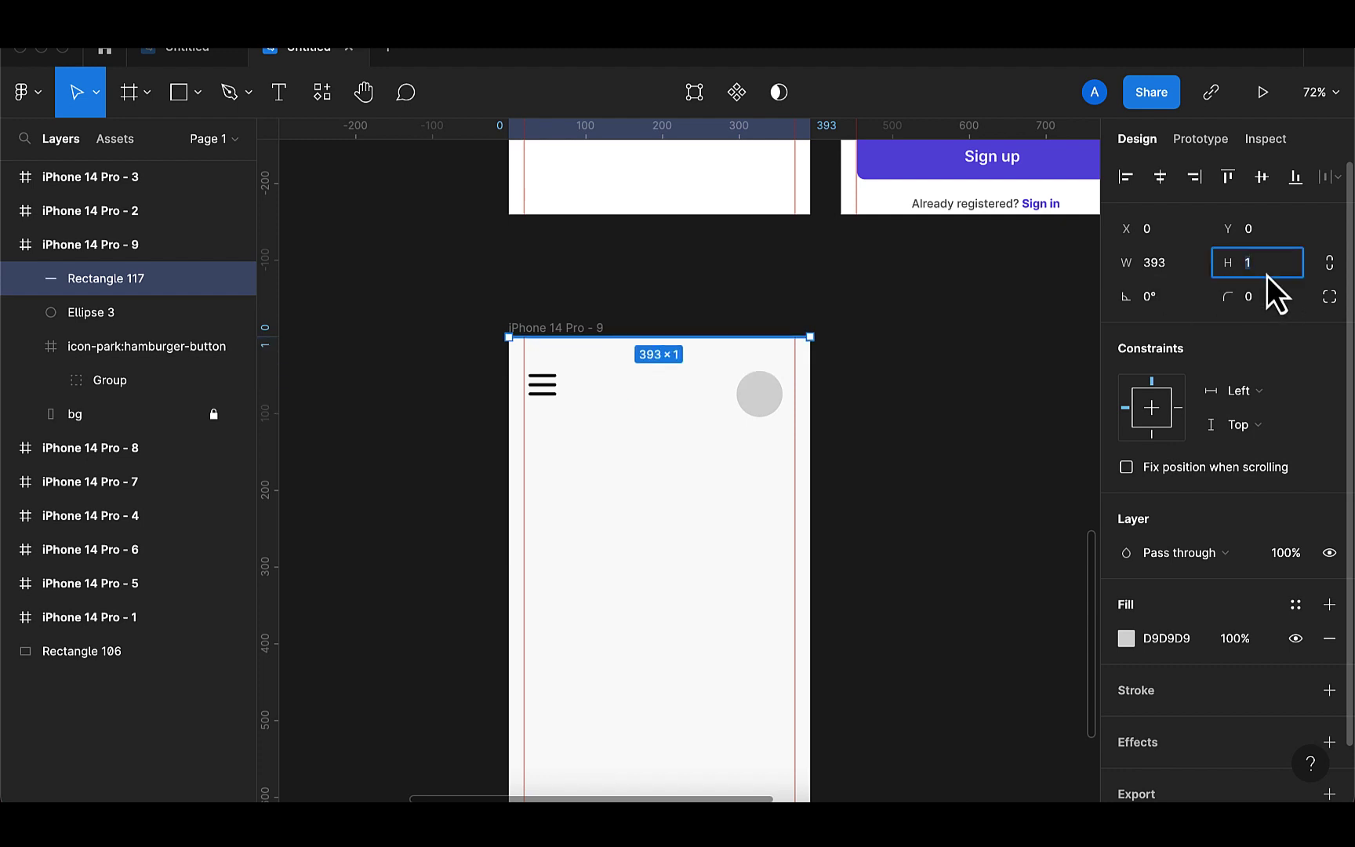
type("40")
key("Return")
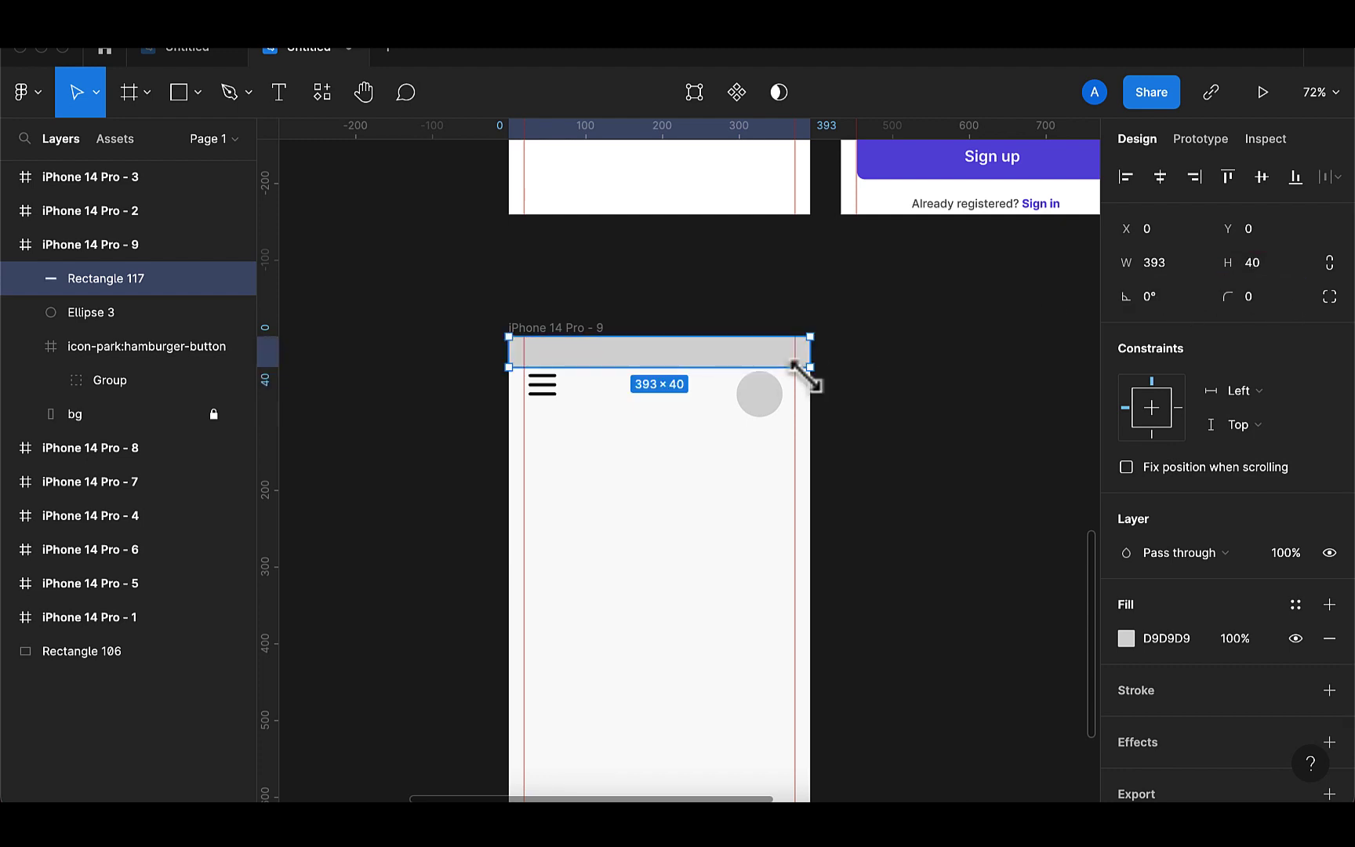
Nudge Ellipse 3 to X 312, Y 40, just beneath the bar.
scroll(671, 399, "up", 5)
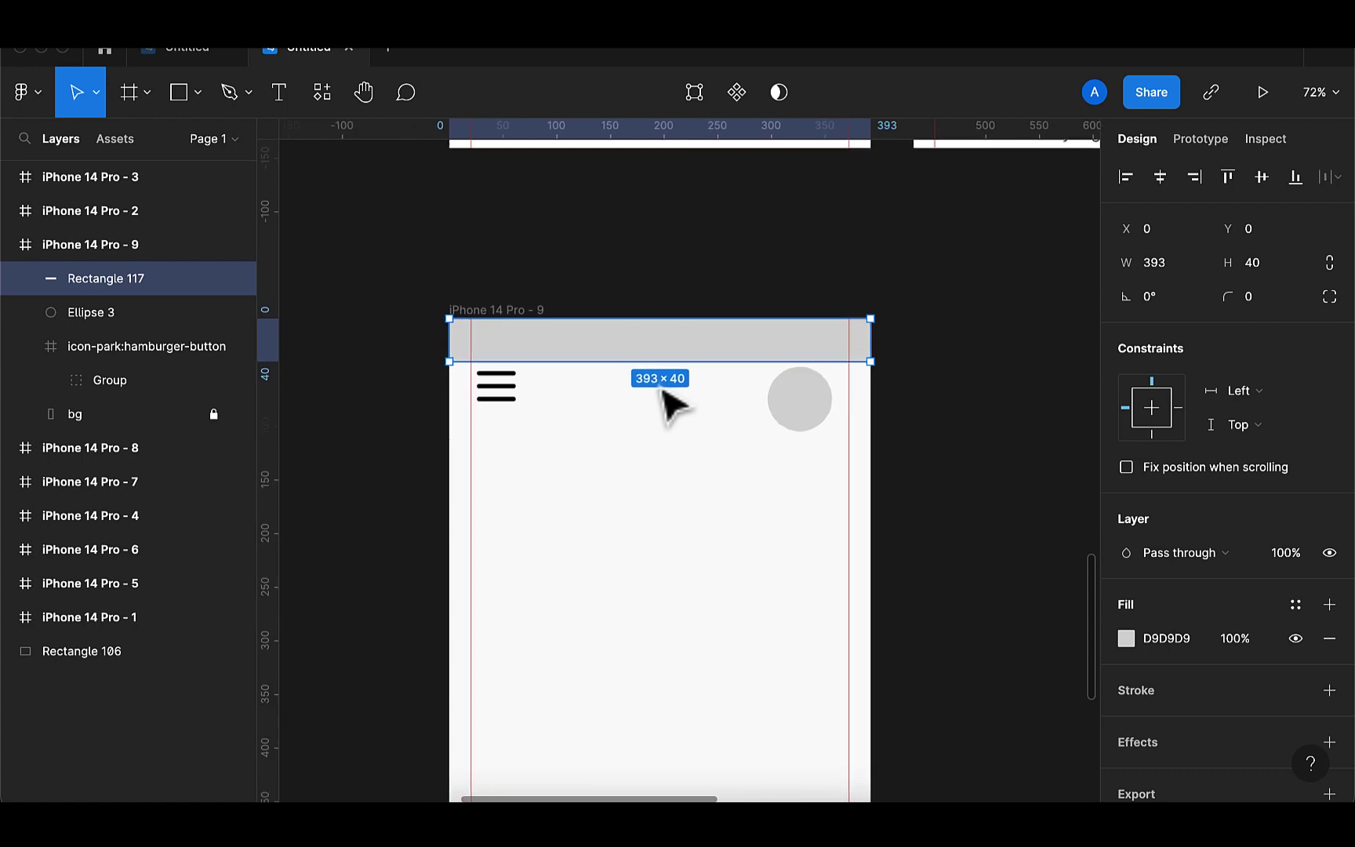
left_click(808, 431)
key("shift+Right")
key("shift+Right")
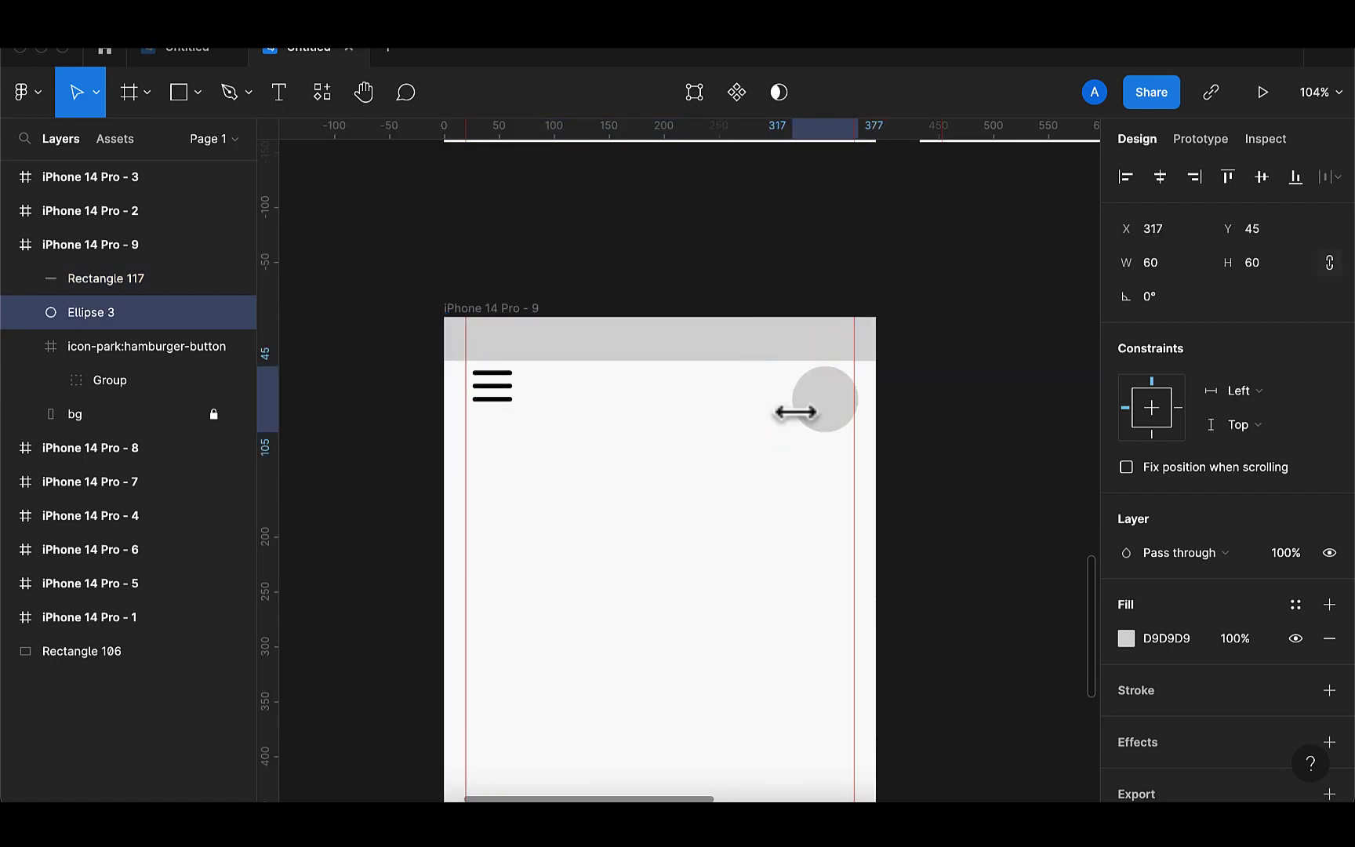
key("Left")
key("Left")
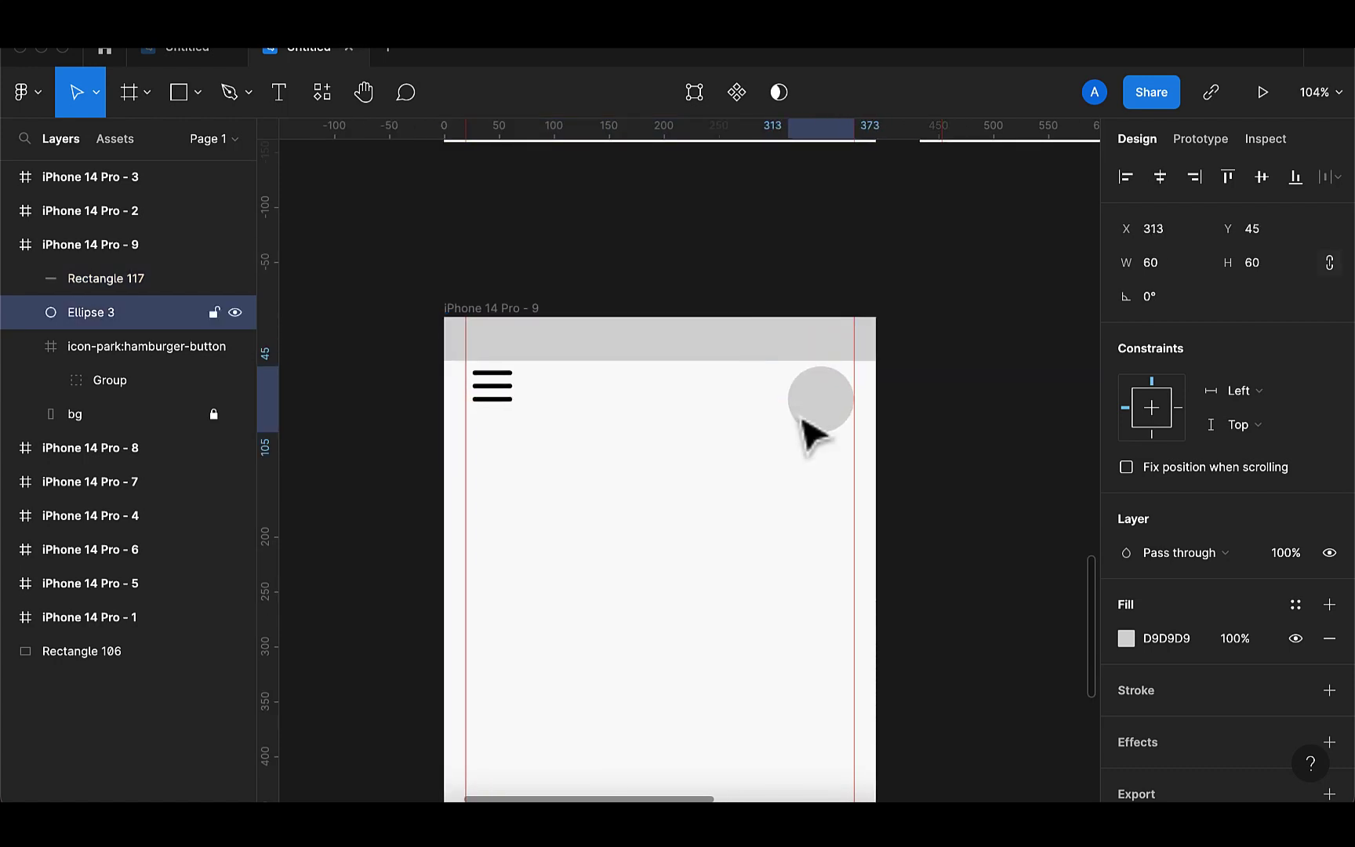
key("Up")
key("Up")
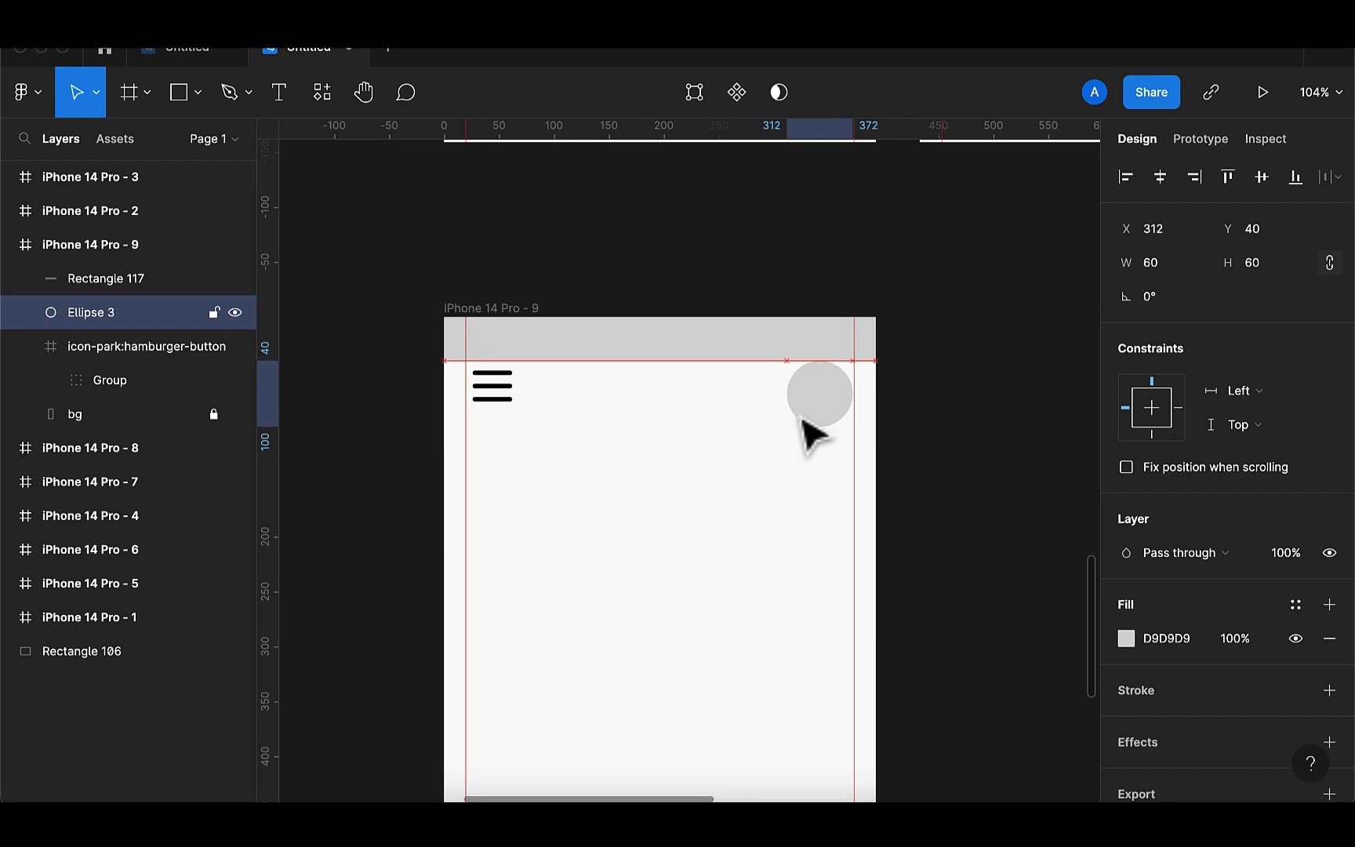
Delete the duplicate hamburger-button wrapper layer, keeping the icon's Group.
left_click(509, 411)
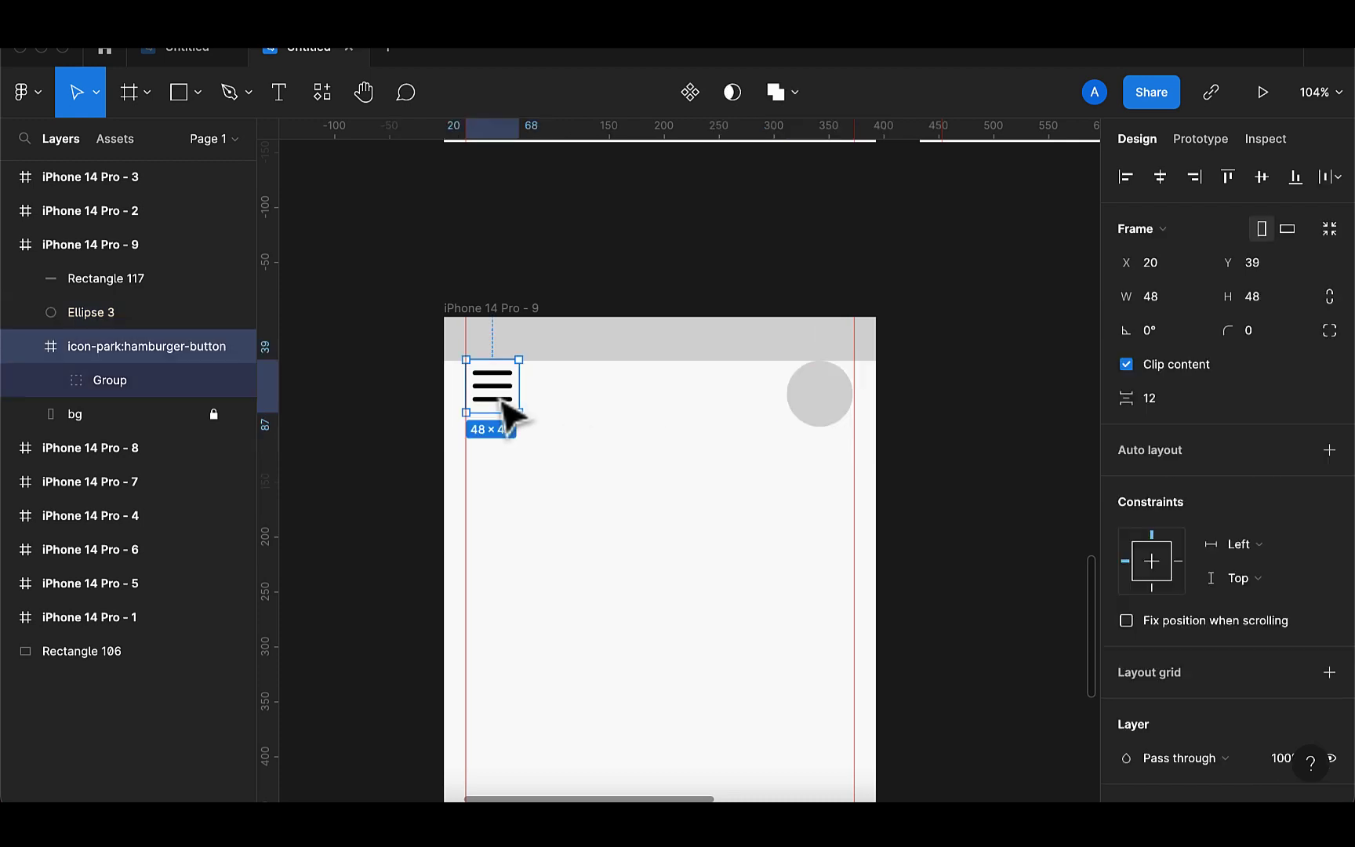
left_click_drag(115, 380, 105, 337)
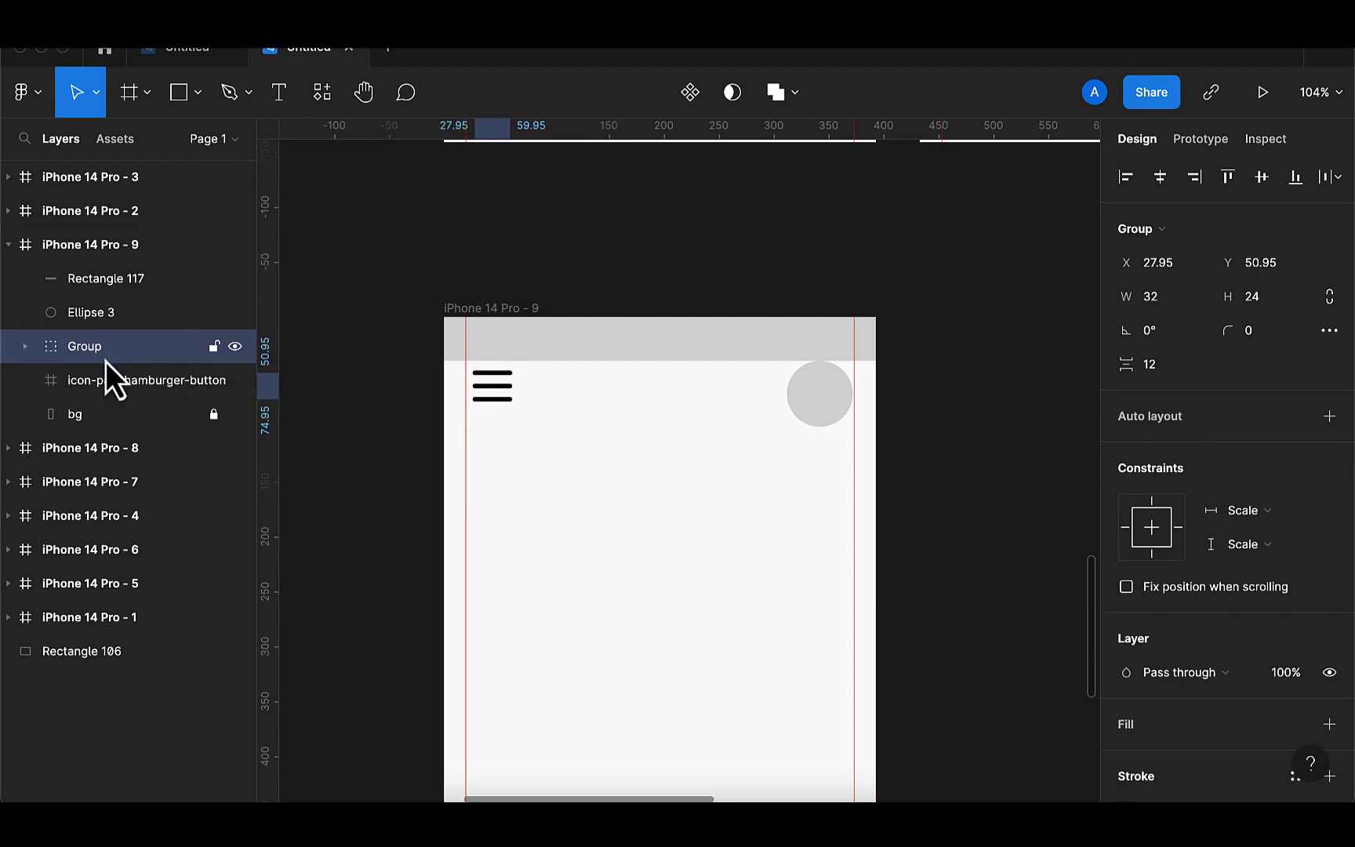
left_click(102, 381)
key("Delete")
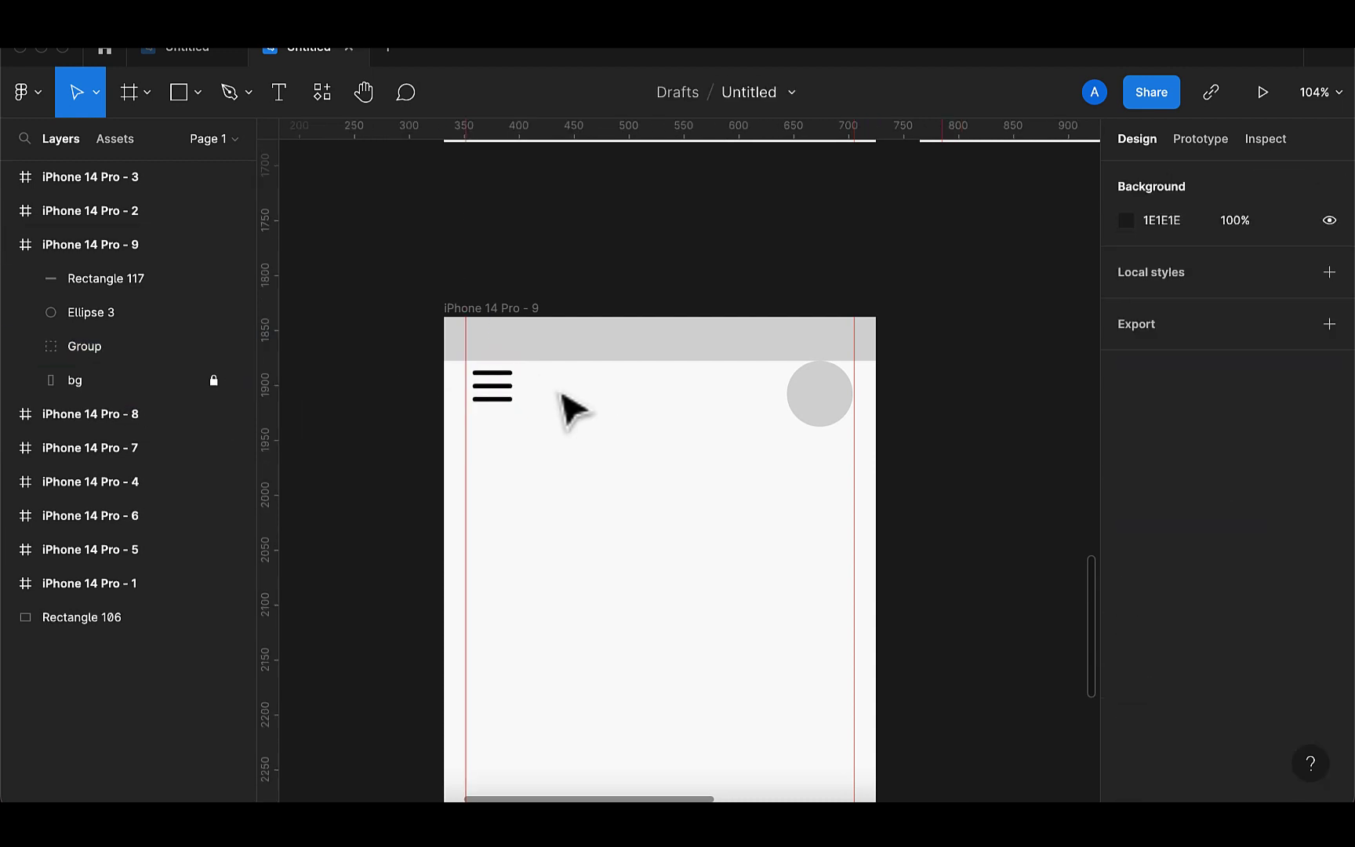
Vertically centre the hamburger group on Ellipse 3 and nudge it to X 21.95, Y 58.
left_click(500, 400)
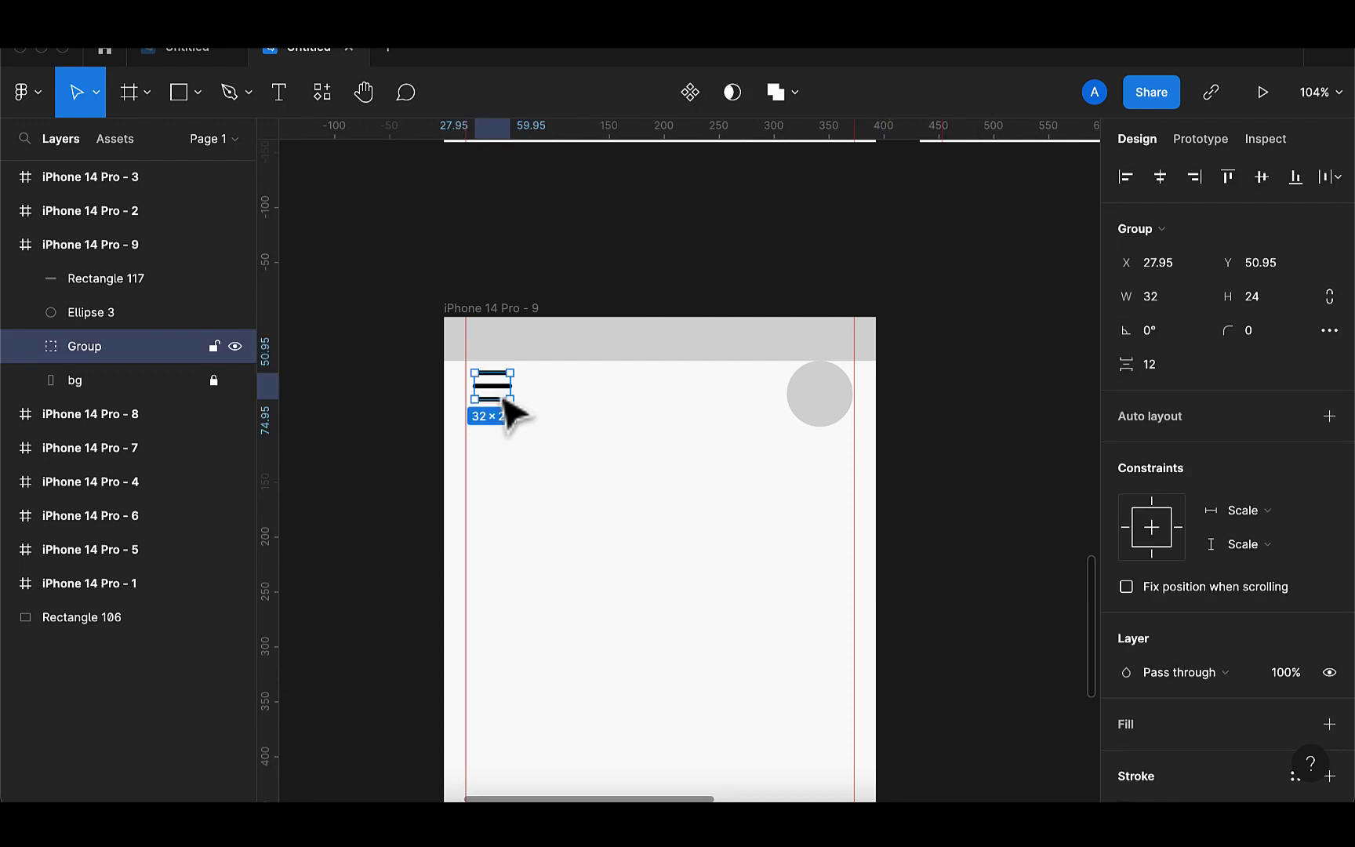
left_click(842, 394, "shift")
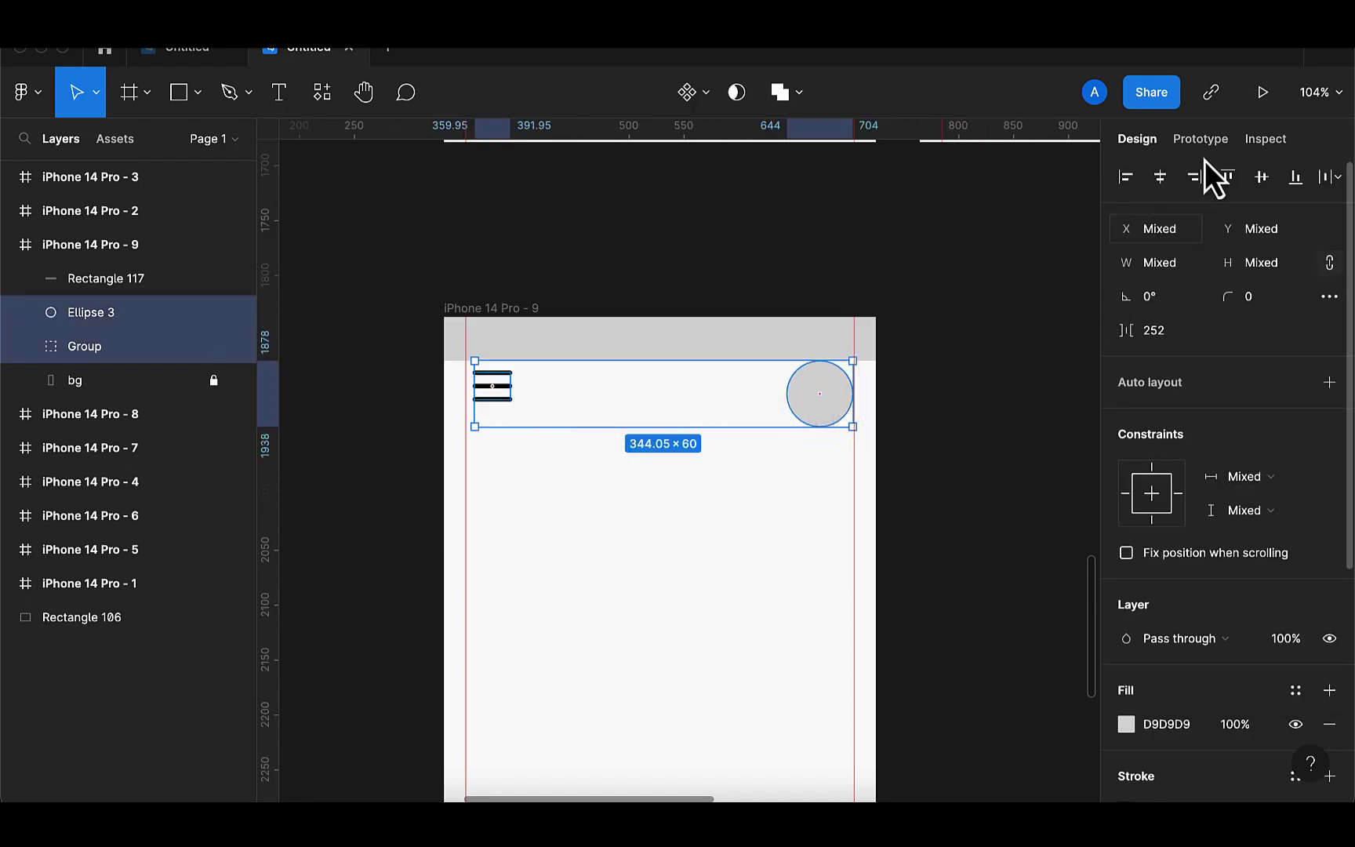
left_click(1261, 185)
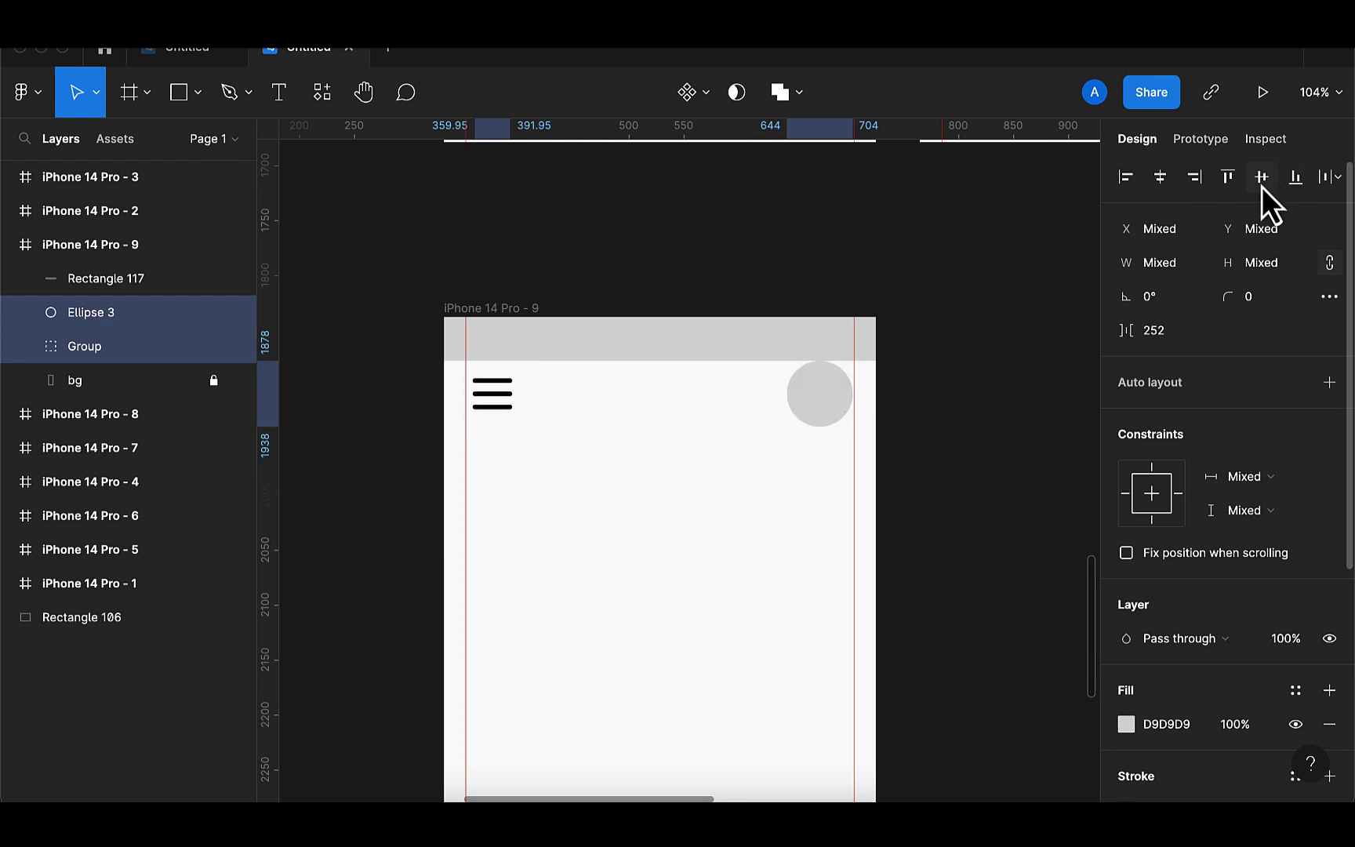
left_click(496, 405)
key("Left")
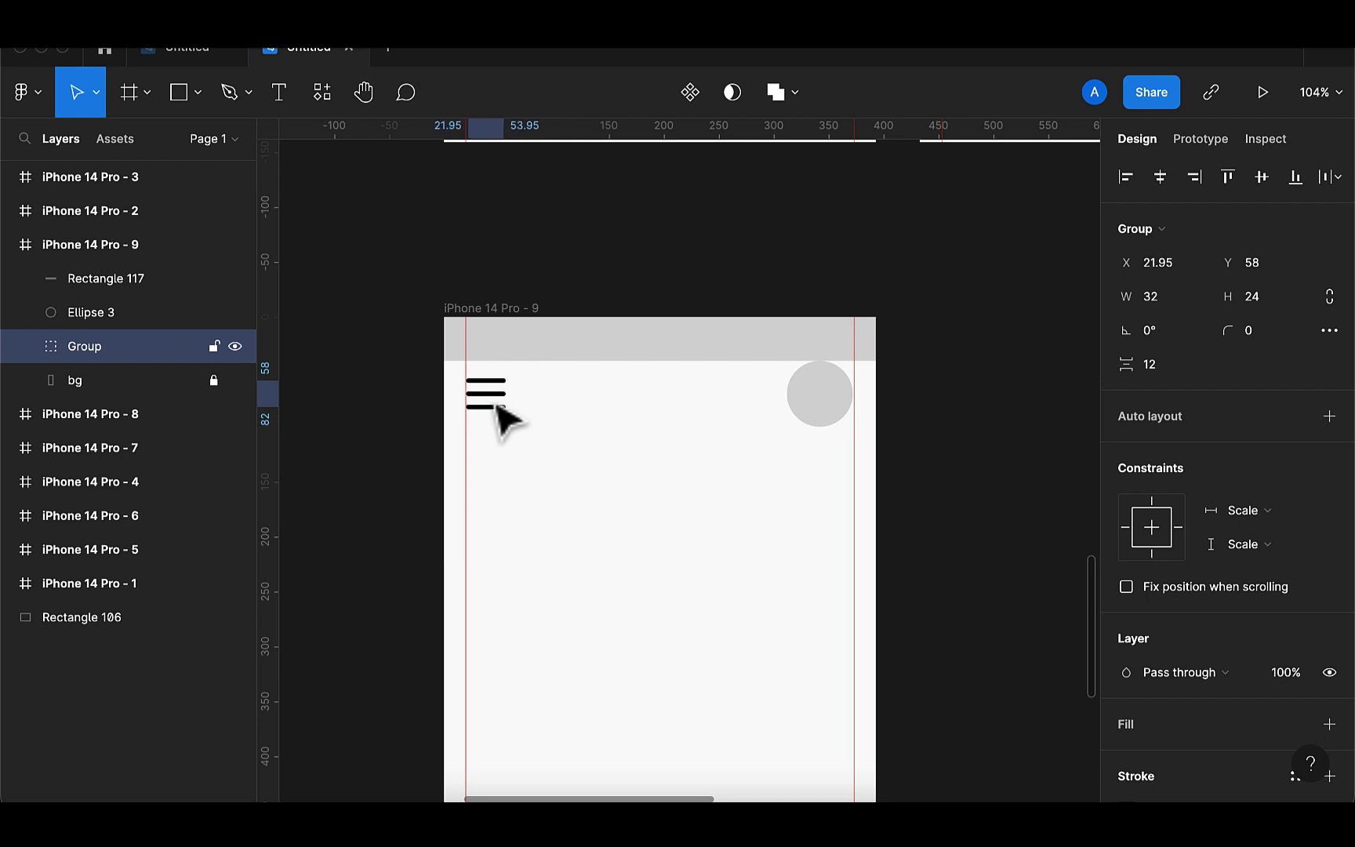
left_click(824, 409)
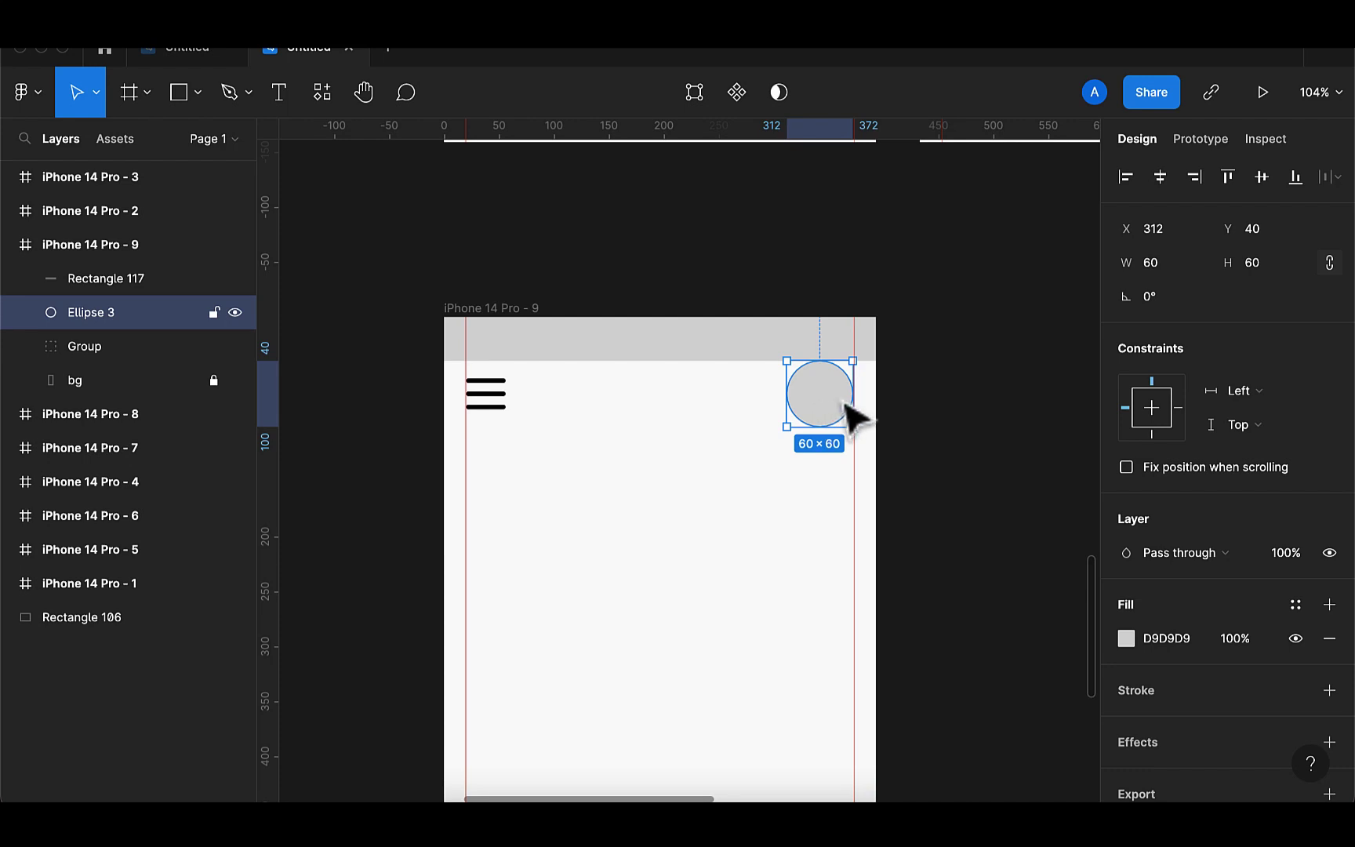
Run the Unsplash plugin and search for 'man' photos.
left_click(323, 92)
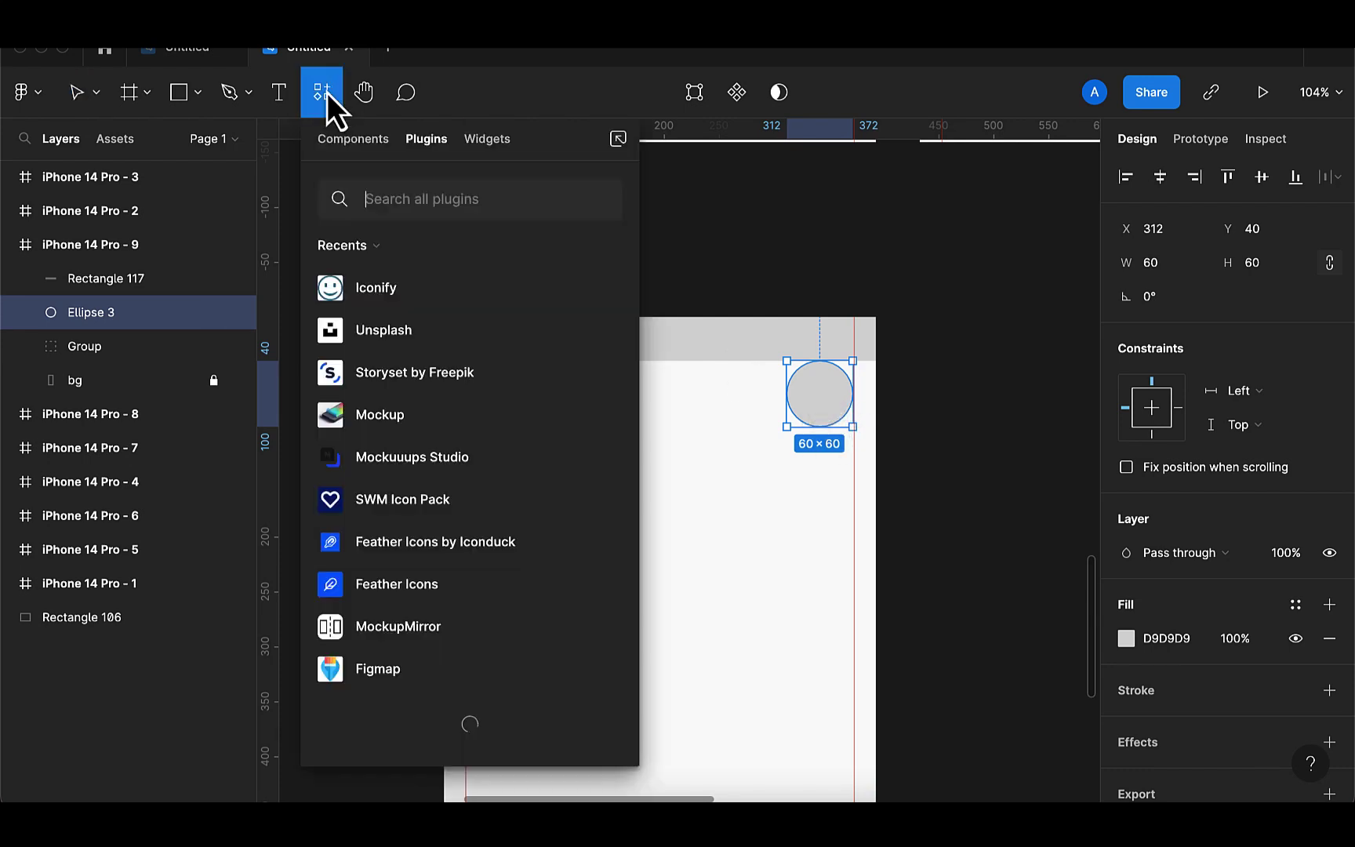
left_click(610, 333)
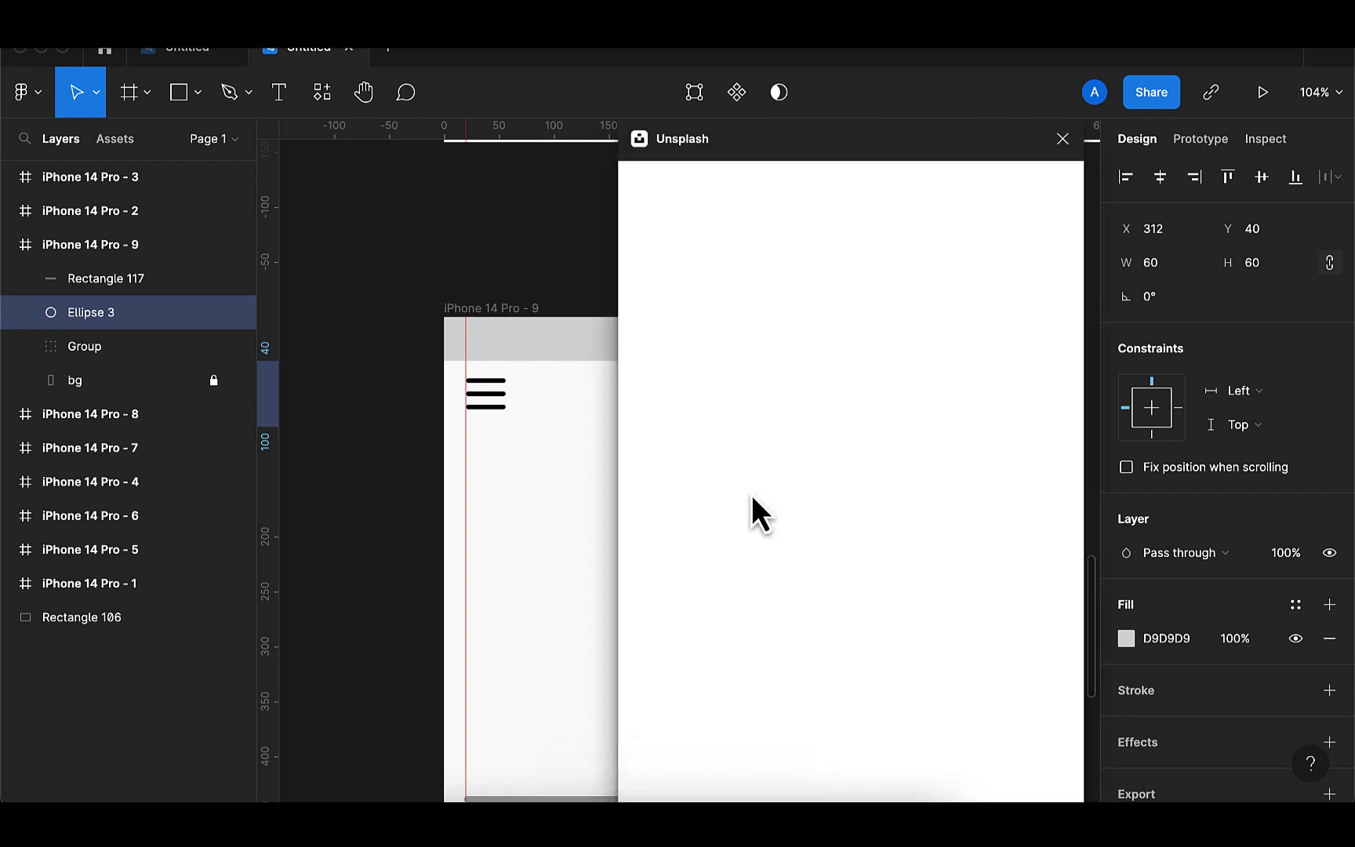
left_click(737, 242)
type("m")
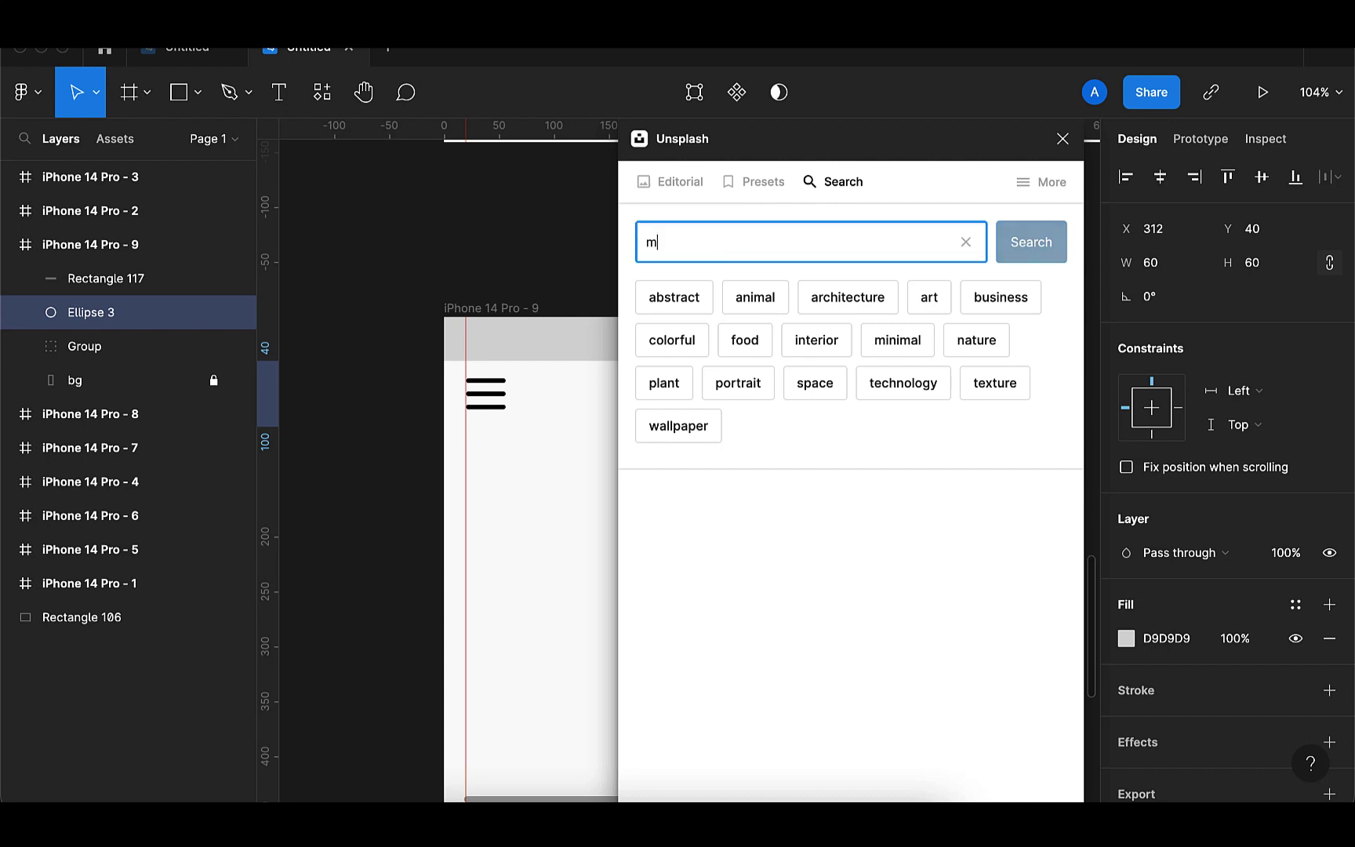
type("an")
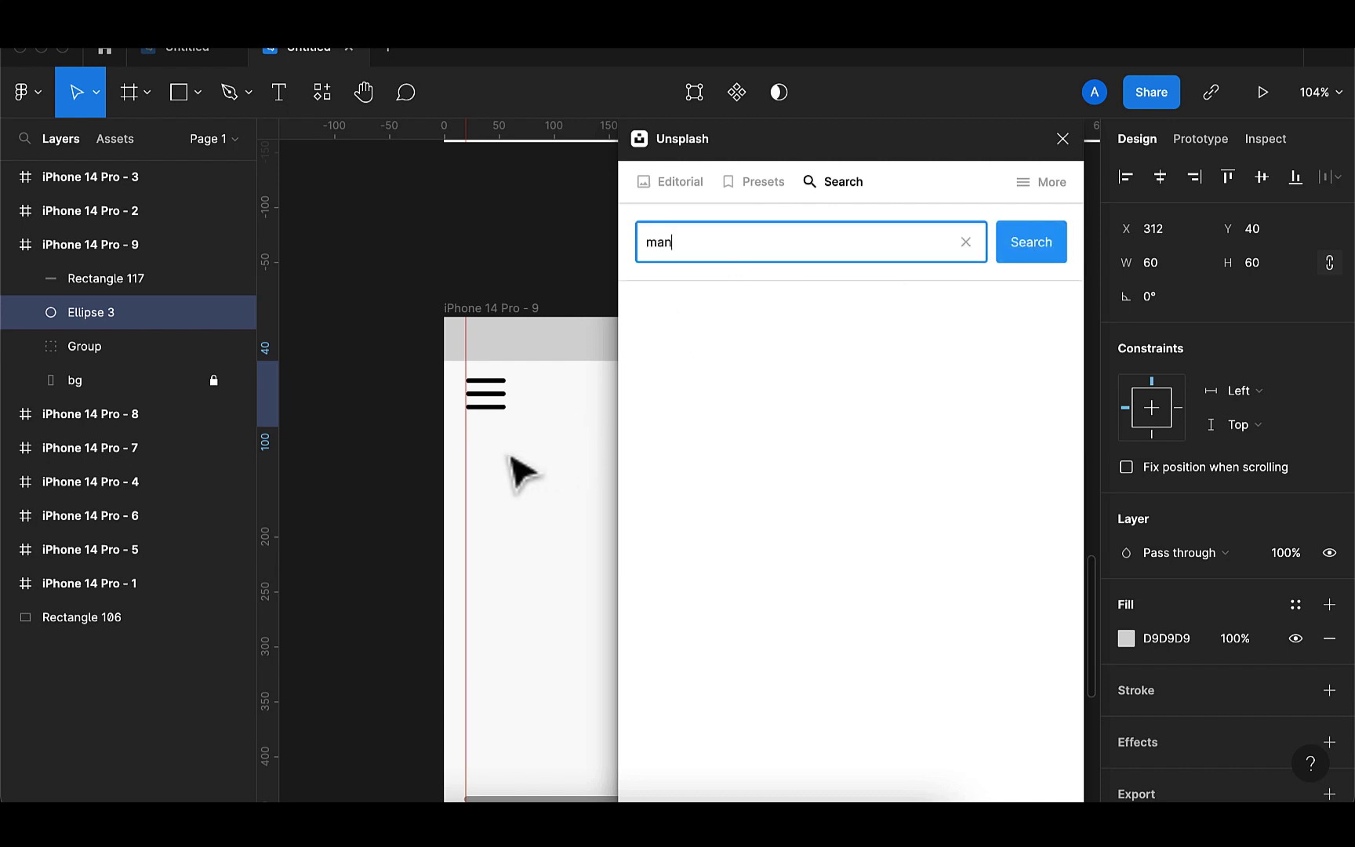
key("Return")
scroll(521, 471, "right", 5)
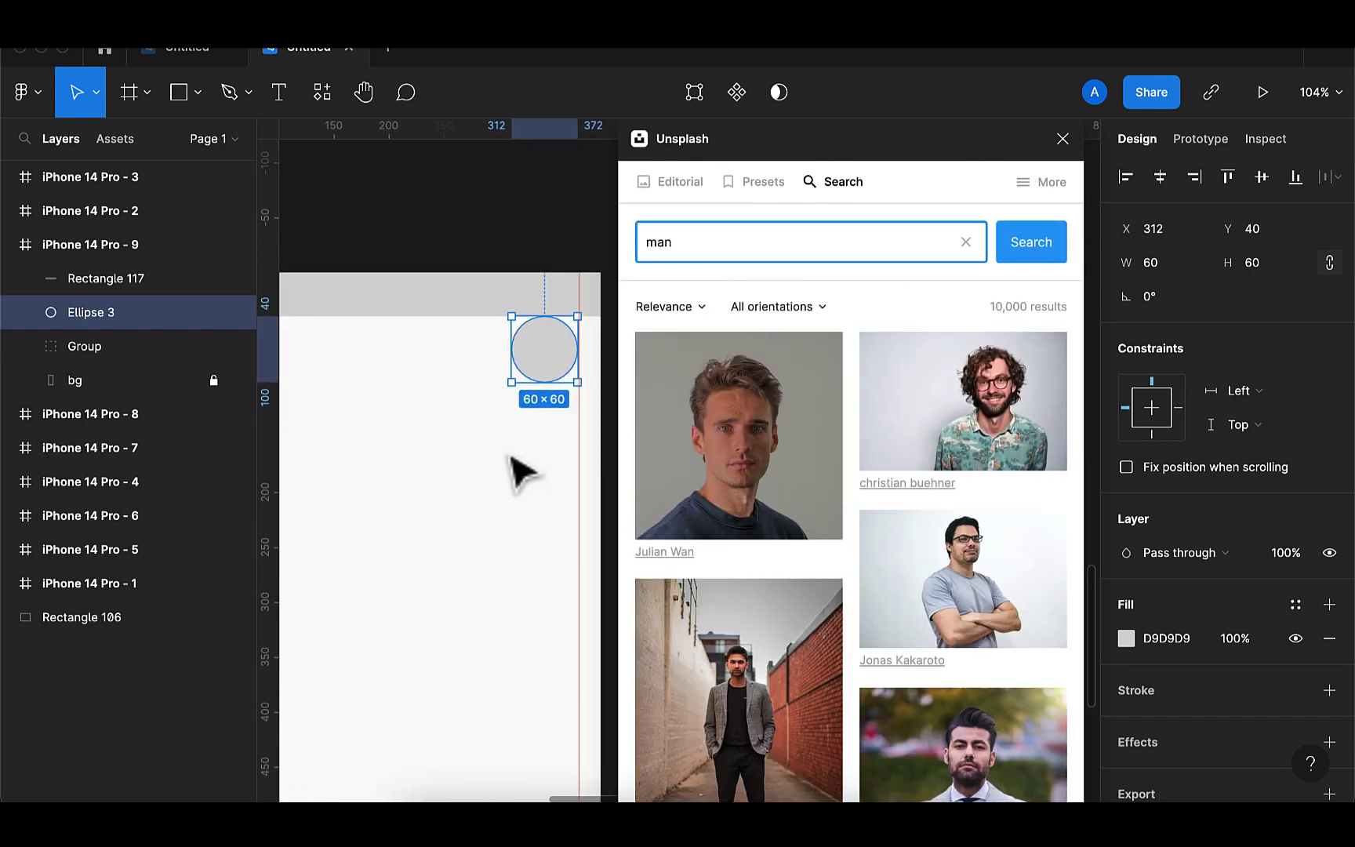
scroll(521, 470, "right", 3)
scroll(810, 626, "down", 1)
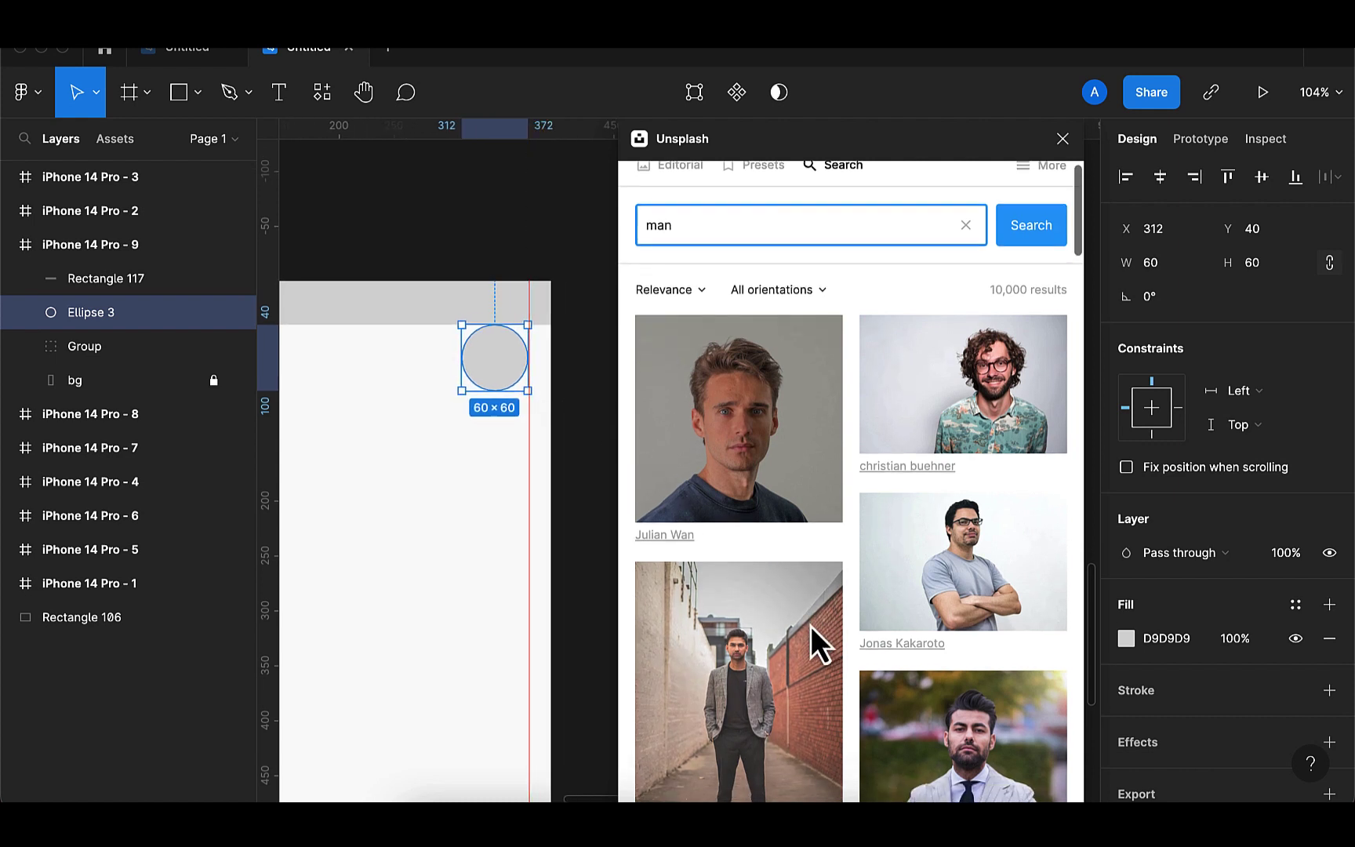
scroll(811, 625, "down", 3)
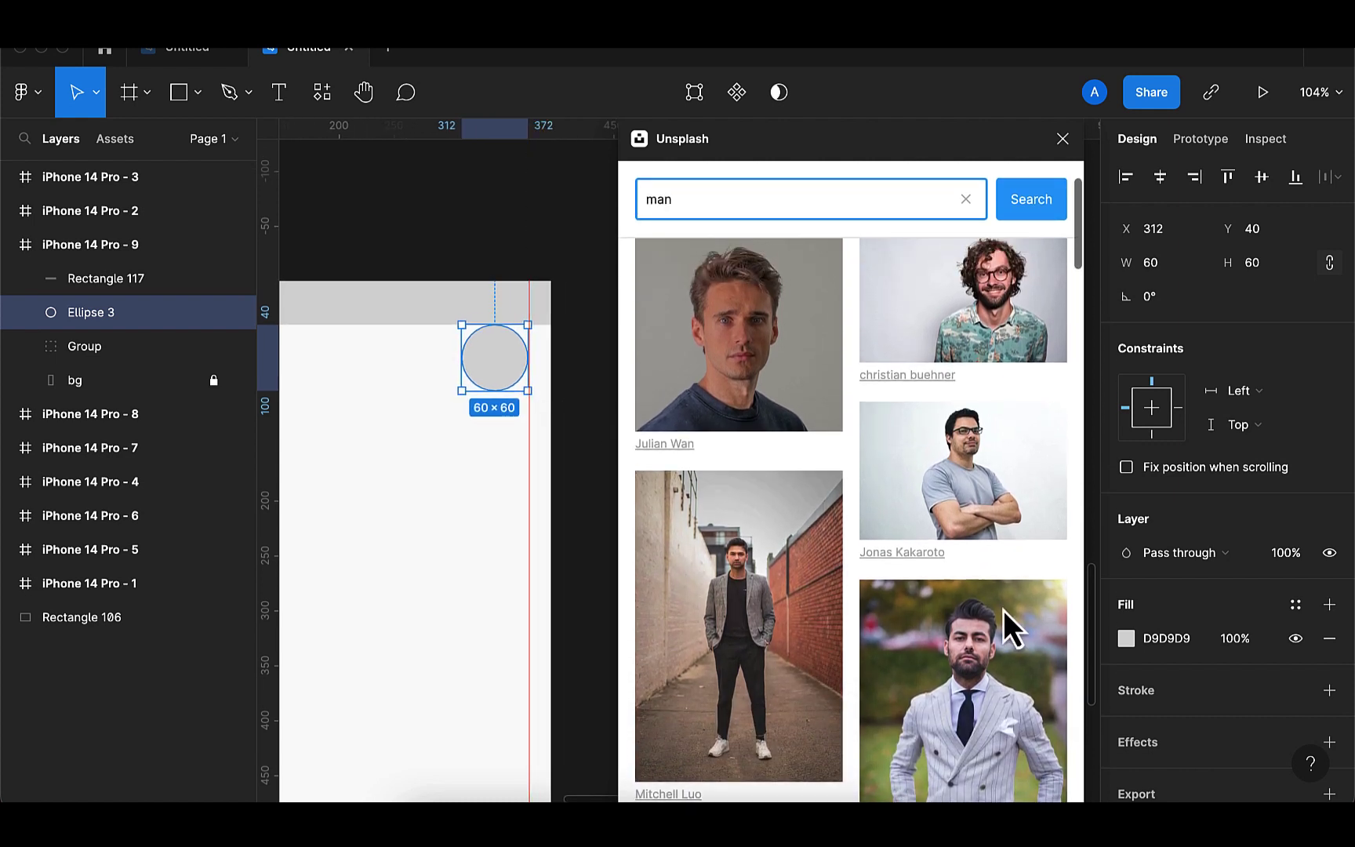
Fill Ellipse 3 with a smiling-man portrait photo and close the plugin.
left_click(971, 449)
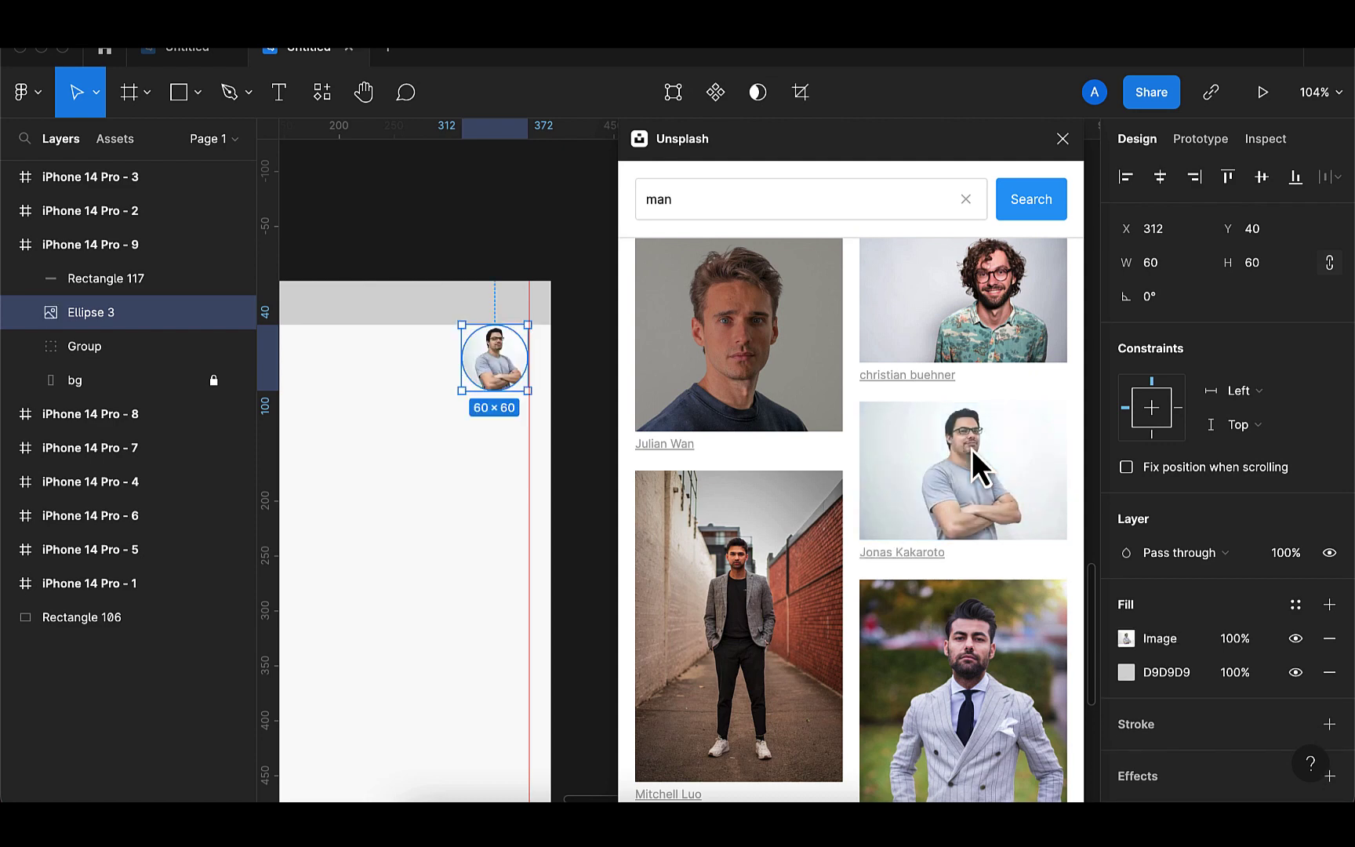
scroll(925, 557, "down", 10)
scroll(924, 551, "down", 3)
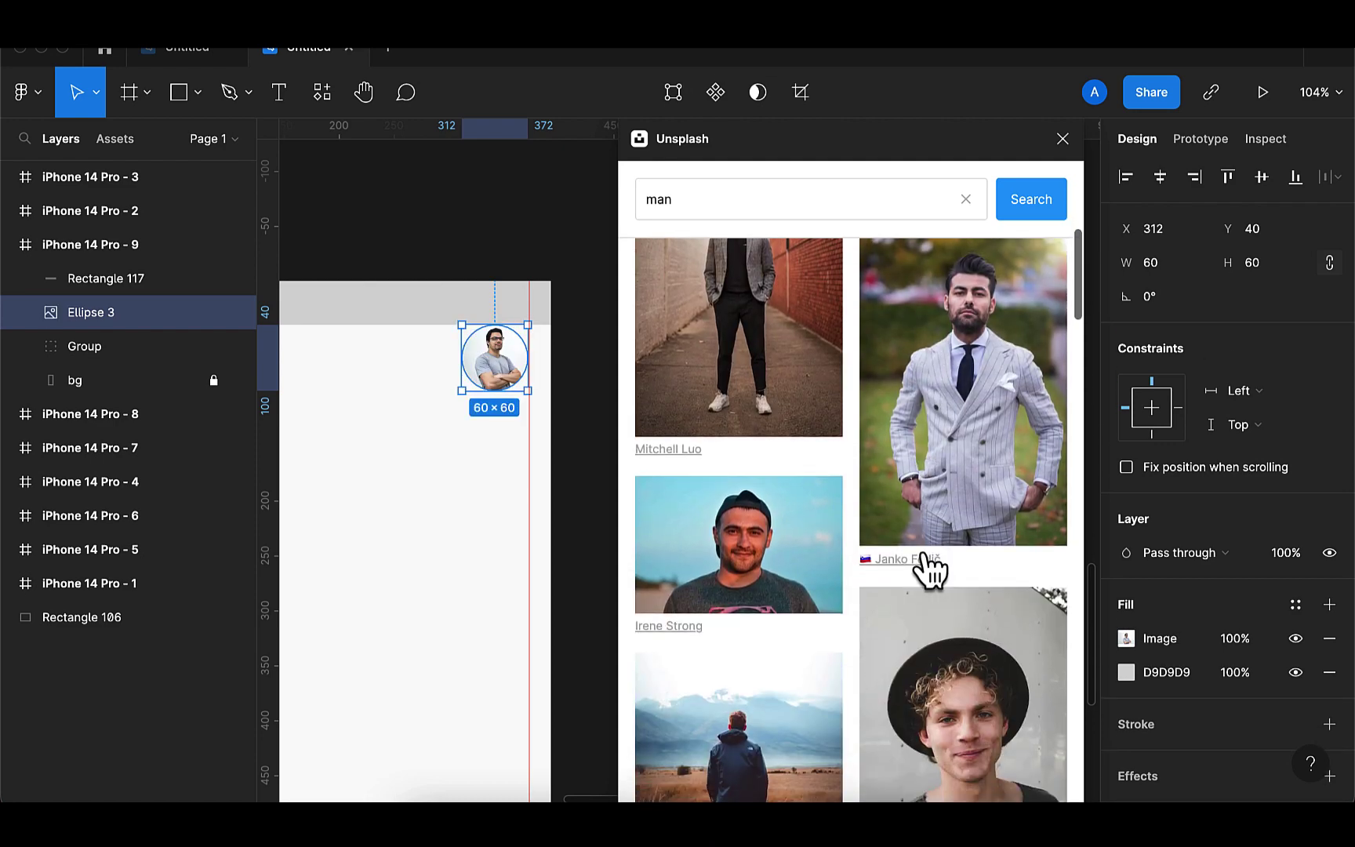
left_click(742, 499)
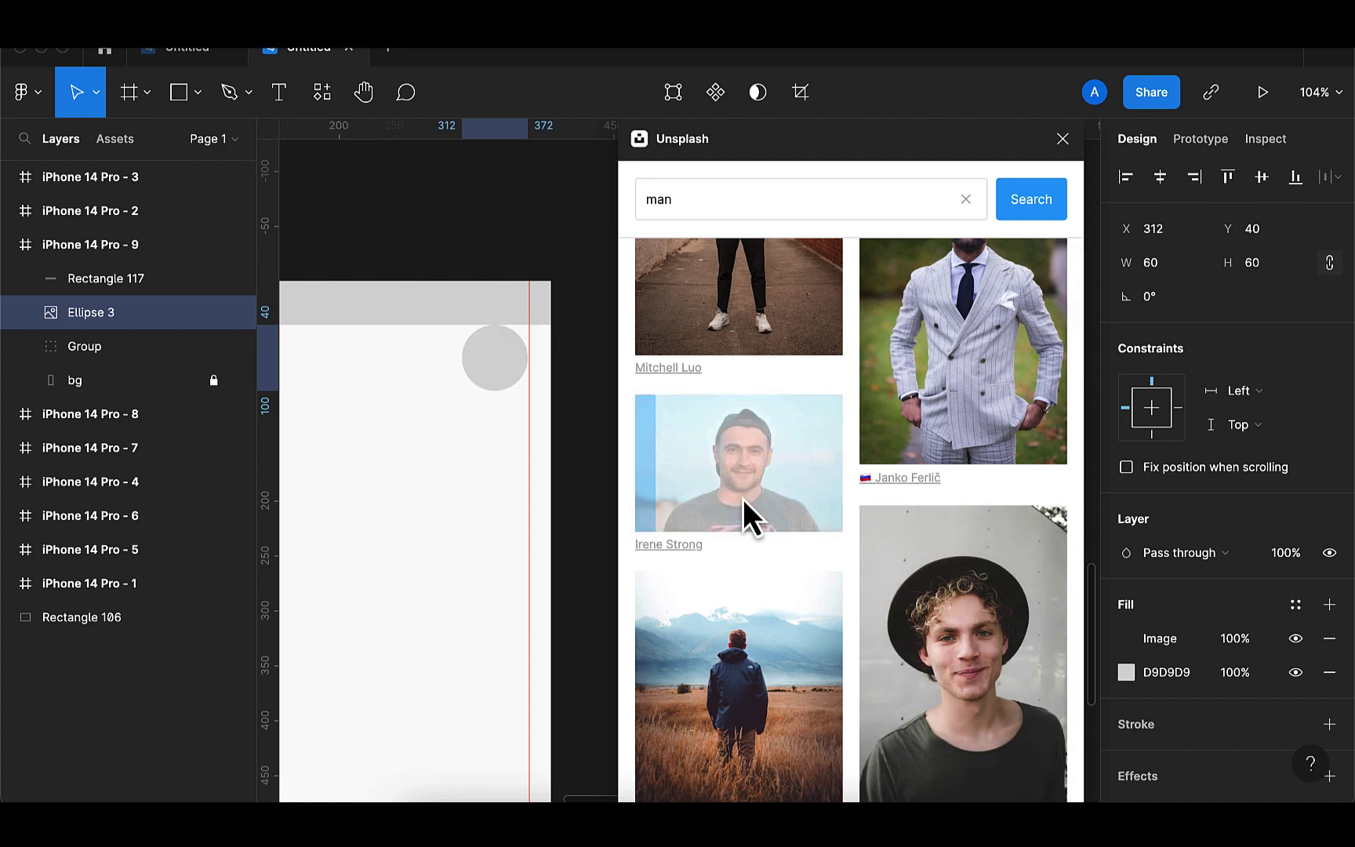
left_click(1062, 139)
scroll(716, 387, "left", 5)
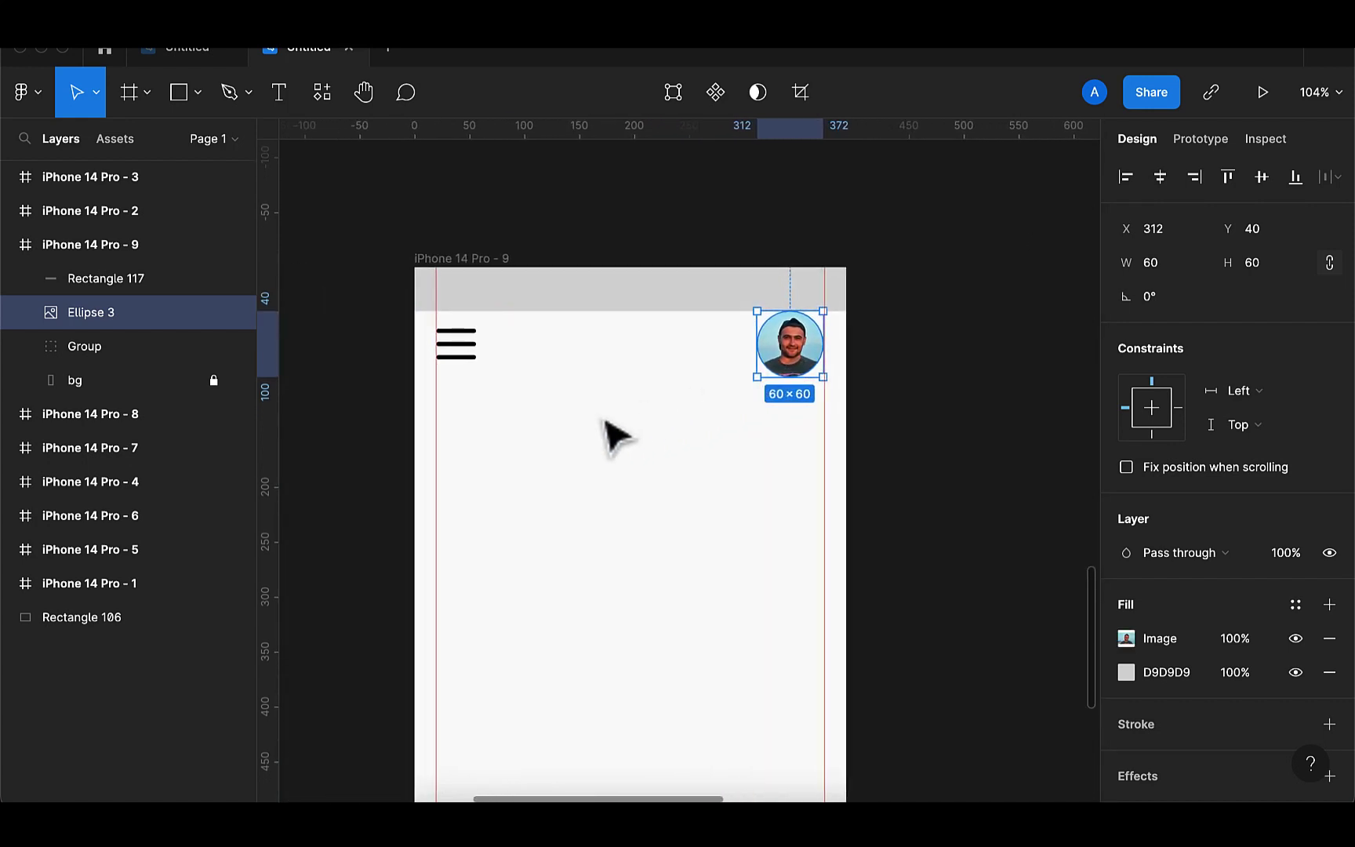
Select the hamburger icon group, then switch to the Text tool.
left_click(461, 354)
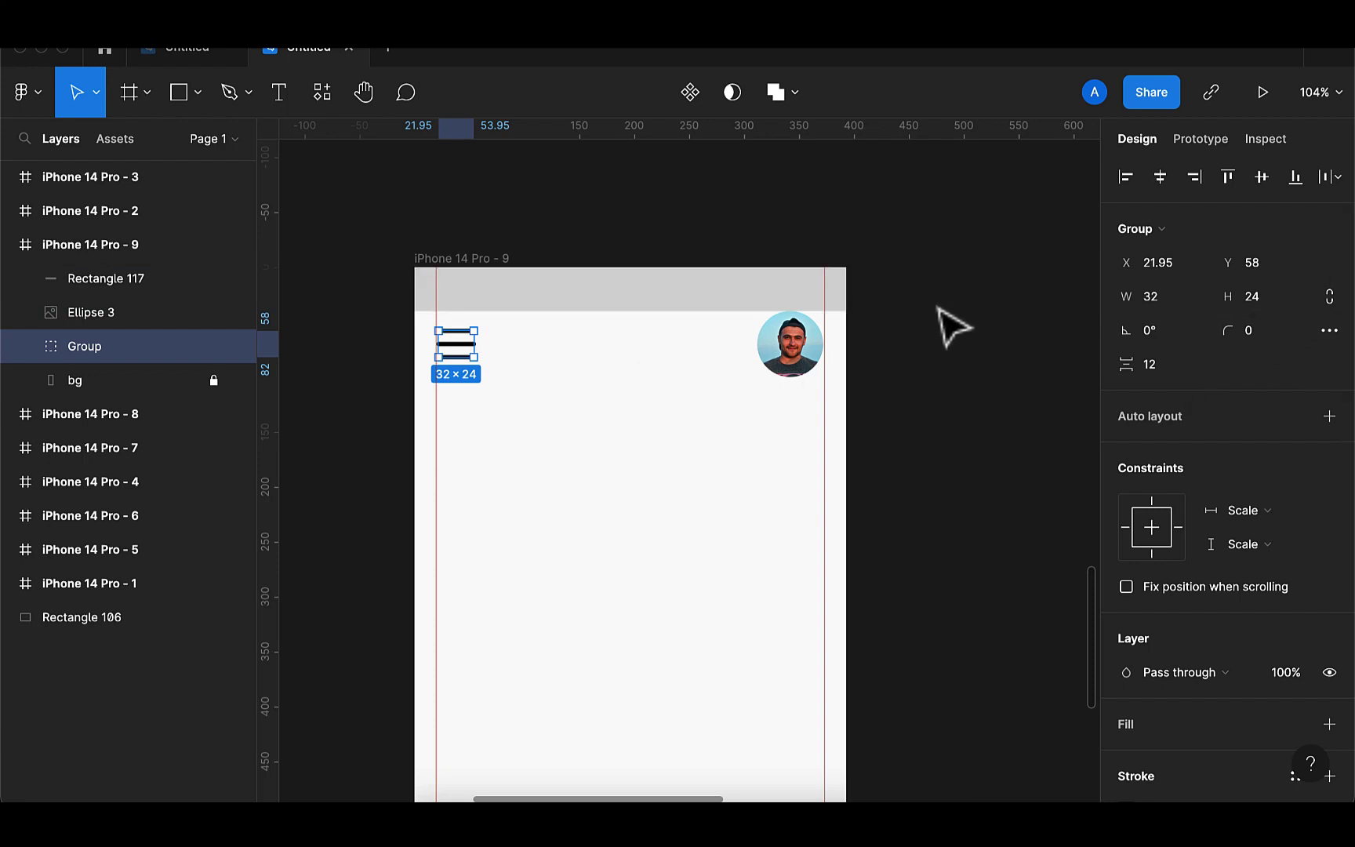
left_click(270, 103)
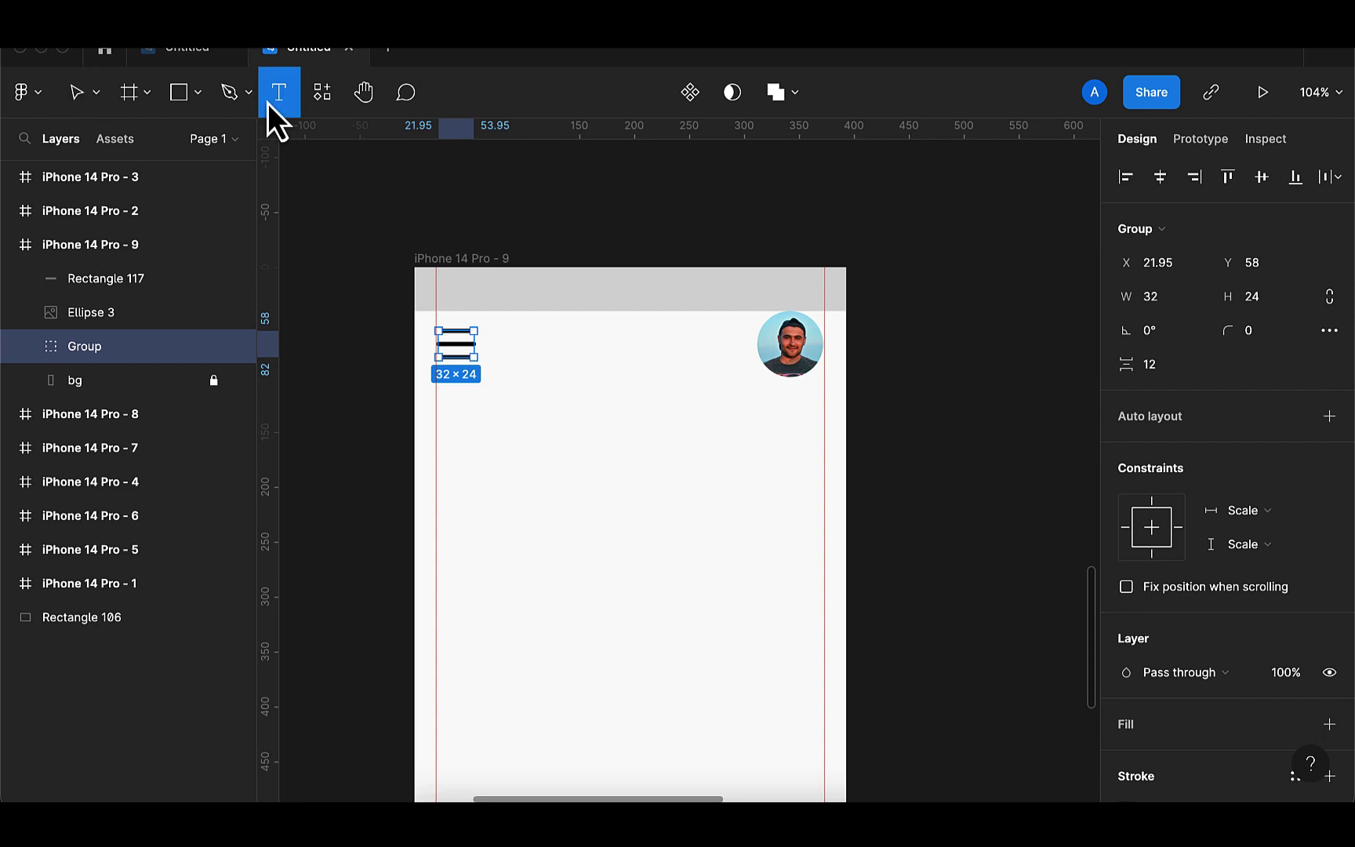
Add a 'Good moring' text layer just below the hamburger icon.
left_click(475, 418)
type("Goo")
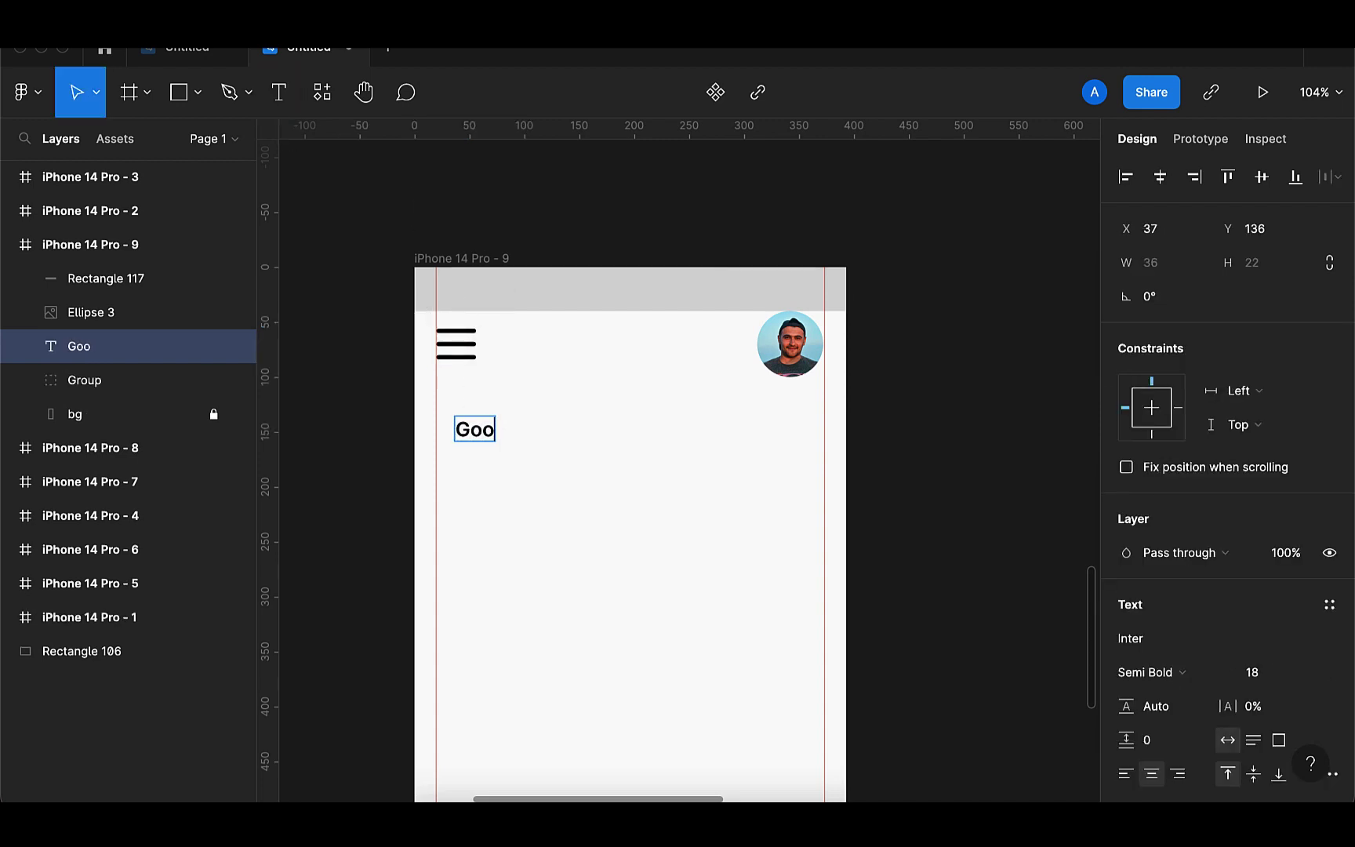
type("d moring")
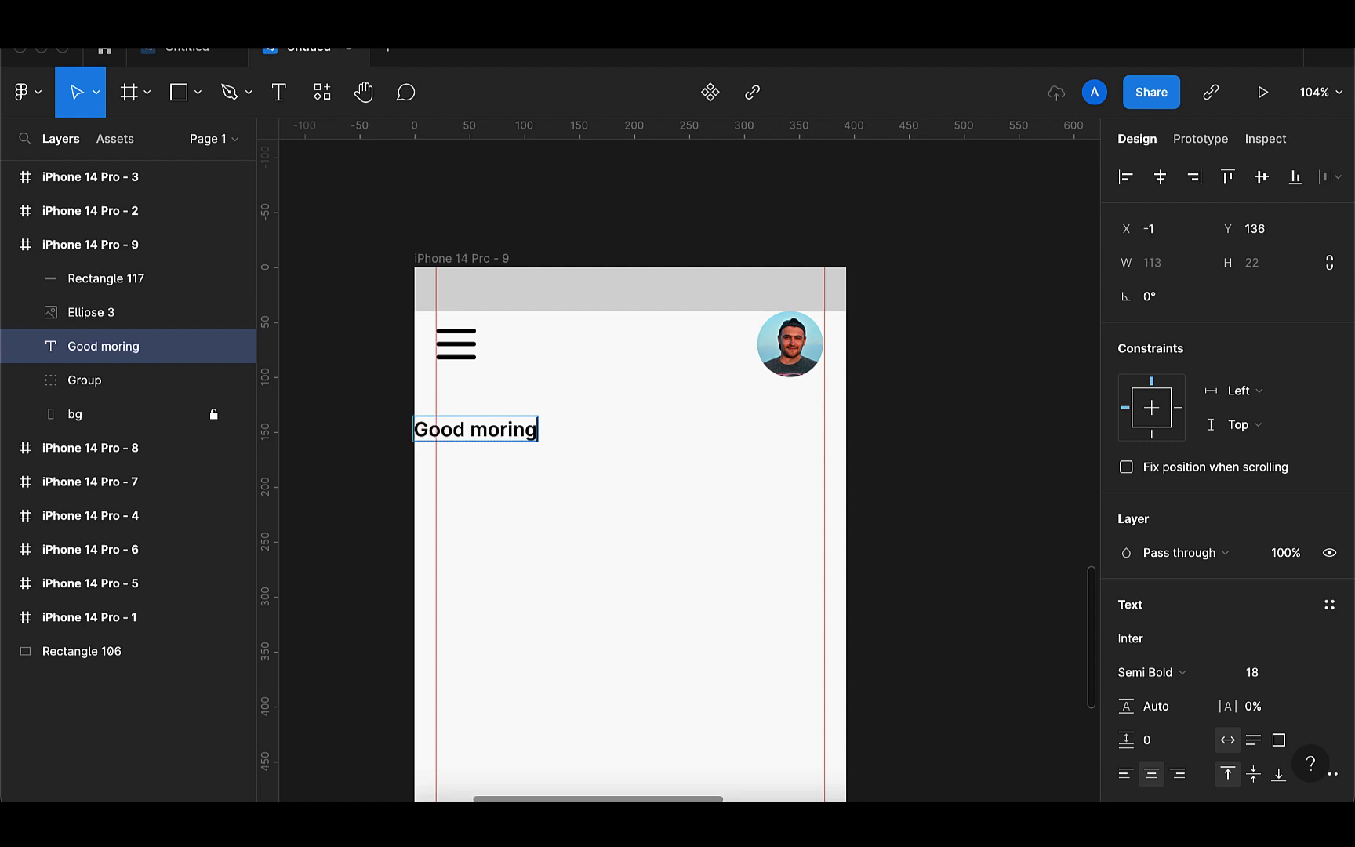
key("Escape")
left_click_drag(474, 454, 495, 400)
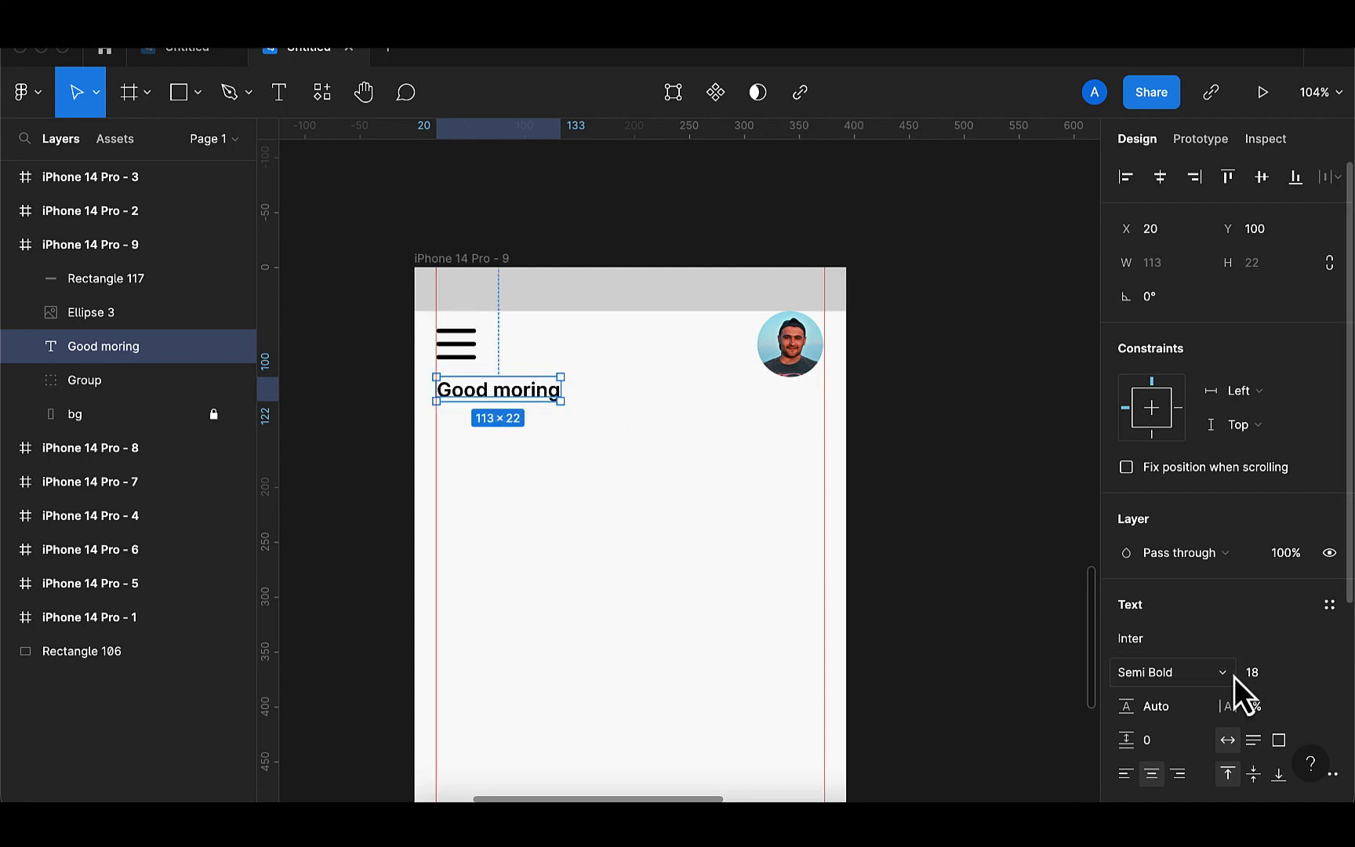
Style the greeting Inter Light 14 and nudge it to X 19, Y 95.
left_click(1267, 674)
type("1")
key("Return")
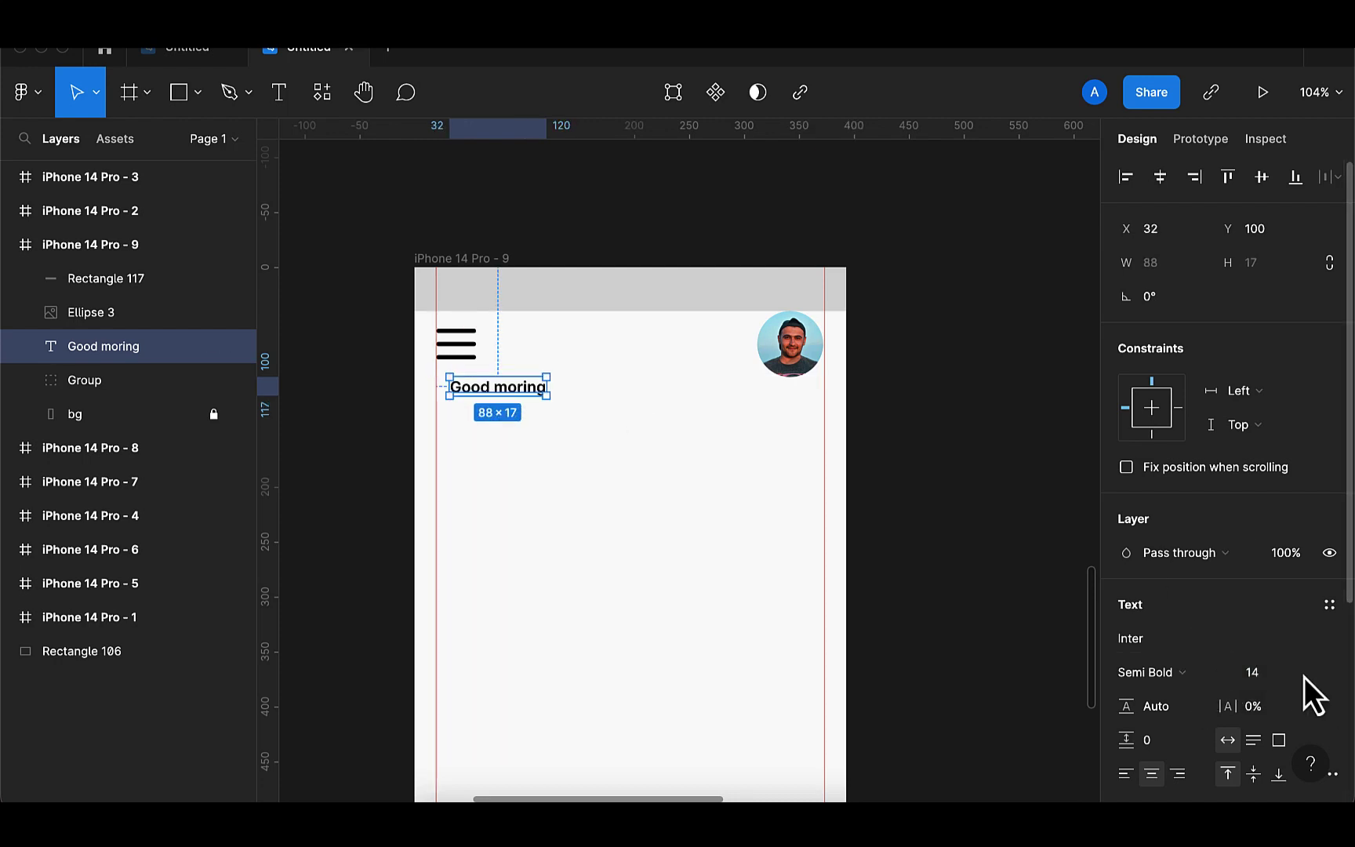
left_click(1198, 673)
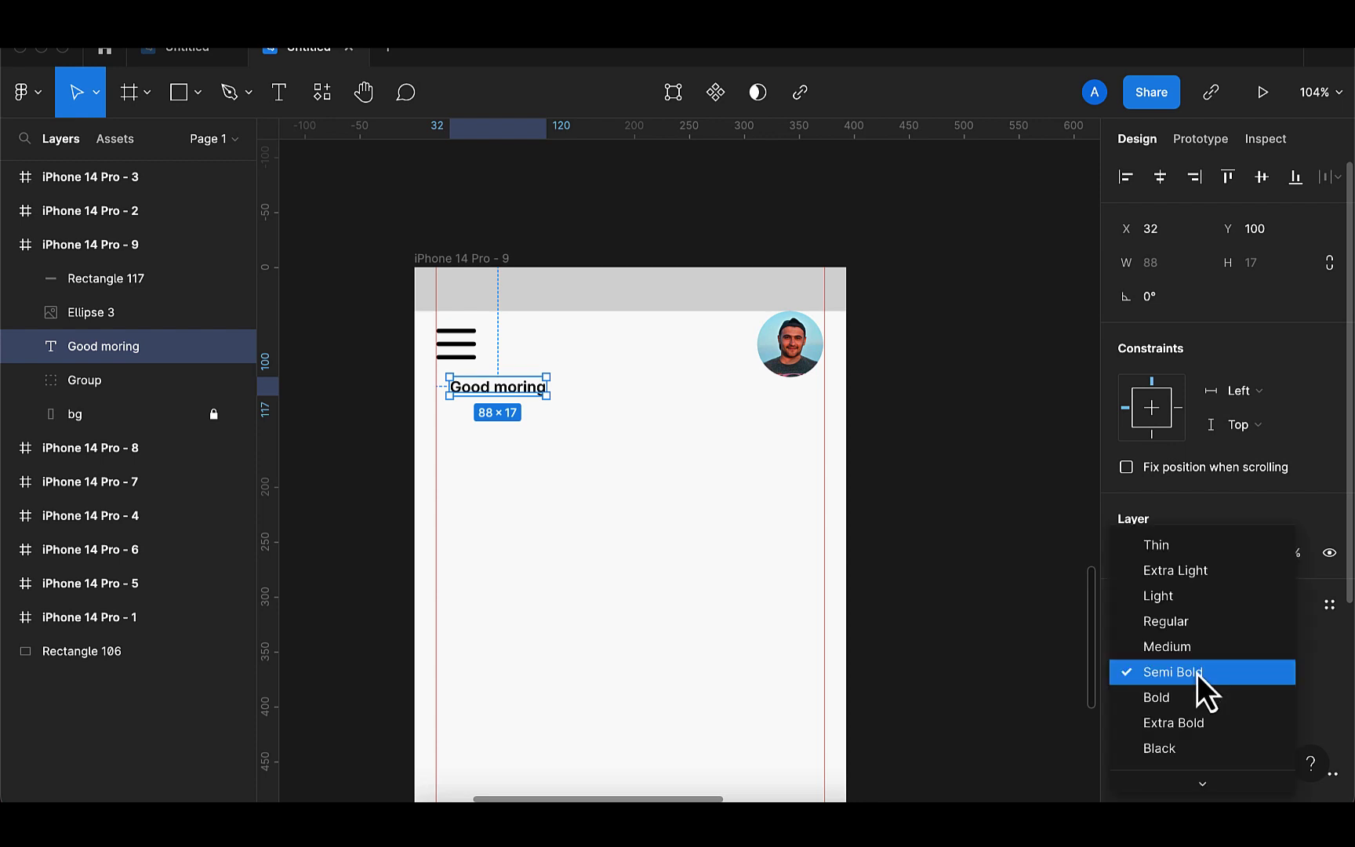
left_click(1176, 602)
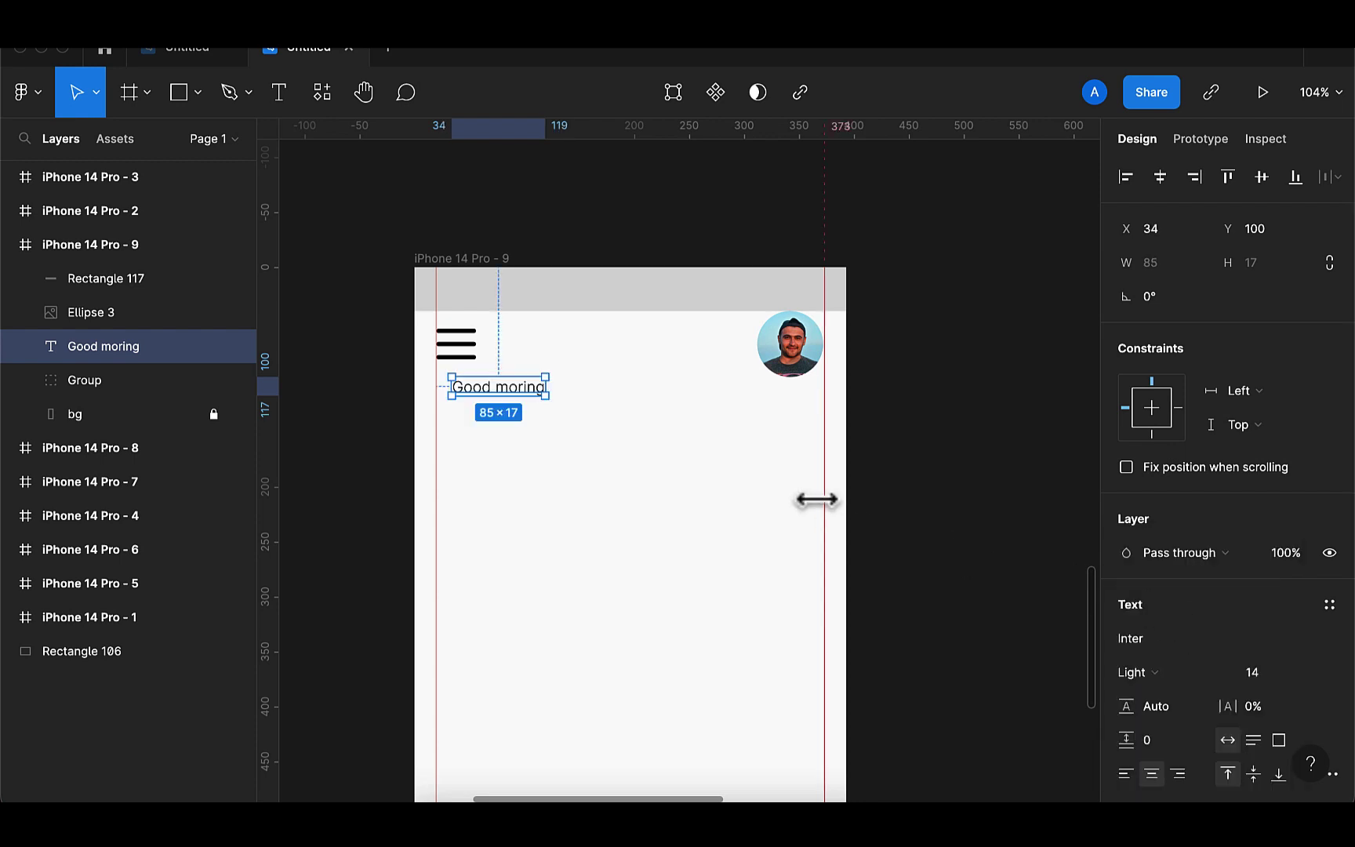
key("shift+Left")
key("shift+Left")
key("Up")
key("Up")
key("Up")
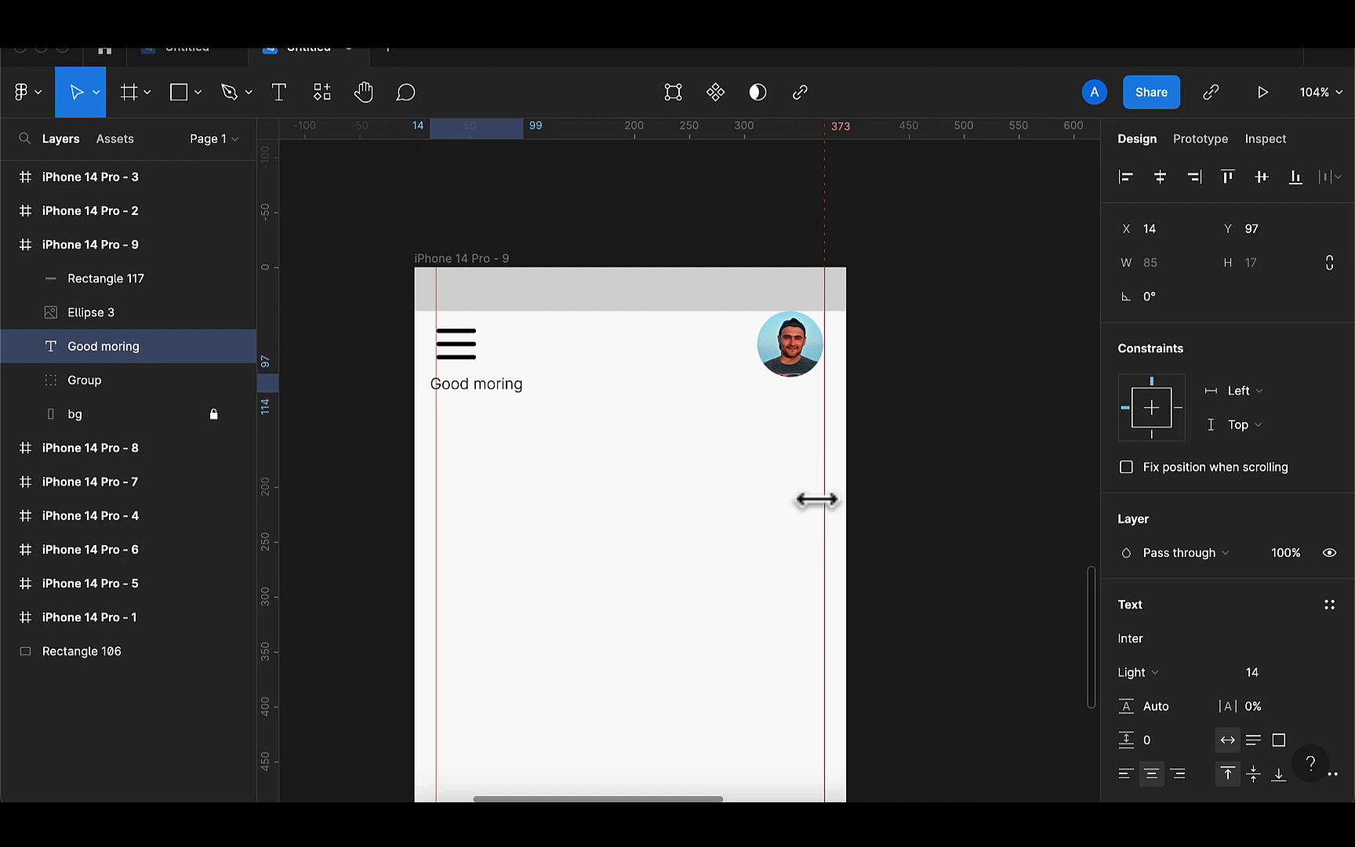
key("Right")
key("Right")
key("Right")
key("Right")
key("Right")
key("Up")
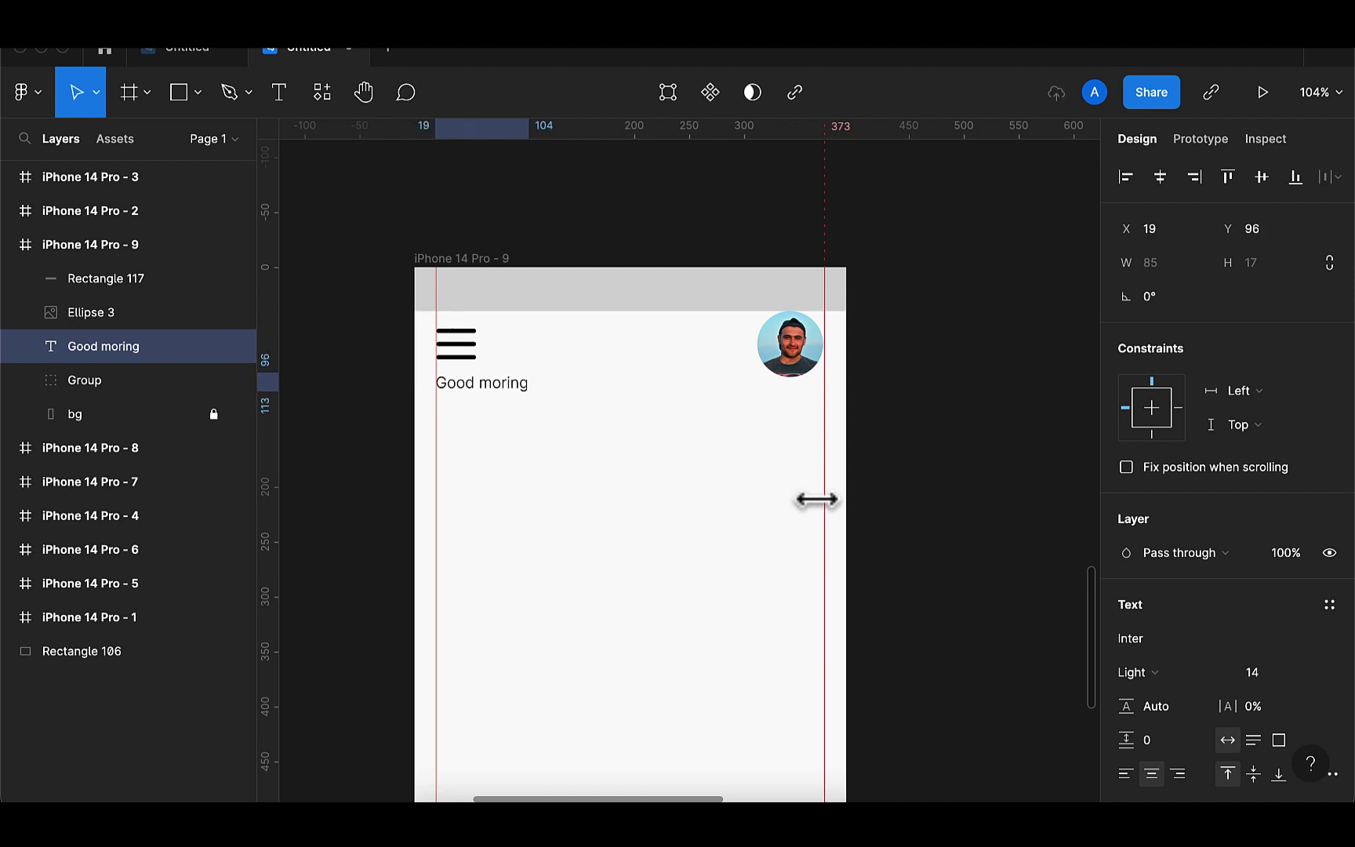
key("Up")
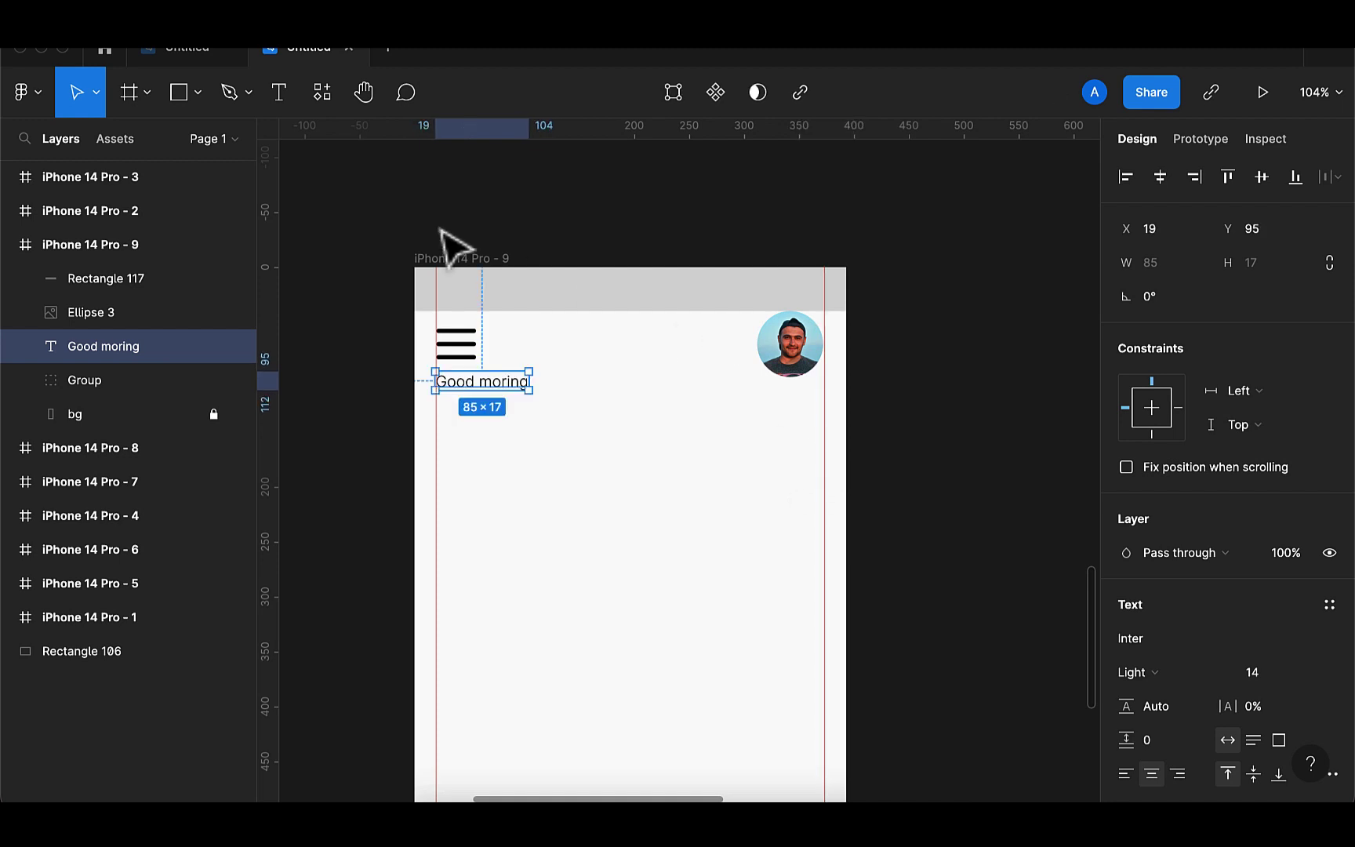
left_click(284, 112)
Add the user's name in Medium weight directly under the greeting at X 19, Y 120.
left_click(459, 421)
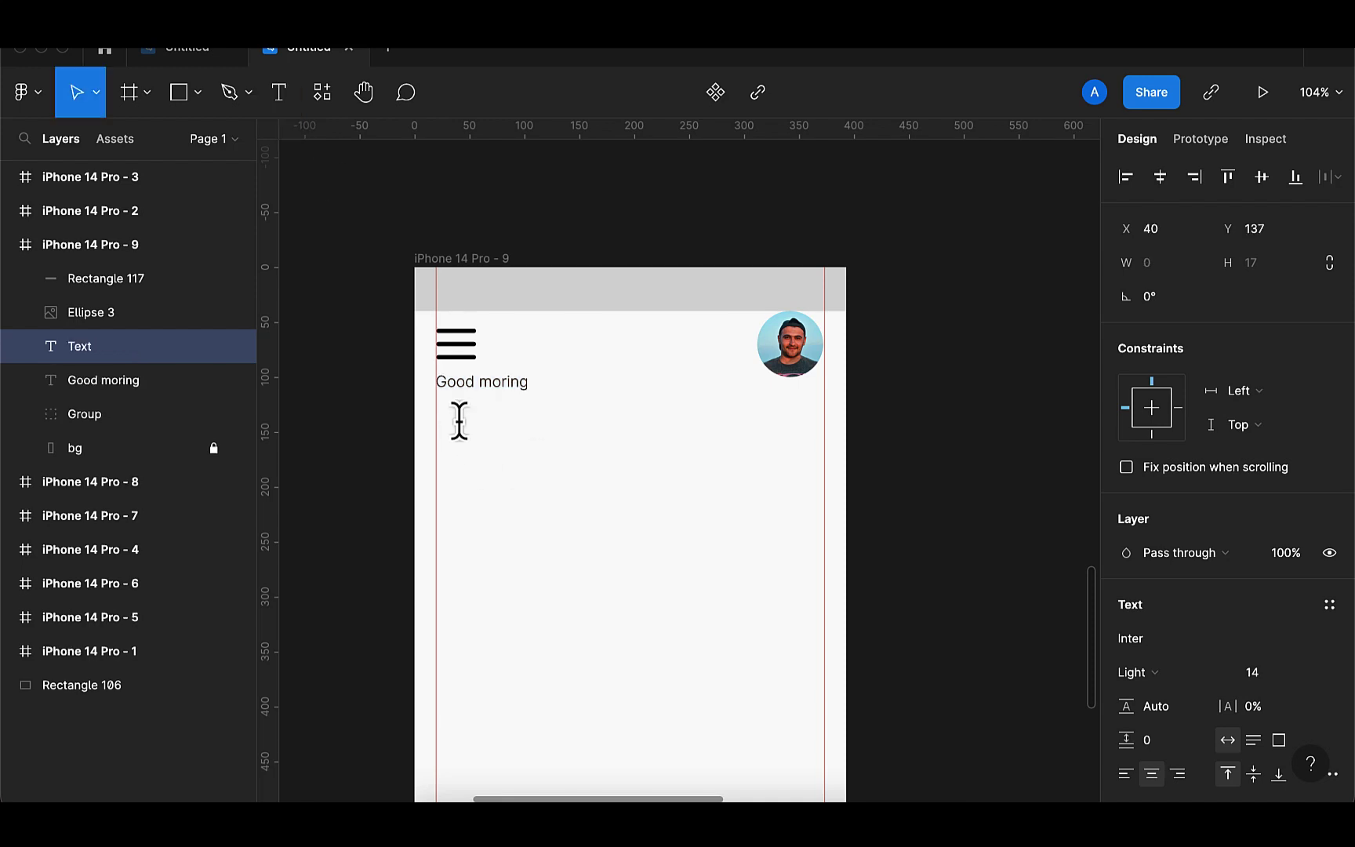
type("Kamal")
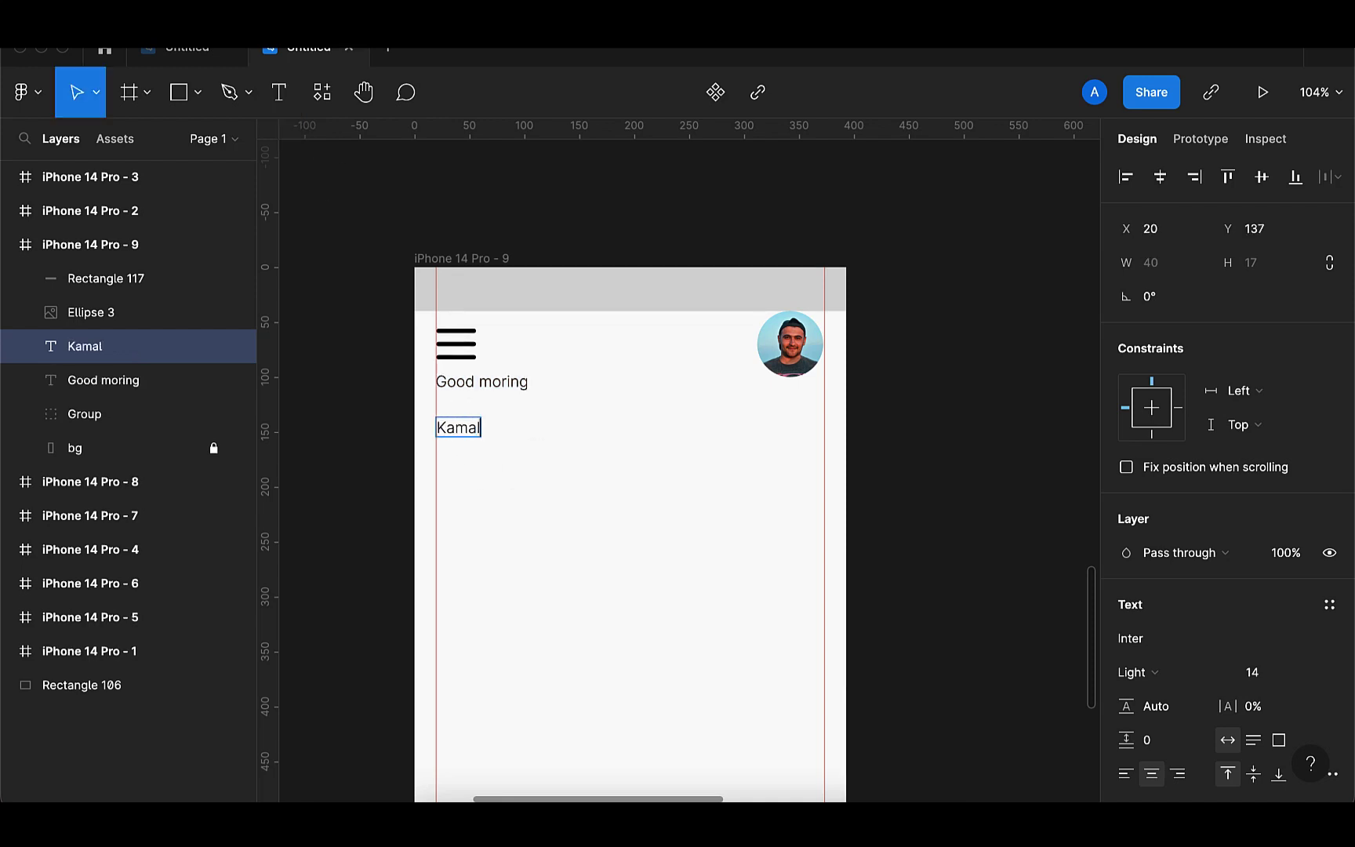
key("Escape")
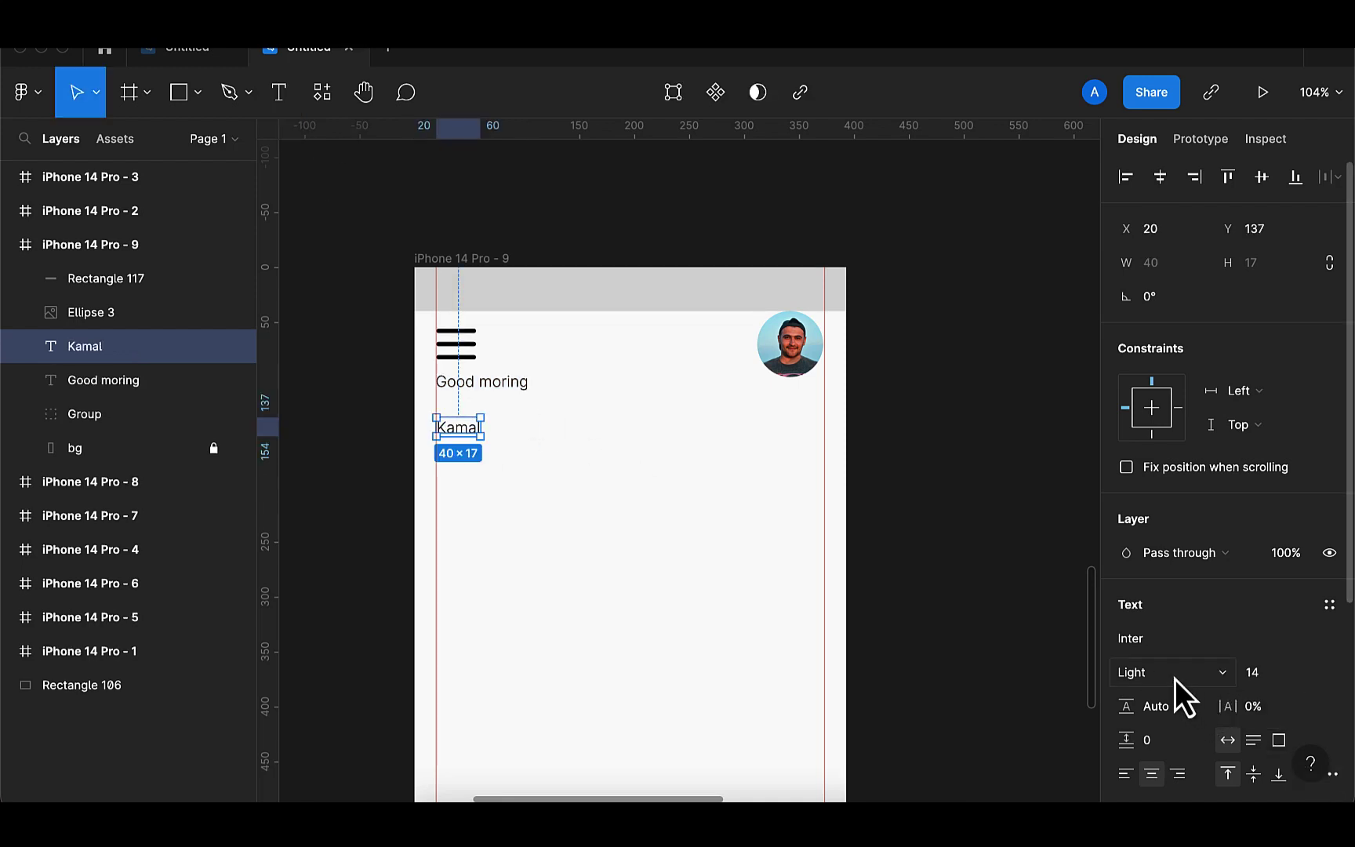
left_click(1175, 678)
left_click(1175, 726)
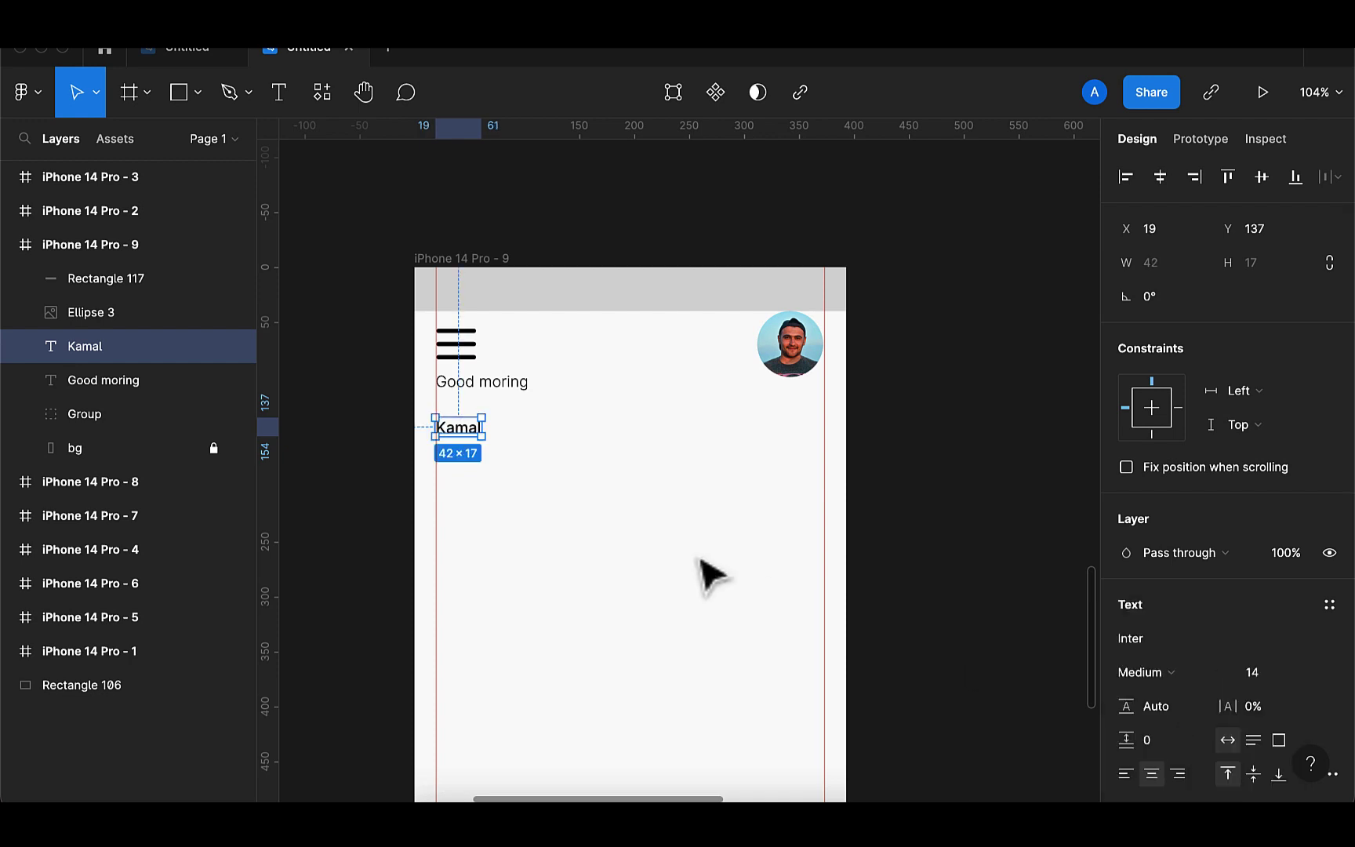
left_click_drag(468, 438, 470, 421)
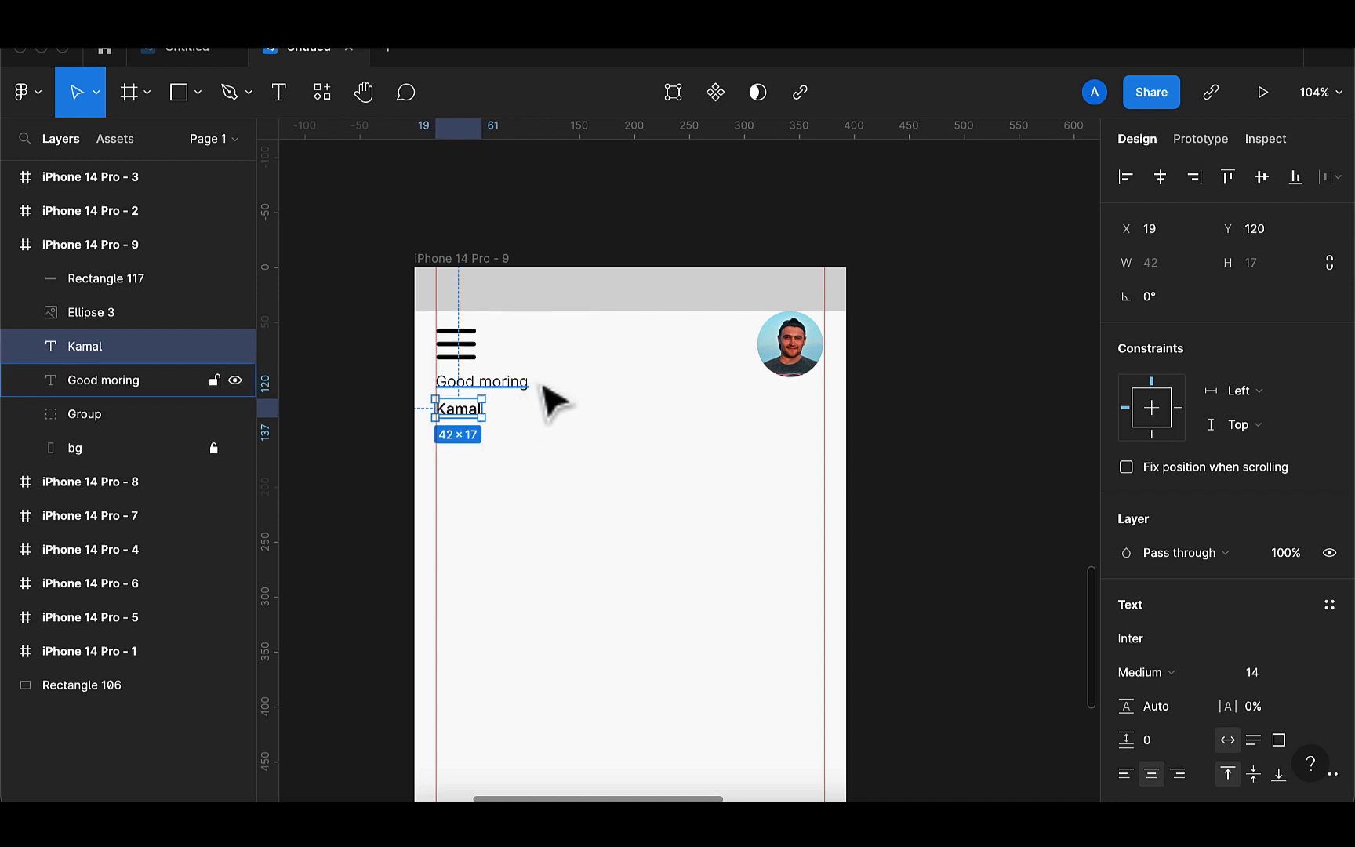
Import the 72×72 openmoji bright-button sun icon via Iconify to X 76, Y 169.
left_click(320, 97)
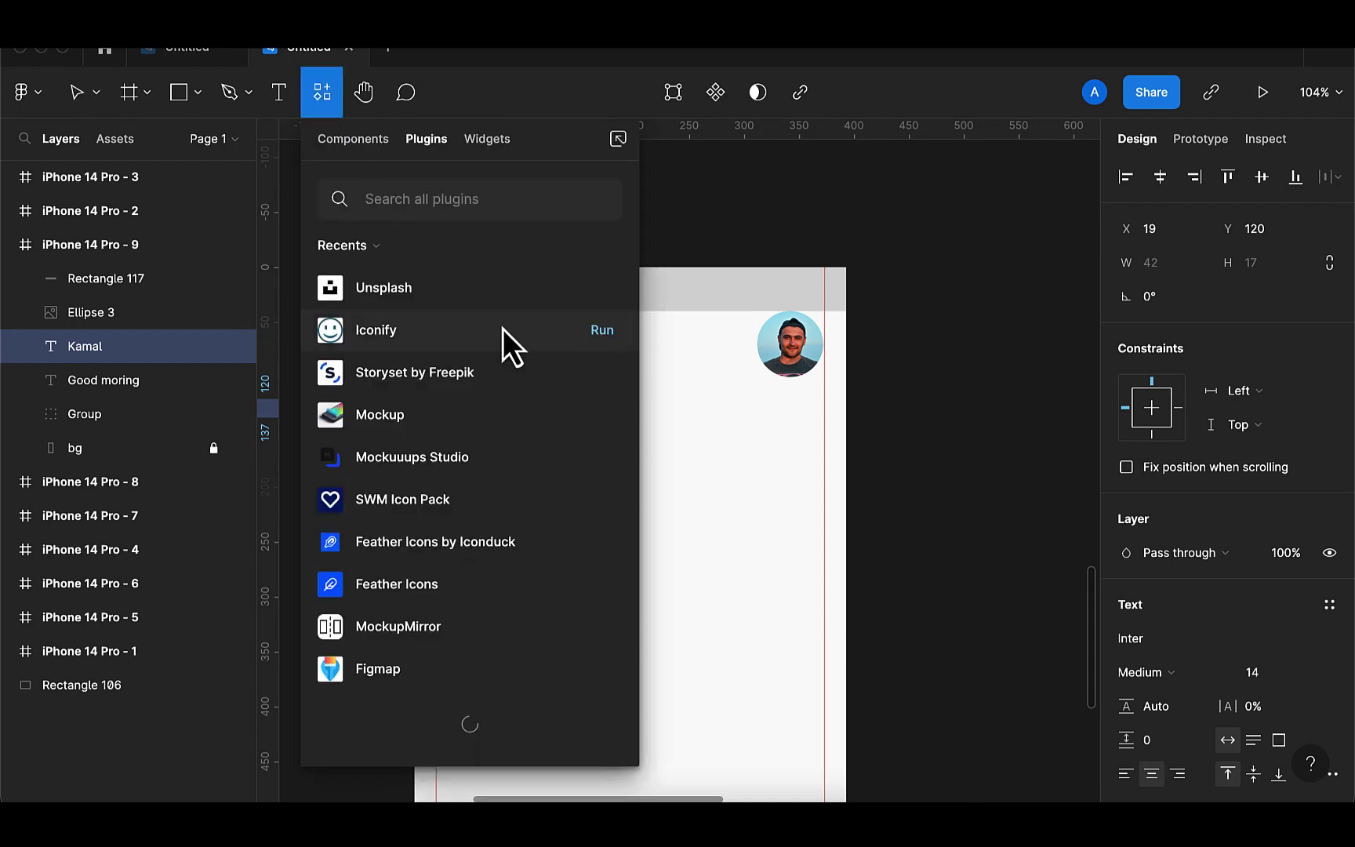
left_click(596, 342)
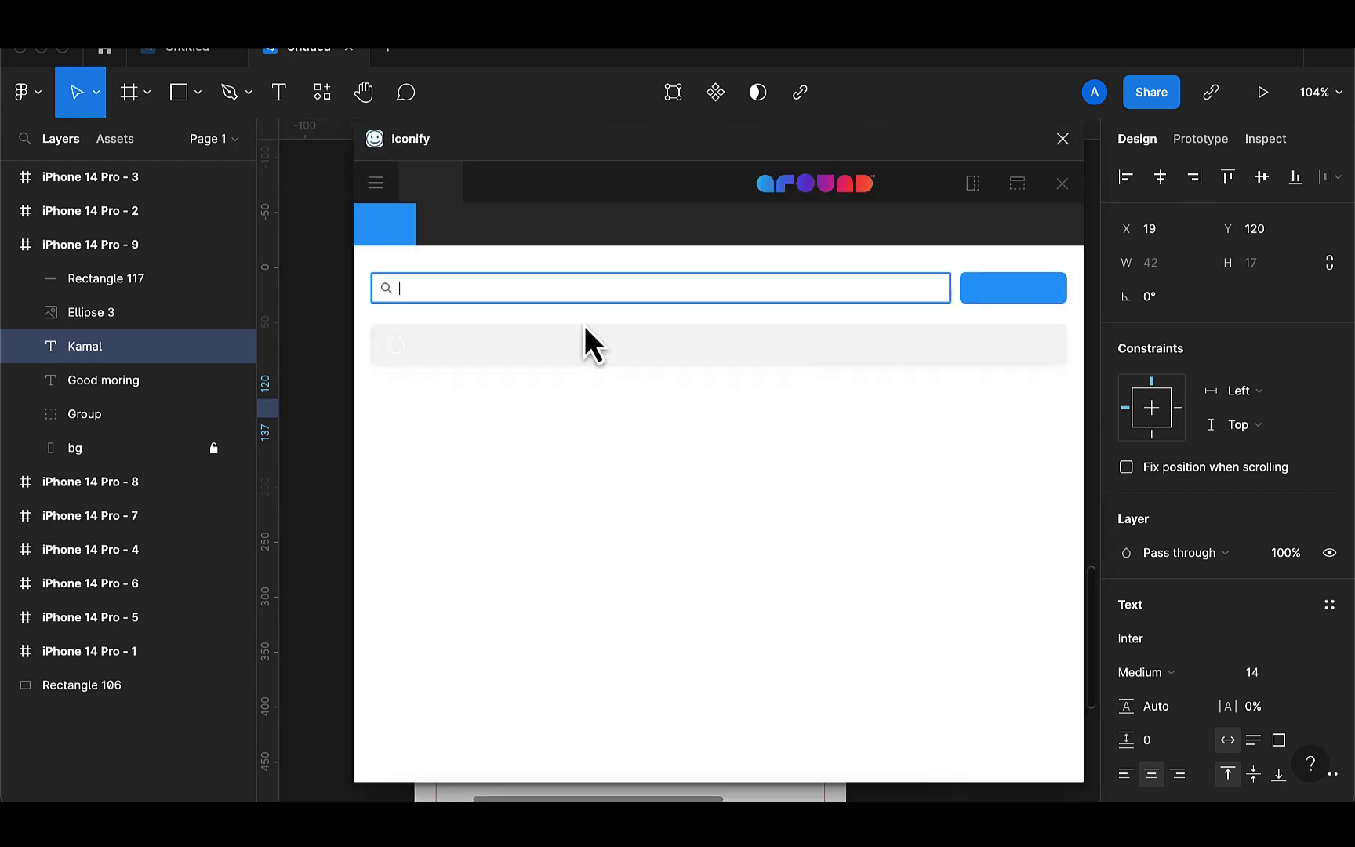
type("hamburger")
key("BackSpace")
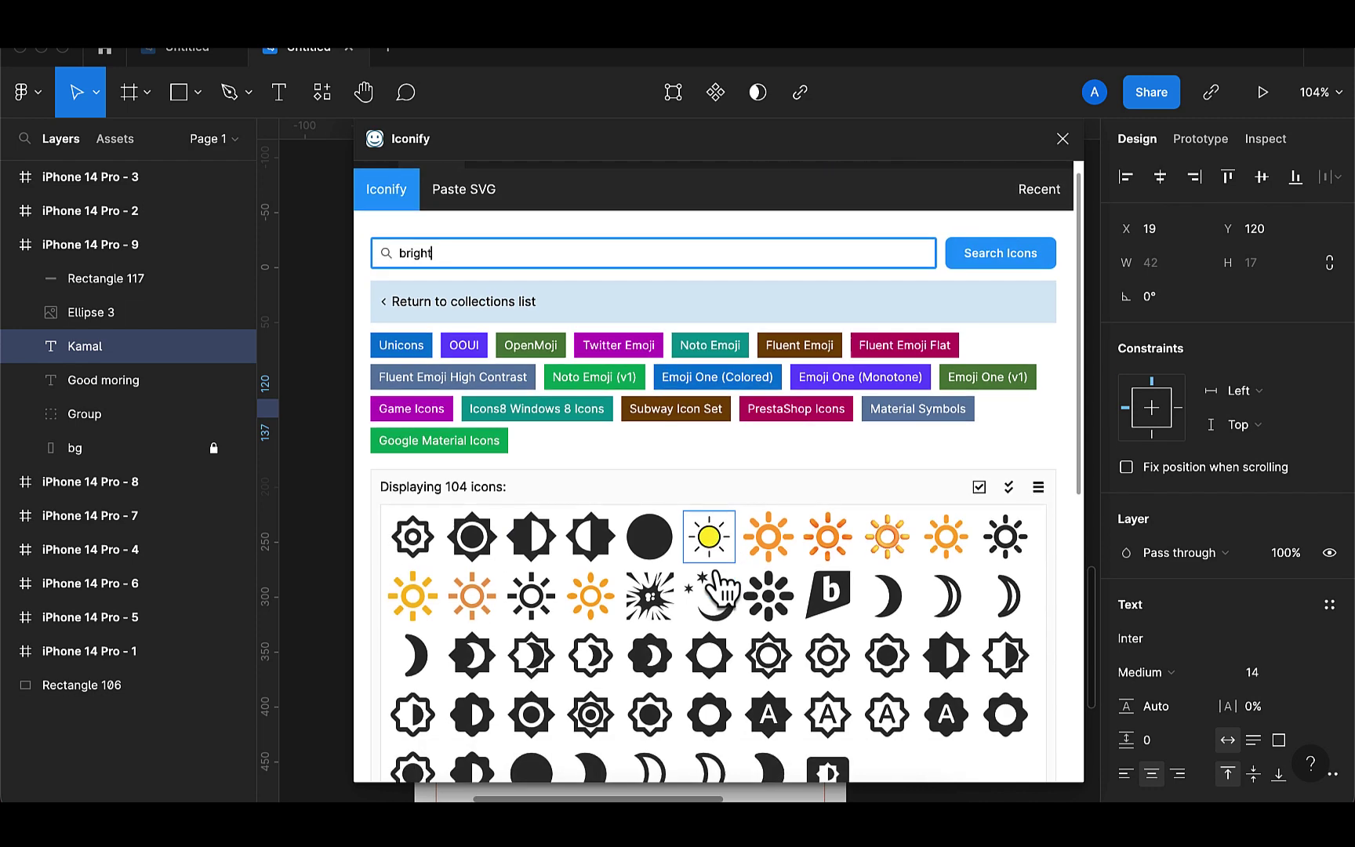
scroll(706, 573, "down", 8)
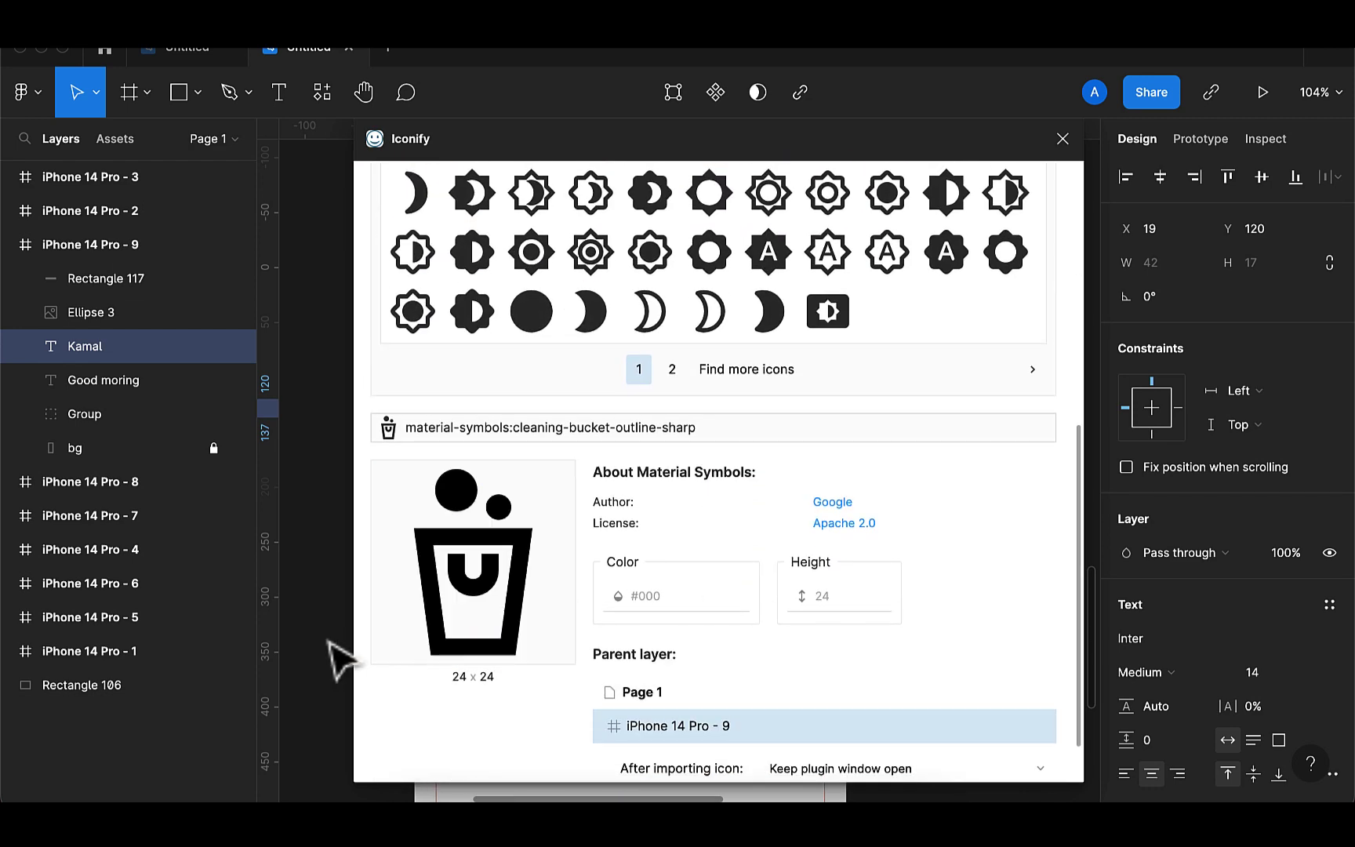
left_click(339, 654)
scroll(337, 657, "down", 6)
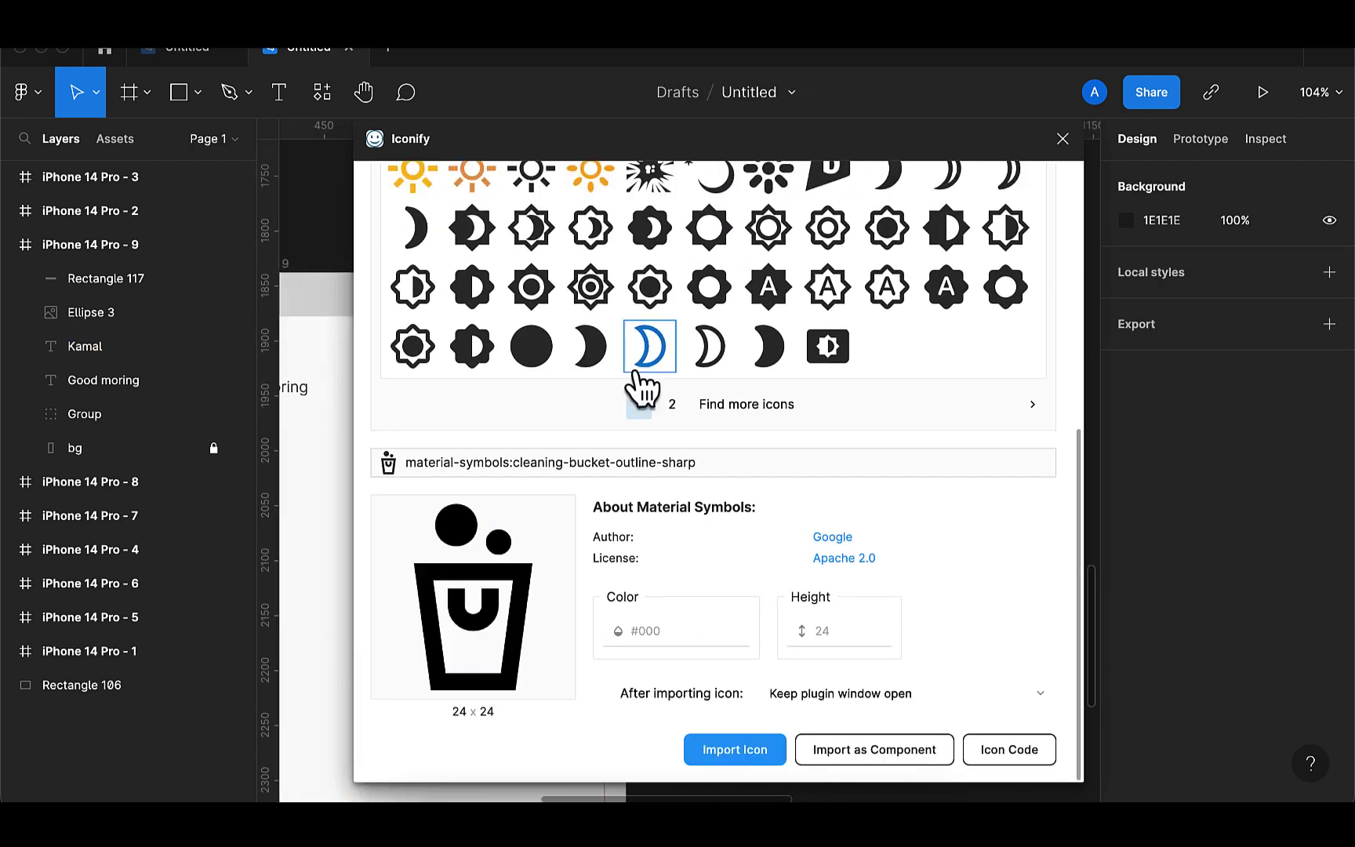
scroll(641, 385, "up", 6)
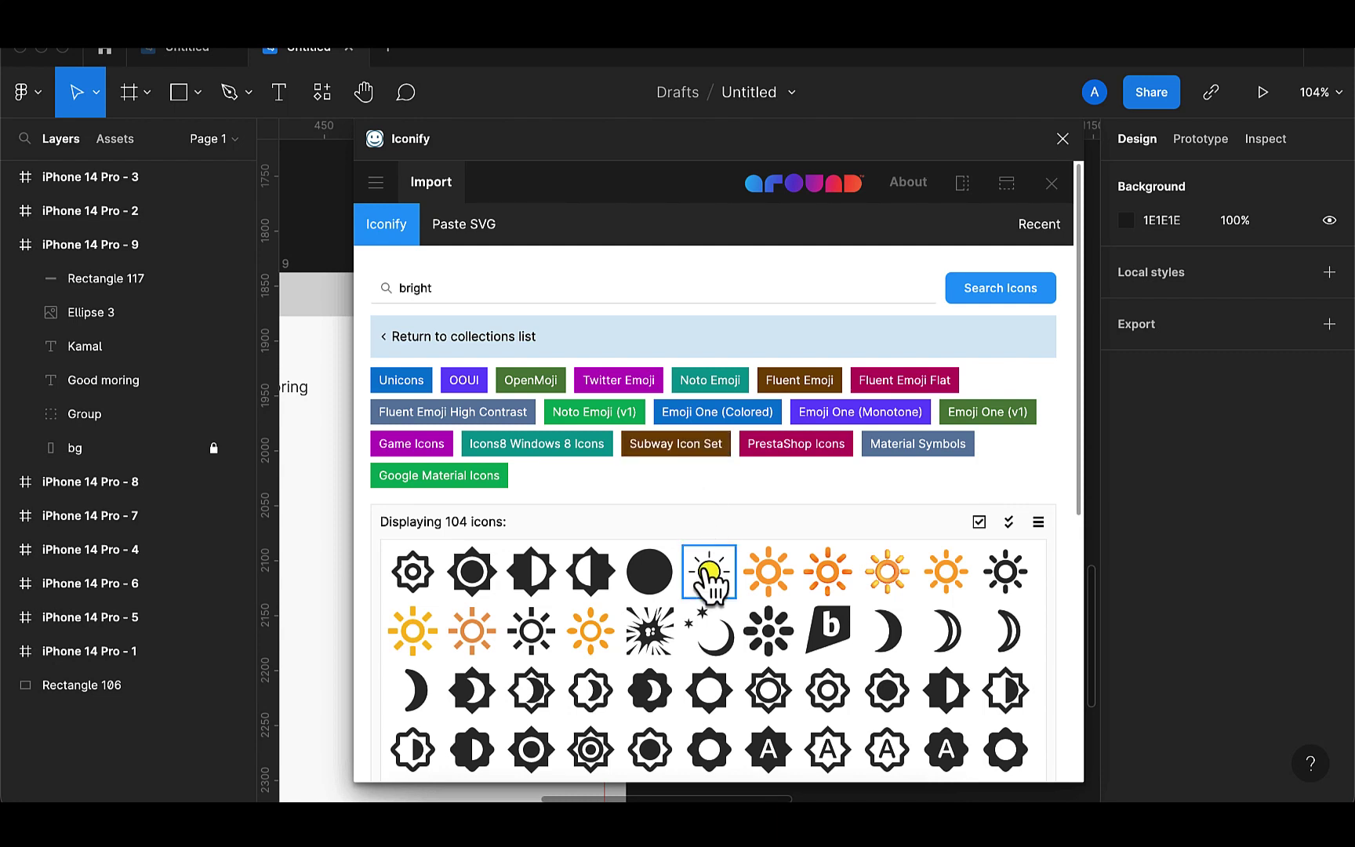
left_click_drag(310, 492, 312, 505)
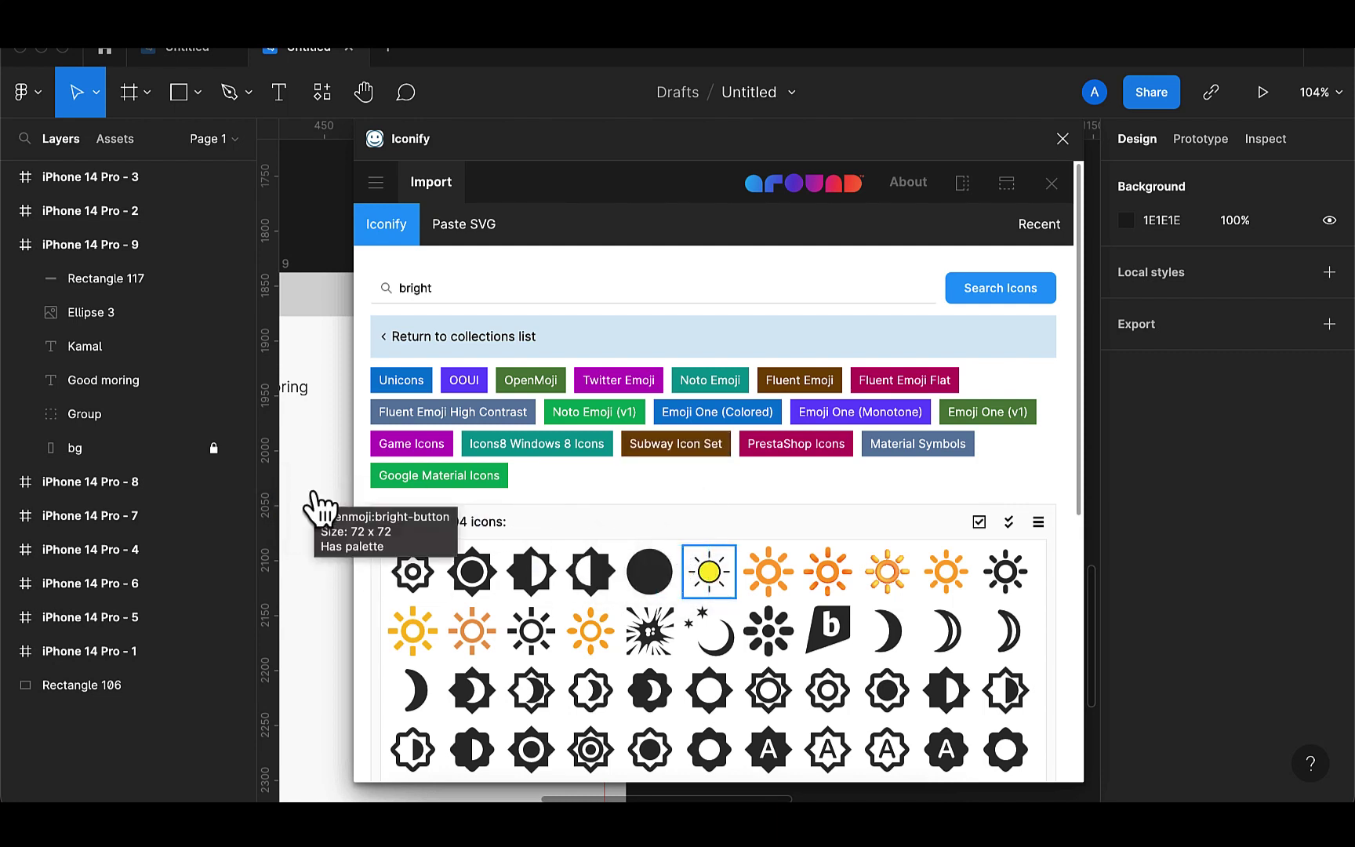
left_click(1062, 138)
scroll(619, 501, "left", 3)
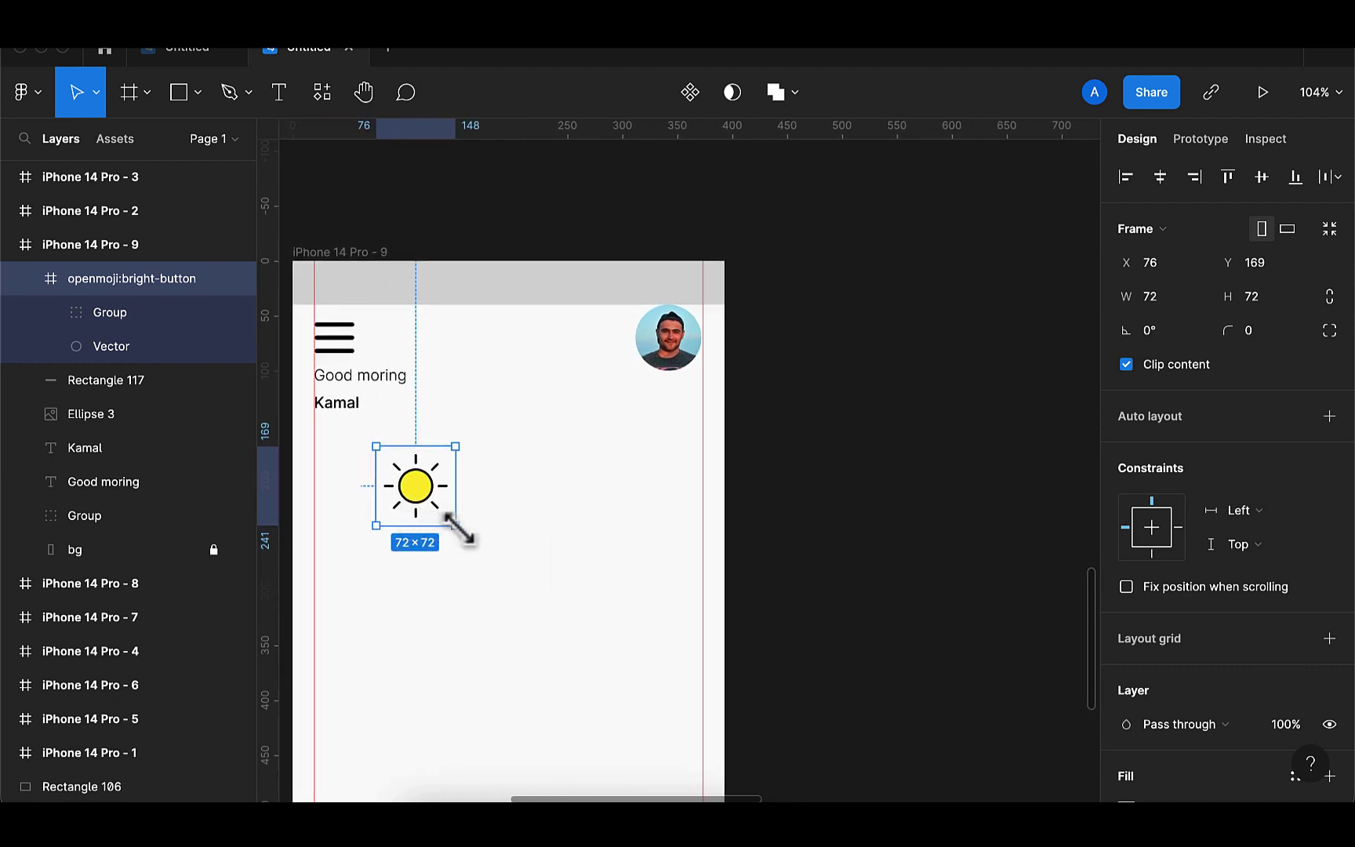
Resize the sun icon down to 20×20 right after 'Good moring' at X 109, Y 95.
left_click_drag(455, 525, 425, 384)
scroll(425, 383, "up", 5)
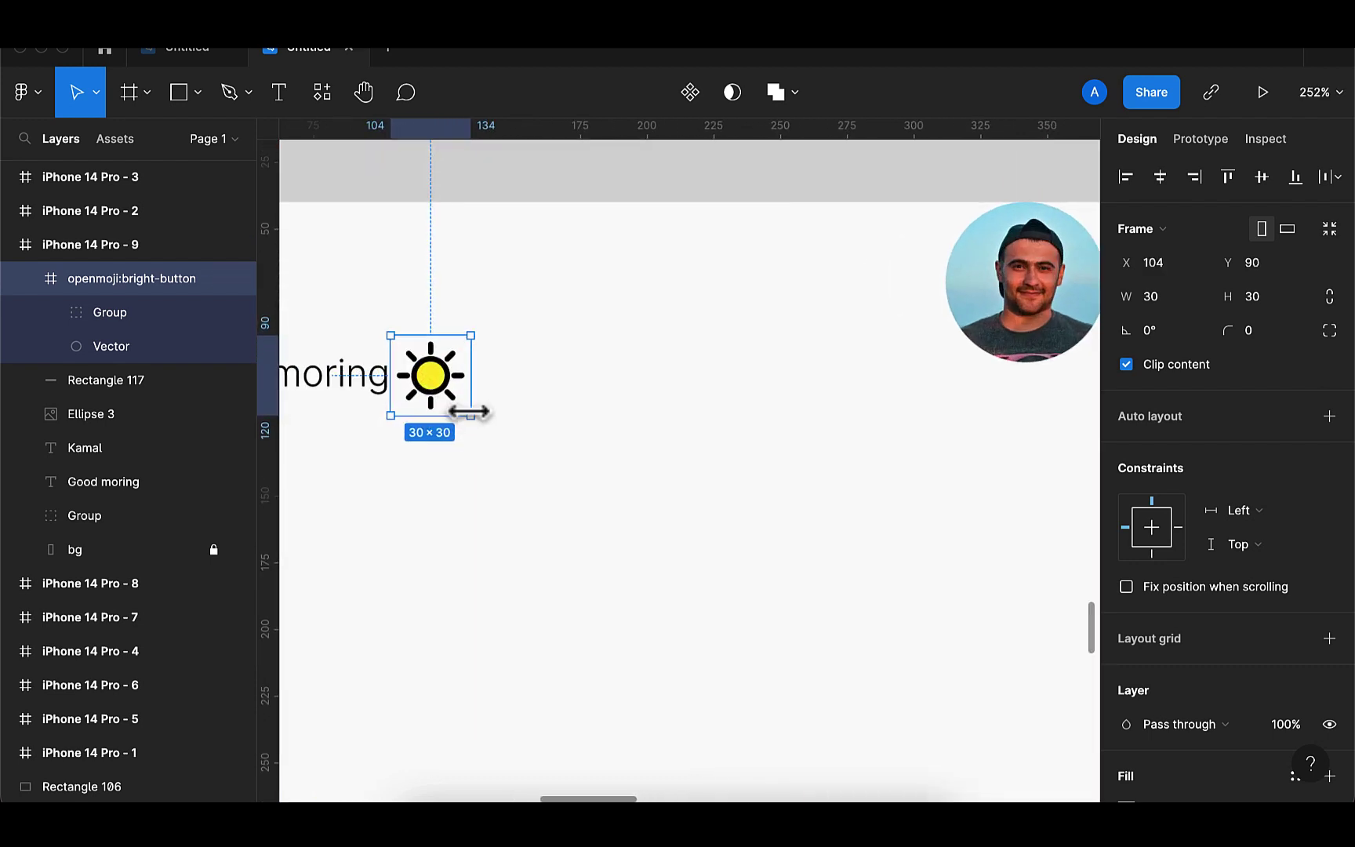
key("alt")
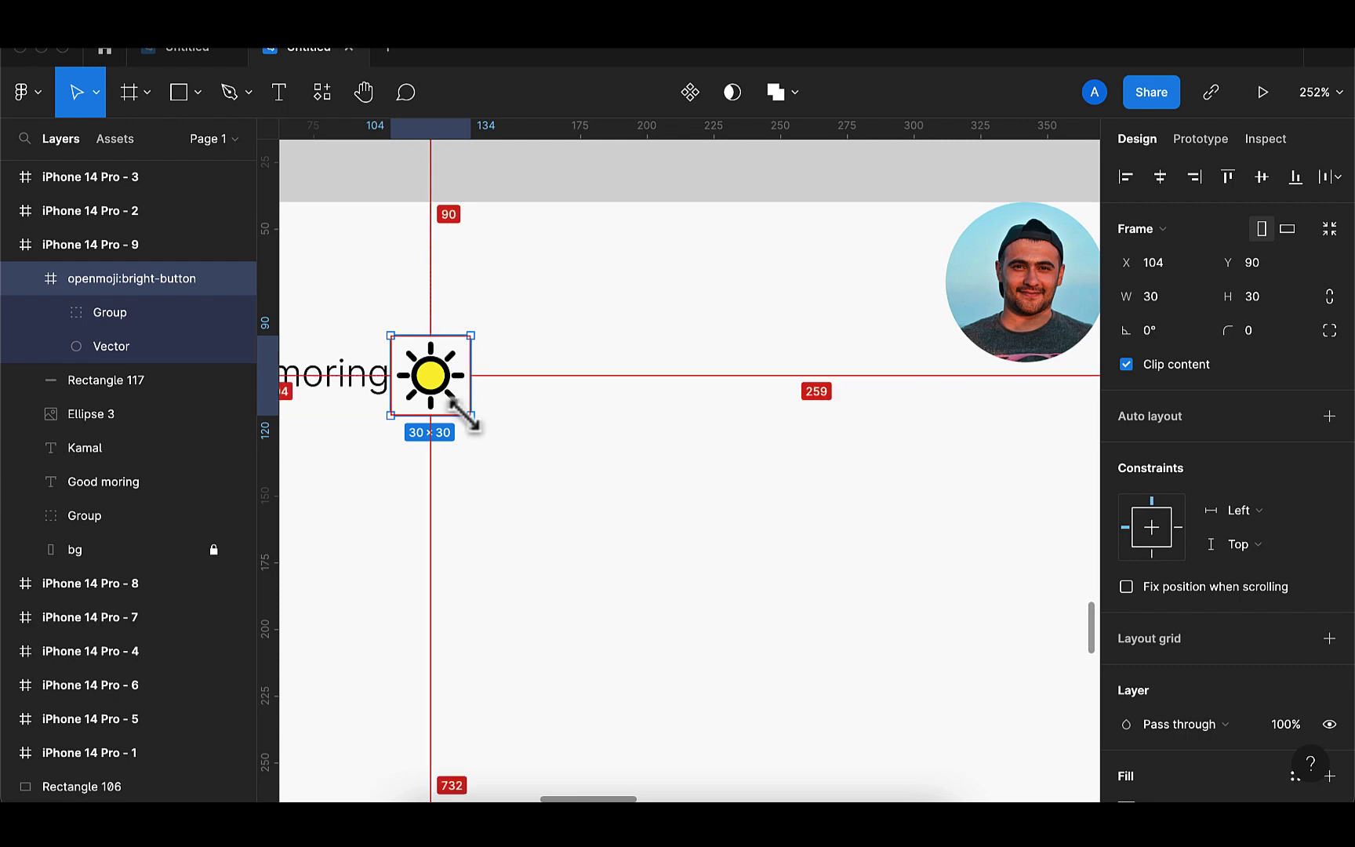
left_click_drag(467, 418, 456, 405)
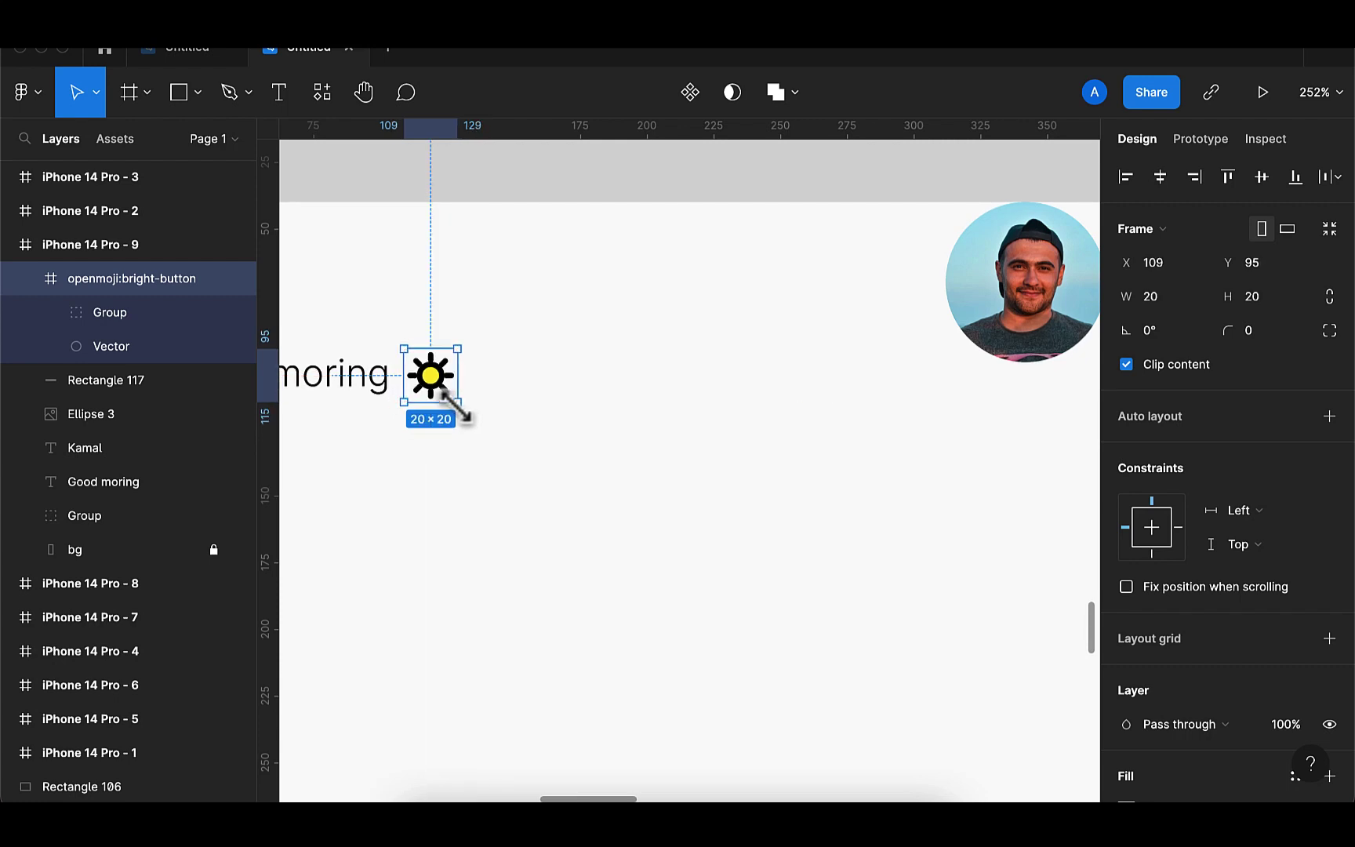
scroll(403, 409, "left", 3)
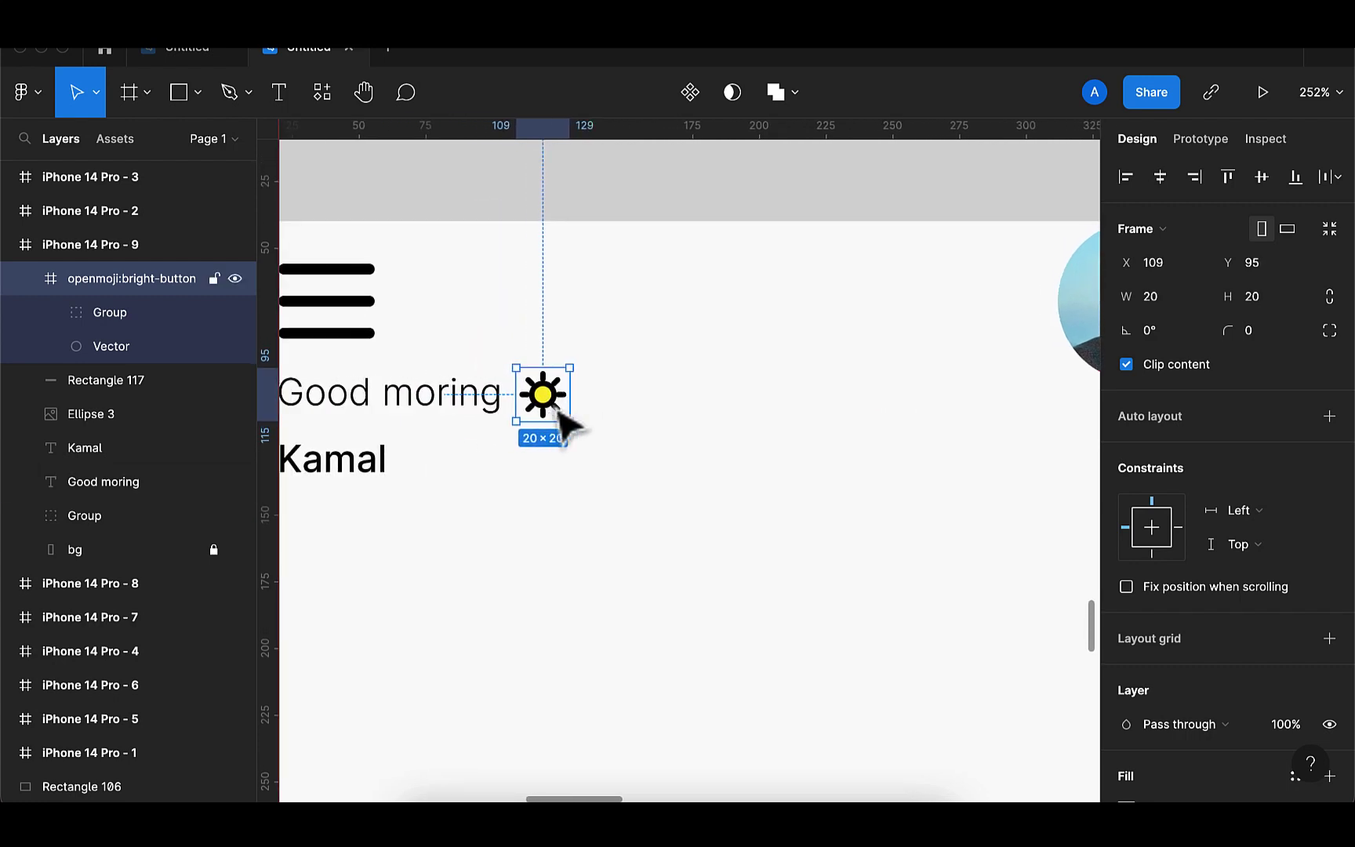
scroll(1174, 635, "down", 6)
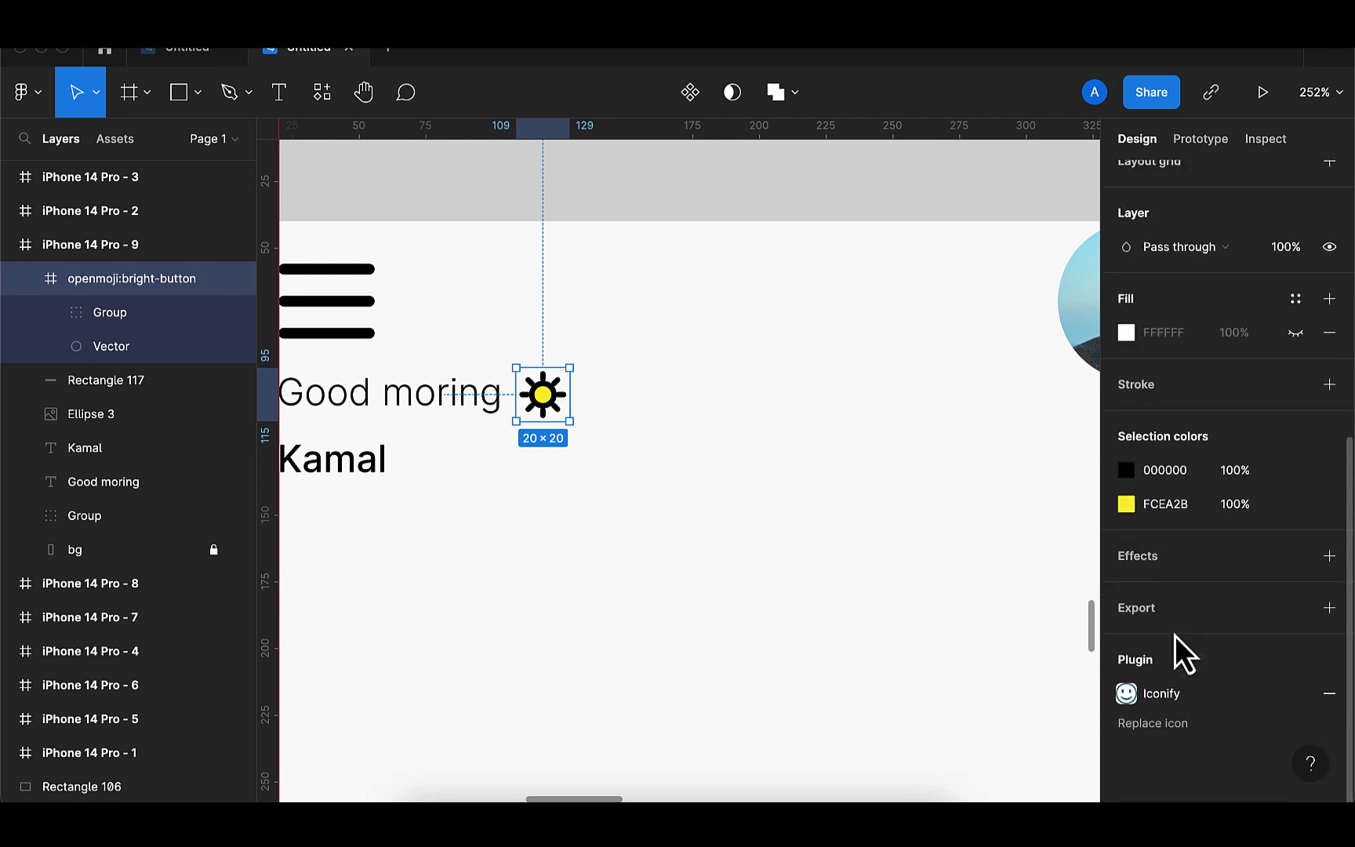
Set the stroke weight of the sun icon's two ray vectors to 1.
left_click(105, 349)
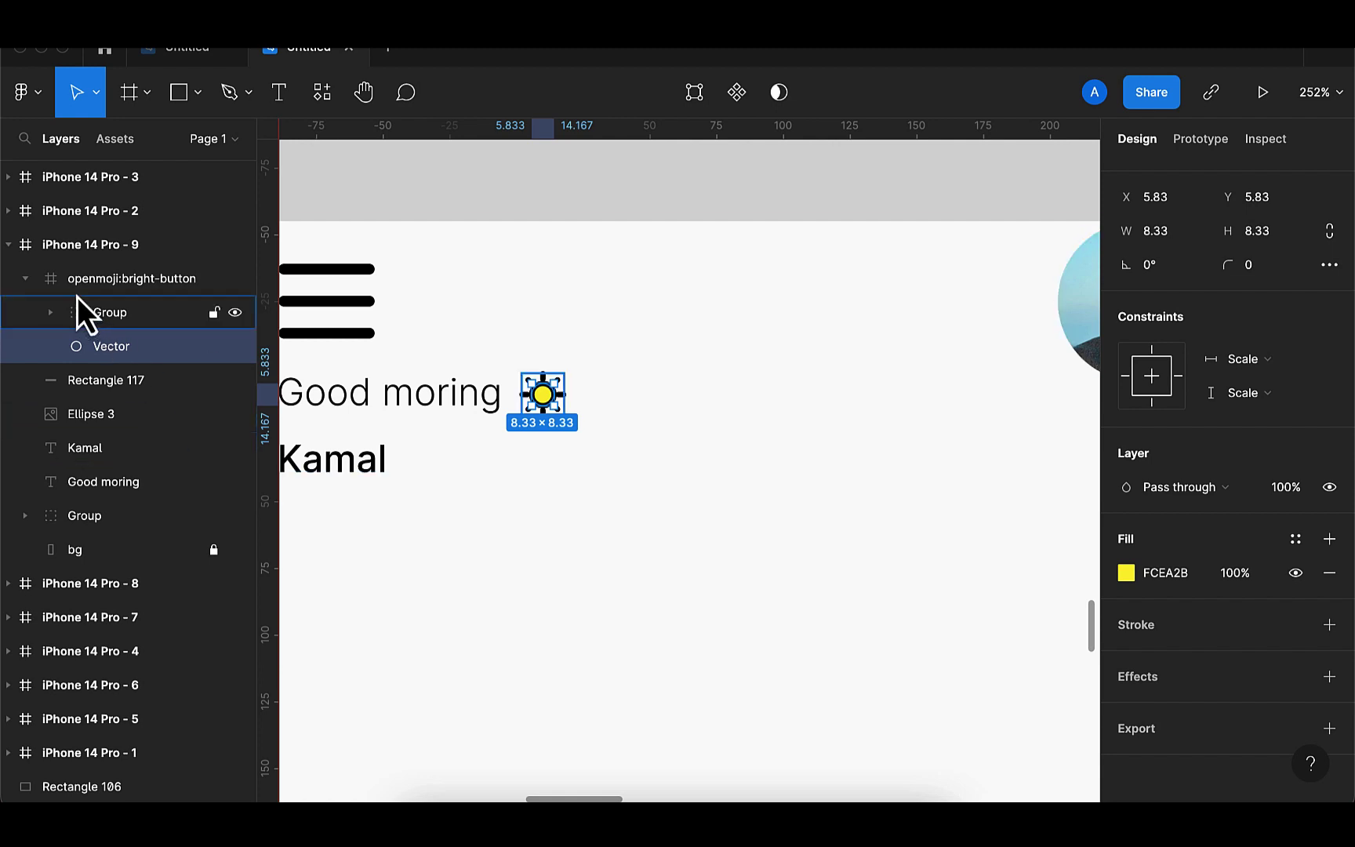
left_click(52, 313)
left_click(134, 361)
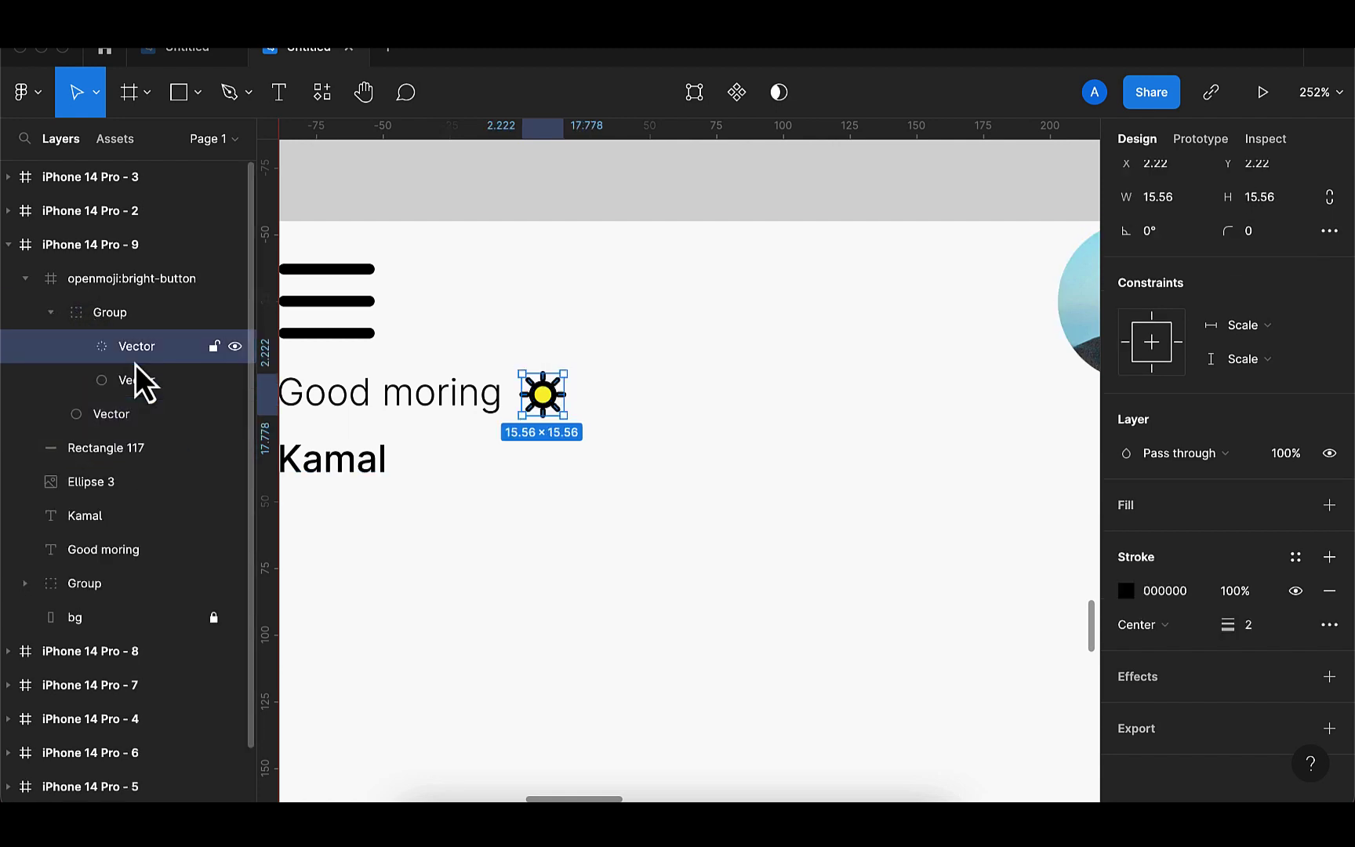
left_click(144, 392, "shift")
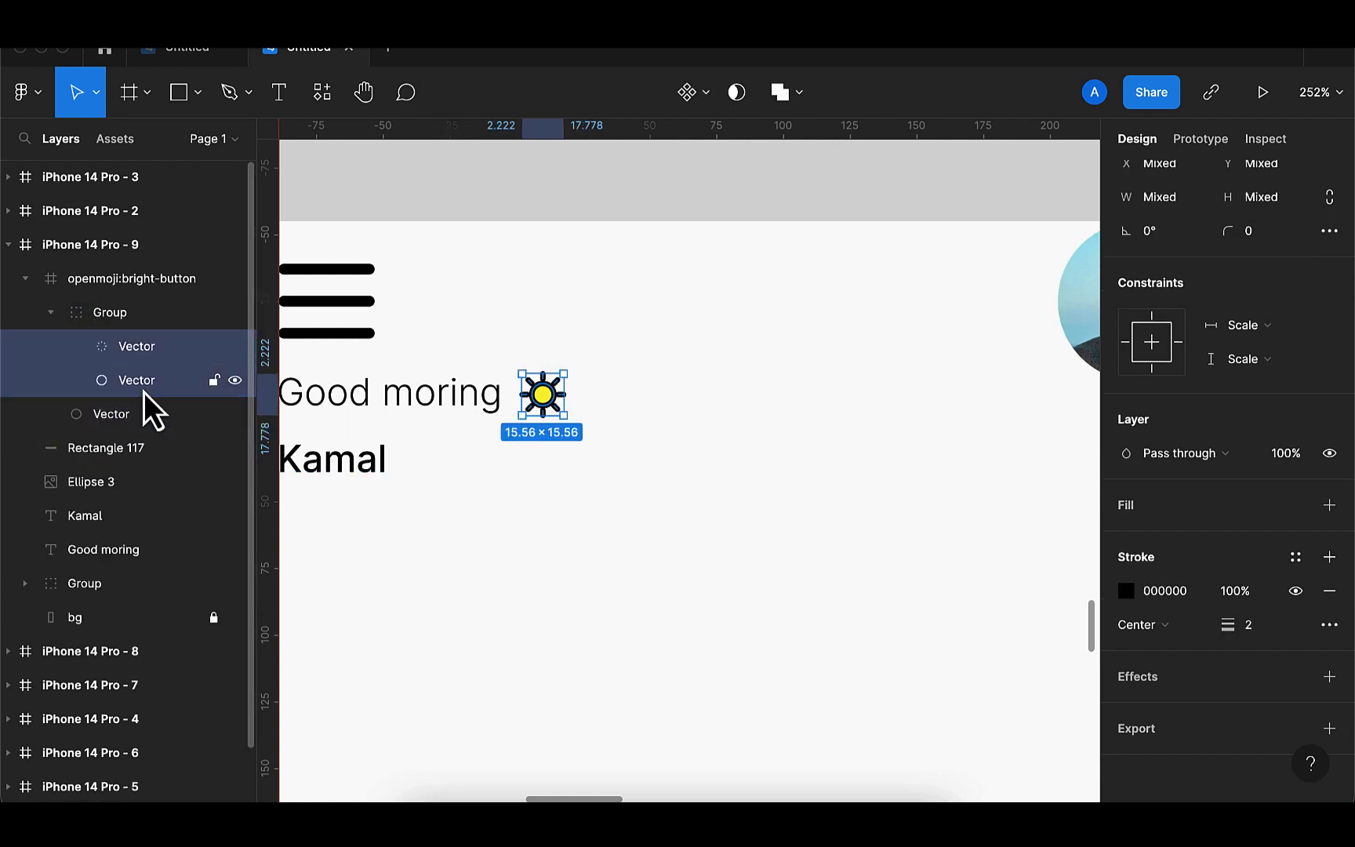
left_click(1257, 629)
type("1")
key("Return")
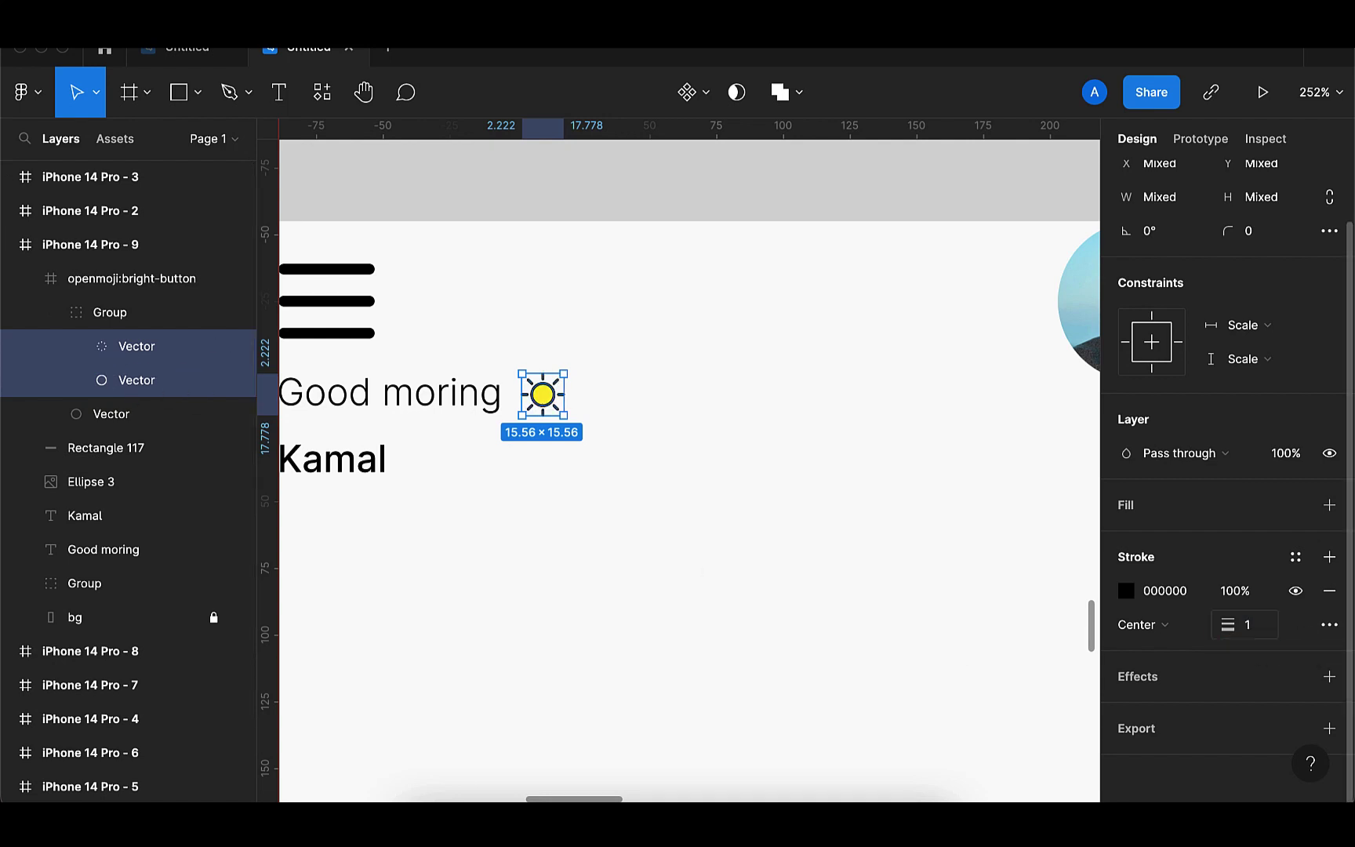
left_click(641, 474)
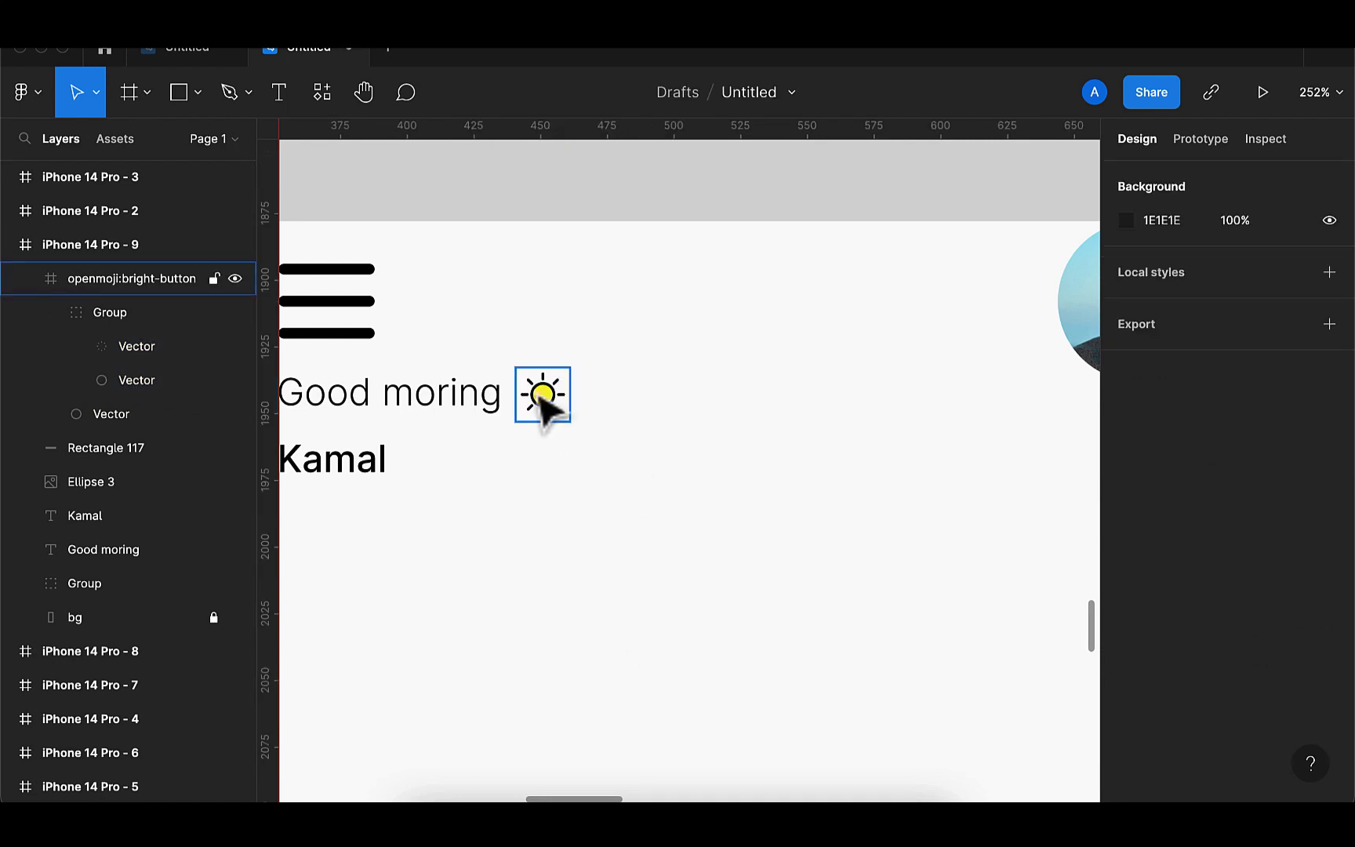
Raise the Kamal name label slightly to Y 118.
left_click(38, 279)
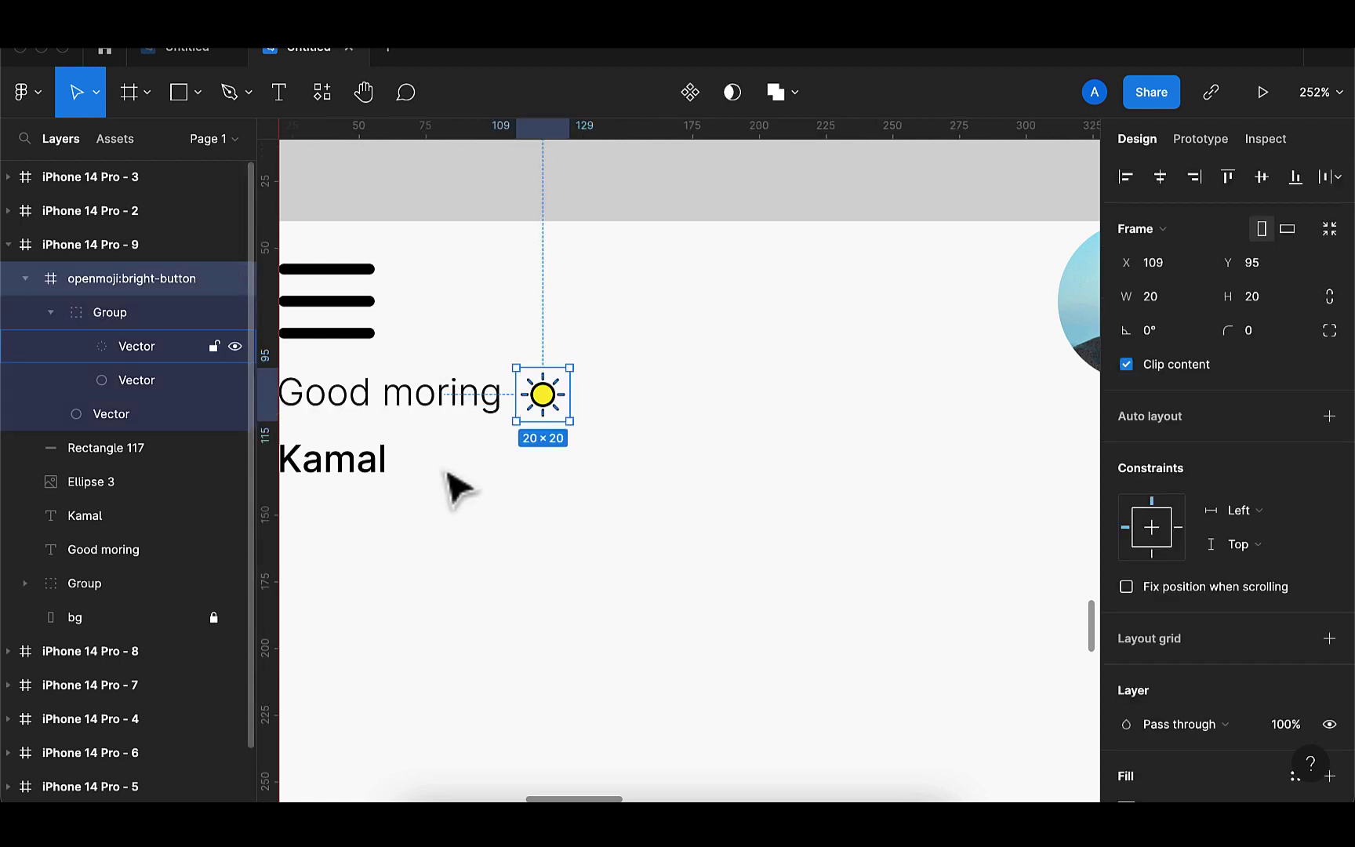
scroll(451, 494, "down", 5, "ctrl")
left_click(486, 513)
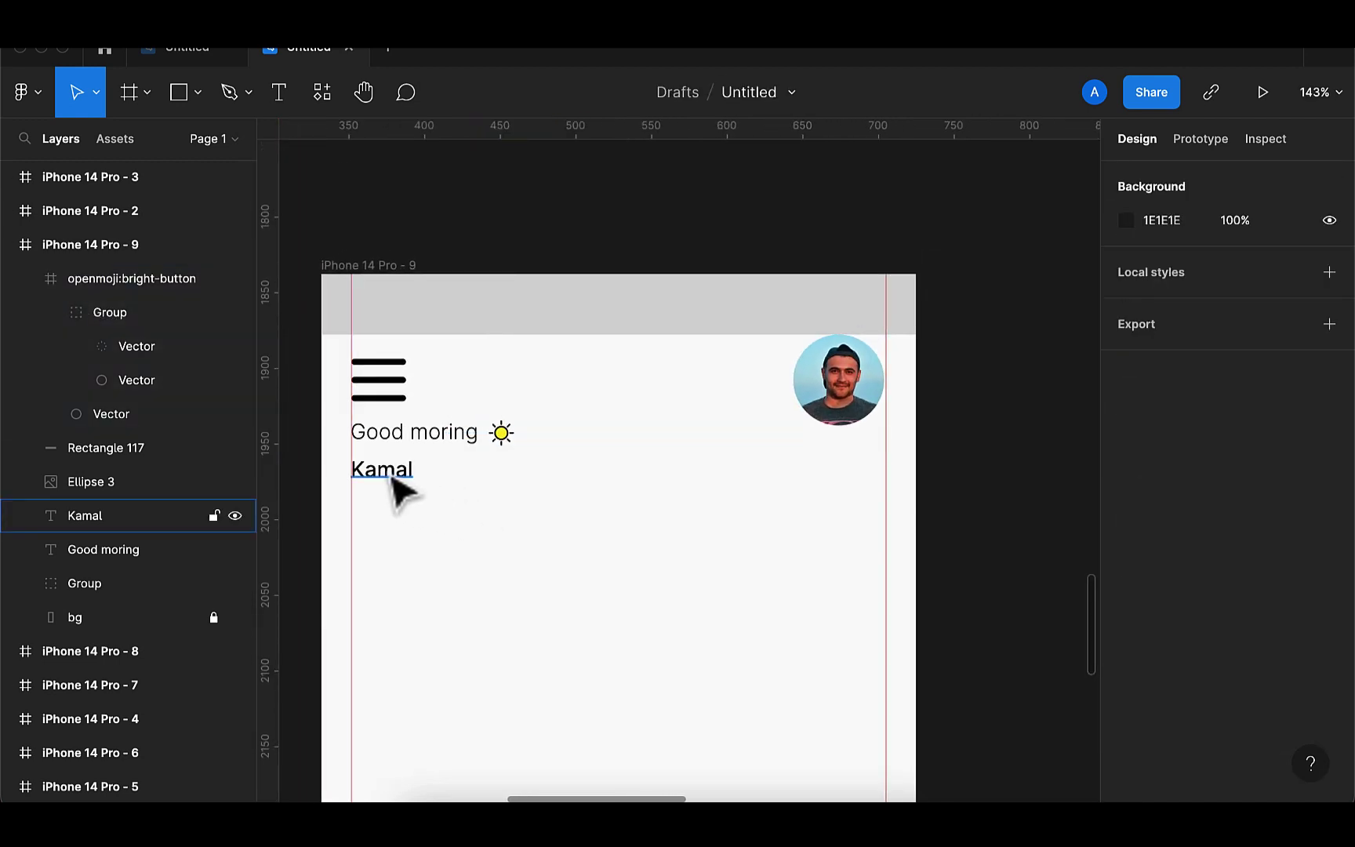
left_click(390, 477)
left_click_drag(390, 479, 389, 480)
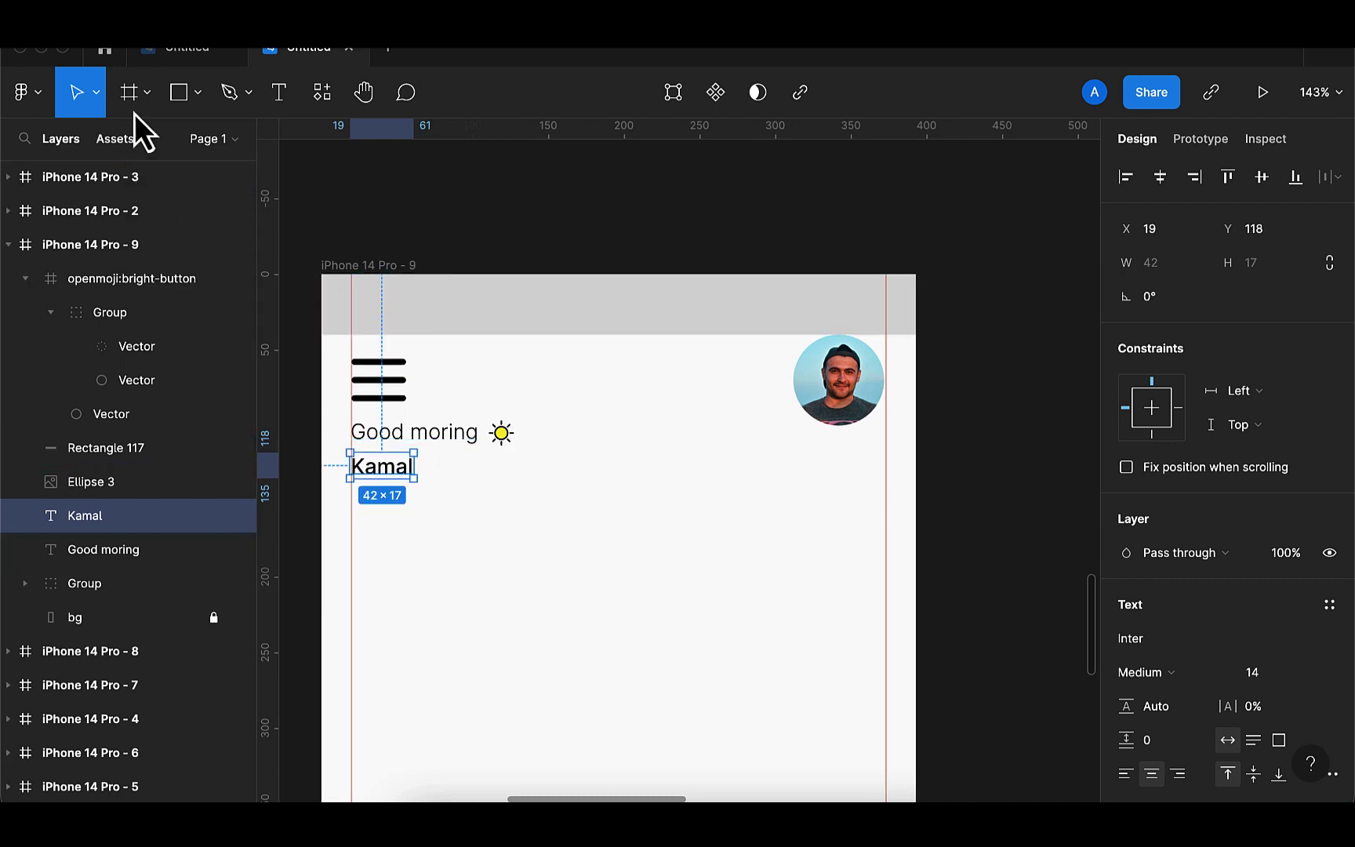
Draw a 353×150 card rectangle below the greeting at X 20, Y 148.
left_click(179, 92)
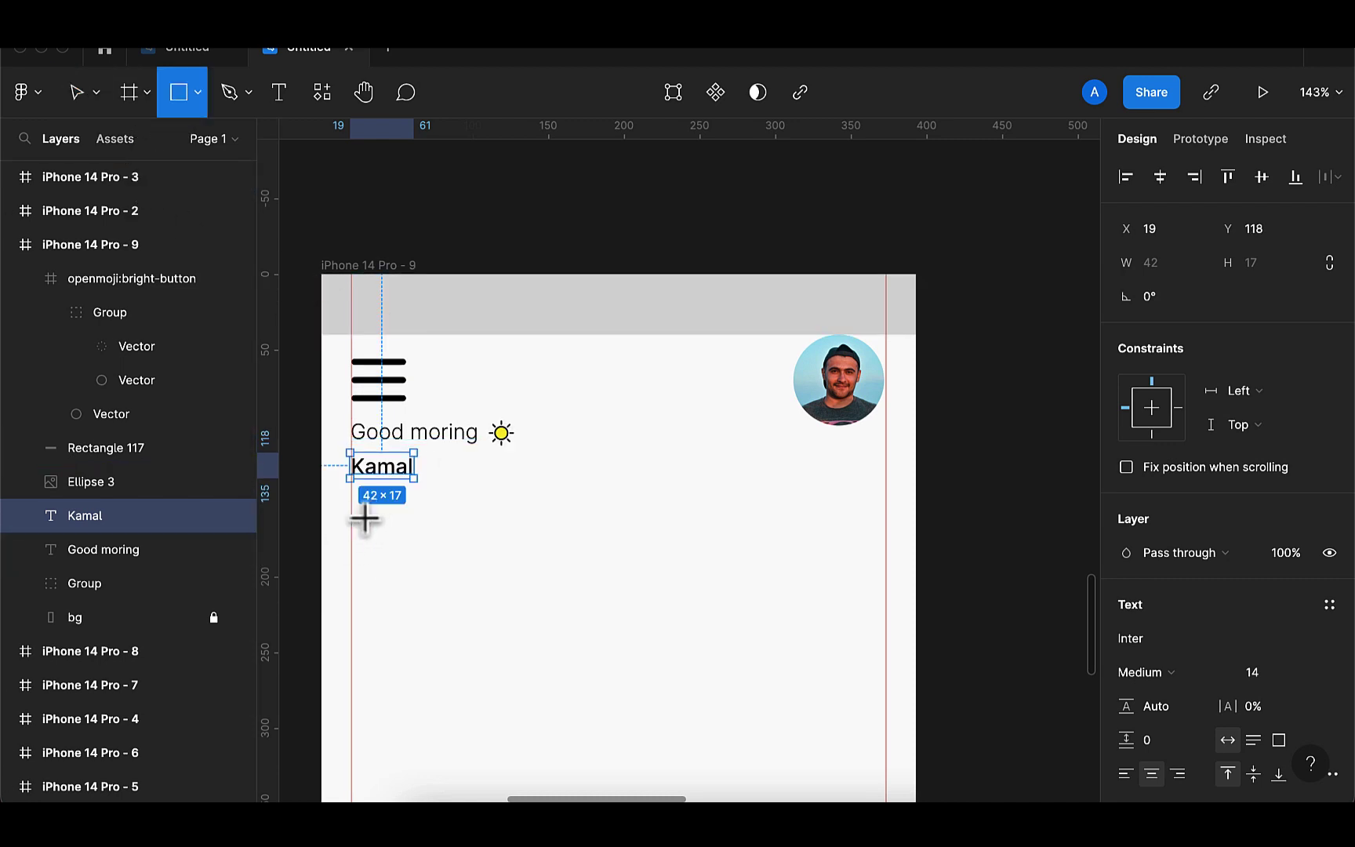
left_click_drag(351, 511, 883, 671)
left_click(1277, 261)
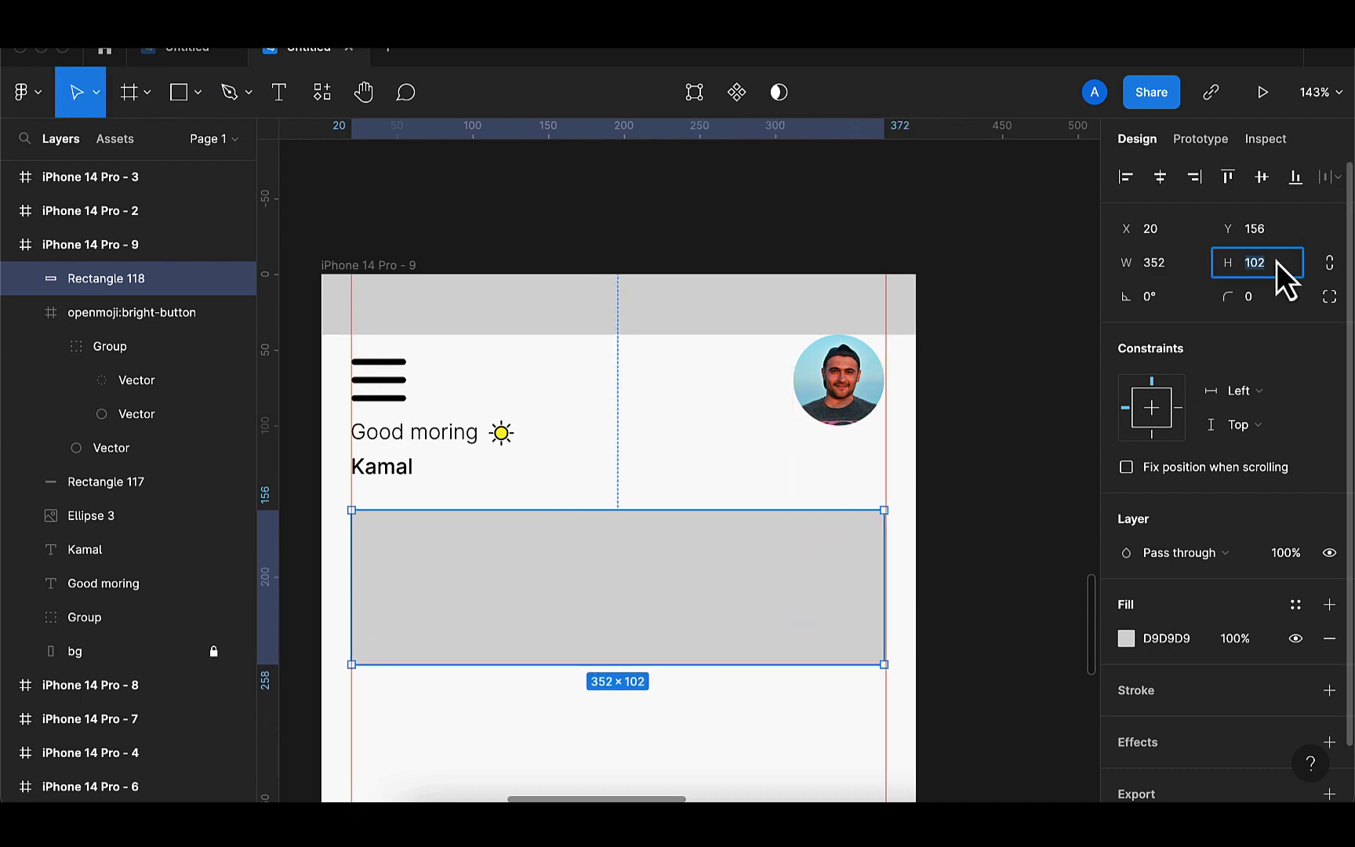
key("BackSpace")
type("150")
key("Return")
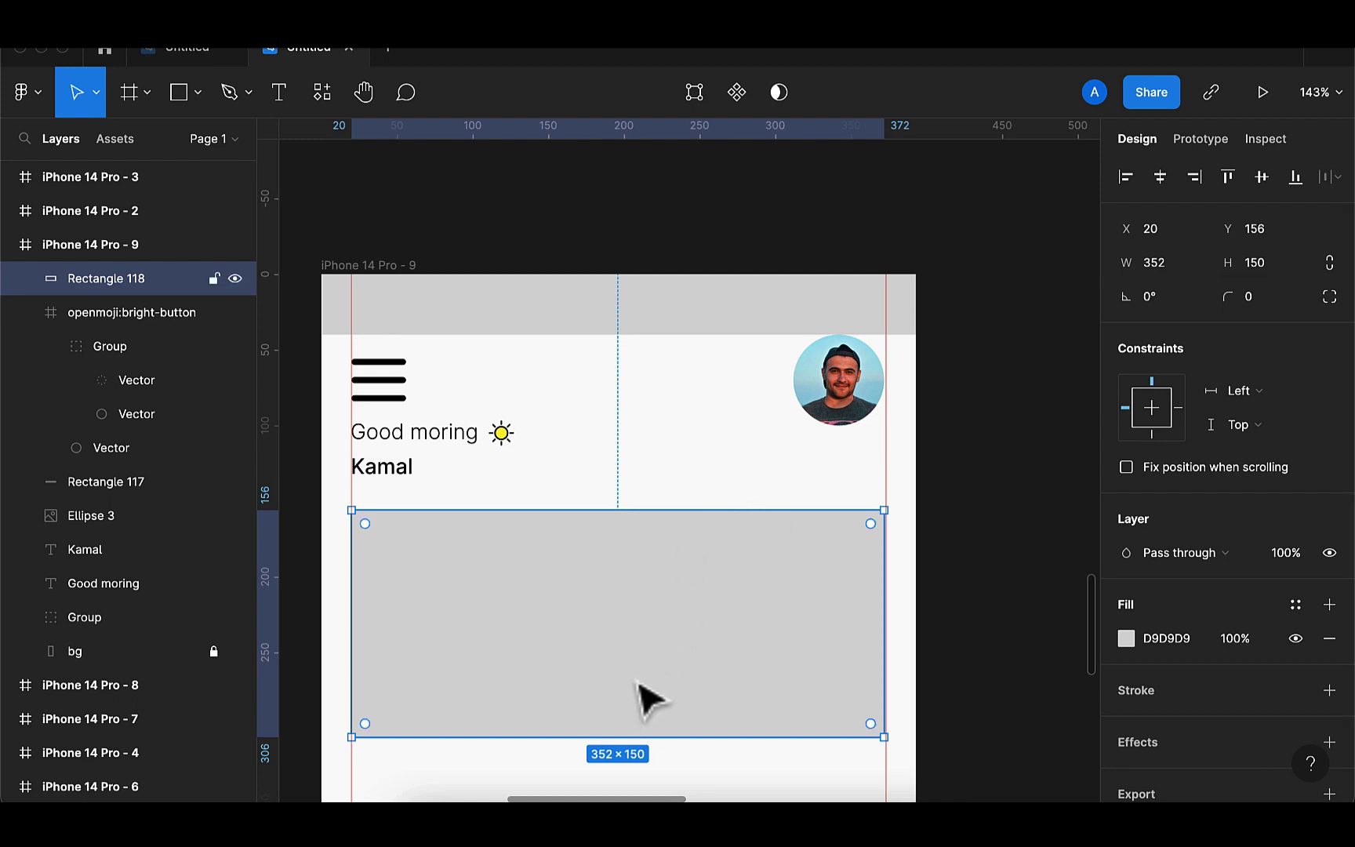
key("shift+Up")
key("Down")
key("Down")
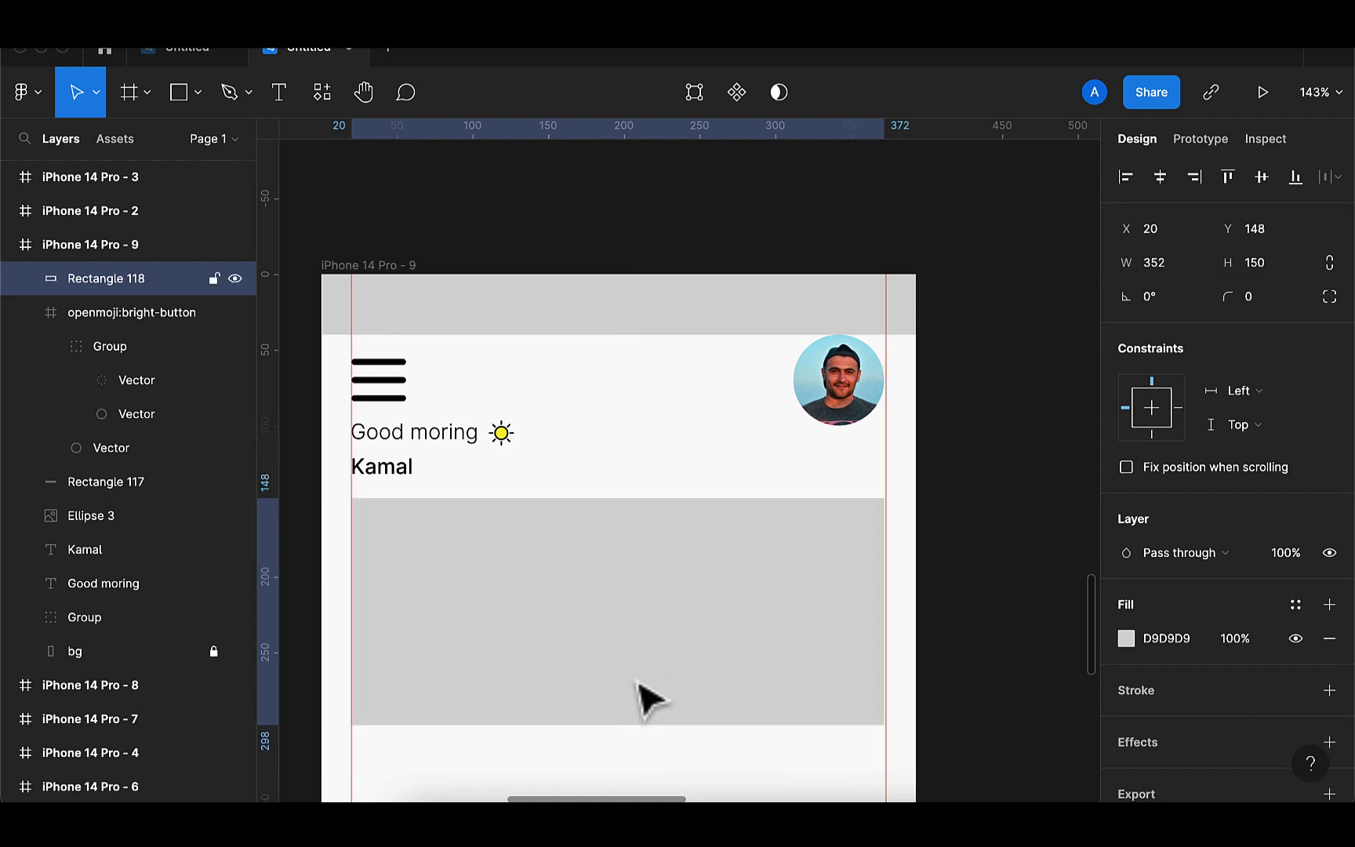
key("Right")
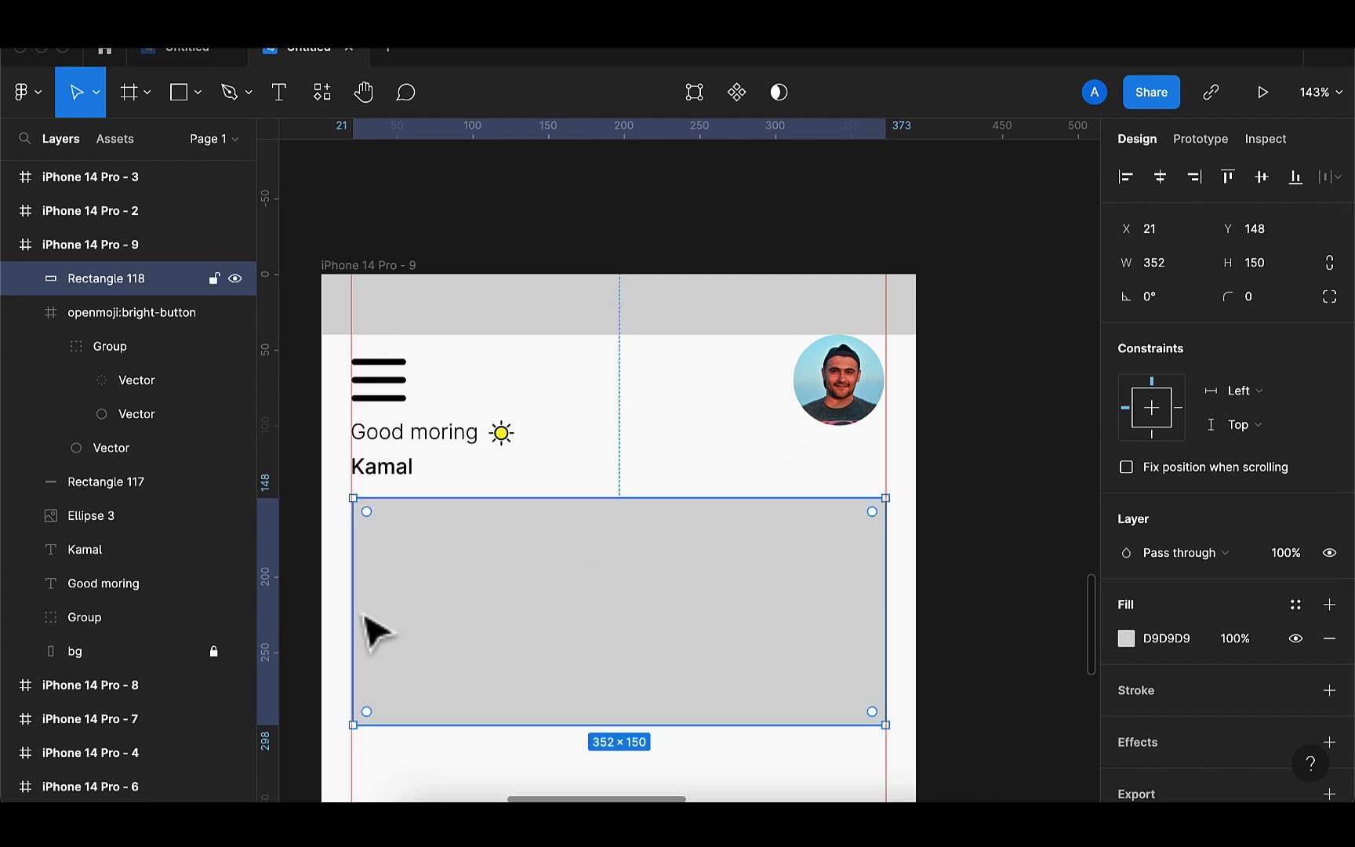
left_click_drag(352, 610, 350, 611)
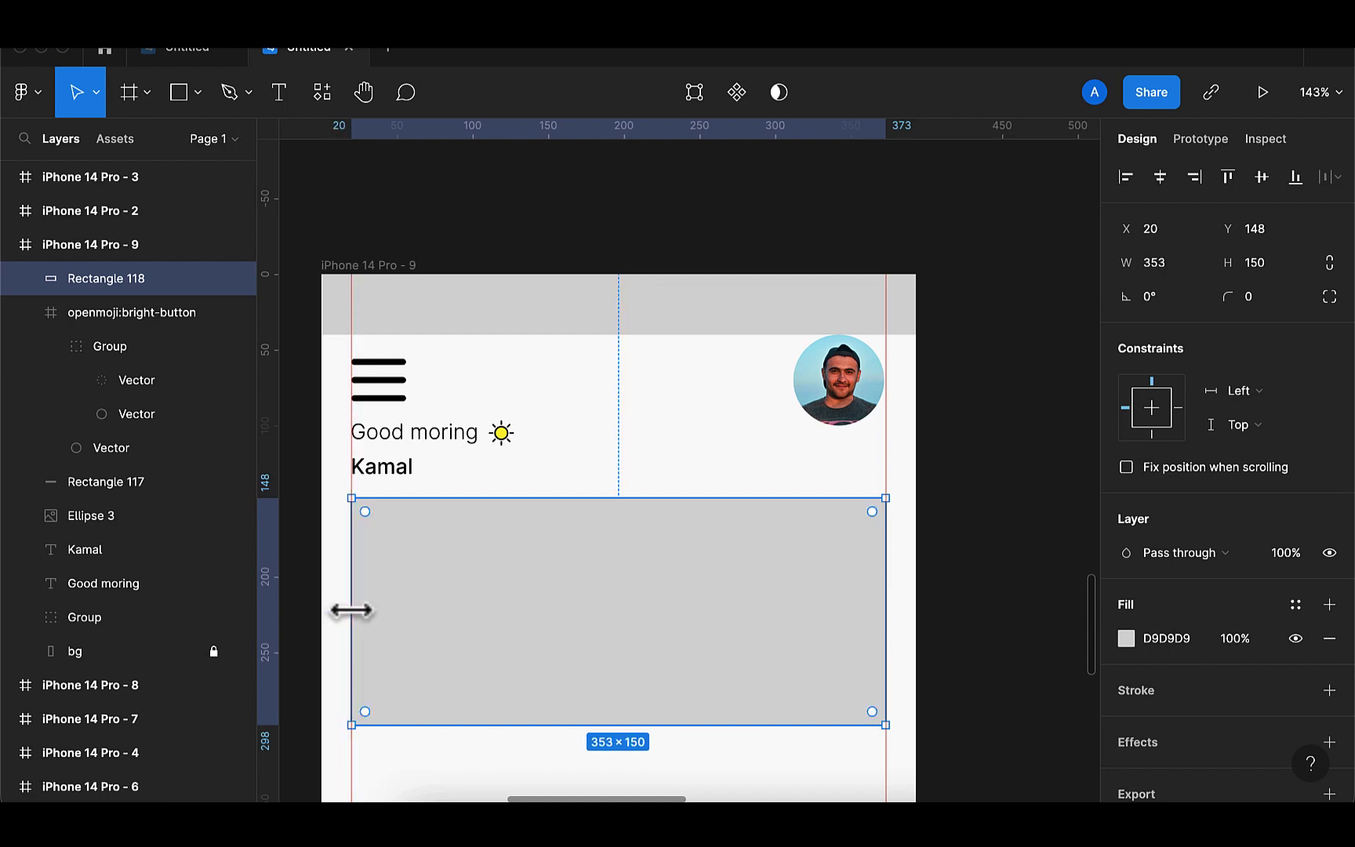
Give the card corner radius 10 and a purple 635AE1 fill.
left_click(1262, 306)
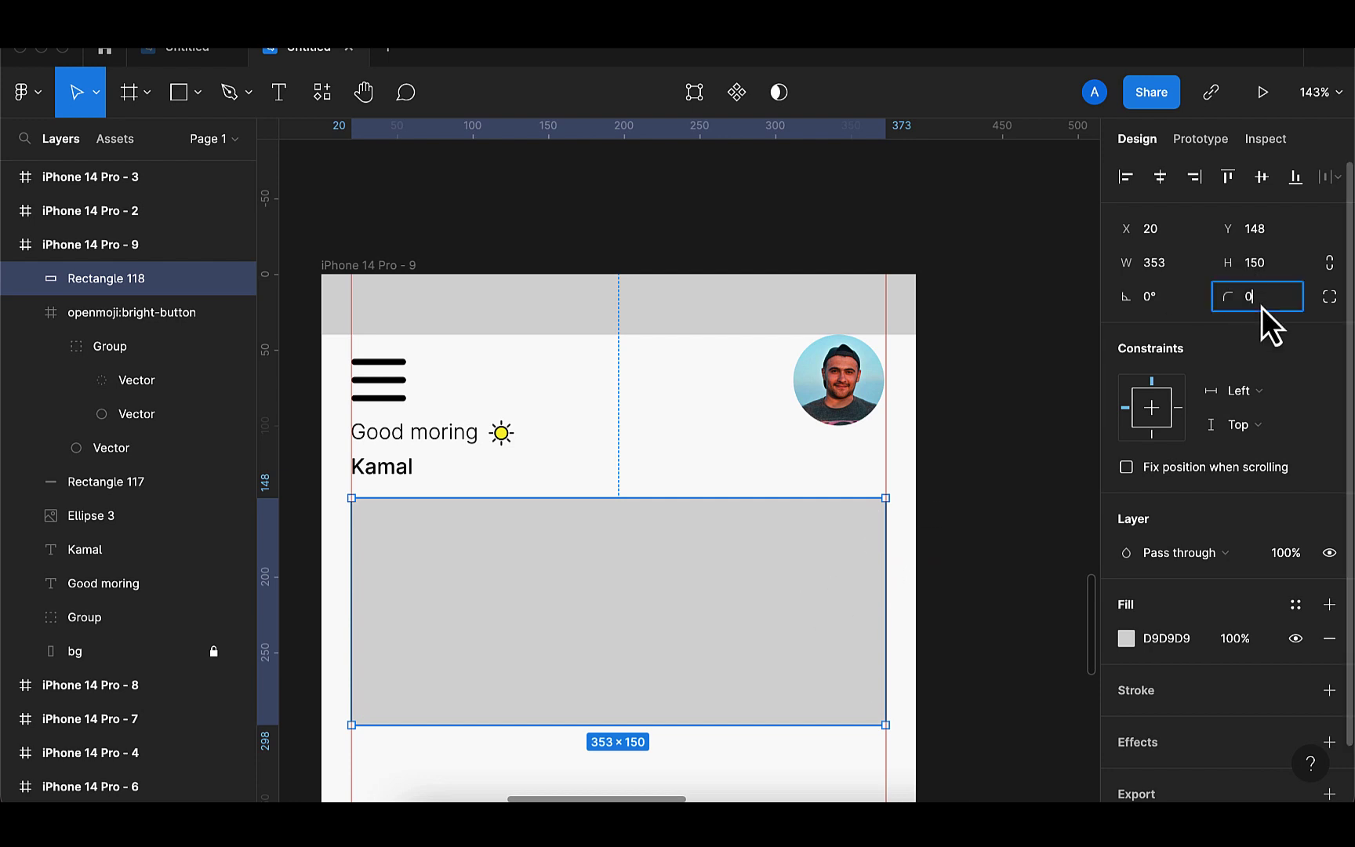
type("10")
key("Return")
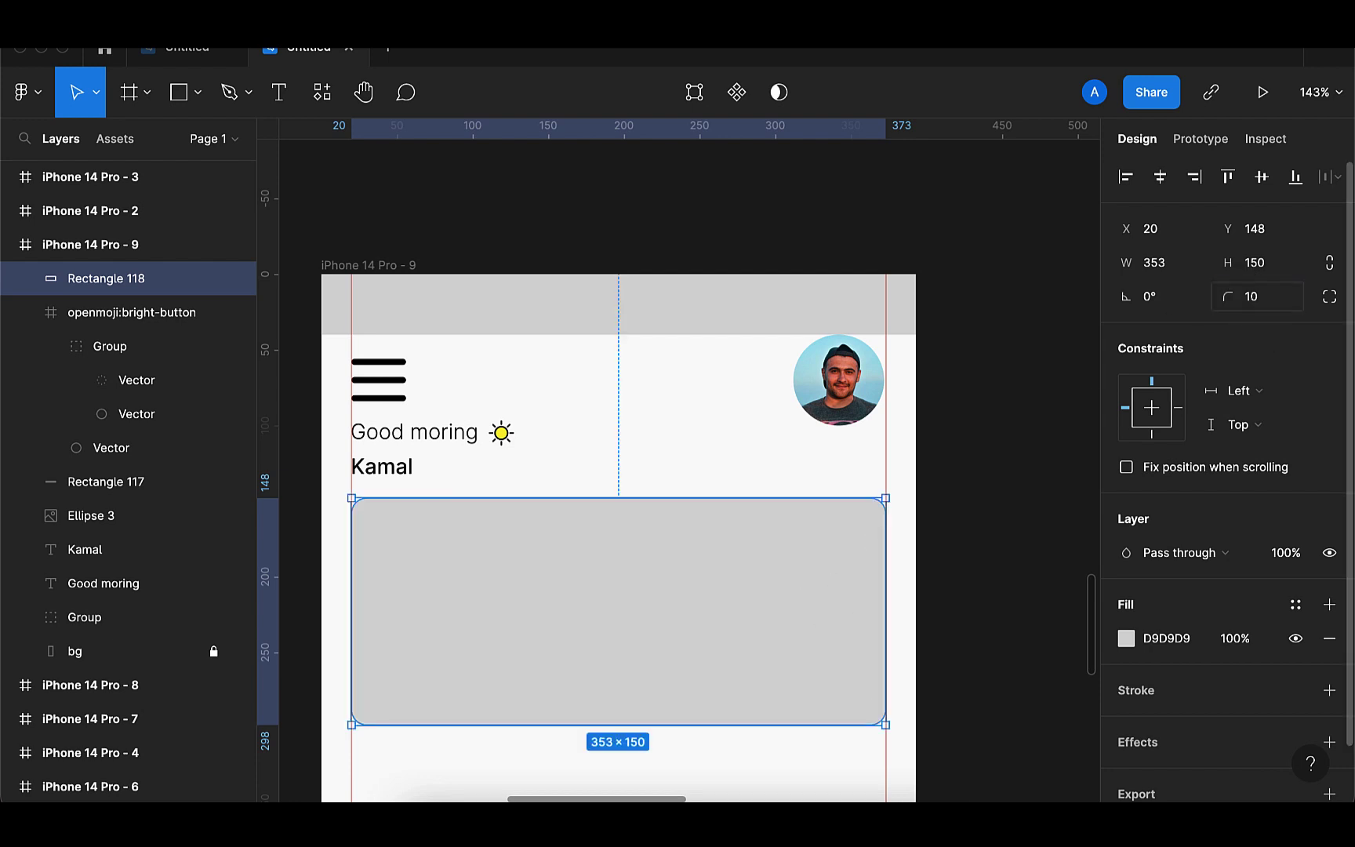
left_click(1126, 634)
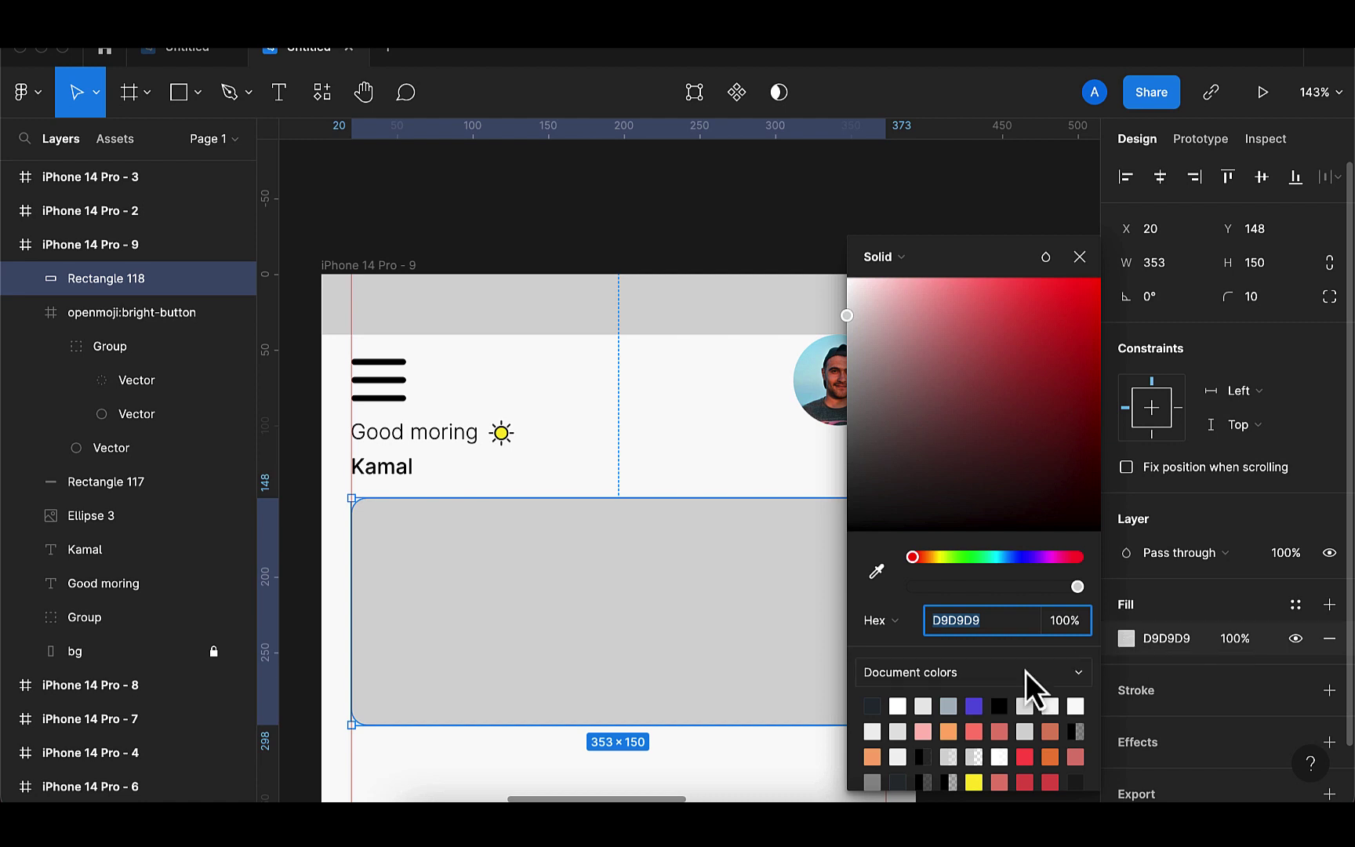
left_click(973, 706)
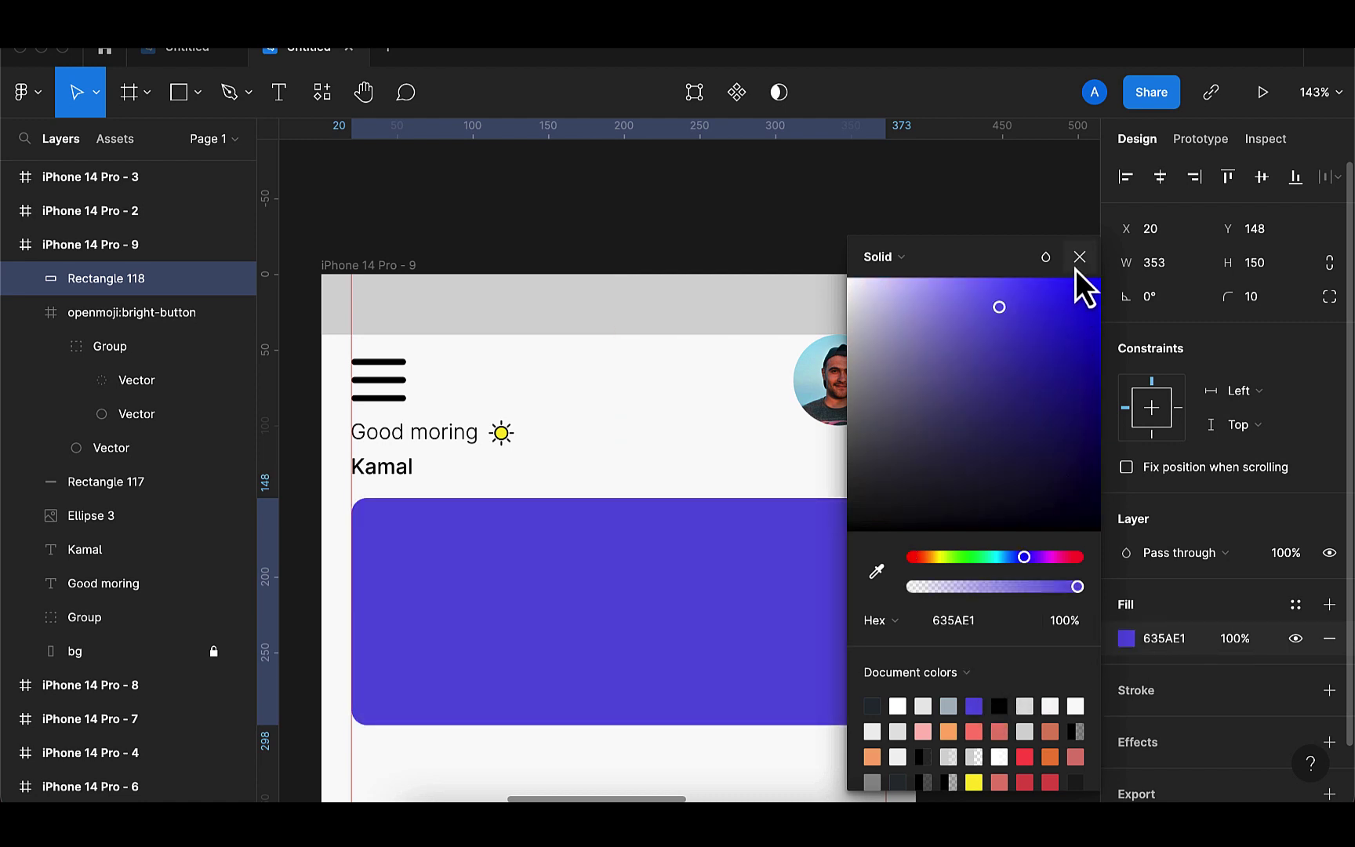
Type an 'Account Balance' label and move it to the card's top-left at X 38, Y 171.
left_click(1079, 259)
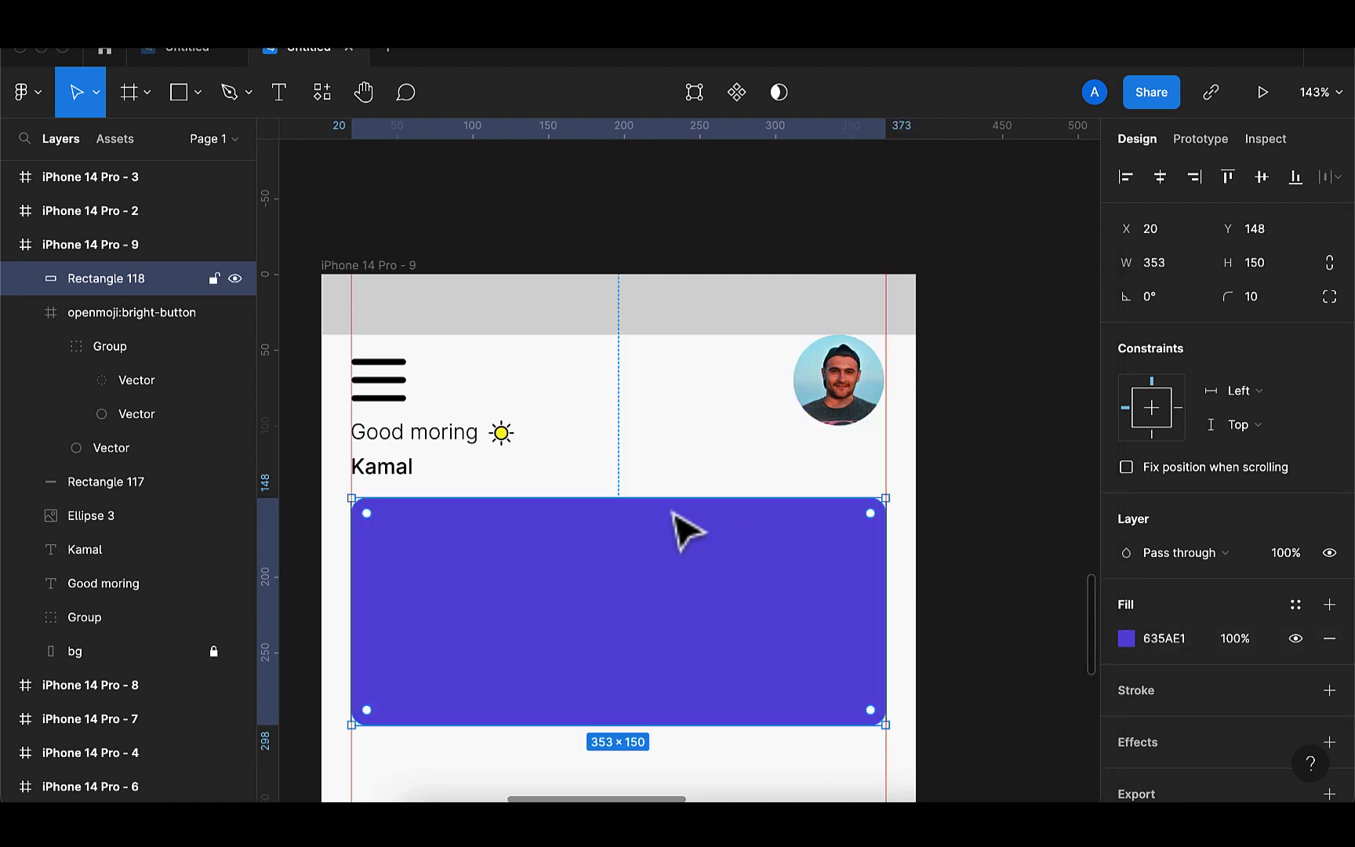
left_click(278, 92)
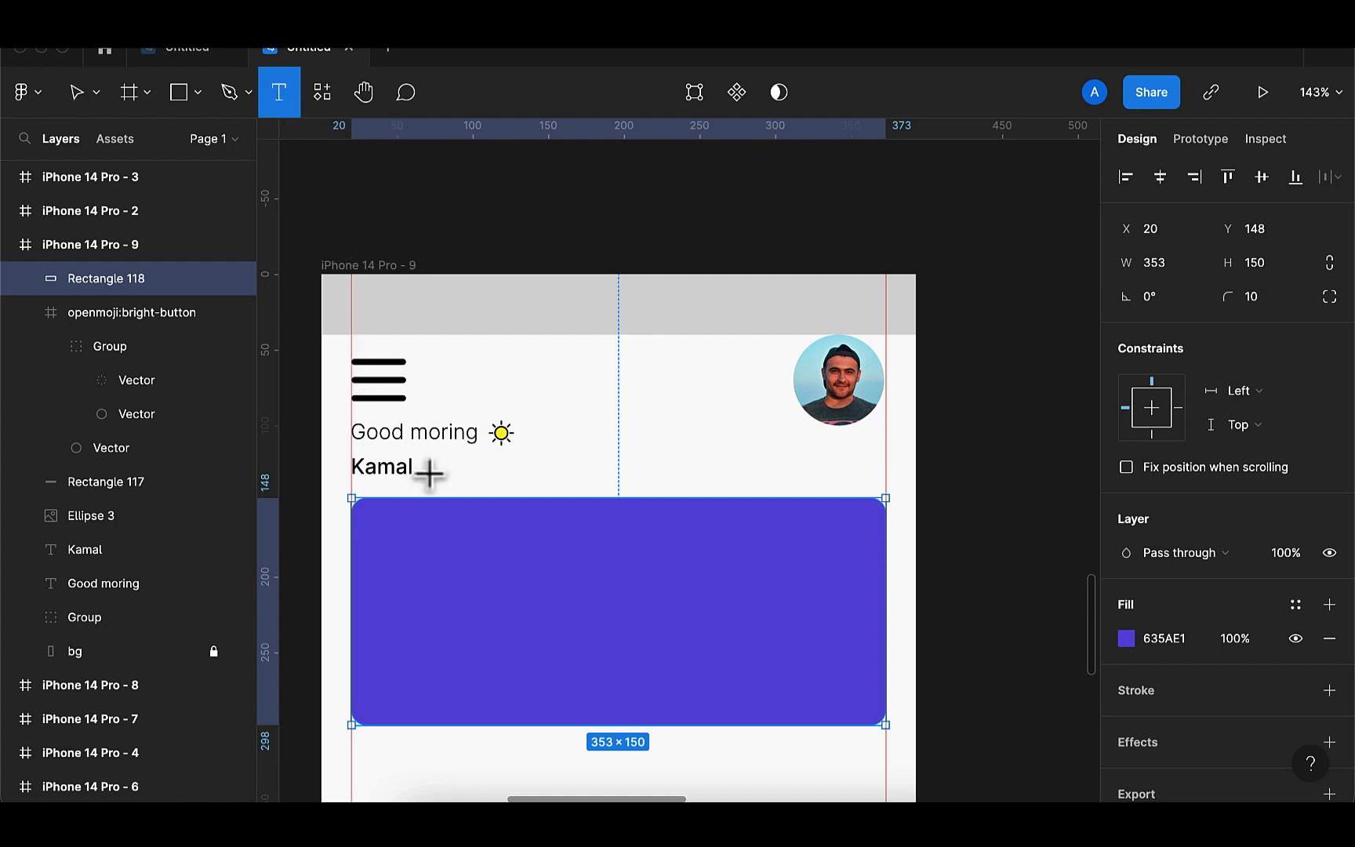
left_click(387, 548)
type("Acco")
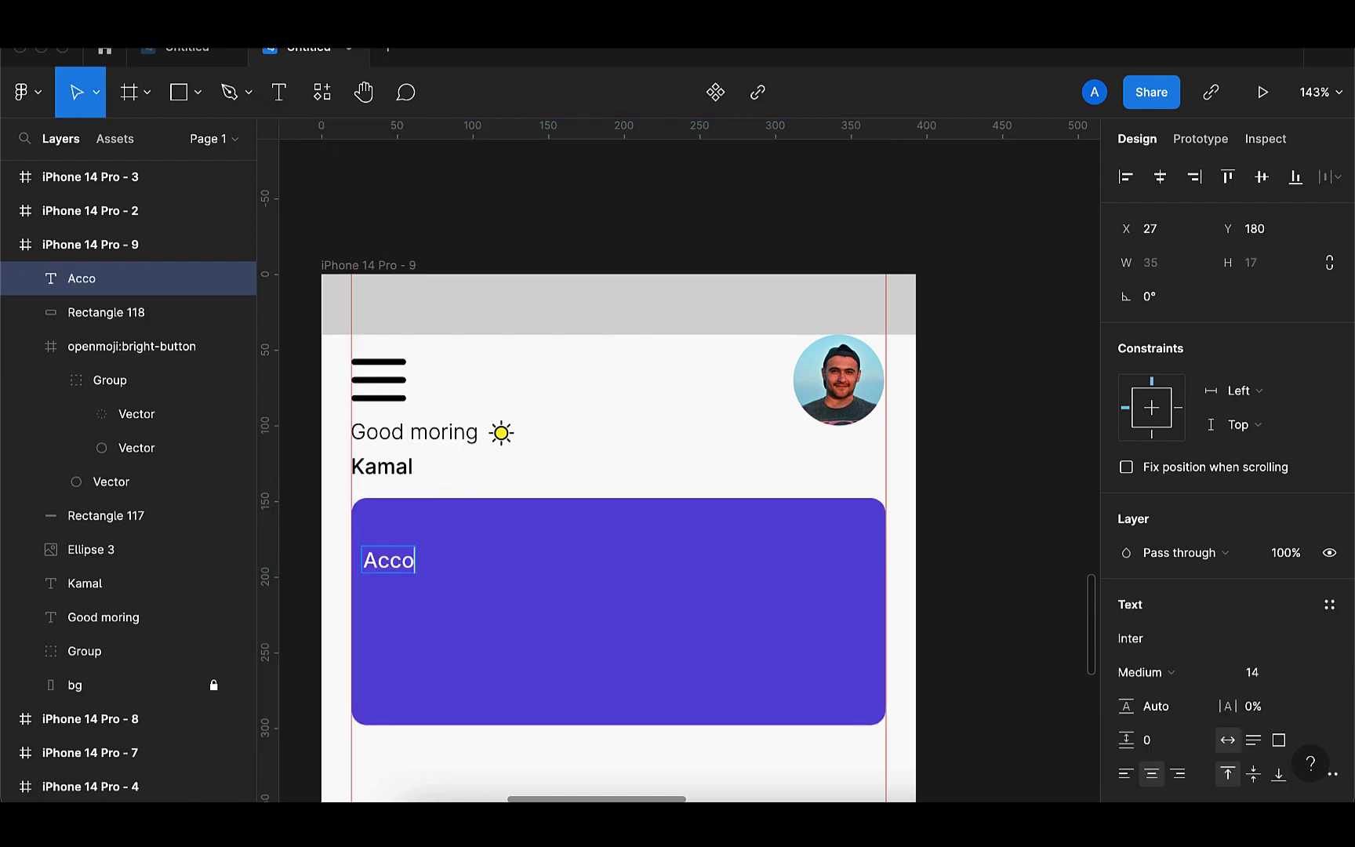
type("unt Balnc")
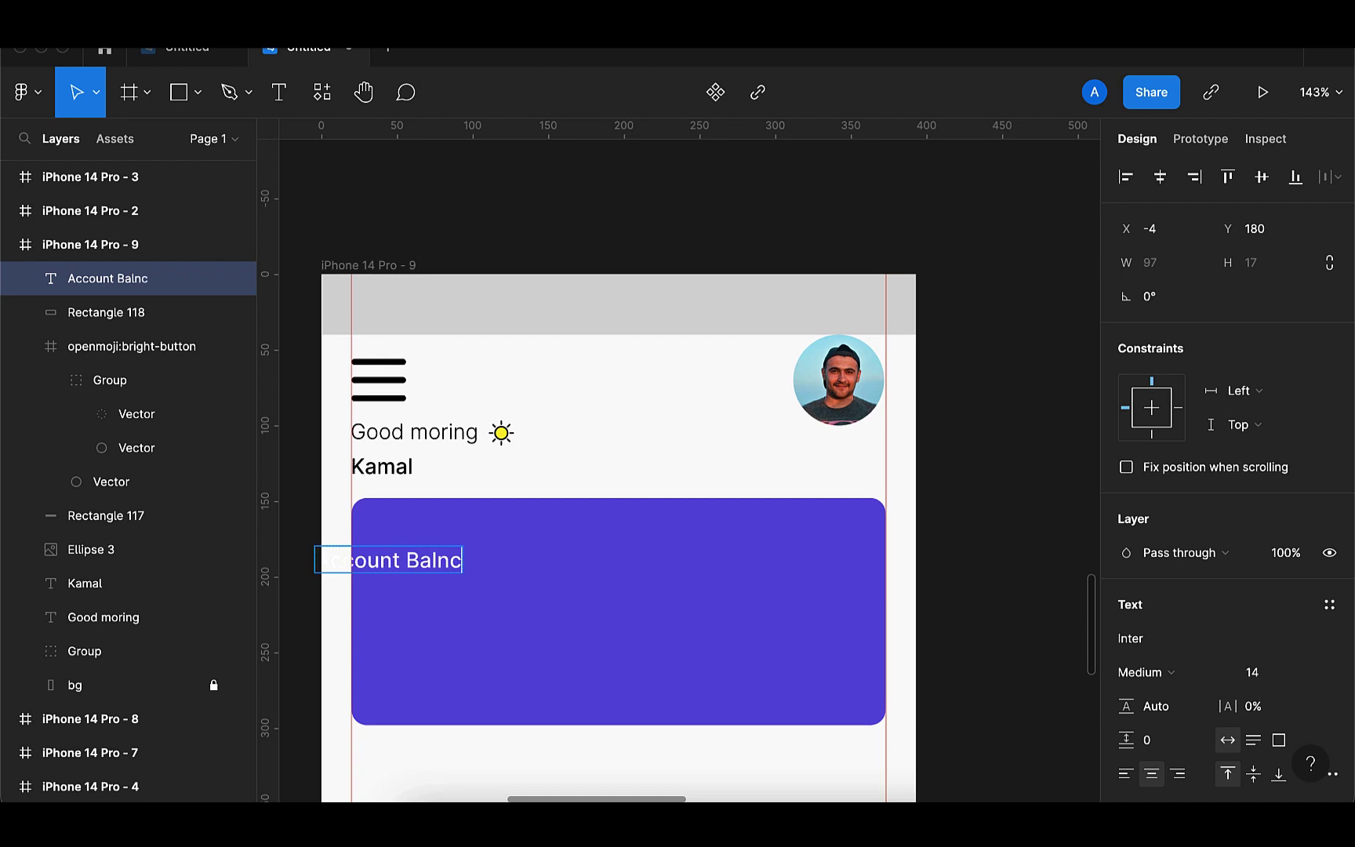
key("BackSpace")
key("BackSpace")
type("ance")
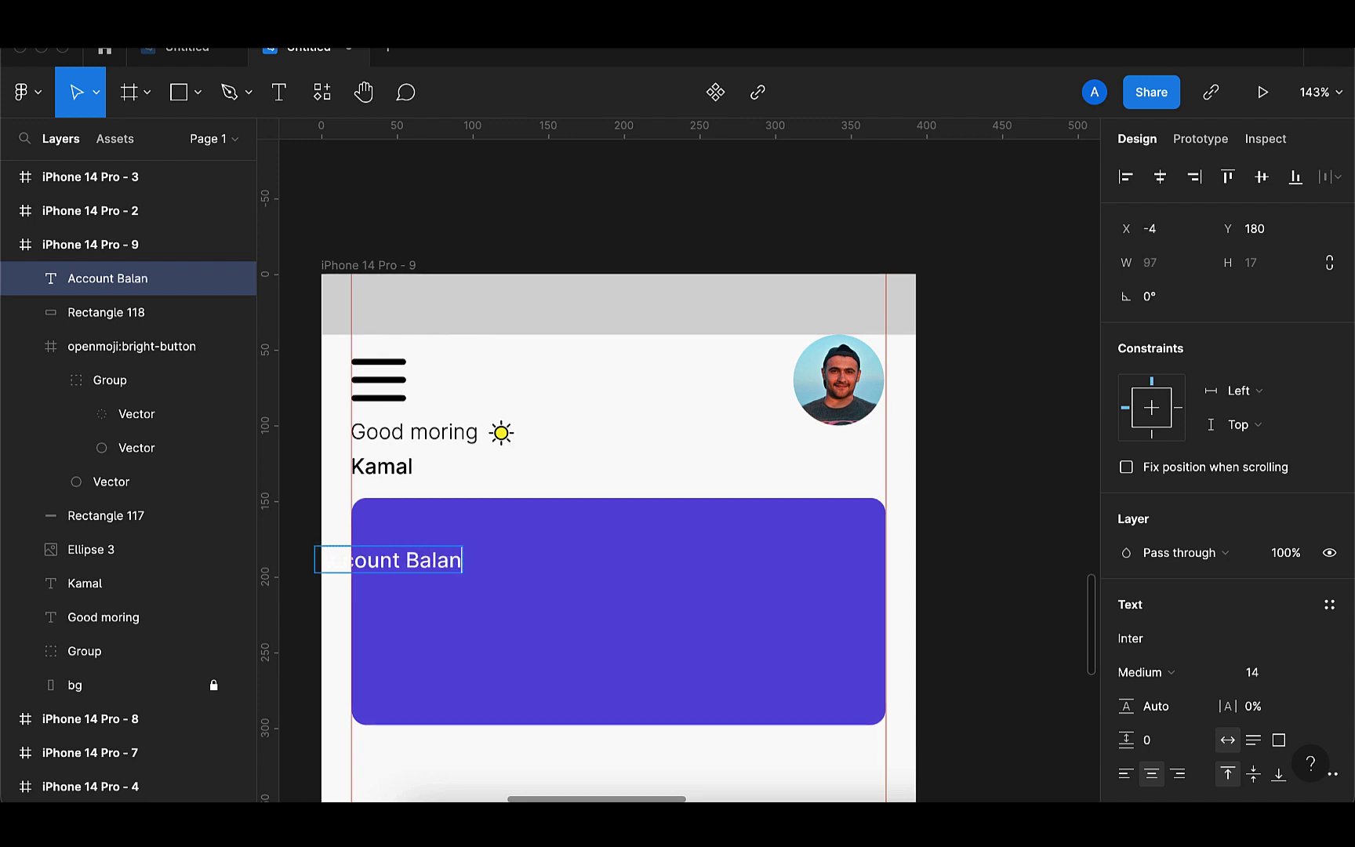
key("Escape")
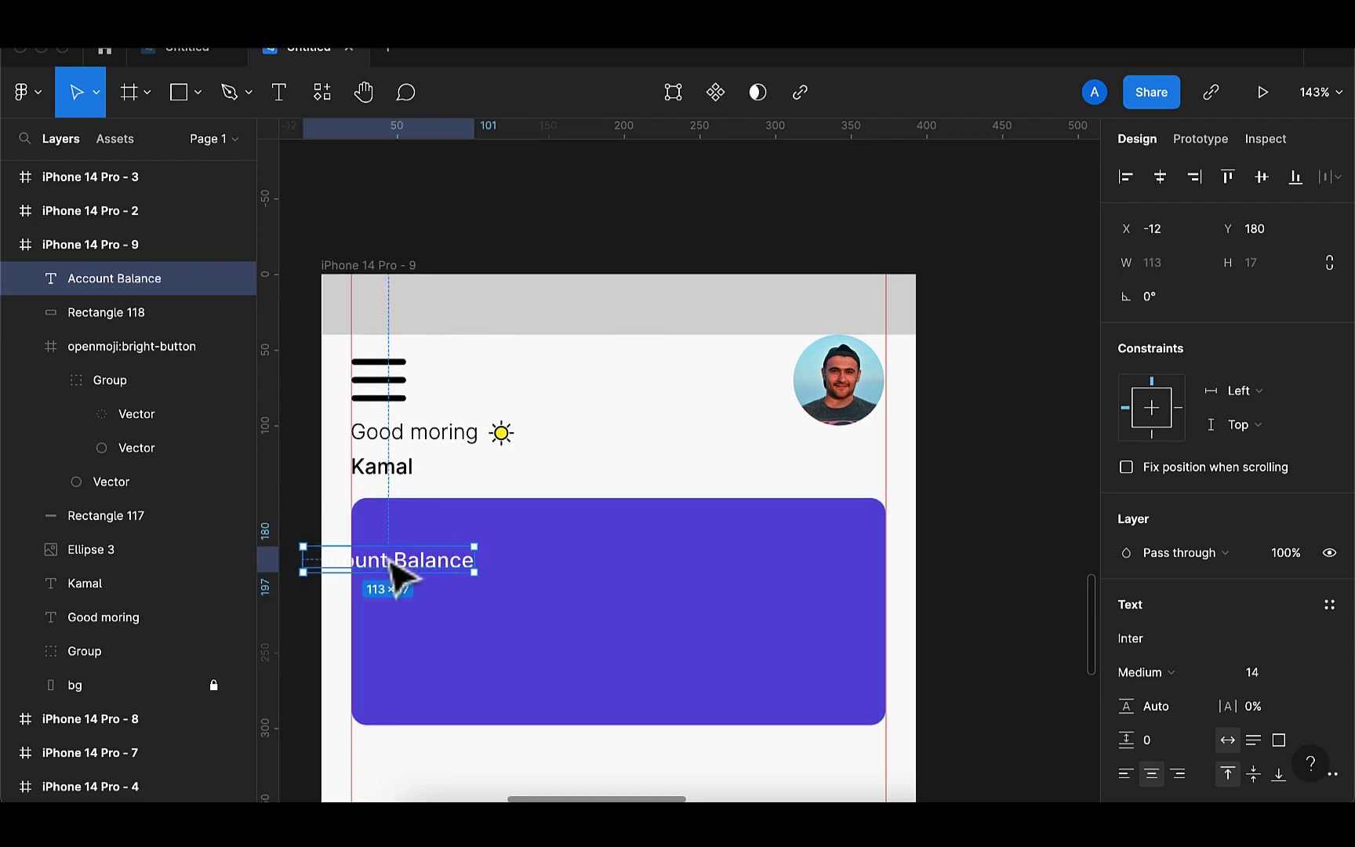
left_click_drag(391, 560, 463, 547)
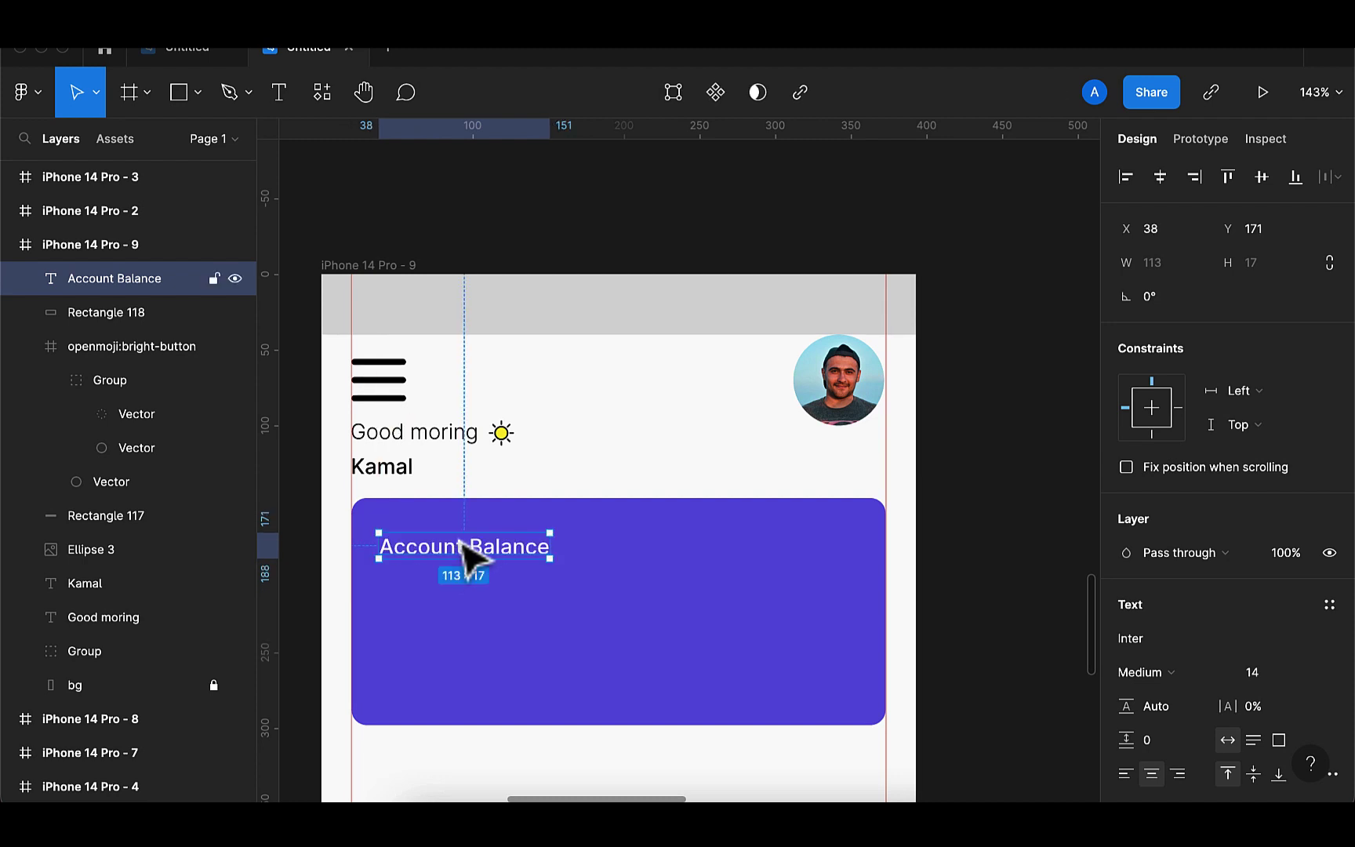
left_click(279, 98)
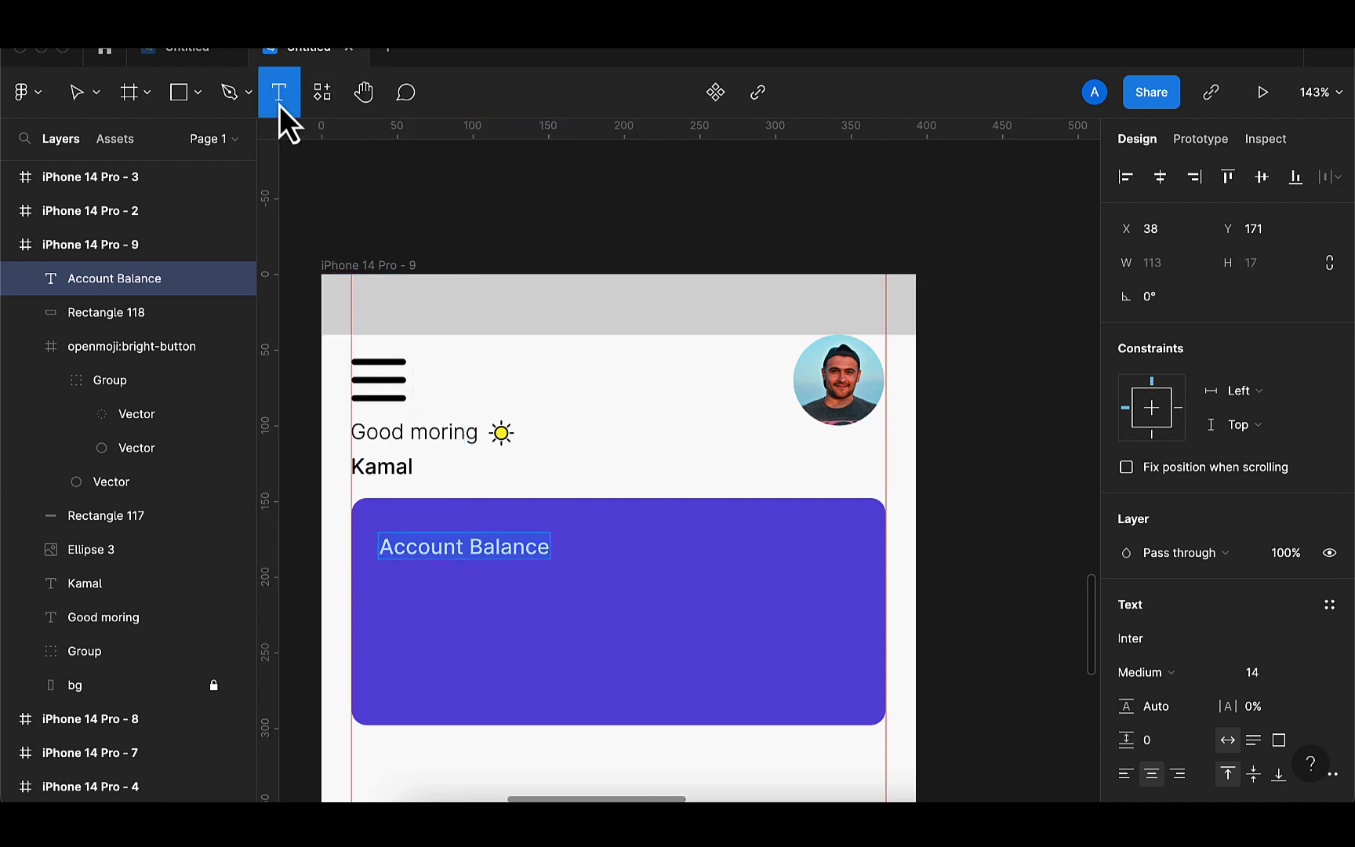
Type '$6,309' near the card's bottom-left, aligned under Account Balance at X 39.
left_click(417, 672)
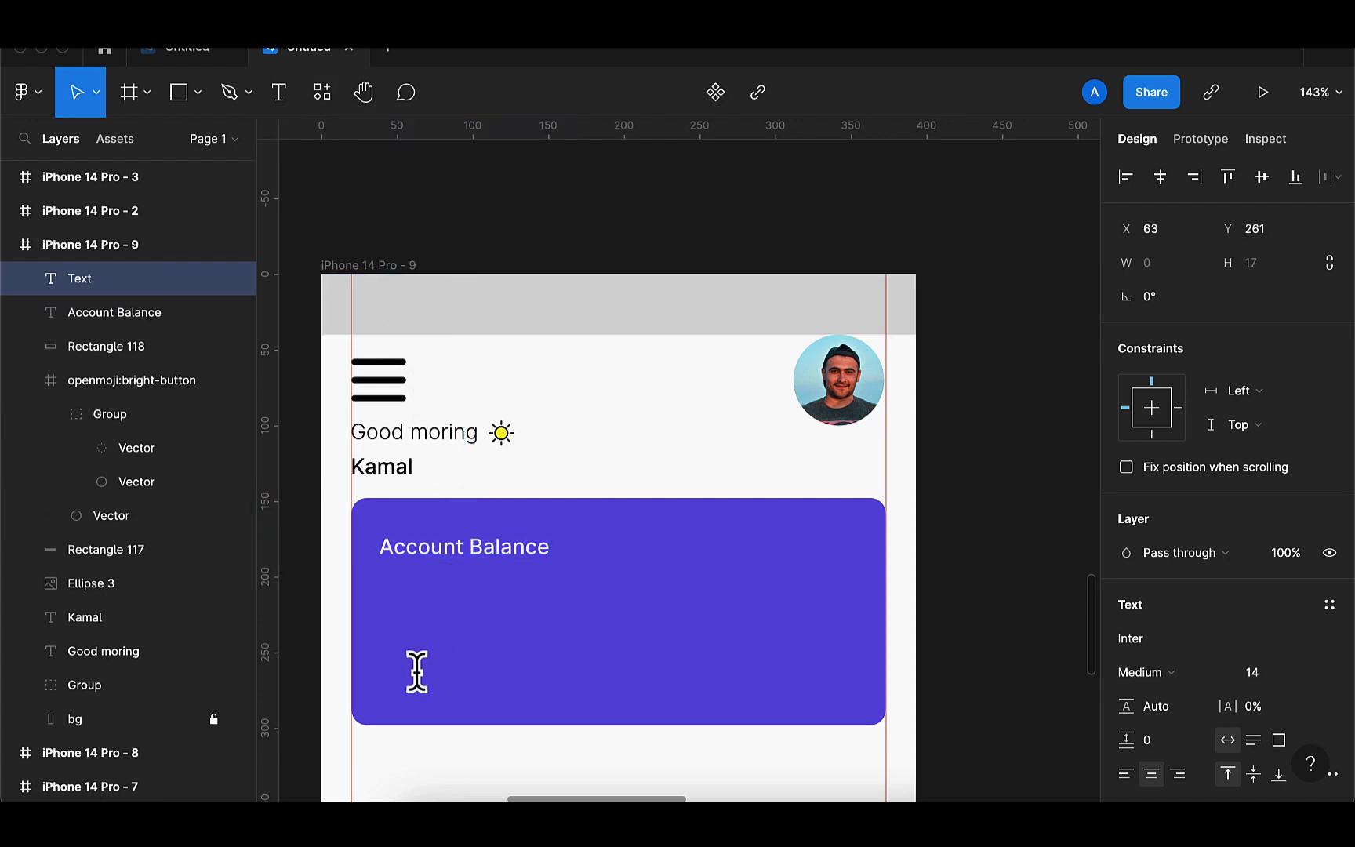
type("$63")
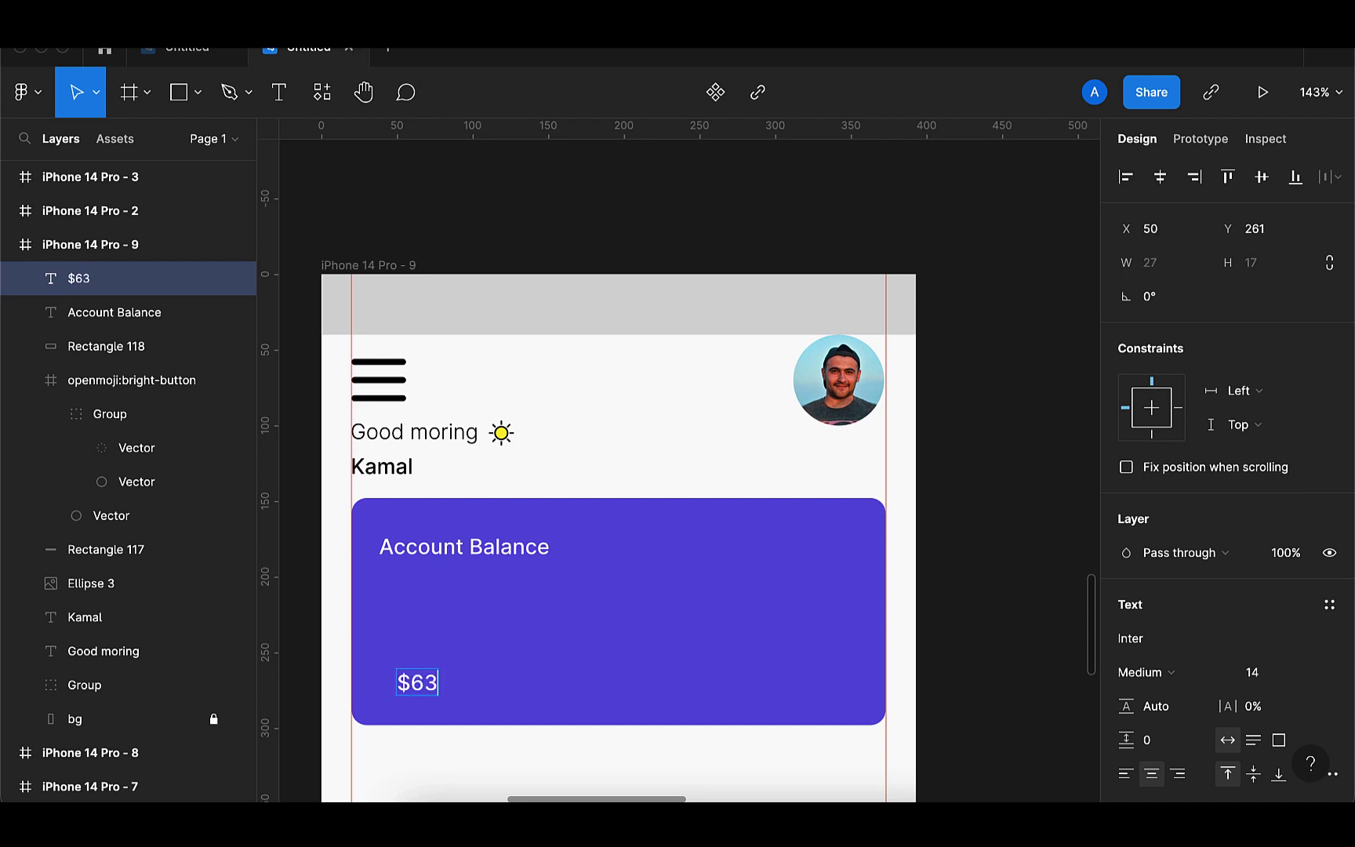
type("09")
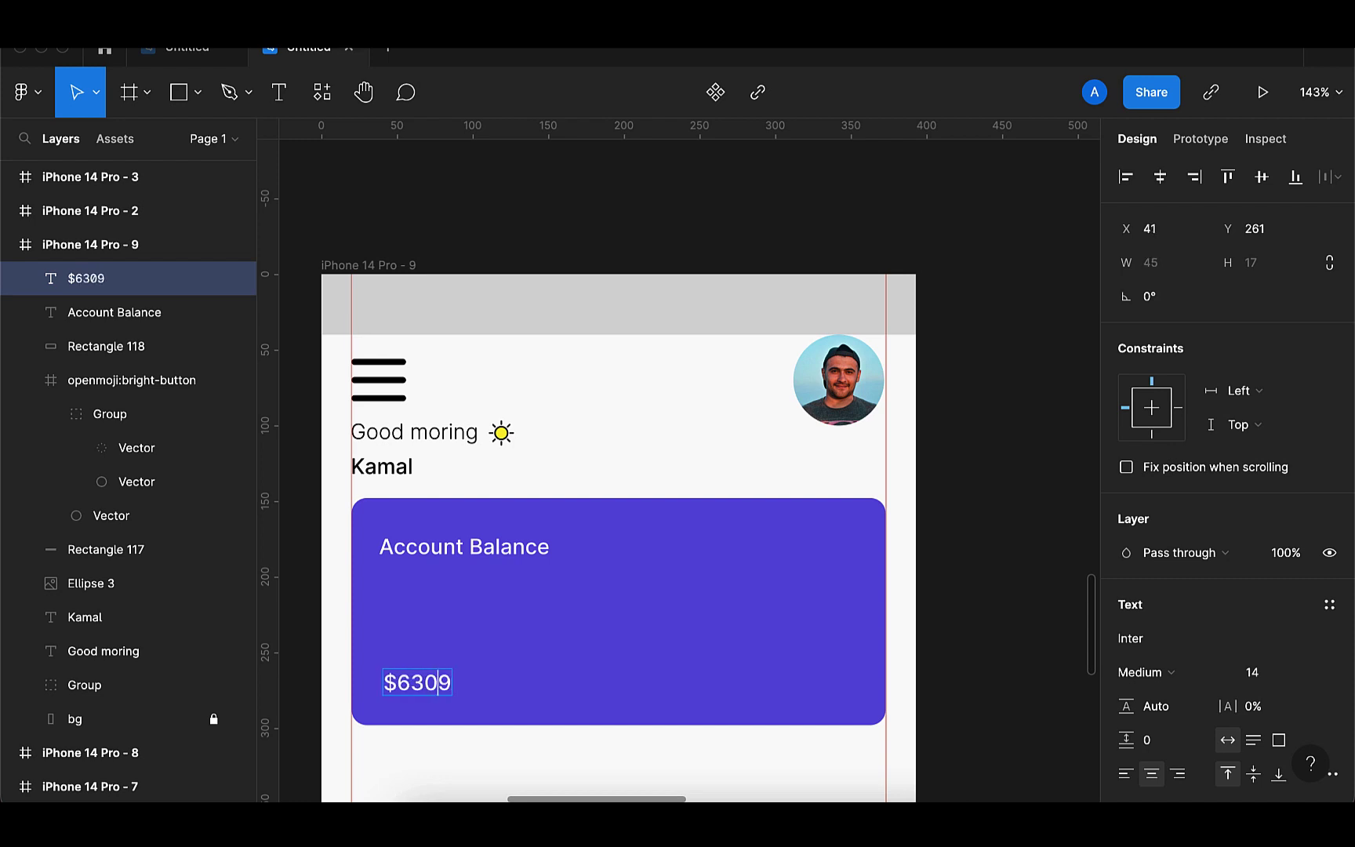
type(",")
key("Escape")
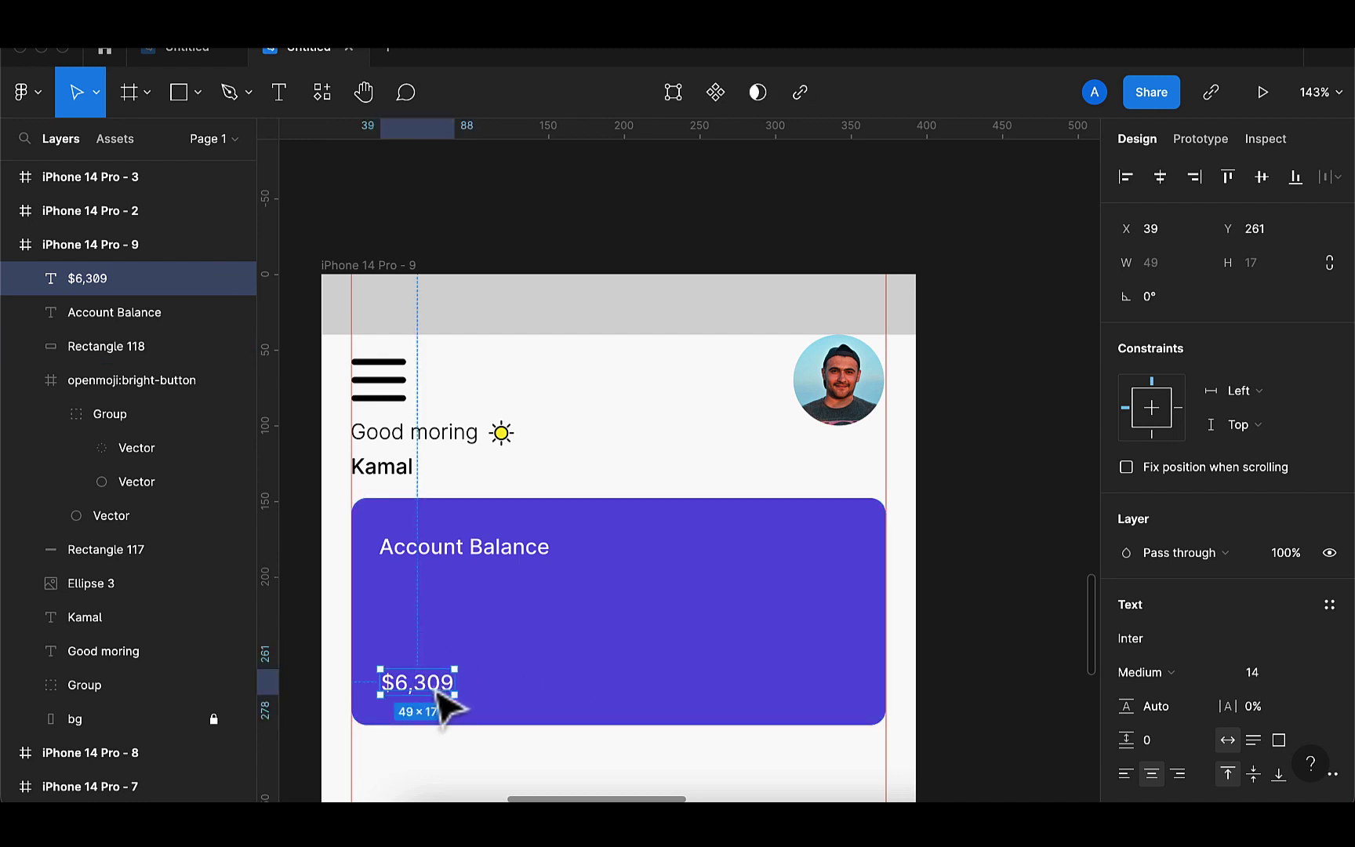
left_click_drag(437, 691, 443, 688)
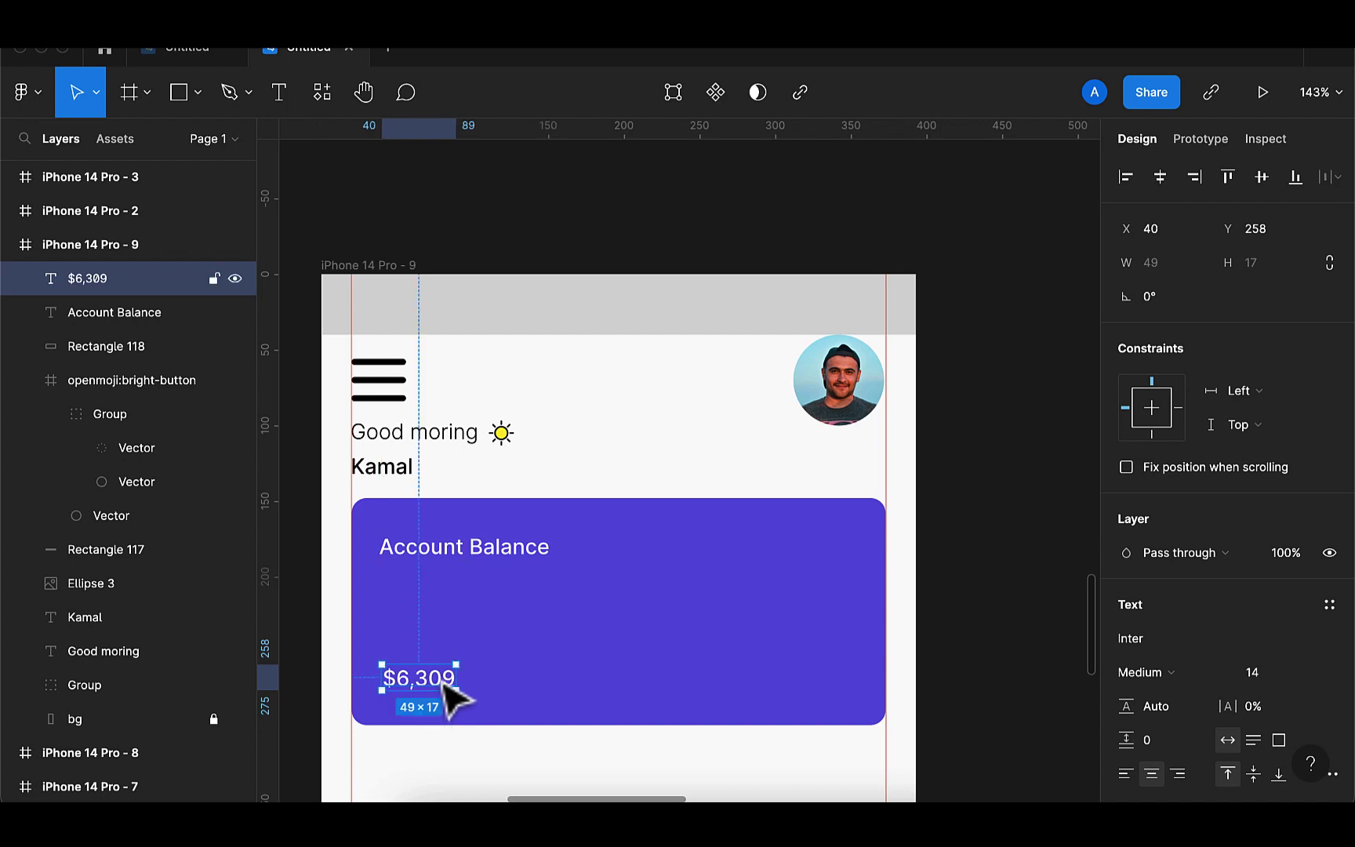
Draw a white FFFFFF 99×36 rectangle with corner radius 5 on the card's right.
left_click(168, 95)
left_click_drag(674, 580, 823, 634)
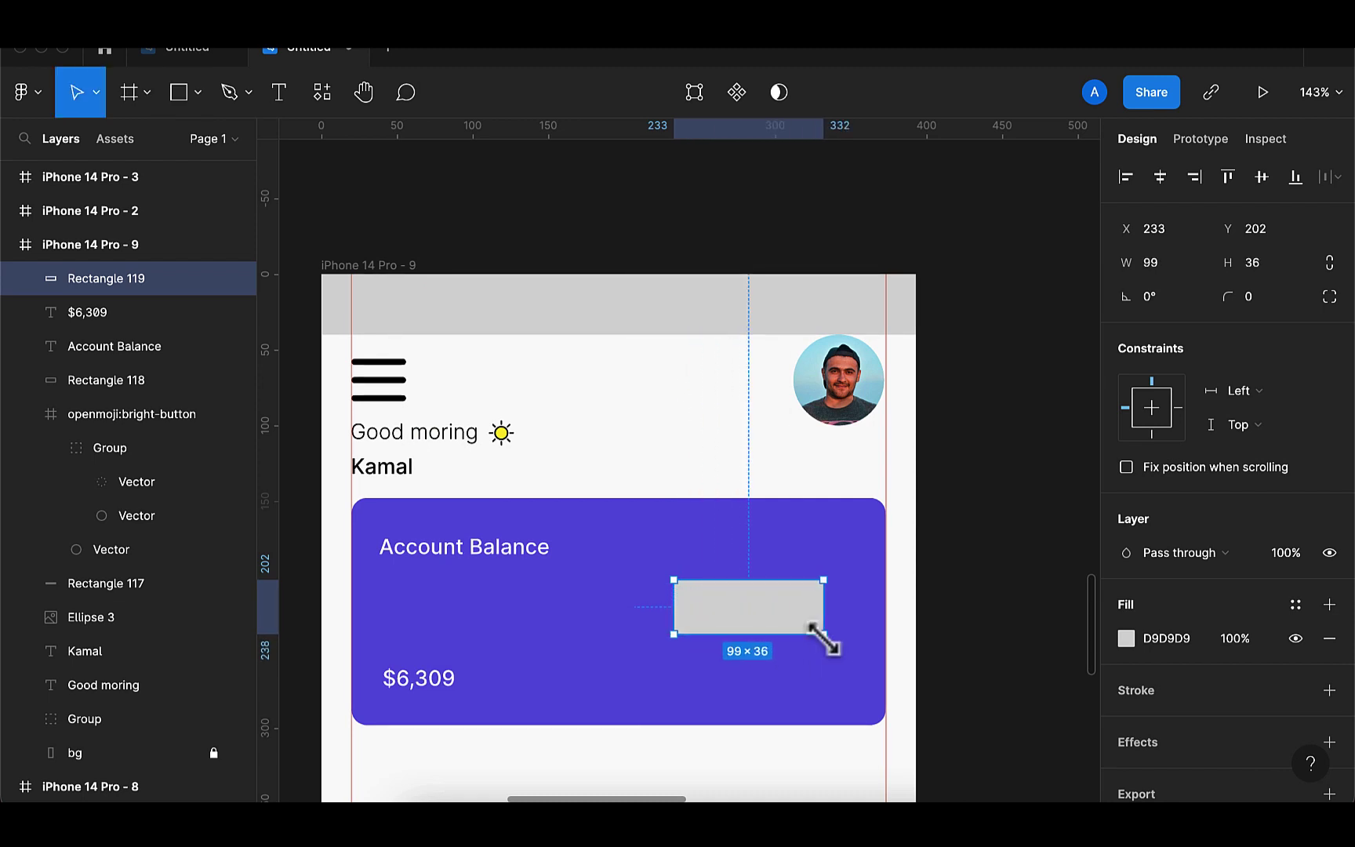
left_click(1126, 638)
left_click(898, 704)
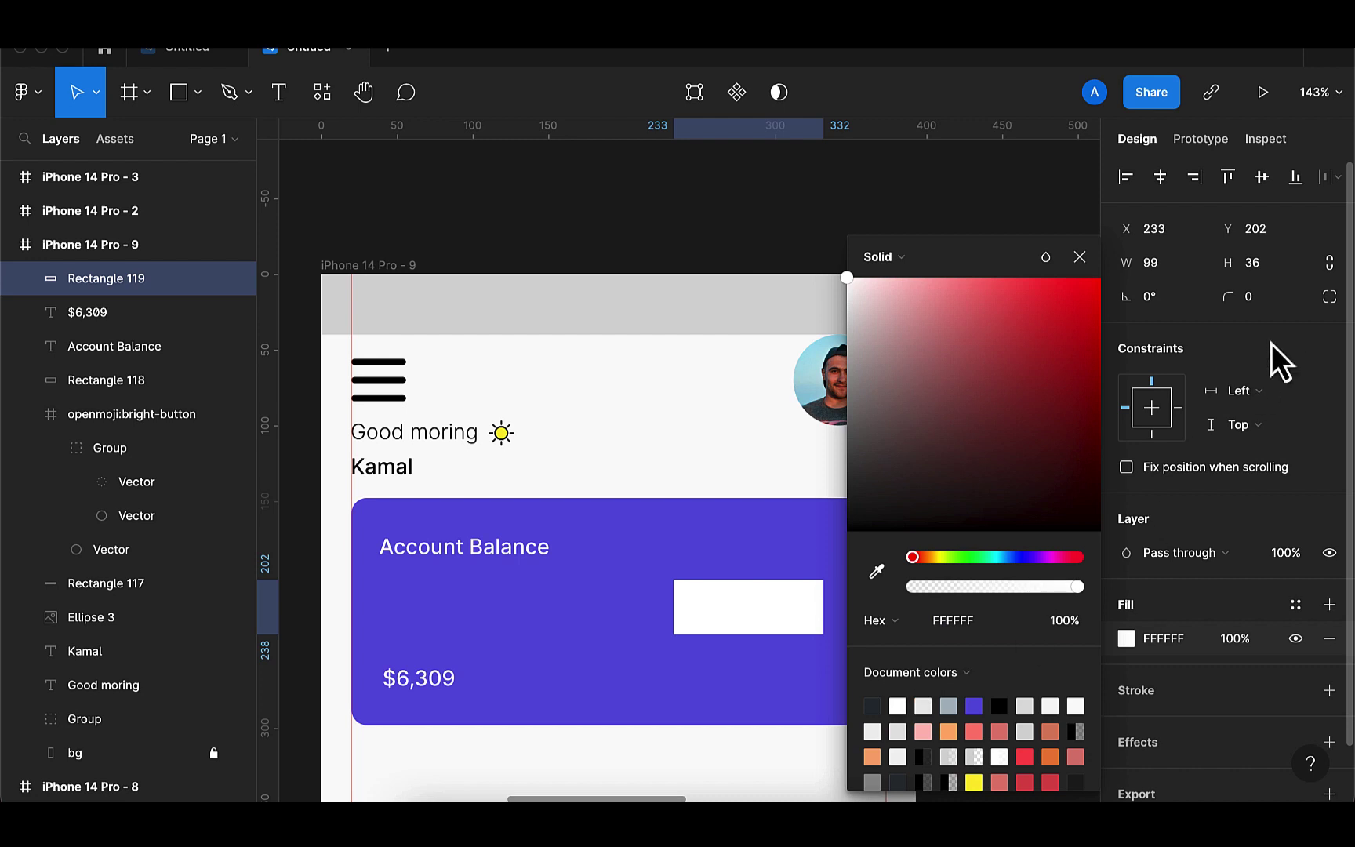
left_click(1255, 303)
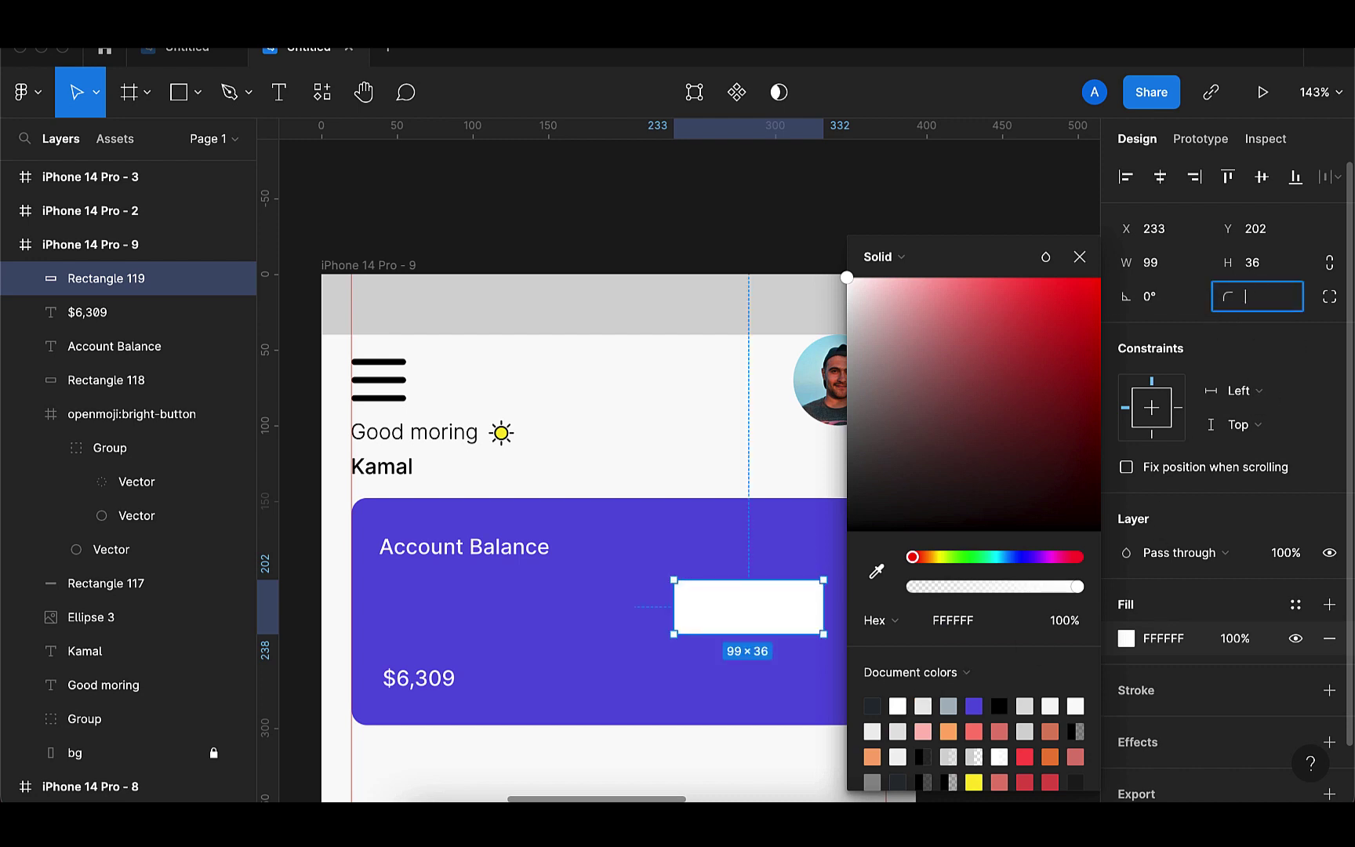
type("5")
key("Return")
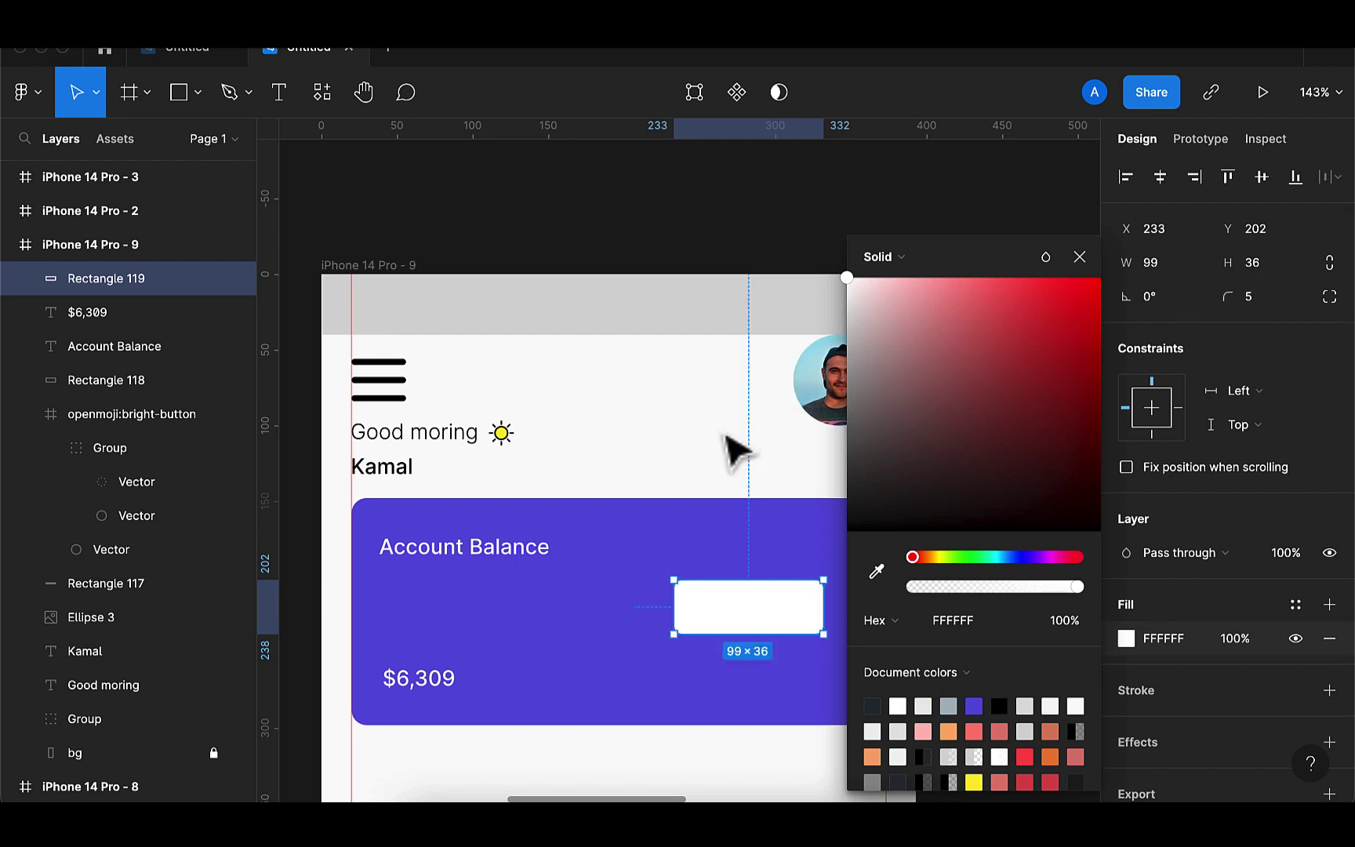
left_click(737, 462)
left_click(756, 620)
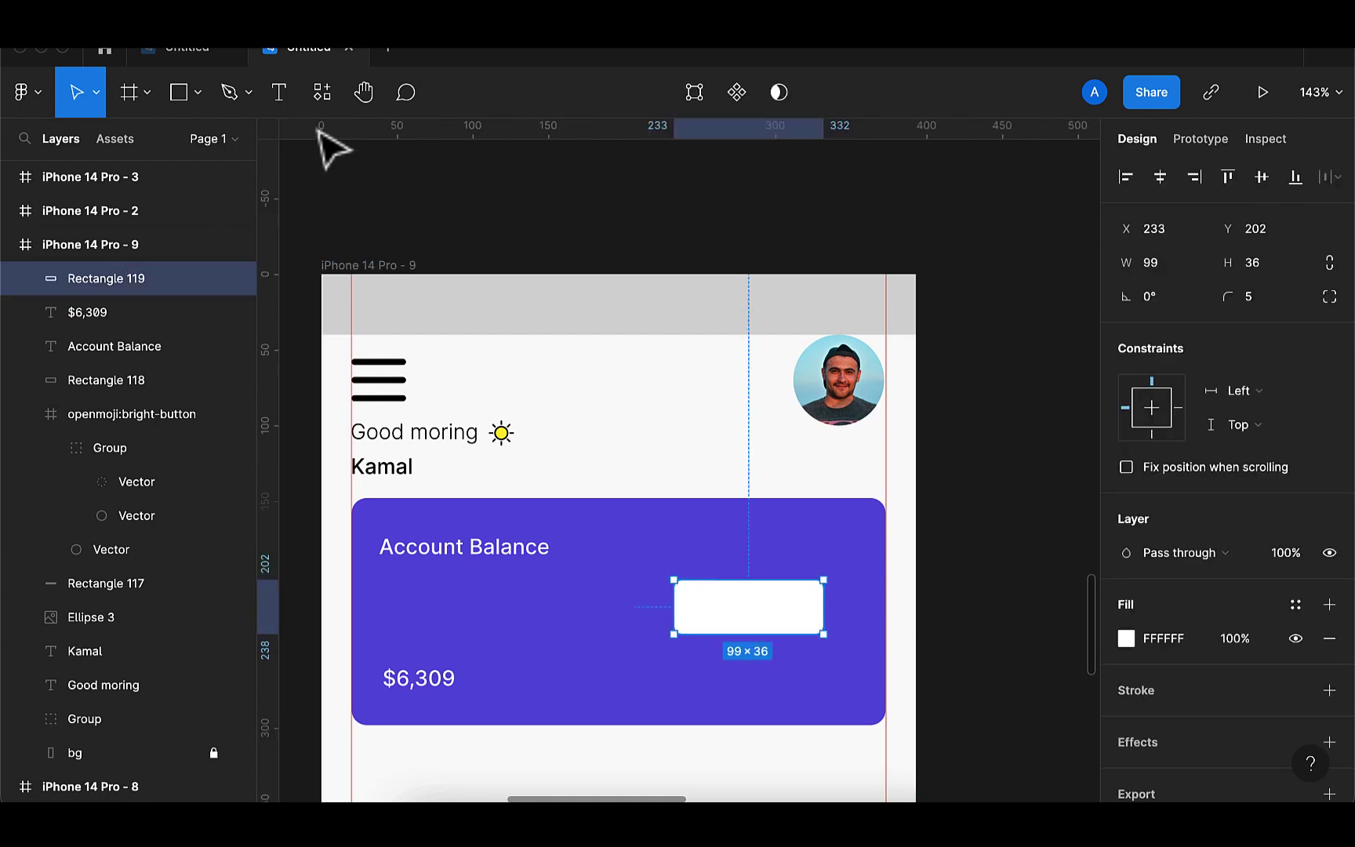
left_click(279, 98)
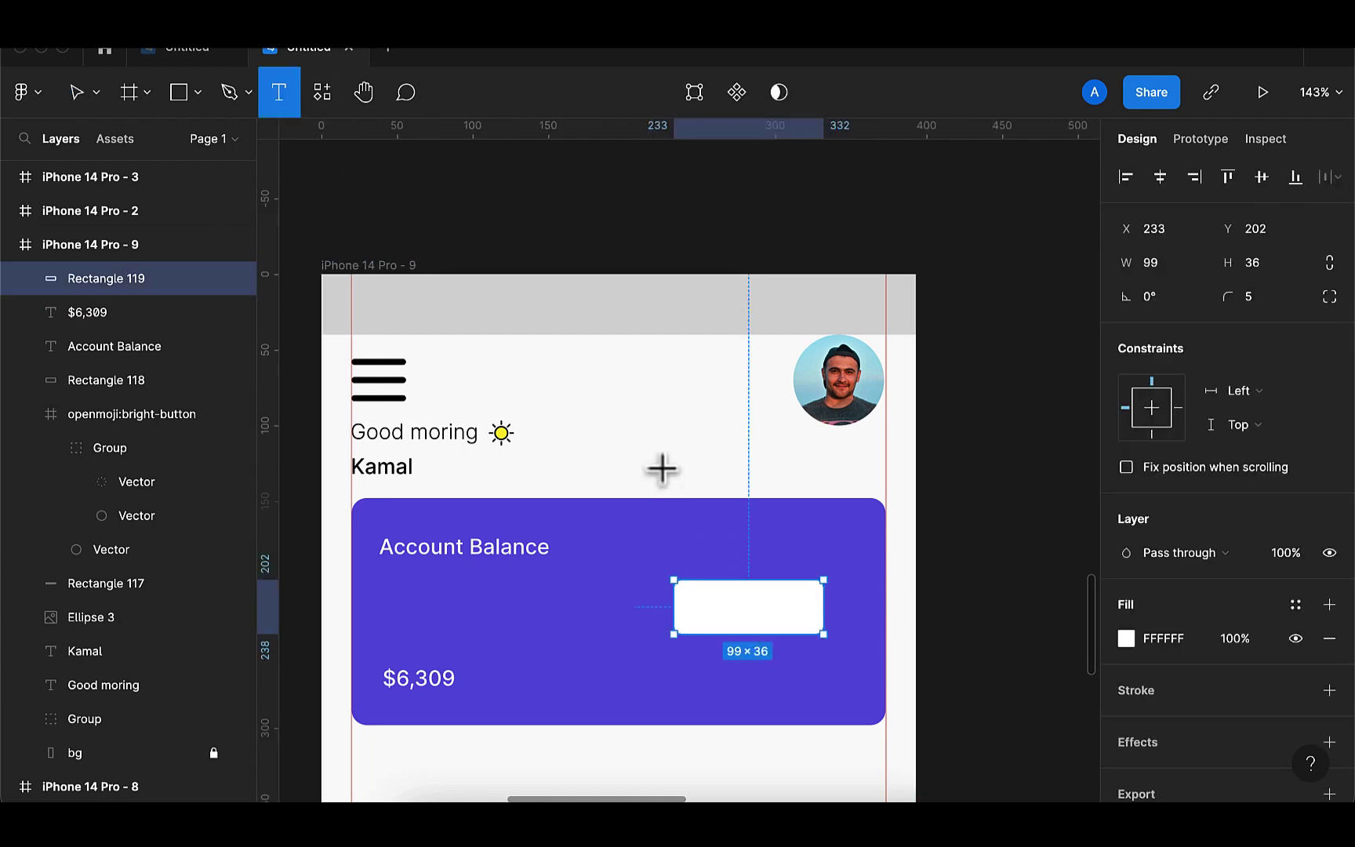
Add 'Add funds' text on the white button, coloured with the card's purple.
left_click(700, 605)
type("Add")
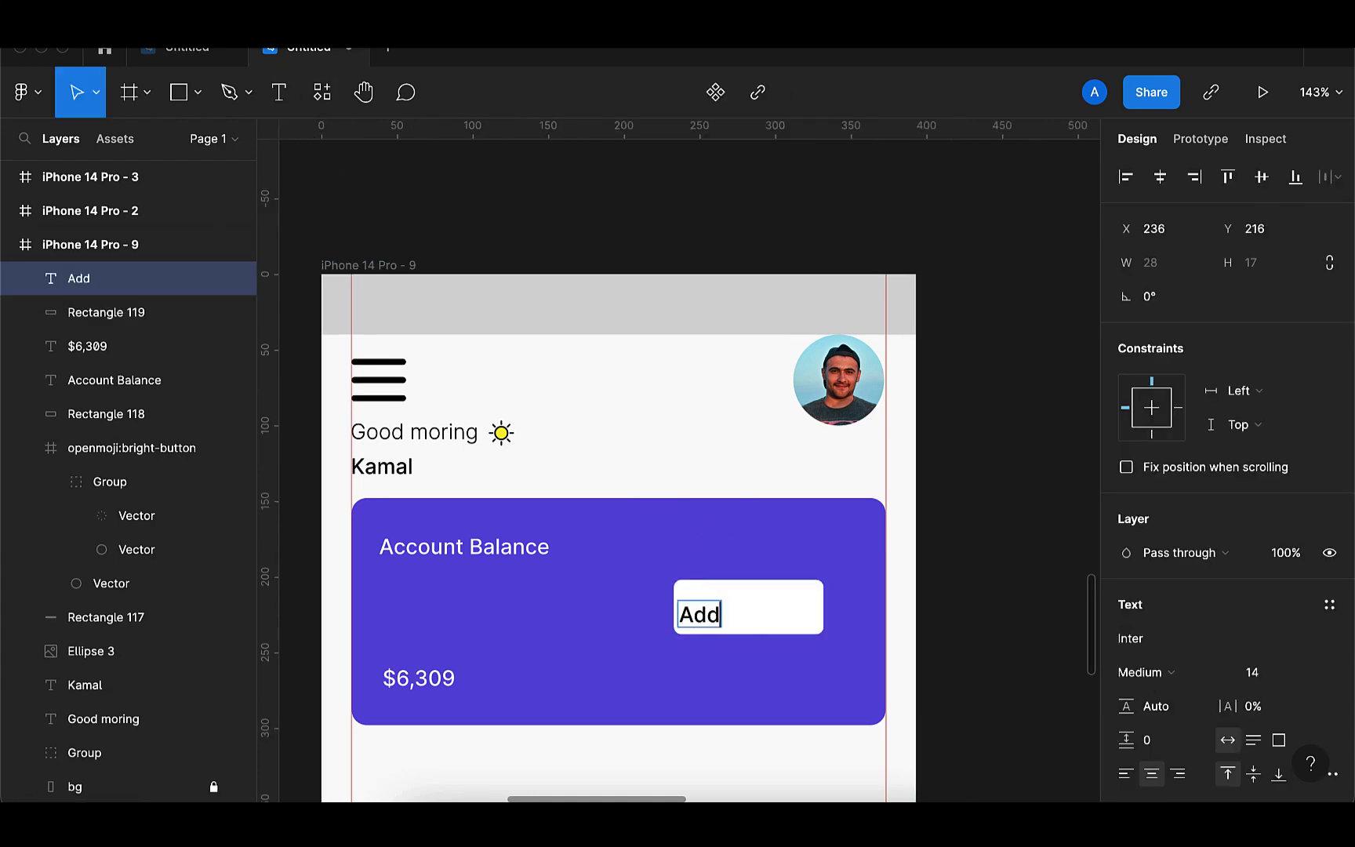
type(" funds")
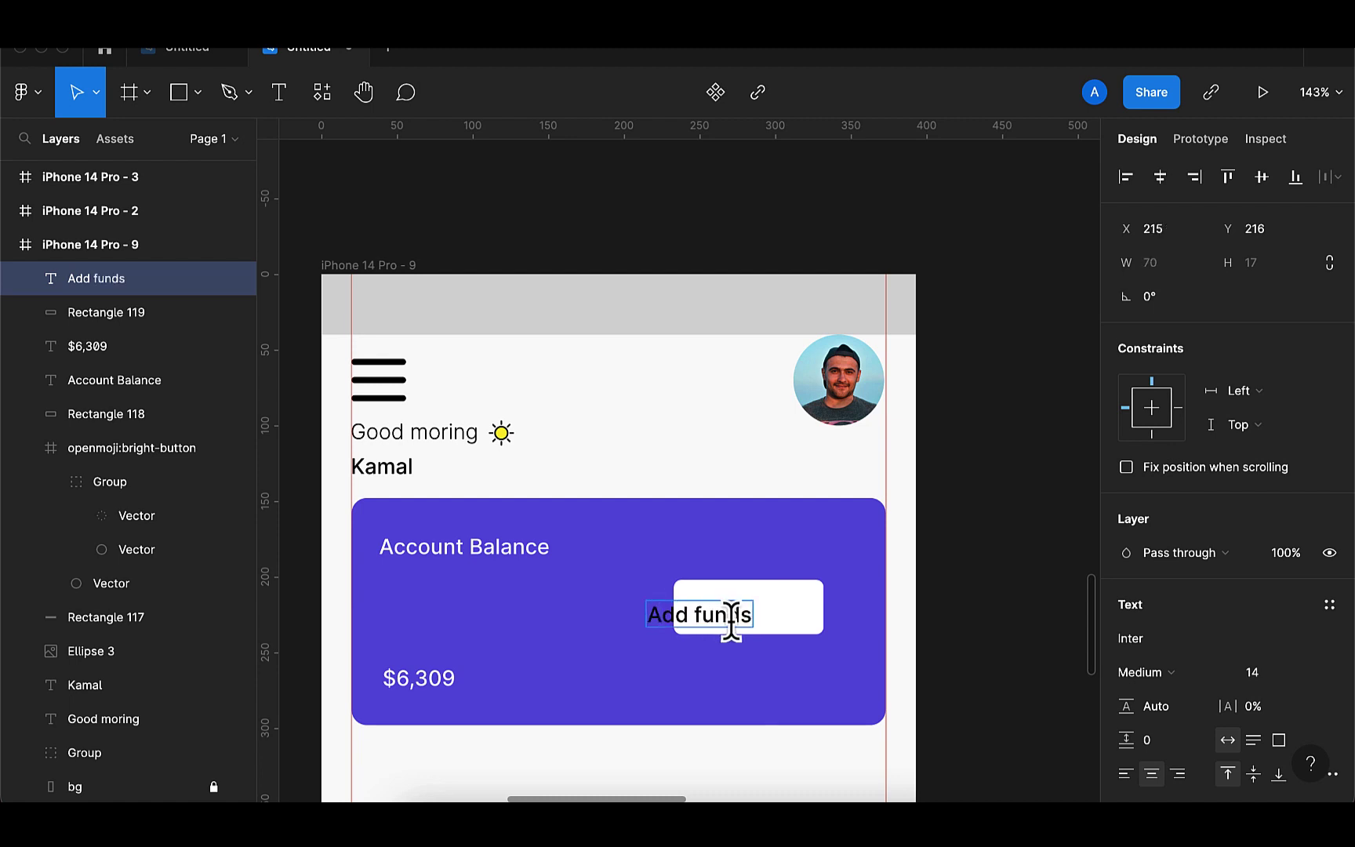
key("Escape")
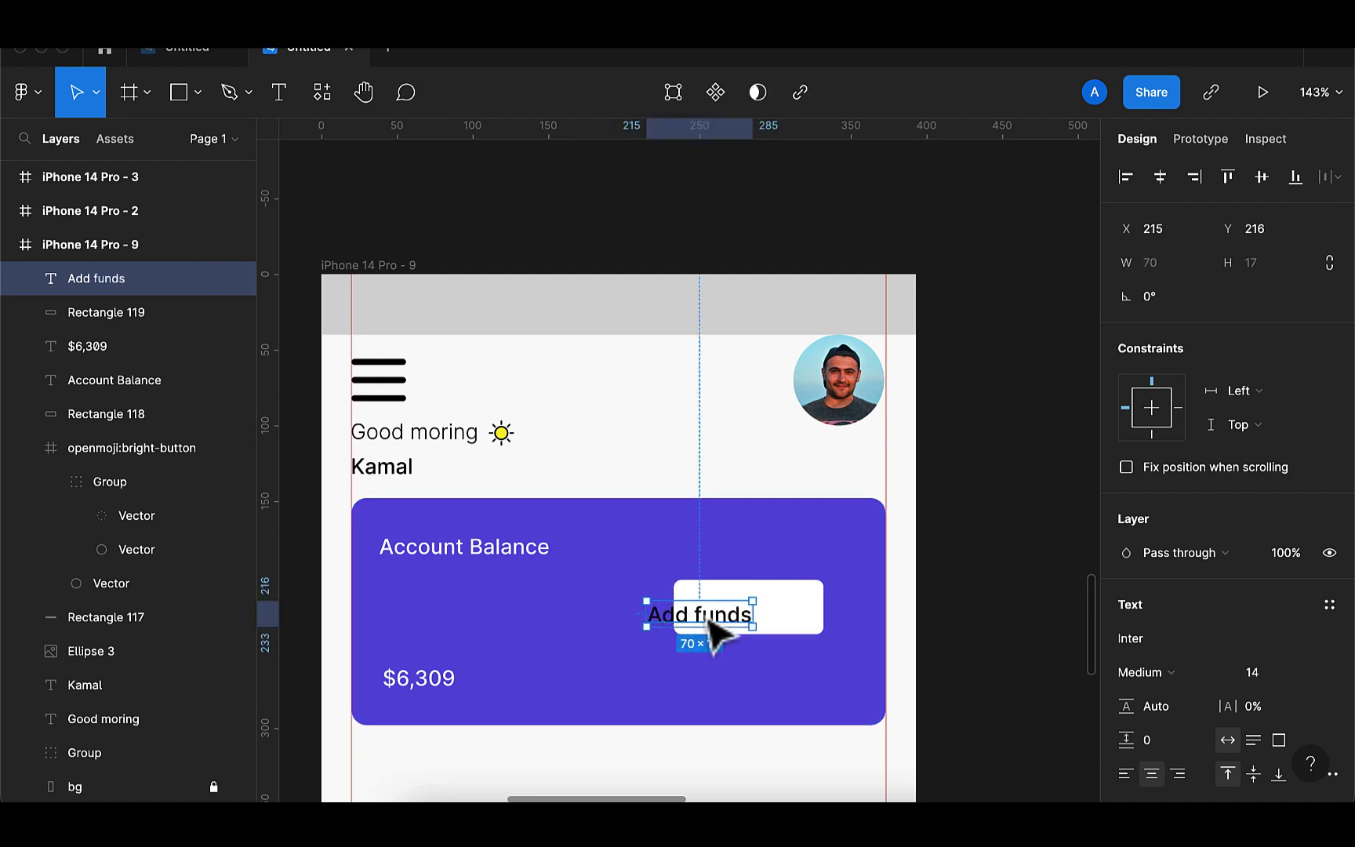
left_click_drag(710, 627, 744, 625)
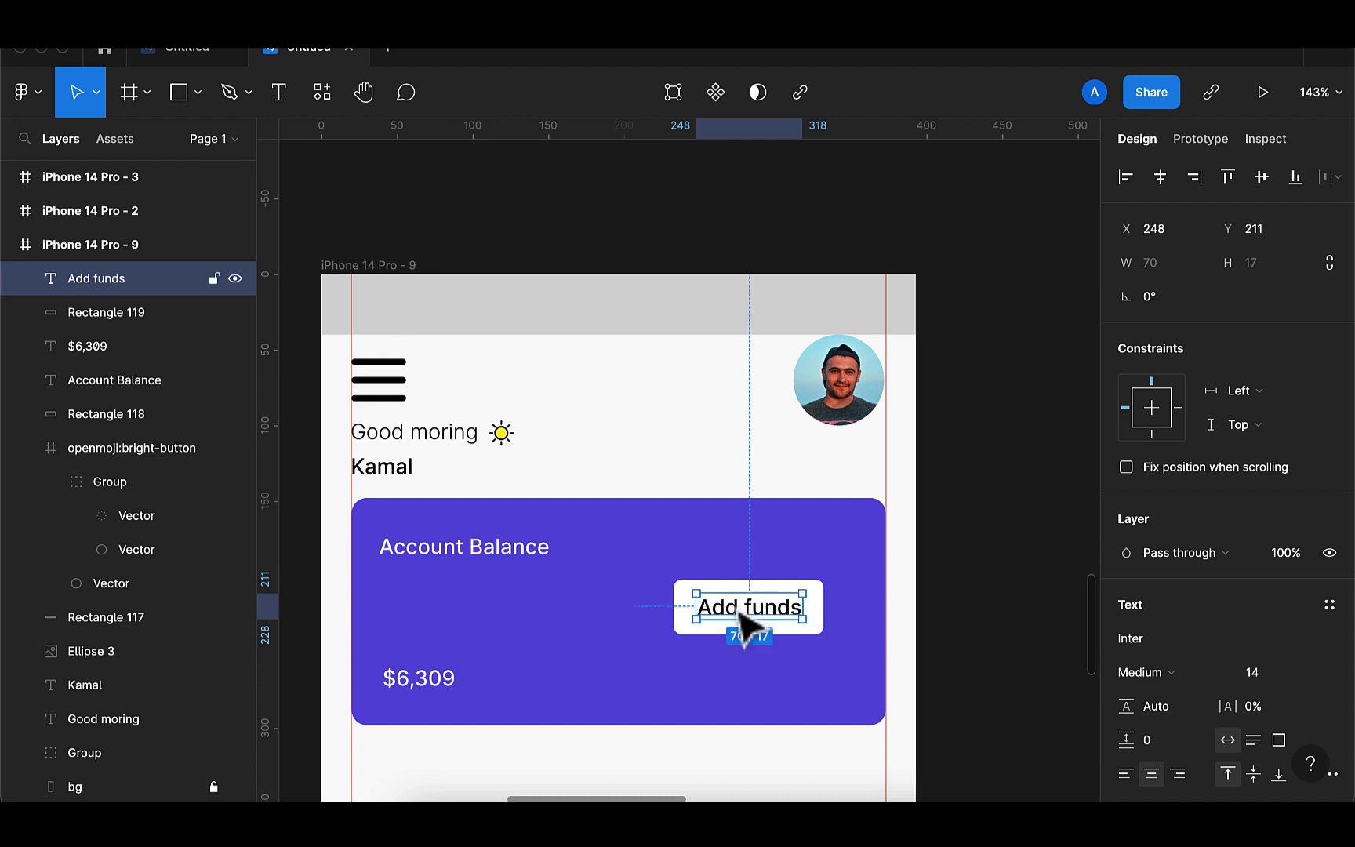
key("i")
left_click(756, 540)
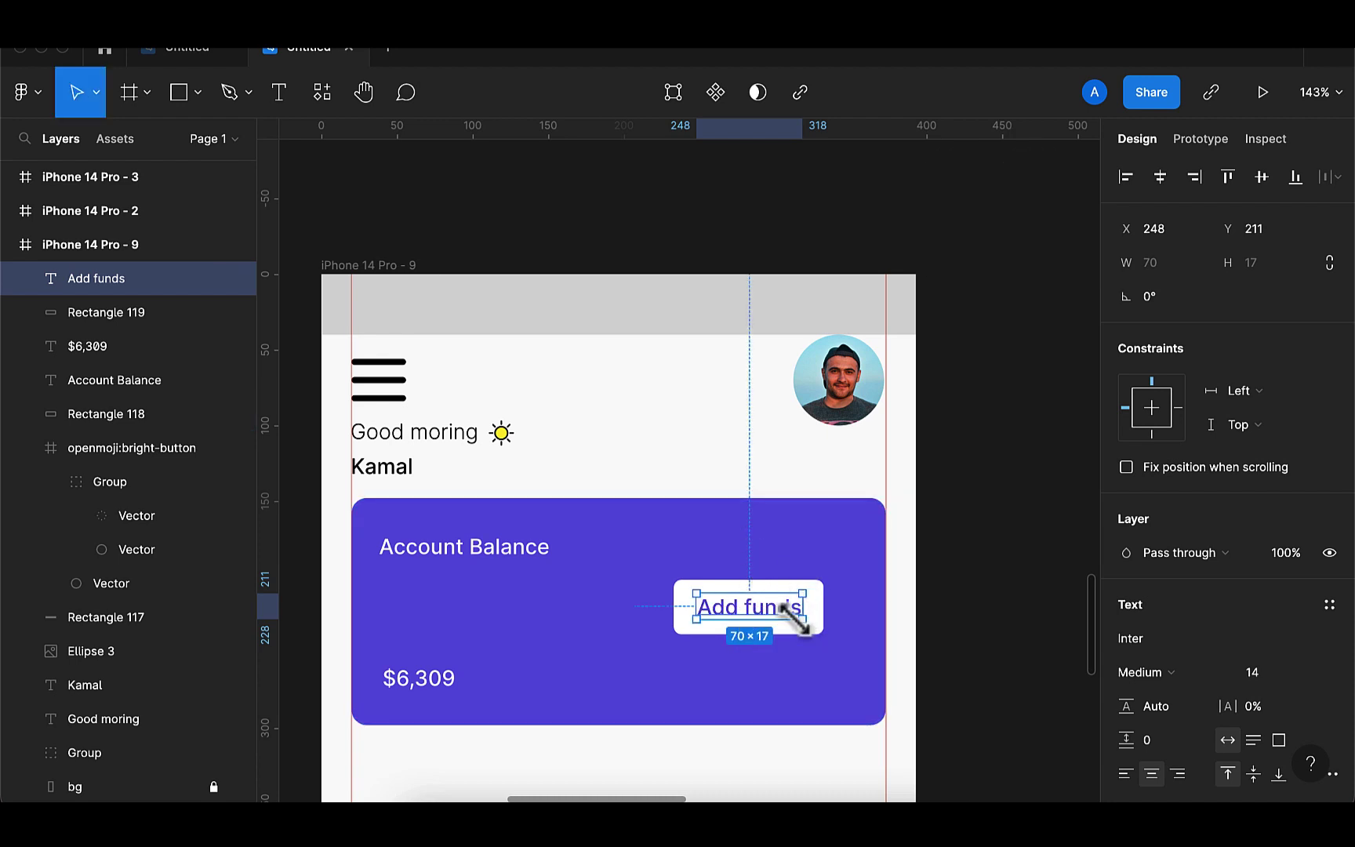
Centre Add funds in the button, group them, shift right, and raise $6,309 to Y 228.
left_click(831, 621, "shift")
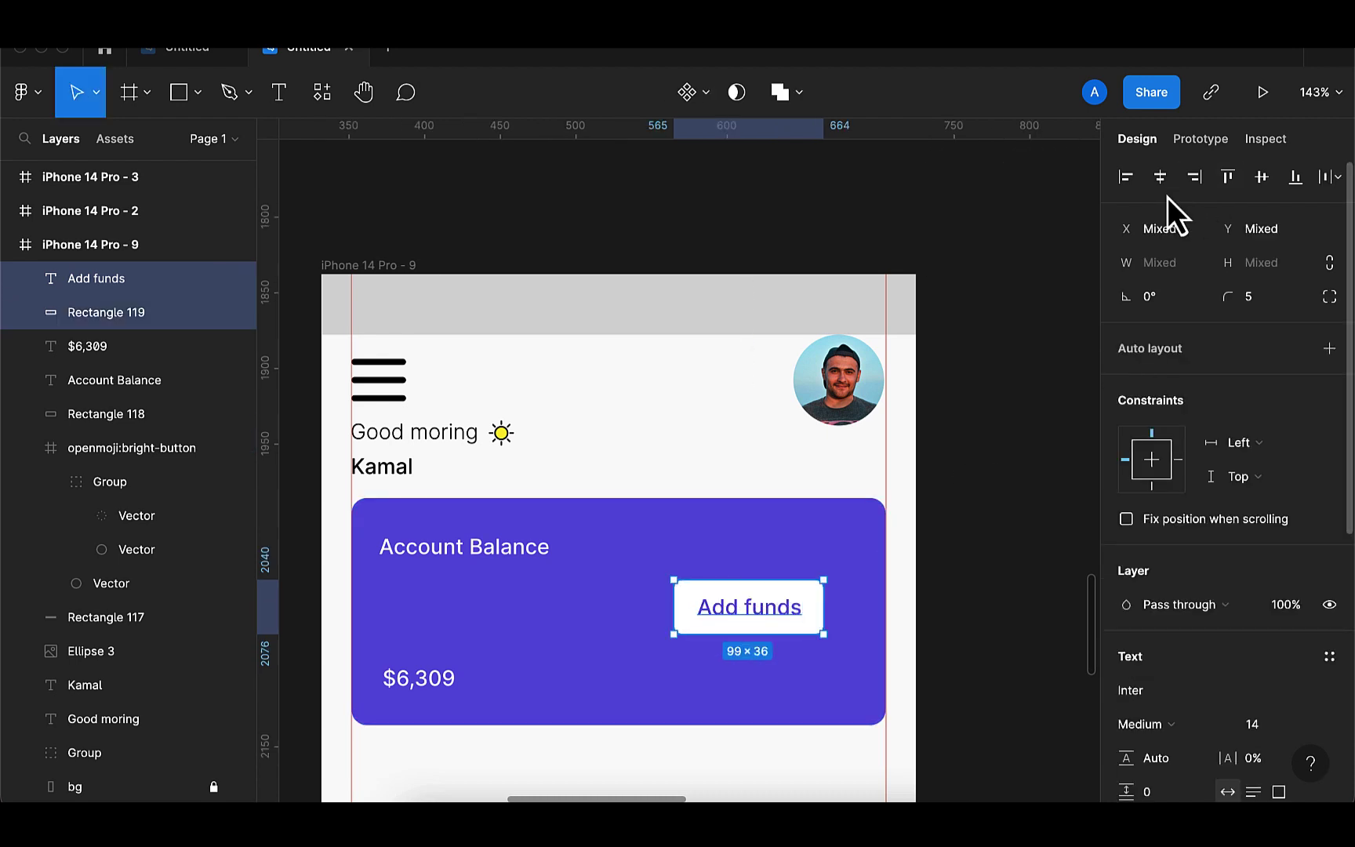
left_click(1261, 176)
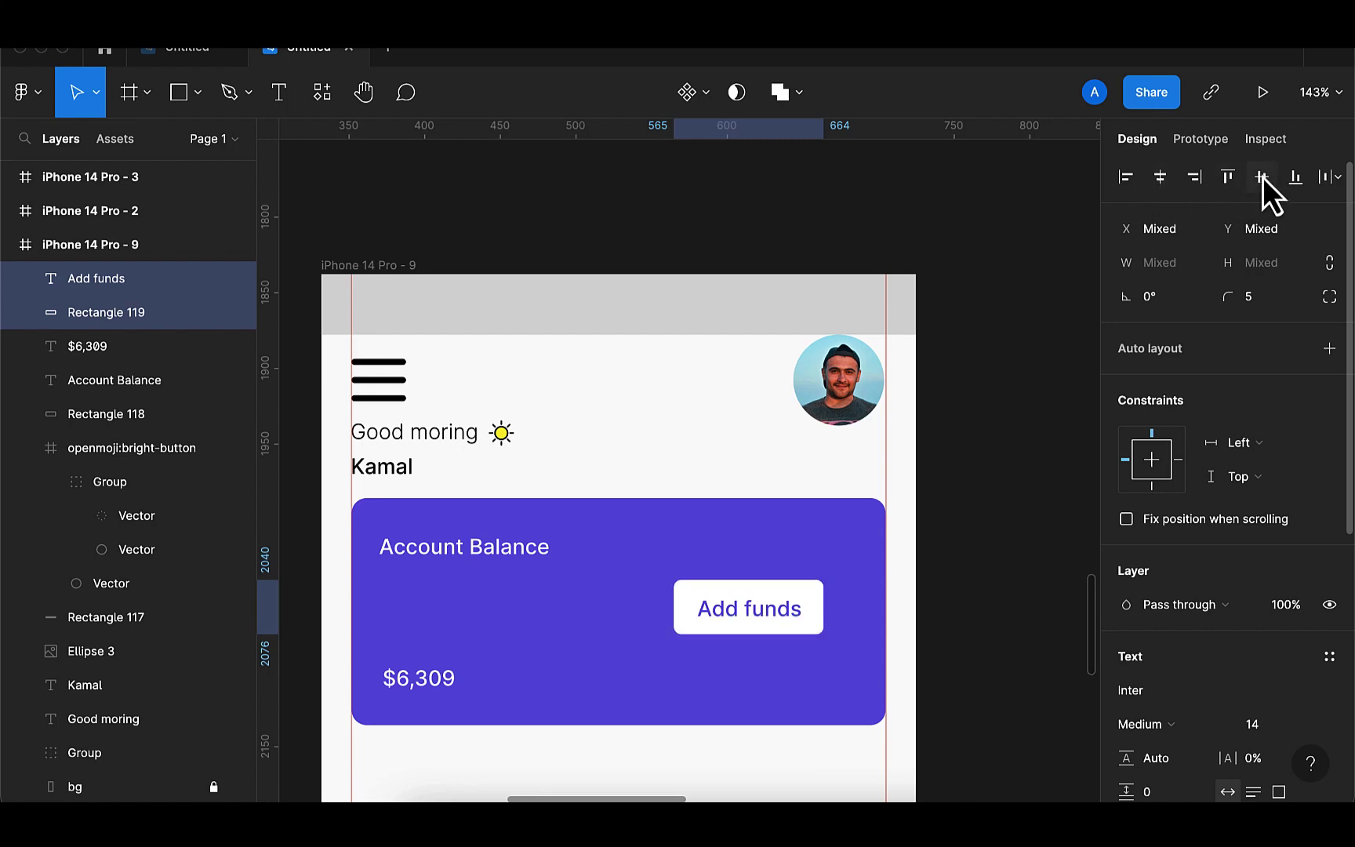
key("ctrl+g")
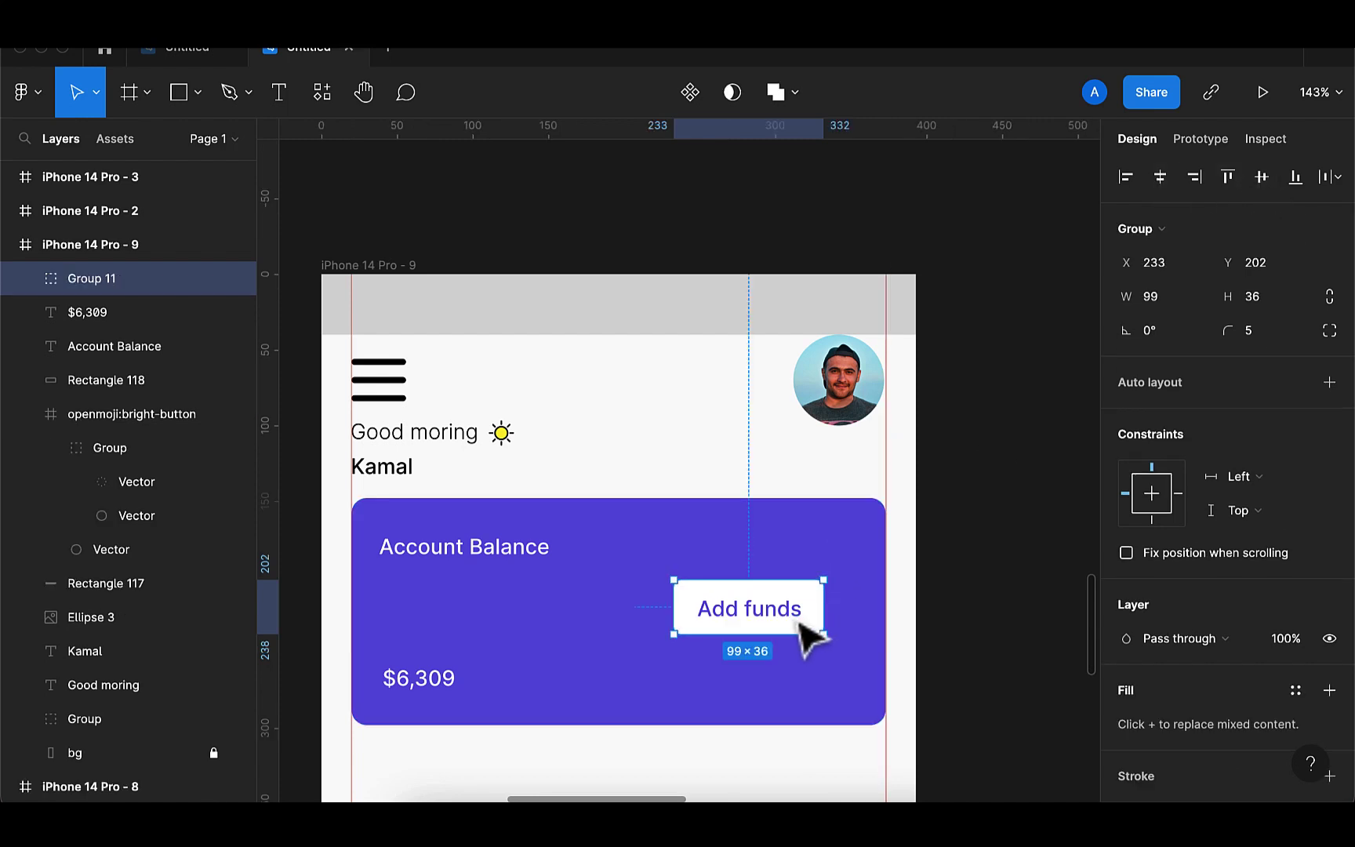
key("shift+Right")
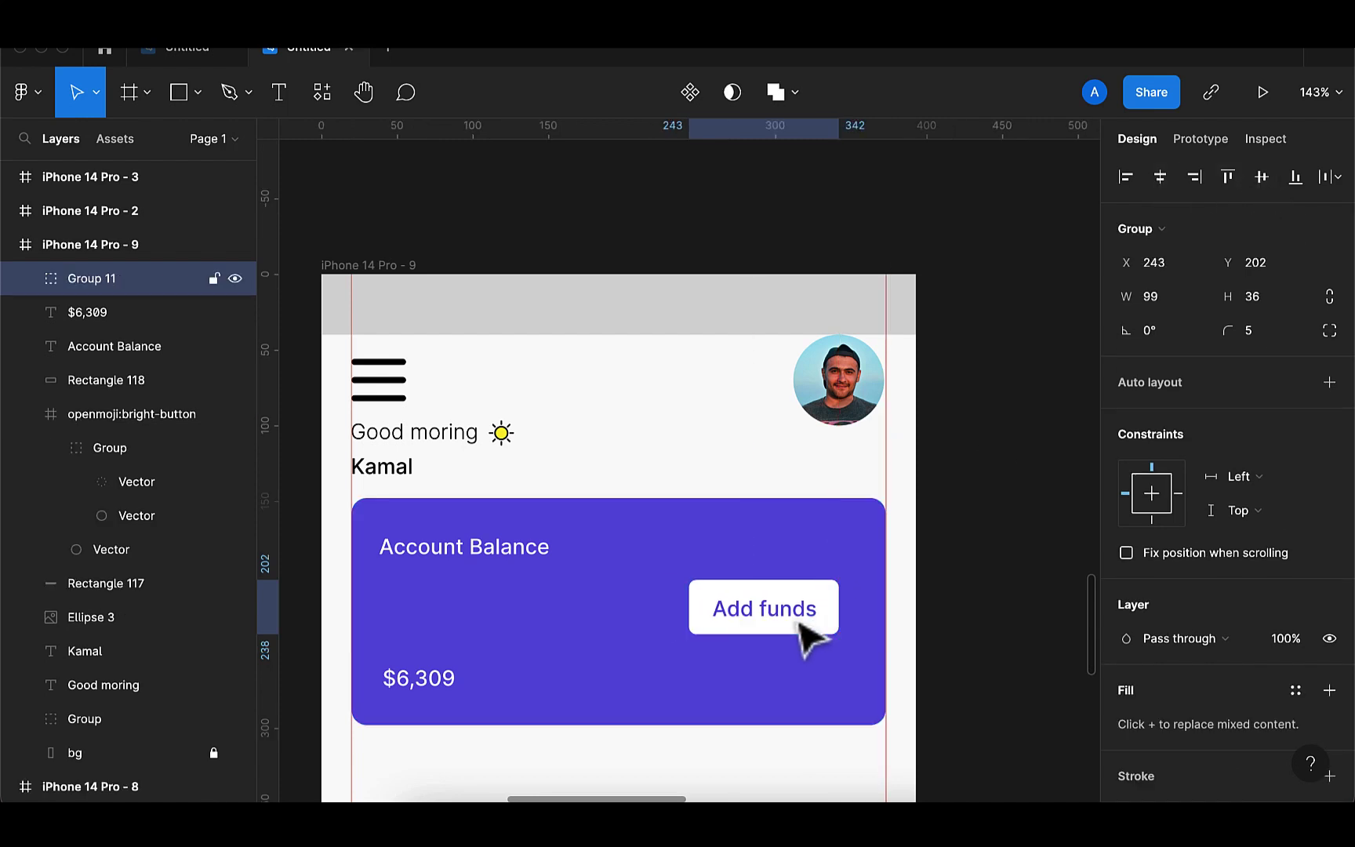
key("shift+Right")
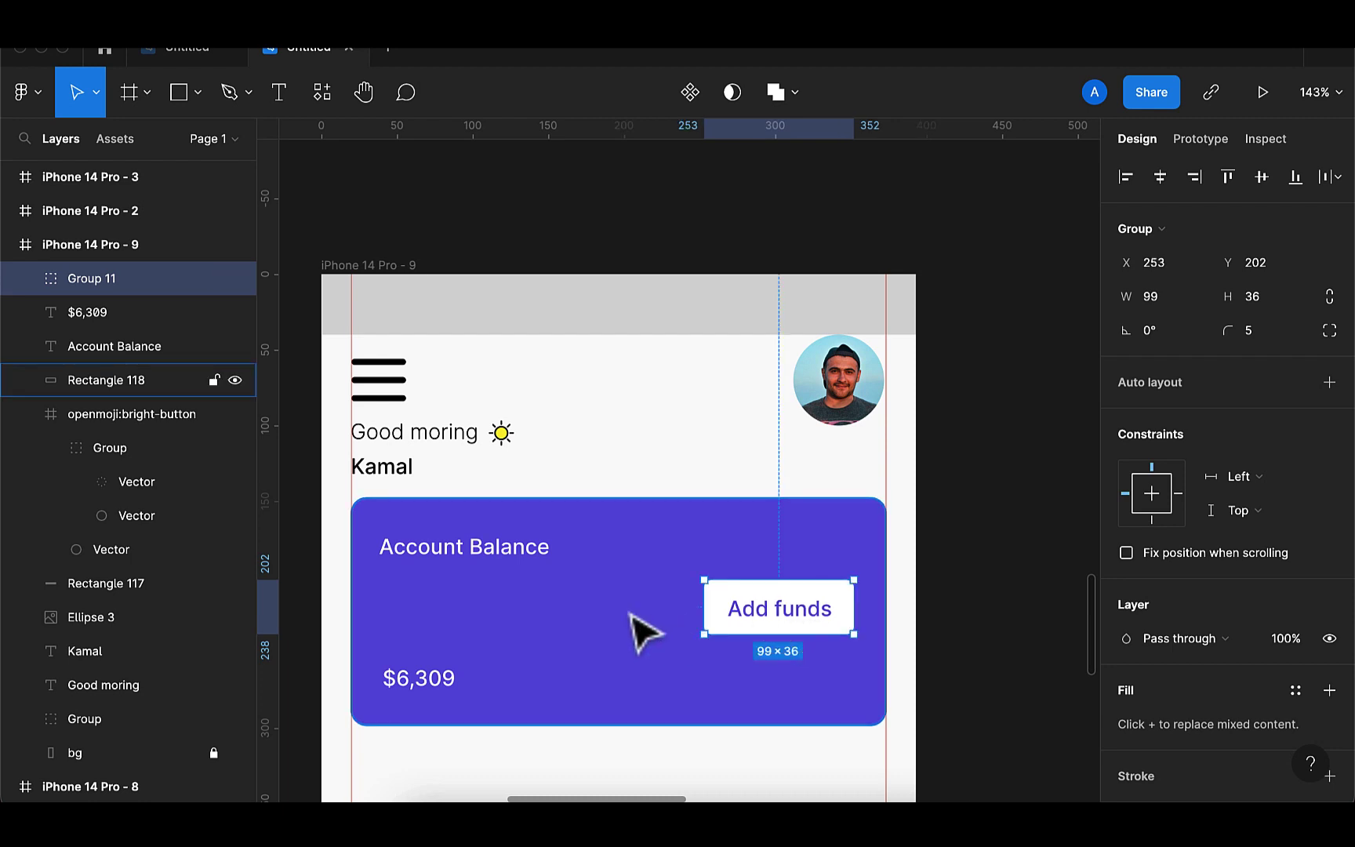
left_click(423, 679)
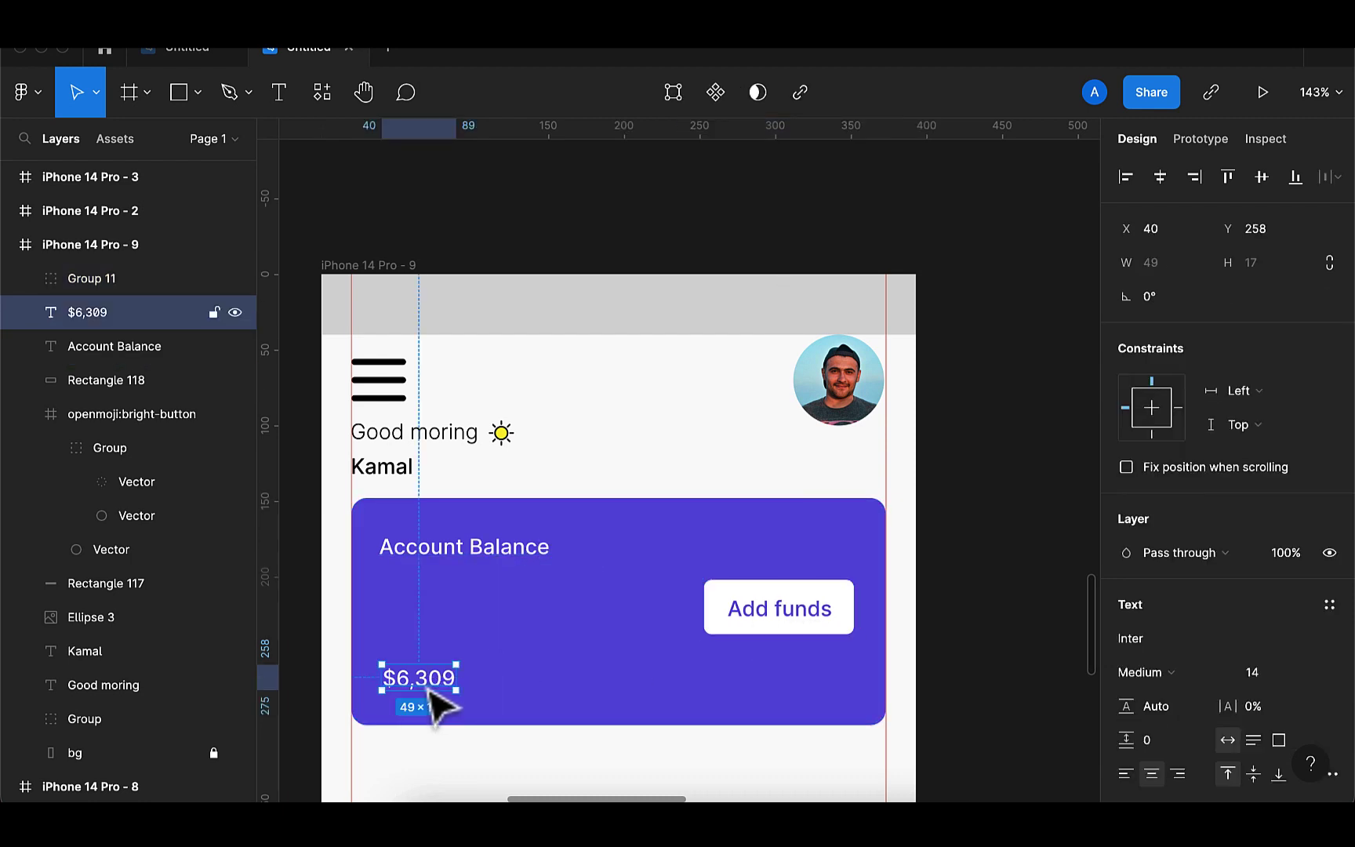
key("shift+Up")
key("shift+Up")
key("shift+Up")
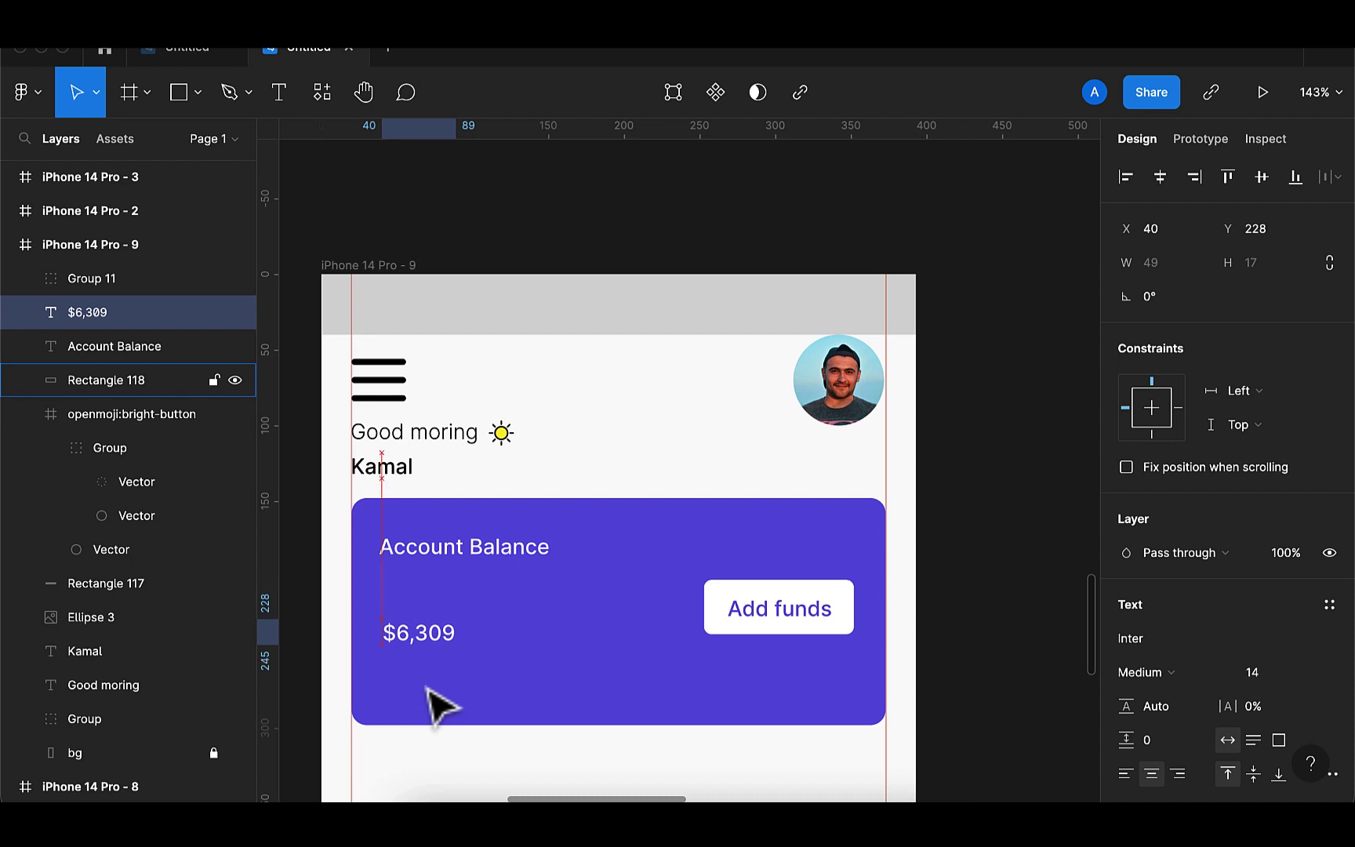
Cut the purple card's height to 123 and vertically centre the Add funds group on it.
left_click(547, 705)
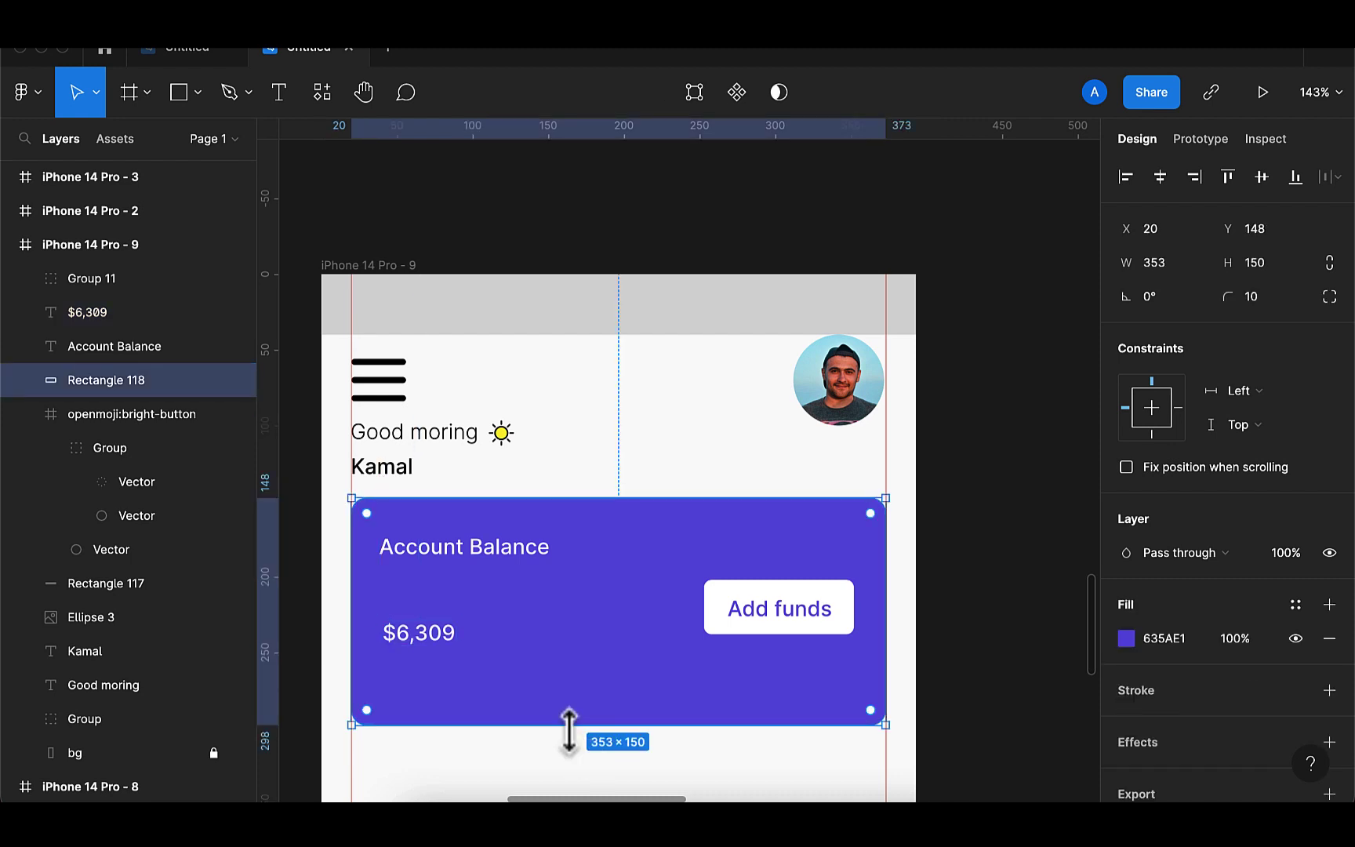
left_click_drag(569, 731, 569, 688)
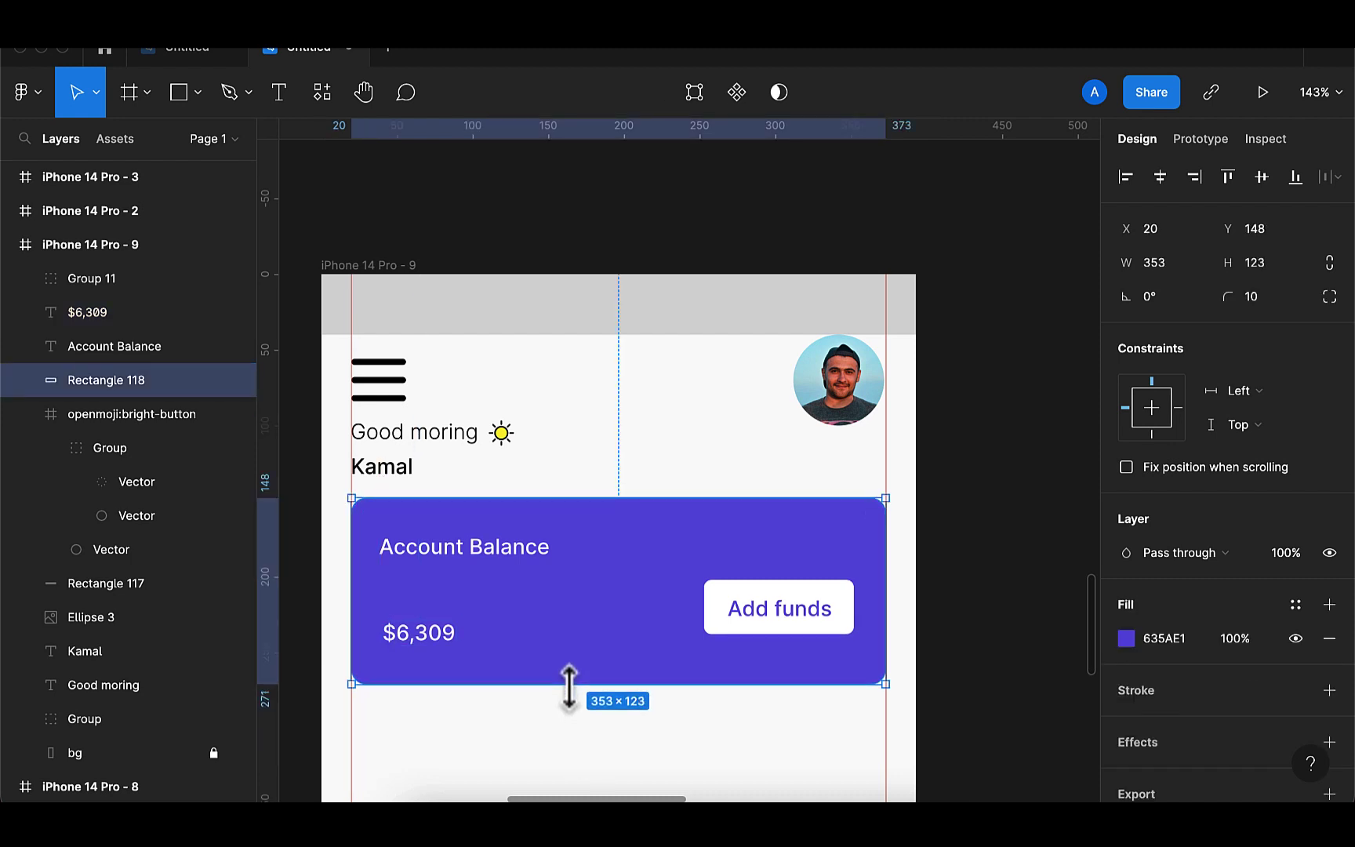
left_click(835, 619, "shift")
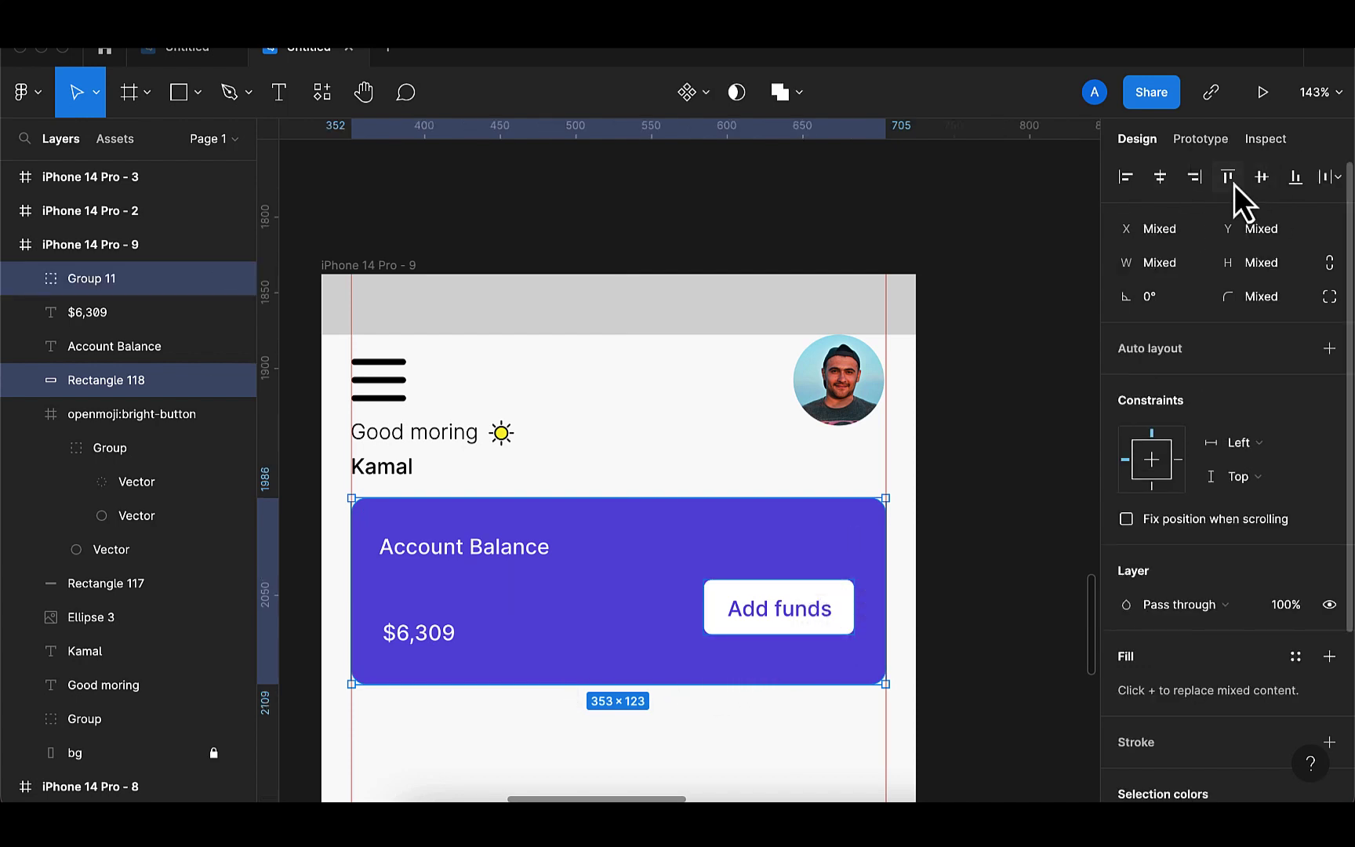
left_click(1259, 181)
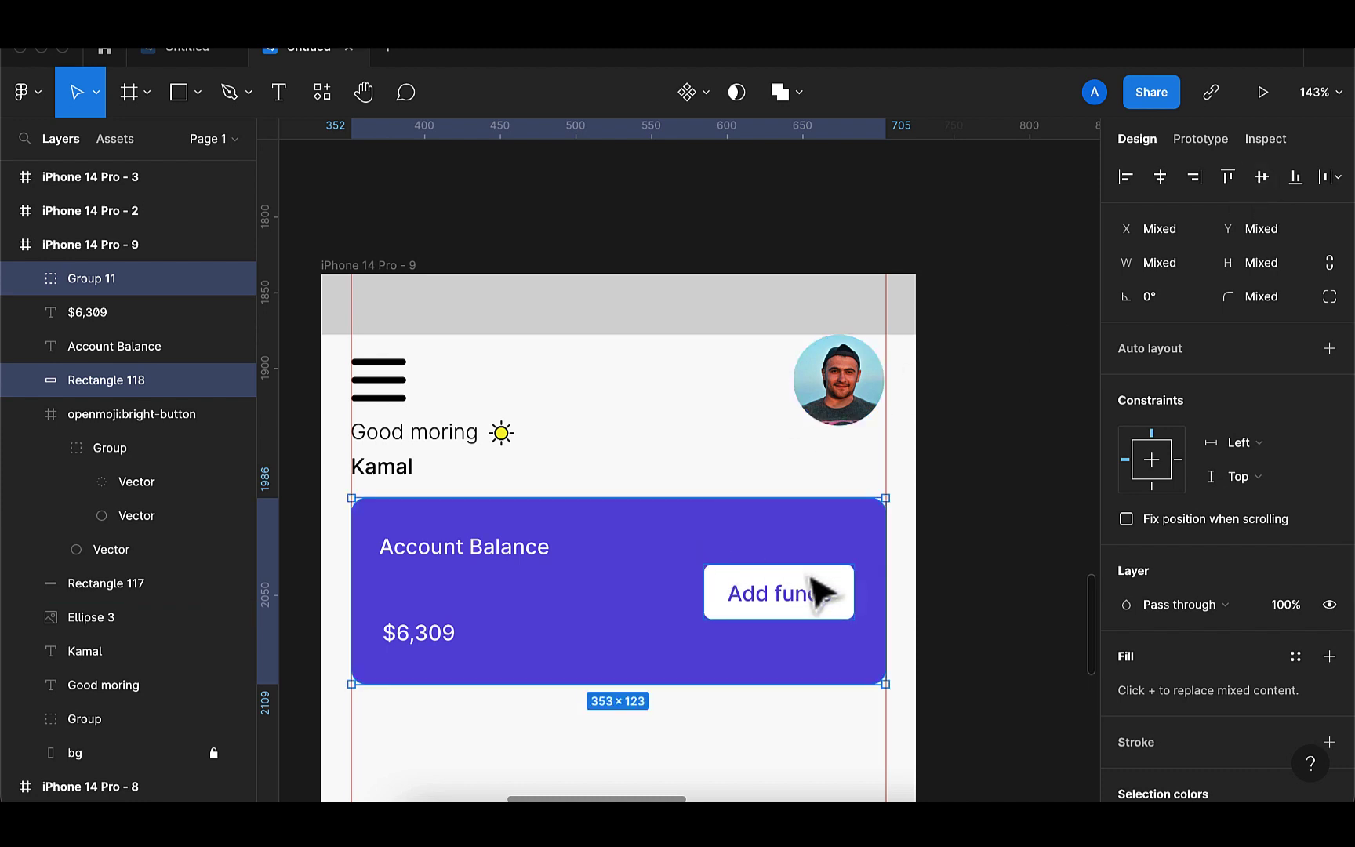
left_click(836, 602)
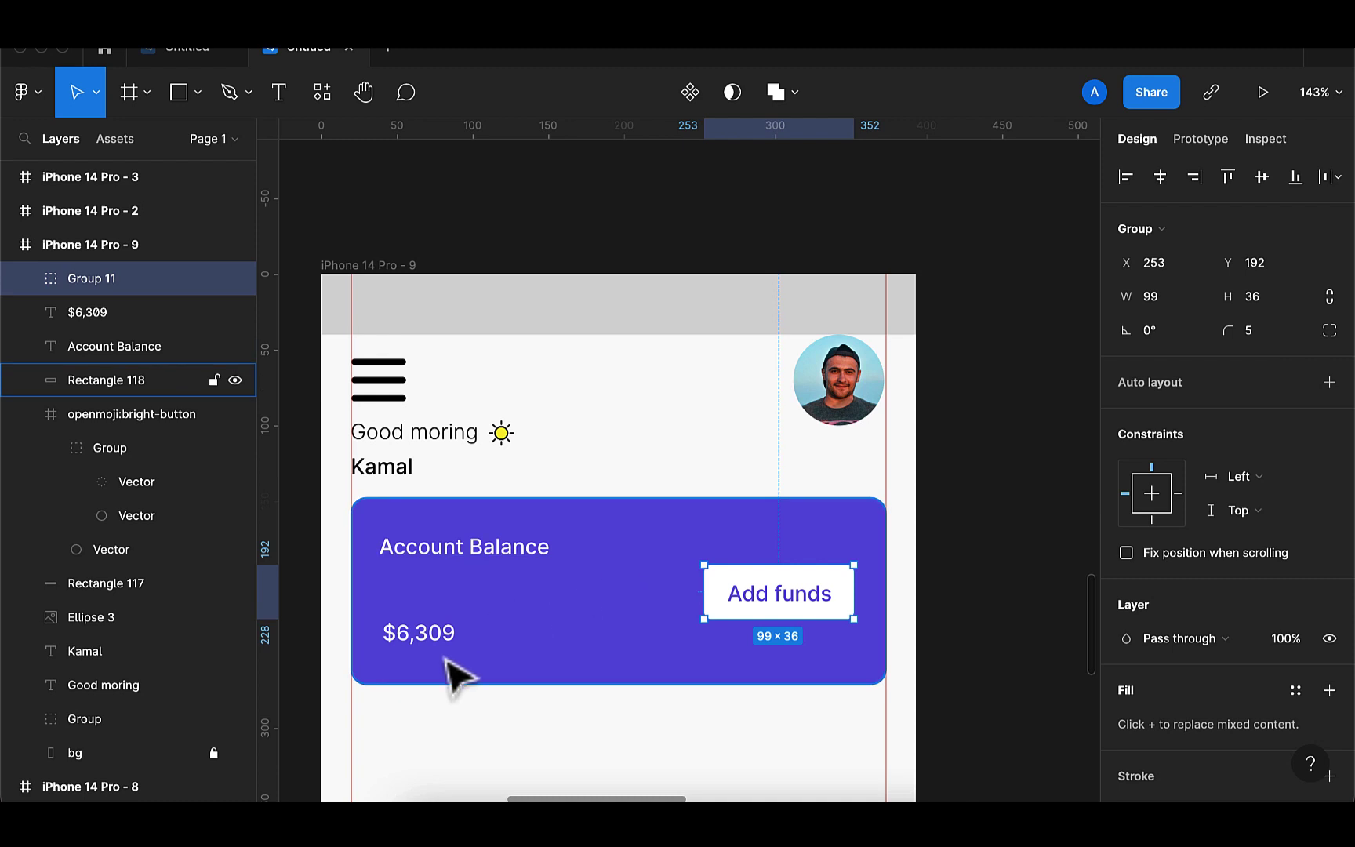
Search Iconify for 'eye' and place the 24×24 mdi:eye-off icon on the balance card.
left_click(331, 100)
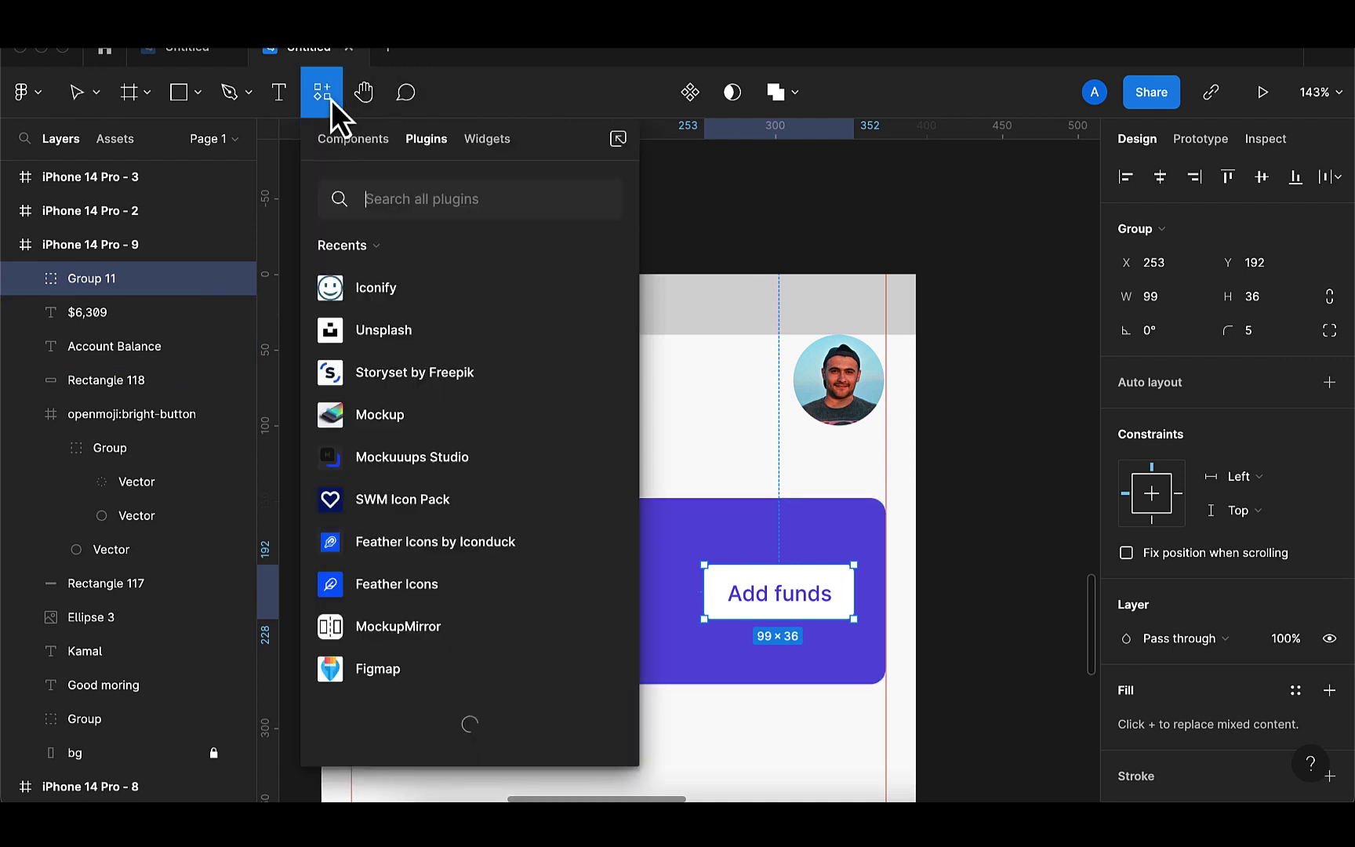
left_click(601, 287)
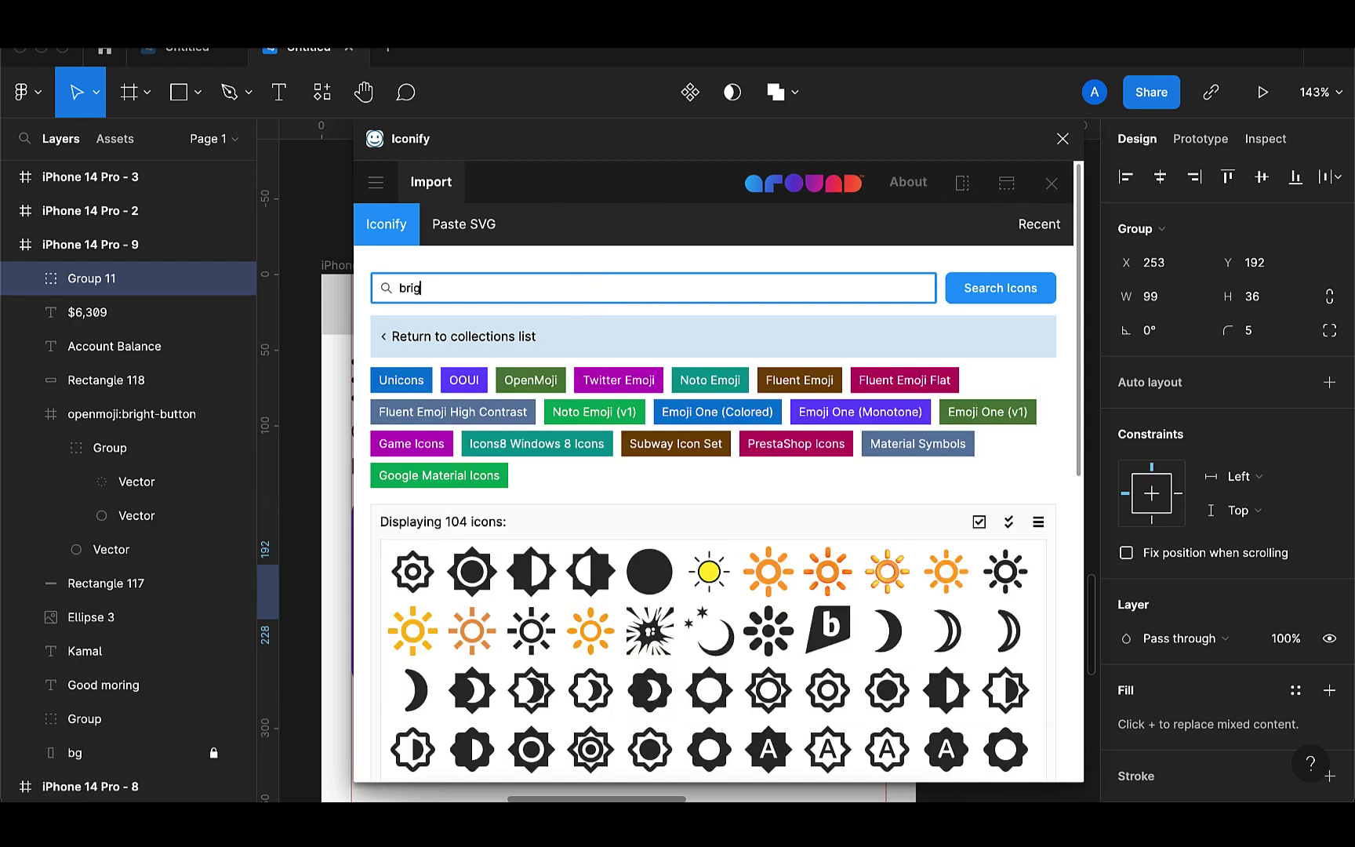
type("eye")
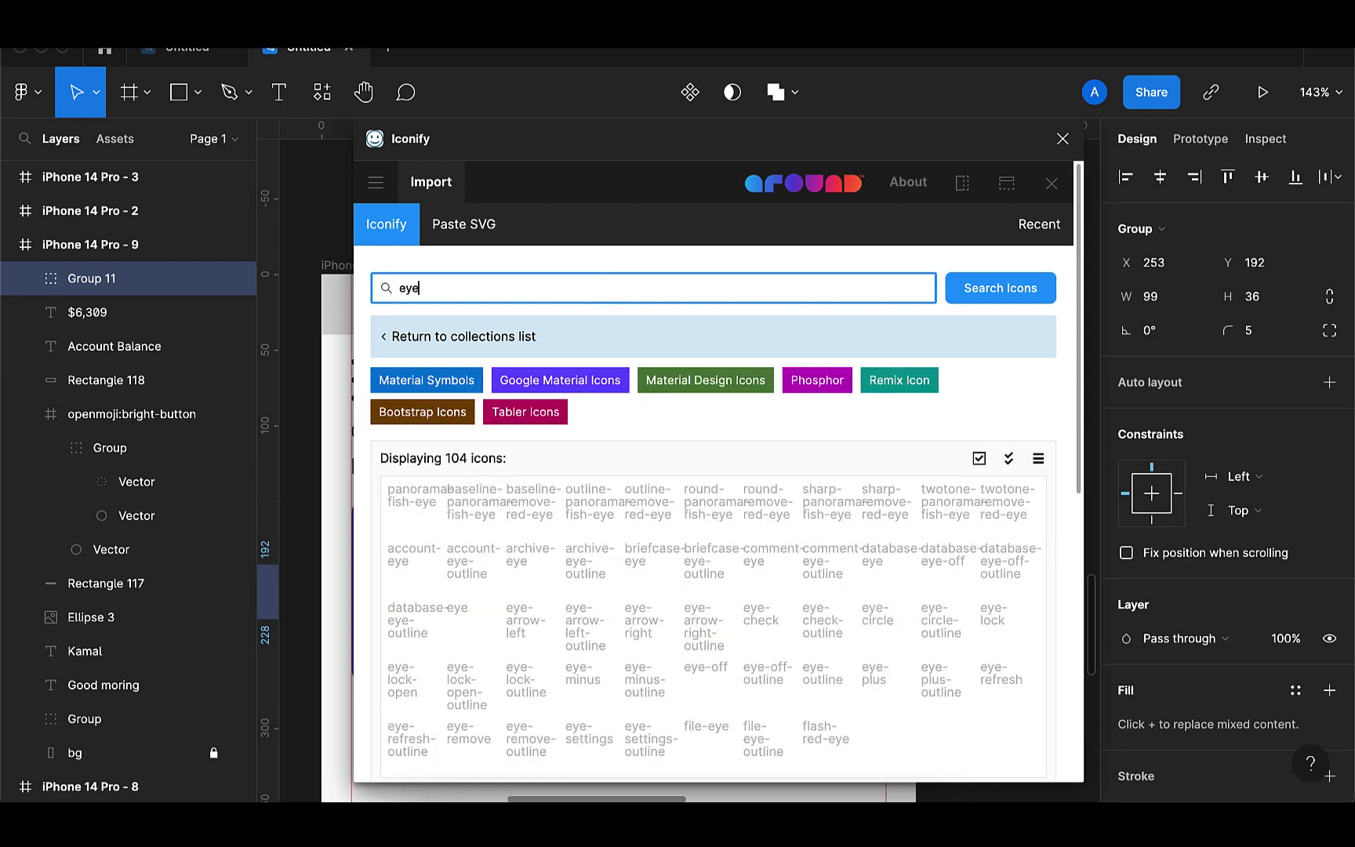
scroll(337, 492, "right", 5)
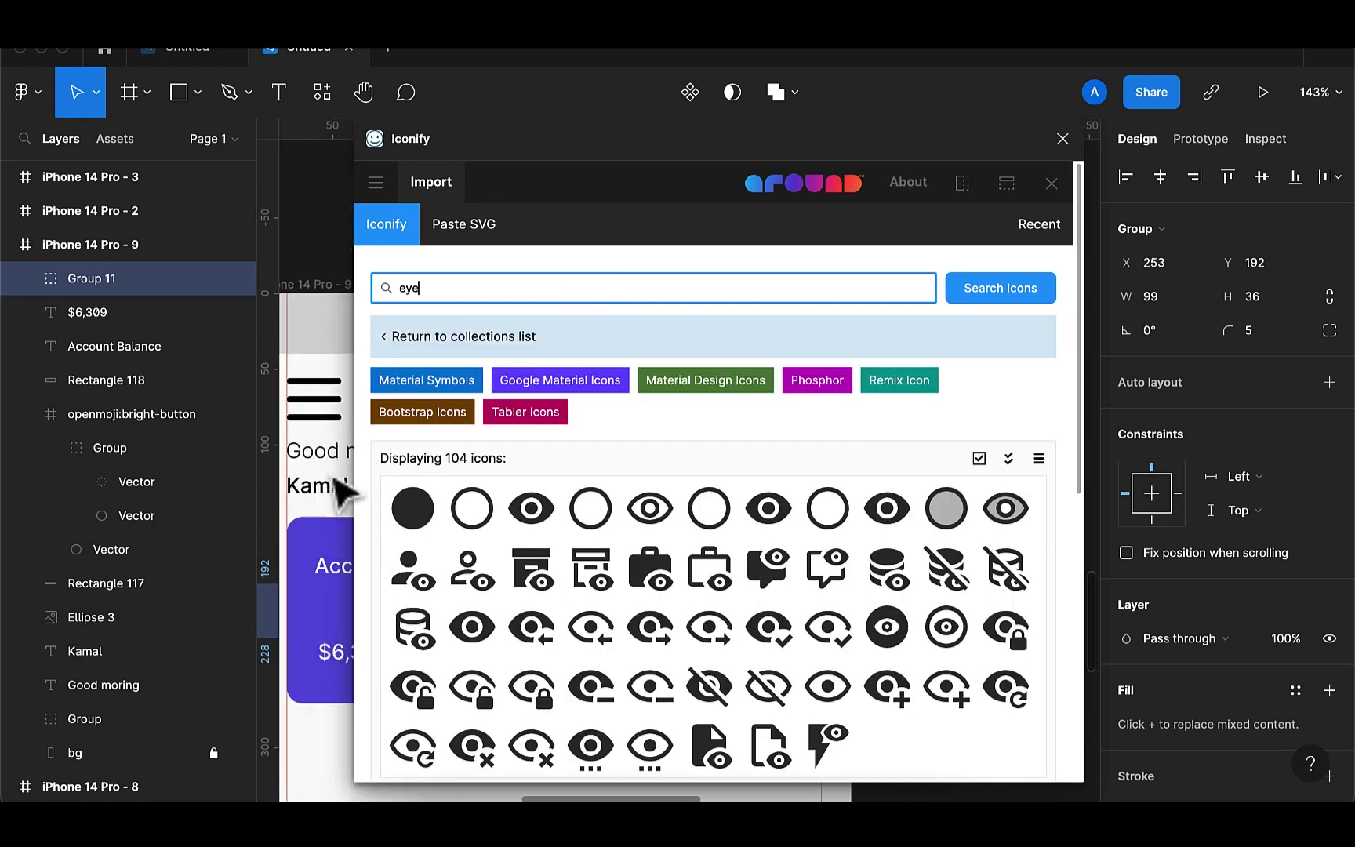
scroll(342, 492, "down", 2)
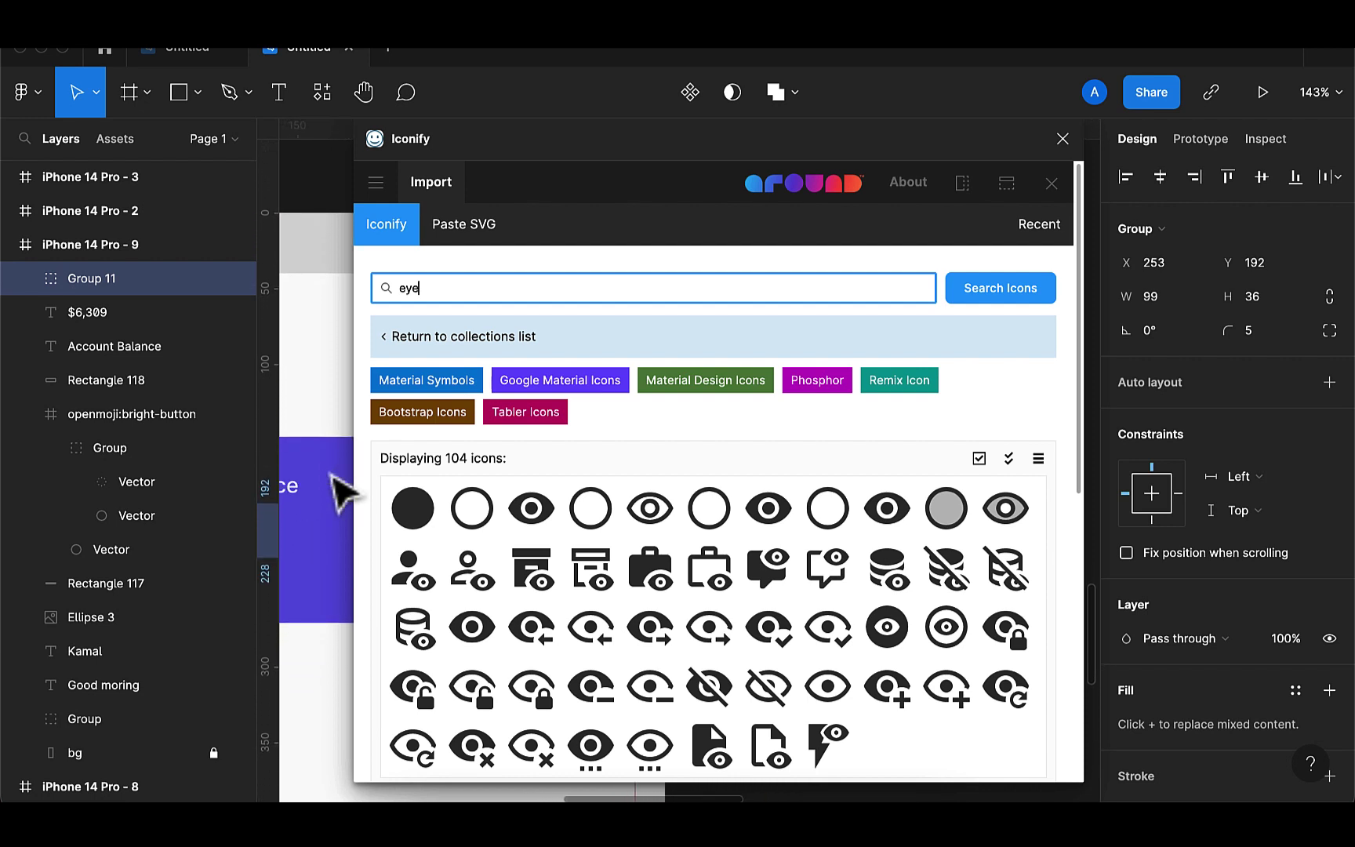
left_click(709, 702)
left_click_drag(335, 557, 331, 558)
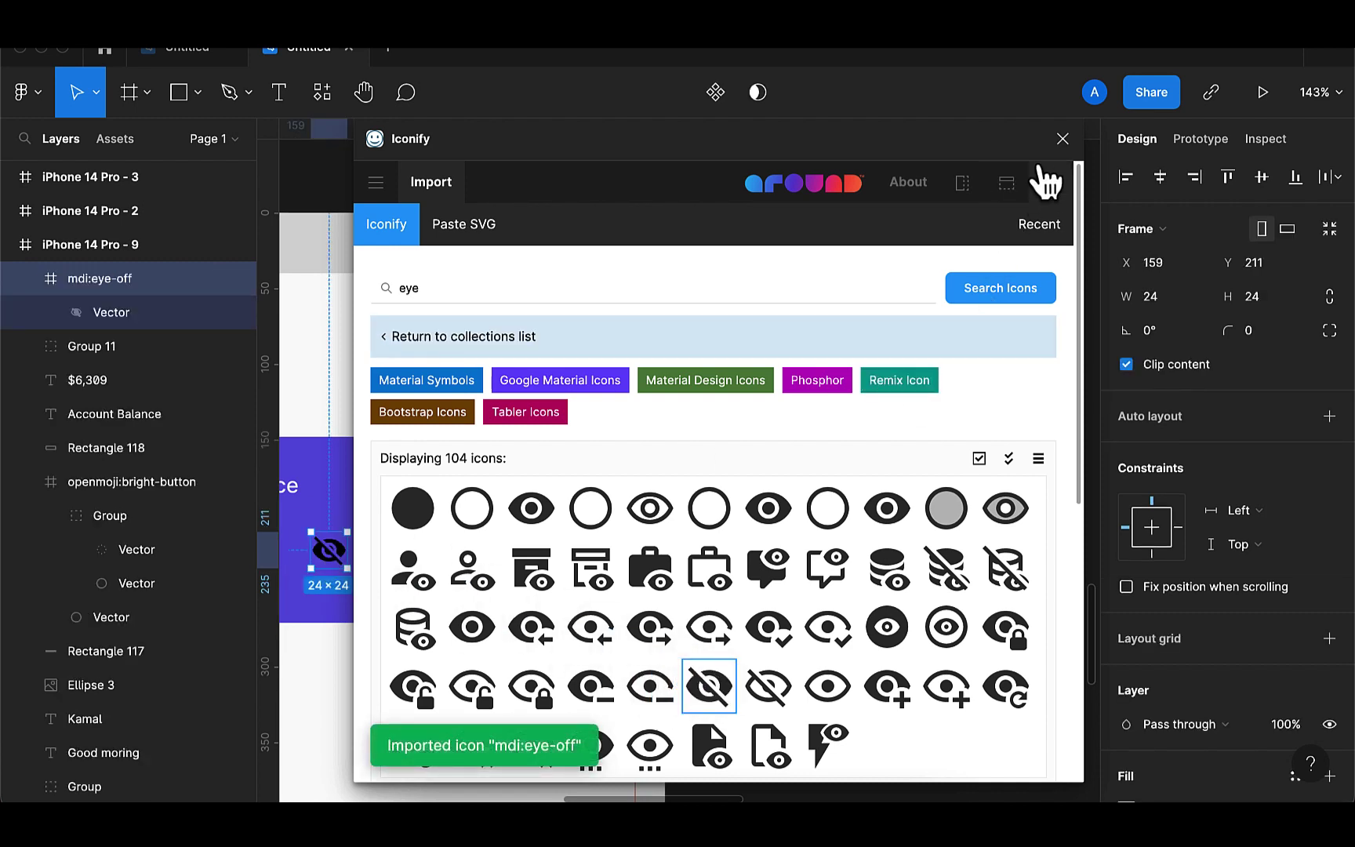
left_click(1060, 146)
scroll(626, 514, "left", 5)
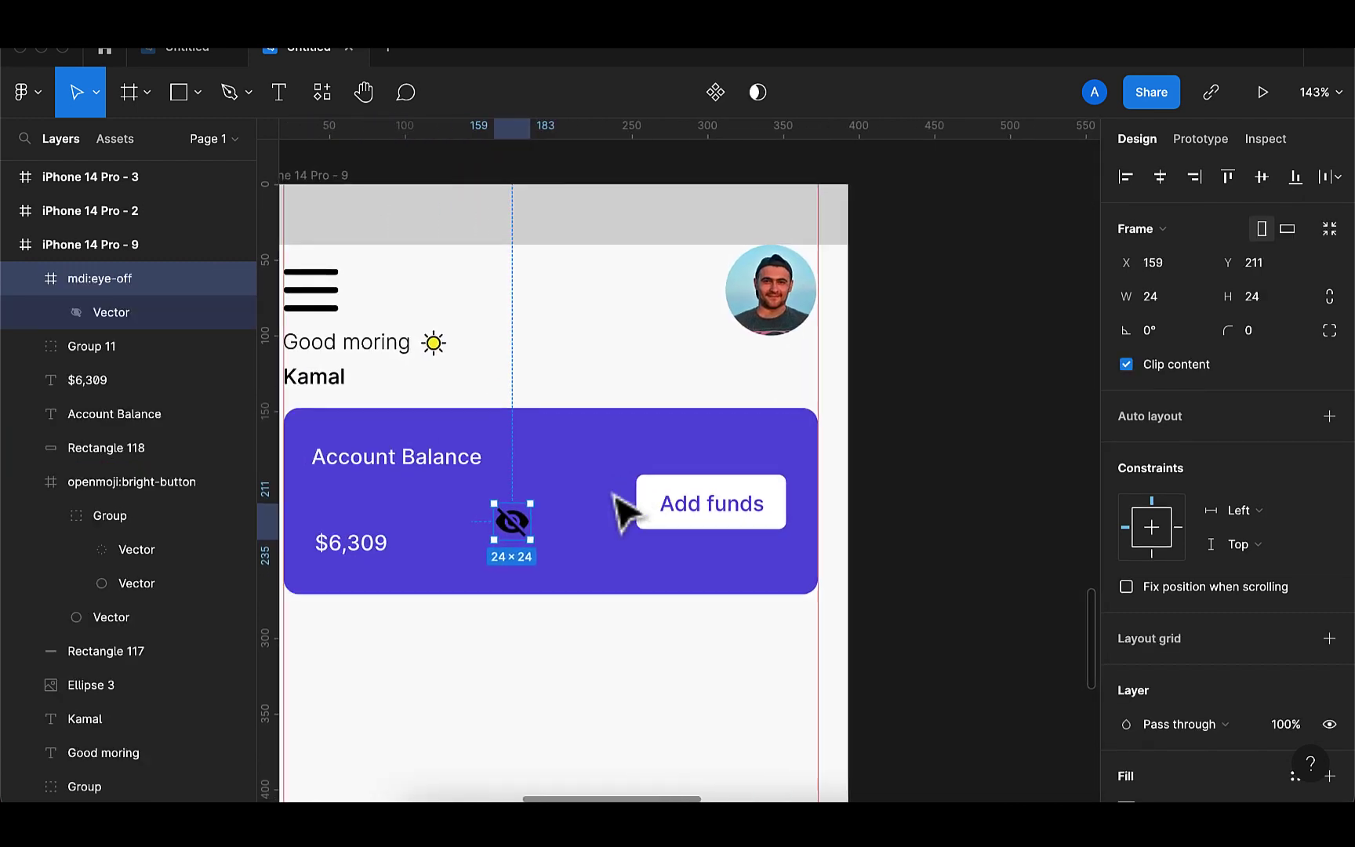
Unwrap the eye-off vector from its frame beside Account Balance and resize it to 16×13.
left_click_drag(600, 522, 642, 472)
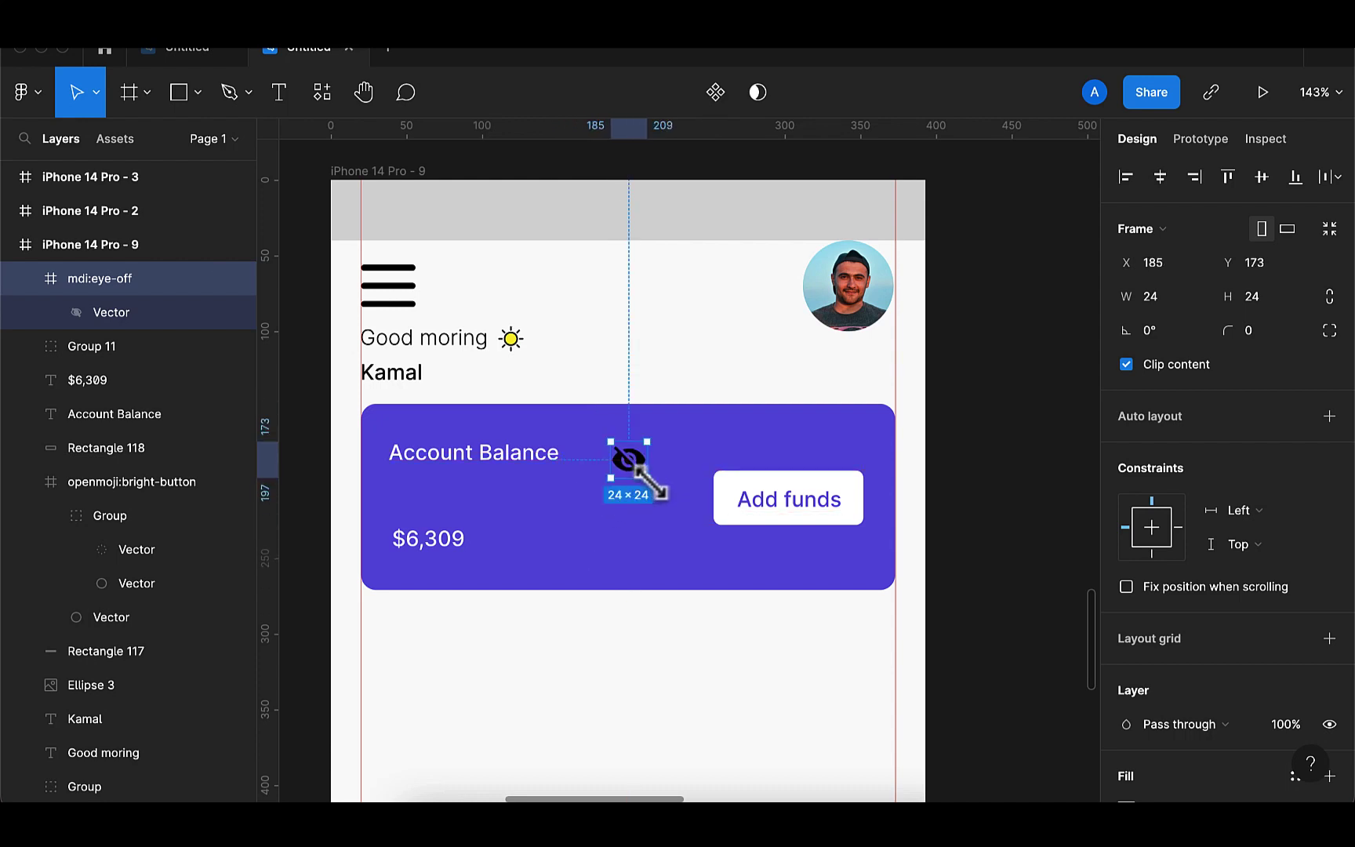
left_click(130, 310)
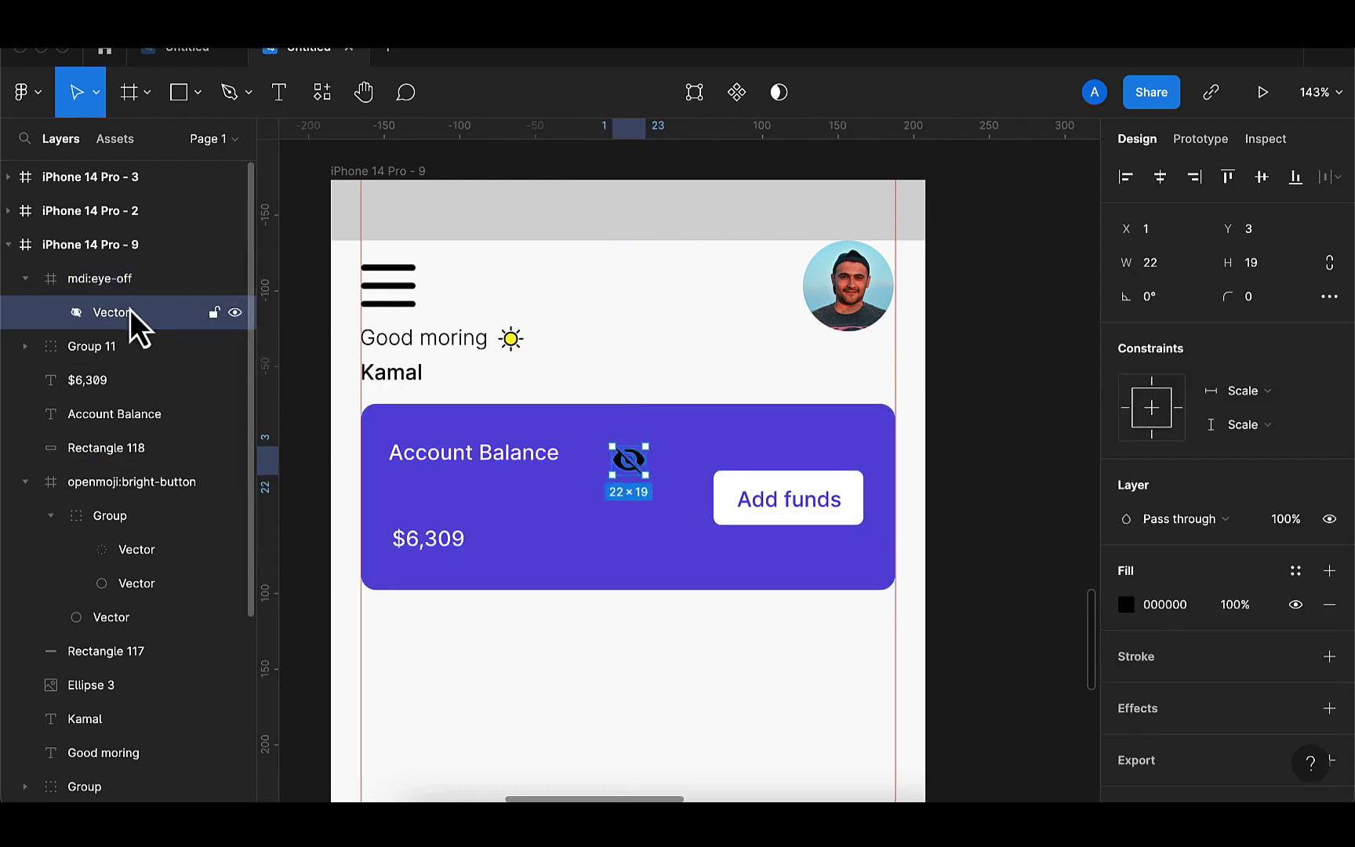
left_click_drag(130, 310, 123, 265)
left_click(120, 324)
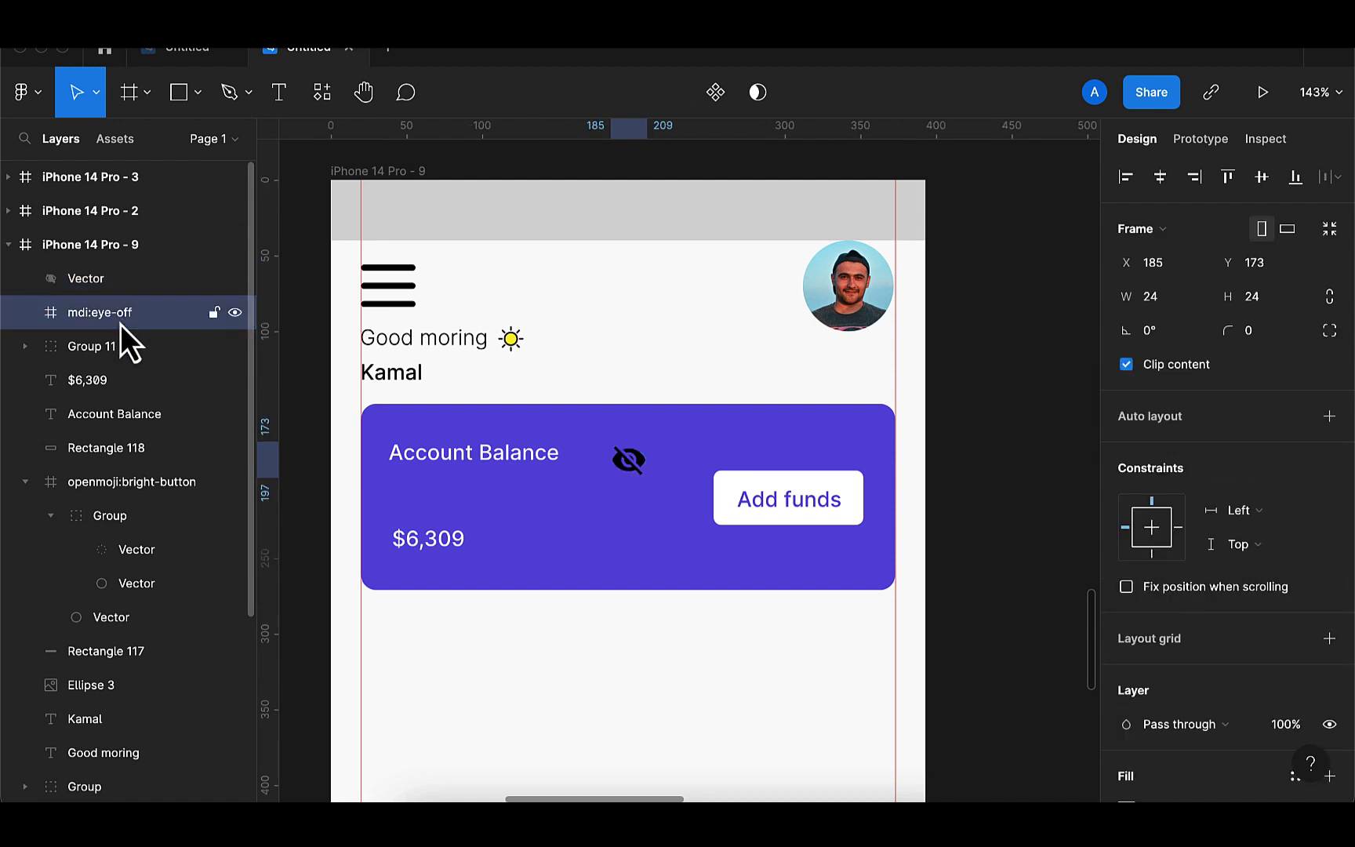
key("Delete")
left_click(88, 282)
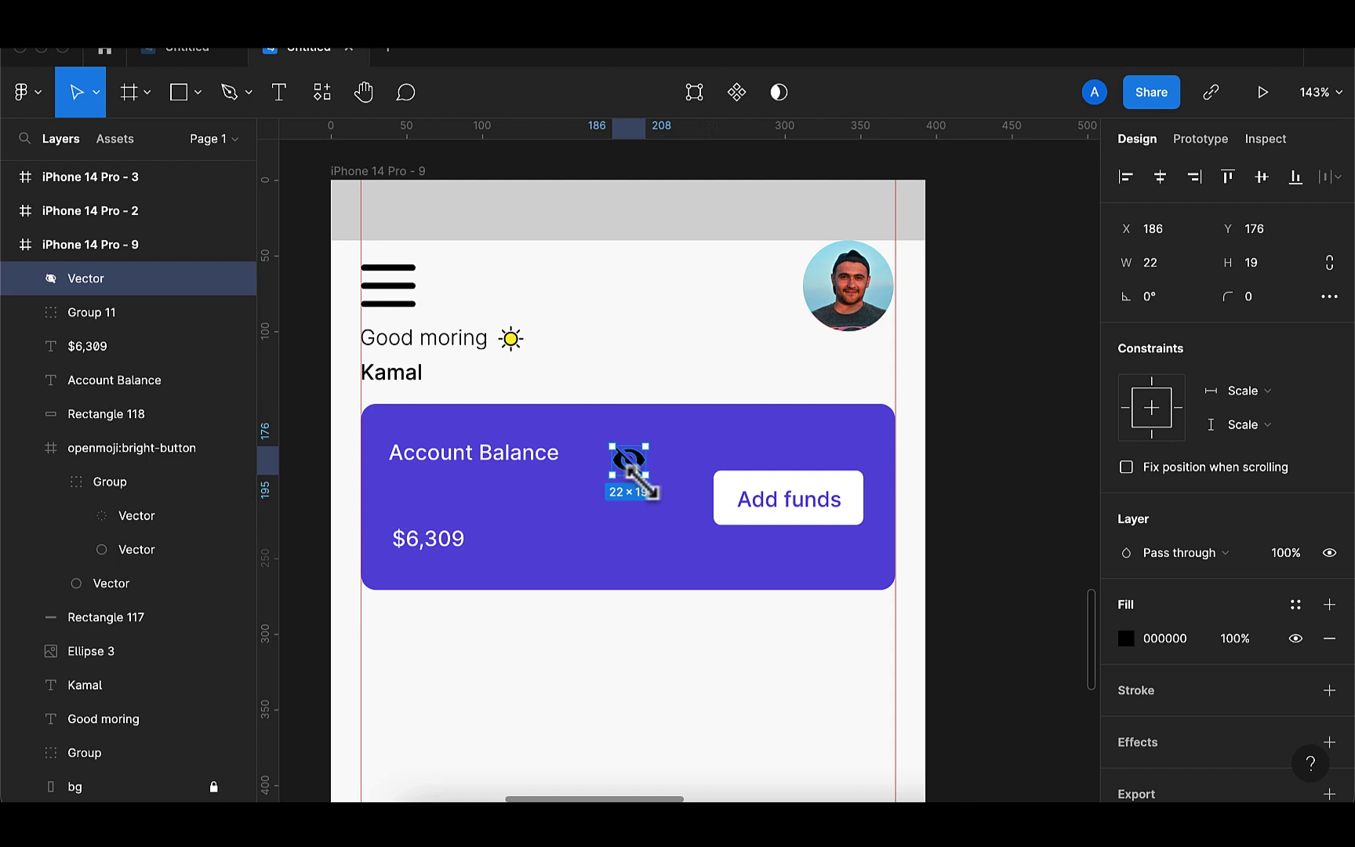
left_click_drag(642, 478, 615, 460)
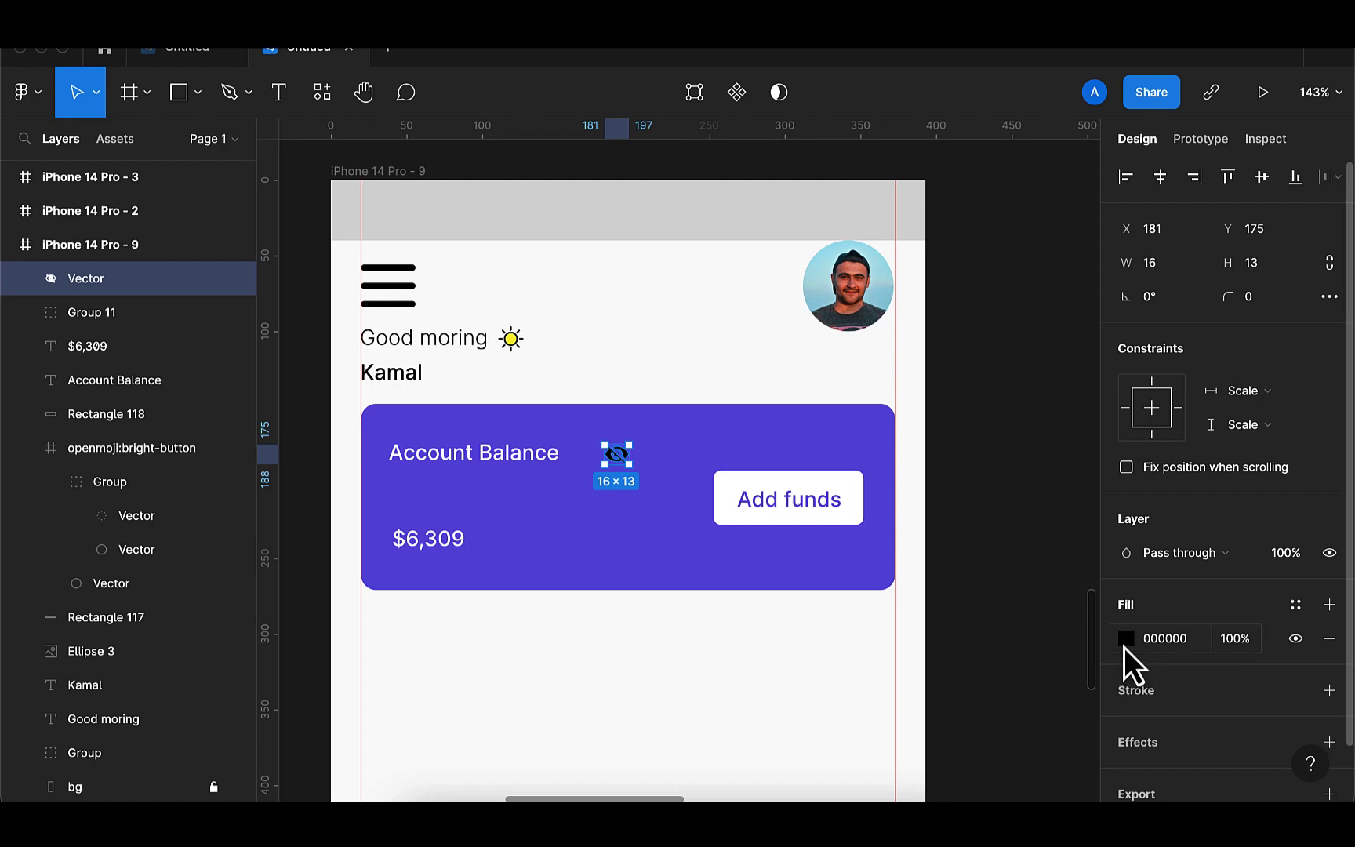
Fill the eye icon white FFFFFF at 50% opacity and shift it left to X 171.
left_click(1124, 644)
left_click(1239, 641)
key("BackSpace")
type("50")
key("Return")
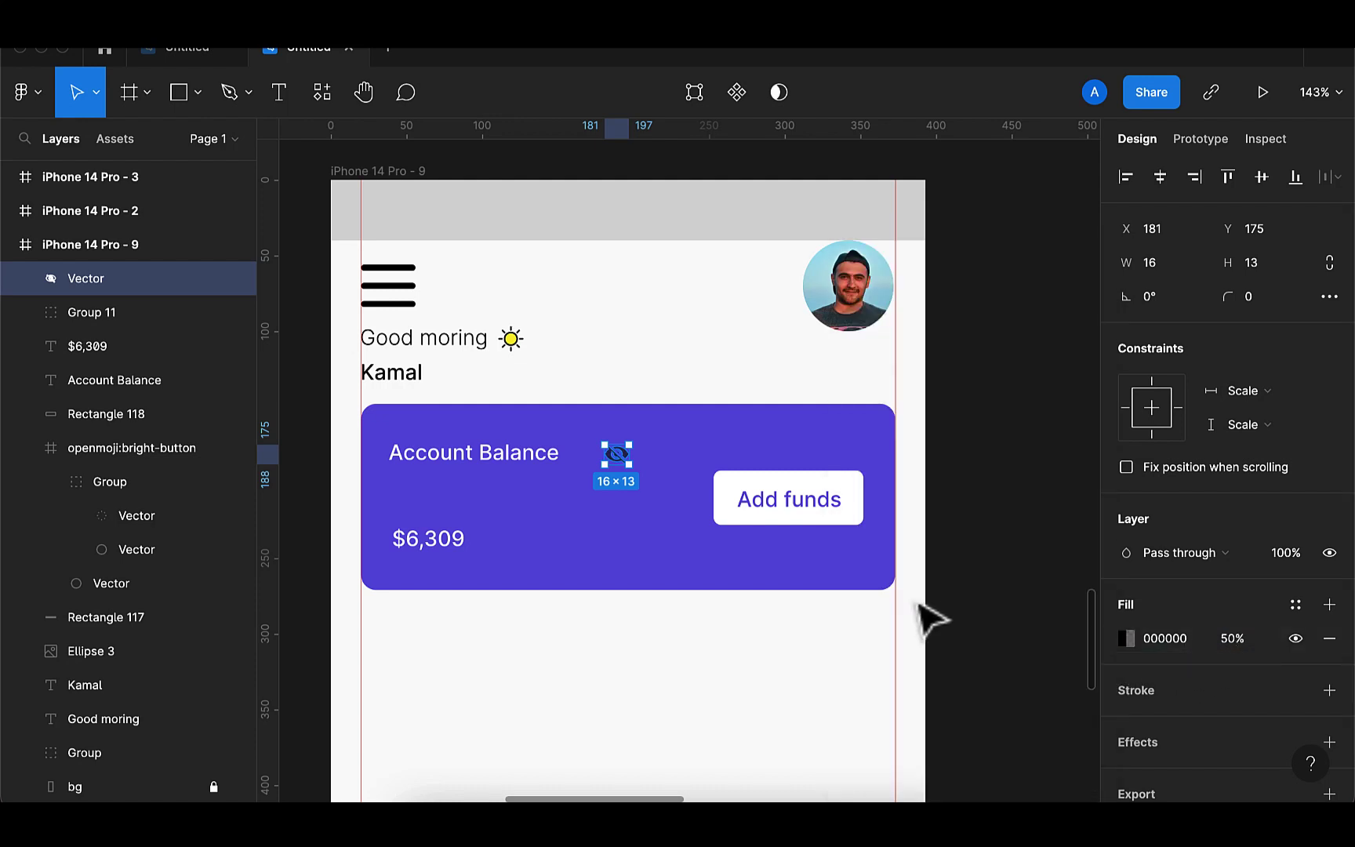
left_click(1125, 639)
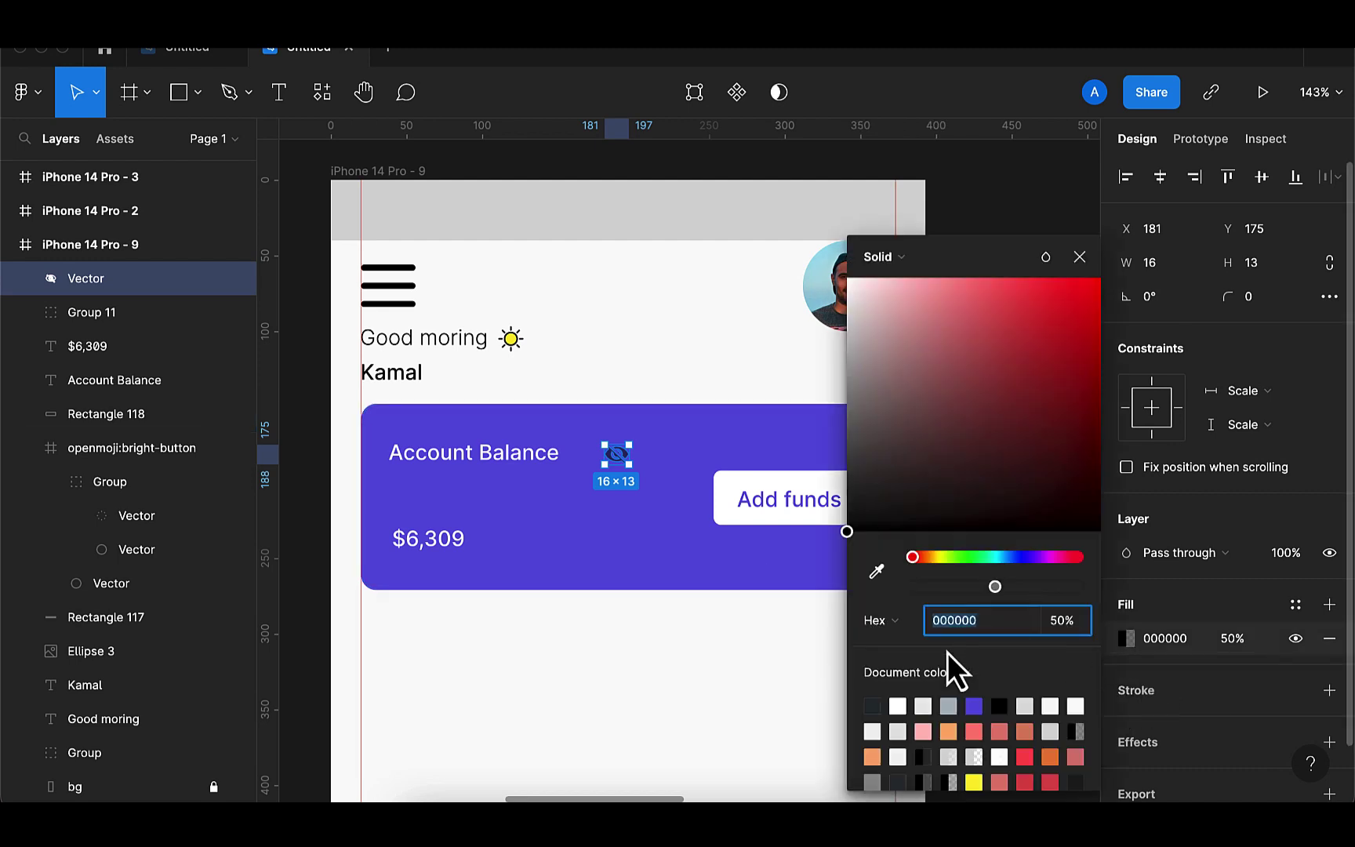
left_click(898, 705)
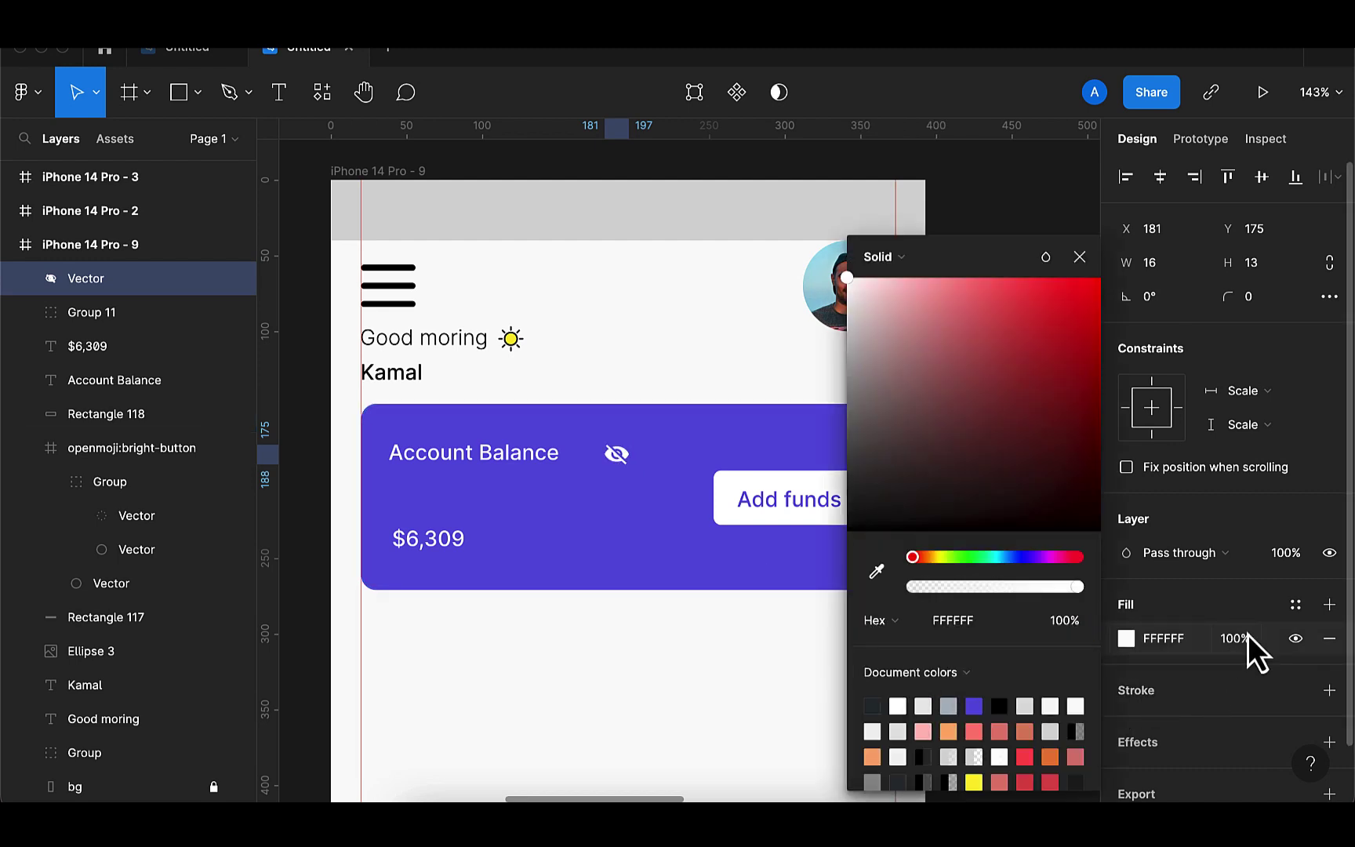
left_click(1241, 638)
key("BackSpace")
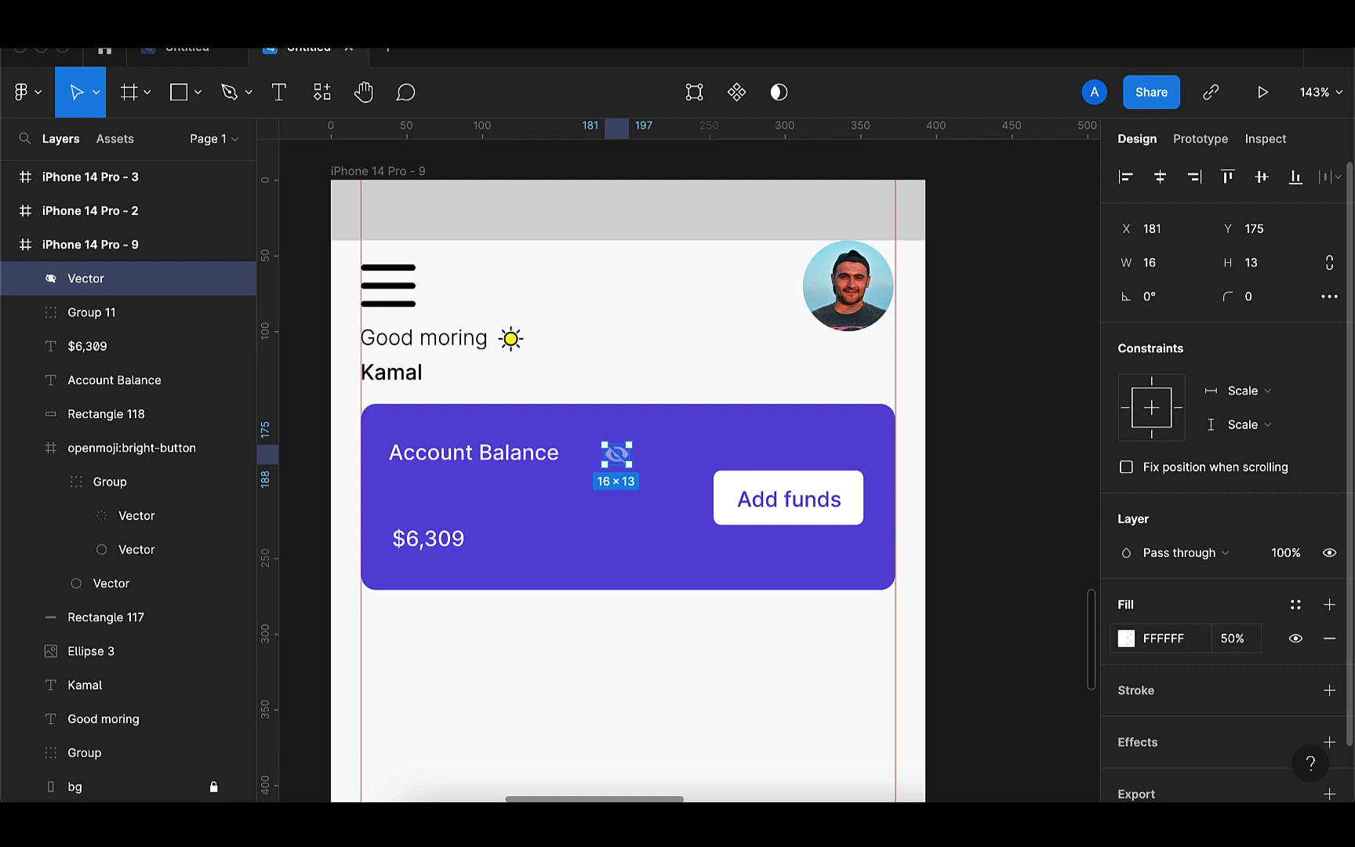
key("shift+Left")
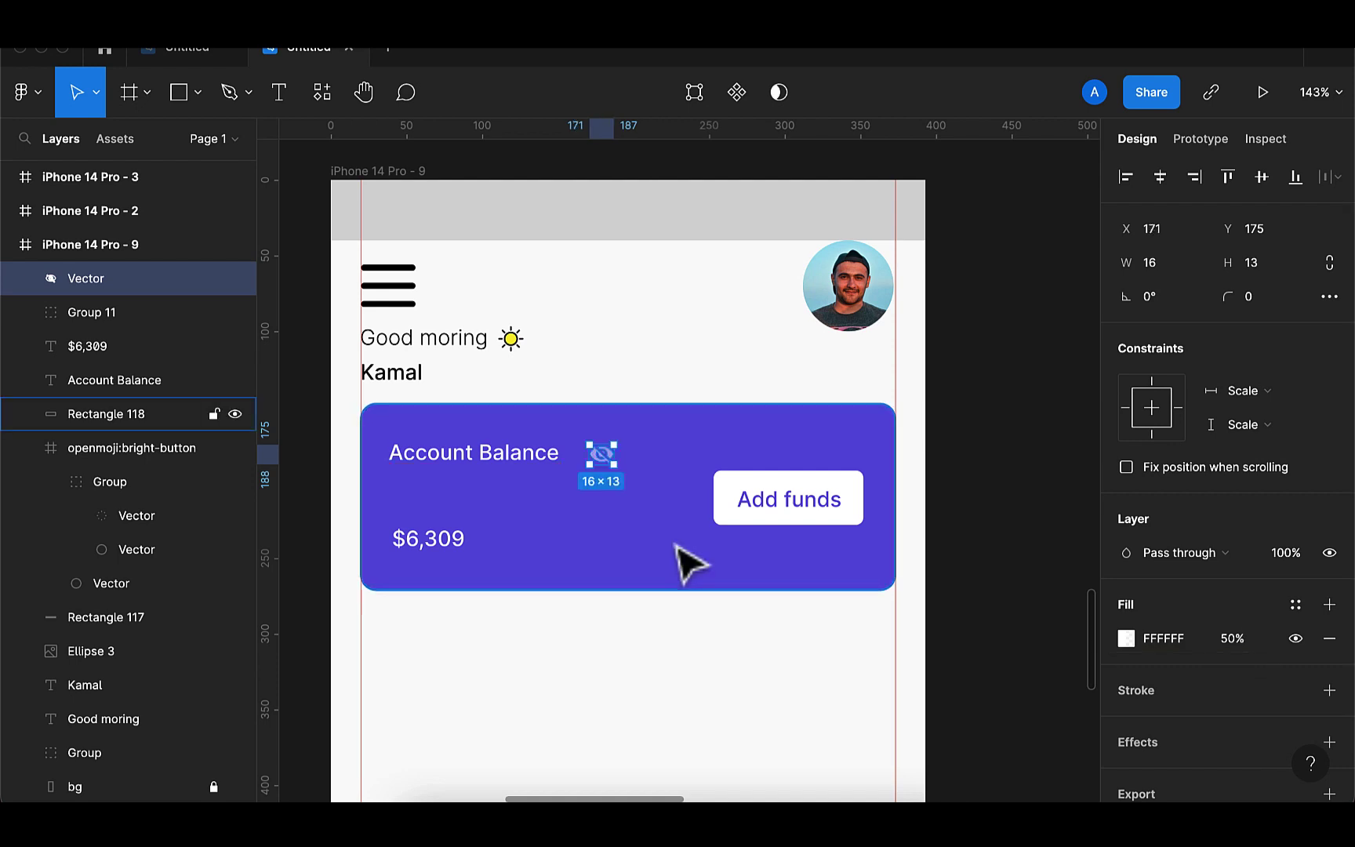
left_click(686, 654)
Set the hamburger menu icon group's height to 20 px.
scroll(638, 714, "down", 3)
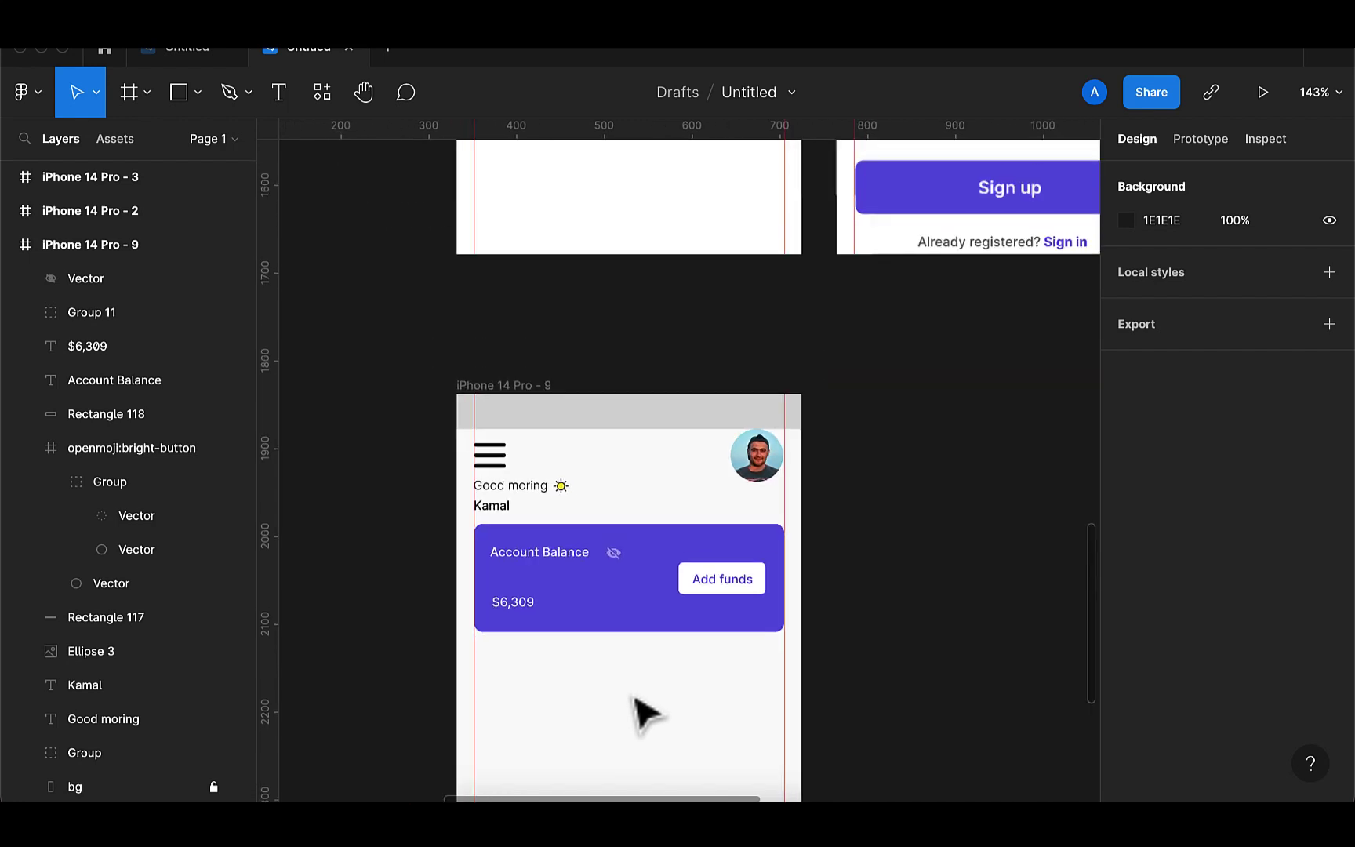
scroll(638, 713, "down", 5)
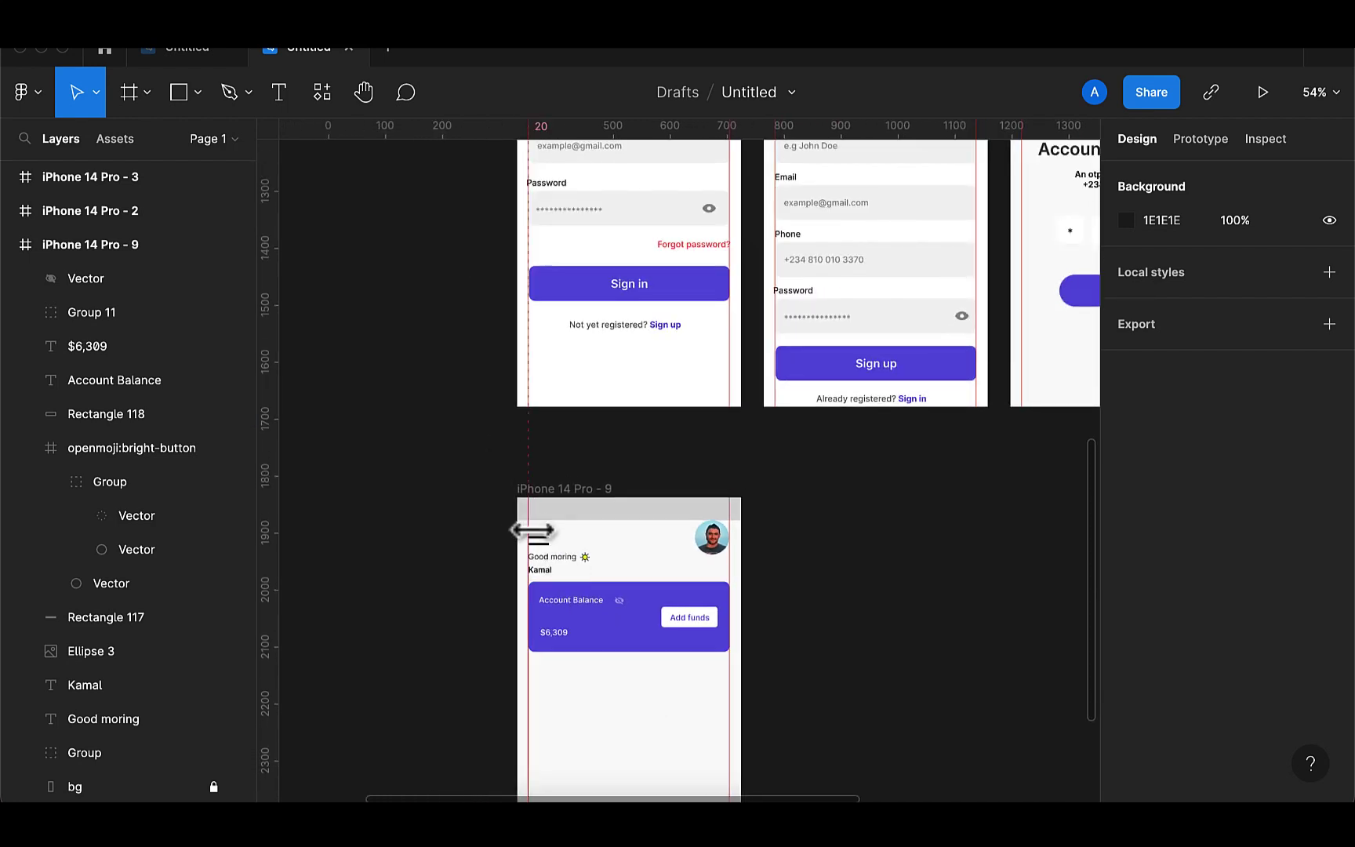
scroll(553, 553, "up", 5)
left_click(550, 566)
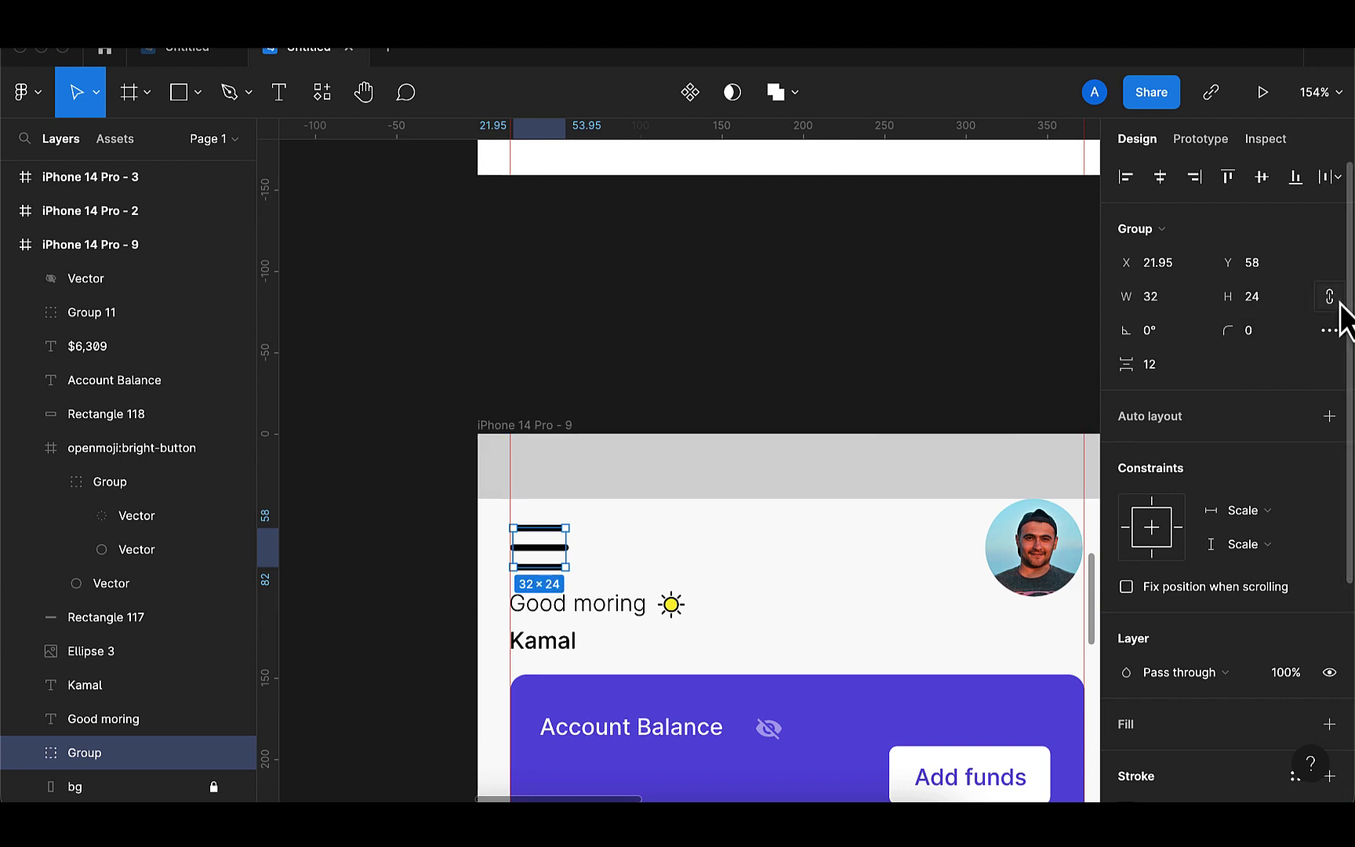
left_click(1284, 300)
key("BackSpace")
type("20")
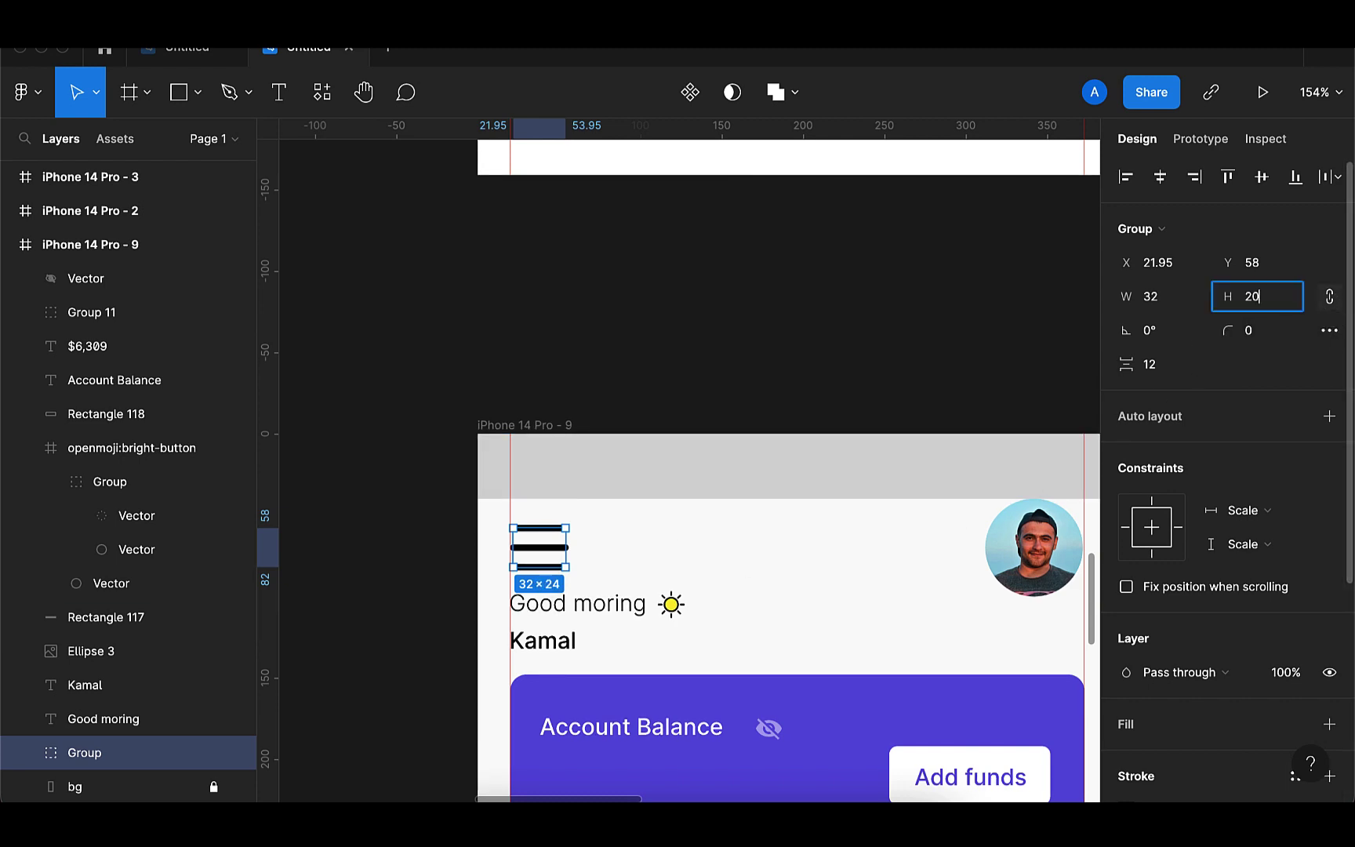
key("Return")
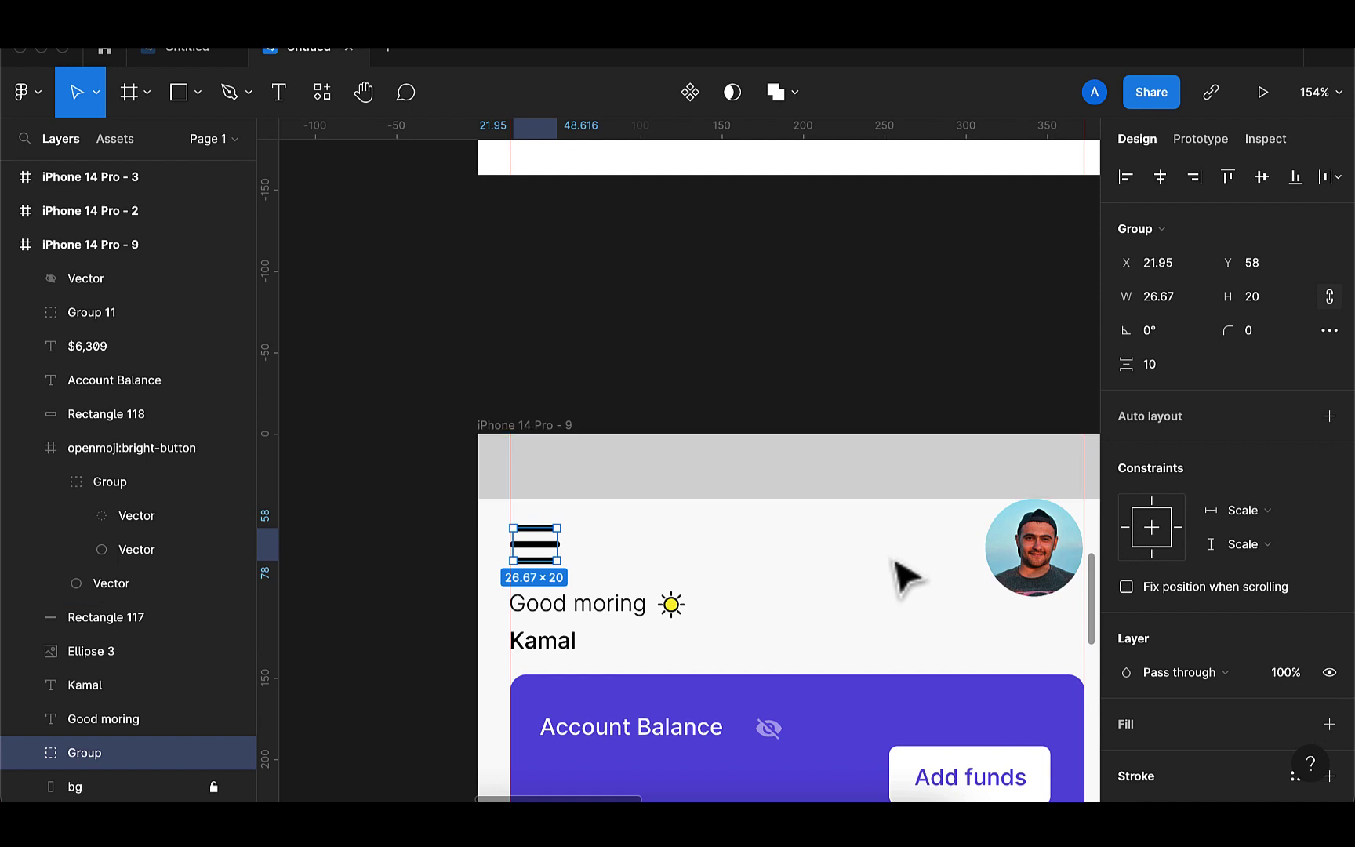
left_click(902, 574)
Recolour the hamburger group's stroke from 000000 to the document colour 263238.
scroll(854, 624, "down", 5)
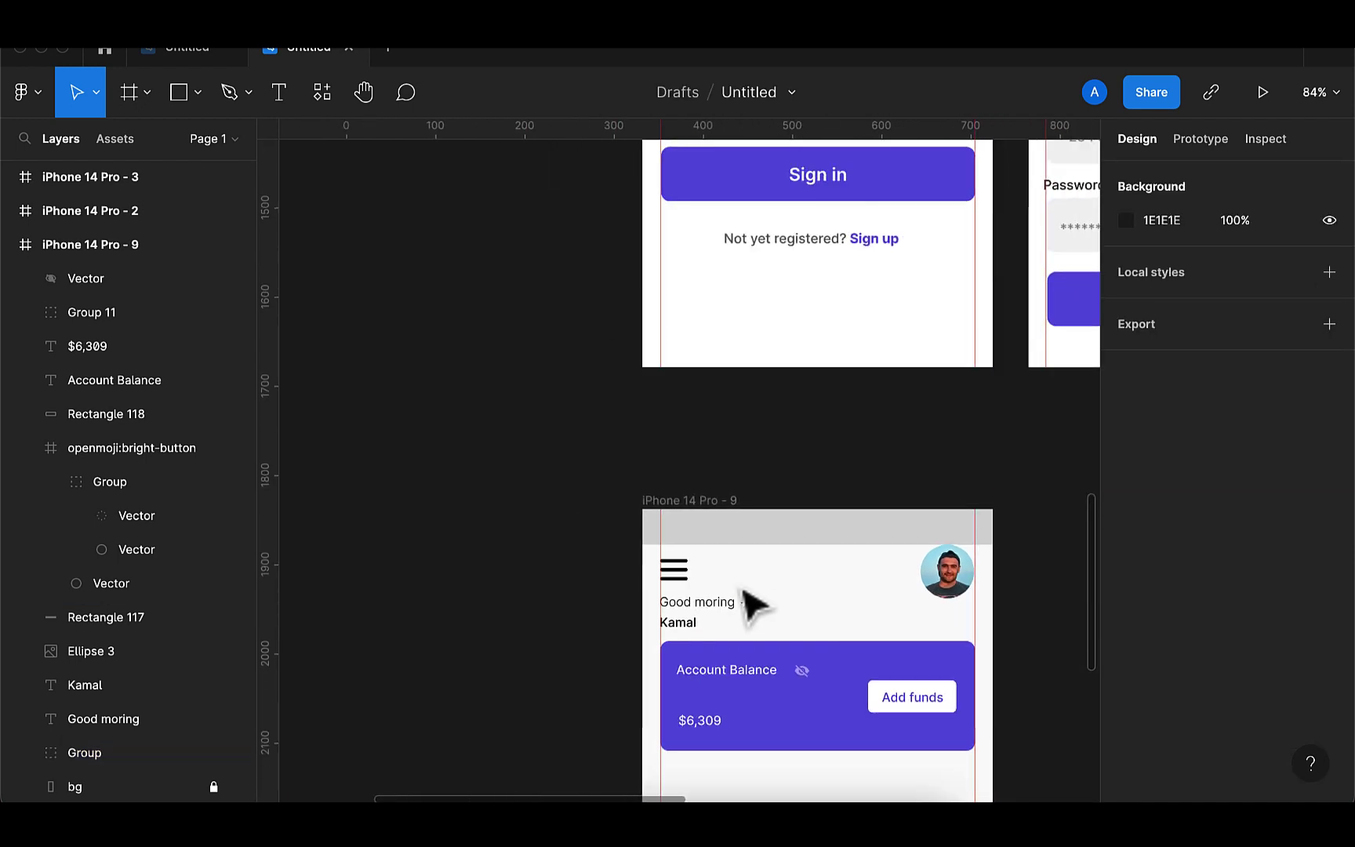
left_click(674, 570)
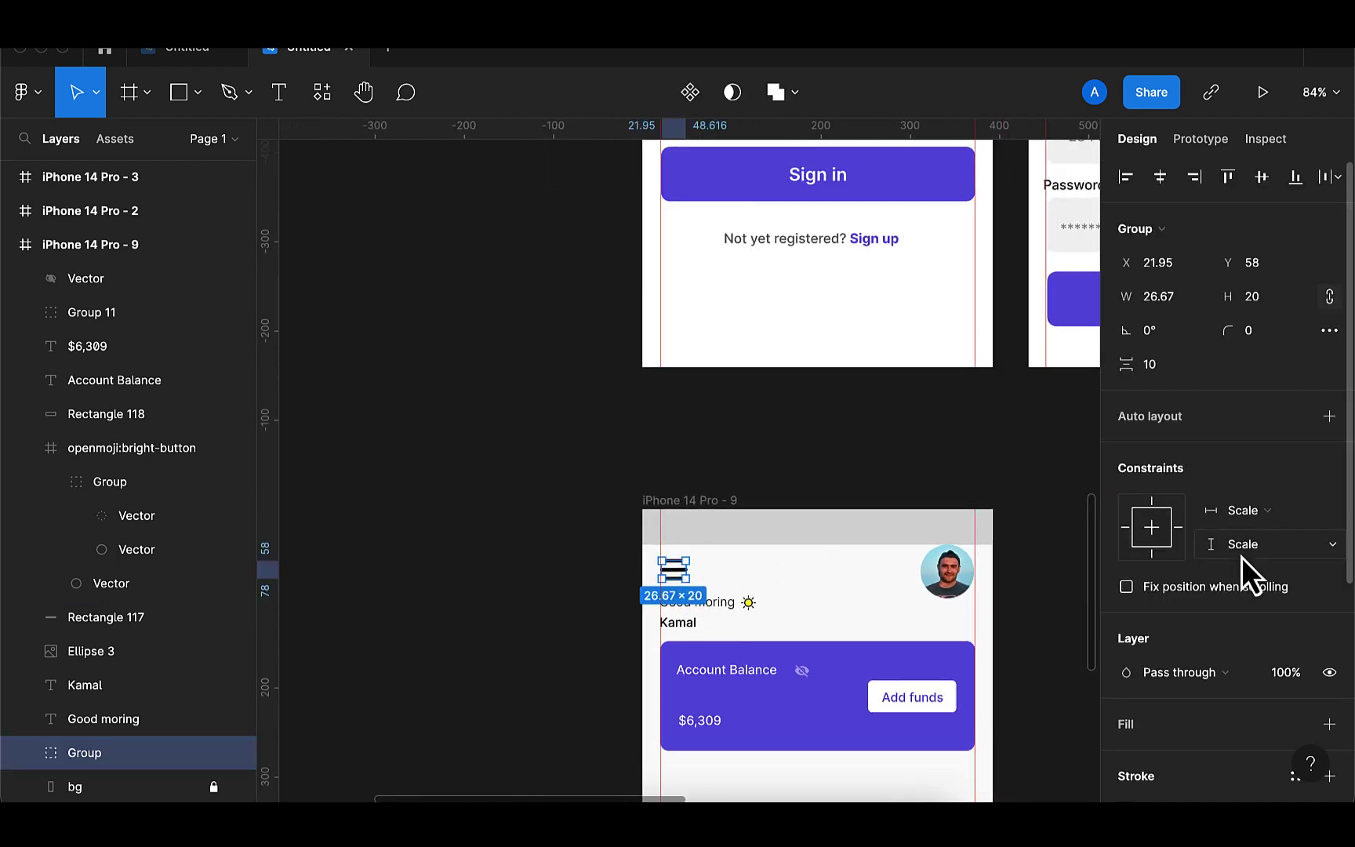
scroll(1242, 556, "down", 4)
left_click(1121, 659)
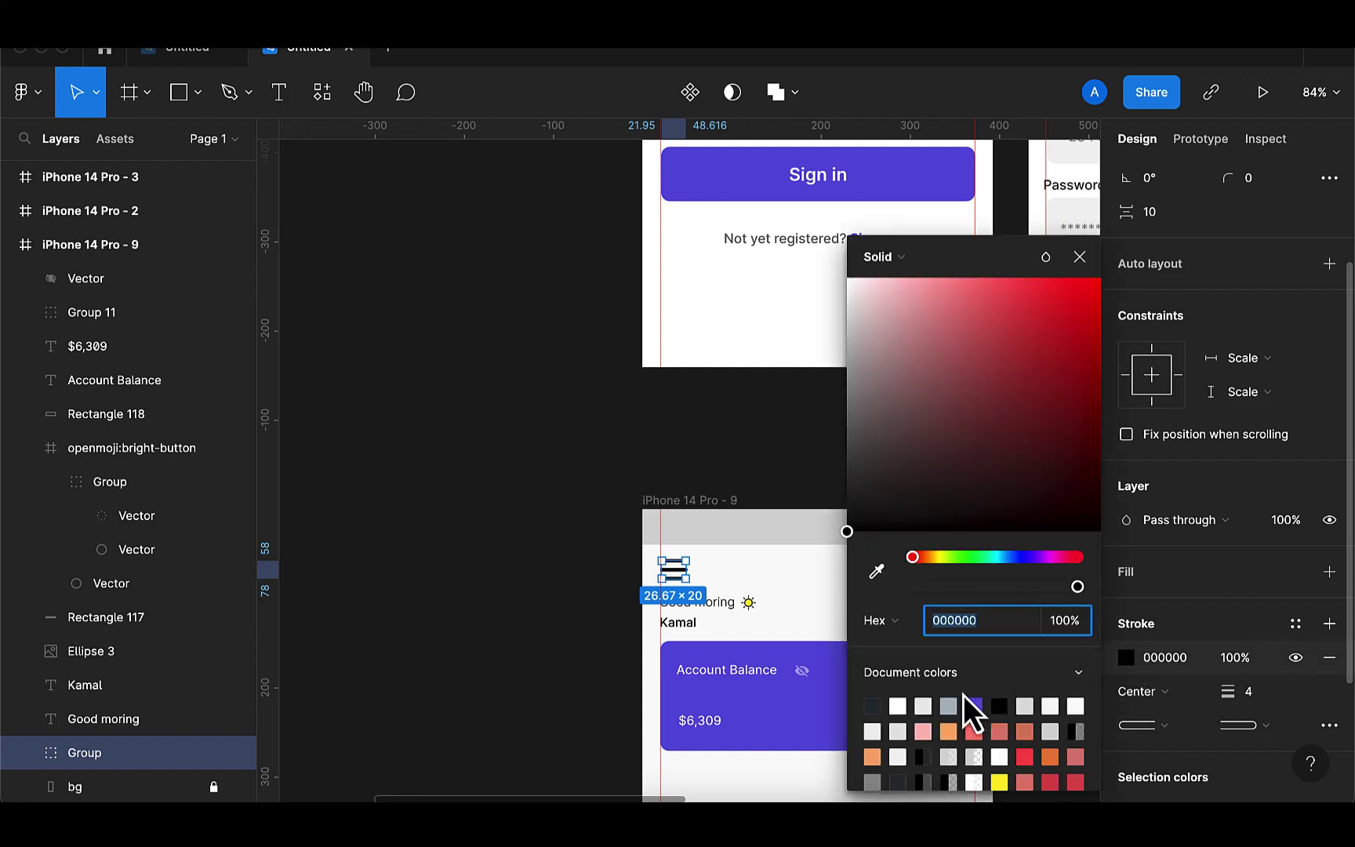
left_click(872, 706)
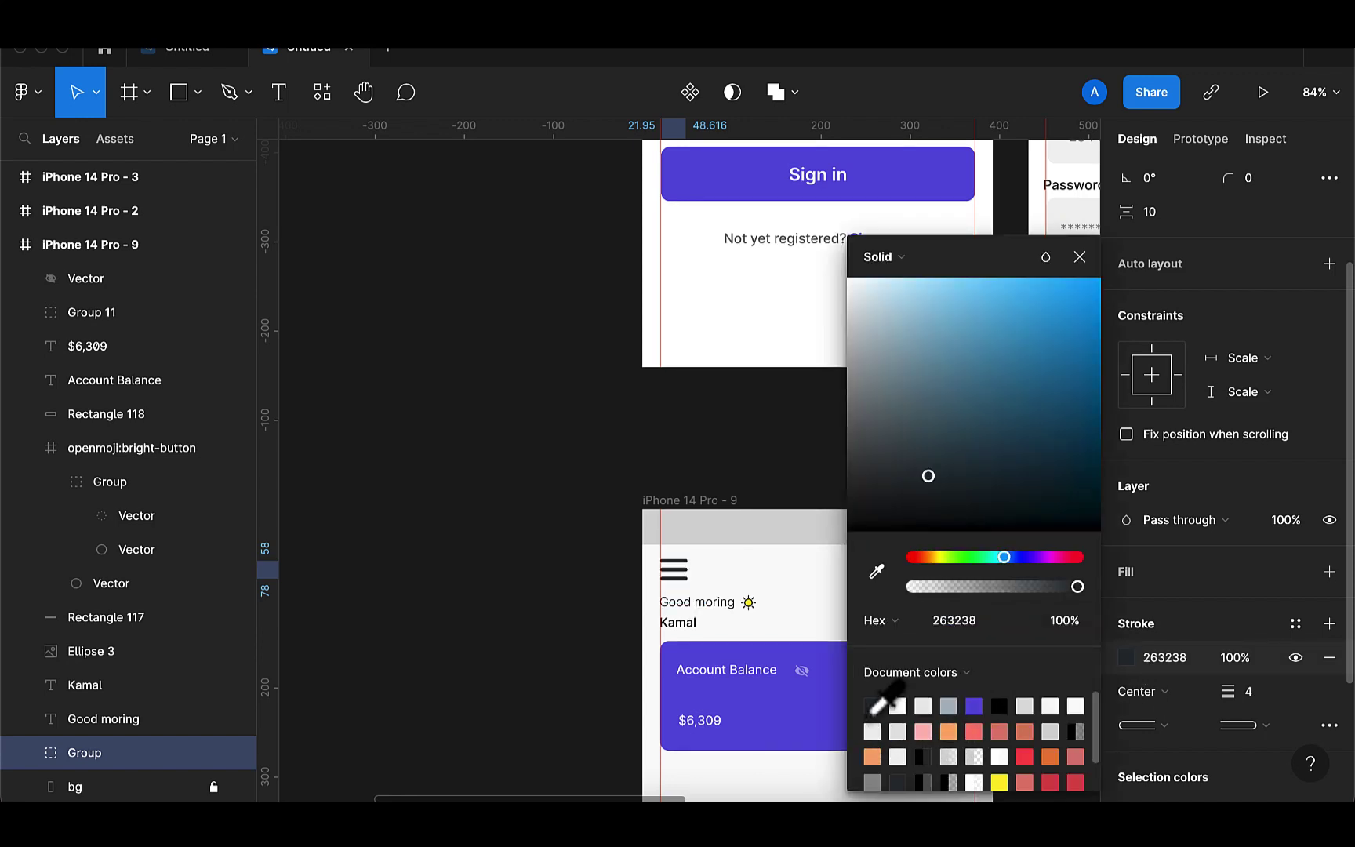
left_click(1078, 258)
scroll(946, 508, "right", 3)
scroll(947, 508, "down", 2)
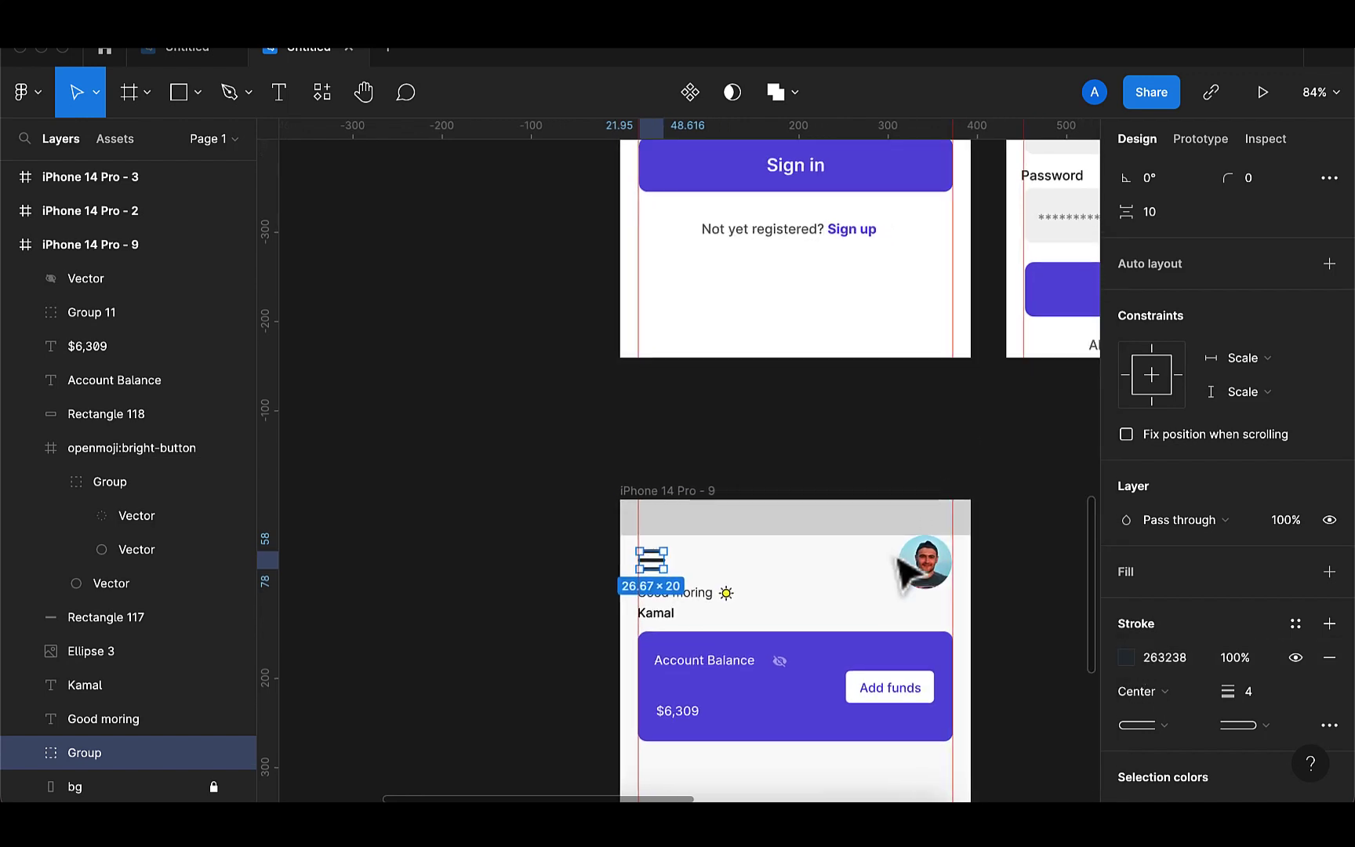
left_click(729, 566)
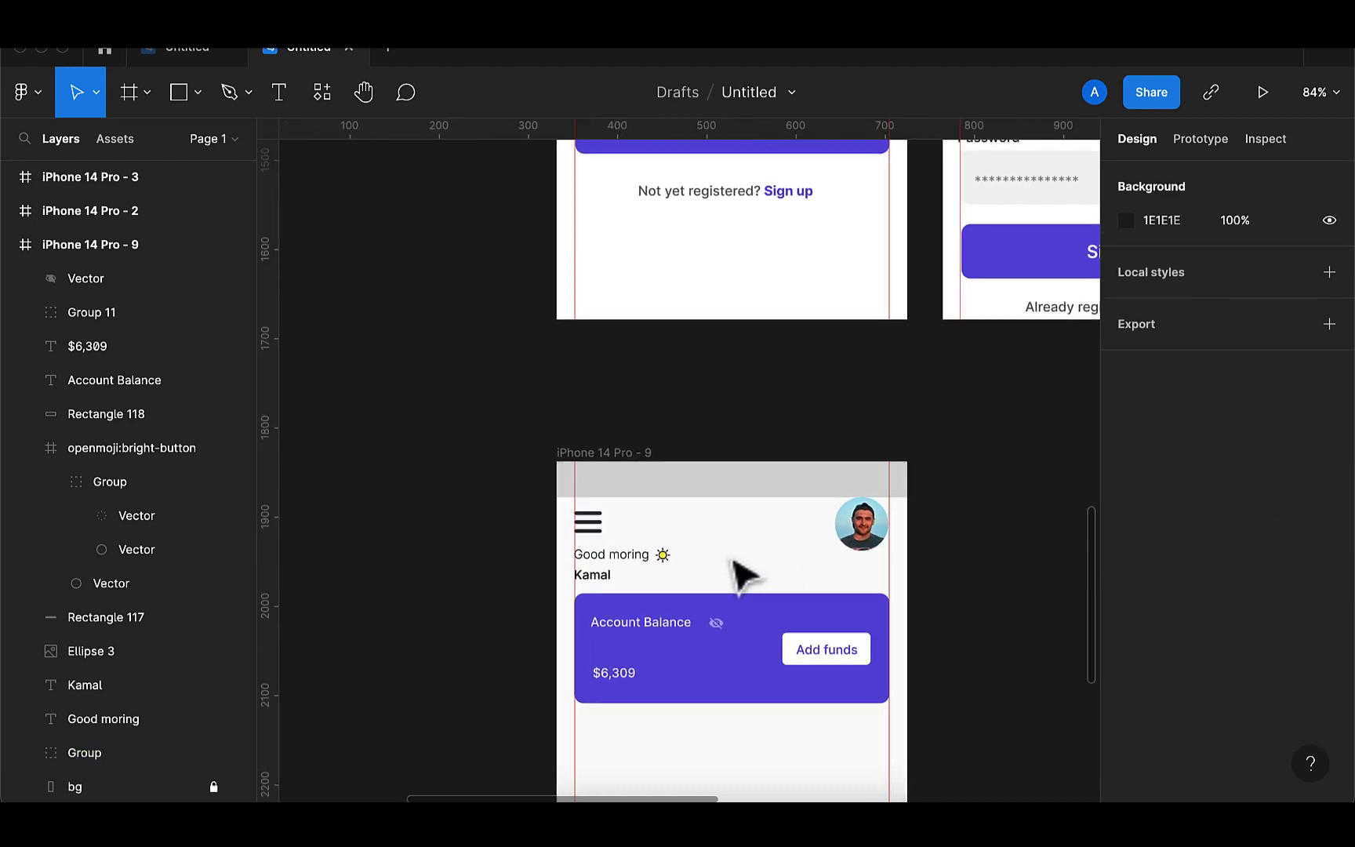
scroll(733, 558, "down", 3)
scroll(733, 559, "right", 1)
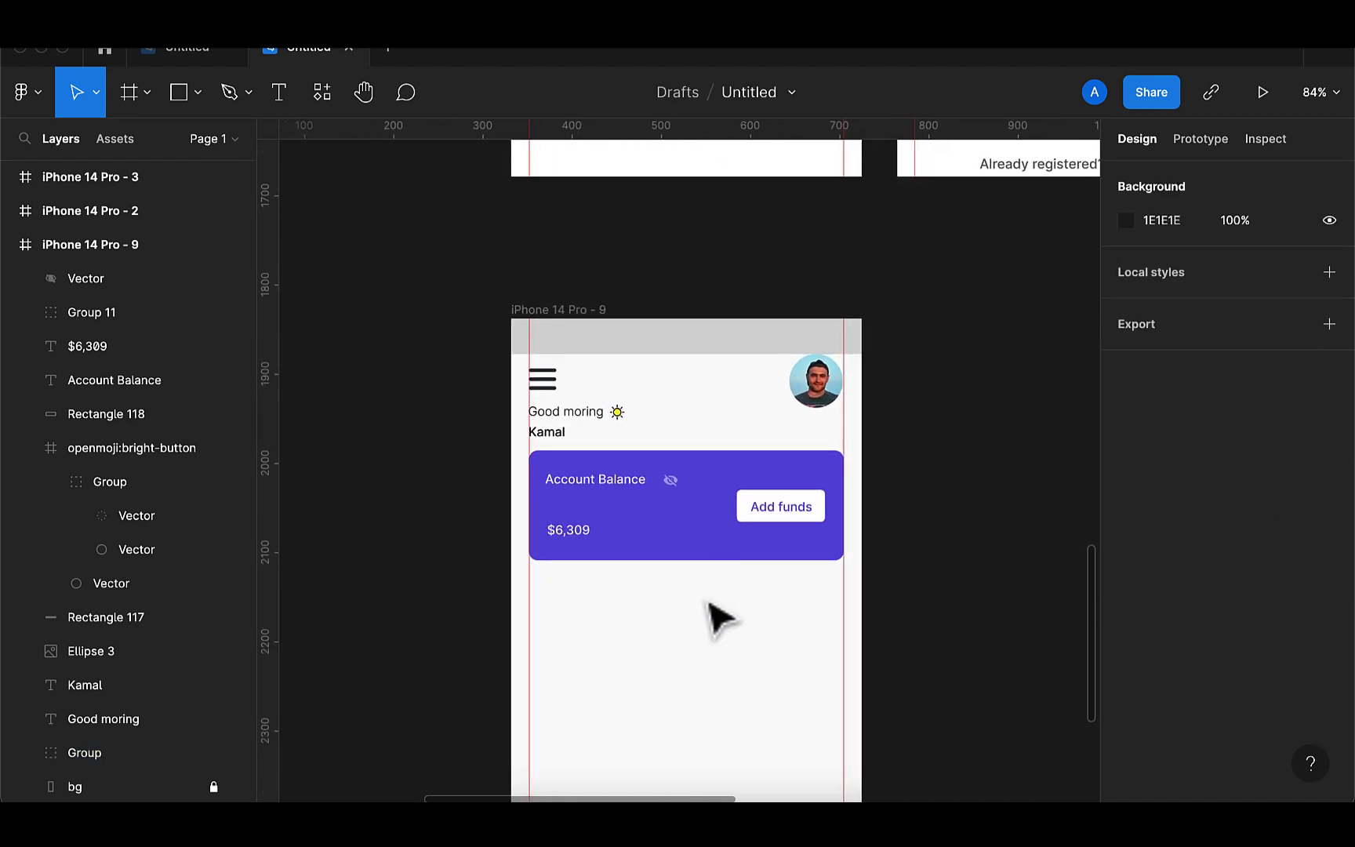
scroll(663, 281, "down", 5)
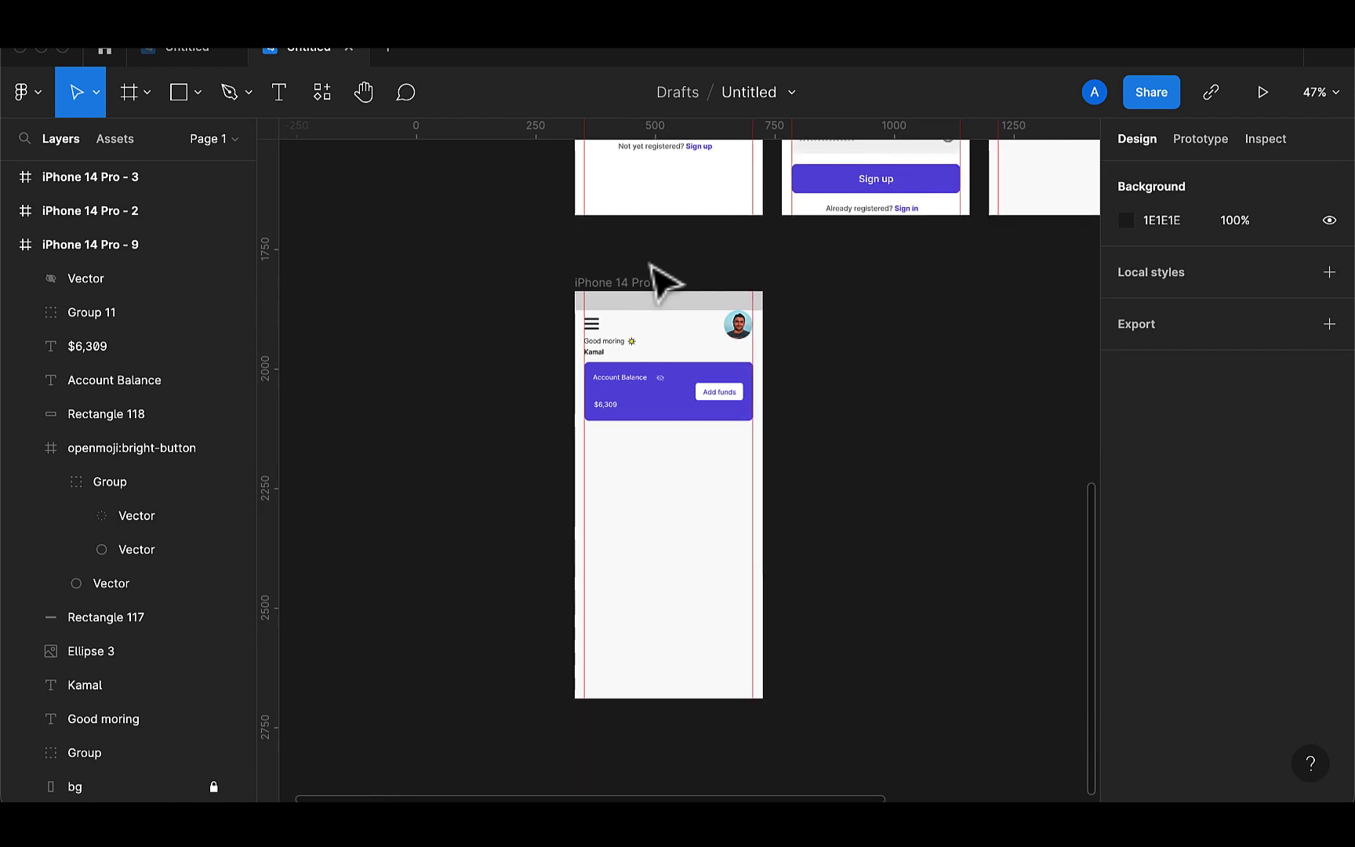
scroll(657, 271, "up", 3)
Copy Ellipse 1 from the Sign in screen and paste it into iPhone 14 Pro - 9.
left_click(697, 237)
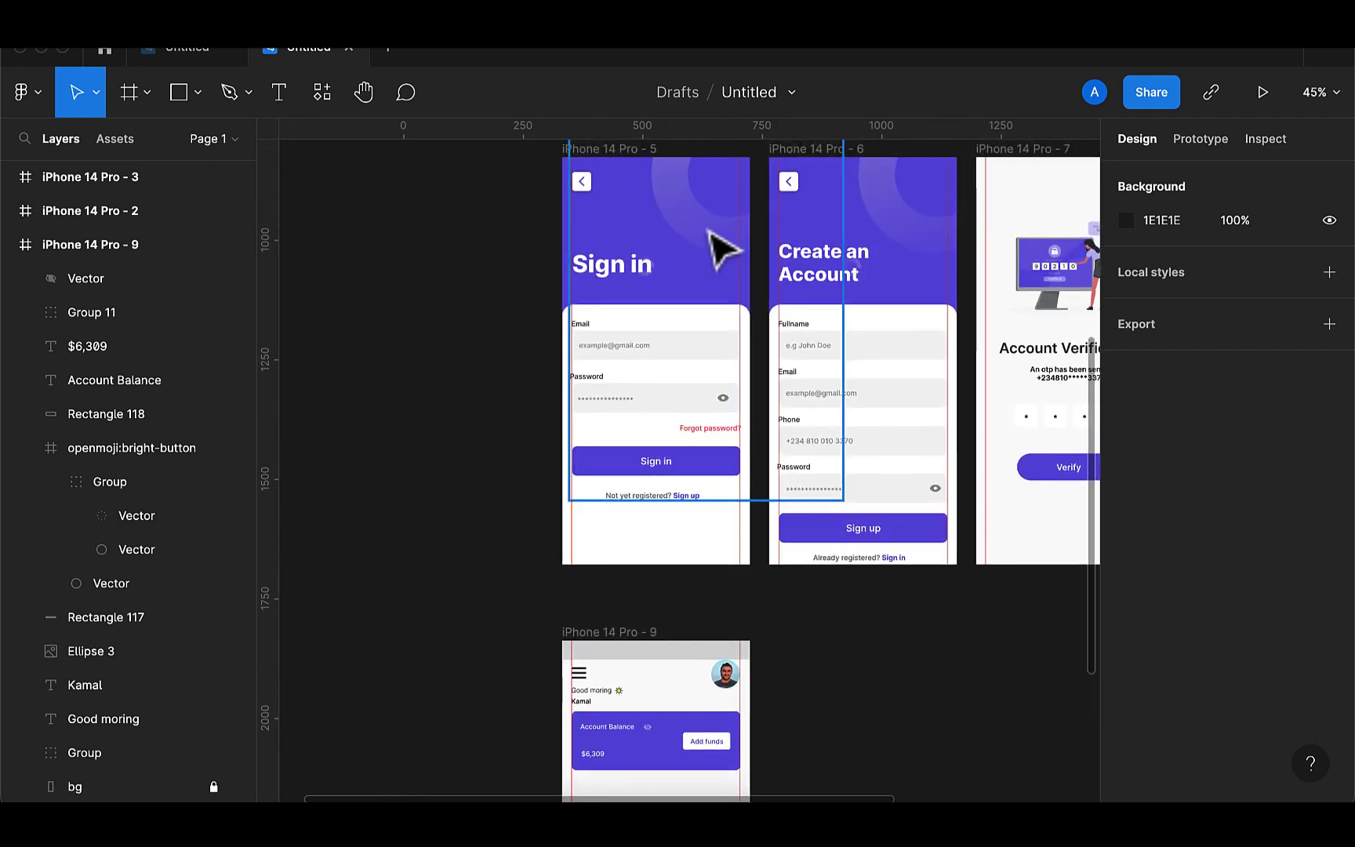
double_click(720, 249)
scroll(720, 249, "up", 2)
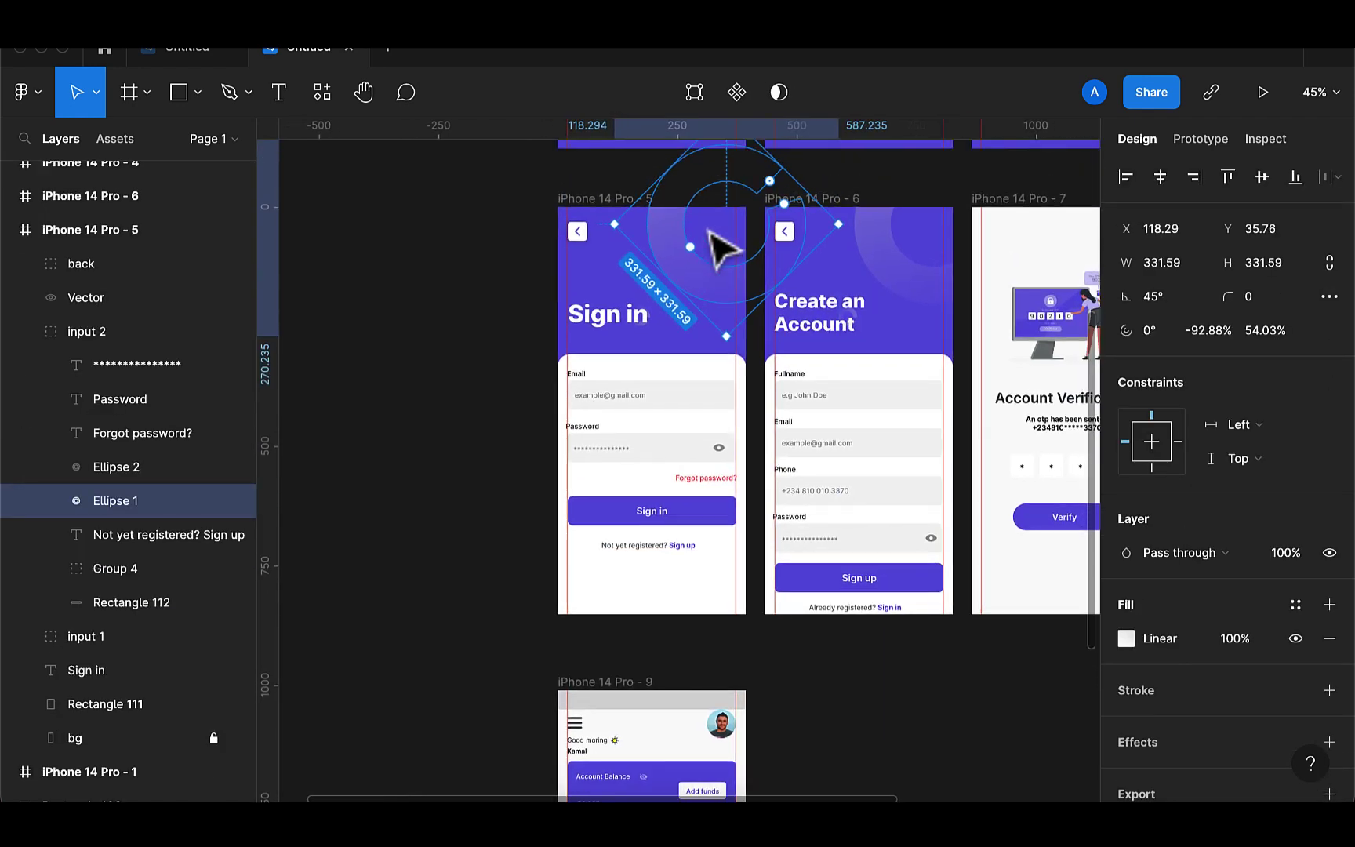
key("super+d")
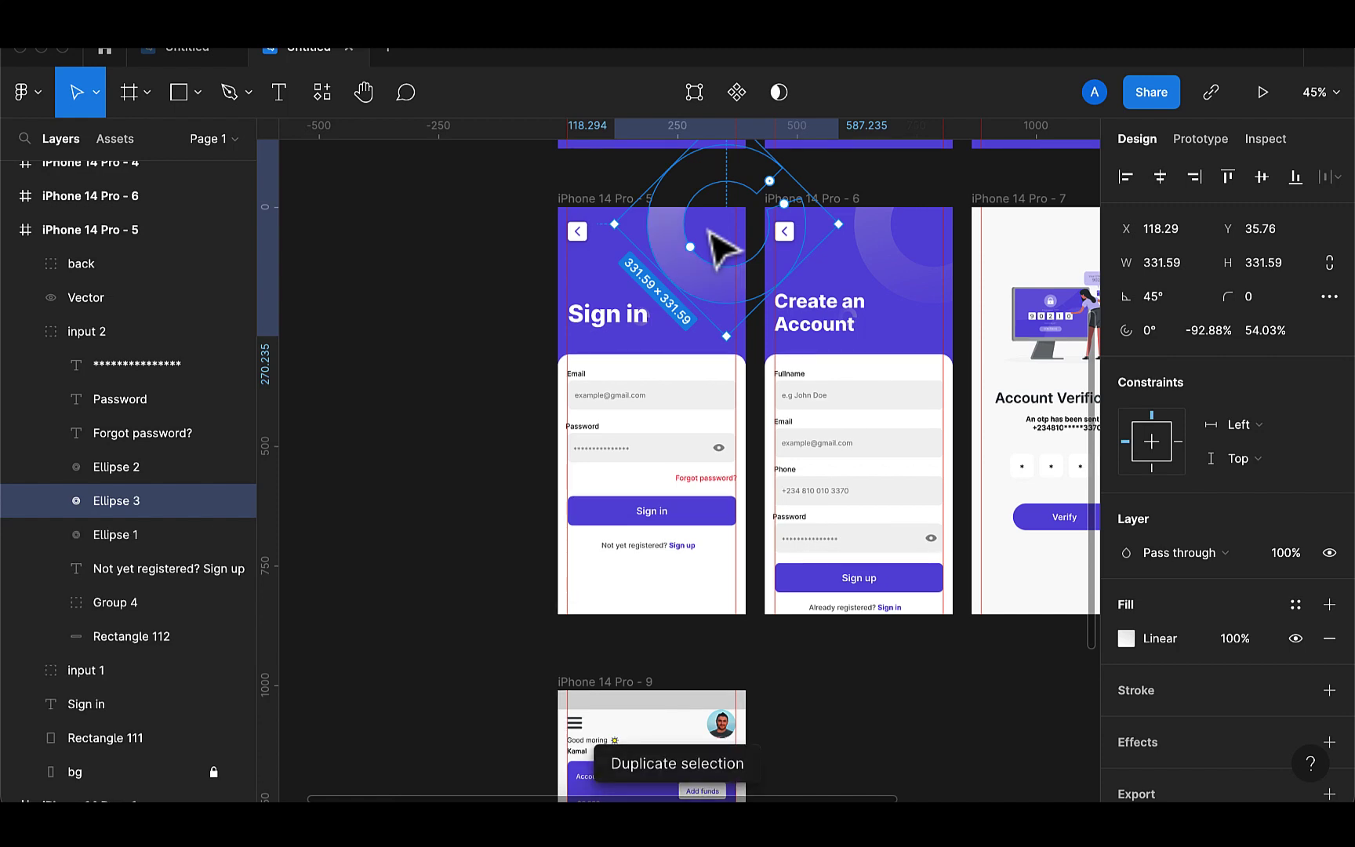
key("Delete")
scroll(753, 636, "down", 6)
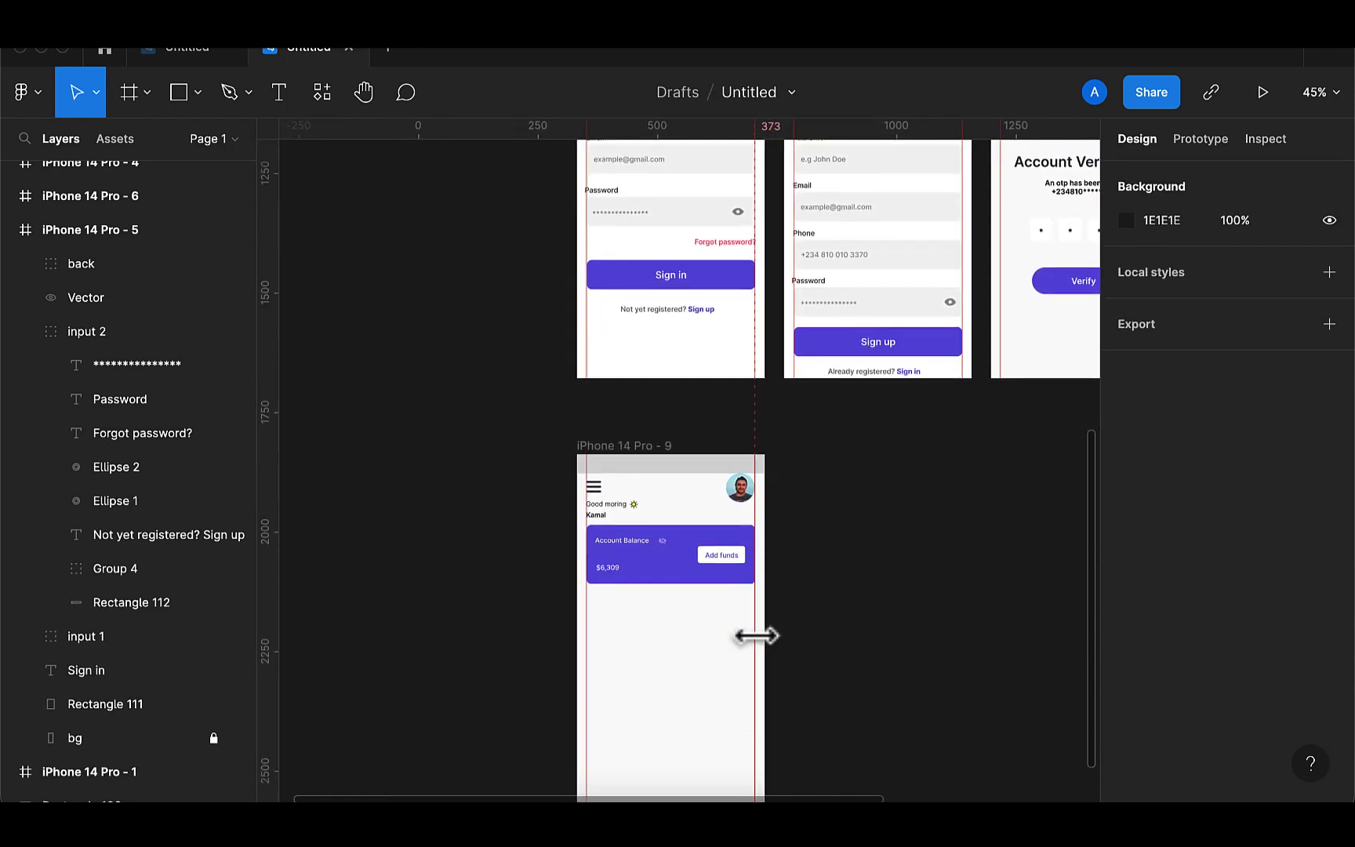
scroll(733, 663, "down", 1)
key("super+v")
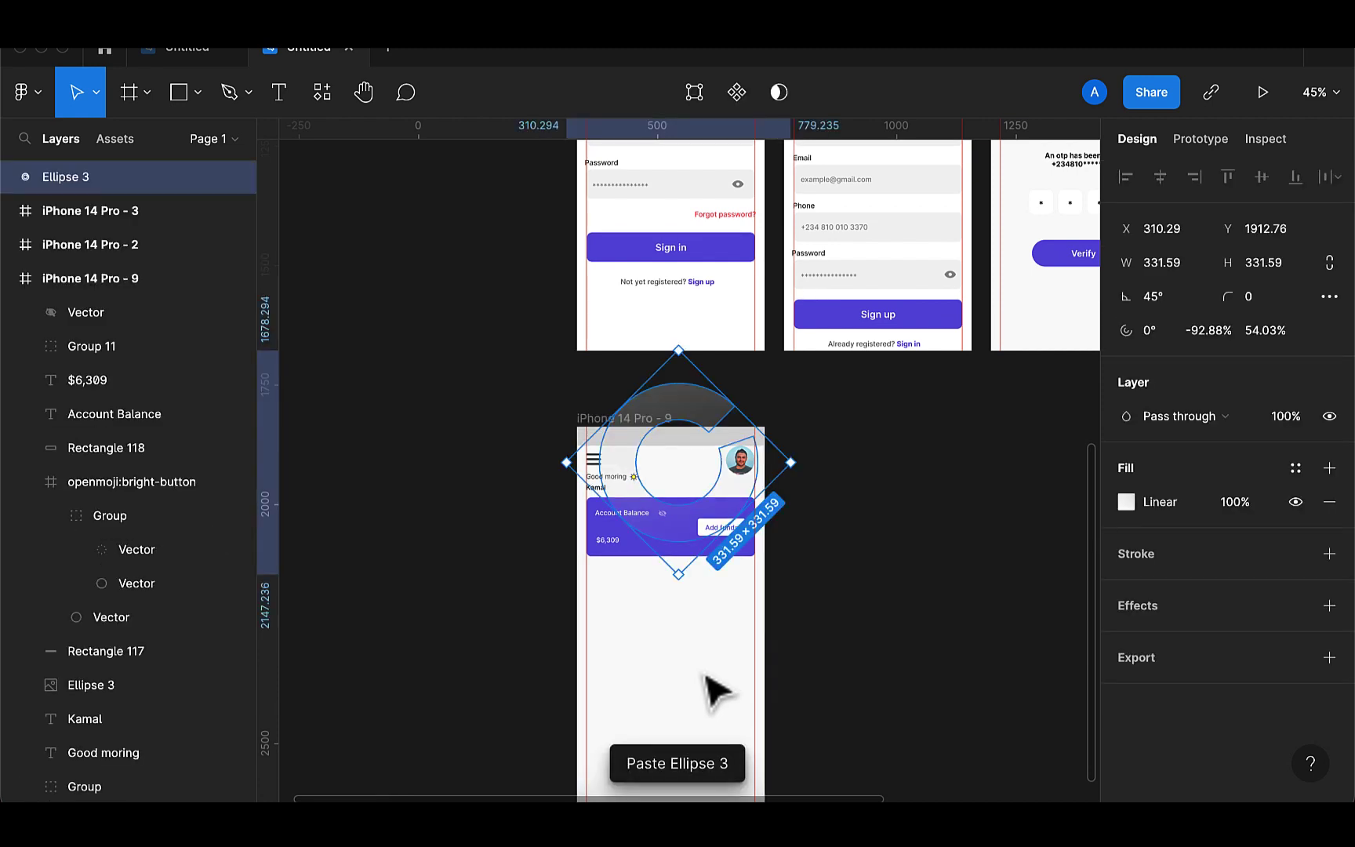
key("Delete")
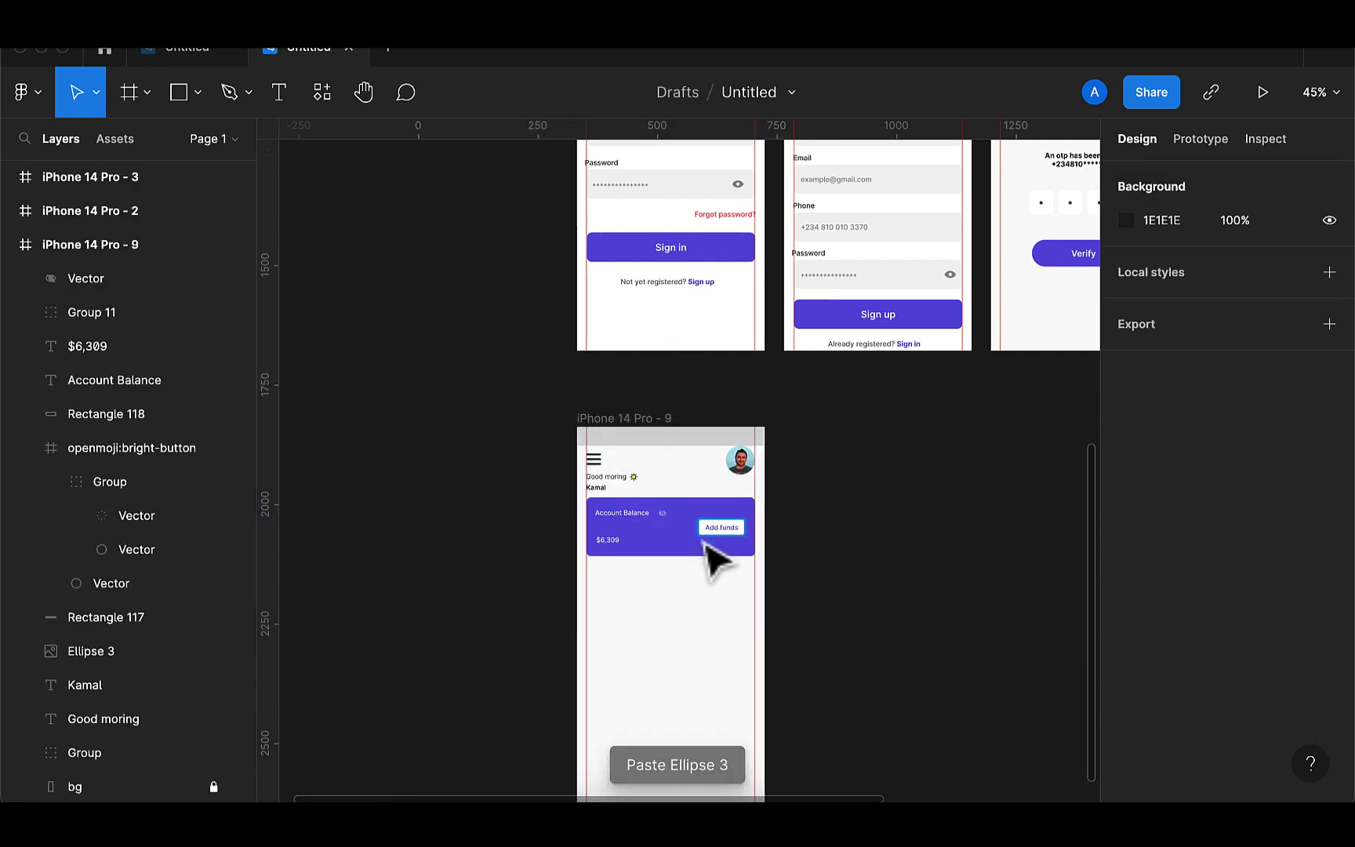
left_click(644, 418)
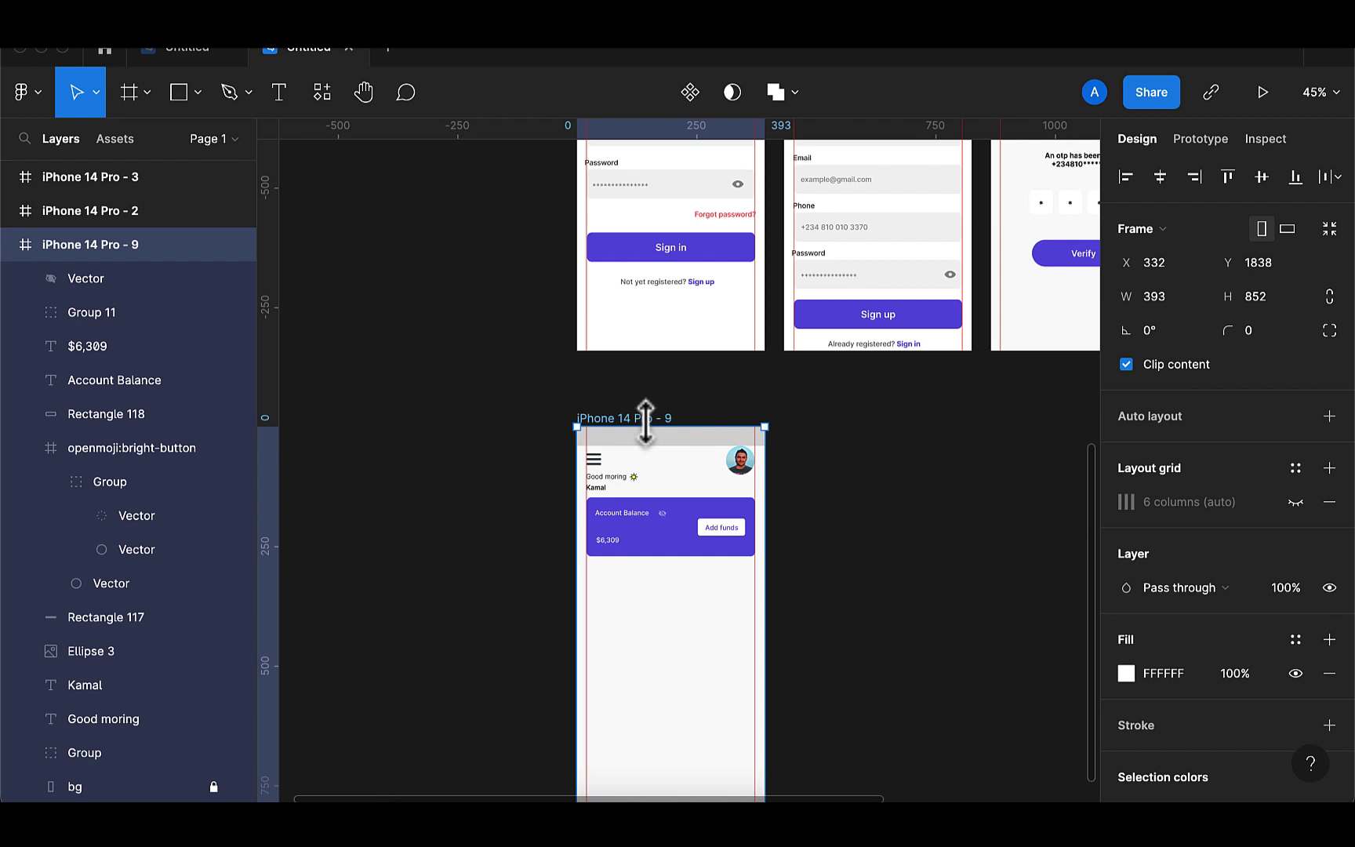
key("super+v")
scroll(841, 604, "up", 5)
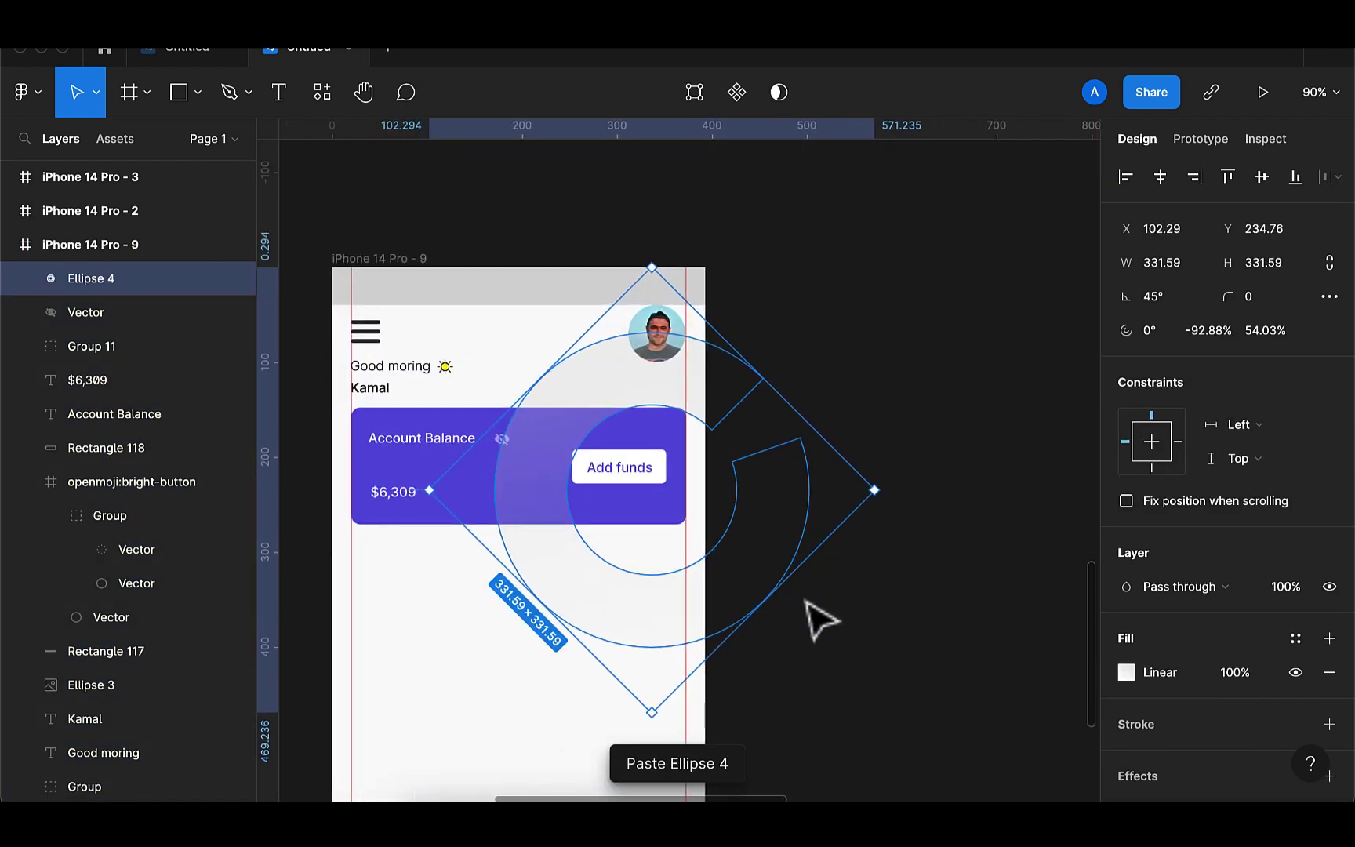
Shrink the pasted ring to about 73 px and layer it just above Rectangle 118.
key("alt")
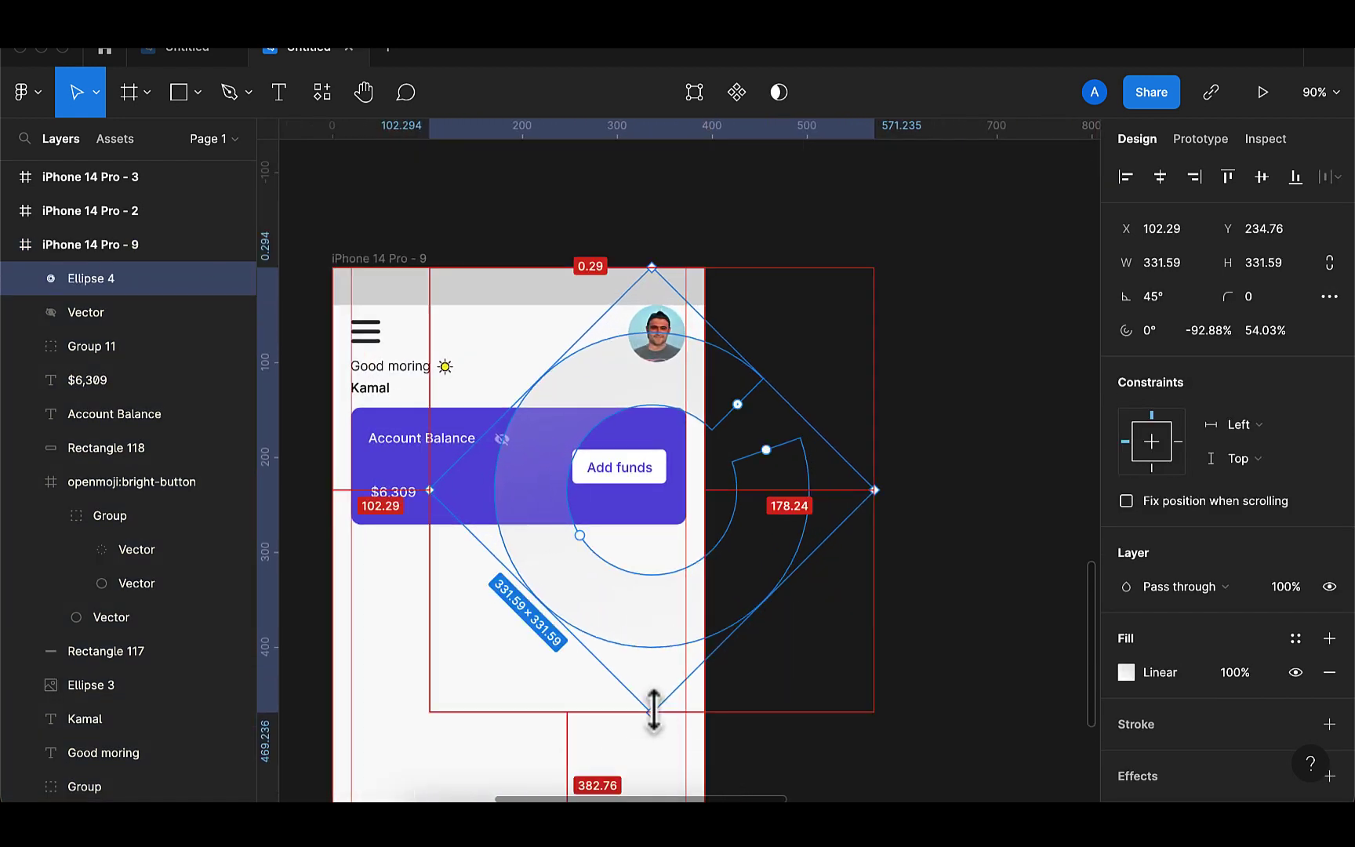
left_click_drag(644, 688, 581, 488)
left_click_drag(655, 549, 619, 514)
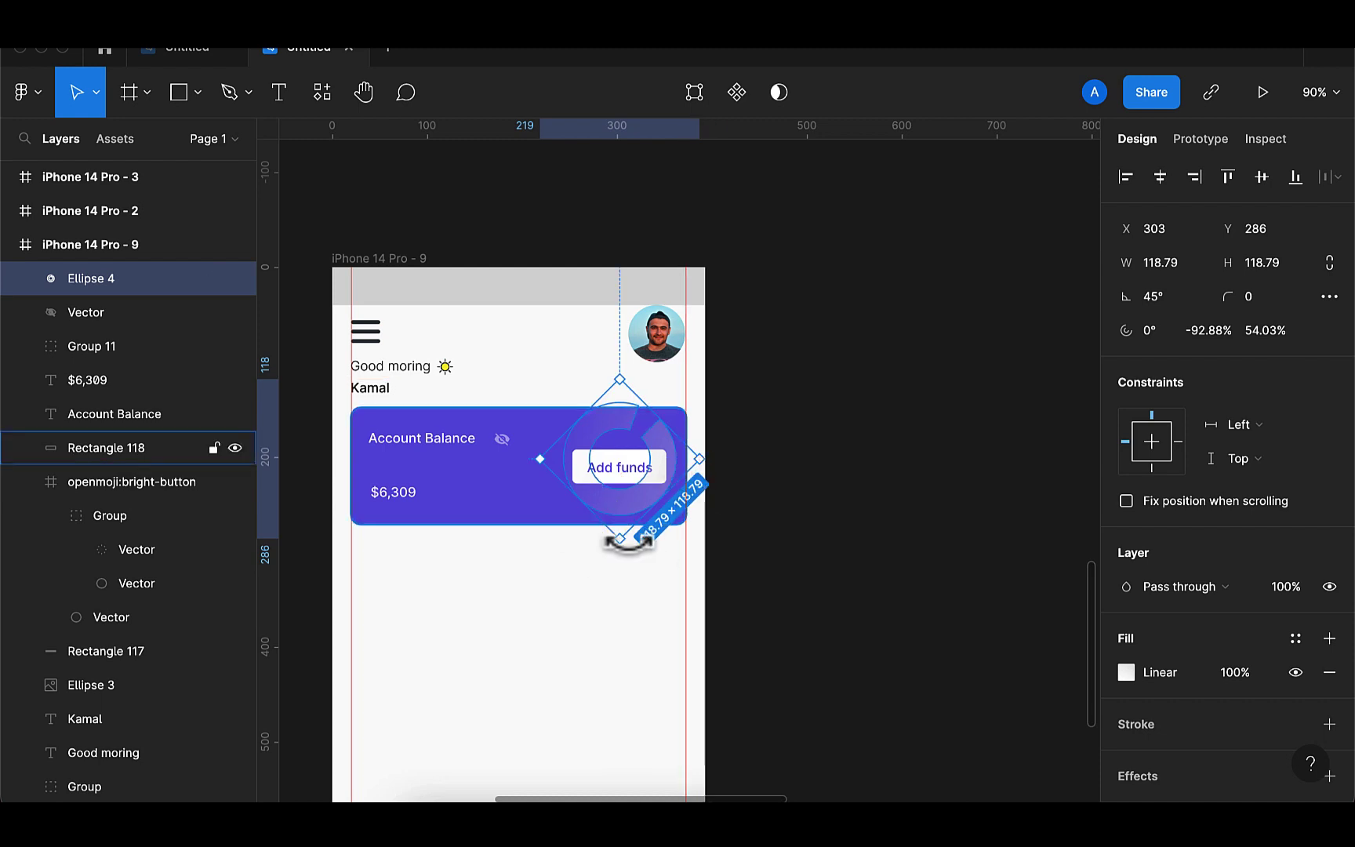
left_click_drag(625, 547, 610, 505)
left_click_drag(121, 279, 123, 410)
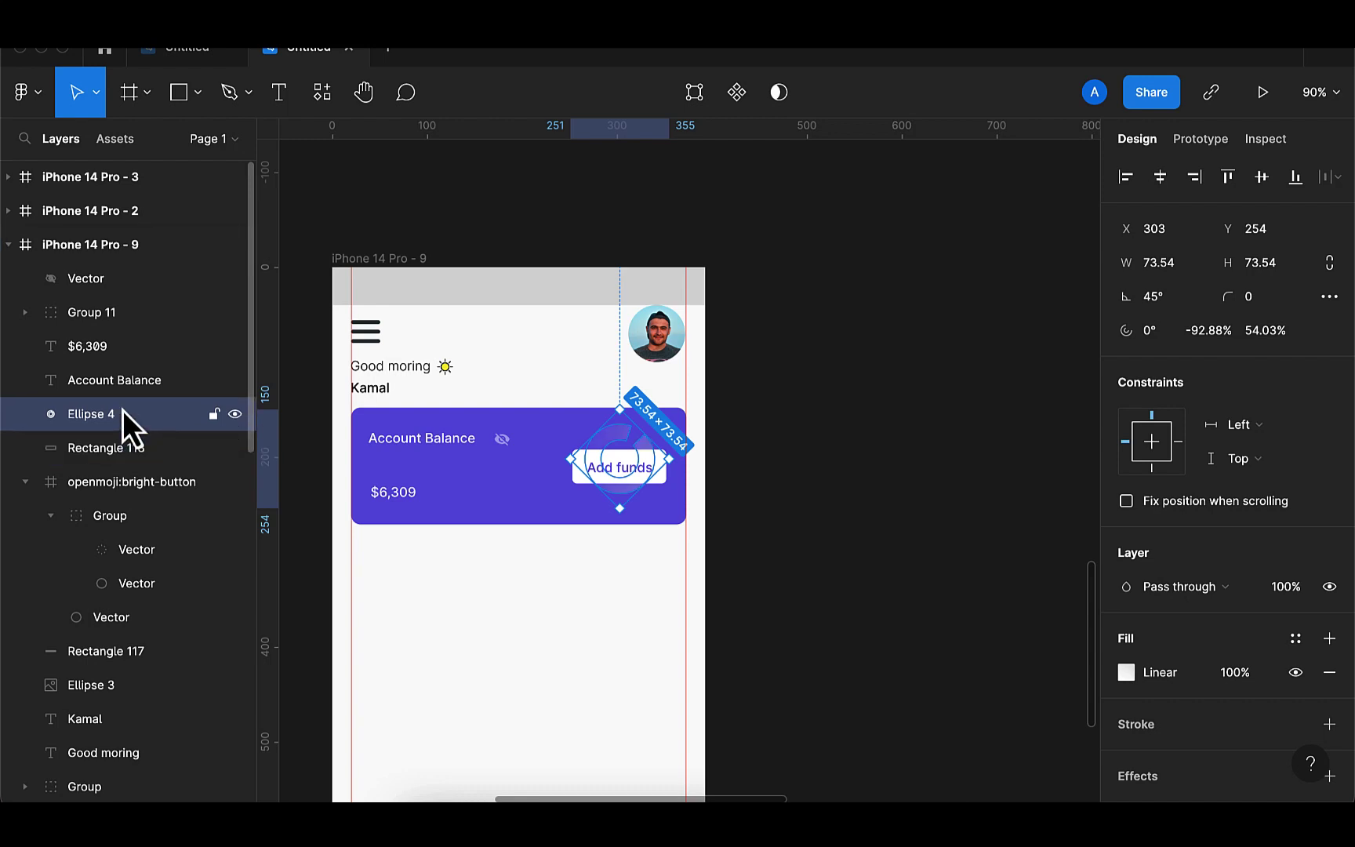
Rotate the ring to about -74° and place it behind the Add funds button.
scroll(563, 469, "up", 5)
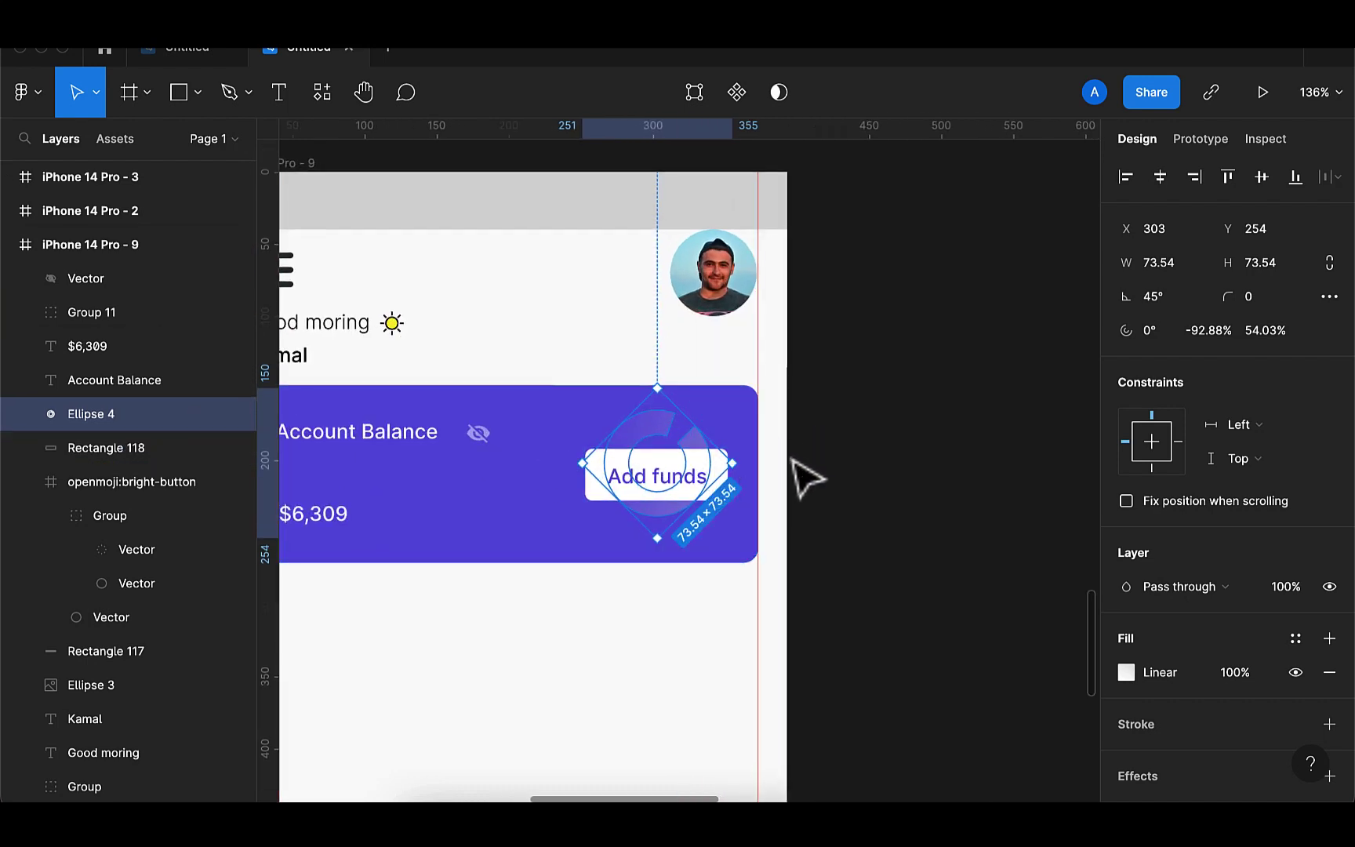
left_click_drag(741, 469, 601, 562)
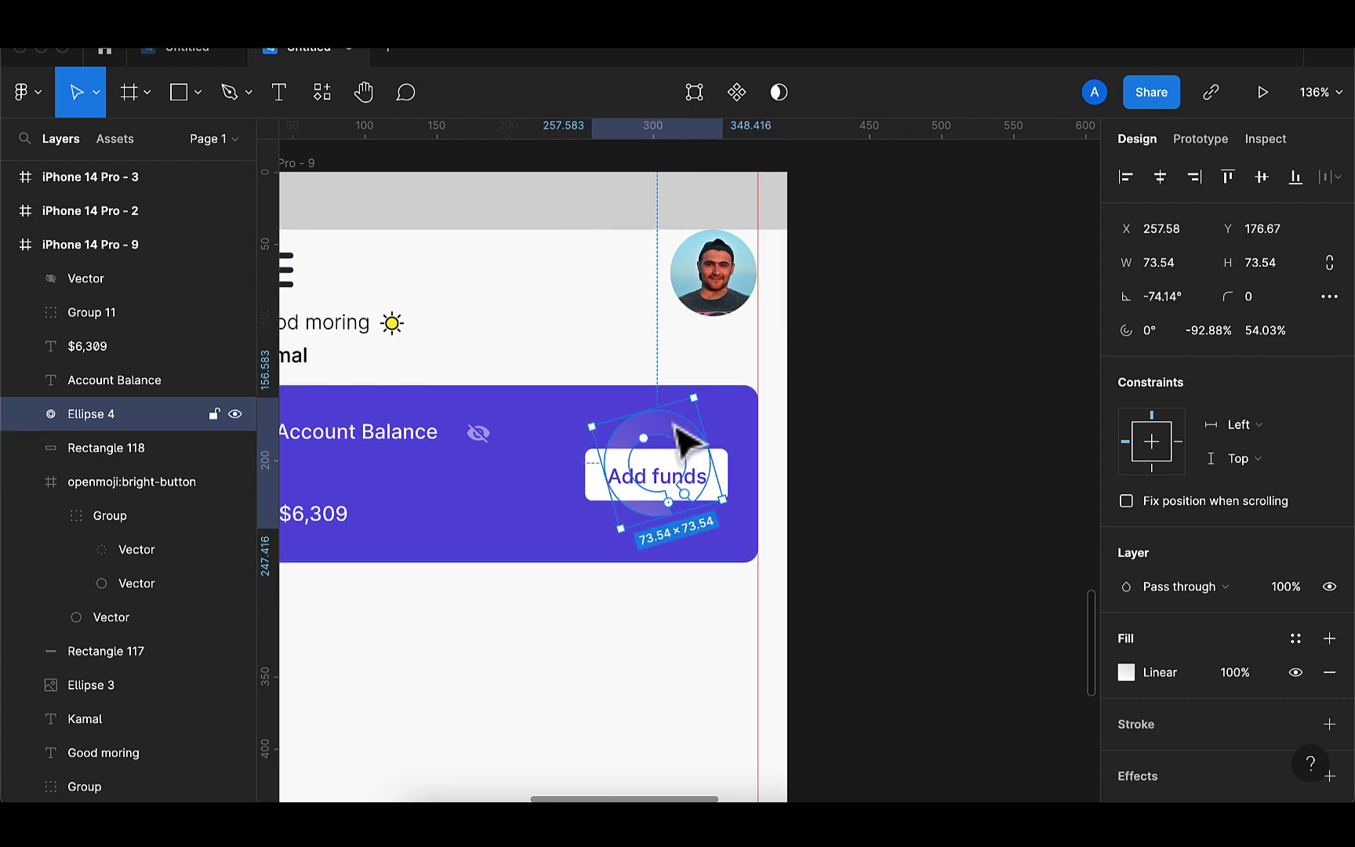
left_click_drag(683, 454, 688, 416)
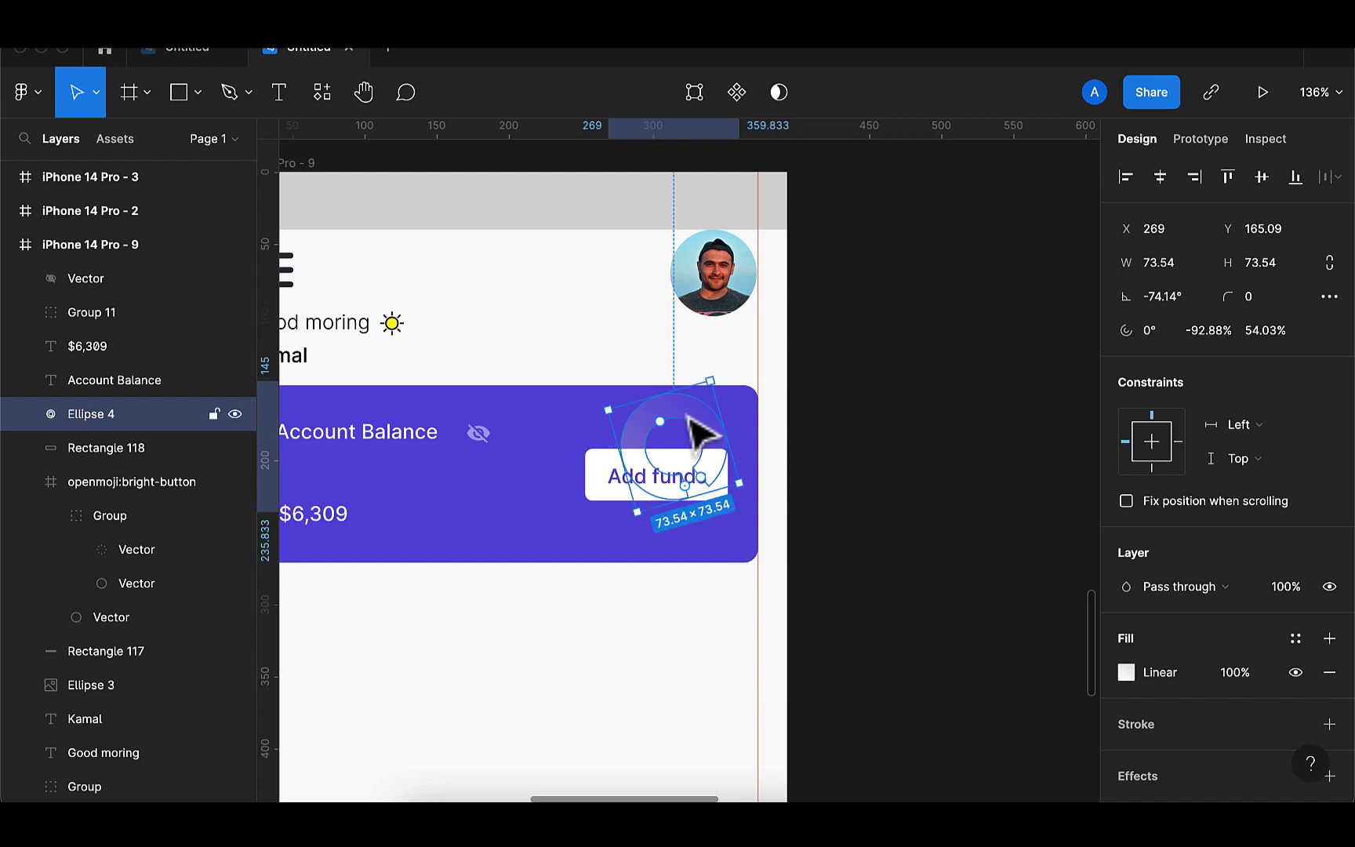
left_click(896, 465)
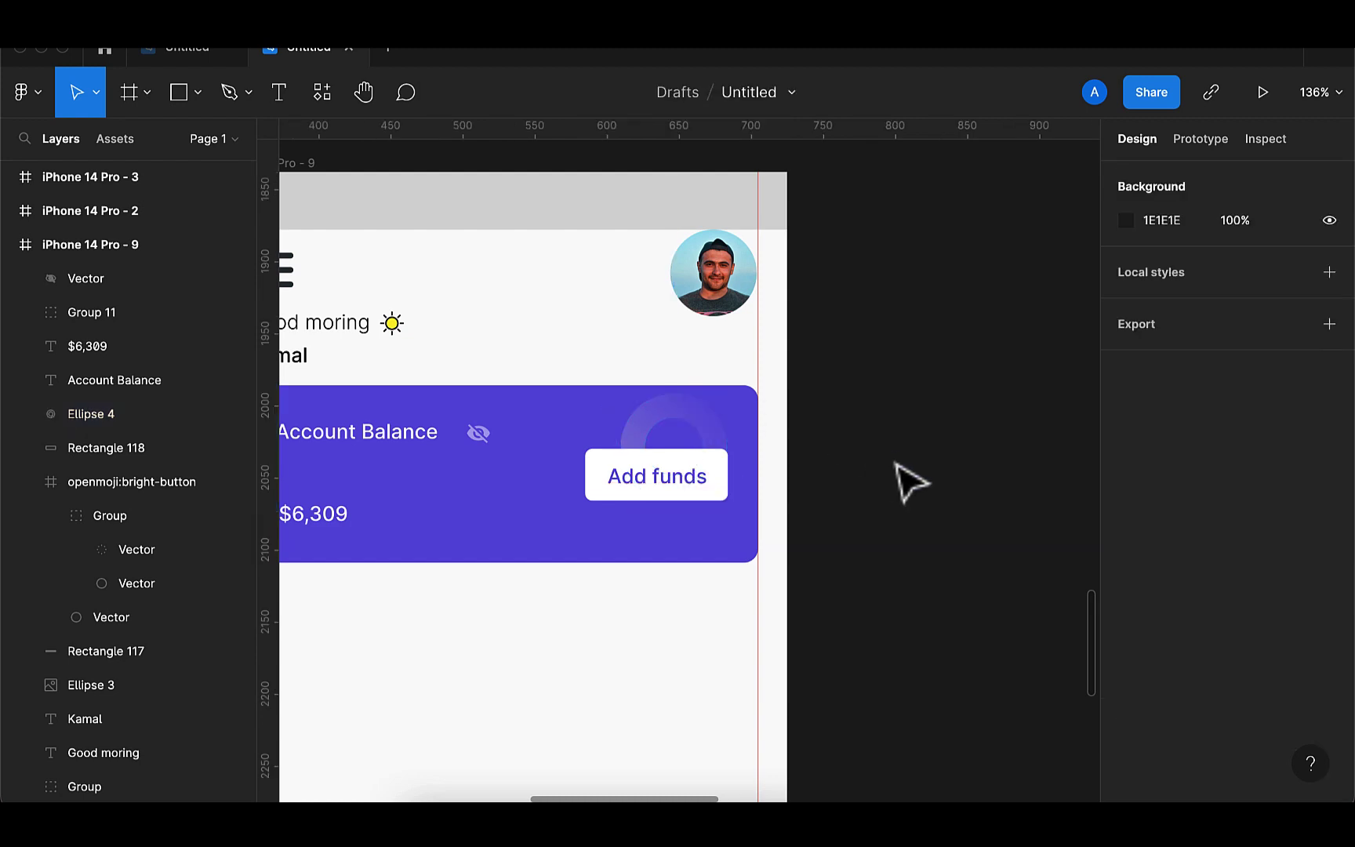
scroll(910, 482, "down", 5)
scroll(910, 482, "left", 5)
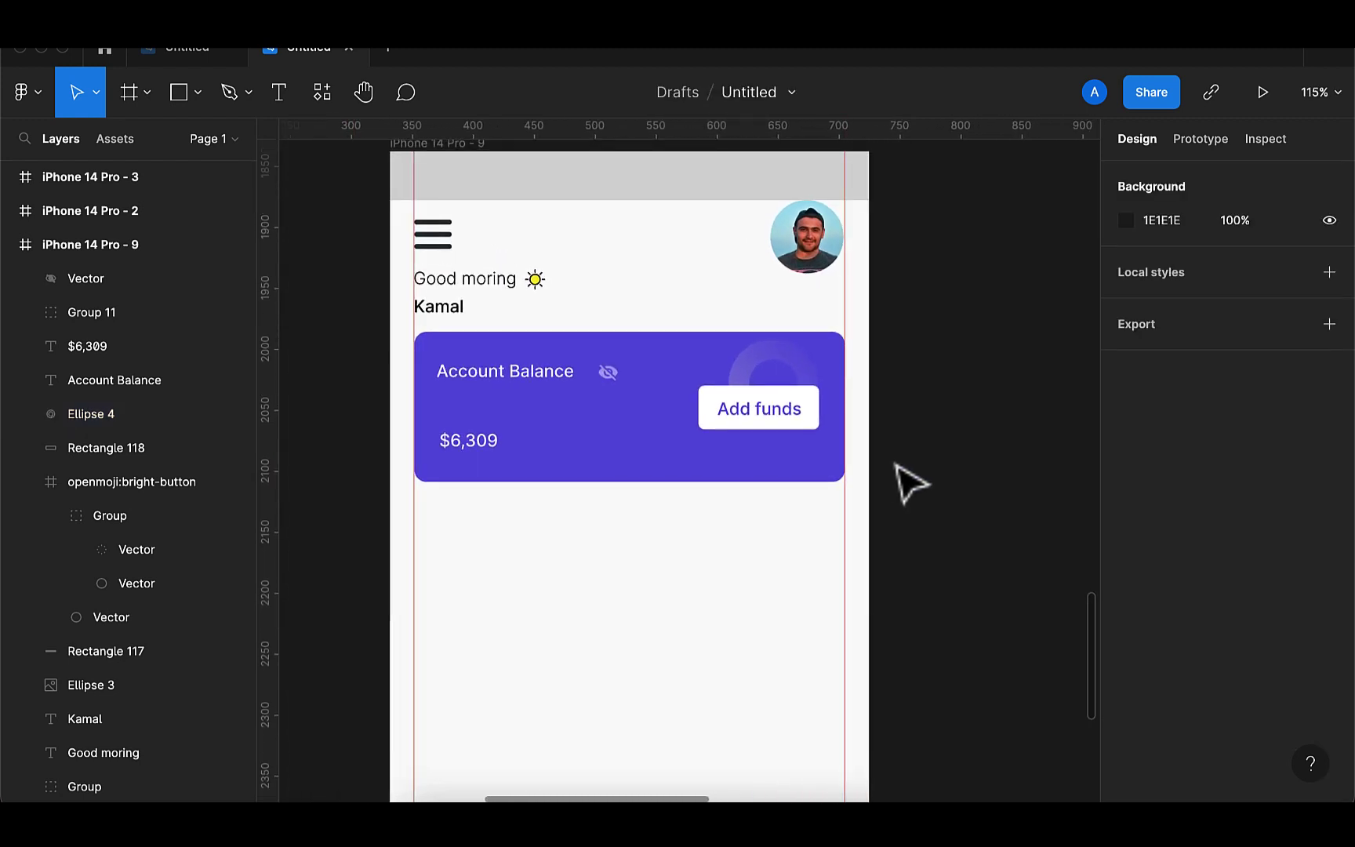
Add a 'Quick Actions' text heading below the purple card at the left margin.
left_click(279, 96)
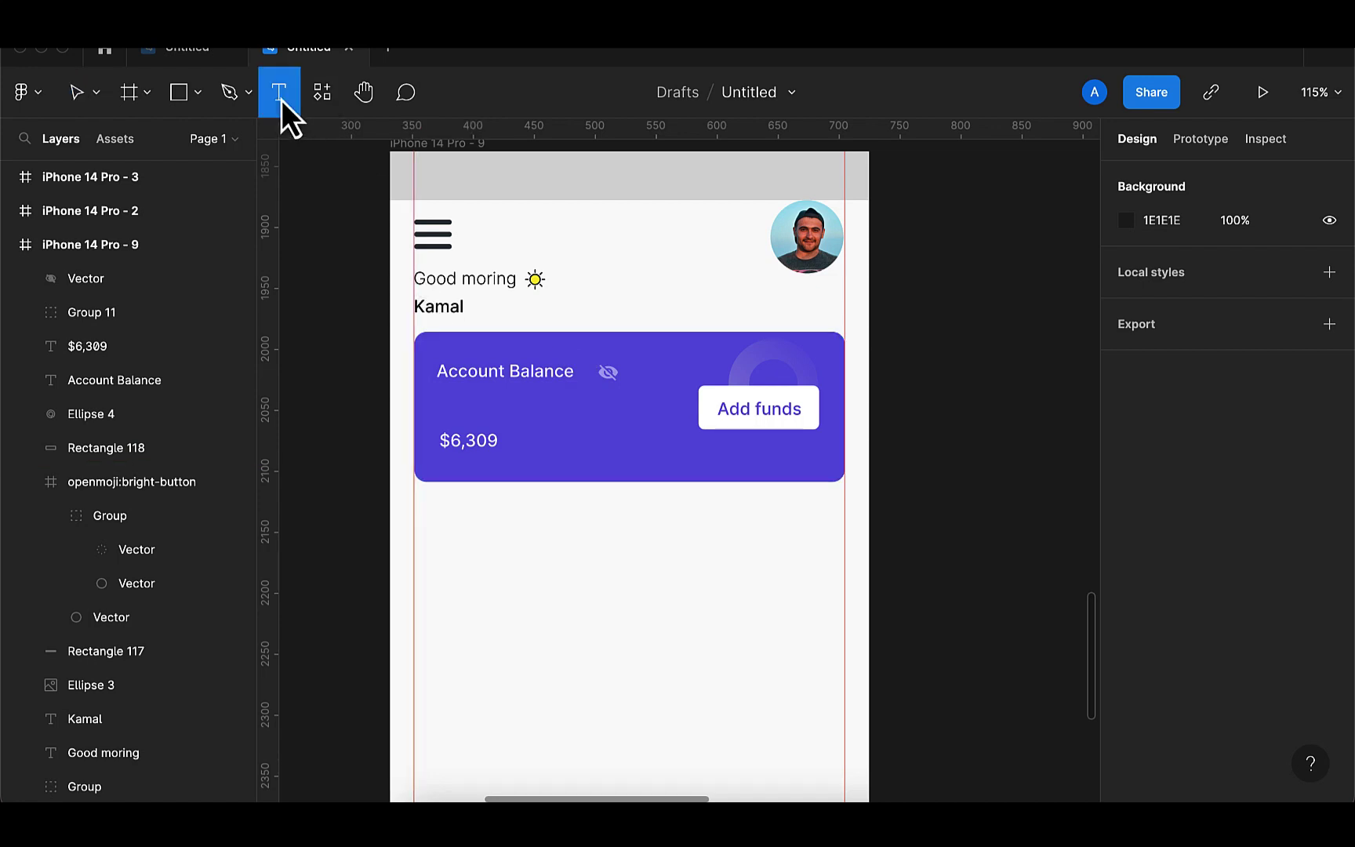
left_click(433, 535)
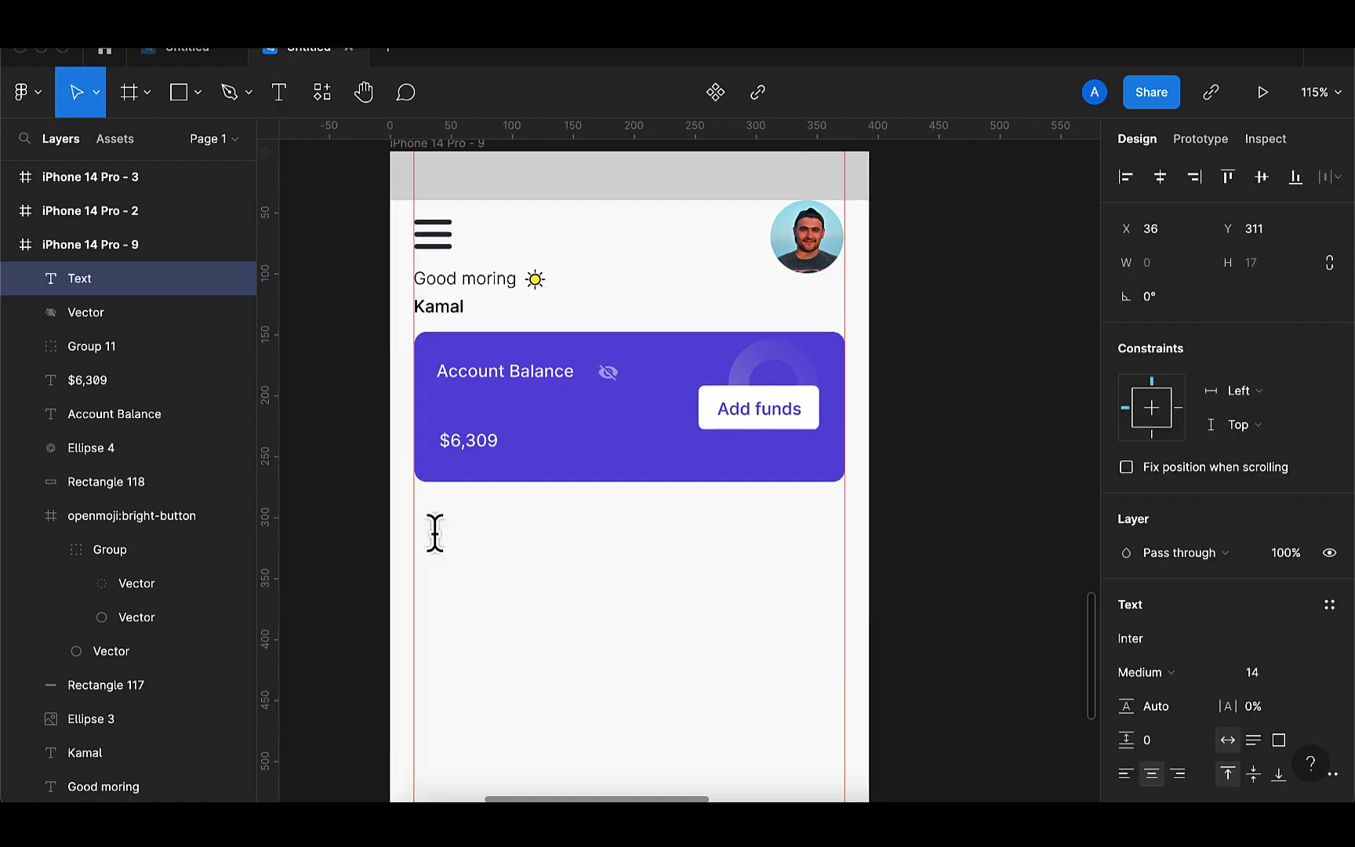
type("Quick Actions")
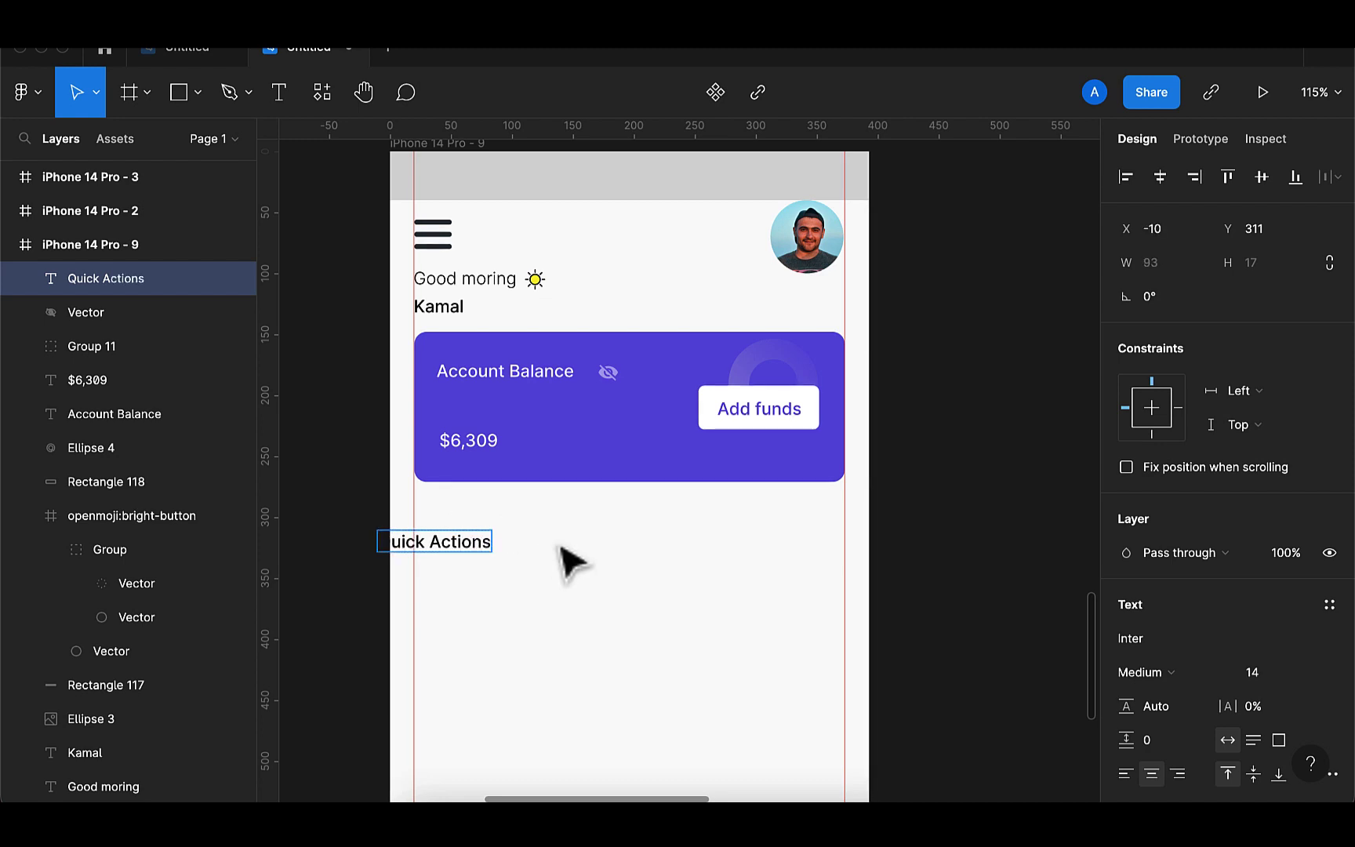
key("Escape")
right_click(473, 553)
key("Escape")
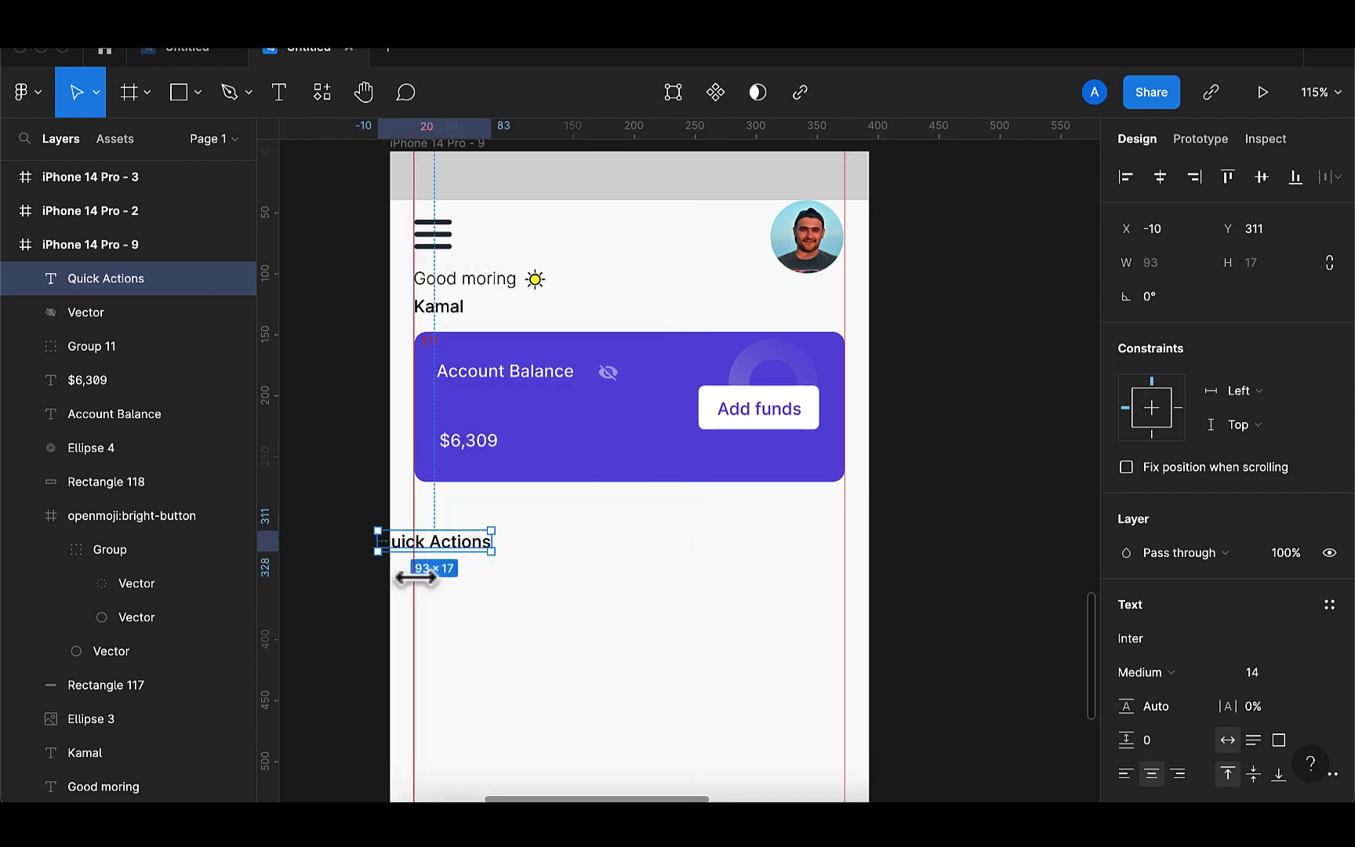
key("Escape")
left_click_drag(459, 560, 488, 532)
left_click(178, 91)
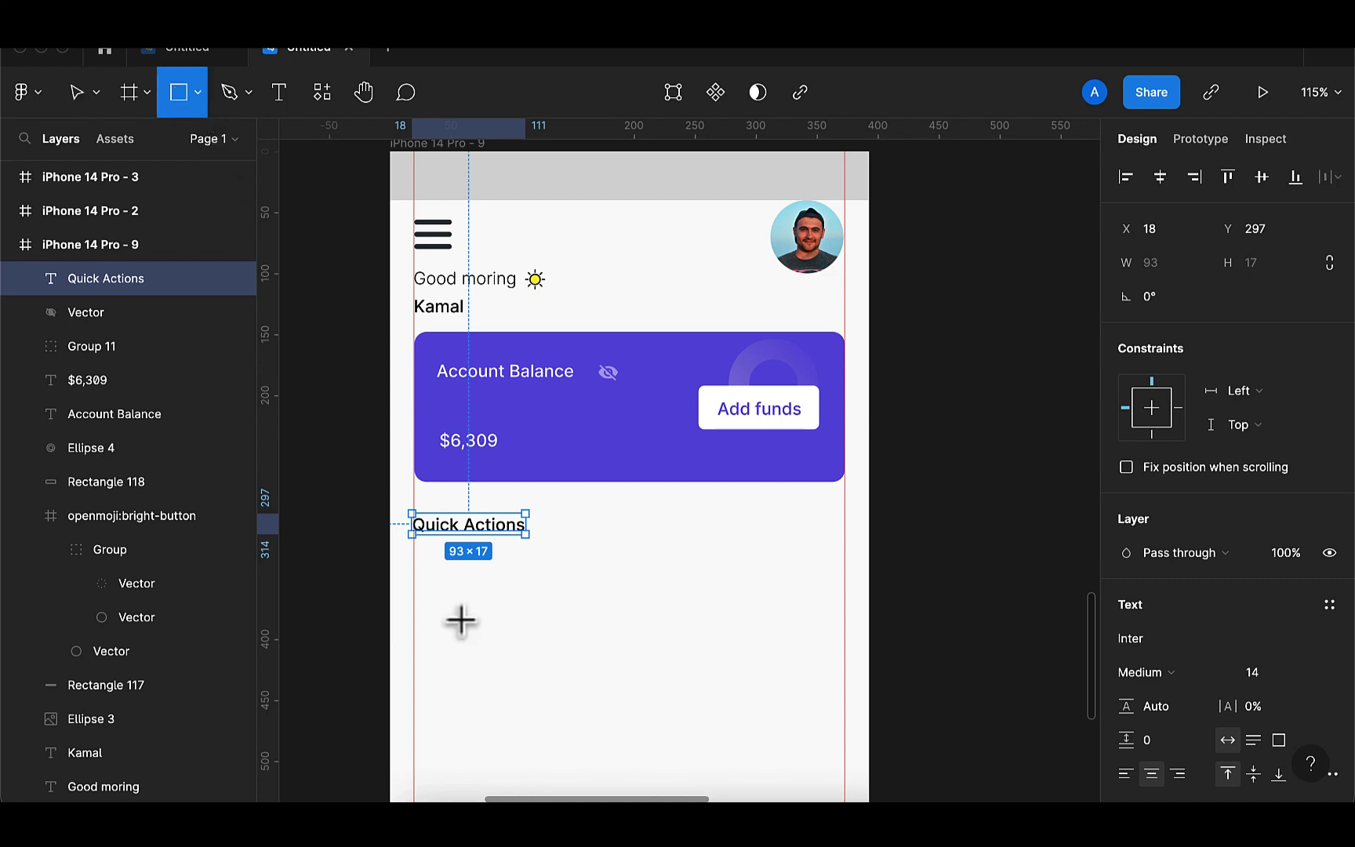
Draw a card rectangle under the heading, 120 tall with corner radius 10.
scroll(460, 620, "down", 1)
mouse_move(417, 555)
left_mouse_down()
mouse_move(790, 720)
mouse_move(821, 723)
mouse_move(846, 704)
left_mouse_up()
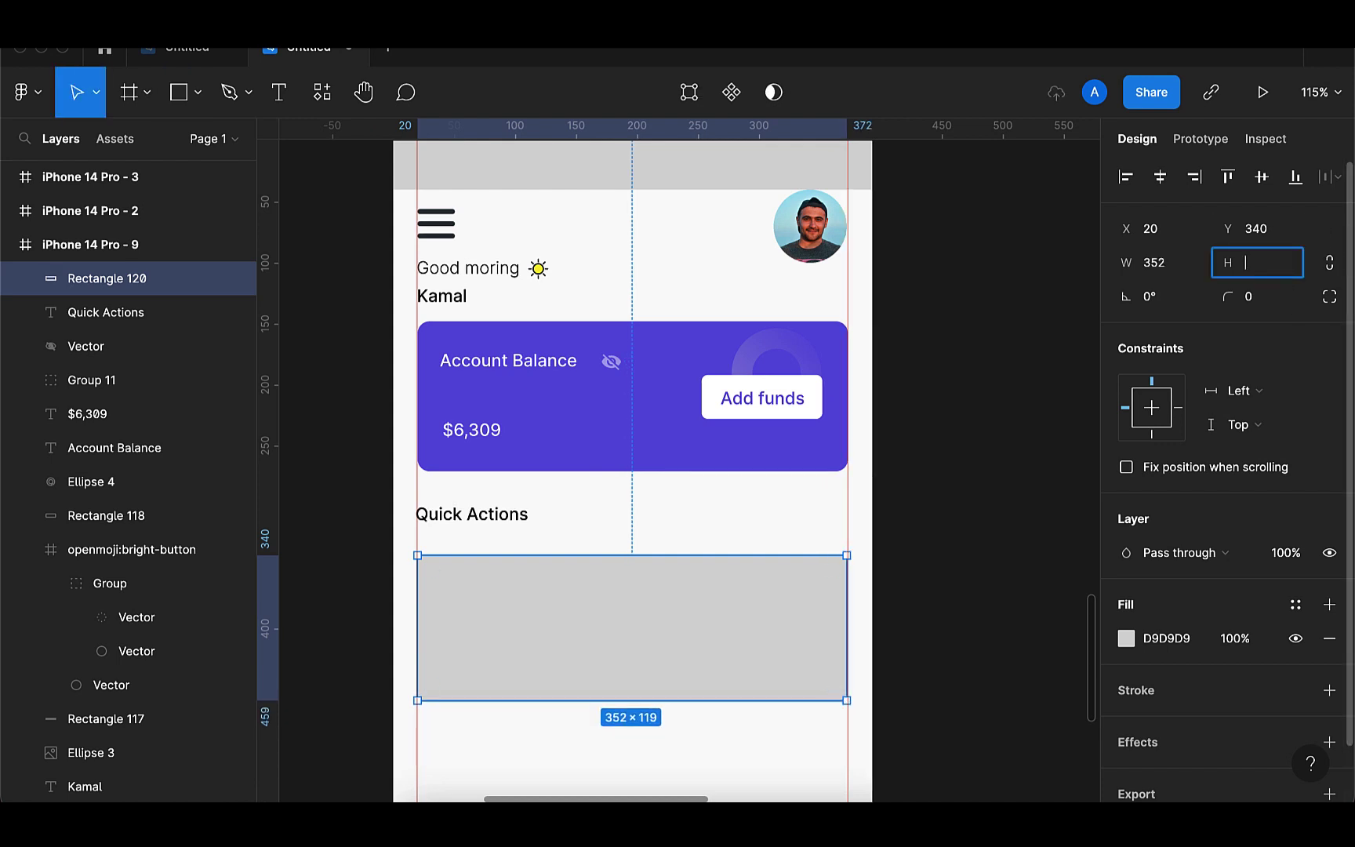
type("120")
key("Return")
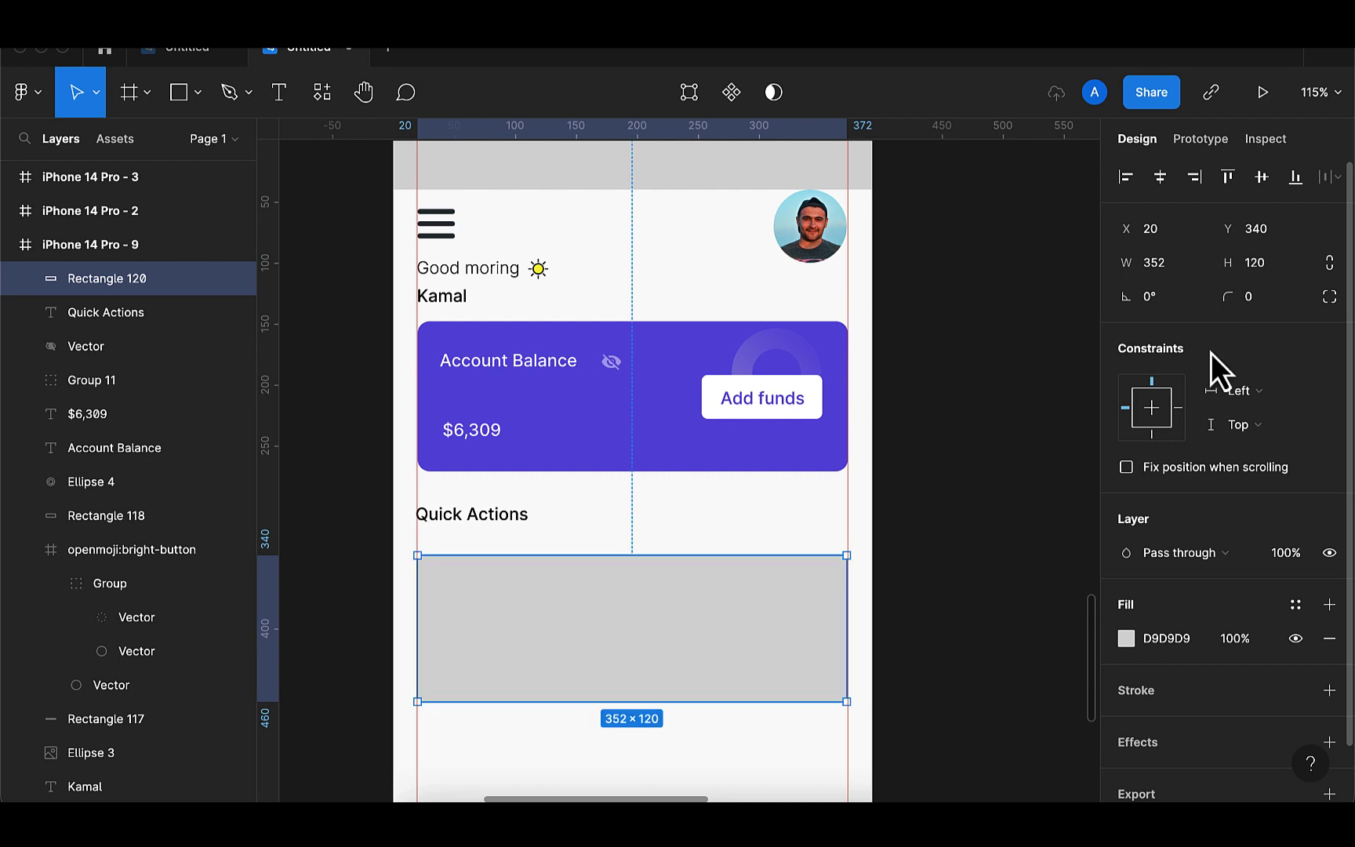
left_click(1268, 298)
type("10")
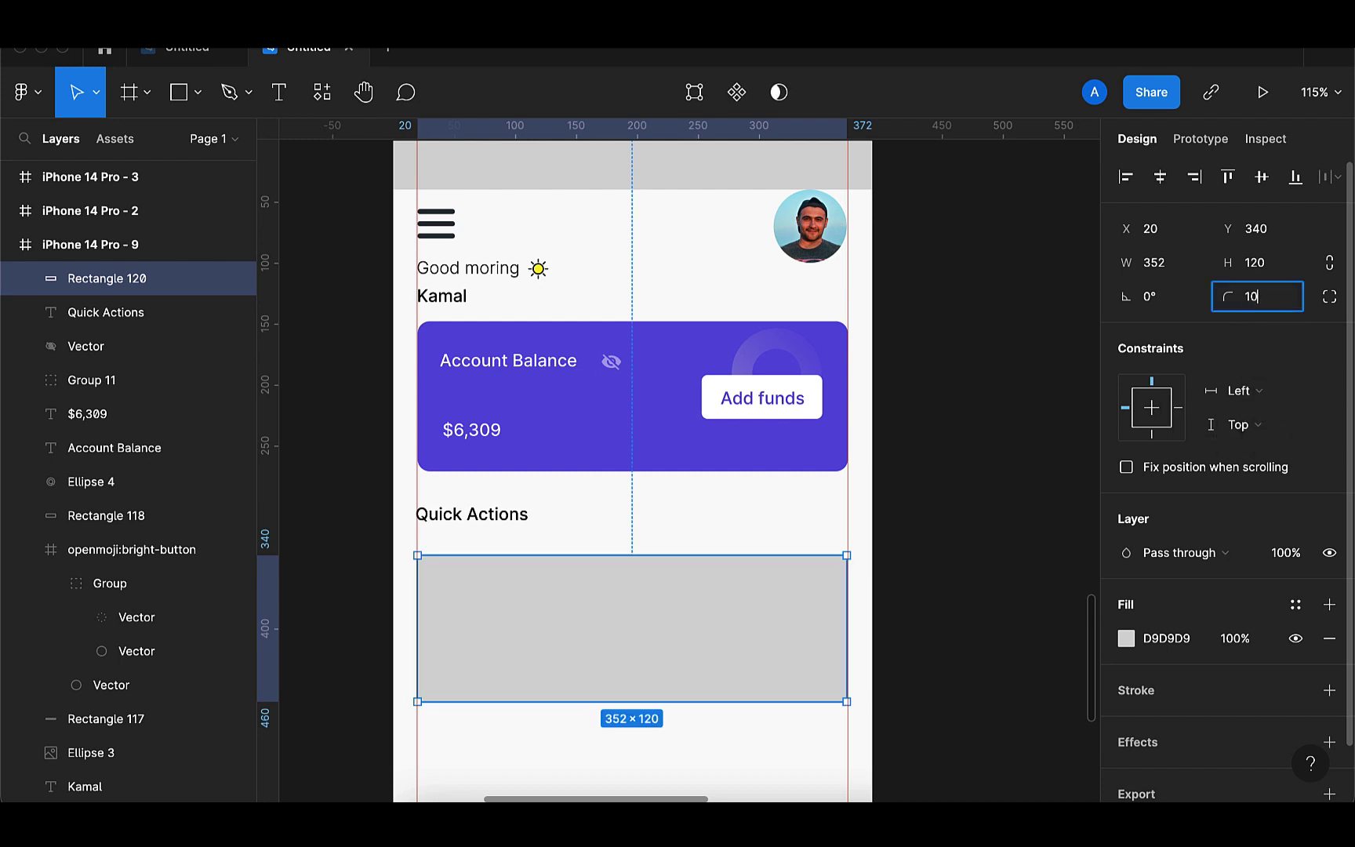
key("Return")
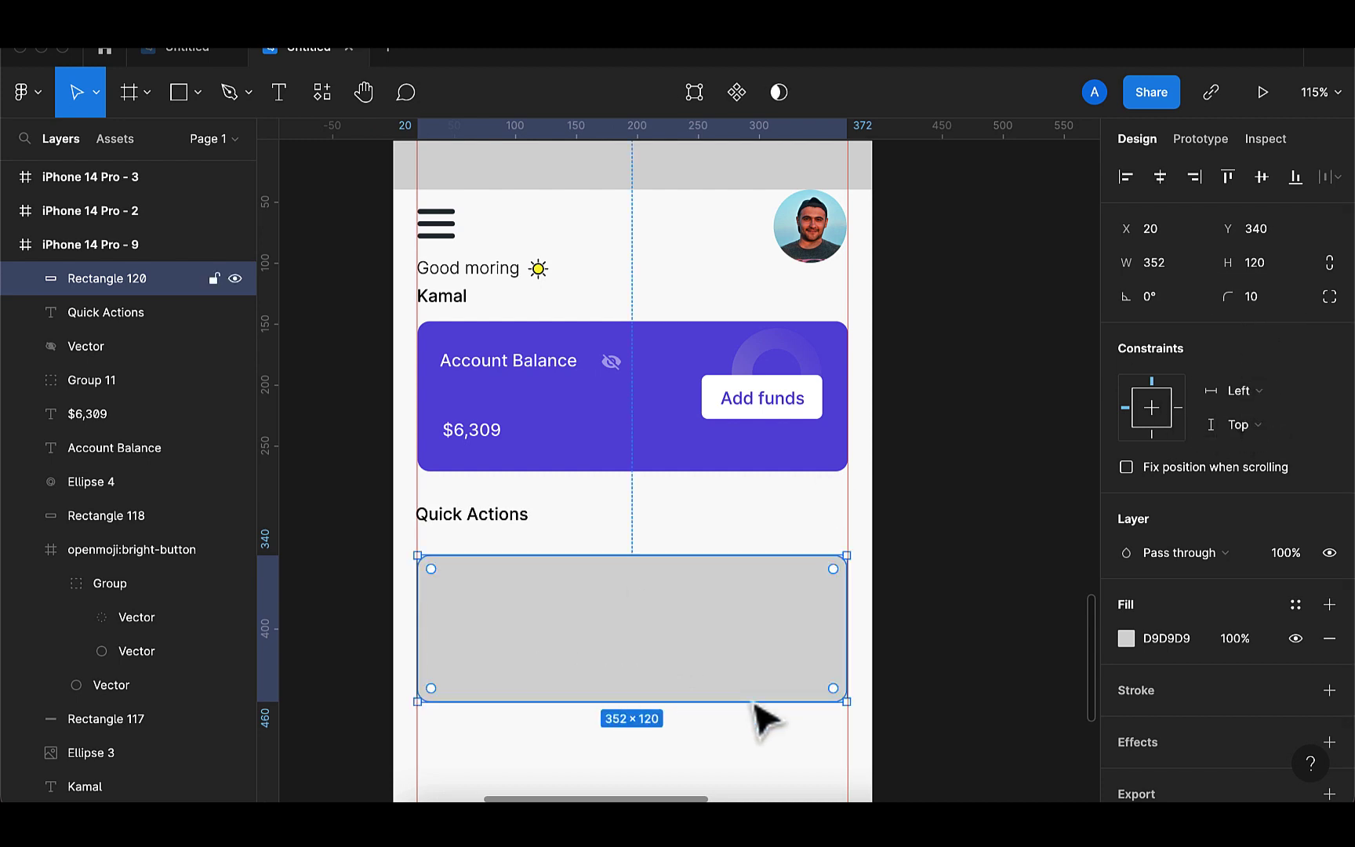
Fill the card white (FFFFFF) and nudge it up slightly.
left_click(1127, 639)
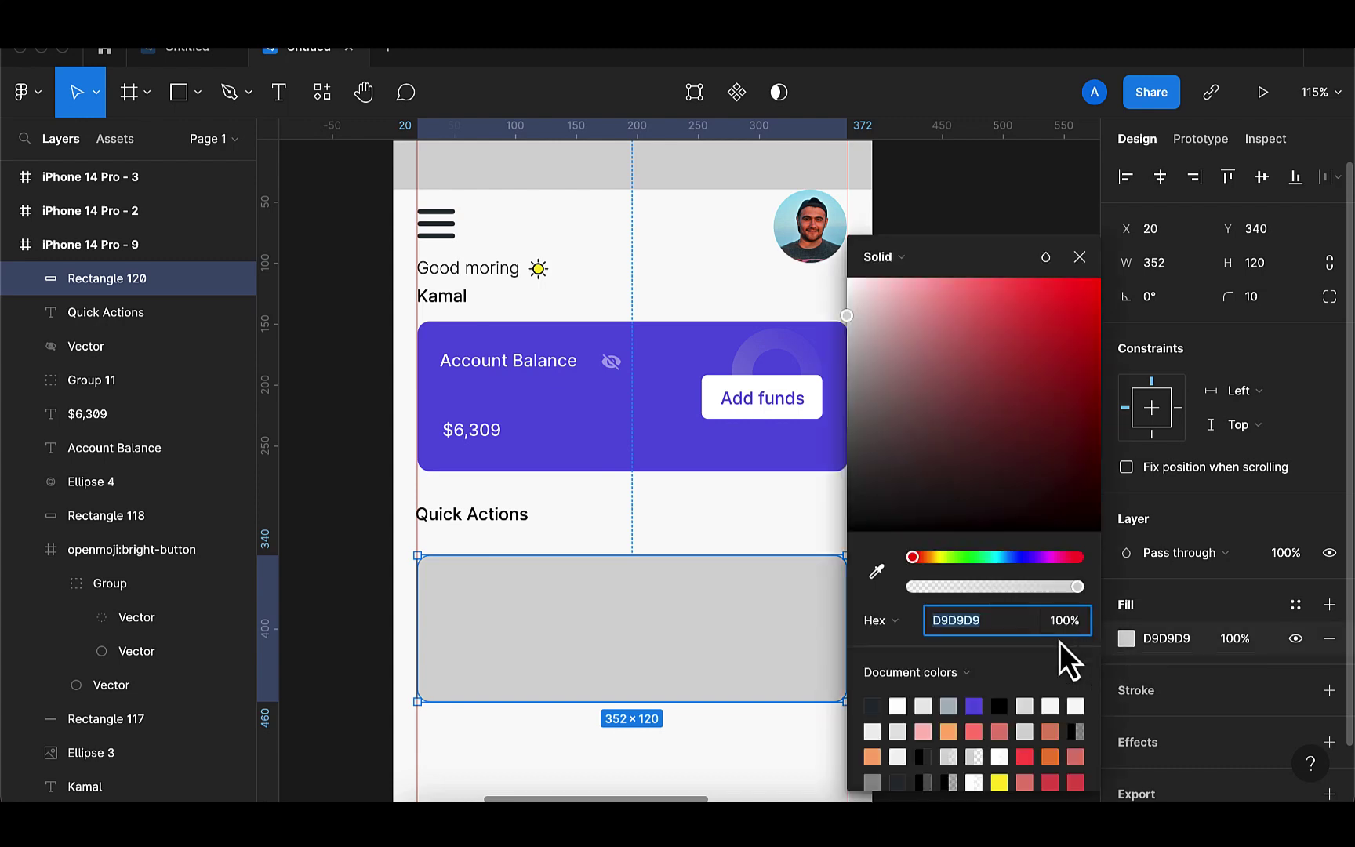
left_click(897, 705)
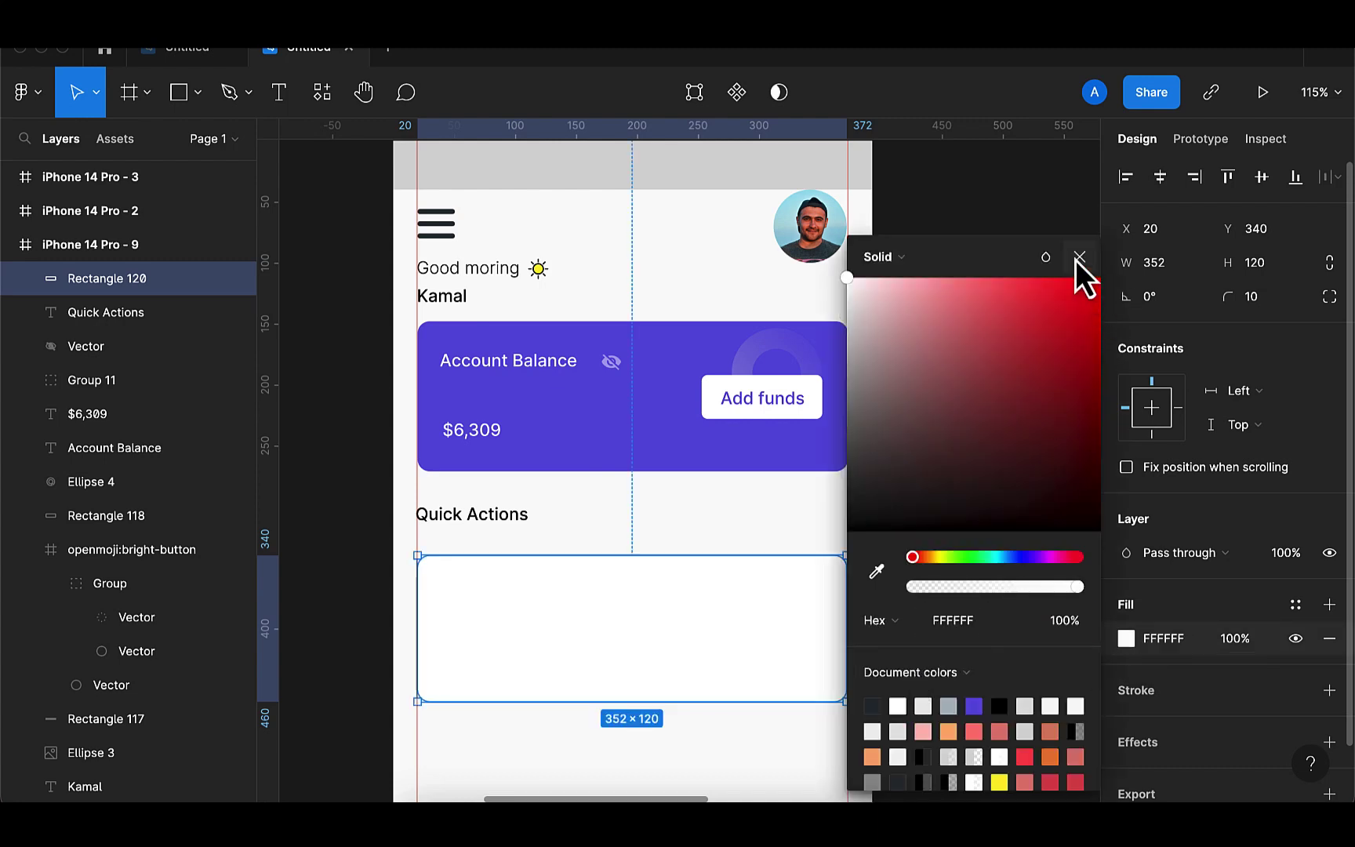
left_click(1079, 257)
scroll(778, 627, "down", 1)
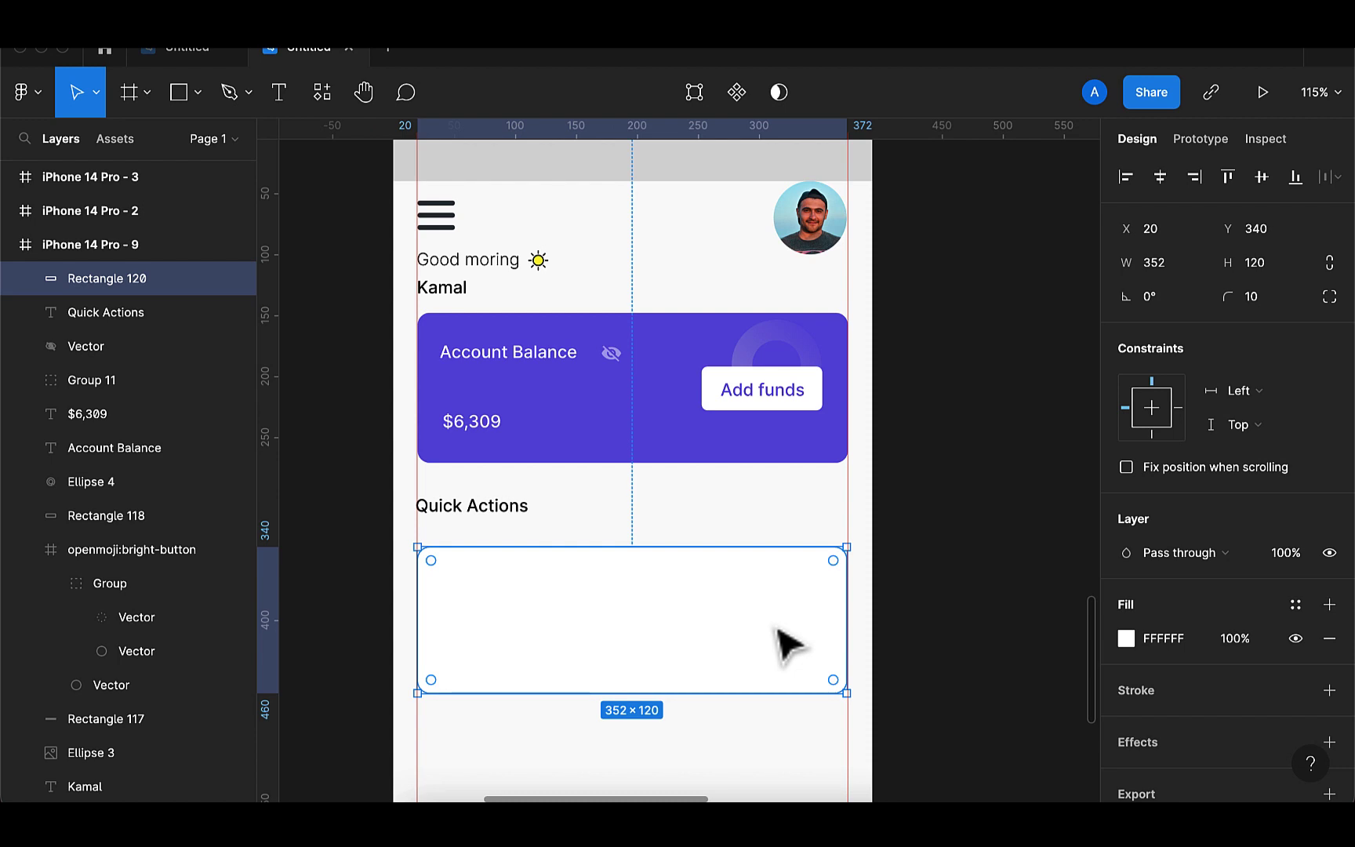
left_click_drag(786, 644, 787, 644)
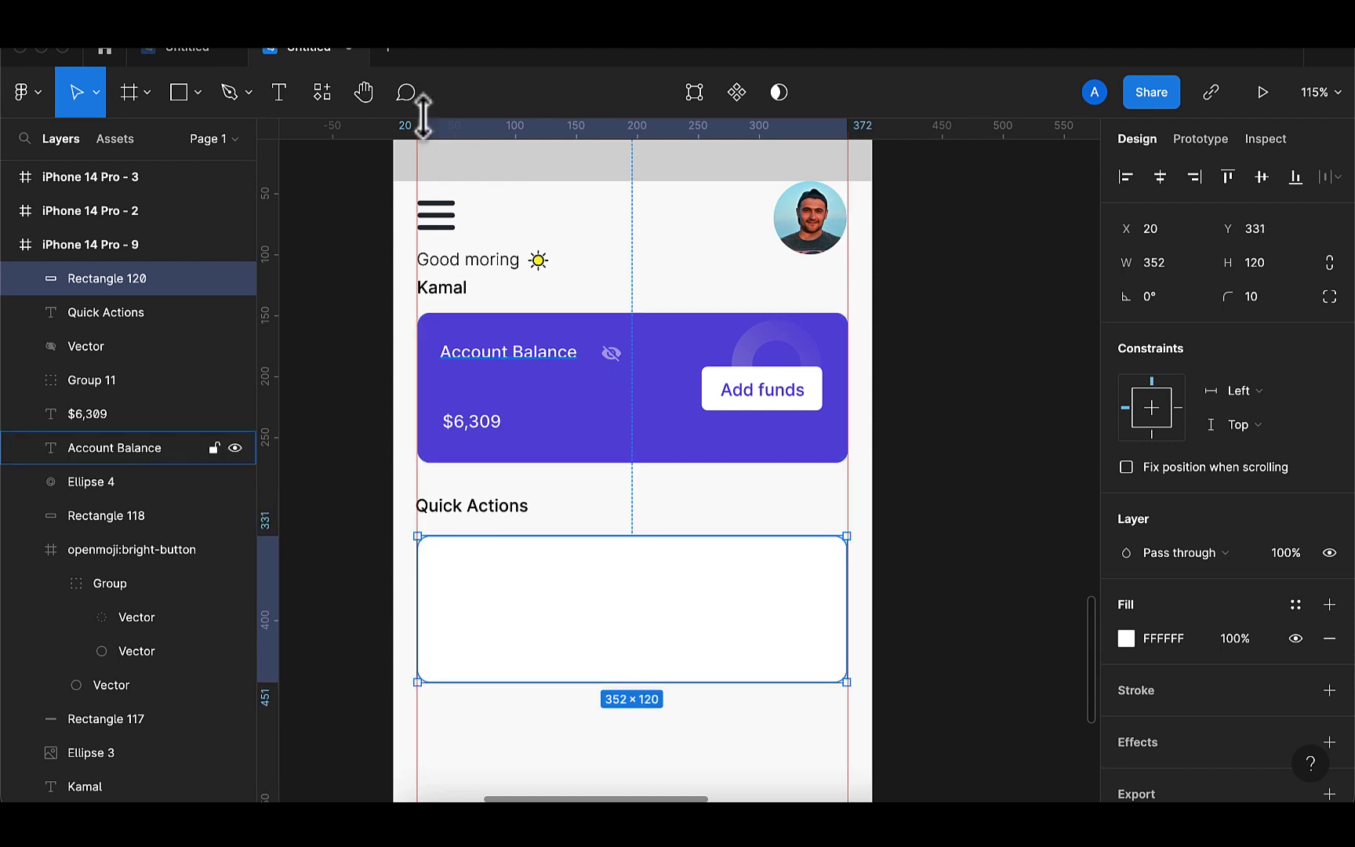
left_click(279, 94)
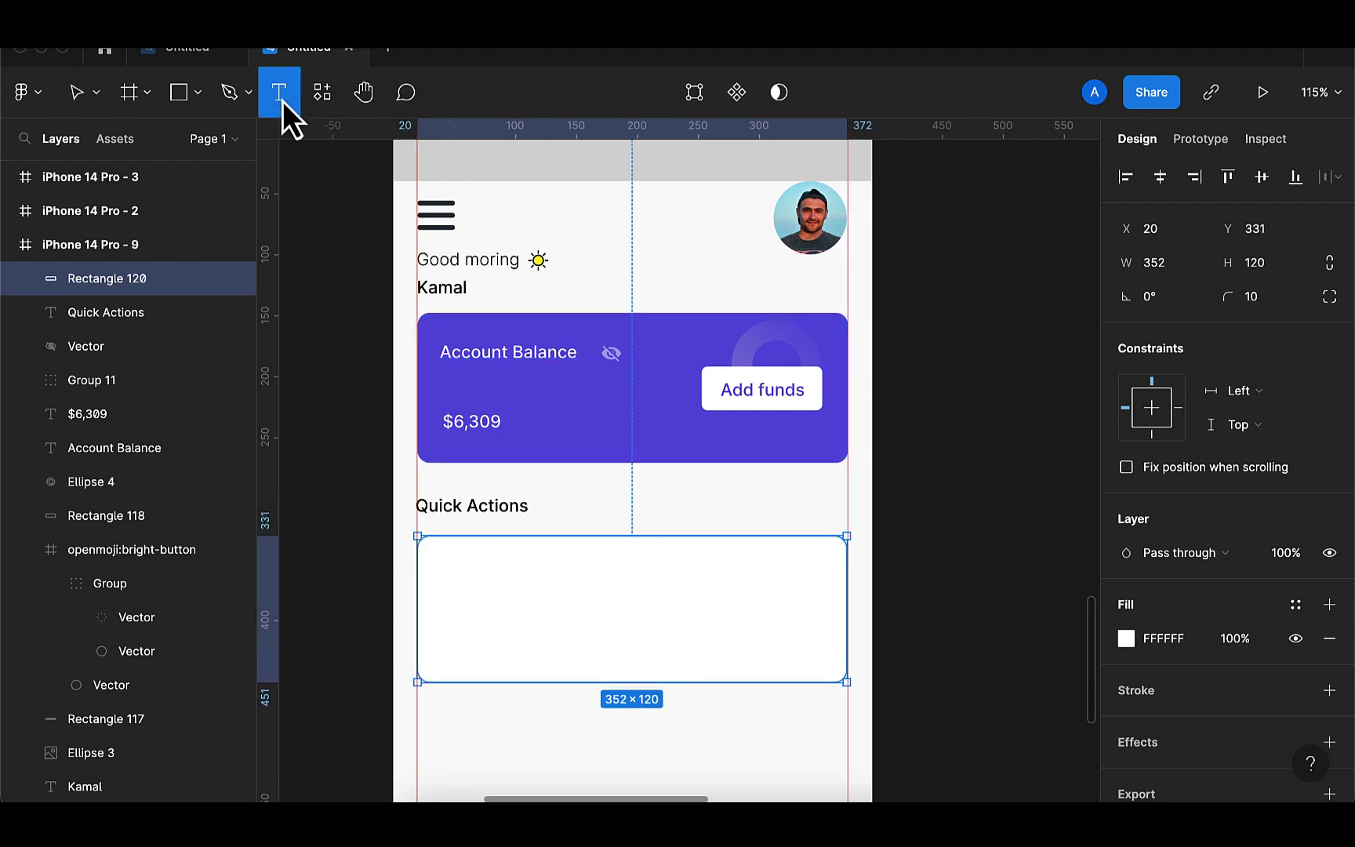
Add the first row of labels in the card: Airtime, Data and Add Funds.
left_click(445, 596)
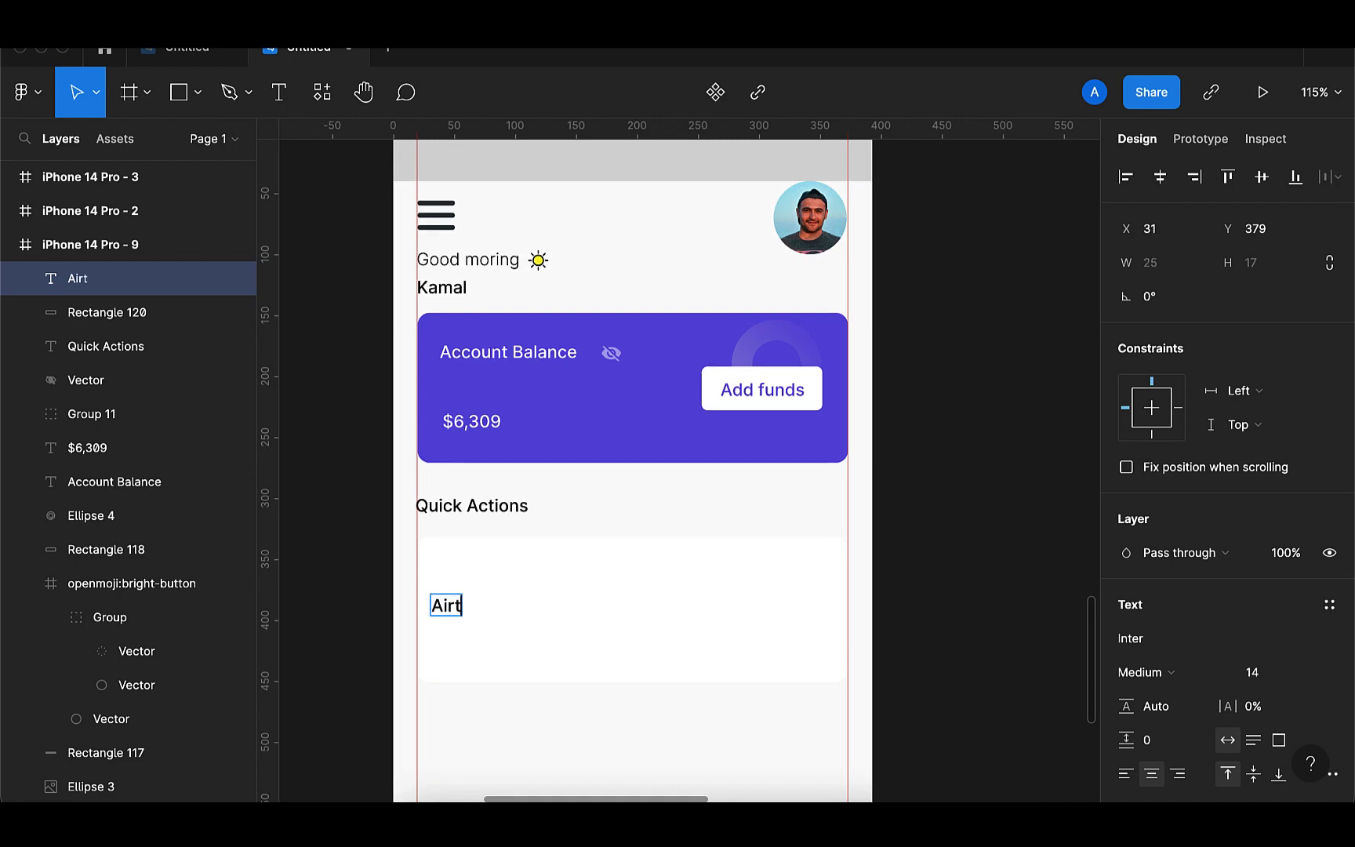
type("Airtime")
key("Escape")
key("shift+Left")
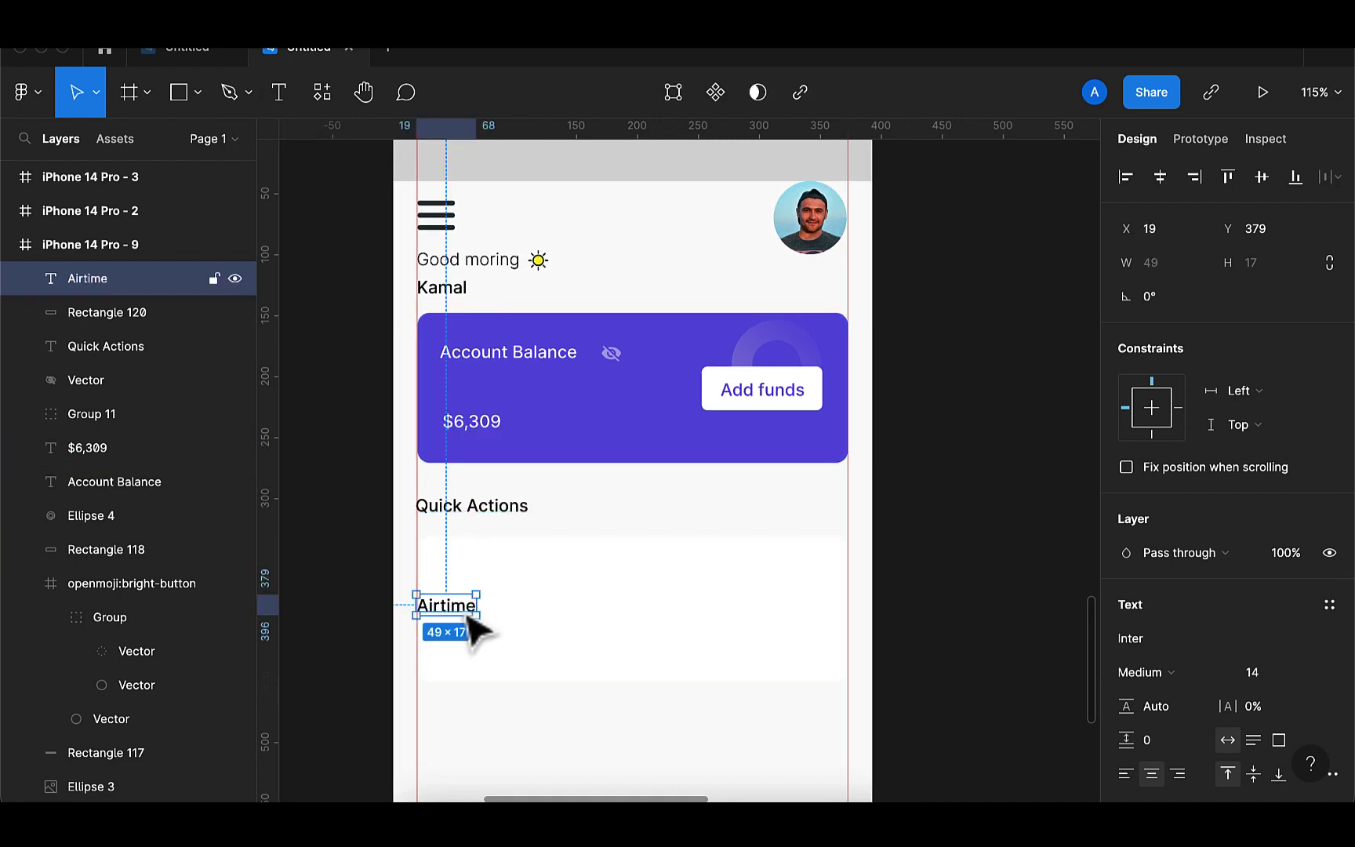
key("super+d")
left_click_drag(473, 627, 604, 626)
double_click(594, 605)
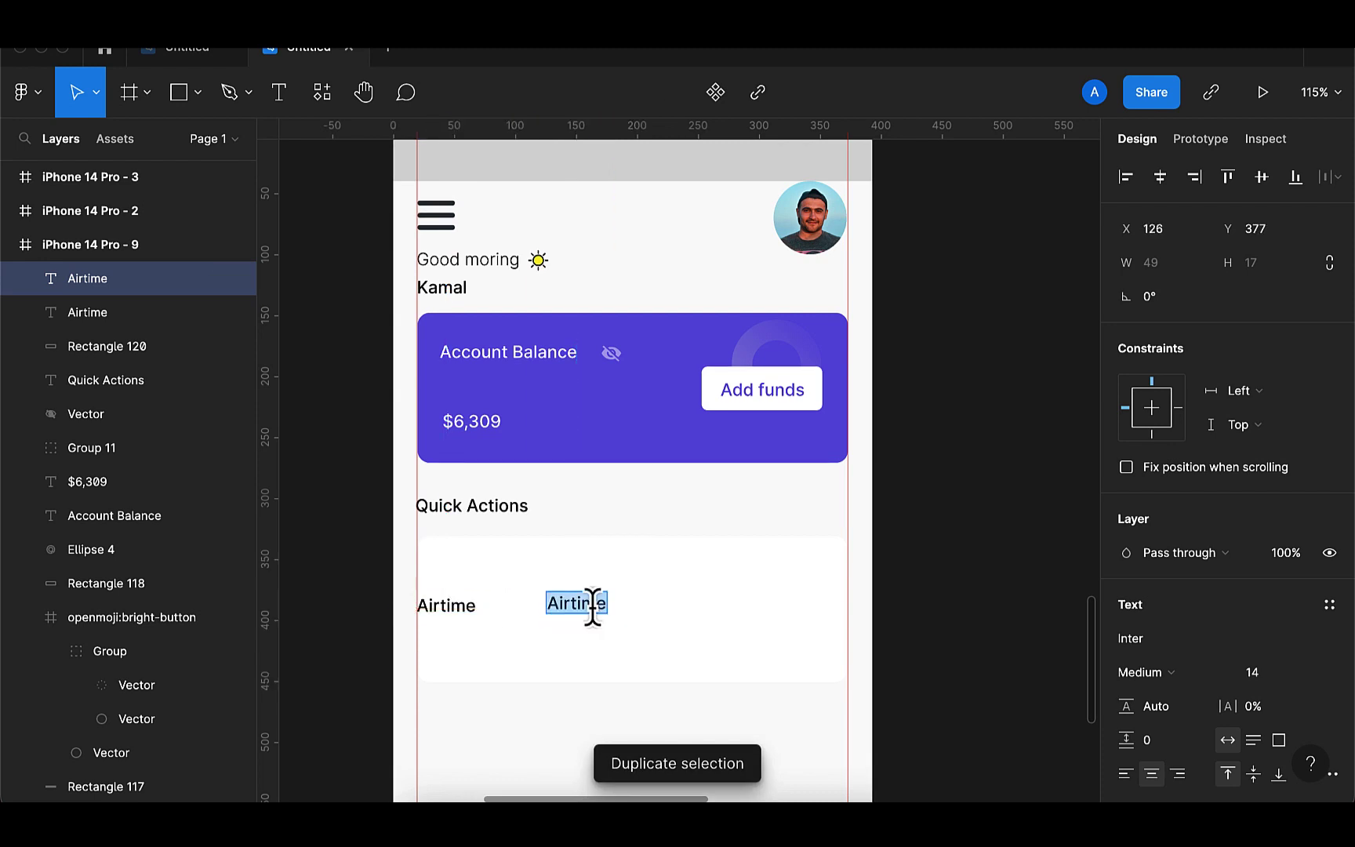
key("BackSpace")
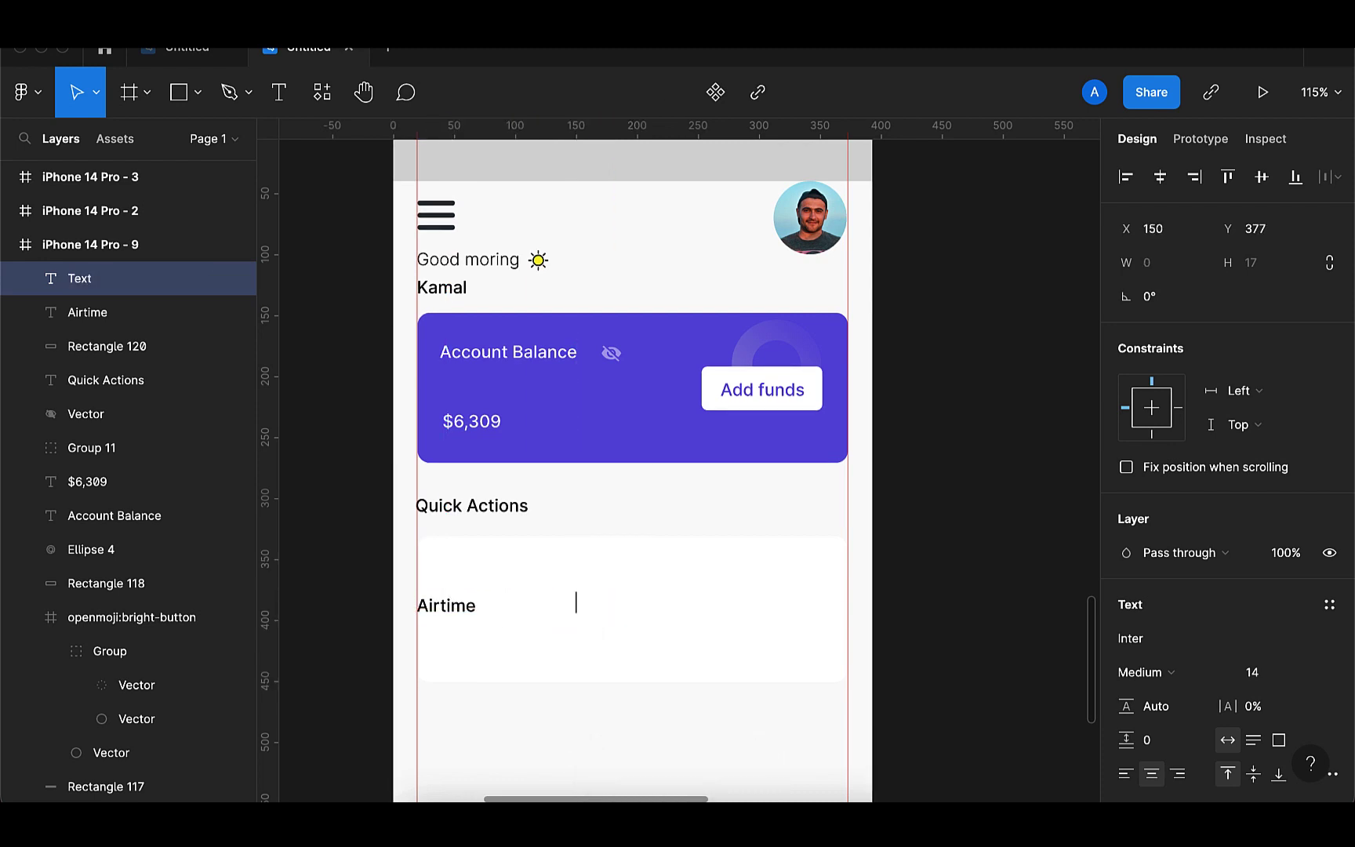
type("Data")
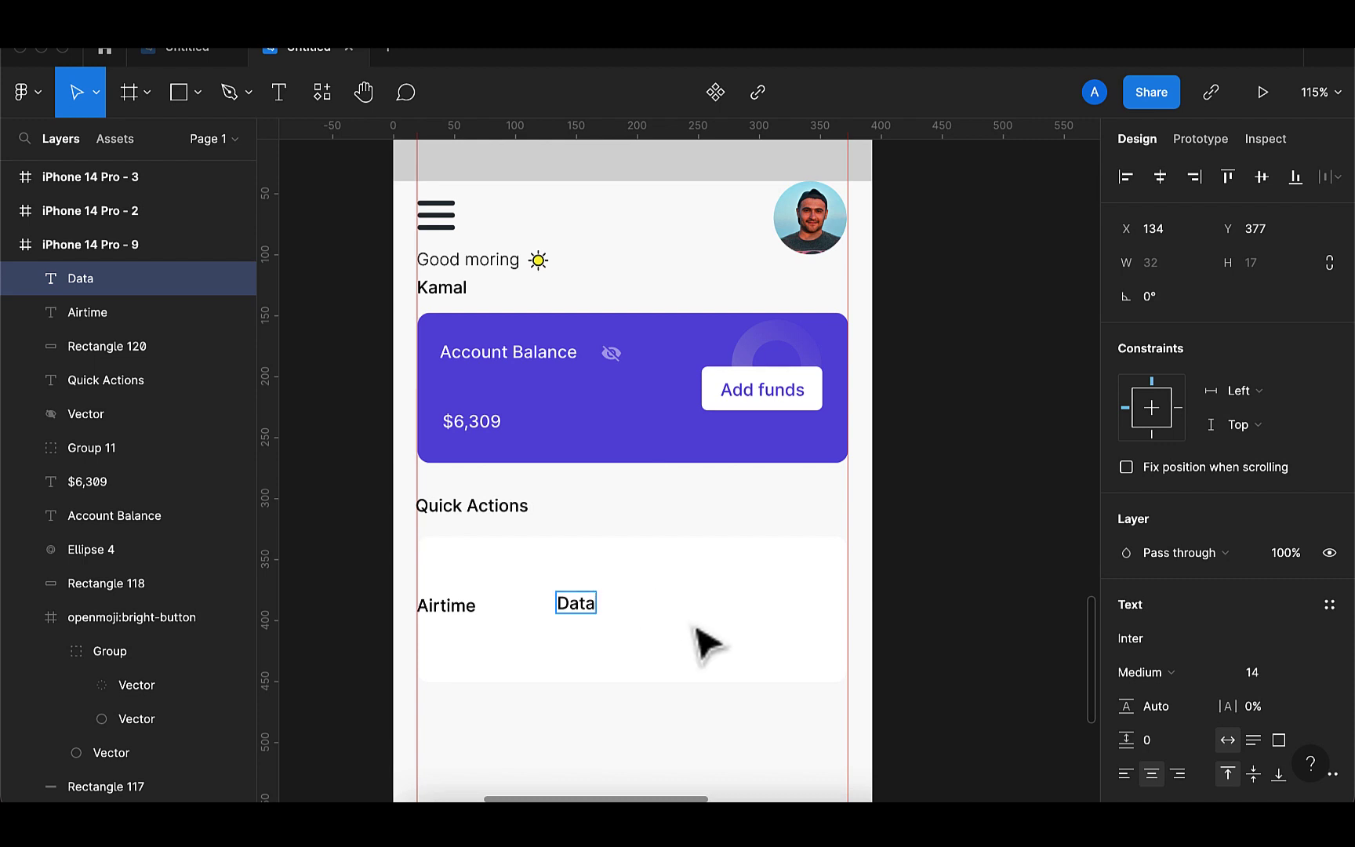
key("Escape")
key("super+d")
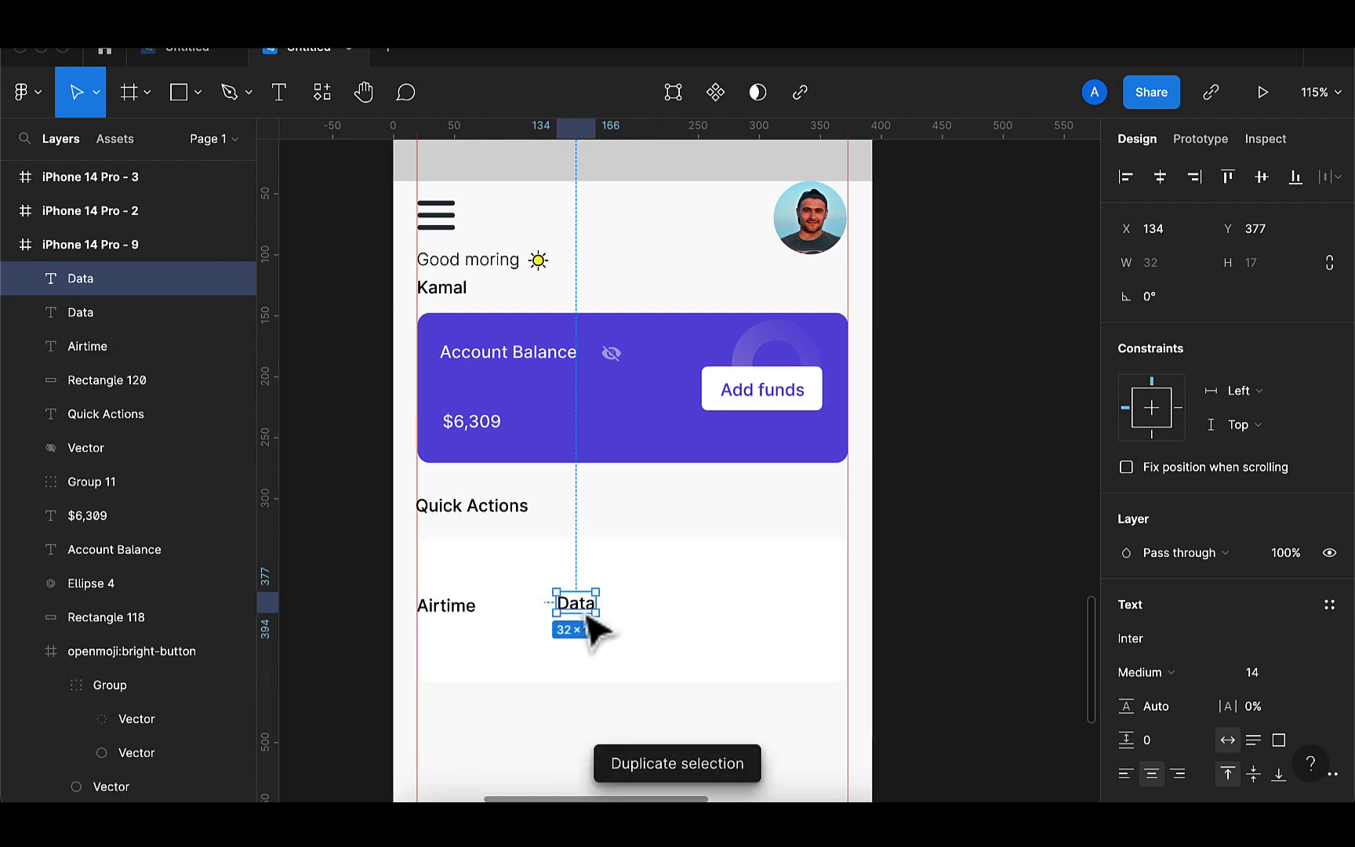
left_click_drag(583, 614, 742, 610)
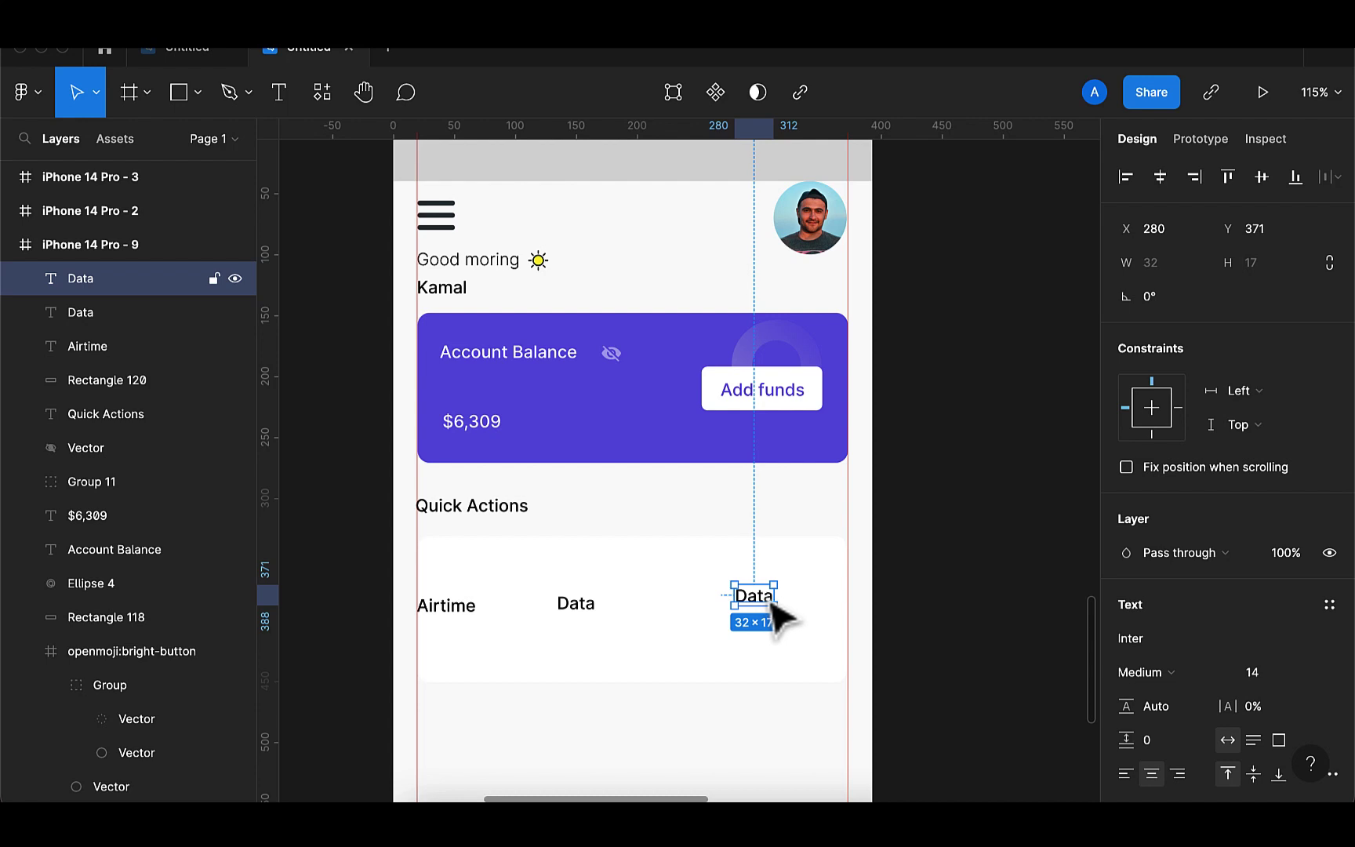
double_click(766, 596)
type("A")
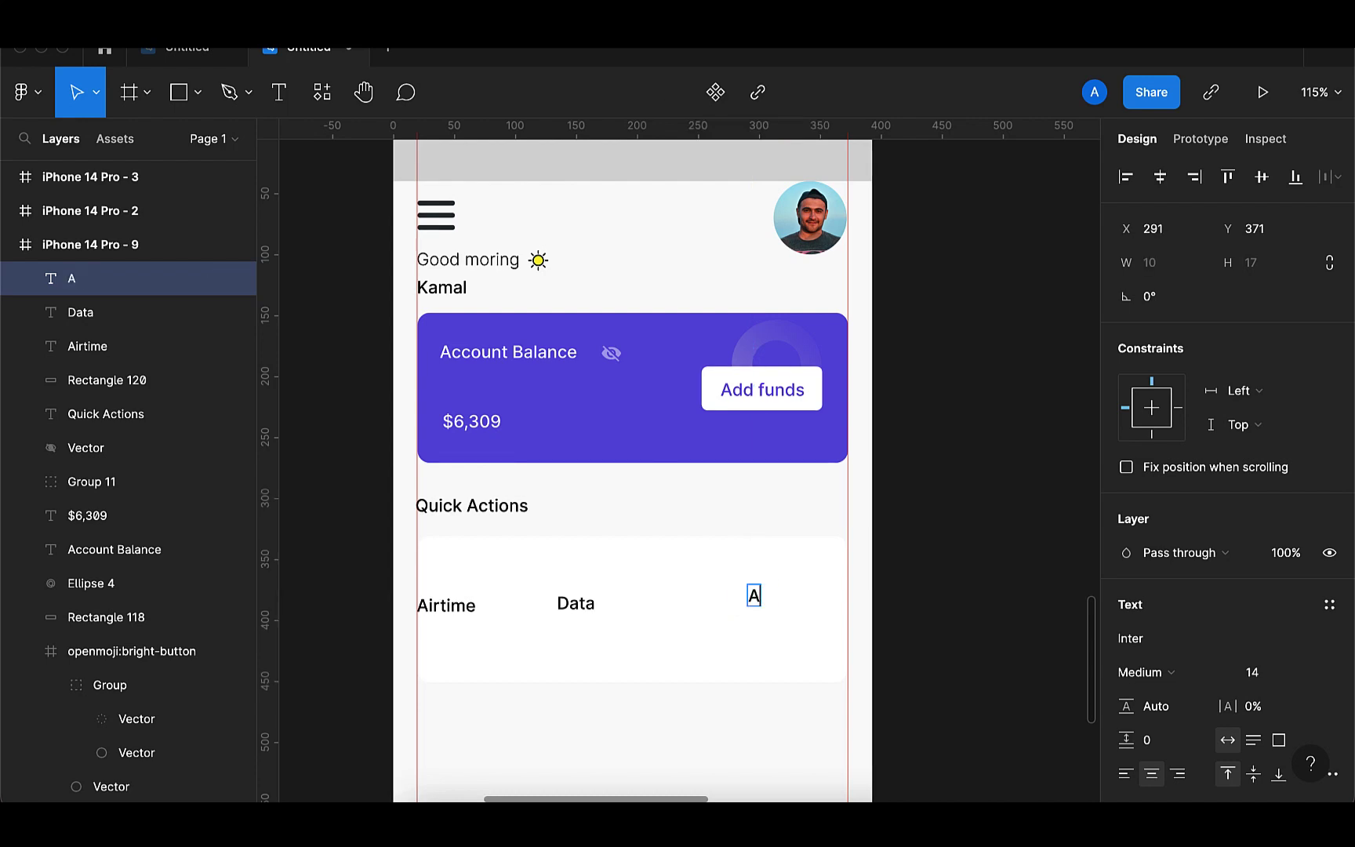
type("dd Funds")
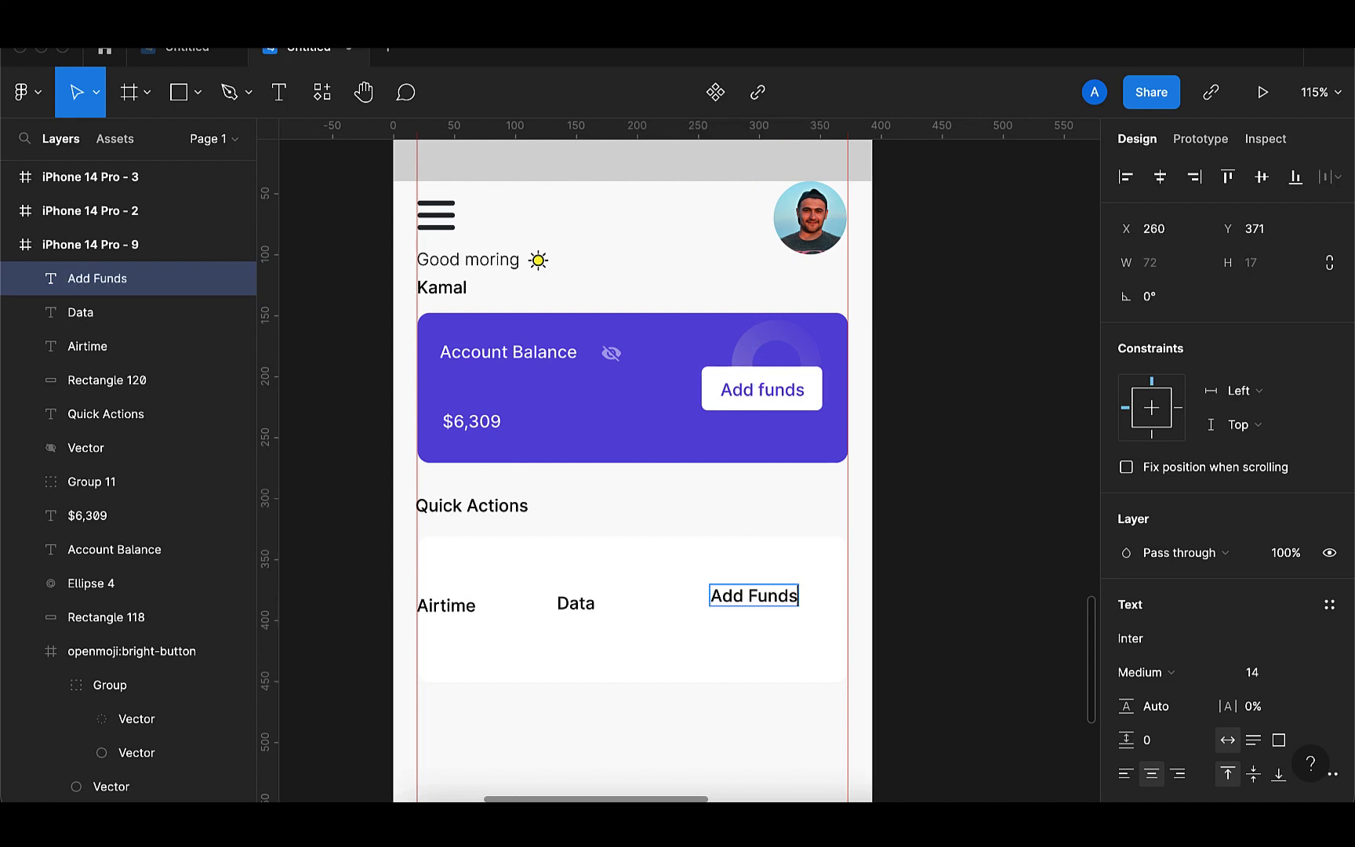
key("Escape")
Add the second row of labels beneath: Savings, Pay Bills and Transfer.
left_click(453, 618)
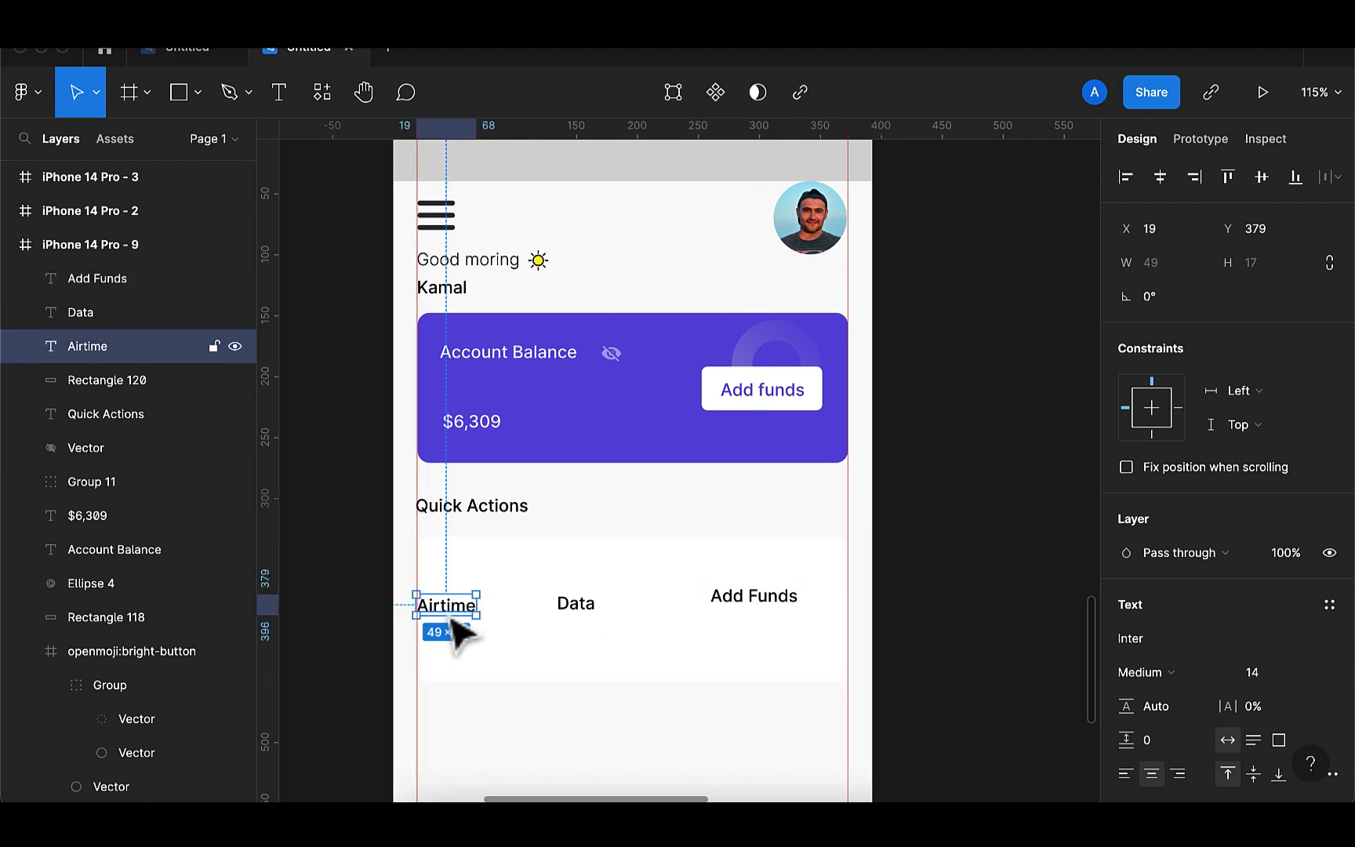
key("super+d")
left_click_drag(454, 619, 460, 661)
double_click(455, 651)
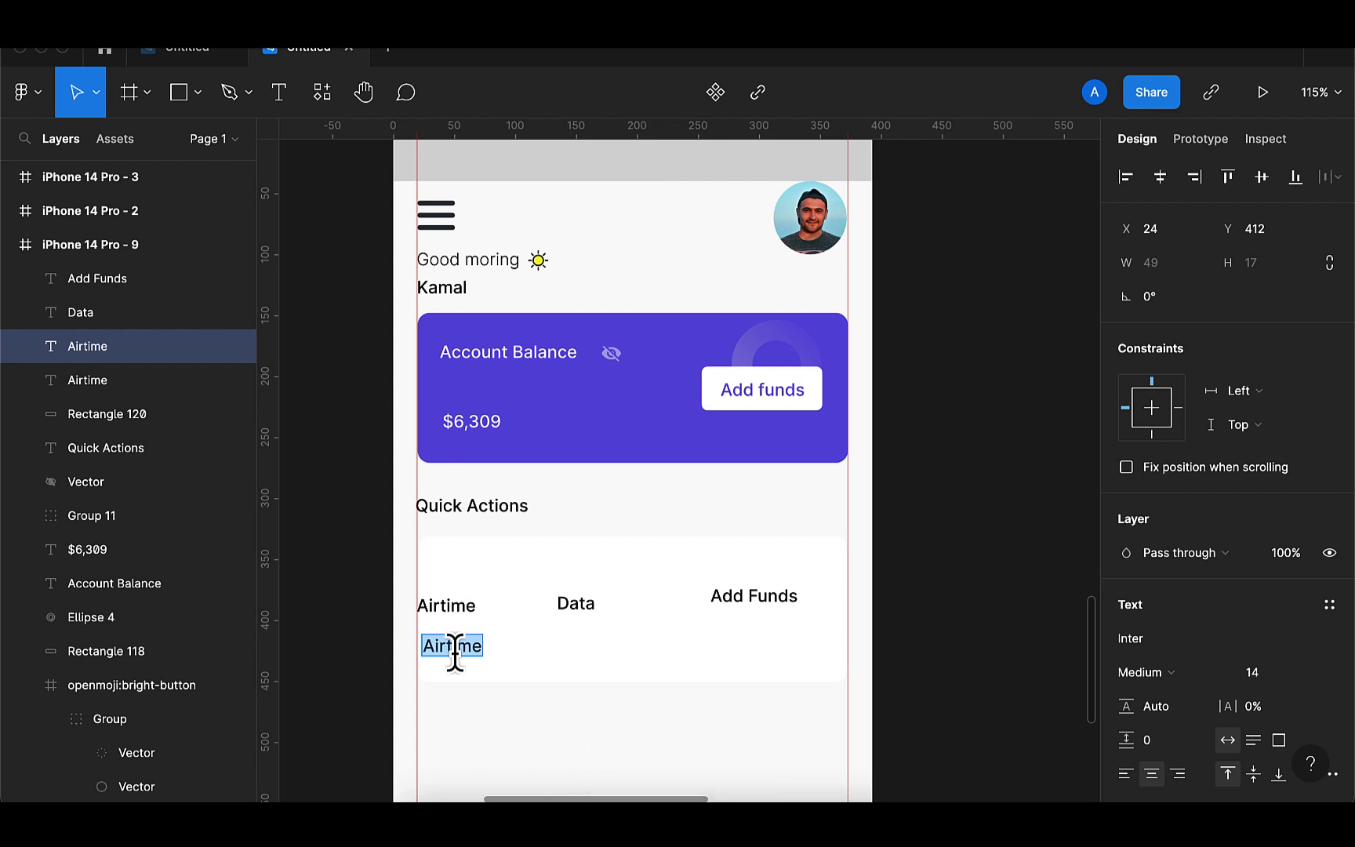
key("BackSpace")
type("Savings")
key("Escape")
key("super+d")
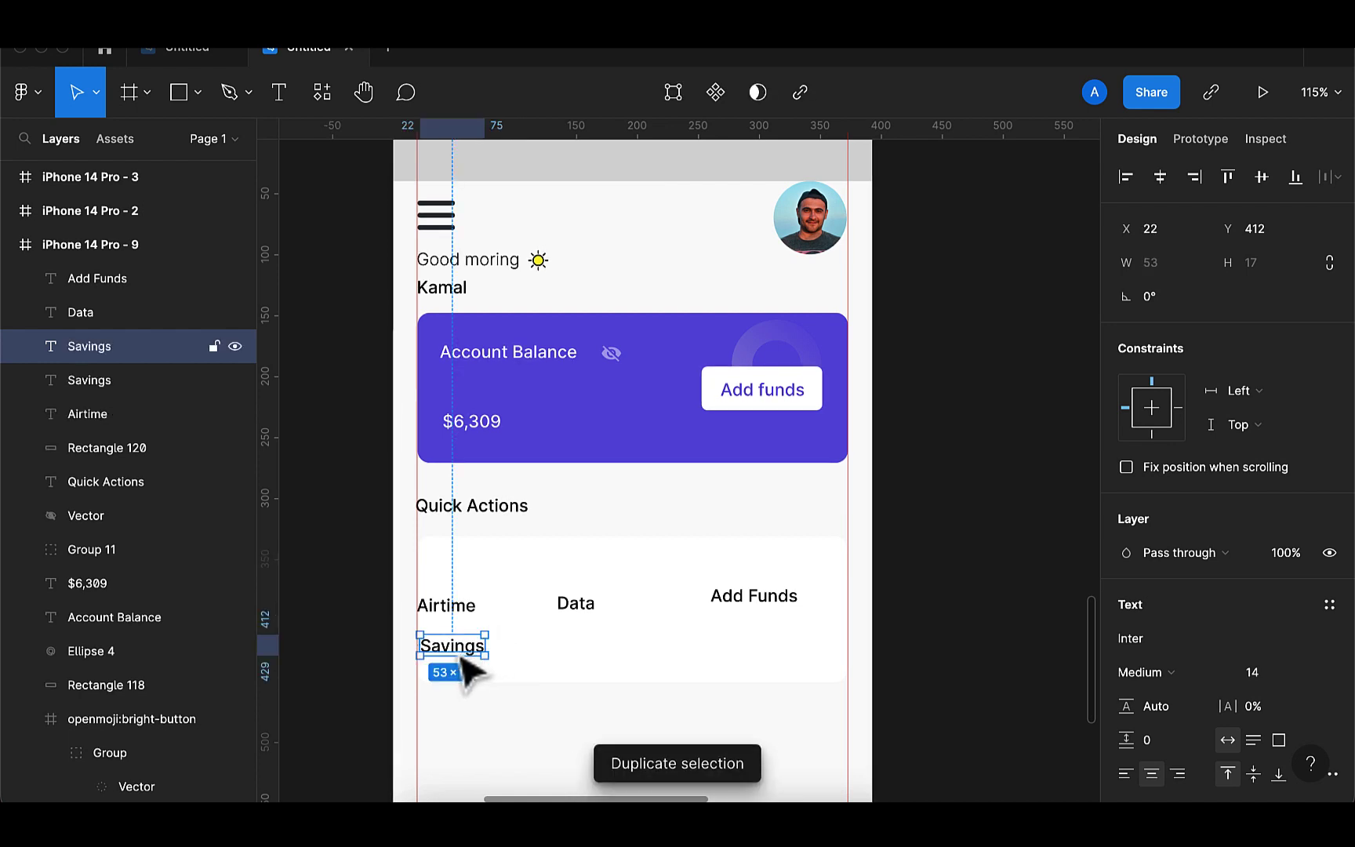
left_click_drag(463, 651, 590, 655)
double_click(584, 647)
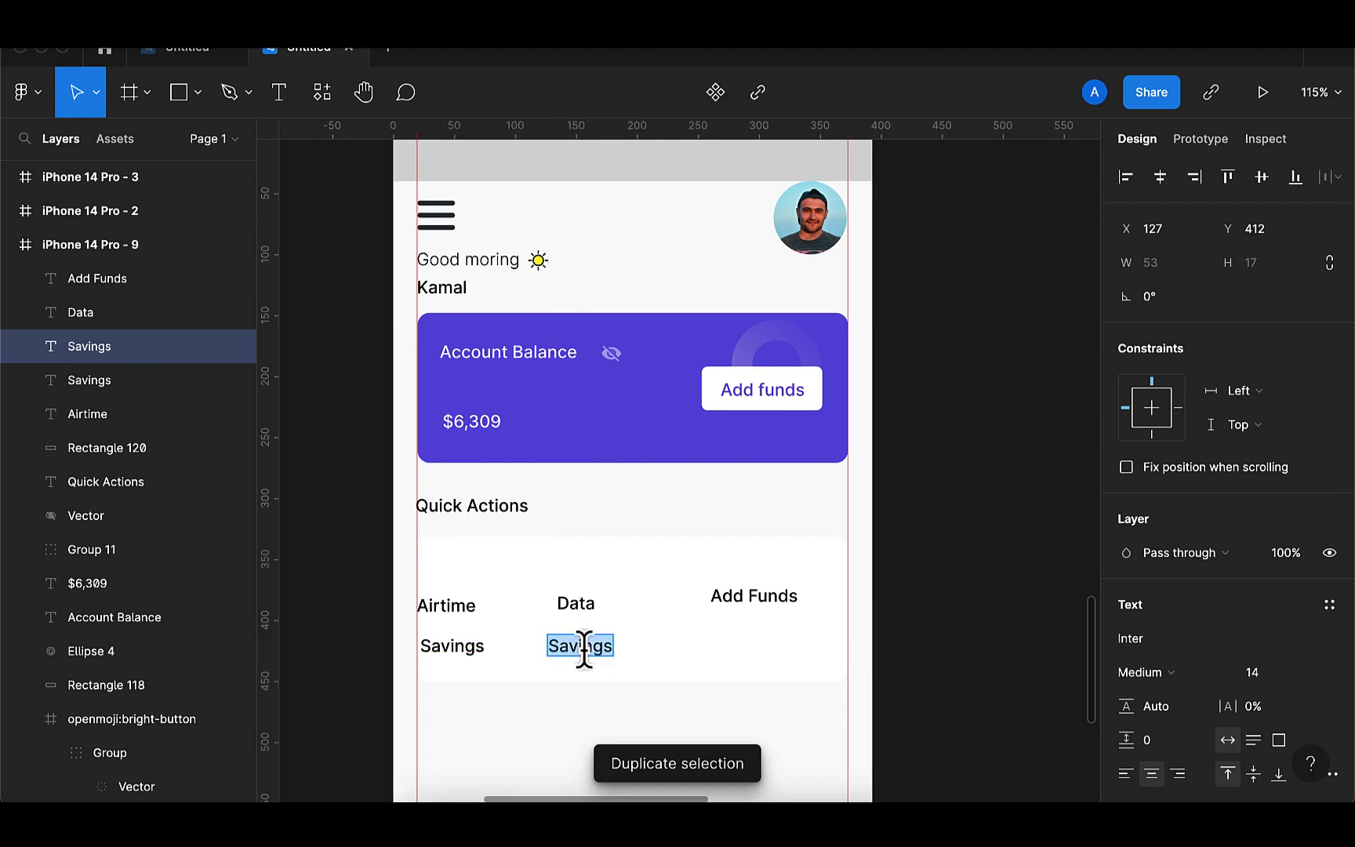
key("BackSpace")
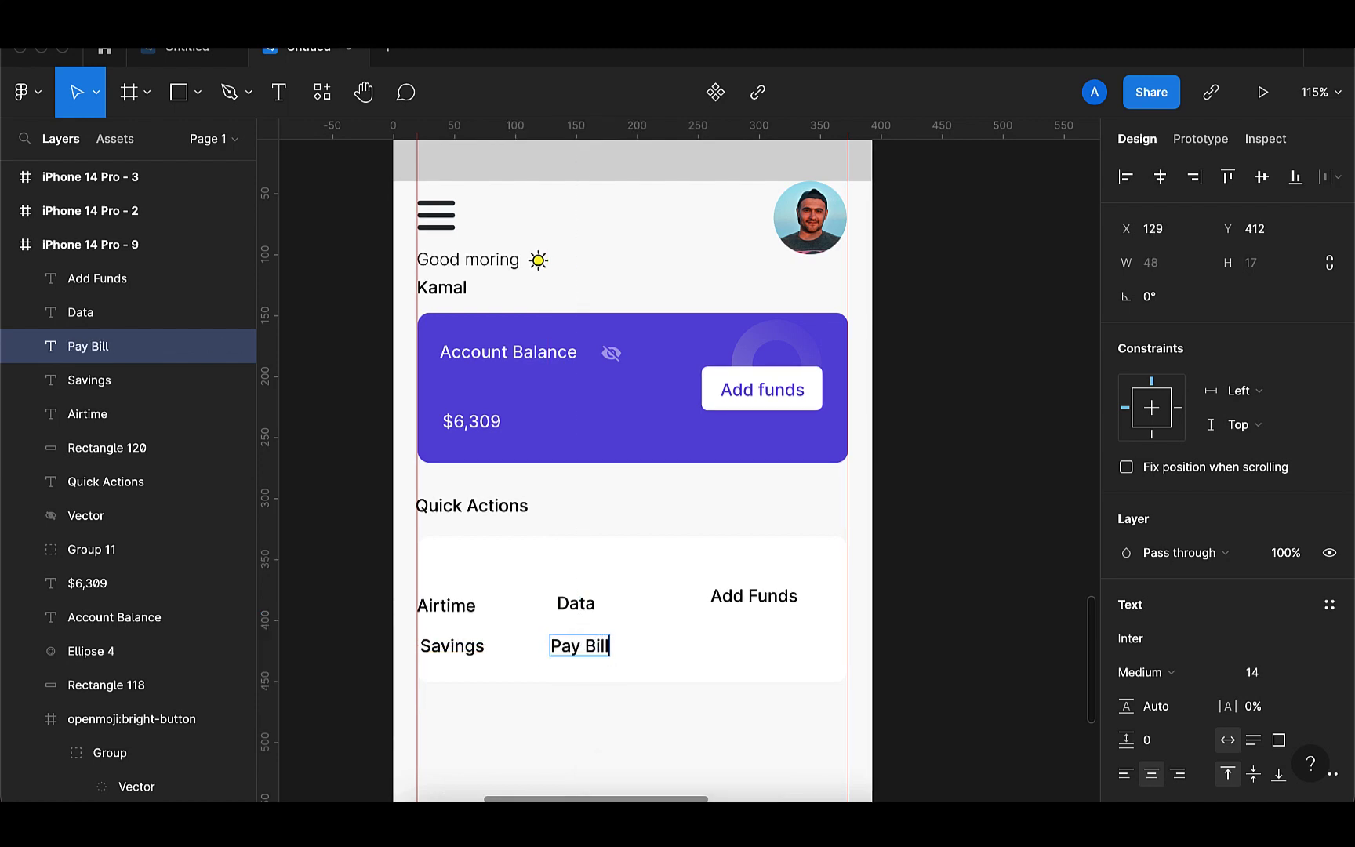
key("Escape")
key("super+d")
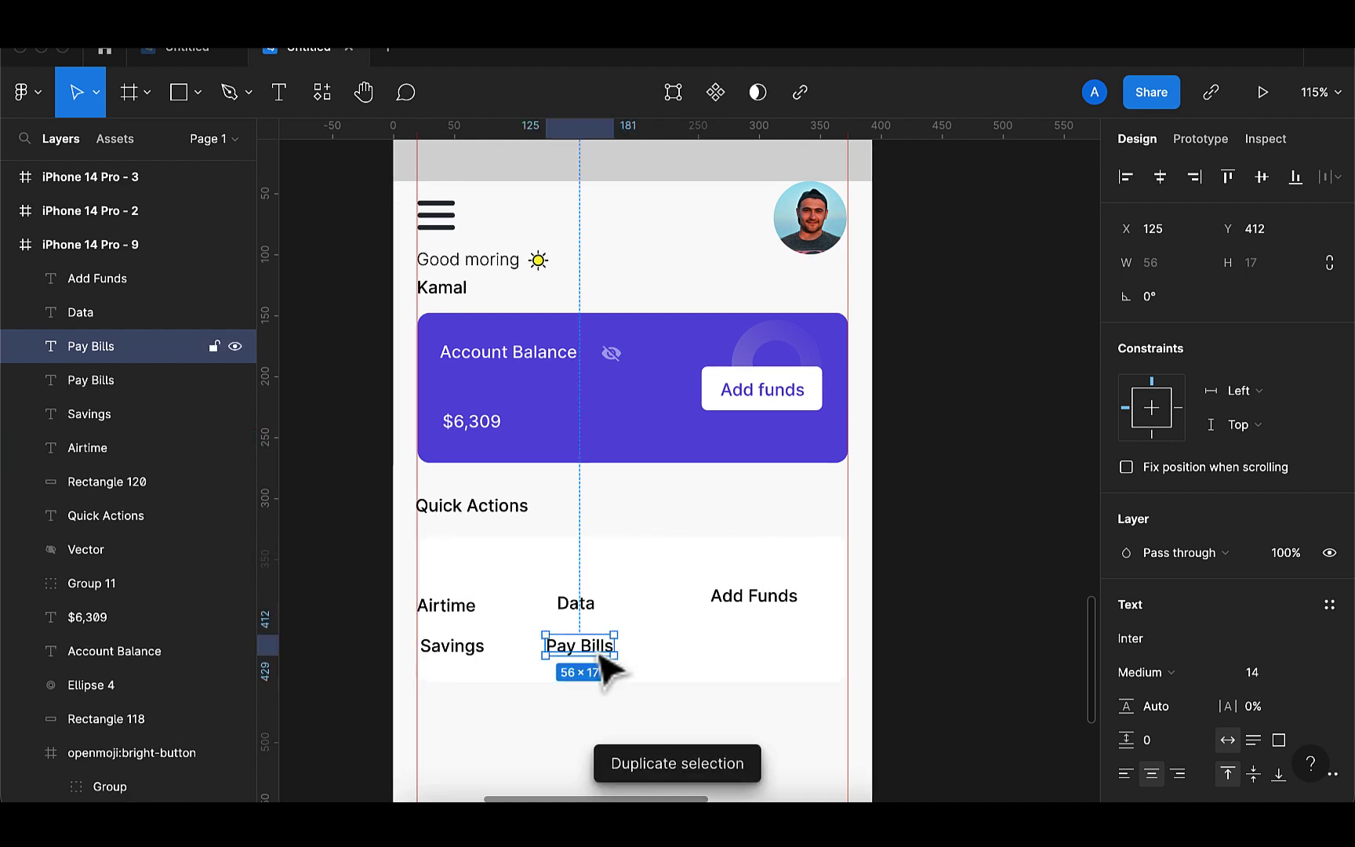
left_click_drag(601, 657, 741, 653)
double_click(735, 643)
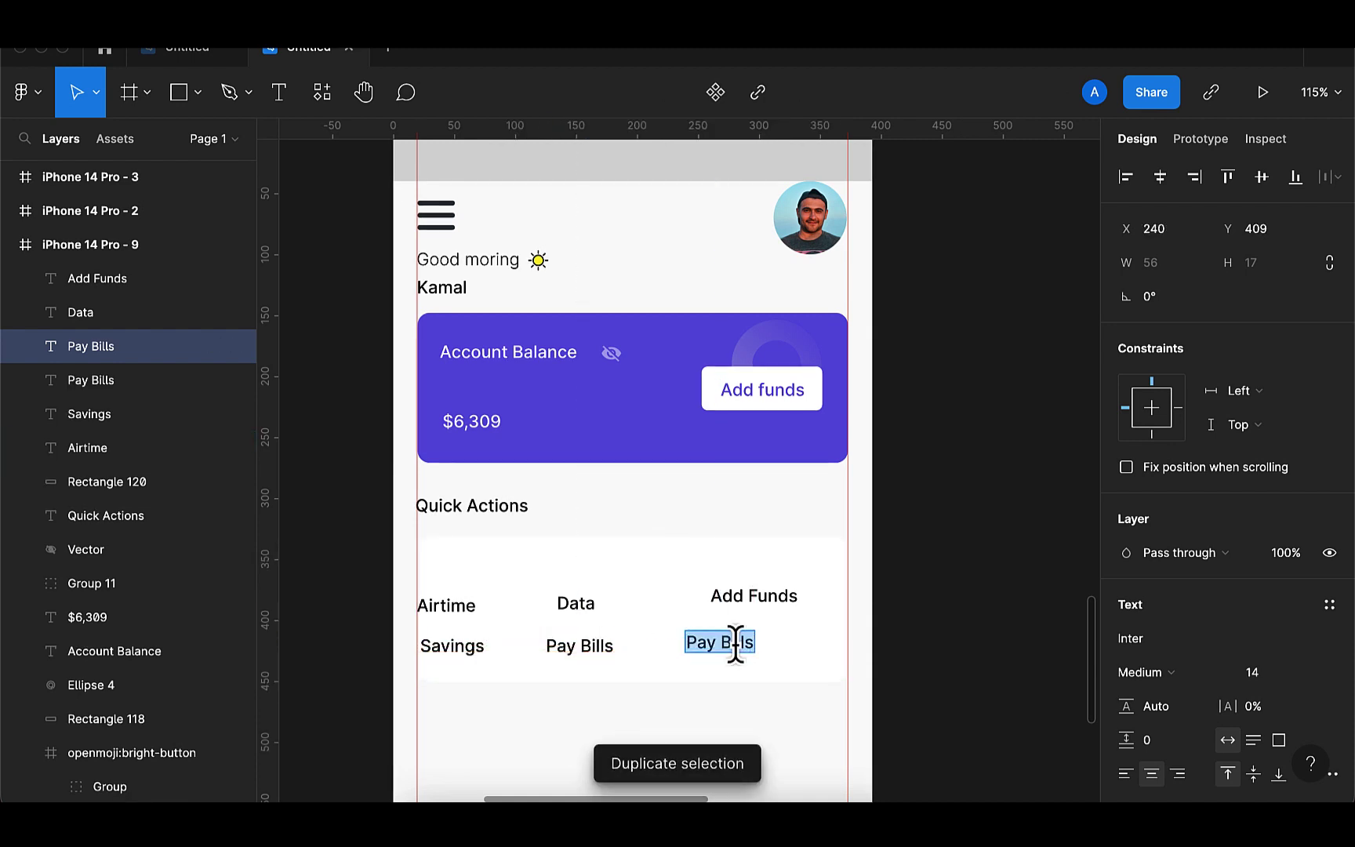
key("BackSpace")
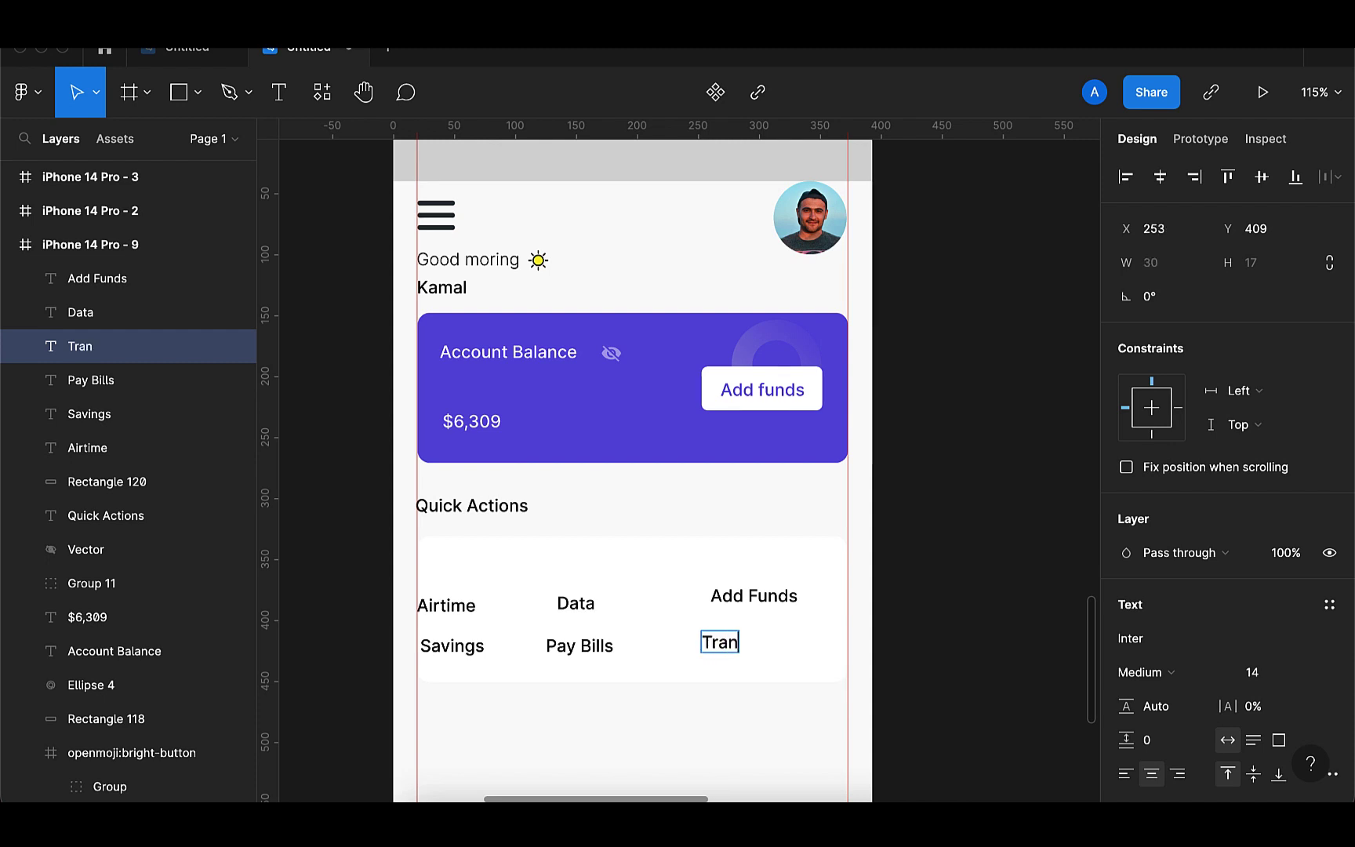
type("Transfer")
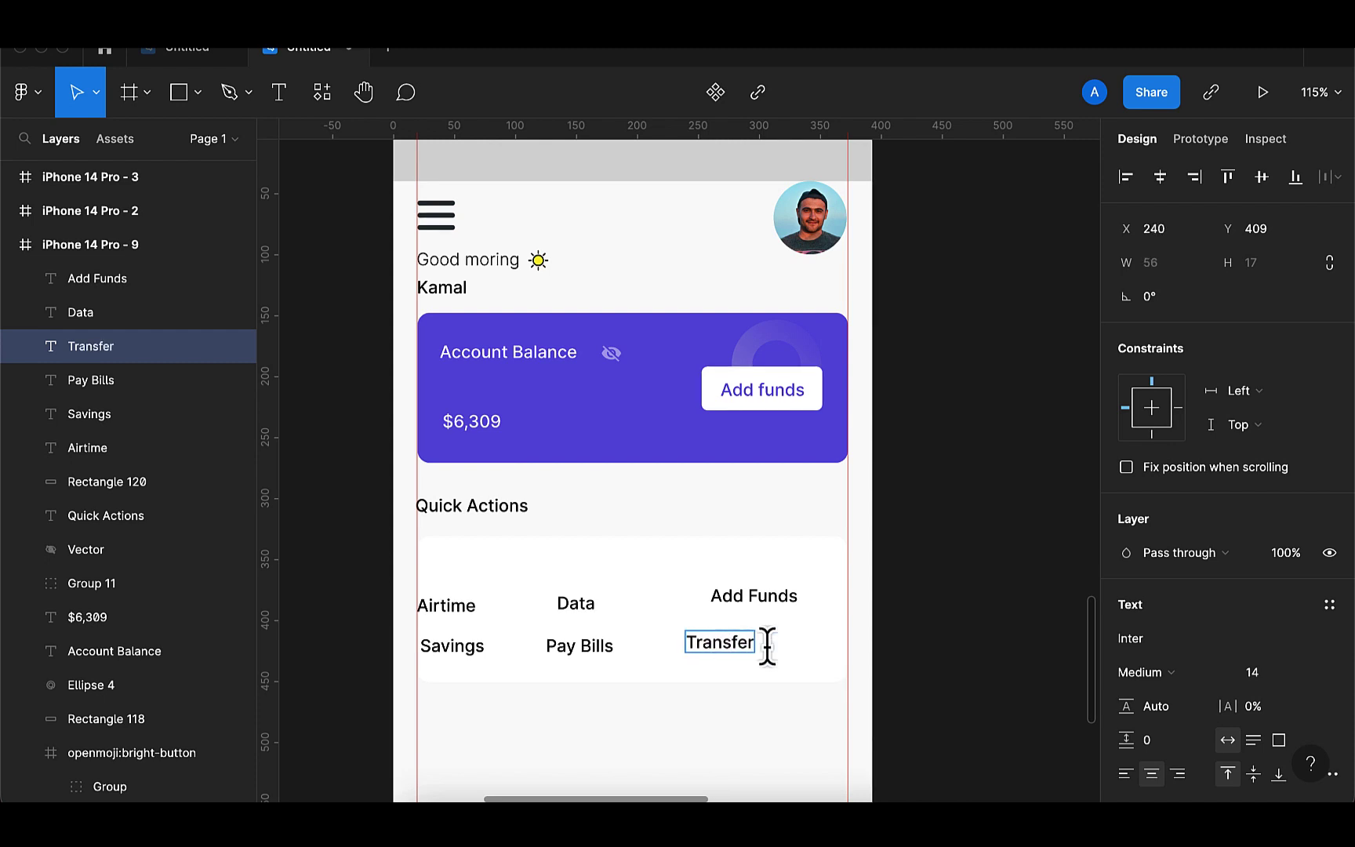
key("Escape")
left_click(461, 616)
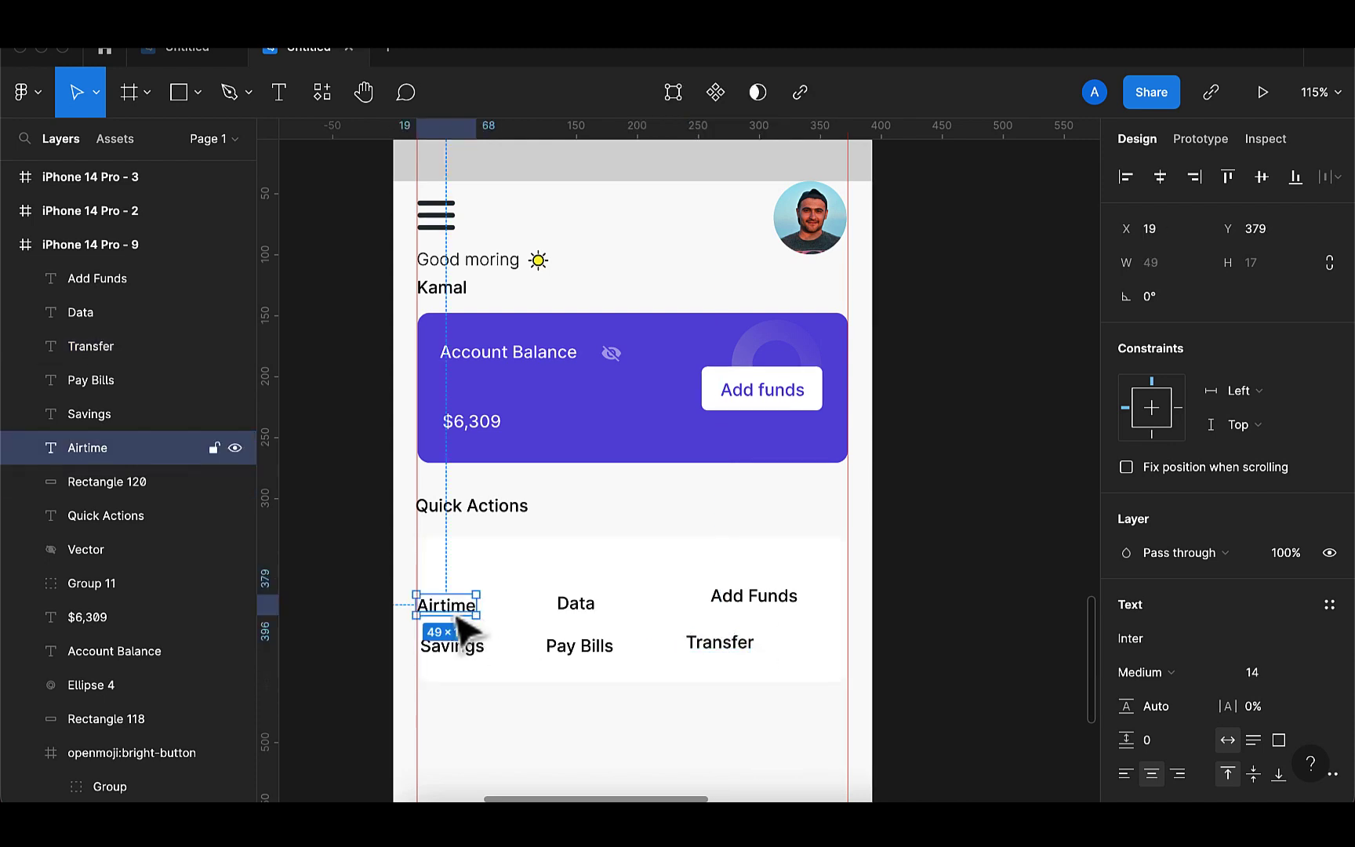
Move Airtime further into the card and make the card 130 tall.
left_click_drag(462, 628, 478, 611)
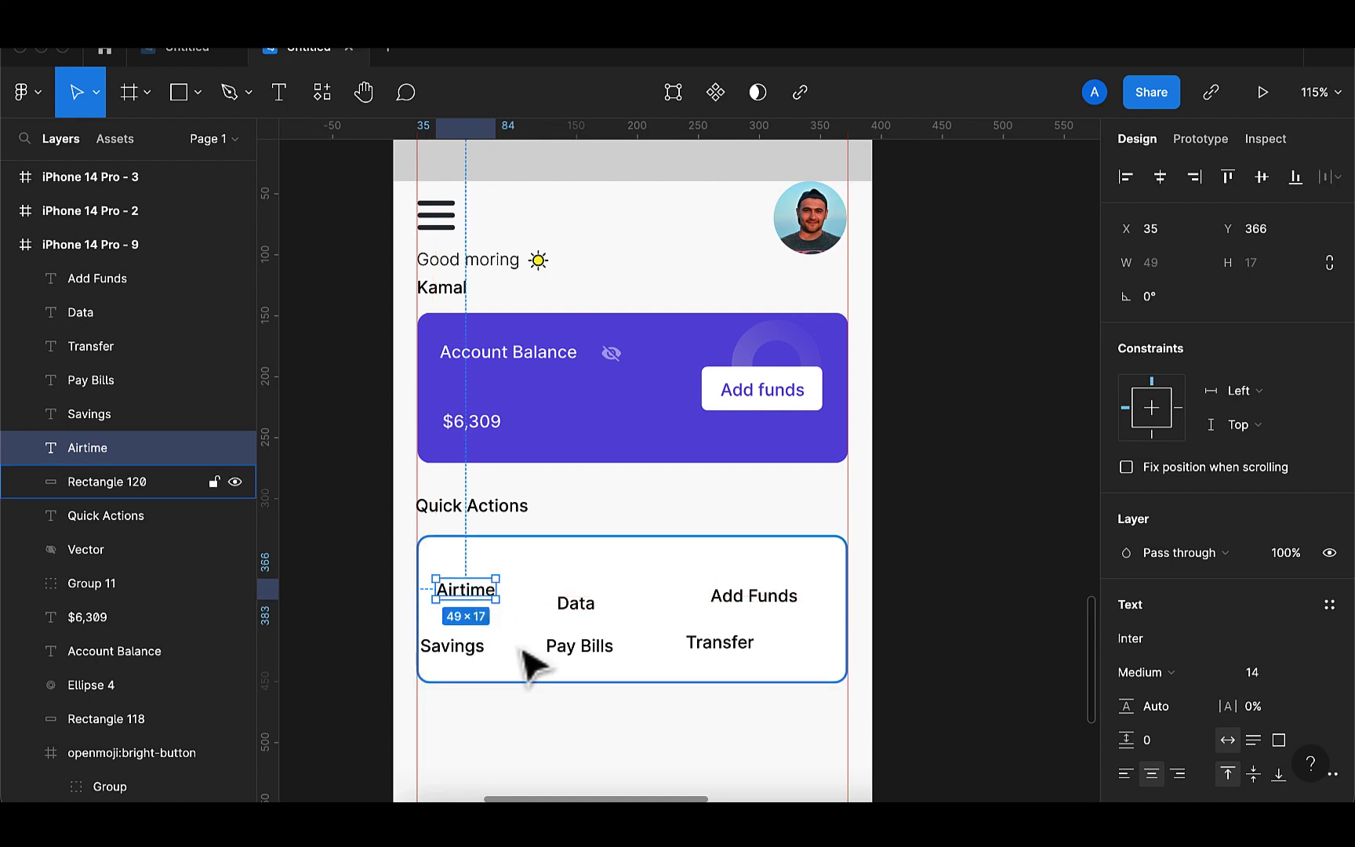
left_click(543, 681)
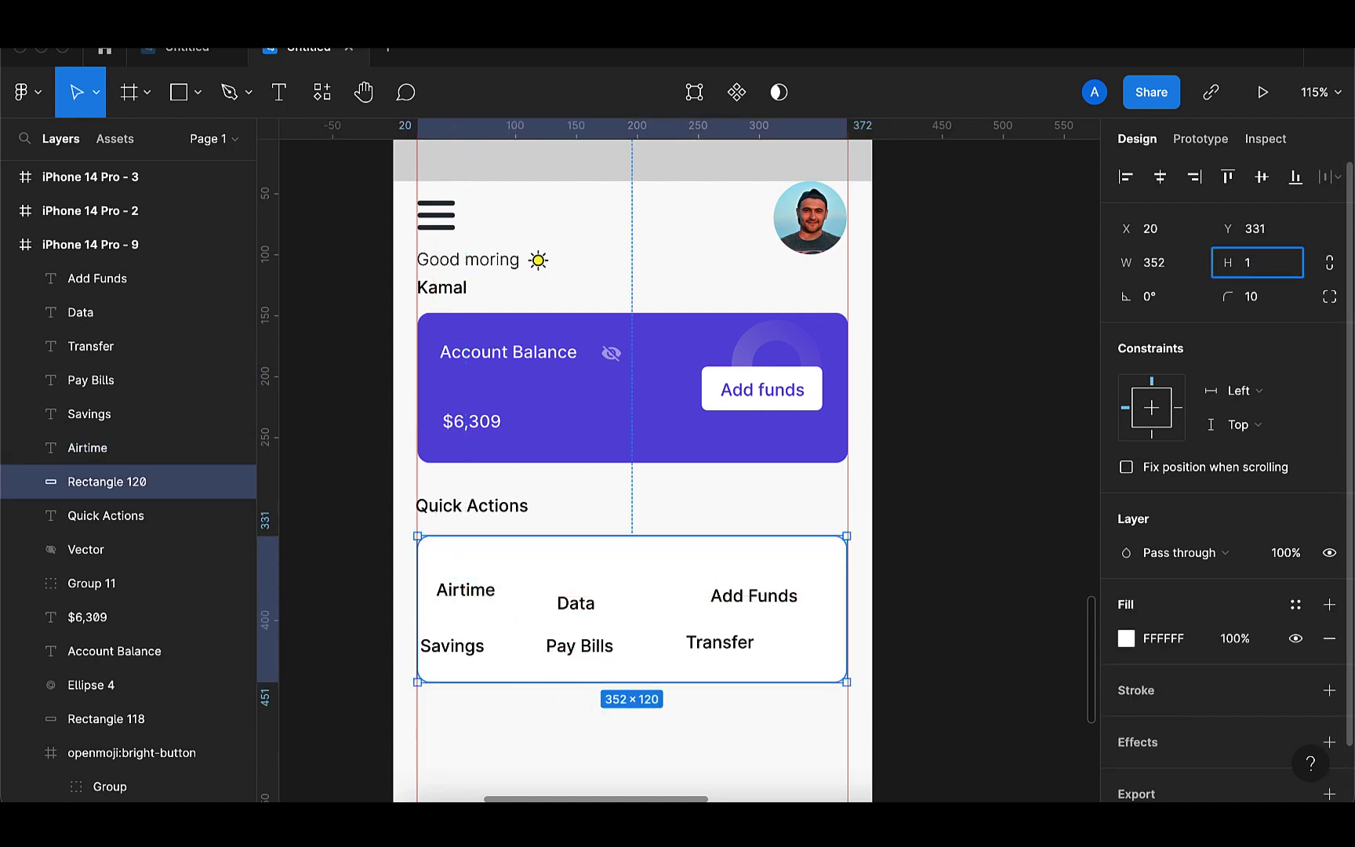
type("130")
key("Return")
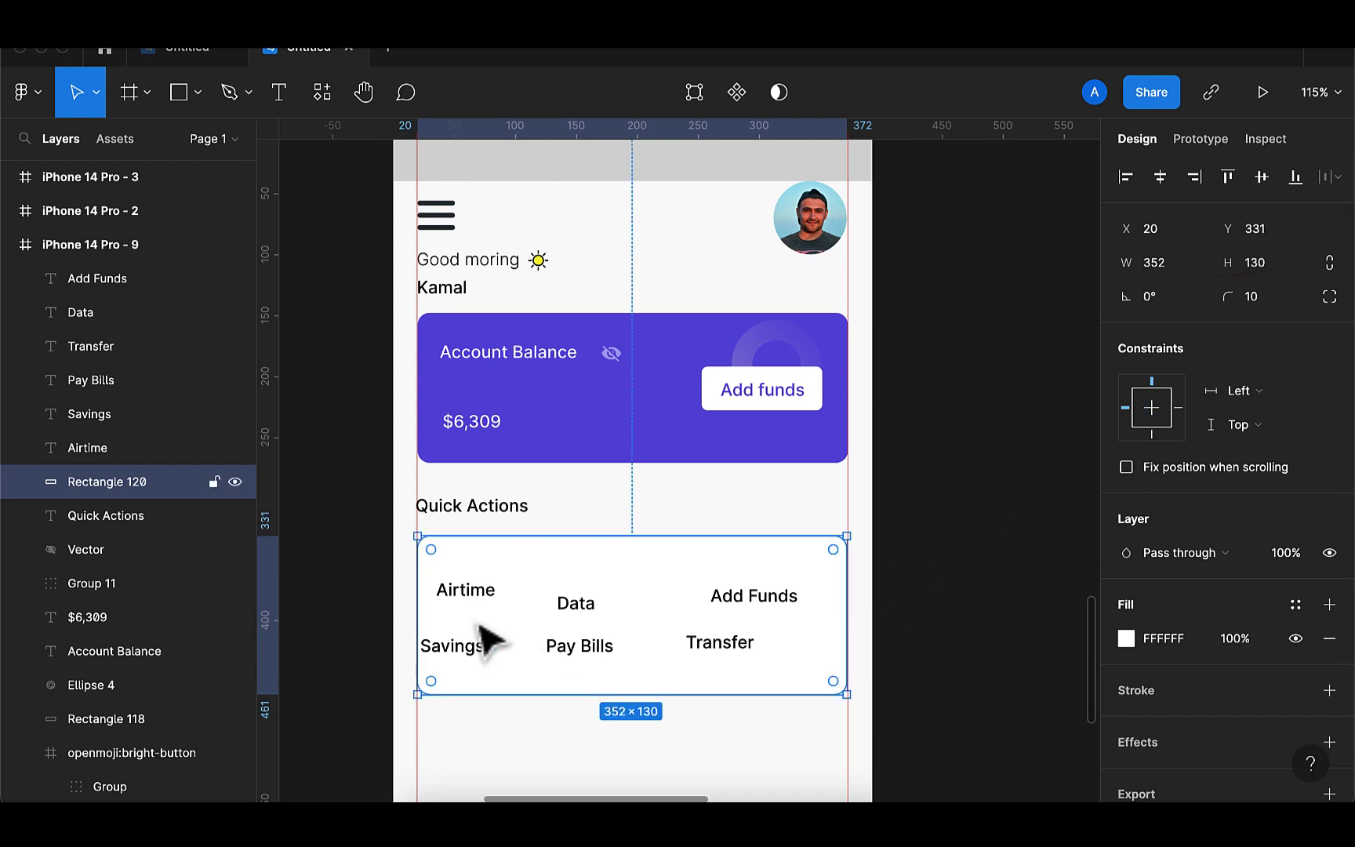
Set all six Quick Actions labels to font size 12.
left_click(474, 593)
left_click(469, 646, "shift")
left_click(596, 647, "shift")
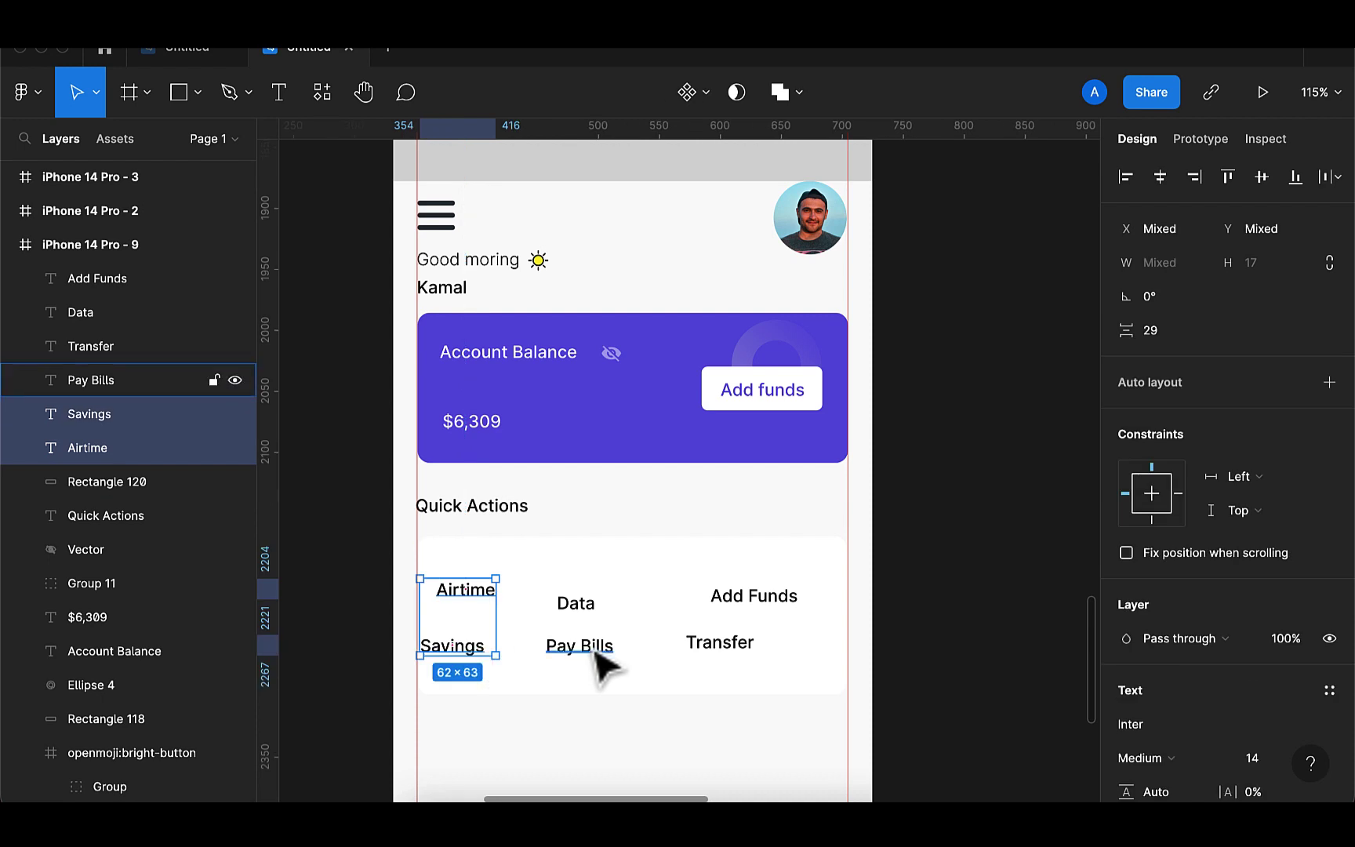
left_click(584, 613, "shift")
left_click(722, 649, "shift")
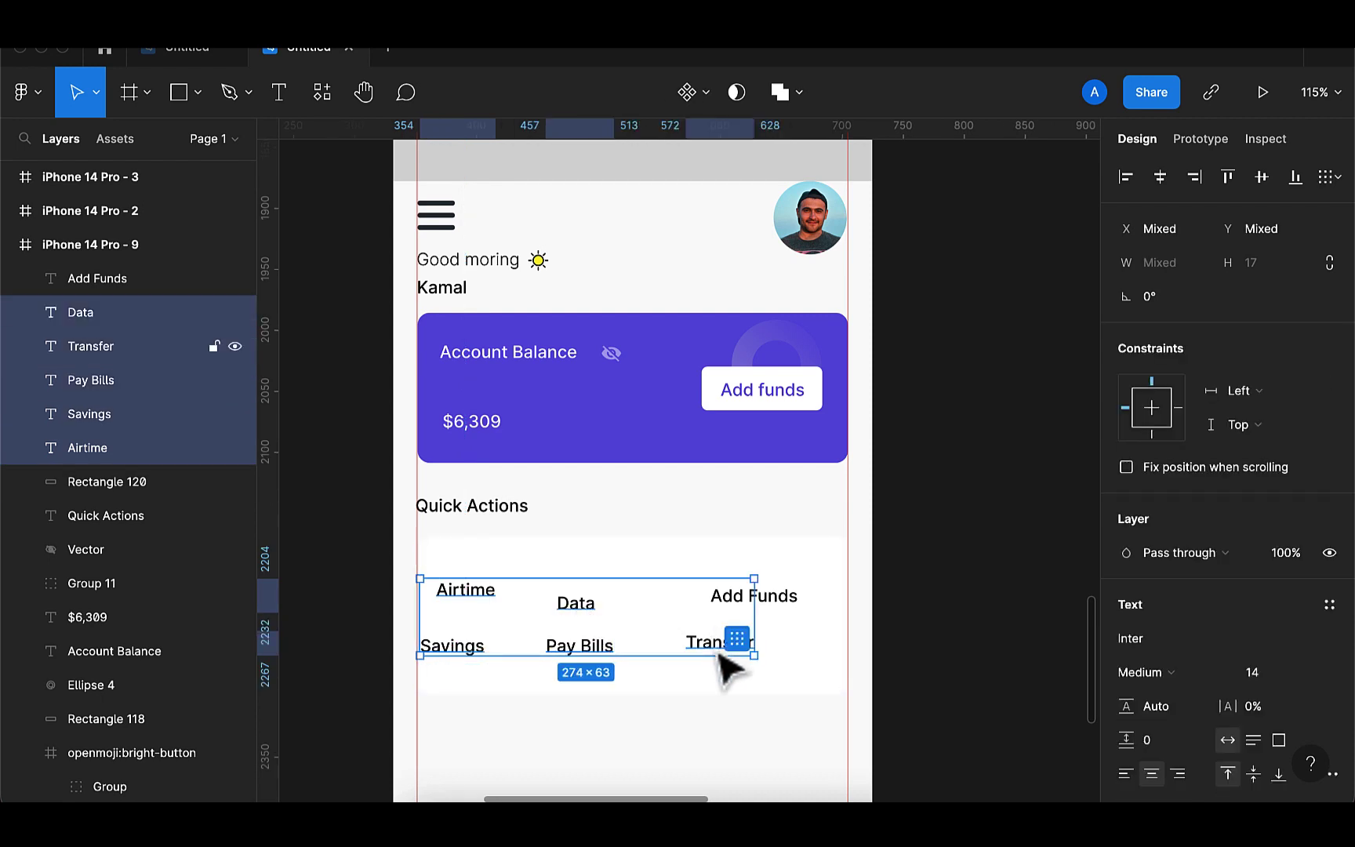
left_click(777, 598, "shift")
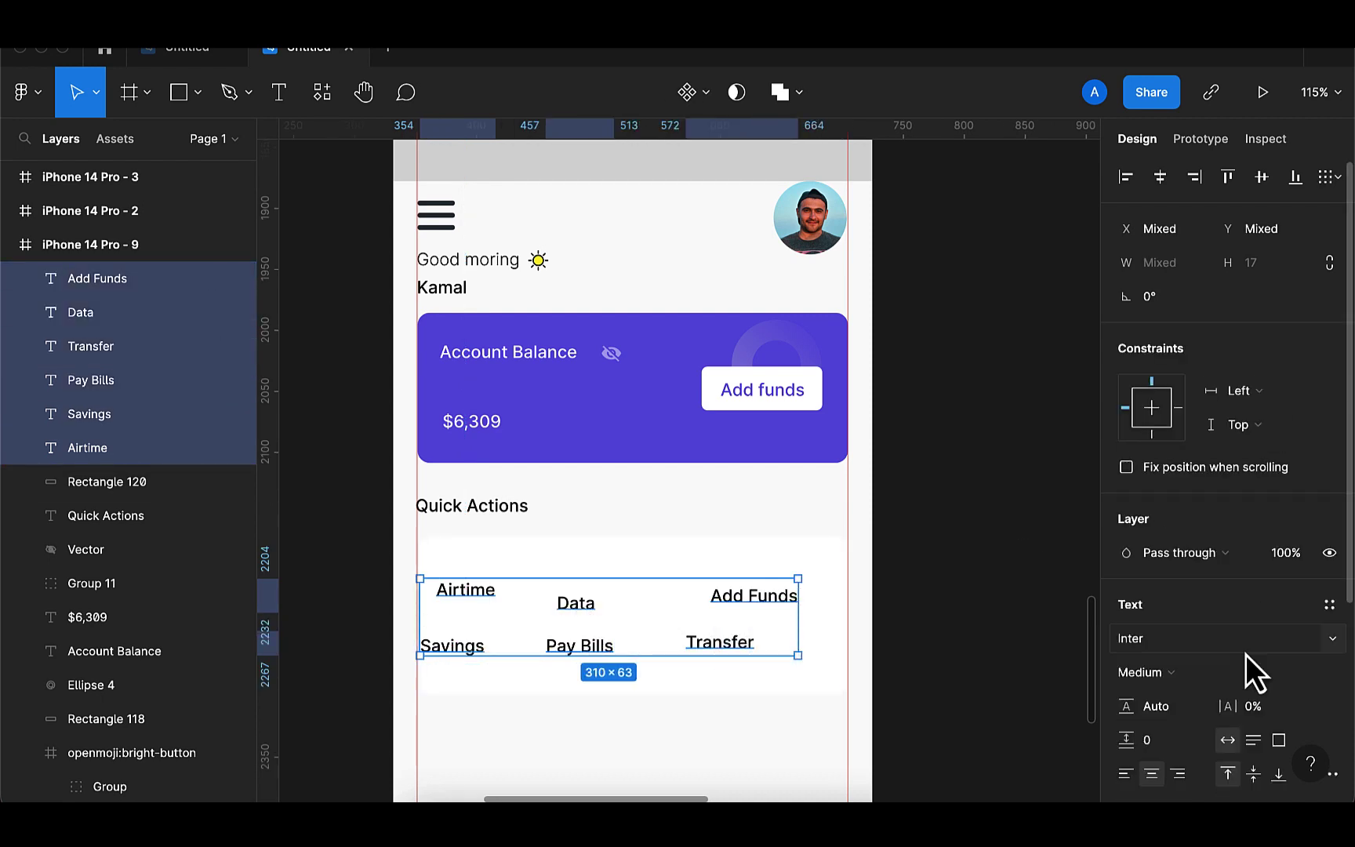
key("BackSpace")
type("12")
key("Return")
Align Savings with Pay Bills and Transfer, then bring up the recent plugins list.
left_click(453, 651)
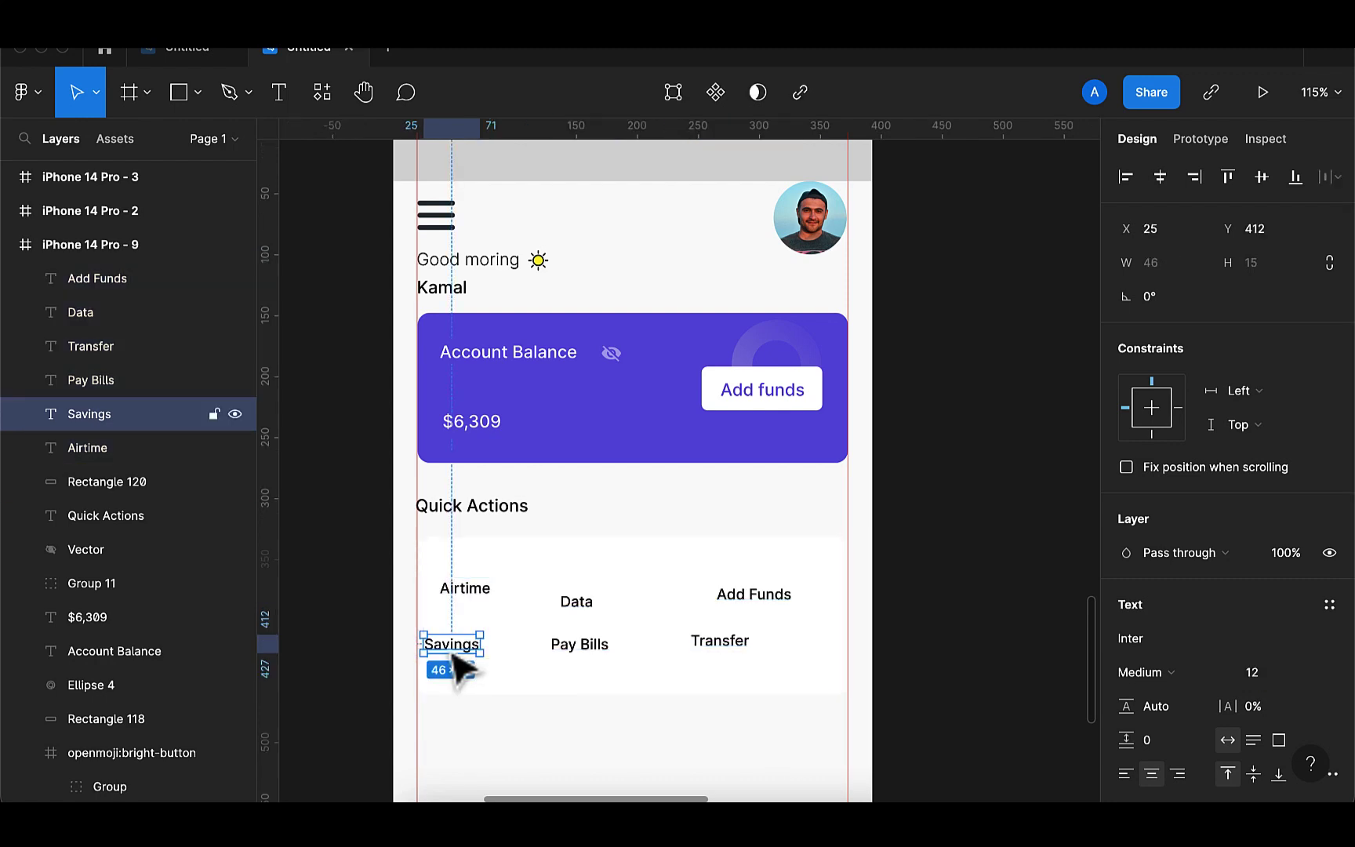
left_click_drag(454, 658, 459, 659)
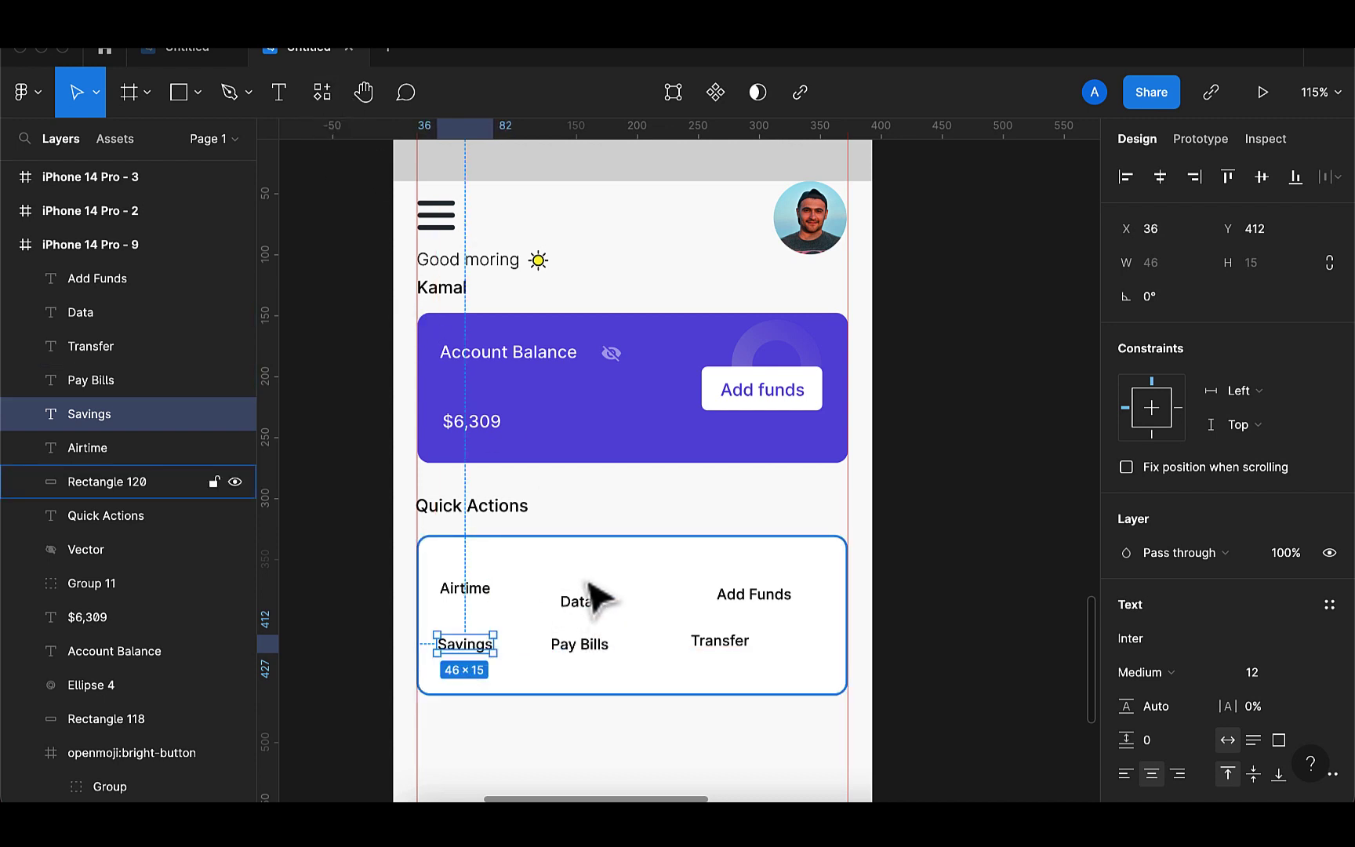
left_click(328, 89)
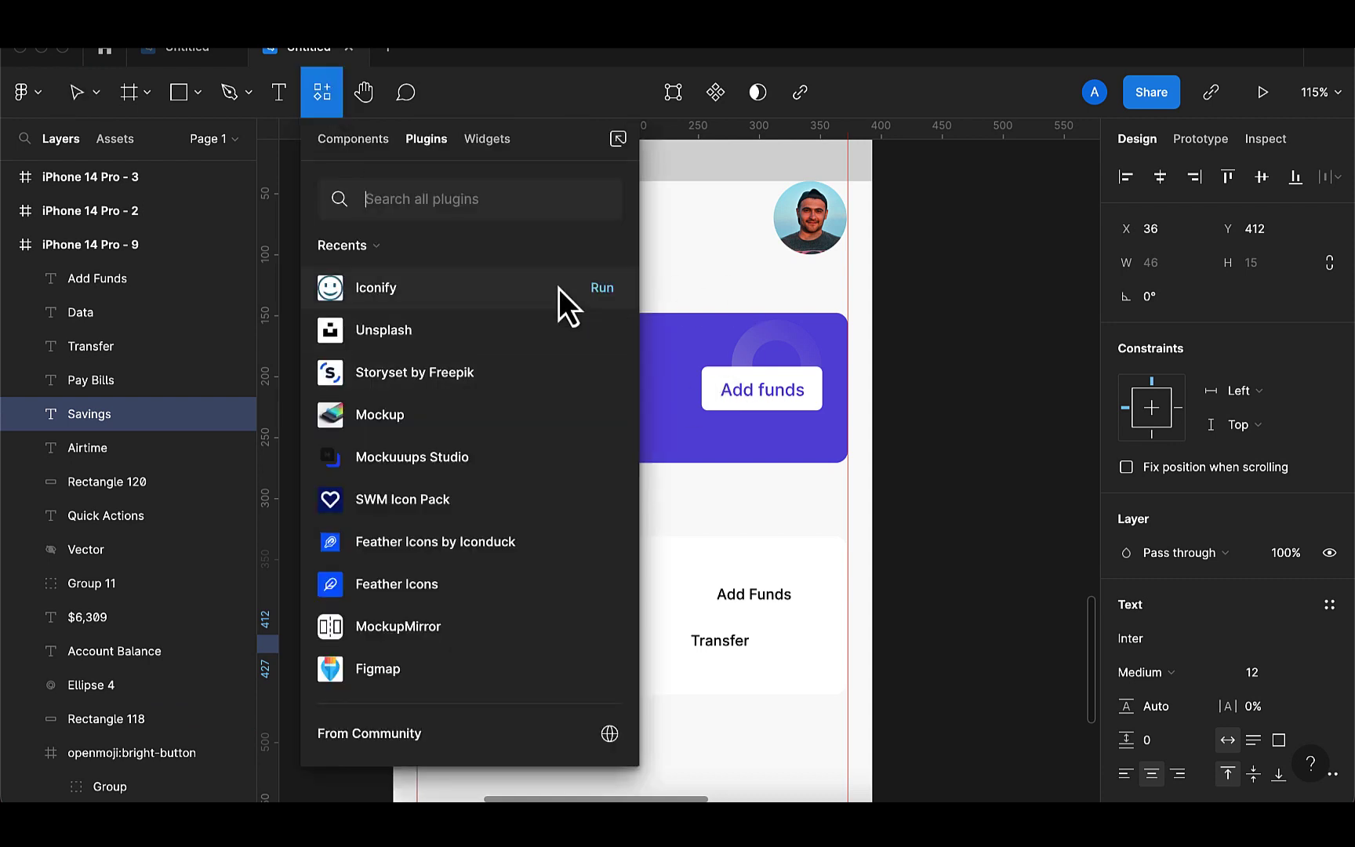
Launch Iconify and search for 'phone' icons.
left_click(601, 288)
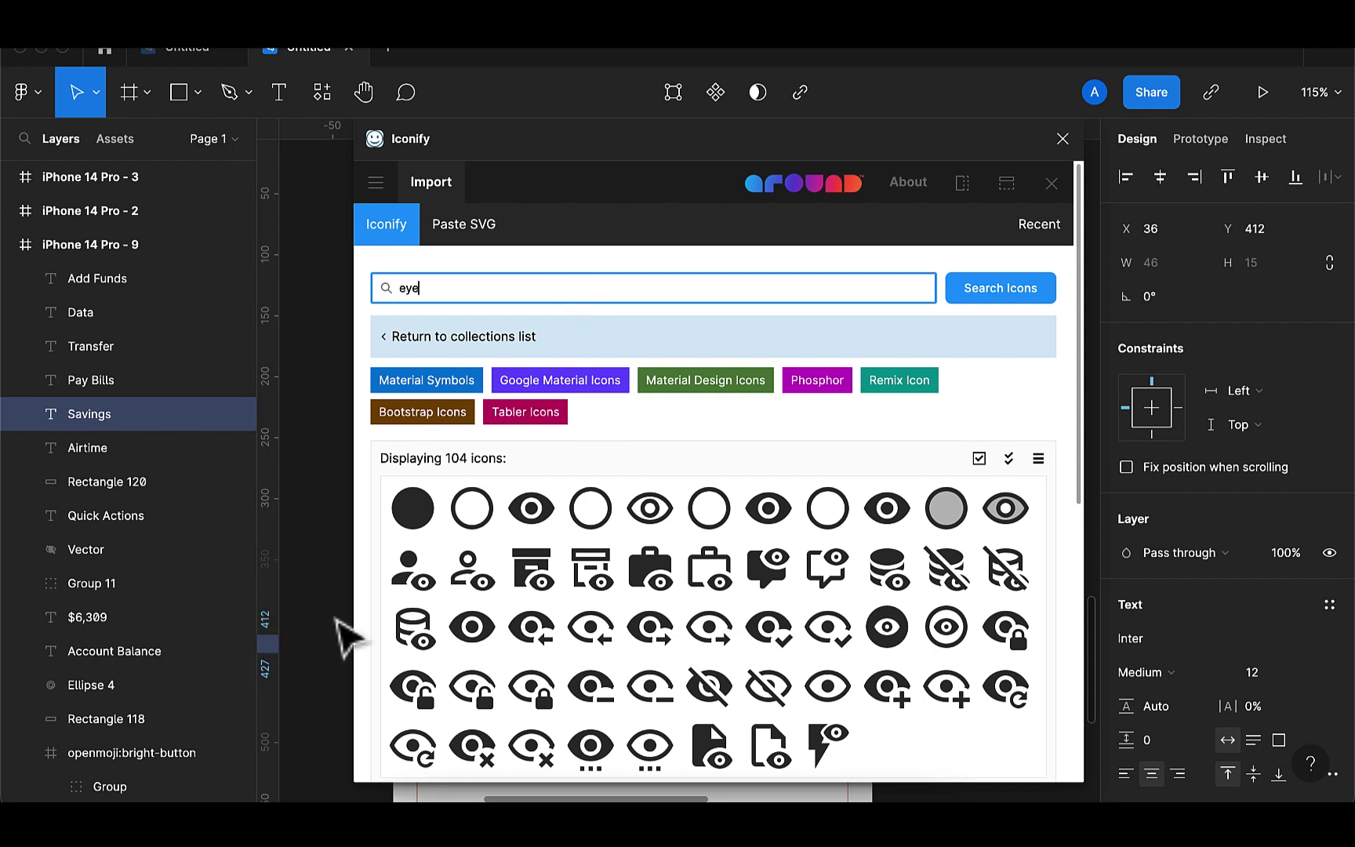
scroll(342, 629, "right", 2)
scroll(337, 627, "right", 3)
key("BackSpace")
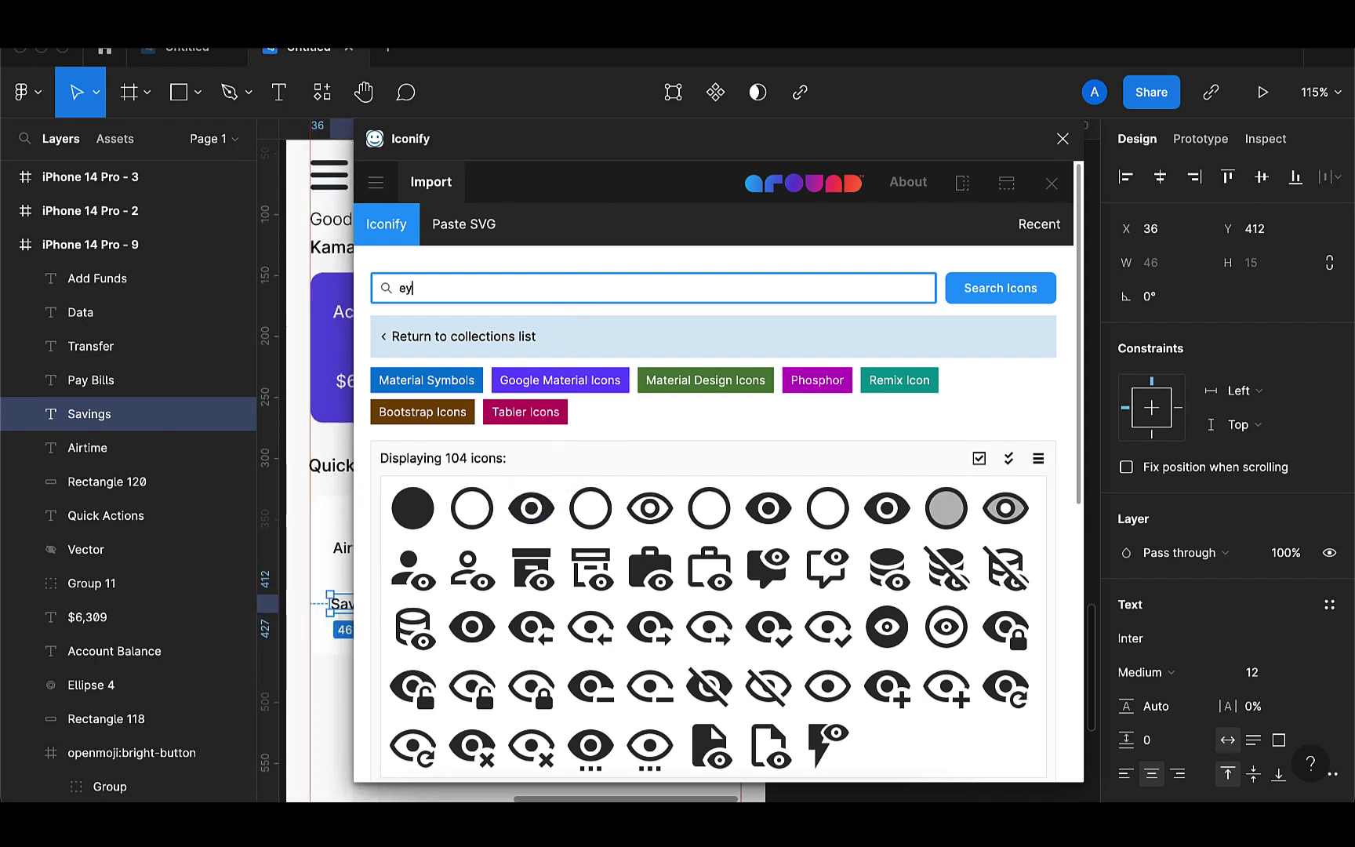
type("phone")
key("Return")
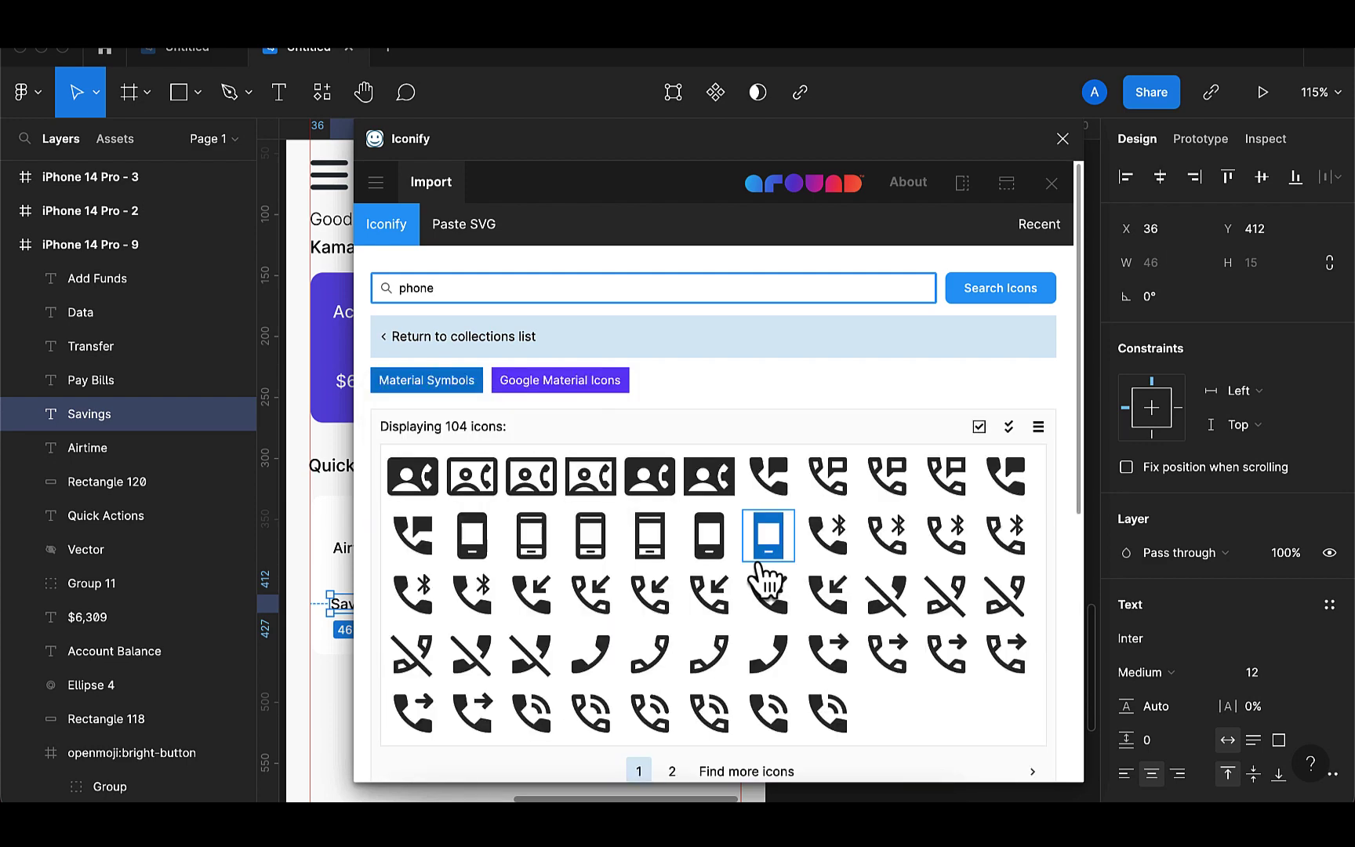
Page through to page 10 of the phone results and place the filled phone icon above Airtime.
scroll(706, 690, "down", 1)
left_click(672, 724)
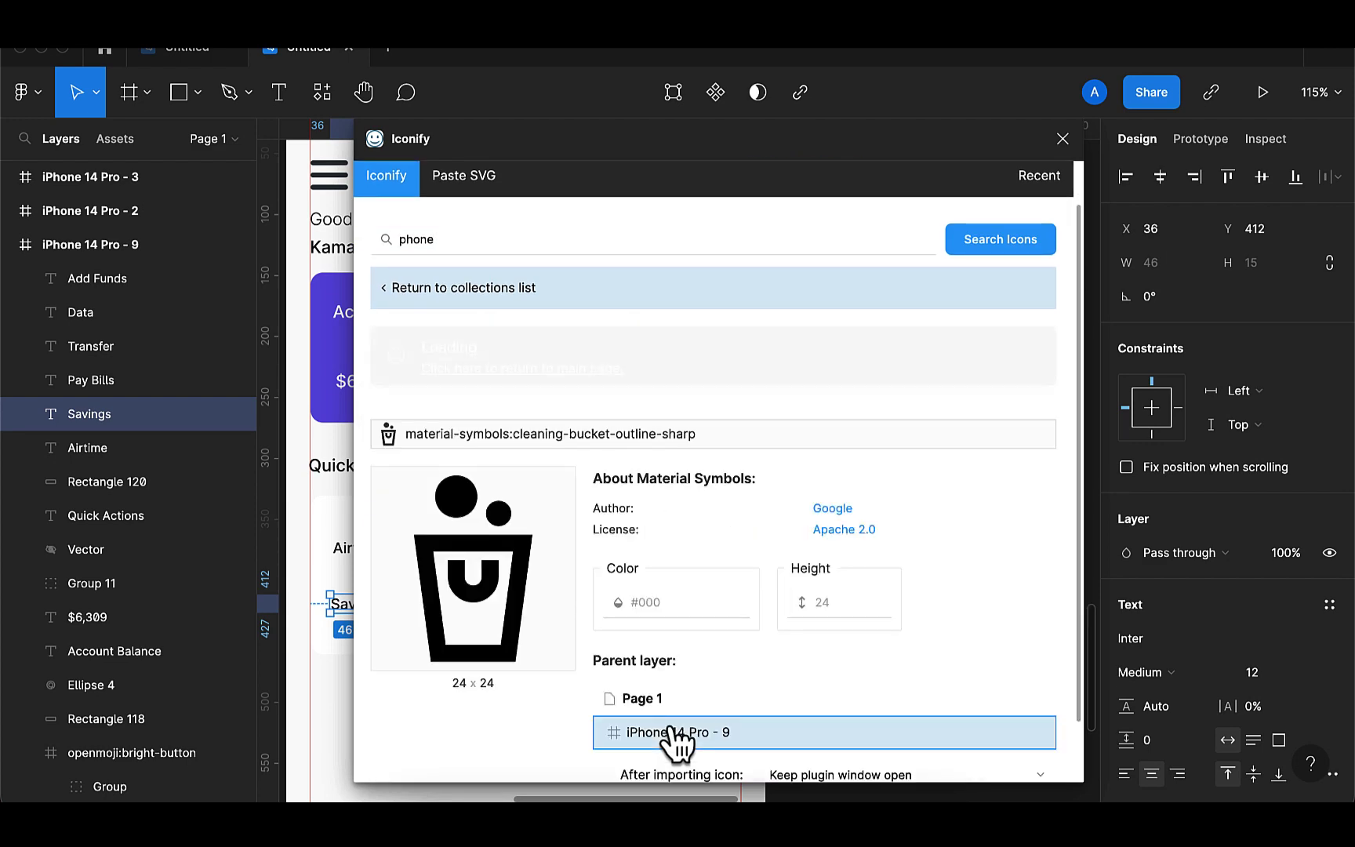
scroll(692, 647, "down", 3)
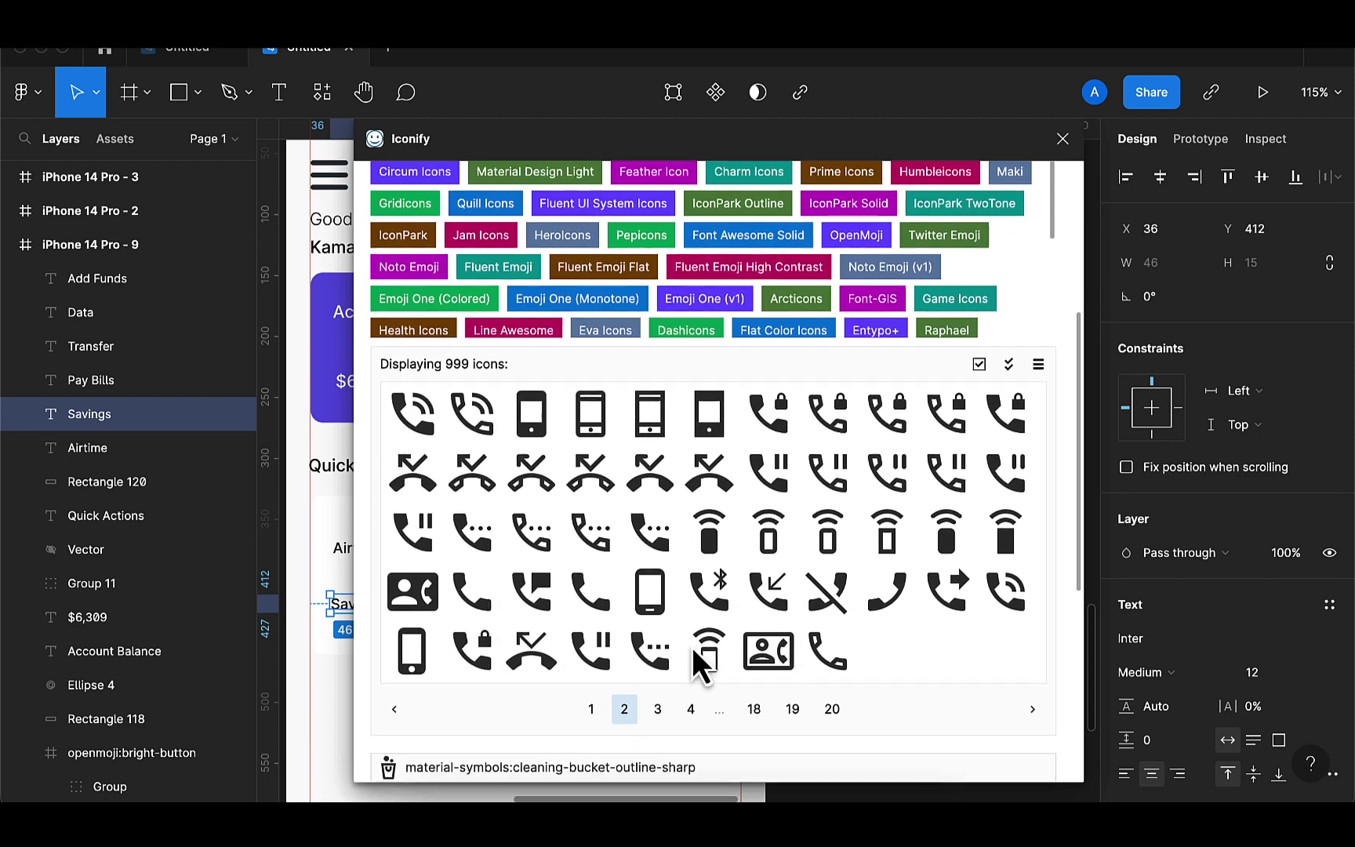
scroll(692, 647, "down", 2)
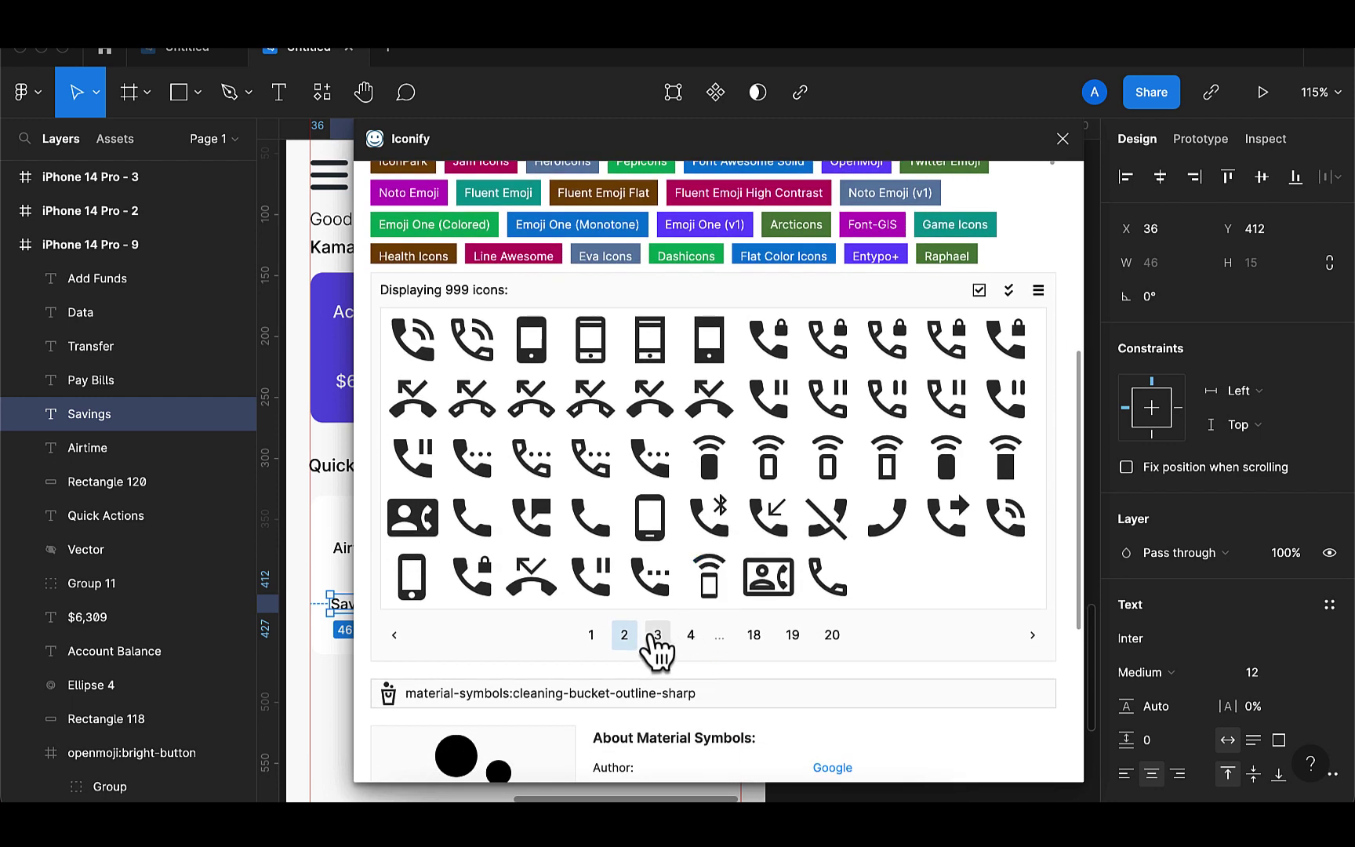
left_click(657, 637)
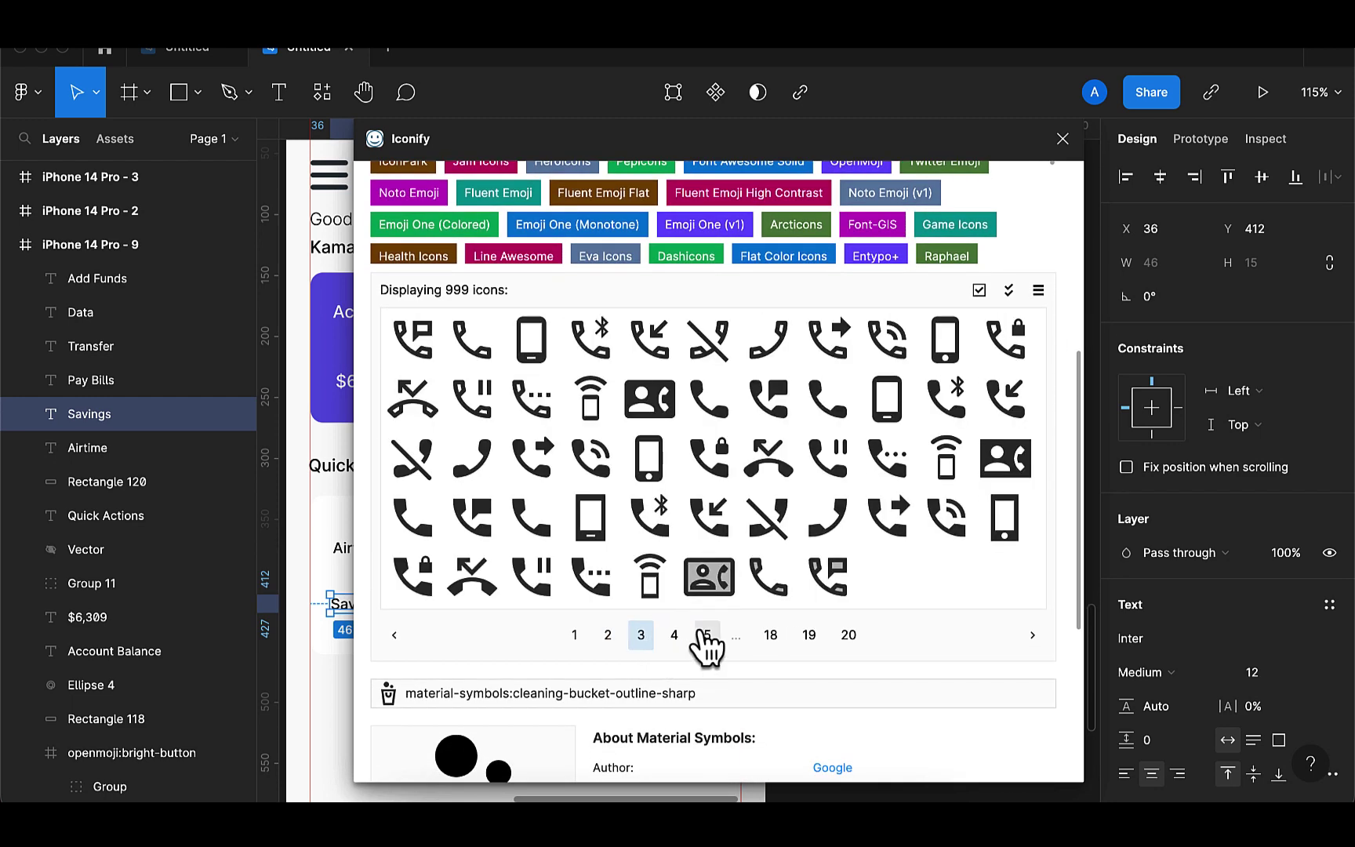
left_click(674, 637)
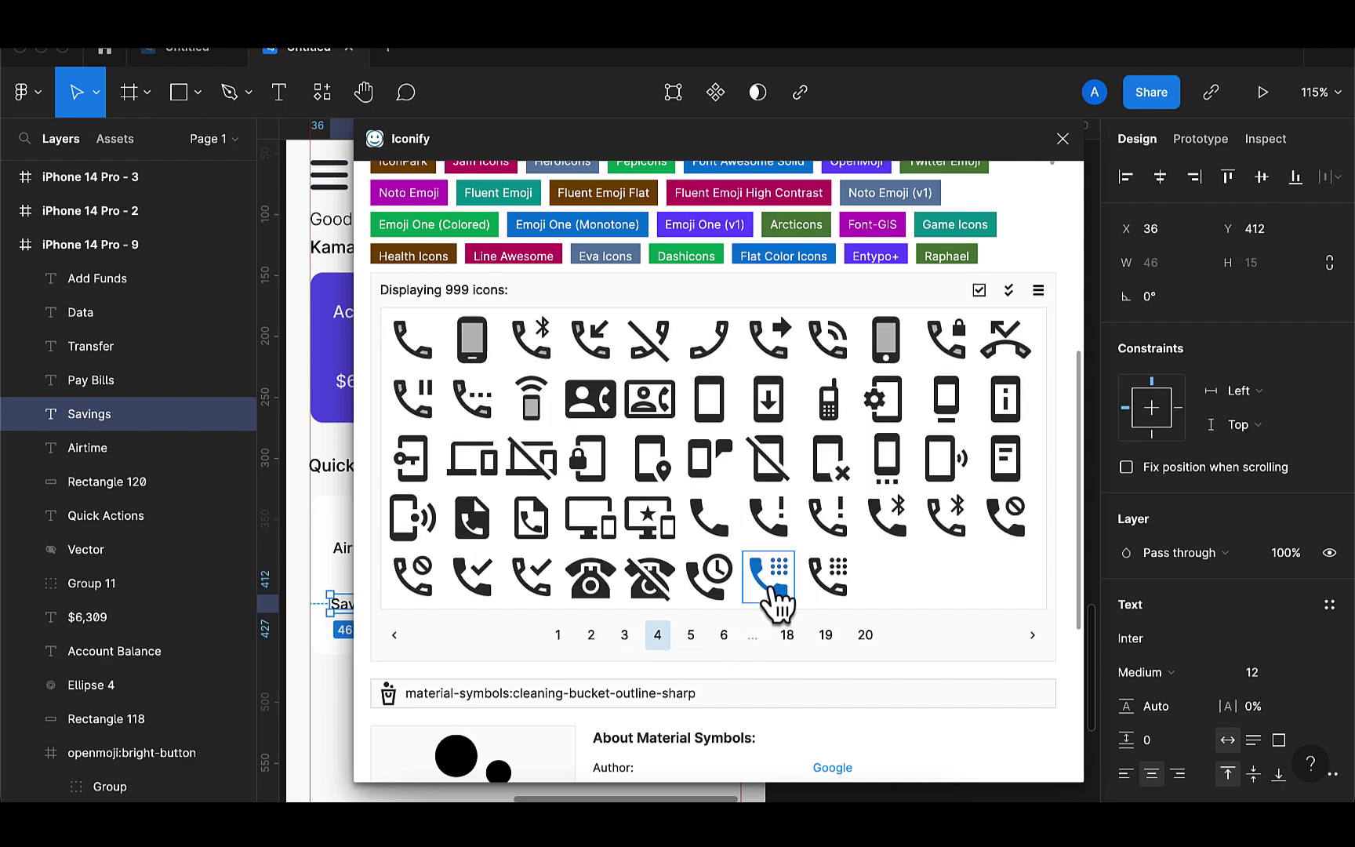
left_click(691, 635)
left_click(711, 638)
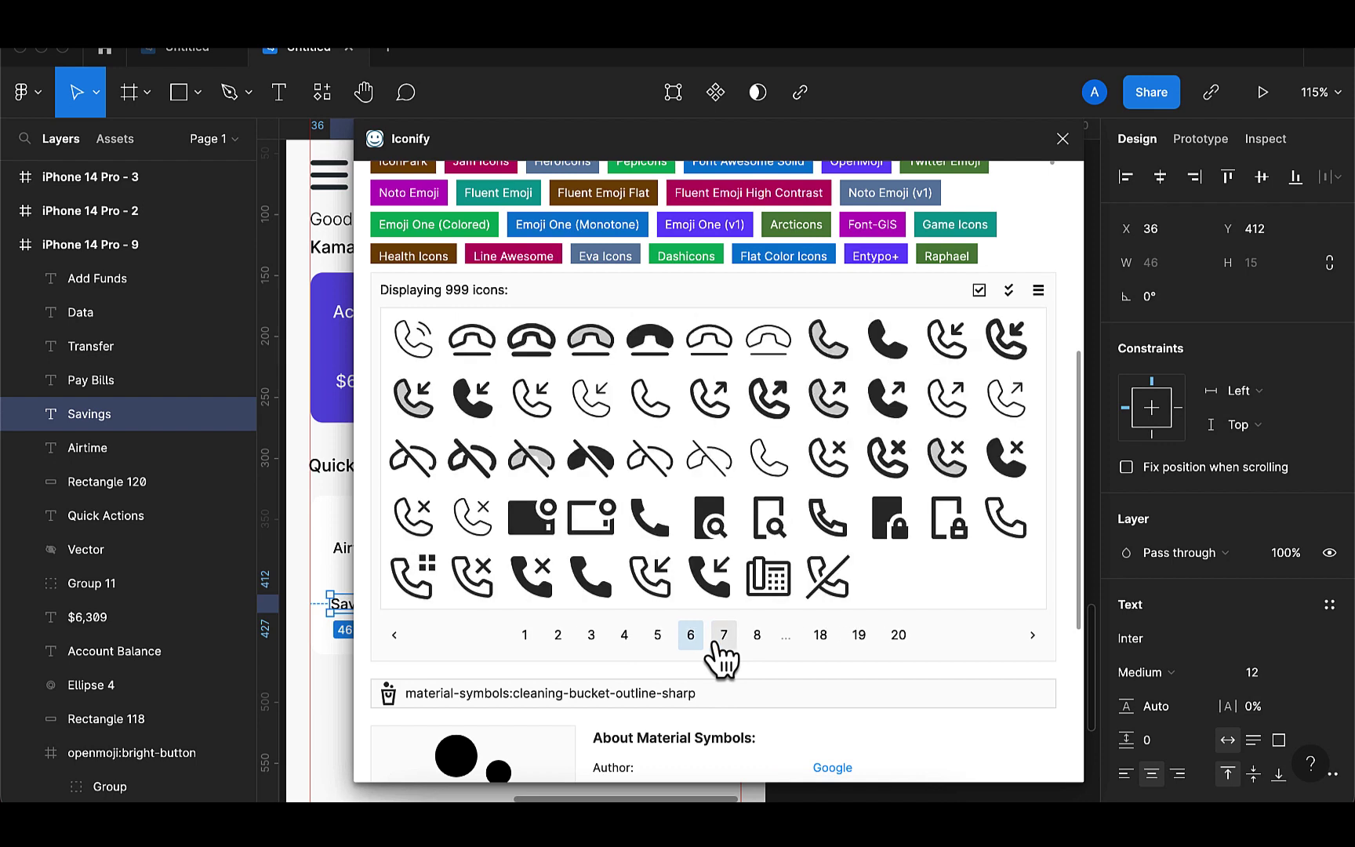
left_click(724, 637)
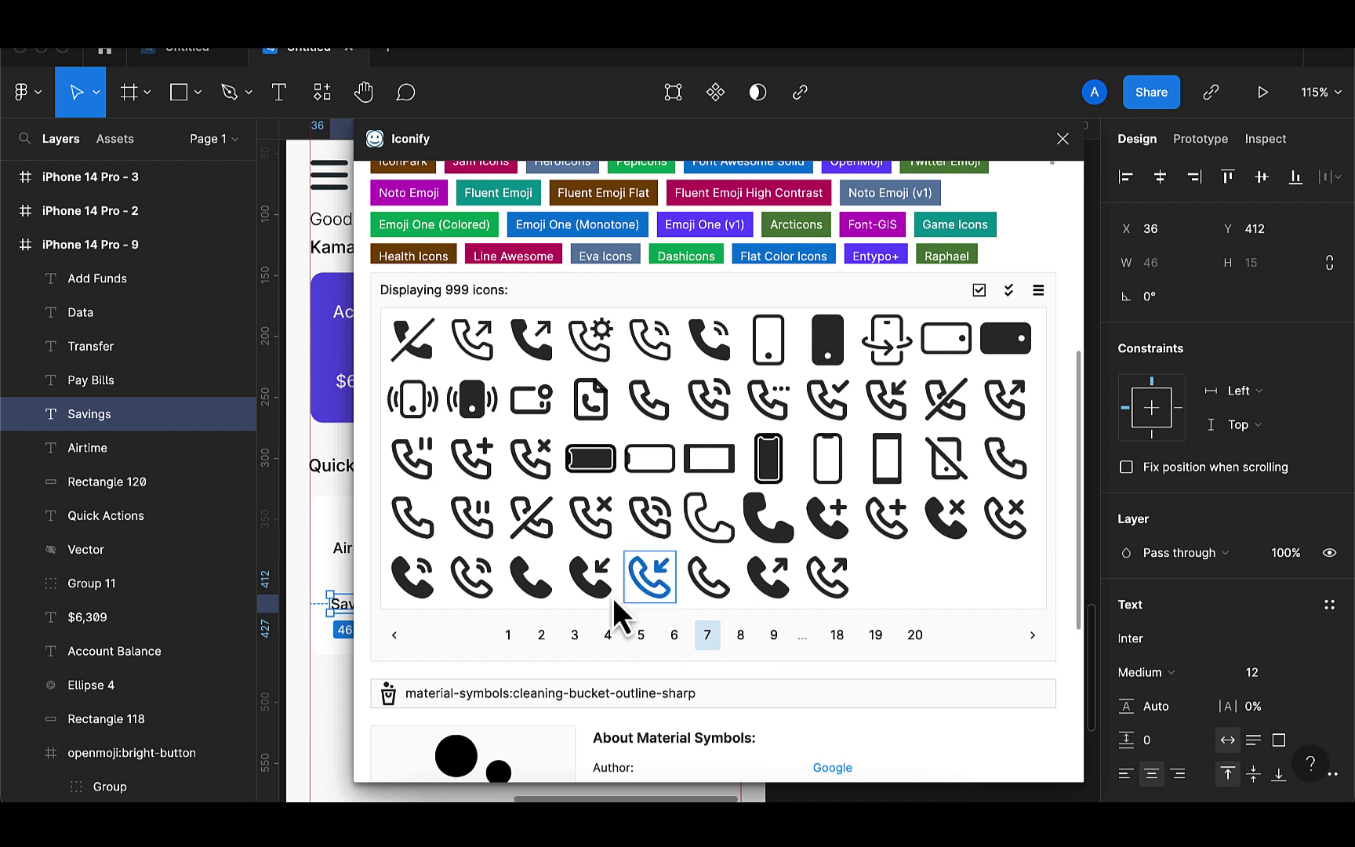
left_click(741, 636)
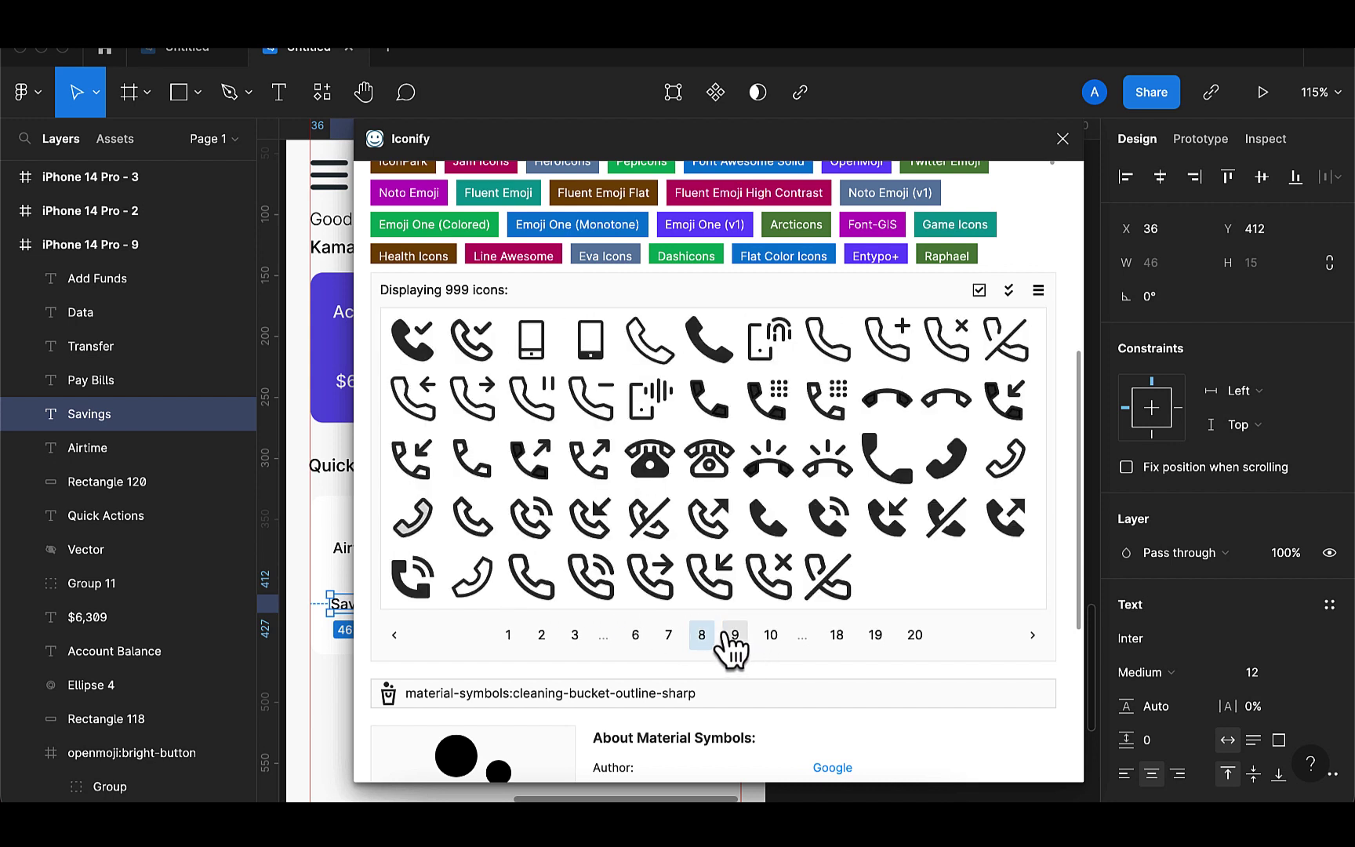
left_click(771, 637)
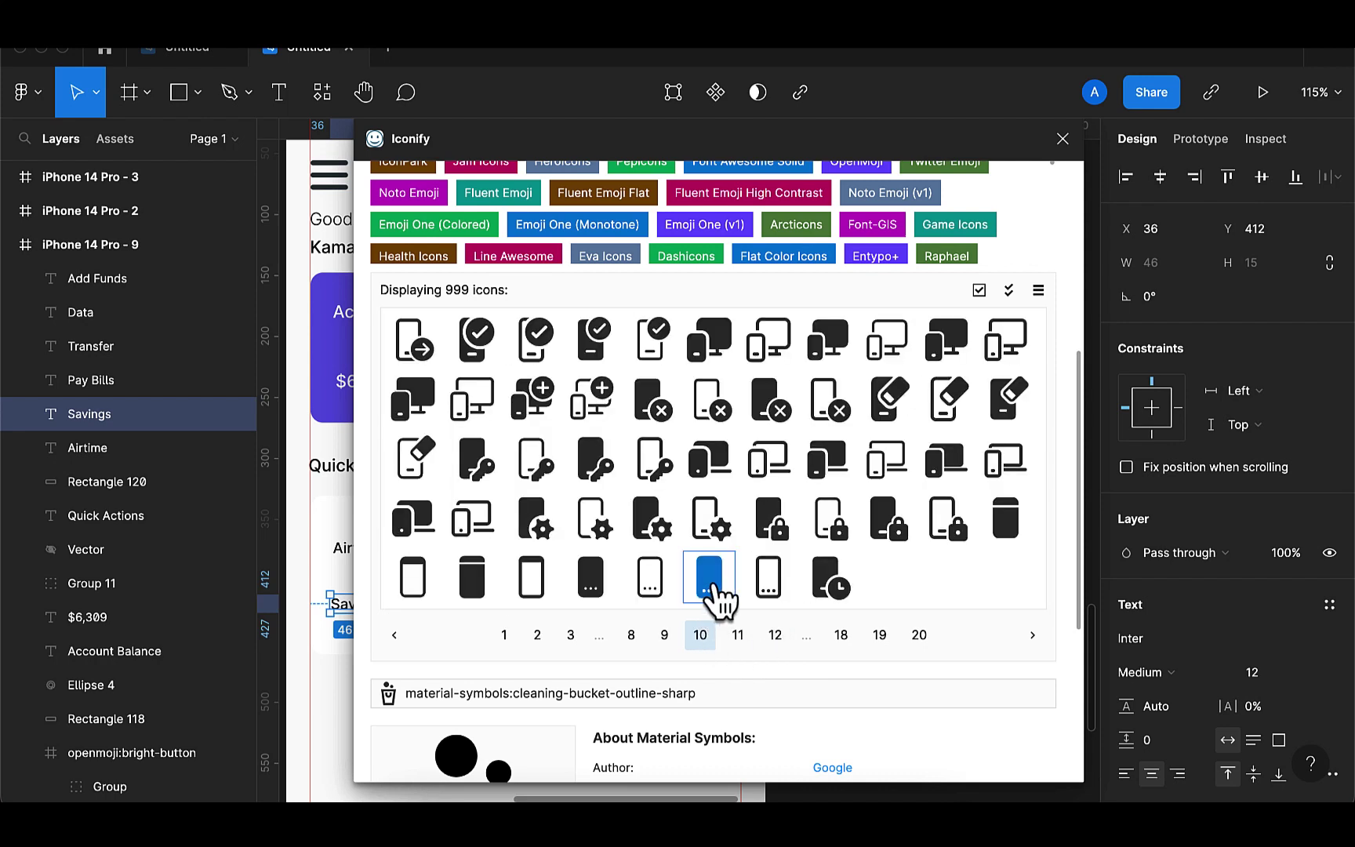
left_click_drag(712, 584, 346, 514)
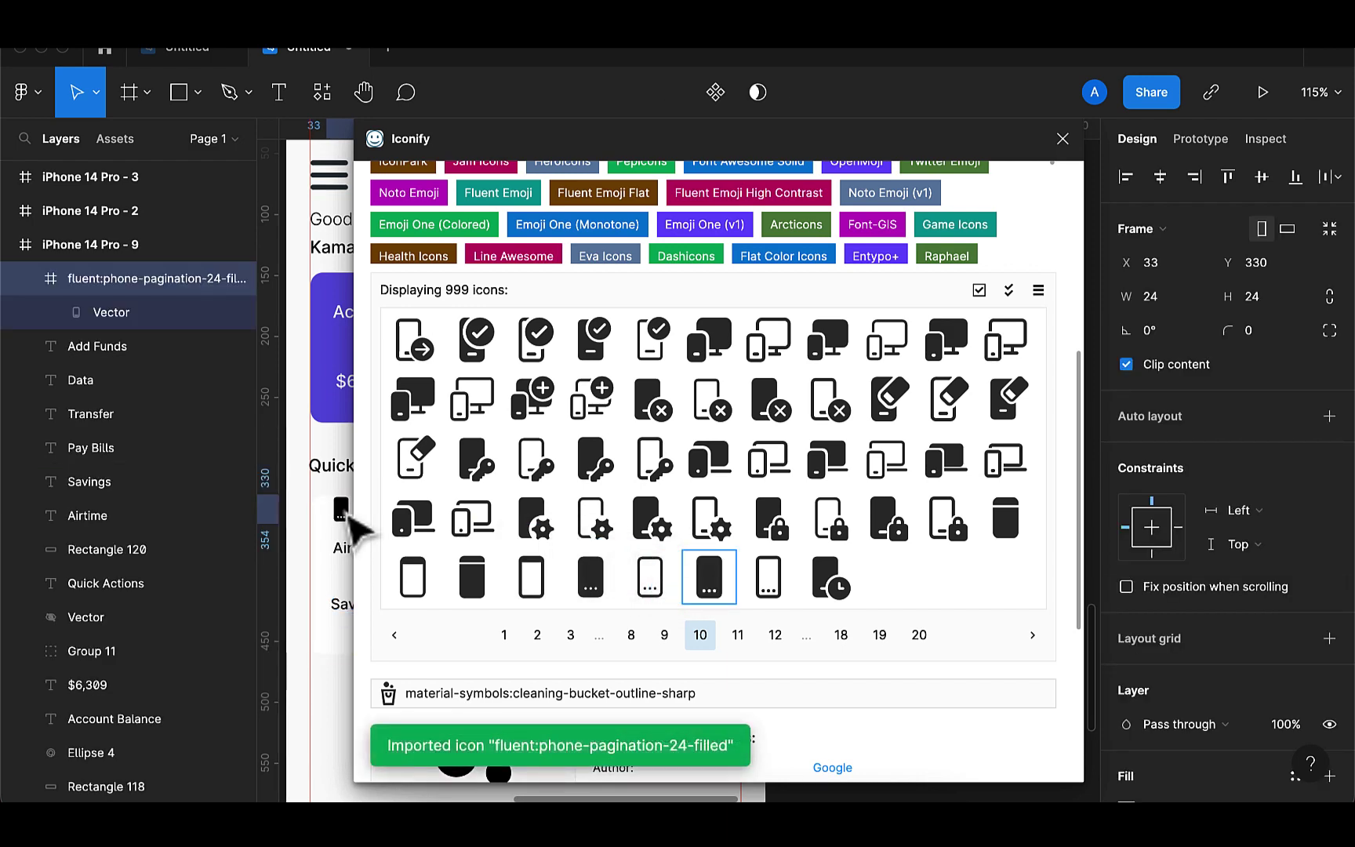
Search 'data', then 'bar chart', and place the bx:bar-chart-square icon on the home screen.
scroll(532, 392, "up", 5)
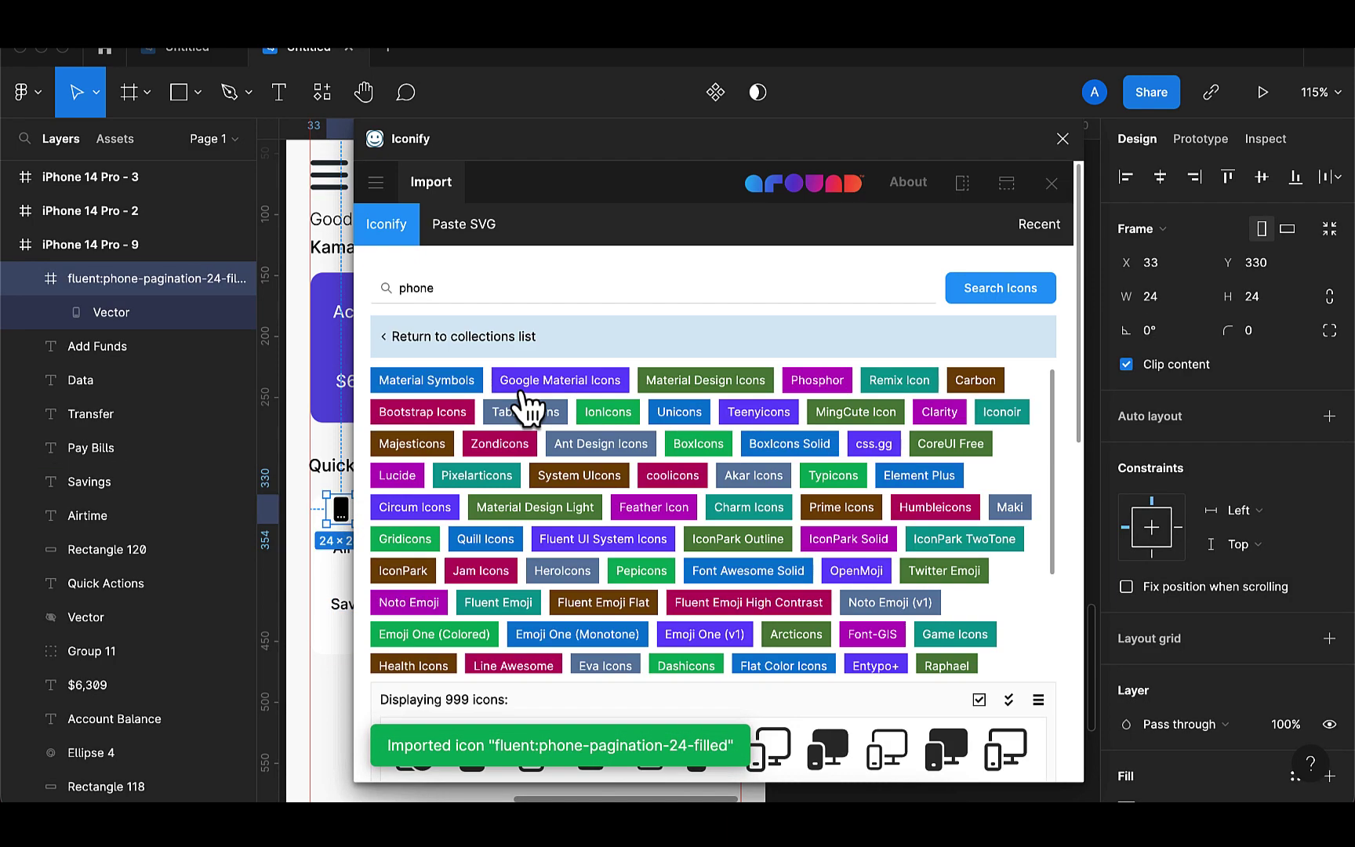
left_click(500, 294)
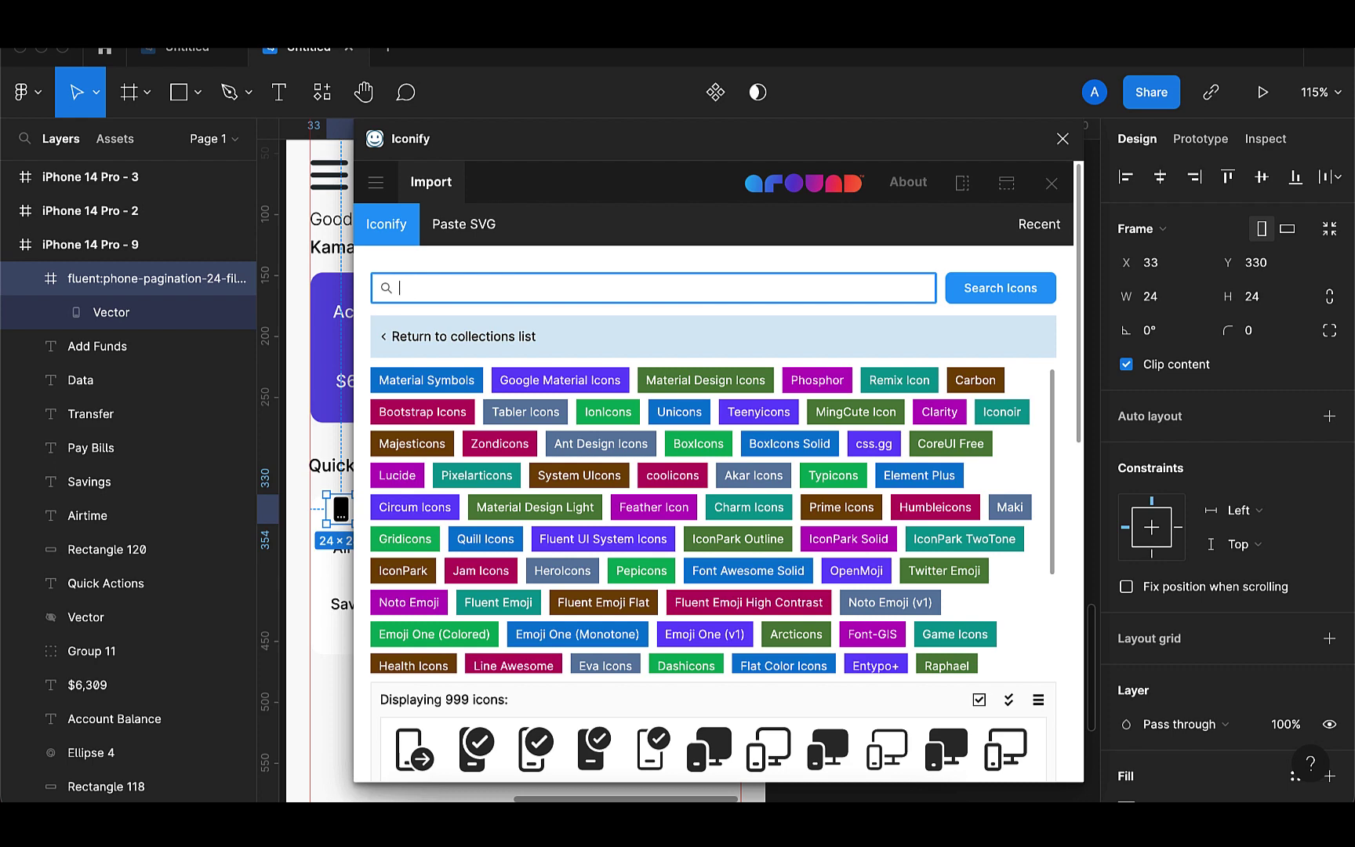
type("data")
key("Return")
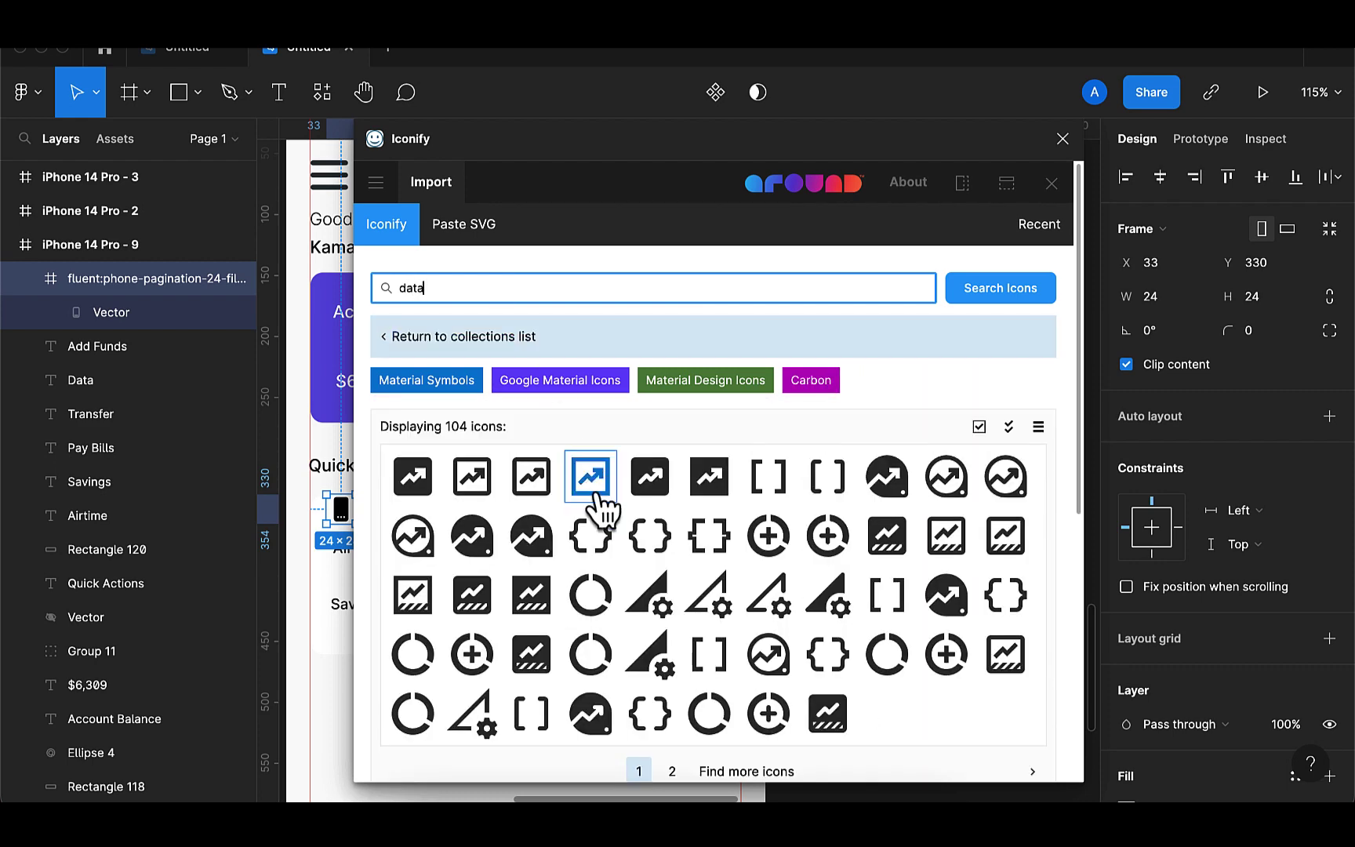
left_click(671, 772)
scroll(673, 705, "down", 3)
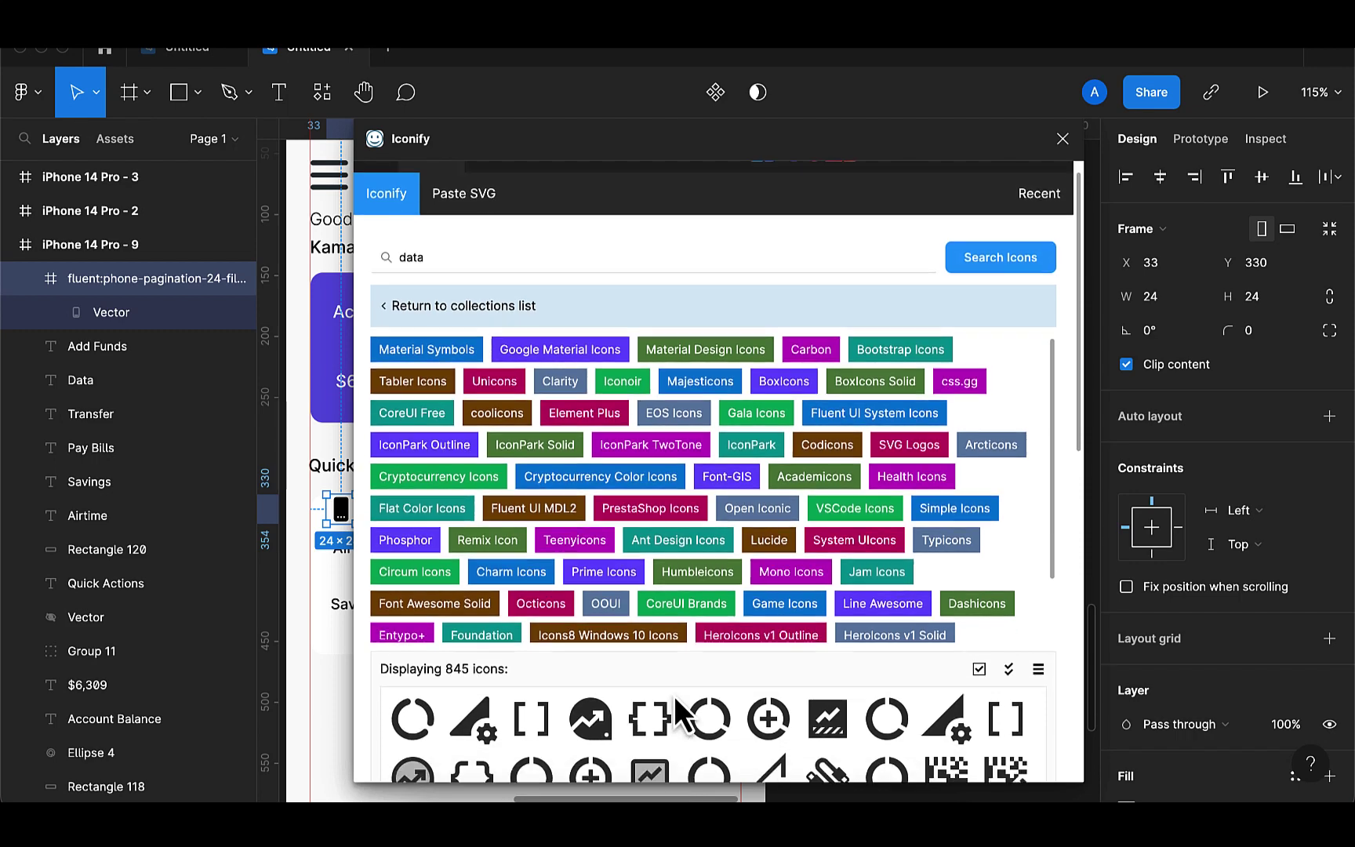
scroll(674, 706, "up", 3)
left_click(494, 290)
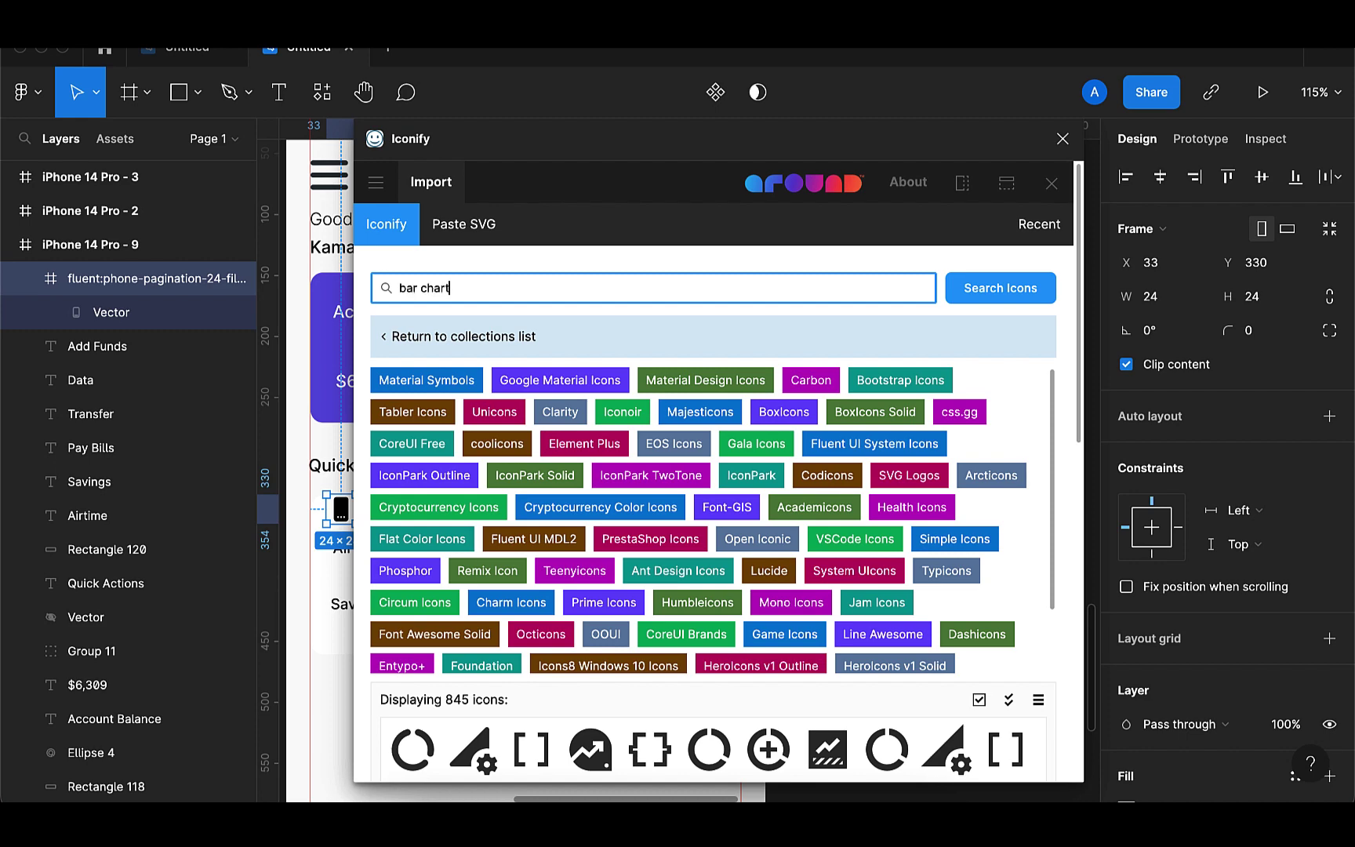
type("bar chart")
key("Return")
scroll(705, 706, "down", 2)
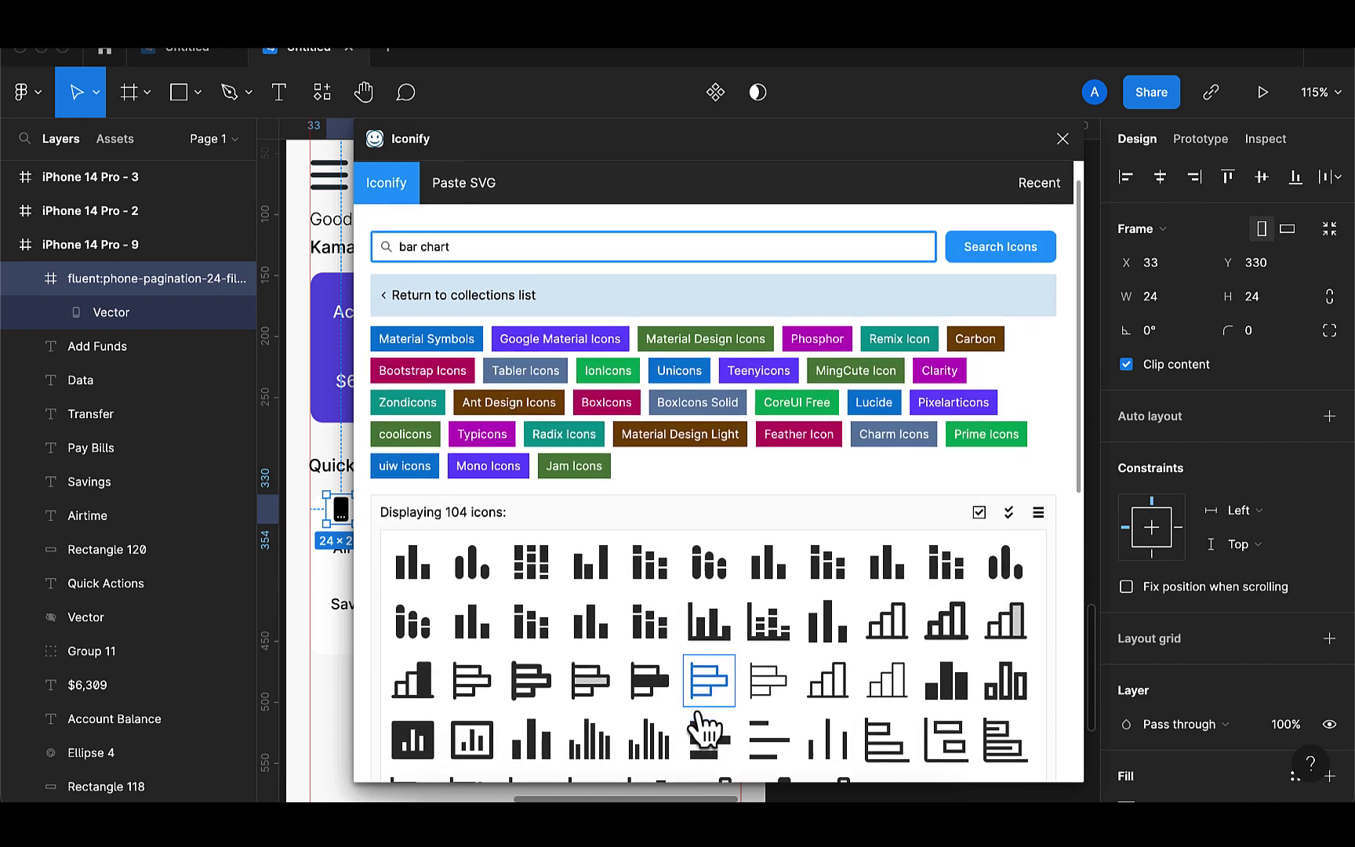
scroll(706, 725, "down", 1)
left_click(700, 721)
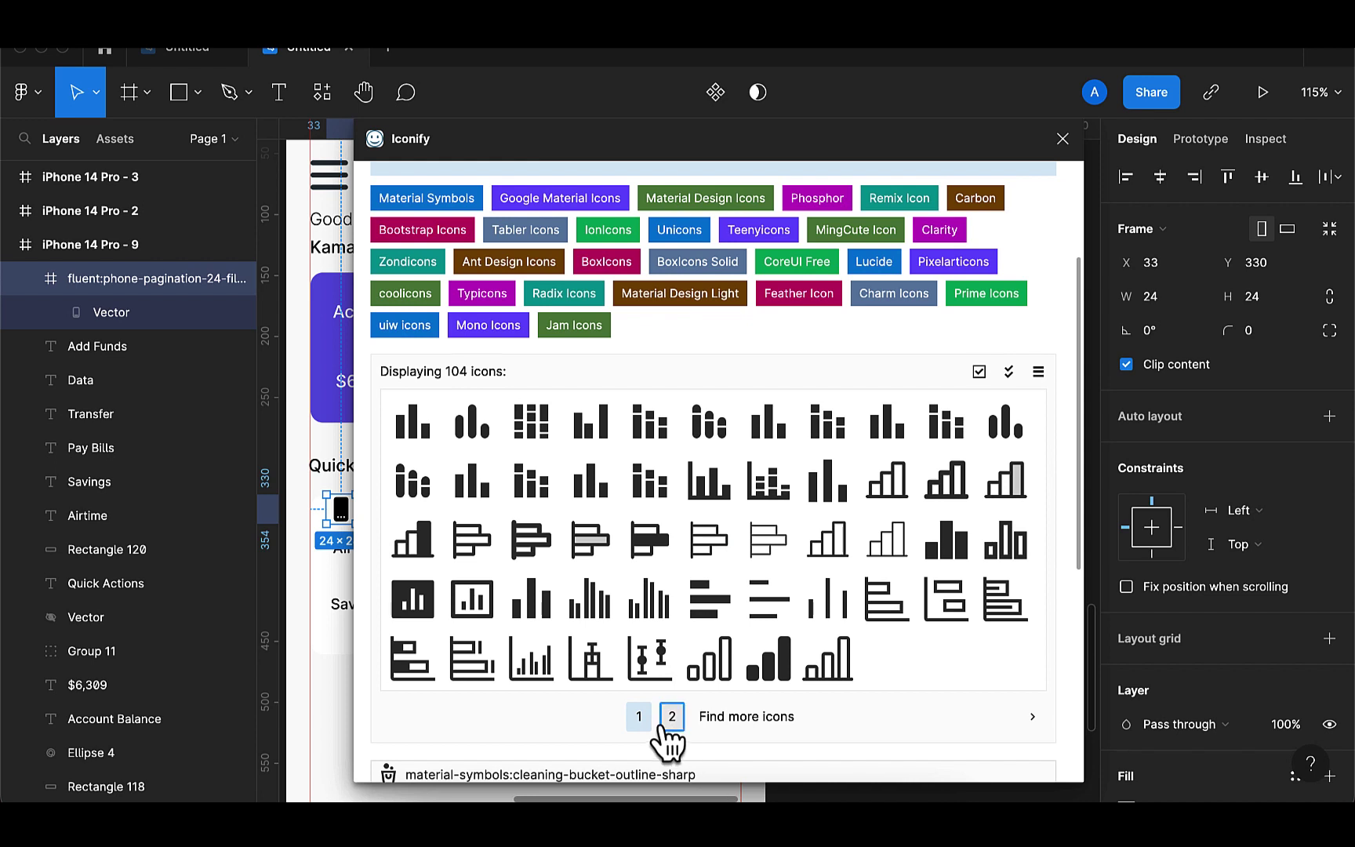
left_click_drag(531, 684, 321, 684)
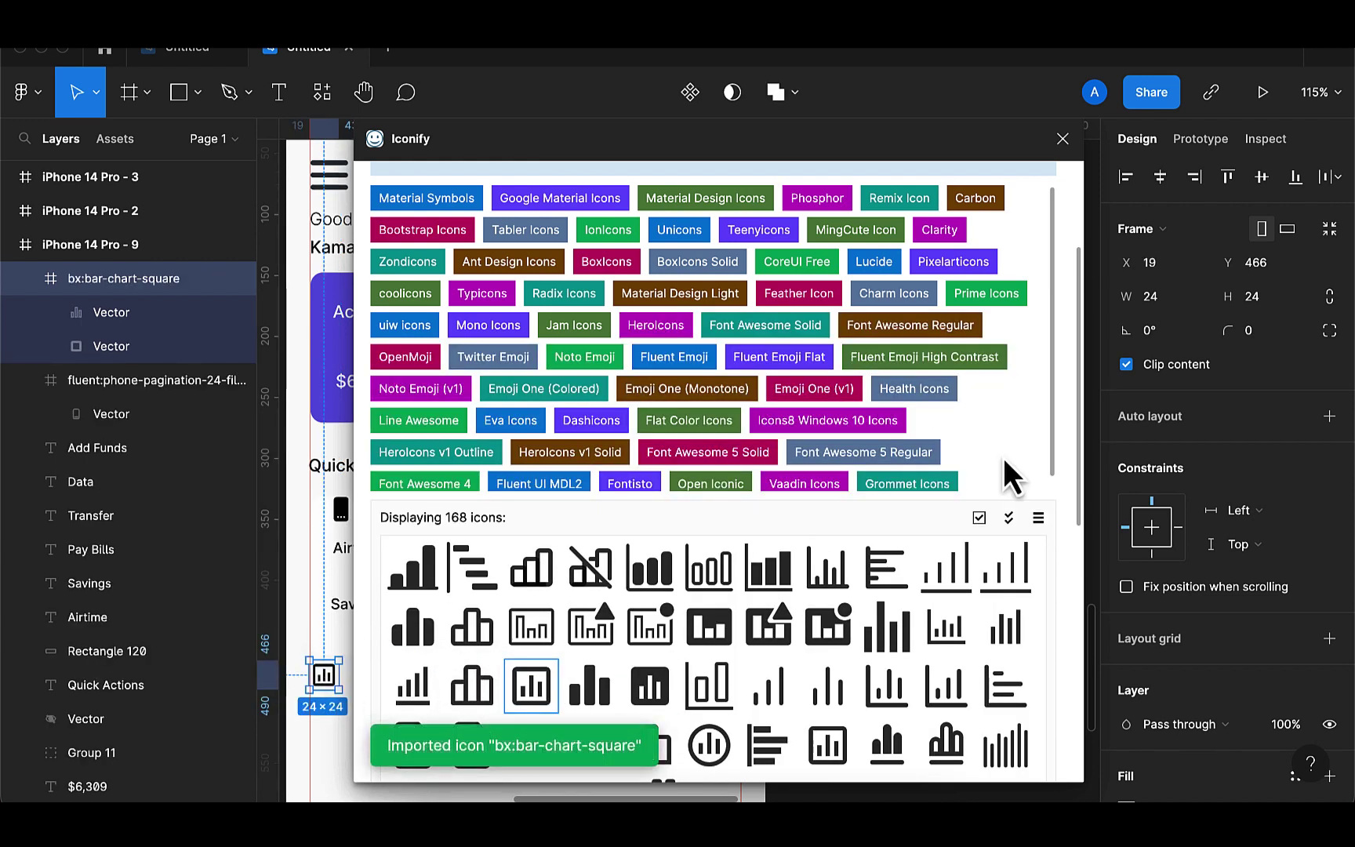
Search 'add' and place the material-symbols:add-box-outline icon on the home screen.
scroll(878, 259, "up", 5)
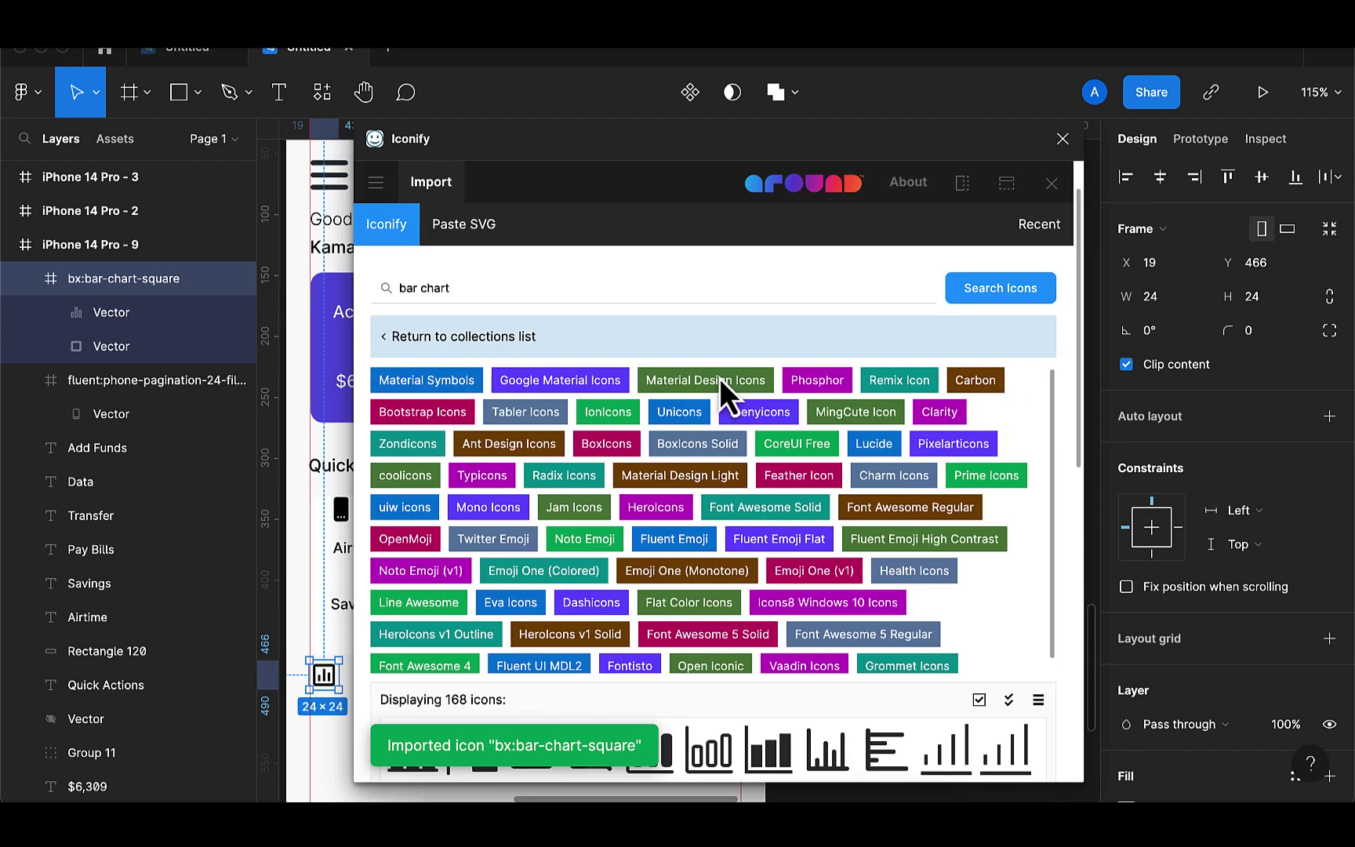
left_click(508, 290)
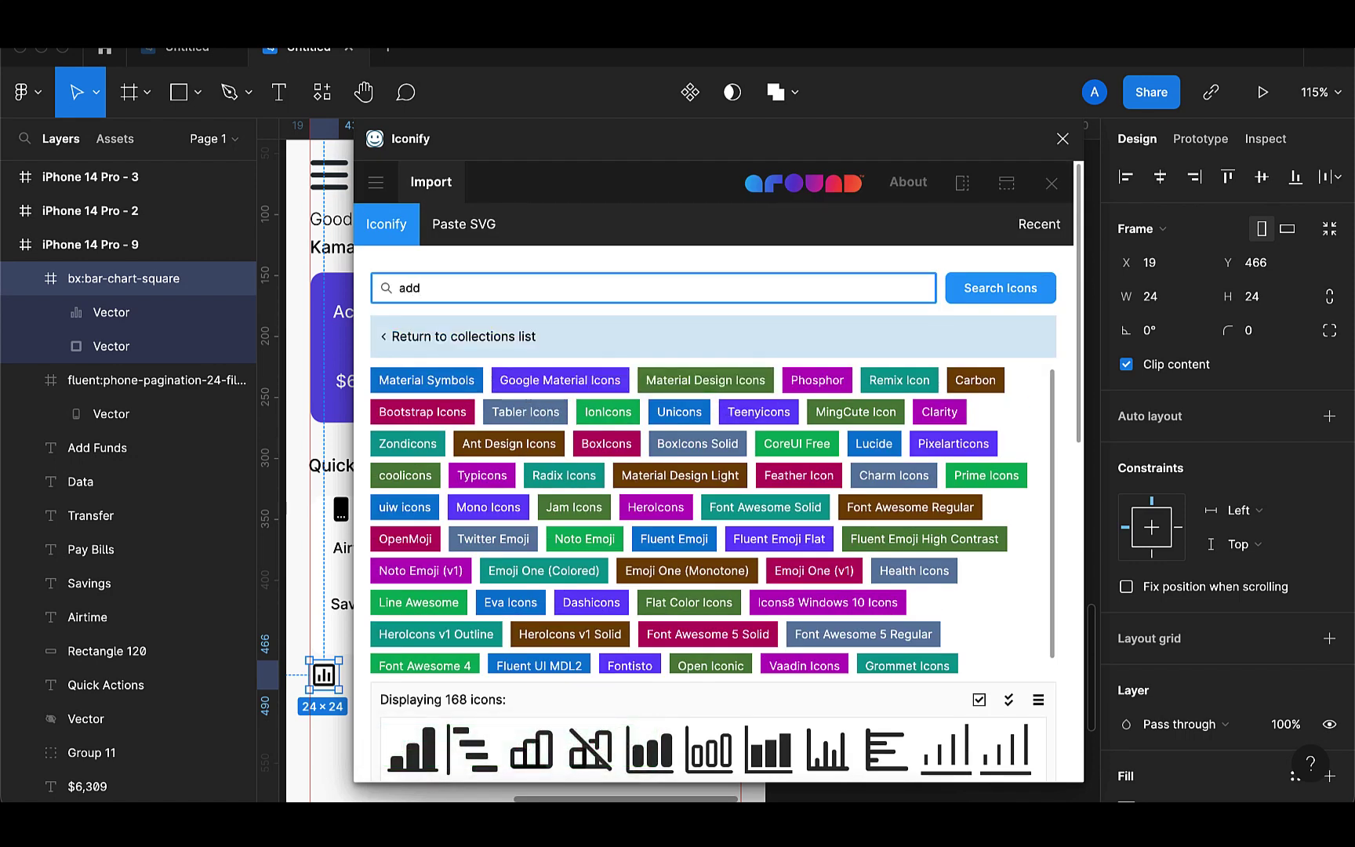
type("add")
key("Return")
left_click(596, 491)
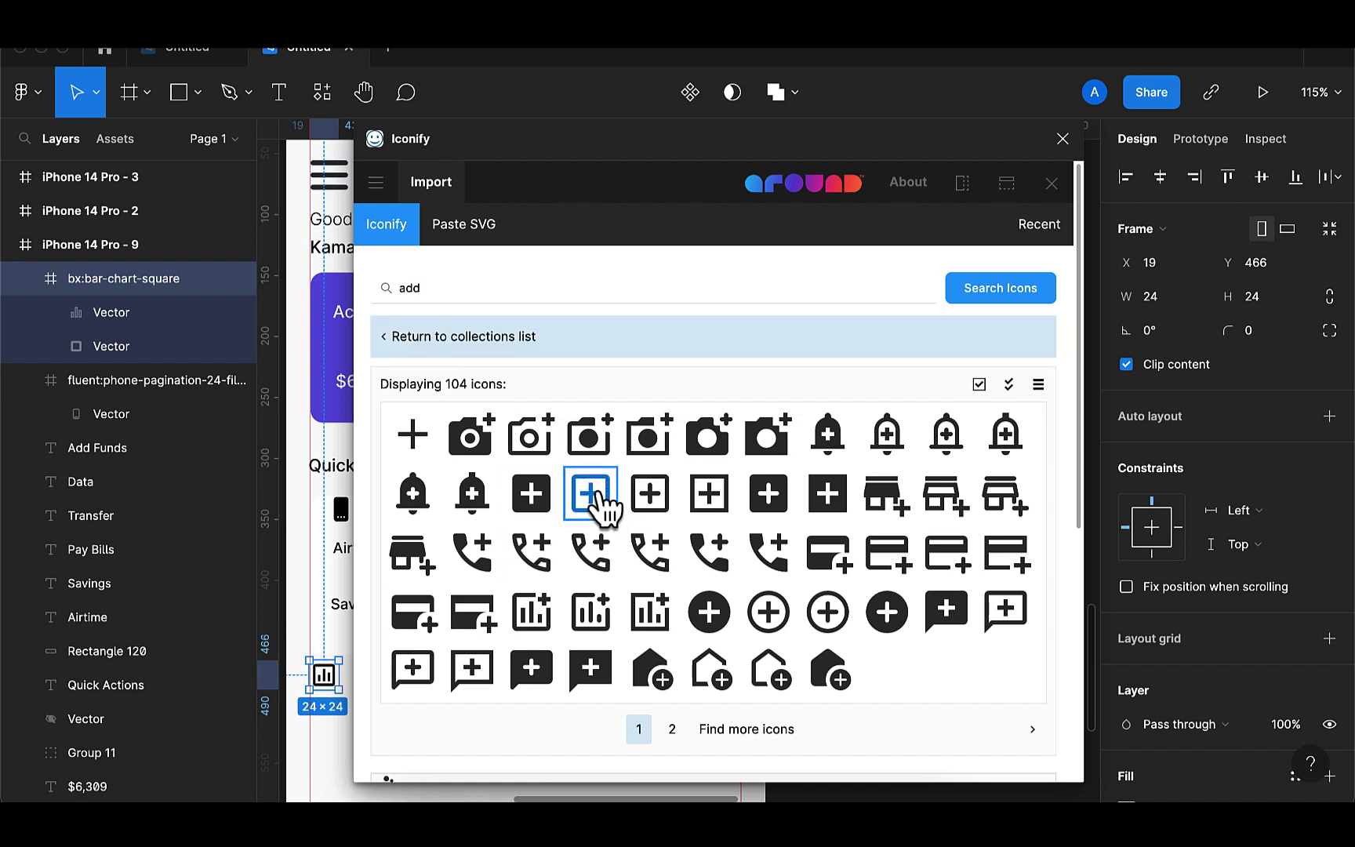
left_click_drag(597, 496, 333, 744)
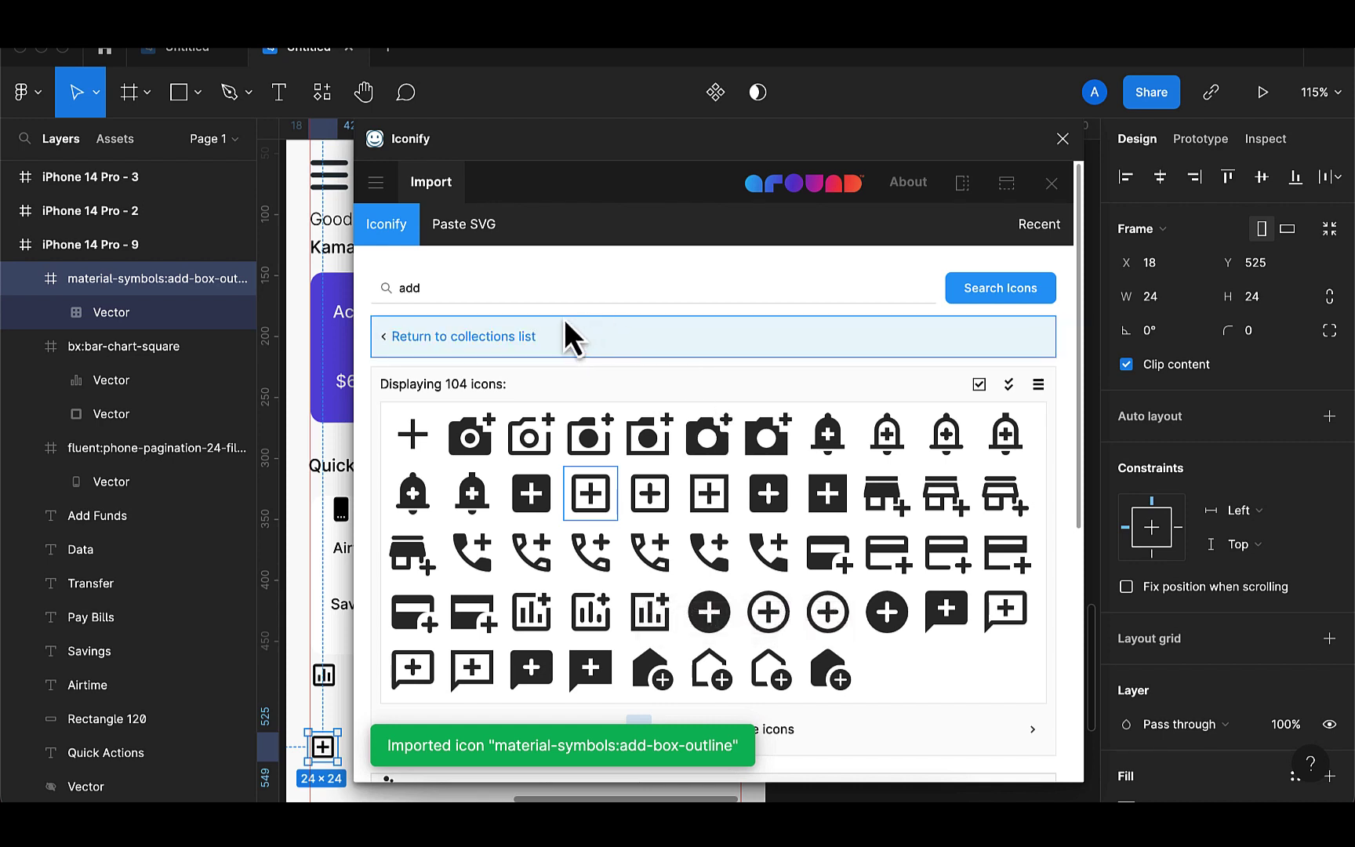
Search Iconify for 'saving' icons.
left_click(544, 289)
key("BackSpace")
key("BackSpace")
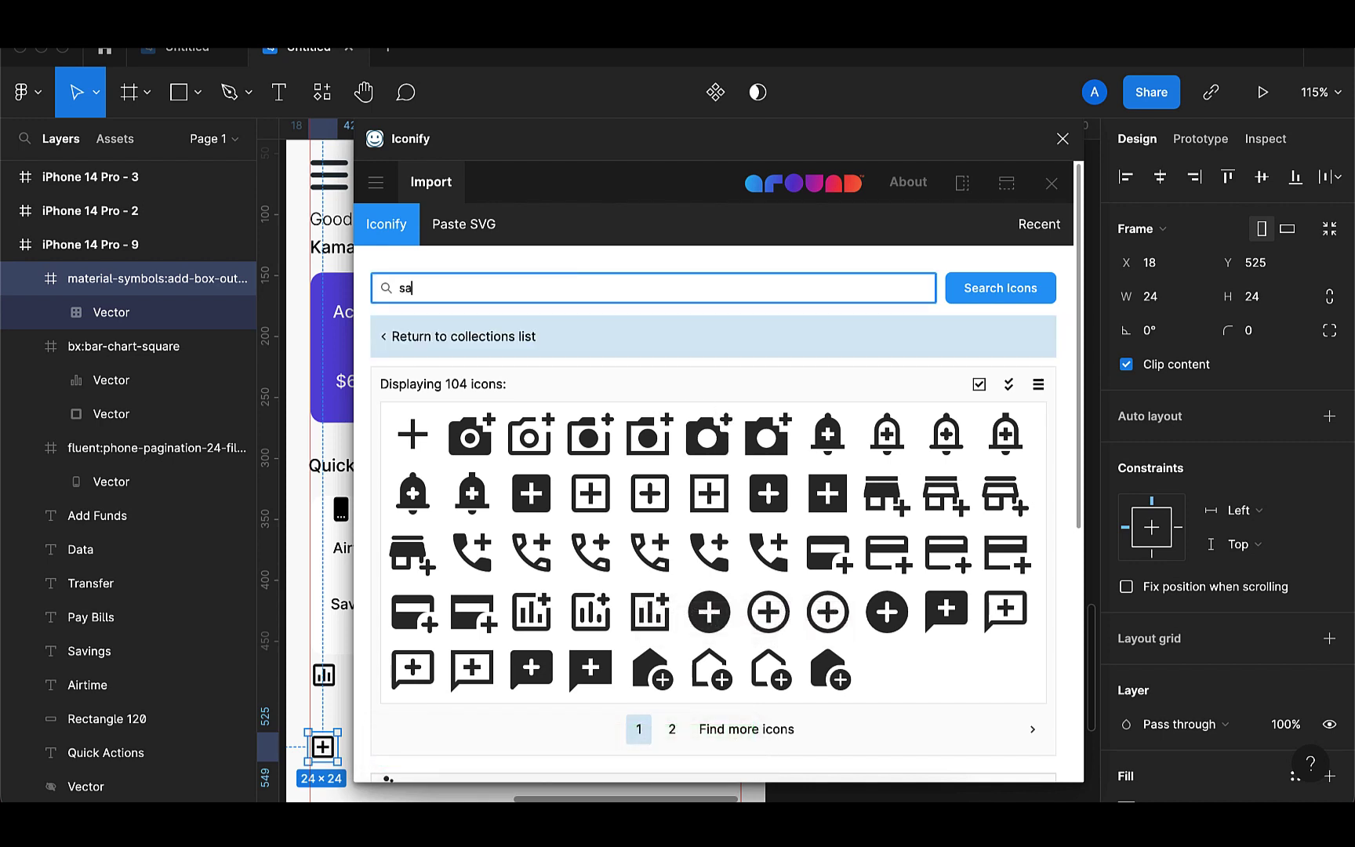
type("saving")
key("Return")
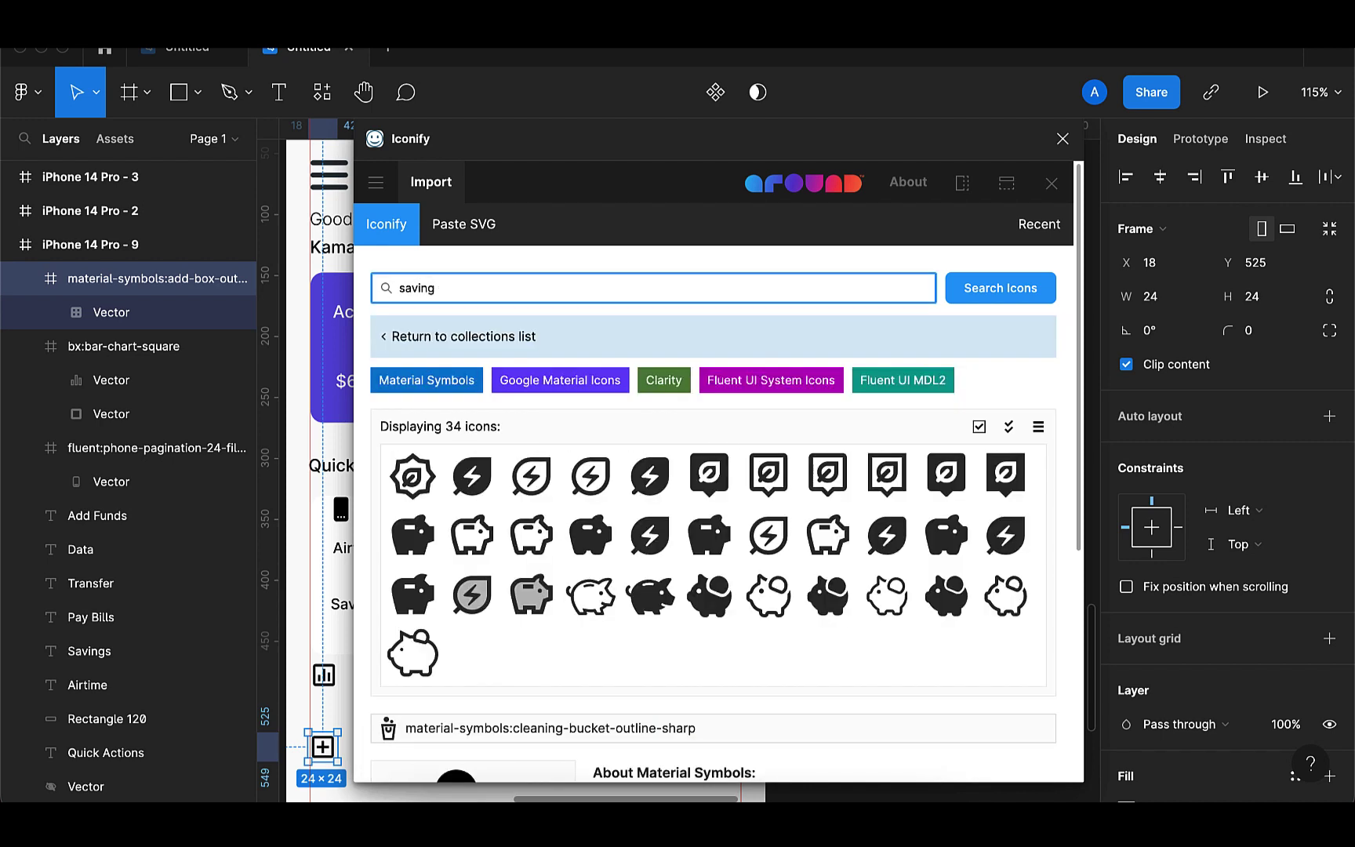
Place the fluent-mdl2:savings piggy bank icon onto the home screen.
left_click(422, 657)
scroll(419, 657, "down", 5)
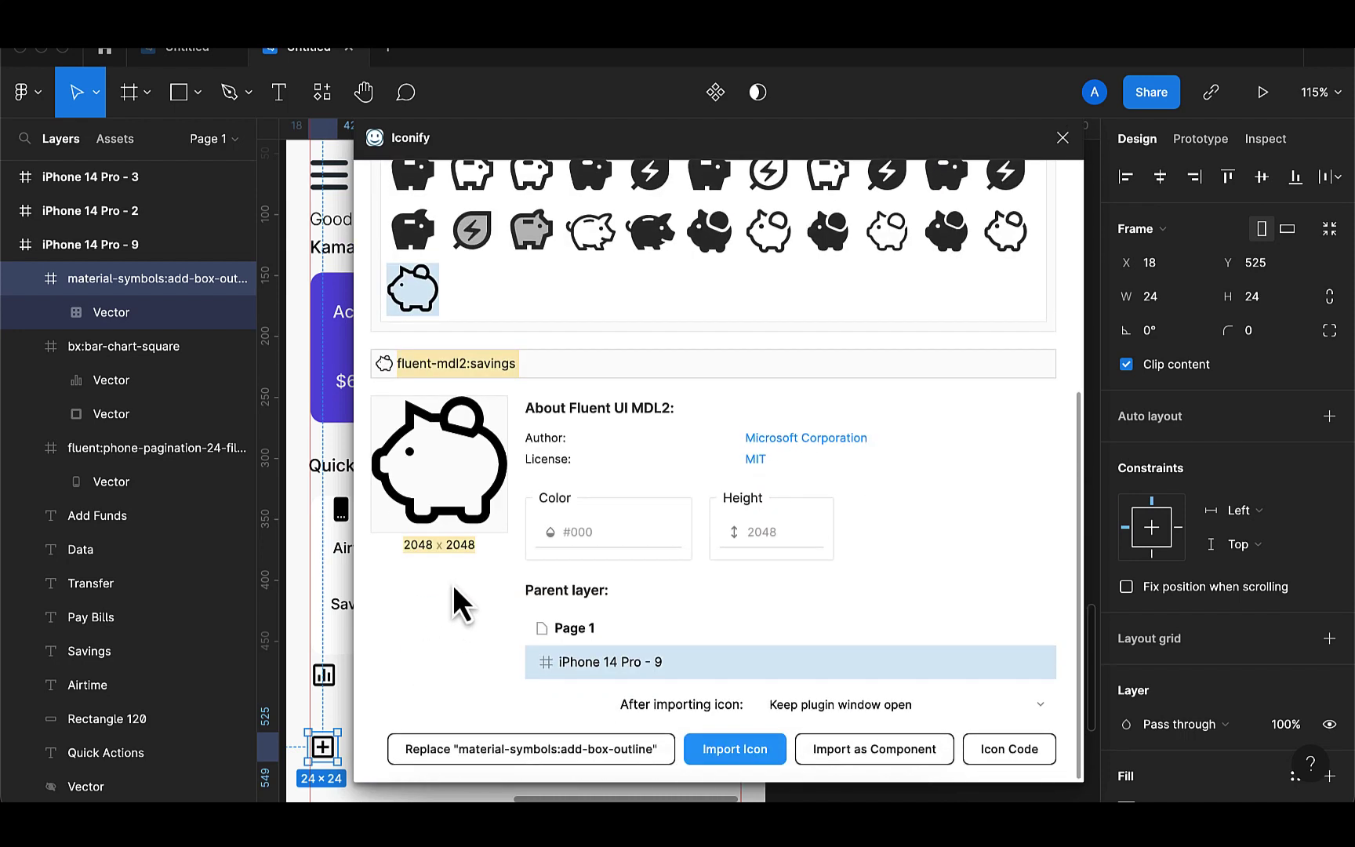
left_click(421, 318)
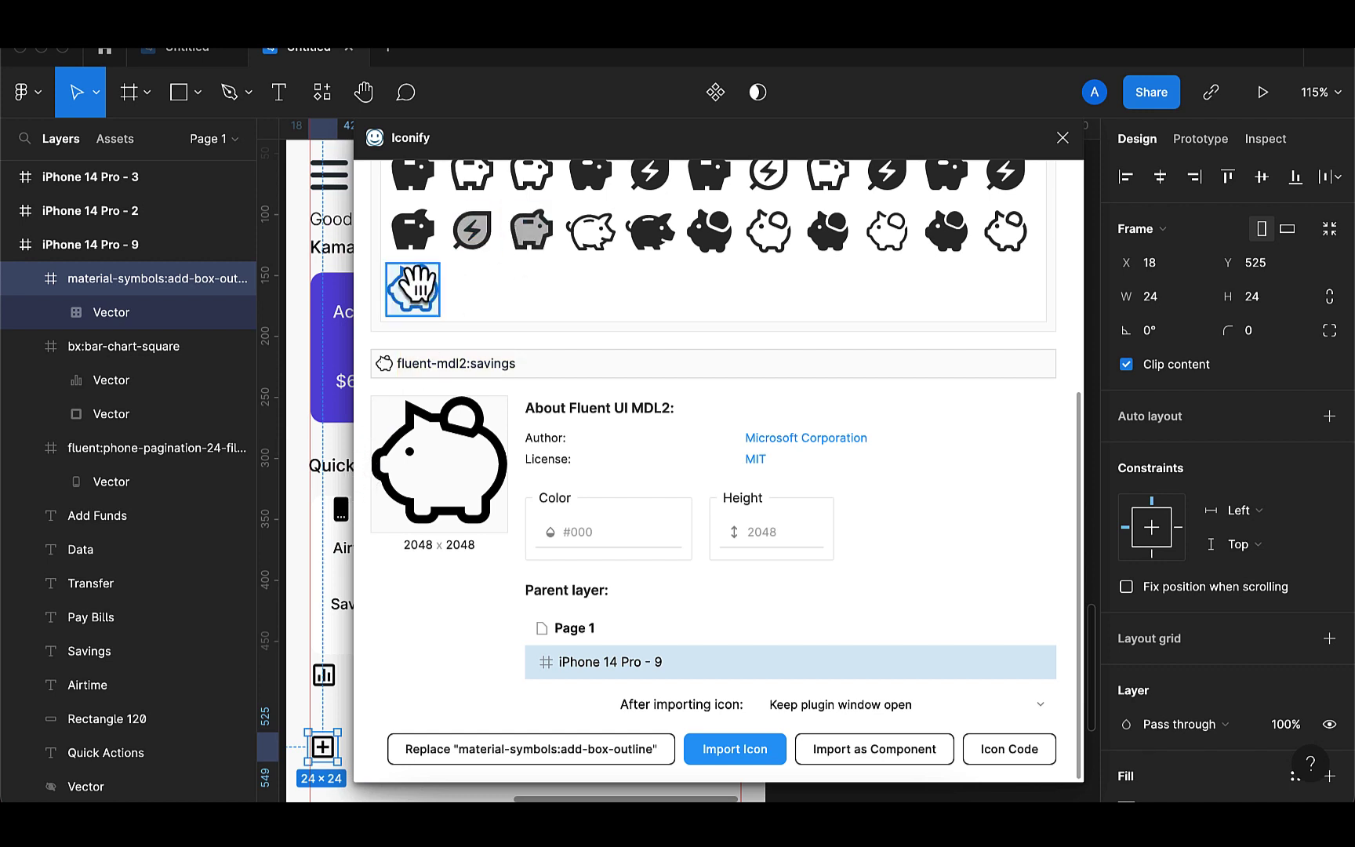
left_click_drag(415, 284, 347, 537)
left_click_drag(324, 604, 321, 599)
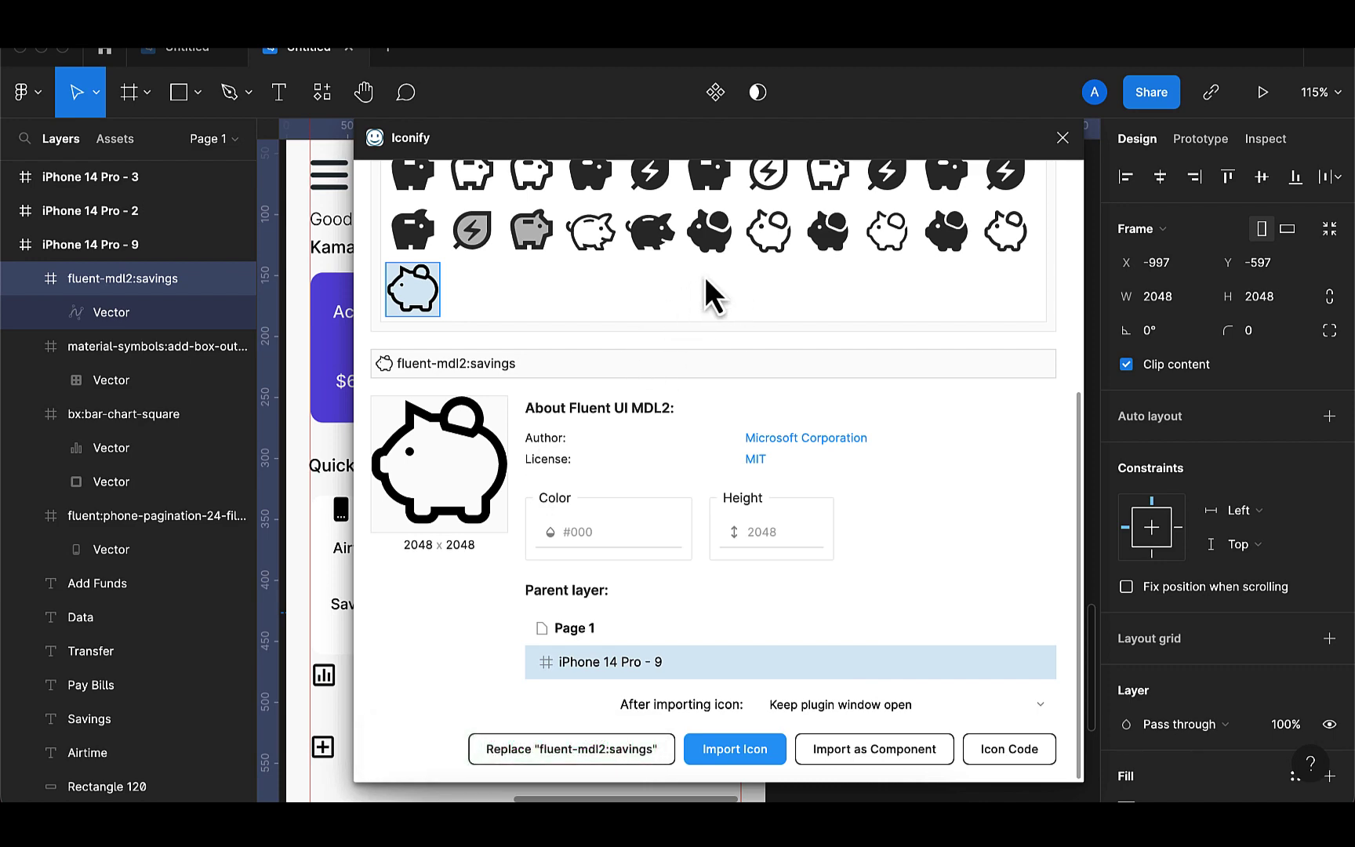
Search 'bill' and import the icon-park-outline:bill receipt icon into the phone frame.
scroll(705, 276, "up", 5)
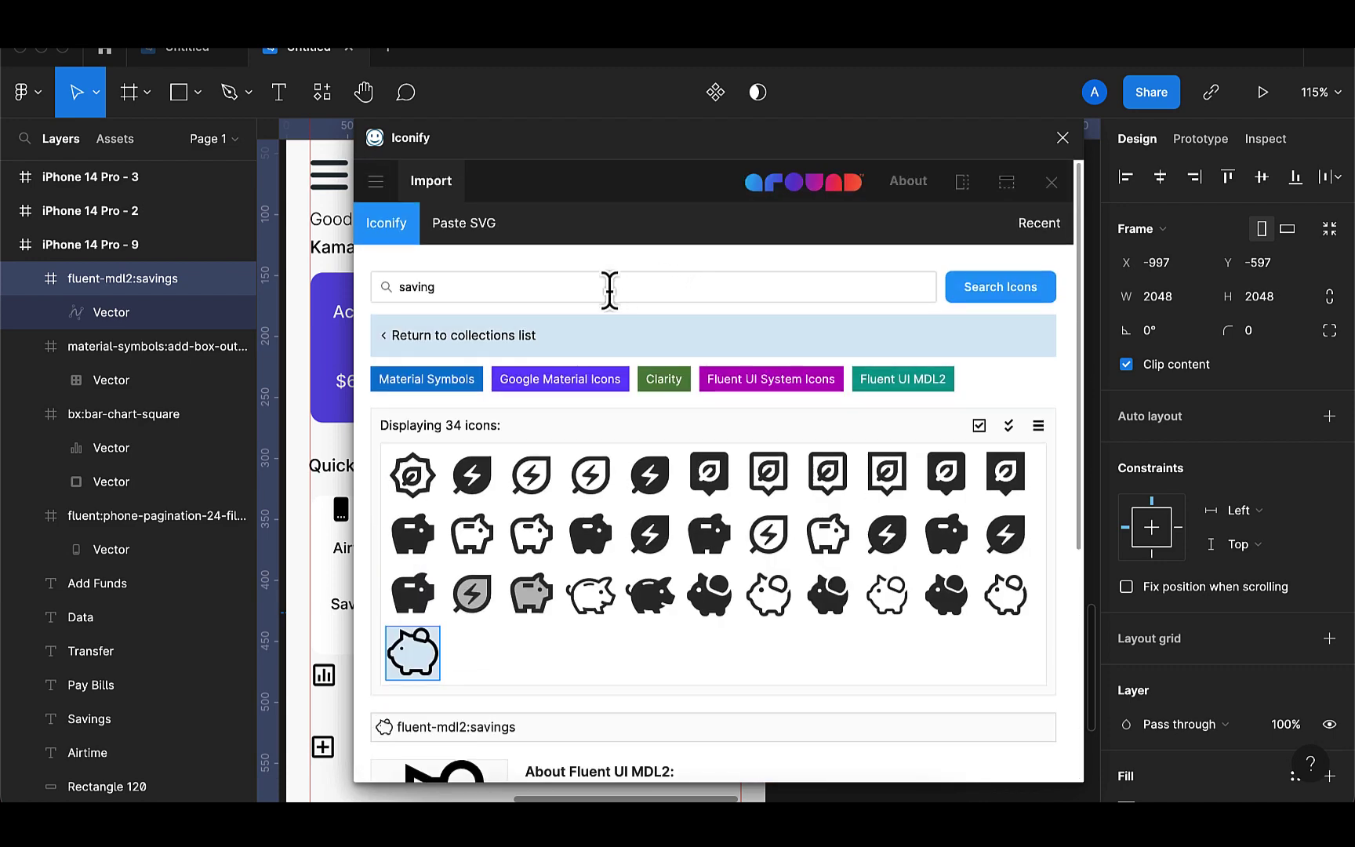
left_click(554, 294)
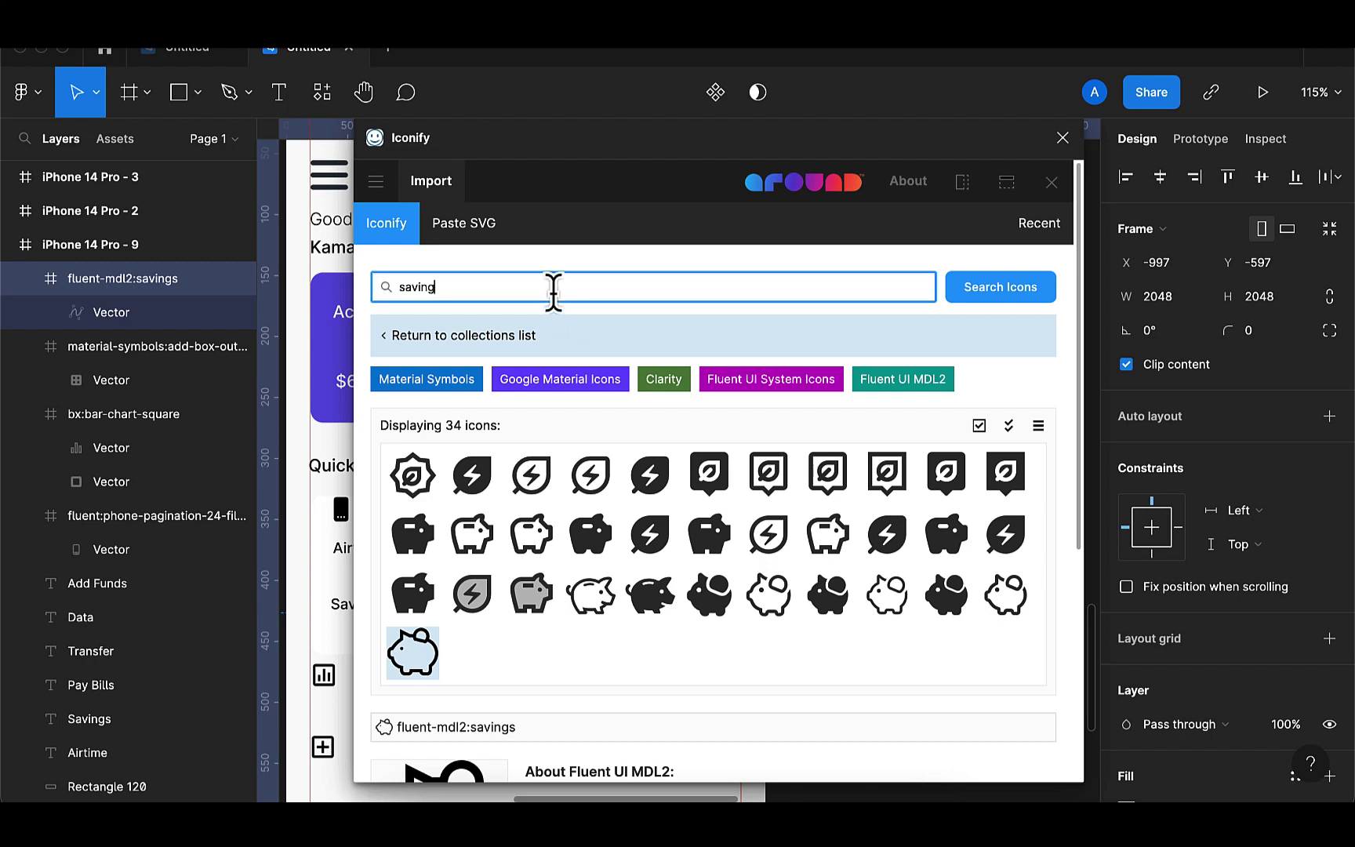
type("bill")
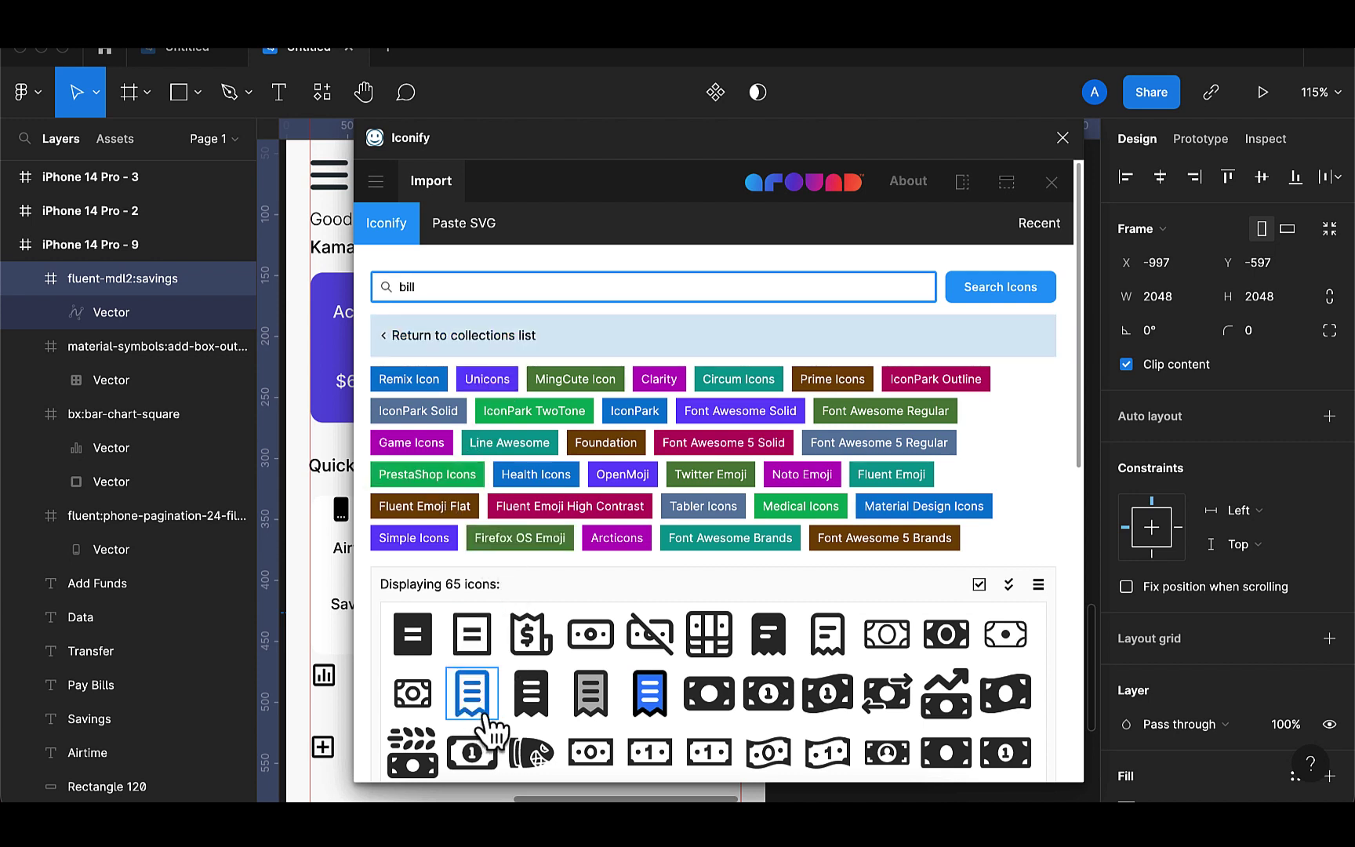
left_click_drag(485, 720, 333, 610)
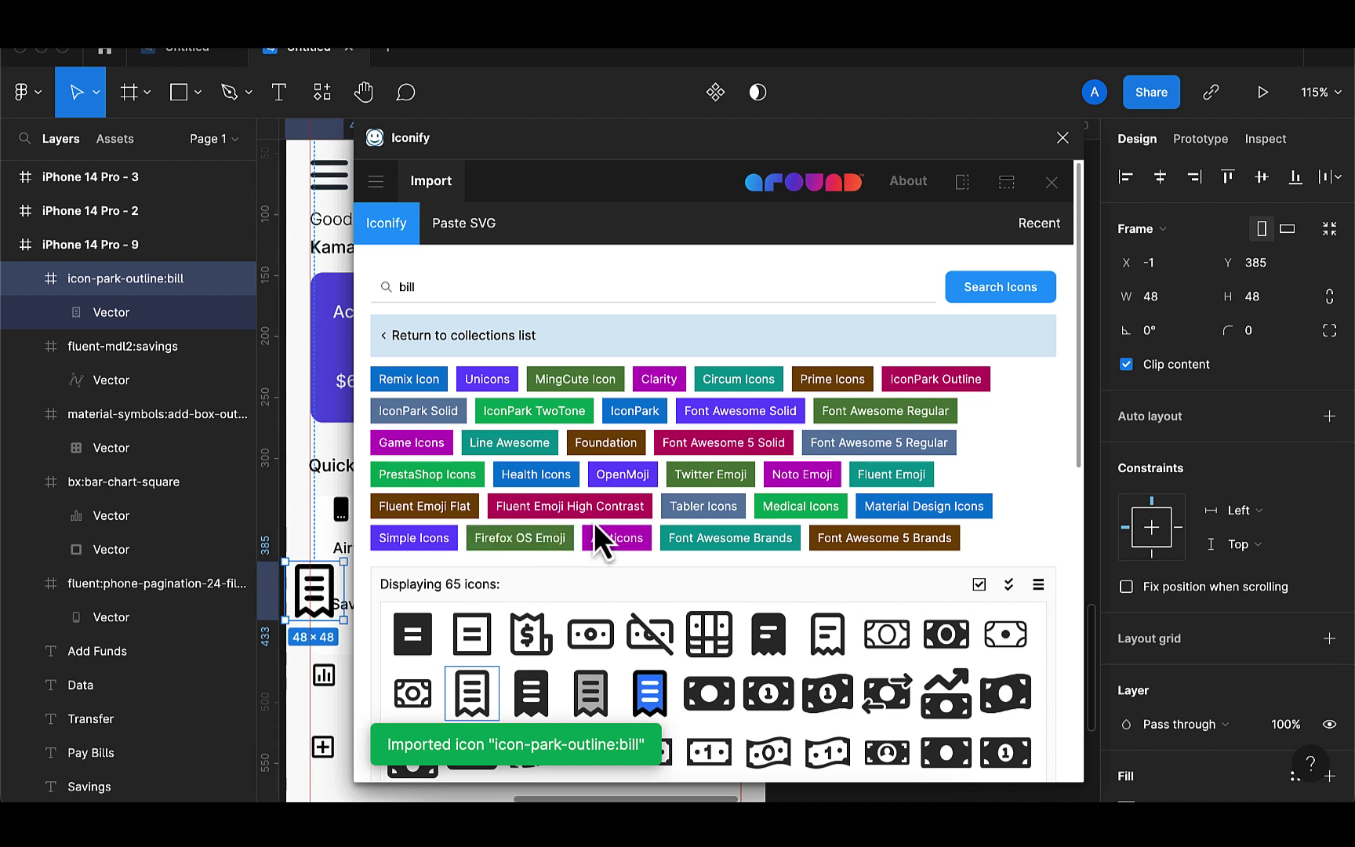
Search for exchange icons and drag ri:exchange-box-line into the frame.
left_click(484, 286)
key("BackSpace")
key("BackSpace")
key("BackSpace")
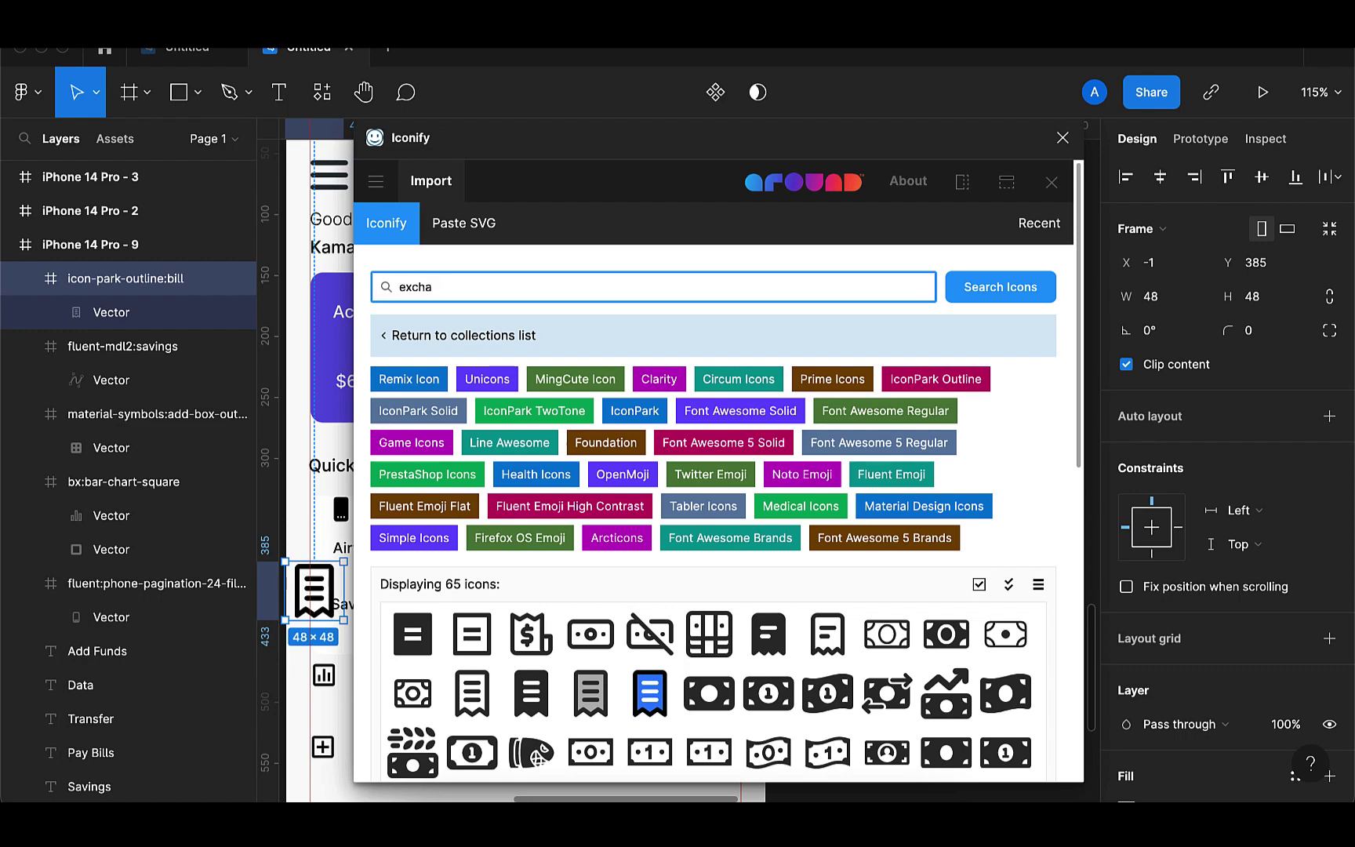
left_click(472, 634)
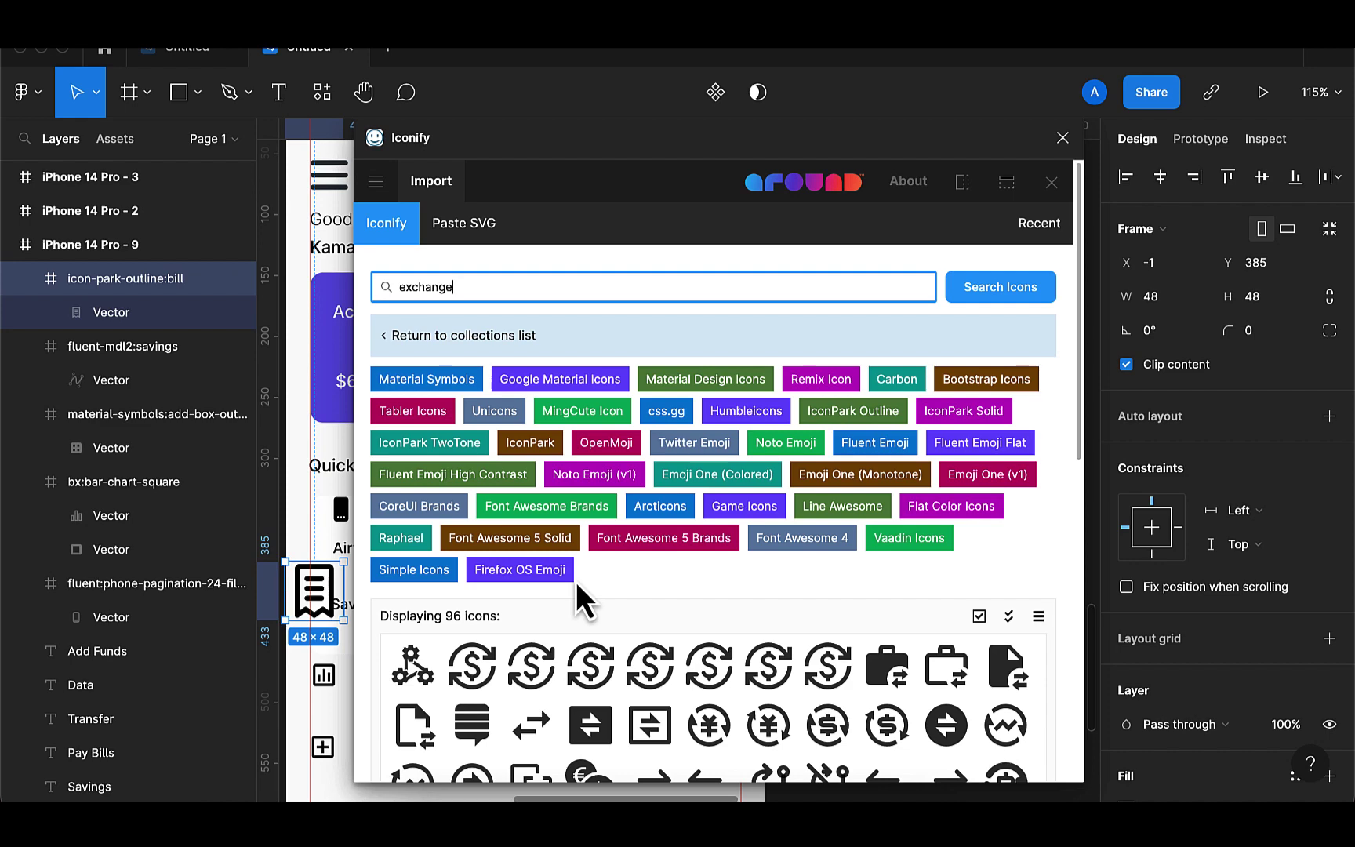
scroll(577, 589, "down", 2)
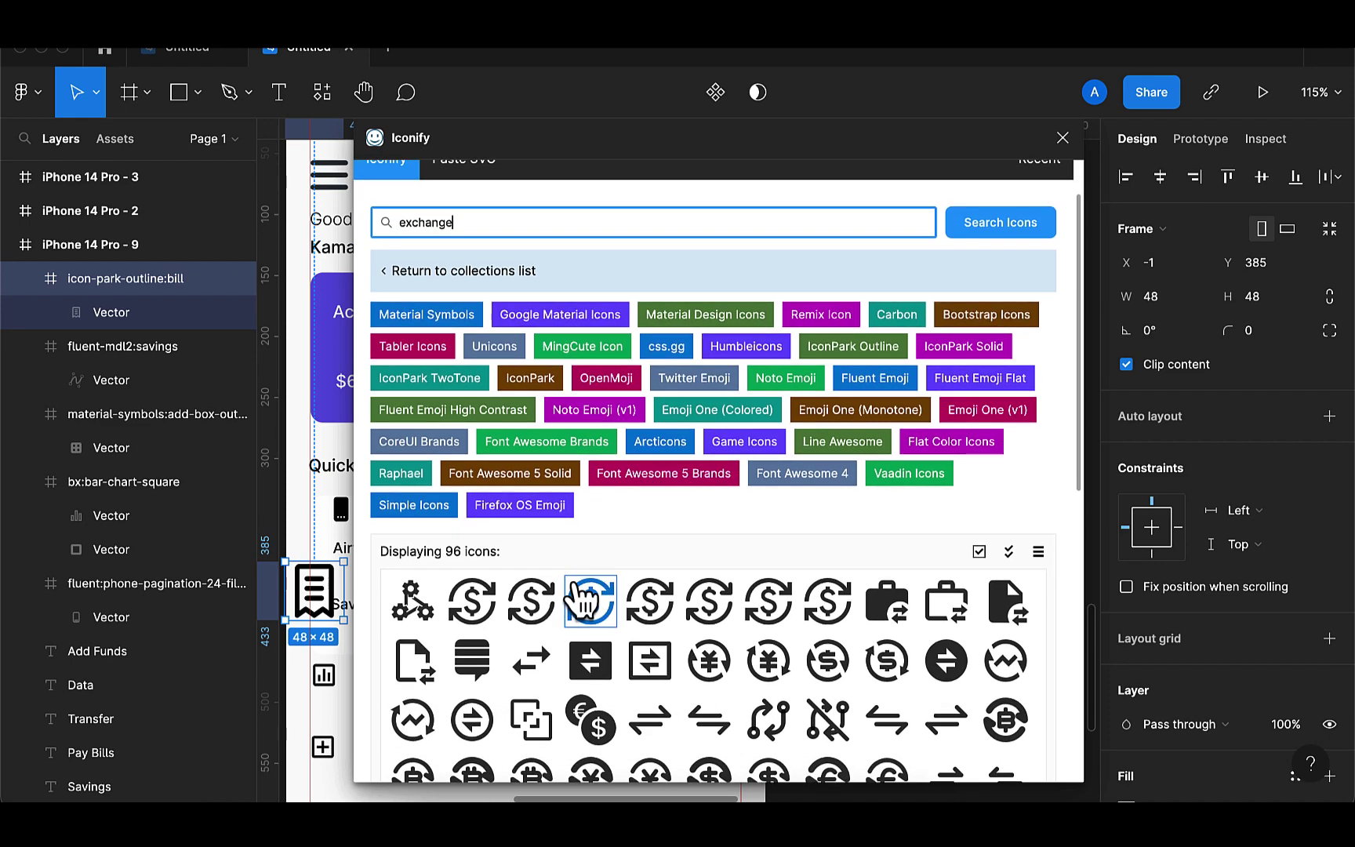
scroll(580, 596, "down", 1)
left_click_drag(647, 651, 325, 519)
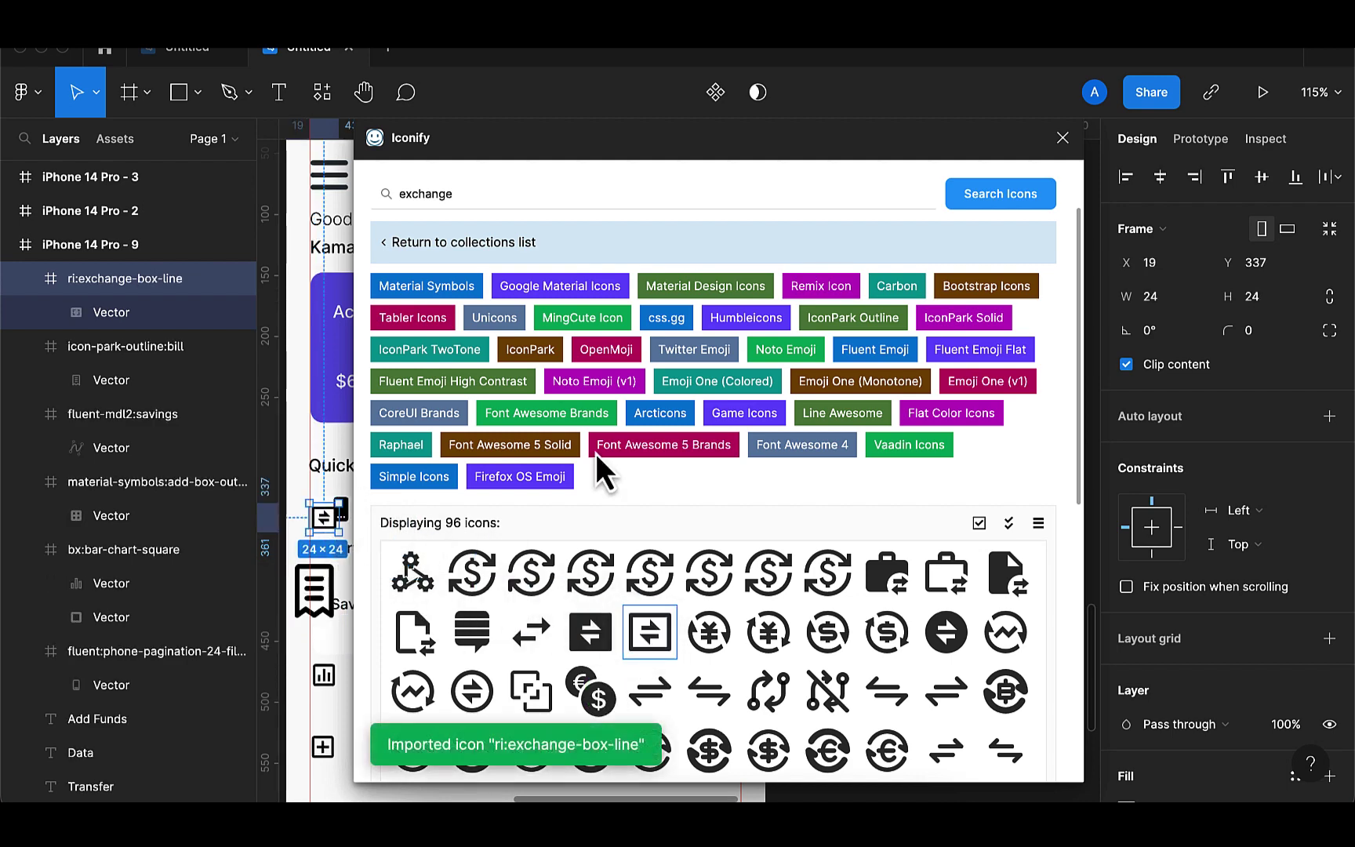
Close Iconify, move the exchange icon beside Transfer and the bill icon onto Pay Bills.
left_click(1062, 138)
scroll(665, 619, "left", 4)
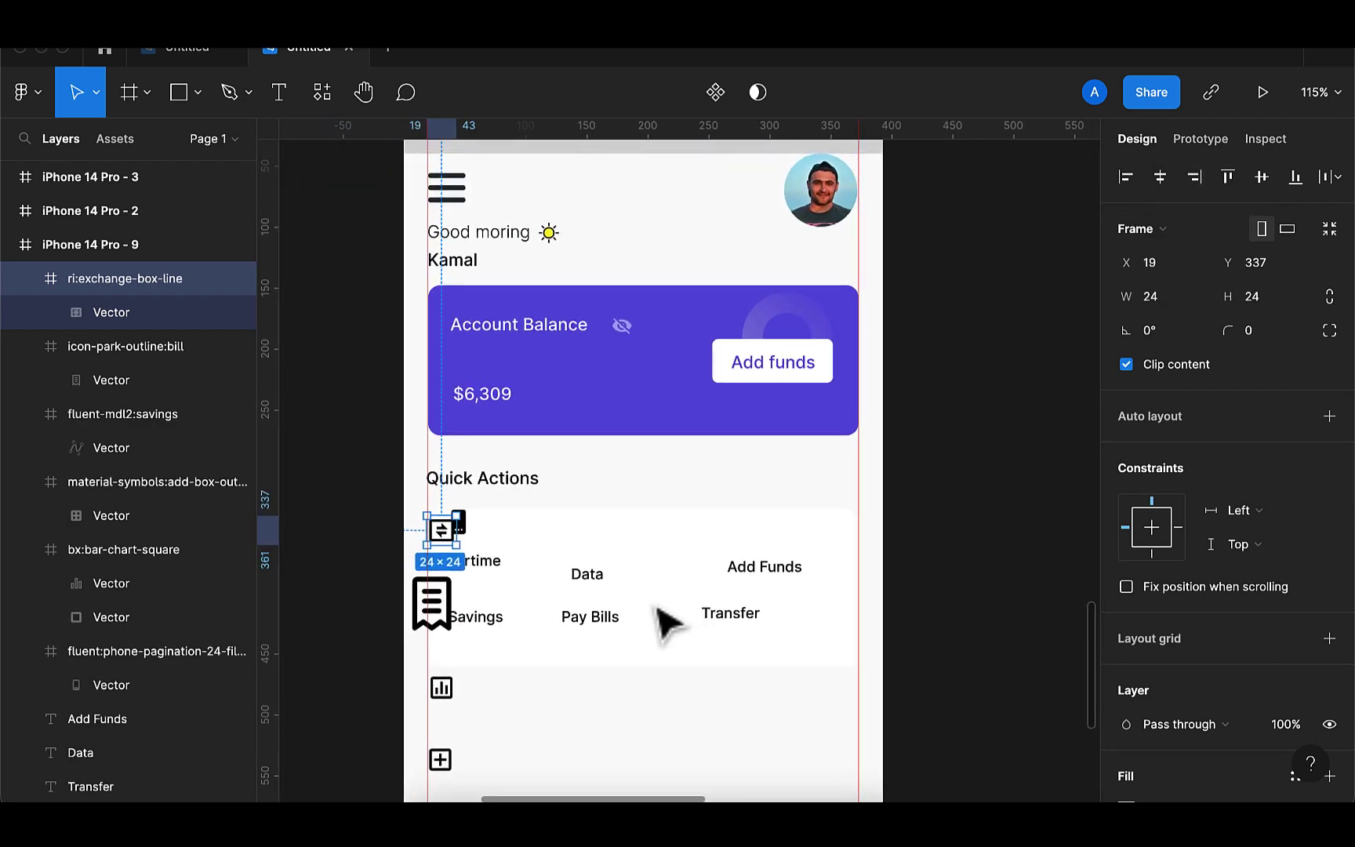
left_click_drag(494, 558, 787, 616)
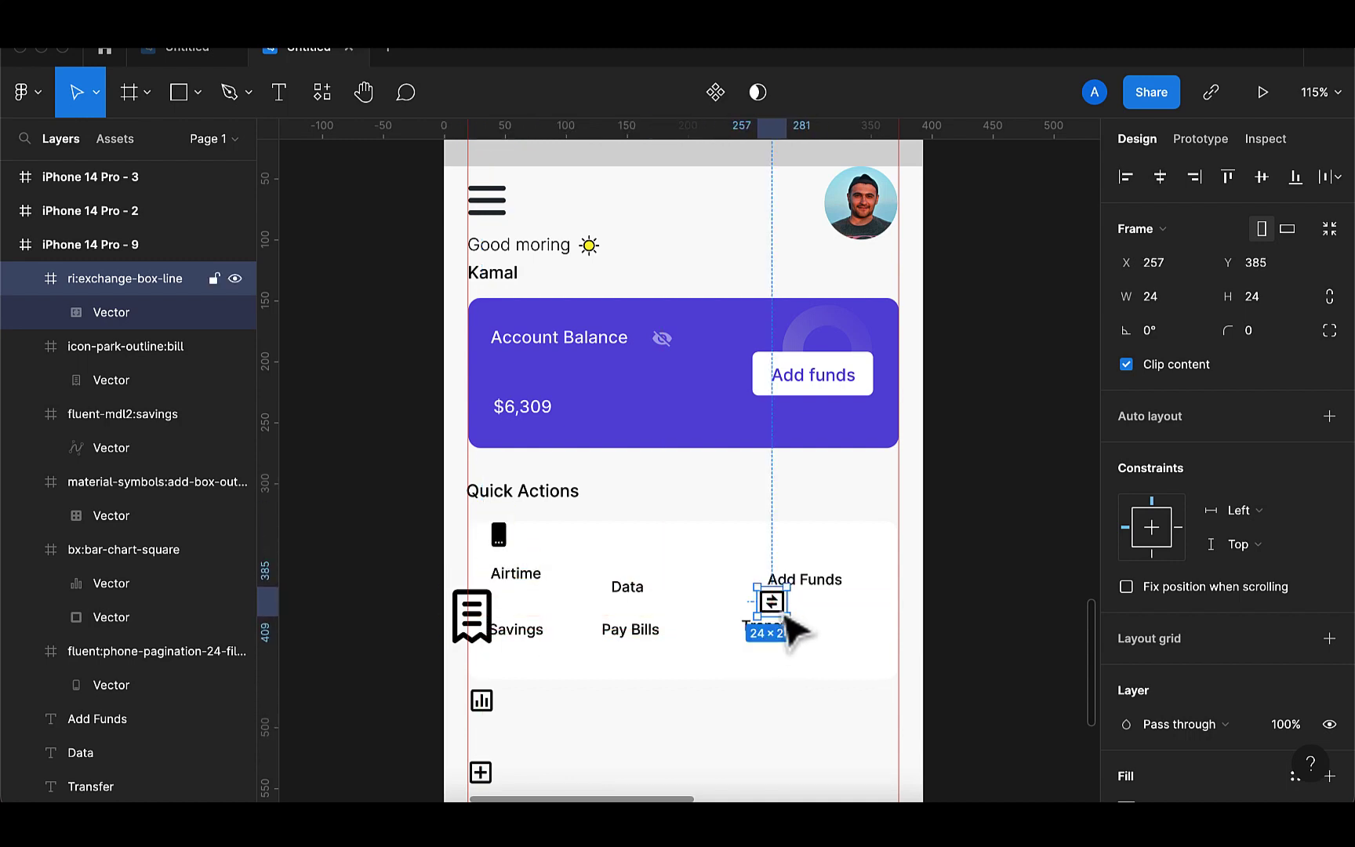
key("Escape")
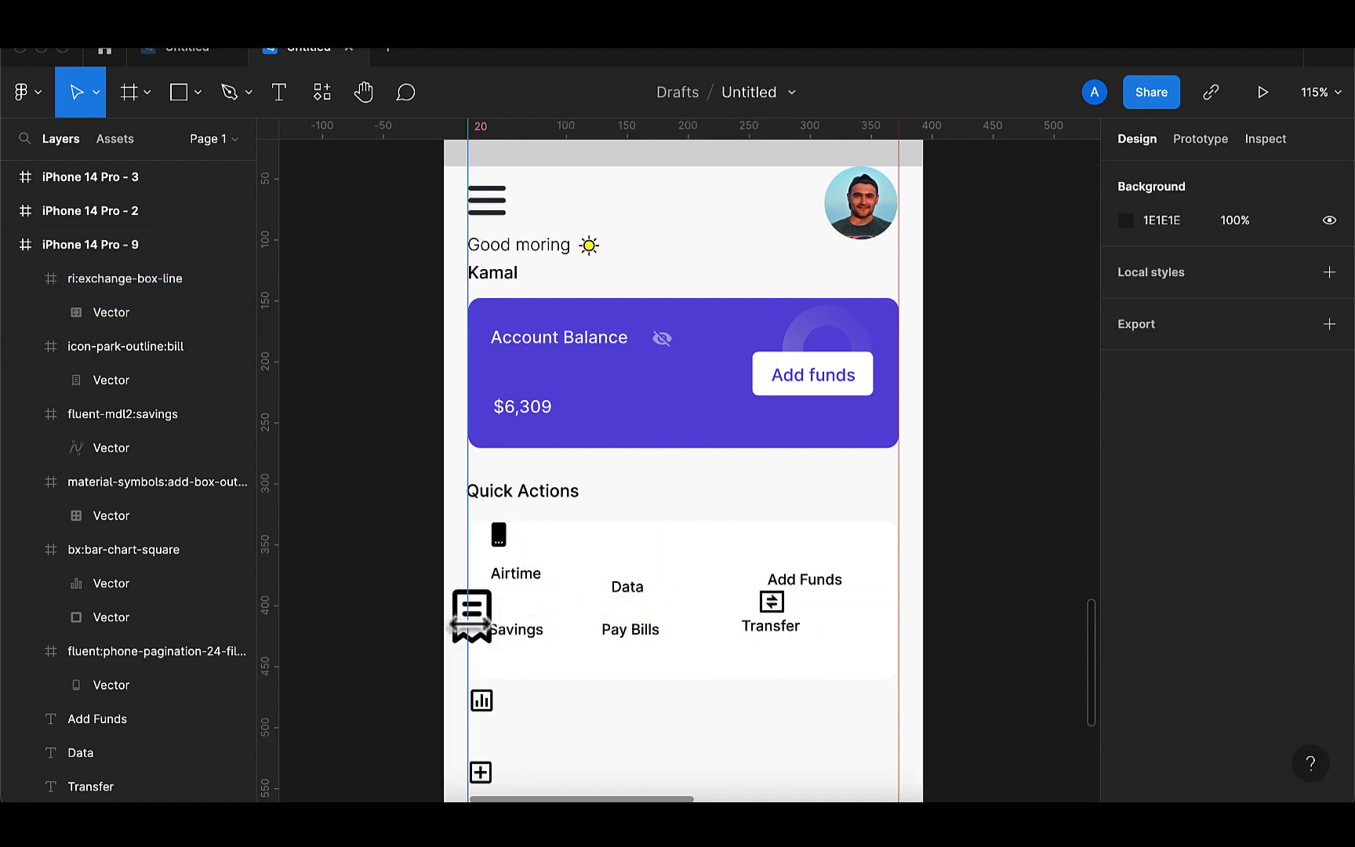
left_click(475, 629)
left_click_drag(494, 635, 645, 638)
Select the vector layer inside the savings icon.
left_click(501, 709)
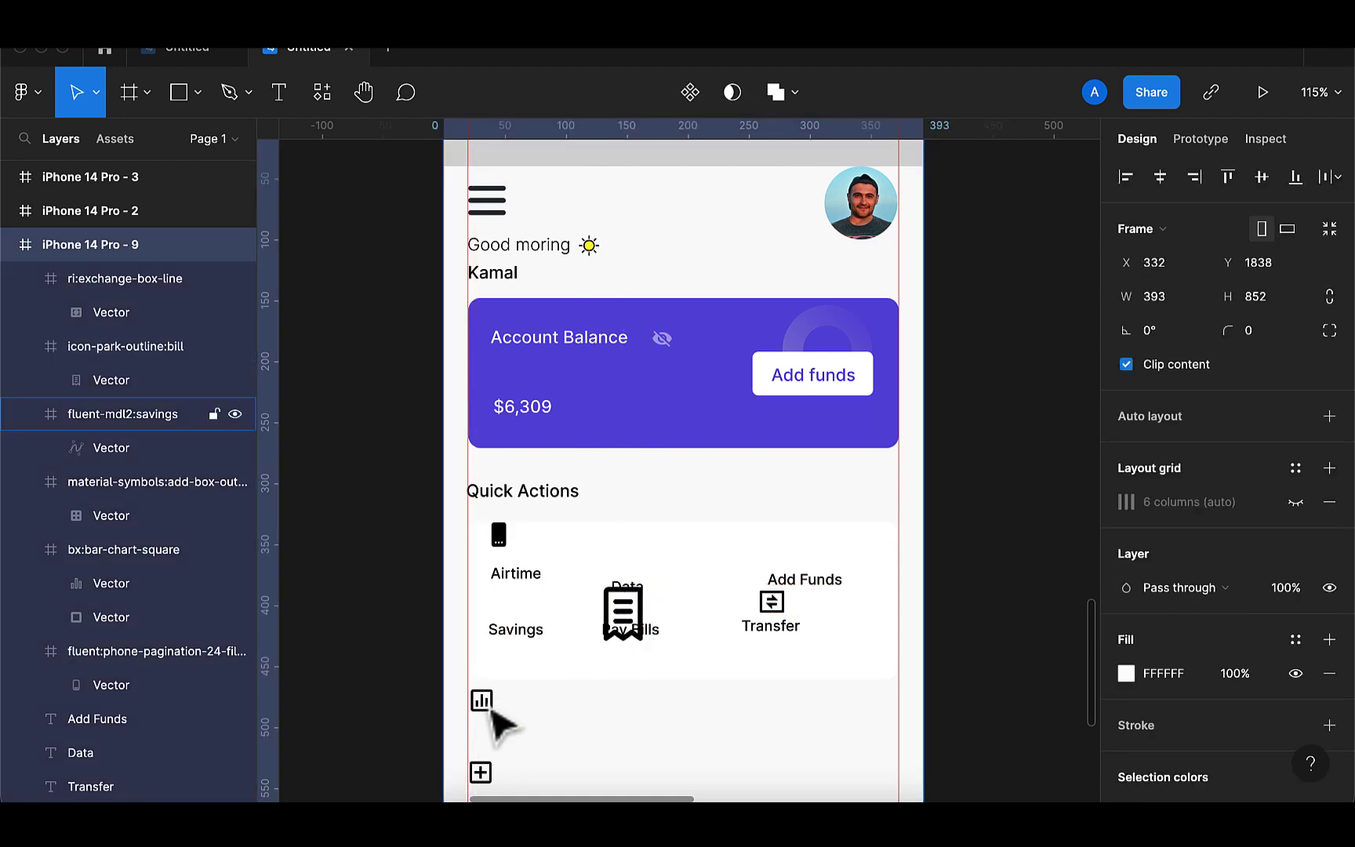
double_click(501, 710)
scroll(502, 725, "up", 2)
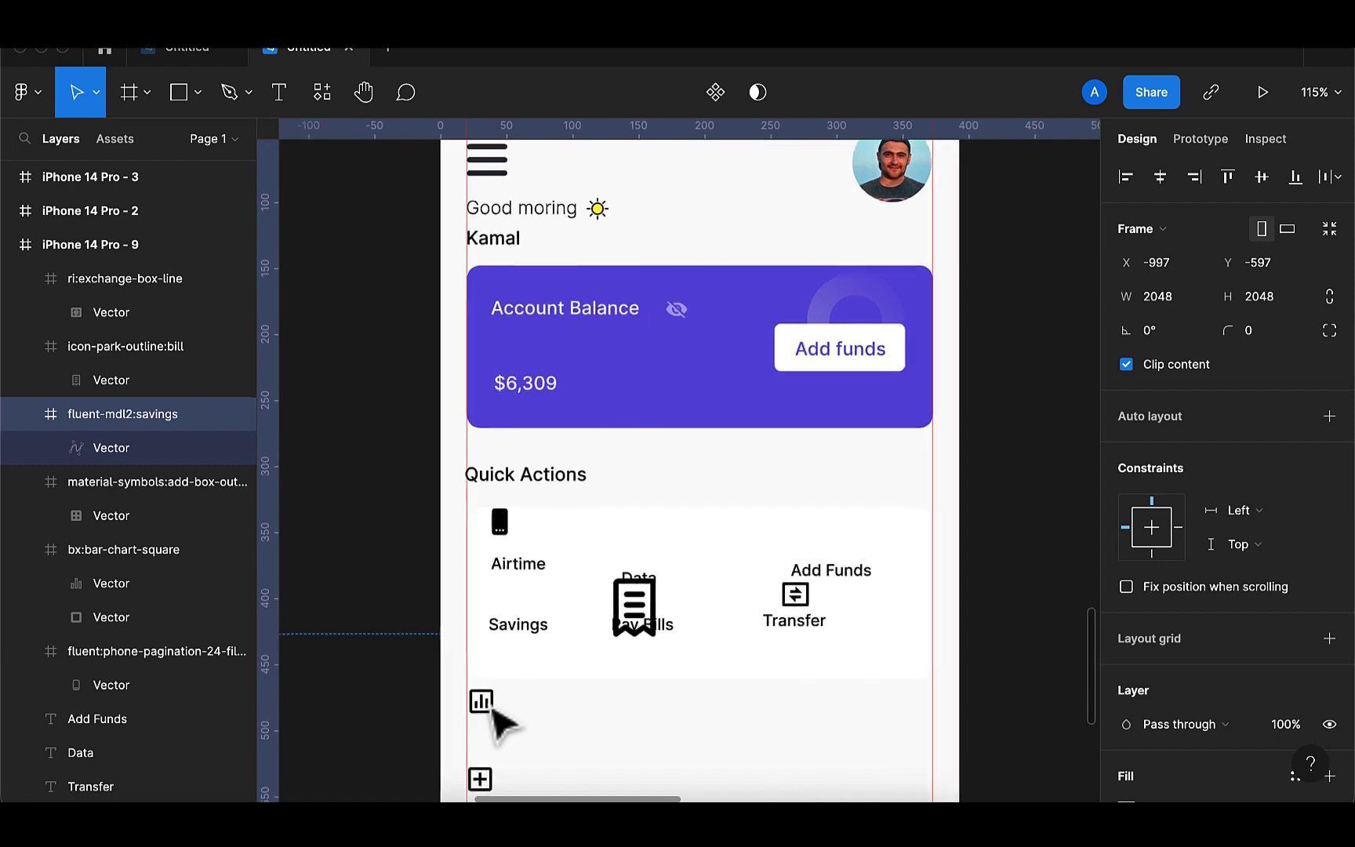
scroll(496, 710, "down", 1)
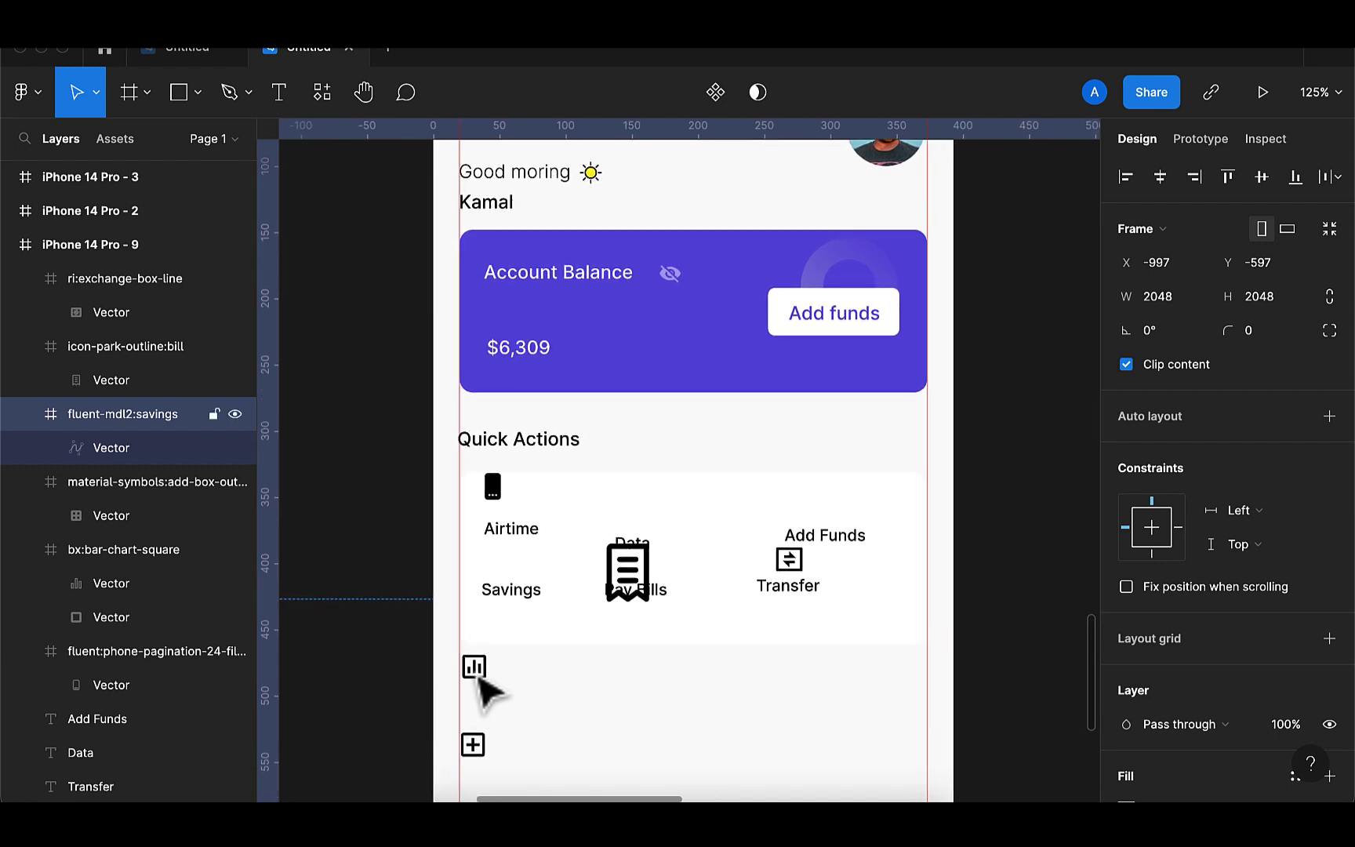
scroll(477, 690, "down", 1)
left_click(118, 445)
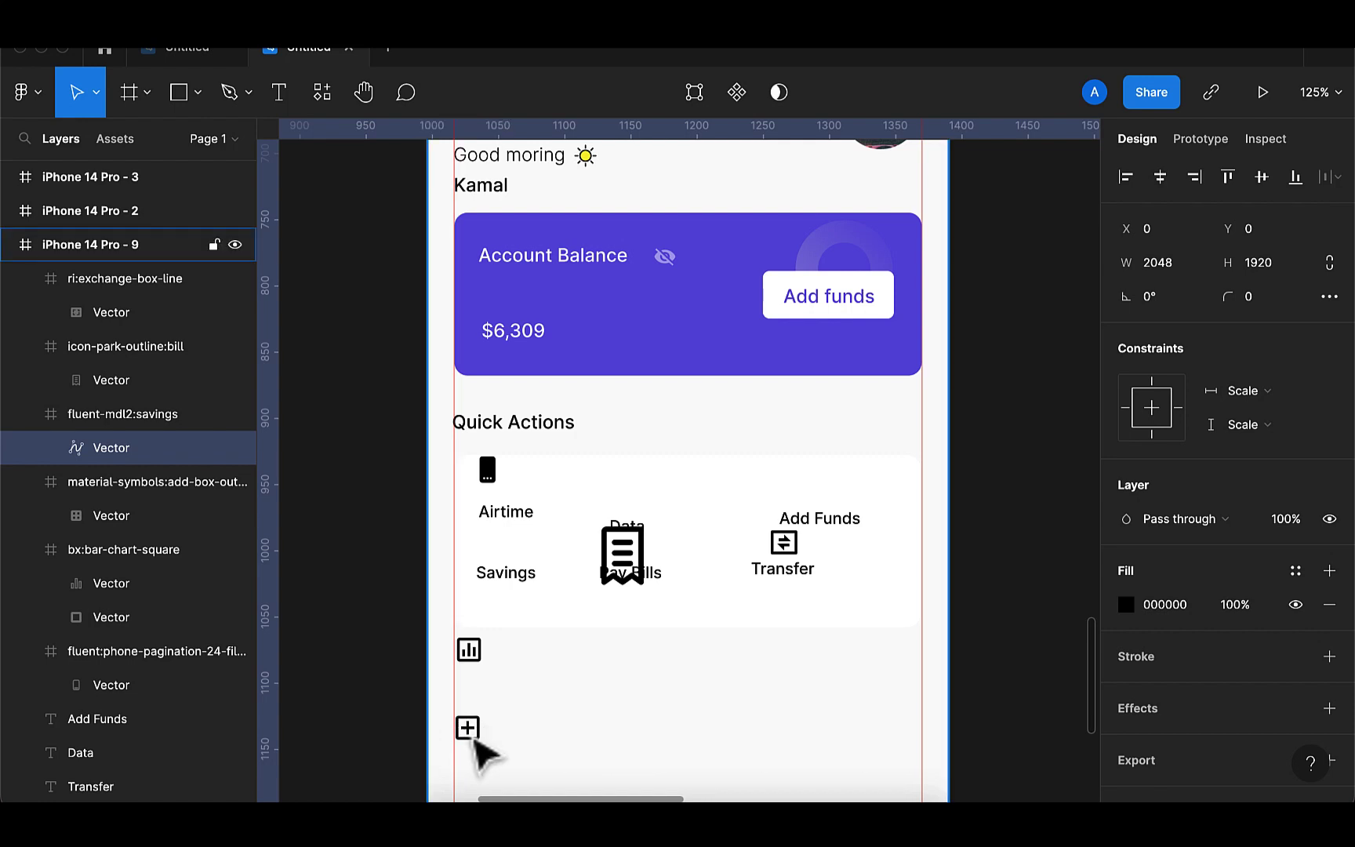
Move the exchange, bill and savings vectors directly into iPhone 14 Pro - 9.
left_click(484, 750)
left_click(92, 325)
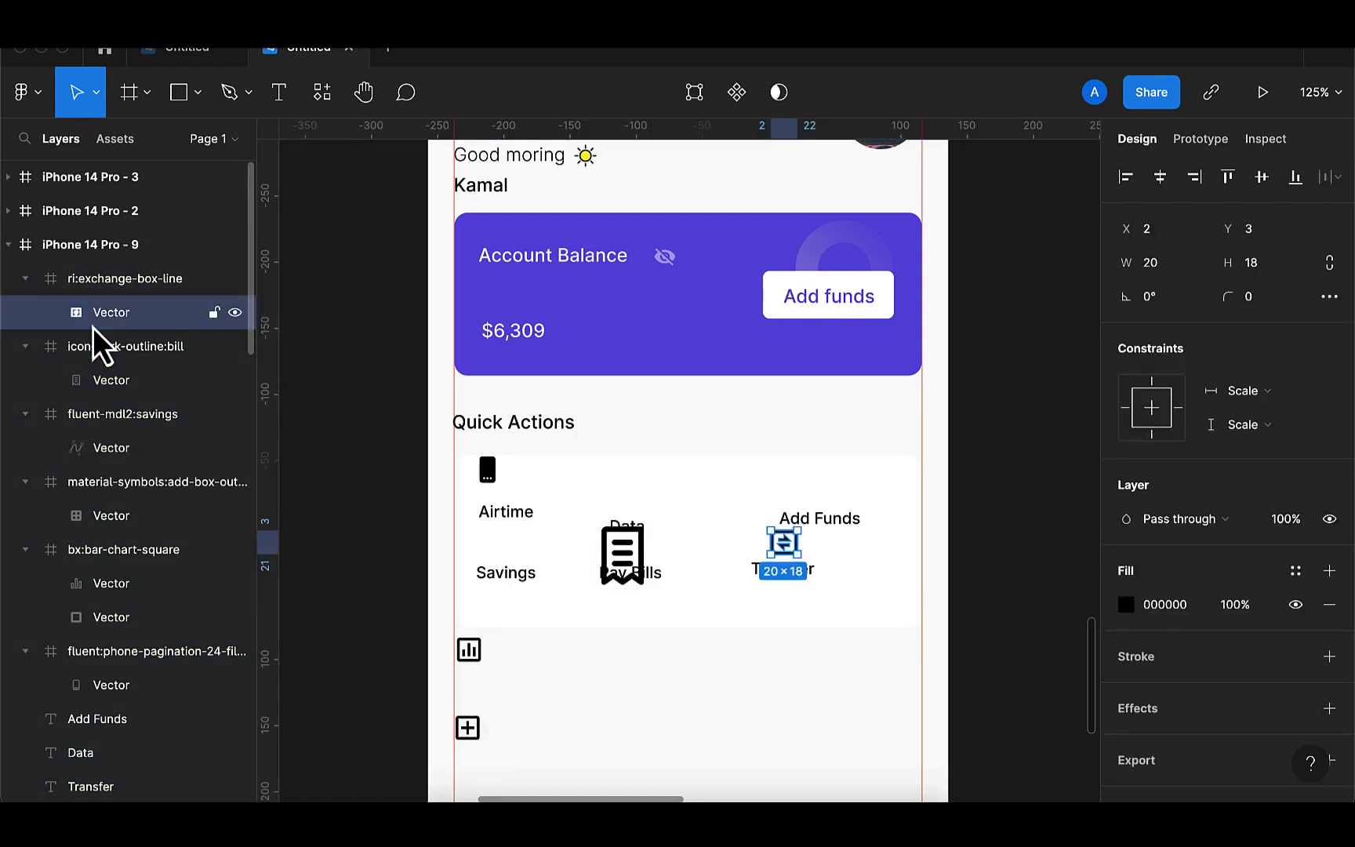
left_click_drag(104, 320, 99, 284)
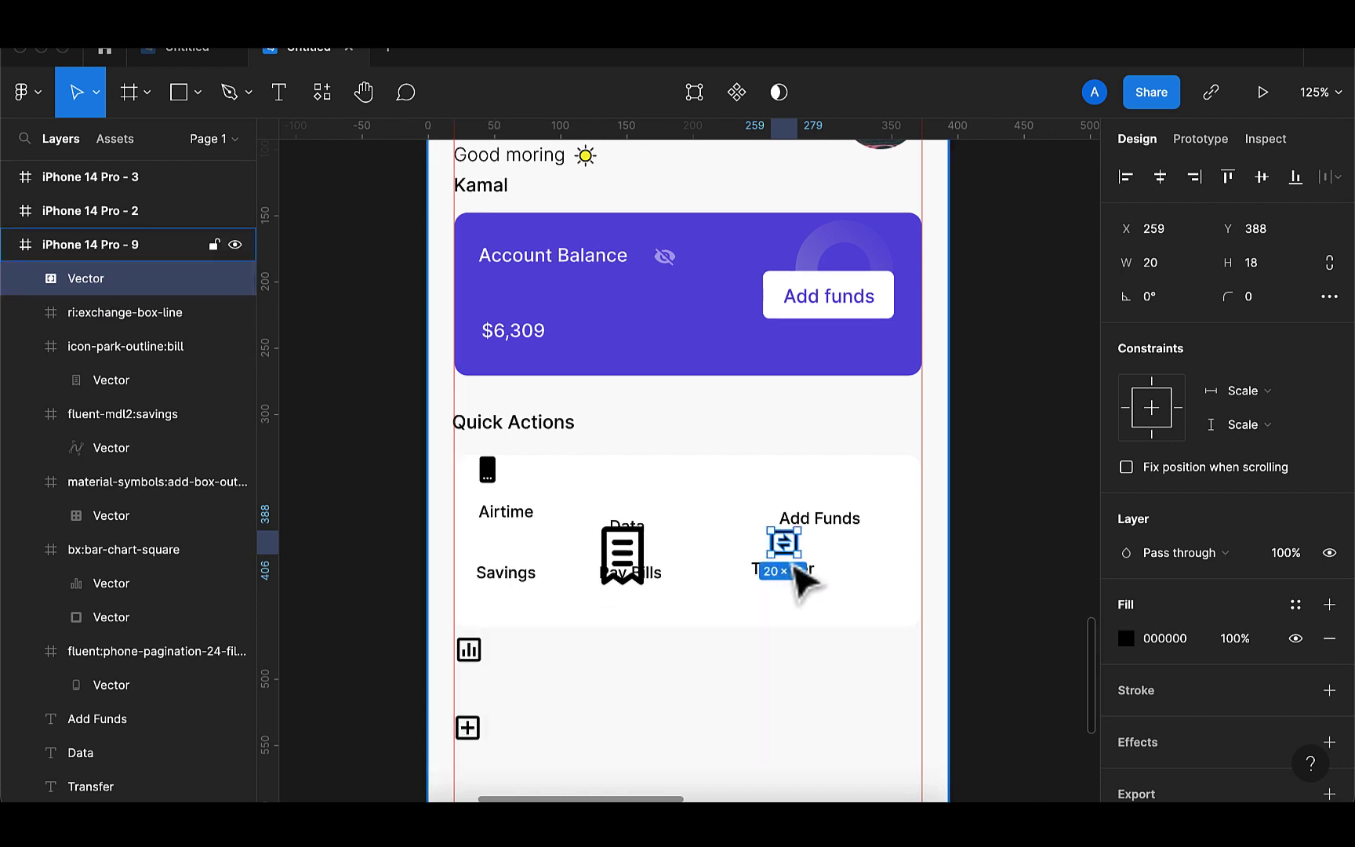
left_click(120, 383)
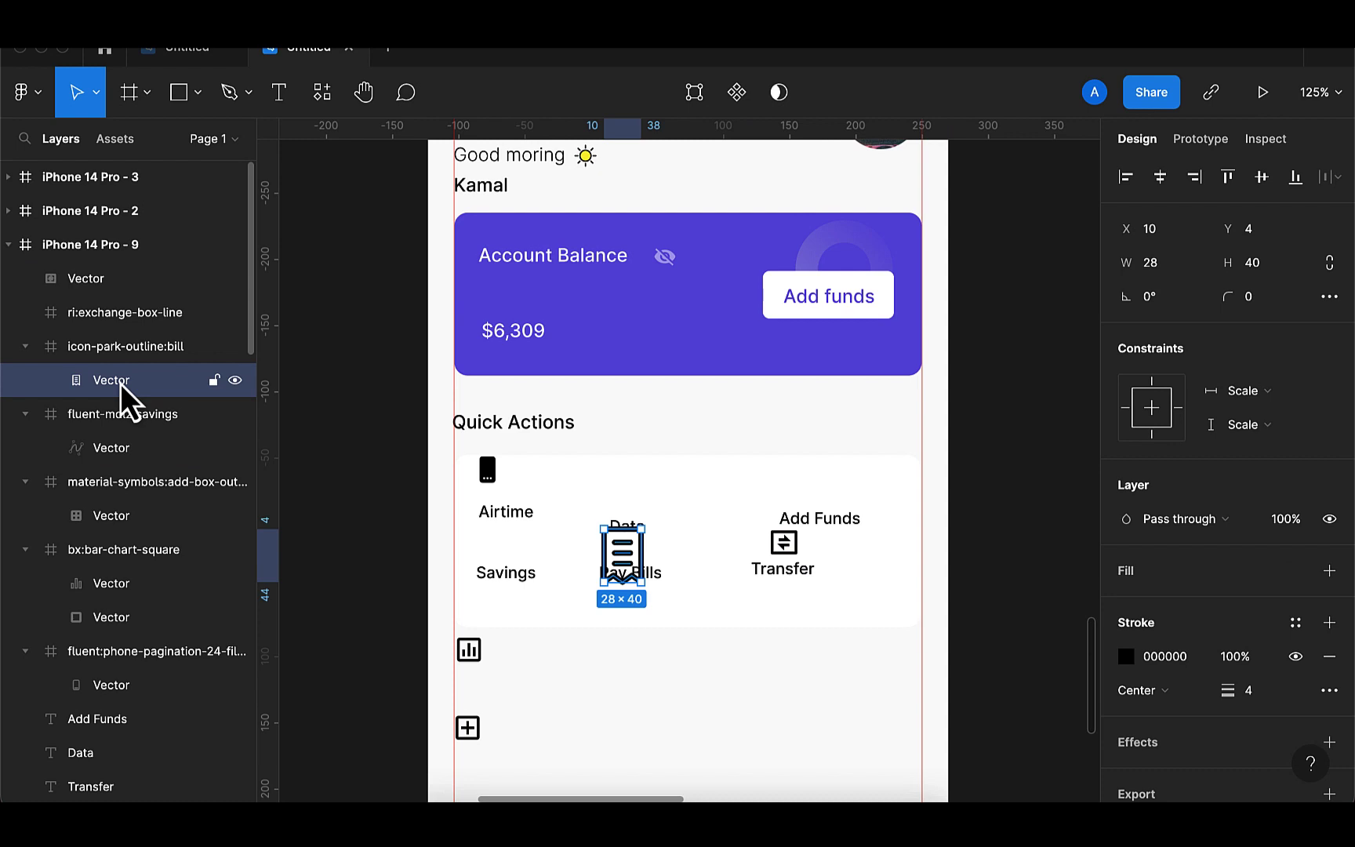
left_click_drag(120, 384, 104, 304)
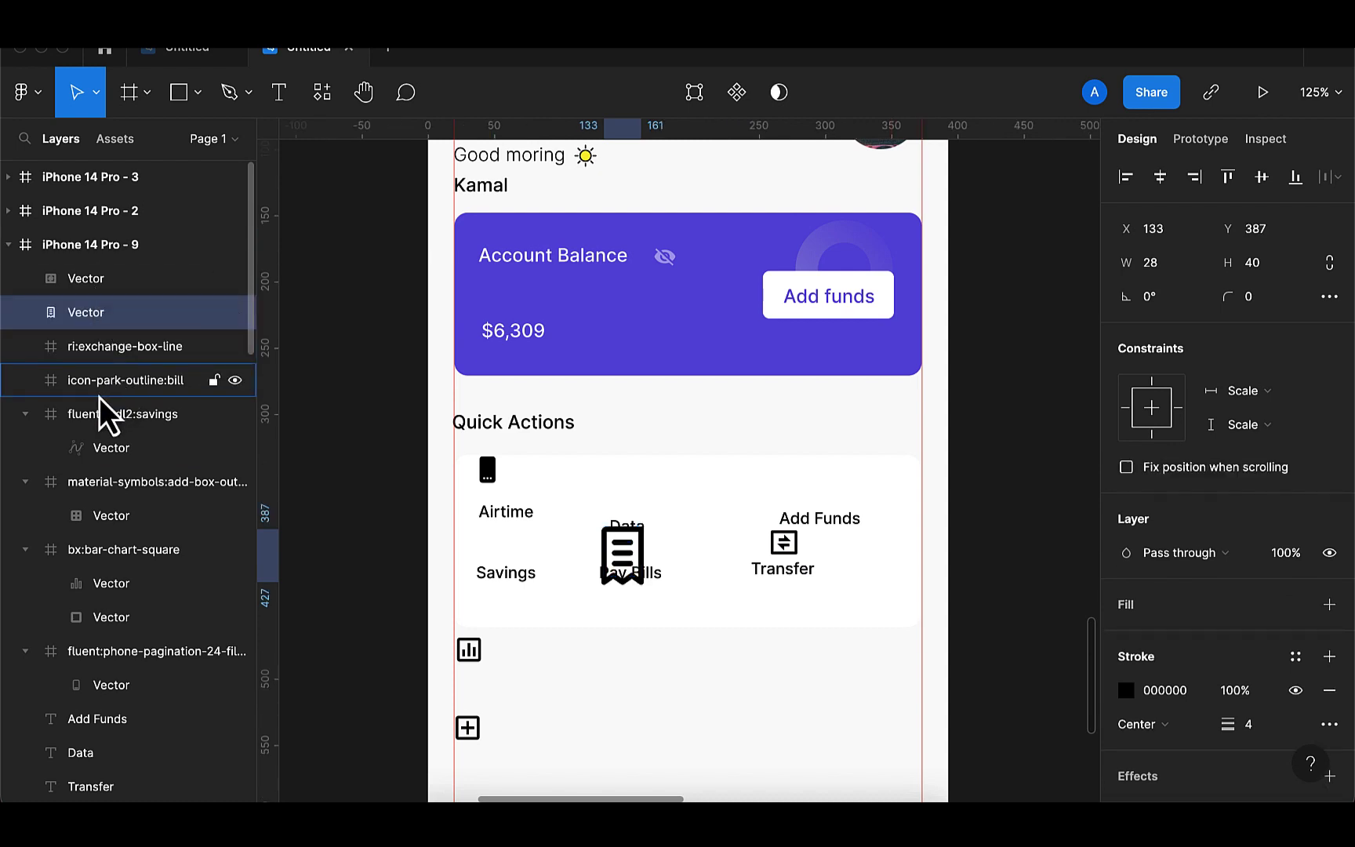
left_click_drag(106, 458, 67, 364)
Collapse the bar-chart-square layer and move it up the layer order.
left_click(100, 518)
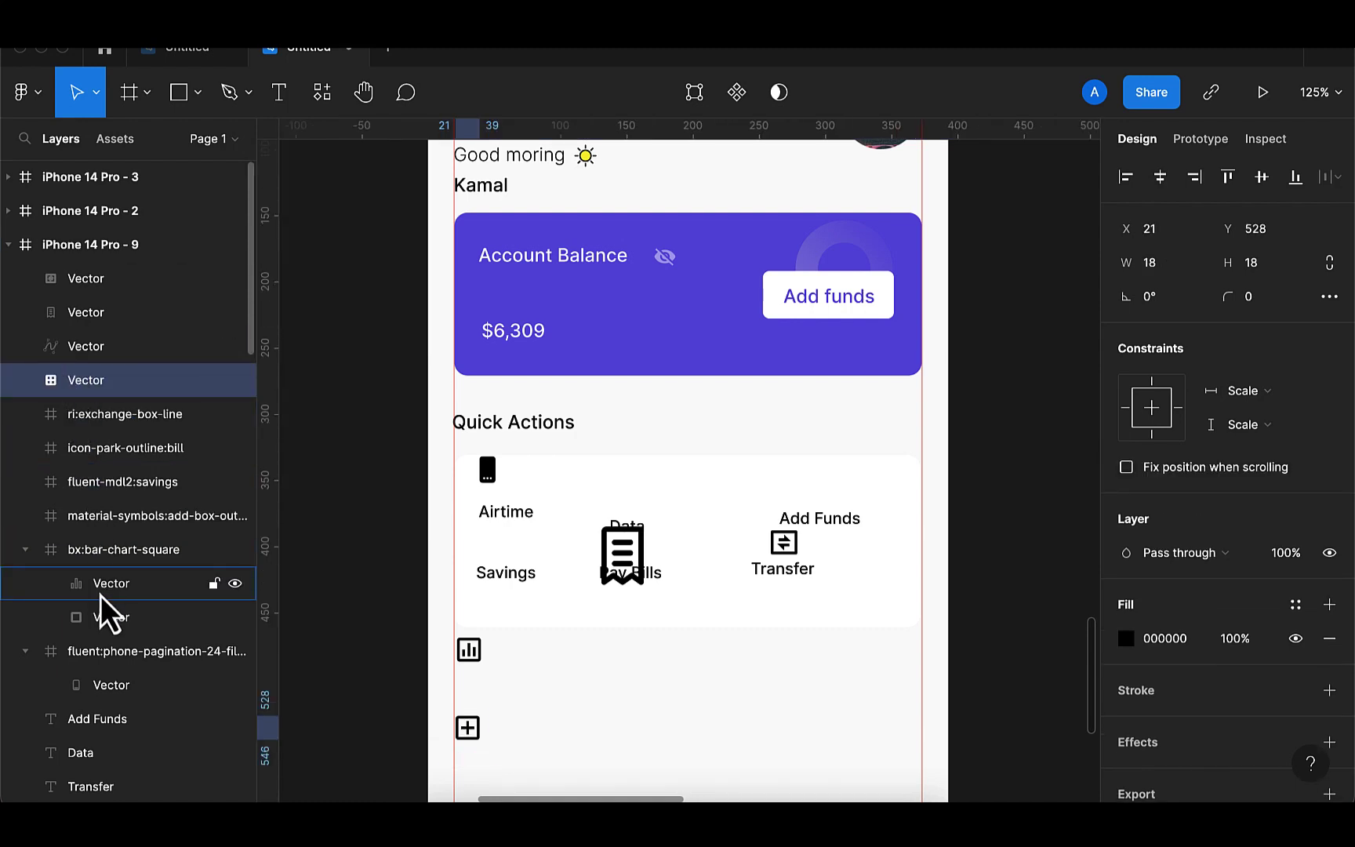
left_click(39, 555)
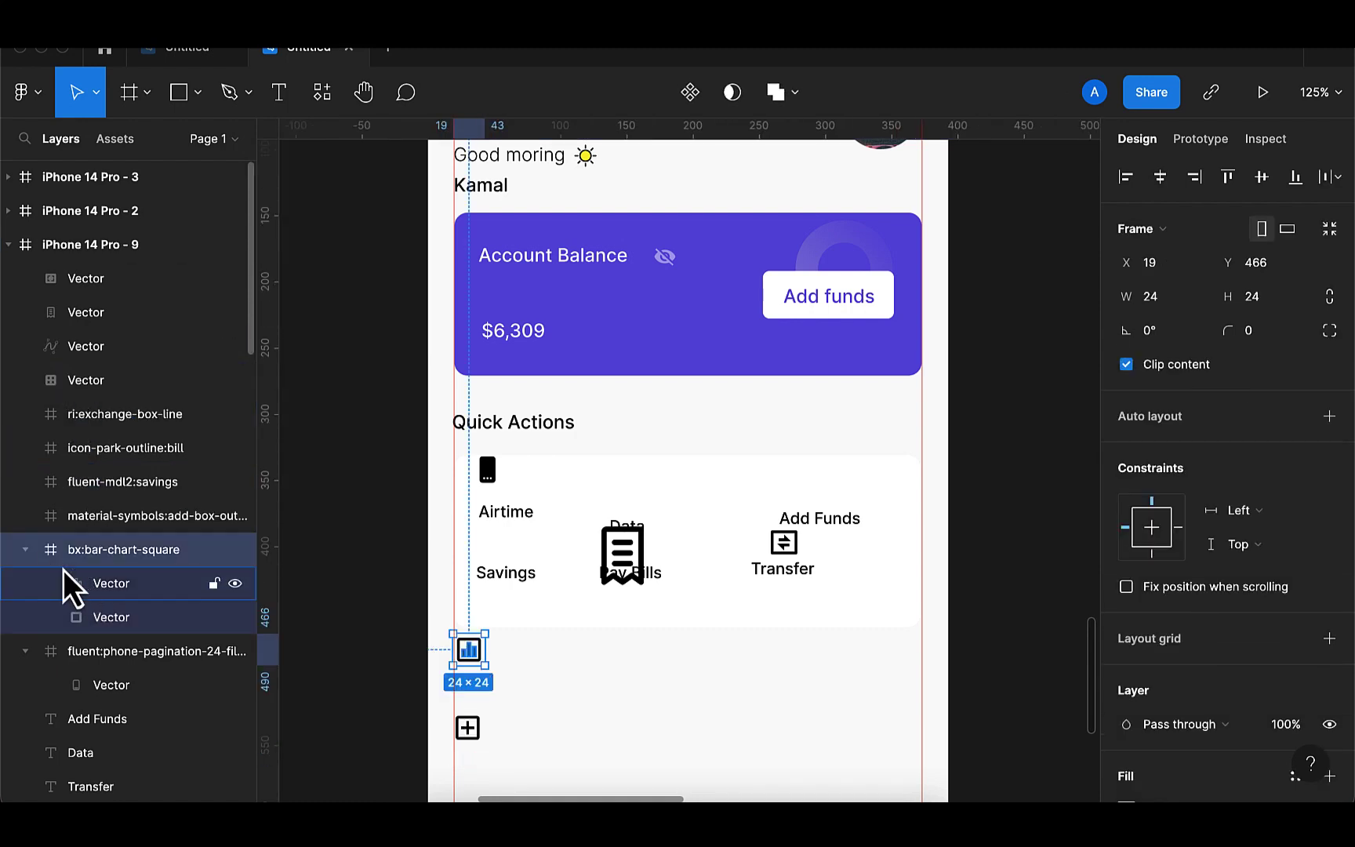
left_click(28, 557)
left_click_drag(88, 558, 60, 408)
Delete the emptied bill and savings wrapper frames.
left_click(80, 456)
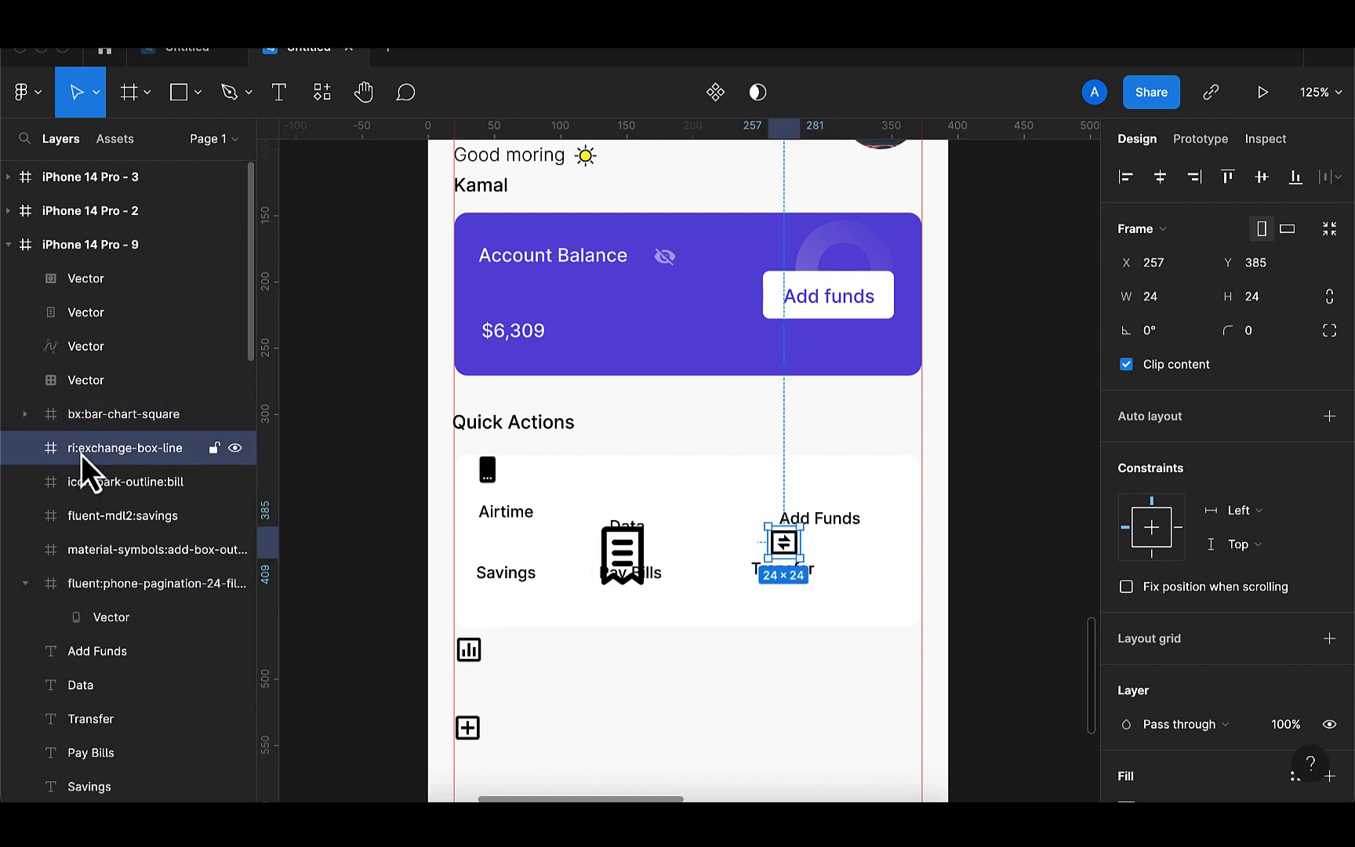
left_click(86, 460)
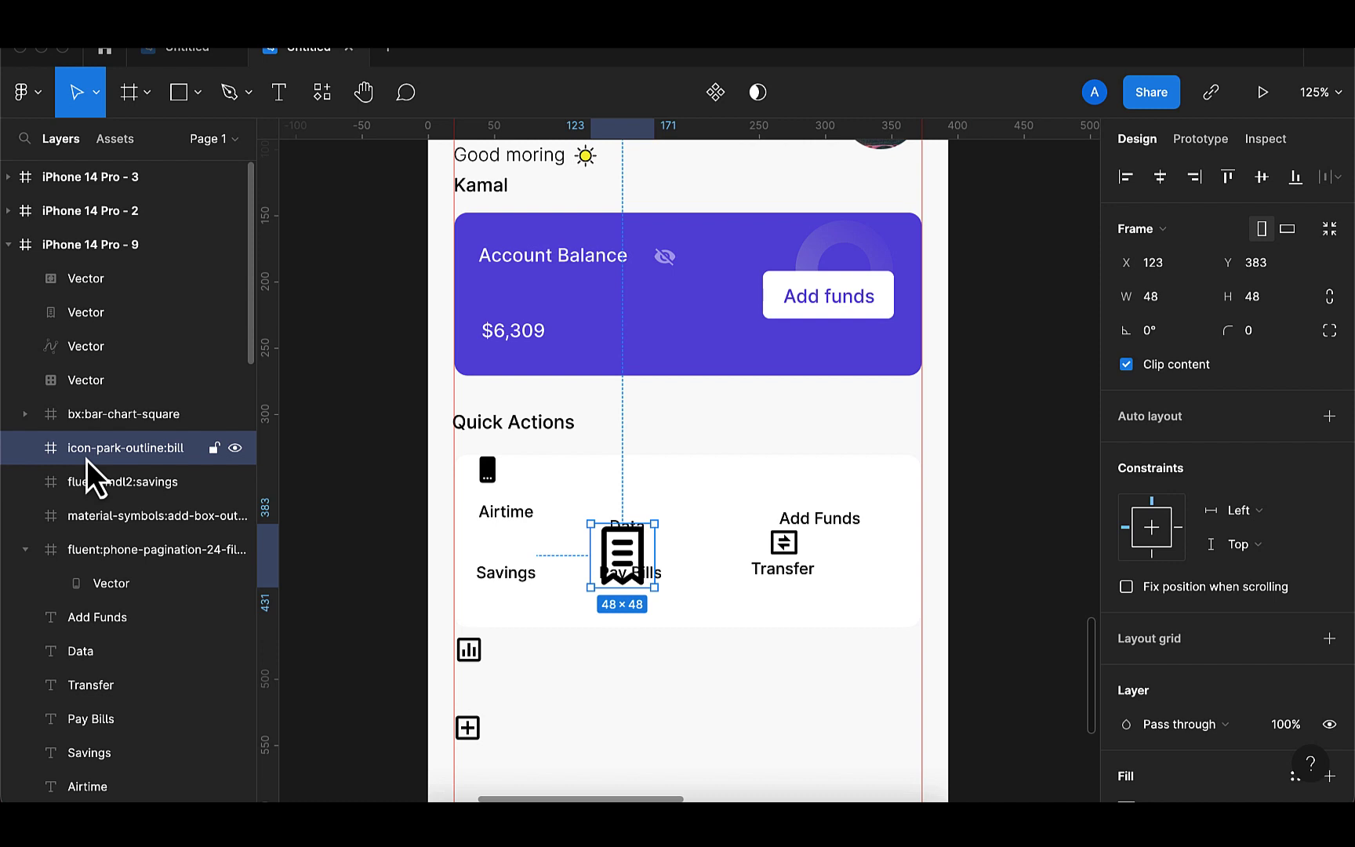
key("Delete")
left_click(105, 460)
key("Delete")
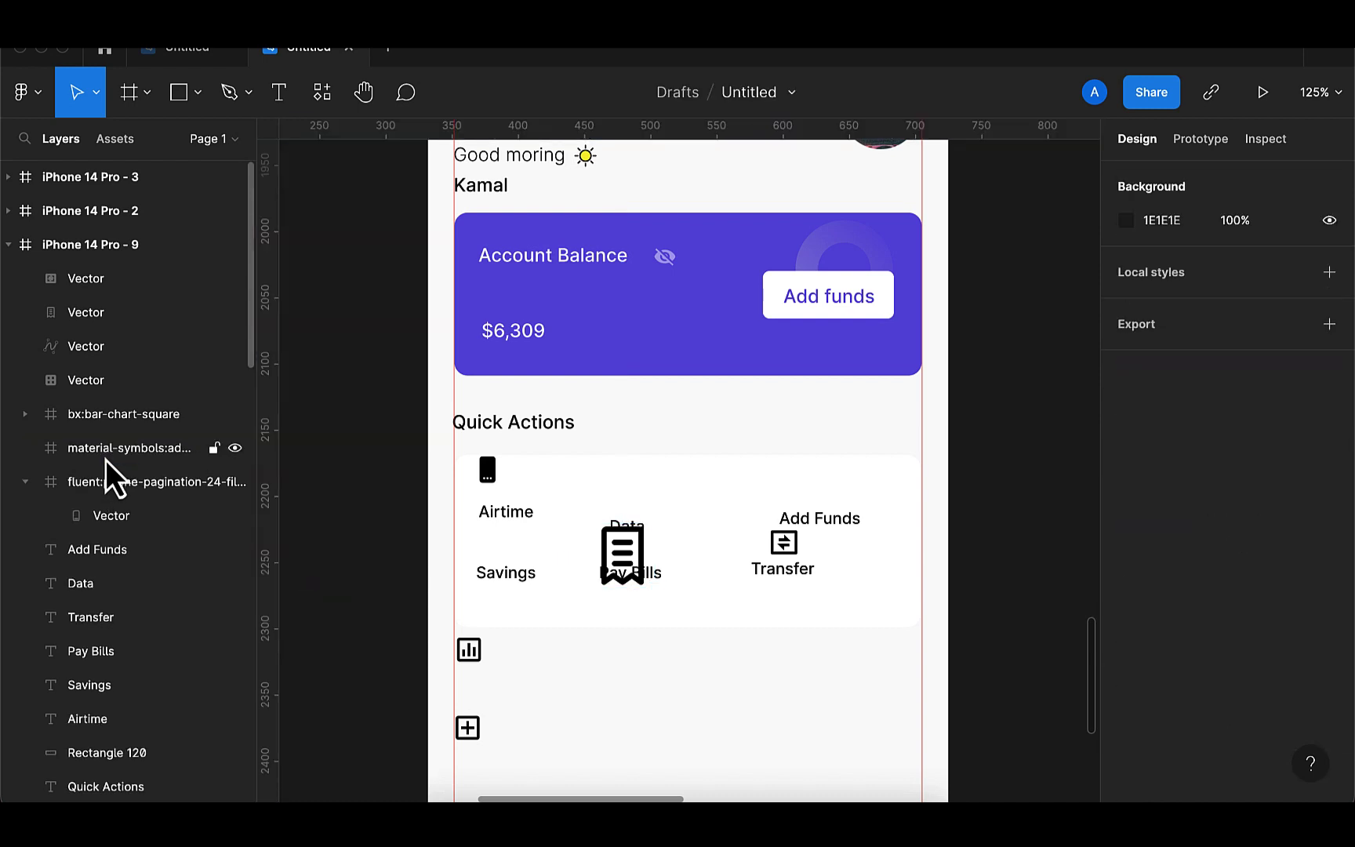
Delete the empty add-box frame and move the phone vector out of its frame, deleting that frame.
left_click(119, 462)
key("Delete")
left_click(120, 480)
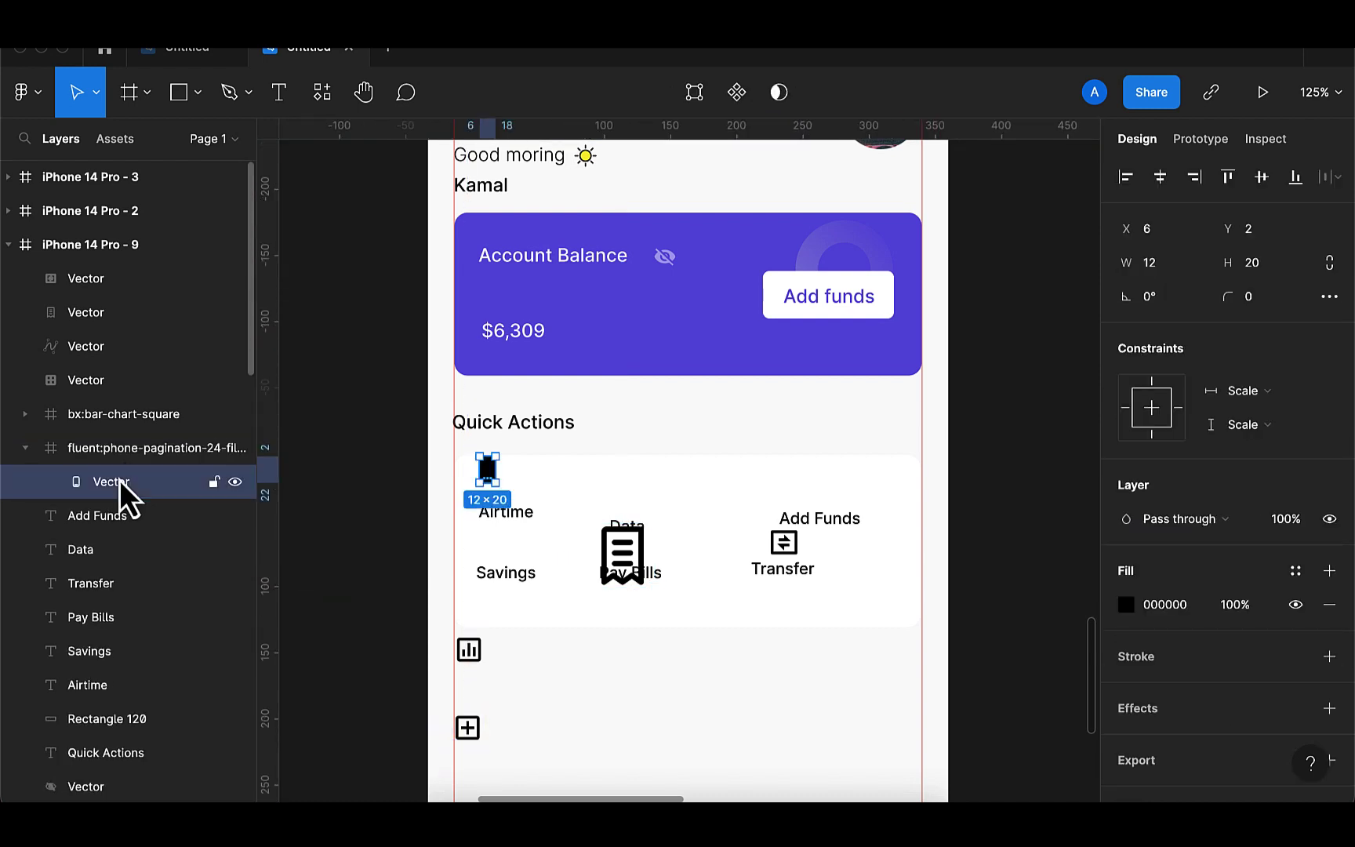
left_click_drag(120, 480, 97, 396)
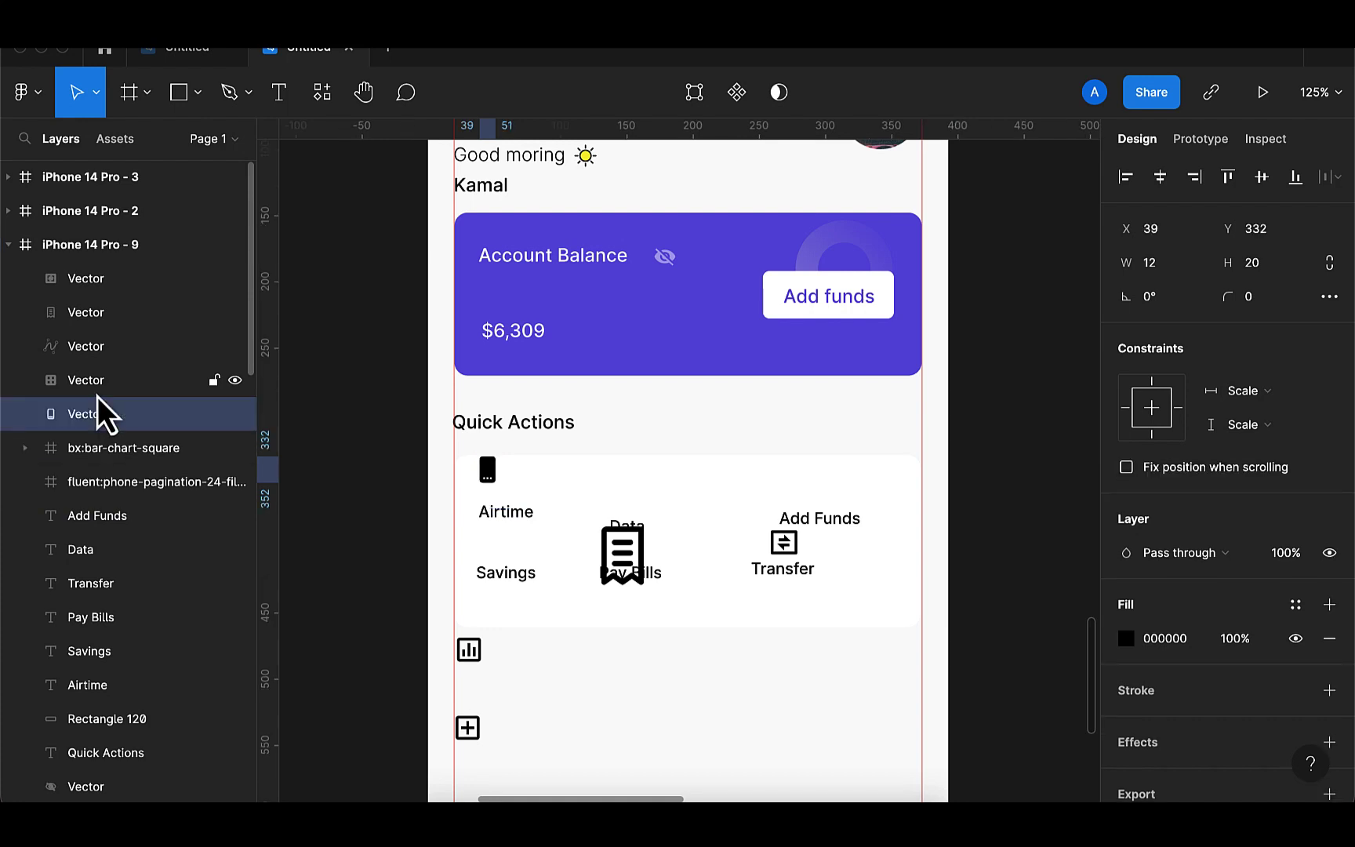
left_click(105, 485)
key("Delete")
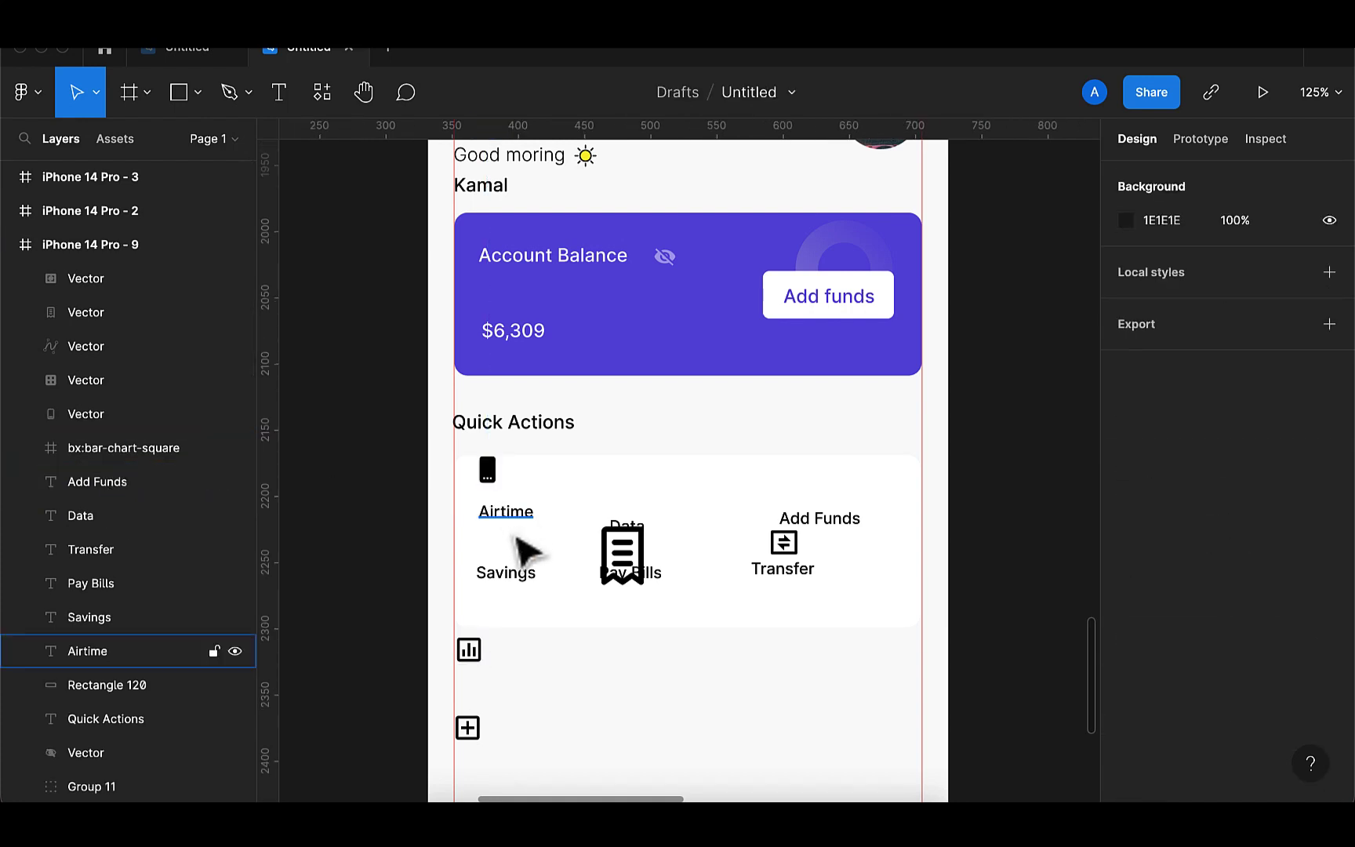
Move the bar-chart icon above Data and set the receipt vector's height to 20.
left_click_drag(478, 666, 627, 494)
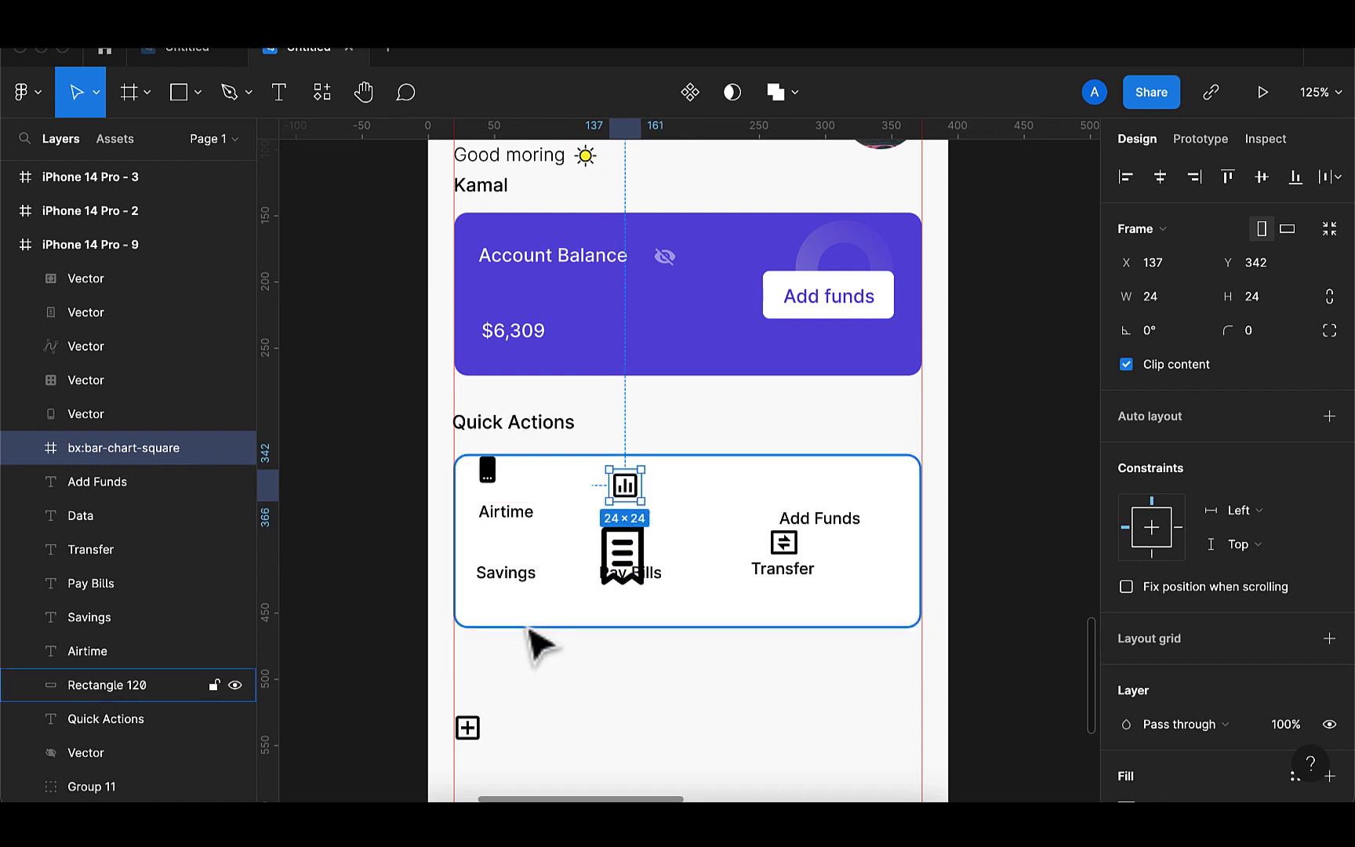
left_click(632, 568)
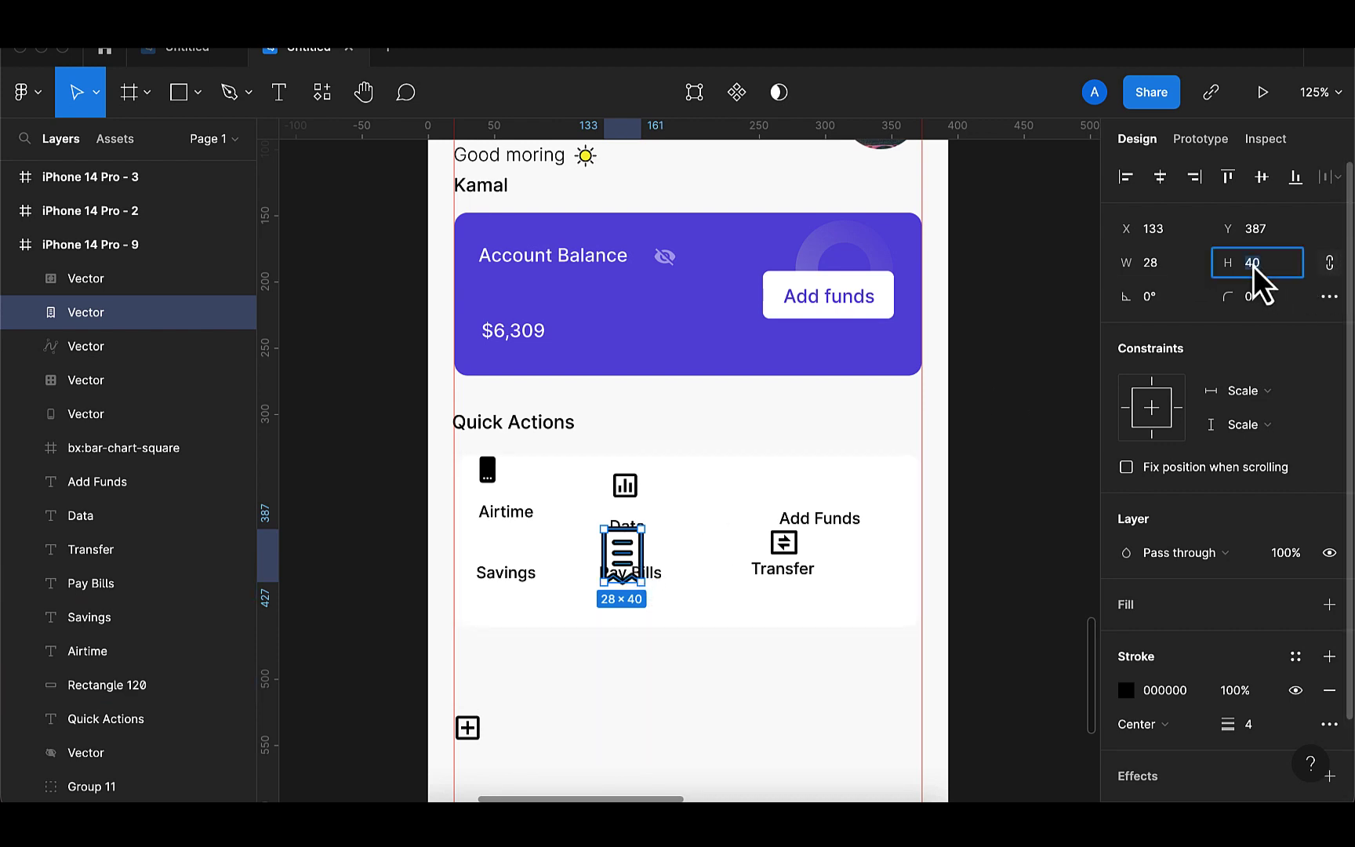
key("Return")
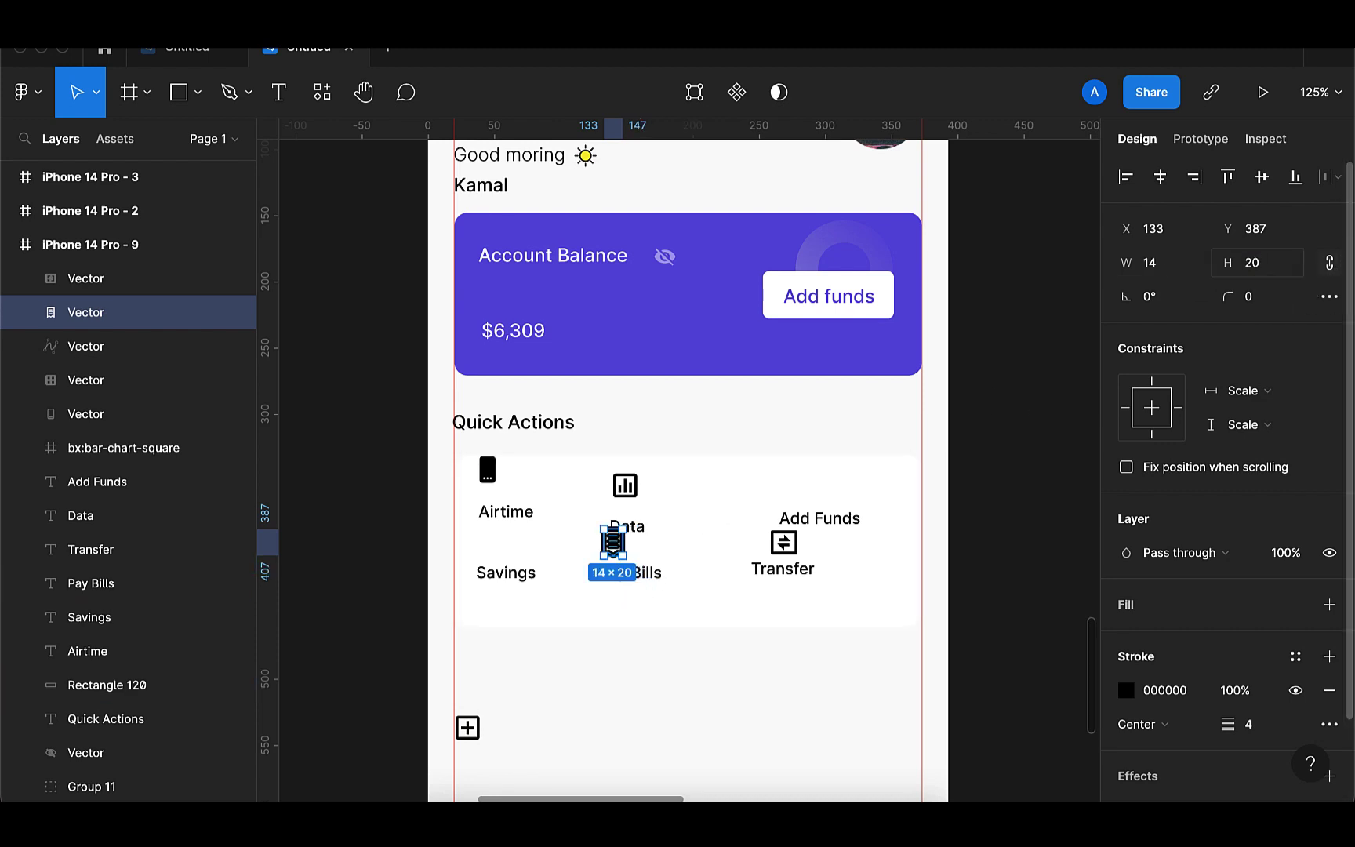
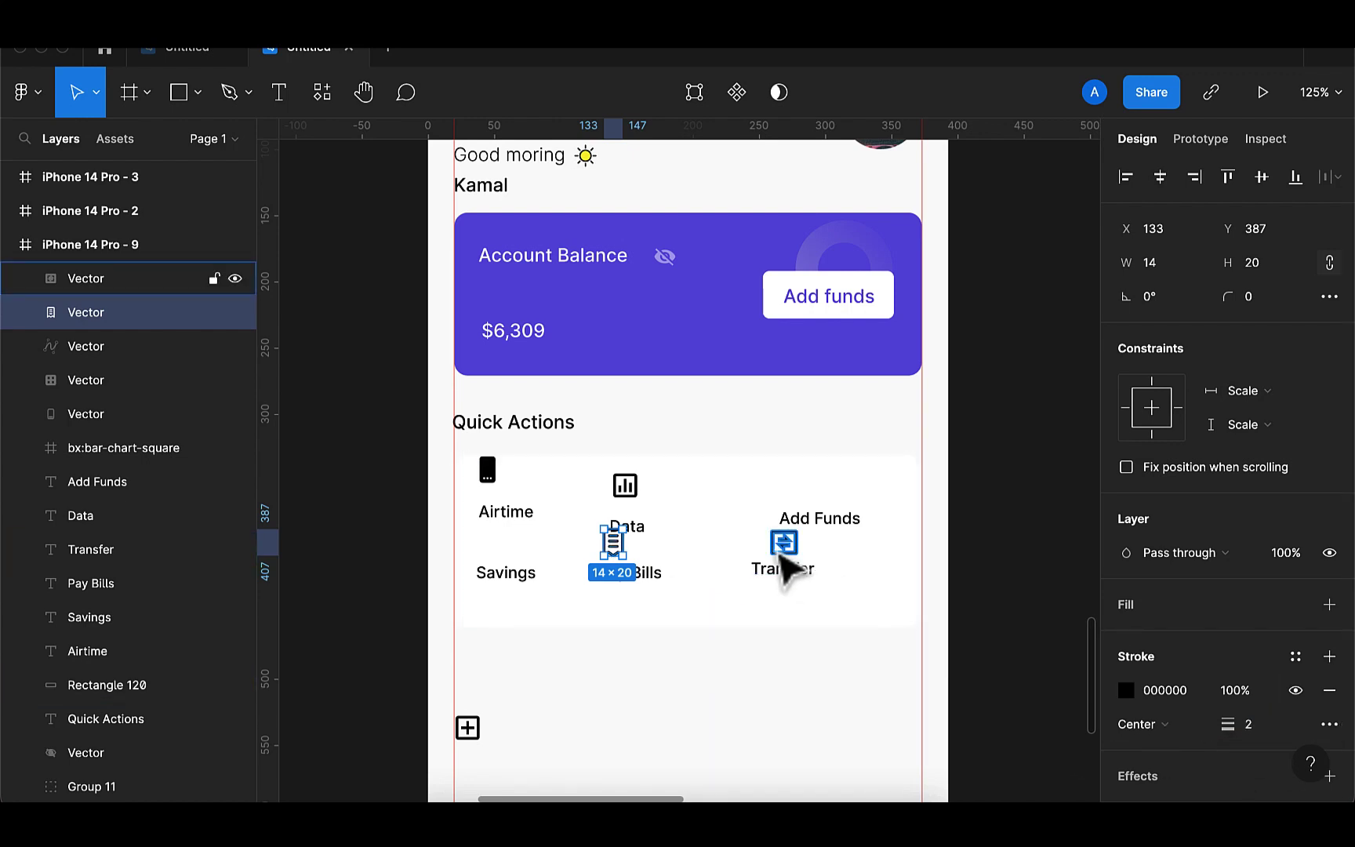
Move the plus icon from the frame bottom up above the Add Funds label.
left_click(783, 549)
left_click(475, 733)
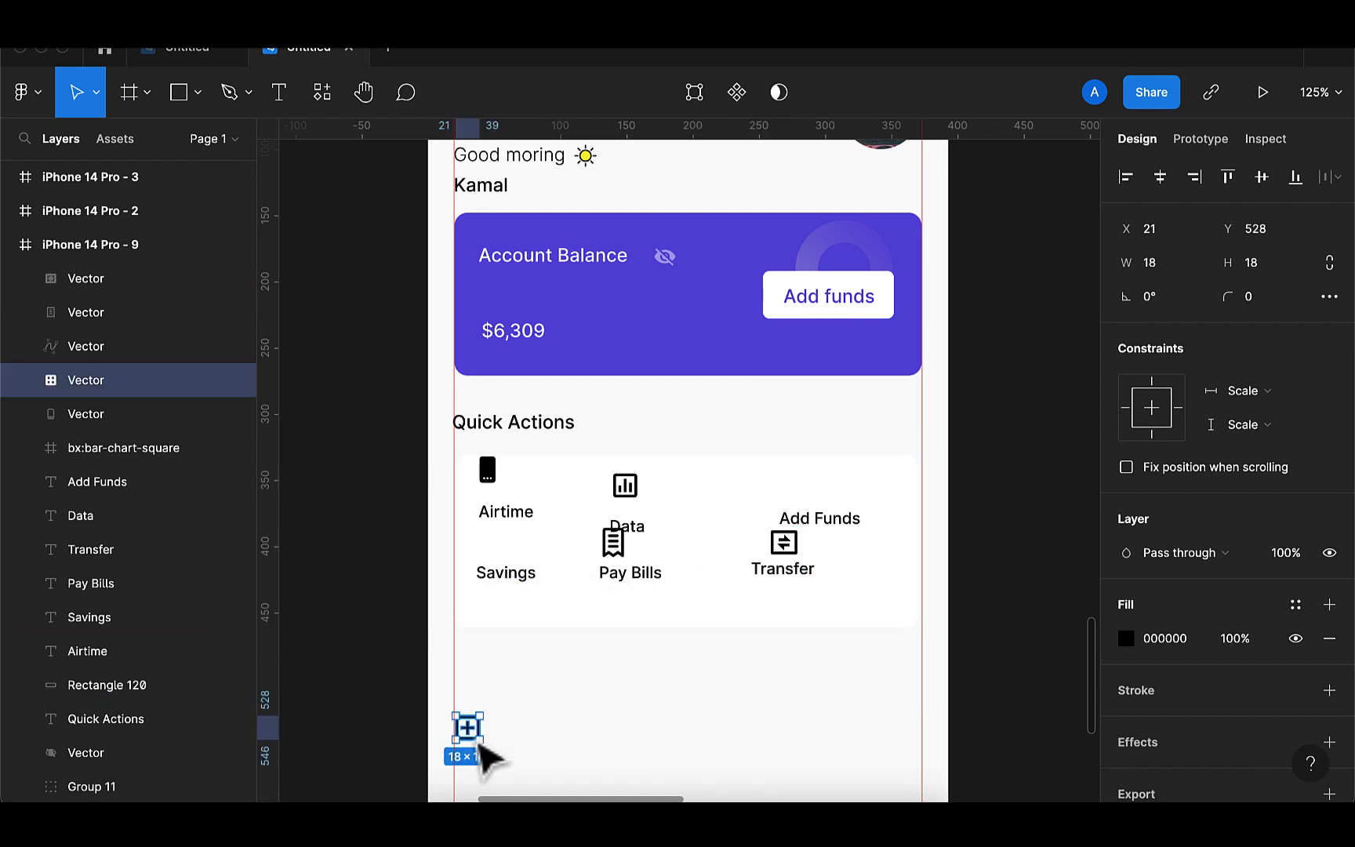
left_click_drag(472, 736, 834, 504)
scroll(566, 576, "down", 3, "ctrl")
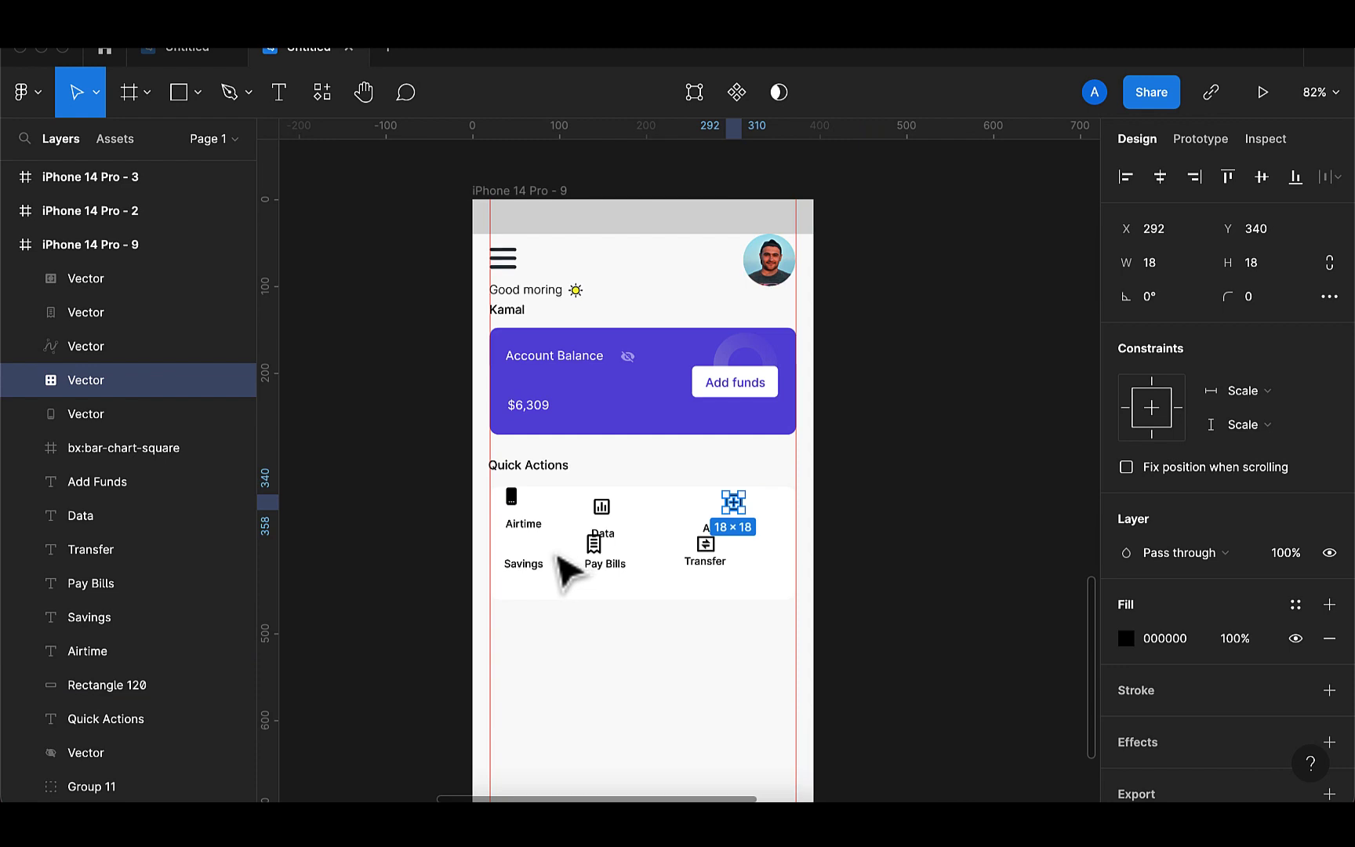
scroll(565, 570, "down", 5)
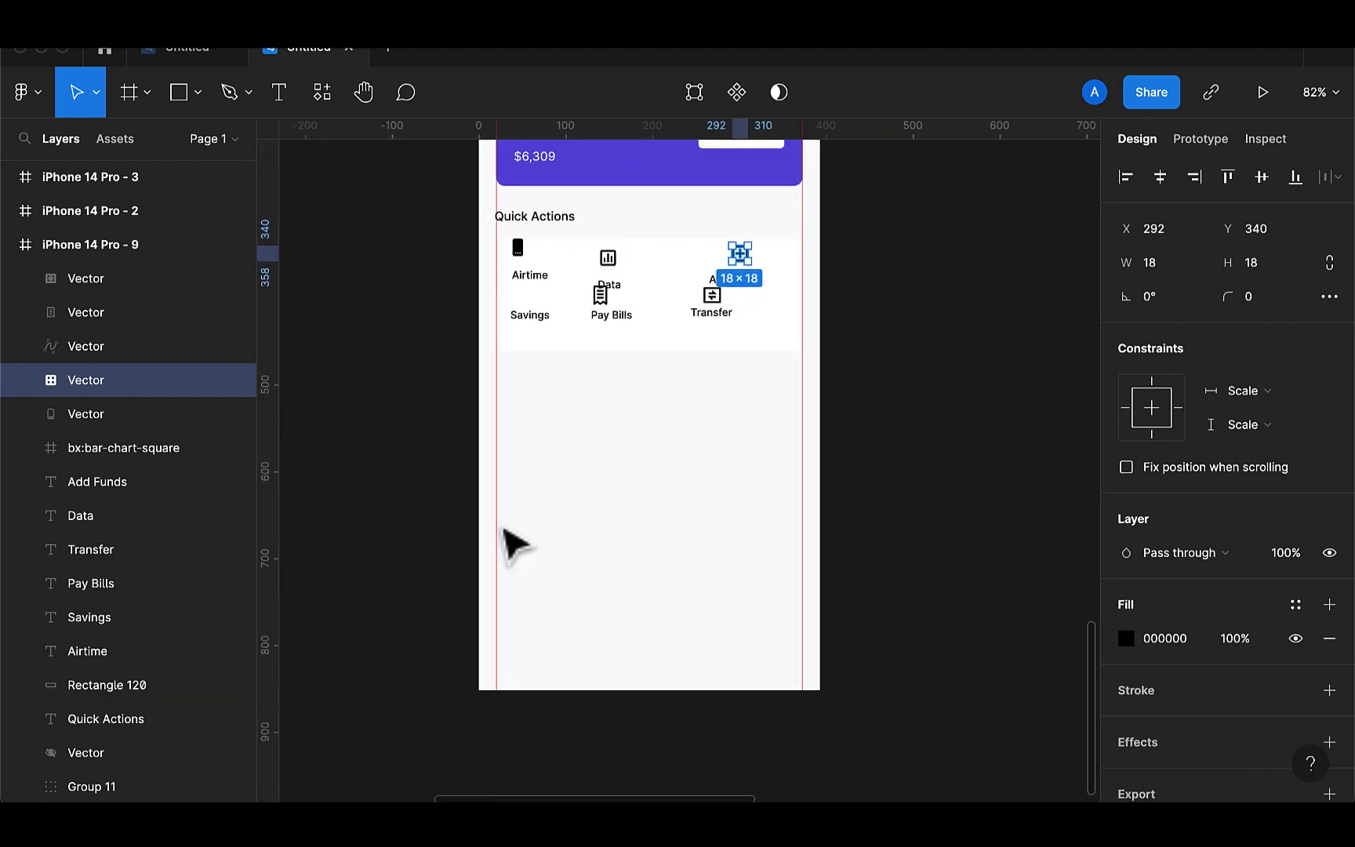
Nudge the Airtime phone icon right and down so it sits above the Airtime label.
left_click(92, 455)
left_click(105, 311)
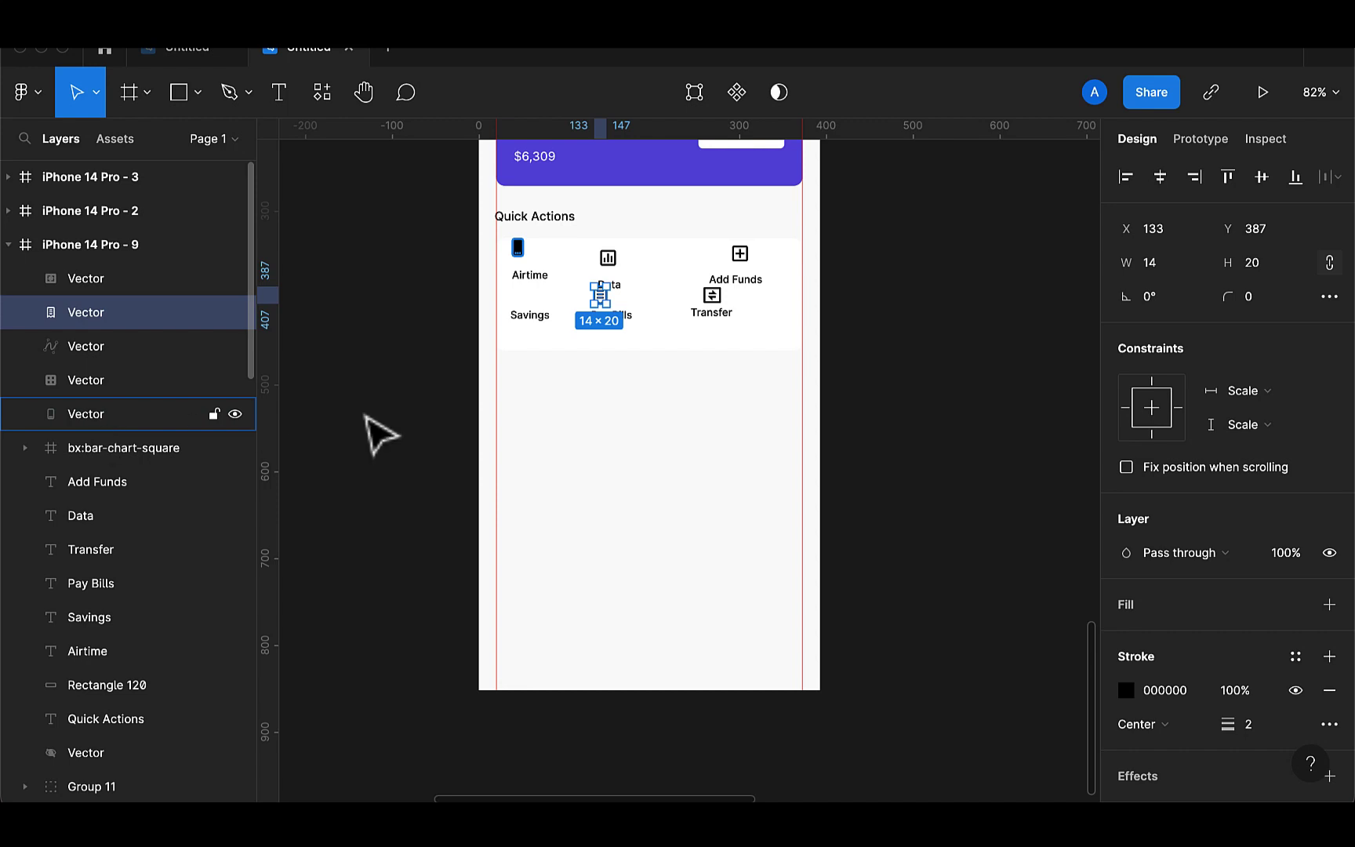
scroll(153, 646, "down", 2)
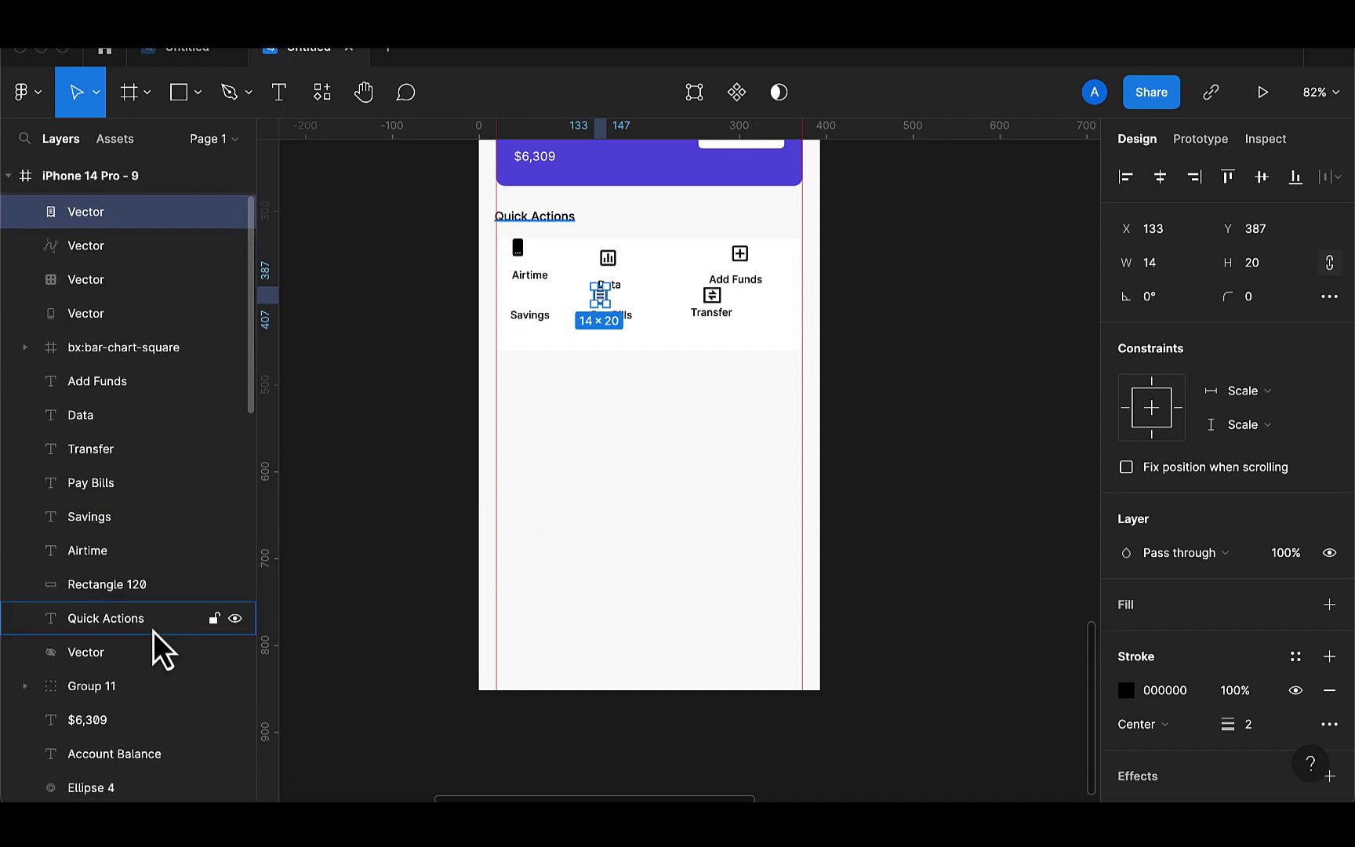
left_click(78, 655)
scroll(599, 529, "down", 5)
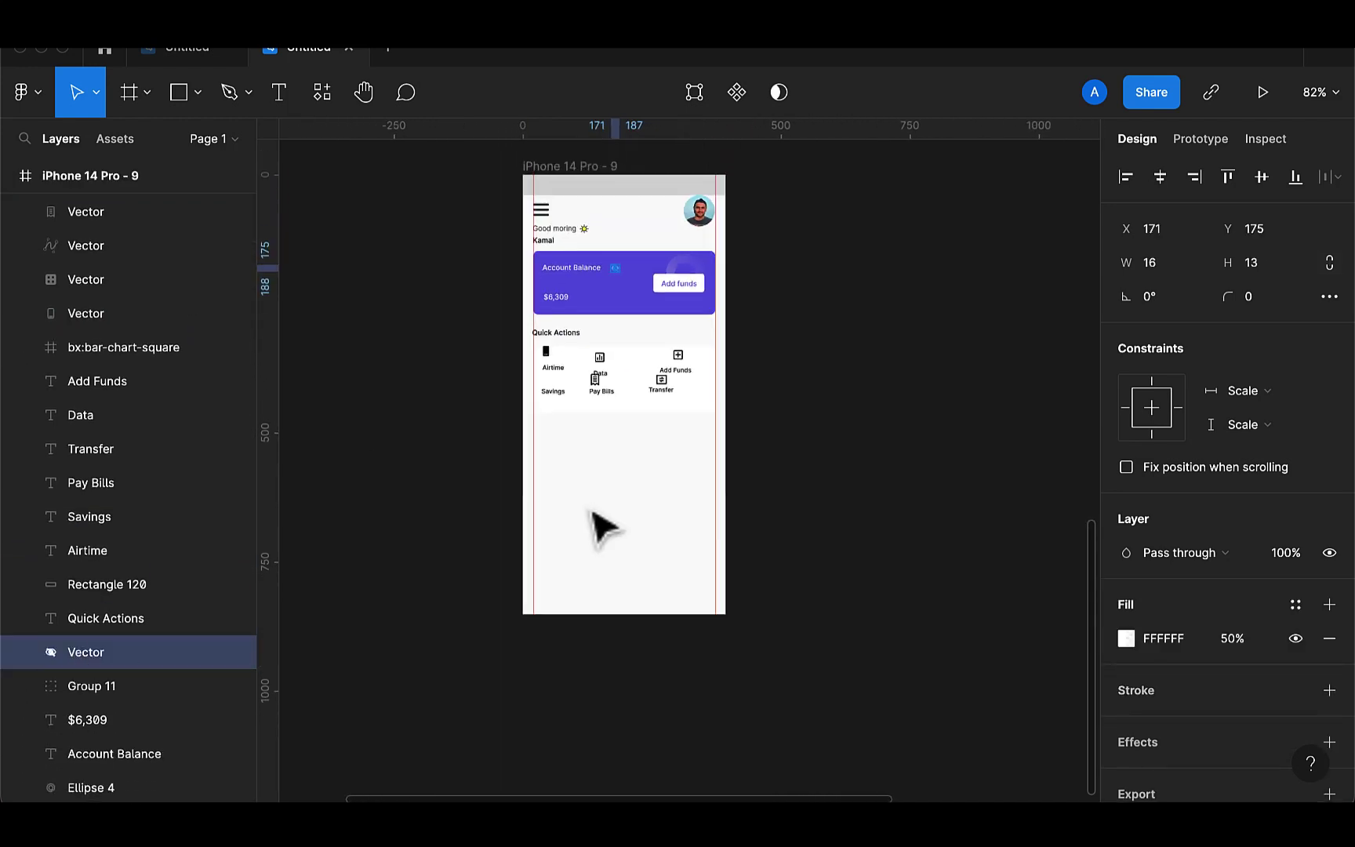
scroll(619, 369, "up", 6)
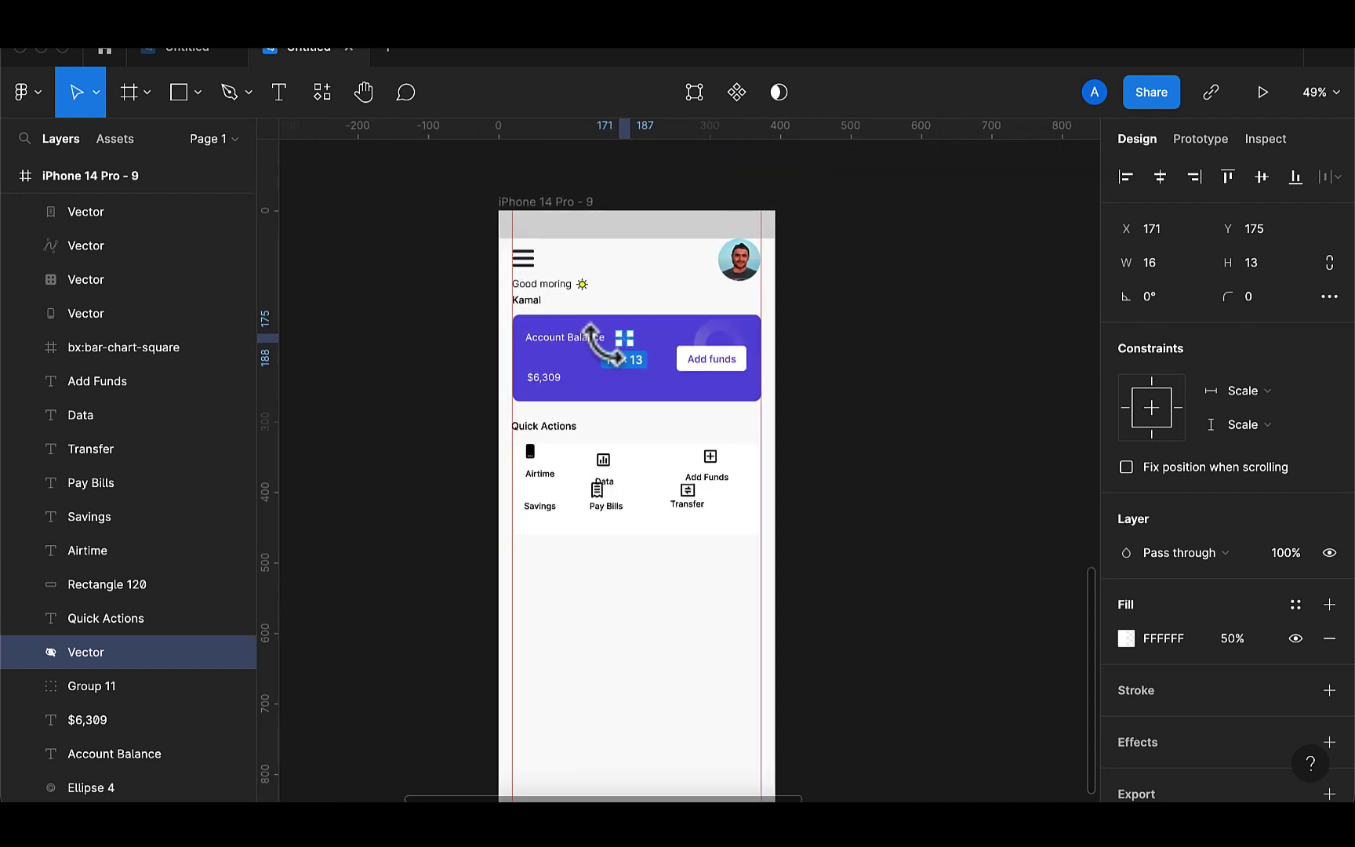
scroll(604, 433, "up", 4)
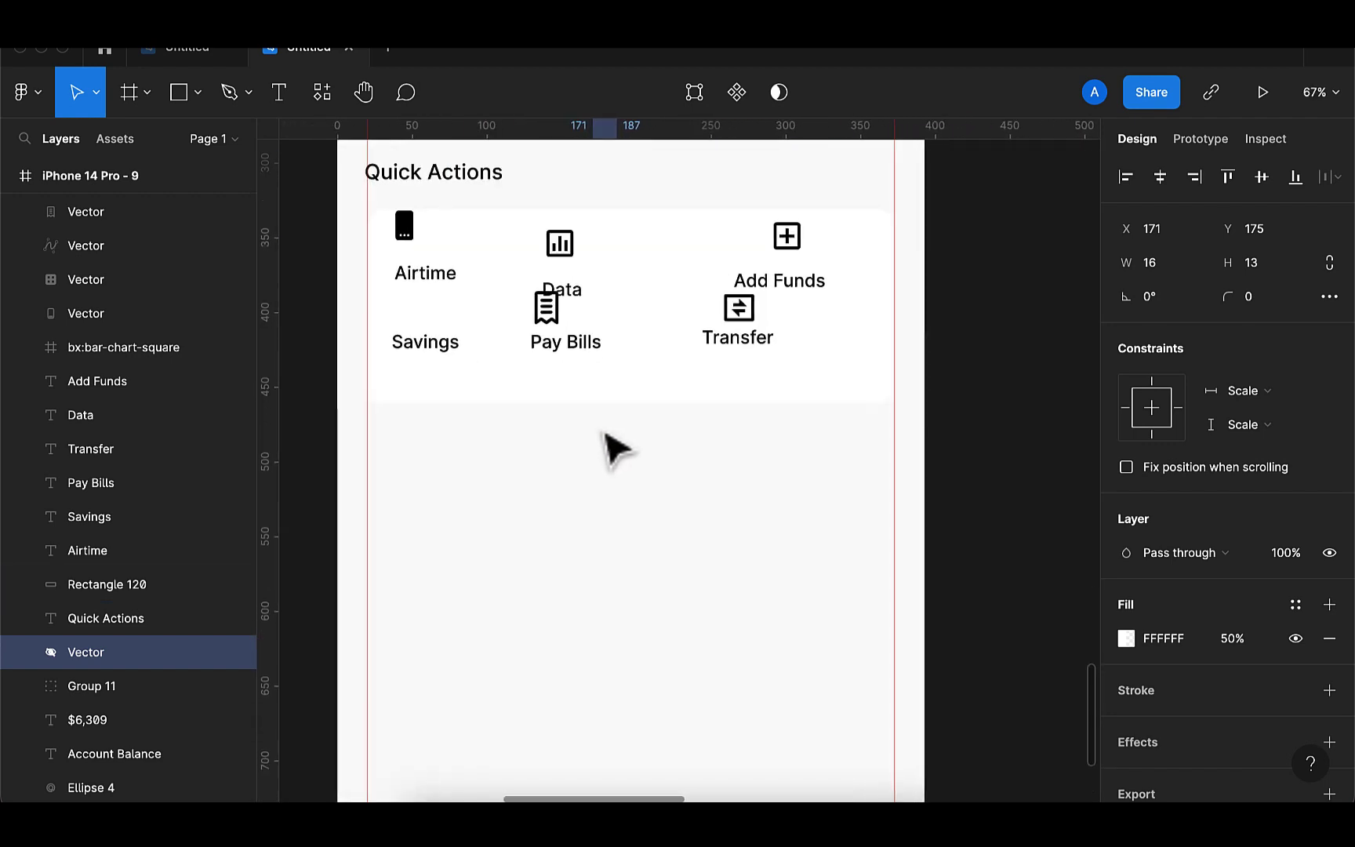
left_click_drag(416, 265, 461, 303)
left_click(464, 314, "shift")
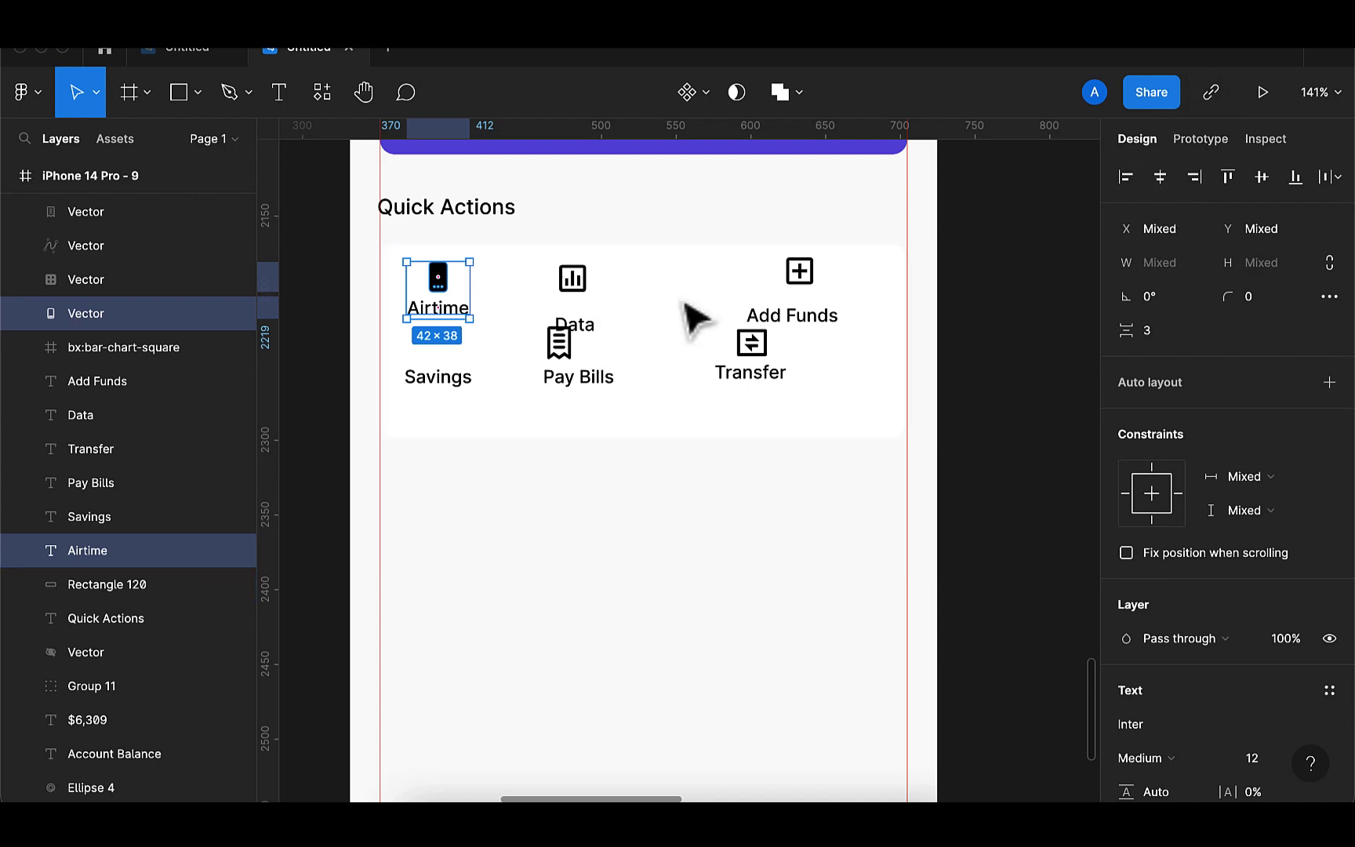
Group Airtime with its phone icon, then centre the Data label under its chart icon.
key("ctrl+g")
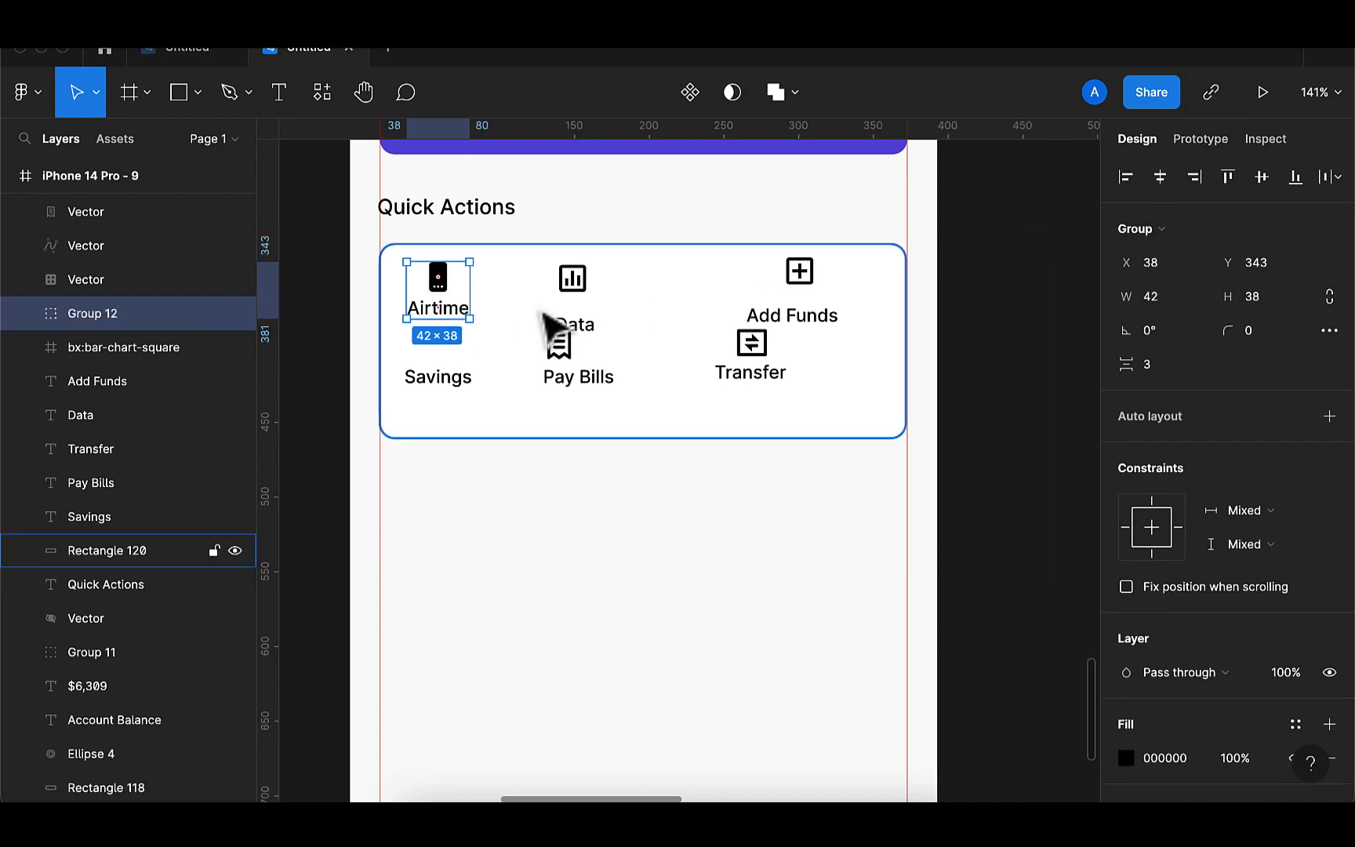
left_click(586, 333)
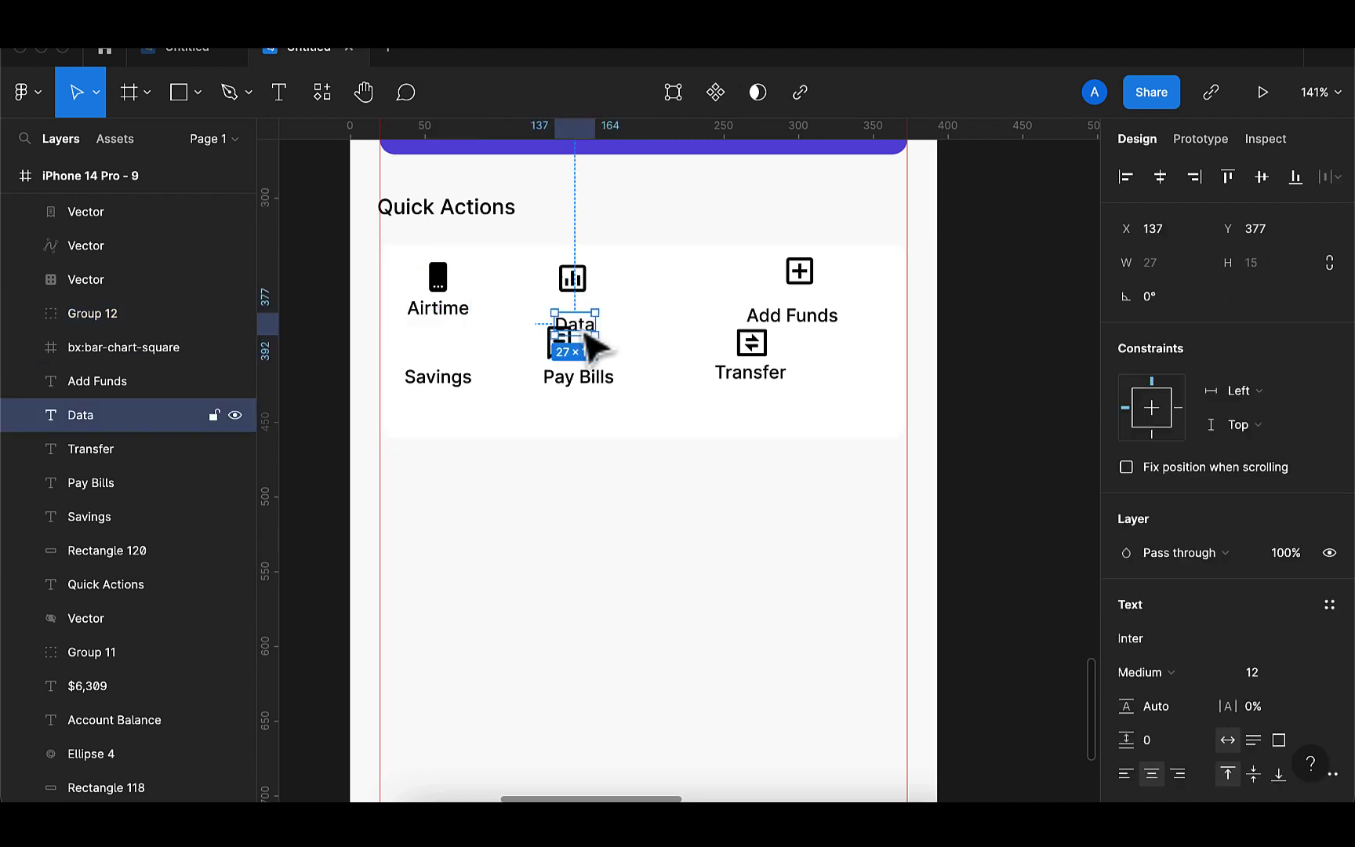
left_click_drag(588, 333, 578, 330)
left_click(592, 304)
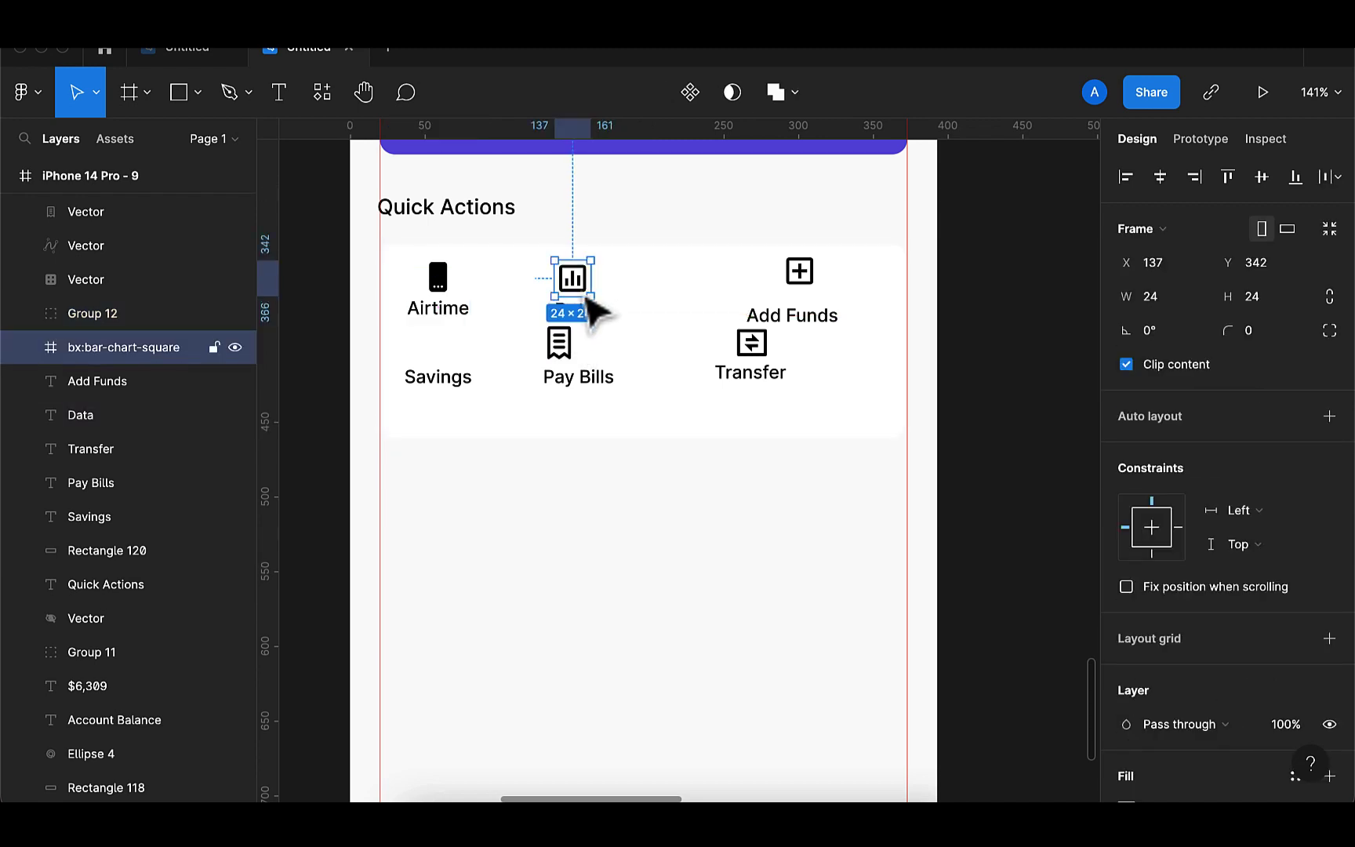
left_click(596, 332, "shift")
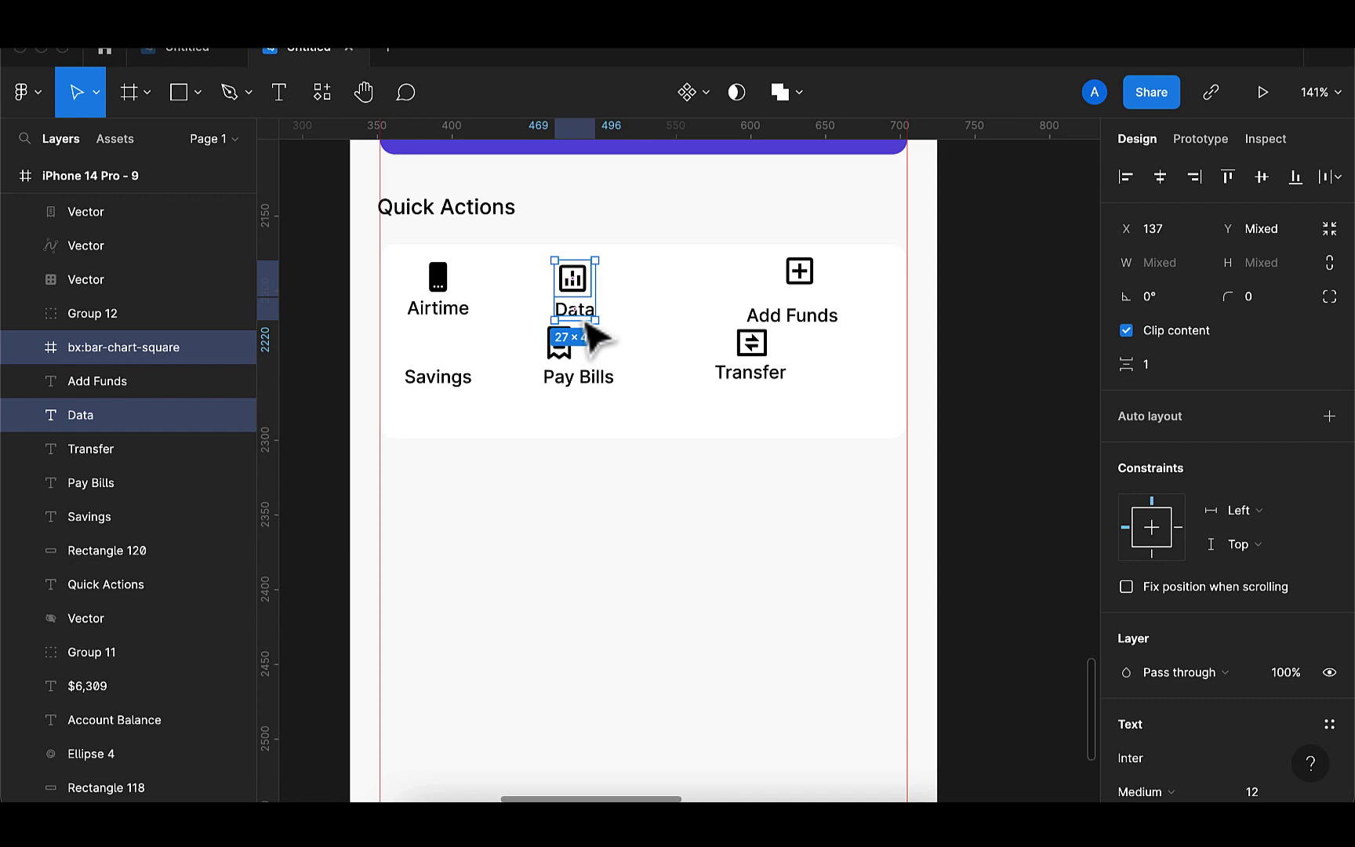
left_click(1155, 179)
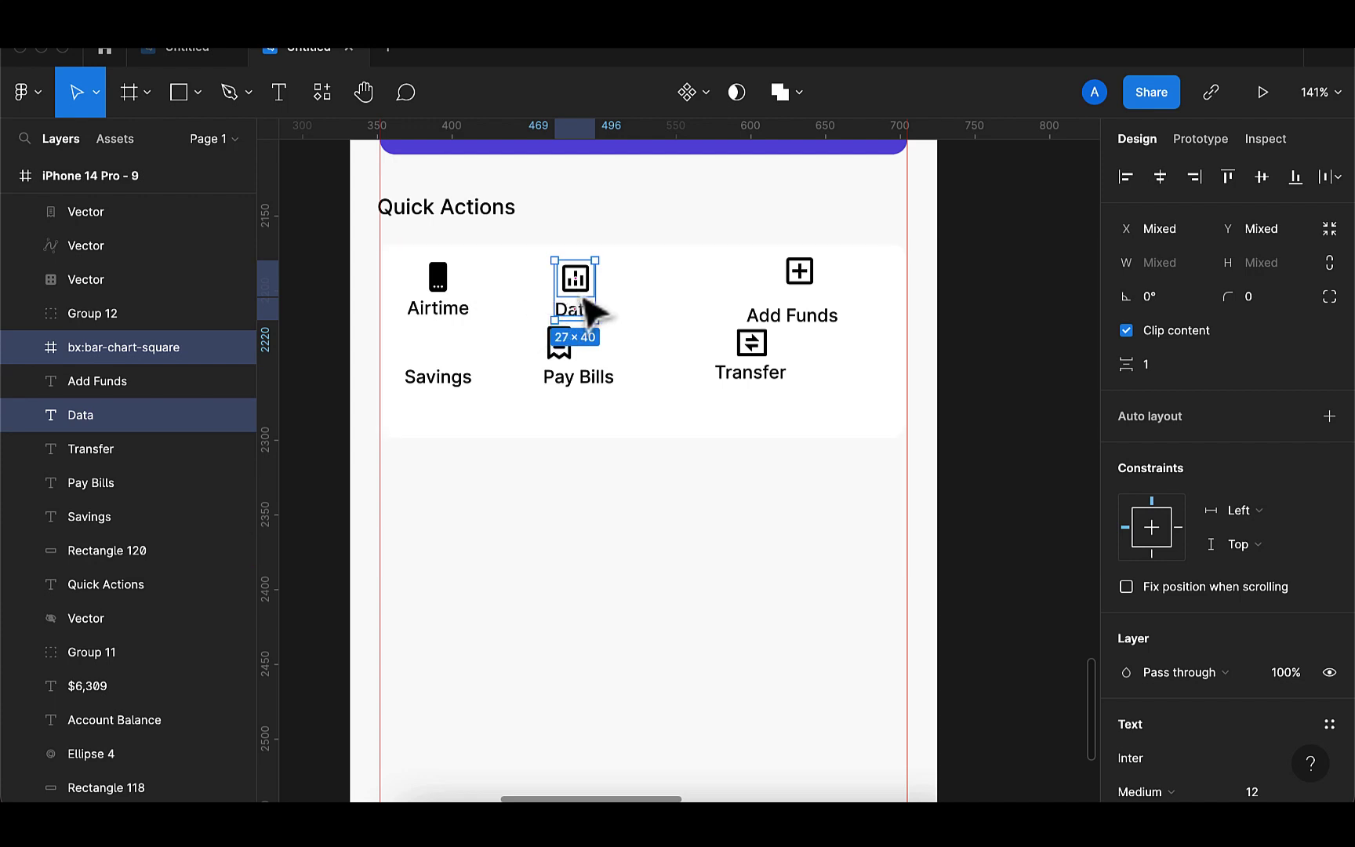
Nudge the Data chart icon into place above its label.
left_click(593, 311, "shift")
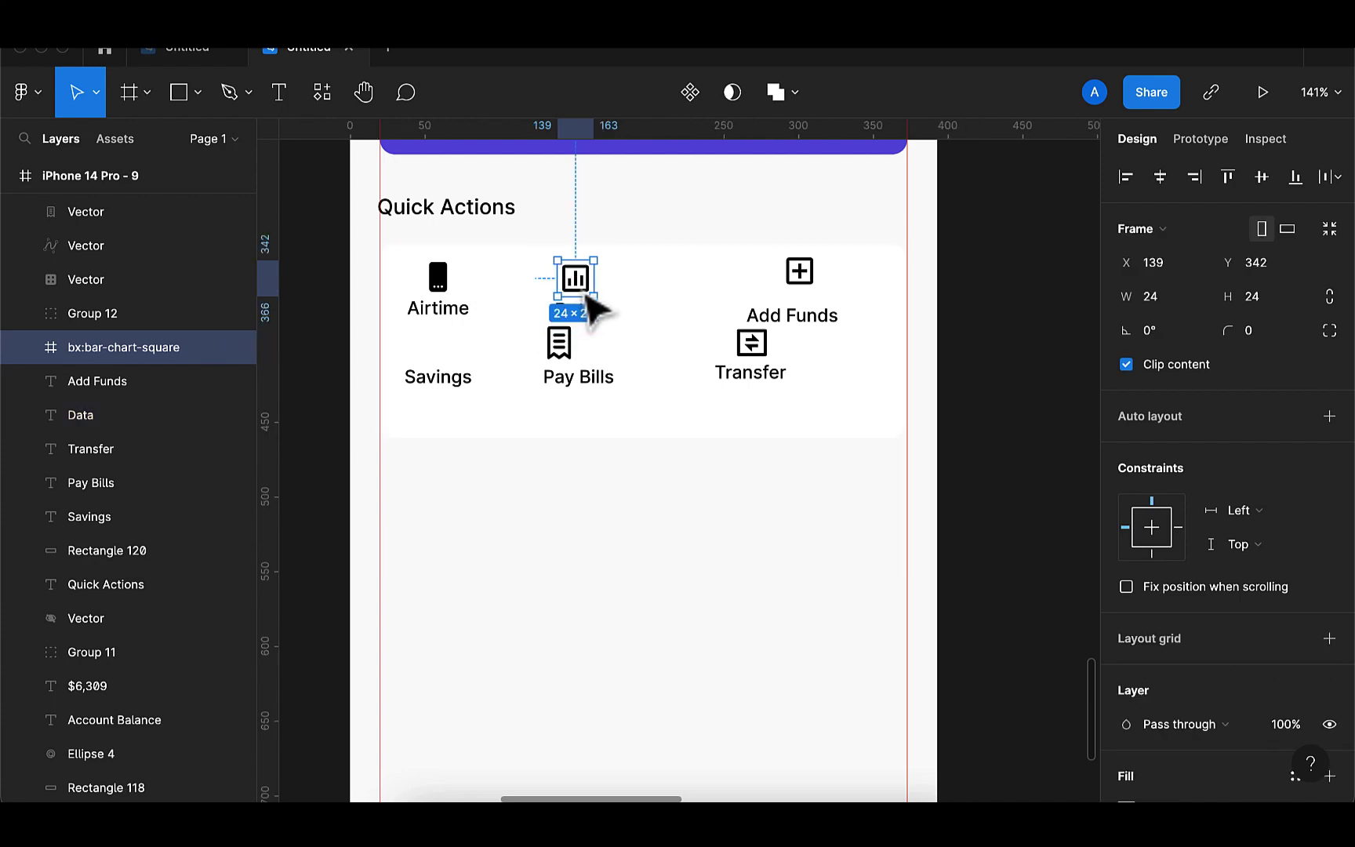
left_click_drag(584, 288, 582, 316)
left_click(580, 316)
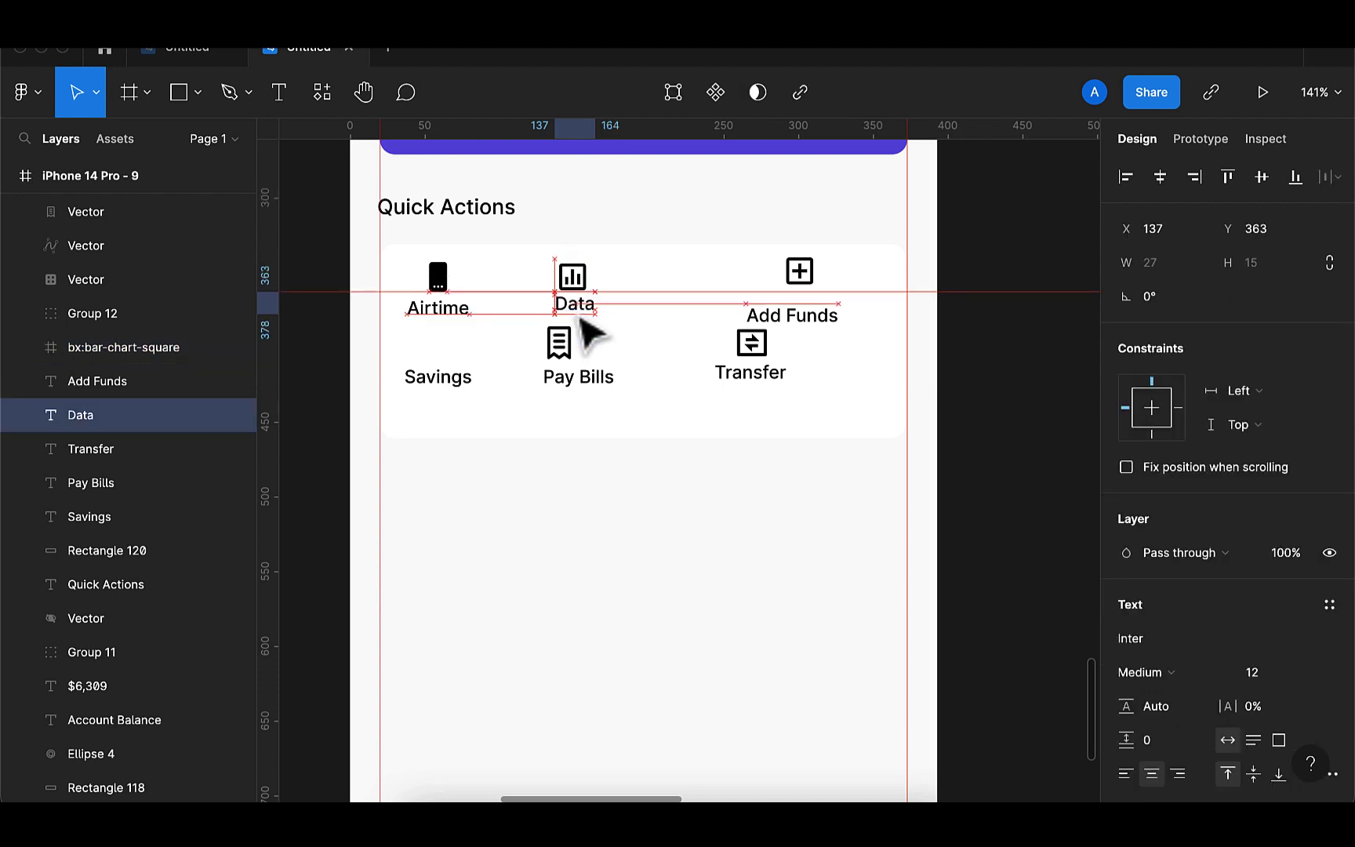
left_click(575, 281)
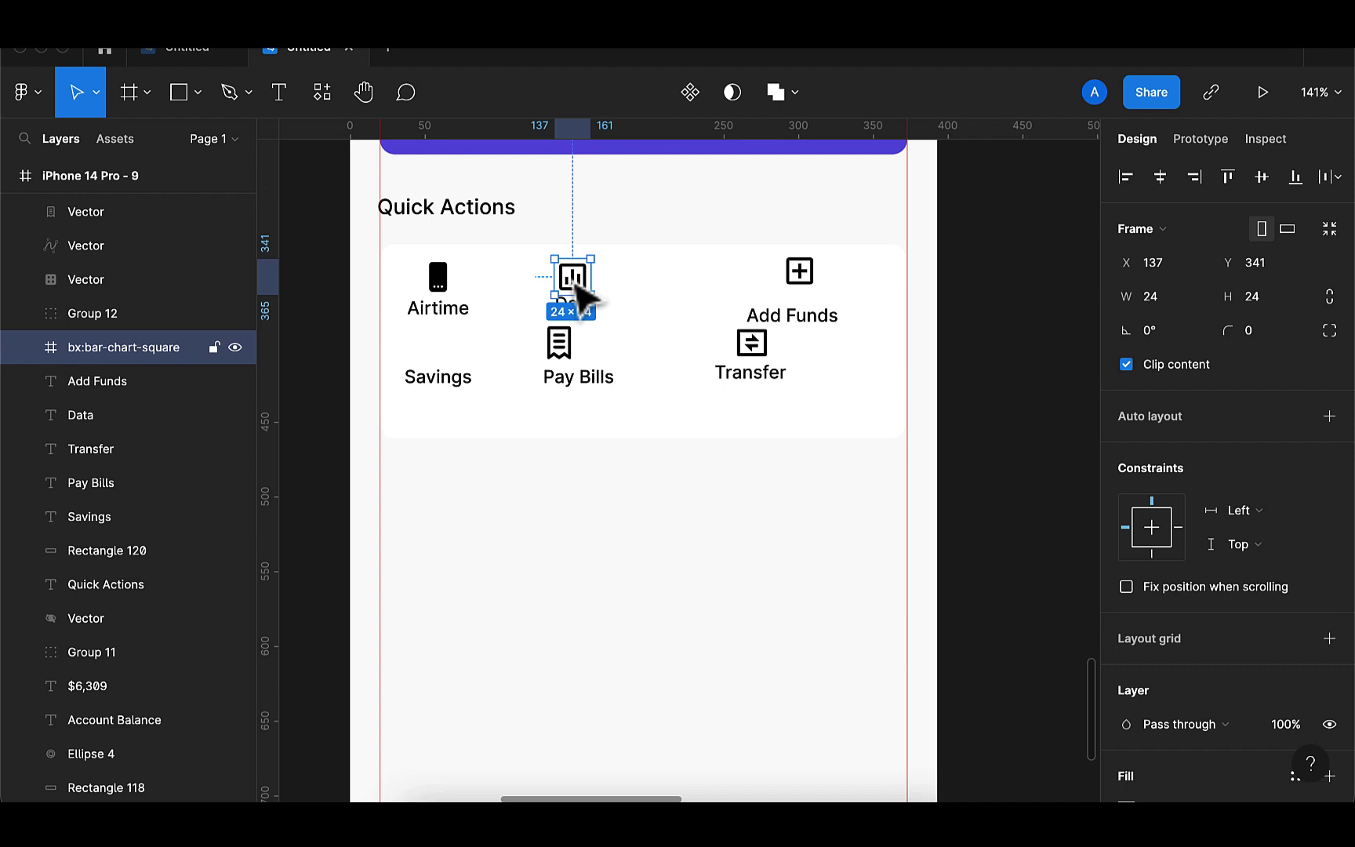
double_click(579, 286)
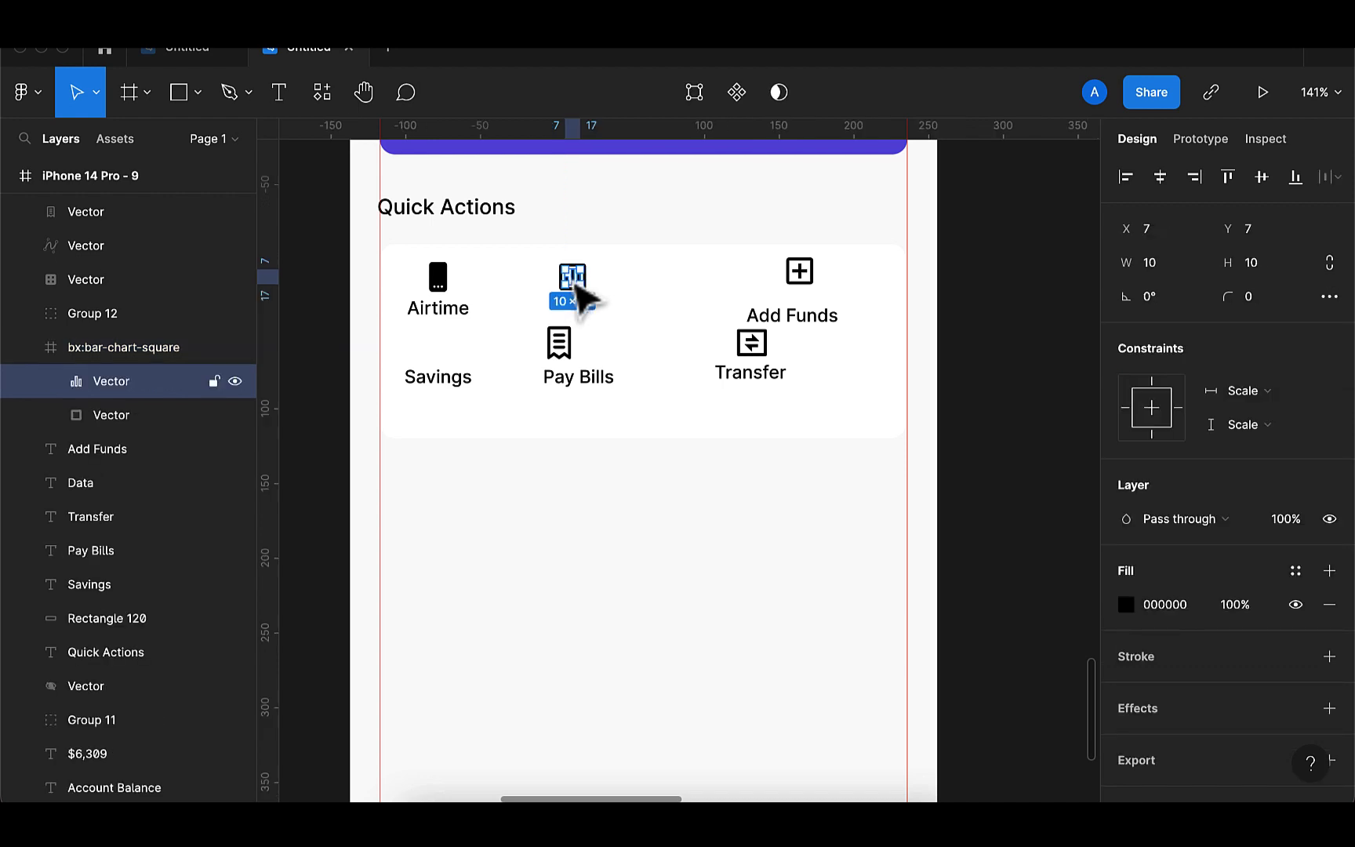
double_click(439, 284)
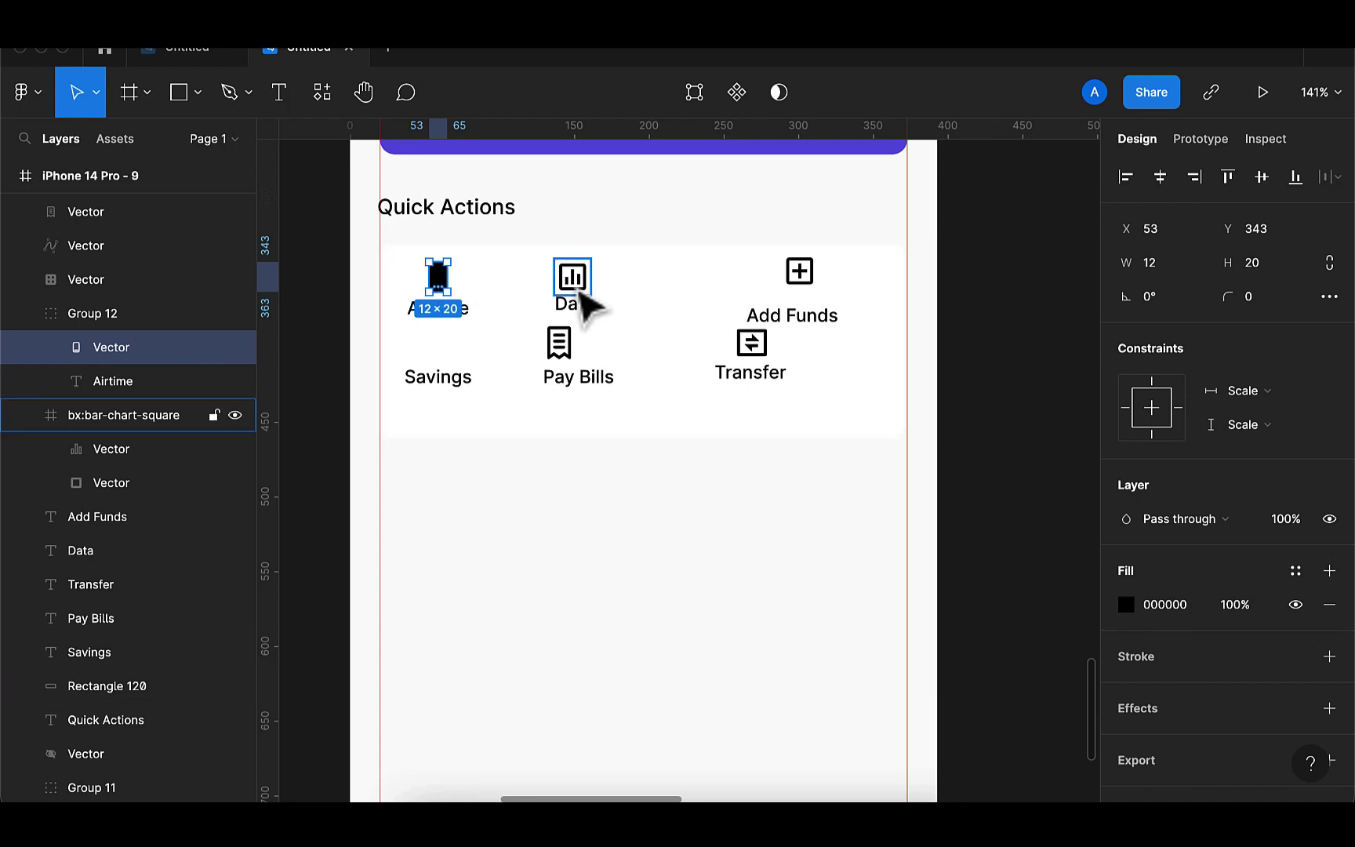
left_click(579, 292)
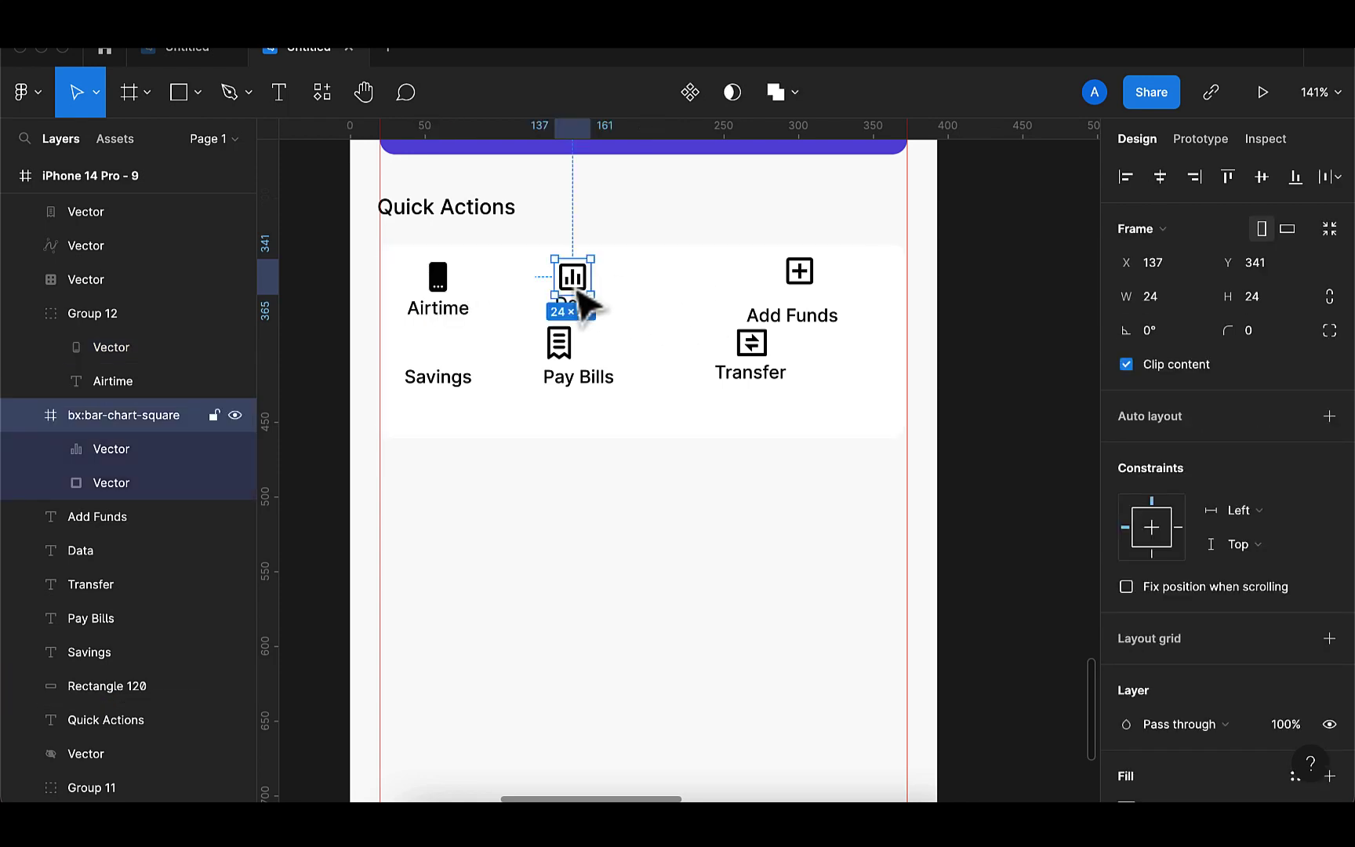
Set the chart icon's square outline height to 20.
left_click(130, 483)
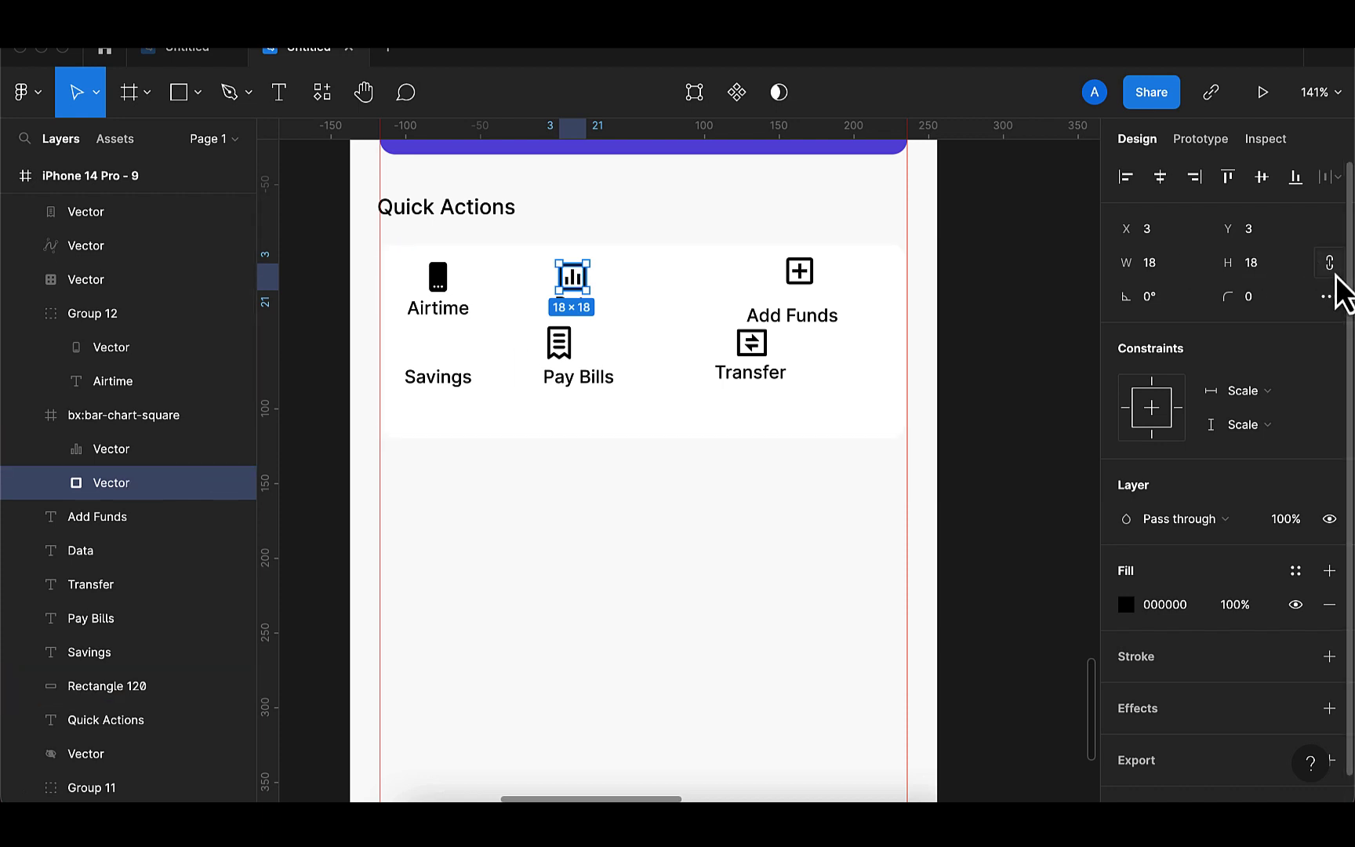
left_click(1265, 266)
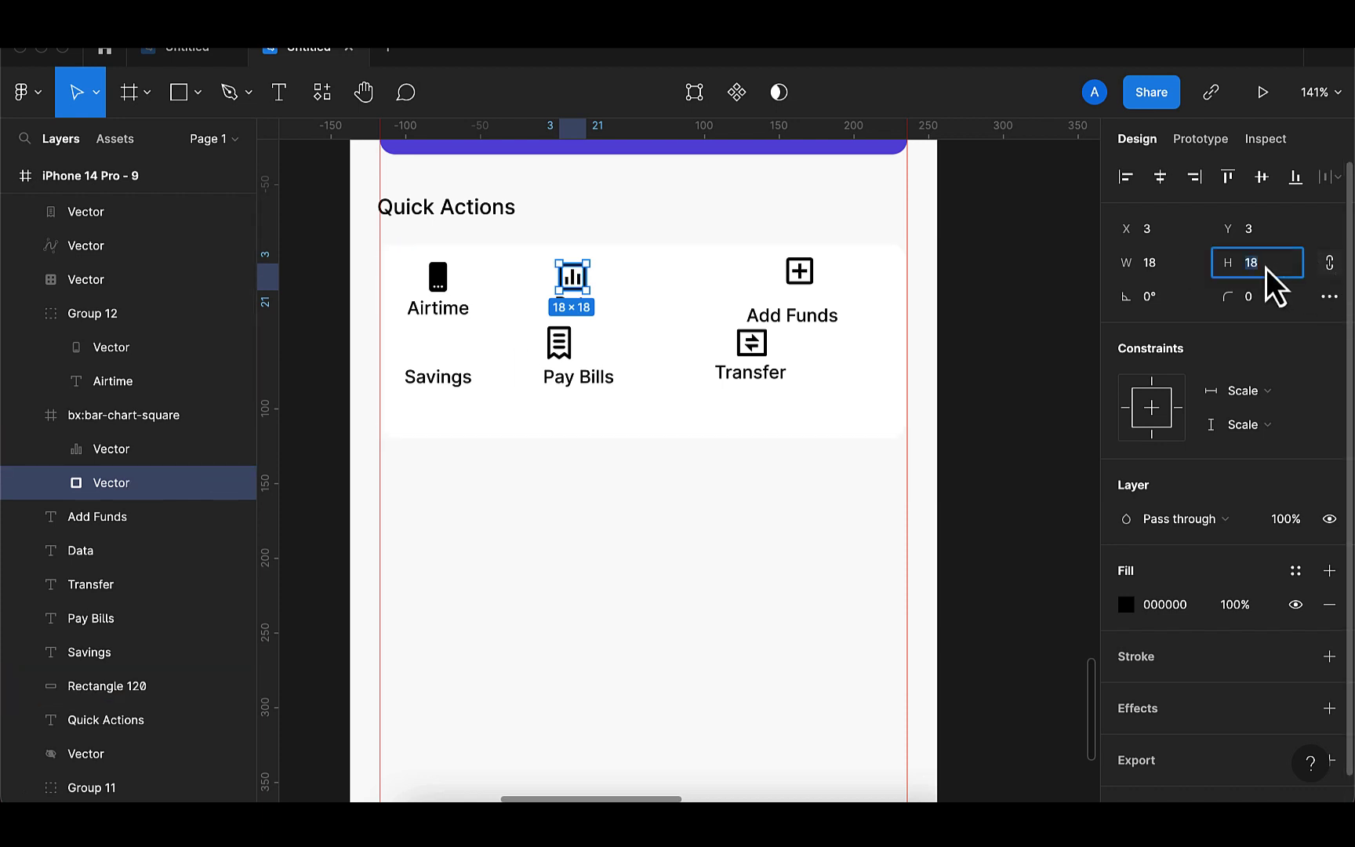
type("20")
key("Return")
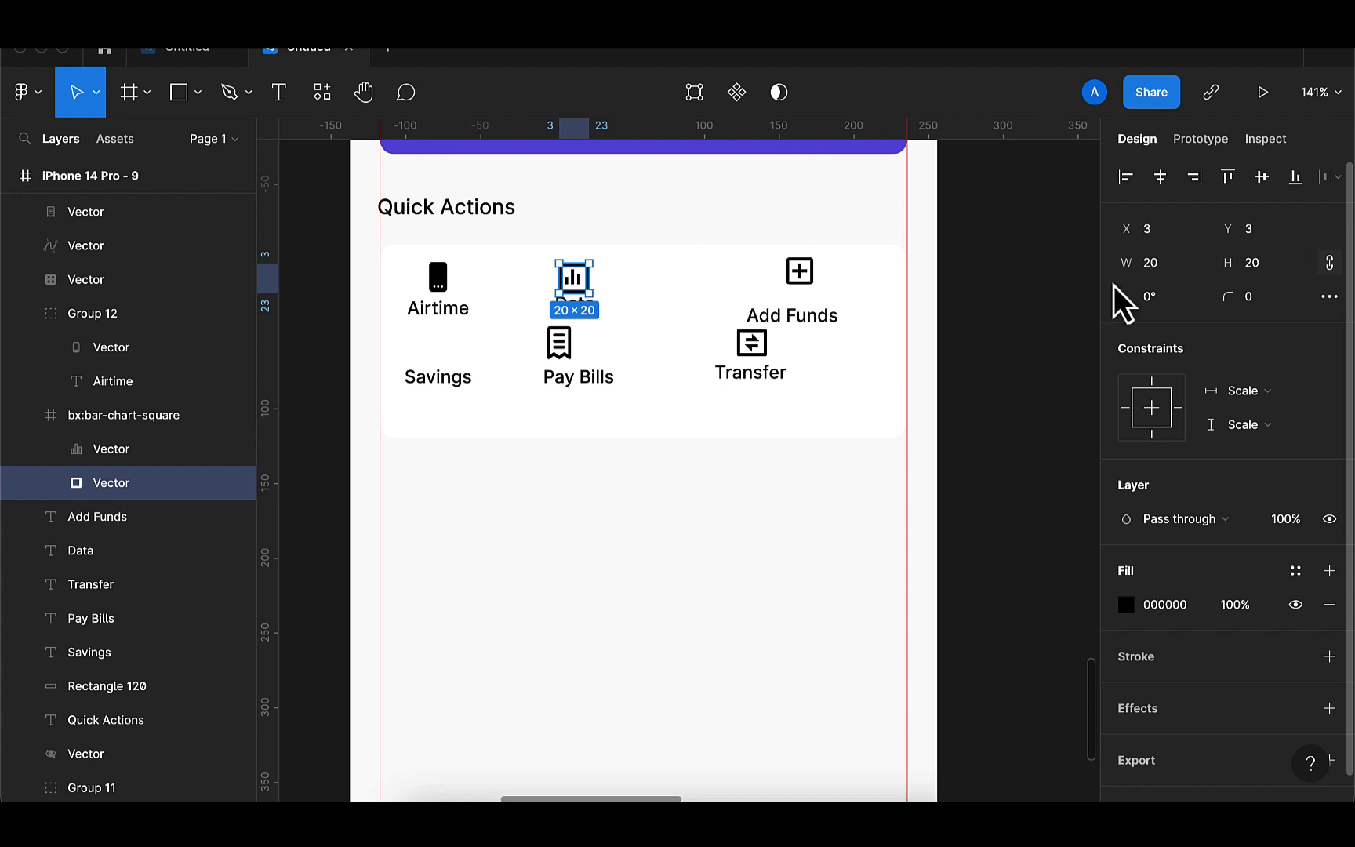
Group the bars with the square outline and delete the empty bx:bar-chart-square frame.
left_click(581, 289)
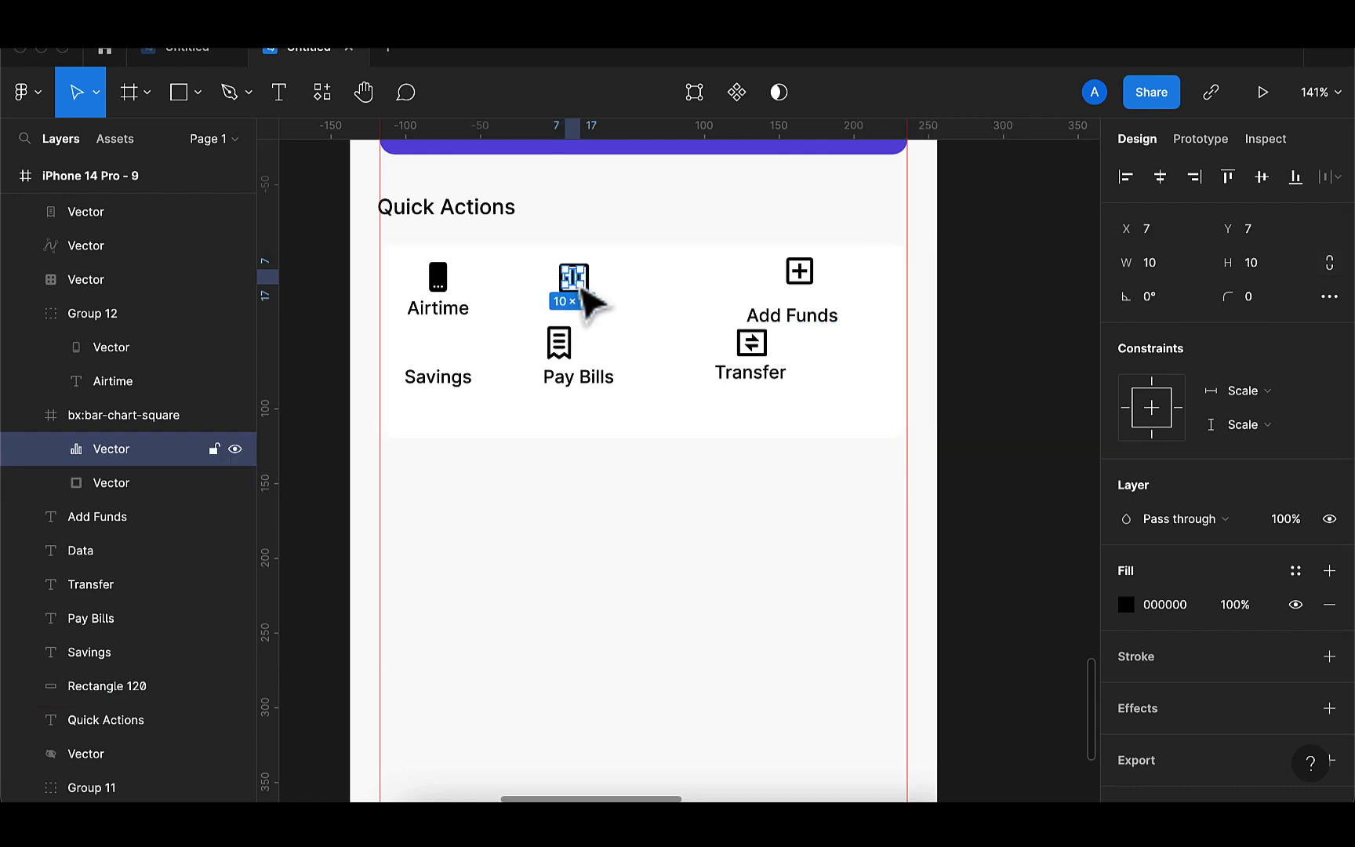
left_click(128, 483, "shift")
key("ctrl+g")
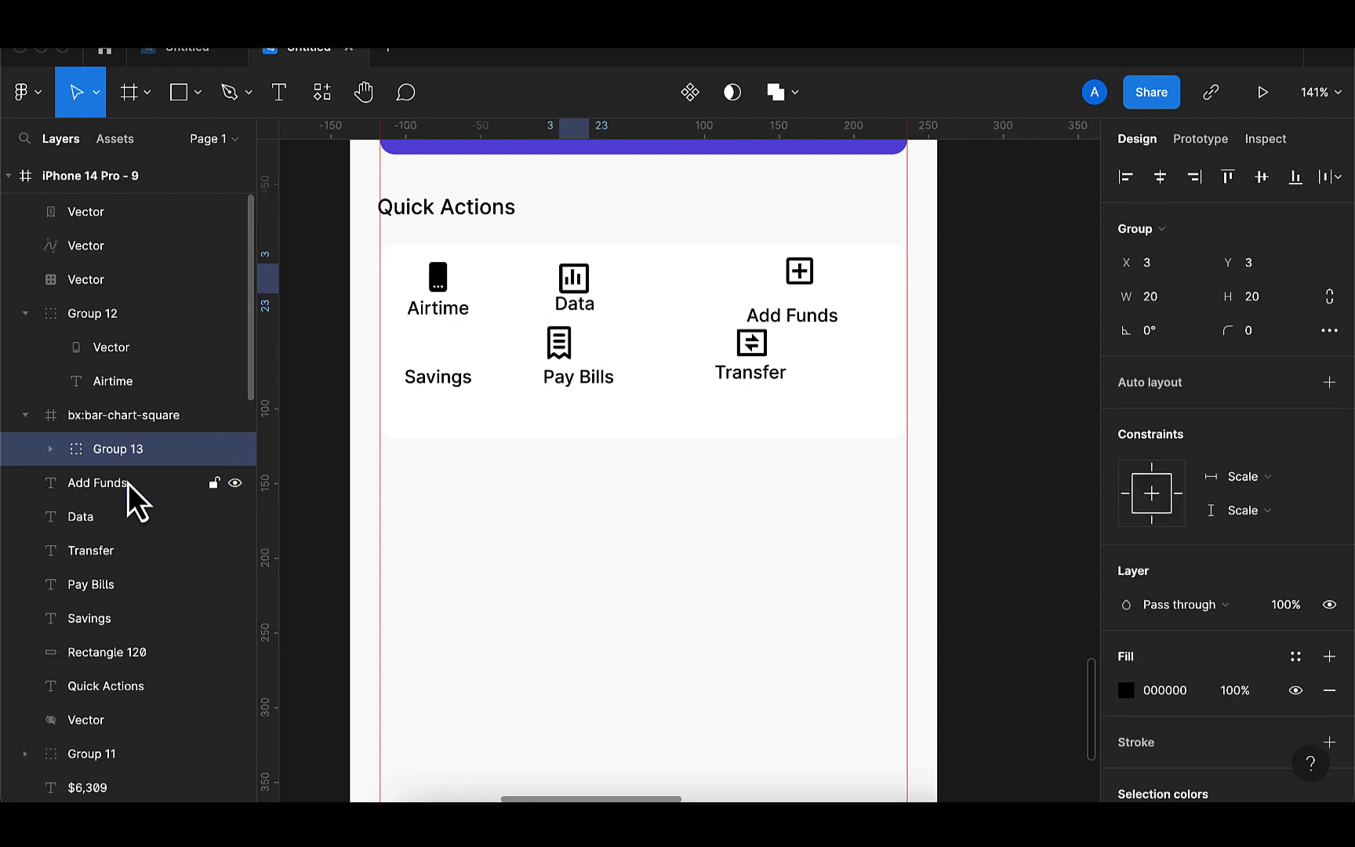
left_click_drag(123, 447, 110, 396)
left_click(95, 448)
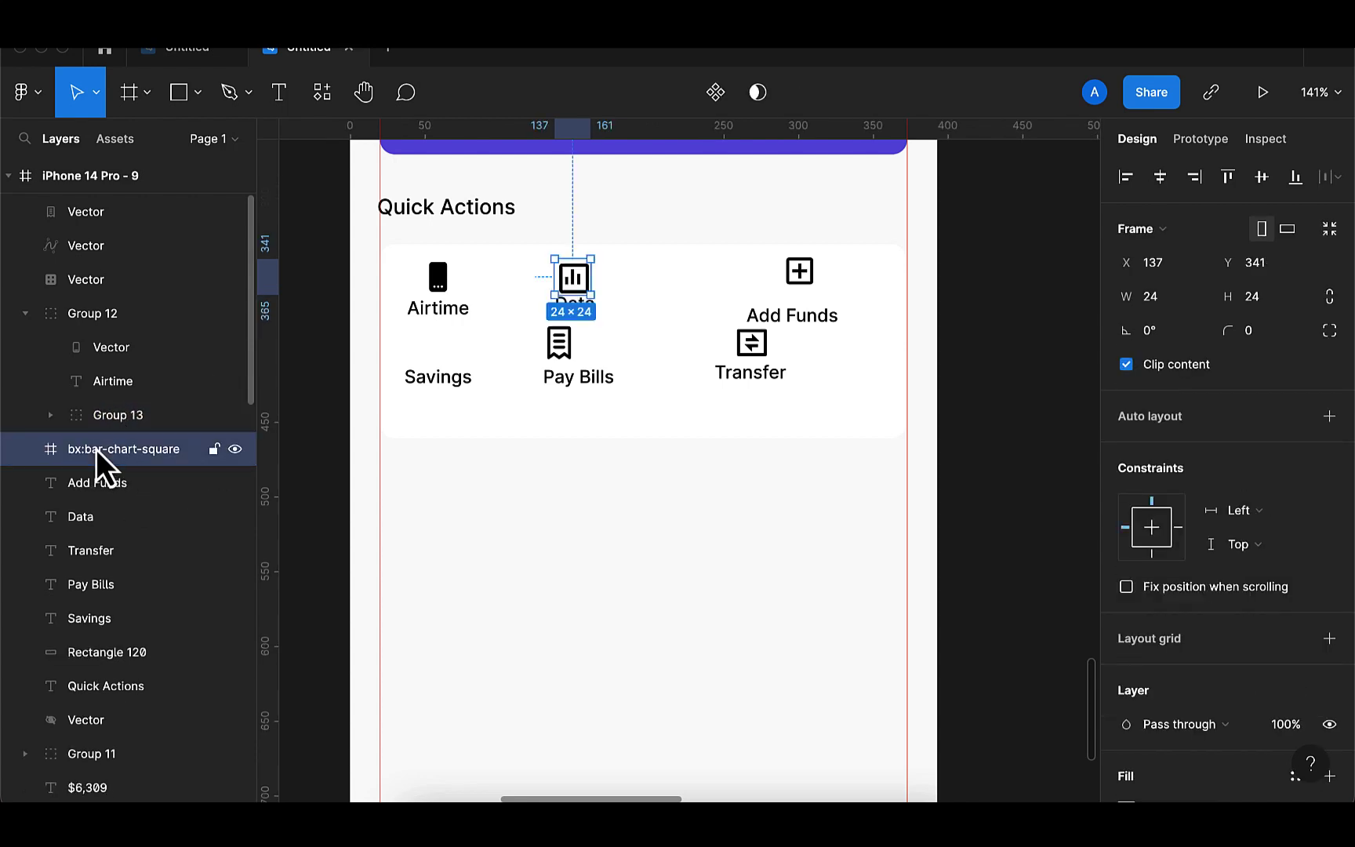
key("Delete")
scroll(569, 302, "up", 5)
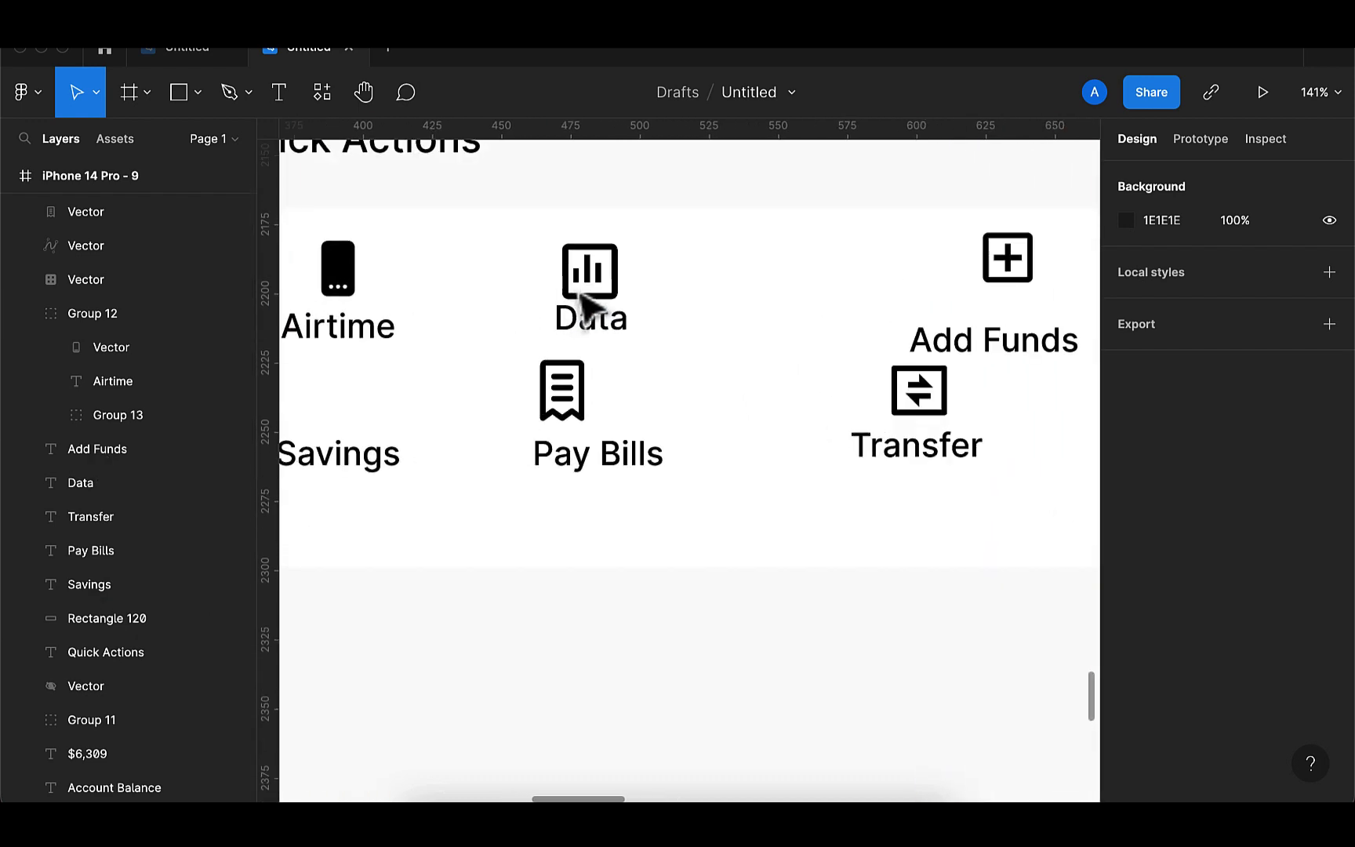
Centre the bar chart inside the Data icon's square outline.
double_click(605, 292)
double_click(602, 283)
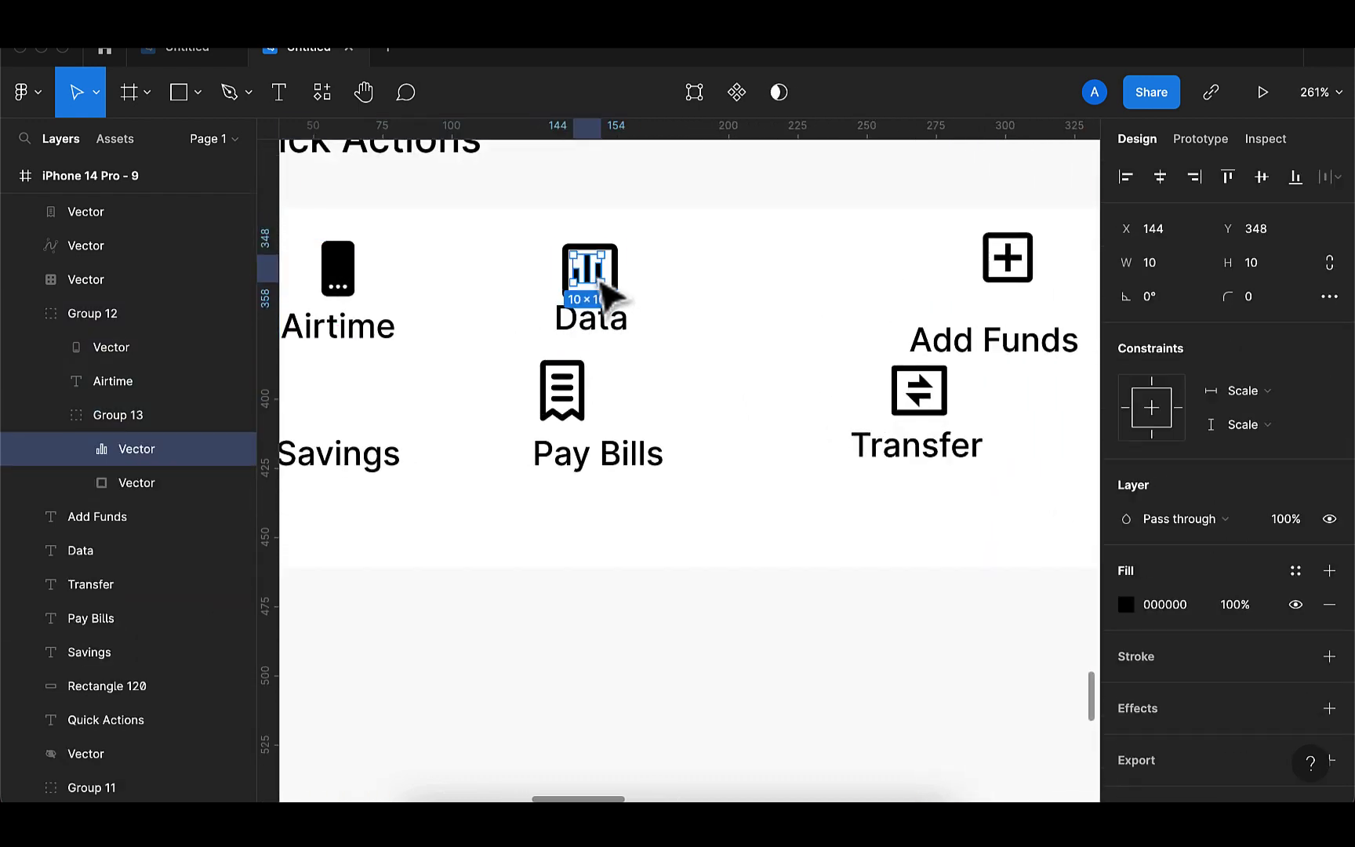
left_click_drag(605, 291, 606, 293)
left_click(668, 302)
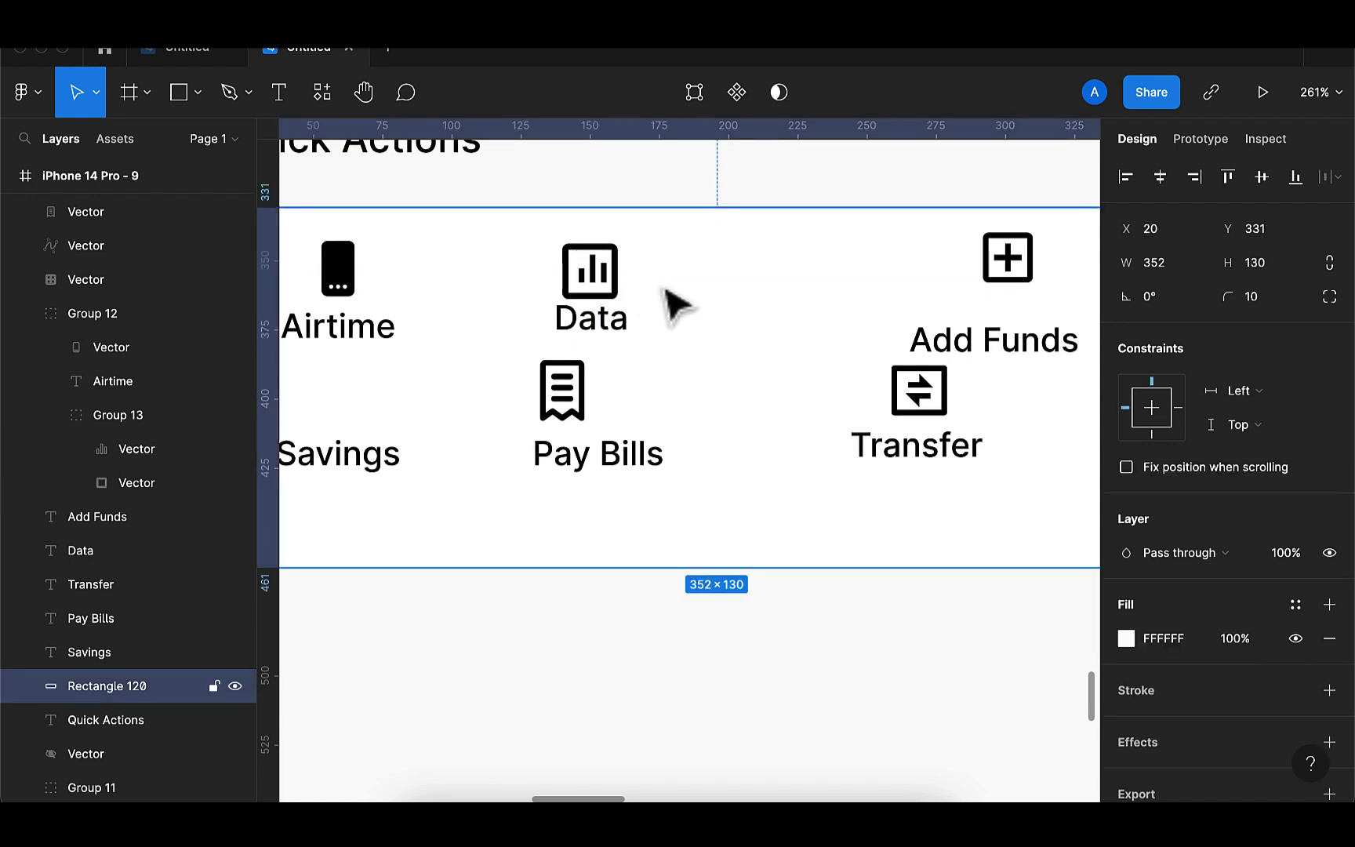
double_click(597, 298)
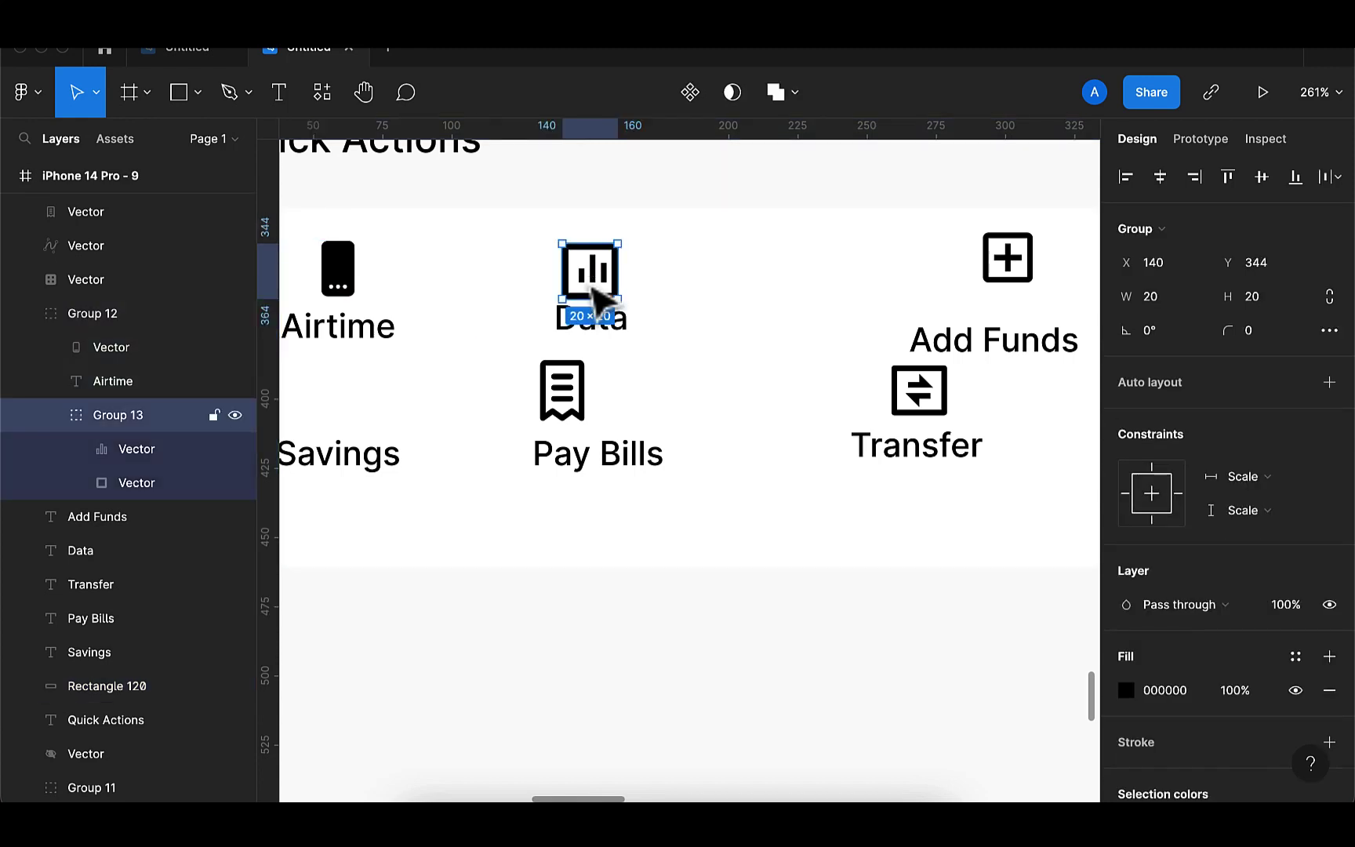
double_click(598, 298)
left_click_drag(596, 296, 598, 294)
left_click(692, 308)
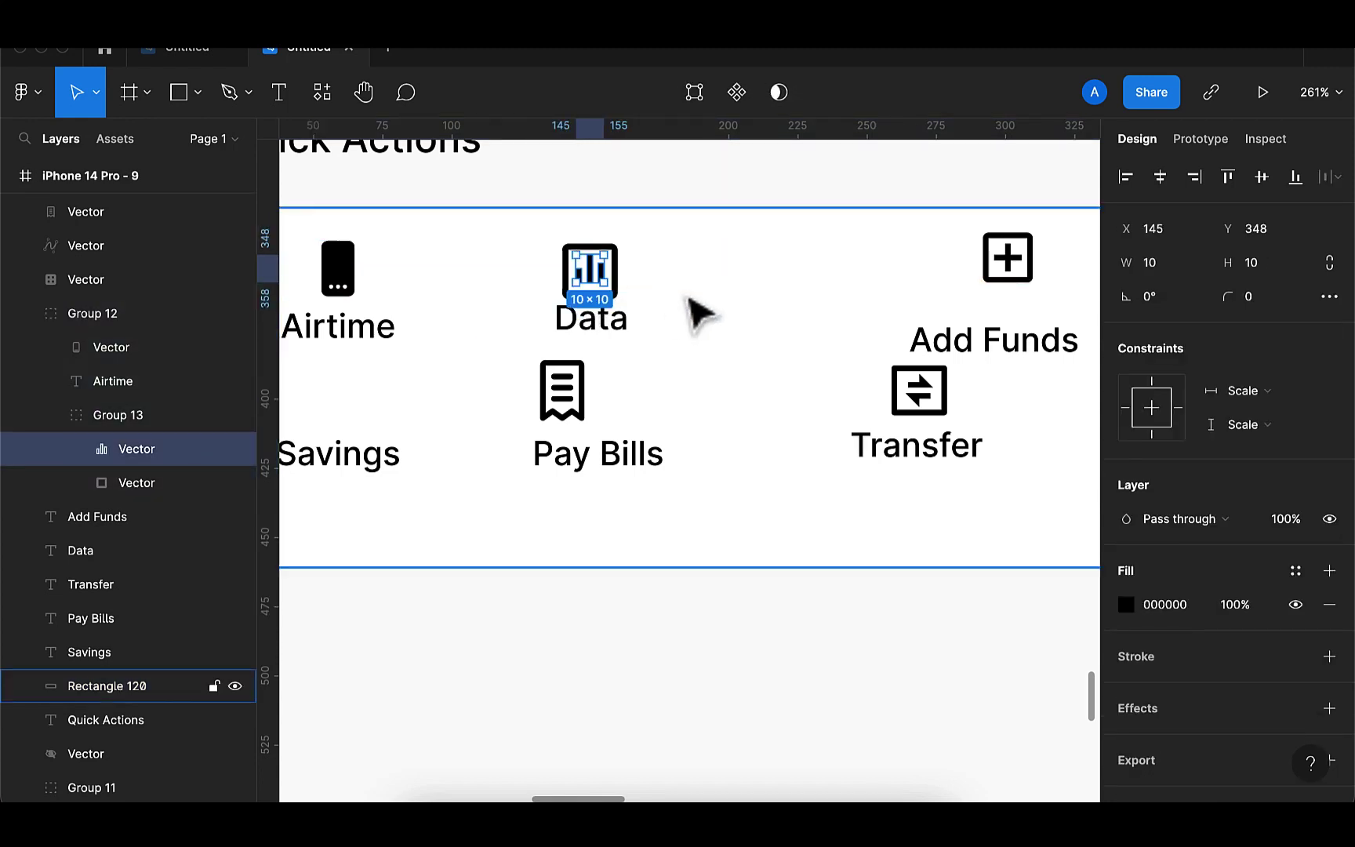
Move the Data icon group above Group 12 in Layers and raise it to Y 343.
double_click(588, 272)
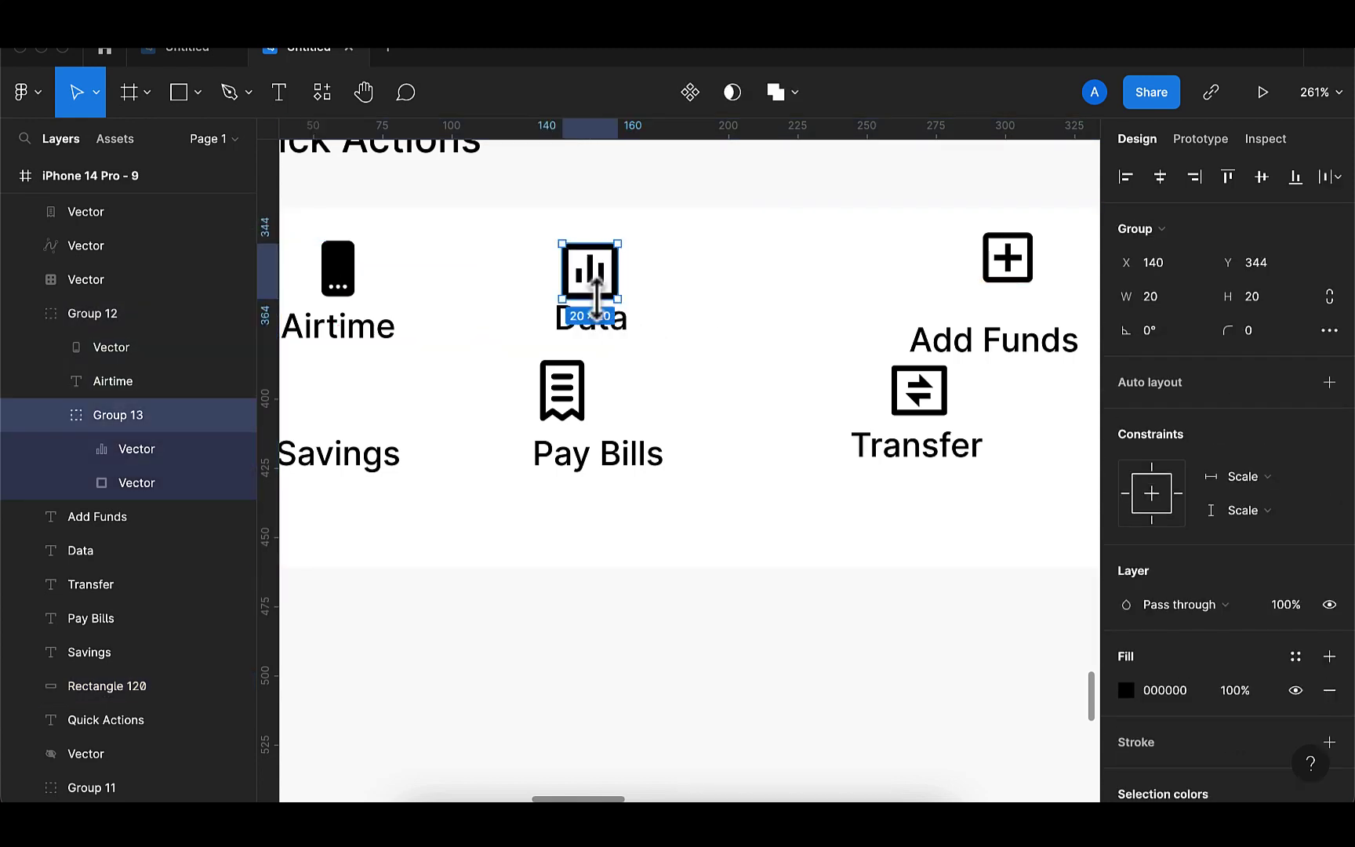
left_click(605, 298)
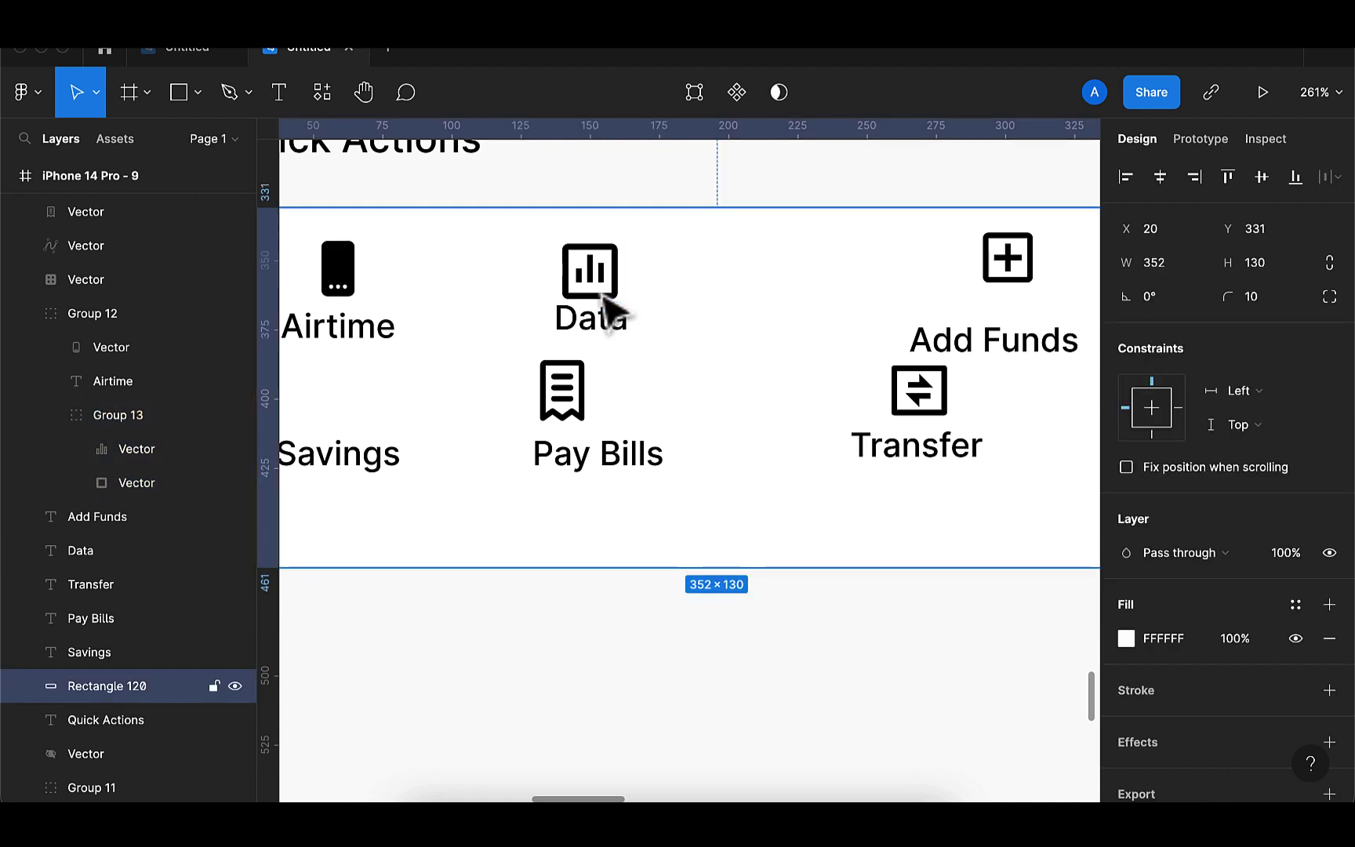
left_click(110, 416)
left_click_drag(110, 418, 60, 299)
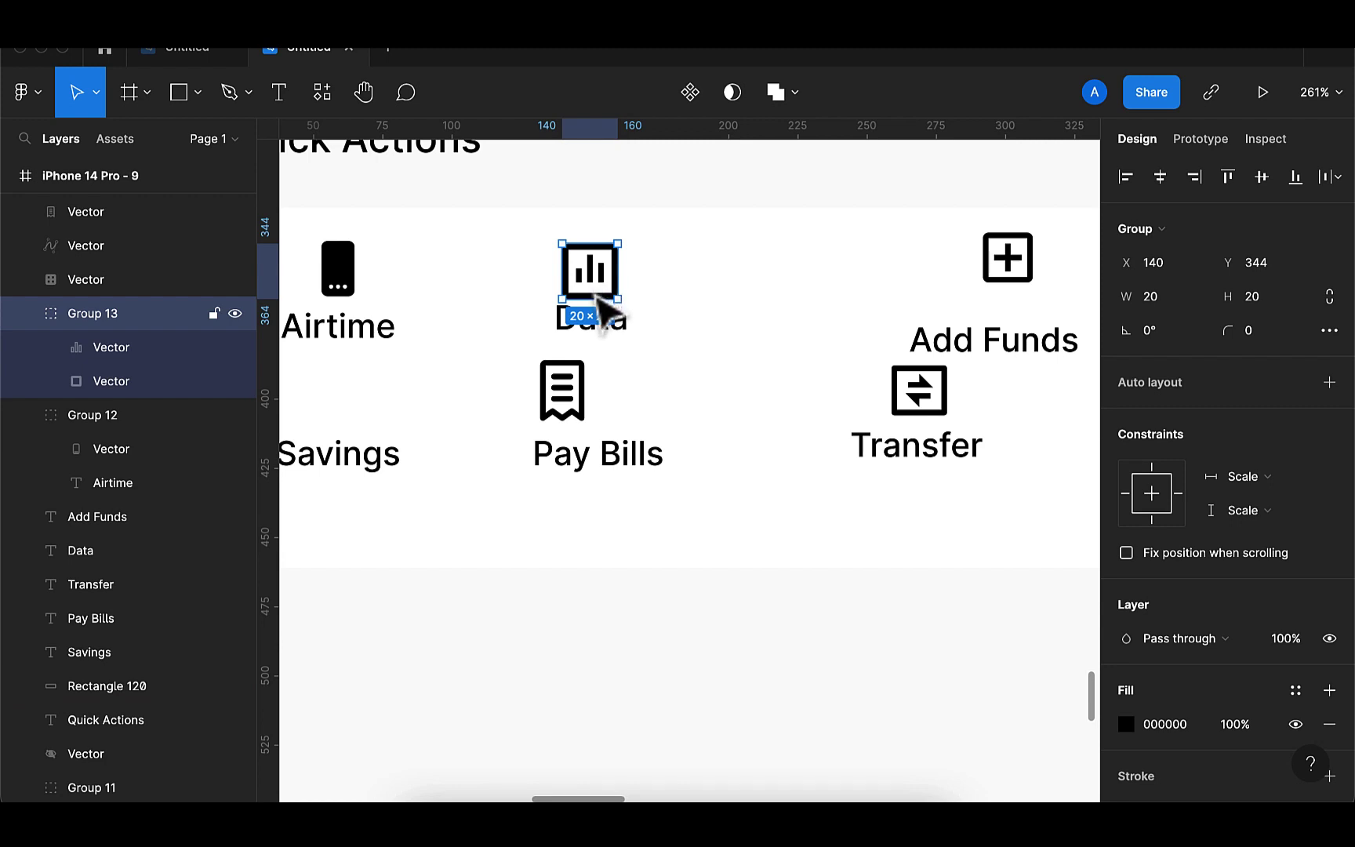
left_click(660, 308)
left_click(612, 299)
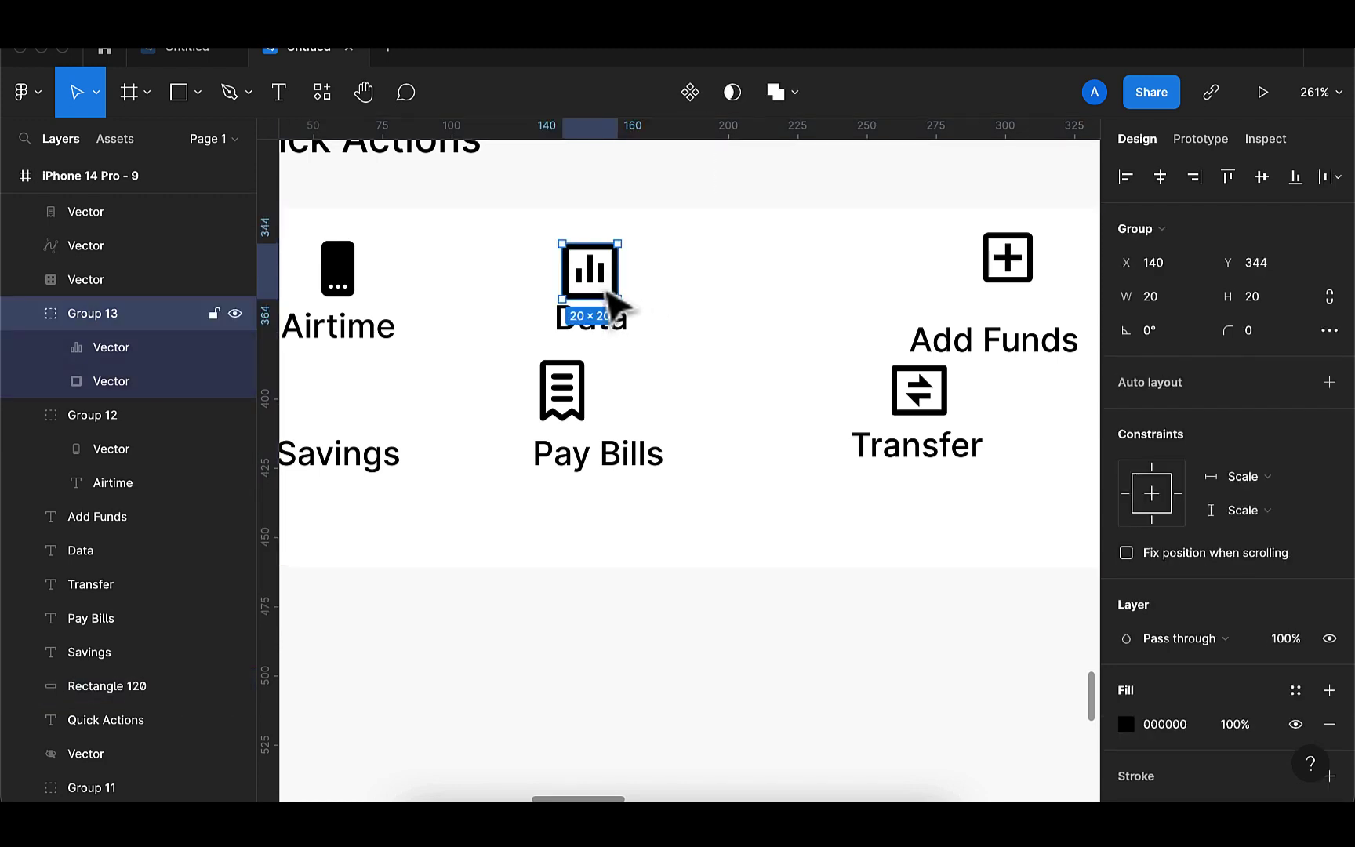
left_click_drag(606, 288, 606, 287)
Make the Add Funds plus icon 20 px tall and level it with the other icons.
left_click(1011, 276)
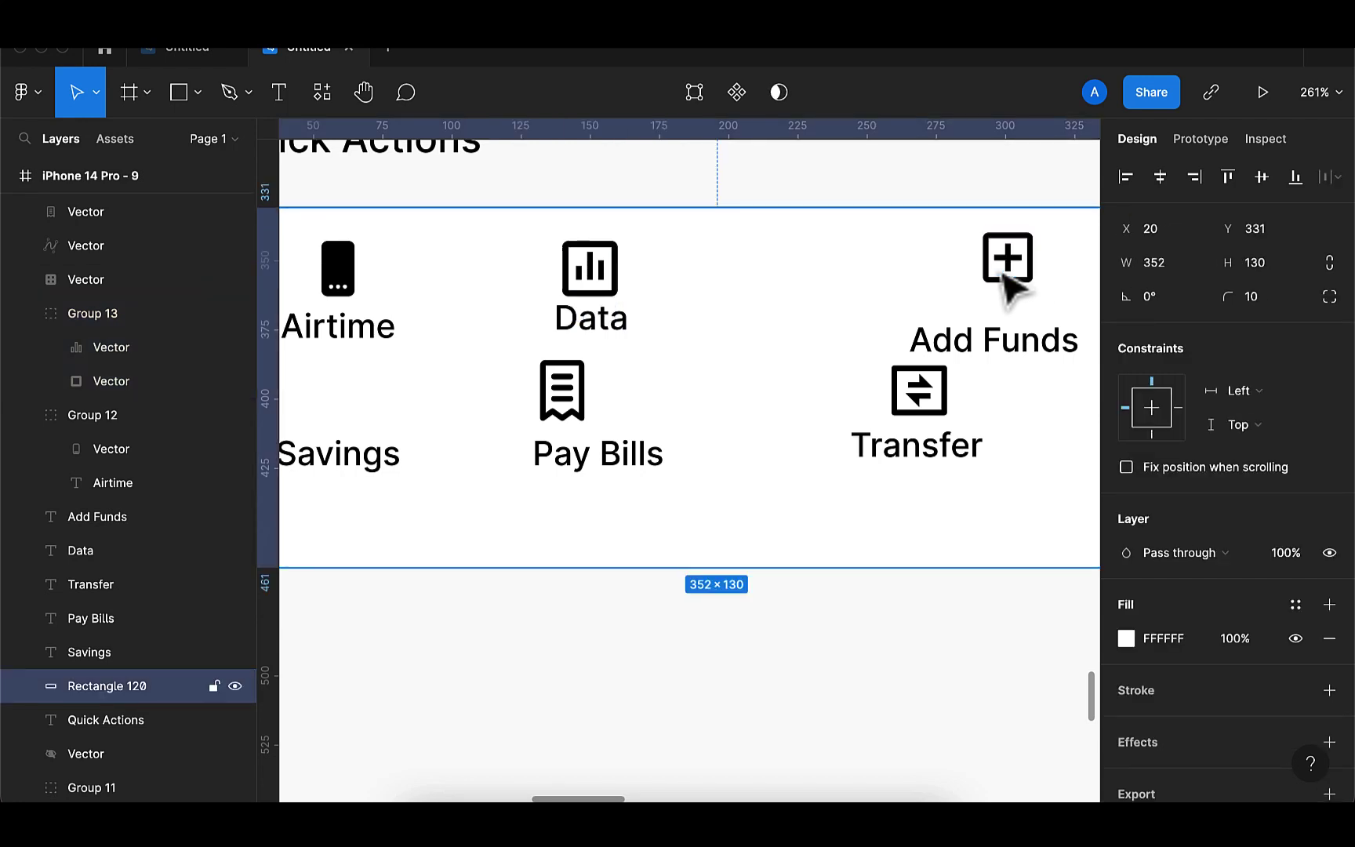
left_click(1018, 284)
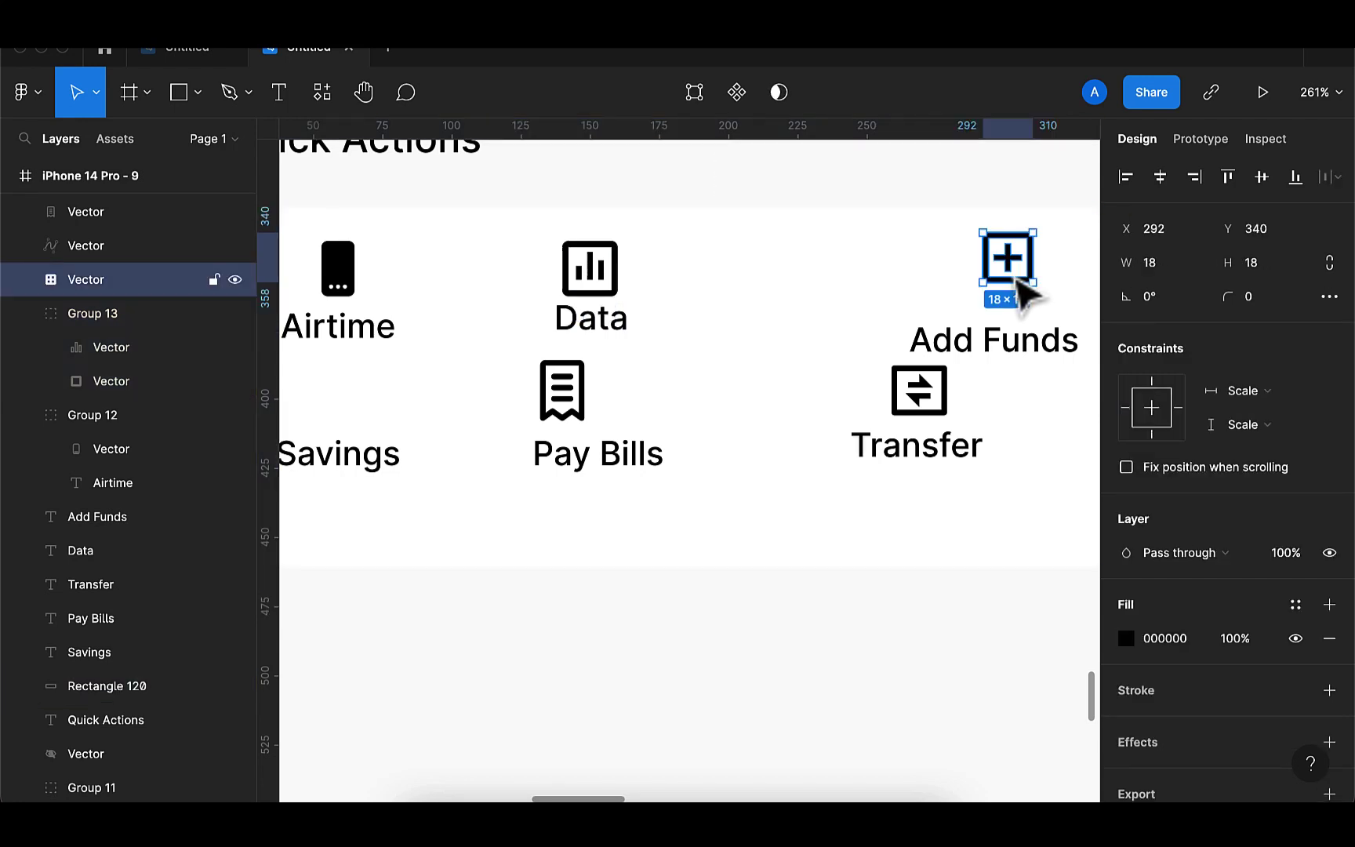
left_click(1263, 272)
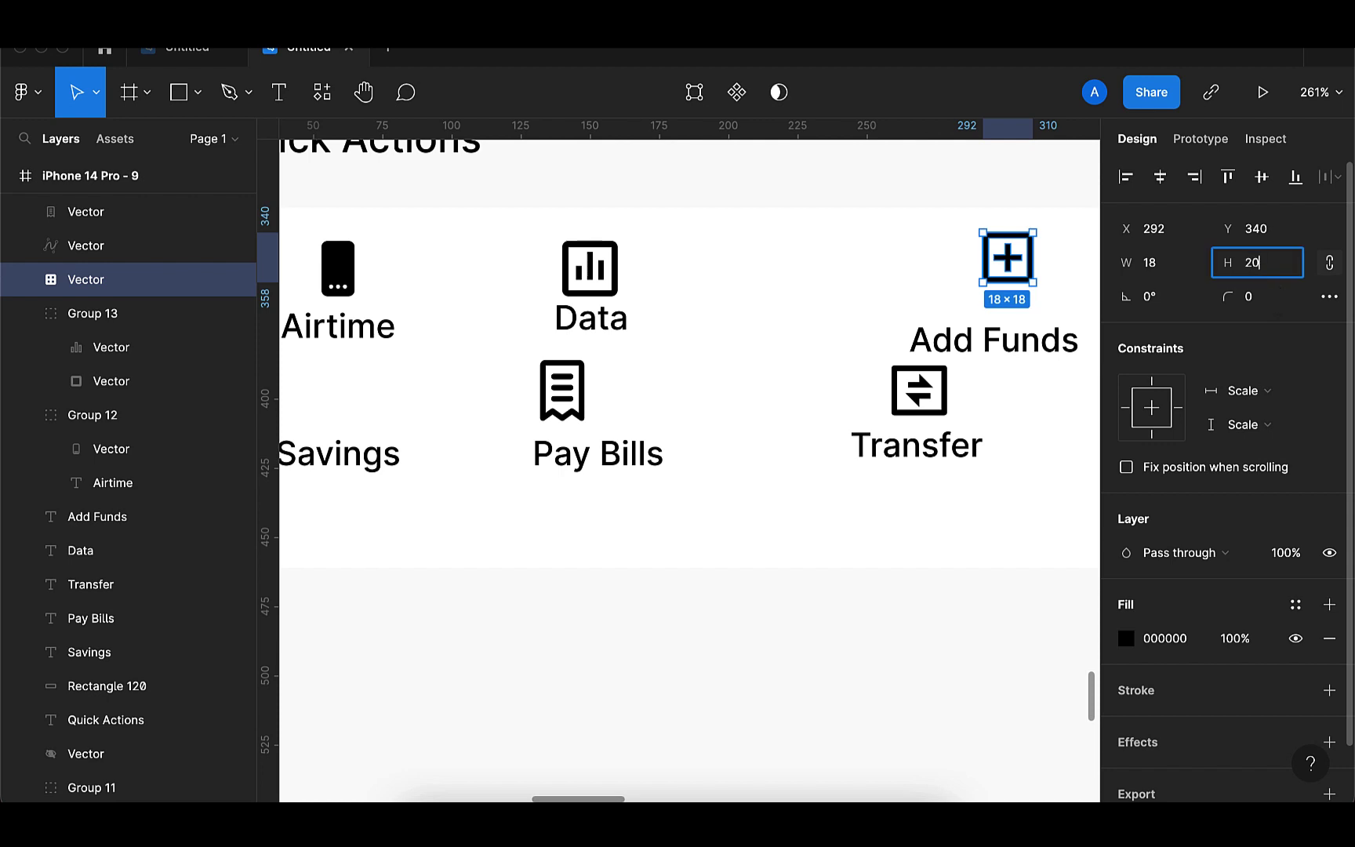
type("20")
key("Return")
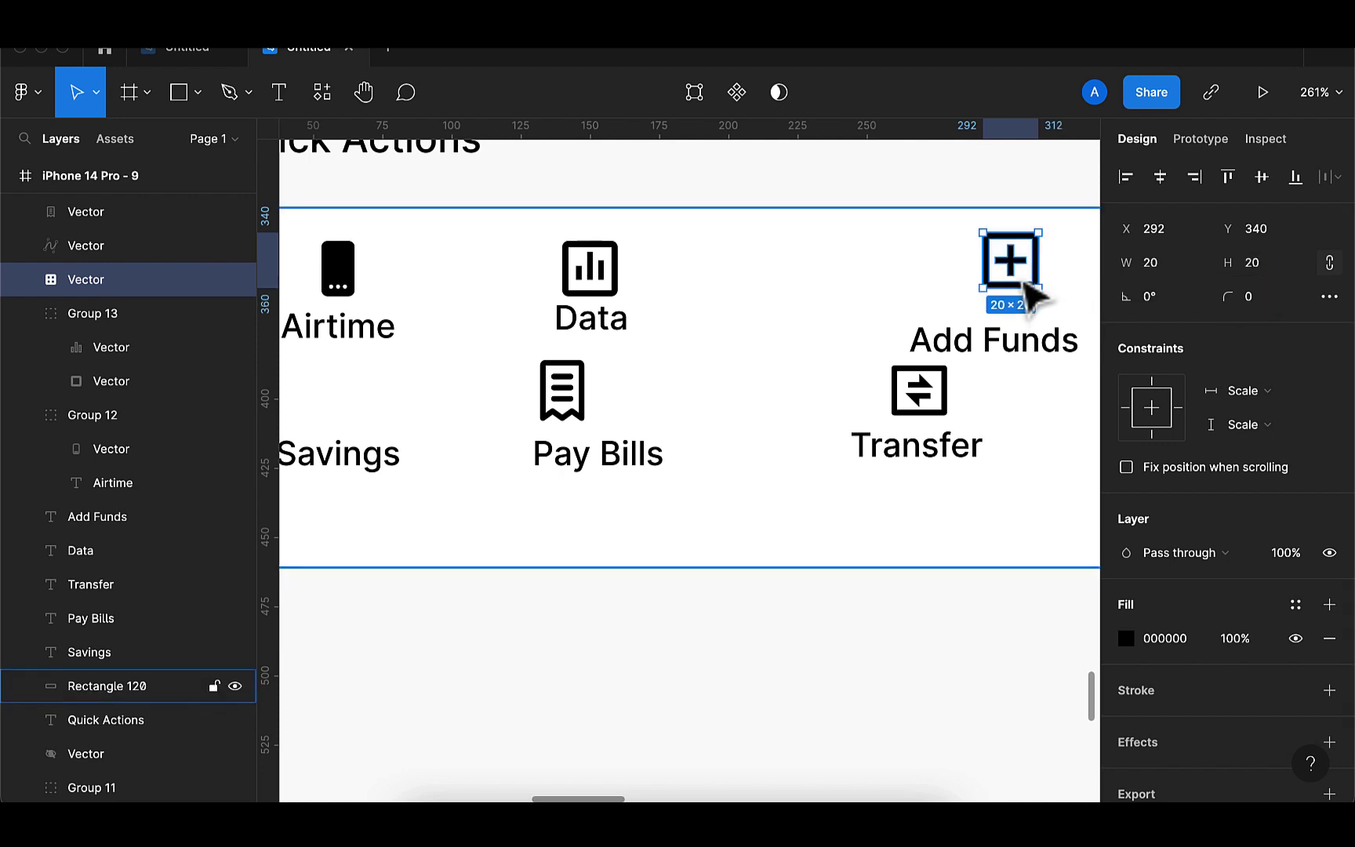
left_click_drag(1023, 285, 1017, 287)
Shift the receipt icon right so it sits over the Pay Bills label.
scroll(635, 424, "left", 5)
left_click(679, 401)
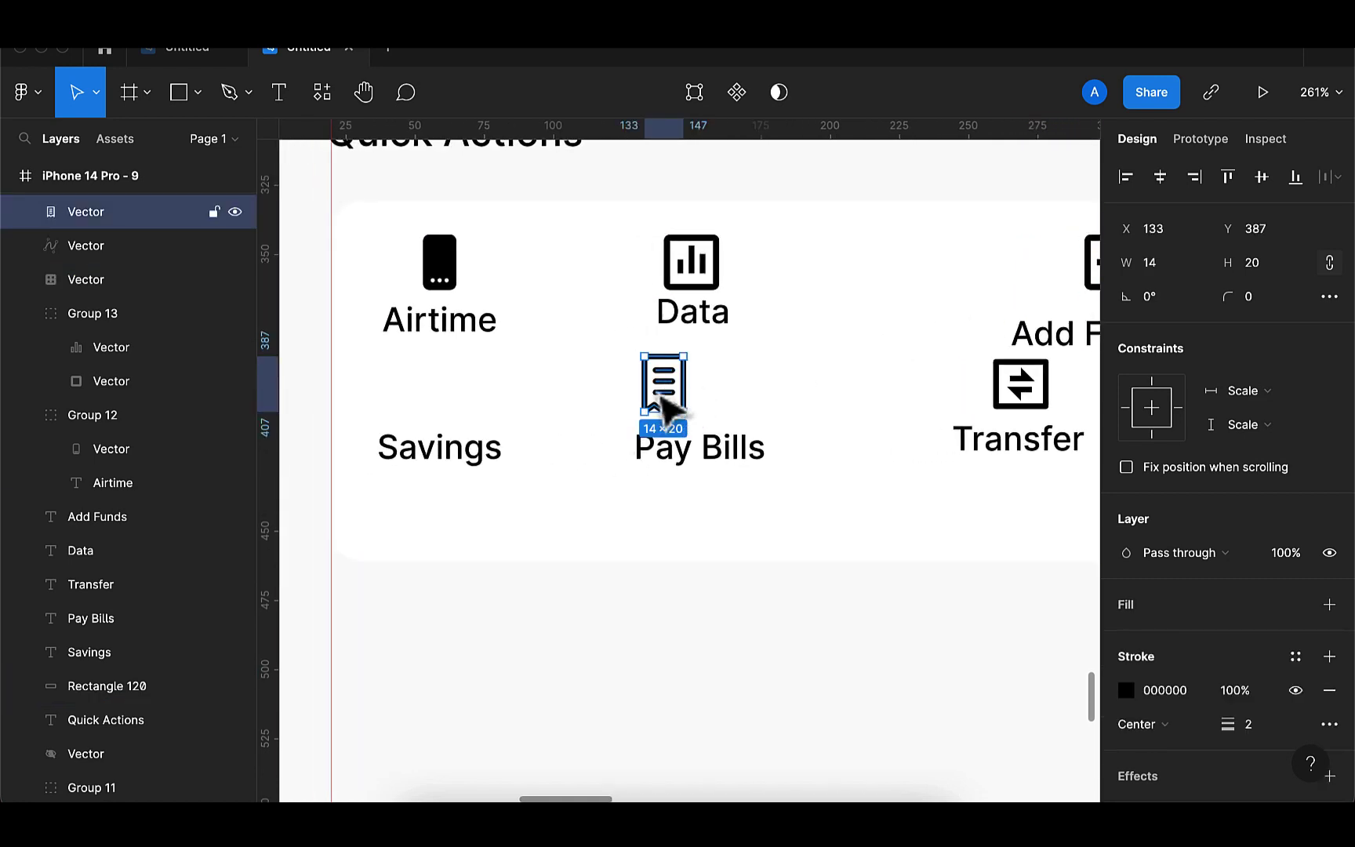
left_click_drag(663, 401, 692, 403)
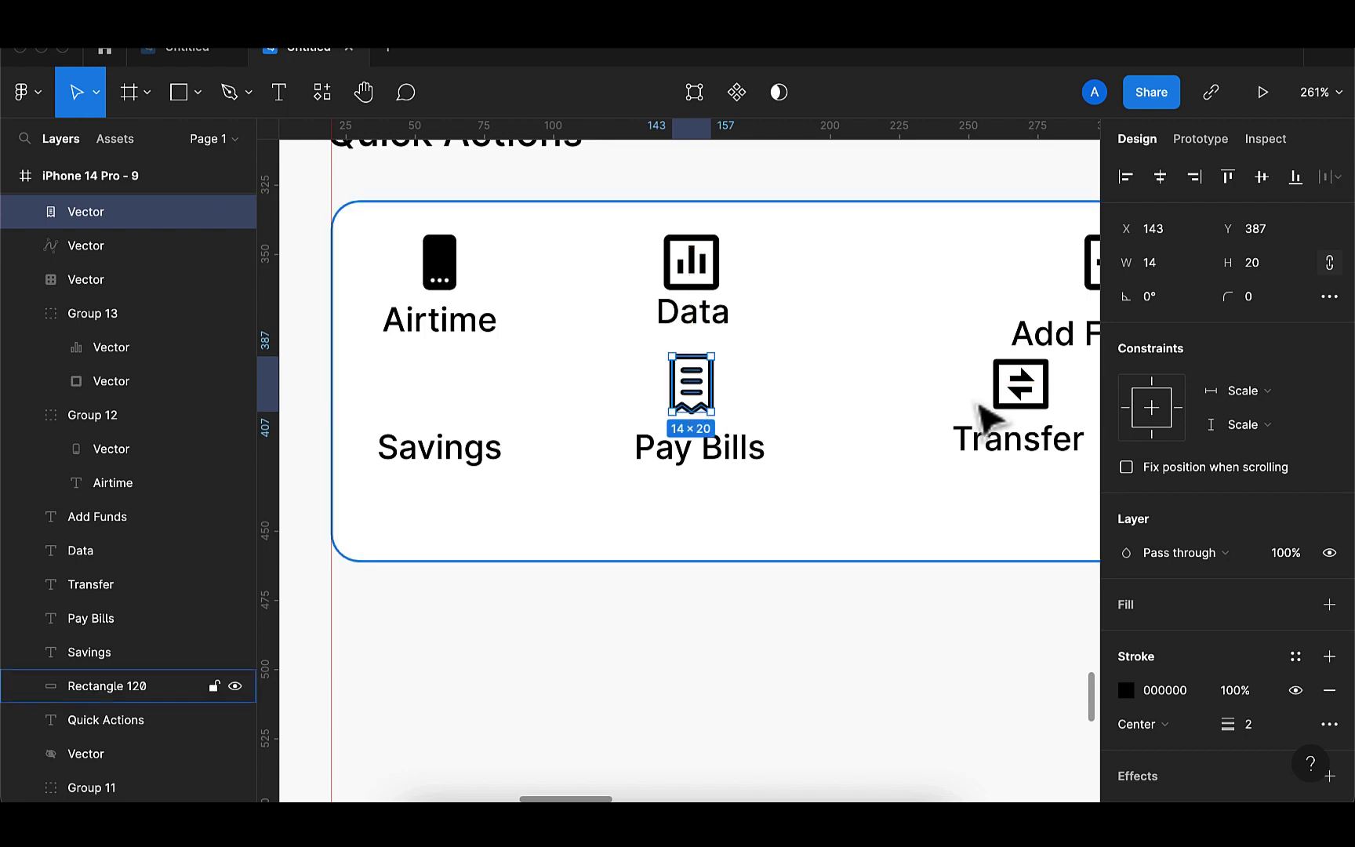
scroll(1028, 421, "right", 5)
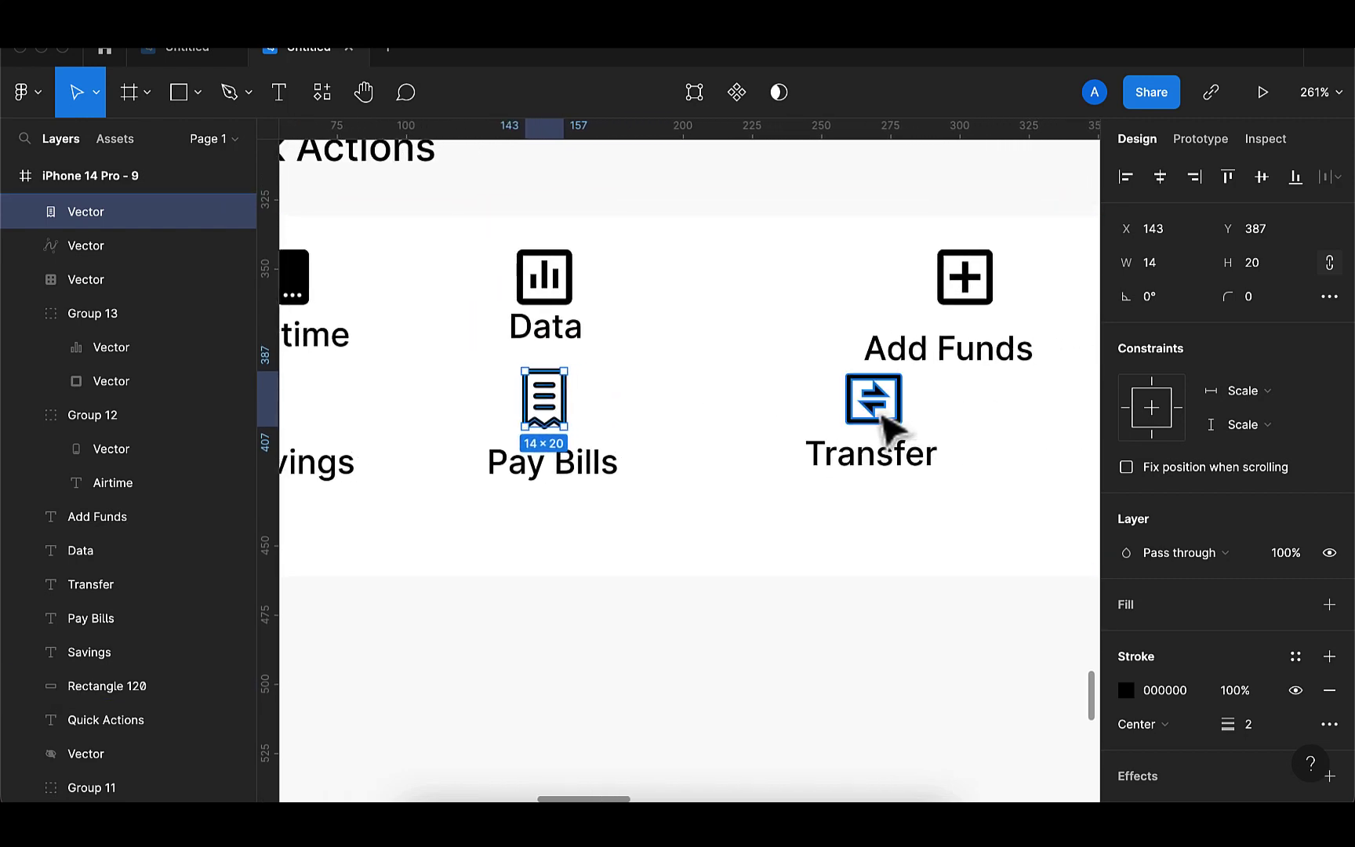
Make the Transfer icon 20 px tall and line it up with Add Funds.
left_click(884, 417)
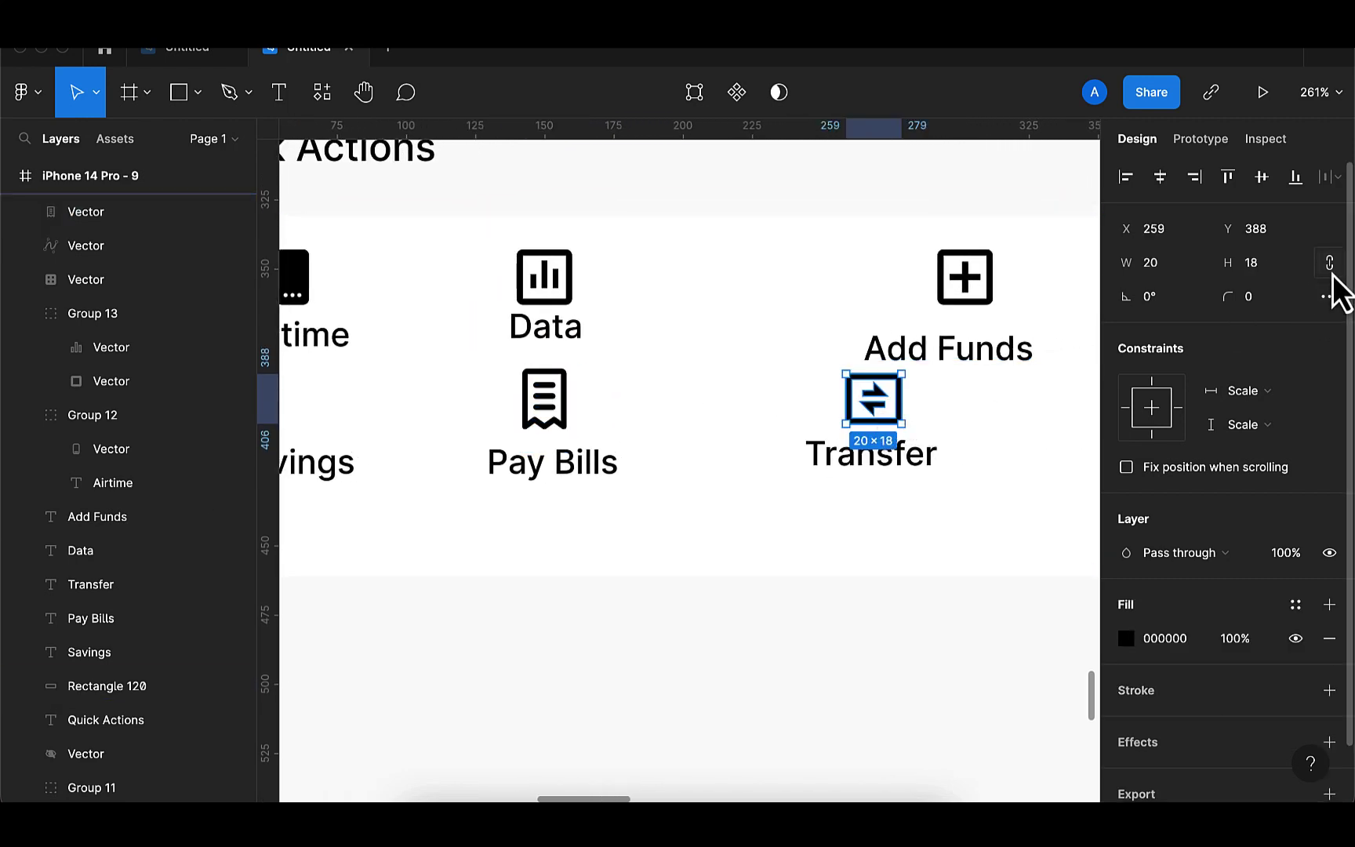
left_click(1263, 274)
type("20")
key("Return")
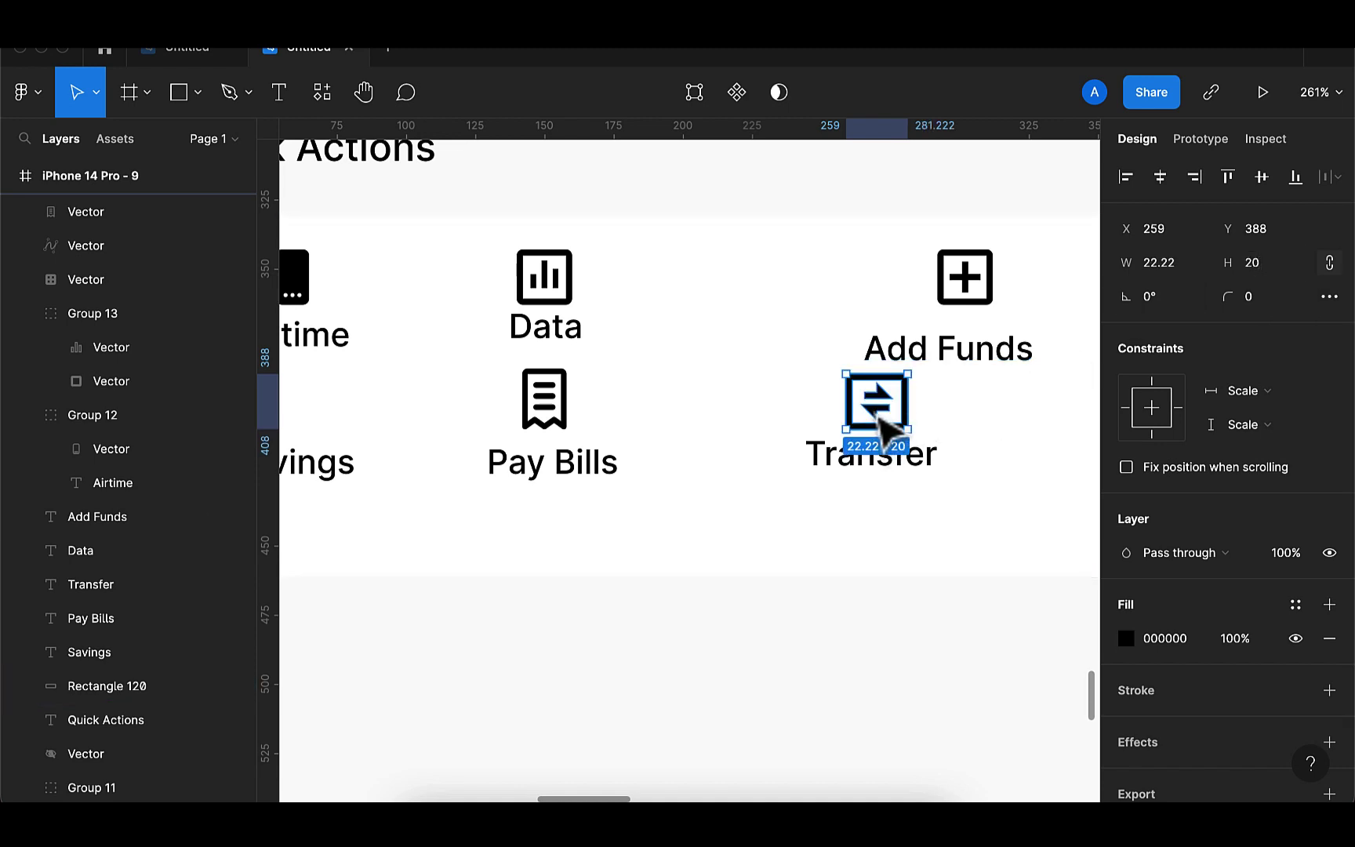
left_click_drag(880, 416, 980, 431)
Align the Data and Add Funds labels at Y 366, level with Airtime.
scroll(650, 444, "left", 5)
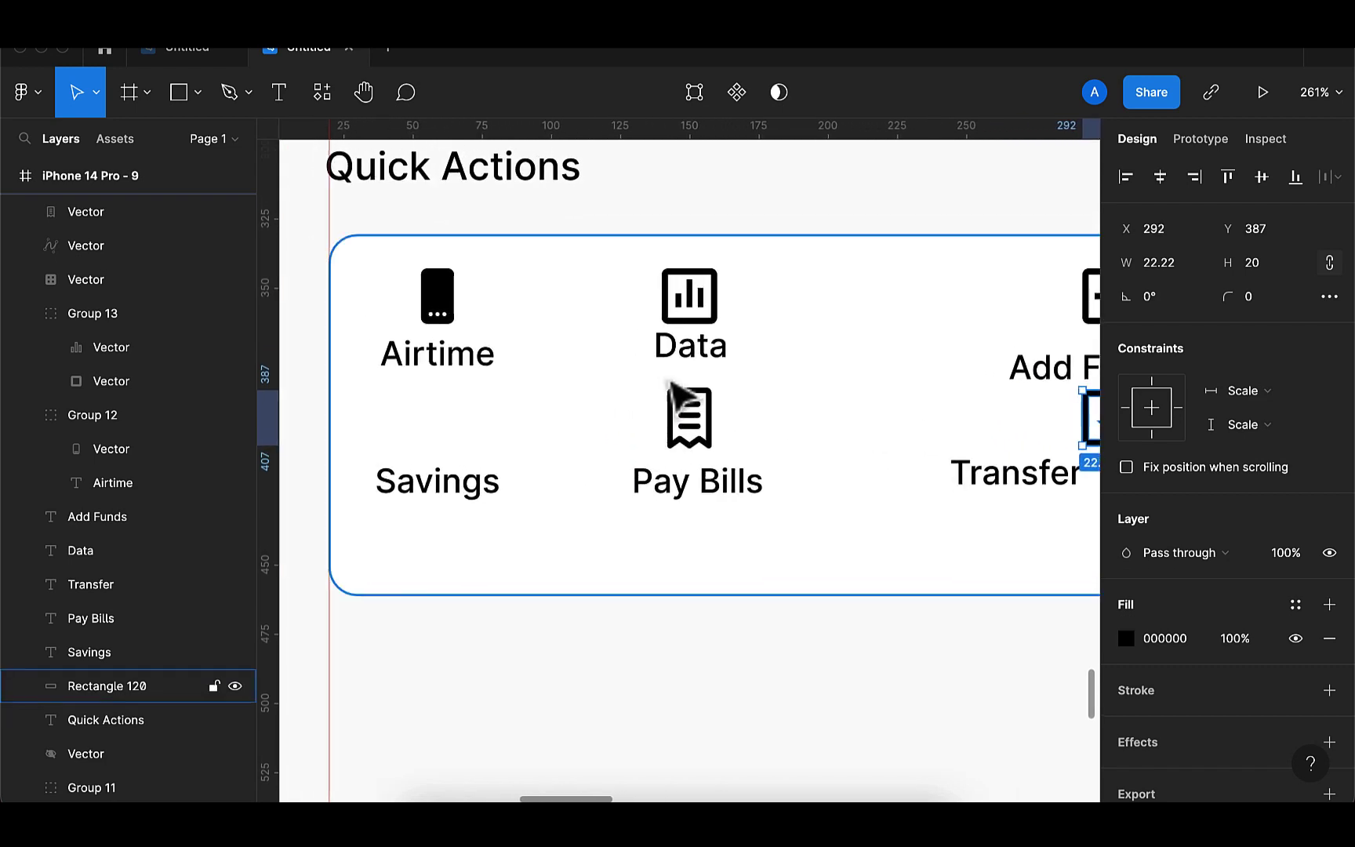
left_click(690, 349)
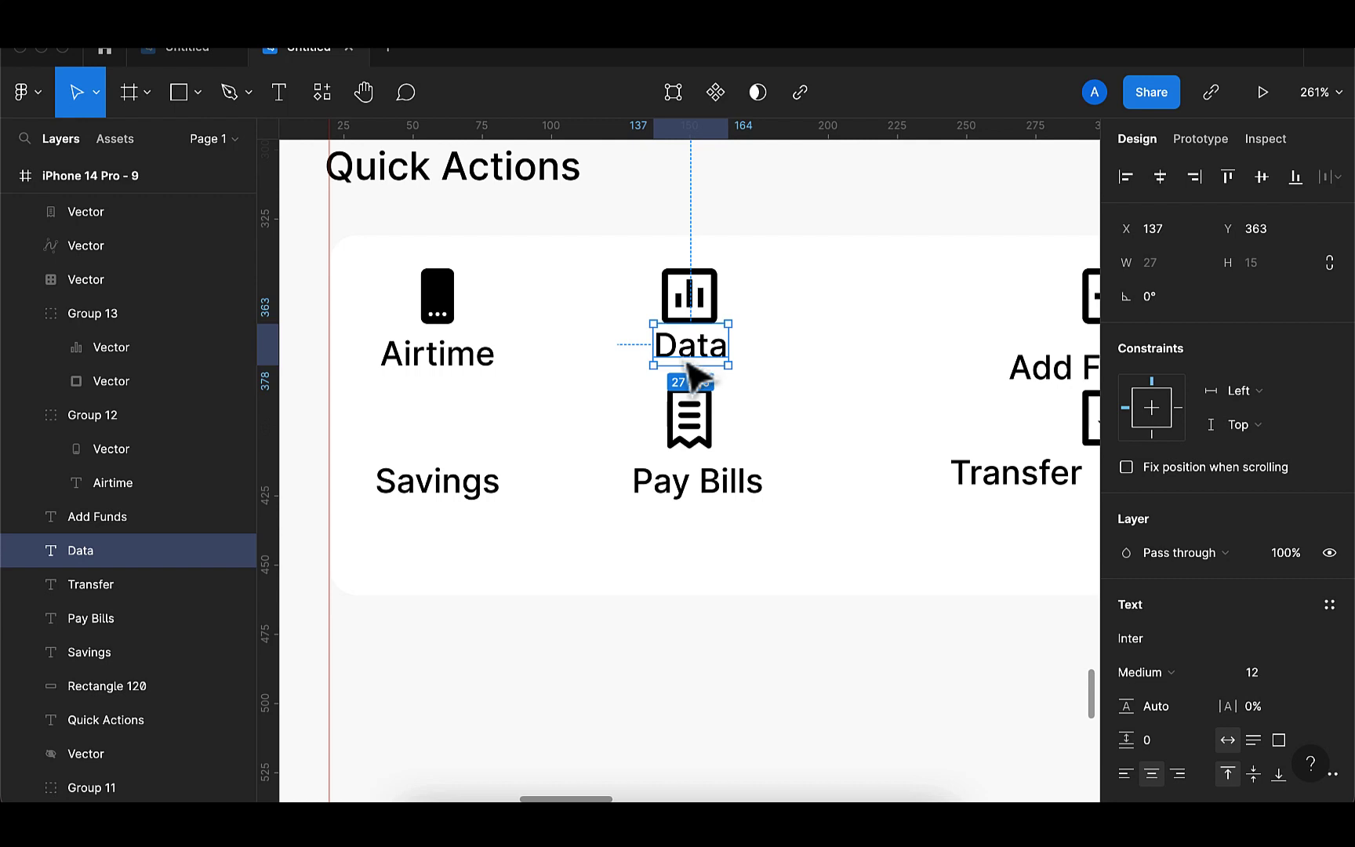
left_click_drag(687, 363, 688, 374)
left_click_drag(689, 368, 691, 373)
scroll(876, 387, "right", 5)
left_click(978, 364)
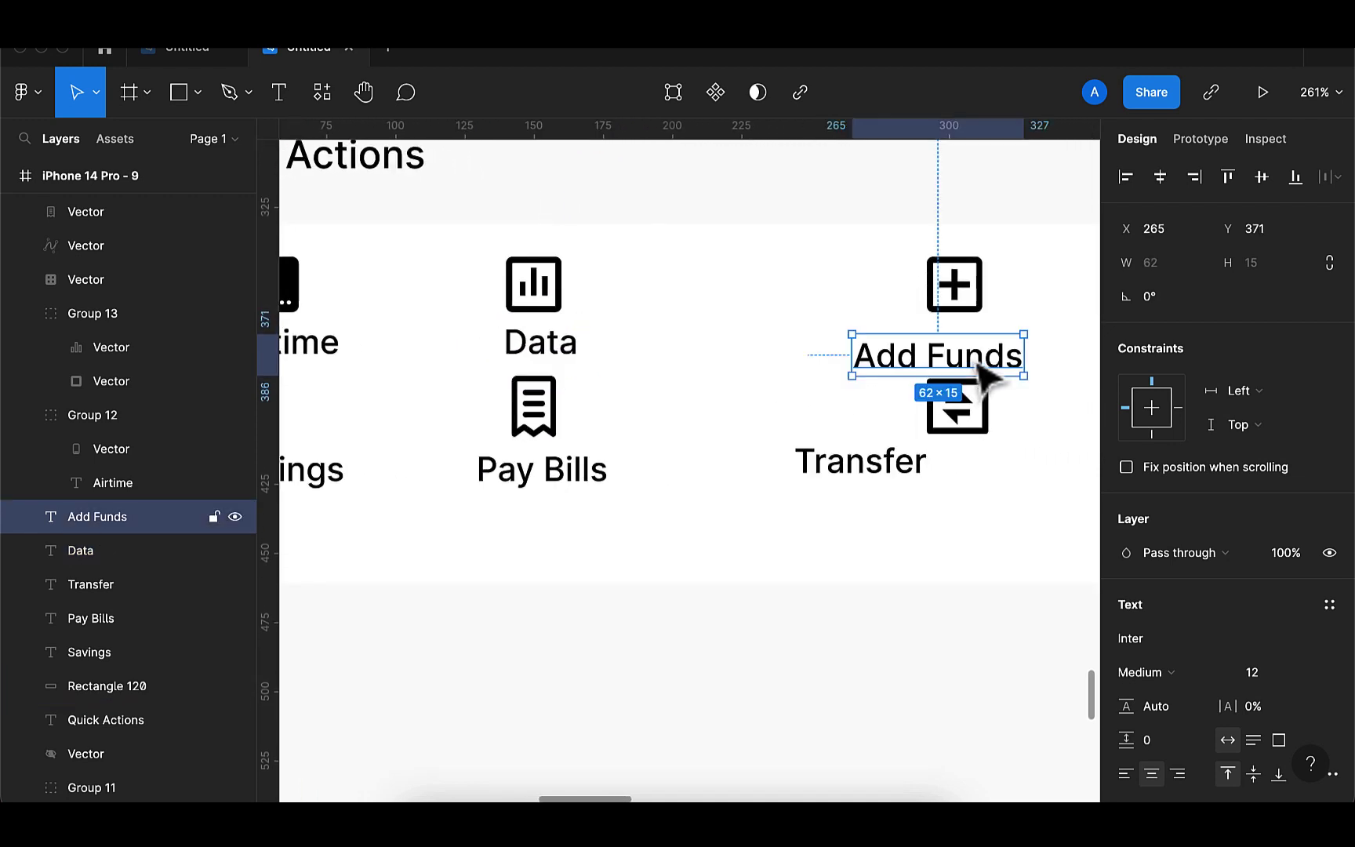
left_click_drag(977, 364, 989, 353)
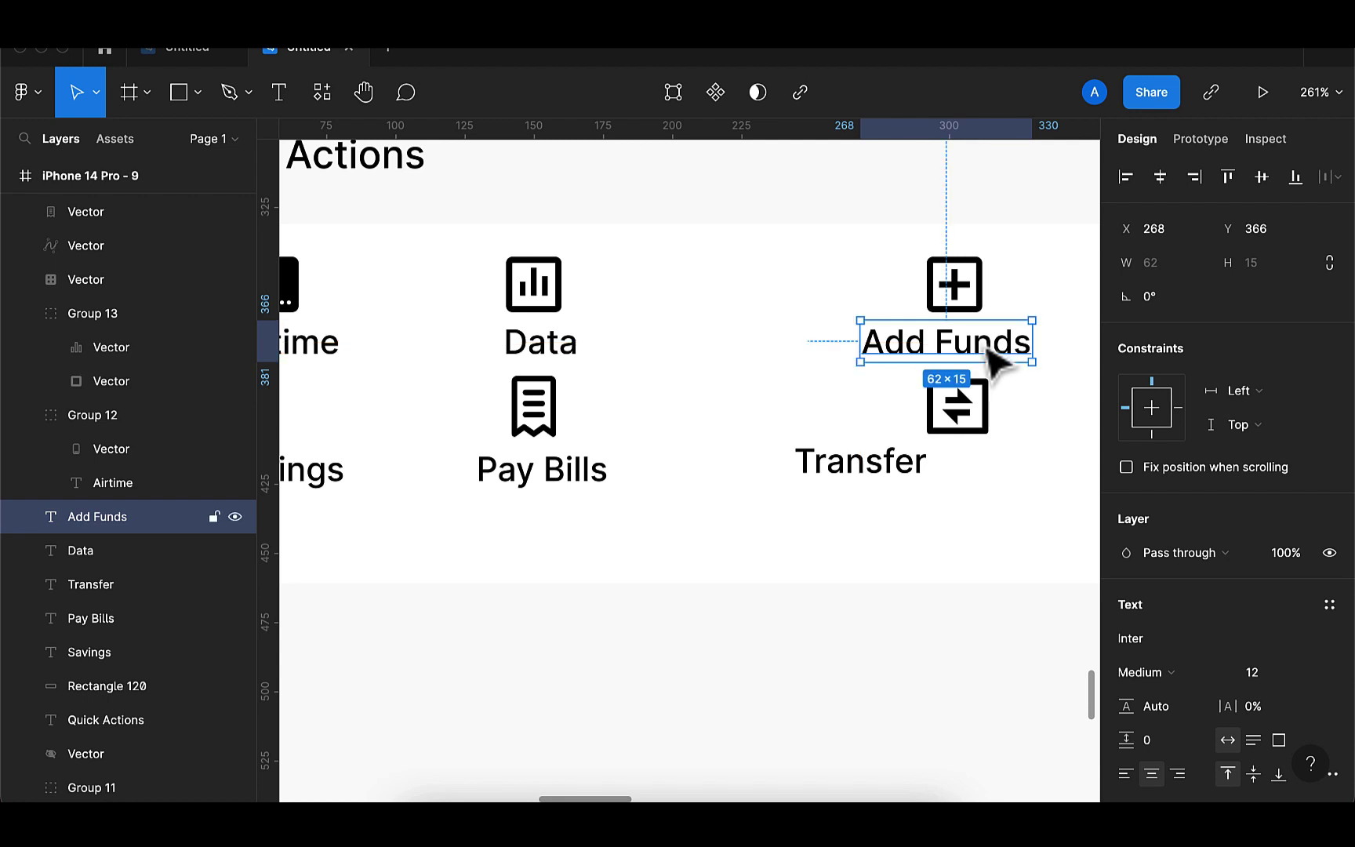
Centre the plus icon over the Add Funds label and group them.
left_click(978, 315, "shift")
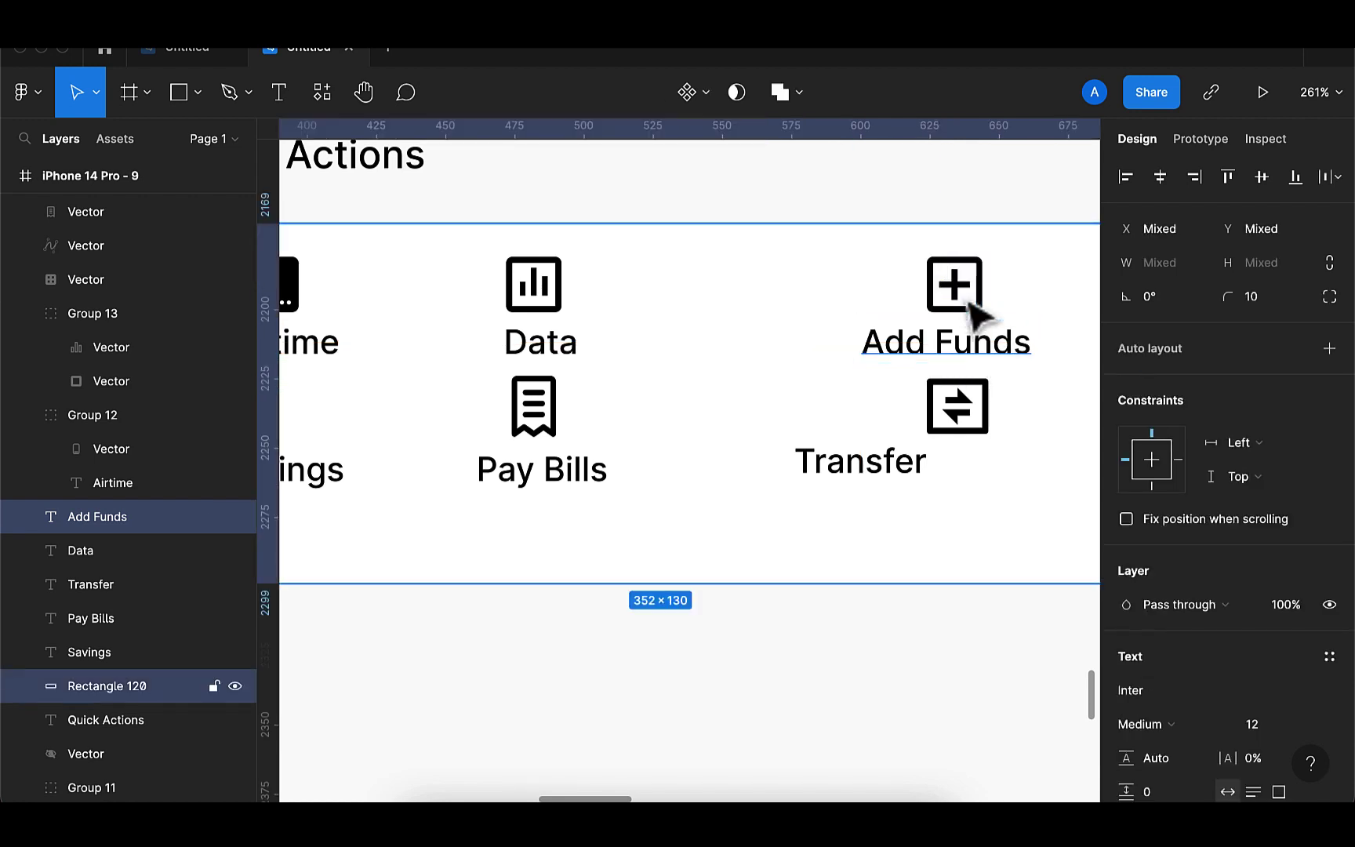
double_click(966, 312)
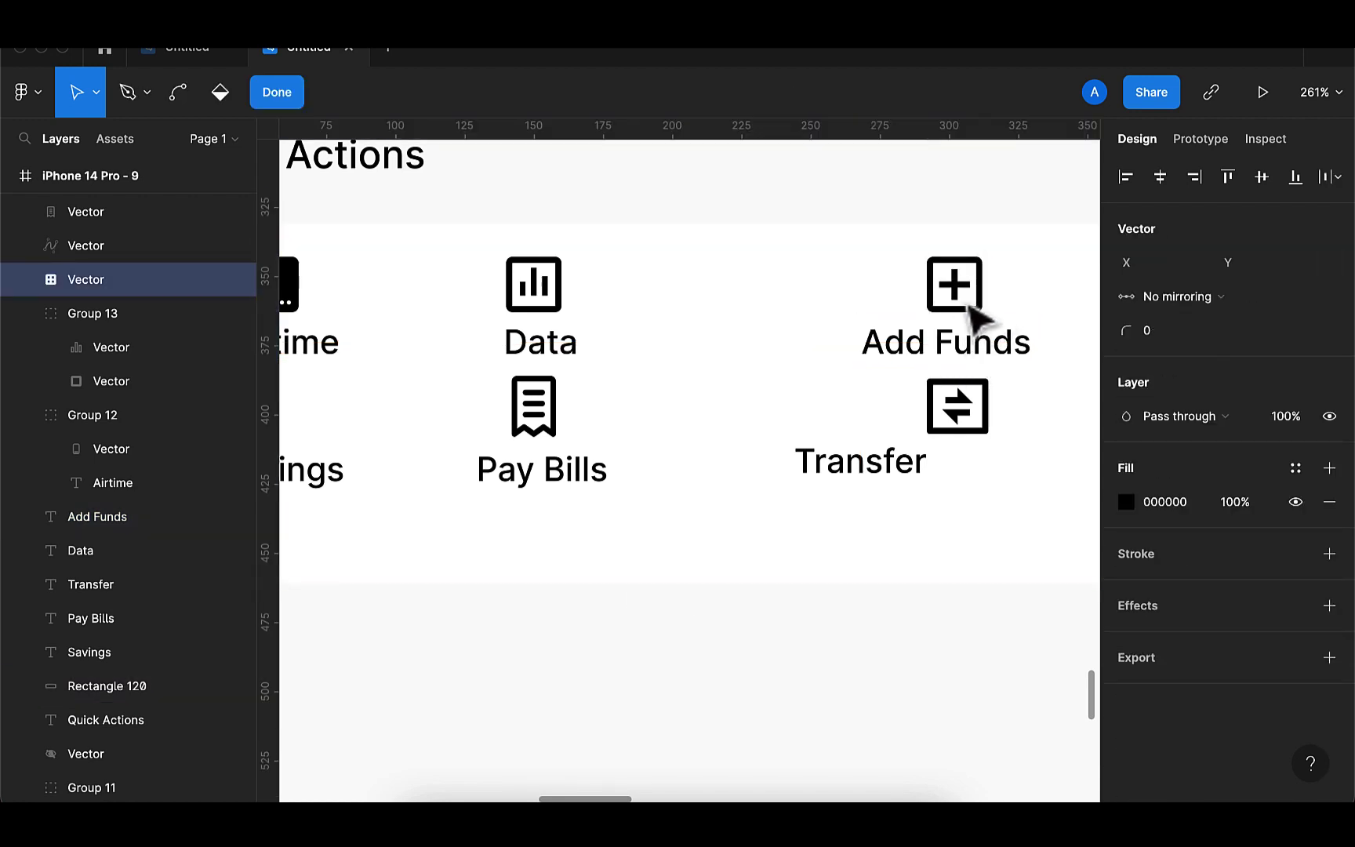
key("super+a")
key("Escape")
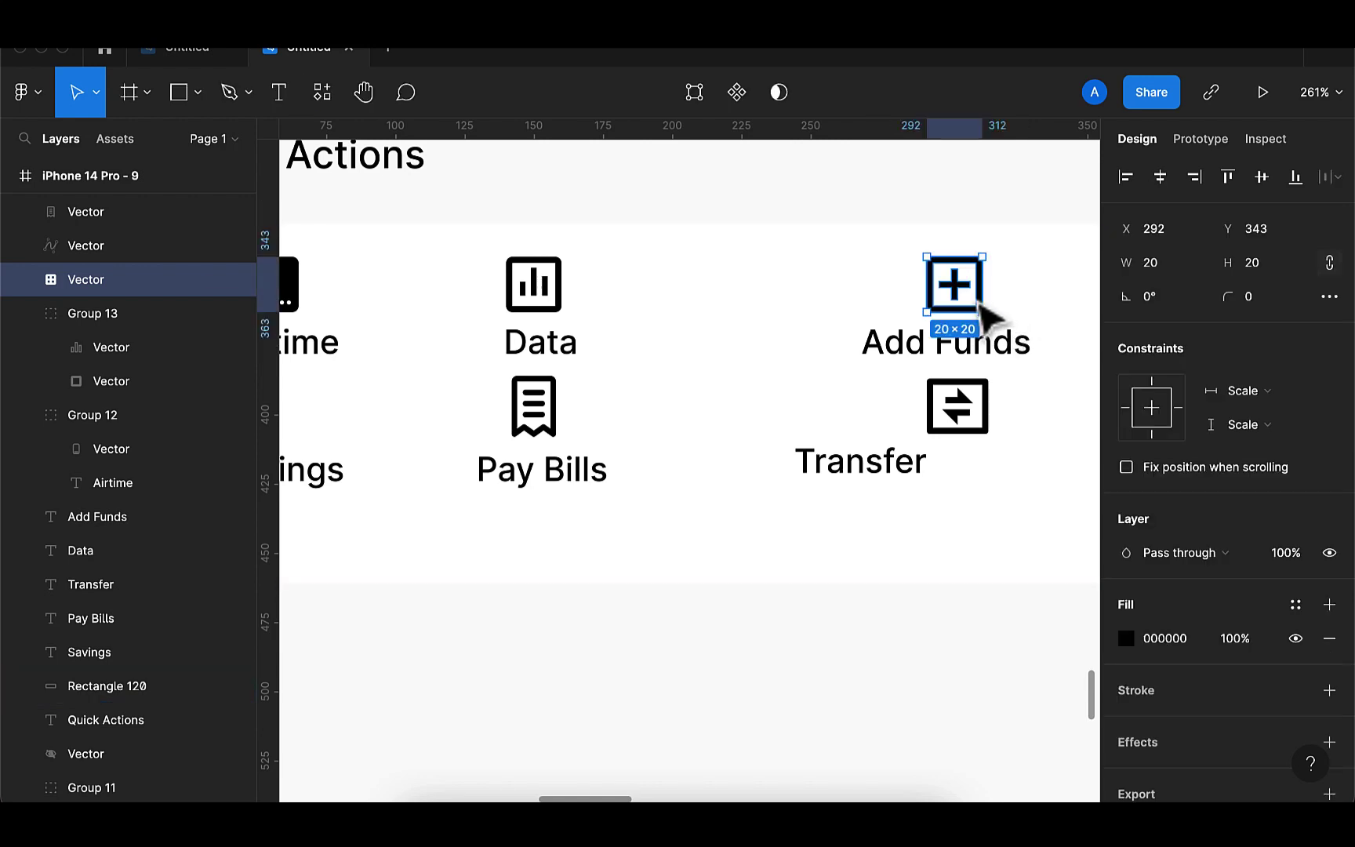
left_click(994, 360, "shift")
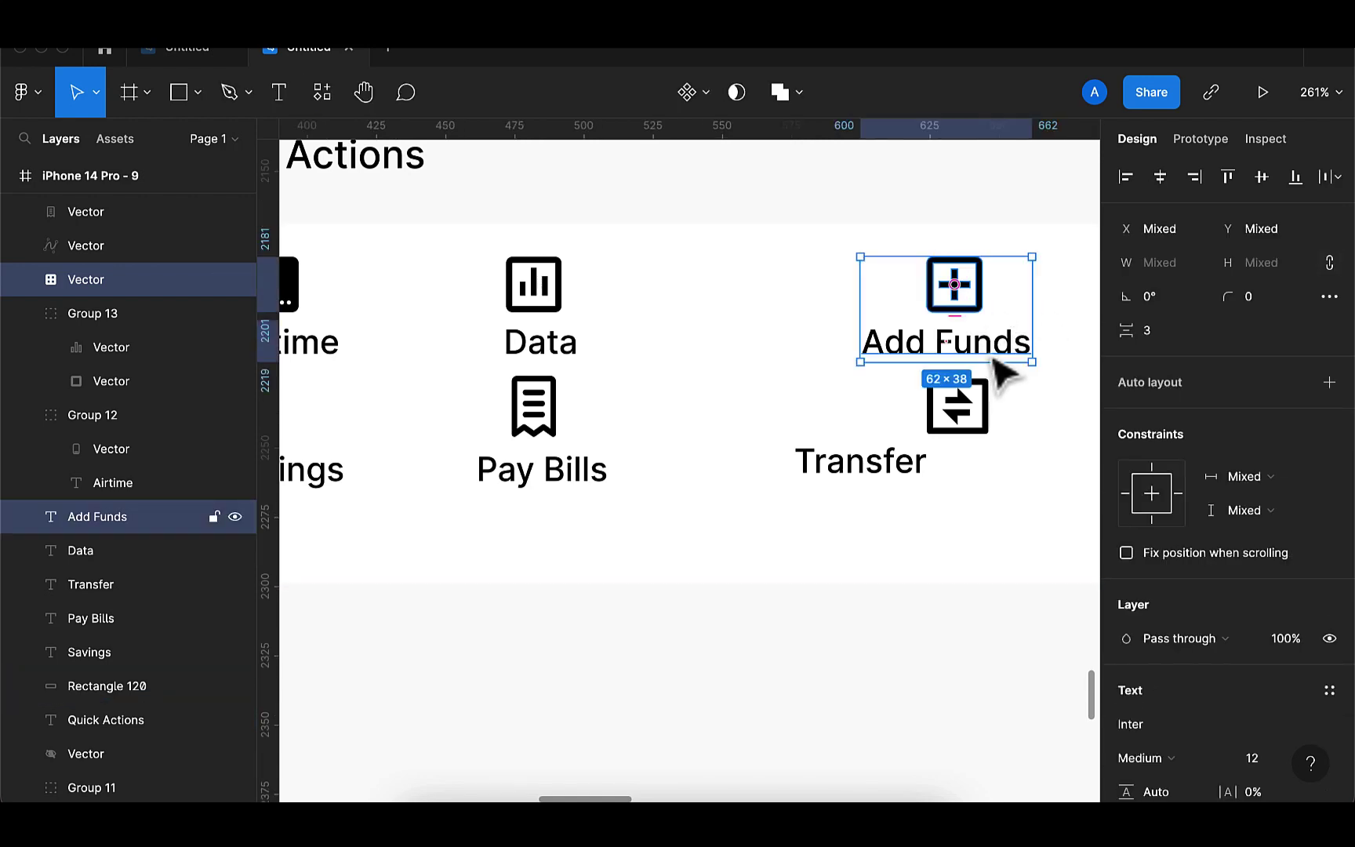
left_click(1157, 187)
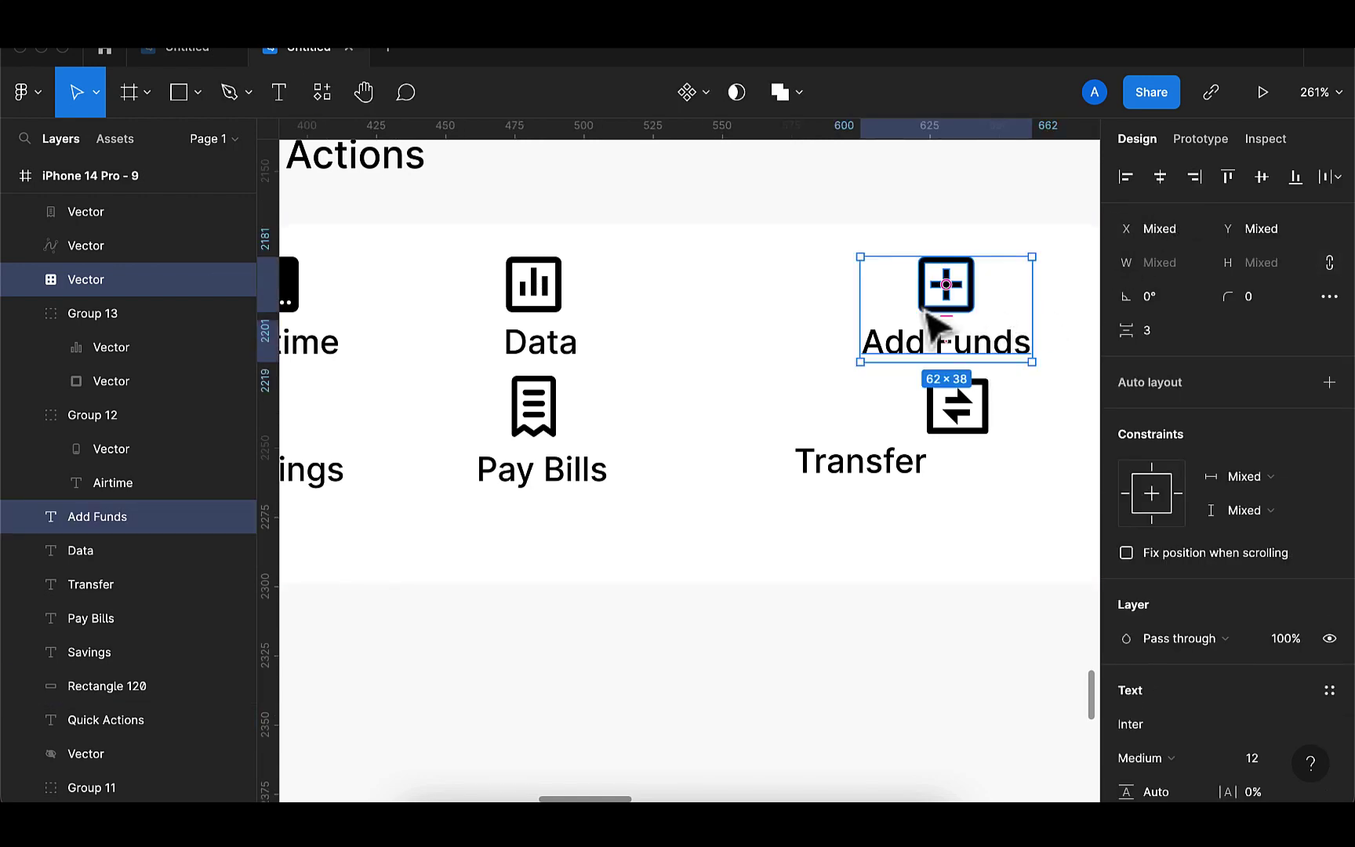
key("super+g")
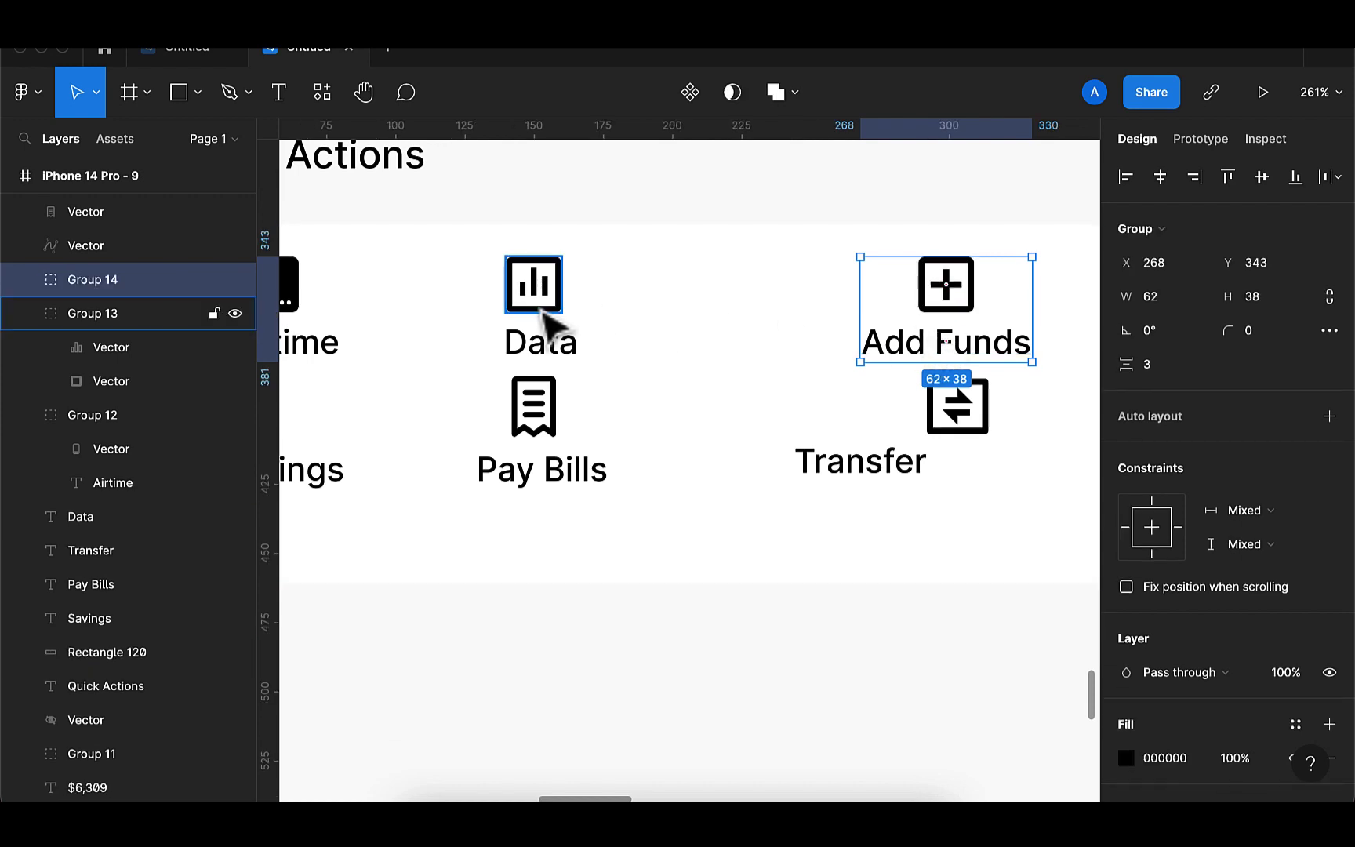
Centre the Data icon over its label and group them.
left_click(549, 307)
left_click(566, 357, "shift")
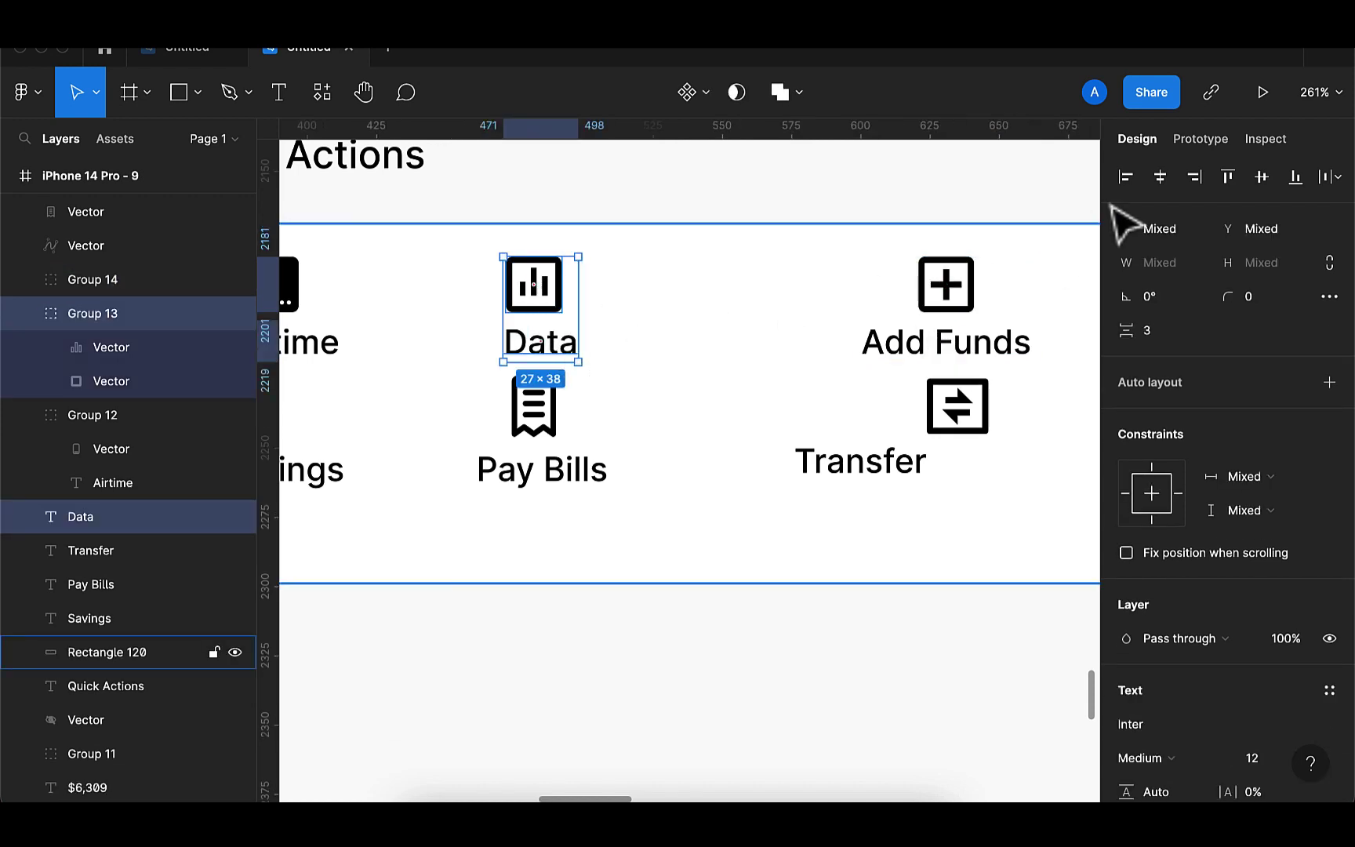
left_click(1156, 178)
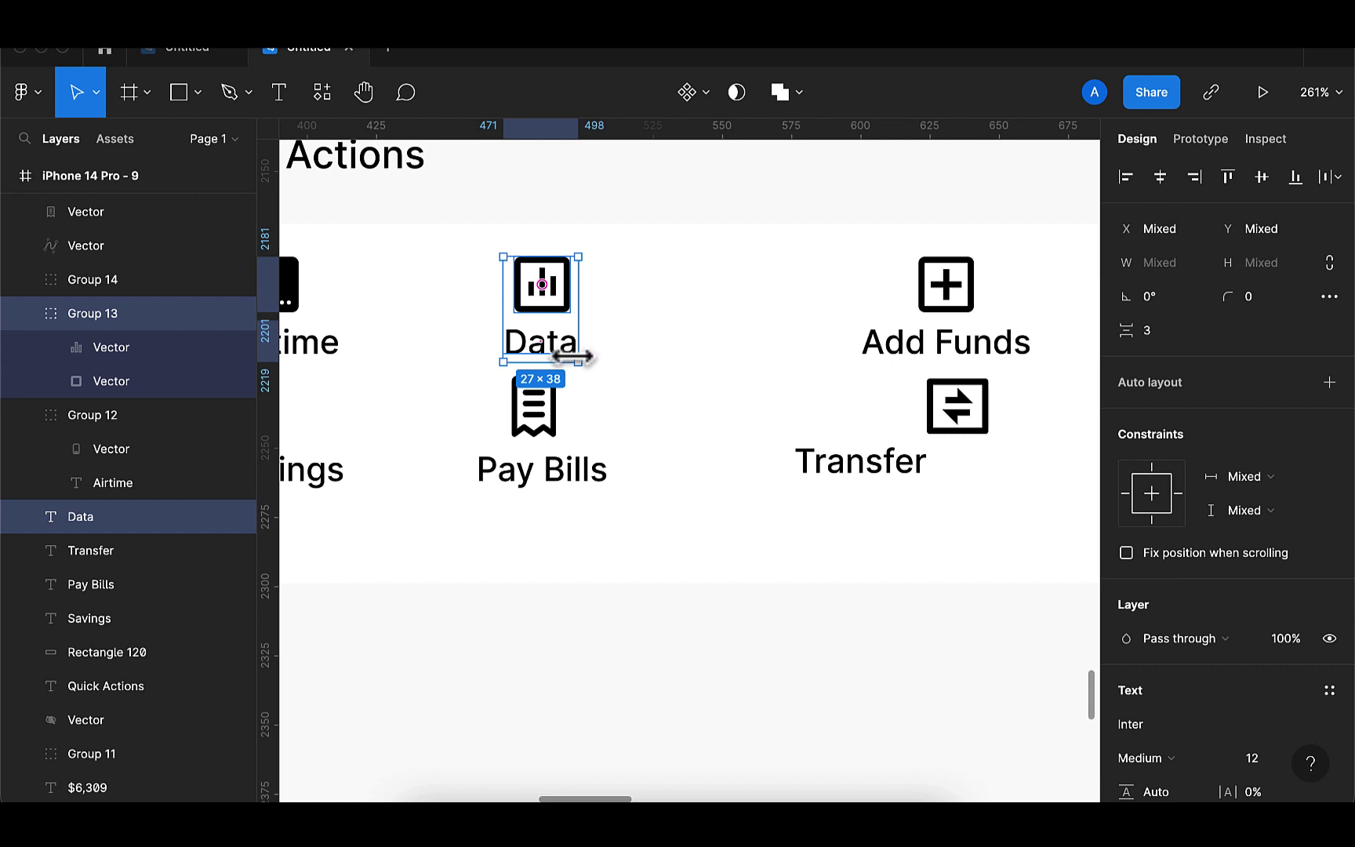
key("super+g")
scroll(414, 412, "left", 5)
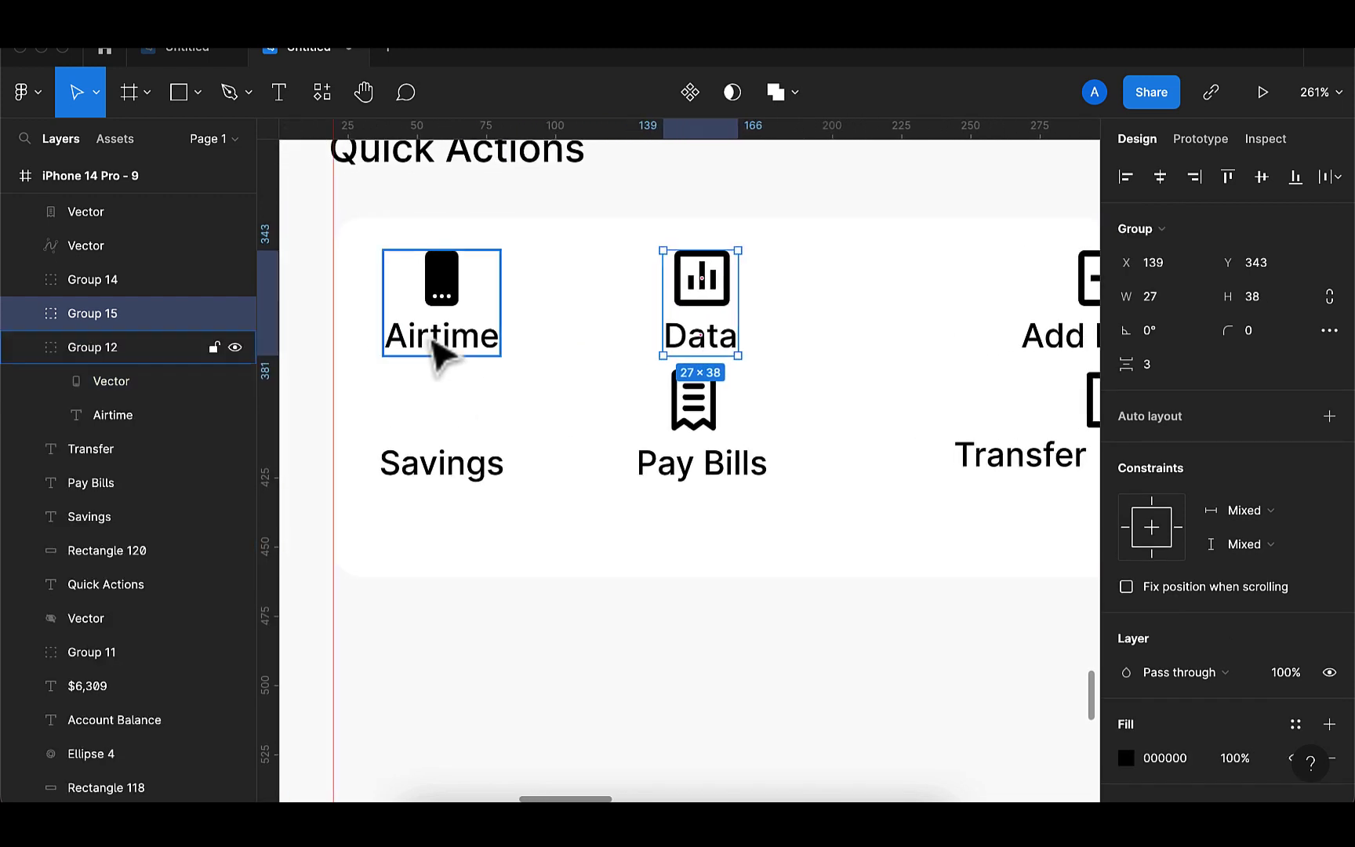
Check the Airtime and Pay Bills icons, then nudge the Transfer icon slightly up.
double_click(449, 312)
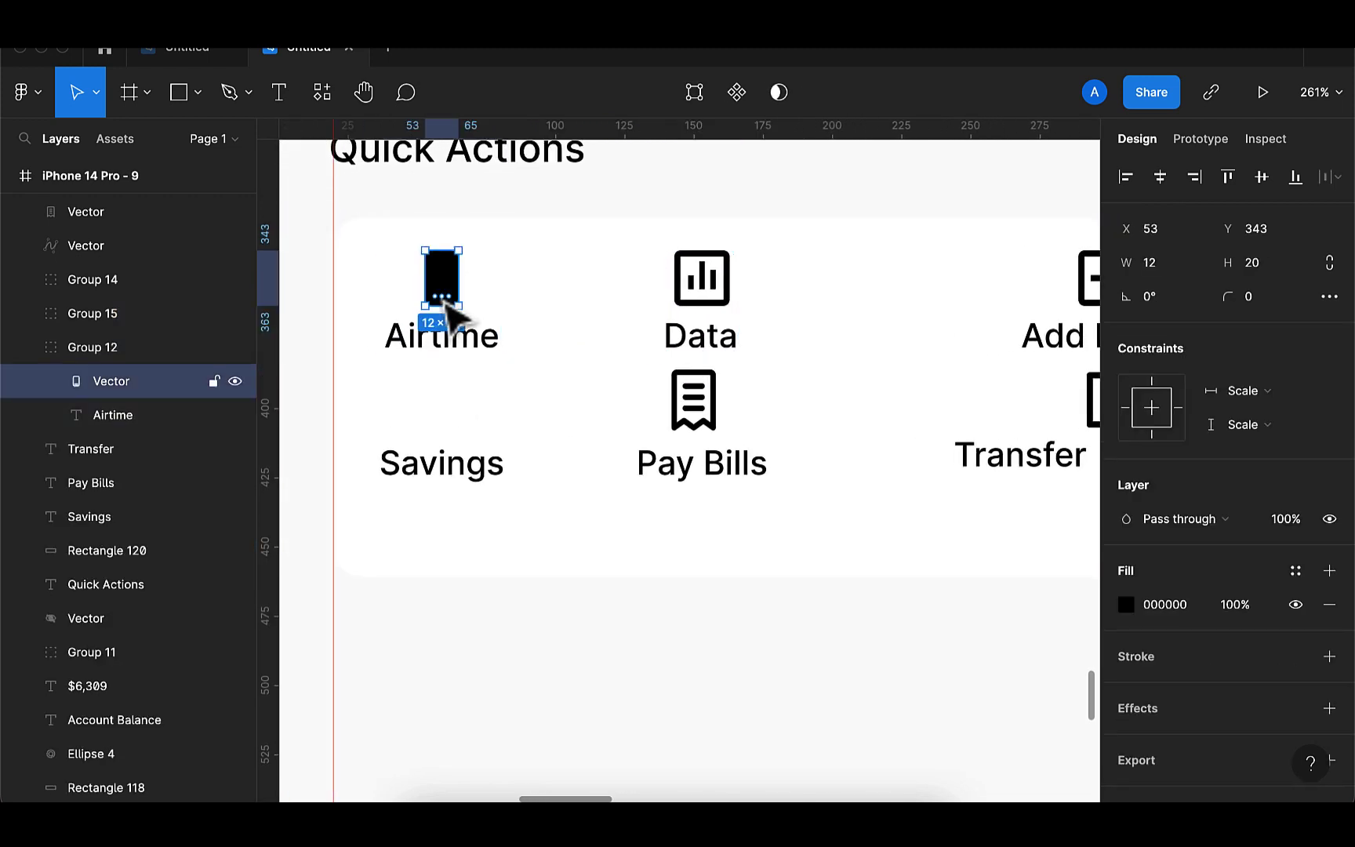
scroll(523, 466, "down", 3)
scroll(523, 465, "right", 2)
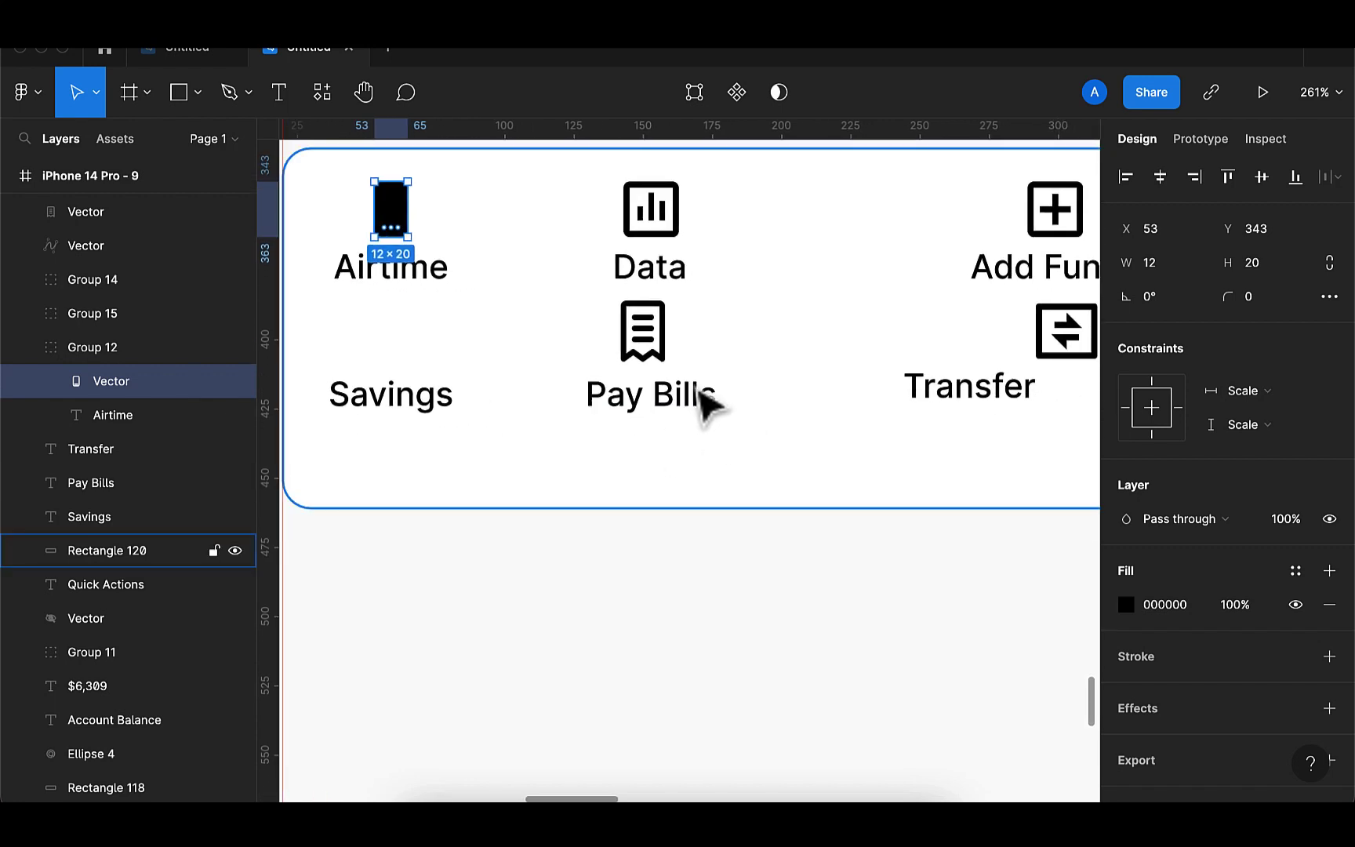
left_click(676, 408)
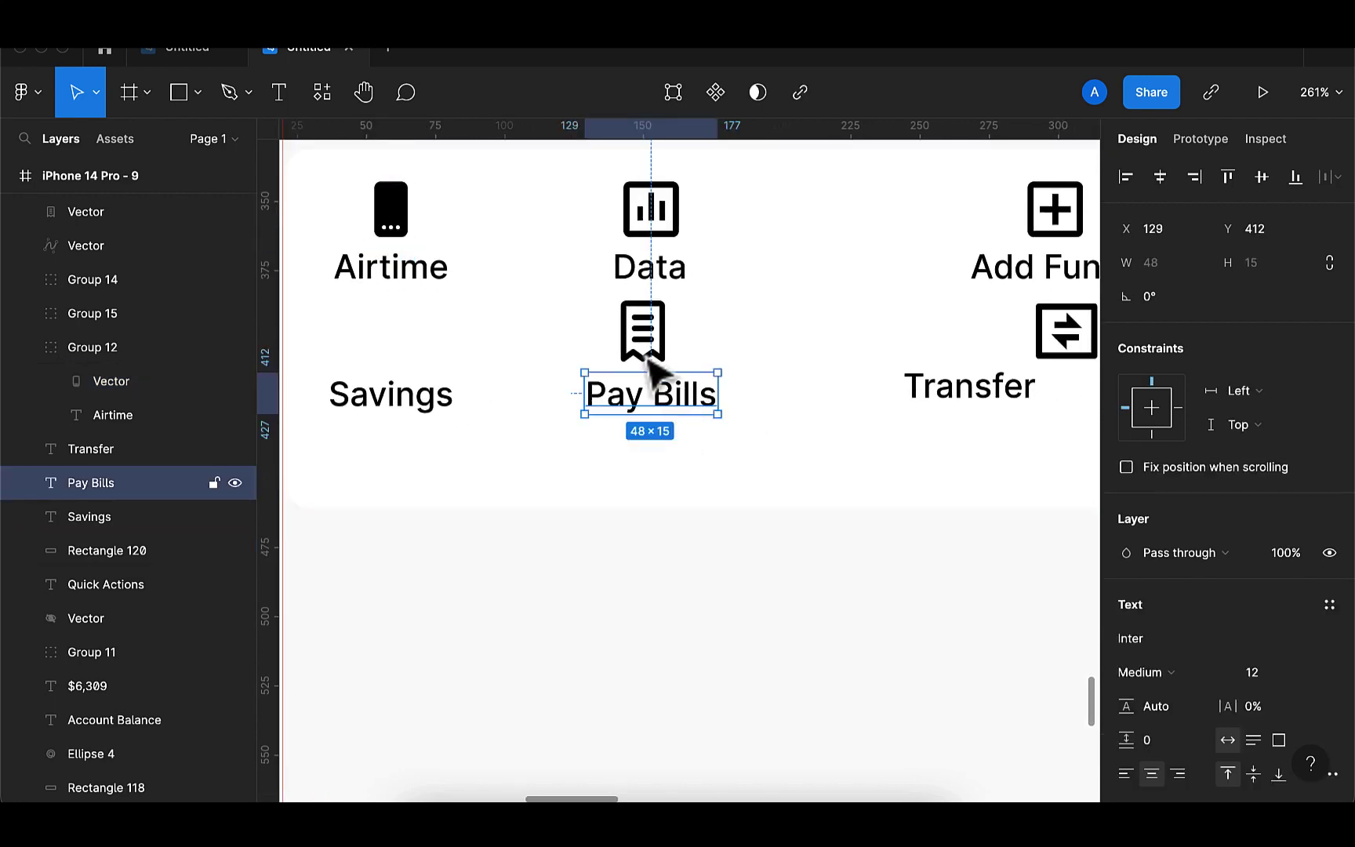
left_click(680, 363)
left_click(667, 351)
double_click(667, 351)
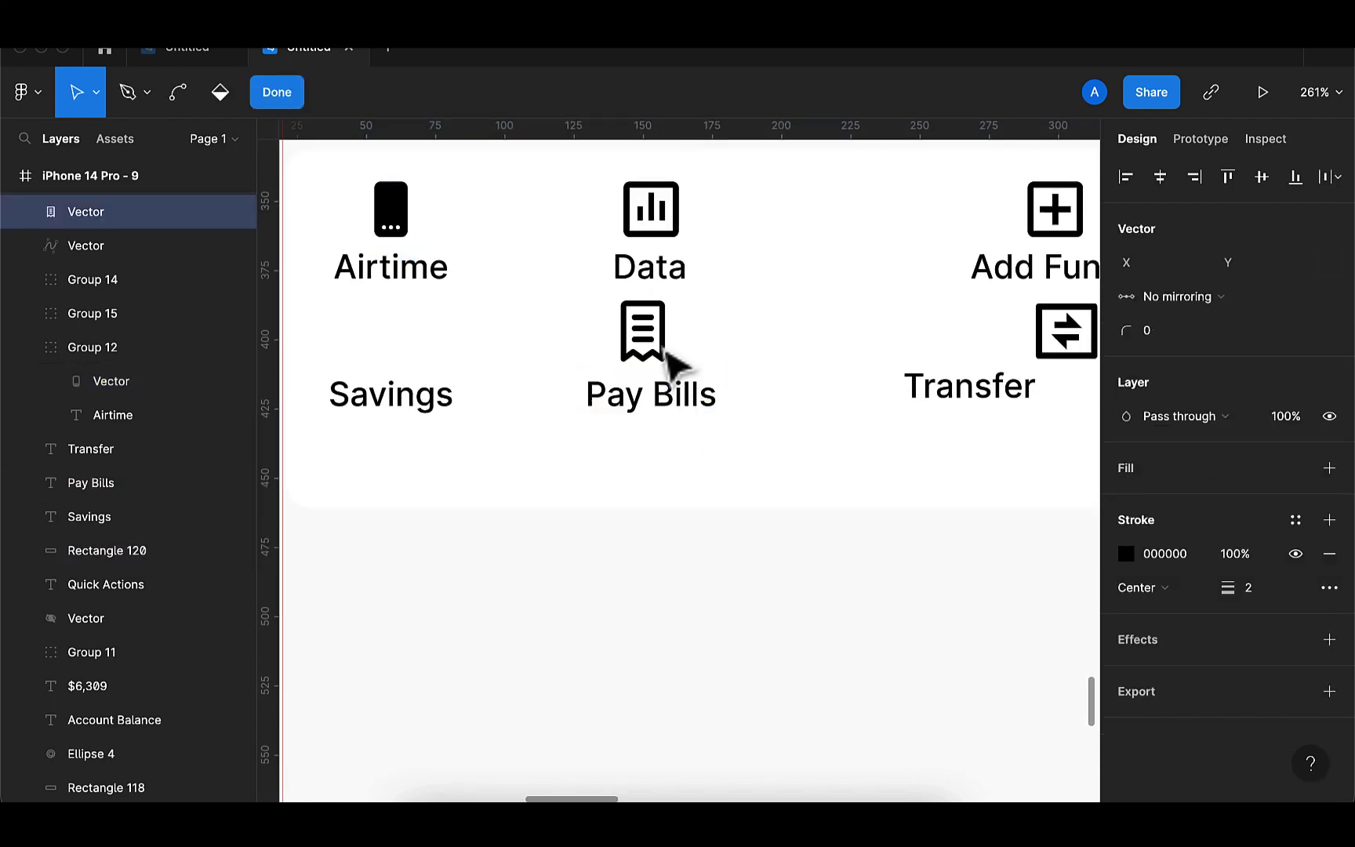
key("Escape")
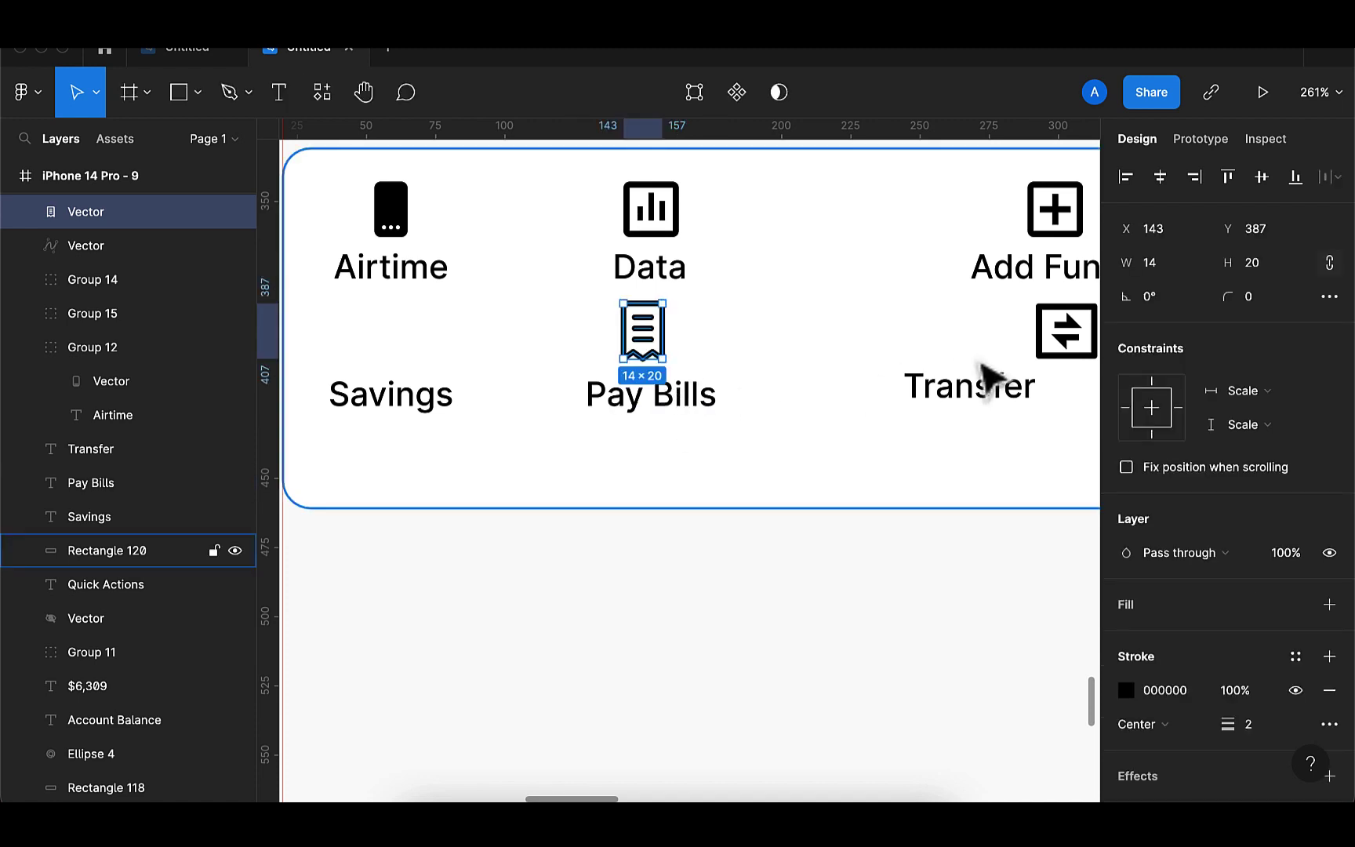
left_click(1053, 351)
scroll(1055, 352, "right", 2)
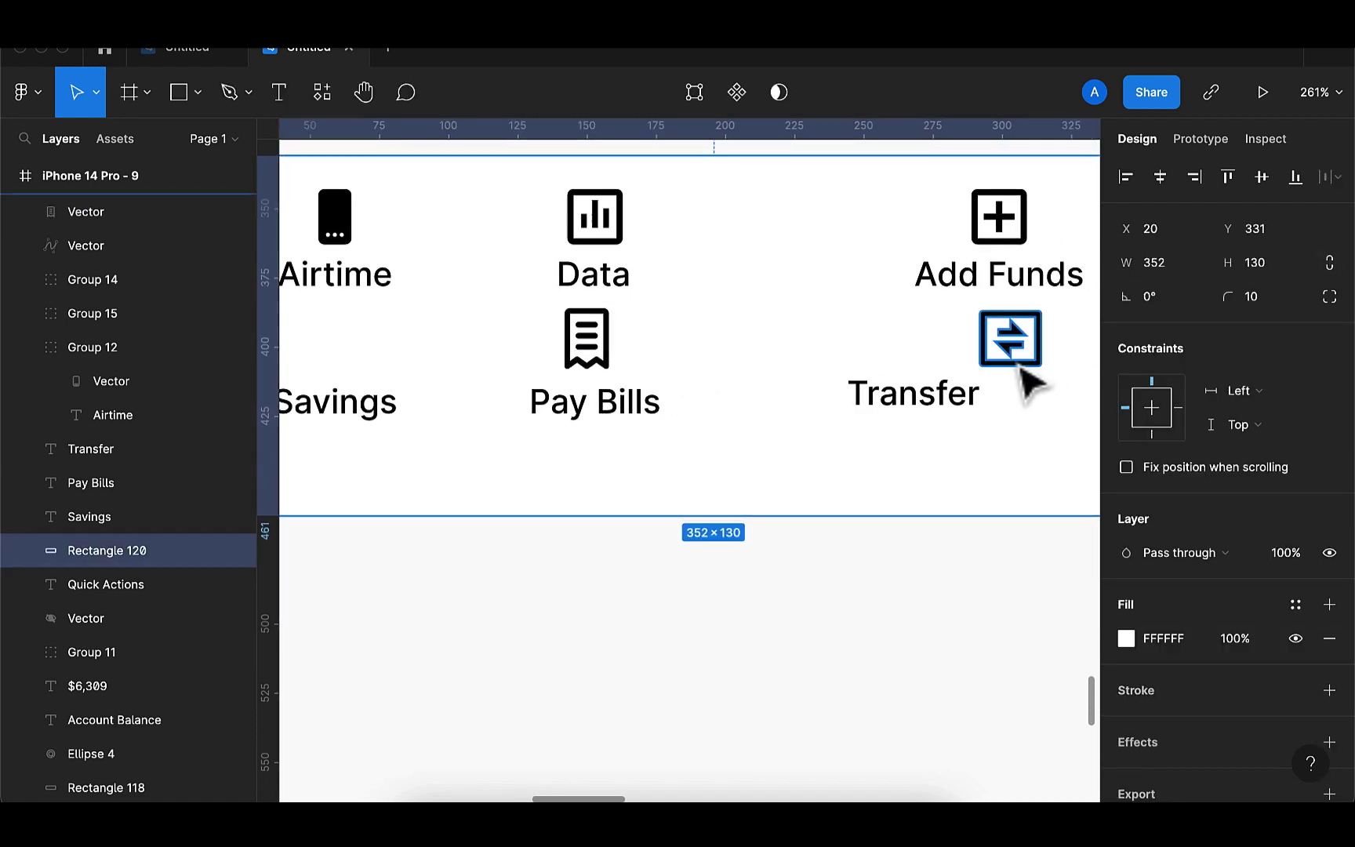
left_click(1023, 367)
left_click_drag(1021, 367, 1018, 365)
Centre the Transfer icon over its label and group them.
left_click(922, 404)
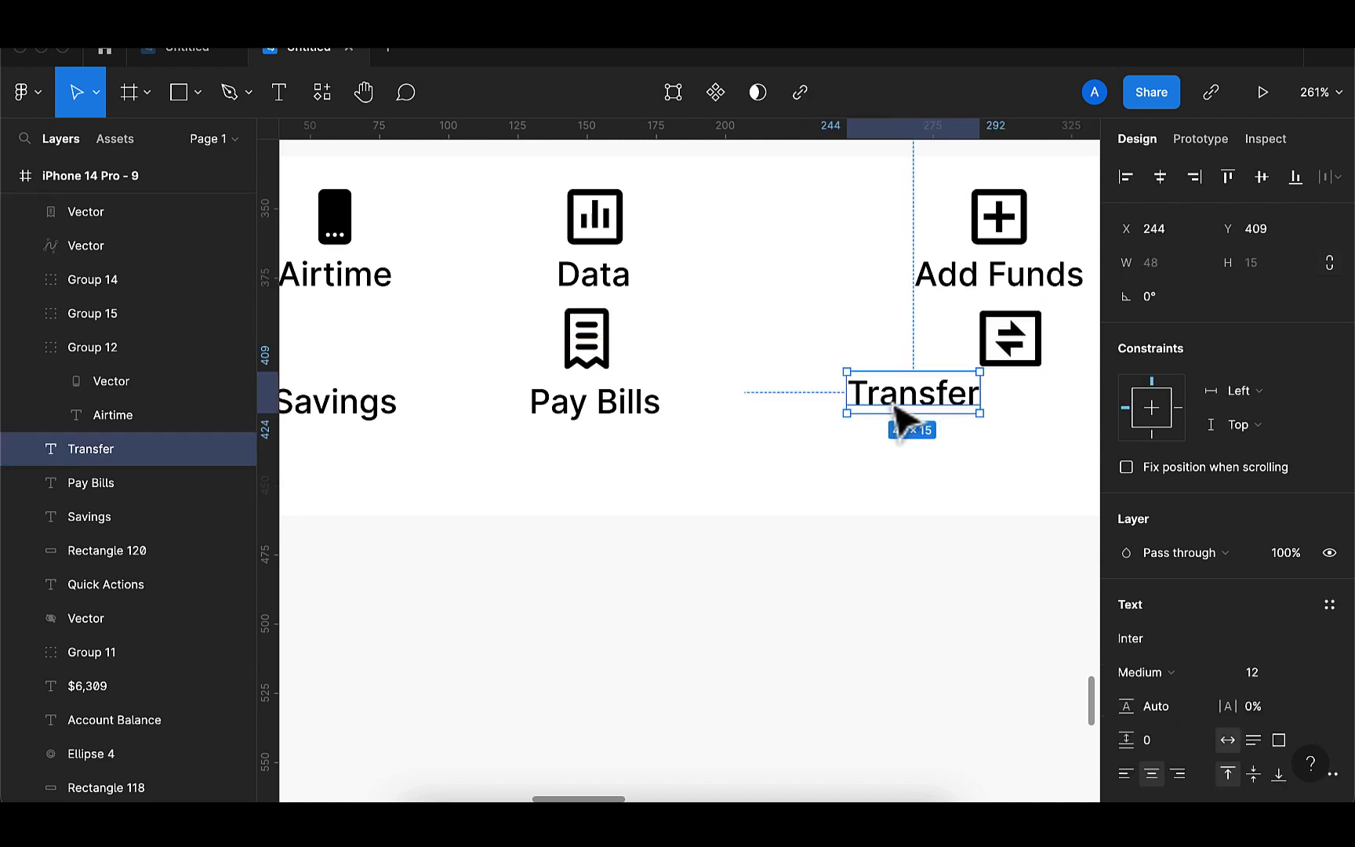
left_click(1012, 362, "shift")
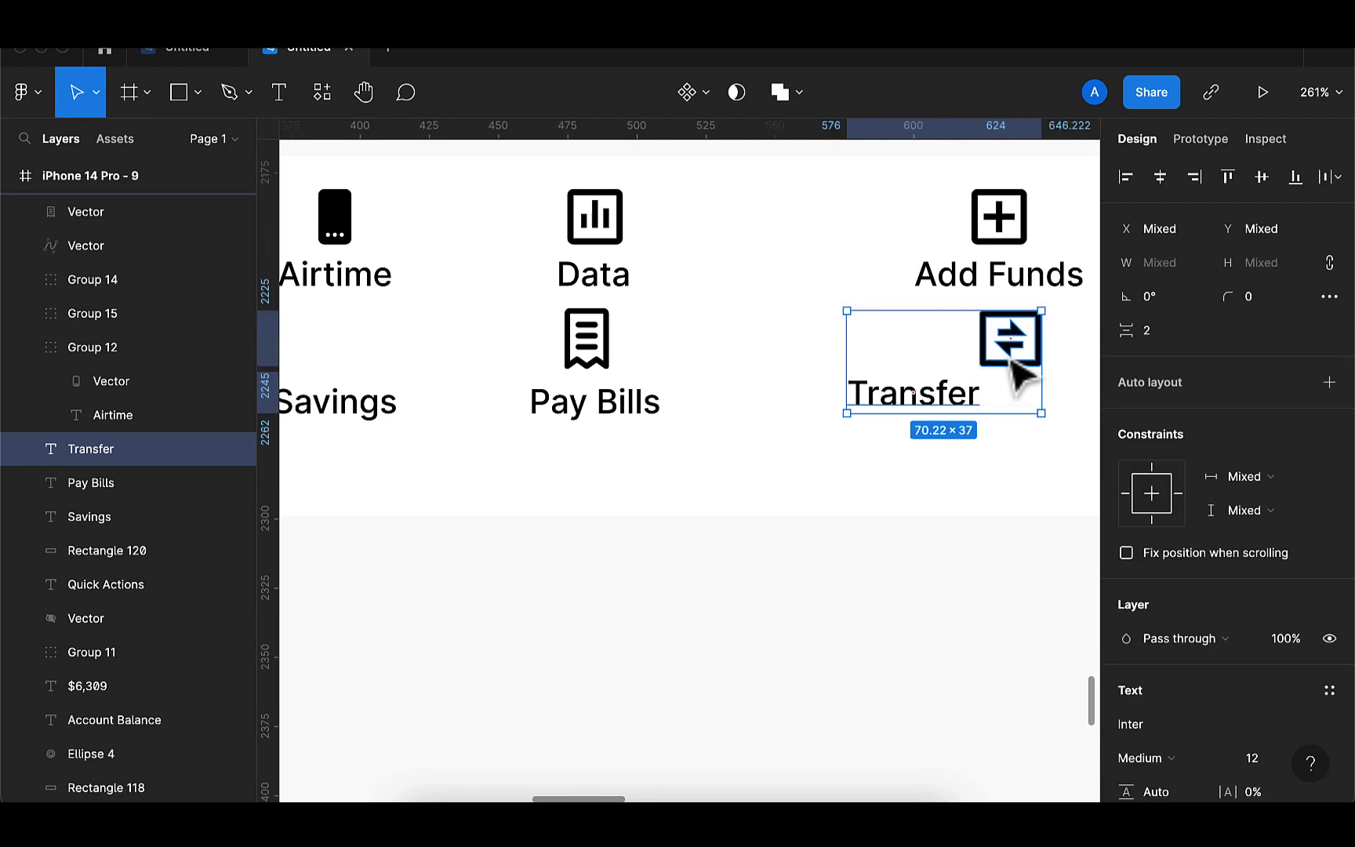
left_click(1161, 187)
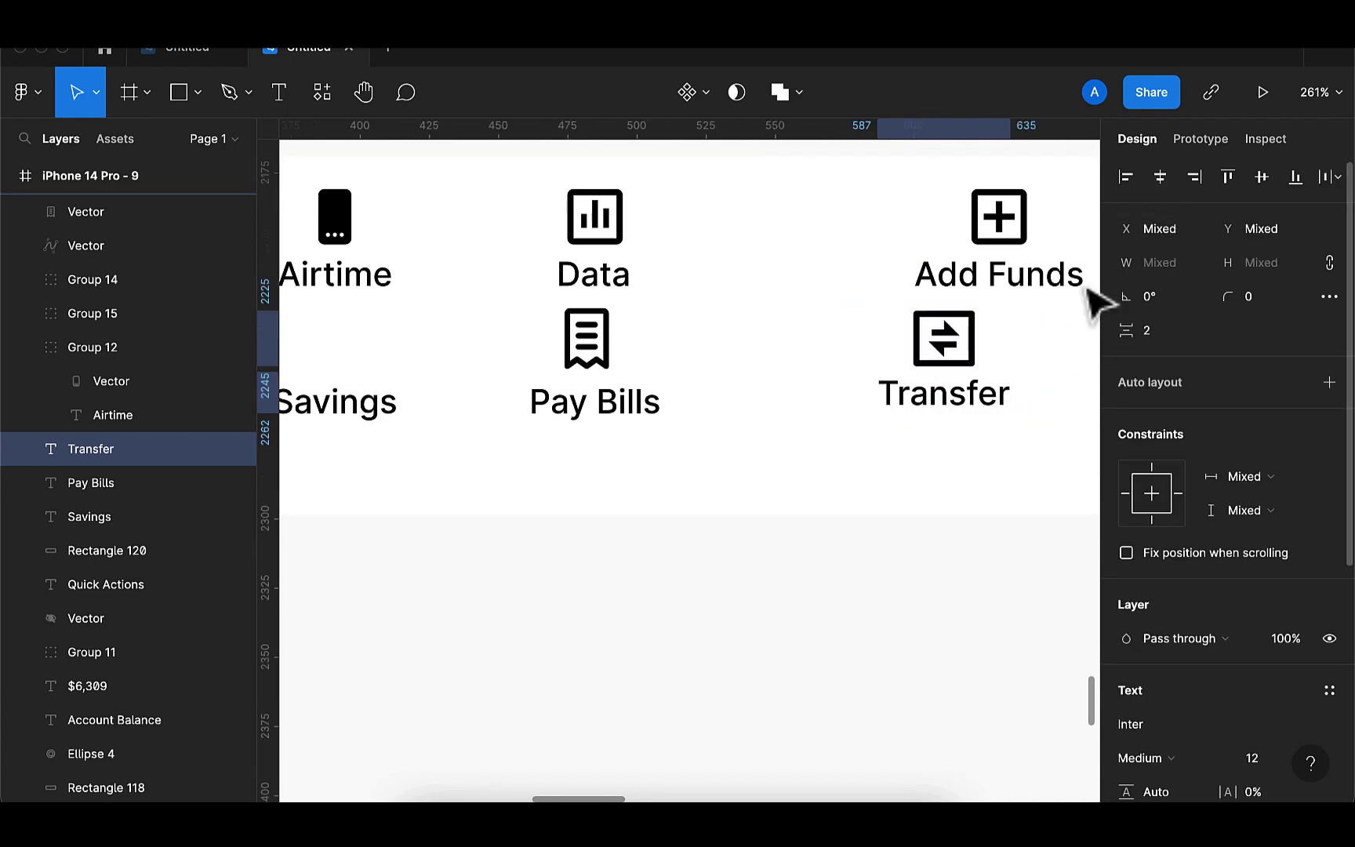
key("ctrl+g")
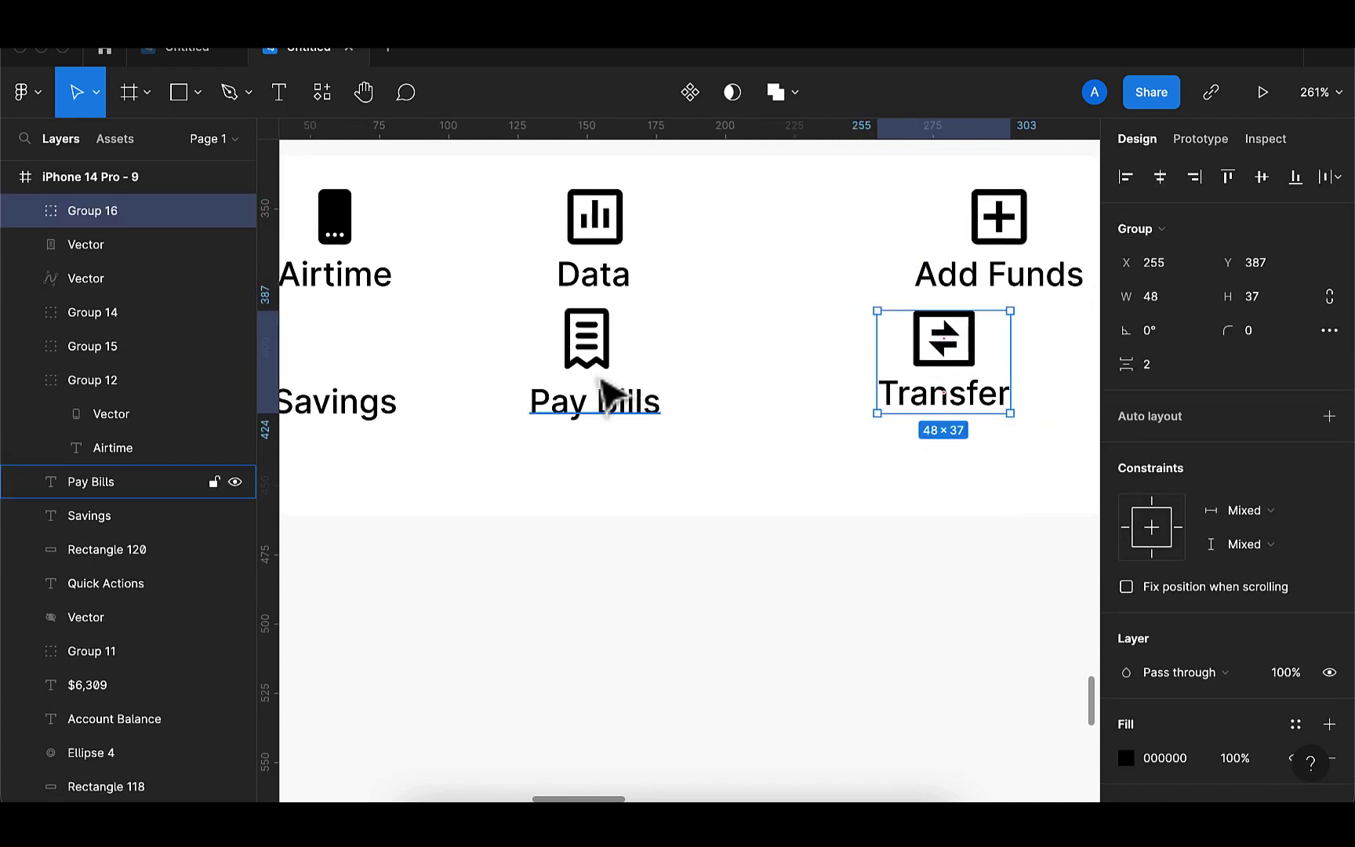
Centre the receipt icon over the Pay Bills label and group them.
left_click(588, 353)
left_click(637, 406, "shift")
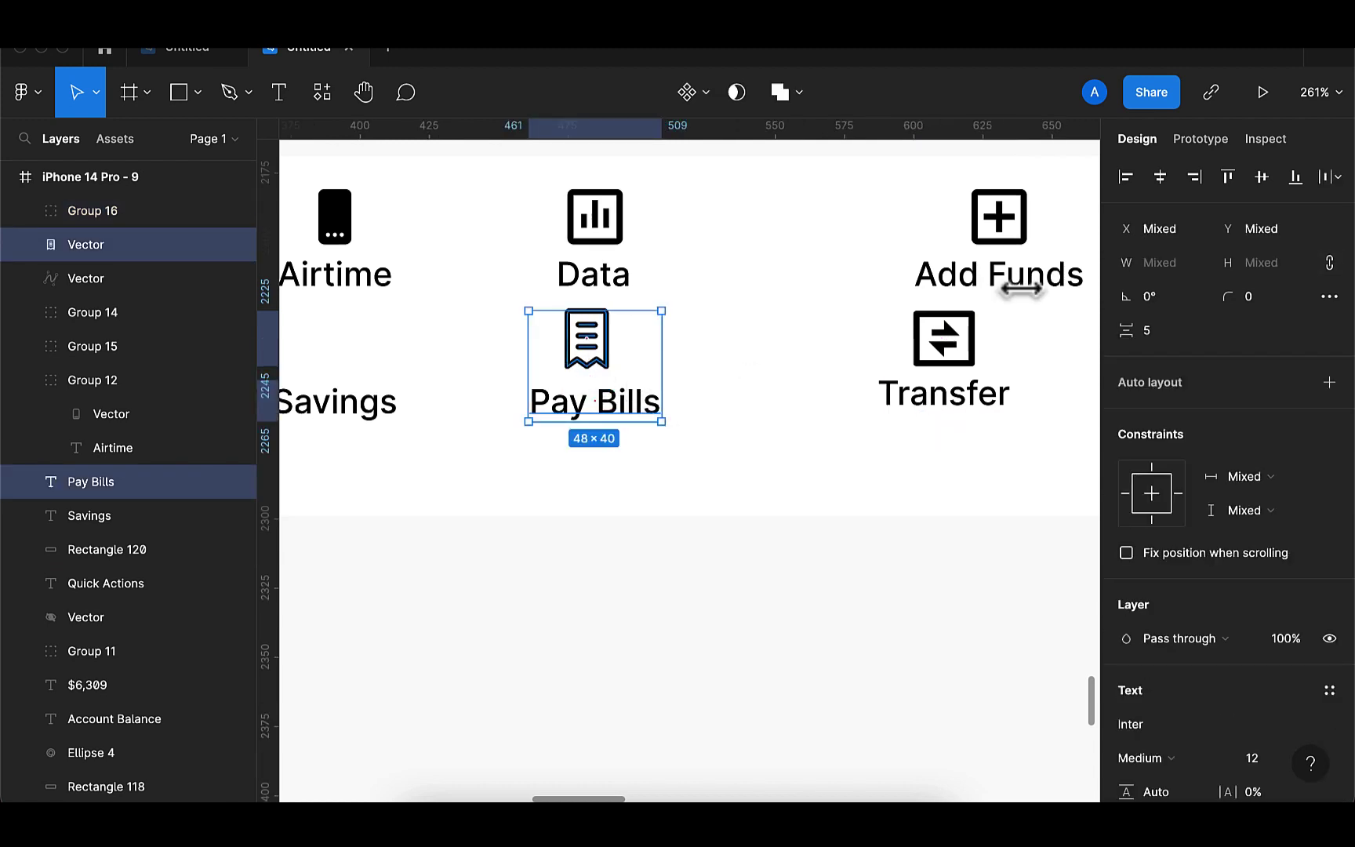
left_click(1161, 187)
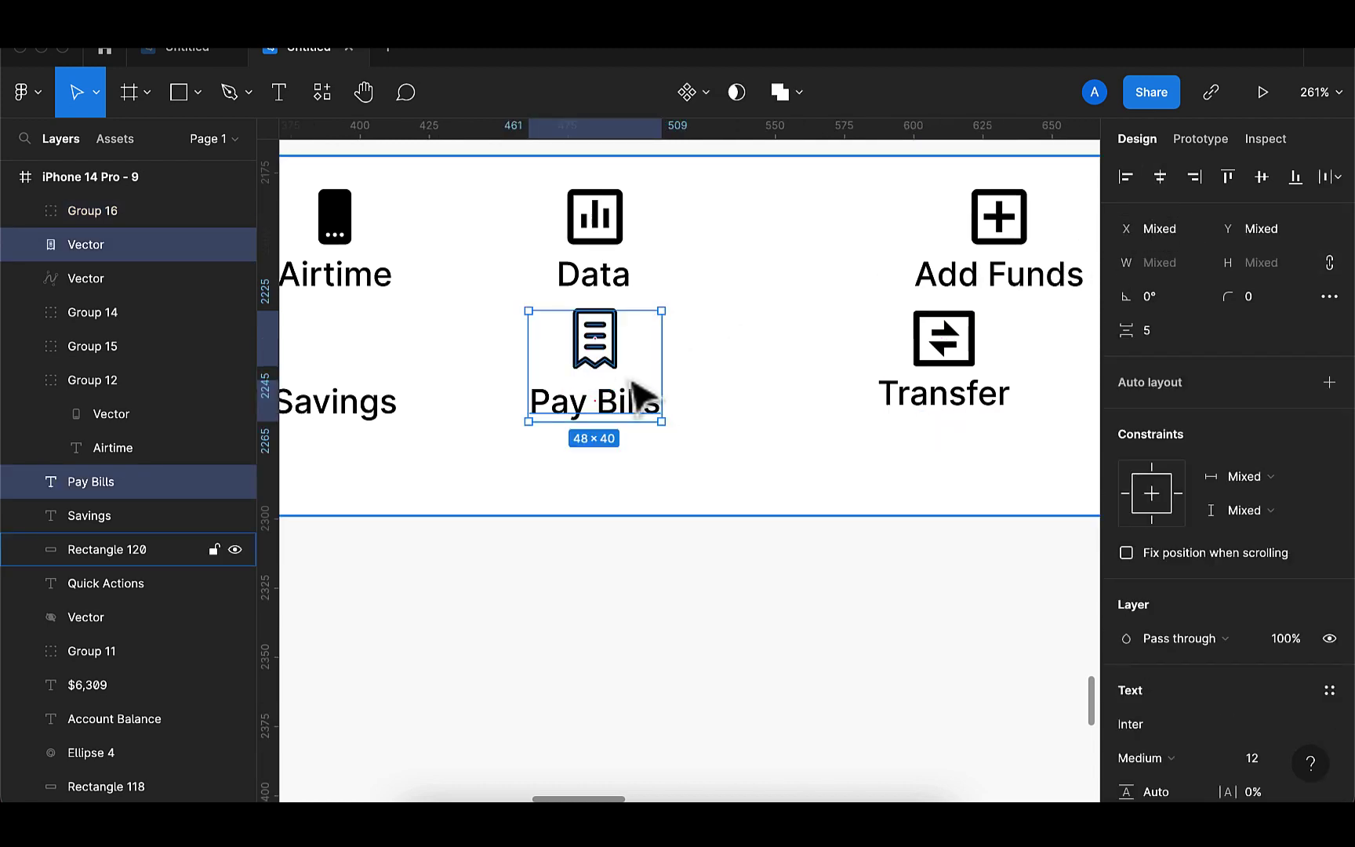
key("ctrl+g")
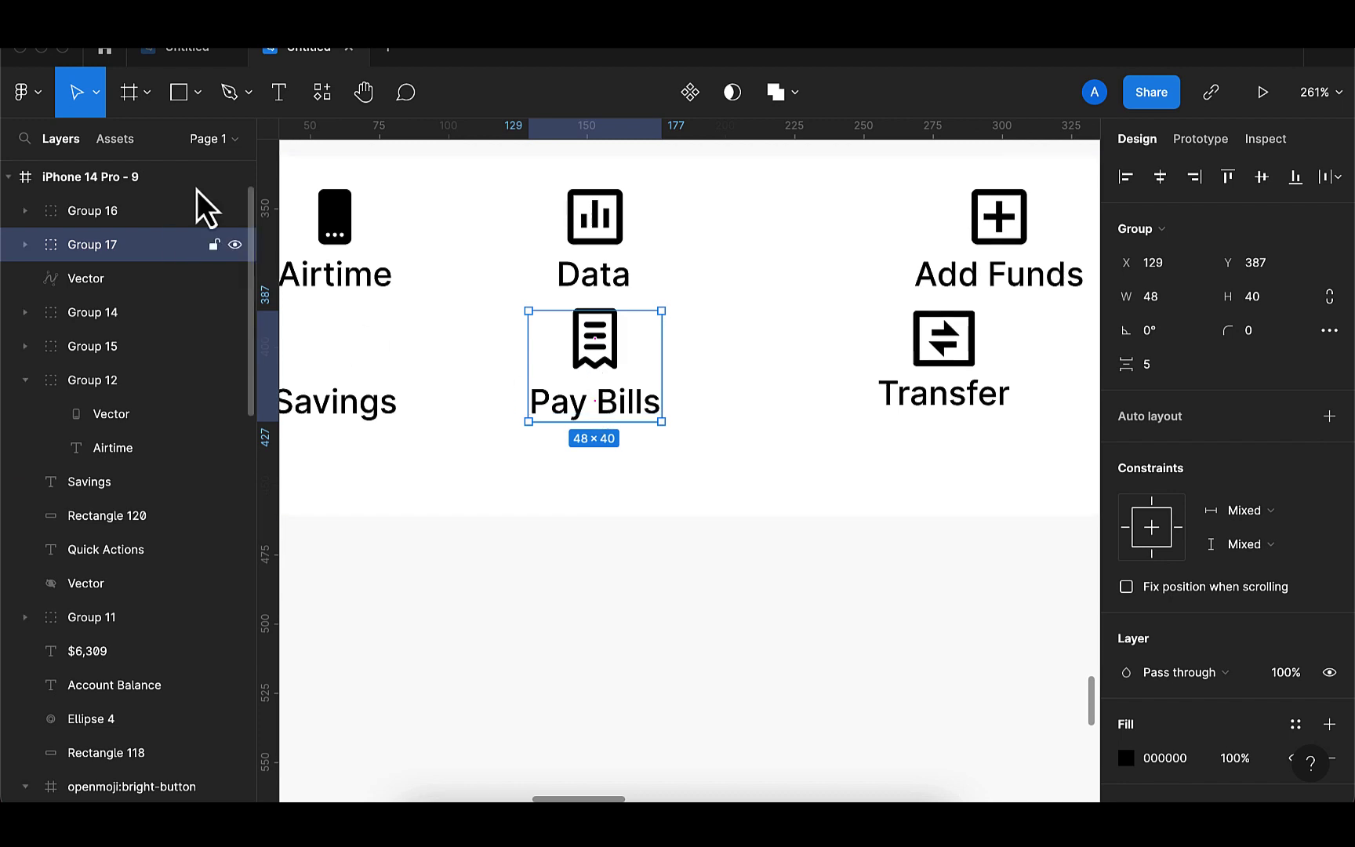
Search Iconify for 'saving', drag the fluent-mdl2:savings piggy-bank icon onto the canvas, and close the plugin.
left_click(322, 95)
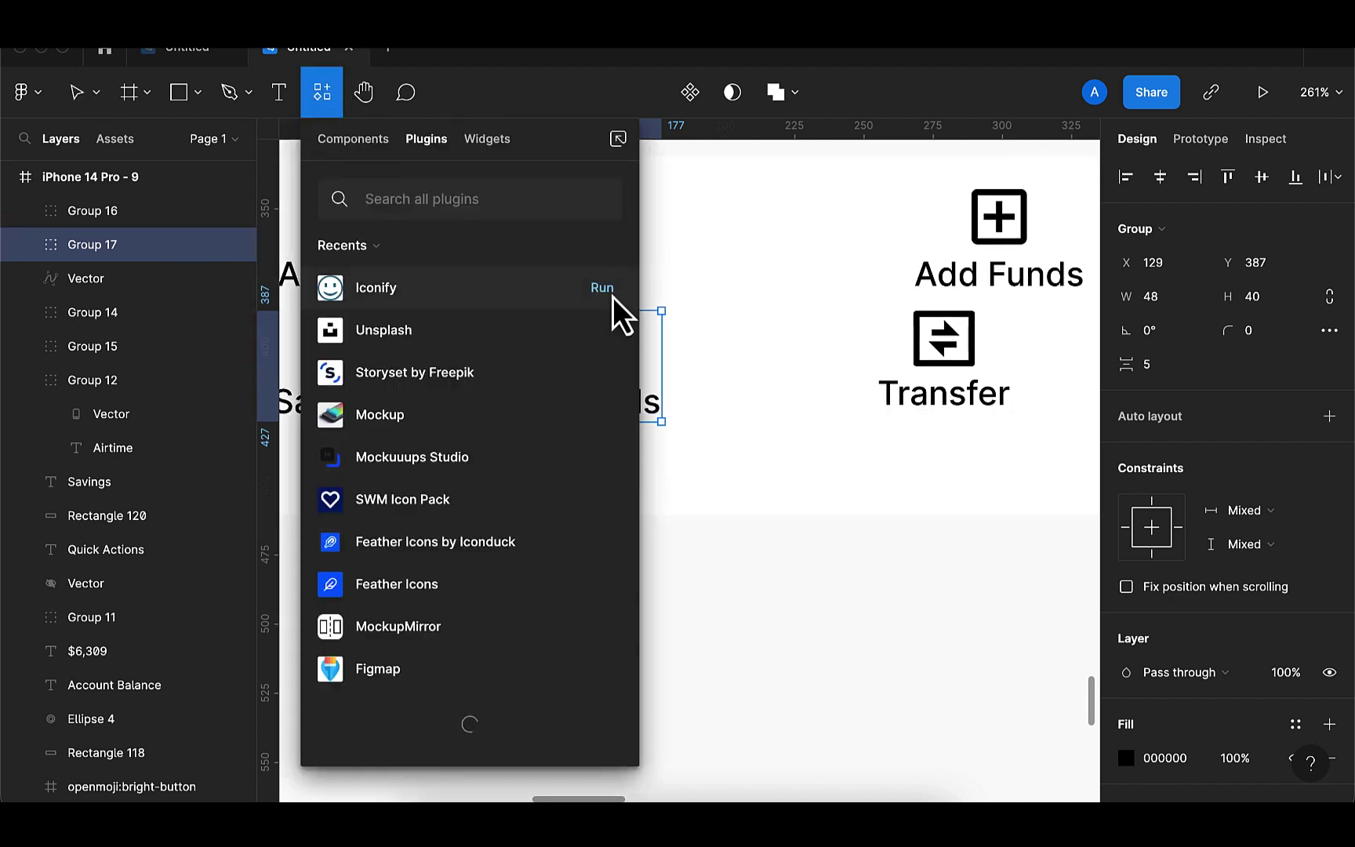
left_click(602, 288)
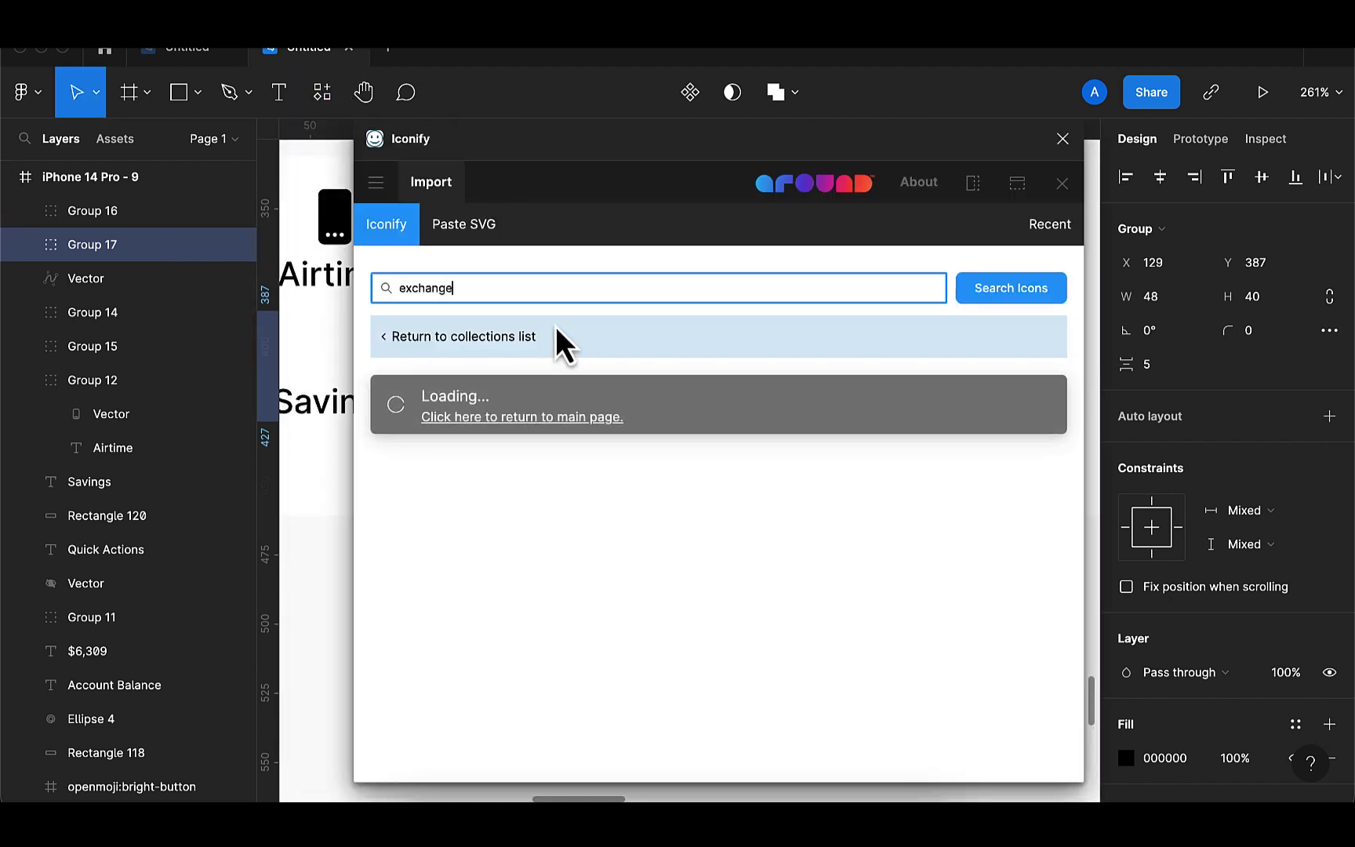
key("BackSpace")
key("BackSpace")
key("BackSpace")
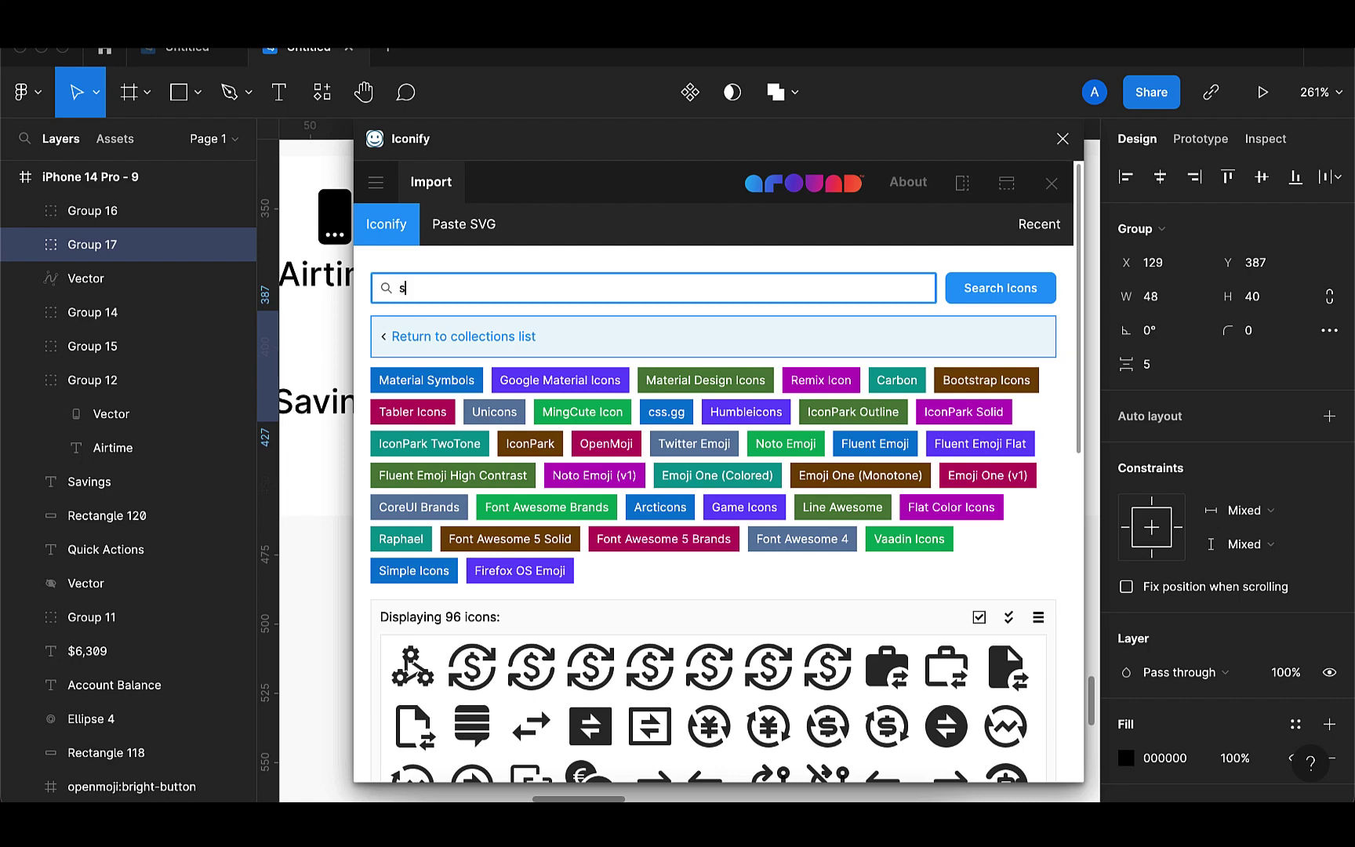
type("saving")
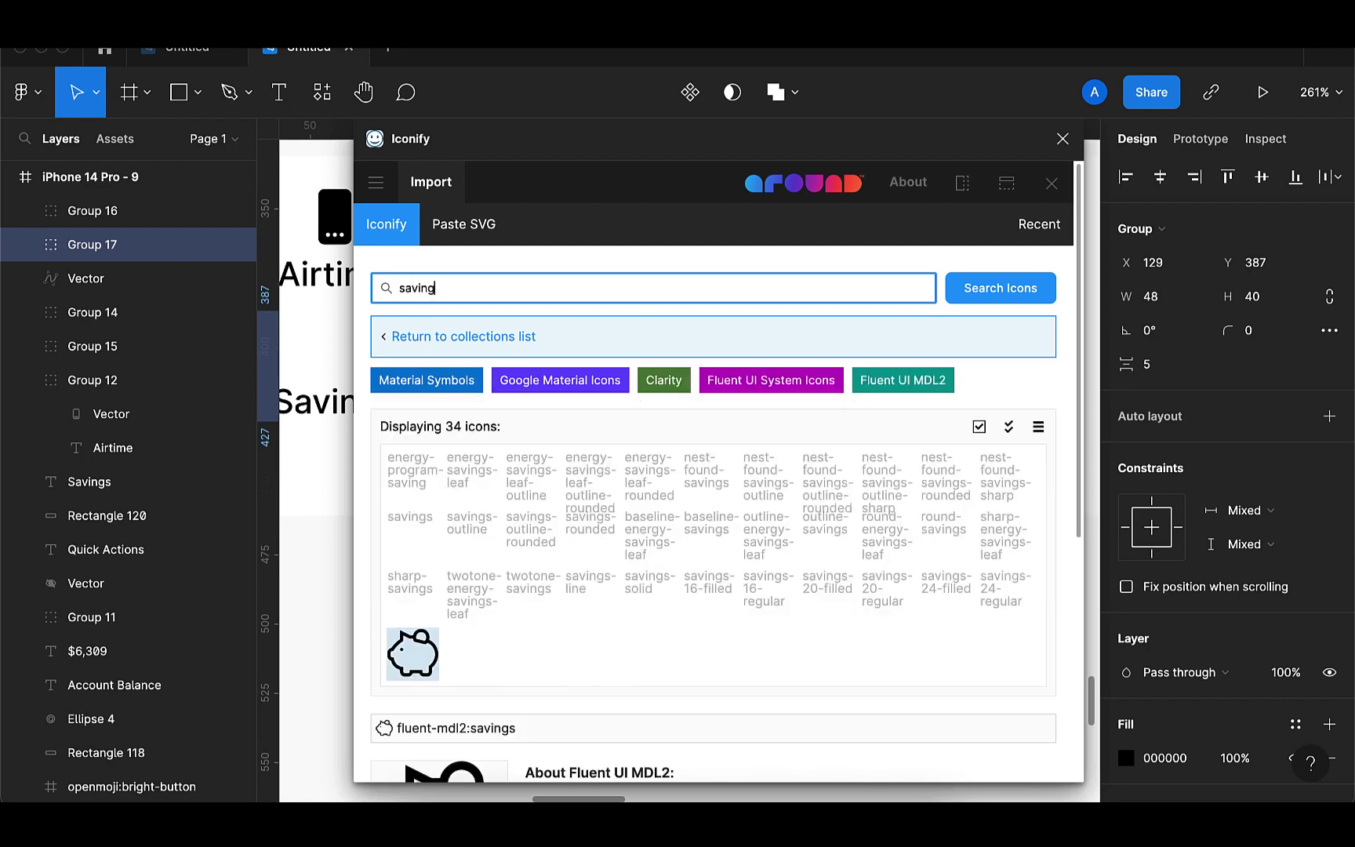
left_click(411, 651)
left_click_drag(412, 643, 332, 500)
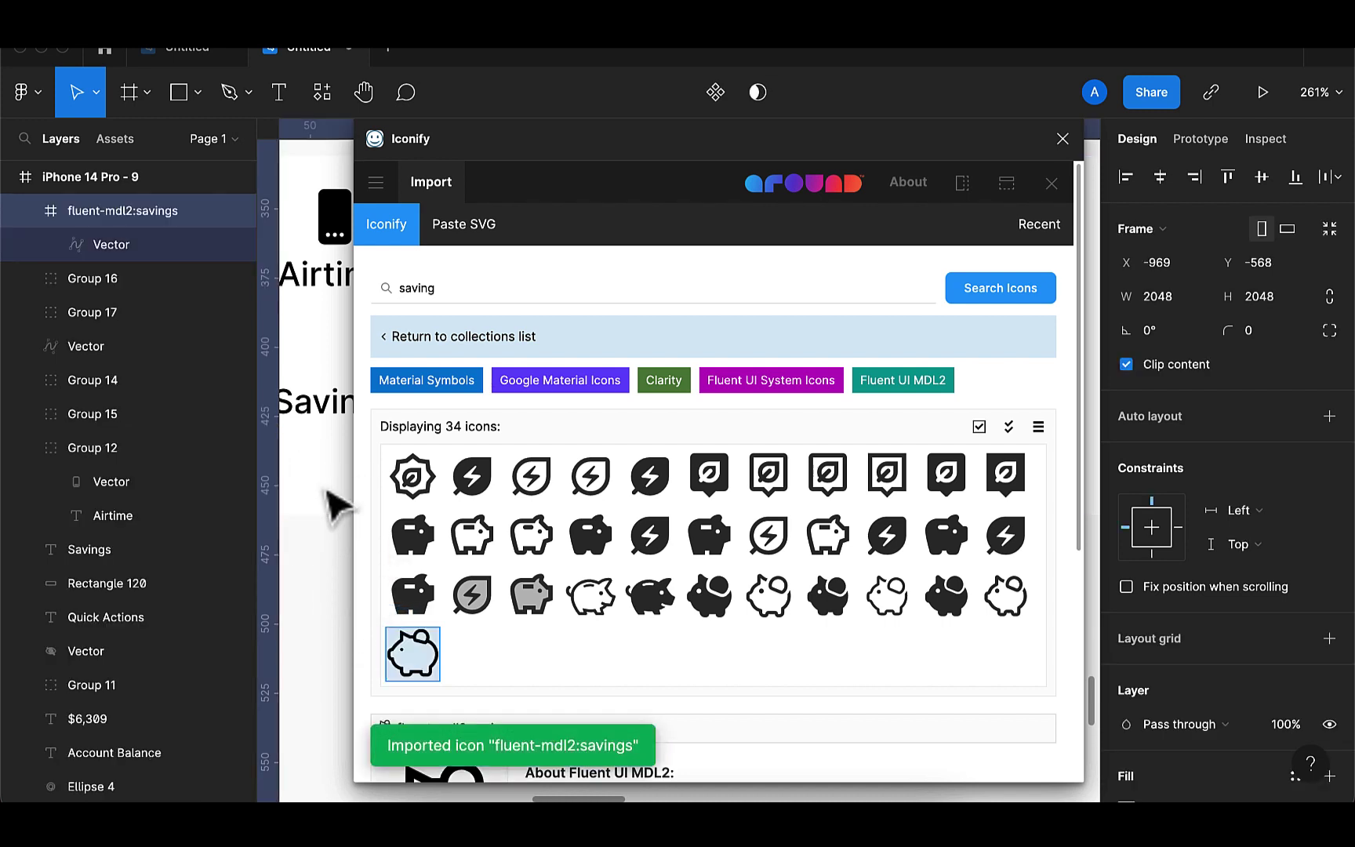
scroll(333, 505, "down", 5)
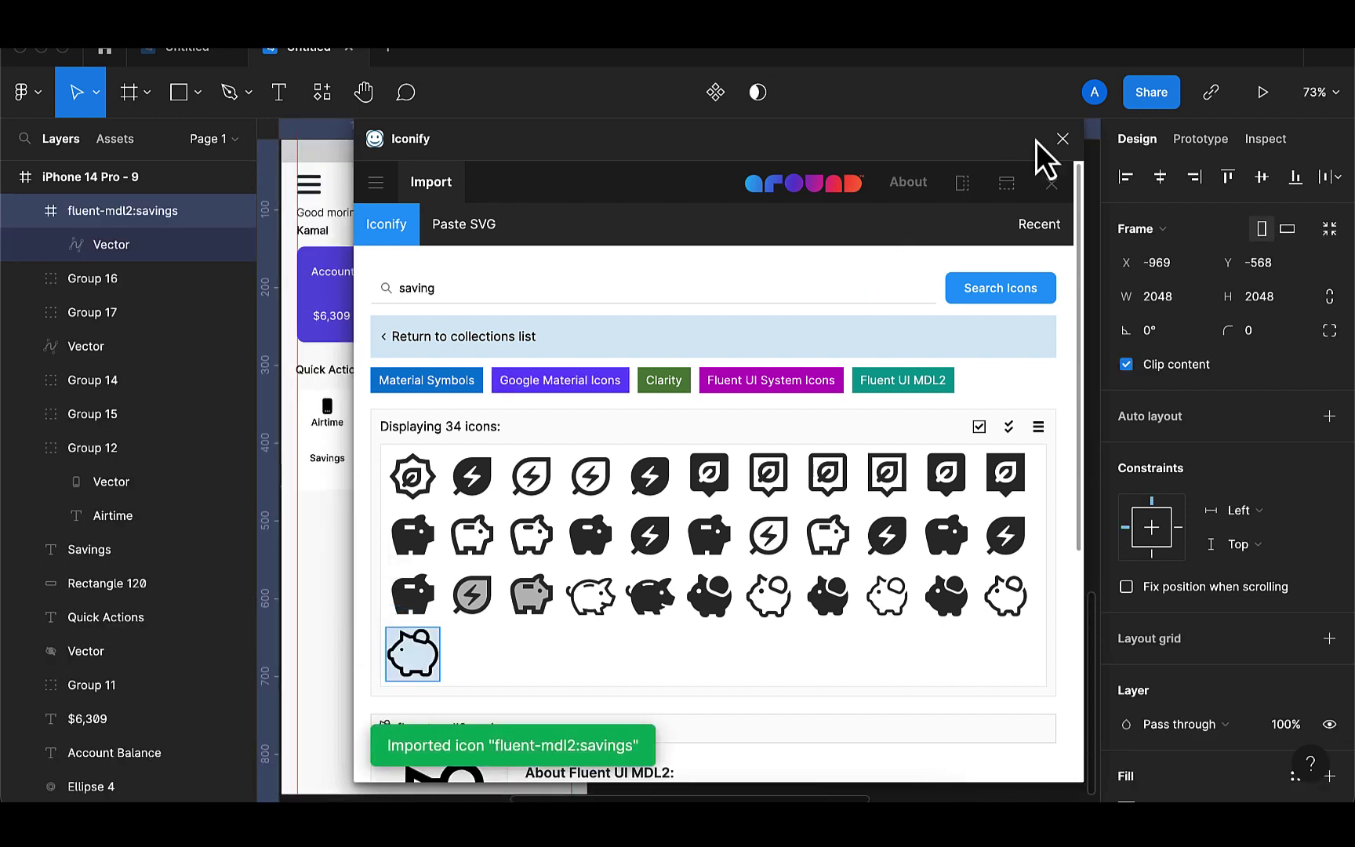
left_click(1058, 141)
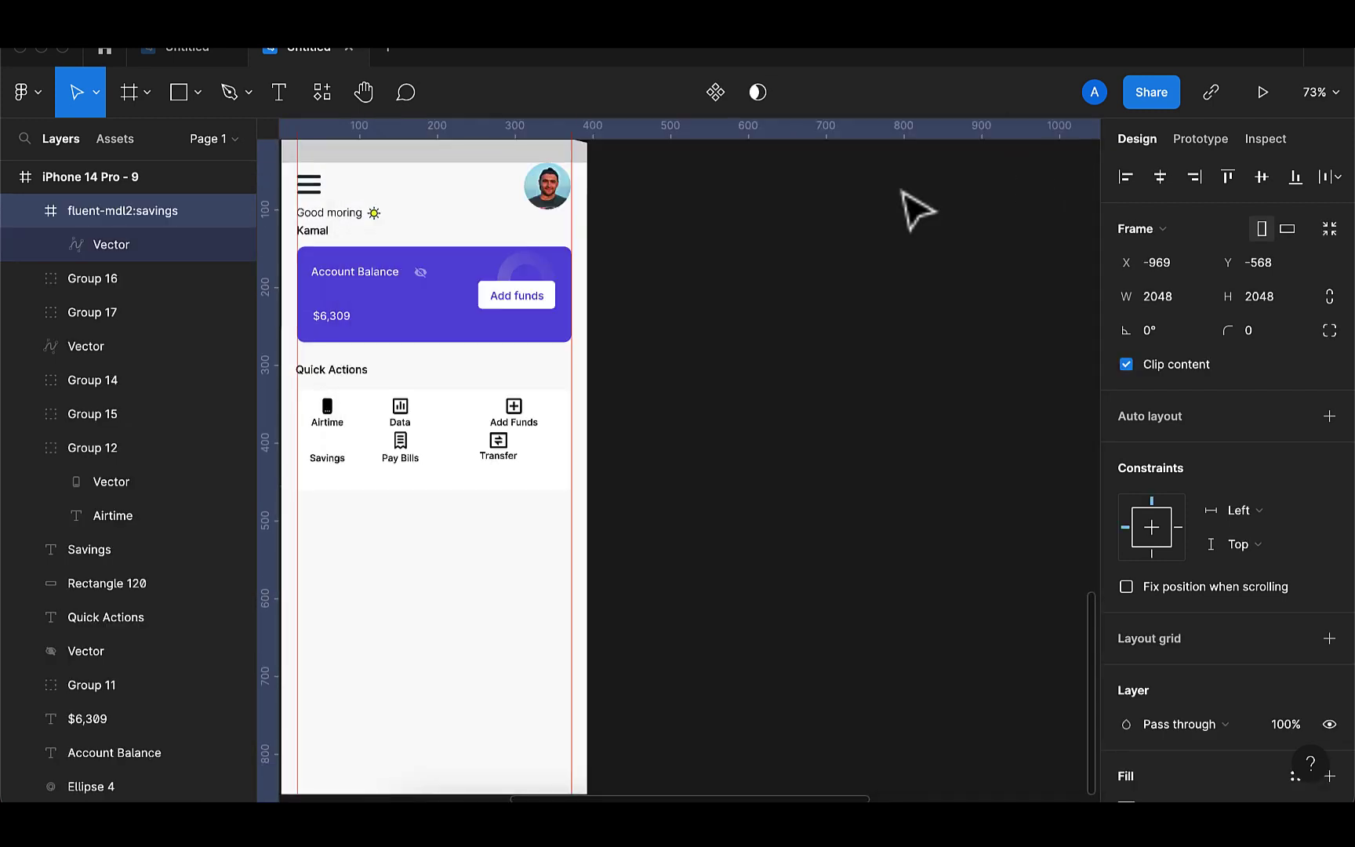
Set the piggy-bank vector's height to 20 and move it into the home-screen frame.
left_click(92, 248)
scroll(549, 361, "down", 2)
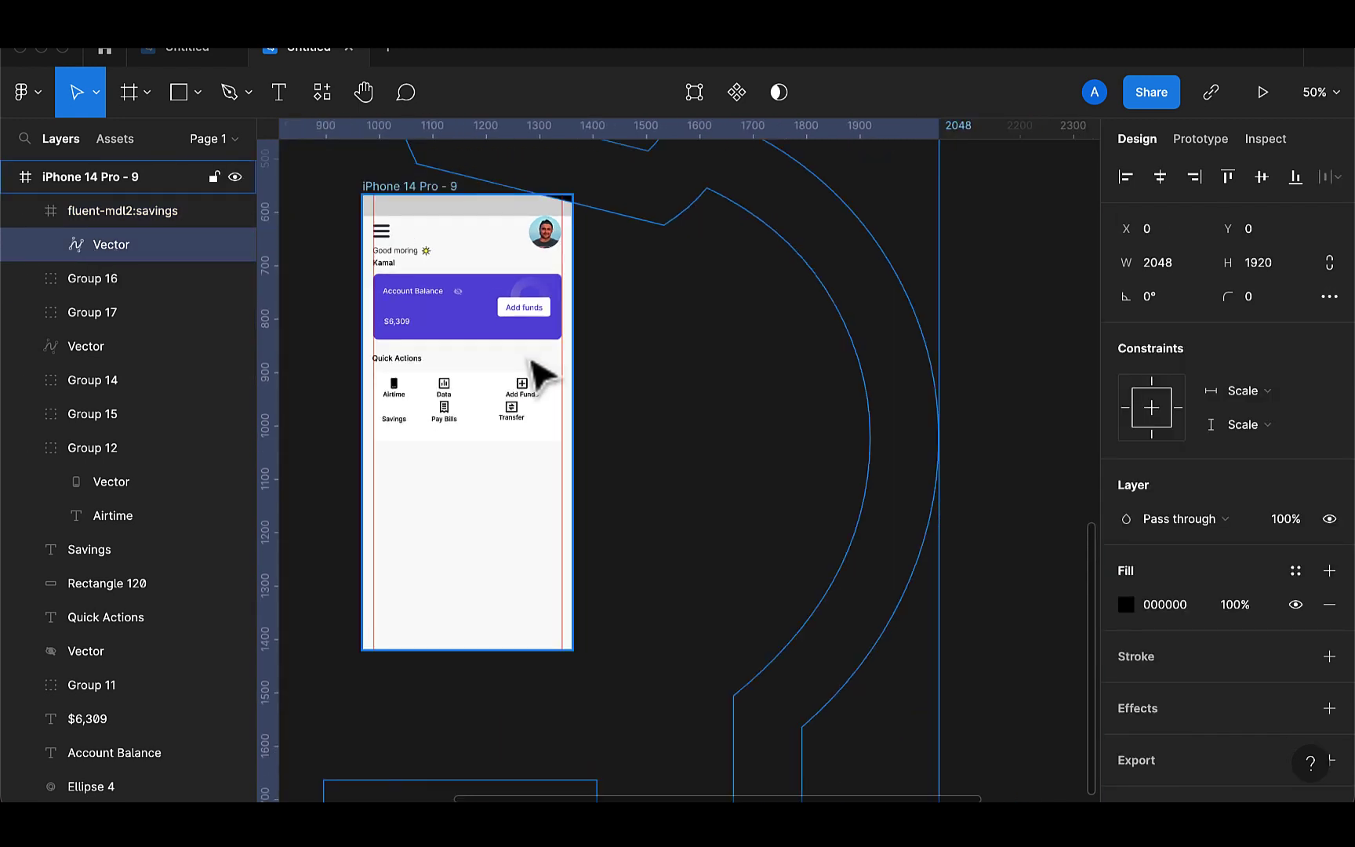
scroll(539, 373, "down", 5)
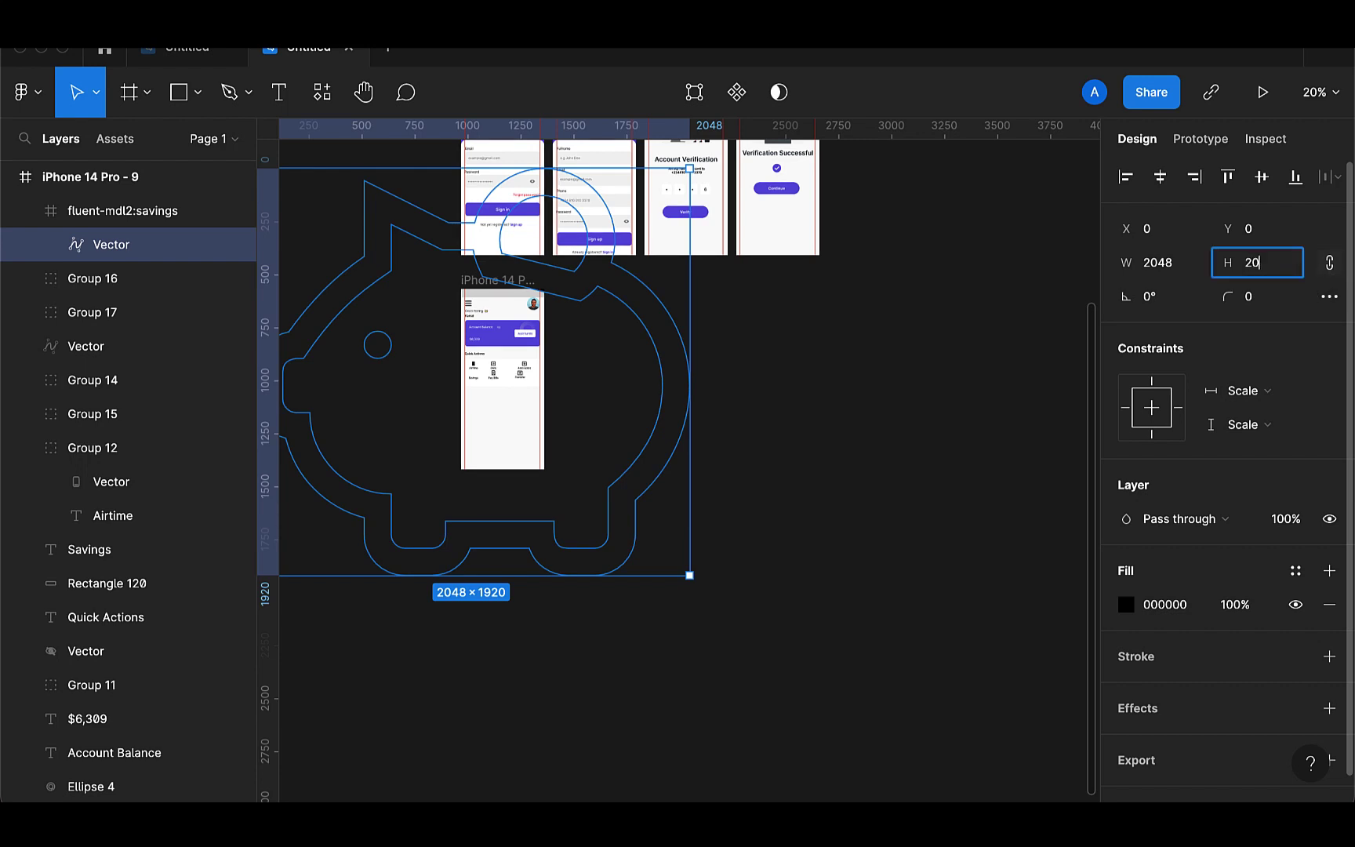
key("Return")
scroll(604, 374, "up", 2)
scroll(603, 374, "left", 2)
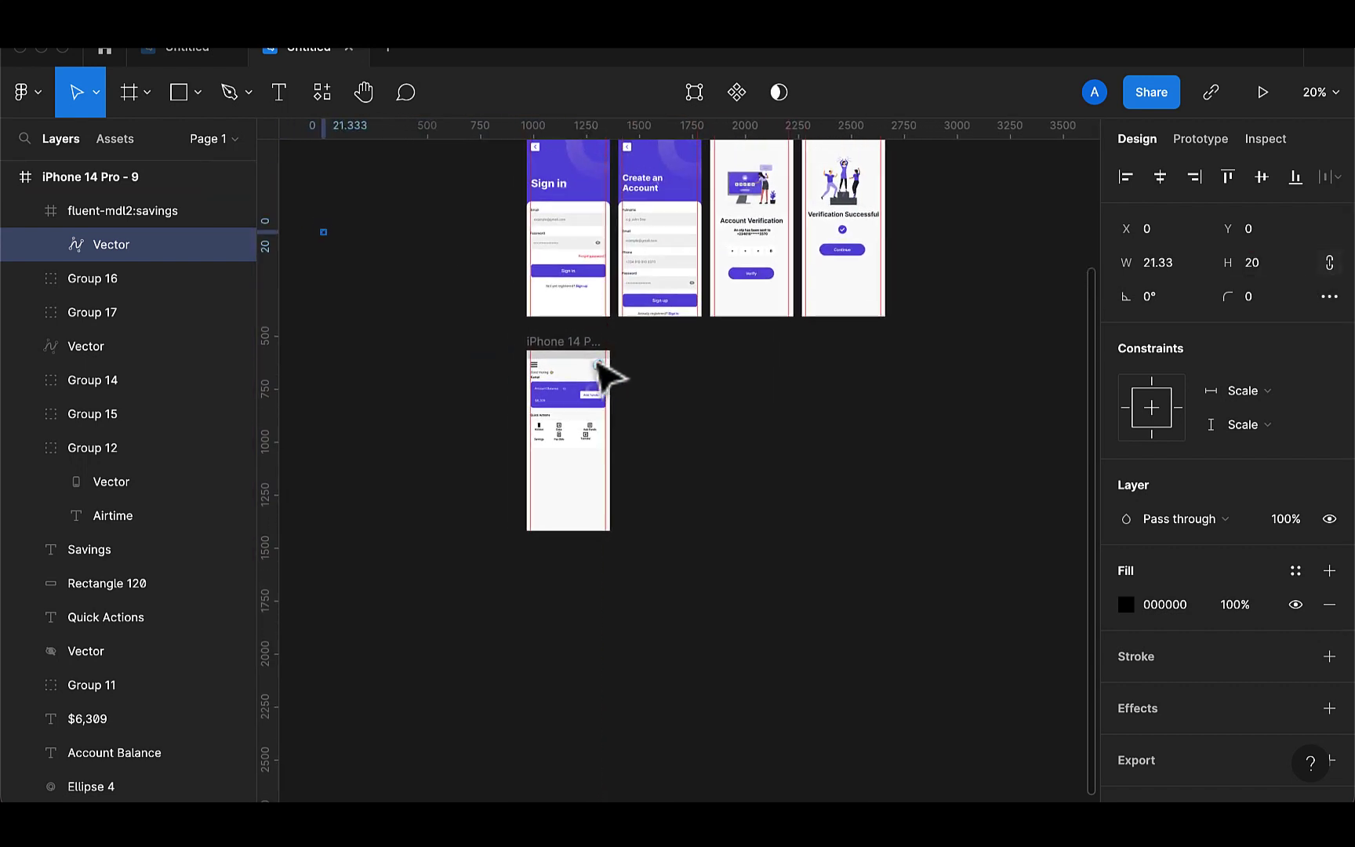
scroll(604, 376, "up", 1)
scroll(604, 376, "left", 1)
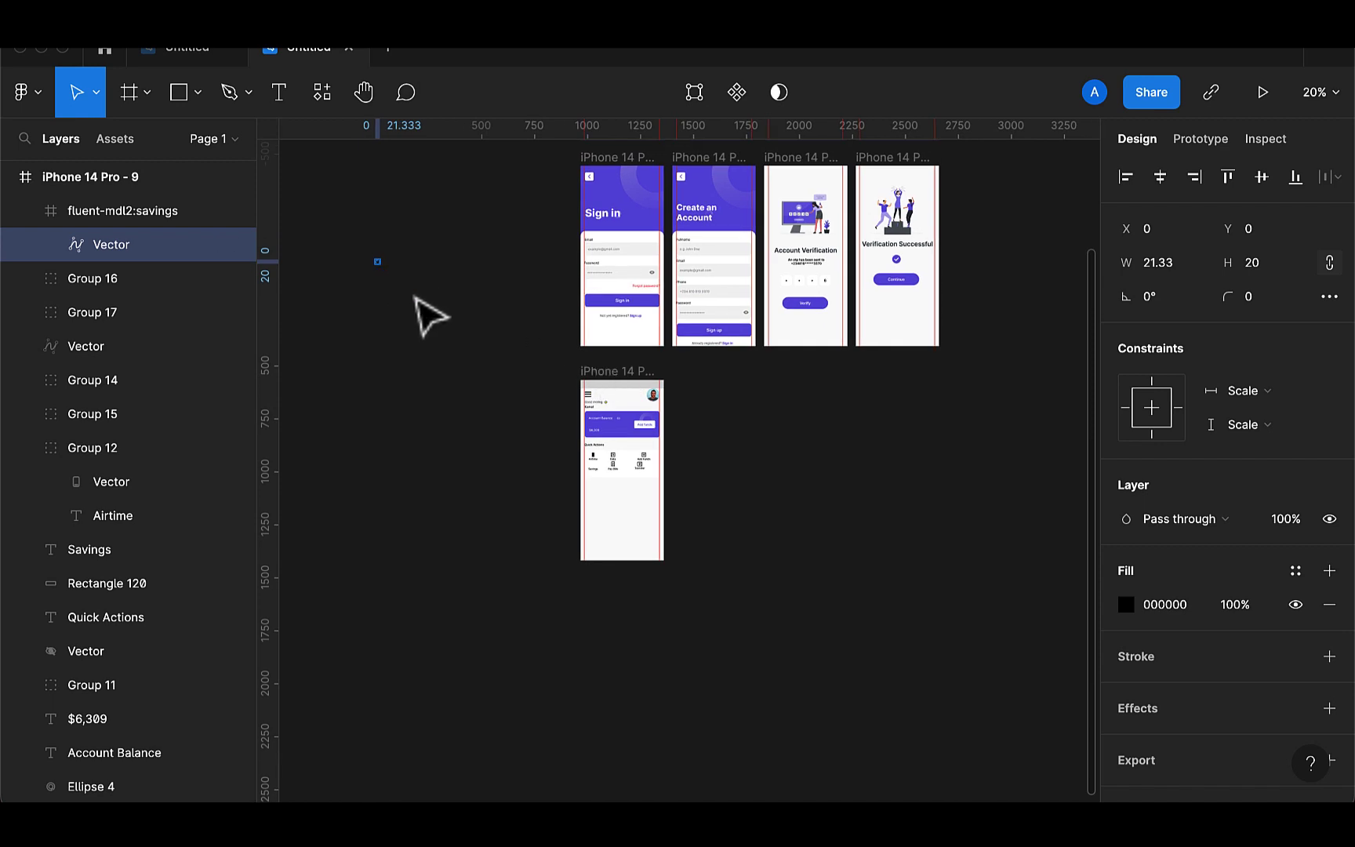
left_click_drag(379, 264, 511, 229)
Take the vector out of its import frame and delete the empty fluent-mdl2:savings frame.
scroll(609, 502, "up", 10)
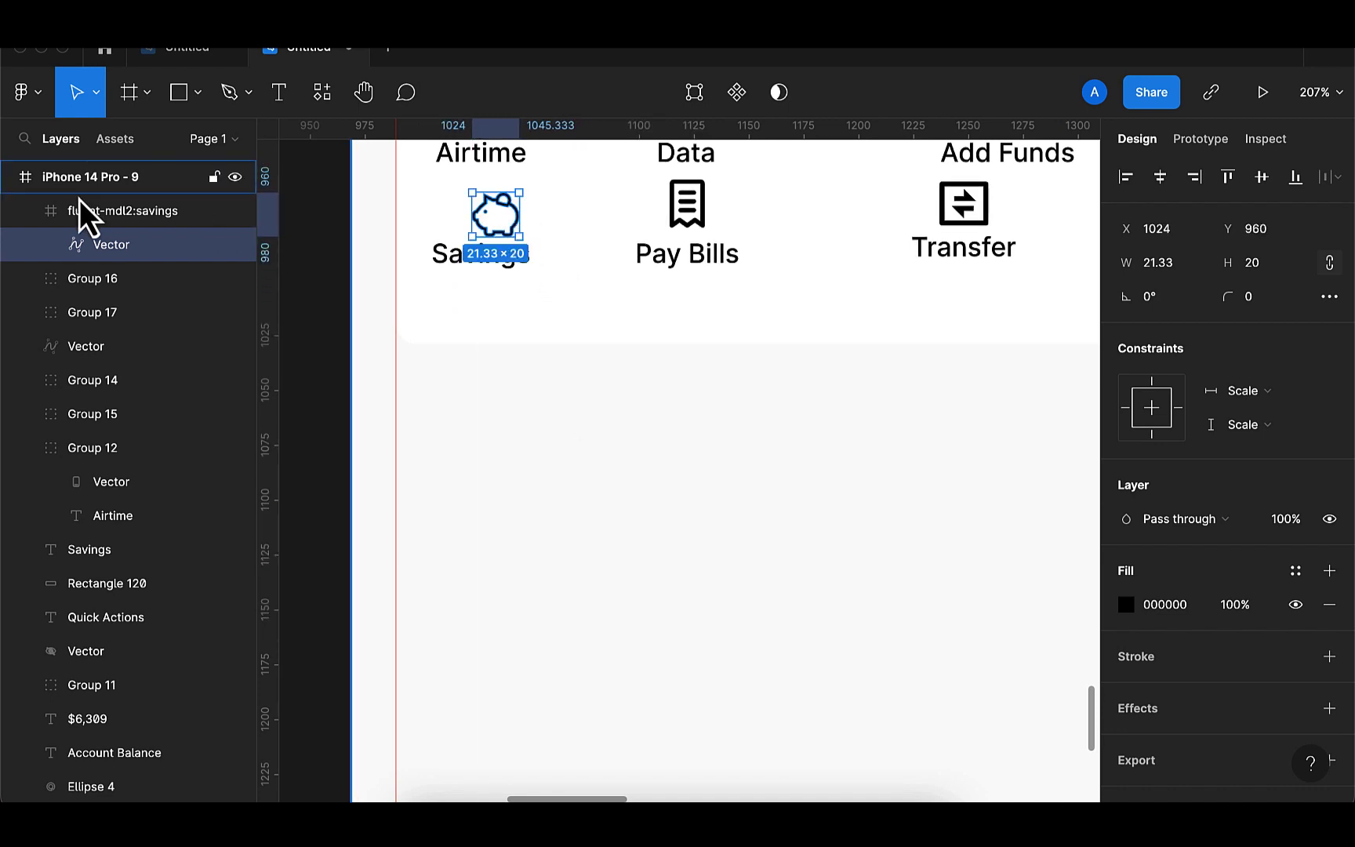
left_click_drag(112, 244, 105, 212)
left_click(99, 250)
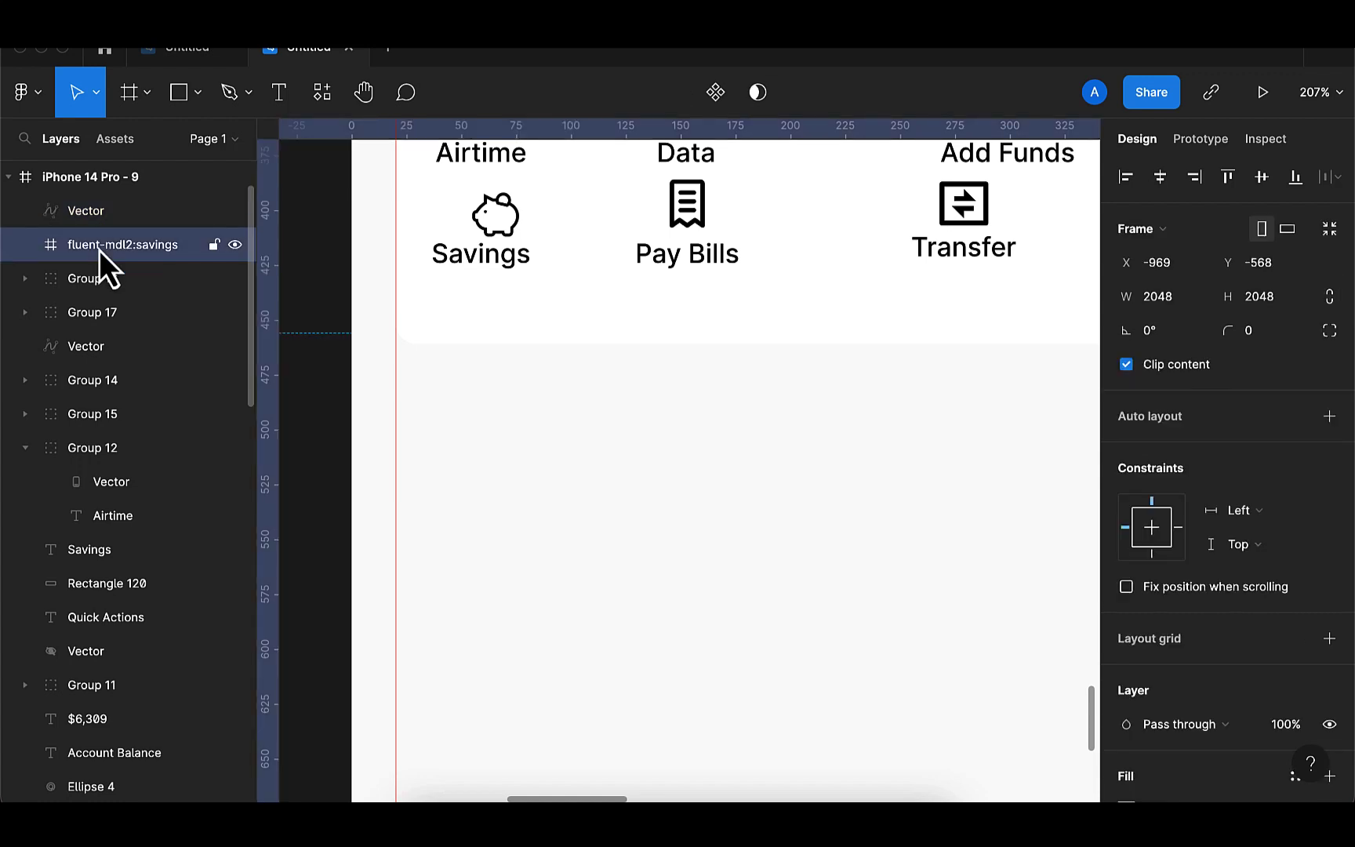
key("Delete")
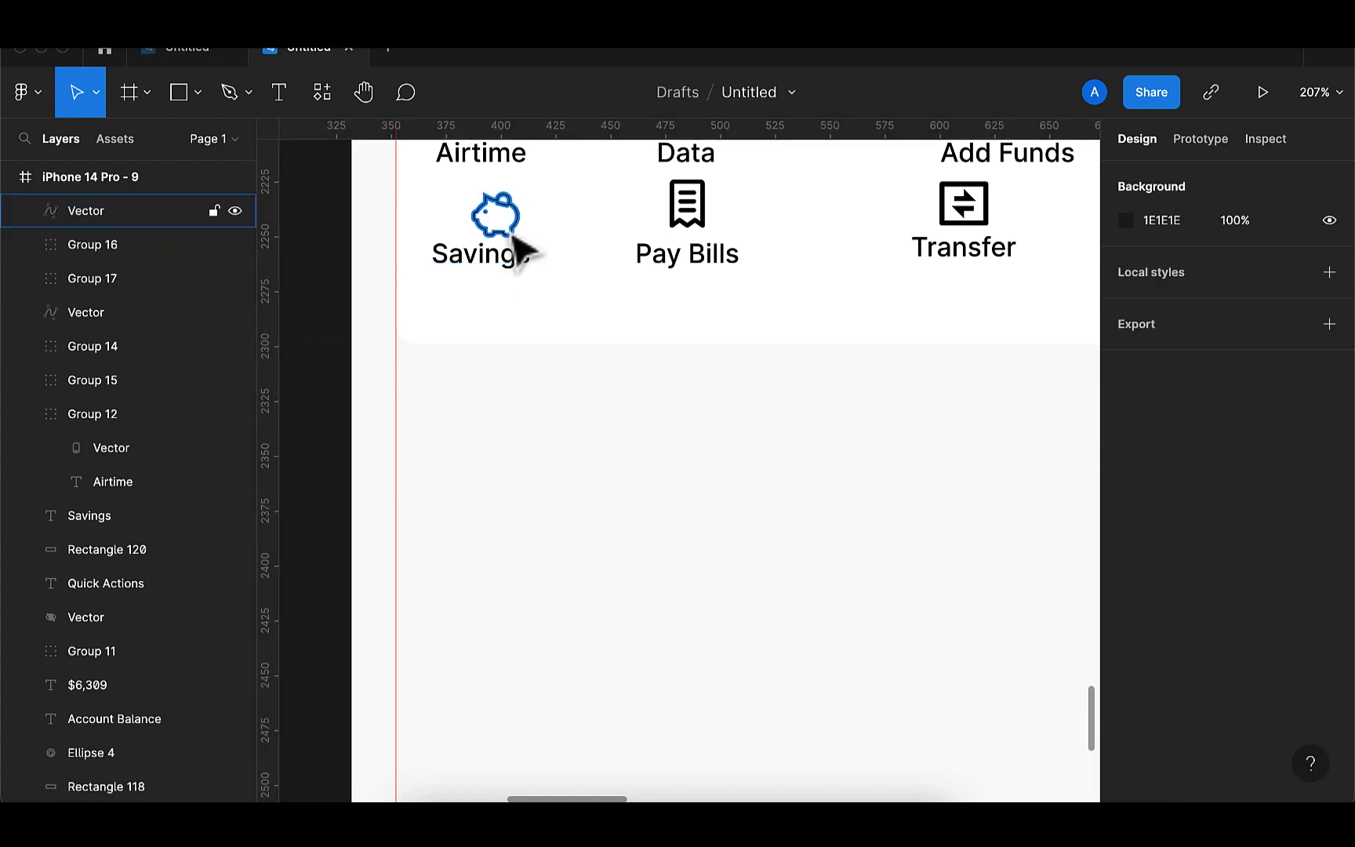
scroll(514, 239, "up", 2)
Place the piggy-bank icon above the Savings label and group them.
left_click(525, 293)
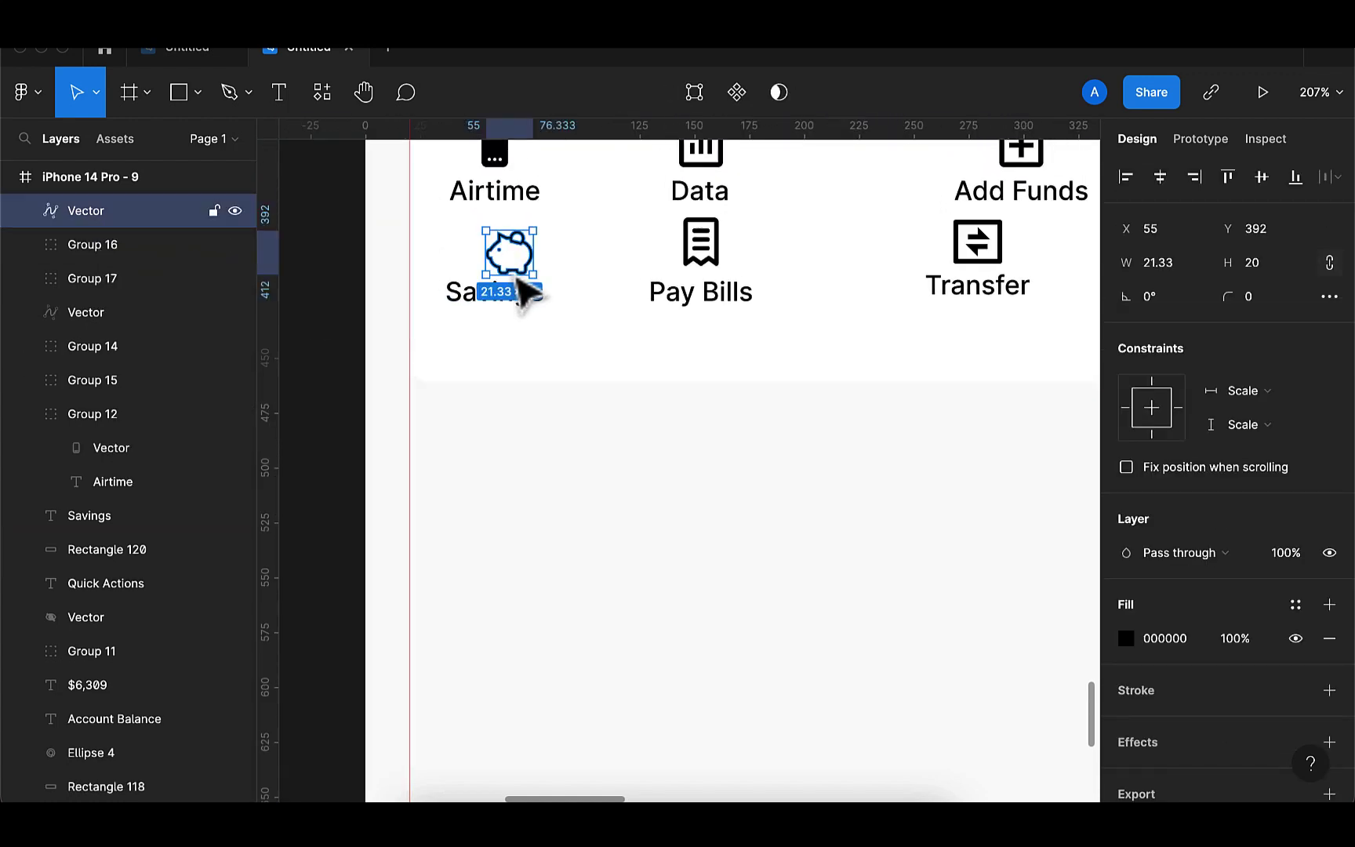
mouse_move(519, 279)
left_mouse_down()
mouse_move(501, 253)
mouse_move(508, 275)
left_mouse_up()
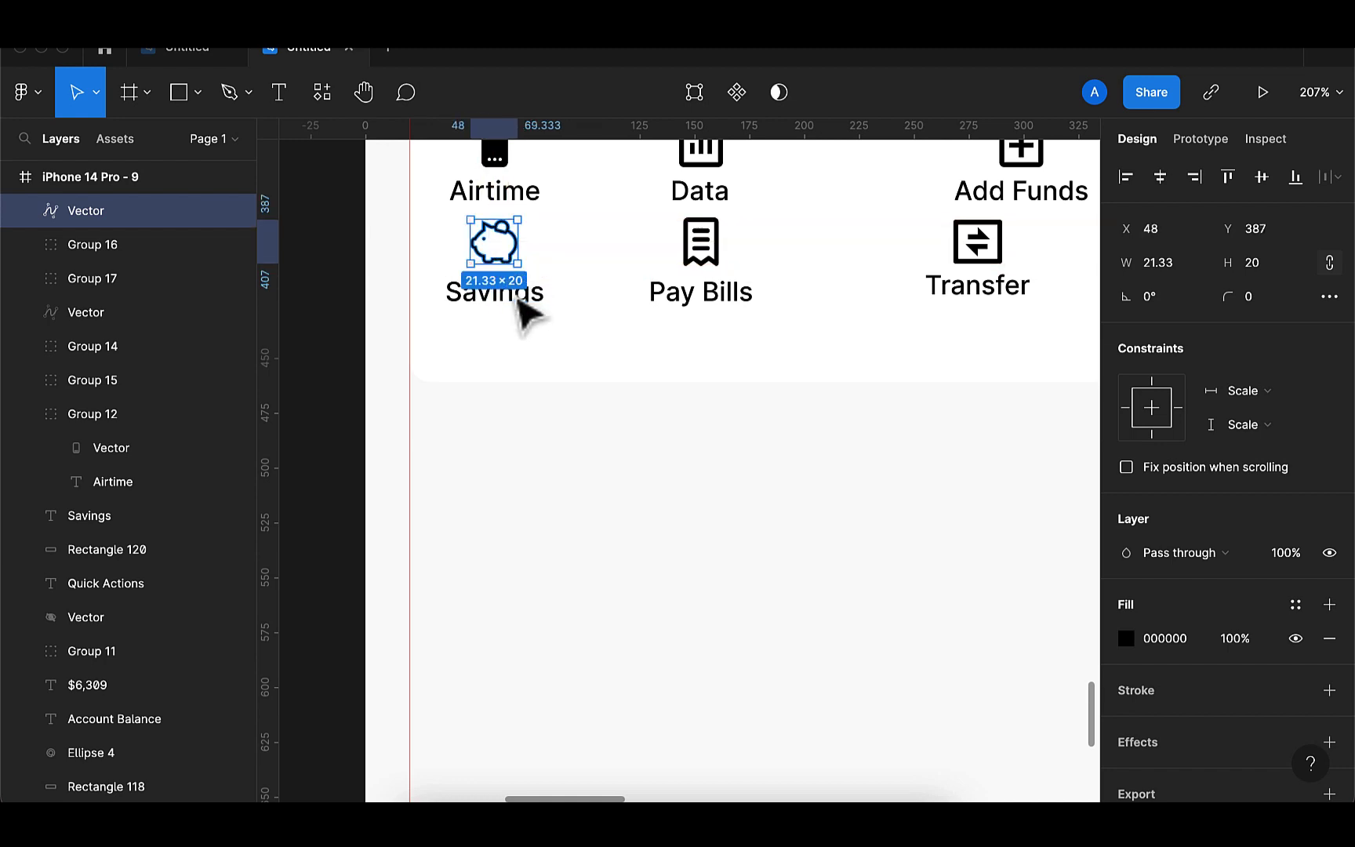
left_click(526, 309, "shift")
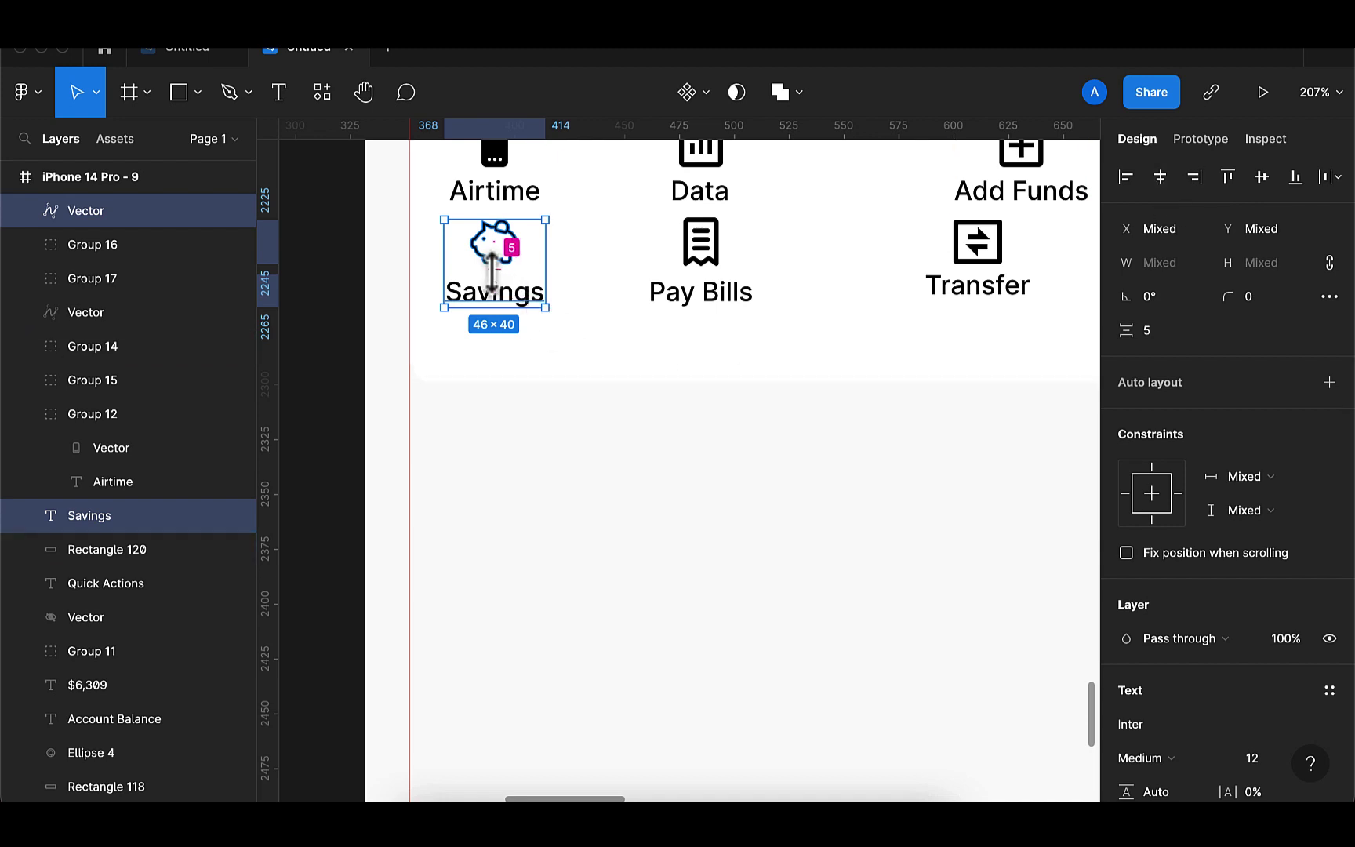
key("super+g")
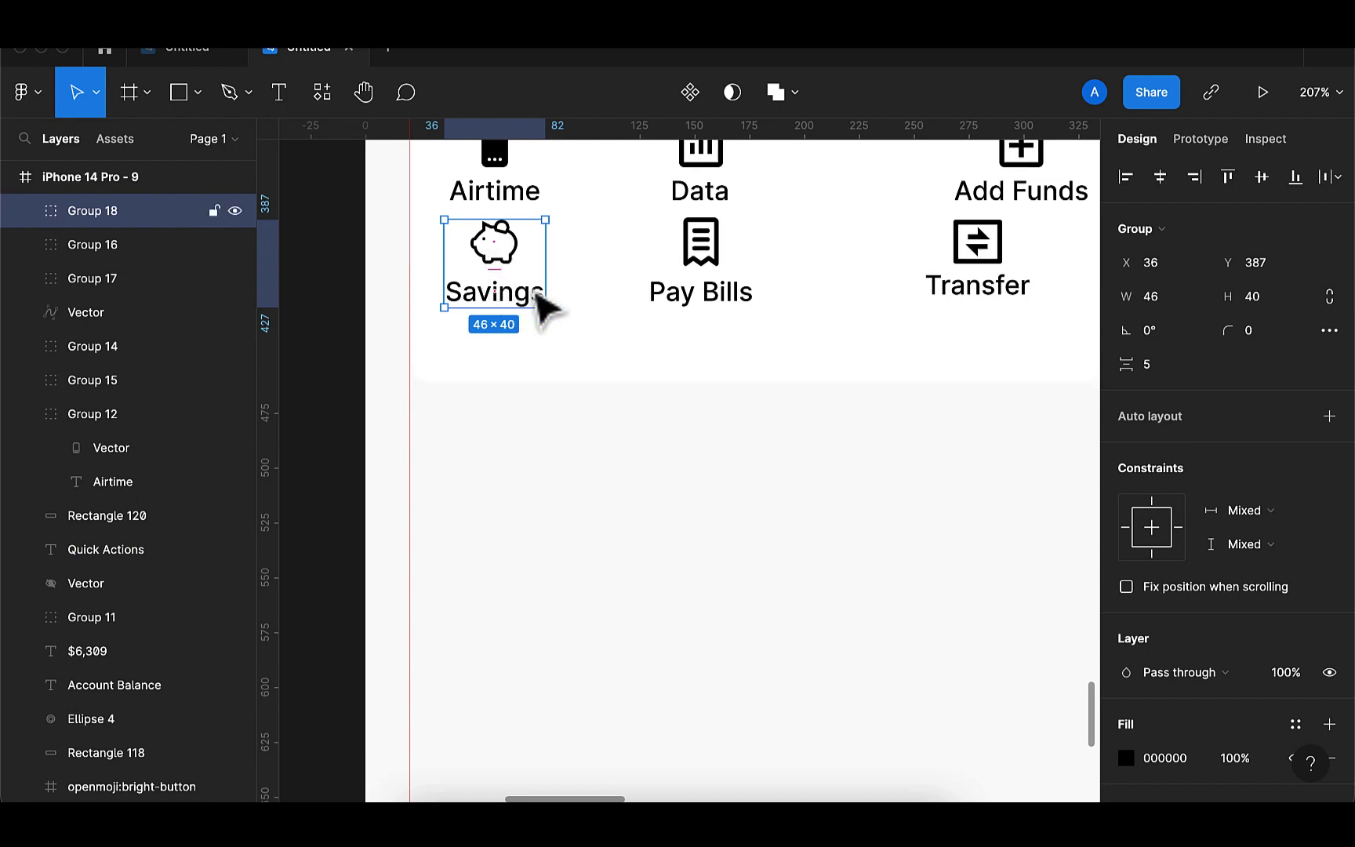
Move Add Funds to the card's right side, space the top row evenly, and lower Savings slightly.
scroll(594, 297, "down", 5)
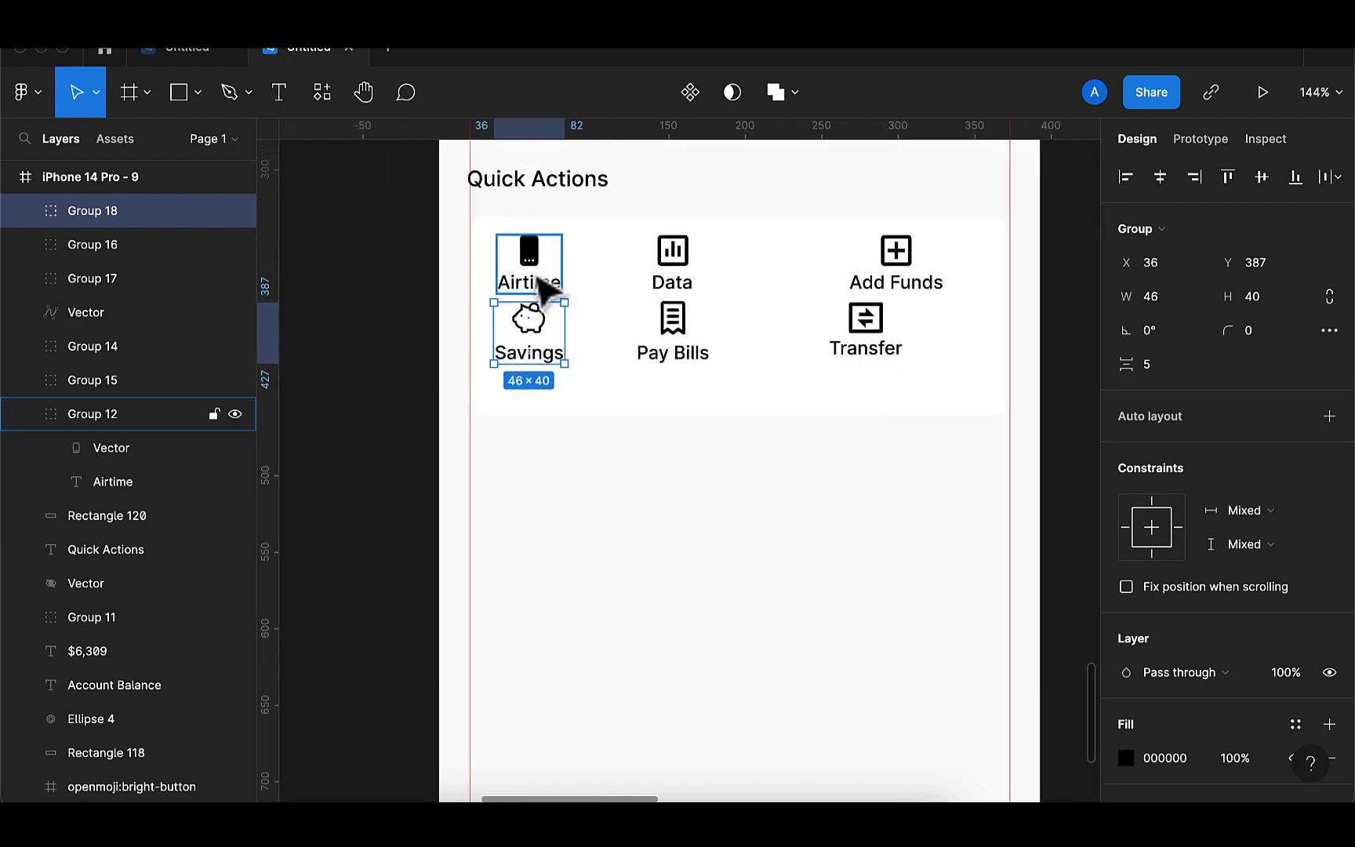
left_click(537, 290)
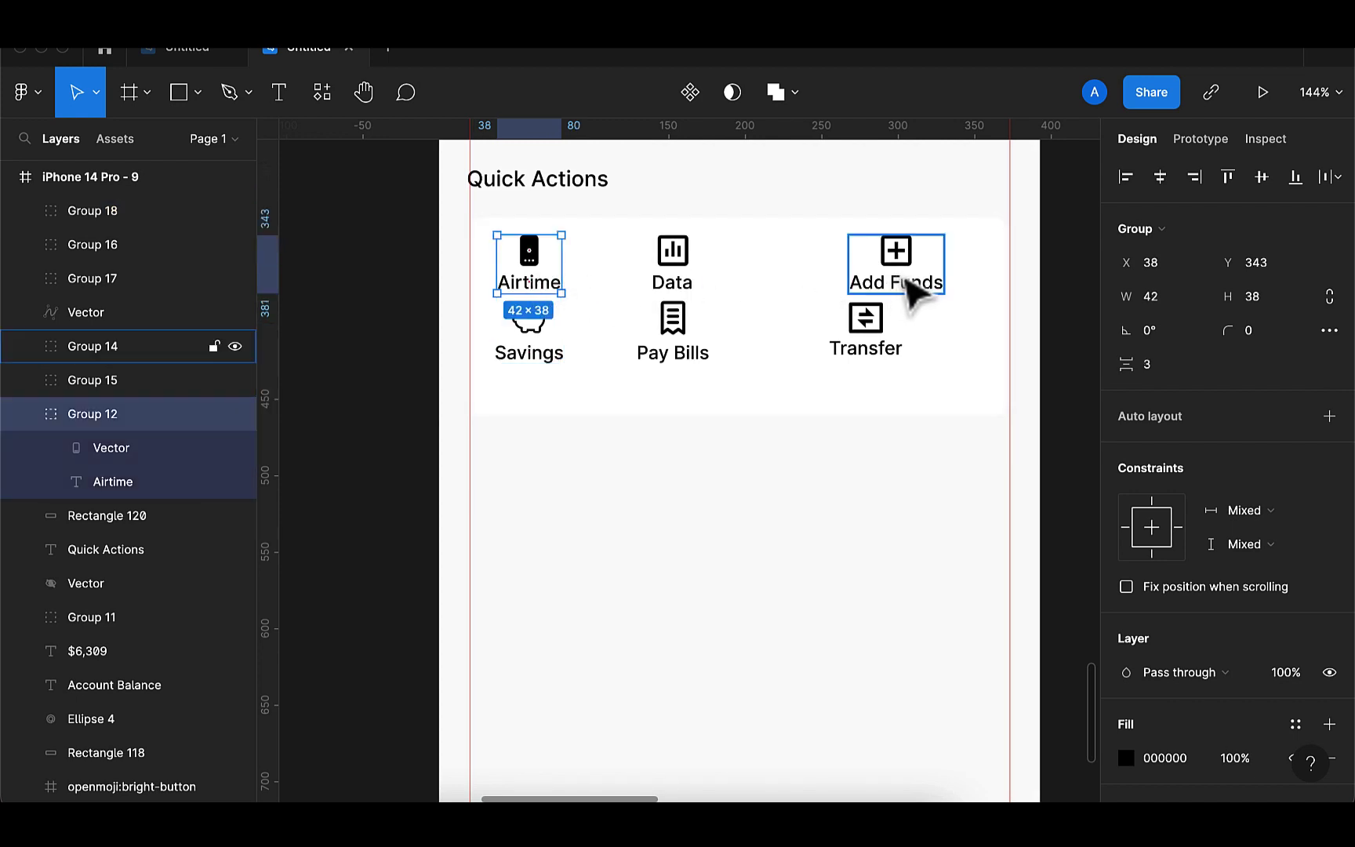
left_click_drag(901, 294, 948, 295)
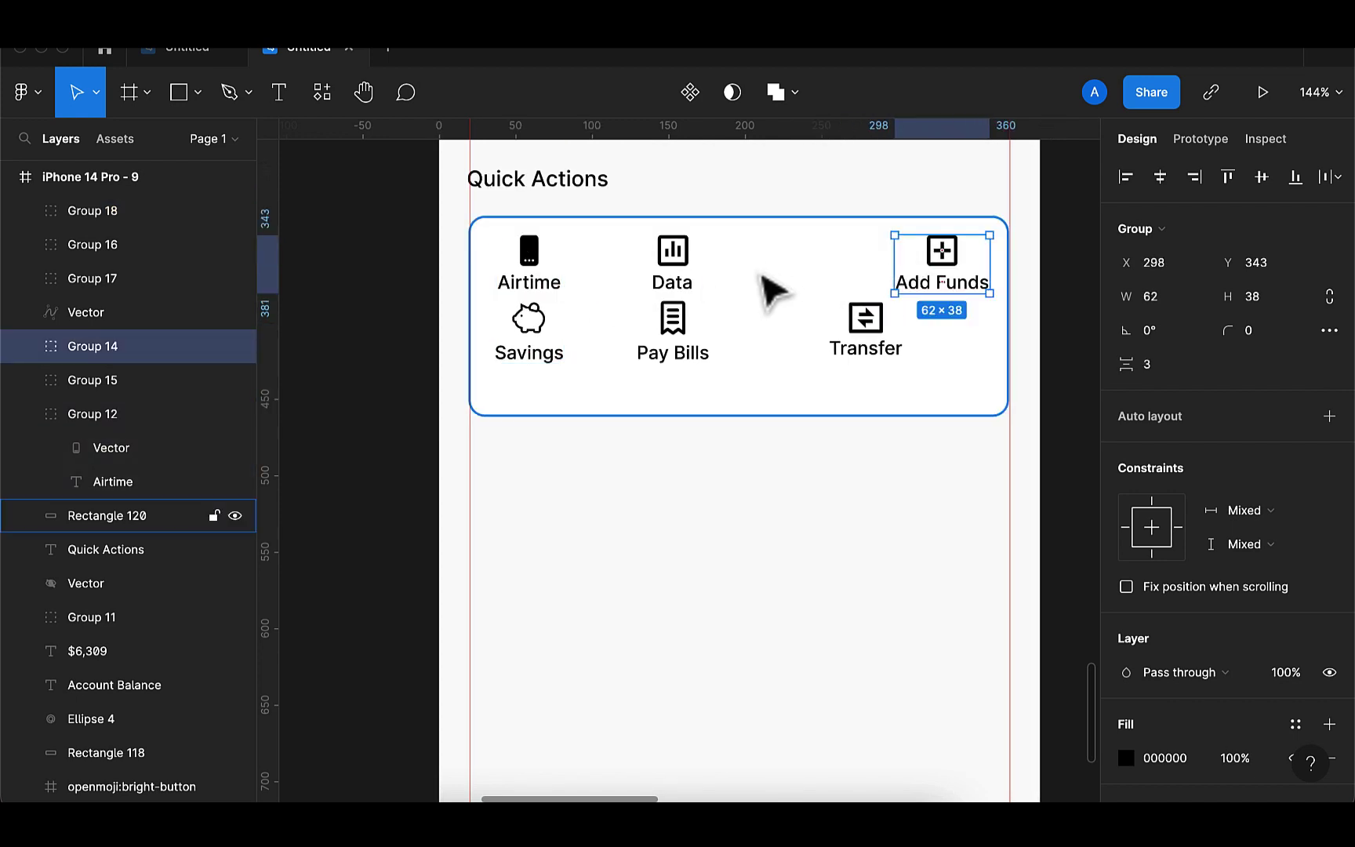
left_click(679, 284, "shift")
left_click(539, 278, "shift")
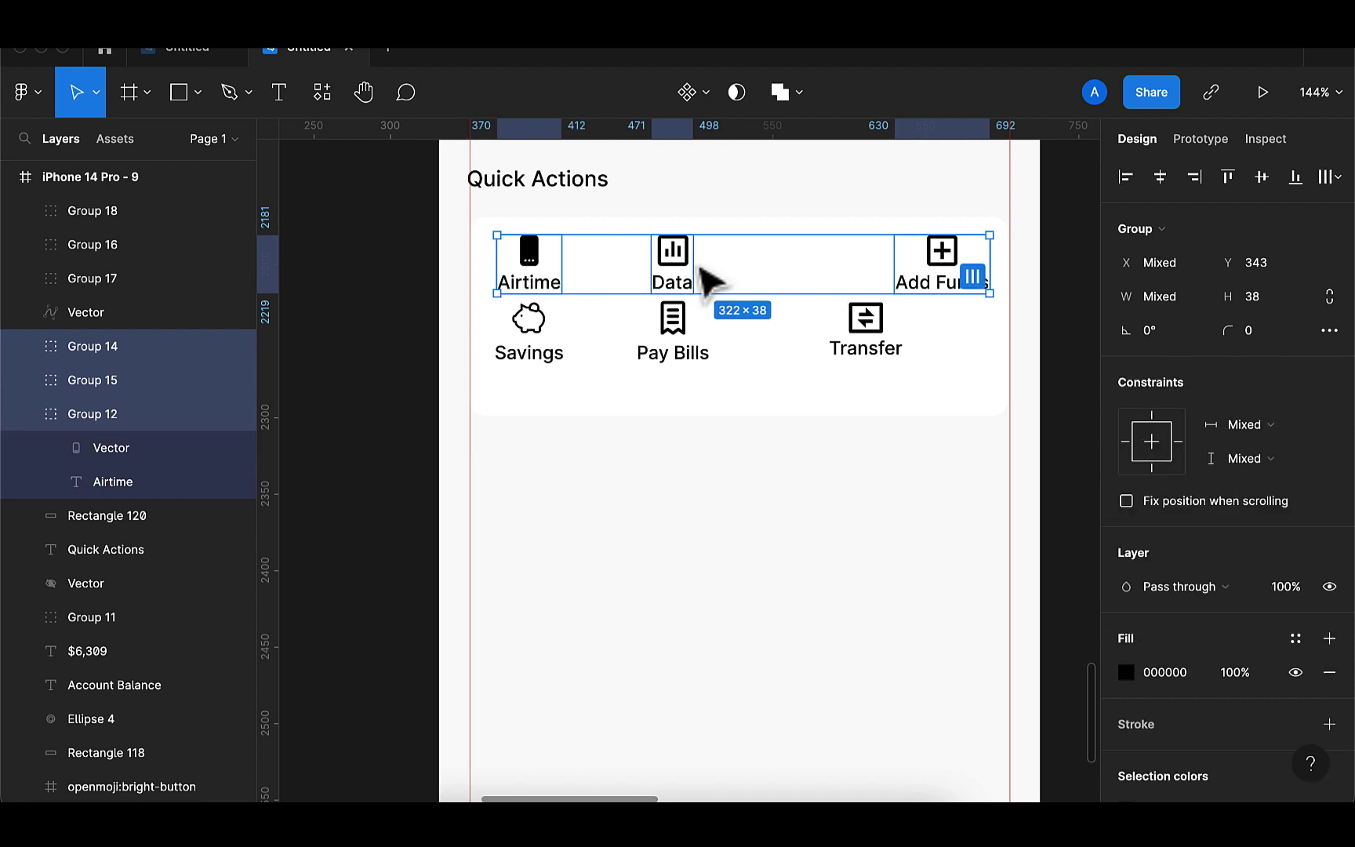
left_click(979, 284)
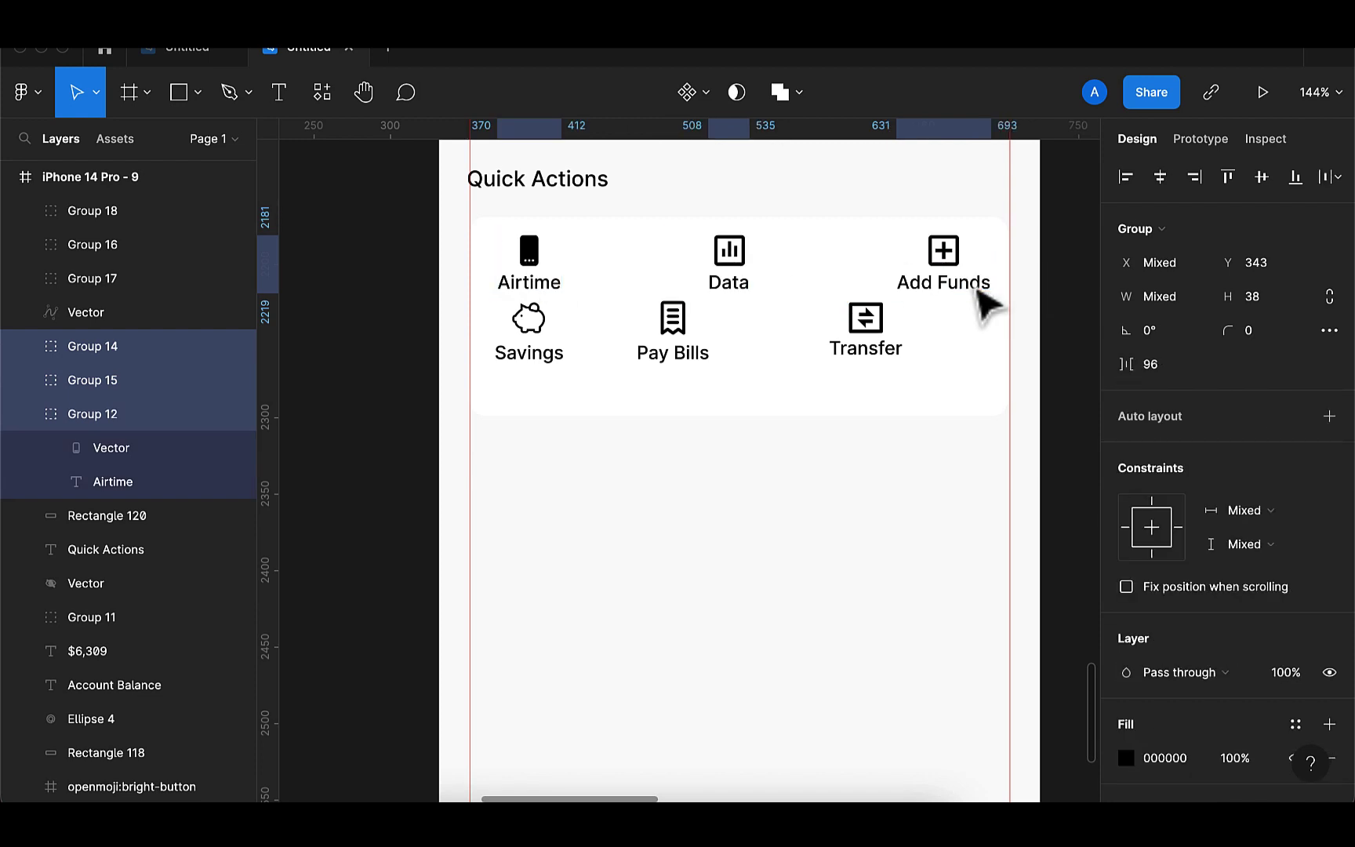
left_click(541, 347)
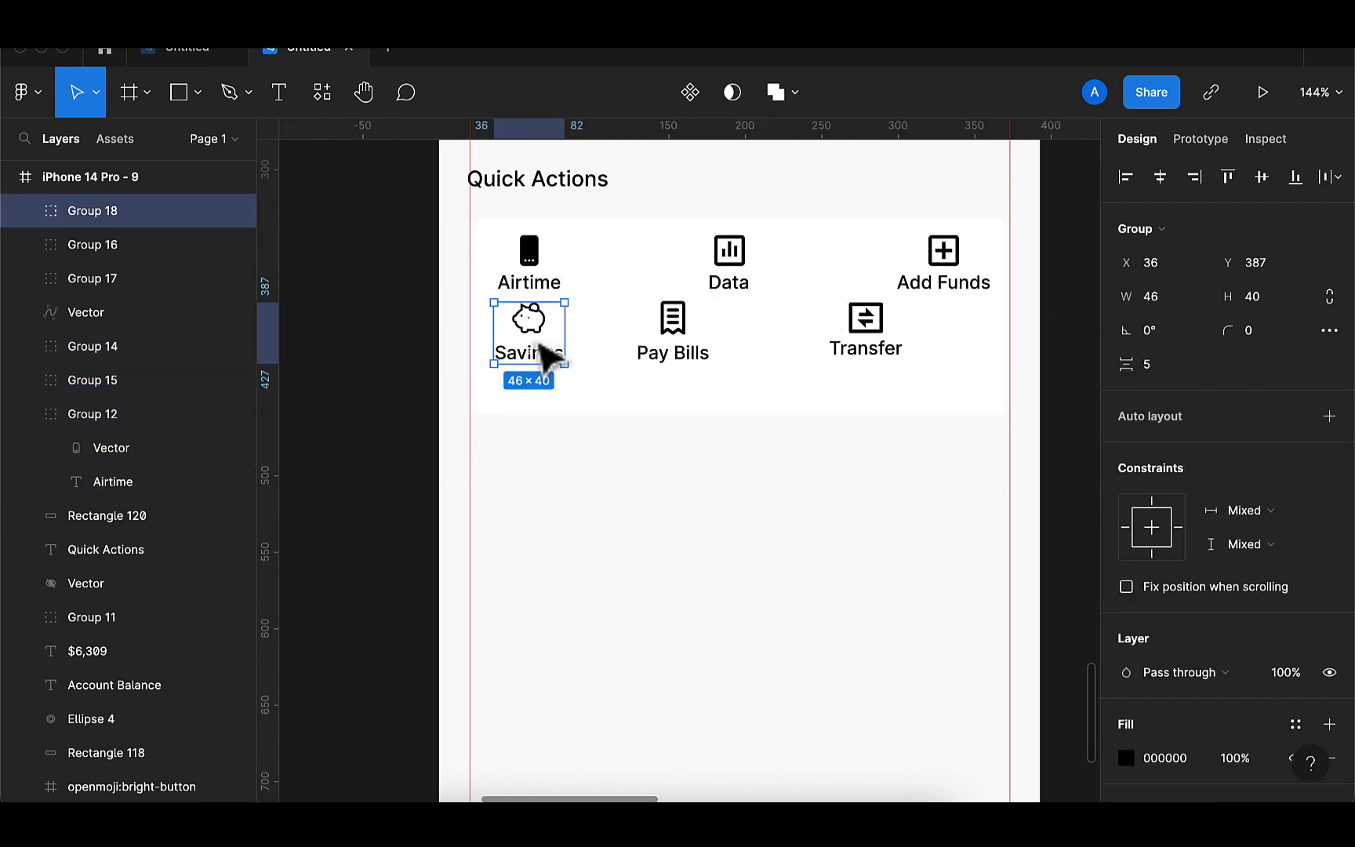
left_click_drag(549, 357, 548, 370)
Place Pay Bills under Data and Transfer under Add Funds to form the bottom row.
left_click(671, 363)
left_click(668, 360)
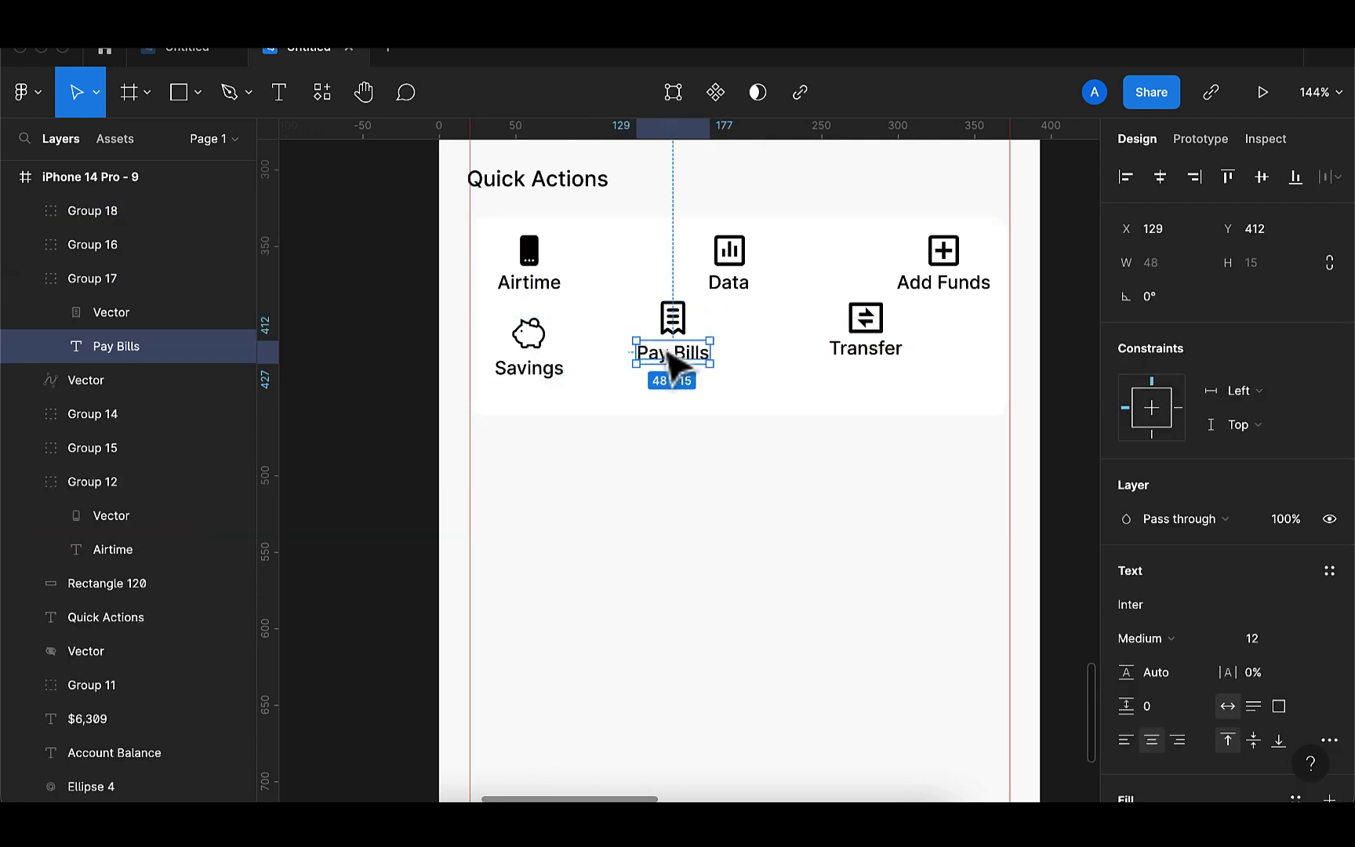
left_click_drag(668, 360, 708, 370)
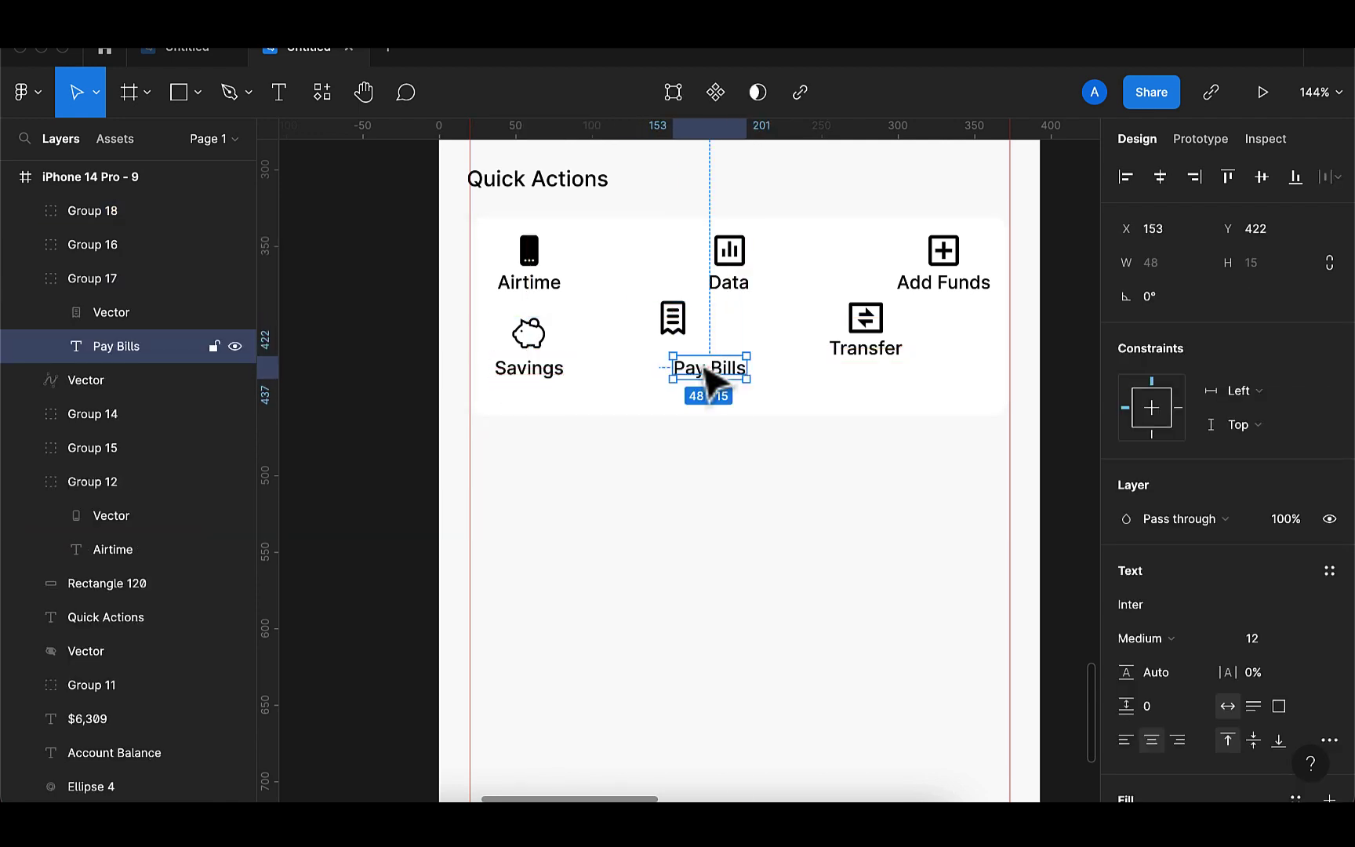
key("Escape")
left_click(684, 328)
left_click(679, 339)
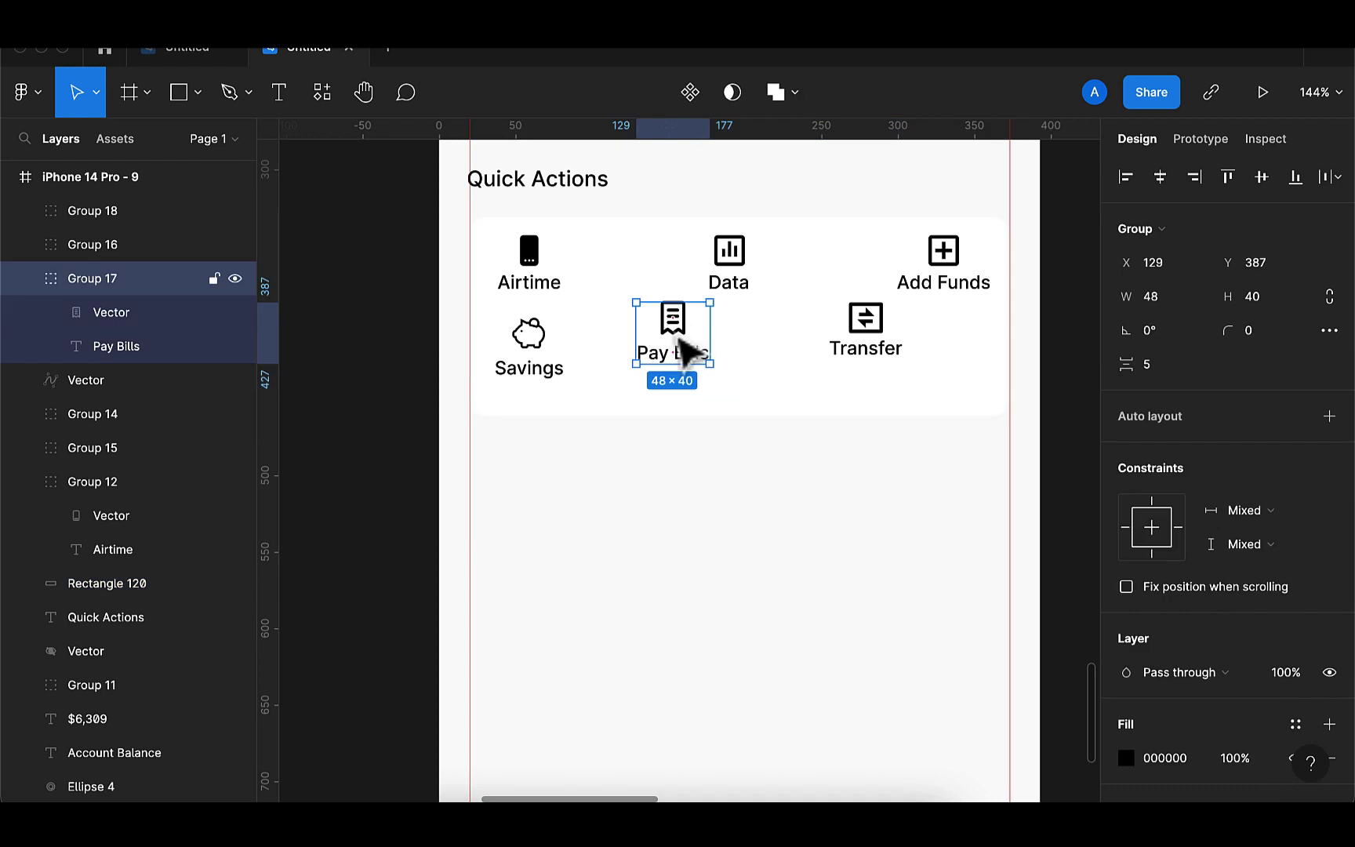
left_click_drag(679, 337, 741, 364)
left_click(872, 339)
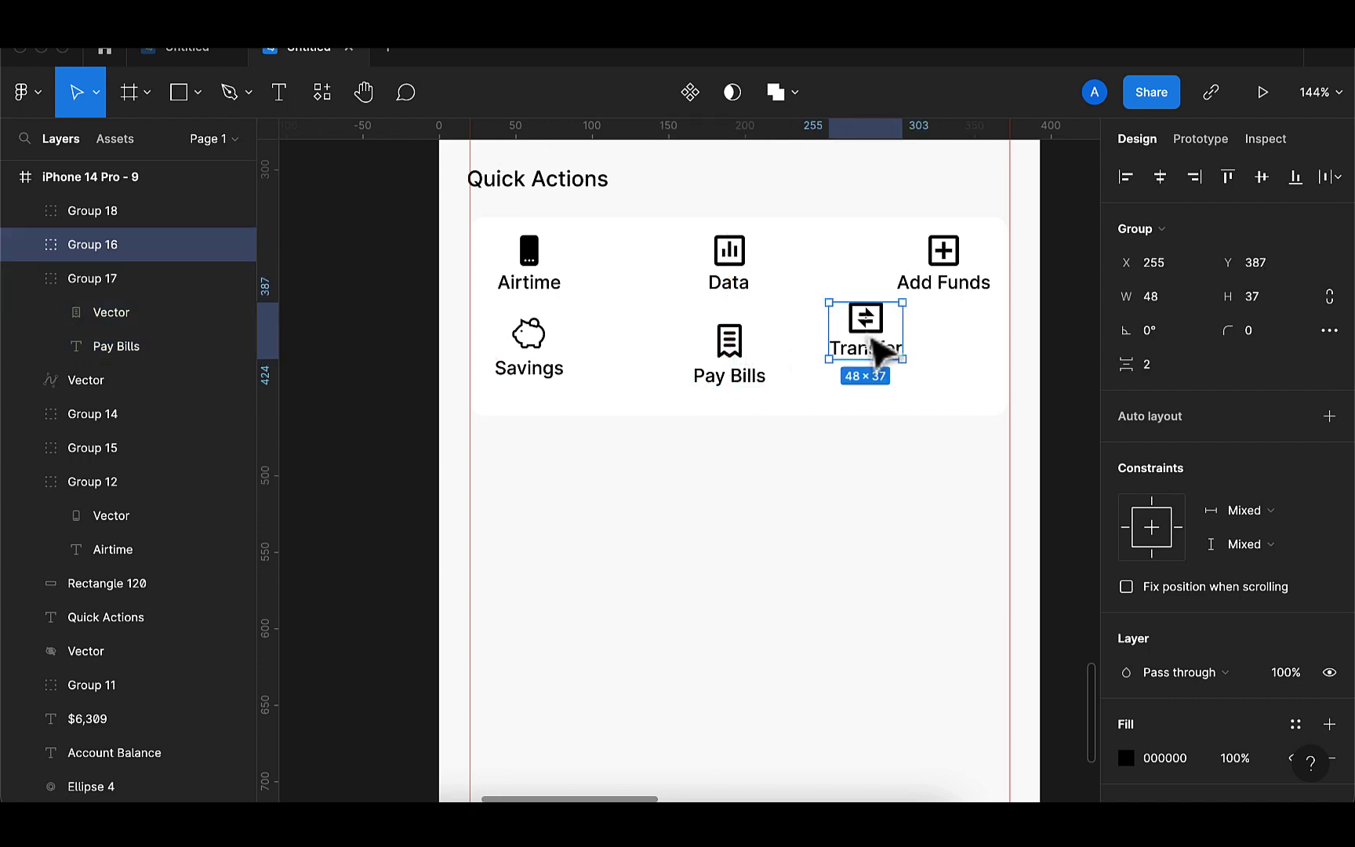
left_click_drag(872, 338, 962, 379)
Shift the Airtime and Savings column to the right with Shift+Right.
left_click(831, 502)
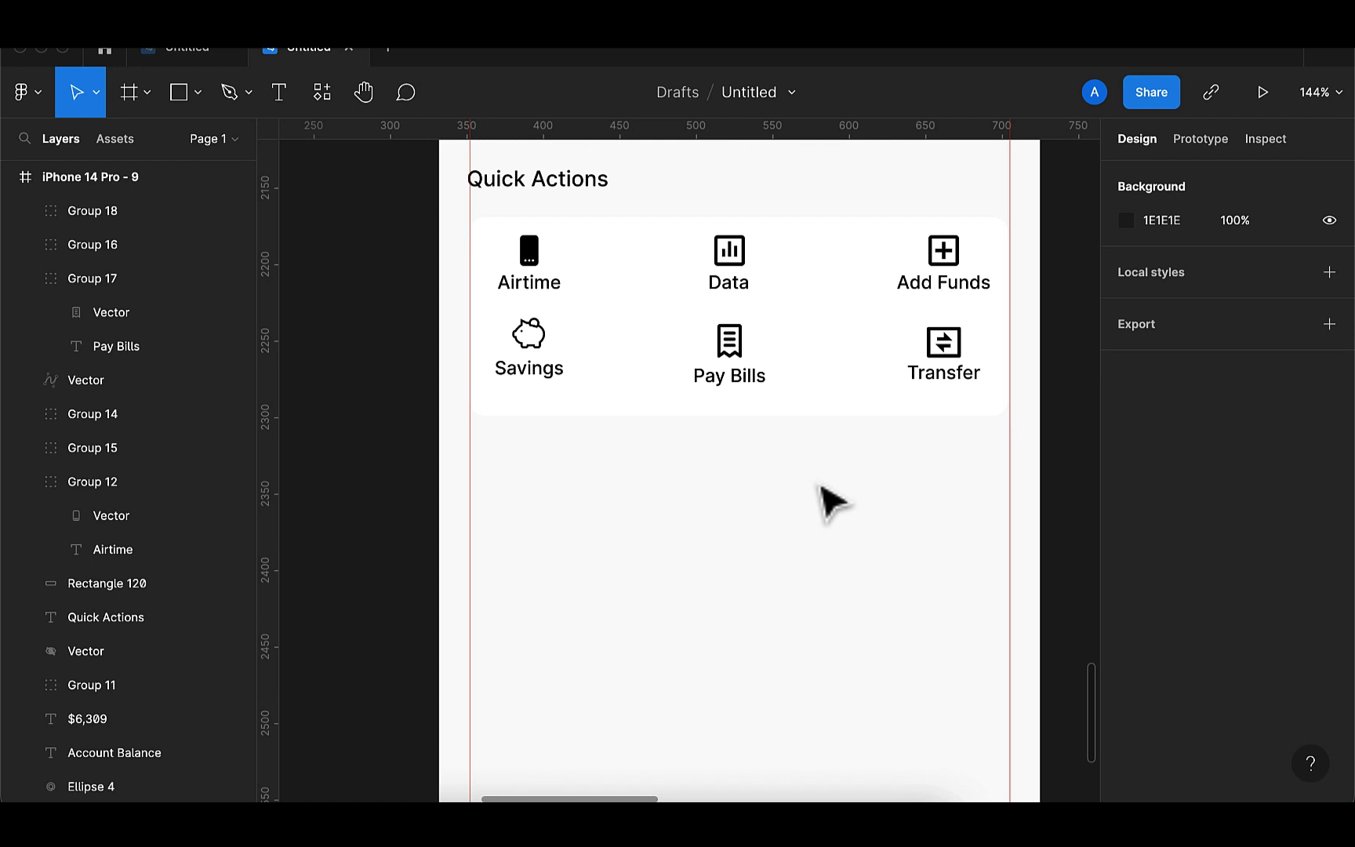
left_click(543, 289)
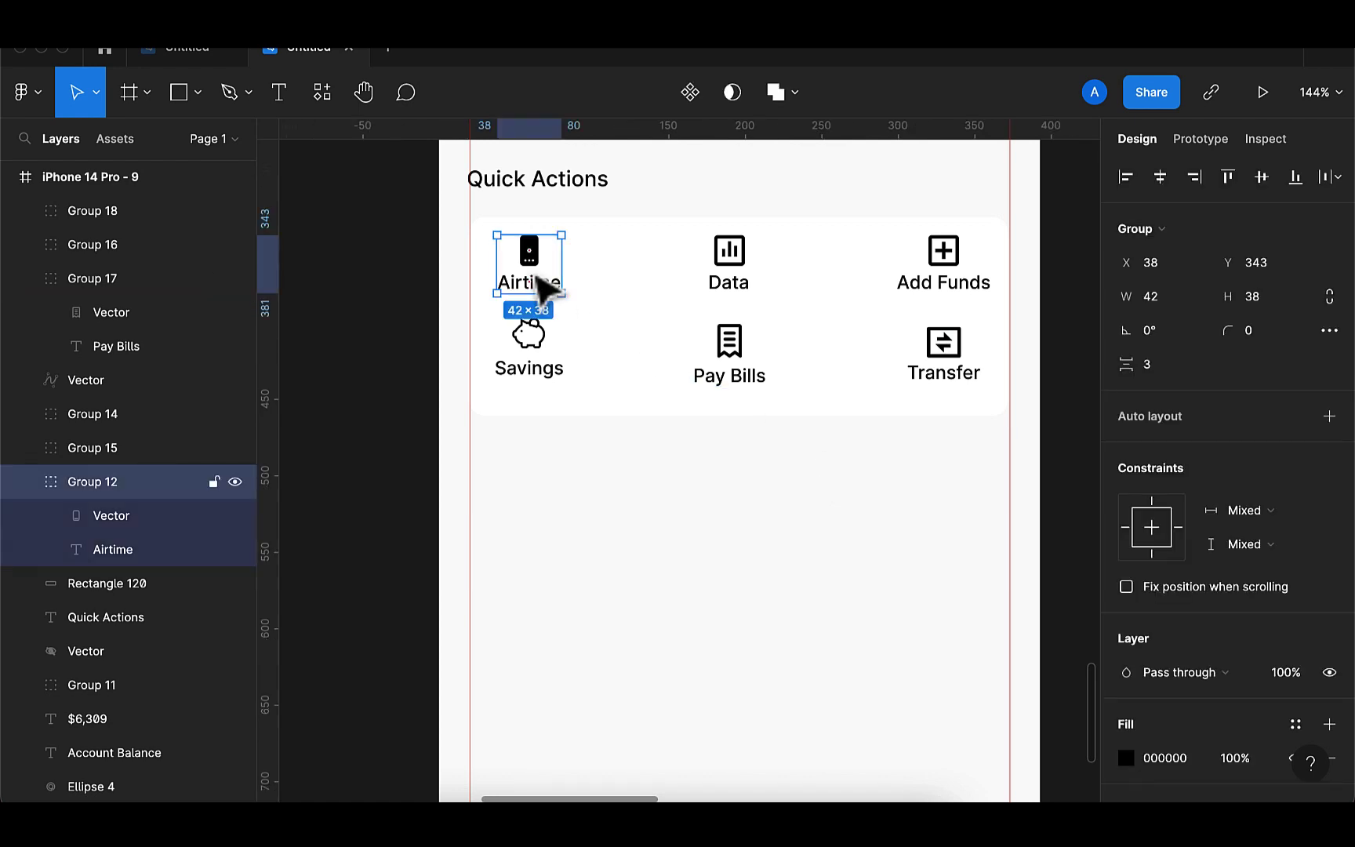
left_click(544, 357, "shift")
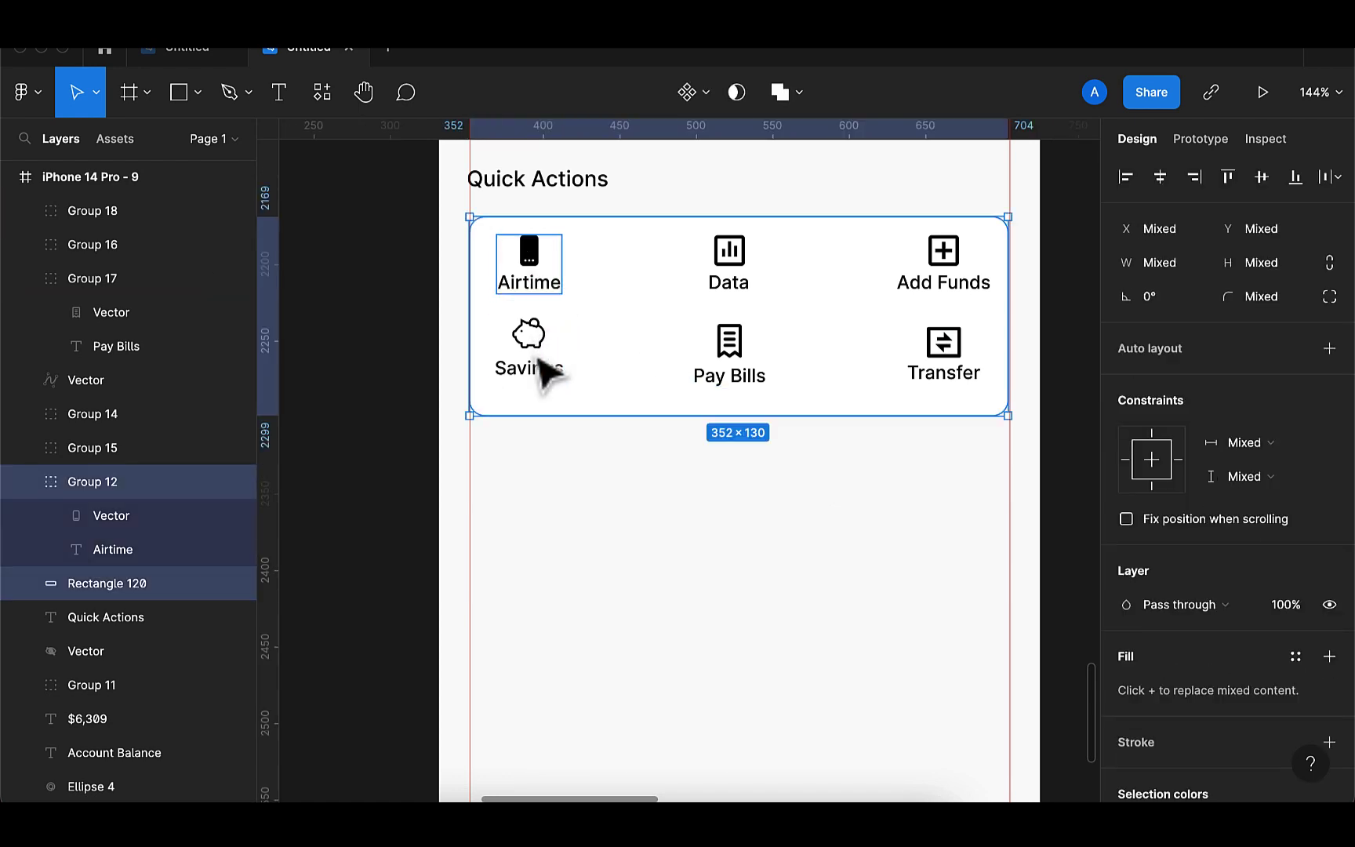
left_click(543, 378)
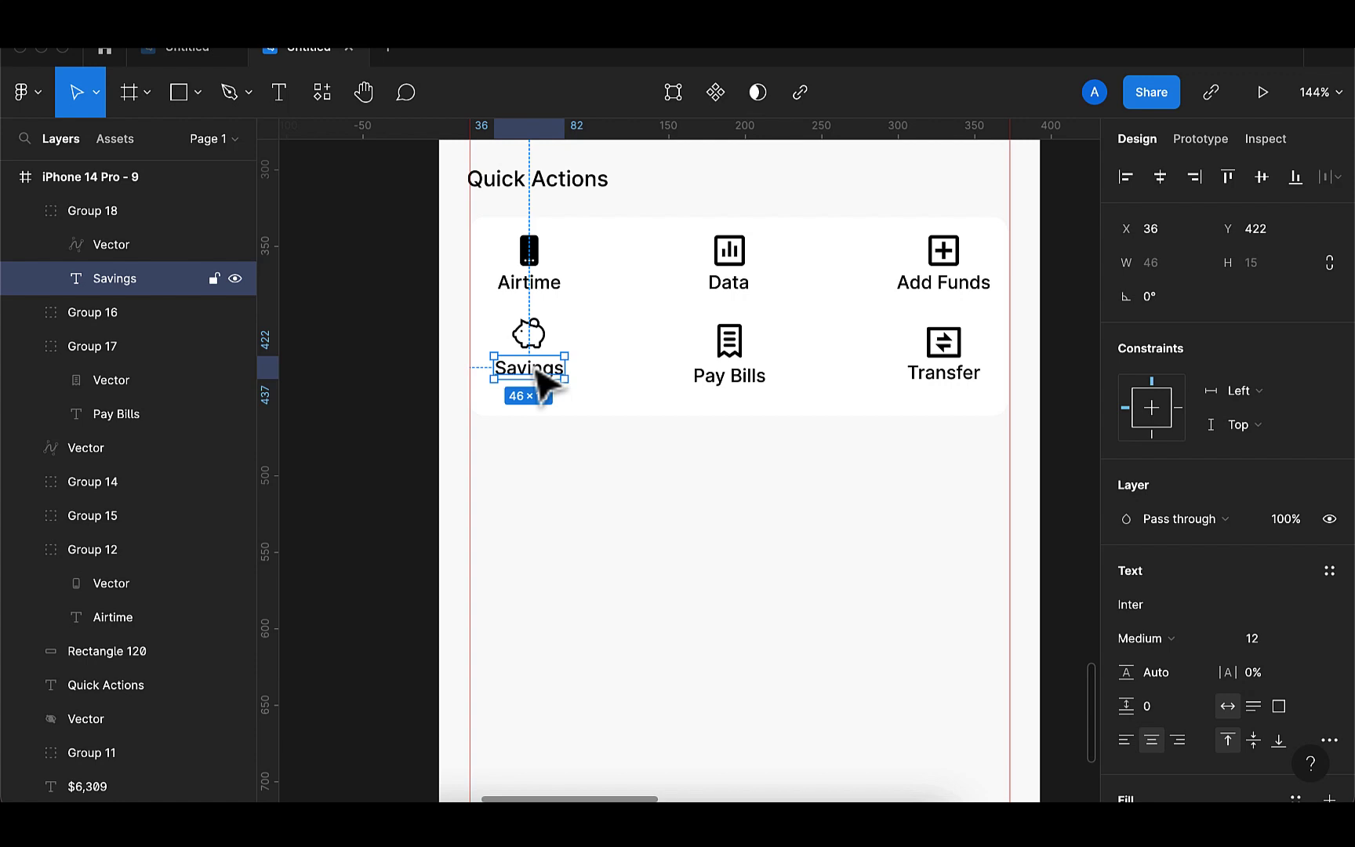
left_click(548, 278)
left_click(529, 357, "shift")
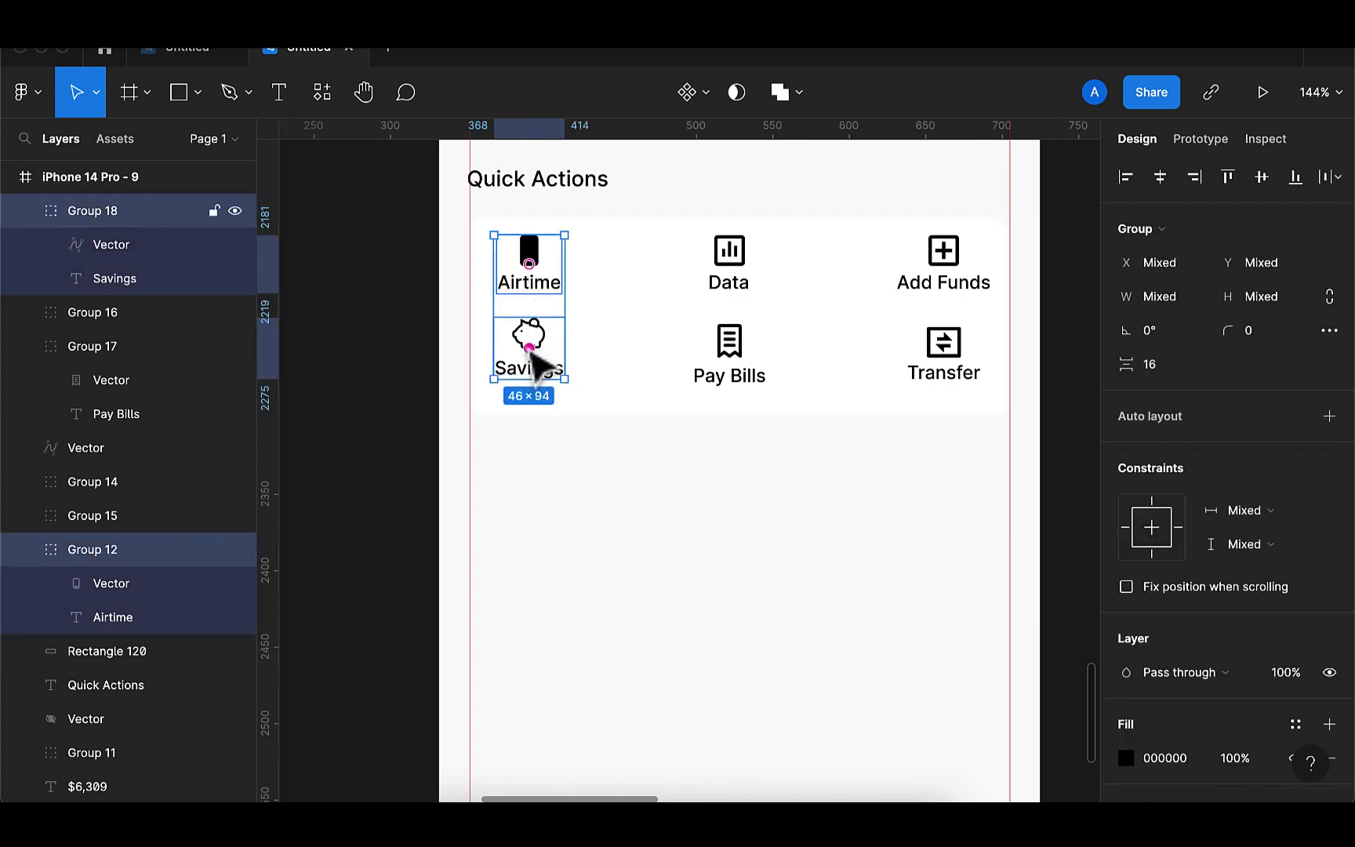
key("shift+Right")
key("shift+Right")
key("shift+Right")
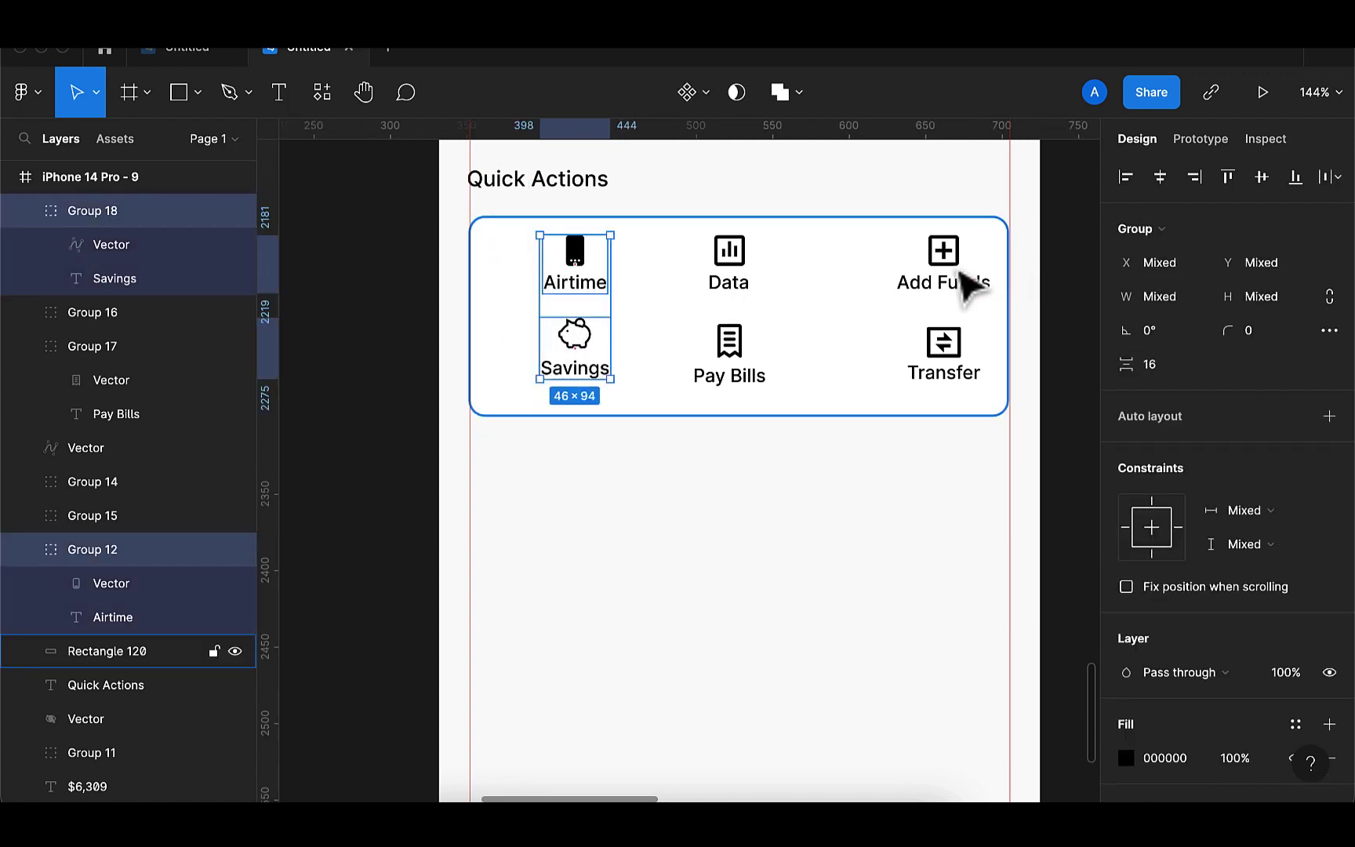
Fine-tune the Add Funds/Transfer and Airtime/Savings columns with arrow nudges until evenly spaced.
left_click(962, 276)
left_click(950, 376, "shift")
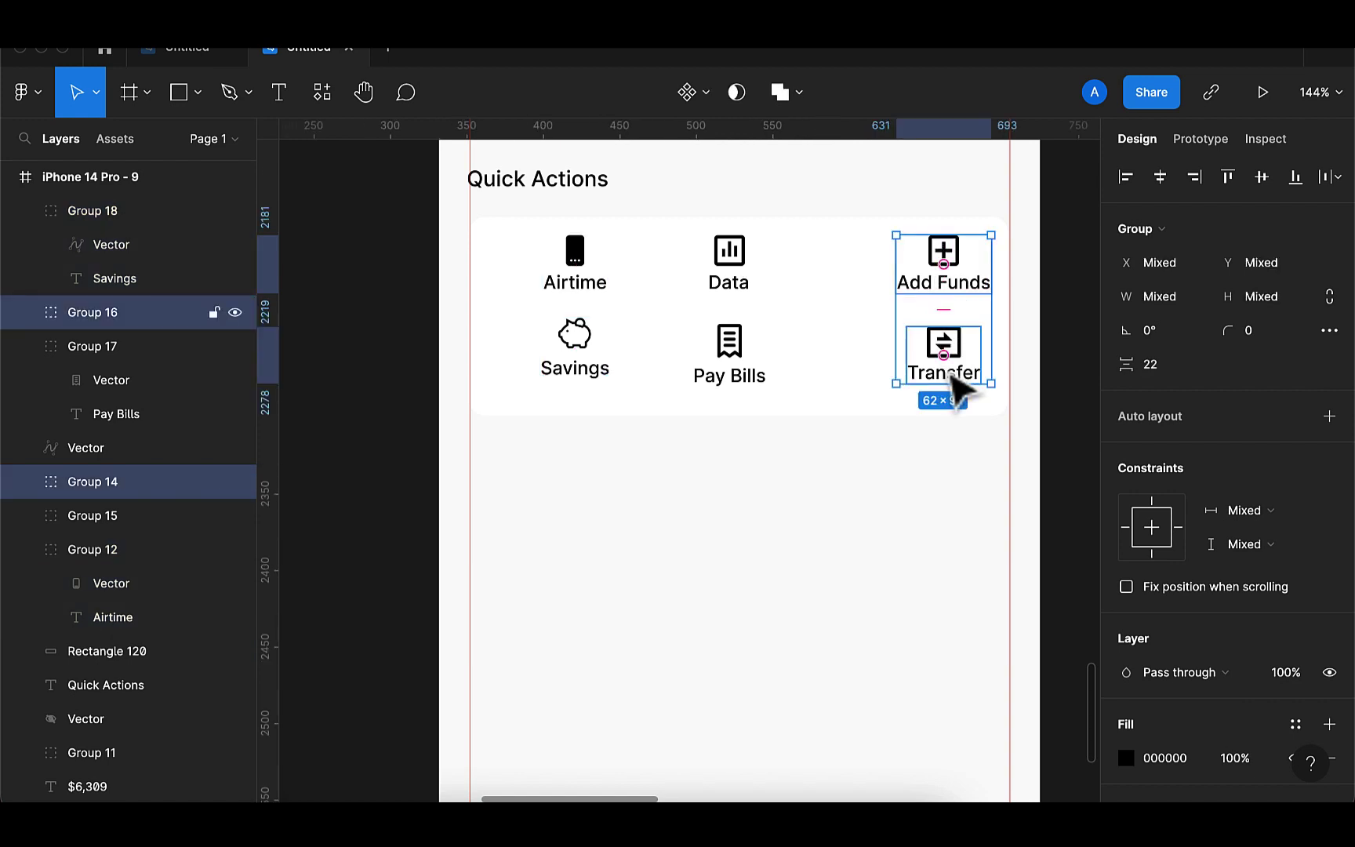
key("shift+Left")
key("shift+Left")
key("shift+Left")
key("shift+Right")
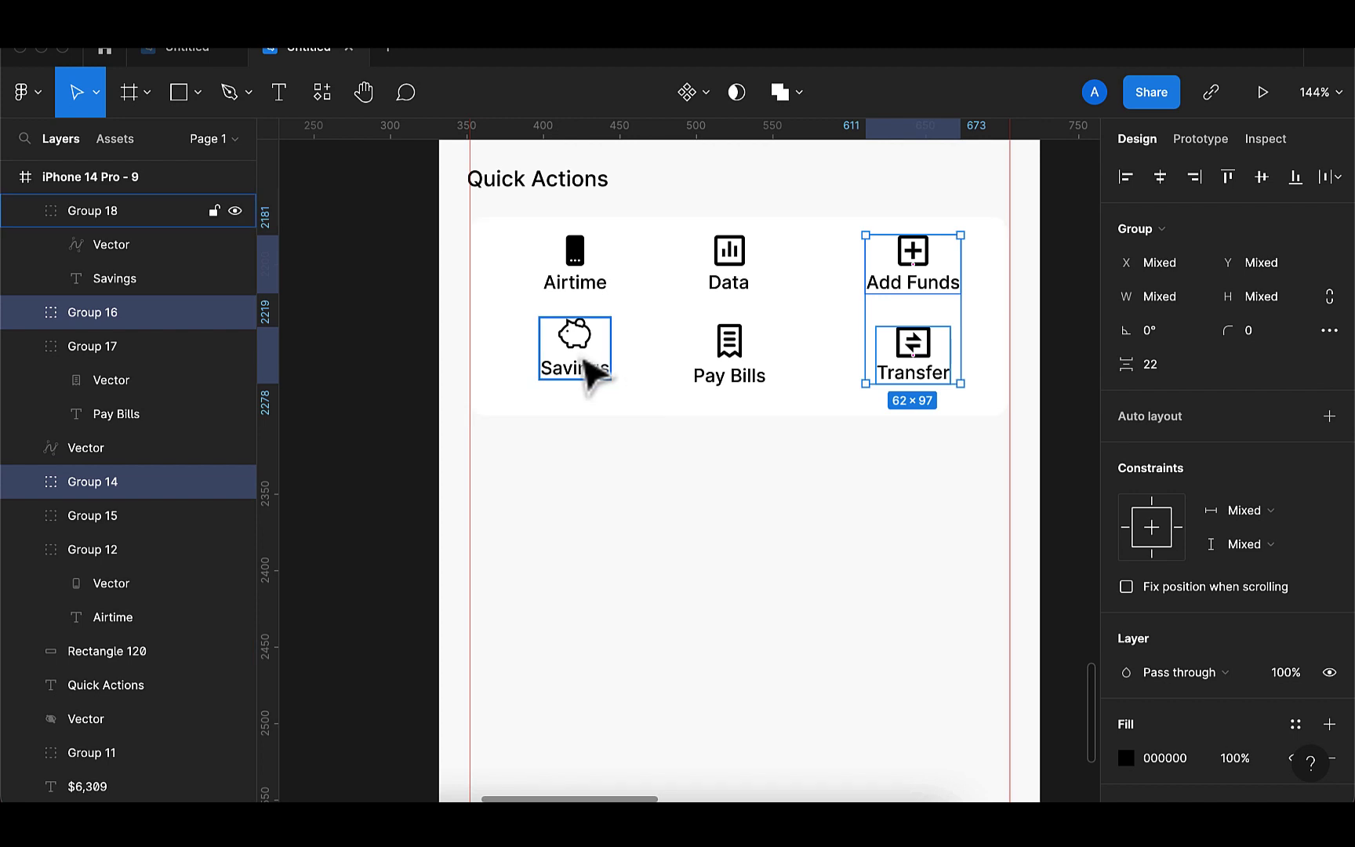
left_click(585, 362)
left_click(593, 284, "shift")
key("shift+Left")
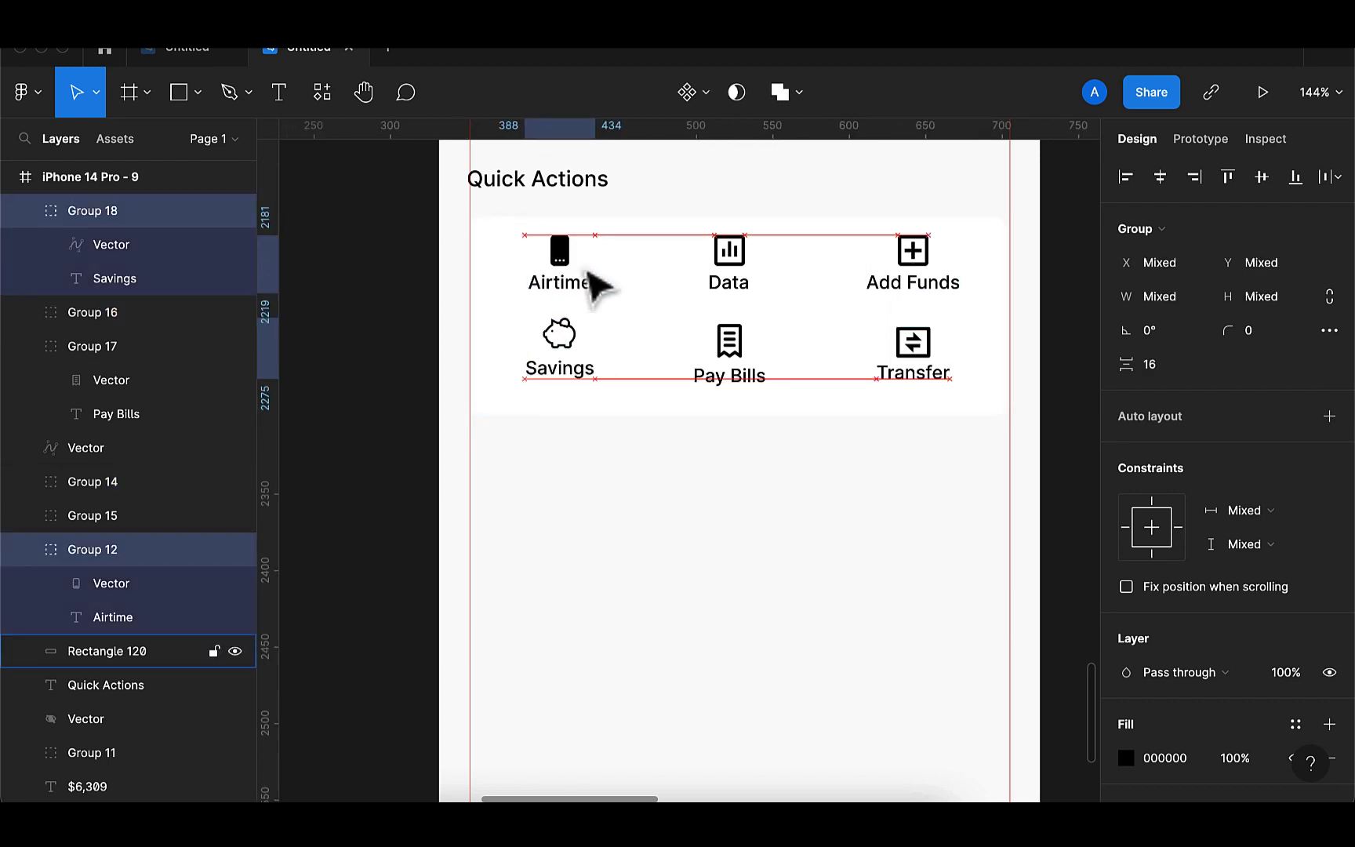
left_click(927, 283)
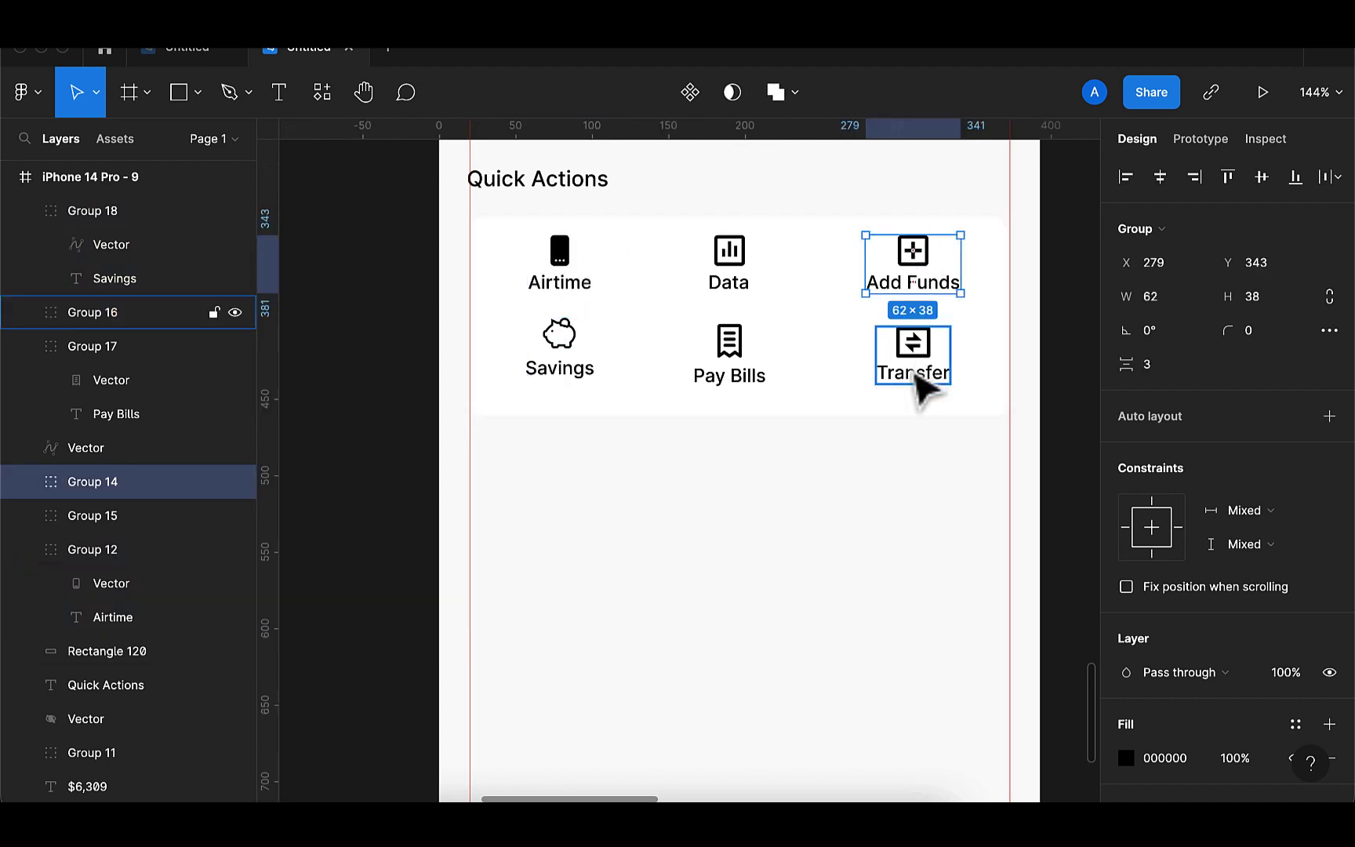
left_click(916, 384, "shift")
key("shift+Right")
left_click(784, 520)
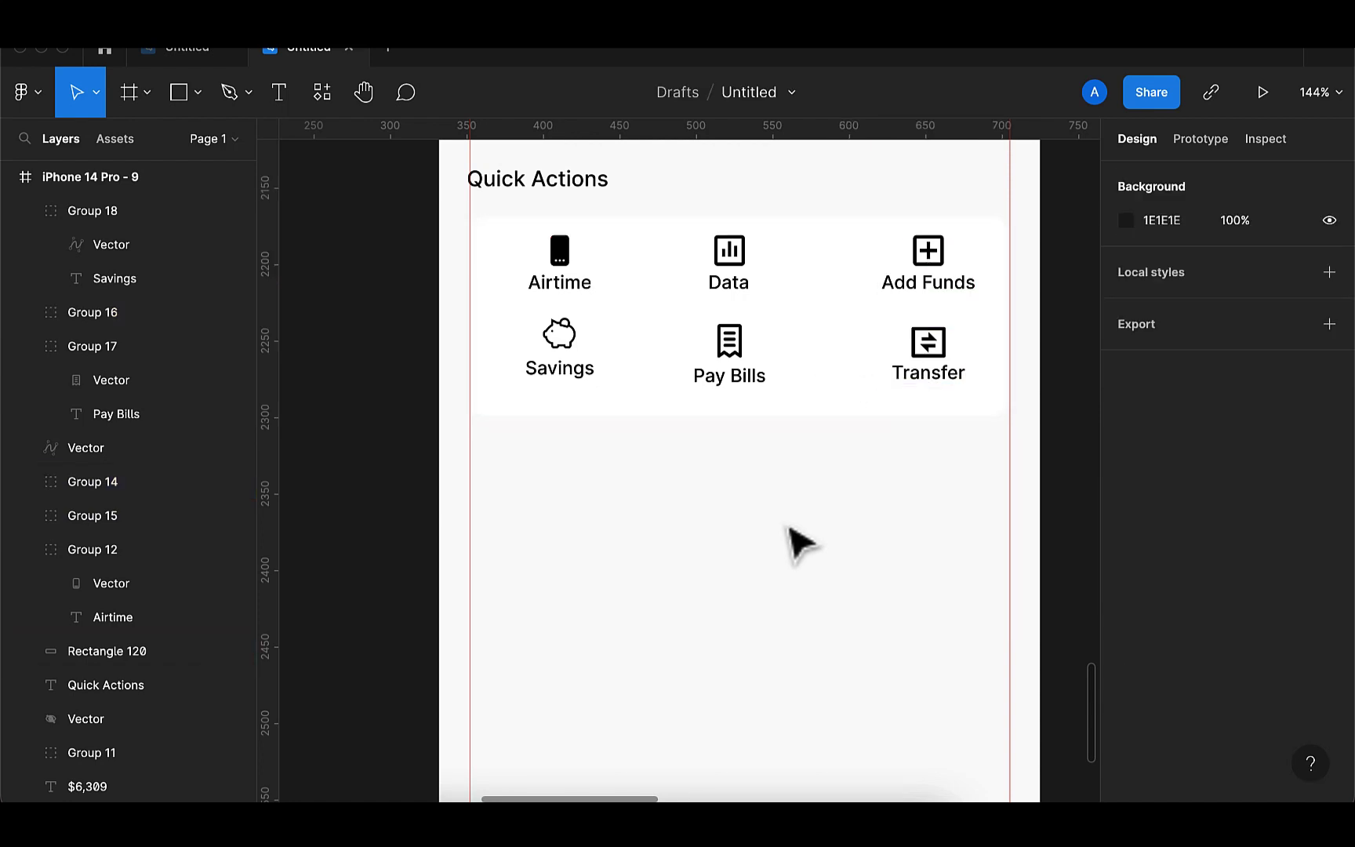
scroll(786, 524, "down", 5, "ctrl")
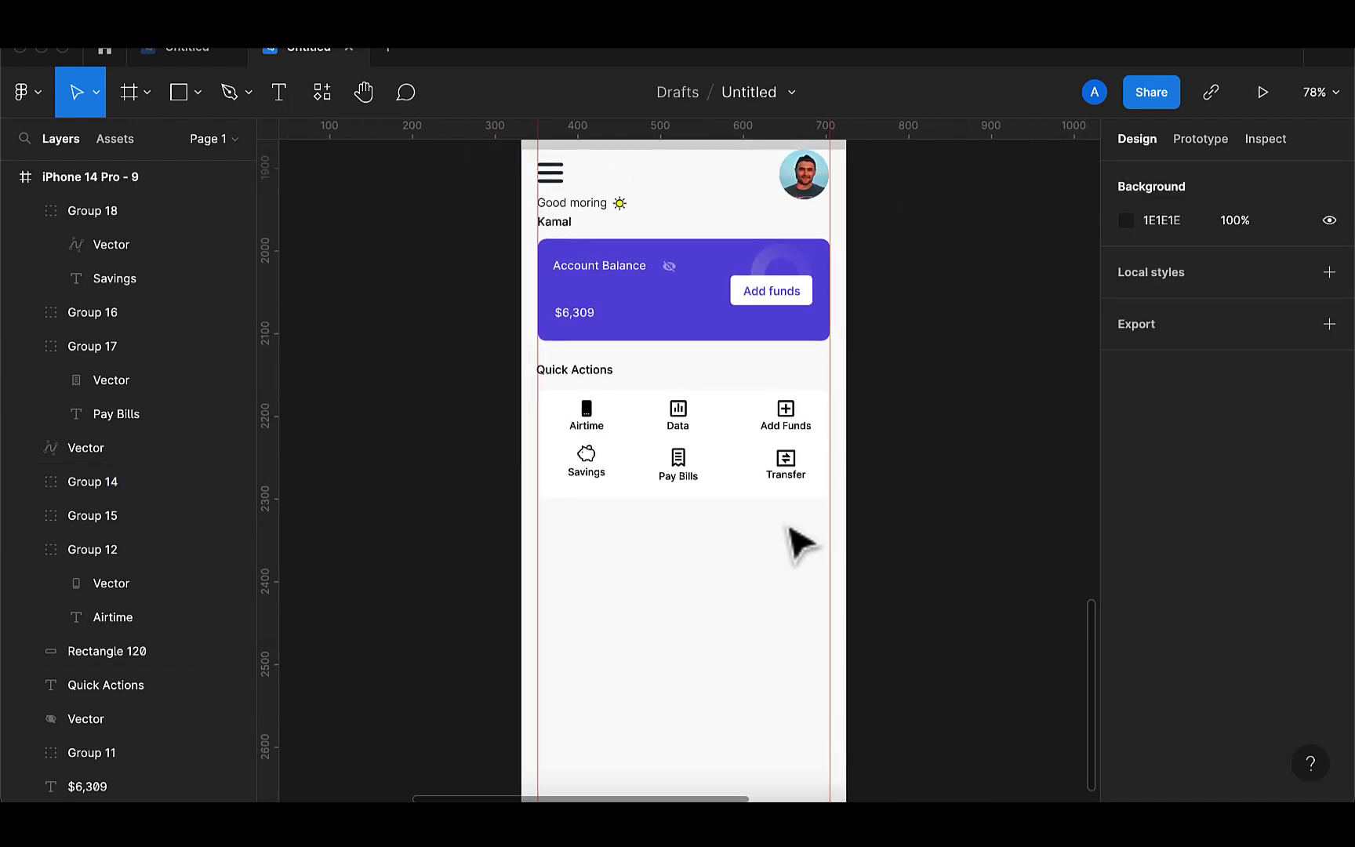
Set all six quick-action items to 50% fill opacity and 40% stroke opacity.
scroll(598, 443, "up", 4, "ctrl")
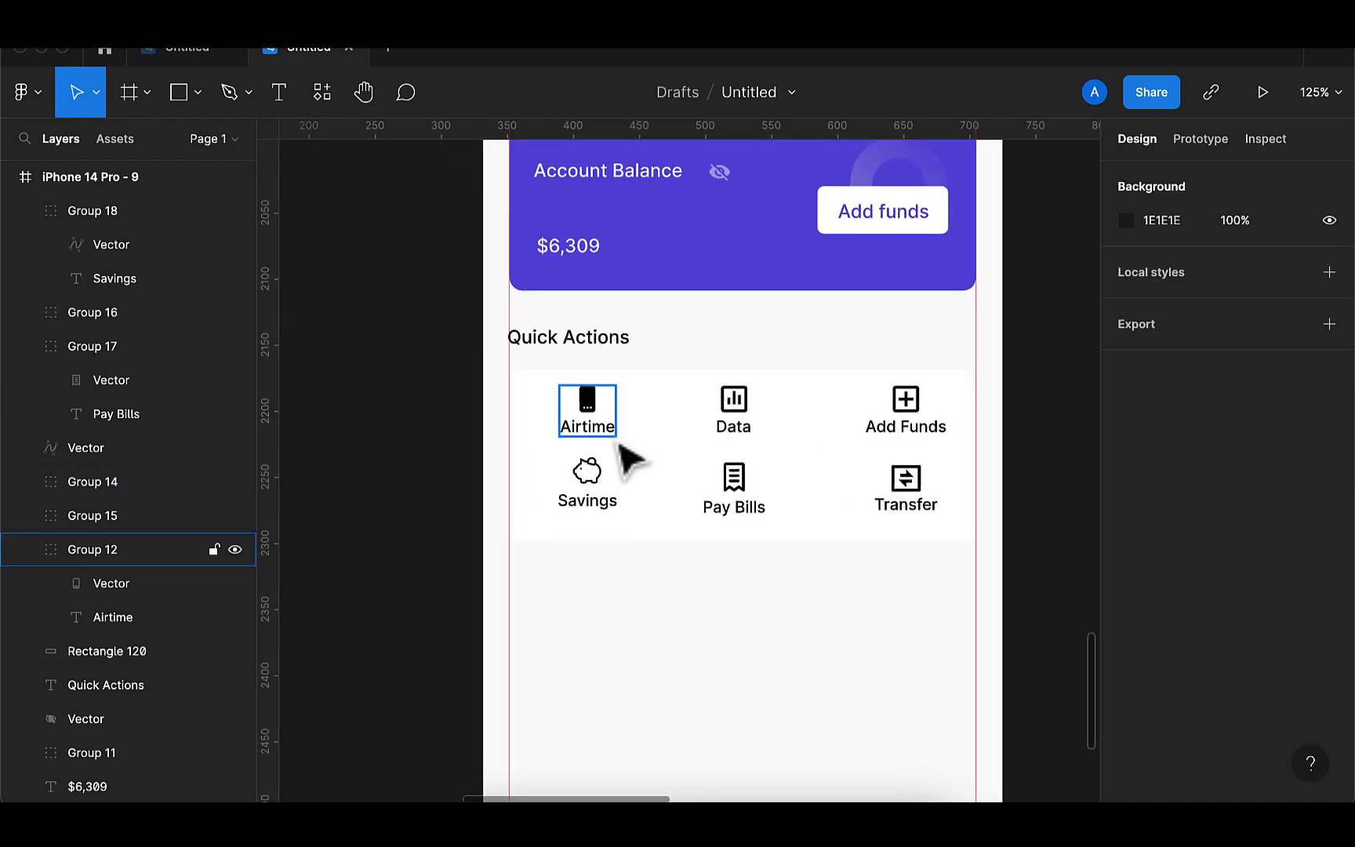
left_click(604, 424)
left_click(596, 494, "shift")
left_click(734, 502, "shift")
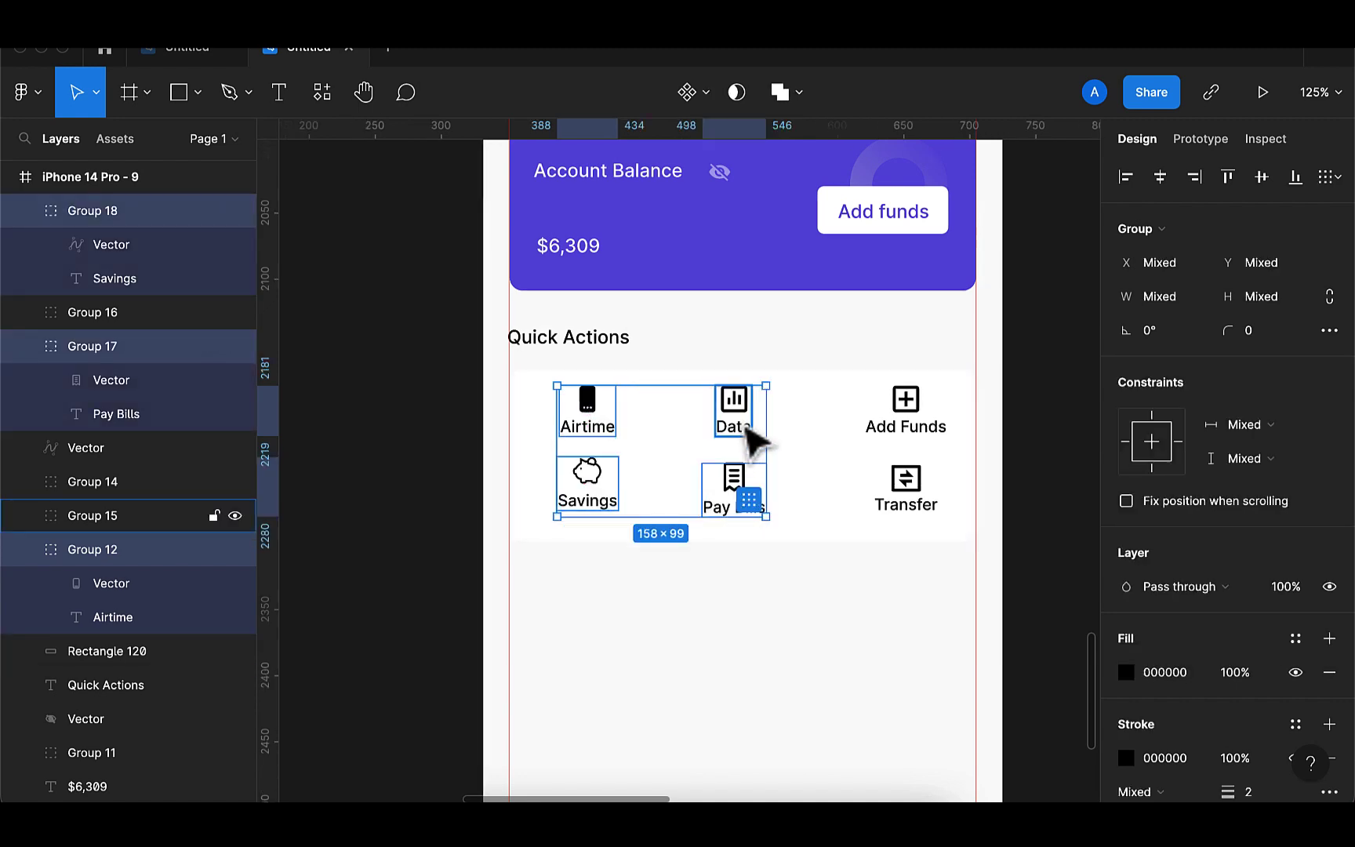
left_click(753, 441, "shift")
left_click(934, 439, "shift")
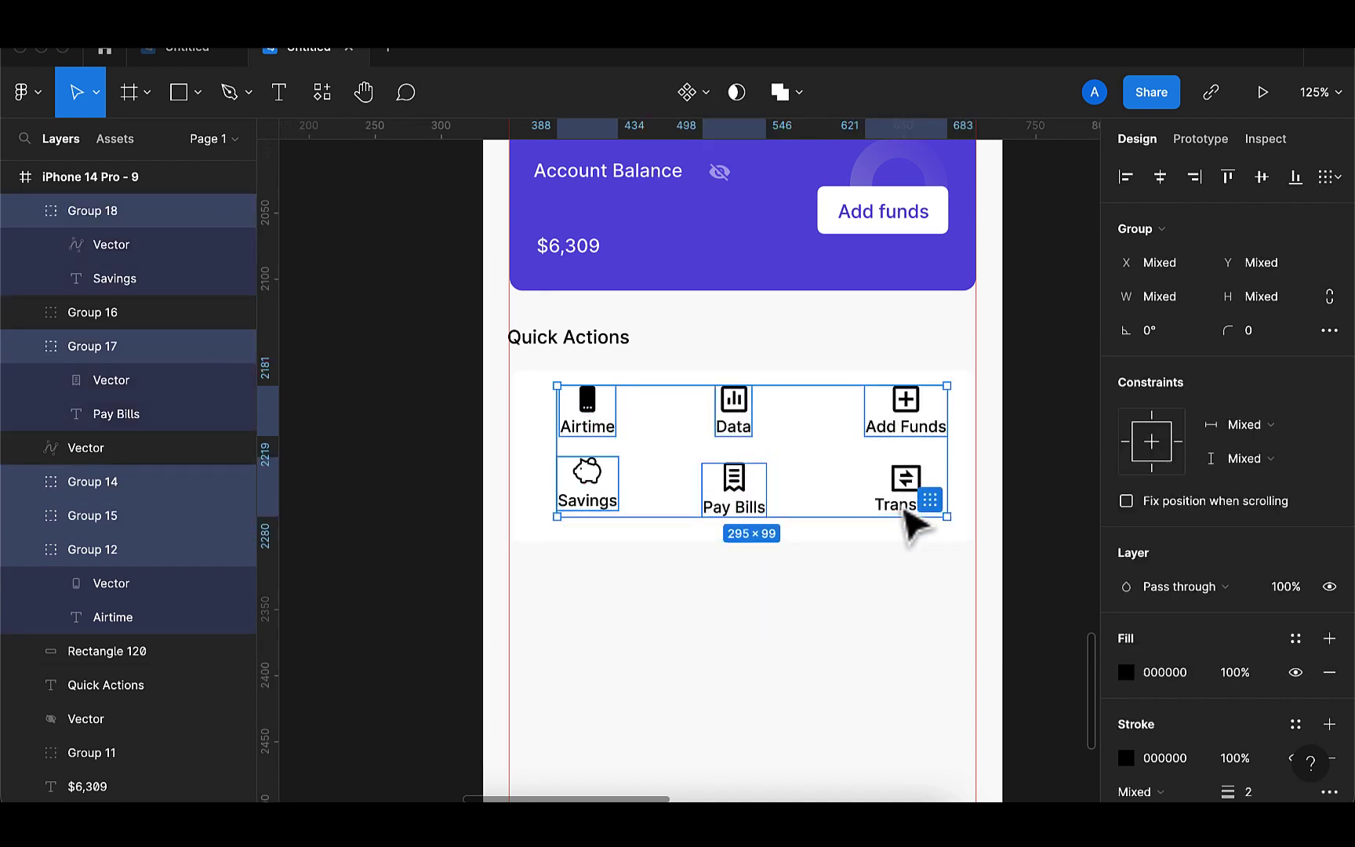
left_click(906, 508, "shift")
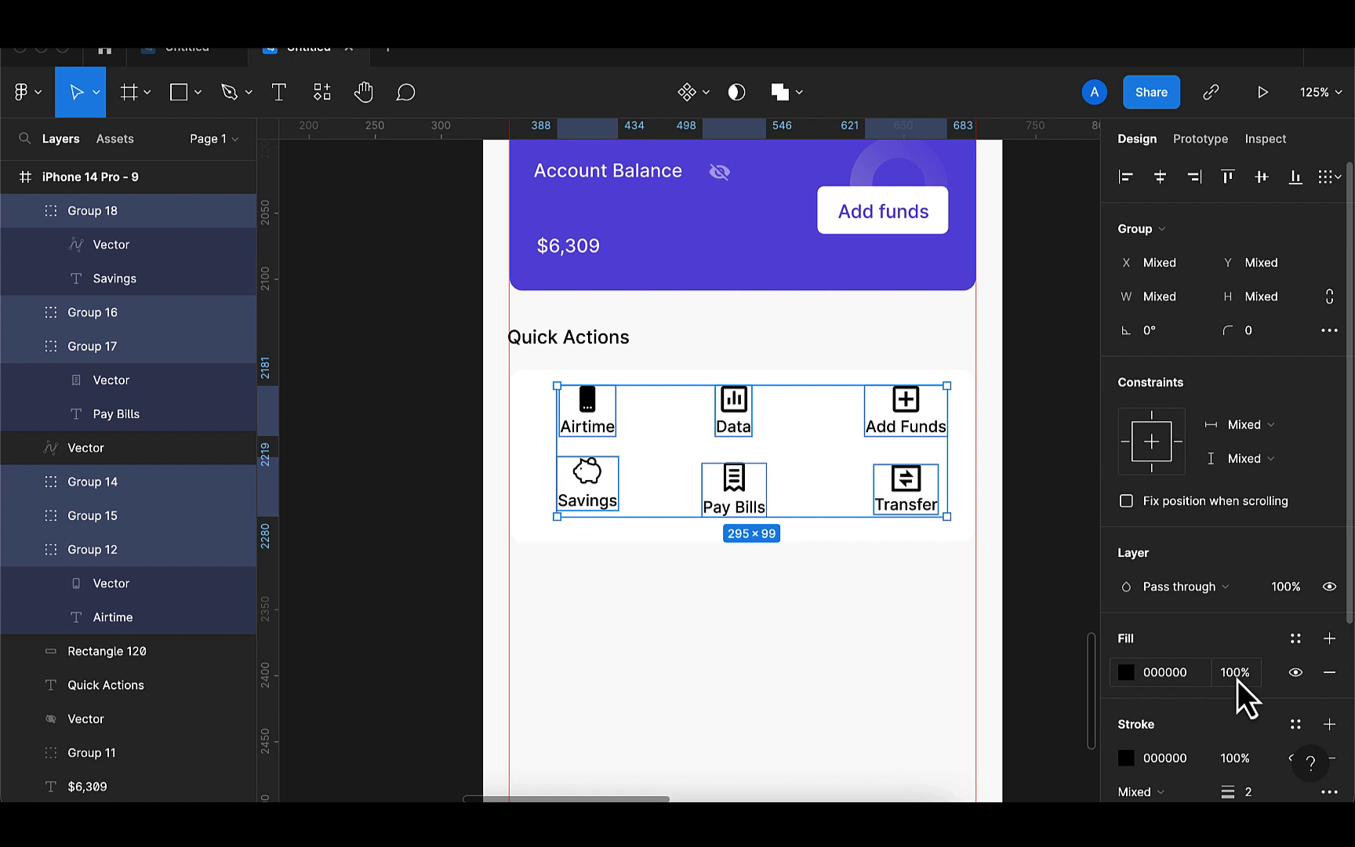
scroll(1247, 698, "down", 1)
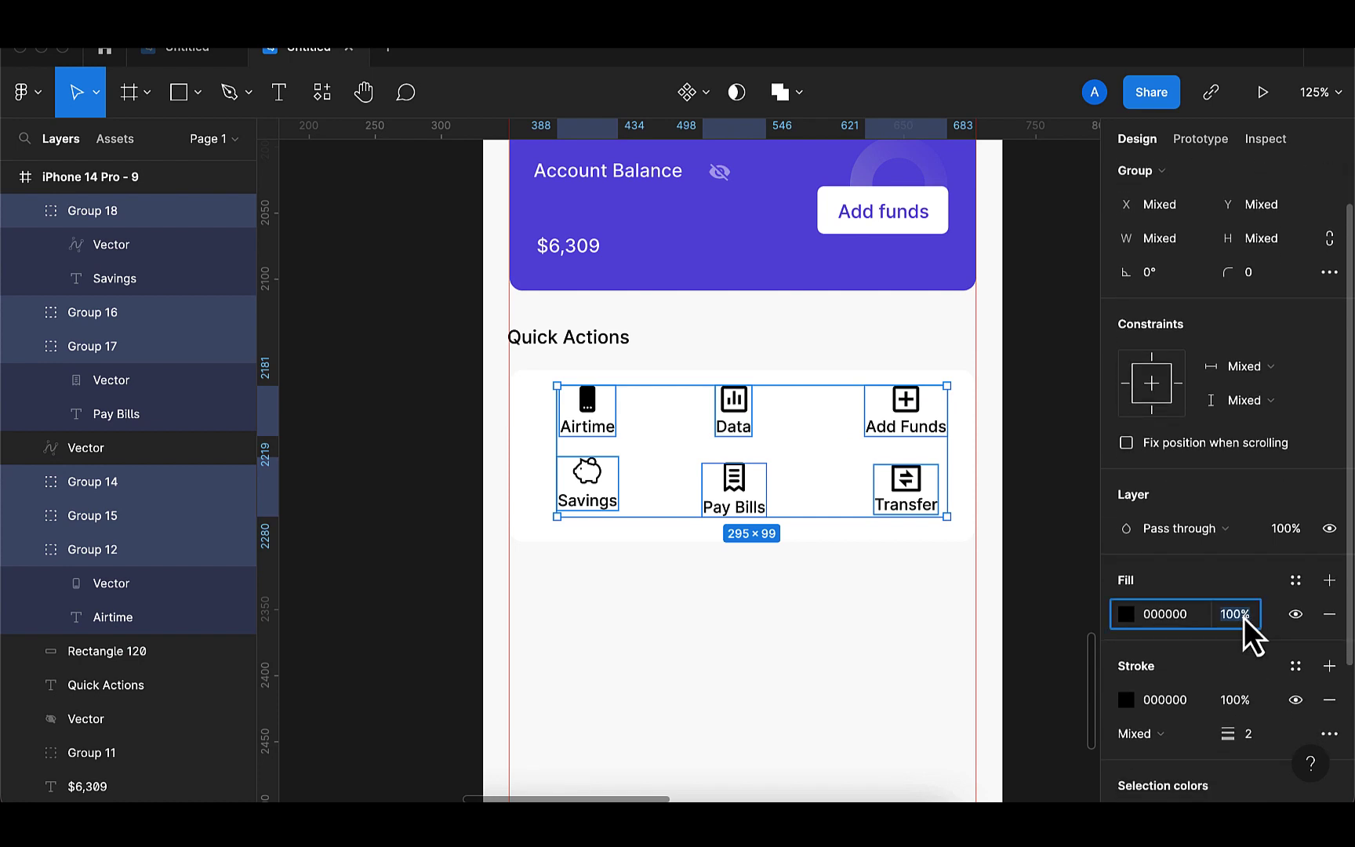
type("50")
key("Return")
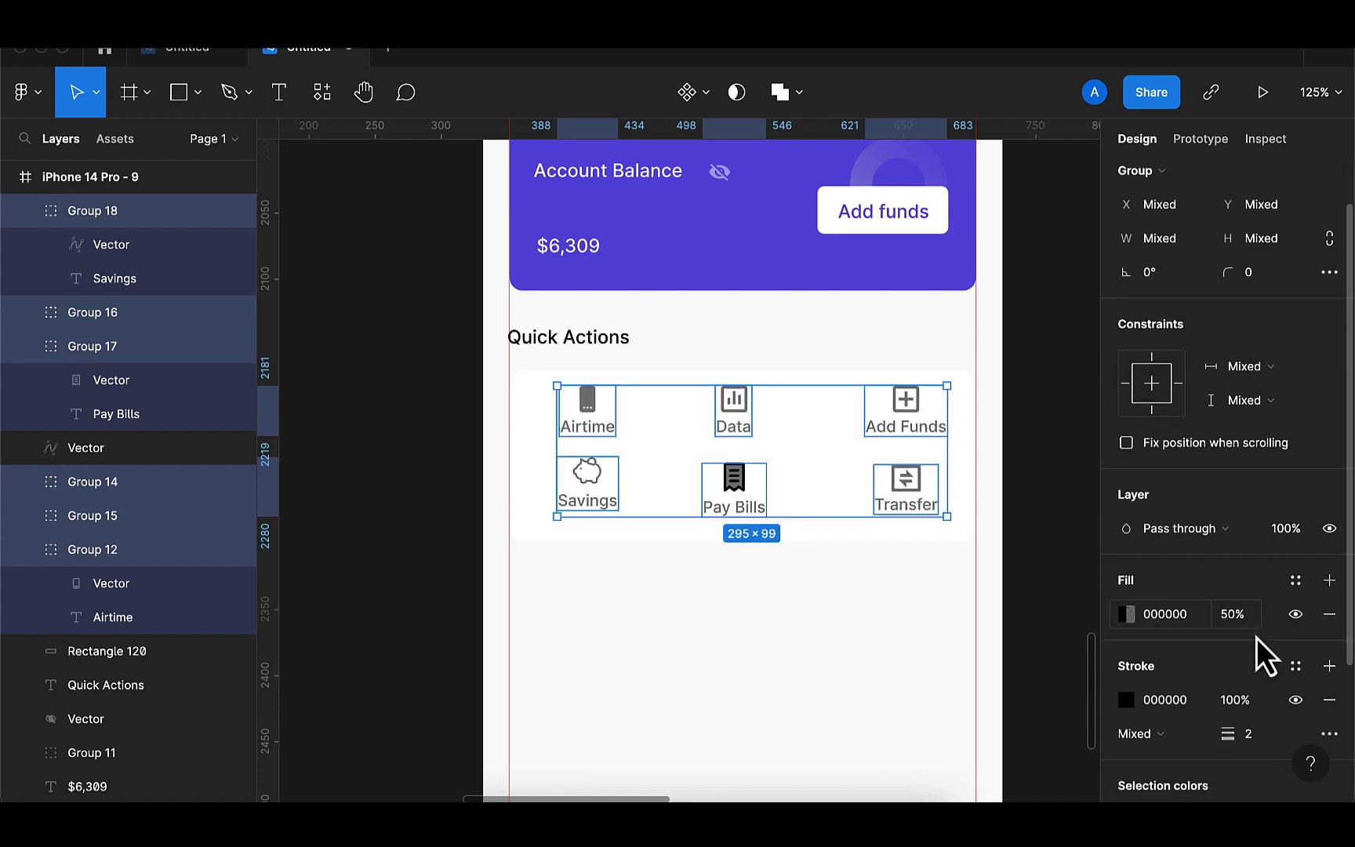
key("BackSpace")
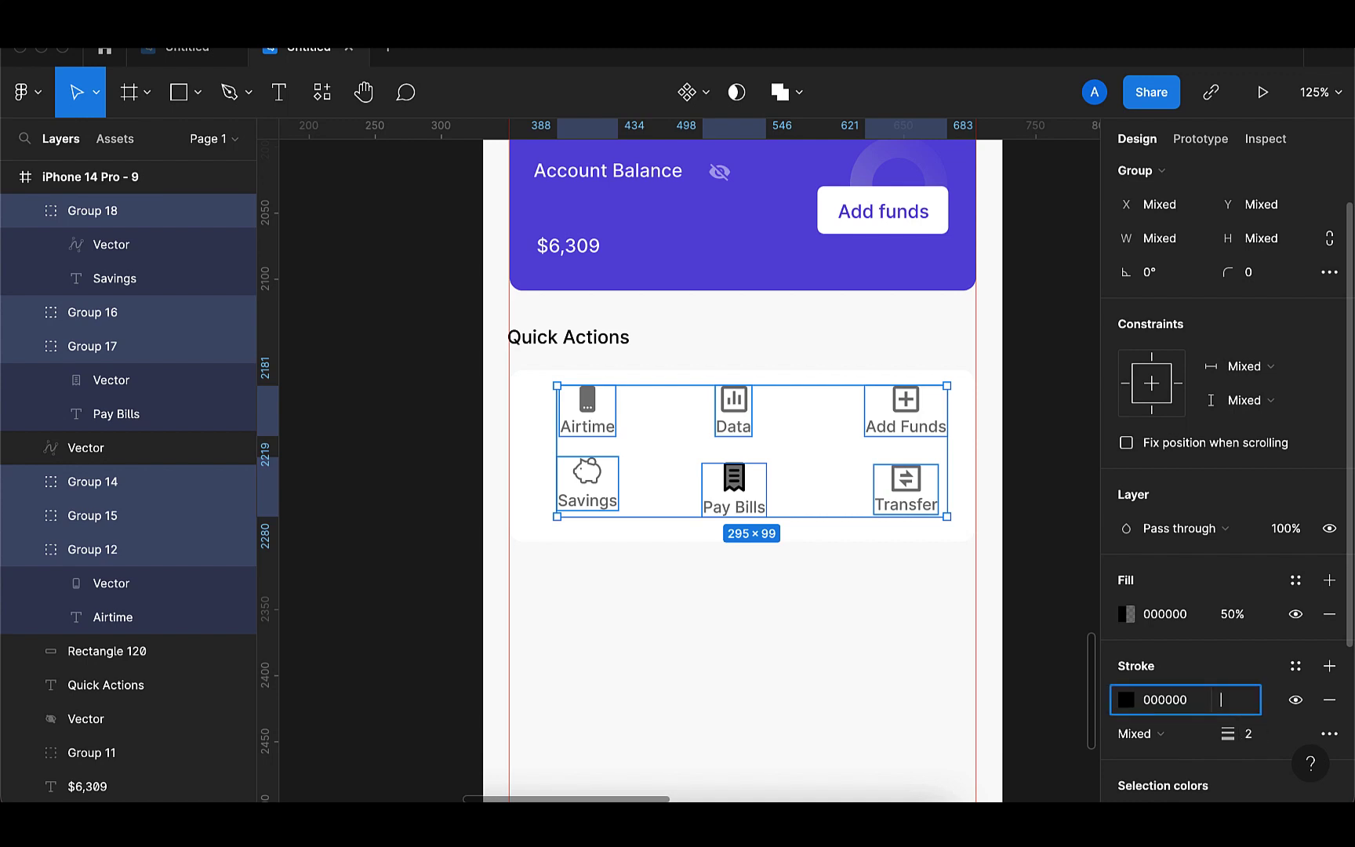
type("4")
type("0")
key("Return")
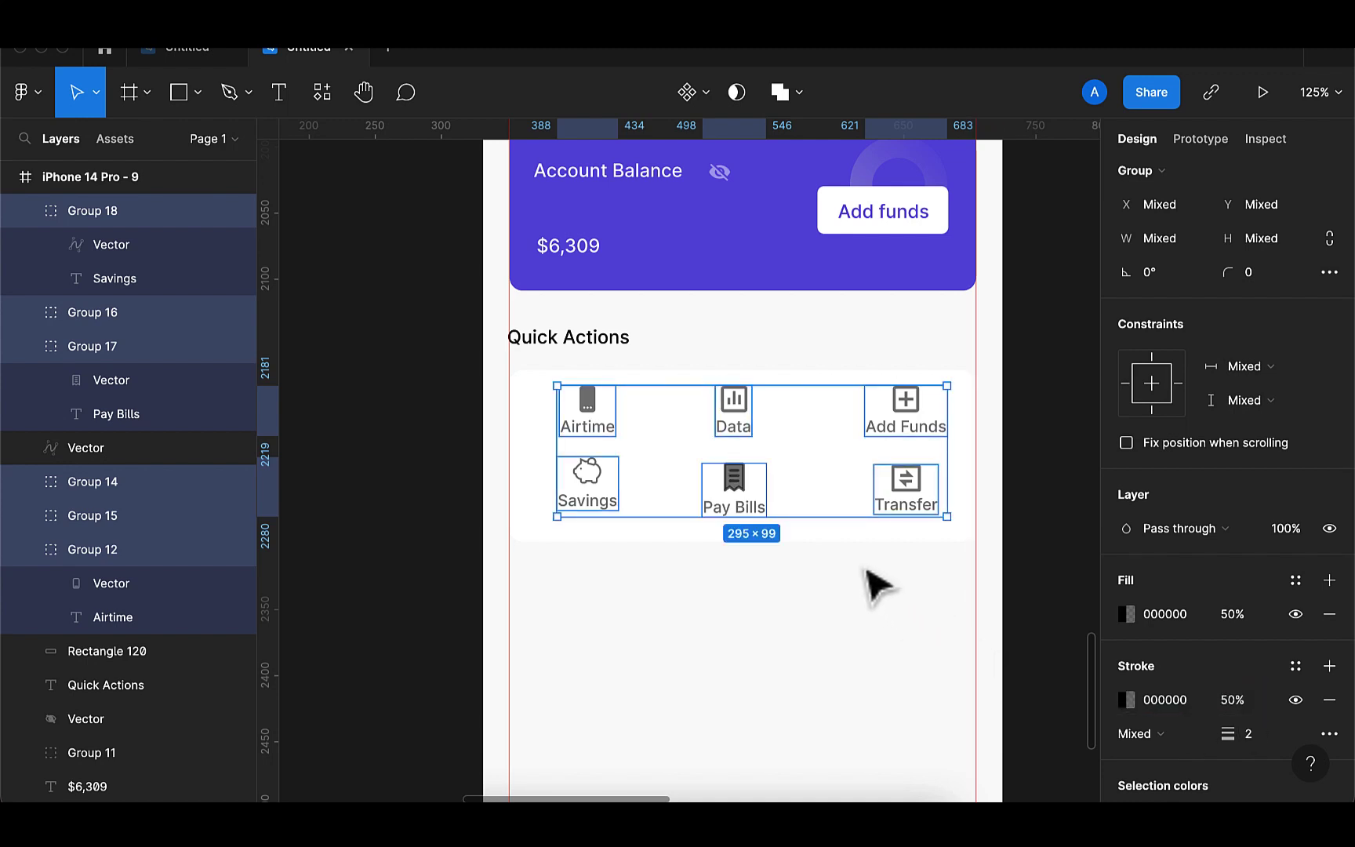
Remove the solid fill from the Pay Bills receipt icon's vector, leaving only its outline.
left_click(810, 568)
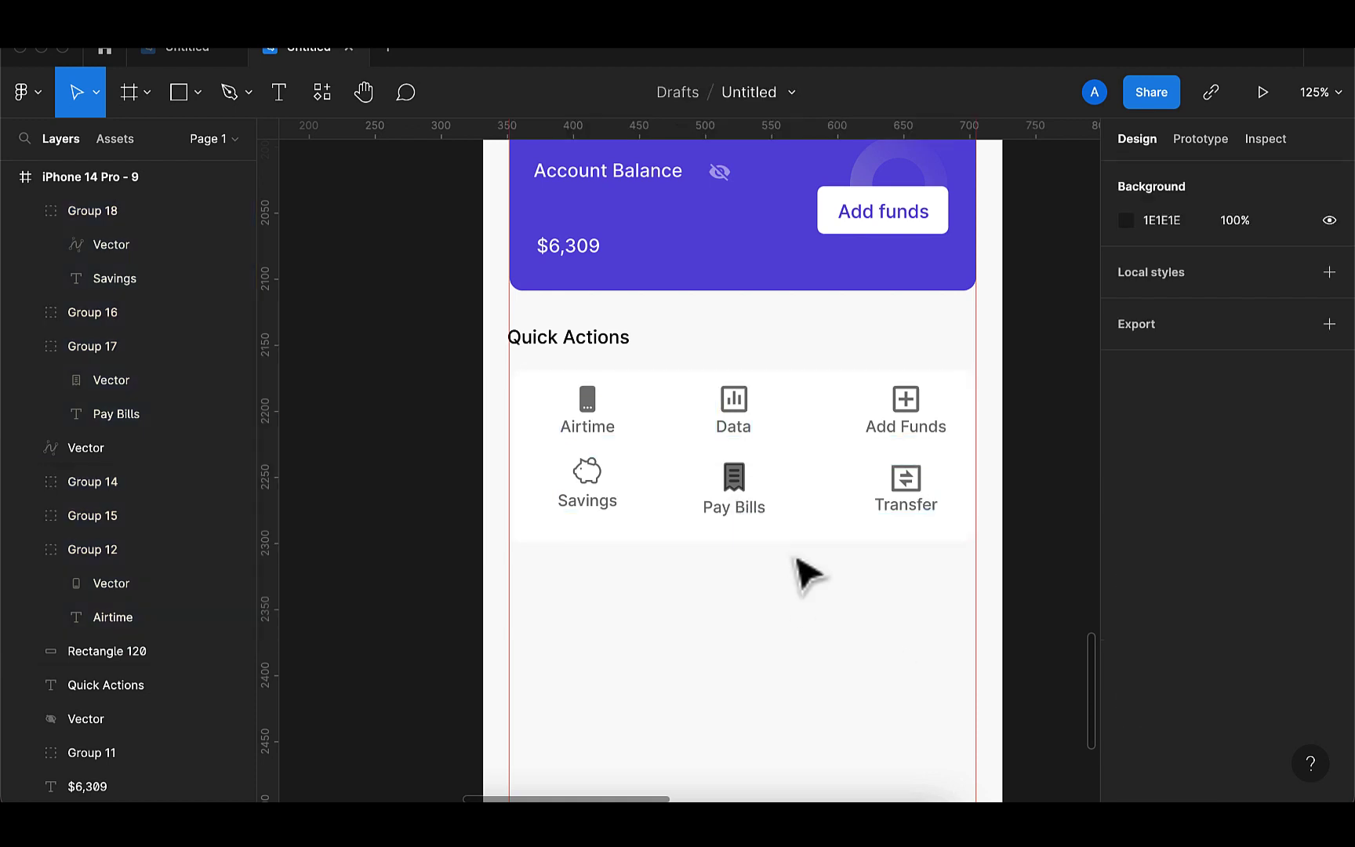
scroll(750, 499, "up", 5)
left_click(755, 494)
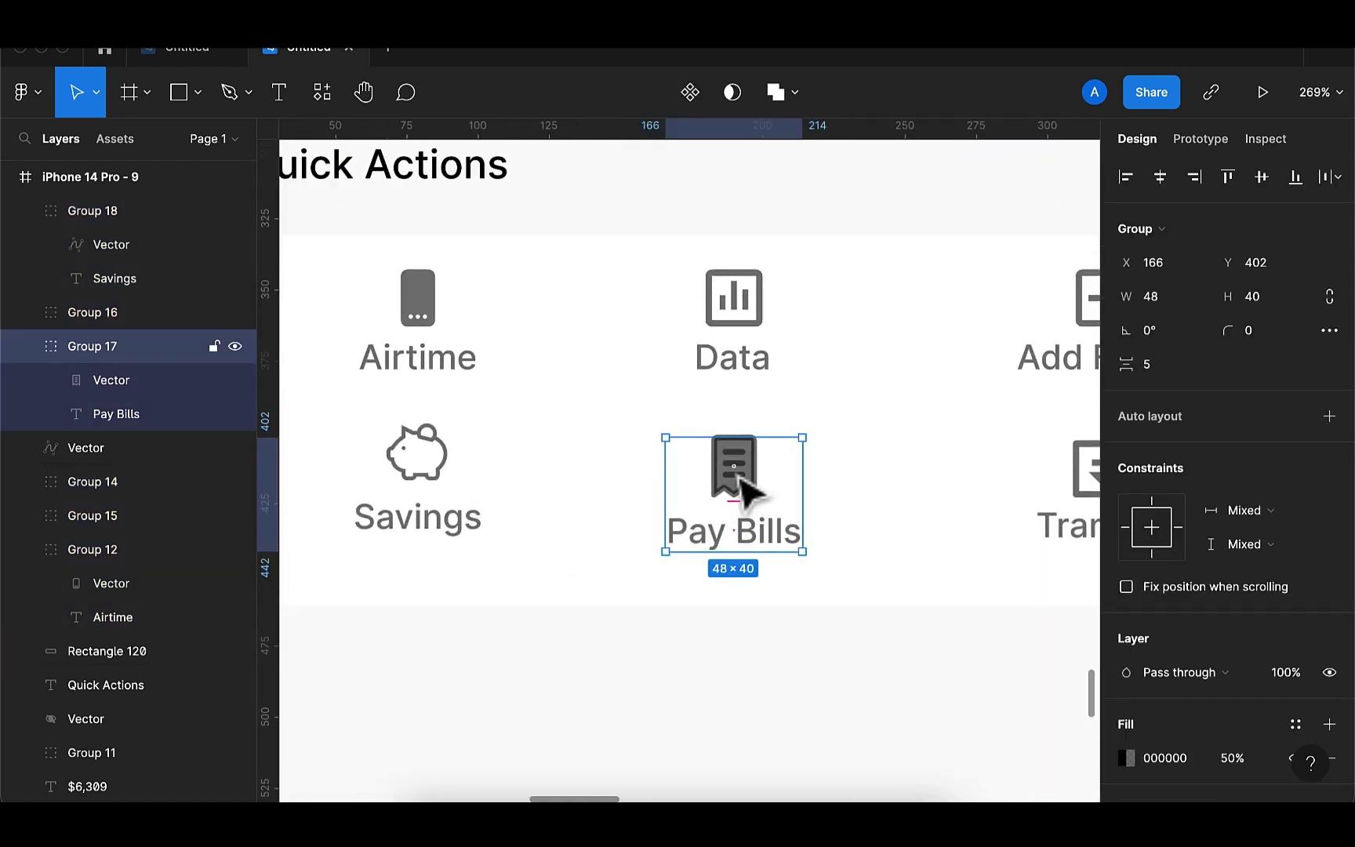
double_click(741, 482)
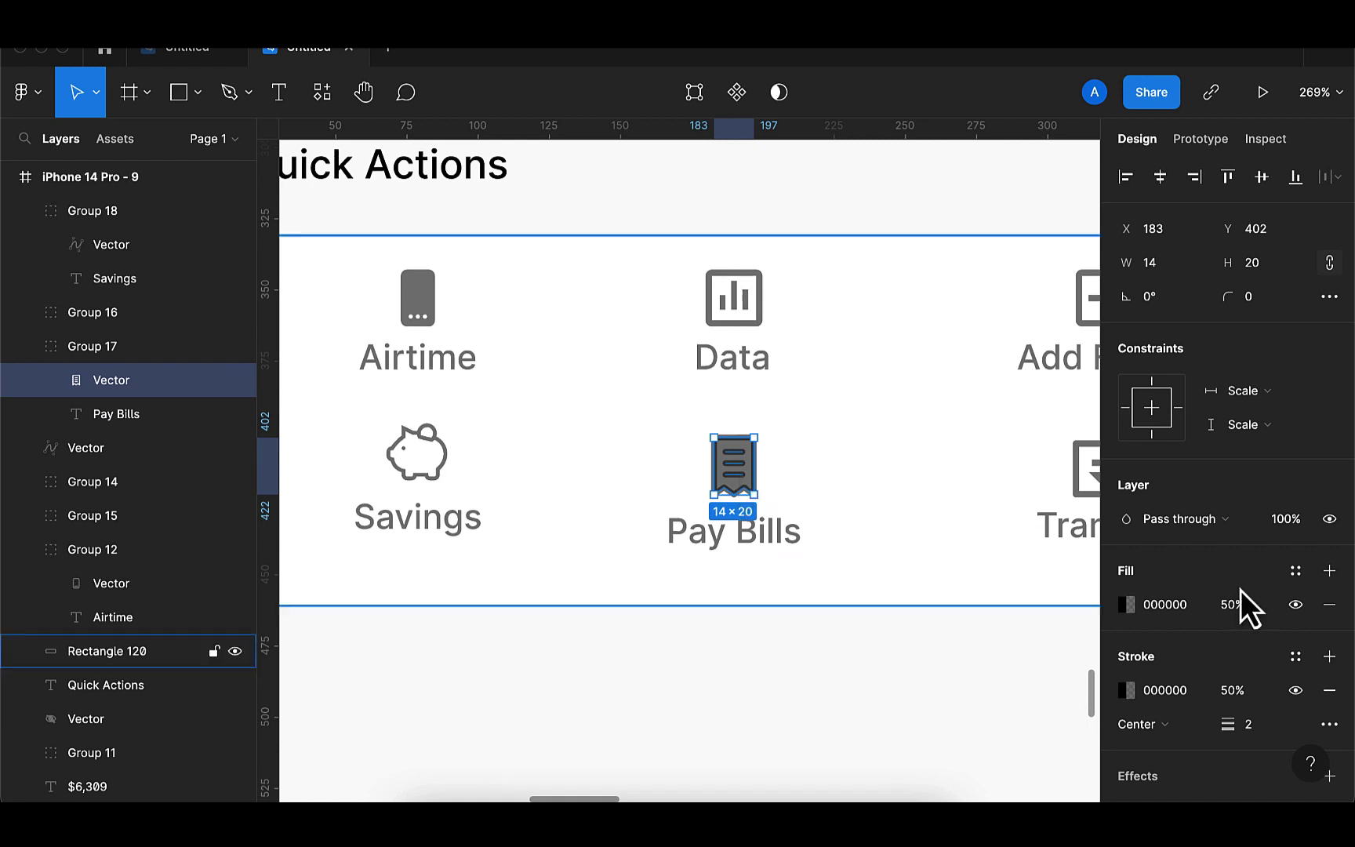
left_click(1328, 604)
scroll(874, 643, "down", 5)
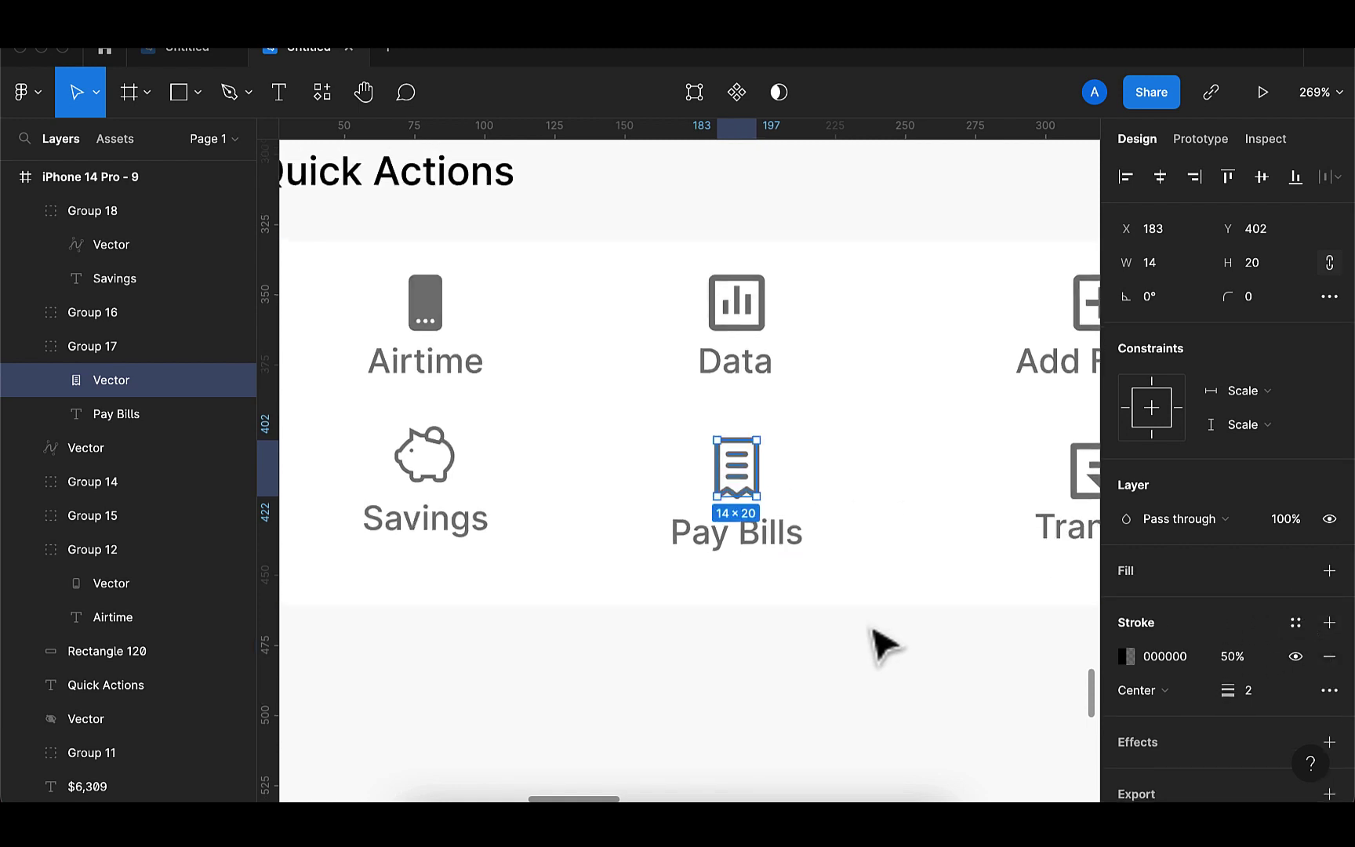
key("Escape")
scroll(855, 697, "down", 3)
scroll(854, 698, "right", 2)
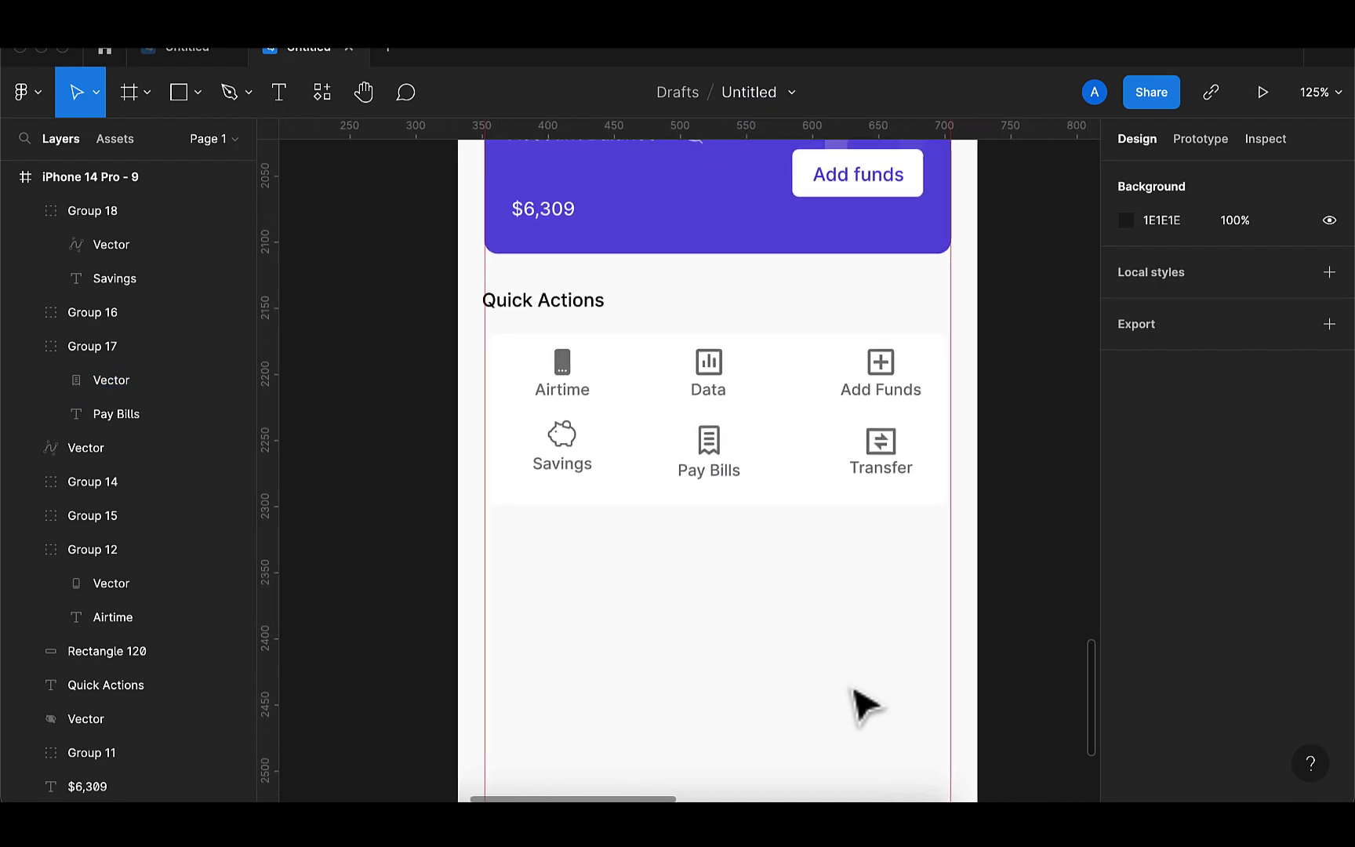
Draw a wide 352×81 grey rectangle below the quick actions grid, reaching the left margin.
left_click(181, 92)
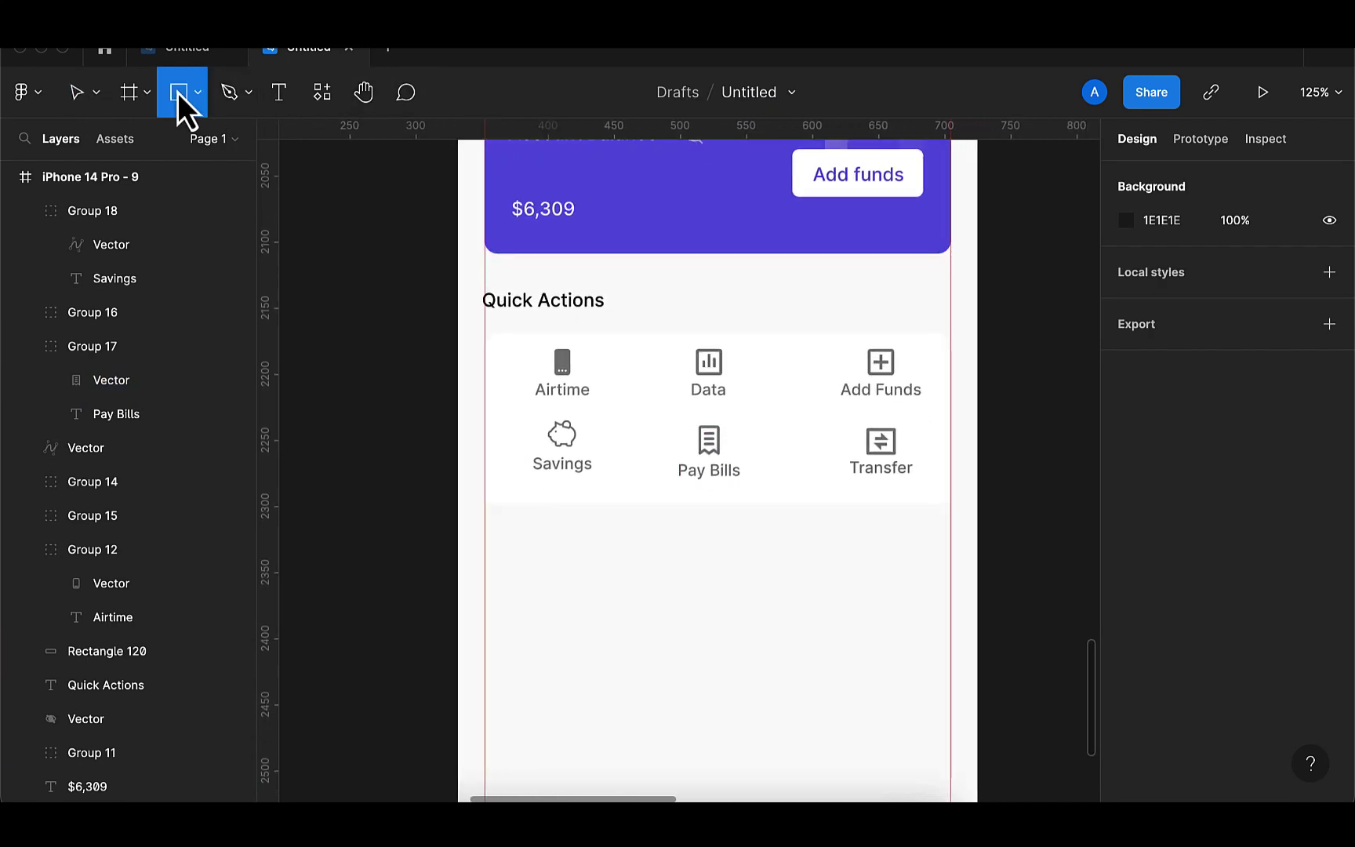
left_click_drag(514, 559, 519, 563)
left_click_drag(599, 645, 948, 671)
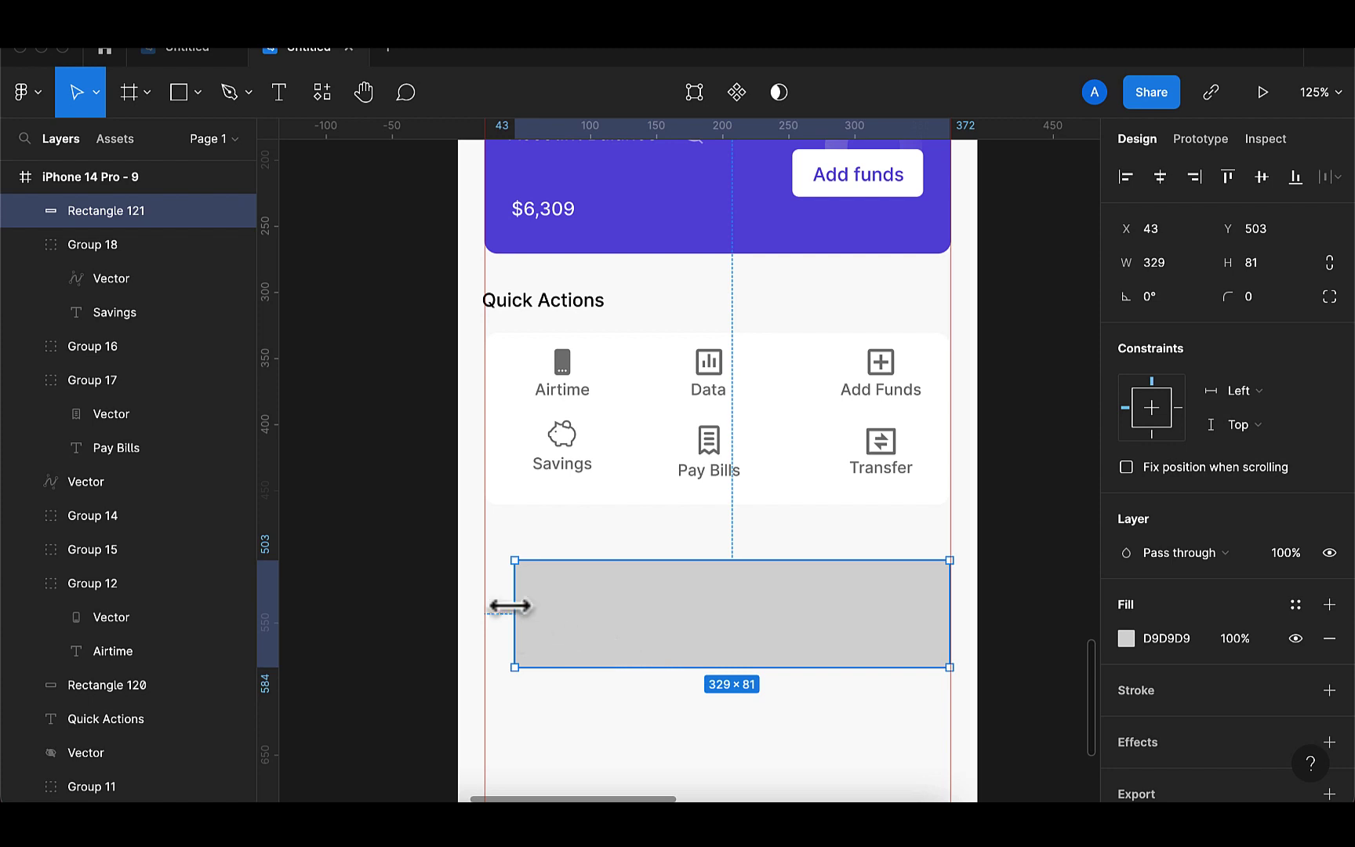
left_click_drag(510, 606, 488, 606)
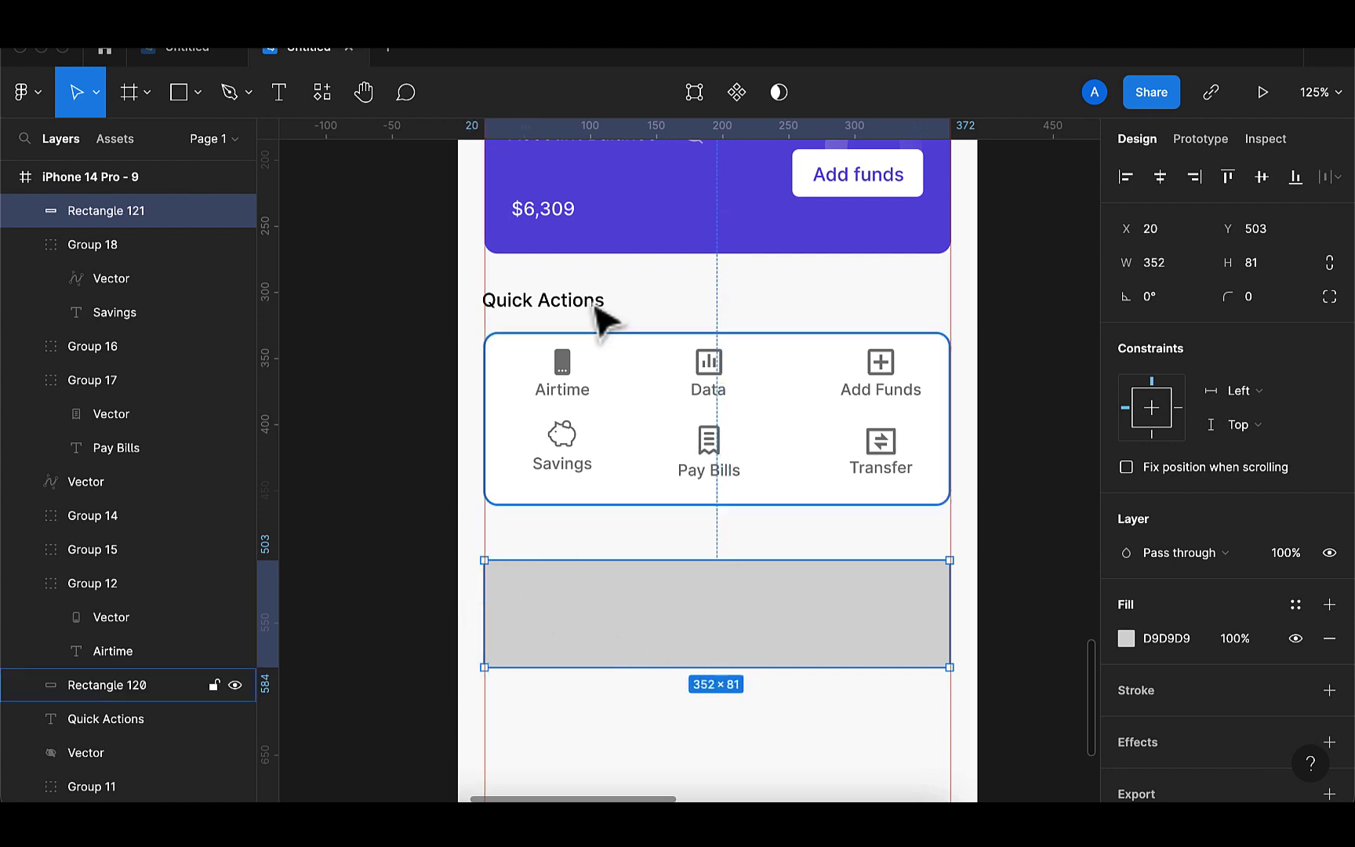
Duplicate the Quick Actions heading and move the copy just above the new rectangle.
left_click(271, 91)
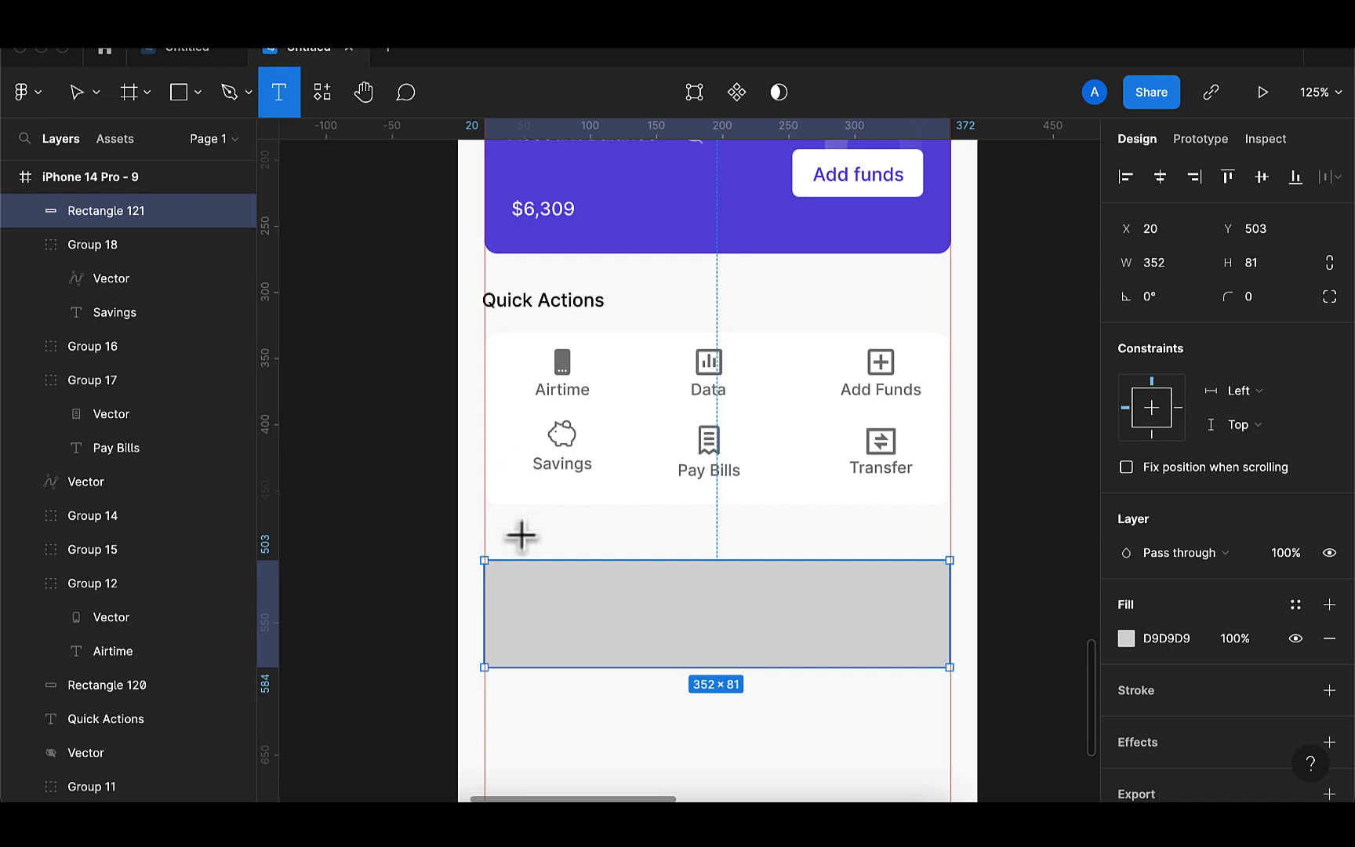
left_click(78, 91)
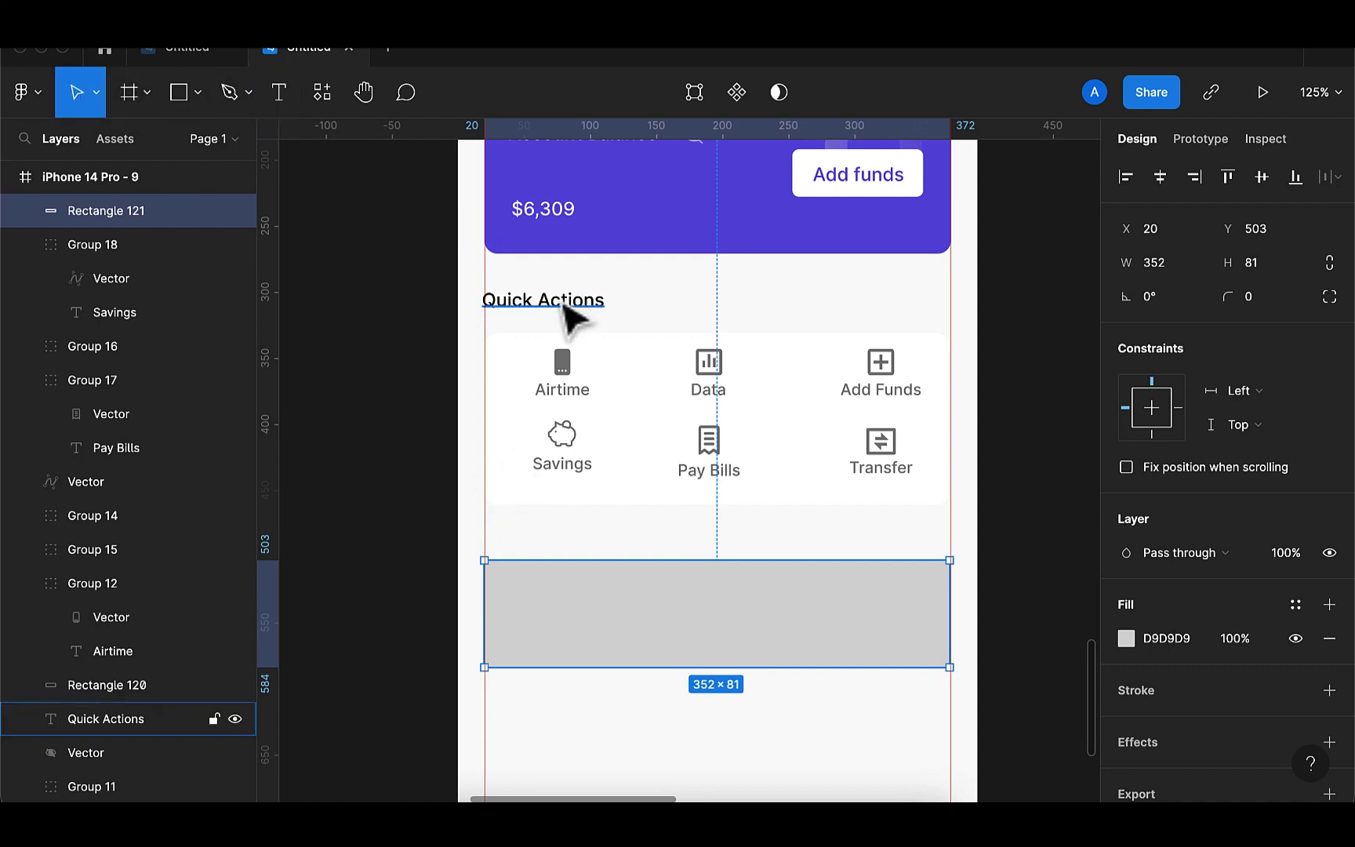
left_click(564, 308)
key("super+d")
left_click_drag(570, 318, 577, 547)
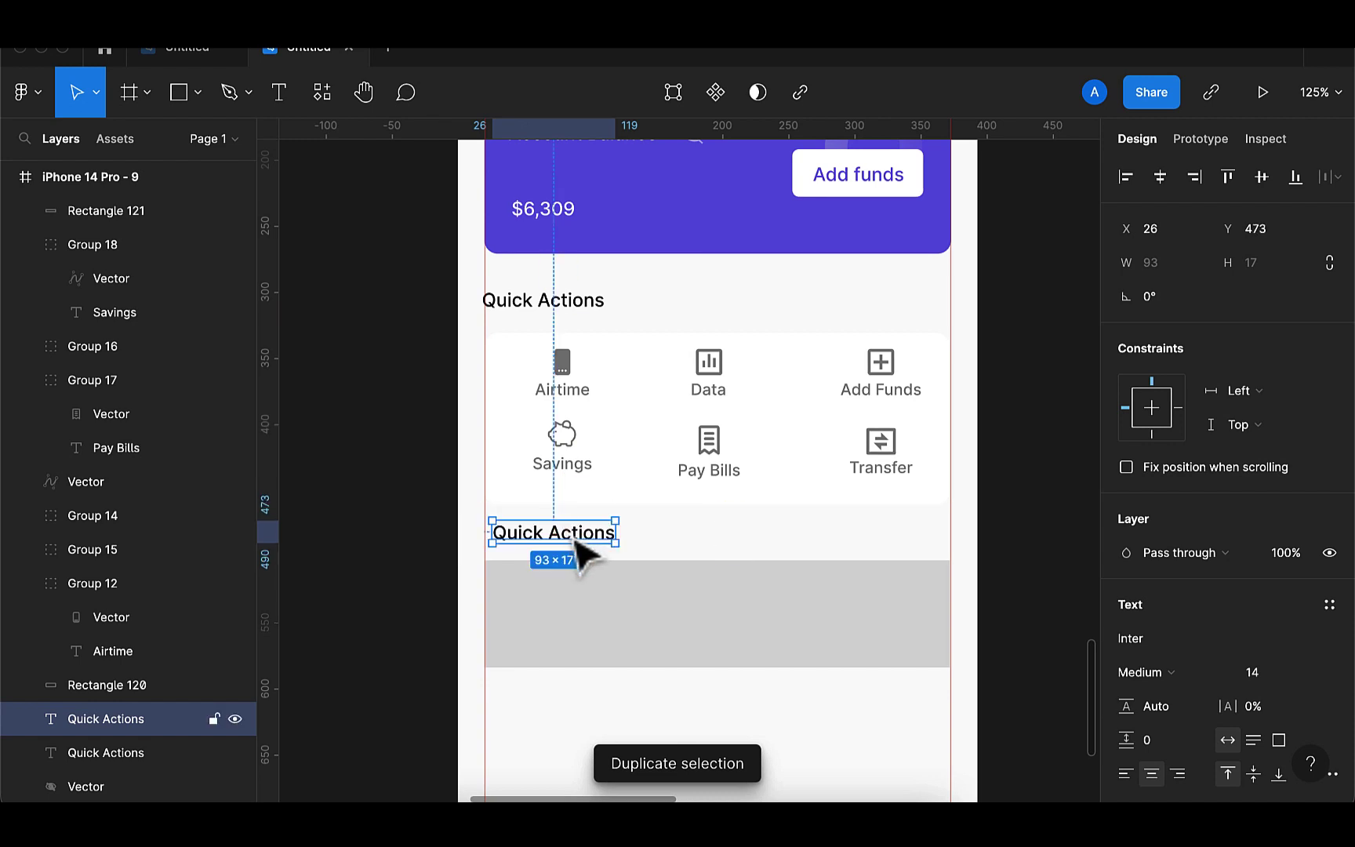
Retype the copied heading as 'Refer a friend' and nudge it into alignment at X 20.
double_click(568, 532)
key("BackSpace")
type("Ref")
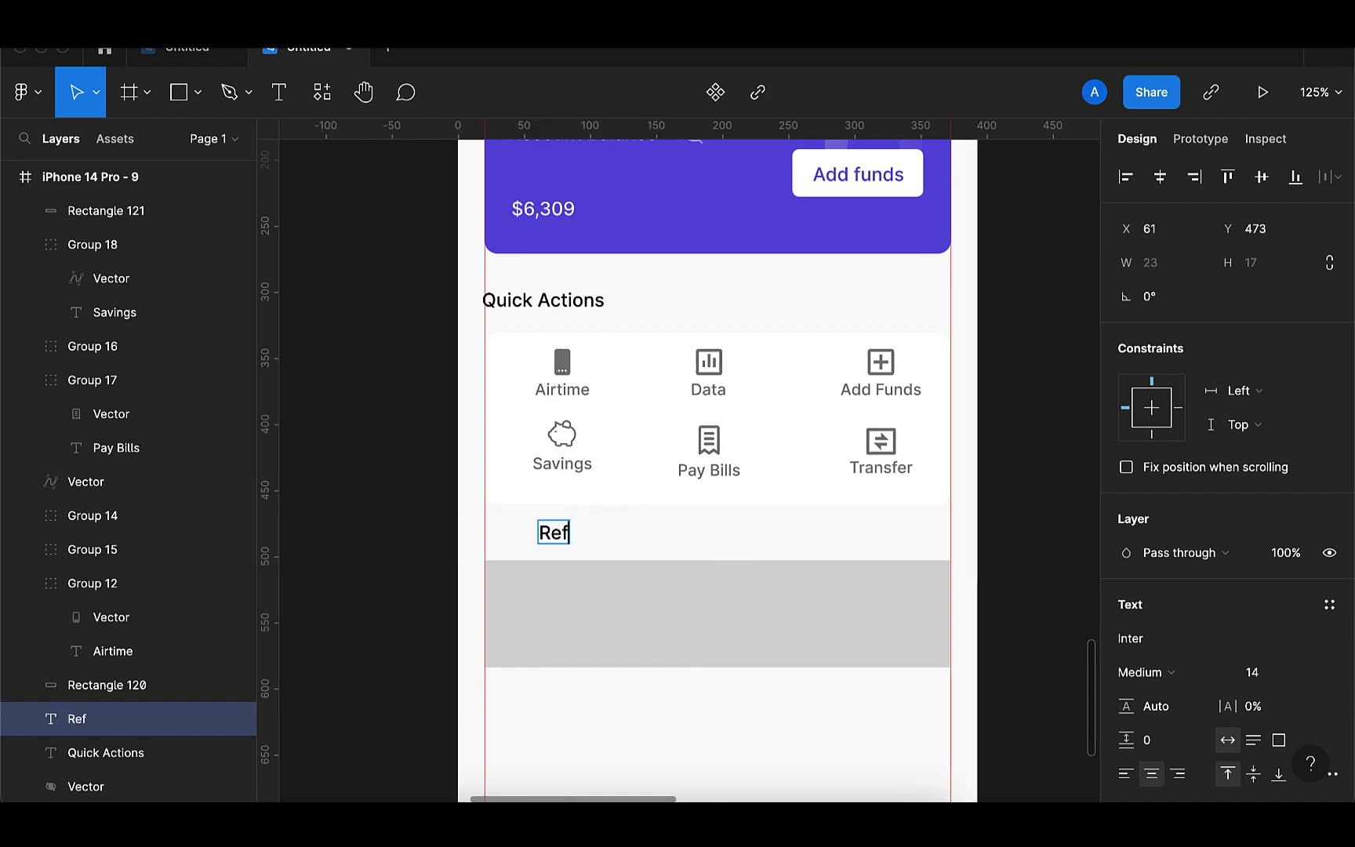
type("er a Friend")
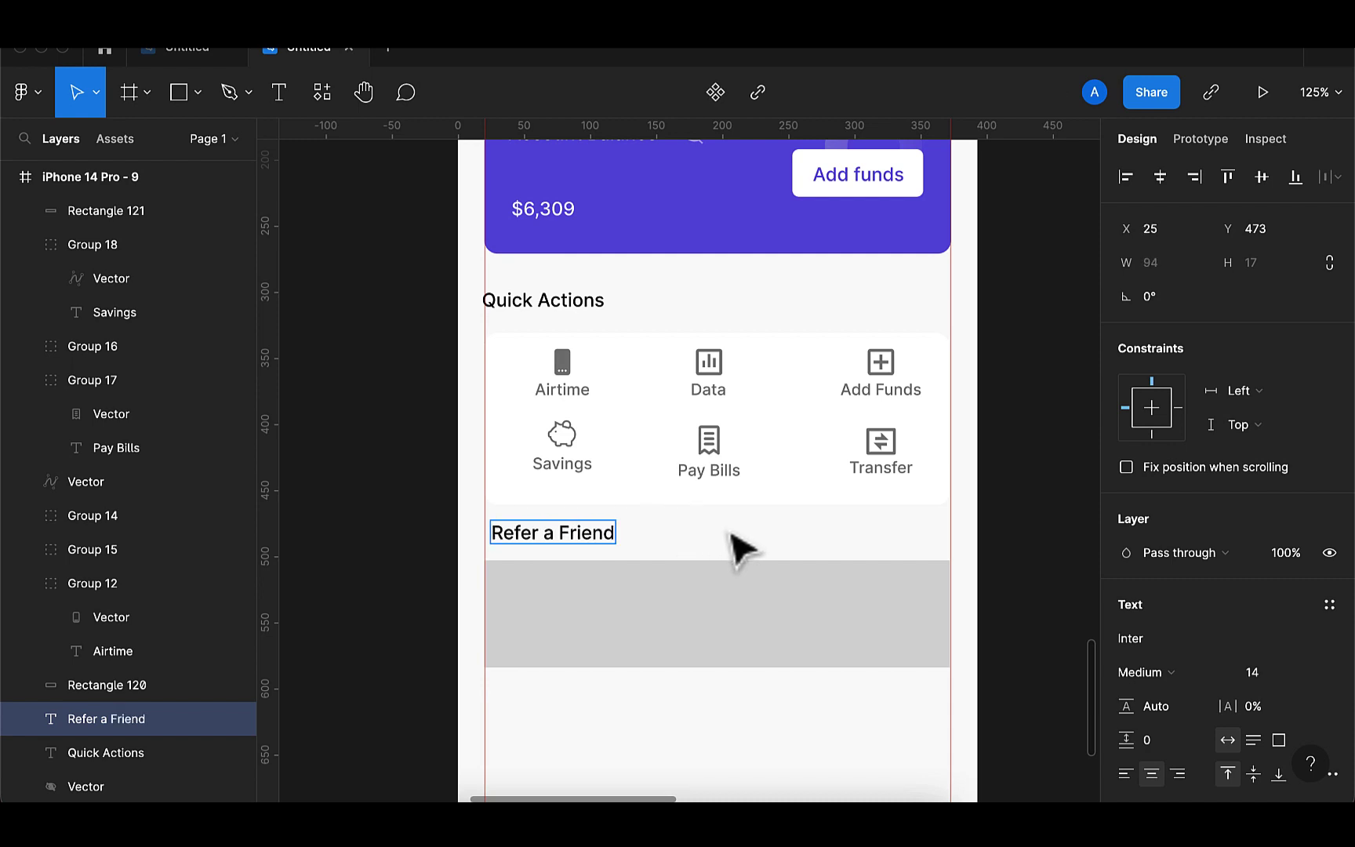
key("Escape")
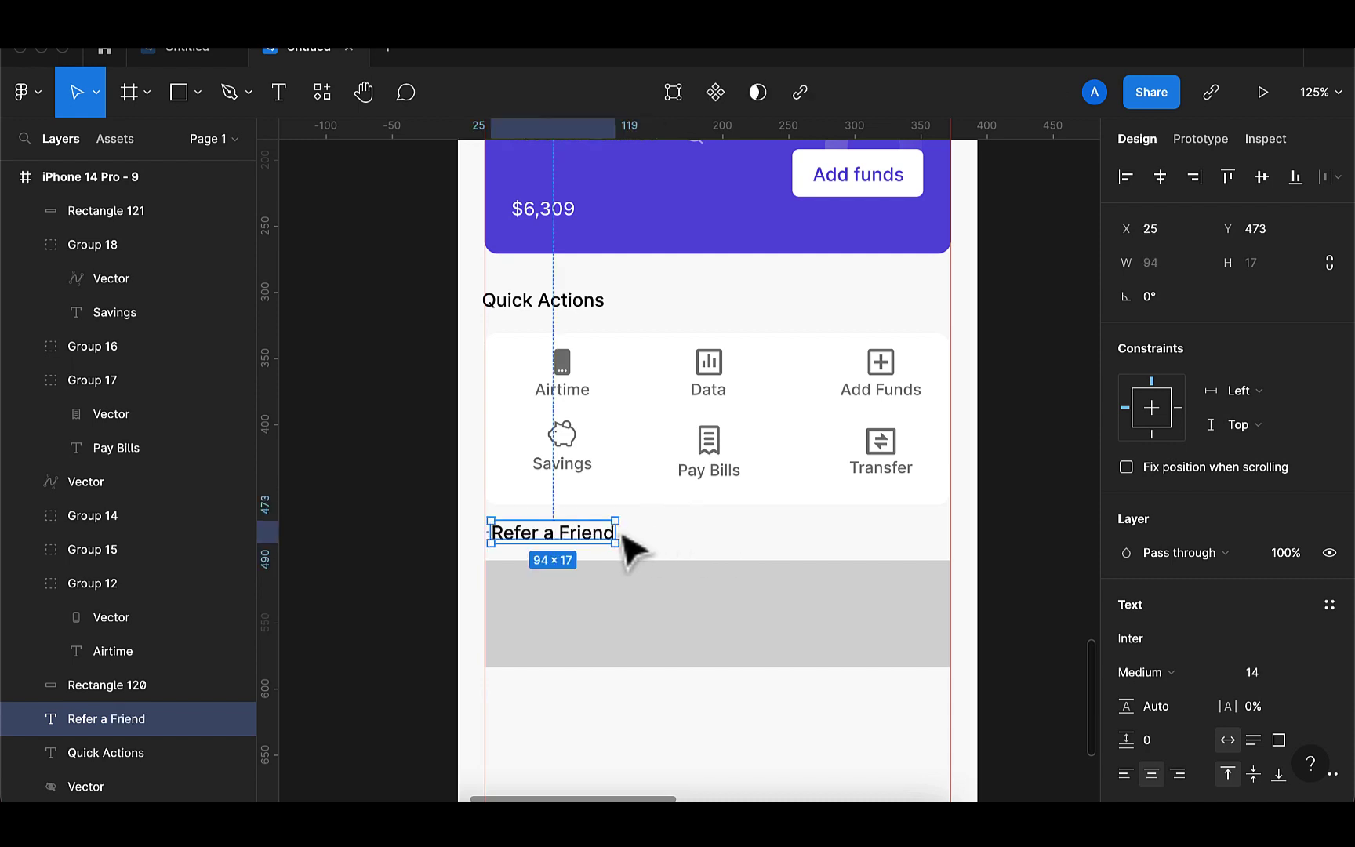
double_click(568, 532)
left_click(568, 532)
key("BackSpace")
type("f")
key("Escape")
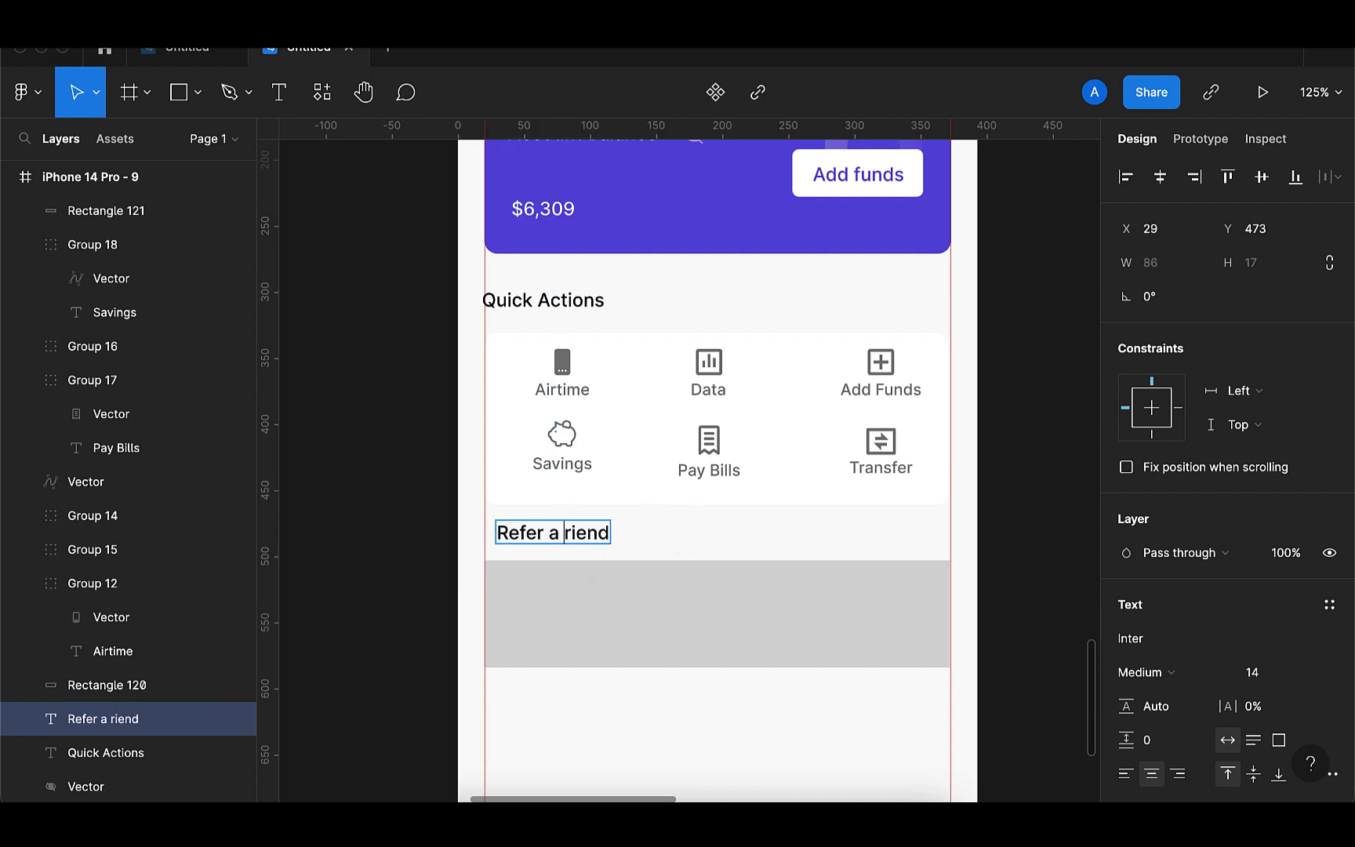
key("Down")
key("Left")
key("Left")
key("Left")
key("Left")
key("Left")
key("Left")
key("Left")
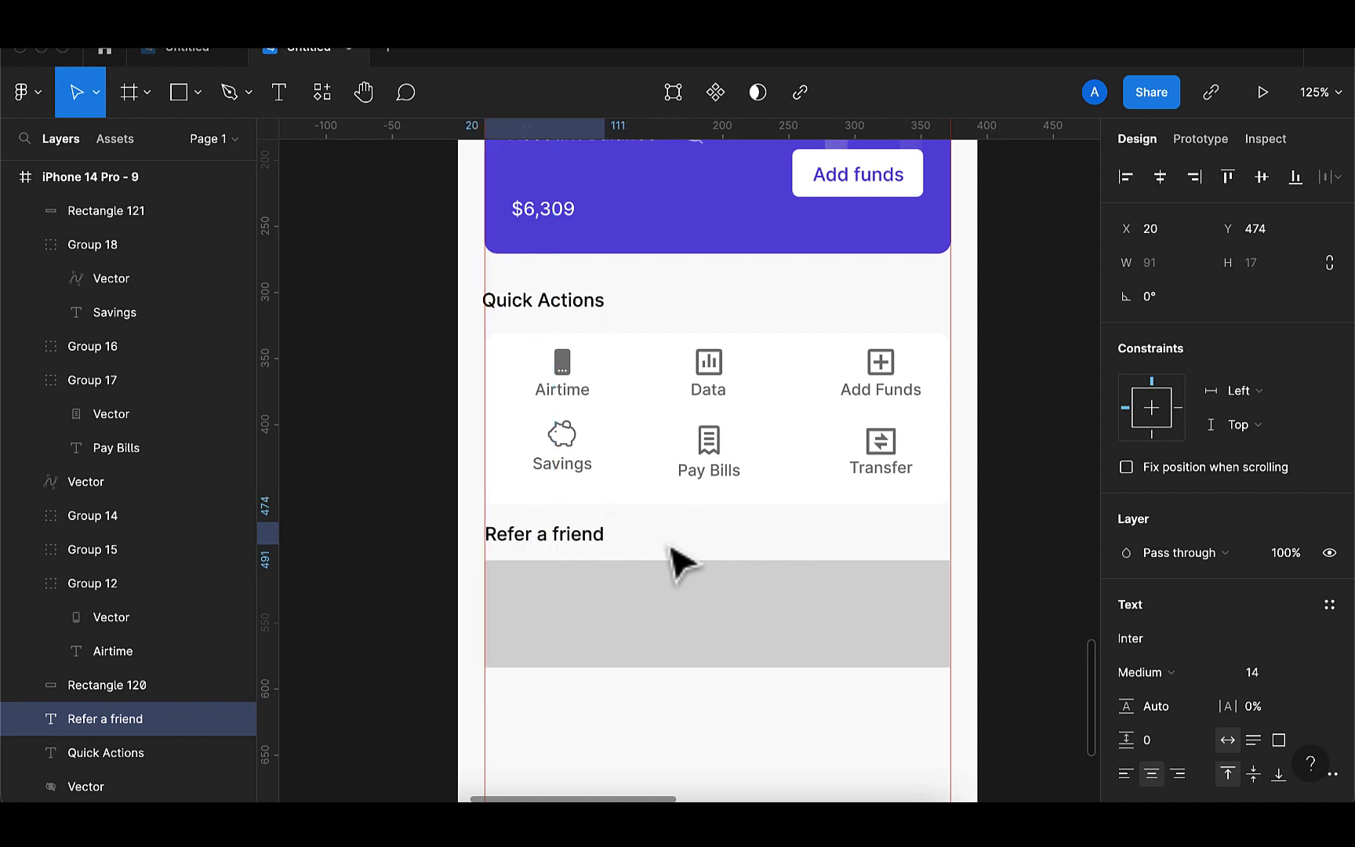
Fill the banner with the balance card's purple and give it a corner radius of 10.
left_click(673, 623)
key("i")
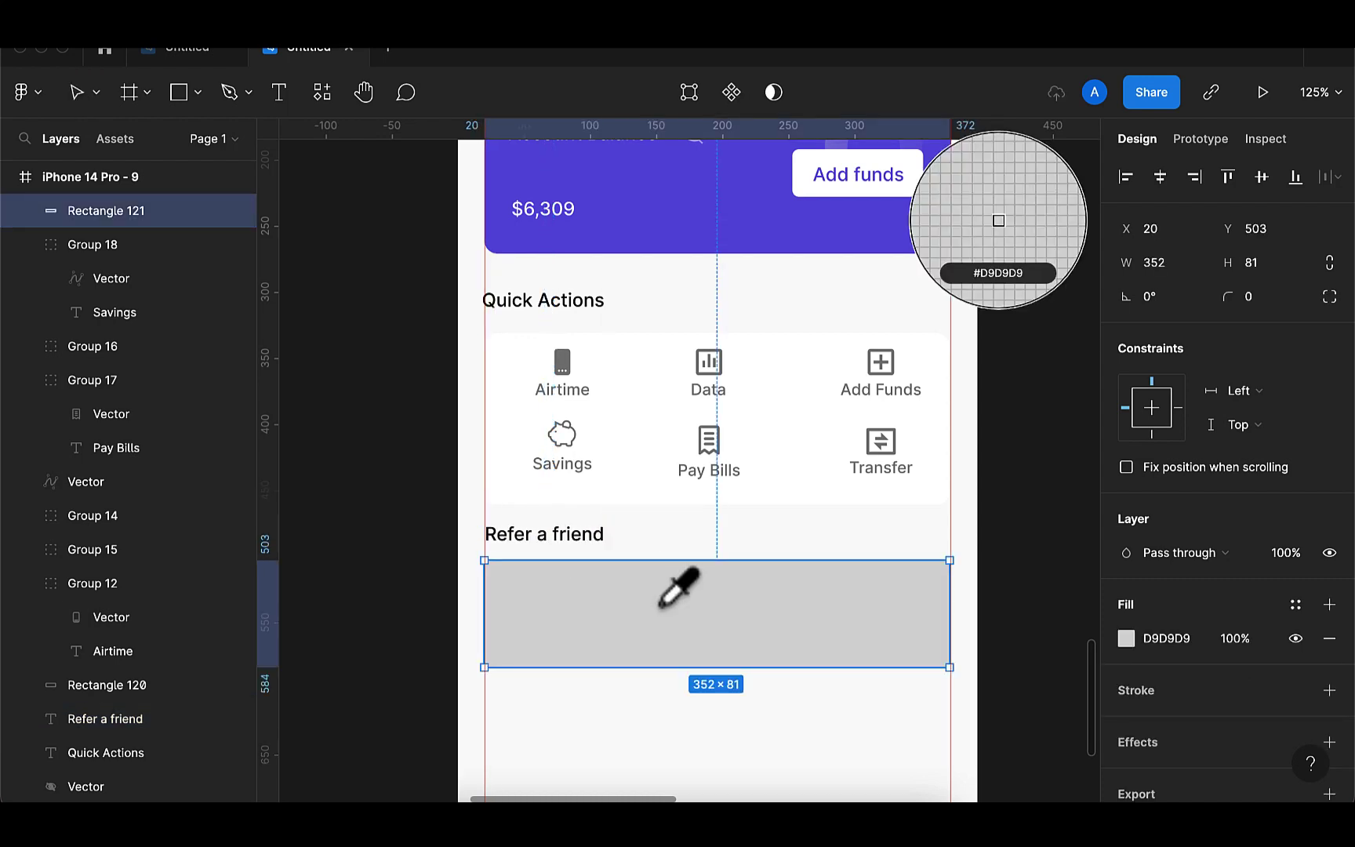
left_click(712, 248)
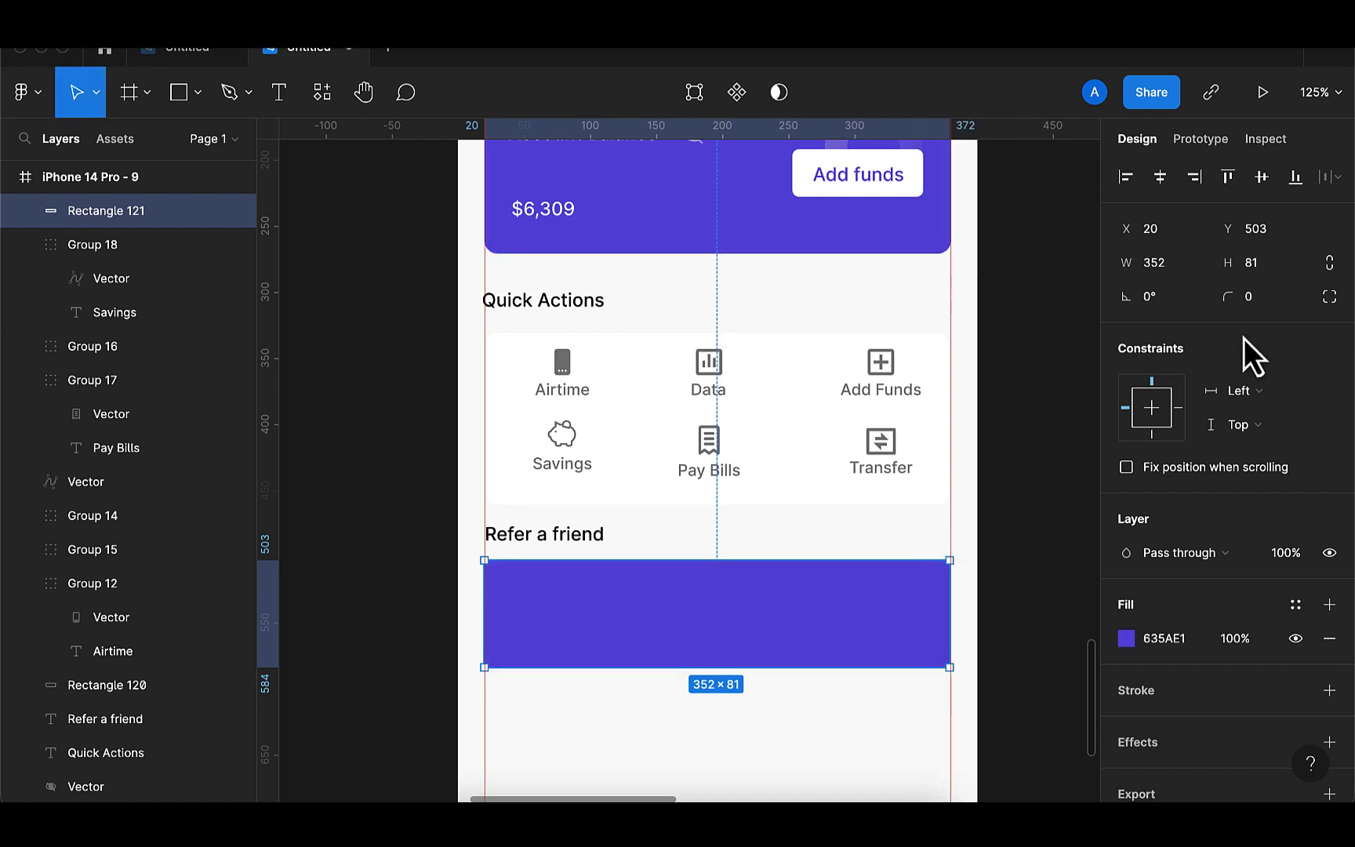
left_click(1263, 305)
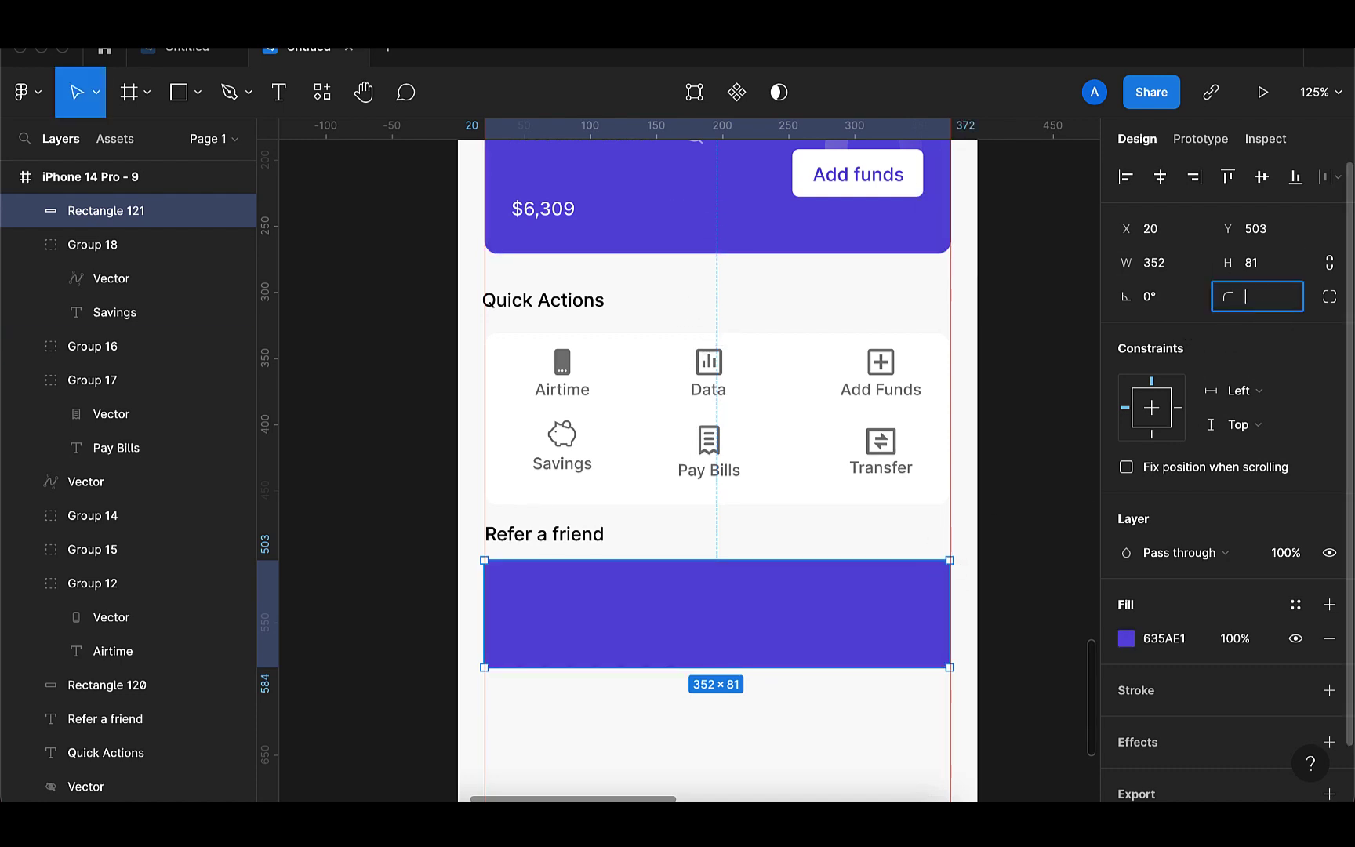
type("10")
key("Return")
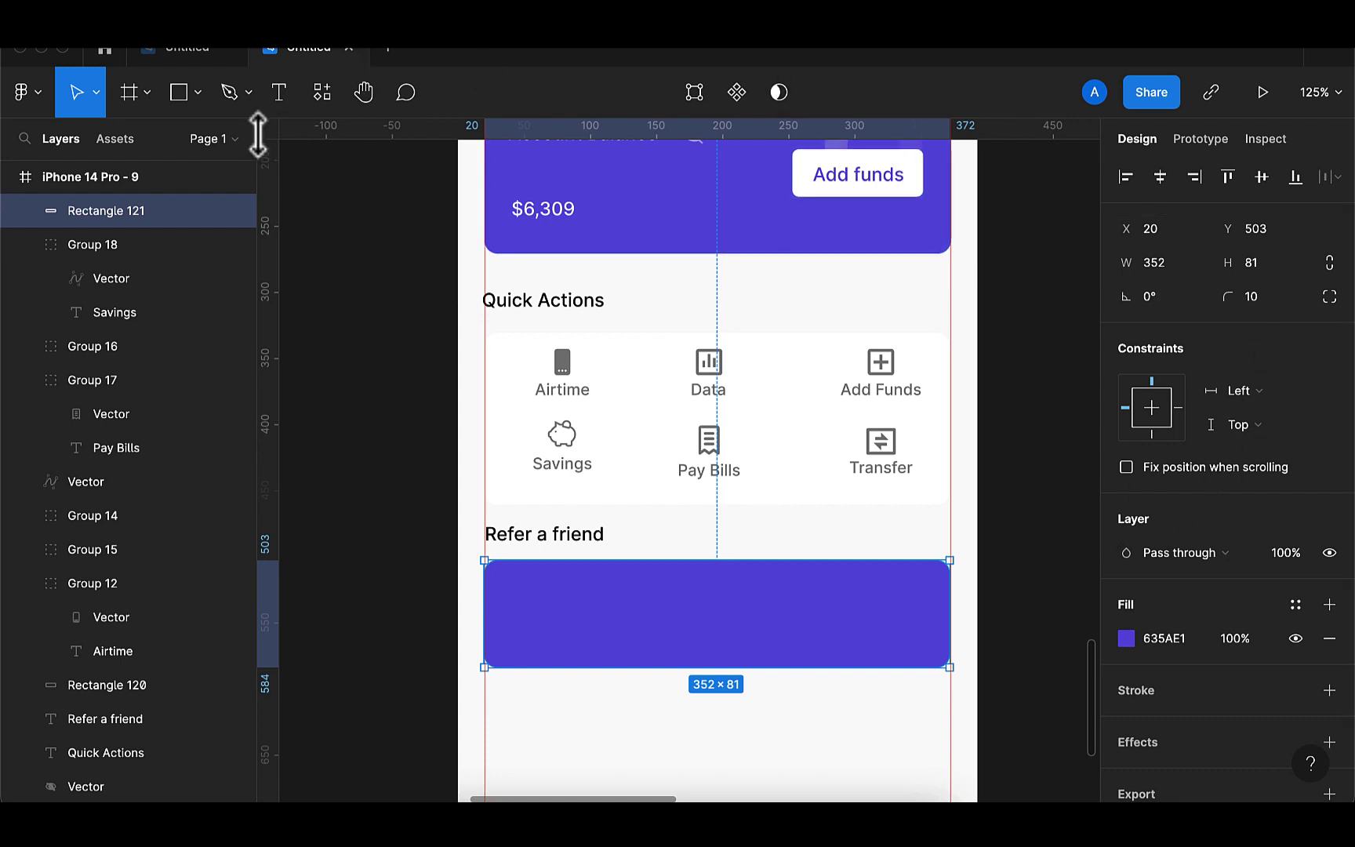
Add the text 'Earn 3% of the first 10 deposite of your referal' inside the banner.
left_click(277, 96)
left_click(547, 614)
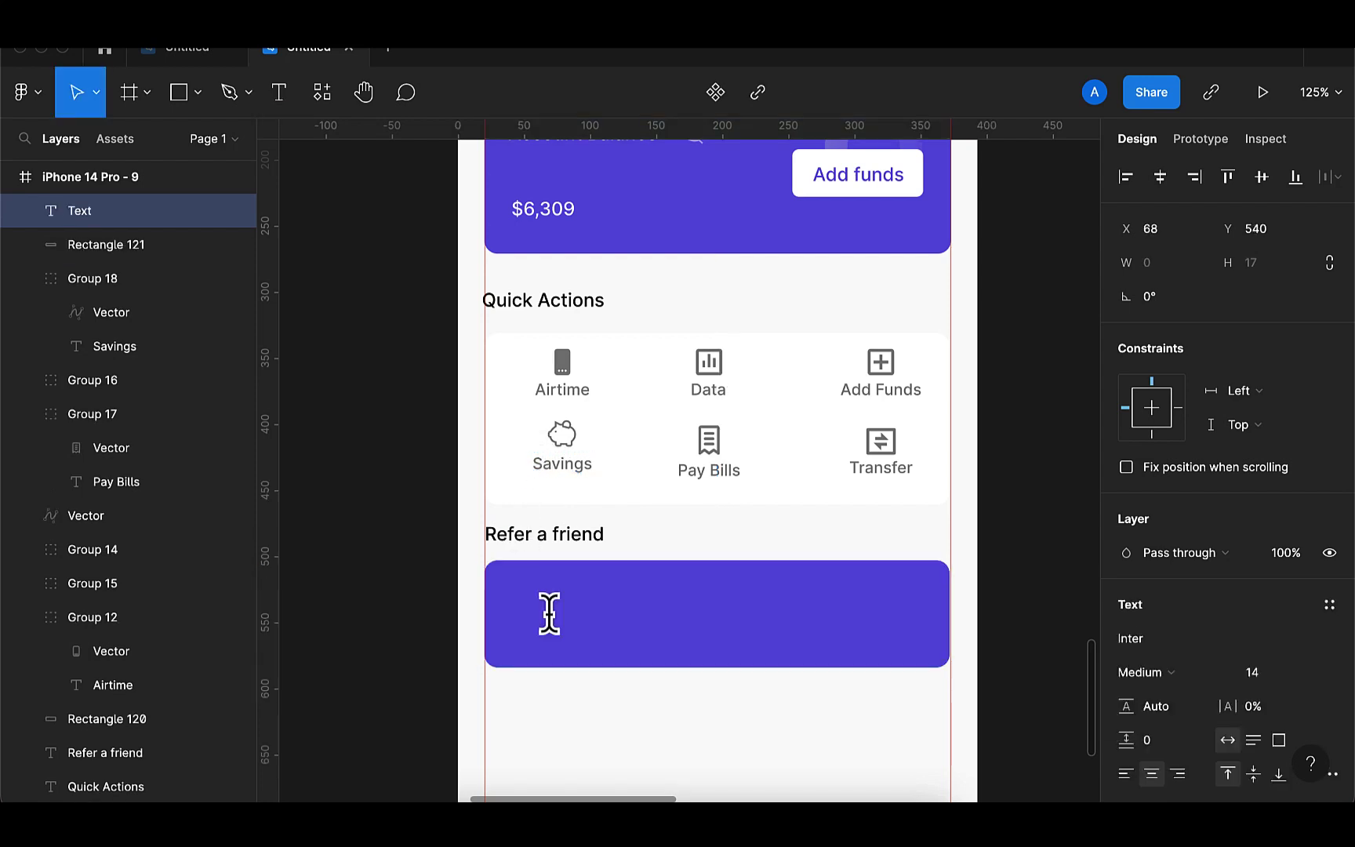
type("Earn 3% ")
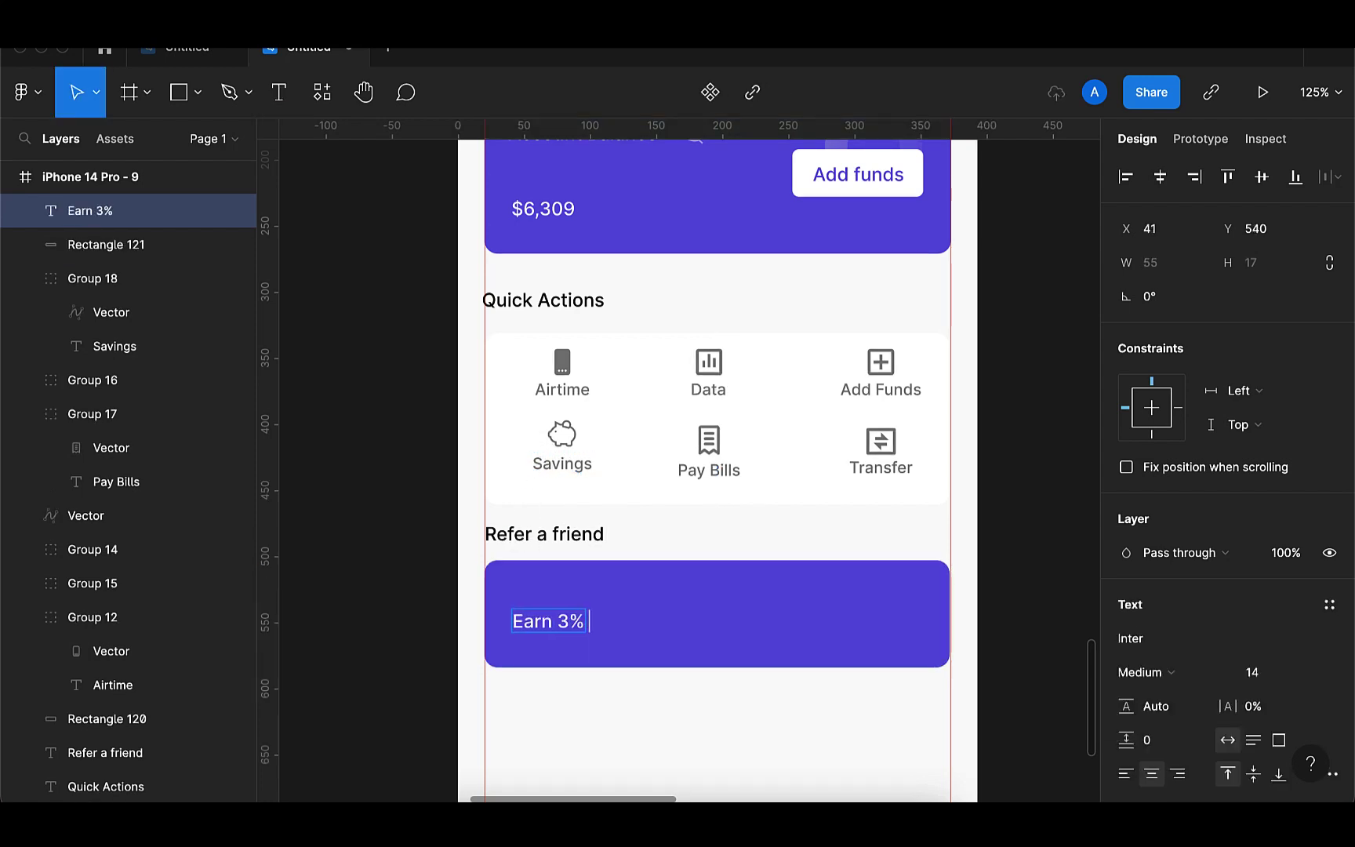
type("of")
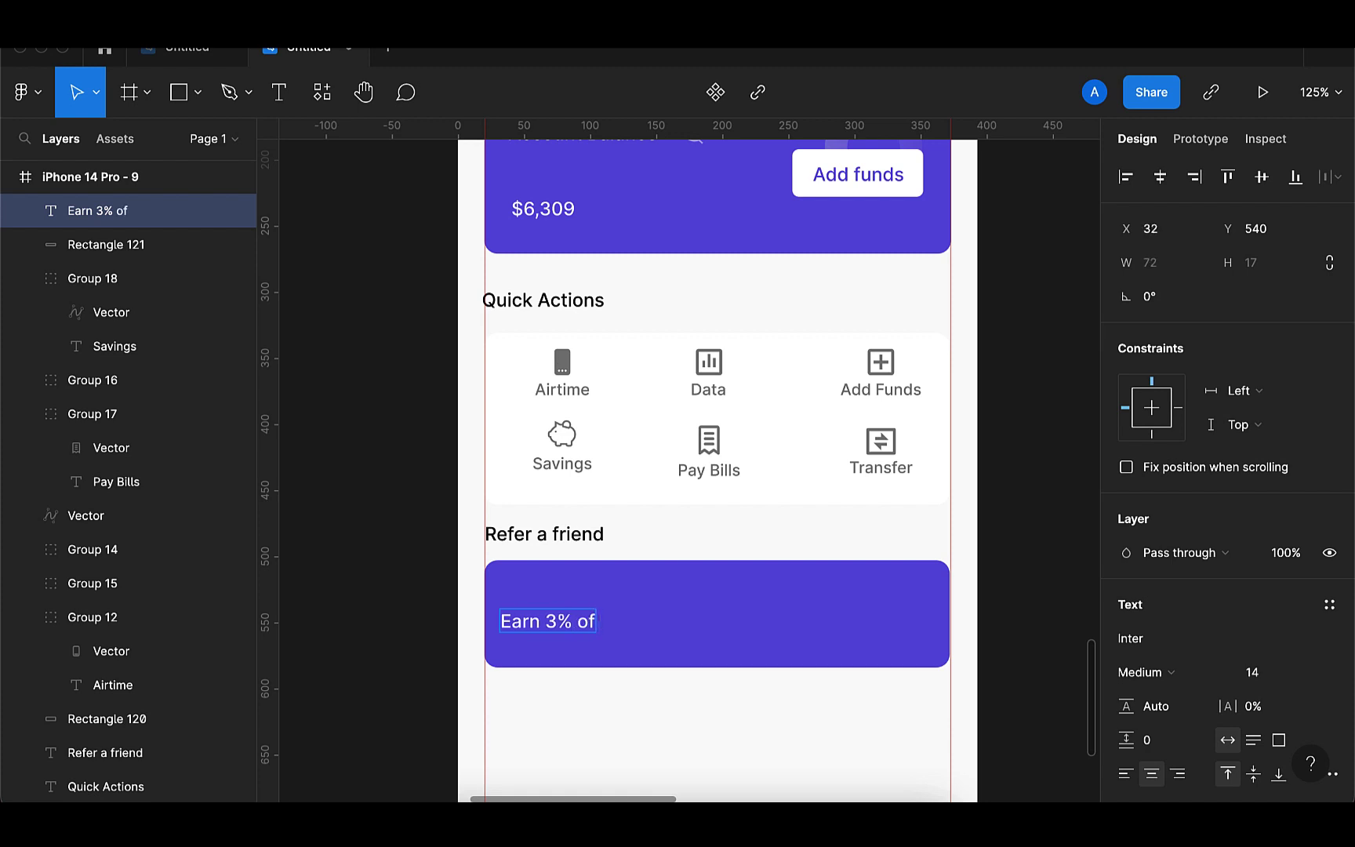
type(" the firs")
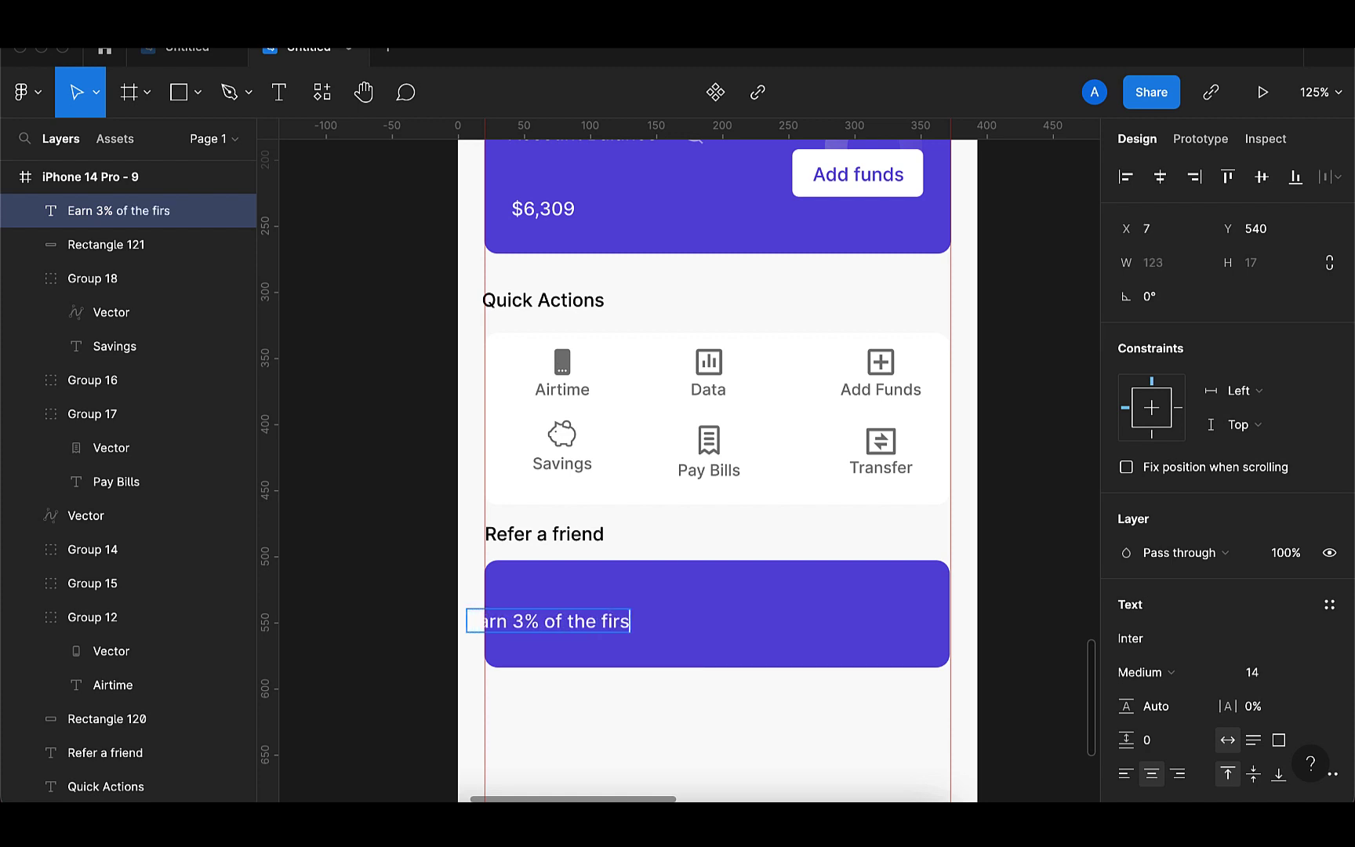
type("t 10")
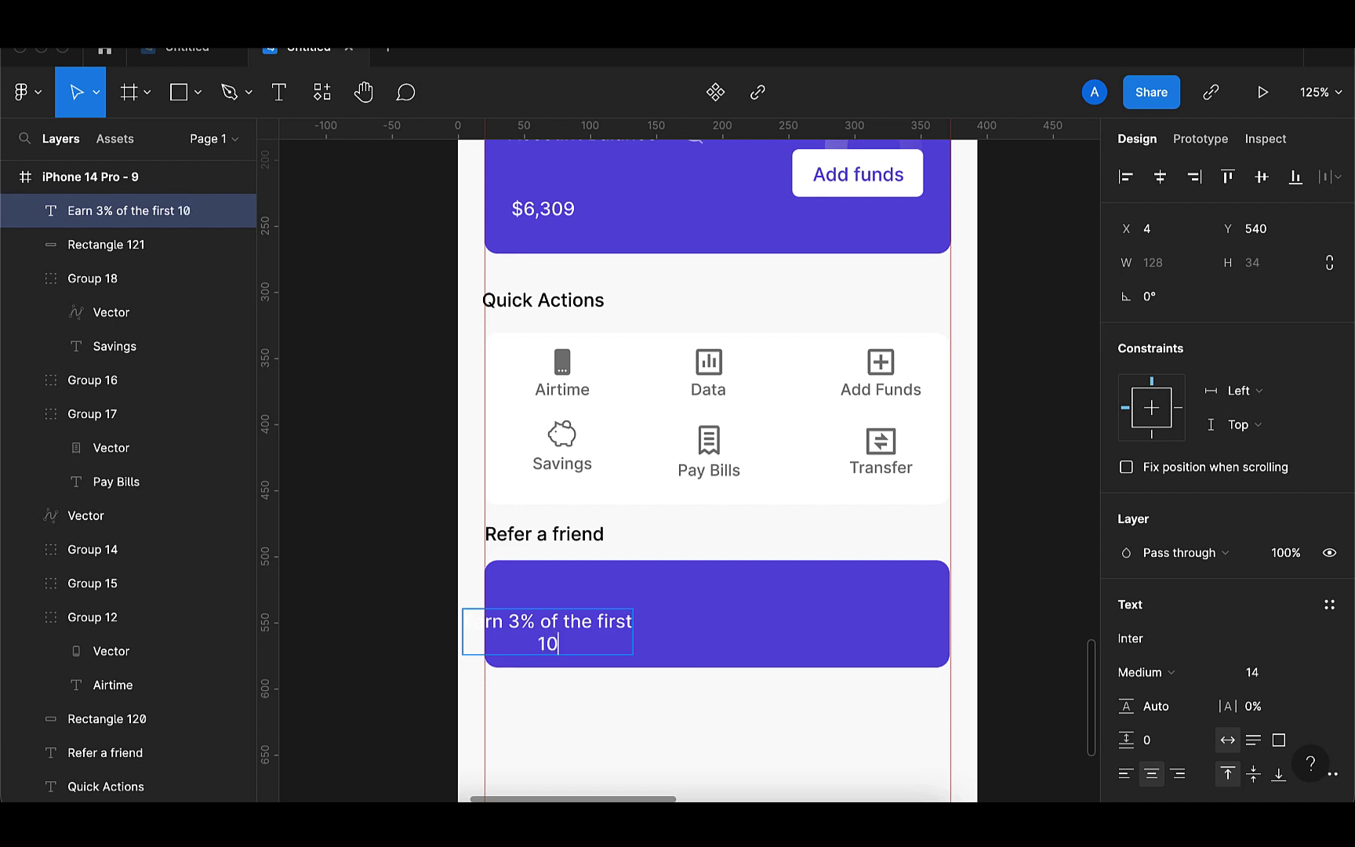
type(" deposite")
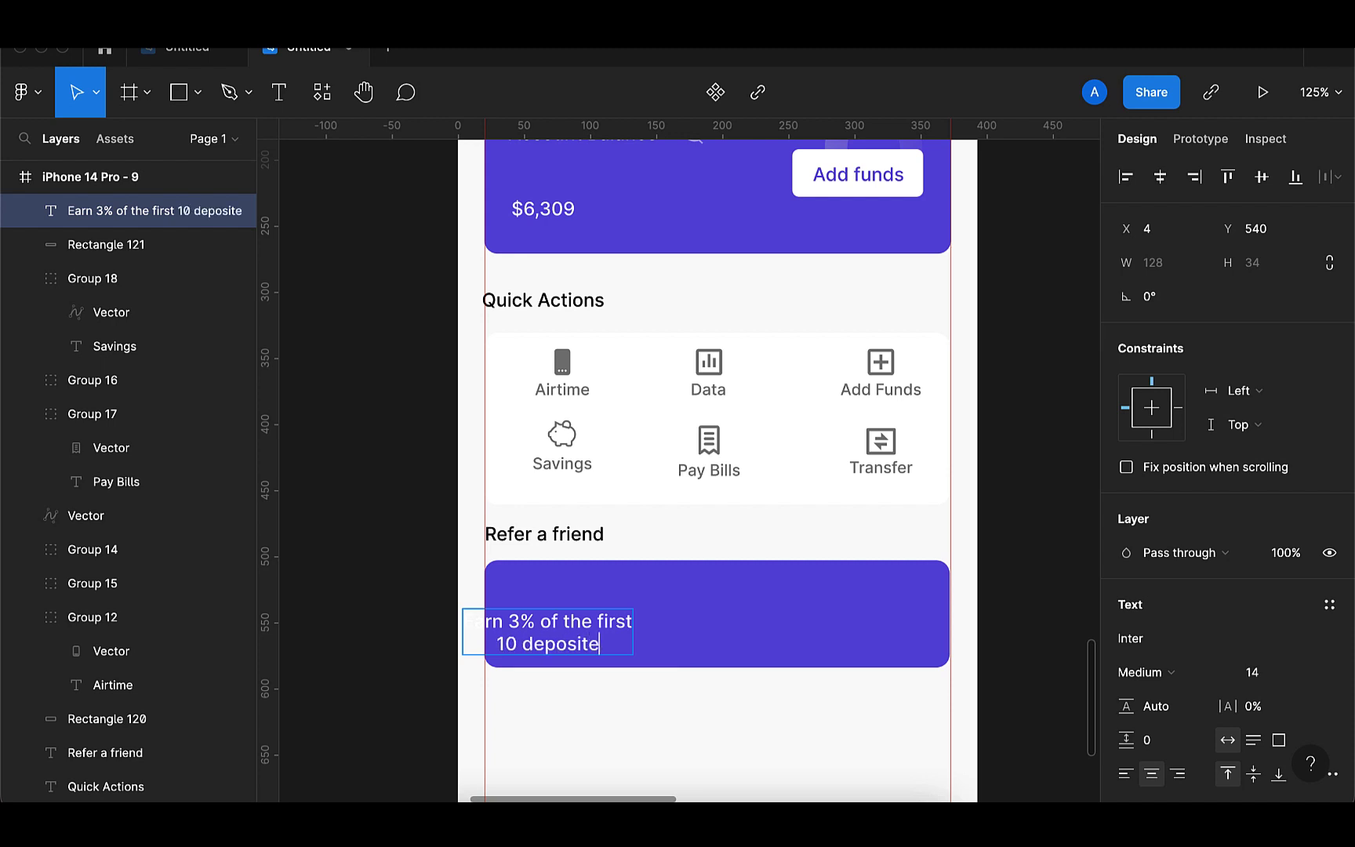
type(" of ")
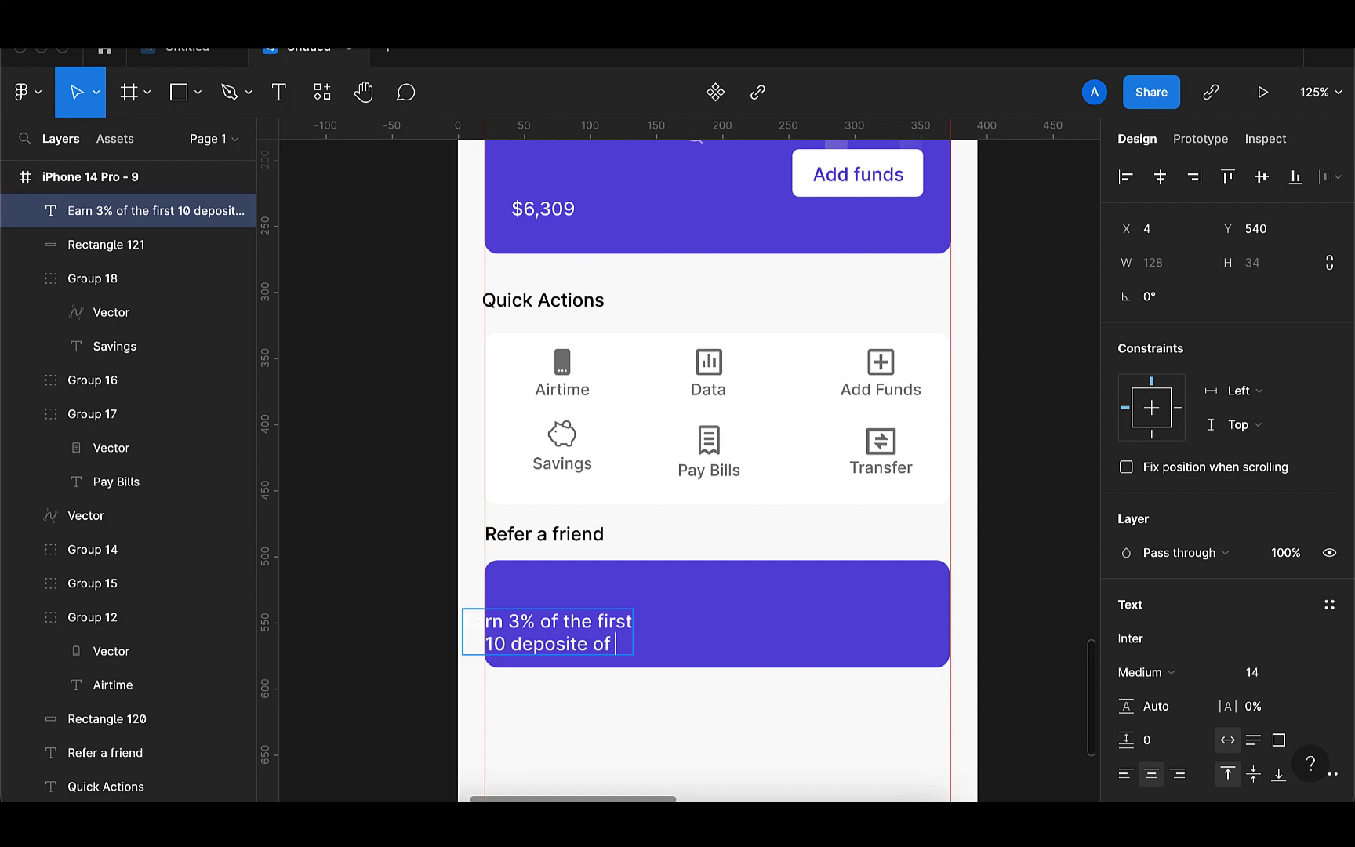
type("your")
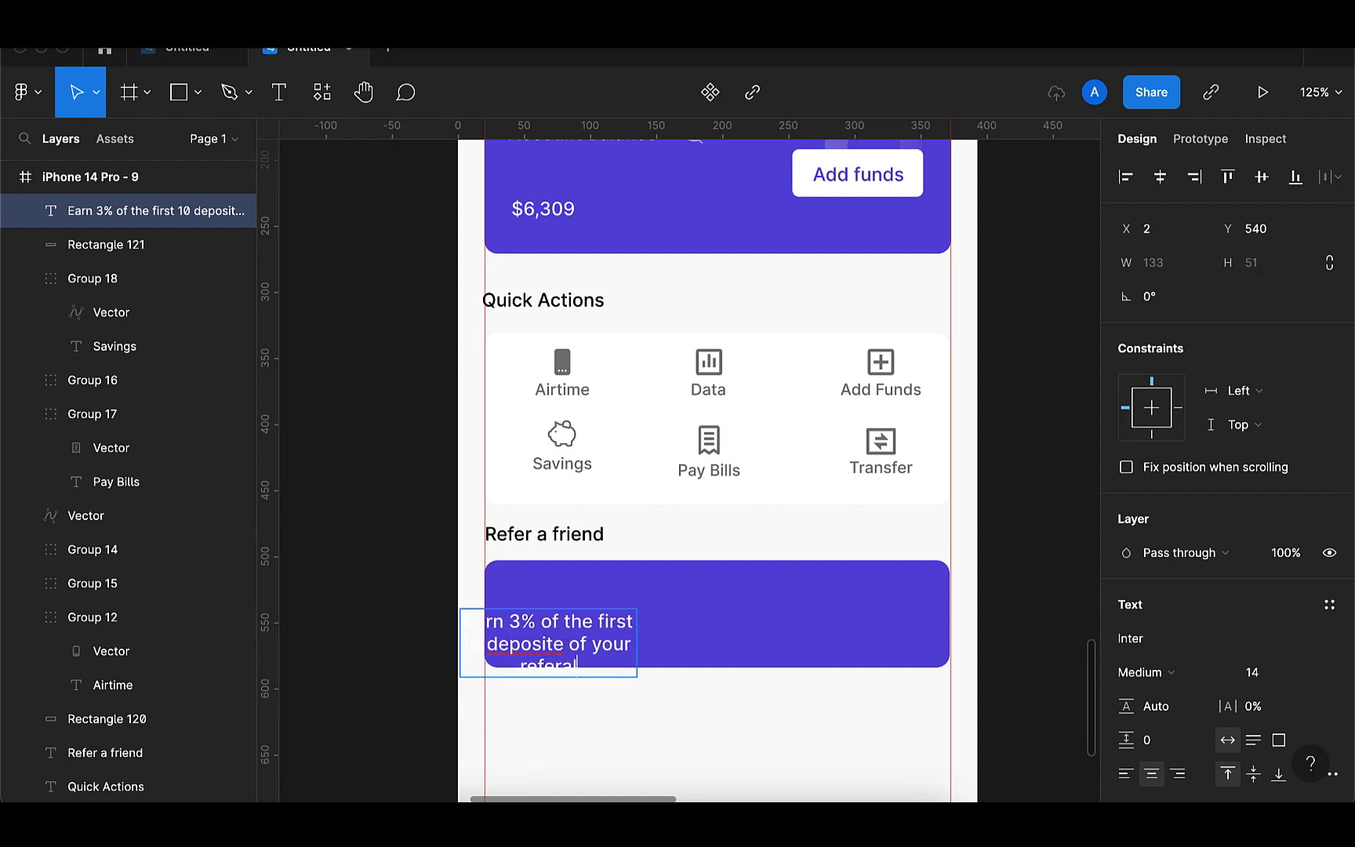
key("Escape")
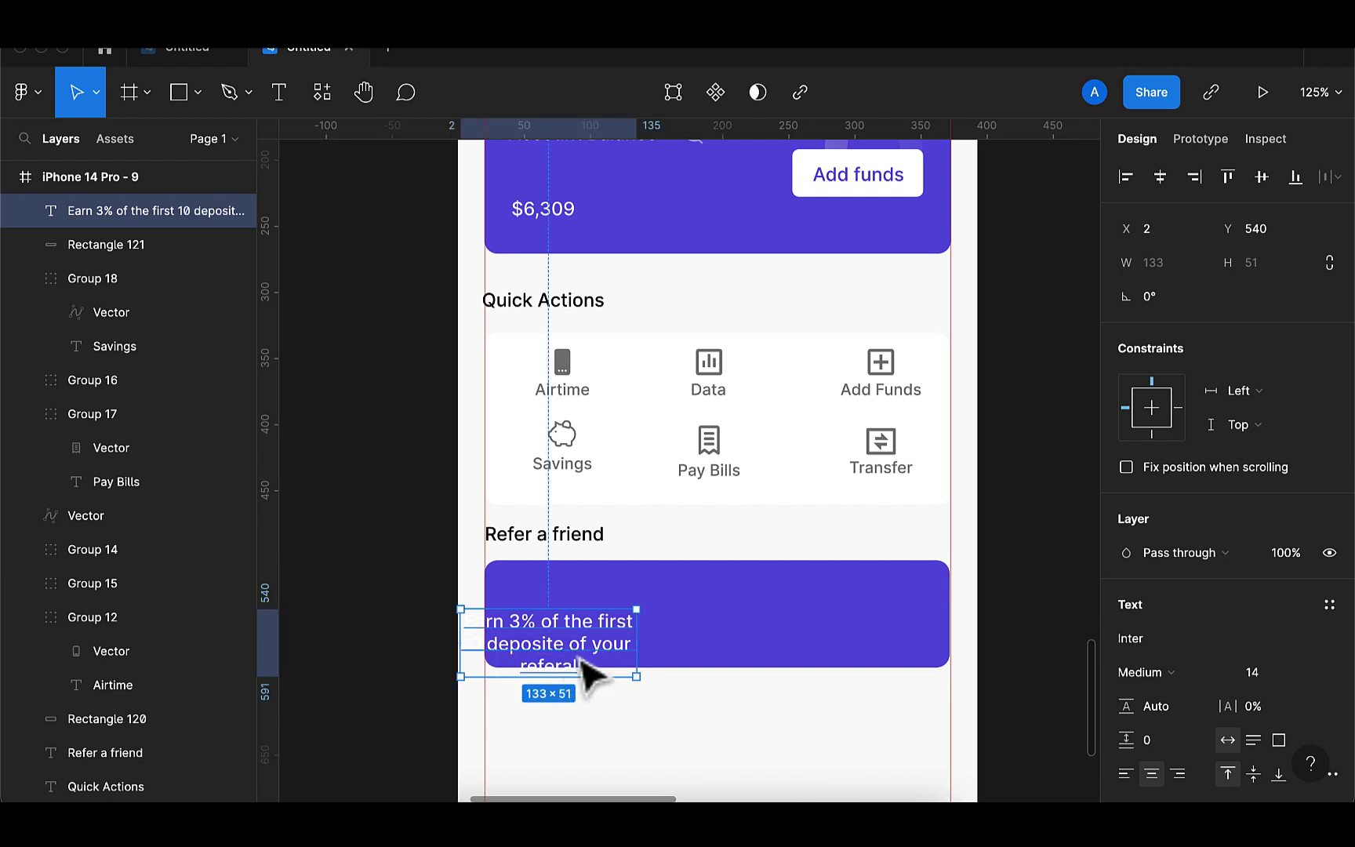
left_click_drag(580, 666, 614, 641)
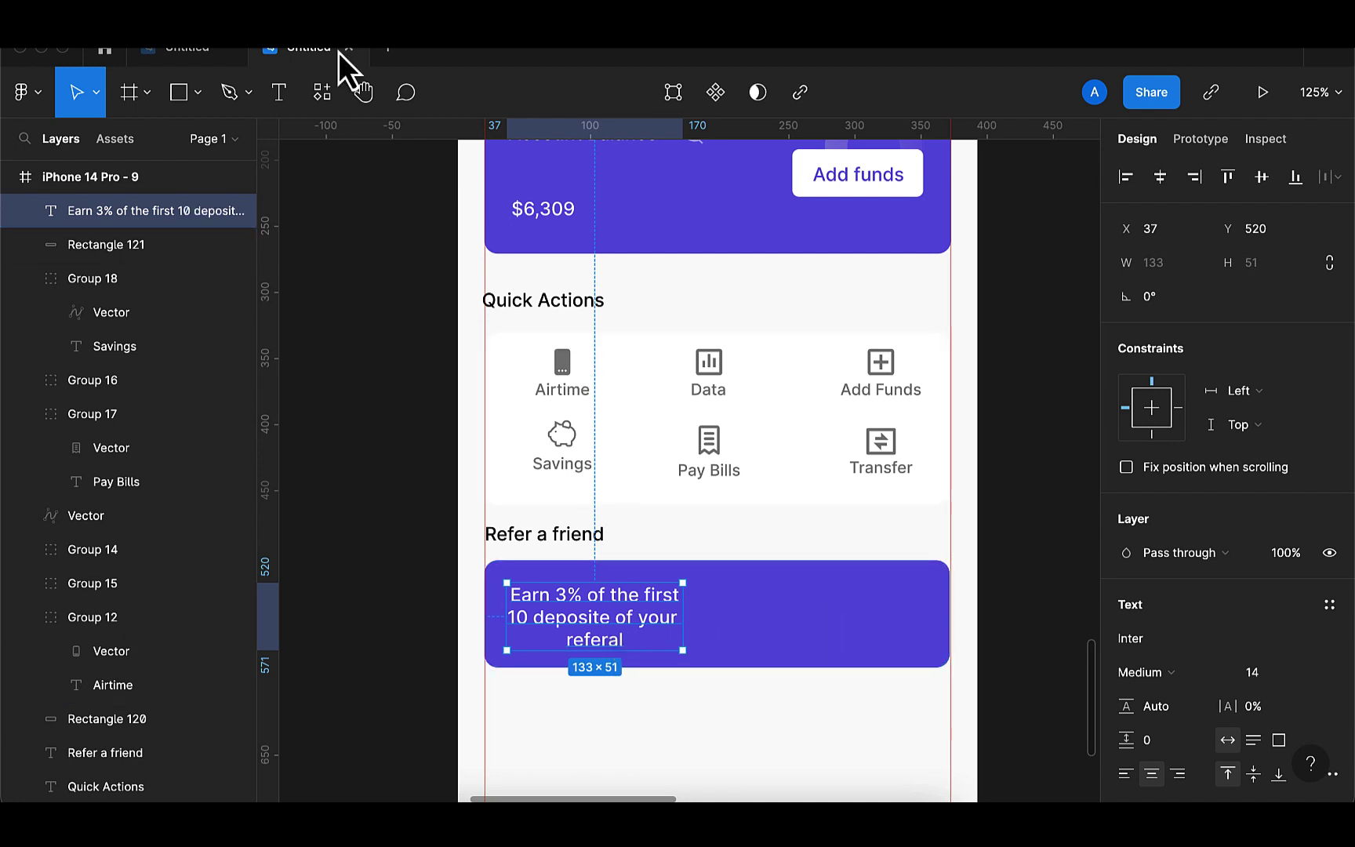
left_click(318, 103)
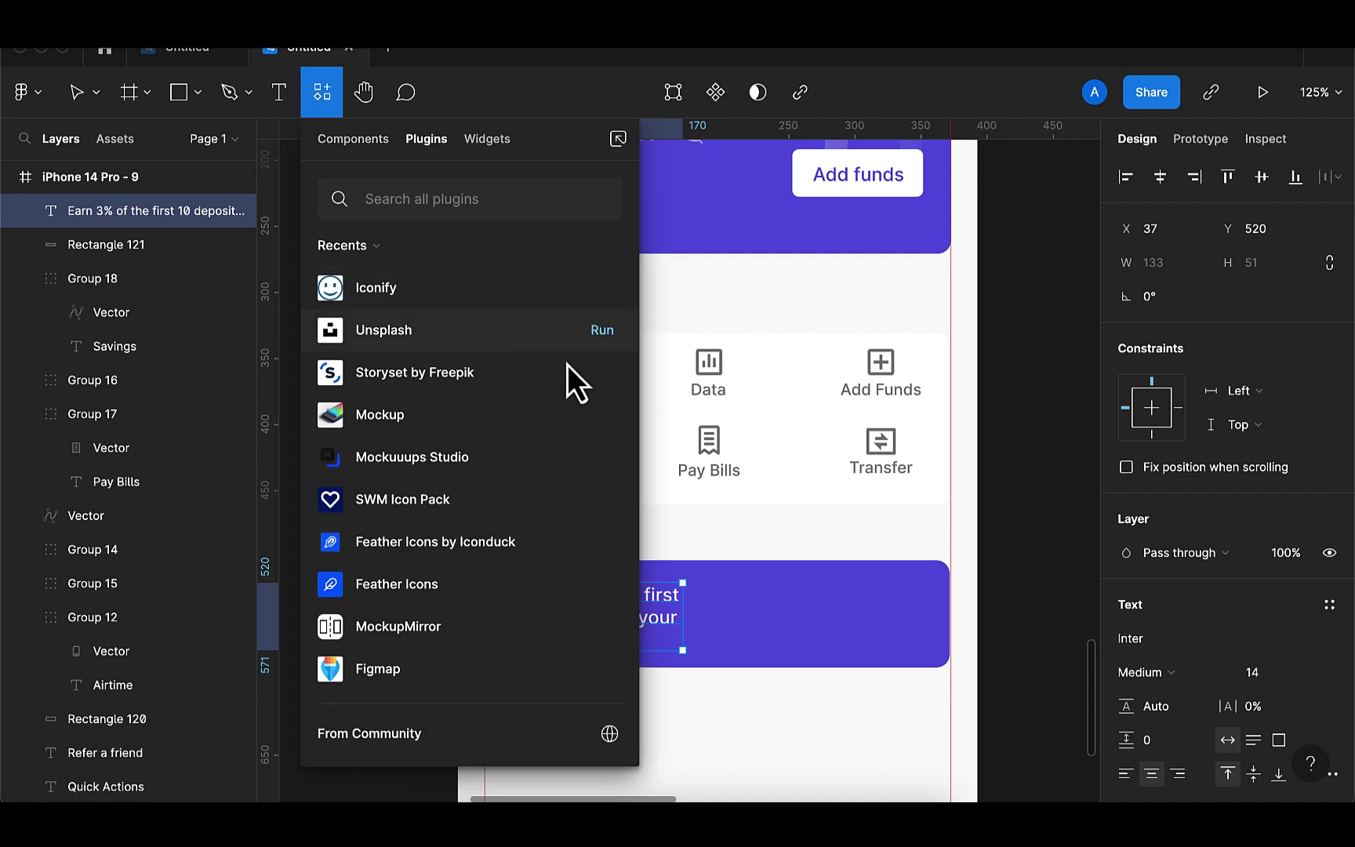
Run the Storyset plugin and search its illustrations for 'refer'.
left_click(602, 373)
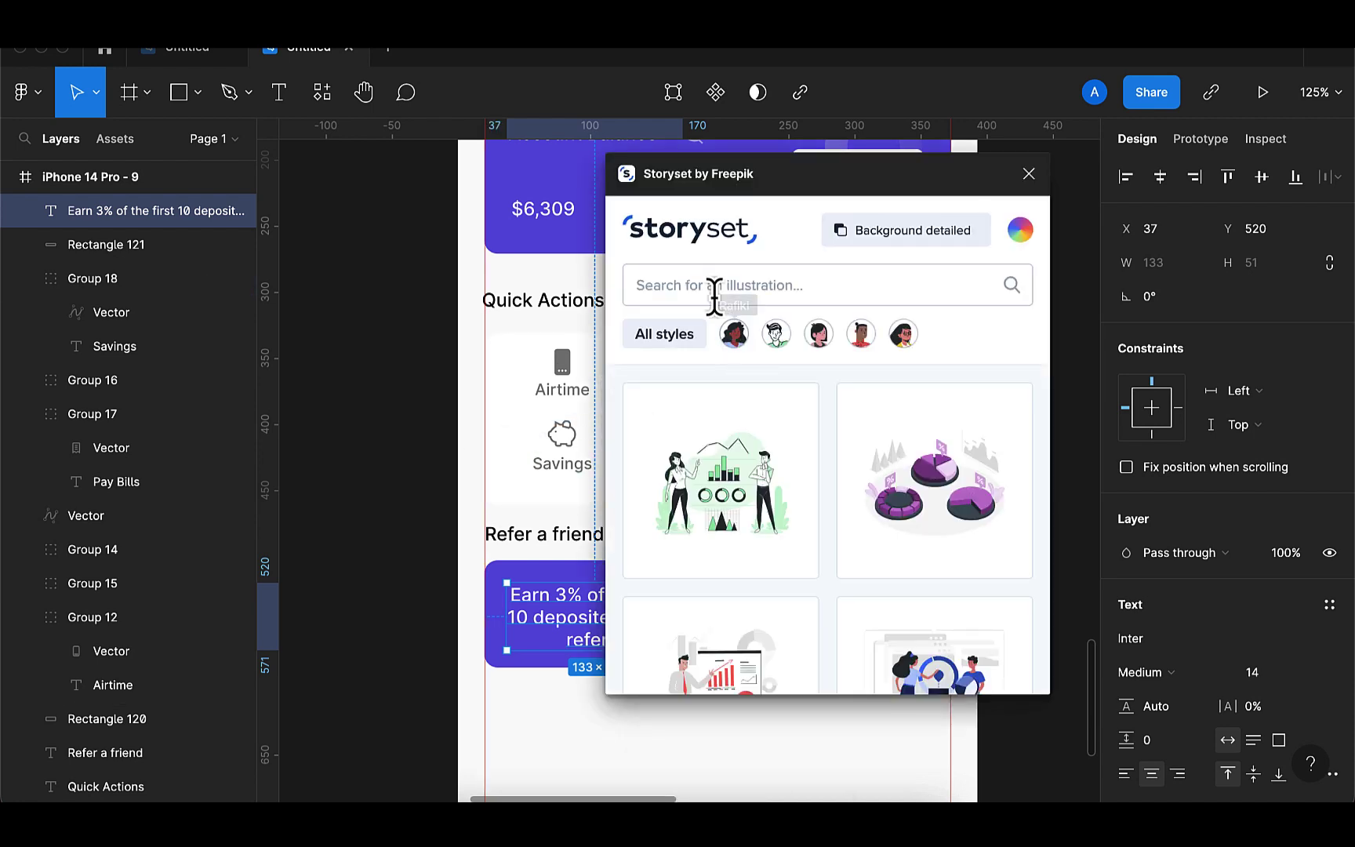
left_click(711, 287)
type("refe")
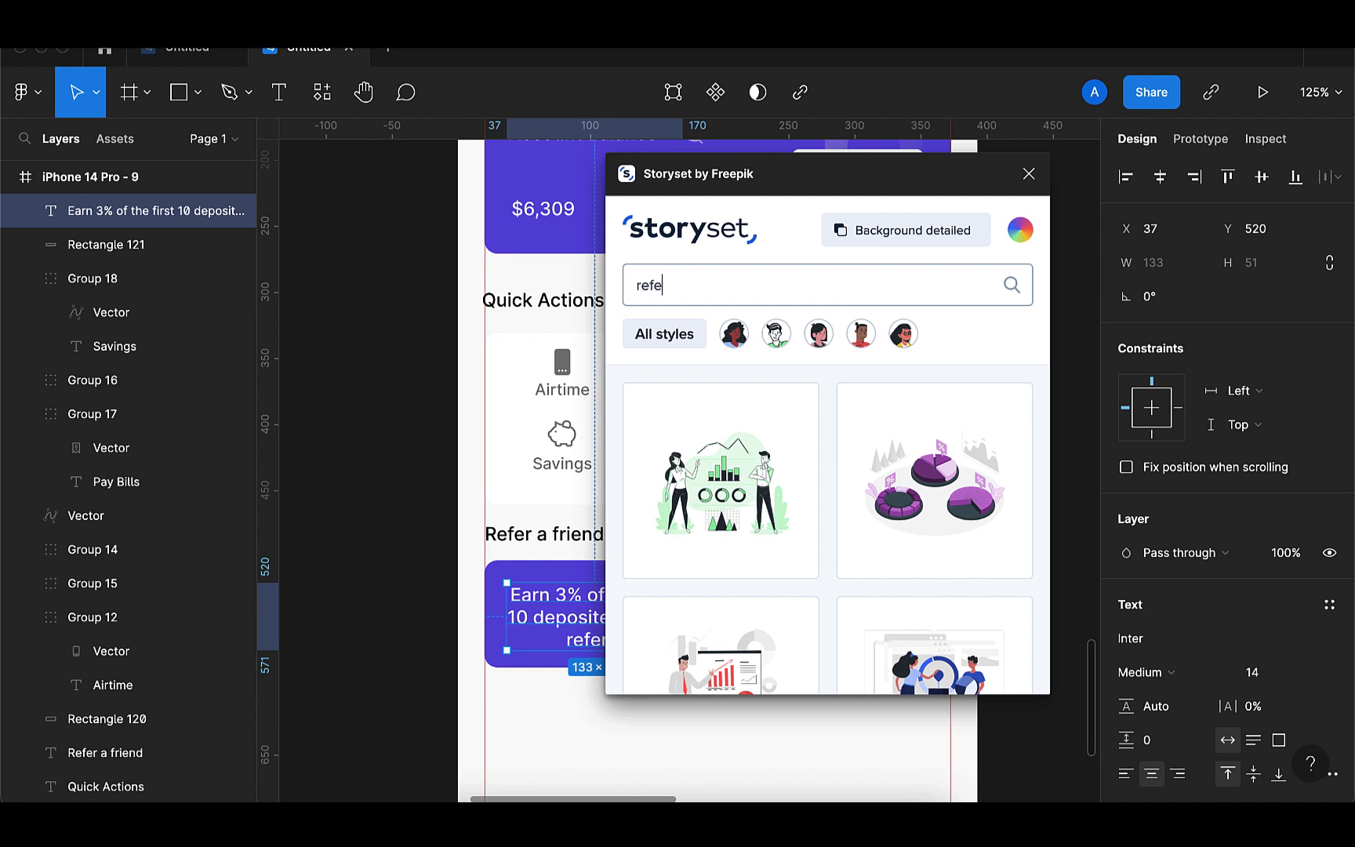
type("r")
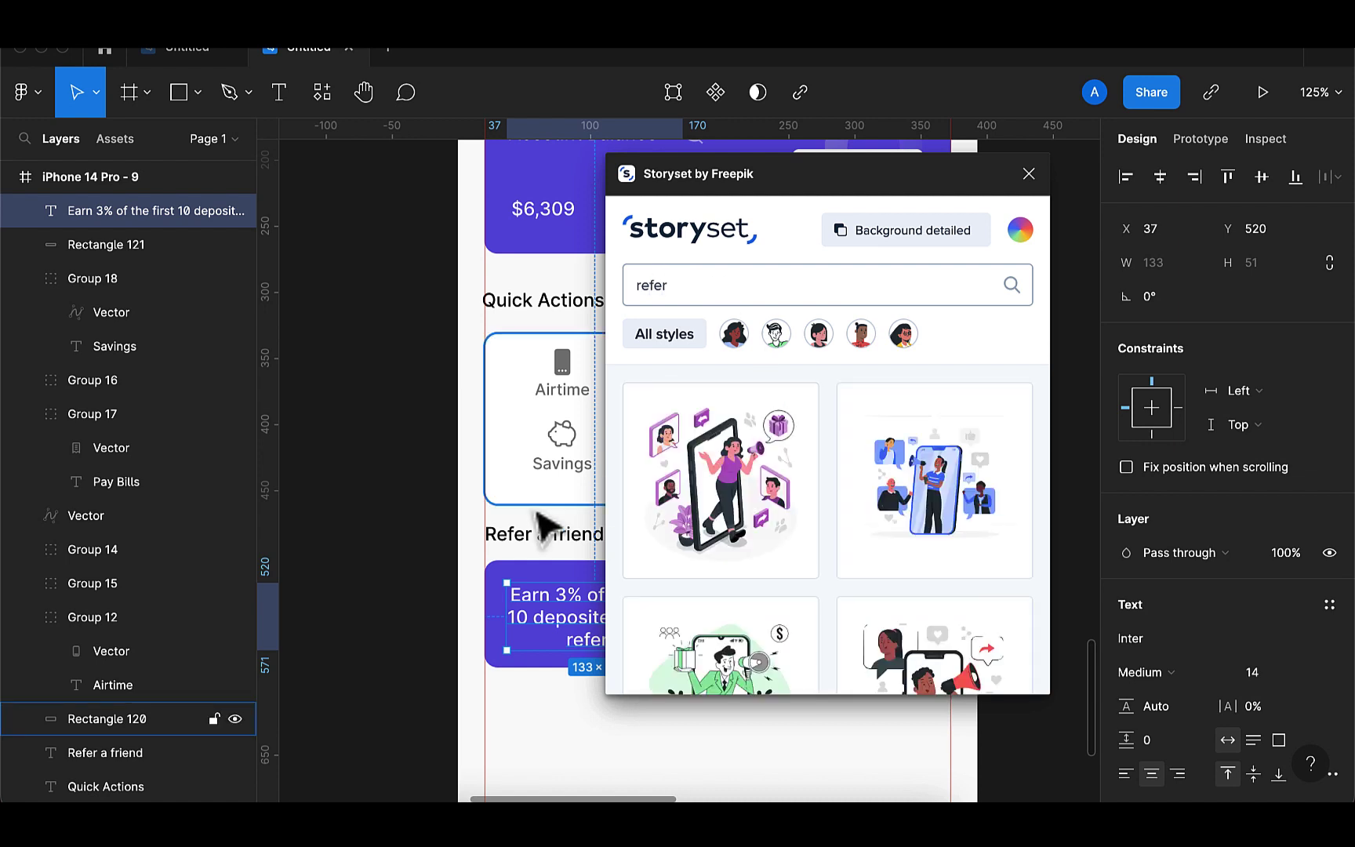
scroll(547, 527, "right", 5)
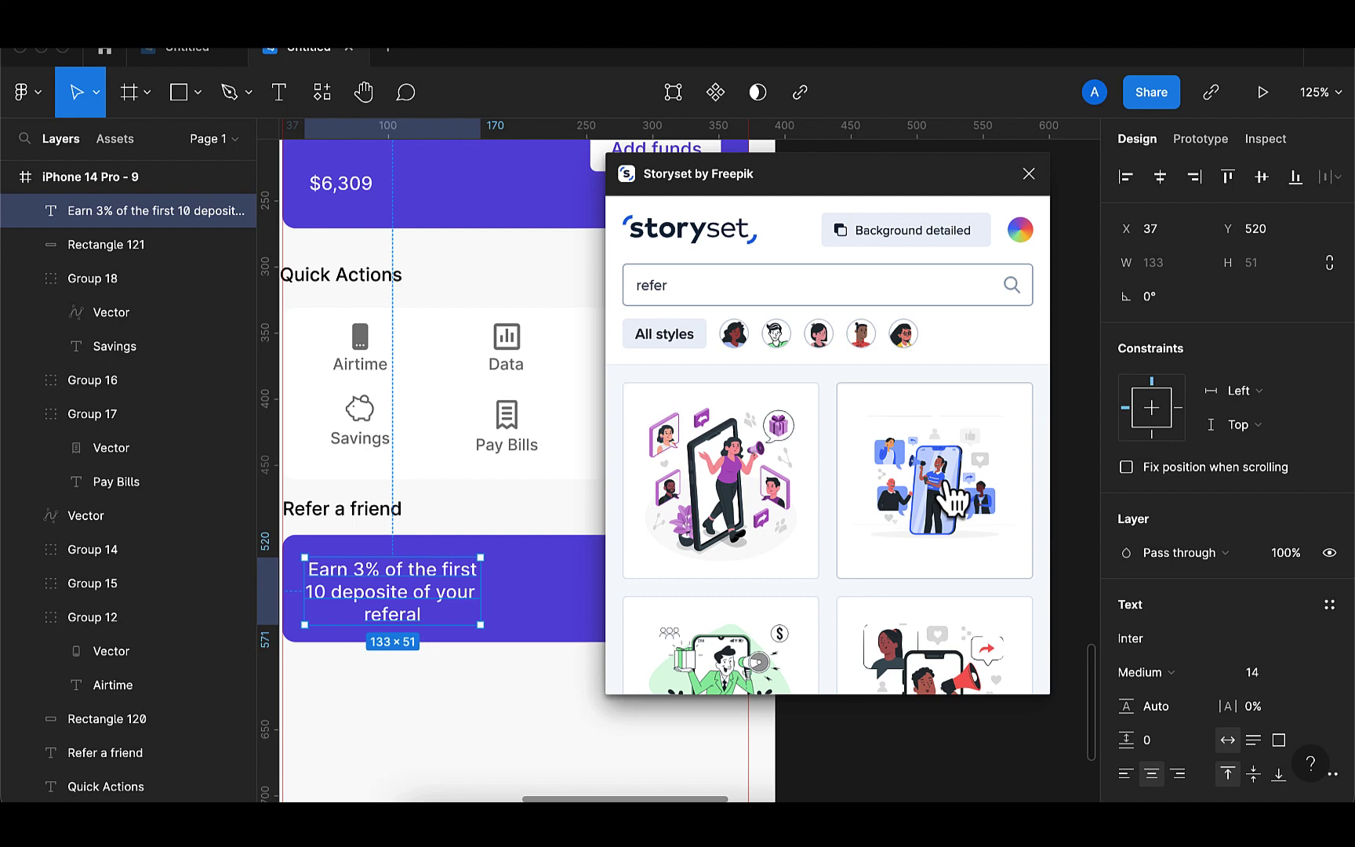
scroll(1158, 712, "down", 3)
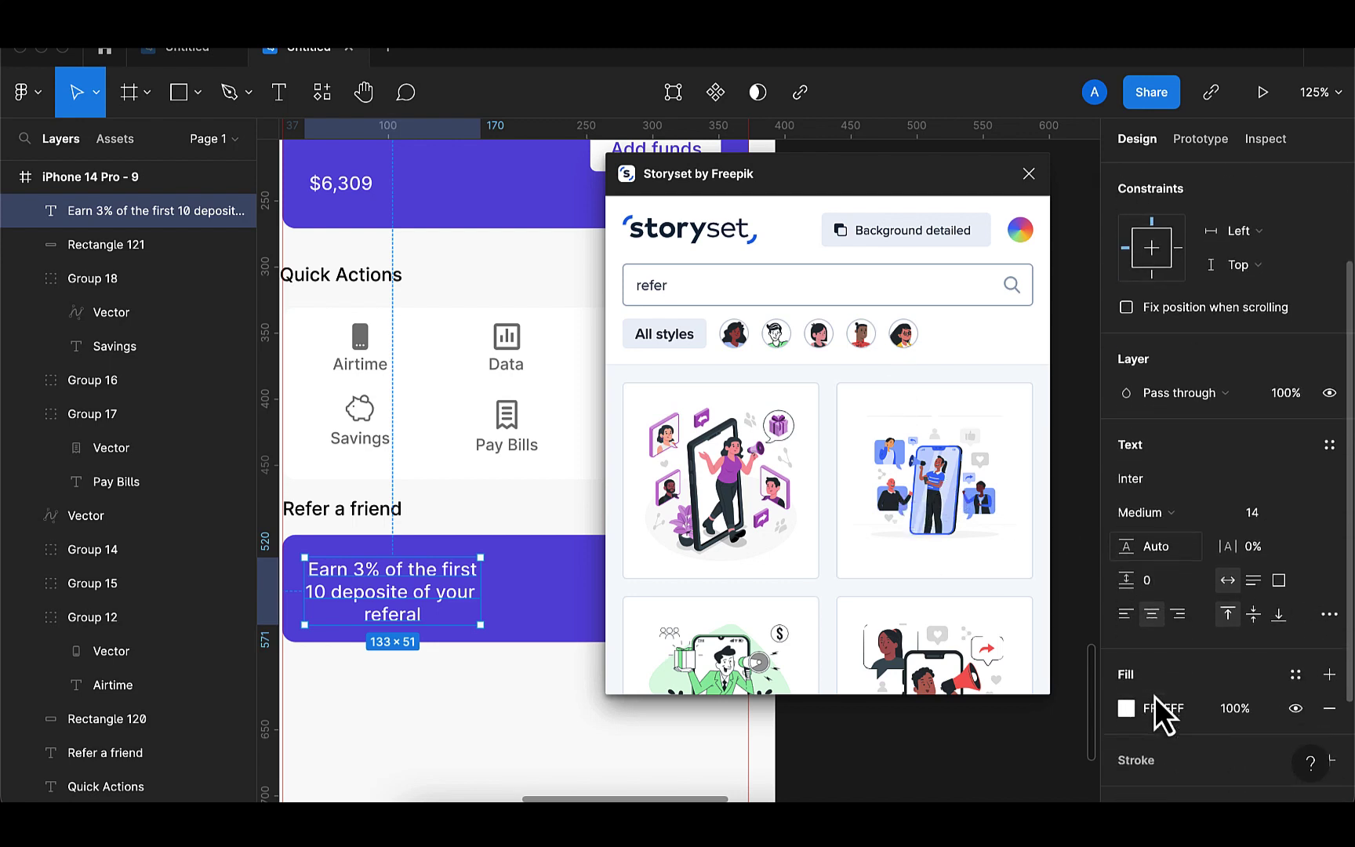
Recolour the Earn 3% text to purple 635AE1 and insert the second refer illustration.
left_click(1126, 689)
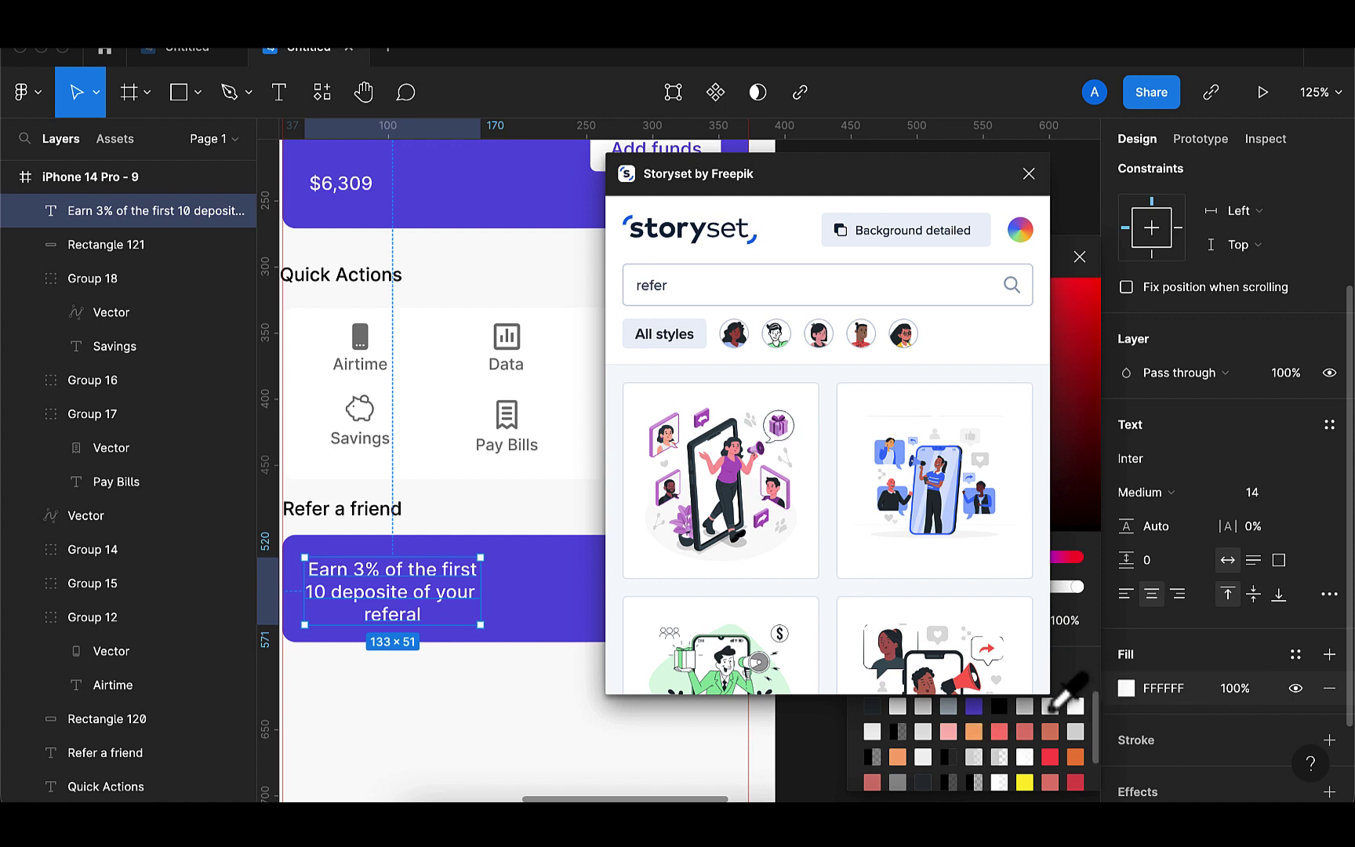
left_click(974, 707)
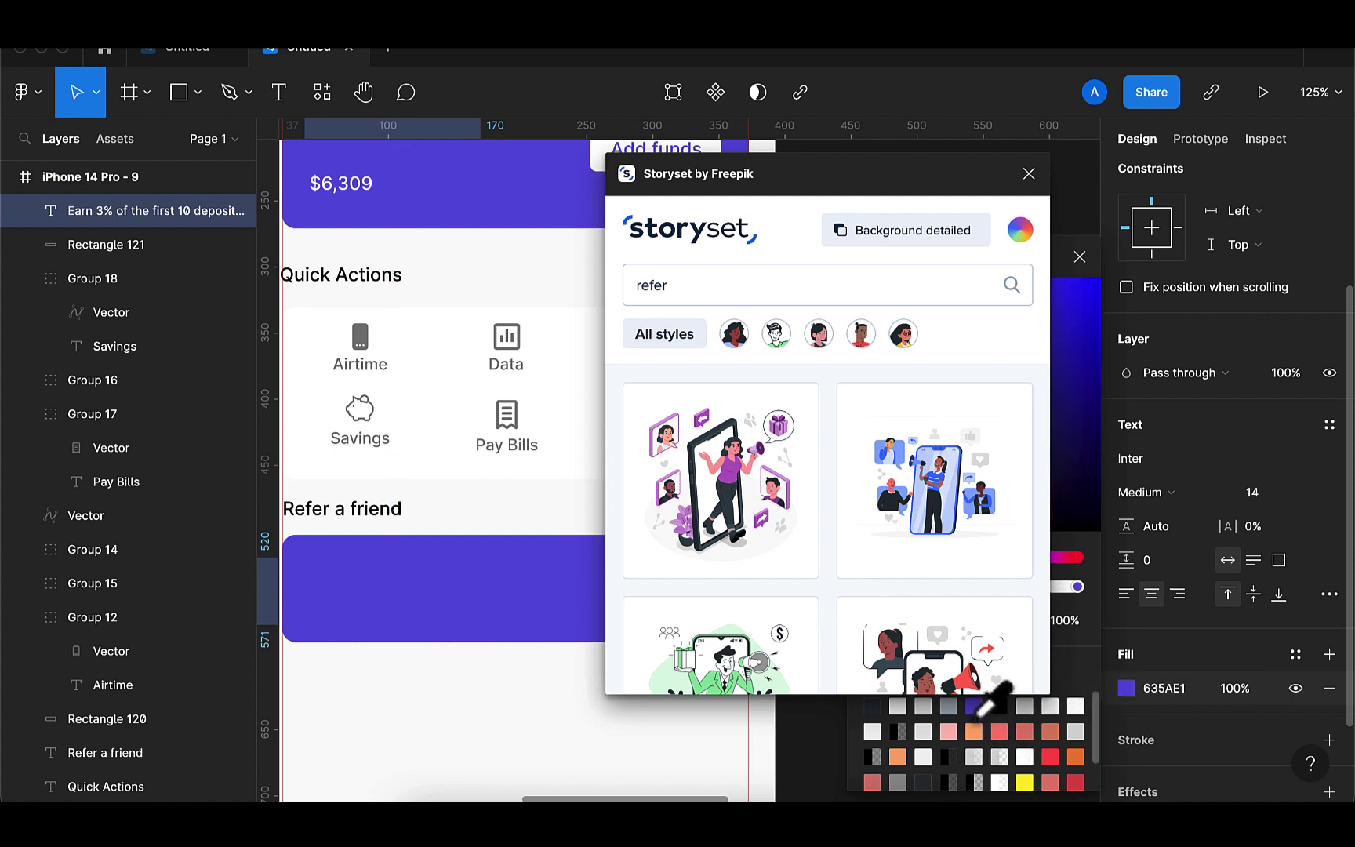
left_click(1192, 689)
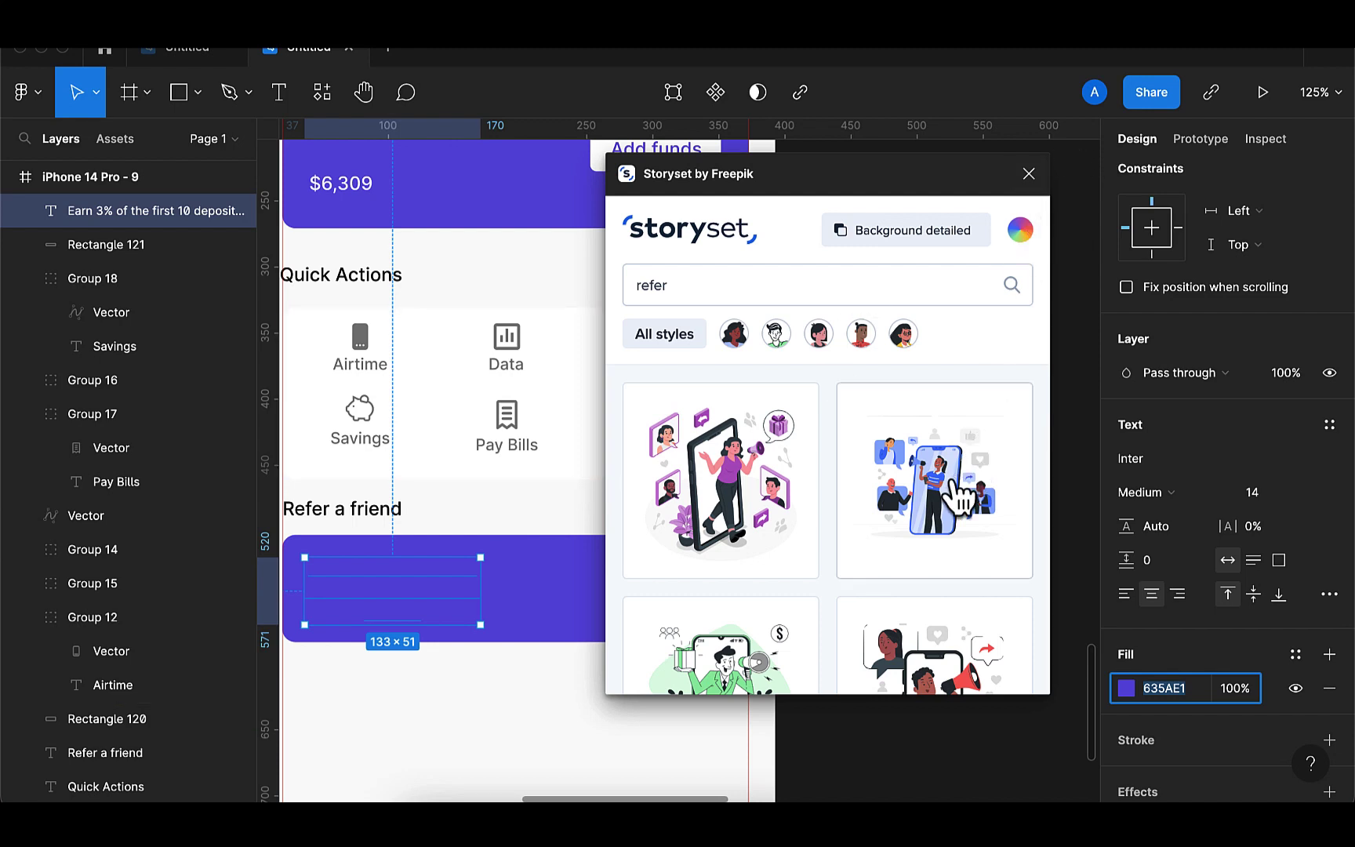
left_click(958, 494)
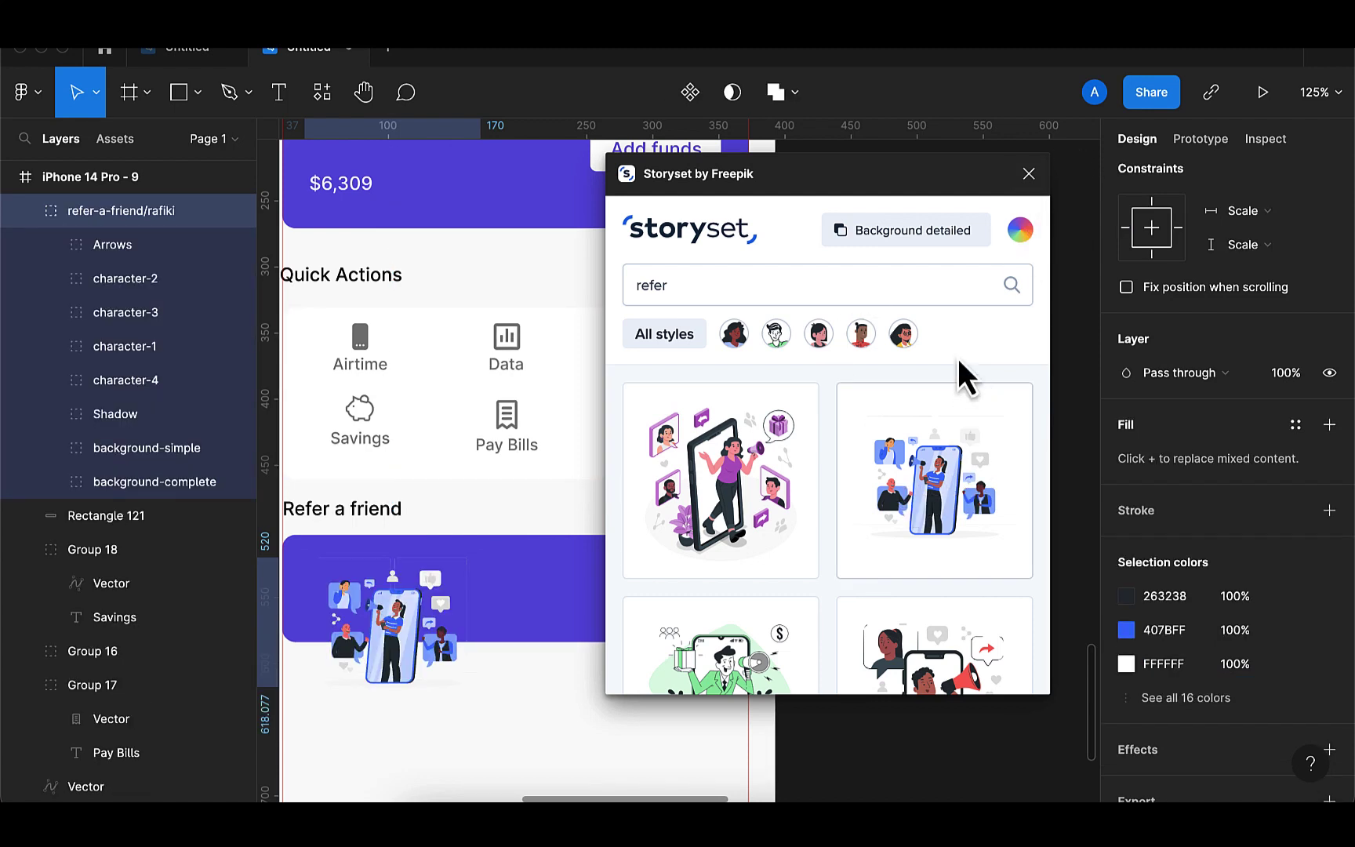
Close Storyset and move the inserted illustration toward the banner's right end.
left_click(1028, 173)
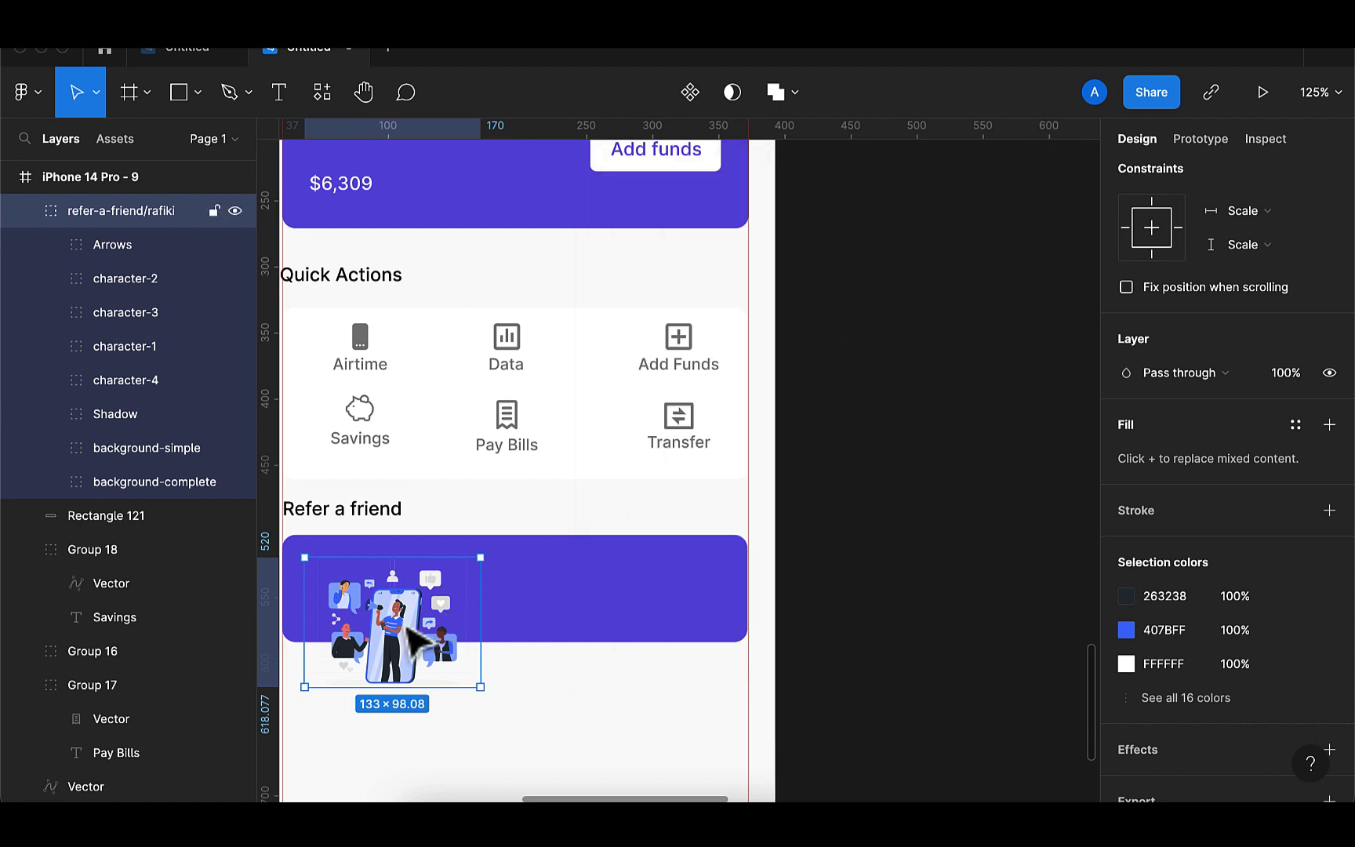
left_click_drag(495, 637, 652, 599)
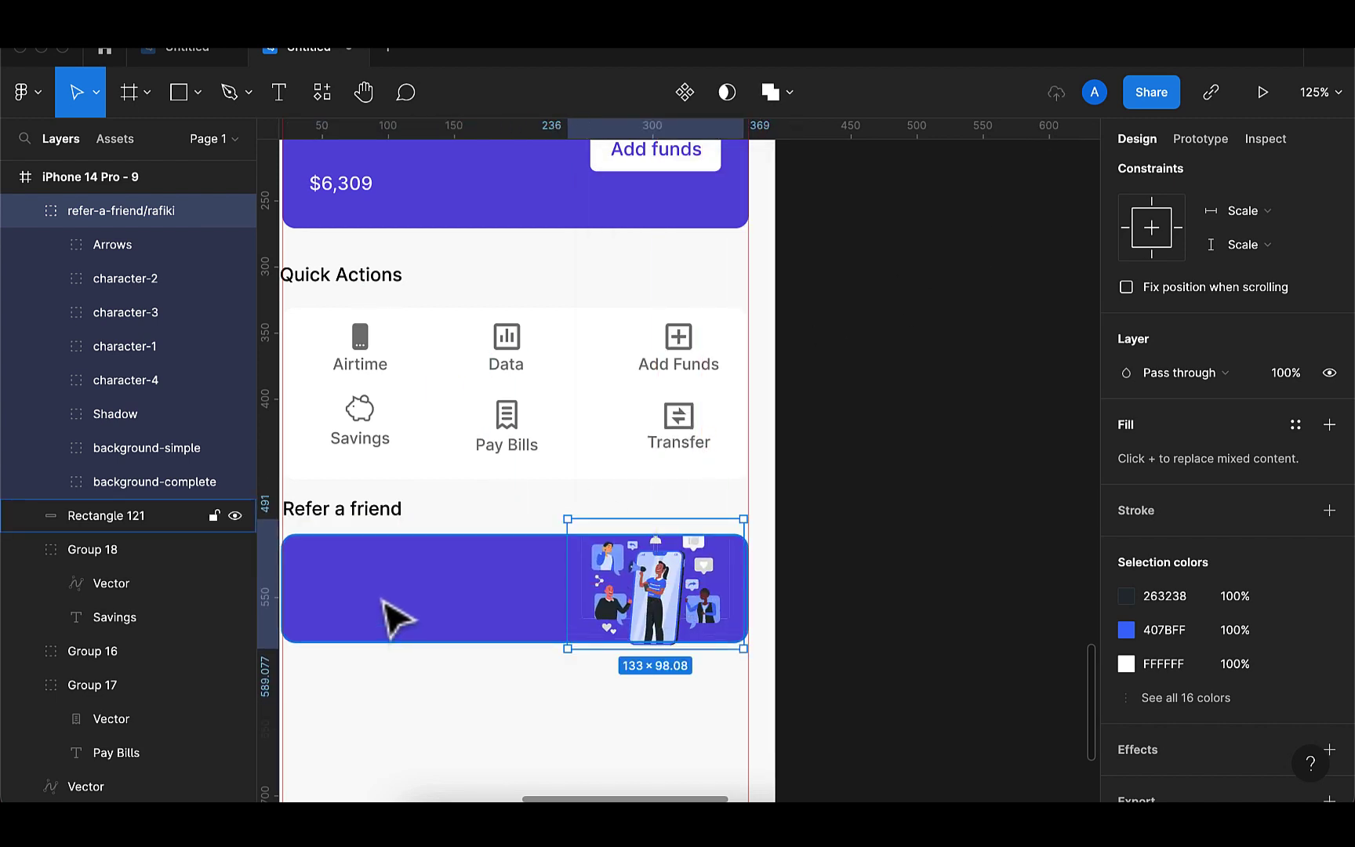
left_click(385, 604)
double_click(384, 602)
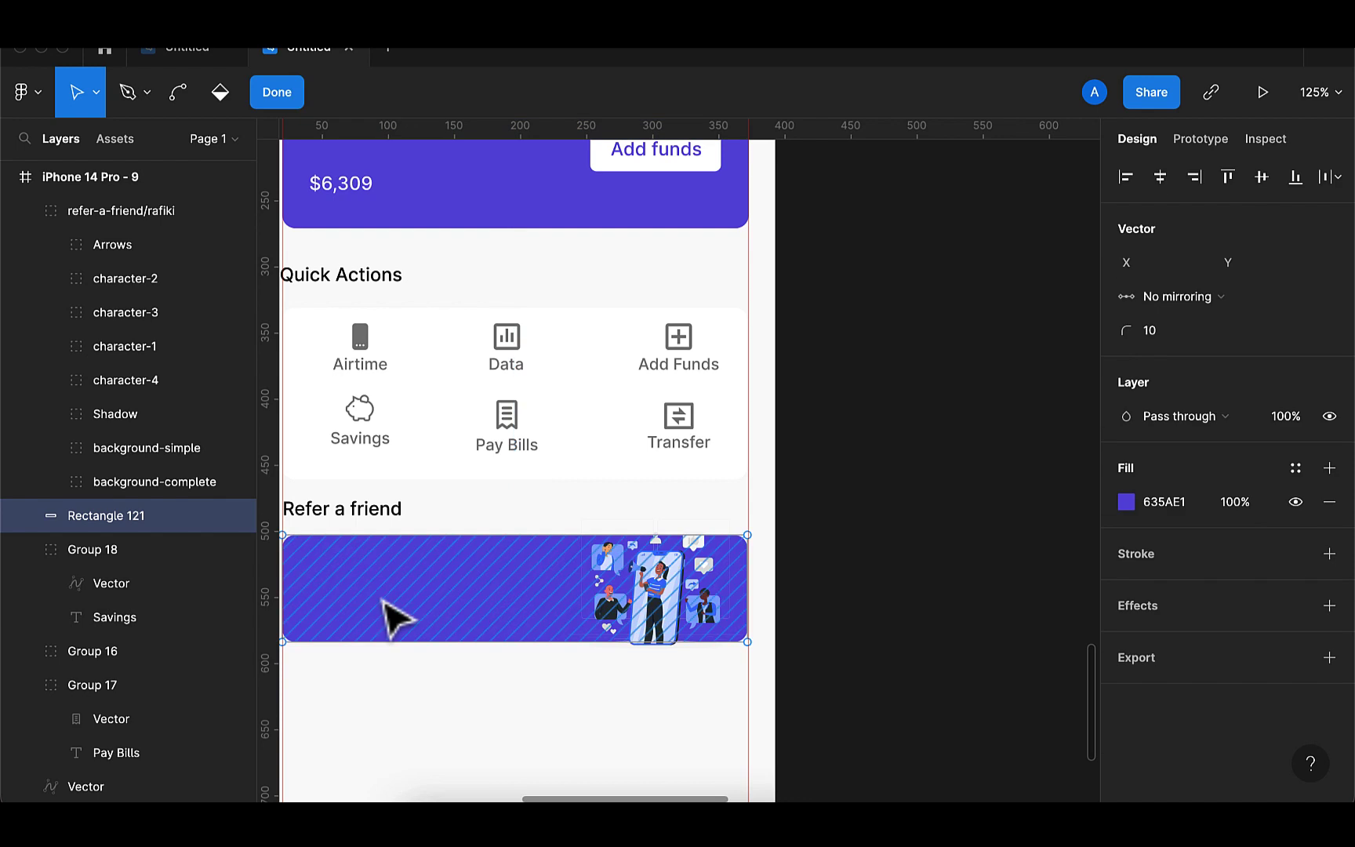
key("Escape")
Collapse the illustration, Group 18 and Group 17 layers and move the purple card below the illustration.
scroll(112, 389, "up", 2)
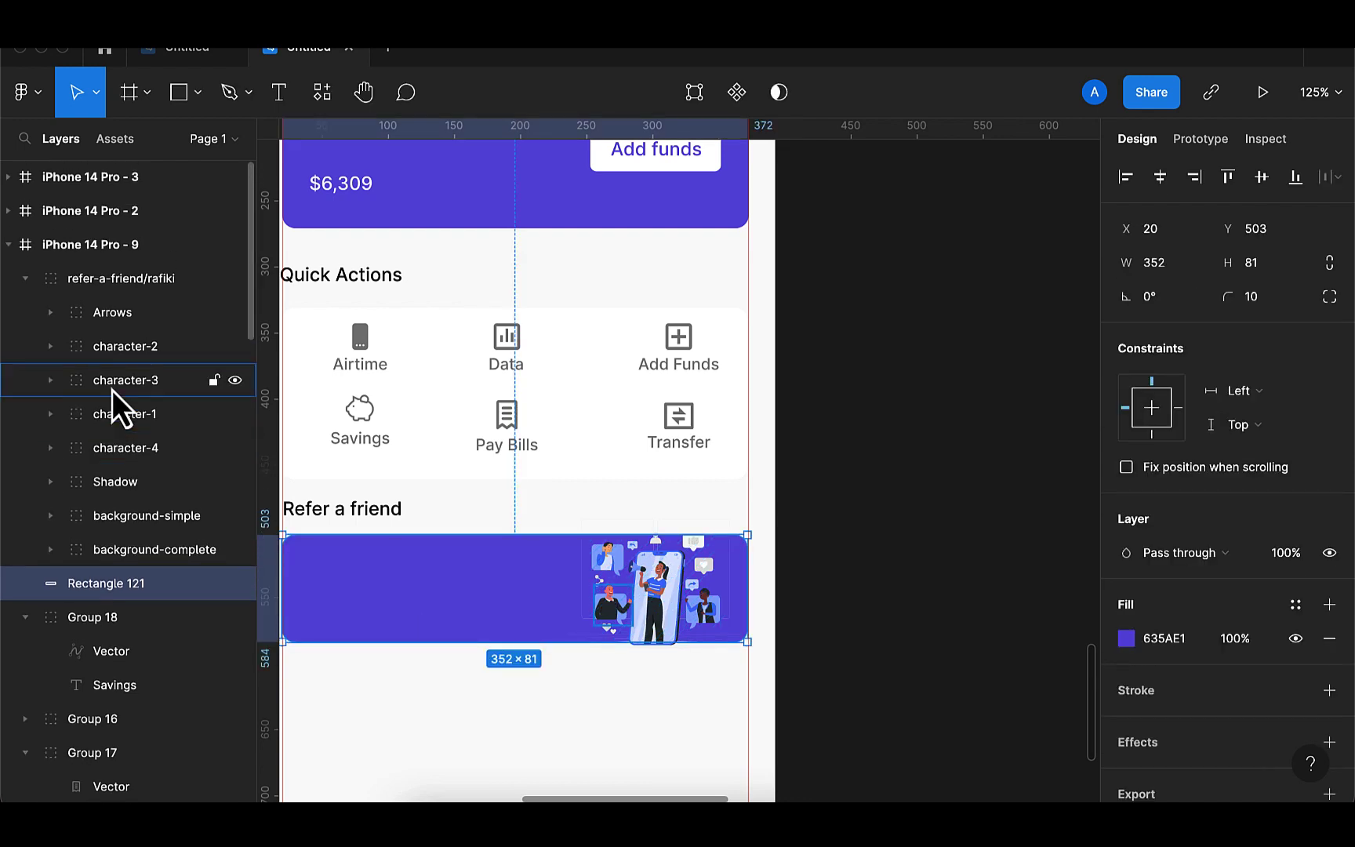
left_click(25, 288)
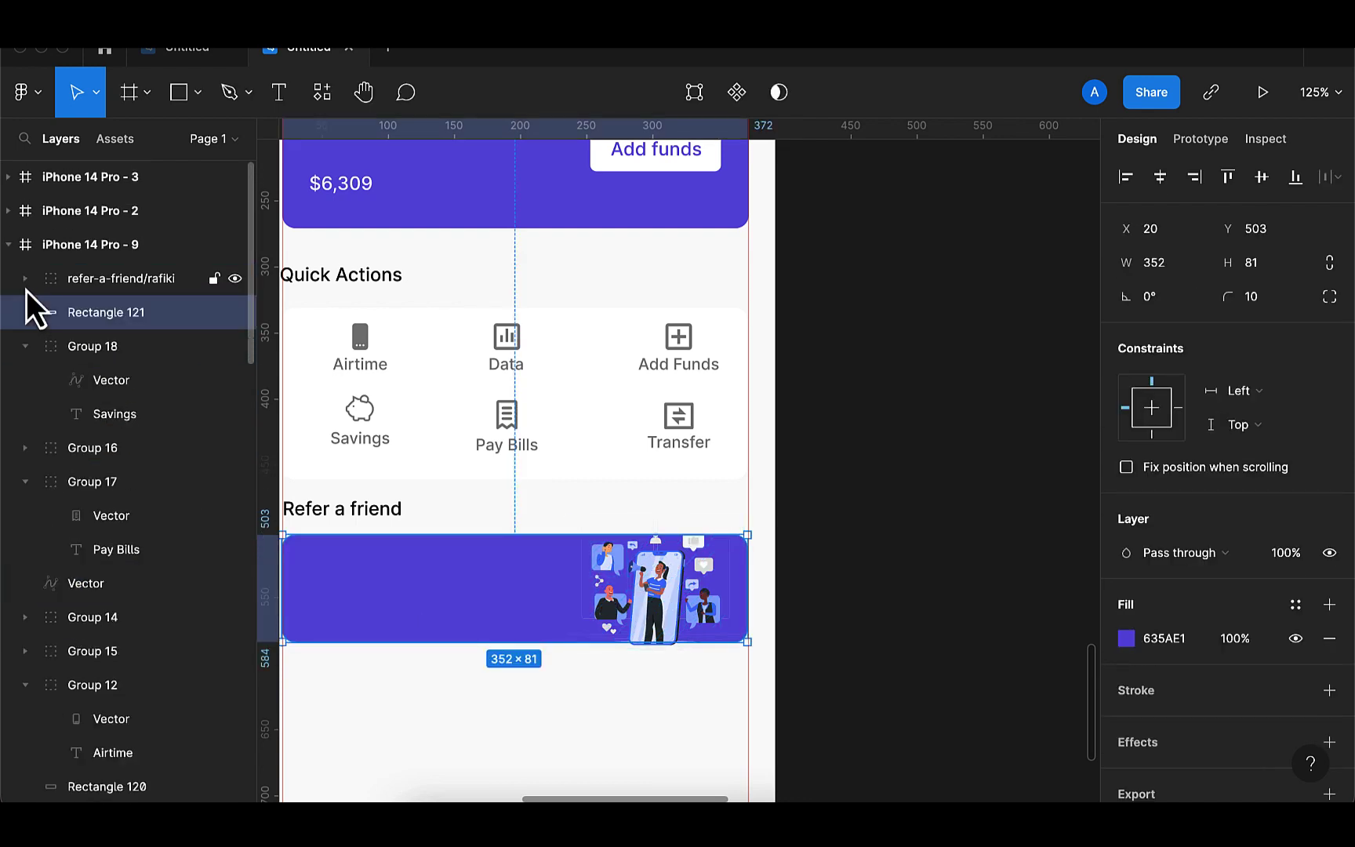
left_click(25, 350)
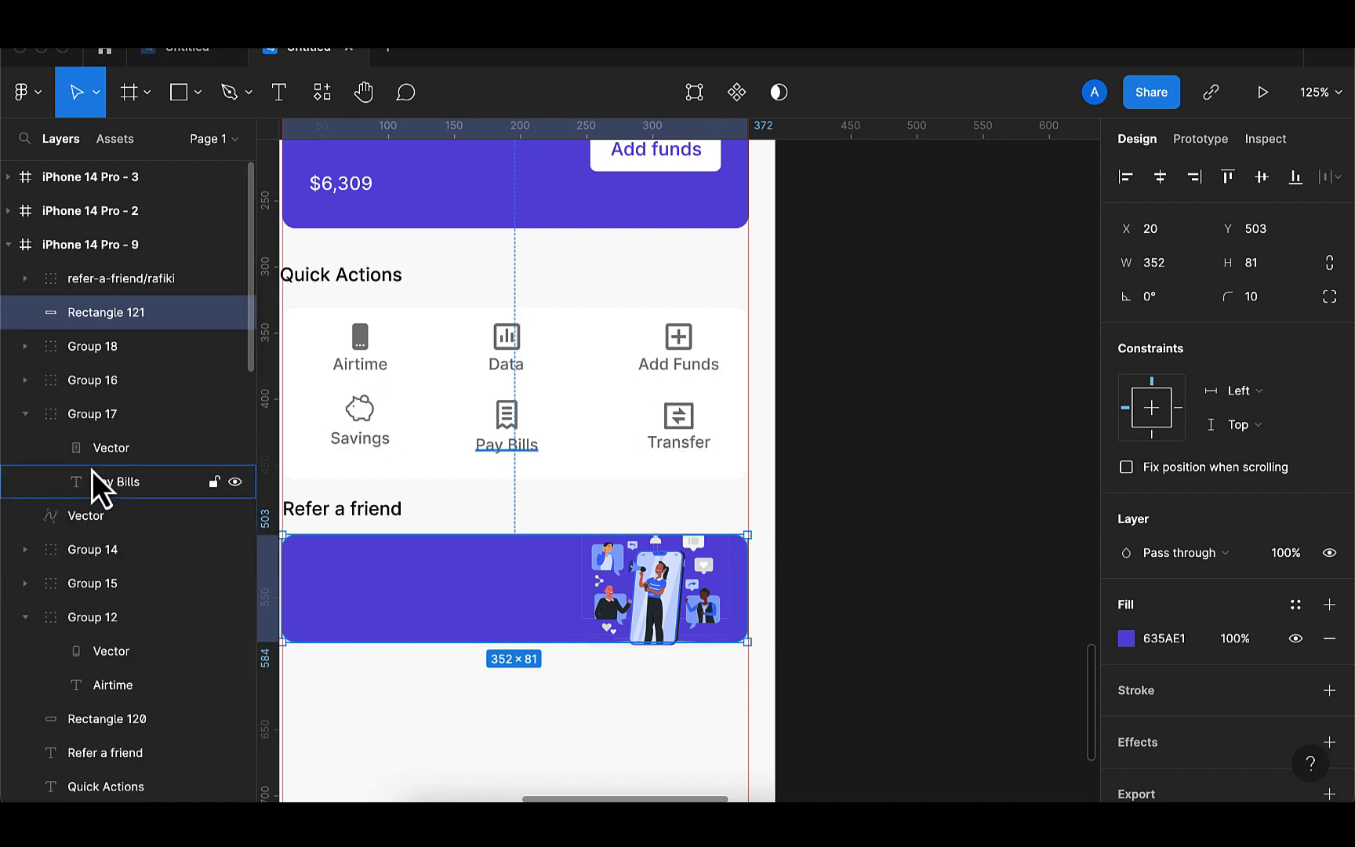
left_click(27, 414)
scroll(337, 697, "down", 2)
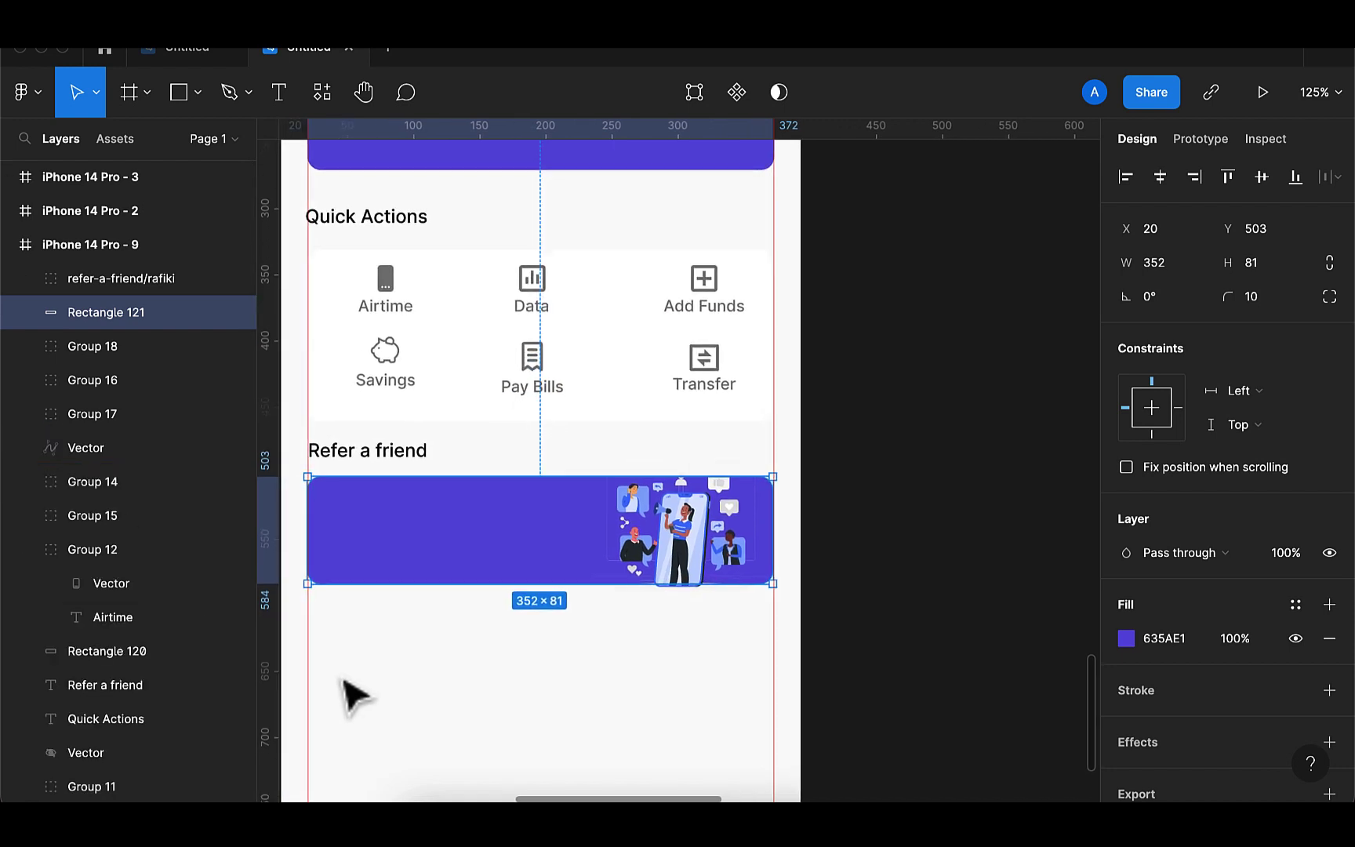
left_click_drag(451, 568, 486, 704)
left_click(368, 511)
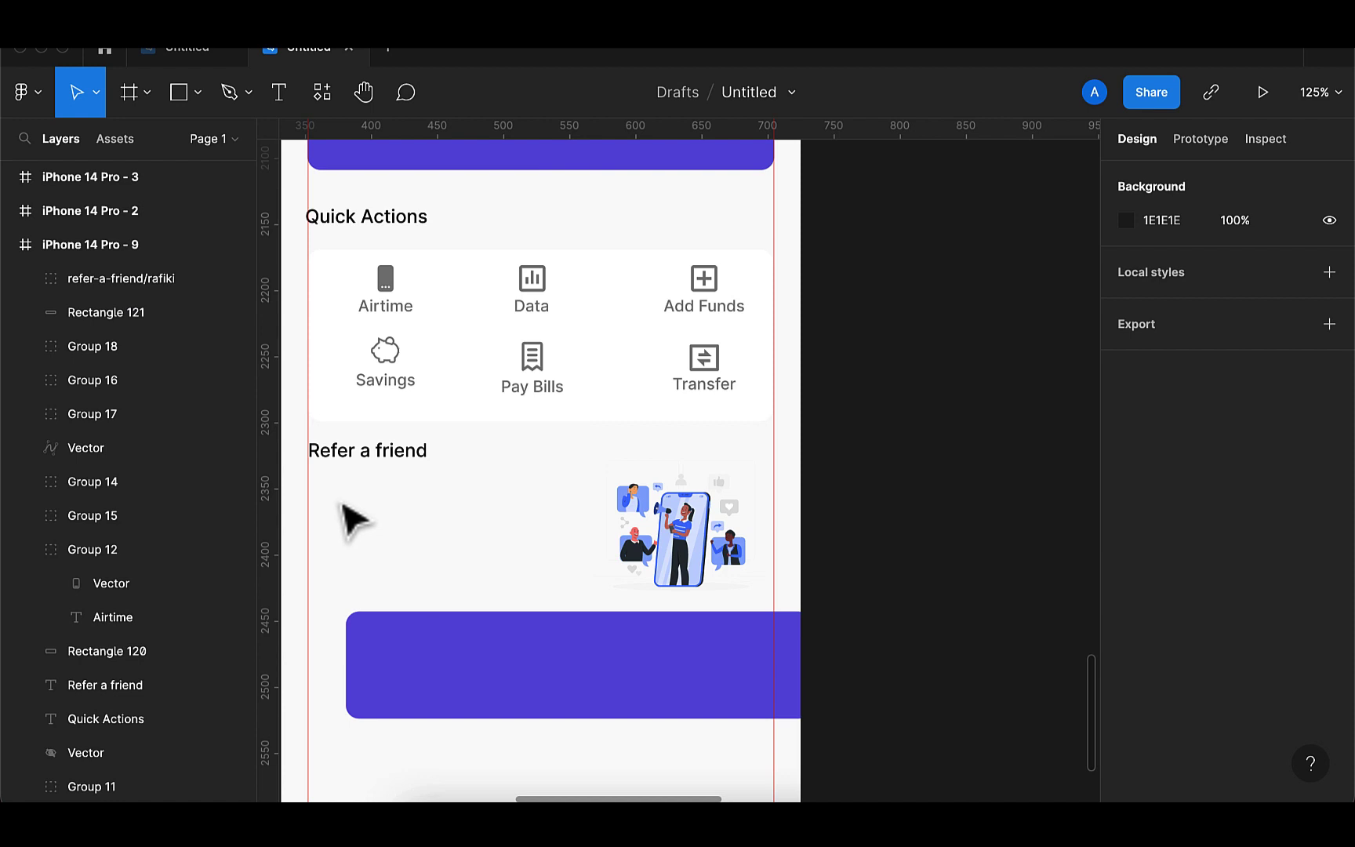
left_click_drag(336, 495, 578, 682)
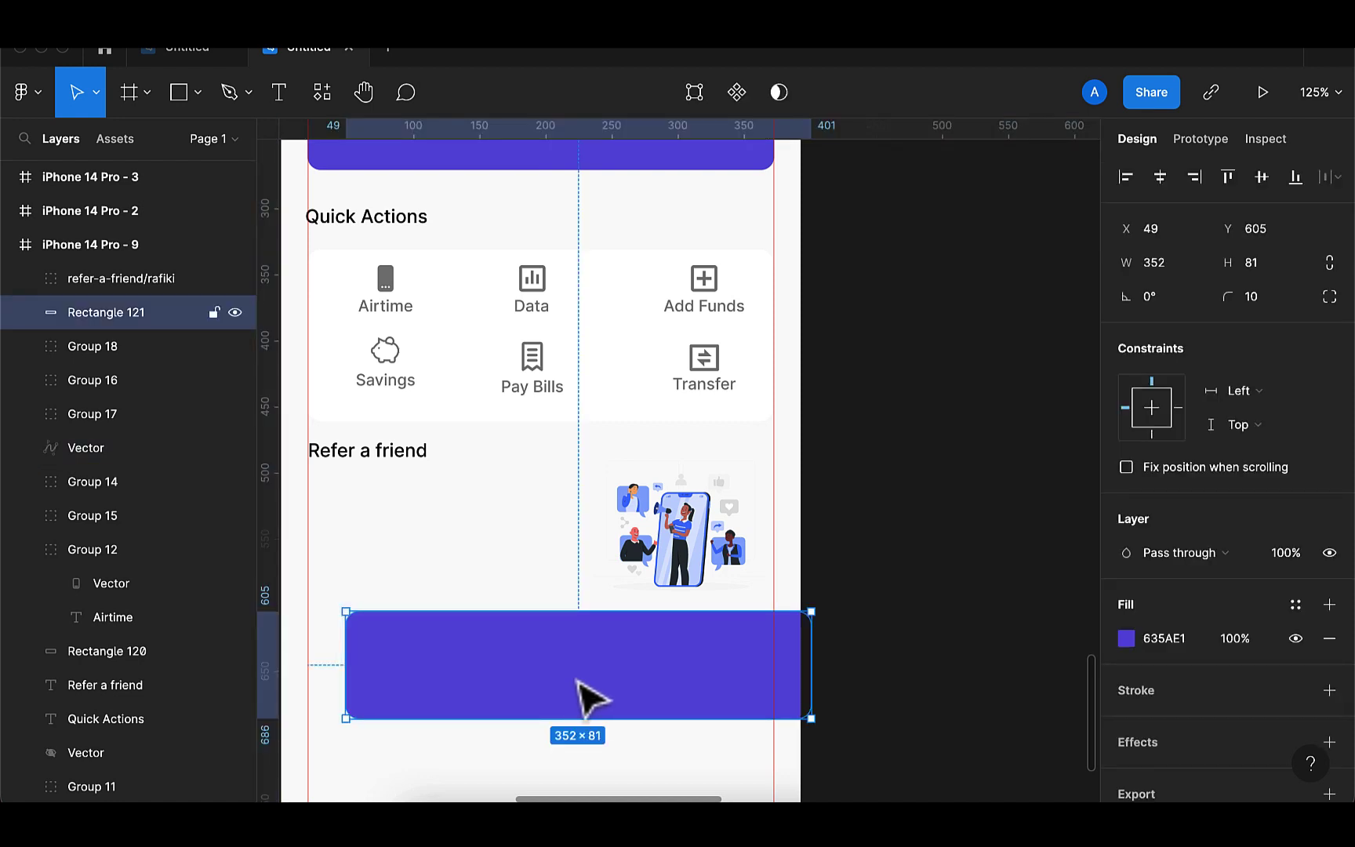
Undo the moves, the illustration insertion and the text recolour, restoring the white text.
key("ctrl+z")
key("ctrl+z")
key("ctrl+z")
key("Return")
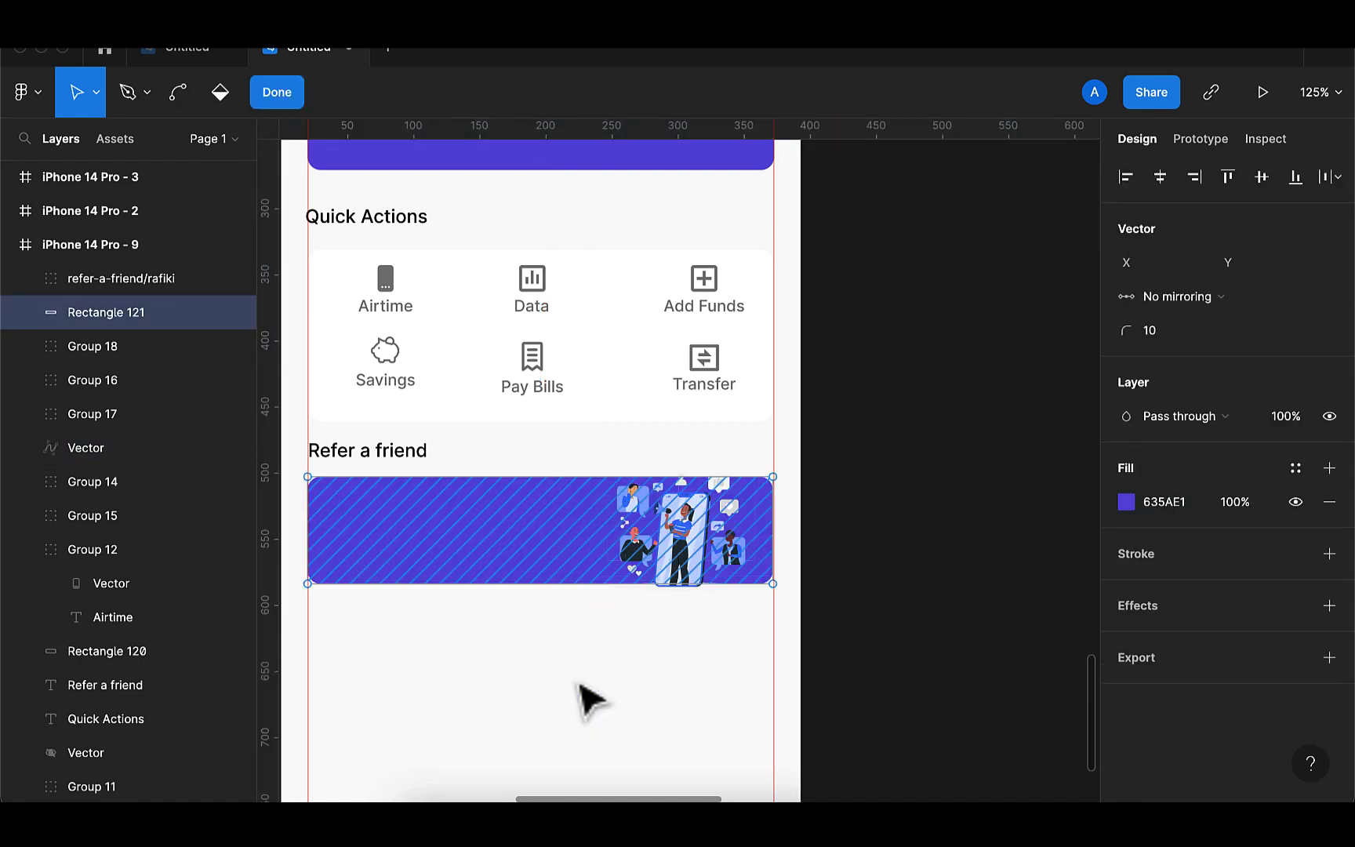
key("Escape")
key("ctrl+z")
key("ctrl+z")
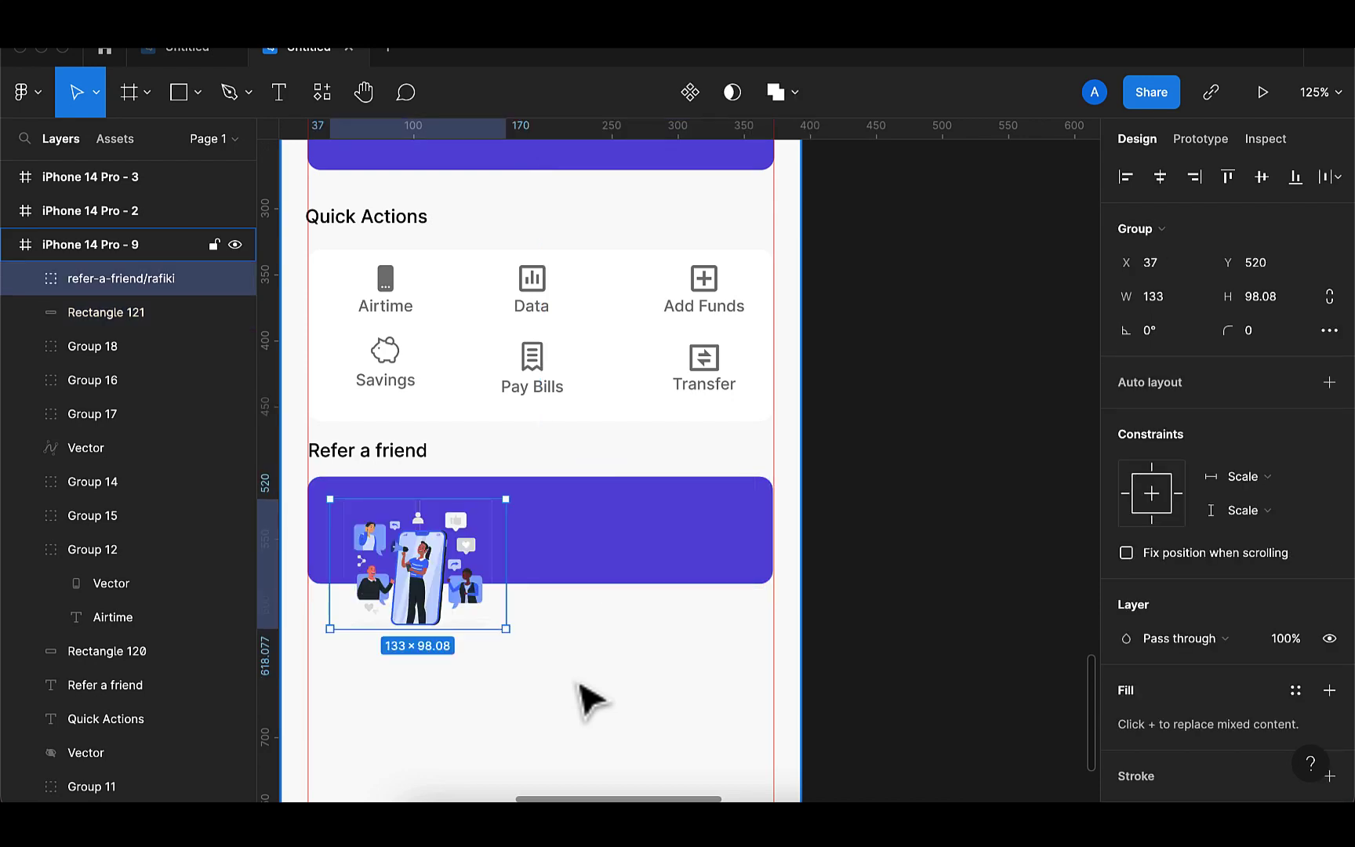
key("ctrl+z")
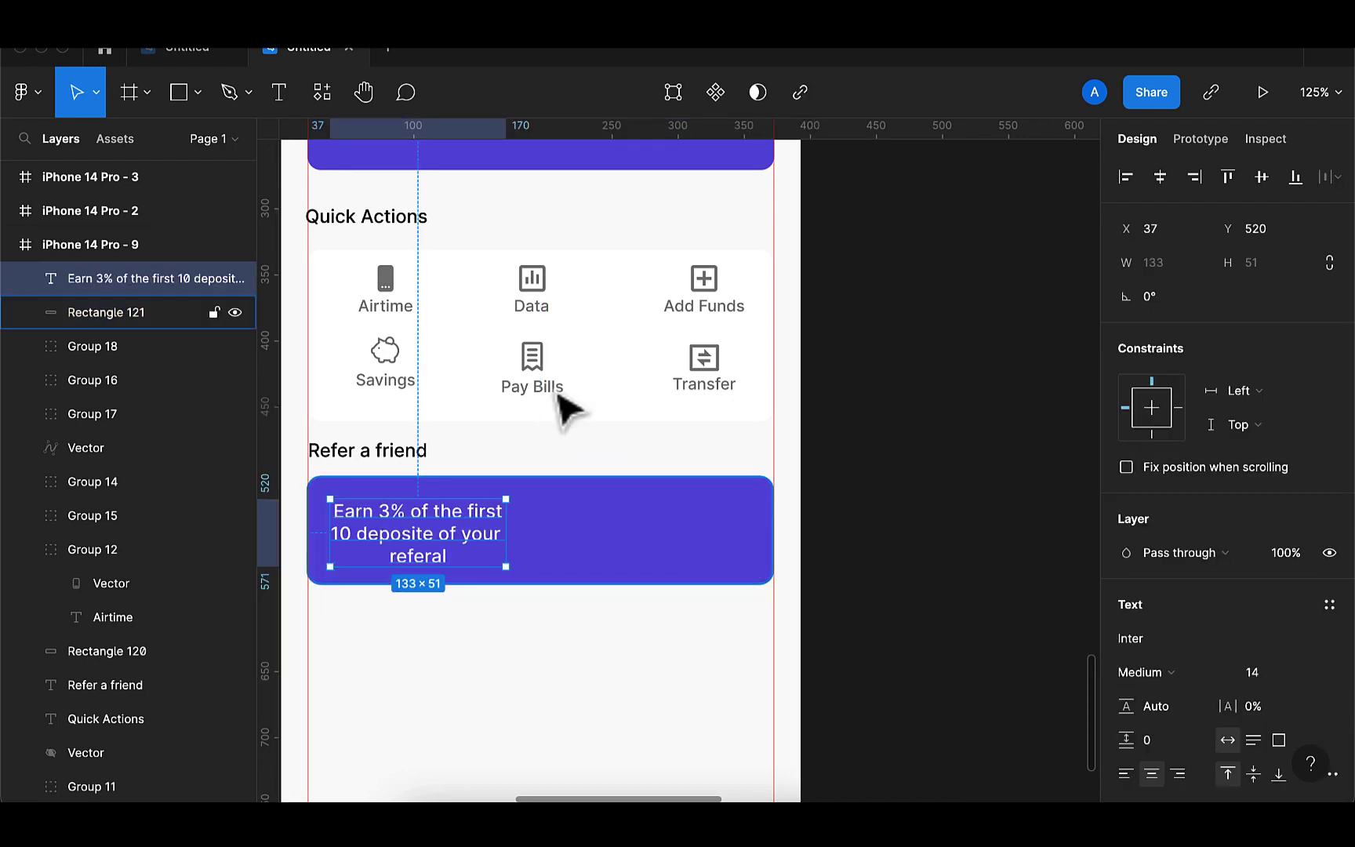
Close the mistakenly opened Iconify plugin and run Storyset by Freepik instead.
left_click(318, 102)
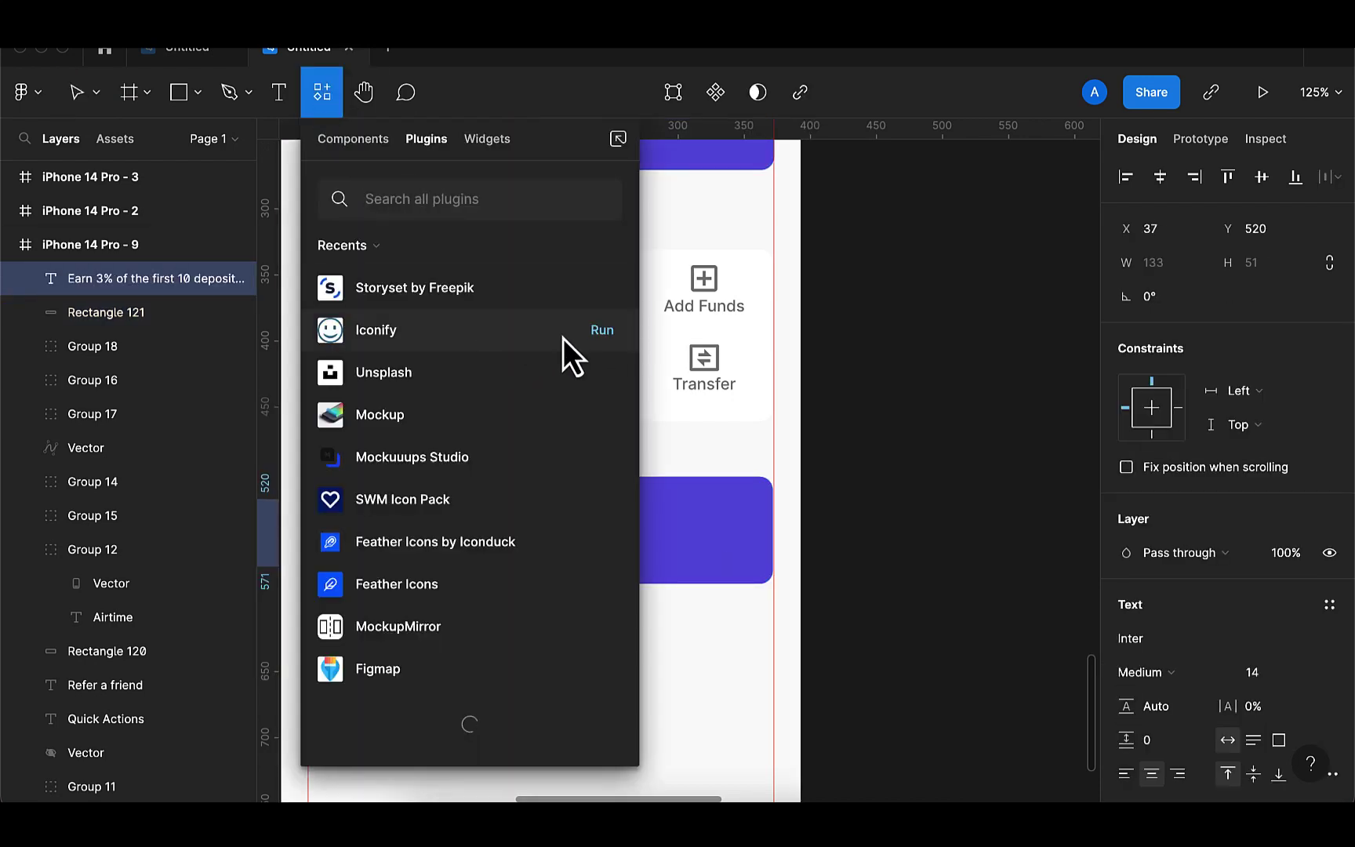
left_click(597, 332)
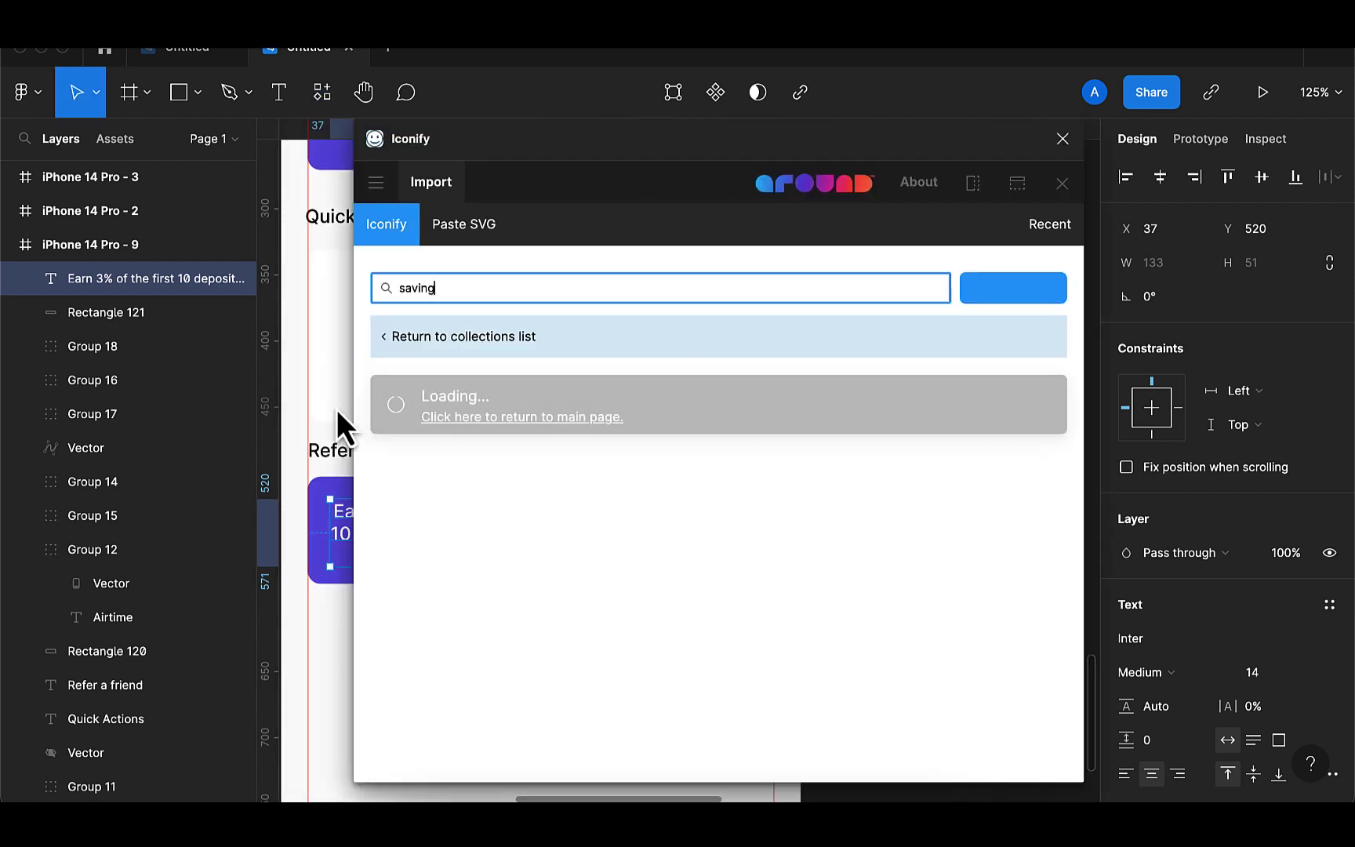
left_click(1060, 140)
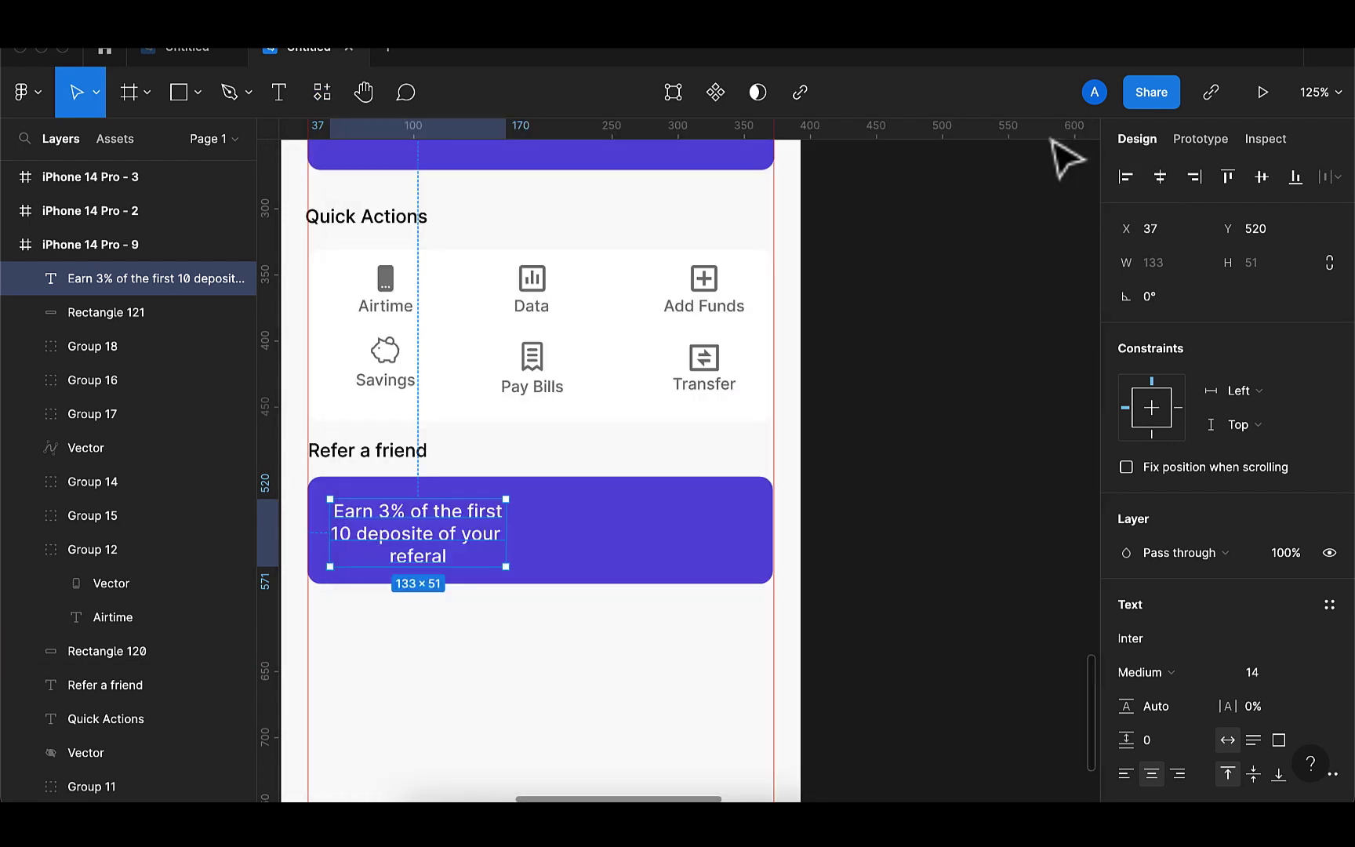
left_click(321, 93)
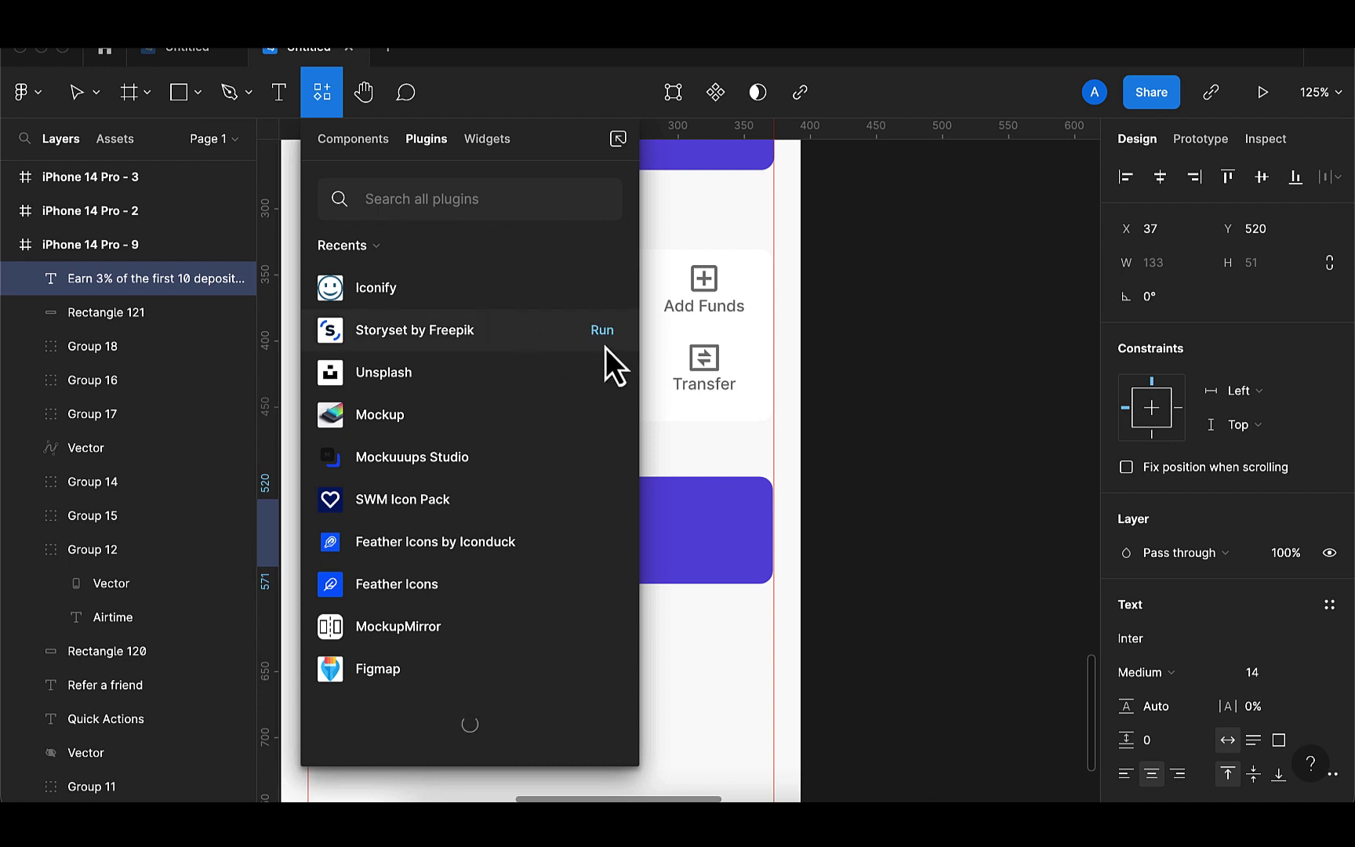
left_click(605, 335)
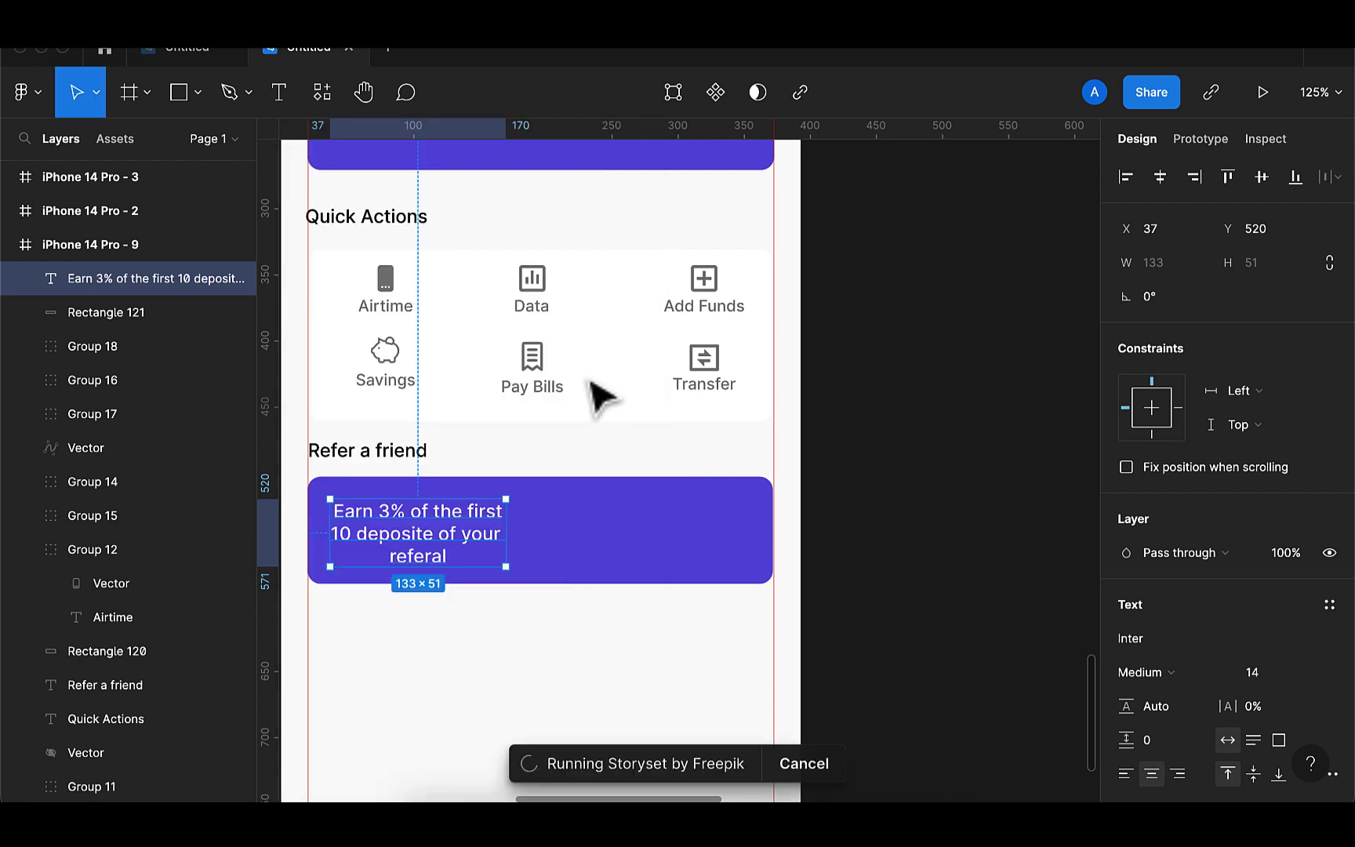
Search 'refer' and drag the second illustration just below the purple banner.
left_click(446, 667)
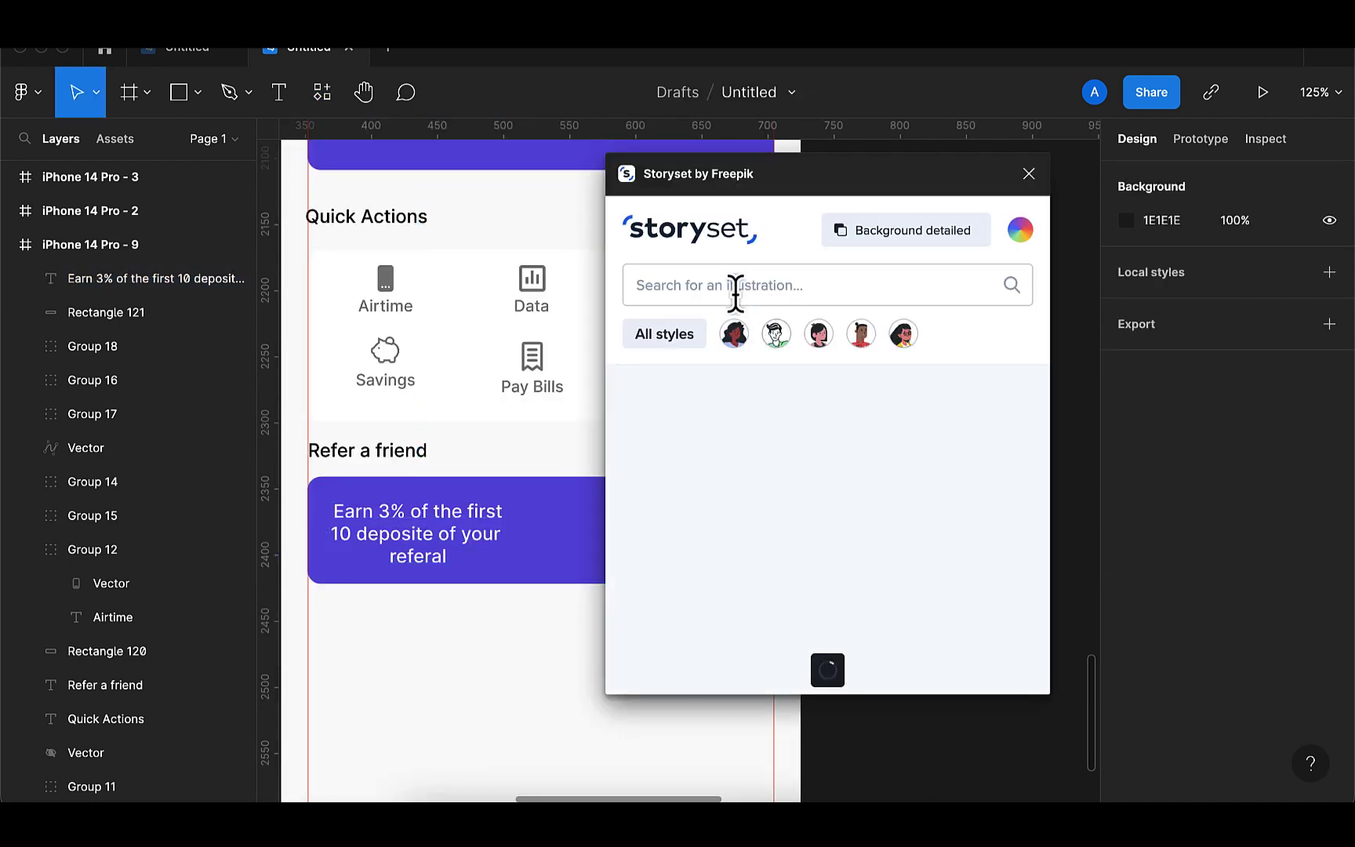
left_click(734, 290)
type("refer")
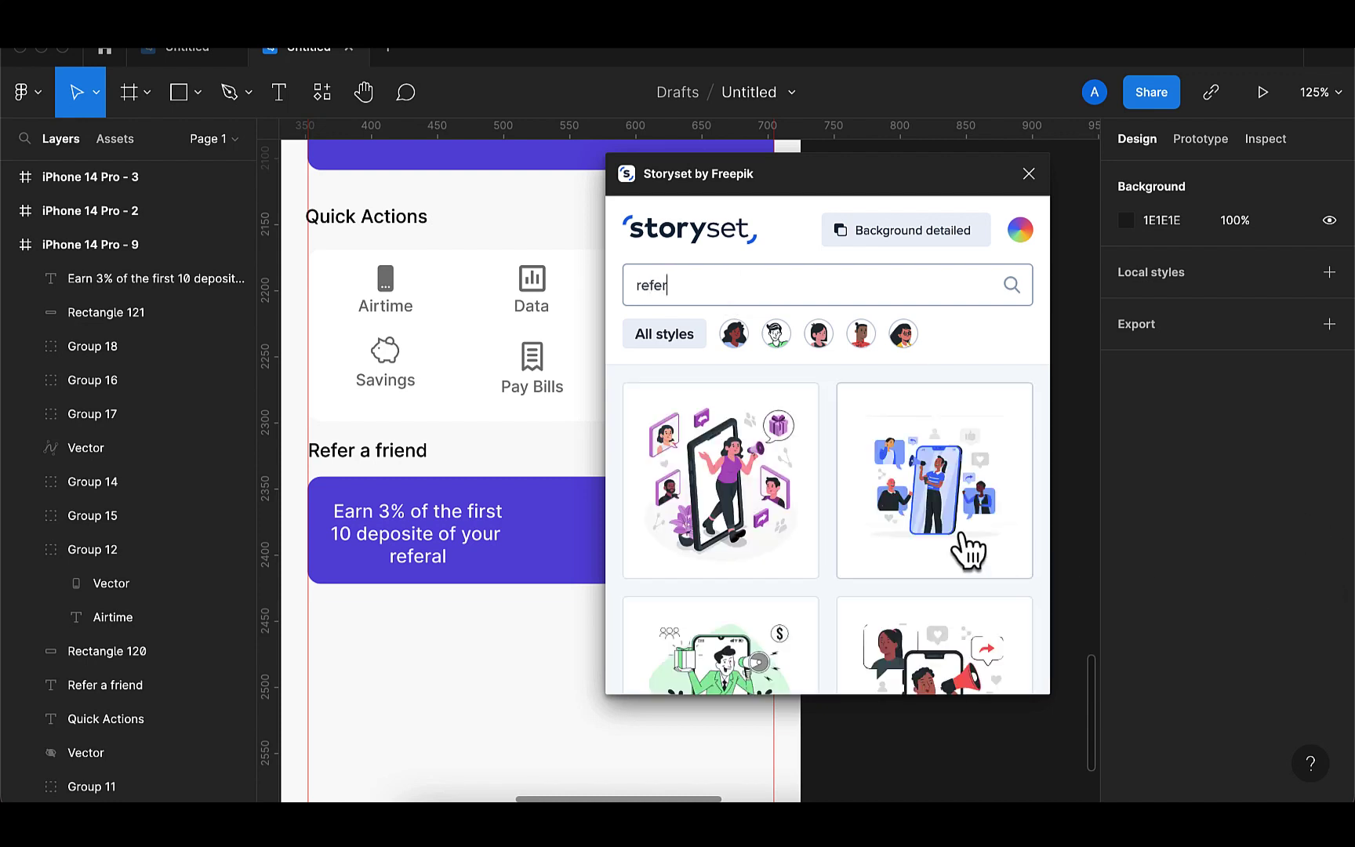
left_click_drag(937, 504, 521, 717)
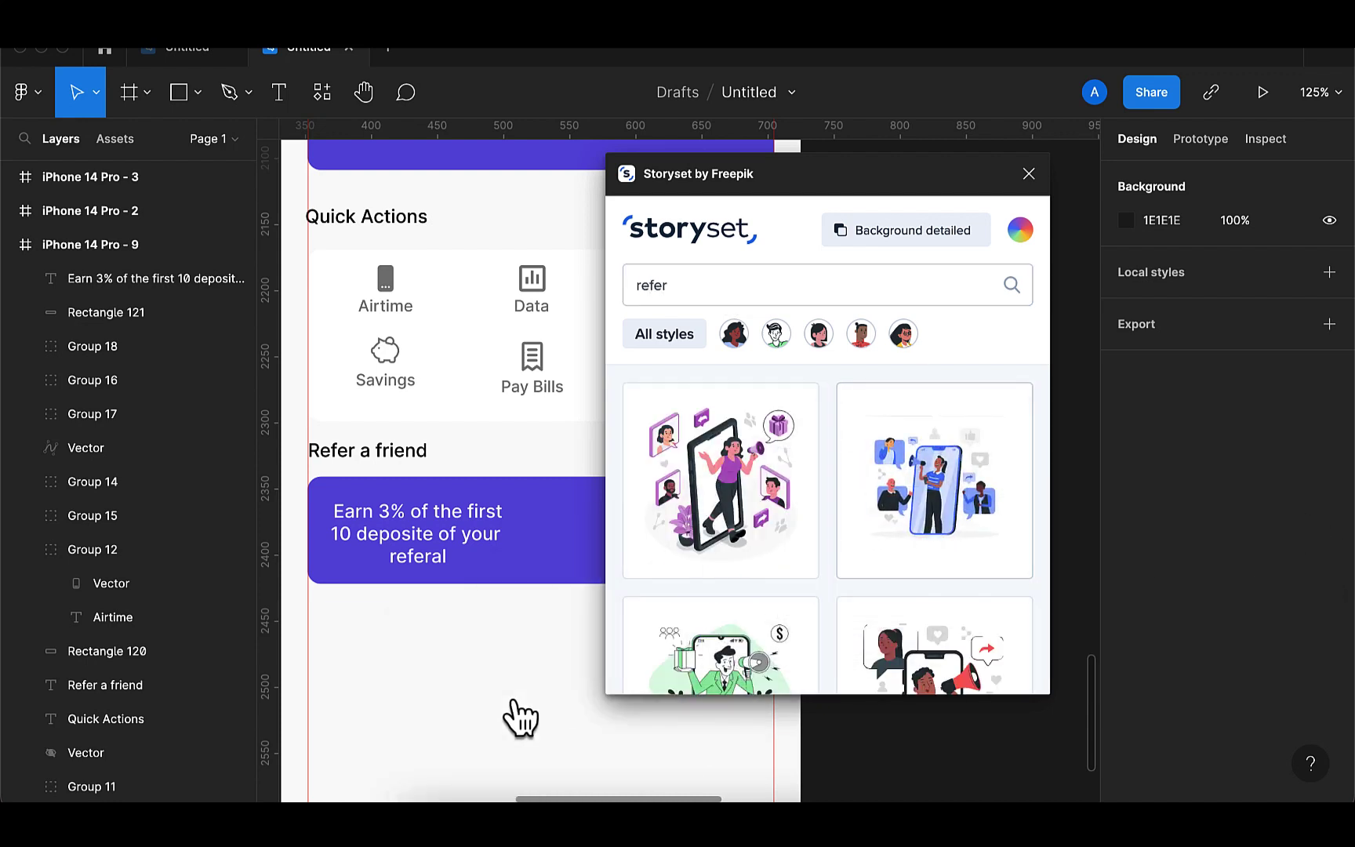
left_click(1029, 173)
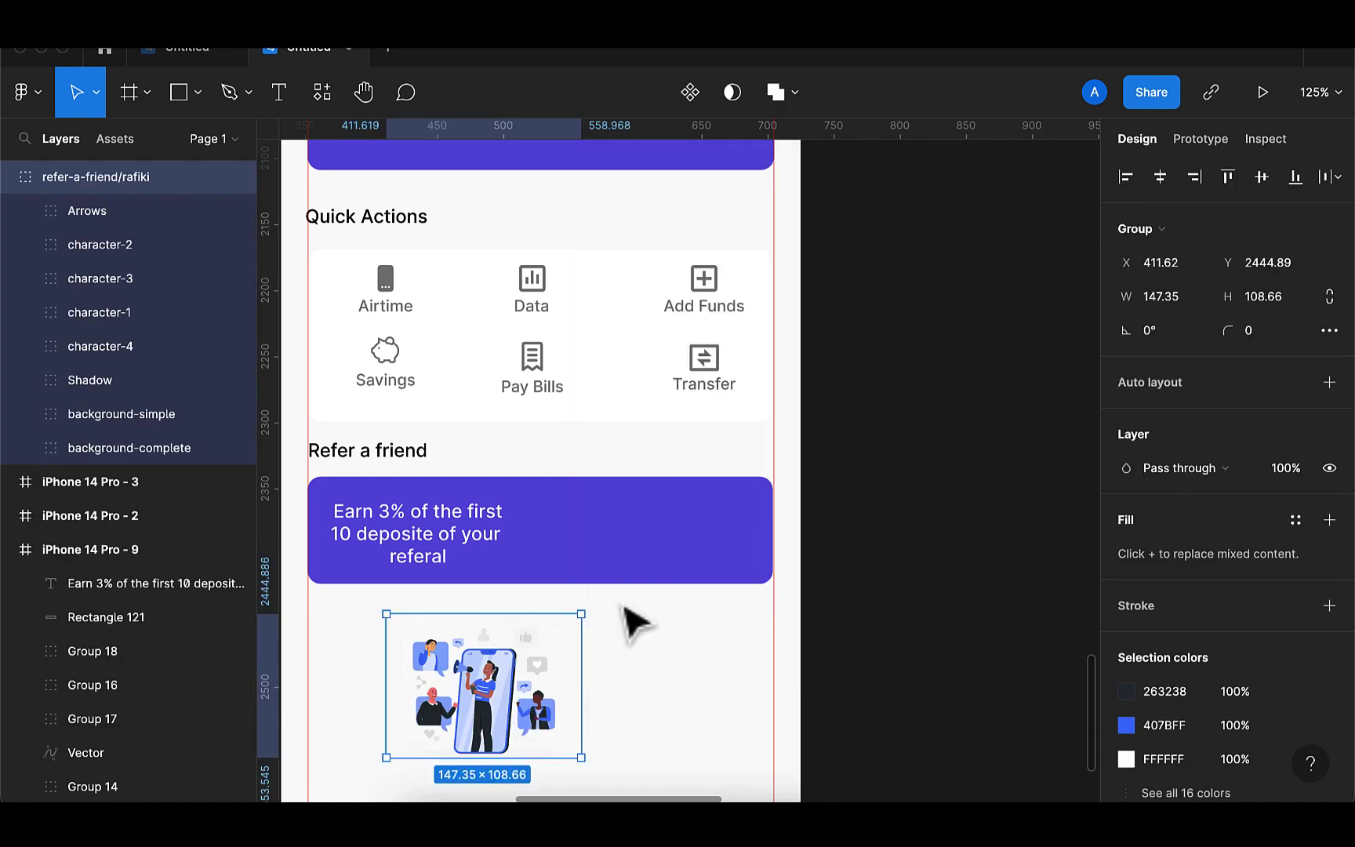
Move the rafiki illustration onto the banner's right end and enlarge it from its centre.
left_click_drag(479, 717, 657, 545)
scroll(655, 533, "up", 5)
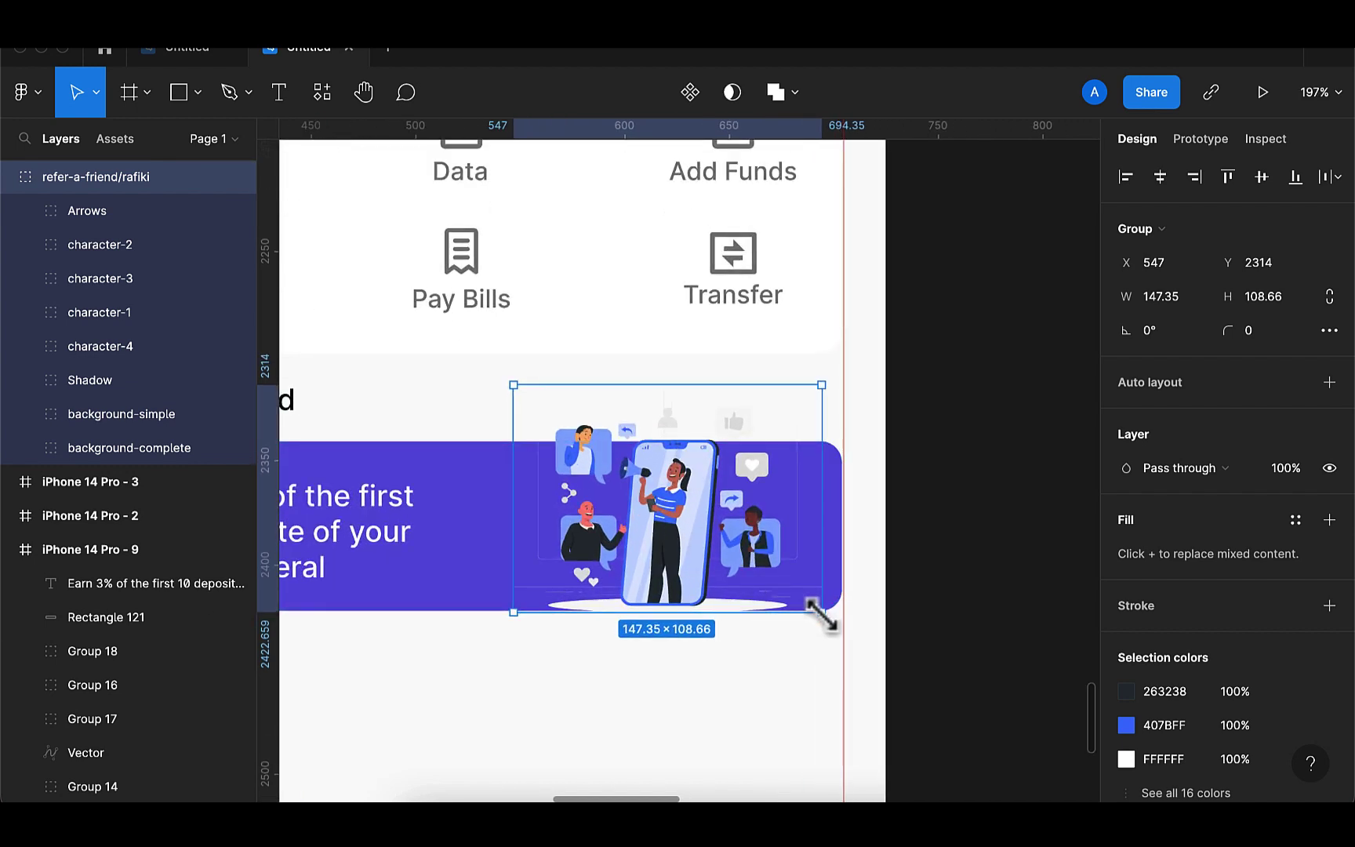
key("alt")
left_click_drag(823, 617, 835, 635)
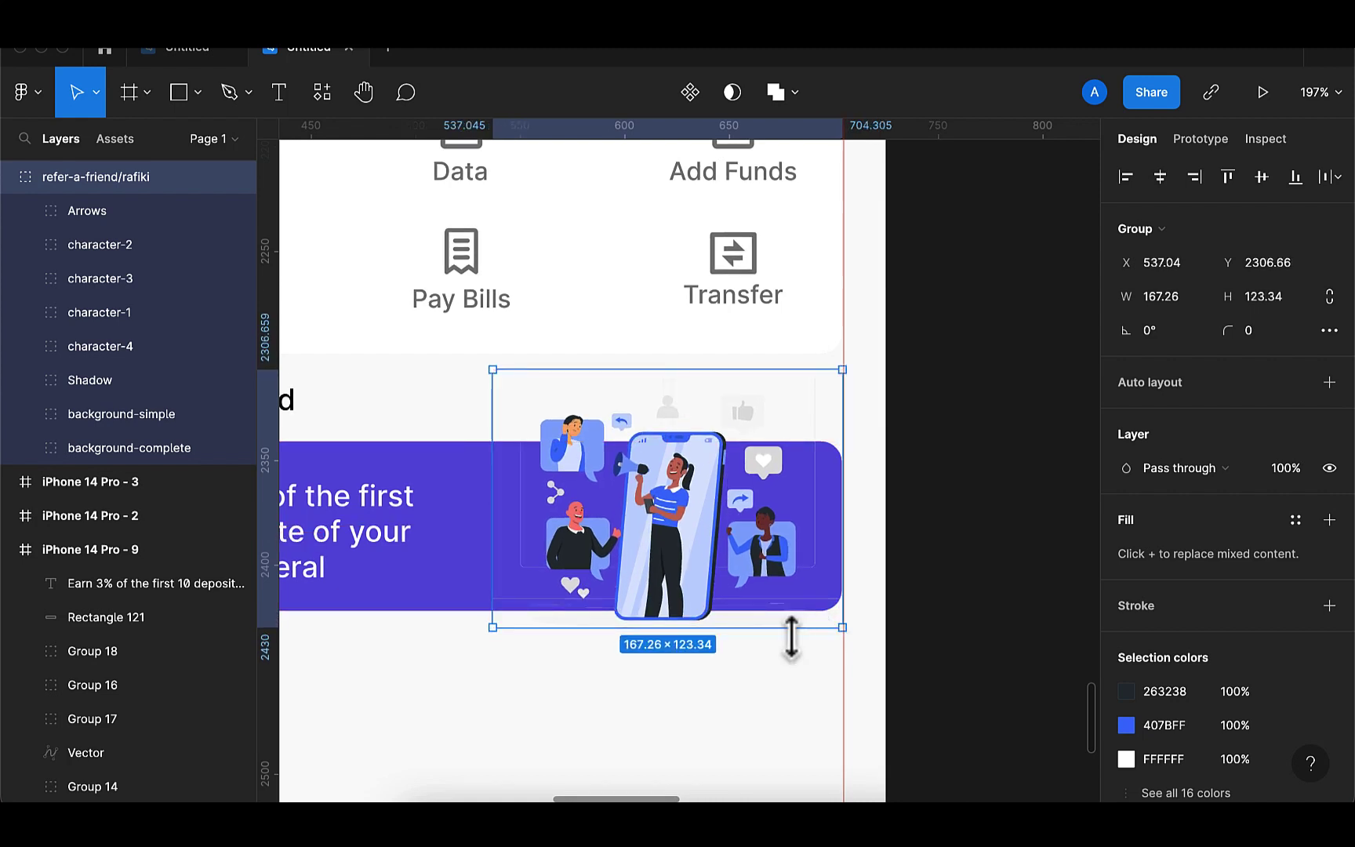
scroll(776, 581, "up", 2)
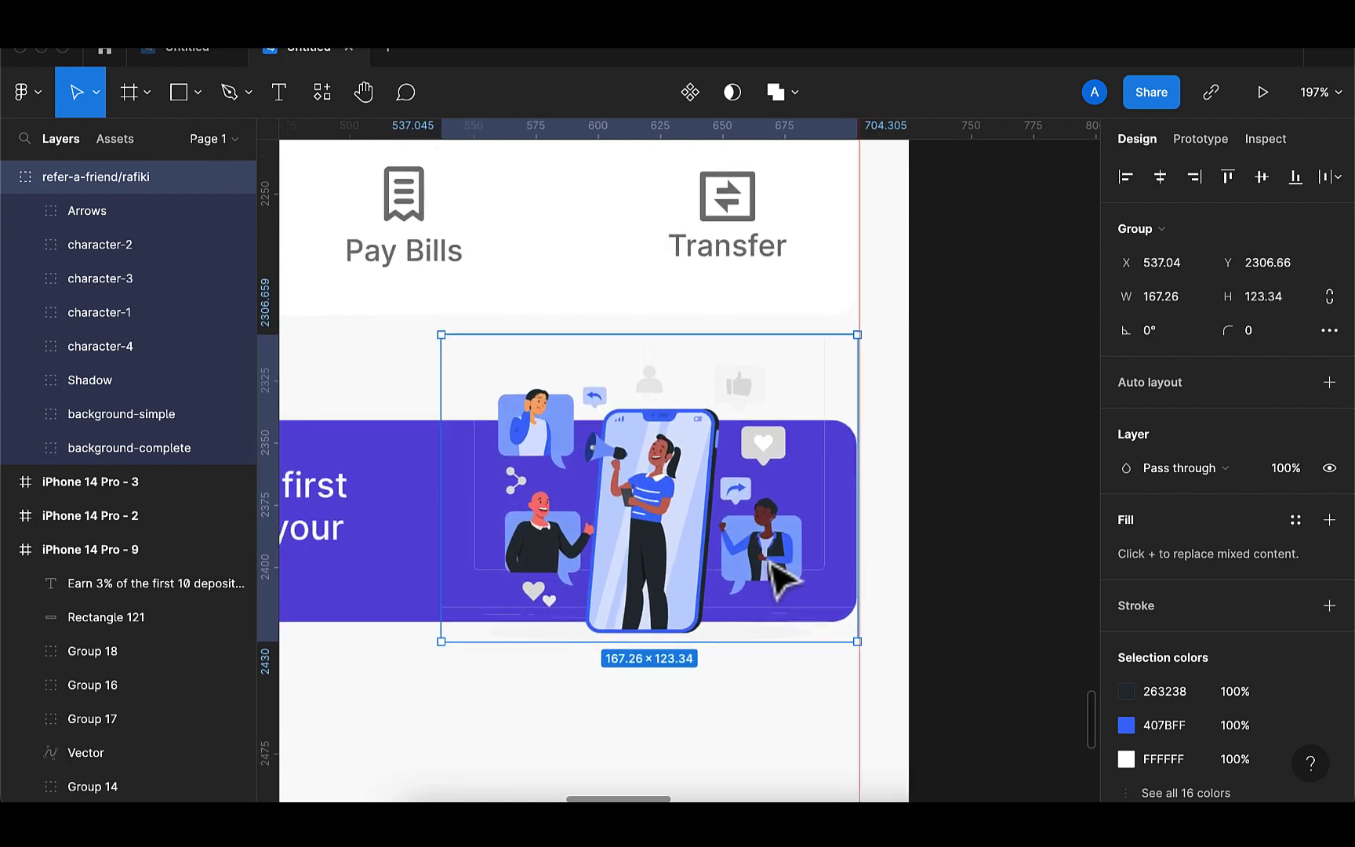
Delete the small grey shape and grey circle from the illustration's background-complete group.
double_click(657, 403)
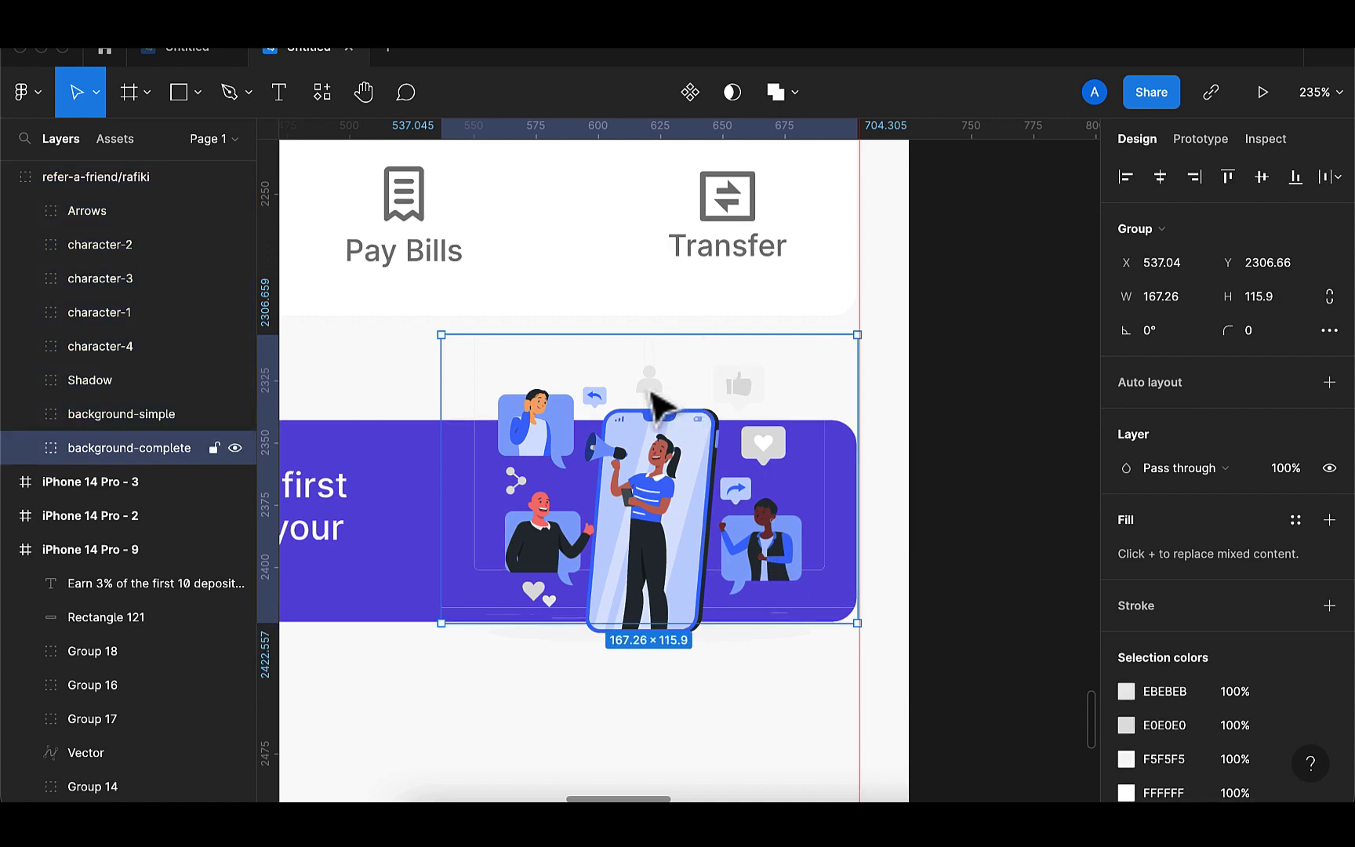
double_click(653, 393)
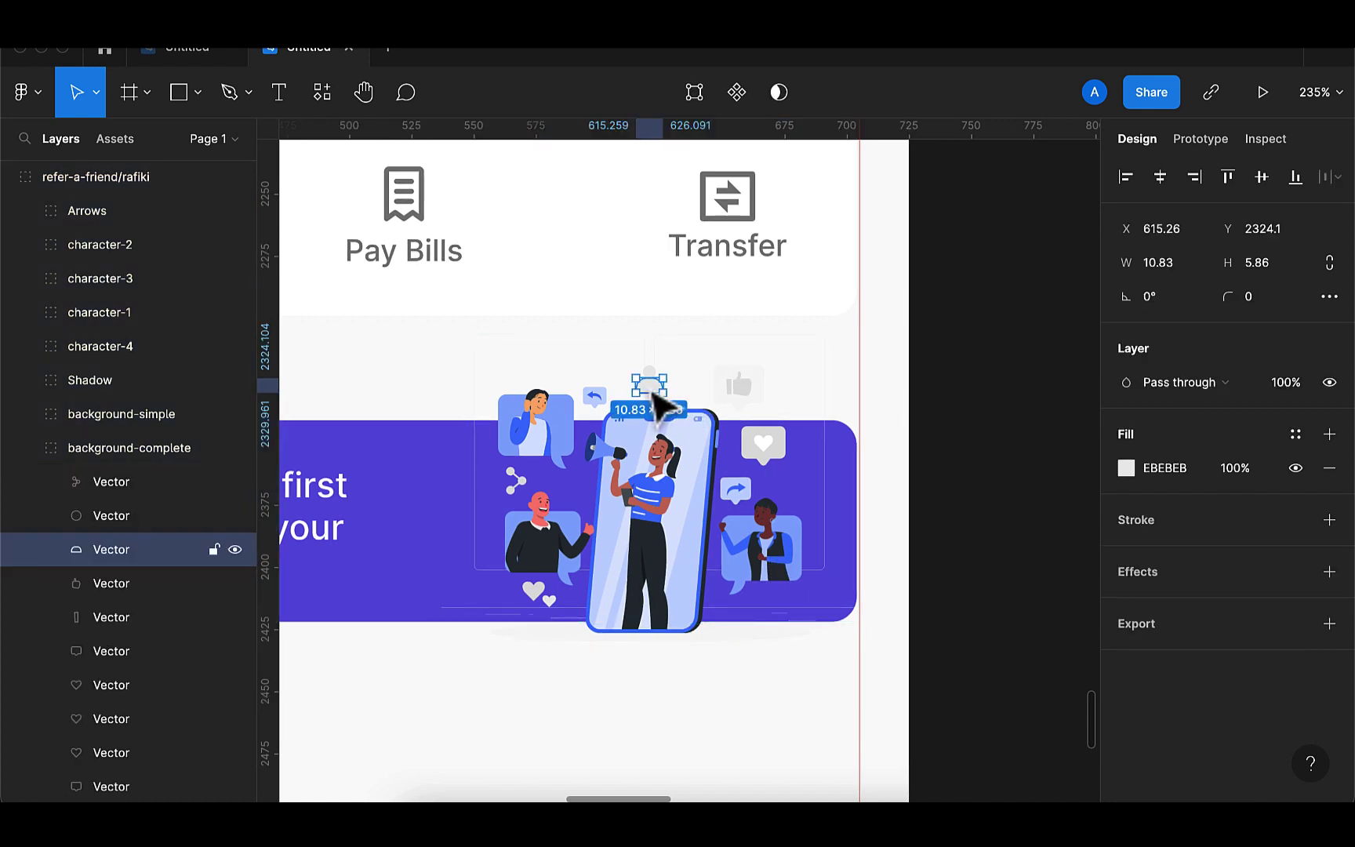
key("Escape")
left_click(125, 517)
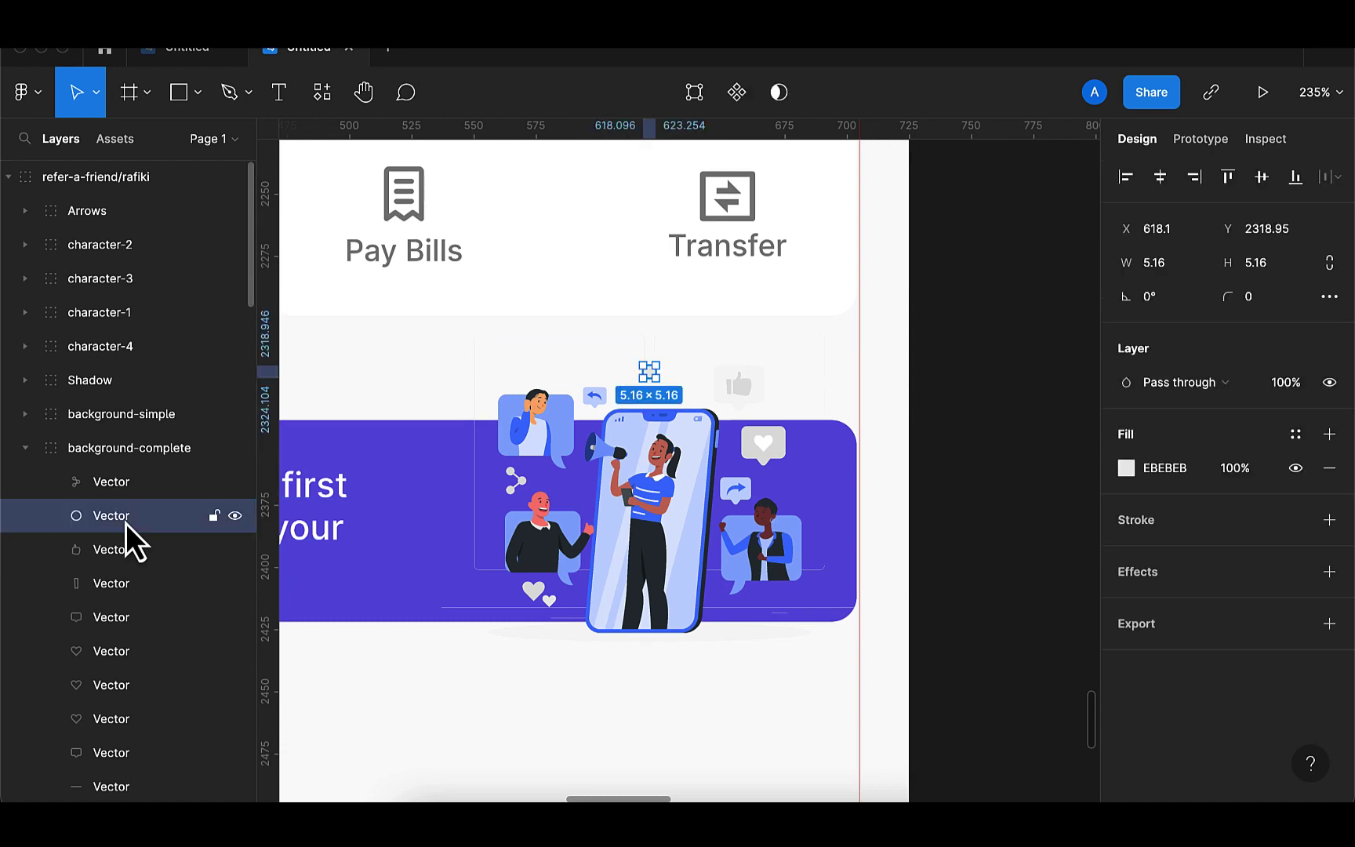
key("Escape")
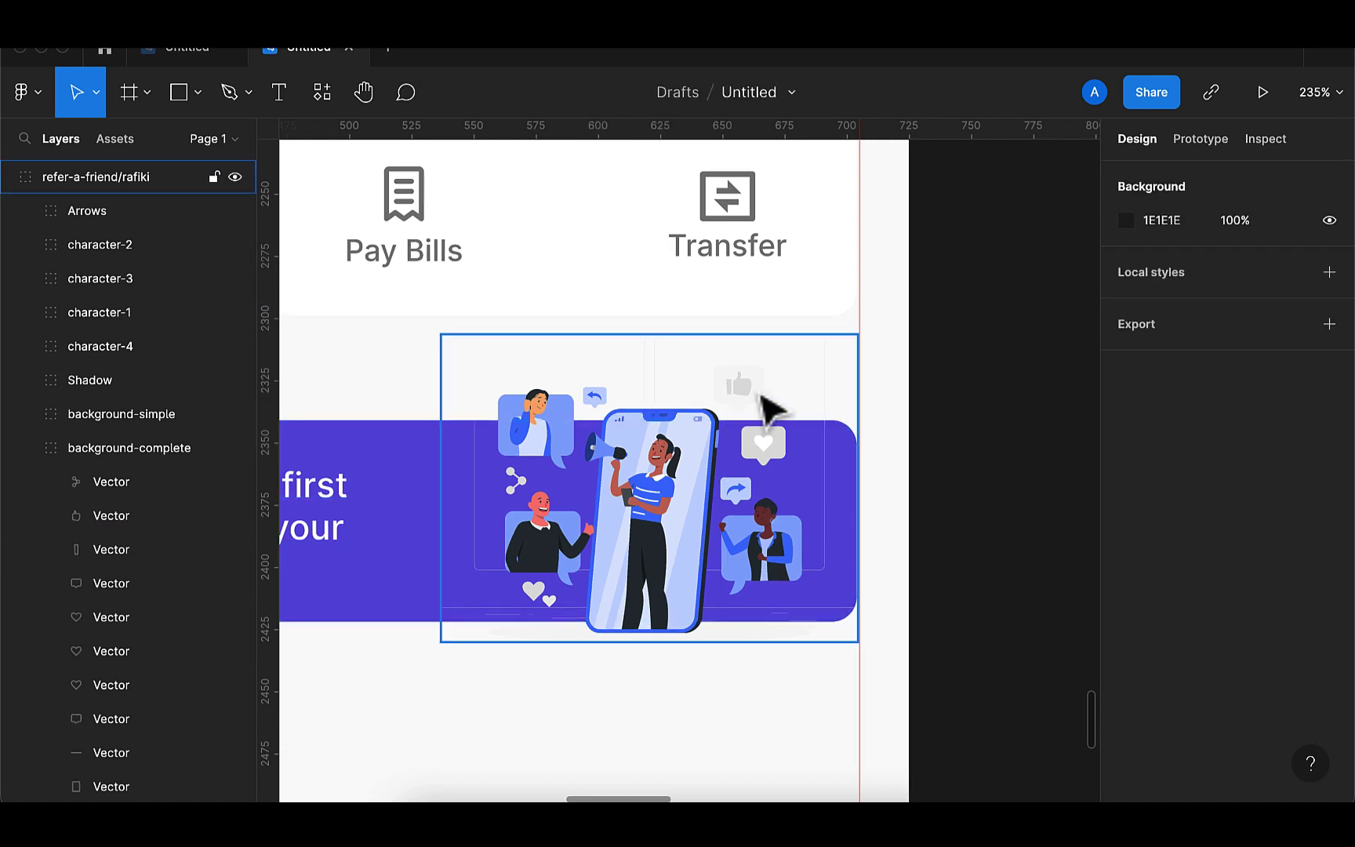
Hide the two background-simple blob layers behind the illustration.
double_click(770, 407)
double_click(768, 401)
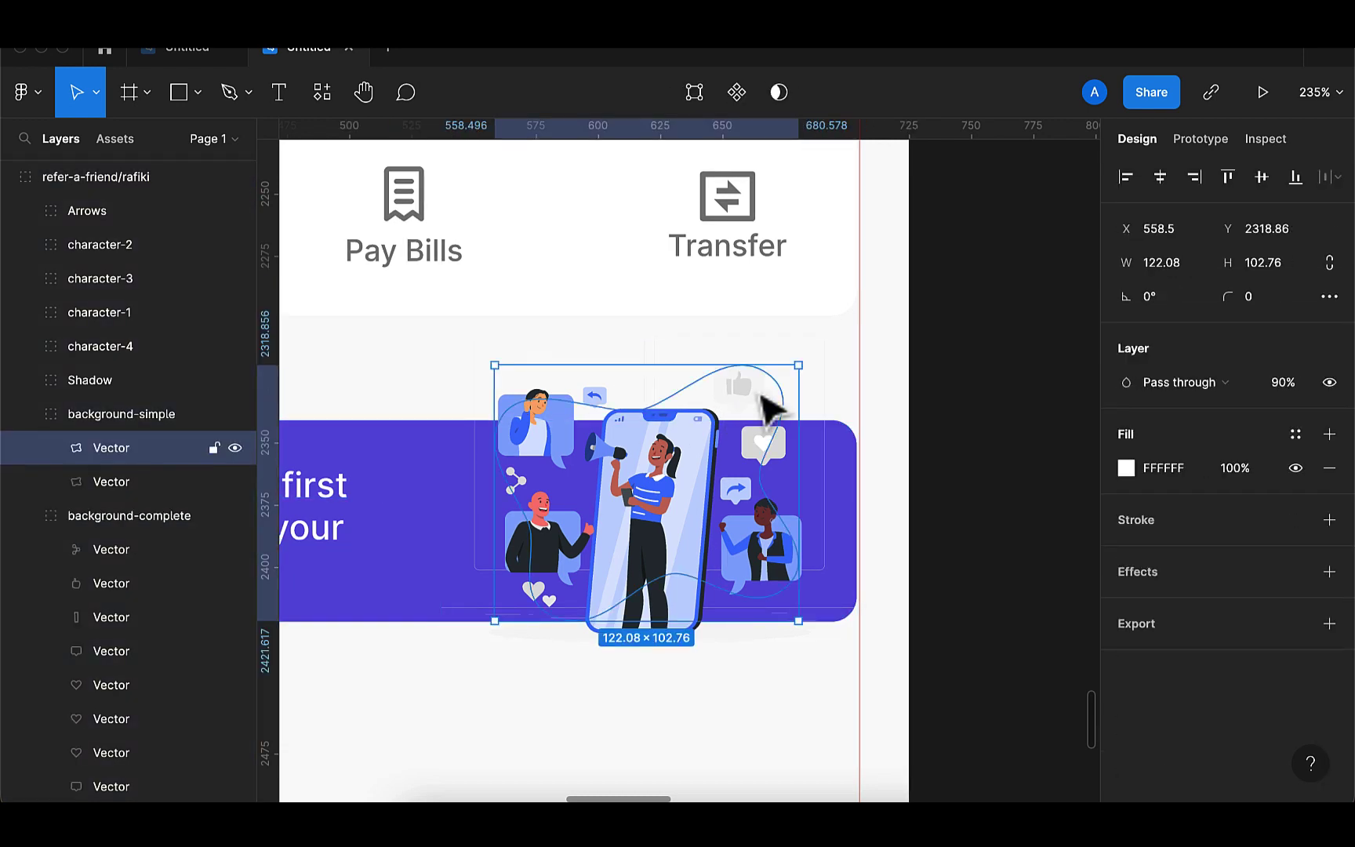
double_click(750, 410)
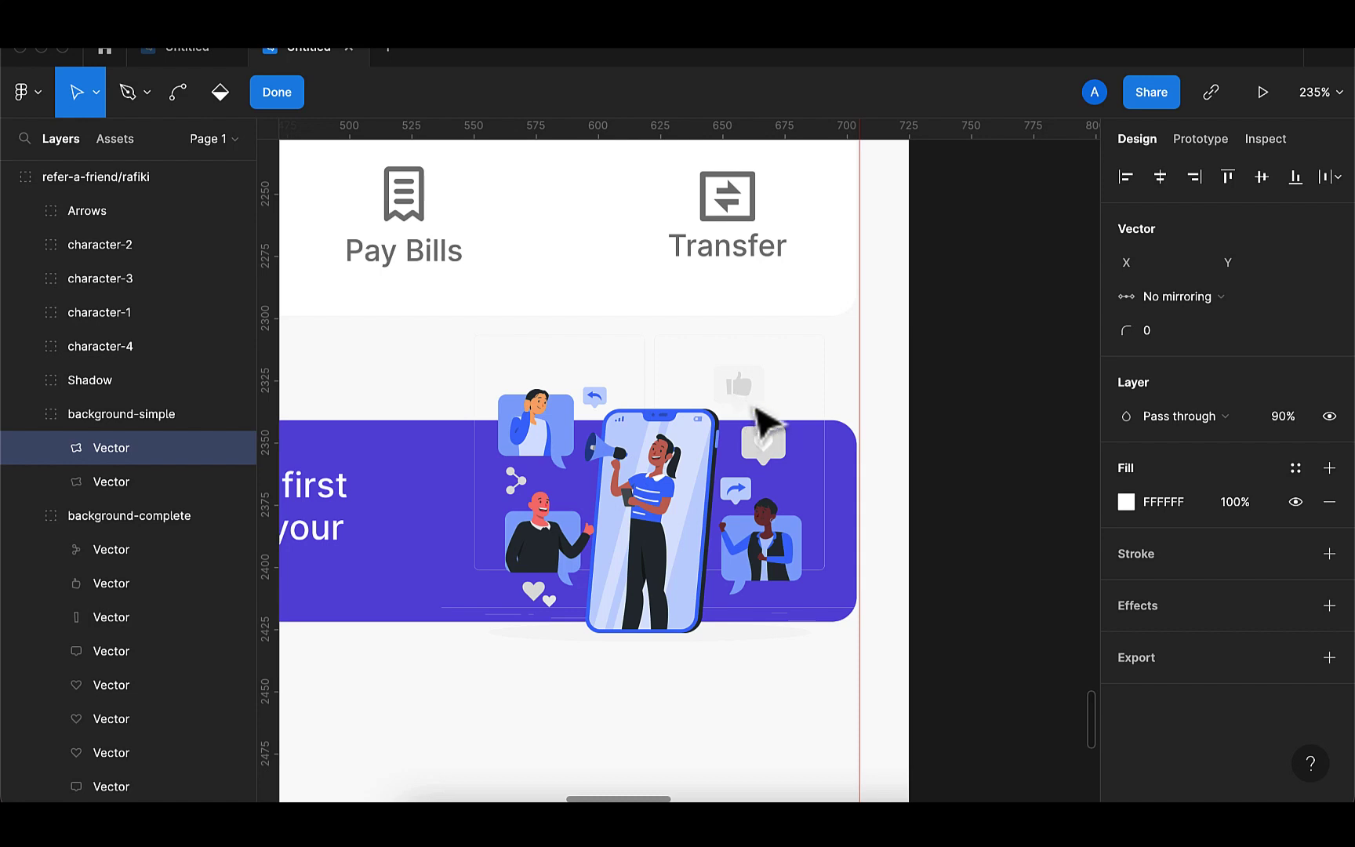
key("Escape")
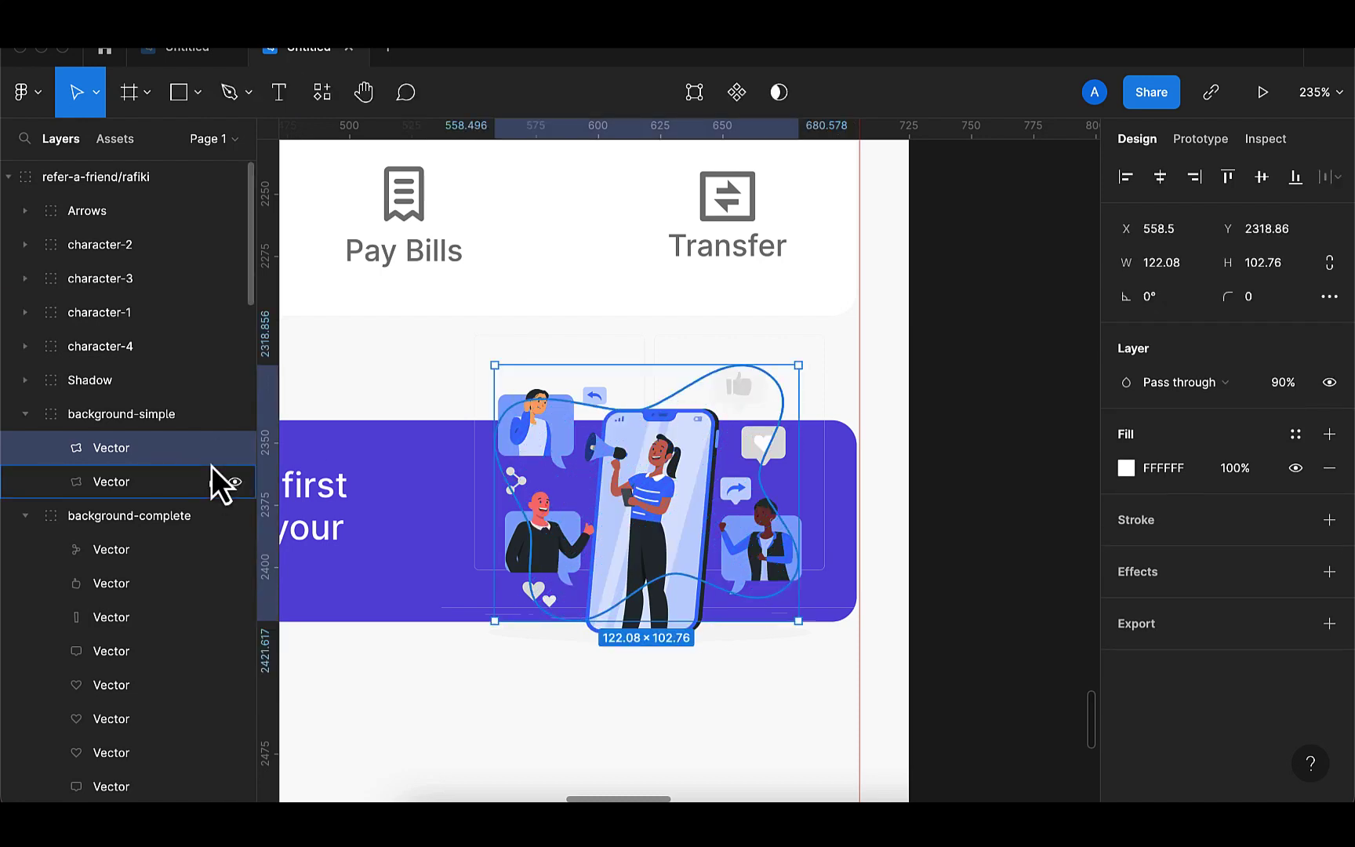
left_click(235, 448)
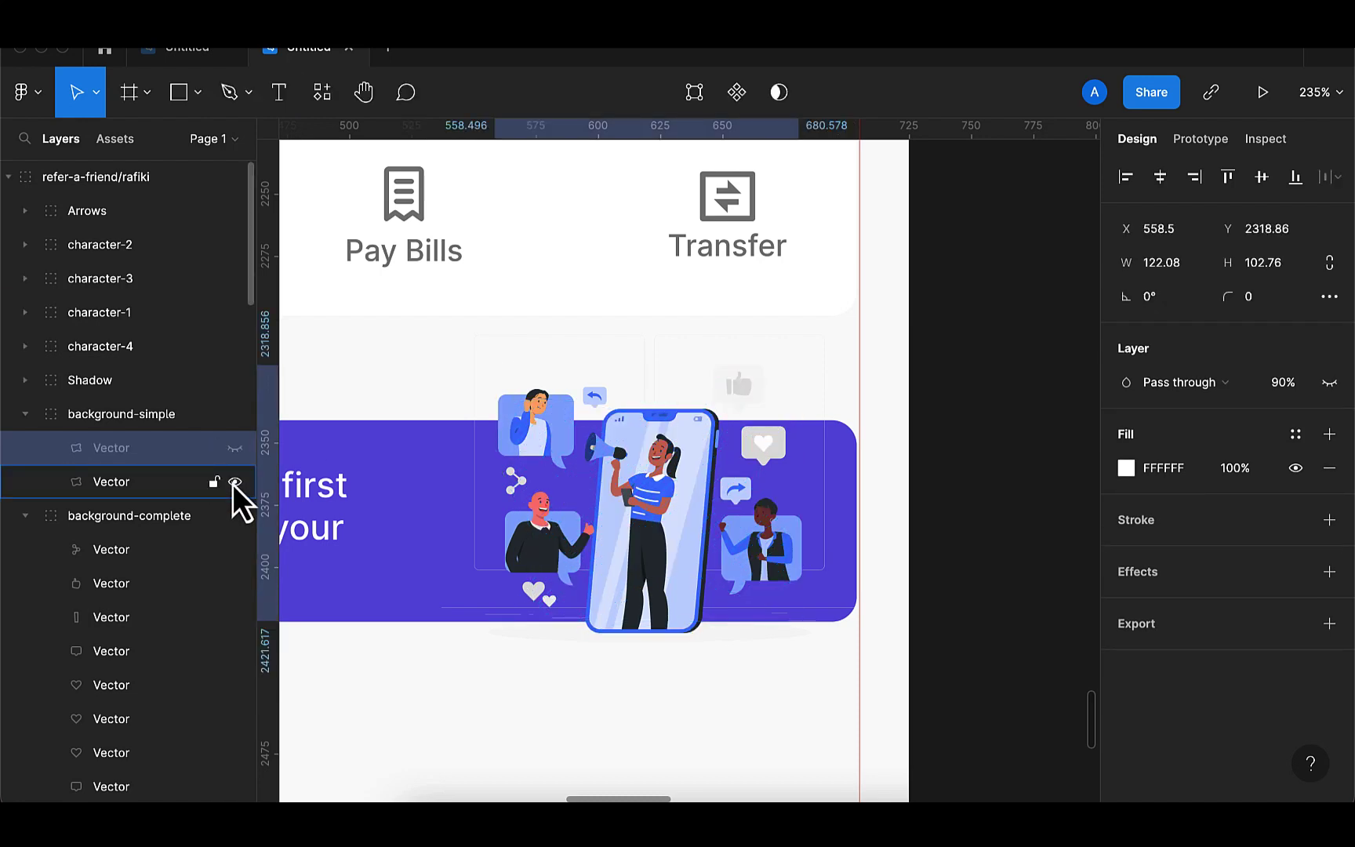
left_click(235, 482)
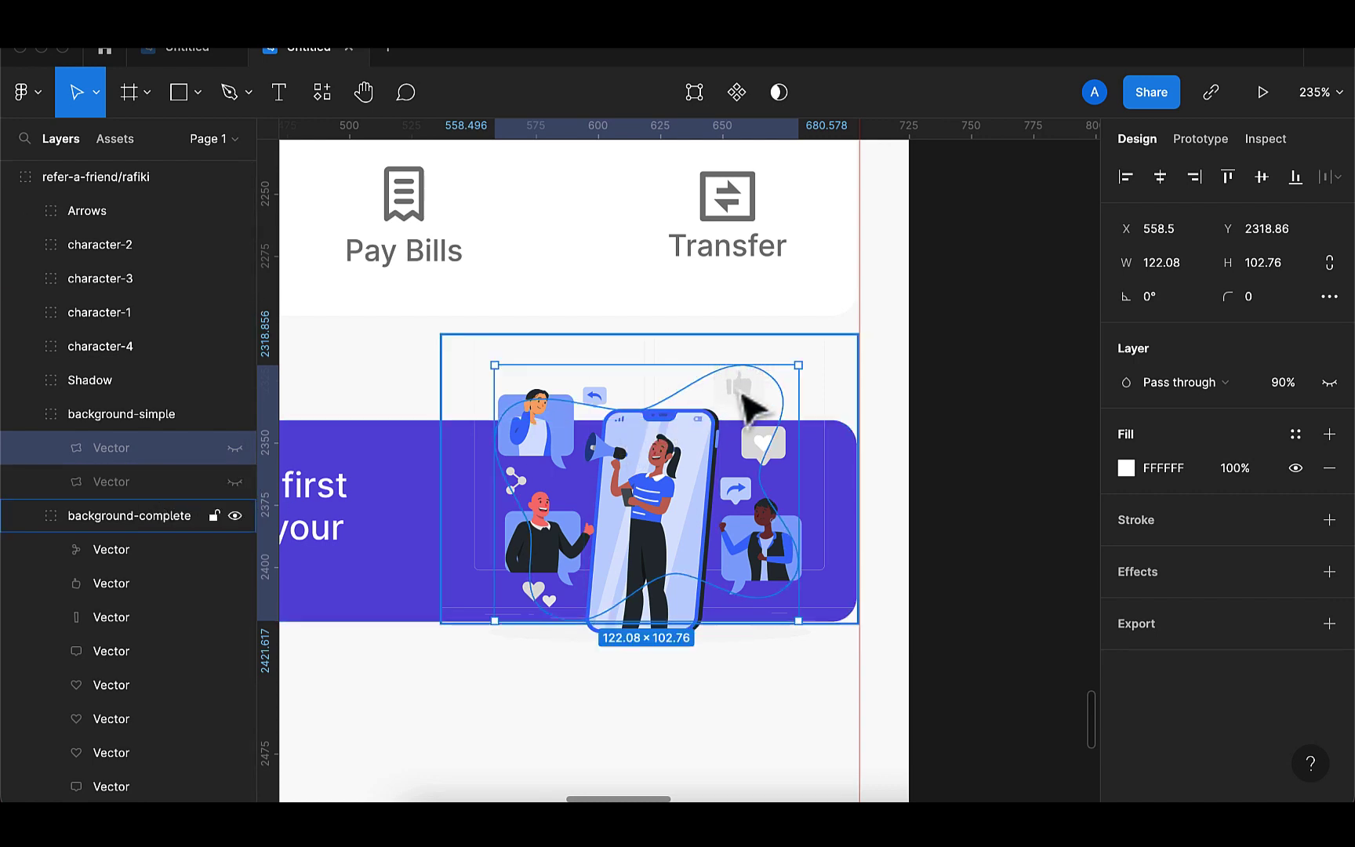
Delete the grey like icon, the grey square behind it and the tiny grey bar.
double_click(743, 392)
key("Escape")
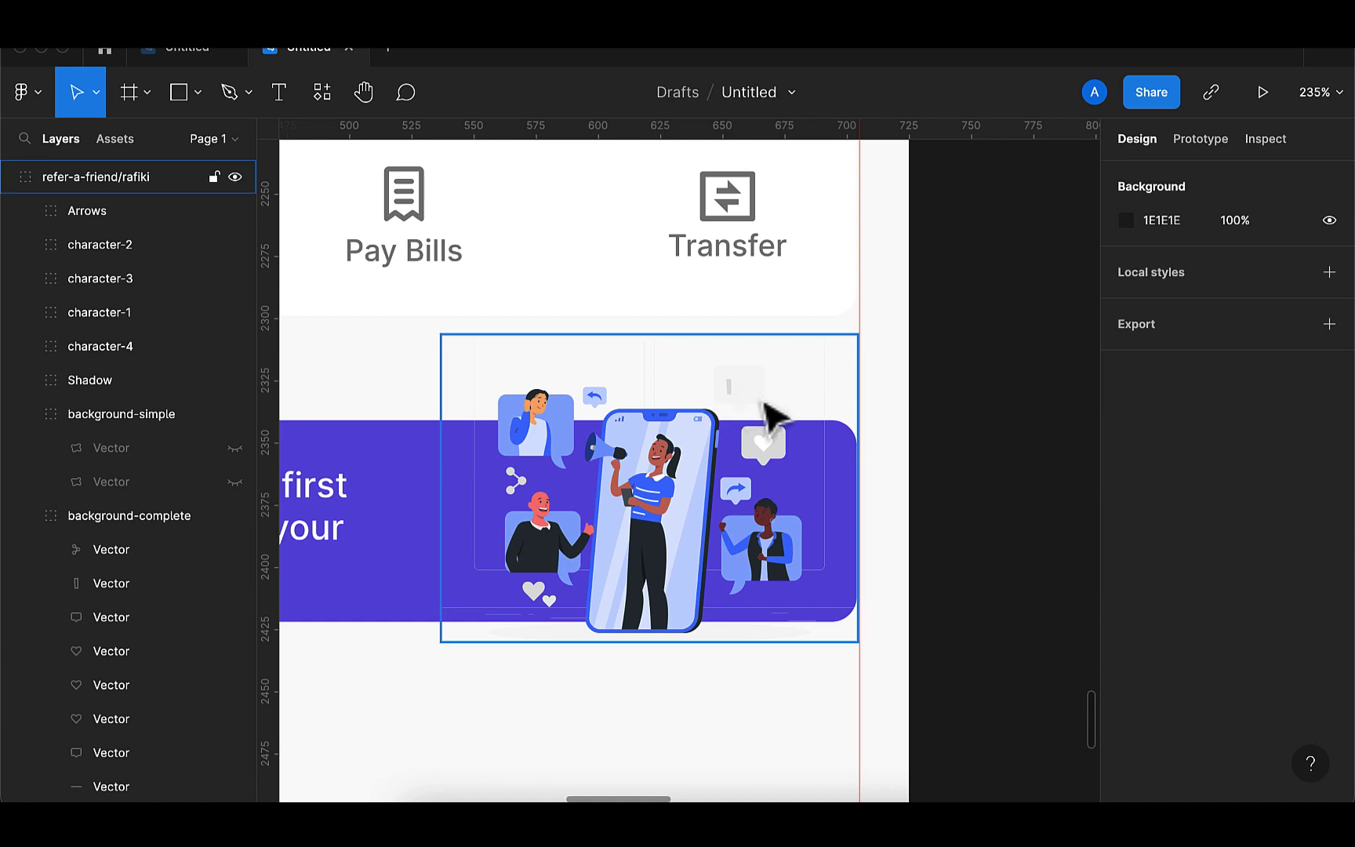
left_click(771, 415)
left_click(771, 416)
double_click(756, 399)
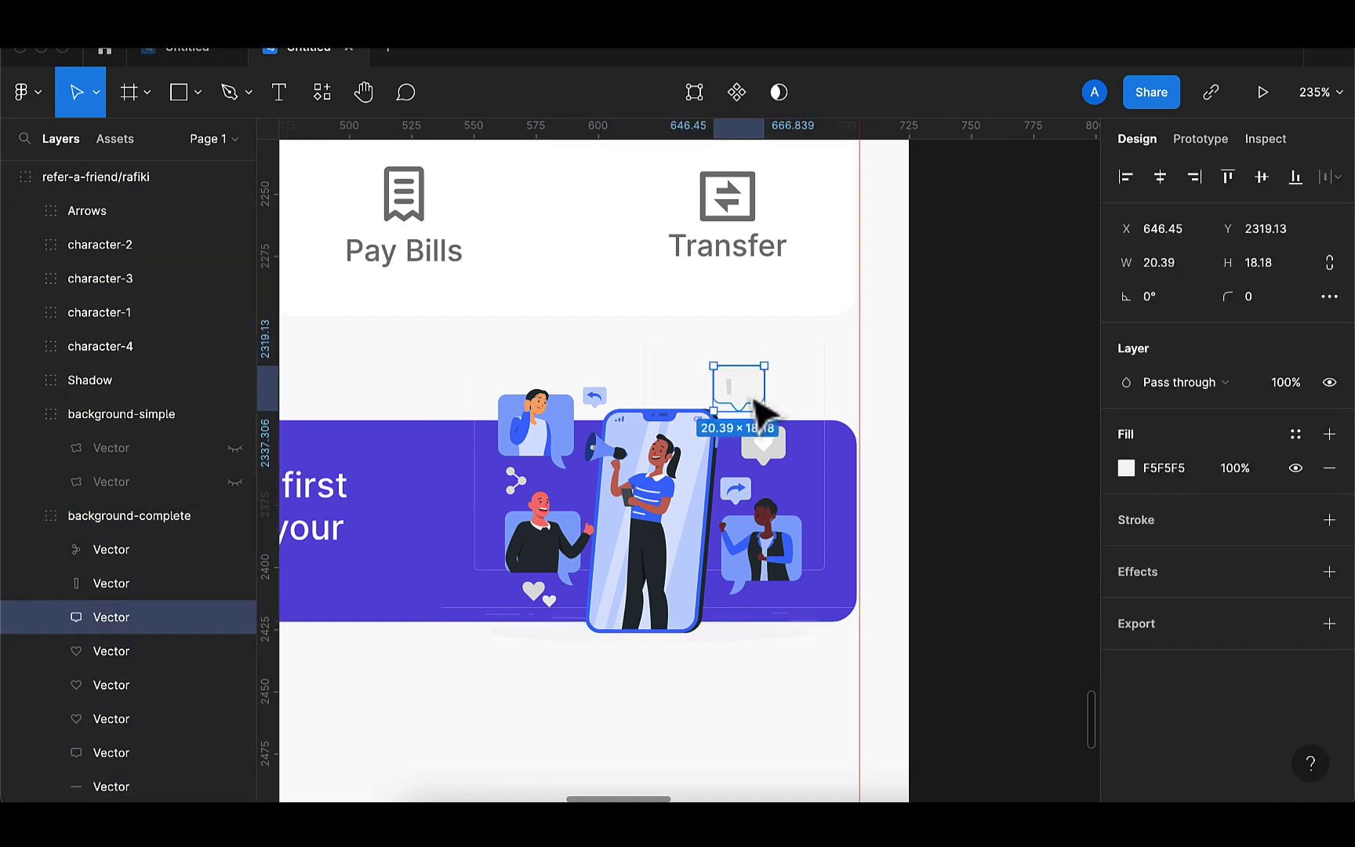
key("Escape")
left_click(733, 395)
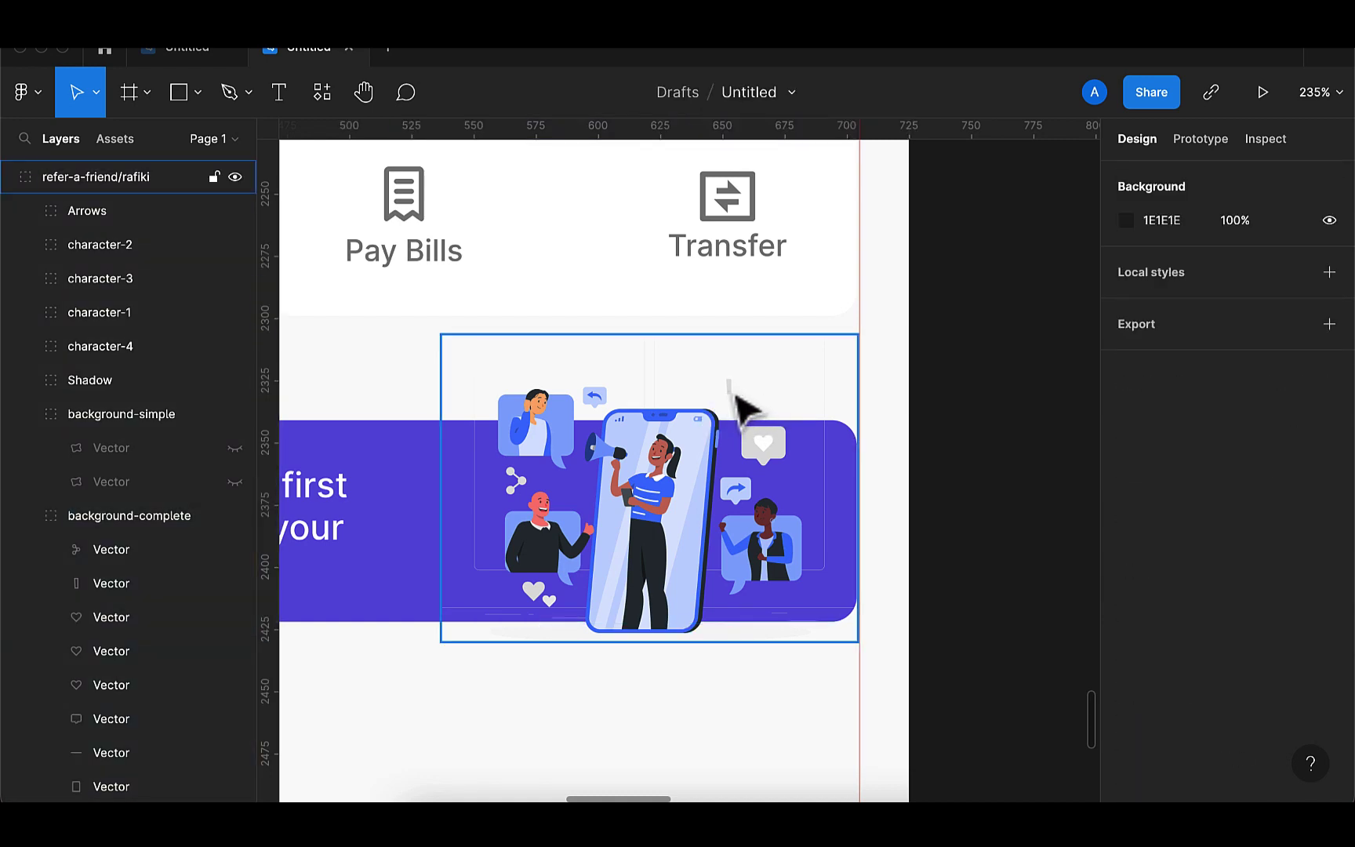
left_click(738, 401)
double_click(736, 396)
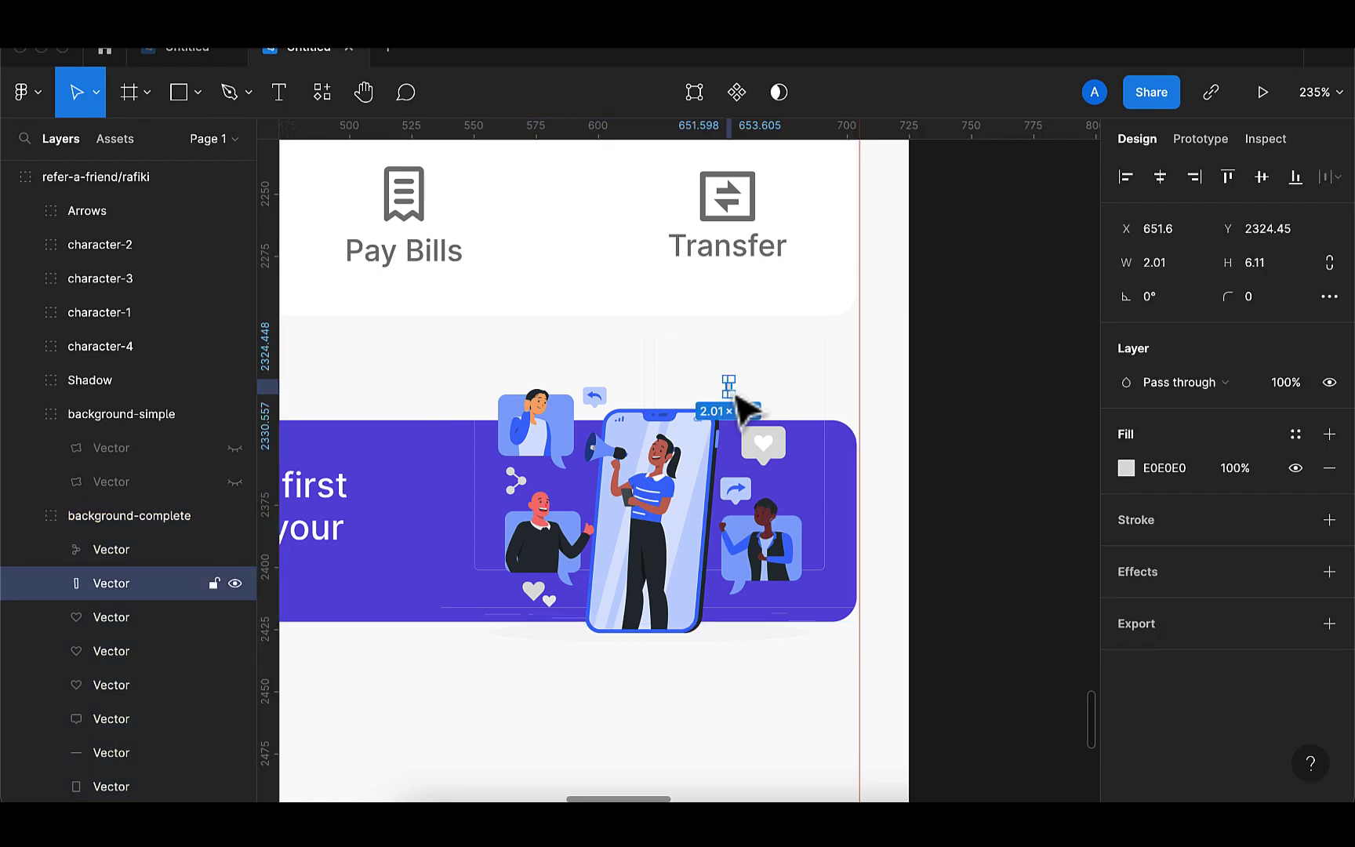
key("Escape")
Delete the large grey background shape and the rest of the background-complete group.
left_click(503, 590)
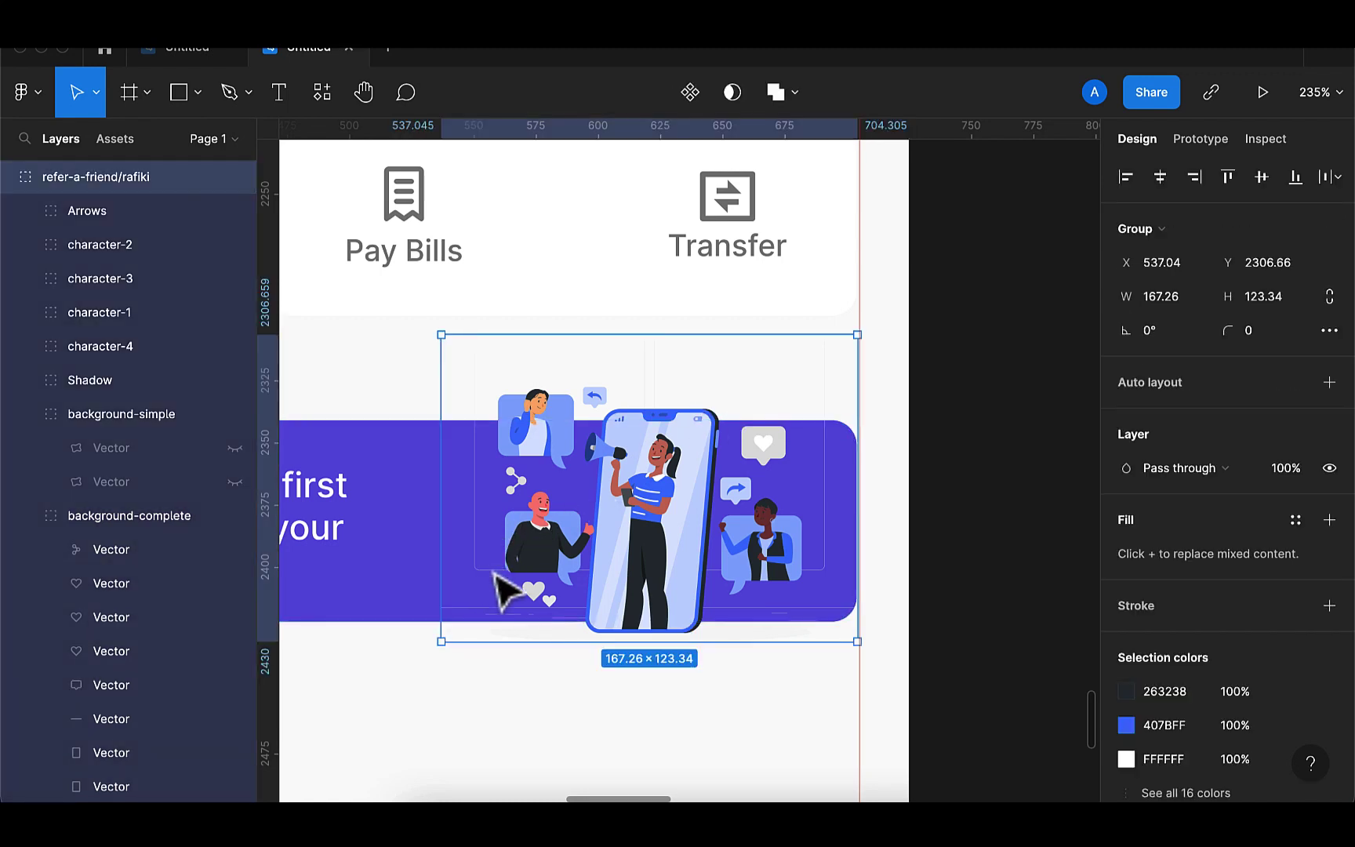
double_click(494, 575)
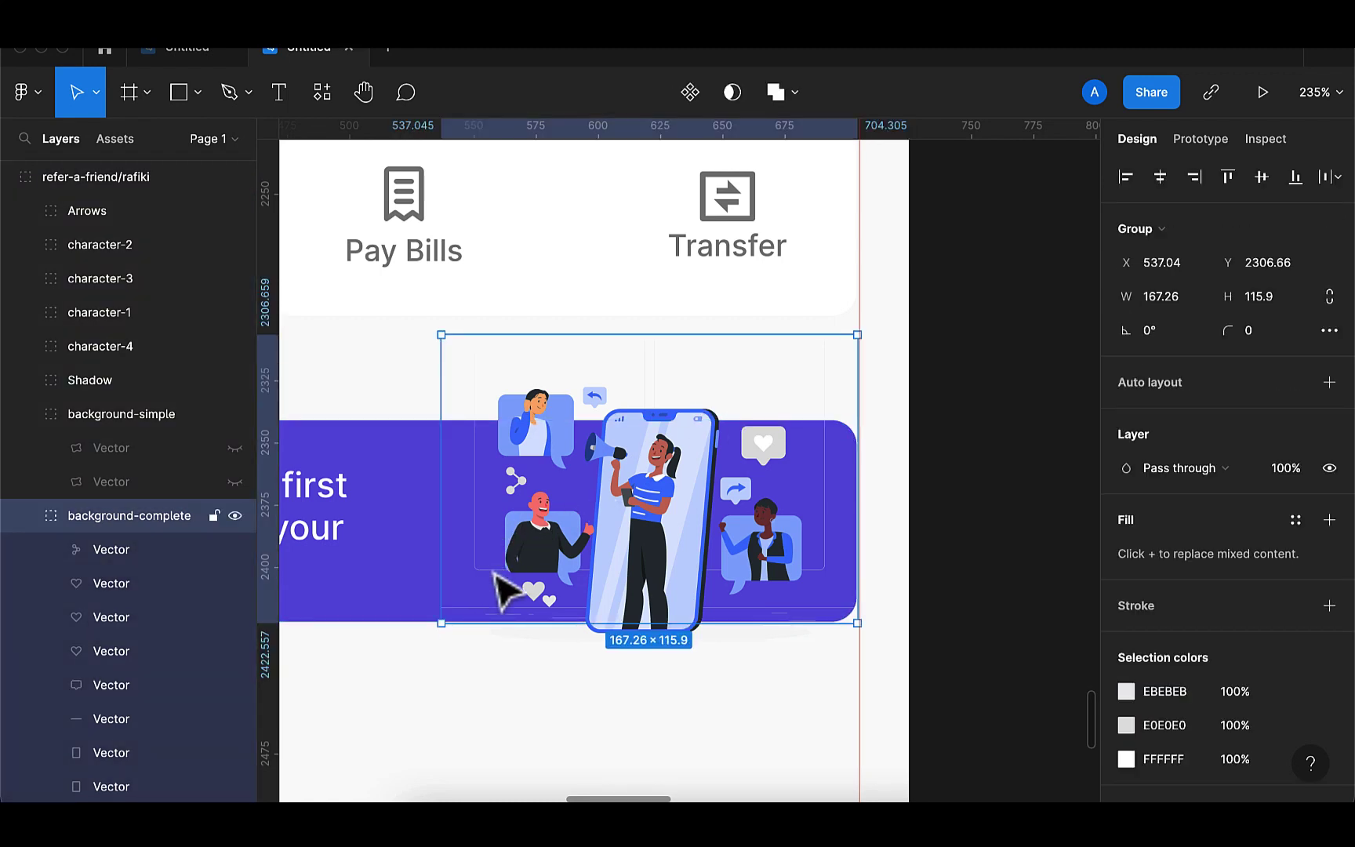
double_click(490, 570)
key("Escape")
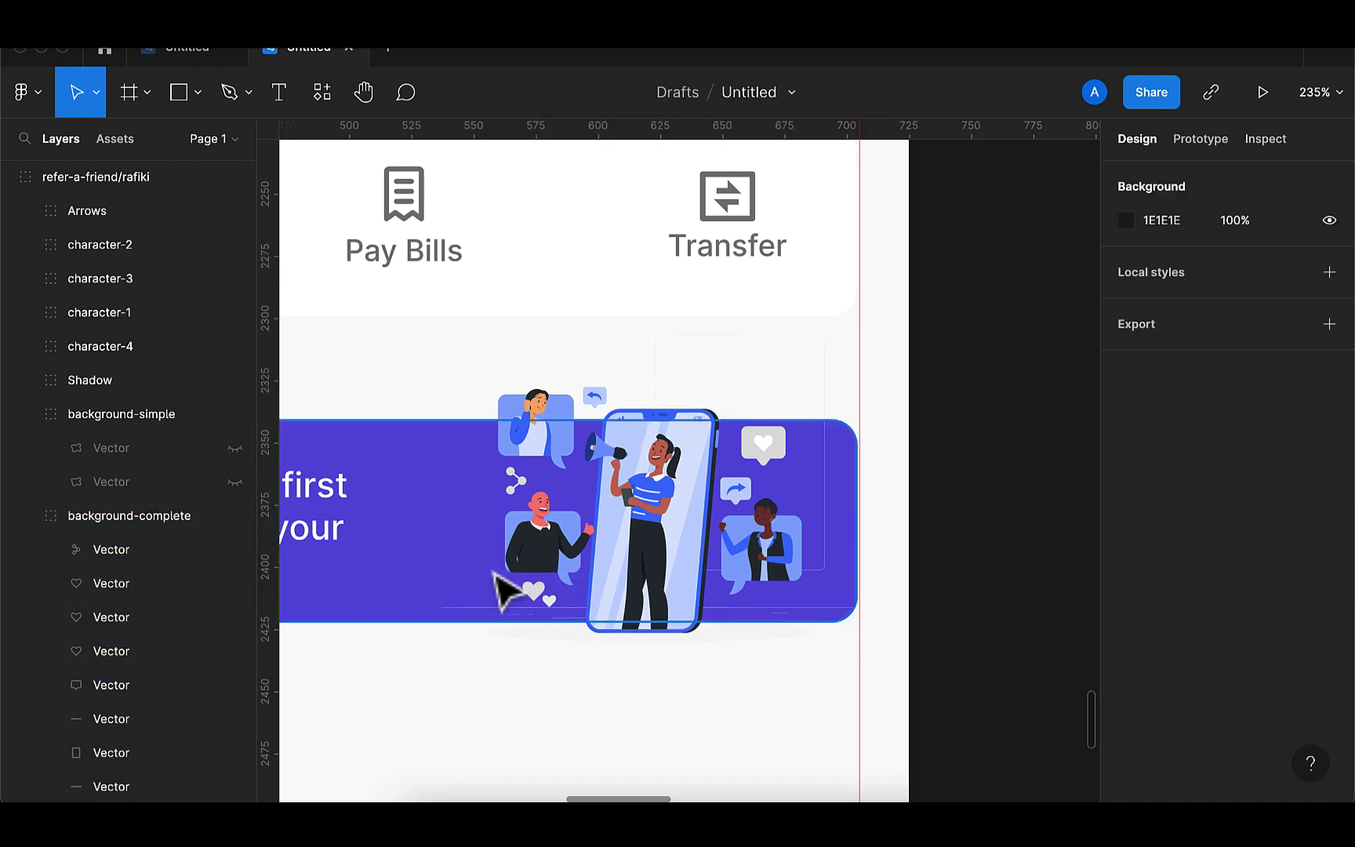
left_click(503, 631)
double_click(524, 627)
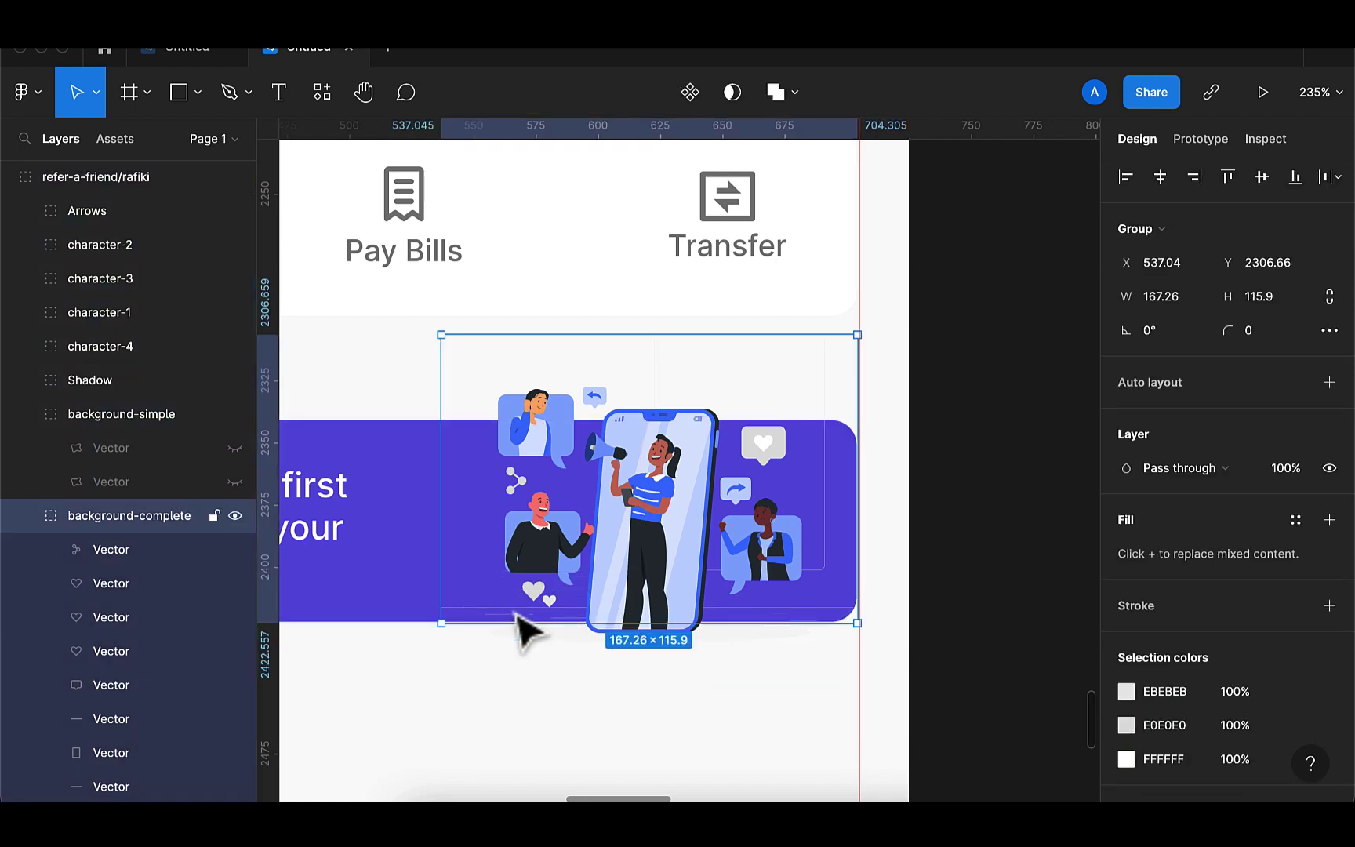
key("Escape")
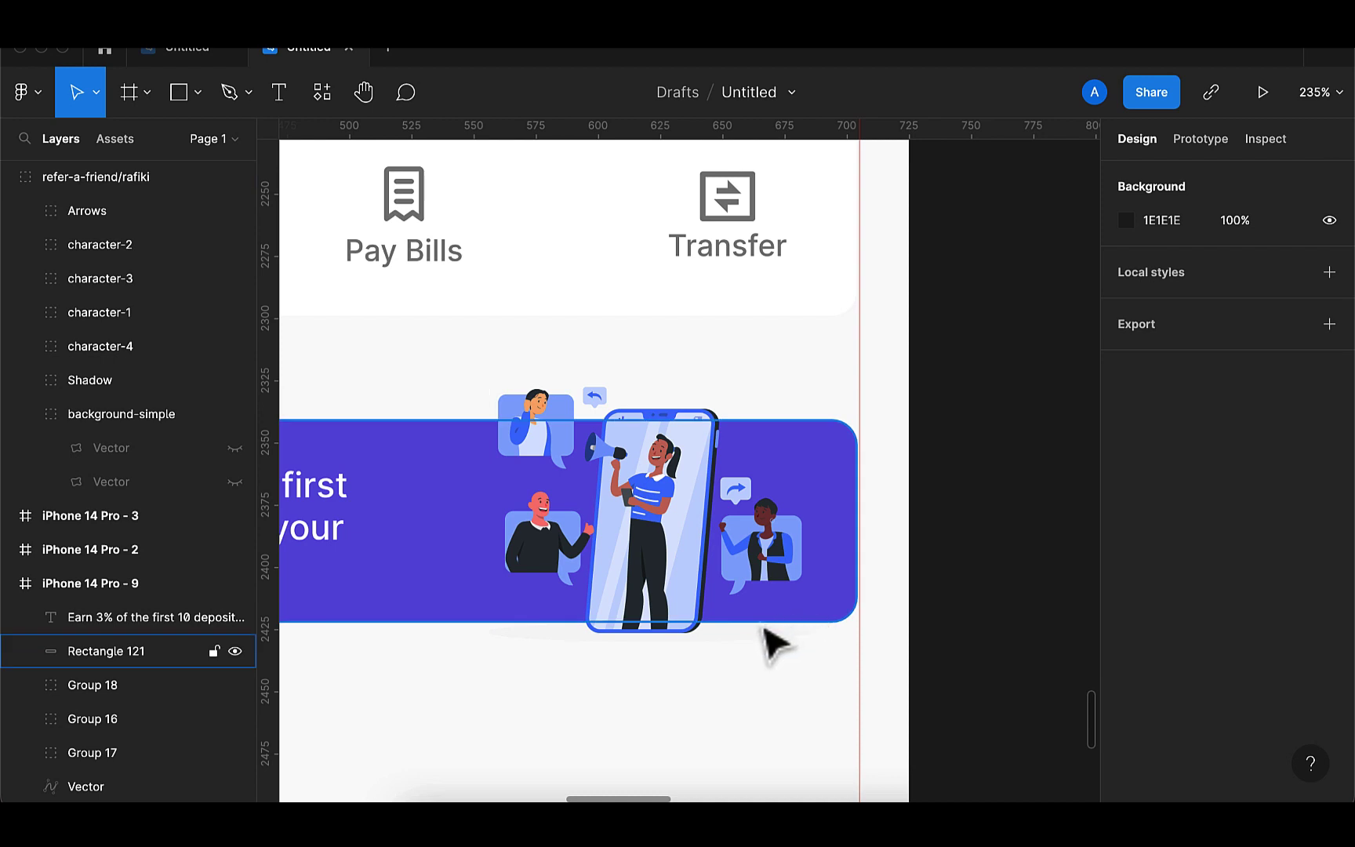
Inspect the shadow ellipse under the phone in the illustration's Shadow group.
left_click(747, 640)
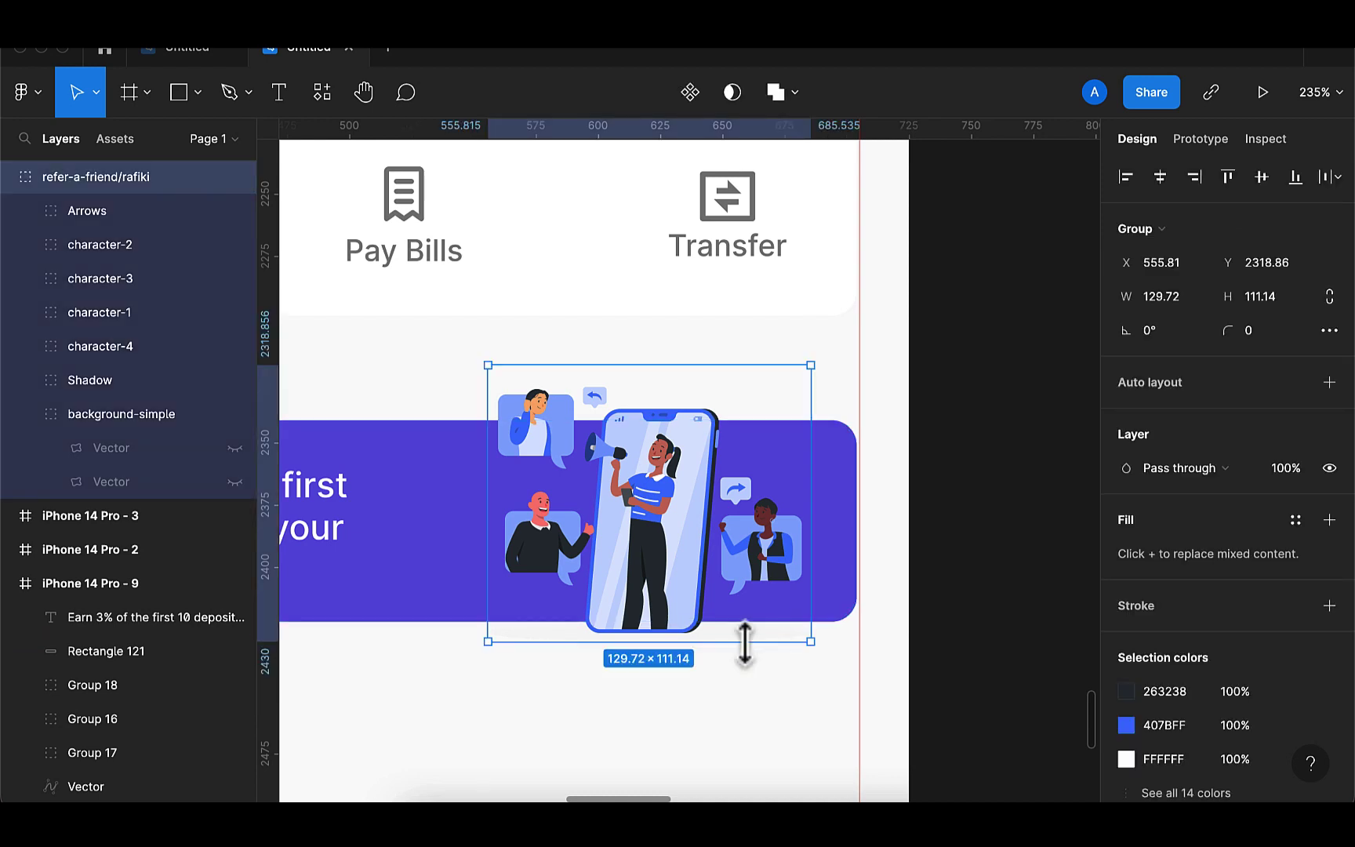
double_click(765, 643)
double_click(761, 645)
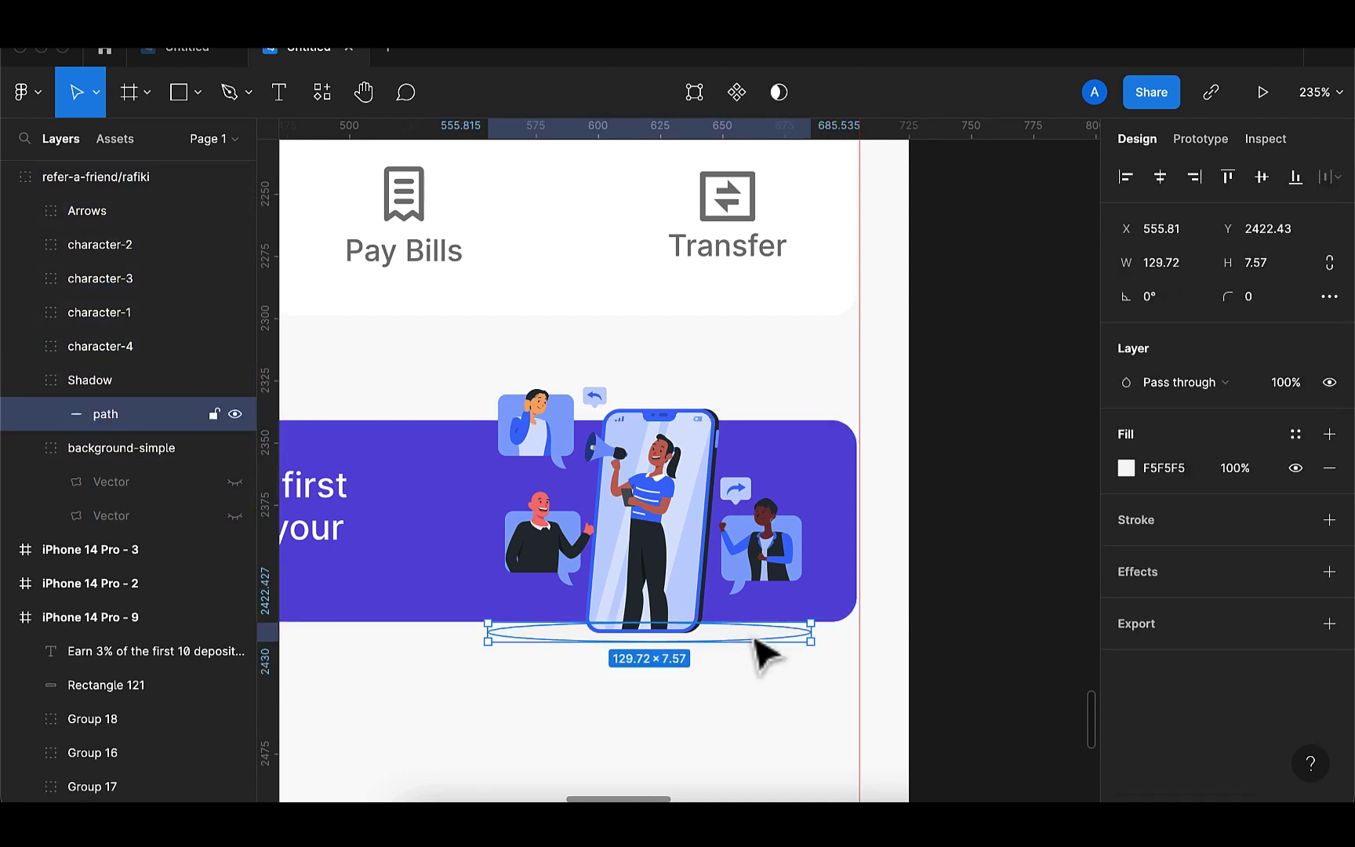
left_click(756, 658)
Duplicate the Refer a friend heading and place the copy below the banner.
scroll(726, 690, "down", 3)
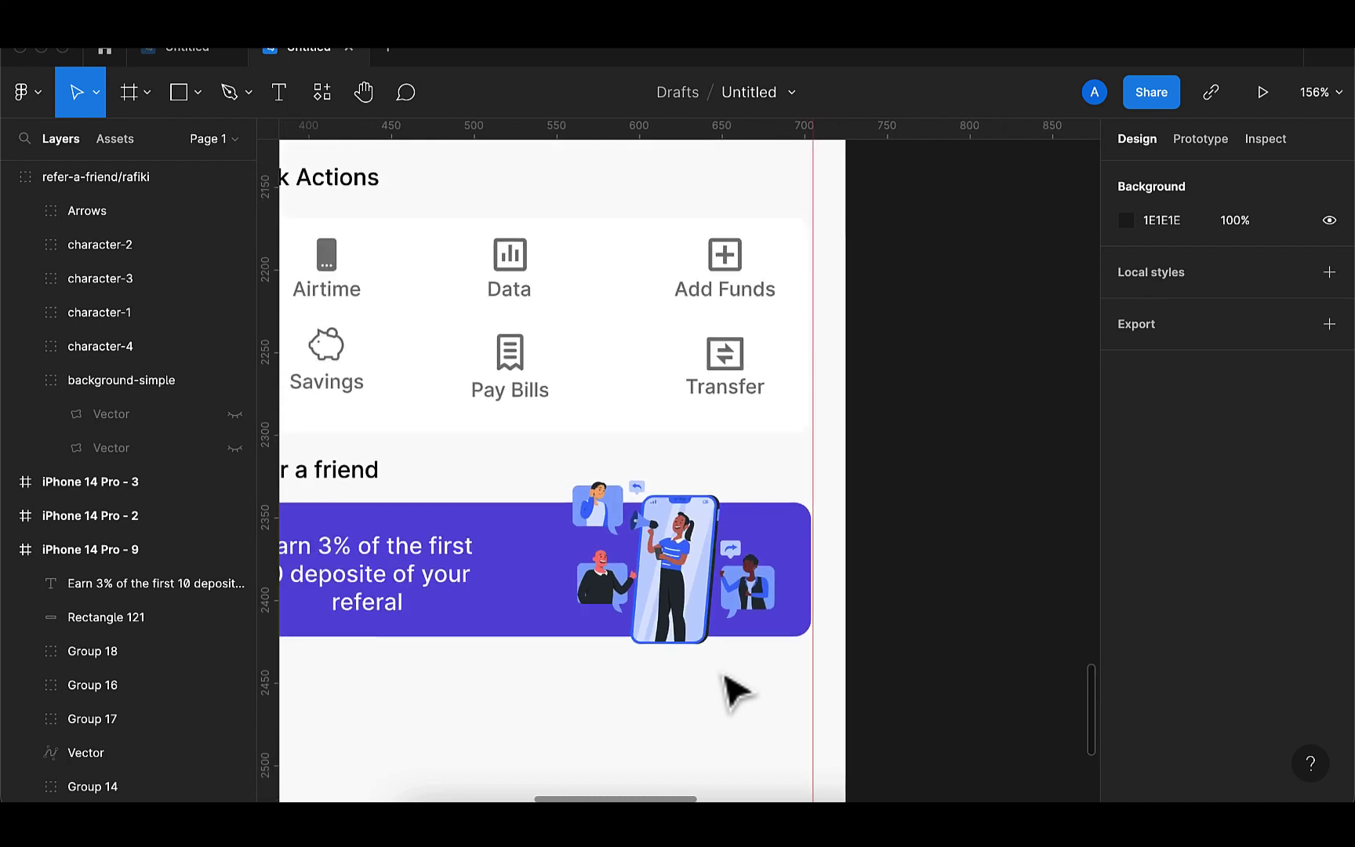
scroll(733, 690, "down", 4)
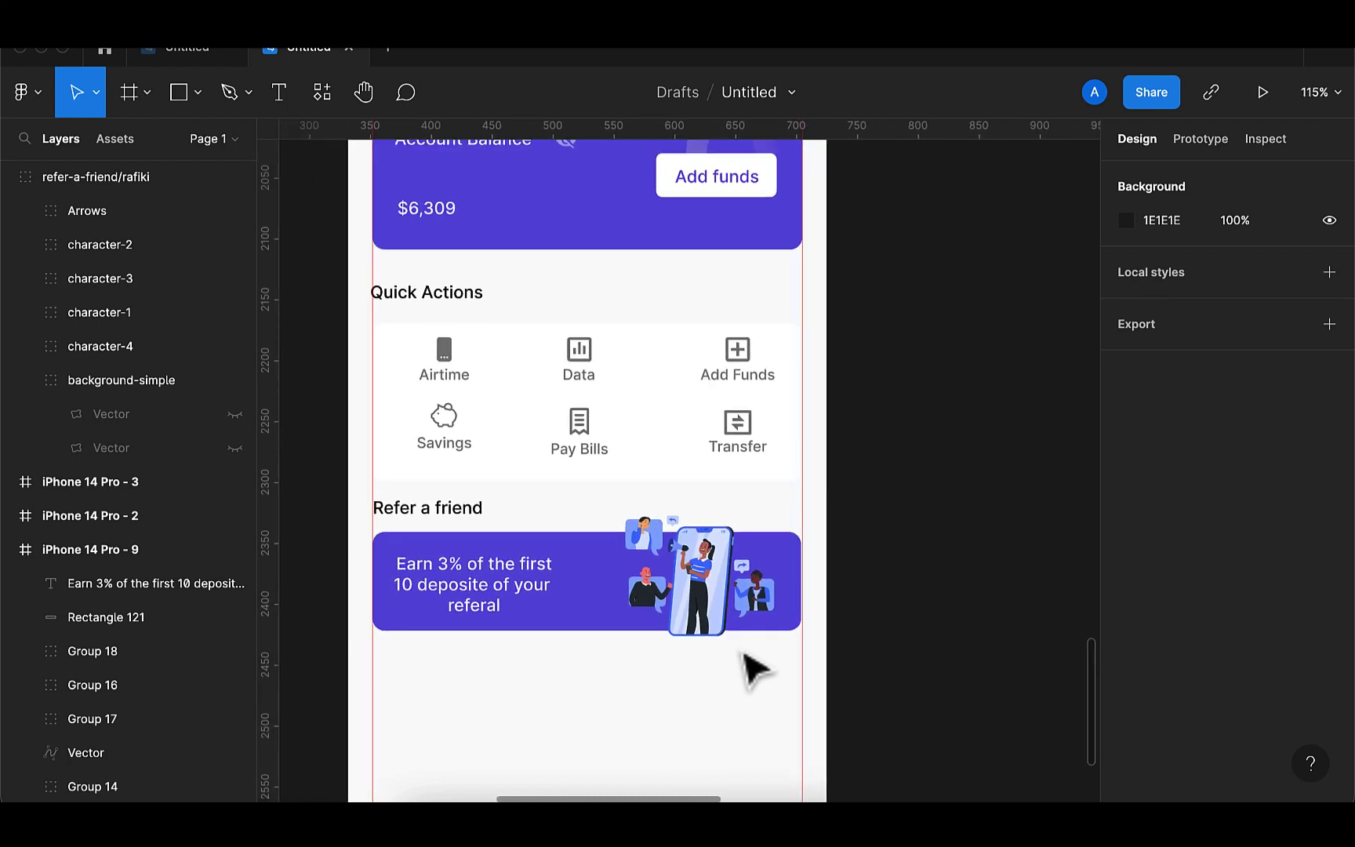
scroll(753, 666, "down", 3)
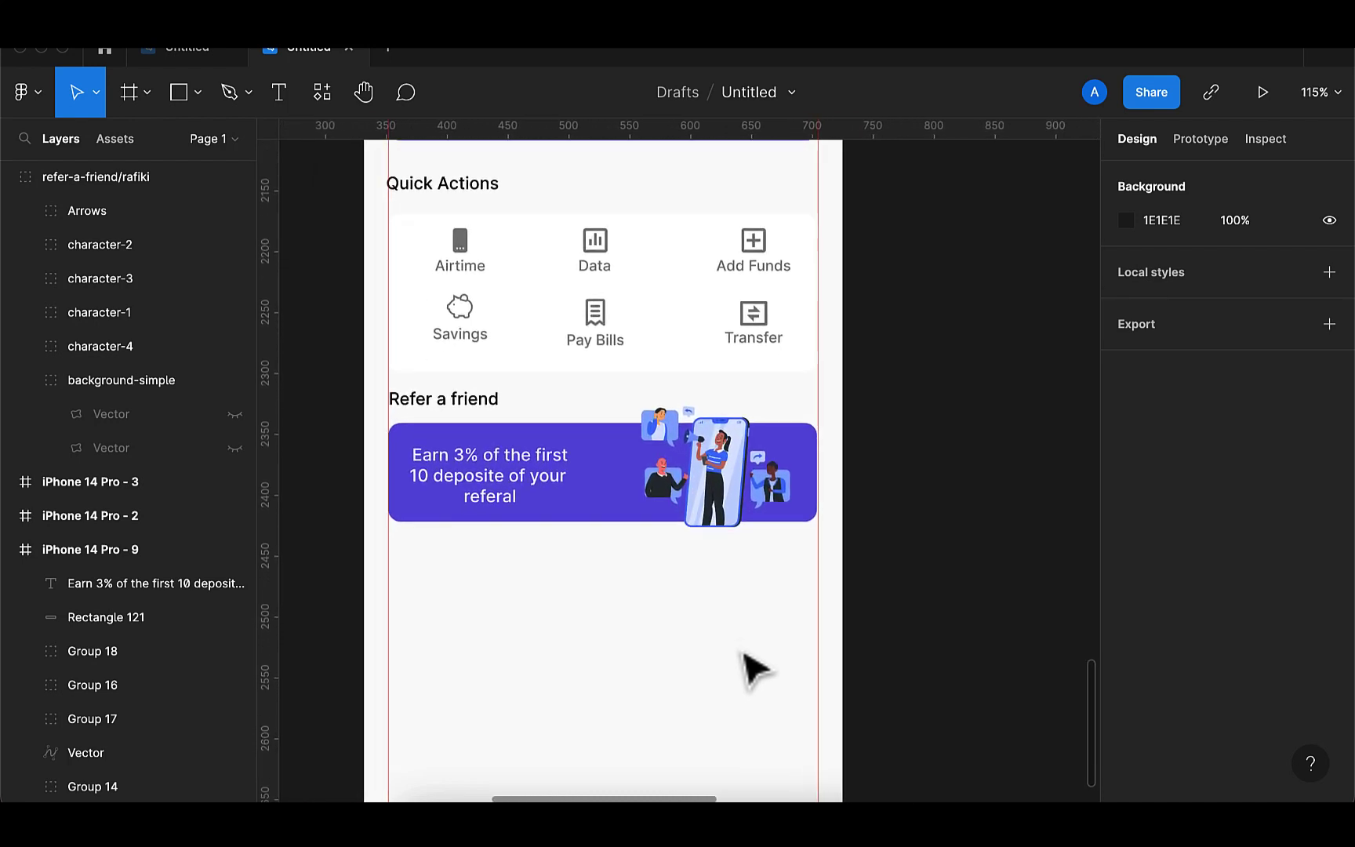
scroll(743, 655, "down", 1)
scroll(743, 655, "left", 1)
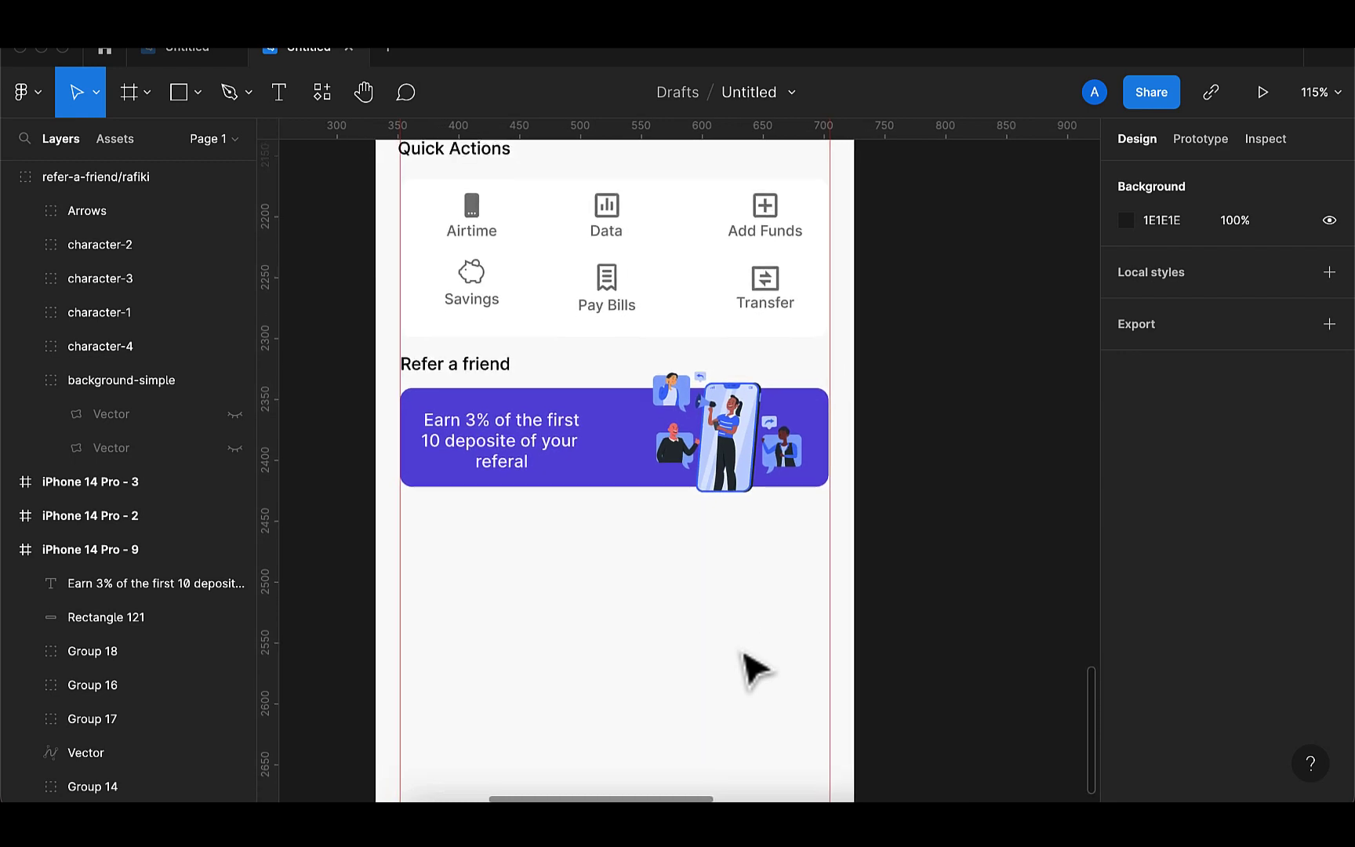
left_click(276, 92)
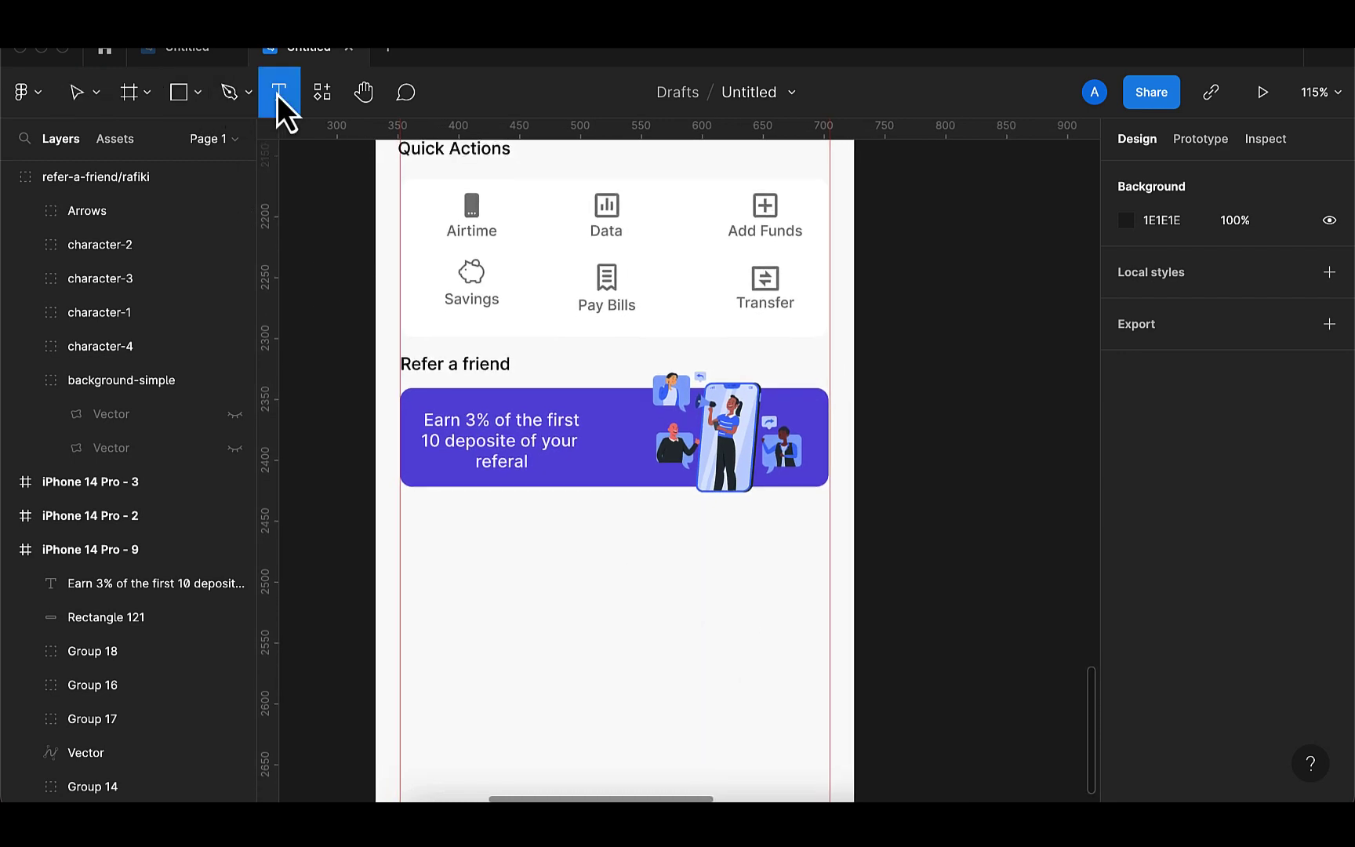
left_click(62, 94)
left_click(463, 368)
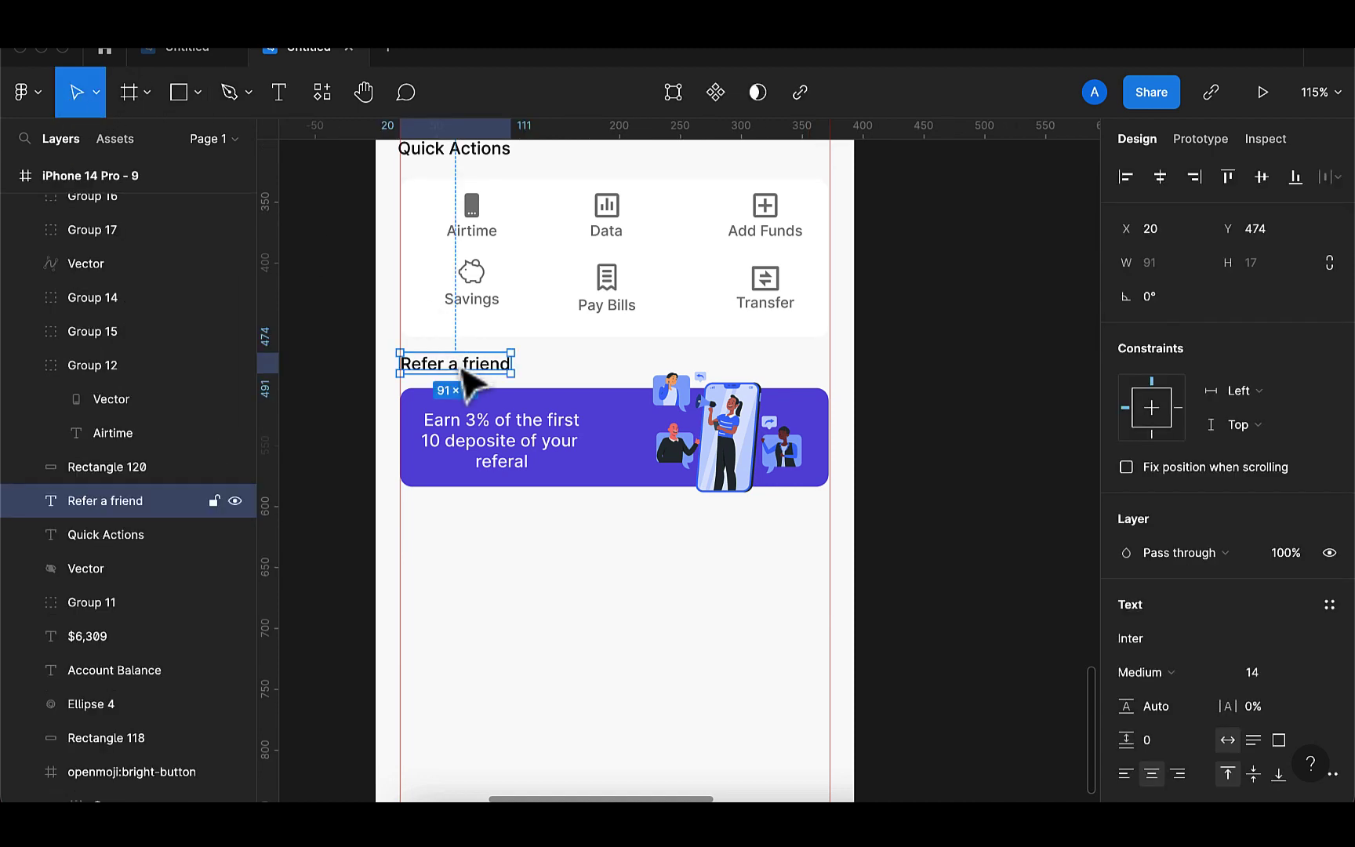
key("ctrl+d")
left_click_drag(462, 387, 471, 549)
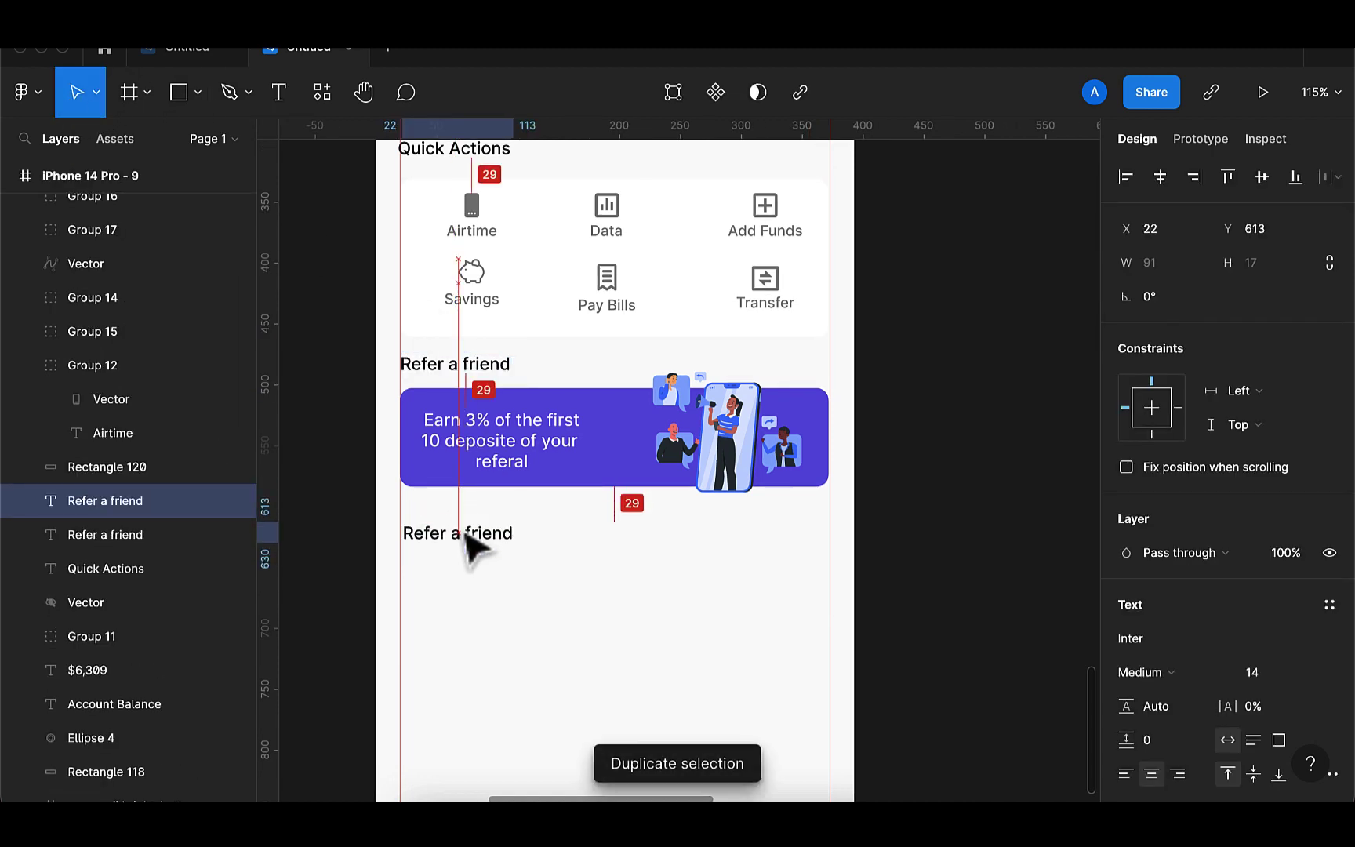
Change the copied heading to 'Recent Transactions' and align it to the X 20 margin.
double_click(460, 533)
key("BackSpace")
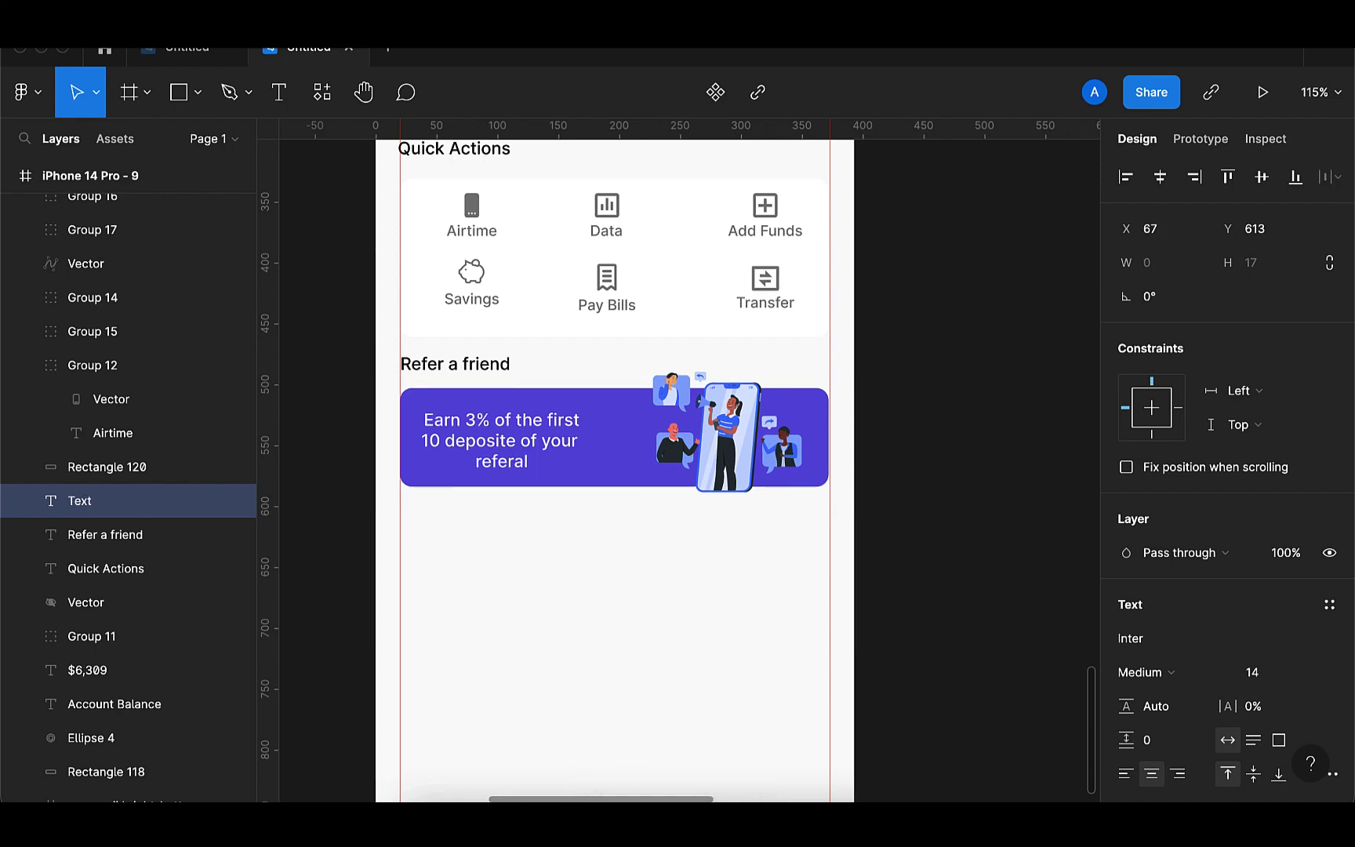
type("Recen")
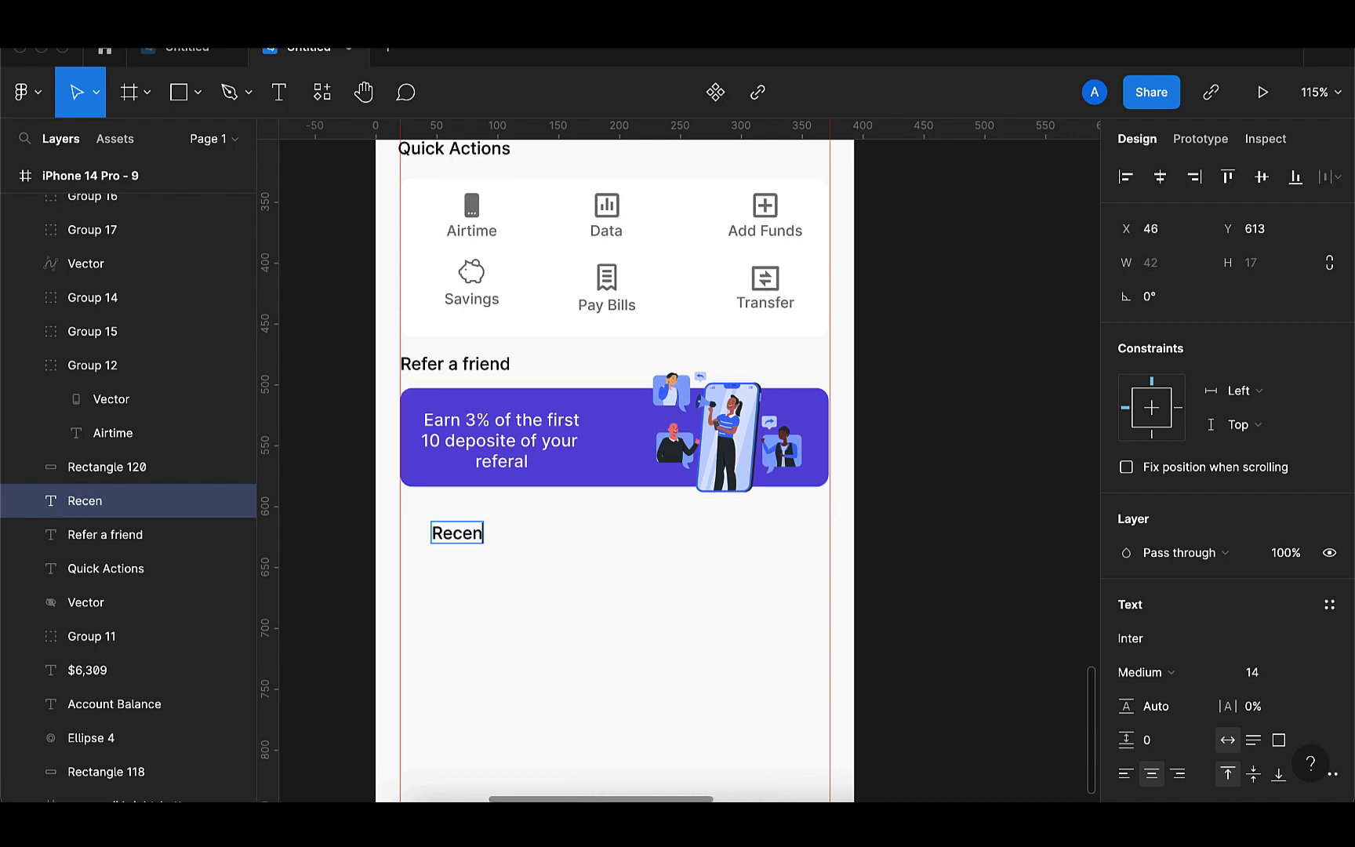
type("t Tran")
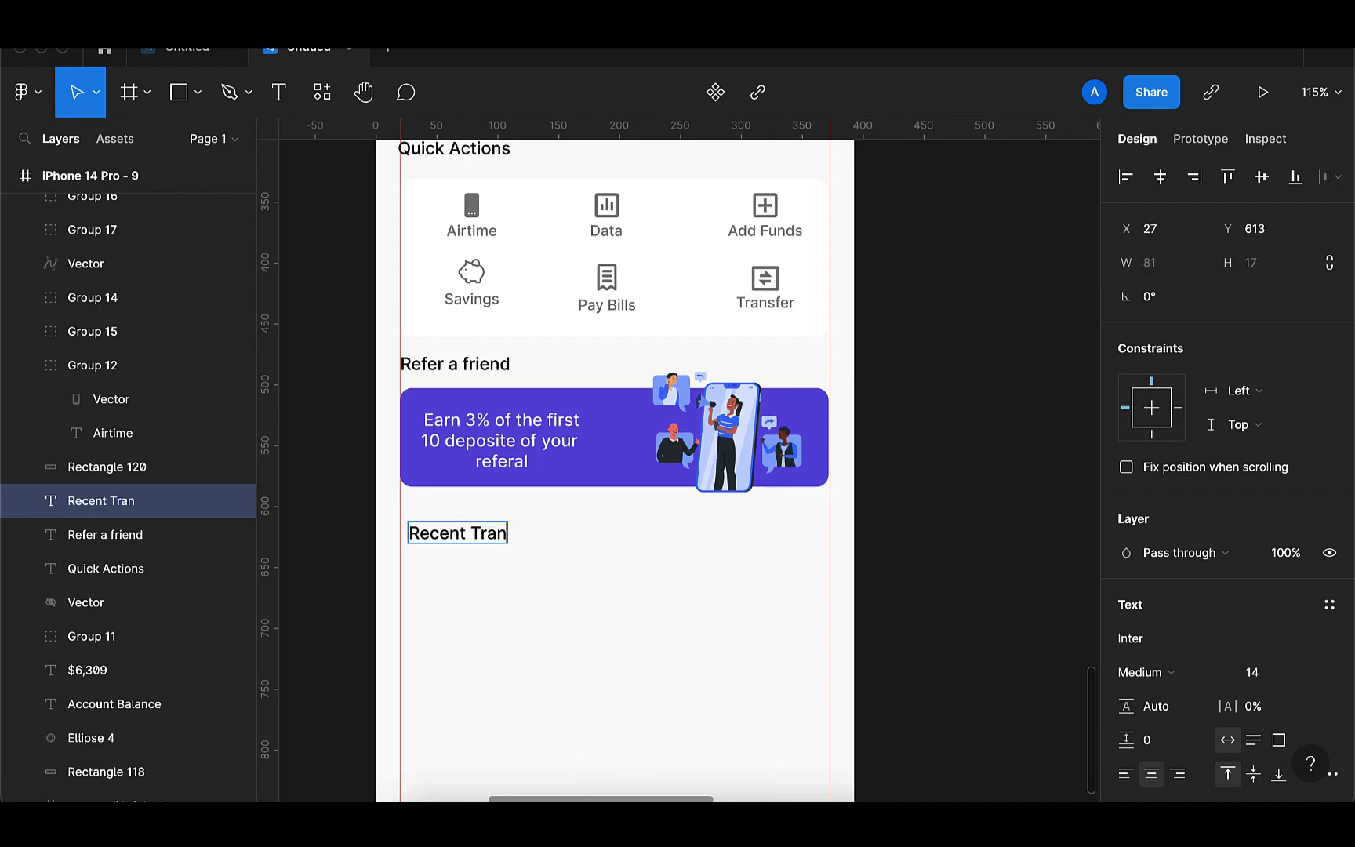
type("sactions")
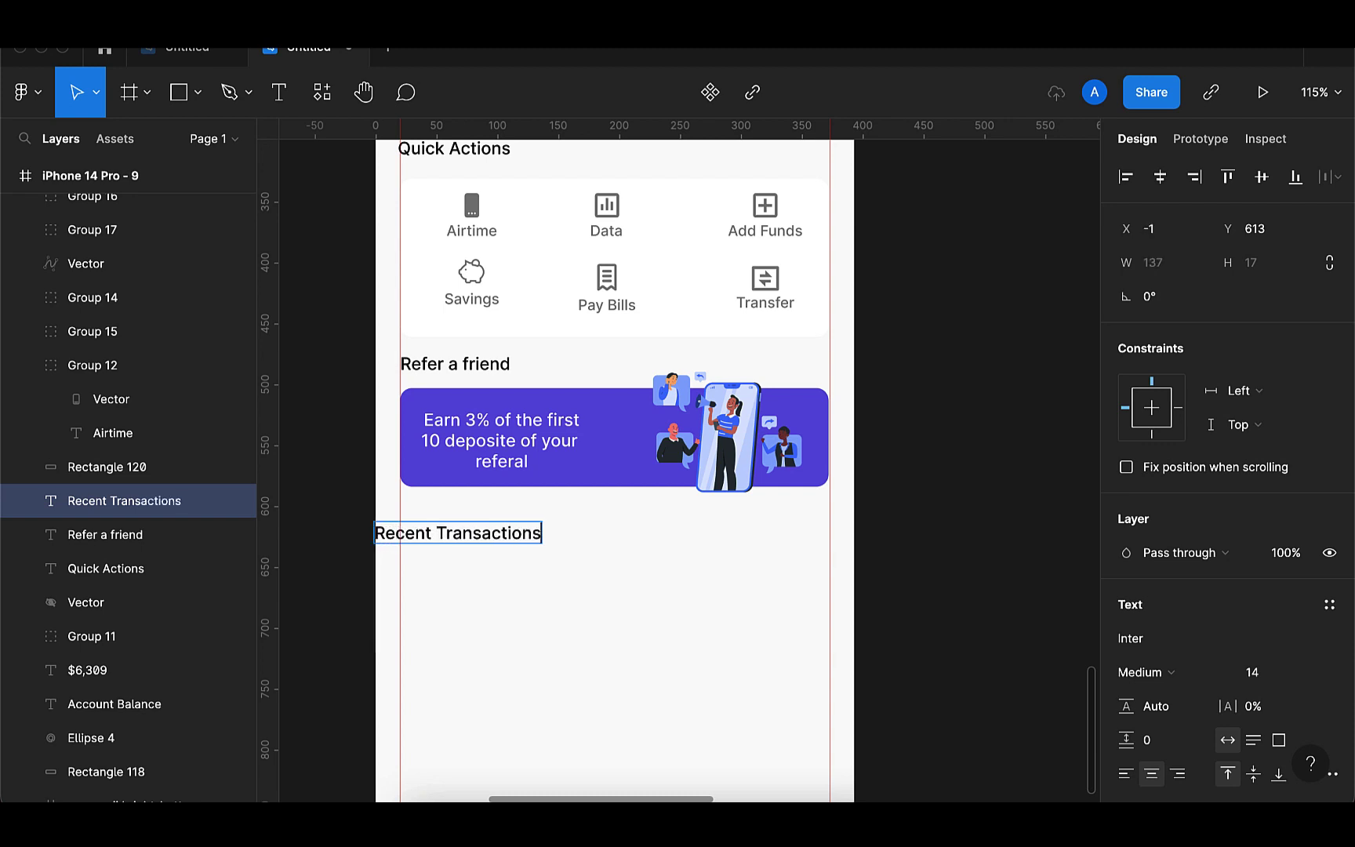
key("Escape")
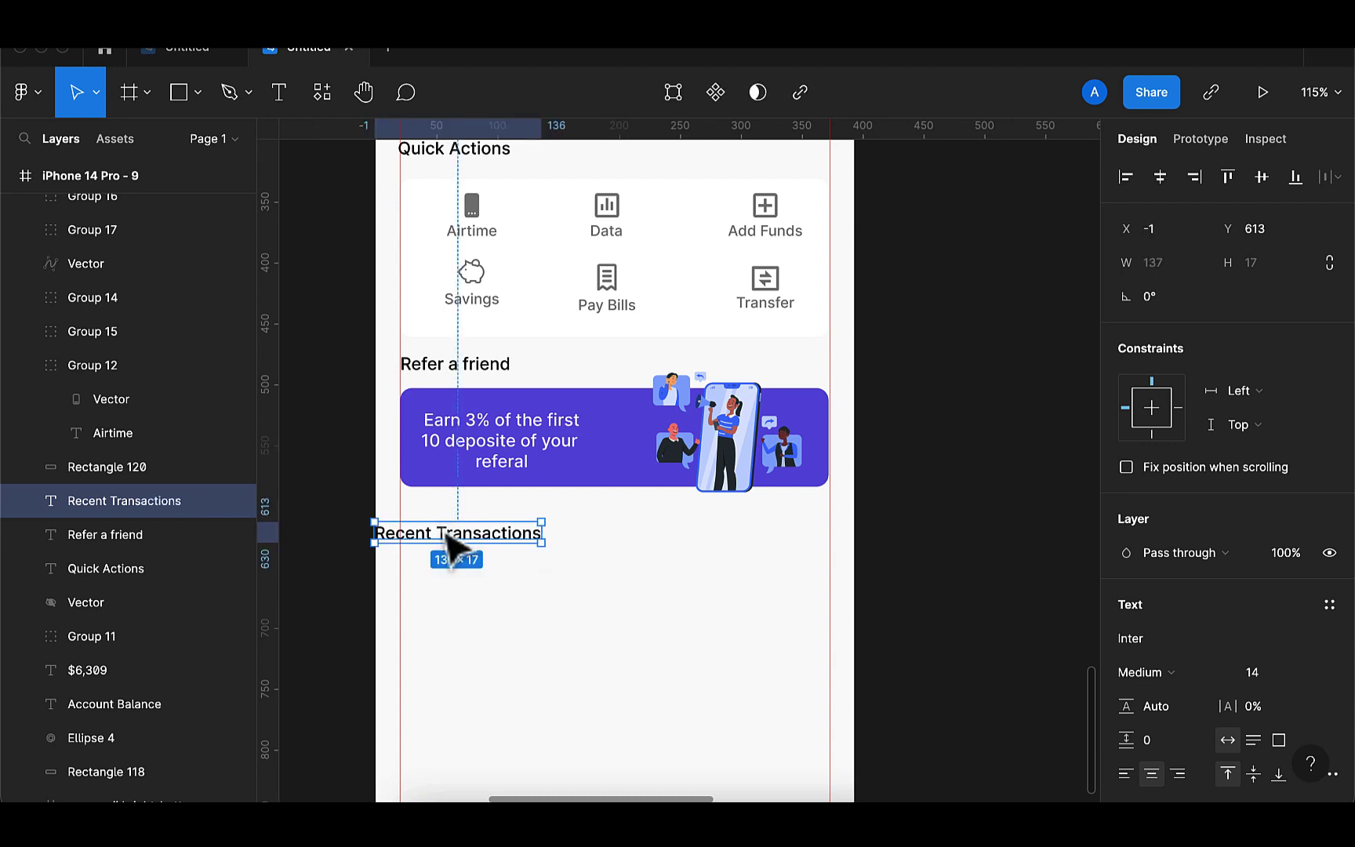
mouse_move(445, 531)
left_mouse_down()
mouse_move(505, 532)
mouse_move(469, 533)
mouse_move(544, 620)
mouse_move(697, 615)
mouse_move(817, 649)
mouse_move(828, 608)
left_mouse_up()
Draw a white 352×50 rectangle at X 20, Y 651 under the Recent Transactions heading.
left_click(179, 92)
left_click_drag(418, 607, 402, 606)
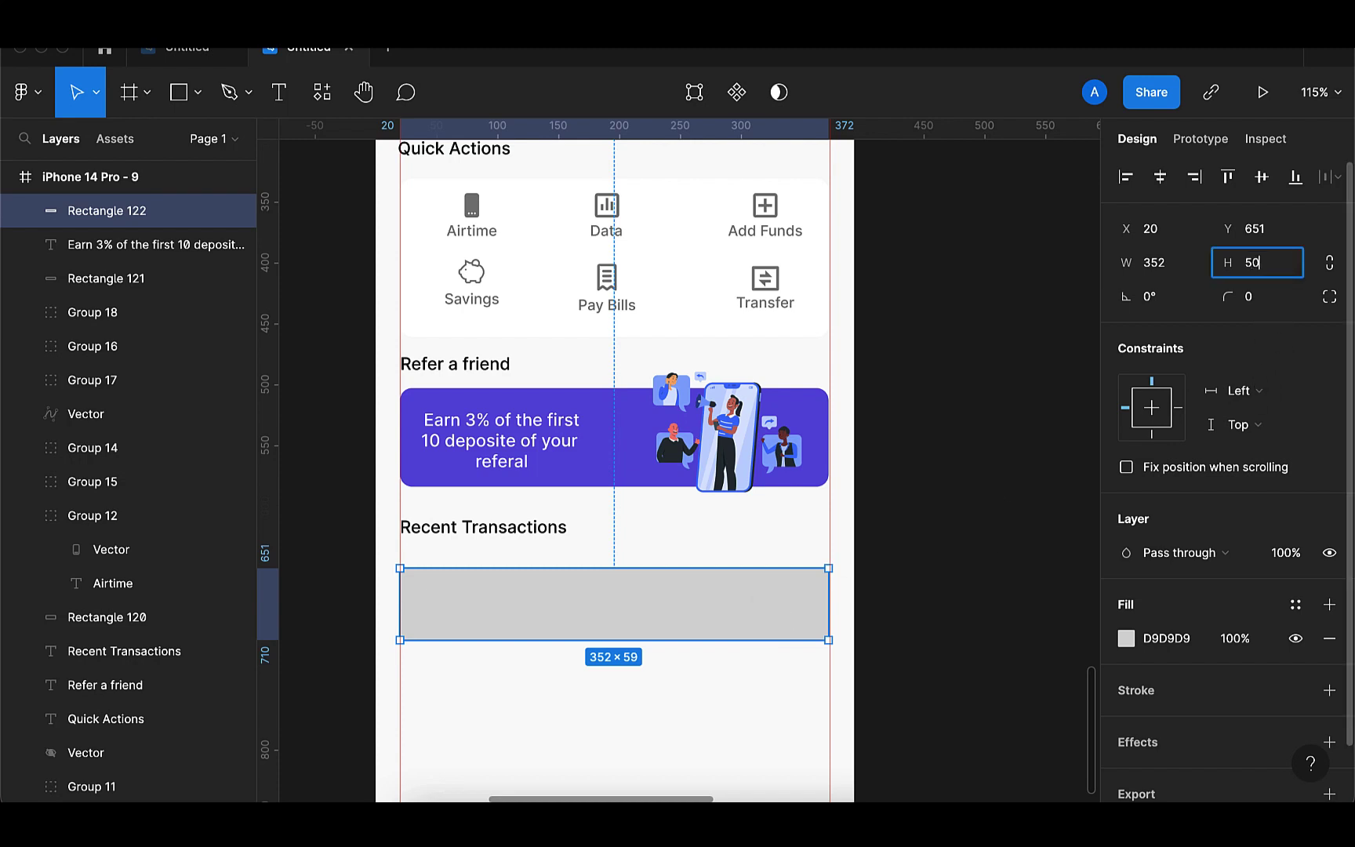
key("Return")
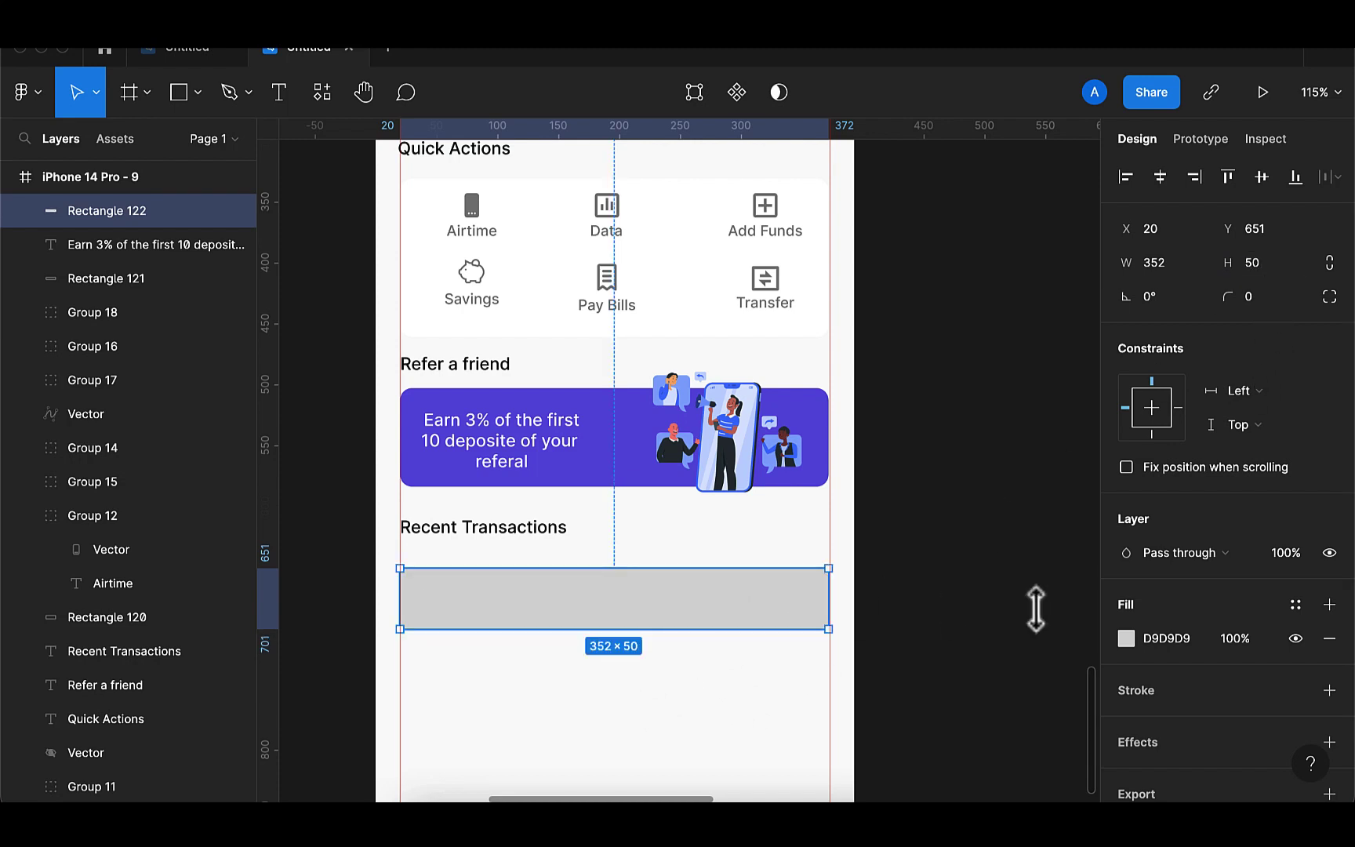
left_click(1123, 643)
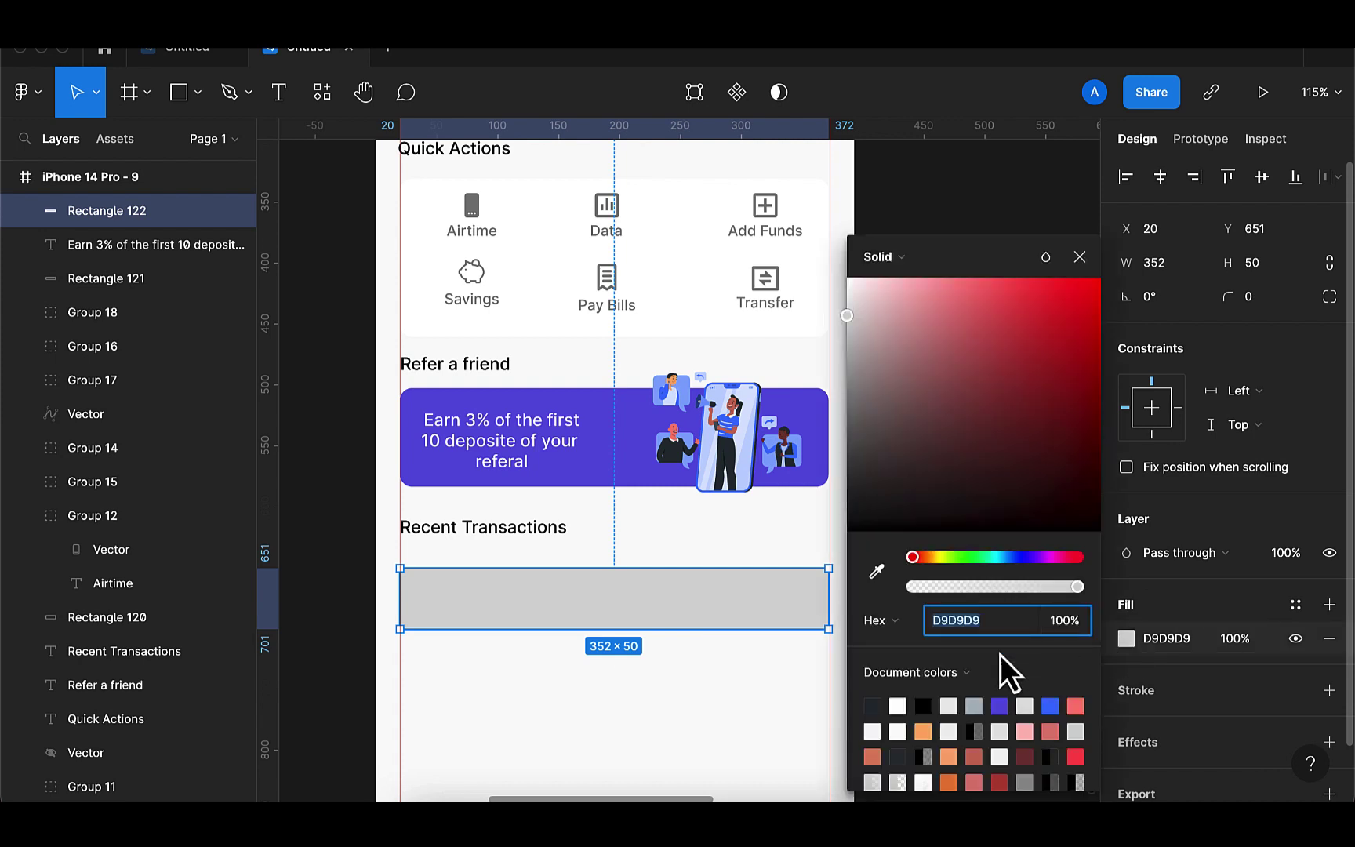
left_click(897, 705)
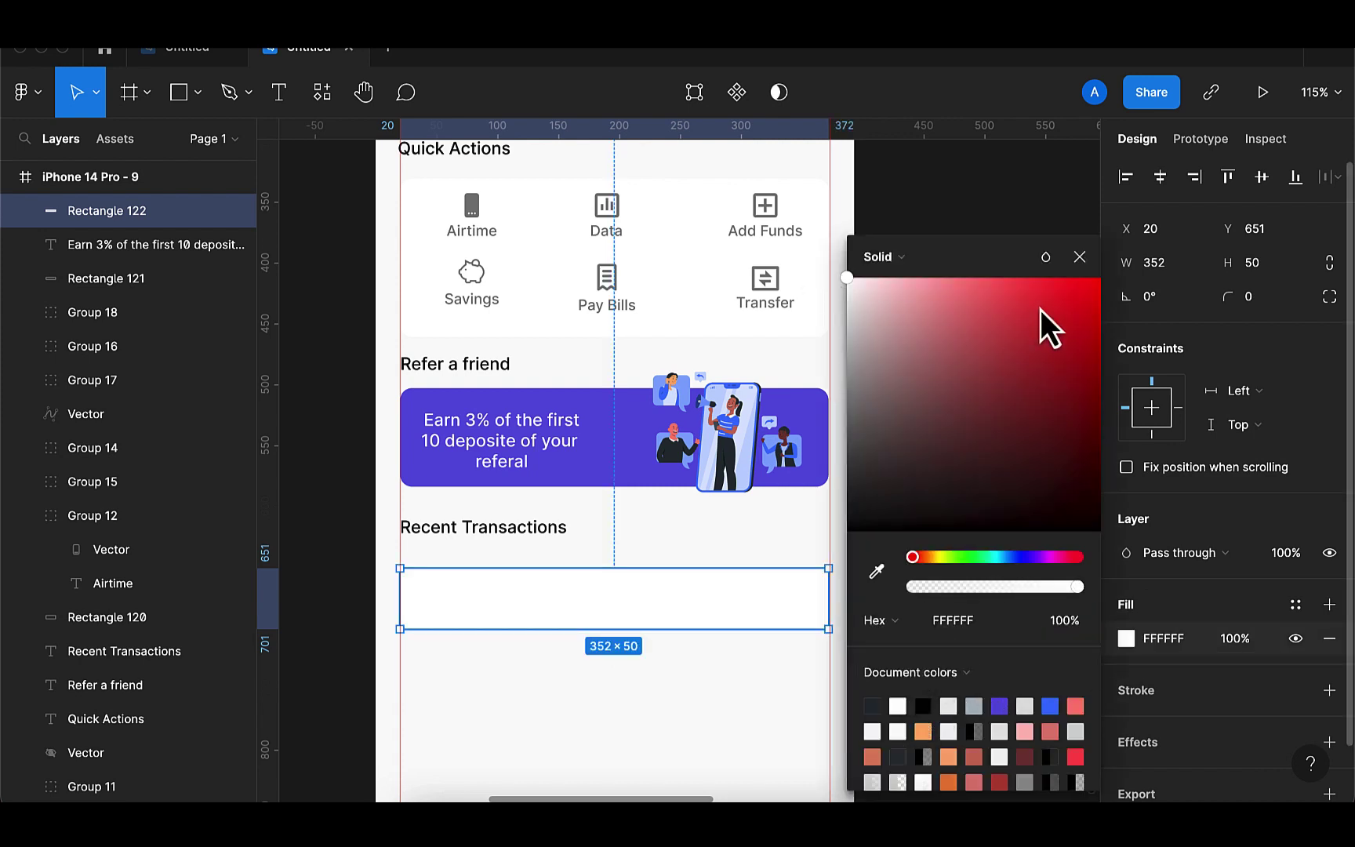
left_click(1079, 257)
left_click(182, 94)
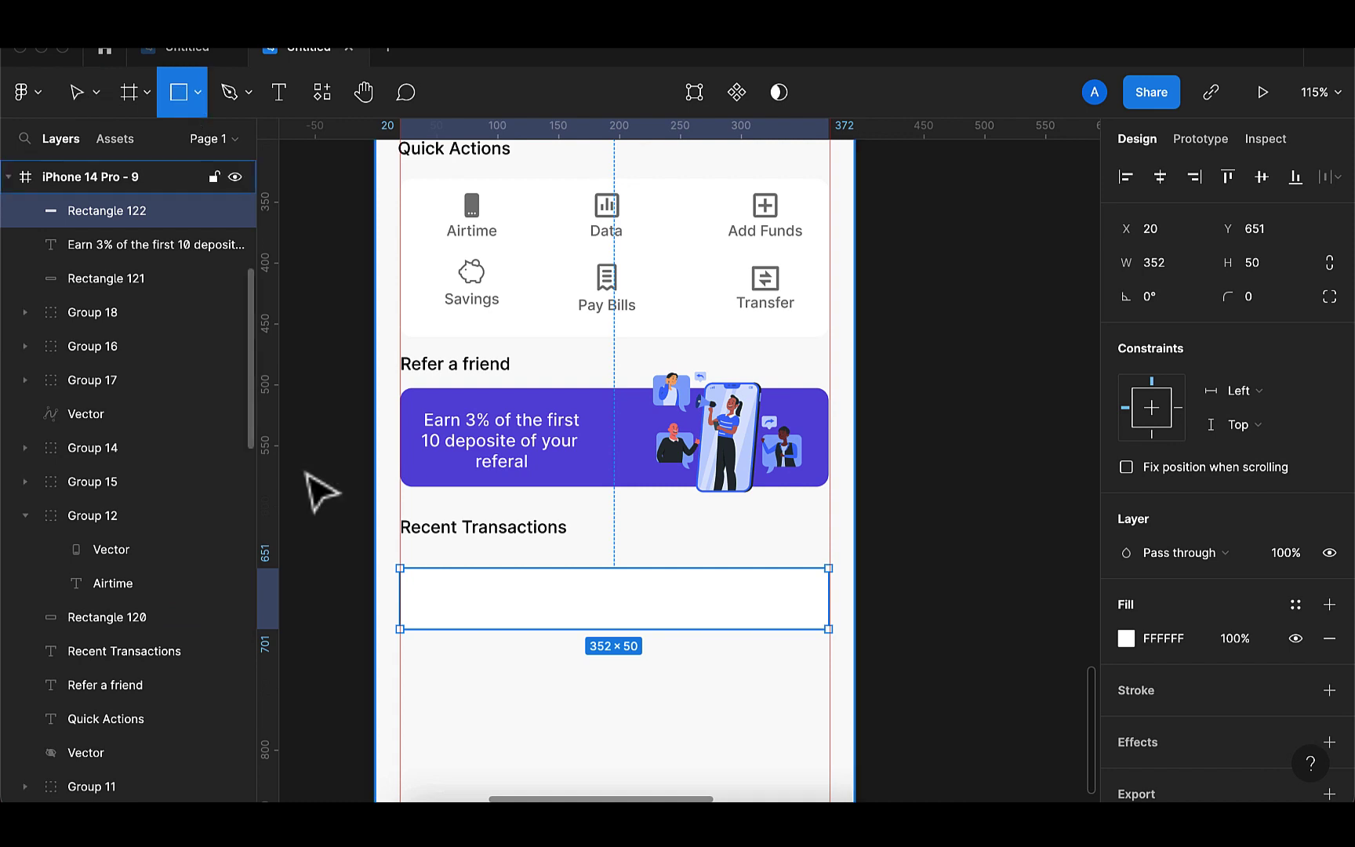
Draw a small rectangle at the card's left end and round the white card's corners to 10.
left_click_drag(403, 579, 481, 631)
scroll(479, 630, "up", 5)
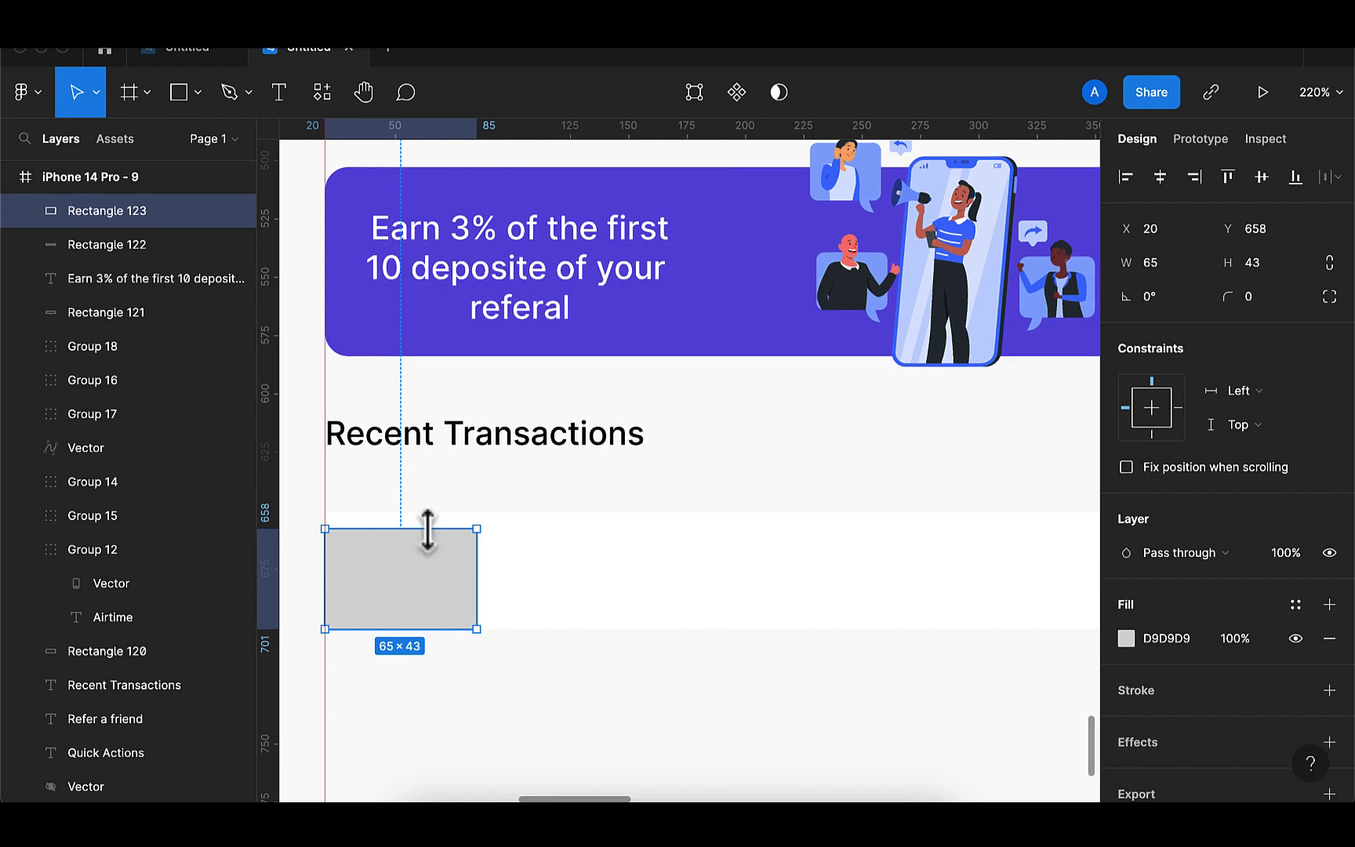
left_click_drag(428, 530, 427, 516)
left_click(771, 602)
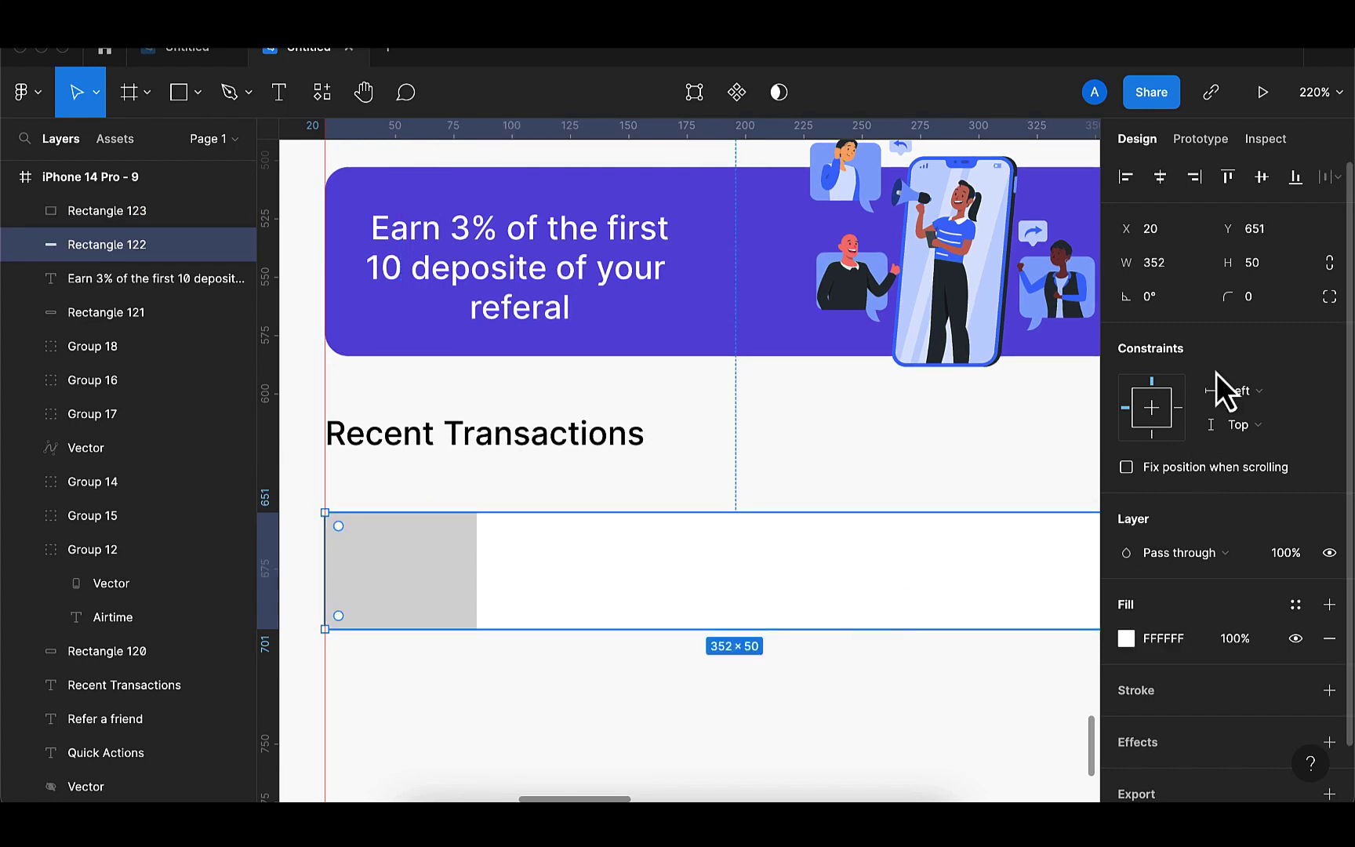
type("10")
key("Return")
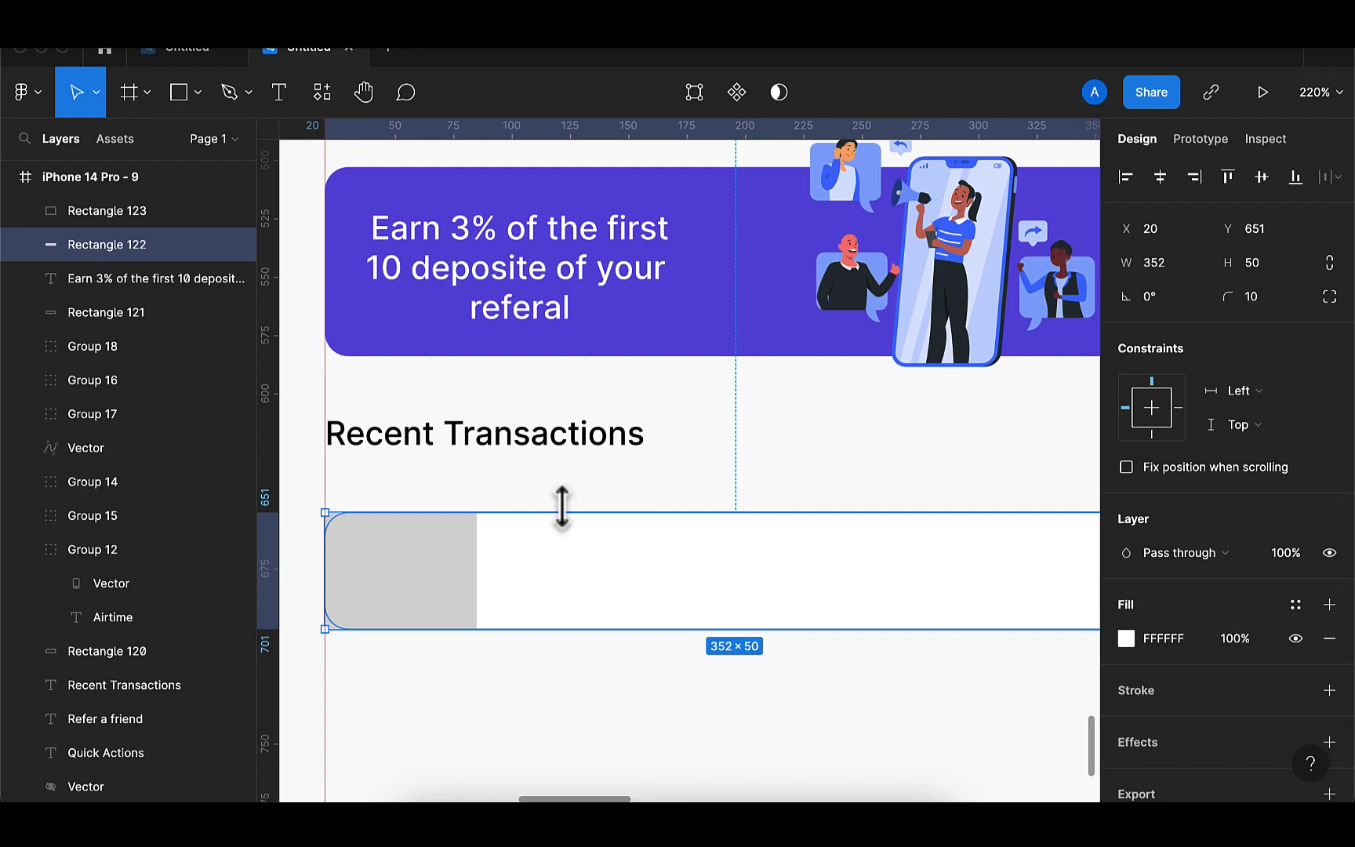
Make the small rectangle a 50×50 square.
left_click(458, 577)
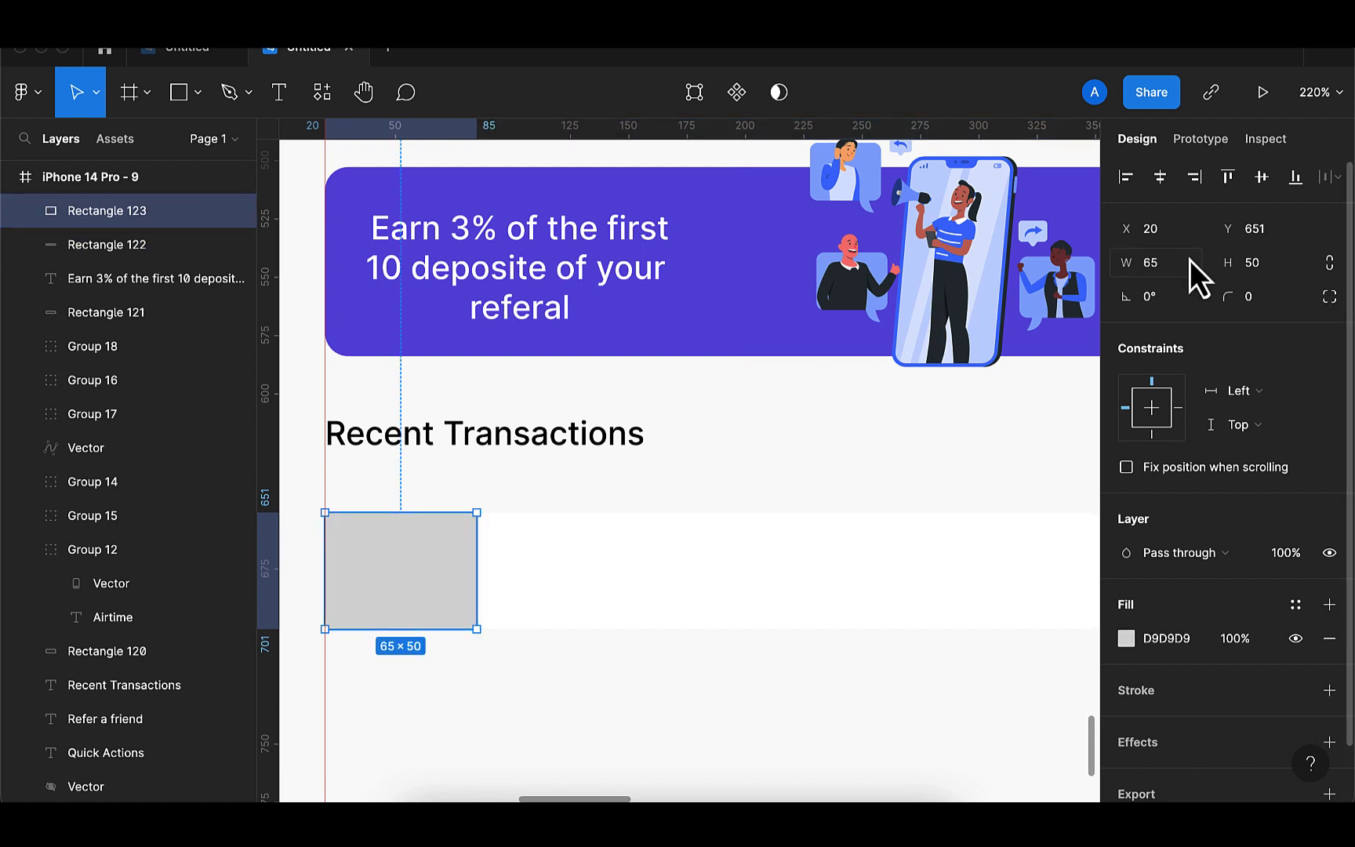
key("BackSpace")
type("50")
key("Return")
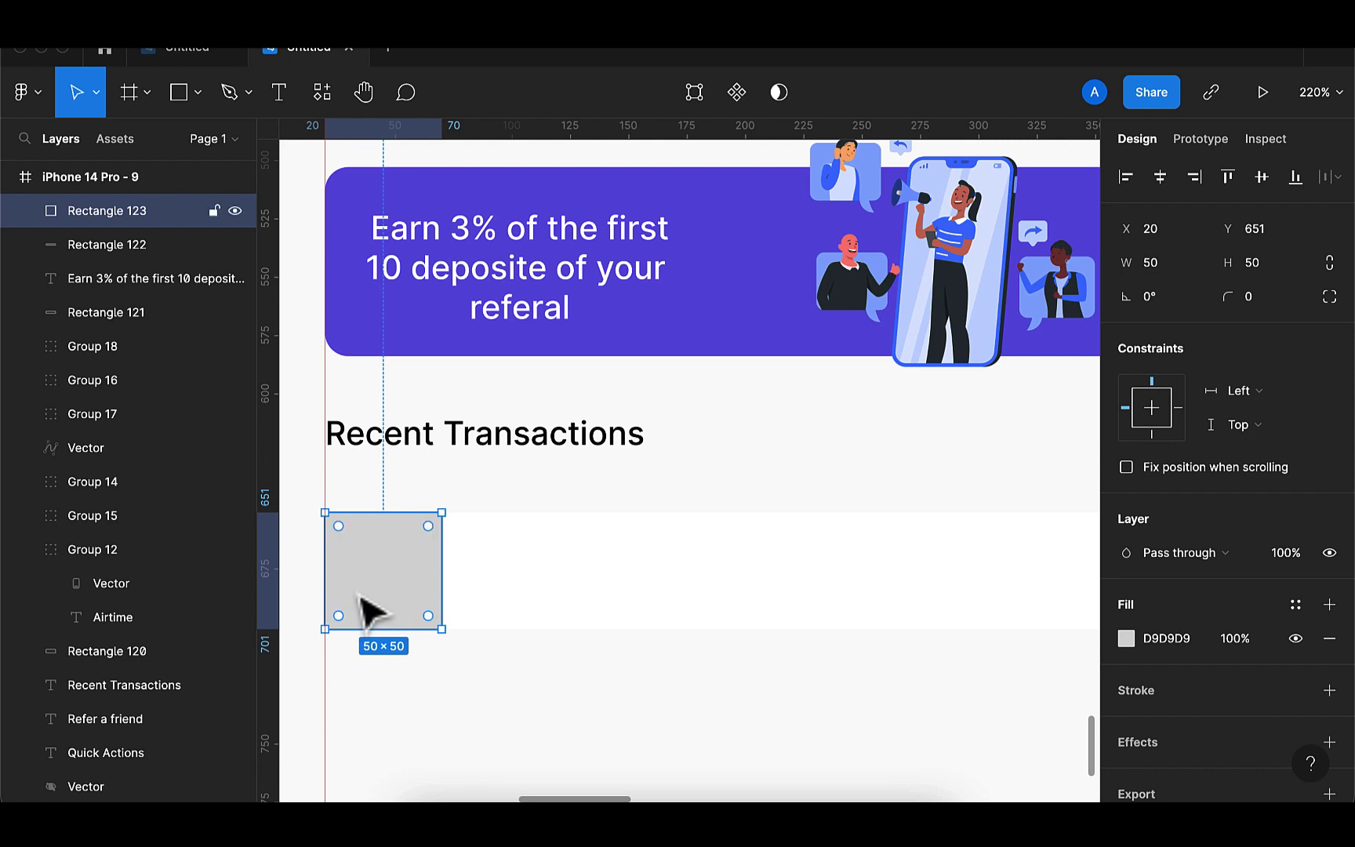
left_click(525, 502)
left_click(384, 566)
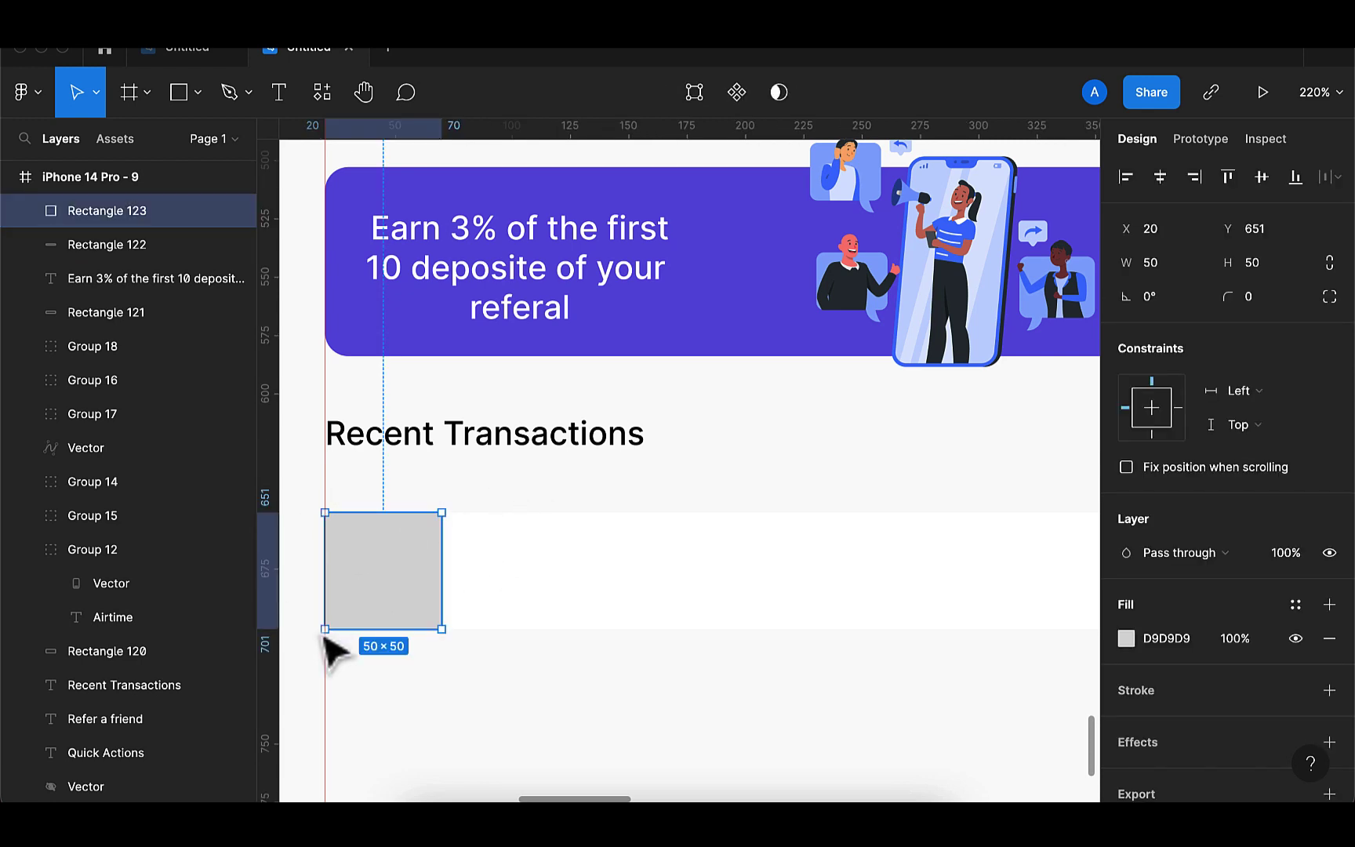
Round the square's top-left and bottom-left corners to 10.
left_click(1329, 298)
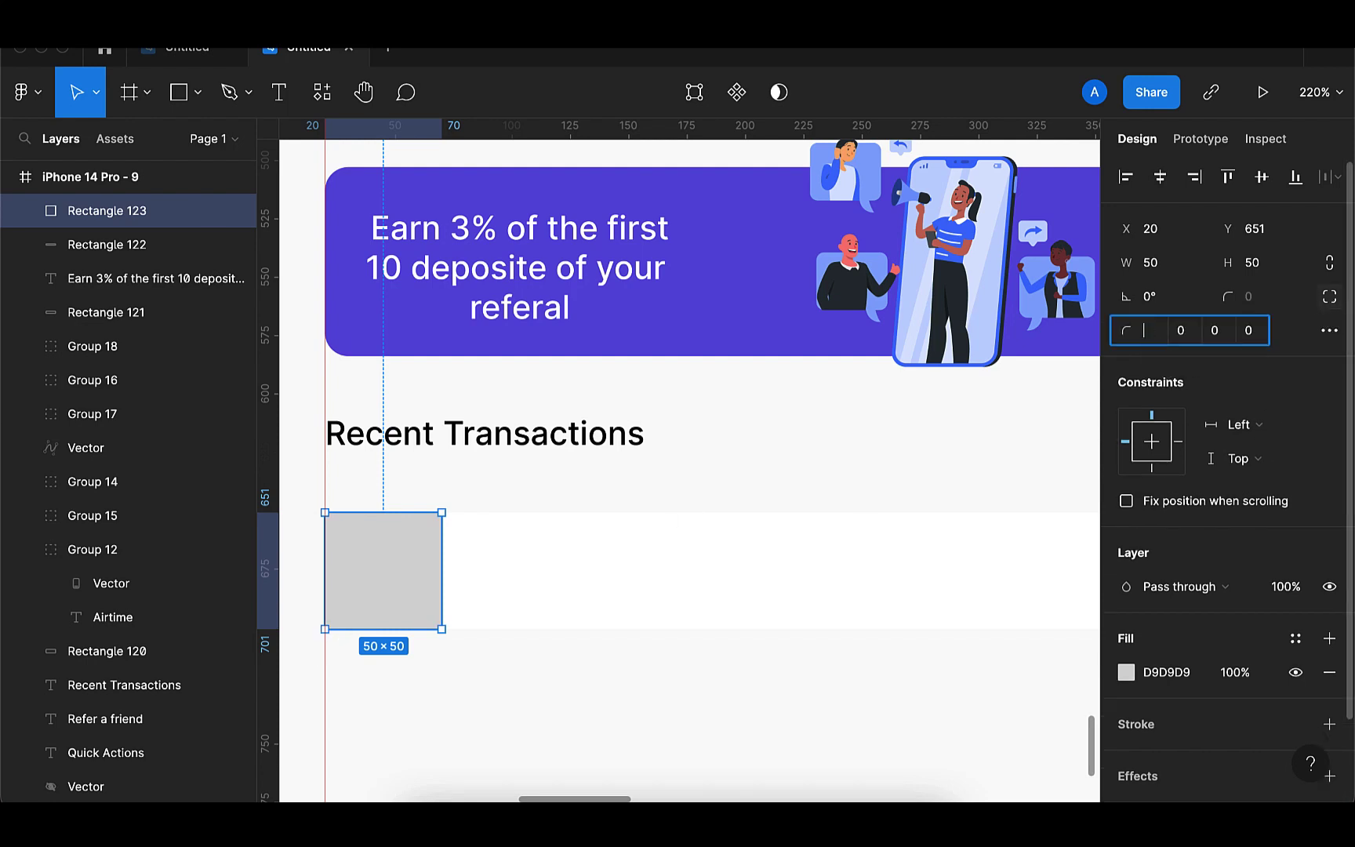
key("BackSpace")
type("10")
key("Return")
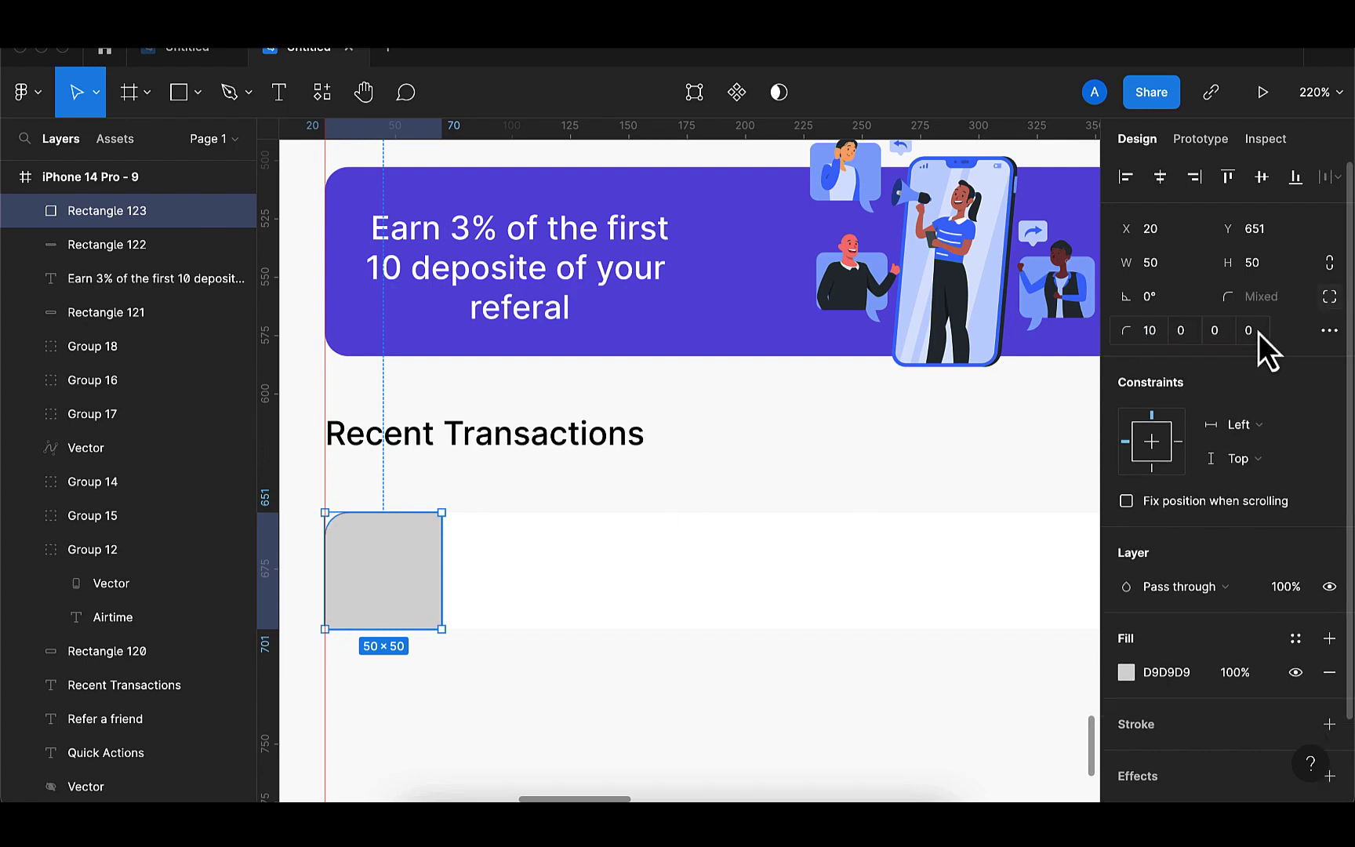
left_click(1259, 333)
type("10")
key("Return")
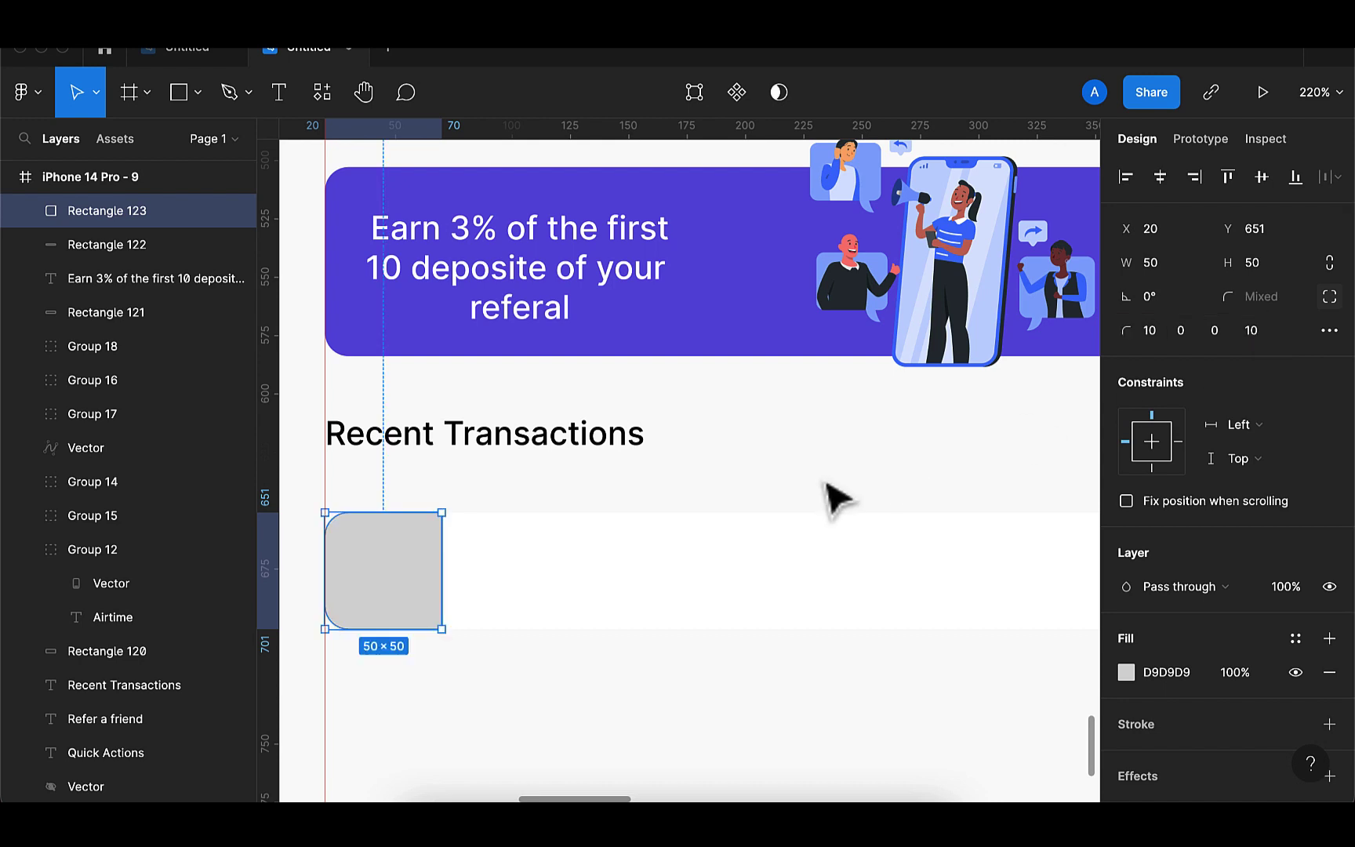
Fill the square with the banner's purple using the eyedropper.
key("i")
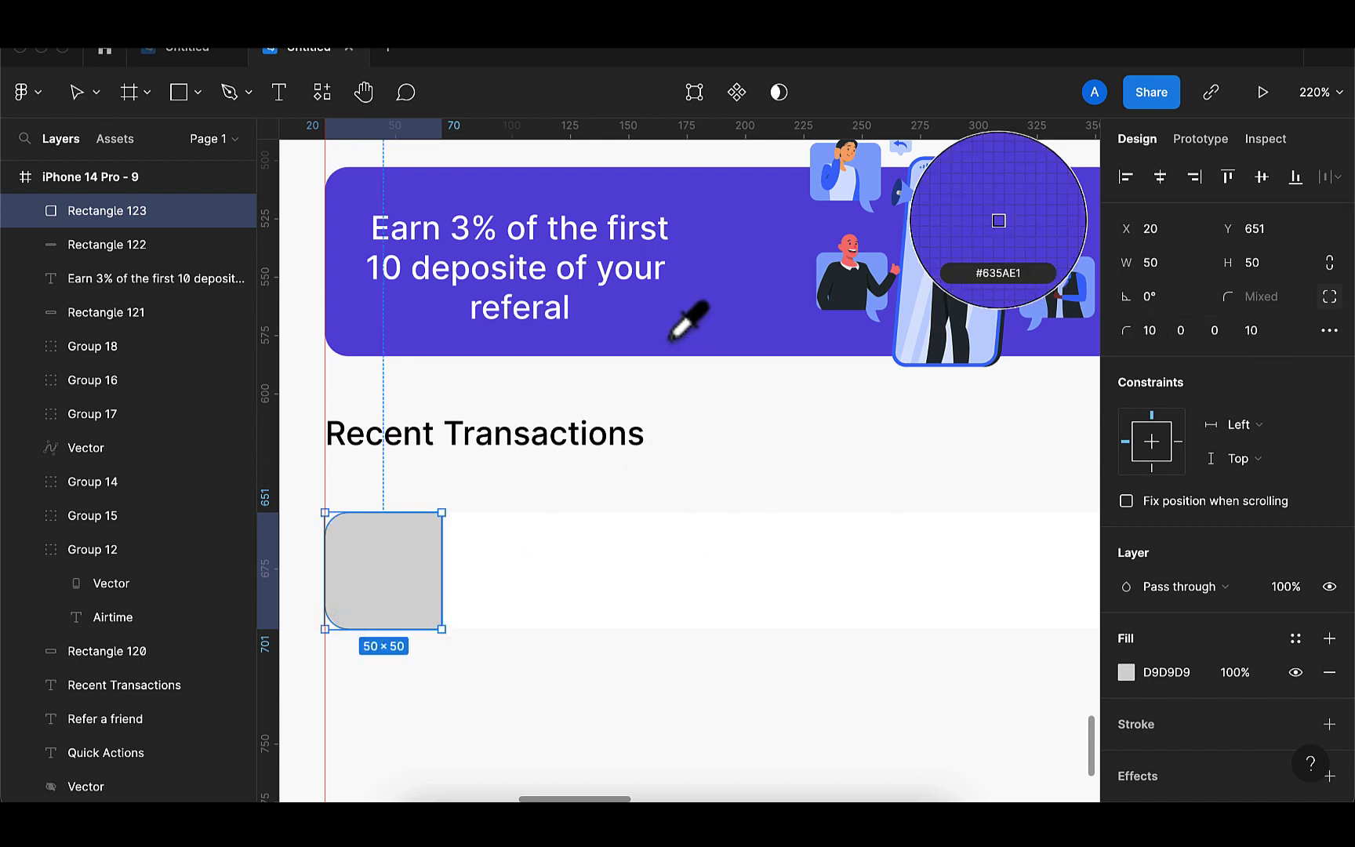
left_click(669, 337)
left_click(689, 445)
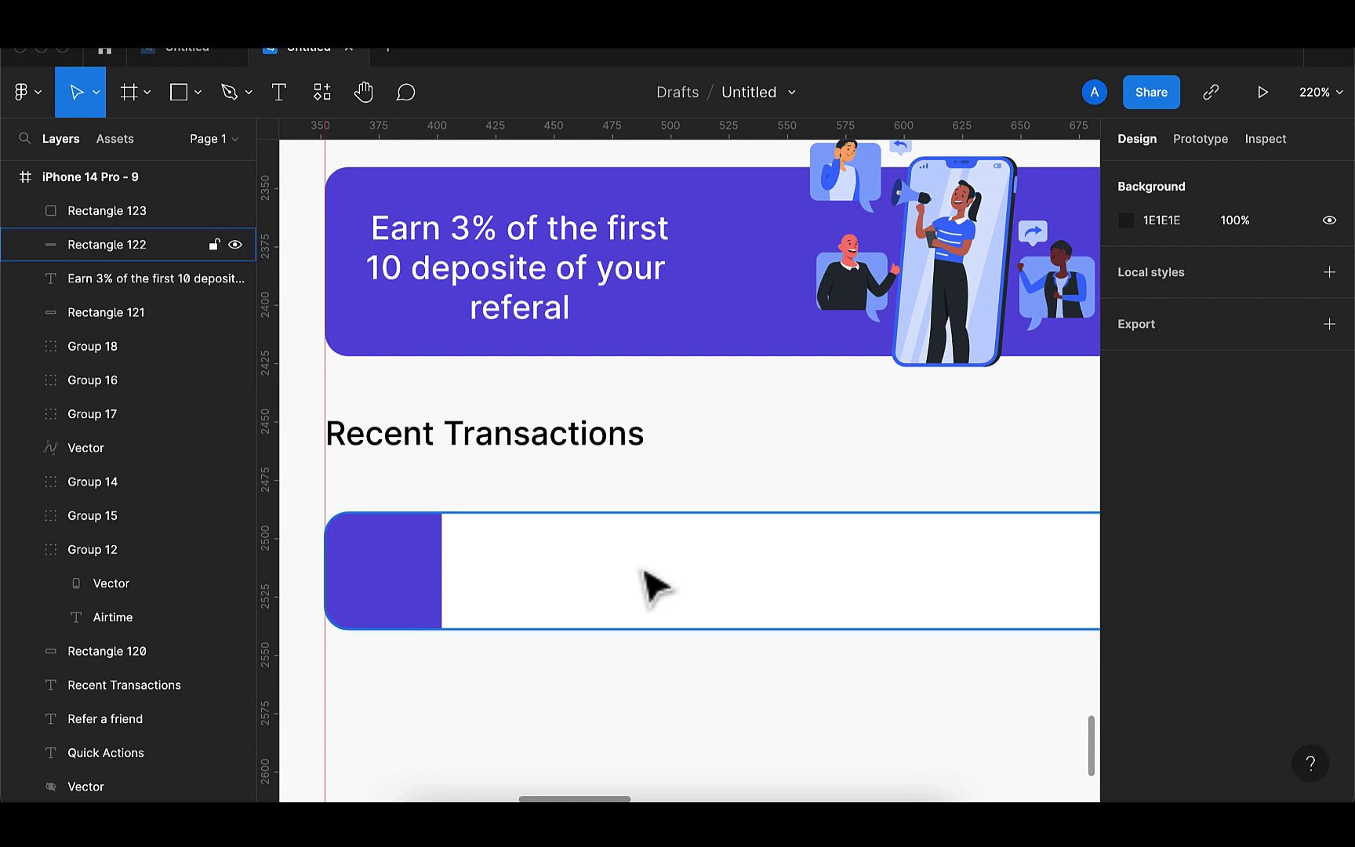
scroll(642, 574, "down", 5)
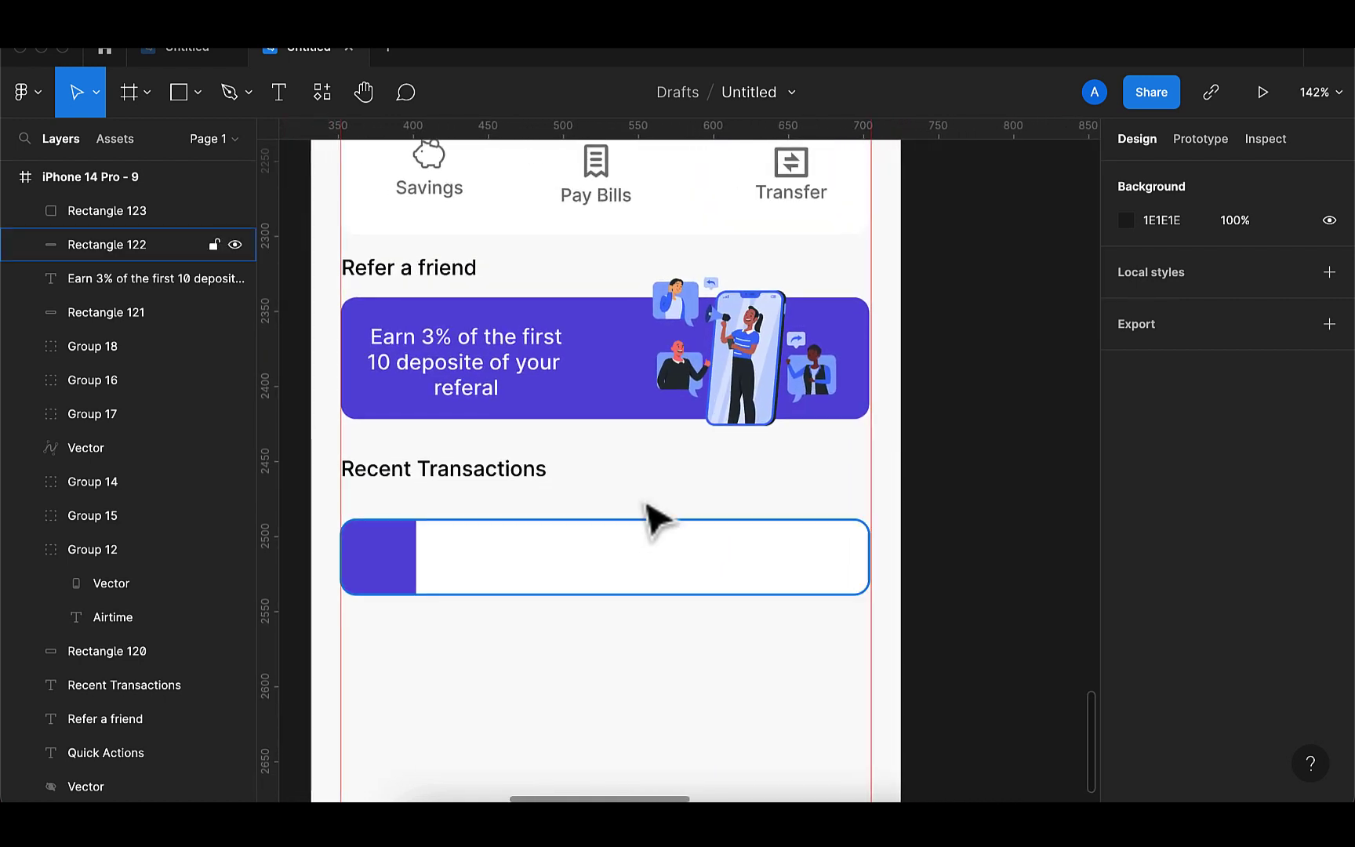
Add a text box in the white card reading 'Purchase of 10G data was' / 'successful' on two lines.
left_click(278, 114)
left_click(455, 552)
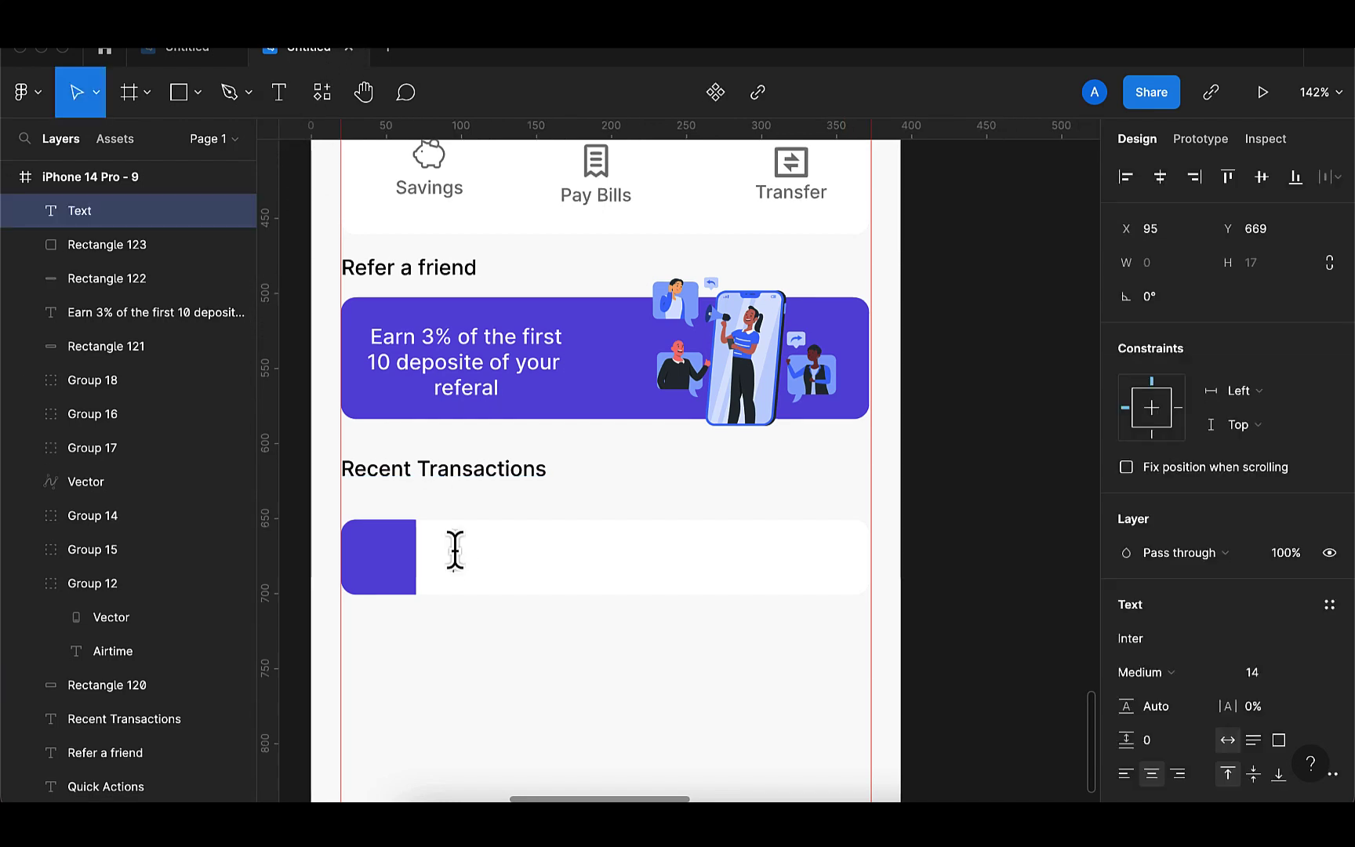
type("P")
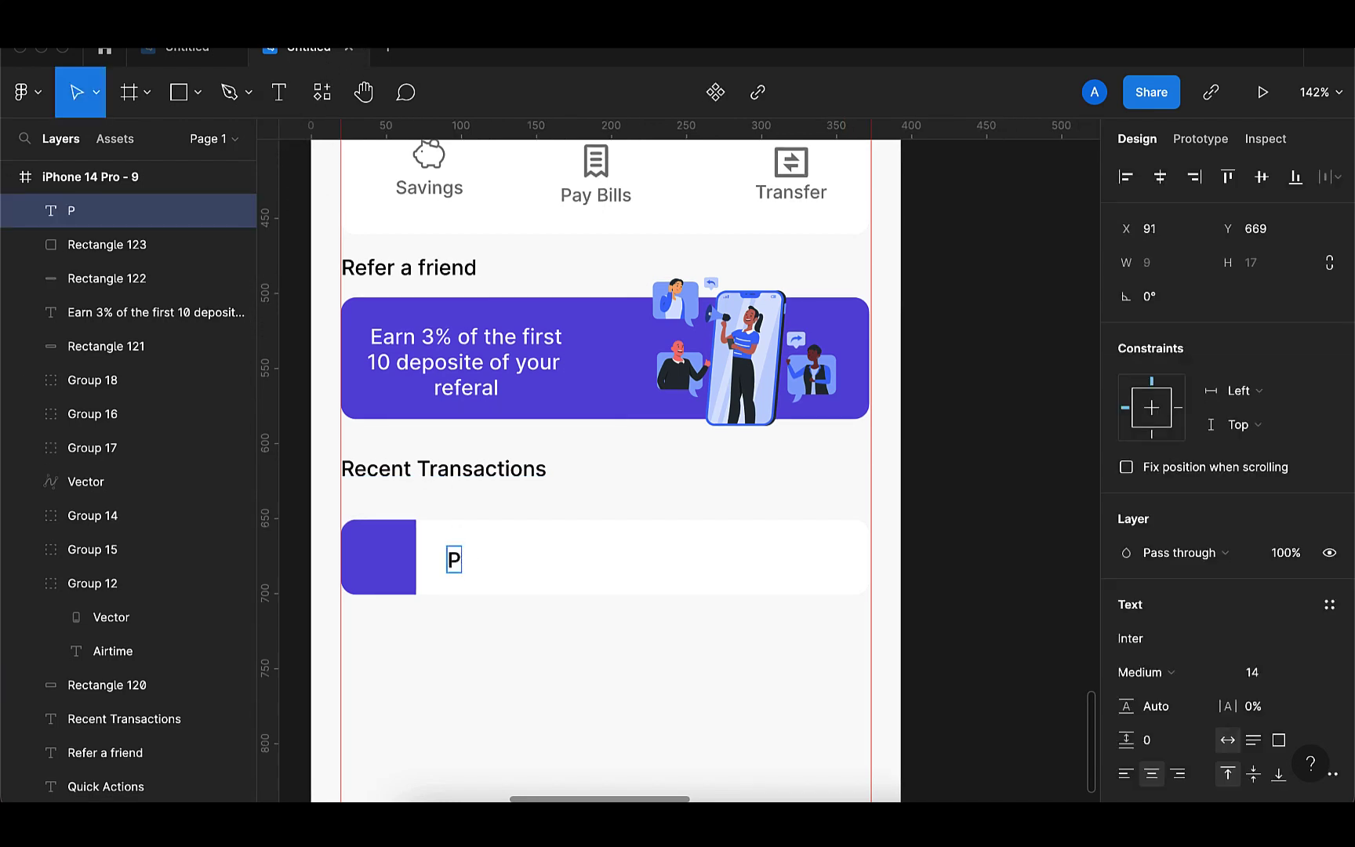
type("urchase ")
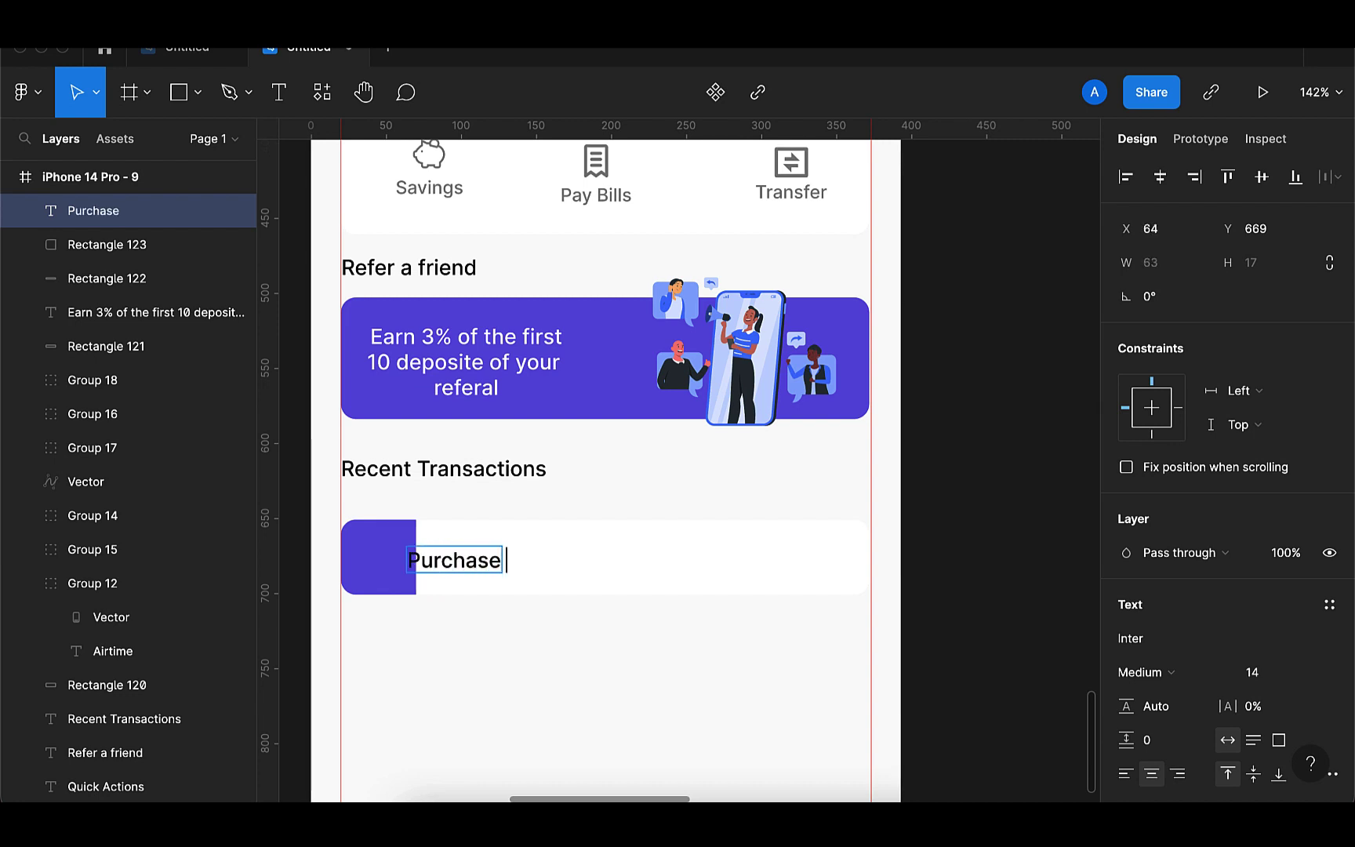
type("of 10")
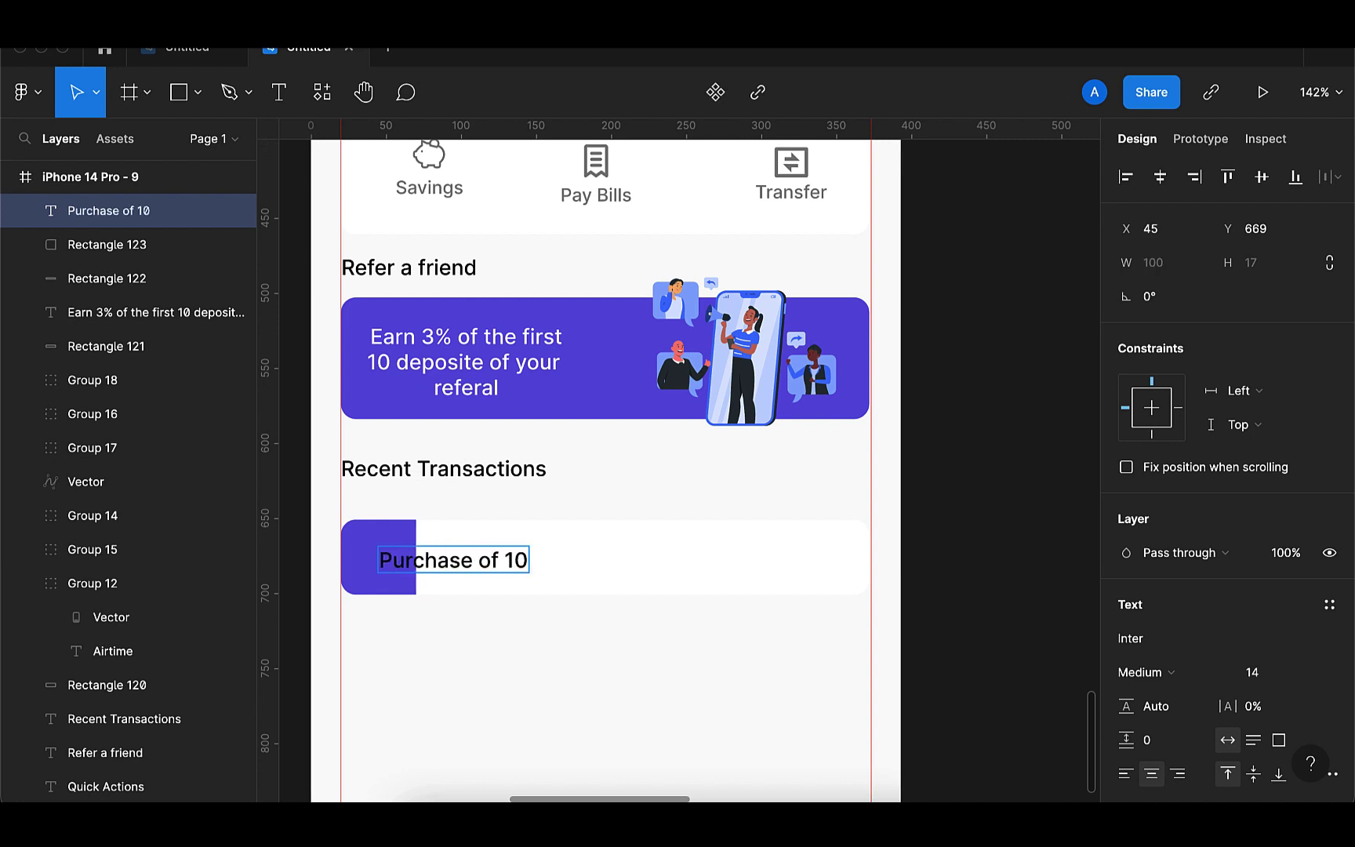
type("G data was")
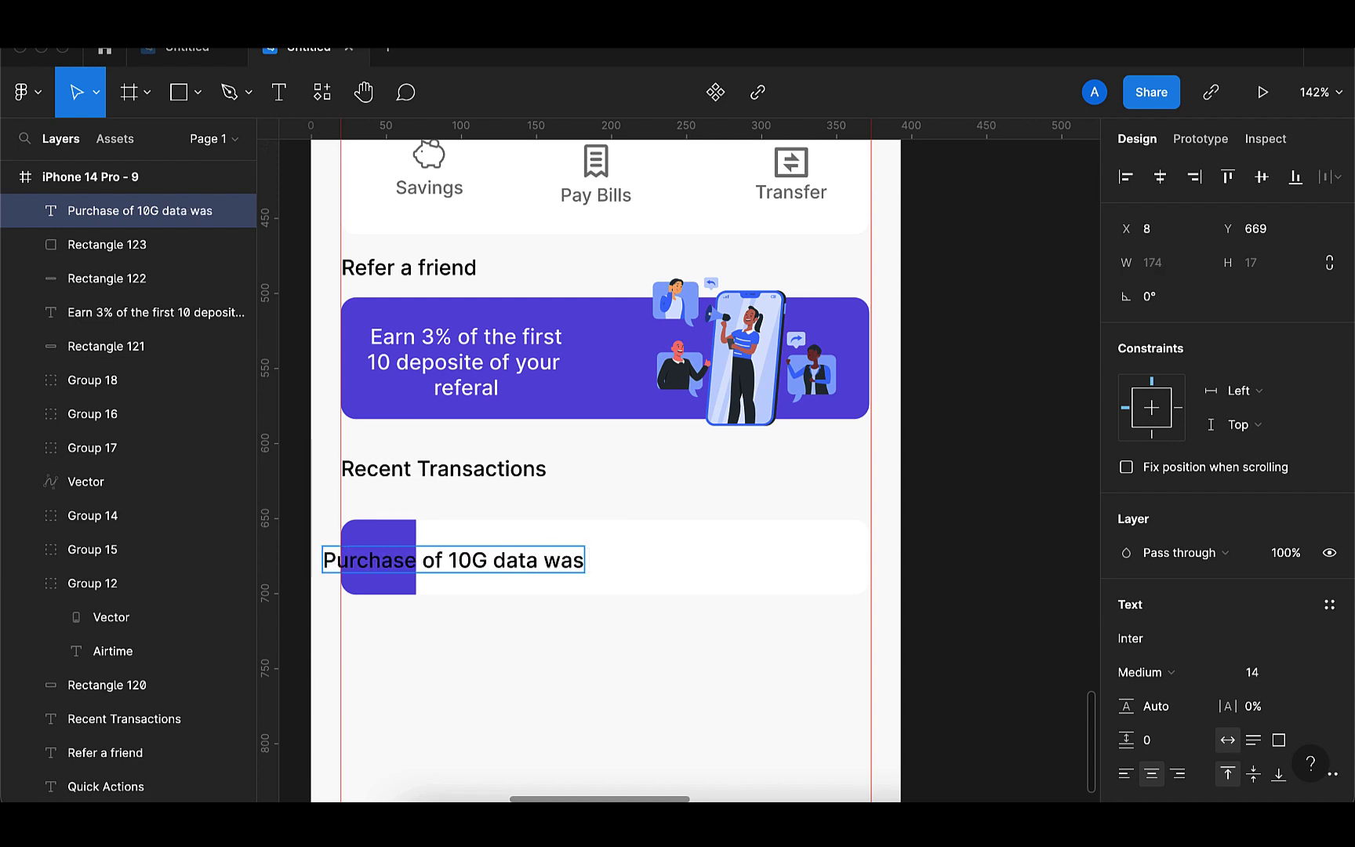
key("Return")
type("s")
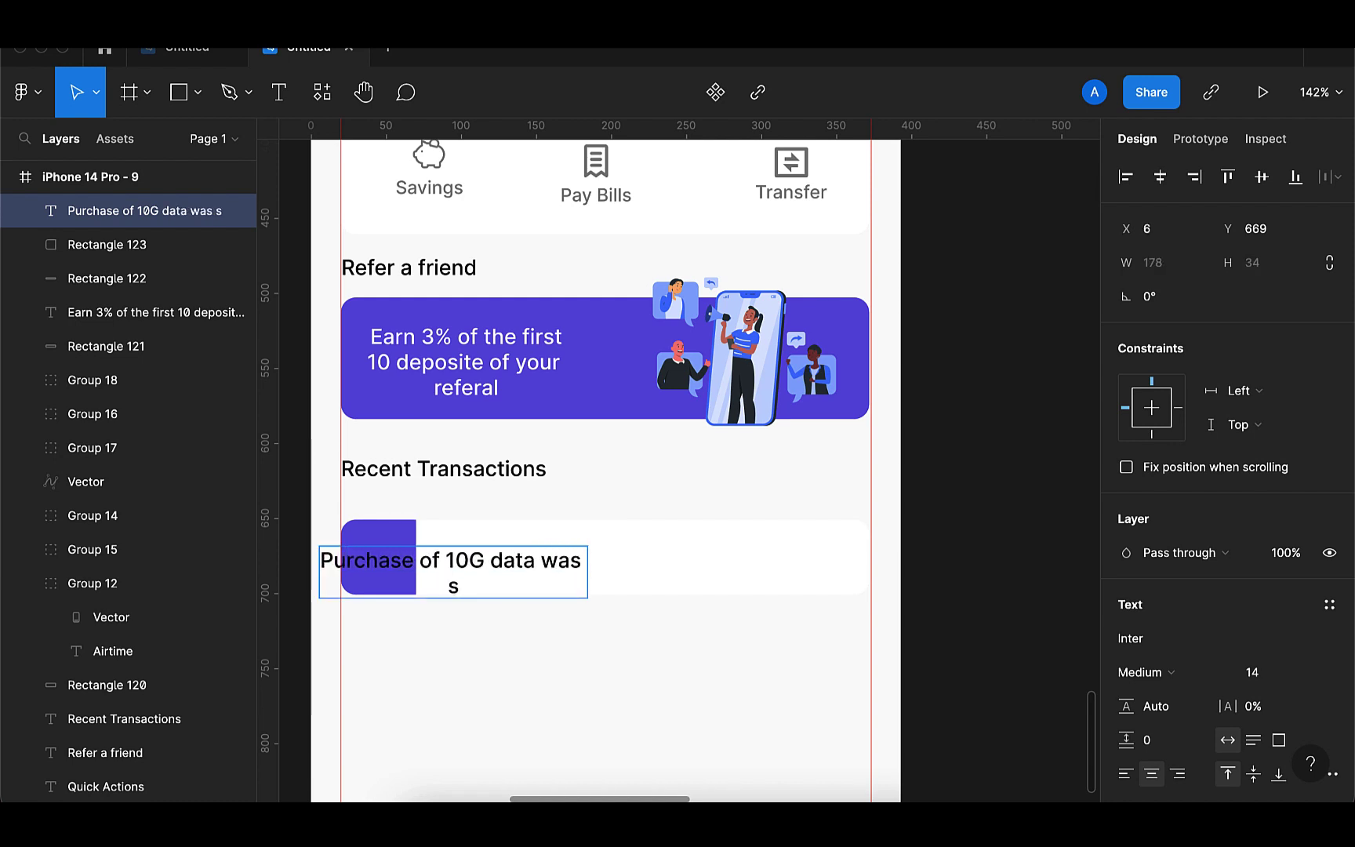
type("uccessful")
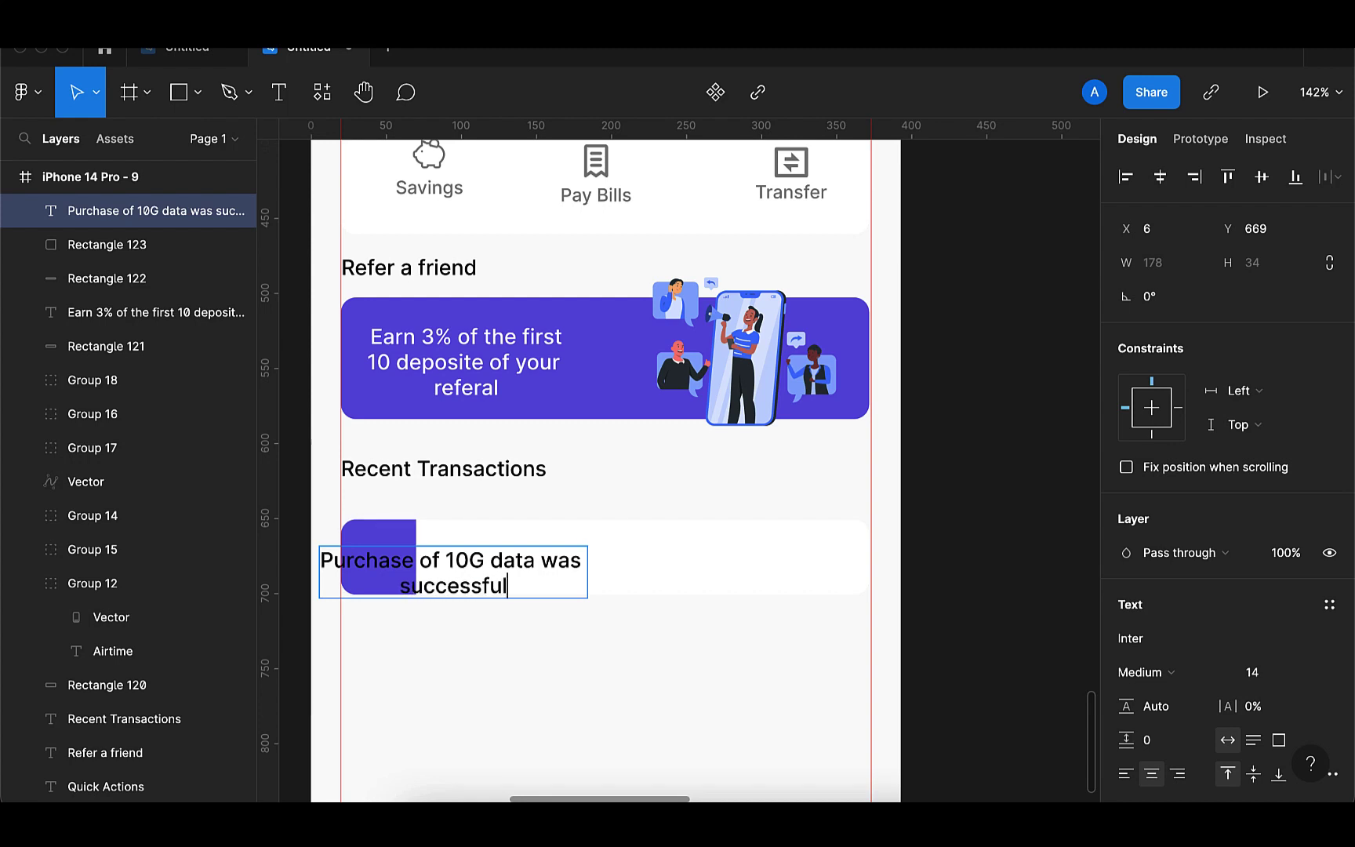
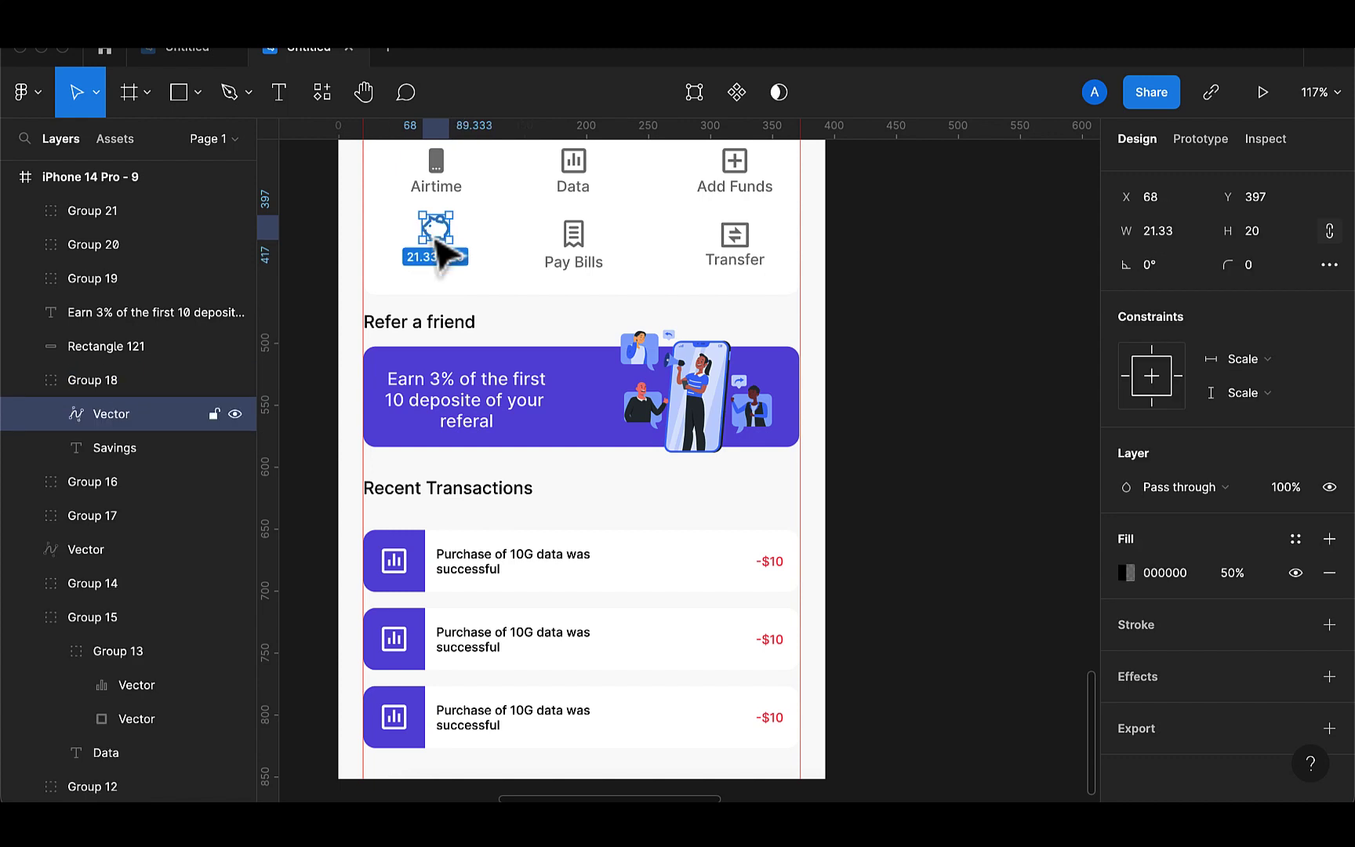
Paste the piggy-bank icon into the second transaction card and delete its old bar-chart icon.
left_click(529, 659)
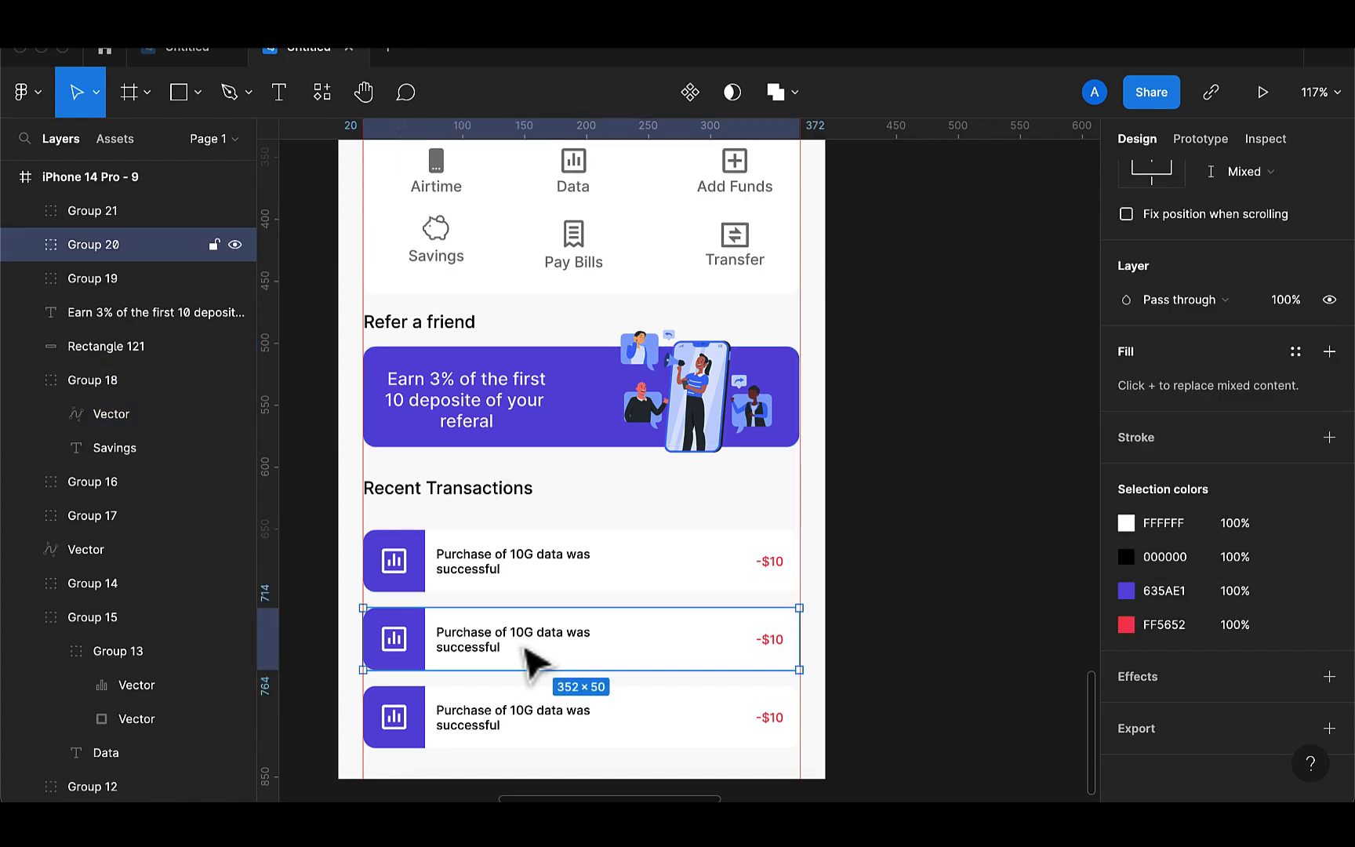
key("ctrl+v")
scroll(438, 653, "up", 5)
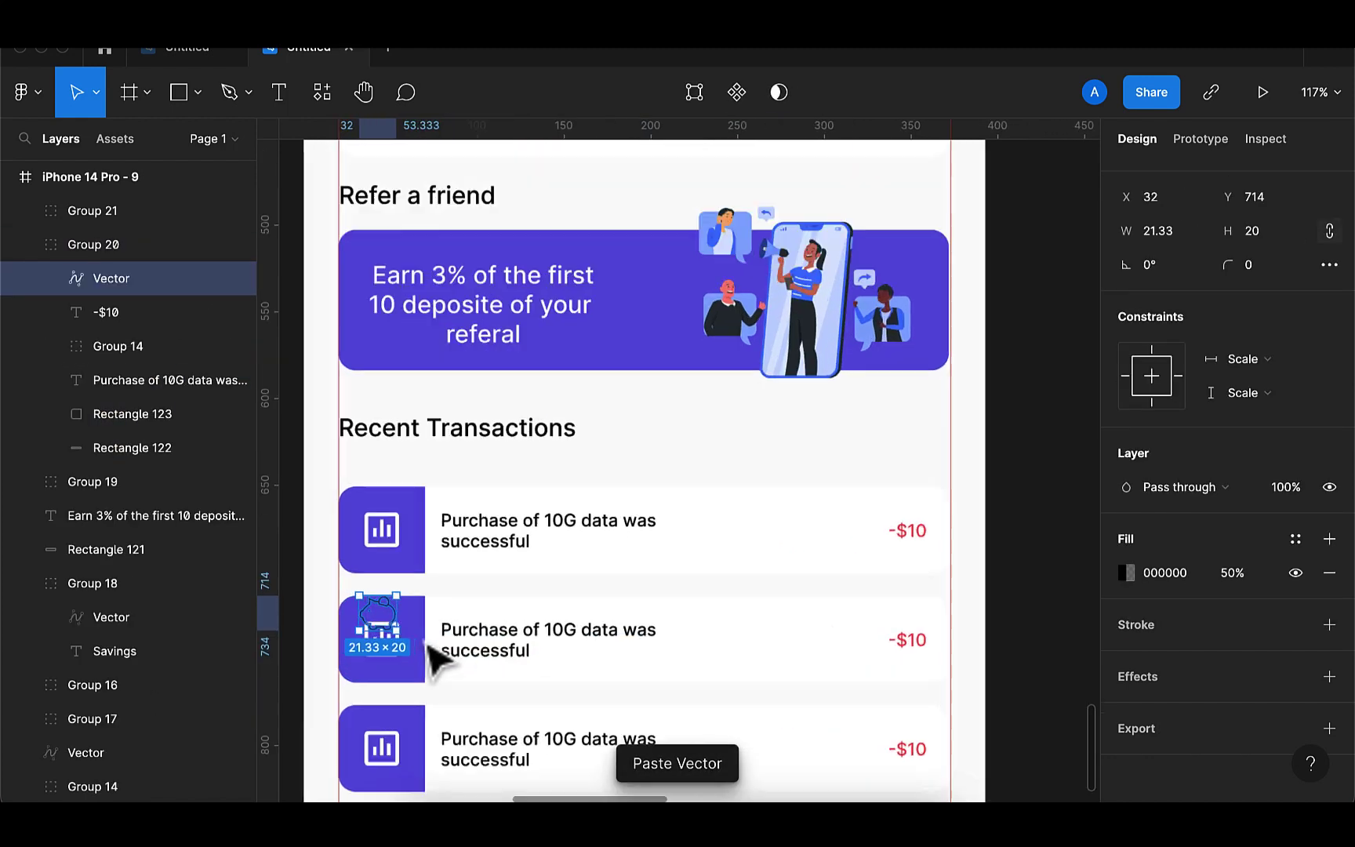
left_click(384, 658)
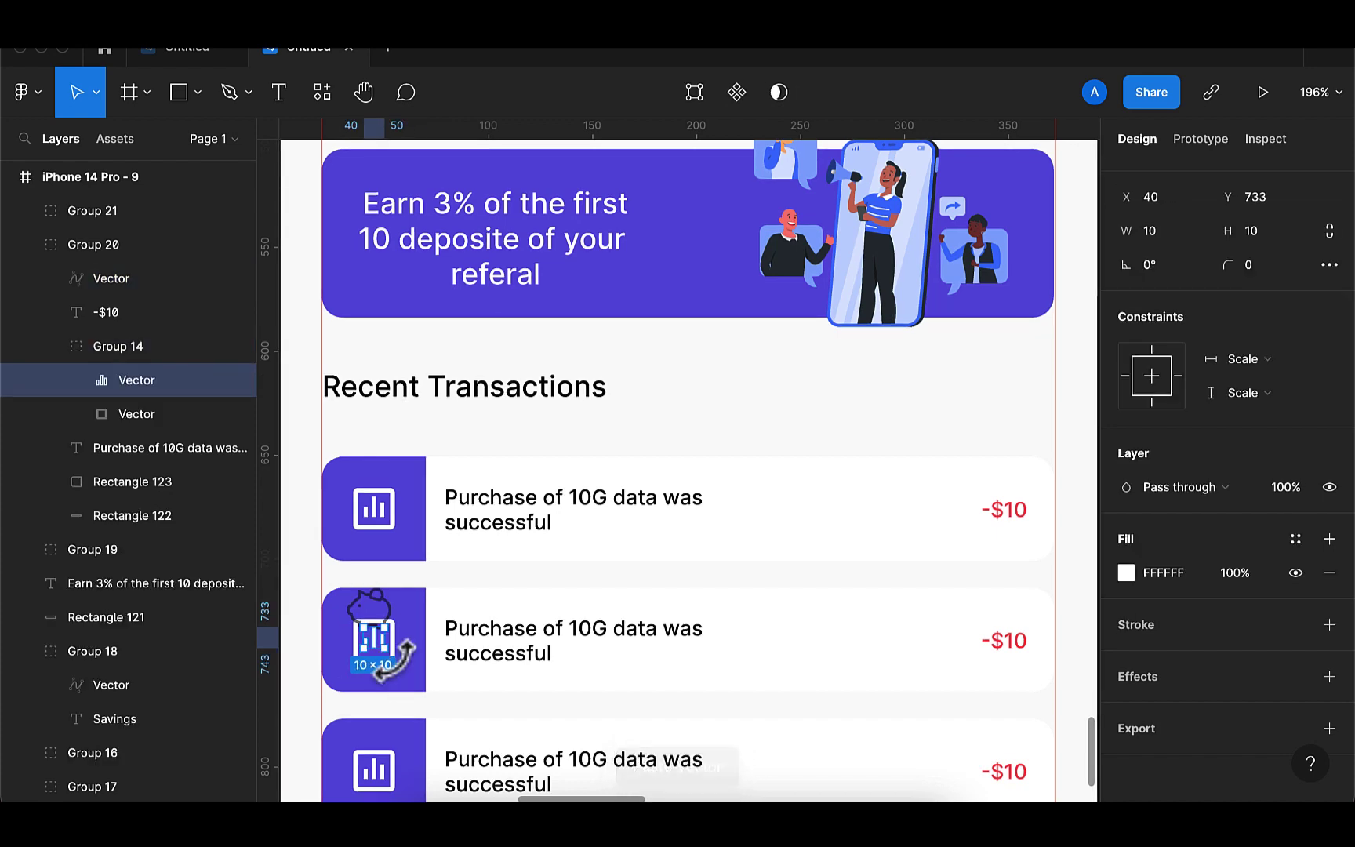
scroll(388, 666, "up", 3)
left_click(110, 354)
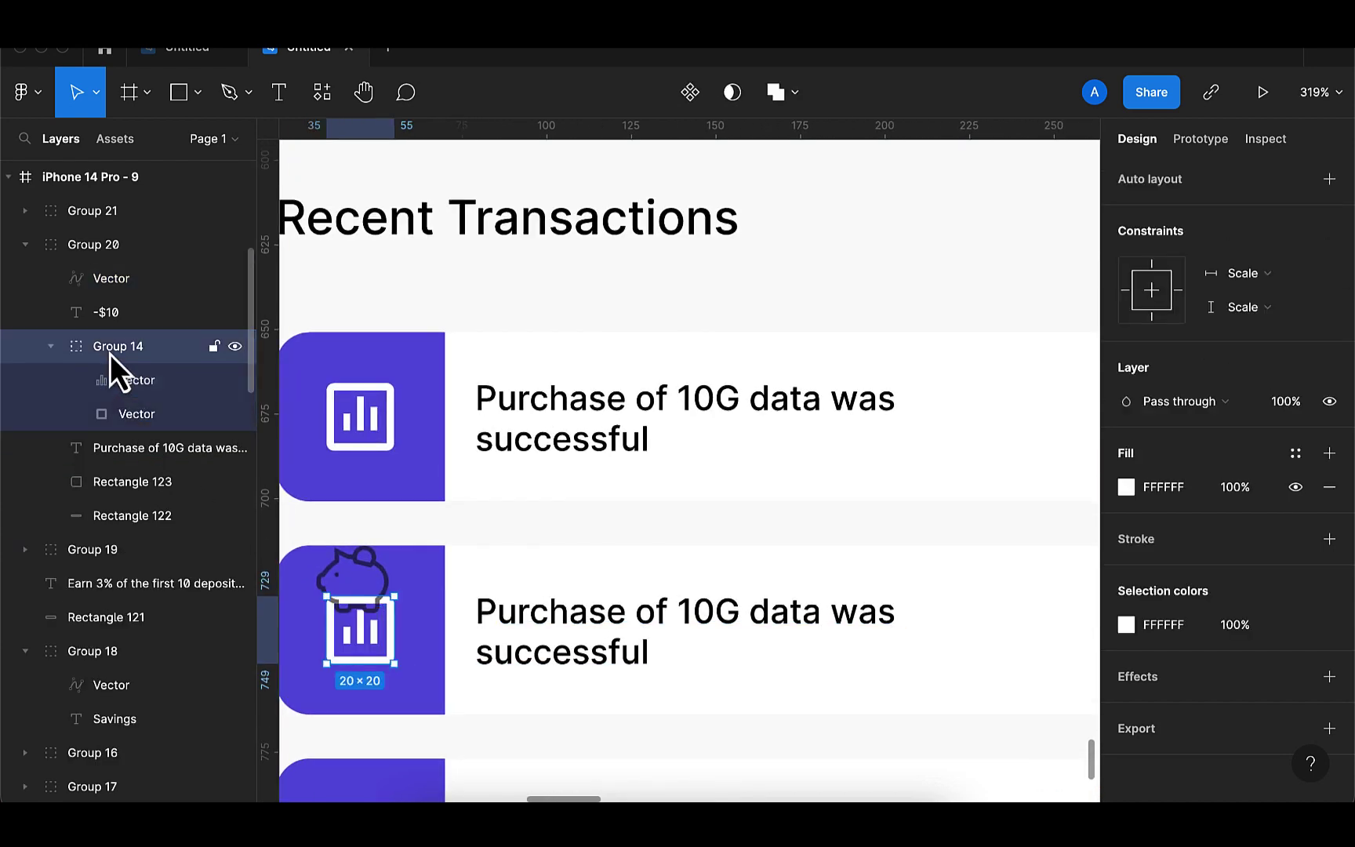
key("Delete")
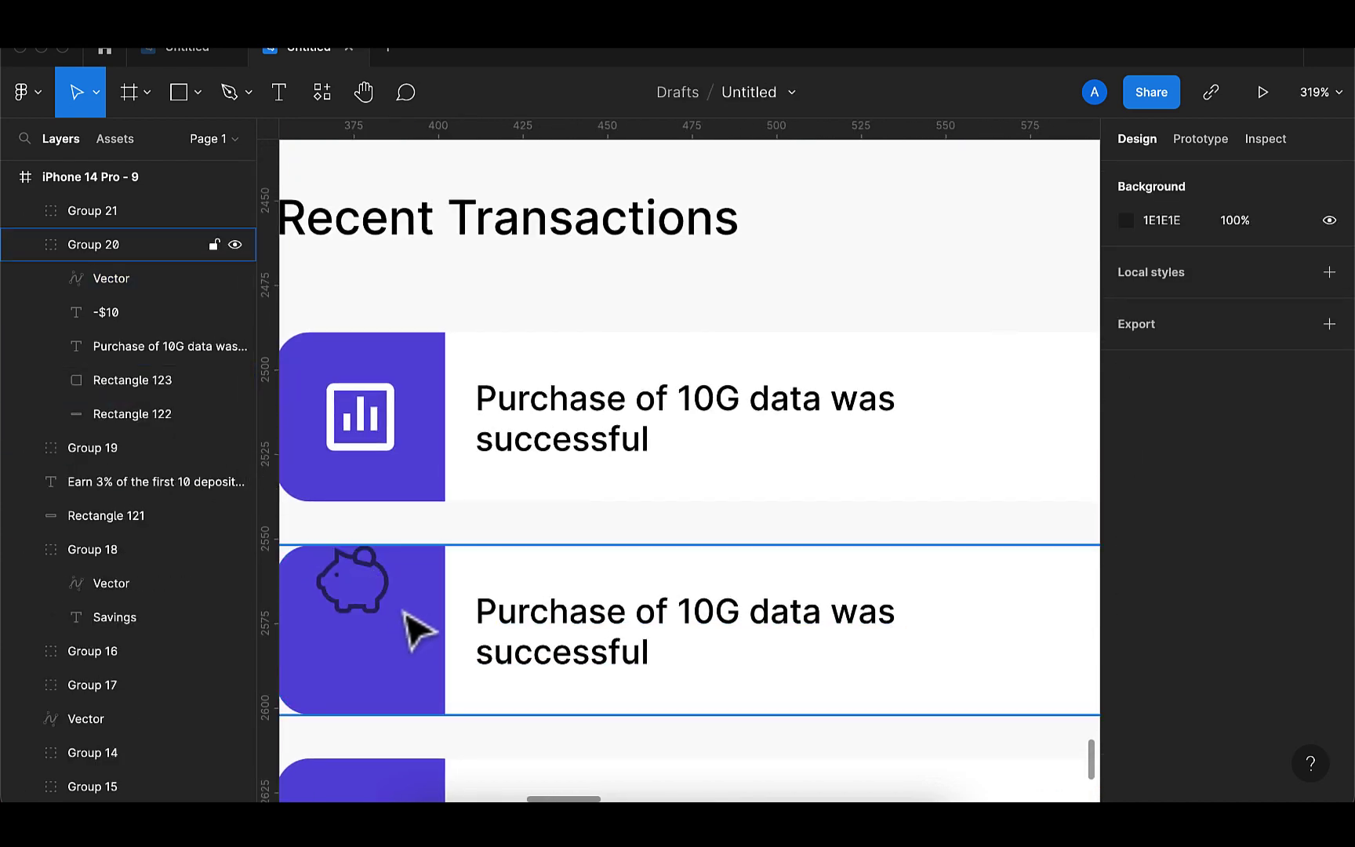
Nudge the piggy icon down 13 units, colour it white, and clear the card's description text.
left_click(375, 615)
key("shift+Down")
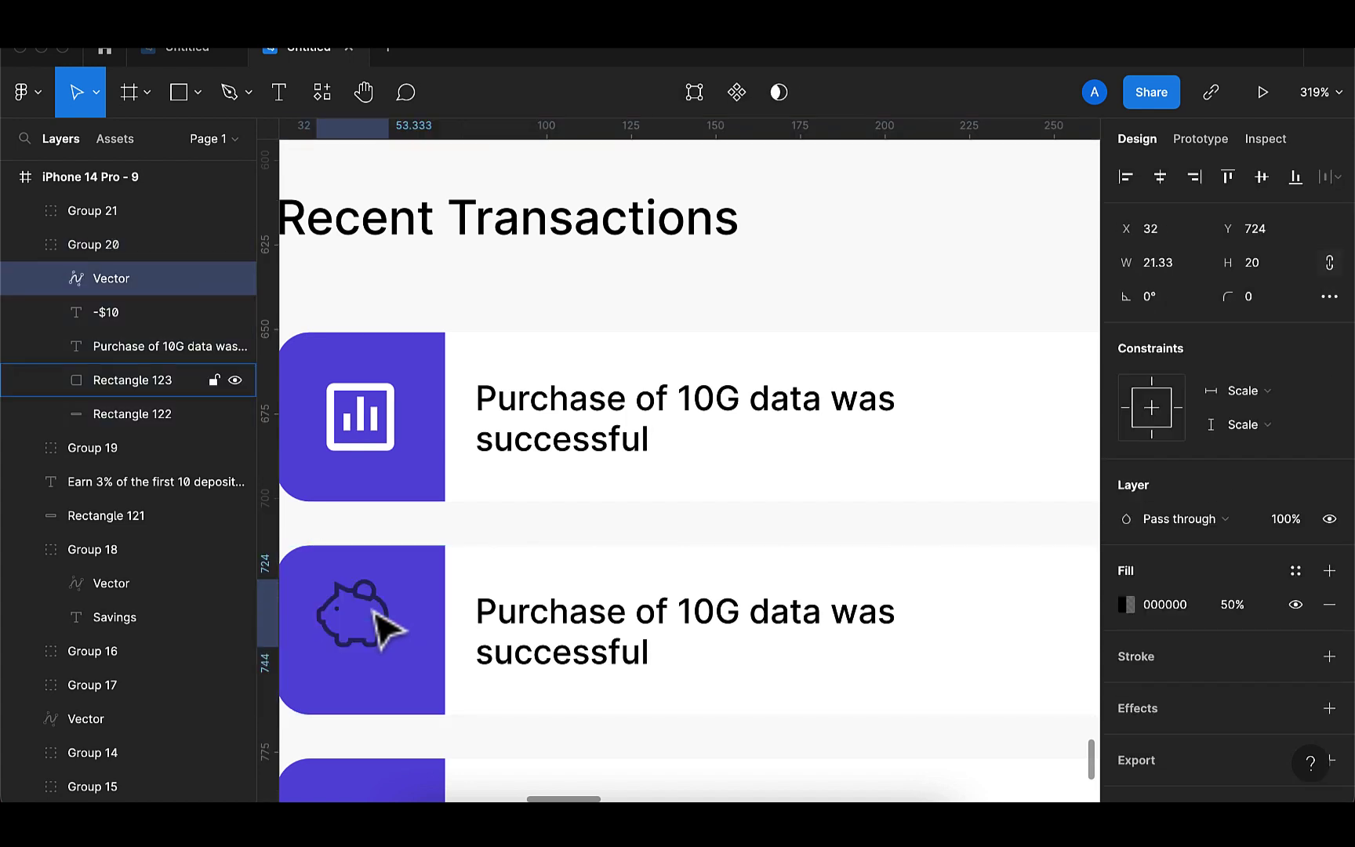
key("Down")
key("Down")
key("Down")
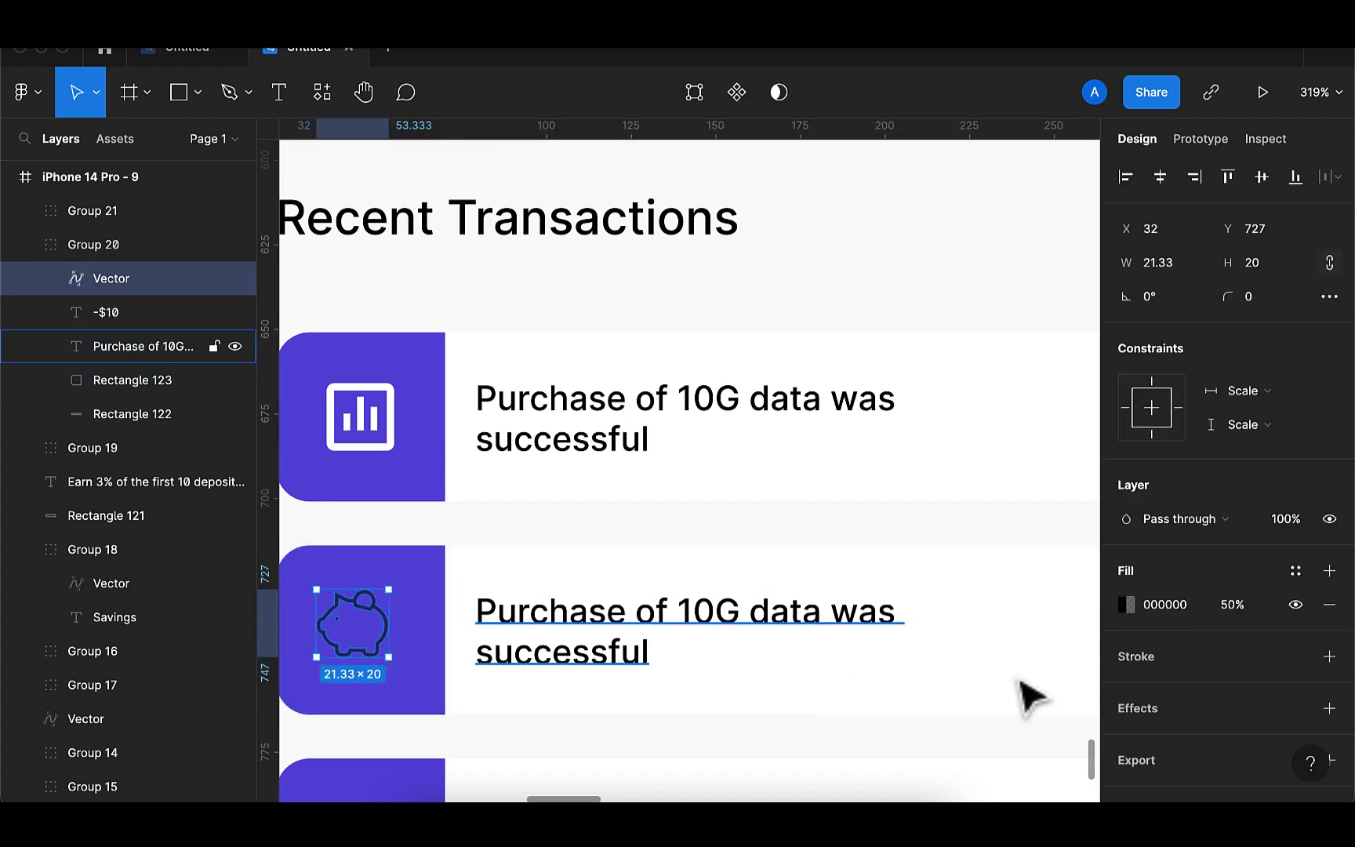
left_click(1126, 605)
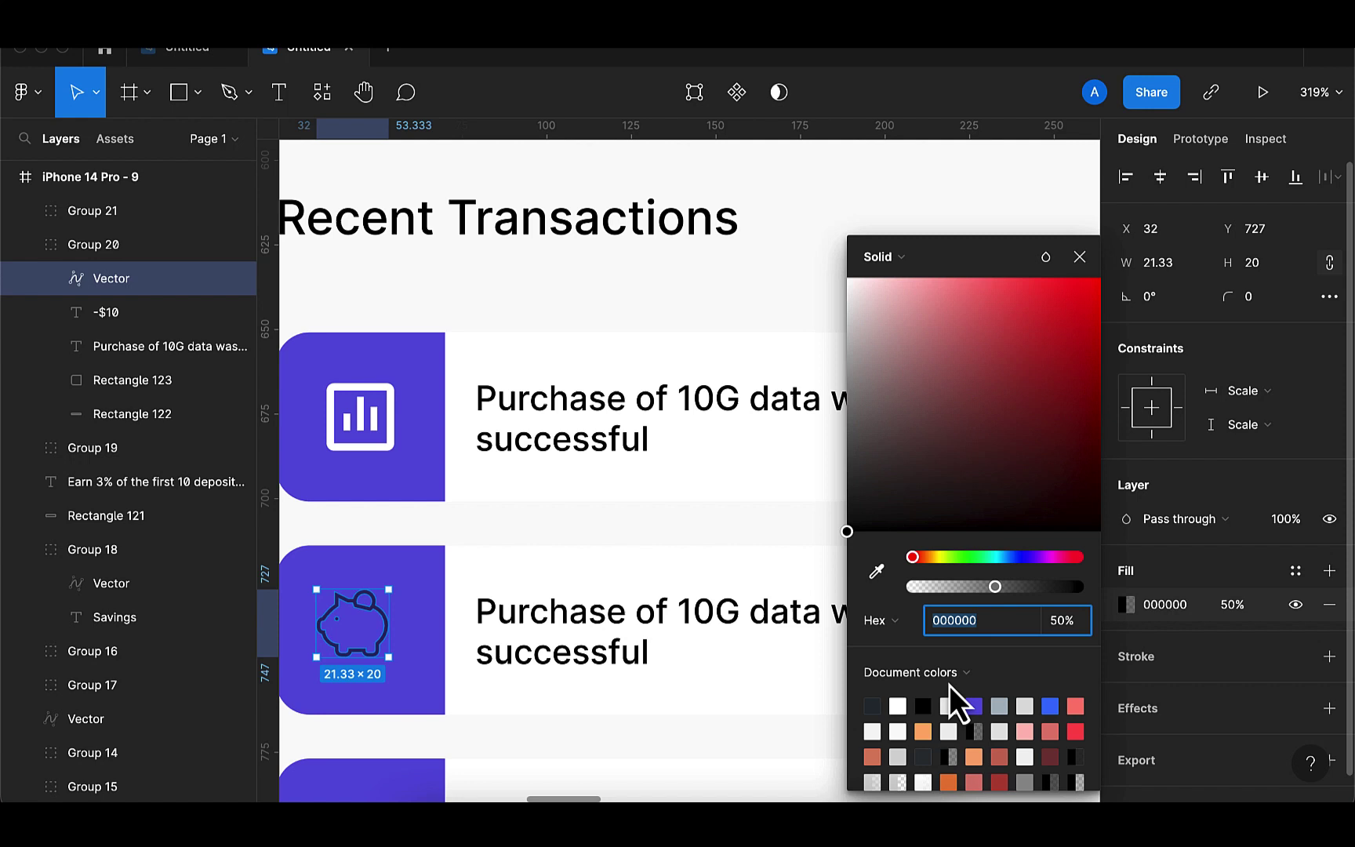
left_click(897, 706)
left_click(1080, 257)
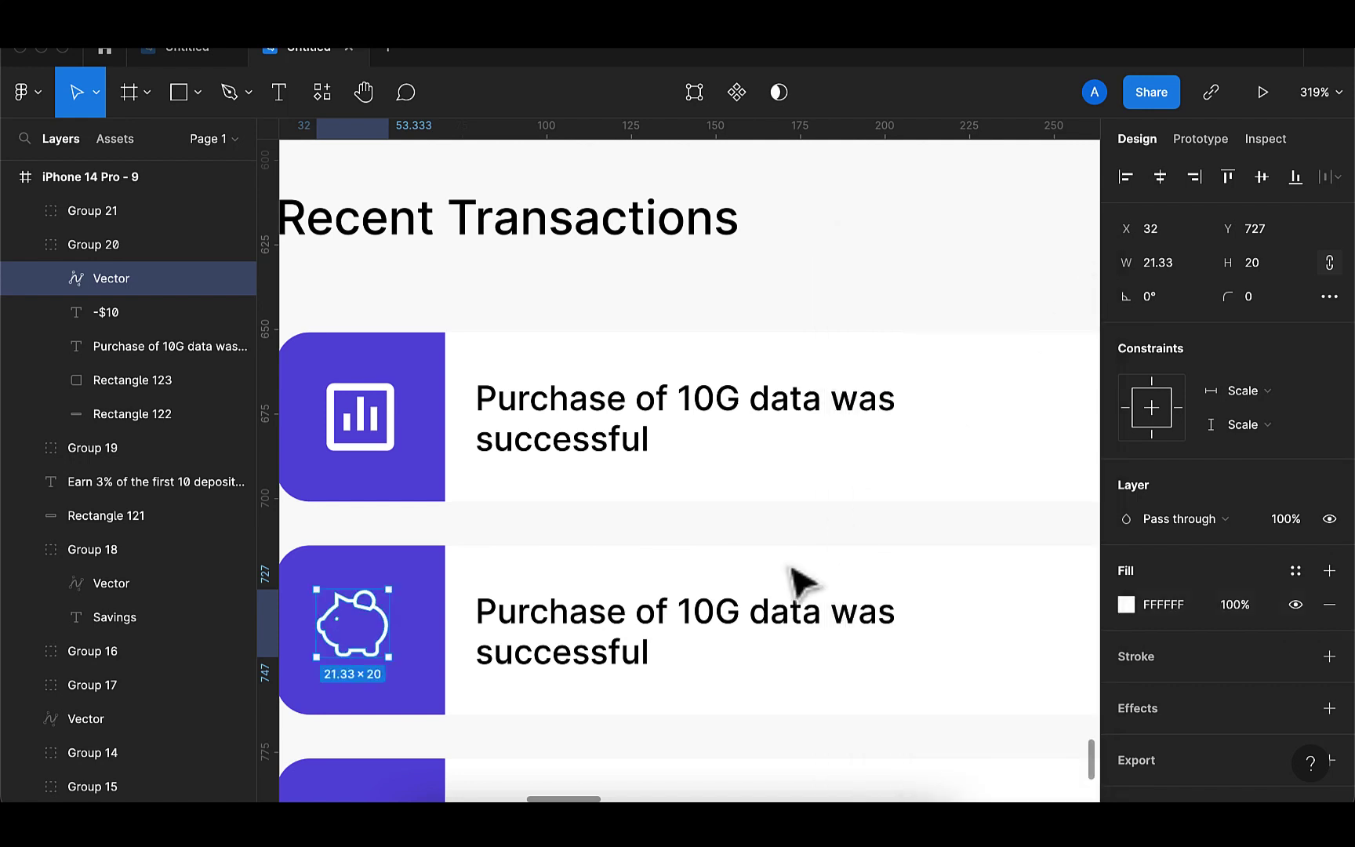
double_click(639, 645)
key("BackSpace")
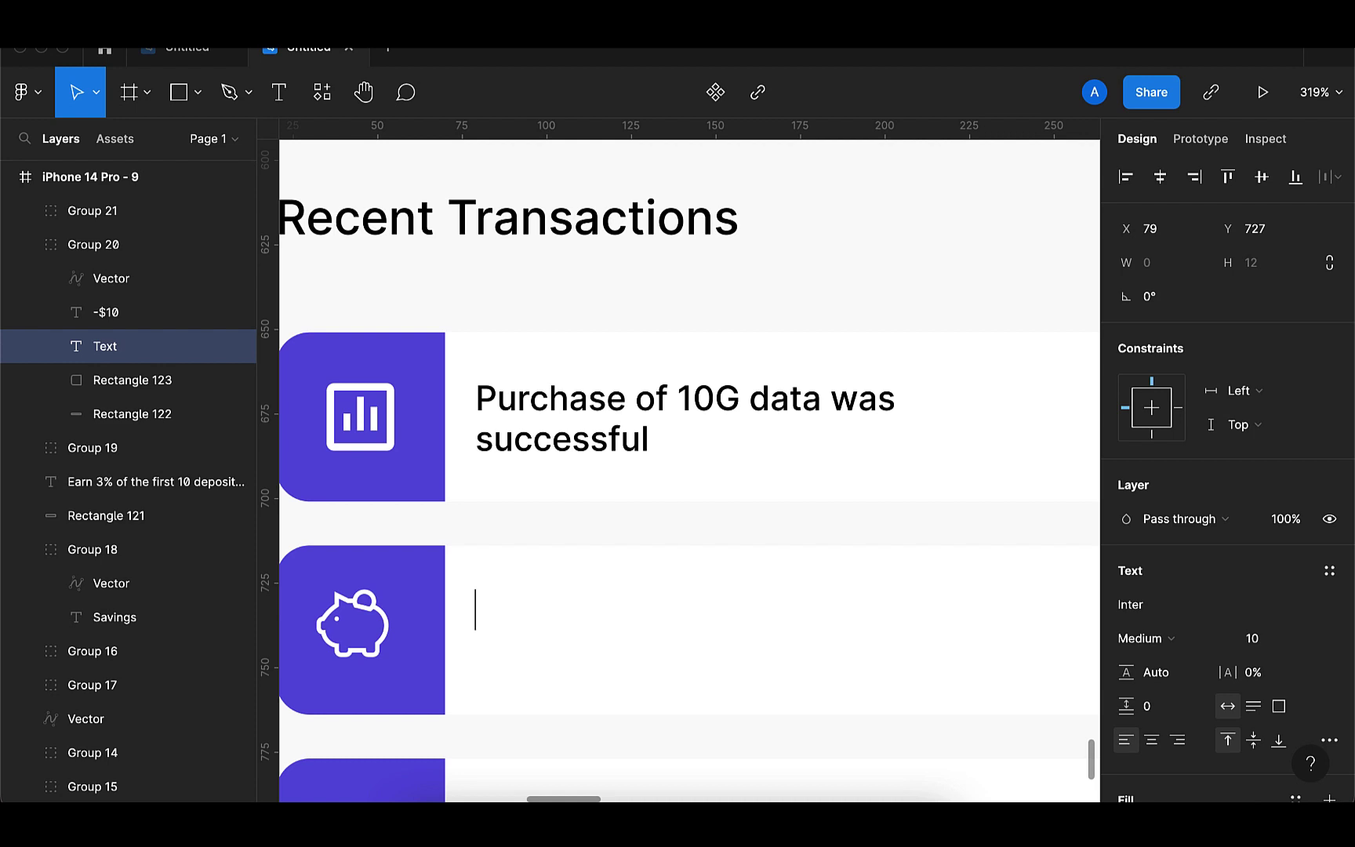
Type the two-line description 'You just started a new saving plan' in the second card.
type("You s")
key("BackSpace")
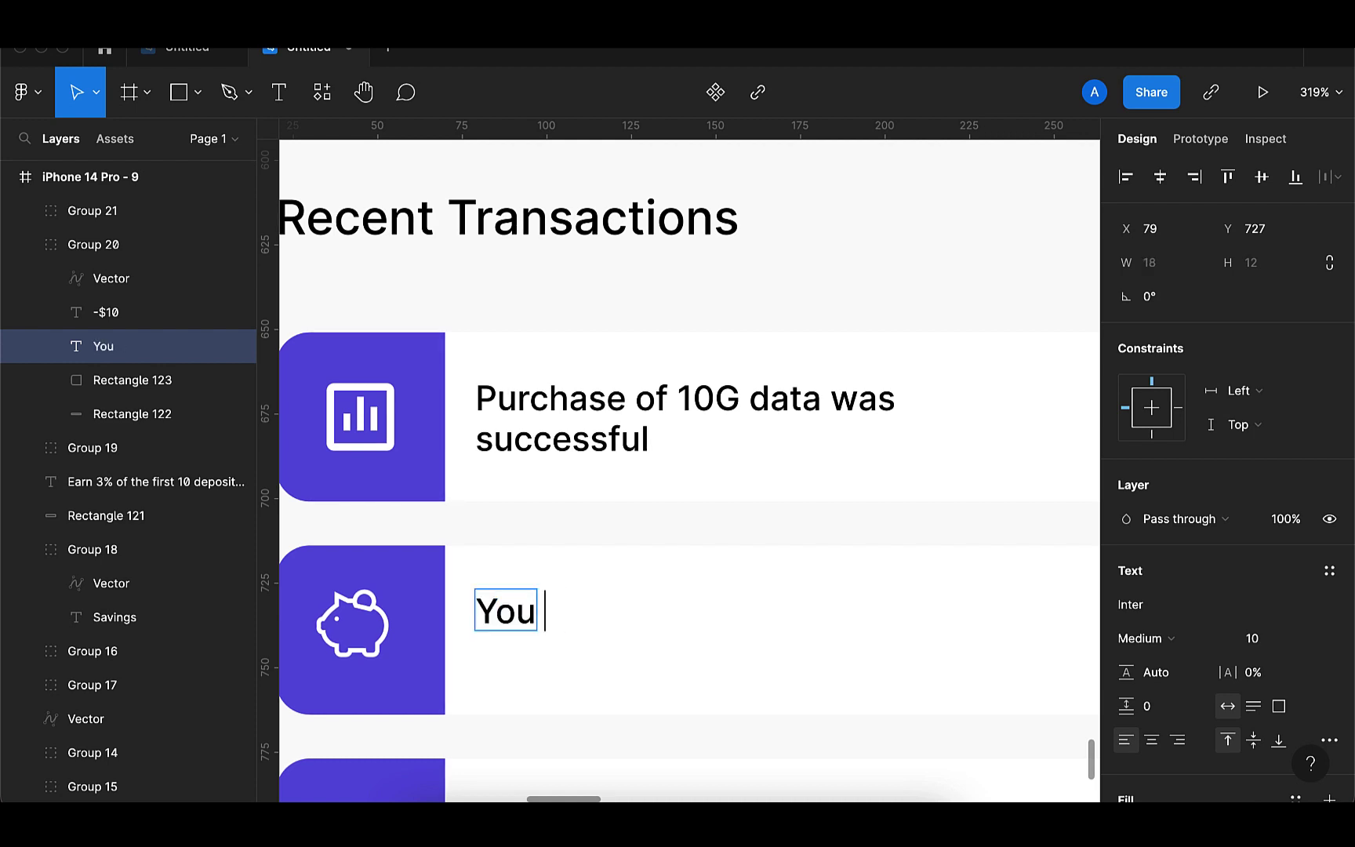
type("just started a")
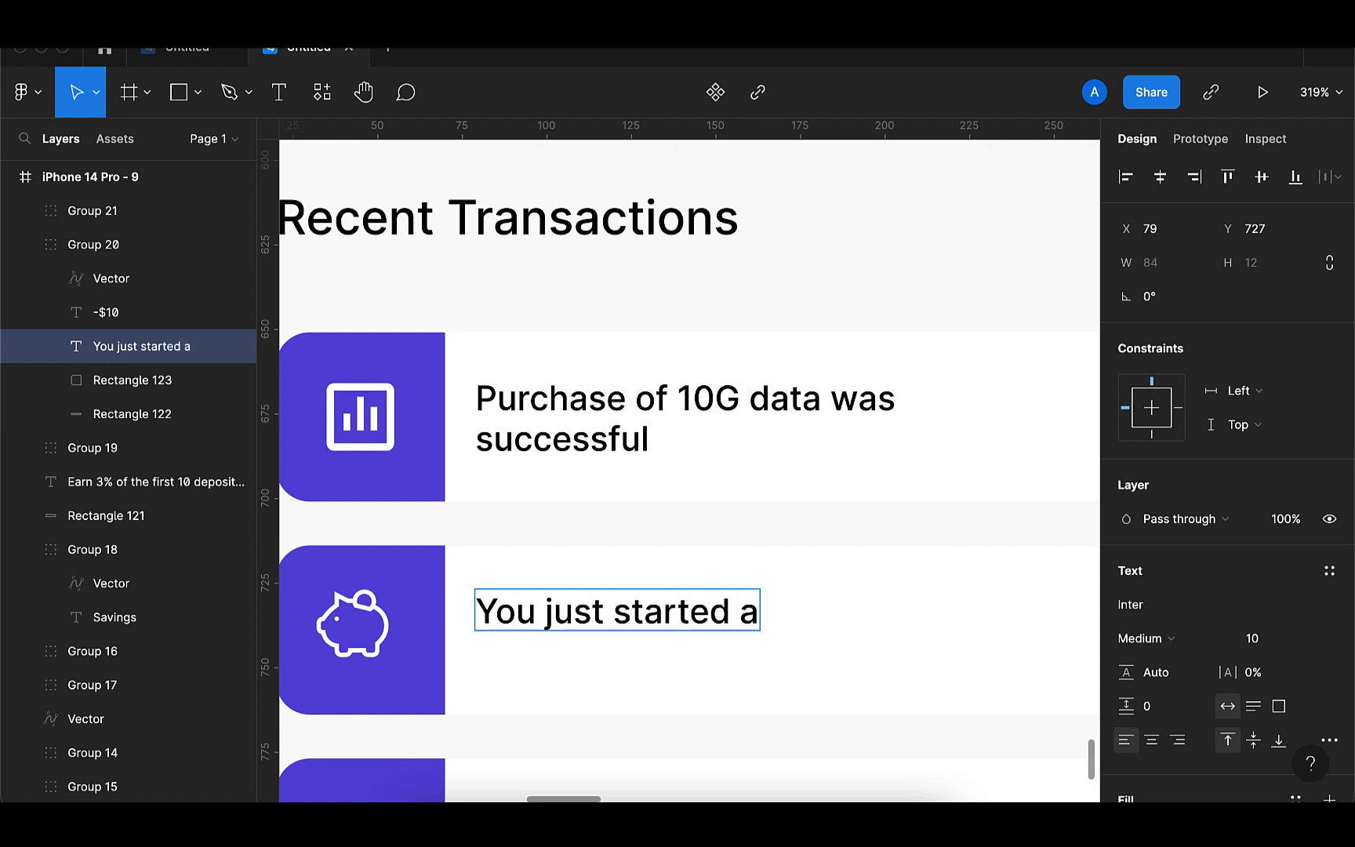
type(" new s")
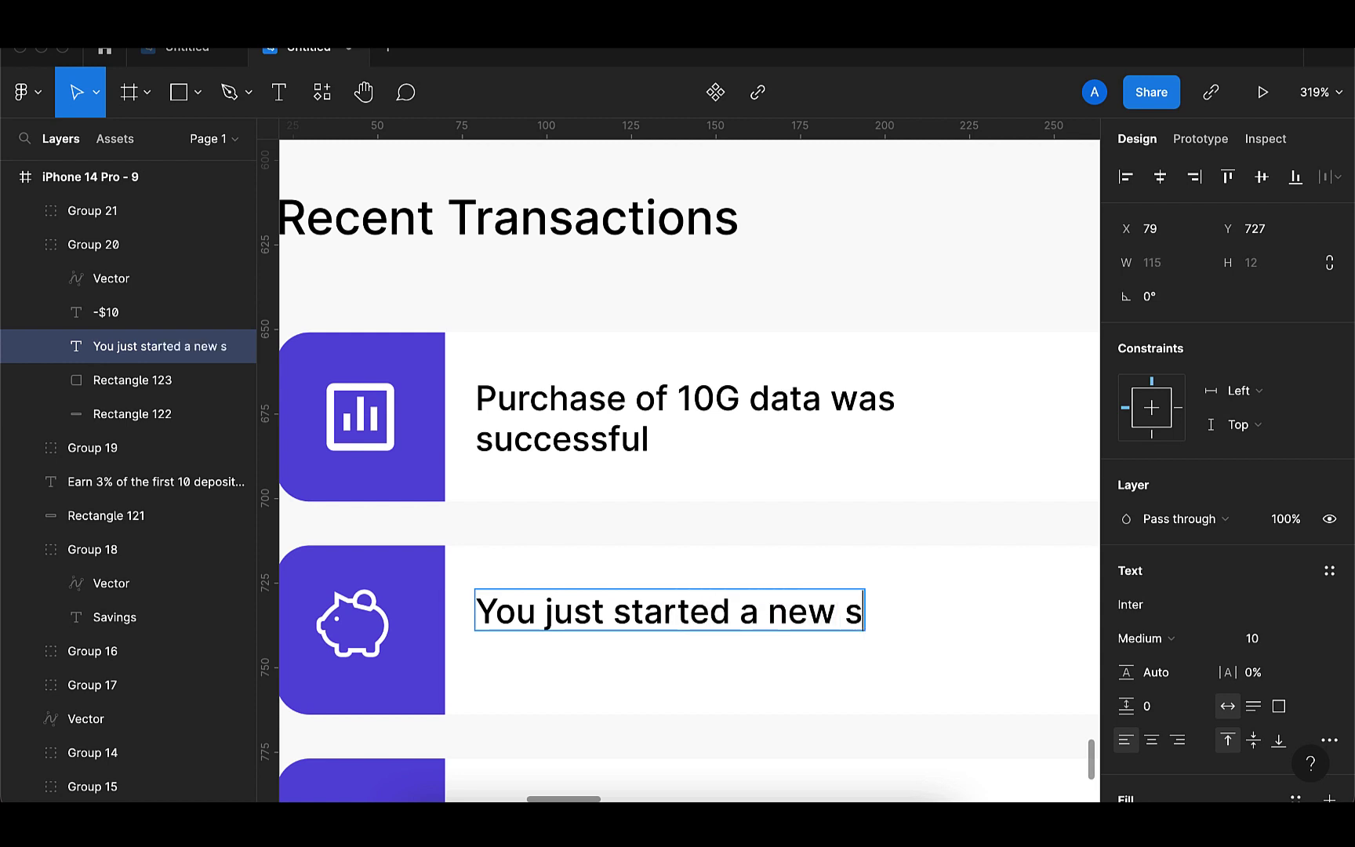
type("aving")
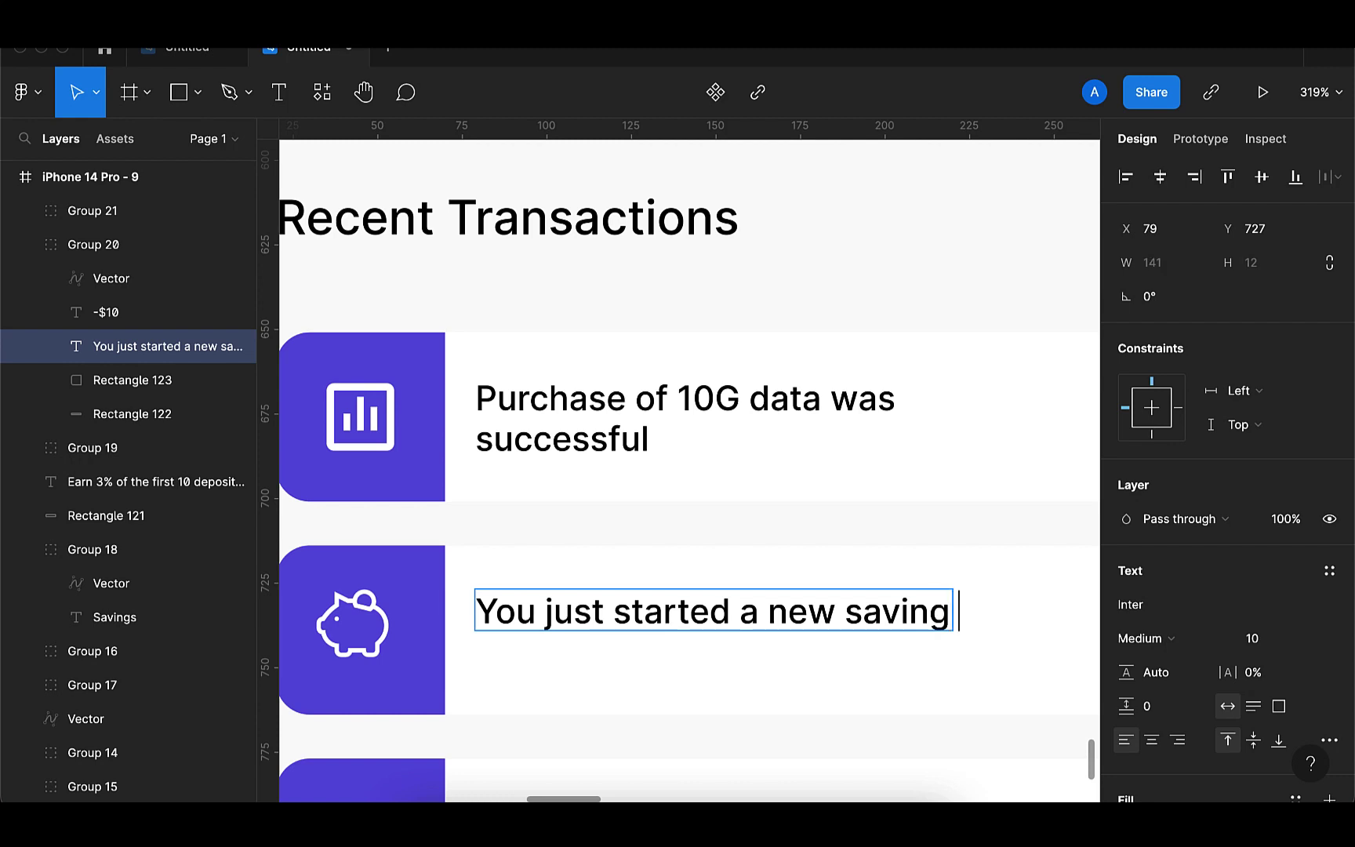
key("Return")
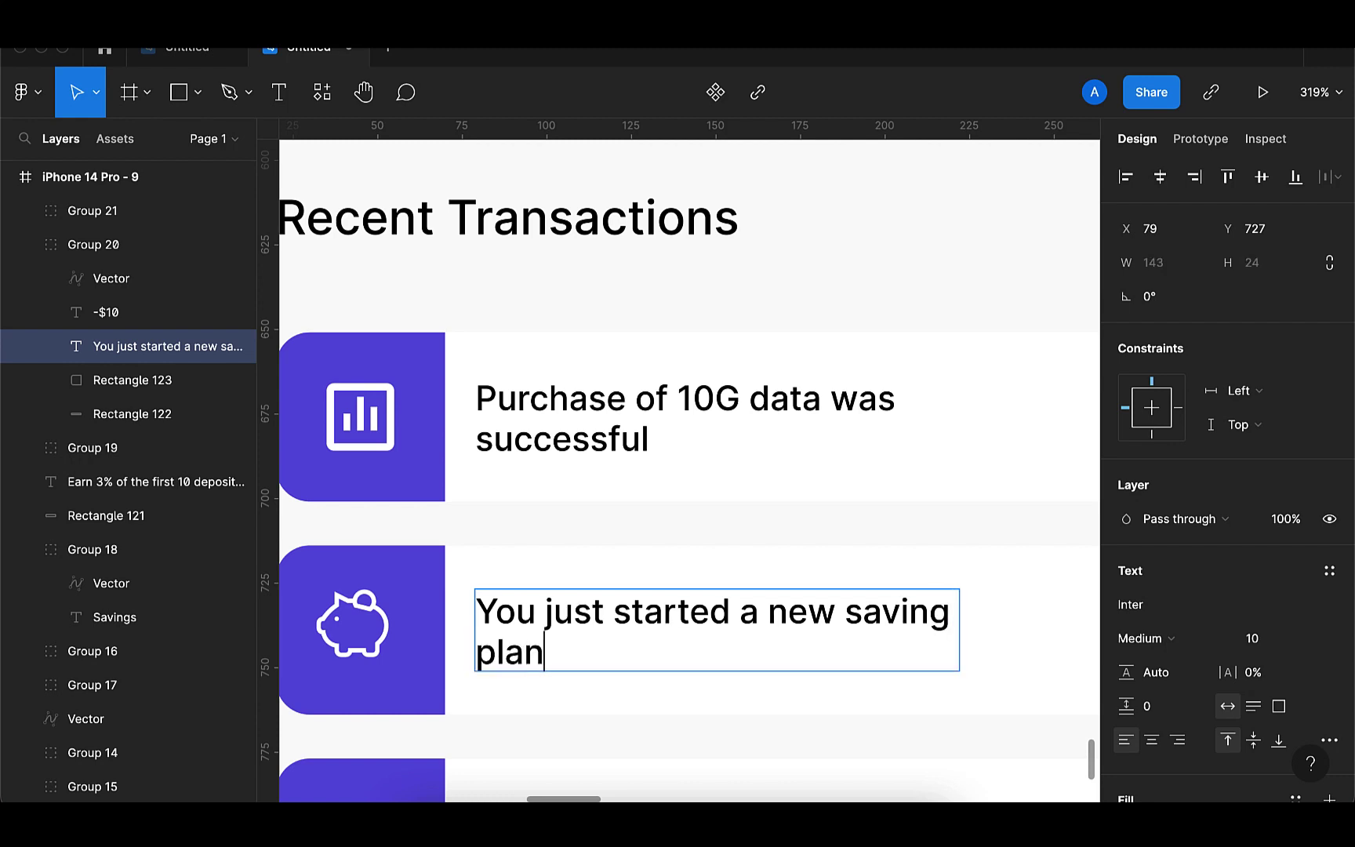
key("Escape")
scroll(718, 726, "down", 5)
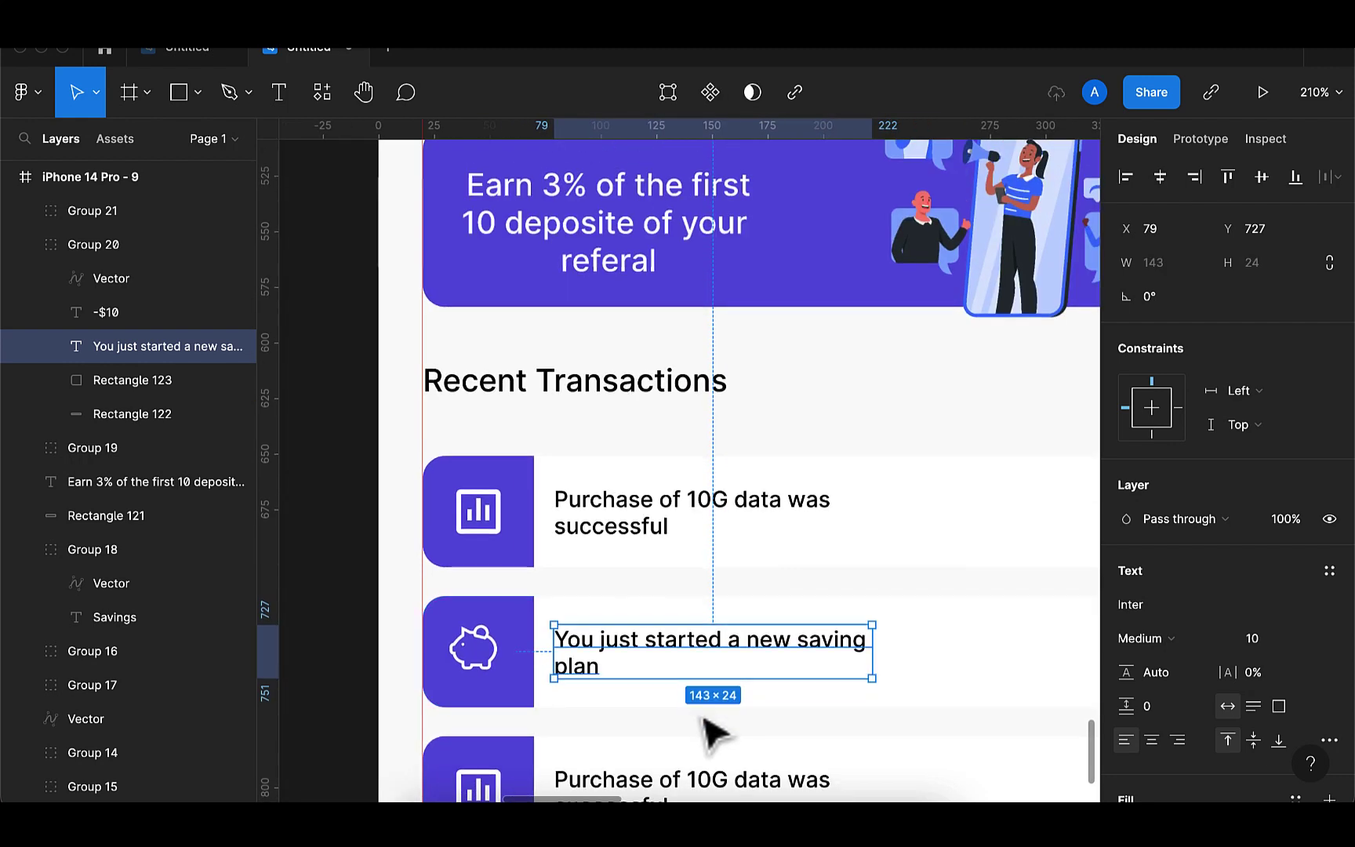
scroll(714, 729, "down", 3)
scroll(714, 729, "right", 3)
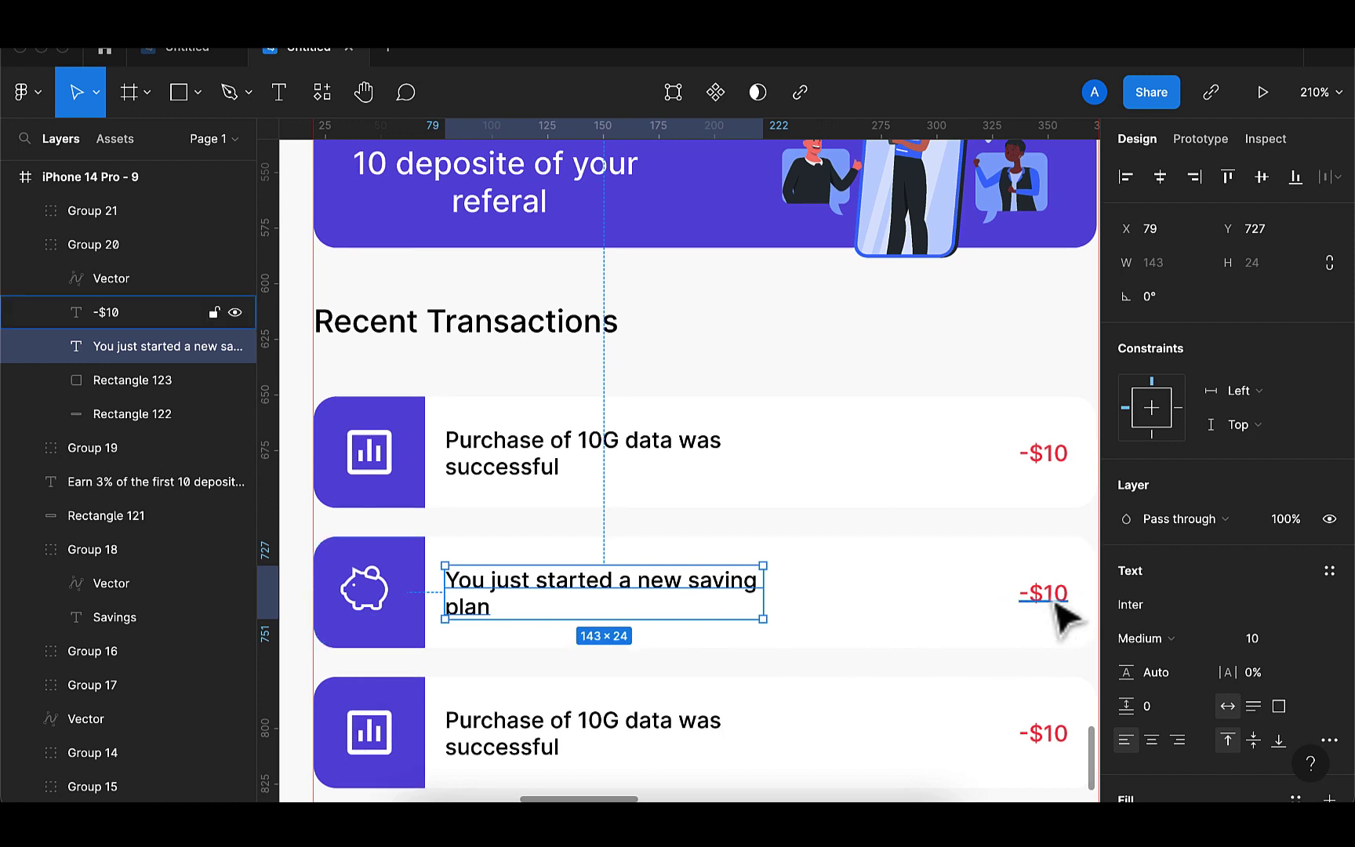
Change the second card's amount from -$10 to +$500 and nudge it slightly left.
double_click(1053, 600)
left_click(1056, 598)
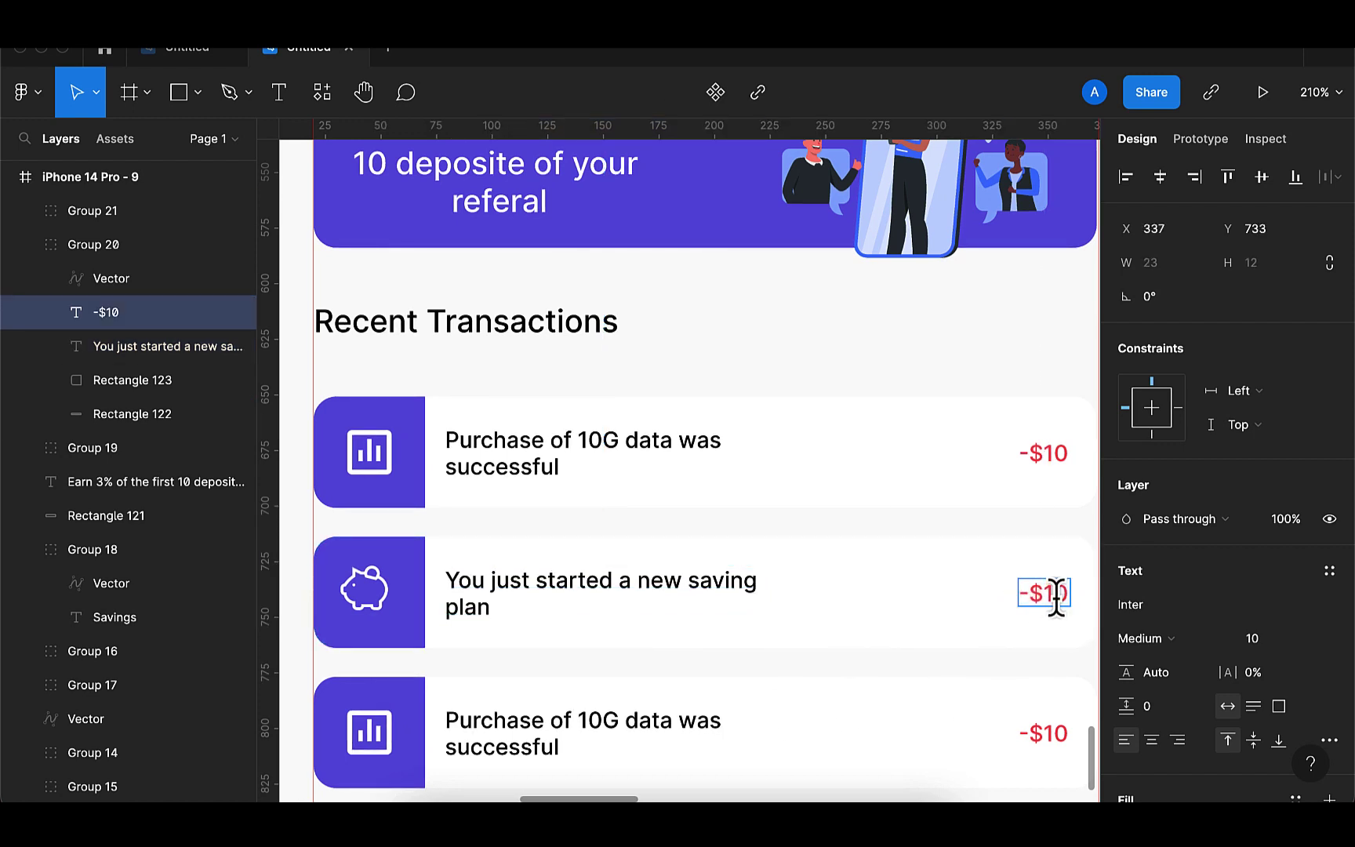
key("BackSpace")
type("500")
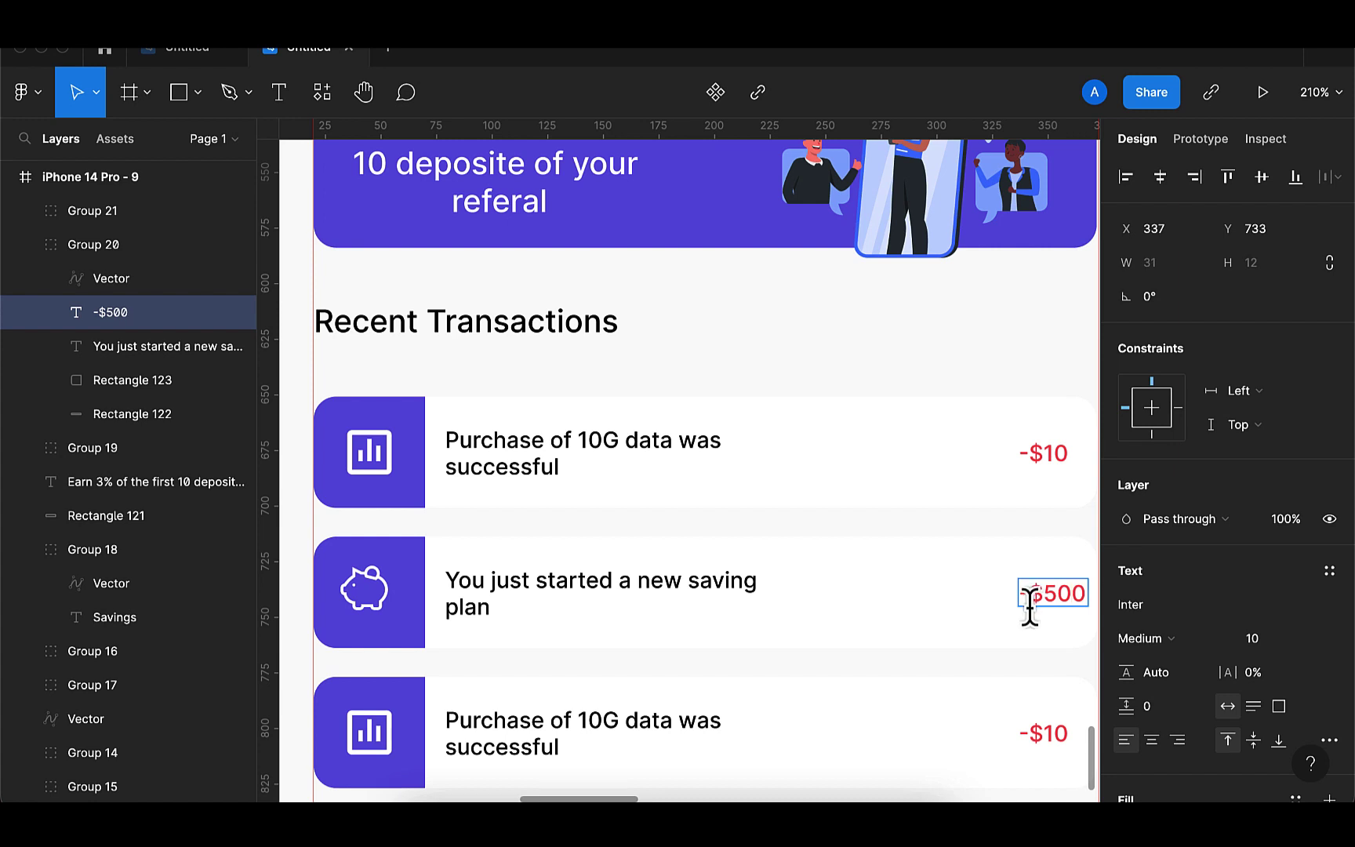
key("Escape")
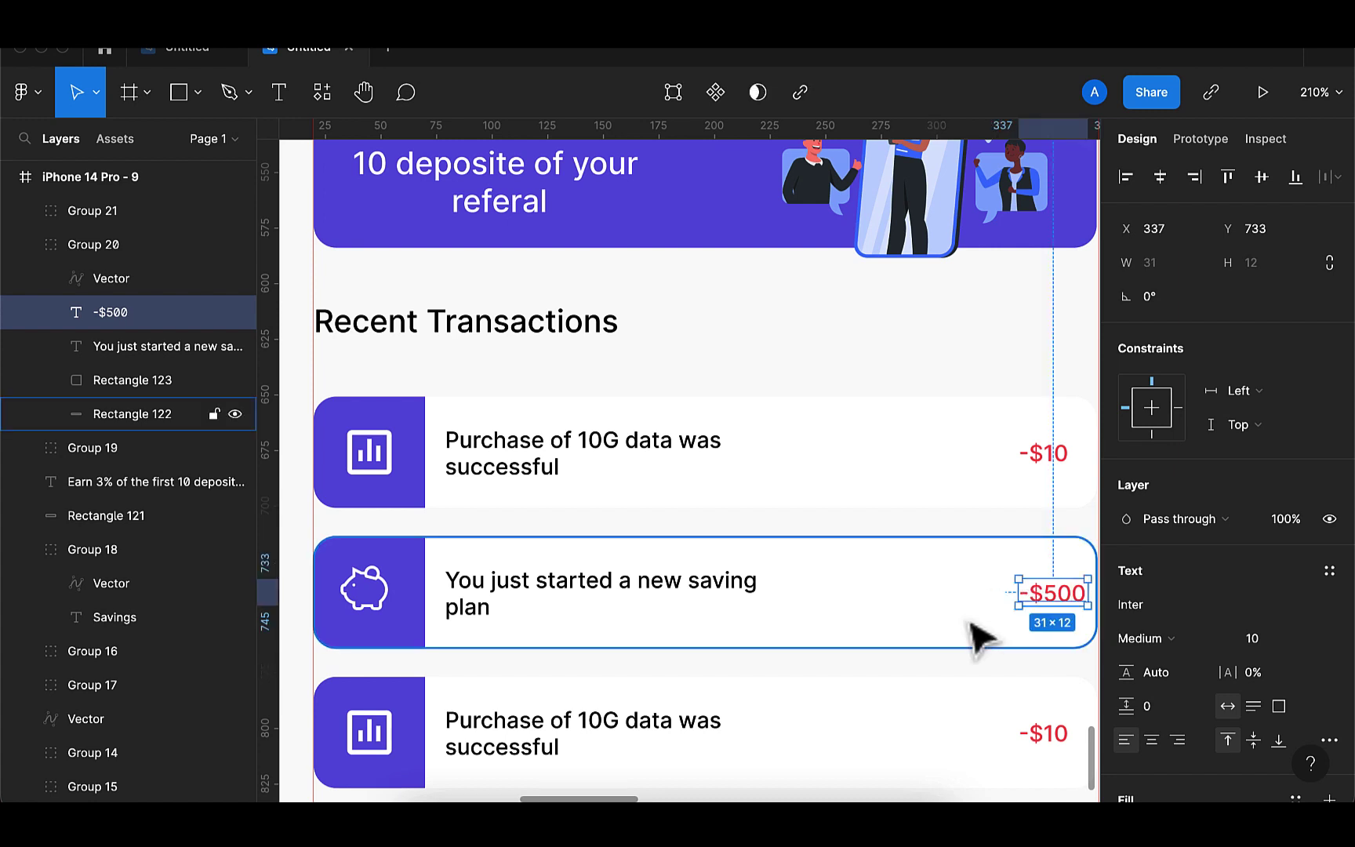
key("Left")
key("Left")
key("Left")
key("Left")
key("Left")
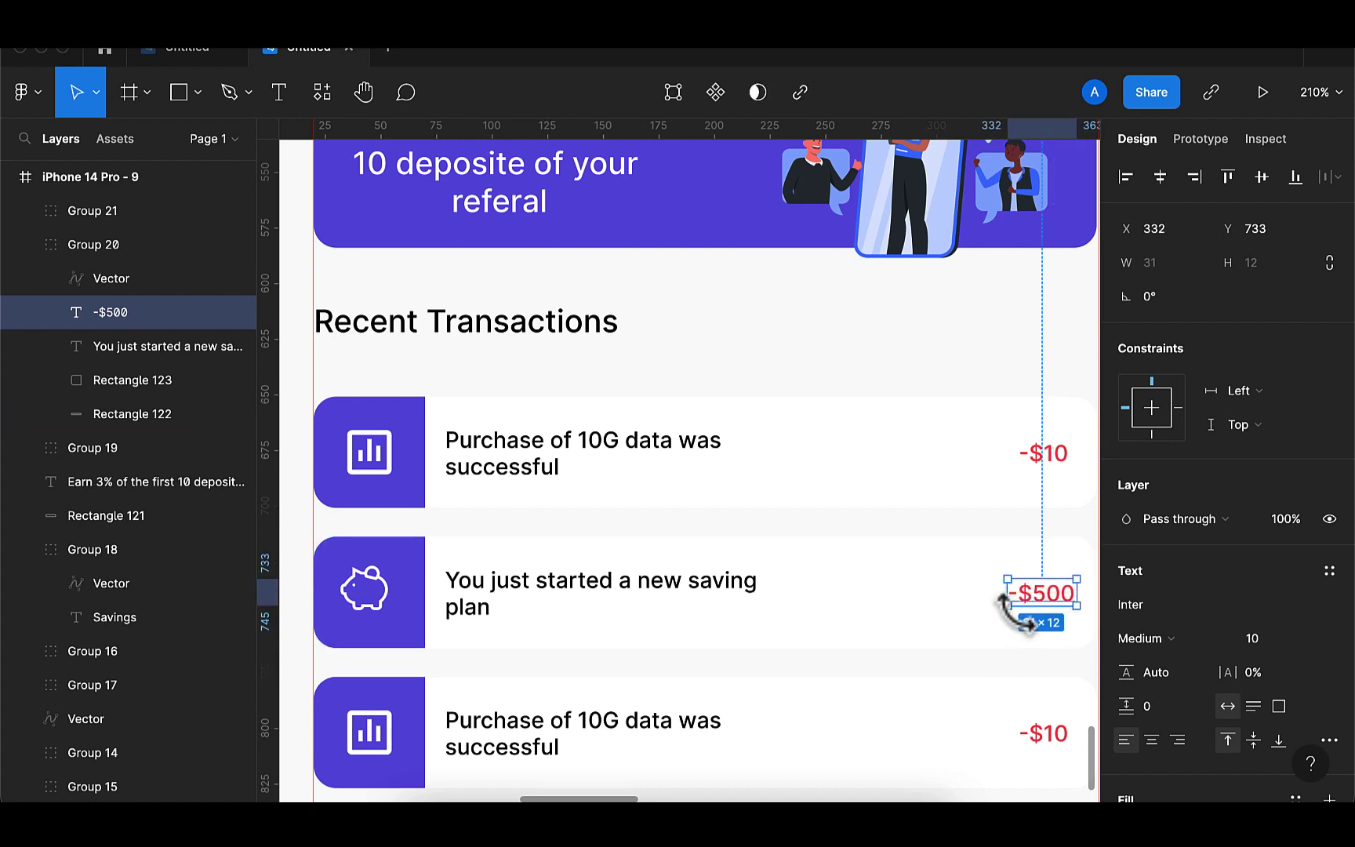
double_click(1021, 597)
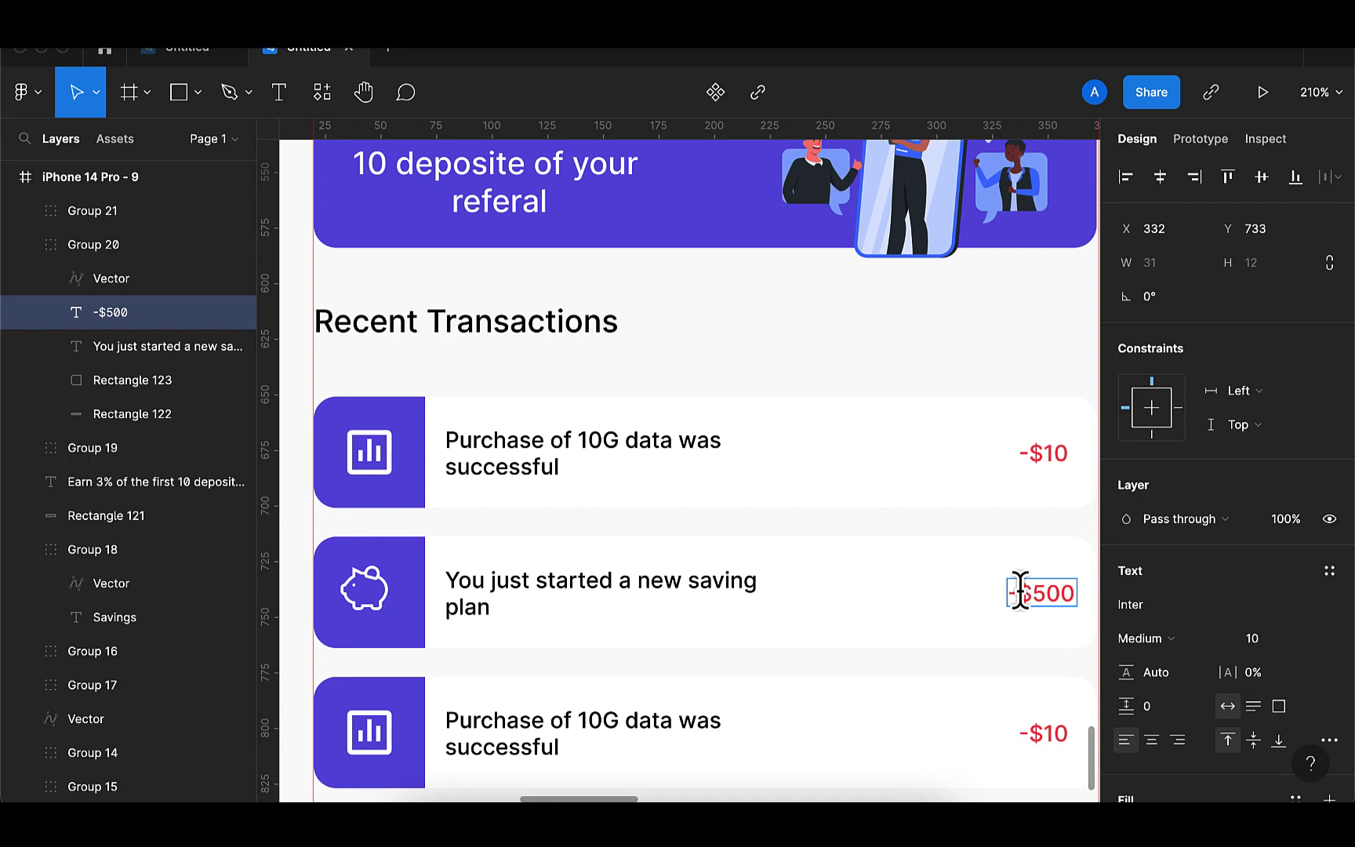
type("+")
key("Escape")
scroll(901, 629, "right", 3)
scroll(901, 628, "down", 1)
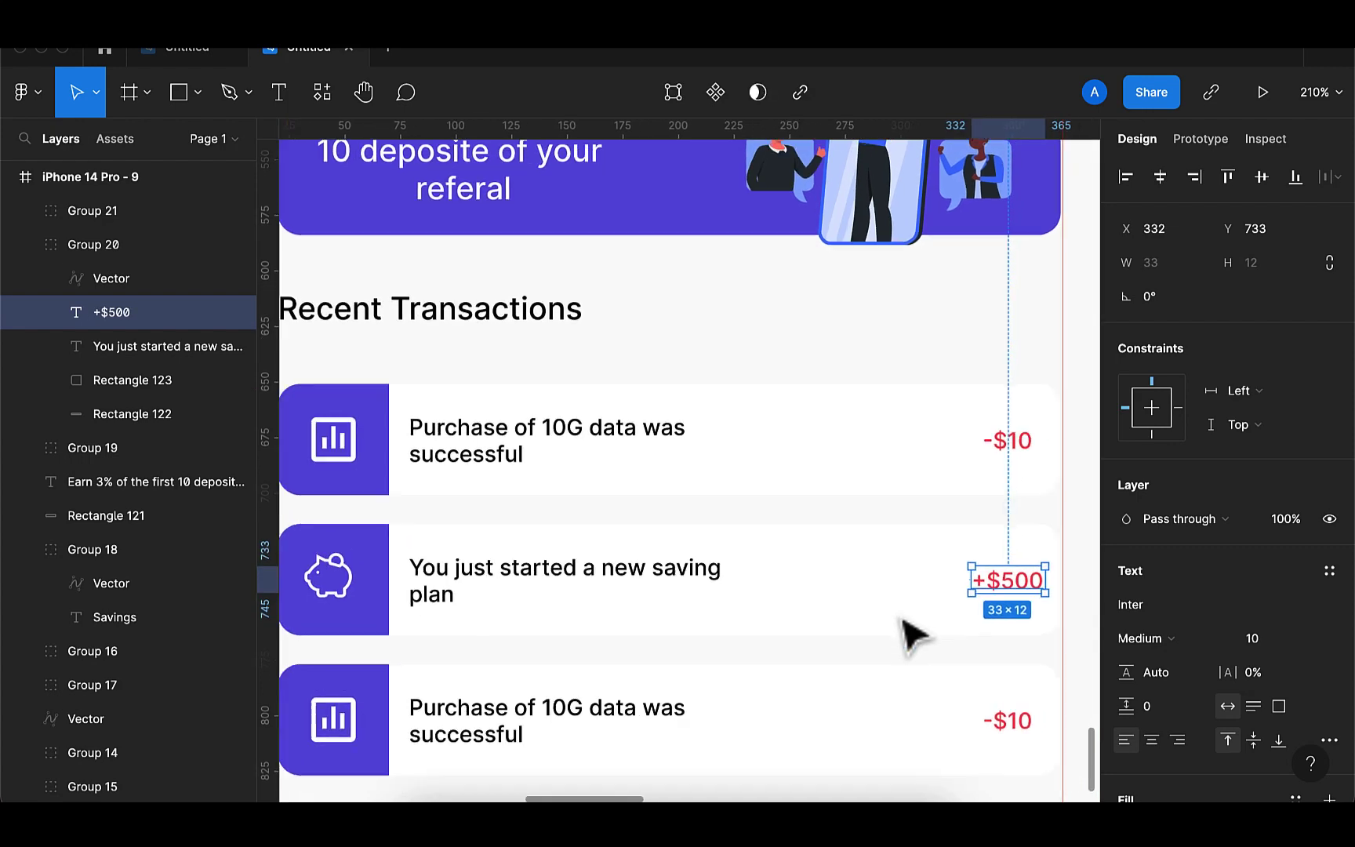
scroll(1179, 696, "down", 3)
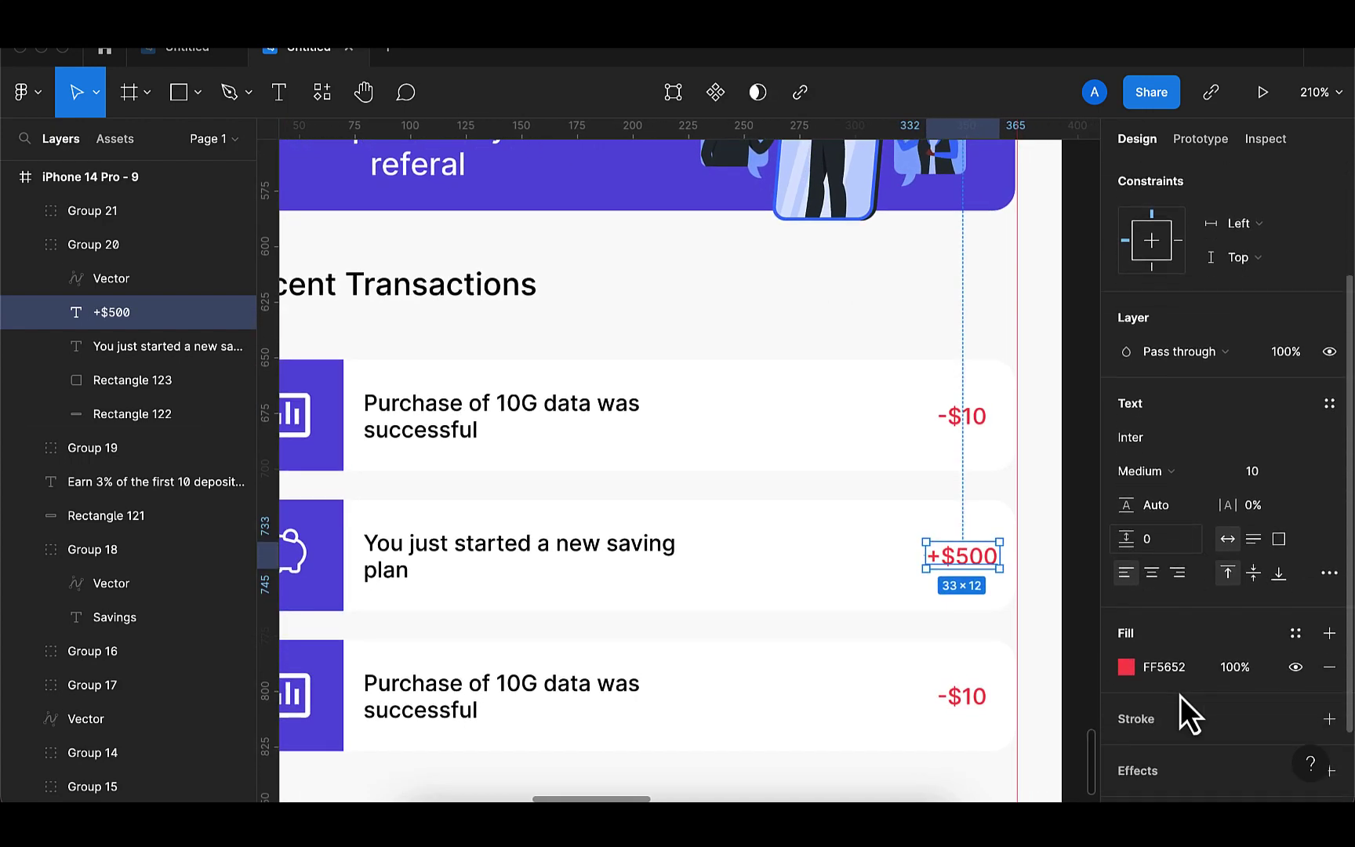
Colour the +$500 amount green (5CC14B).
left_click(1126, 667)
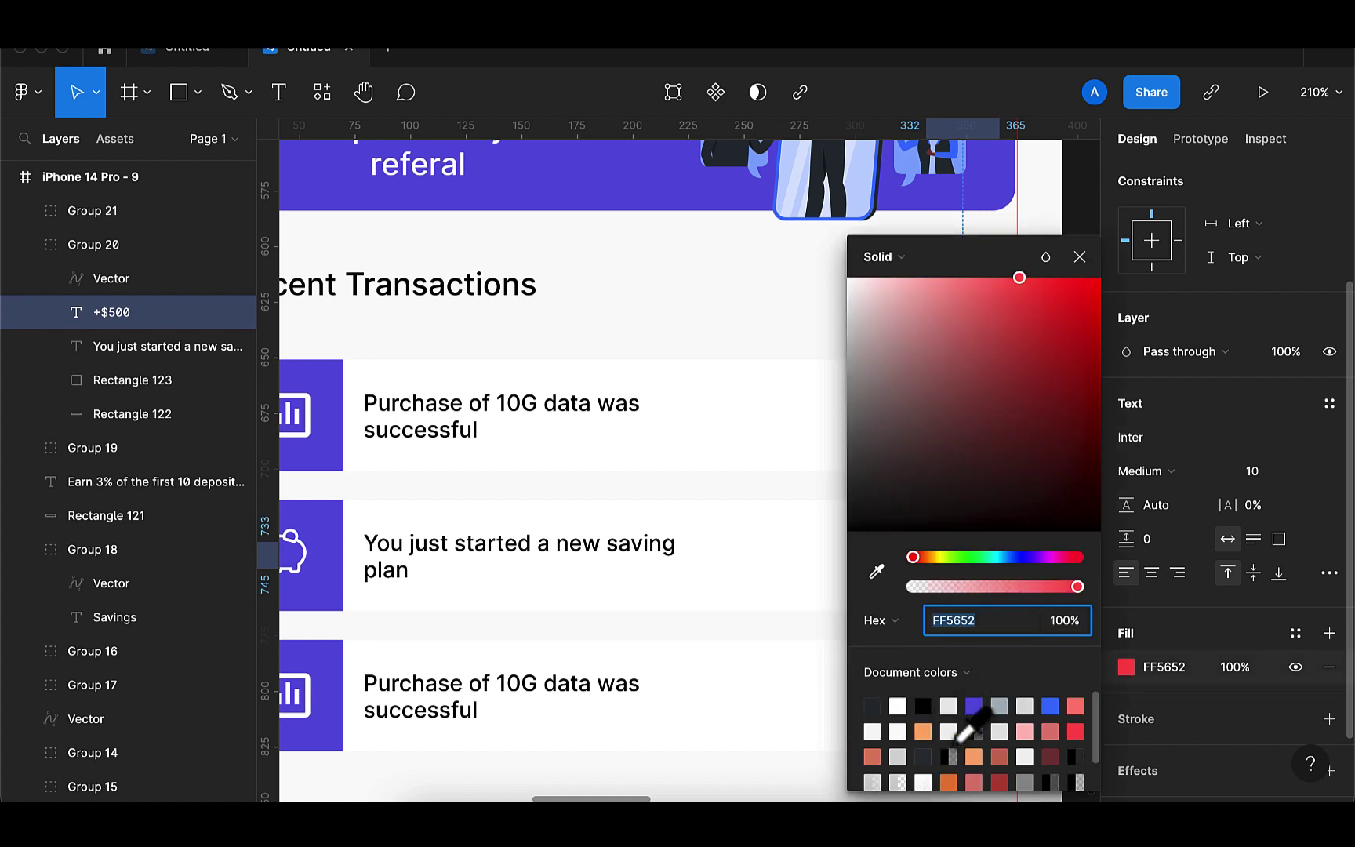
scroll(967, 748, "down", 1)
left_click(963, 557)
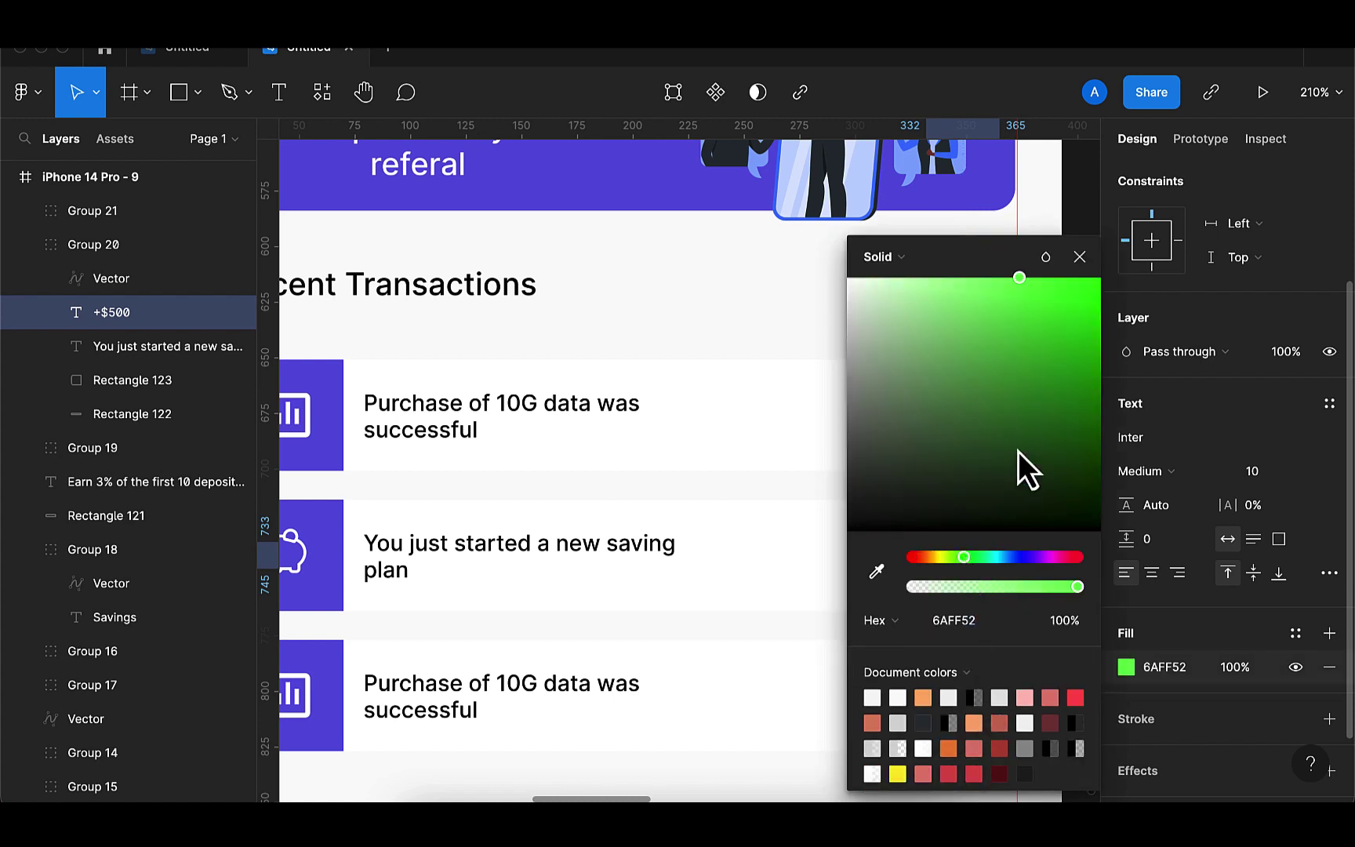
left_click(1032, 387)
scroll(765, 506, "right", 5)
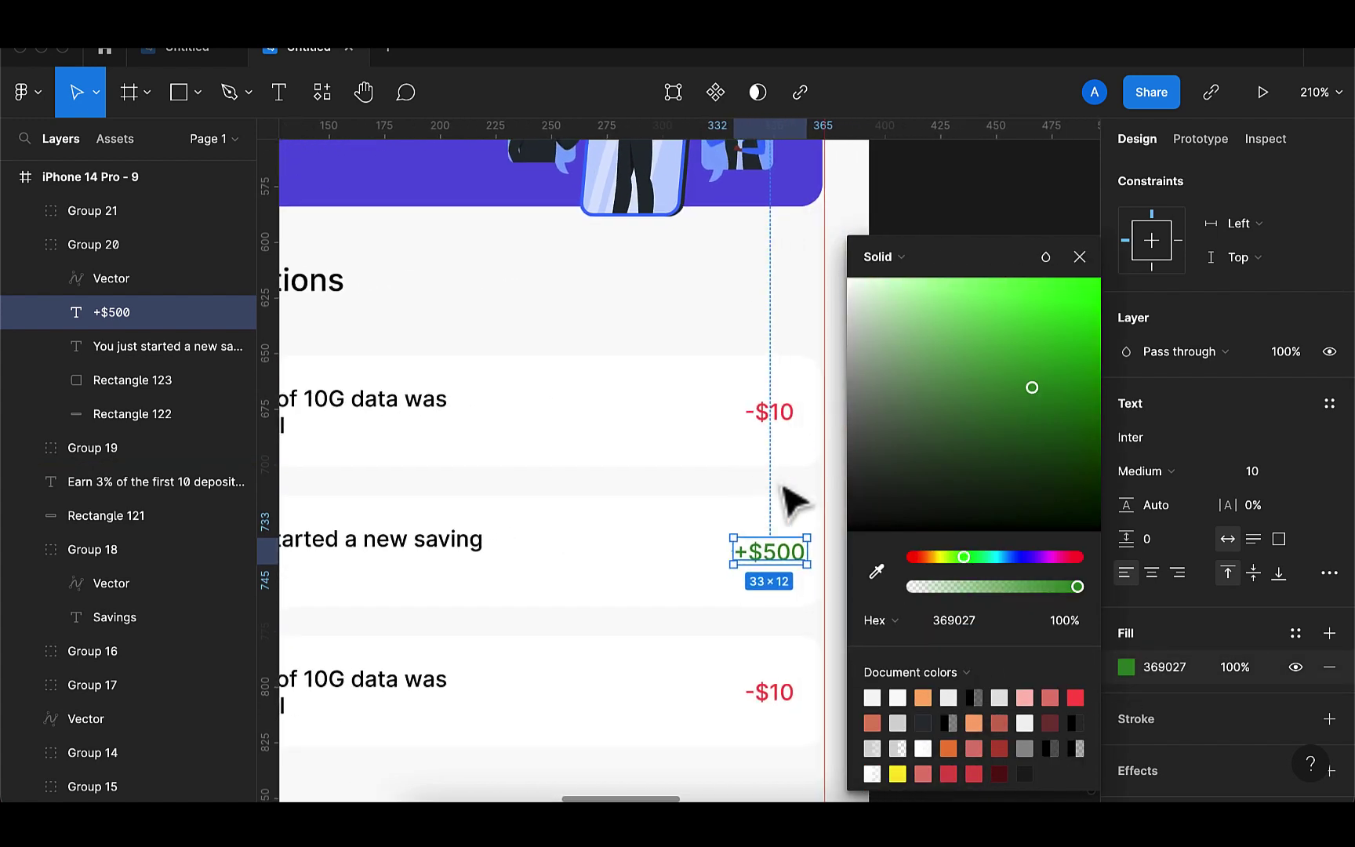
left_click(994, 393)
left_click_drag(1001, 365, 1001, 351)
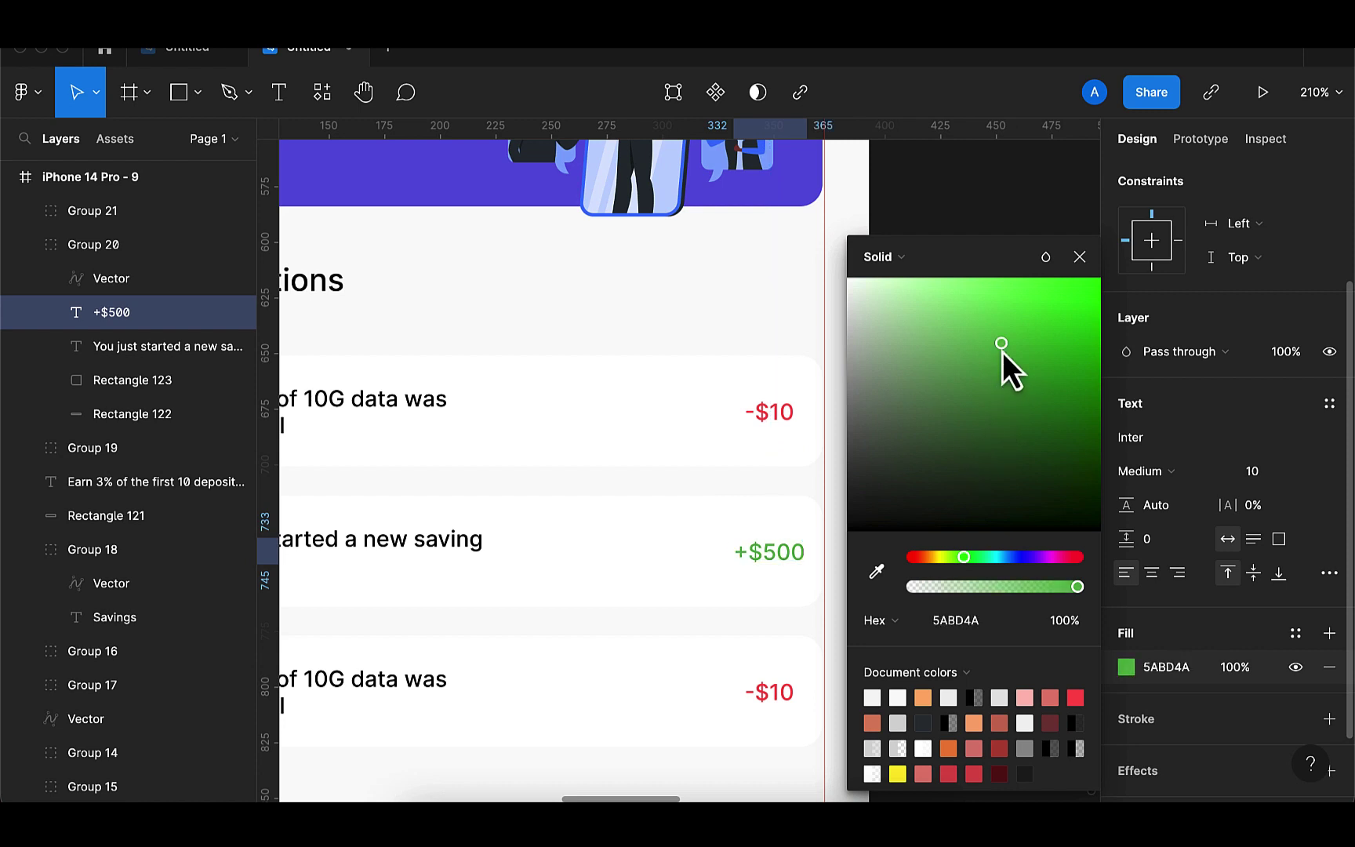
left_click(1078, 256)
scroll(749, 568, "left", 5)
scroll(749, 568, "down", 5)
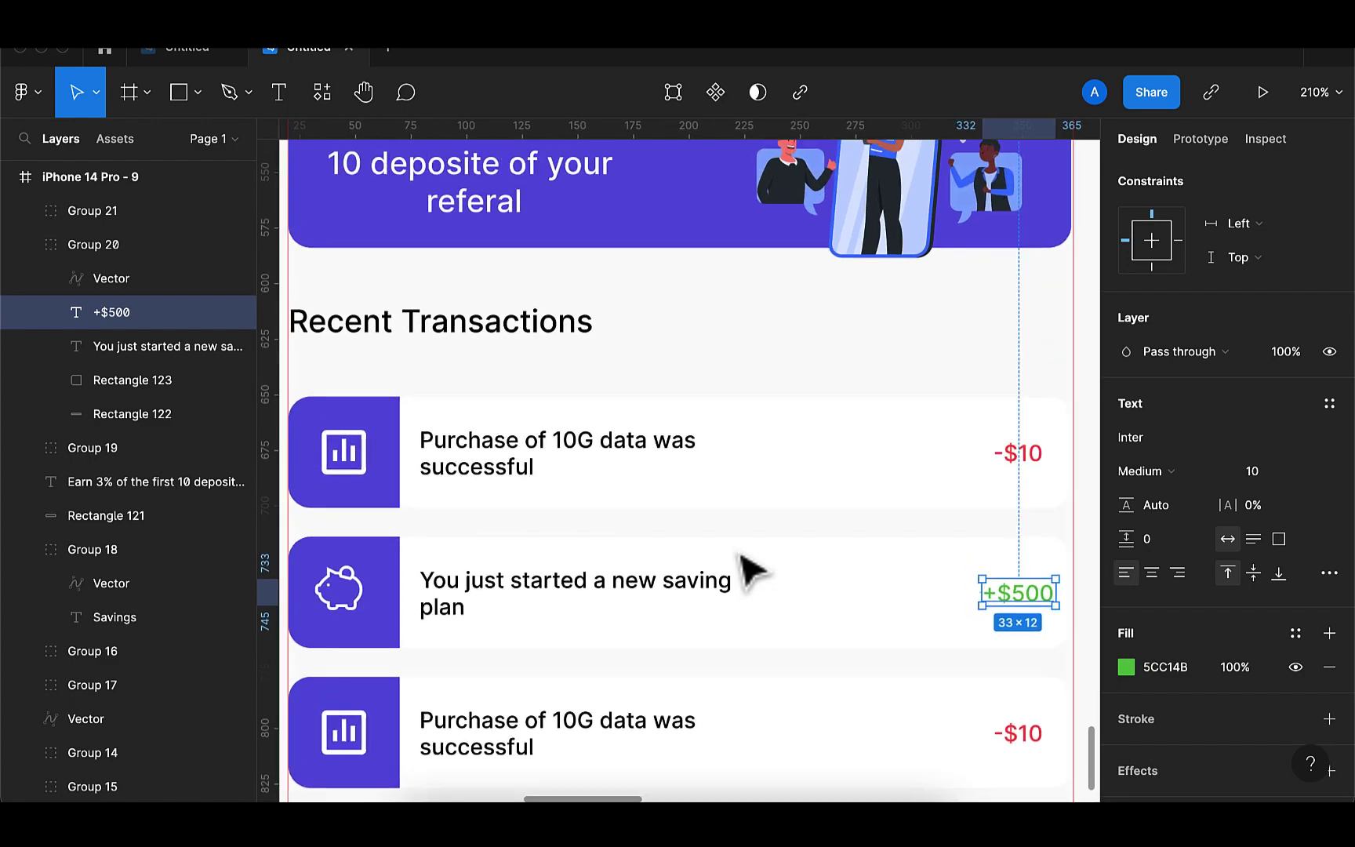
Copy the Transfer arrow icon into the bottom transaction card, layered above its background.
scroll(743, 558, "up", 3)
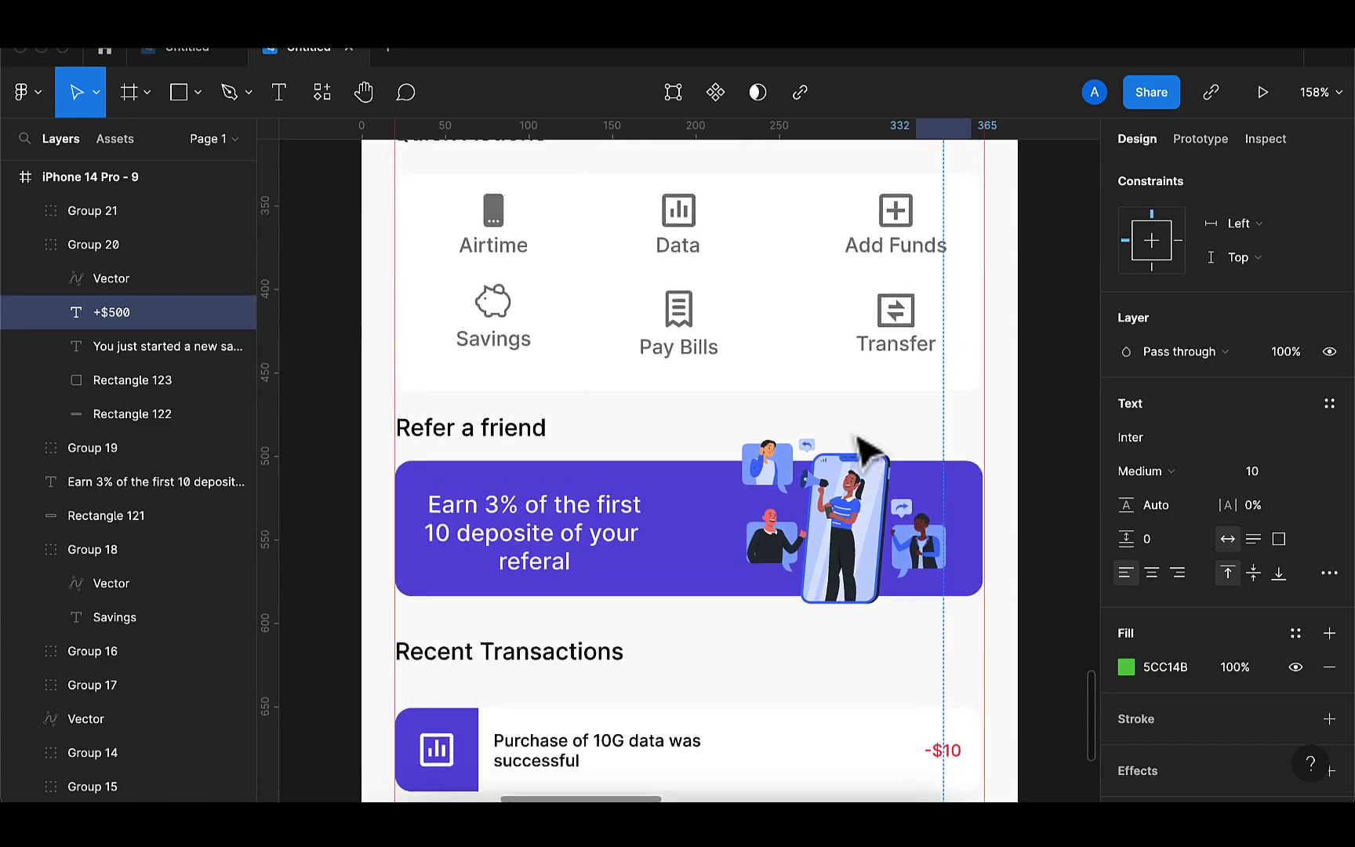
double_click(902, 318)
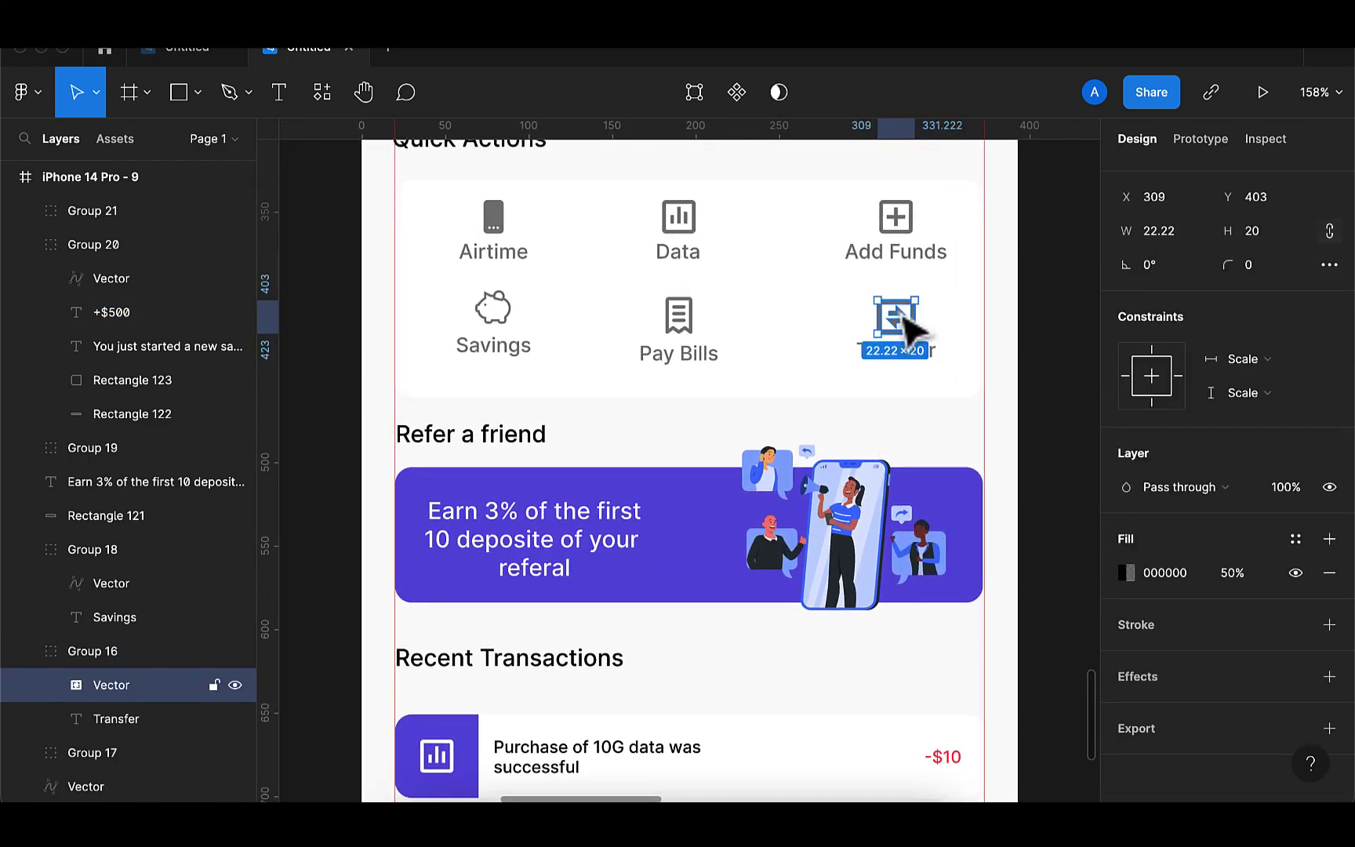
scroll(727, 590, "down", 5)
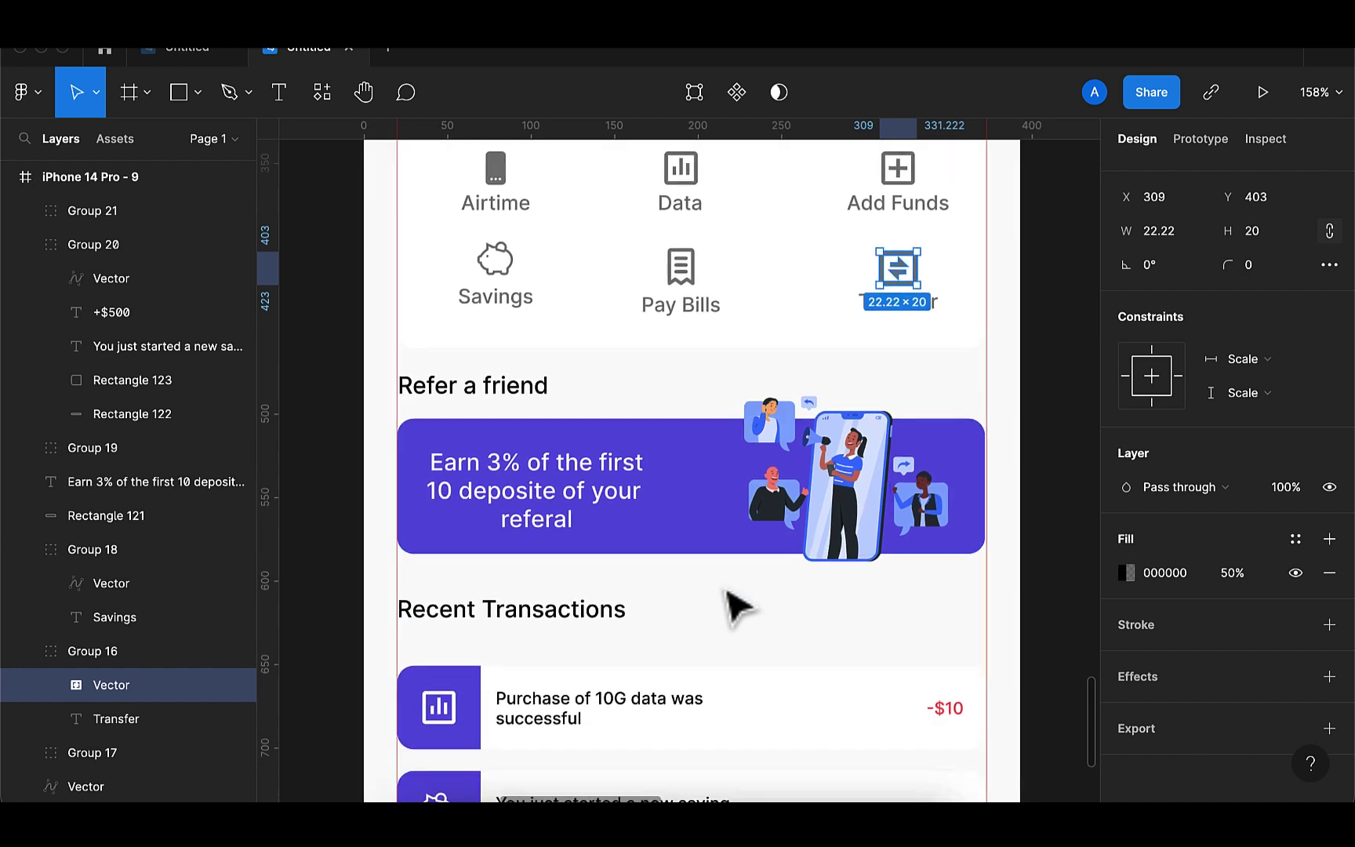
left_click(655, 679)
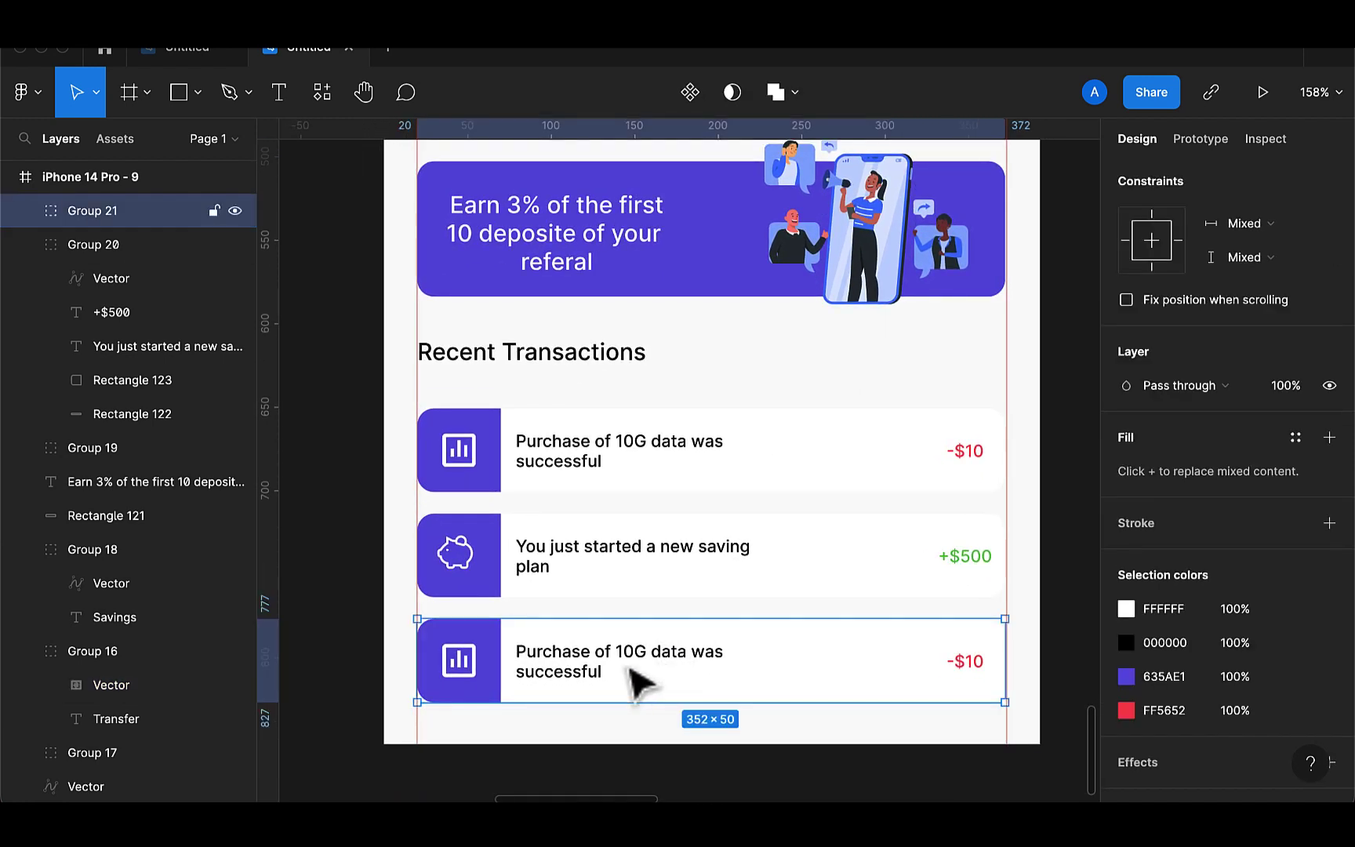
double_click(466, 687)
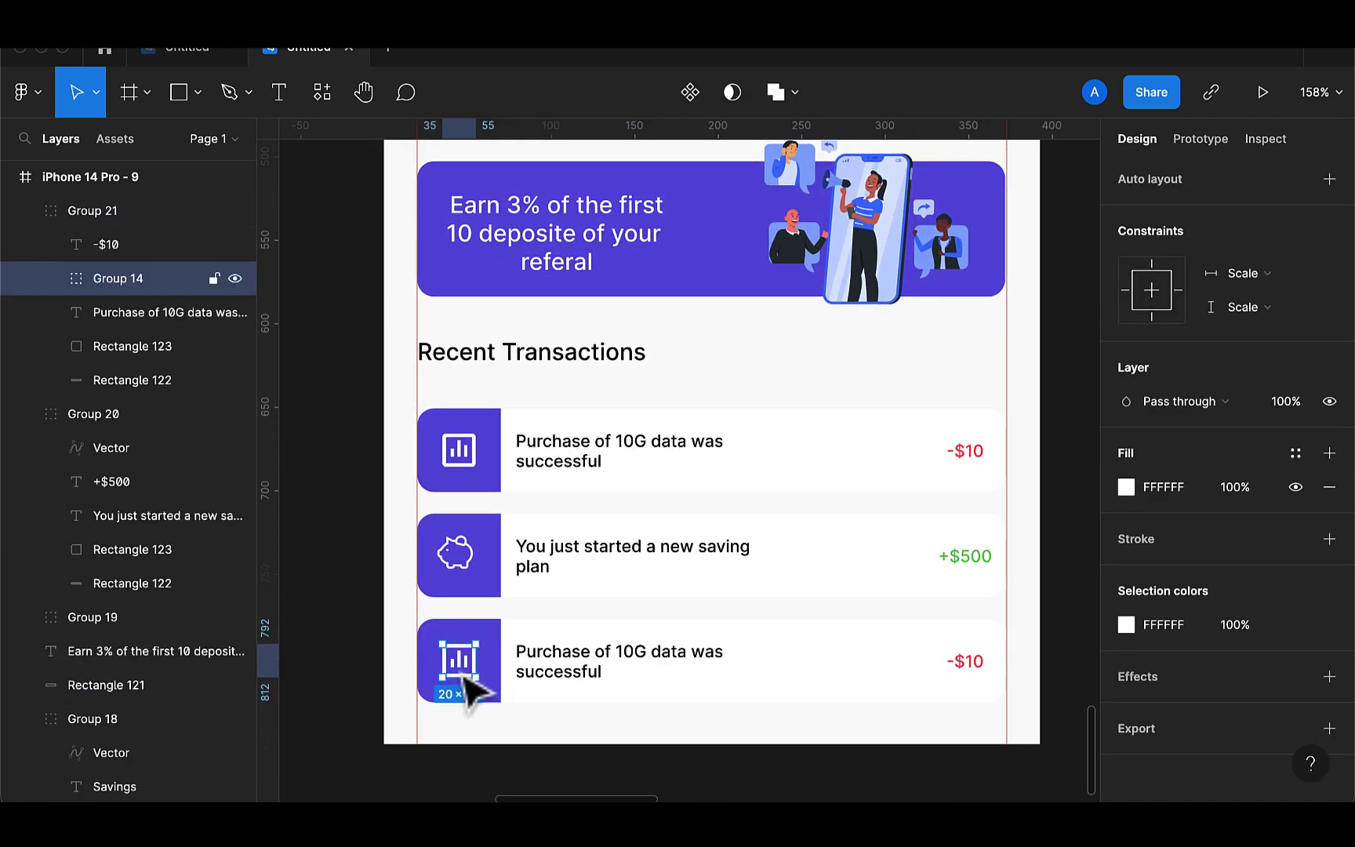
left_click(576, 696)
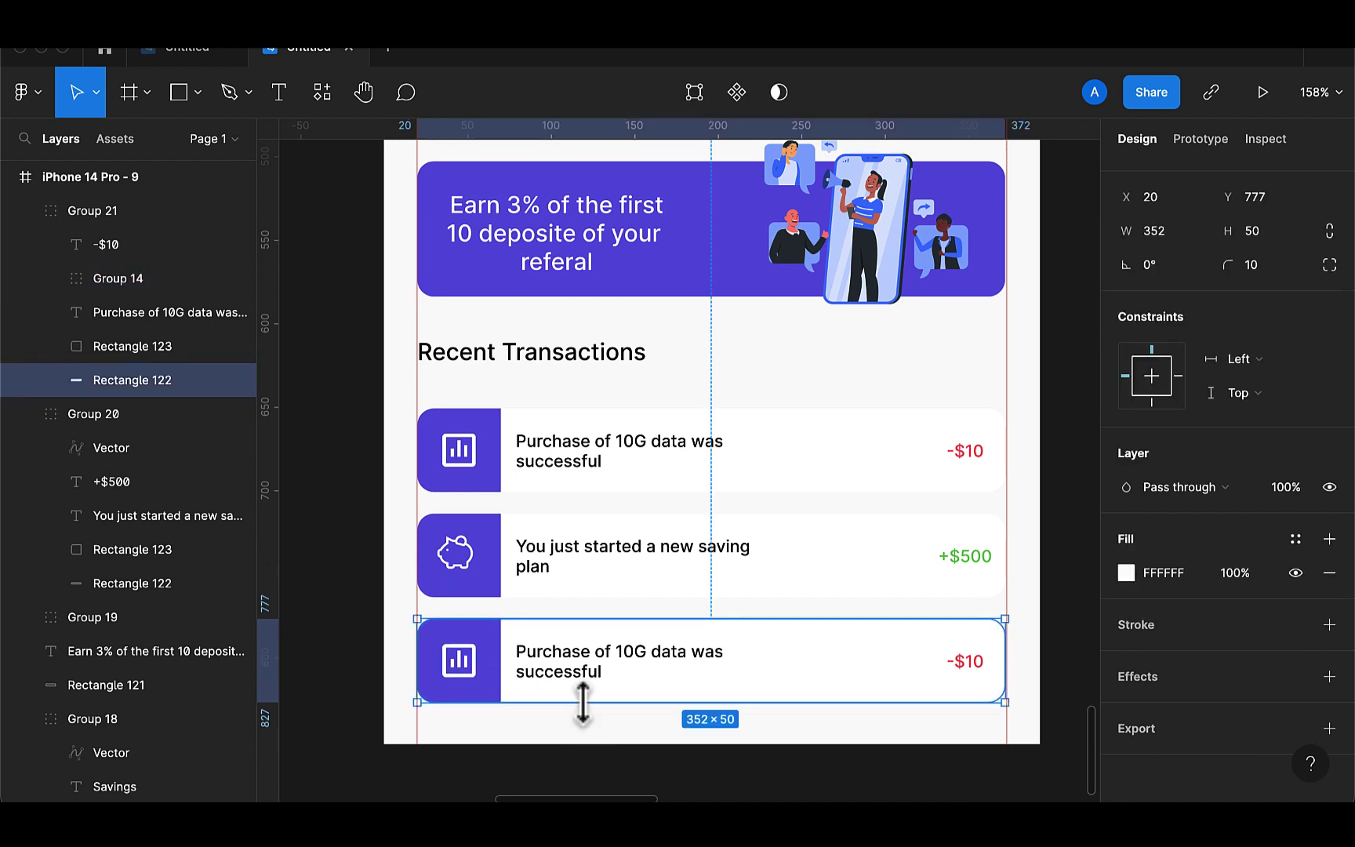
key("ctrl+v")
scroll(448, 726, "up", 1)
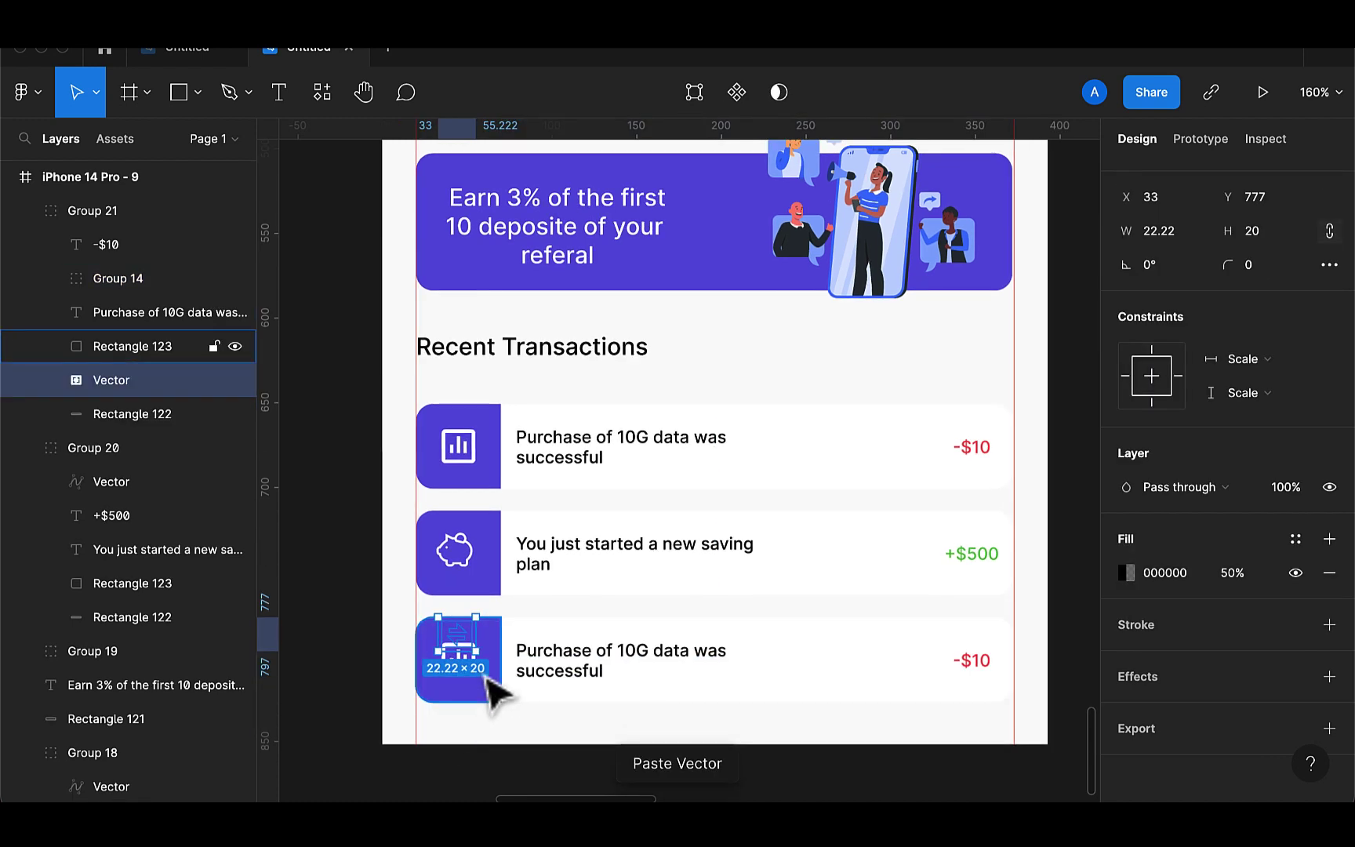
scroll(490, 690, "up", 5)
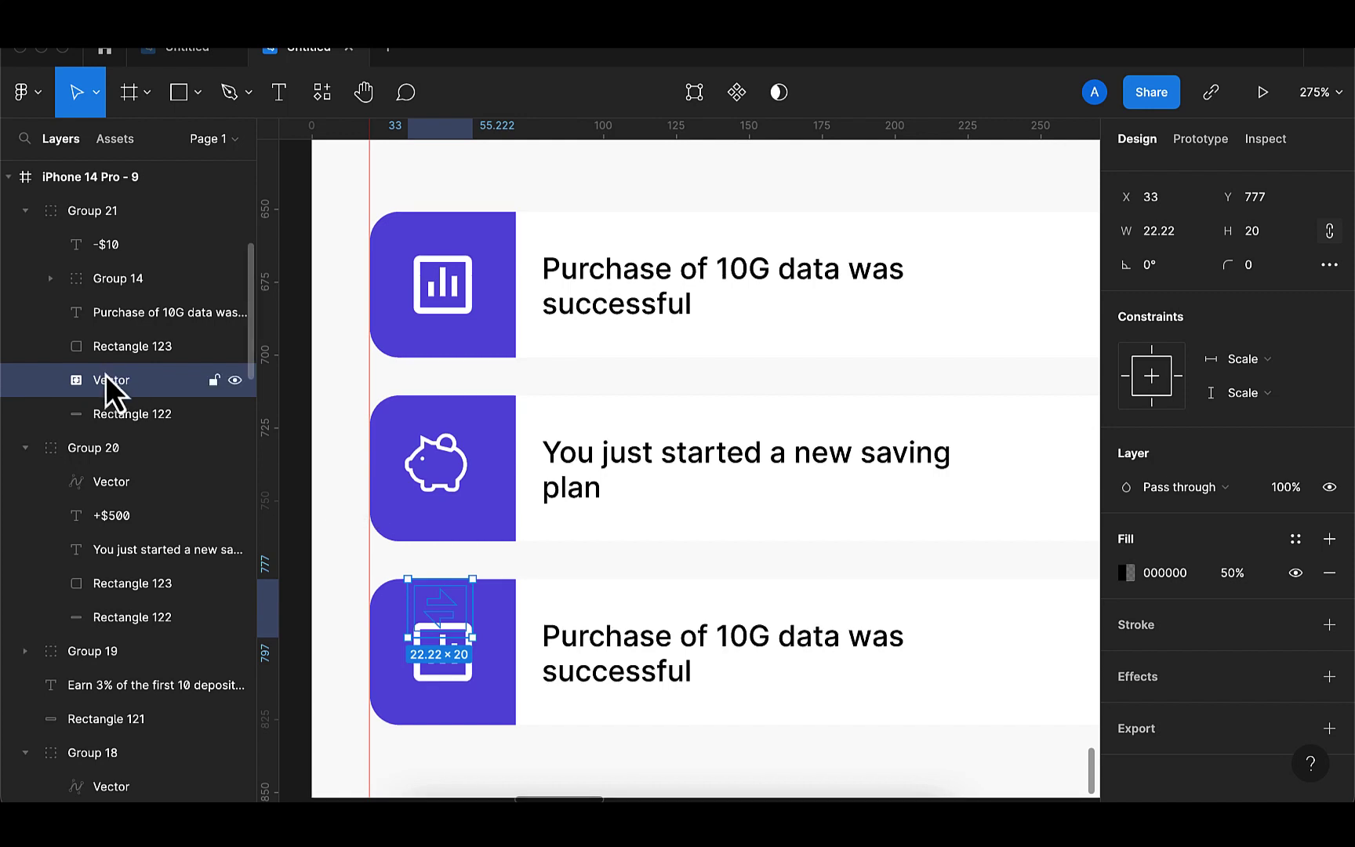
left_click_drag(106, 385, 99, 245)
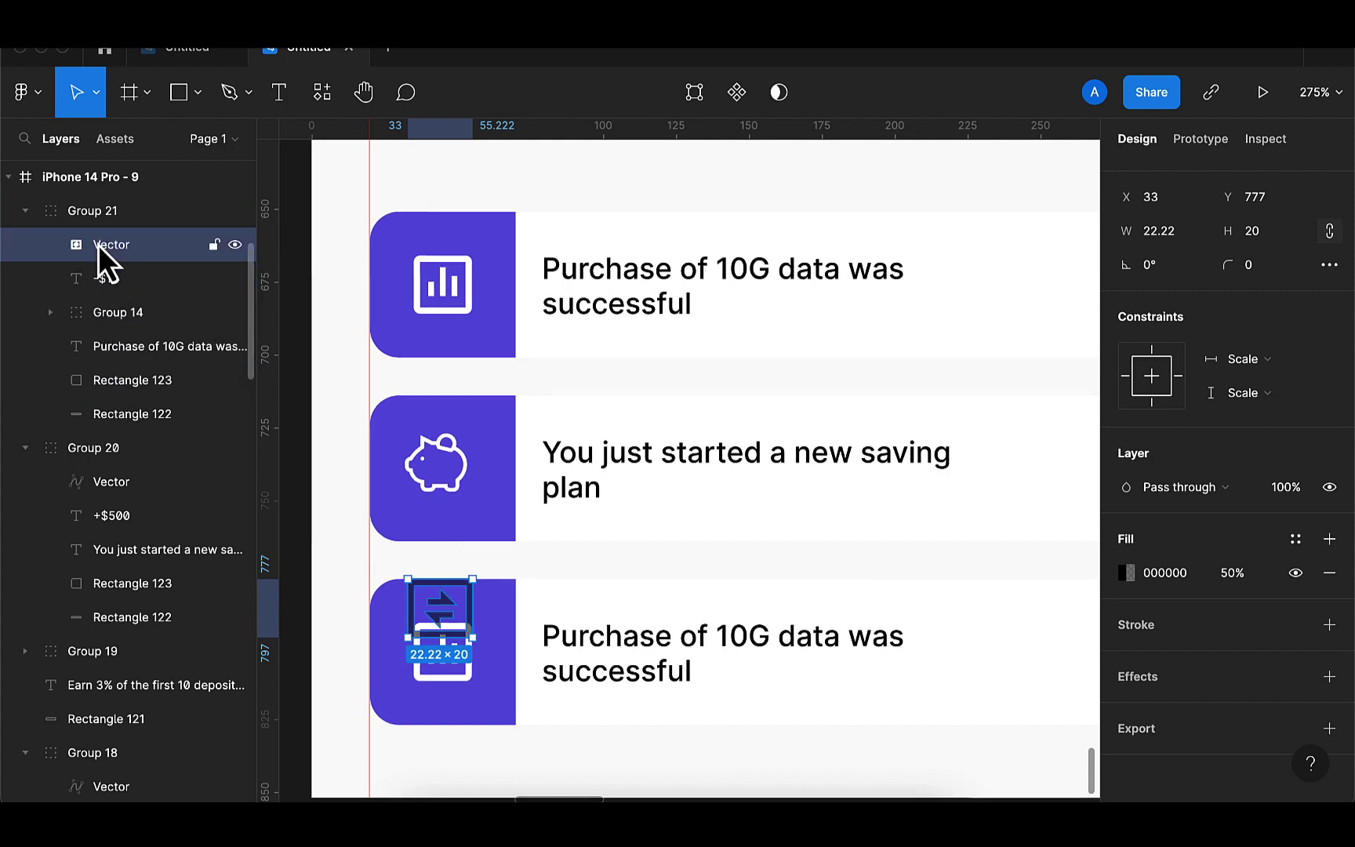
Delete the card's chart icon, nudge the arrow icon down, make it white, and select the description.
left_click(446, 676)
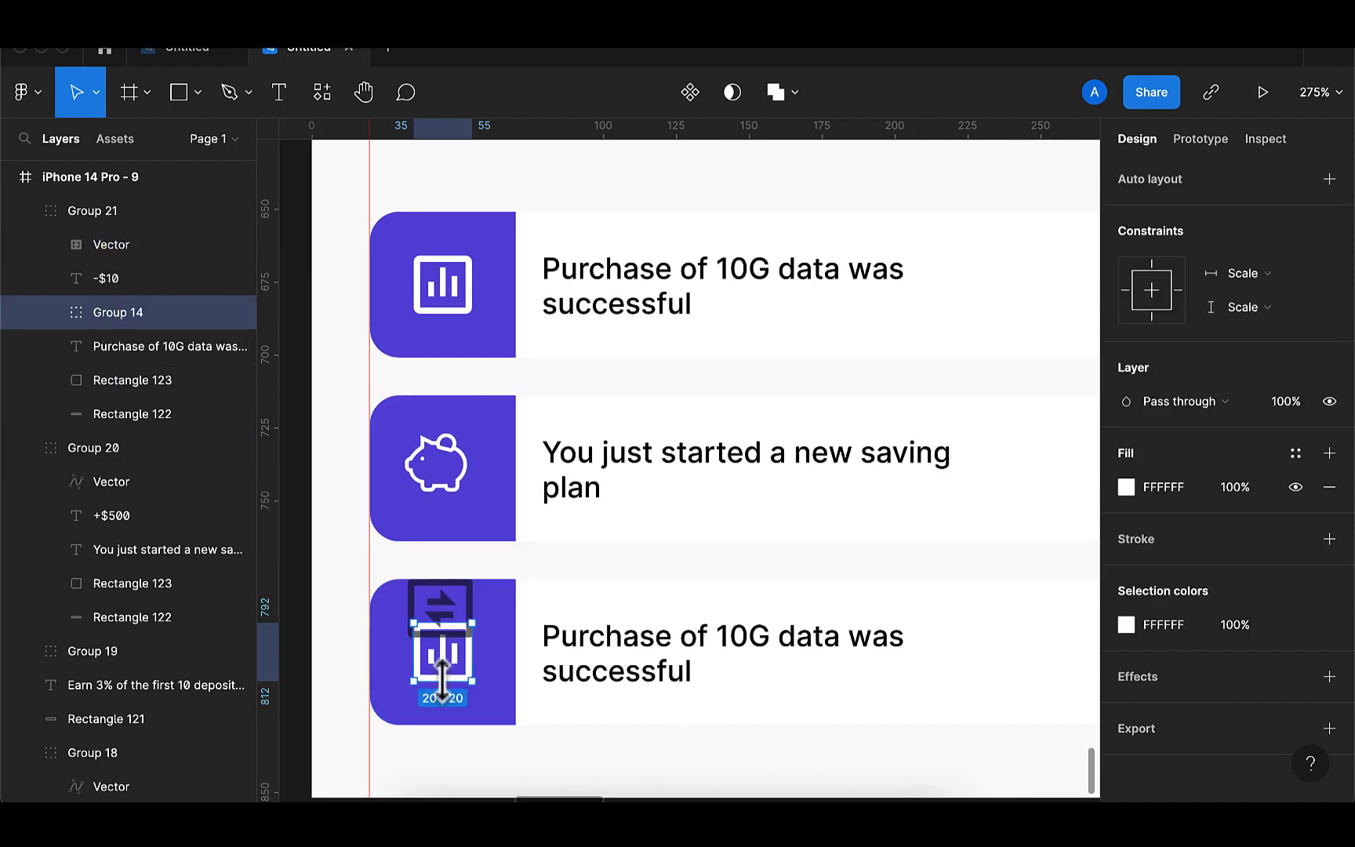
key("Delete")
left_click(453, 627)
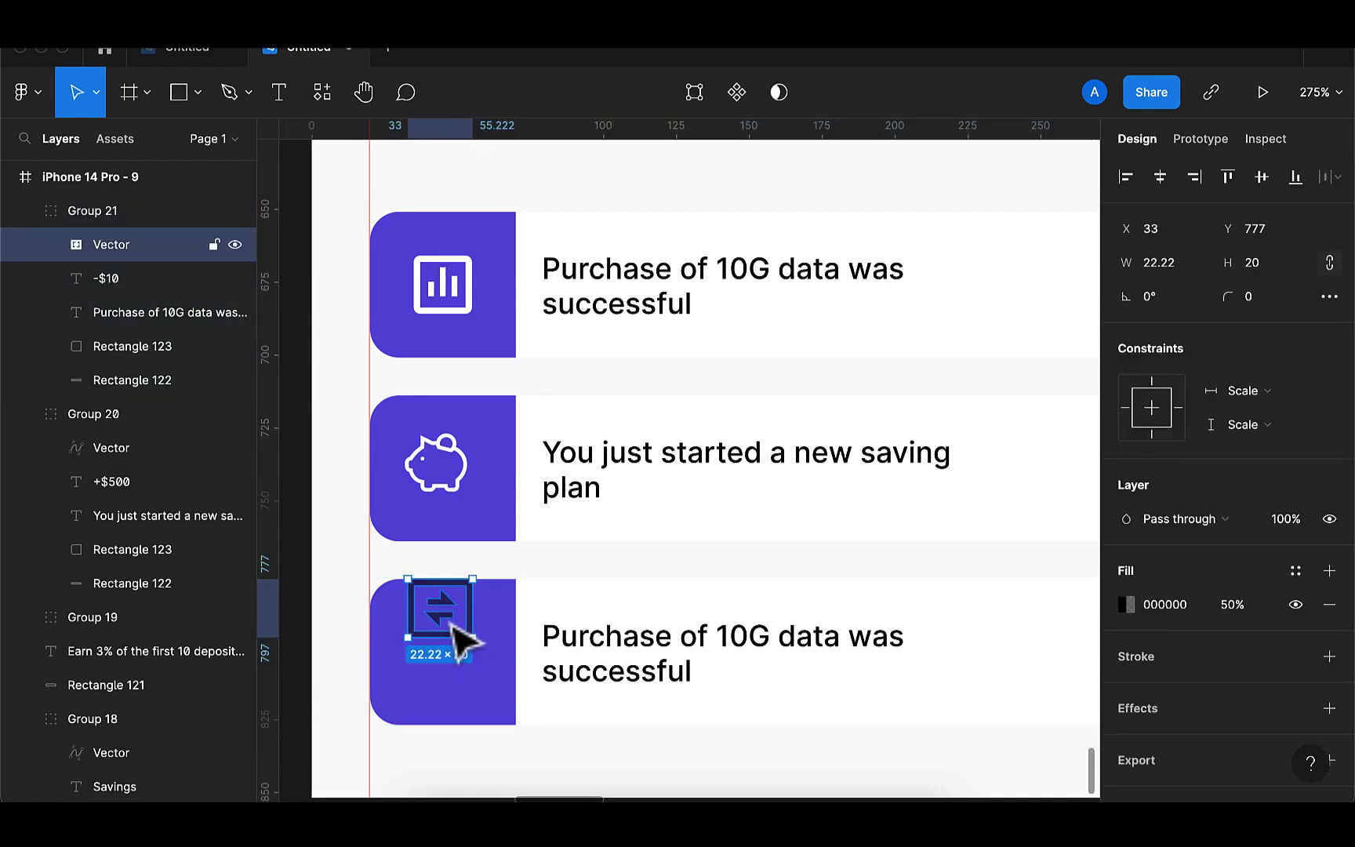
key("Down")
key("Down")
key("Down")
key("Down")
key("Down")
key("Down")
key("Down")
key("Down")
key("Down")
key("Down")
key("Down")
key("Down")
key("Down")
key("Down")
key("Down")
key("Down")
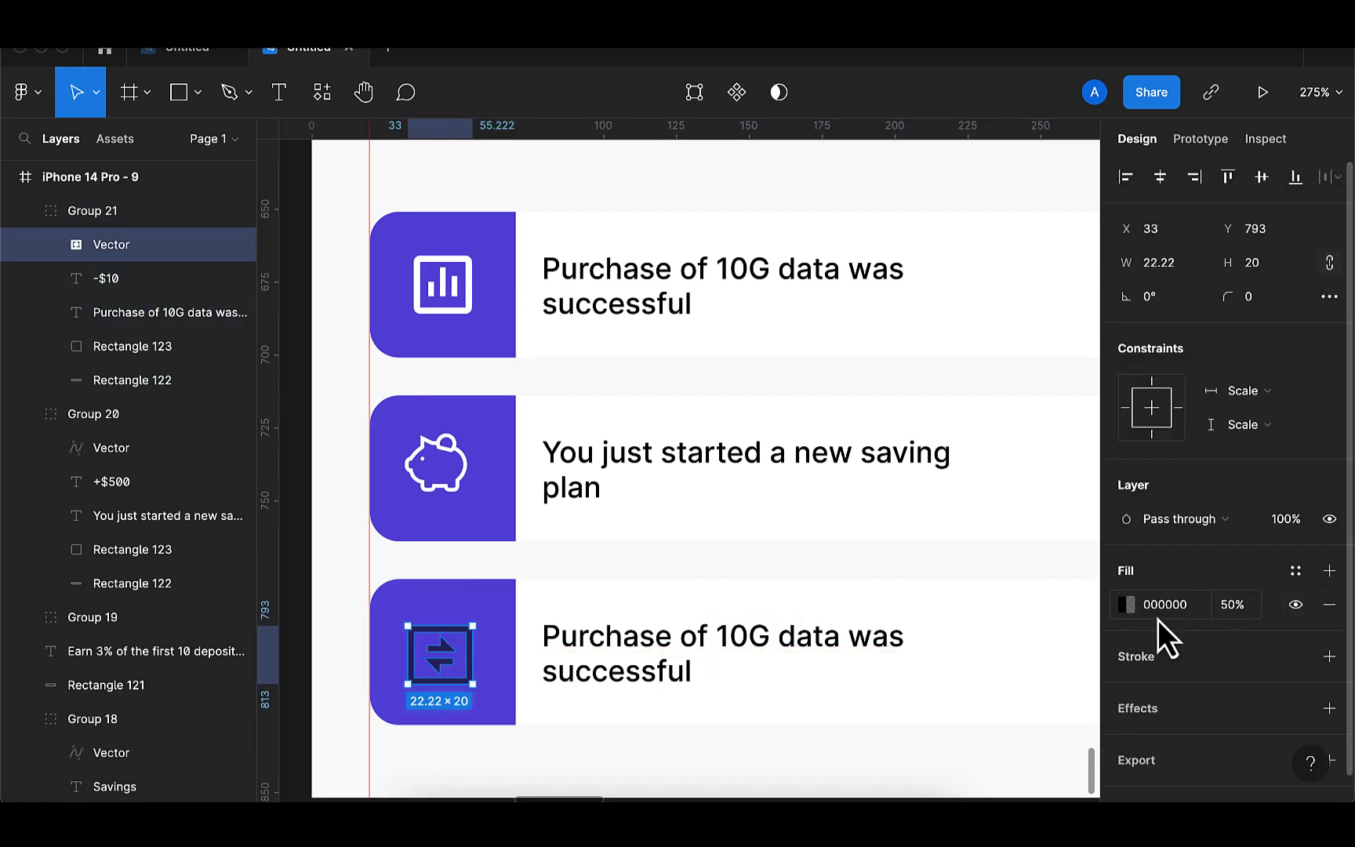
left_click(1126, 605)
left_click(898, 705)
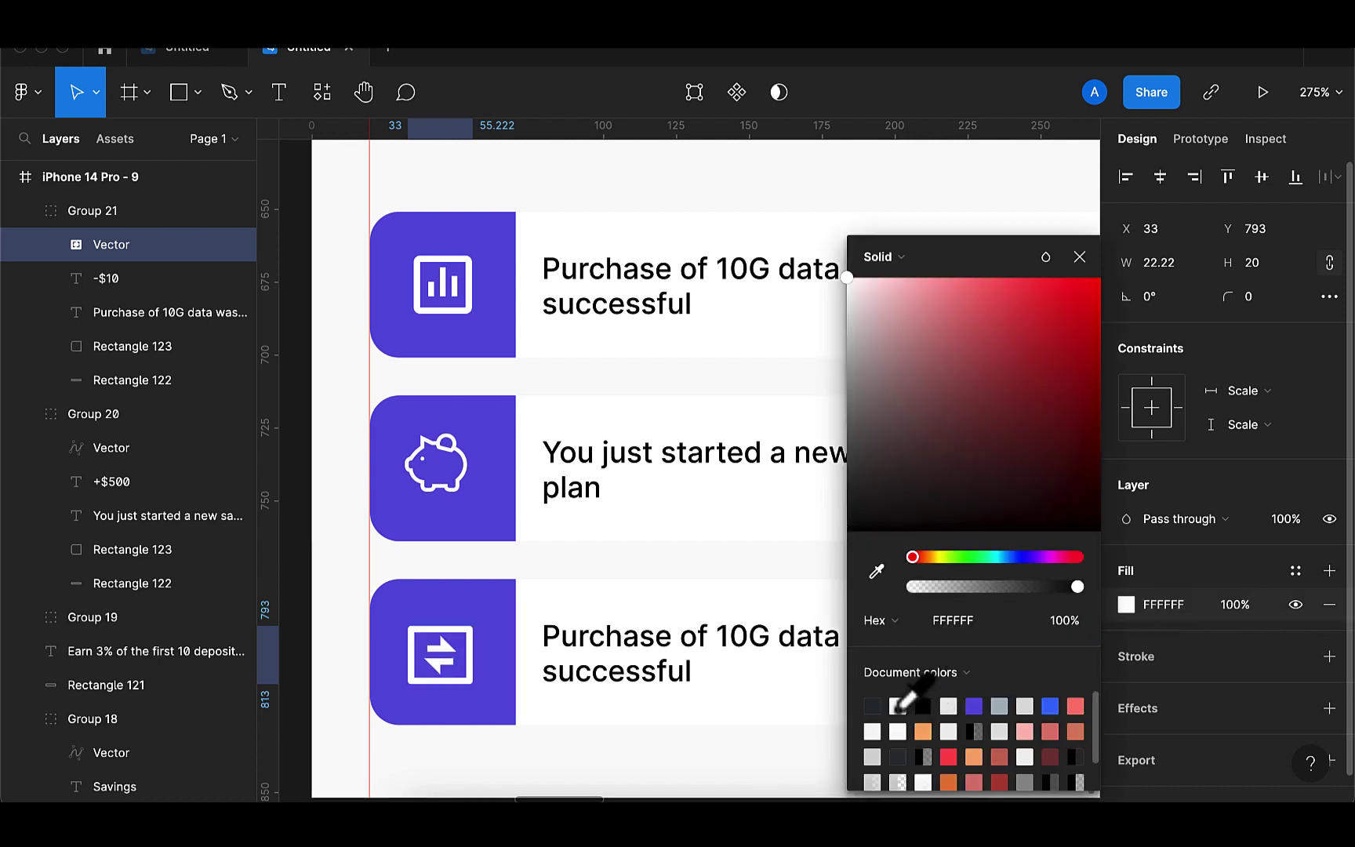
scroll(599, 695, "down", 3)
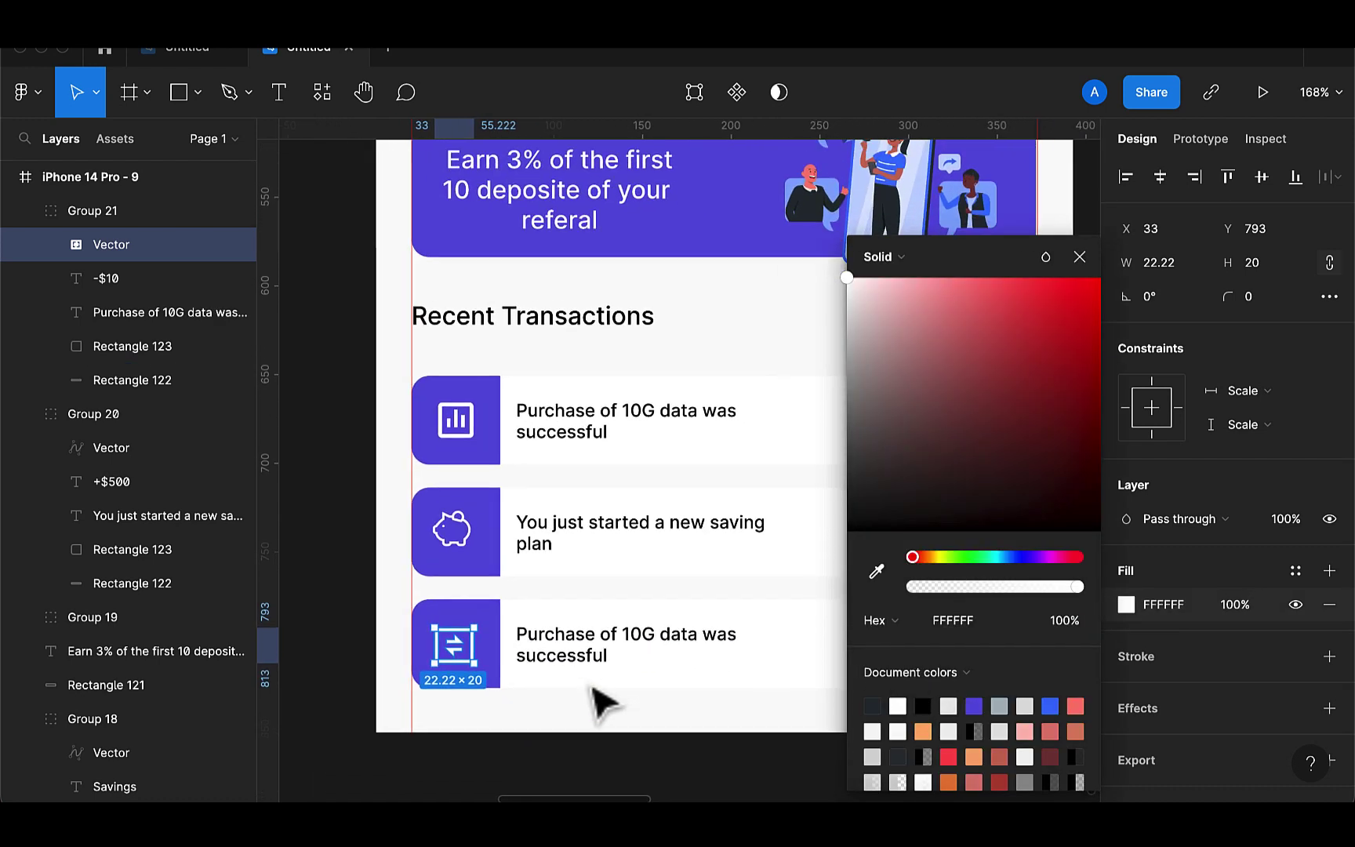
scroll(599, 695, "right", 1)
double_click(552, 650)
Replace the description with 'Transfer of $20 to <recipient's name> was successful' over two lines.
key("BackSpace")
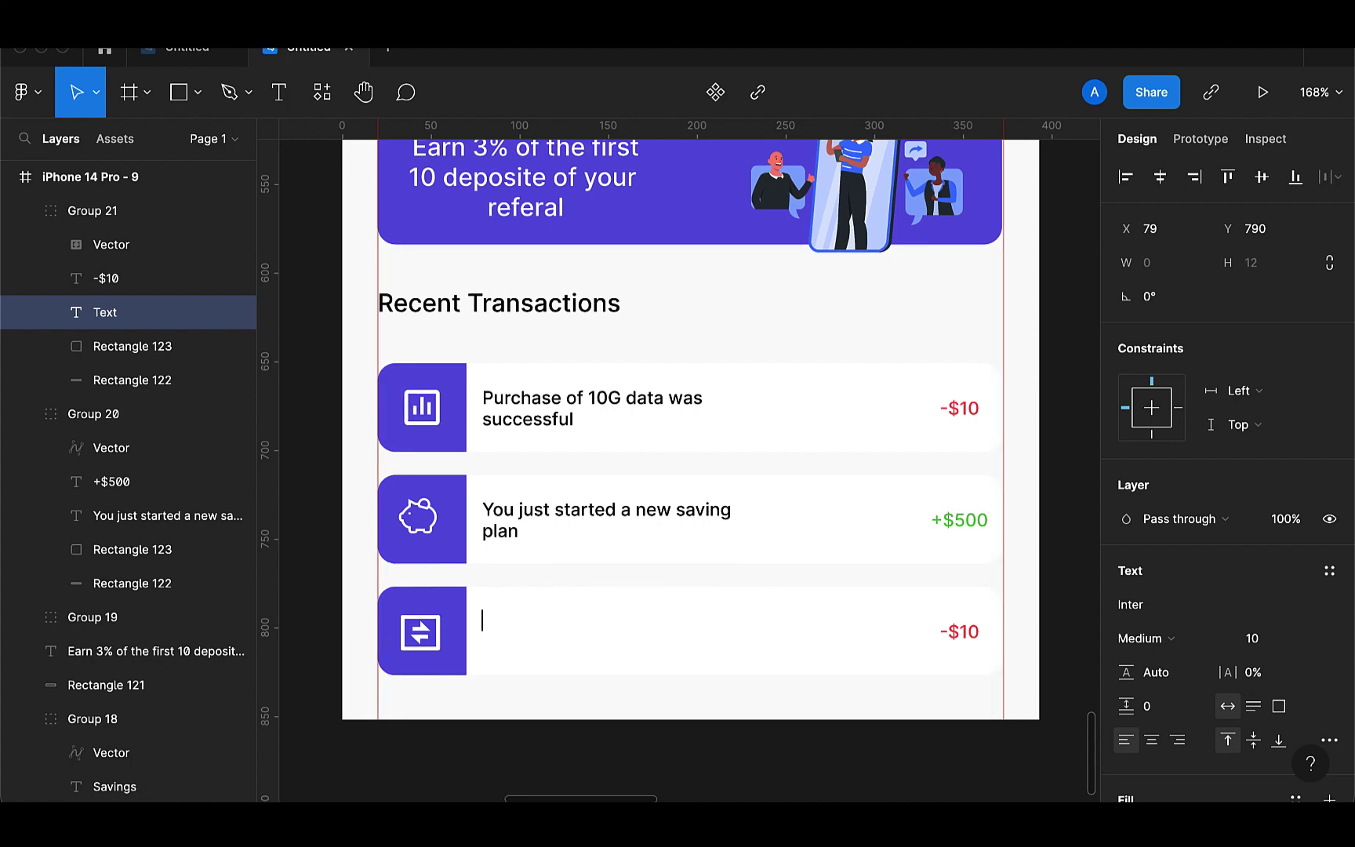
type("Transfer of $20 to")
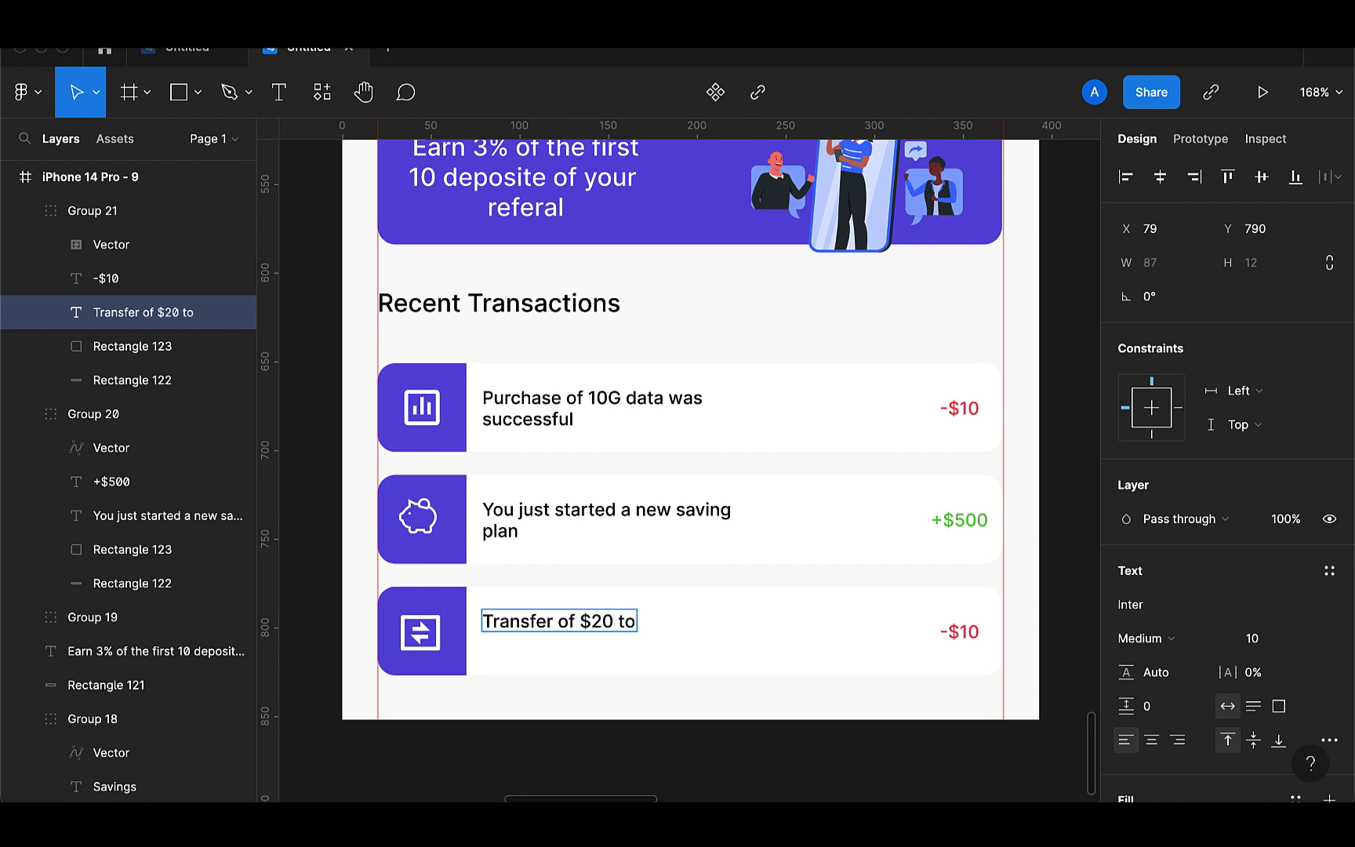
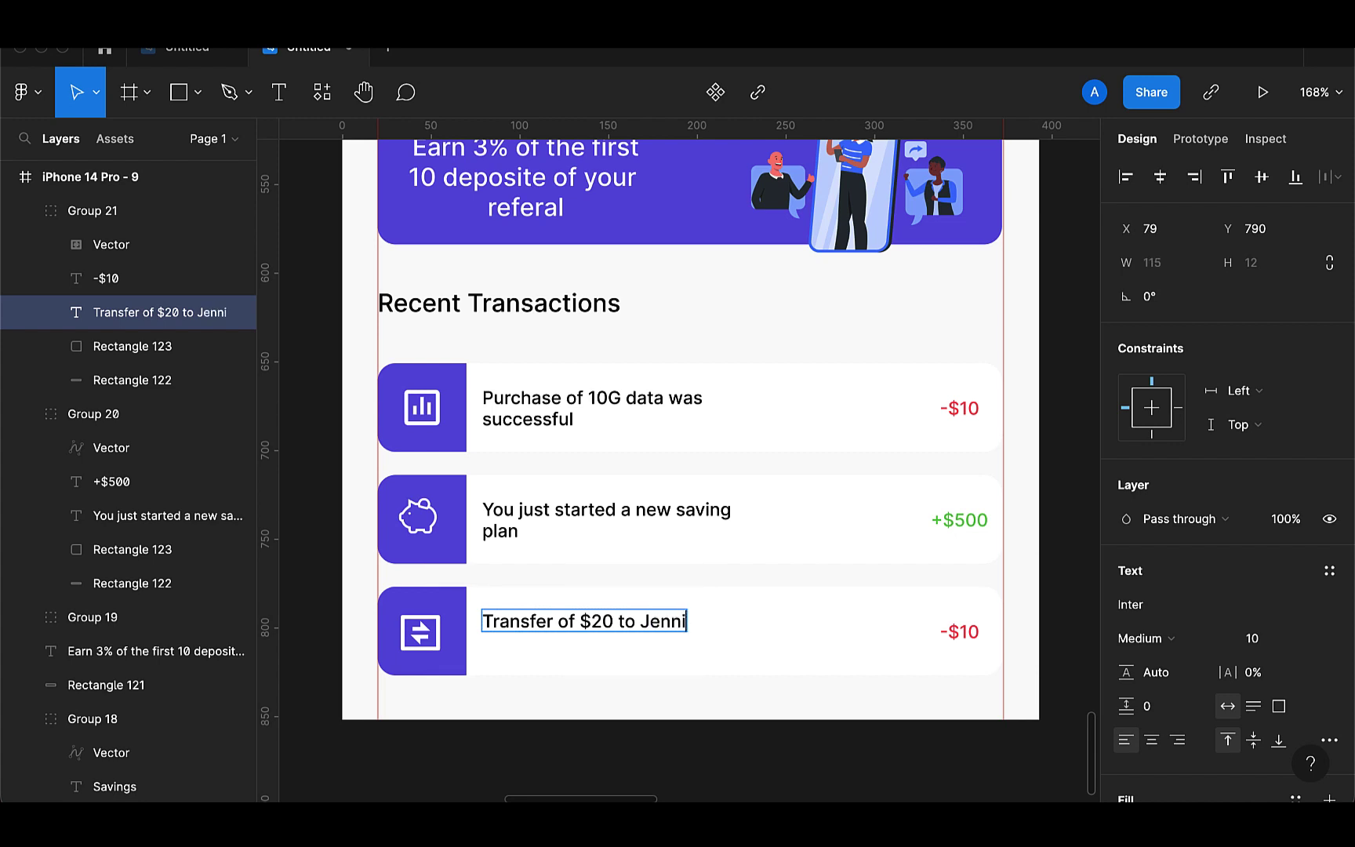
key("Return")
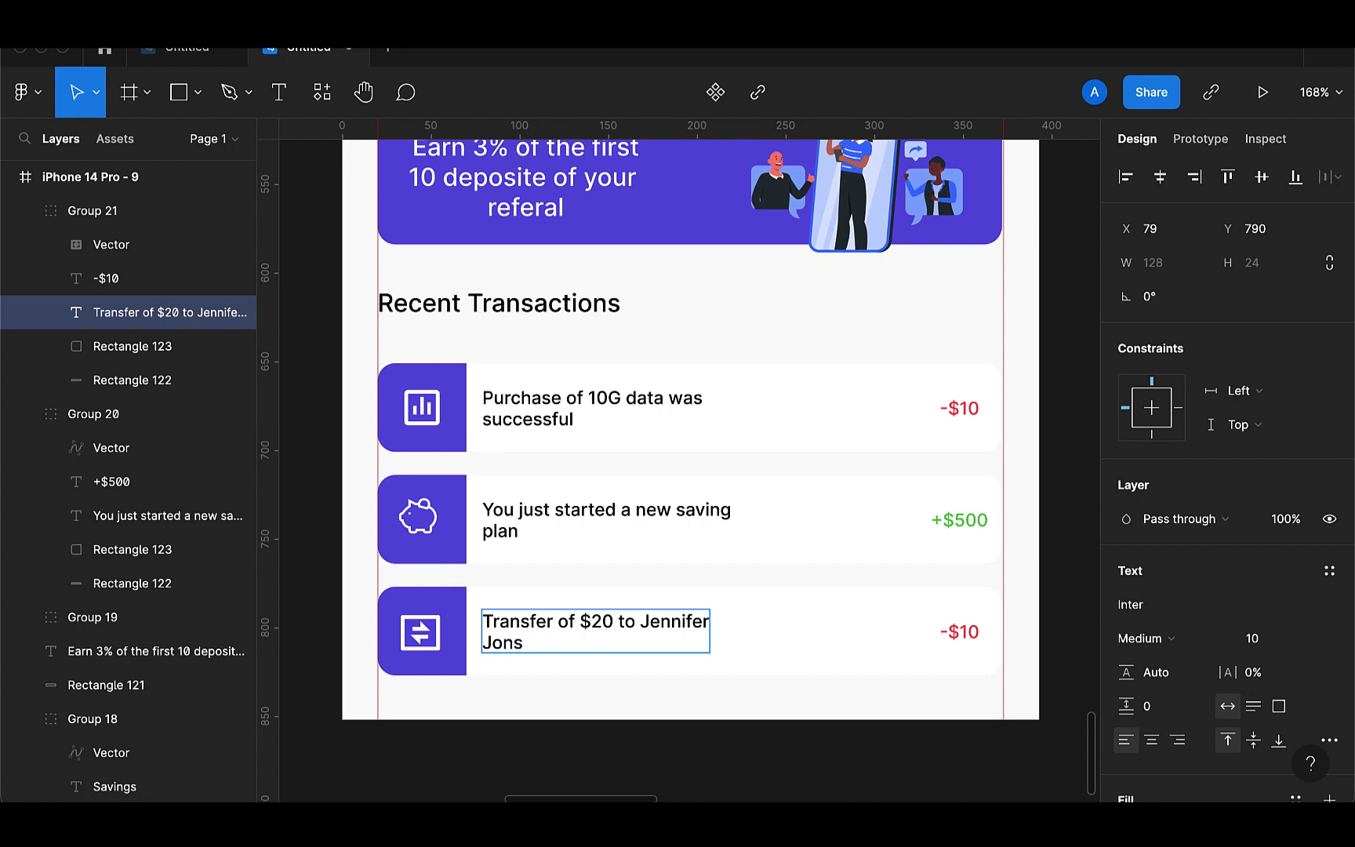
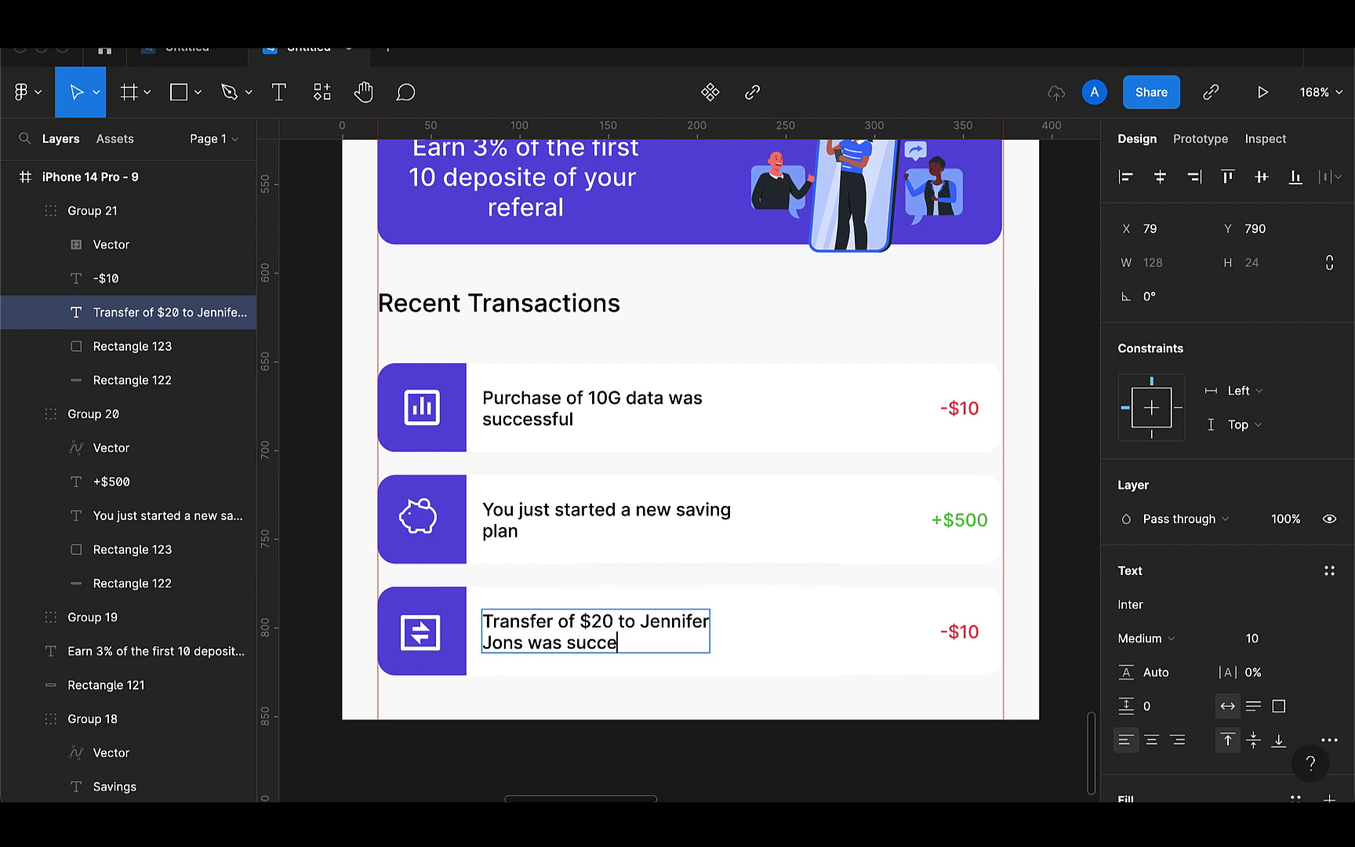
type("ssfu")
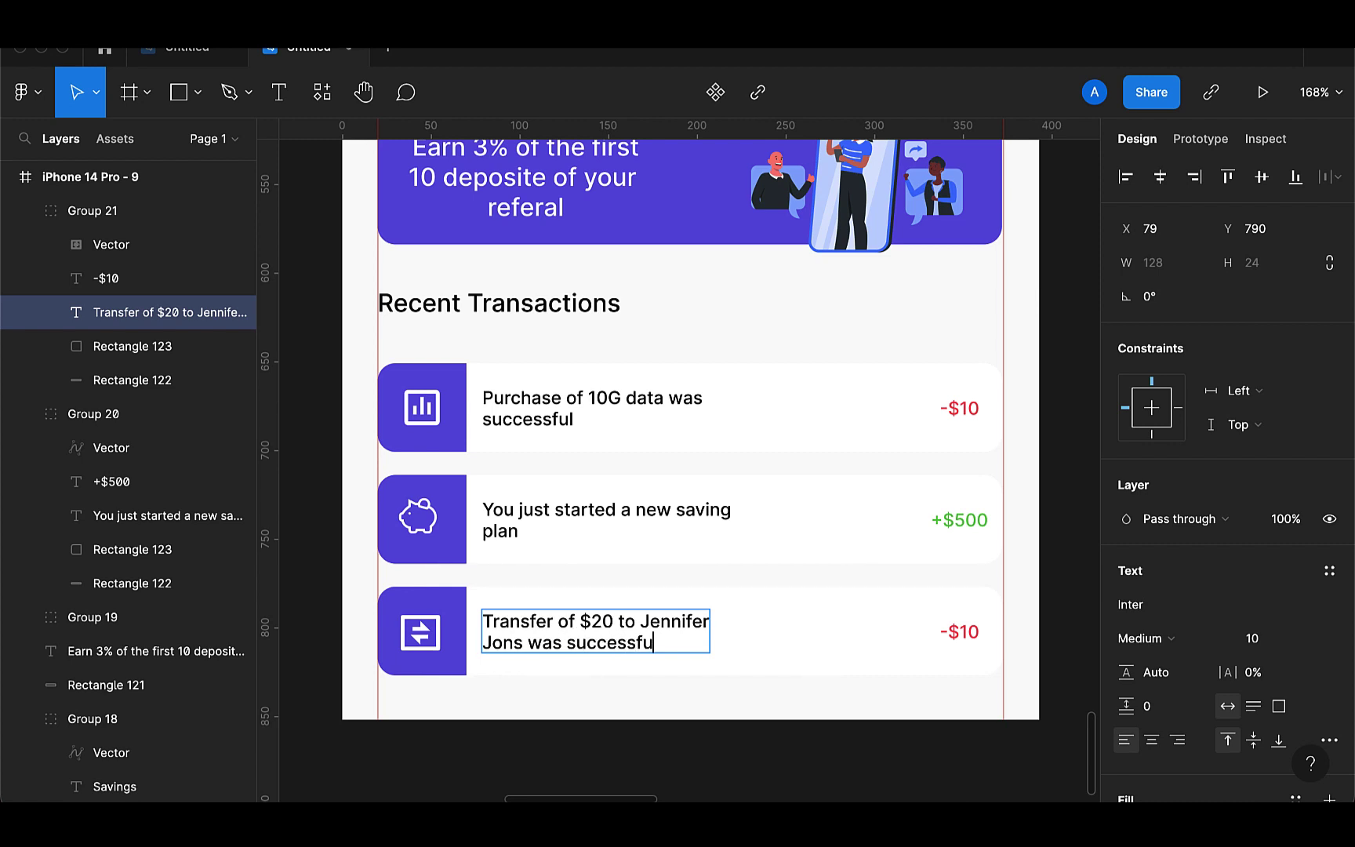
type("l")
Change the third card's amount from -$10 to -$20 and nudge it 1 px left.
left_click(968, 633)
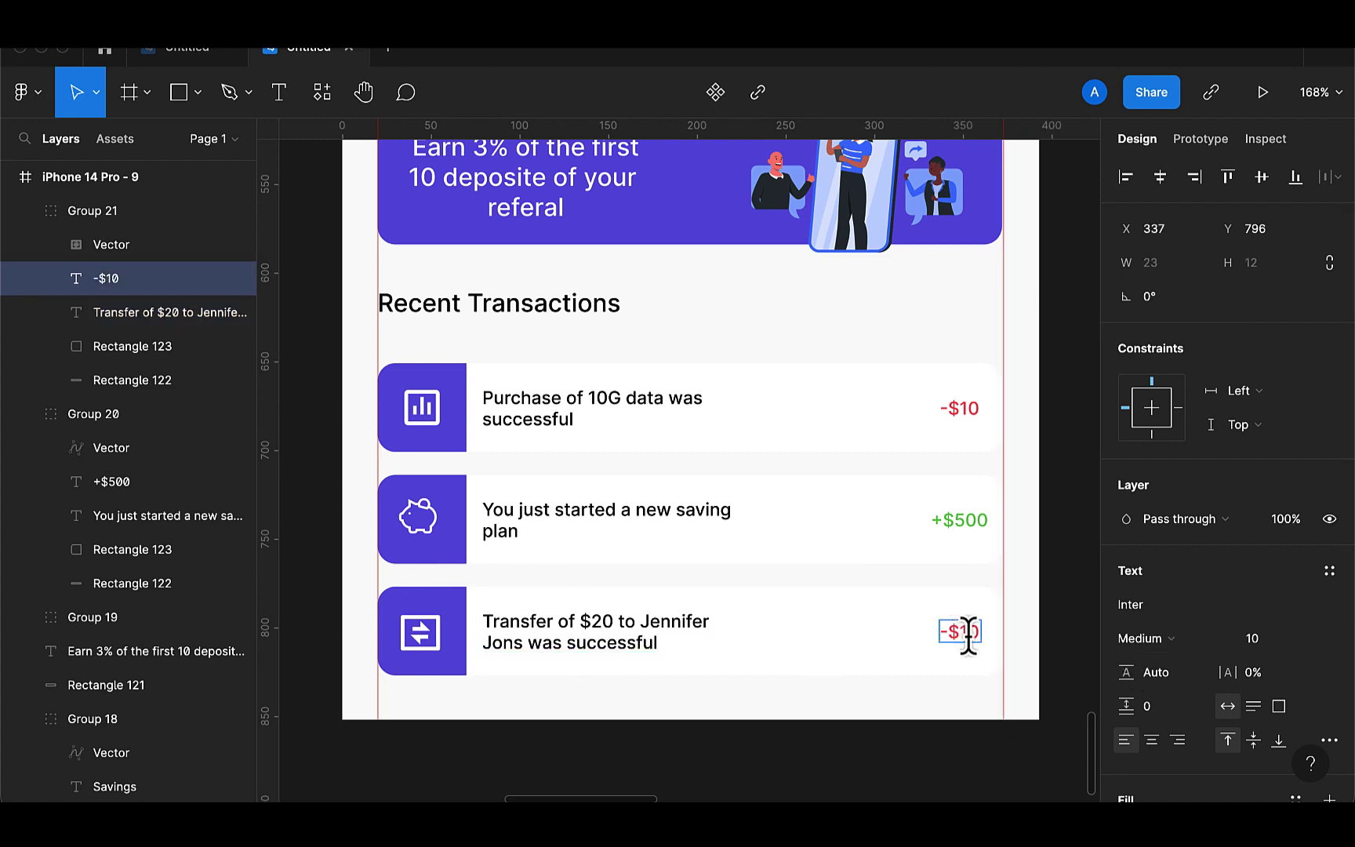
double_click(969, 632)
type("20")
key("Escape")
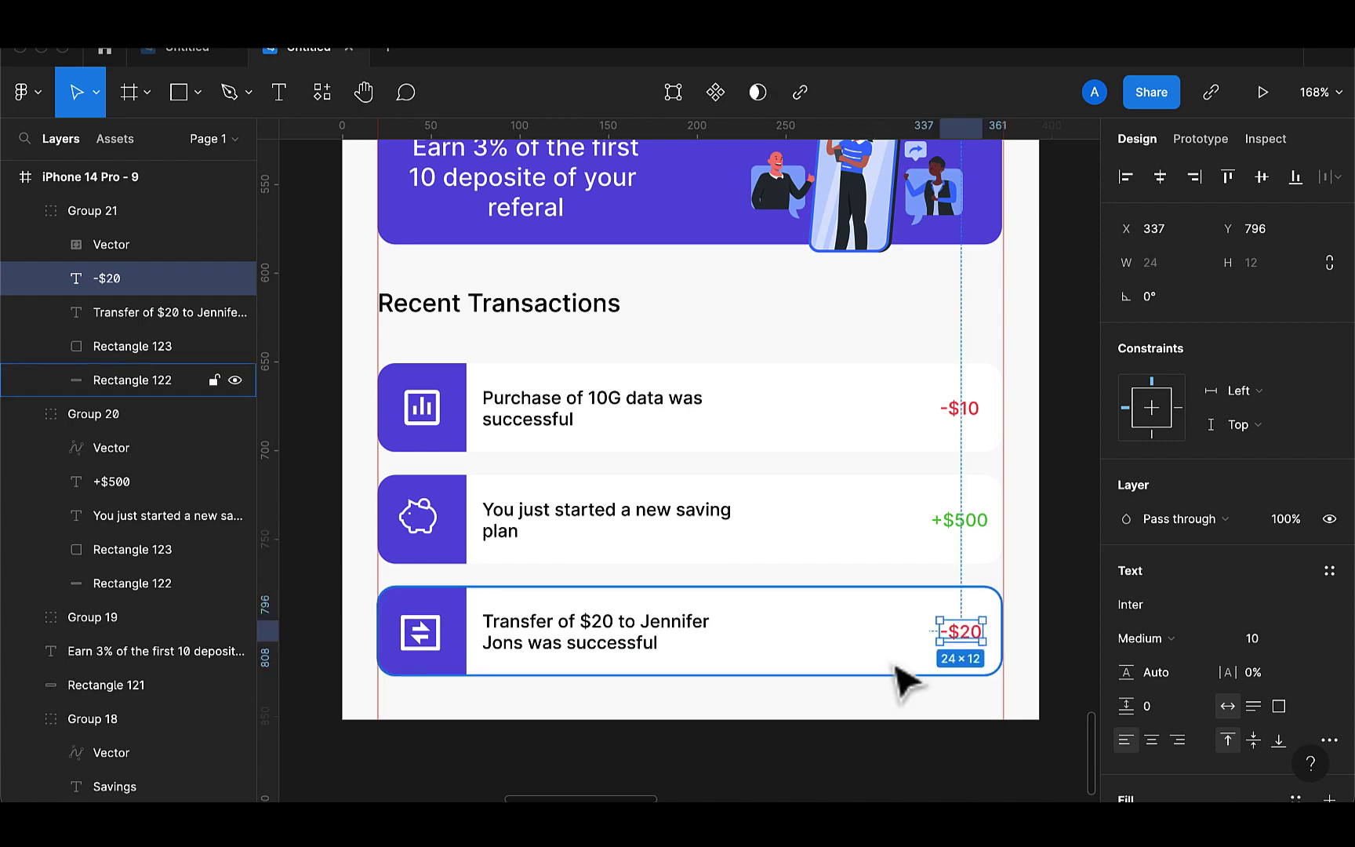
key("Left")
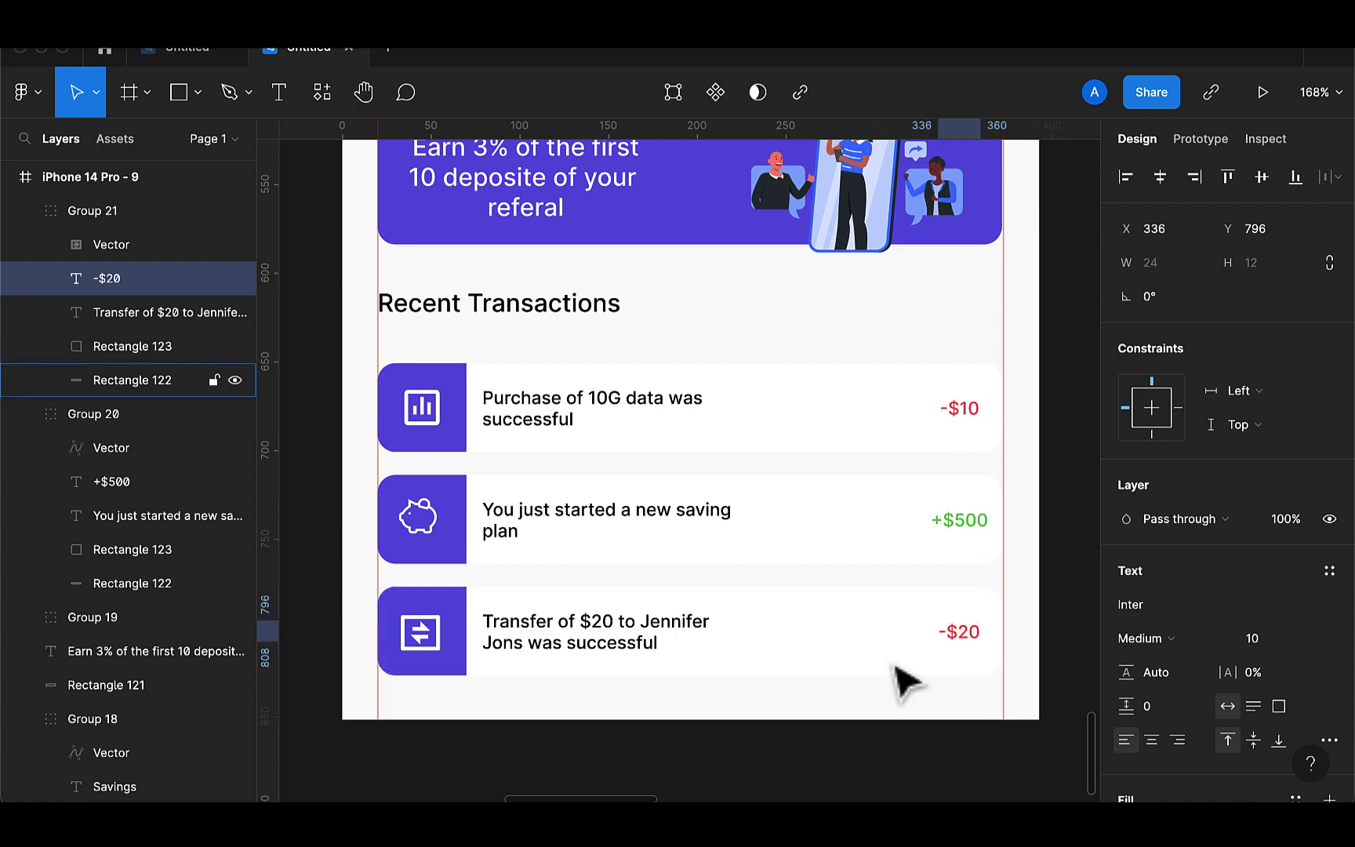
scroll(901, 680, "down", 5)
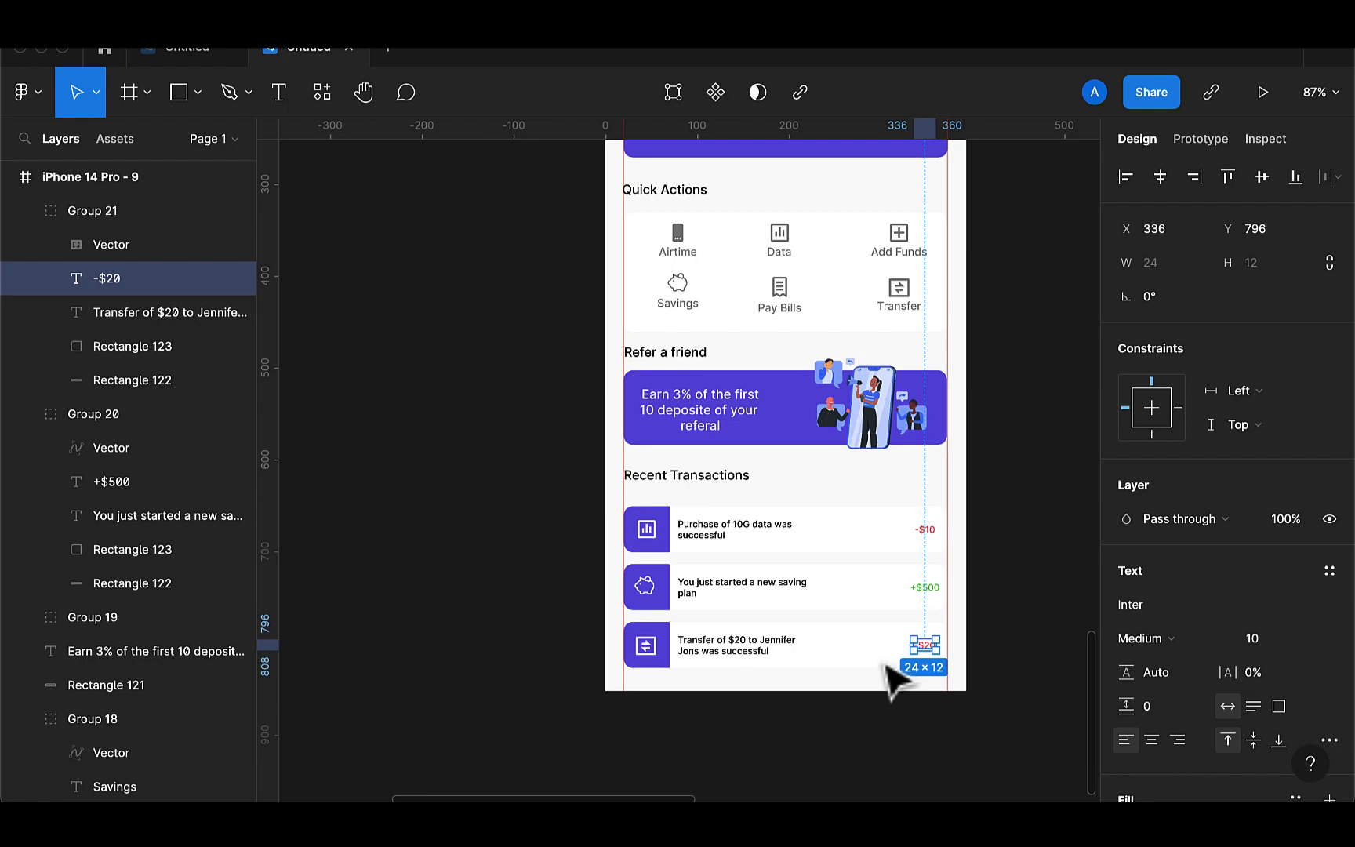
Draw a 393×60 rectangle along the frame's bottom edge at Y 790 and fill it white.
left_click(189, 100)
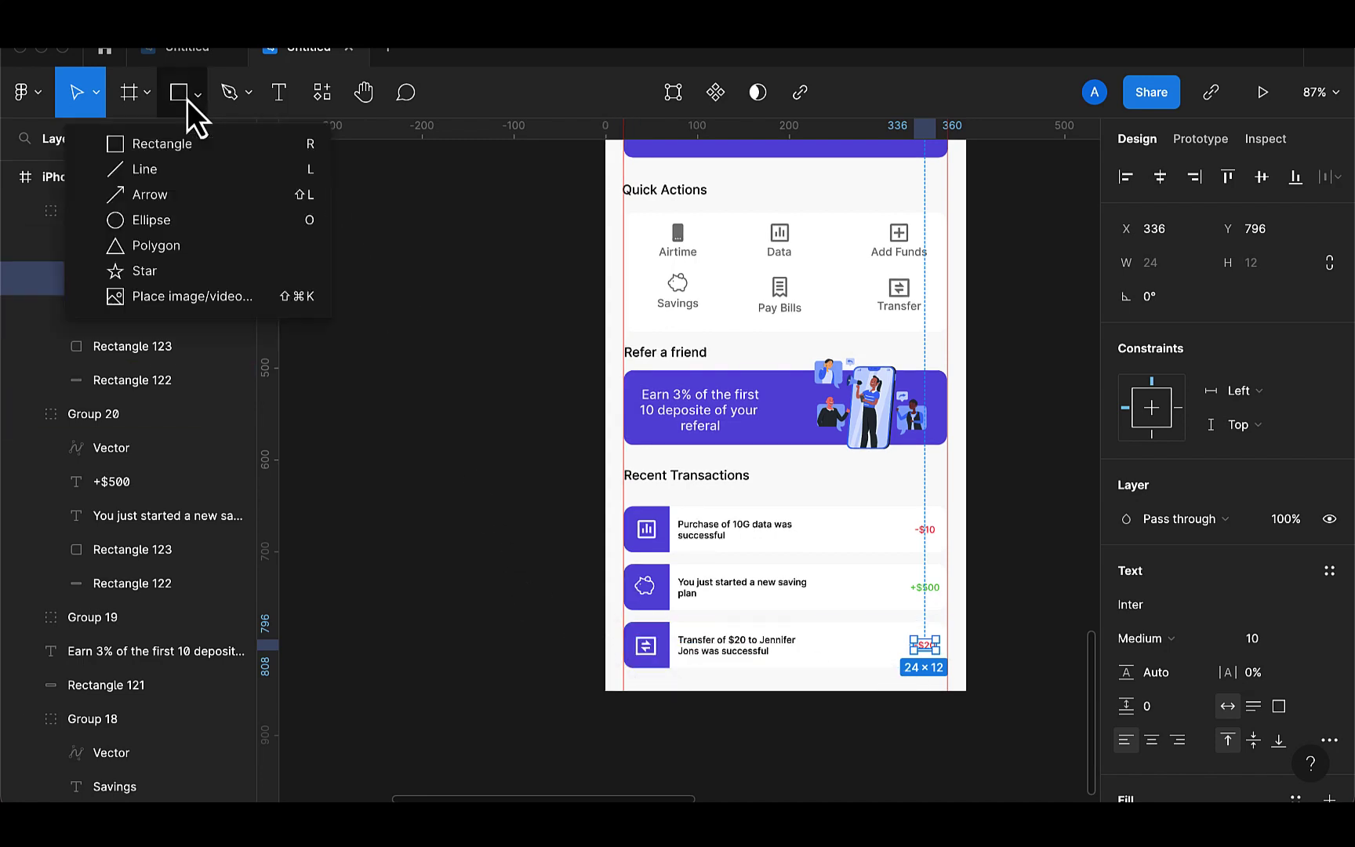
left_click(226, 145)
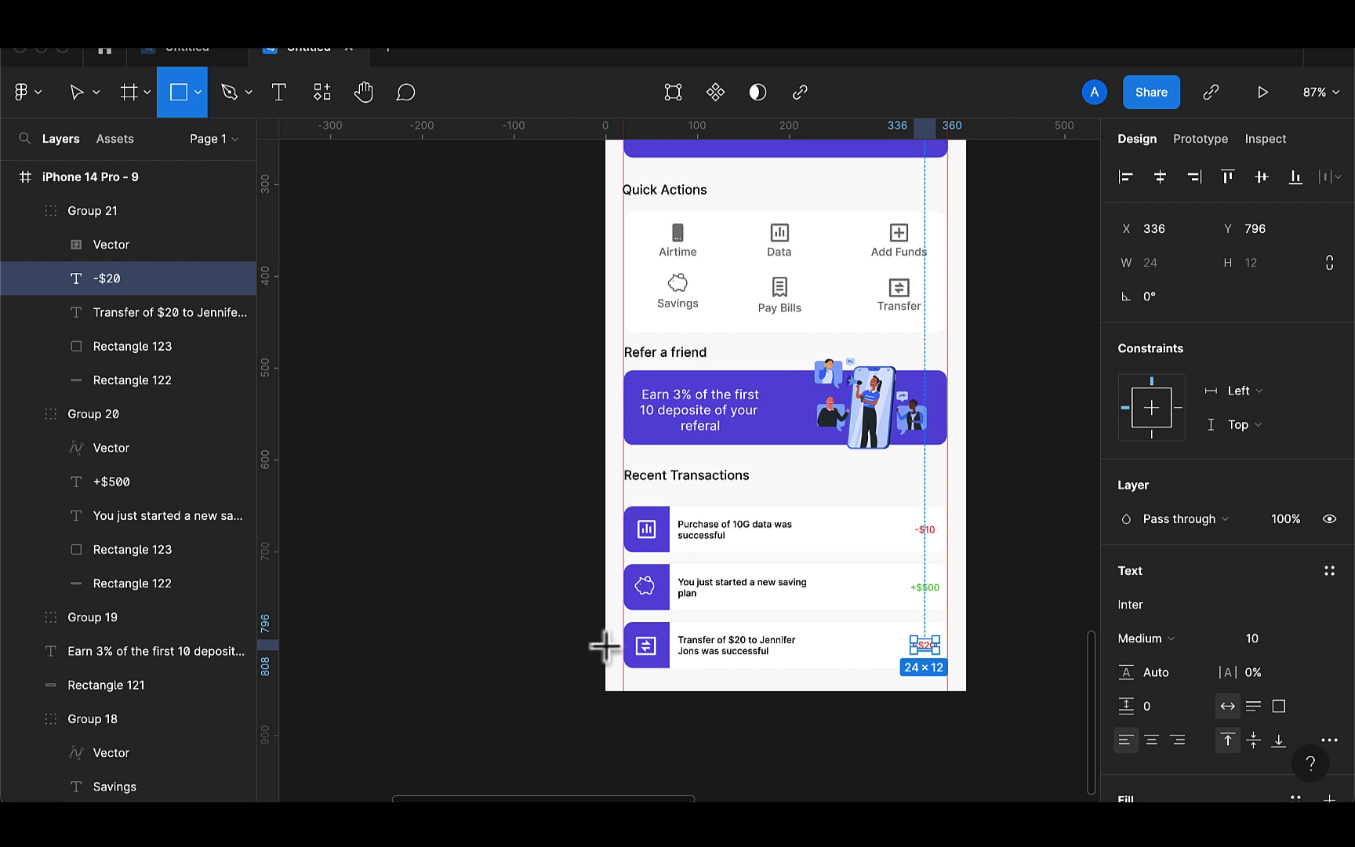
mouse_move(606, 642)
left_mouse_down()
mouse_move(712, 685)
mouse_move(794, 692)
mouse_move(920, 691)
mouse_move(954, 684)
mouse_move(955, 668)
left_mouse_up()
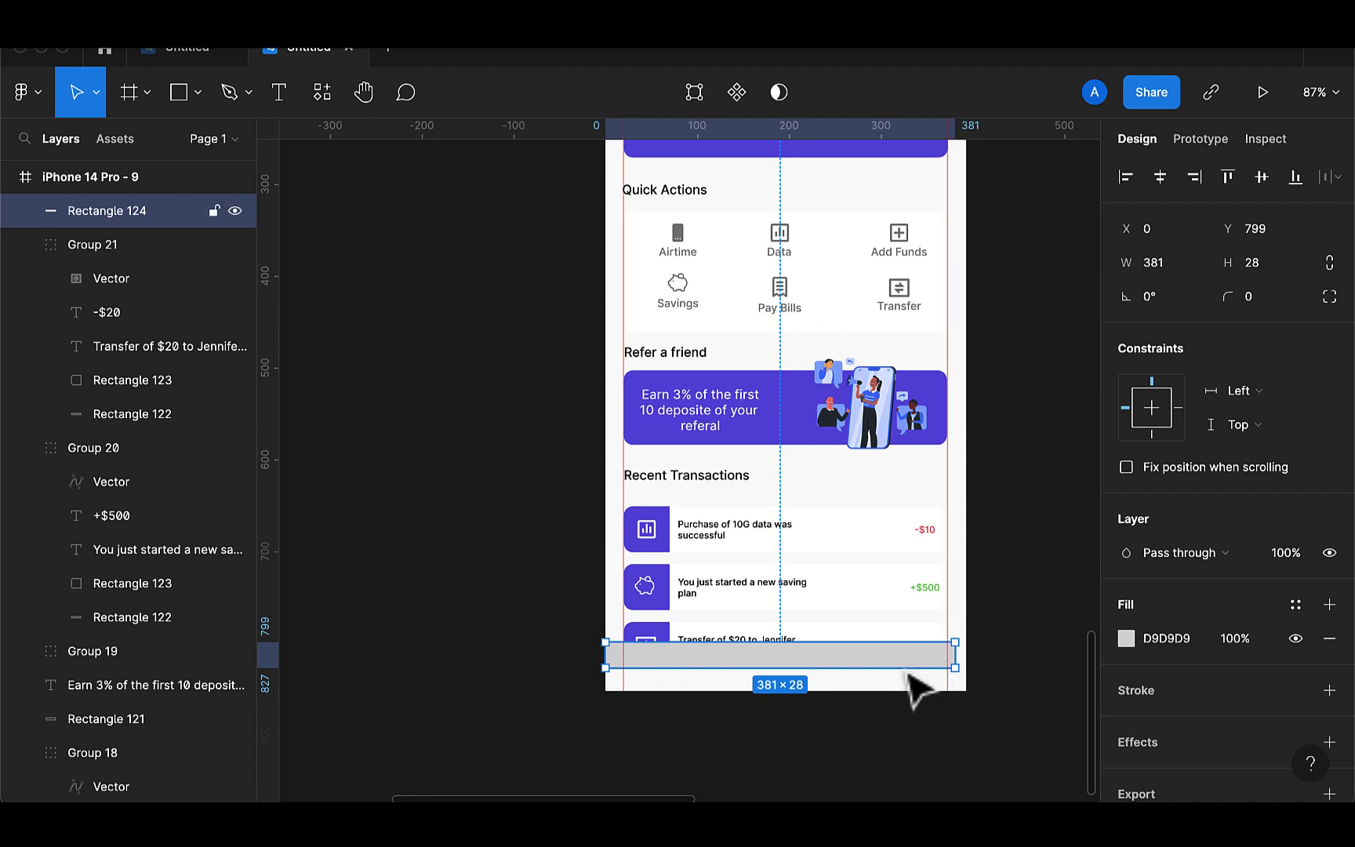
left_click_drag(903, 669, 966, 668)
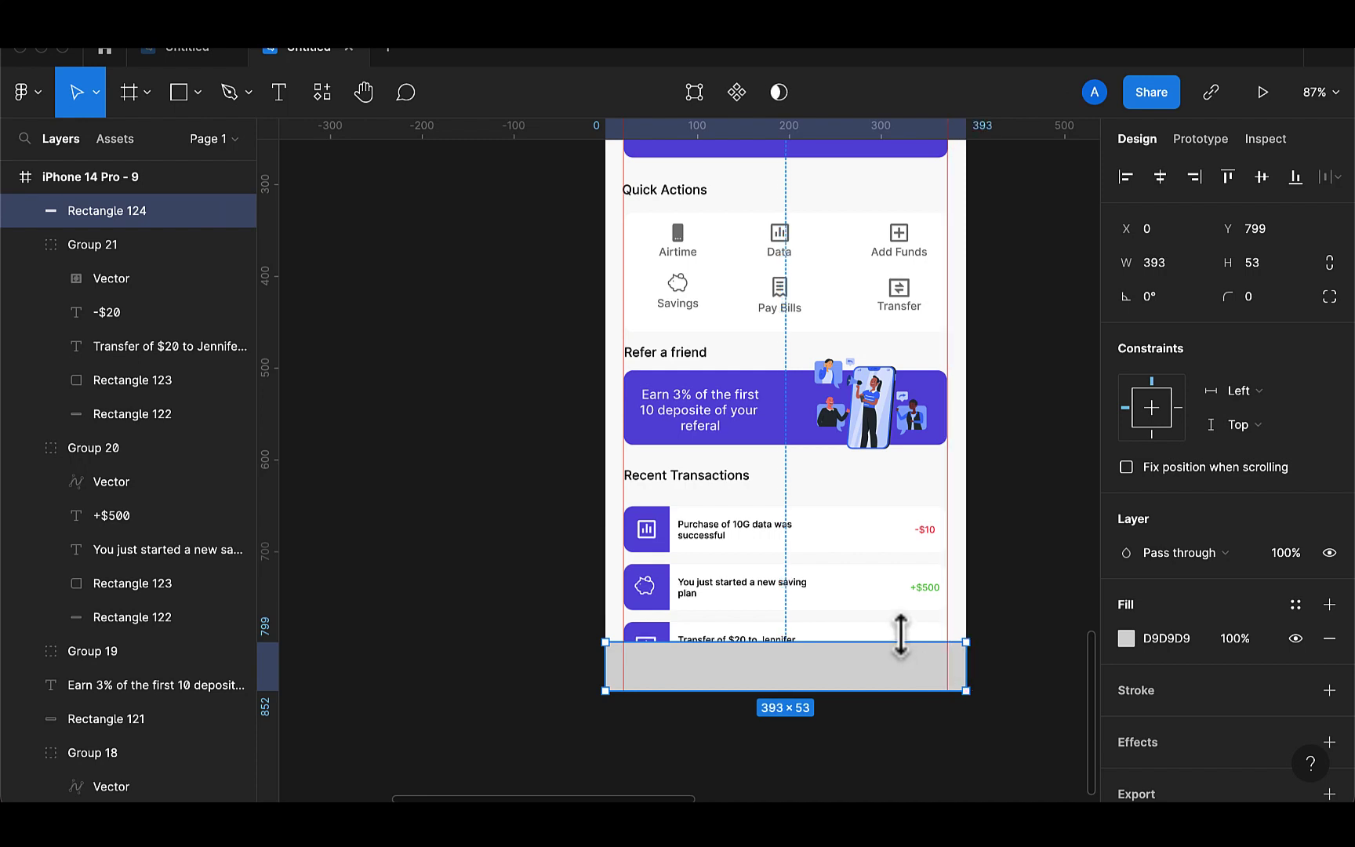
left_click_drag(900, 632, 899, 634)
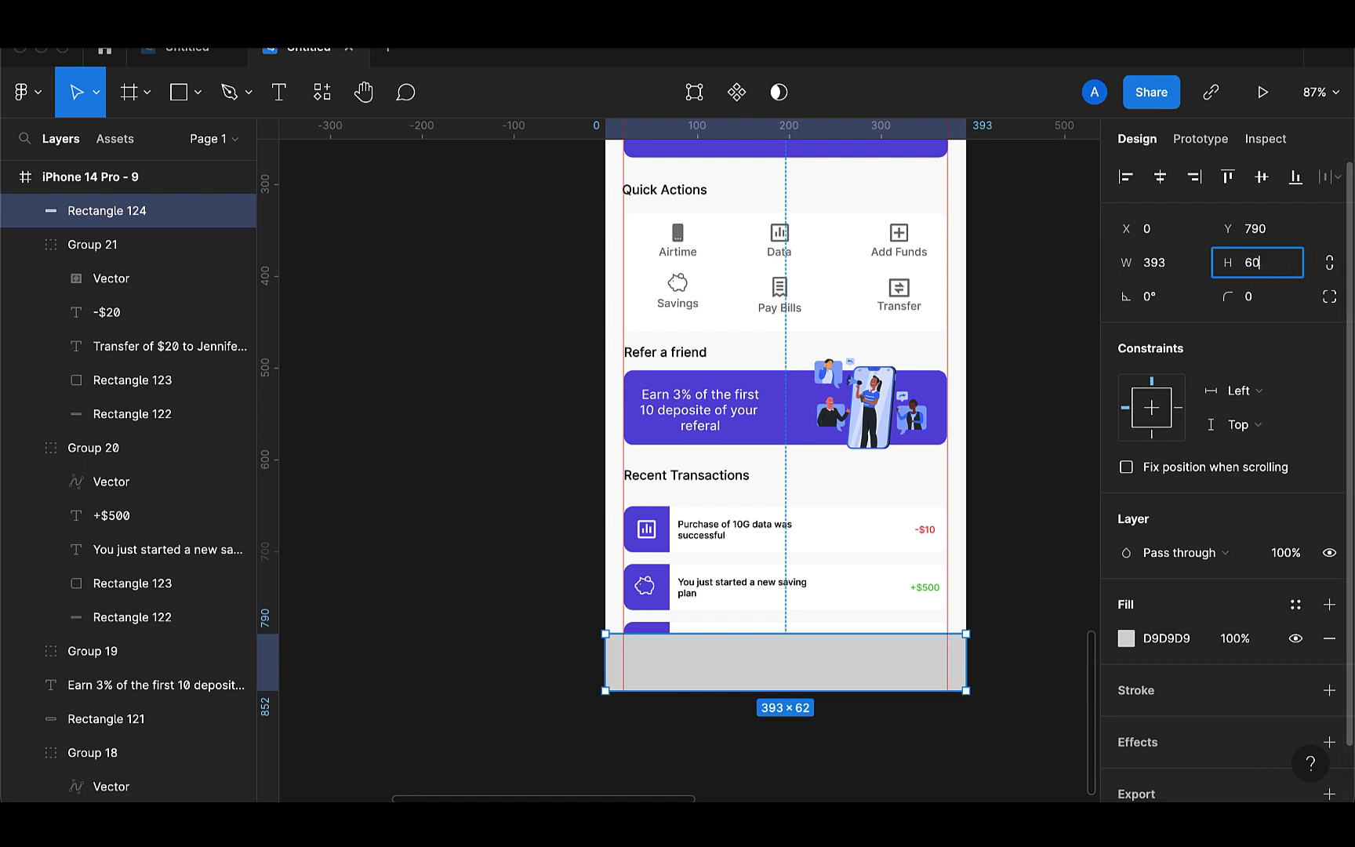
key("Return")
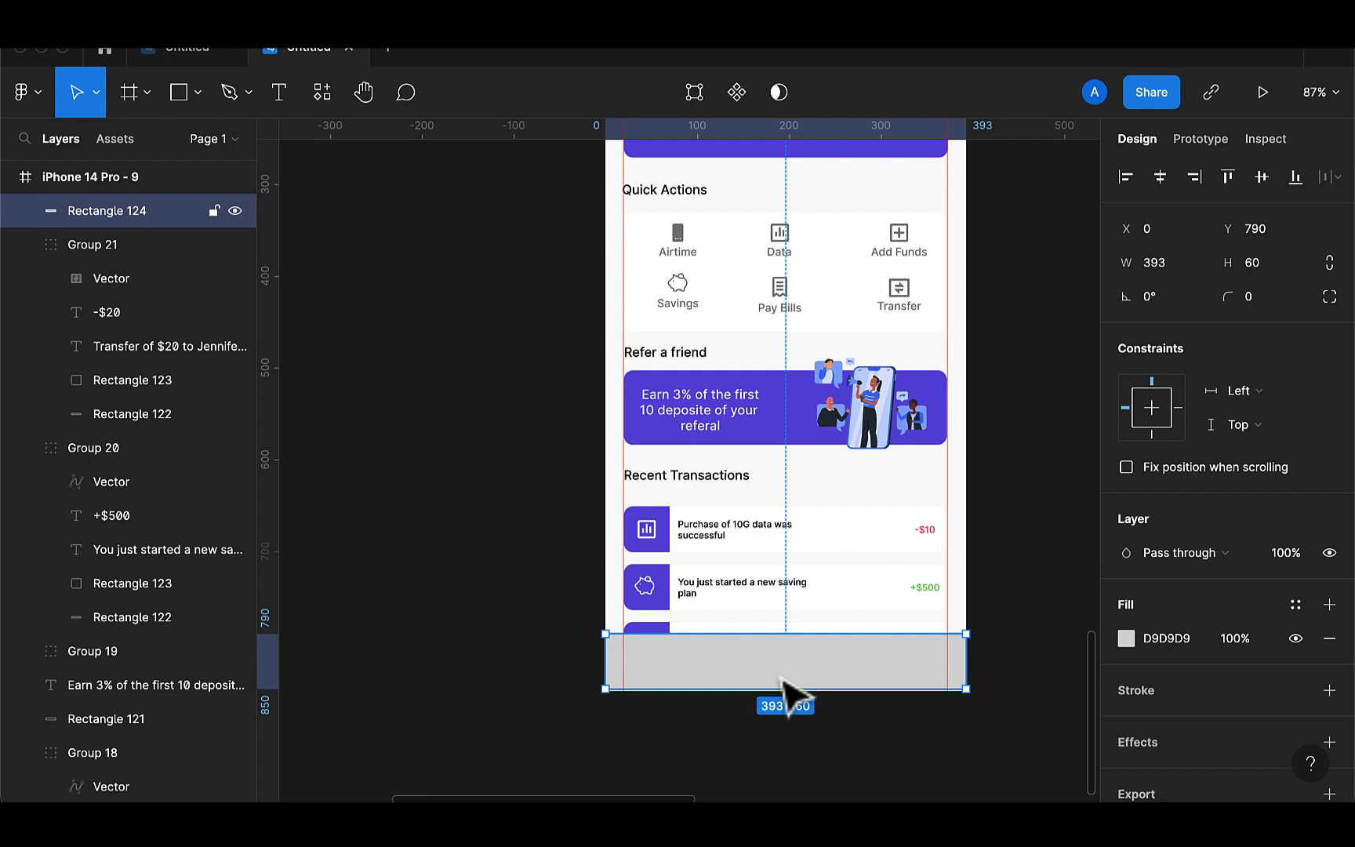
key("i")
left_click(850, 579)
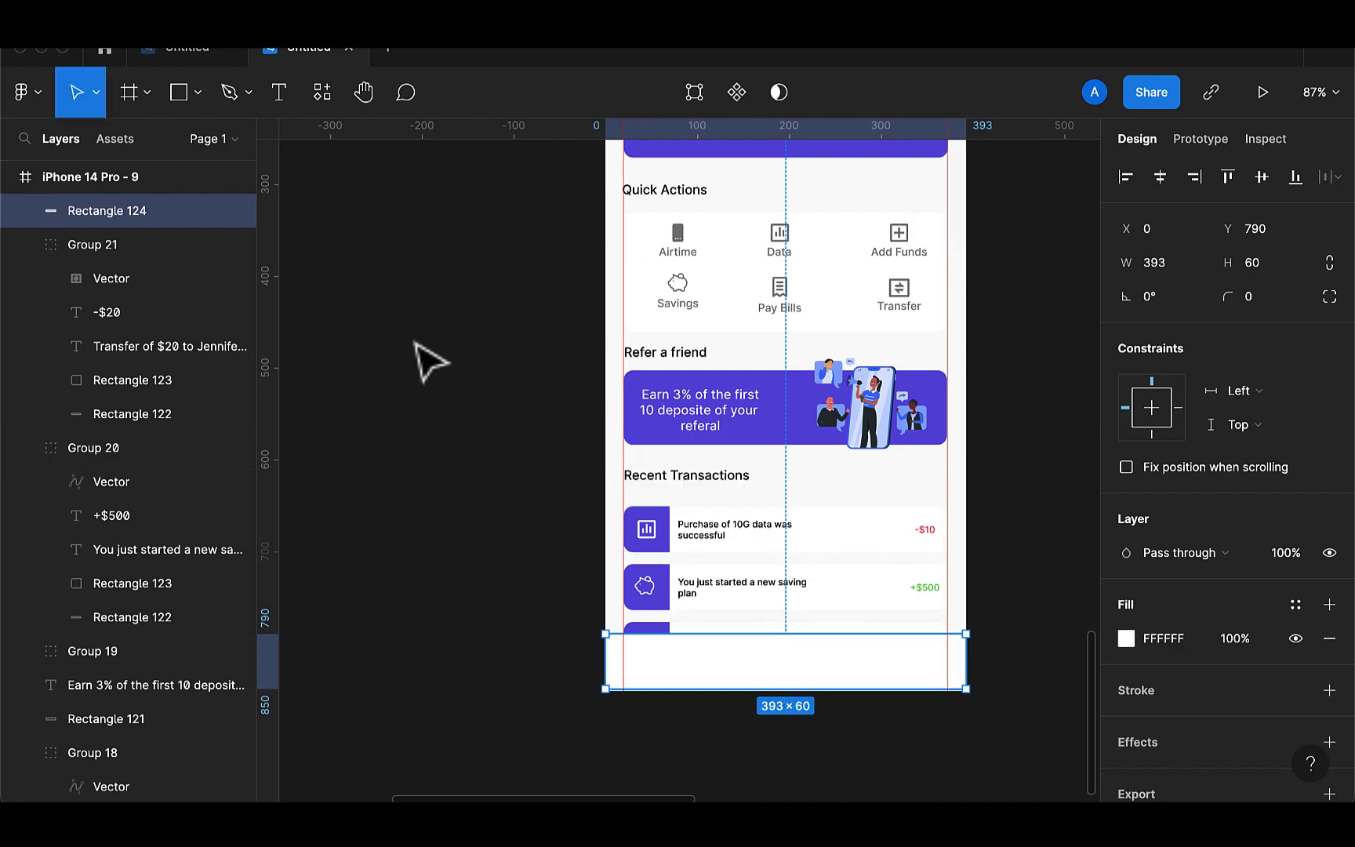
left_click(274, 108)
Place a Home label at the bar's left end and a duplicated History label beside it.
scroll(605, 478, "down", 3)
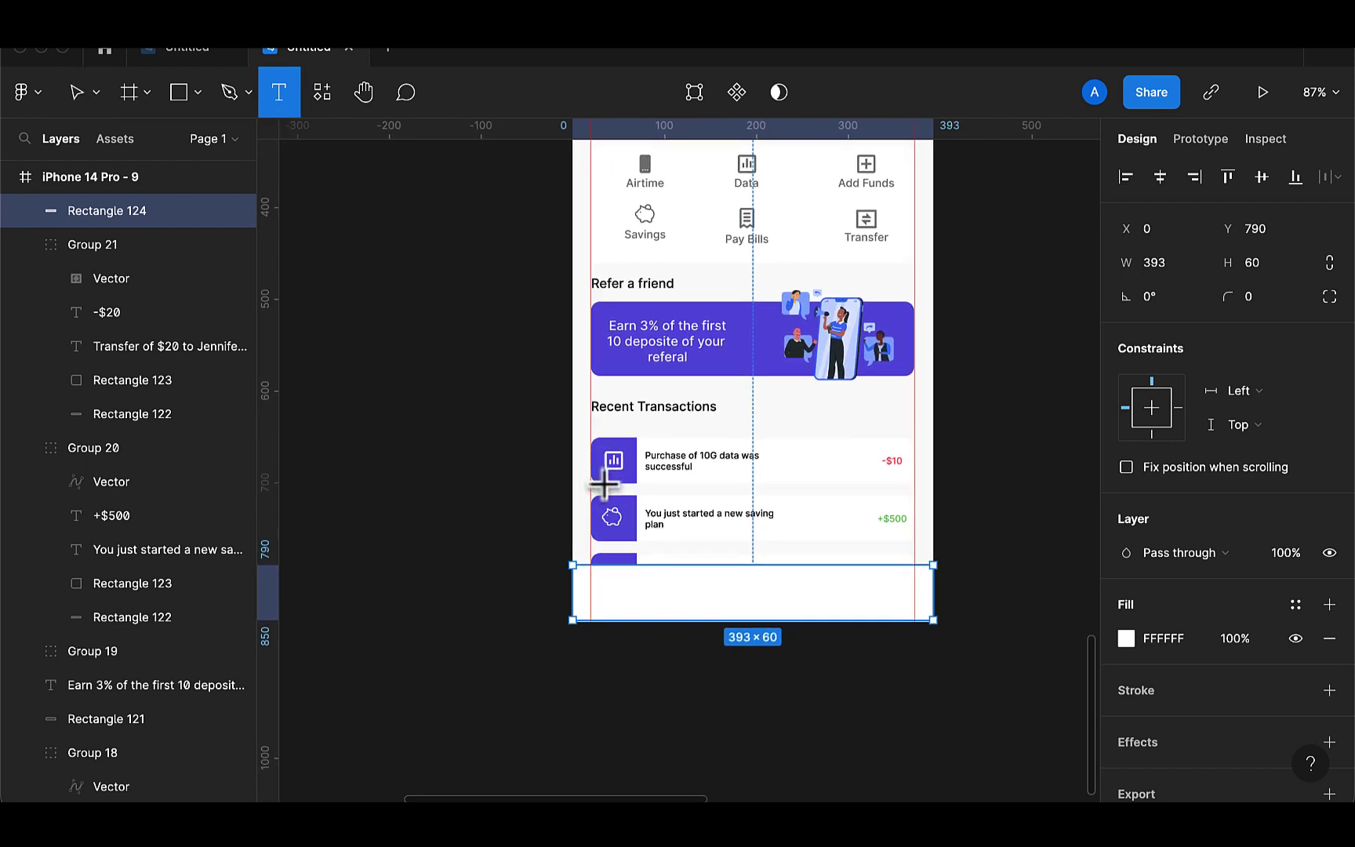
left_click(614, 609)
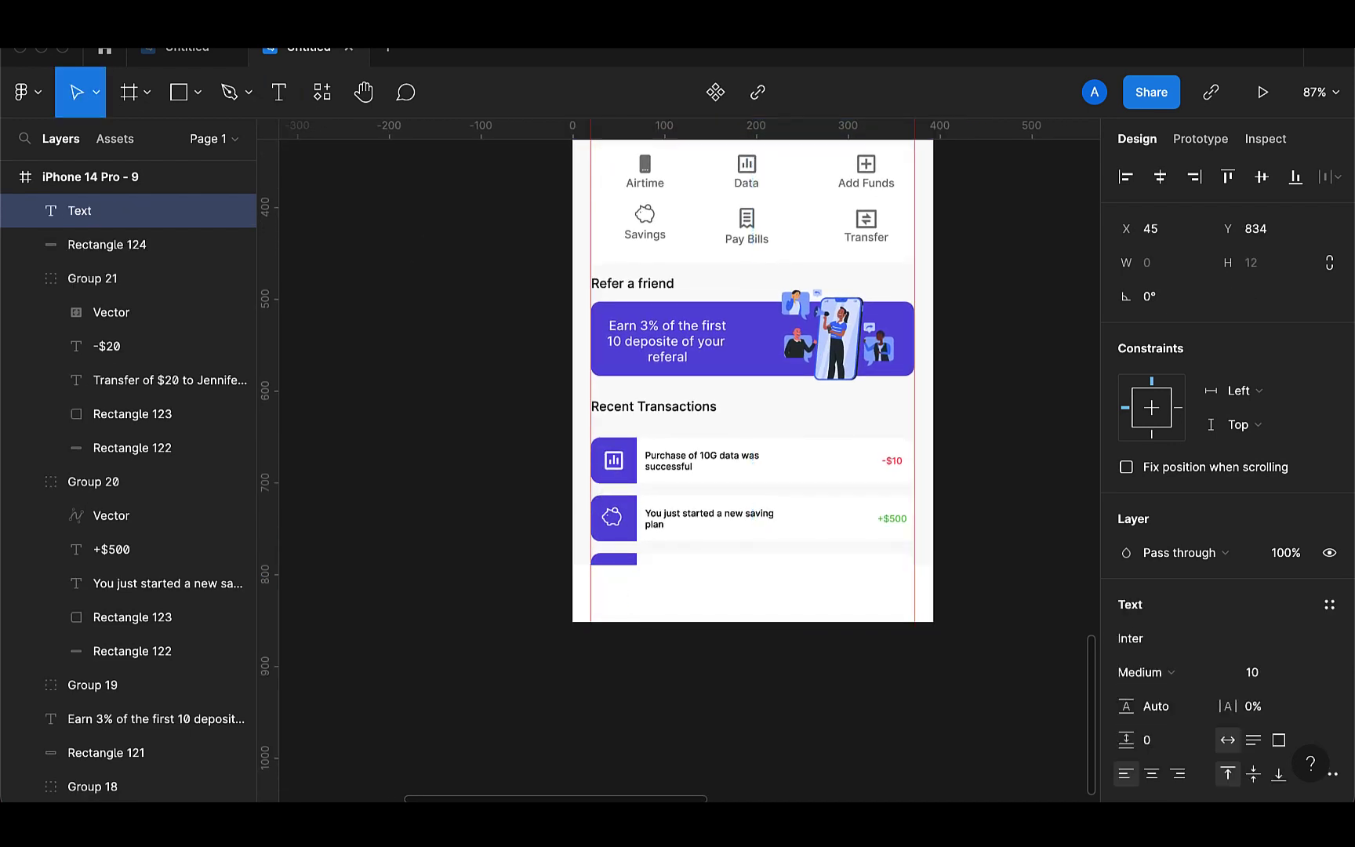
type("Home")
key("Escape")
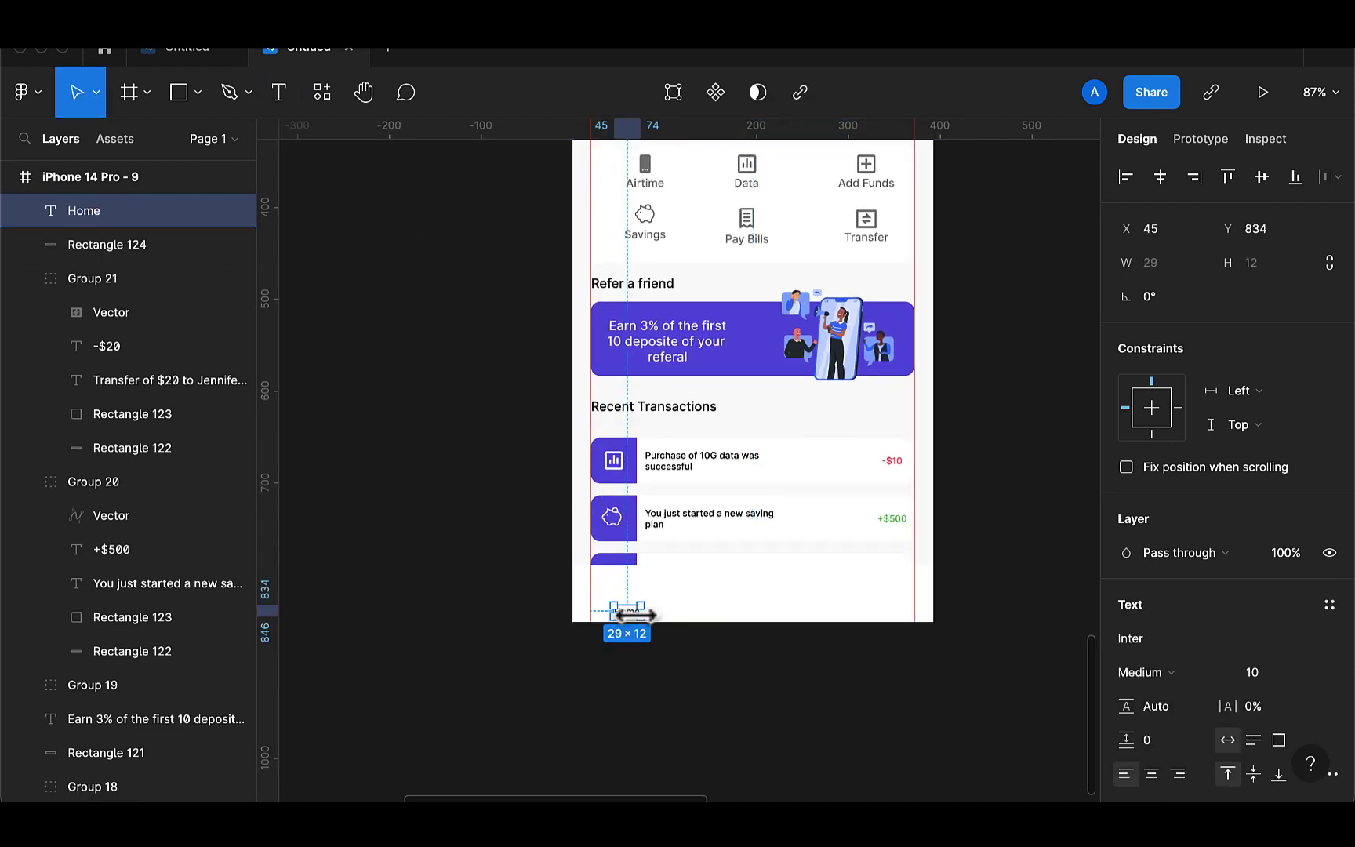
key("ctrl+d")
left_click_drag(636, 618, 716, 617)
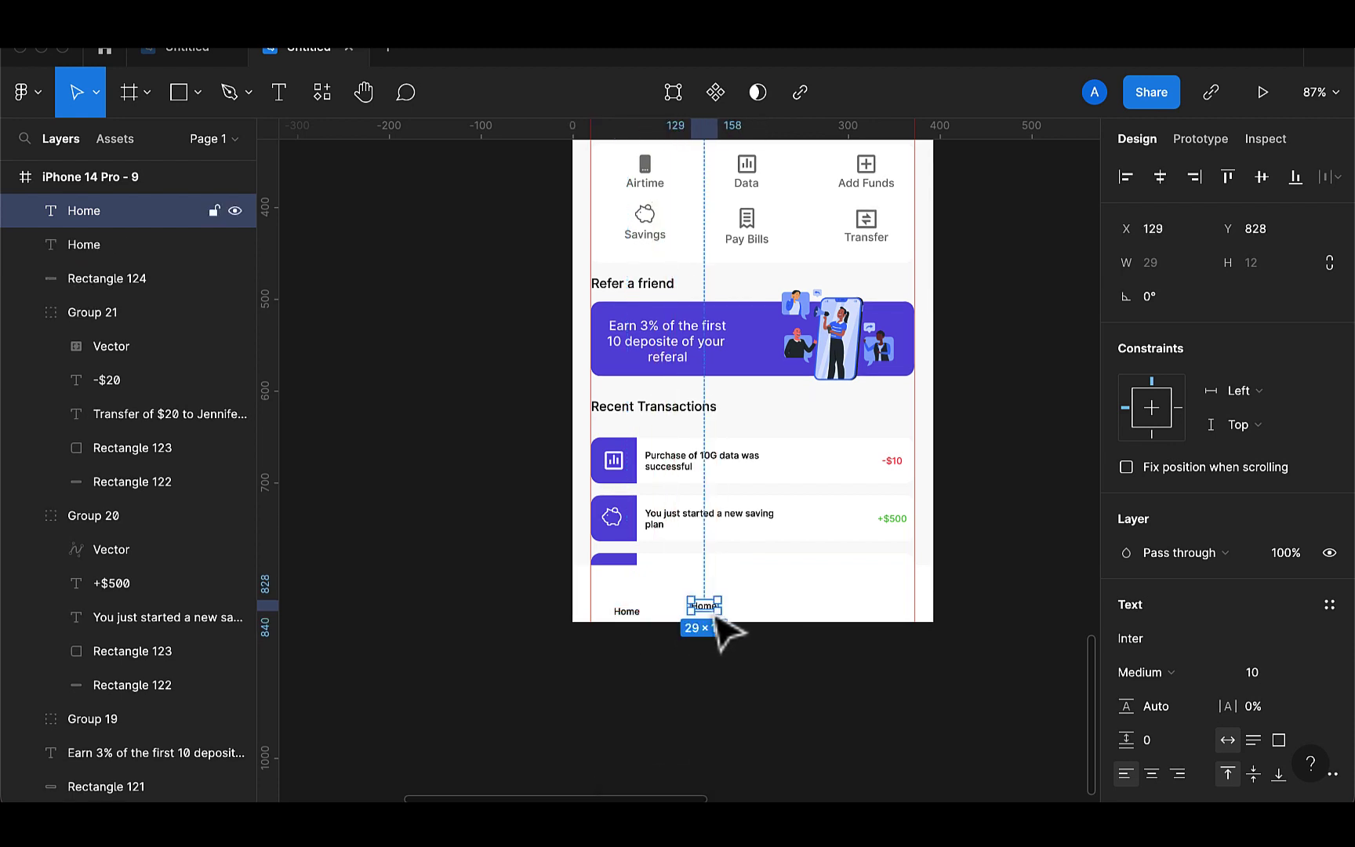
double_click(709, 607)
key("BackSpace")
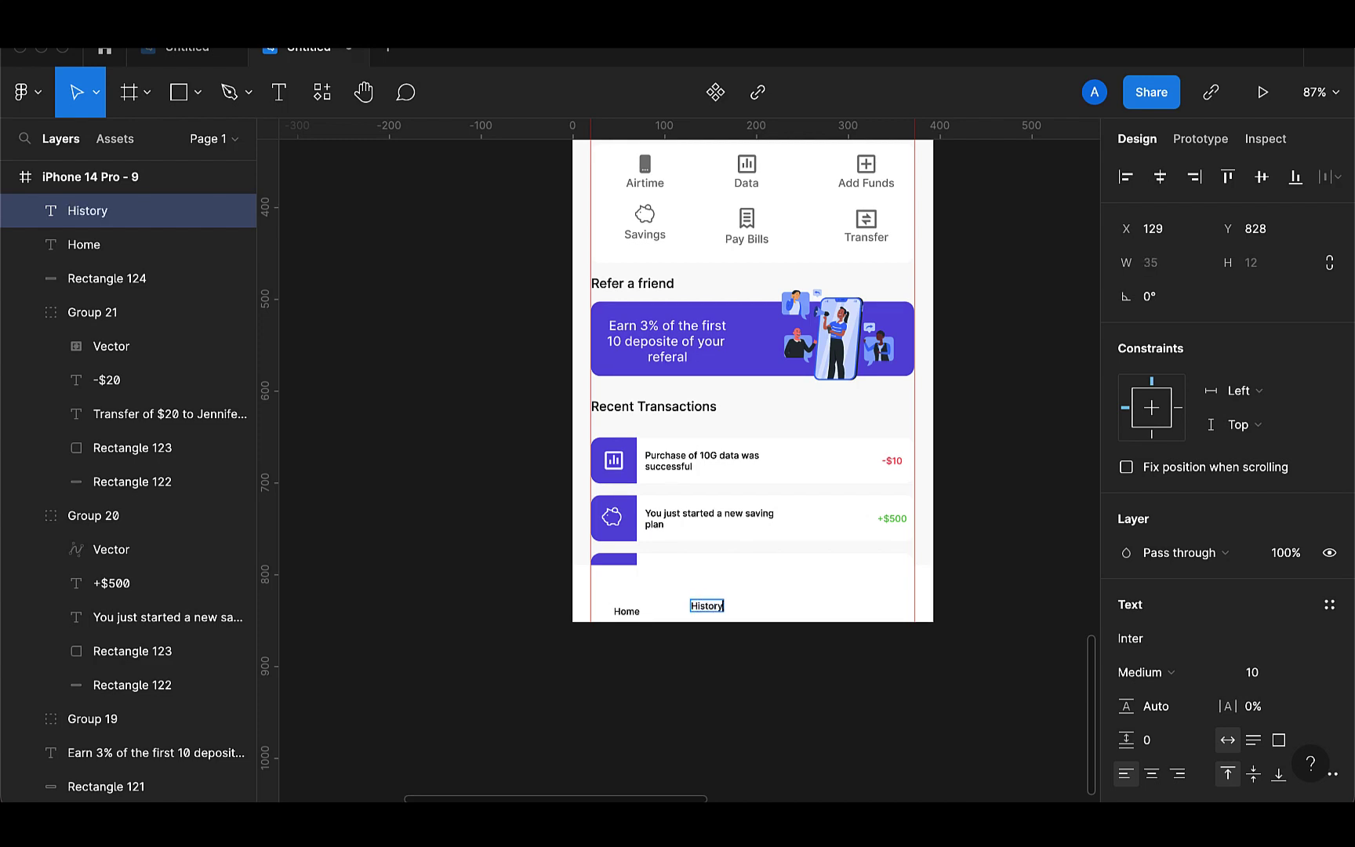
key("Escape")
Add Wallet and Account labels as duplicates spaced further right along the bar.
key("ctrl+d")
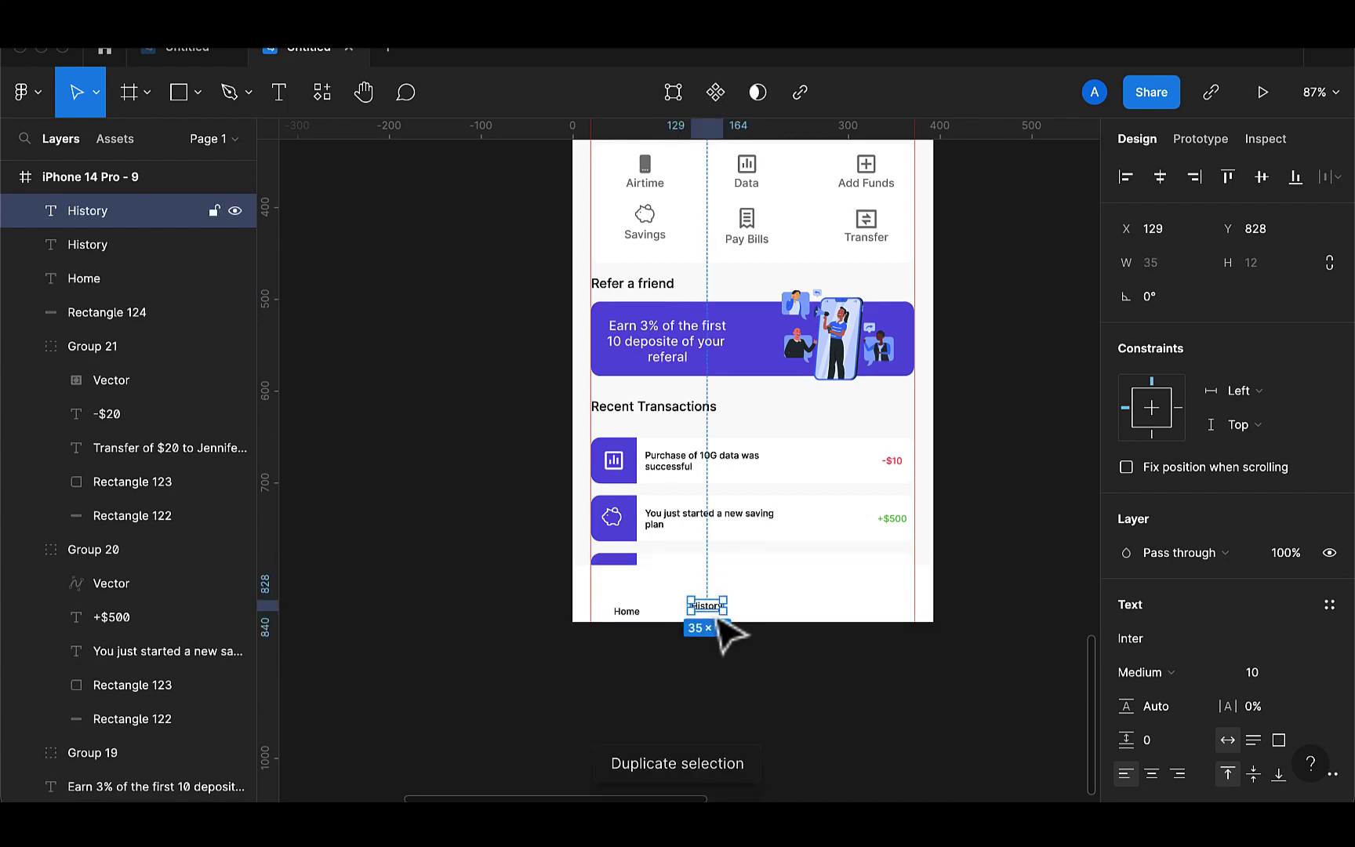
left_click_drag(719, 621, 804, 621)
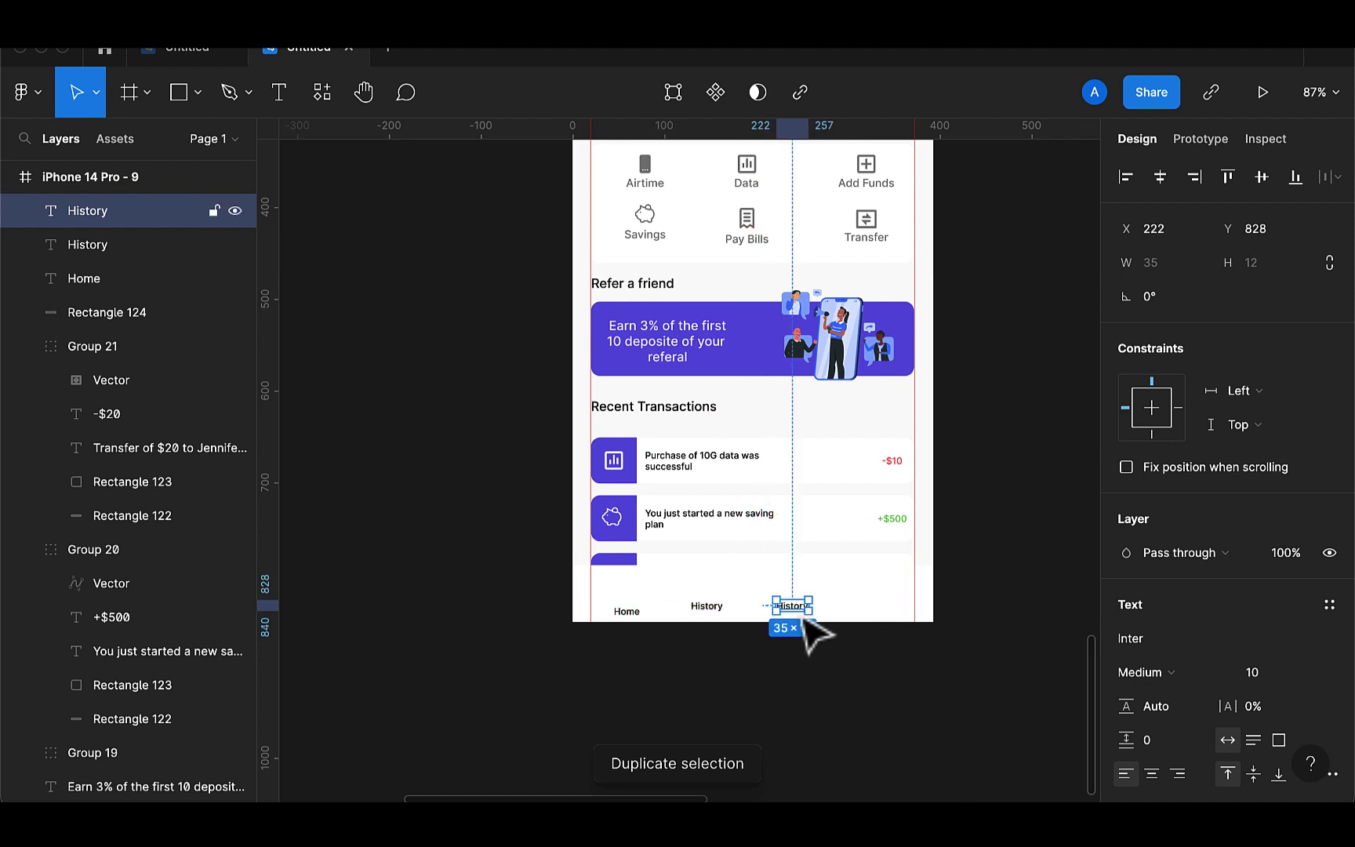
double_click(794, 606)
key("BackSpace")
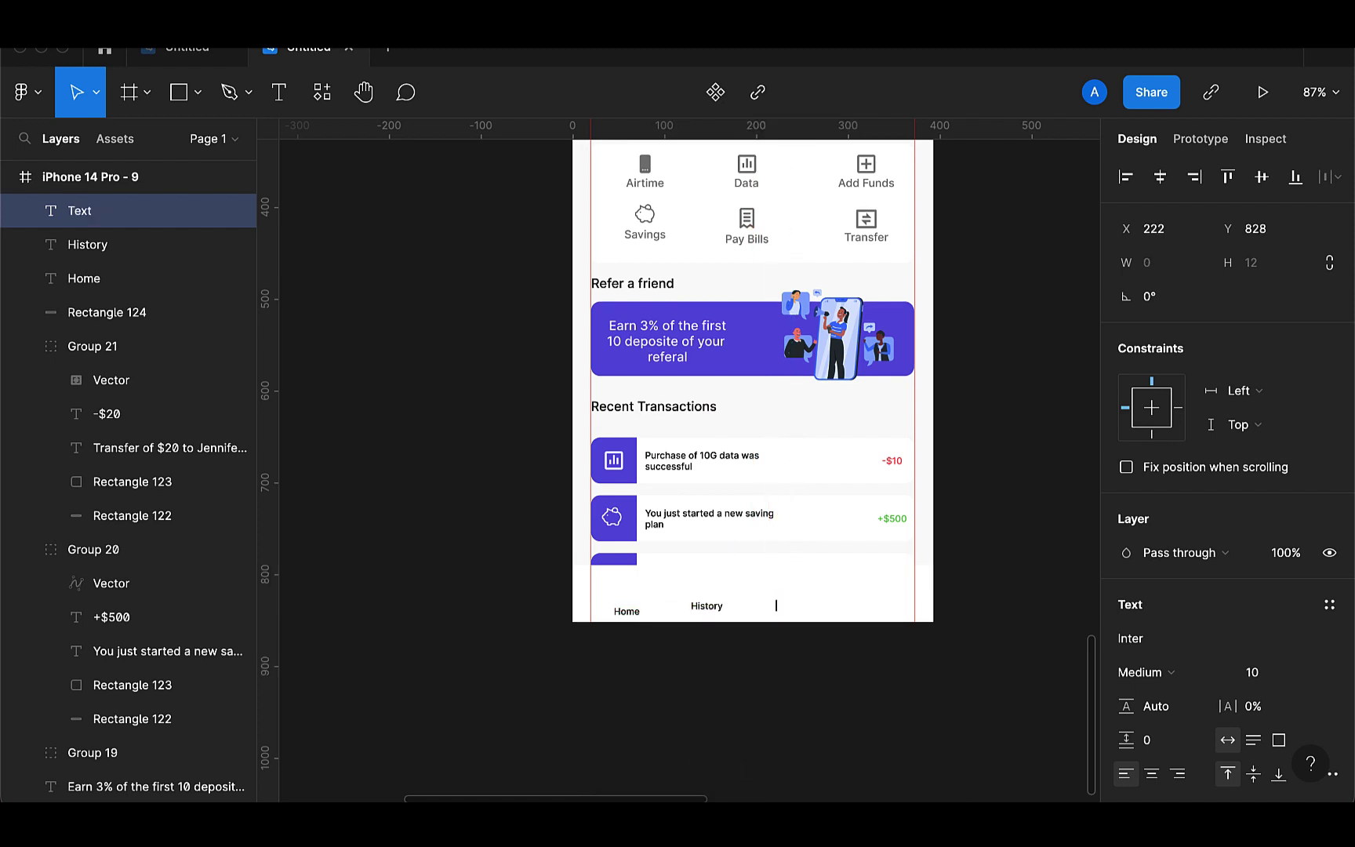
type("Wallet")
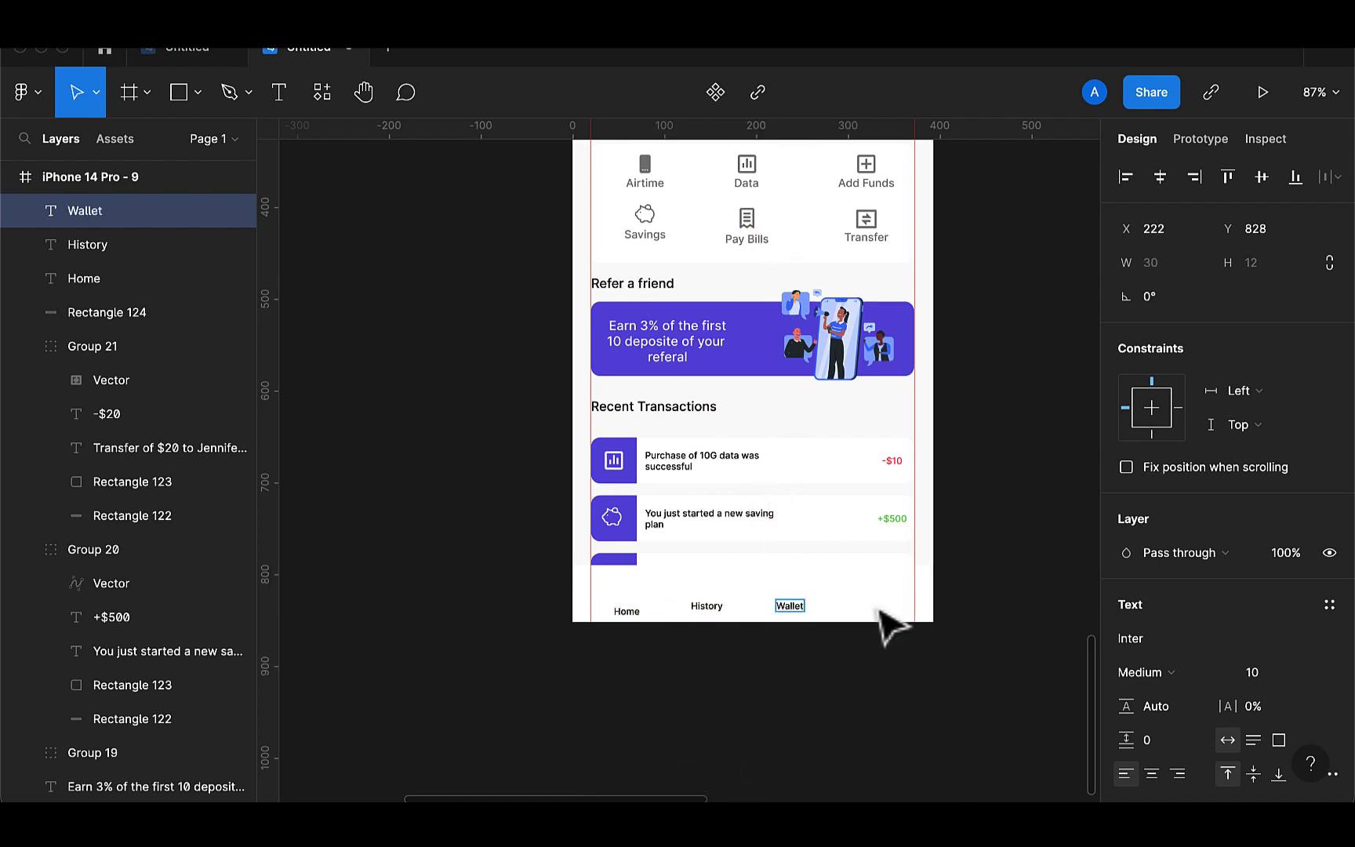
key("Escape")
key("ctrl+d")
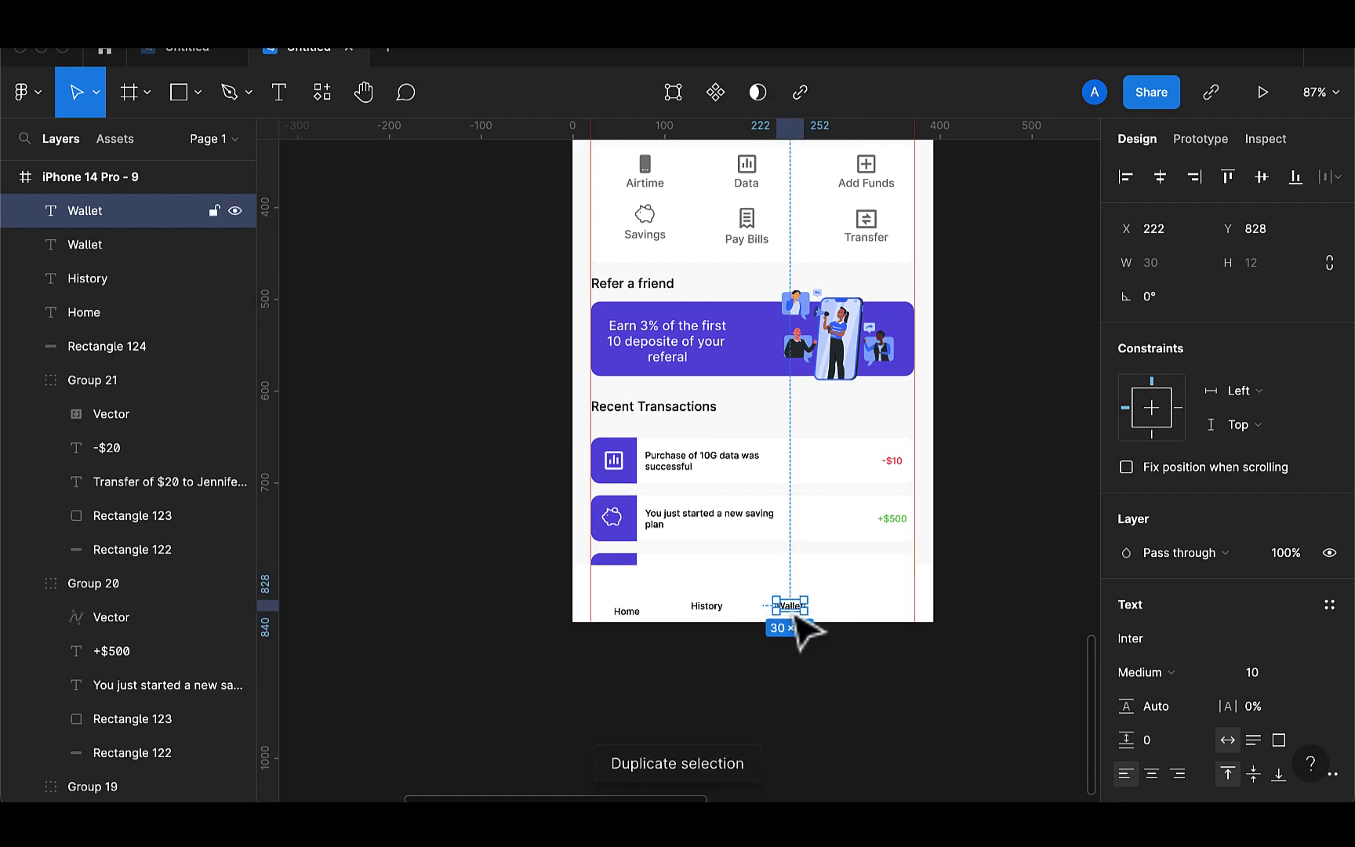
left_click_drag(811, 635, 886, 627)
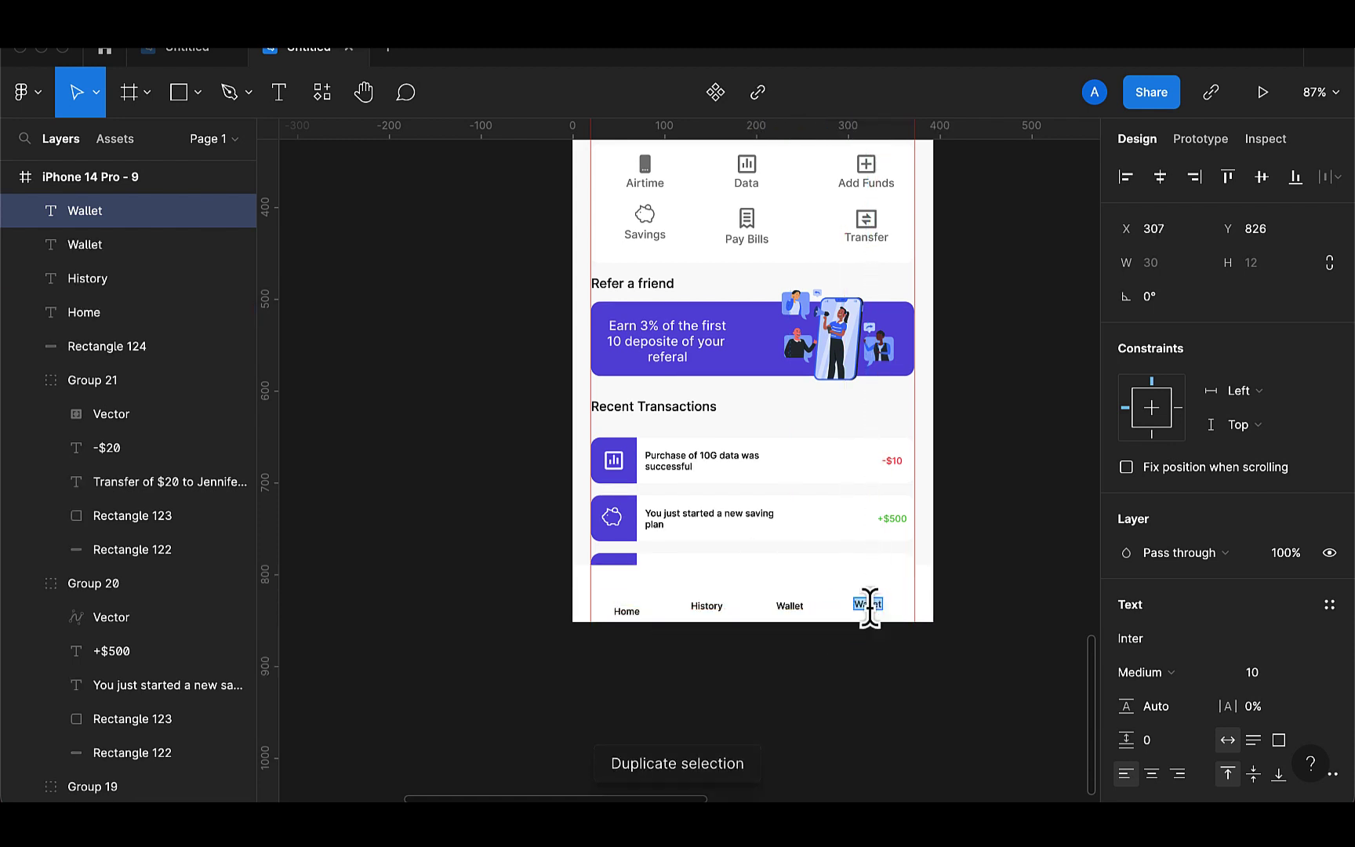
key("Return")
type("Accoun")
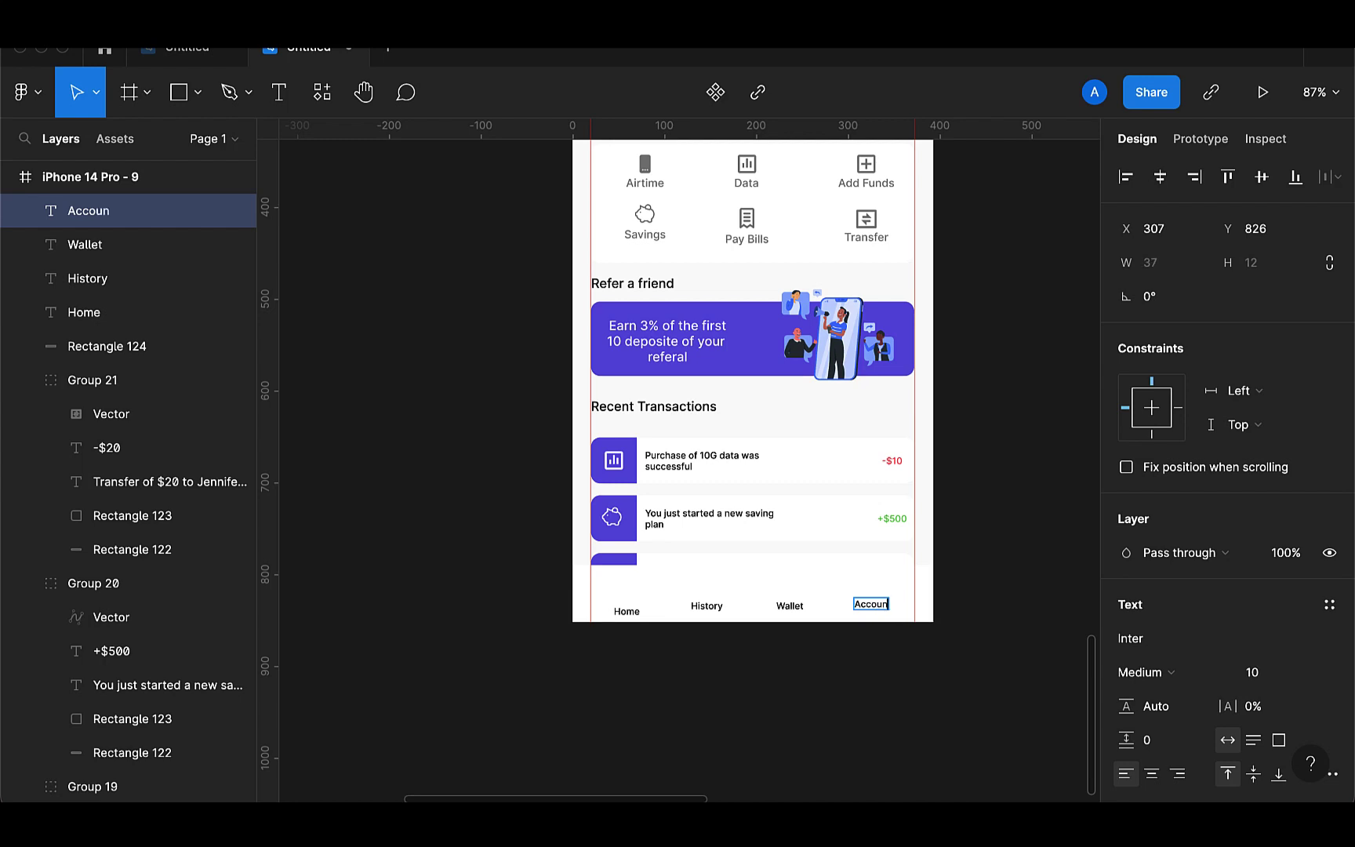
type("t")
left_click(886, 575)
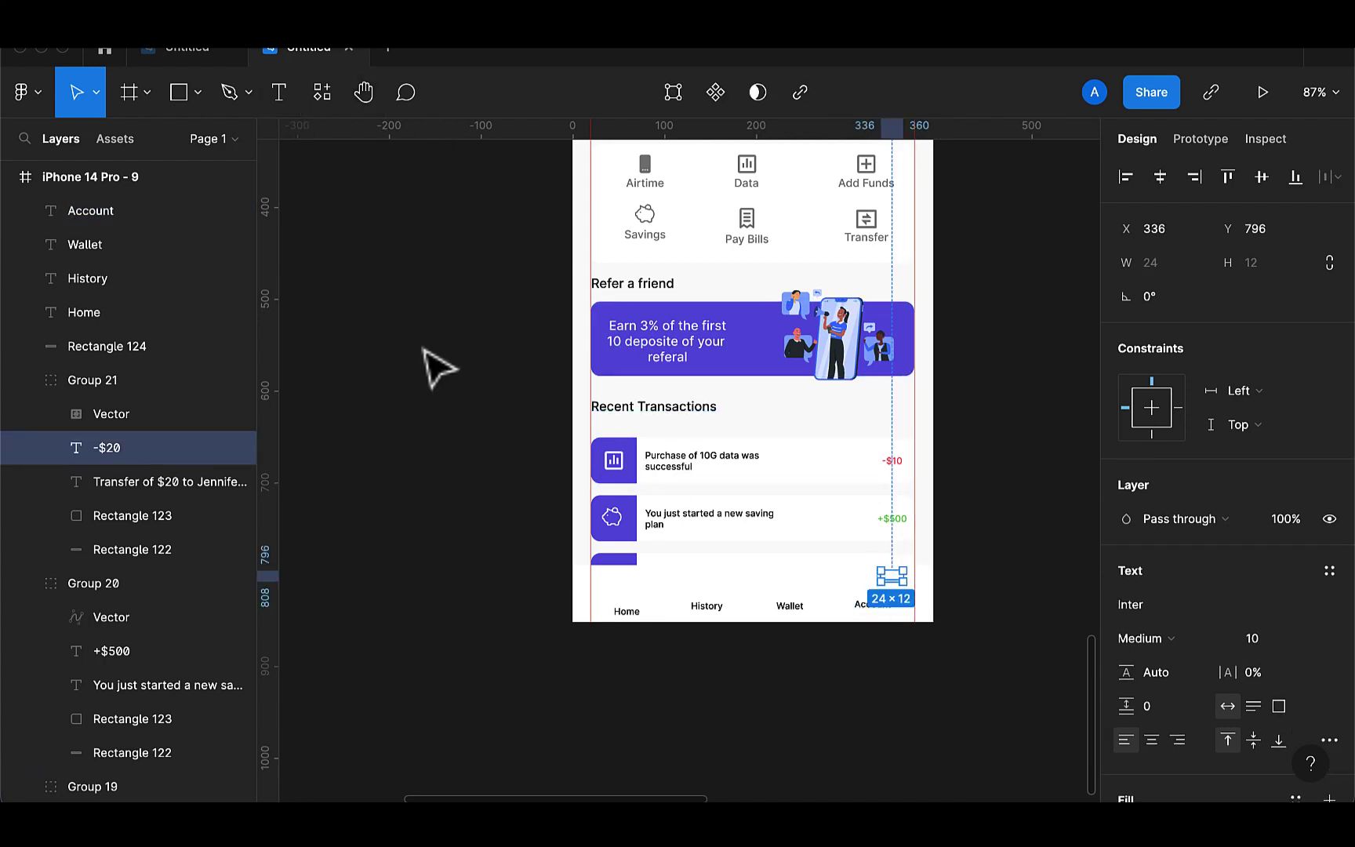
Launch the Iconify plugin and search its library for 'home' icons.
left_click(327, 102)
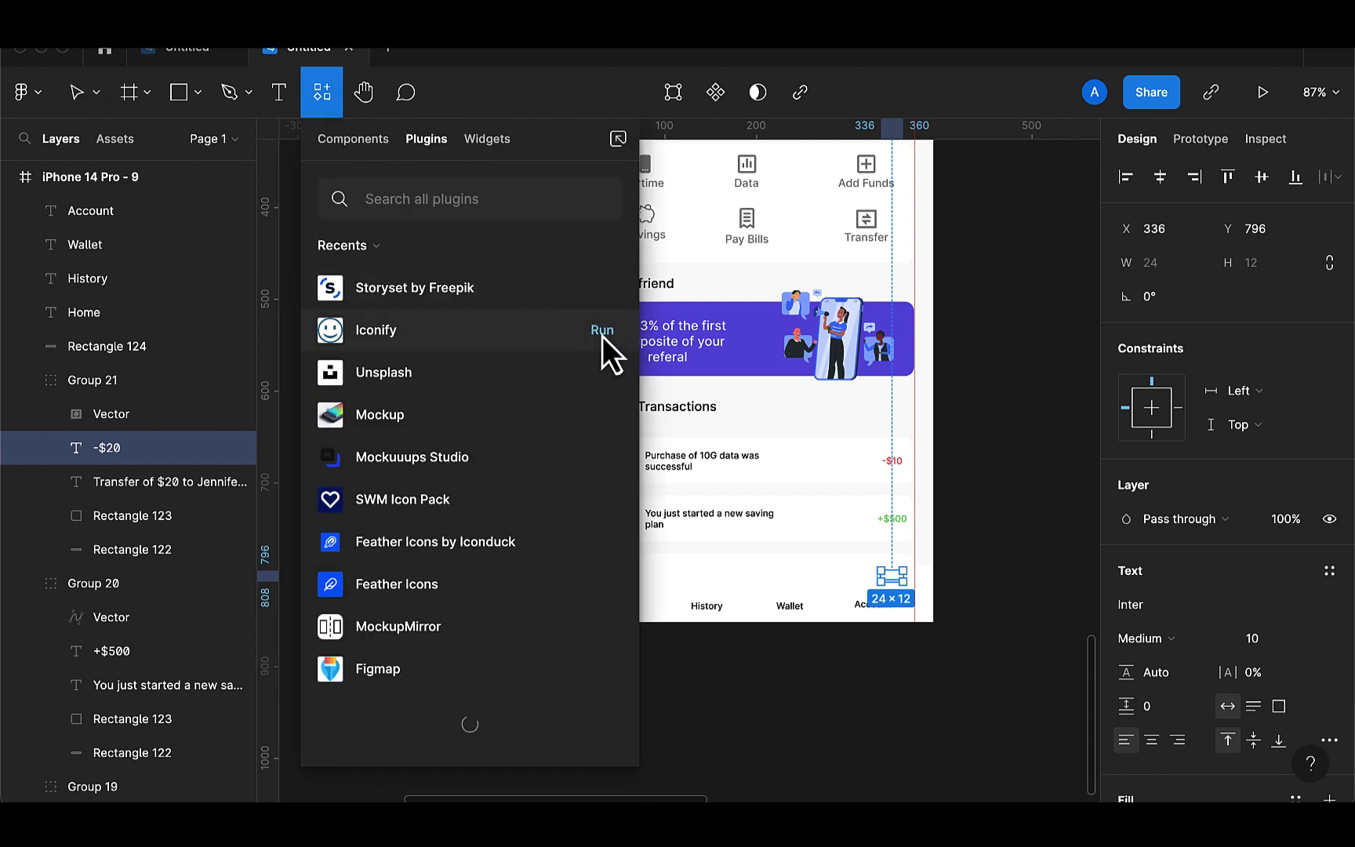
left_click(605, 333)
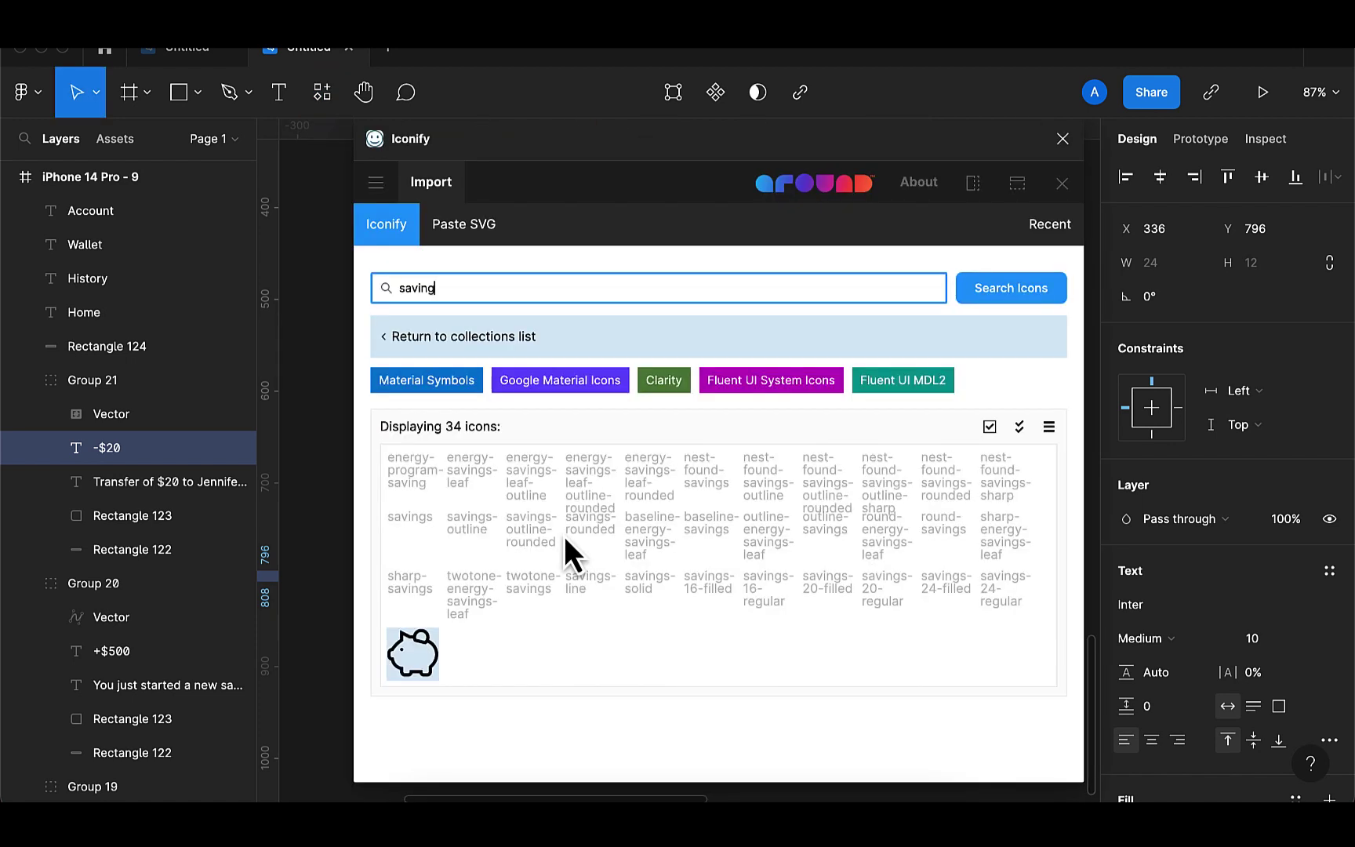
scroll(310, 522, "right", 2)
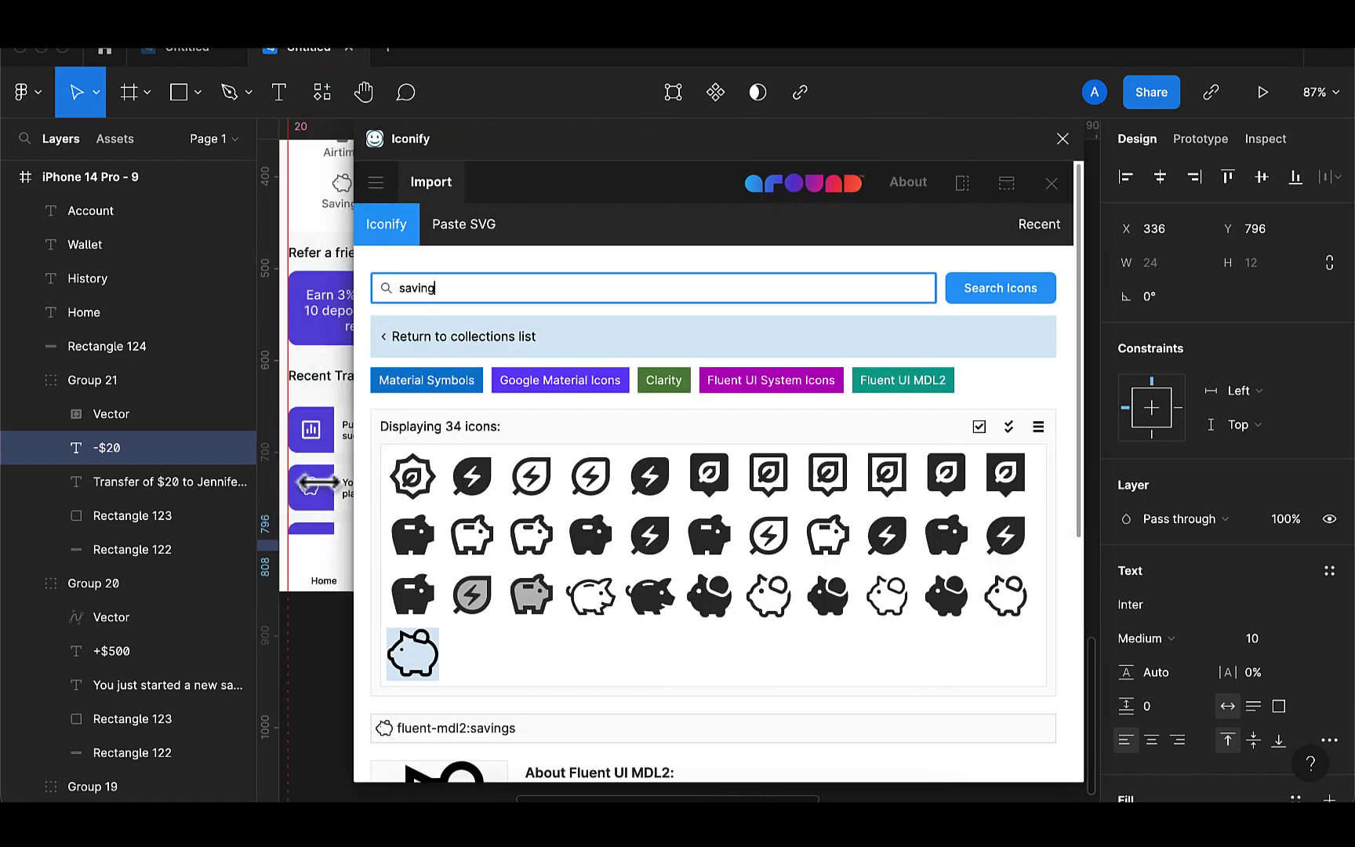
key("BackSpace")
key("BackSpace")
key("BackSpace")
key("BackSpace")
key("BackSpace")
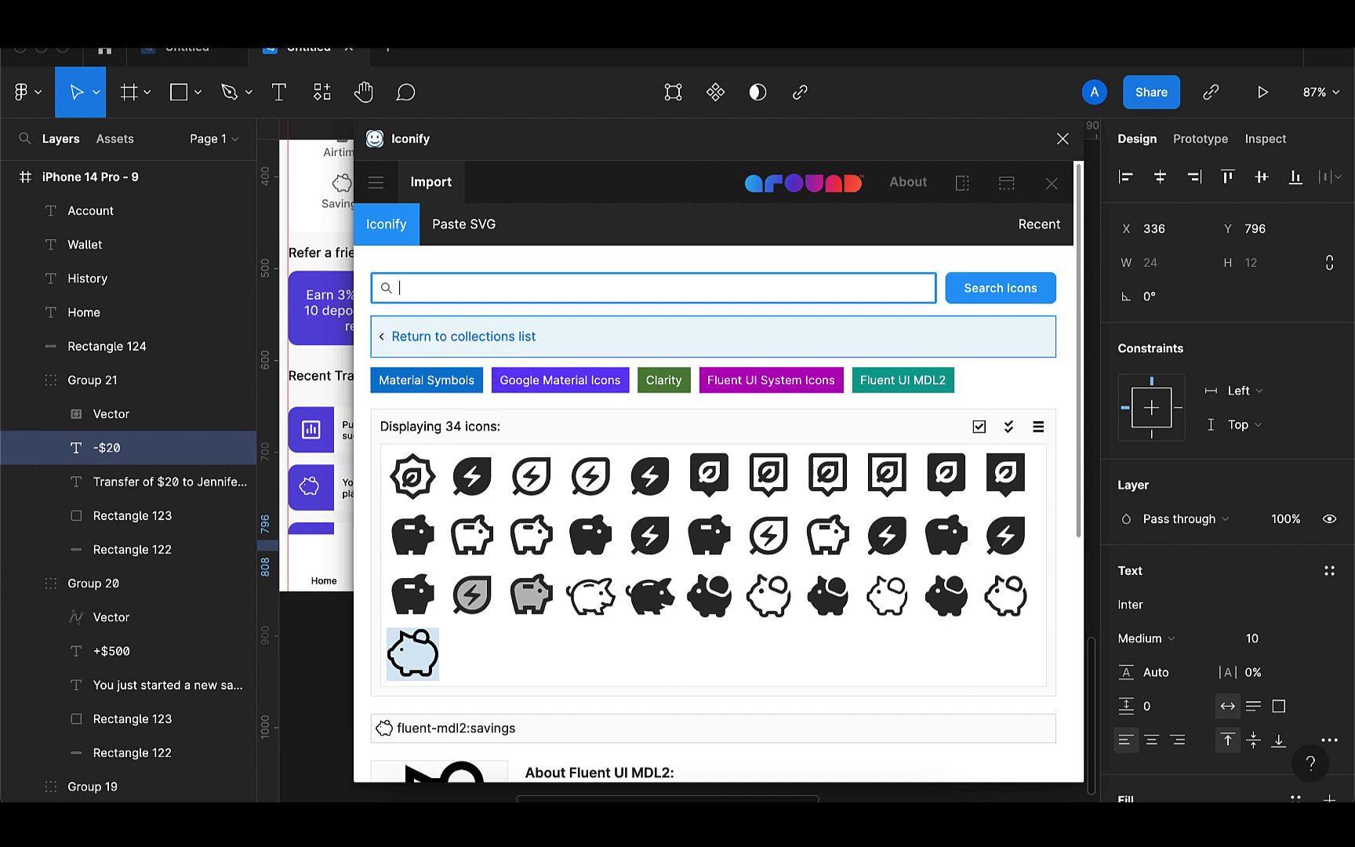
key("Return")
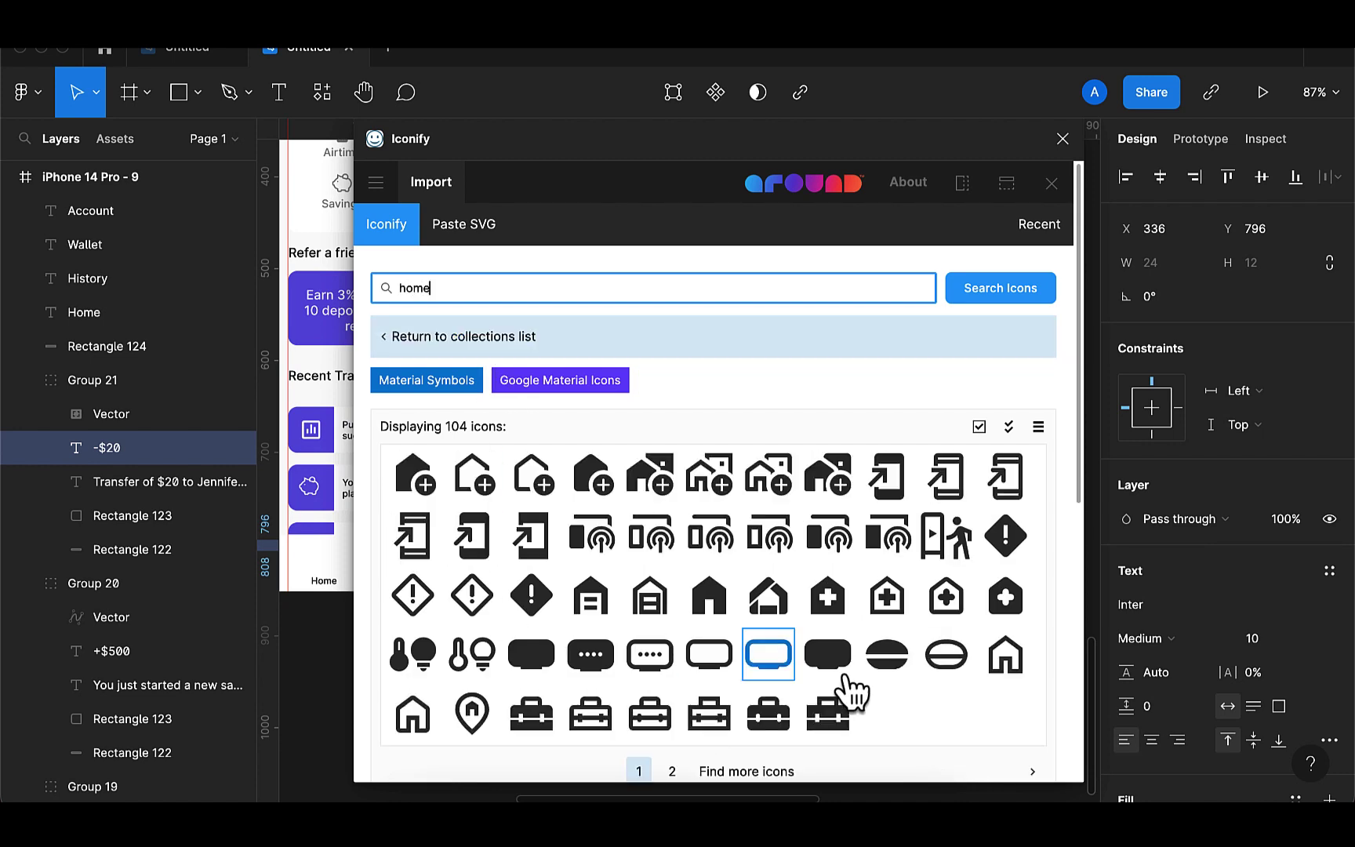
left_click(672, 771)
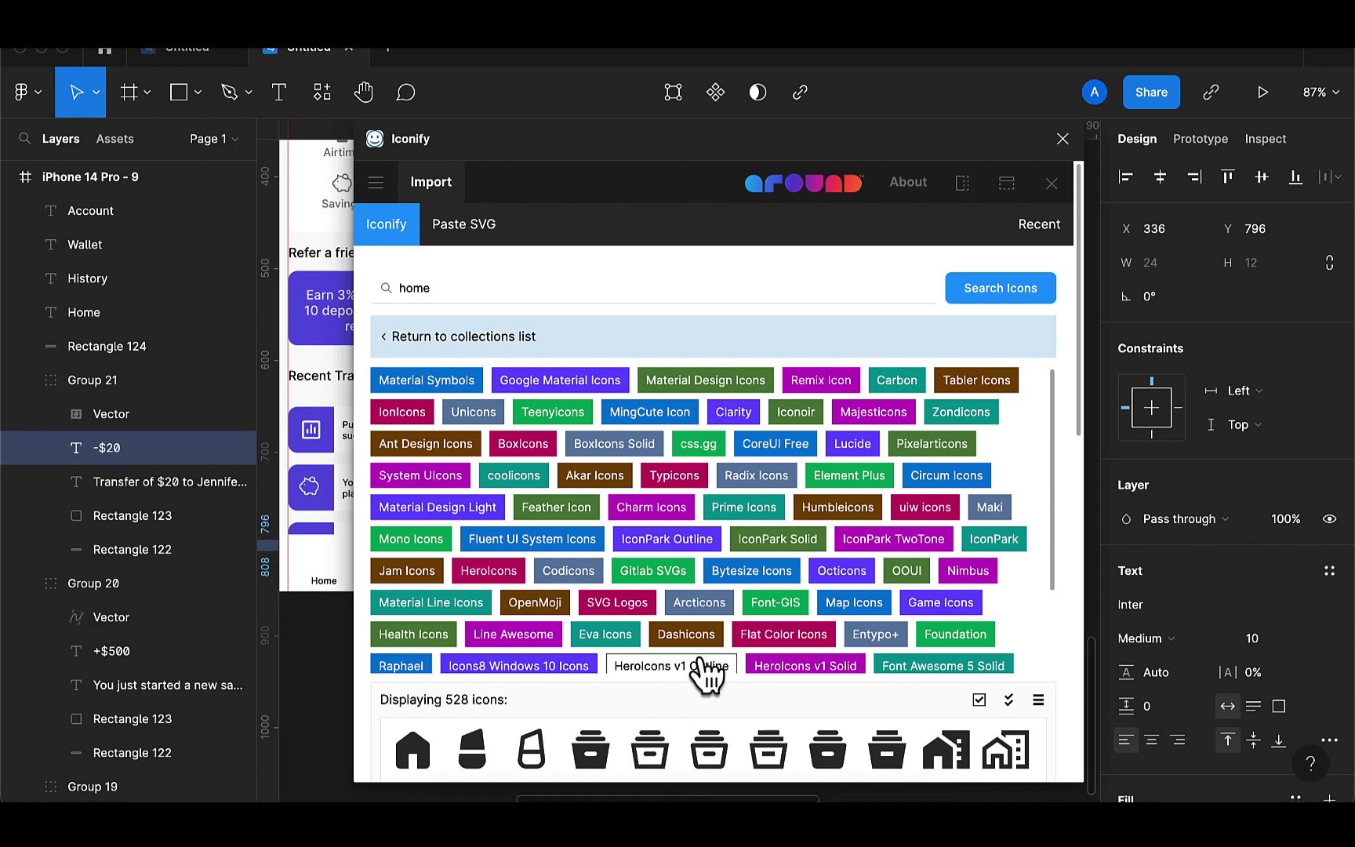
scroll(703, 671, "down", 3)
scroll(703, 671, "down", 5)
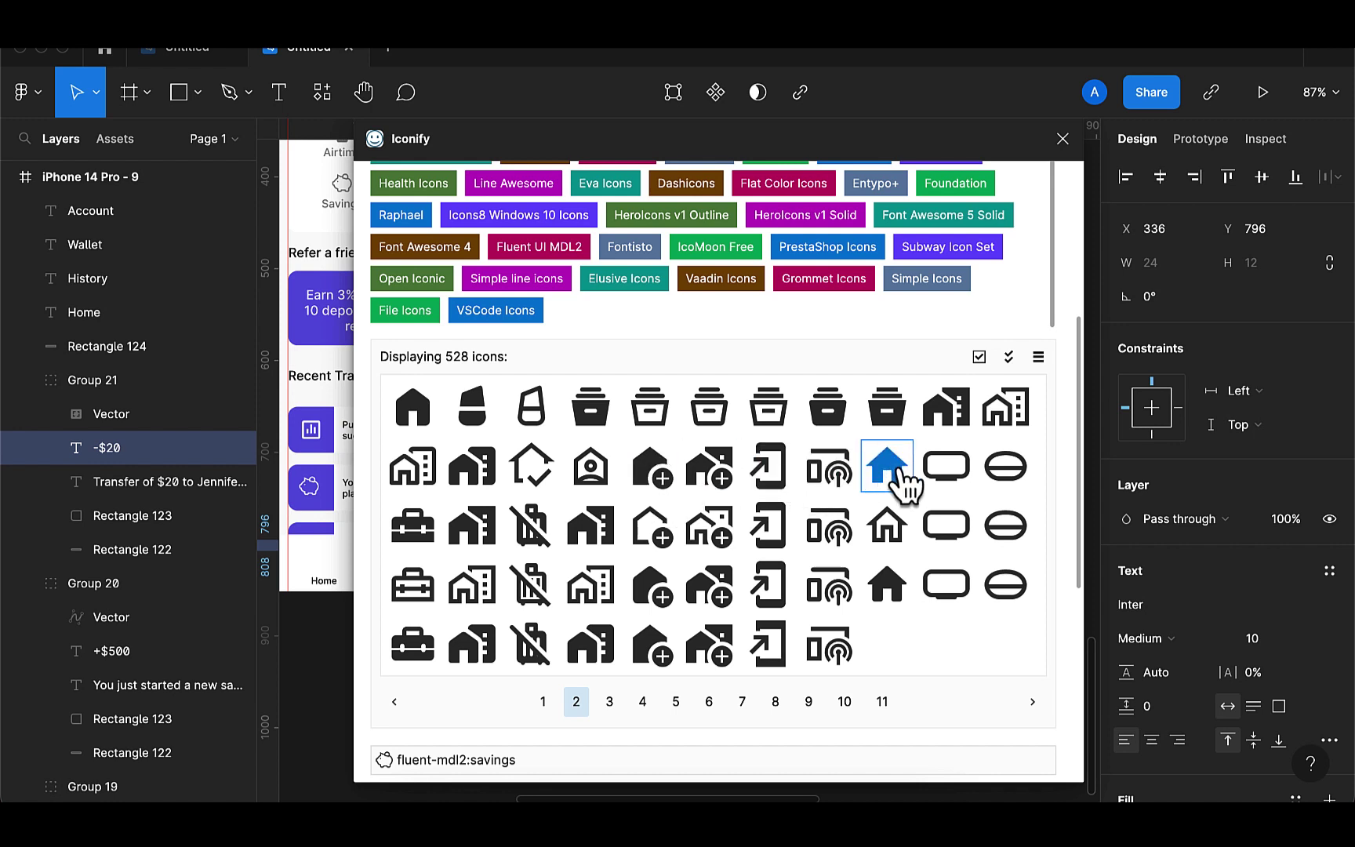
Drop the solid ic:baseline-home icon above the Home label and move its layer to the frame's top level.
left_click_drag(895, 469, 395, 608)
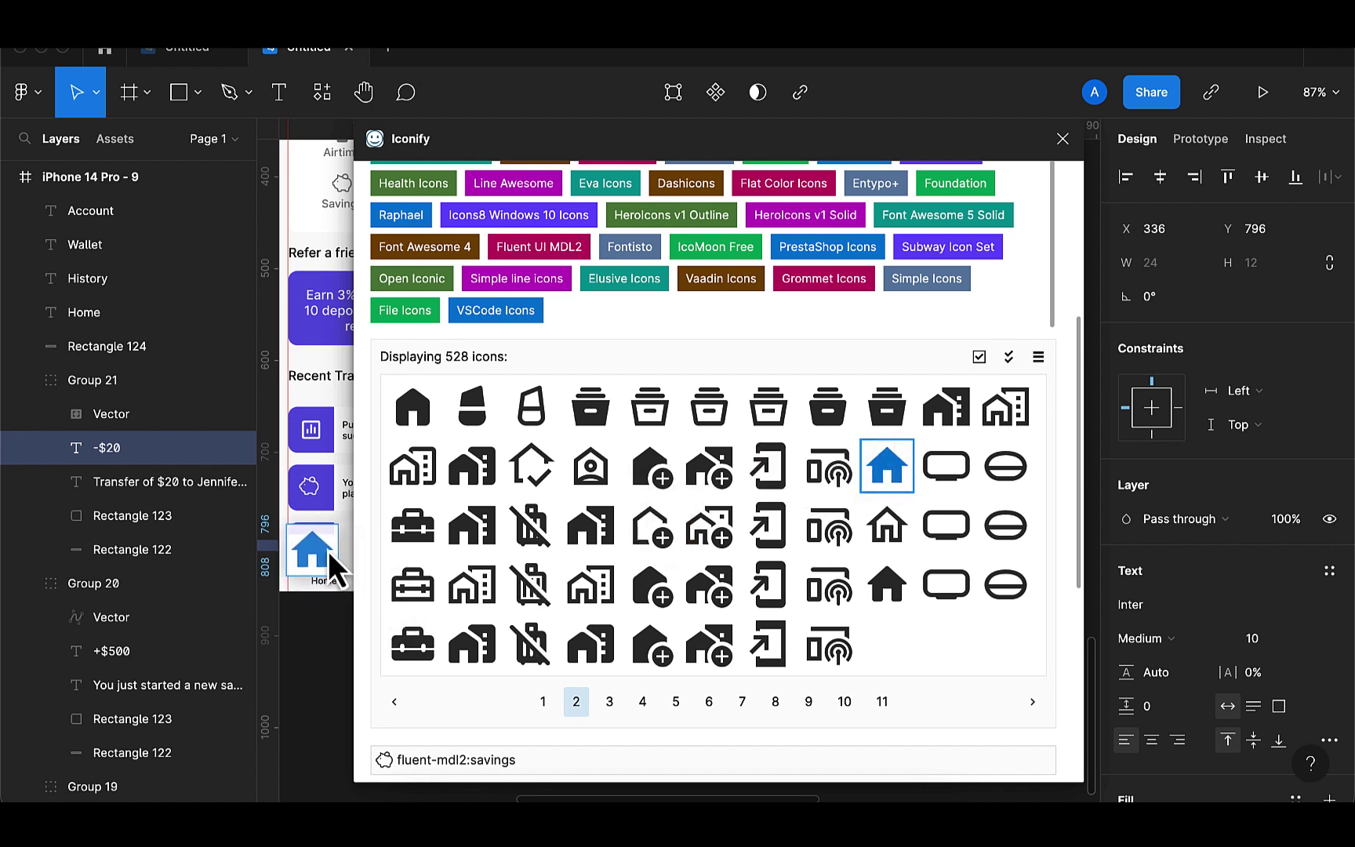
left_click_drag(328, 550, 325, 558)
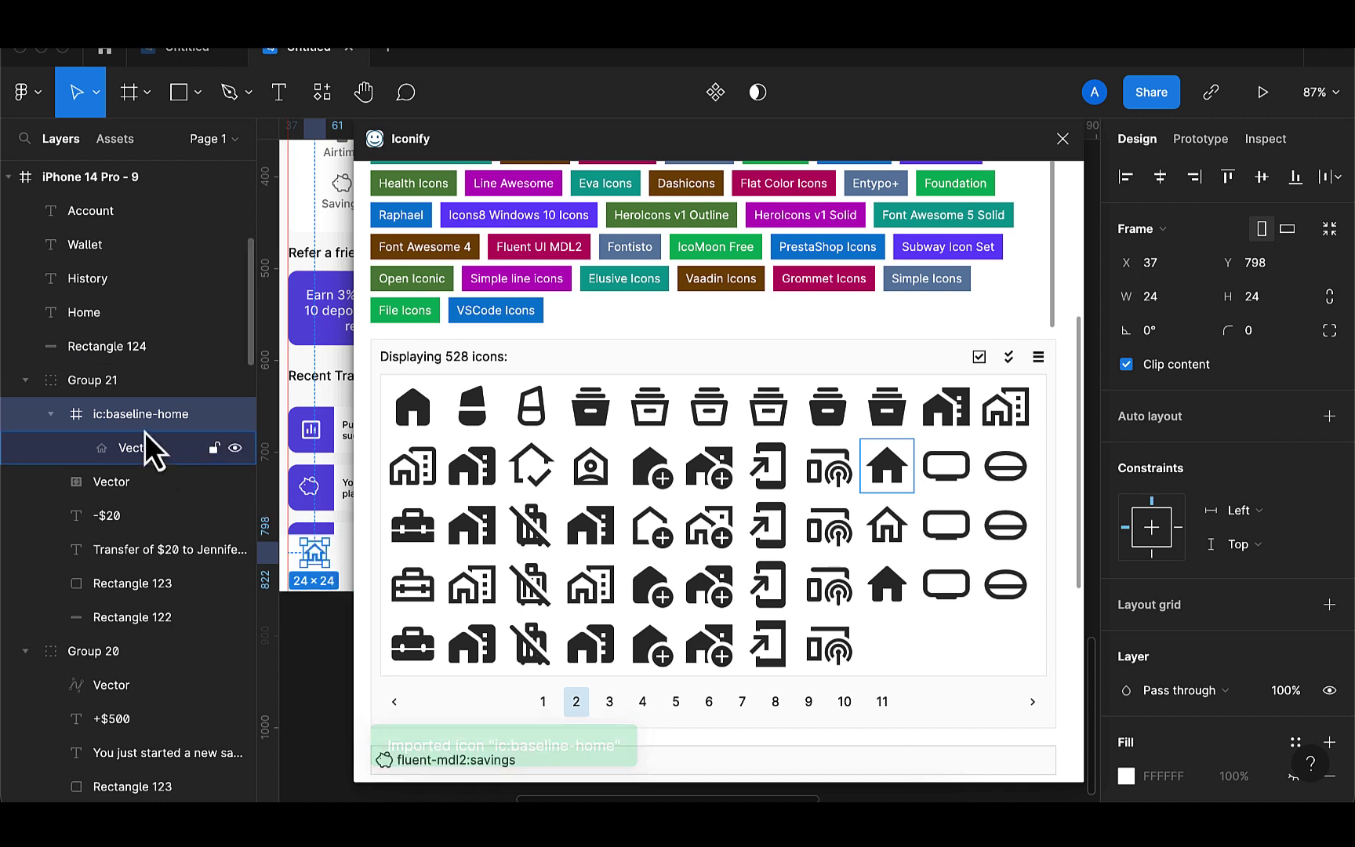
left_click_drag(144, 427, 123, 203)
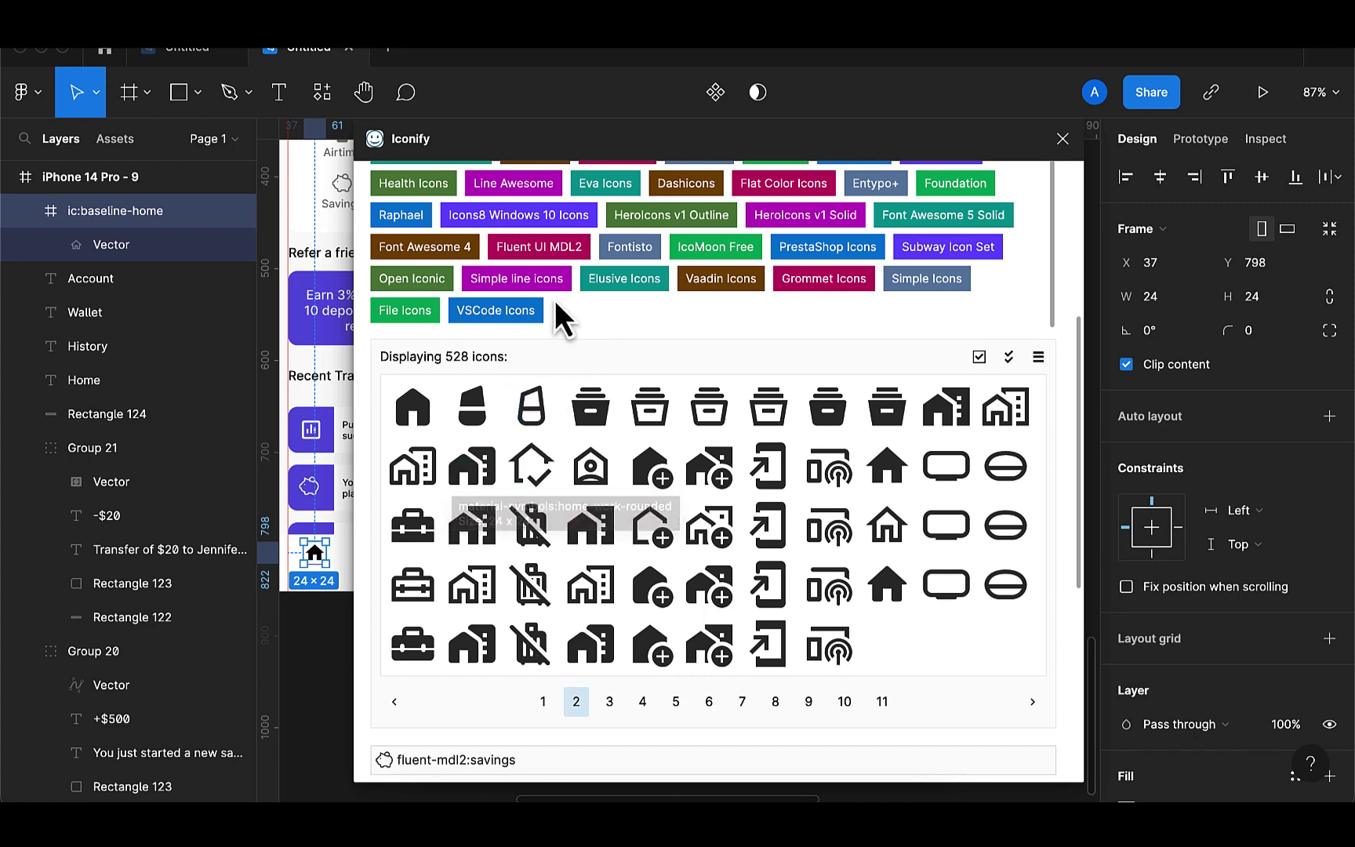
scroll(555, 311, "up", 3)
scroll(561, 321, "up", 10)
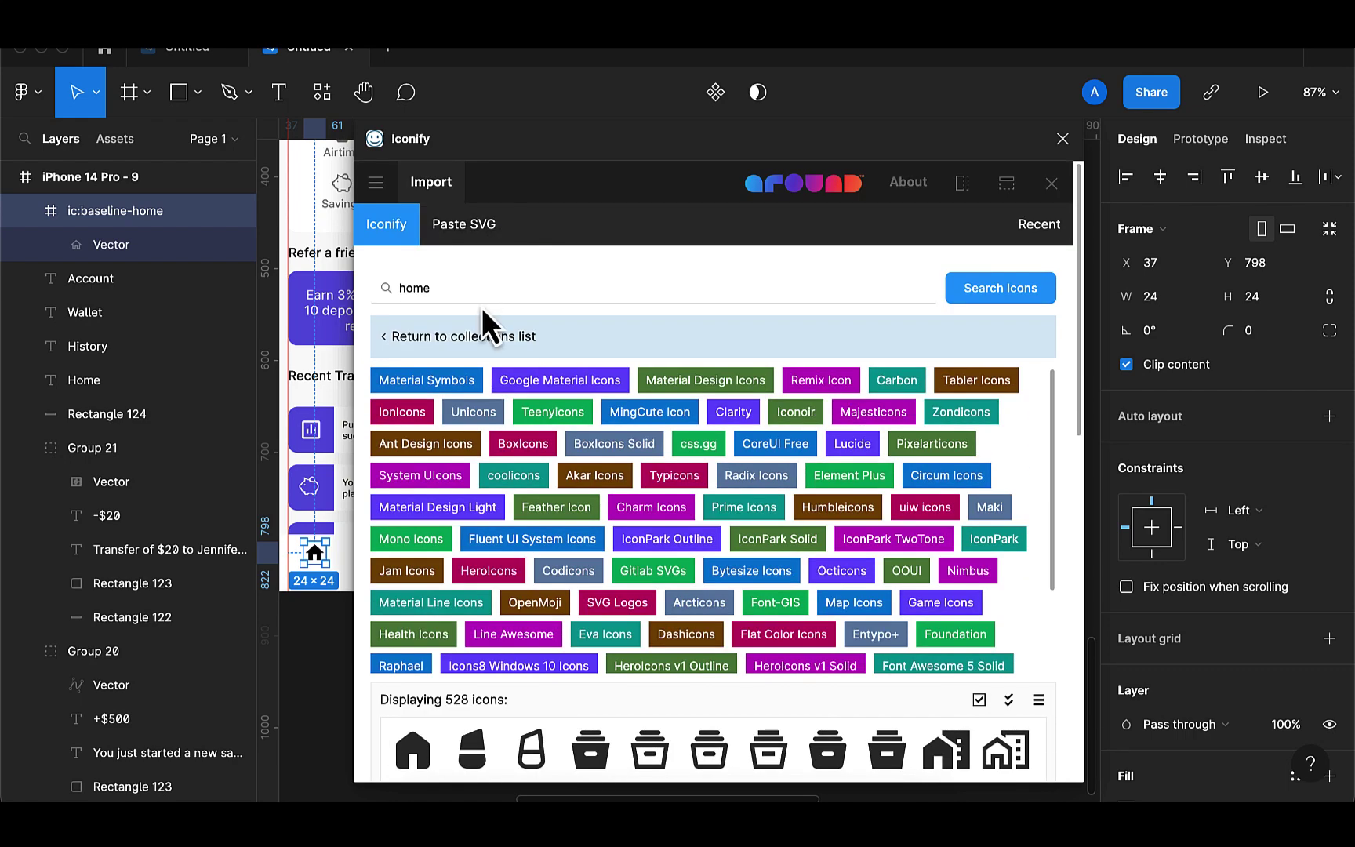
Search Iconify for 'history' and place the clipboard-clock icon in the bottom bar.
left_click(471, 289)
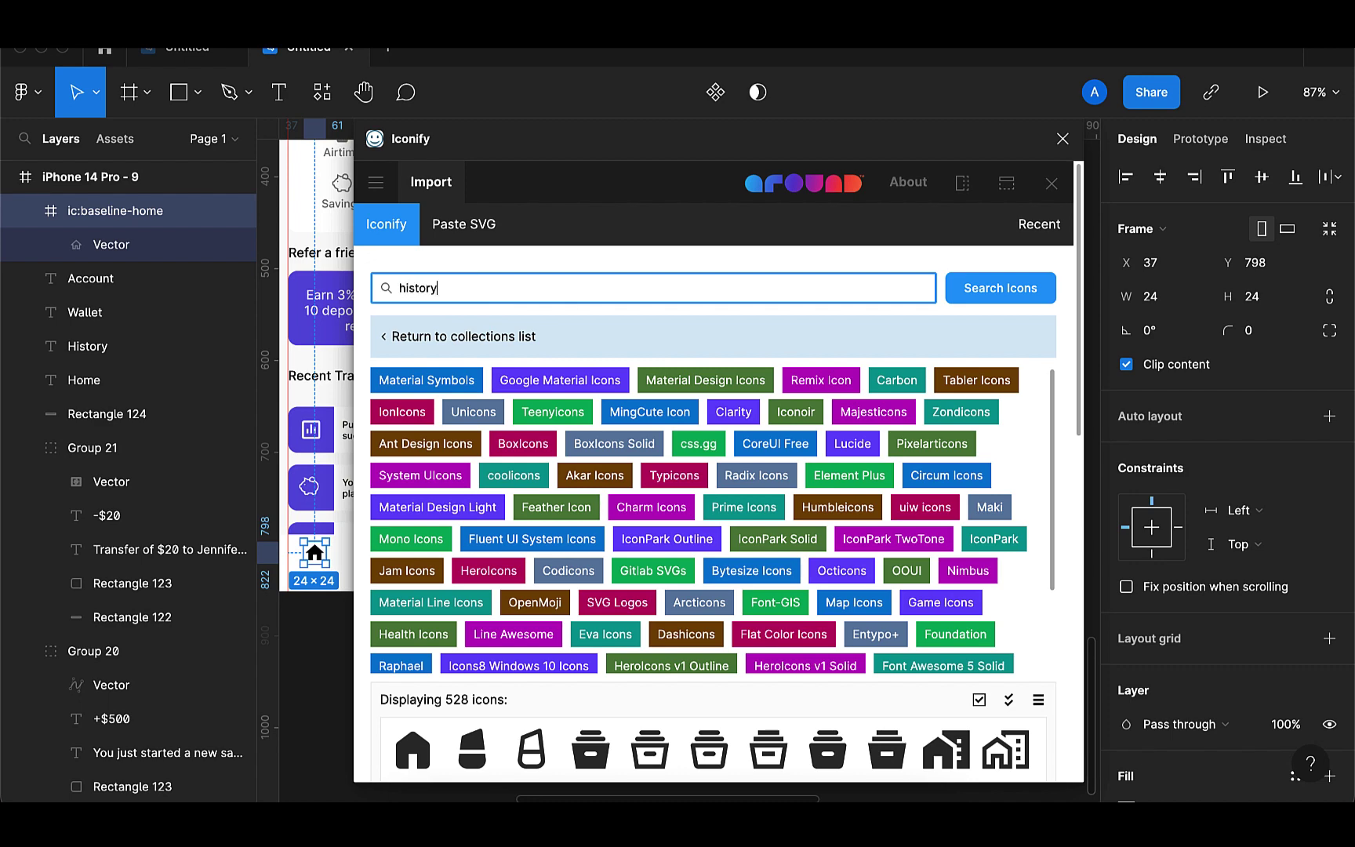
type("history")
key("Return")
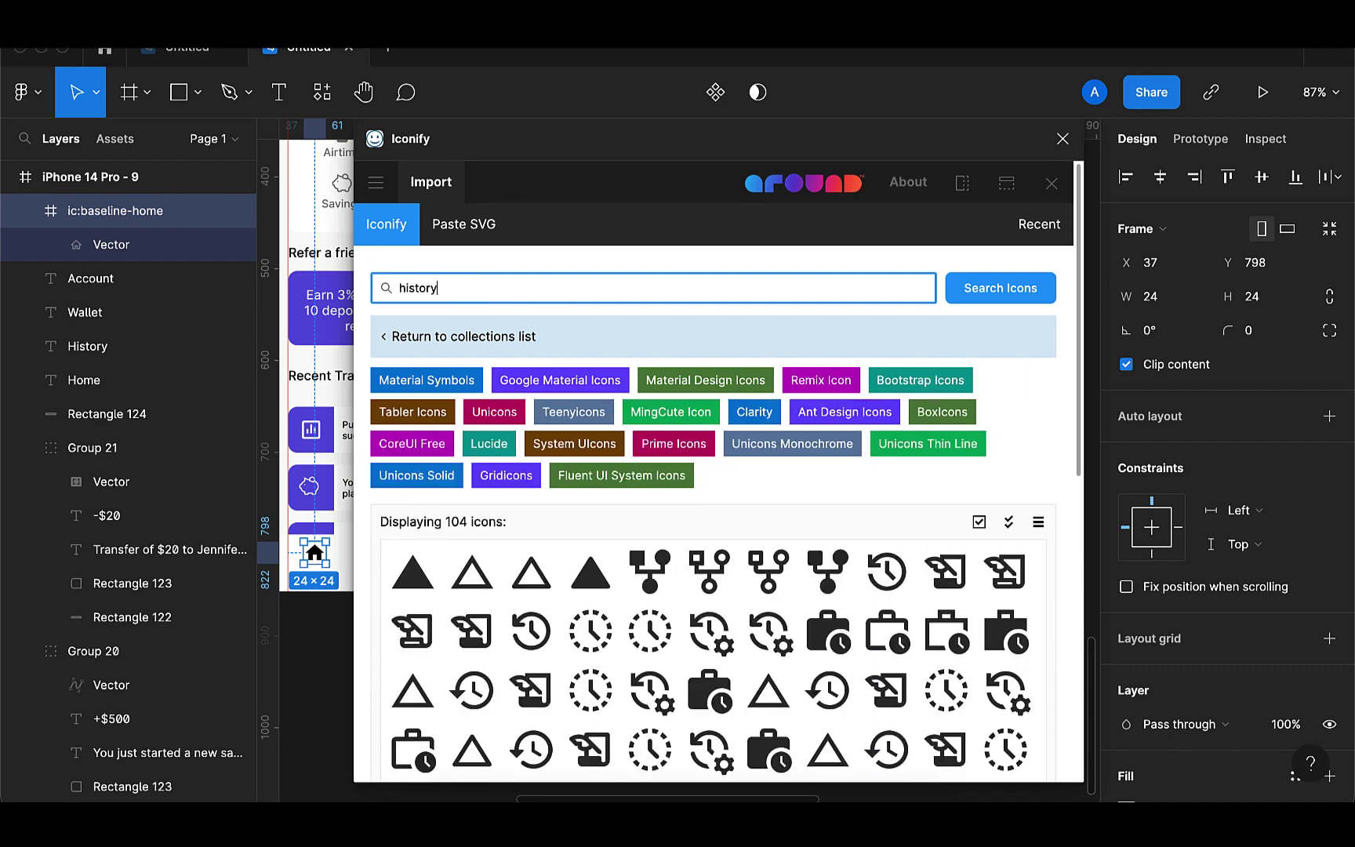
scroll(561, 668, "down", 3)
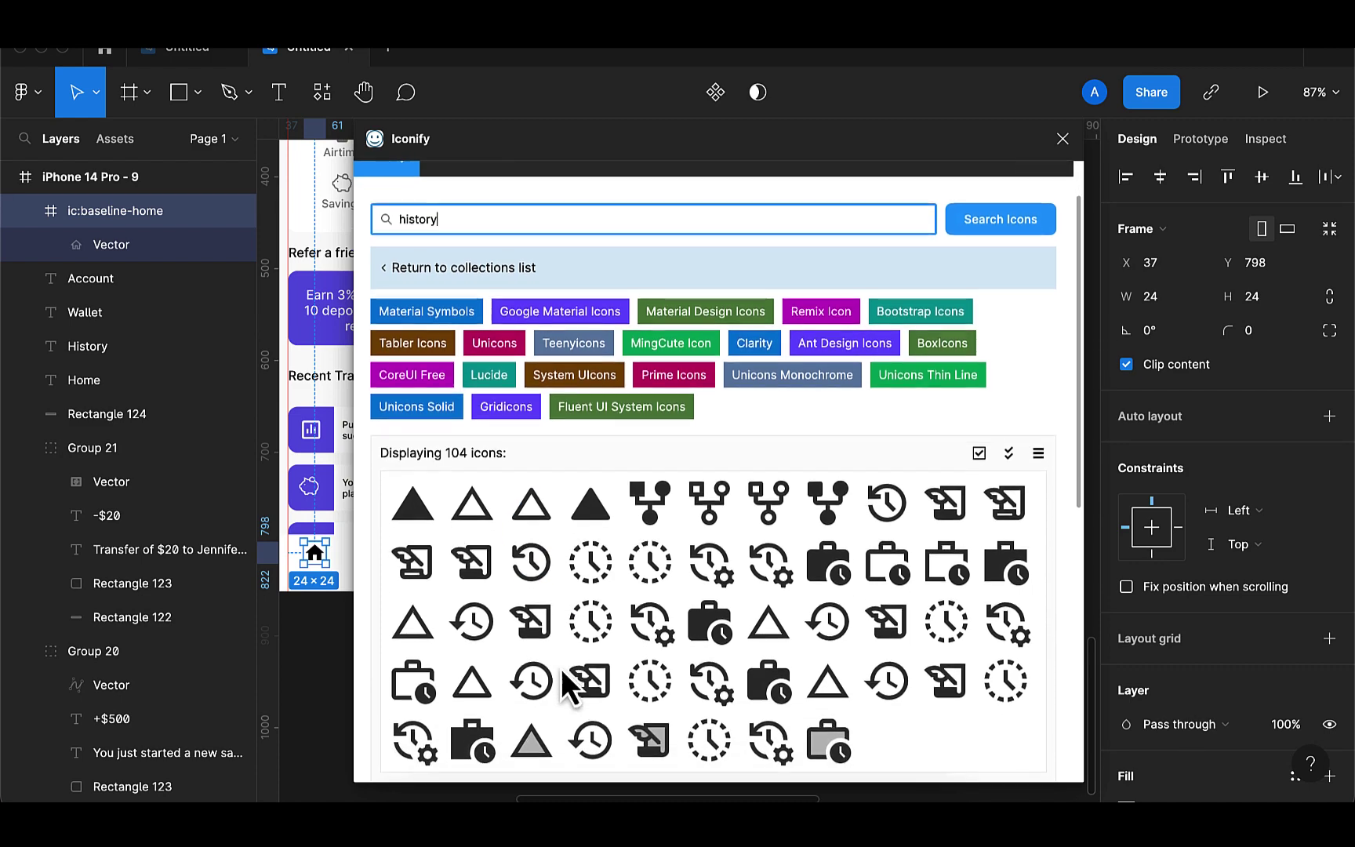
left_click_drag(831, 541, 324, 368)
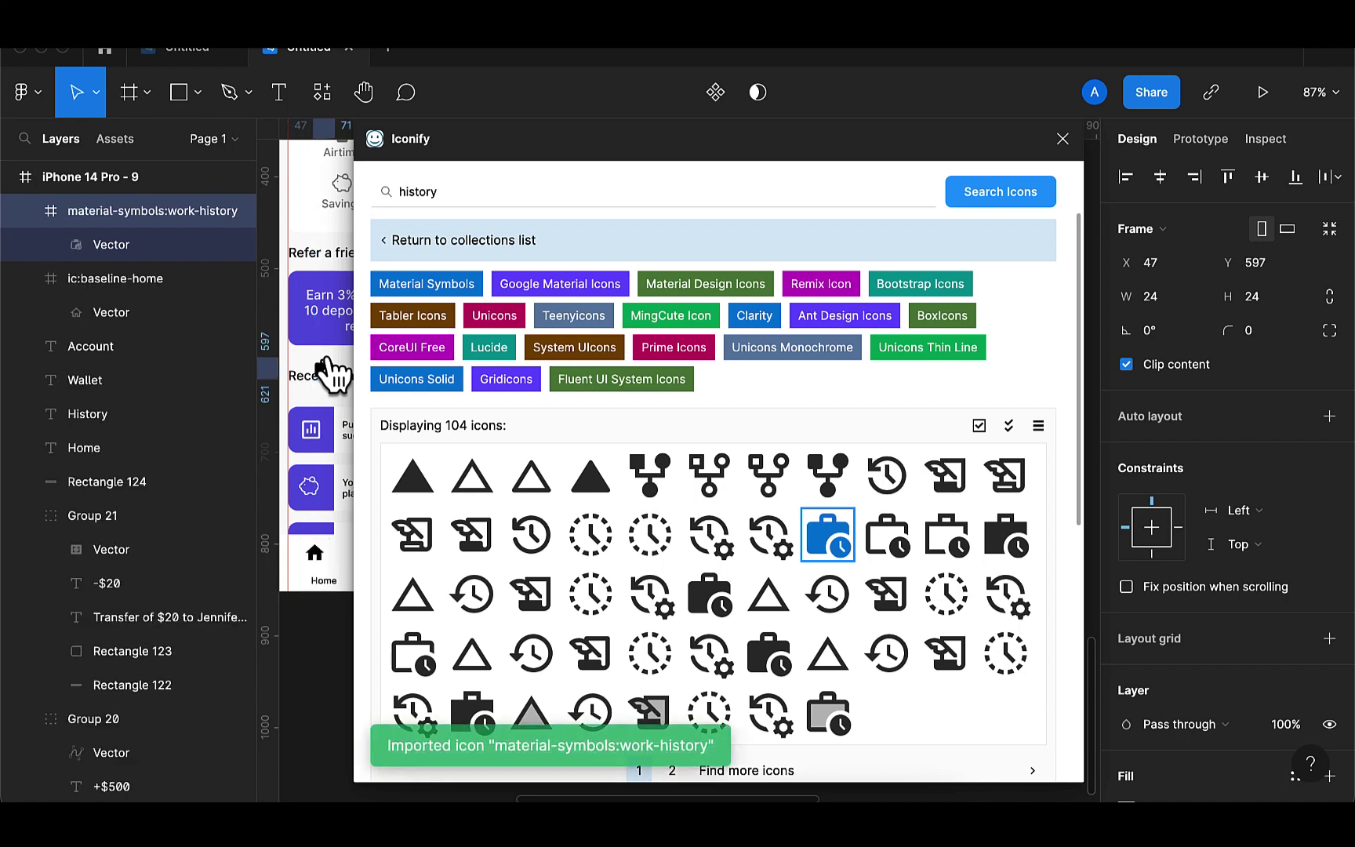
left_click_drag(338, 375, 352, 571)
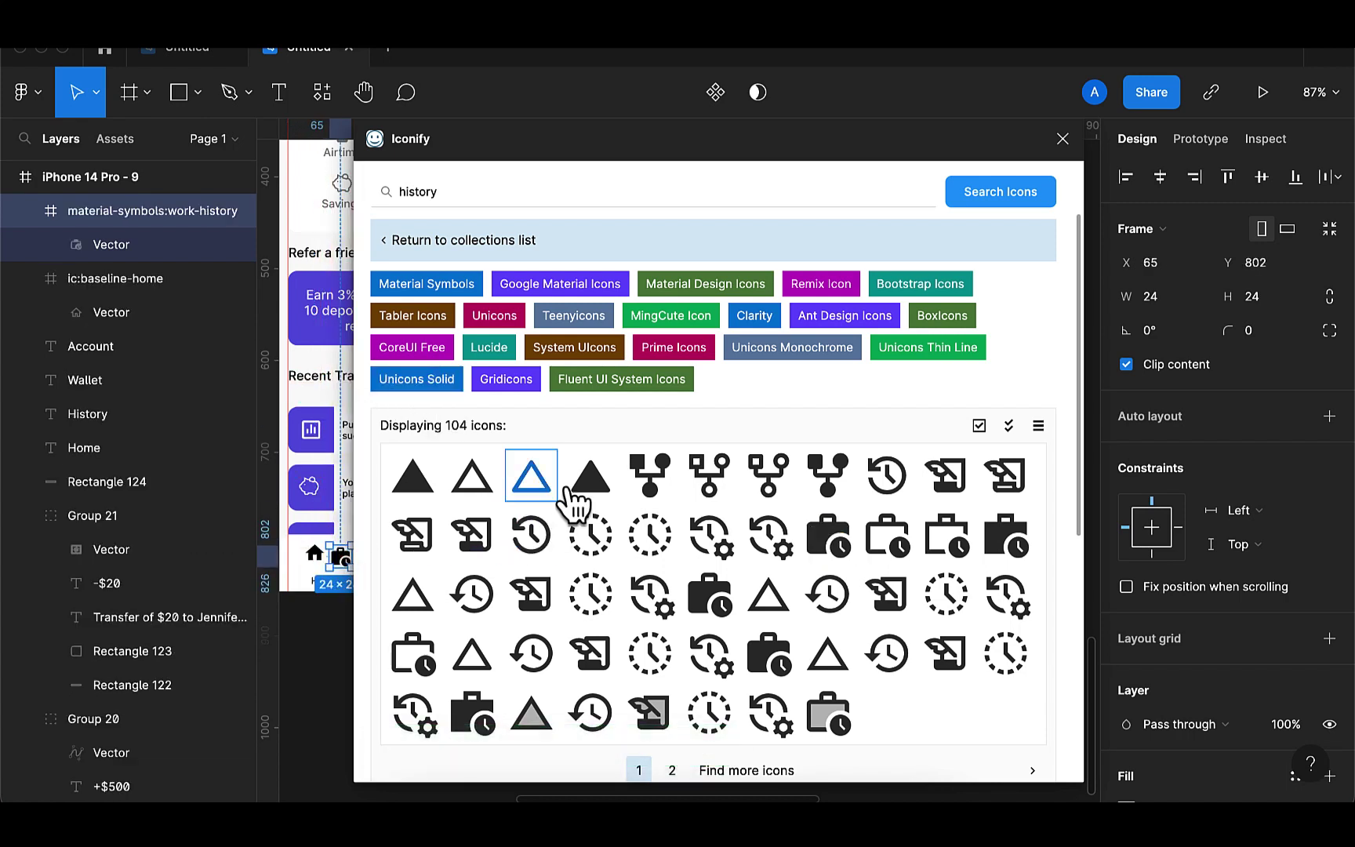
Search for 'wallet' and add the ri:wallet-3-fill icon to the phone screen.
left_click(522, 192)
key("BackSpace")
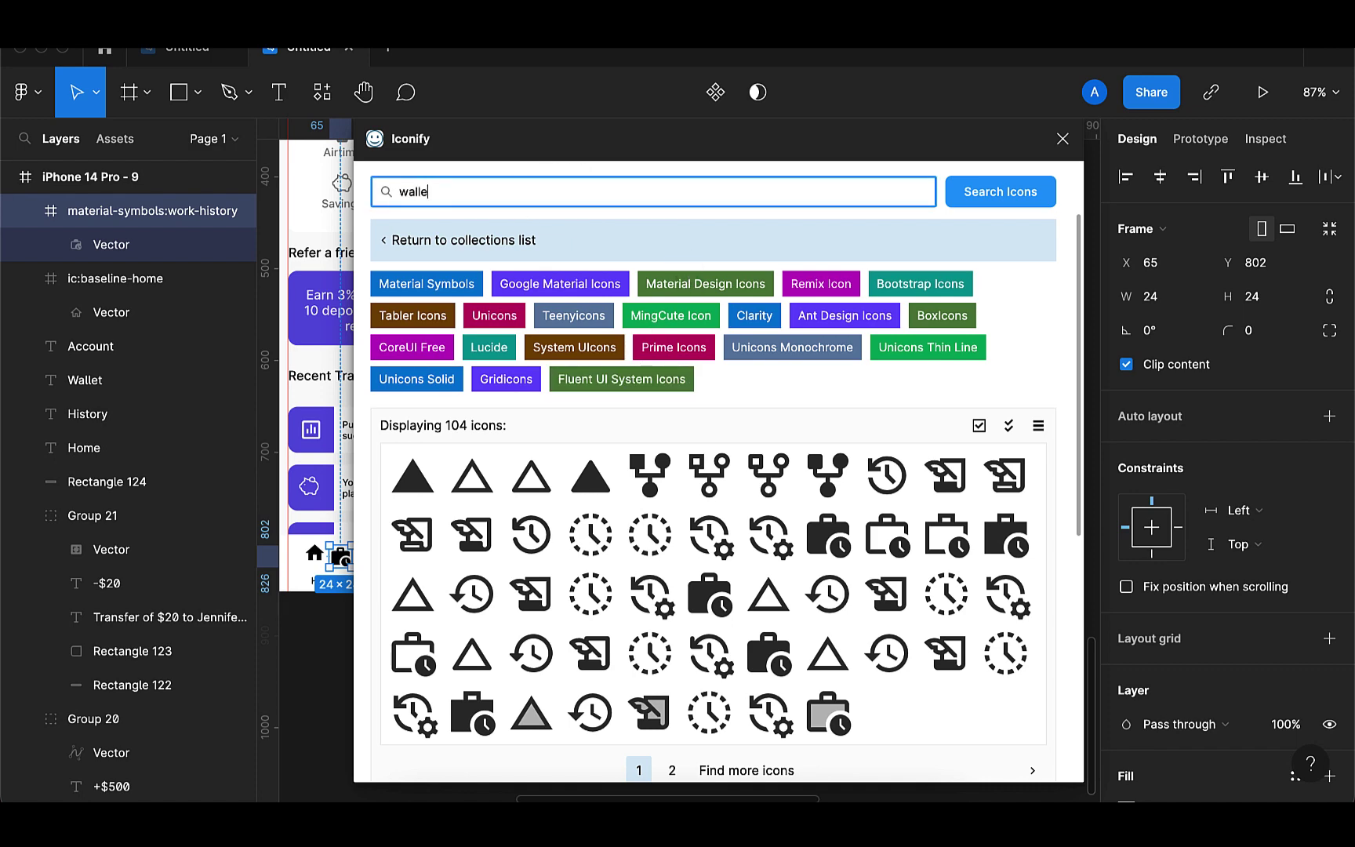
key("Return")
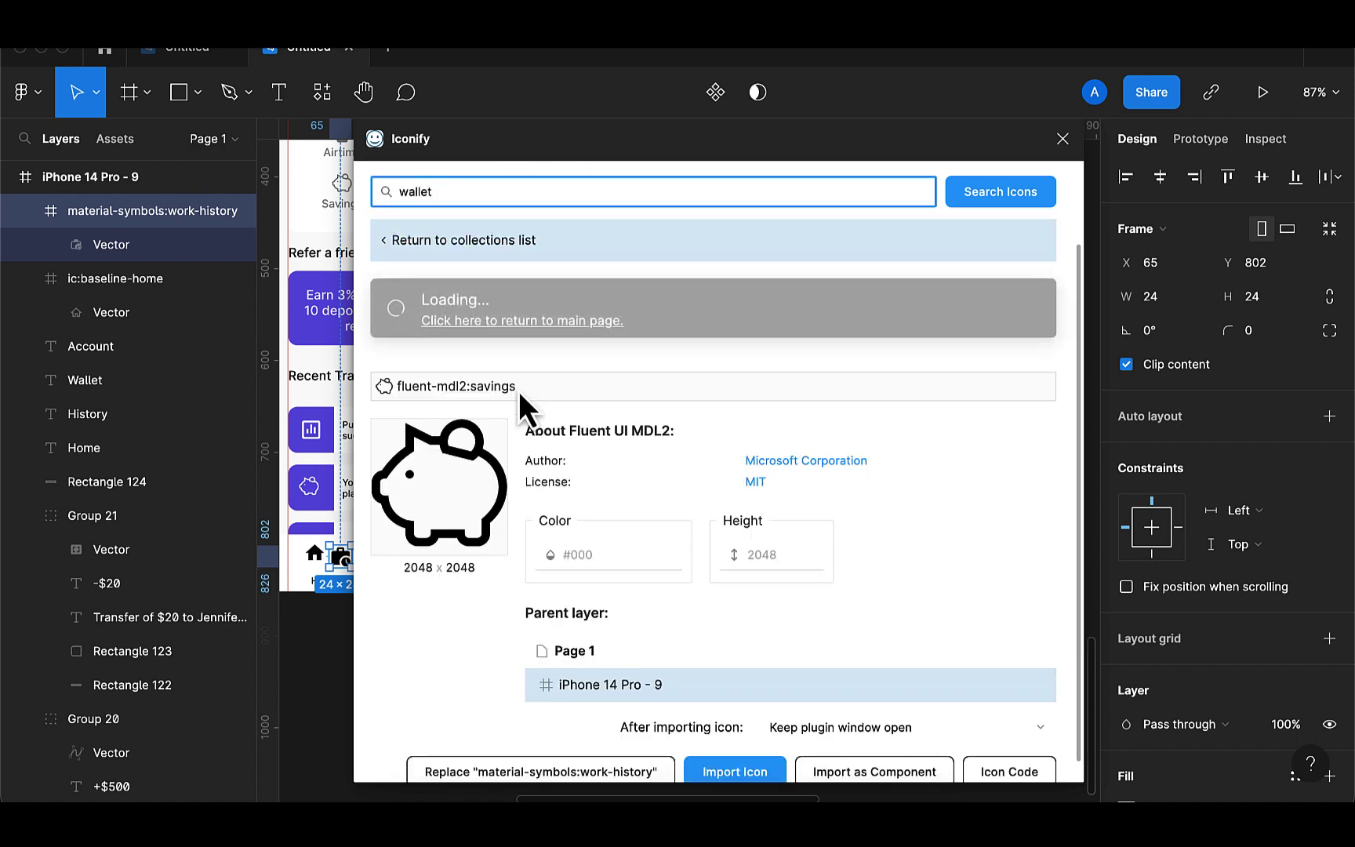
scroll(679, 650, "down", 1)
scroll(676, 648, "down", 4)
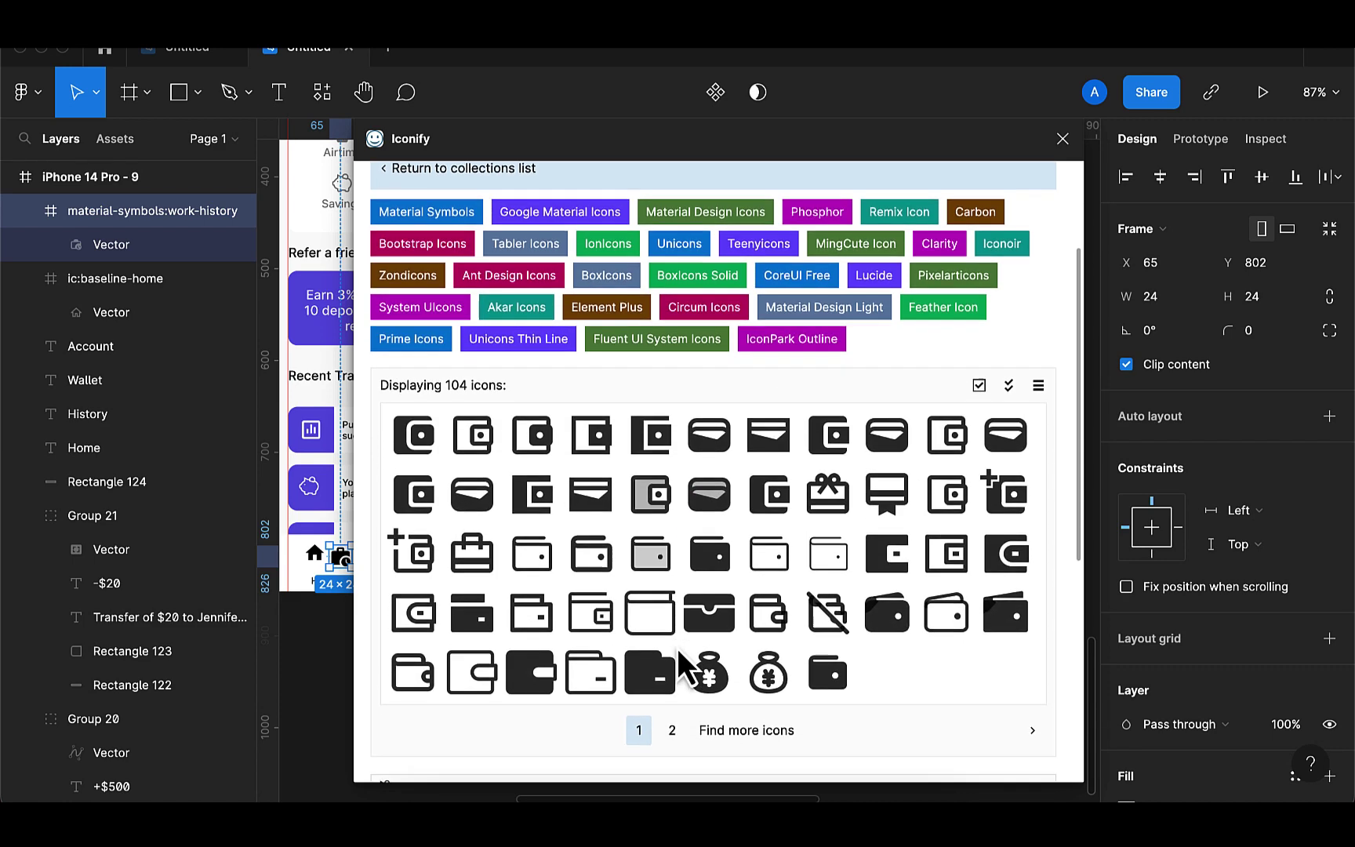
scroll(677, 648, "down", 1)
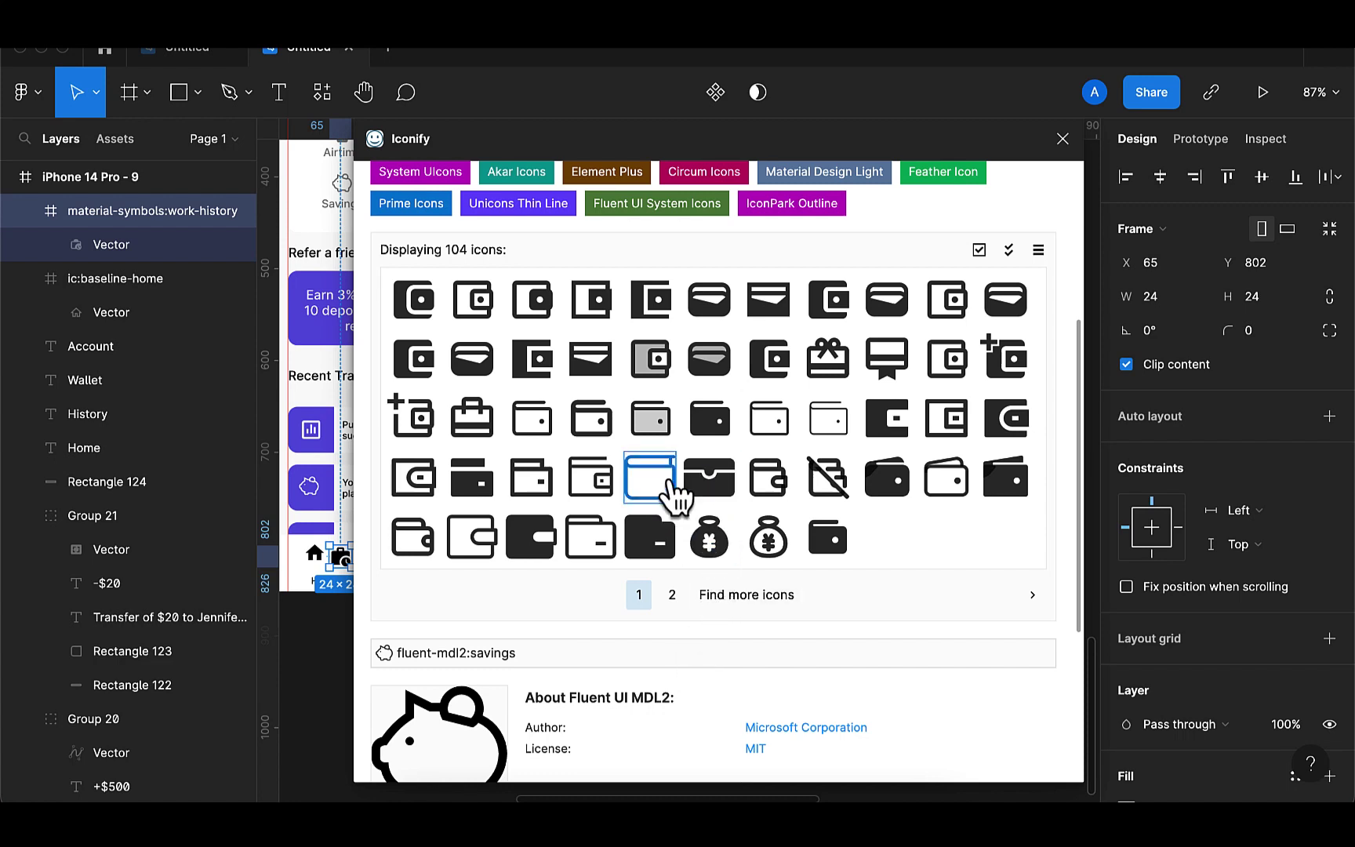
left_click(671, 594)
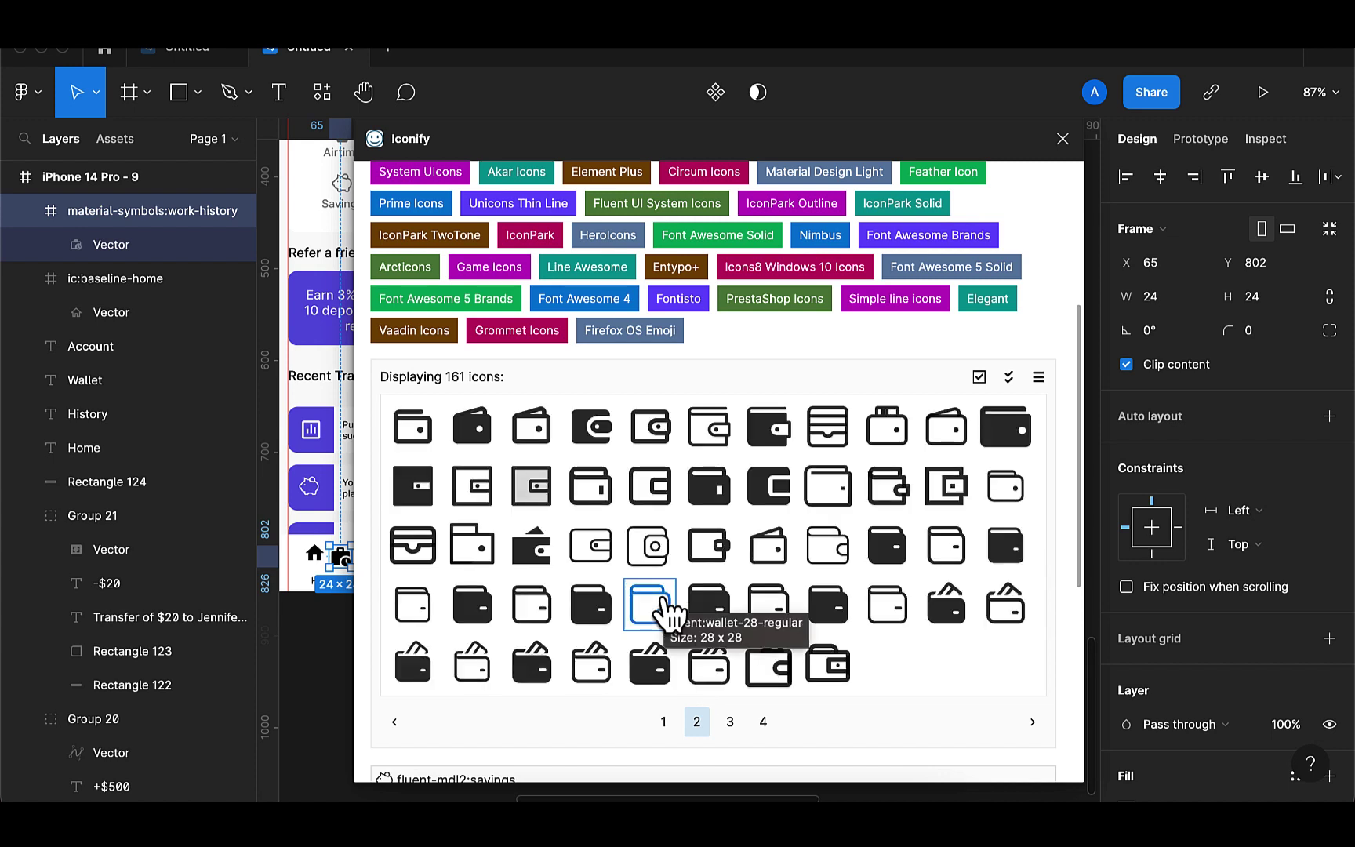
left_click(663, 721)
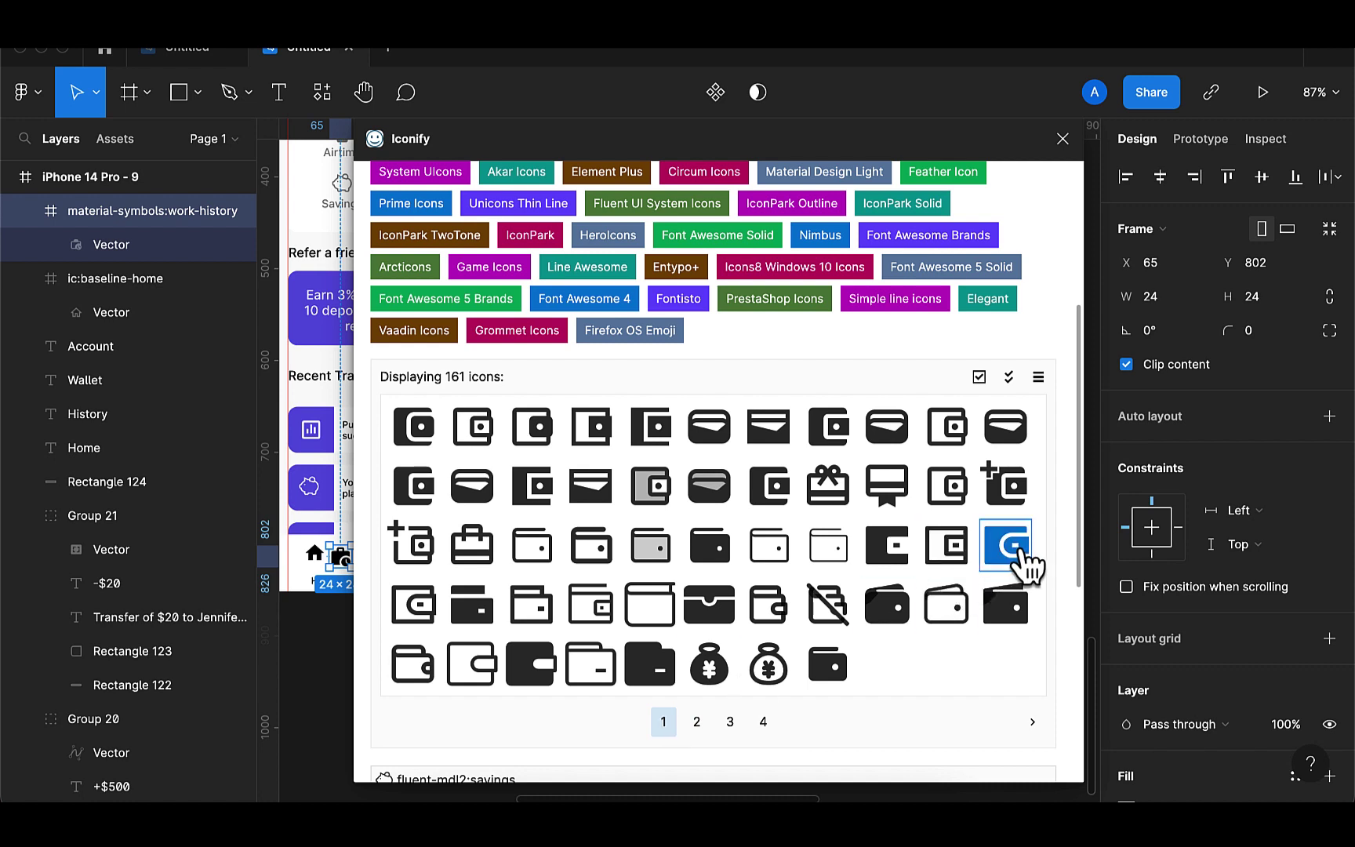
left_click_drag(1027, 563, 343, 518)
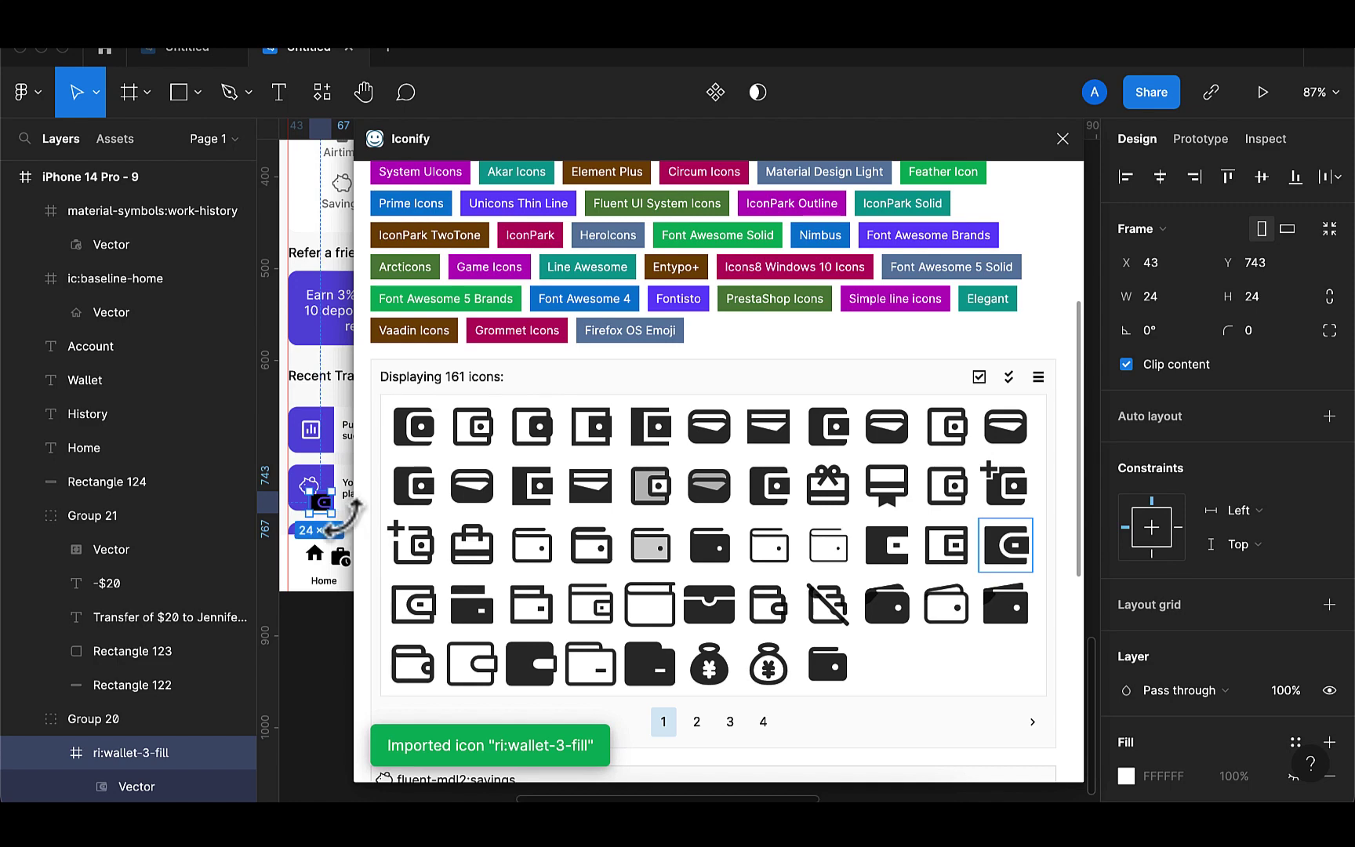
Search for 'user', add the mdi:user person icon to the screen, and close Iconify.
scroll(484, 447, "up", 5)
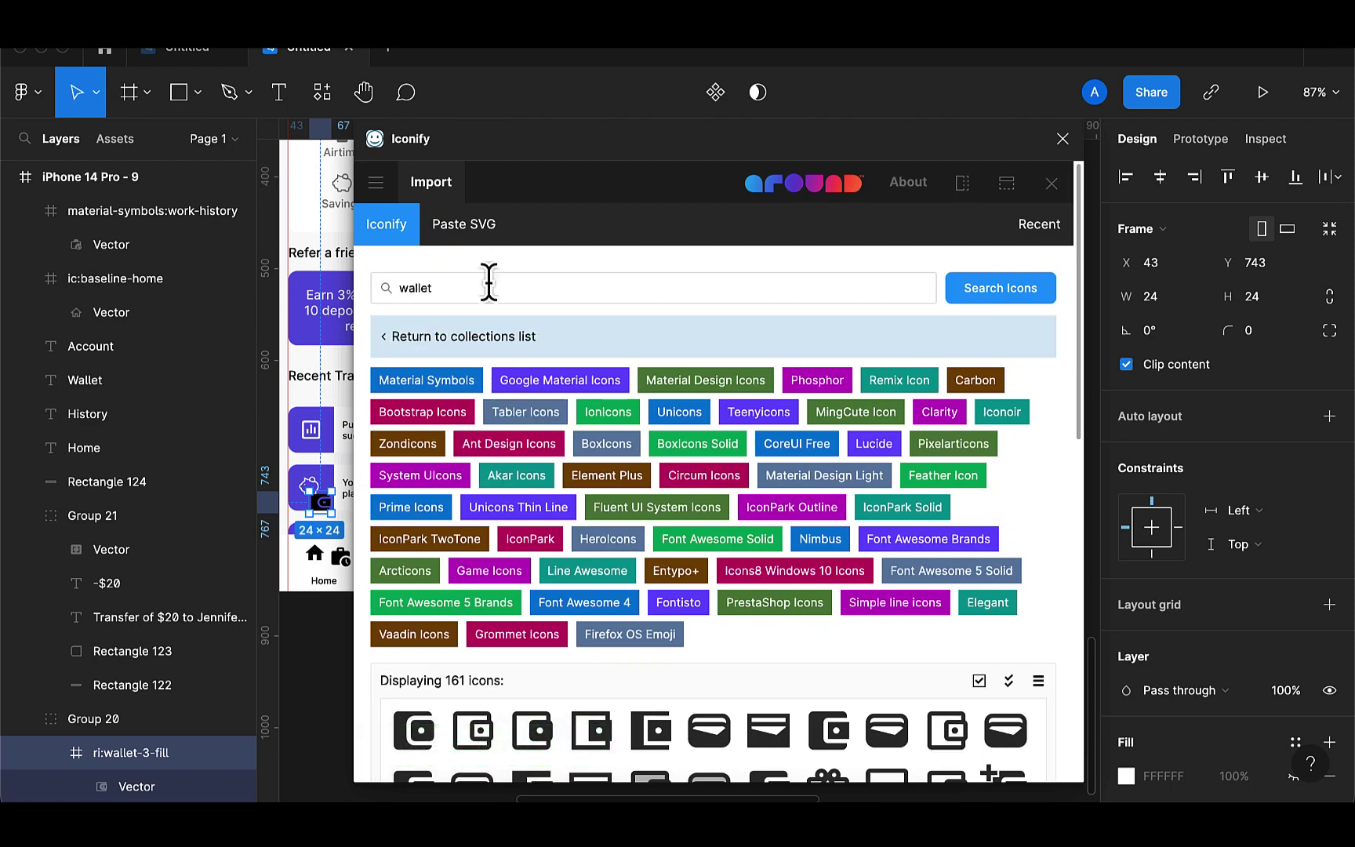
left_click(488, 281)
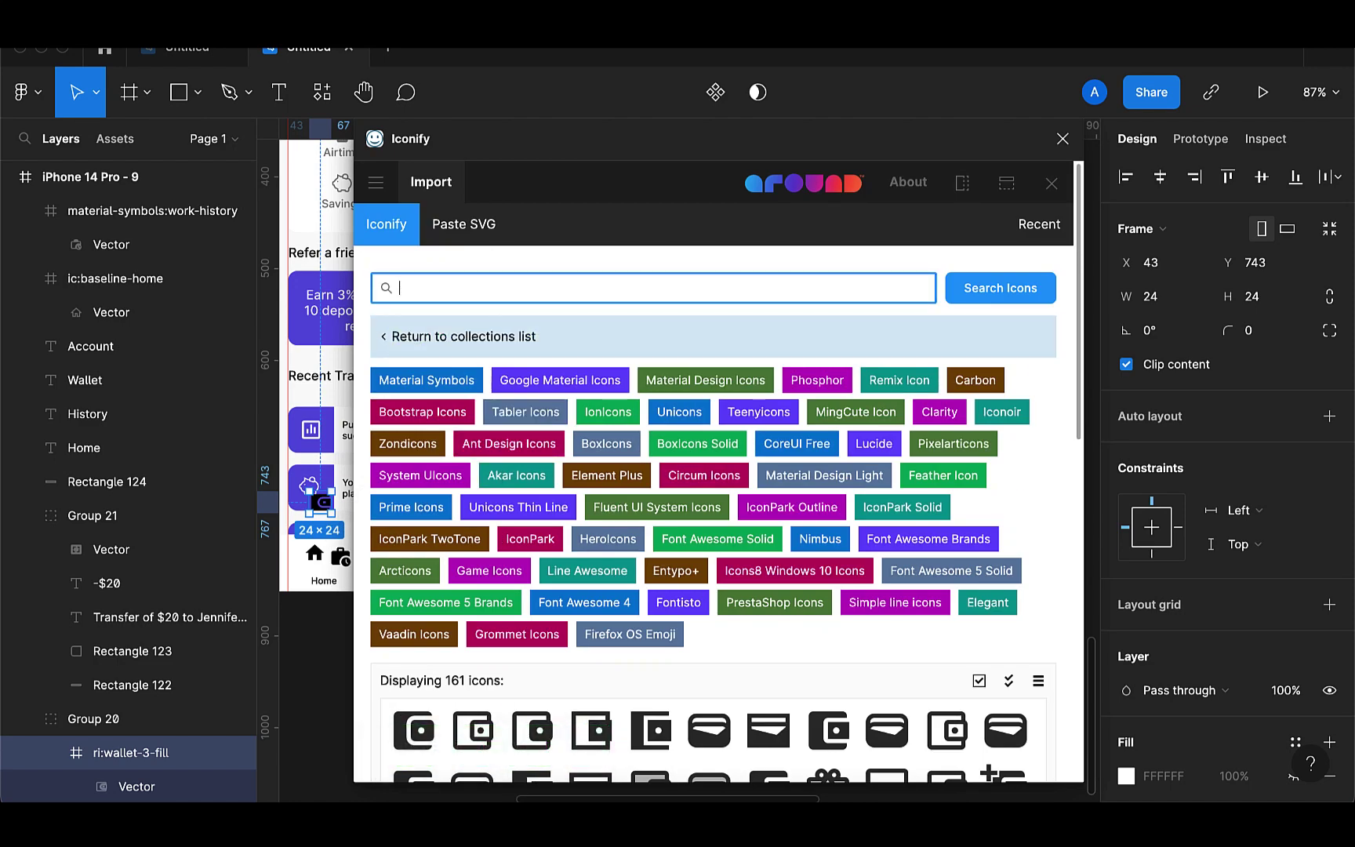
key("Return")
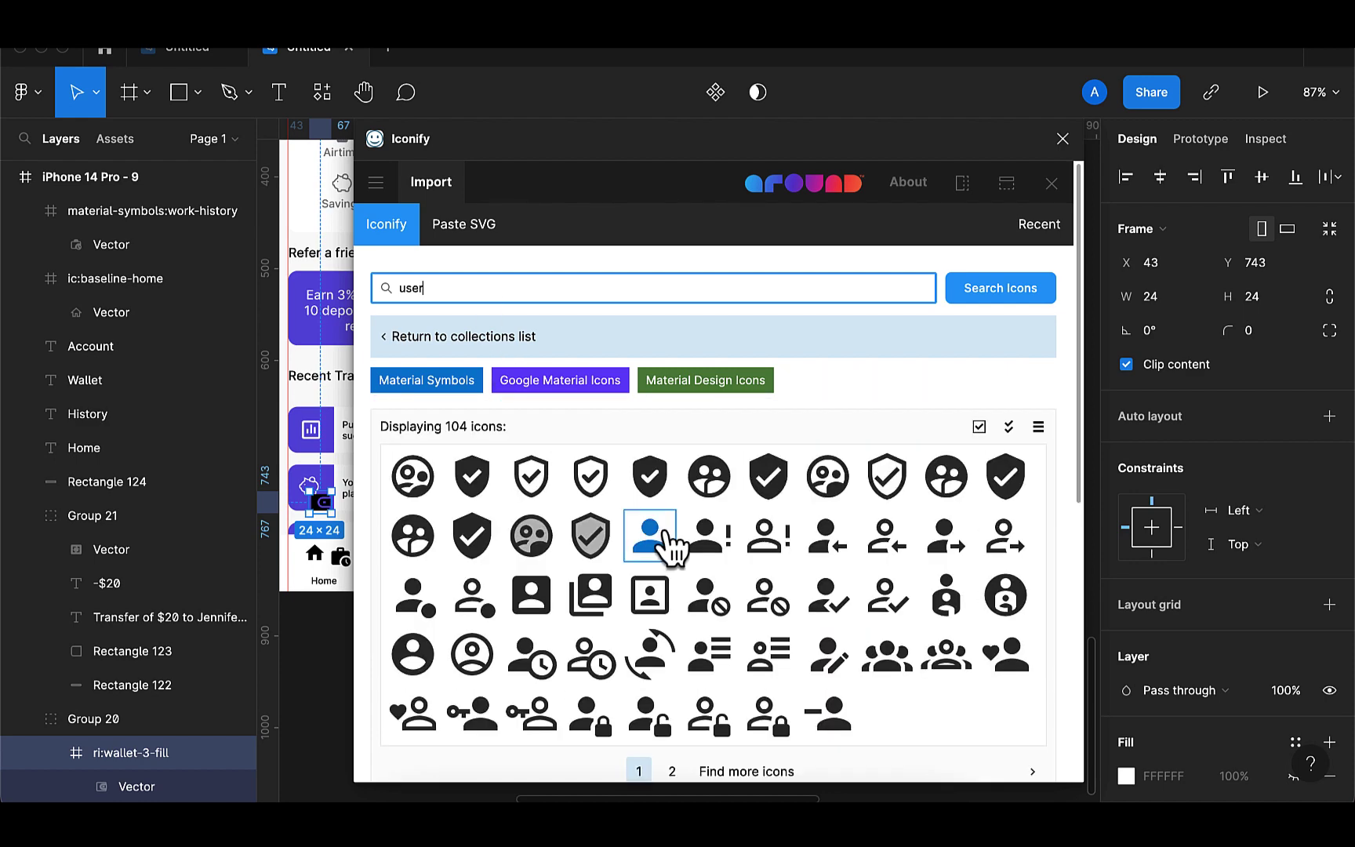
left_click_drag(657, 549, 395, 514)
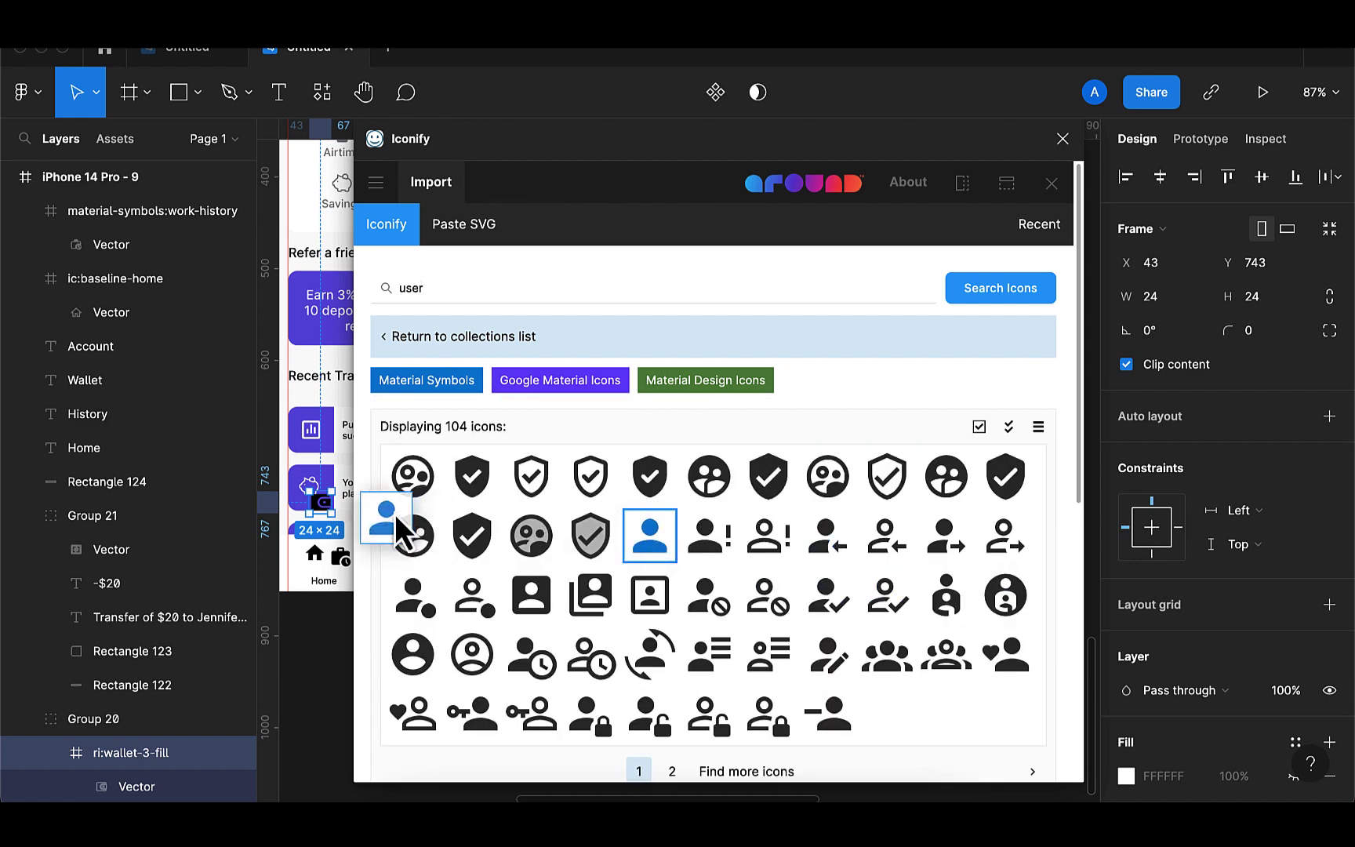
left_click_drag(345, 472, 348, 488)
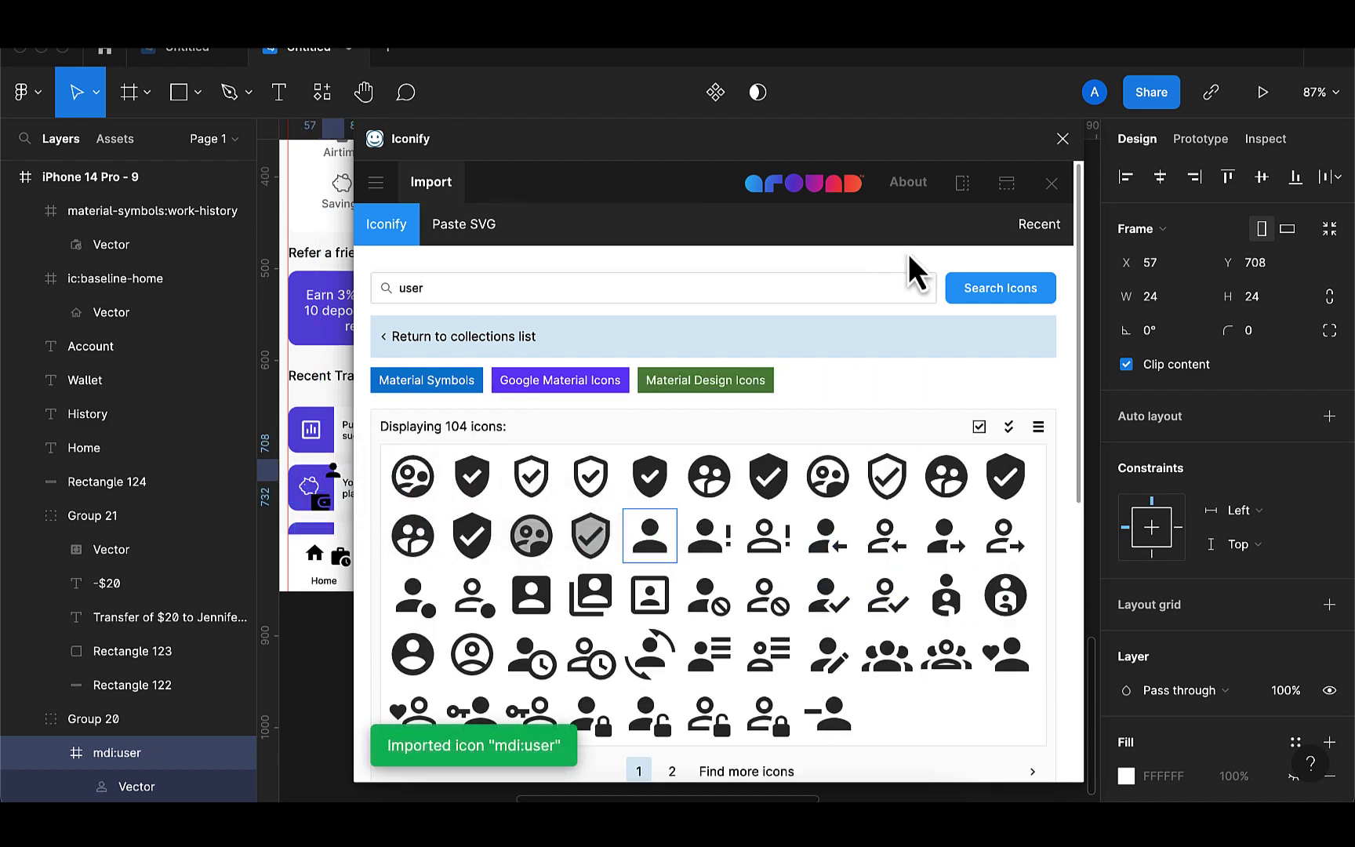
left_click(1062, 139)
Place the person icon above Account and unwrap its vector, deleting the empty mdi:user frame.
scroll(514, 604, "left", 2)
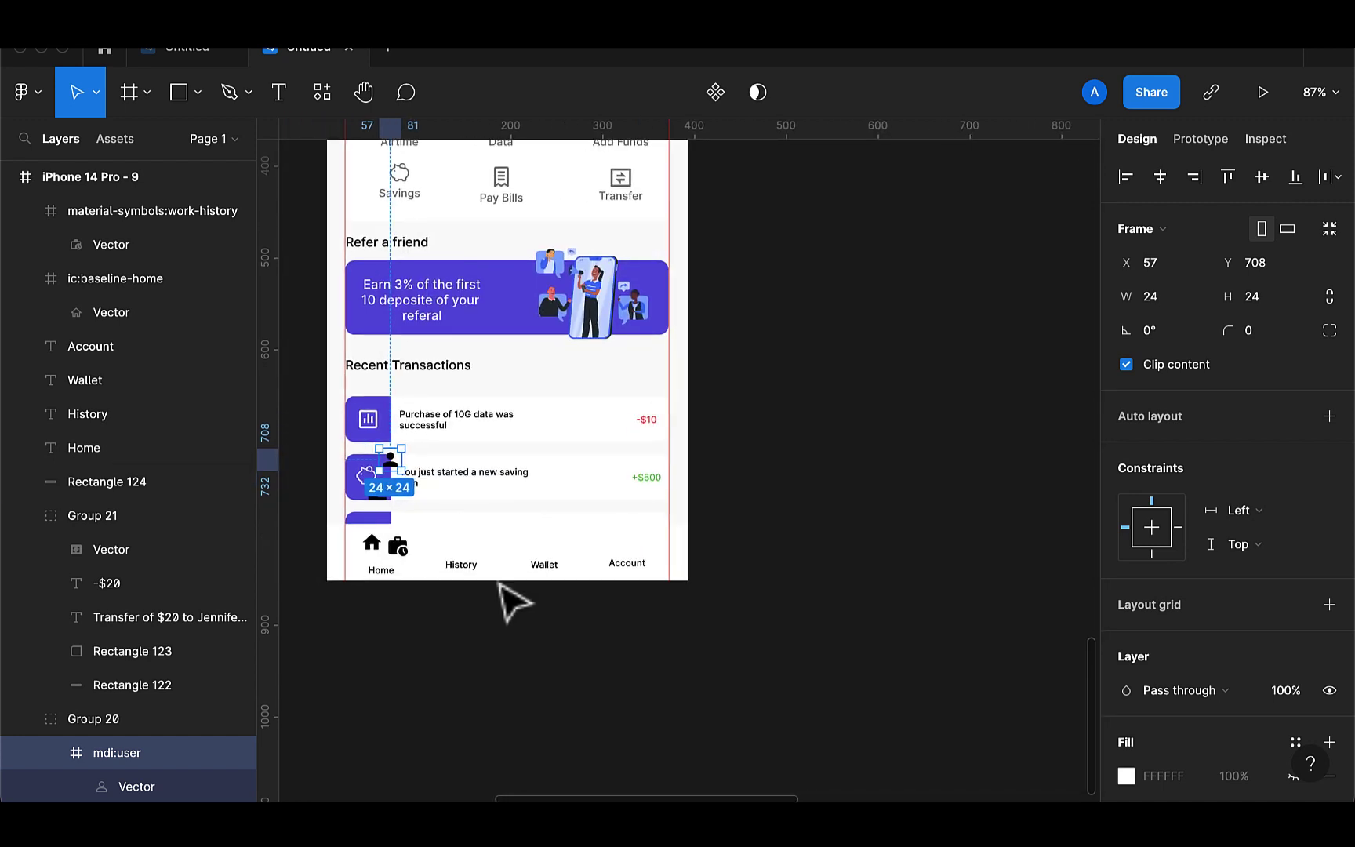
left_click_drag(392, 463, 635, 546)
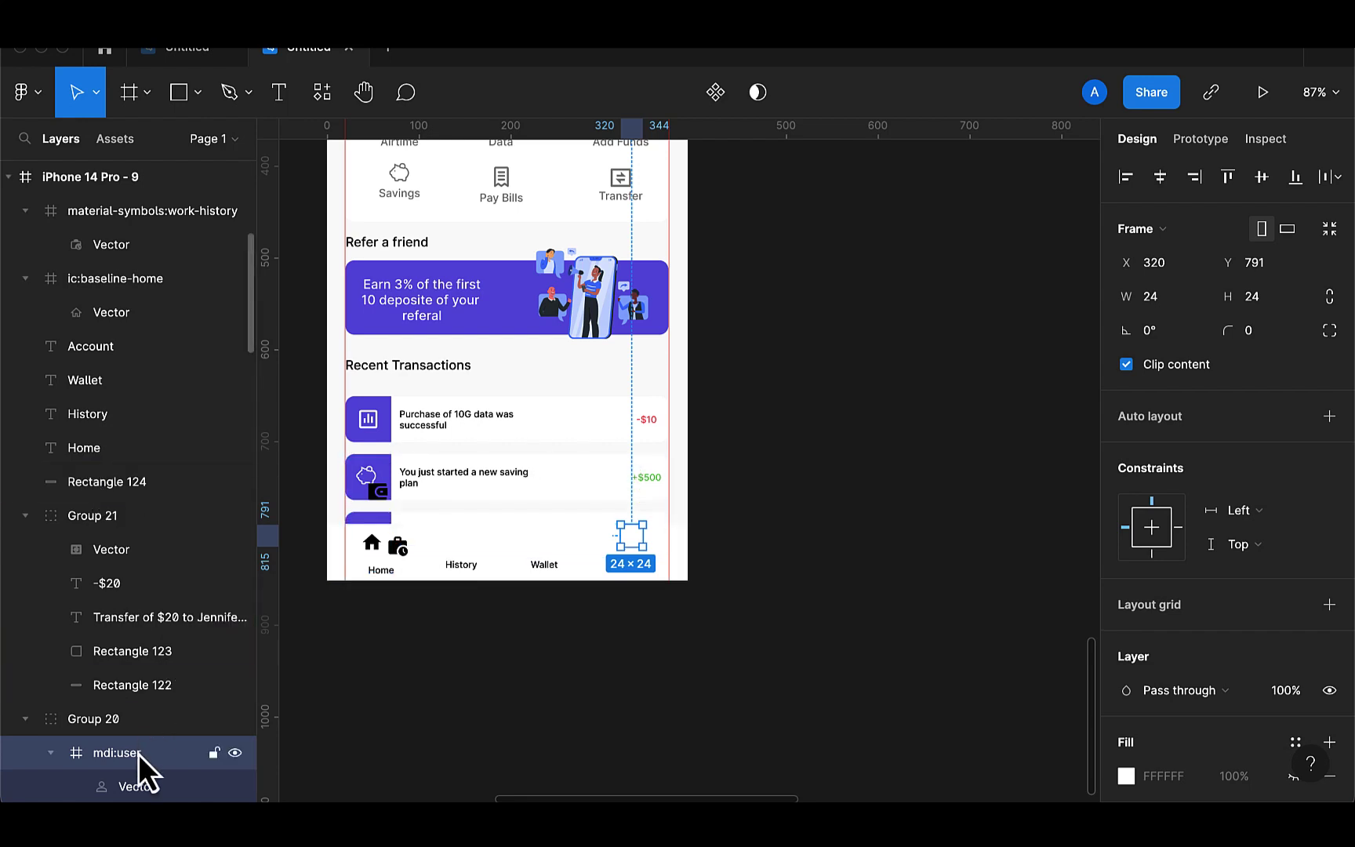
left_click_drag(138, 753, 128, 196)
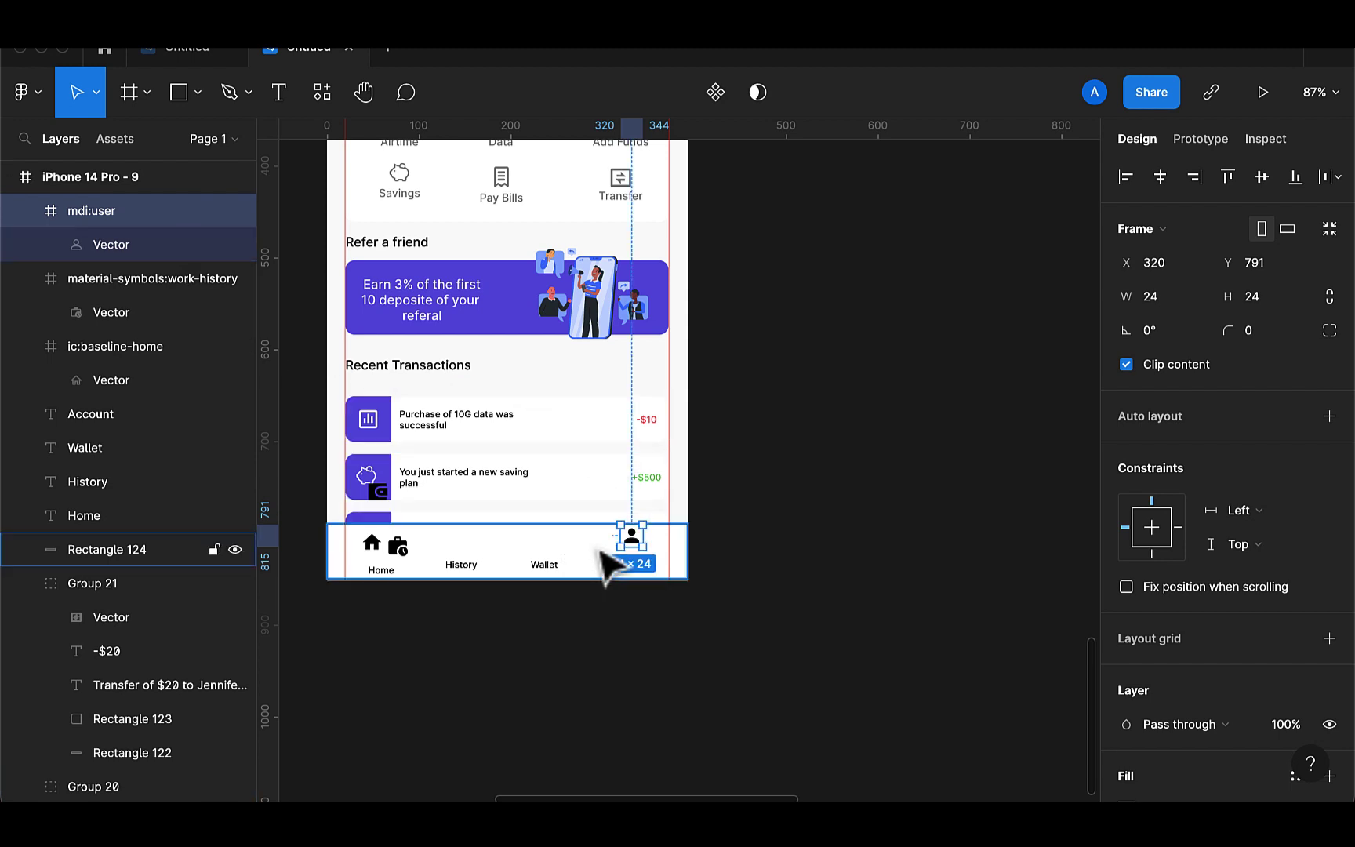
left_click(134, 240)
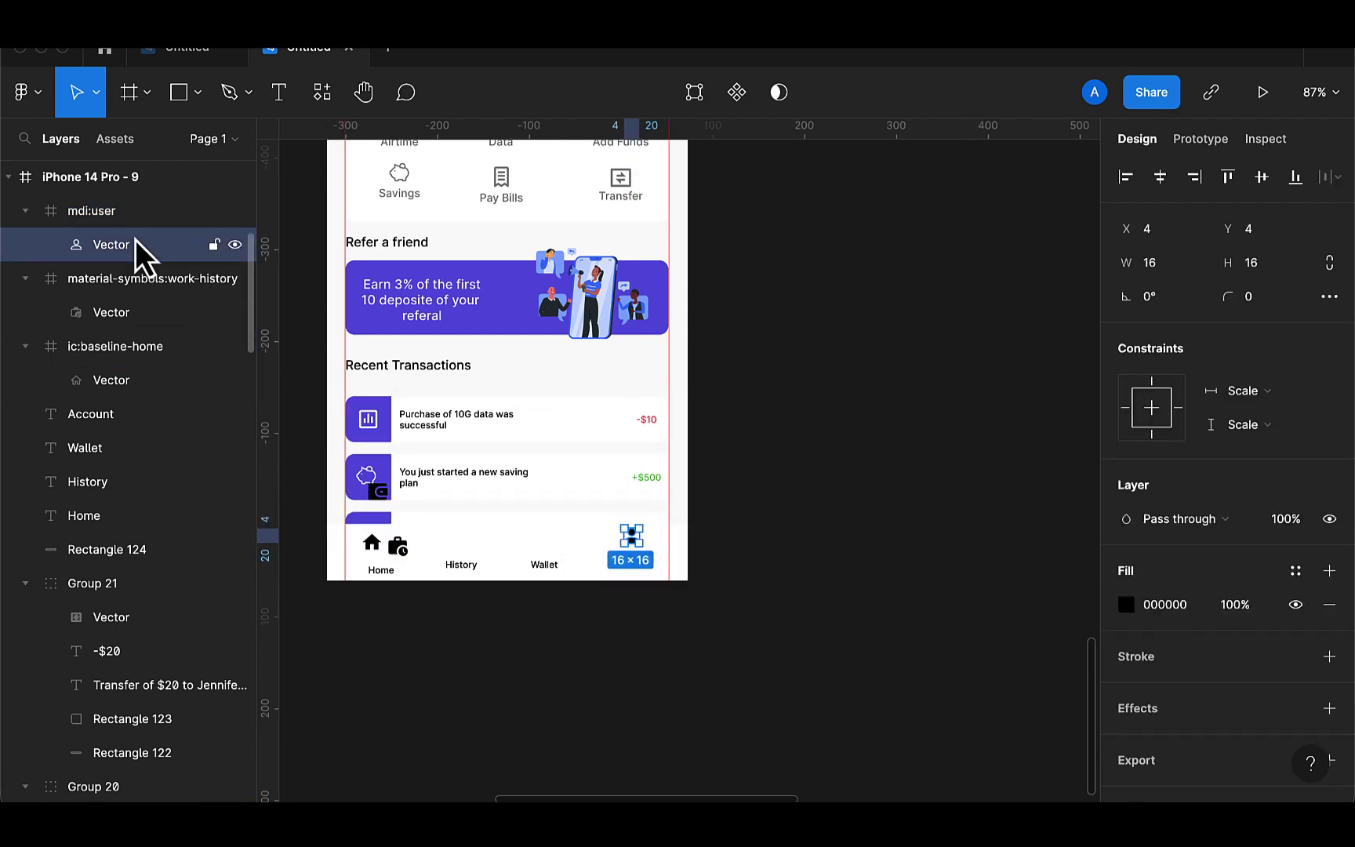
left_click_drag(134, 239, 125, 205)
left_click(113, 243)
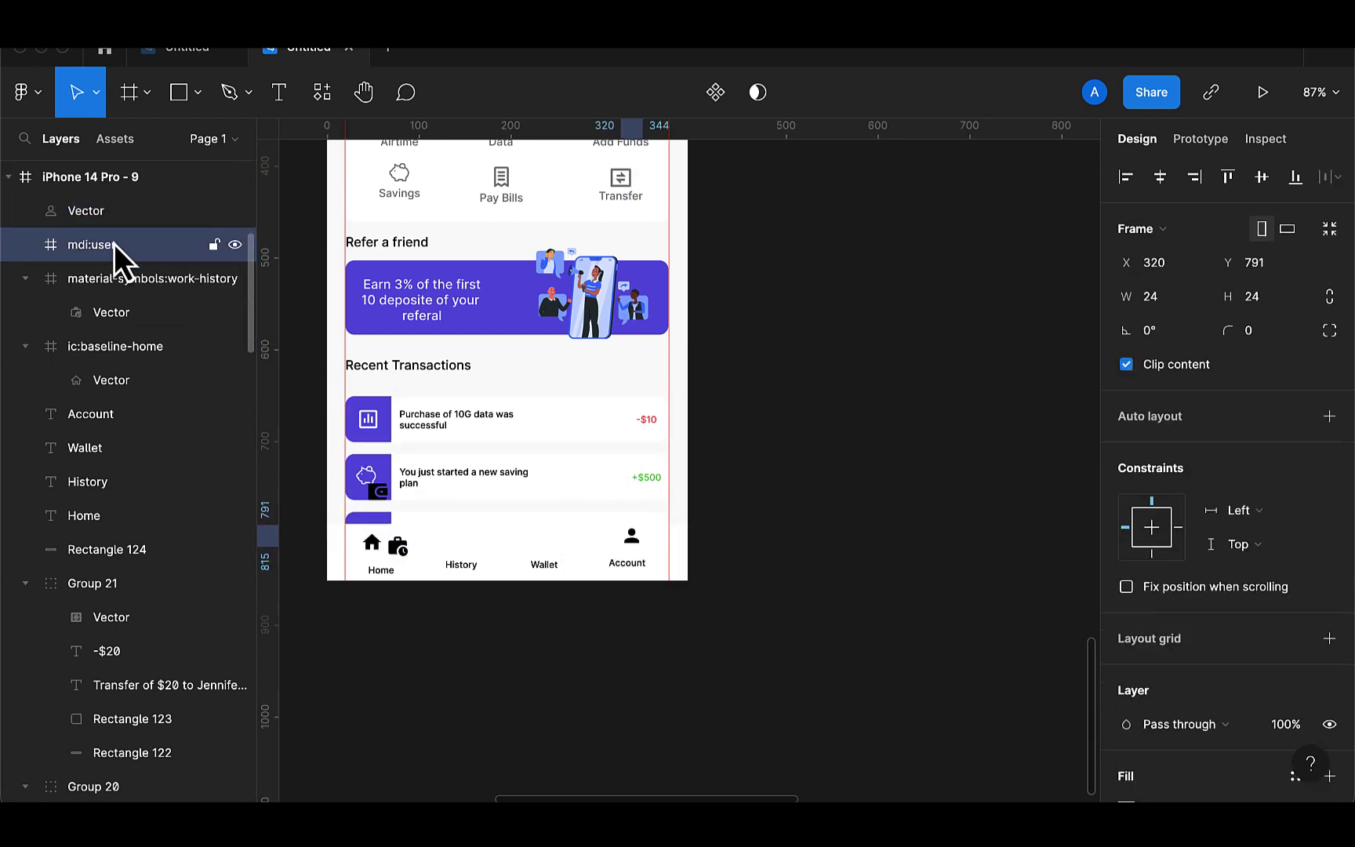
key("Delete")
Pull the history and home vectors out and delete the empty work-history and ic:baseline-home frames.
left_click(113, 276)
left_click_drag(113, 276, 97, 234)
left_click(118, 276)
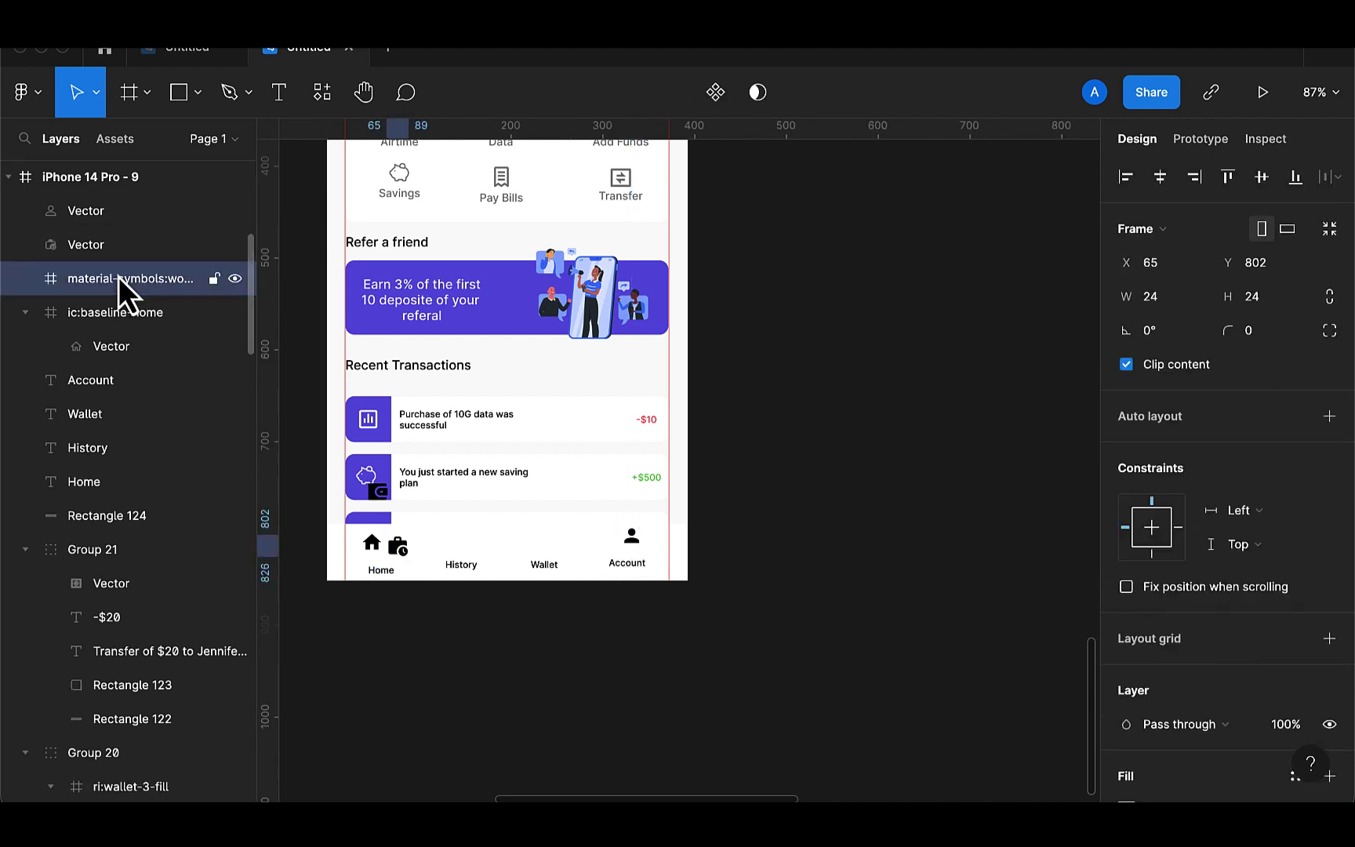
key("Delete")
left_click(131, 323)
left_click_drag(131, 323, 109, 271)
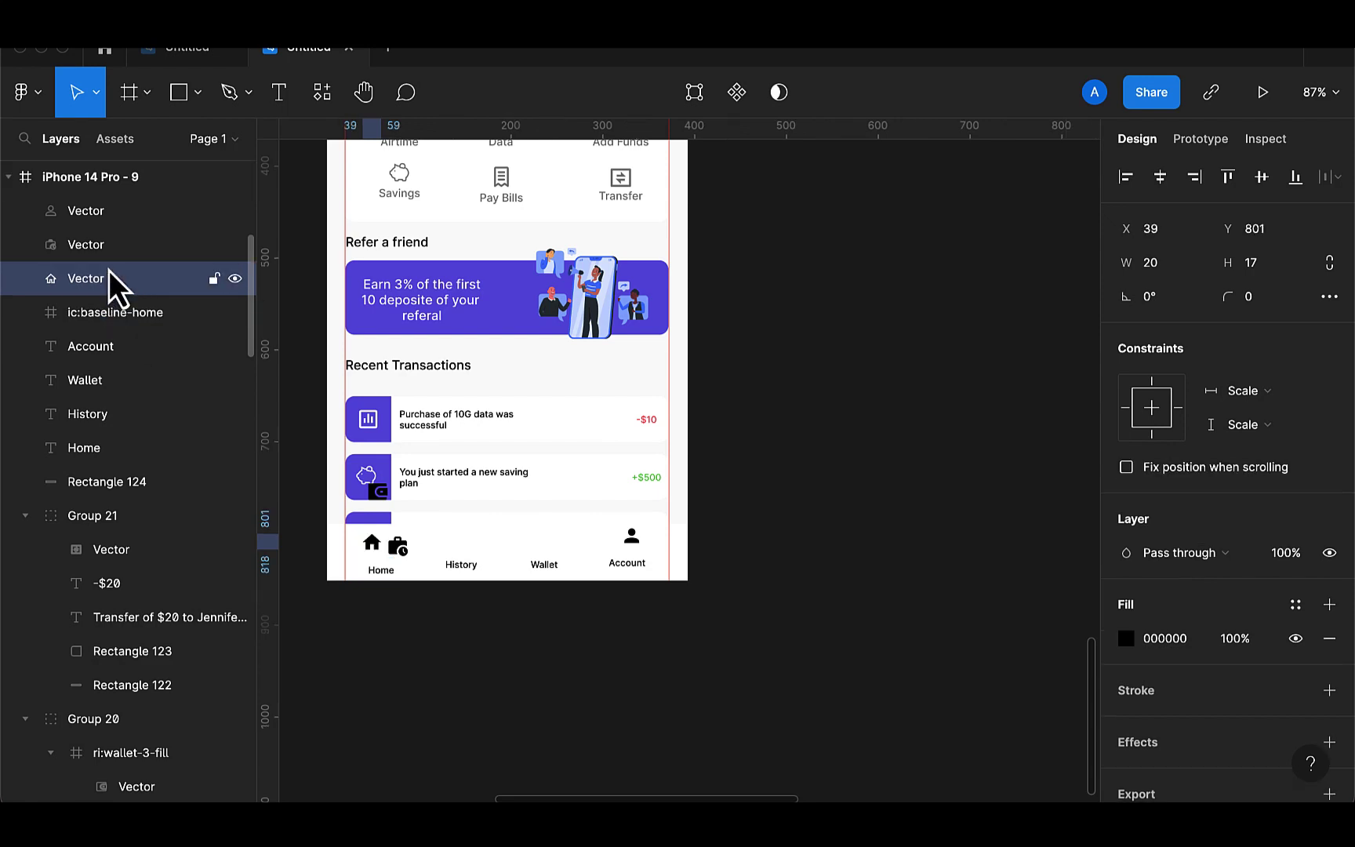
left_click(123, 313)
key("Delete")
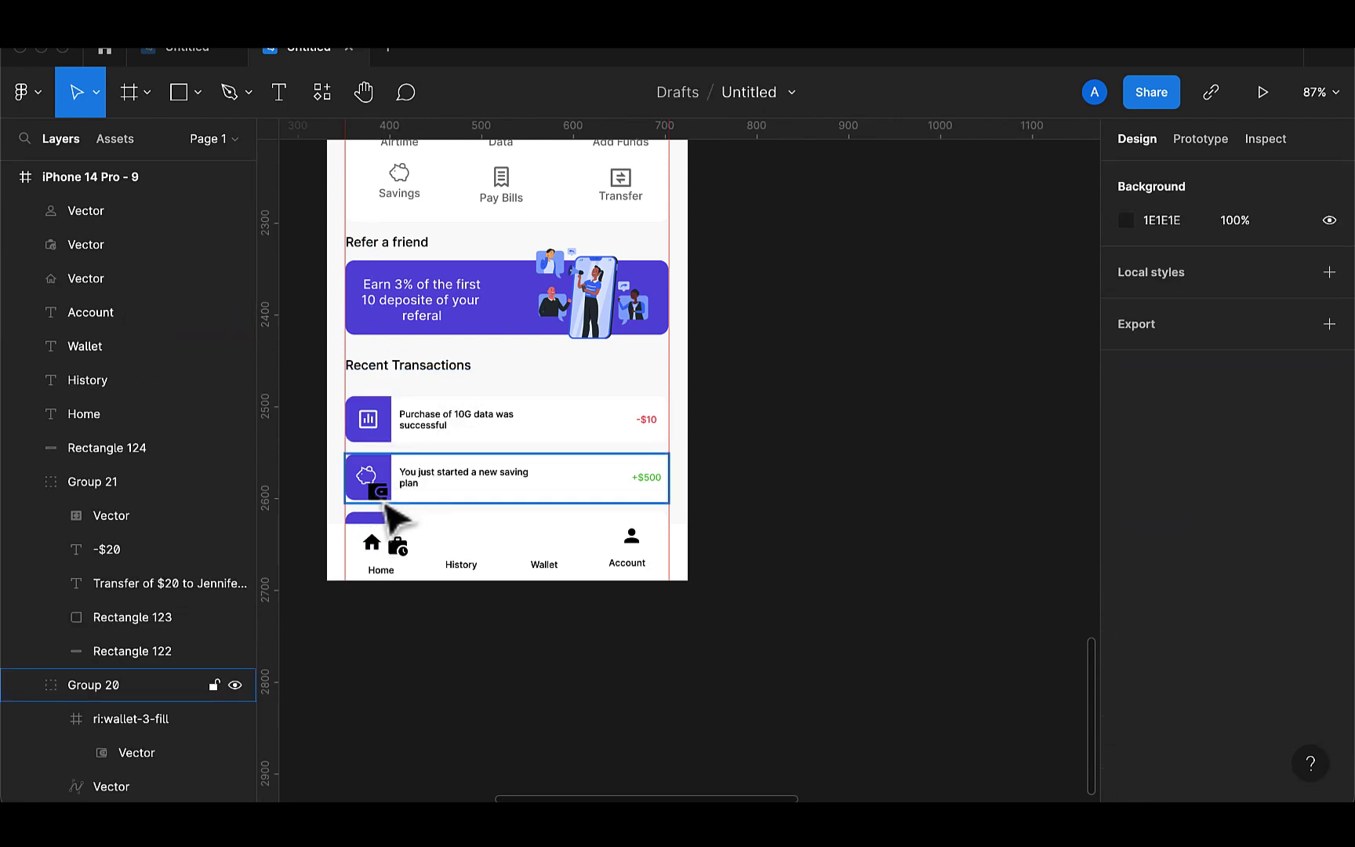
Move ri:wallet-3-fill to the top of the phone frame and delete its wrapper, keeping the vector.
double_click(385, 507)
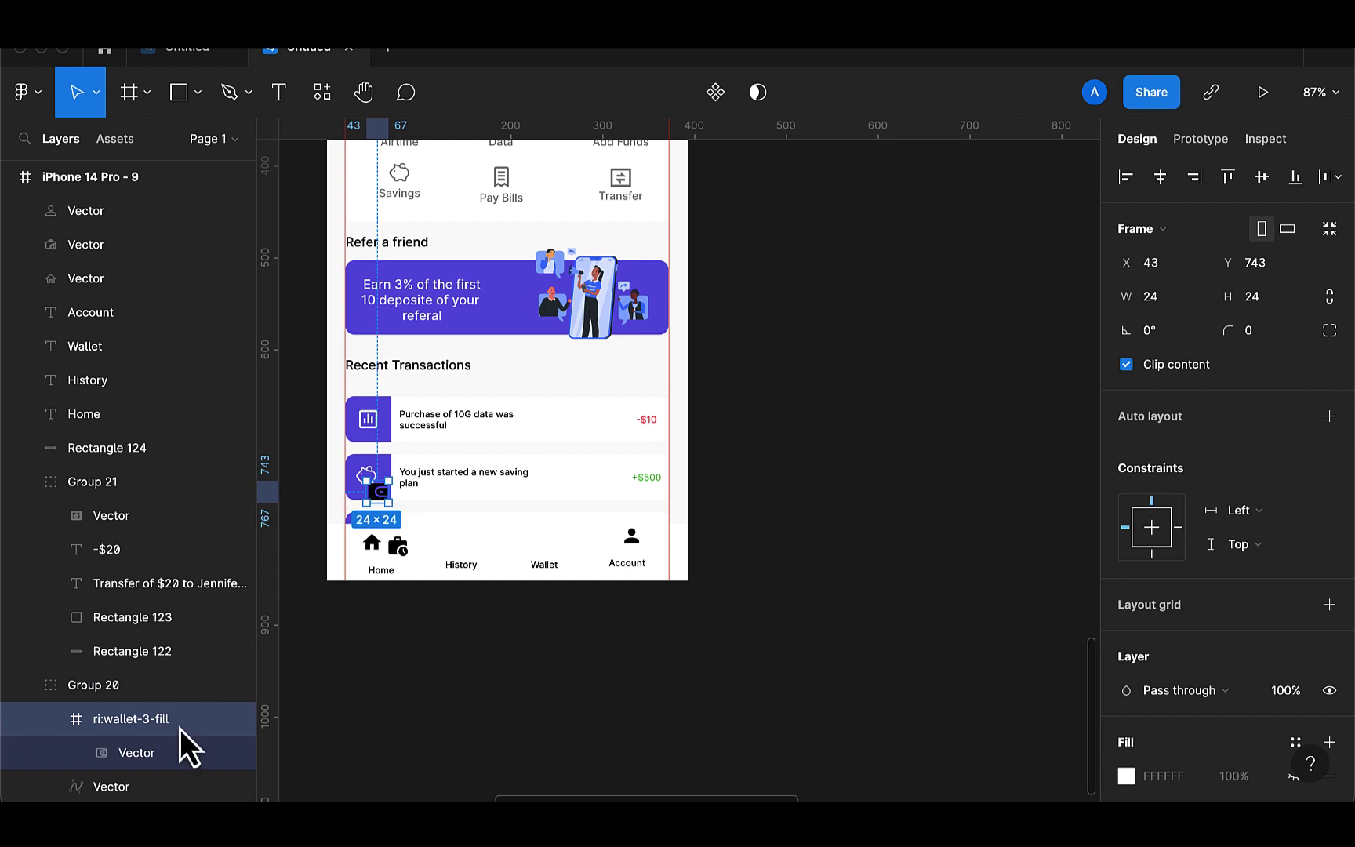
left_click_drag(141, 720, 105, 208)
left_click(121, 249)
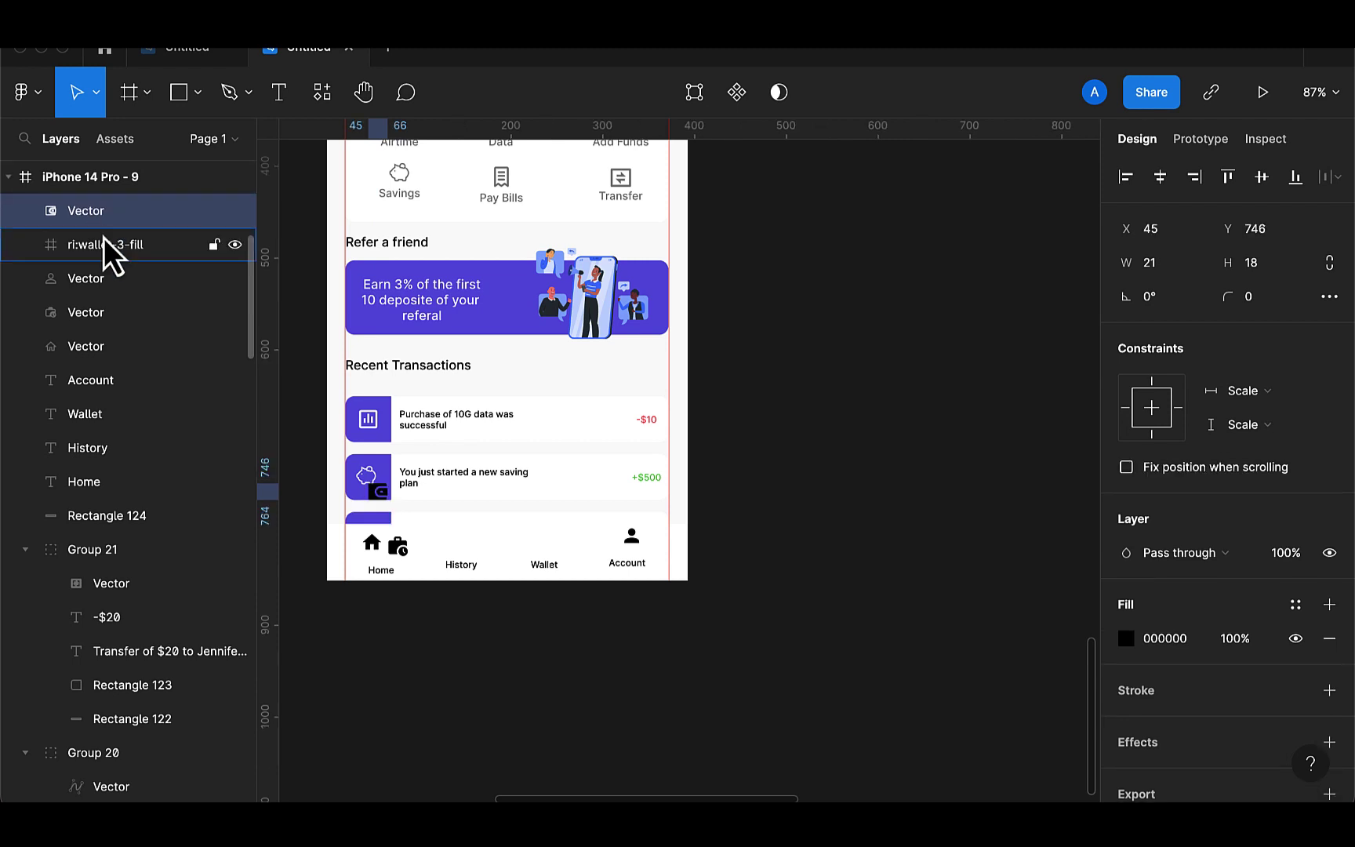
left_click(102, 242)
key("Delete")
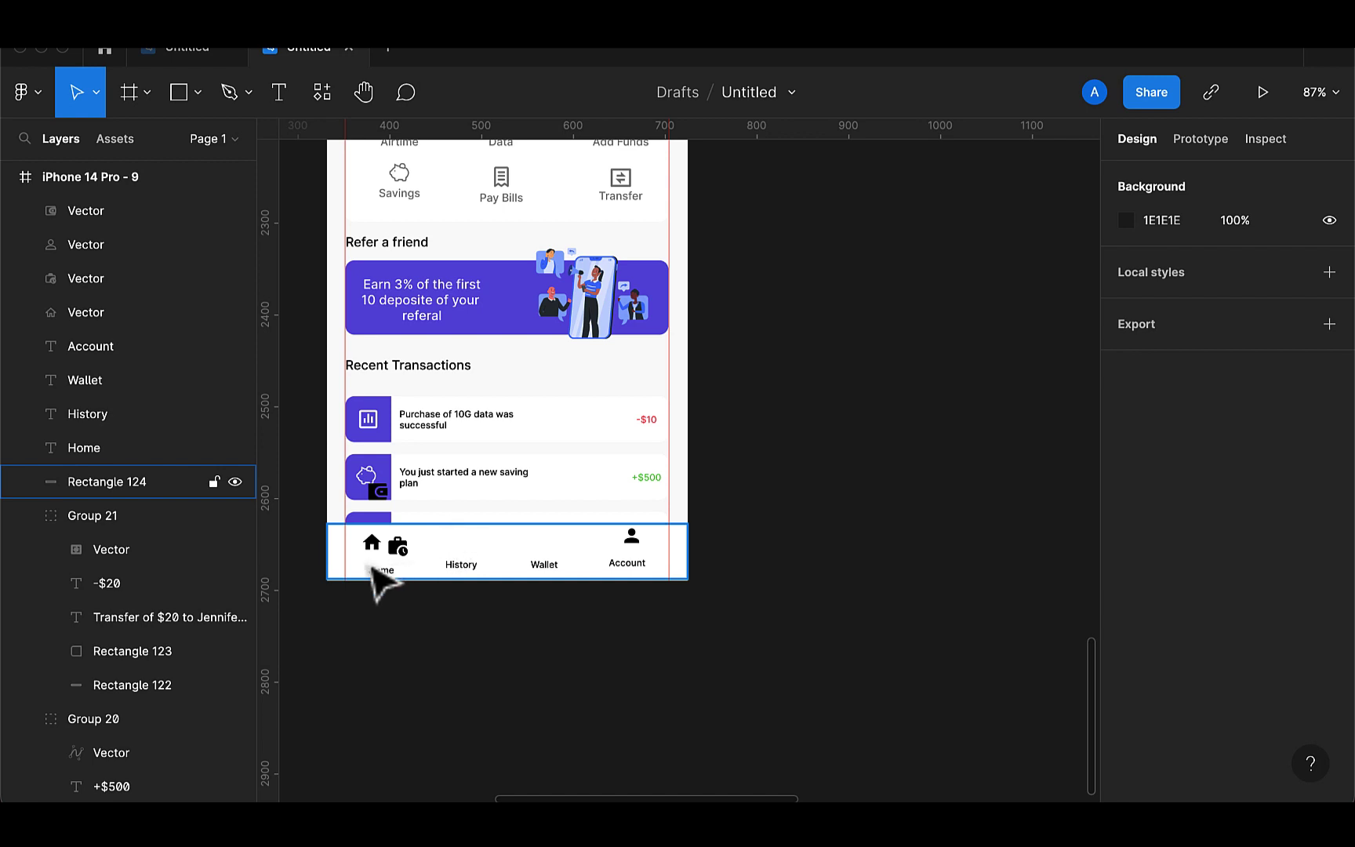
Move the wallet icon from the saving-plan row into the nav bar above Wallet.
scroll(373, 572, "up", 6)
left_click(389, 536)
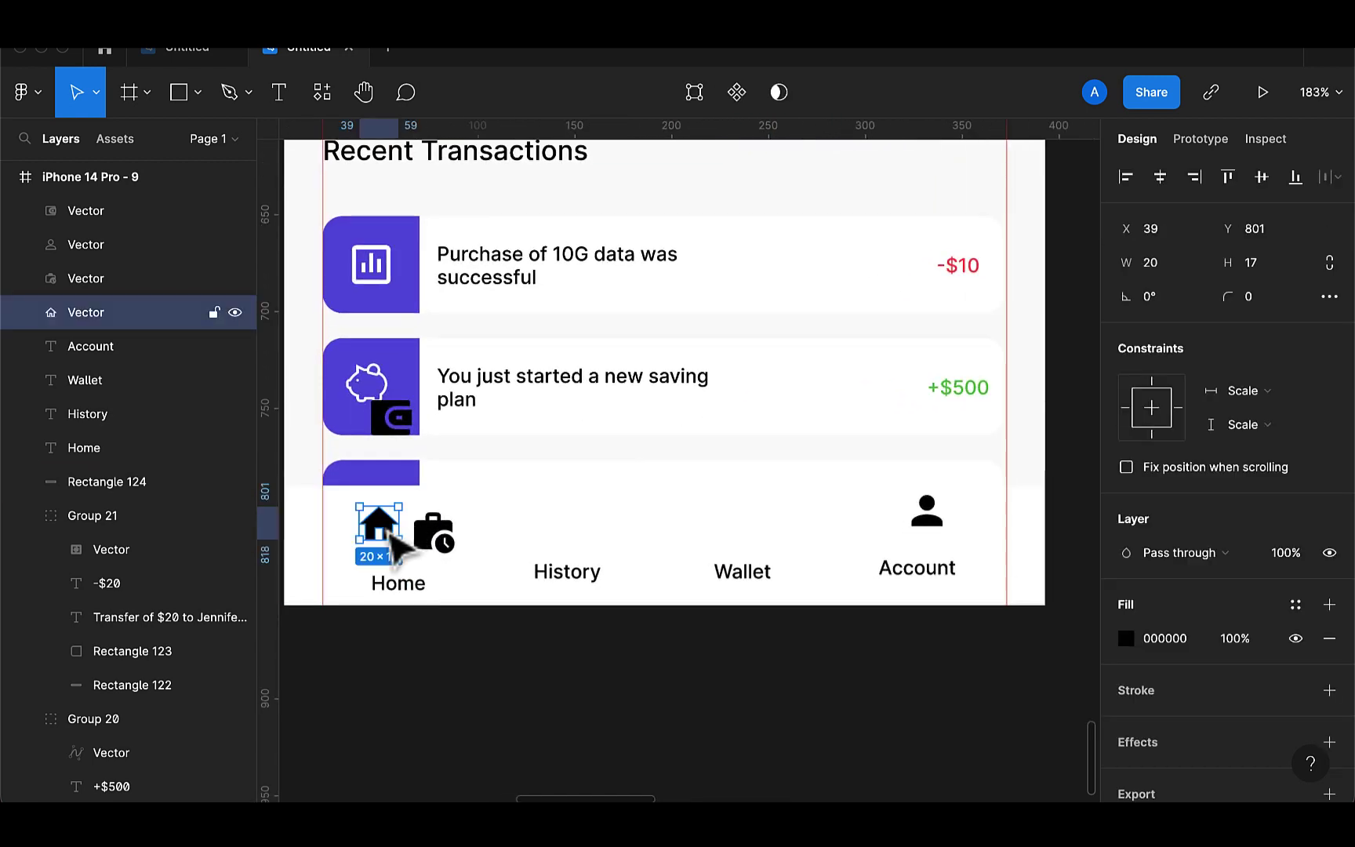
scroll(435, 548, "down", 5)
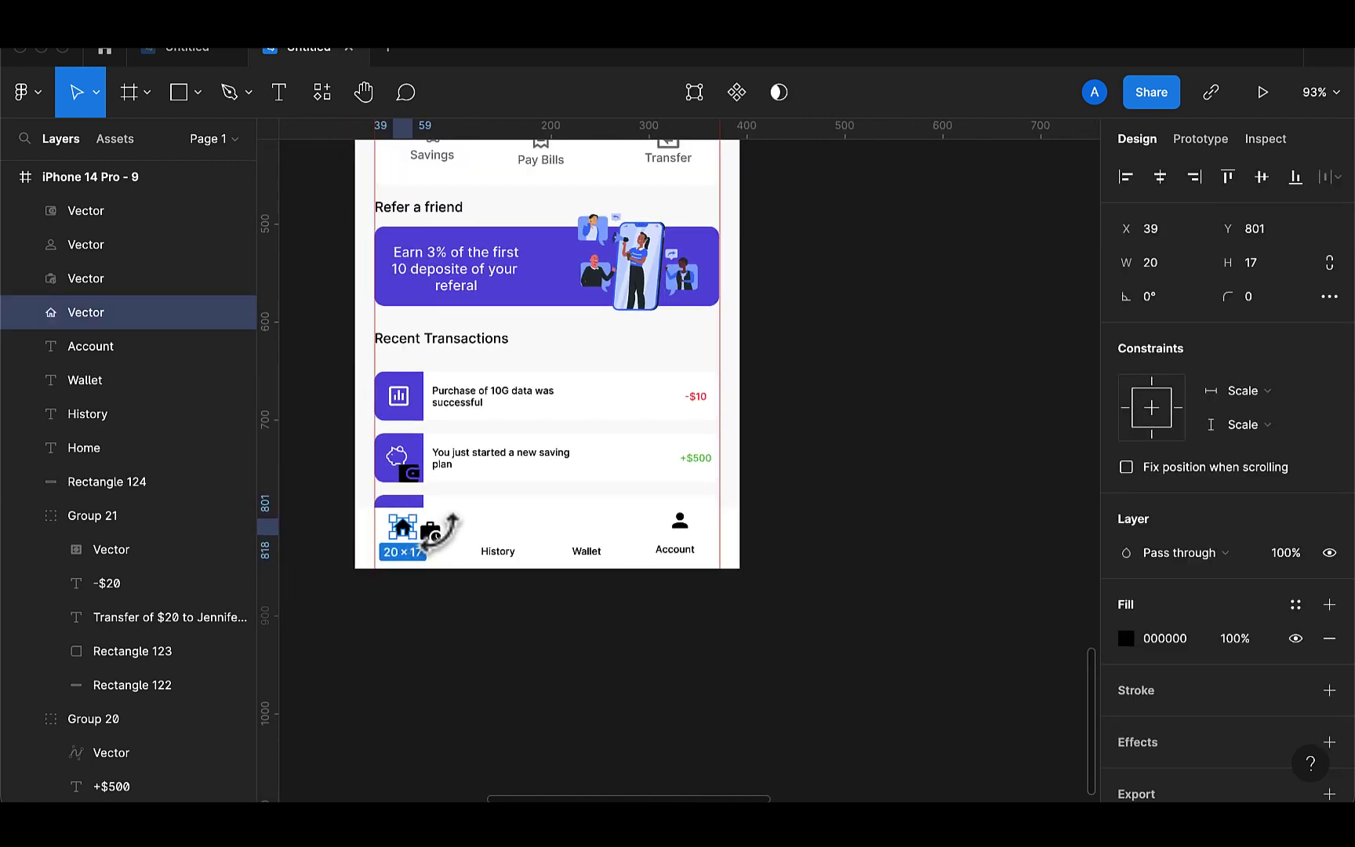
left_click(414, 479)
left_click_drag(414, 480, 586, 544)
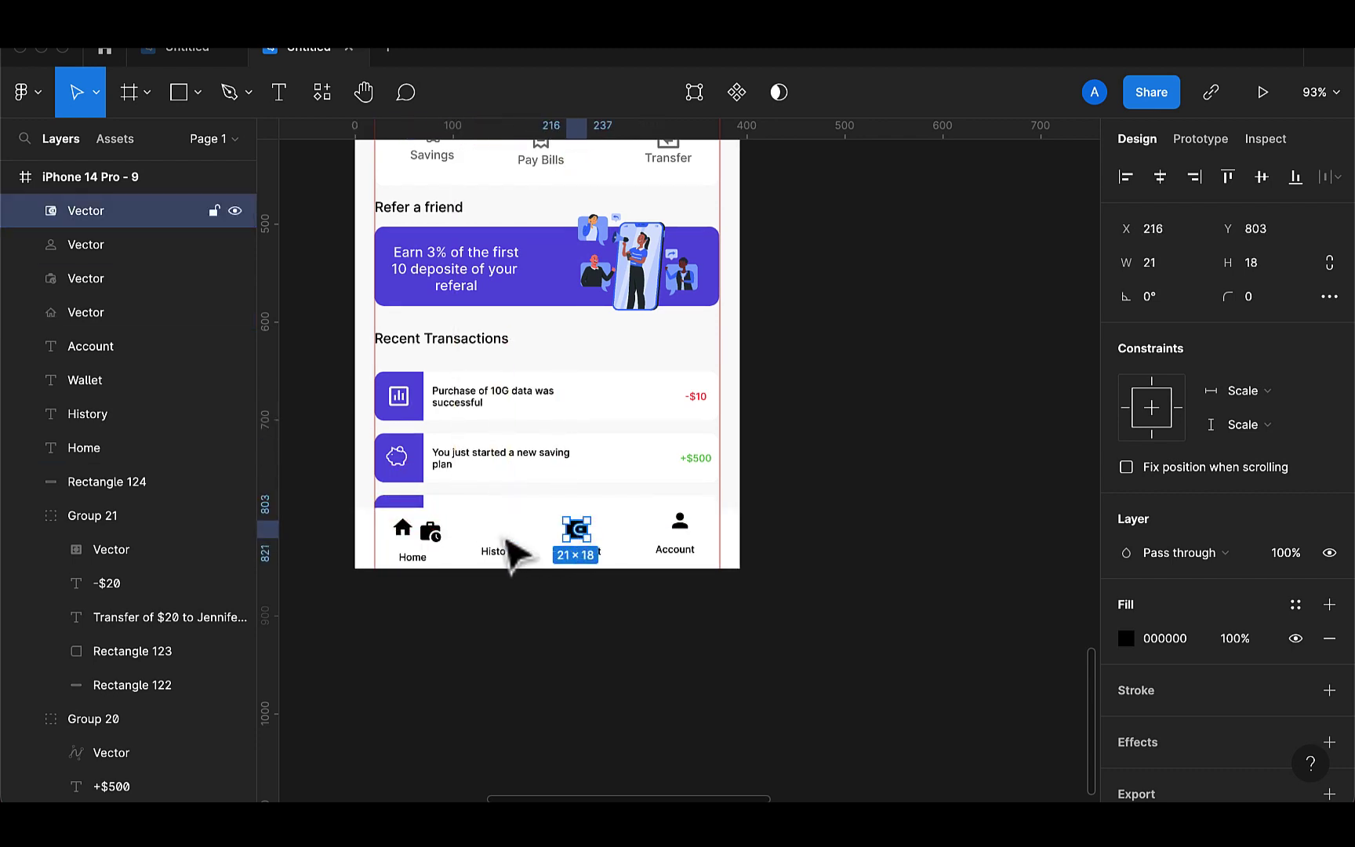
Try setting all four nav icons to height 20 at once, then undo it.
left_click(433, 534, "shift")
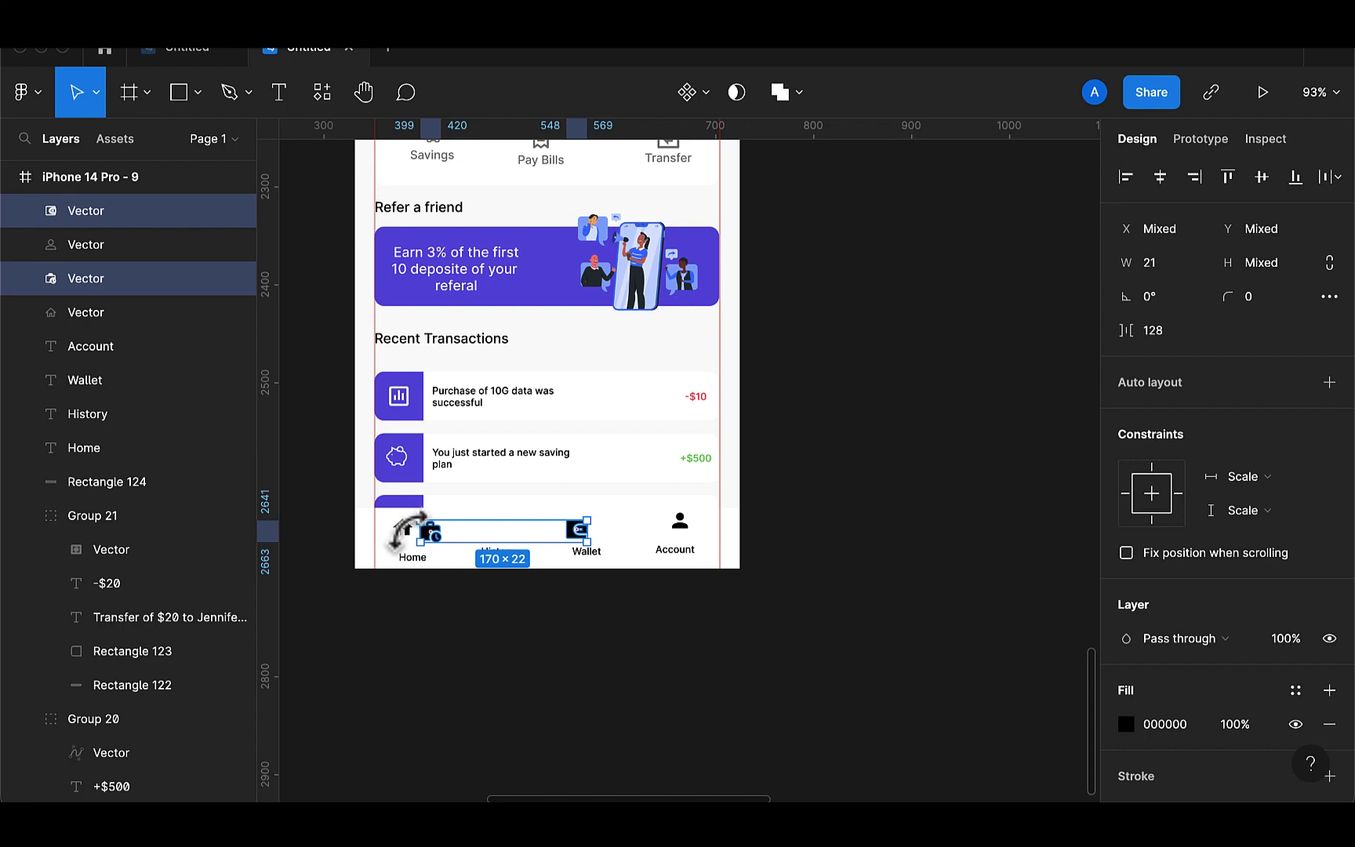
left_click(403, 529, "shift")
left_click(679, 525, "shift")
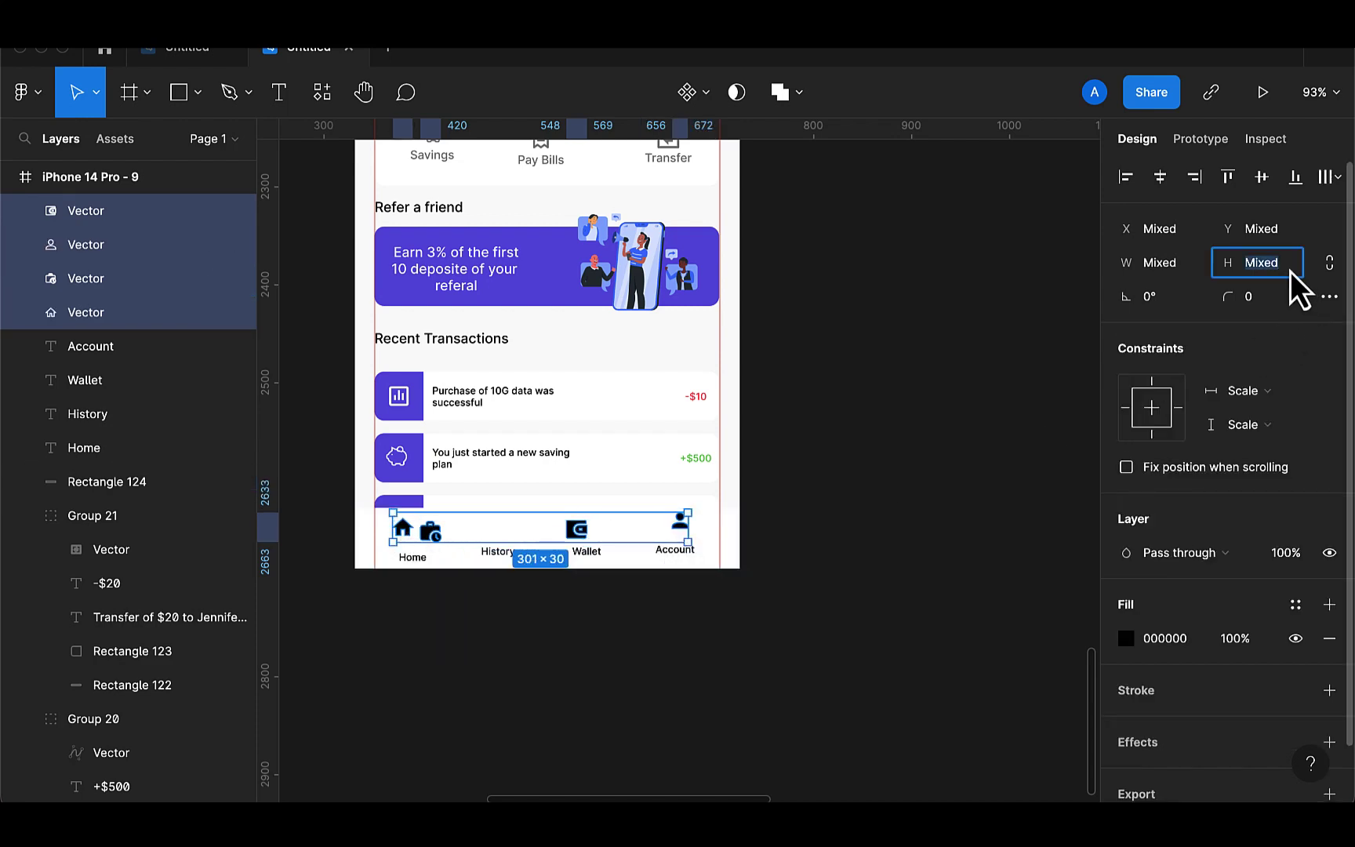
type("20")
key("Return")
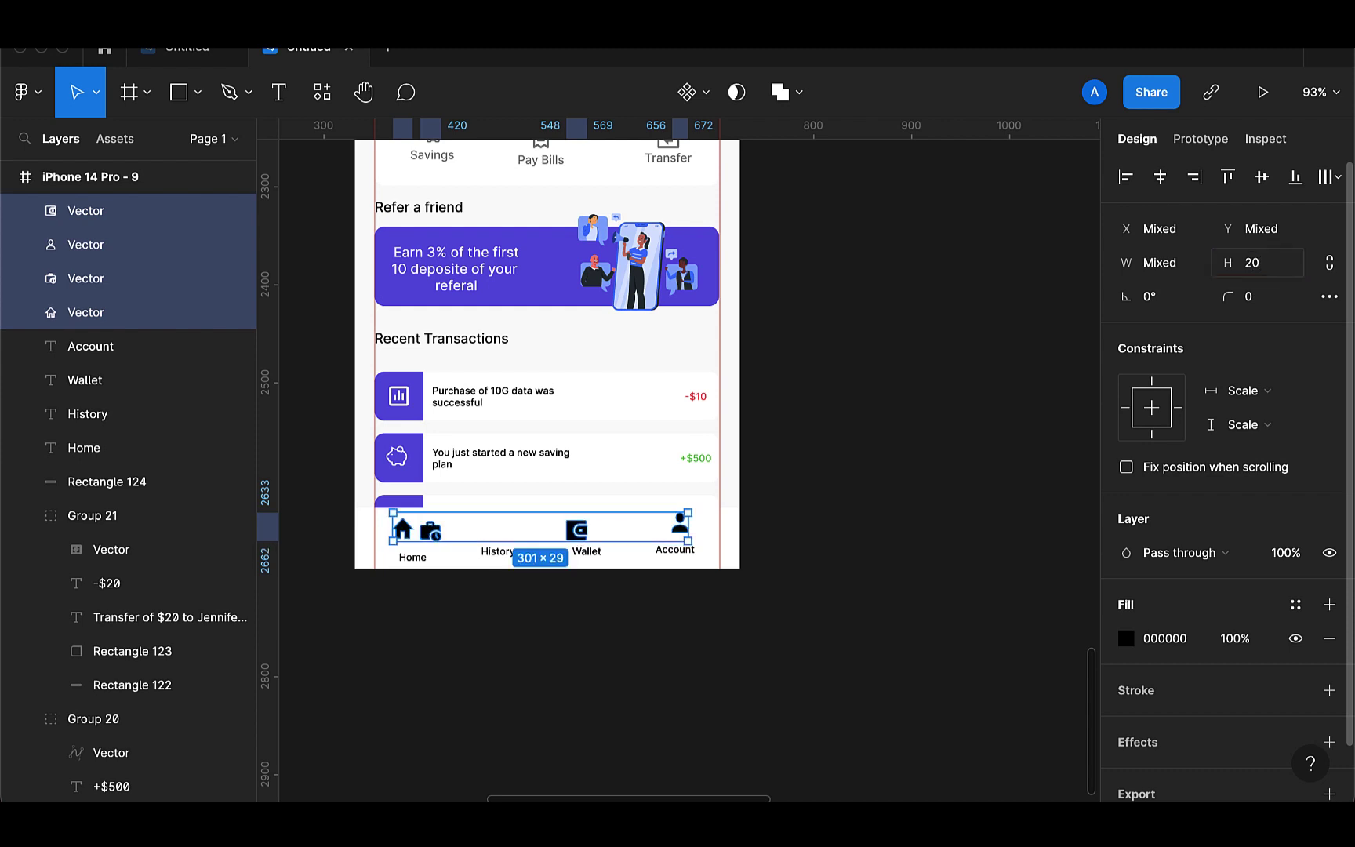
key("ctrl+z")
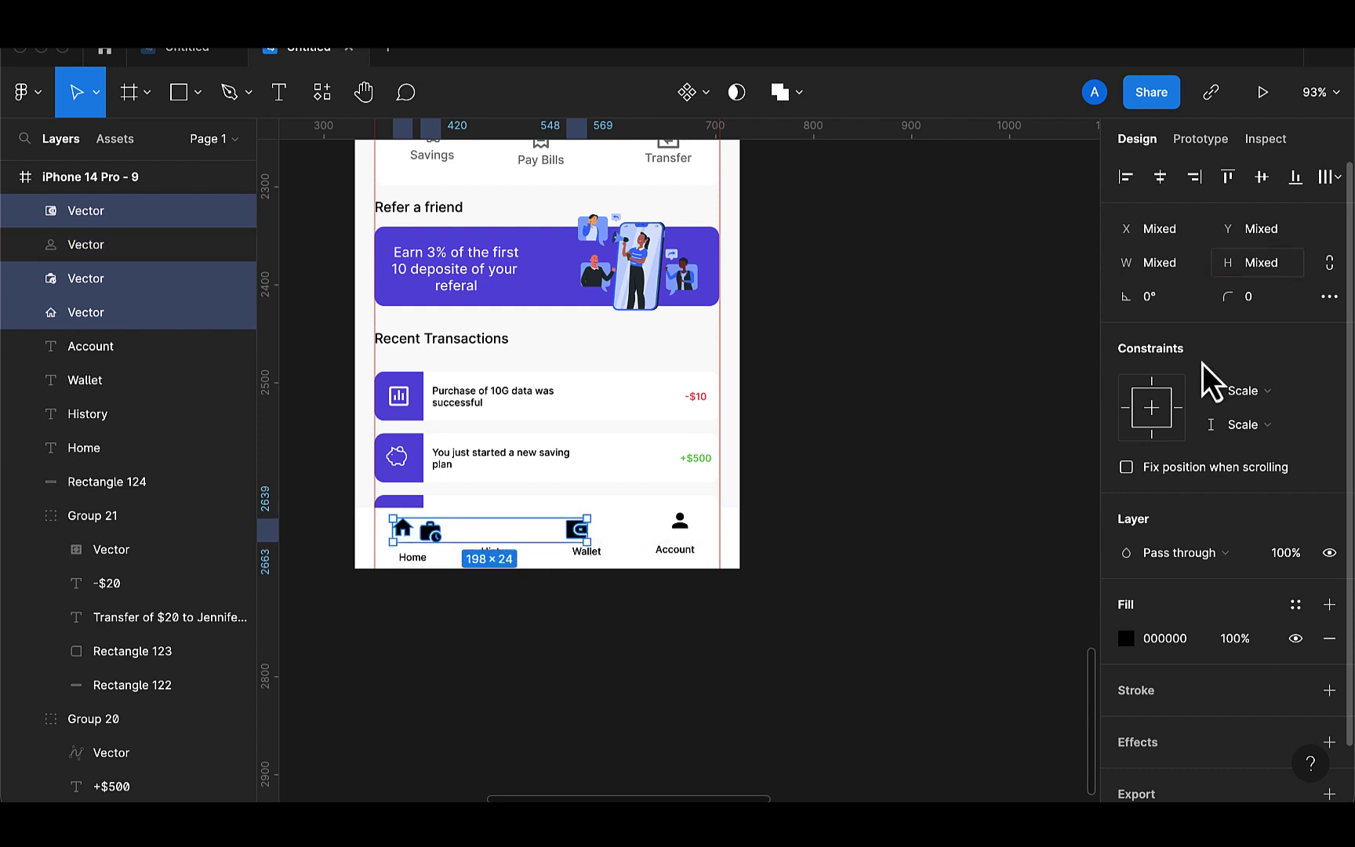
Set the Account and Wallet icons to a height of 20.
left_click(680, 522)
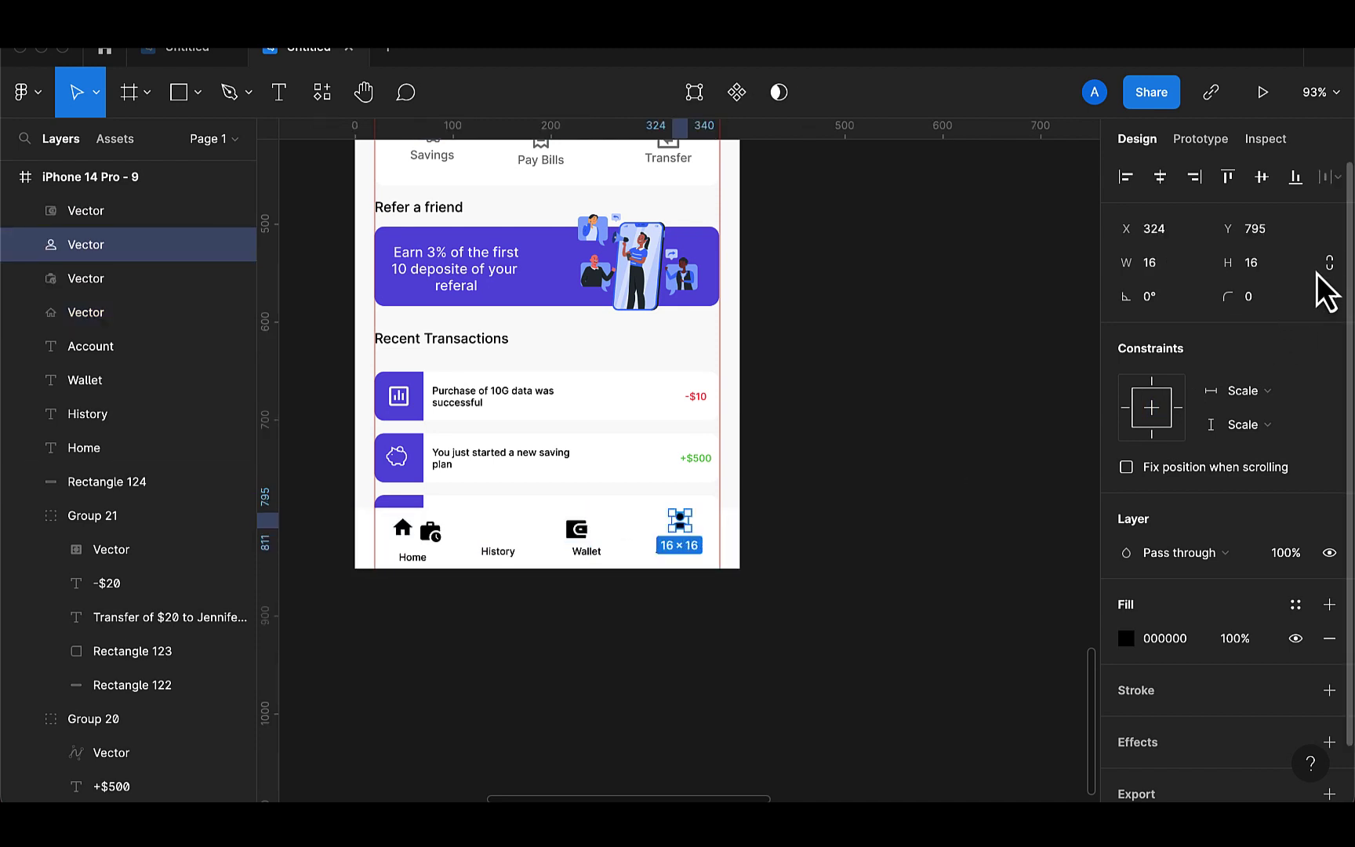
left_click(1281, 273)
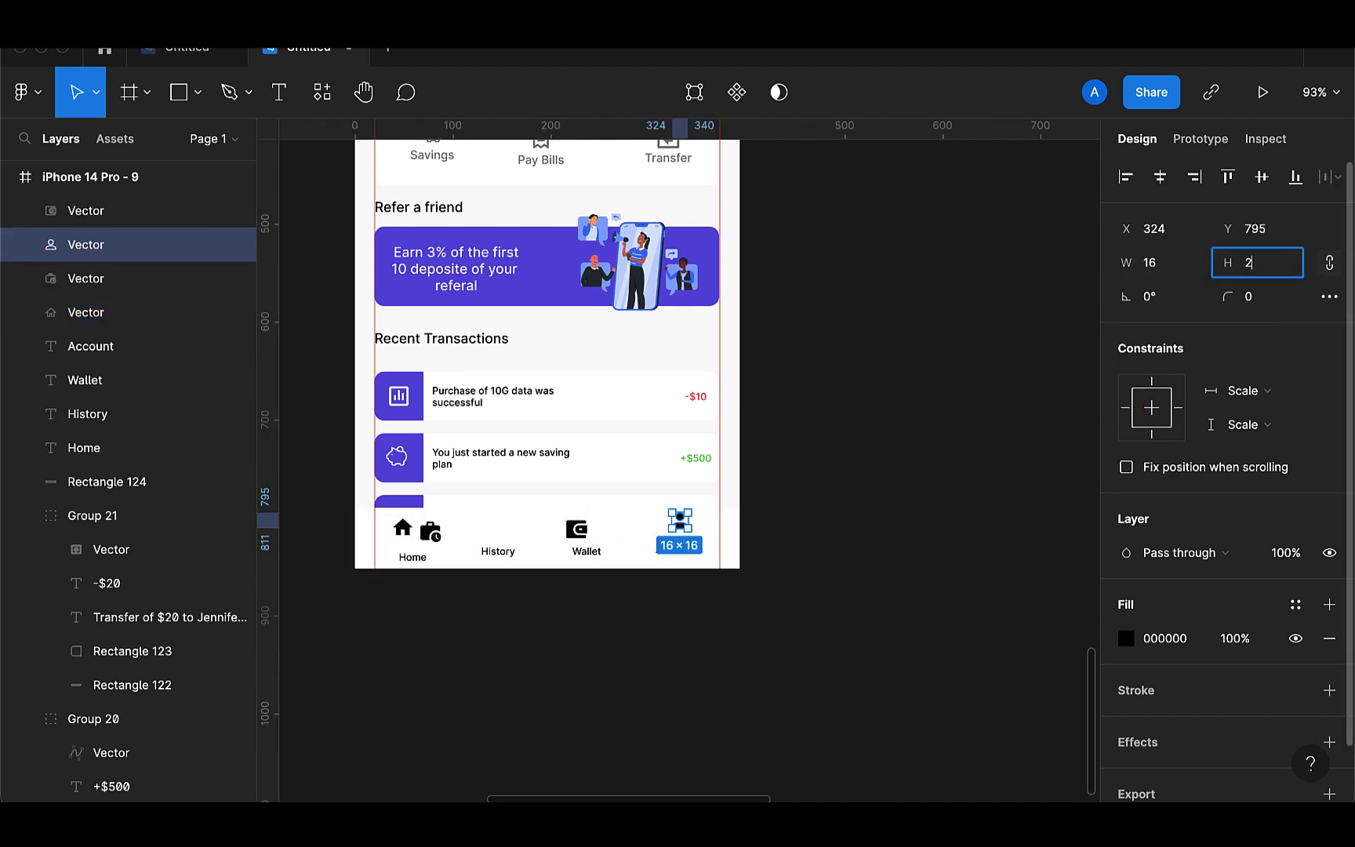
key("Return")
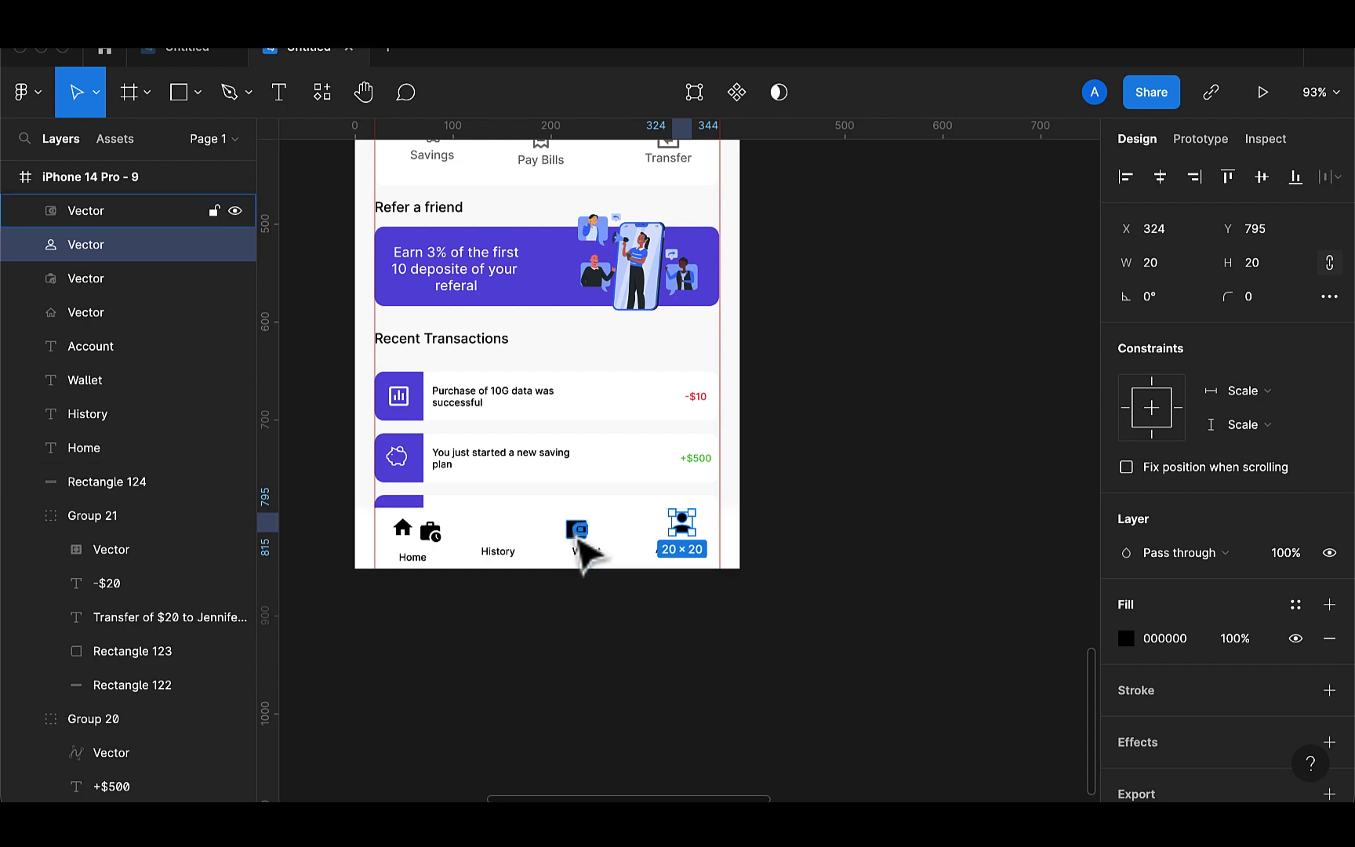
left_click(581, 542)
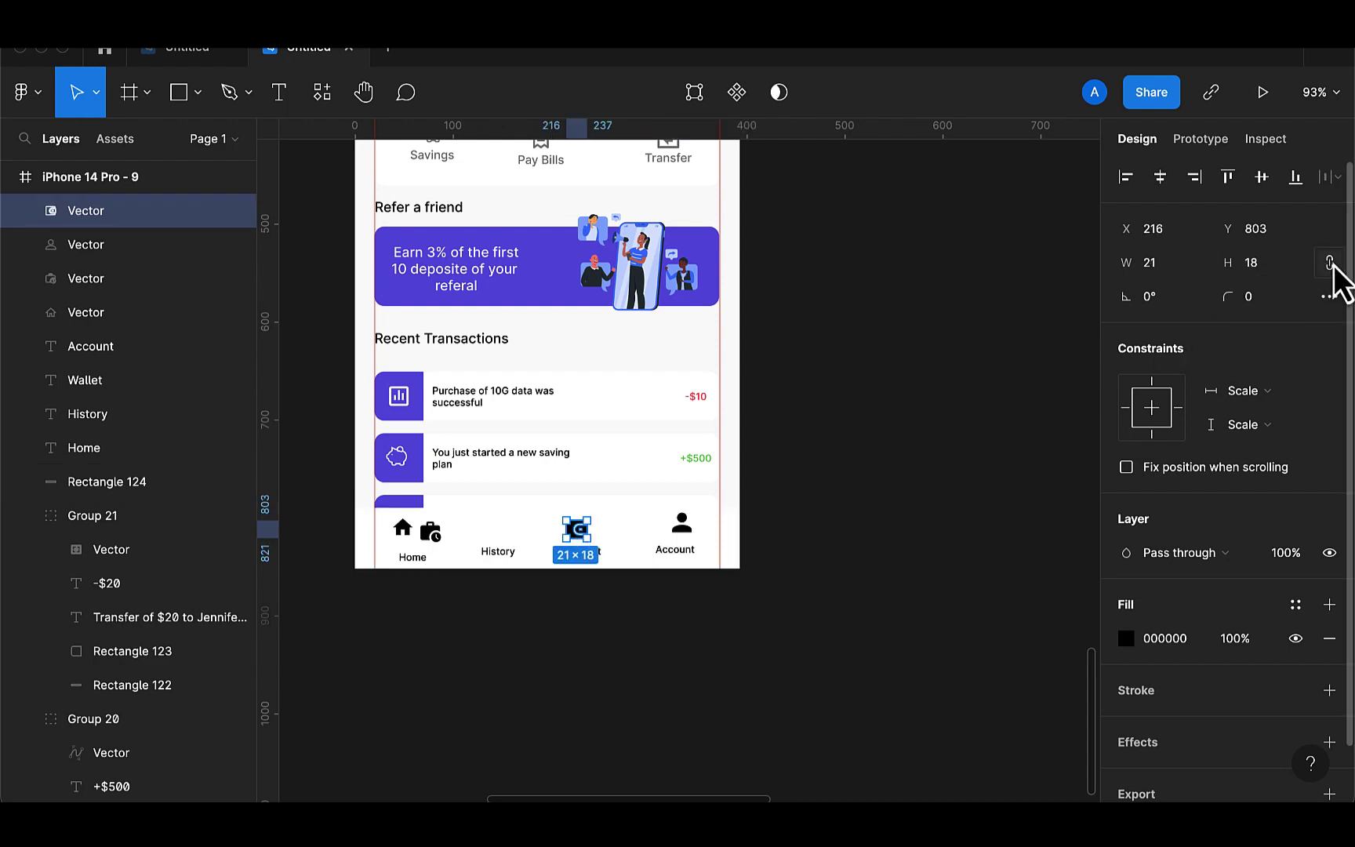
left_click(1289, 265)
type("20")
key("Return")
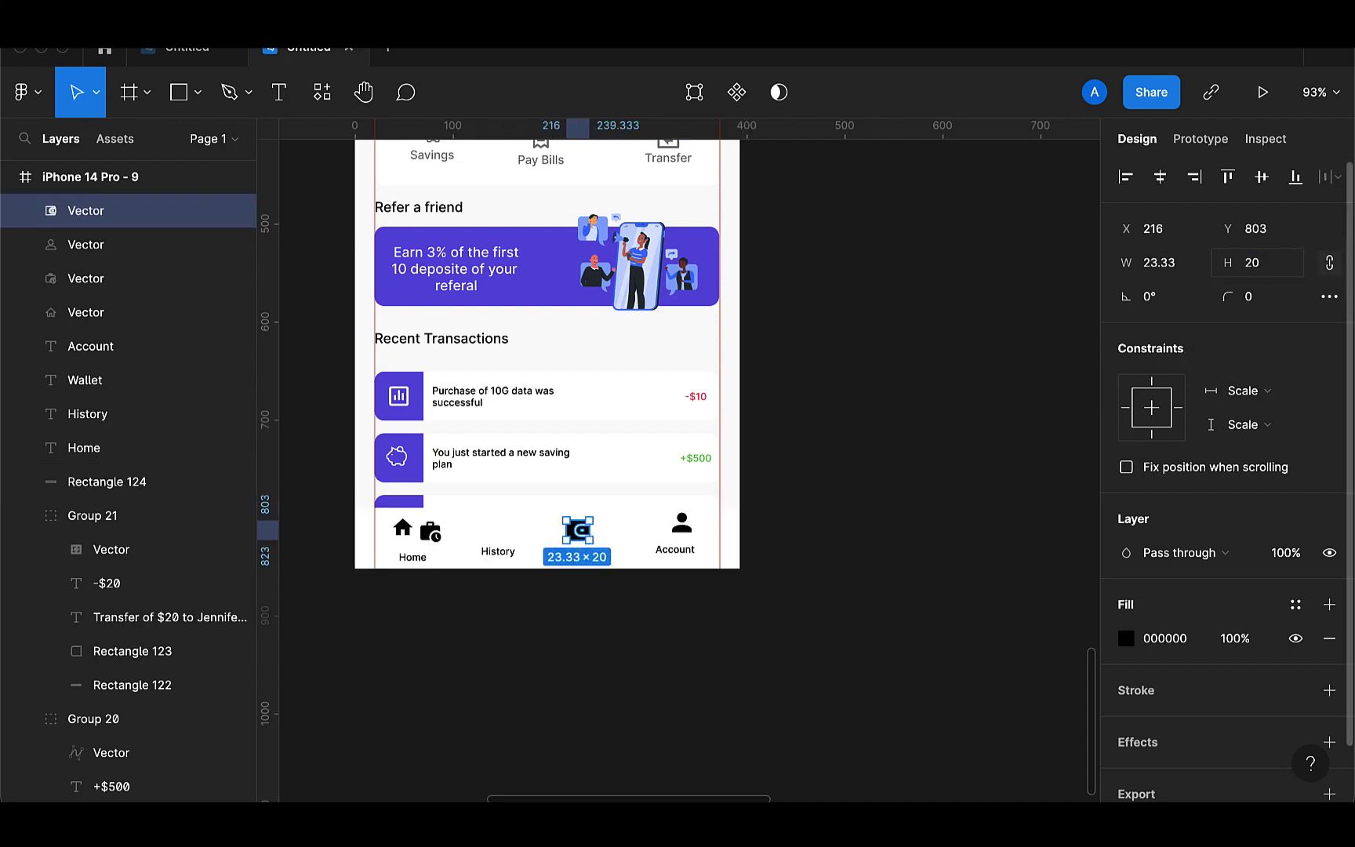
Set the History briefcase and Home house icons to a height of 20.
left_click(434, 535)
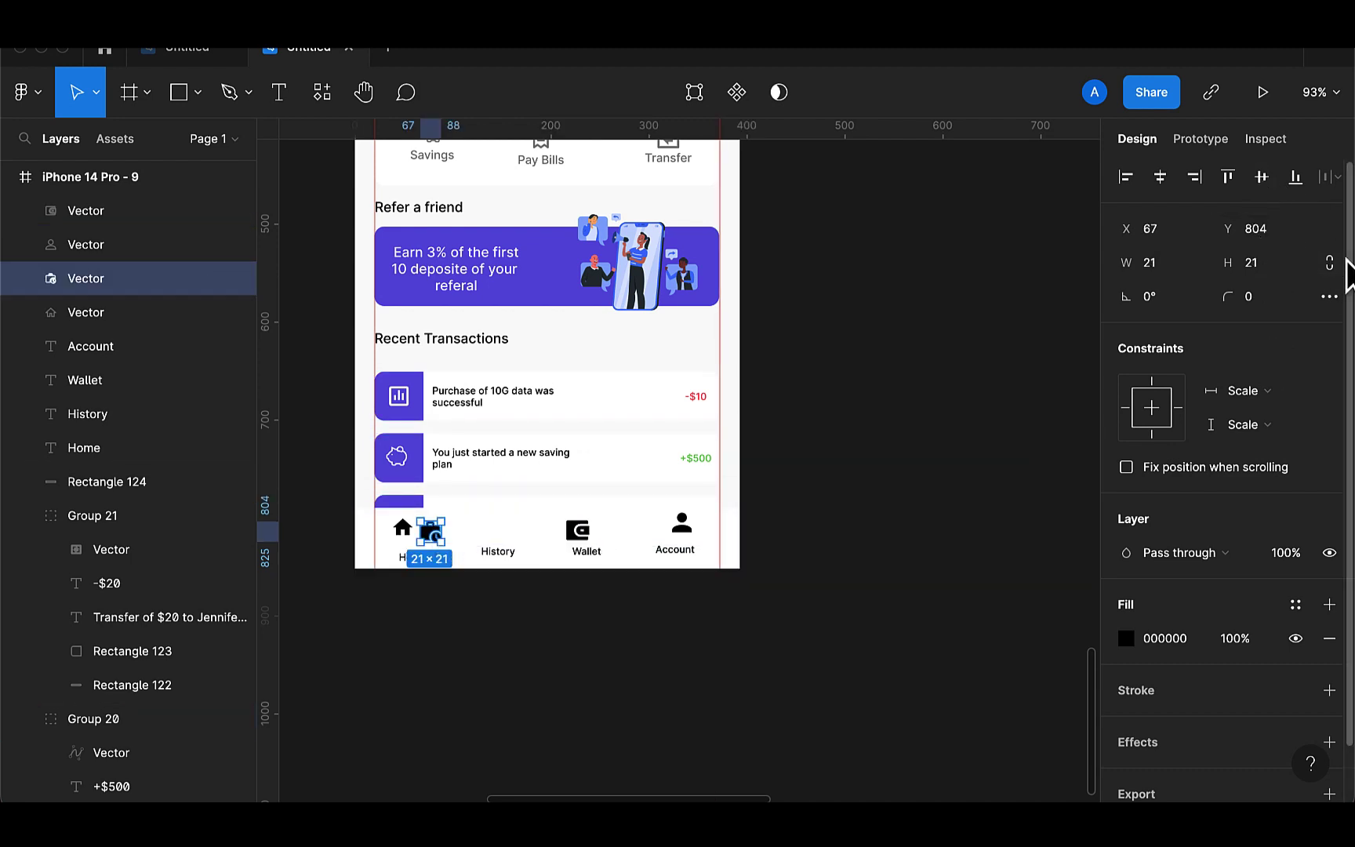
left_click(1270, 267)
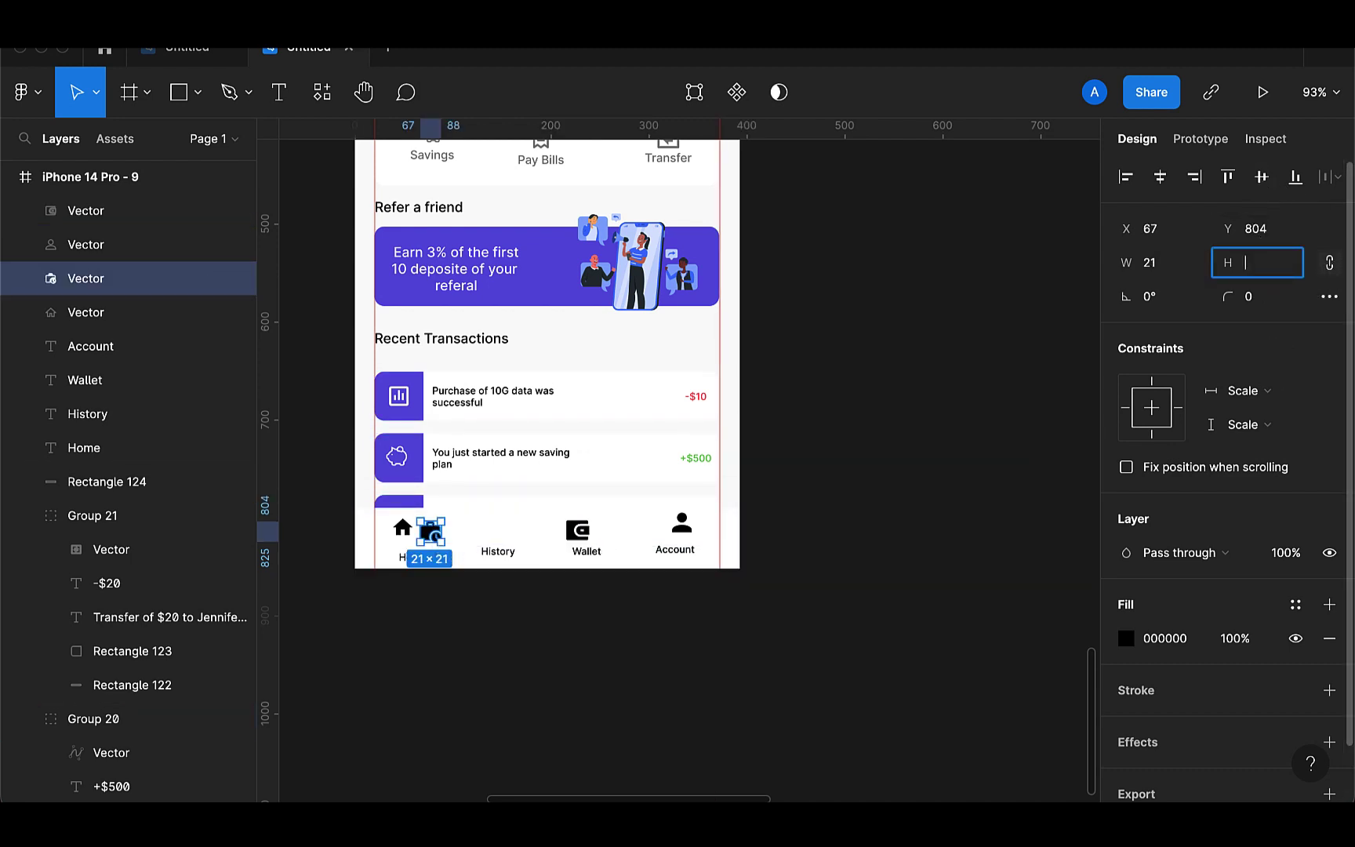
key("Return")
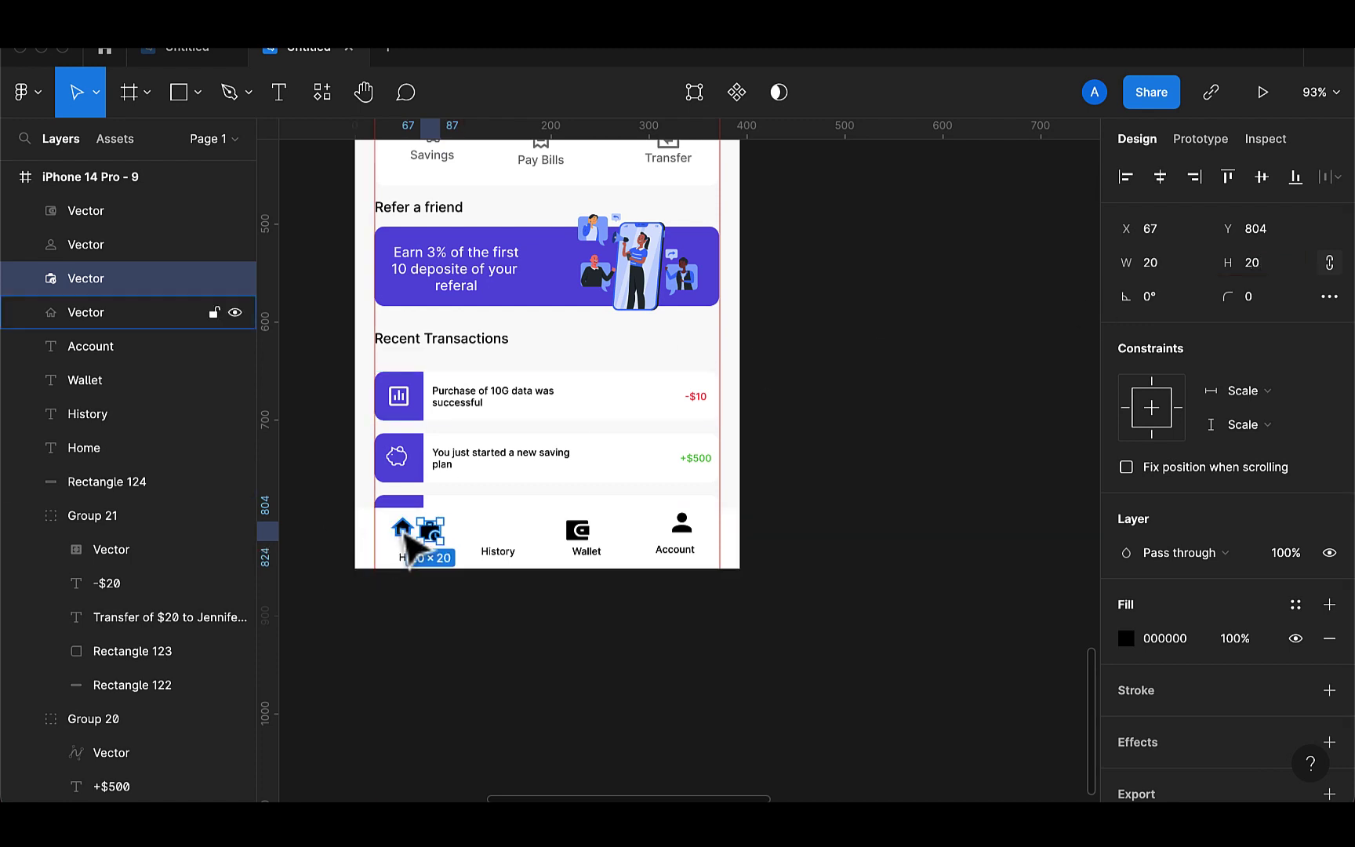
left_click(404, 532)
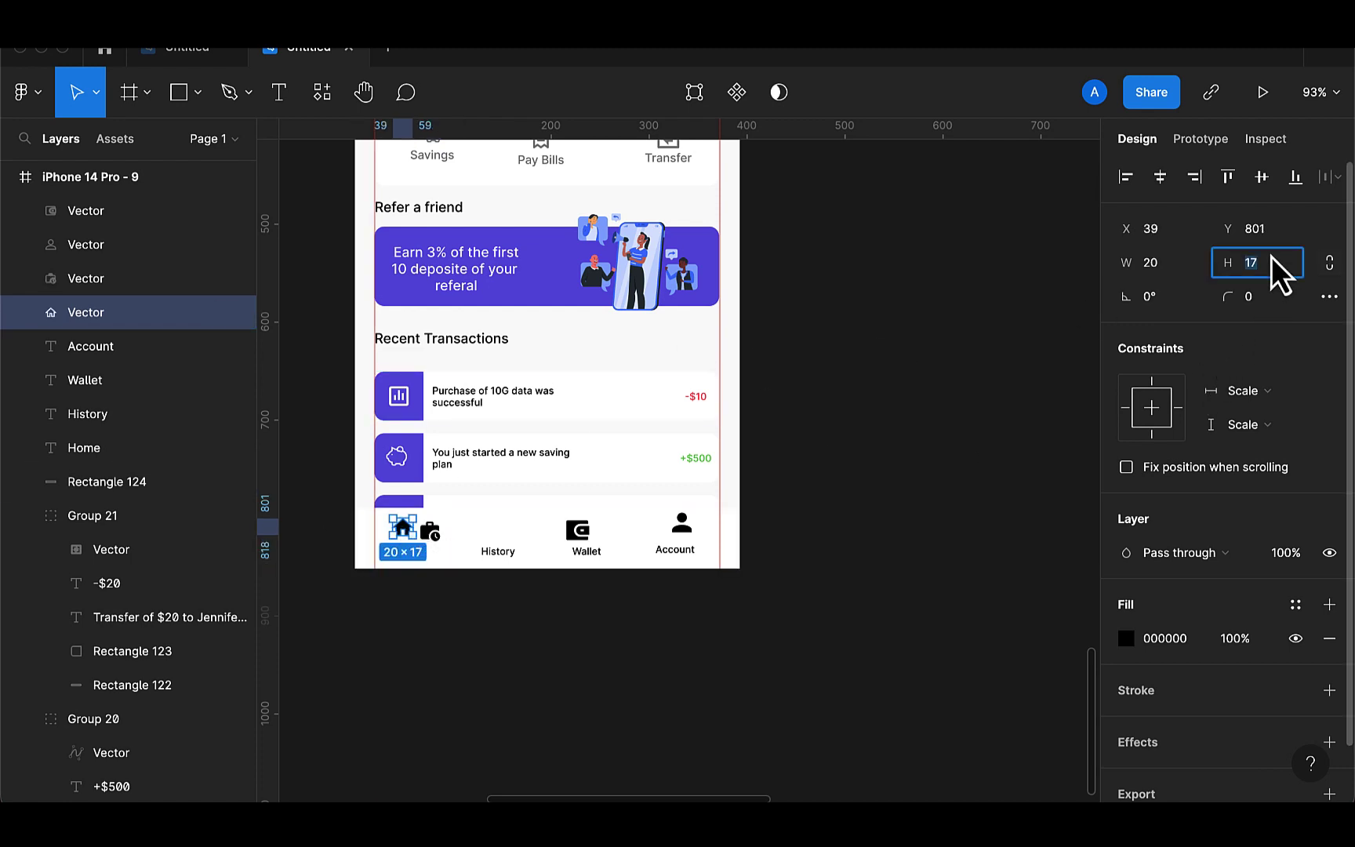
type("20")
key("Return")
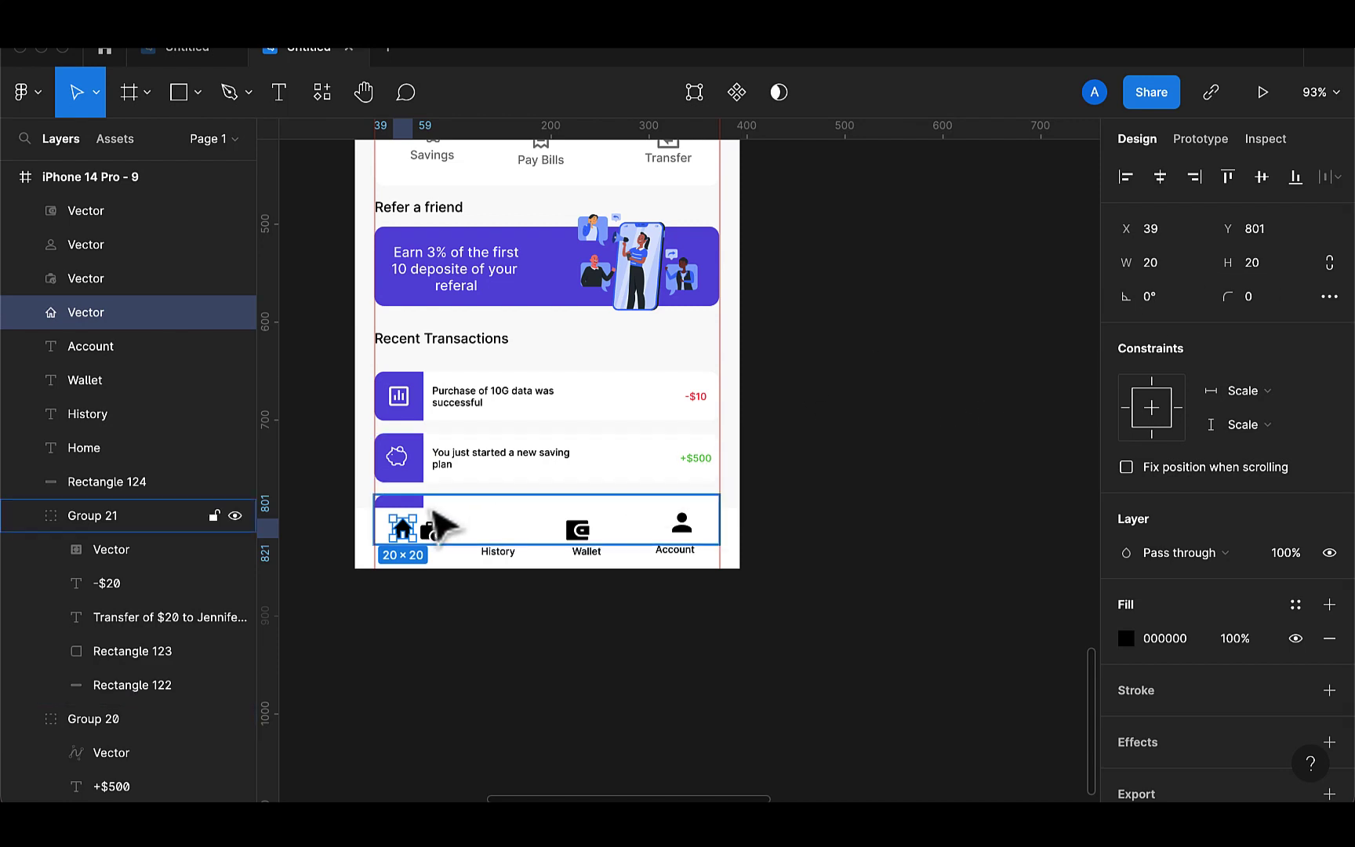
Position the briefcase icon above History and line up the Account icon and Home and Account labels.
scroll(439, 526, "up", 5)
left_click(435, 563)
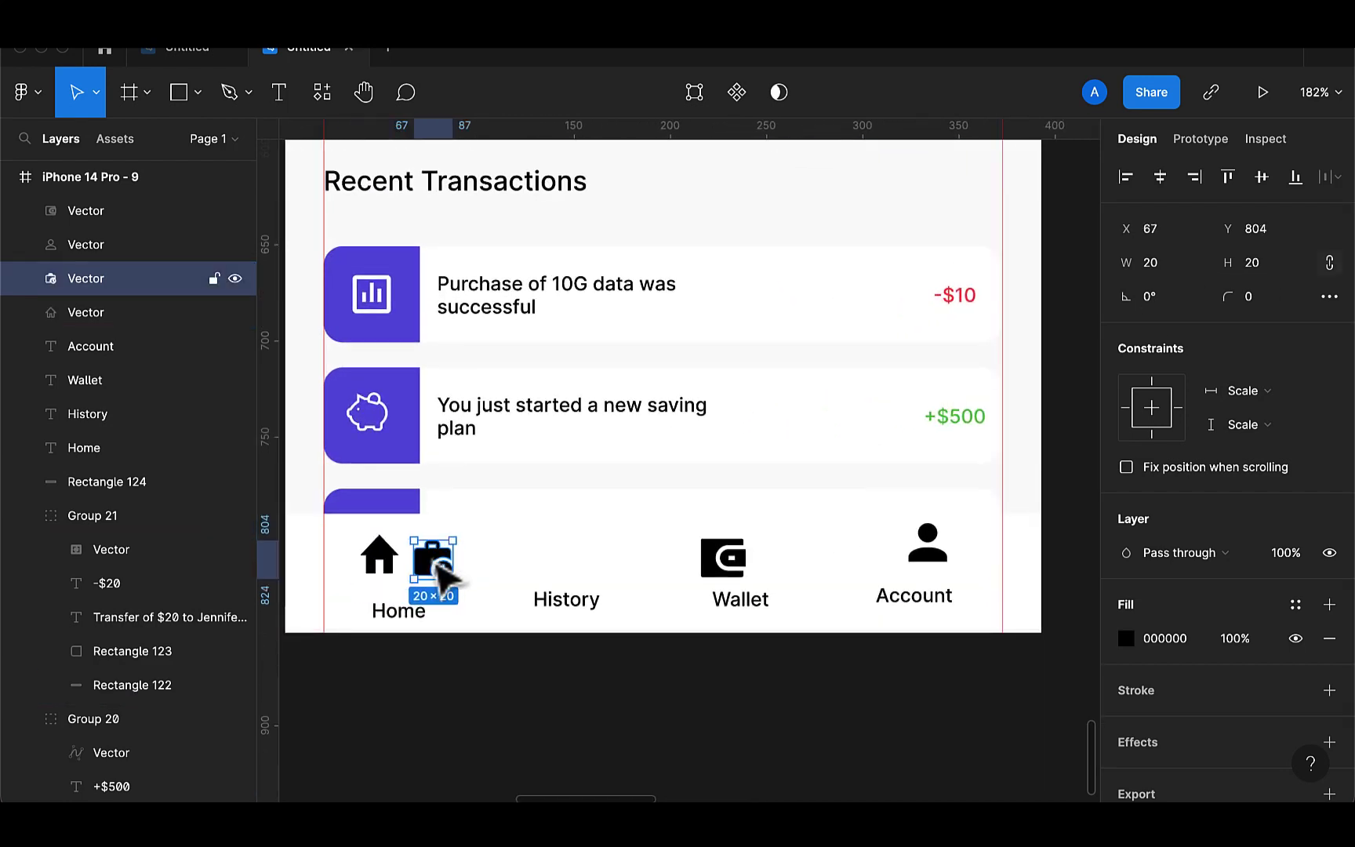
left_click_drag(439, 558, 570, 562)
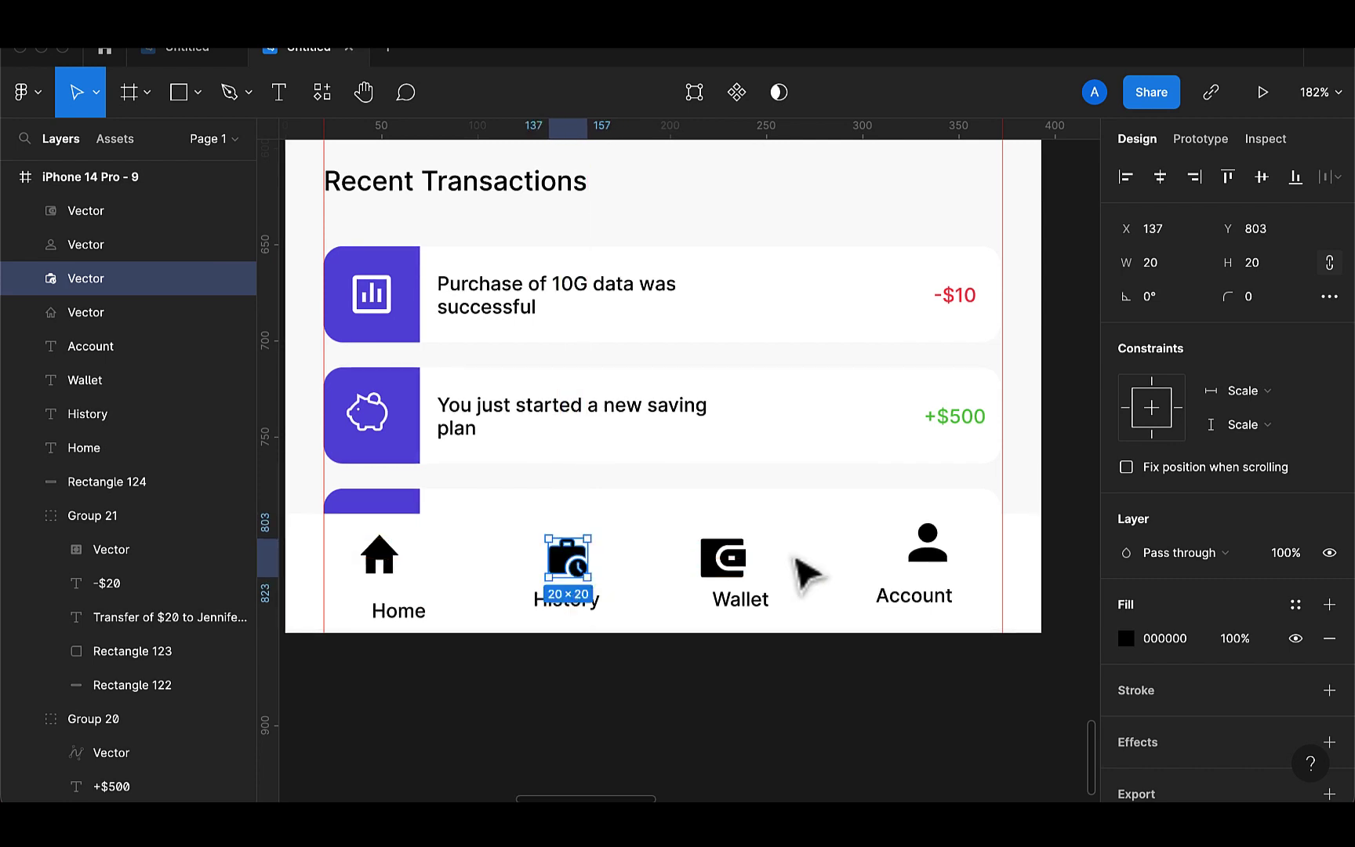
left_click(941, 564)
left_click_drag(935, 565, 934, 568)
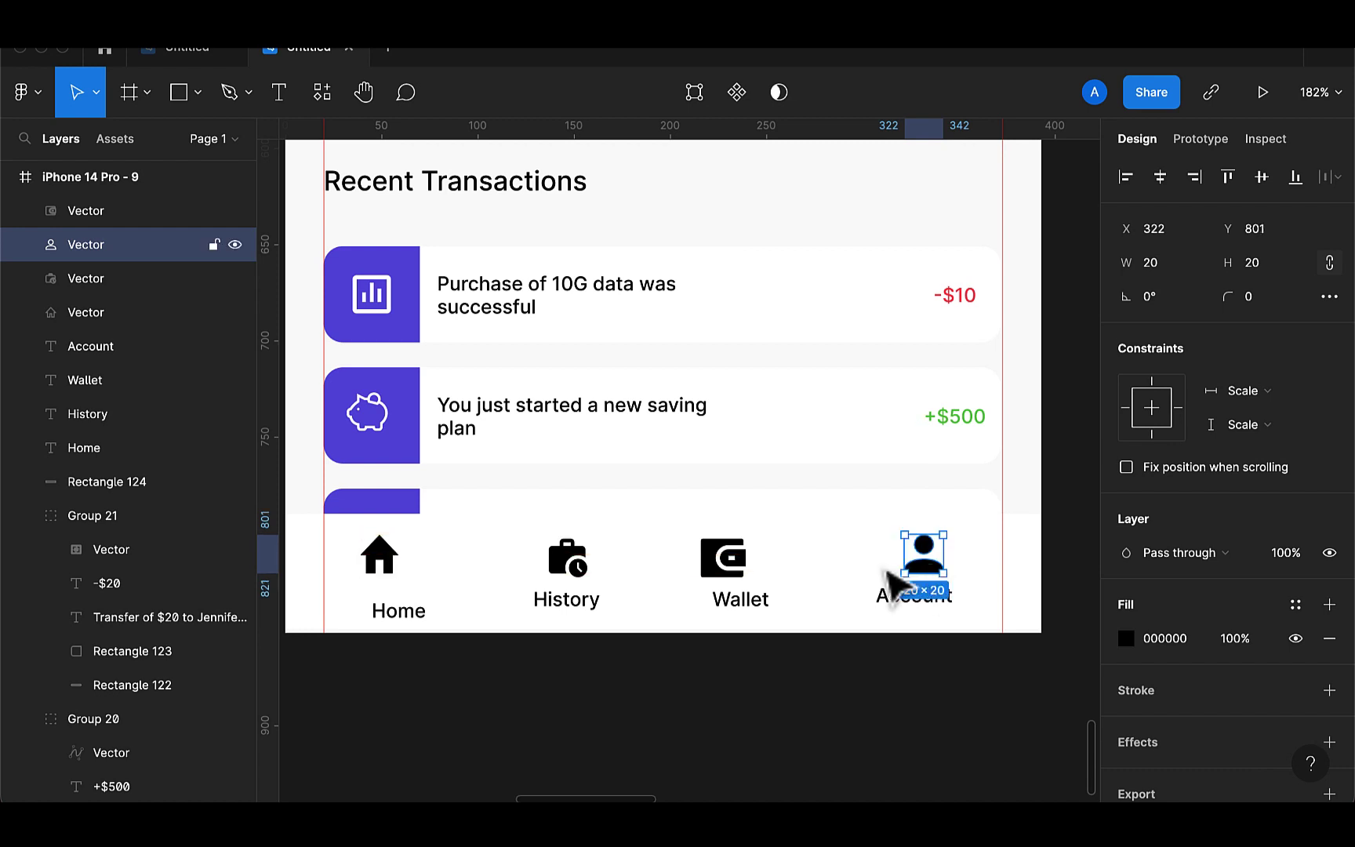
left_click(413, 619)
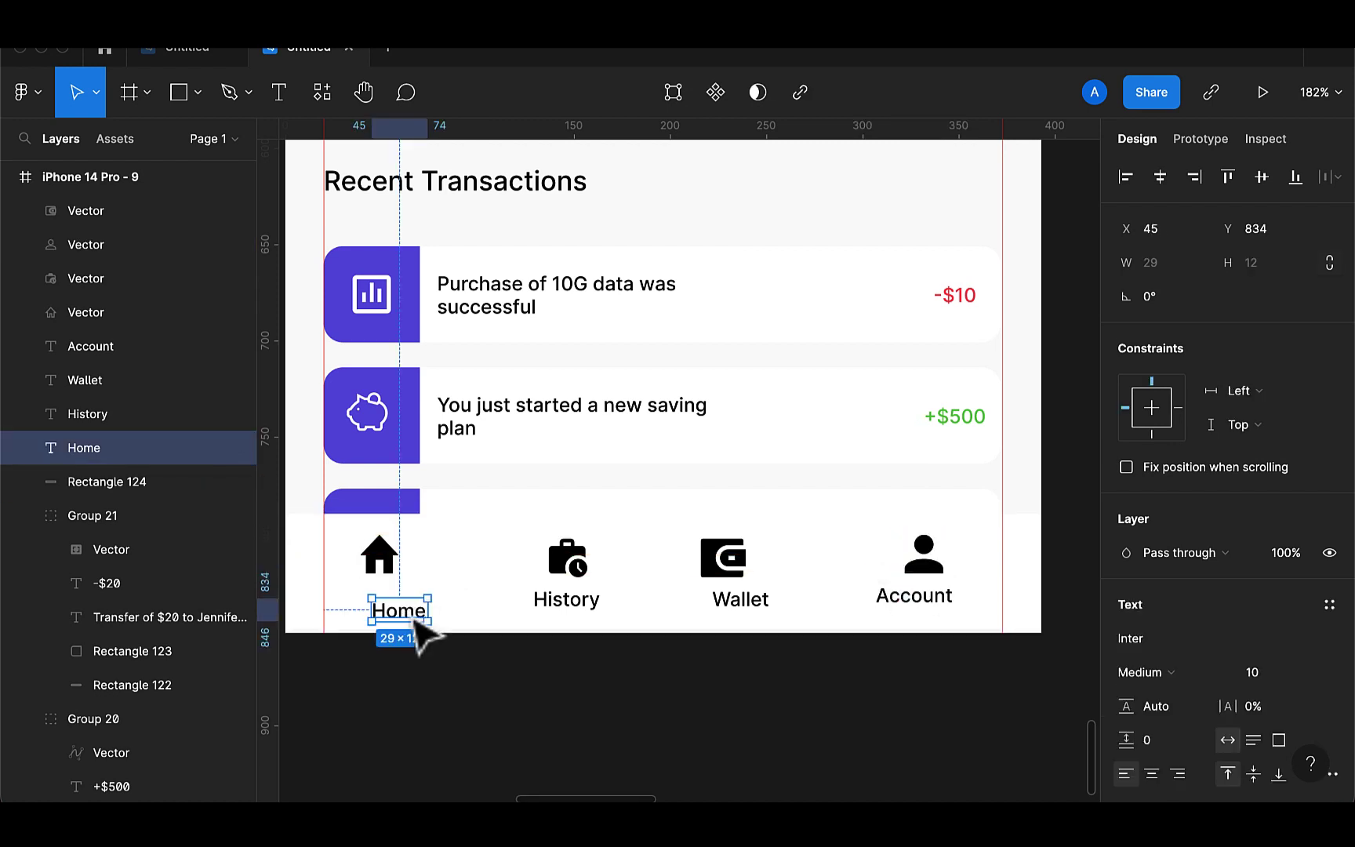
left_click_drag(414, 620, 396, 620)
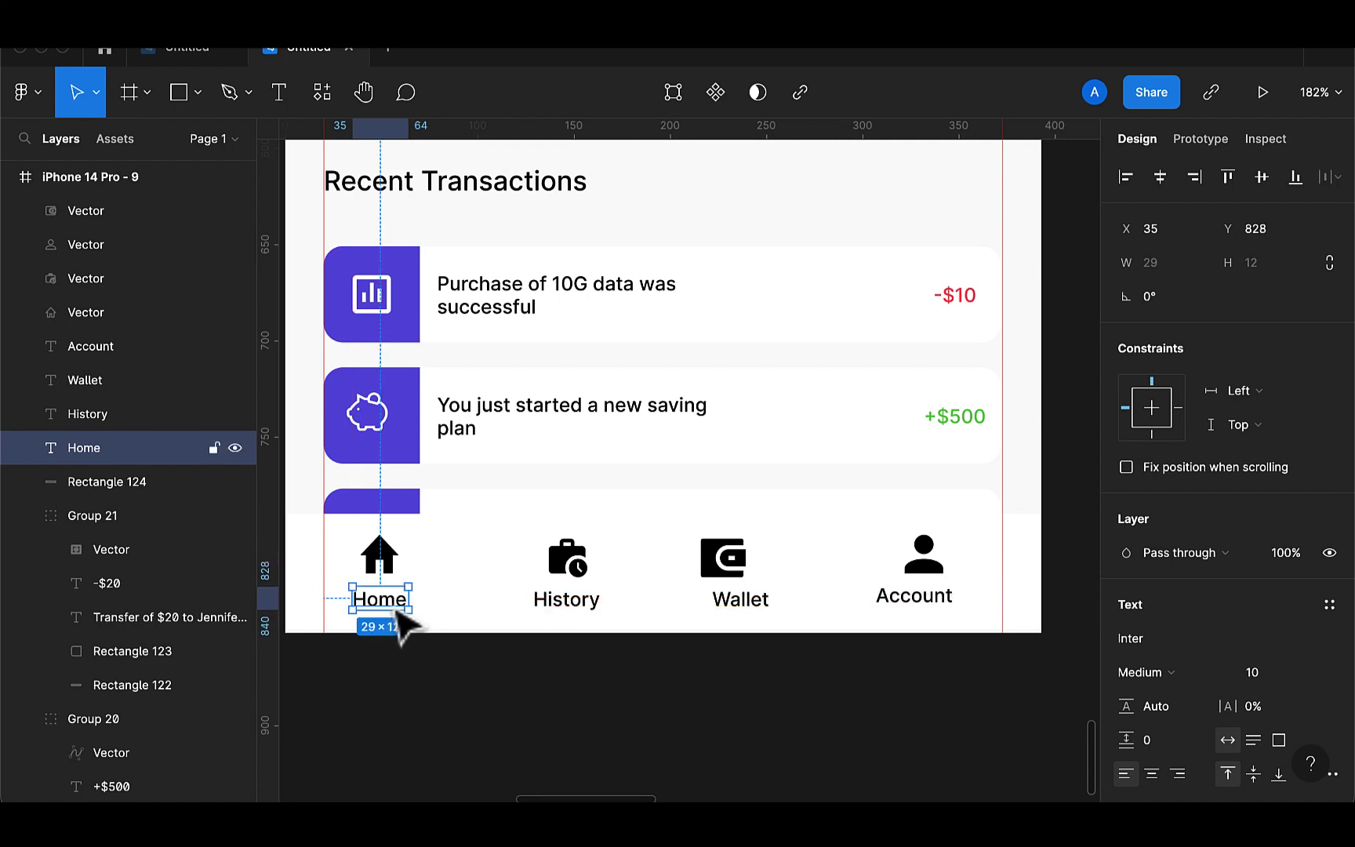
left_click(913, 609)
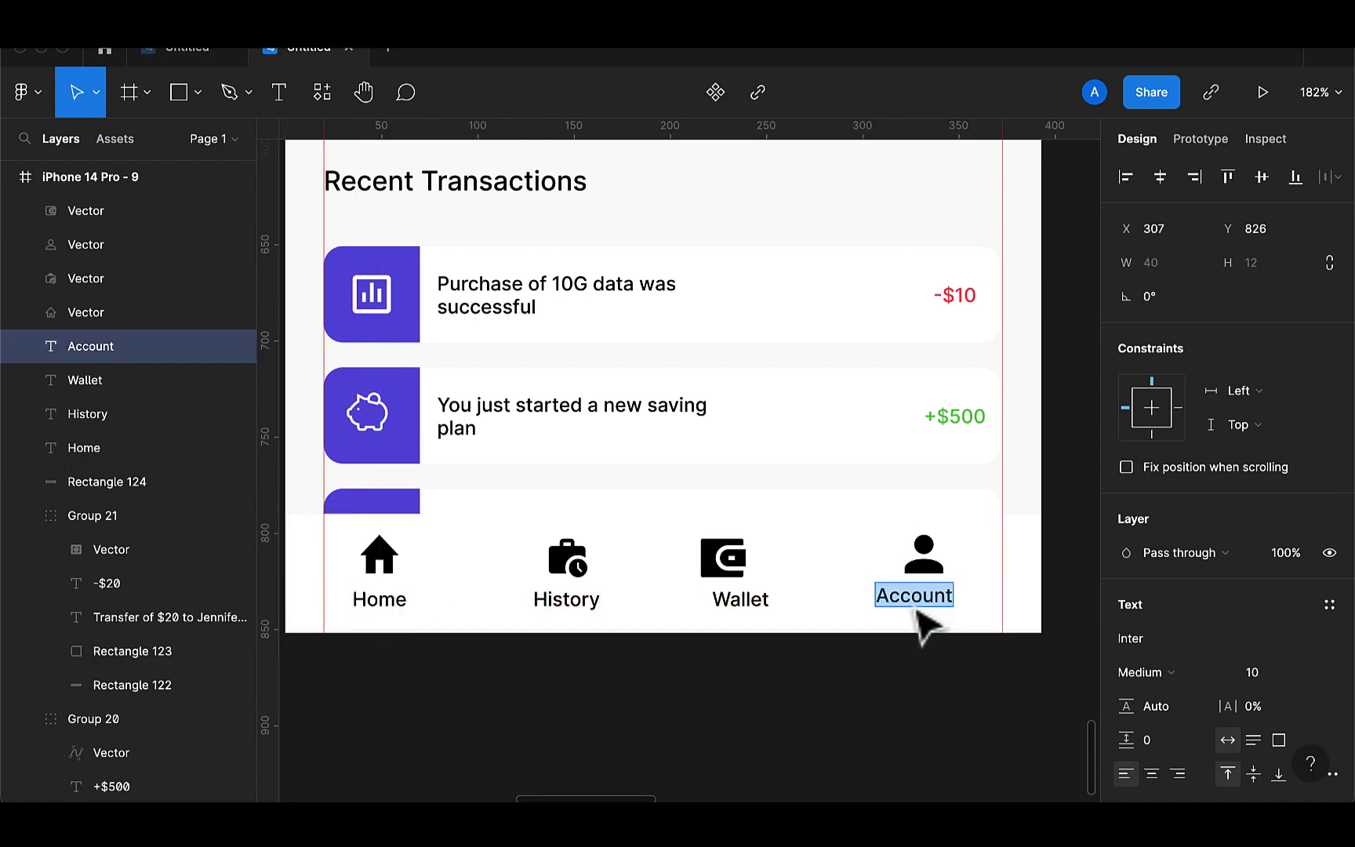
left_click_drag(908, 618, 928, 616)
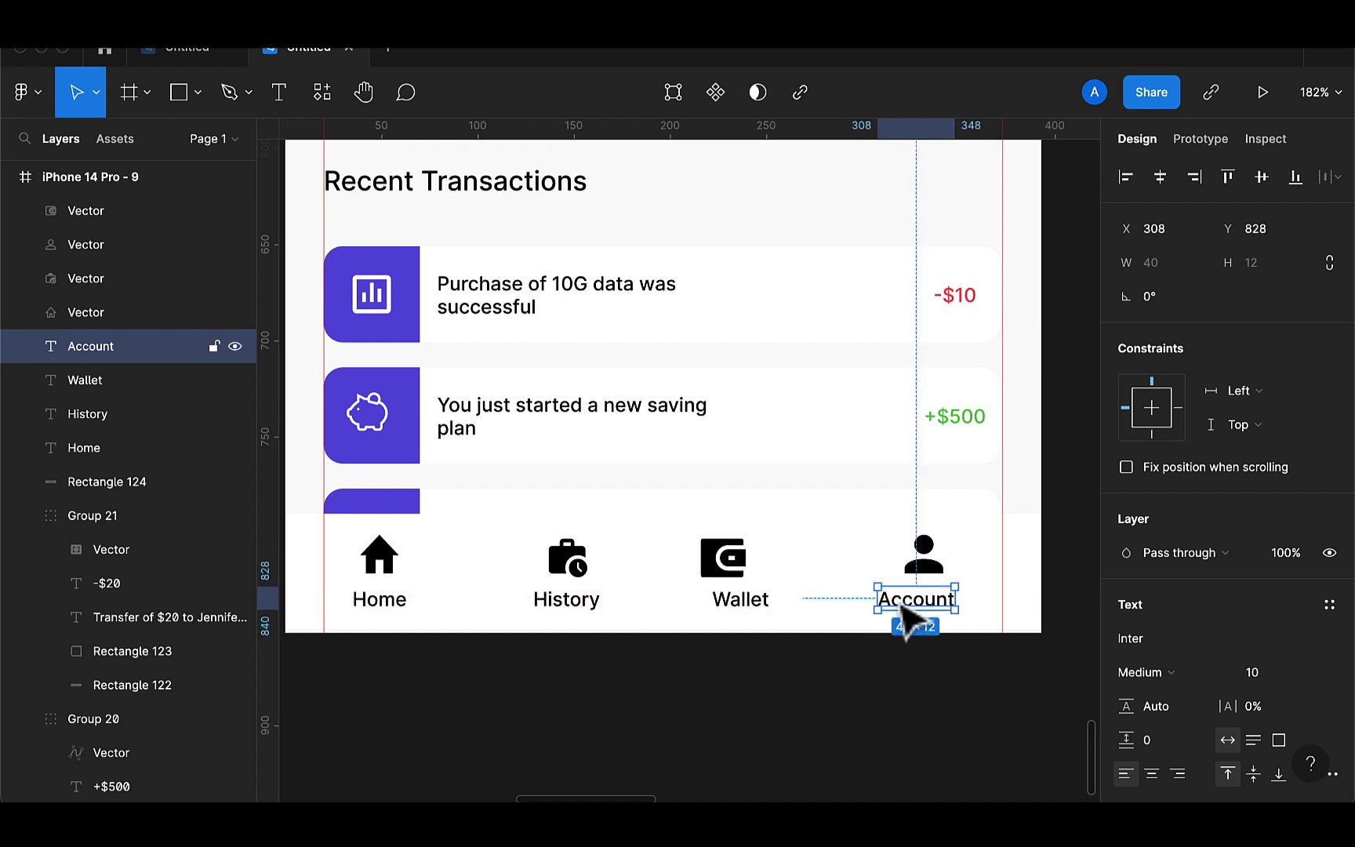
Set the house icon's width to 23.
left_click(382, 574)
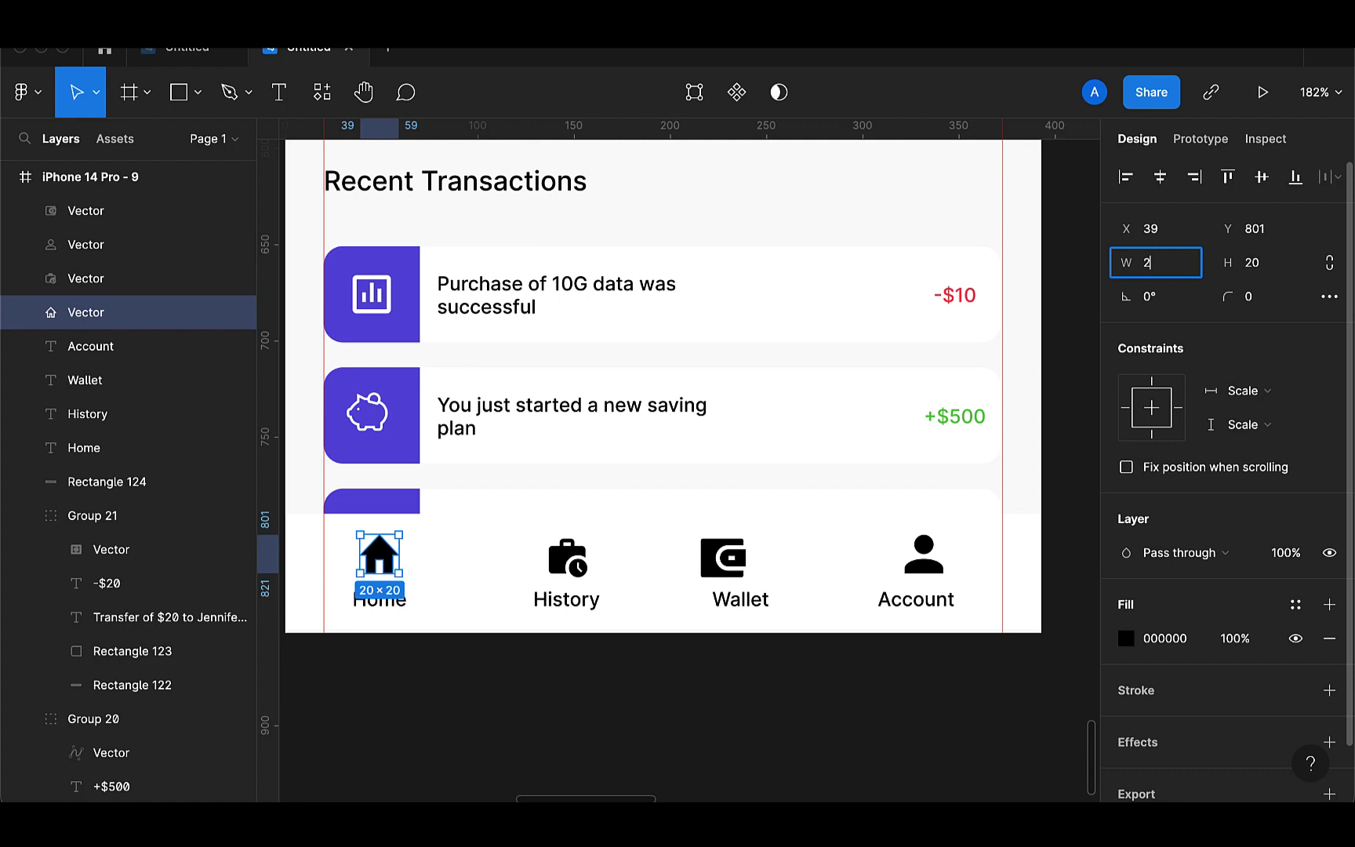
type("3")
key("Return")
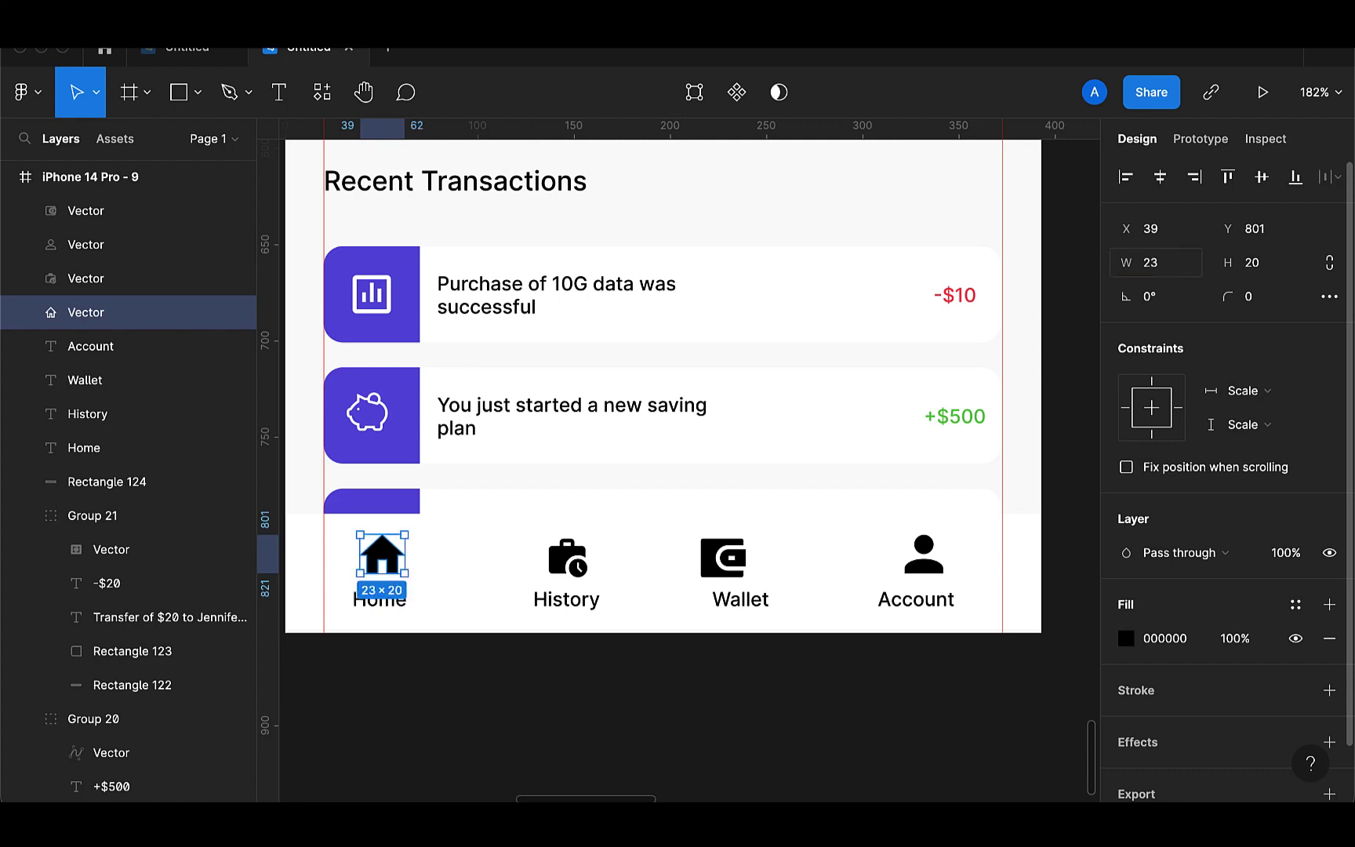
left_click(1183, 264)
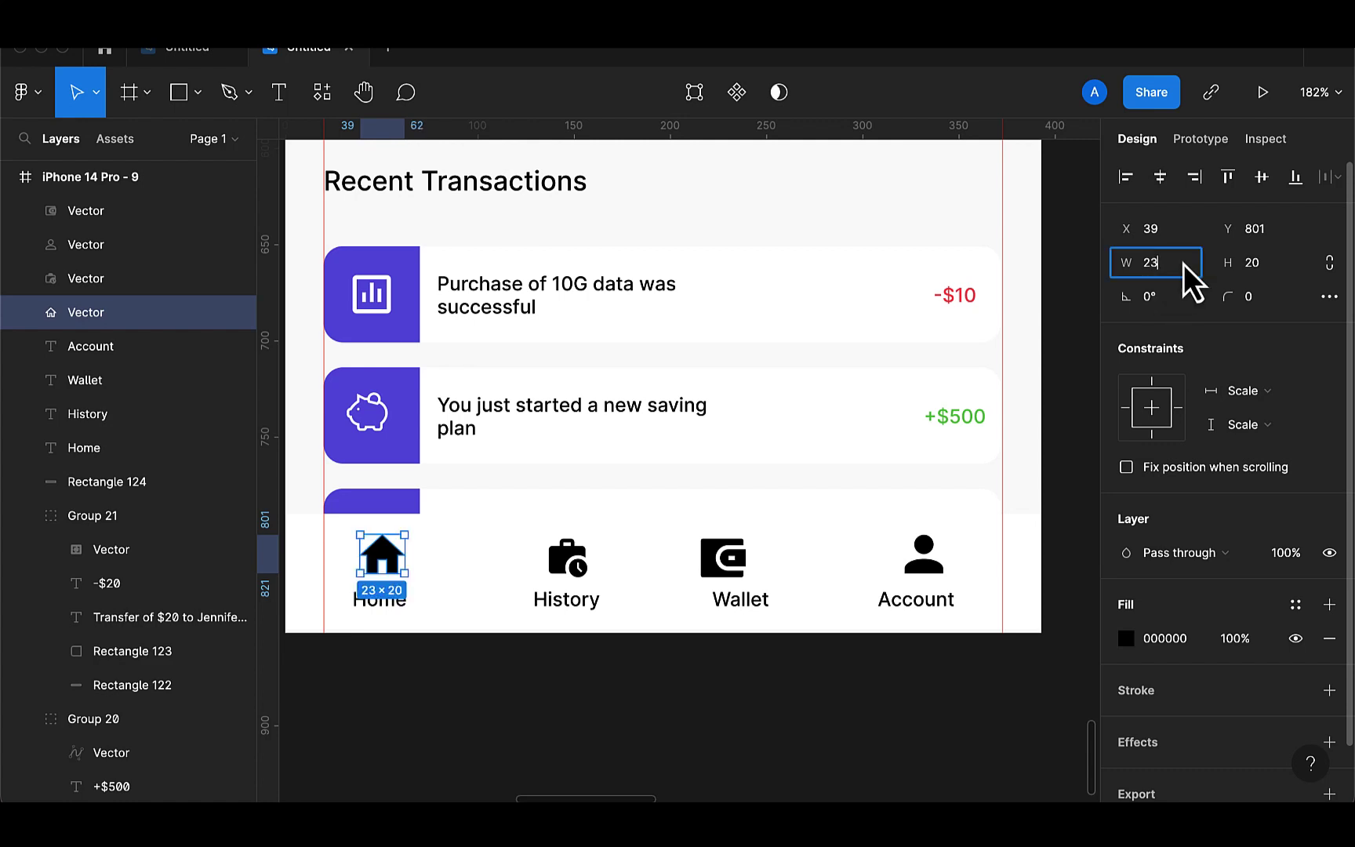
type("5")
key("Return")
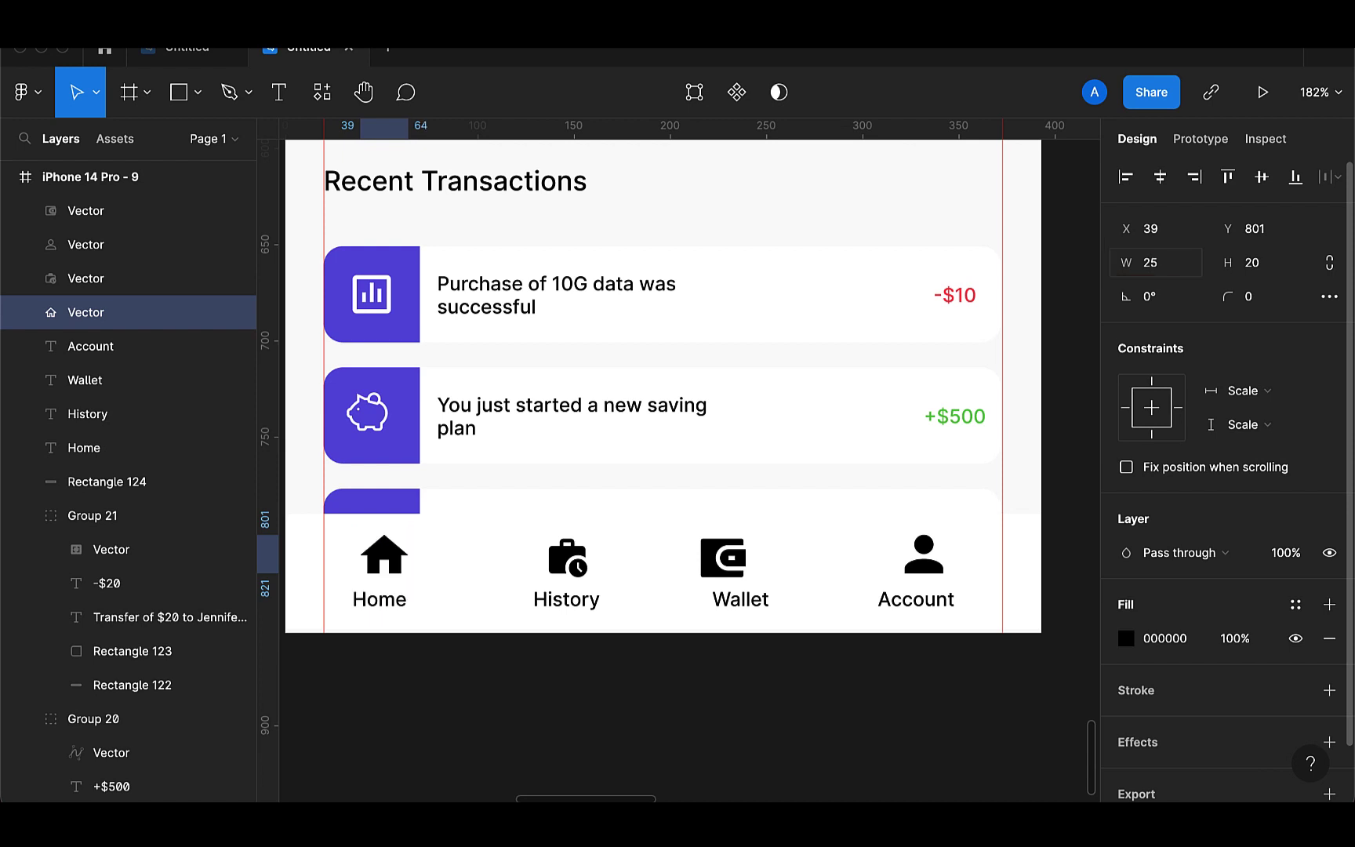
left_click(1158, 268)
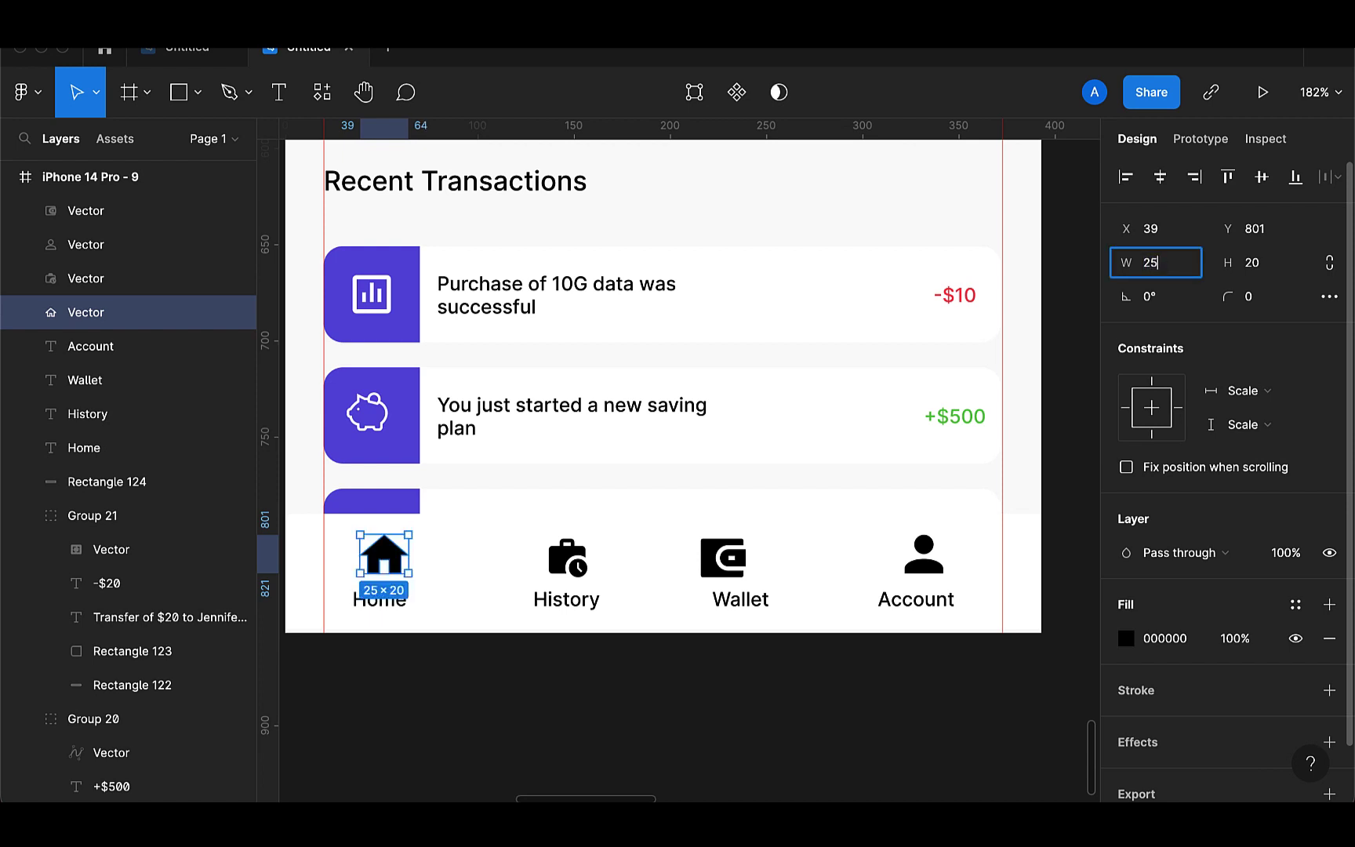
type("3")
key("Return")
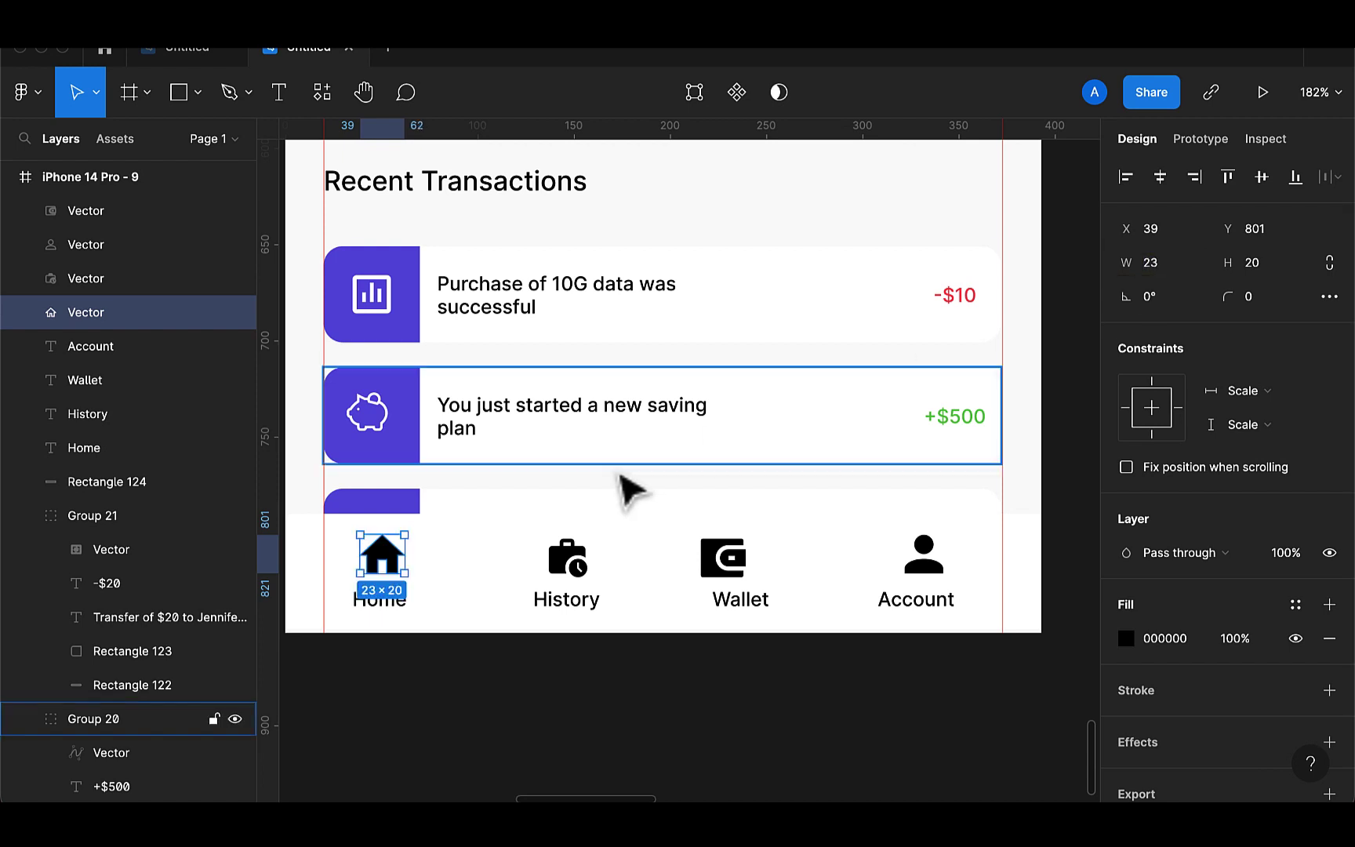
Centre the house icon over Home, colour both the sampled purple, and group them.
left_click(388, 617, "shift")
left_click(1149, 185)
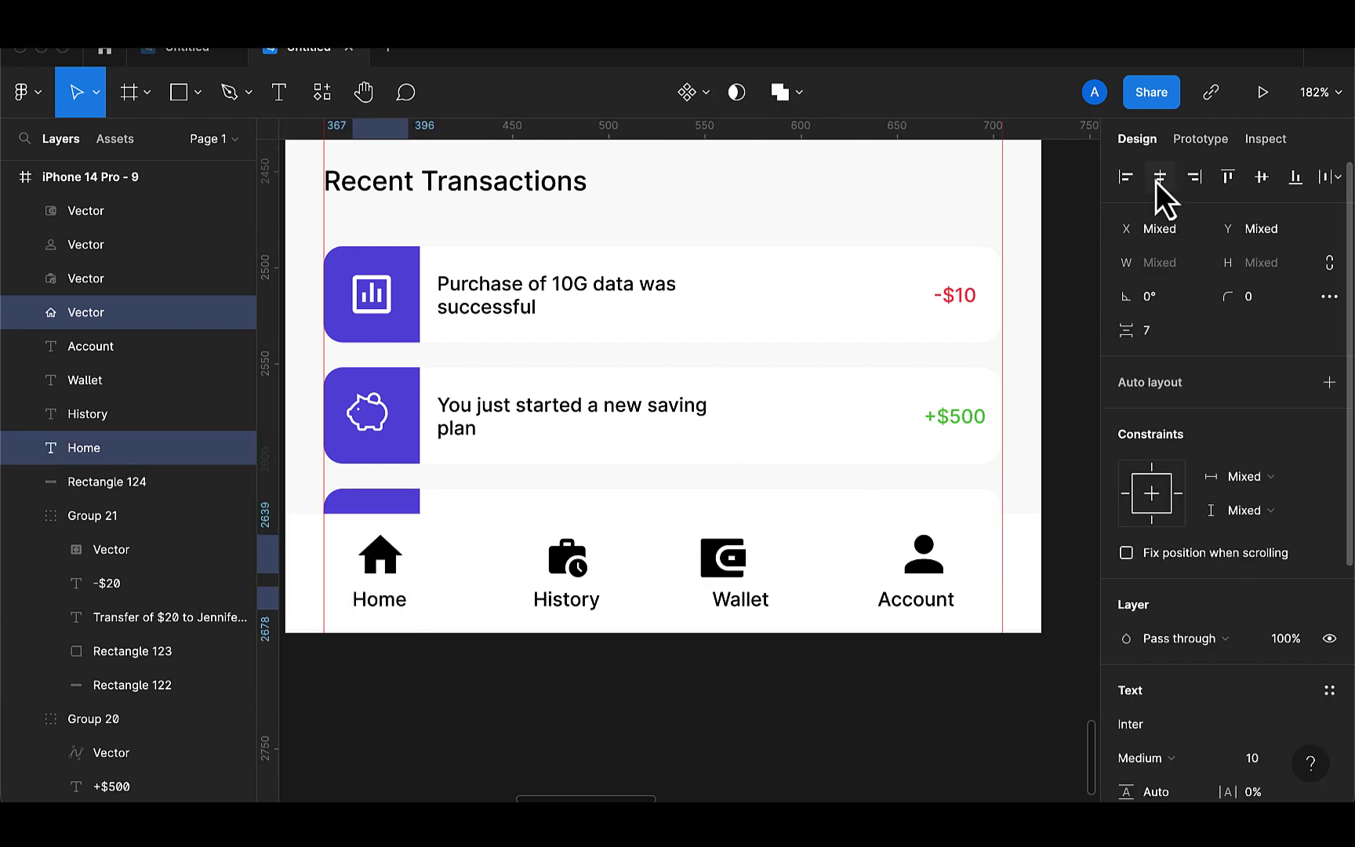
key("i")
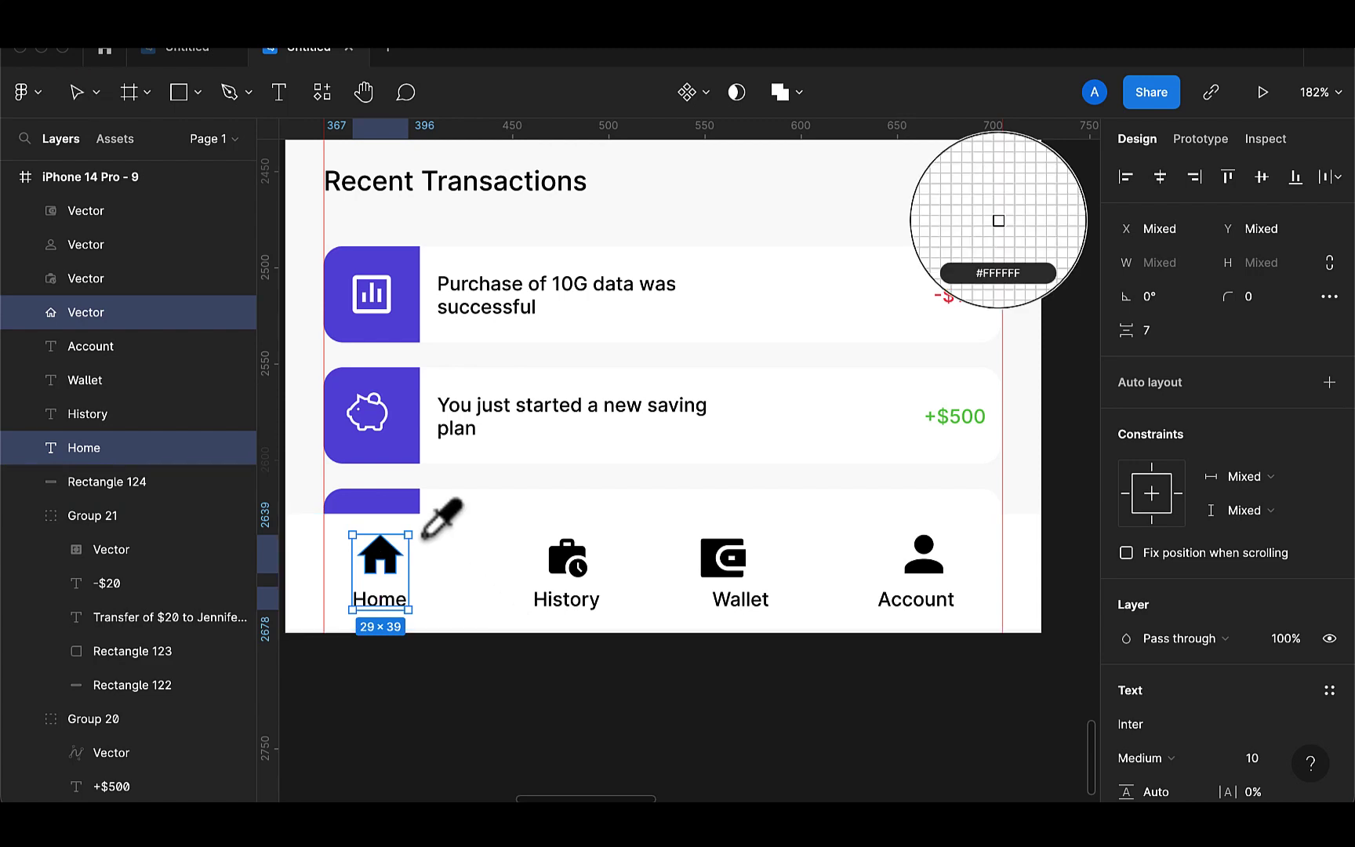
left_click(398, 457)
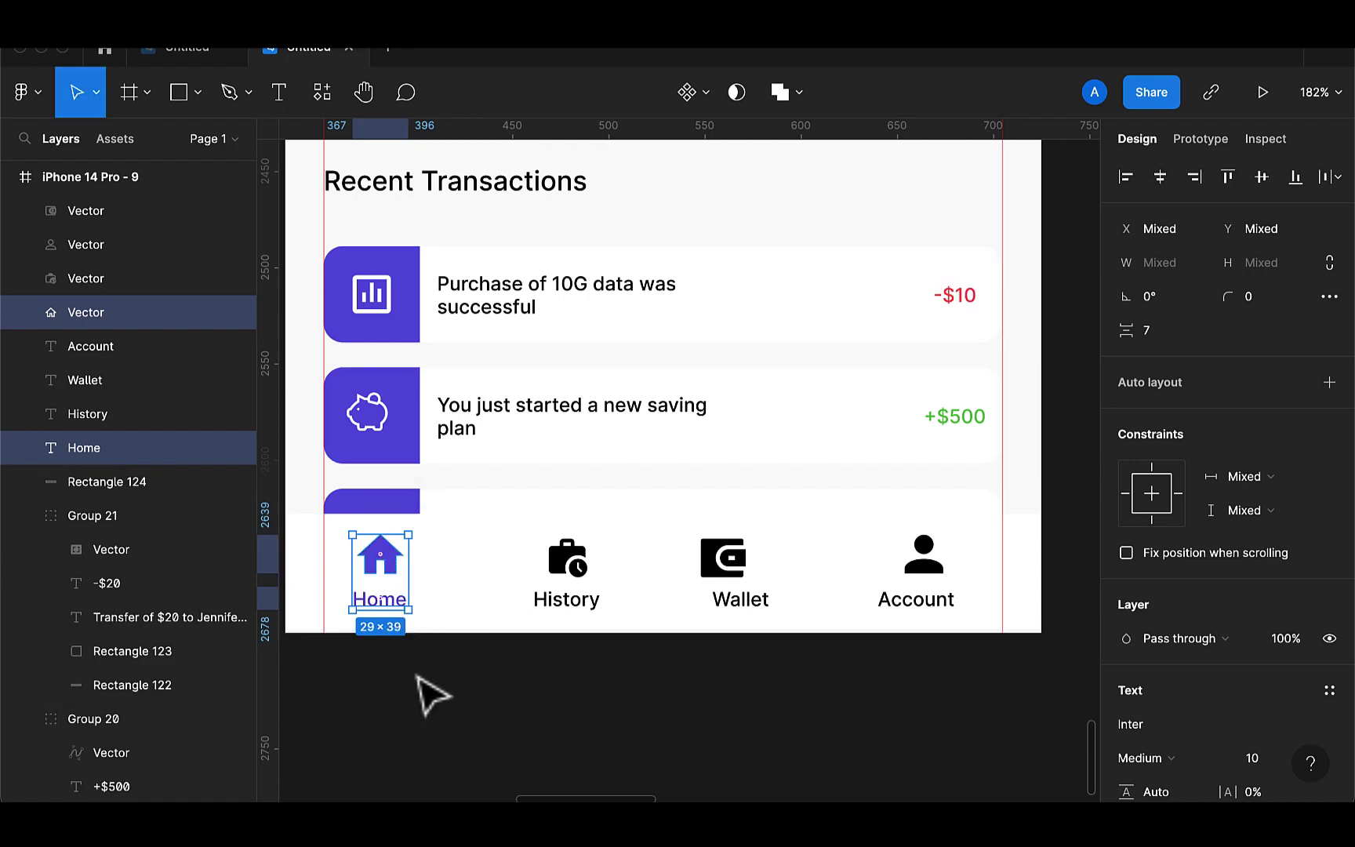
key("super+g")
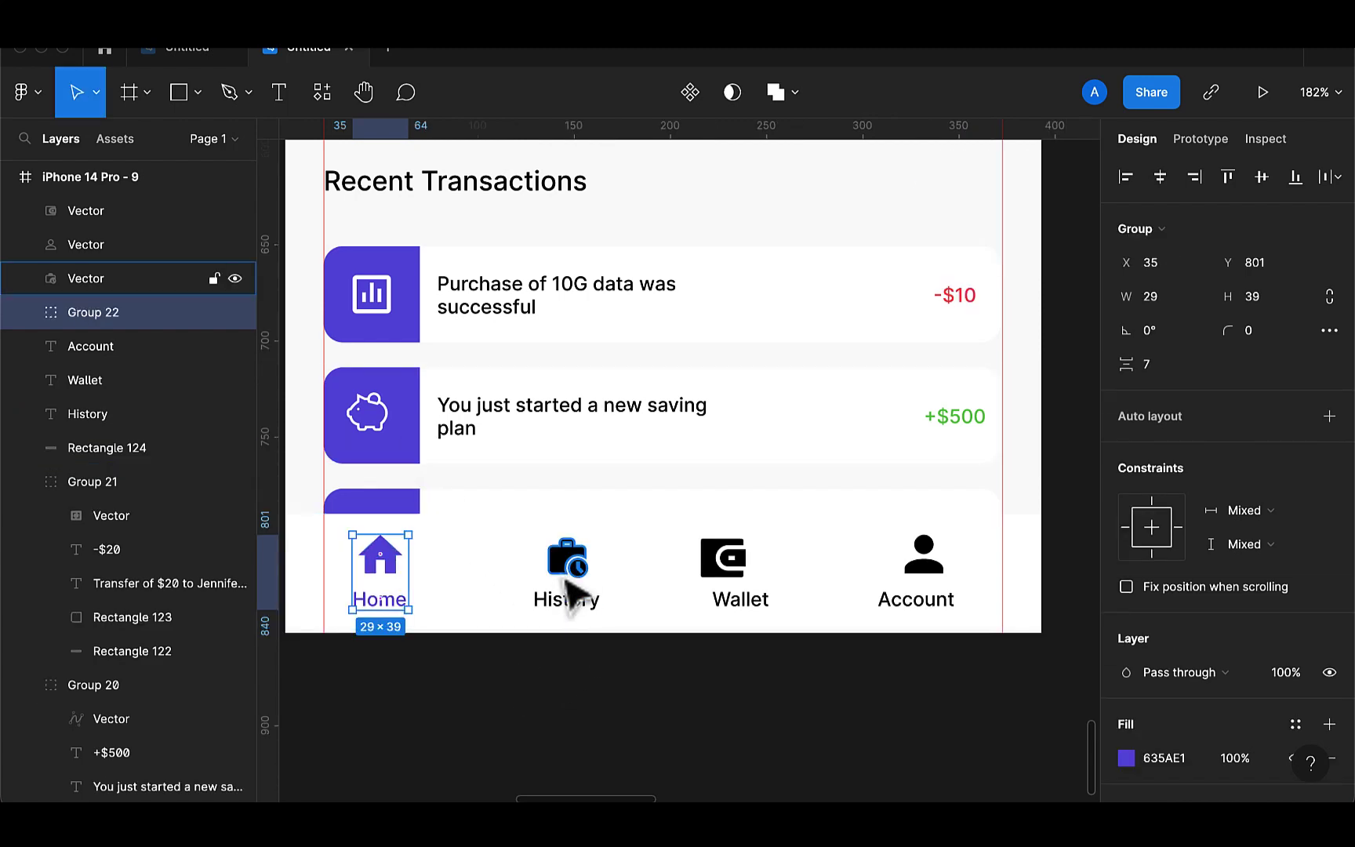
Group the History icon with its label, and centre and group the Wallet icon with its label.
left_click(575, 578)
left_click(581, 610, "shift")
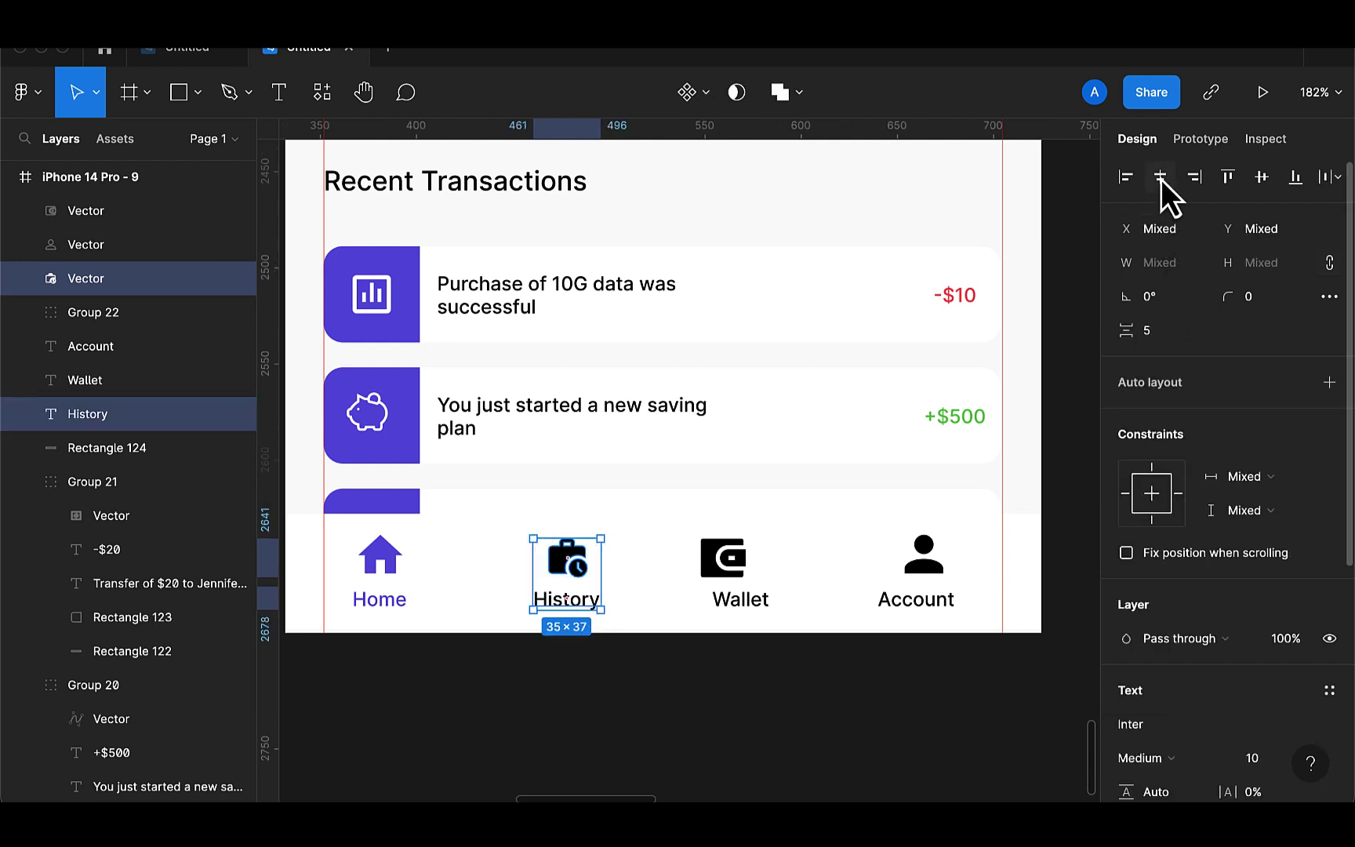
key("super+g")
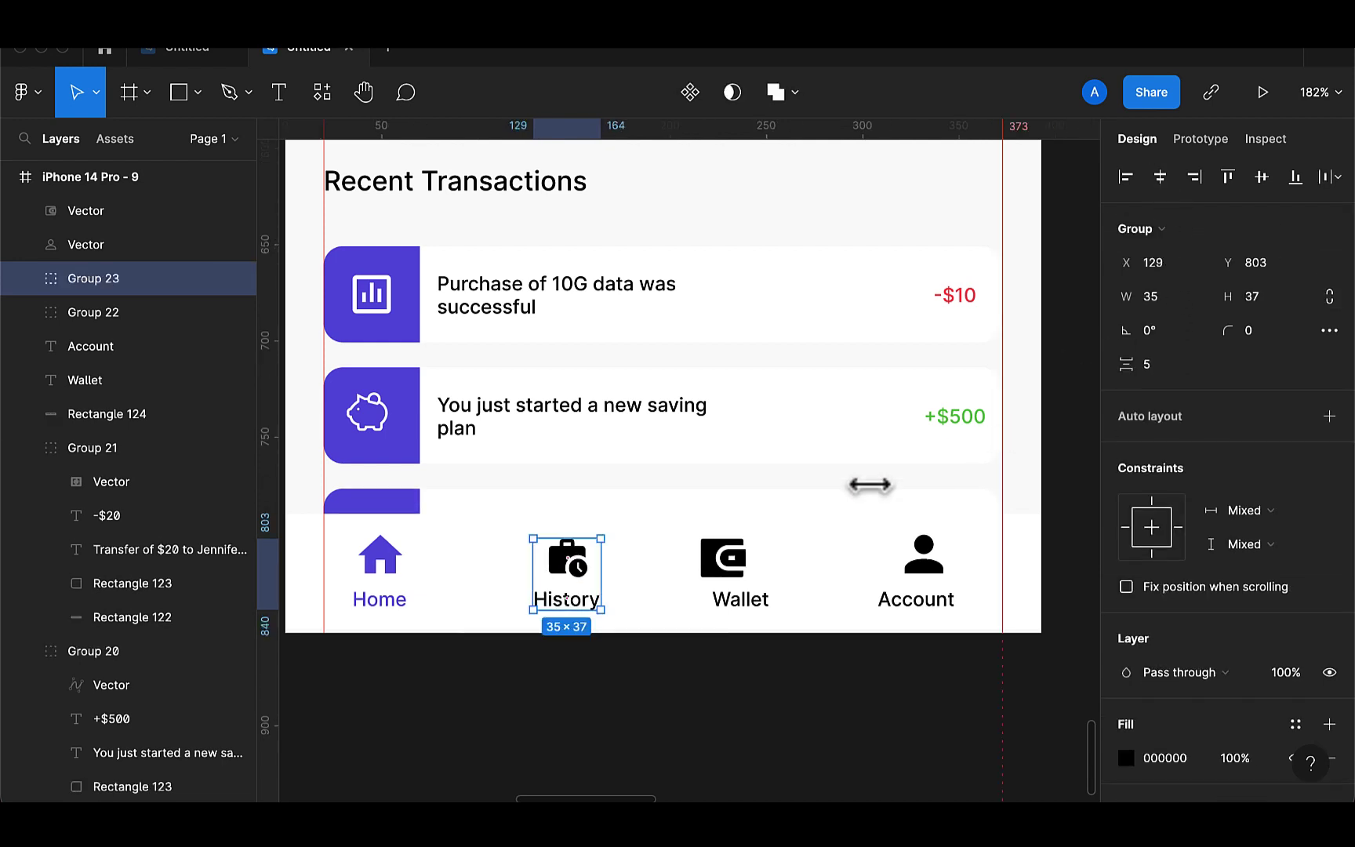
left_click(738, 578)
left_click(762, 600, "shift")
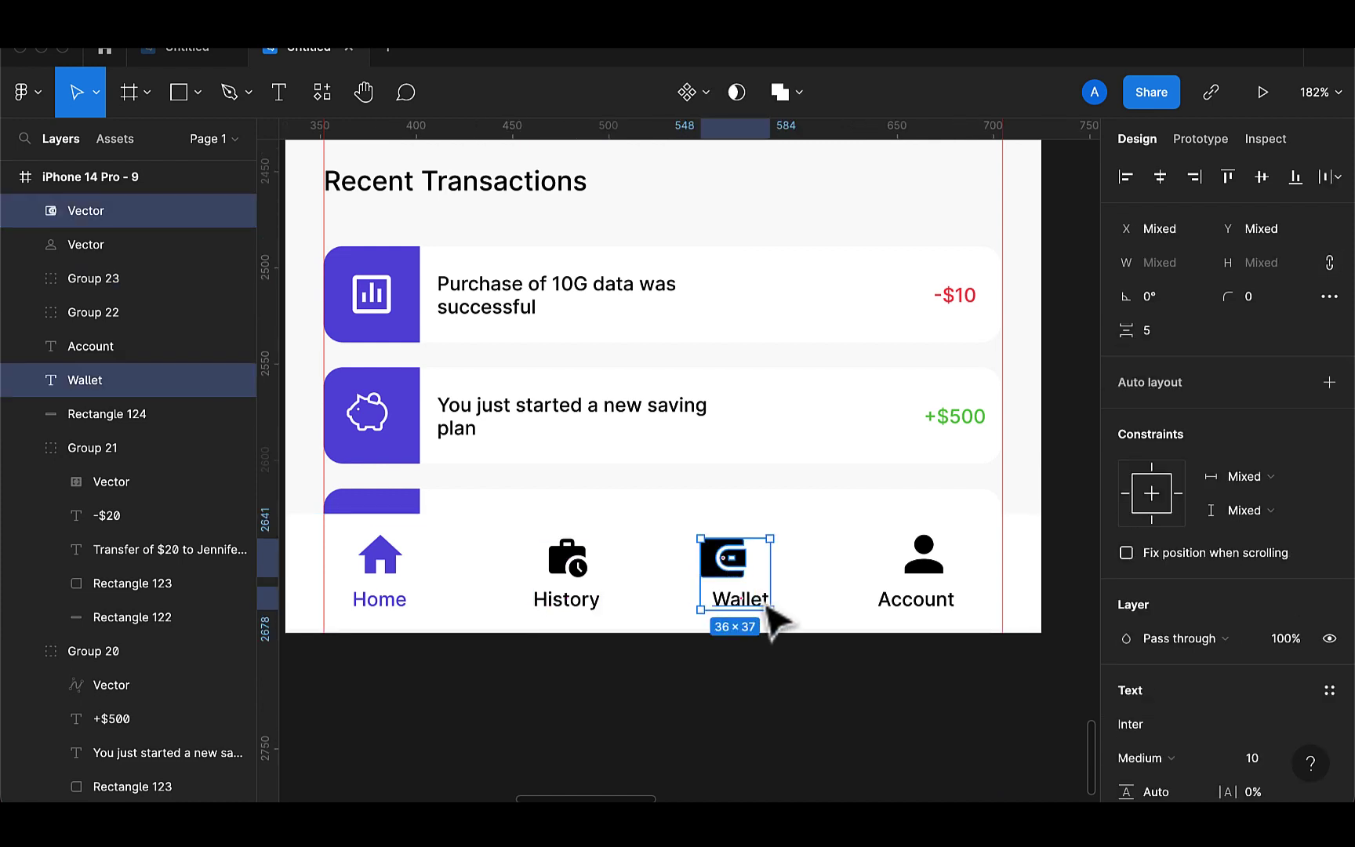
left_click(1165, 188)
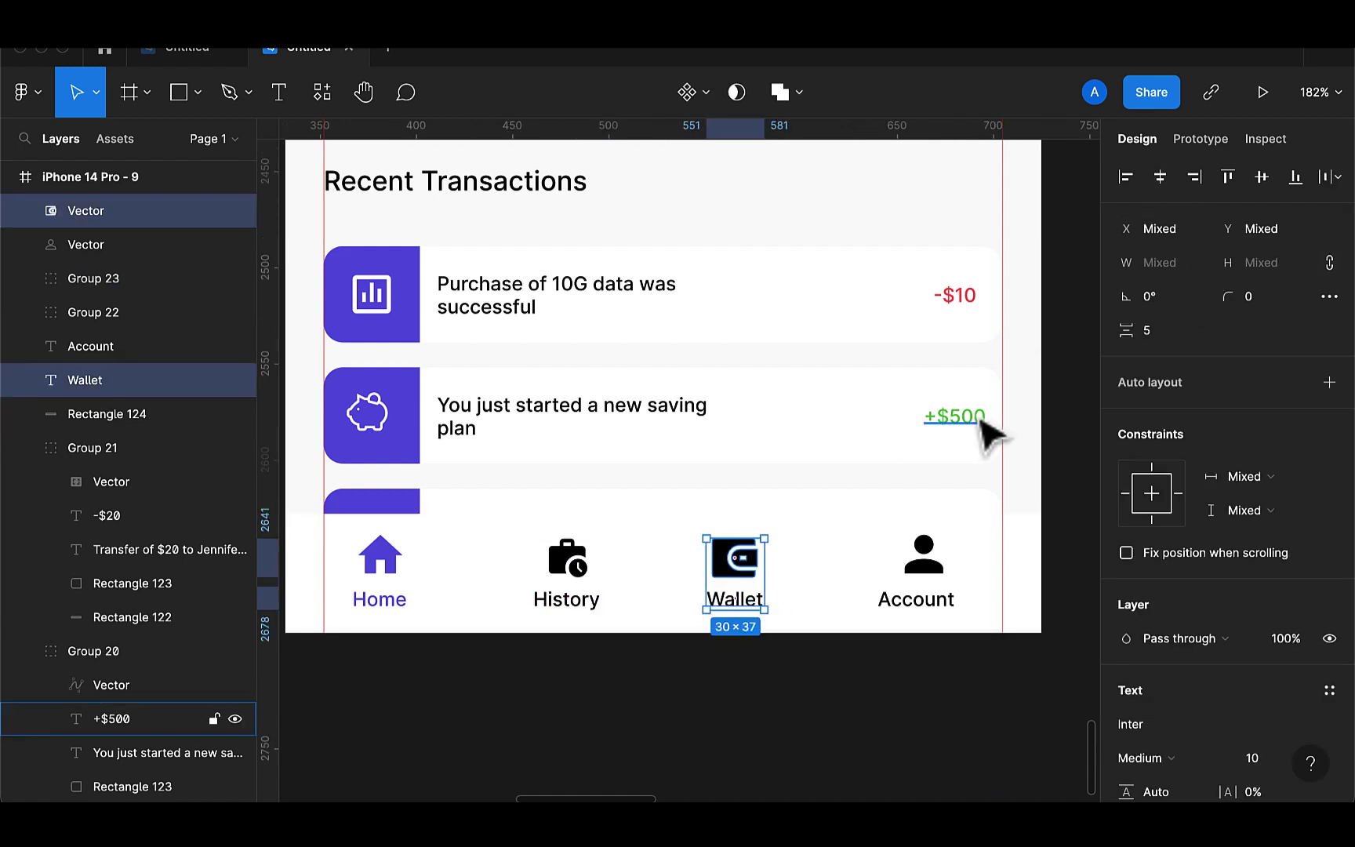
key("super+g")
Centre the Account icon over its label and group them.
left_click(922, 566)
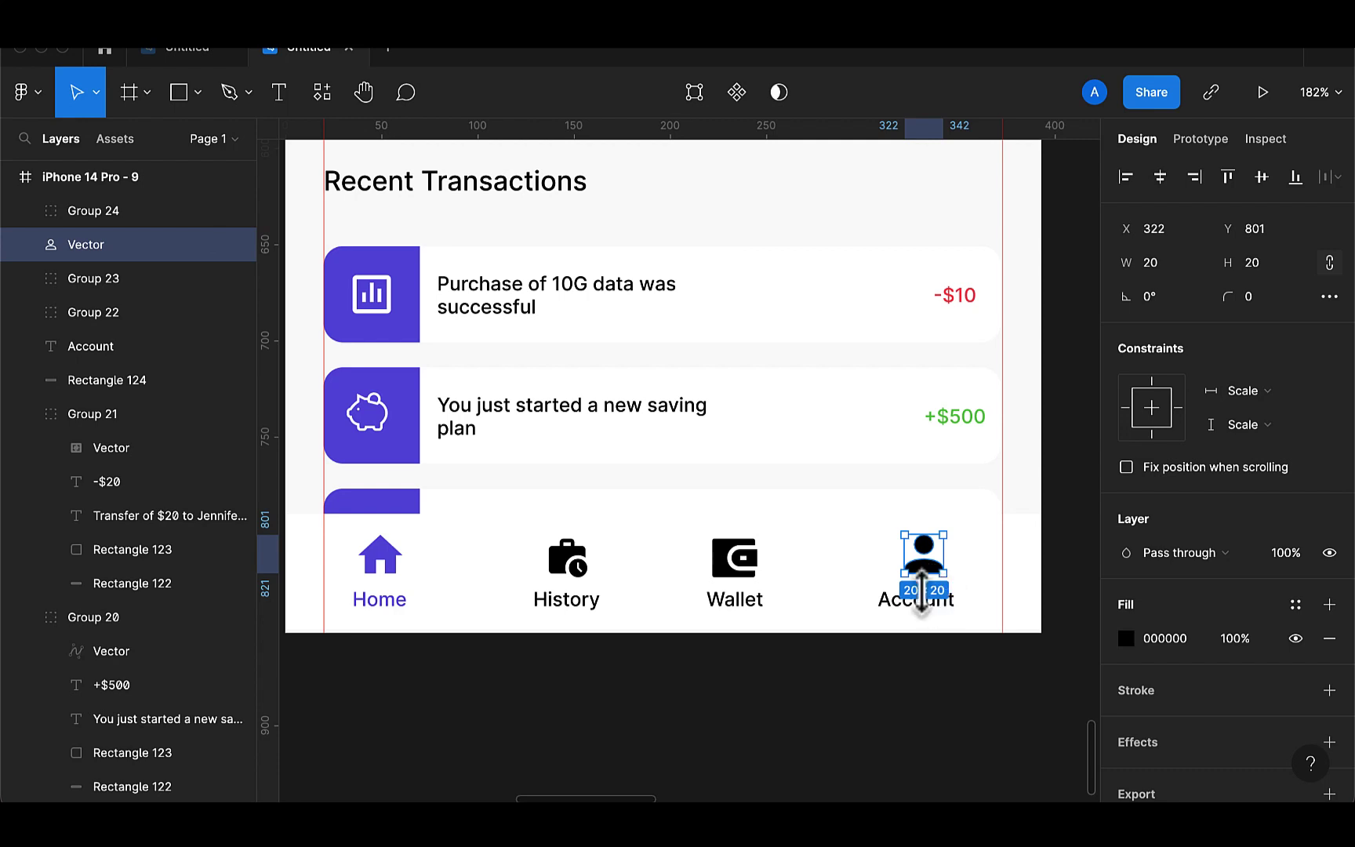
left_click(927, 599, "shift")
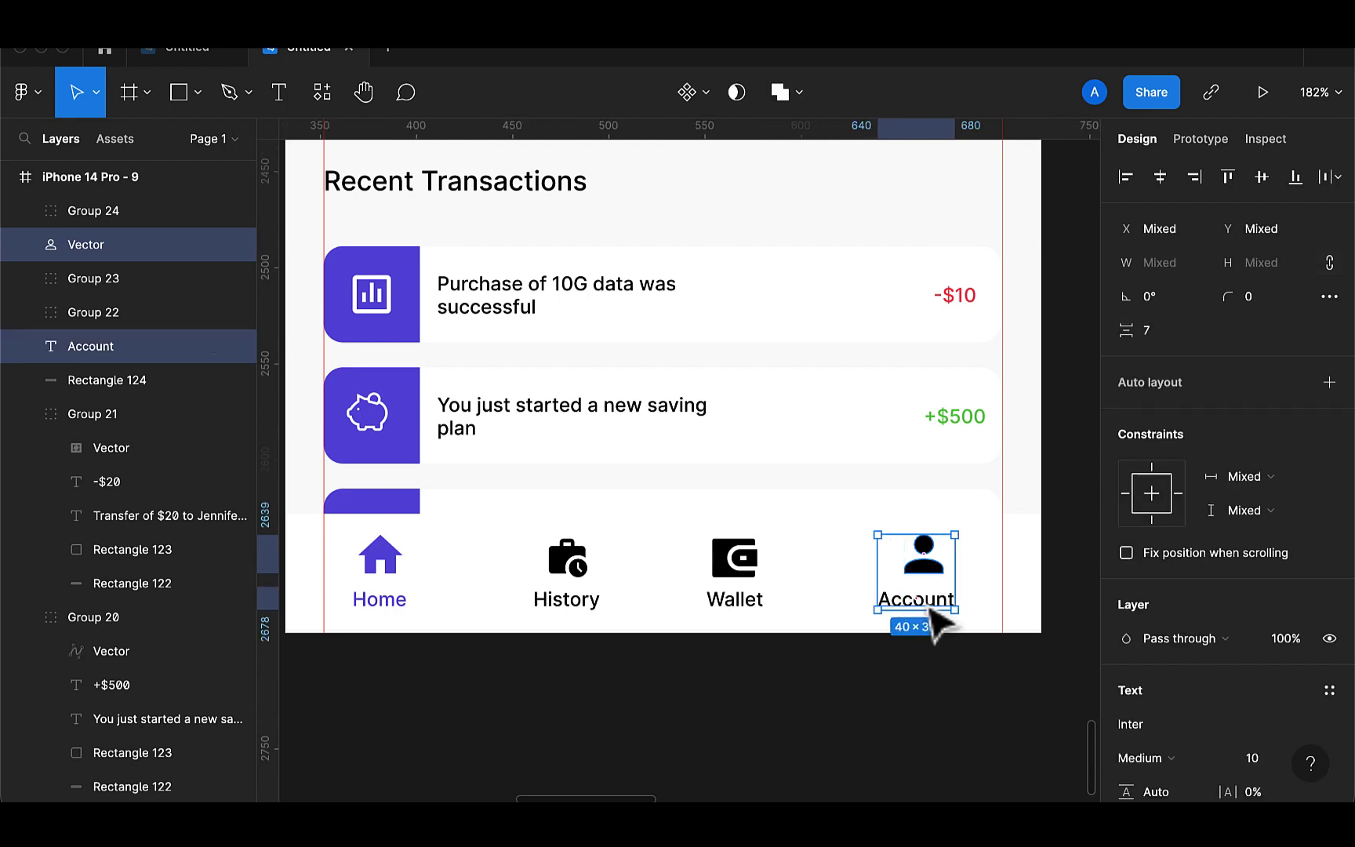
left_click(1163, 193)
key("super+g")
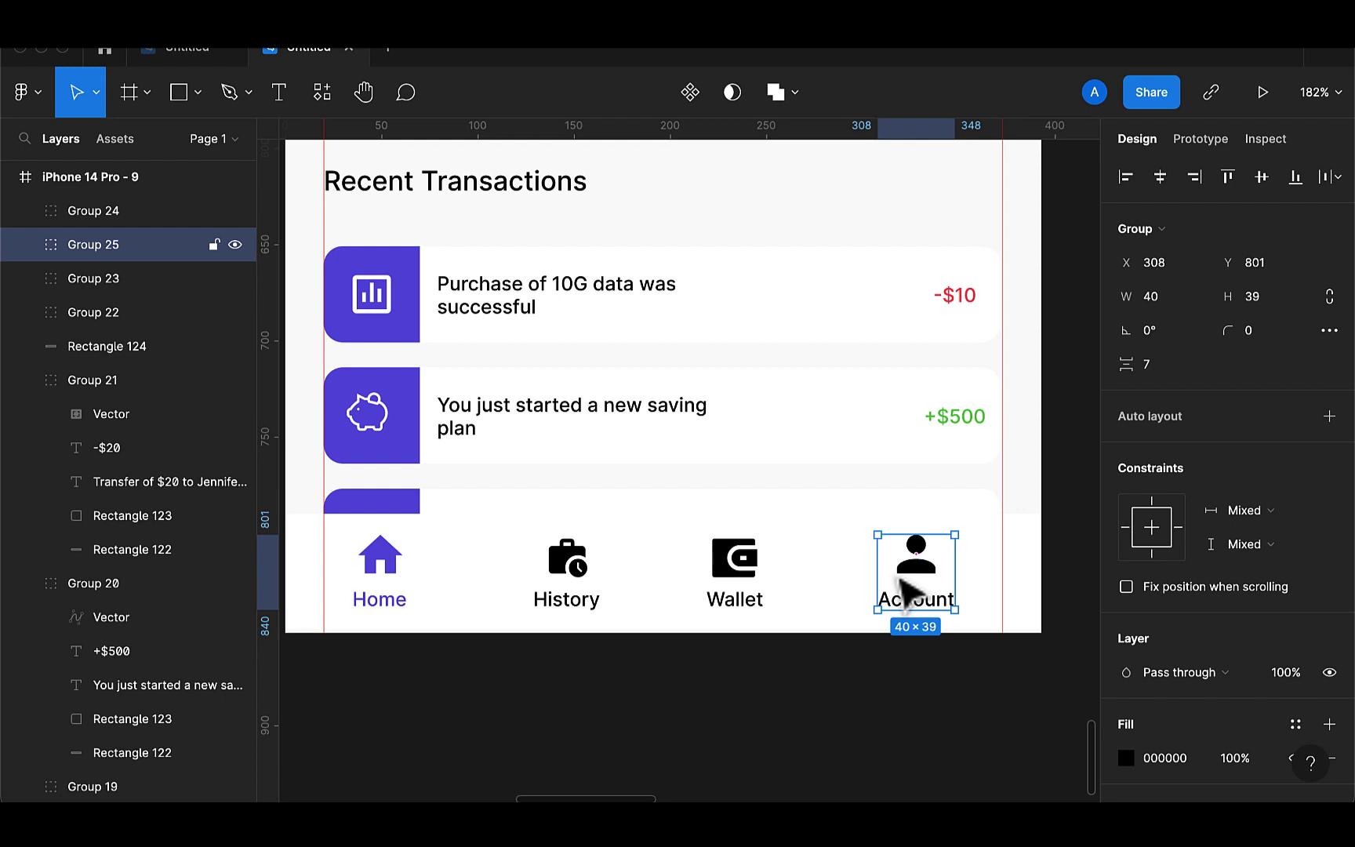
Set the History, Wallet and Account groups to 50% fill opacity.
left_click(749, 594, "shift")
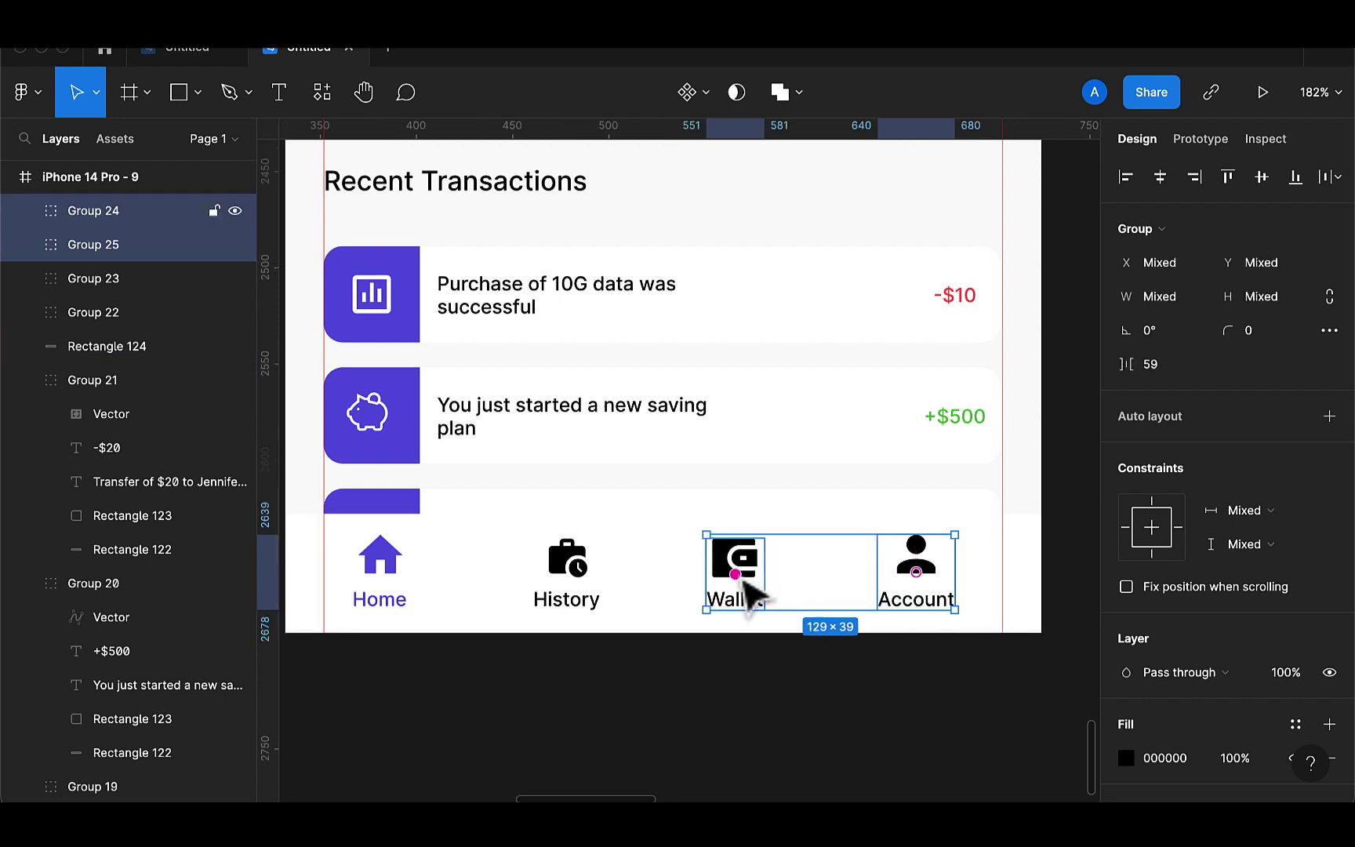
left_click(588, 580, "shift")
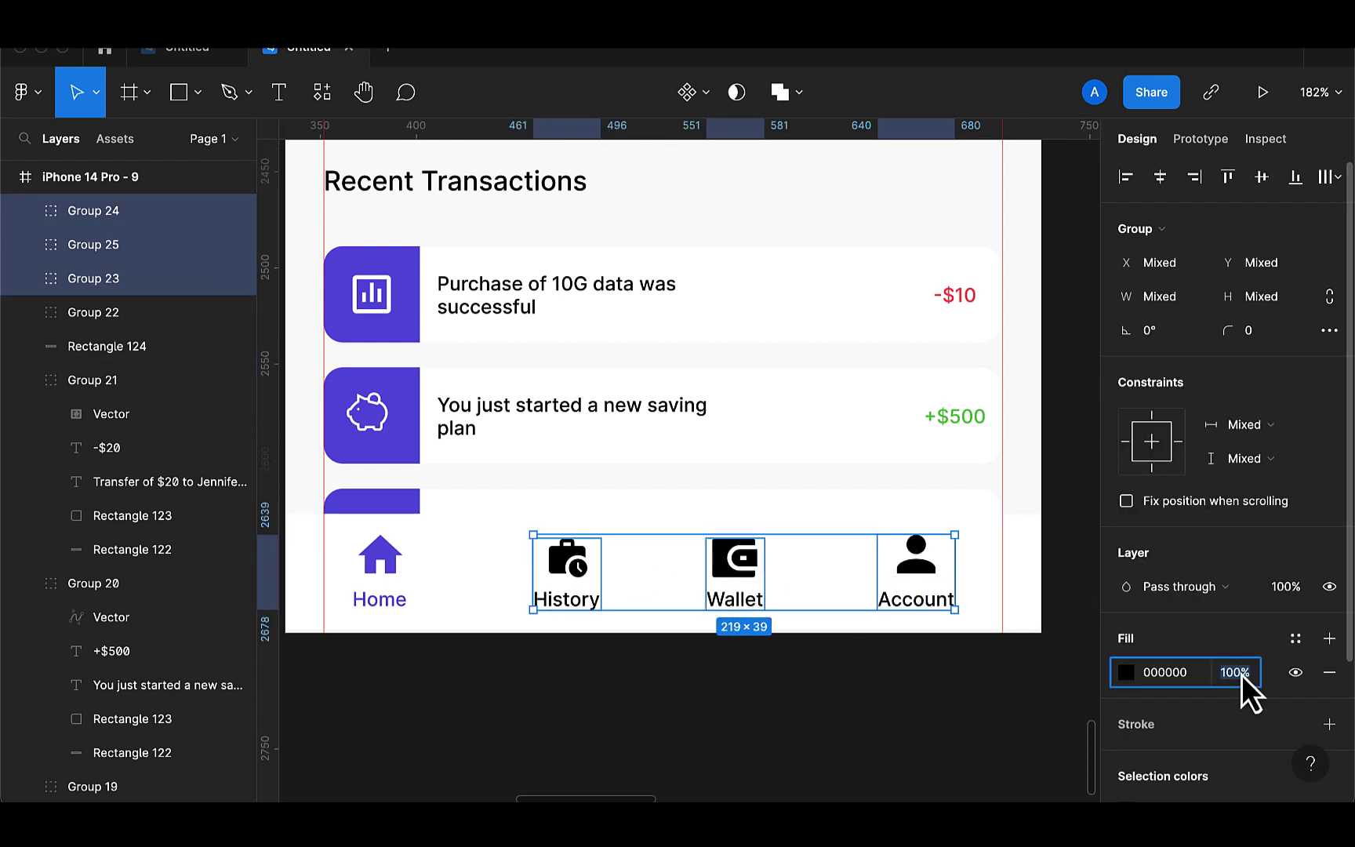
type("50")
key("Return")
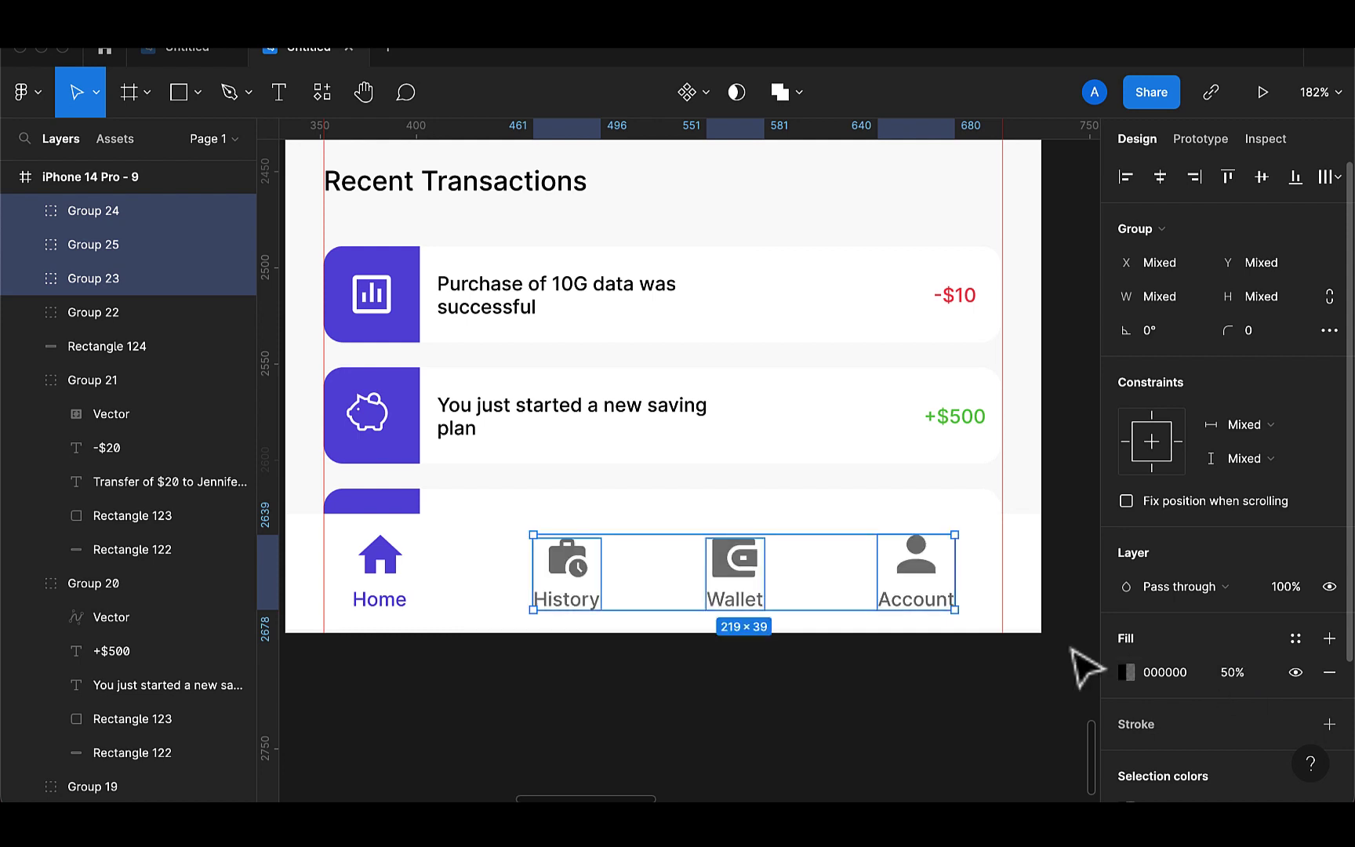
Distribute the Home, History, Wallet and Account items evenly and group them.
scroll(791, 645, "down", 5)
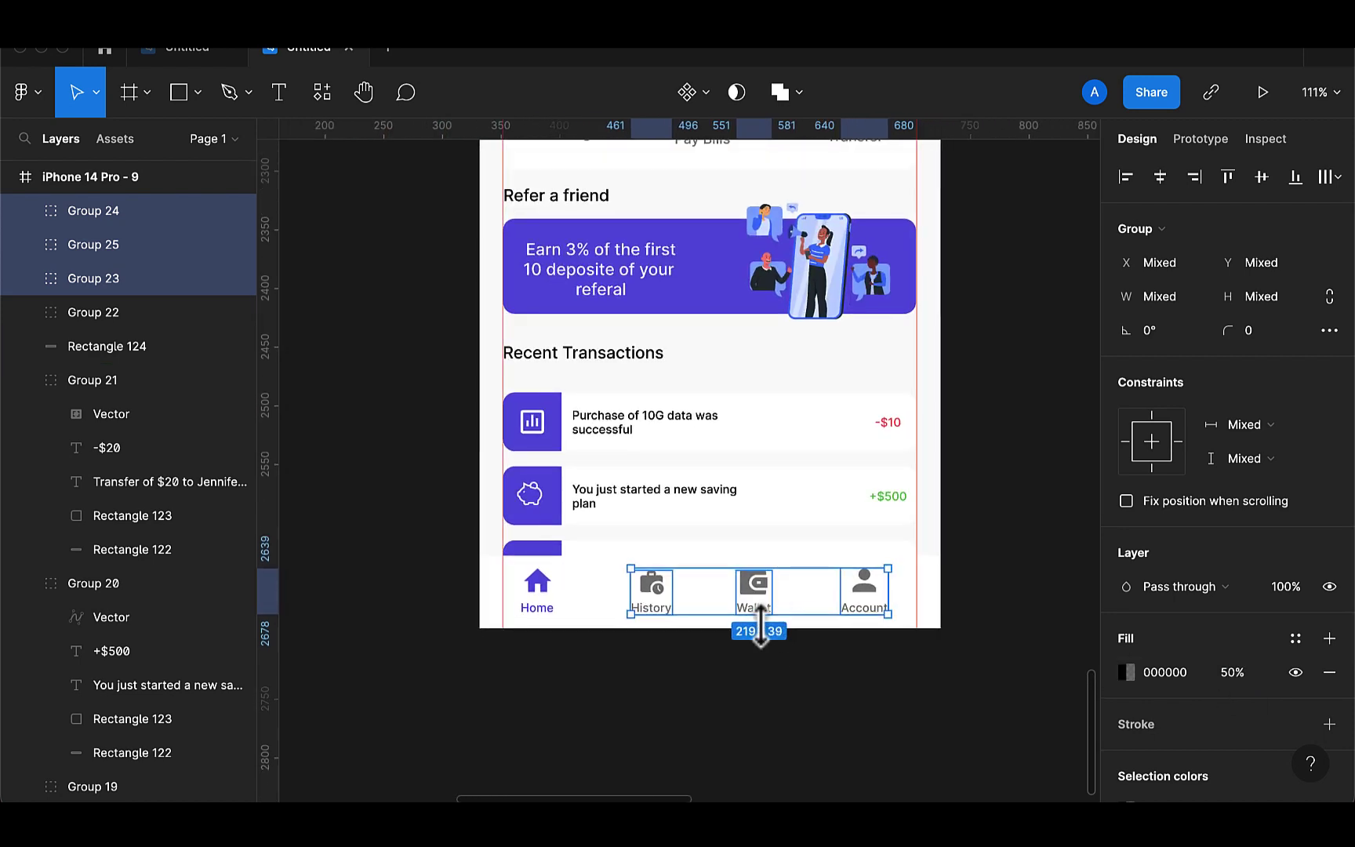
left_click(541, 613, "shift")
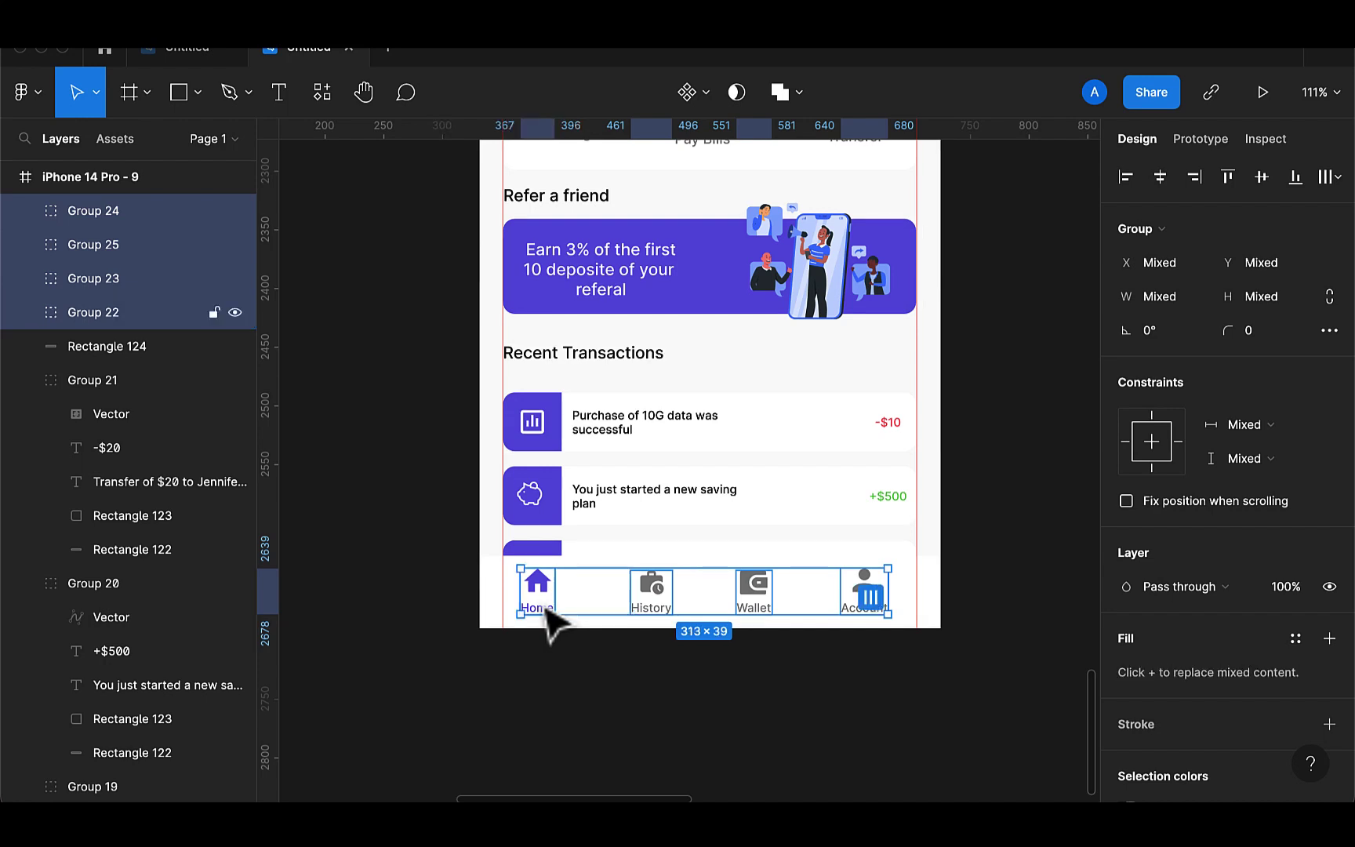
left_click(1328, 176)
left_click(1217, 271)
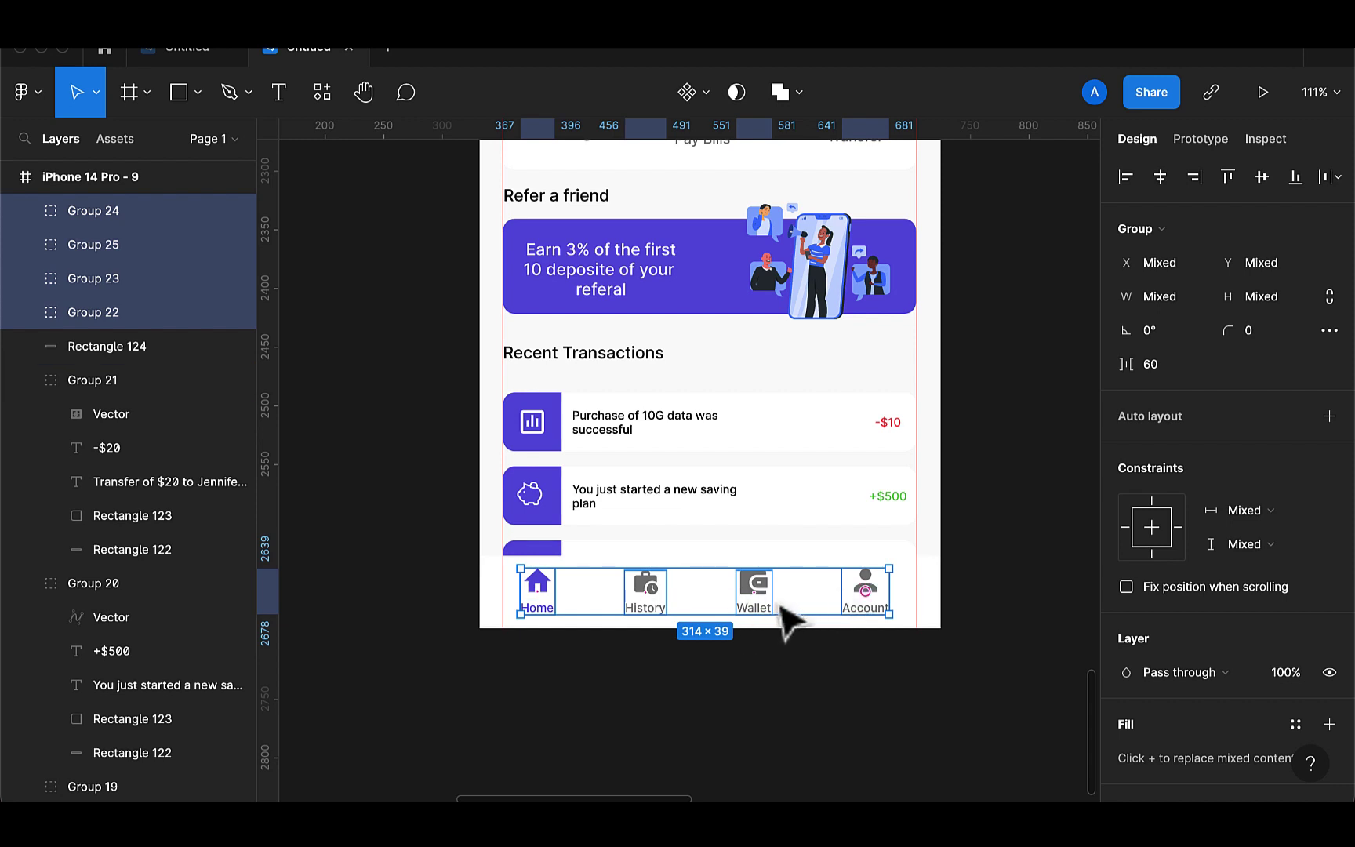
key("ctrl+g")
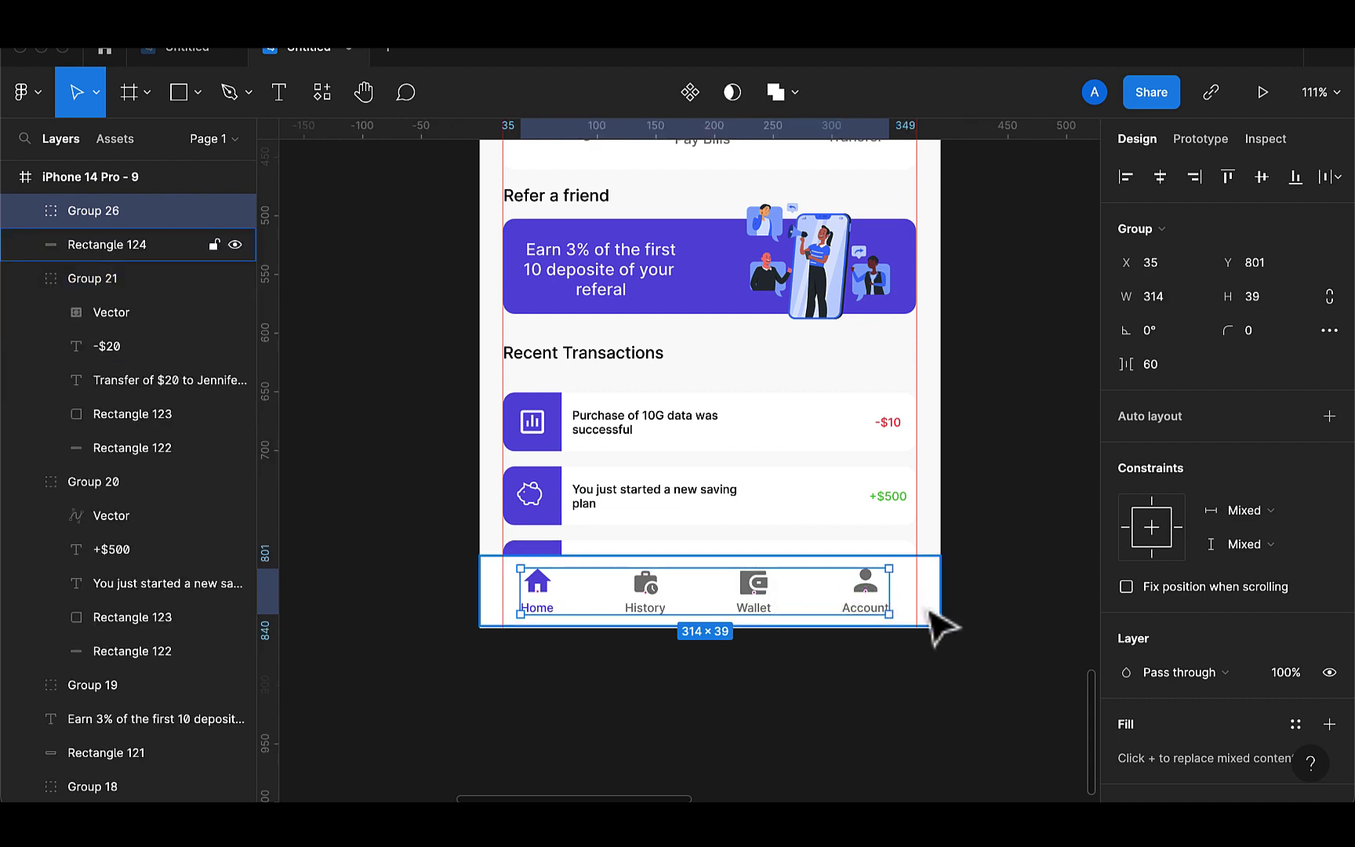
Centre the grouped nav items horizontally on the white nav bar background.
left_click(936, 623, "shift")
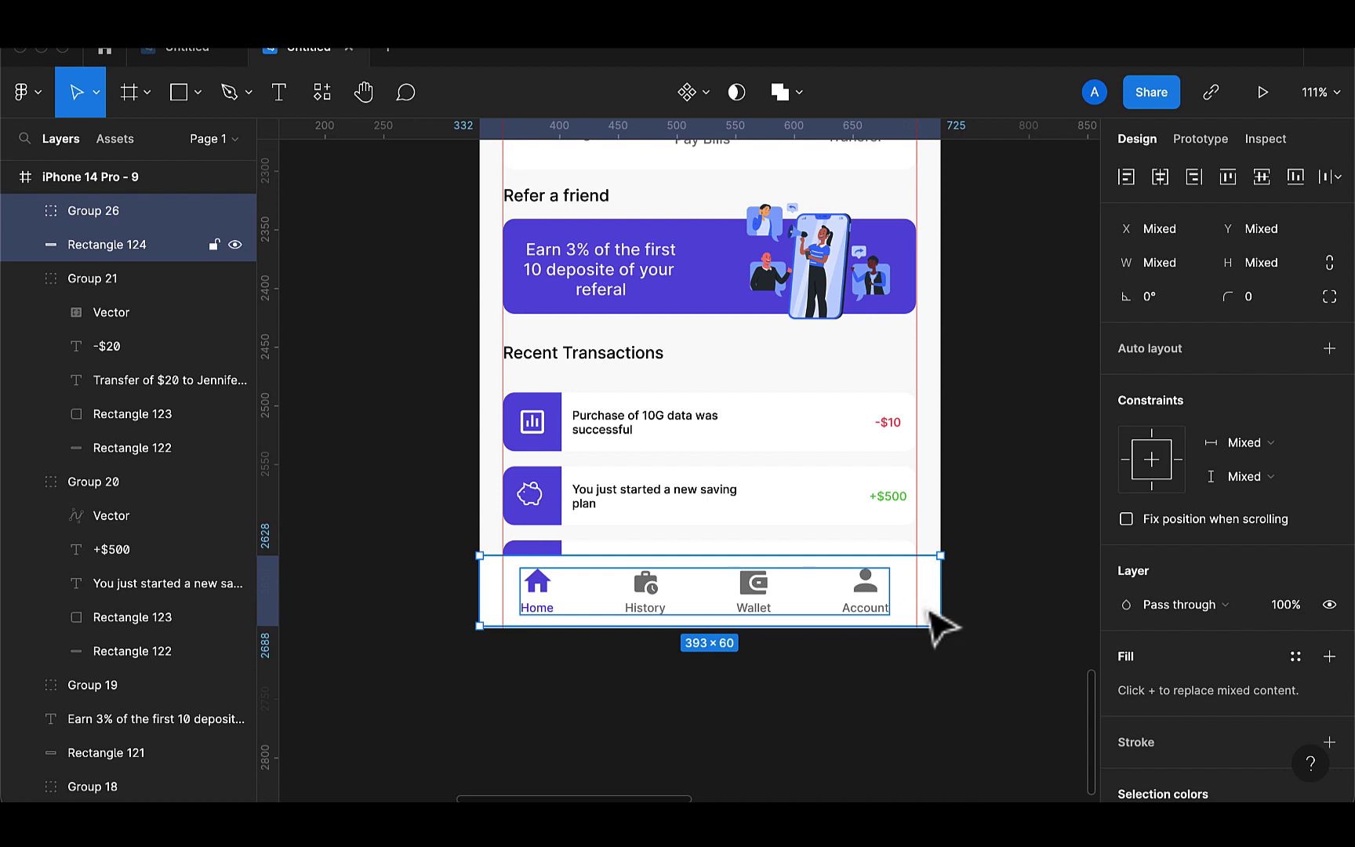
left_click(1164, 181)
left_click(1260, 177)
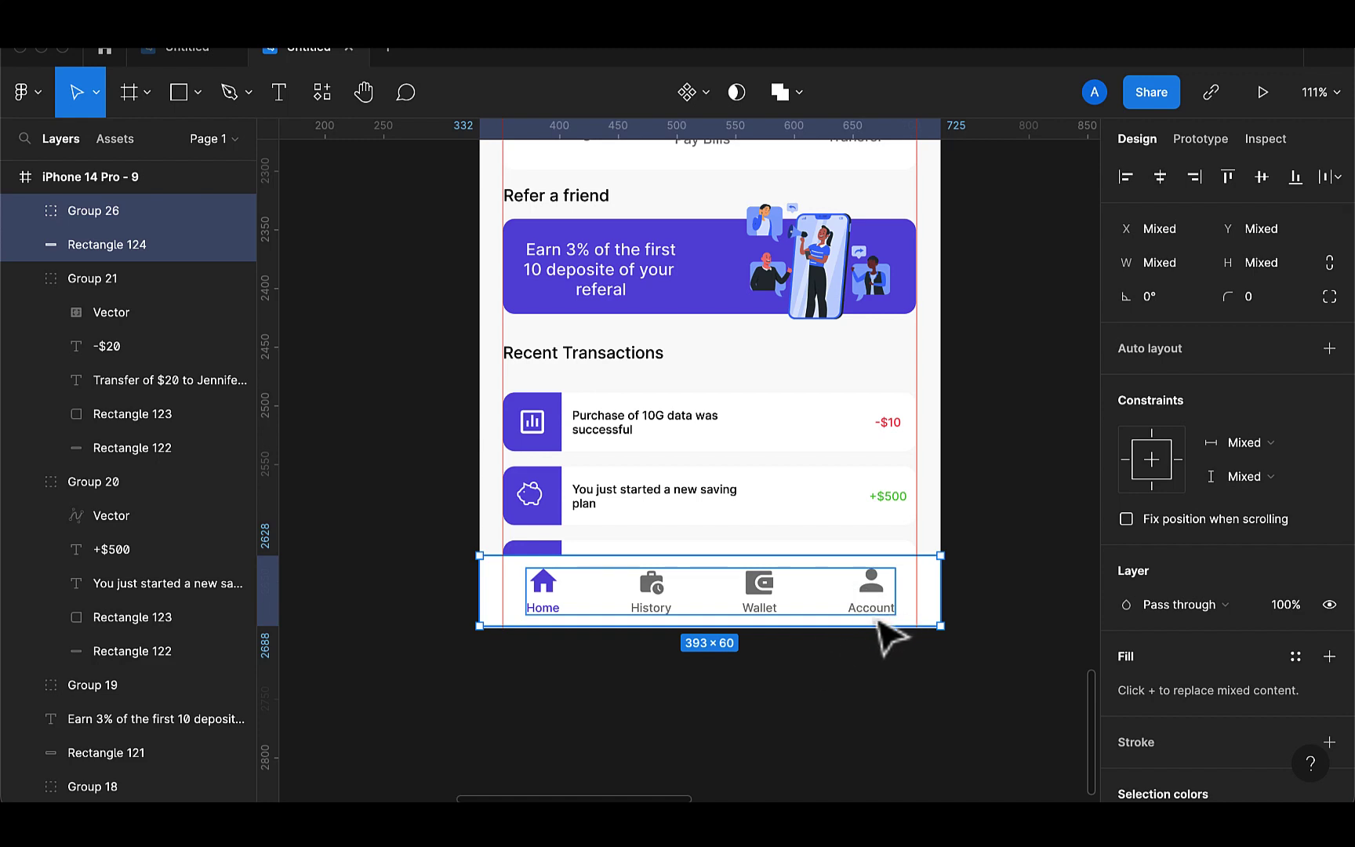
left_click(1020, 606)
key("shift+1")
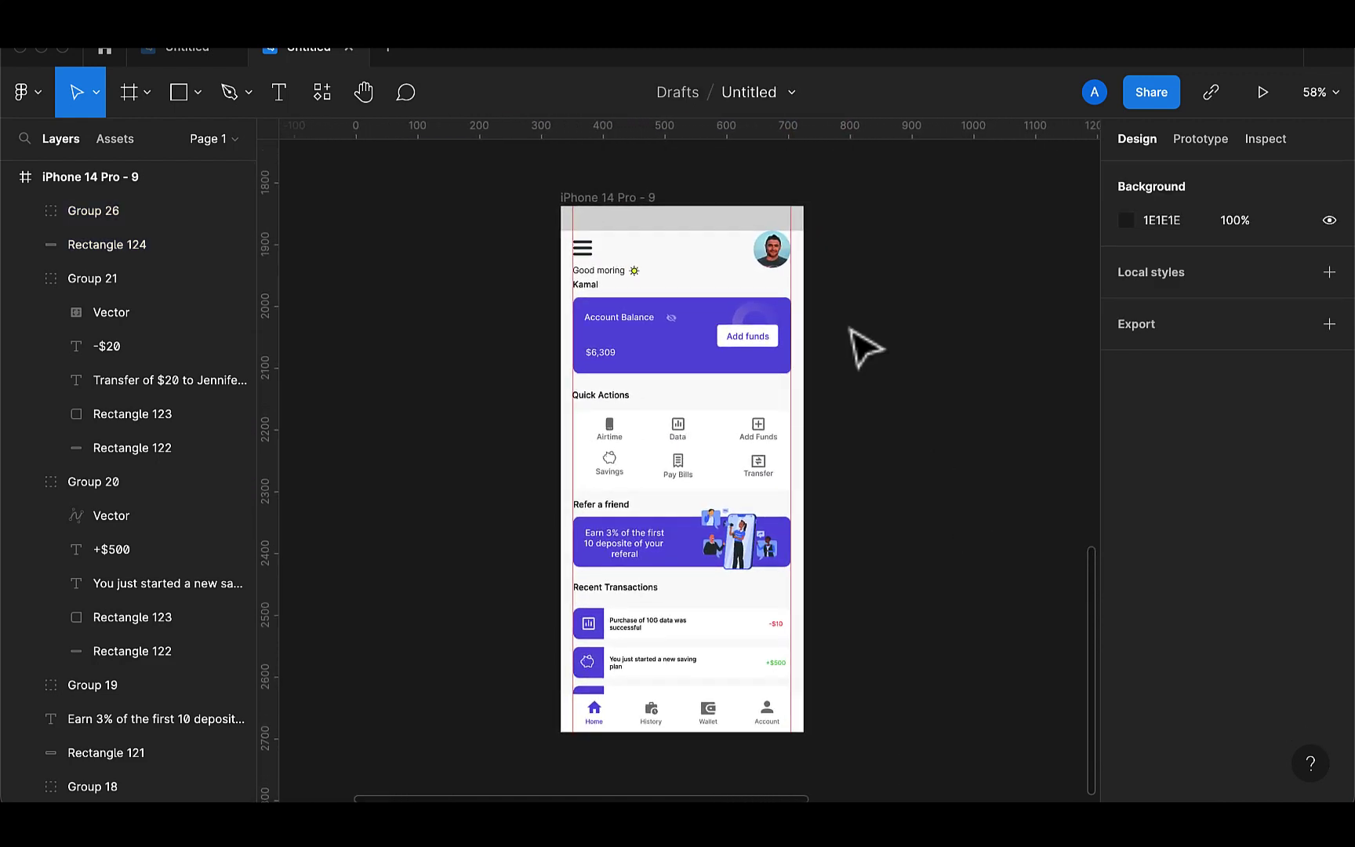
Delete the grey status-bar strip from the Home frame.
left_click(721, 229)
key("Delete")
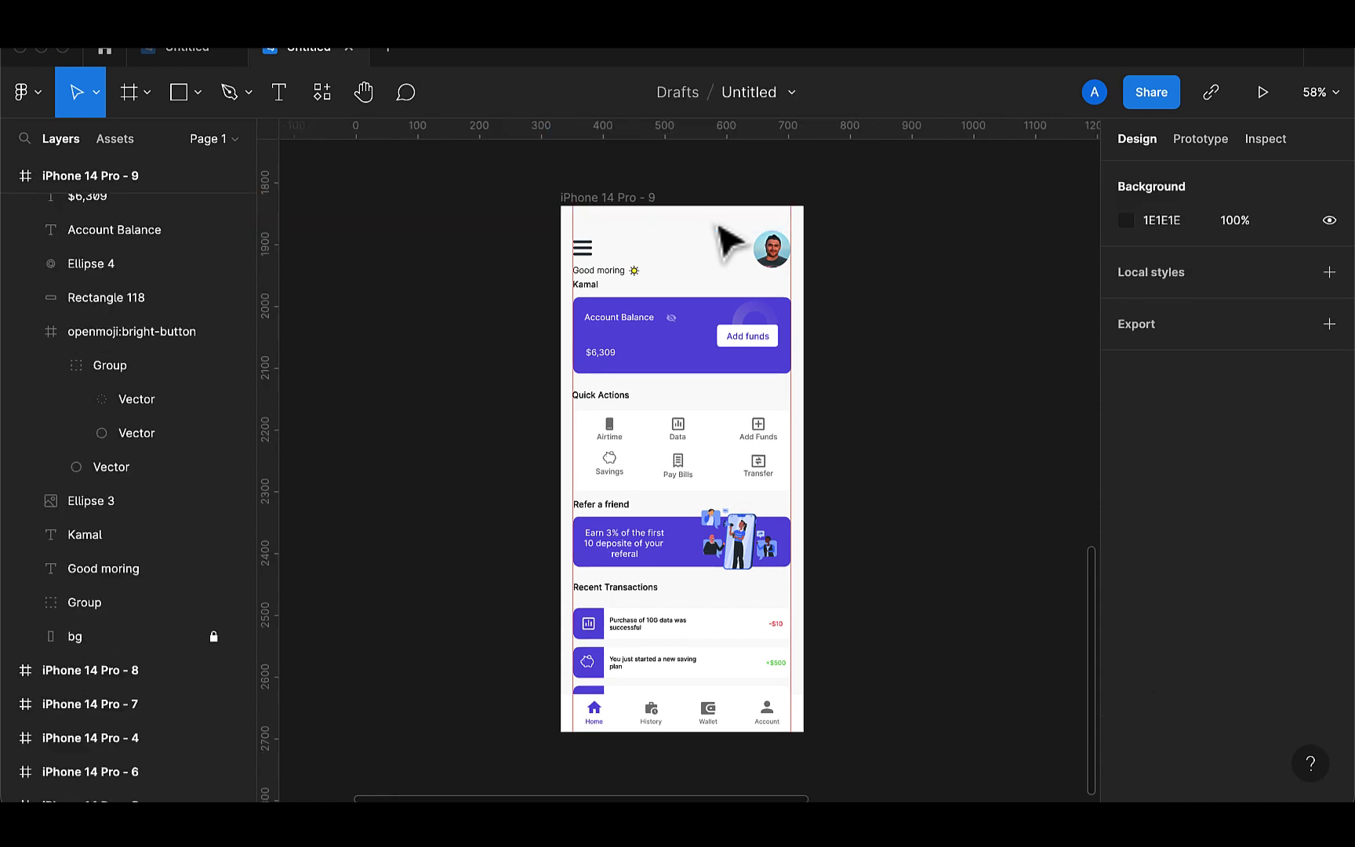
scroll(690, 288, "right", 2)
scroll(686, 287, "right", 1)
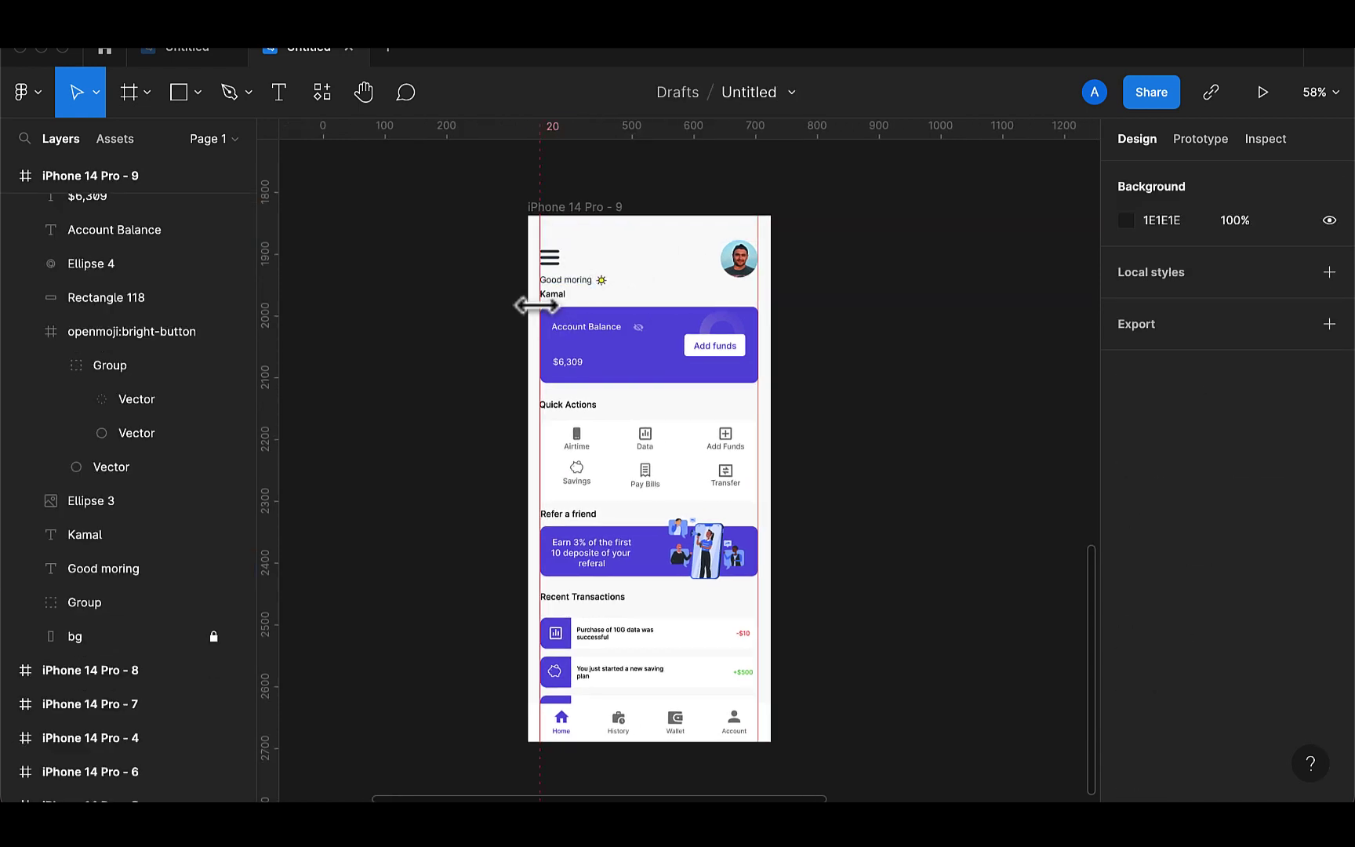
scroll(499, 388, "up", 3)
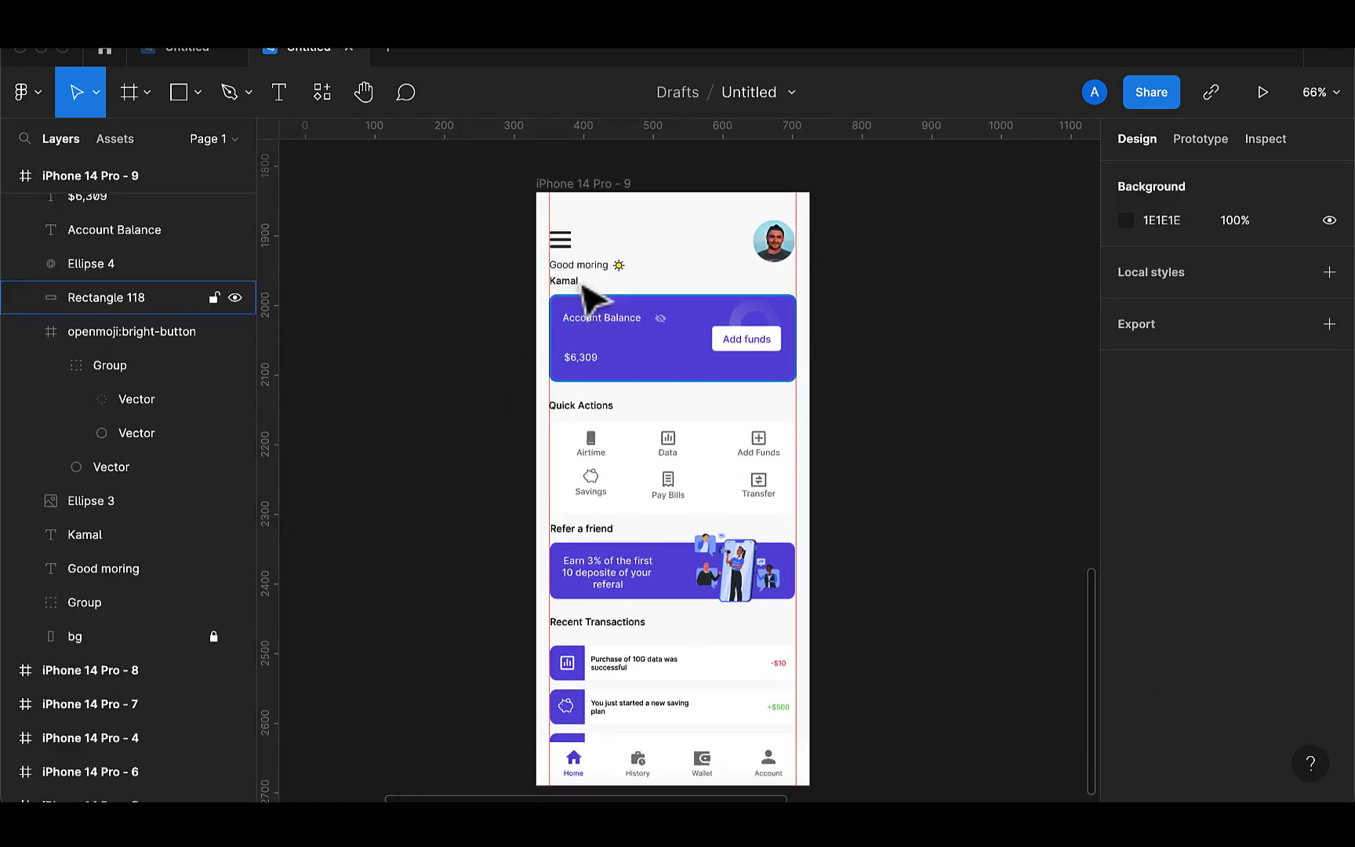
Vertically centre the hamburger menu icon with the profile photo.
left_click(561, 242)
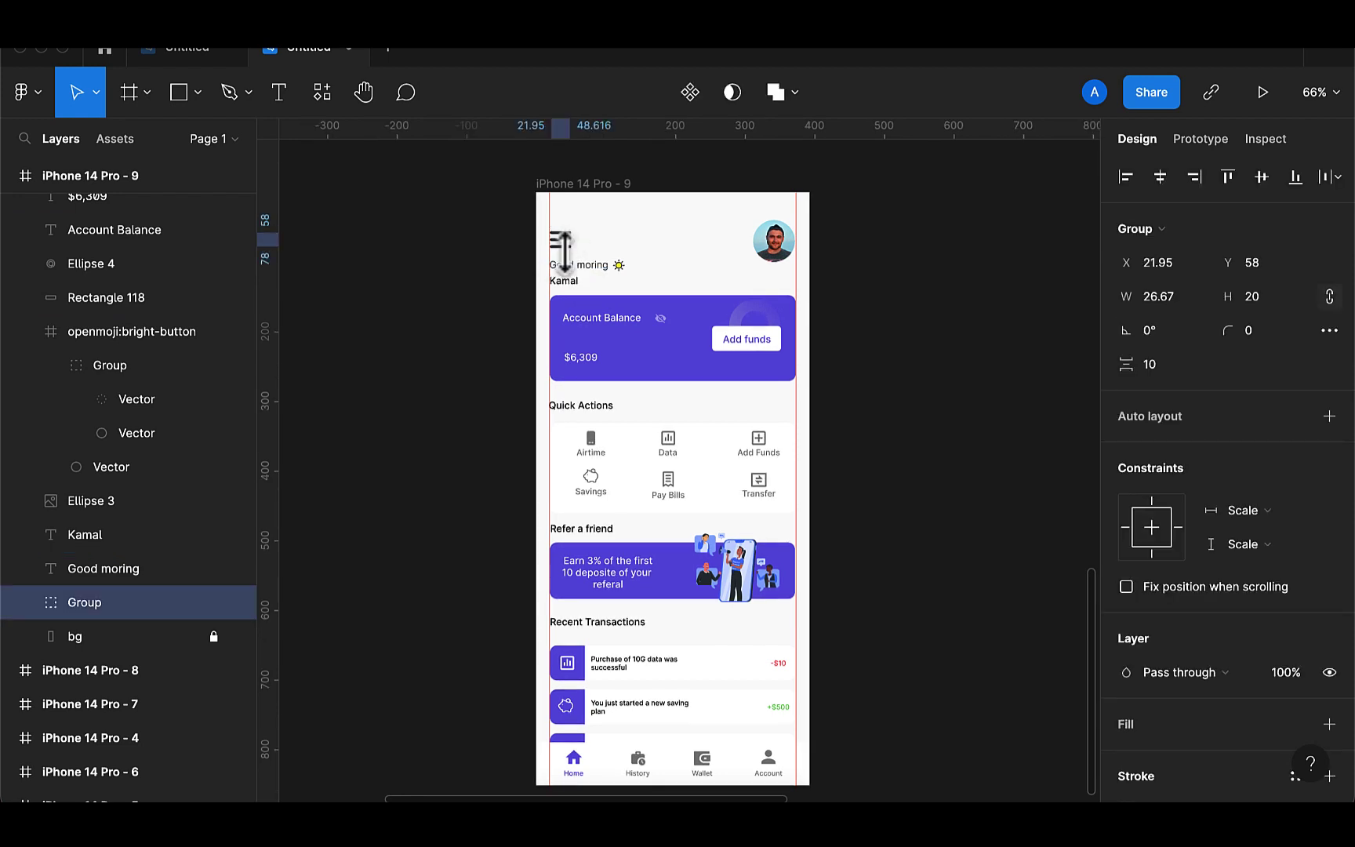
left_click(779, 246, "shift")
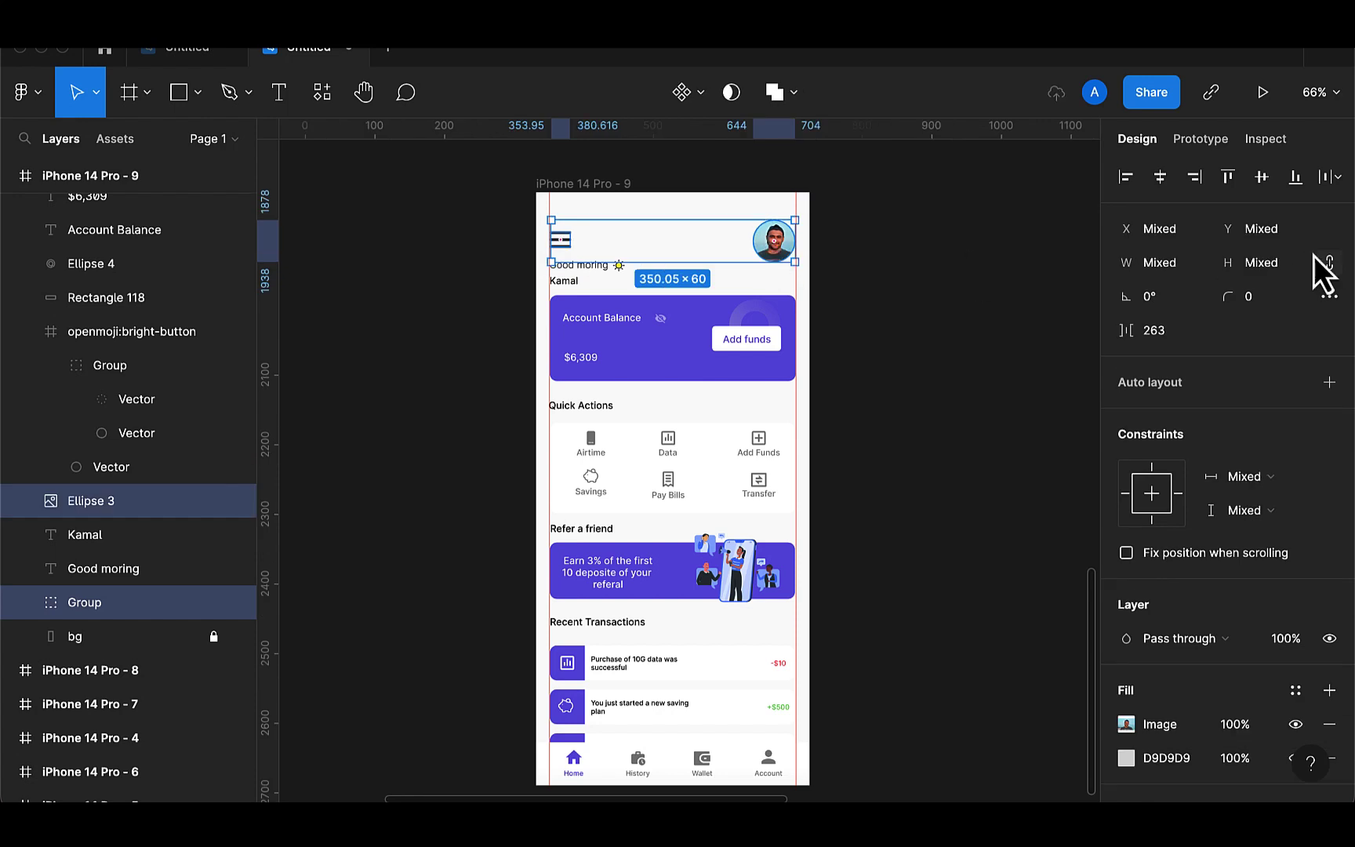
left_click(1260, 179)
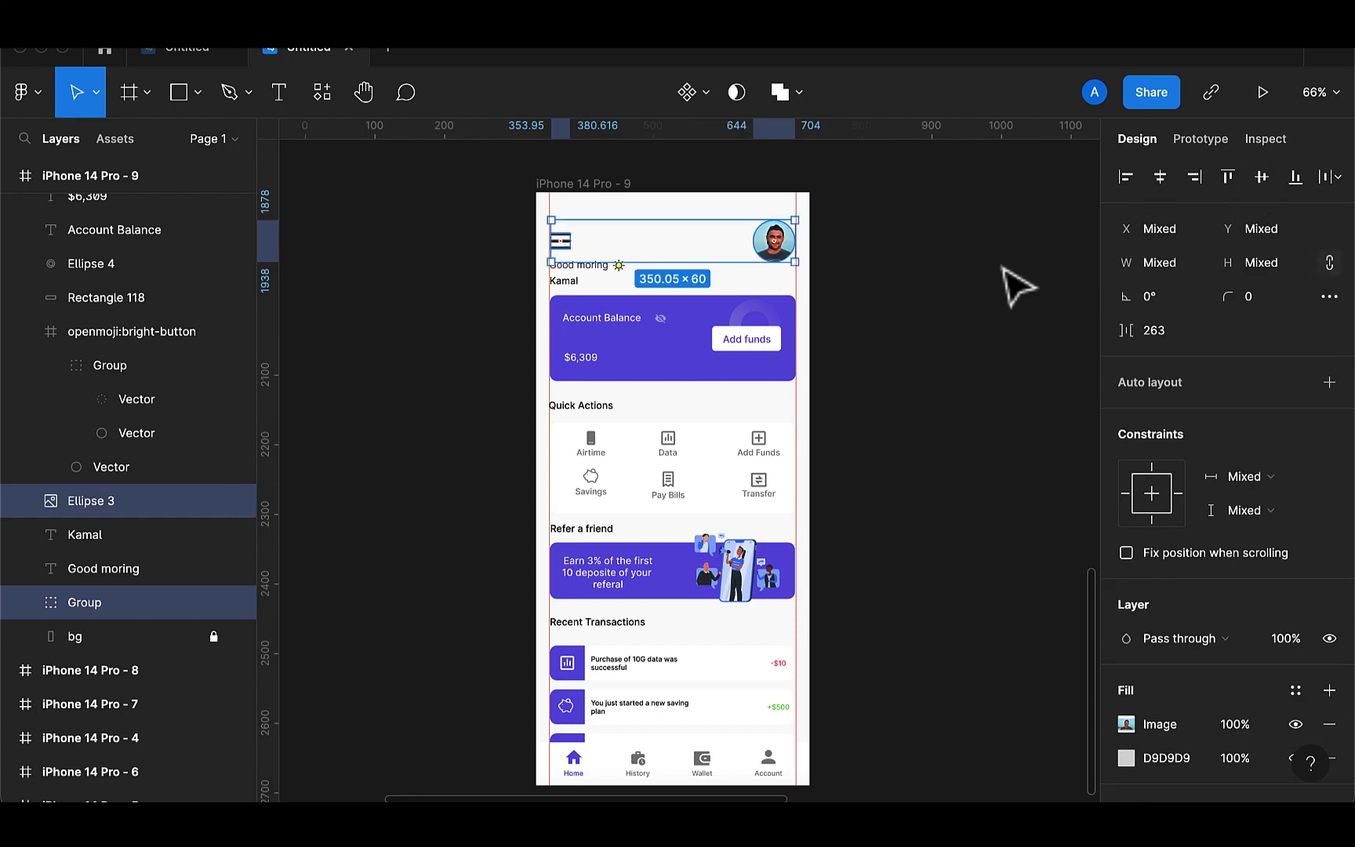
scroll(907, 420, "down", 2)
scroll(907, 419, "right", 2)
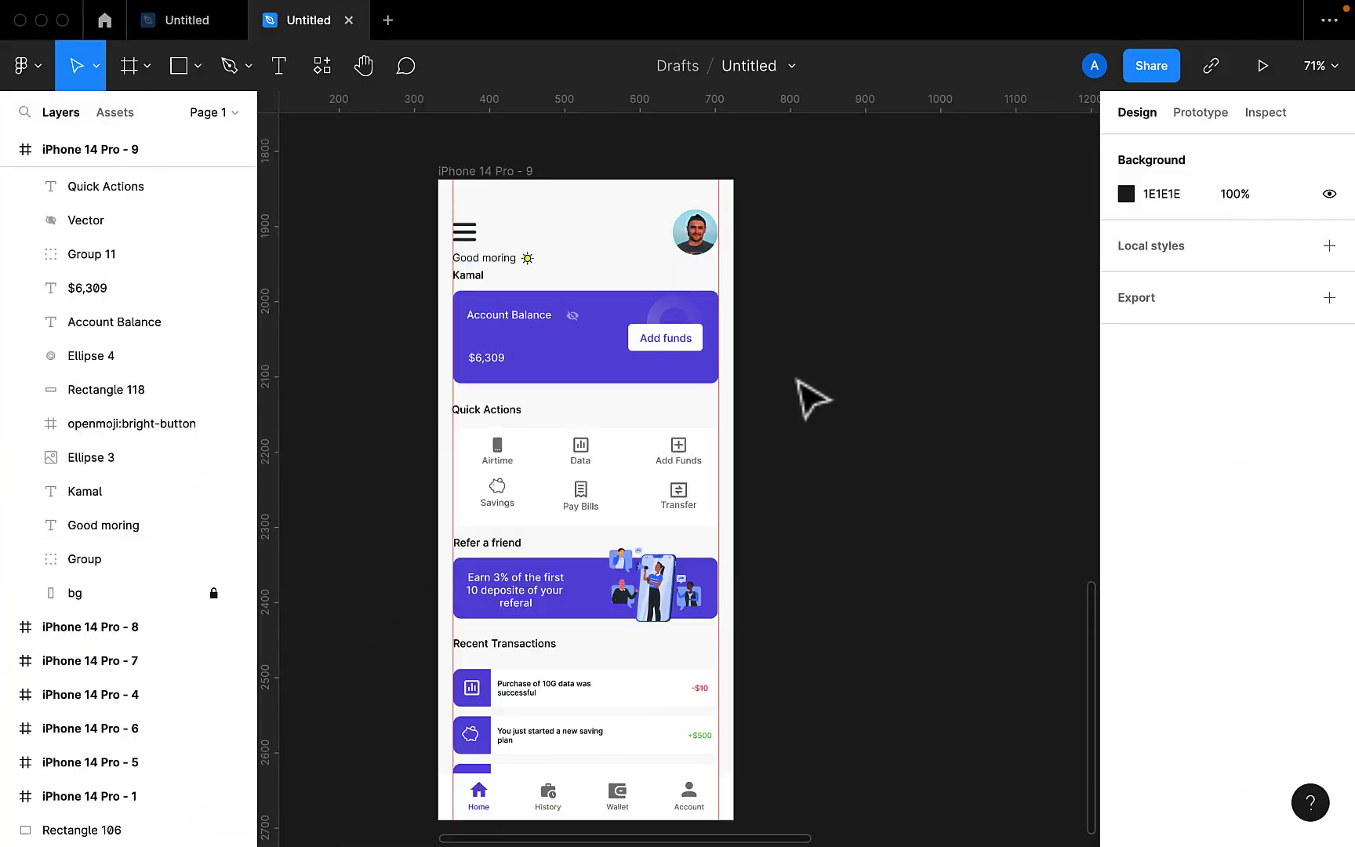
Change the hamburger icon's stroke weight from 4 to 3 and its height to 18.
scroll(483, 235, "up", 1)
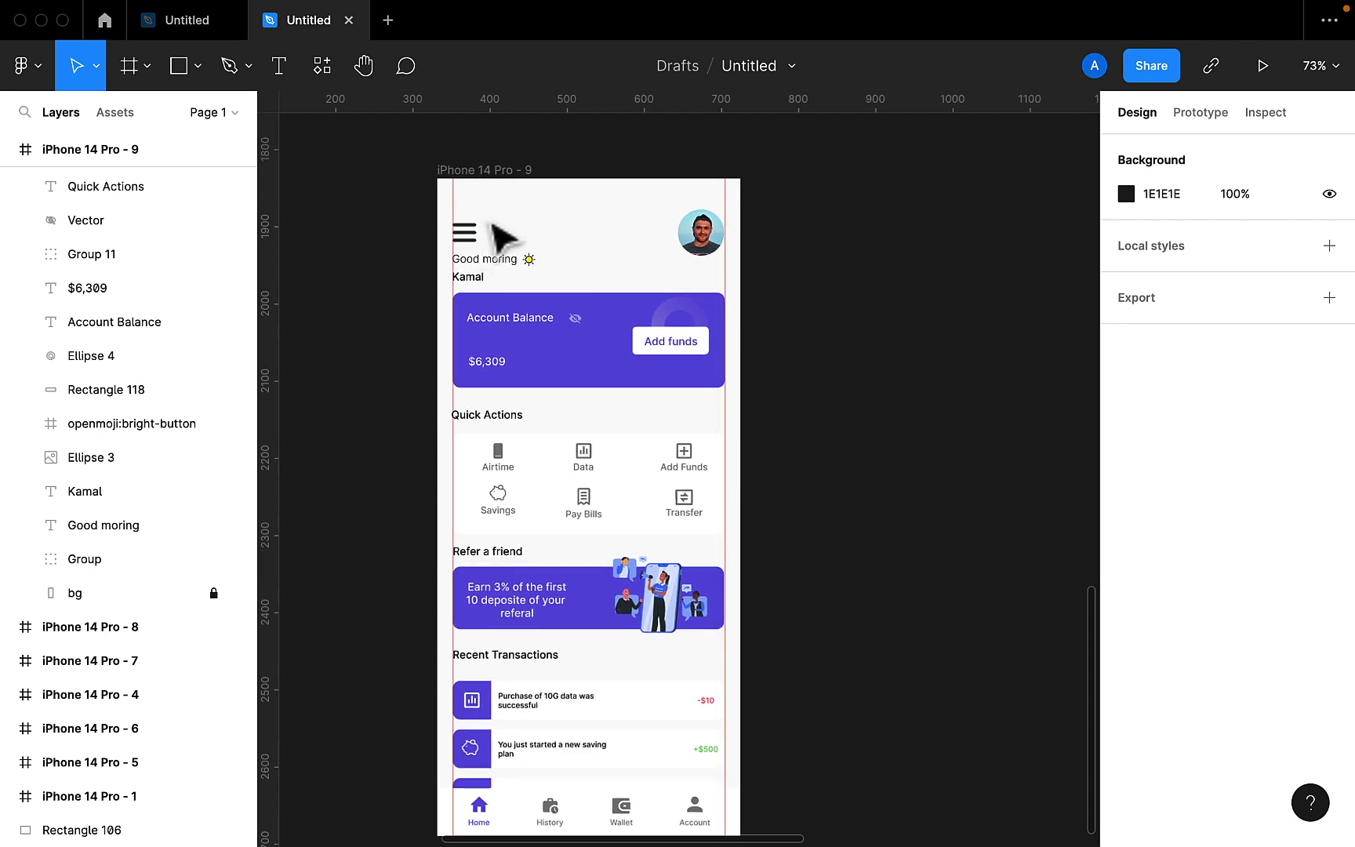
scroll(492, 225, "up", 10)
left_click(452, 264)
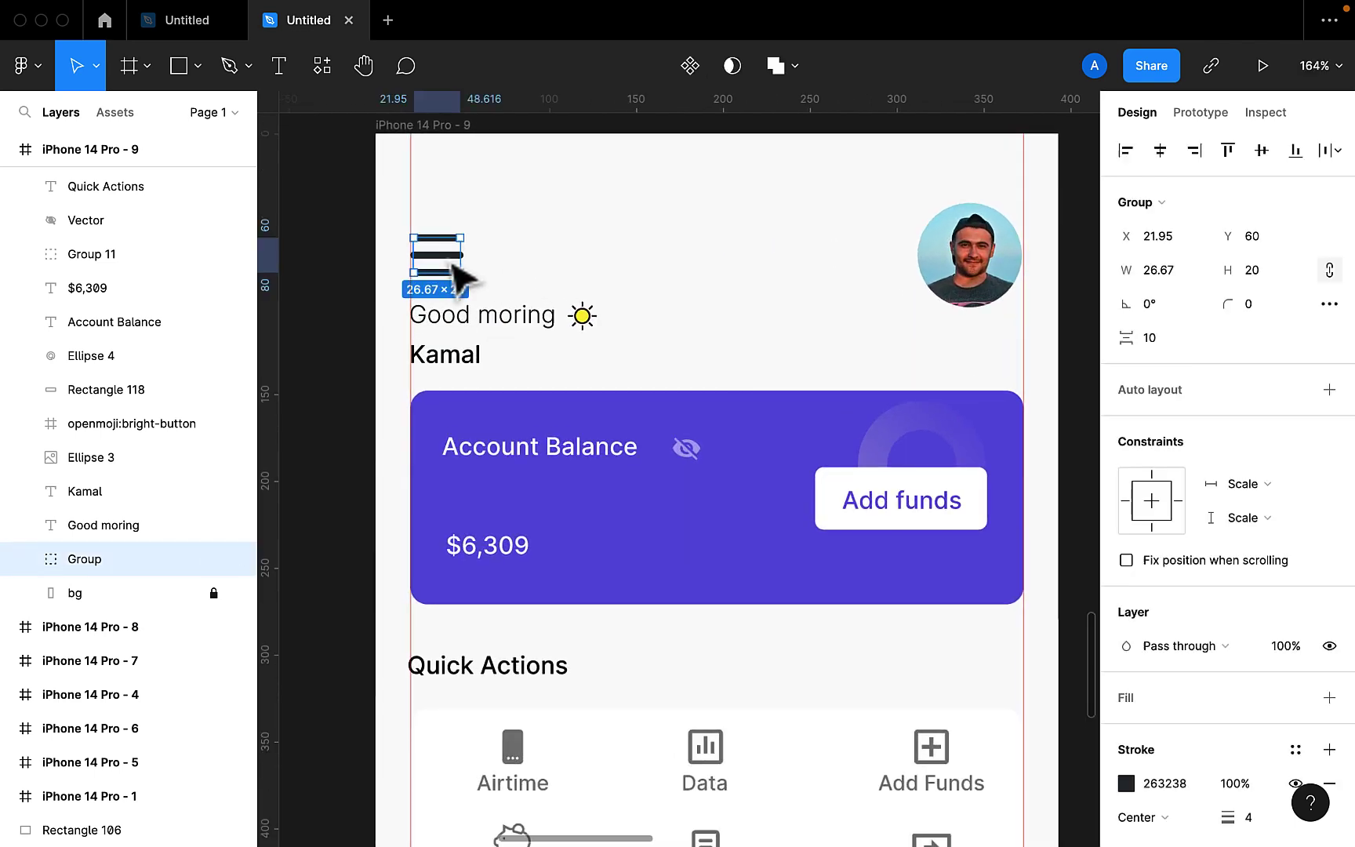
scroll(1252, 726, "down", 2)
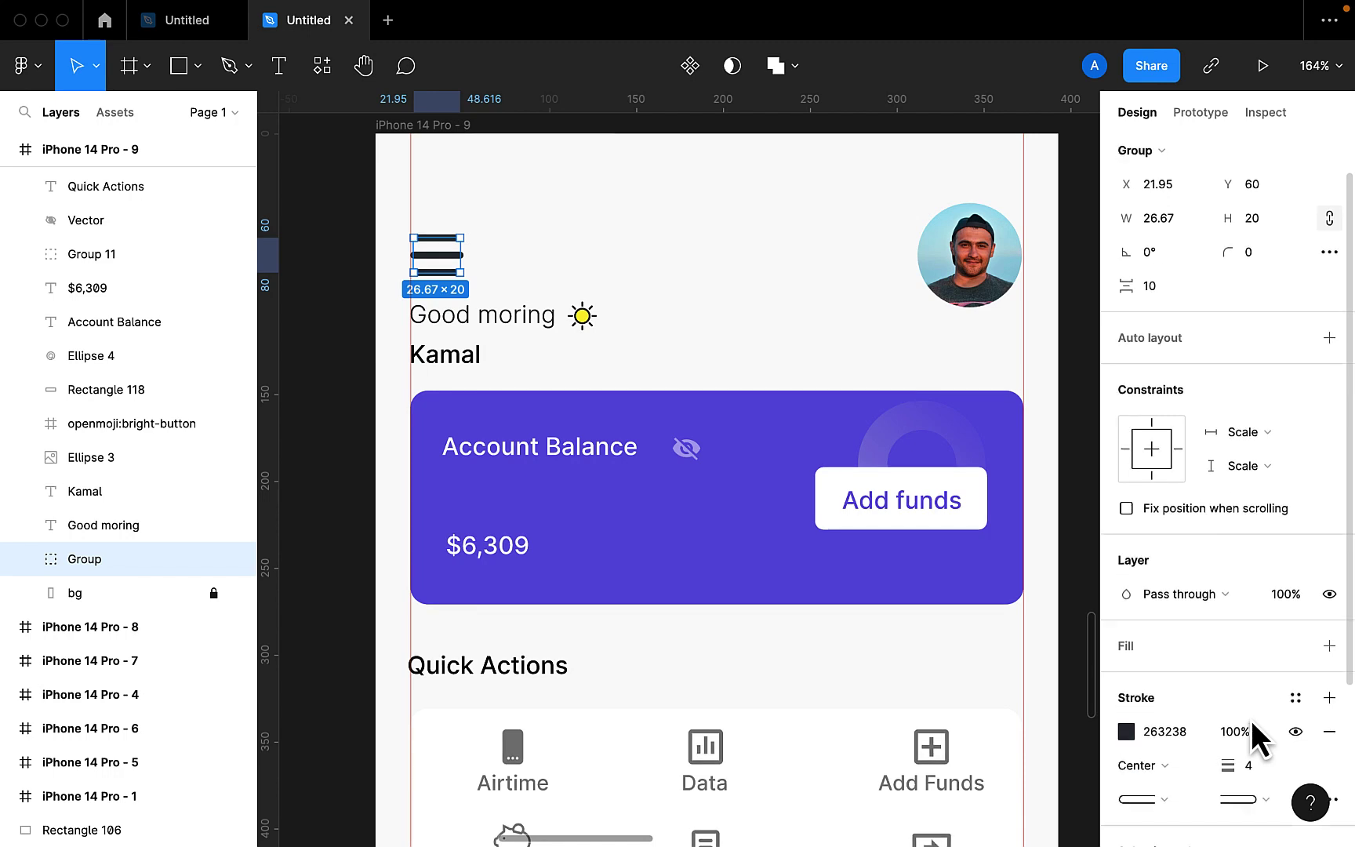
left_click(1254, 762)
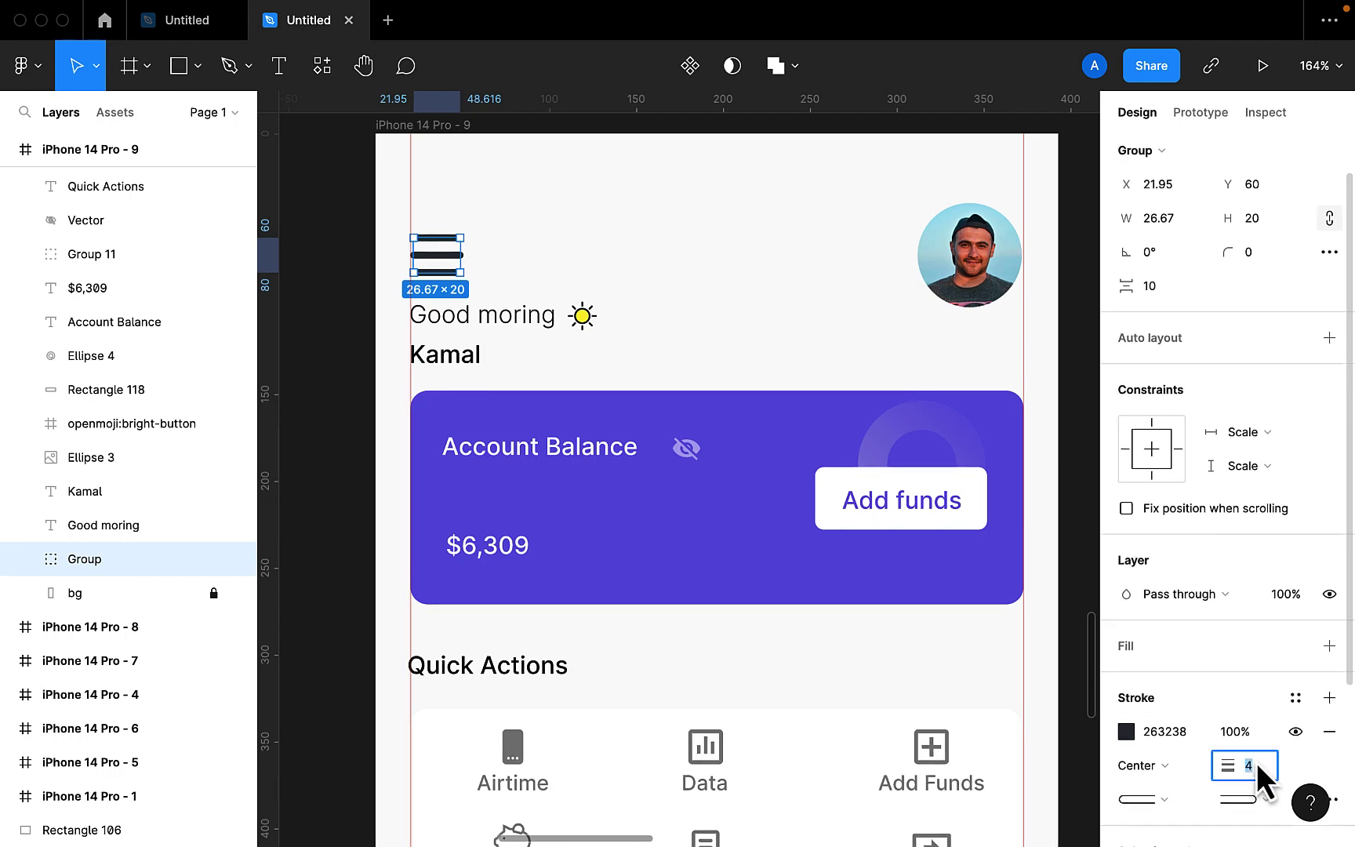
key("BackSpace")
type("3")
key("Return")
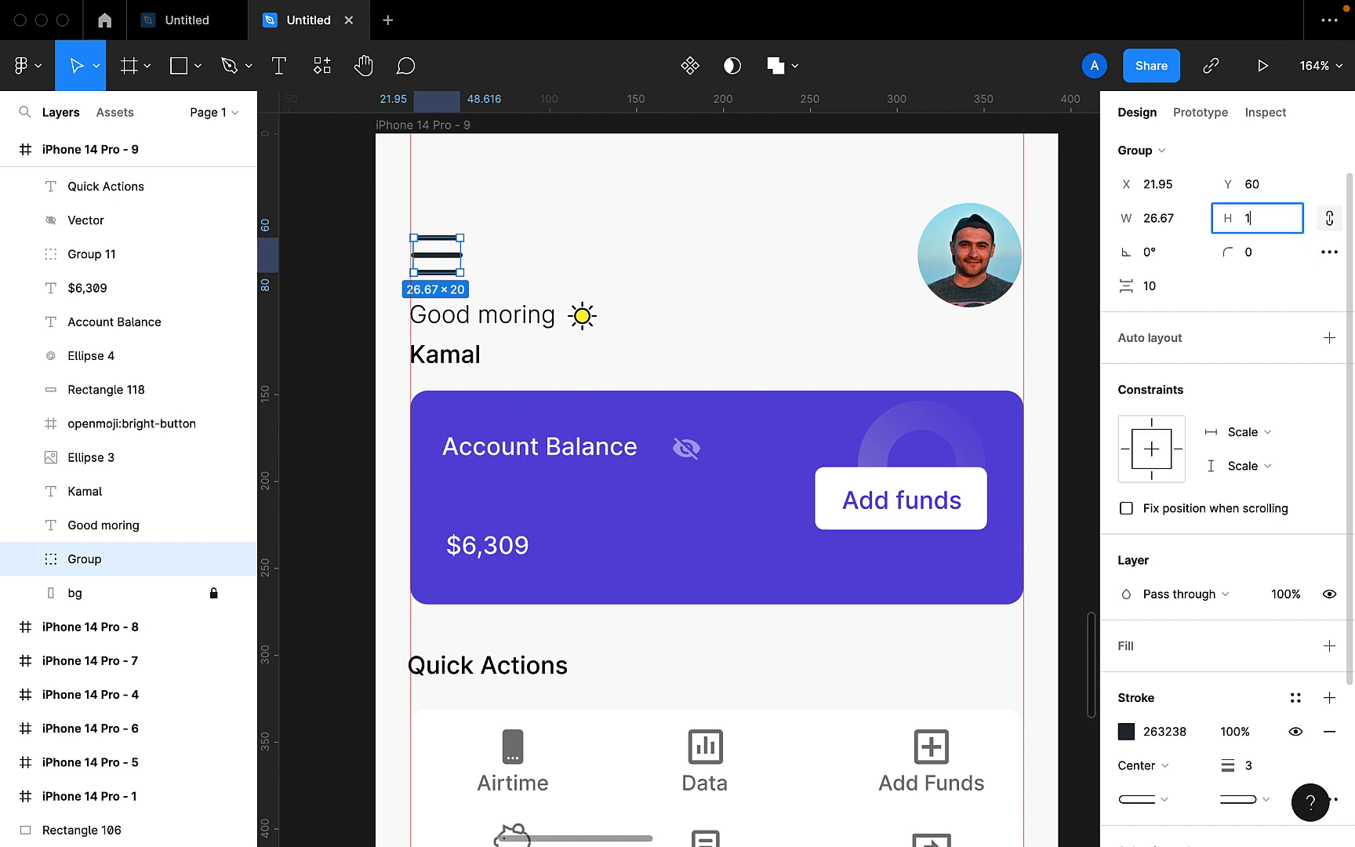
key("Return")
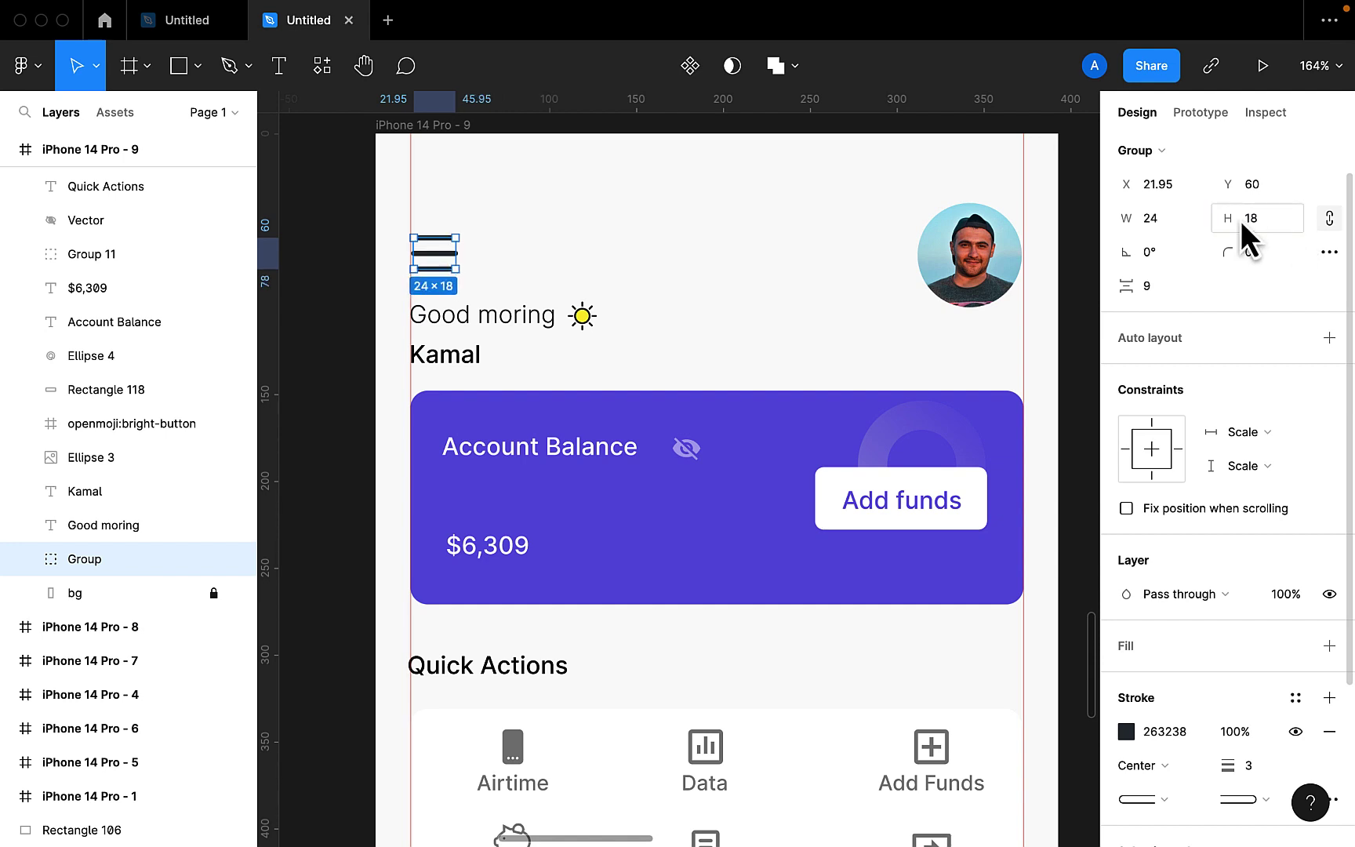
scroll(544, 378, "down", 5)
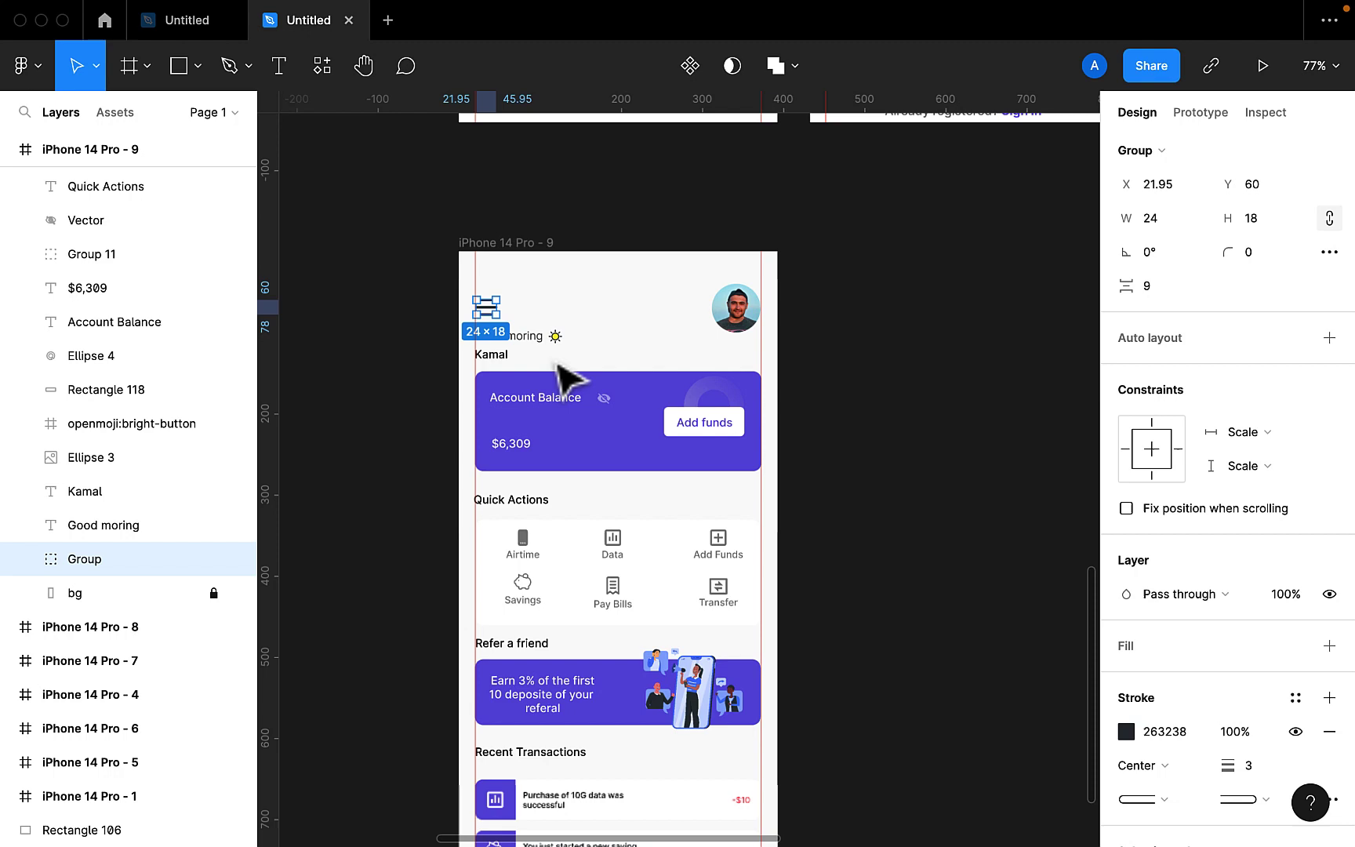
left_click(867, 350)
scroll(866, 351, "down", 3)
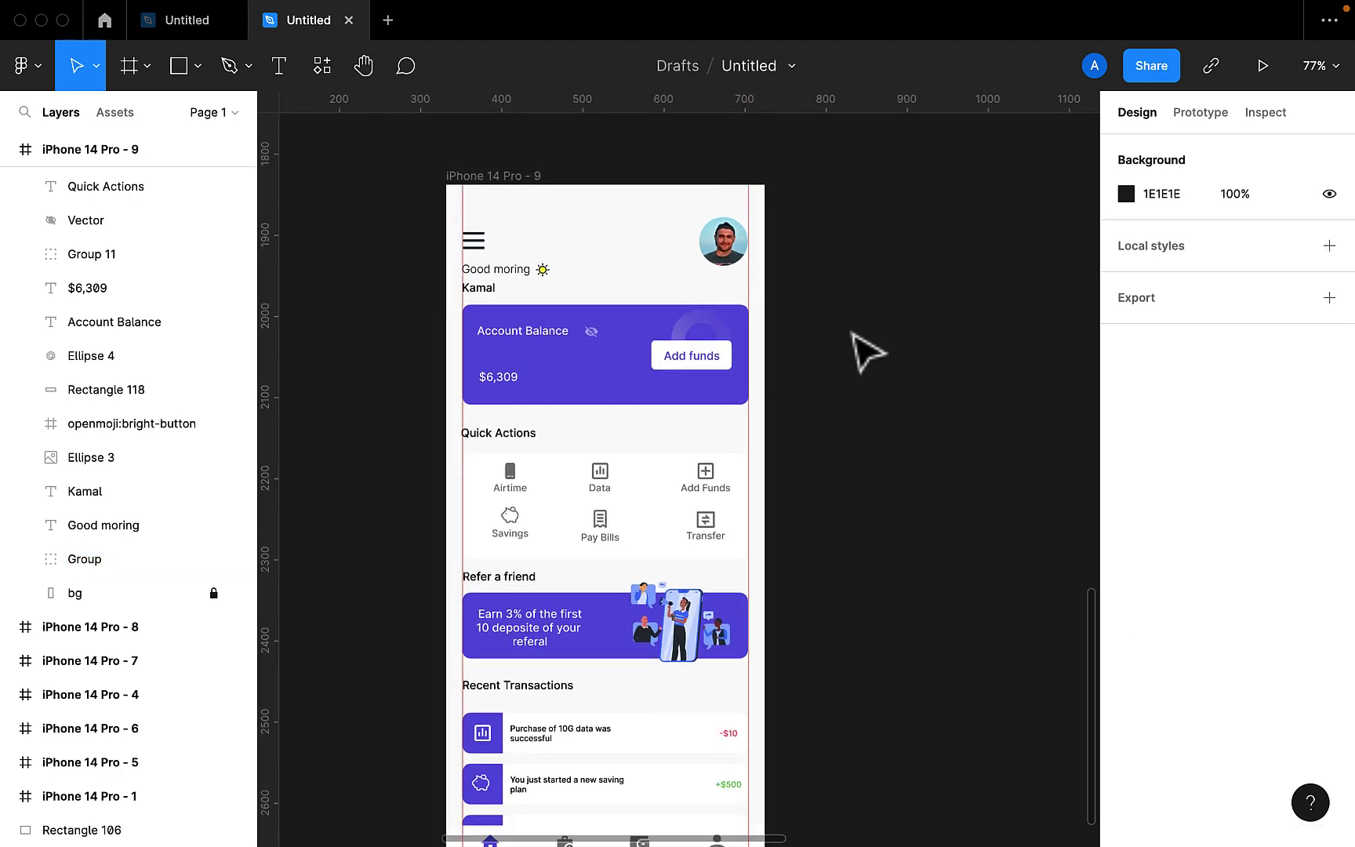
Duplicate the Home frame as iPhone 14 Pro - 10 and delete its balance card, greeting, name, sun icon and avatar.
left_click(499, 176)
key("super+d")
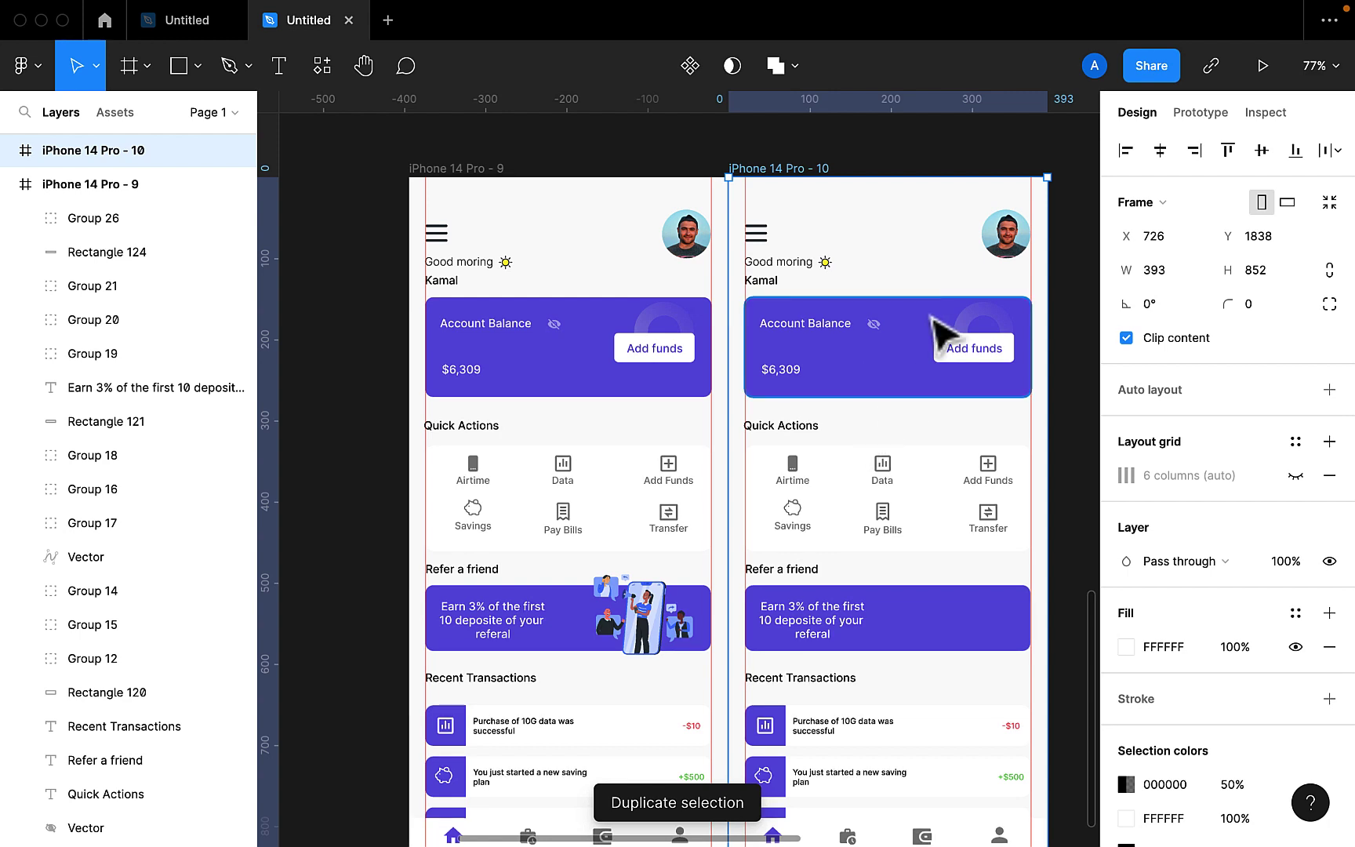
left_click(866, 363)
key("Delete")
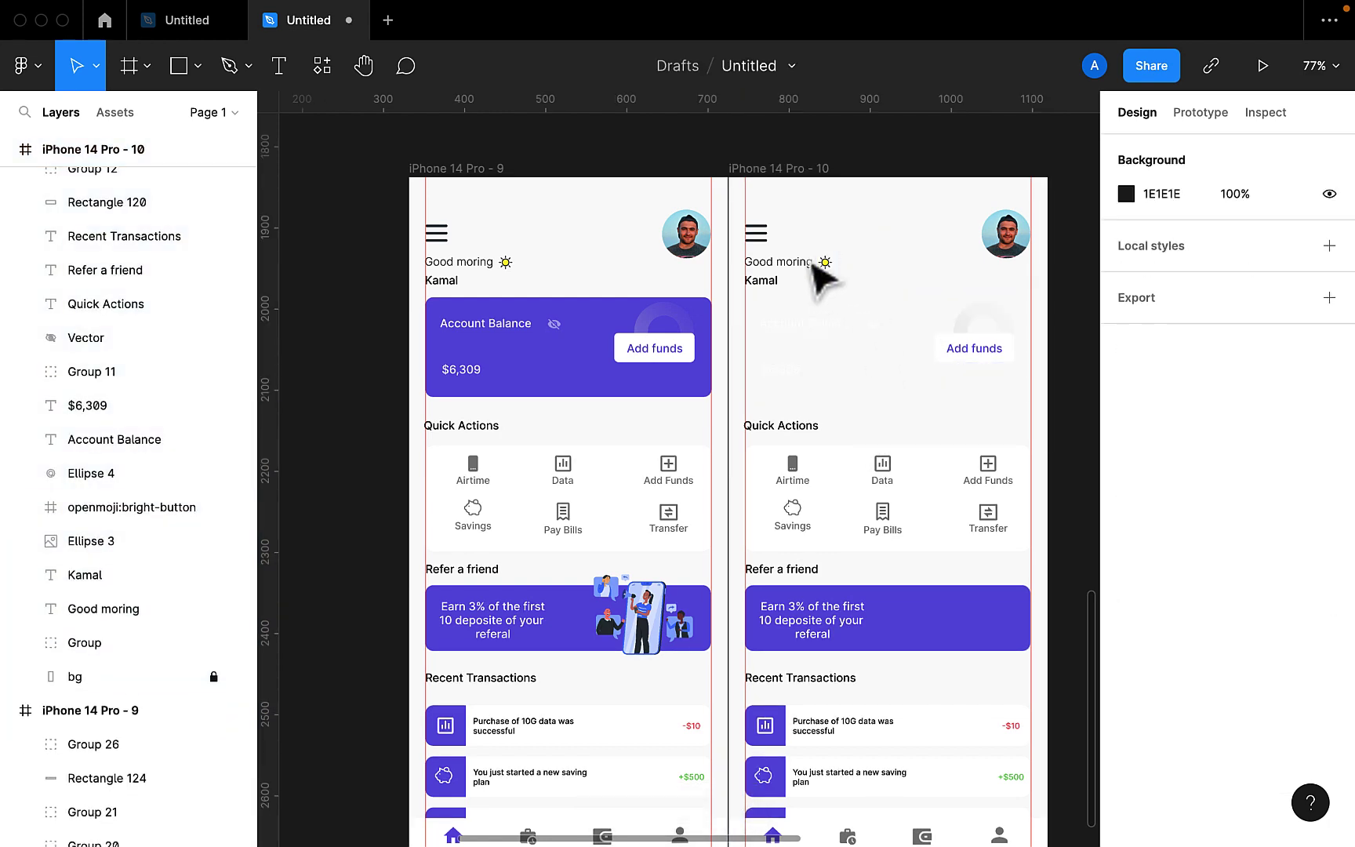
left_click(813, 264)
key("Delete")
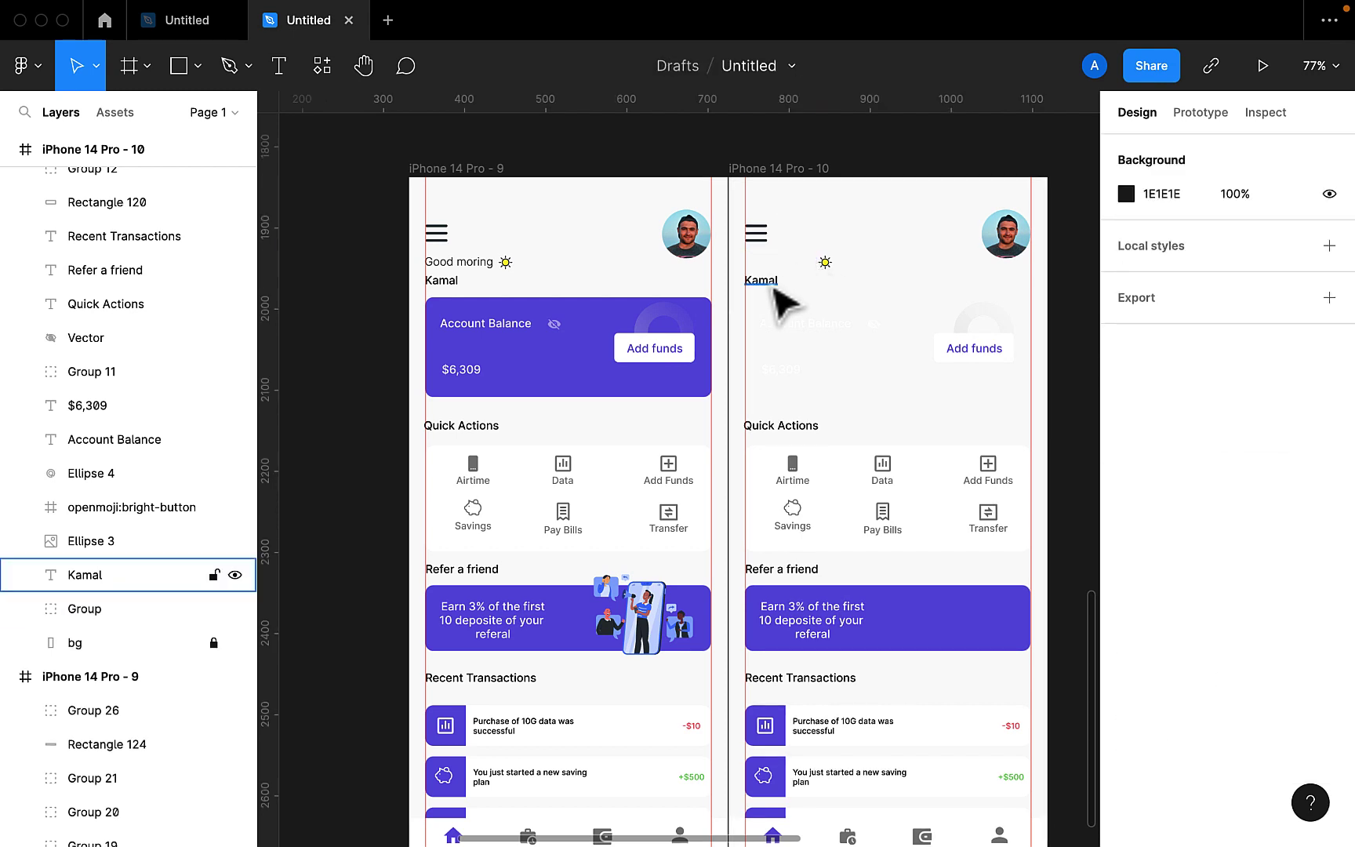
left_click(780, 287)
key("Delete")
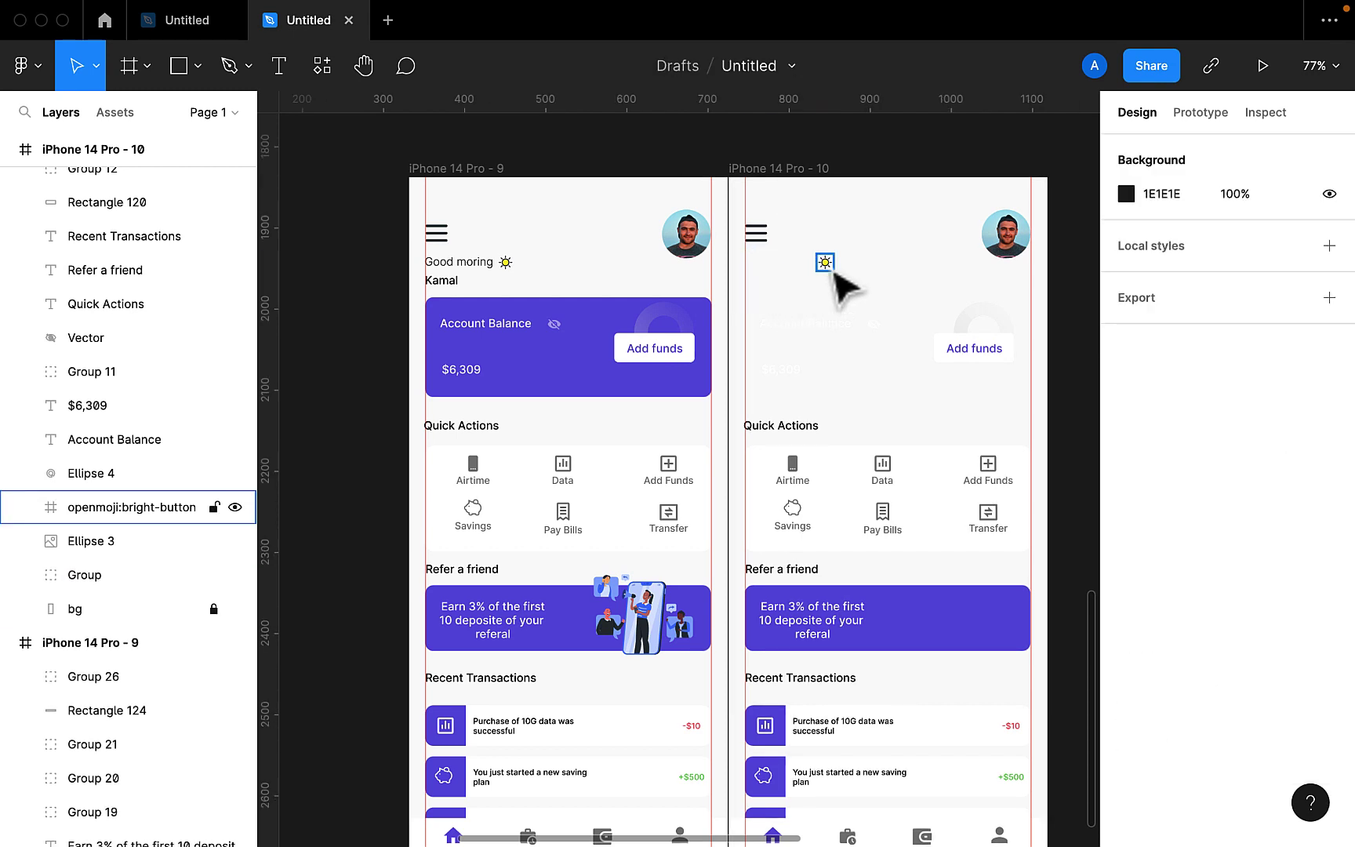
left_click(831, 267)
key("Delete")
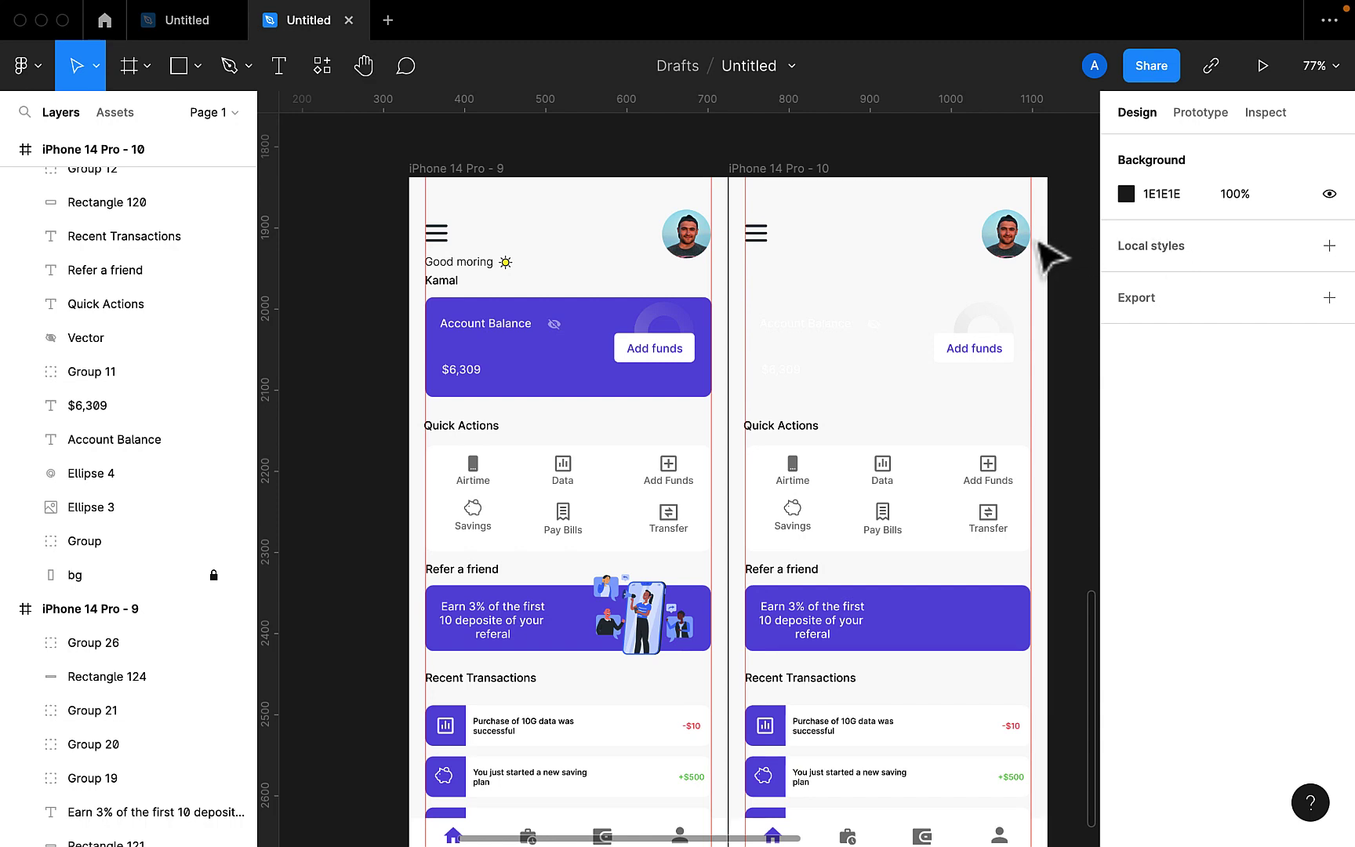
left_click(1017, 249)
key("Delete")
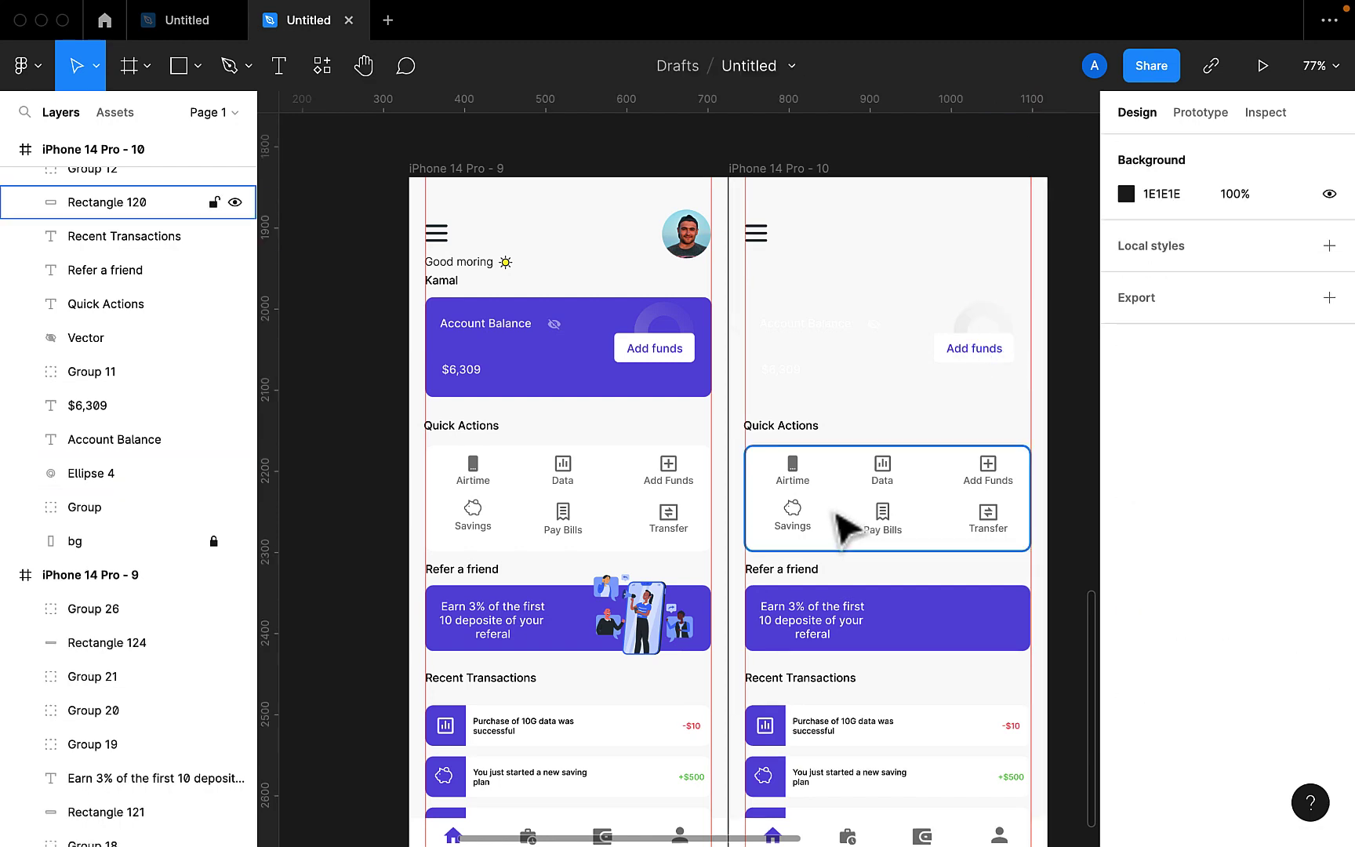
Delete the Quick Actions card and heading, the Savings, Pay Bills and Transfer actions, and the referral card.
left_click(845, 527)
key("Delete")
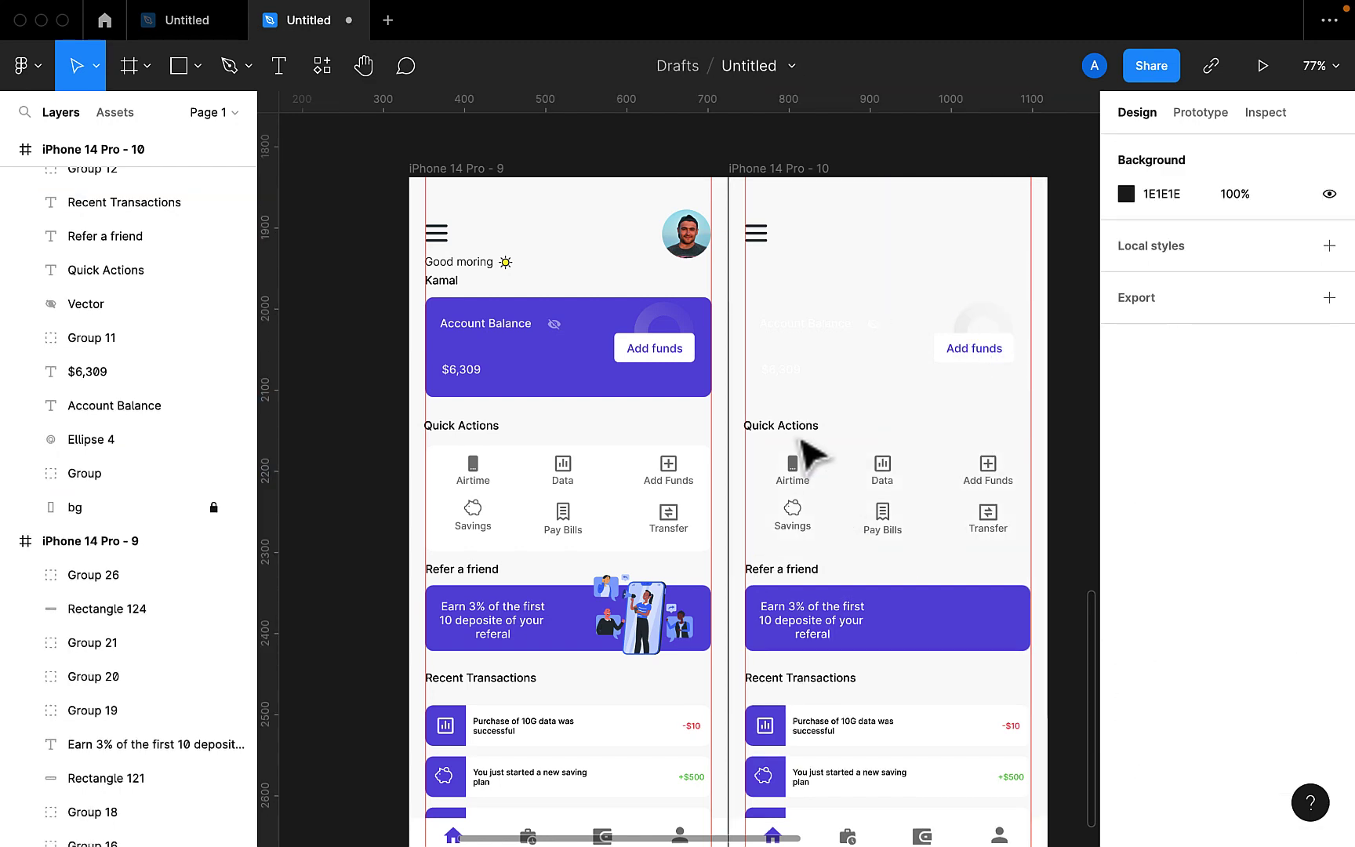
left_click(798, 431)
key("Delete")
left_click_drag(754, 374, 1055, 667)
key("Delete")
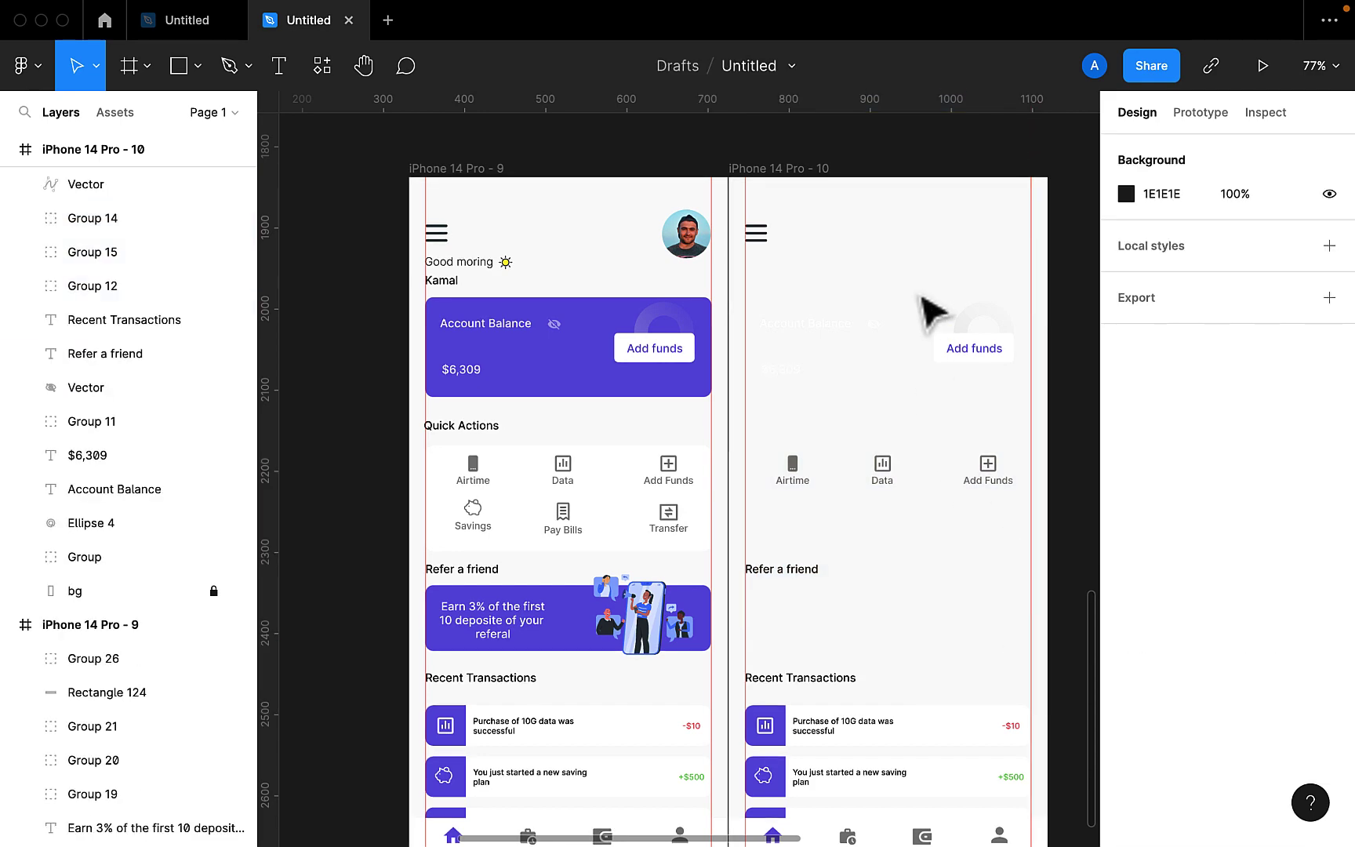
Clear the leftover Add funds button, Airtime and Data actions, and Refer a friend heading.
left_click_drag(916, 290, 1022, 519)
scroll(938, 493, "down", 5)
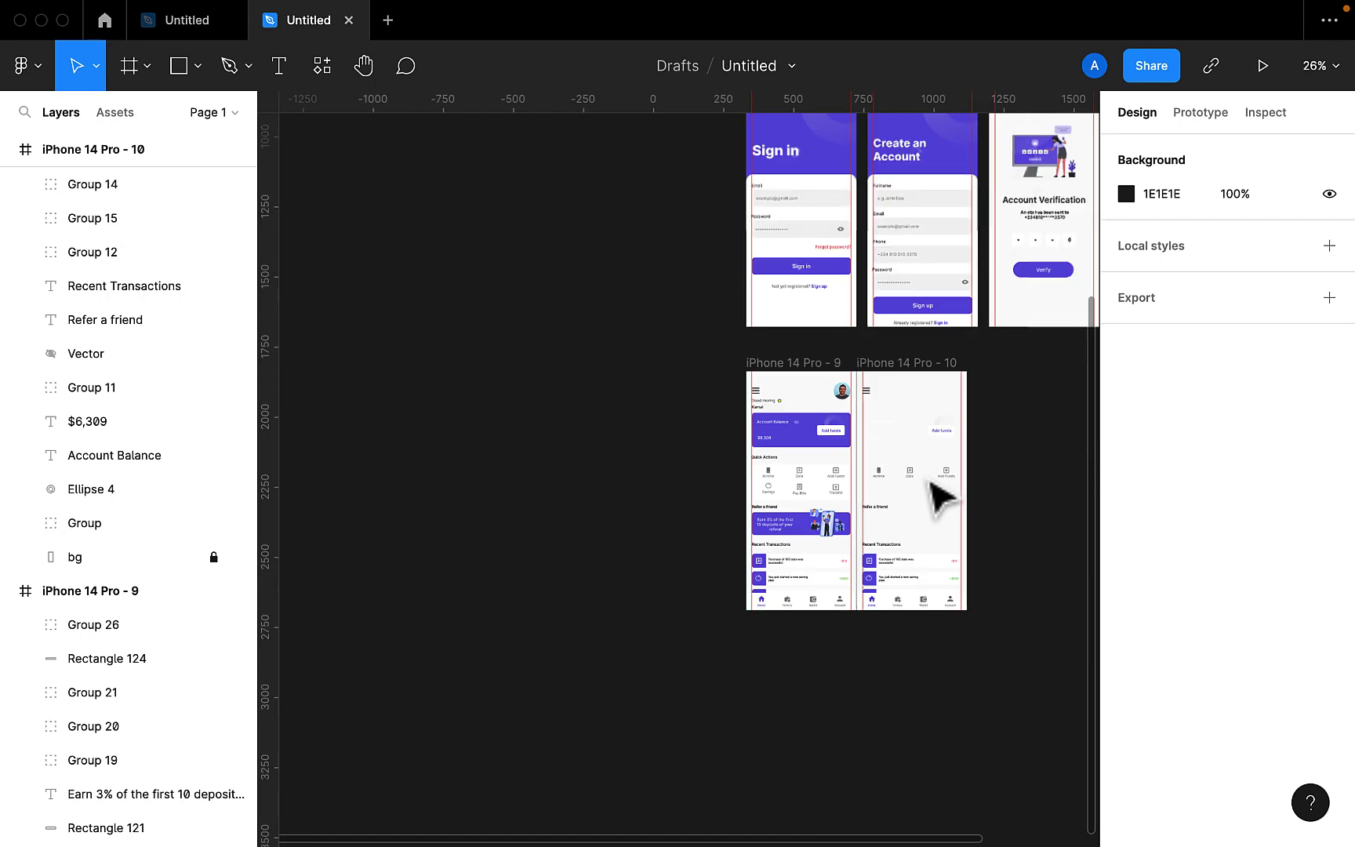
scroll(894, 428, "up", 5)
left_click(1028, 471)
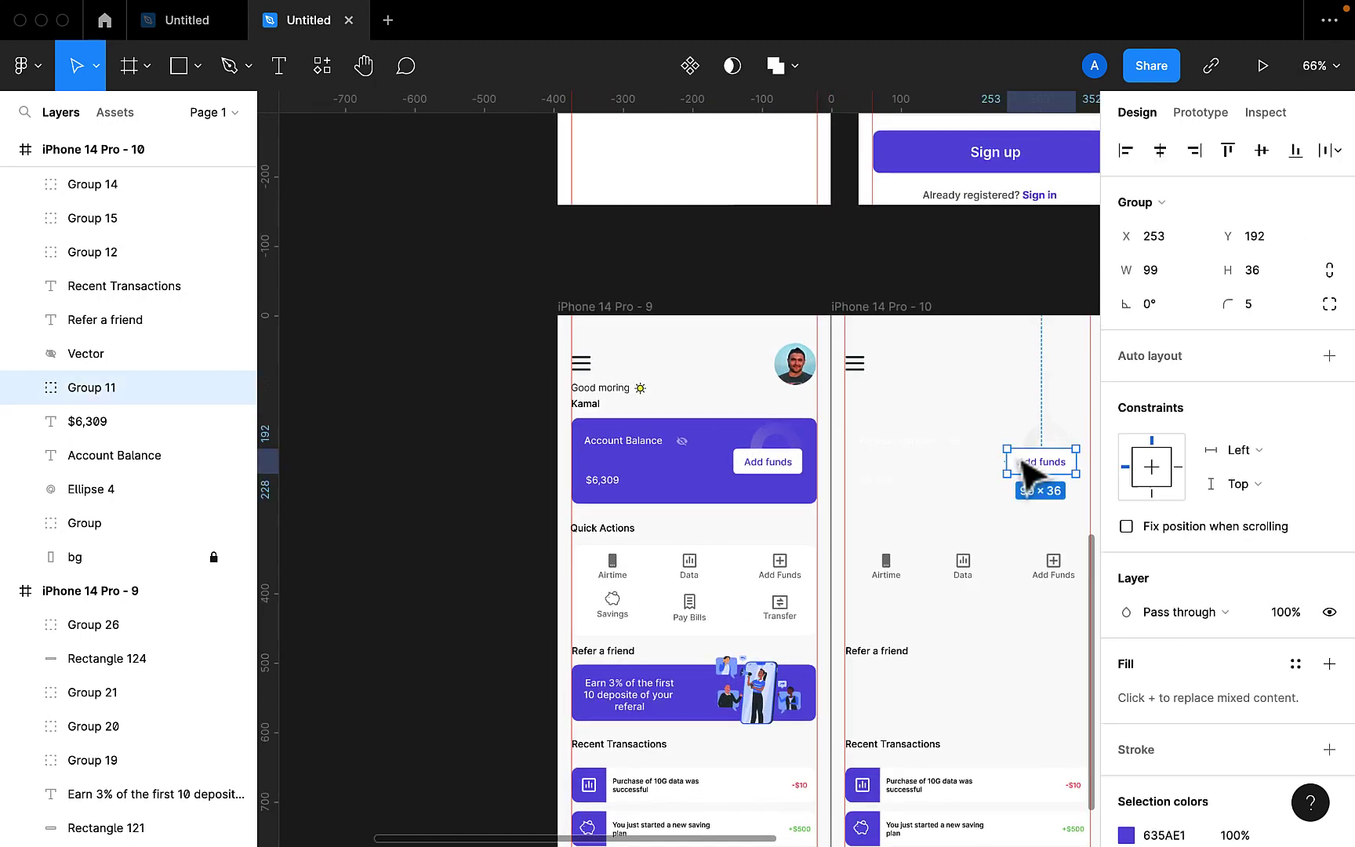
key("BackSpace")
left_click_drag(861, 522, 1077, 617)
key("BackSpace")
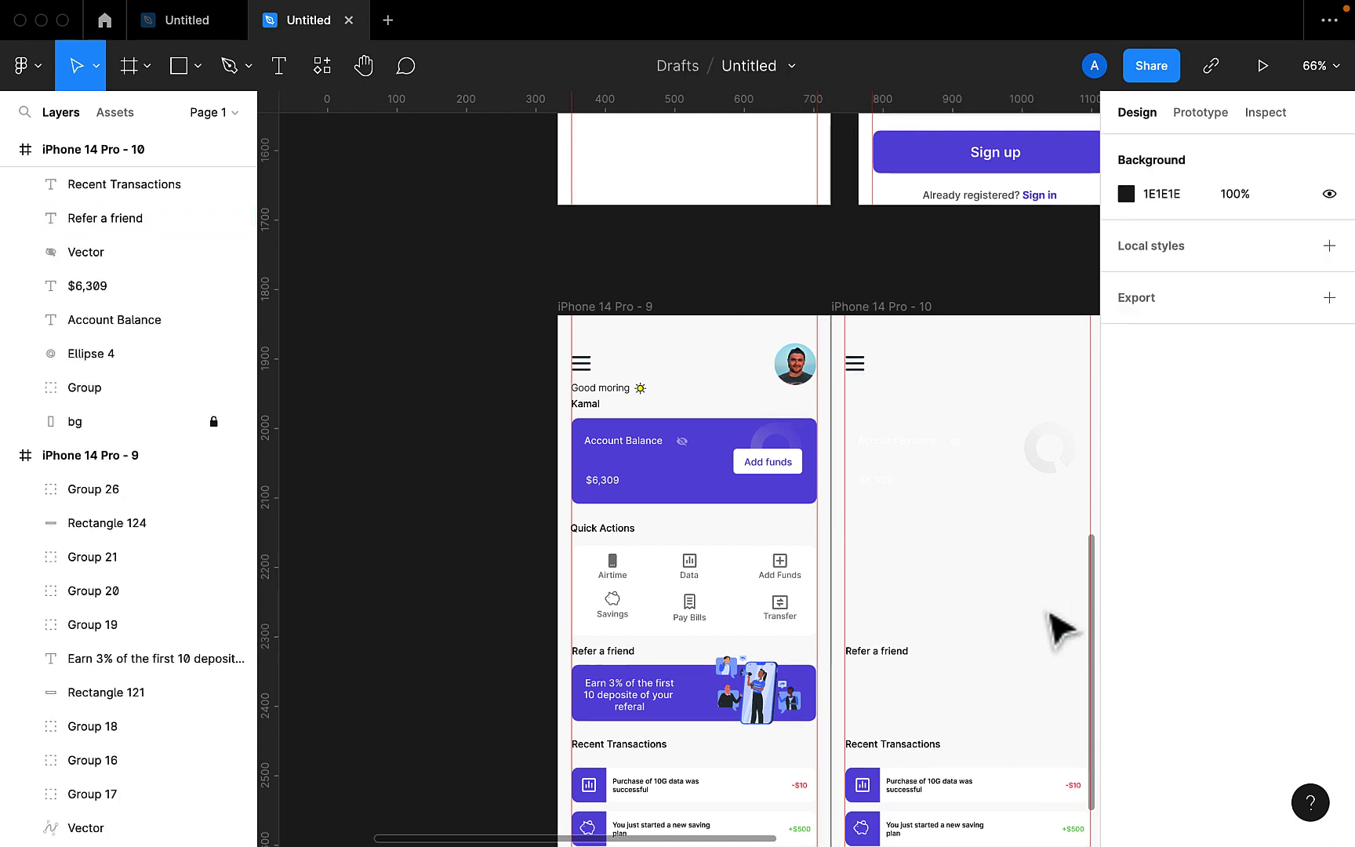
left_click(886, 661)
key("BackSpace")
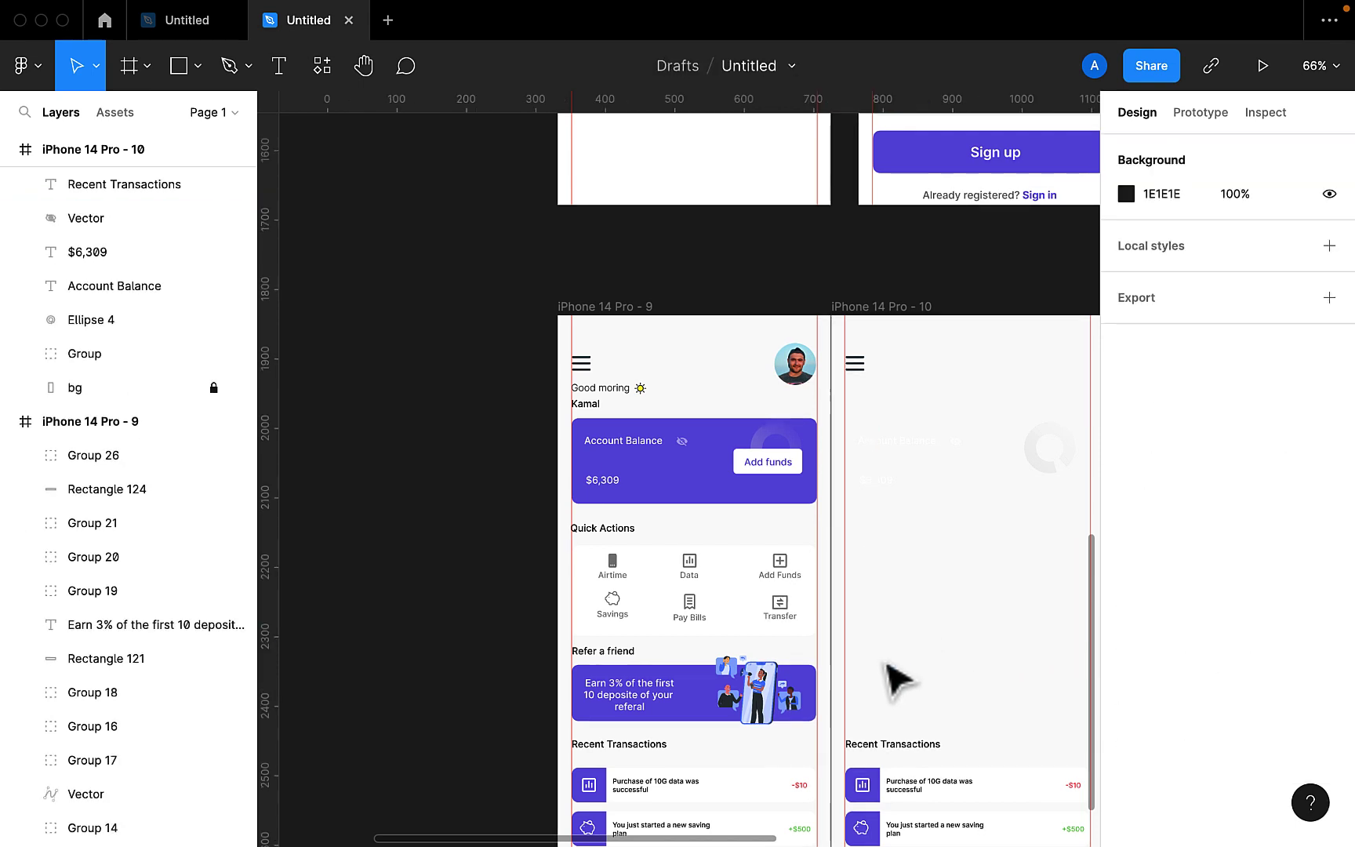
scroll(894, 681, "down", 3)
Shift the iPhone 14 Pro - 10 frame slightly right and down.
left_click(784, 333)
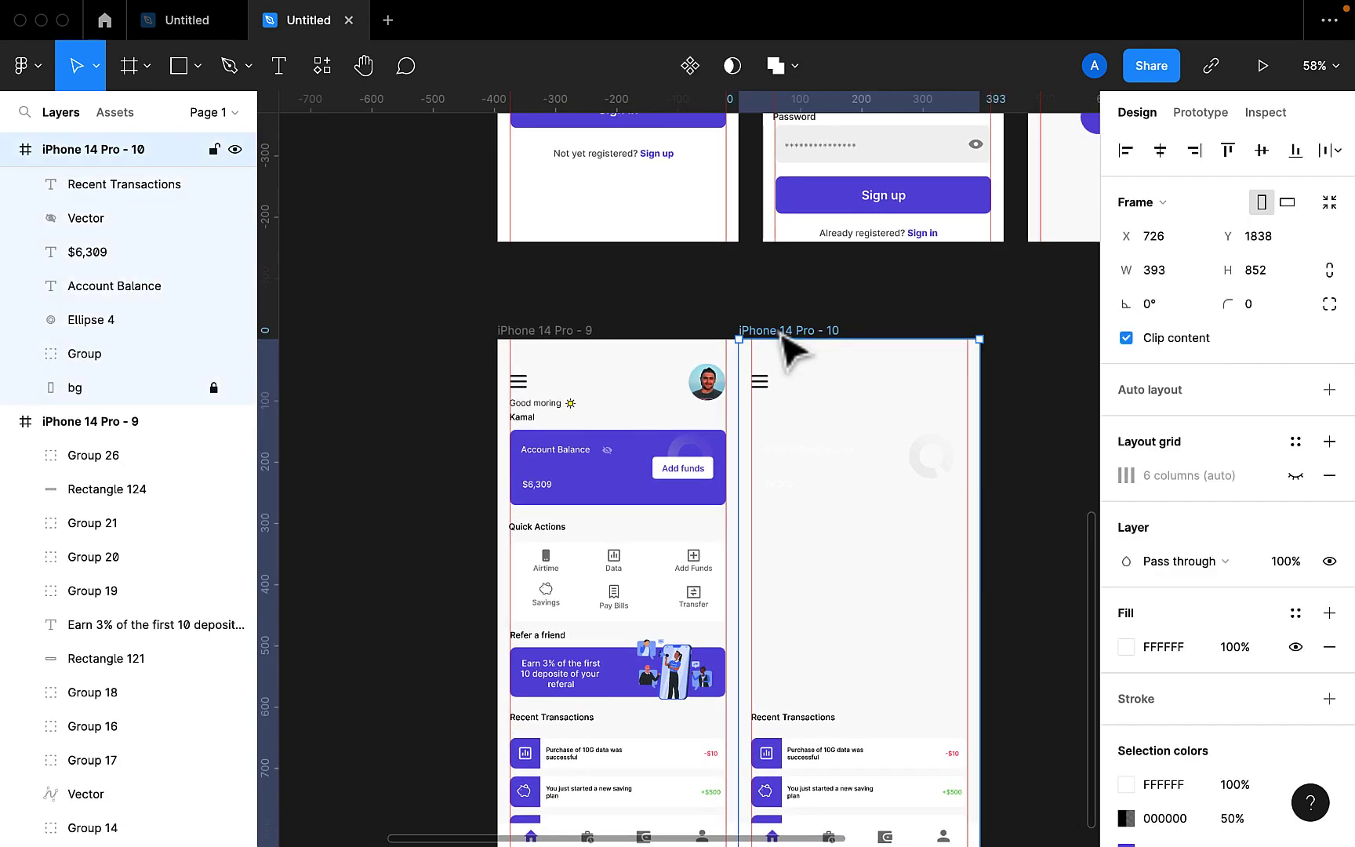
left_click_drag(847, 429, 900, 445)
scroll(900, 445, "right", 2)
scroll(858, 728, "up", 4)
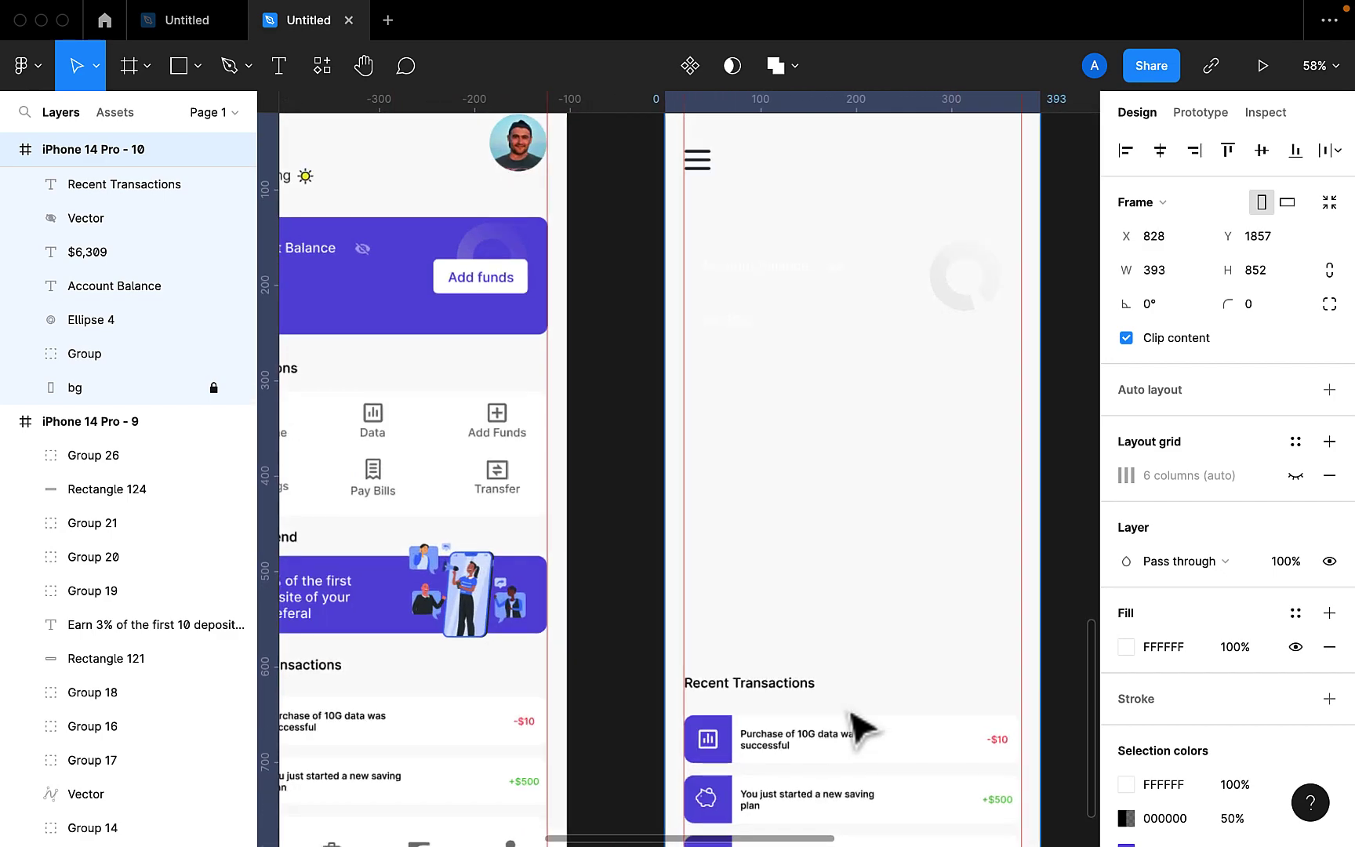
scroll(858, 727, "down", 1)
Move the Recent Transactions heading and its three rows up to just below the menu icon.
left_click(858, 728)
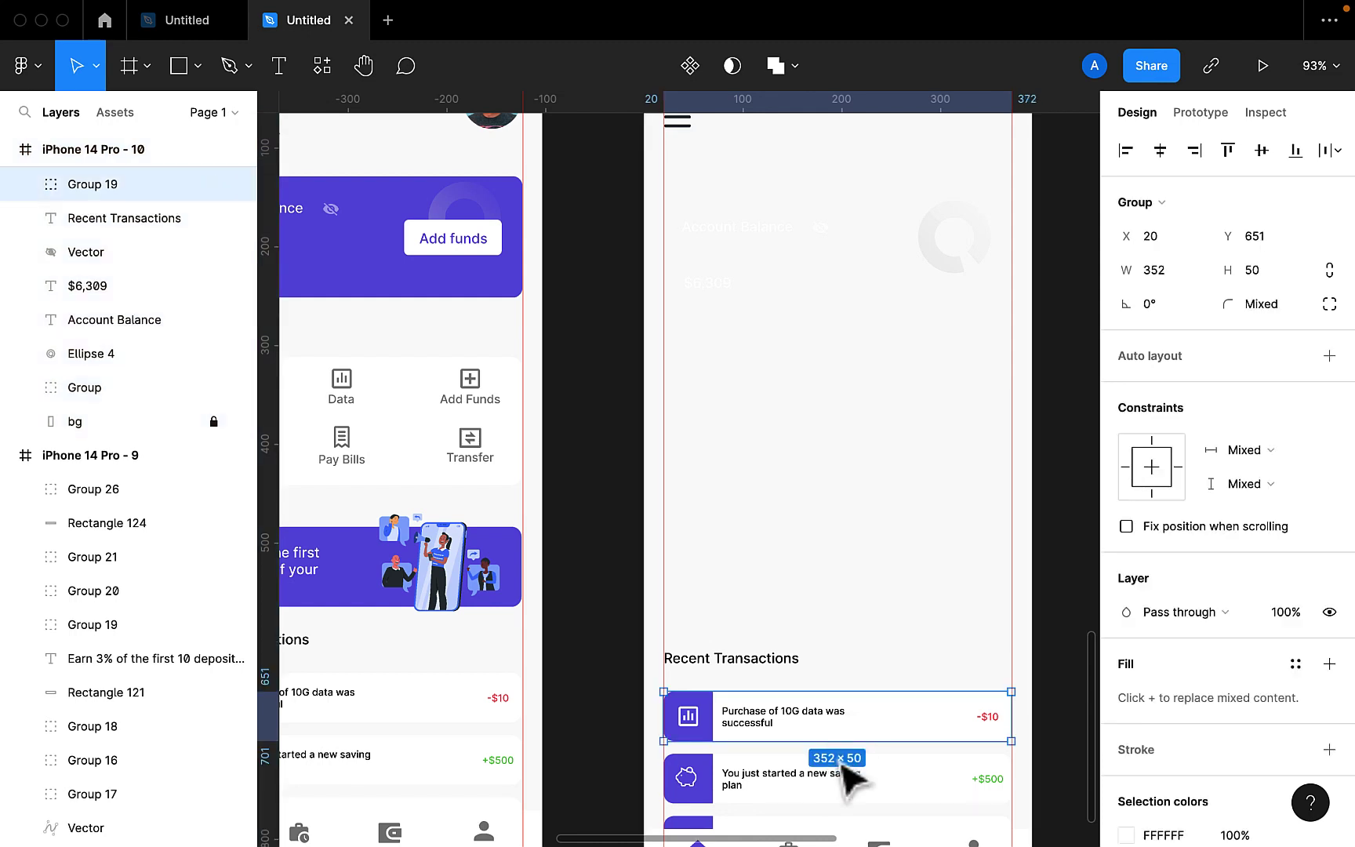
left_click(843, 784, "shift")
left_click(780, 835, "shift")
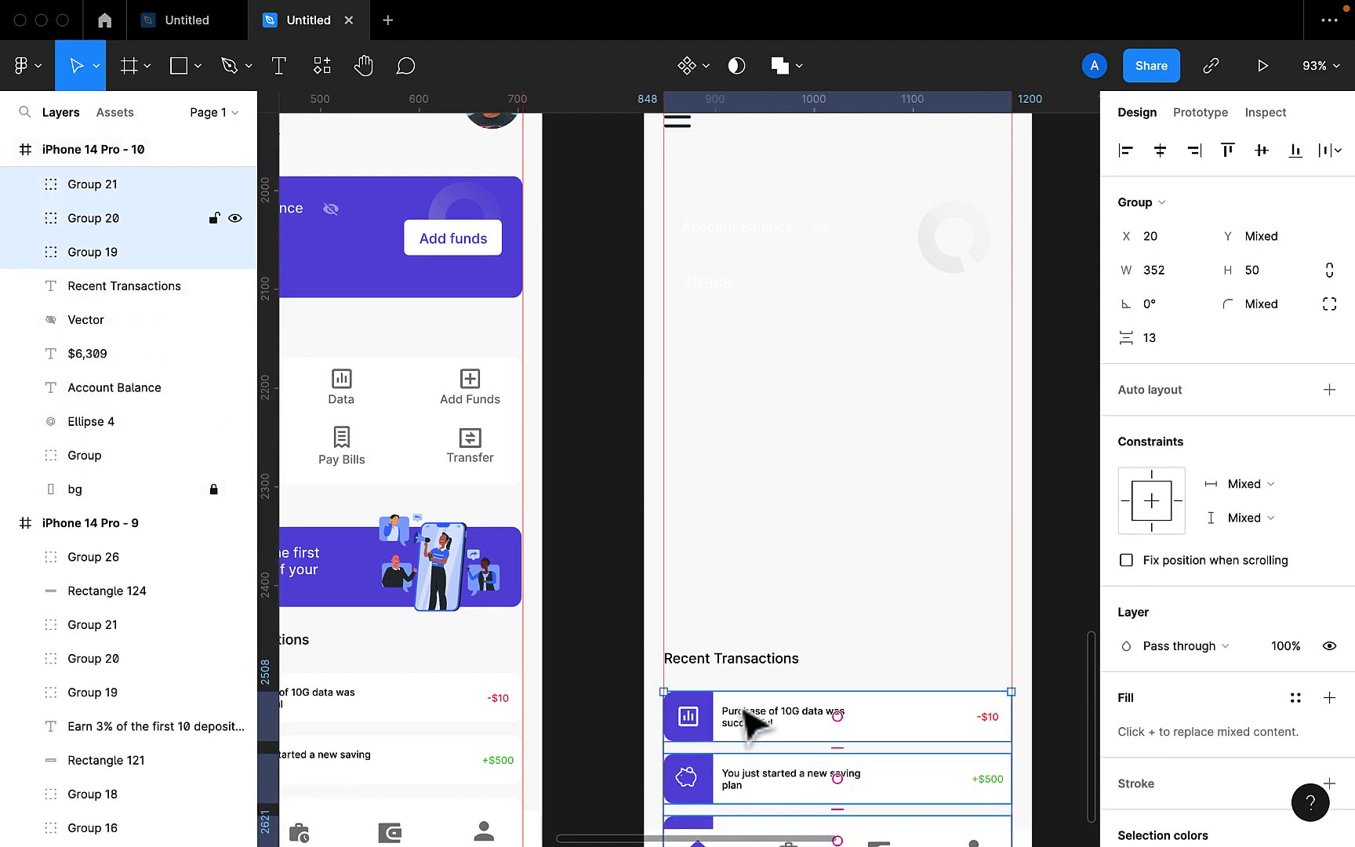
left_click(738, 685, "shift")
left_click_drag(738, 685, 735, 676)
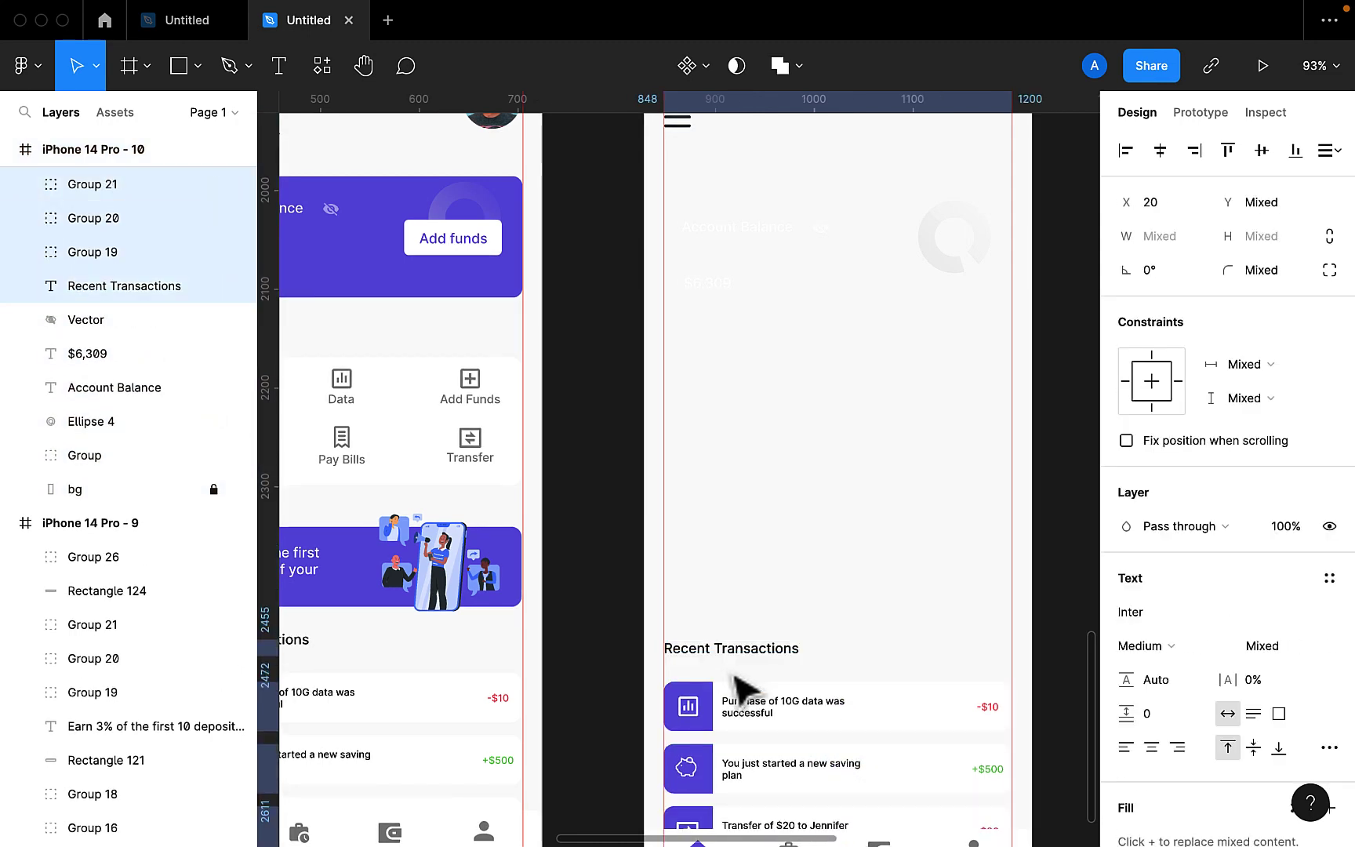
key("shift+Up")
key("shift+Up")
key("shift+Up")
key("shift+Up")
key("shift+Up")
key("shift+Up")
key("shift+Up")
key("shift+Up")
key("shift+Up")
key("shift+Up")
key("shift+Up")
key("shift+Up")
key("shift+Up")
key("shift+Up")
key("shift+Up")
key("shift+Up")
key("shift+Up")
key("shift+Up")
key("shift+Up")
key("shift+Up")
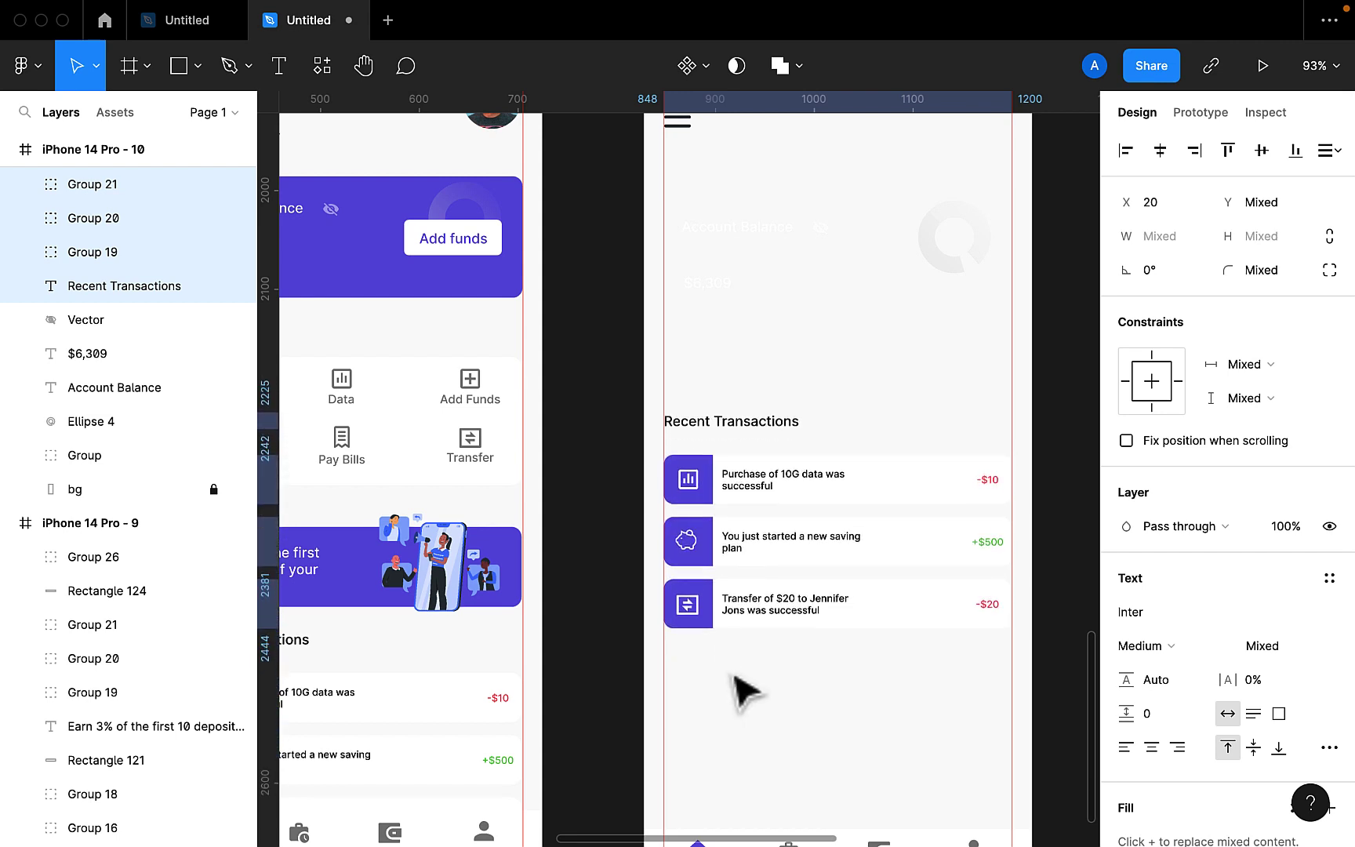
key("shift+Up")
key("shift+Up")
key("shift+Up")
key("shift+Up")
key("shift+Up")
key("shift+Up")
key("shift+Up")
key("shift+Up")
key("shift+Up")
key("shift+Up")
key("shift+Up")
key("shift+Up")
key("shift+Up")
key("shift+Up")
key("shift+Up")
key("shift+Up")
key("shift+Up")
key("shift+Up")
key("shift+Up")
key("shift+Up")
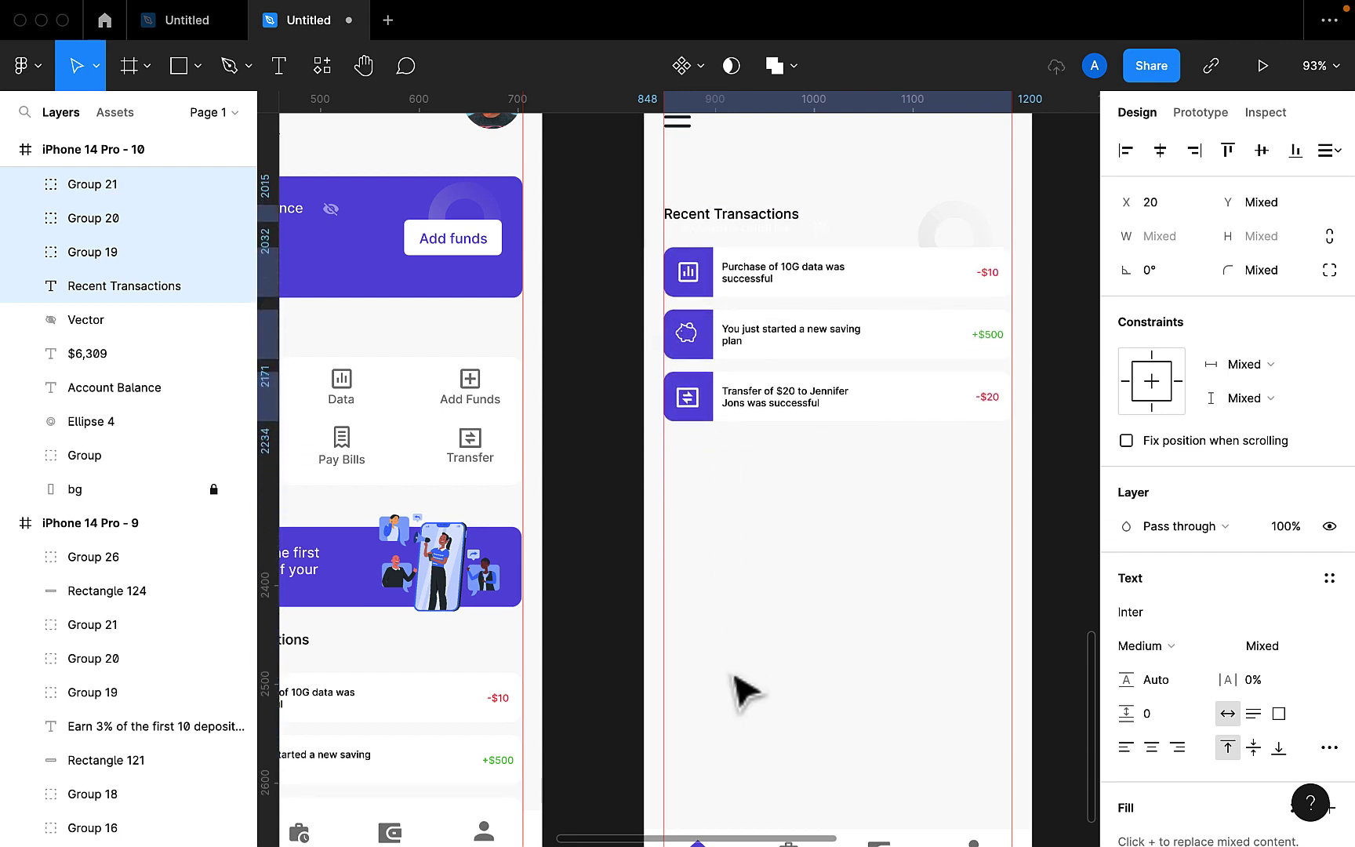
key("shift+Up")
key("shift+Up")
key("shift+Up")
key("shift+Up")
key("shift+Up")
key("shift+Up")
key("shift+Up")
key("shift+Up")
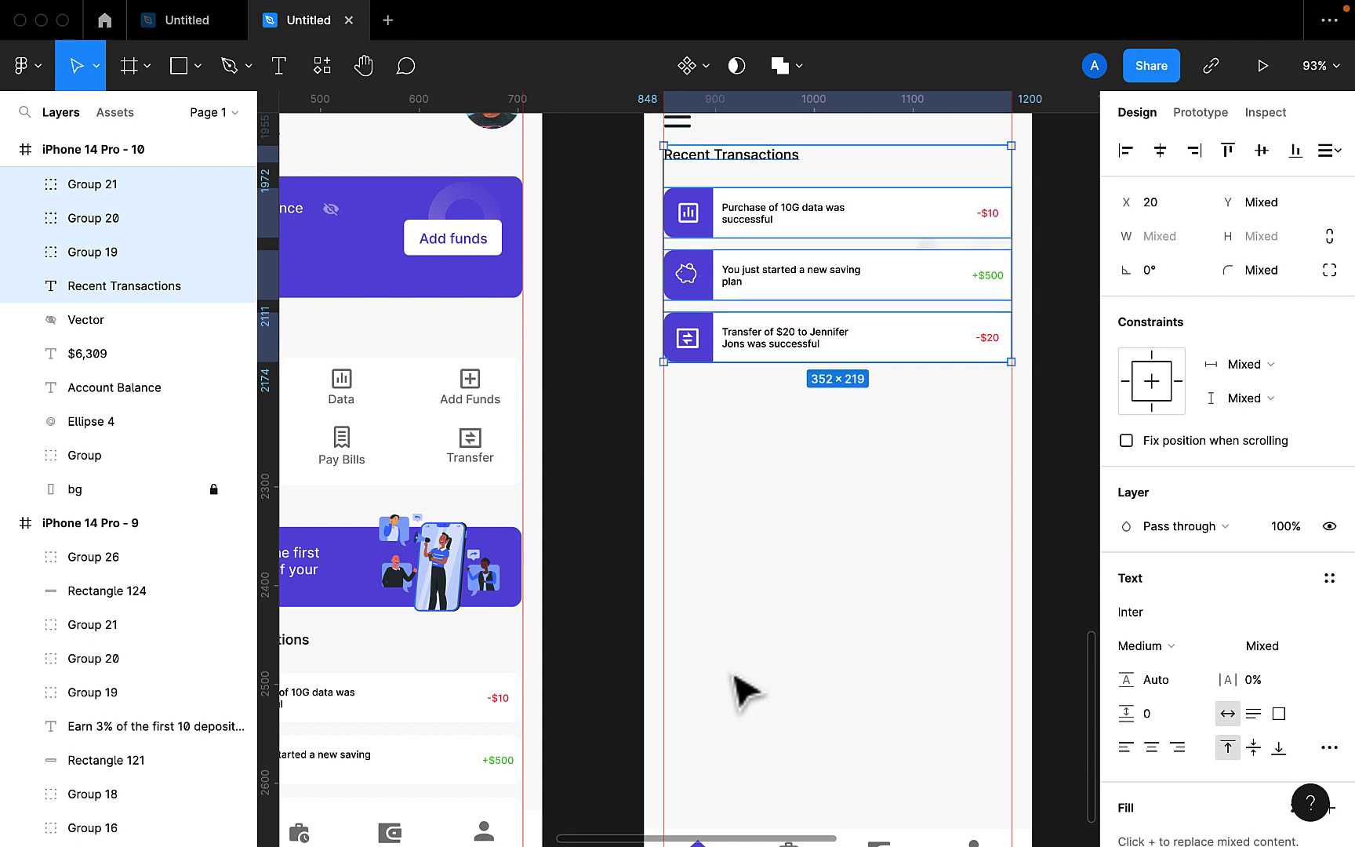
scroll(886, 575, "up", 4)
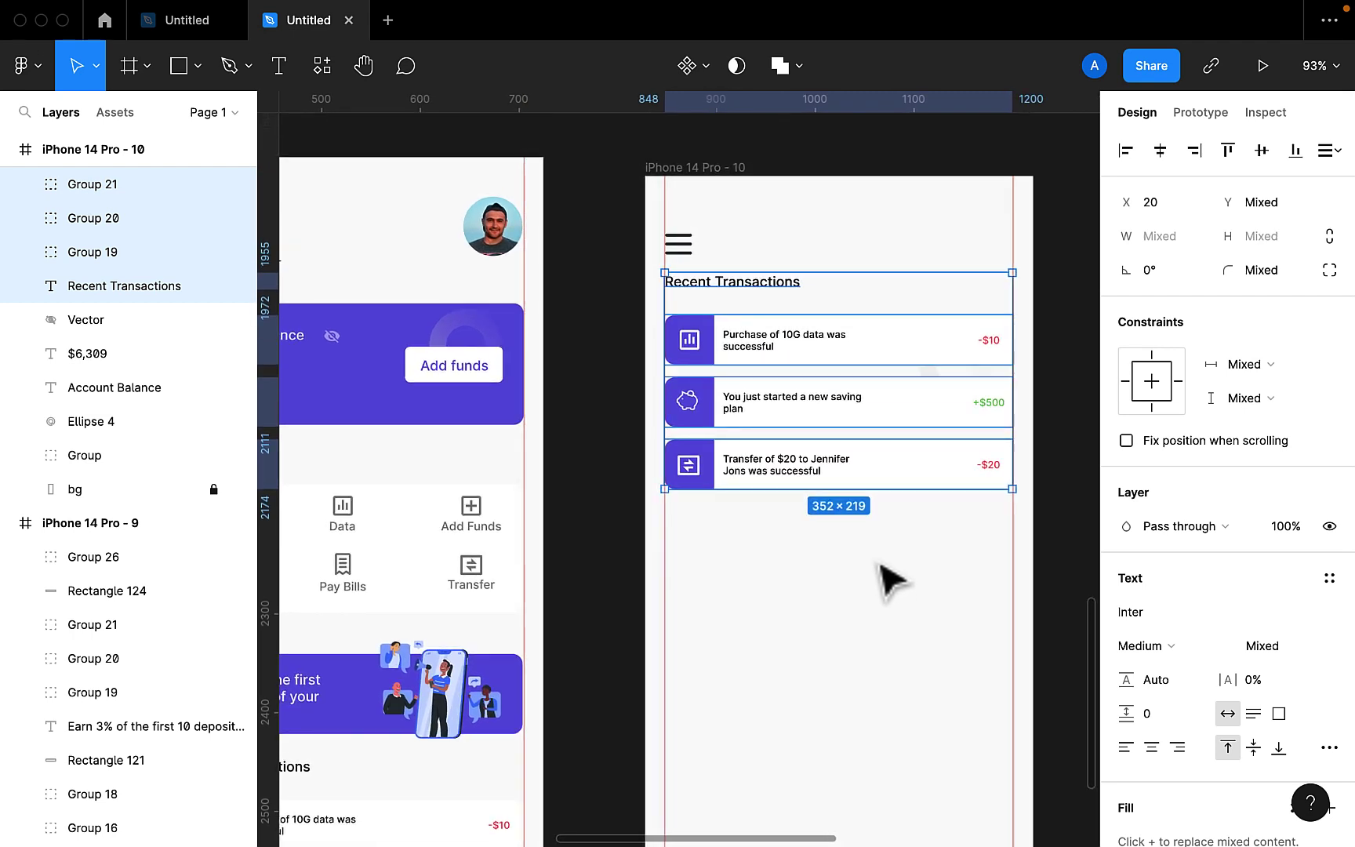
left_click(886, 575)
right_click(784, 296)
key("Escape")
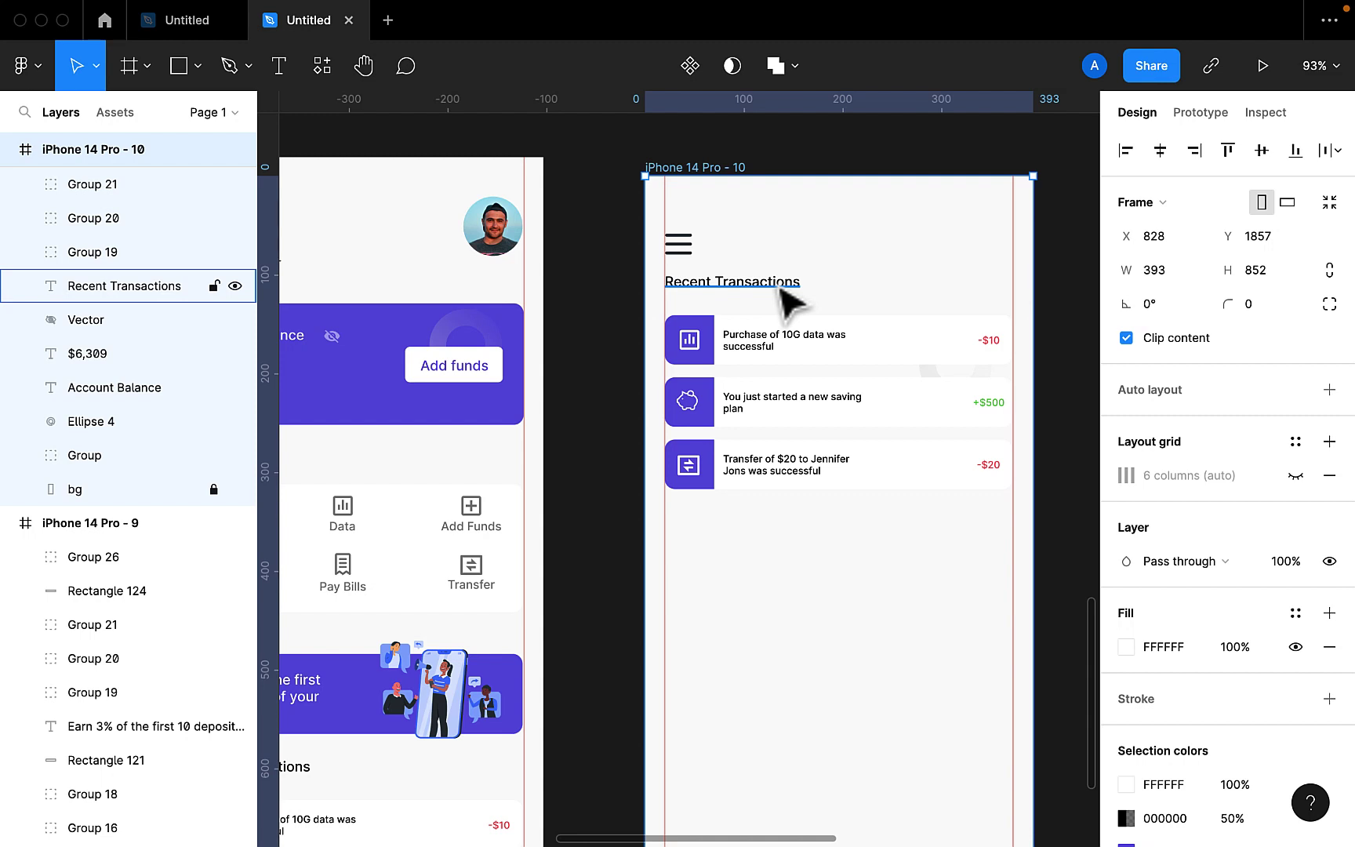
Centre the Recent Transactions heading horizontally and raise it with the menu icon by 20.
key("shift+Up")
key("shift+Up")
key("ctrl+z")
left_click(771, 288)
key("shift+Right")
key("shift+Right")
key("shift+Right")
key("shift+Right")
key("shift+Right")
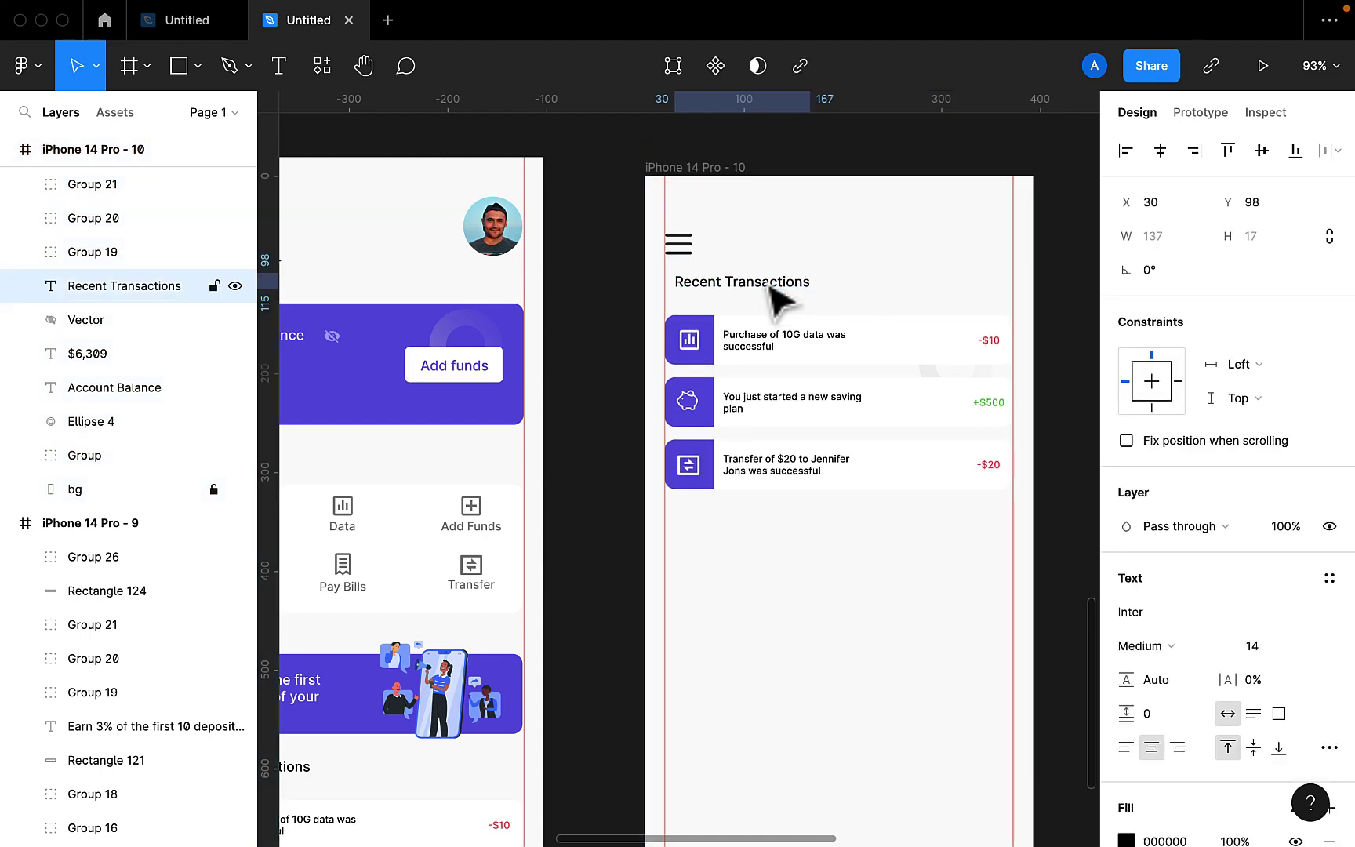
key("shift+Up")
key("shift+Up")
key("shift+Up")
key("shift+Up")
key("shift+Right")
key("shift+Right")
key("shift+Right")
key("shift+Right")
key("shift+Right")
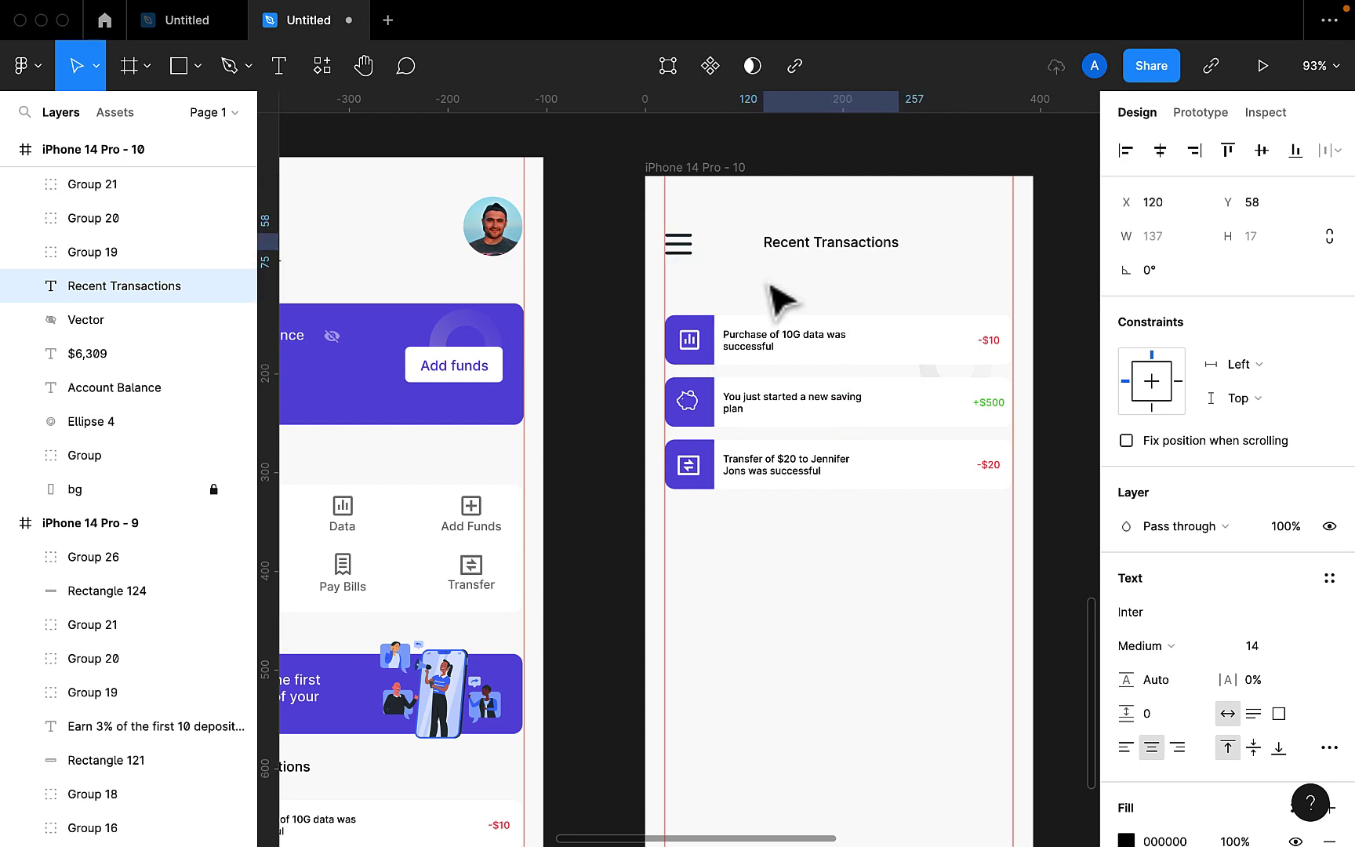
left_click(1160, 150)
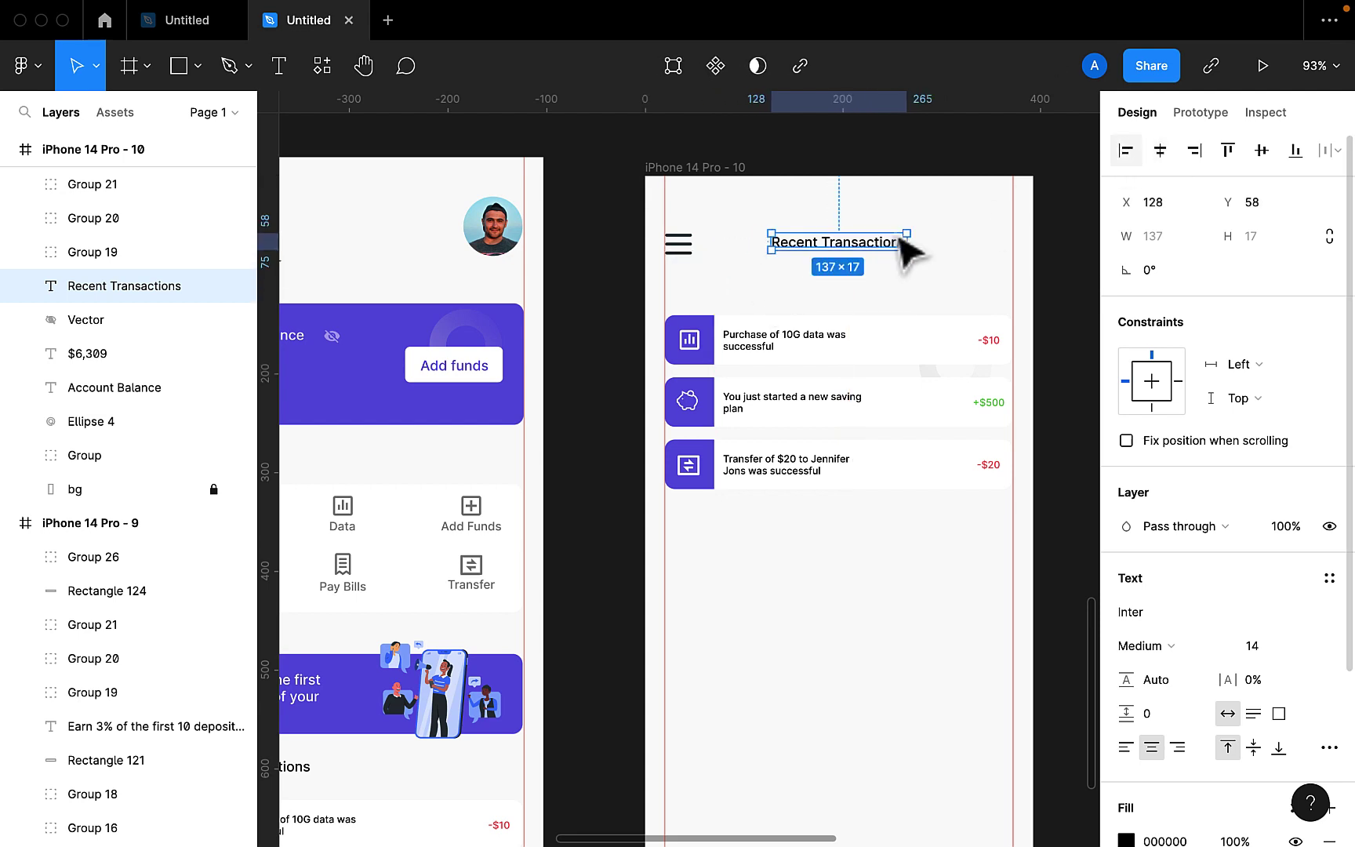
left_click(689, 254, "shift")
key("shift+Up")
key("shift+Up")
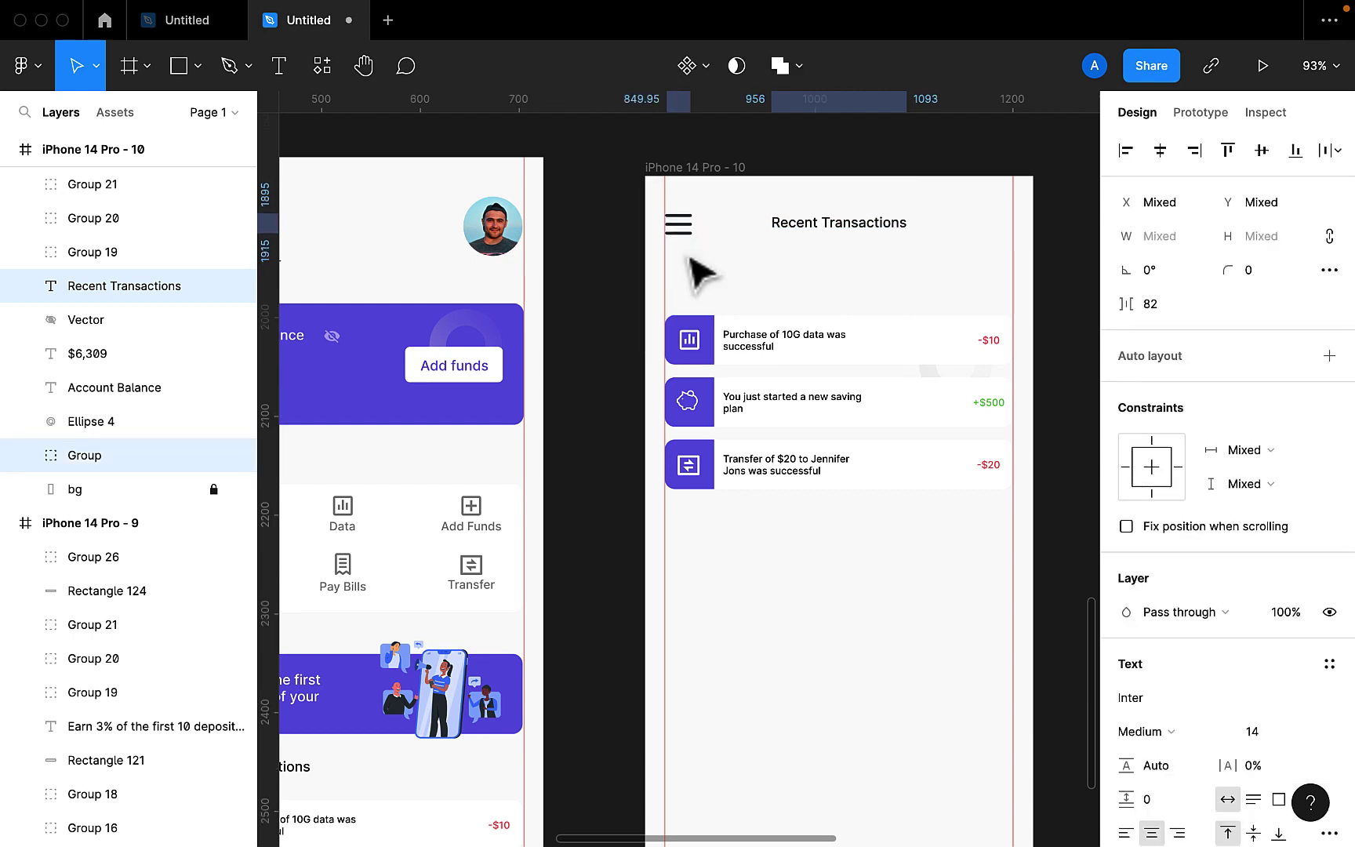
Move the three transaction cards up 60, then back down 10, beneath the heading.
left_click(812, 355)
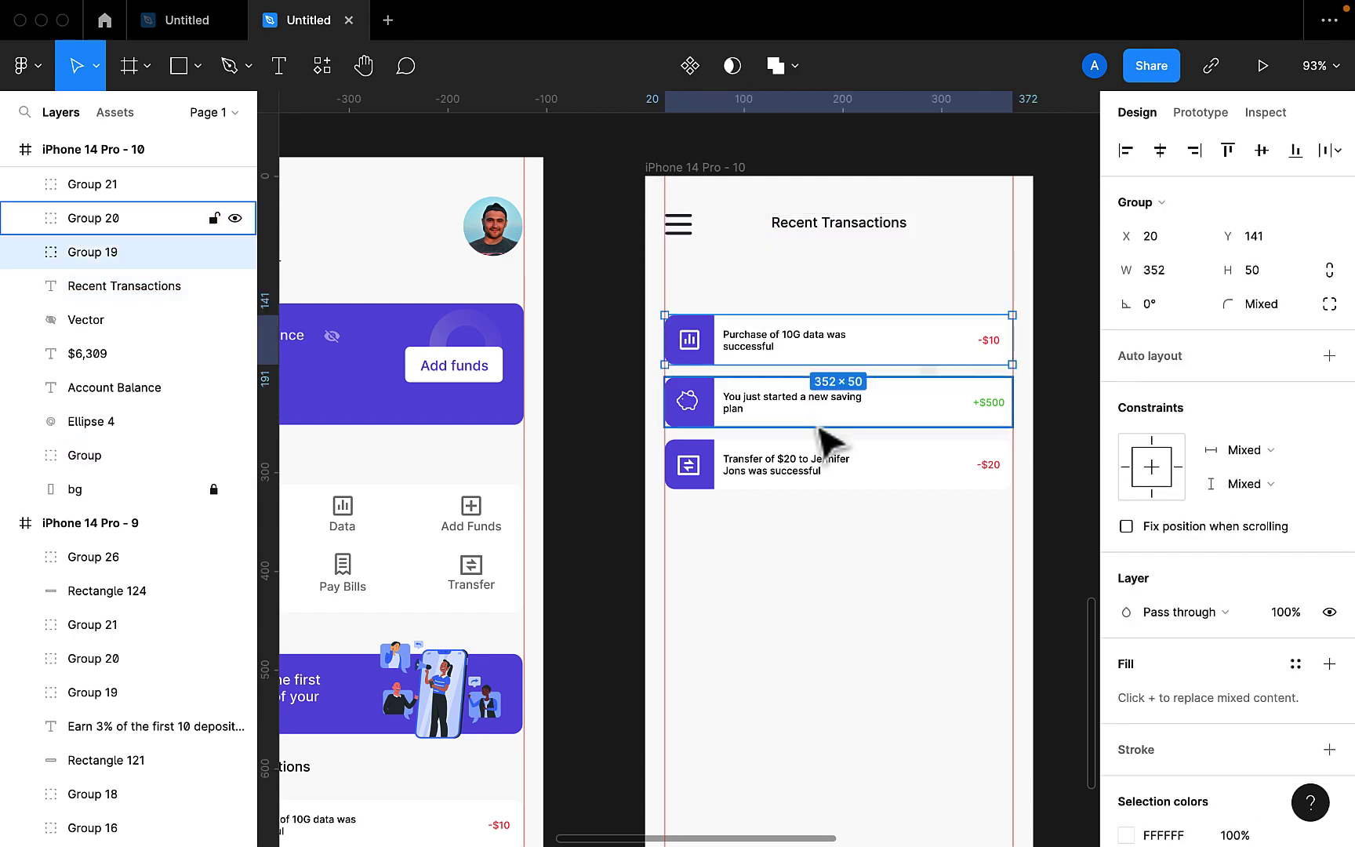
left_click(827, 415, "shift")
left_click(832, 469, "shift")
key("shift+Up")
key("shift+Up")
key("shift+Up")
key("shift+Up")
key("shift+Up")
key("shift+Up")
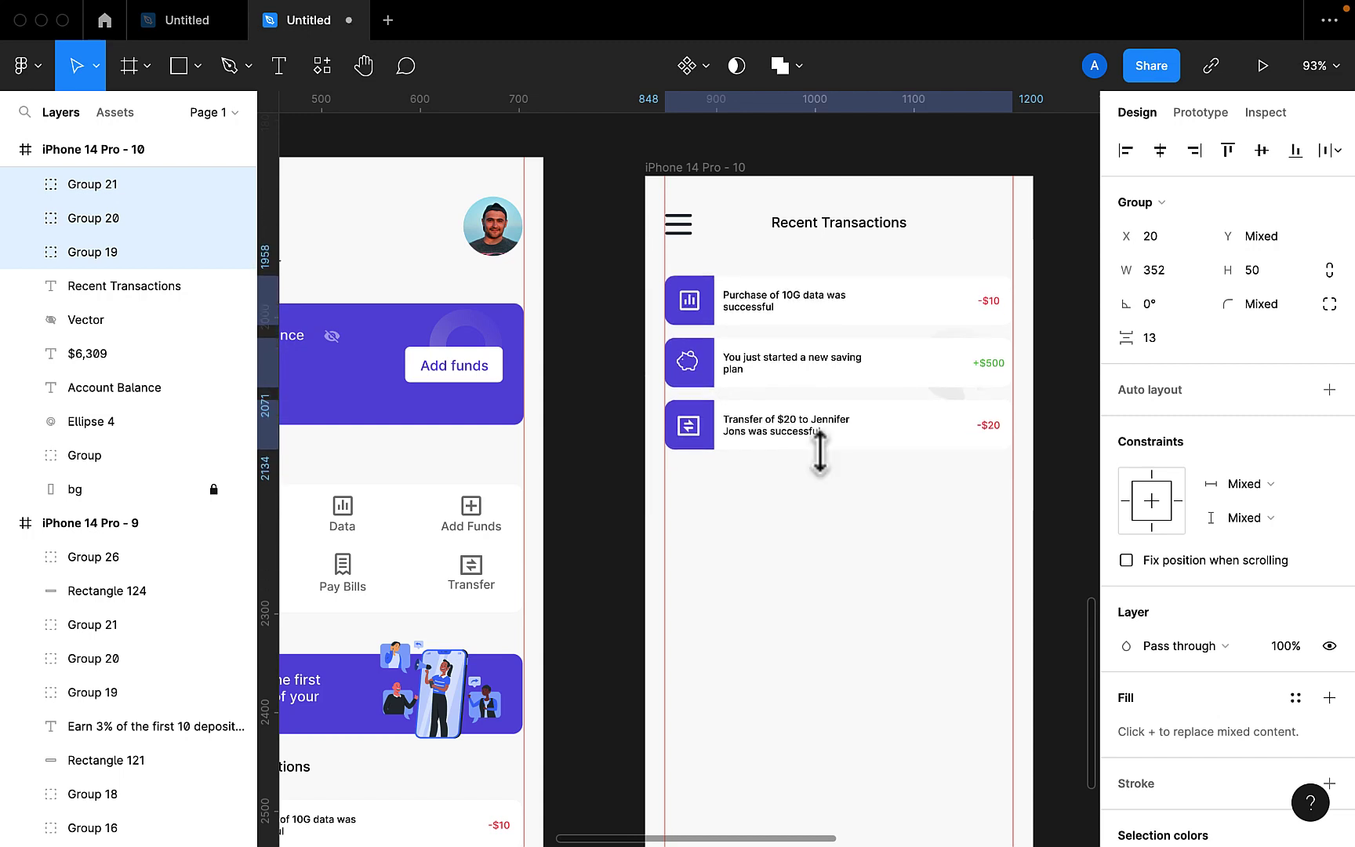
key("shift+Down")
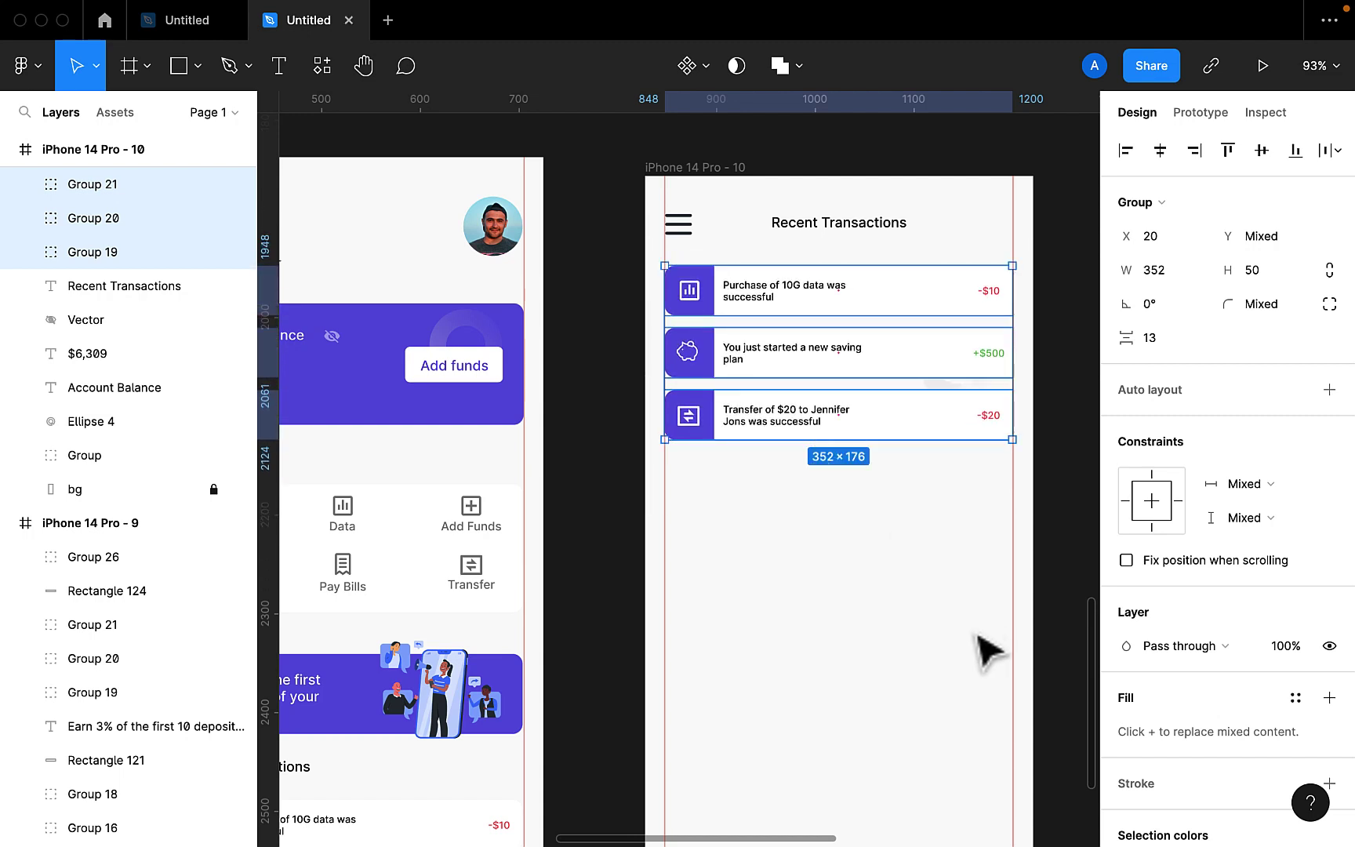
scroll(990, 651, "right", 5)
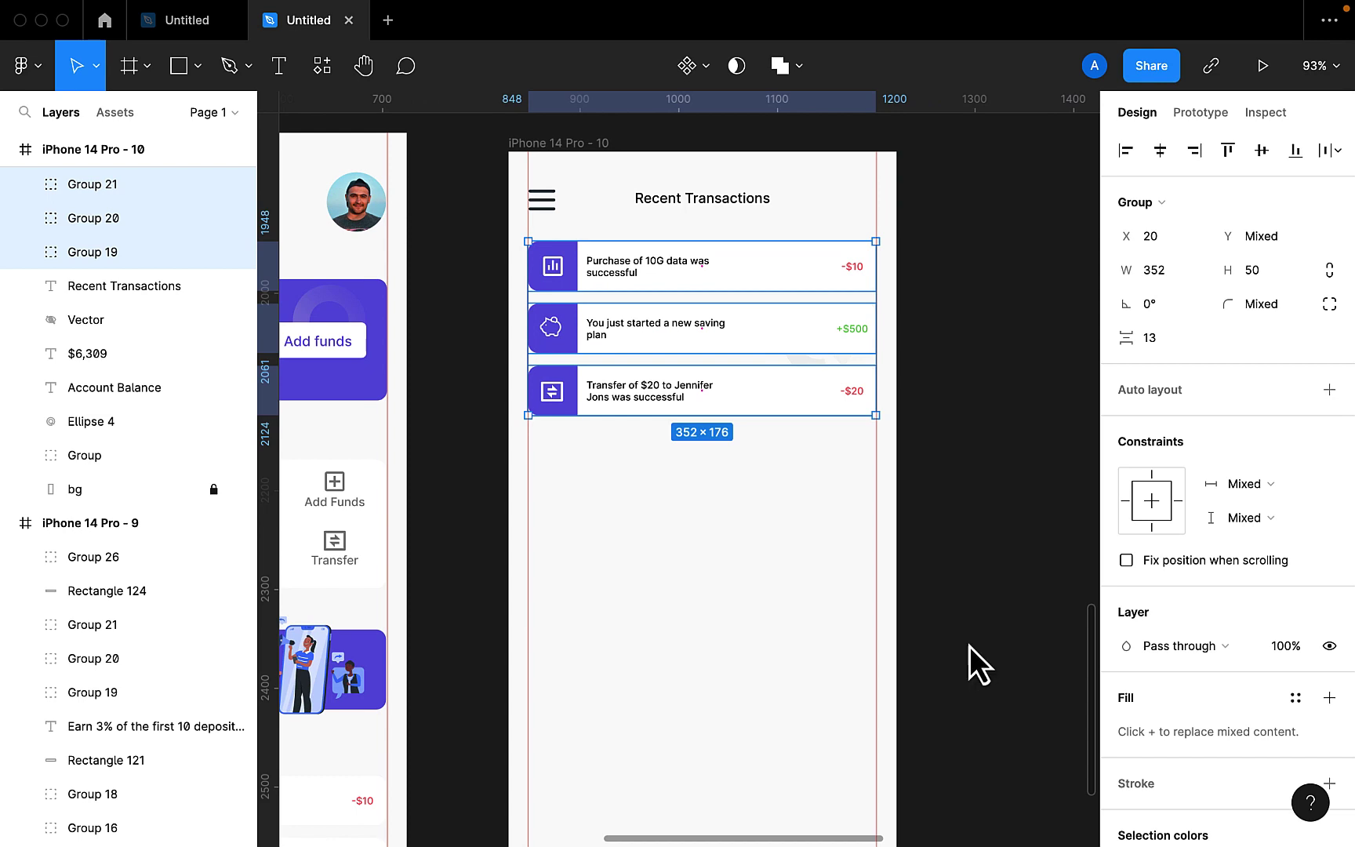
right_click(980, 665)
scroll(929, 670, "down", 5)
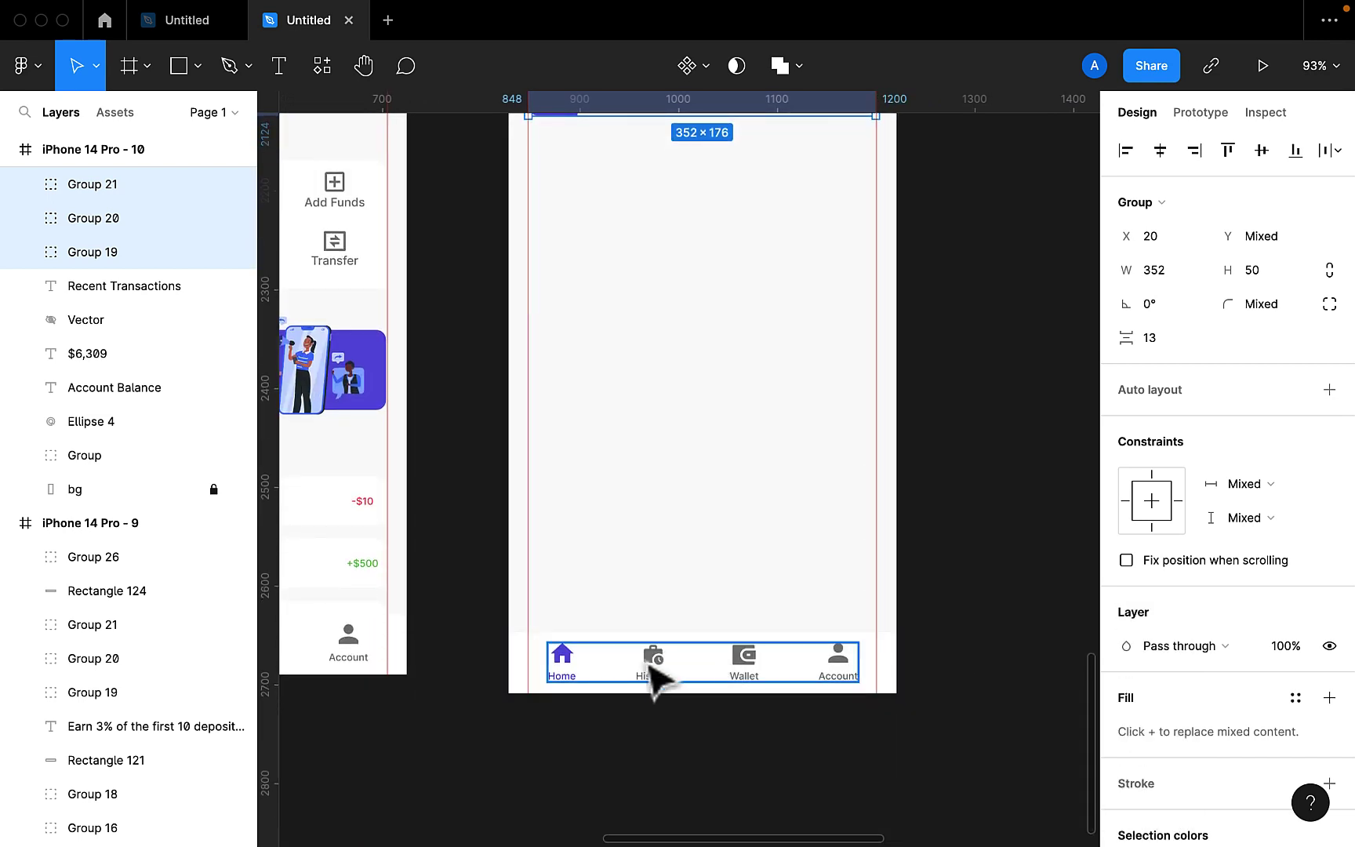
scroll(659, 689, "down", 5)
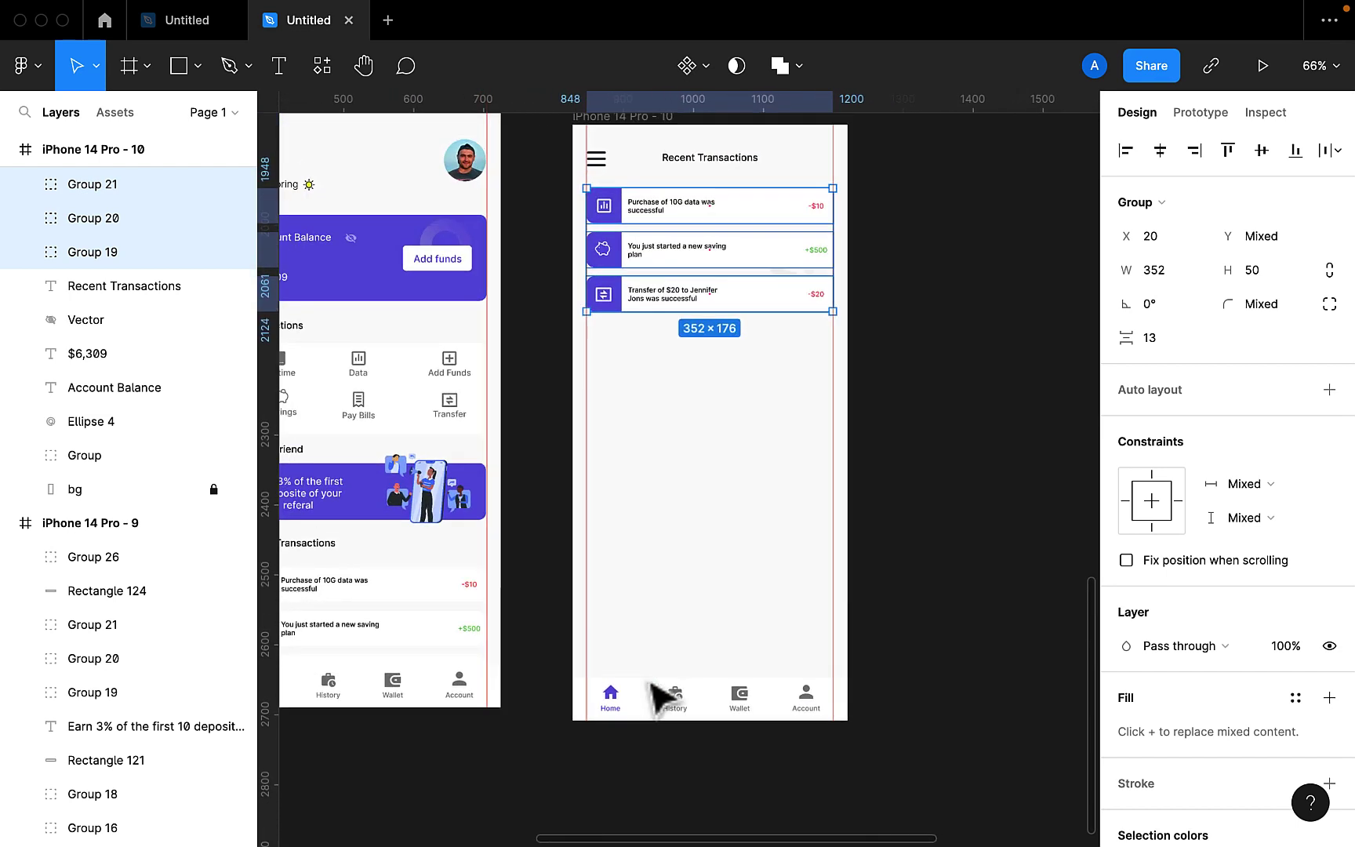
scroll(659, 698, "up", 1)
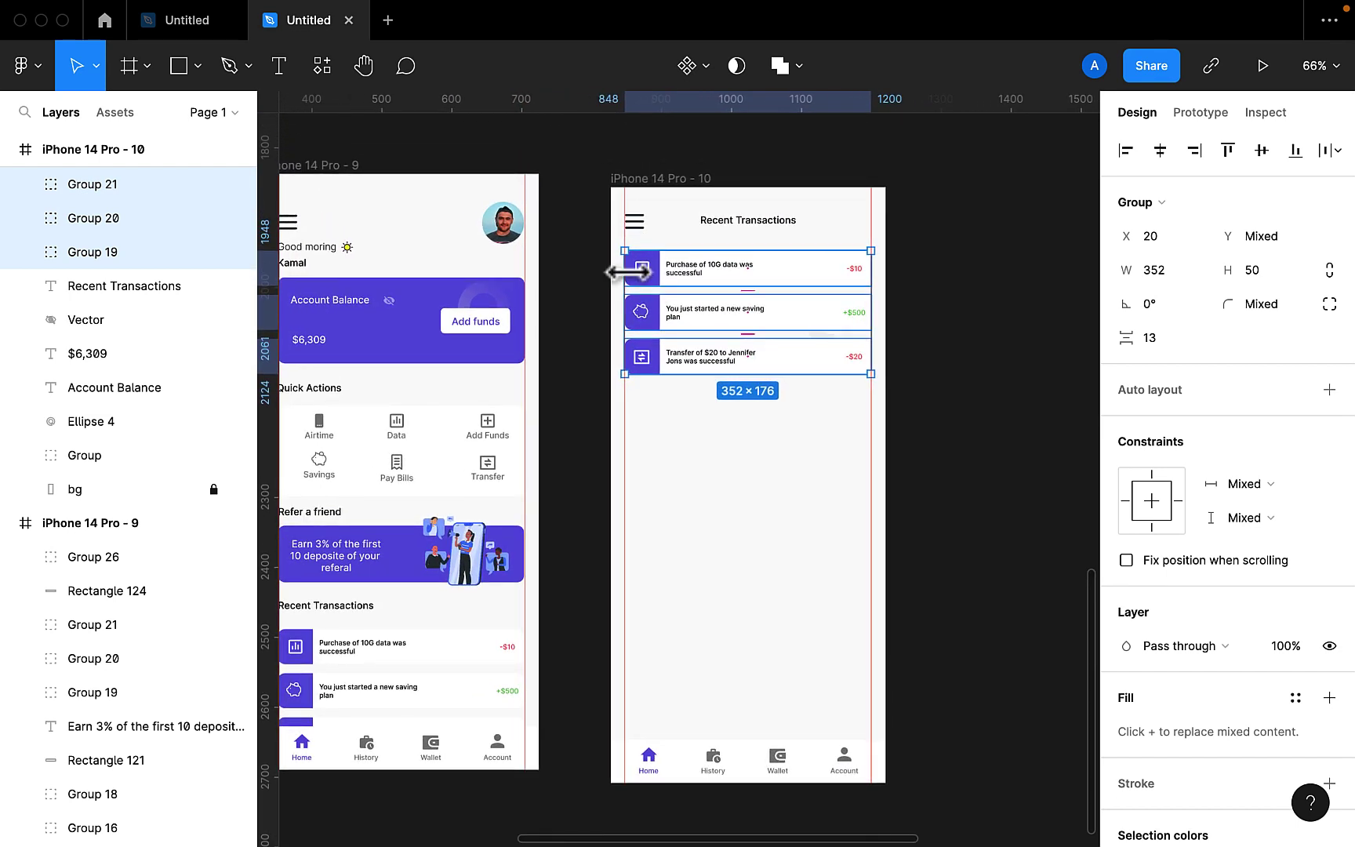
Nudge the iPhone 14 Pro - 10 frame up-left and rename it History.
left_click(662, 181)
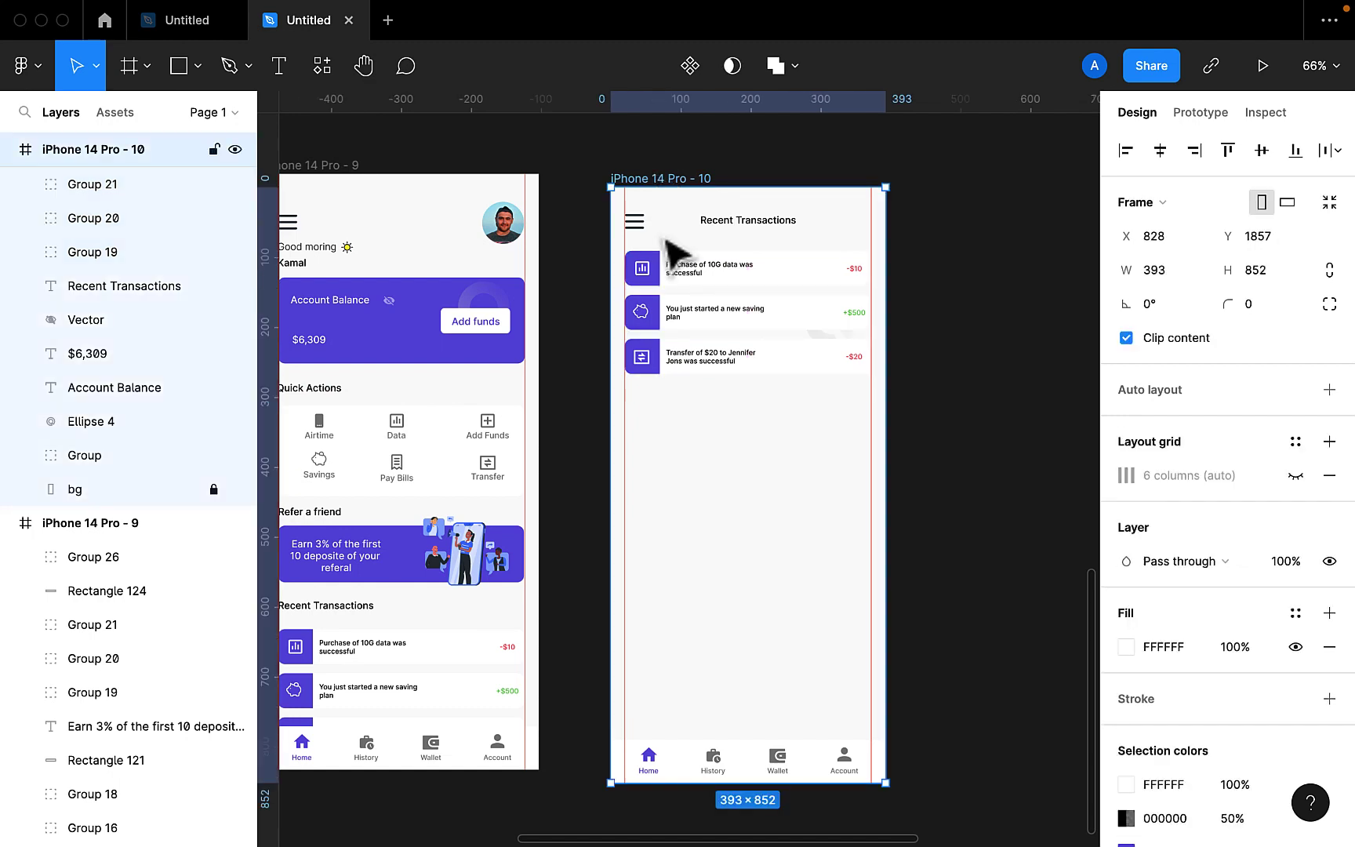
left_click_drag(699, 456, 676, 429)
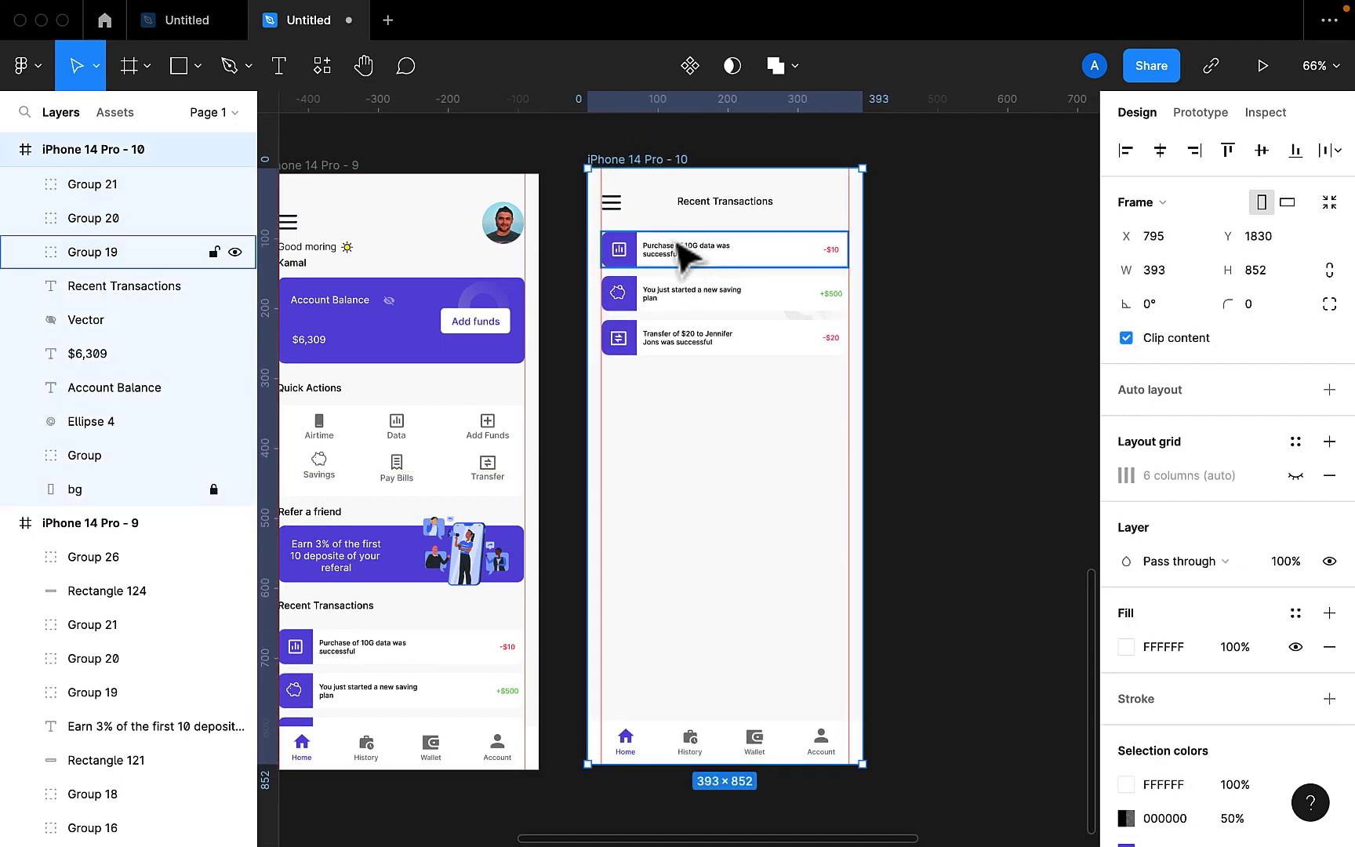
double_click(655, 160)
type("History")
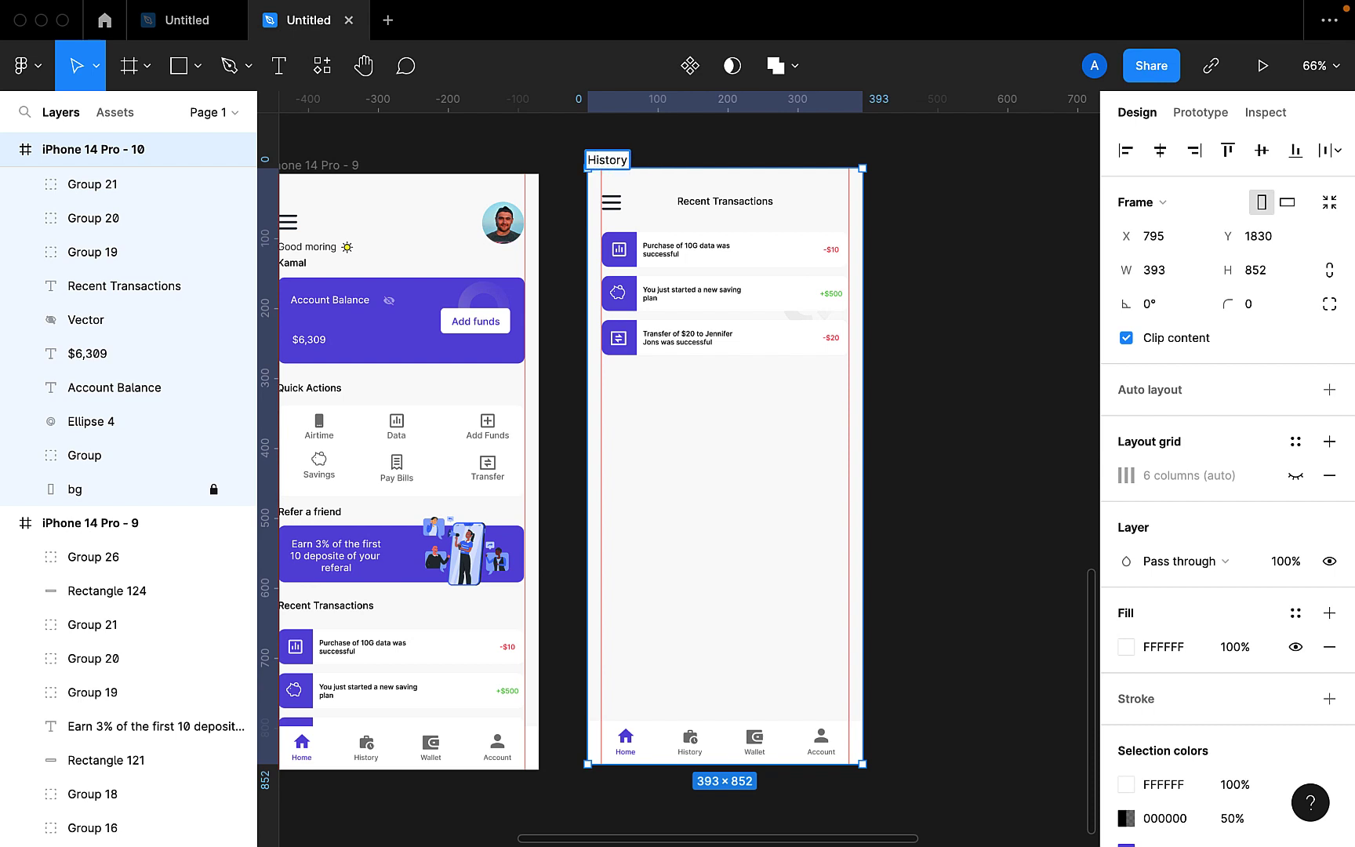
key("Return")
scroll(663, 221, "left", 3)
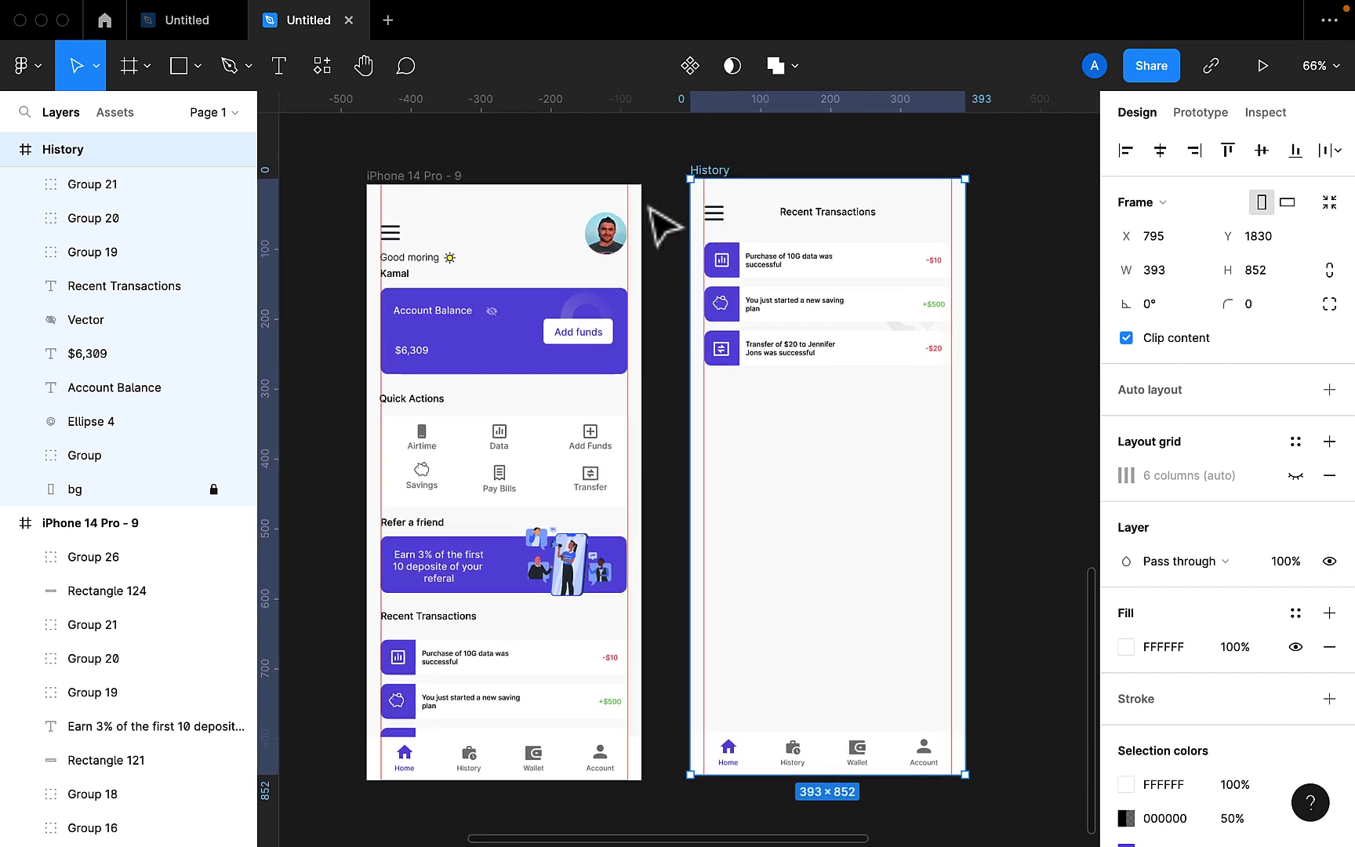
Rename the iPhone 14 Pro - 9 frame to Home.
double_click(412, 176)
key("BackSpace")
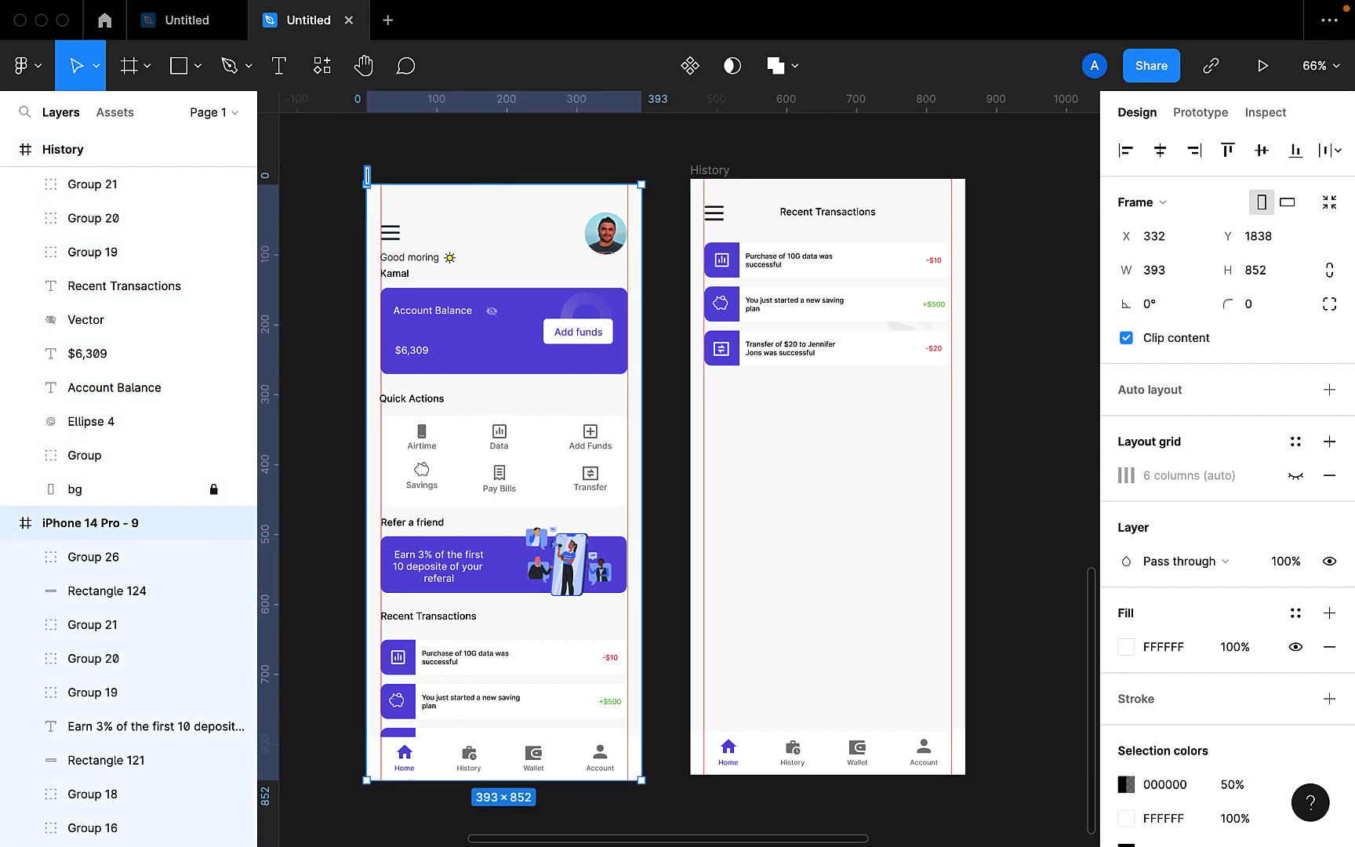
key("Return")
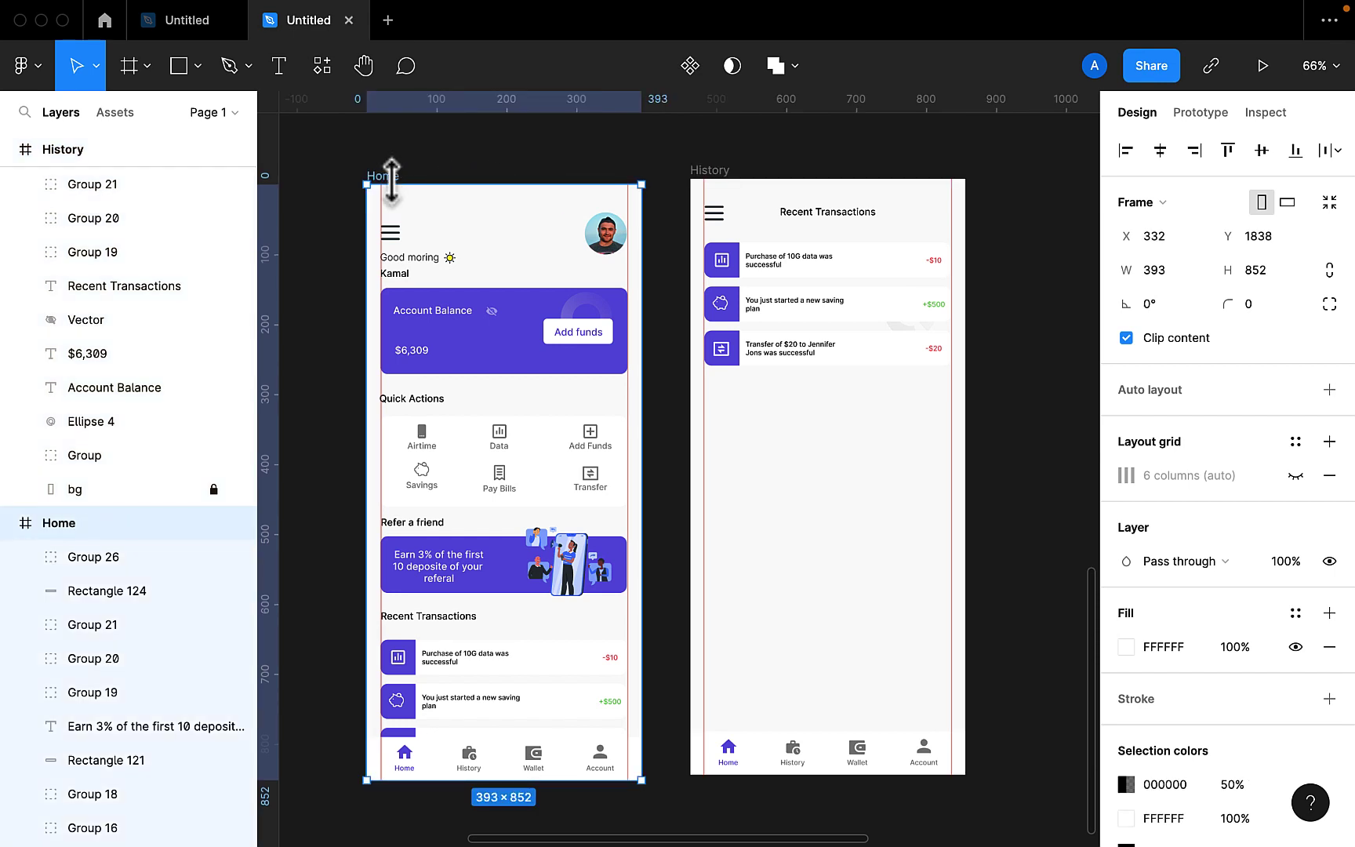
key("Escape")
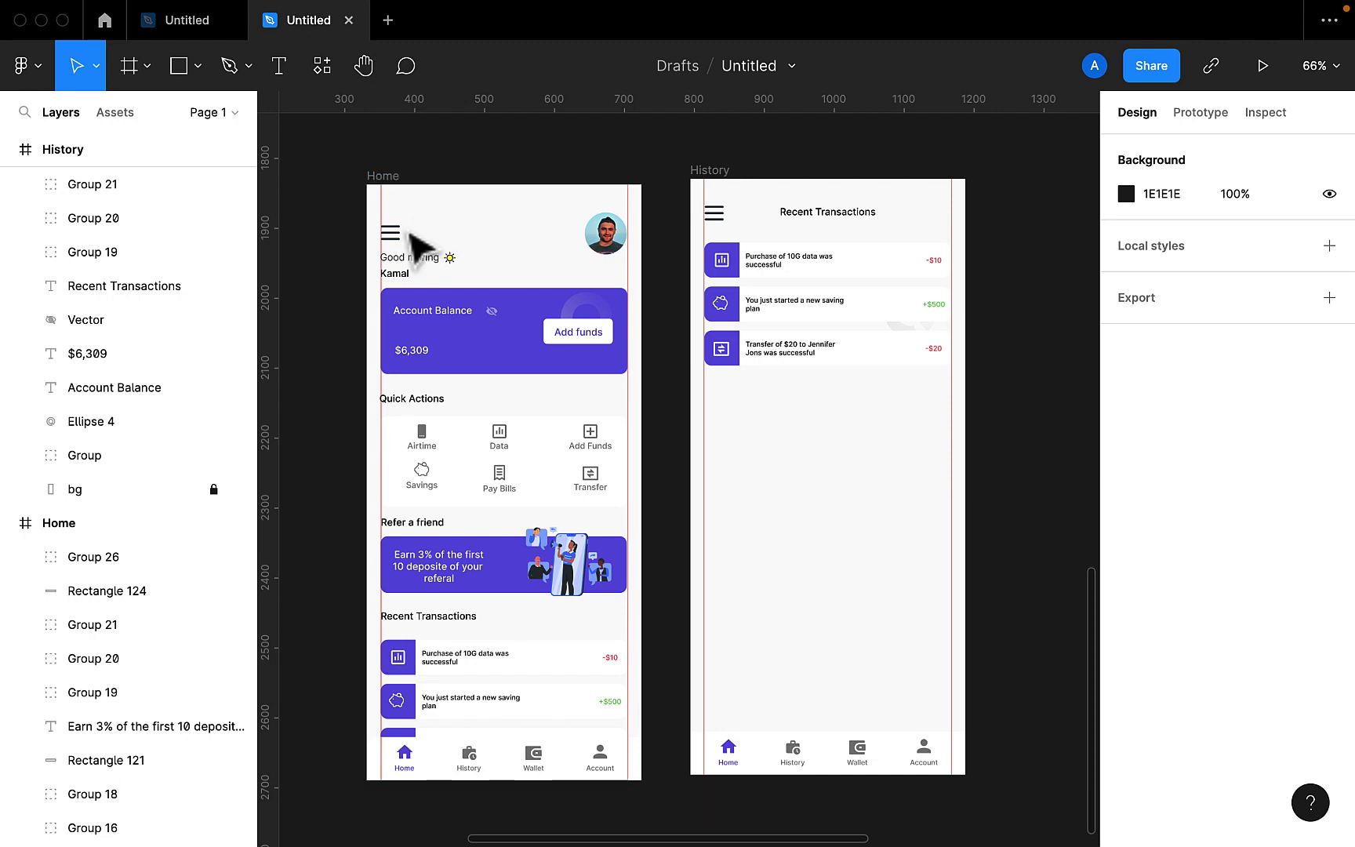
Duplicate the Home frame to make a third phone screen.
left_click(382, 176)
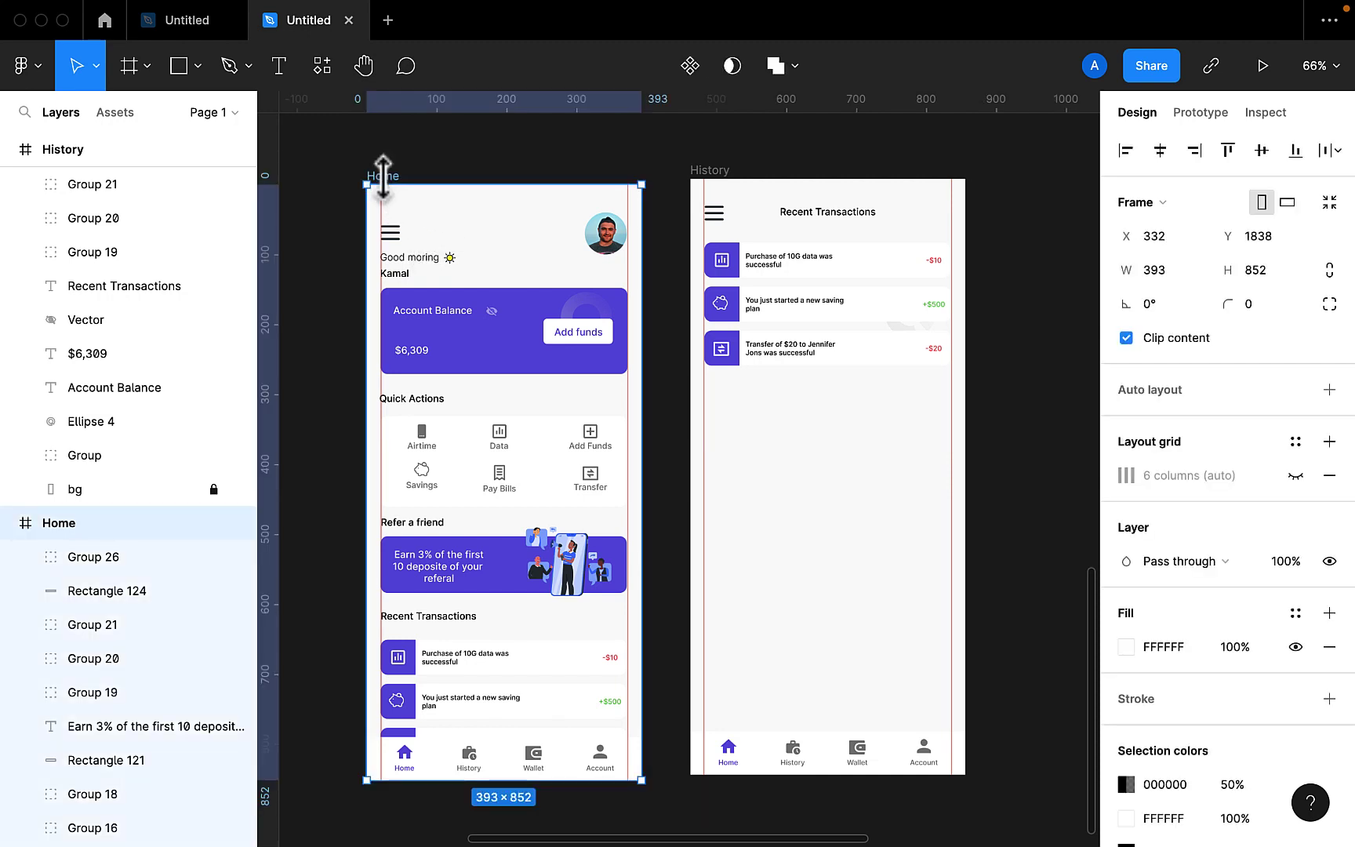
key("super+d")
scroll(388, 188, "right", 5)
scroll(862, 326, "right", 3)
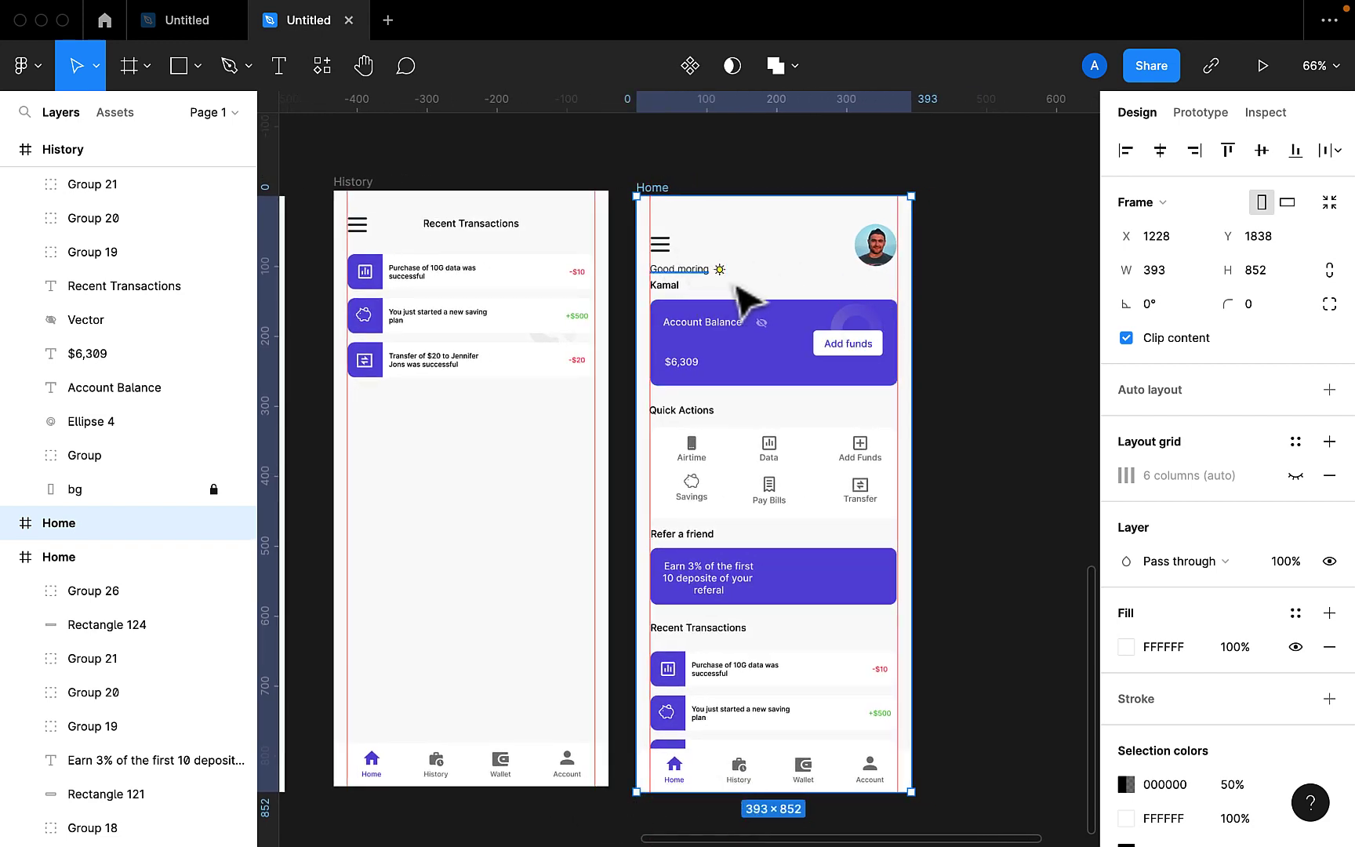
Delete the user's name, Good moring greeting, sun icon and profile photo from the copy.
left_click(674, 284)
key("Delete")
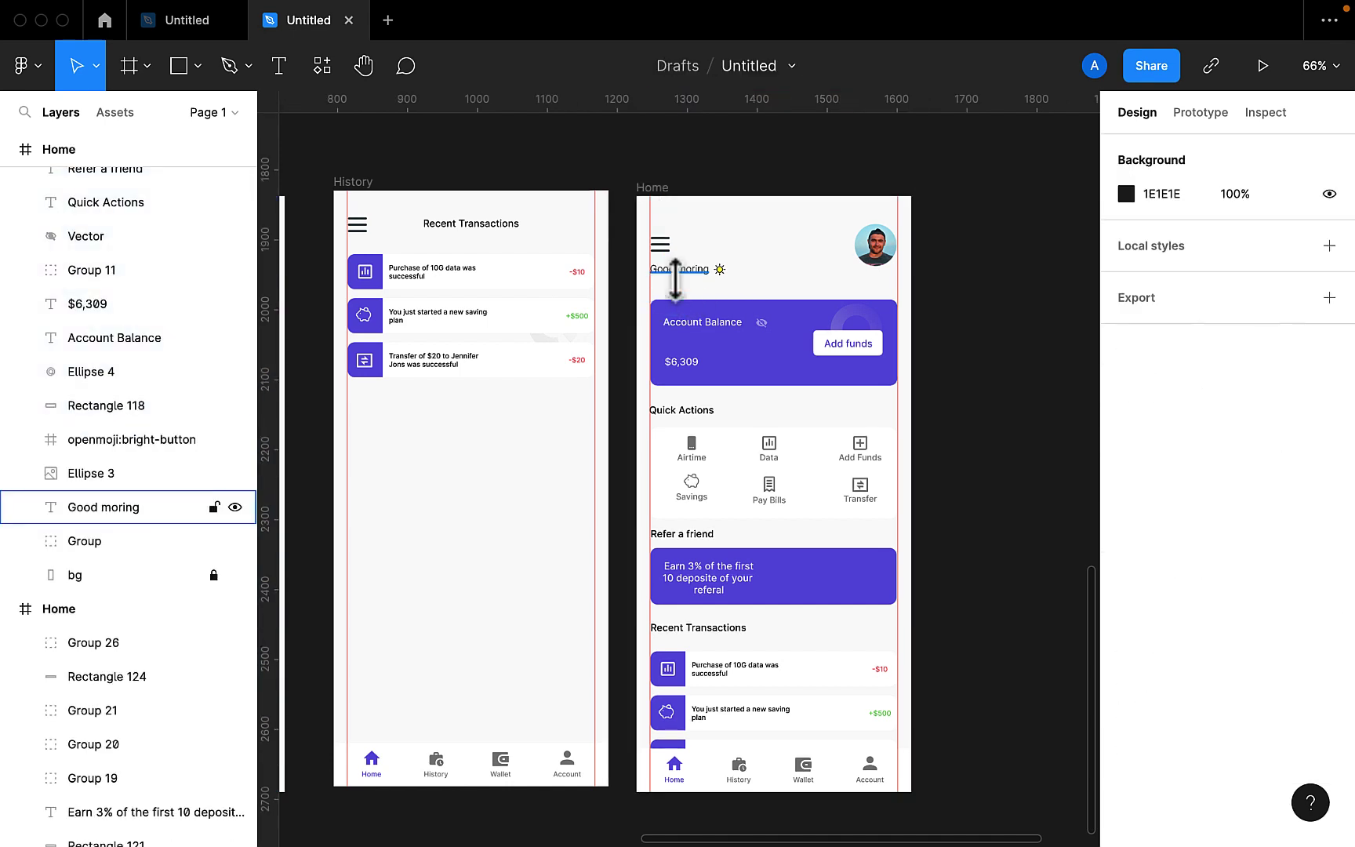
left_click(690, 272)
key("Delete")
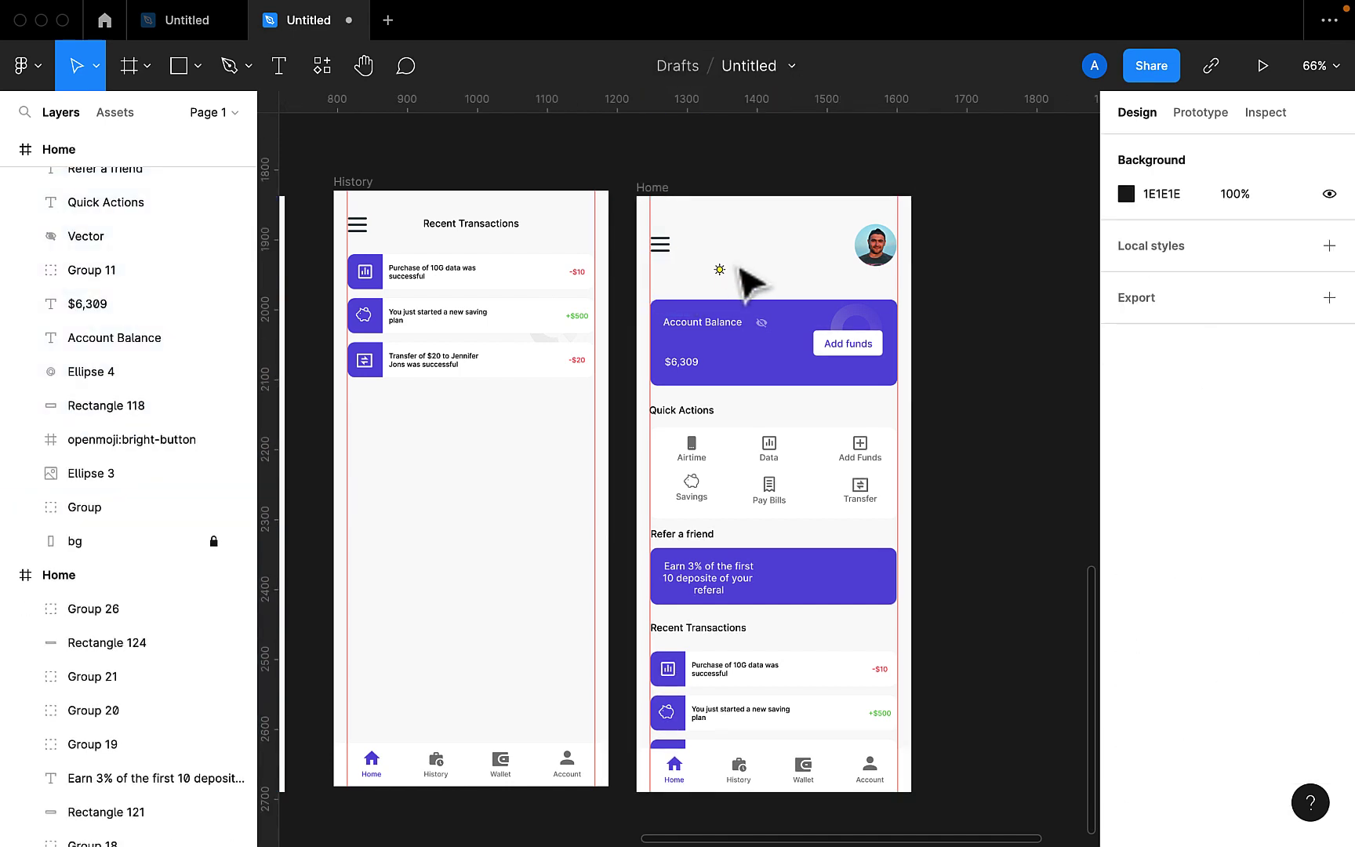
left_click(719, 269)
key("Delete")
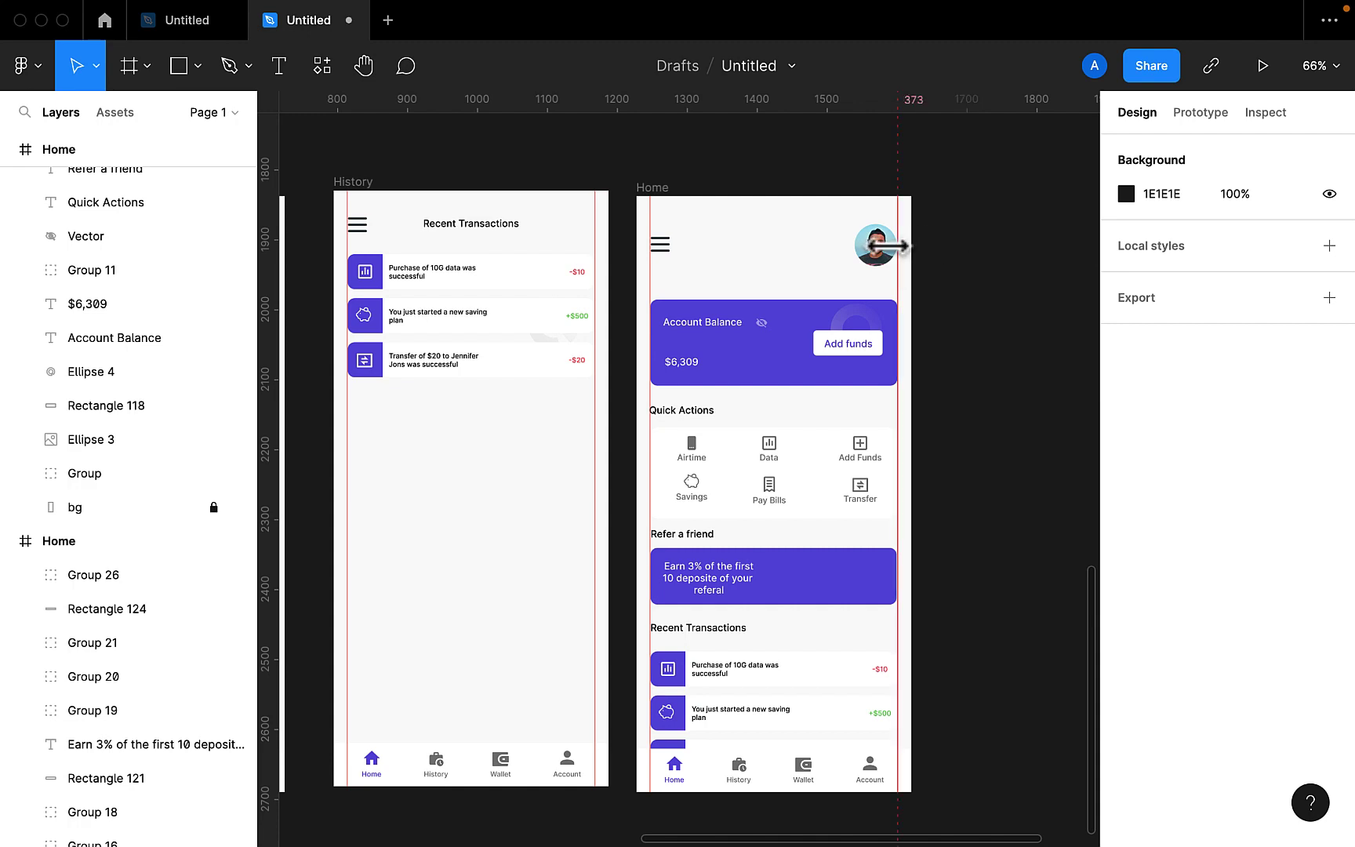
left_click(887, 259)
key("Delete")
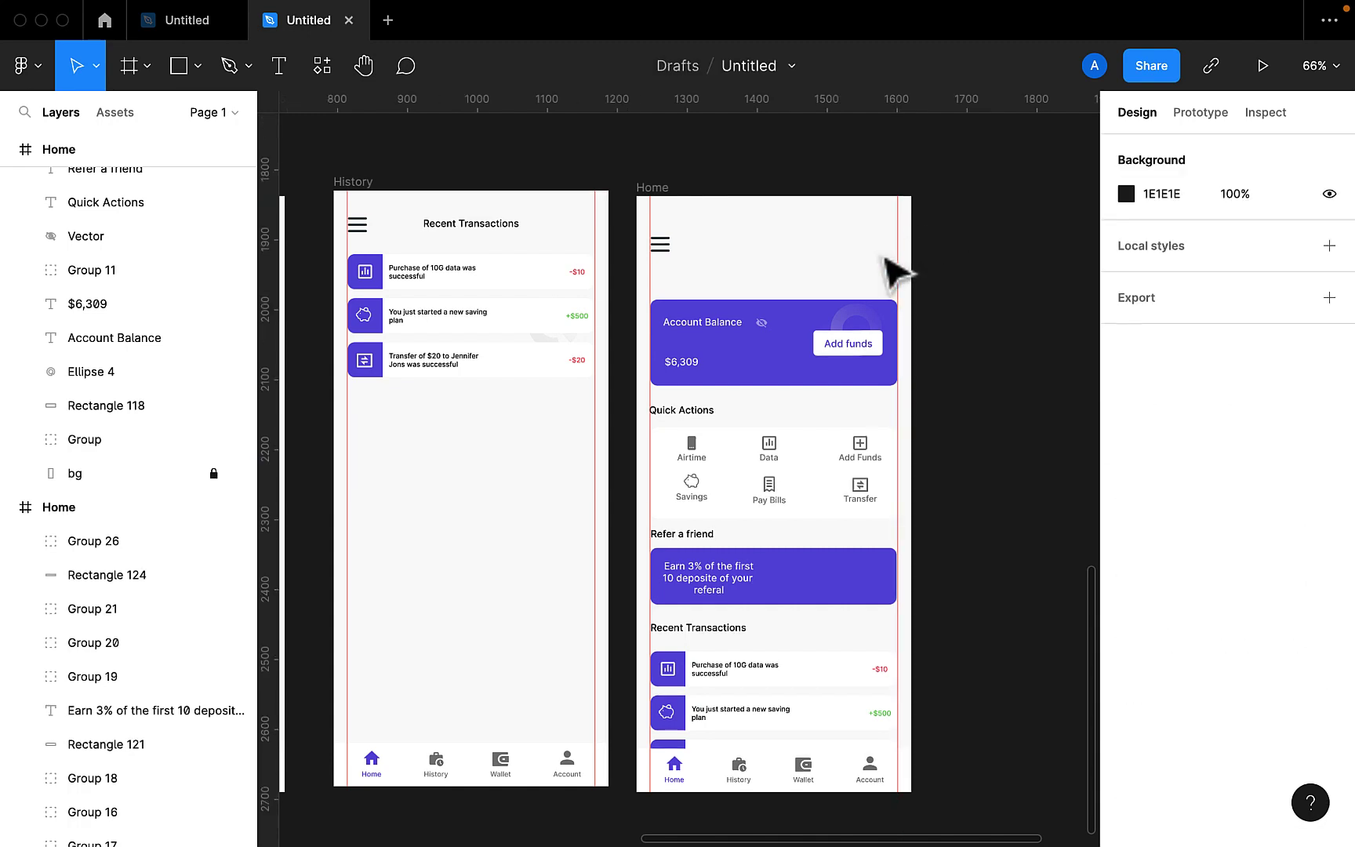
Select the large stray vector shape behind the Account Balance card.
left_click(842, 382)
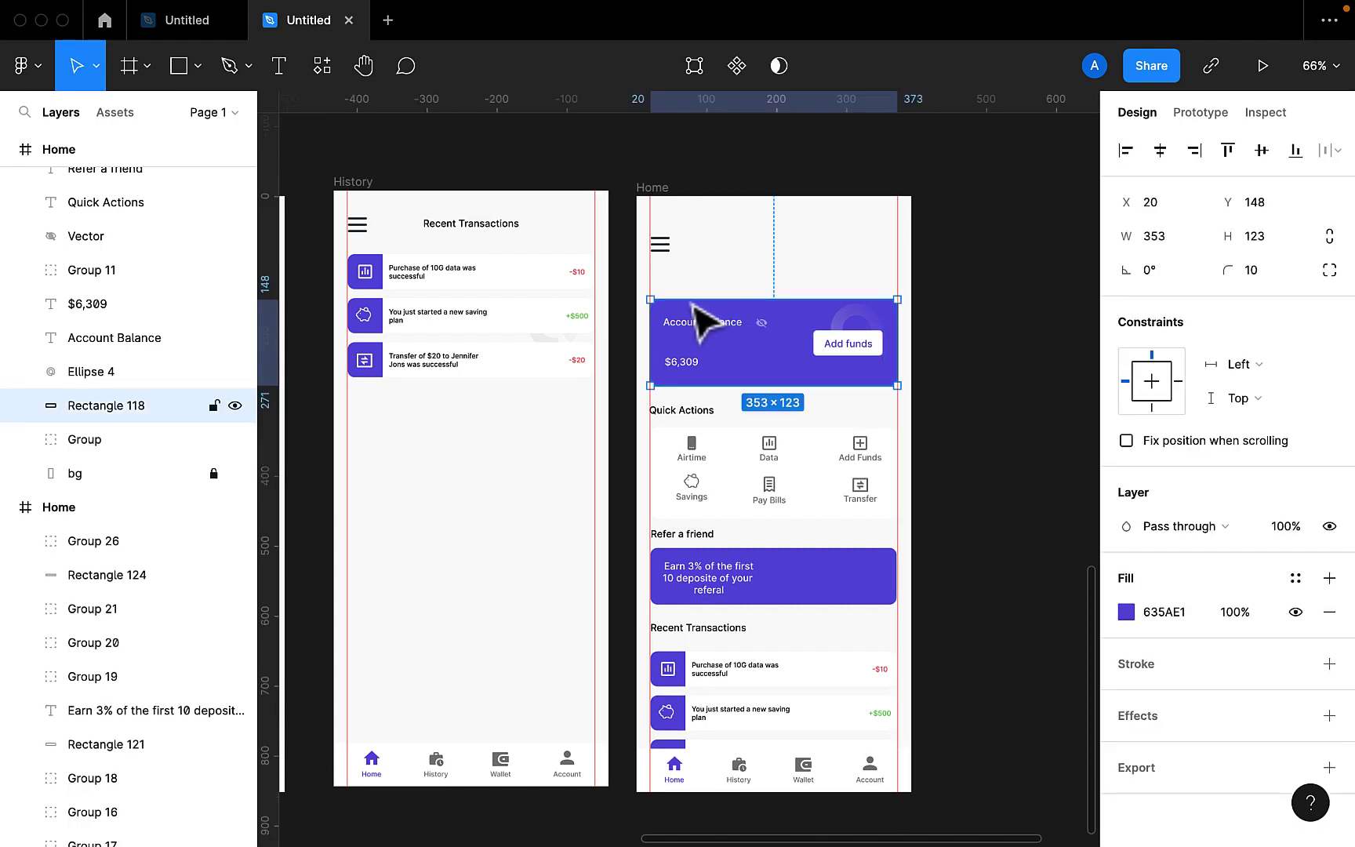
left_click(653, 283)
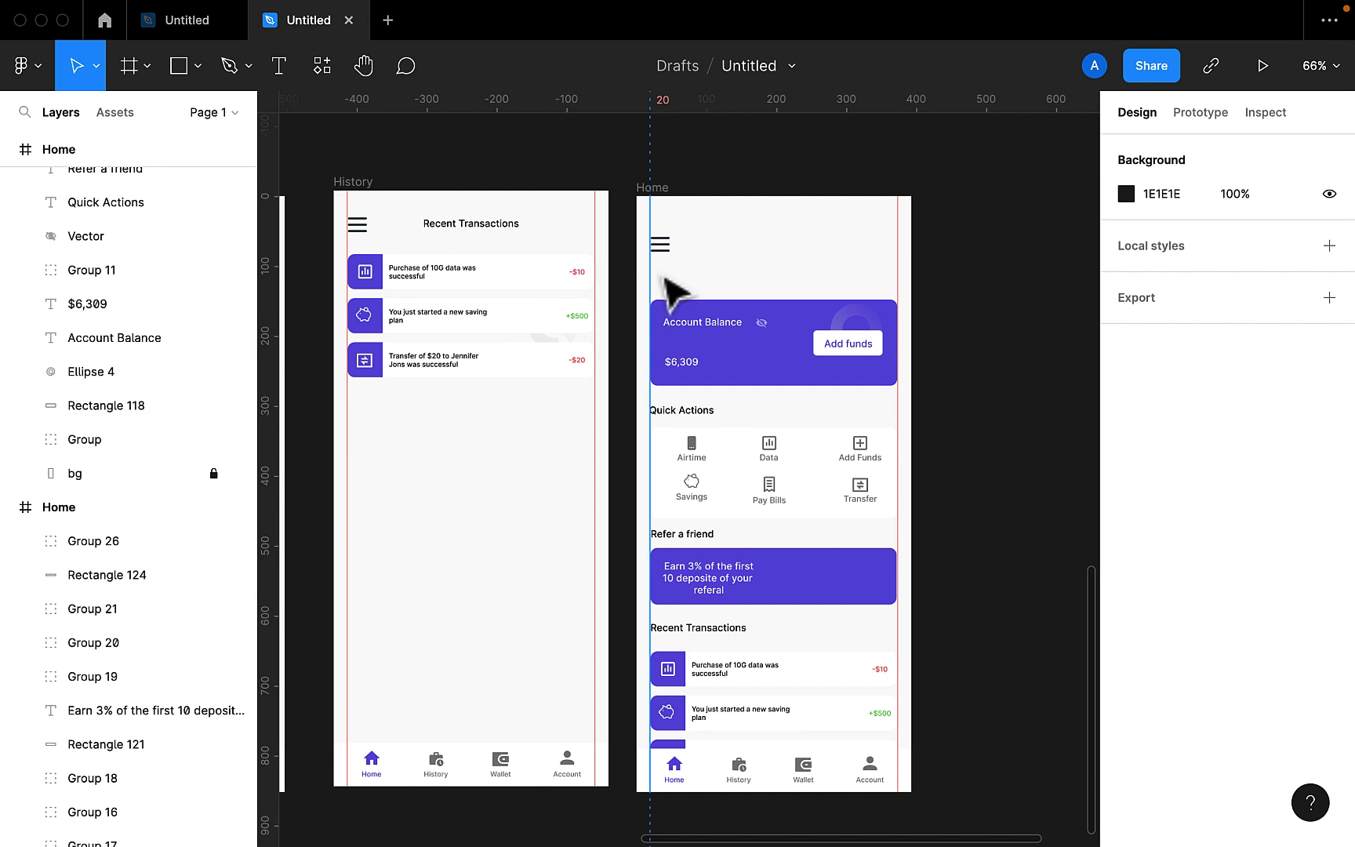
left_click_drag(660, 268, 894, 402)
scroll(894, 396, "down", 5)
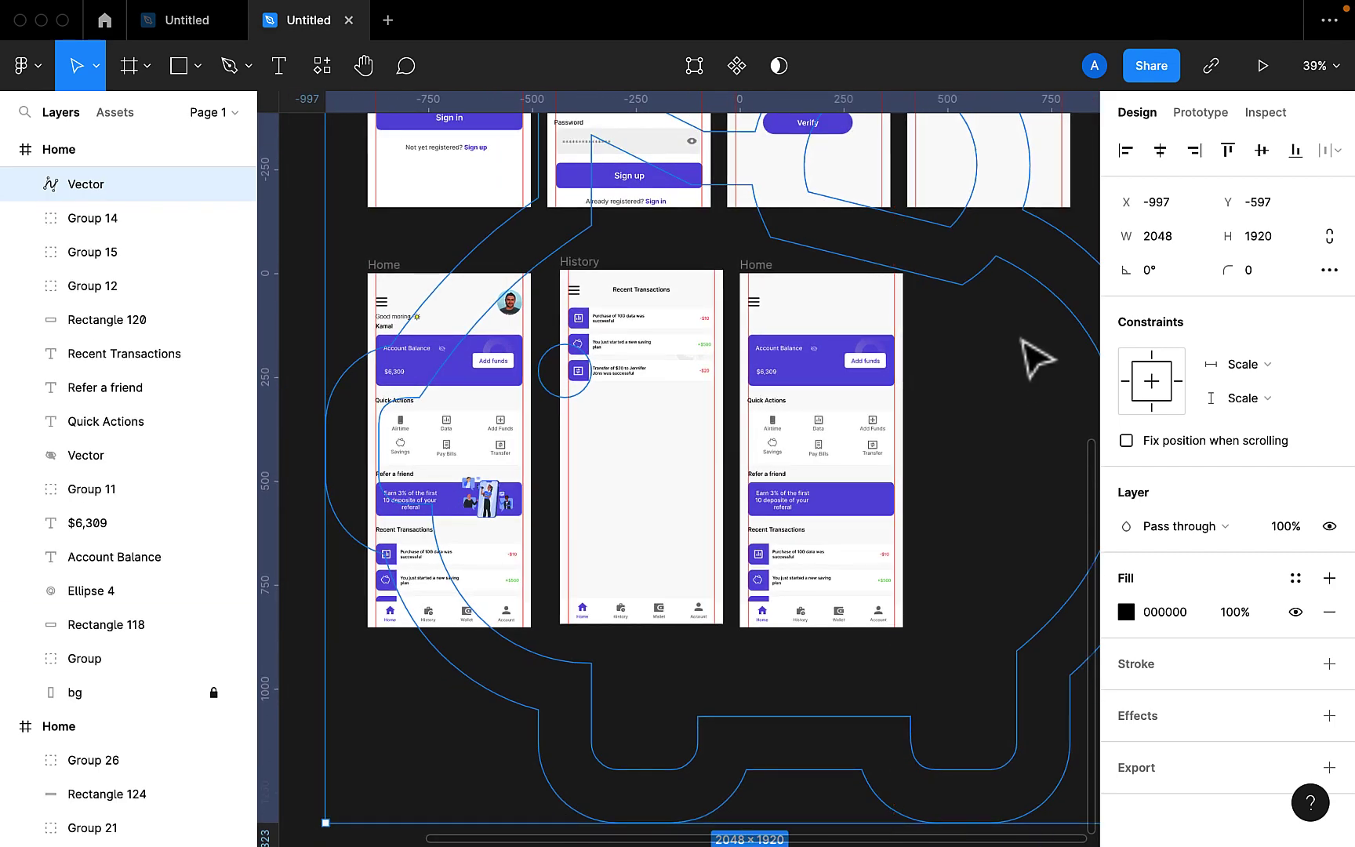
Delete the large stray vector from the Home copy.
left_click(1011, 252)
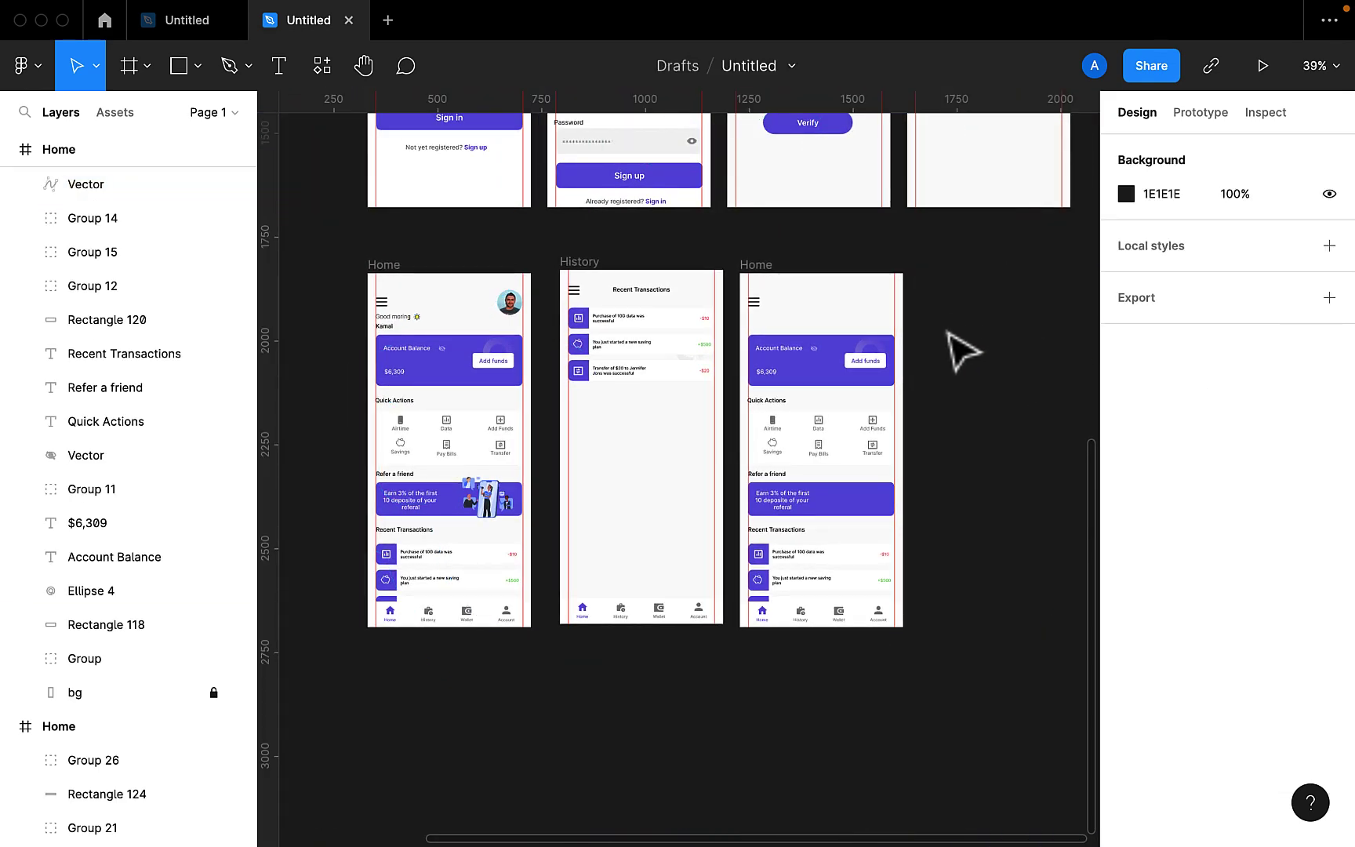
left_click(758, 266)
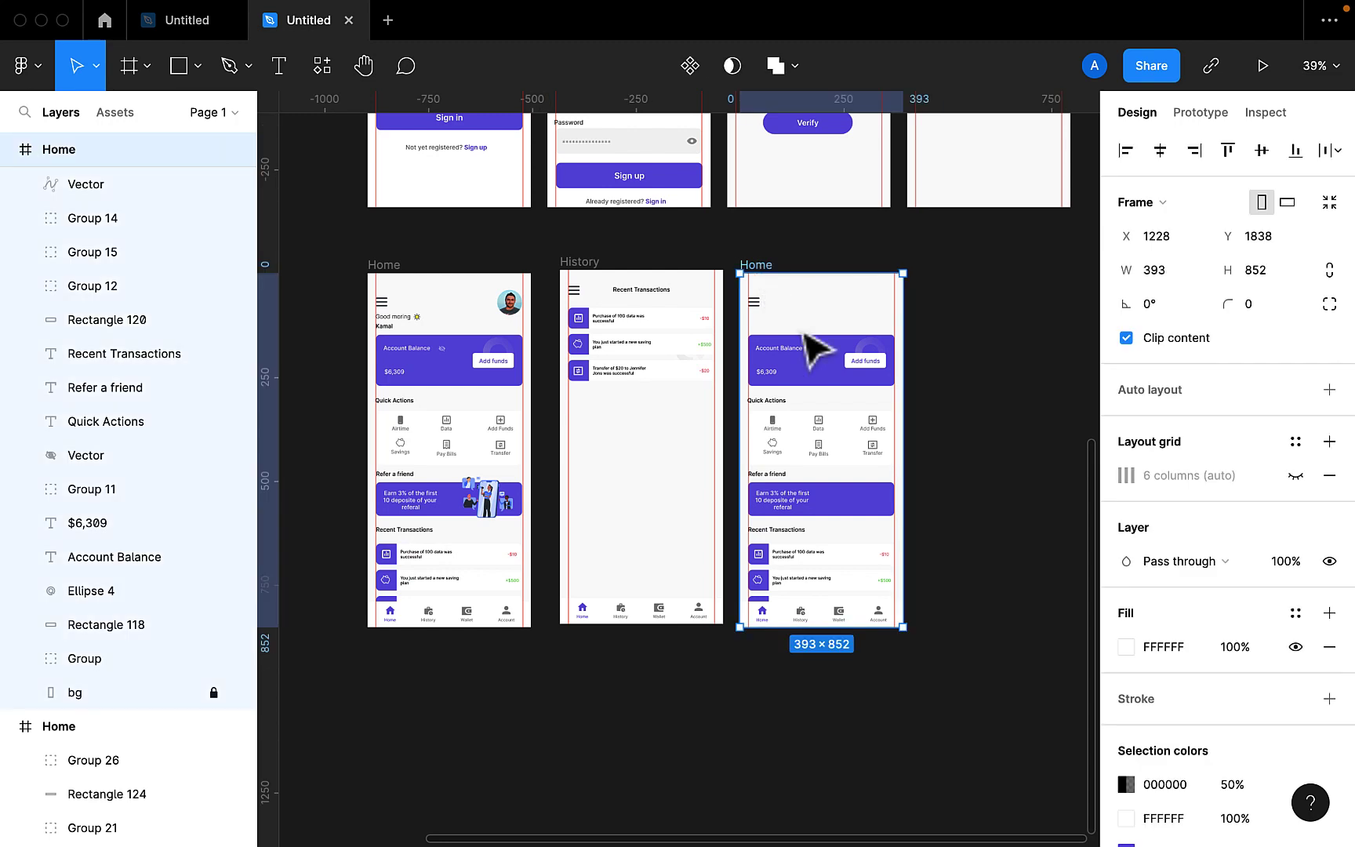
scroll(810, 348, "up", 5)
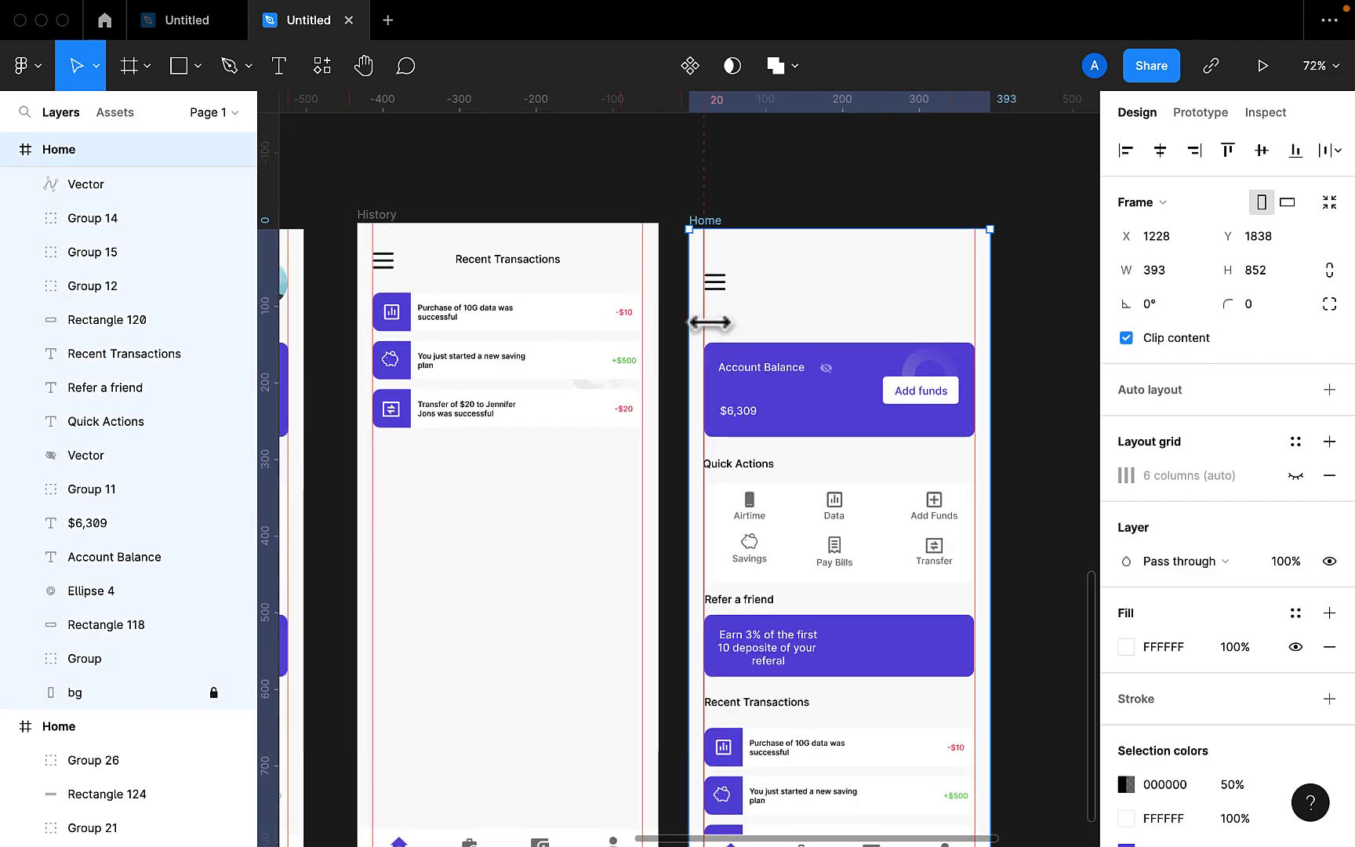
key("Escape")
left_click(811, 430)
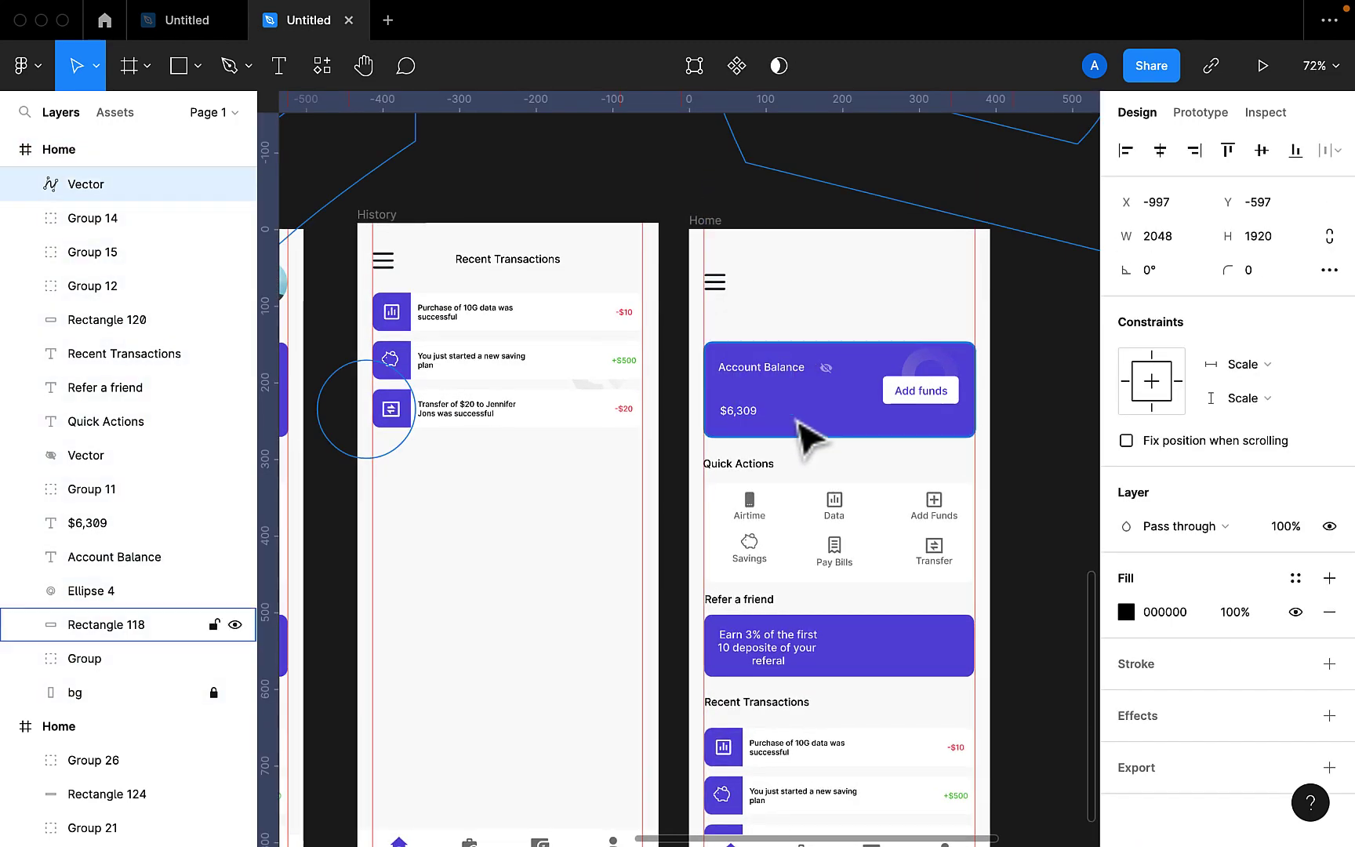
key("Delete")
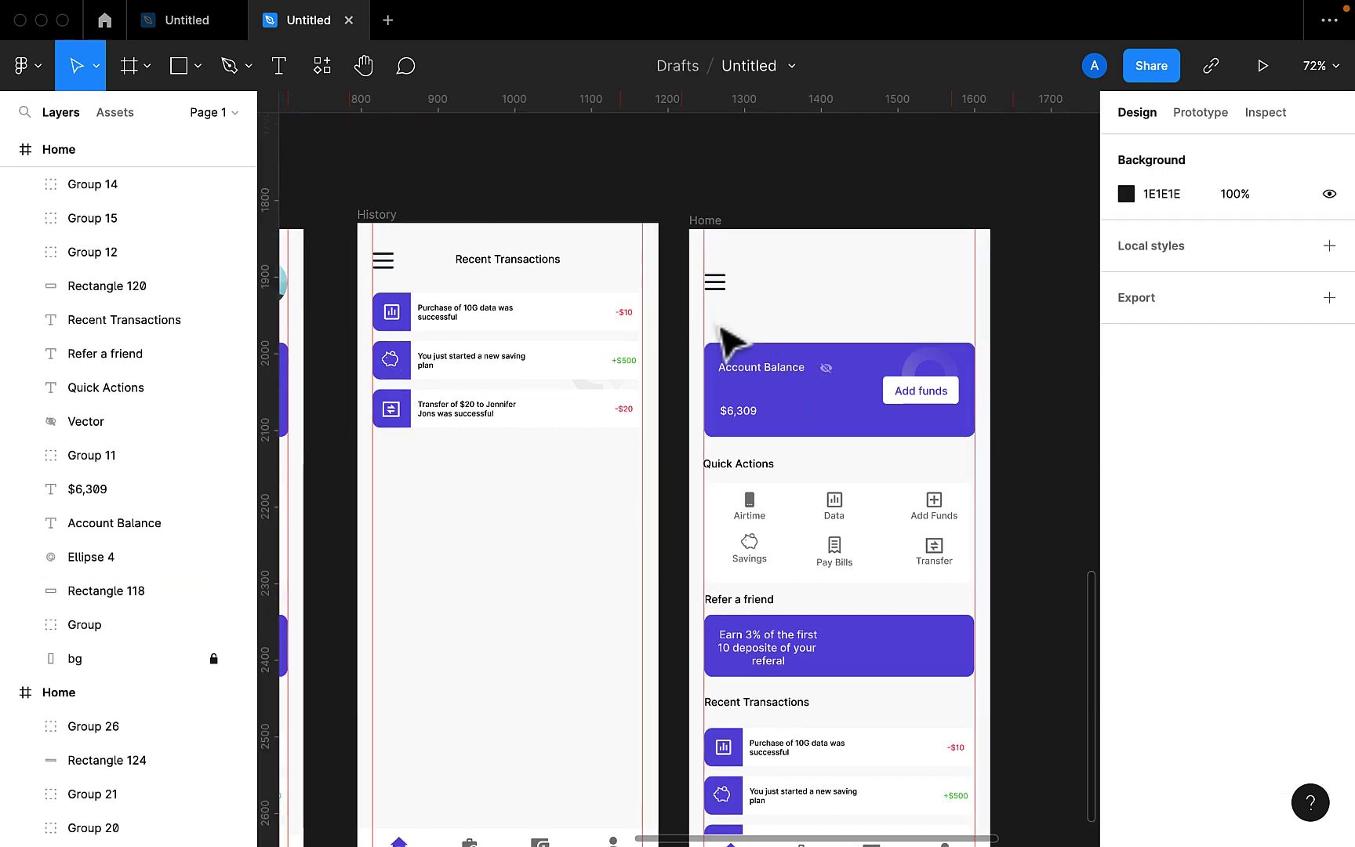
Group the Account Balance card layers as Group 27 and move it up to Y 105.
left_click_drag(716, 318, 980, 457)
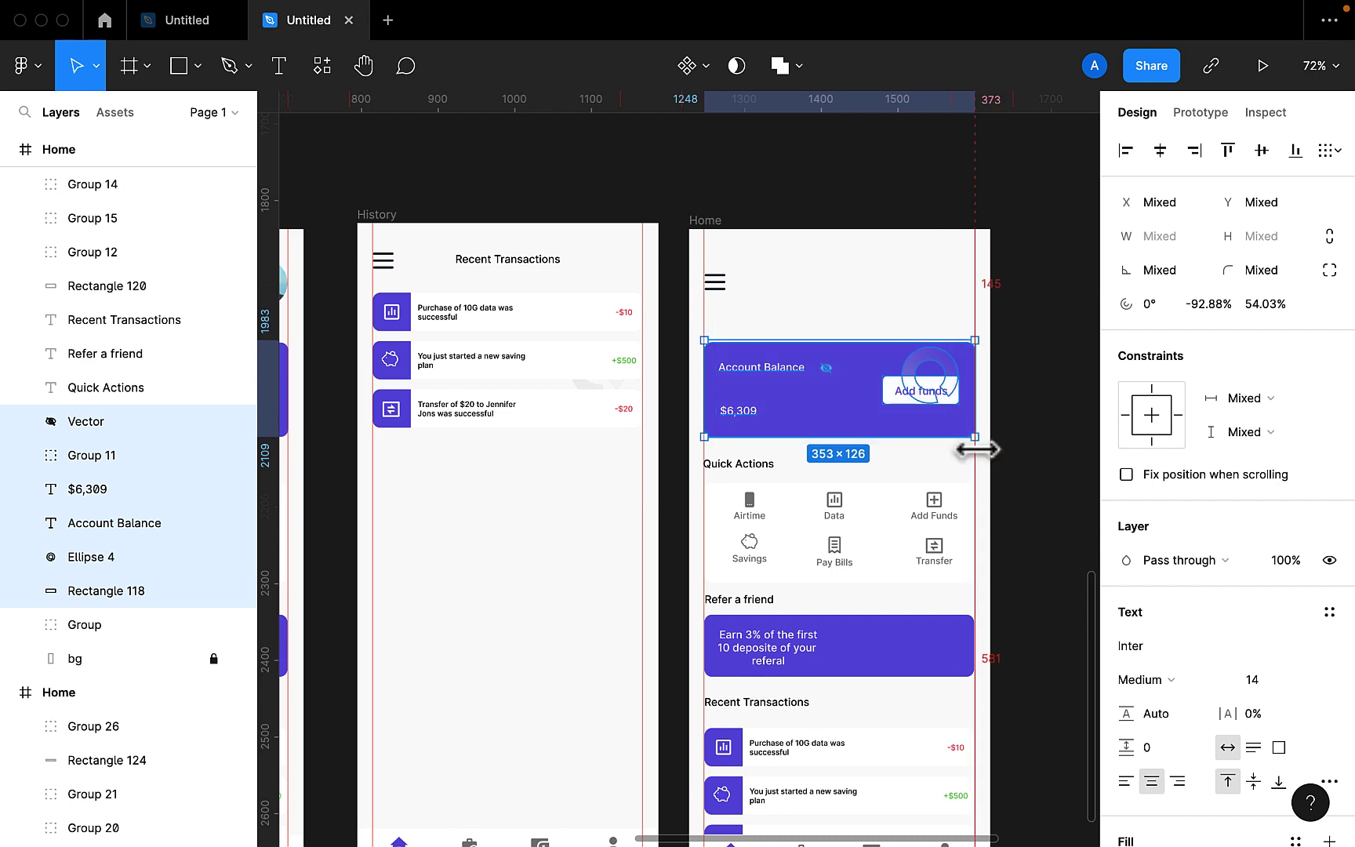
key("super+g")
key("shift+Up")
key("shift+Up")
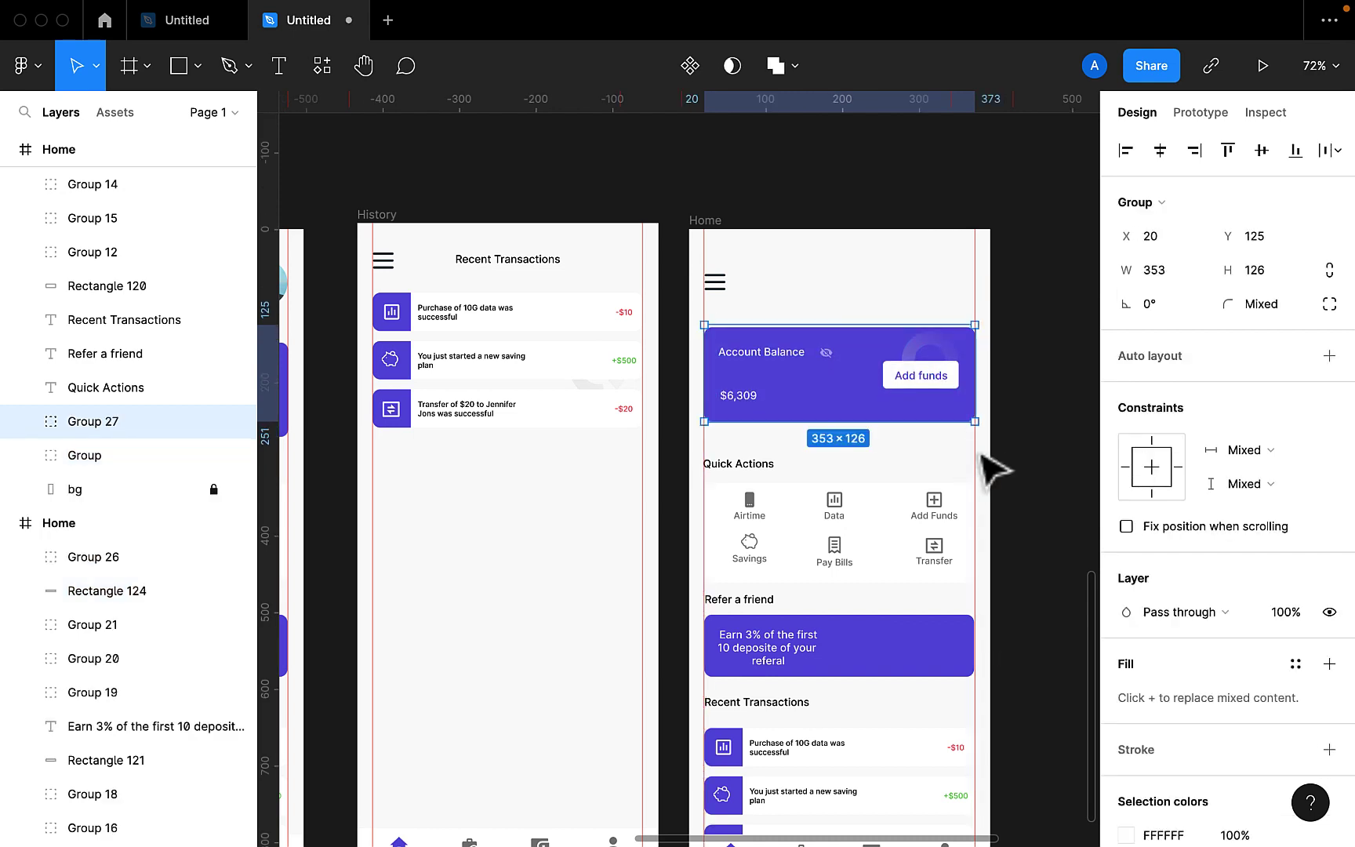
key("shift+Up")
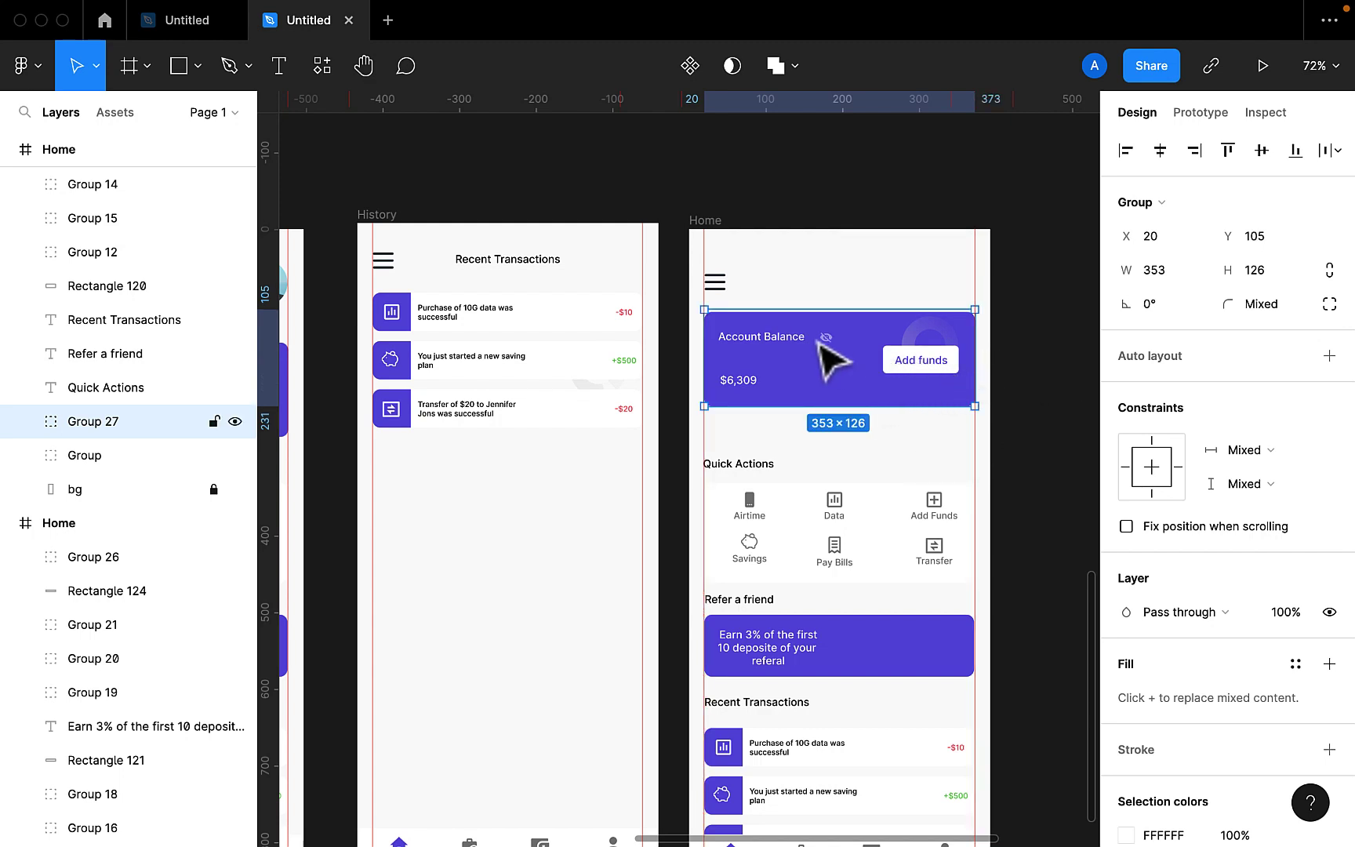
scroll(820, 361, "up", 1)
double_click(821, 384)
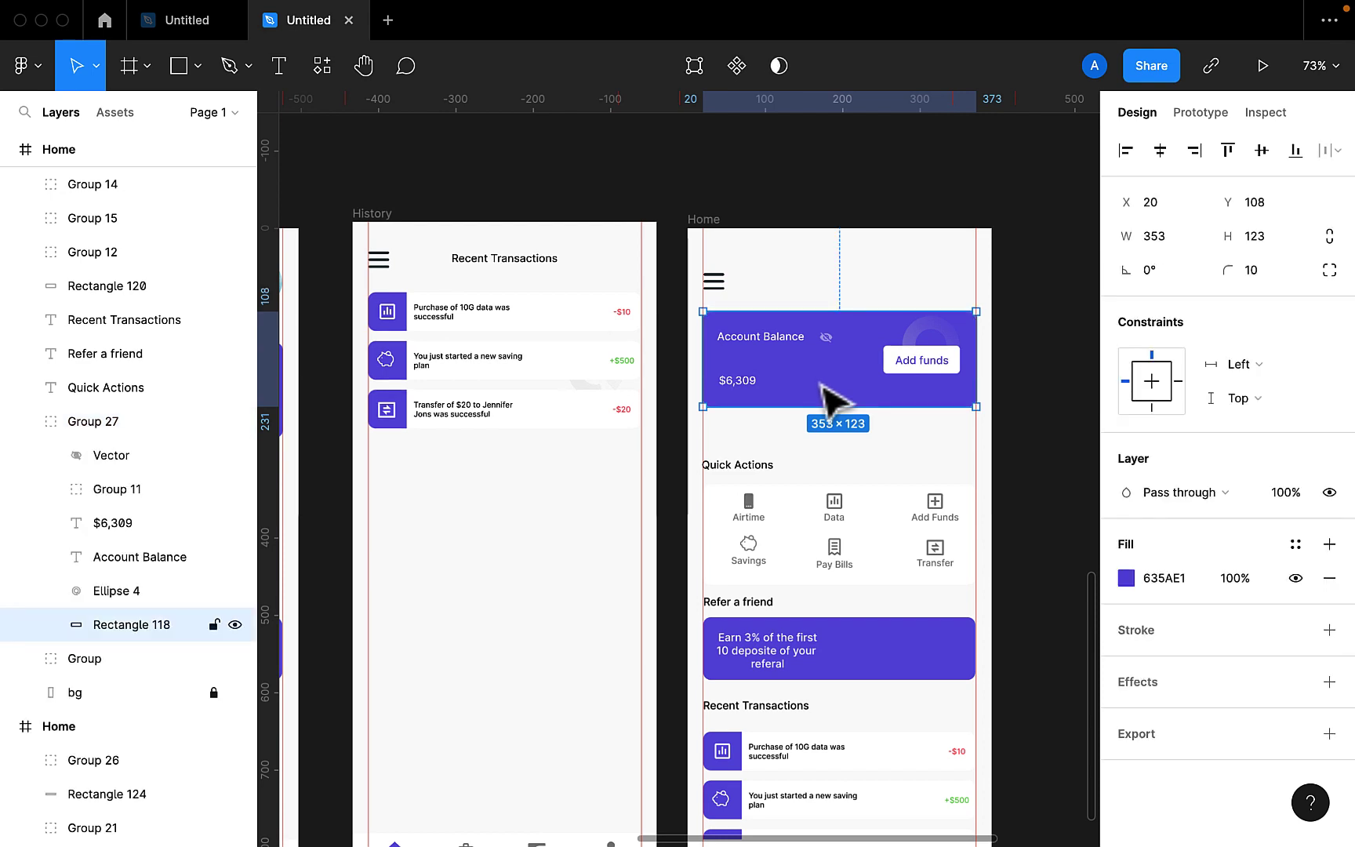
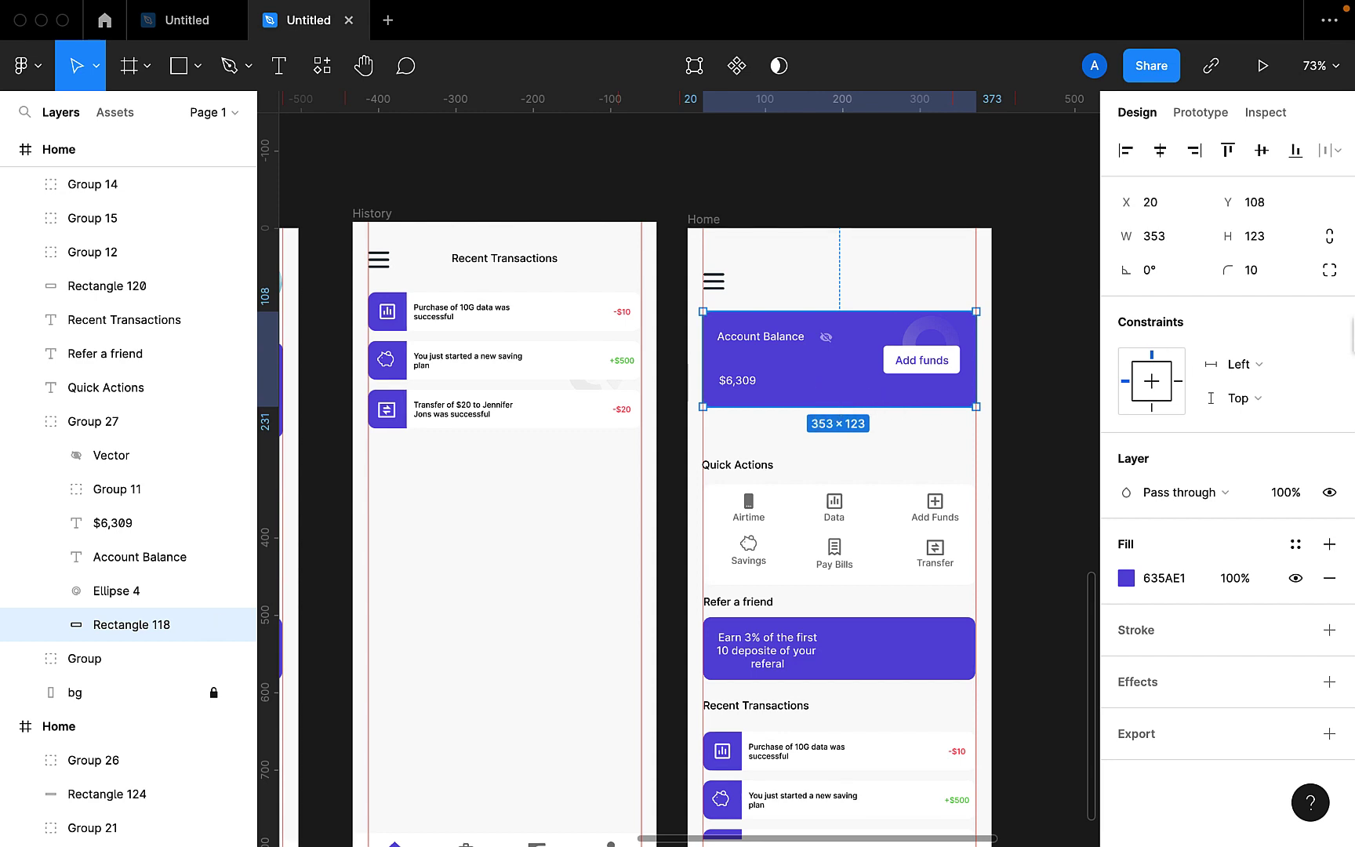
Set the Account Balance card rectangle's height to 170 (353×170).
left_click(1281, 235)
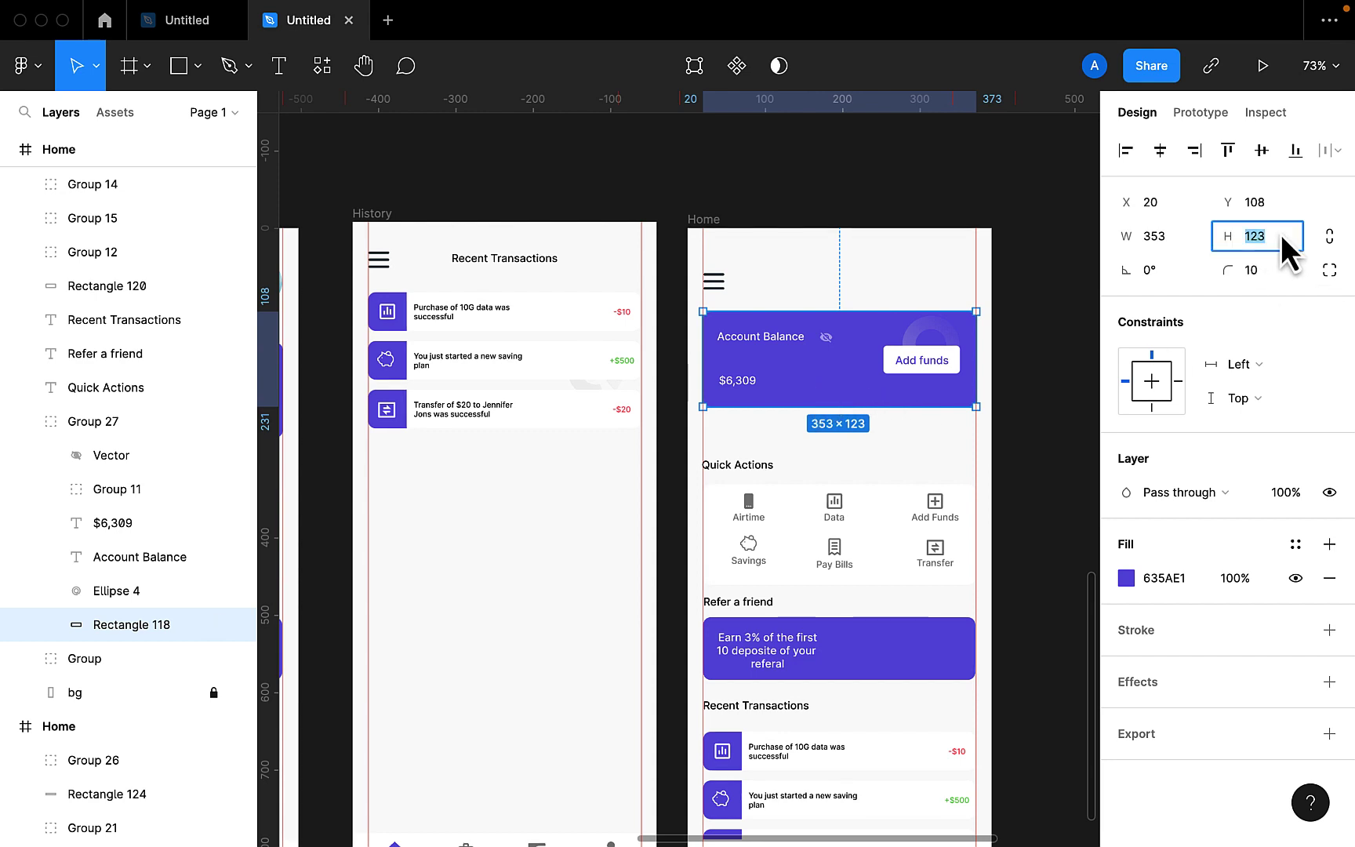
type("170")
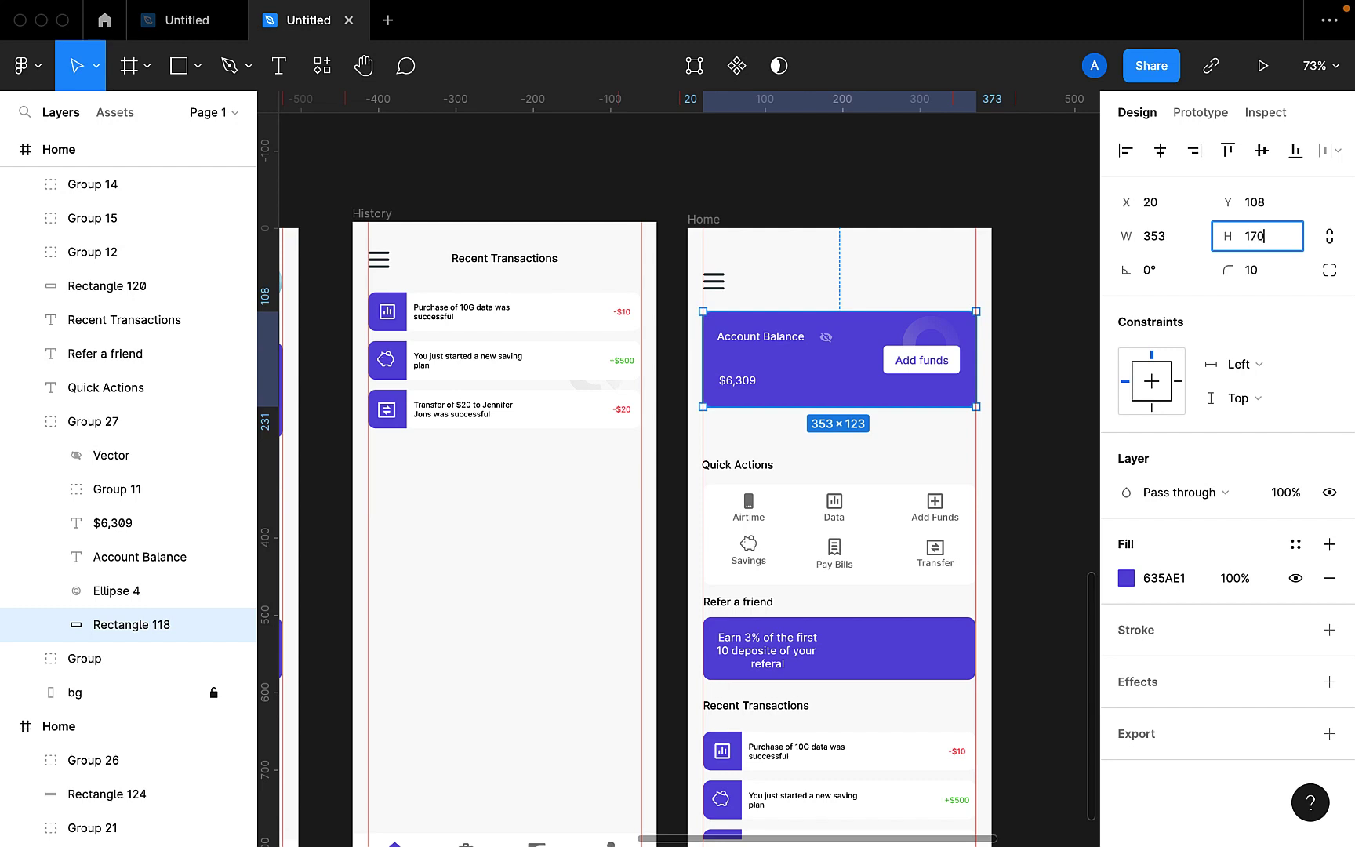
key("Return")
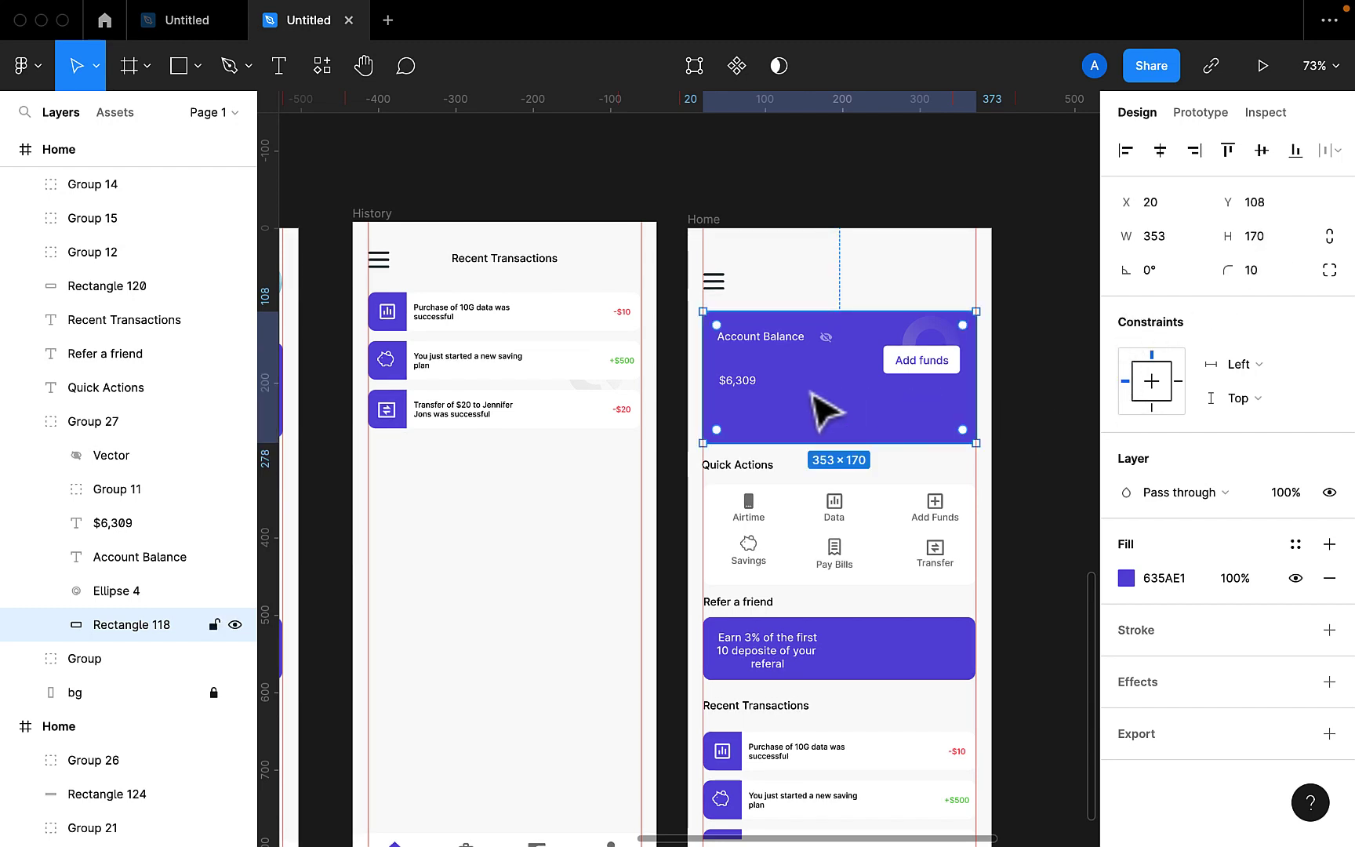
Enlarge the $6,309 balance to font size 20 and nudge it slightly right.
left_click(733, 384)
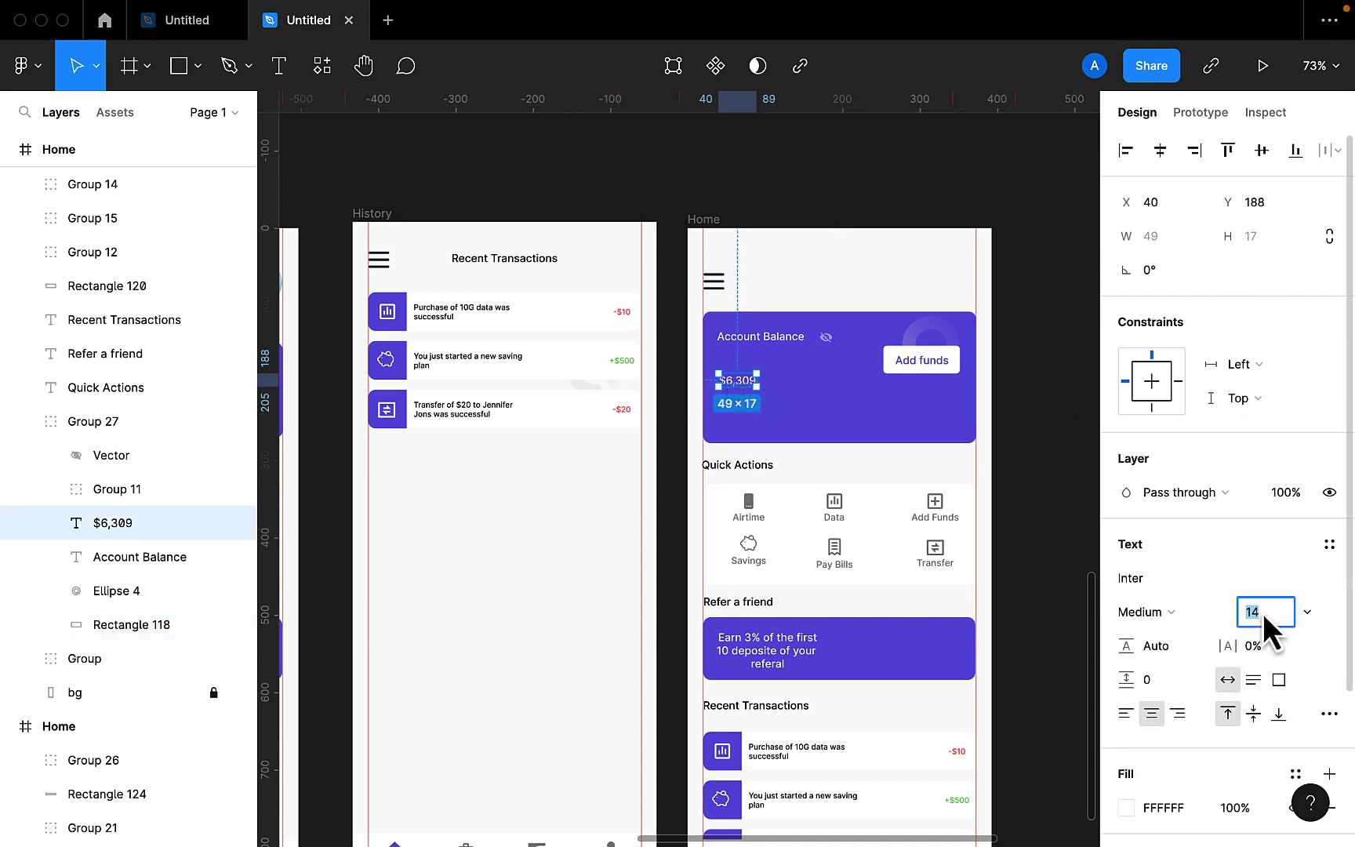
type("20")
key("Return")
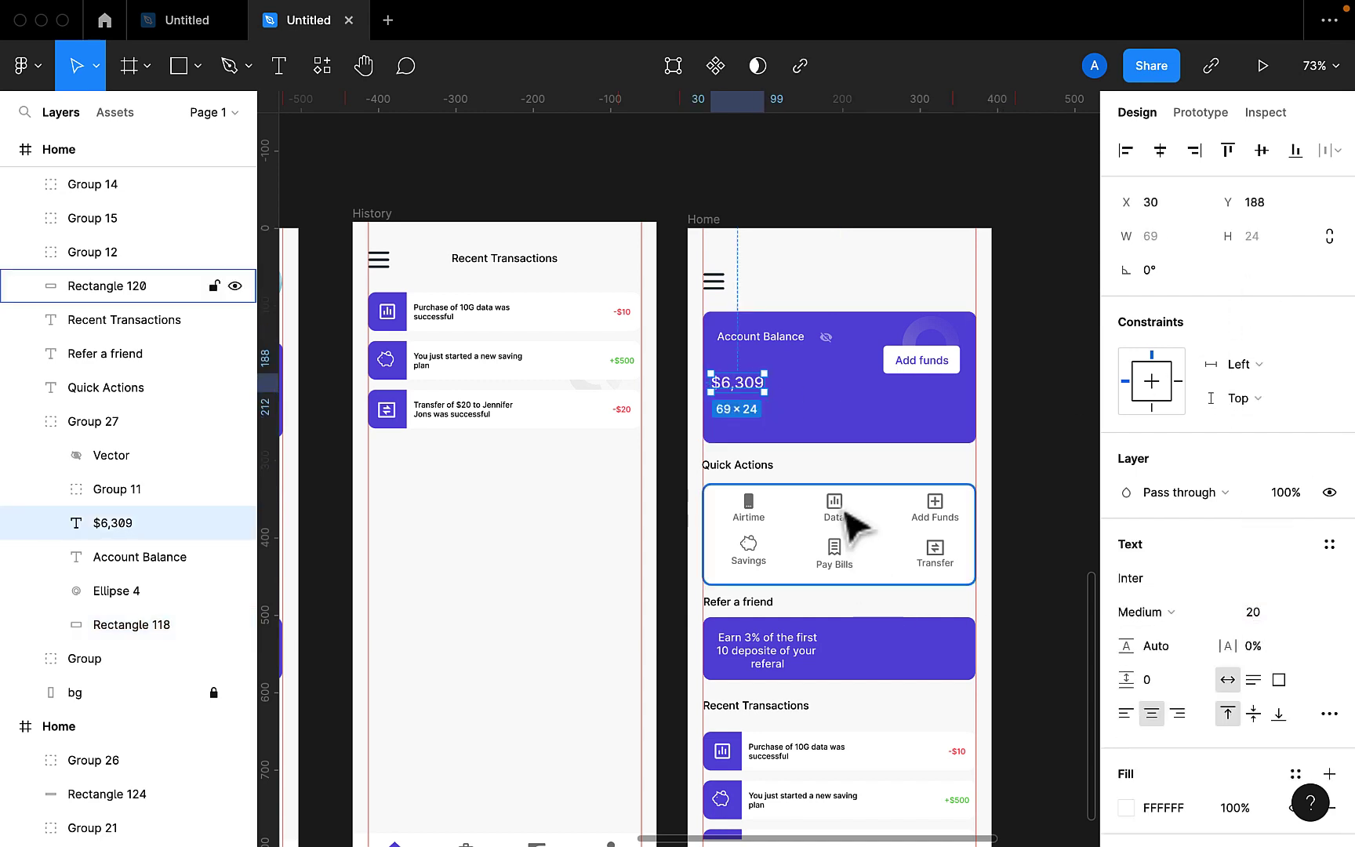
key("Right")
key("Right")
key("Right")
key("Right")
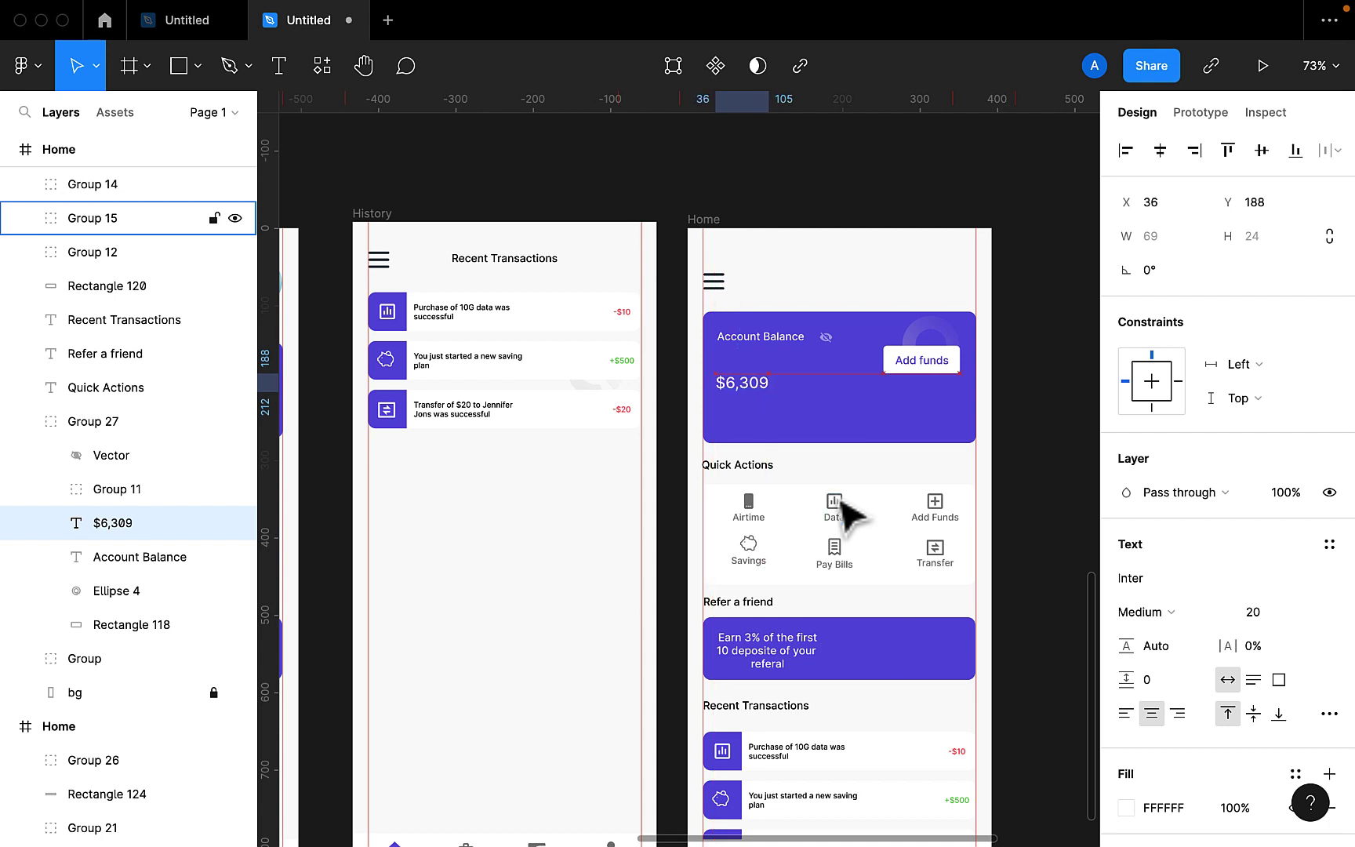
key("Left")
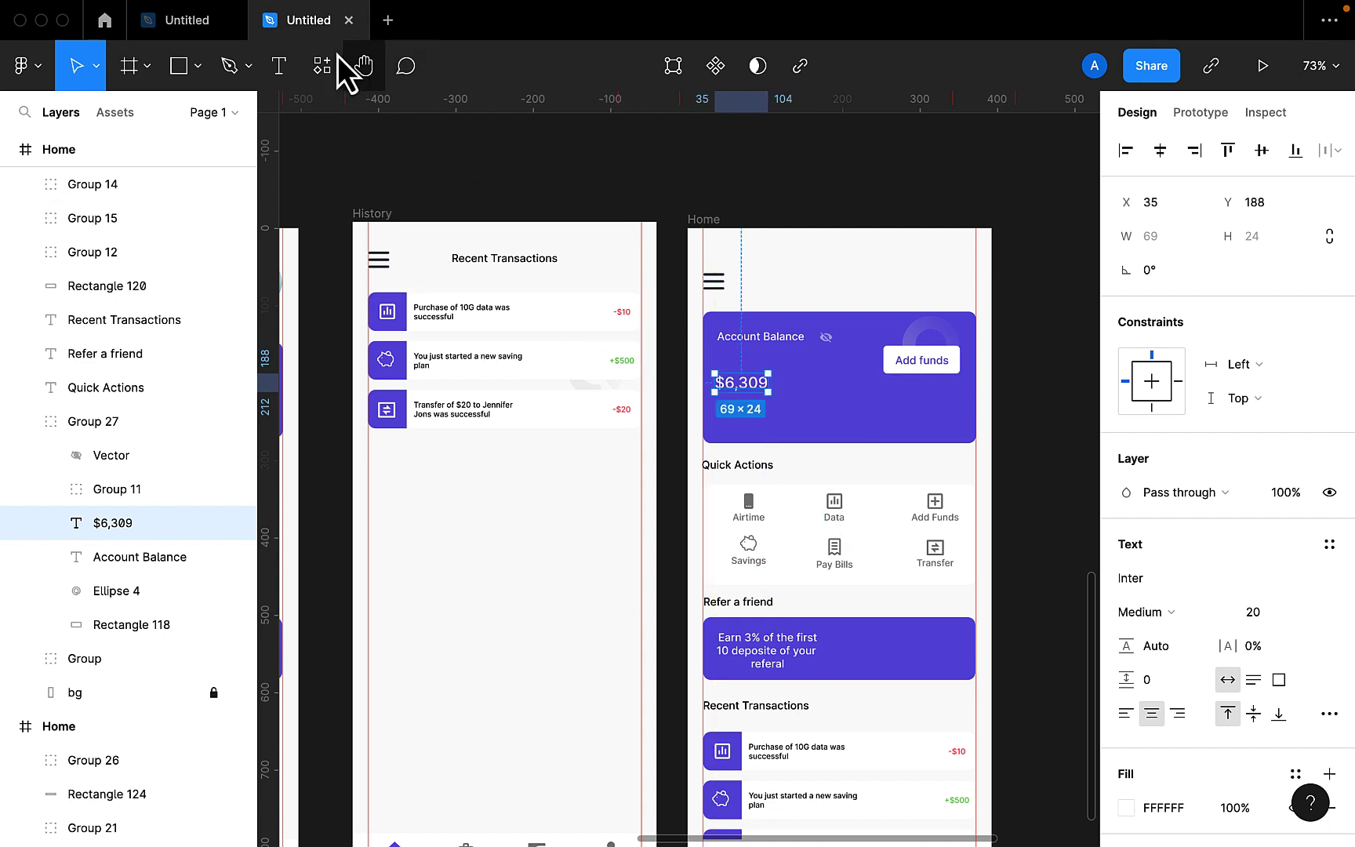
Search 'visa' in the Iconify plugin and place the VISA icon inside the Account Balance card.
left_click(325, 69)
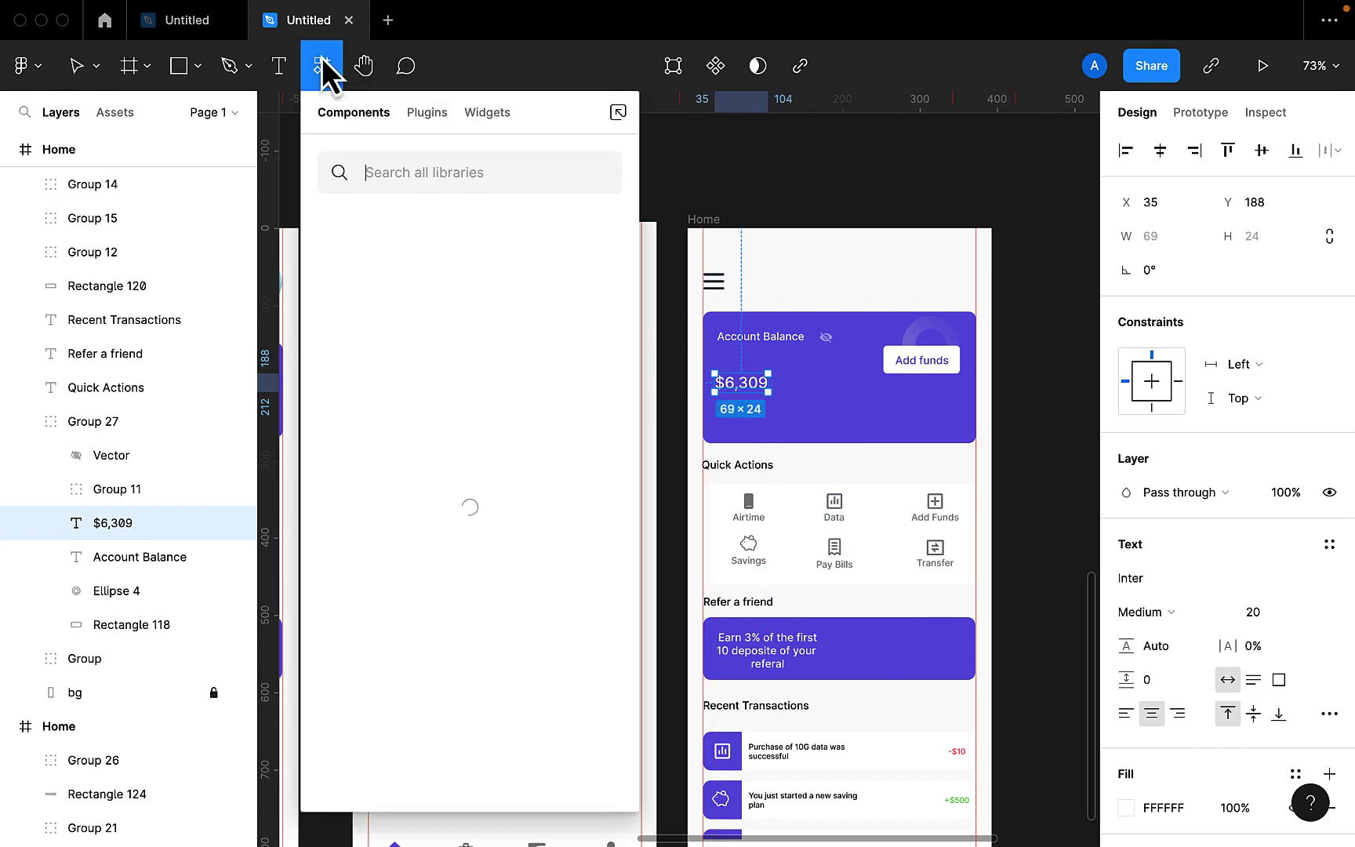
left_click(428, 121)
left_click(615, 270)
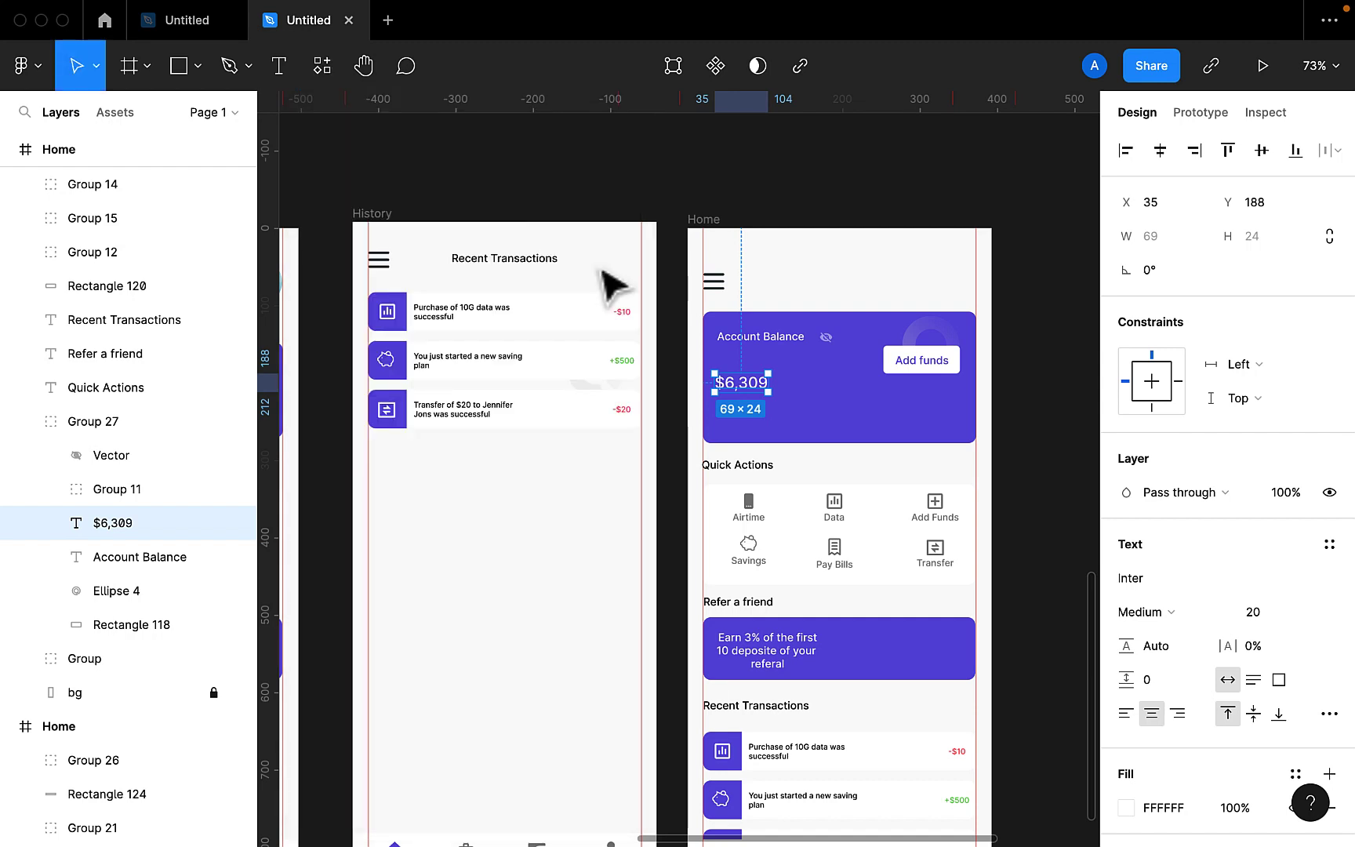
key("BackSpace")
key("BackSpace")
key("BackSpace")
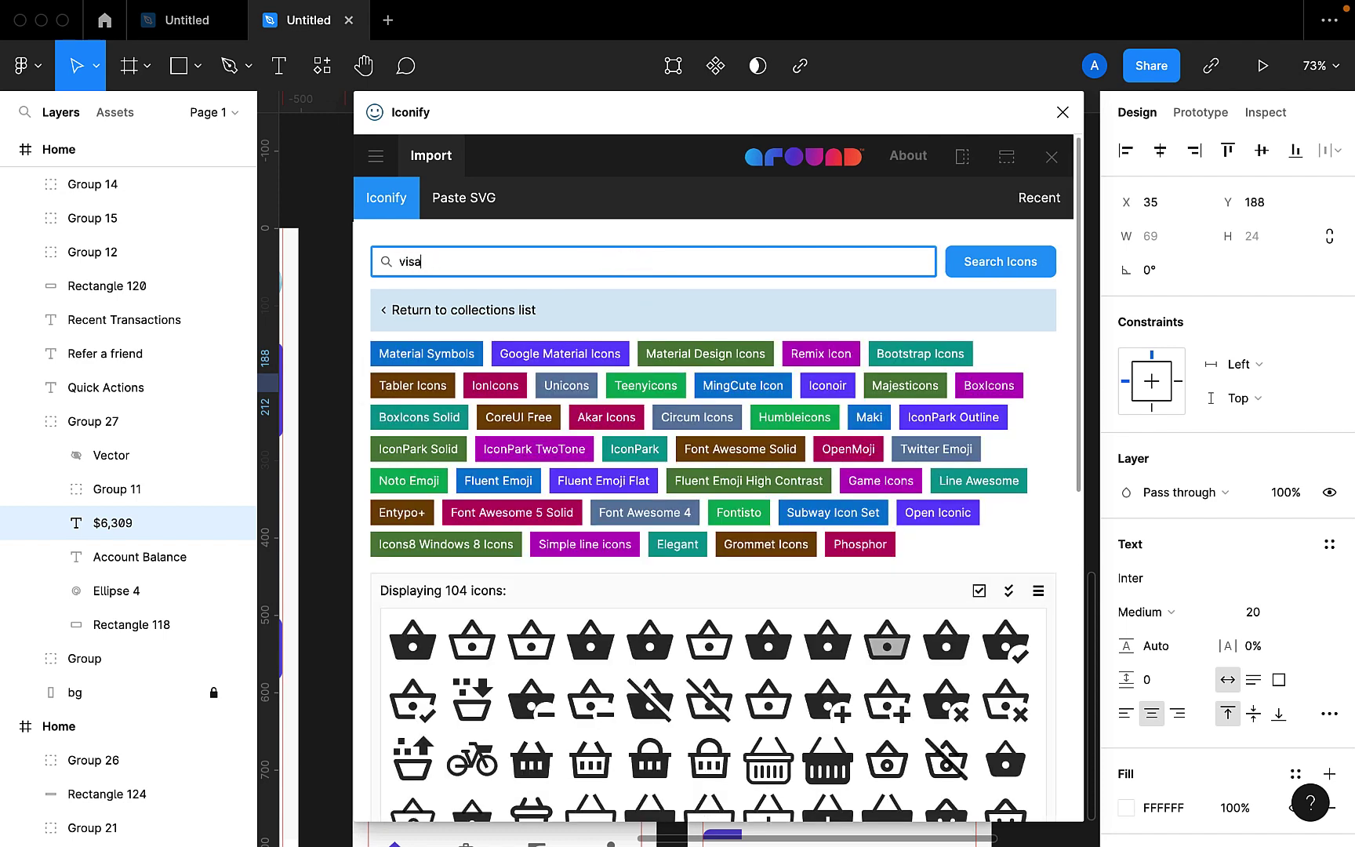
key("Return")
left_click_drag(615, 116, 901, 122)
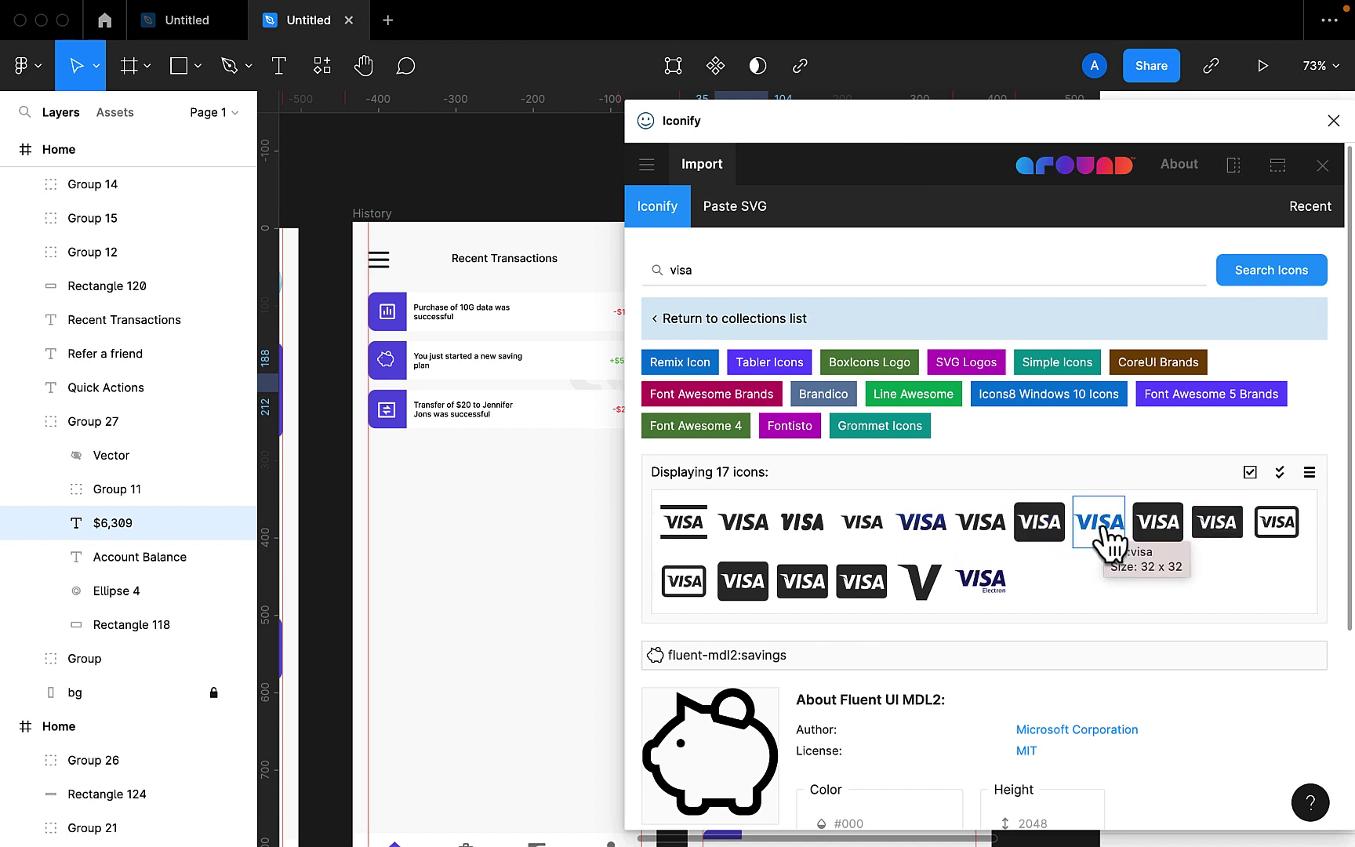
left_click_drag(1094, 519, 596, 494)
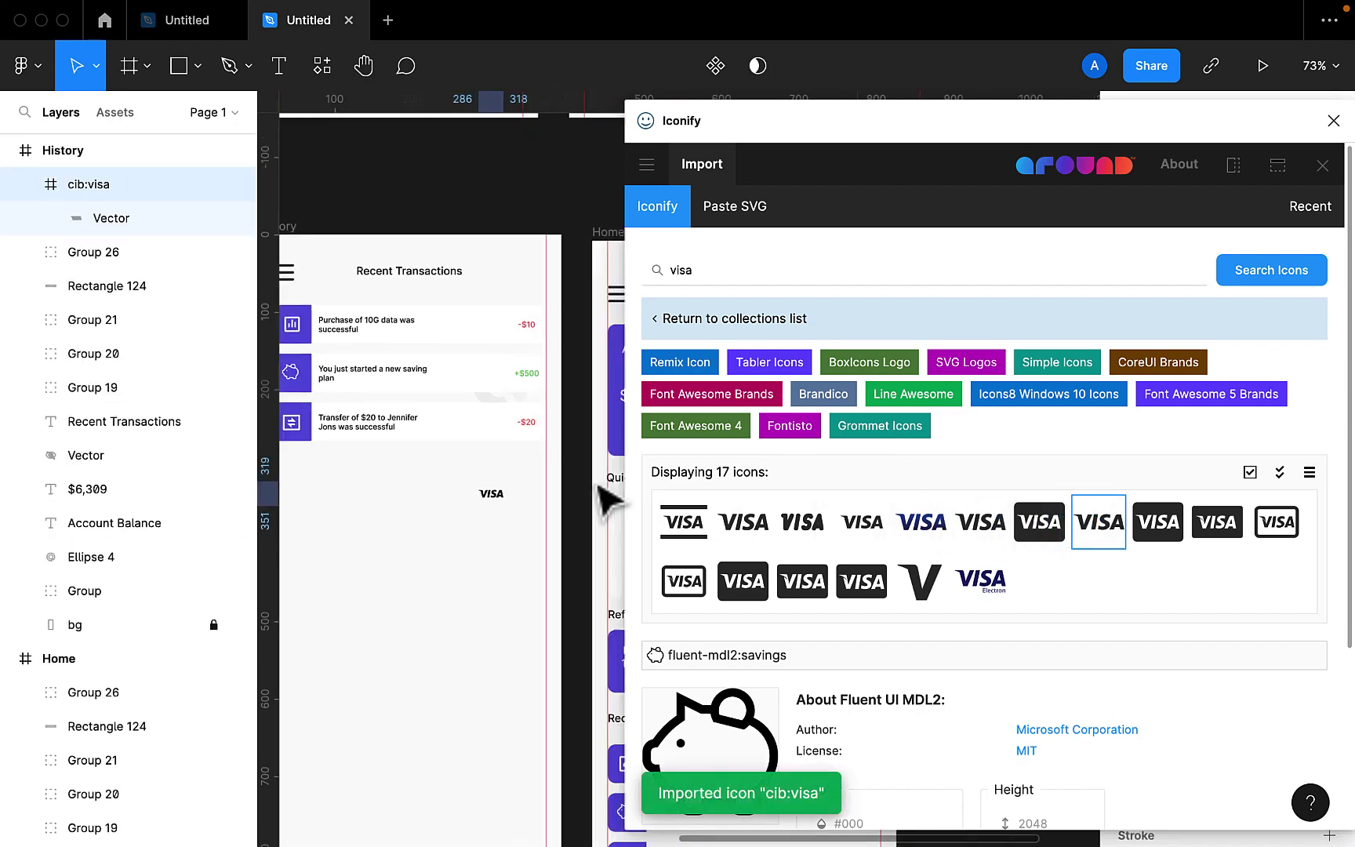
scroll(608, 499, "right", 3)
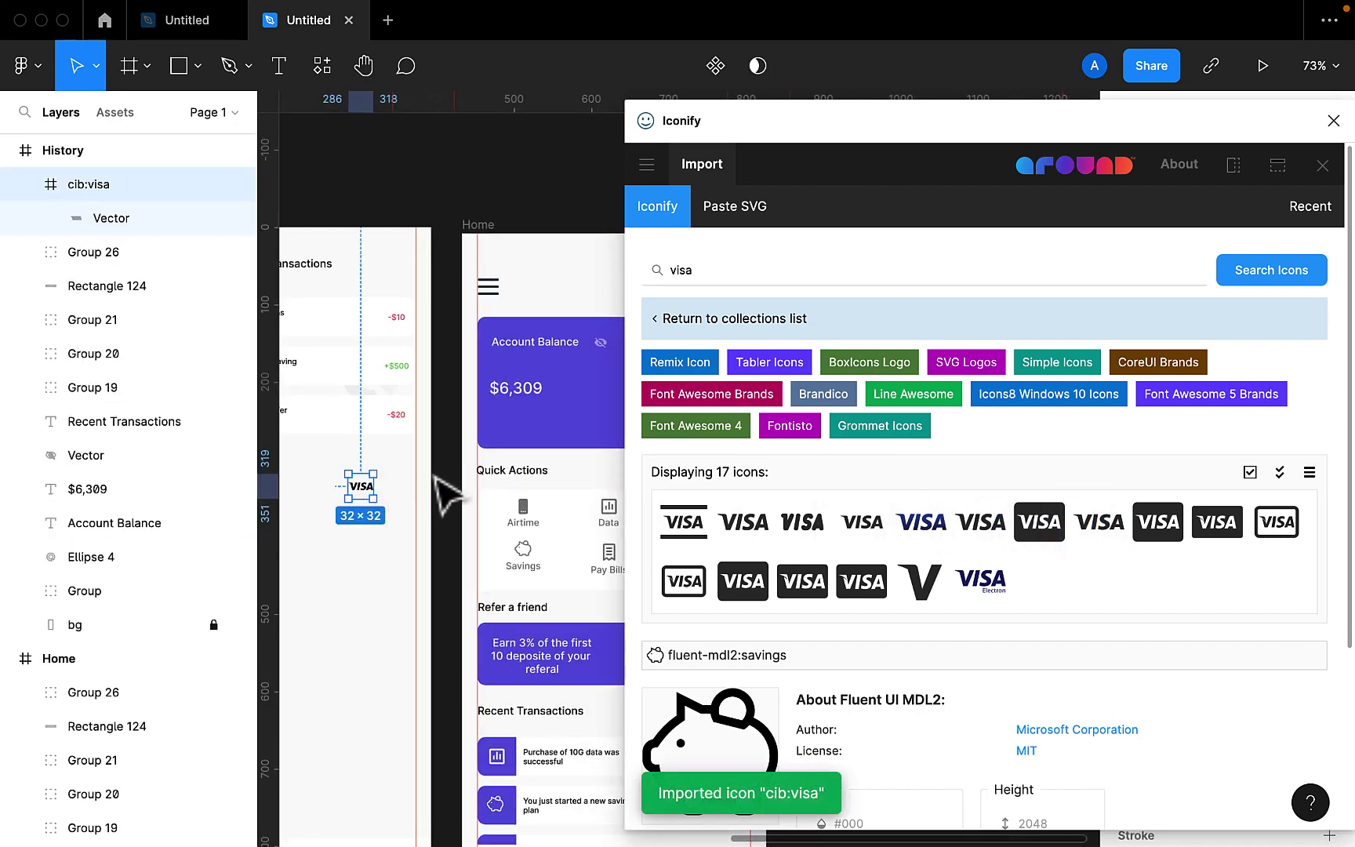
left_click_drag(365, 487, 559, 429)
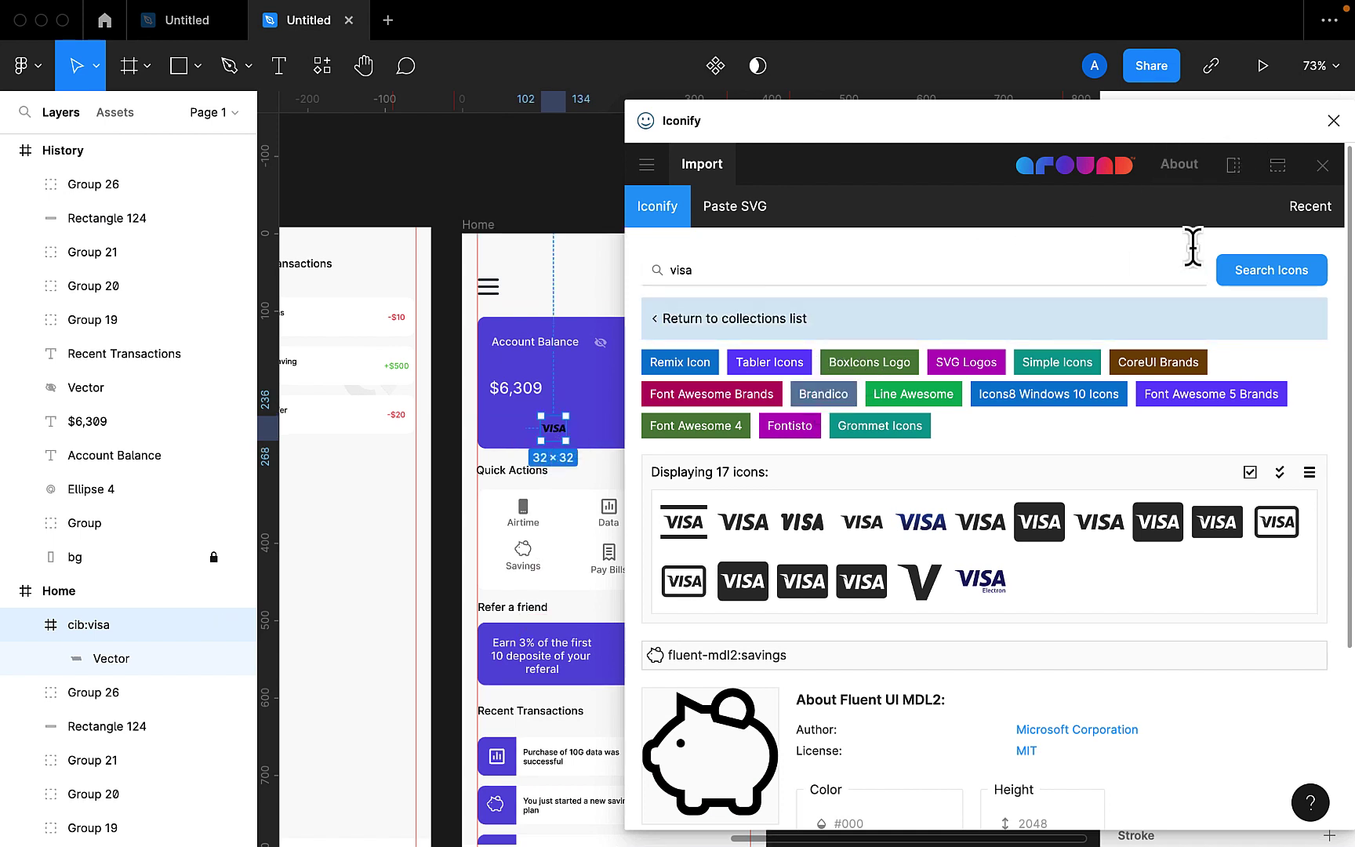
Pull the VISA vector out of its cib:visa frame and delete the empty frame.
left_click(1333, 120)
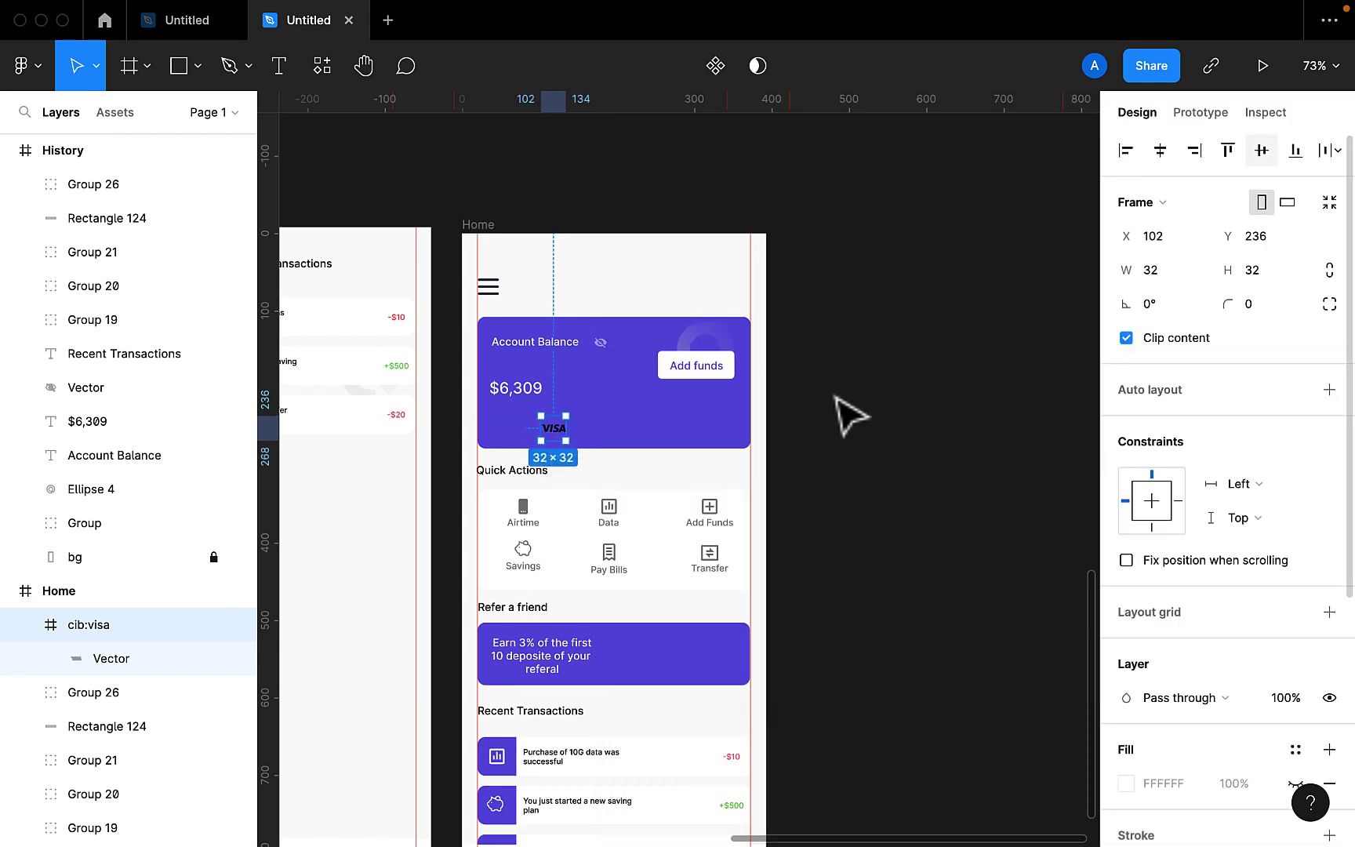
scroll(705, 471, "up", 5)
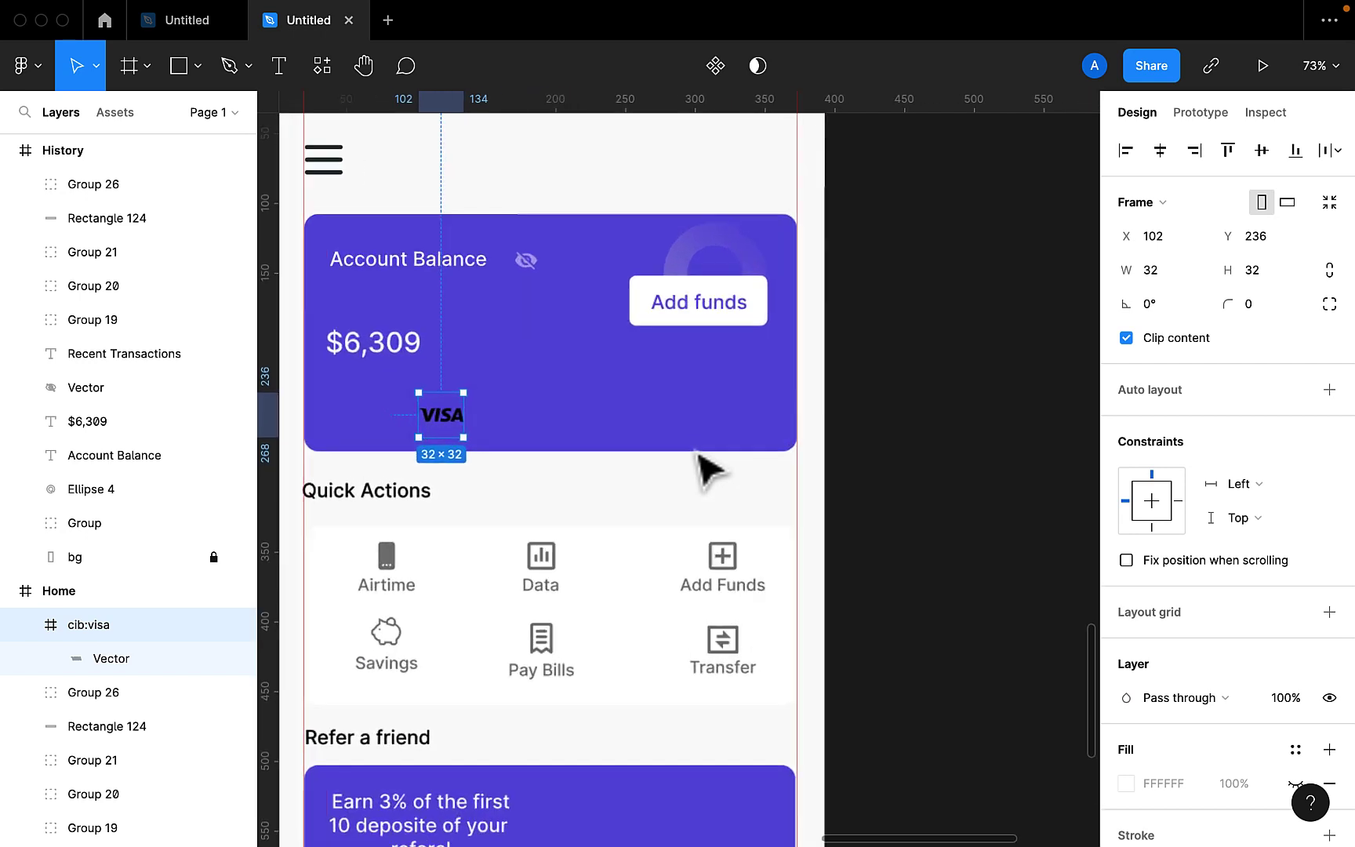
left_click_drag(112, 660, 105, 620)
left_click(103, 657)
key("Delete")
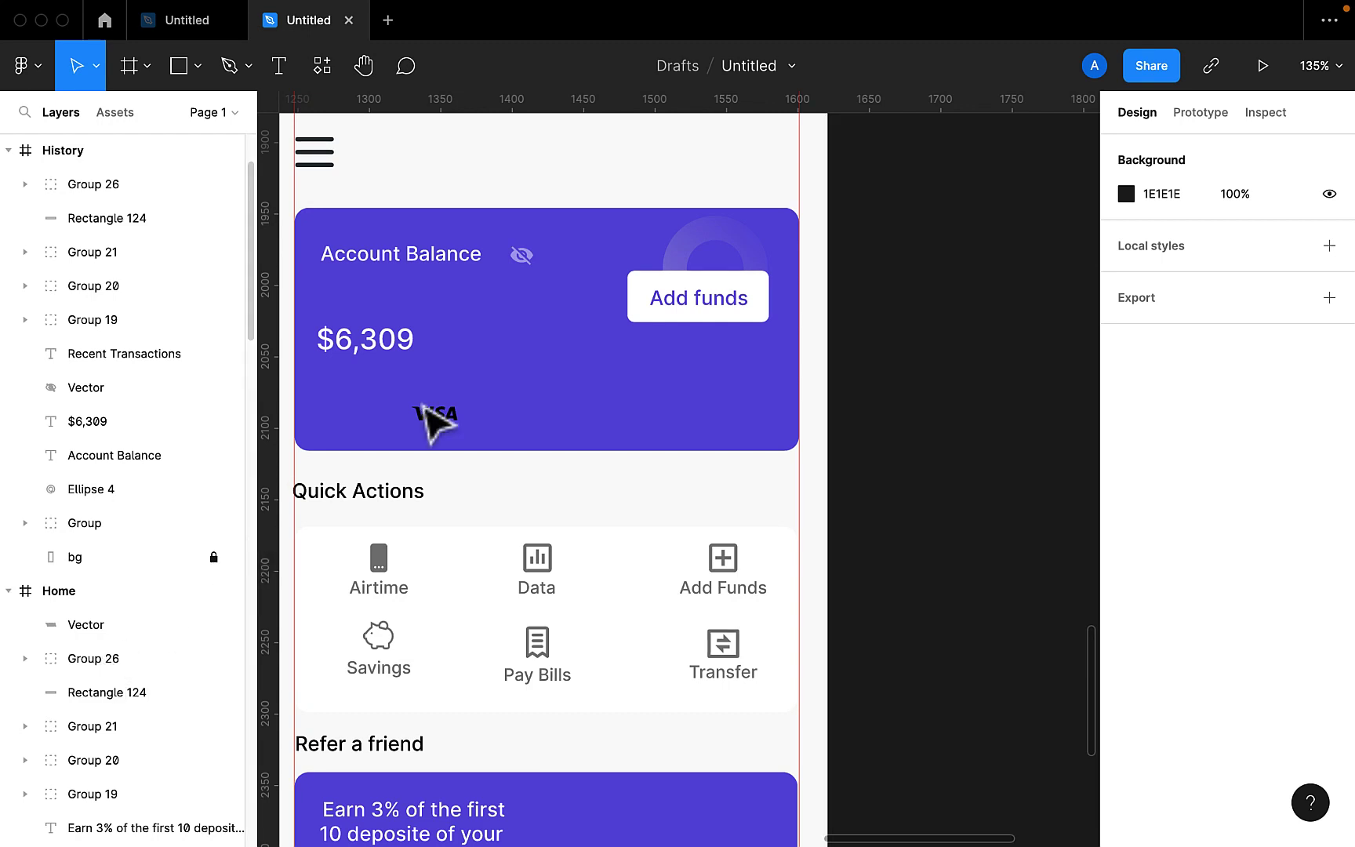
Lock the VISA logo's proportions, resize it, and move it to the card's right side.
left_click(444, 418)
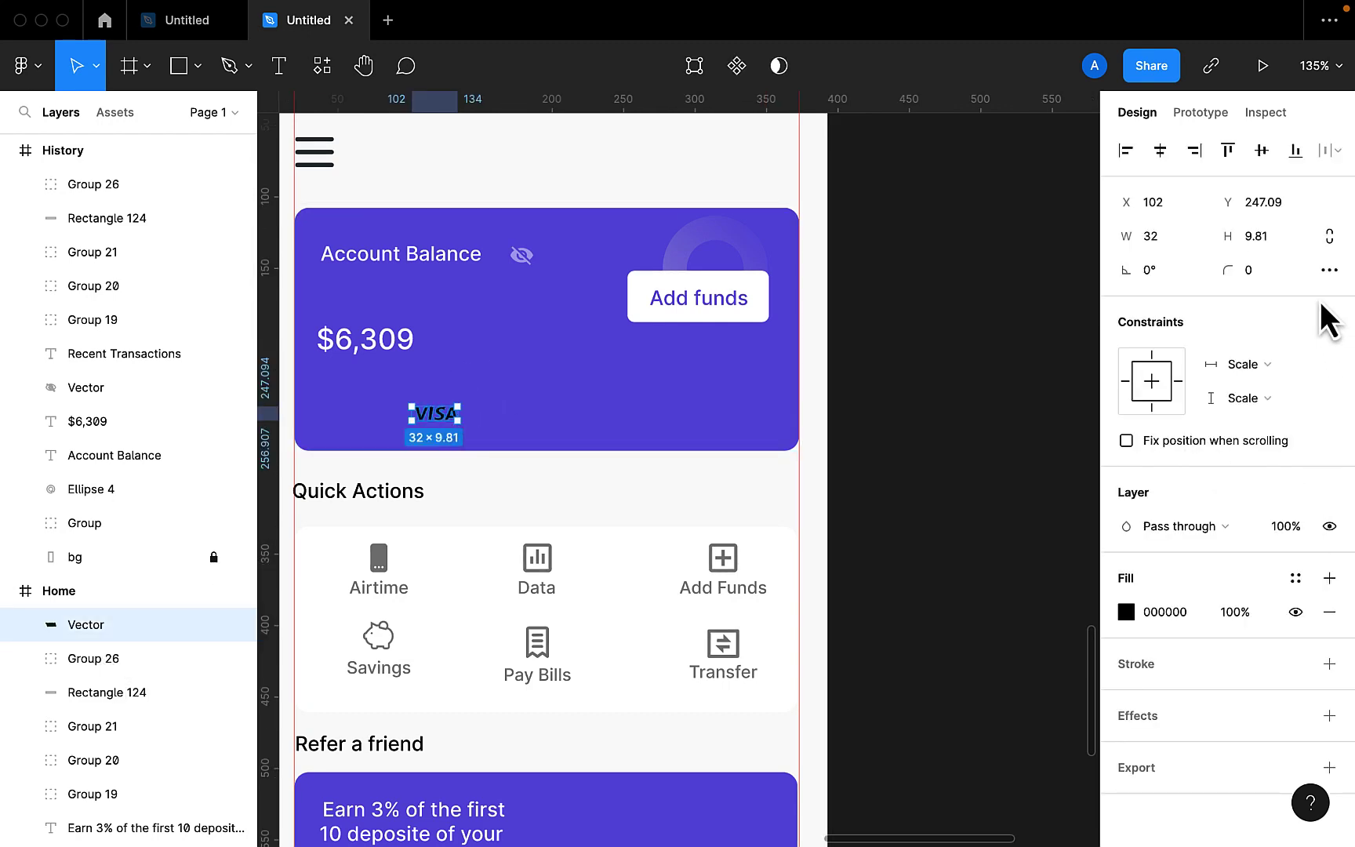
left_click(1329, 236)
left_click(1283, 257)
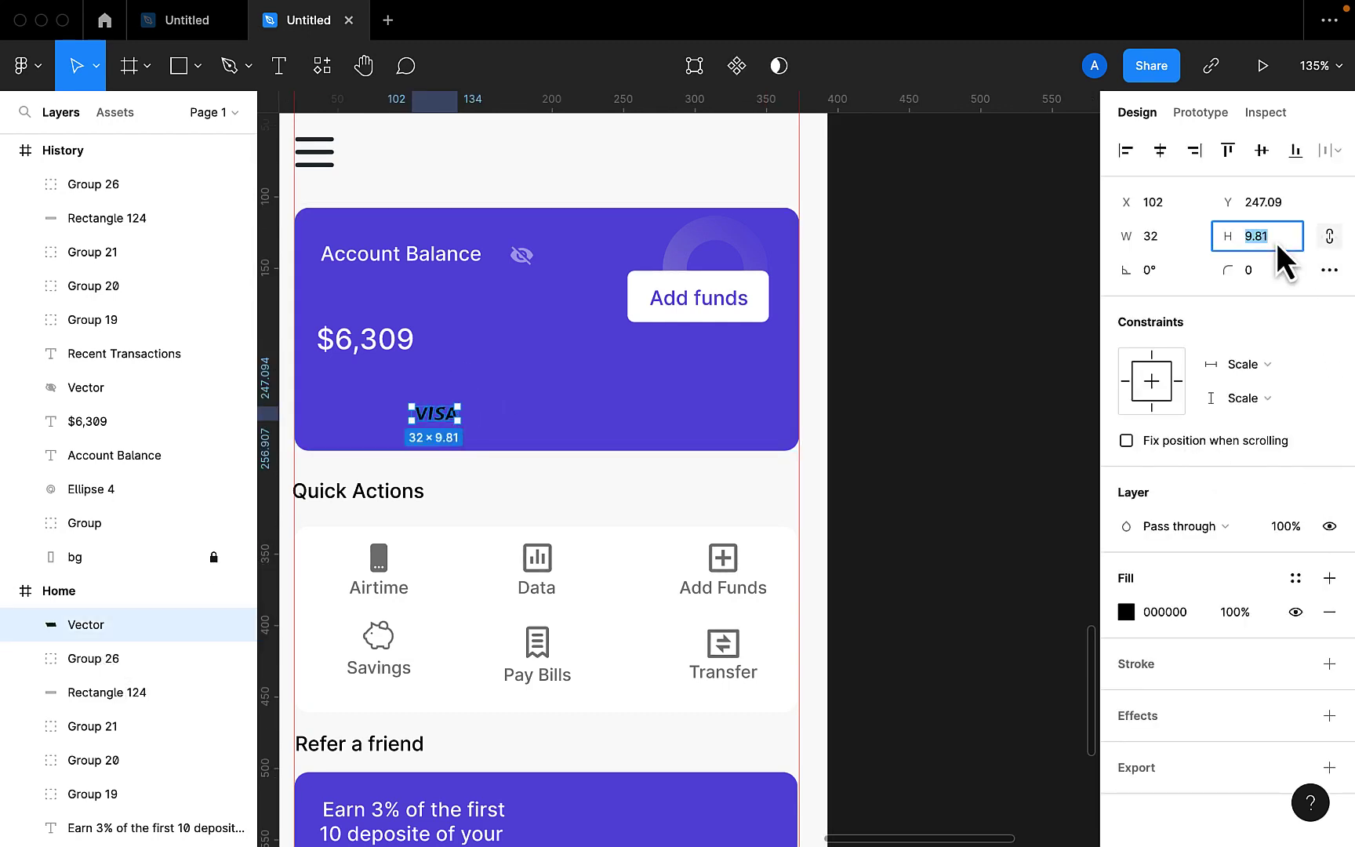
type("15")
key("Return")
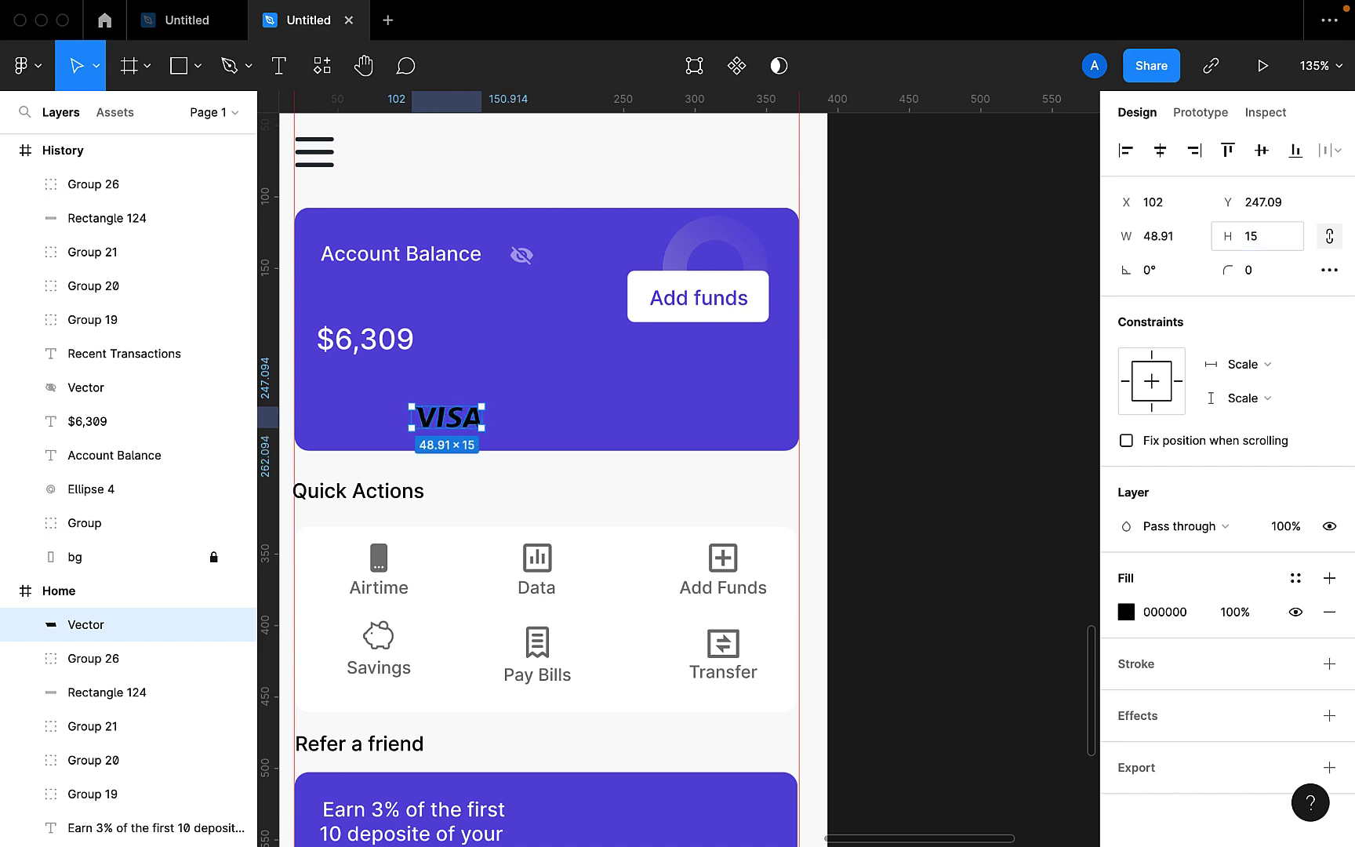
left_click(1271, 240)
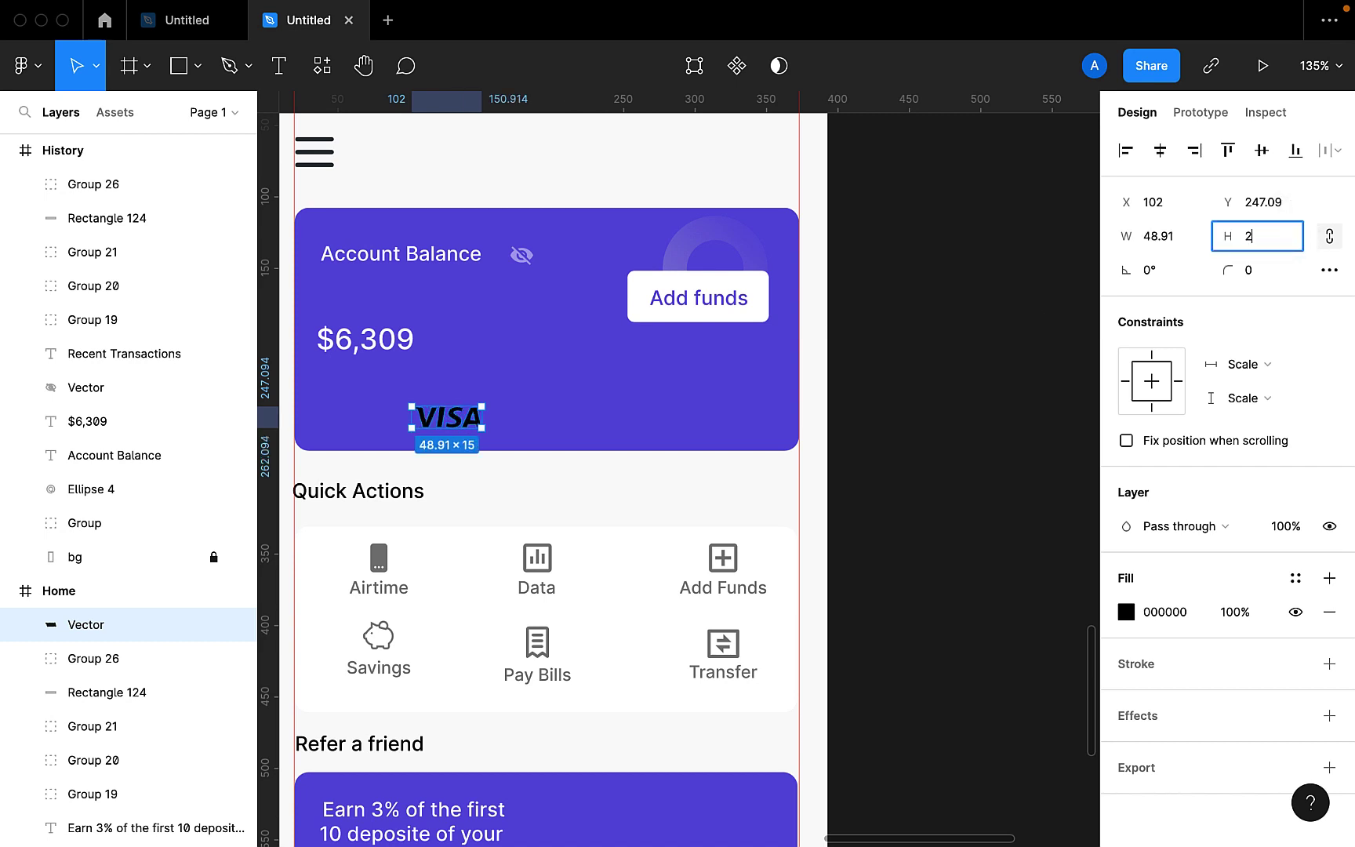
type("25")
key("Return")
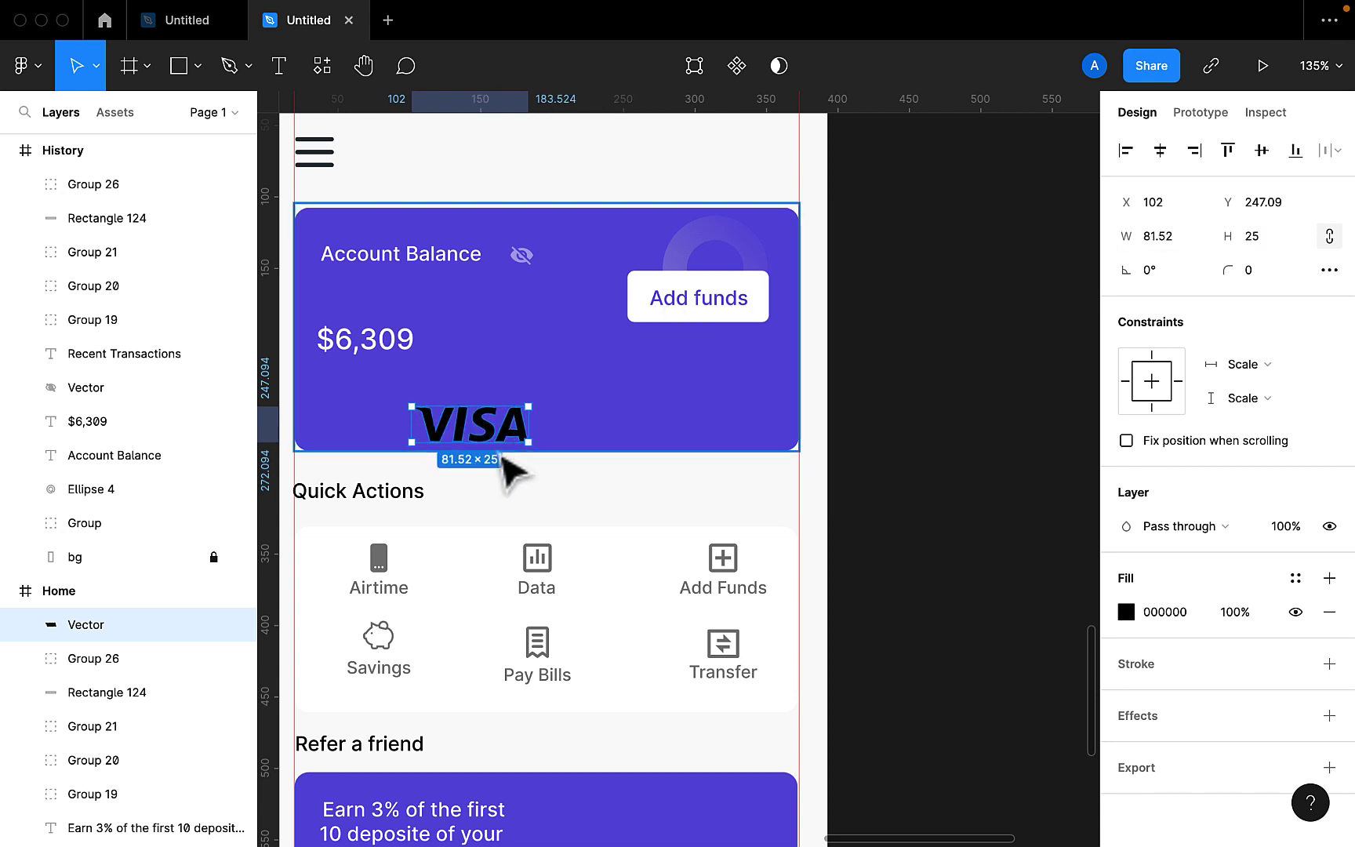
left_click_drag(508, 443, 742, 435)
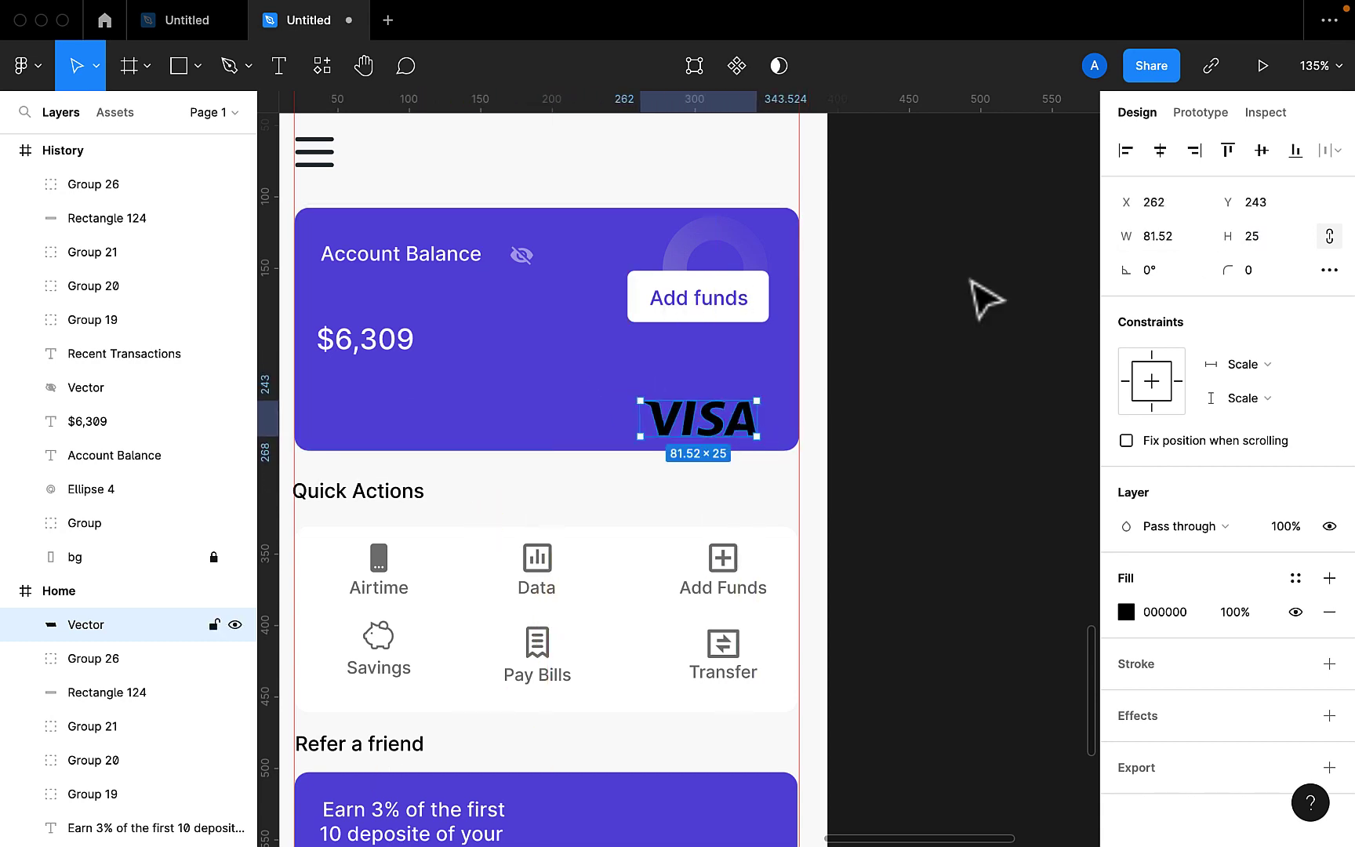
left_click(1275, 243)
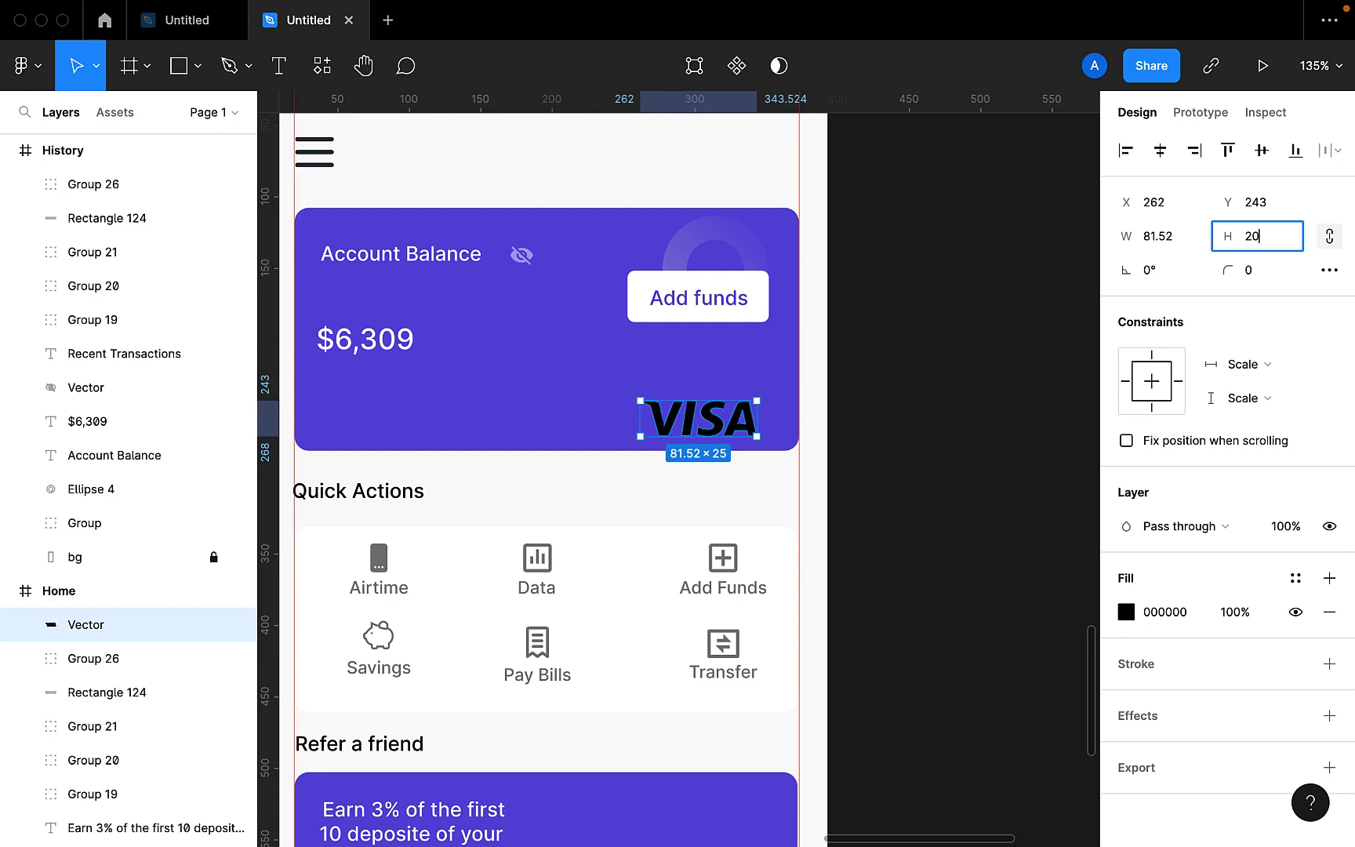
key("Return")
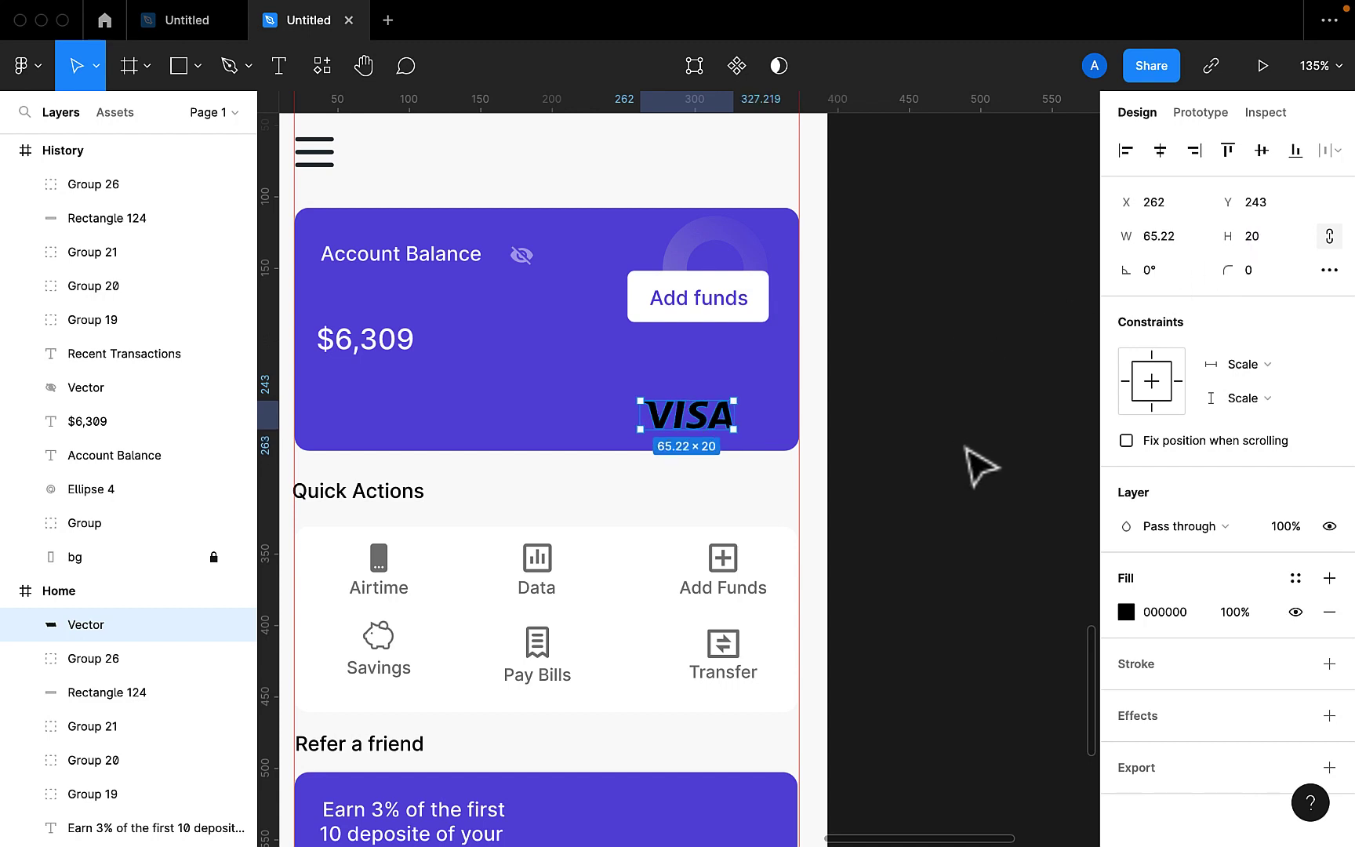
Eyedrop white onto the VISA logo and set its height to 15 (48.91×15).
key("i")
left_click(644, 312)
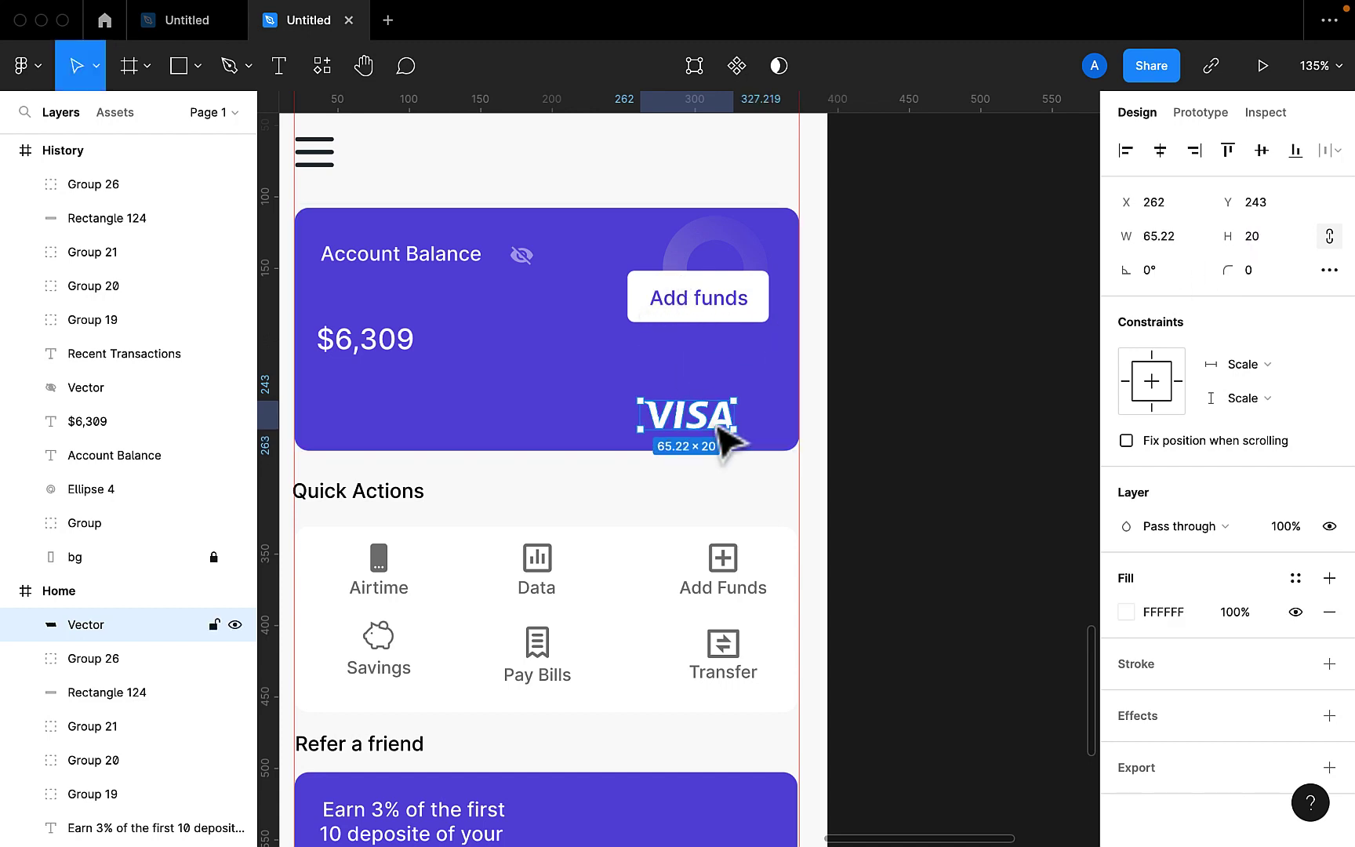
left_click_drag(719, 426, 745, 428)
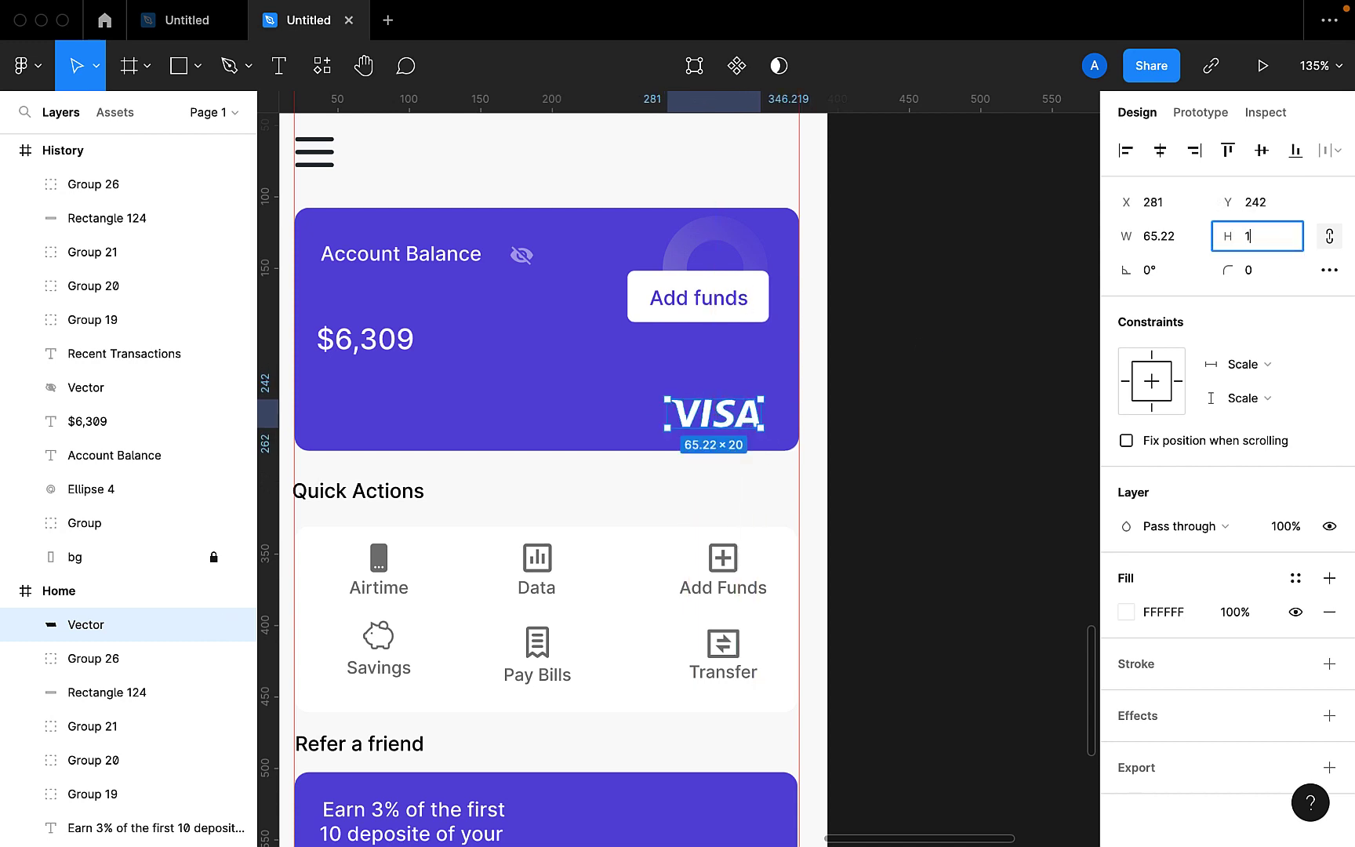
left_click(1254, 239)
type("15")
key("Return")
left_click(770, 314)
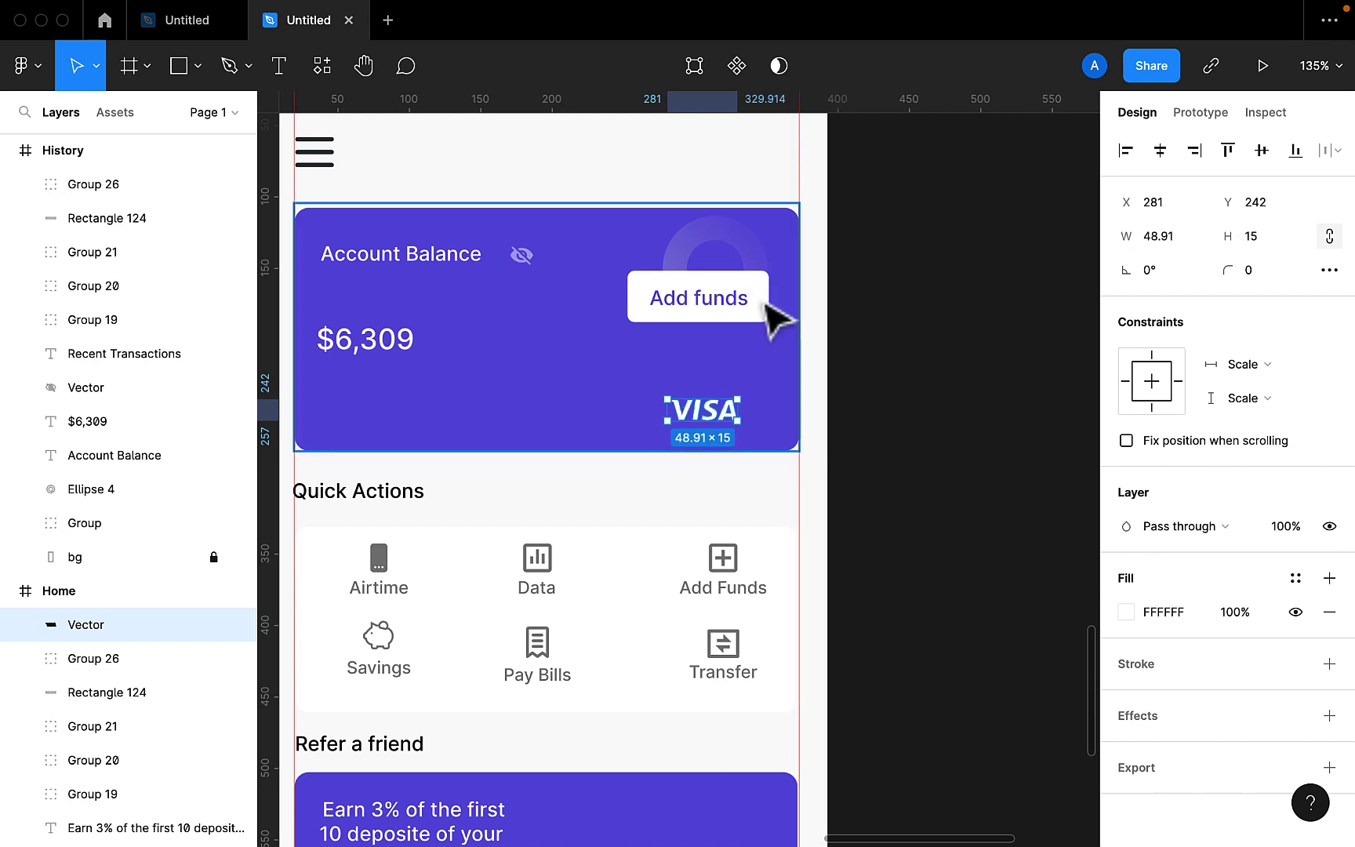
double_click(757, 321)
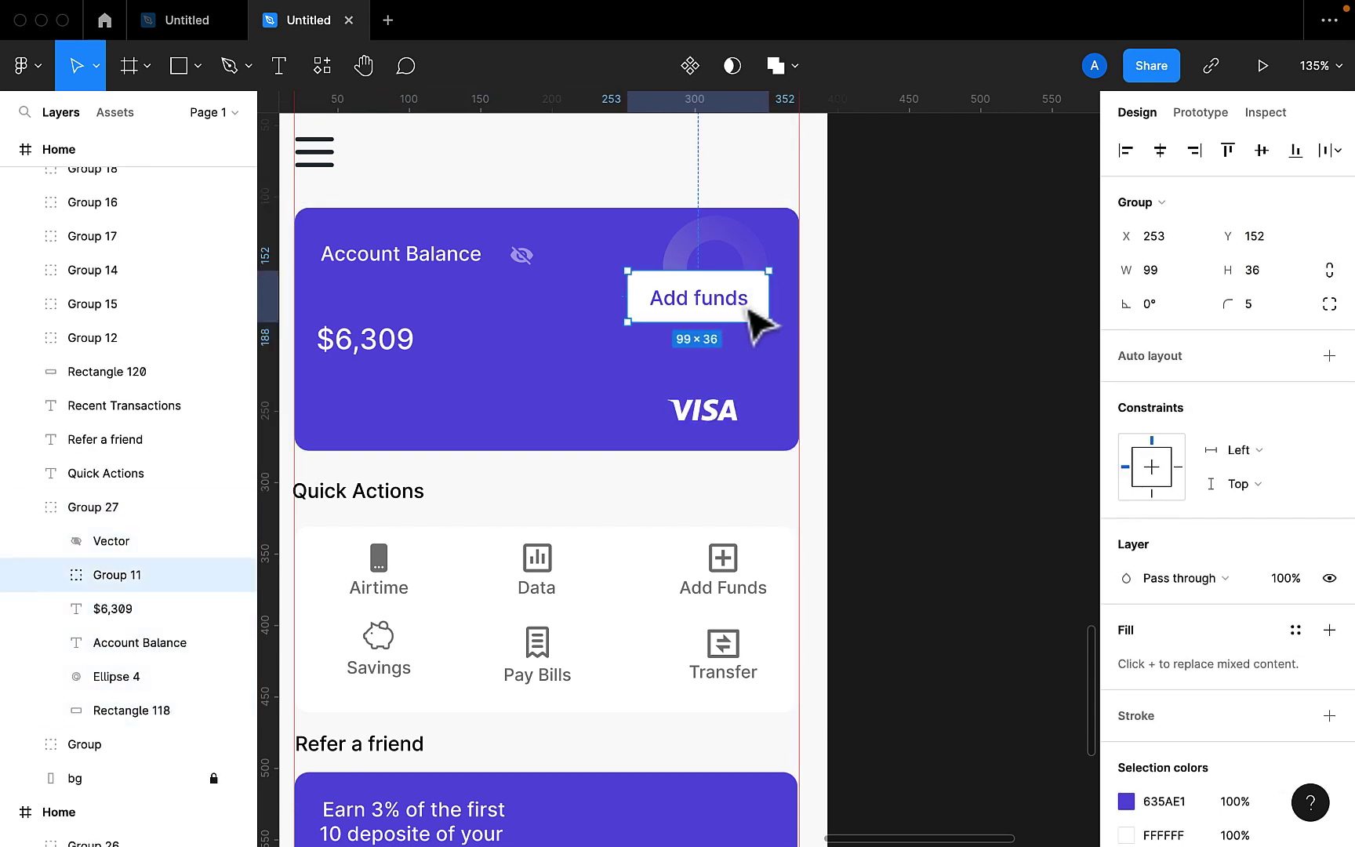
Lower the Add funds button and add a card number line centred below the balance.
left_click_drag(749, 308, 756, 340)
left_click(759, 307)
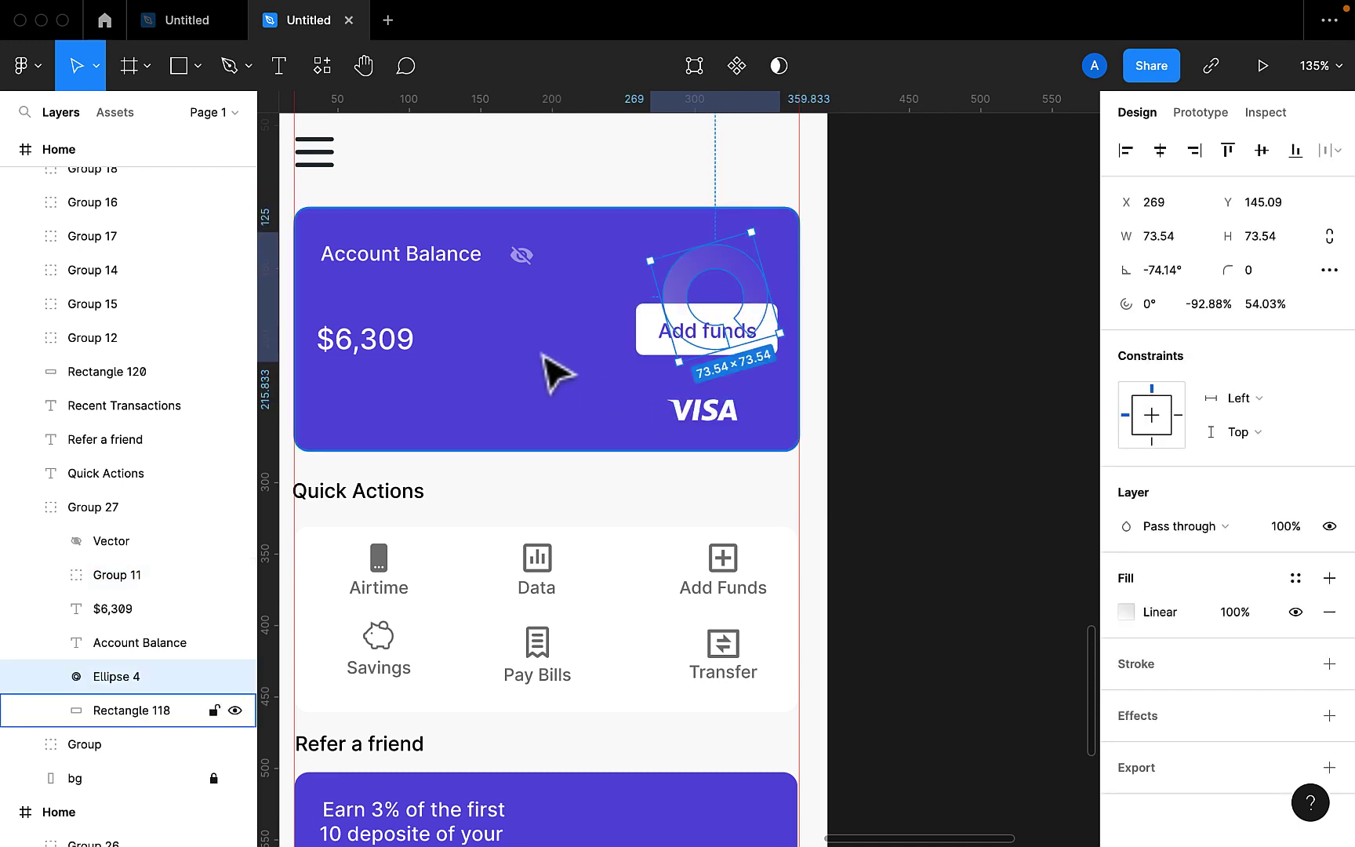
left_click(279, 78)
left_click(389, 387)
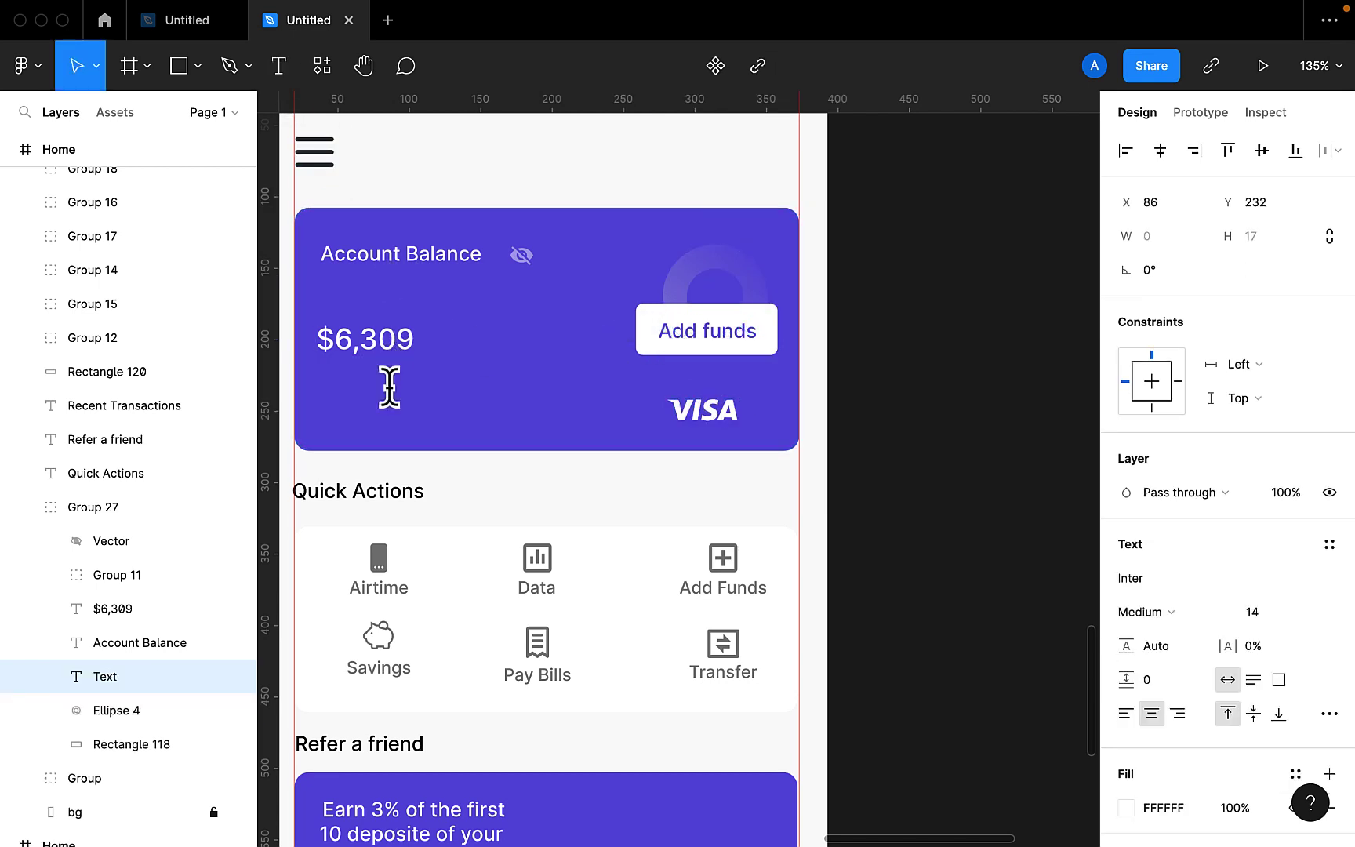
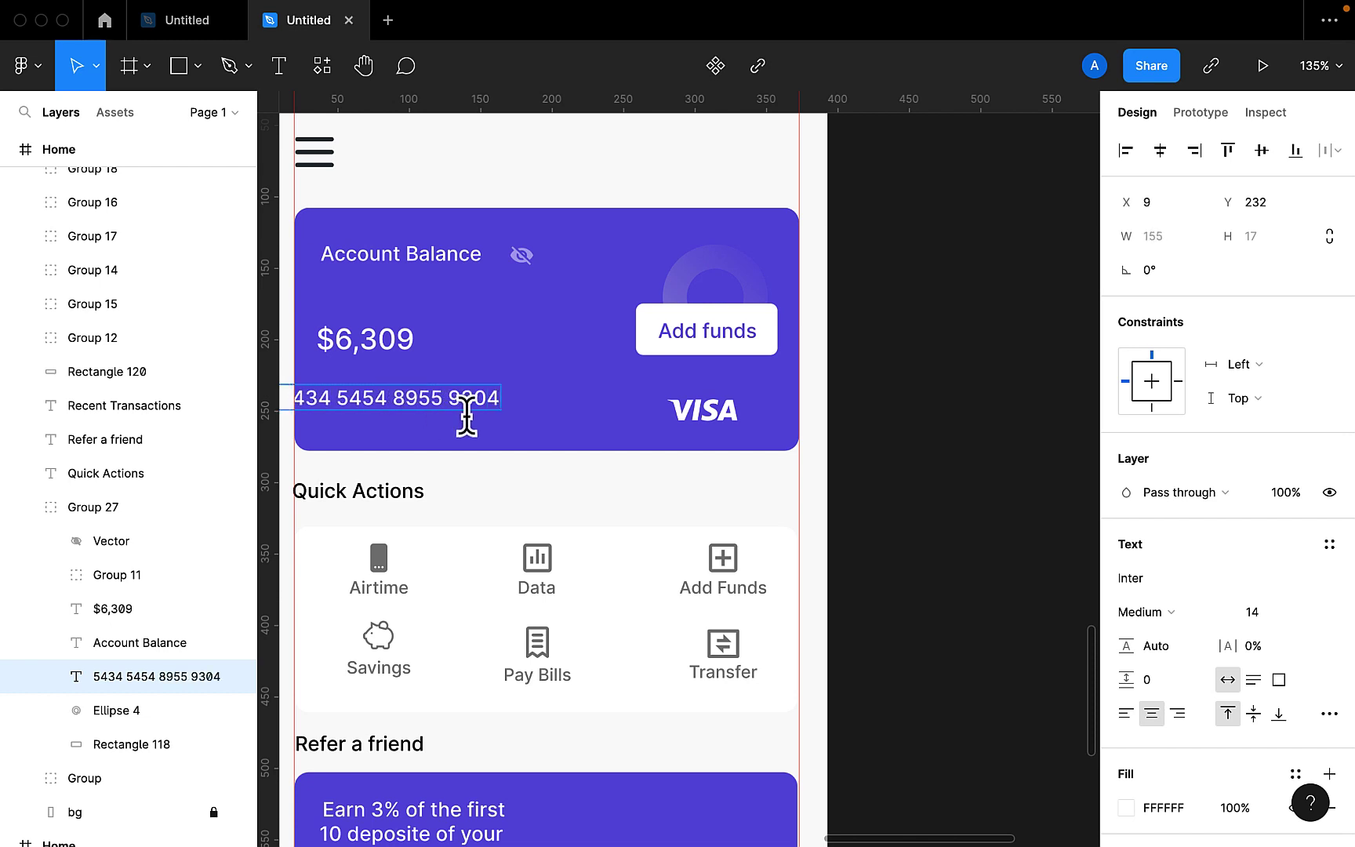
key("Escape")
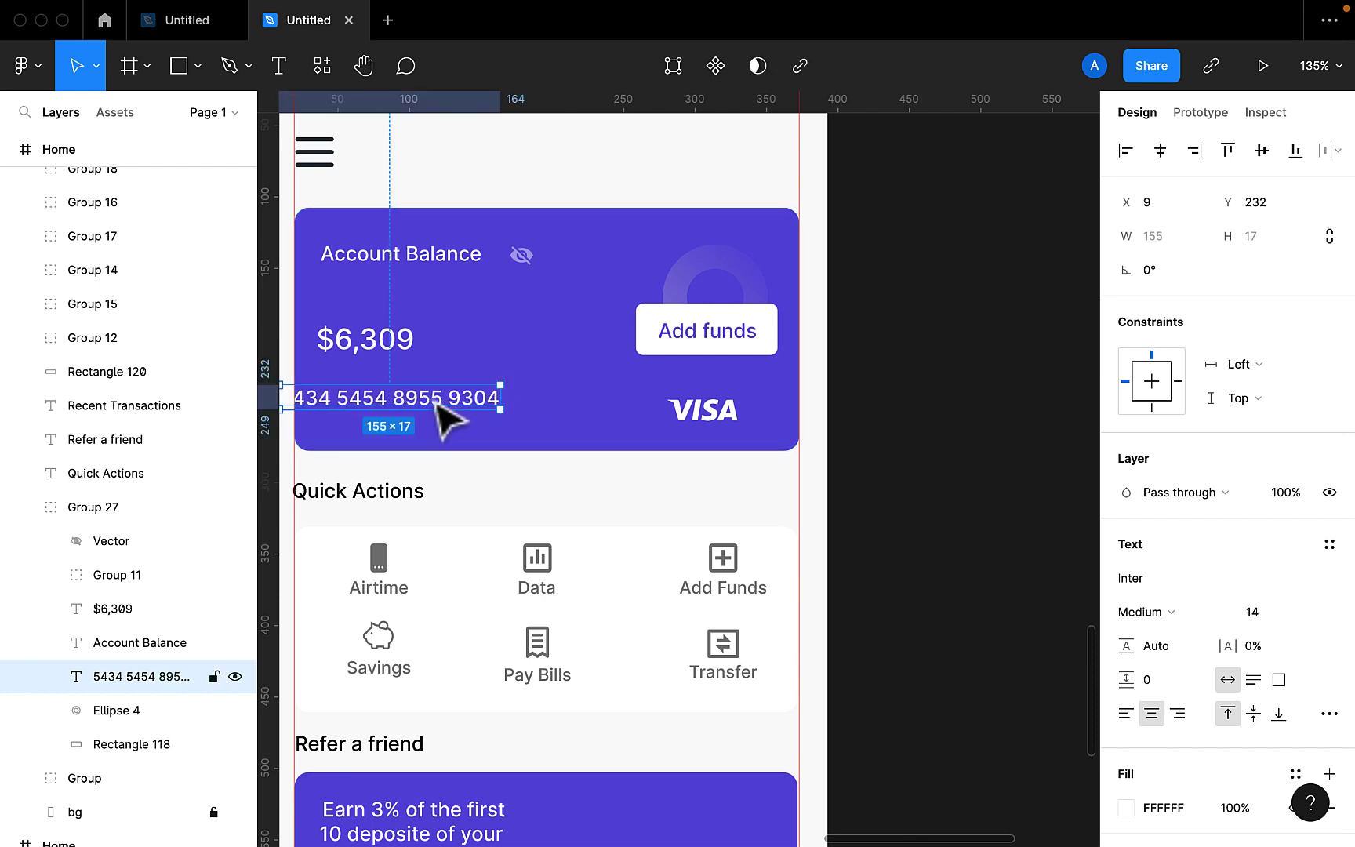
left_click_drag(438, 403, 593, 385)
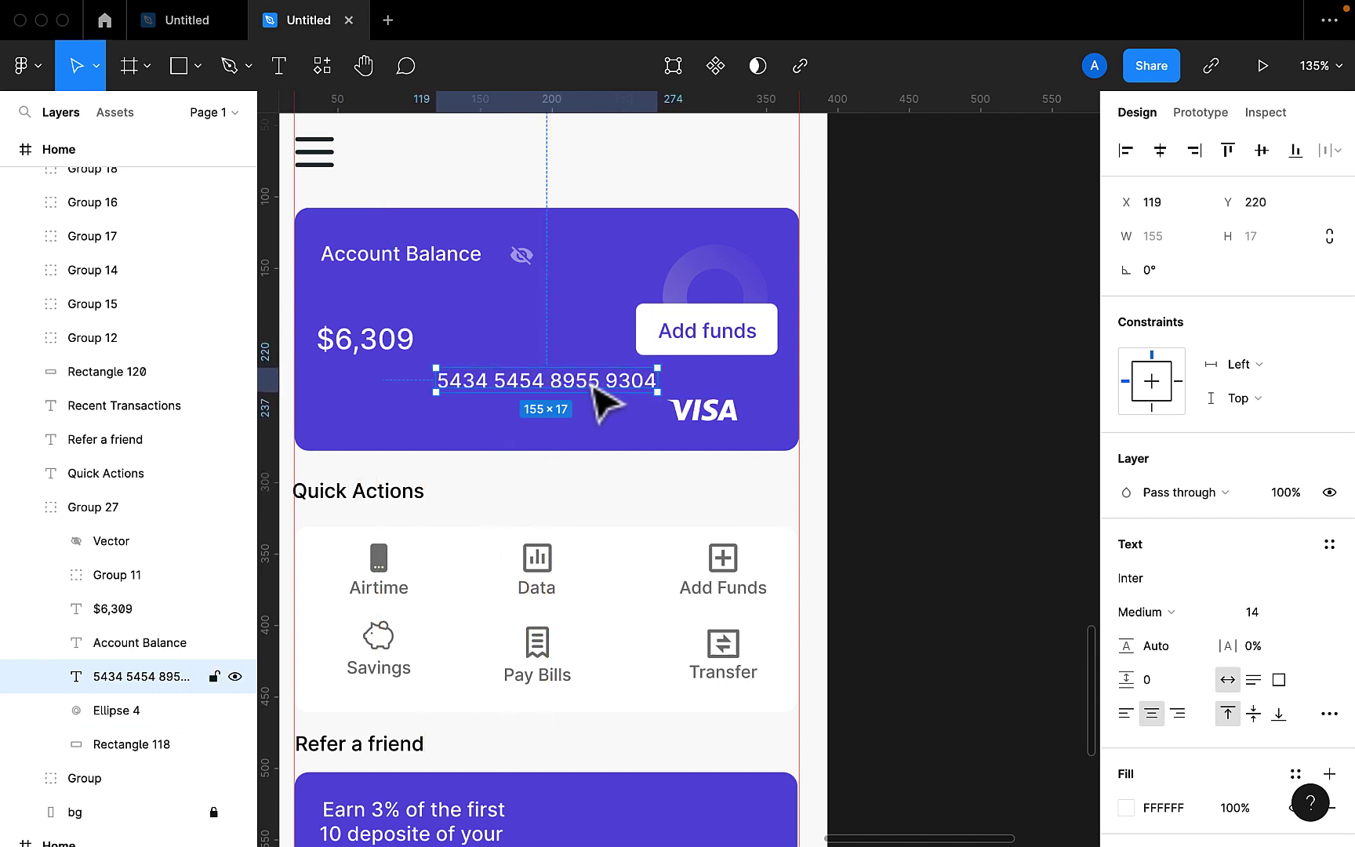
Nudge the ring behind Add funds up and the $6,309 balance one pixel right.
left_click(751, 355)
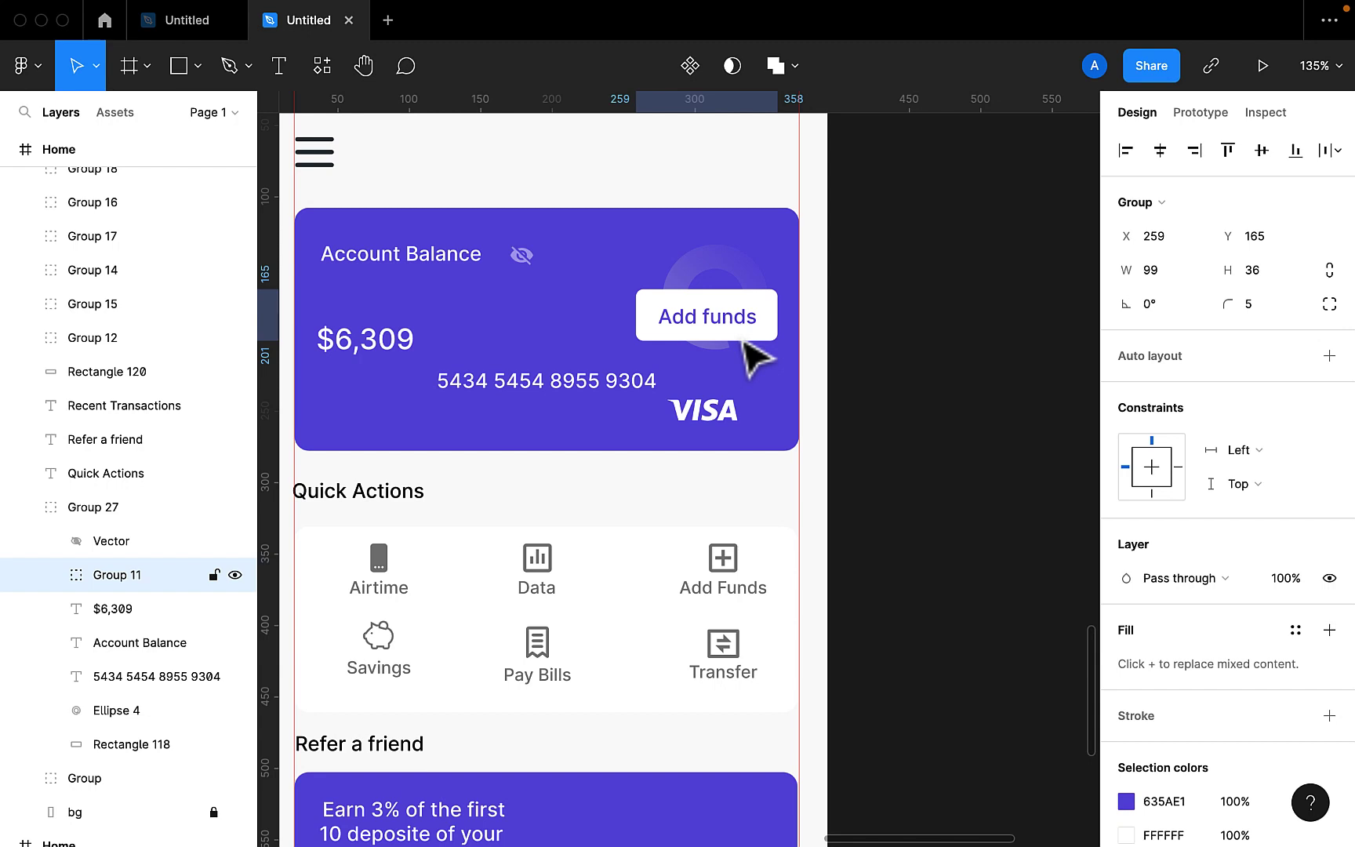
left_click(734, 281)
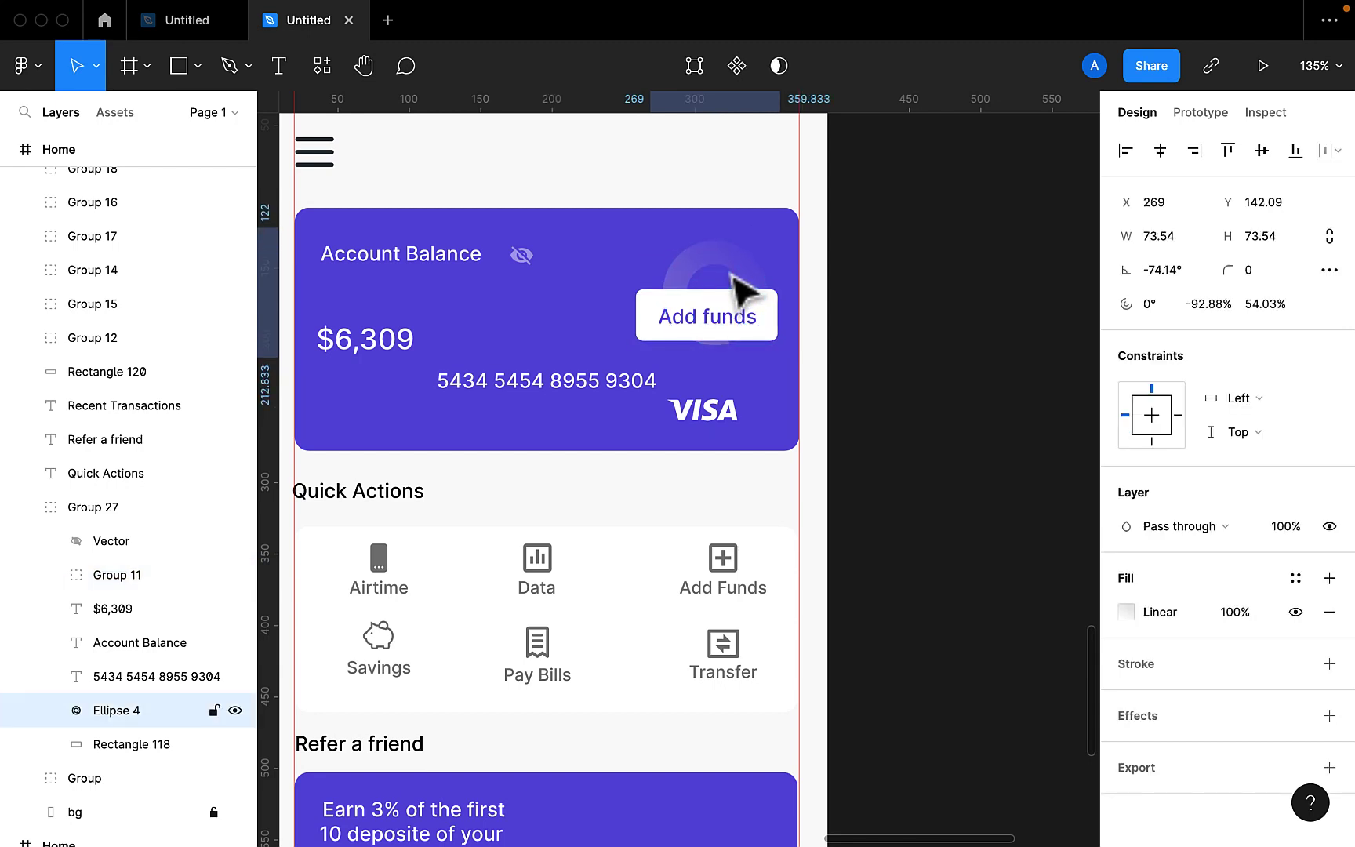
key("Up")
key("Up")
key("Up")
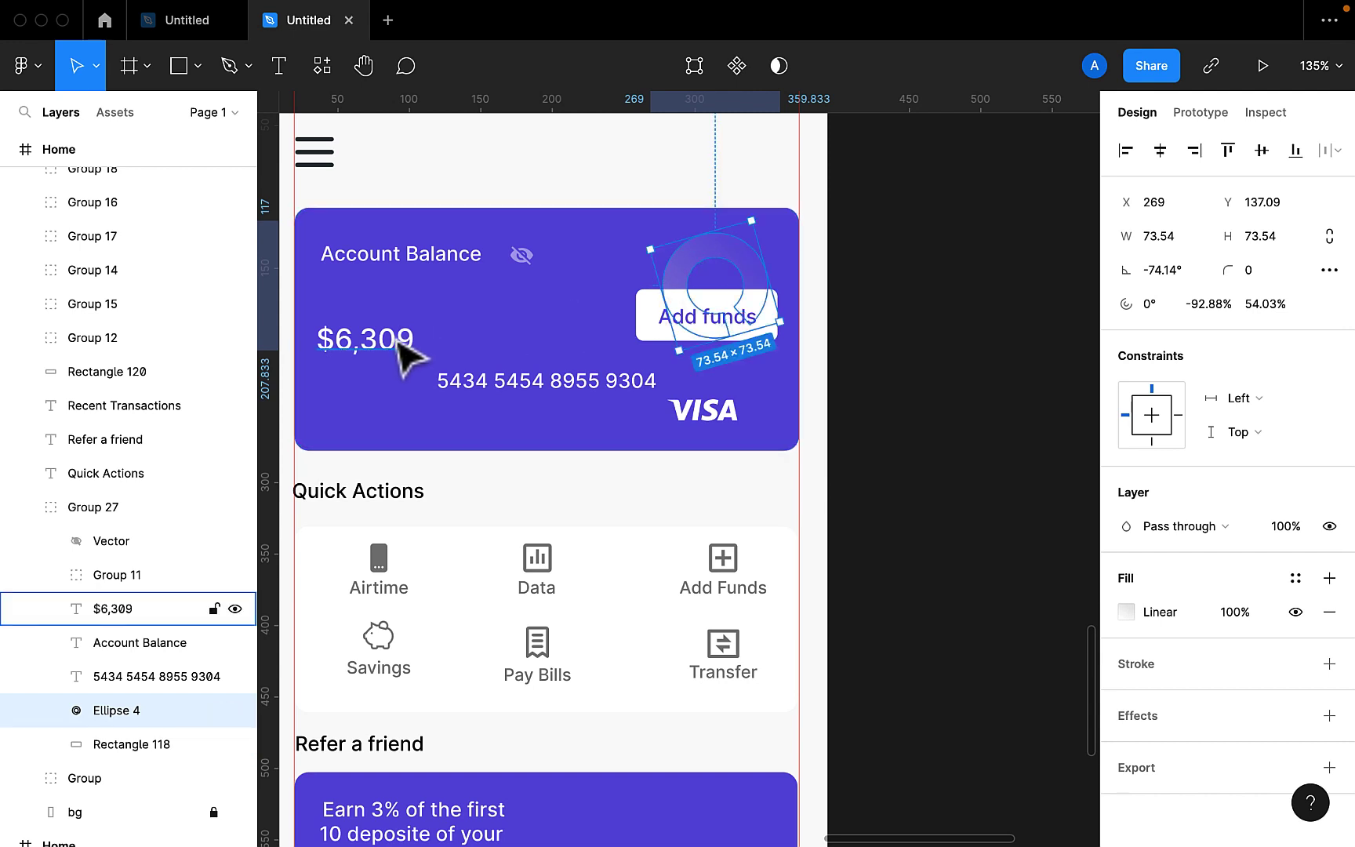
left_click(396, 345)
key("Right")
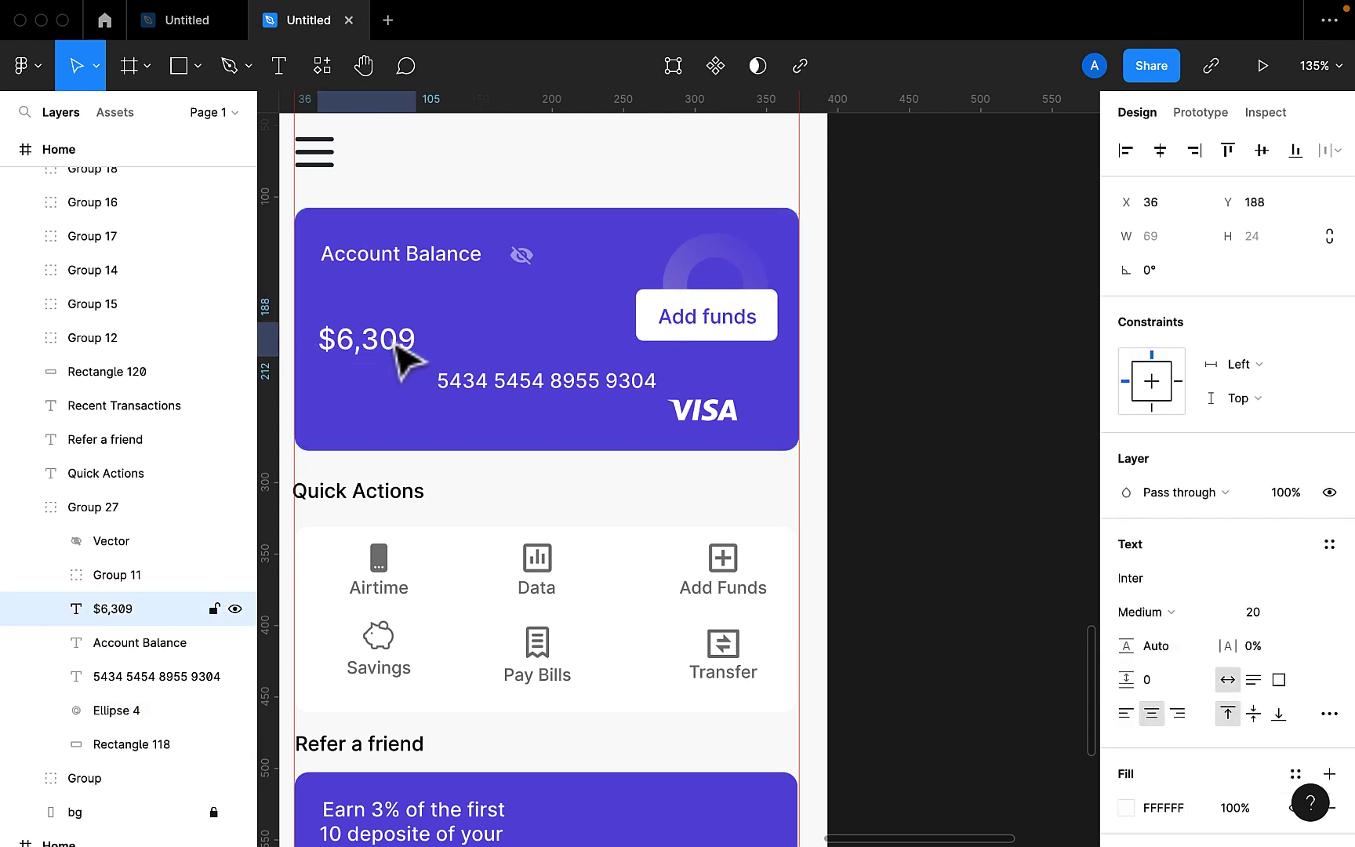
Add the cardholder's name at the card's lower left in font size 15, aligned with the balance.
left_click(287, 80)
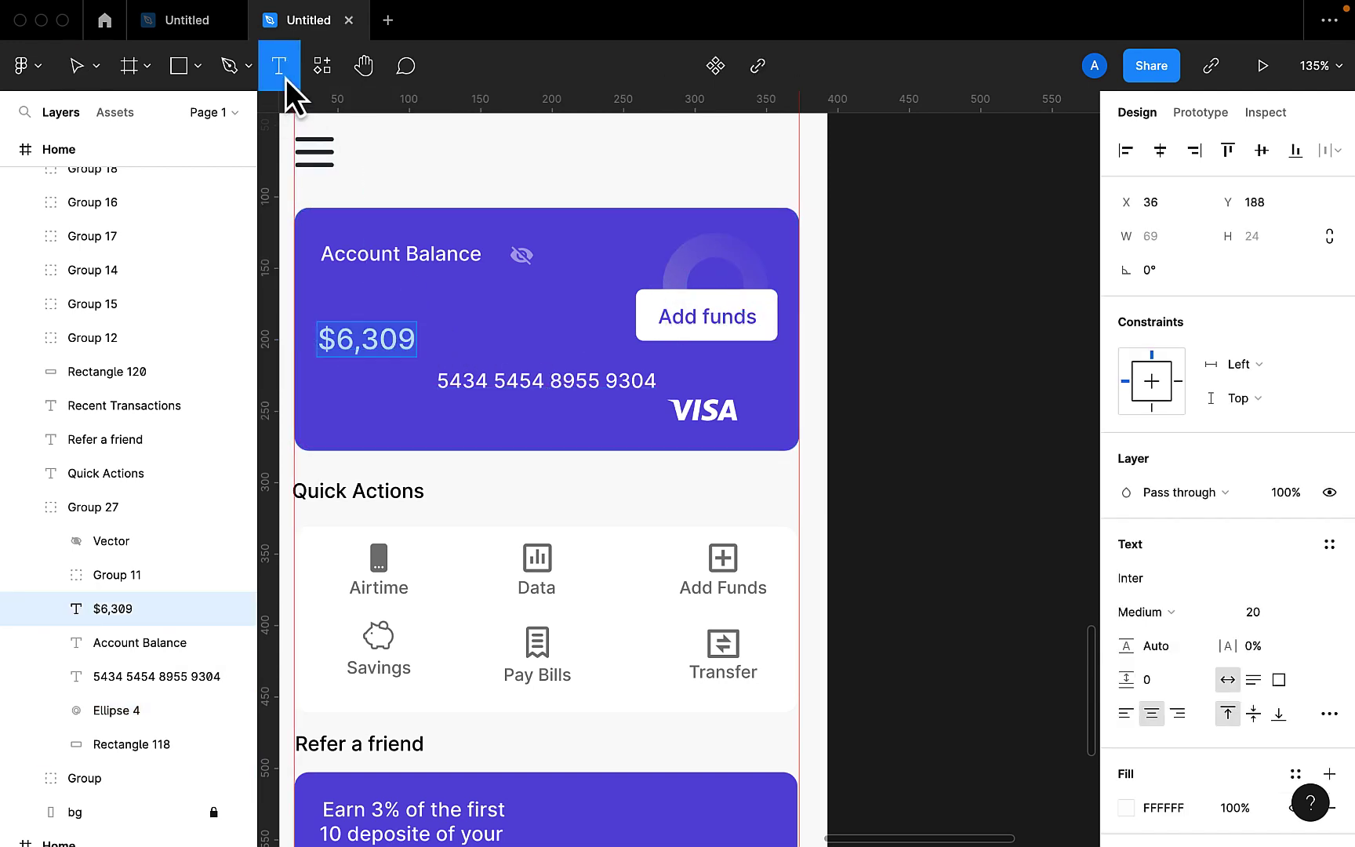
left_click(330, 419)
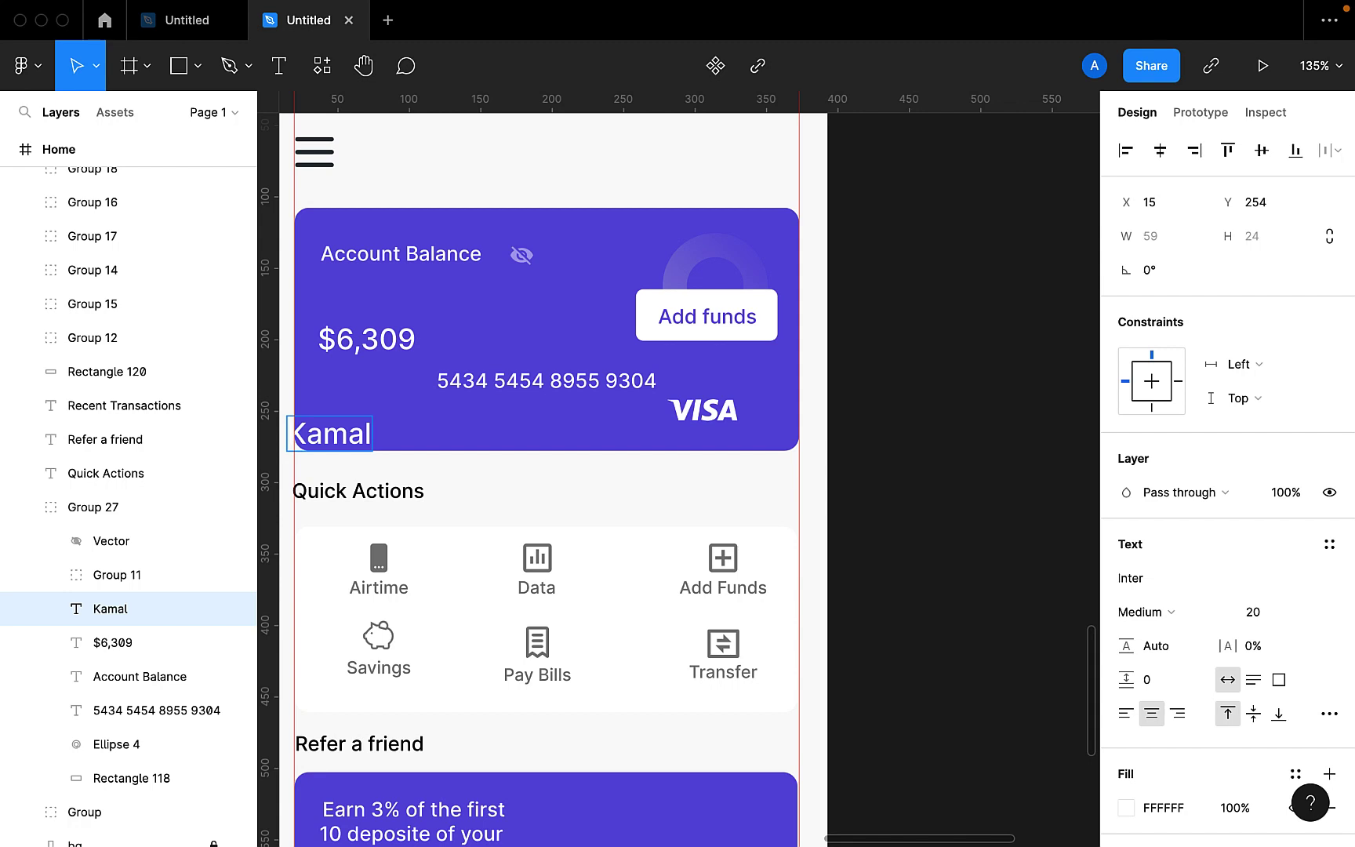
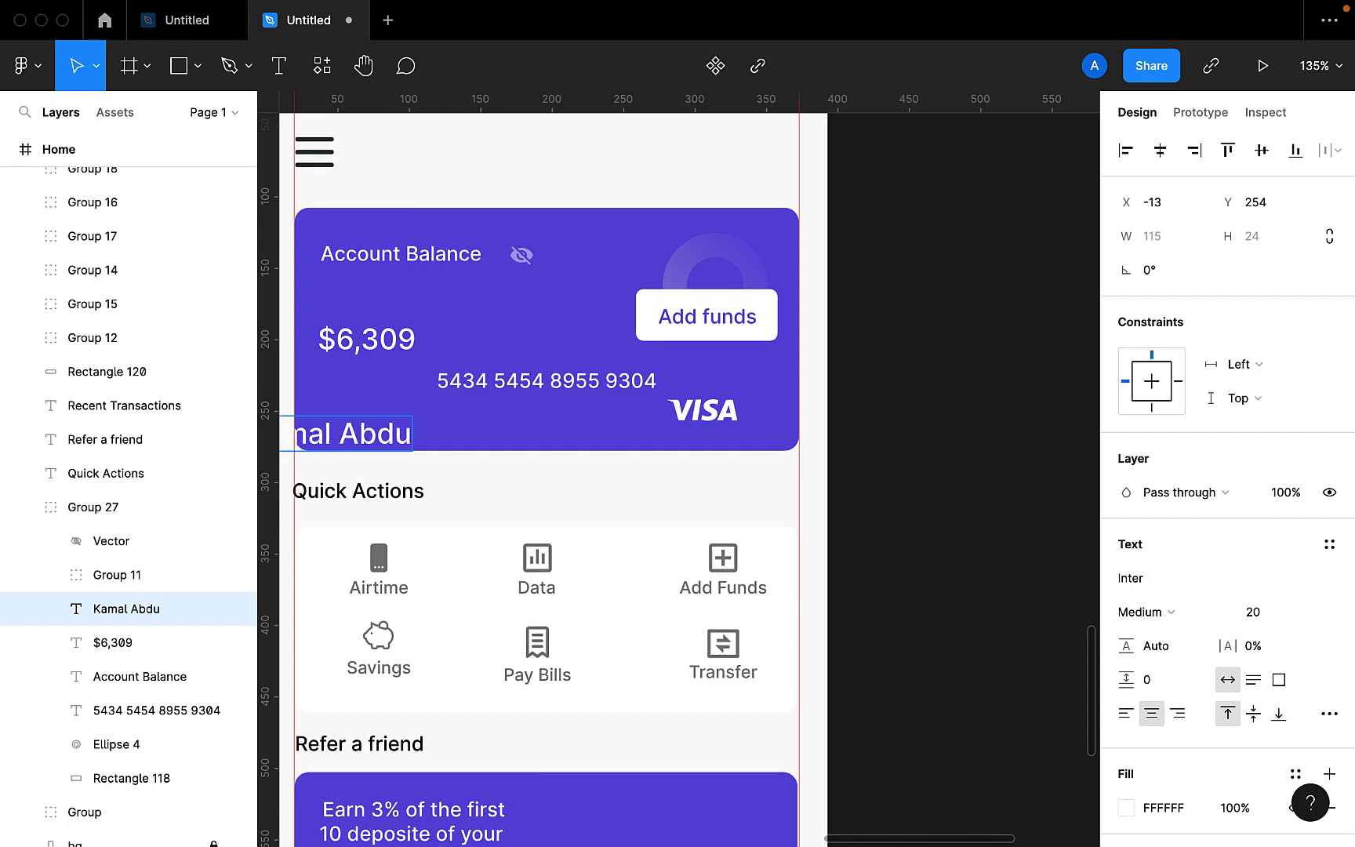
key("Escape")
left_click_drag(366, 444, 438, 430)
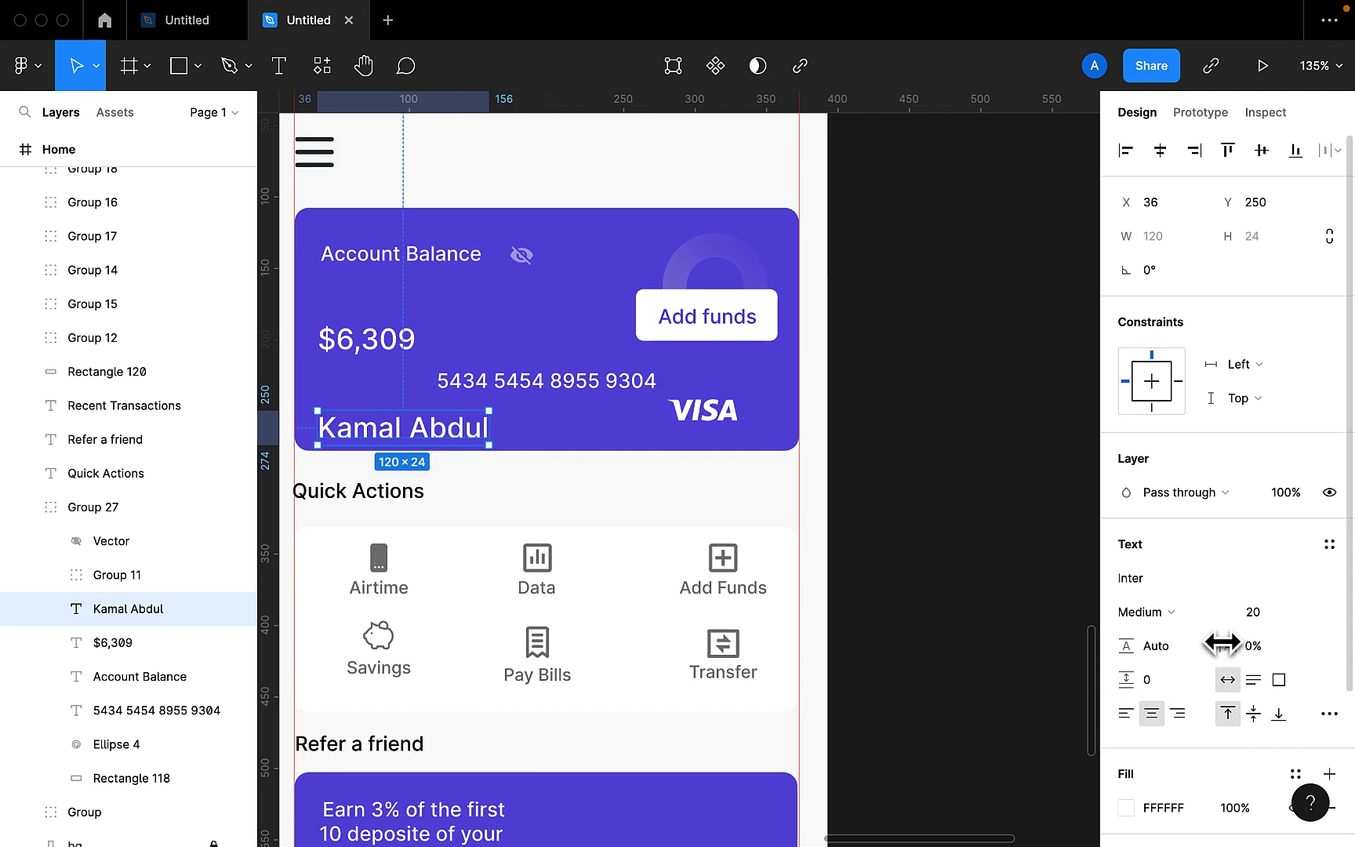
left_click(1271, 613)
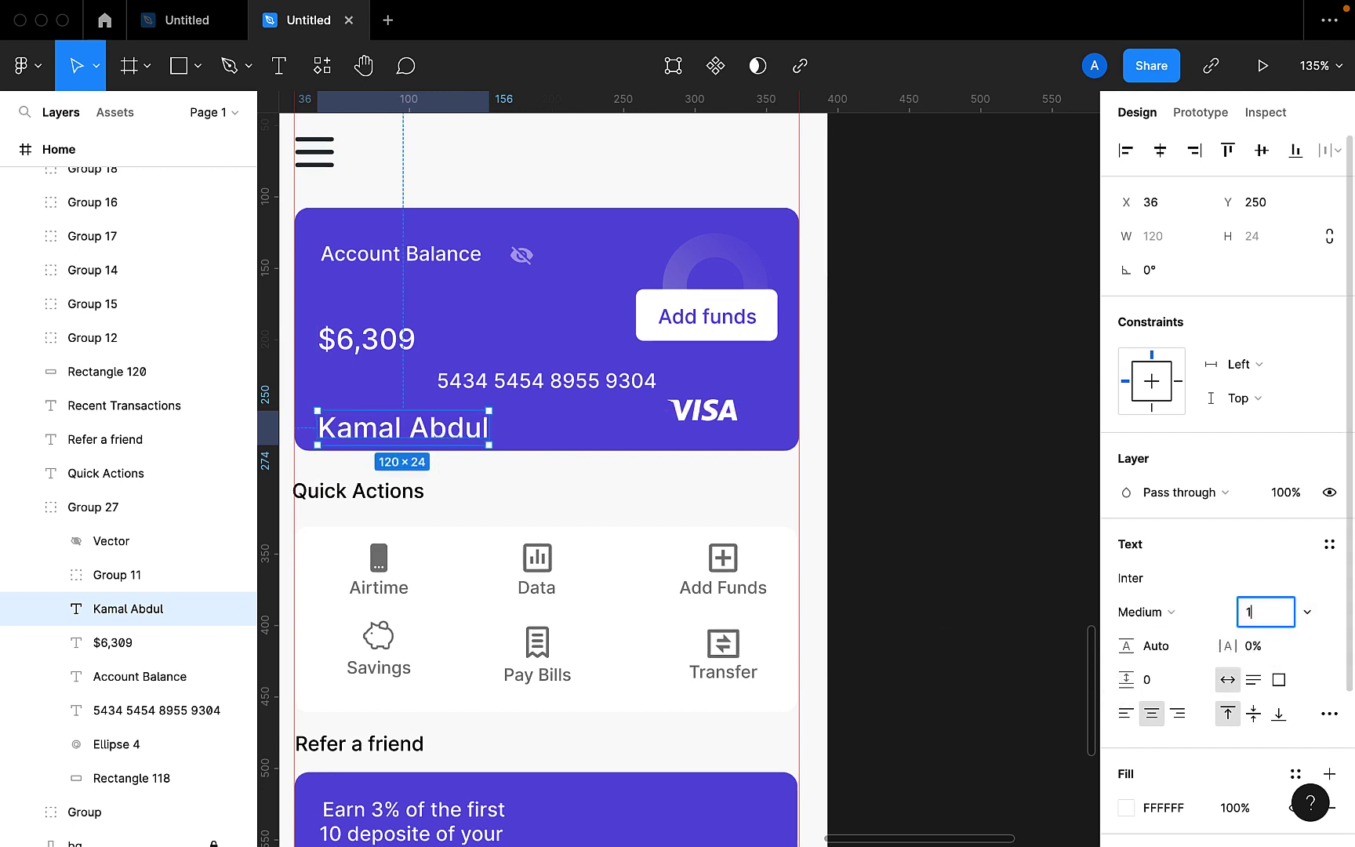
type("15")
key("Return")
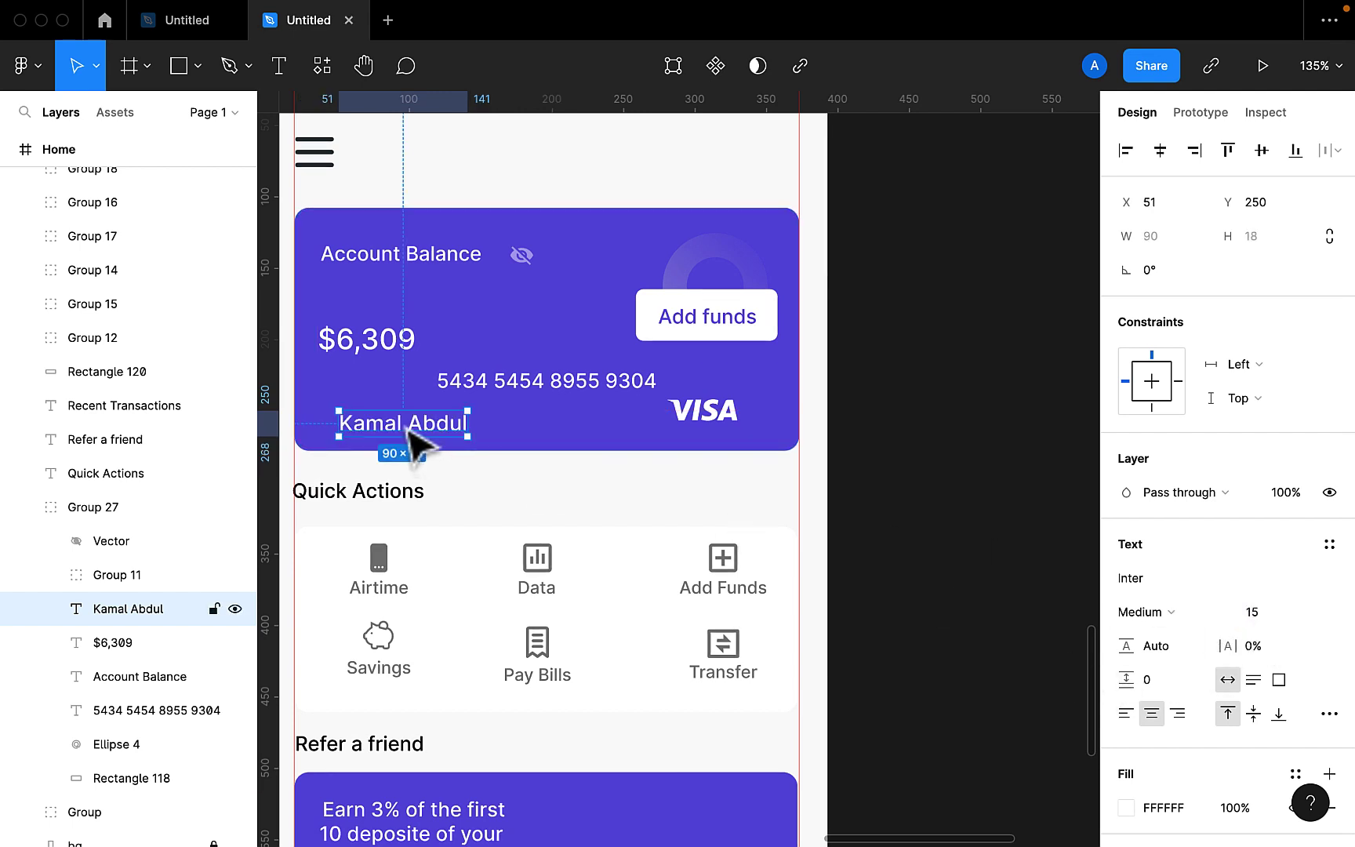
left_click_drag(406, 426, 387, 431)
Set the card number to size 15 Regular and lower the VISA logo to line up with the name.
left_click(555, 387)
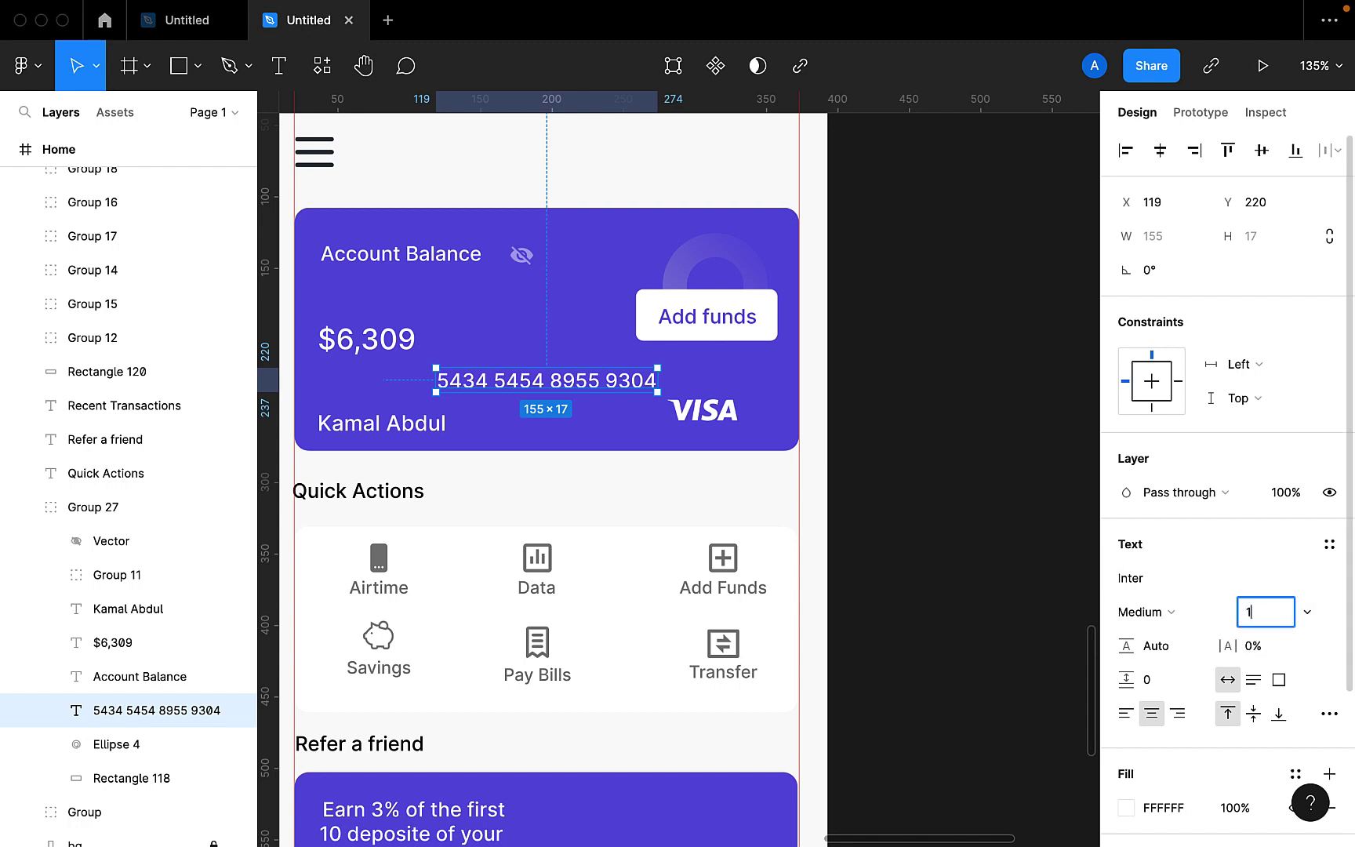
type("15")
key("Return")
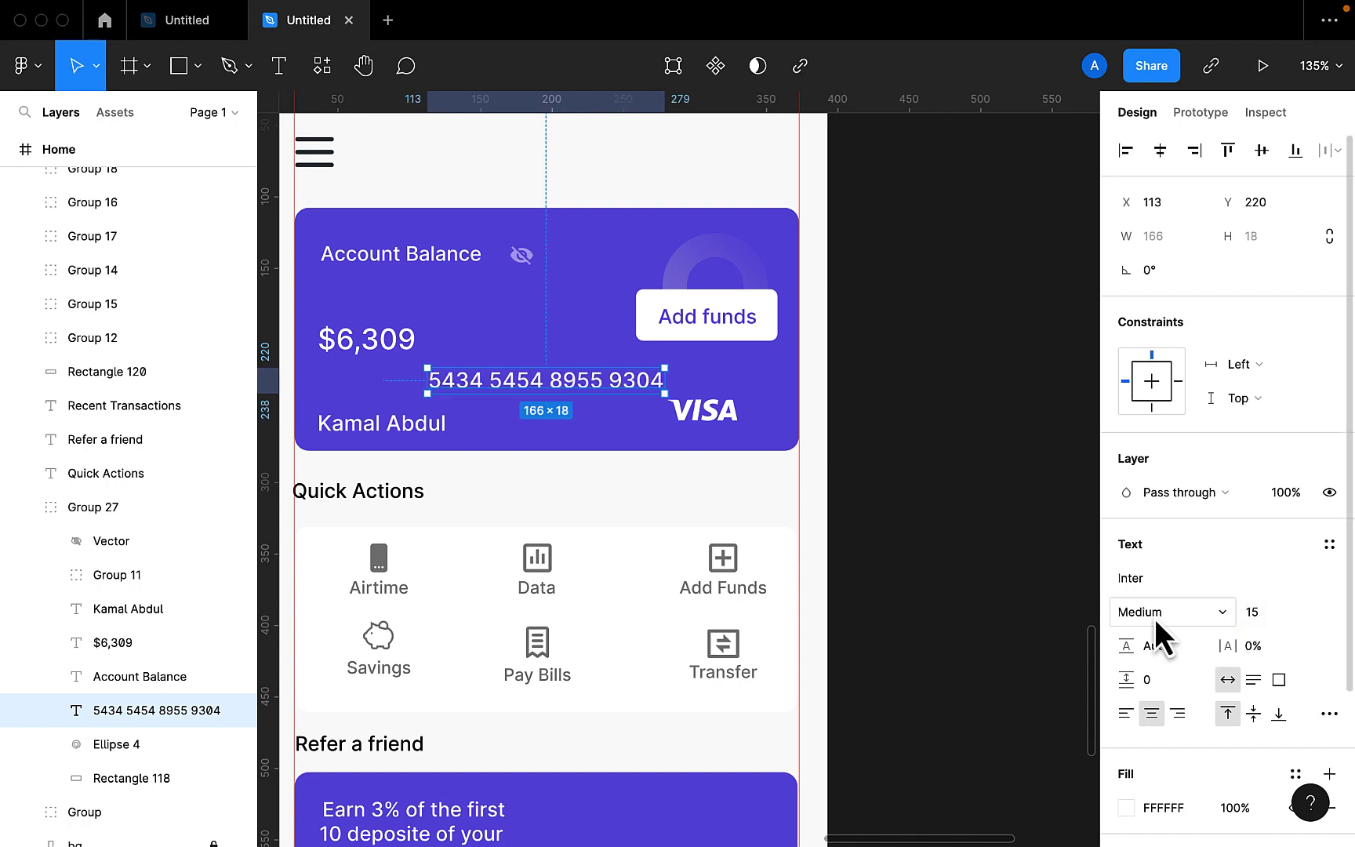
left_click(1154, 618)
left_click(1165, 593)
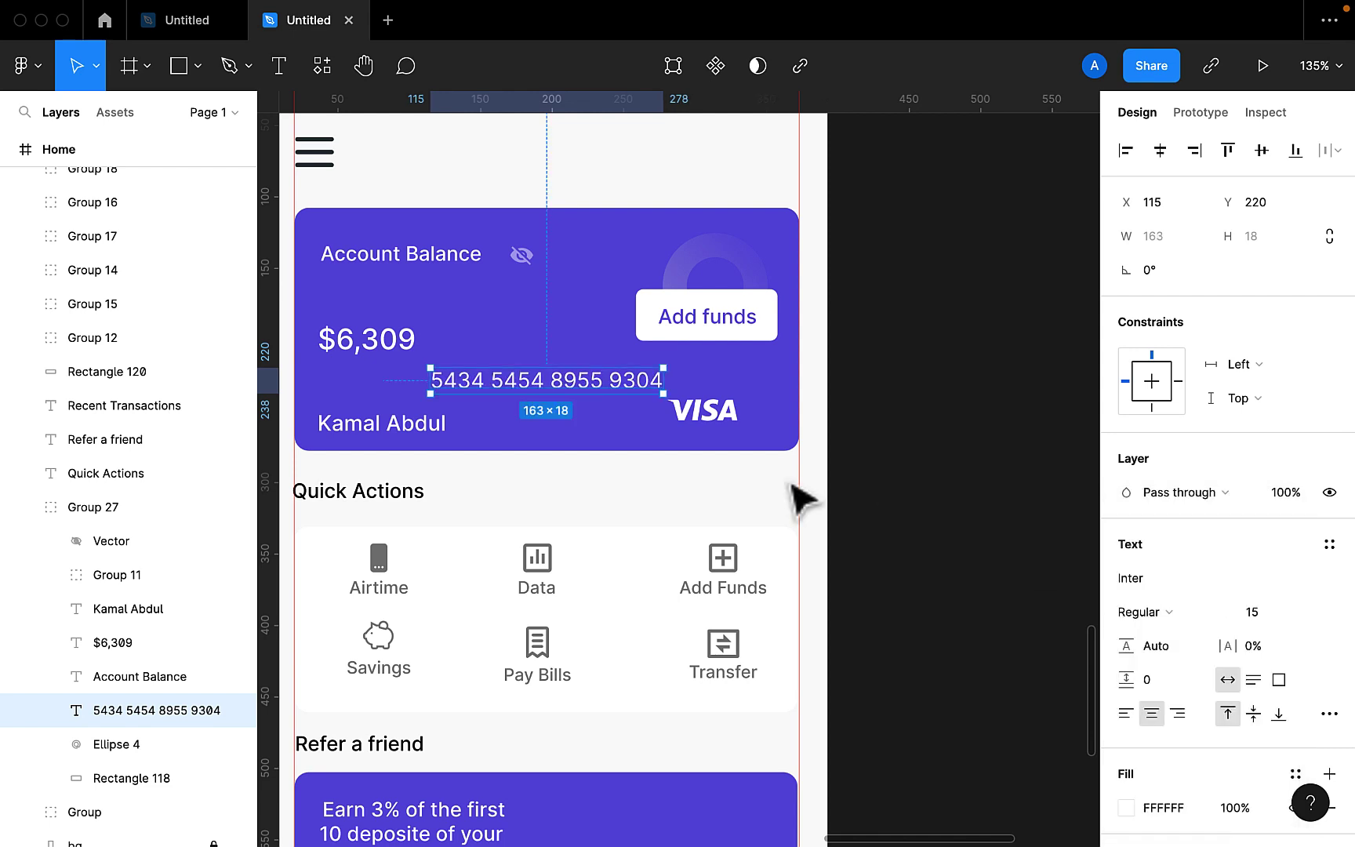
left_click_drag(720, 426, 725, 431)
key("Down")
key("Down")
key("Down")
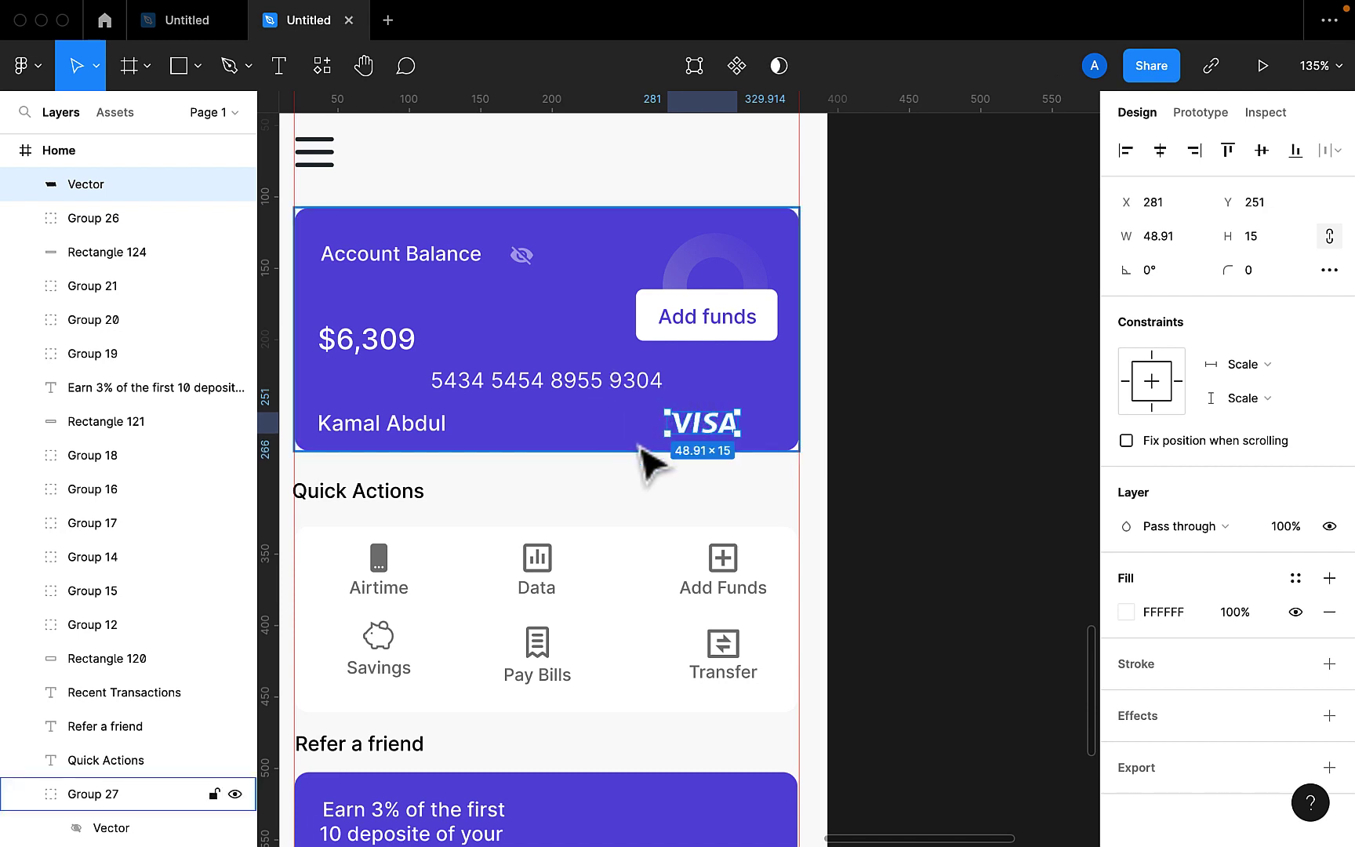
Shrink the decorative ring to about 50×50 and nudge it to x 308.51, y 146.18.
left_click(758, 282)
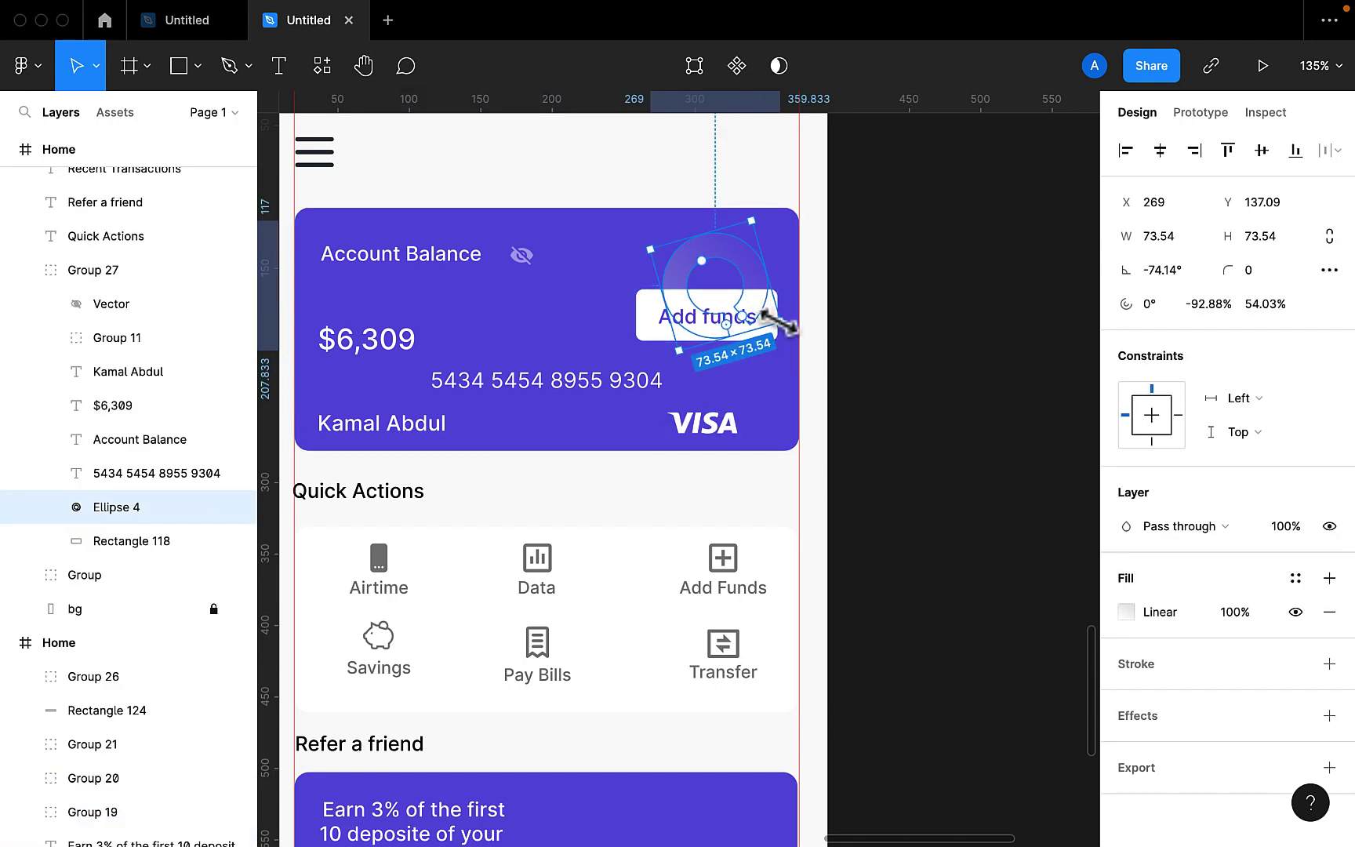
key("alt")
left_click_drag(778, 323, 765, 311)
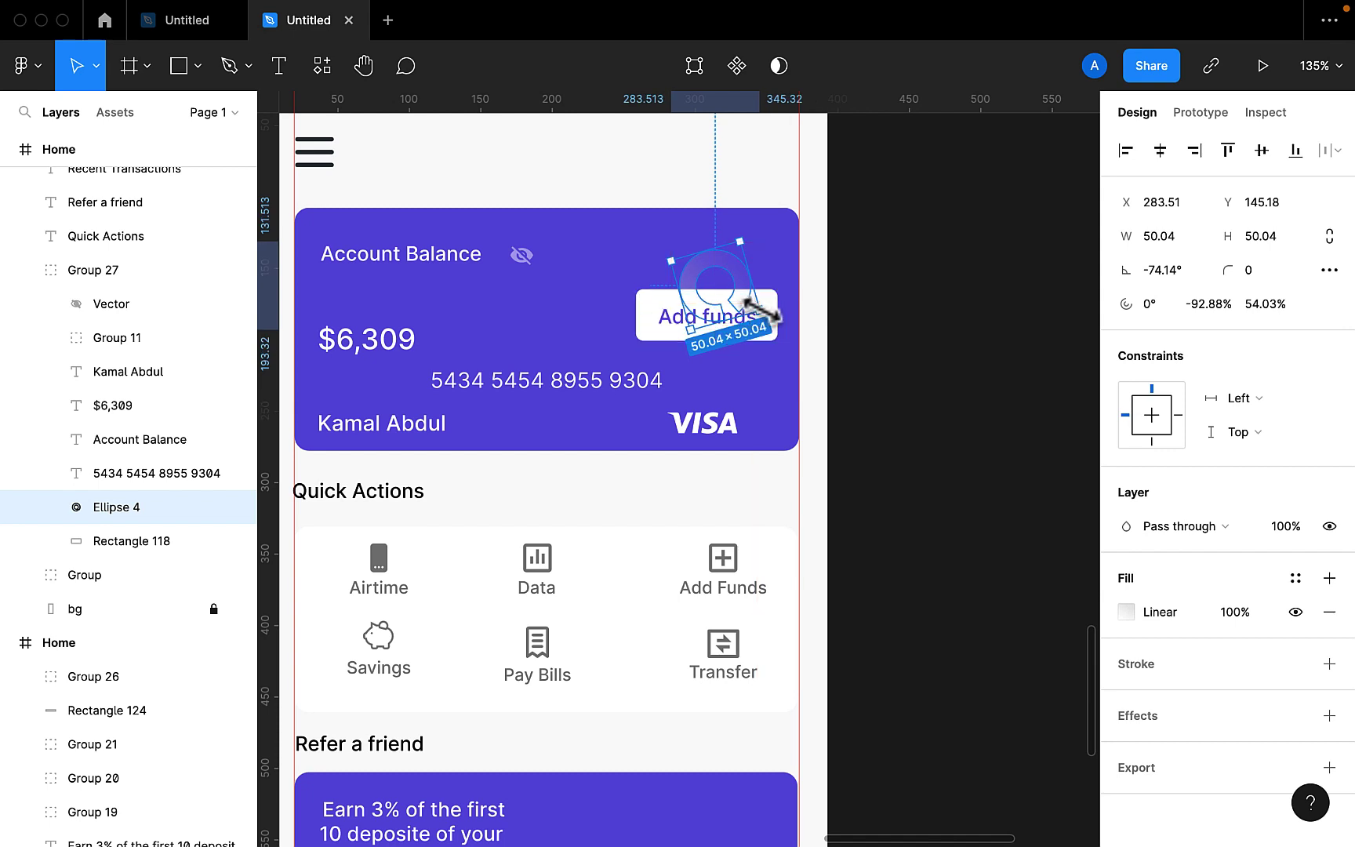
left_click(941, 549)
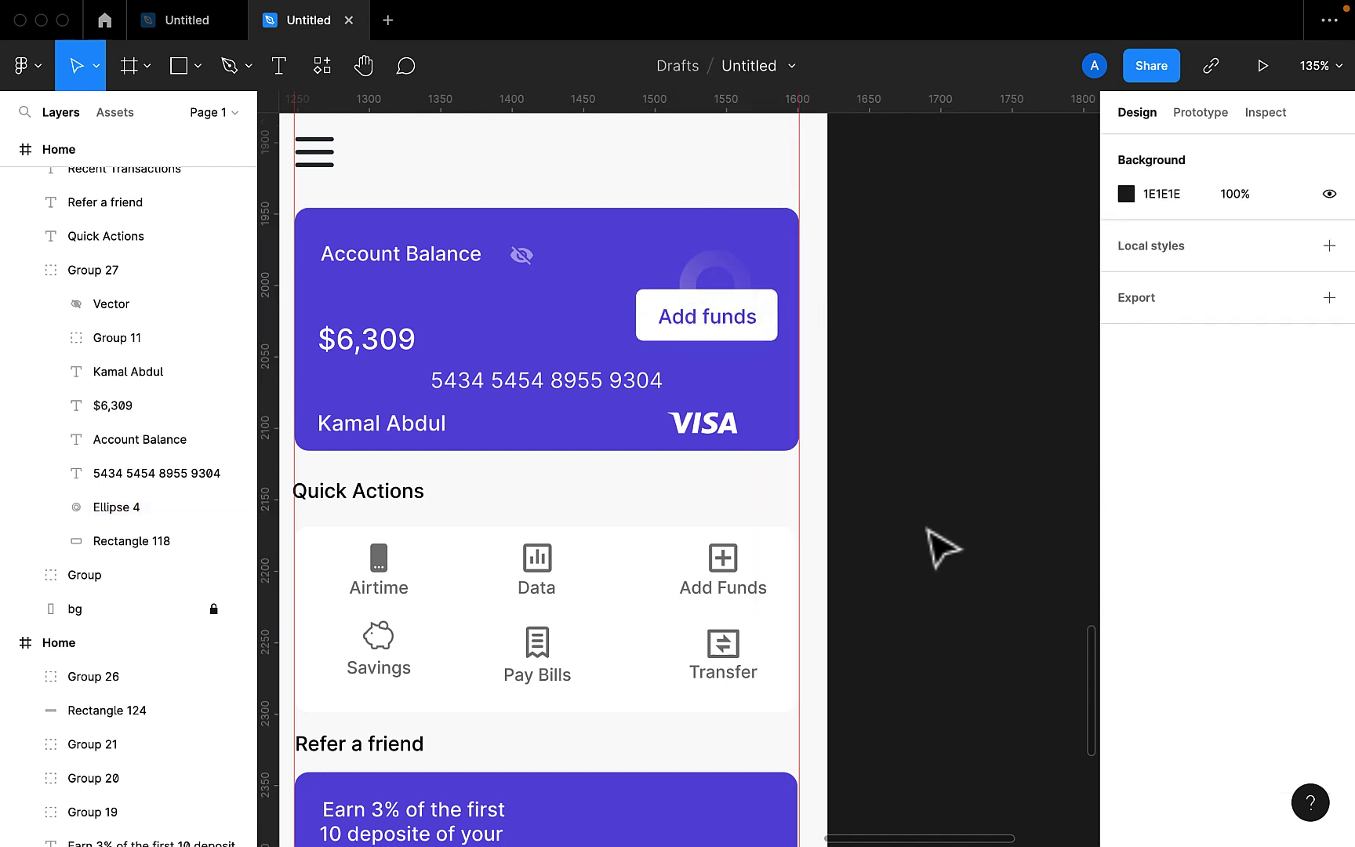
double_click(741, 287)
key("Right")
key("Right")
key("Right")
key("Right")
key("Right")
key("Right")
key("Right")
key("Right")
key("Right")
key("Right")
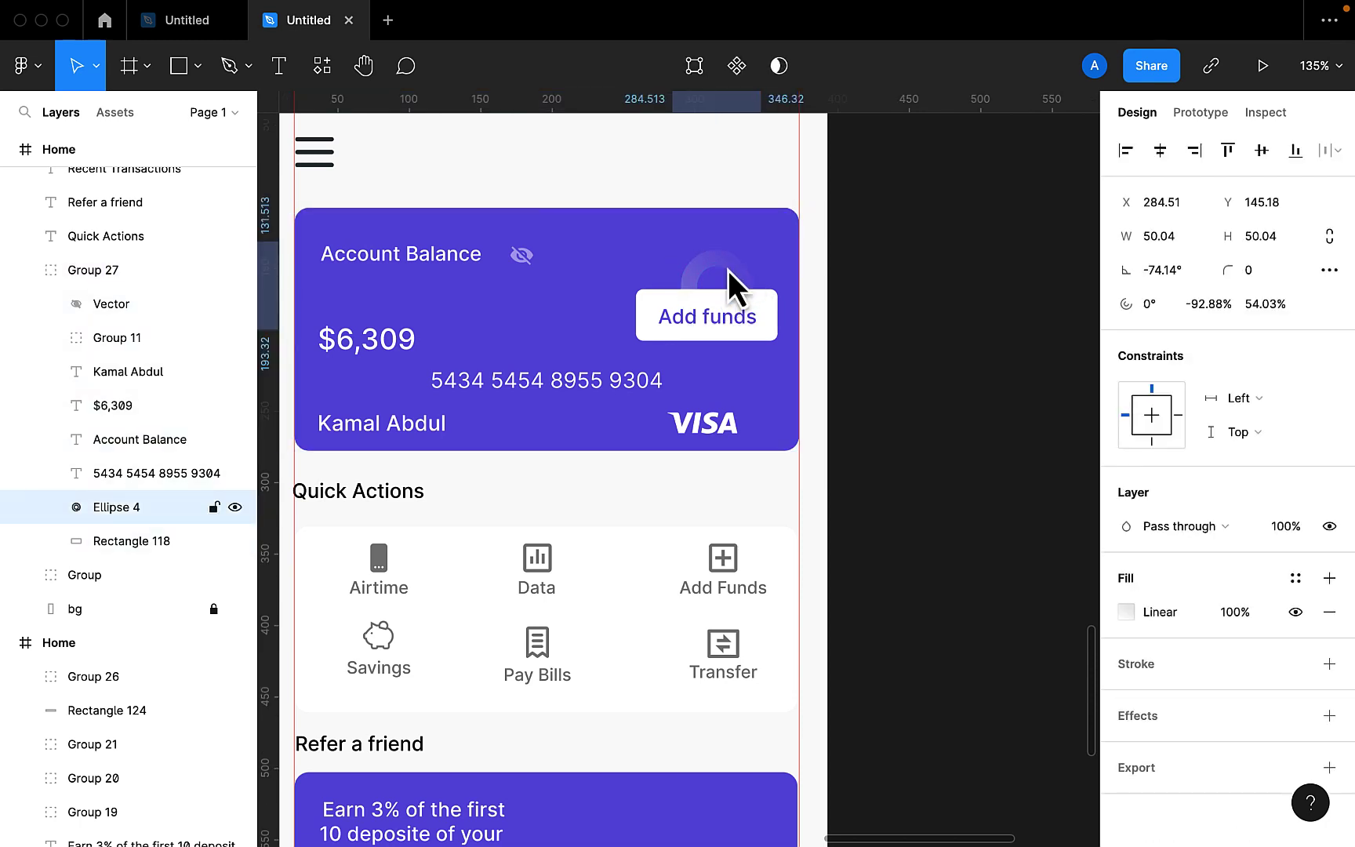
key("Right")
key("Right")
key("Right")
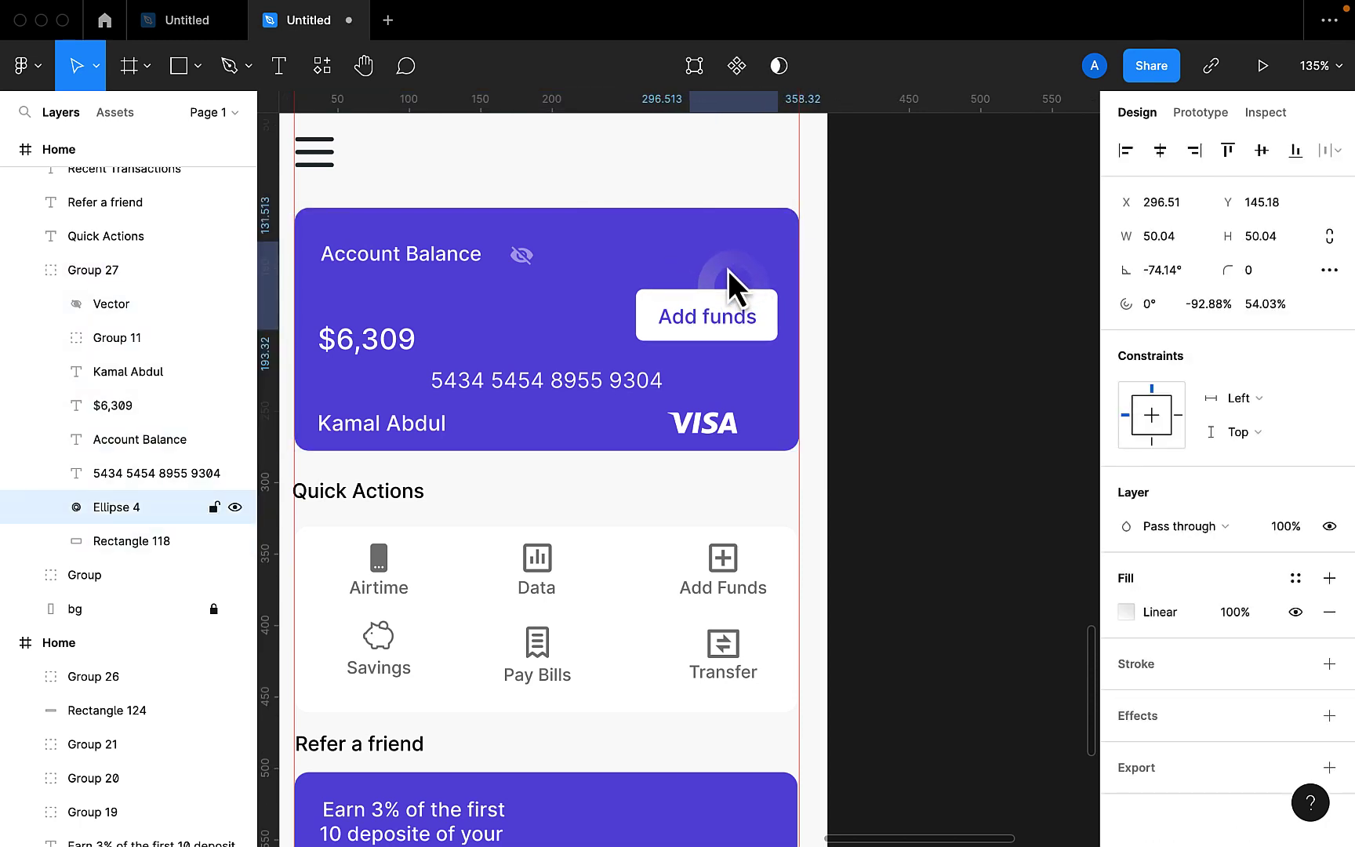
key("shift+Right")
key("shift+Right")
key("Down")
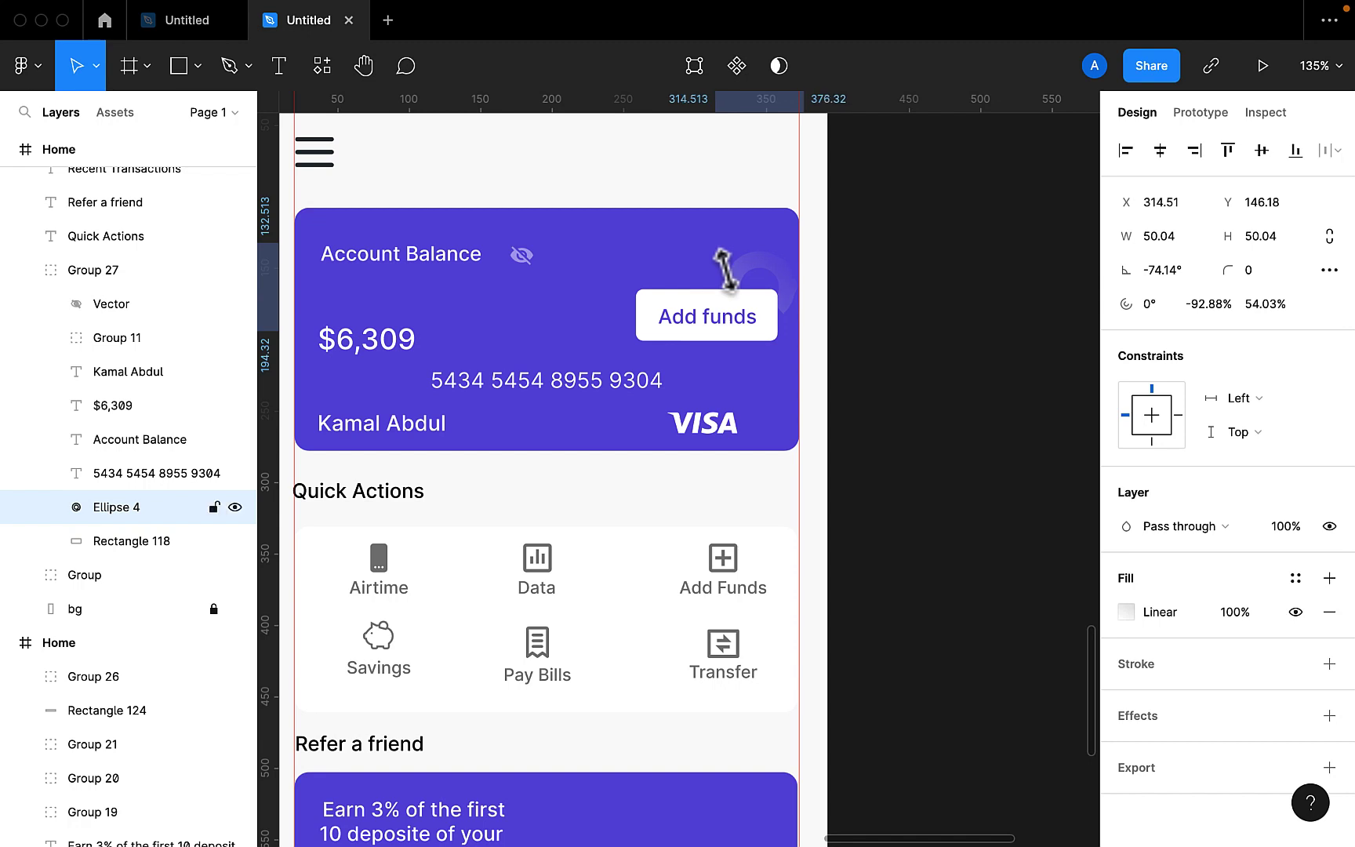
key("Left")
key("Left")
key("Left")
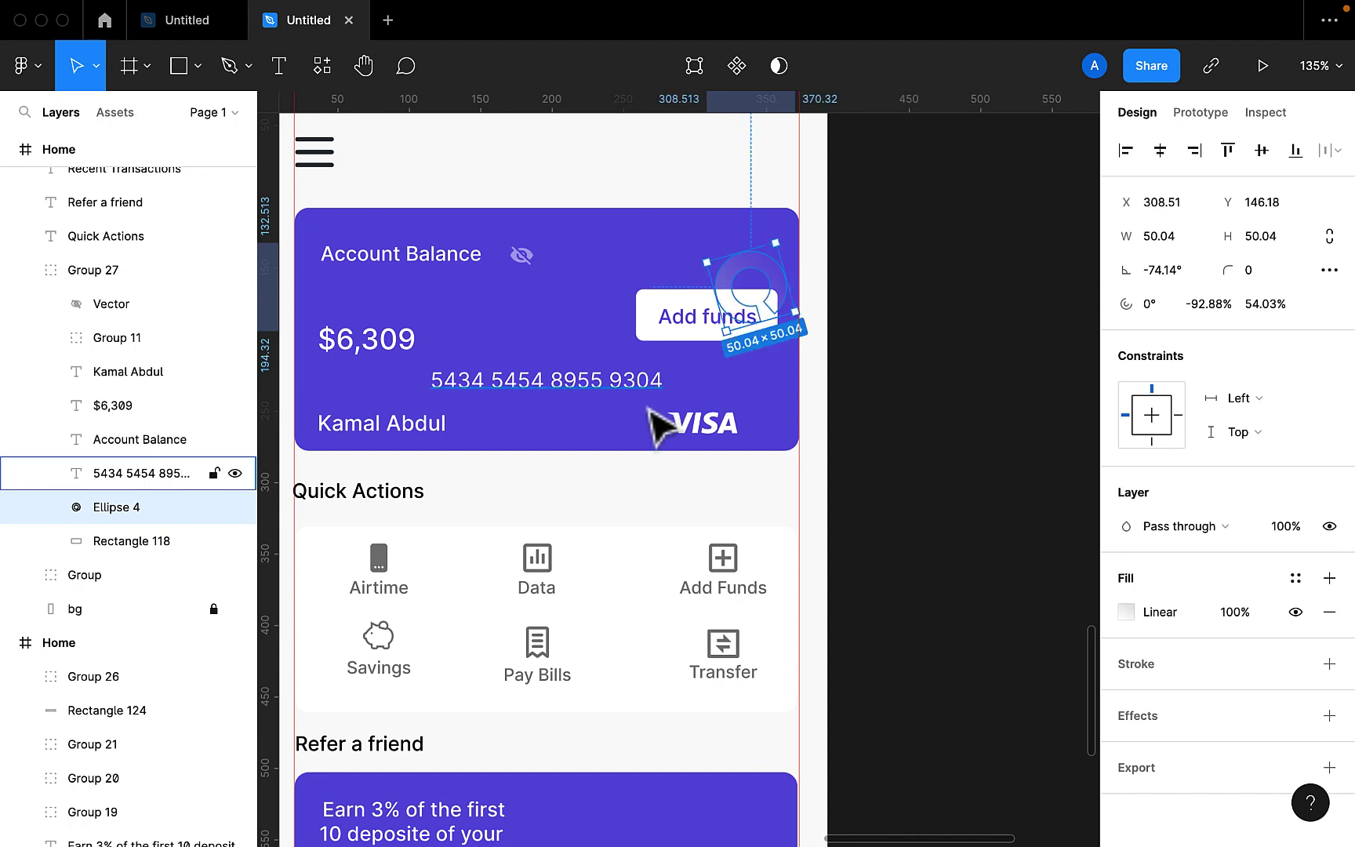
Delete the Quick Actions heading above the shortcut grid.
scroll(650, 424, "down", 3)
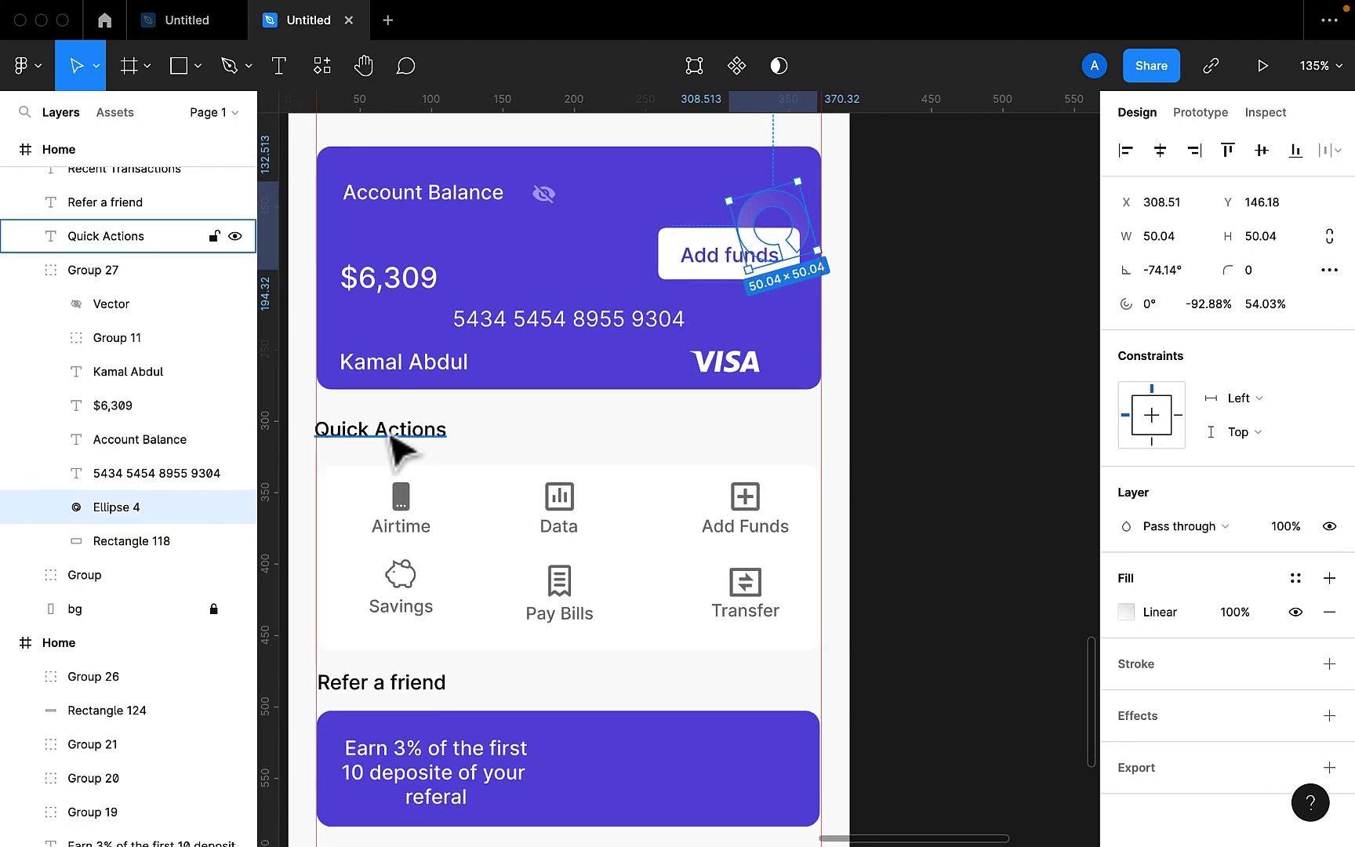
left_click(400, 450)
key("BackSpace")
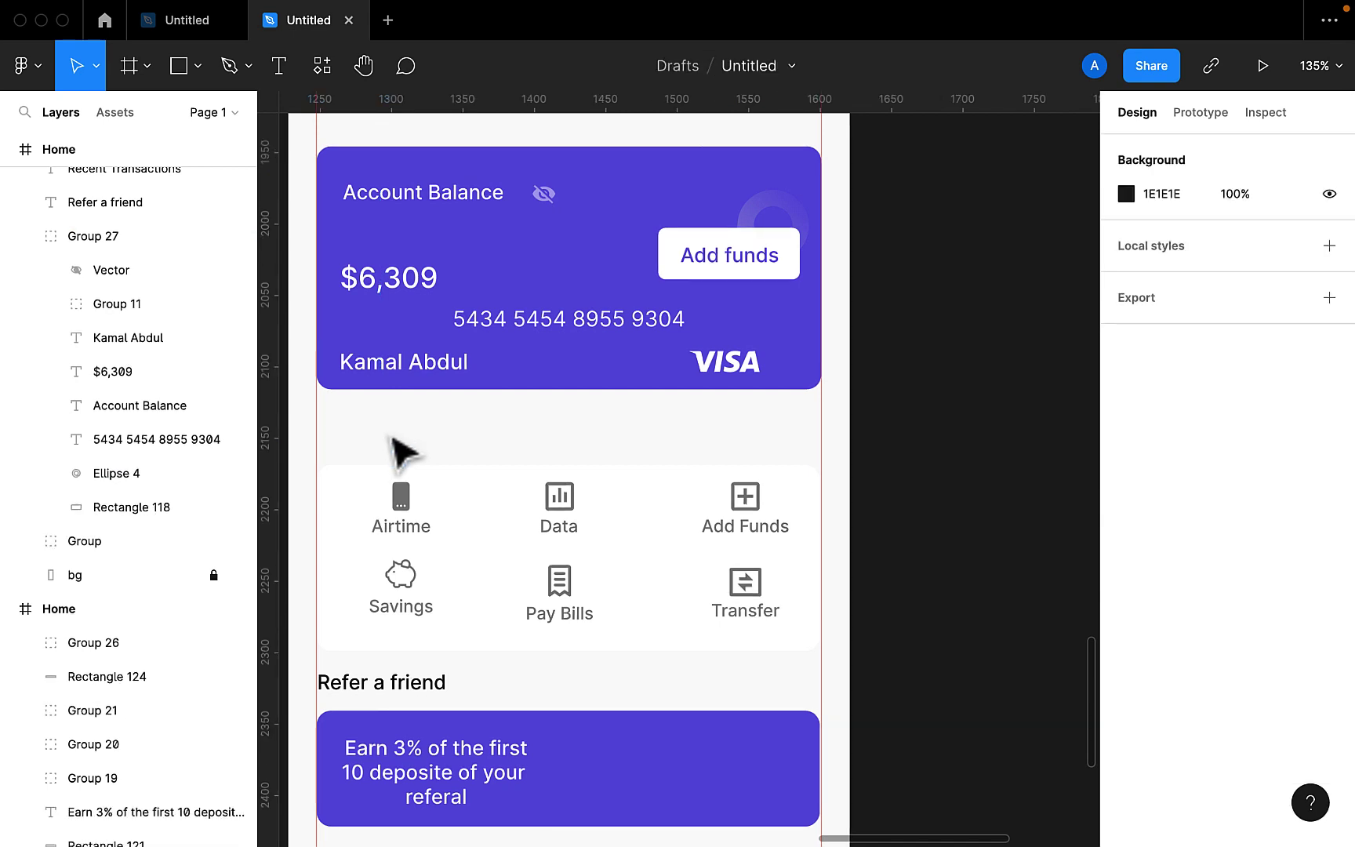
Delete the Airtime, Data, Add Funds, Transfer, Pay Bills and Savings shortcuts; move the 352×130 card to y 305.
left_click(402, 524)
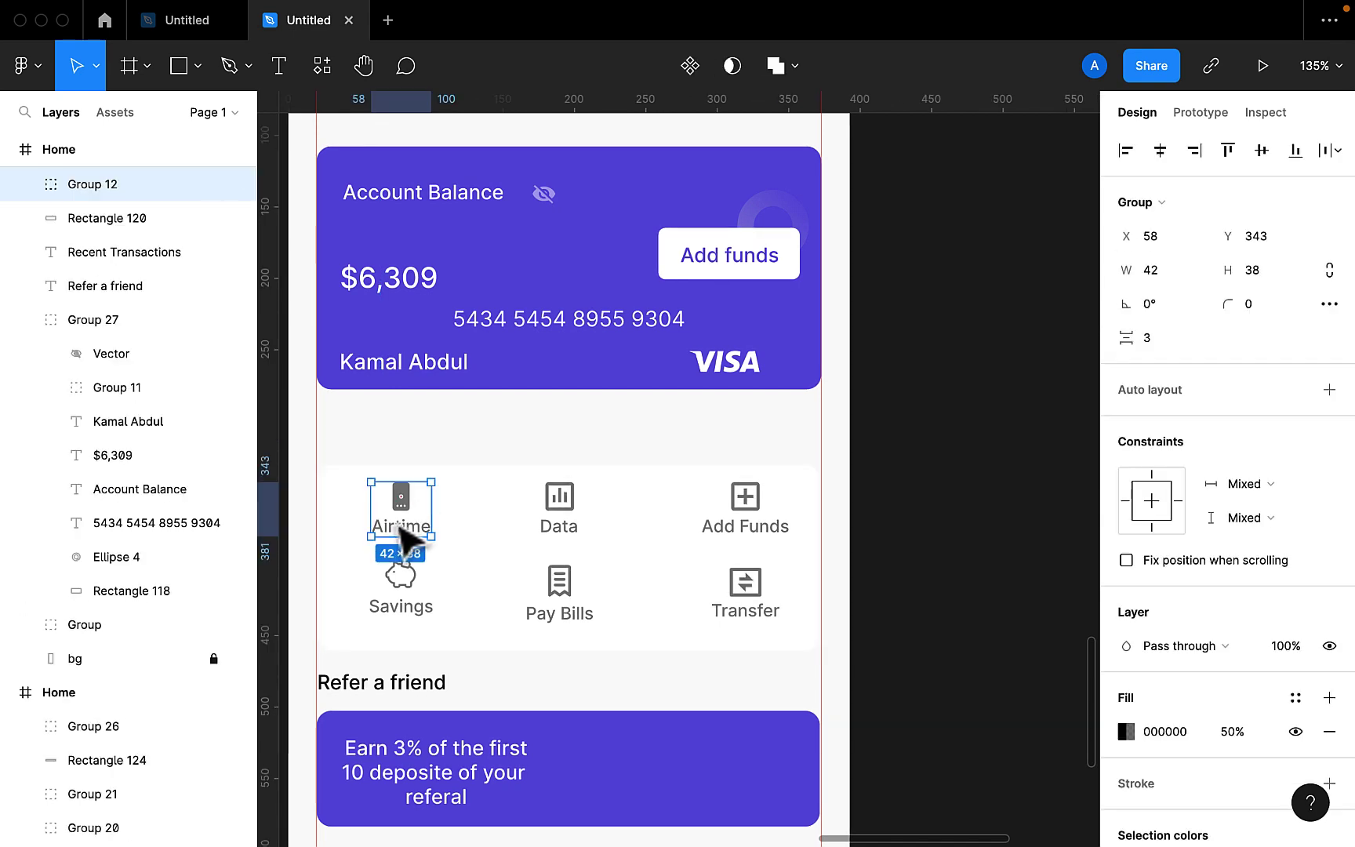
left_click(559, 517, "shift")
left_click(753, 533, "shift")
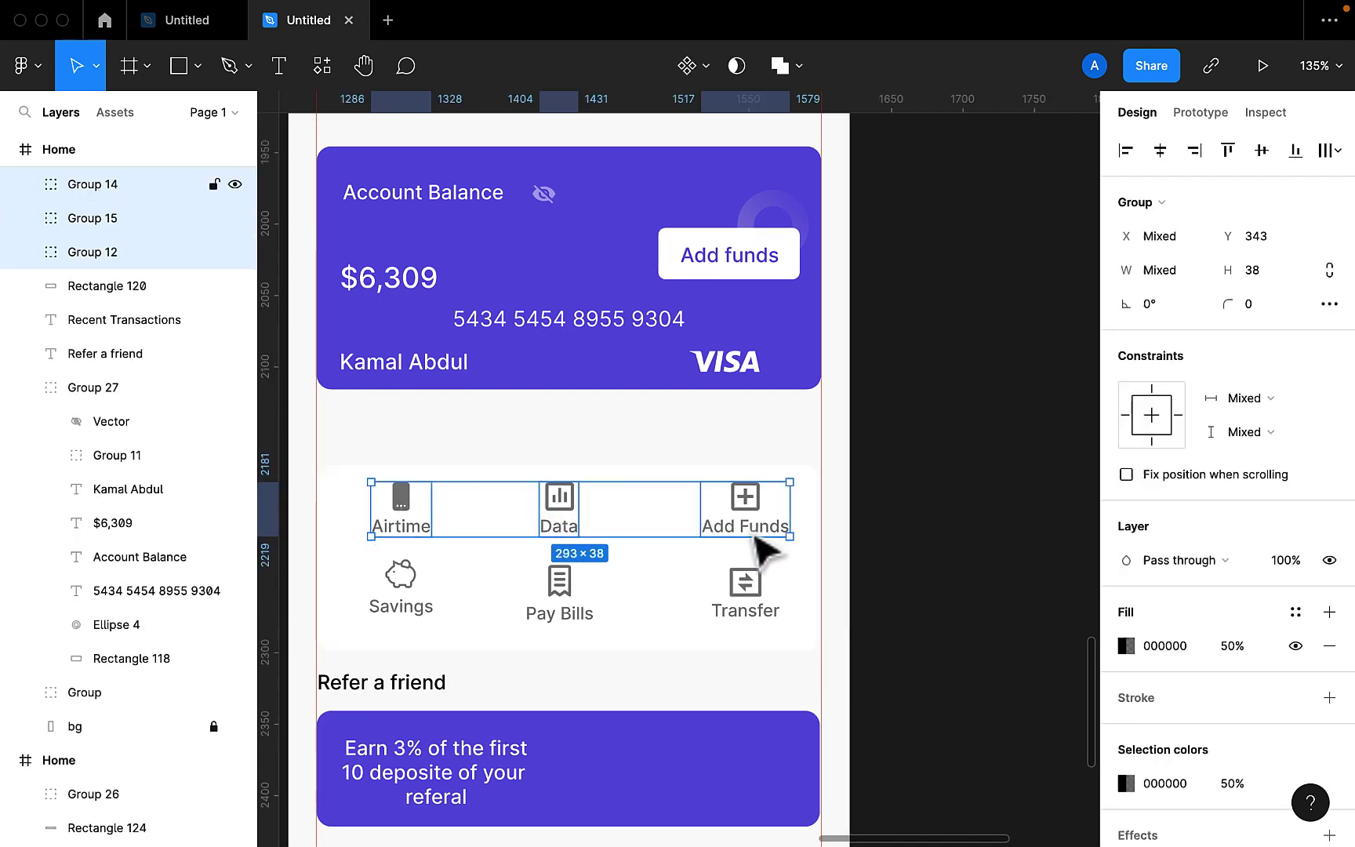
left_click(751, 601, "shift")
left_click(587, 592, "shift")
left_click(413, 603, "shift")
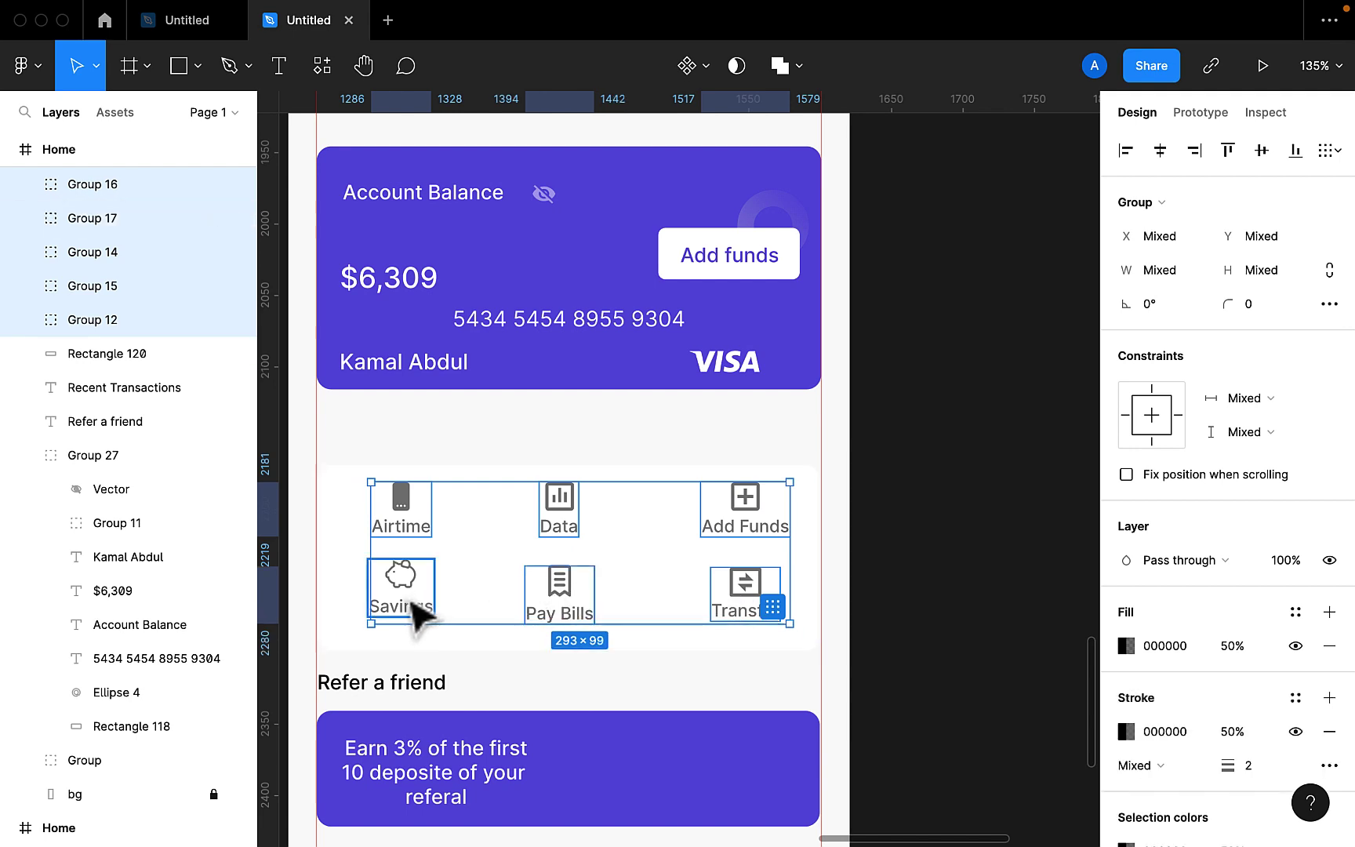
key("Delete")
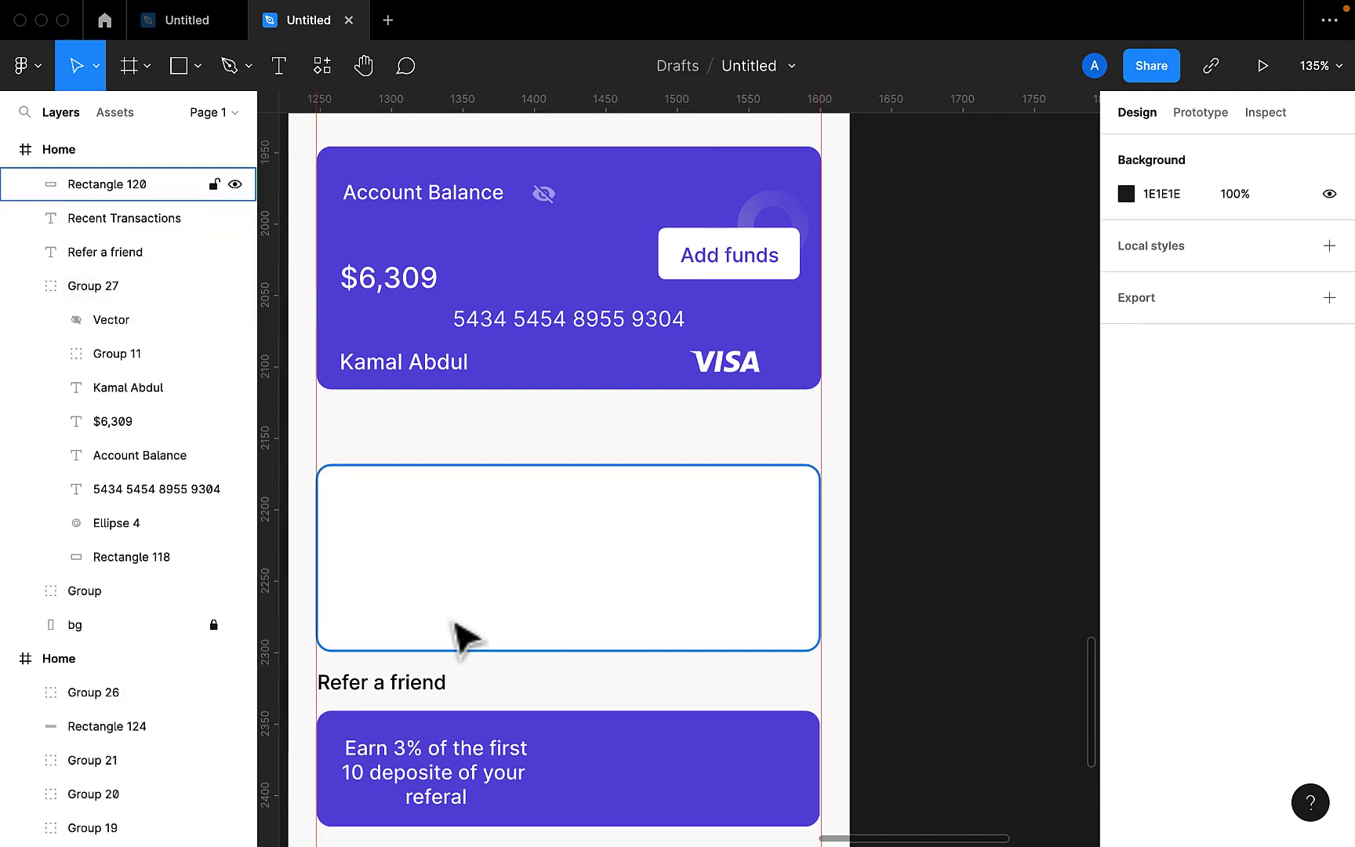
left_click_drag(459, 627, 454, 587)
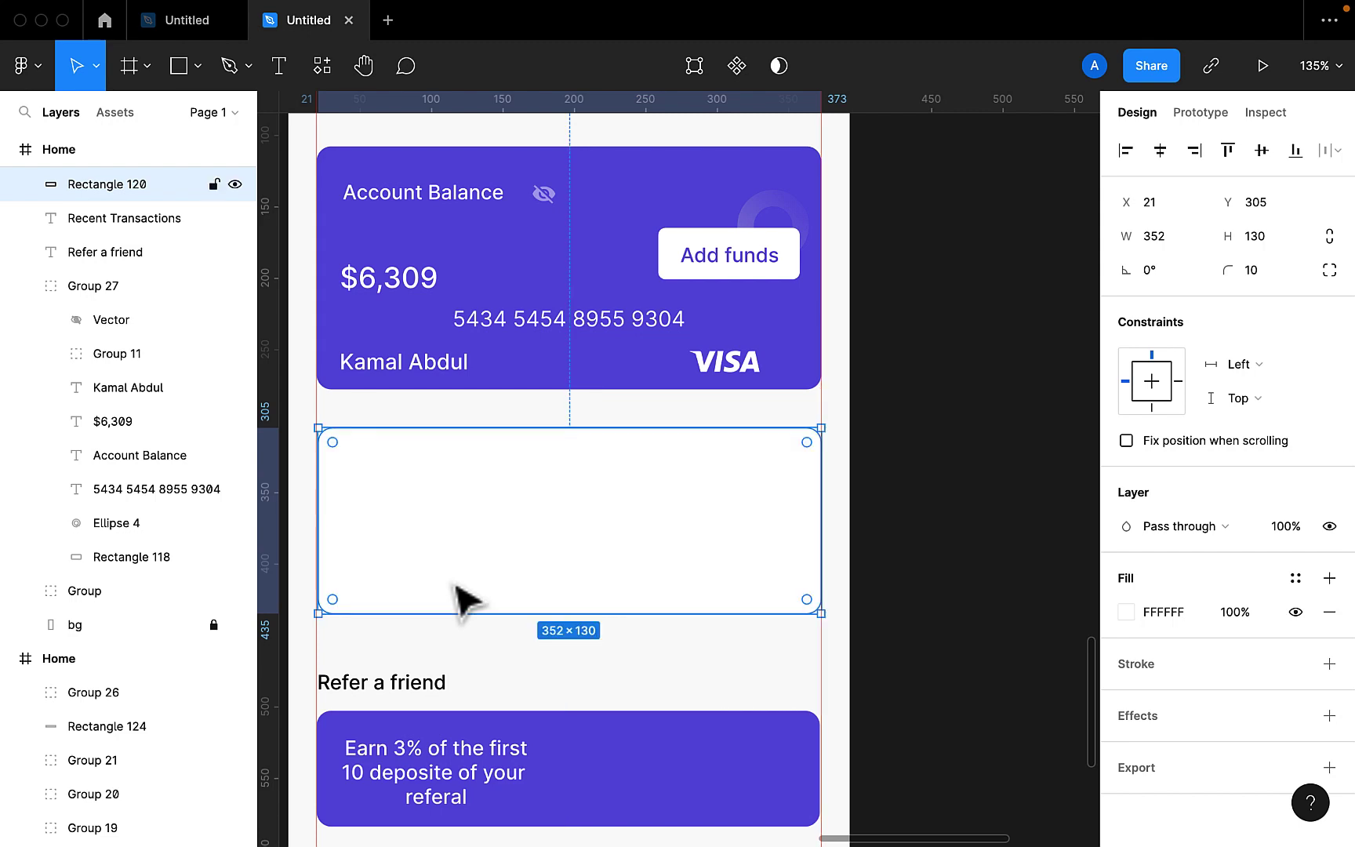
left_click(194, 77)
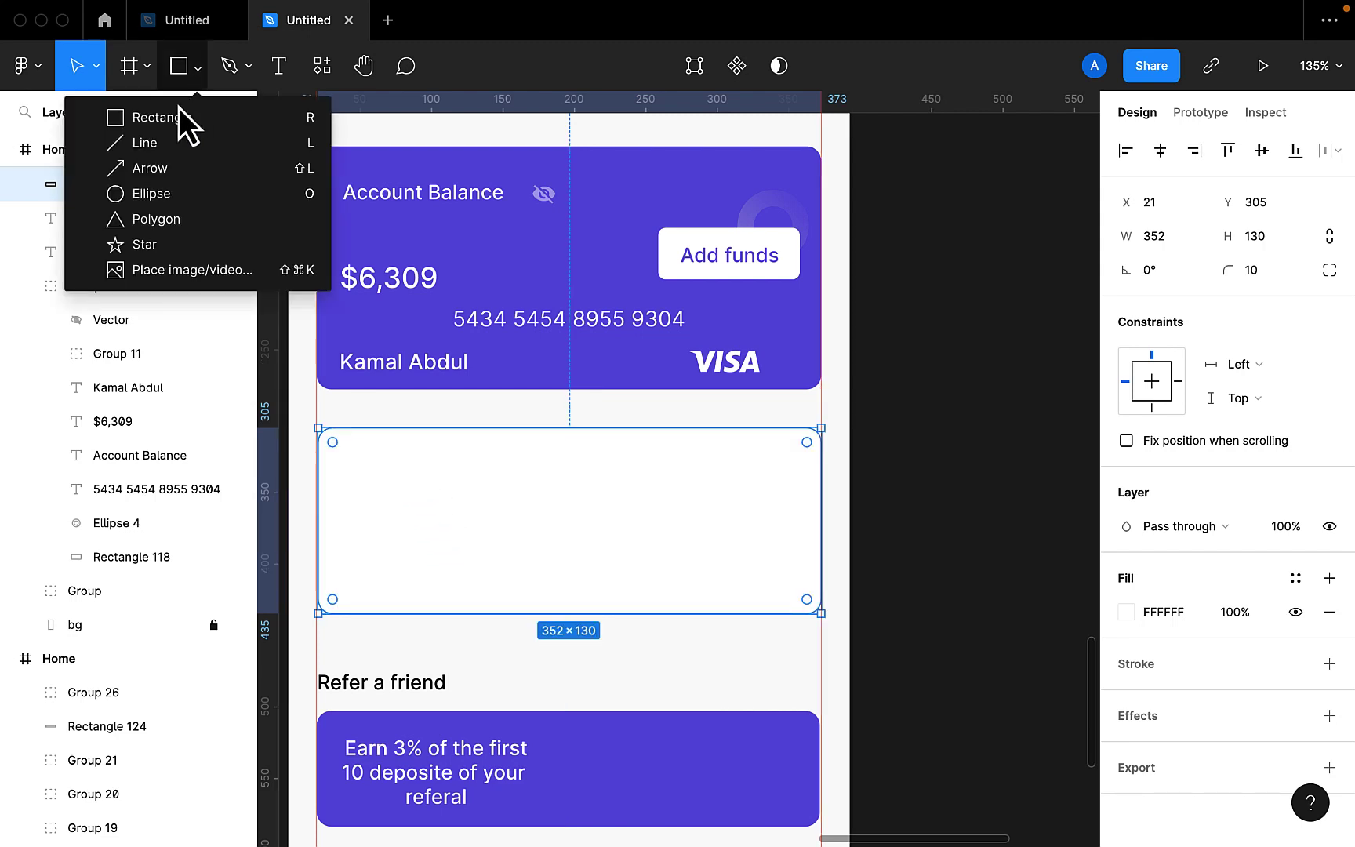
Draw a 90×90 ellipse near the left edge of the white card.
left_click(164, 191)
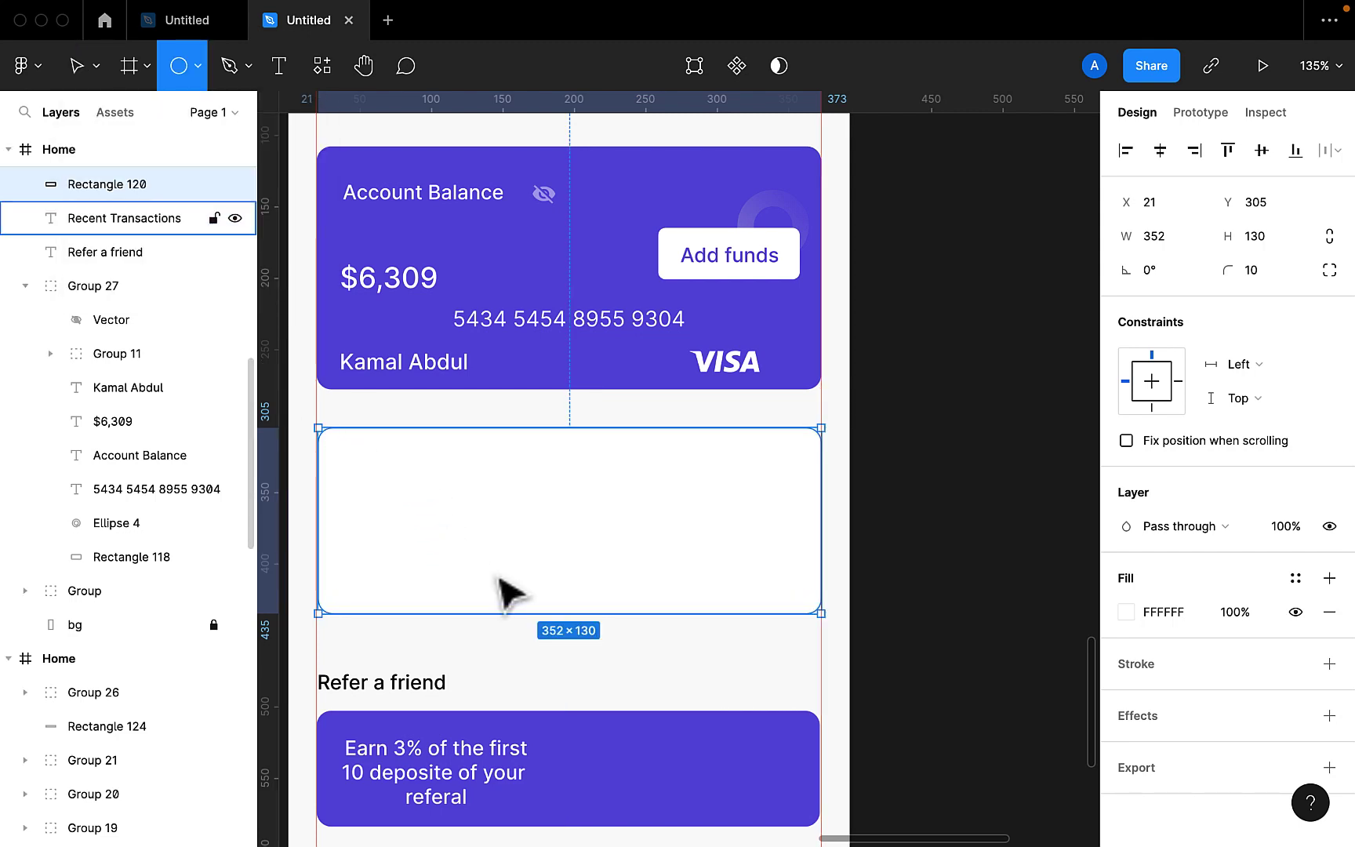
left_click(414, 519)
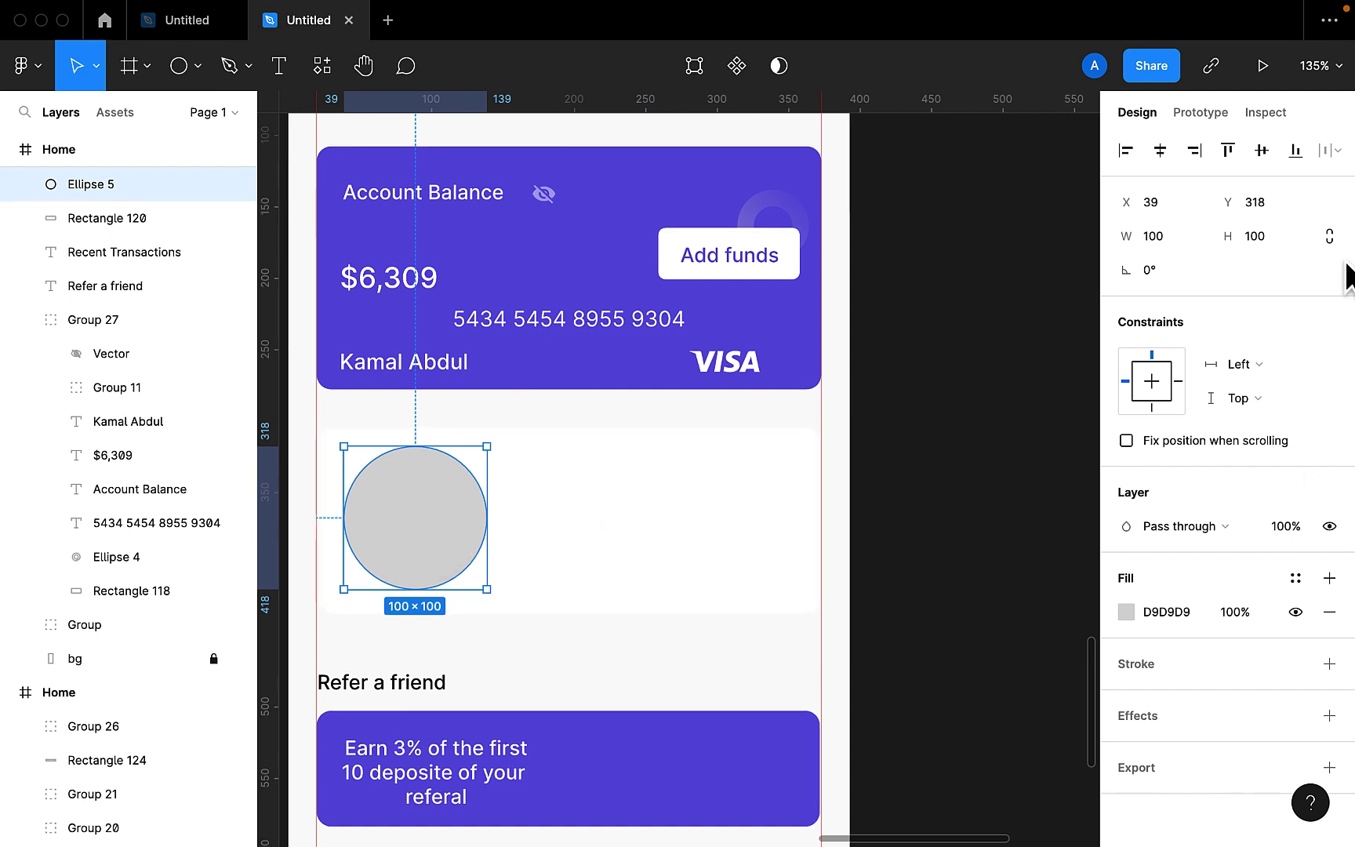
left_click(1258, 239)
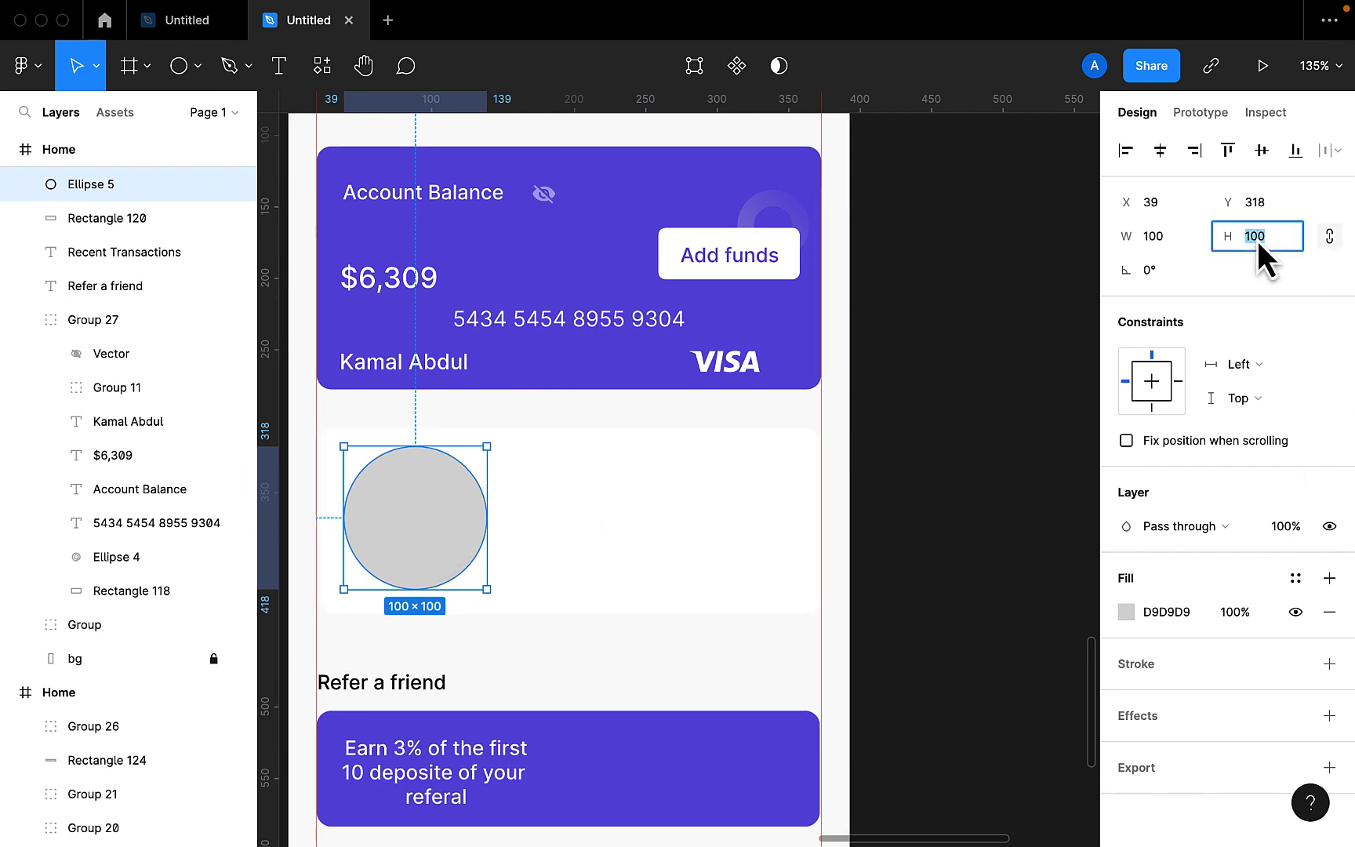
type("7")
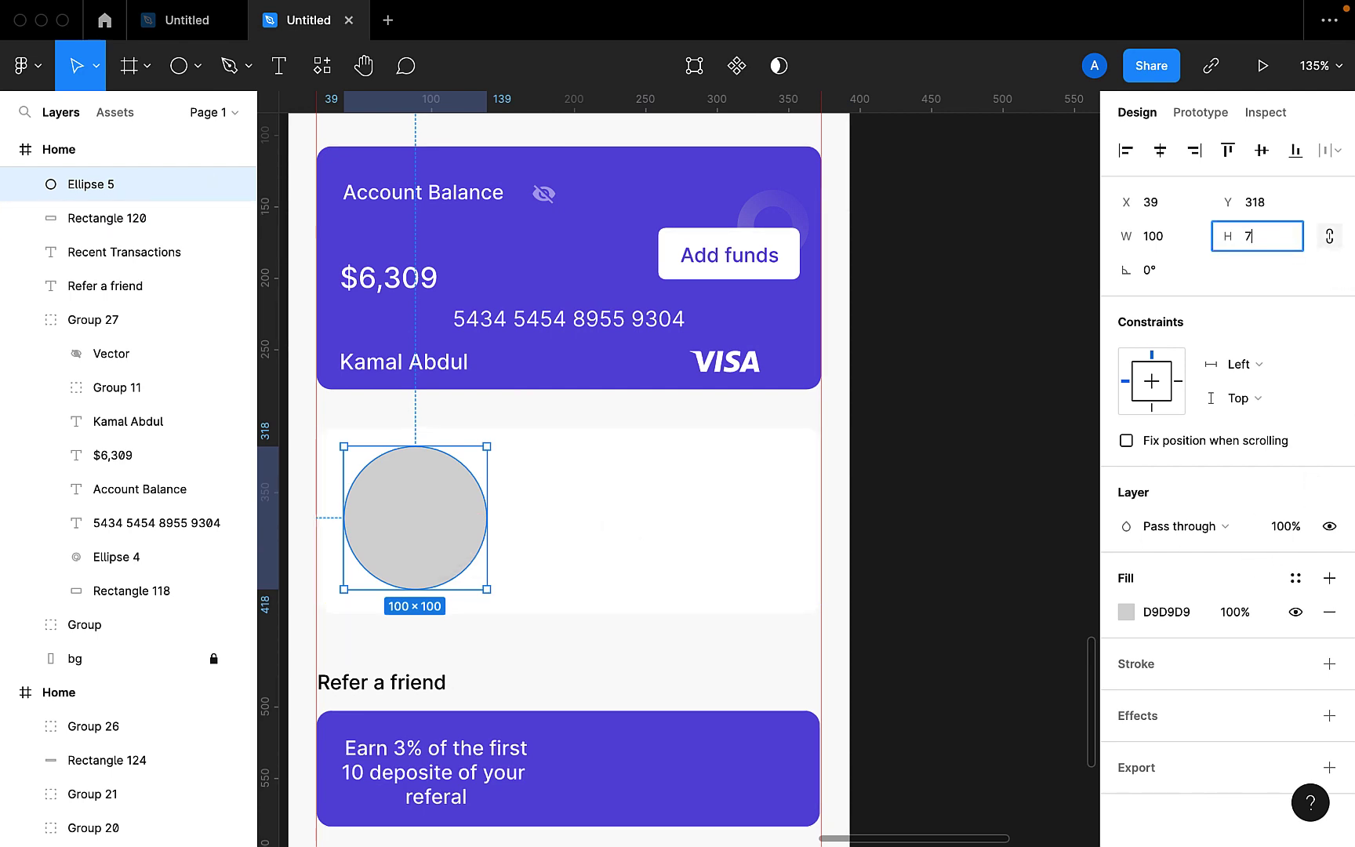
type("0")
key("Return")
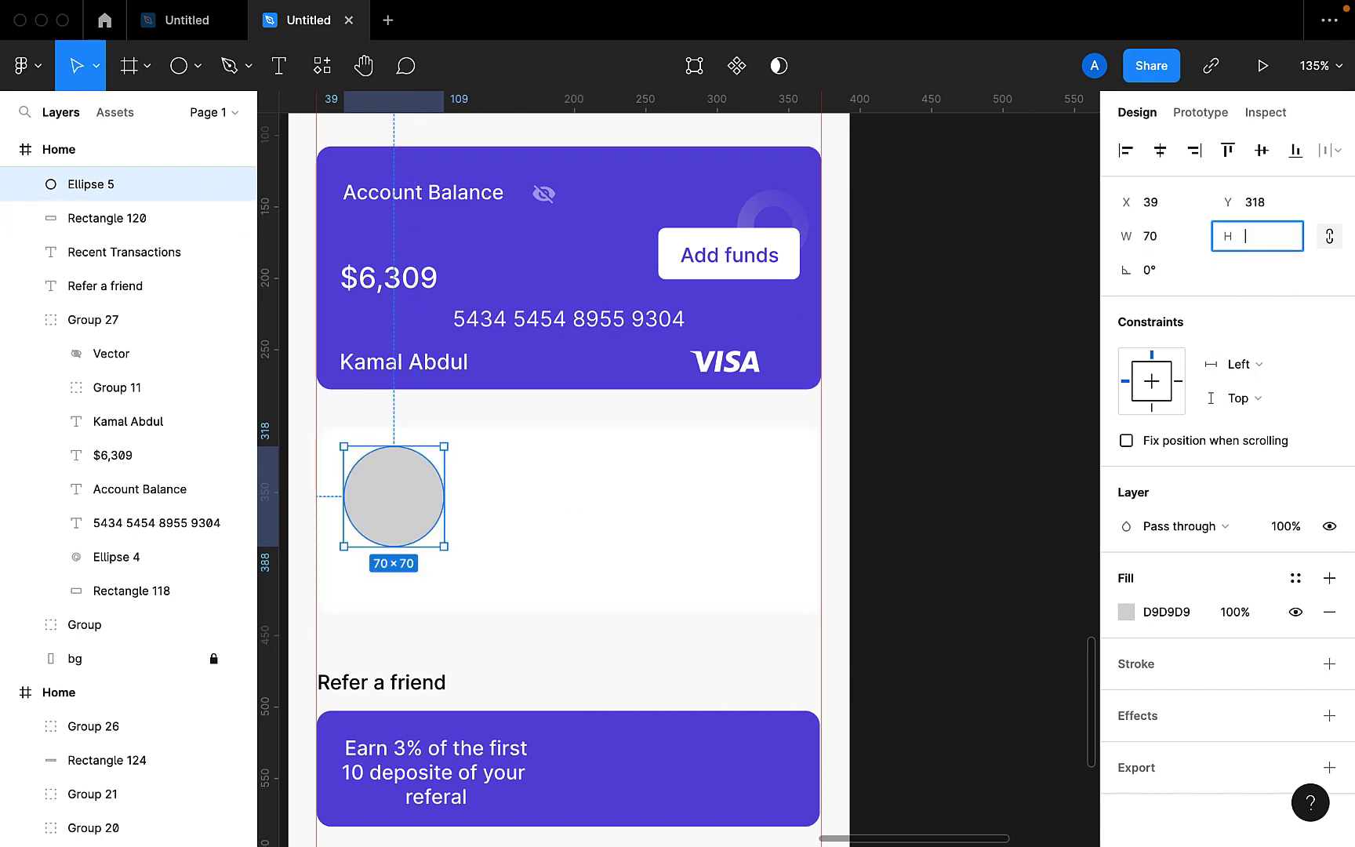
type("90")
key("Return")
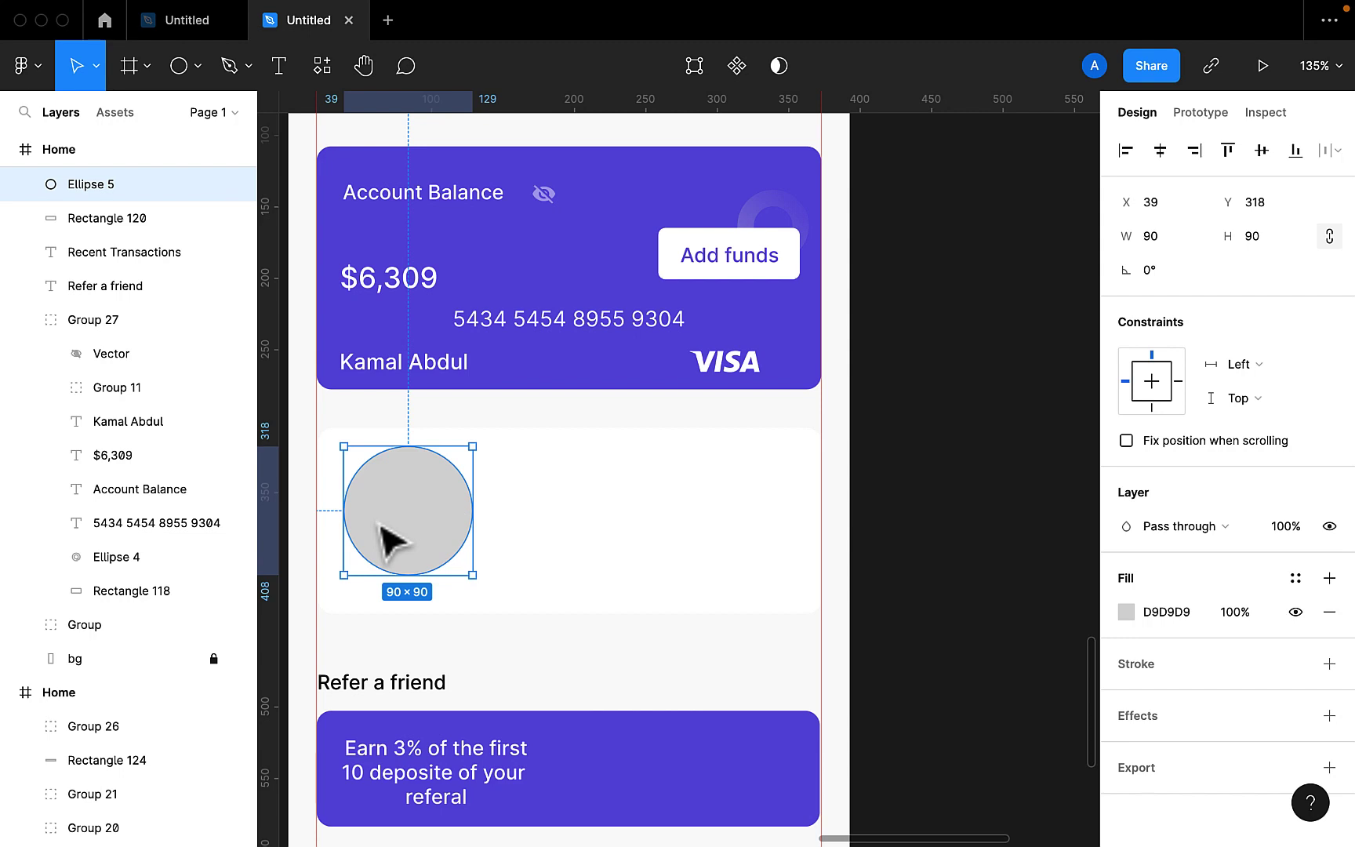
left_click_drag(380, 524, 390, 528)
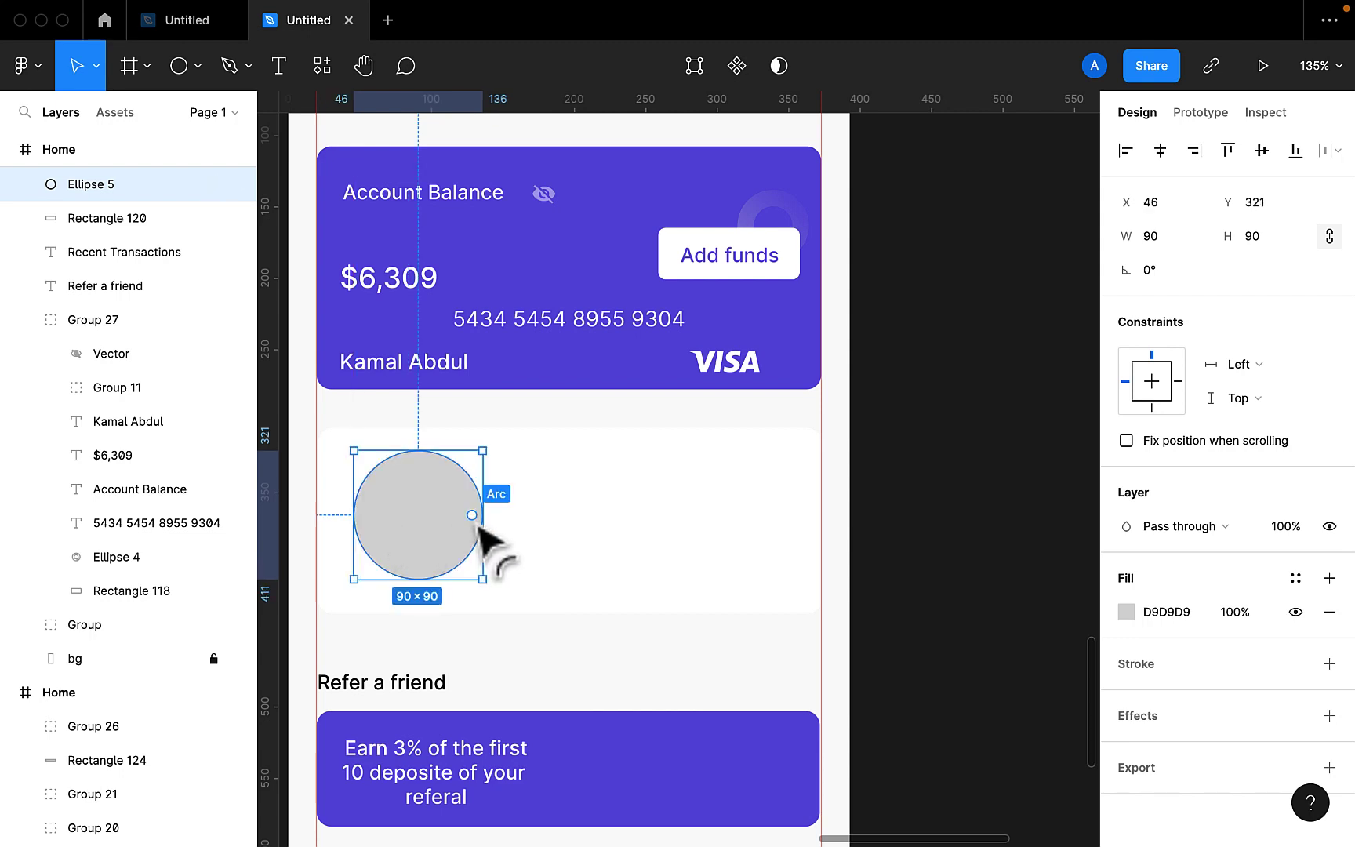
Open the circle into a ring with sweep -94.46% and ratio 81.08%.
scroll(433, 519, "up", 3)
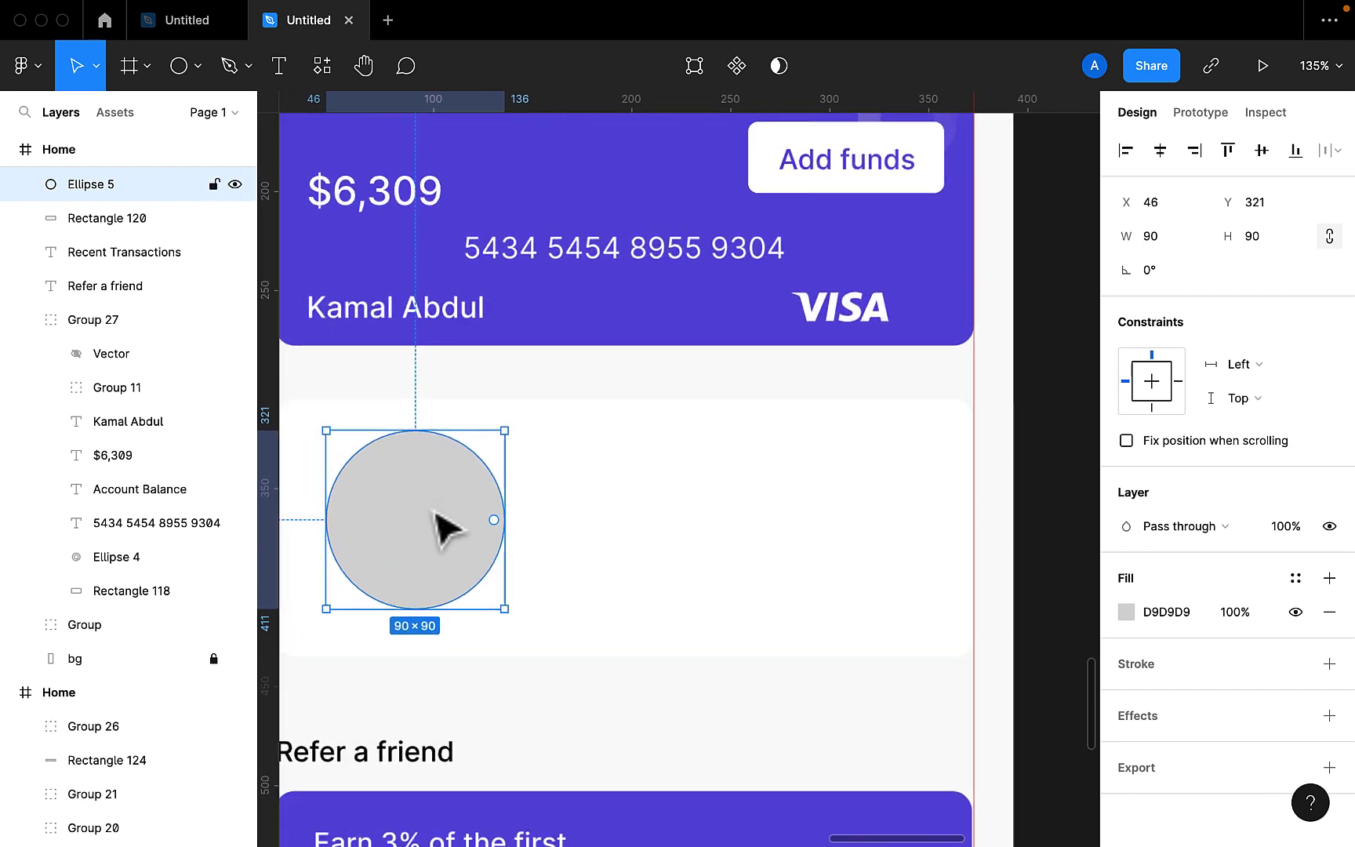
scroll(471, 541, "left", 2)
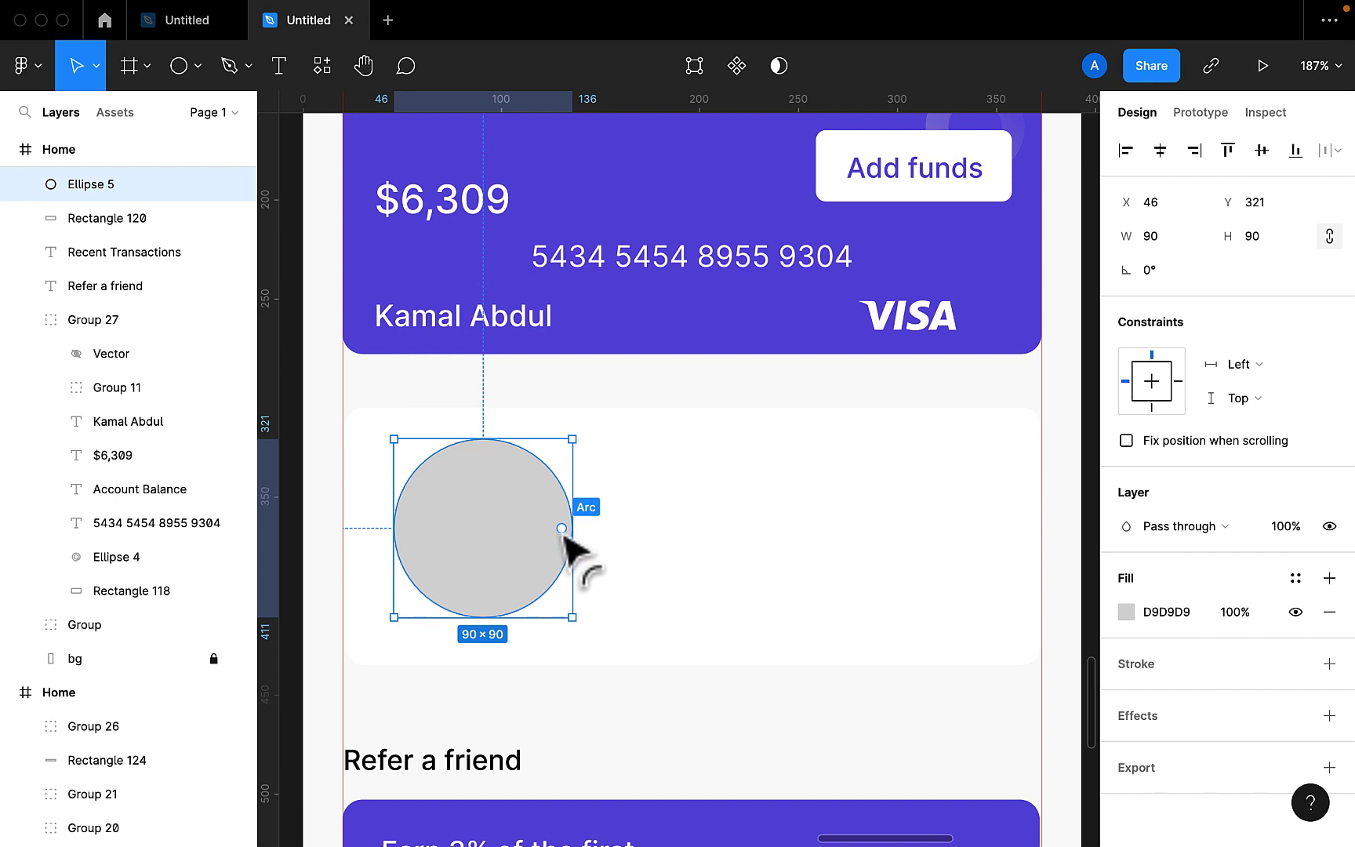
left_click_drag(564, 535, 569, 566)
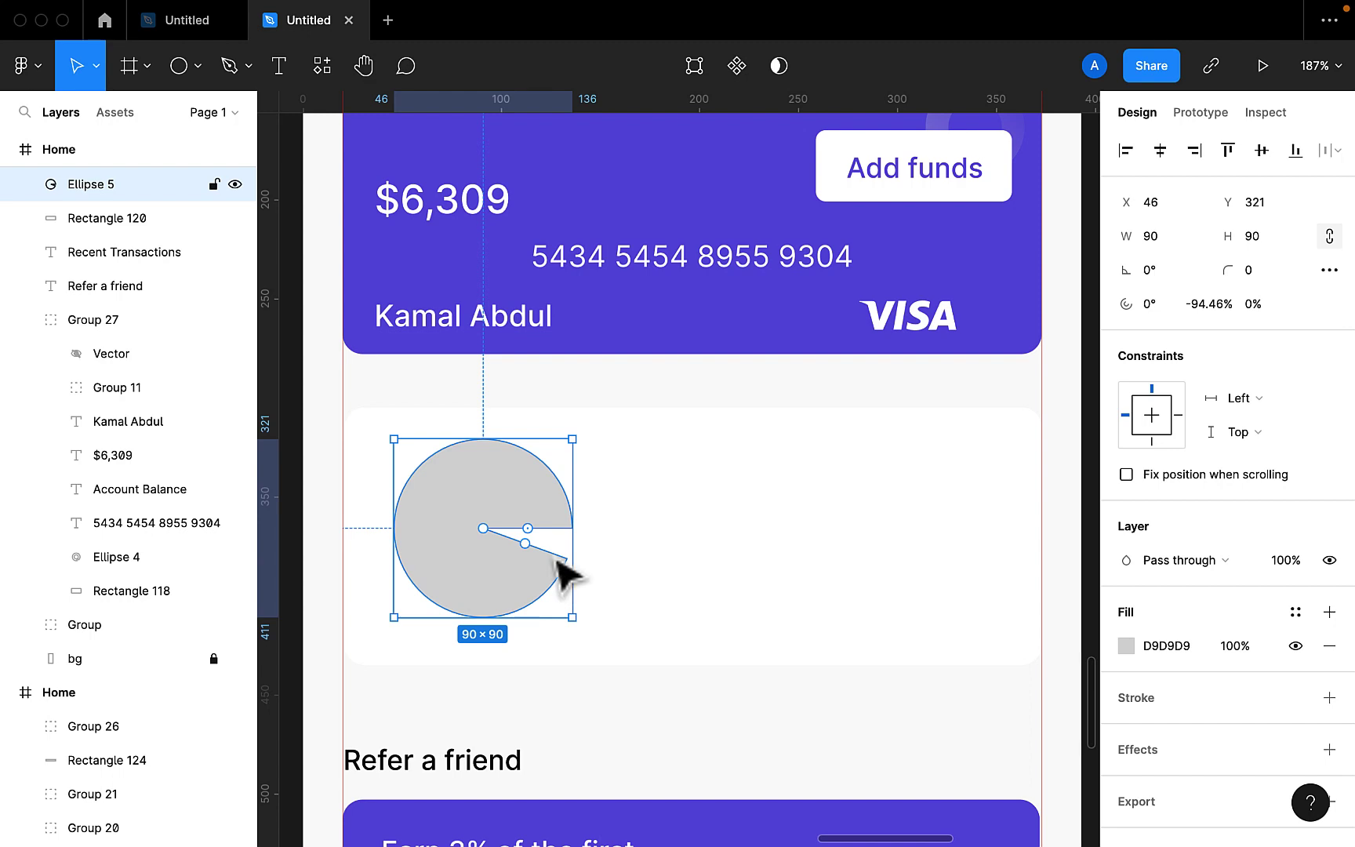
left_click_drag(488, 533, 416, 523)
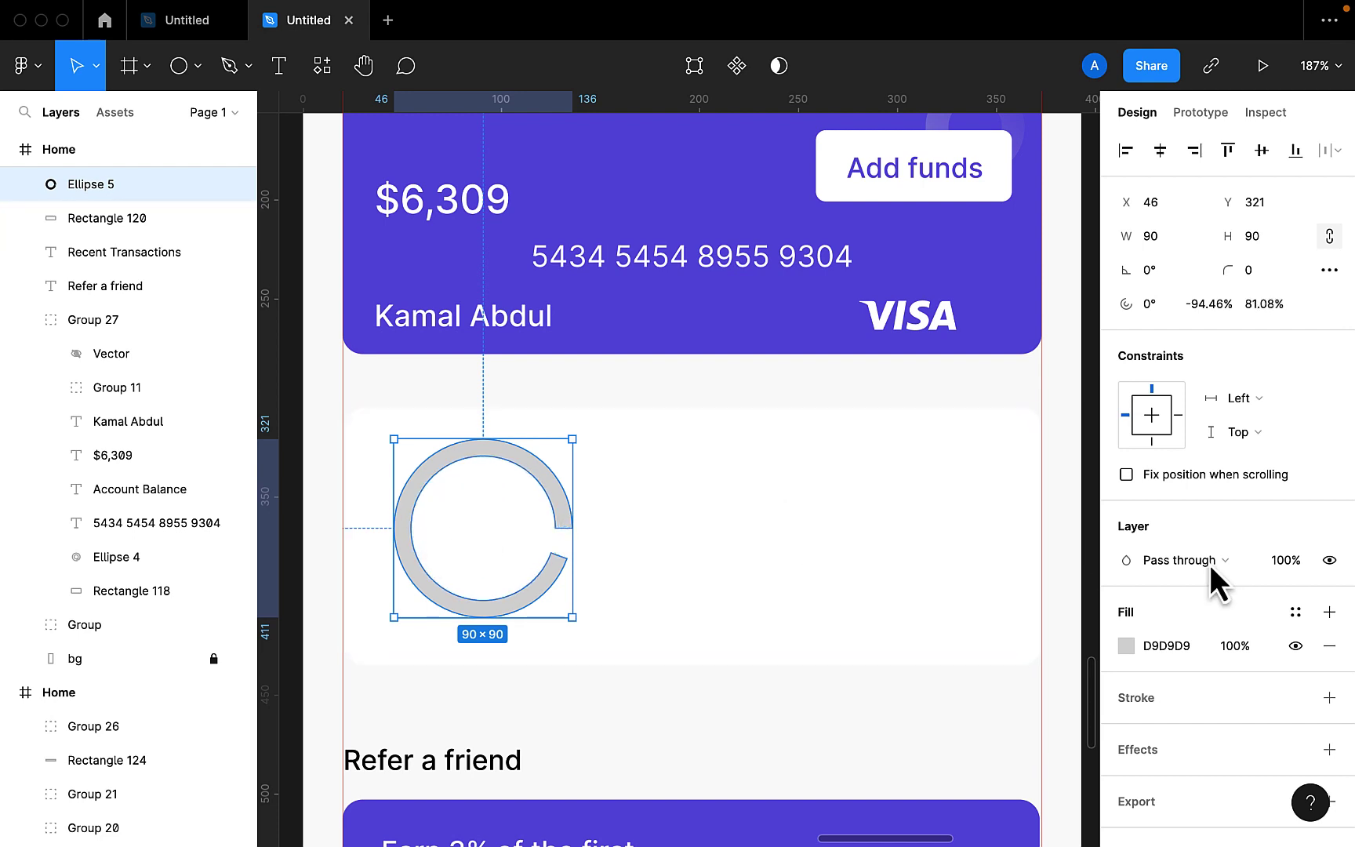
Fill the ring green 5CC14B and shorten its sweep to -79.37%.
left_click(1126, 645)
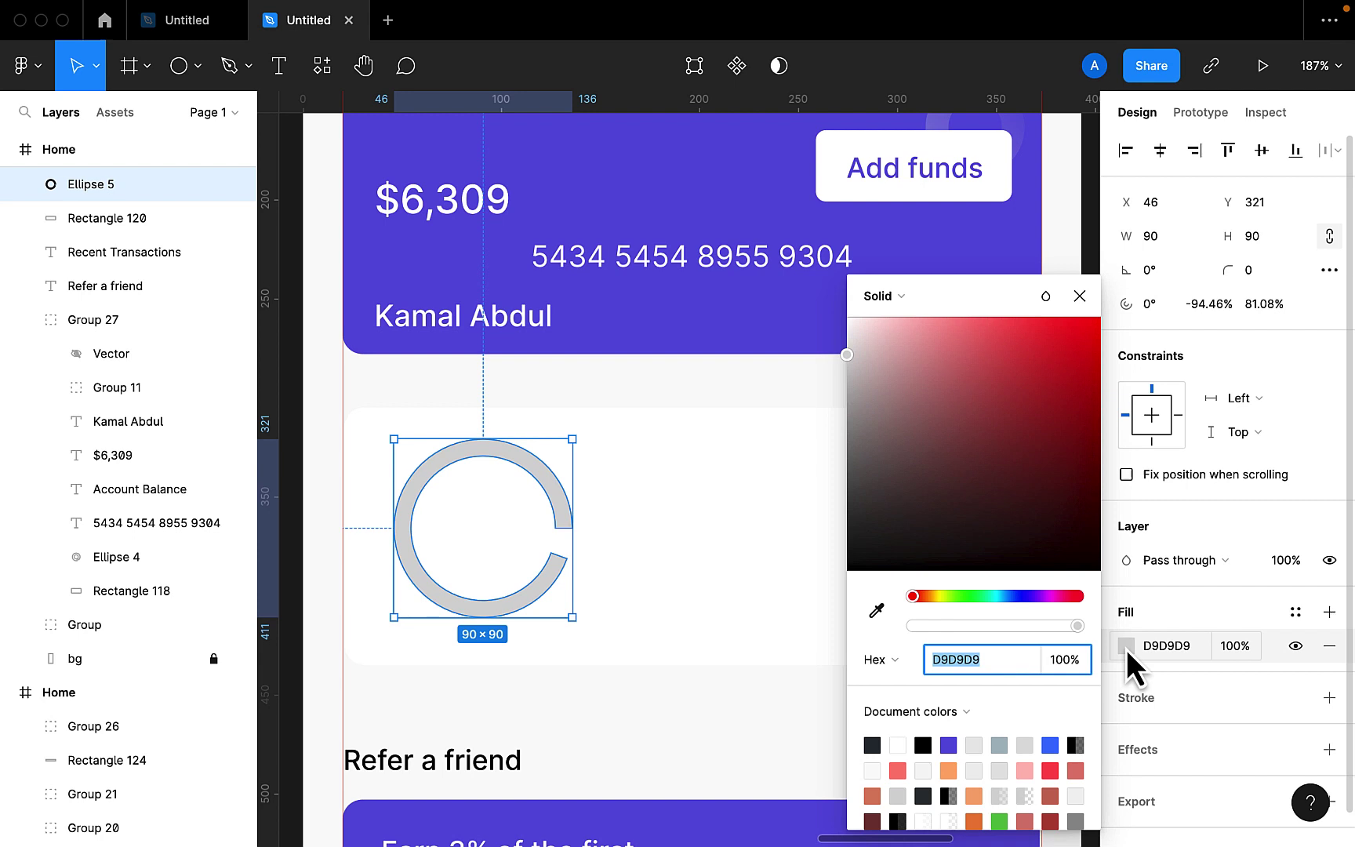
left_click(998, 821)
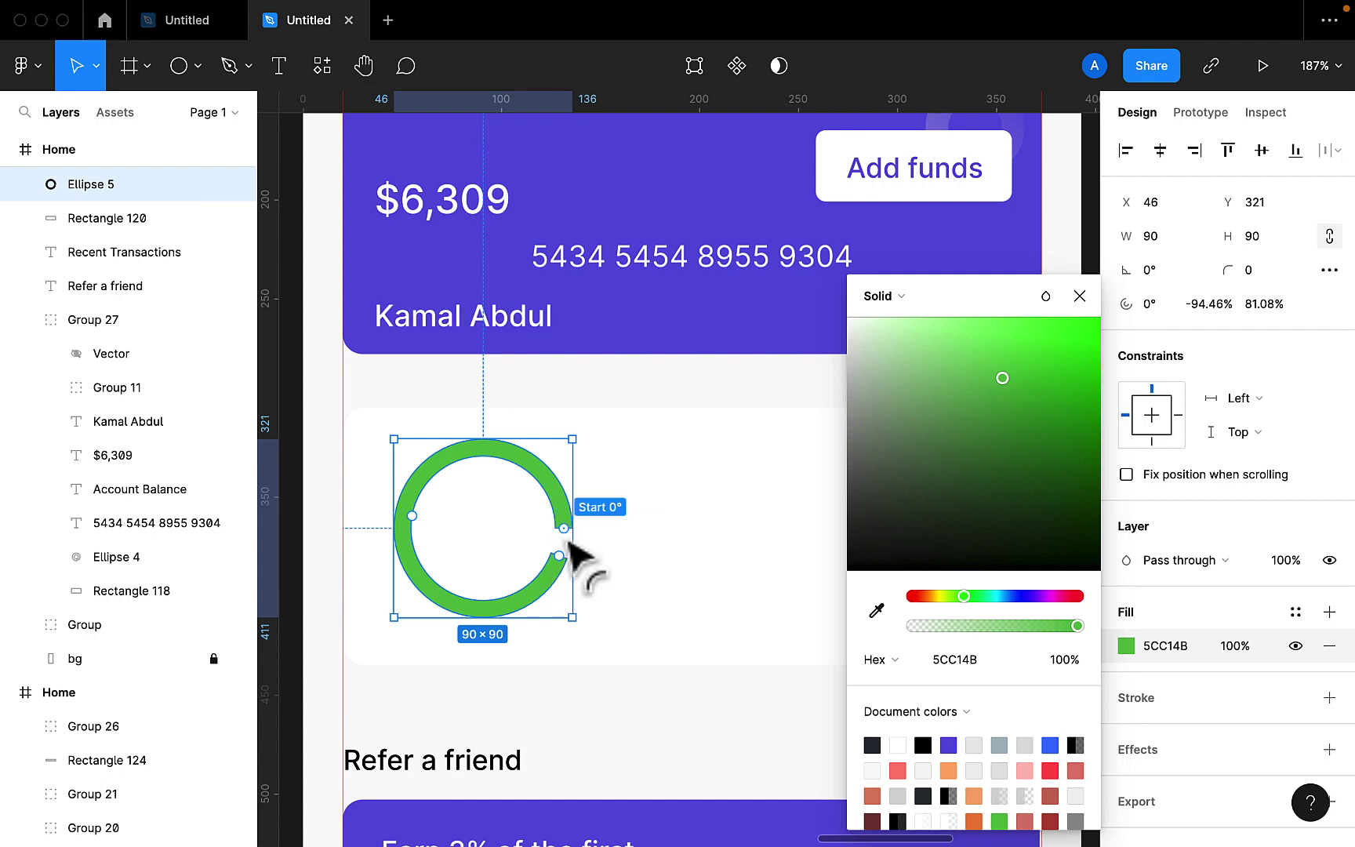
left_click_drag(561, 559, 511, 624)
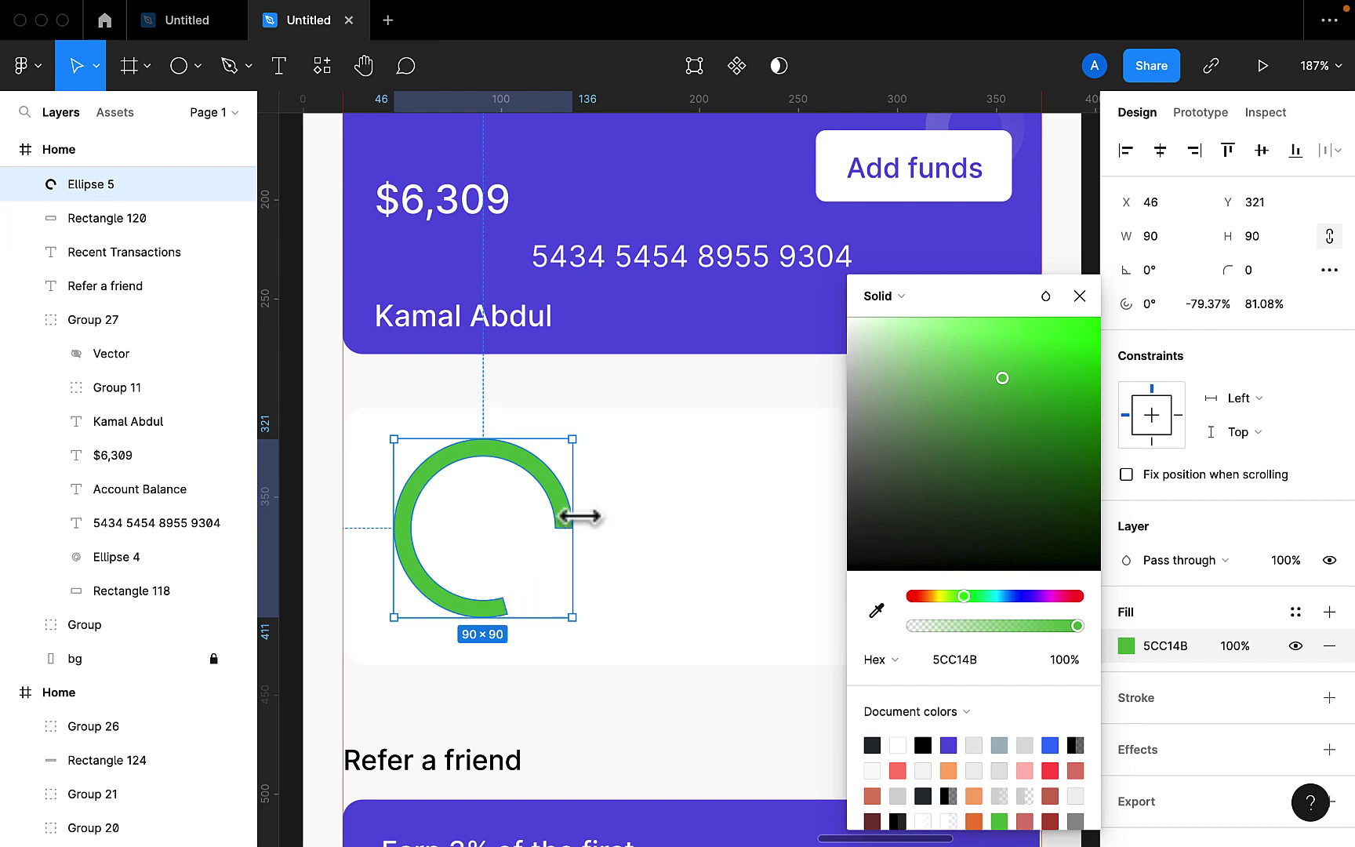
key("Escape")
Undo the accidental edits and remove the duplicate green fill from the arc.
key("ctrl+v")
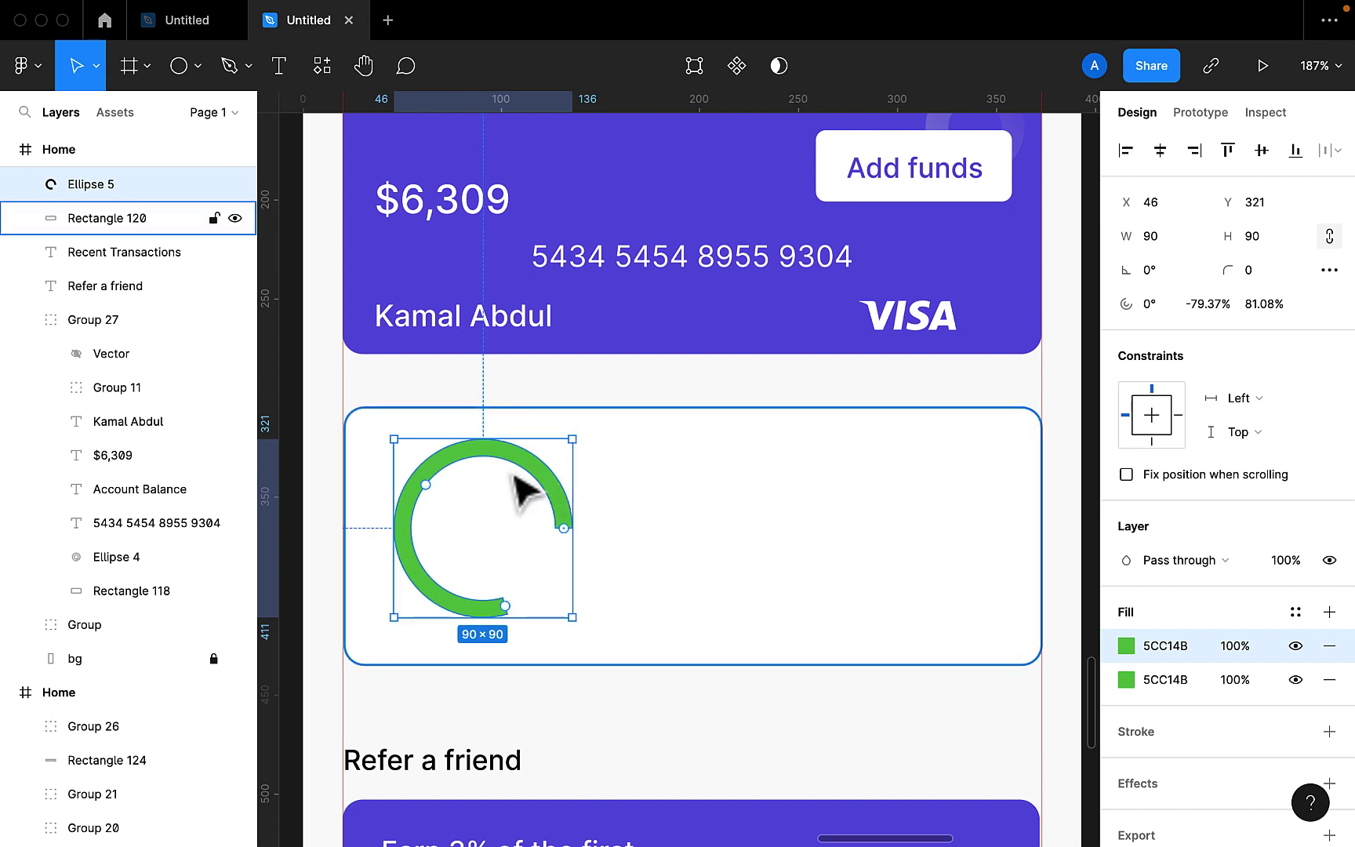
scroll(89, 361, "up", 1)
scroll(88, 361, "up", 1)
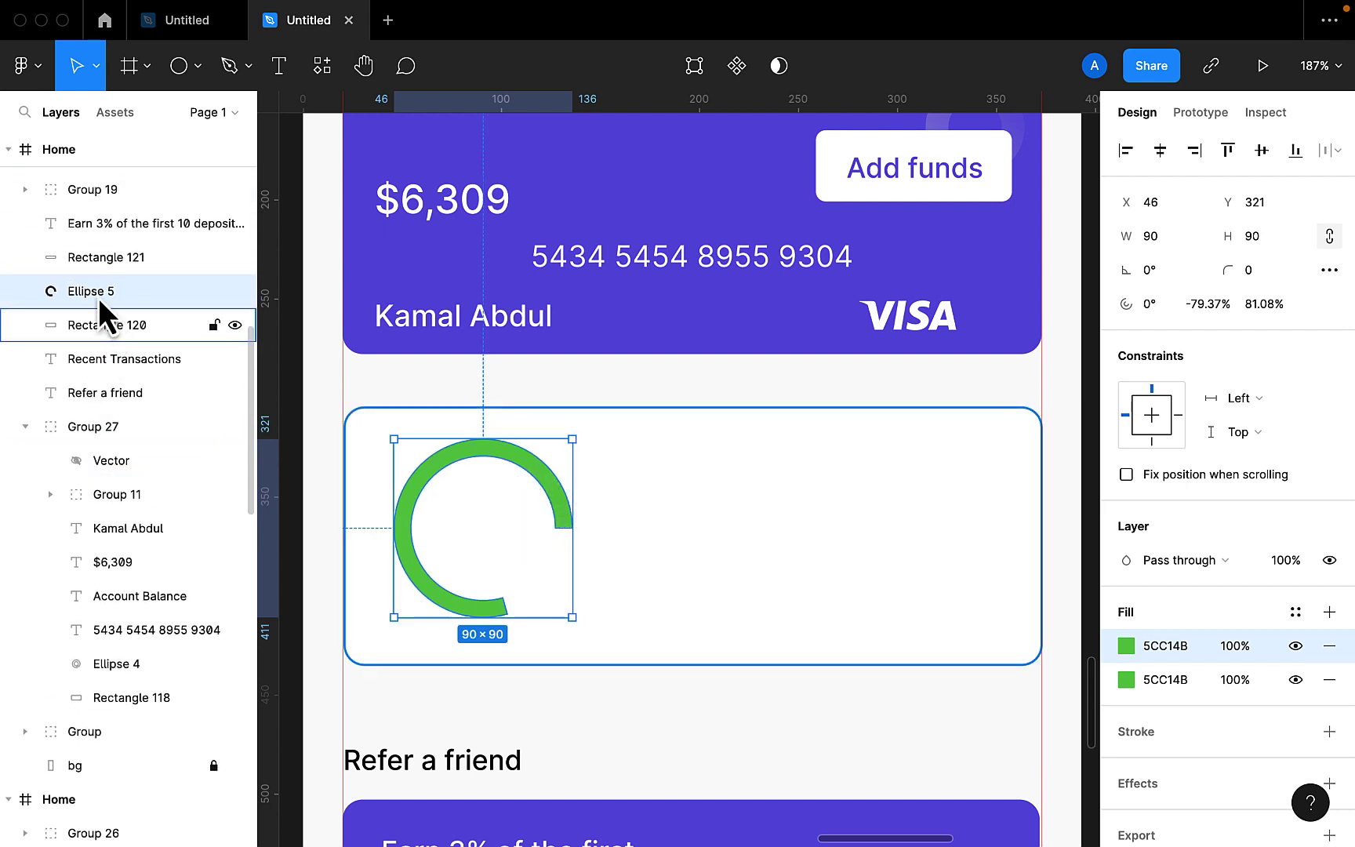
left_click_drag(562, 505, 643, 502)
key("ctrl+z")
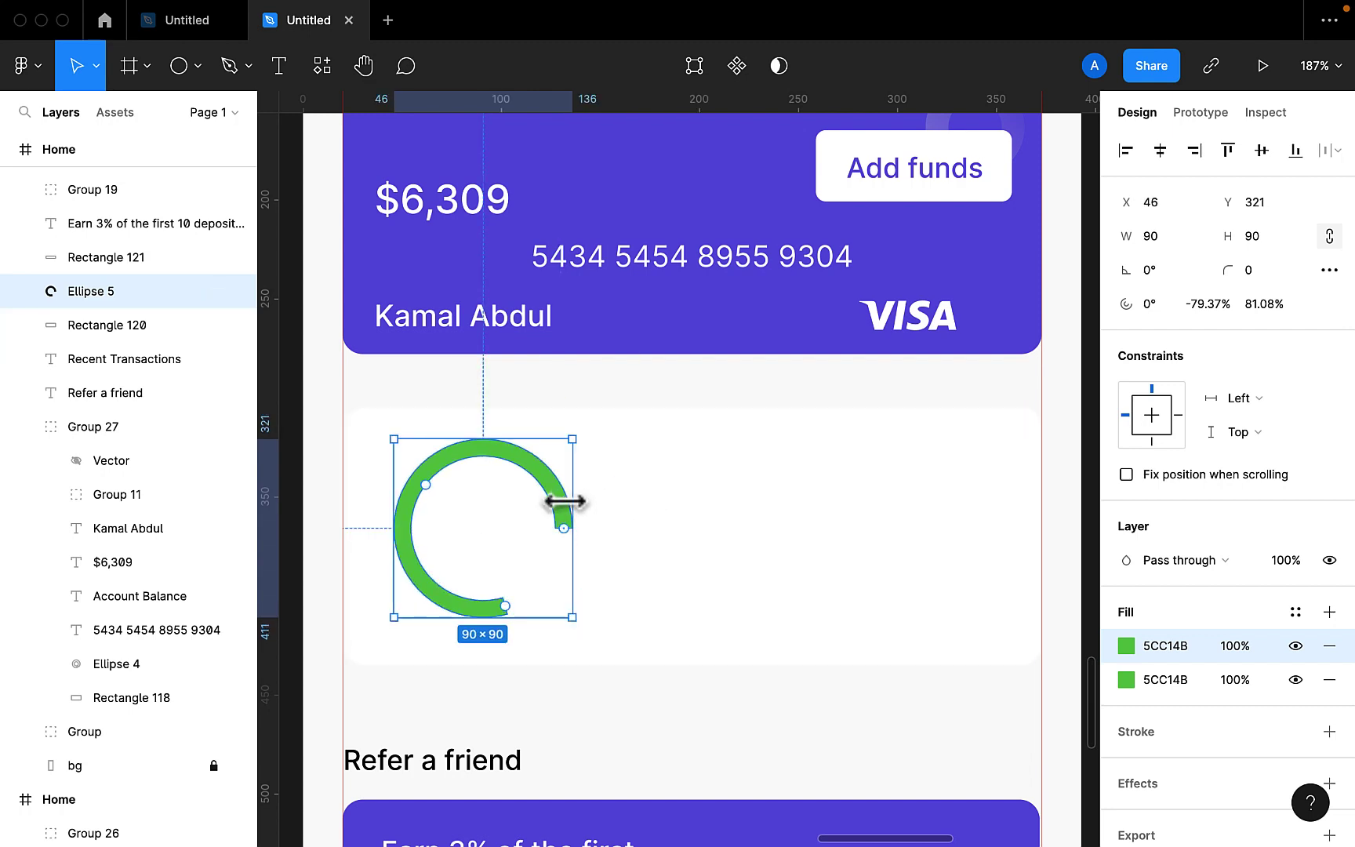
key("ctrl+z")
left_click(563, 515)
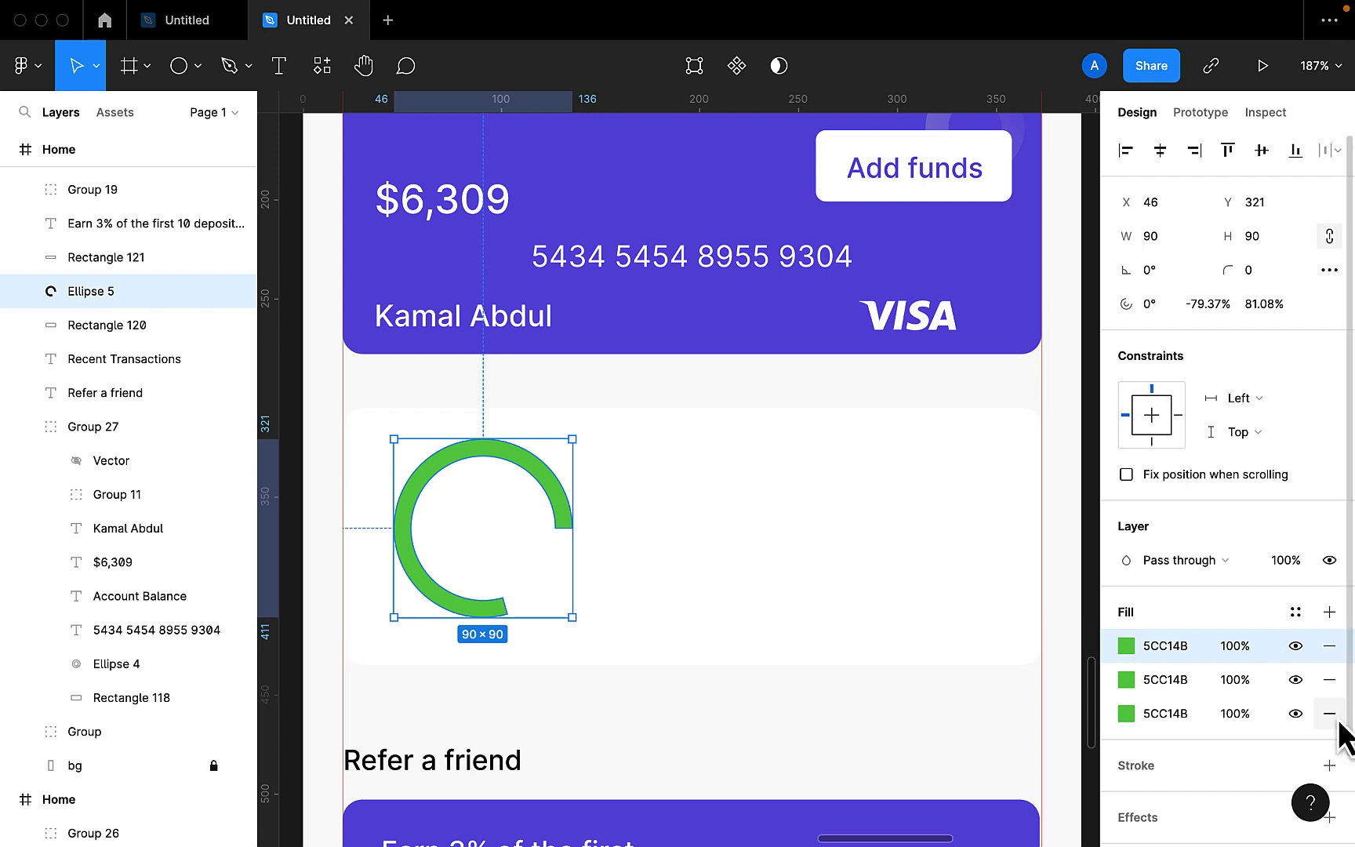
key("ctrl+shift+z")
left_click(1329, 679)
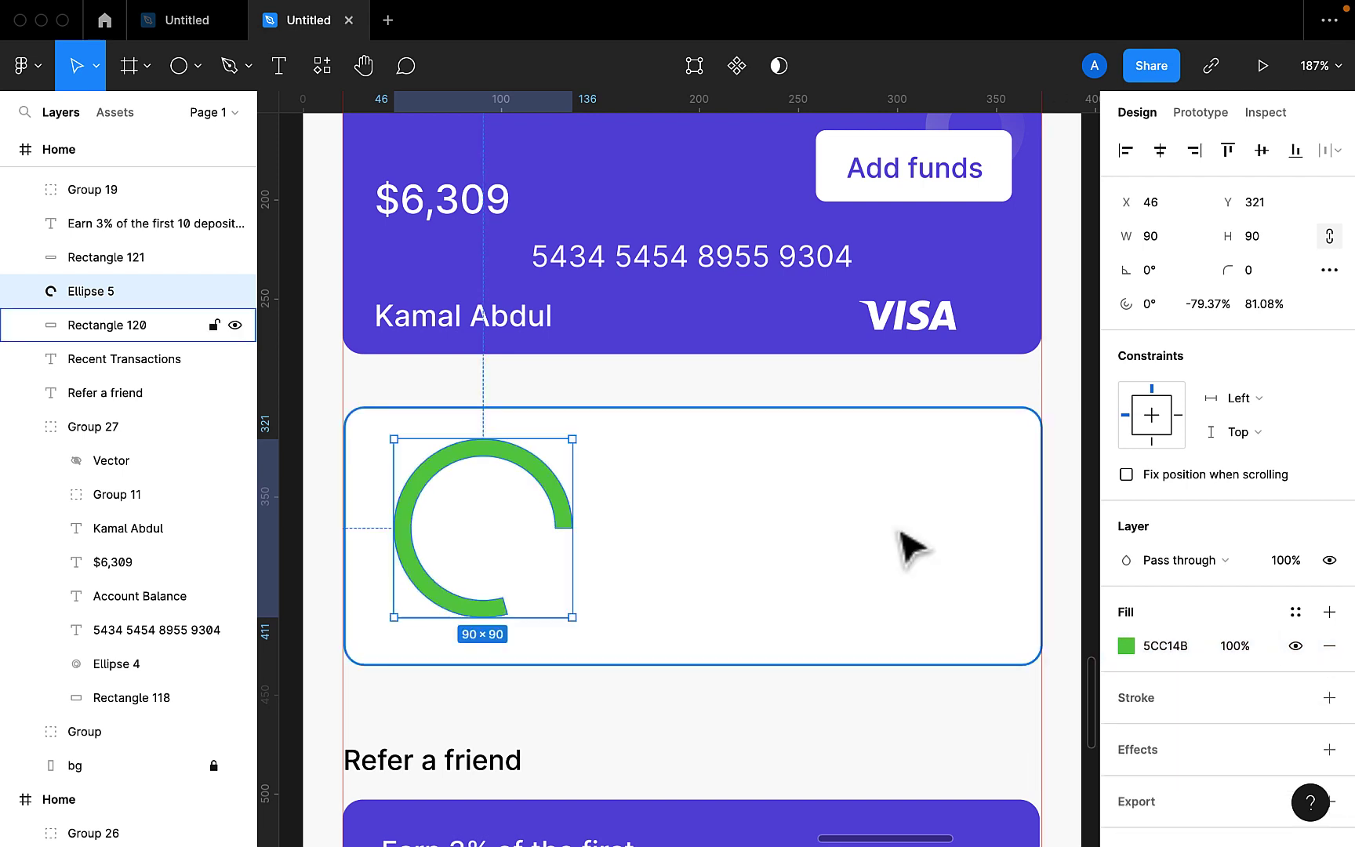
Duplicate the green arc in place as Ellipse 6.
left_click(878, 545)
left_click(569, 501)
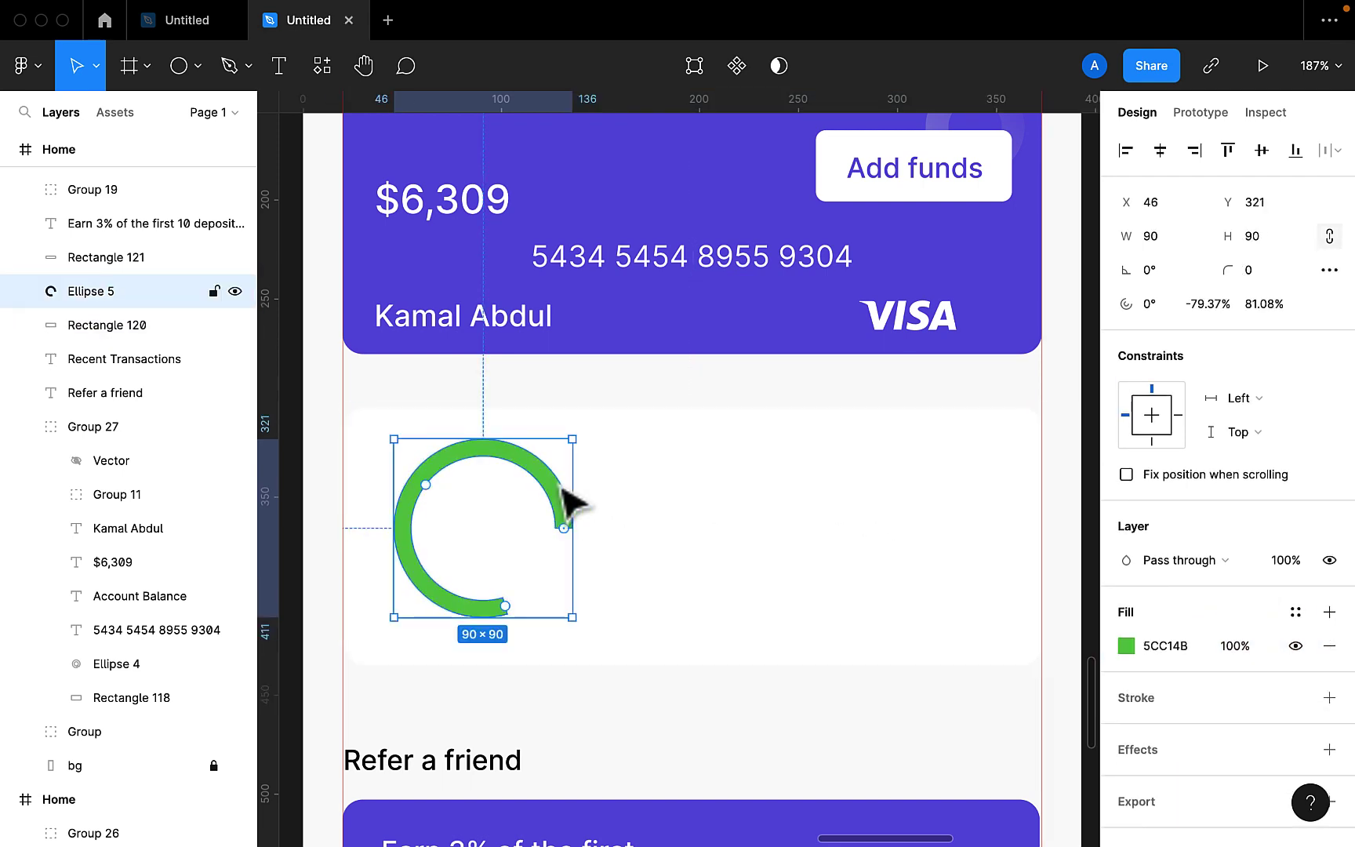
key("super+d")
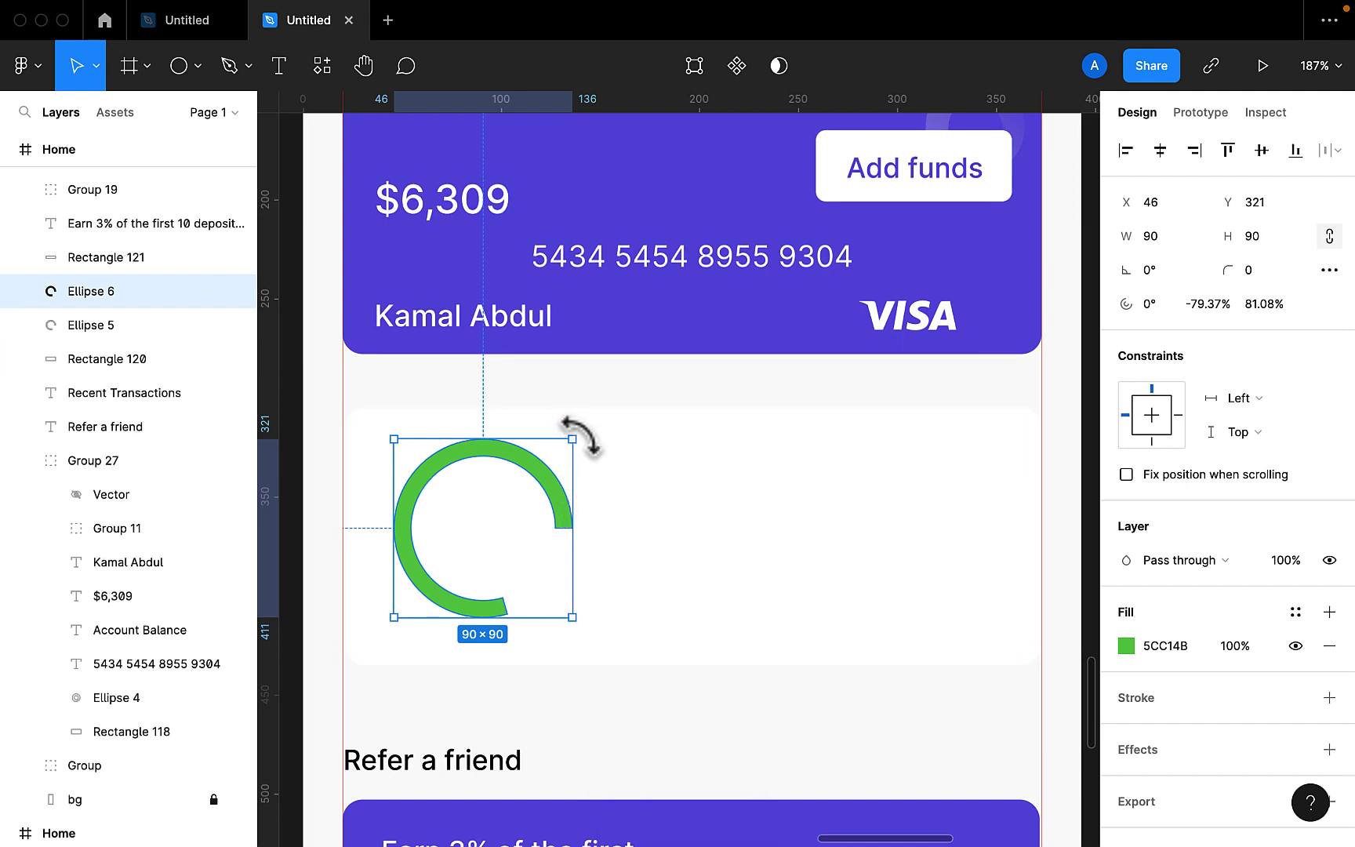
Rotate the copied arc, shorten it to a small segment, and colour it red FF5652.
left_click_drag(575, 438, 602, 596)
left_click_drag(430, 577, 612, 575)
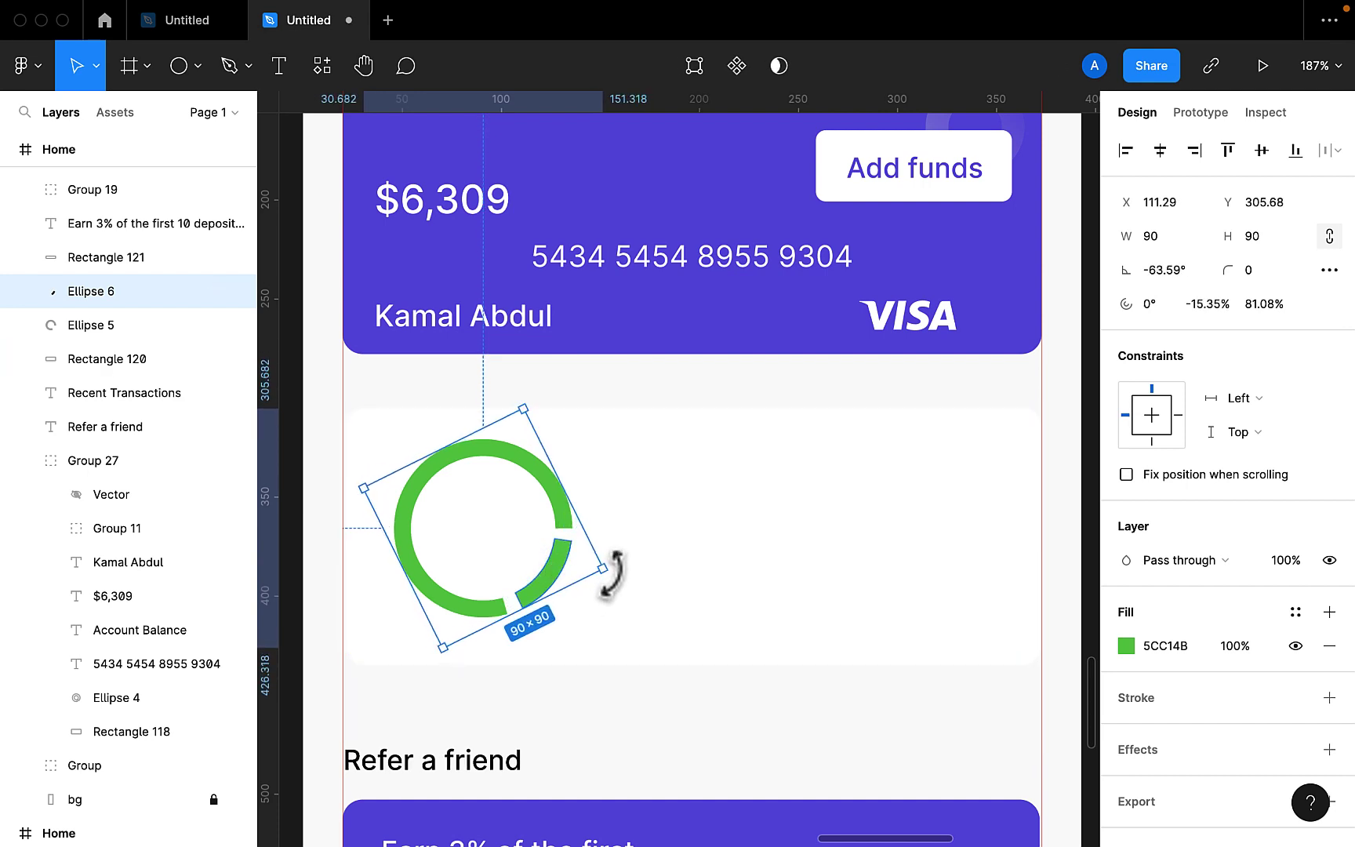
left_click(1126, 645)
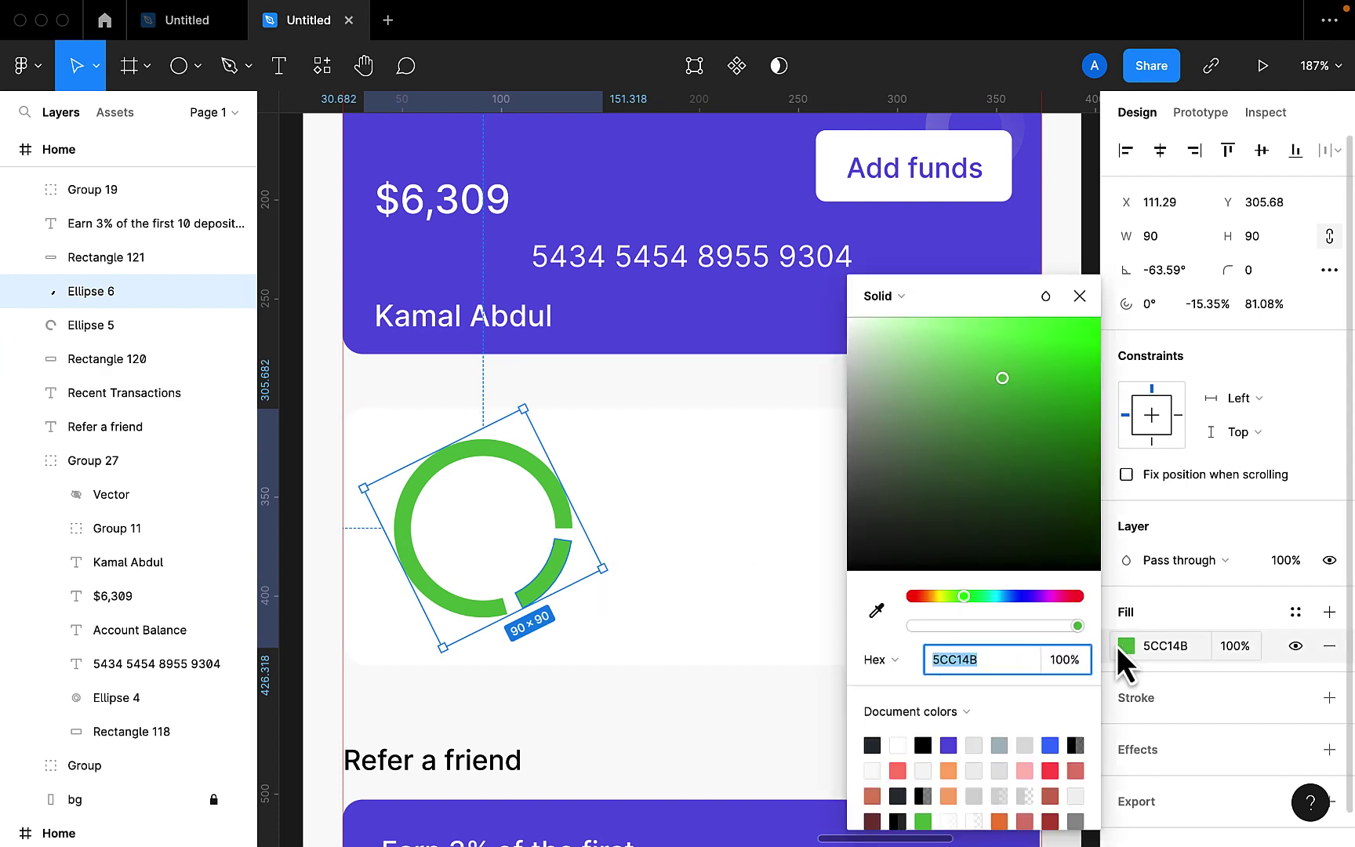
left_click(1051, 771)
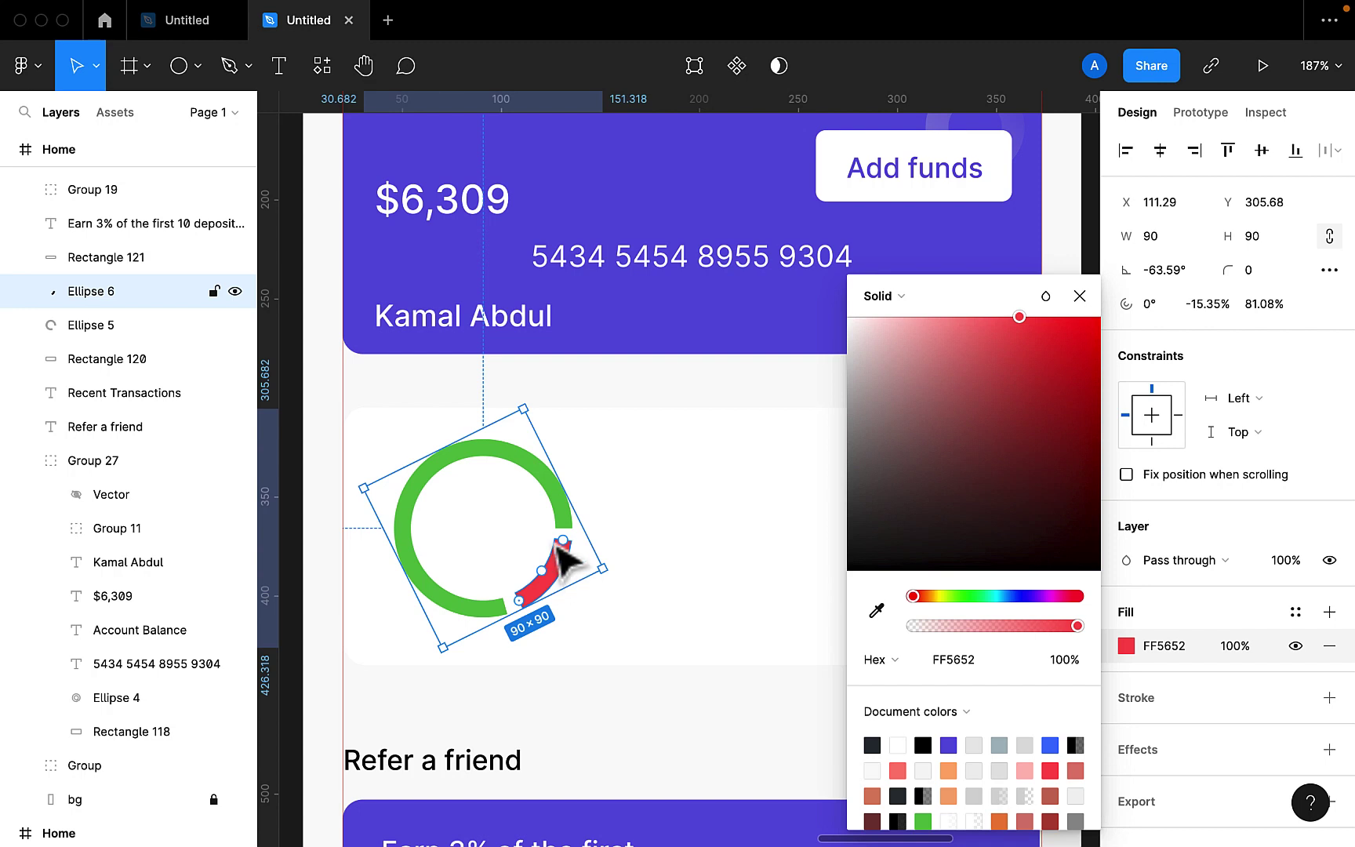
Lengthen the red arc to -20.7% sweep in the ring's gap and stack the green ring above it.
mouse_move(568, 543)
left_click_drag(567, 542, 570, 518)
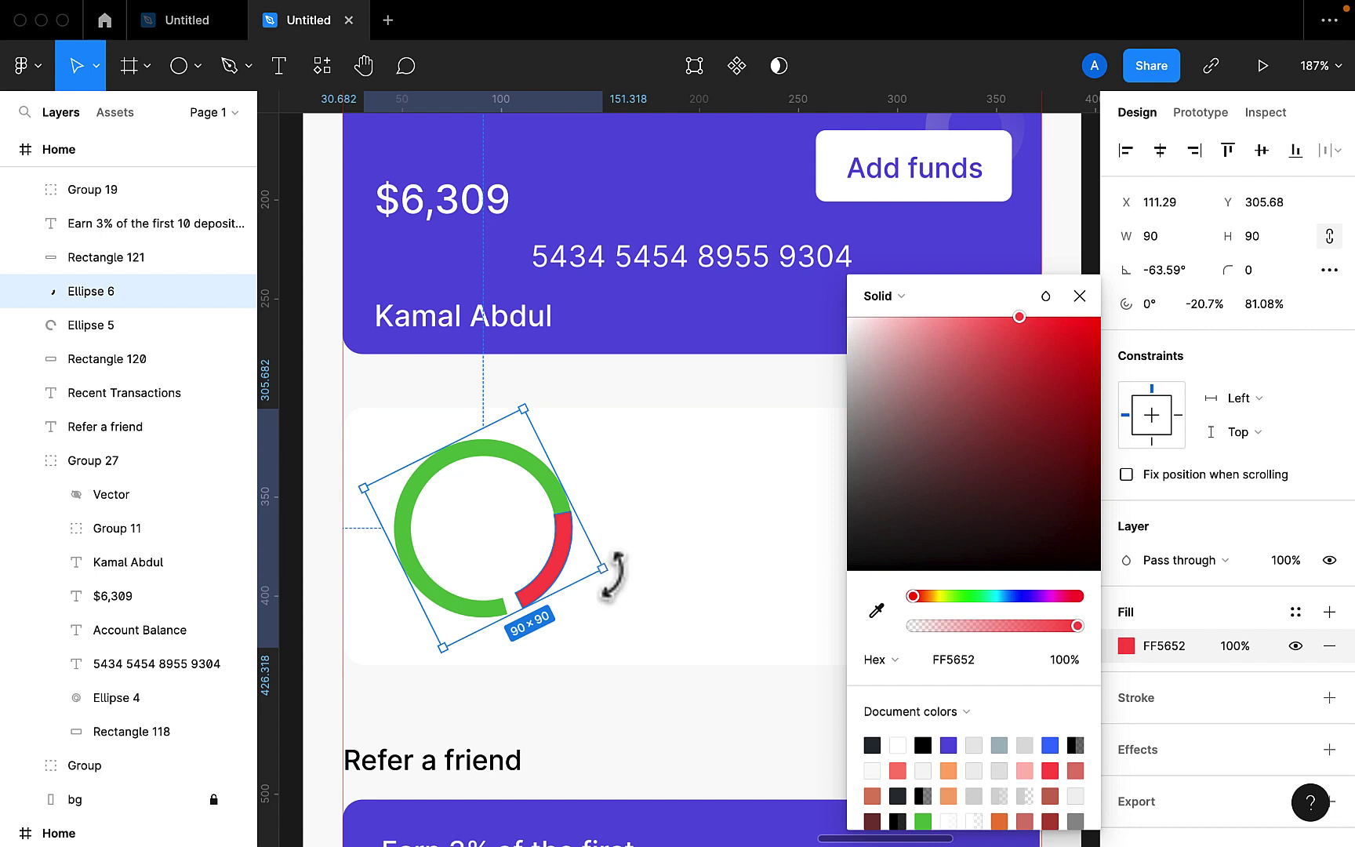
left_click_drag(614, 575, 614, 605)
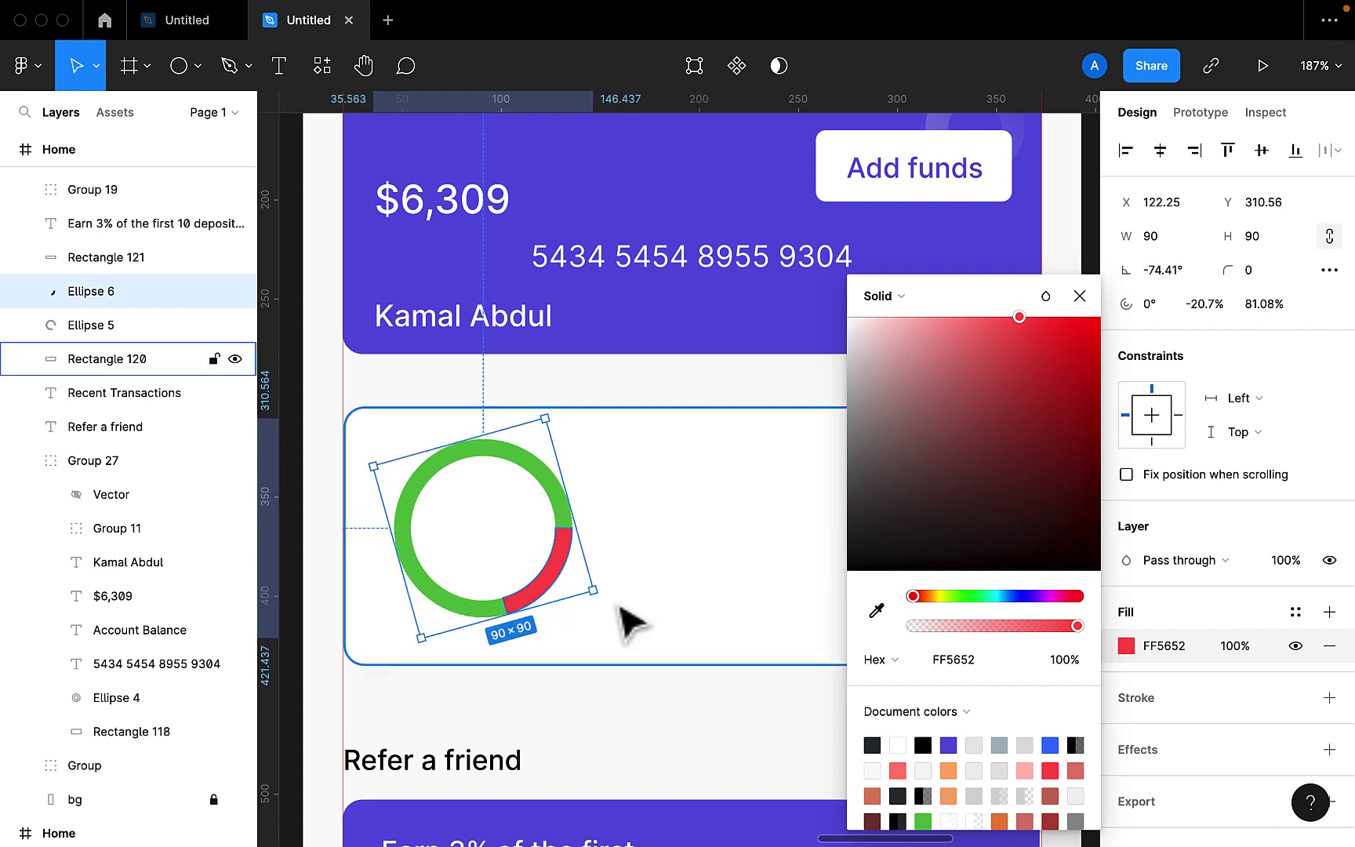
left_click(554, 499)
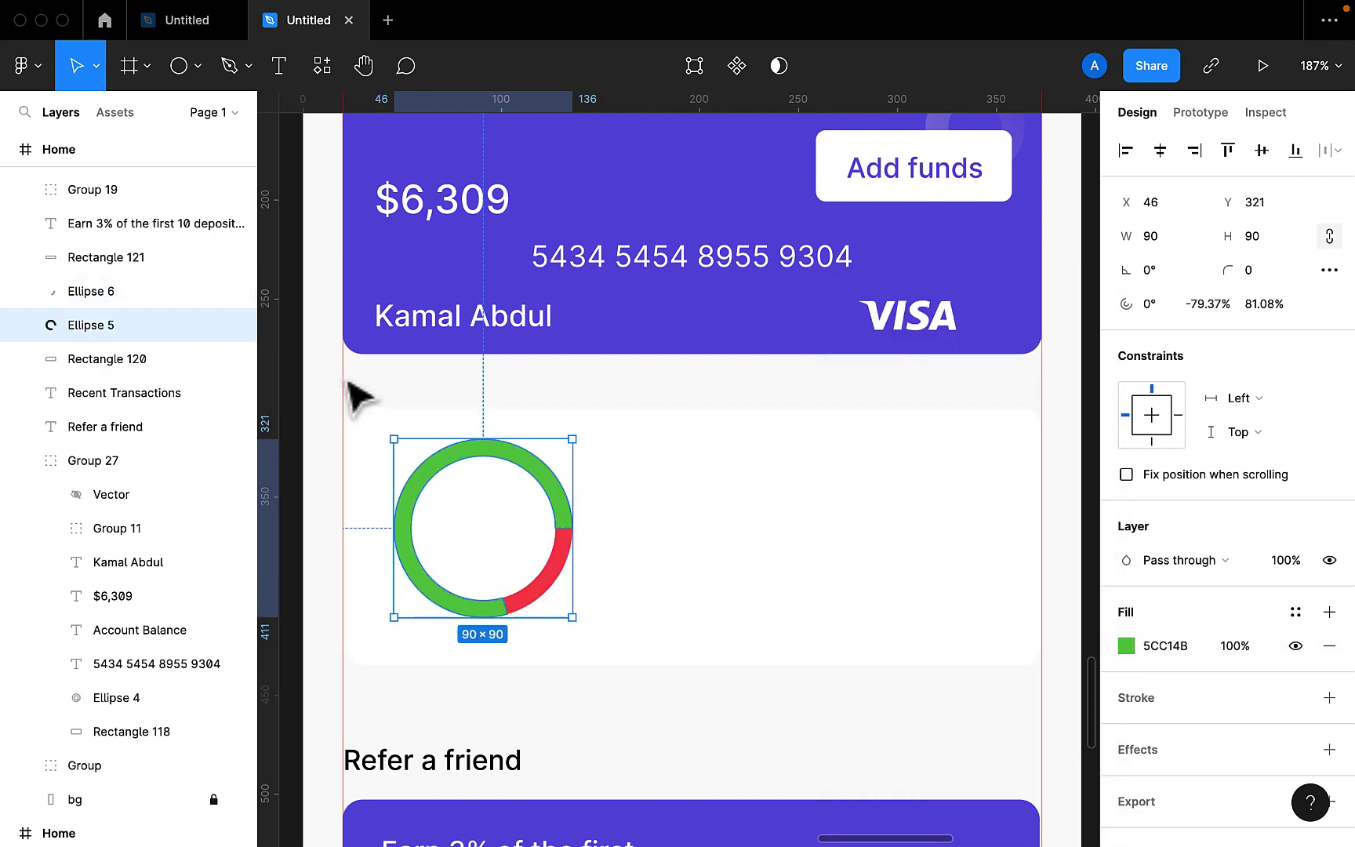
left_click_drag(89, 325, 89, 285)
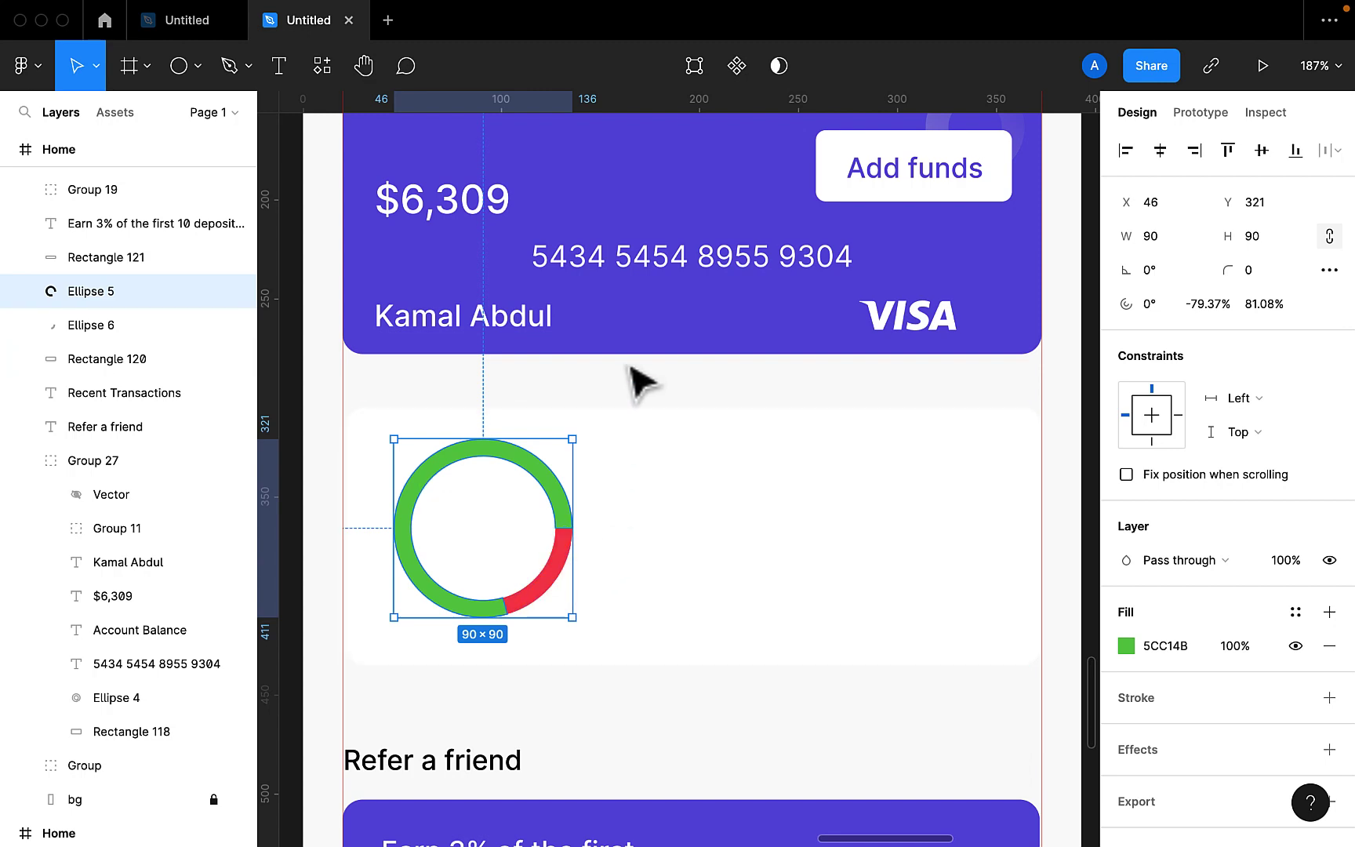
left_click(627, 395)
Type an 'All time transaction' caption inside the donut ring.
scroll(535, 559, "up", 5)
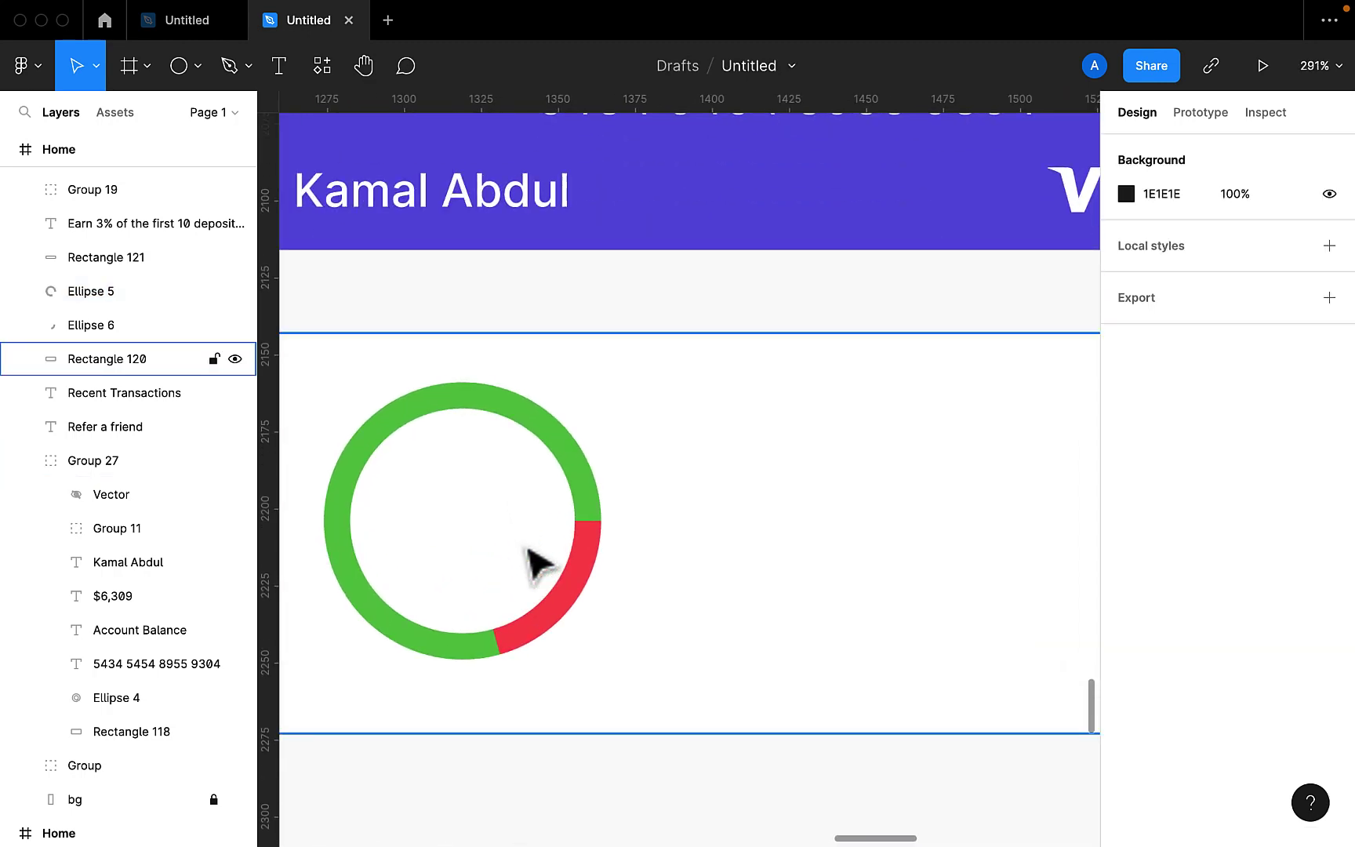
scroll(537, 563, "up", 2)
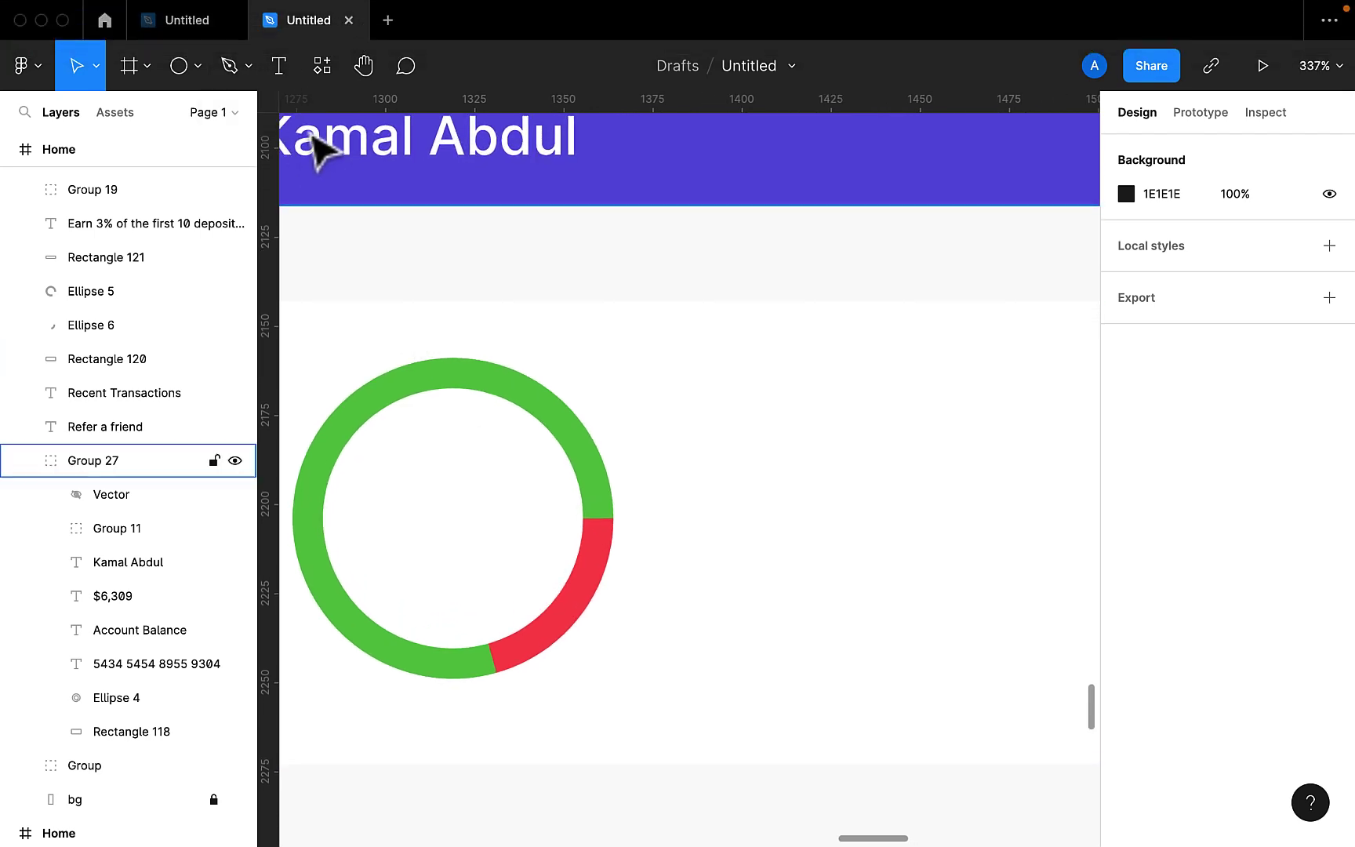
key("t")
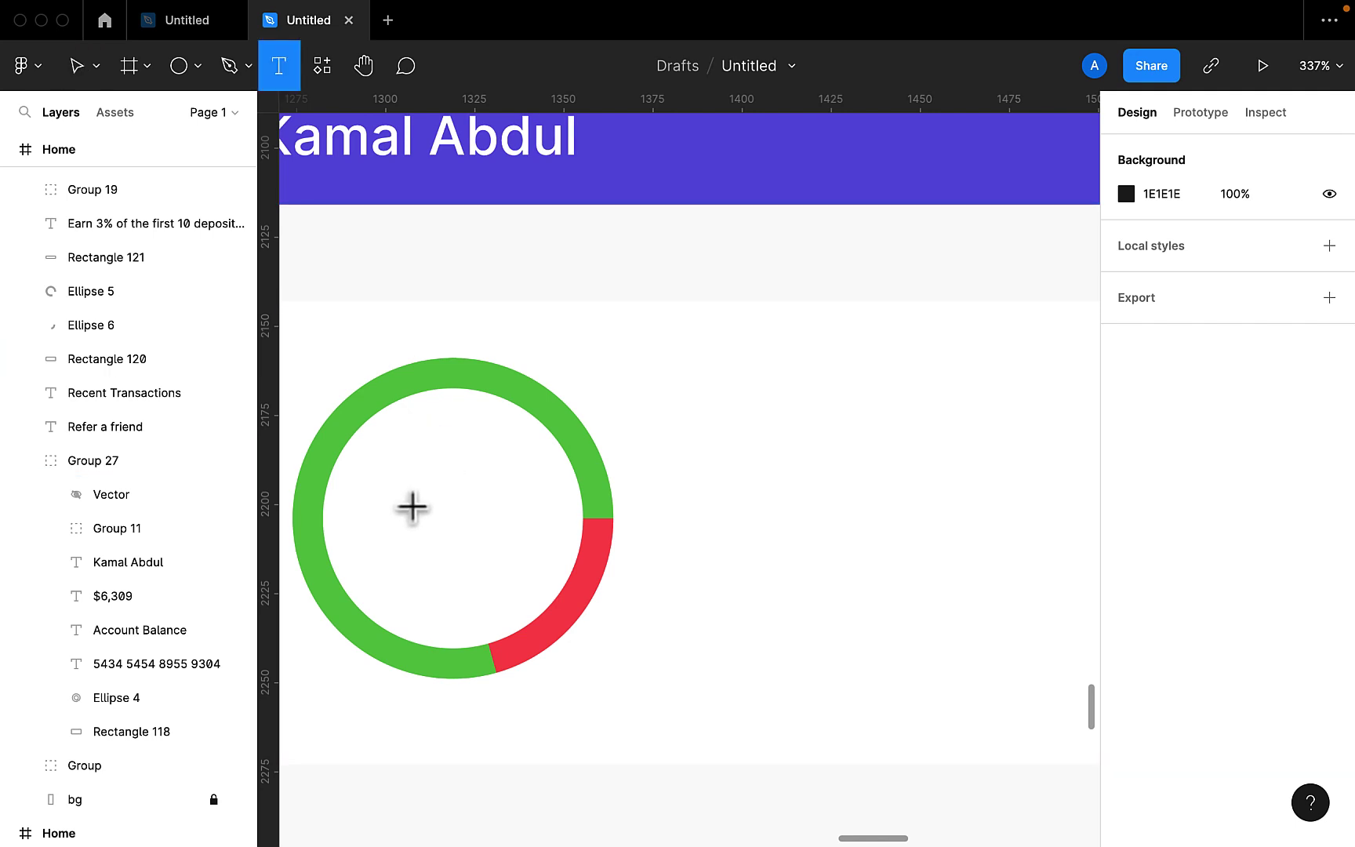
left_click(397, 506)
type("All")
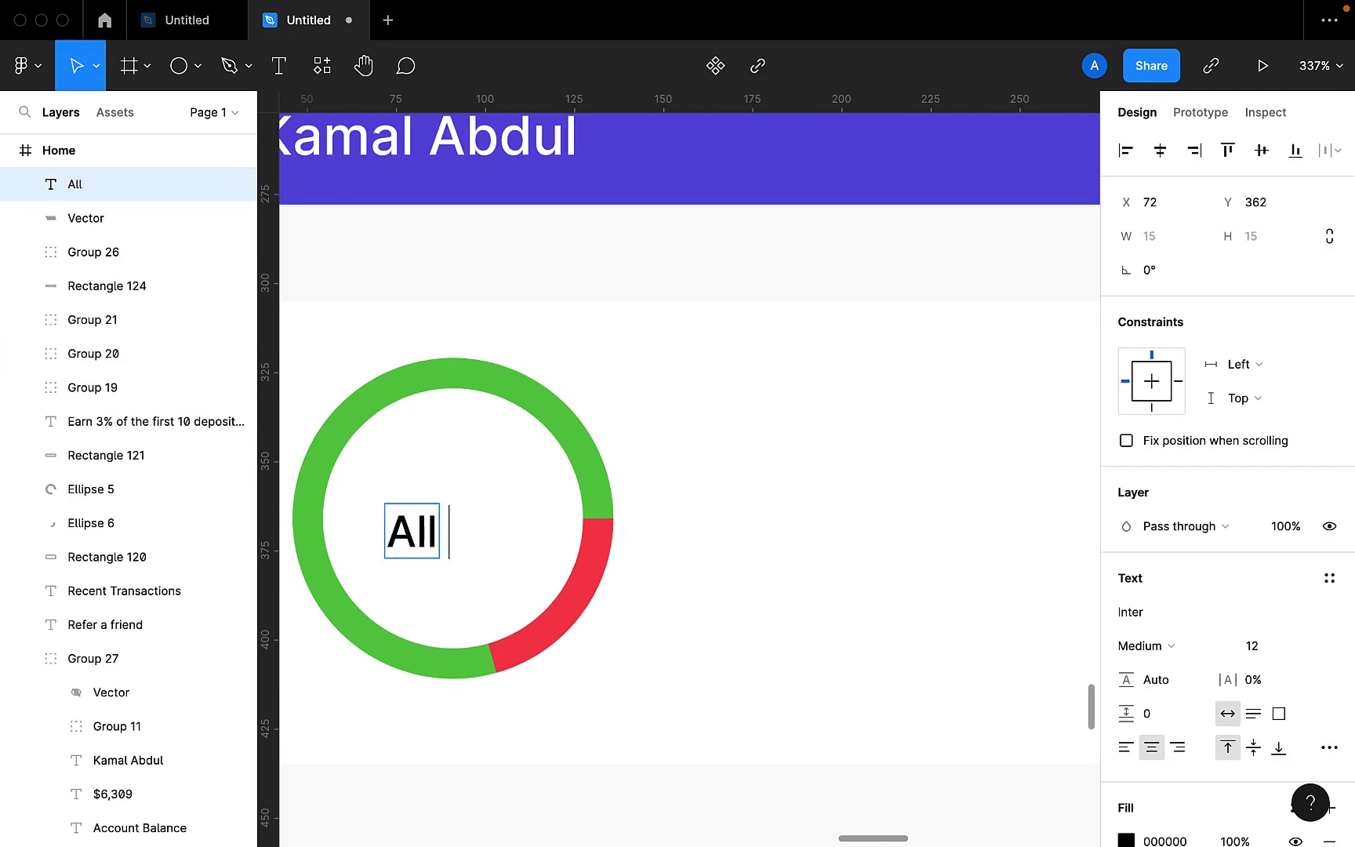
type(" time tra")
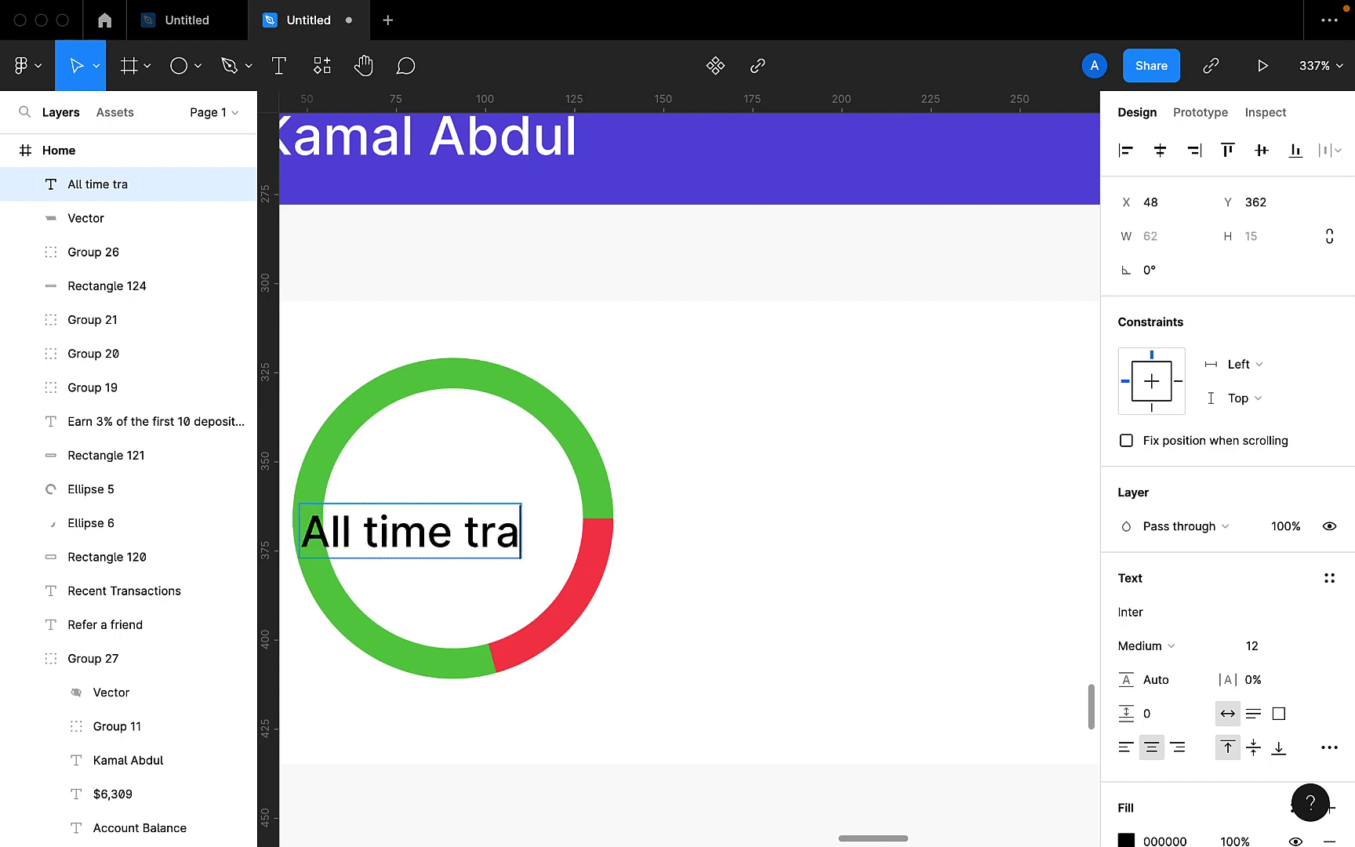
type("nsactio")
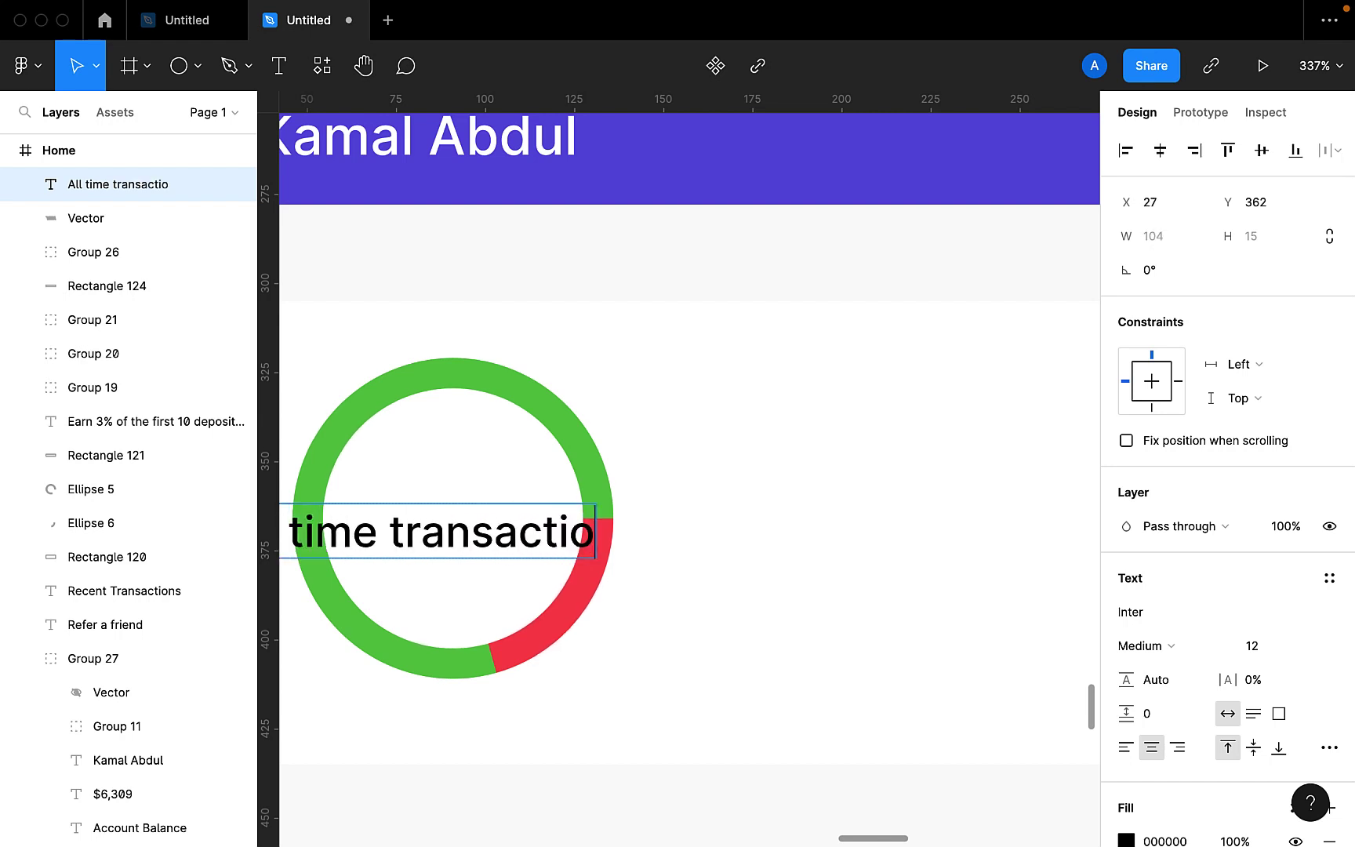
type("n")
key("Escape")
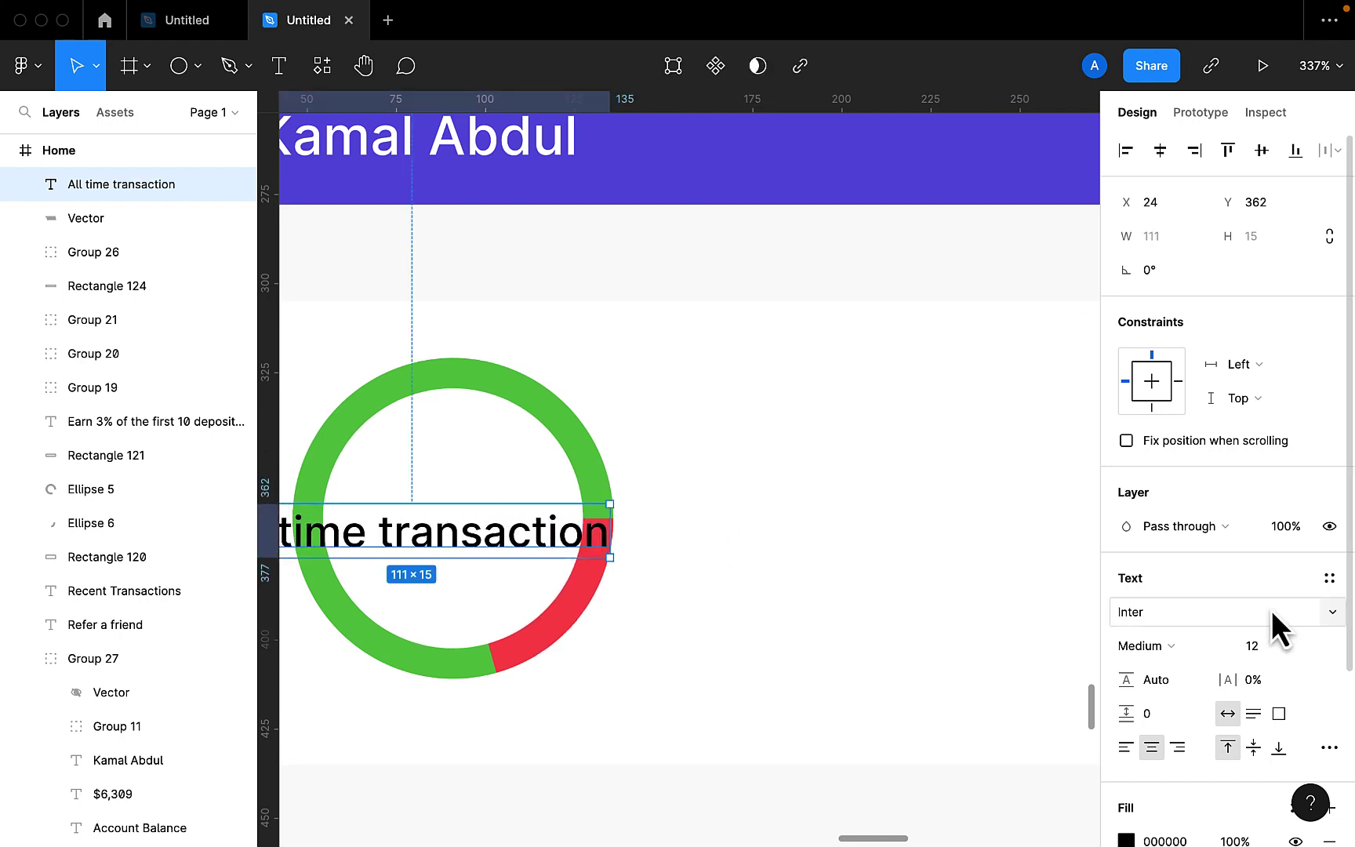
Set the caption to font size 6 and 60% fill opacity, centred in the ring.
left_click(1266, 643)
key("BackSpace")
type("8")
key("Return")
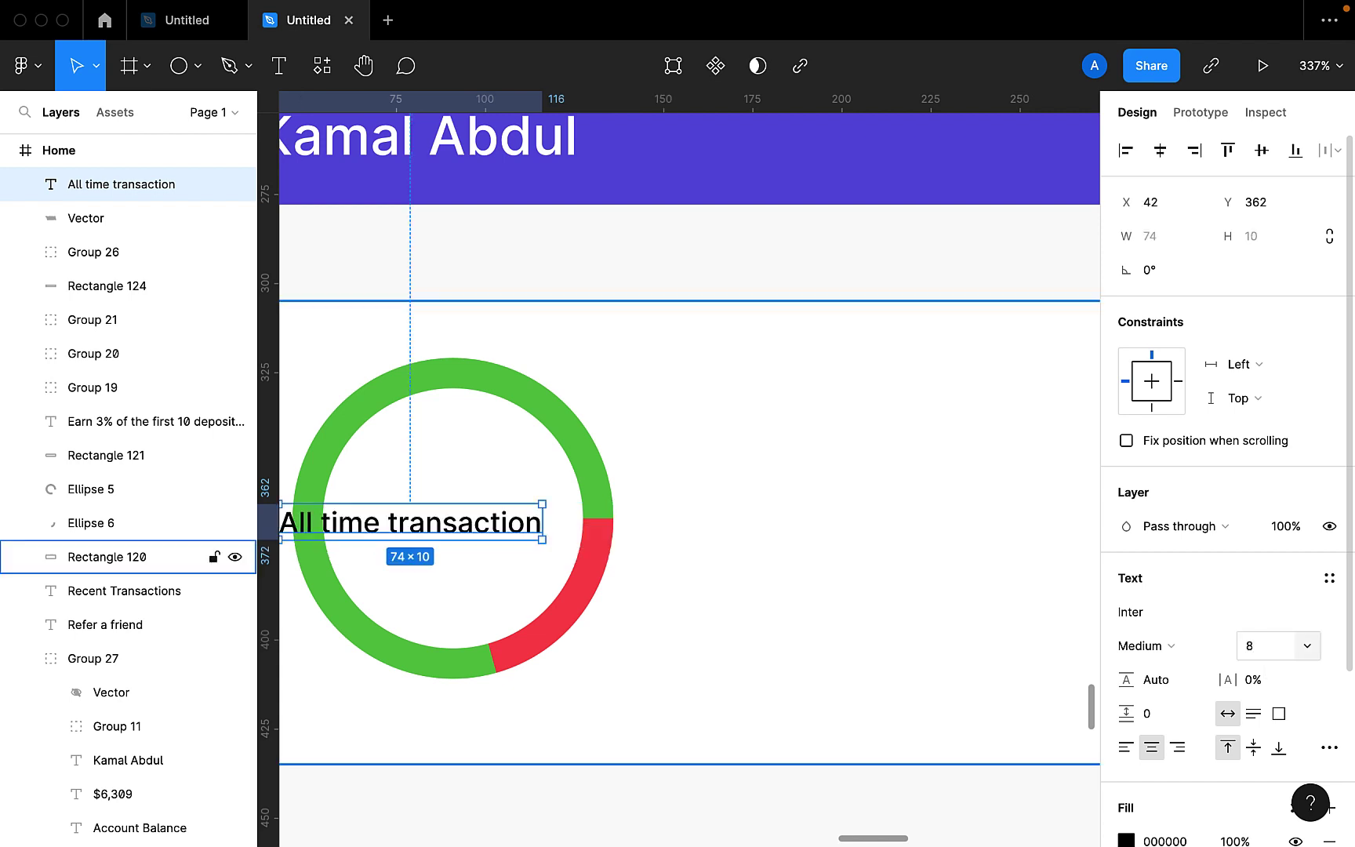
left_click(1267, 647)
key("BackSpace")
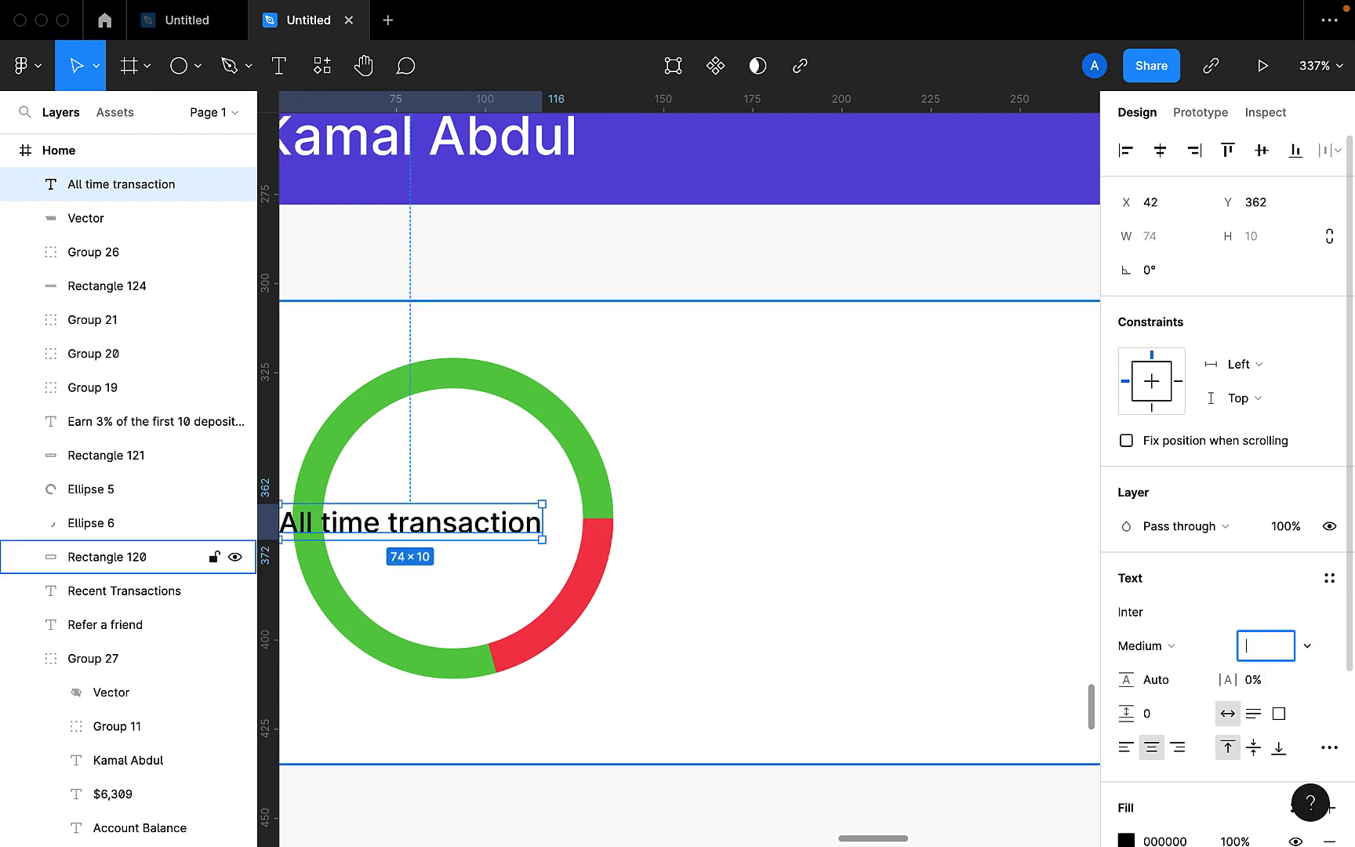
type("6")
key("Return")
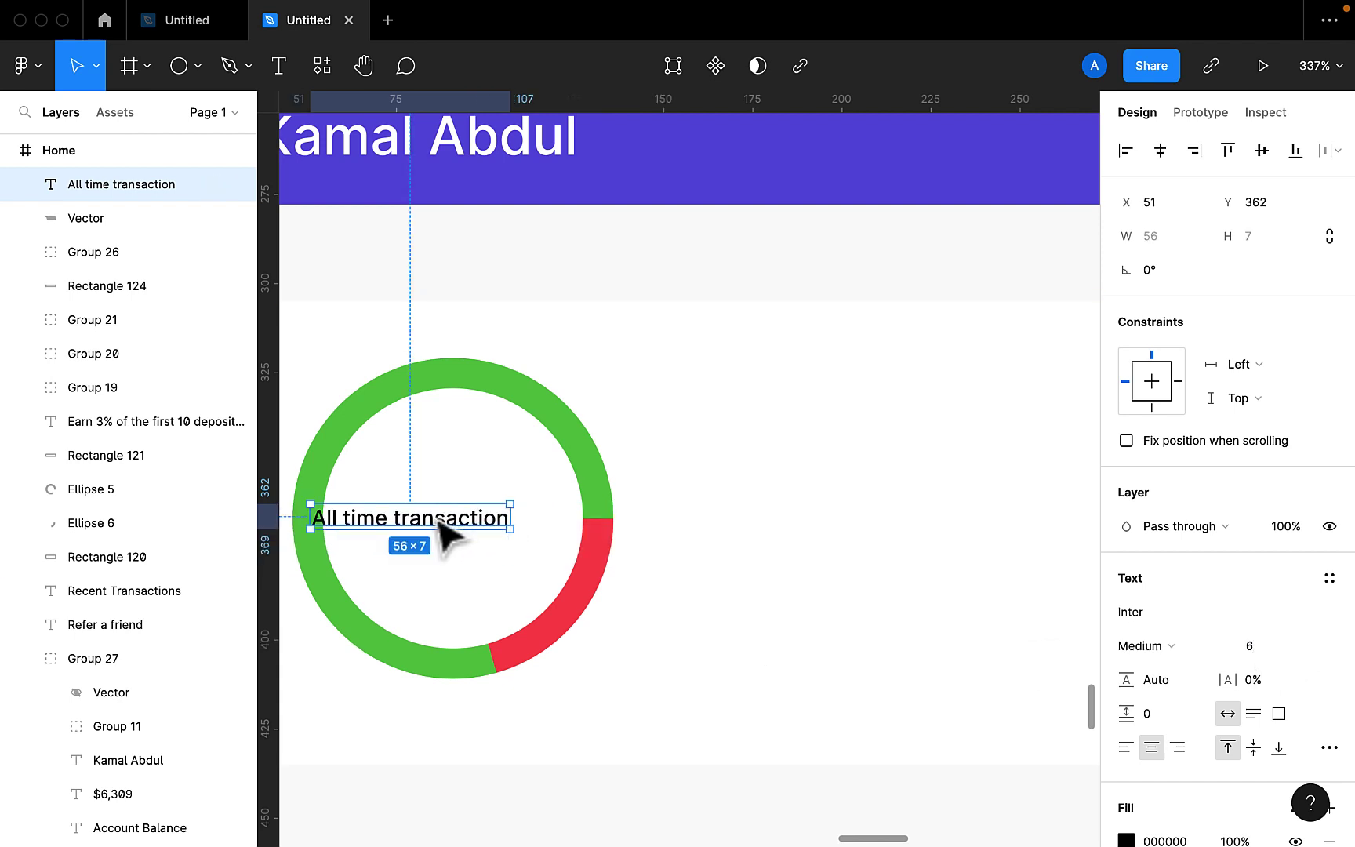
left_click_drag(439, 520, 480, 520)
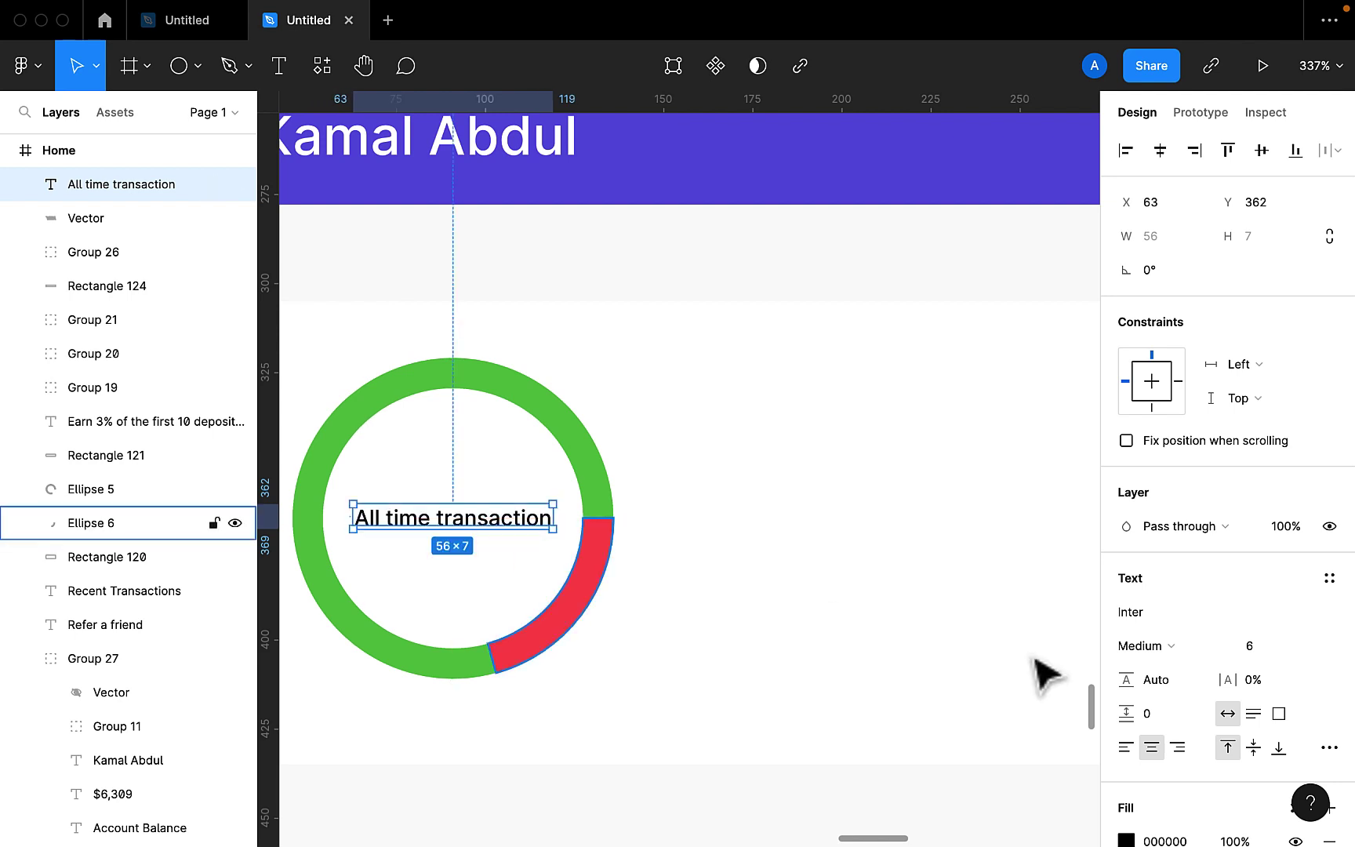
scroll(1200, 729, "down", 3)
left_click(1245, 723)
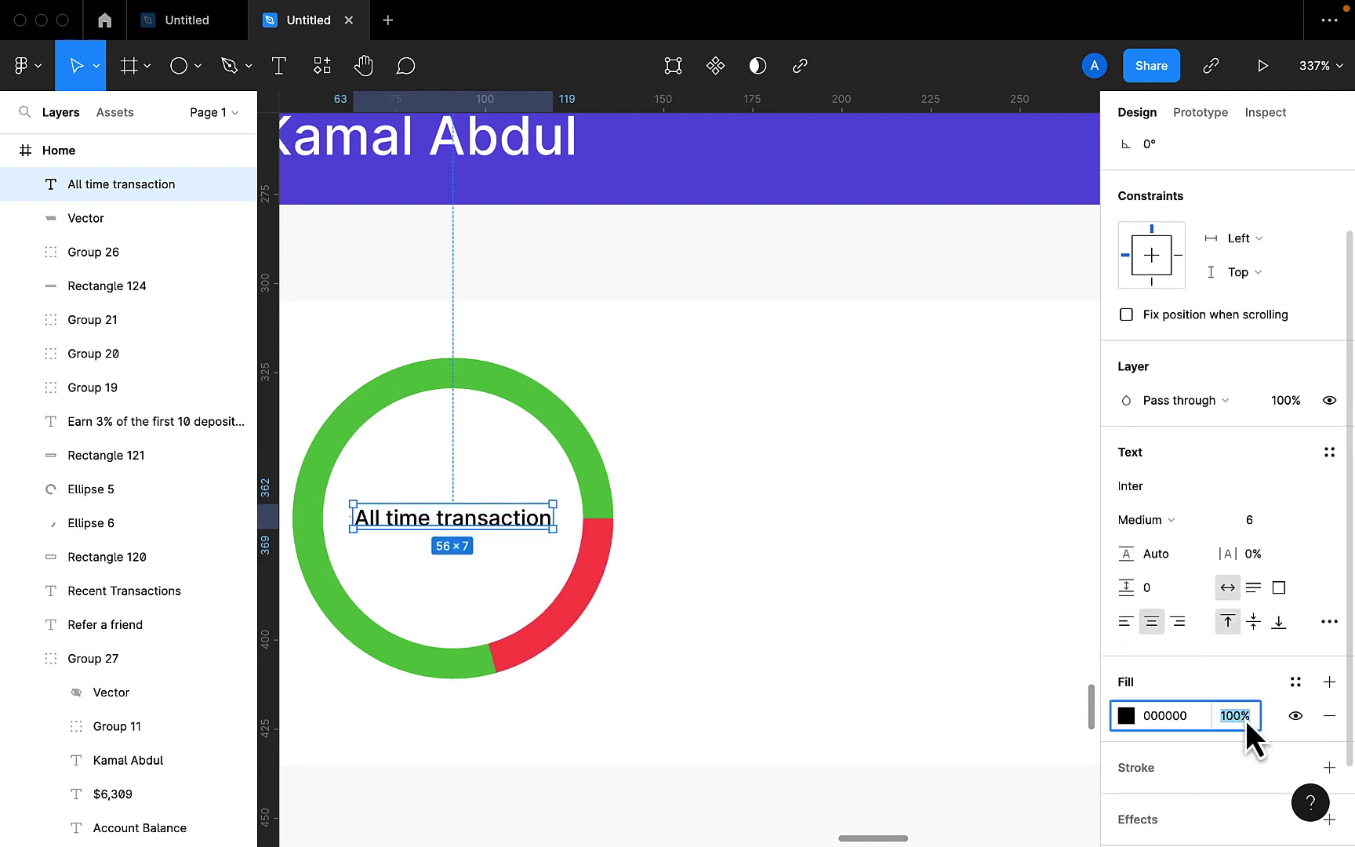
key("BackSpace")
type("60")
key("Return")
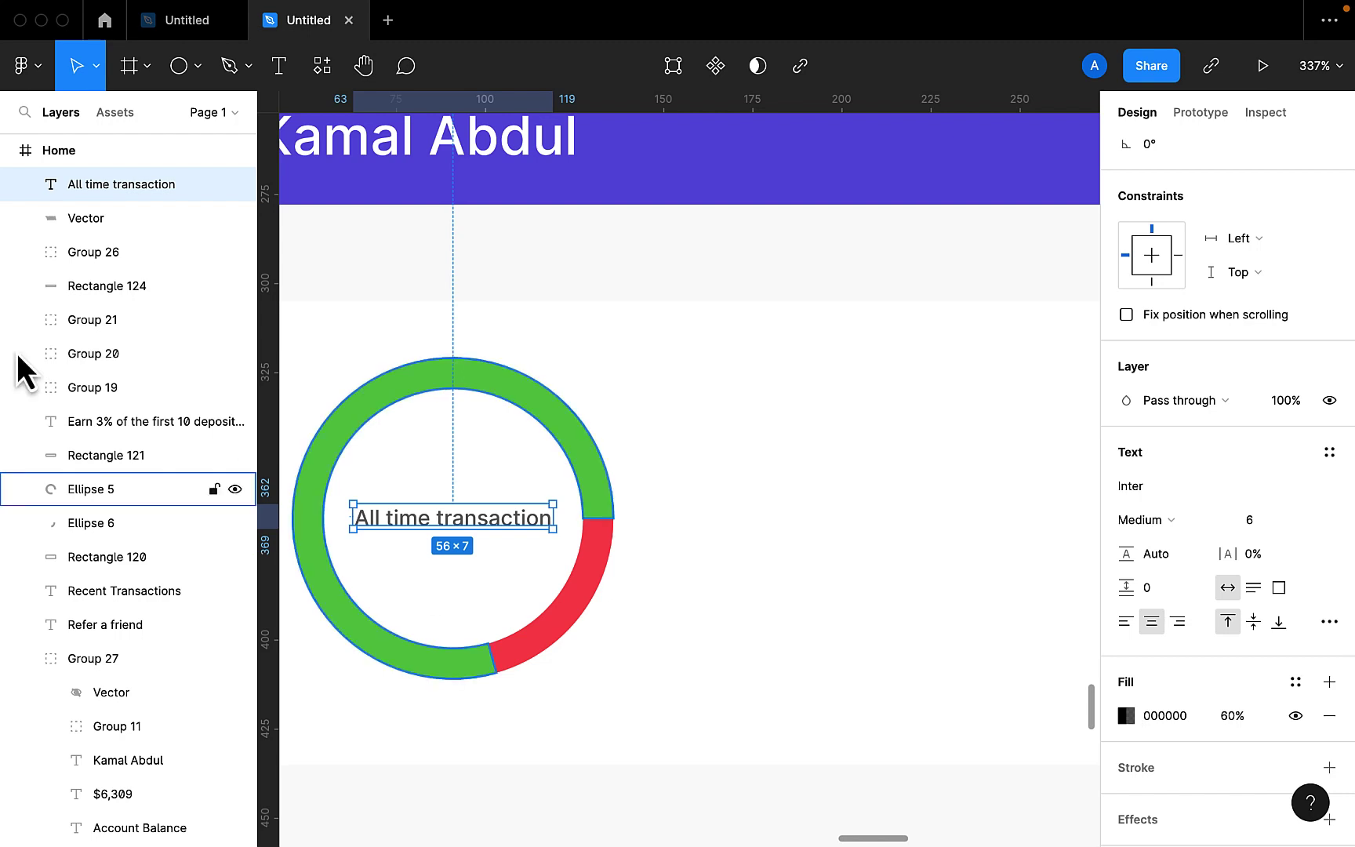
Add a 110,000 figure below the caption at 60% opacity, centred in the ring.
left_click(279, 69)
left_click(429, 582)
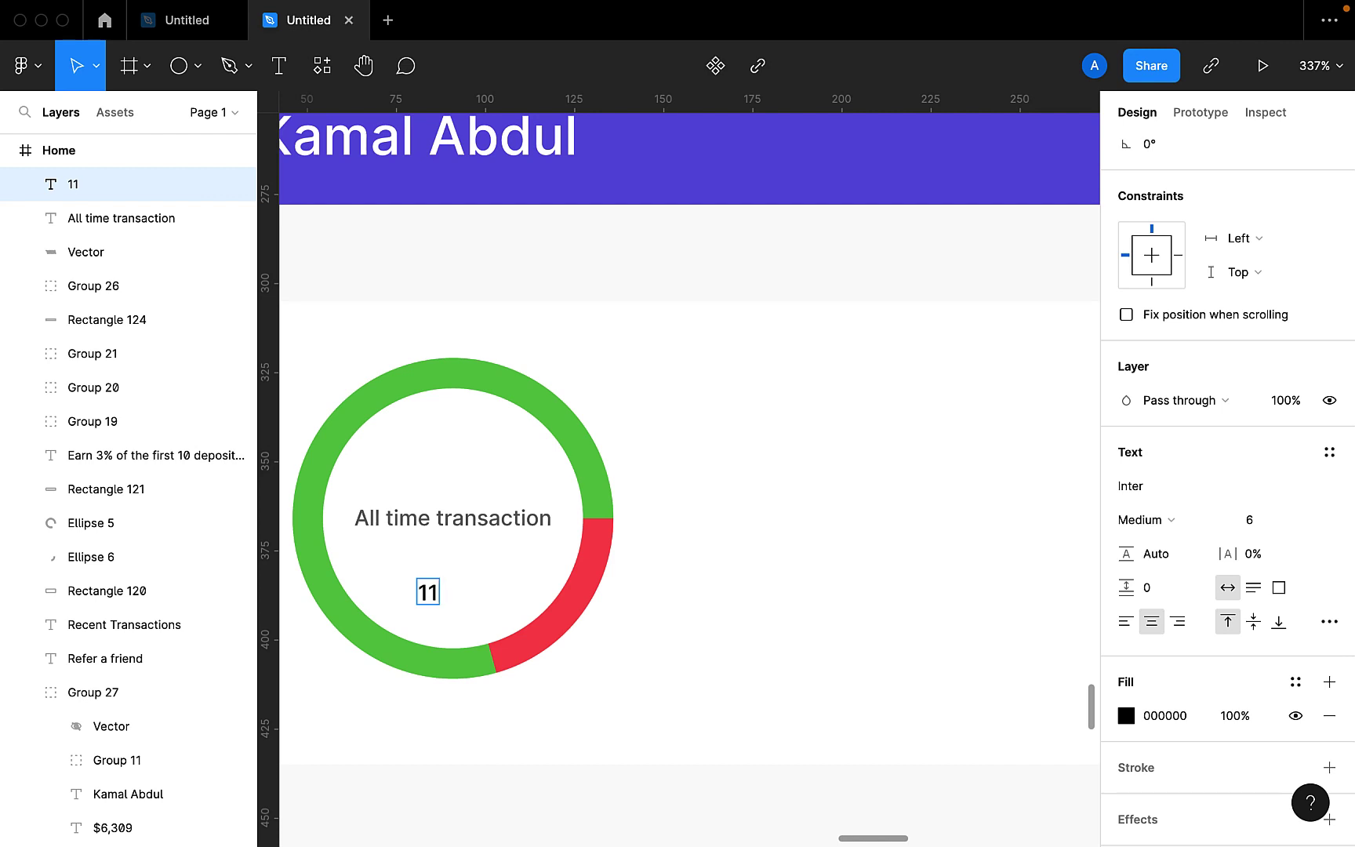
type("110,000")
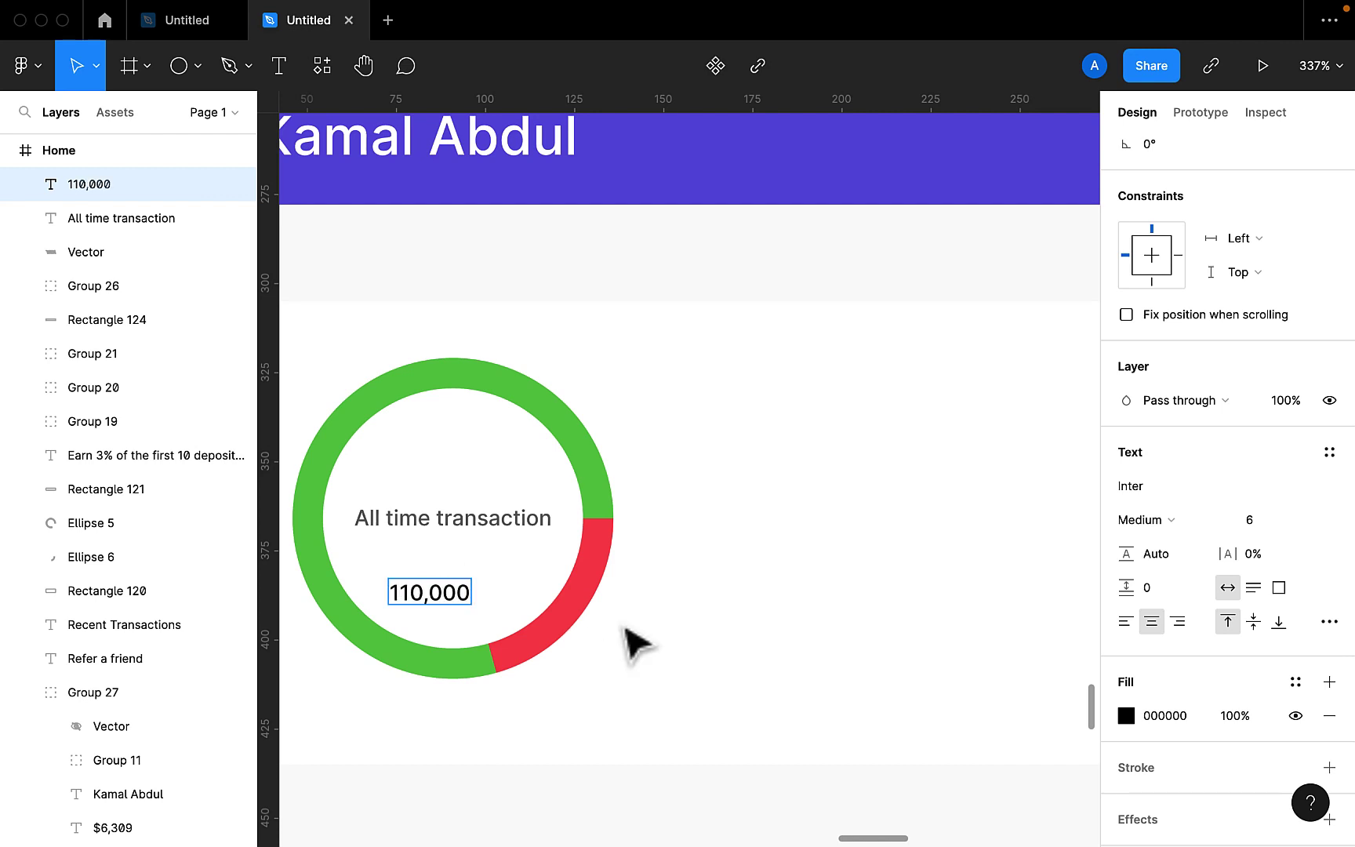
key("Escape")
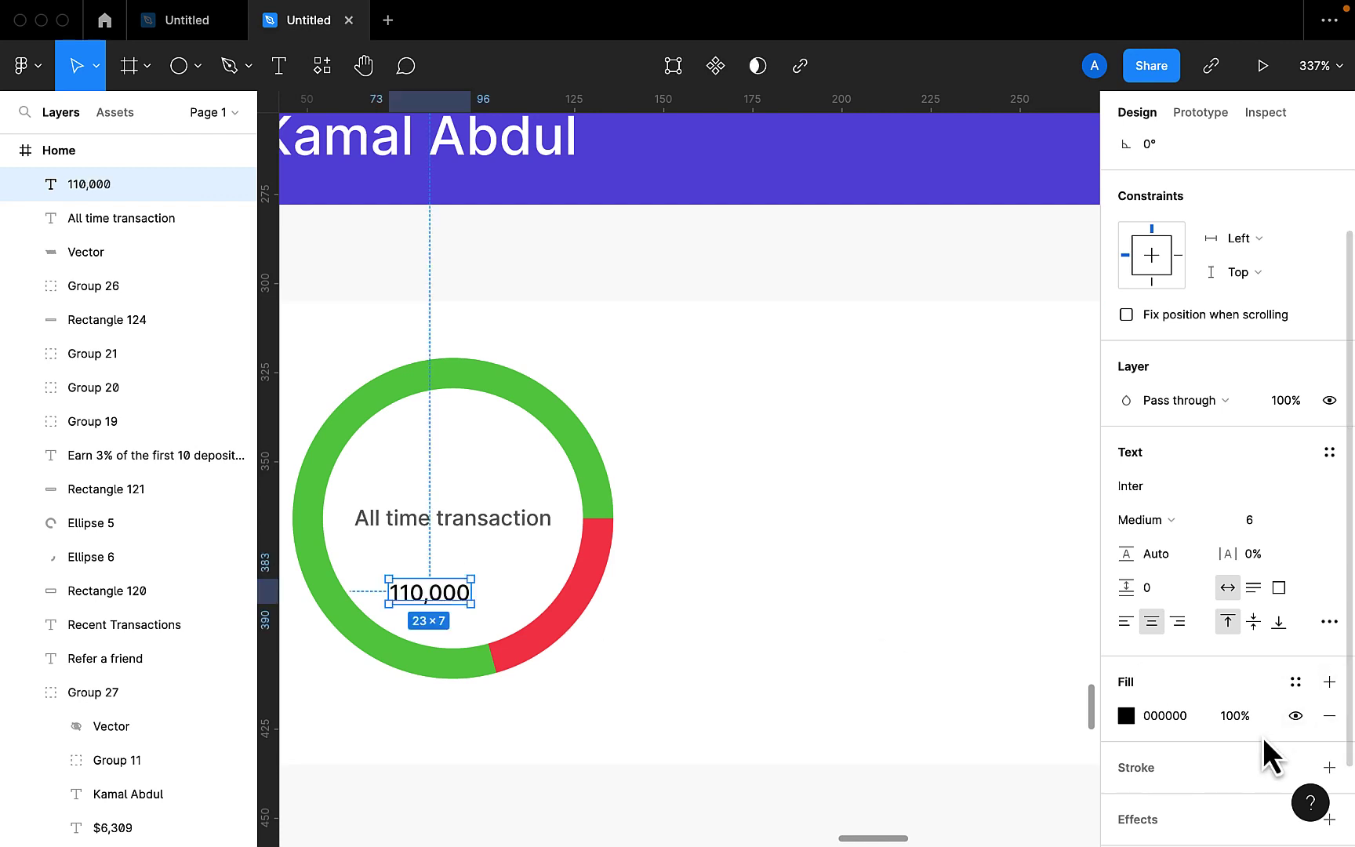
key("BackSpace")
key("BackSpace")
key("BackSpace")
key("BackSpace")
type("60")
key("Return")
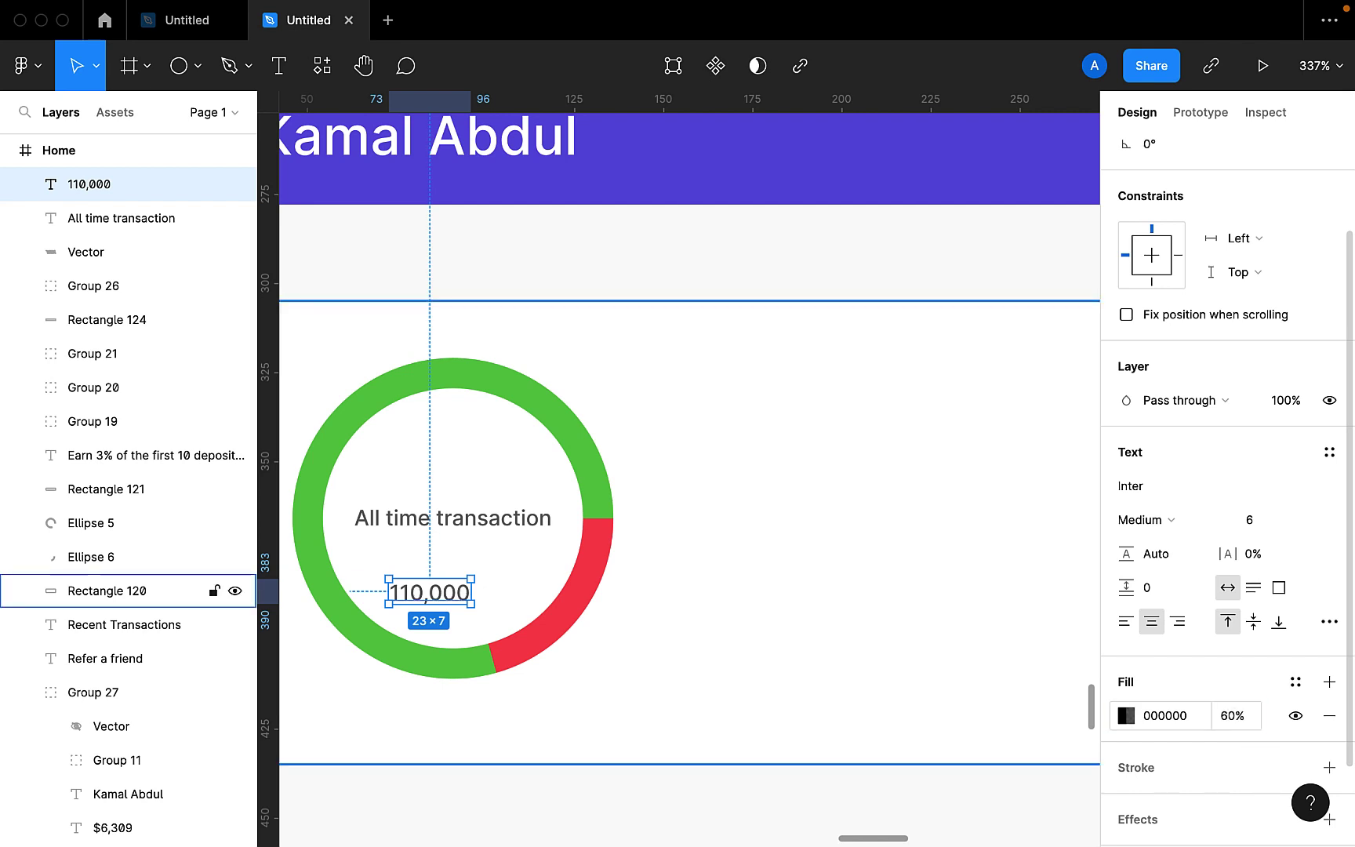
left_click_drag(448, 597, 470, 571)
scroll(846, 538, "right", 3)
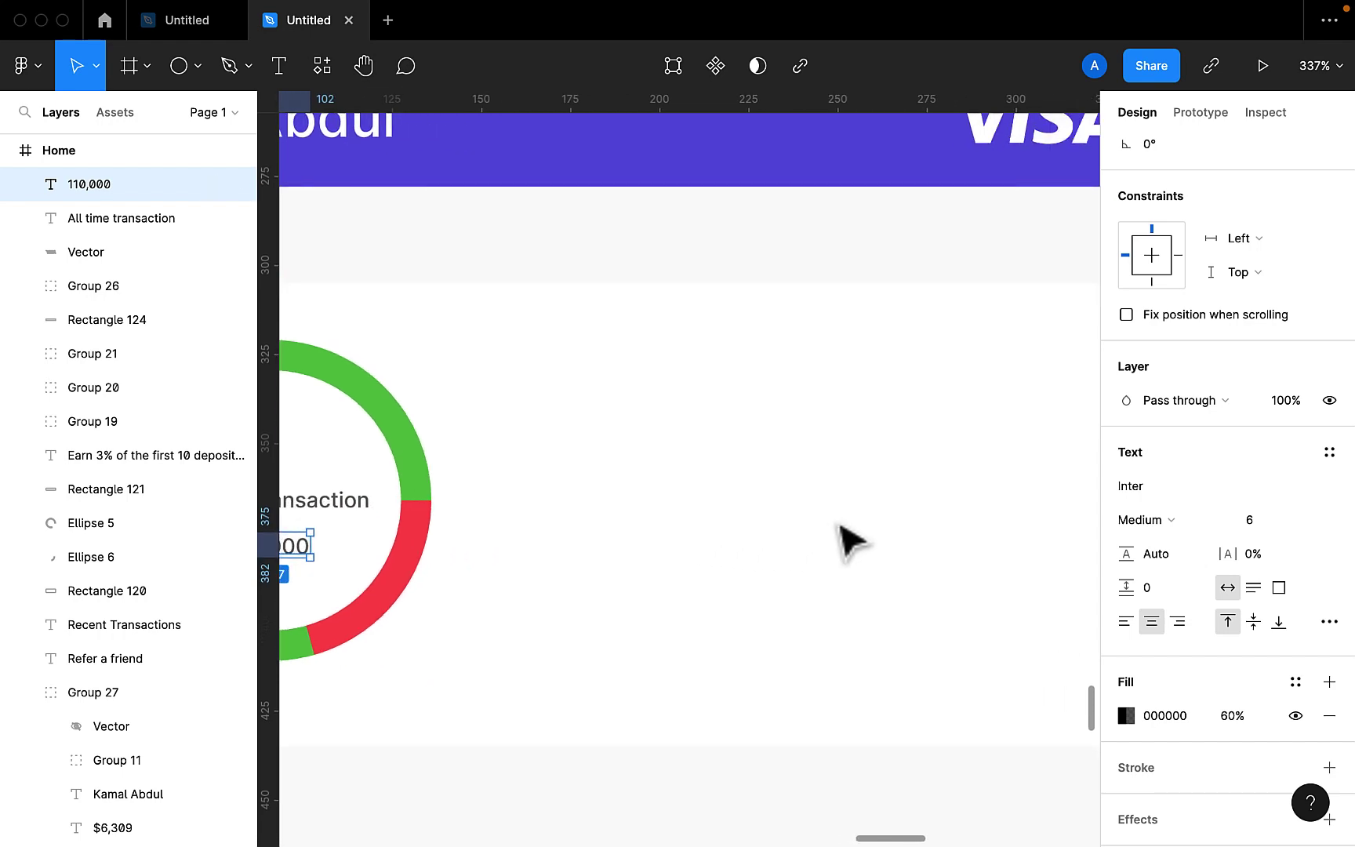
scroll(863, 529, "down", 5)
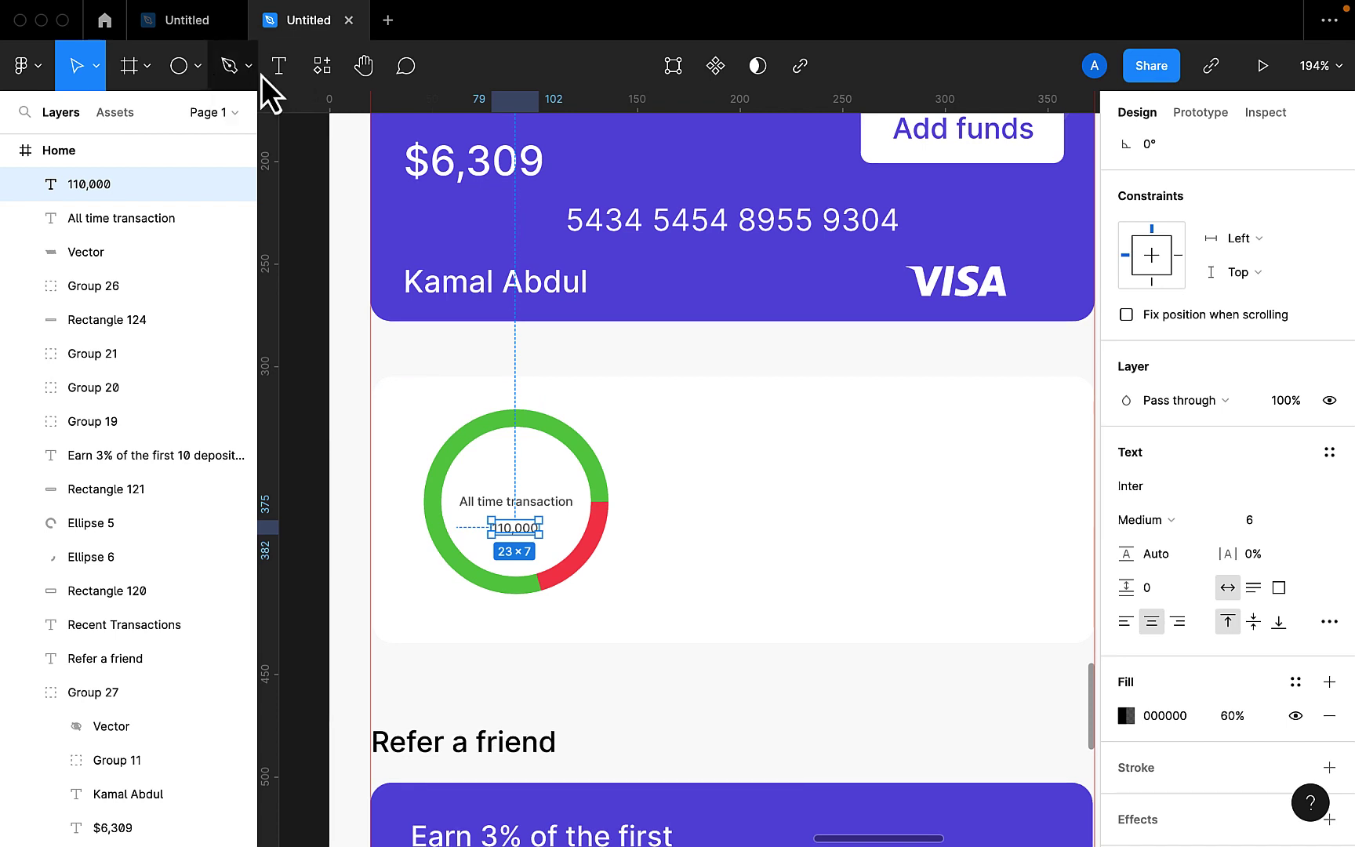
Import the circled right-arrow icon from Iconify below the circled left arrow.
left_click(322, 66)
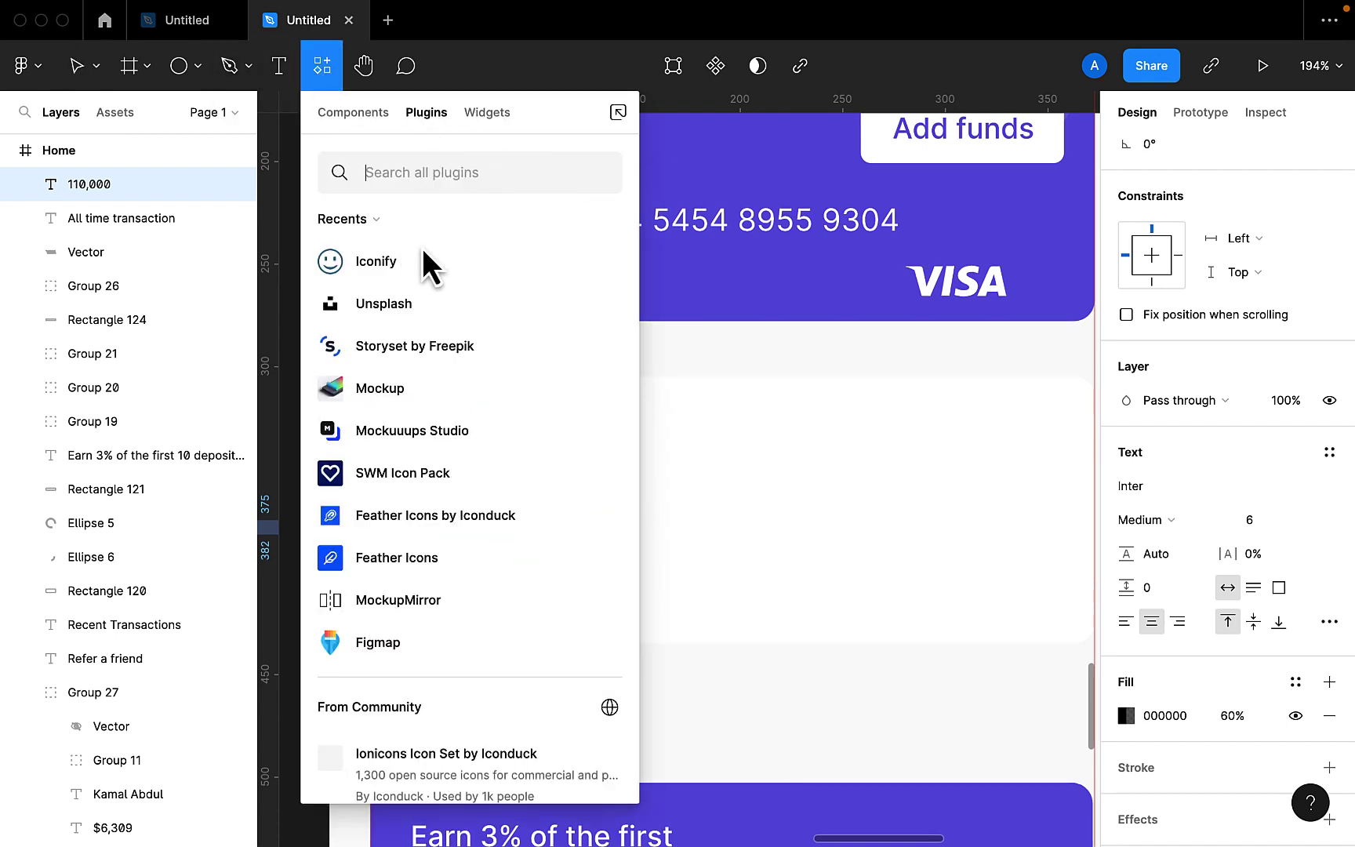
left_click(608, 261)
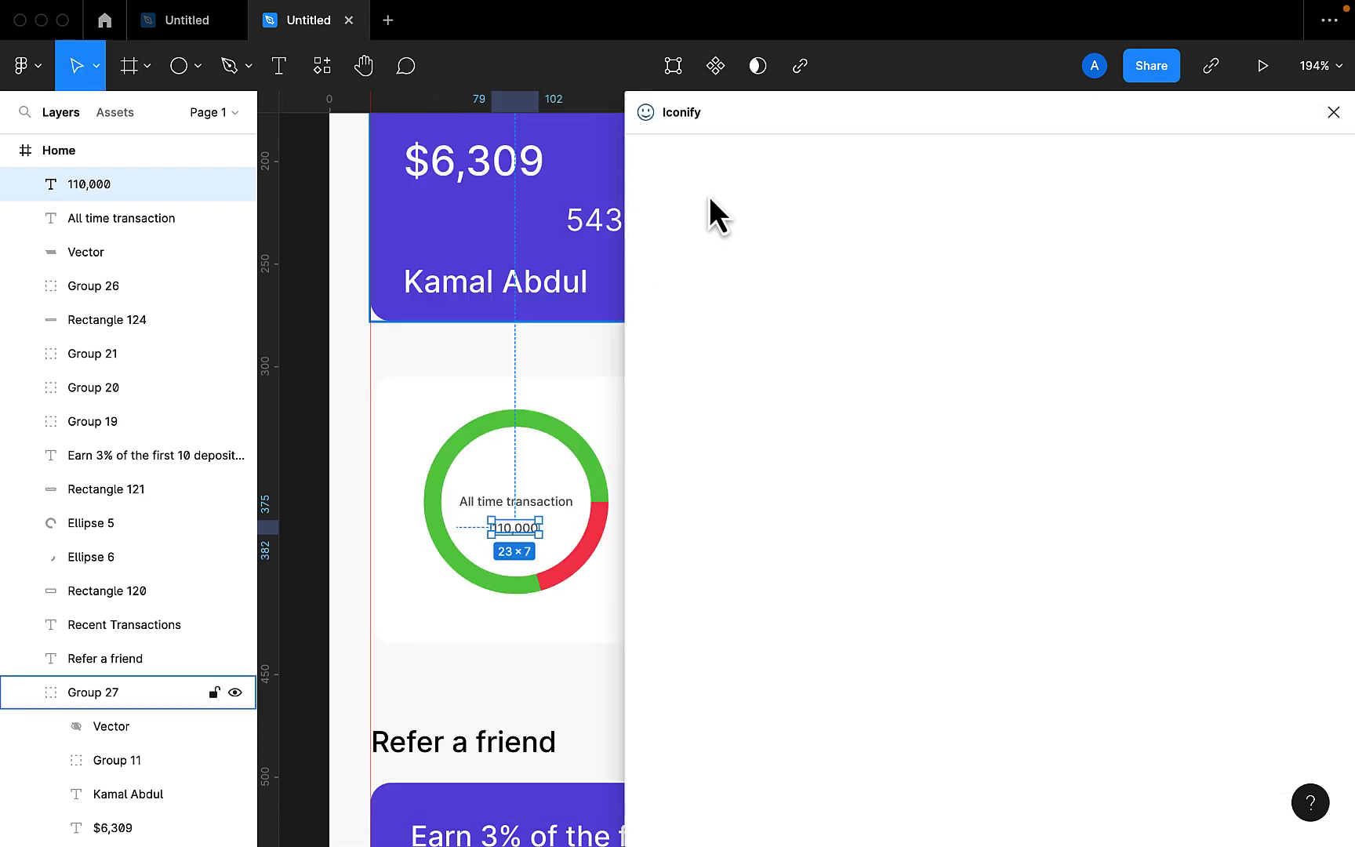
key("BackSpace")
key("BackSpace")
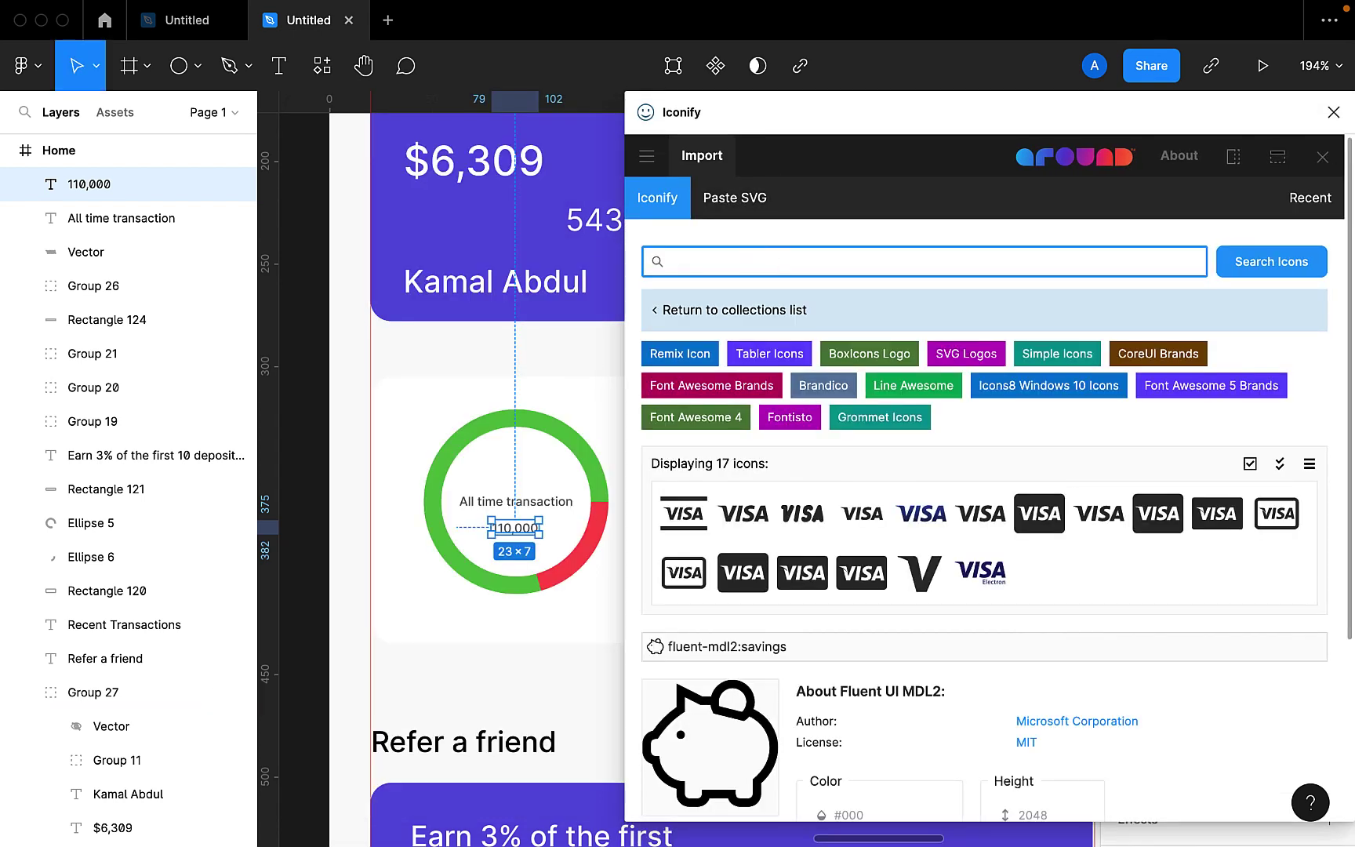
type("w")
key("Return")
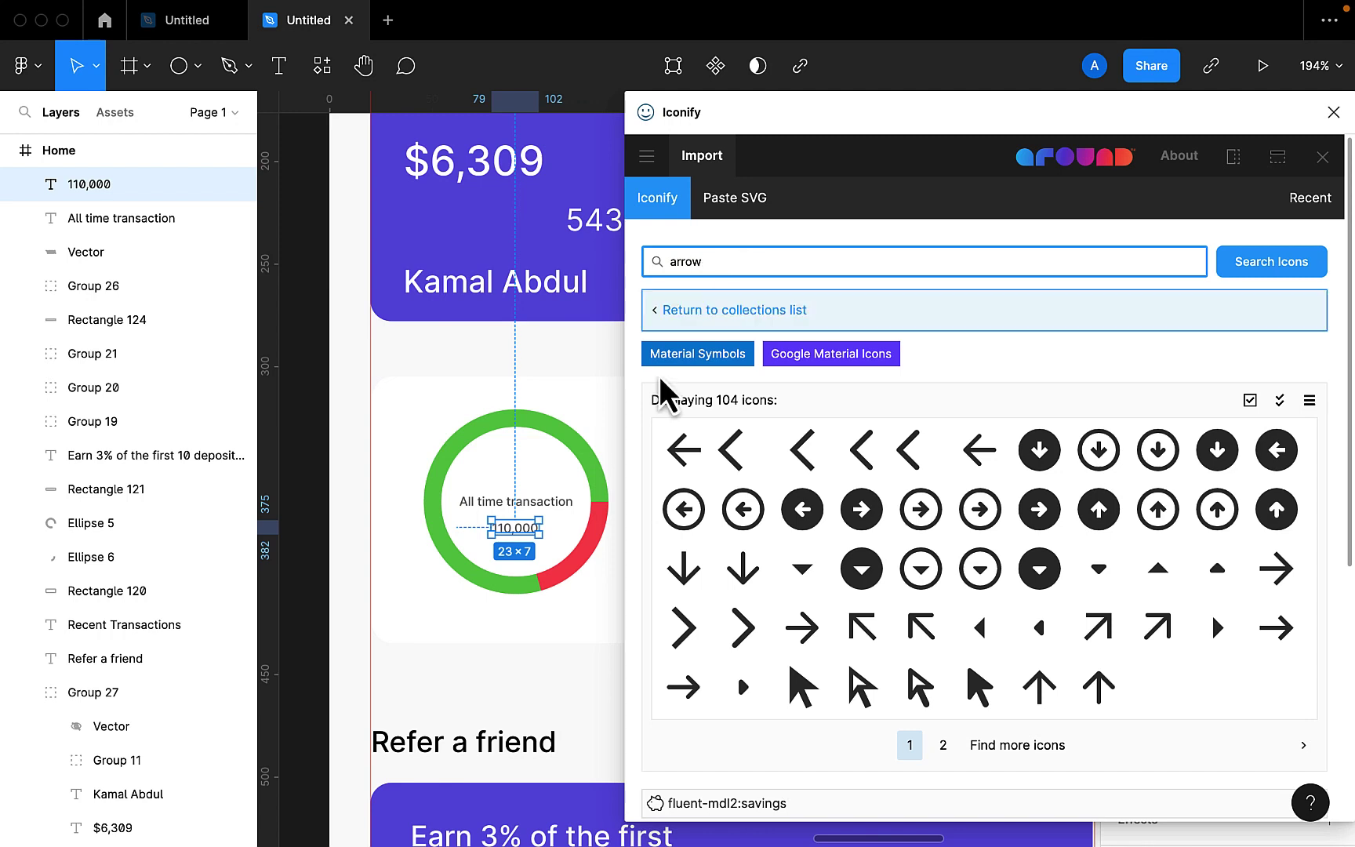
scroll(438, 617, "right", 2)
scroll(443, 620, "right", 2)
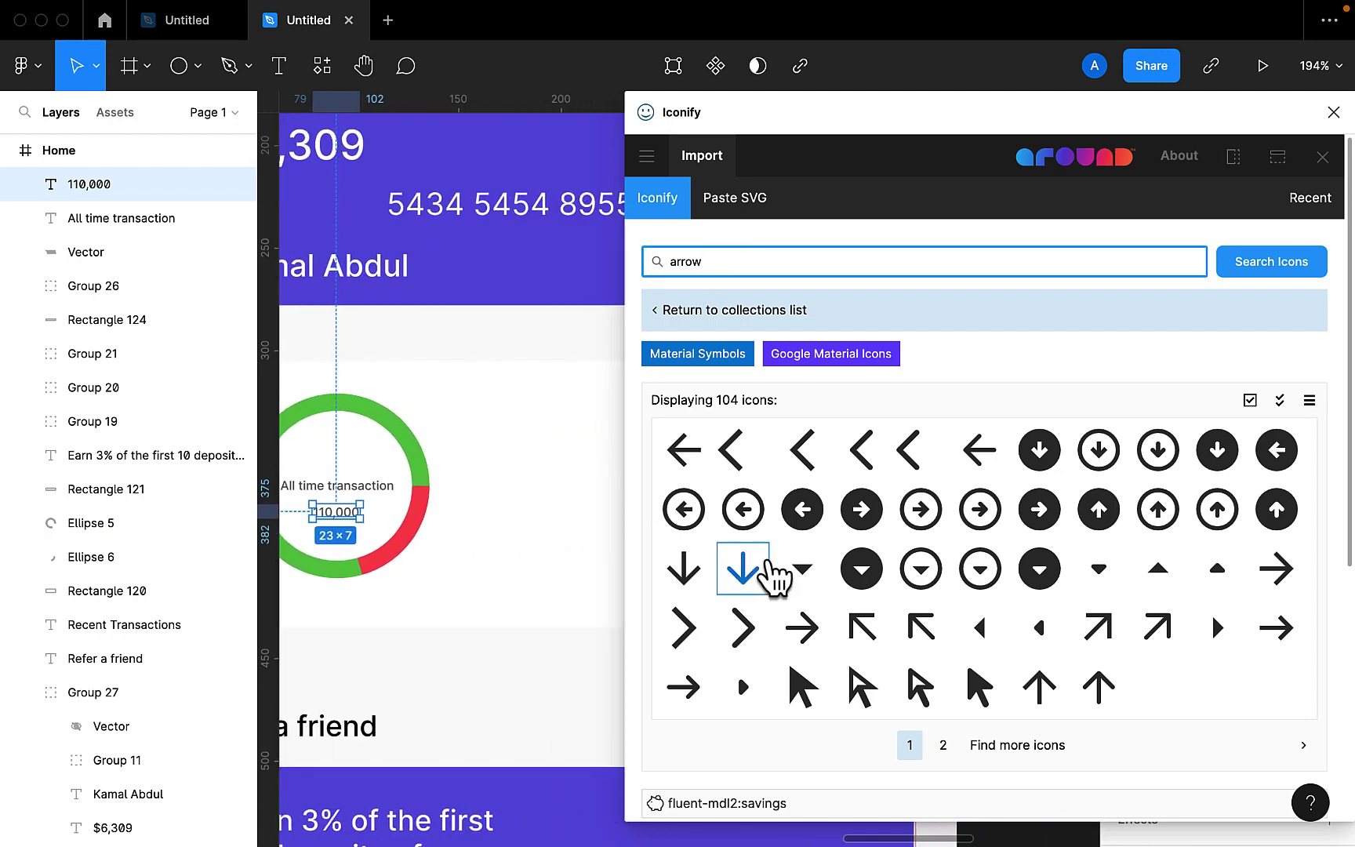
left_click_drag(813, 549, 563, 490)
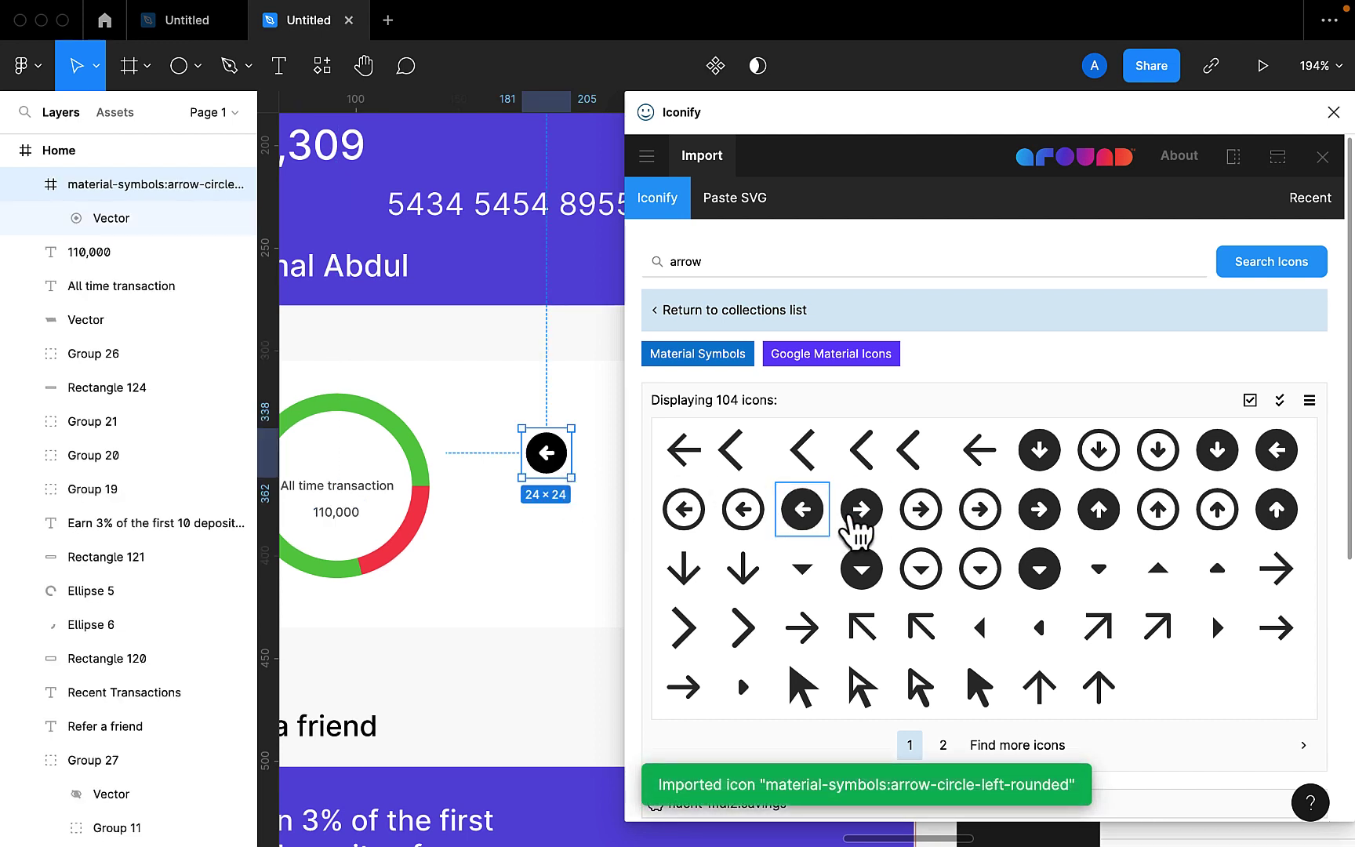
left_click_drag(862, 509, 547, 563)
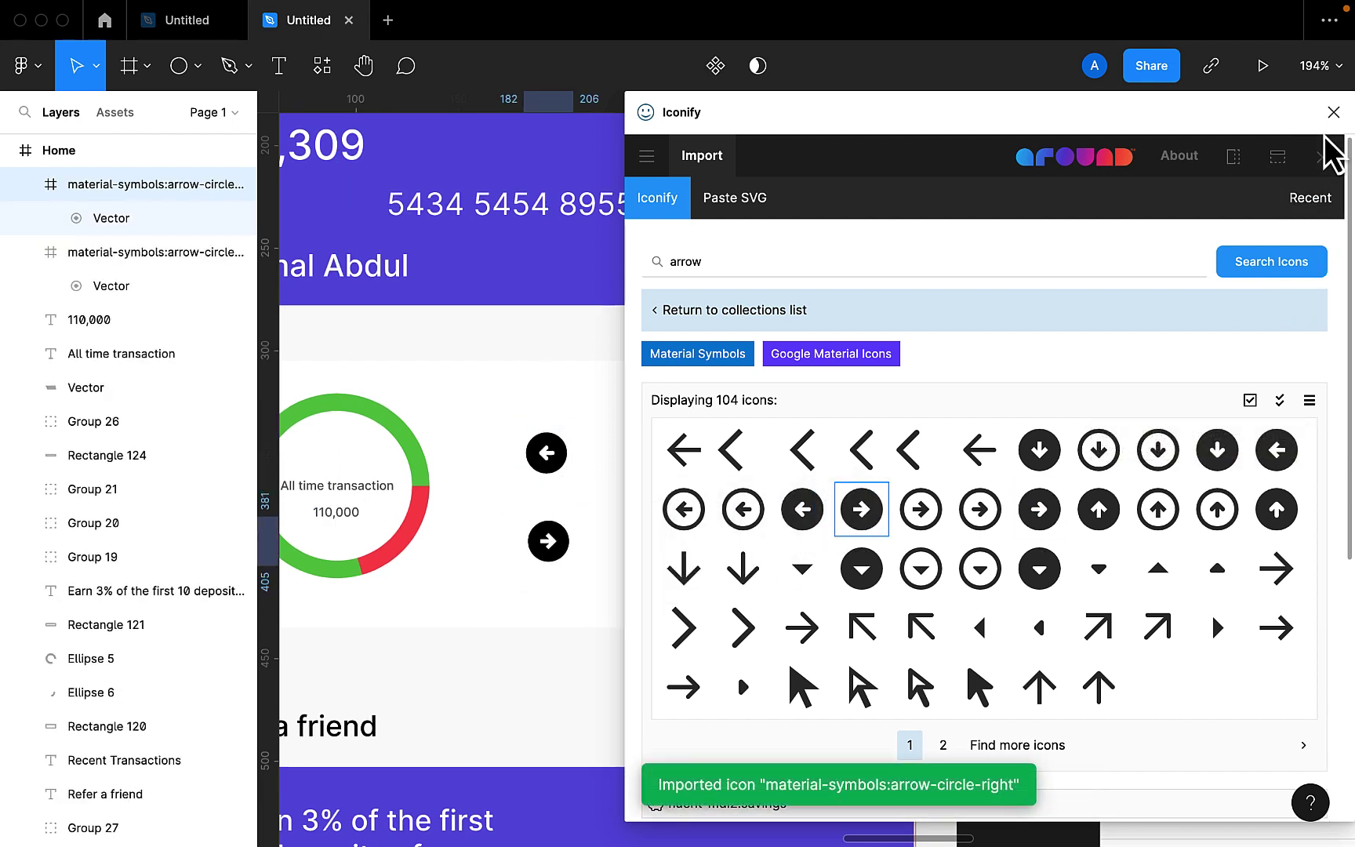
left_click(688, 449)
Close the icon importer, pull both arrow vectors out of their frames, and delete the empty frames.
left_click(566, 463)
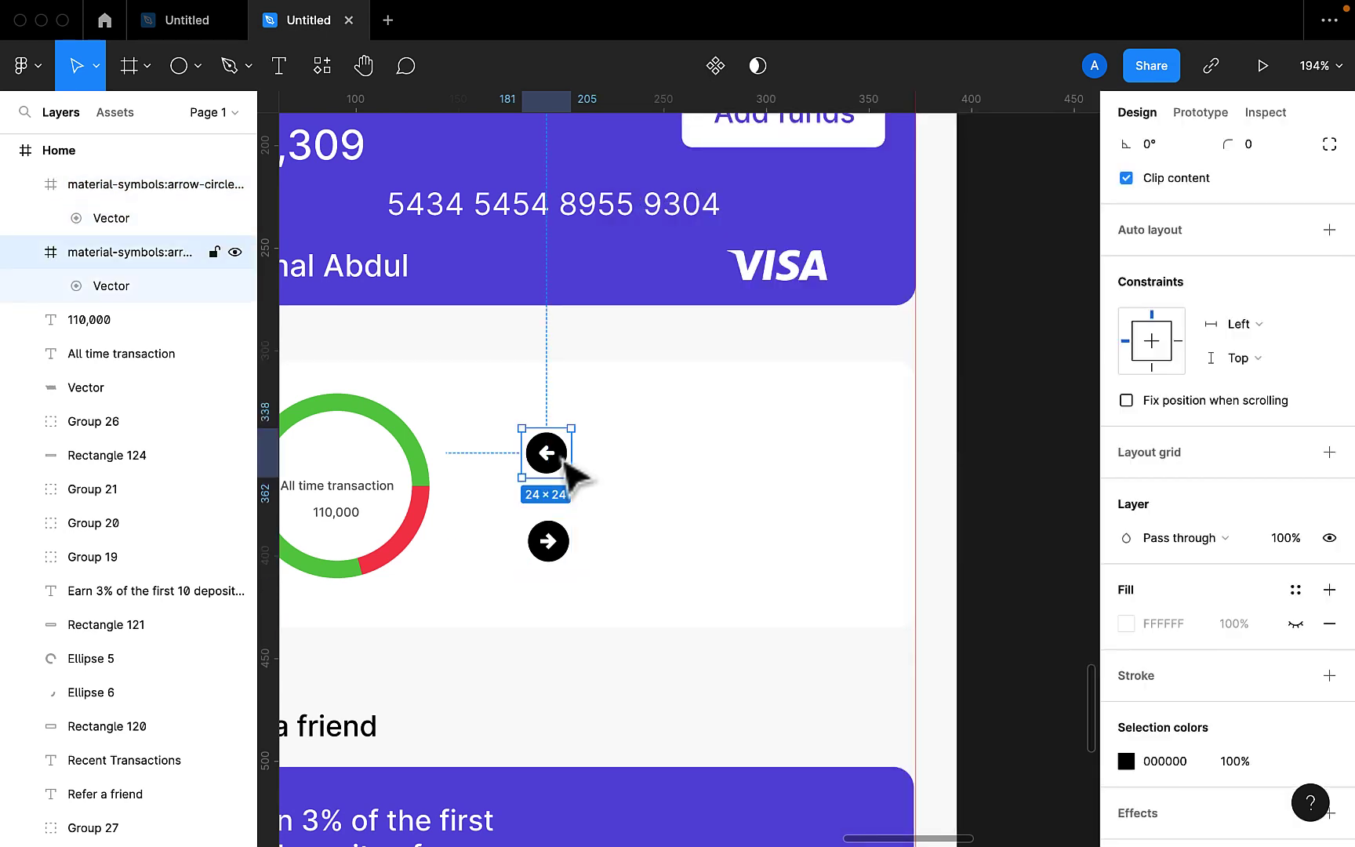
left_click(130, 297)
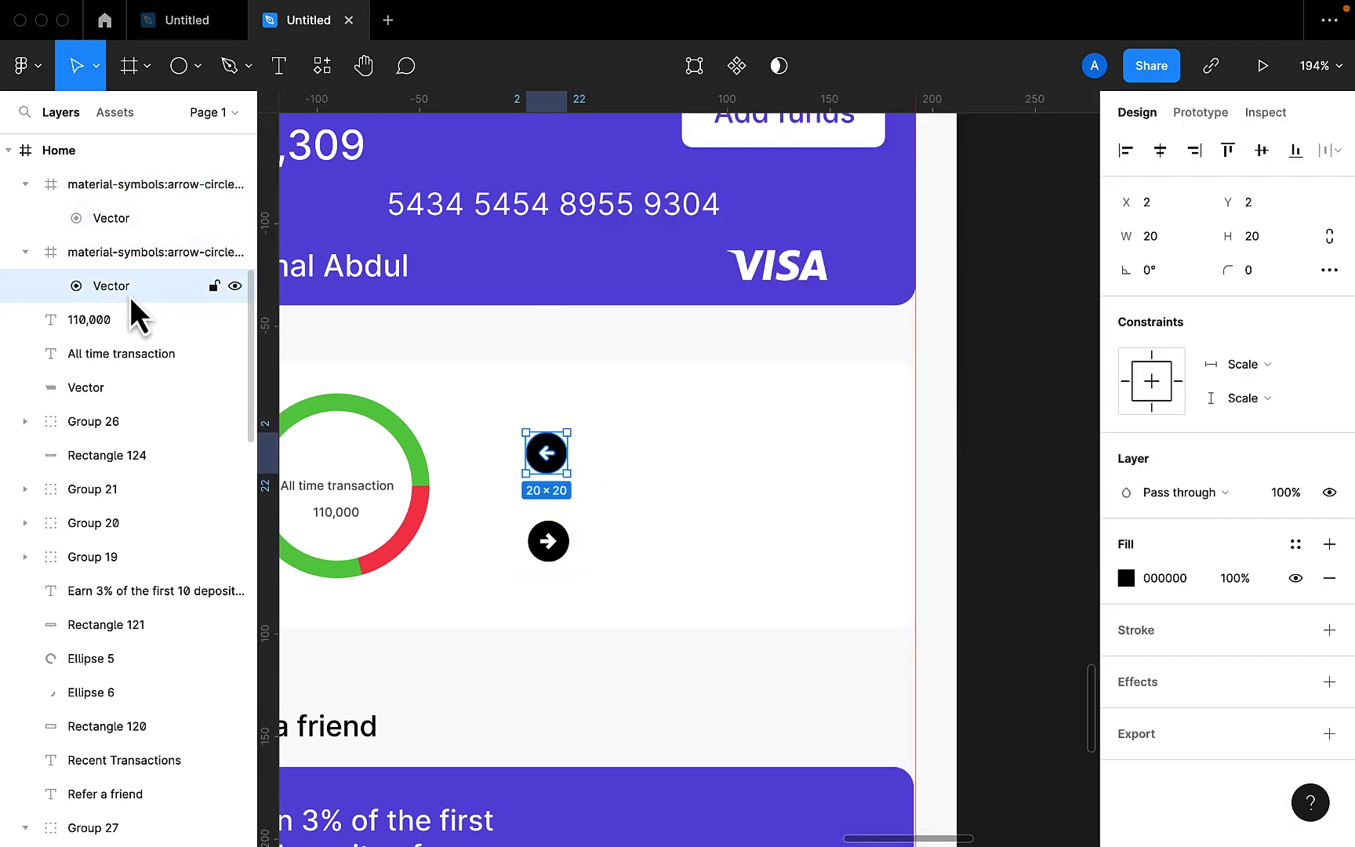
left_click_drag(110, 212, 74, 169)
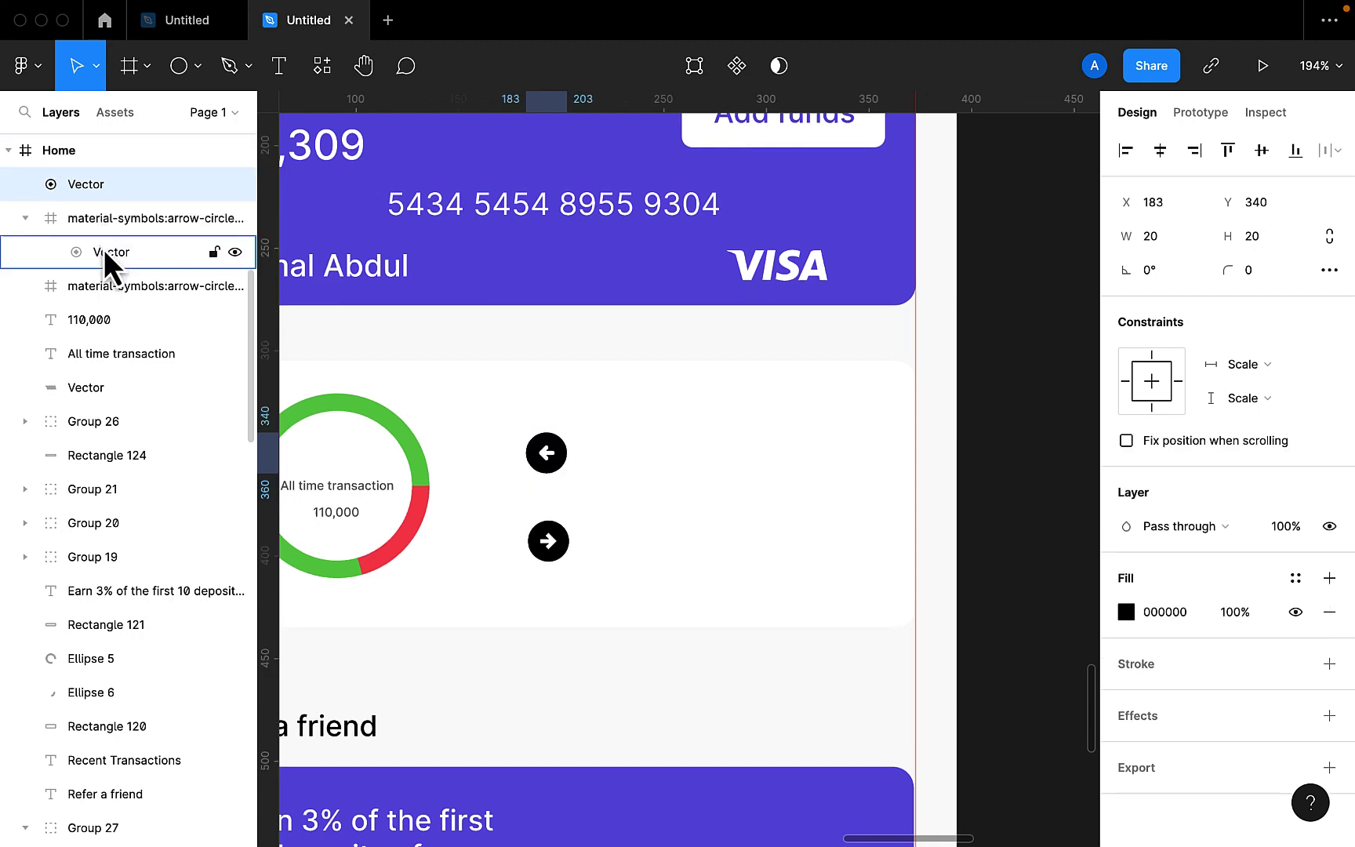
left_click(103, 249)
mouse_move(103, 249)
left_mouse_down()
mouse_move(82, 200)
mouse_move(85, 228)
left_mouse_up()
left_click(87, 253)
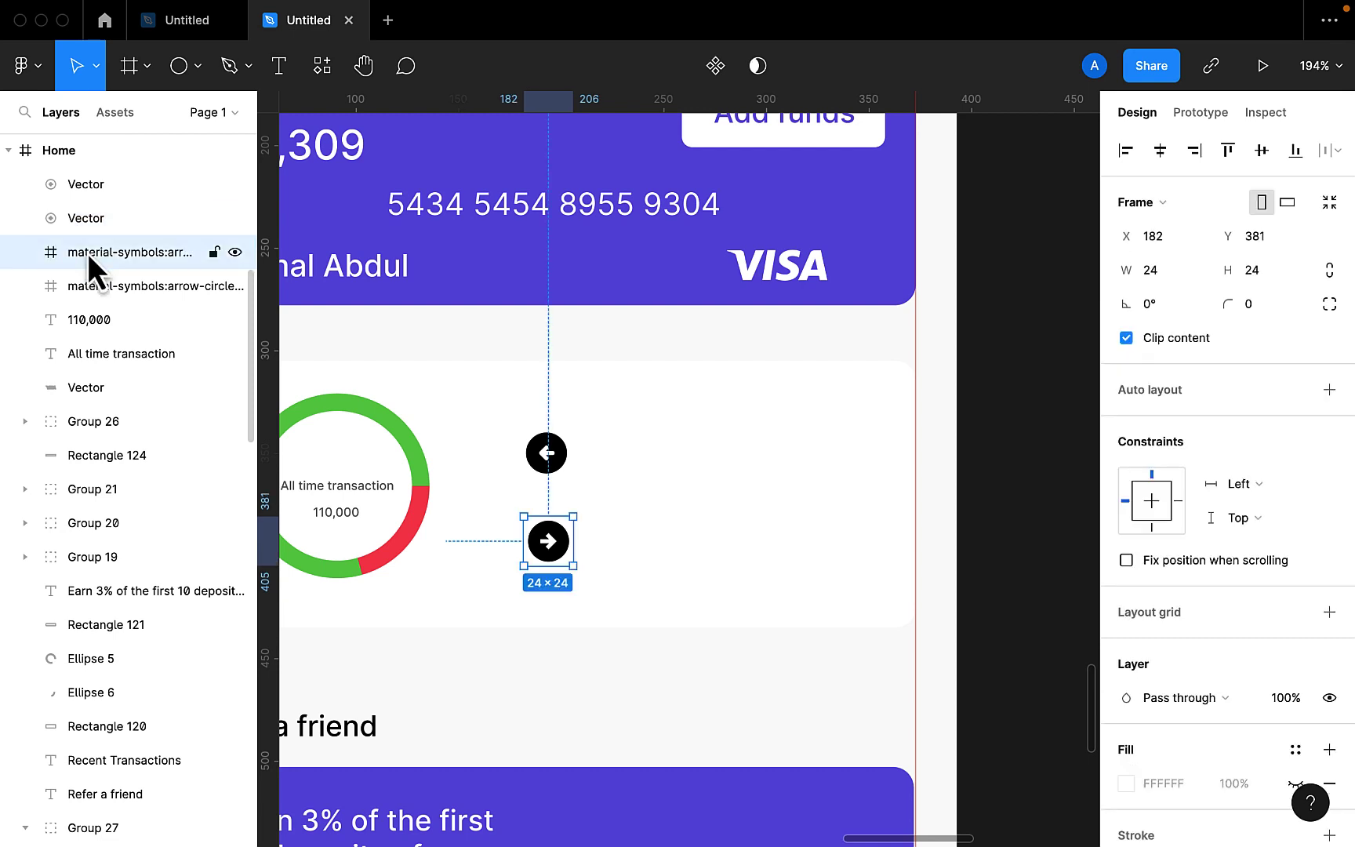
key("Delete")
left_click(110, 251)
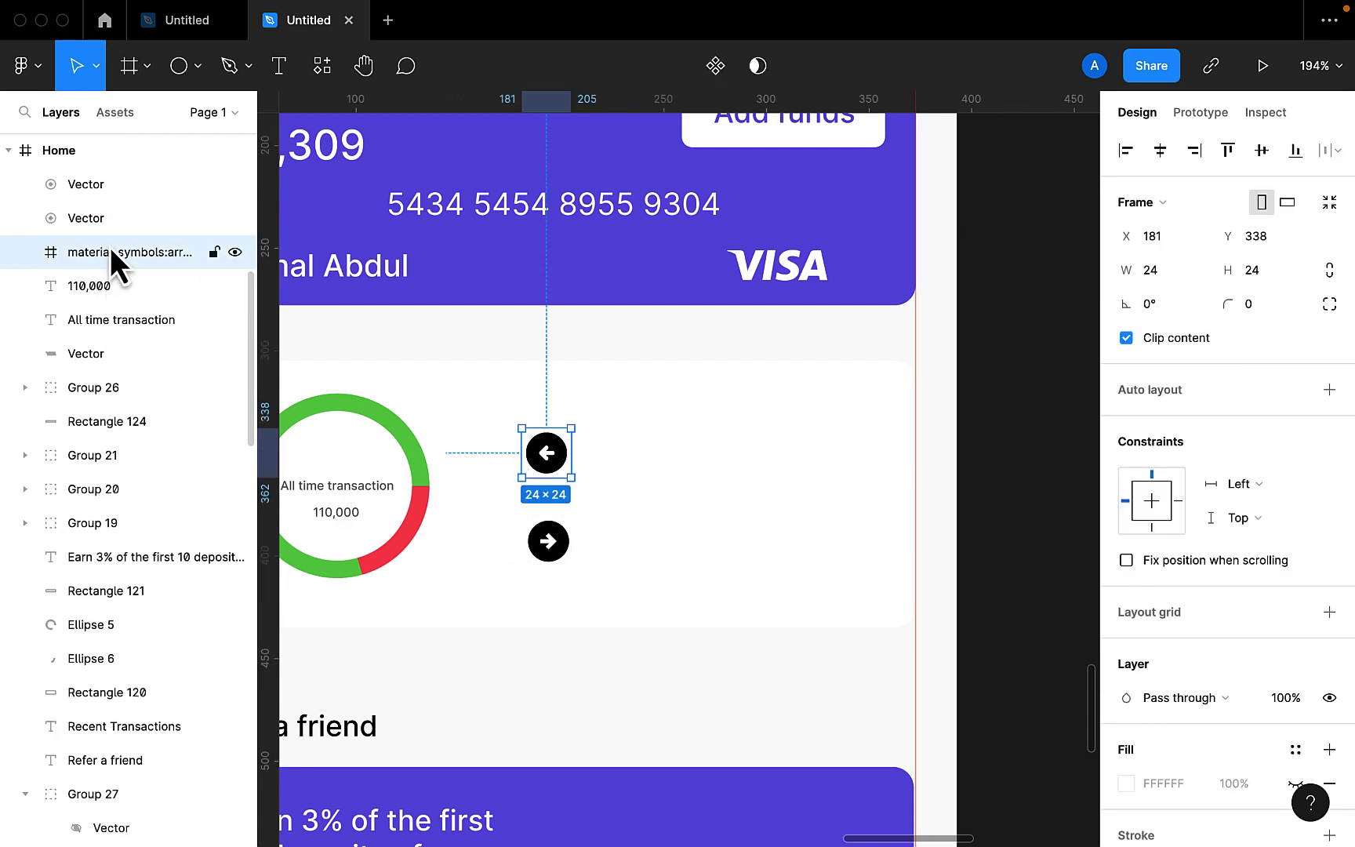
key("Delete")
Colour the left arrow green and the right arrow red, sampled from the ring.
left_click(552, 456)
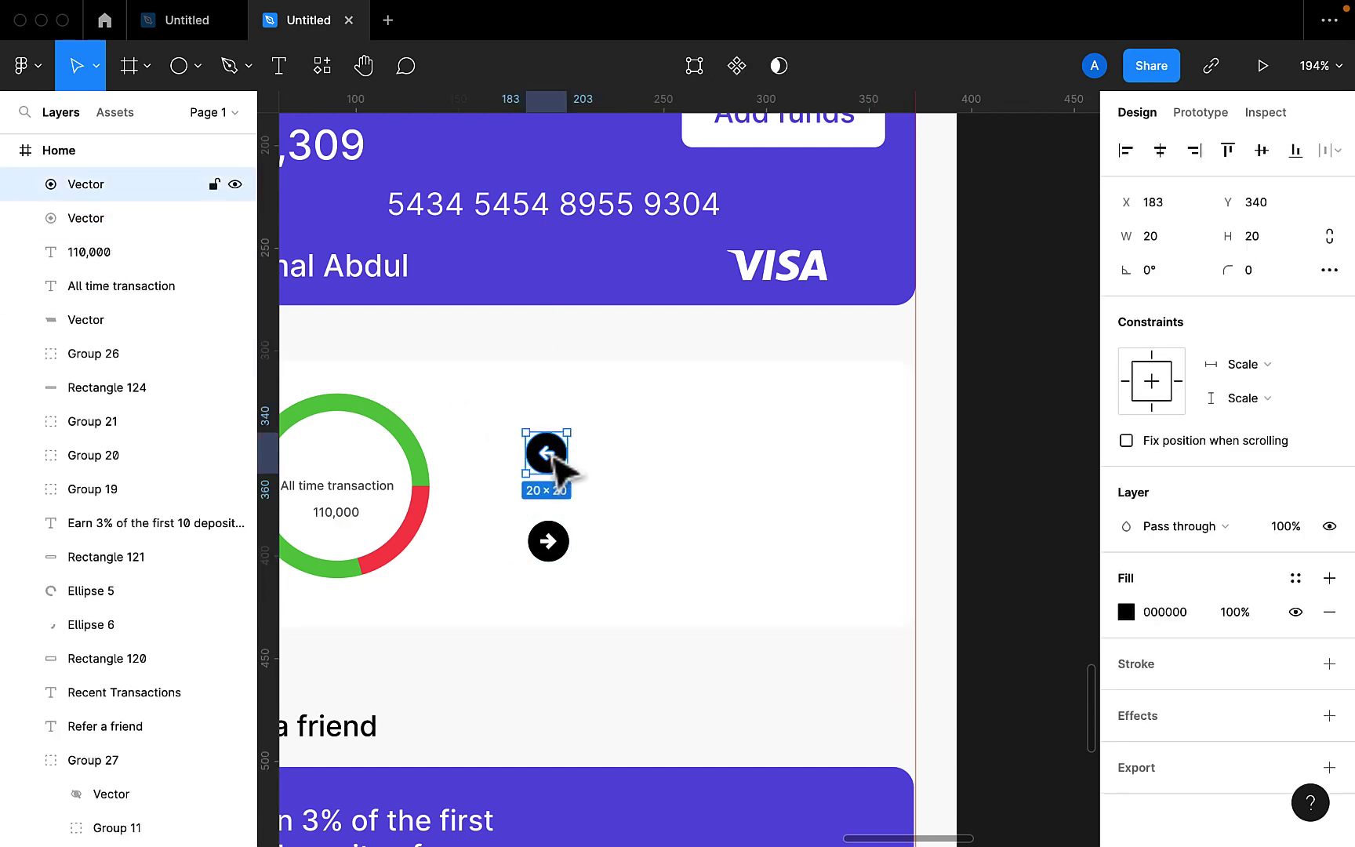
key("i")
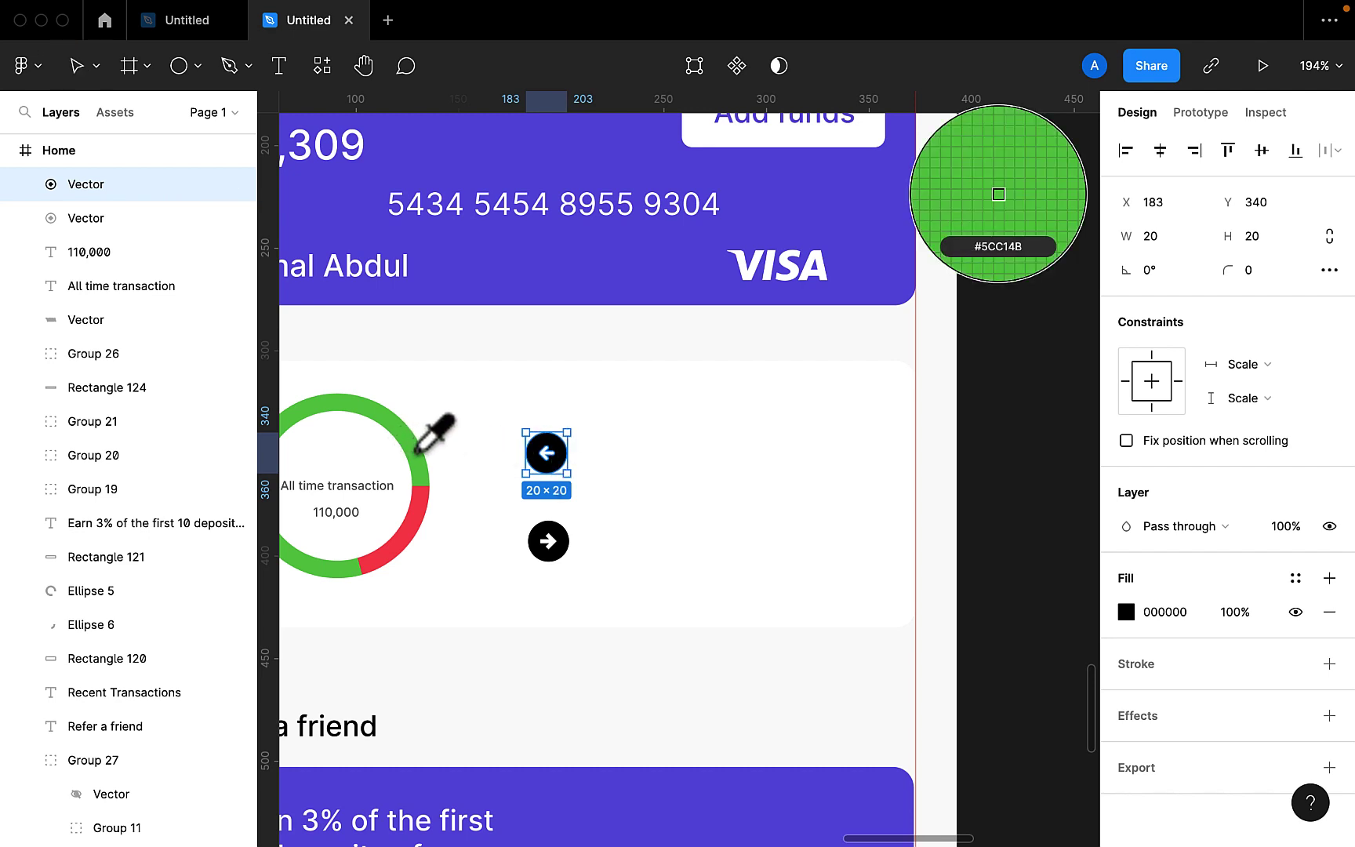
left_click(417, 447)
left_click(549, 543)
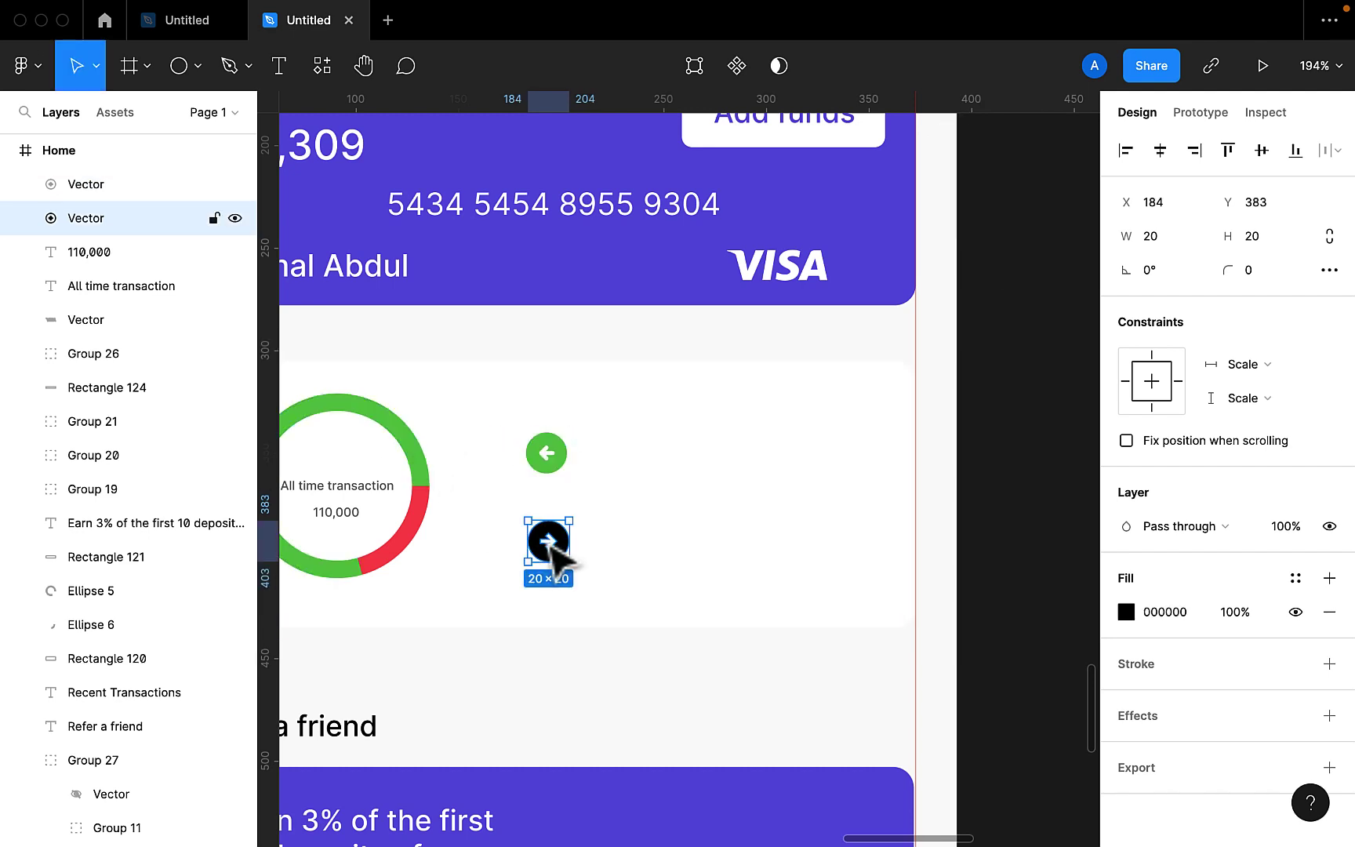
key("i")
left_click(421, 519)
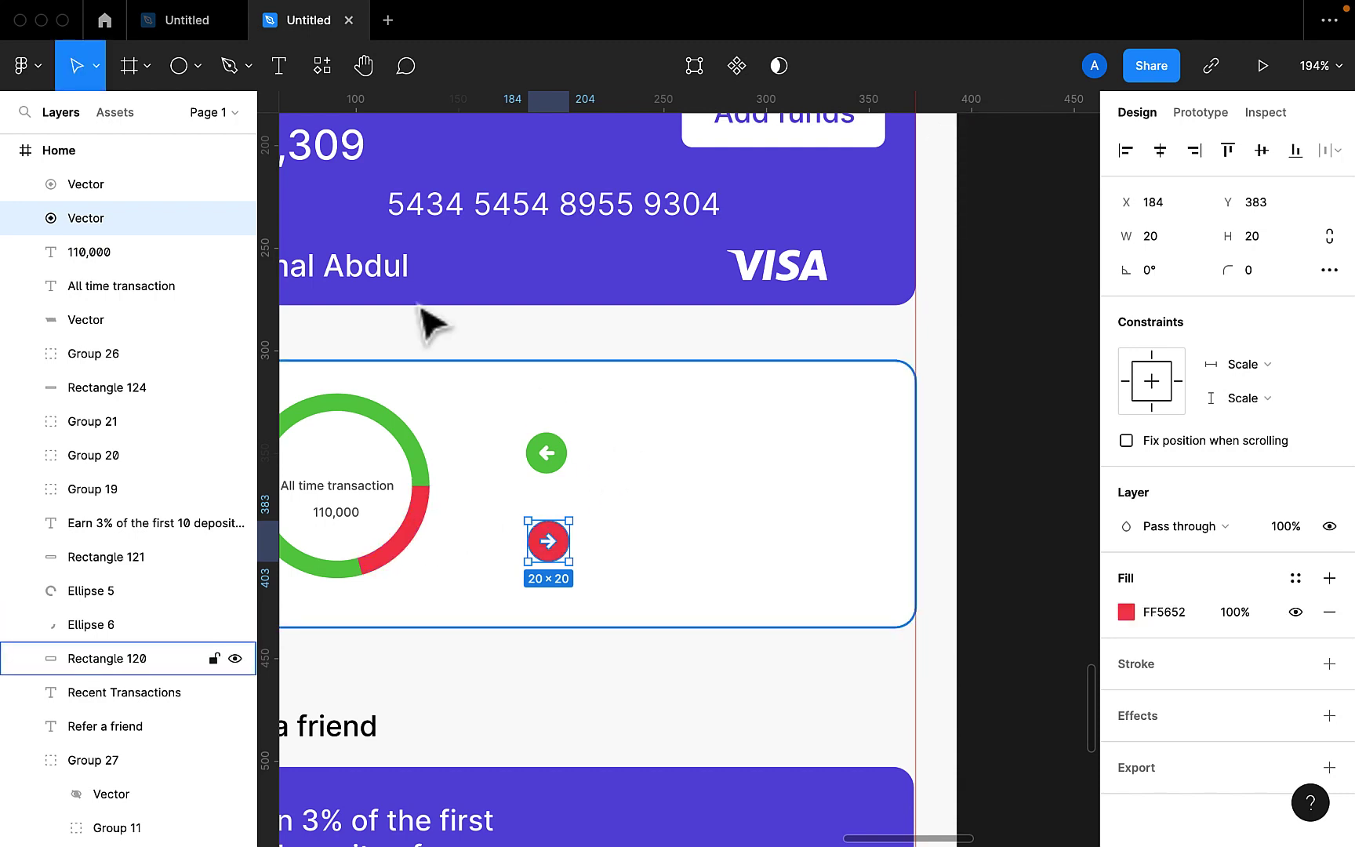
left_click(278, 67)
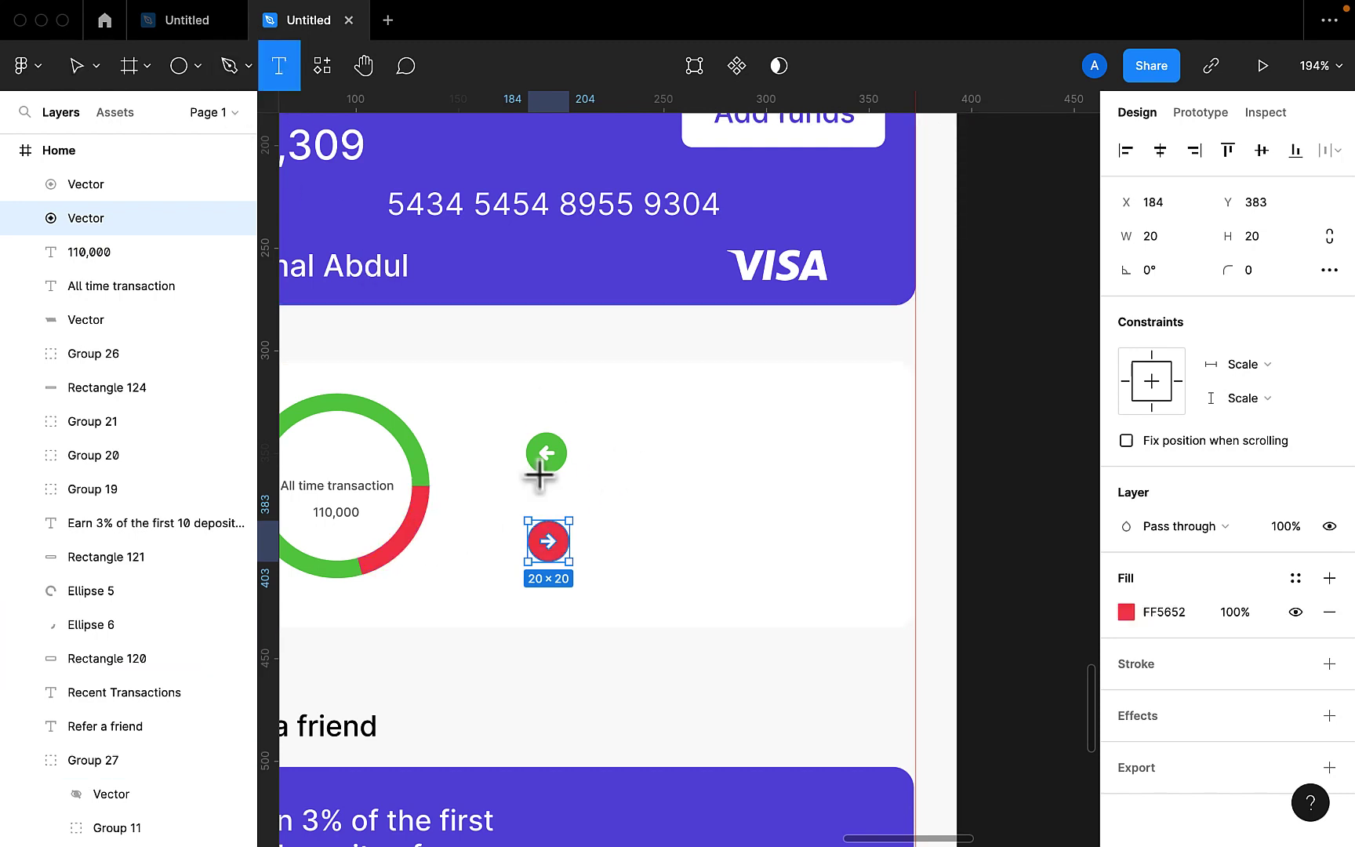
Type a 'Credit 110,000' label and place it right of the green arrow.
left_click(588, 455)
type("Credit 110,0")
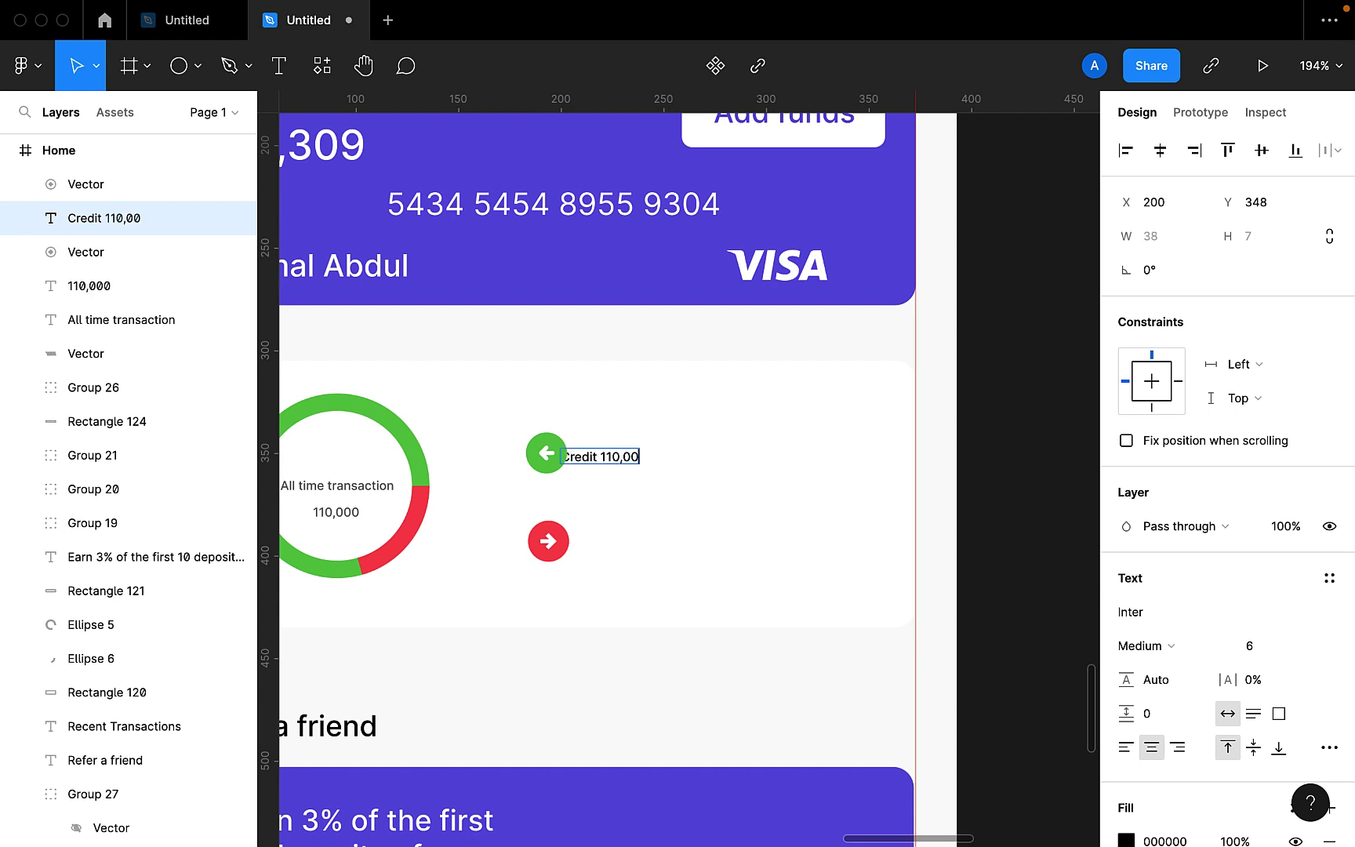
type("0")
key("Escape")
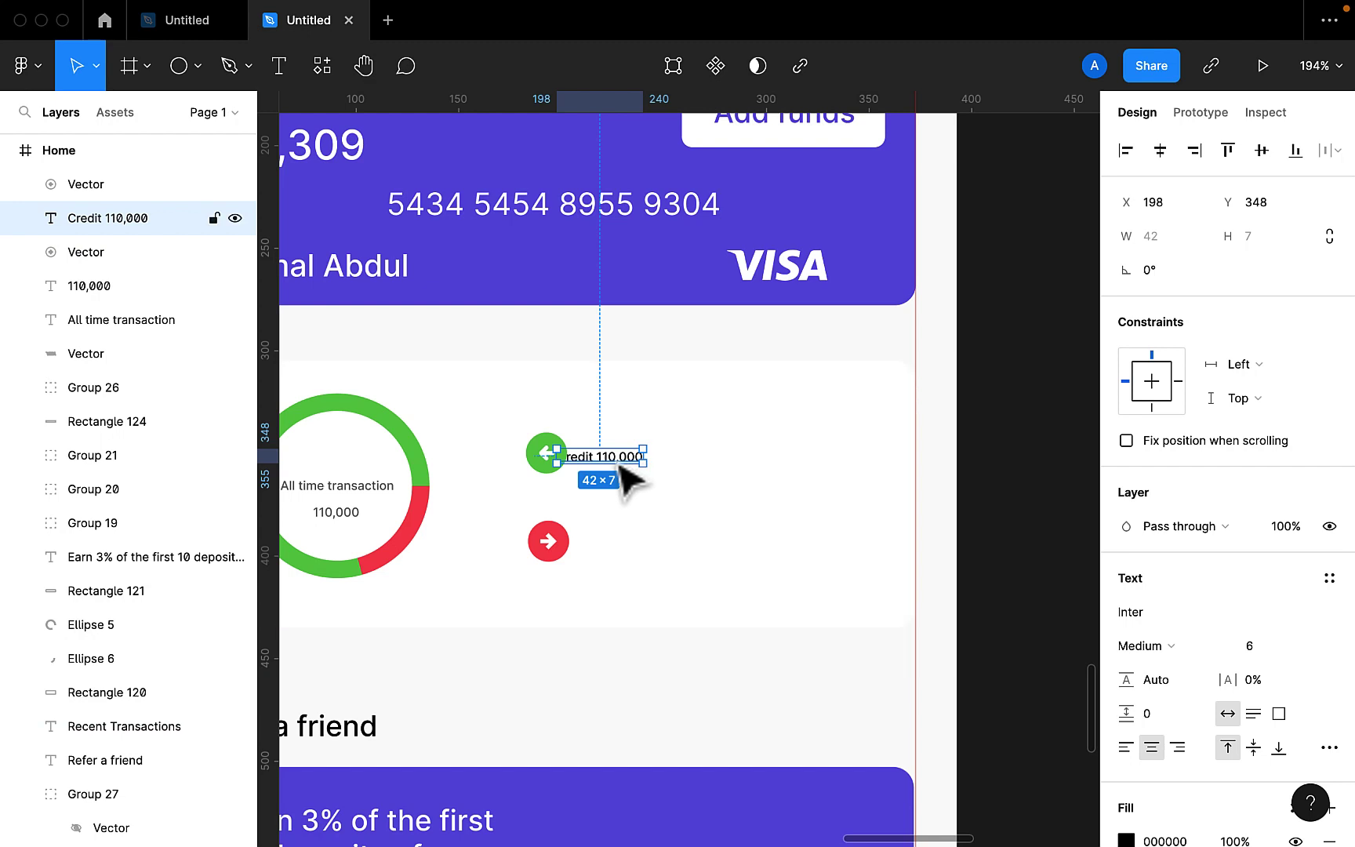
left_click_drag(620, 465, 652, 461)
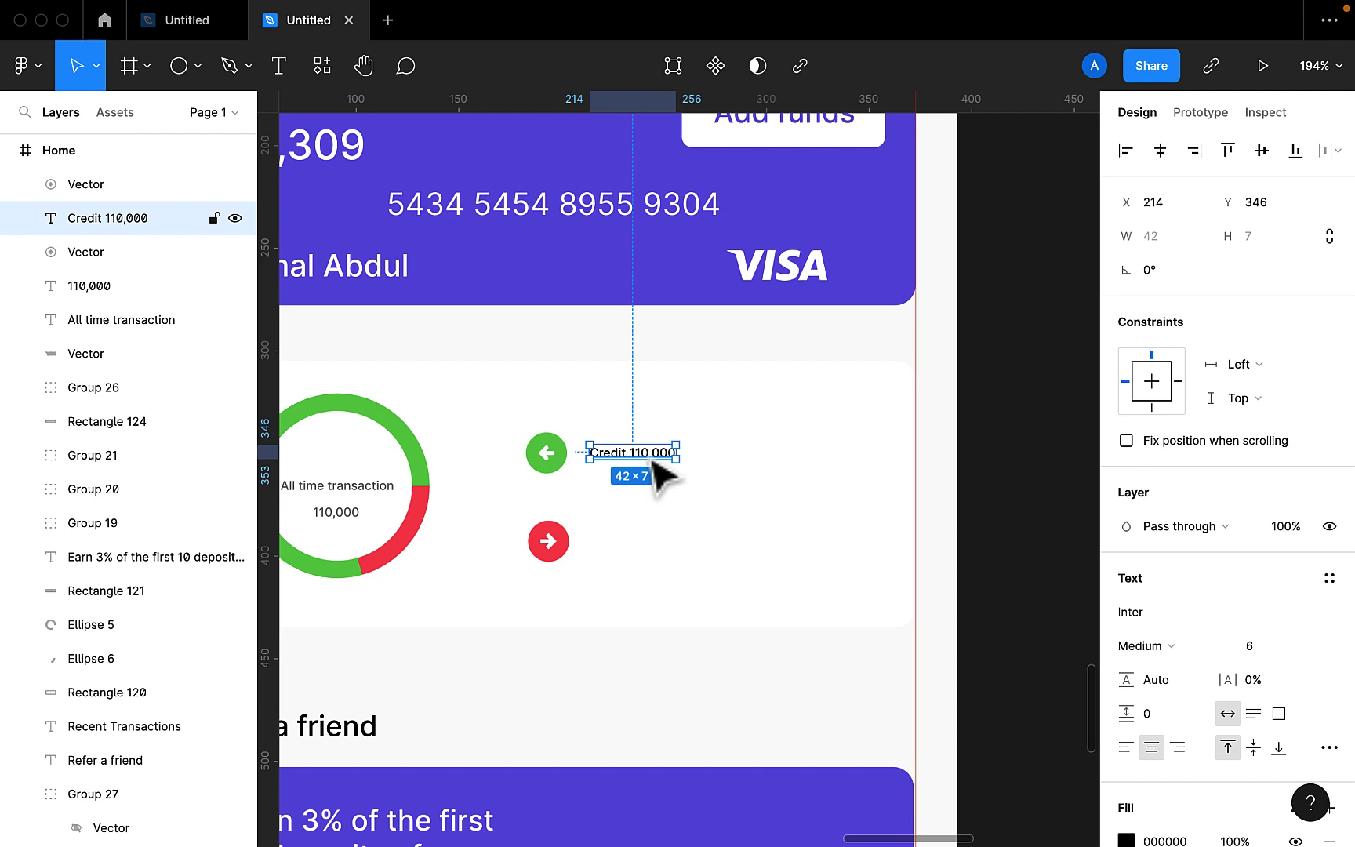
Set the Credit label to font size 12, align it beside the arrow, and colour it green.
left_click(1259, 656)
type("15")
key("Return")
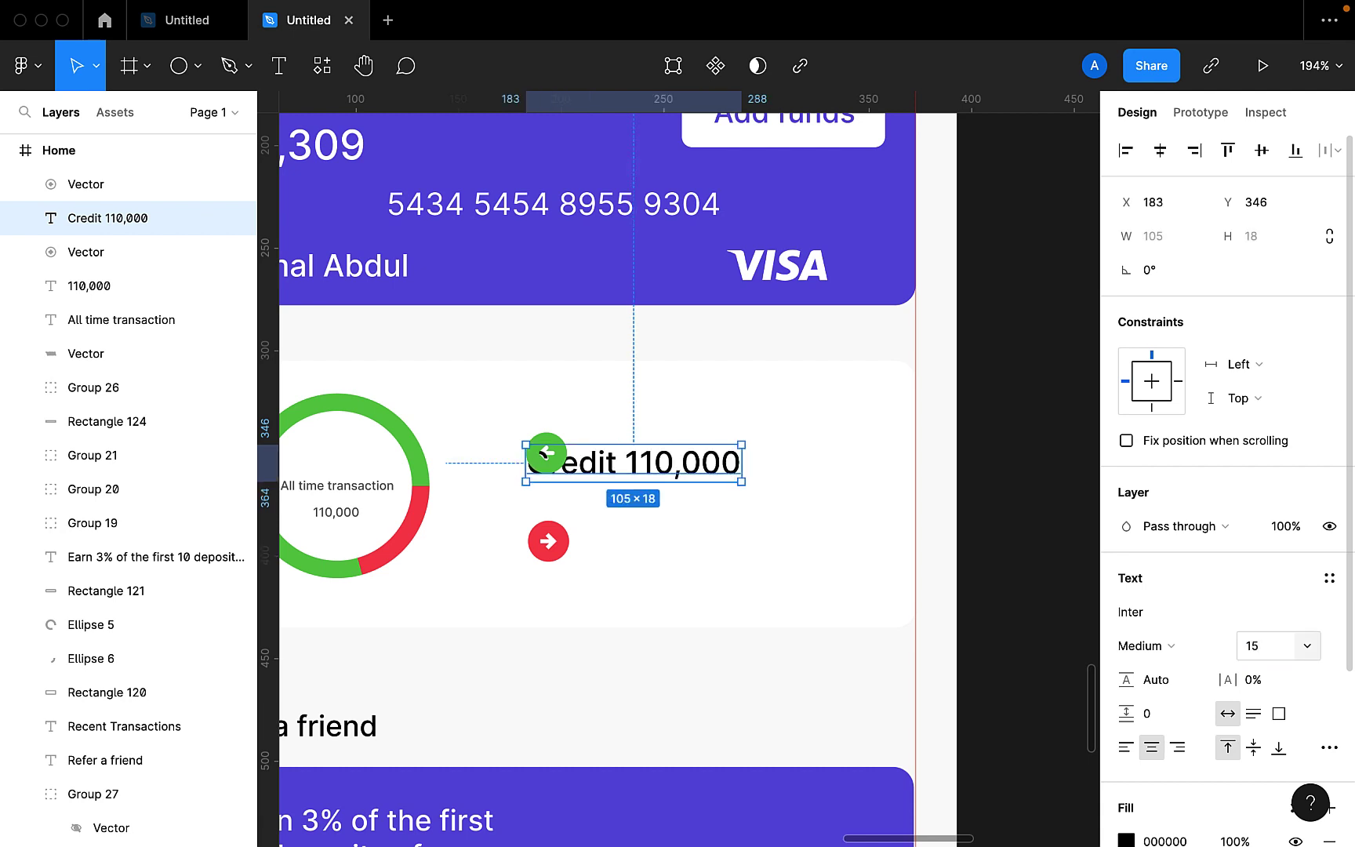
left_click(1271, 643)
key("BackSpace")
type("12")
key("Return")
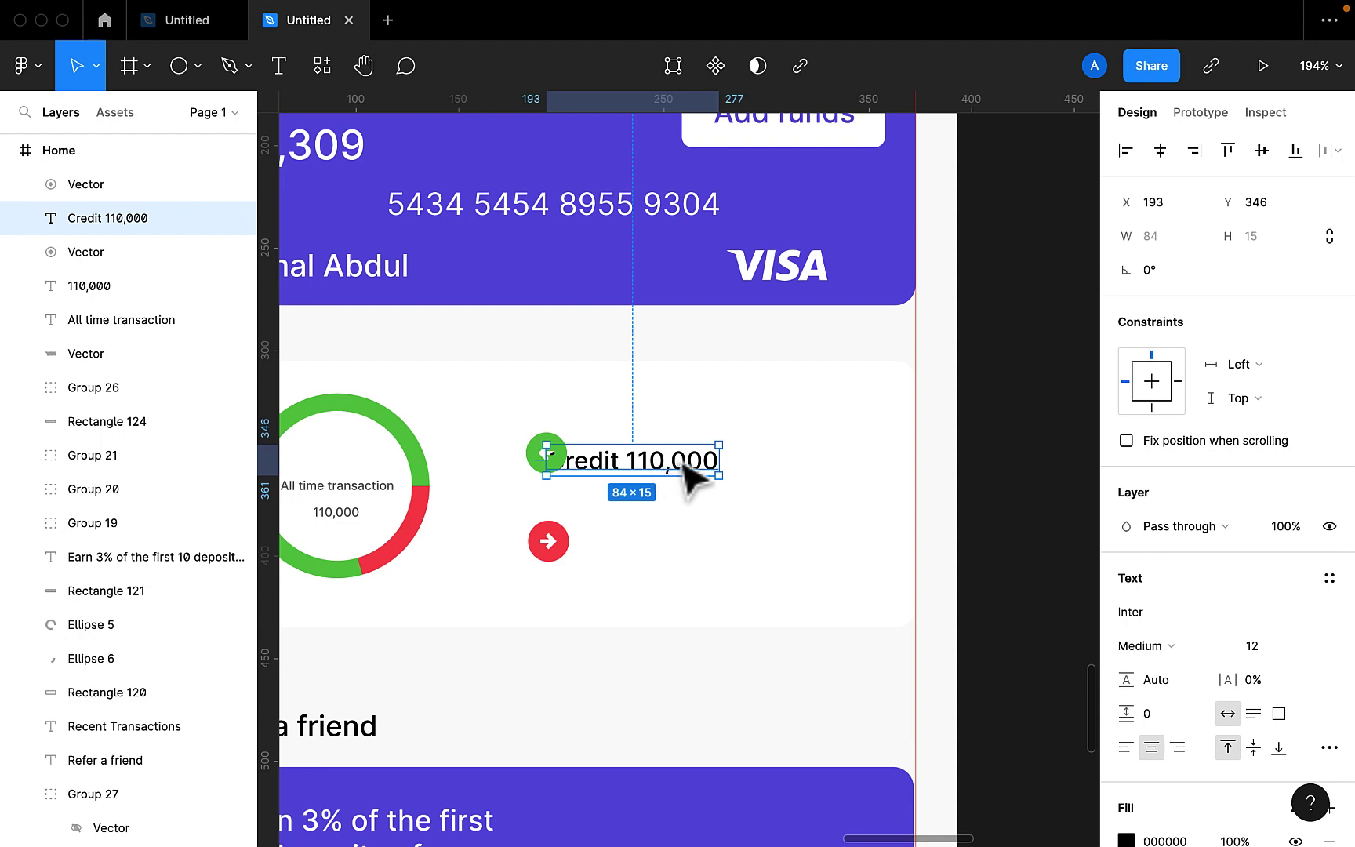
left_click_drag(684, 465, 693, 459)
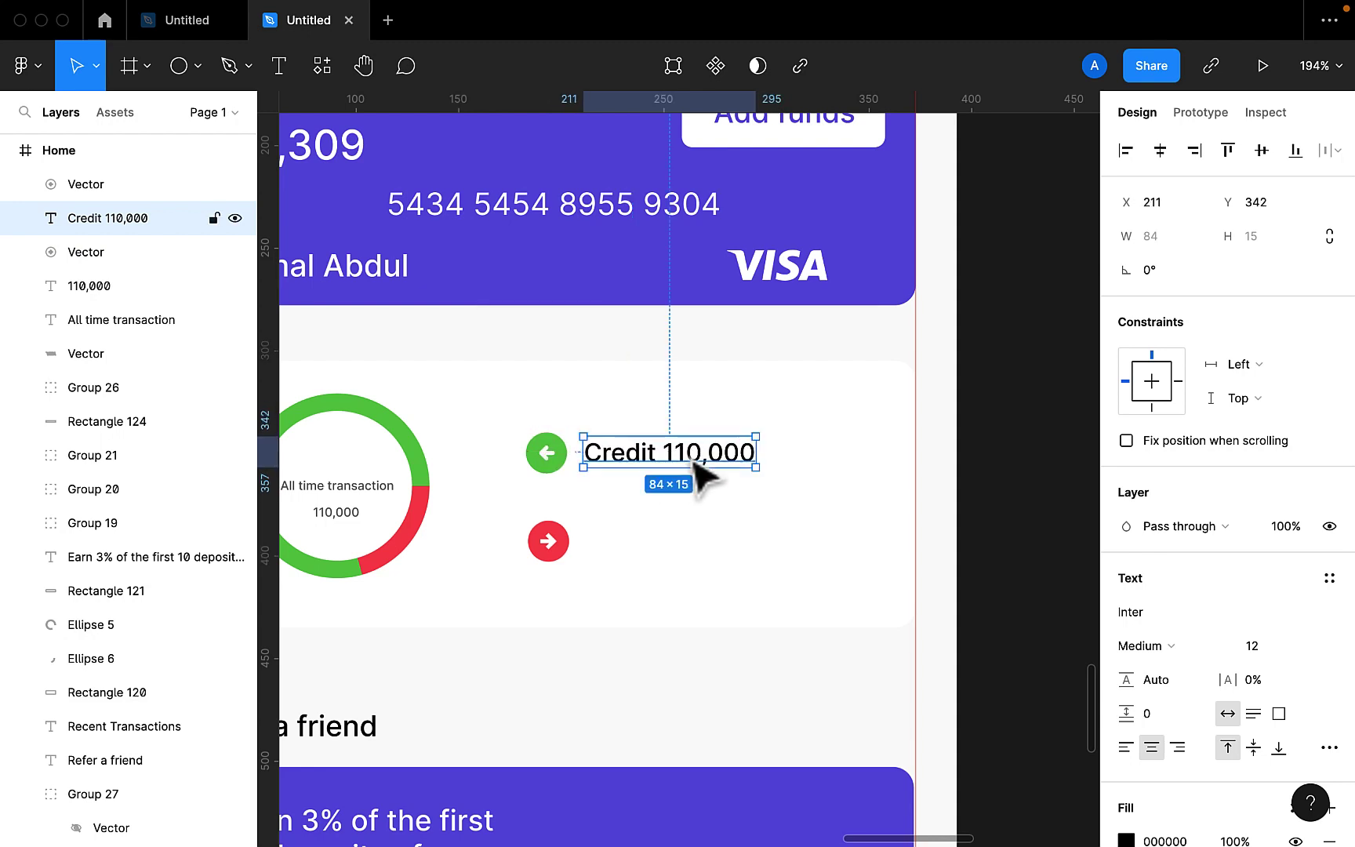
key("i")
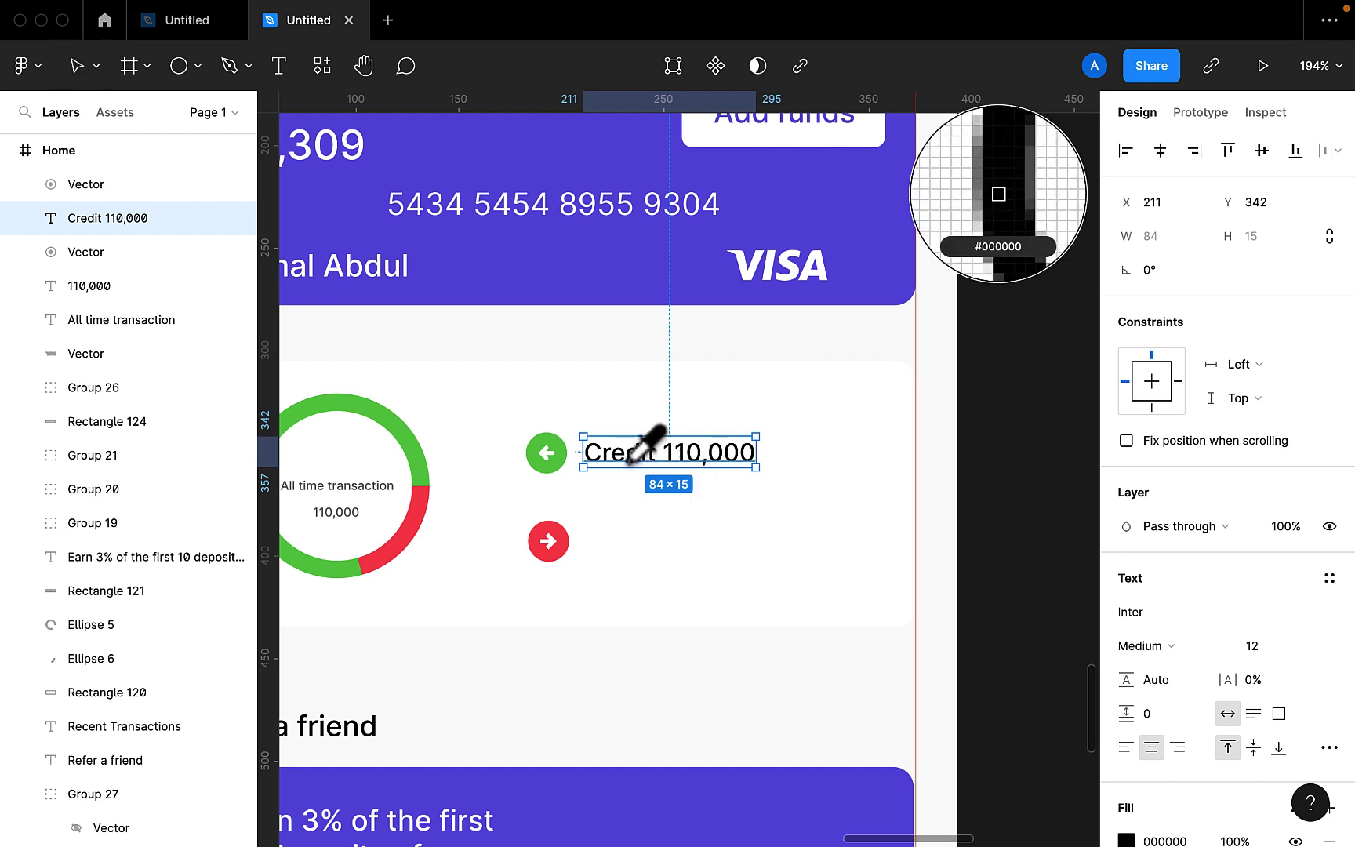
left_click(558, 454)
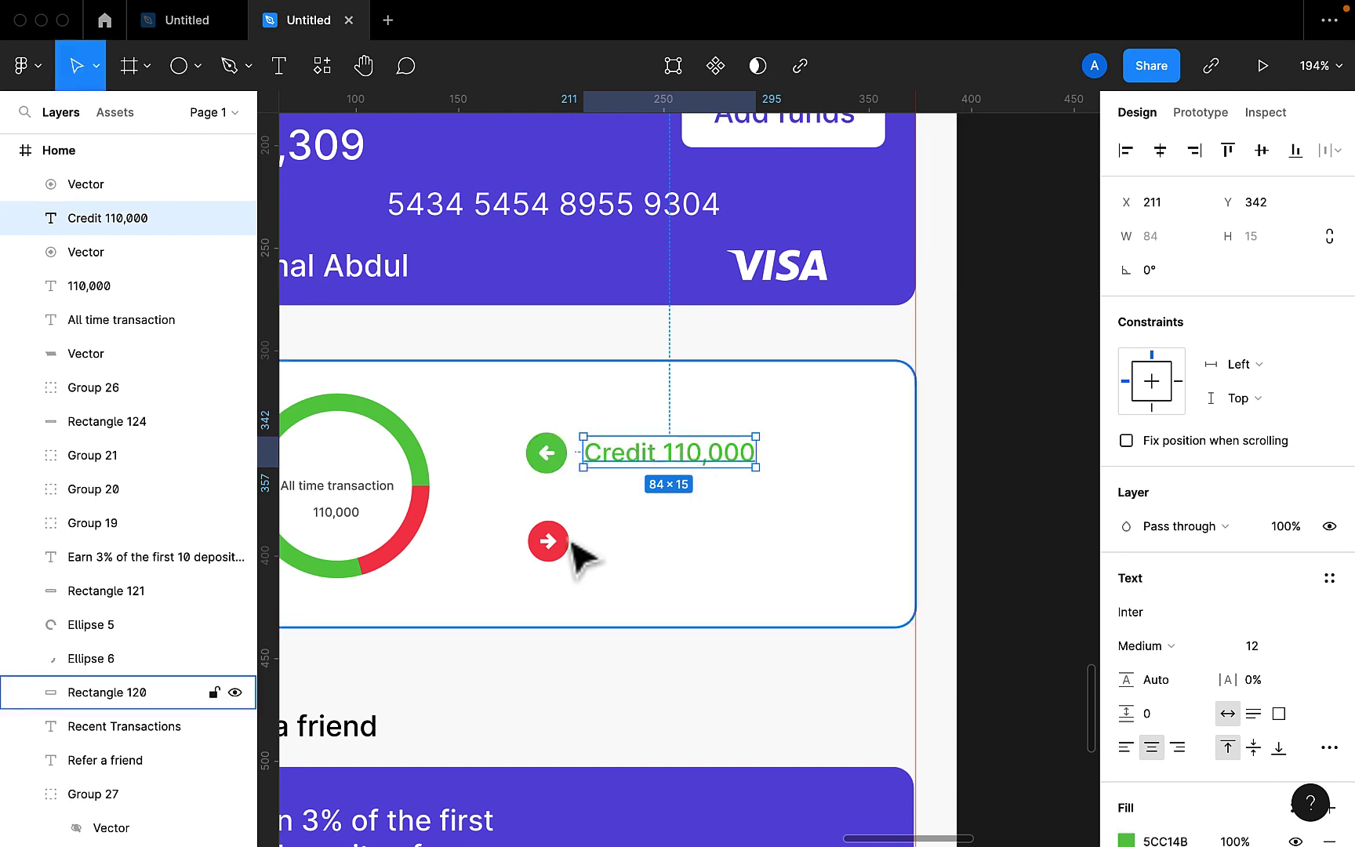
left_click(279, 67)
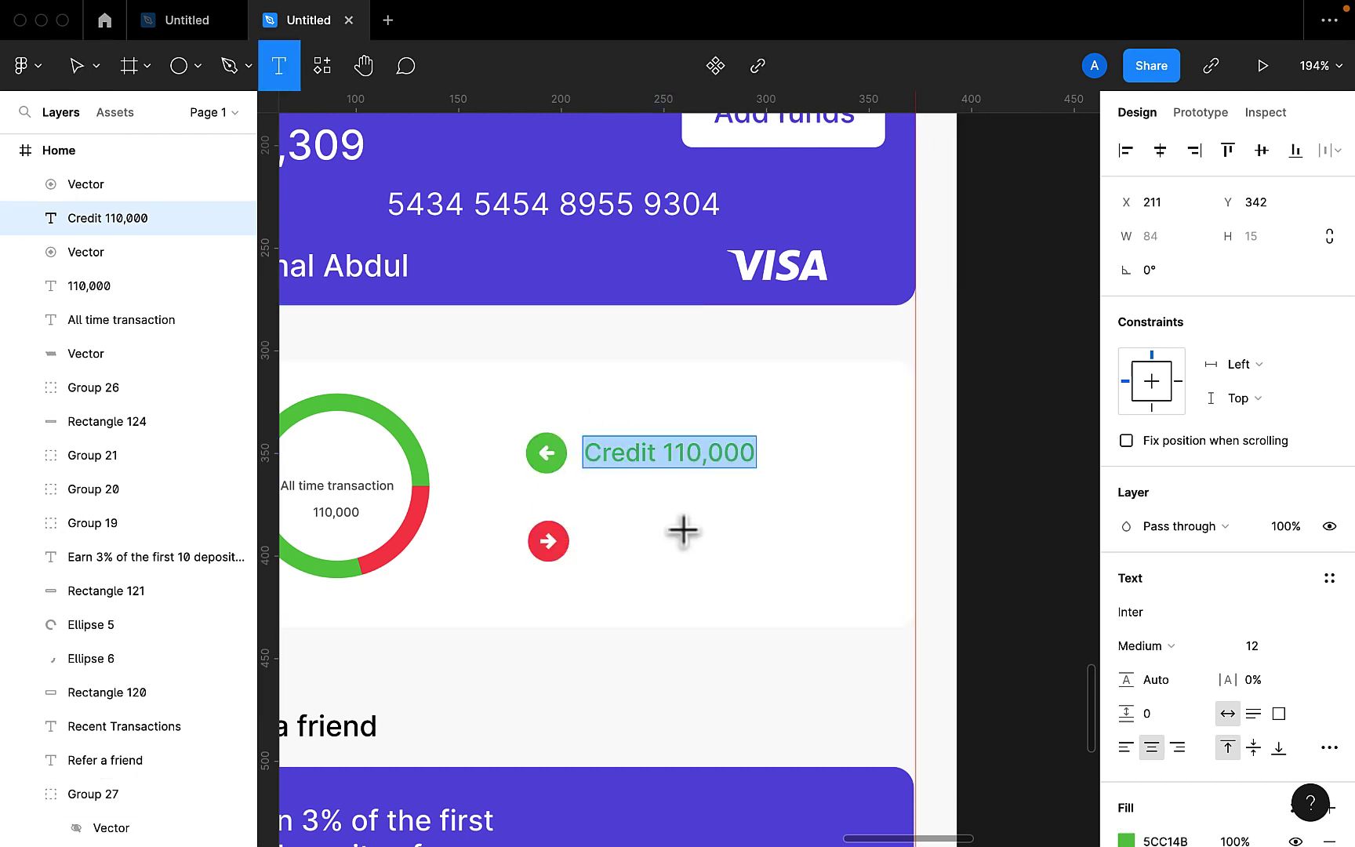
Add a red 'Debit 48,975' label beside the red arrow.
left_click(588, 541)
type("Debit")
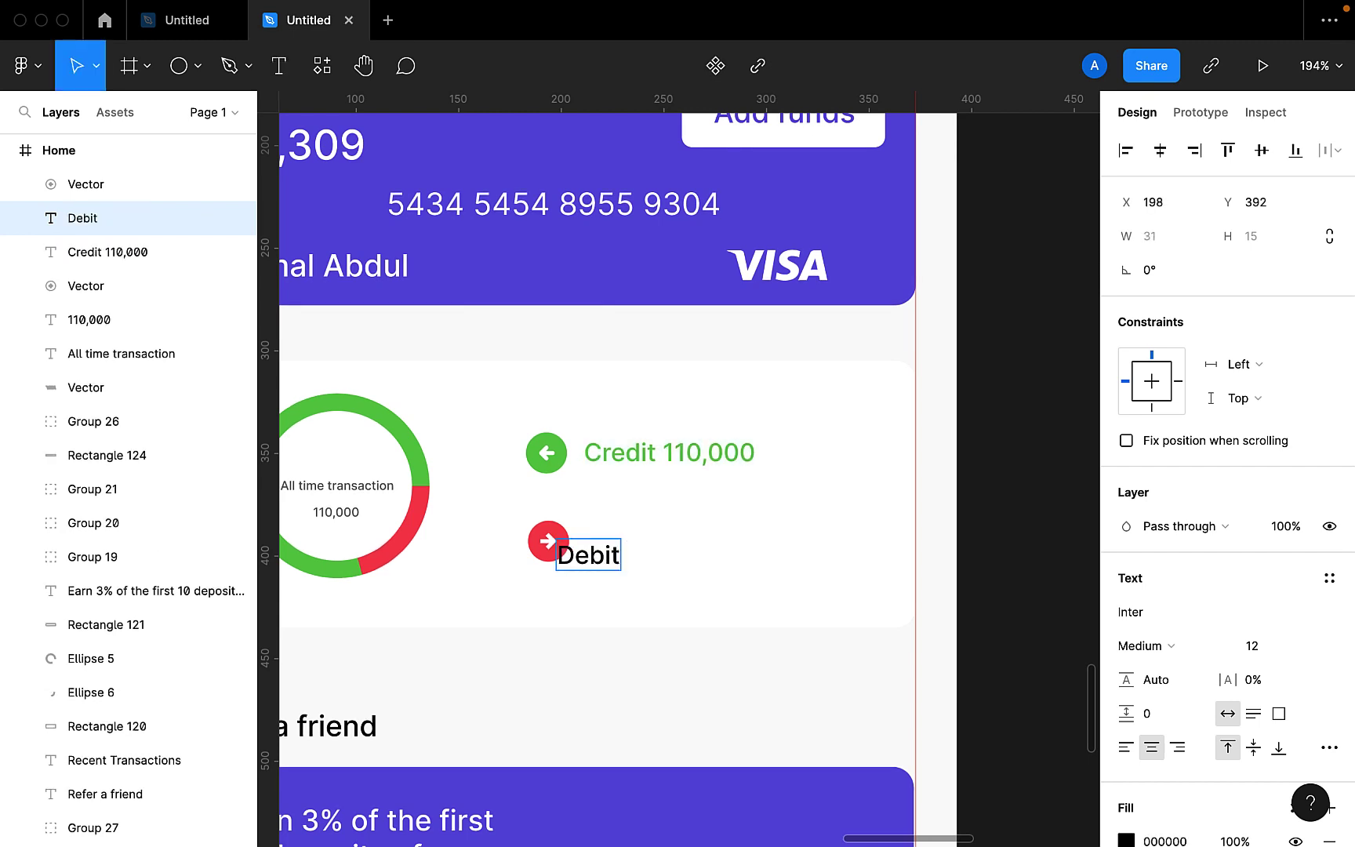
type(" 4")
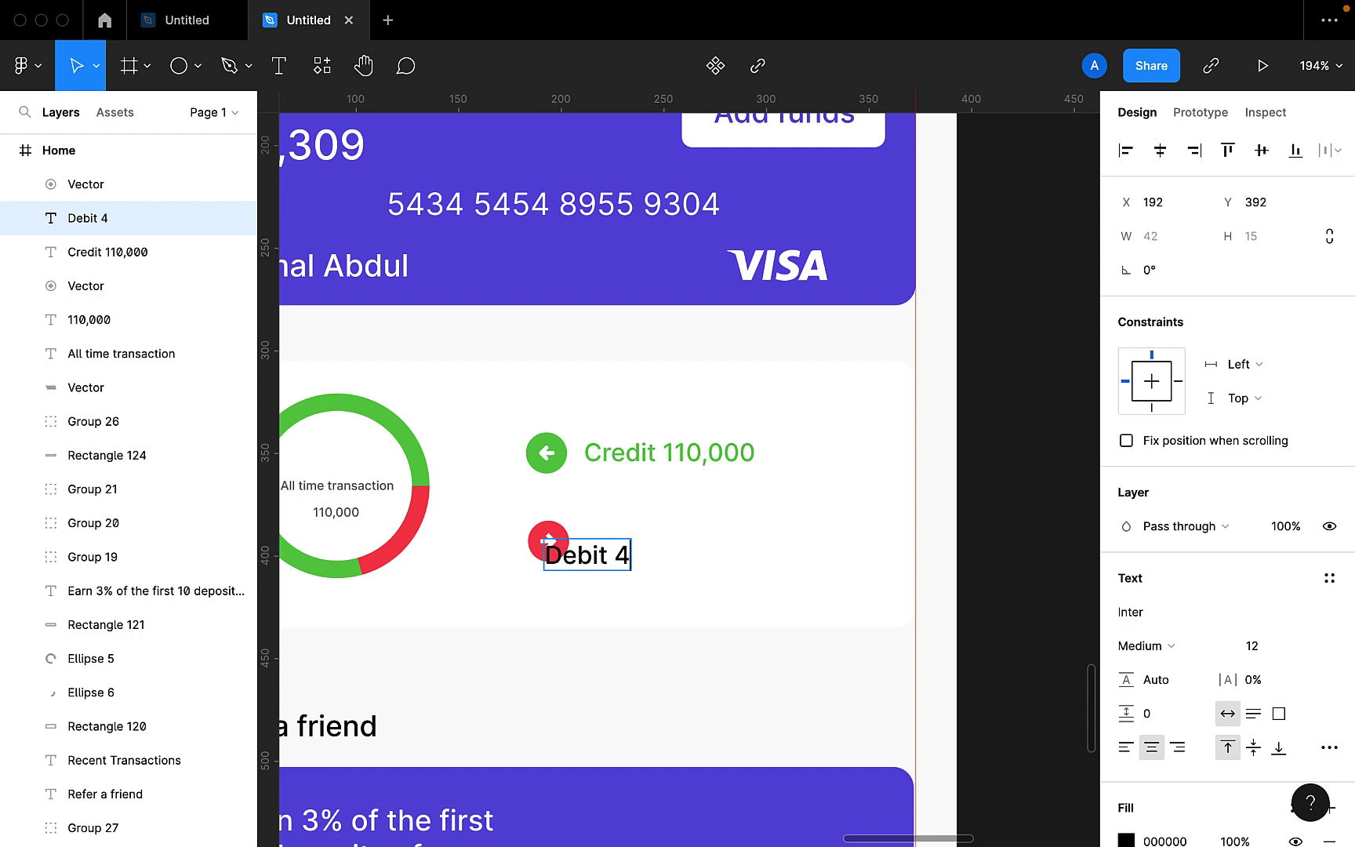
type("8,")
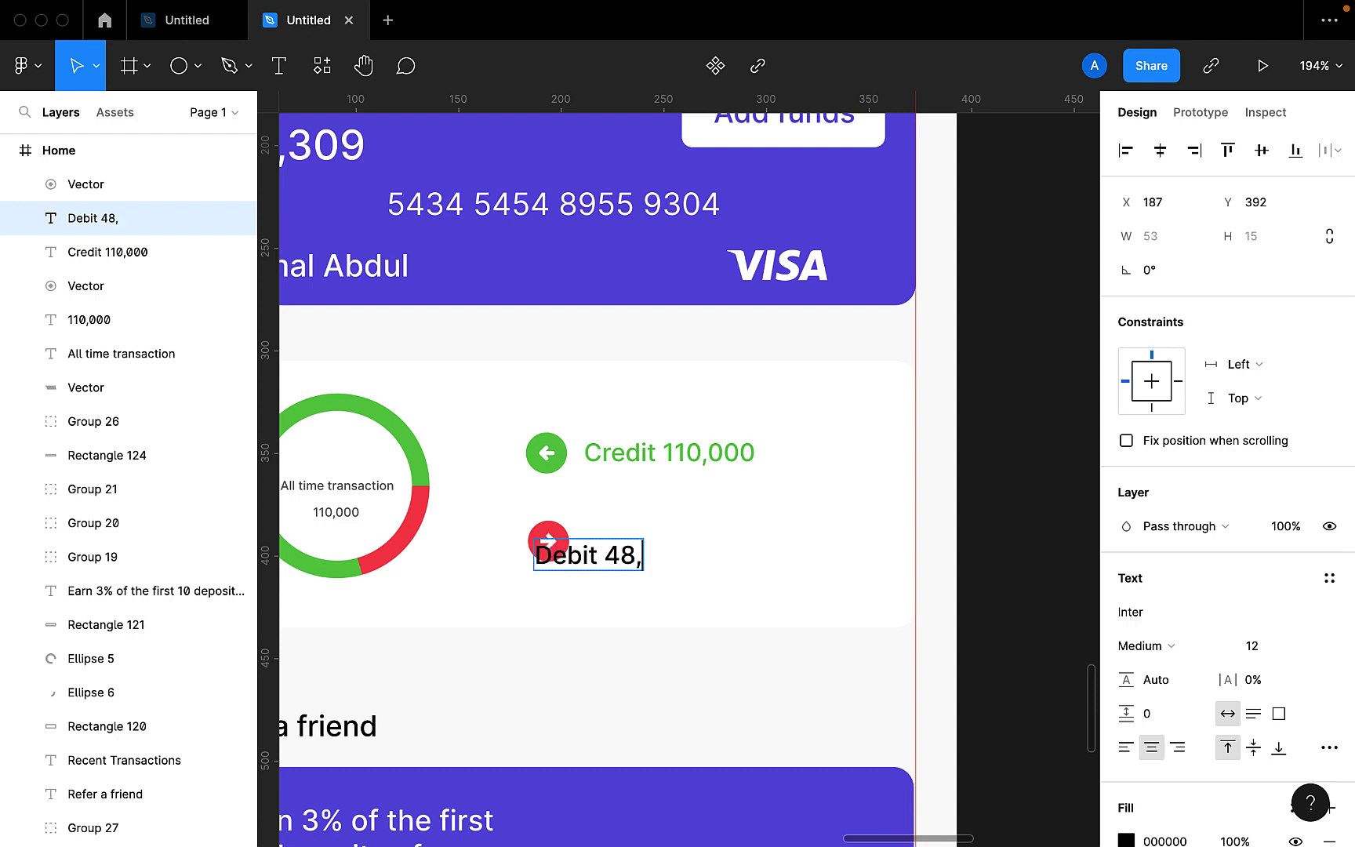
type("97")
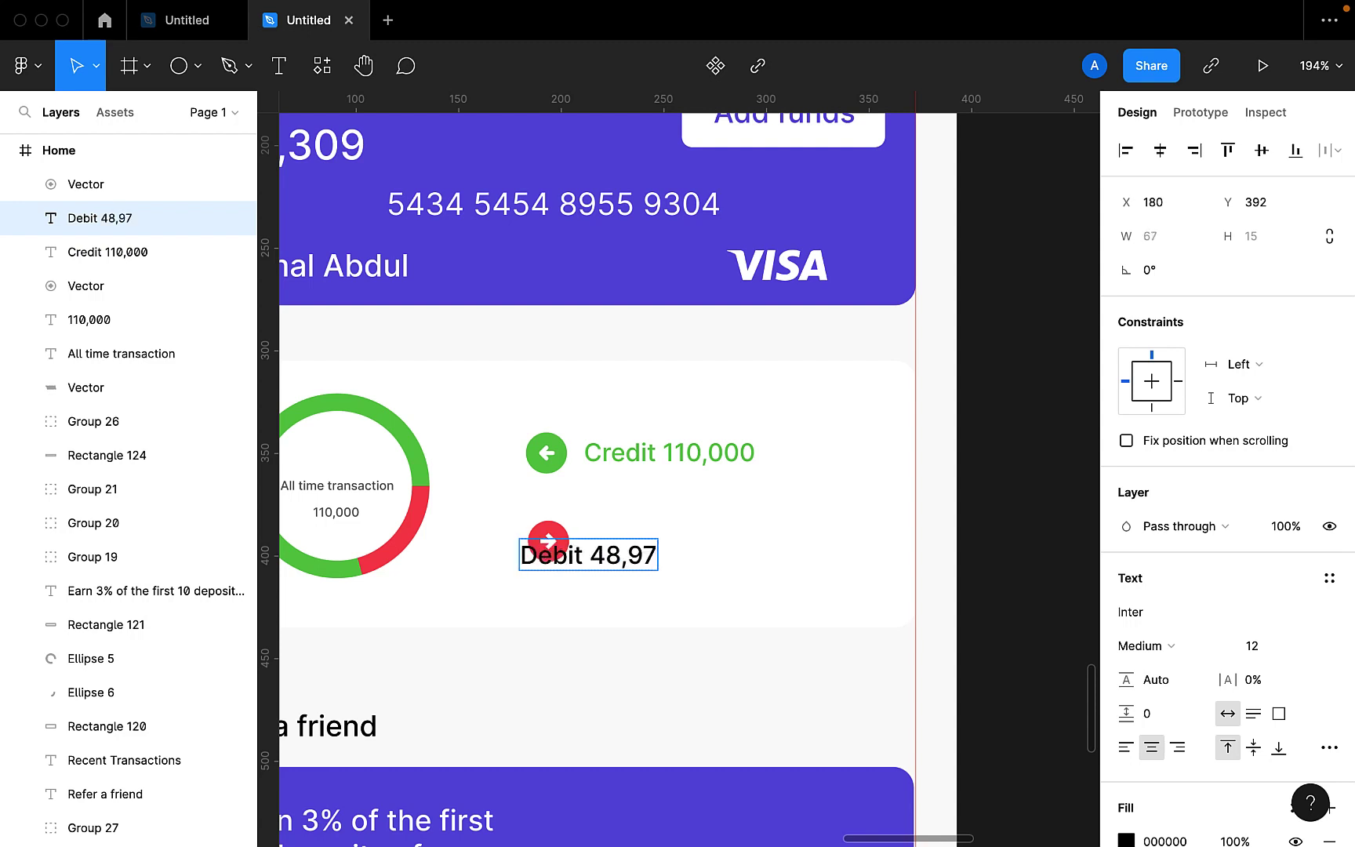
type("5")
key("Escape")
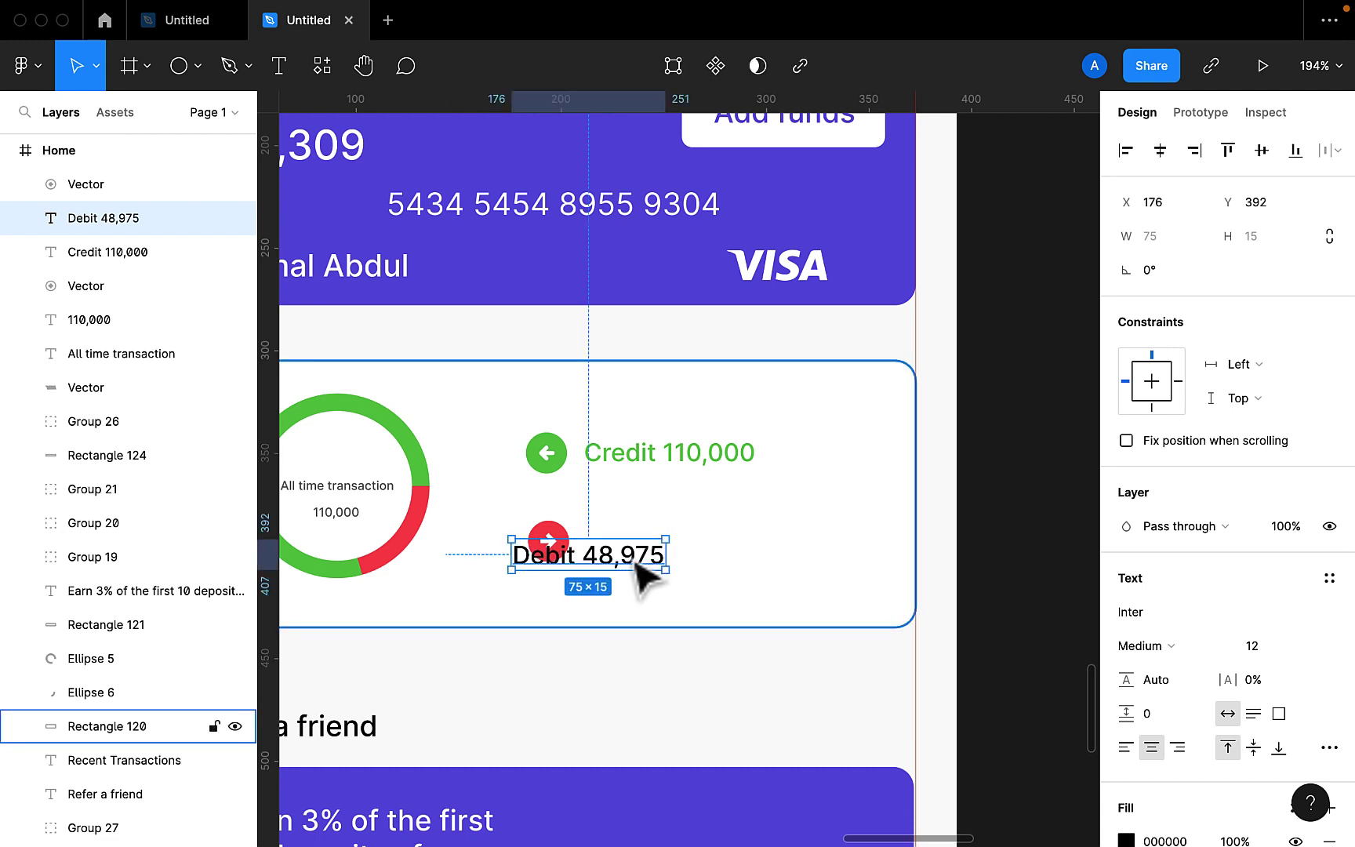
left_click_drag(625, 566, 697, 549)
key("i")
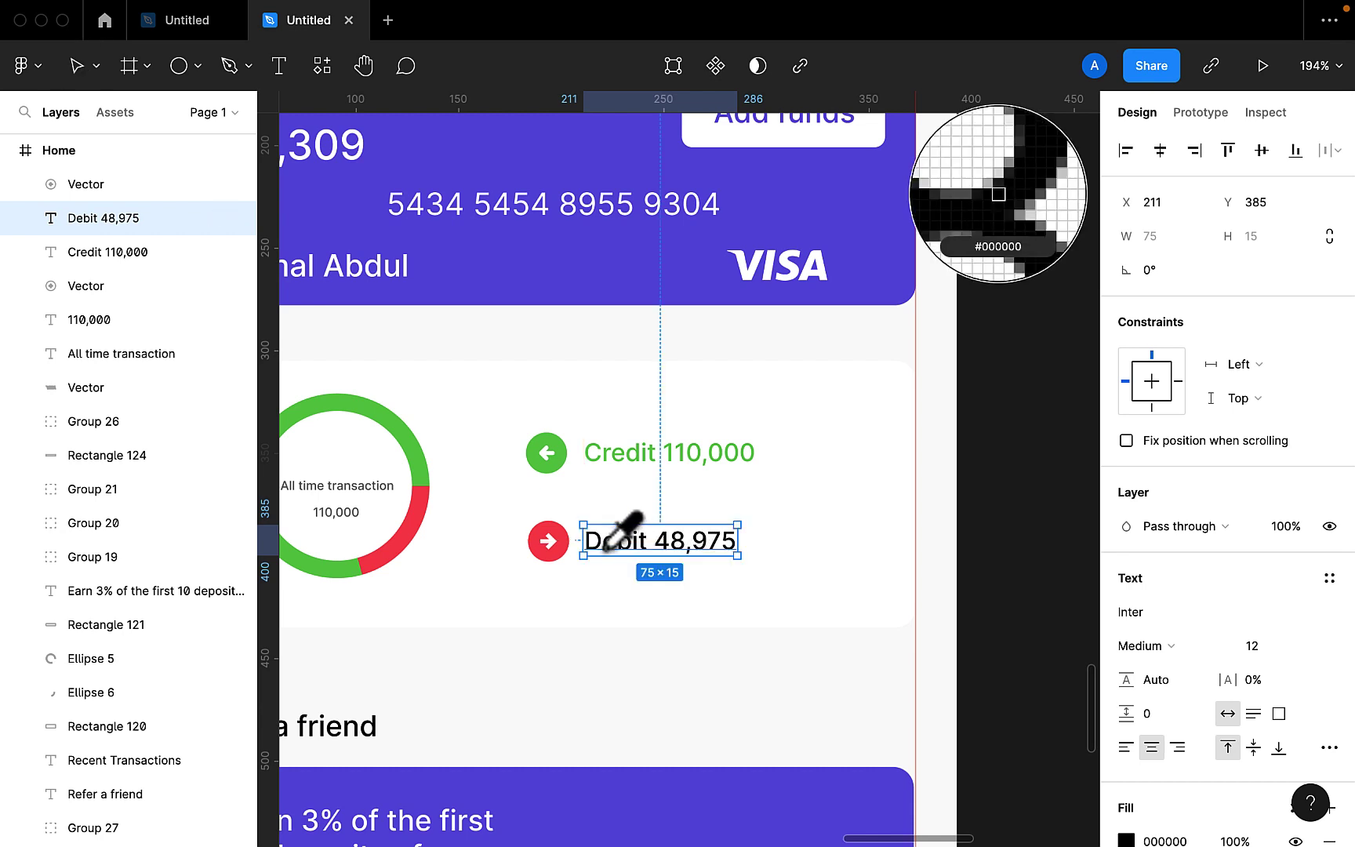
left_click(563, 549)
Vertically centre the Credit label with the green arrow and group them.
scroll(570, 558, "down", 5)
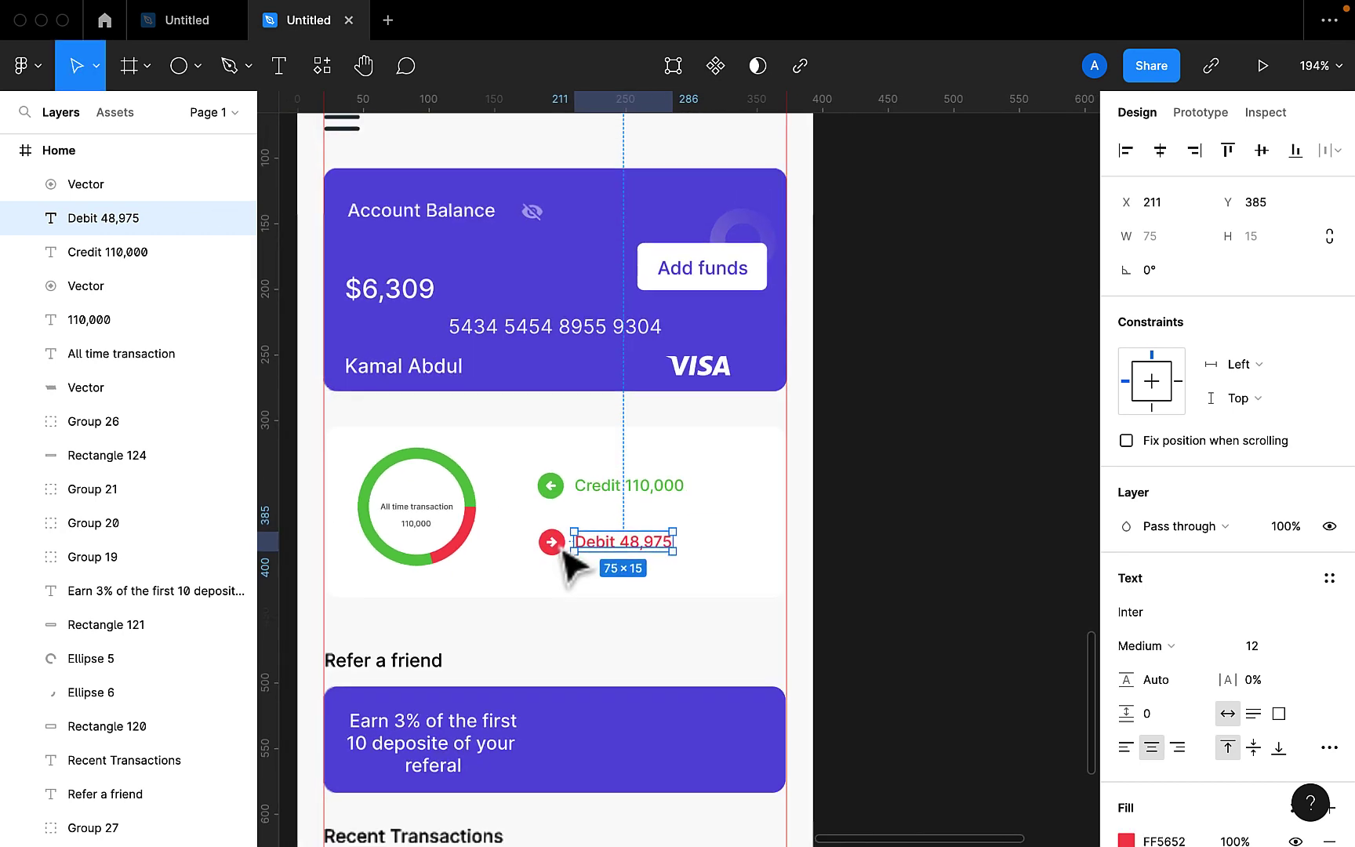
left_click(901, 530)
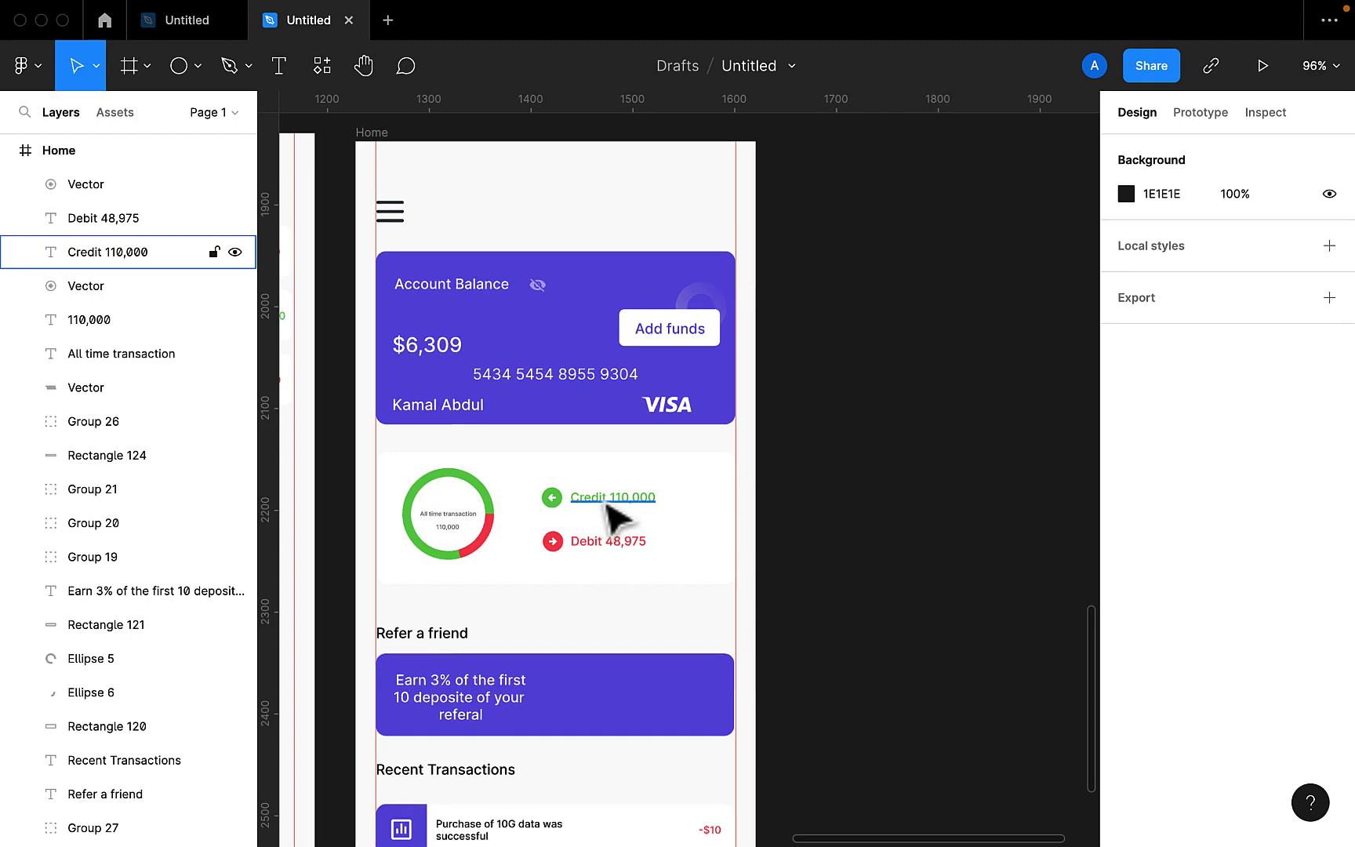
left_click(608, 500)
scroll(604, 506, "up", 4)
left_click(515, 511, "shift")
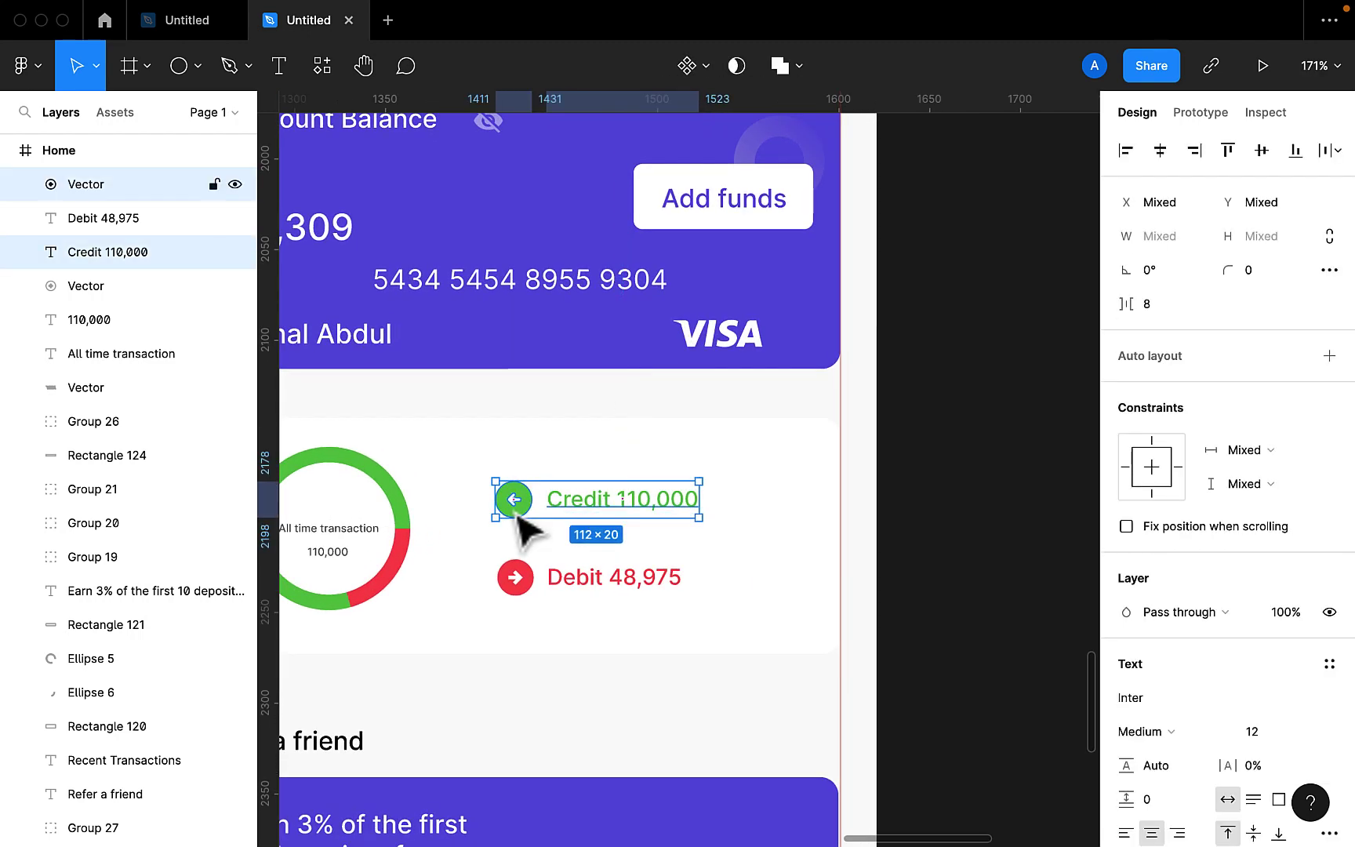
left_click(1259, 144)
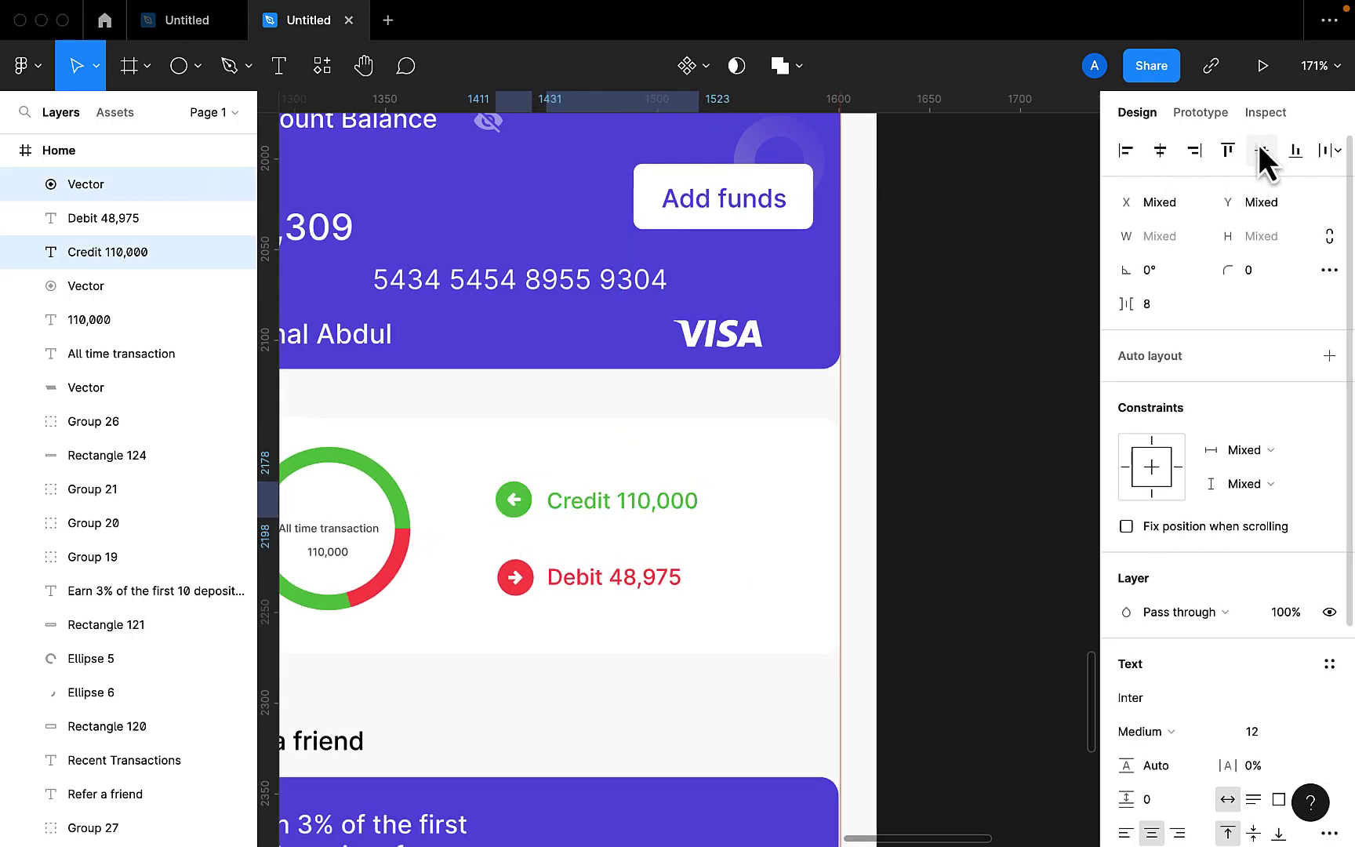
key("ctrl+g")
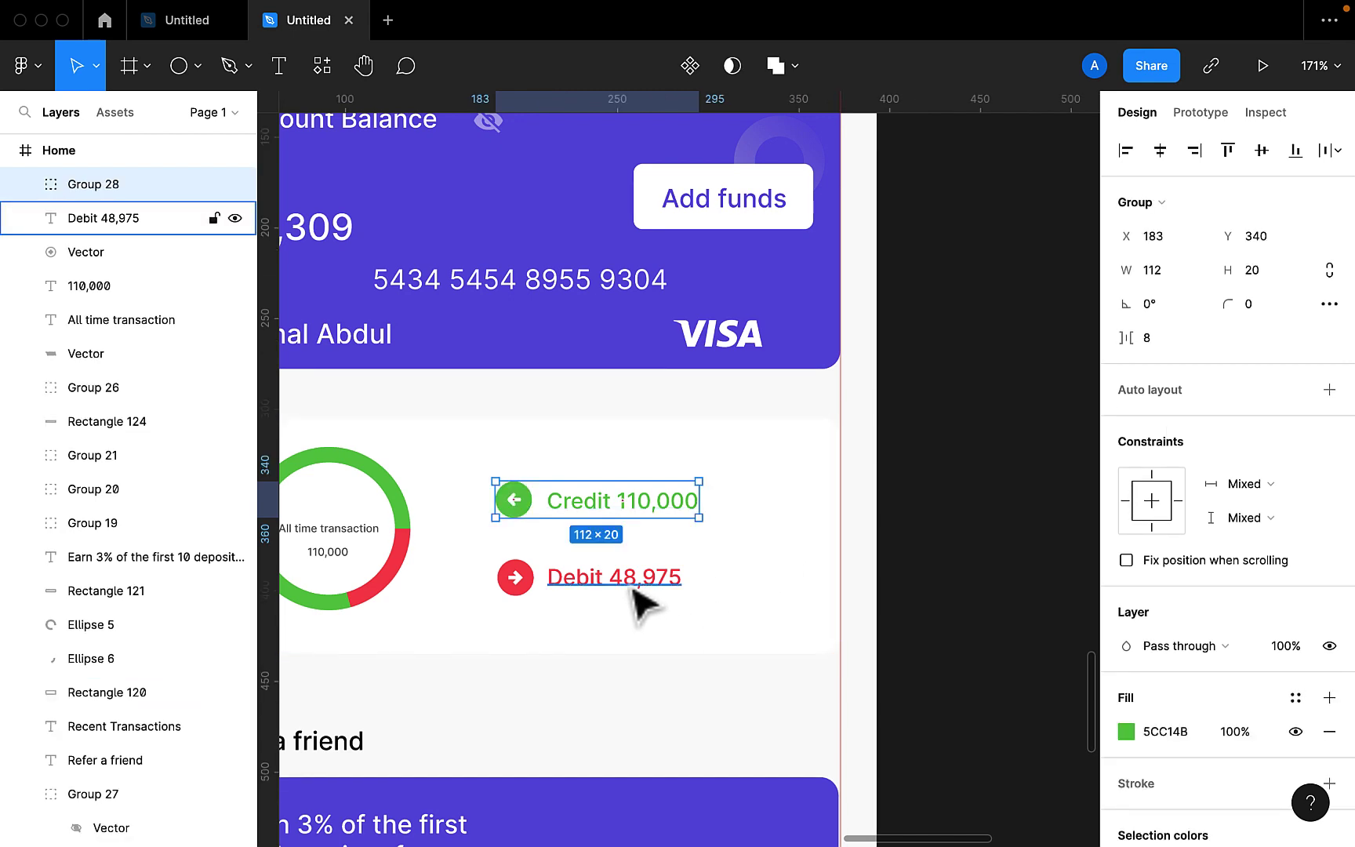
Group the Debit label with the red arrow and line both rows up, left-aligned.
left_click(619, 584)
left_click(525, 589, "shift")
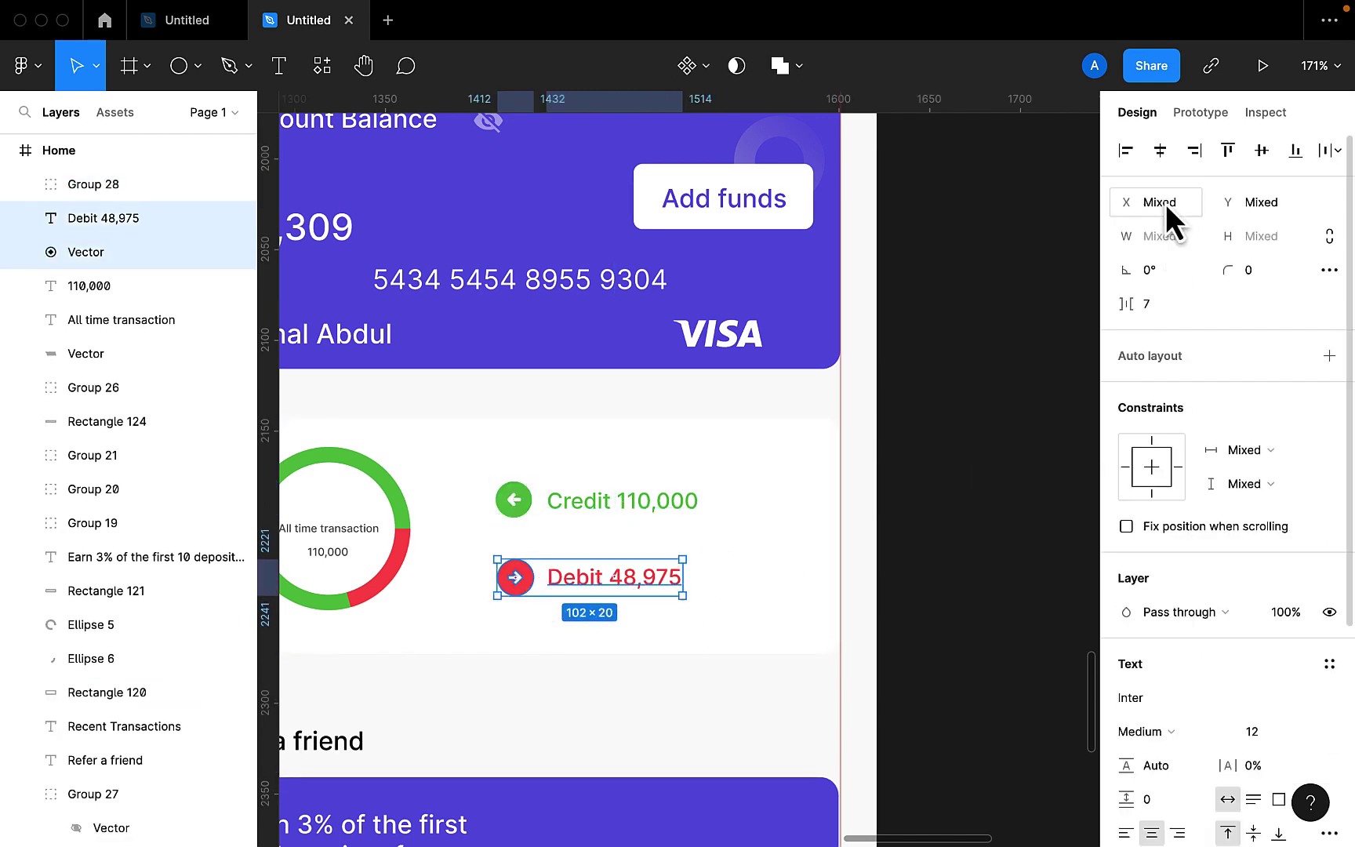
left_click(1253, 154)
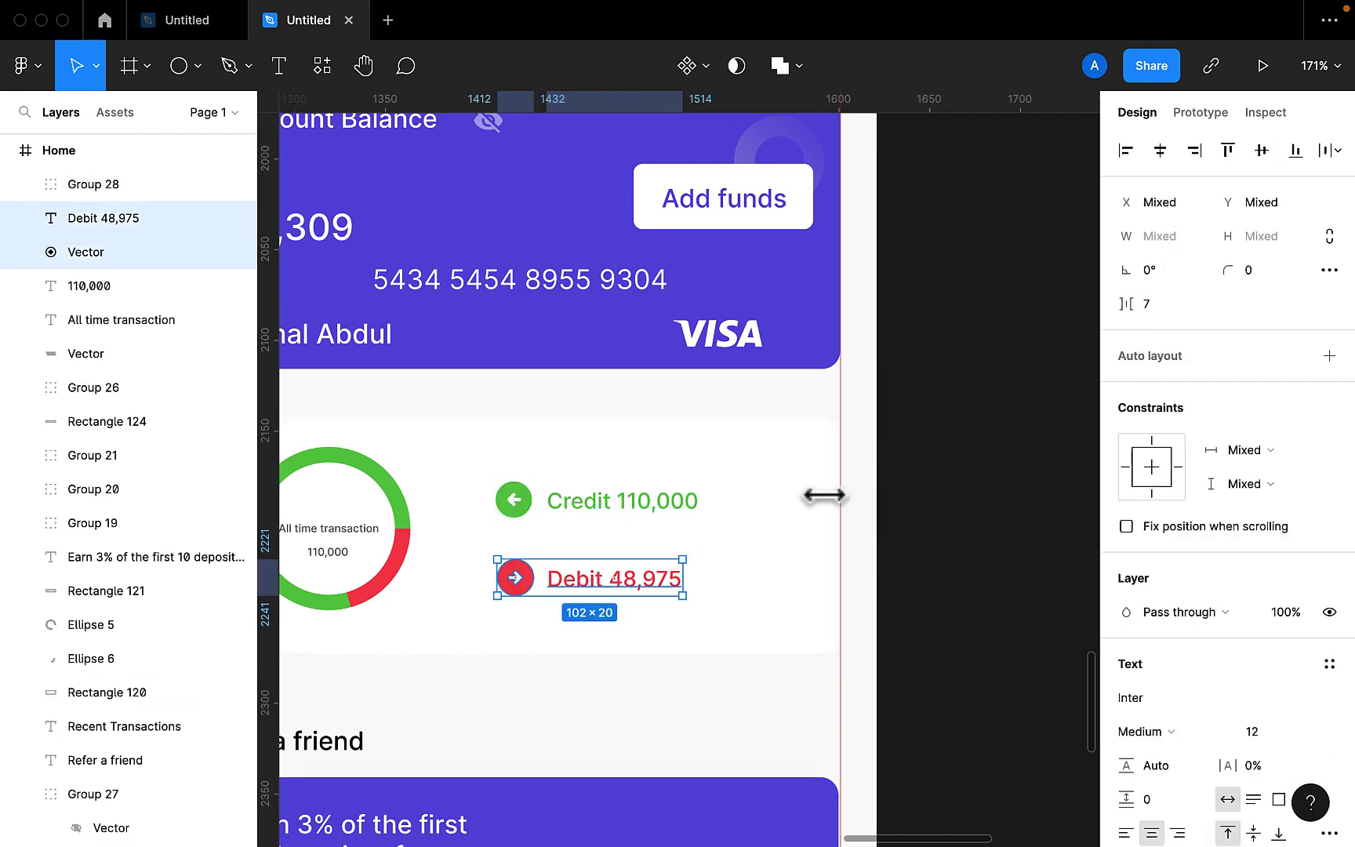
key("super+g")
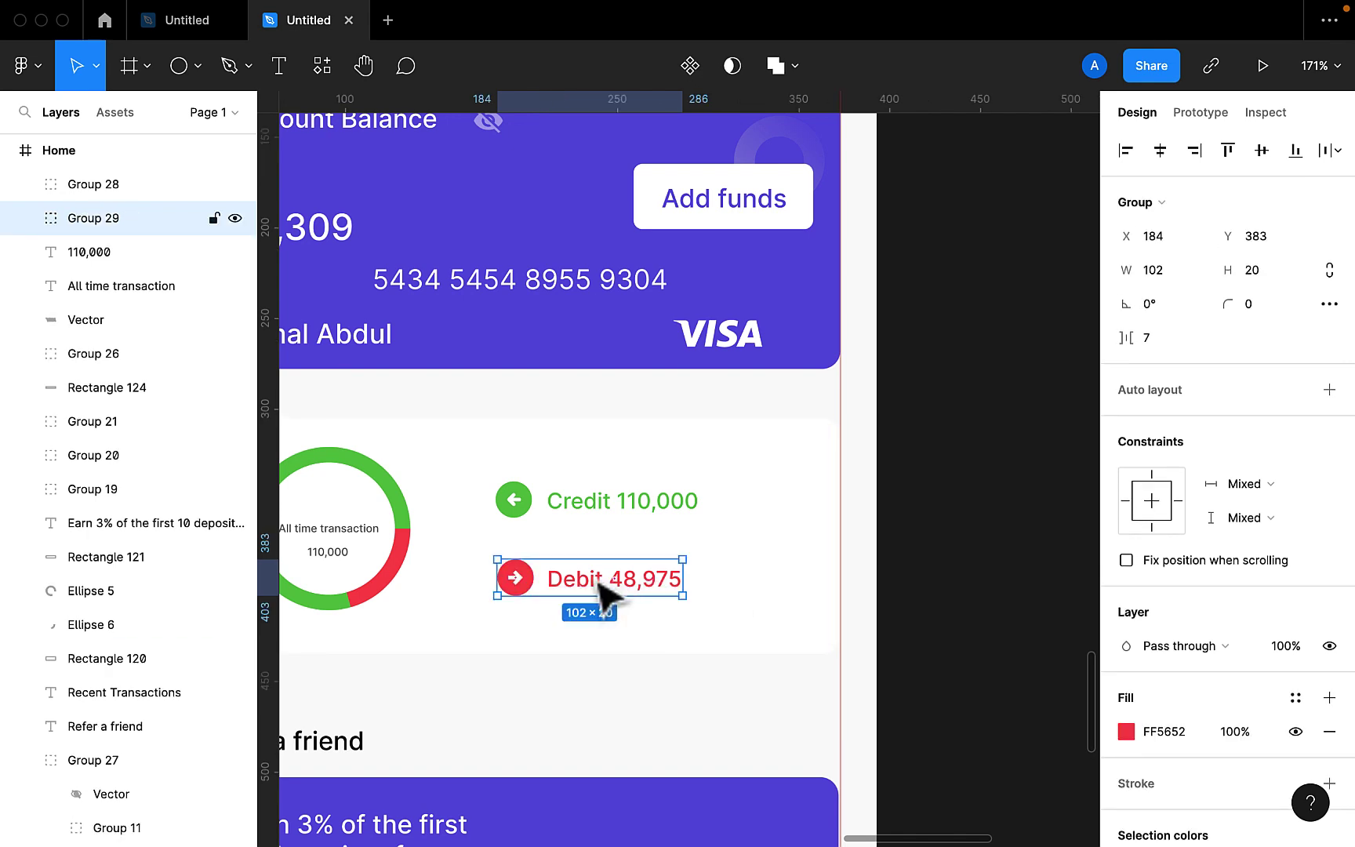
left_click_drag(619, 608, 678, 599)
left_click(620, 509)
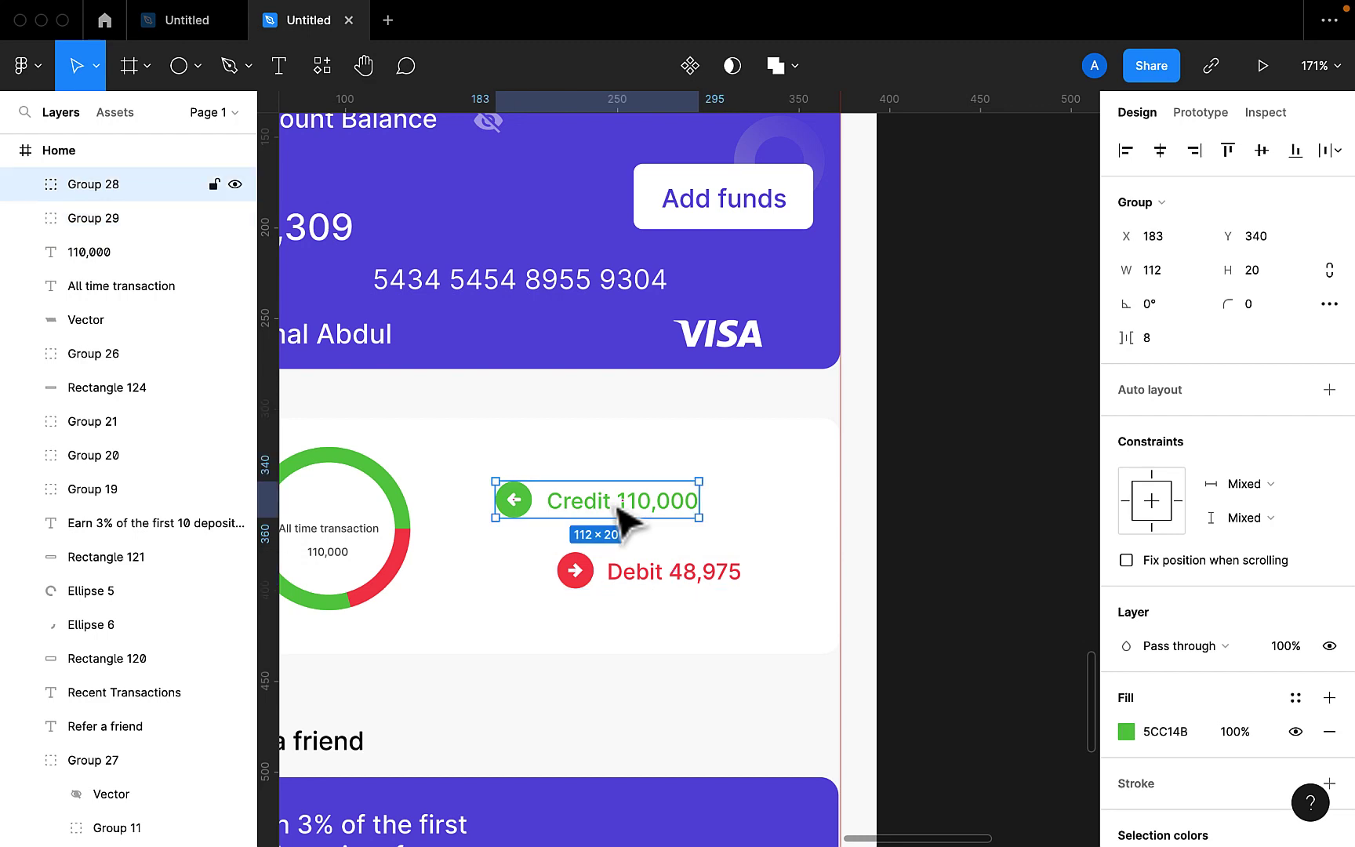
left_click_drag(645, 515, 680, 523)
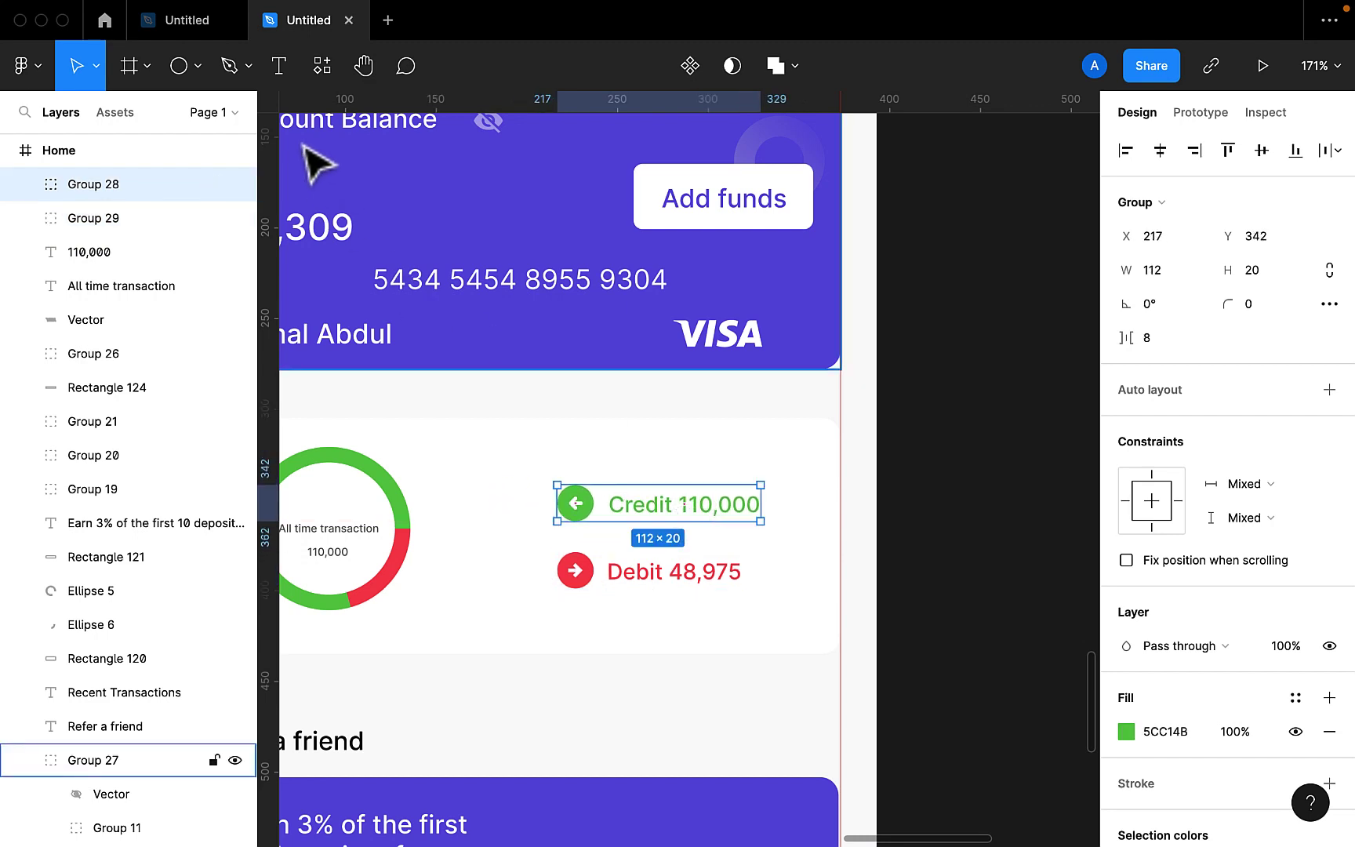
left_click(278, 71)
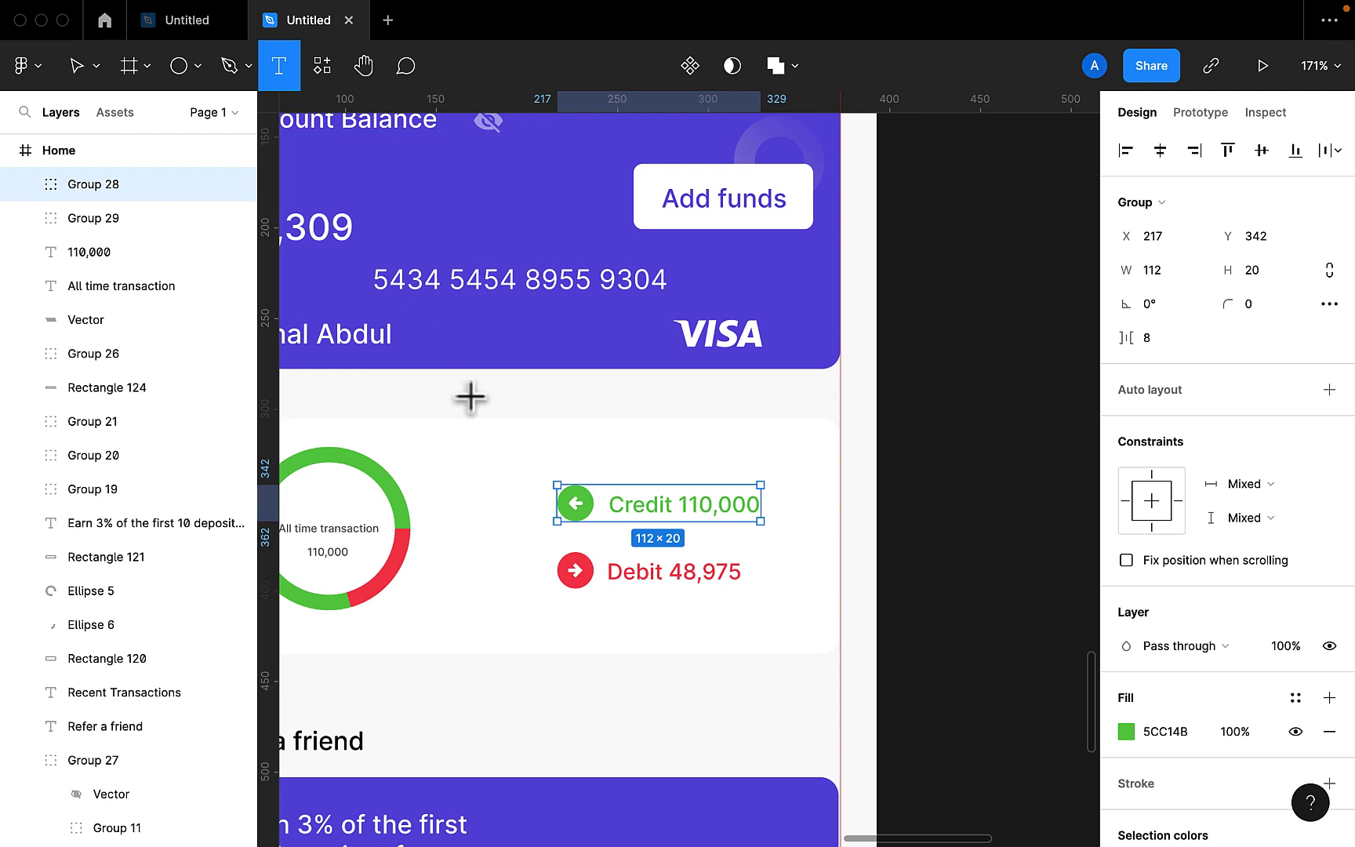
Type a 'Financial Analysis' heading and place it above the chart.
left_click(445, 454)
type("Financ")
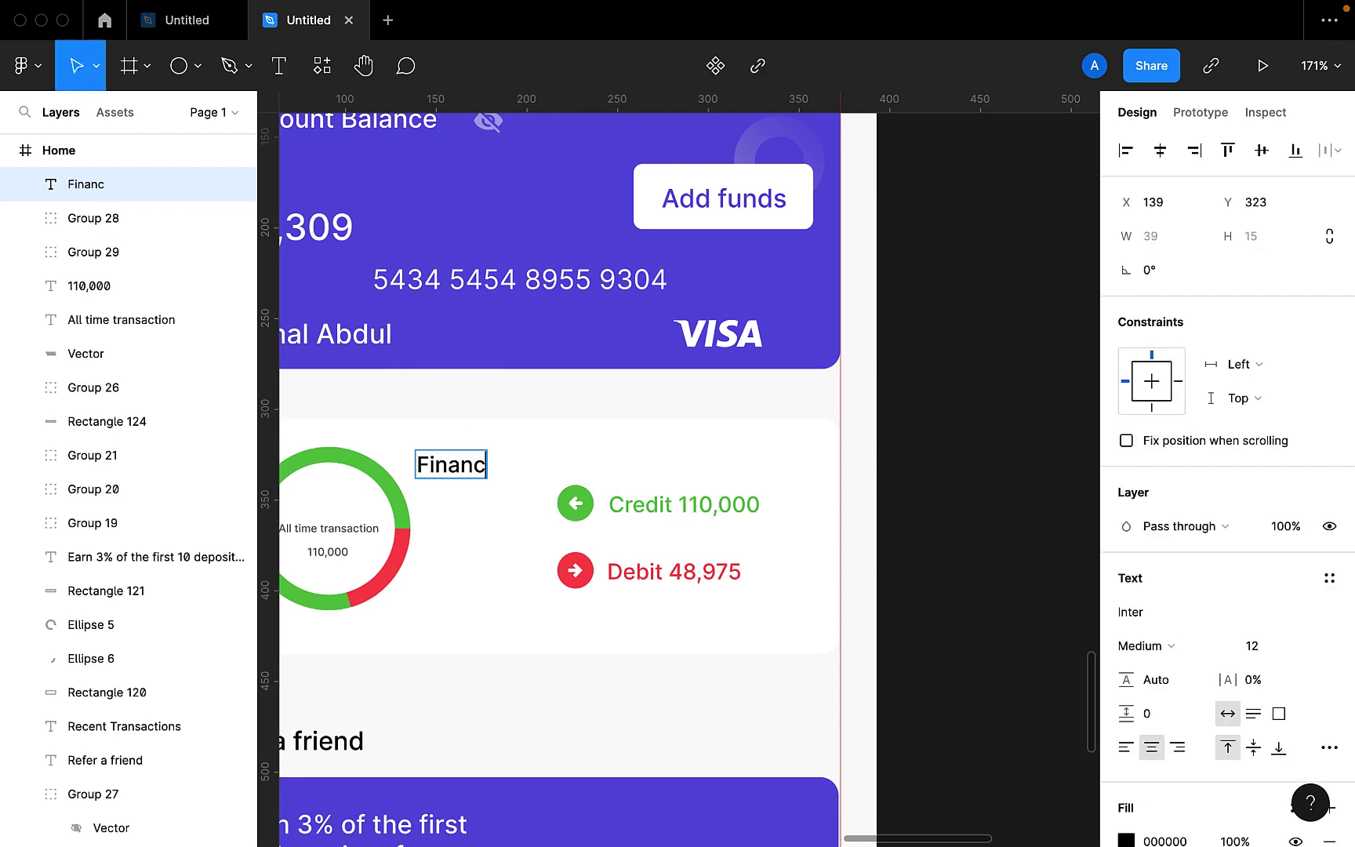
type("ial Ain")
key("BackSpace")
key("BackSpace")
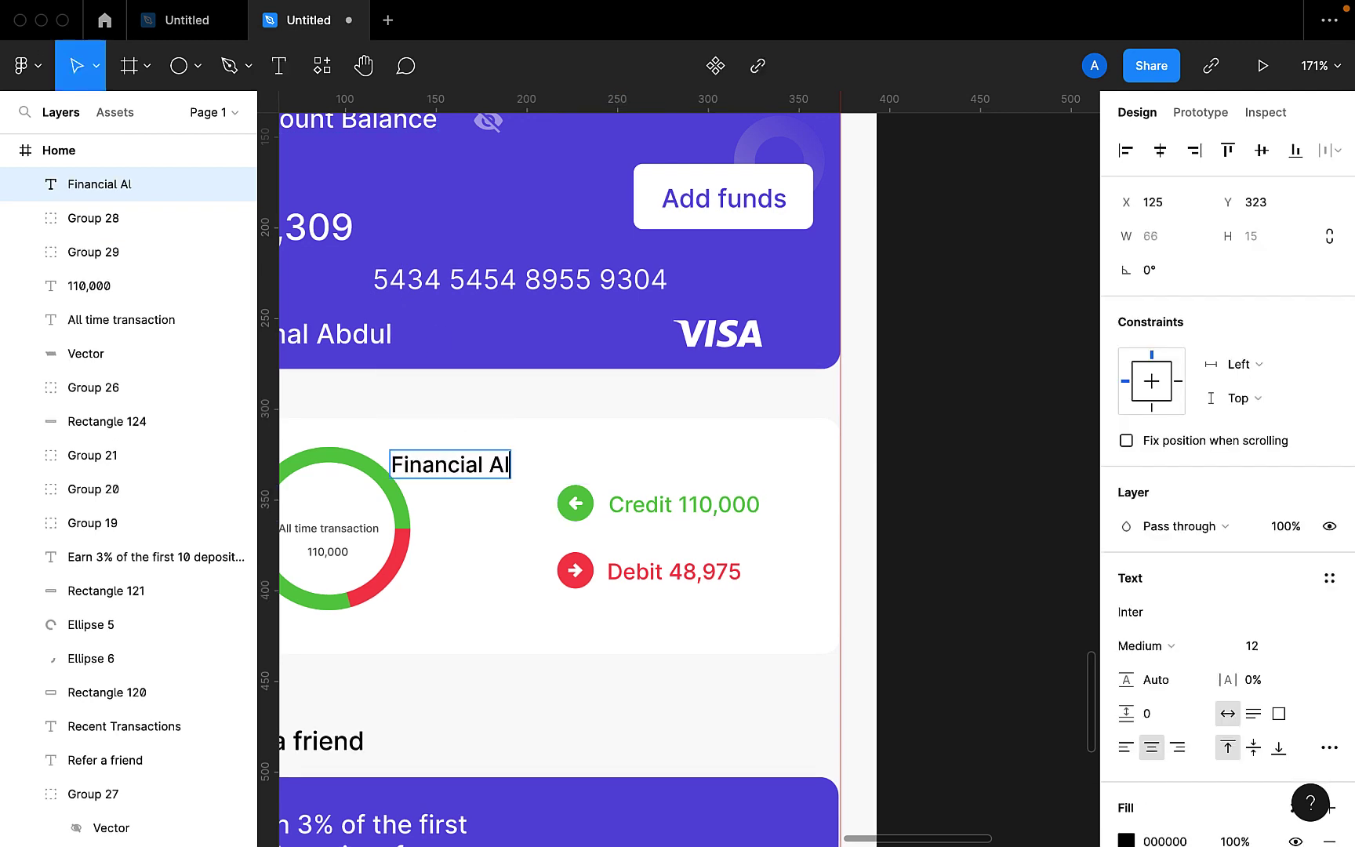
type("nalysis")
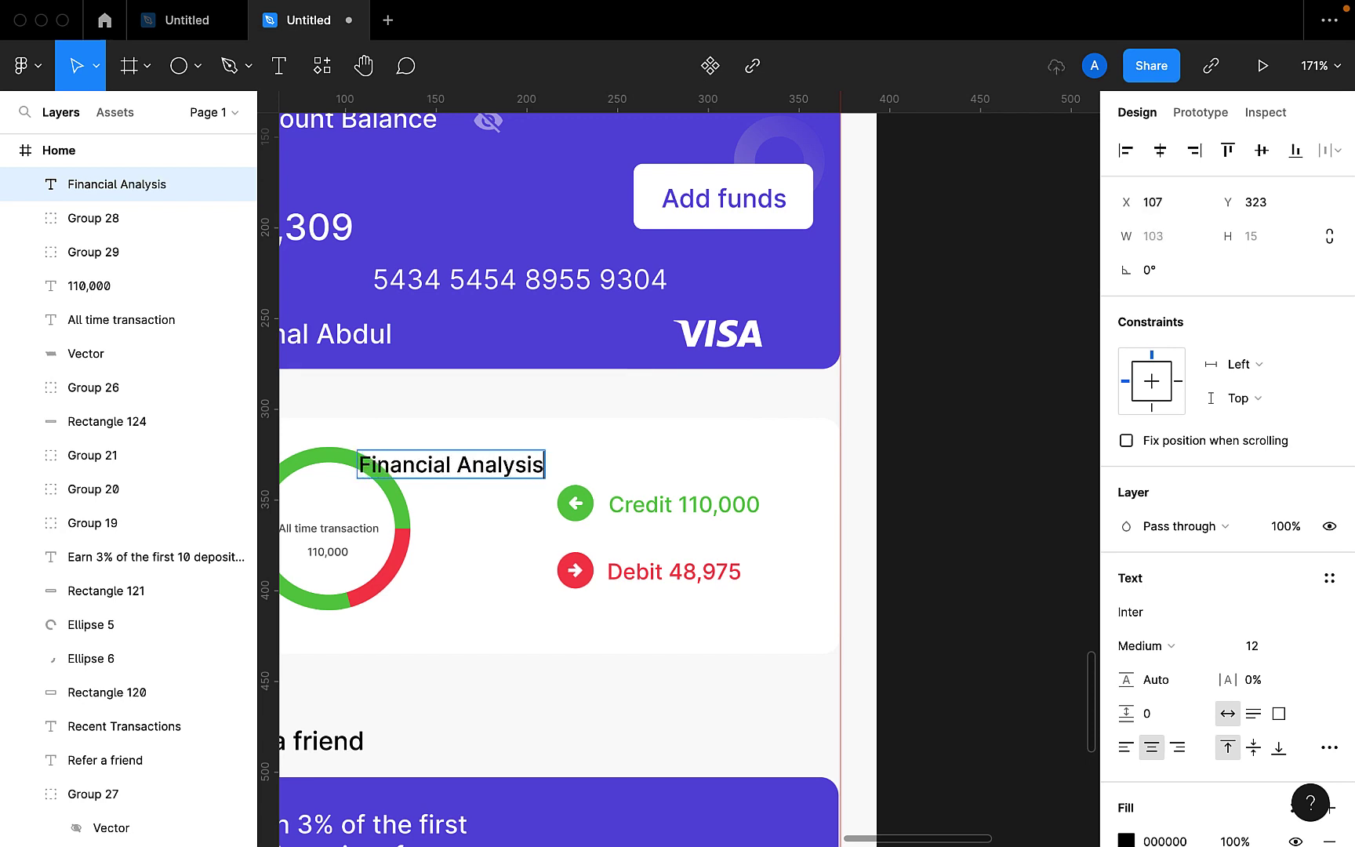
key("Escape")
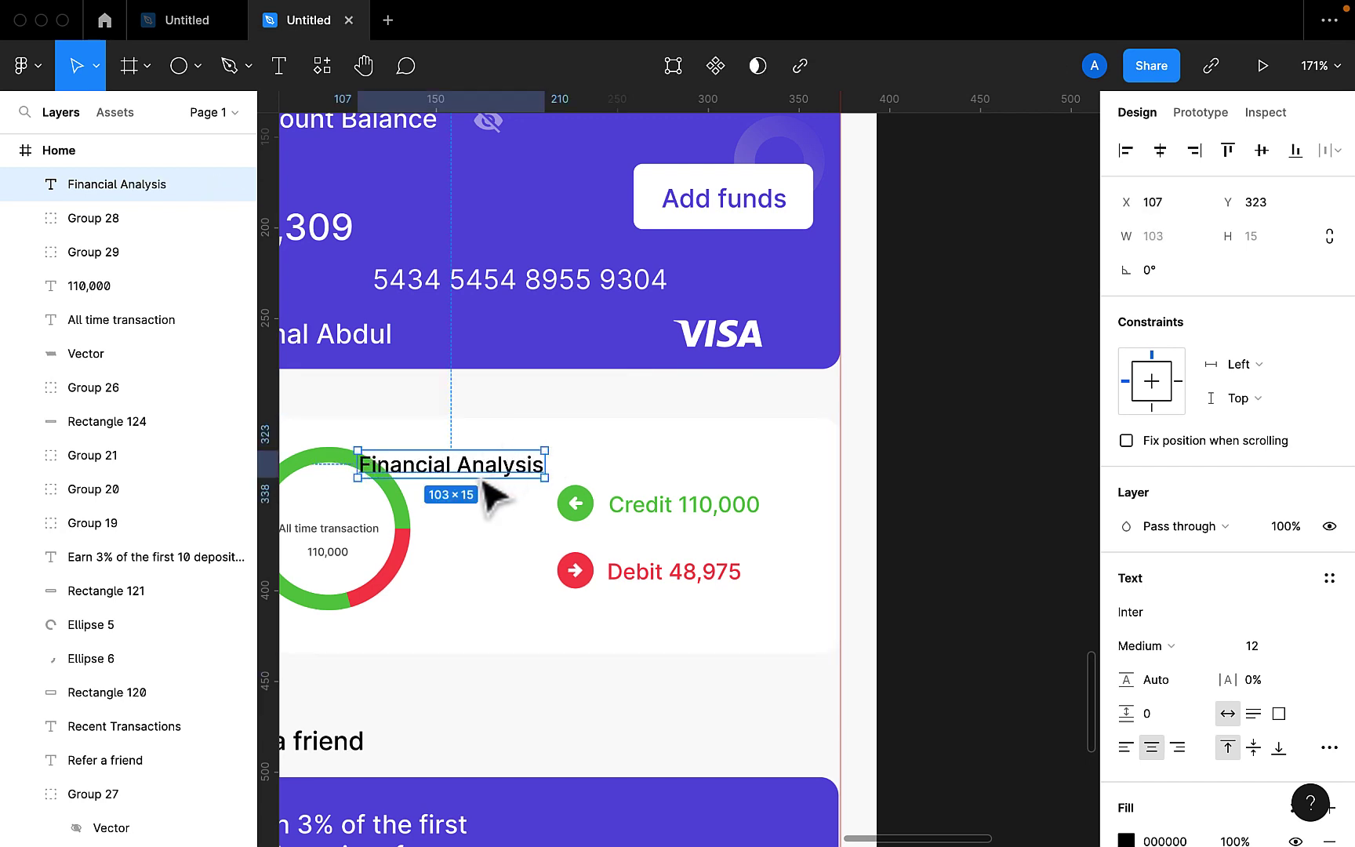
left_click_drag(562, 483, 520, 466)
Set the heading to 60% fill opacity and centre it horizontally on the screen.
scroll(1253, 566, "down", 5)
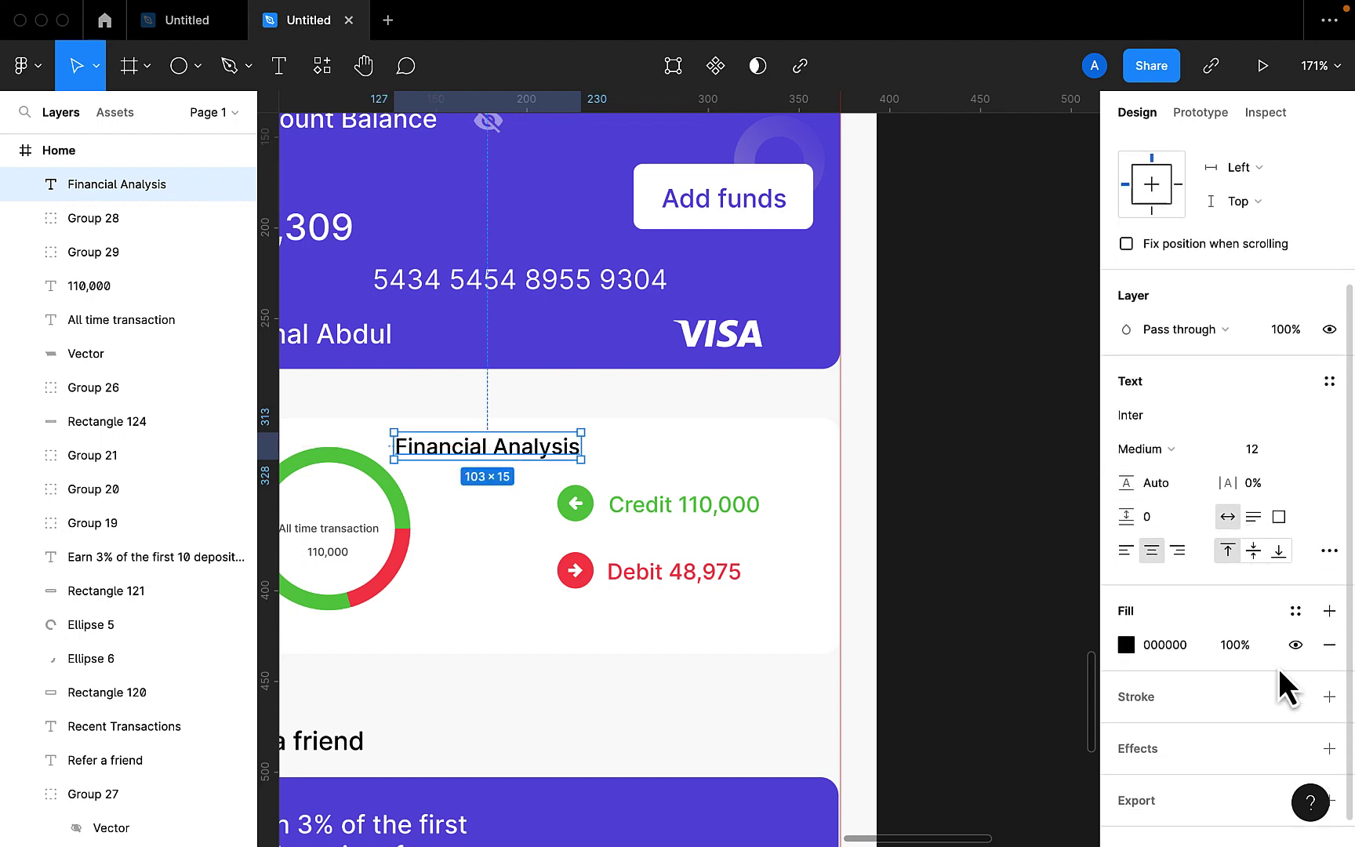
left_click(1245, 646)
type("5 93")
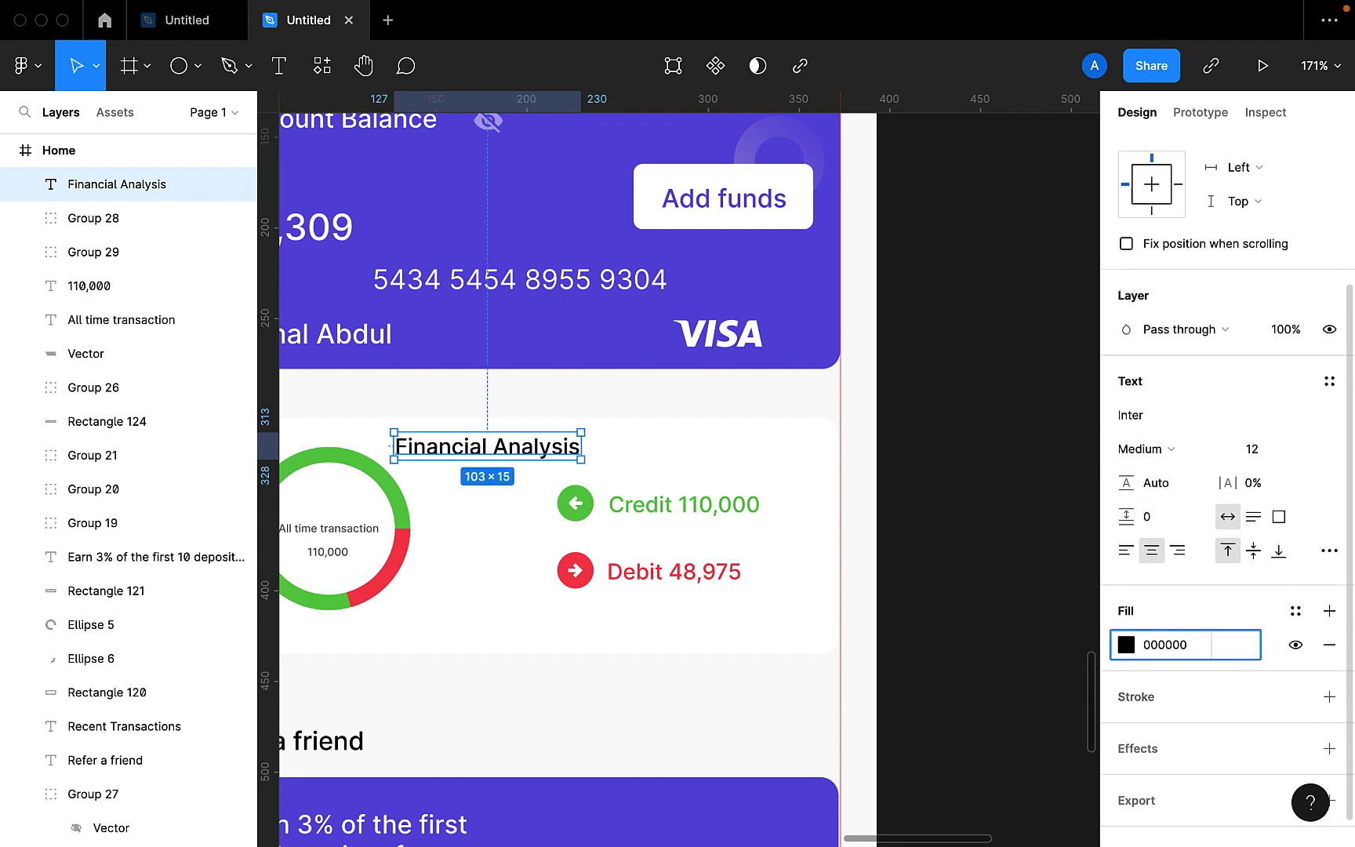
type("0")
key("Return")
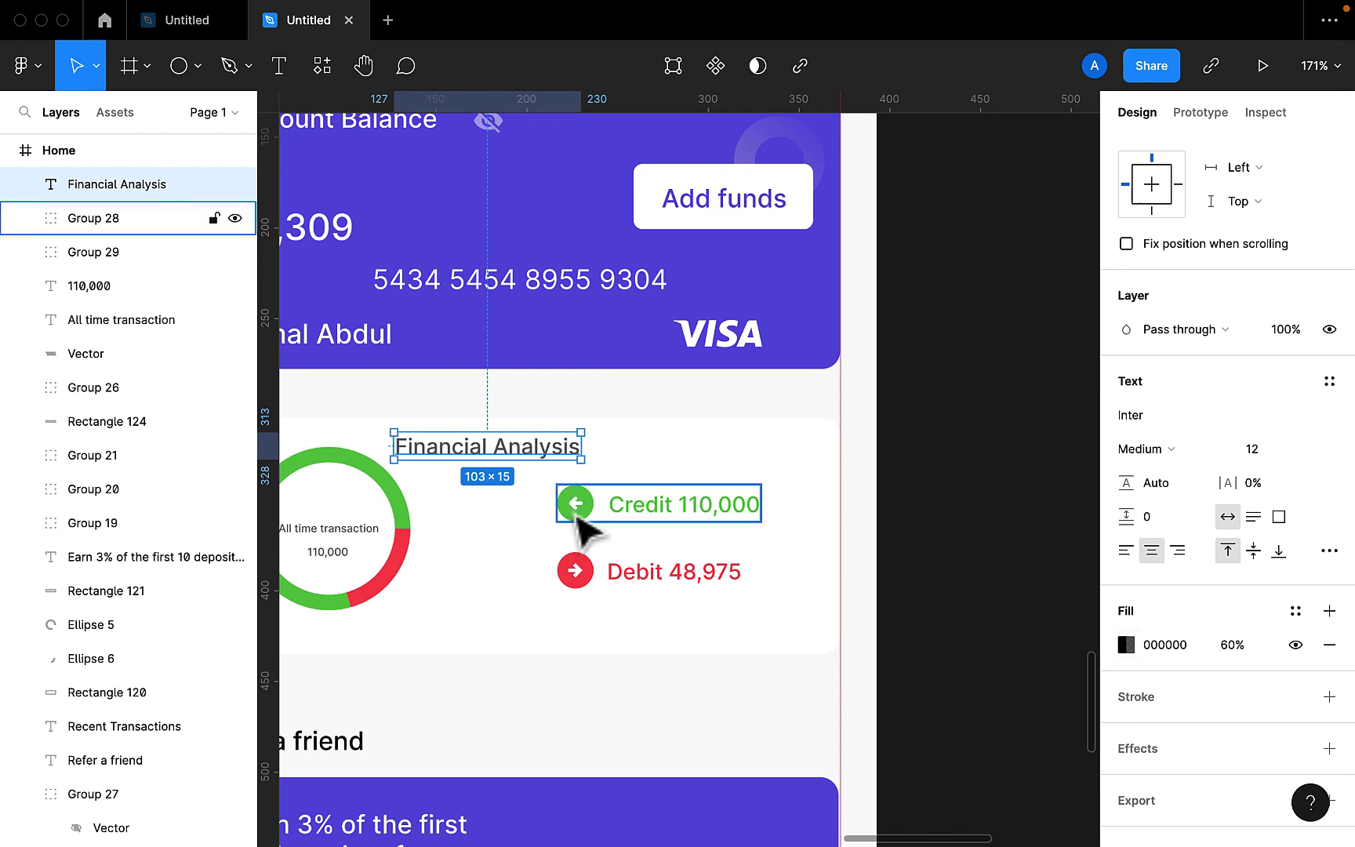
scroll(584, 517, "down", 3)
scroll(588, 511, "down", 5)
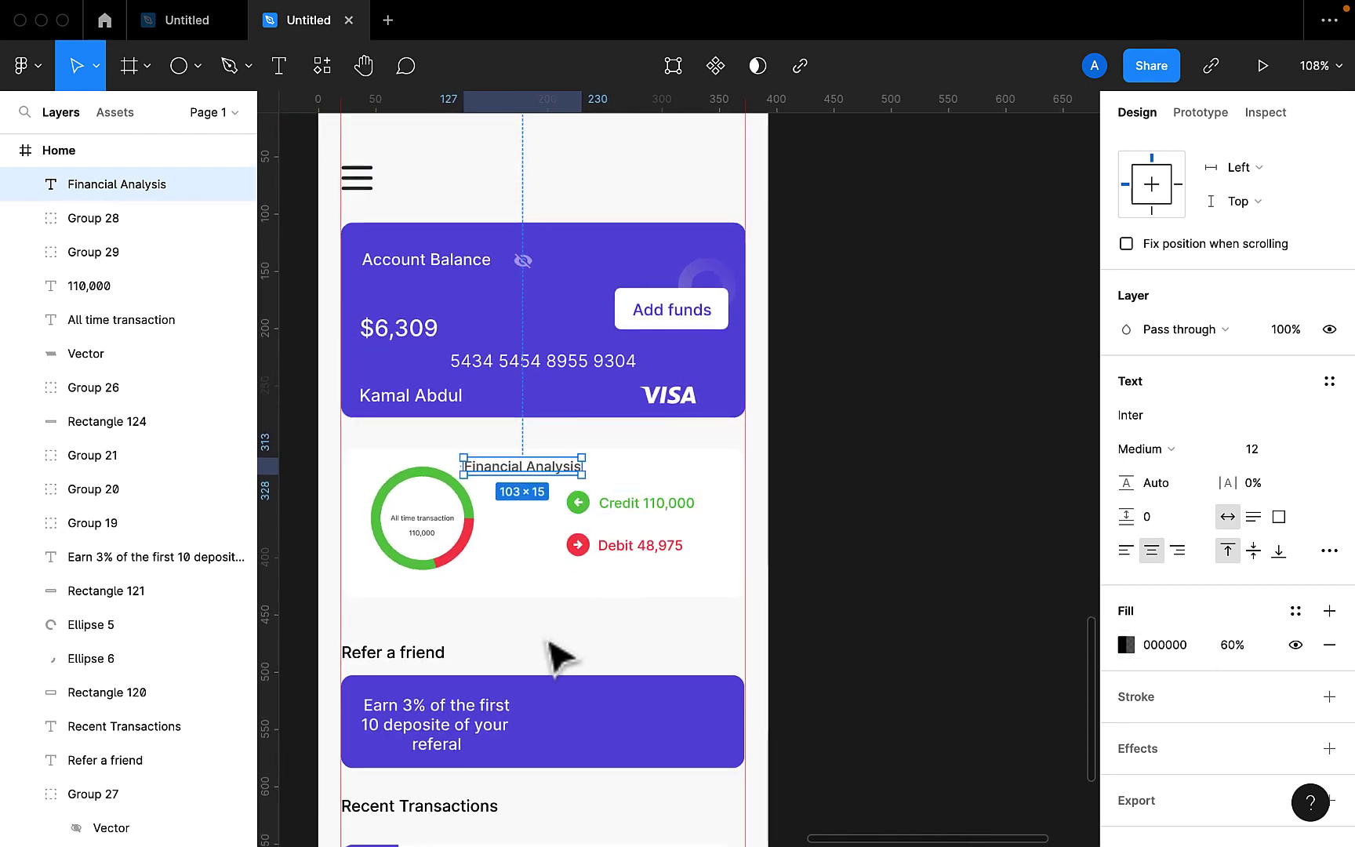
key("Escape")
left_click(540, 471)
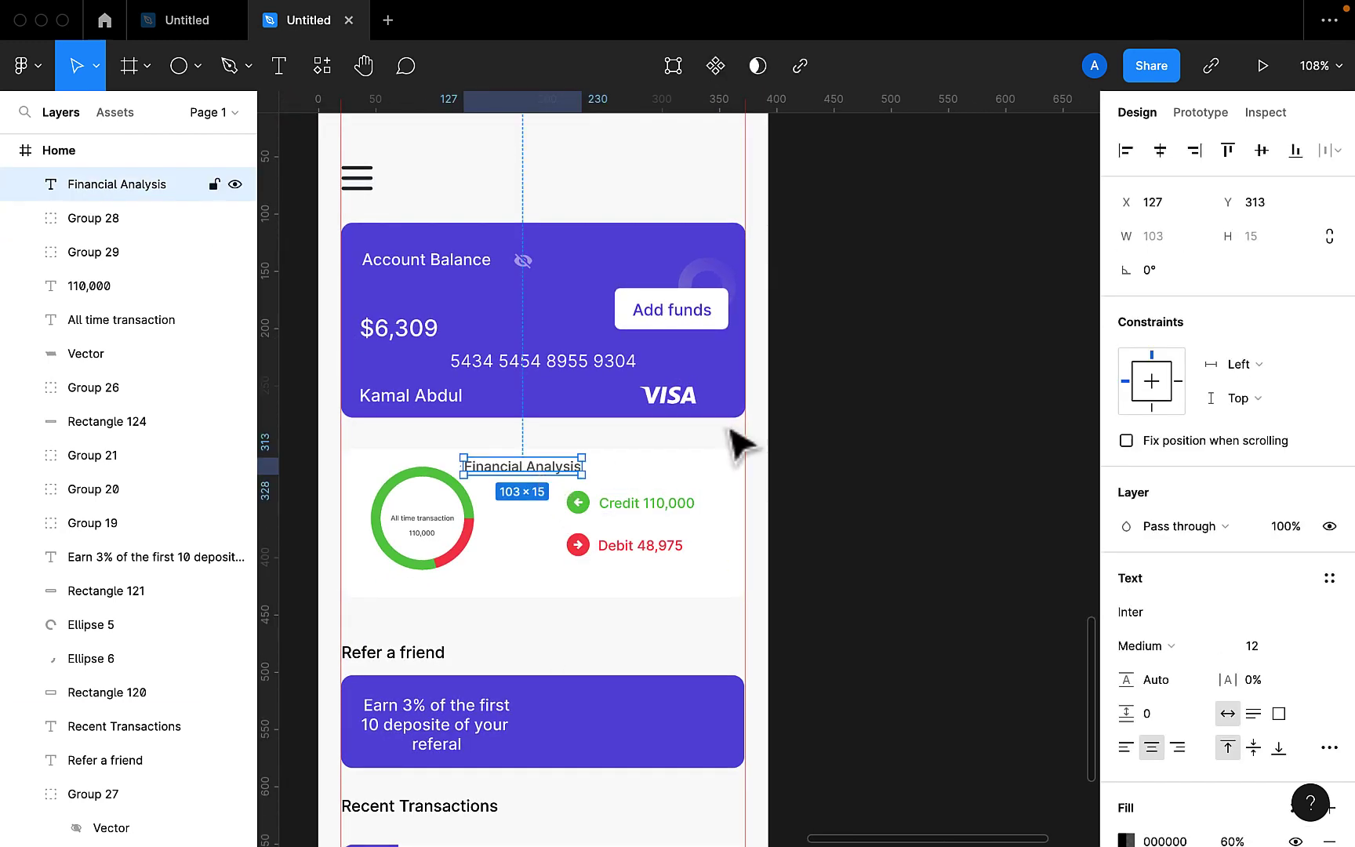
left_click(1161, 159)
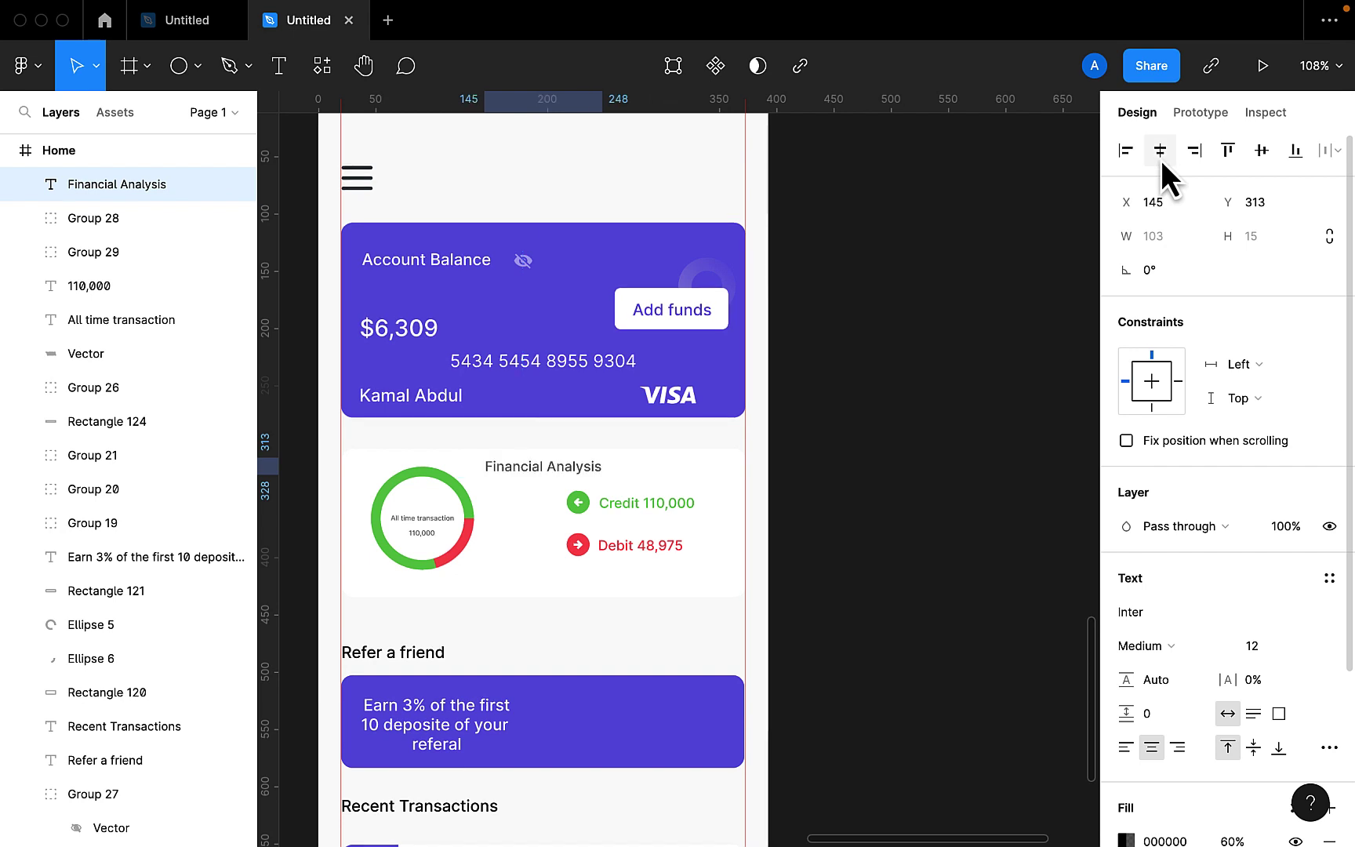
Delete the Earn 3% referral card, its leftover text and the old Recent Transactions heading.
left_click(556, 725)
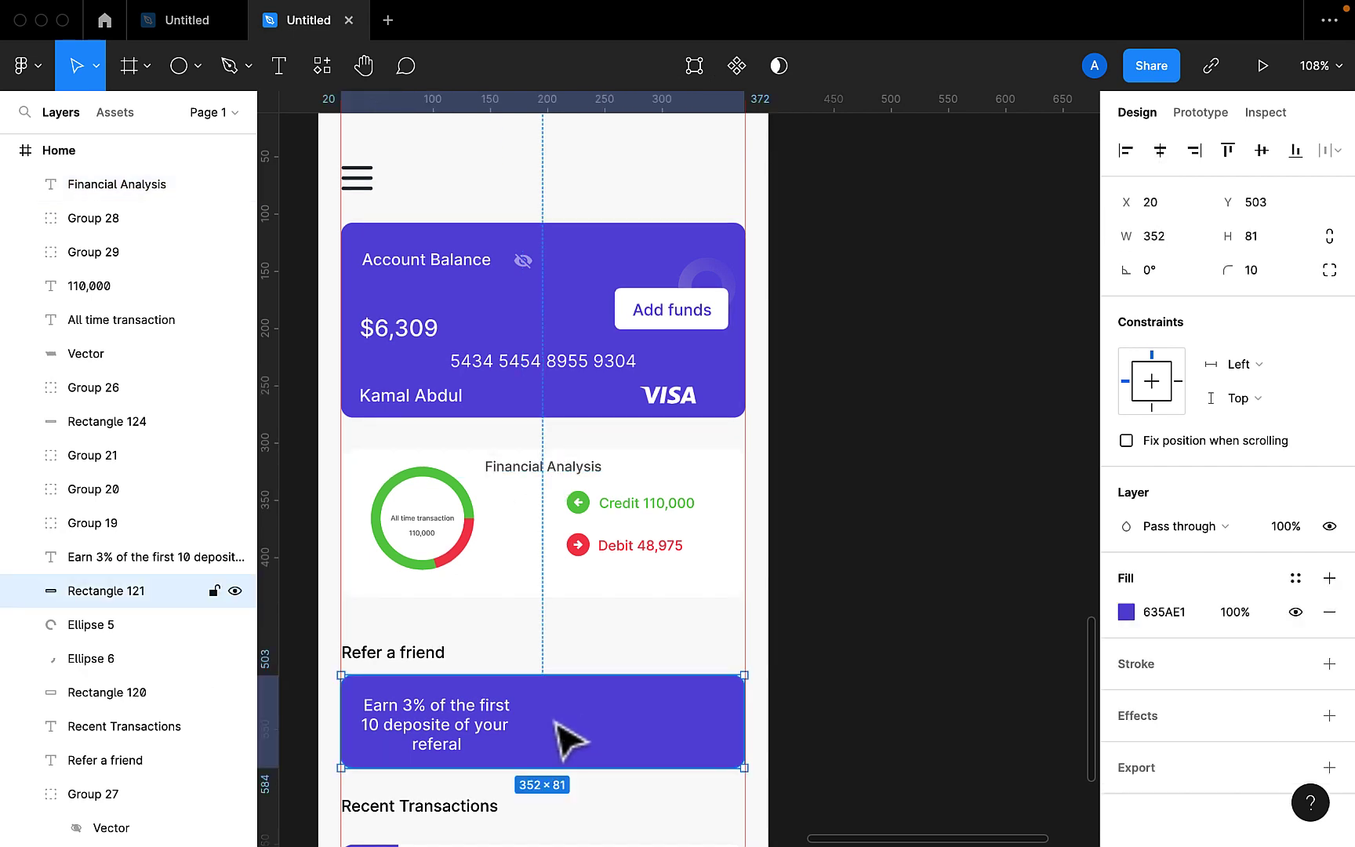
key("Delete")
key("Delete")
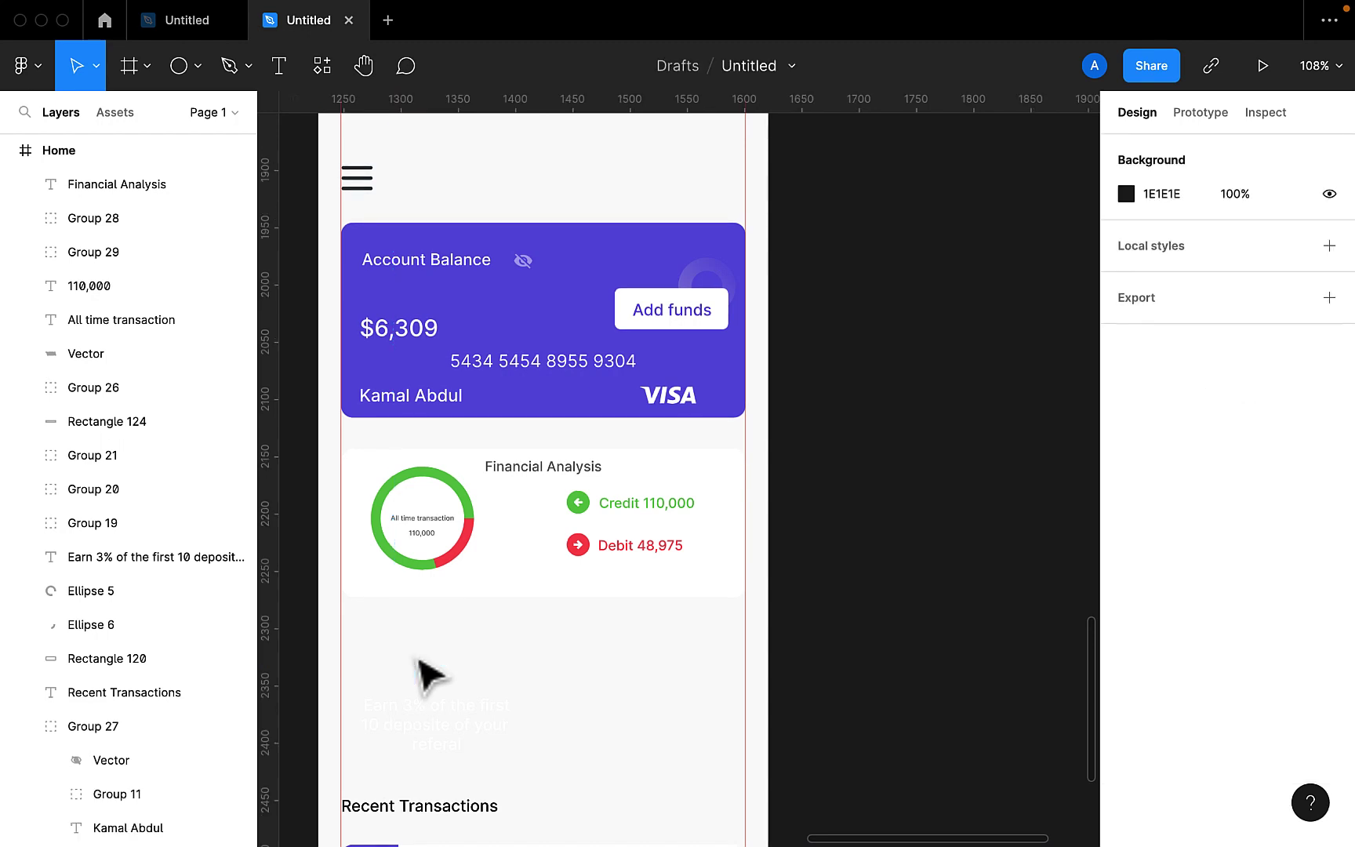
scroll(423, 672, "down", 2)
left_click(439, 733)
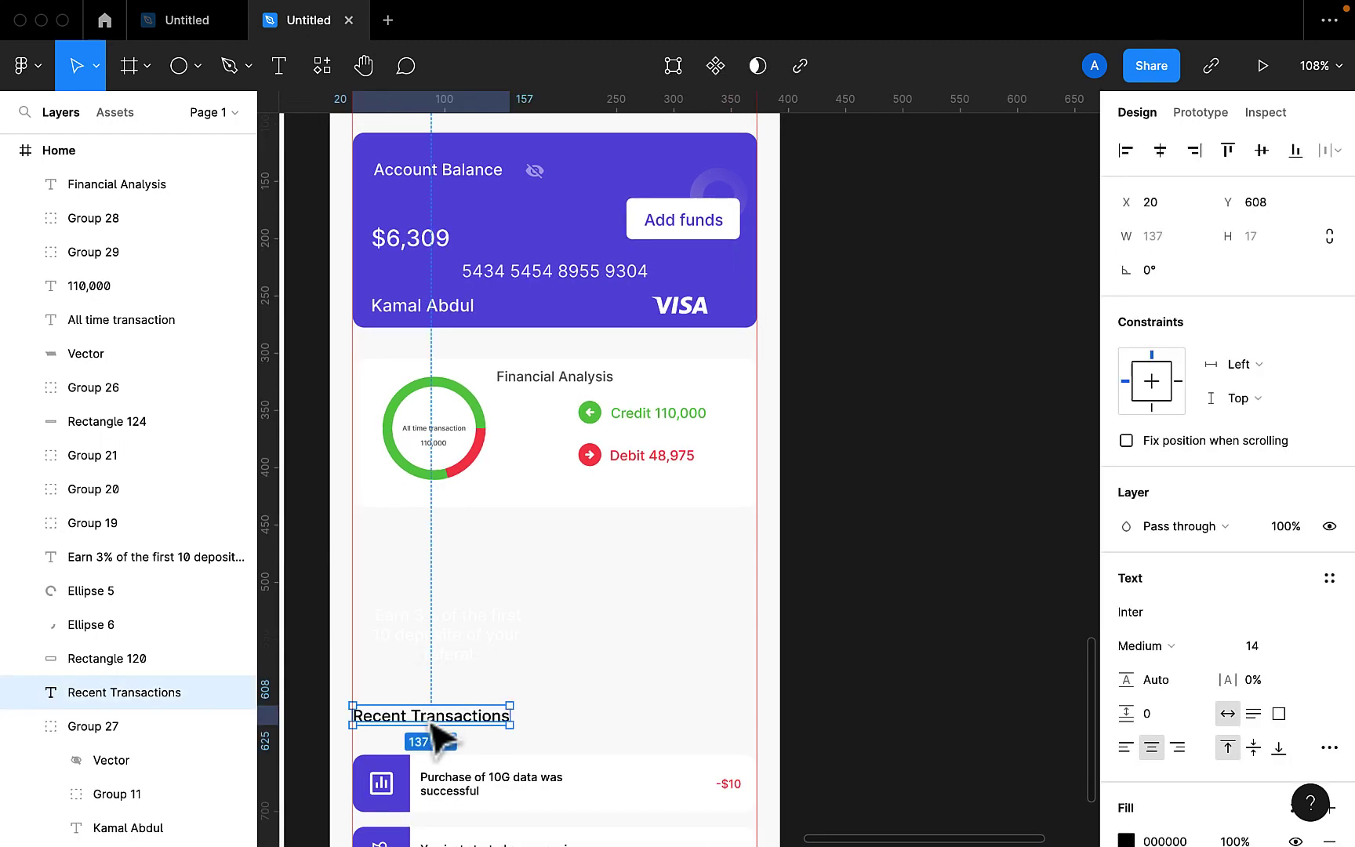
key("Delete")
left_click(473, 650)
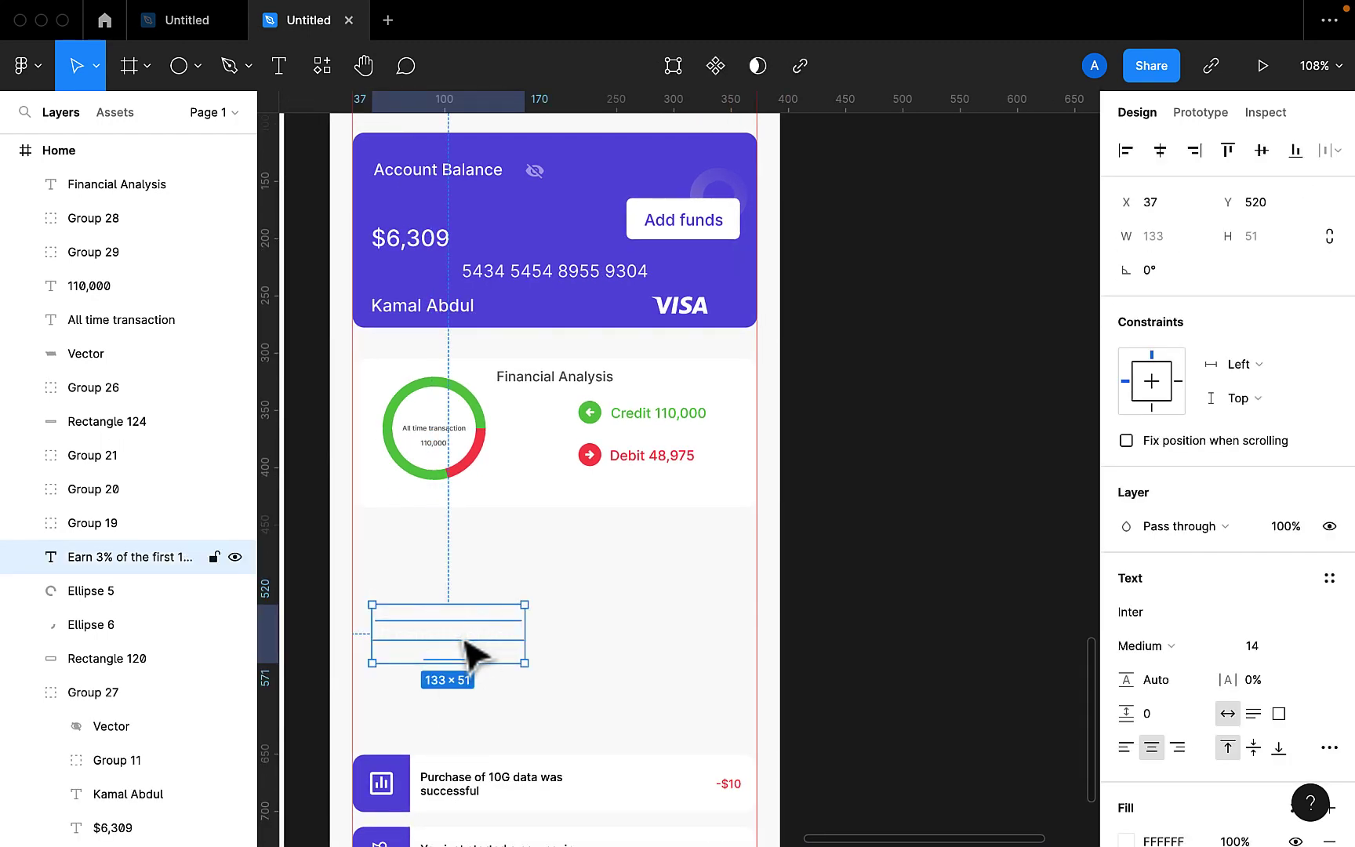
key("Delete")
Move the three transaction rows up into the freed gap.
scroll(469, 796, "down", 2)
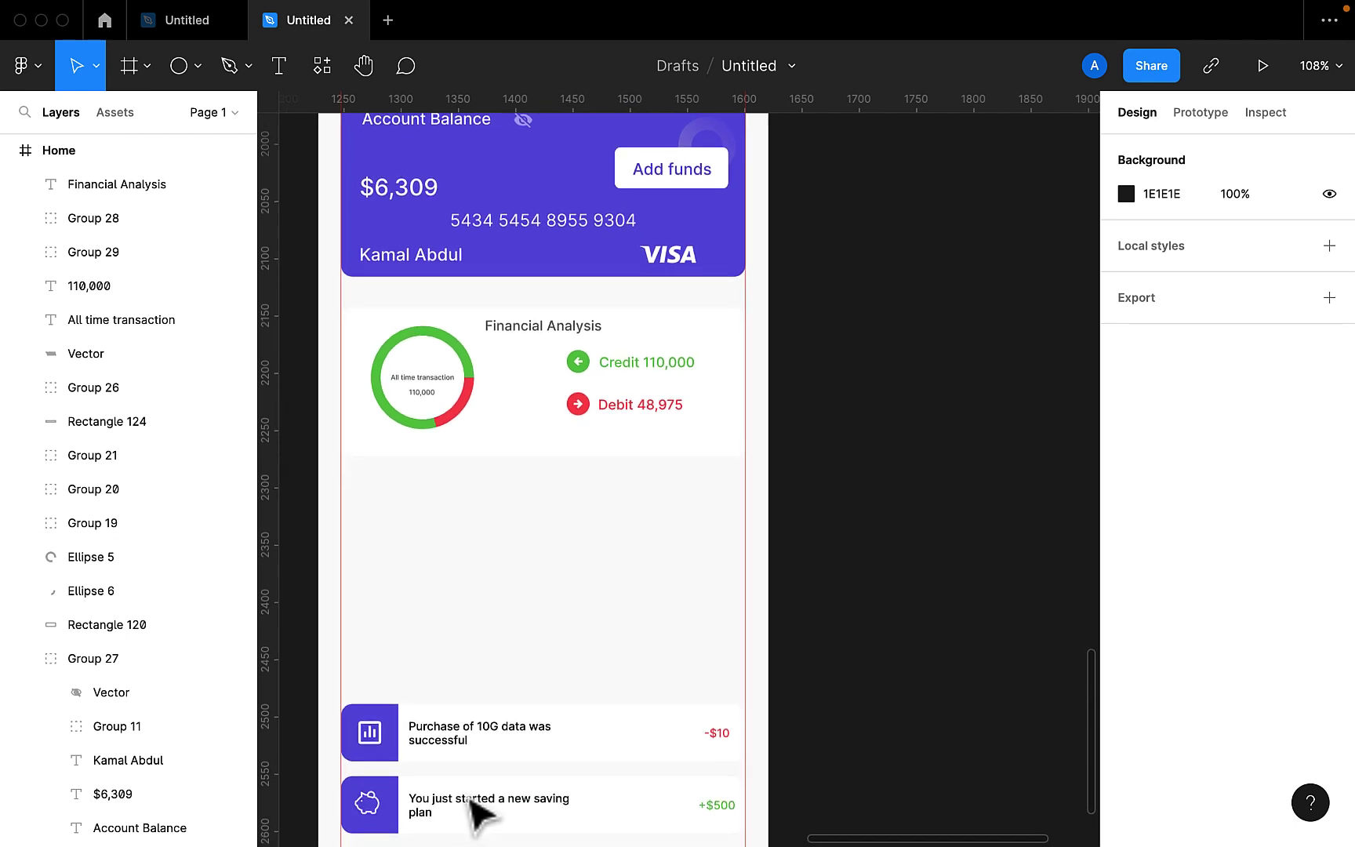
left_click(541, 761)
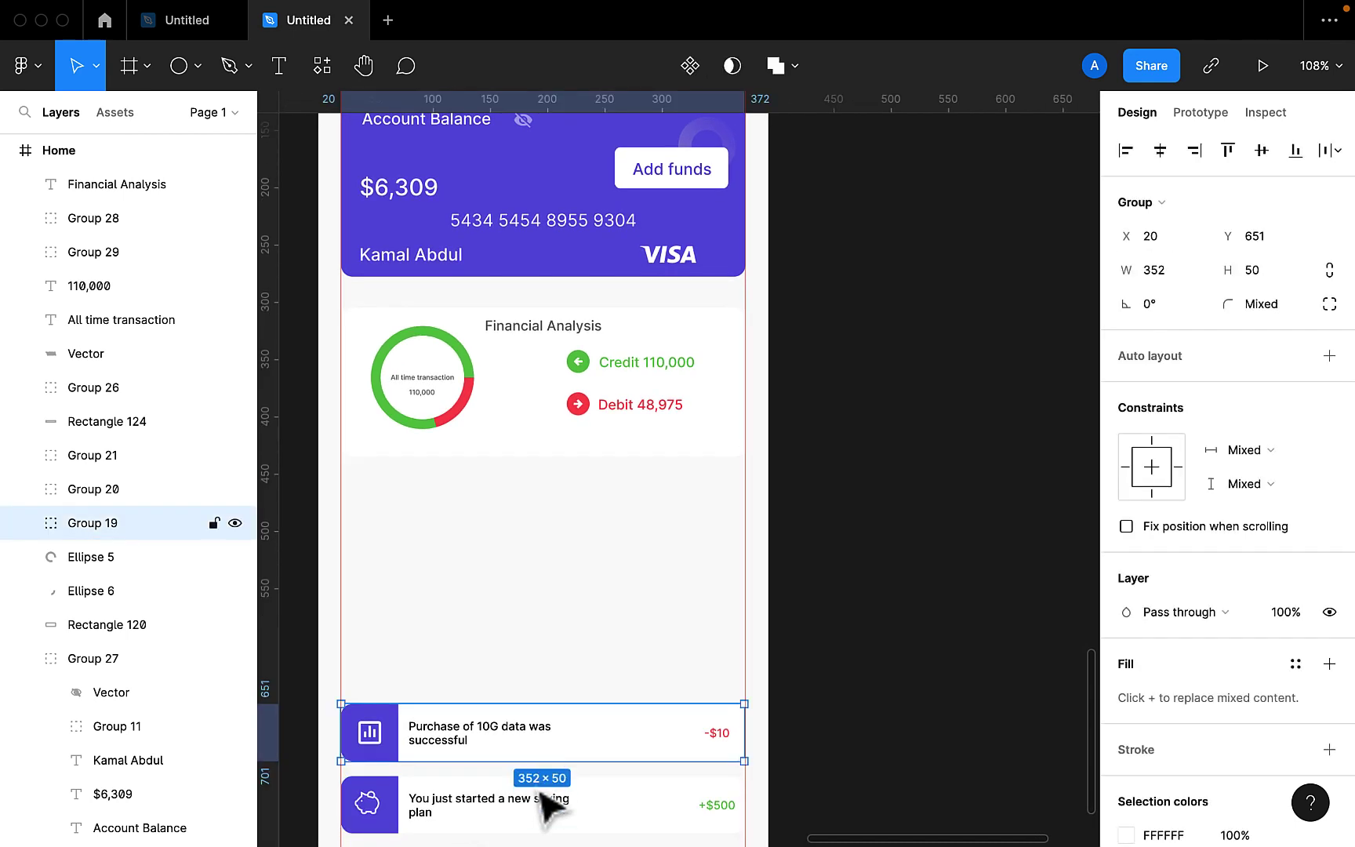
left_click(549, 808, "shift")
scroll(549, 808, "down", 6)
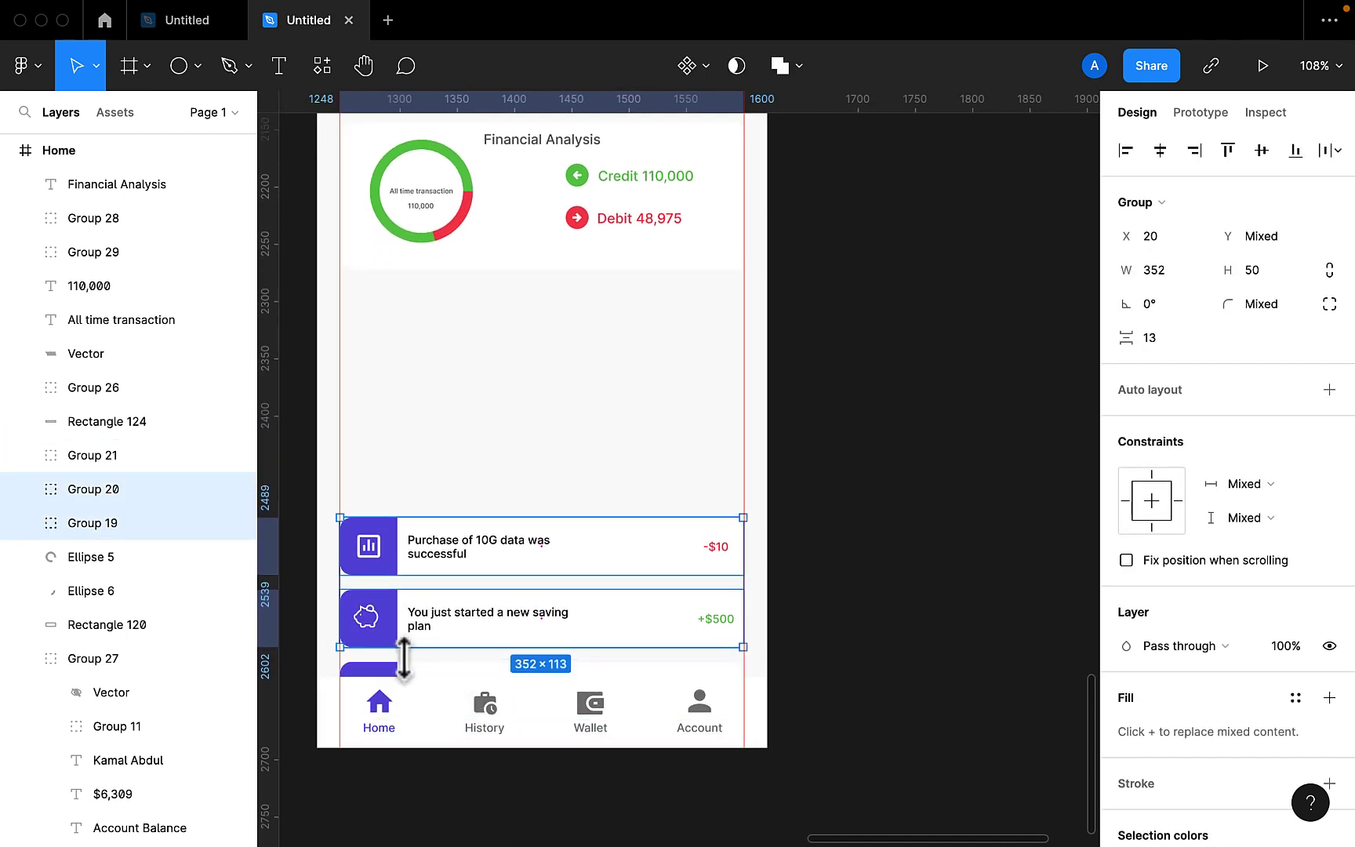
left_click(411, 668, "shift")
scroll(411, 668, "down", 2)
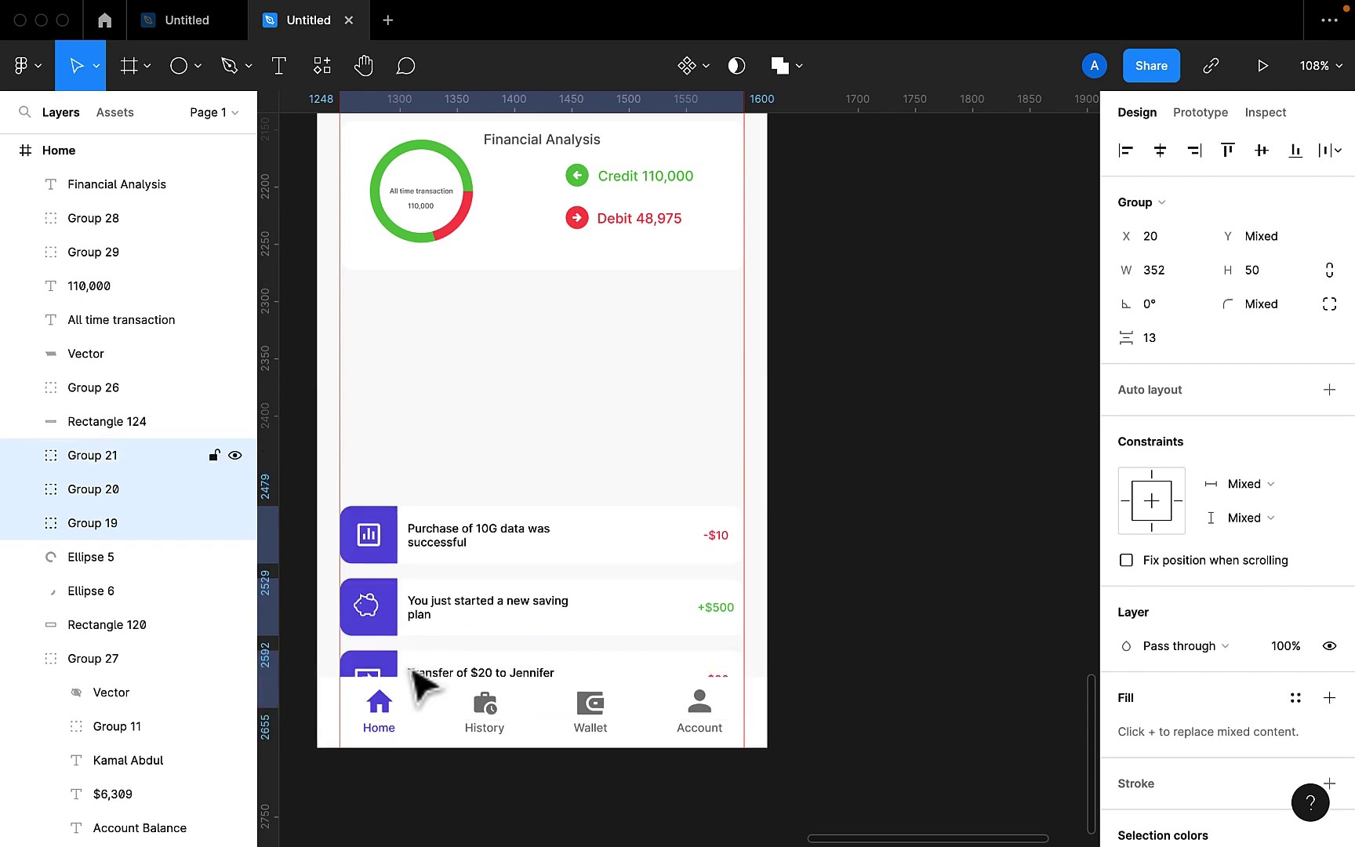
key("shift+Up")
key("shift+Up")
key("shift+Up")
key("shift+Up")
key("shift+Up")
key("shift+Up")
key("shift+Up")
key("shift+Up")
key("shift+Up")
key("shift+Up")
key("shift+Up")
key("shift+Up")
key("shift+Up")
key("shift+Up")
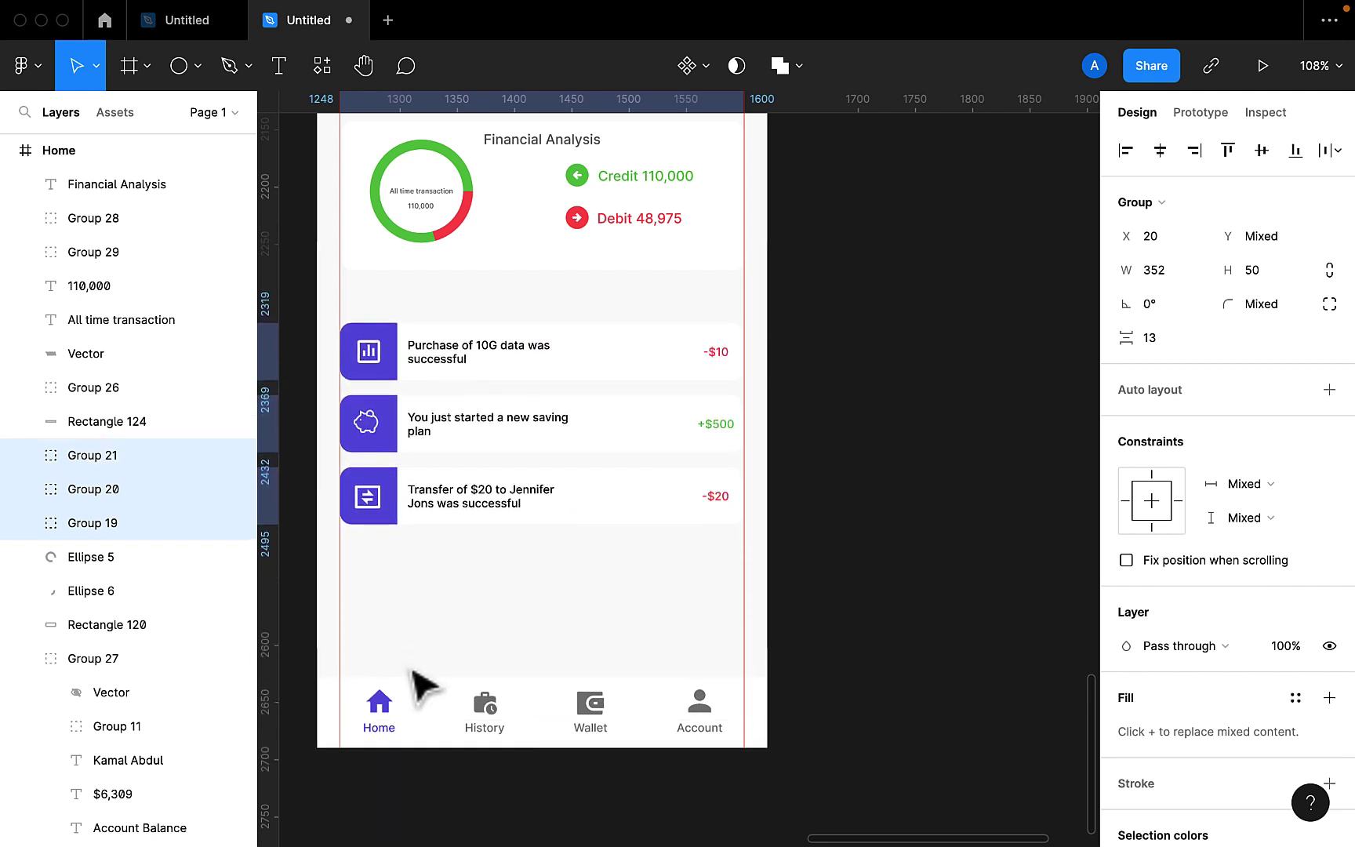
key("shift+Down")
key("shift+Down")
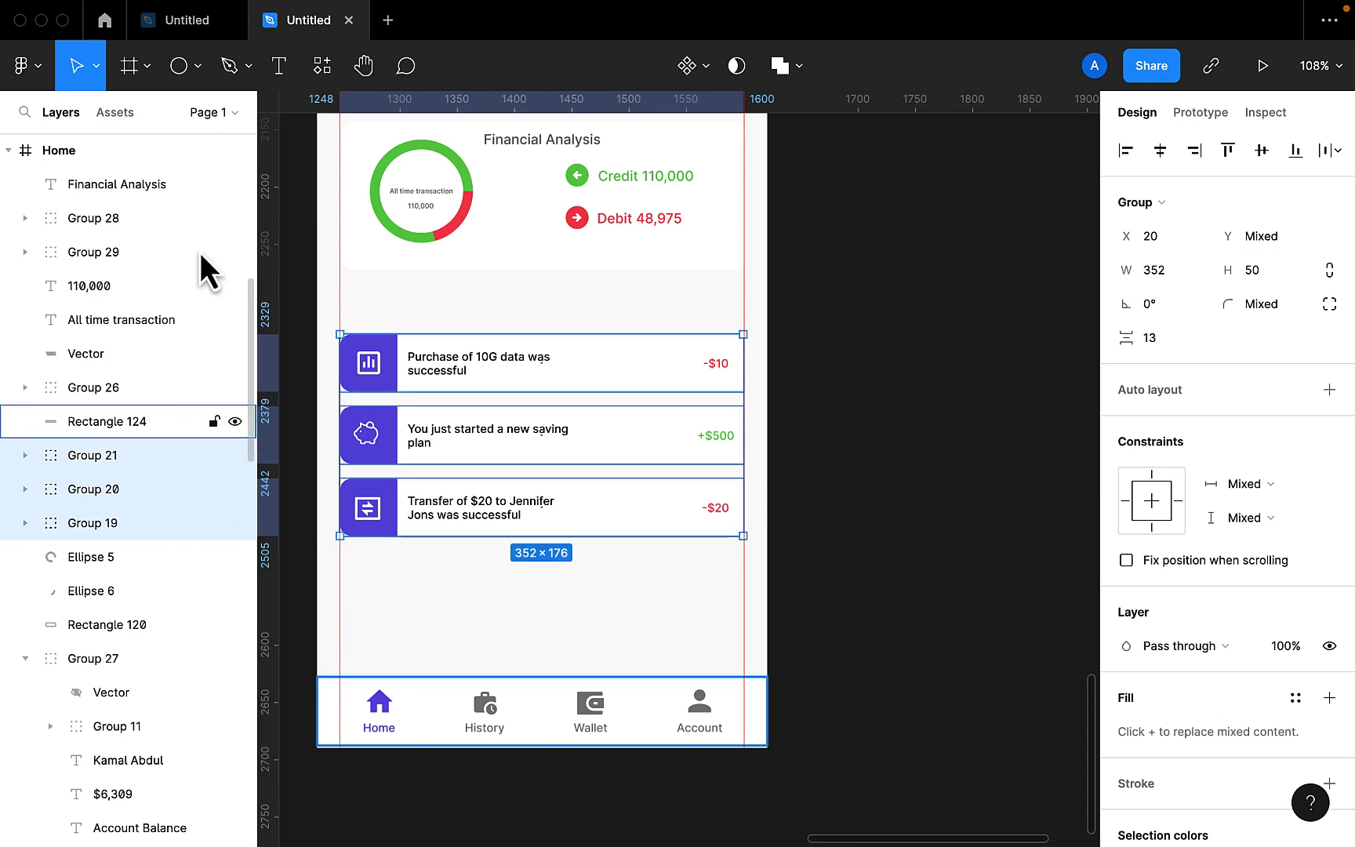
Add a 'Recent Transactions' heading at font size 15, aligned with the cards' left edge.
left_click(289, 62)
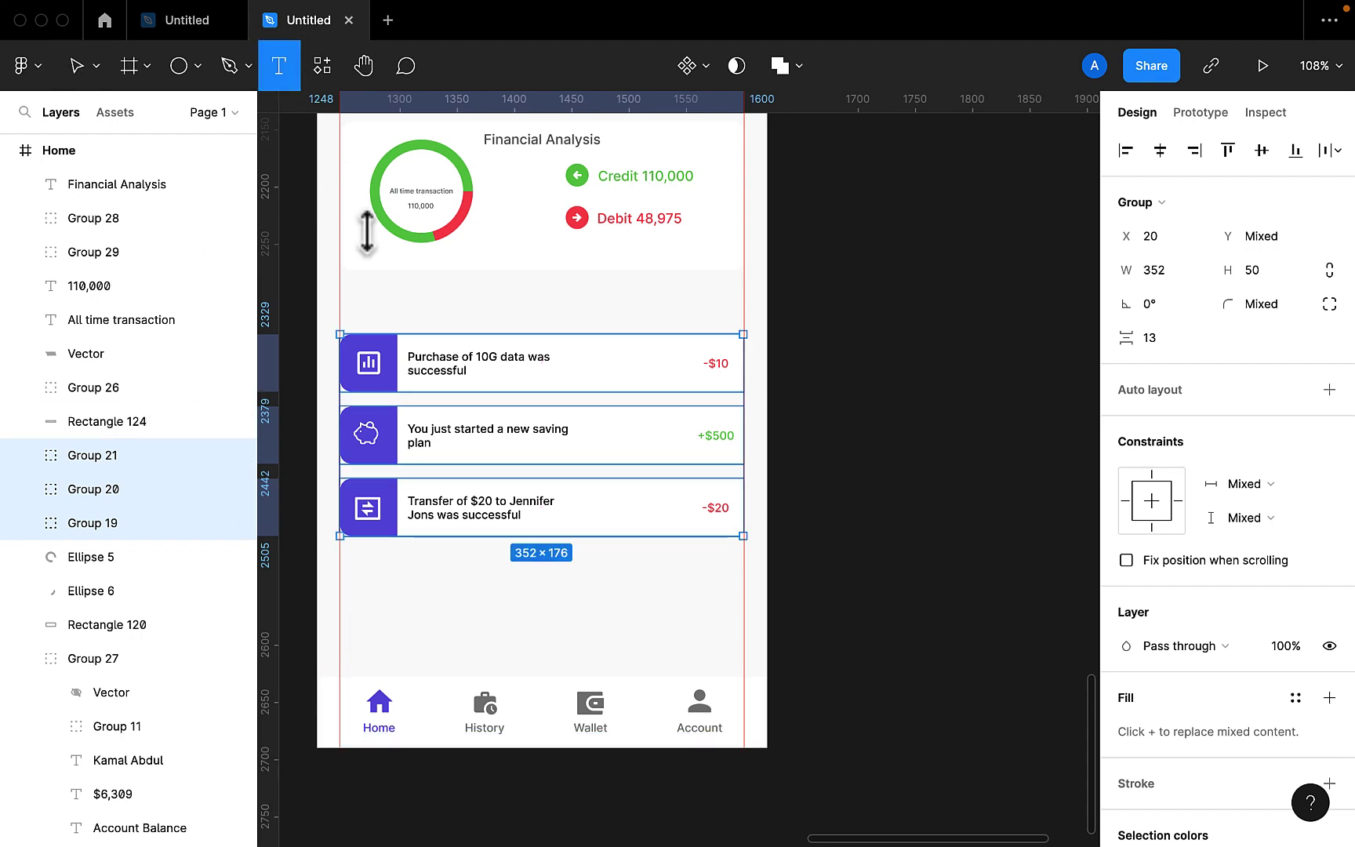
left_click(357, 306)
type("Recent Transactions")
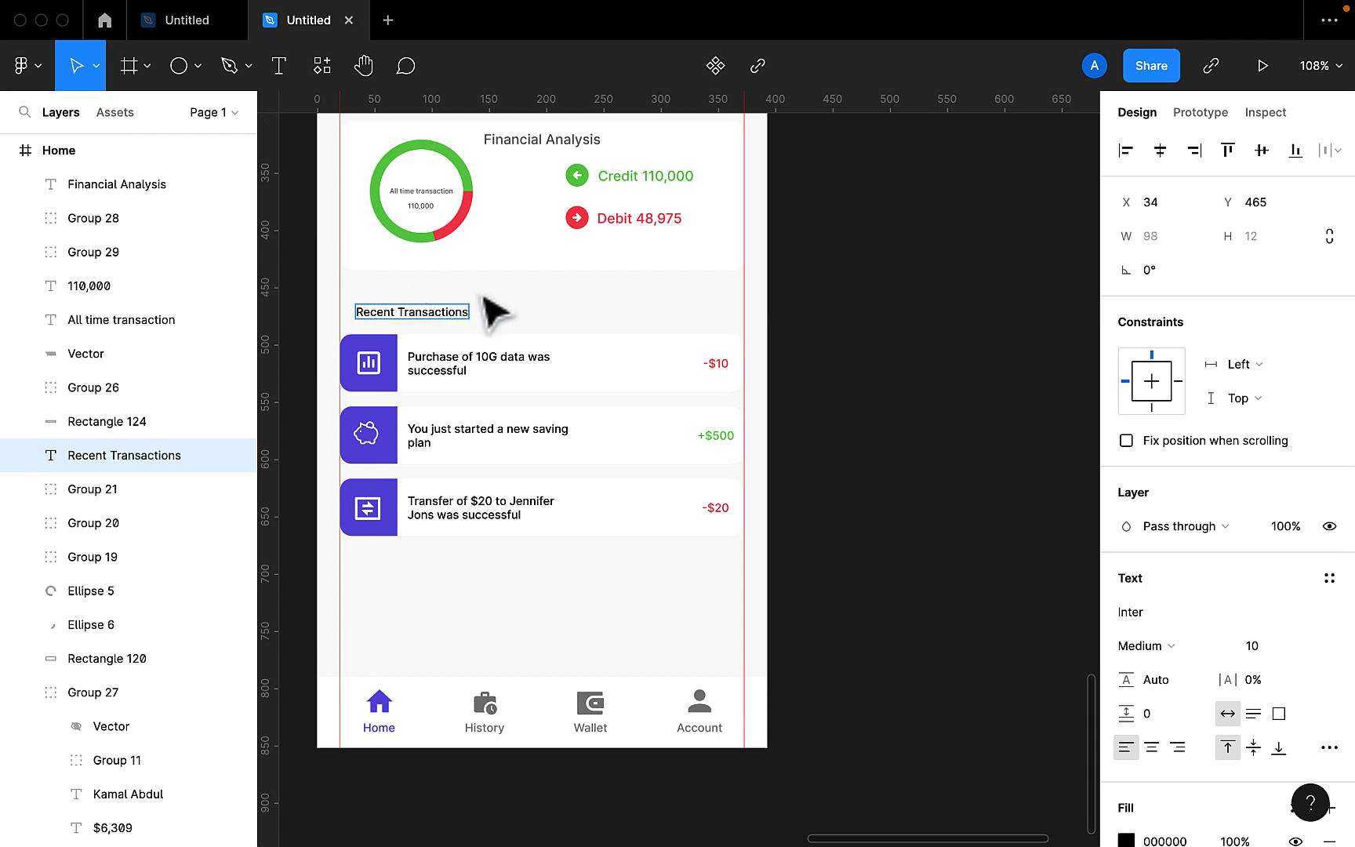
key("Escape")
left_click(1264, 646)
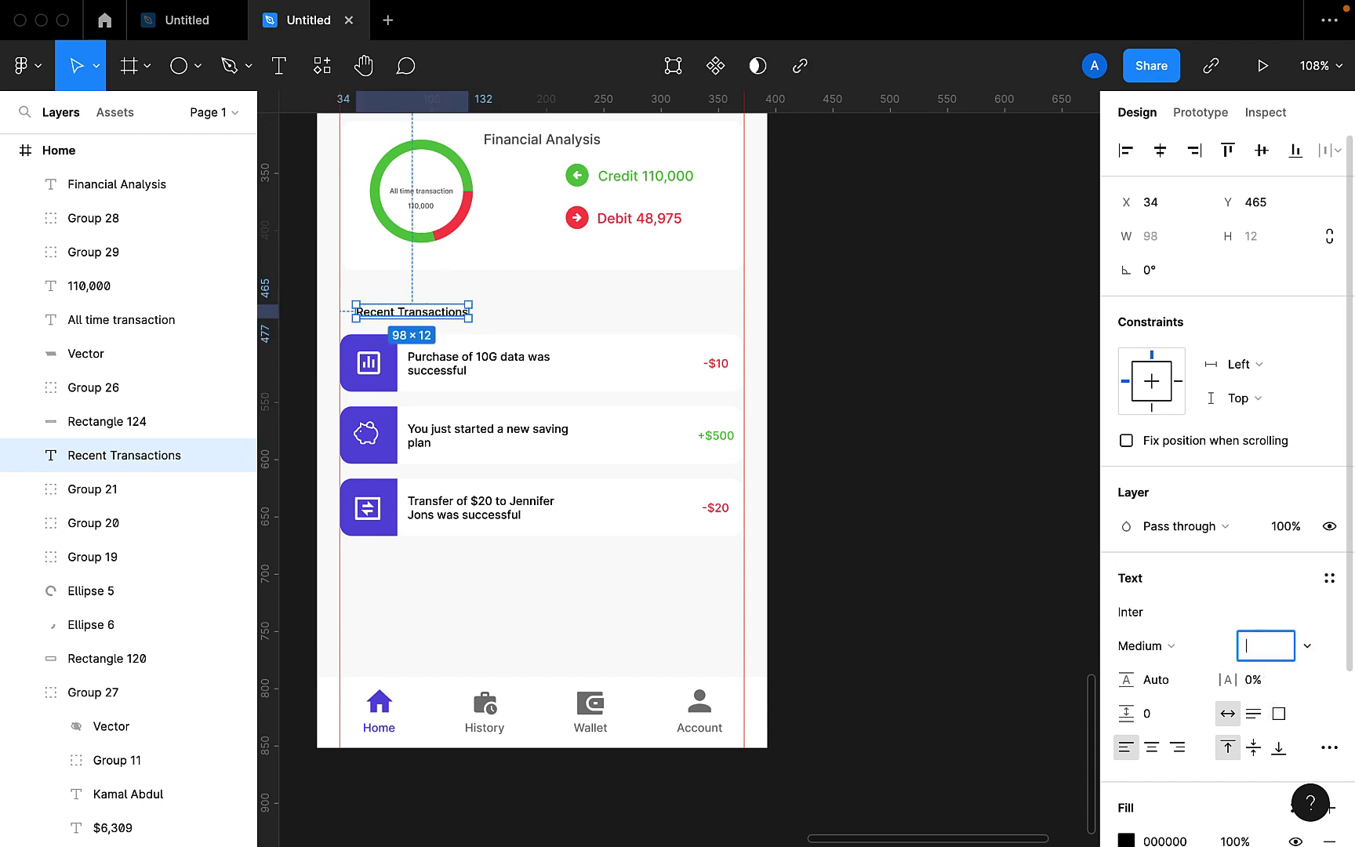
key("Return")
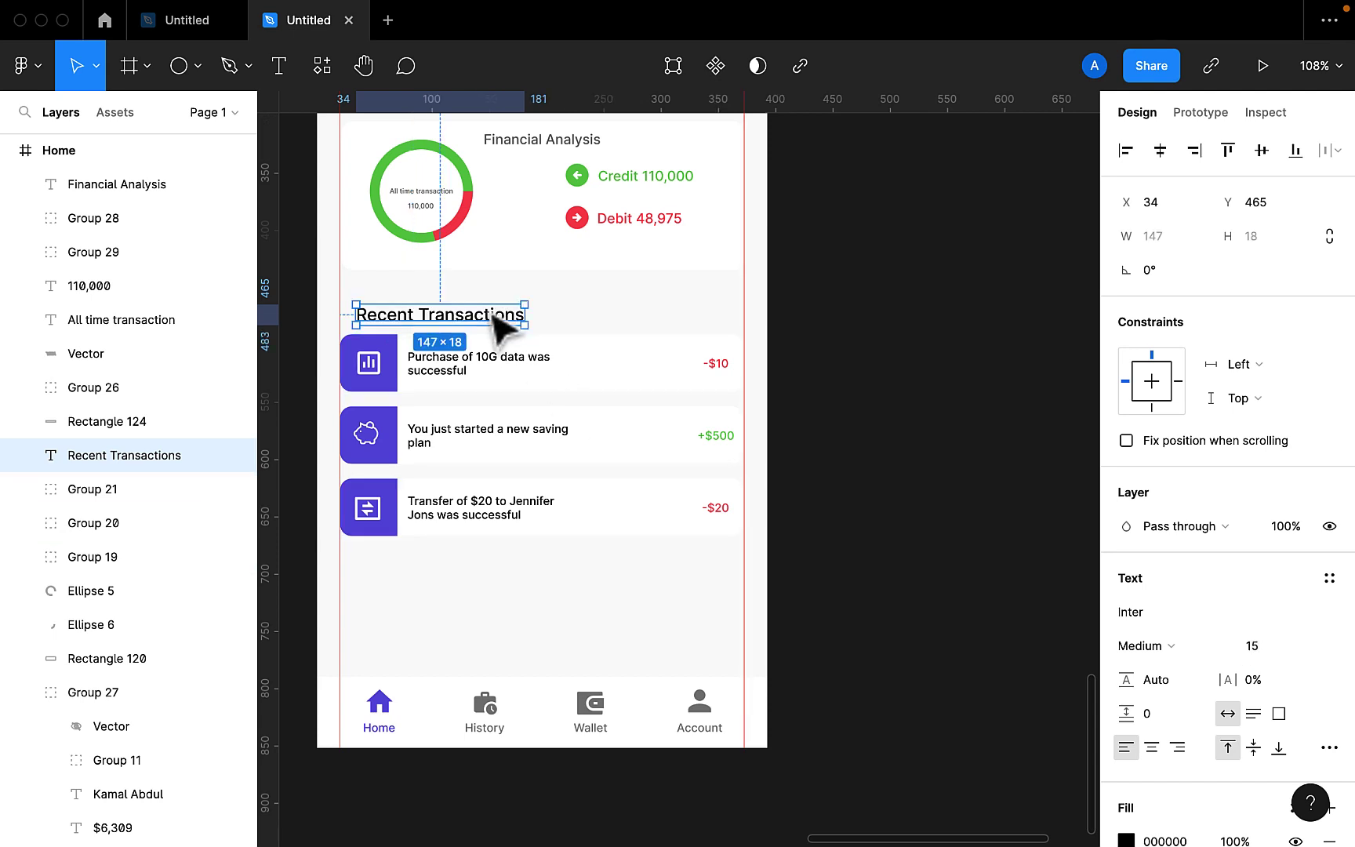
left_click_drag(492, 318, 477, 318)
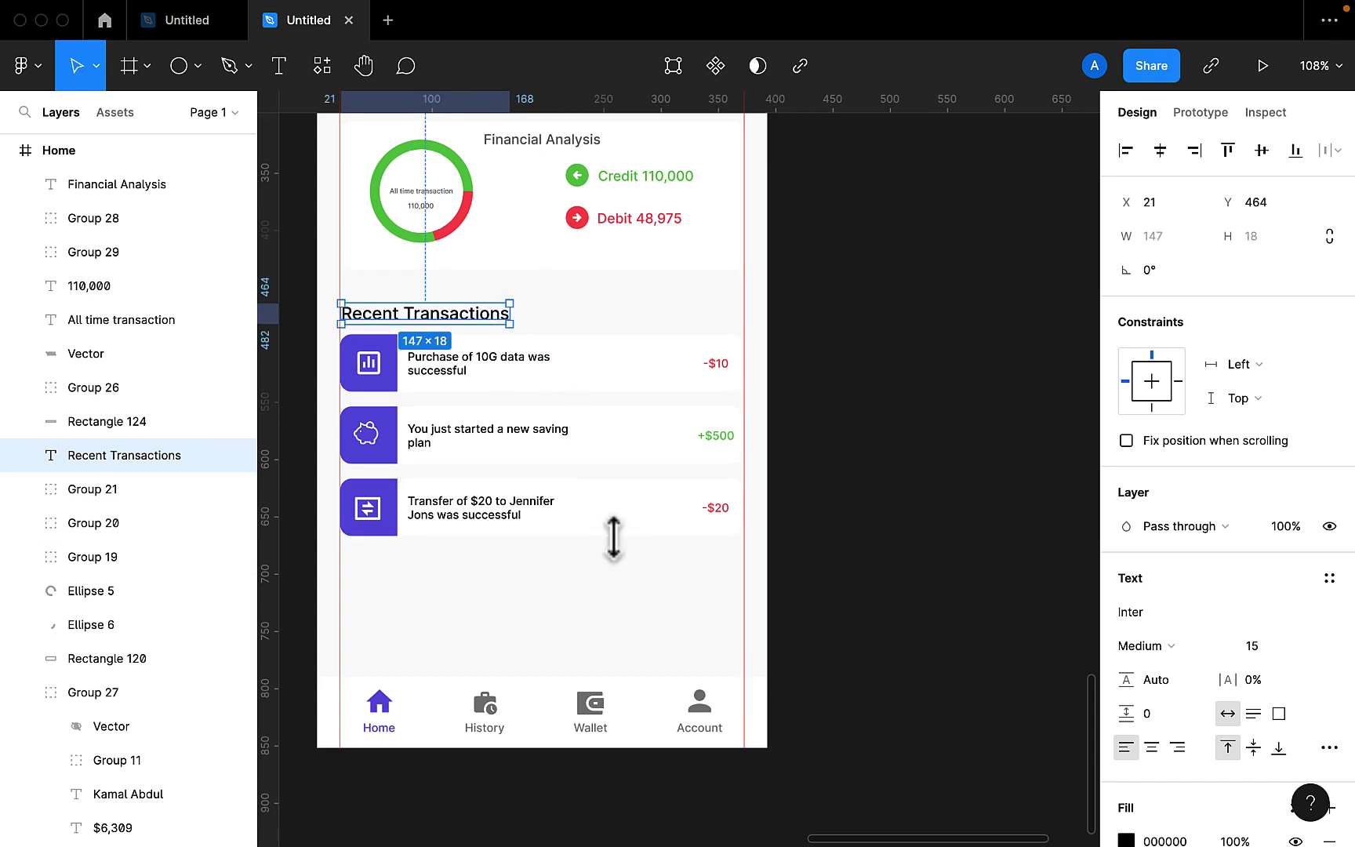
left_click(599, 586)
scroll(600, 587, "up", 2)
scroll(587, 626, "up", 3)
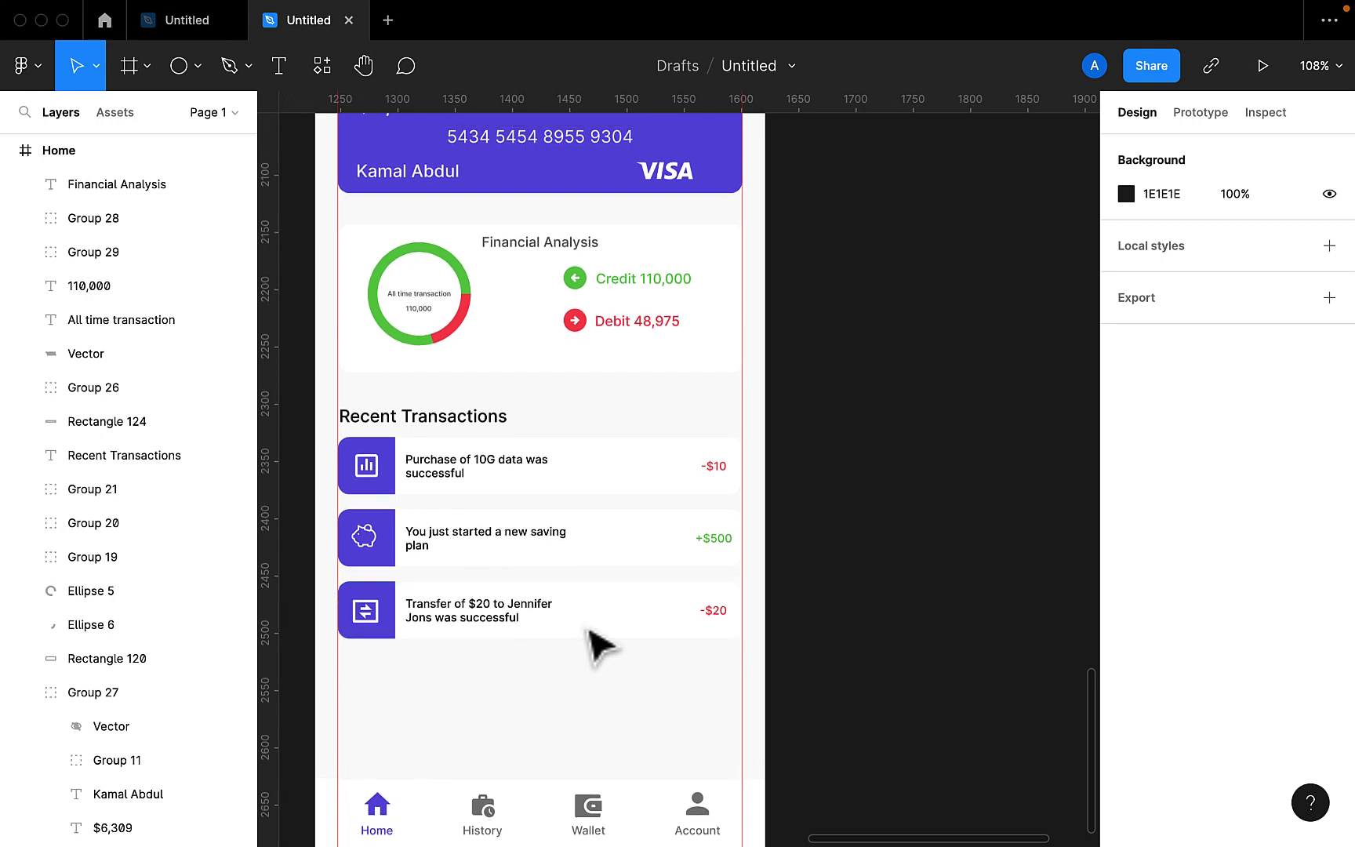
scroll(593, 651, "up", 6)
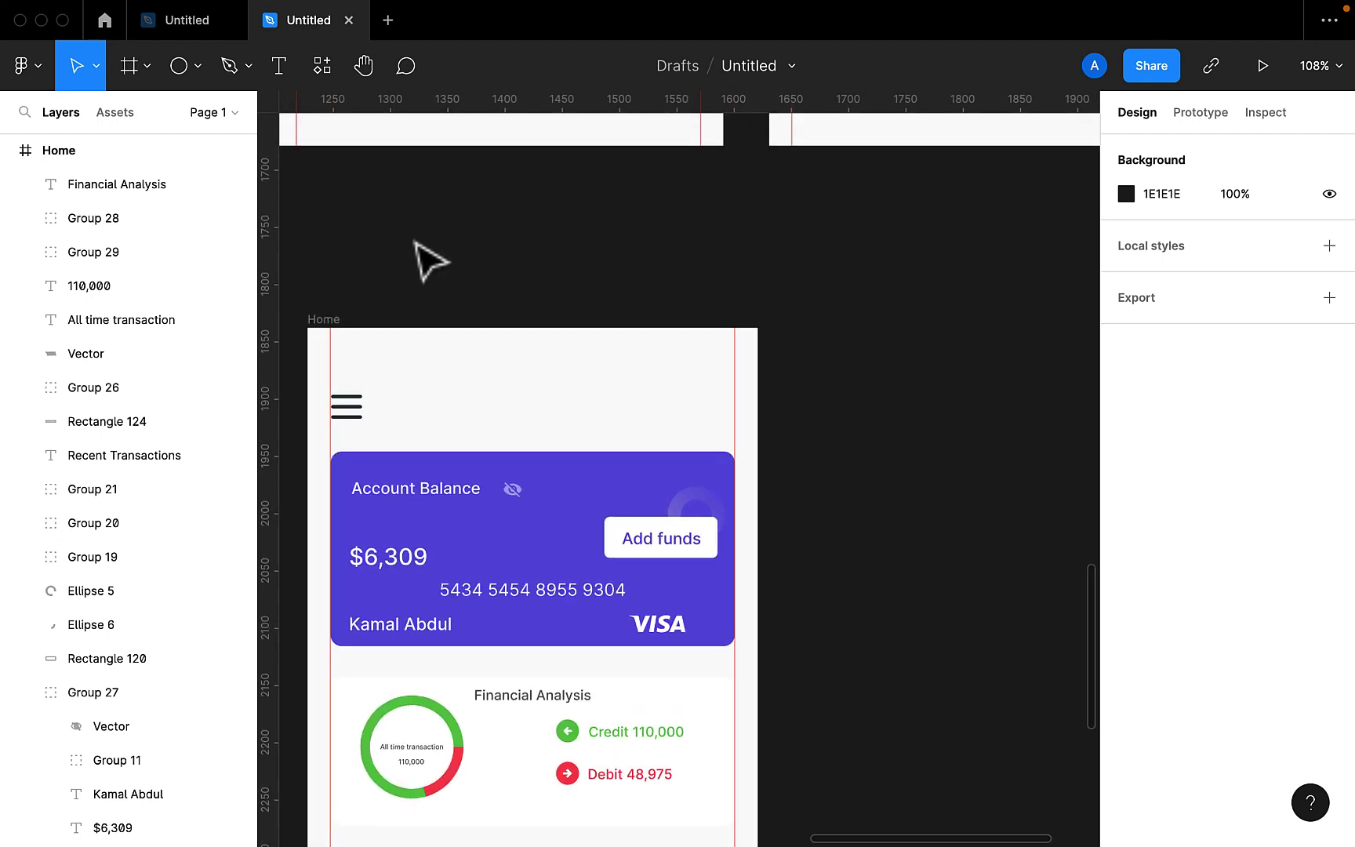
Add a 'Wallet' title centred horizontally at the top of the screen and rename the Home frame to Wallet.
left_click(276, 79)
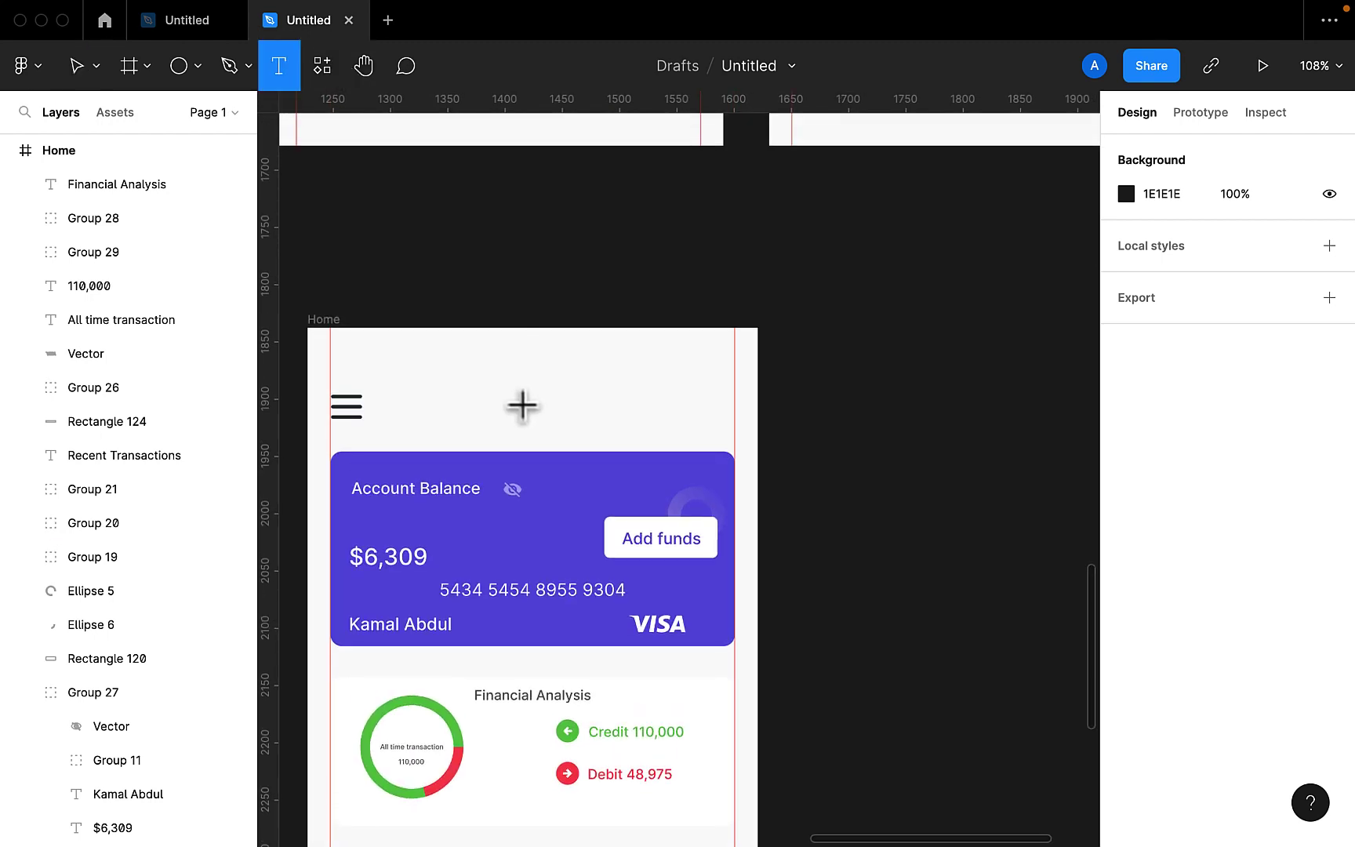
left_click(477, 417)
type("Wallet")
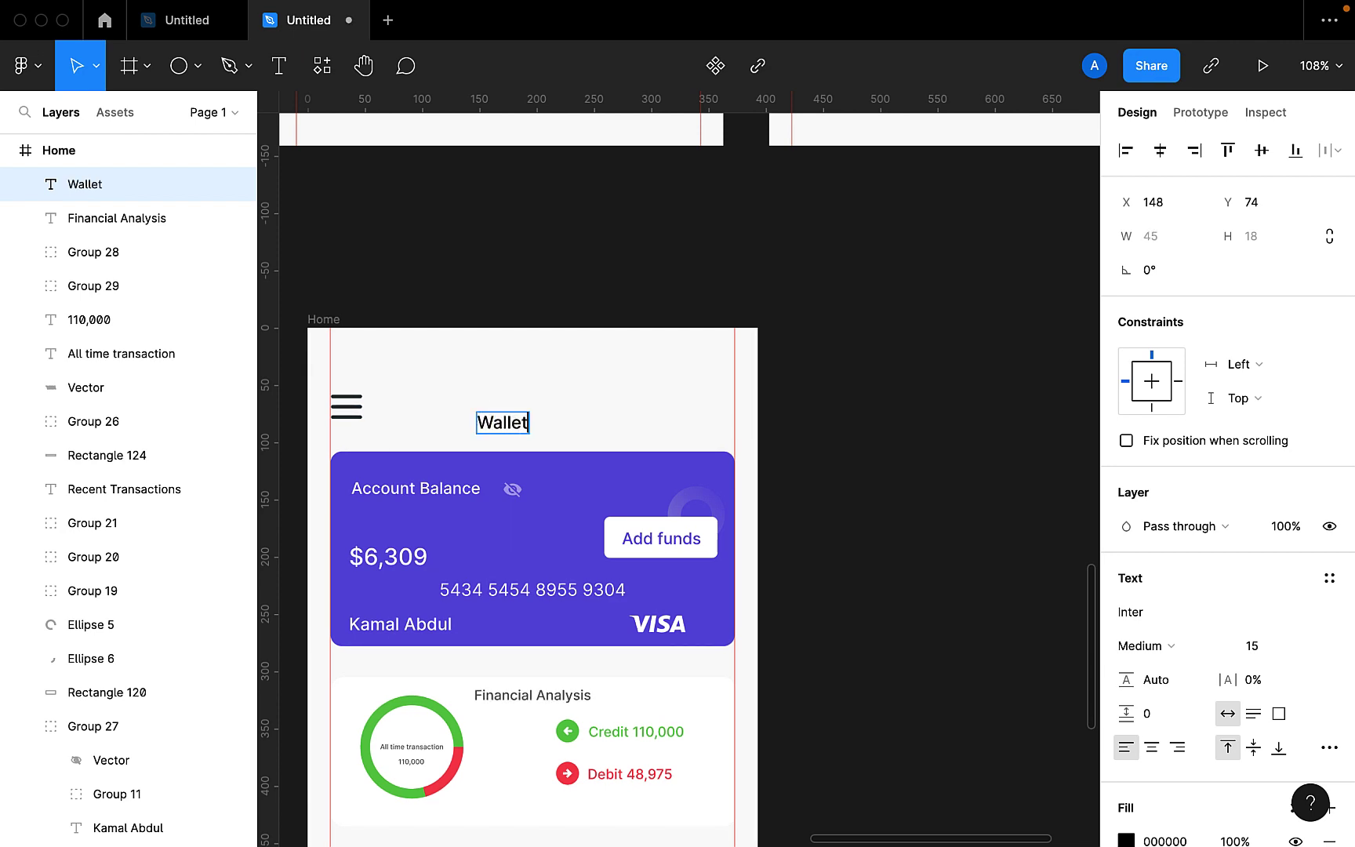
key("Escape")
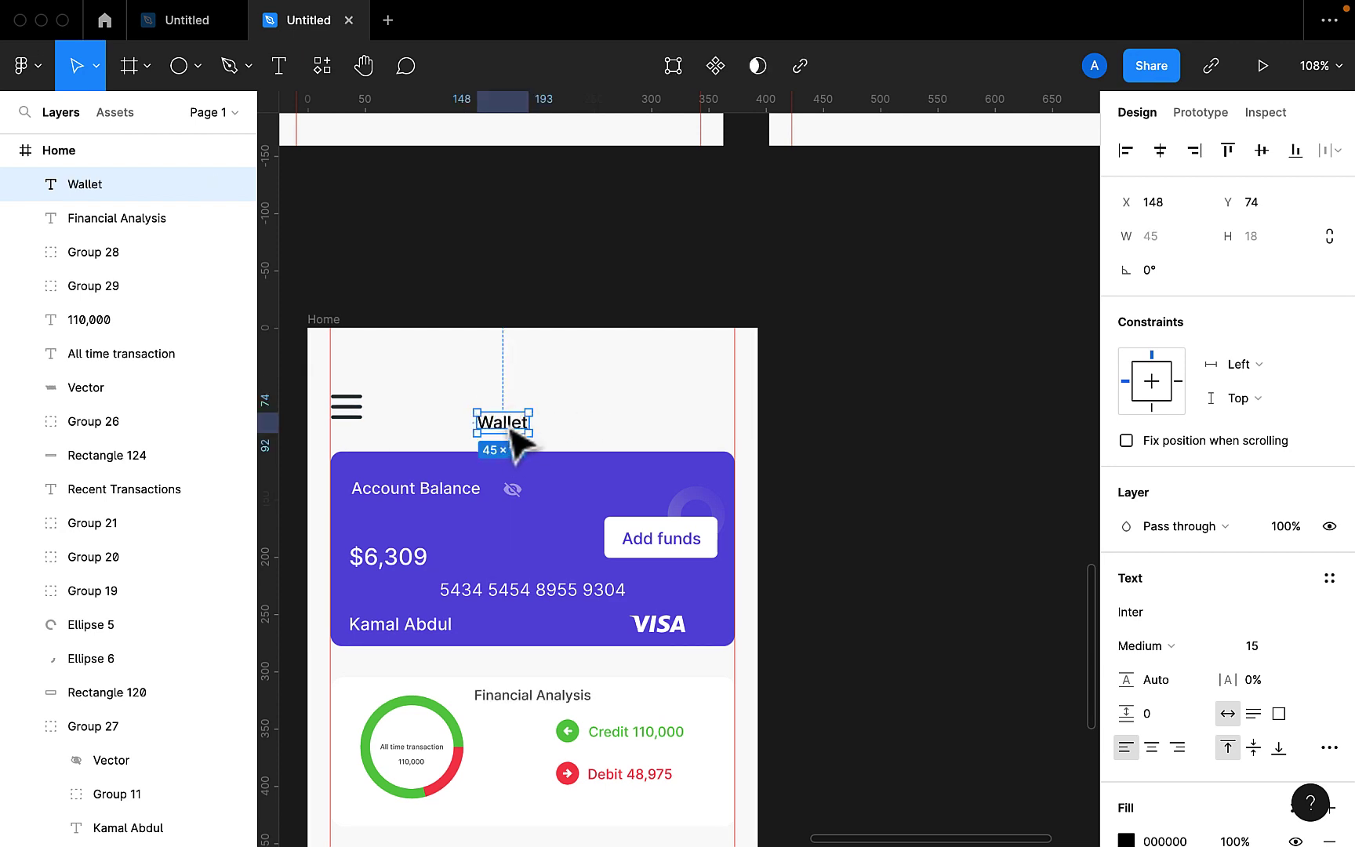
left_click_drag(511, 427, 522, 415)
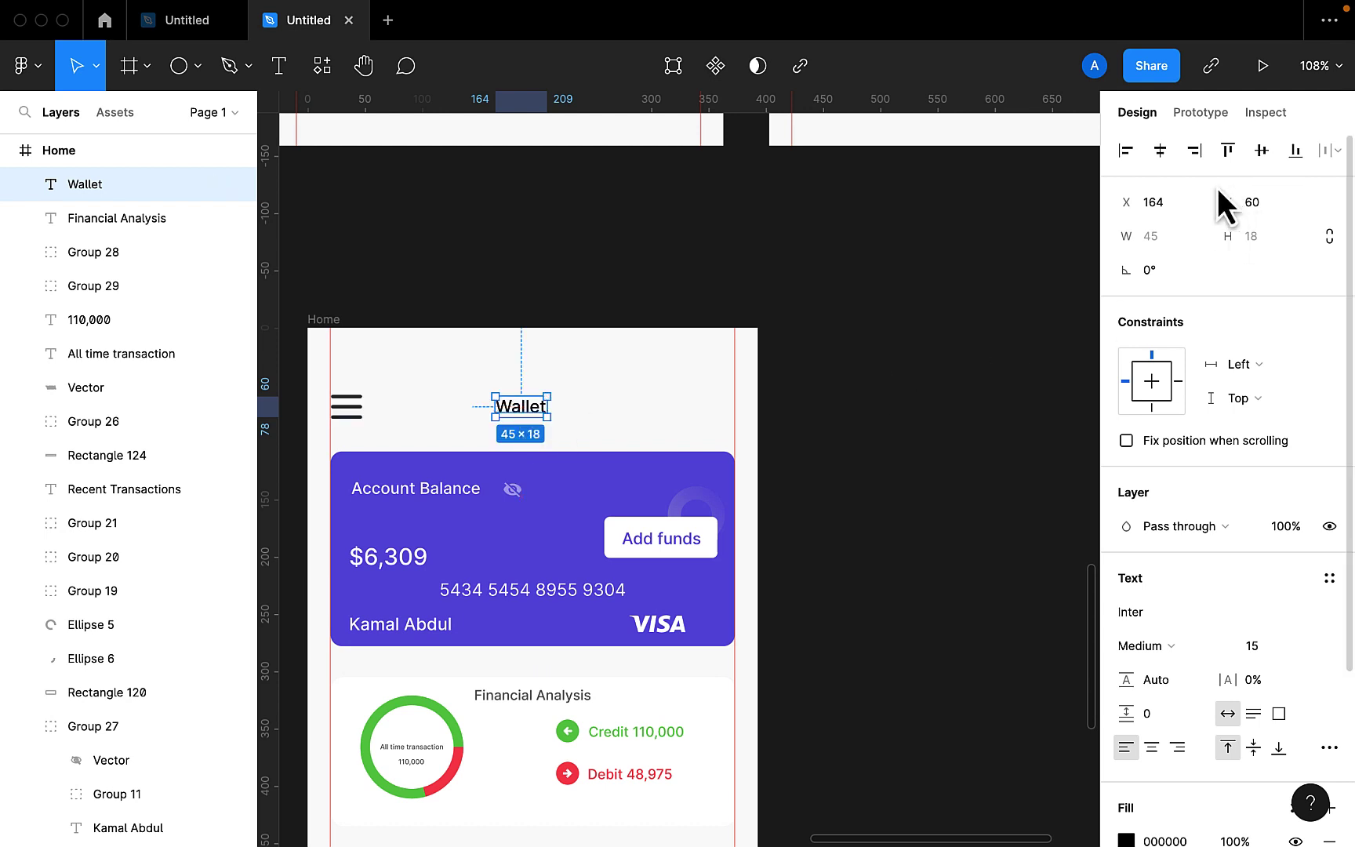
left_click(1160, 150)
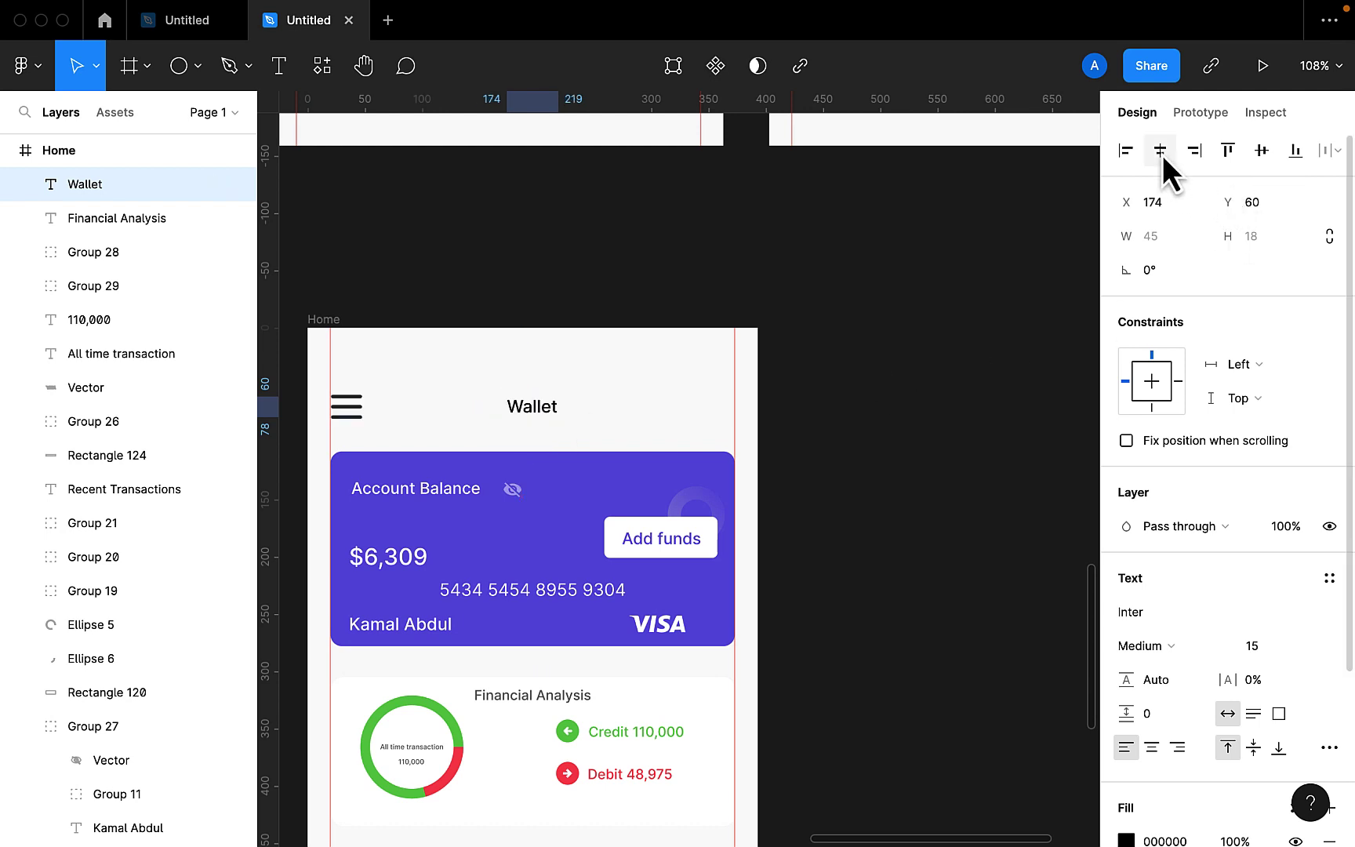
double_click(325, 319)
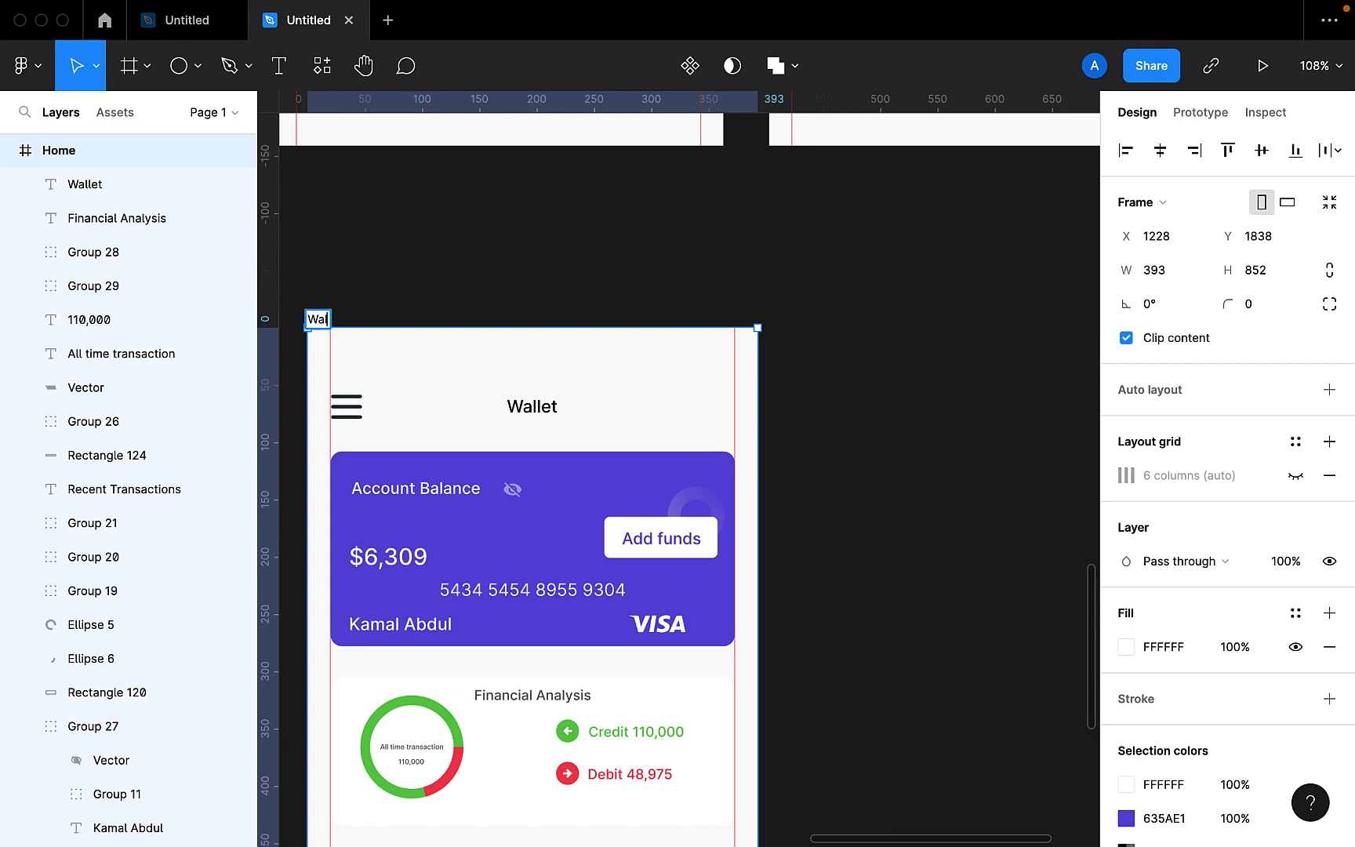
left_click(550, 237)
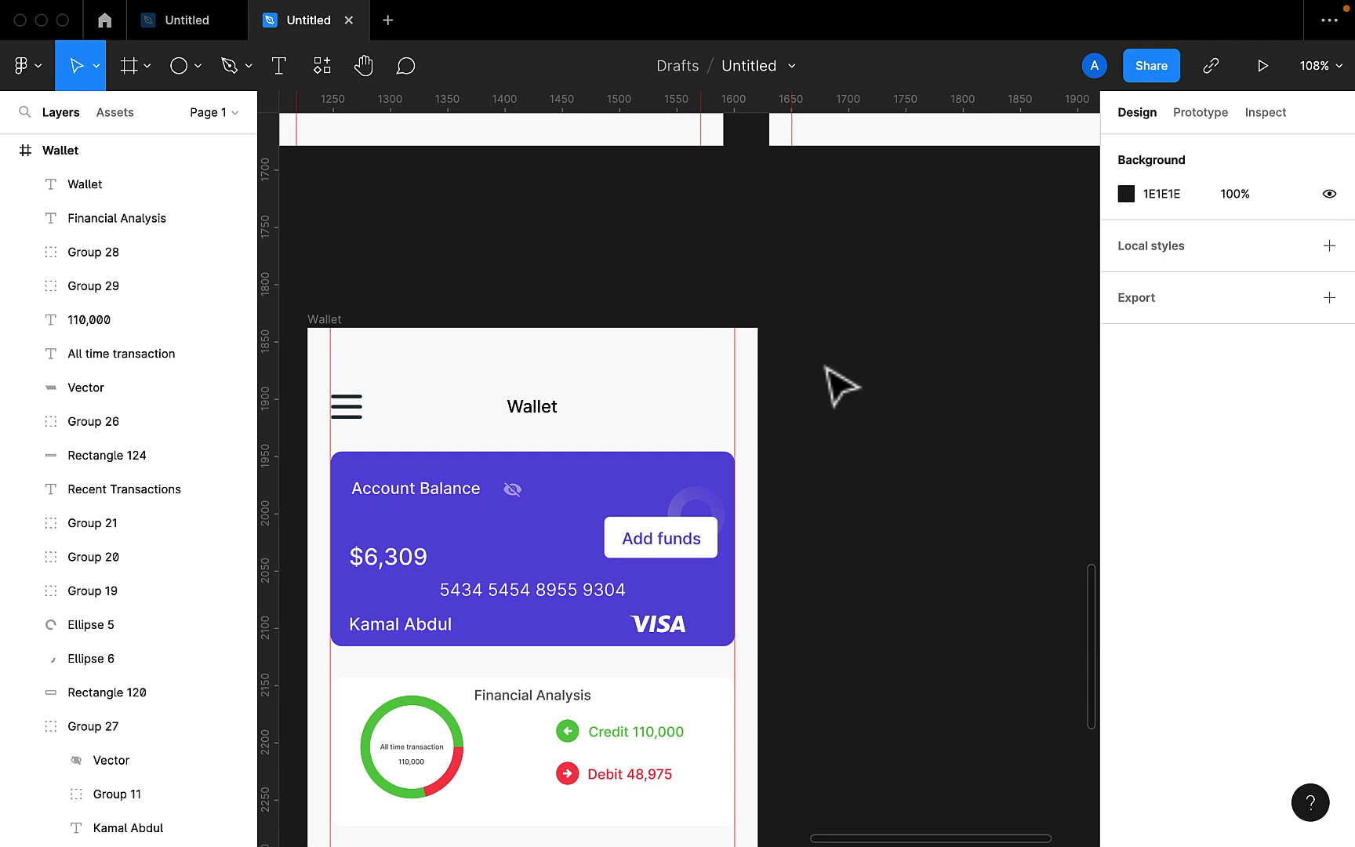
Duplicate the Wallet frame with Cmd+D and move the copy beside the original.
scroll(839, 388, "down", 5)
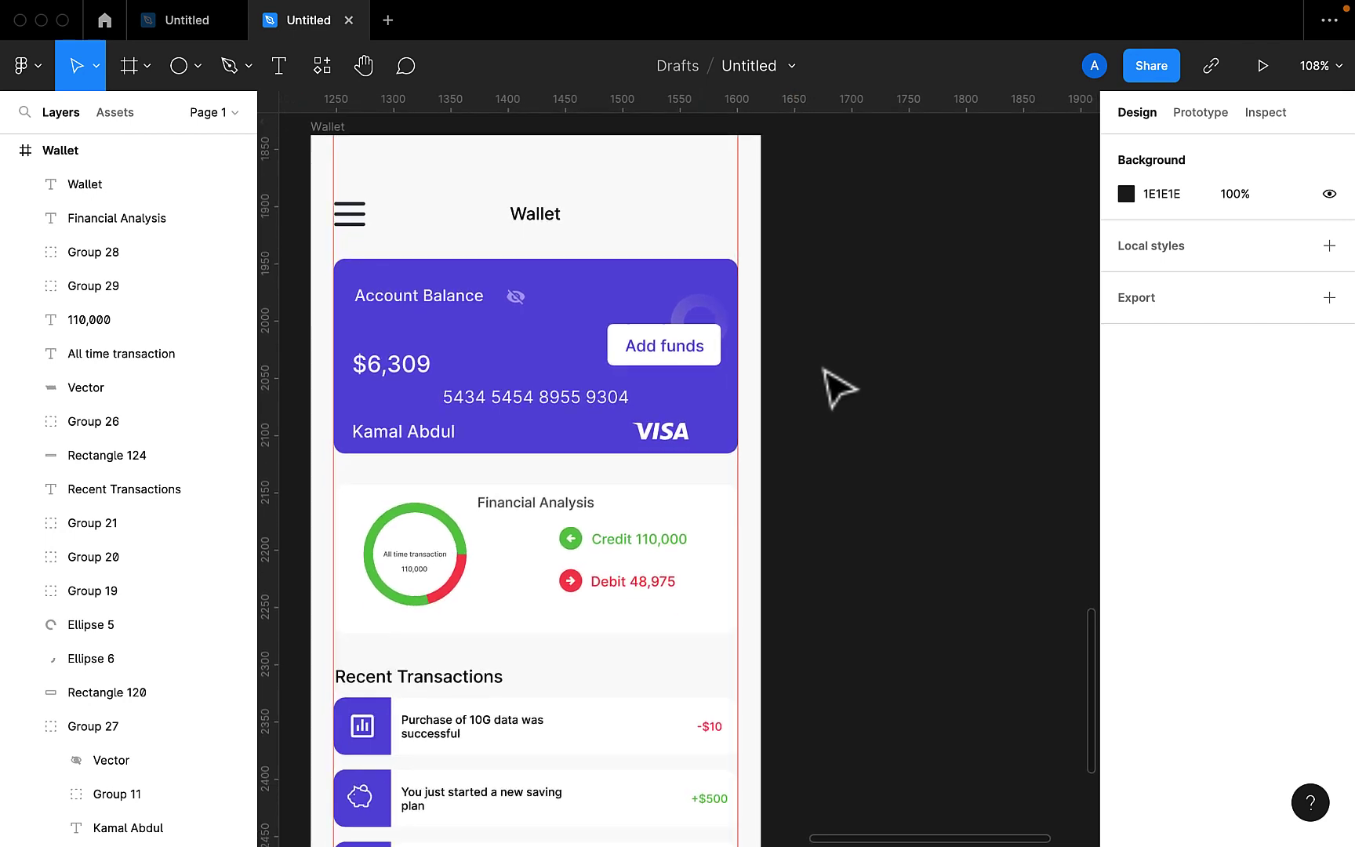
scroll(827, 400, "down", 3)
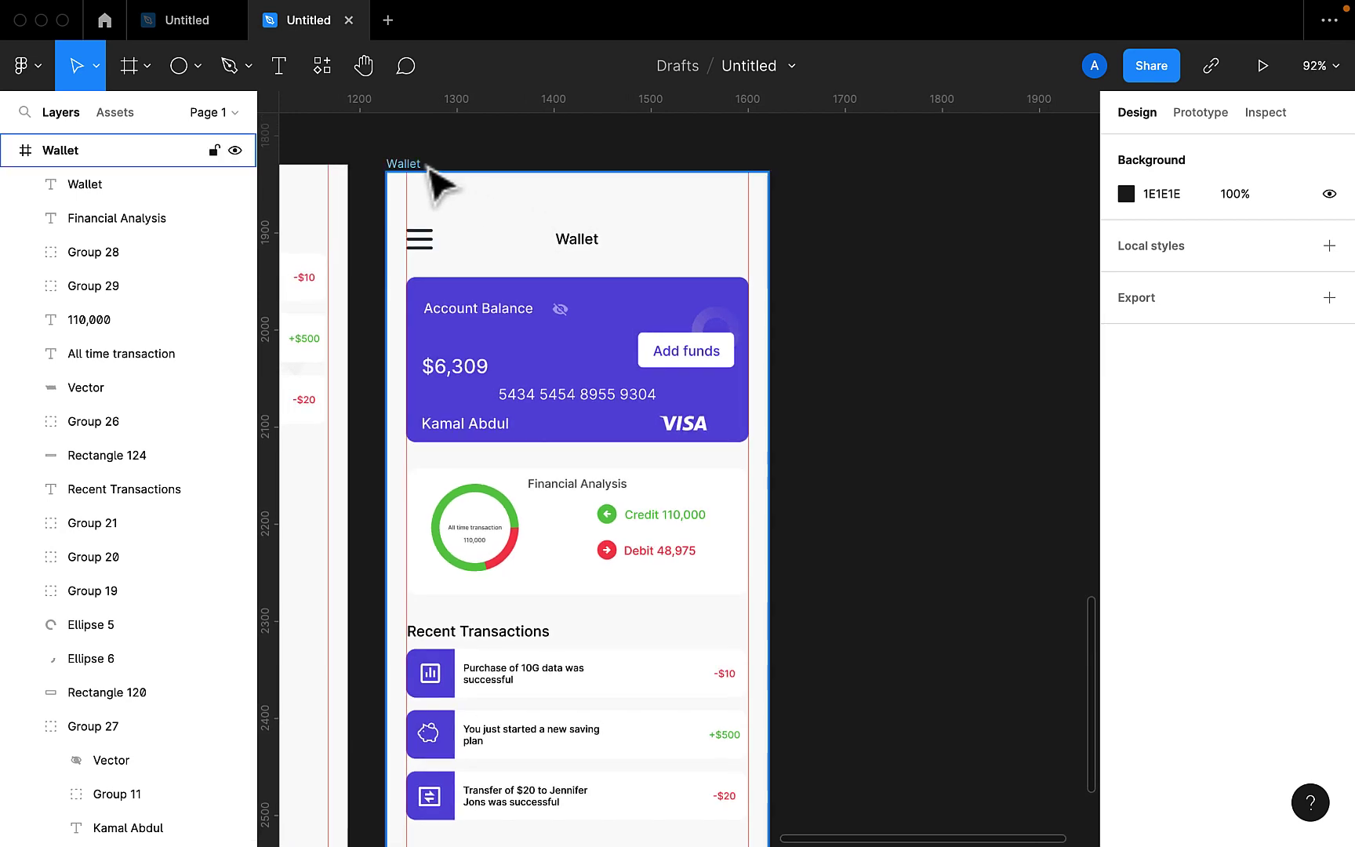
left_click(429, 164)
key("super+d")
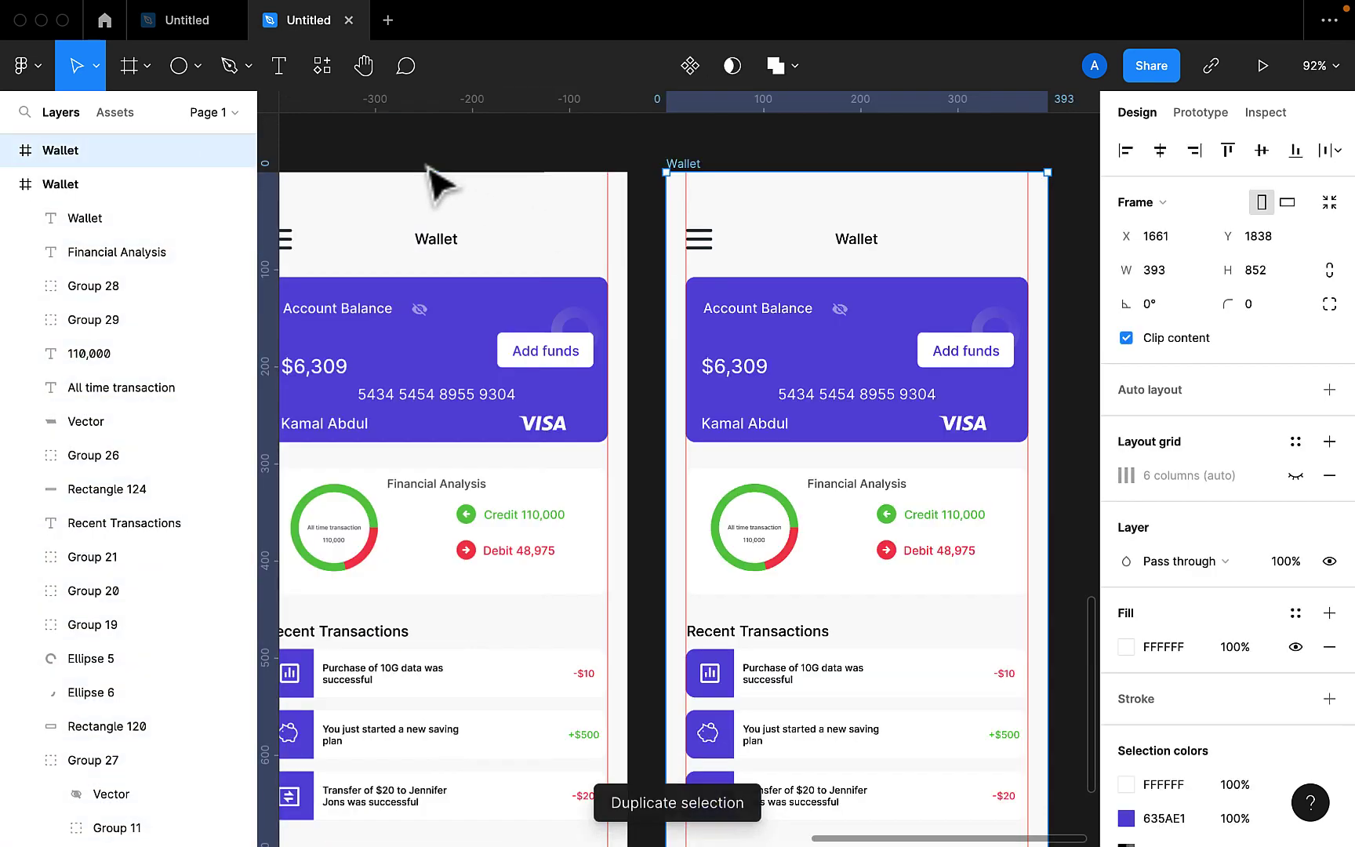
scroll(851, 353, "down", 2)
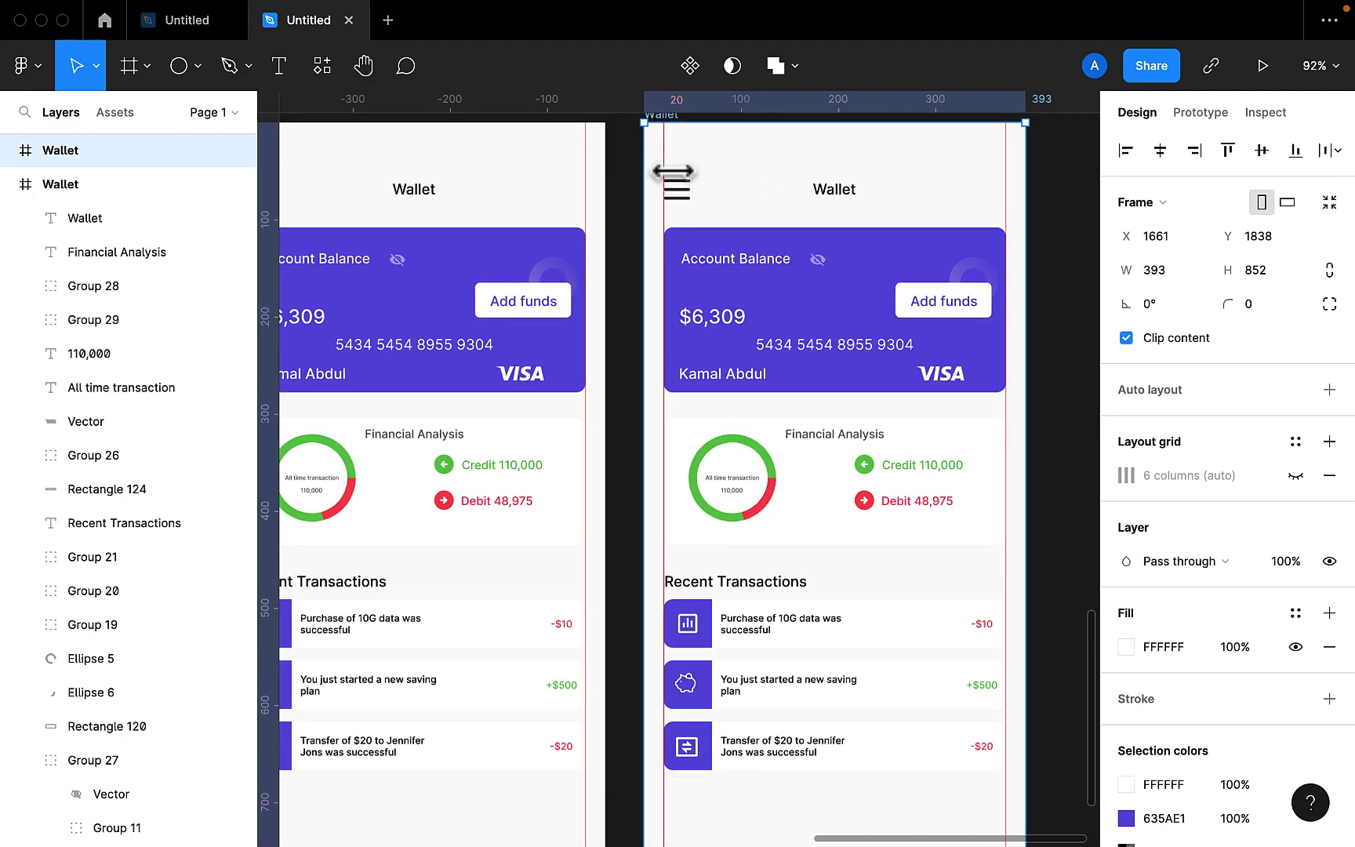
left_click_drag(690, 188, 968, 811)
Delete everything in the copy above its bottom navigation bar.
left_click(687, 223)
left_click(688, 197)
key("Delete")
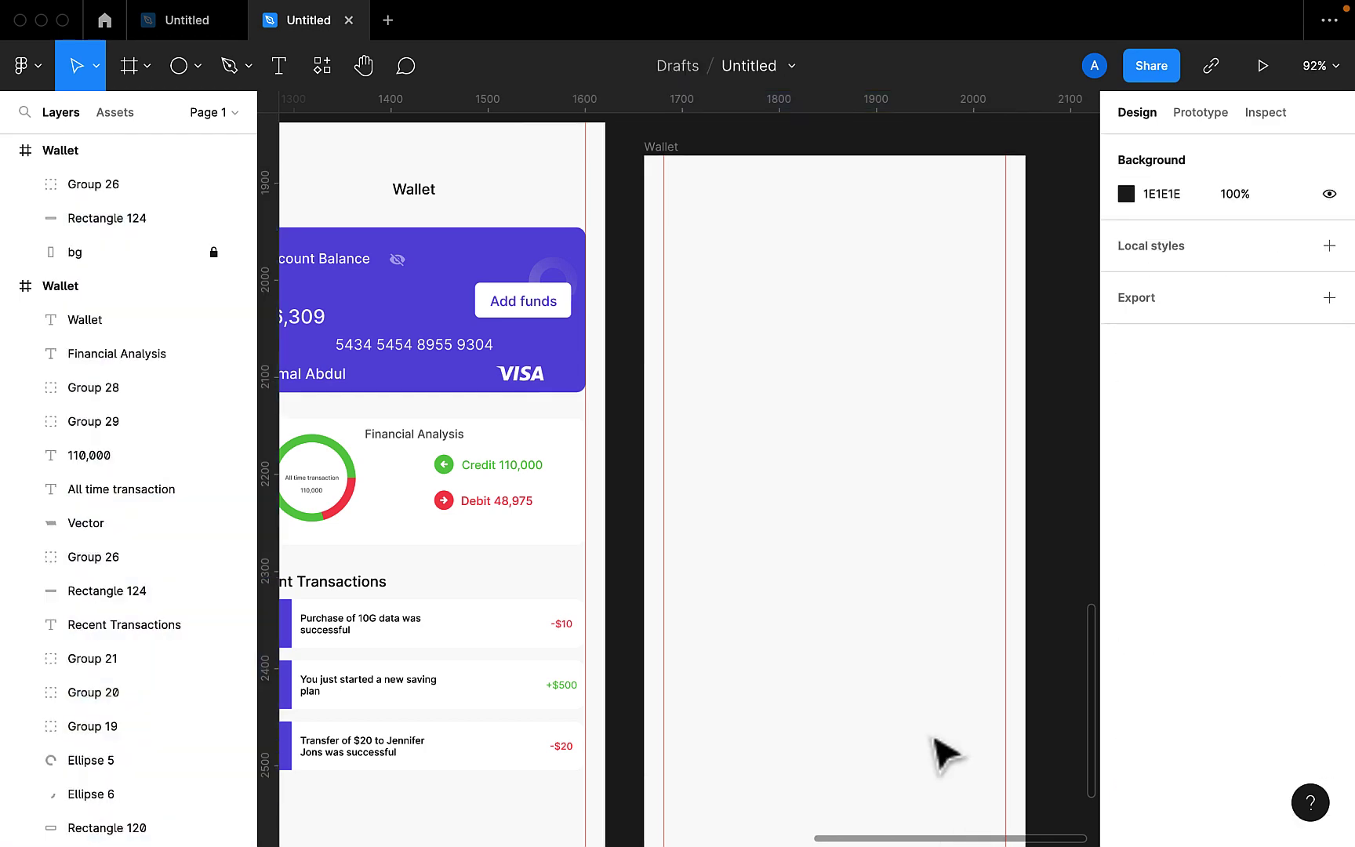
scroll(816, 611, "down", 5)
scroll(827, 612, "down", 2)
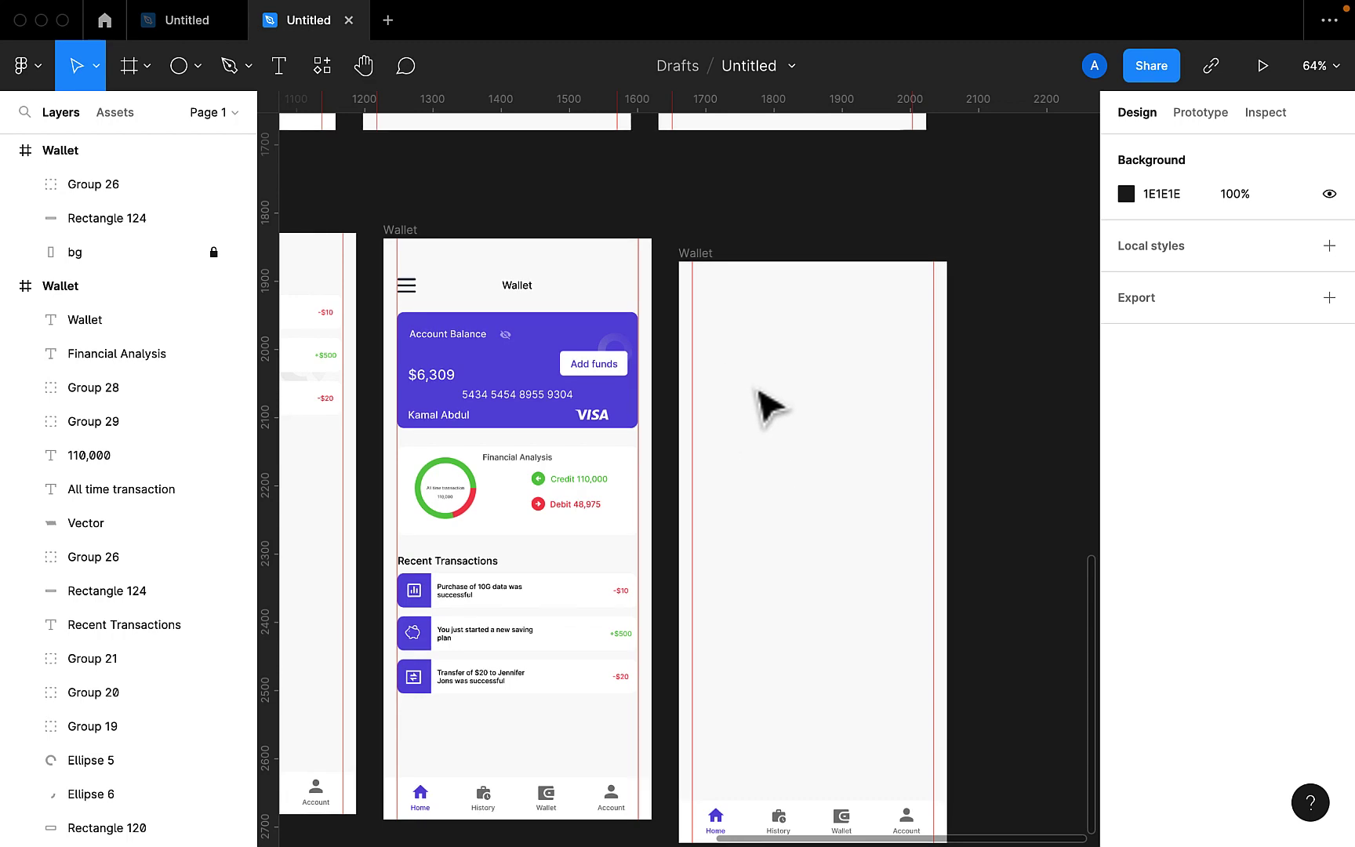
Even out the gap between the Wallet frame and its empty copy.
left_click(708, 269)
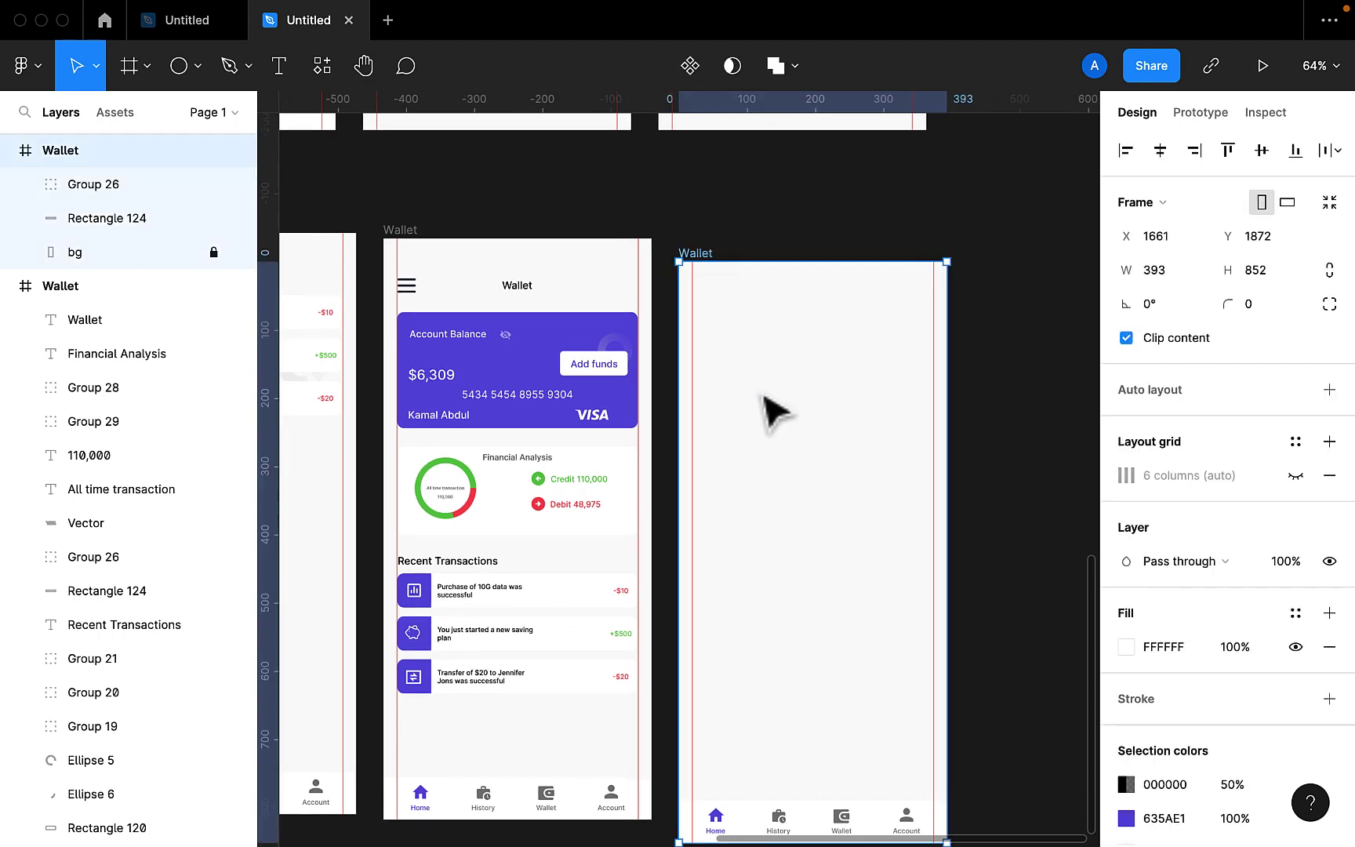
left_click_drag(762, 390, 750, 359)
left_click(401, 229)
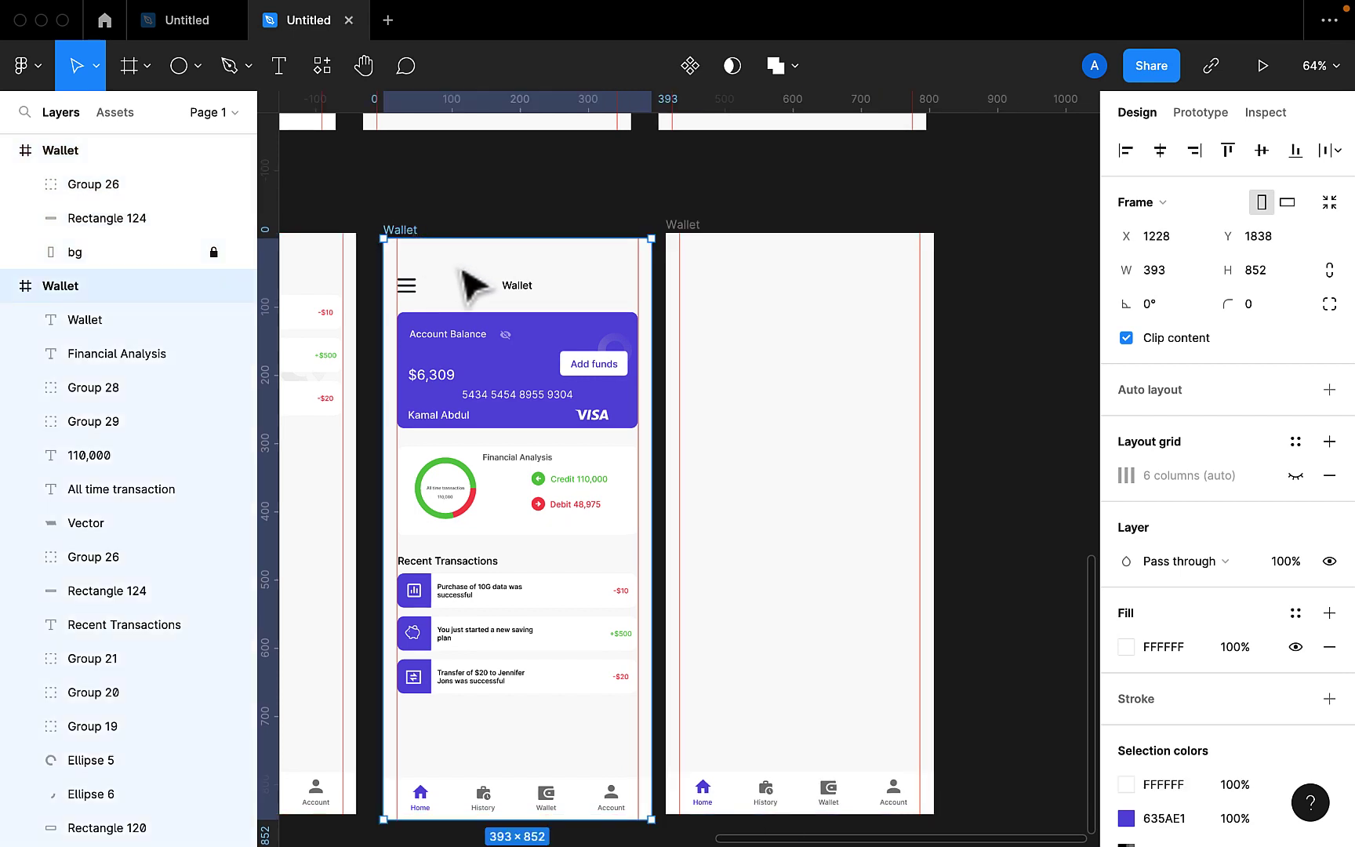
left_click_drag(471, 287, 455, 267)
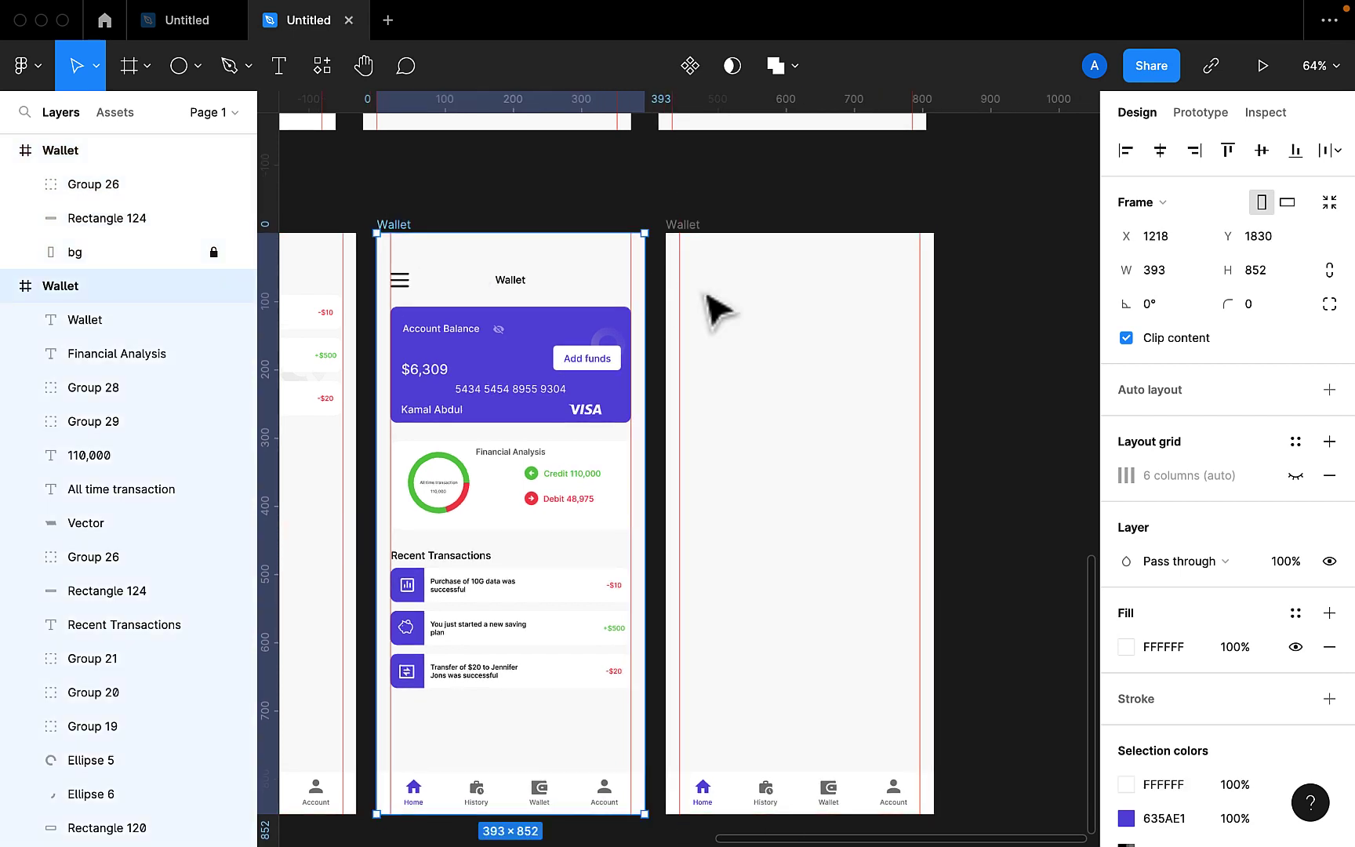
scroll(714, 306, "up", 3)
scroll(713, 307, "up", 2)
Rename the empty copy frame to Account.
left_click(624, 233)
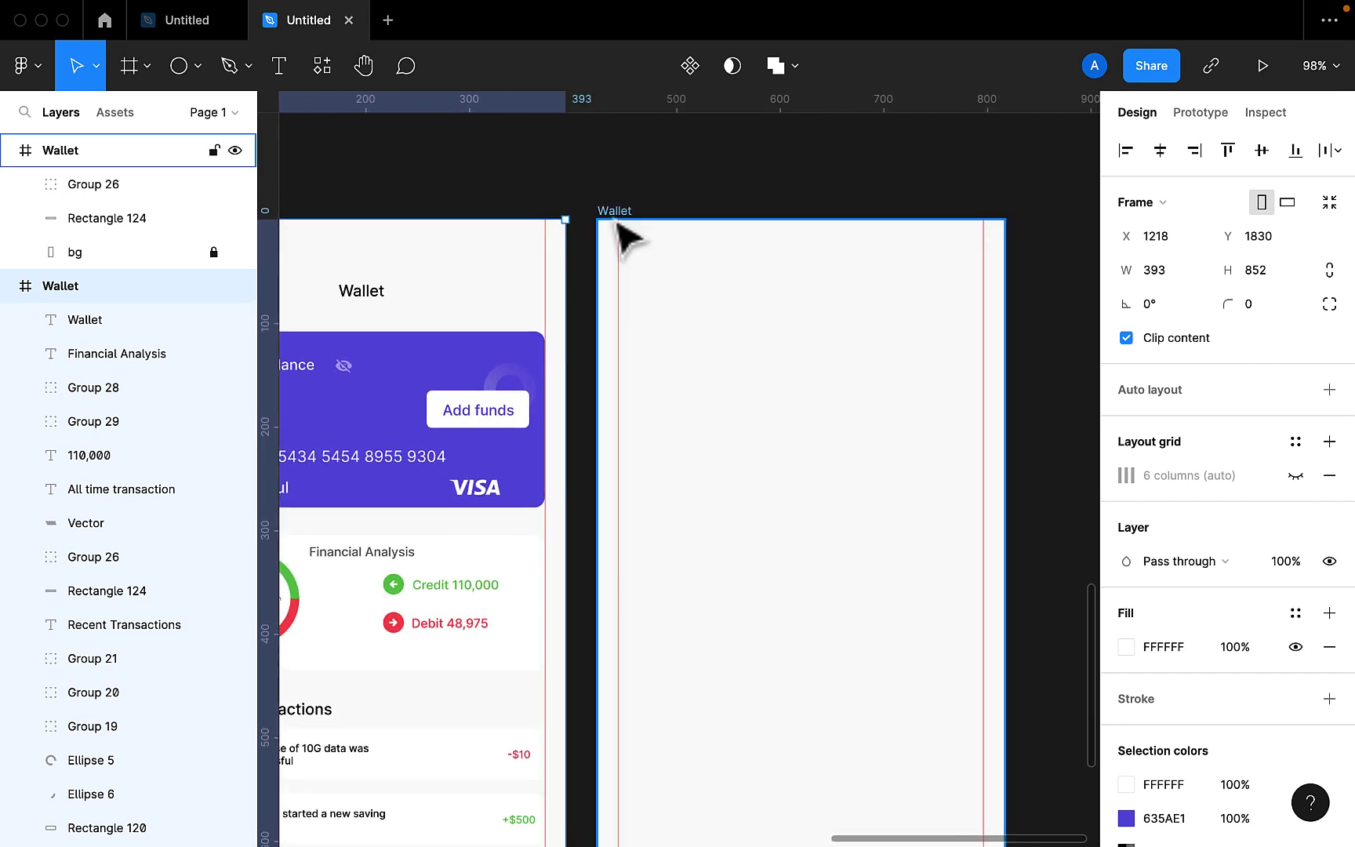
double_click(612, 211)
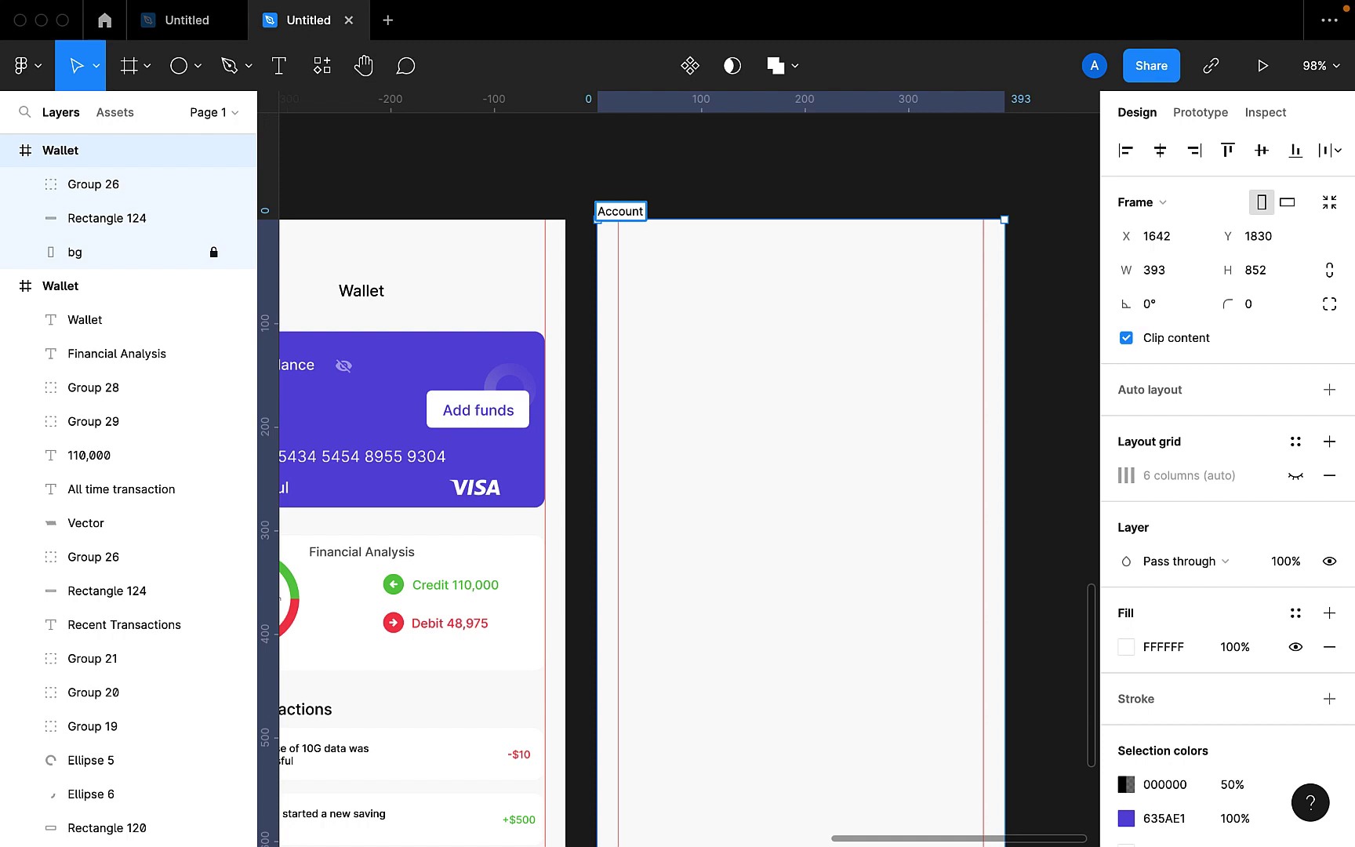
scroll(754, 342, "right", 2)
scroll(754, 342, "down", 1)
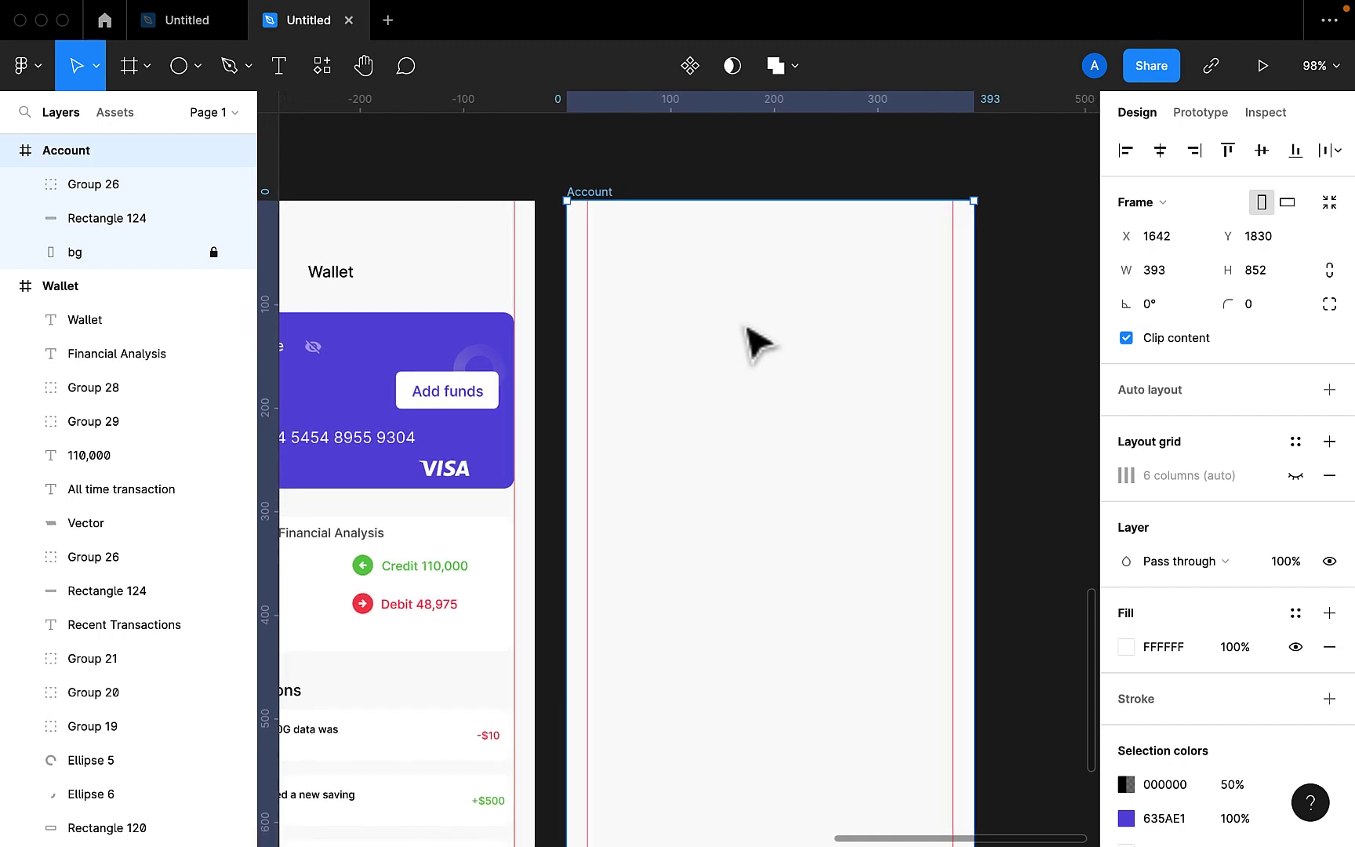
Draw a 393×226 rectangle at x 0, y 0 across the Account frame's top and fill it with the 635AE1 purple.
left_click(195, 75)
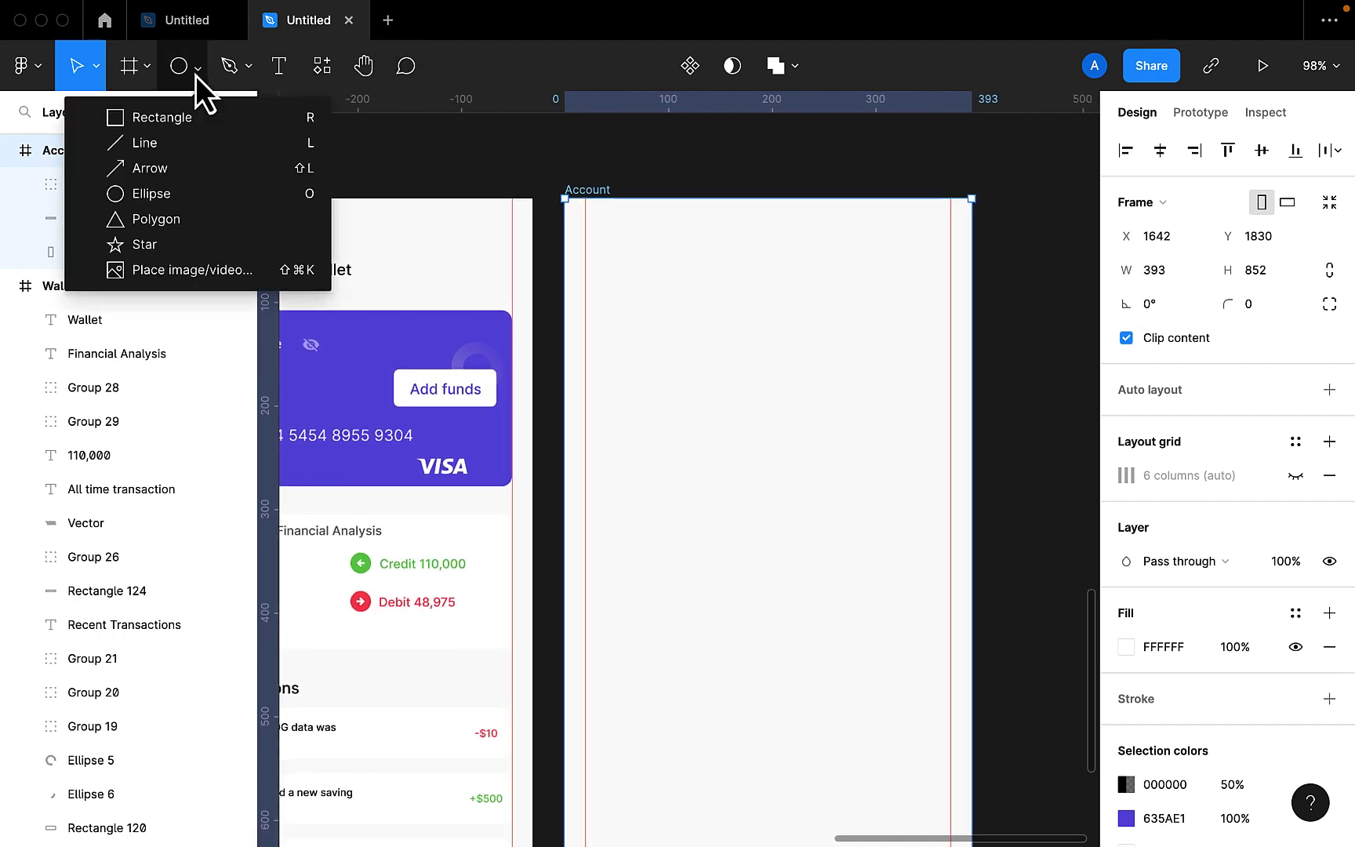
left_click(190, 120)
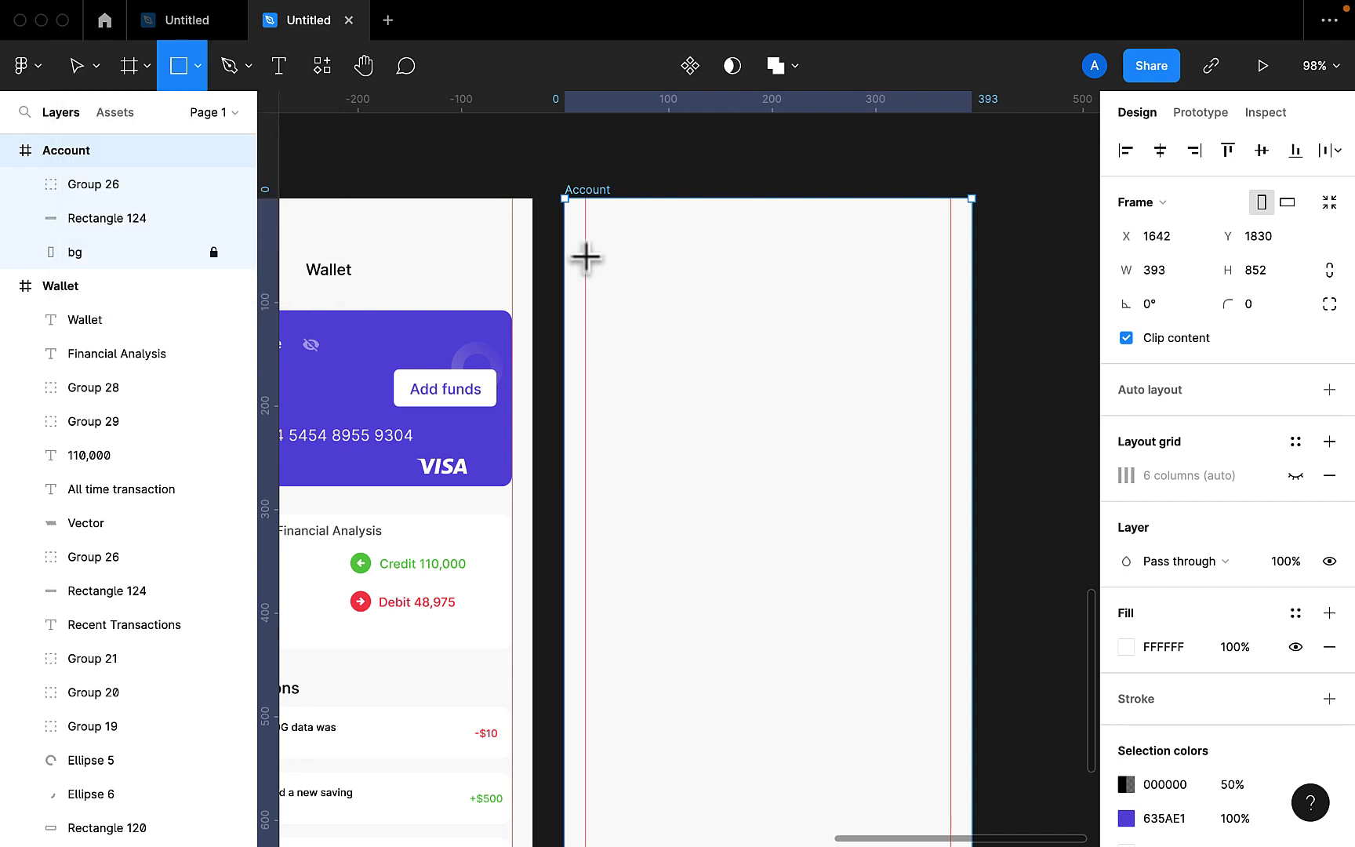
mouse_move(584, 240)
left_mouse_down()
mouse_move(670, 341)
mouse_move(893, 380)
mouse_move(974, 436)
left_mouse_up()
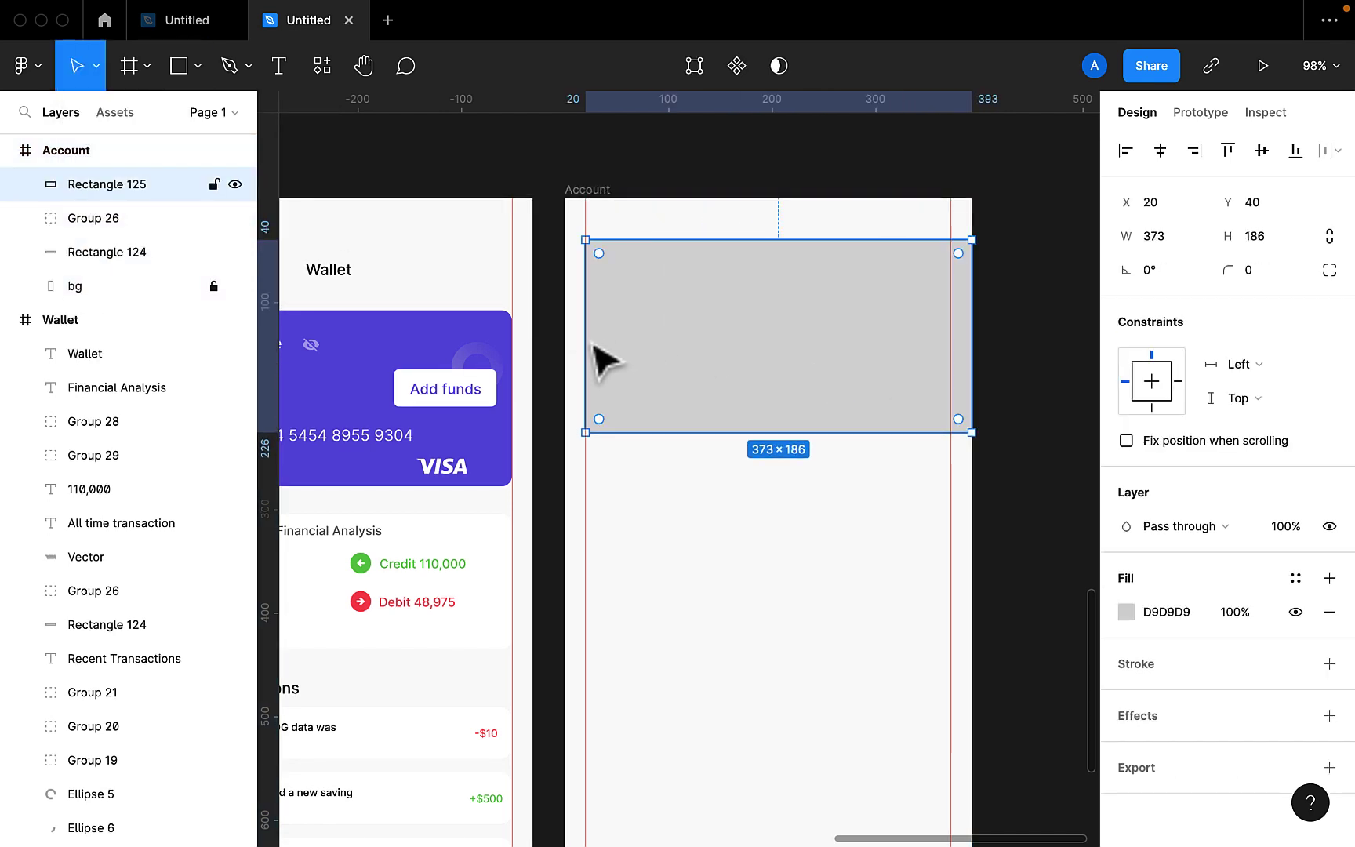
left_click_drag(587, 338, 567, 337)
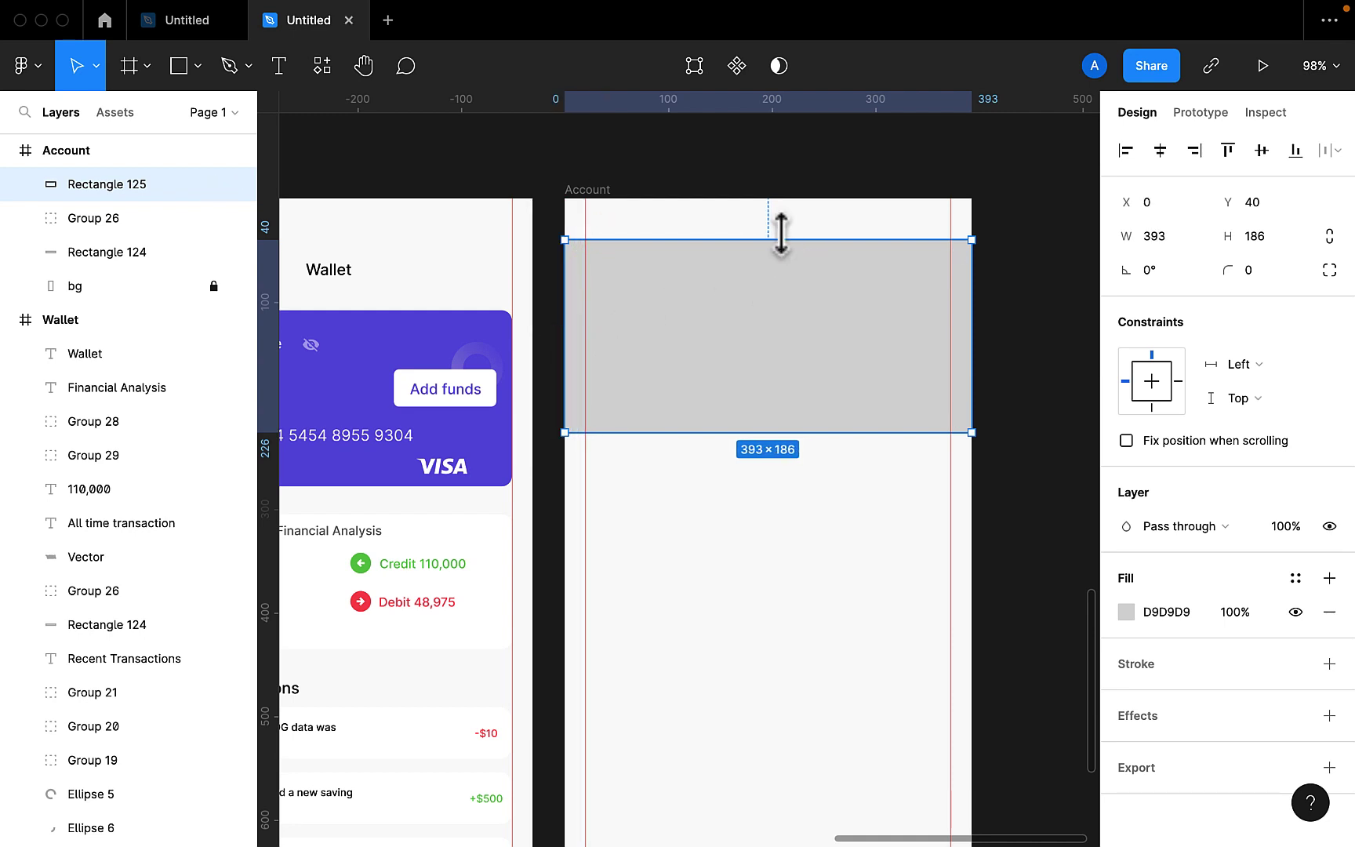
left_click_drag(782, 236, 775, 201)
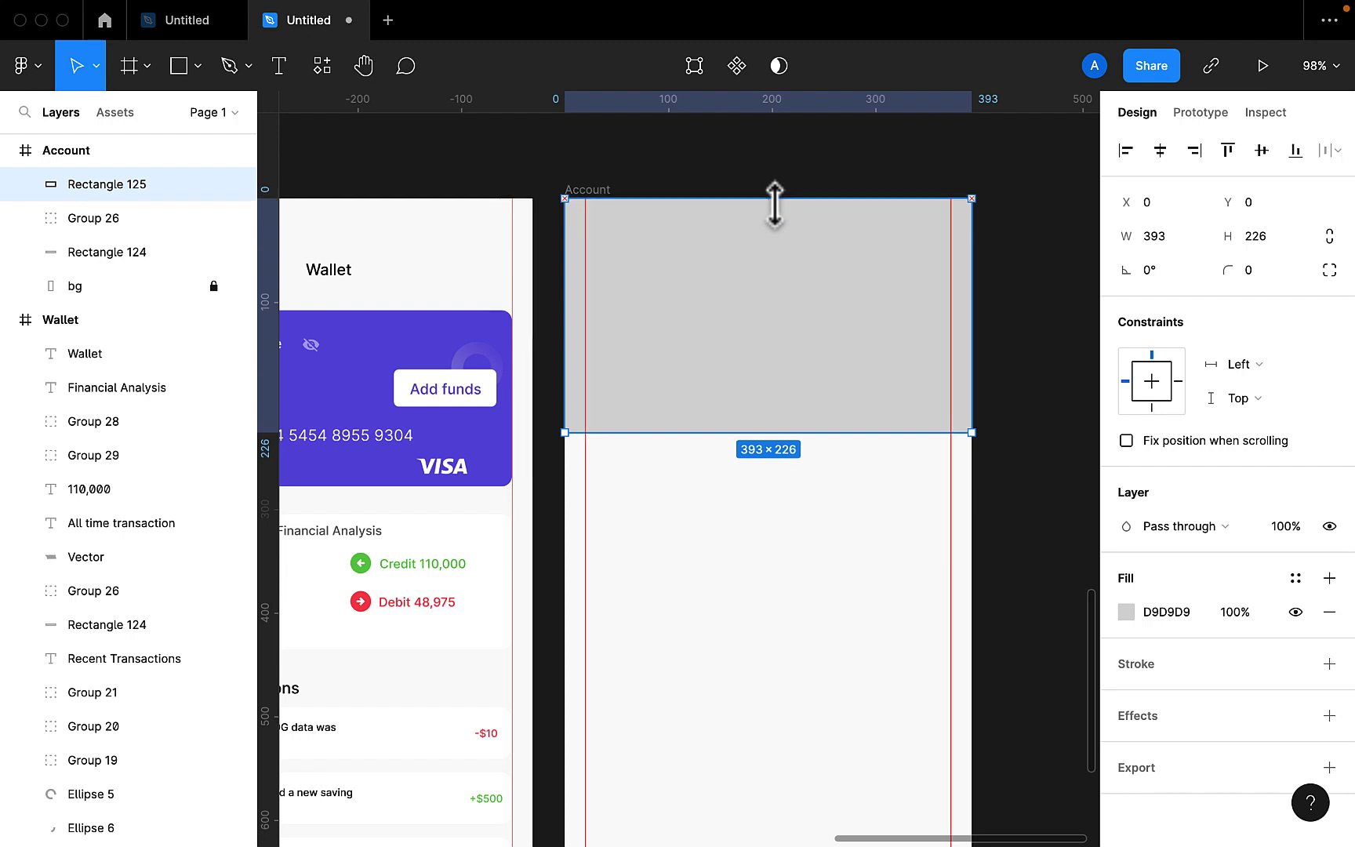
key("i")
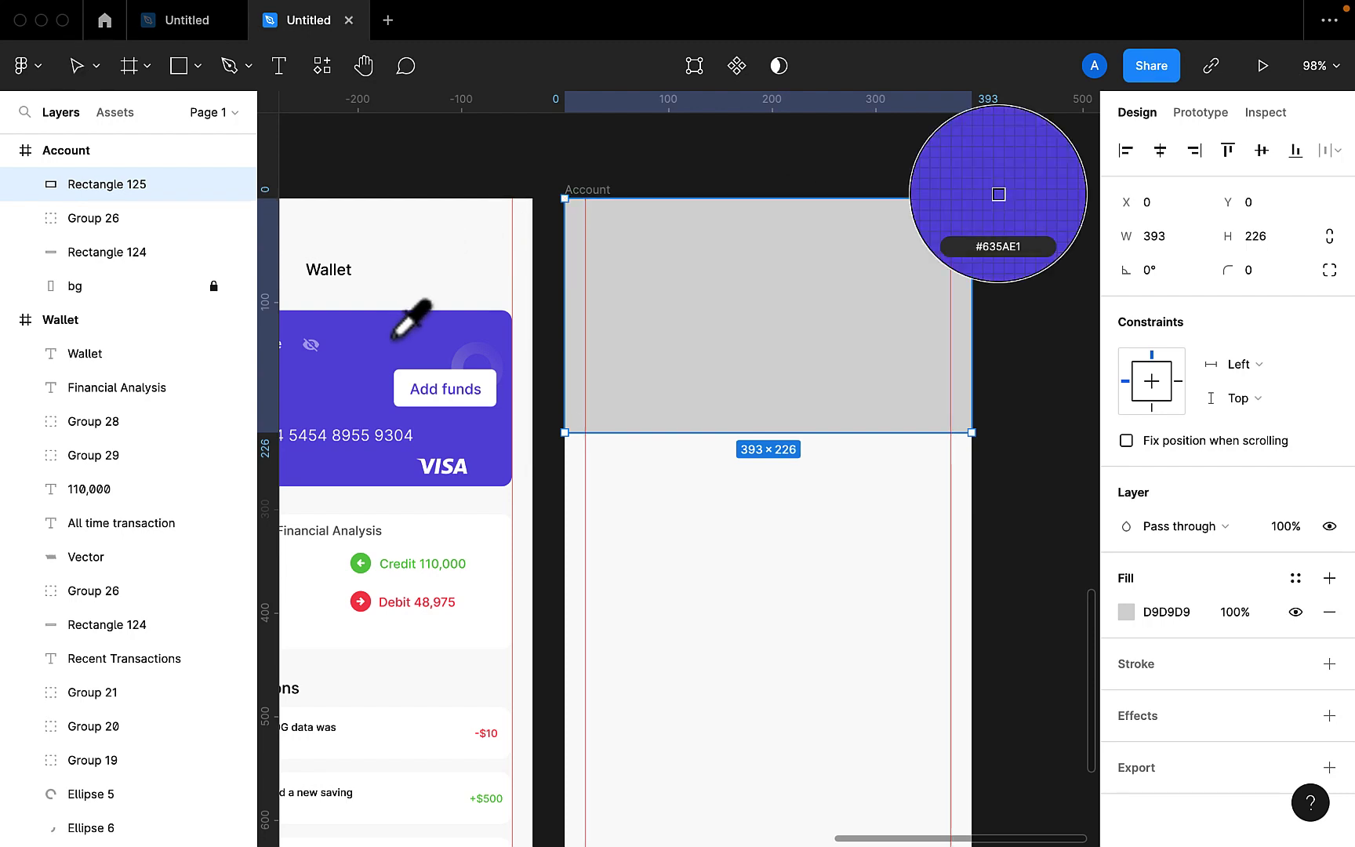
left_click(396, 335)
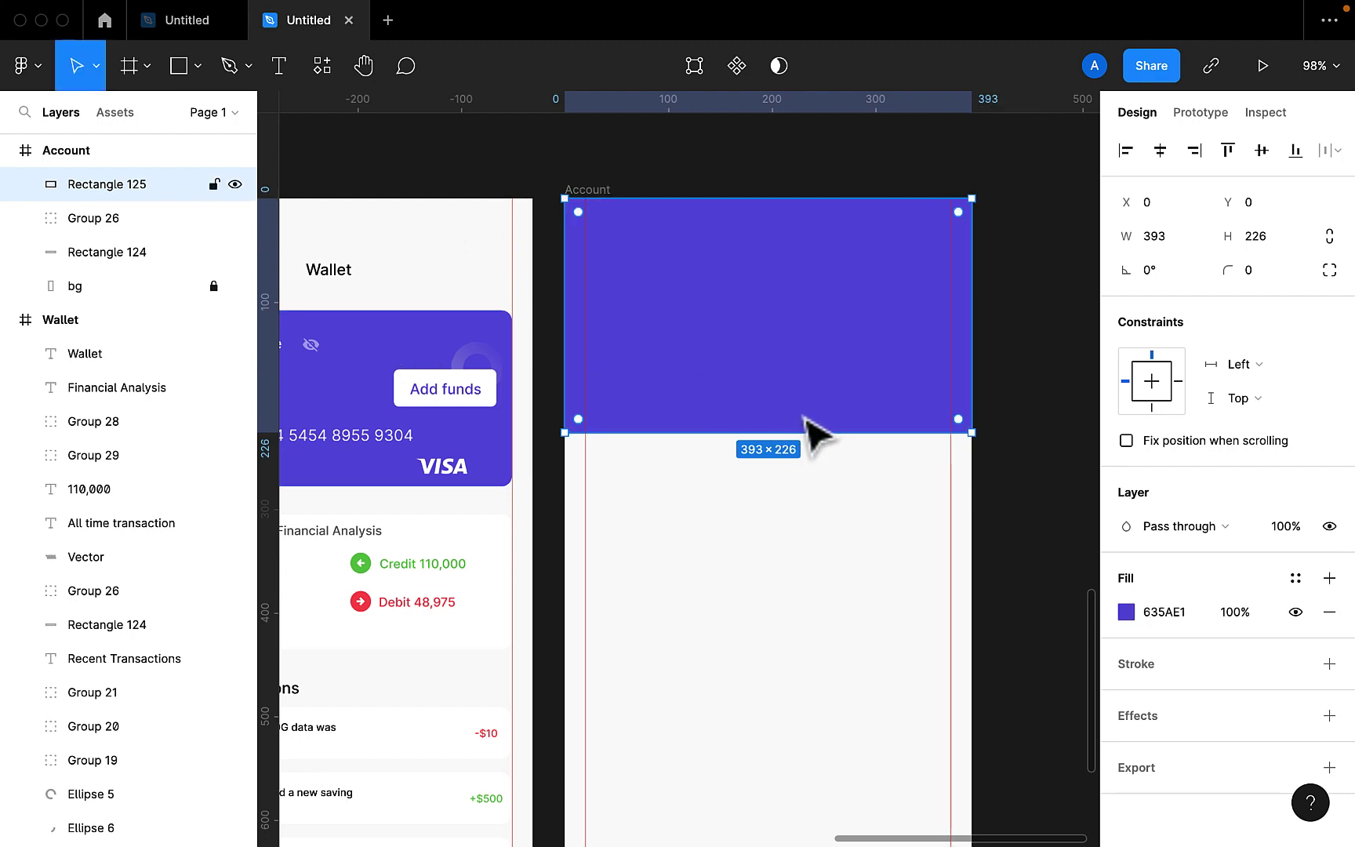
left_click(197, 67)
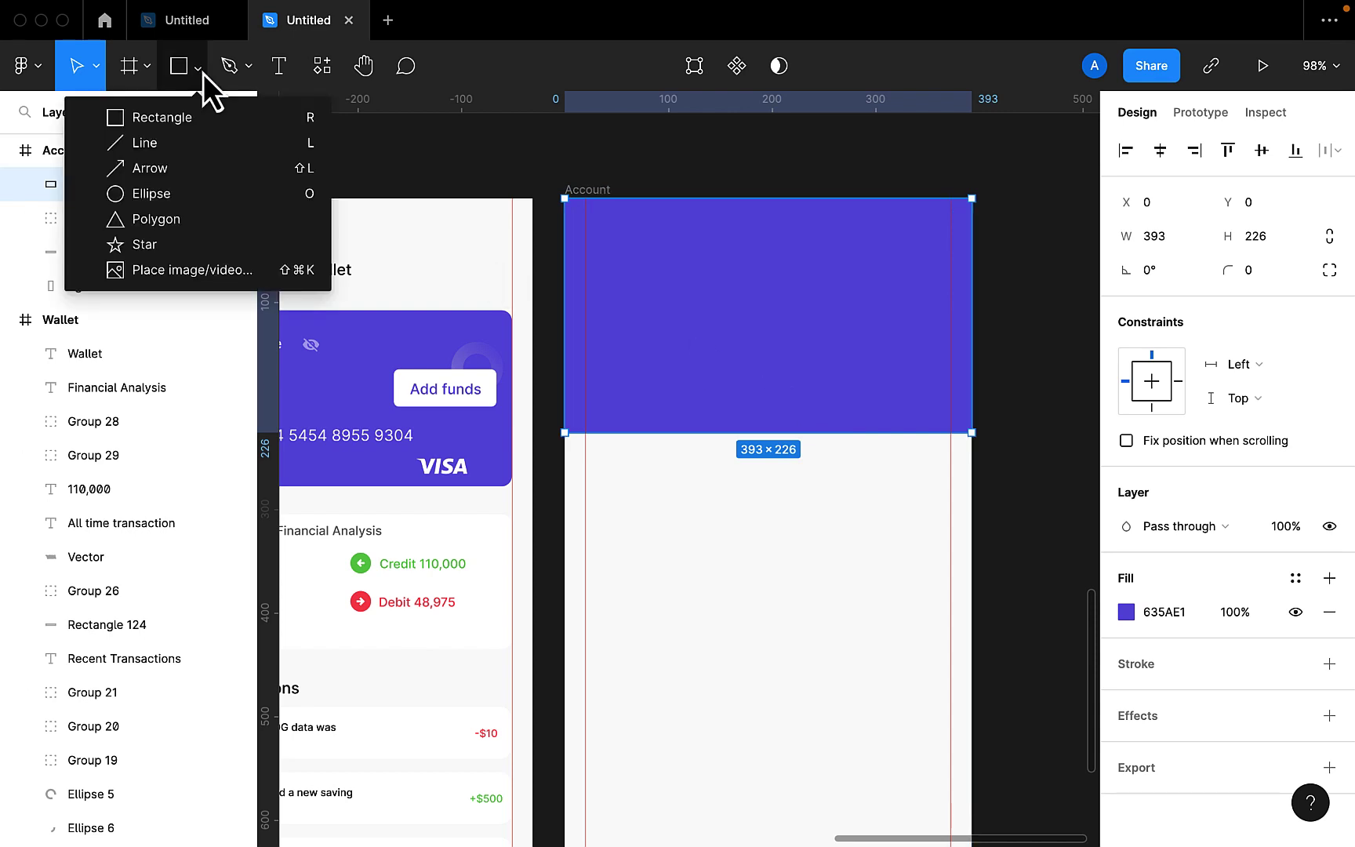
Place a 100×100 circle in the purple header, centred horizontally at x 147.
left_click(168, 196)
left_click(719, 324)
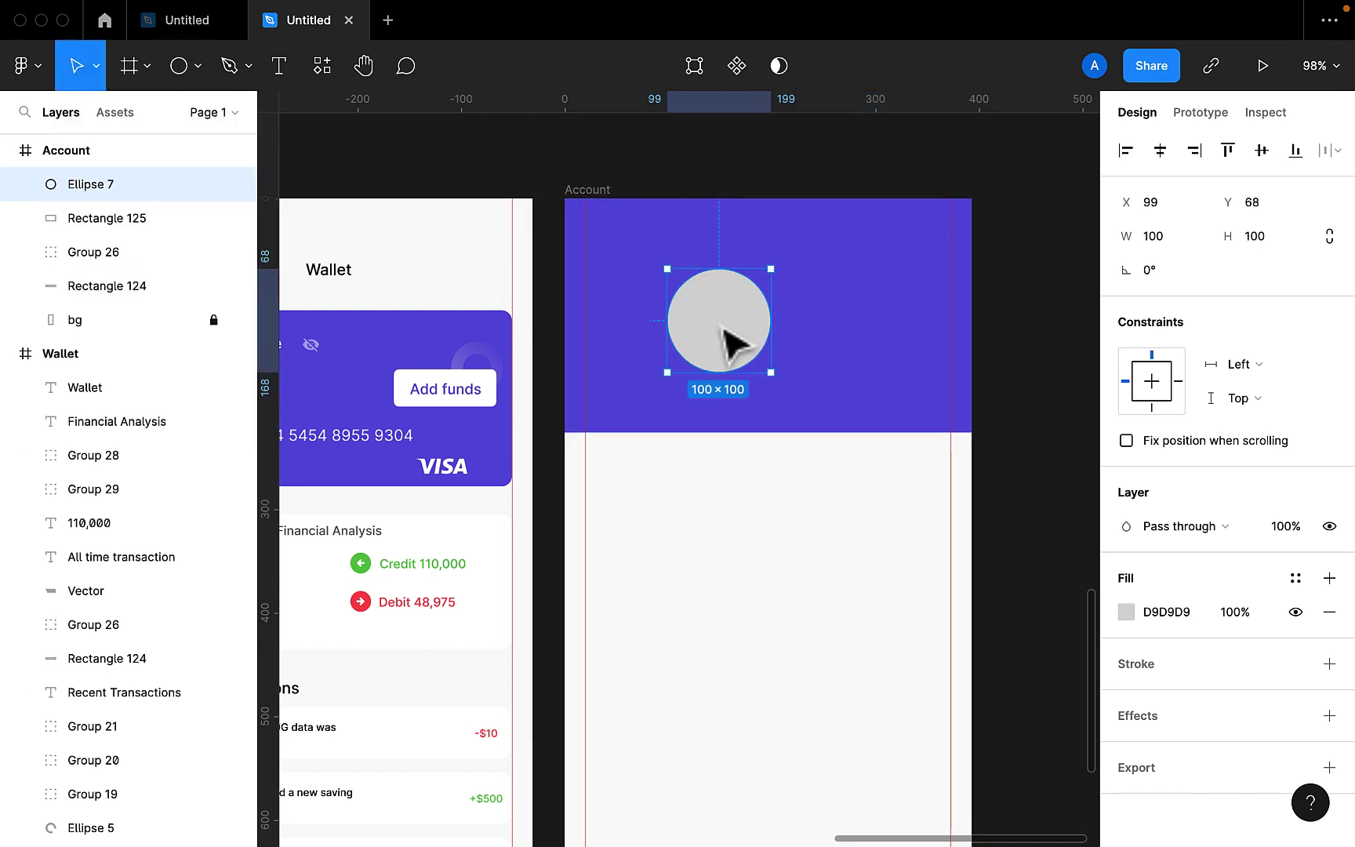
left_click_drag(723, 327, 769, 326)
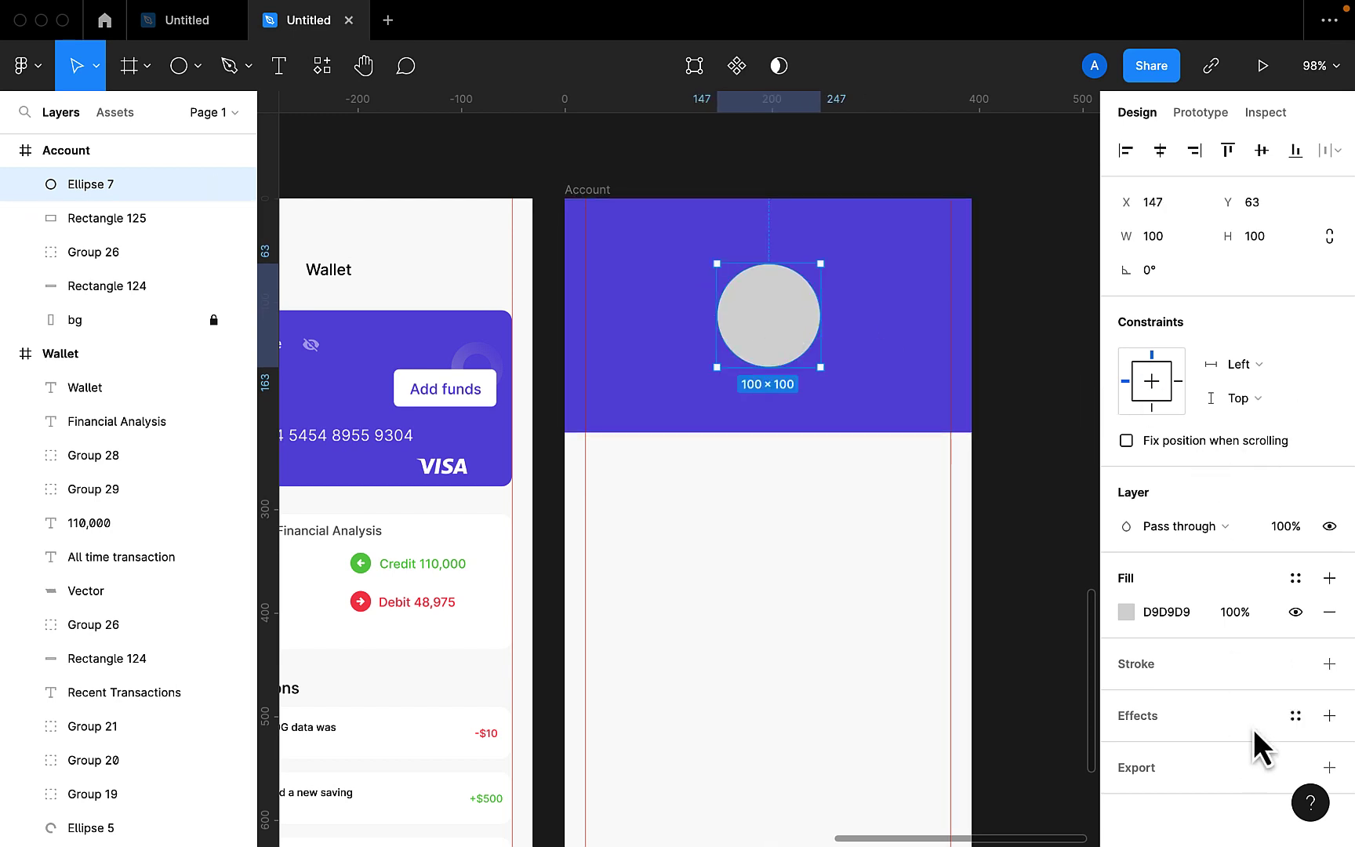
Give the circle a 3-pixel white (FFFFFF) stroke.
left_click(1328, 664)
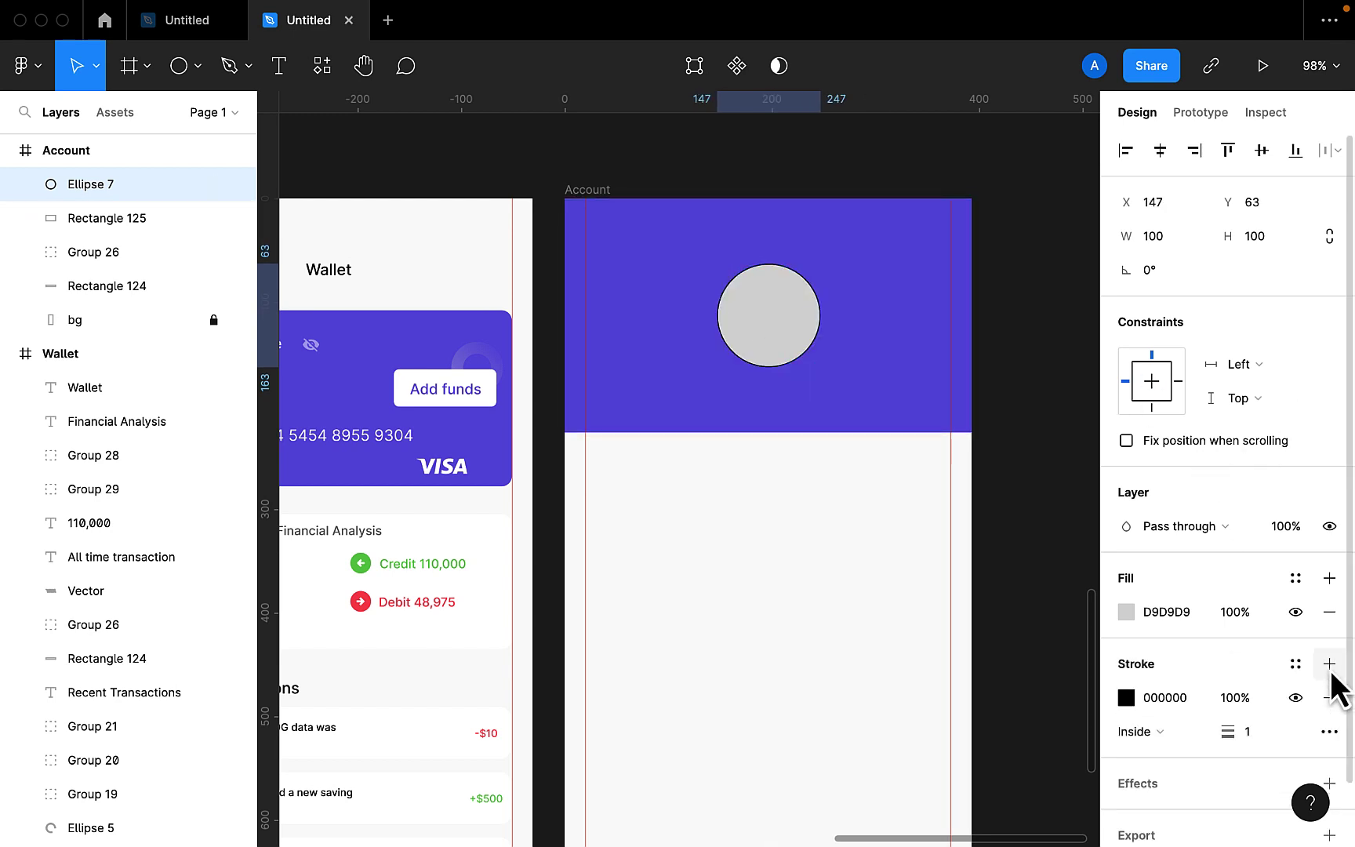
left_click(1267, 731)
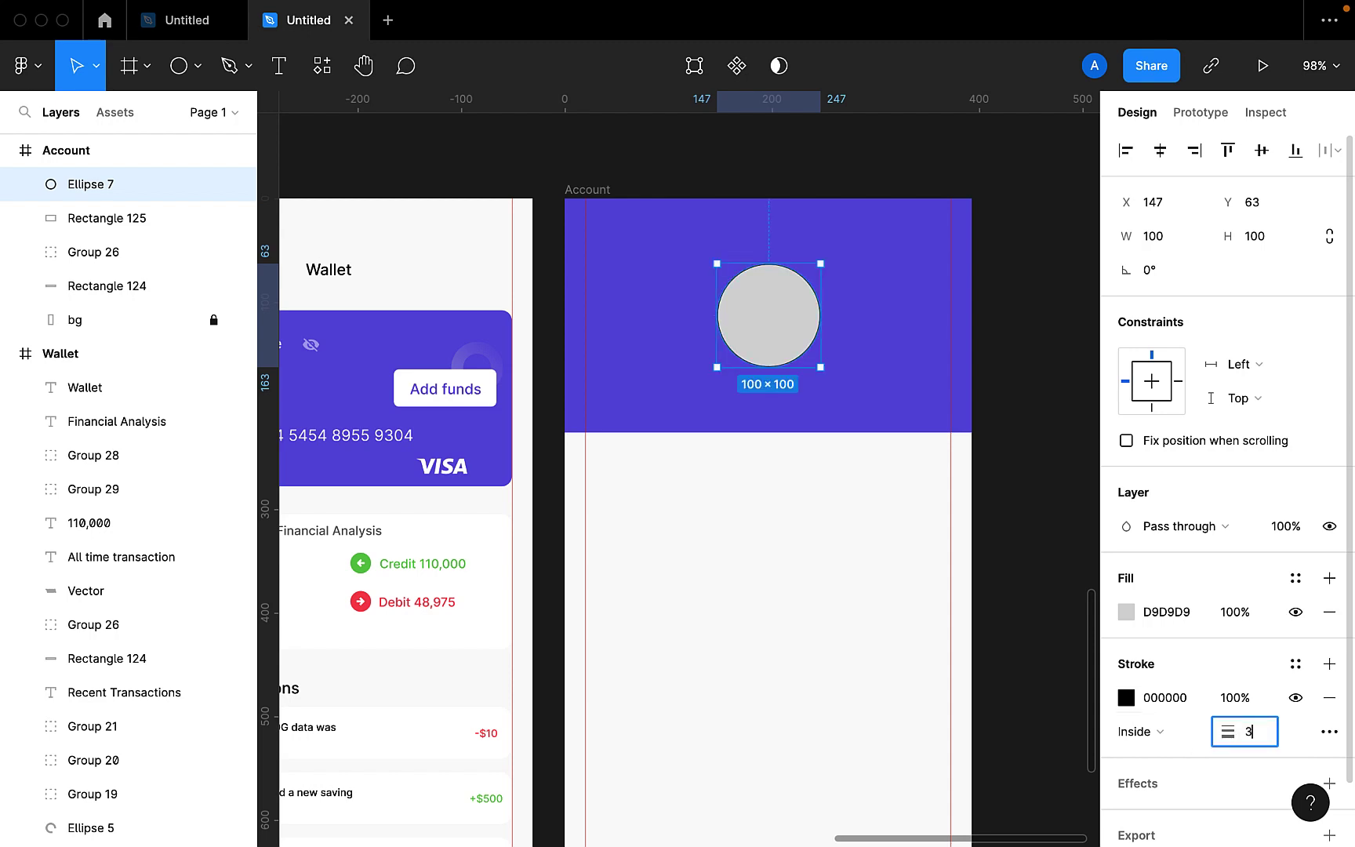
key("Return")
left_click(1126, 697)
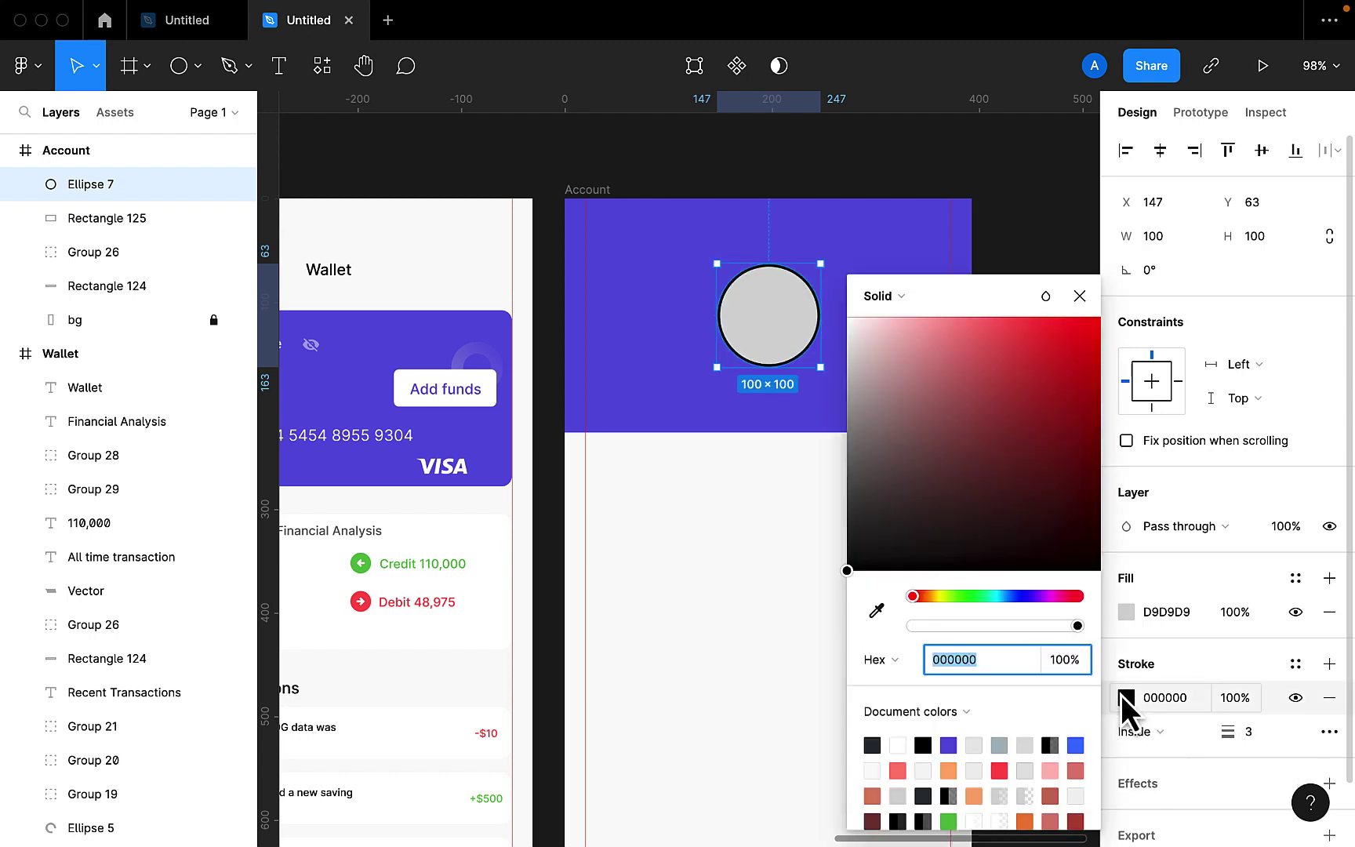
left_click(898, 745)
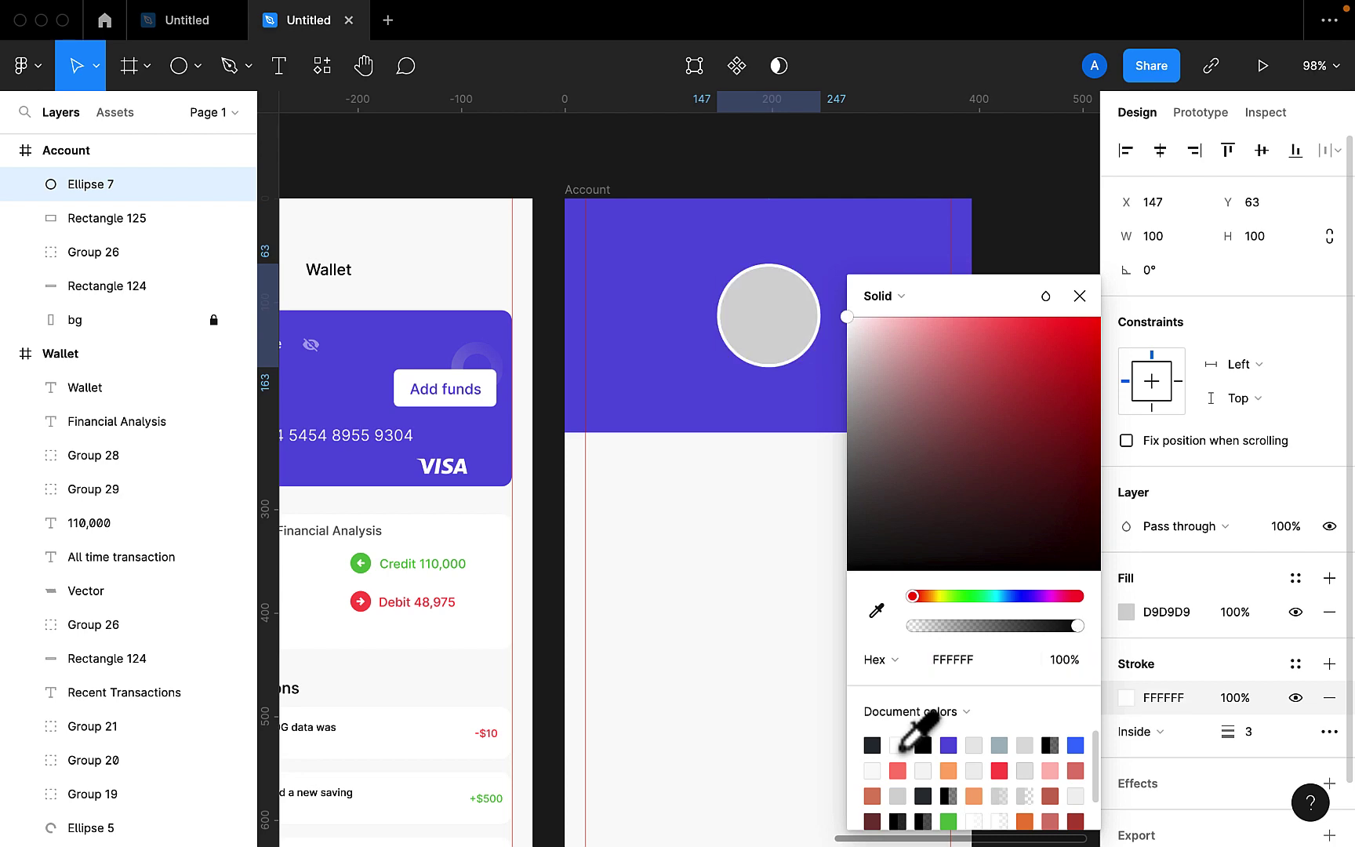
left_click(1080, 295)
scroll(765, 378, "down", 5)
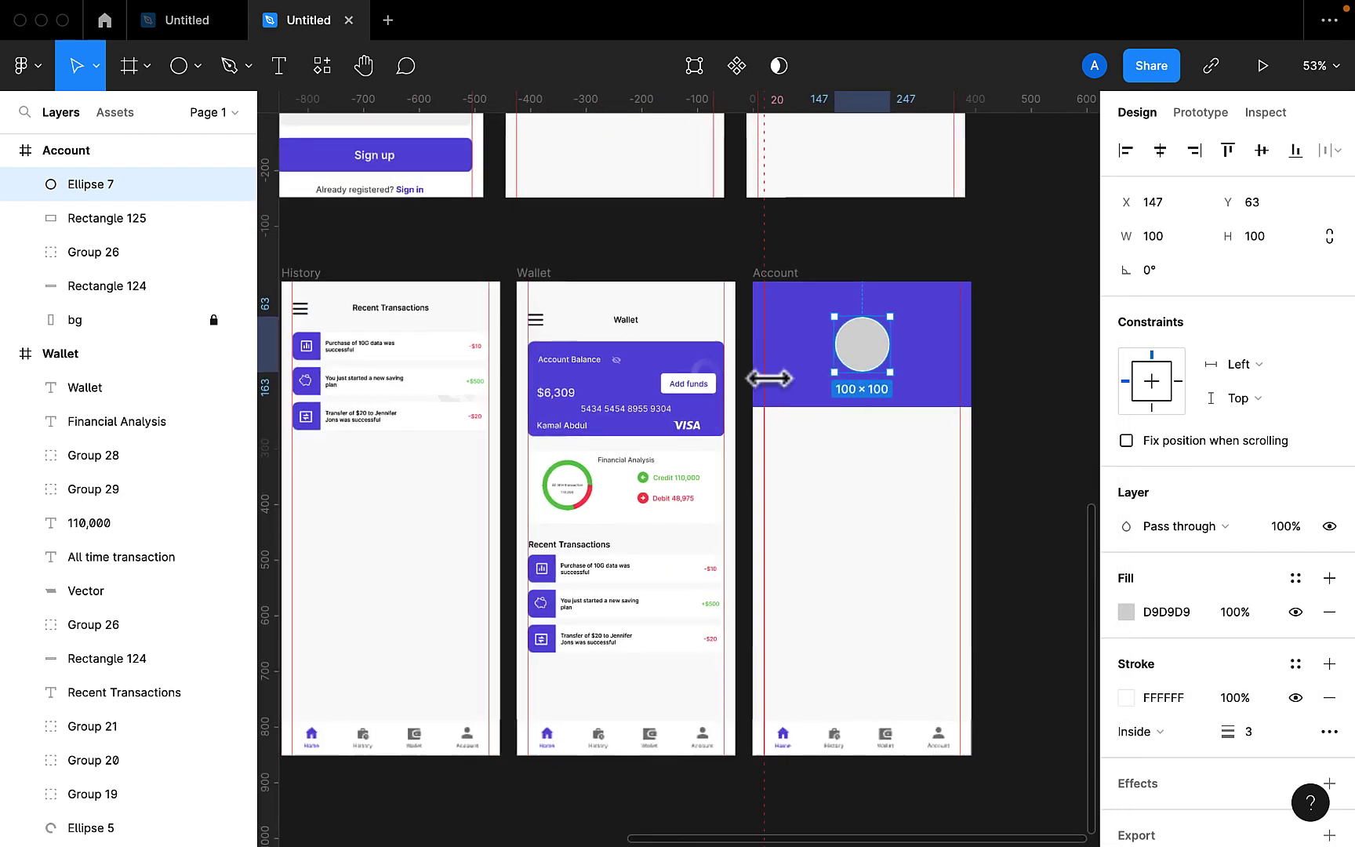
scroll(768, 379, "left", 8)
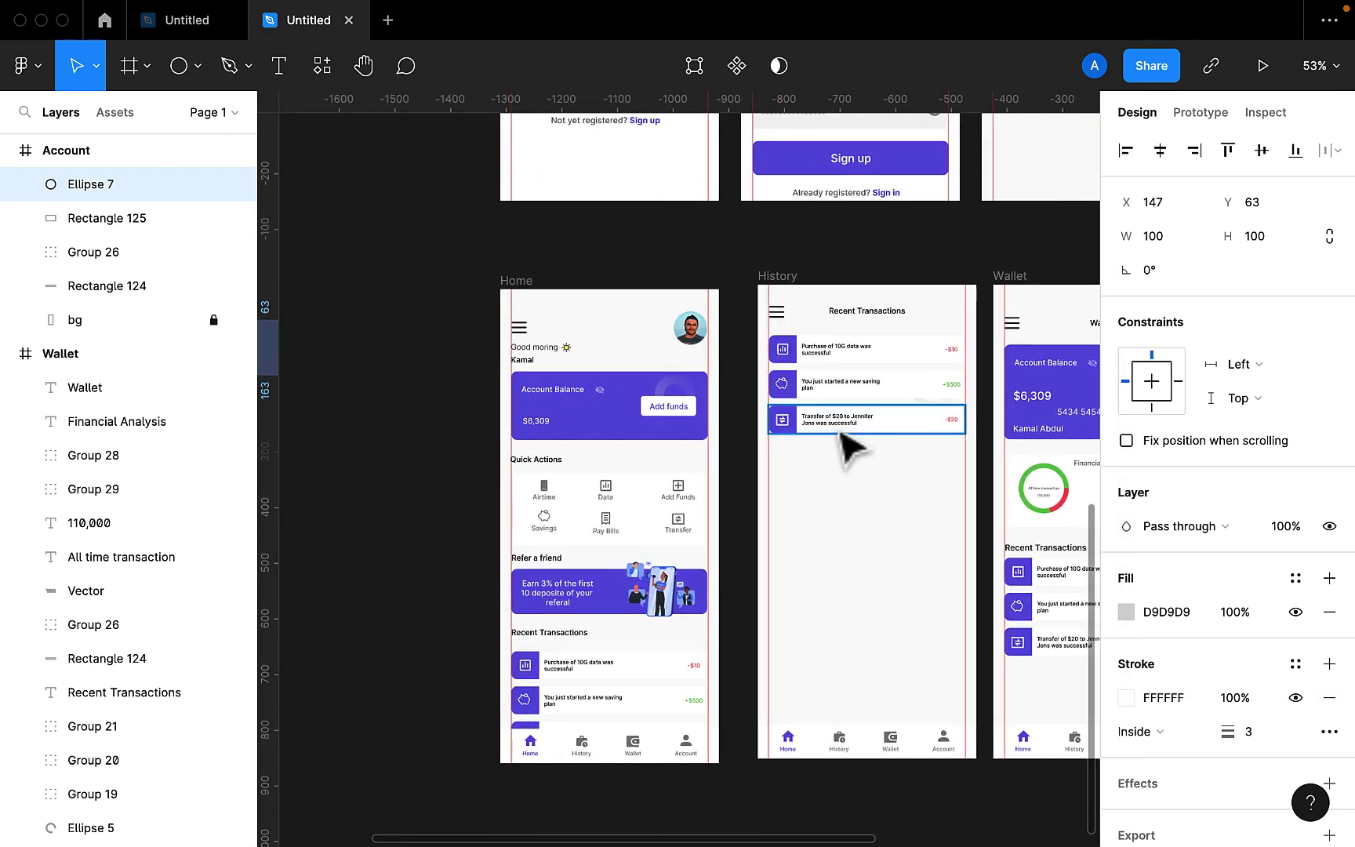
scroll(850, 447, "right", 8)
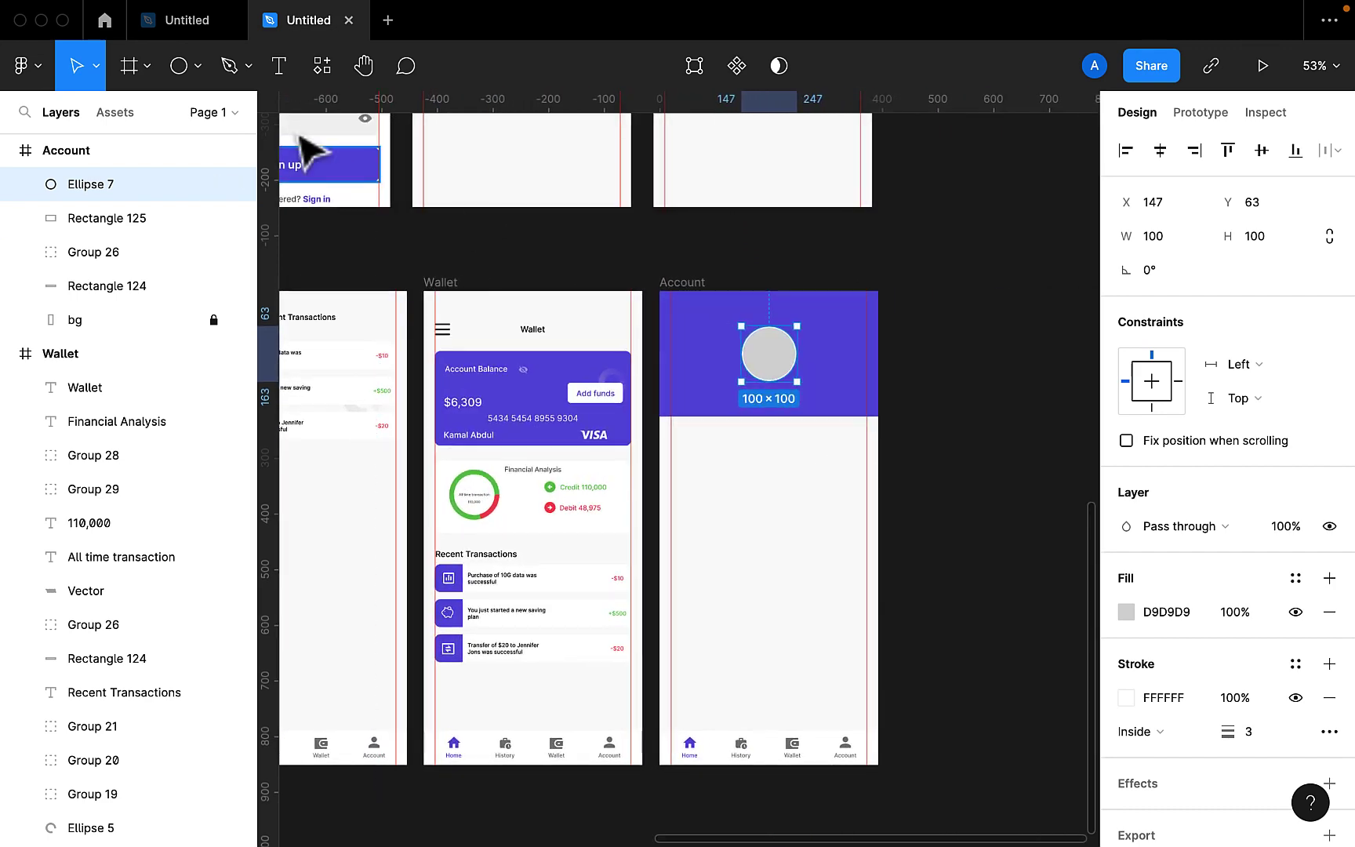
Launch the Unsplash stock photo plugin.
left_click(316, 69)
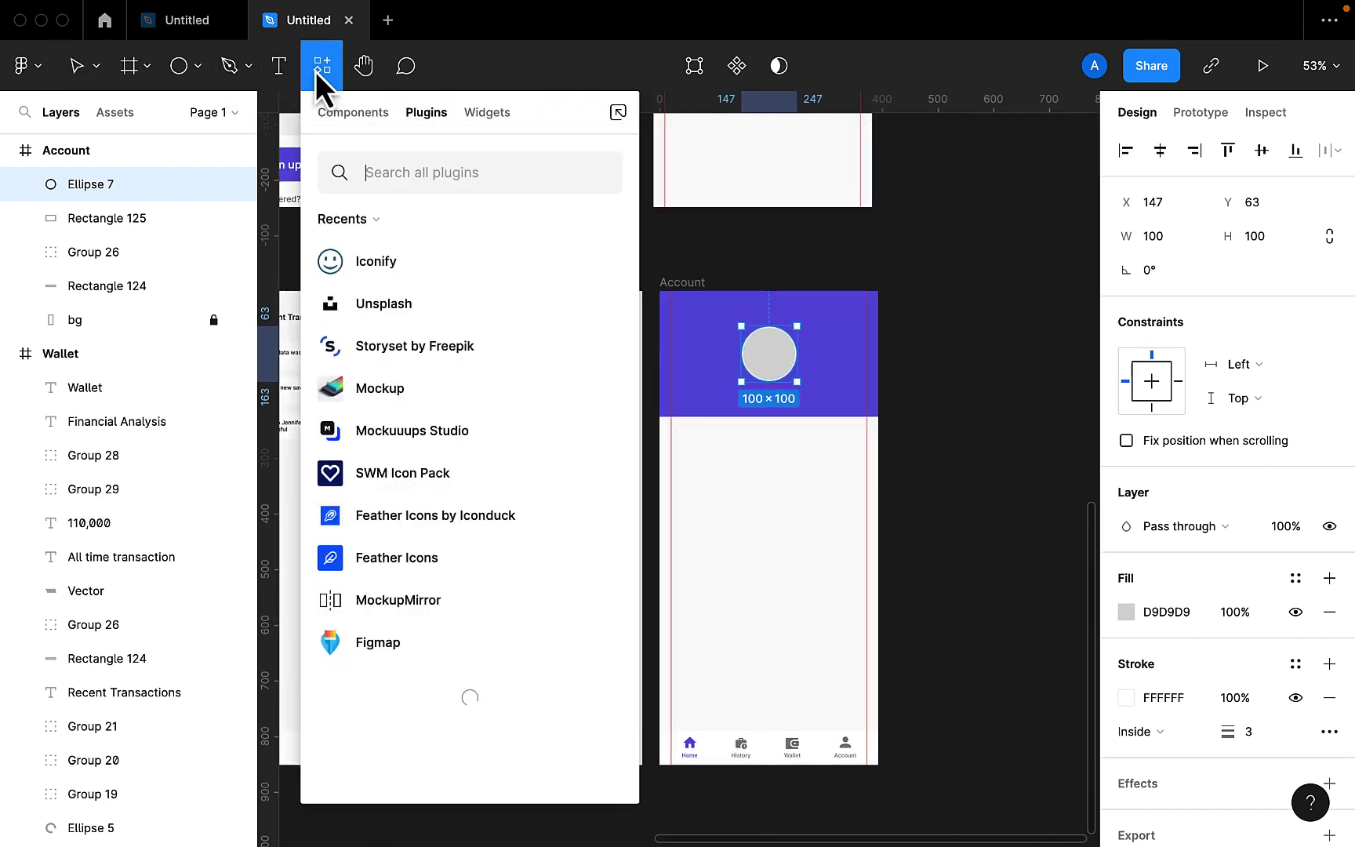
left_click(604, 303)
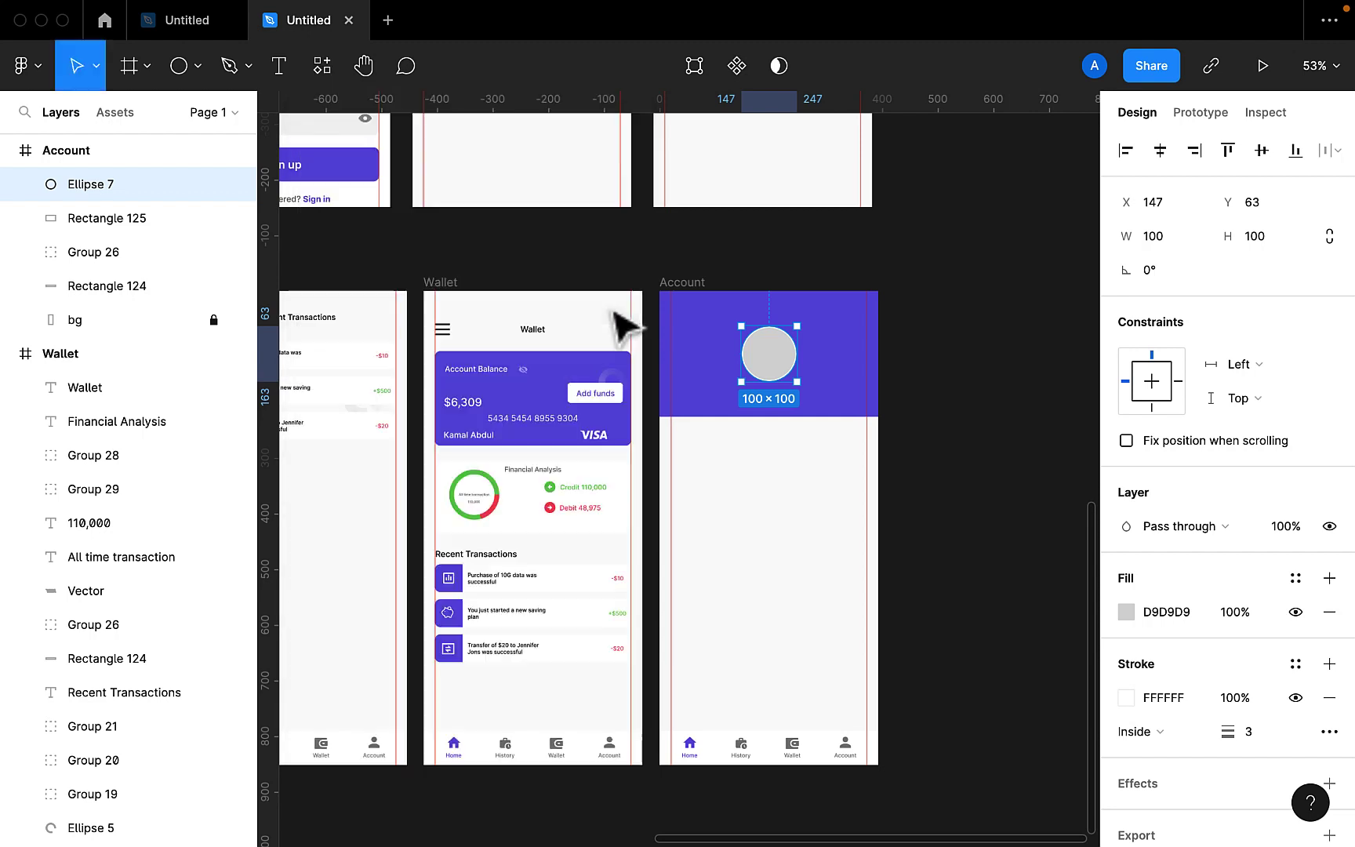
scroll(735, 493, "right", 3)
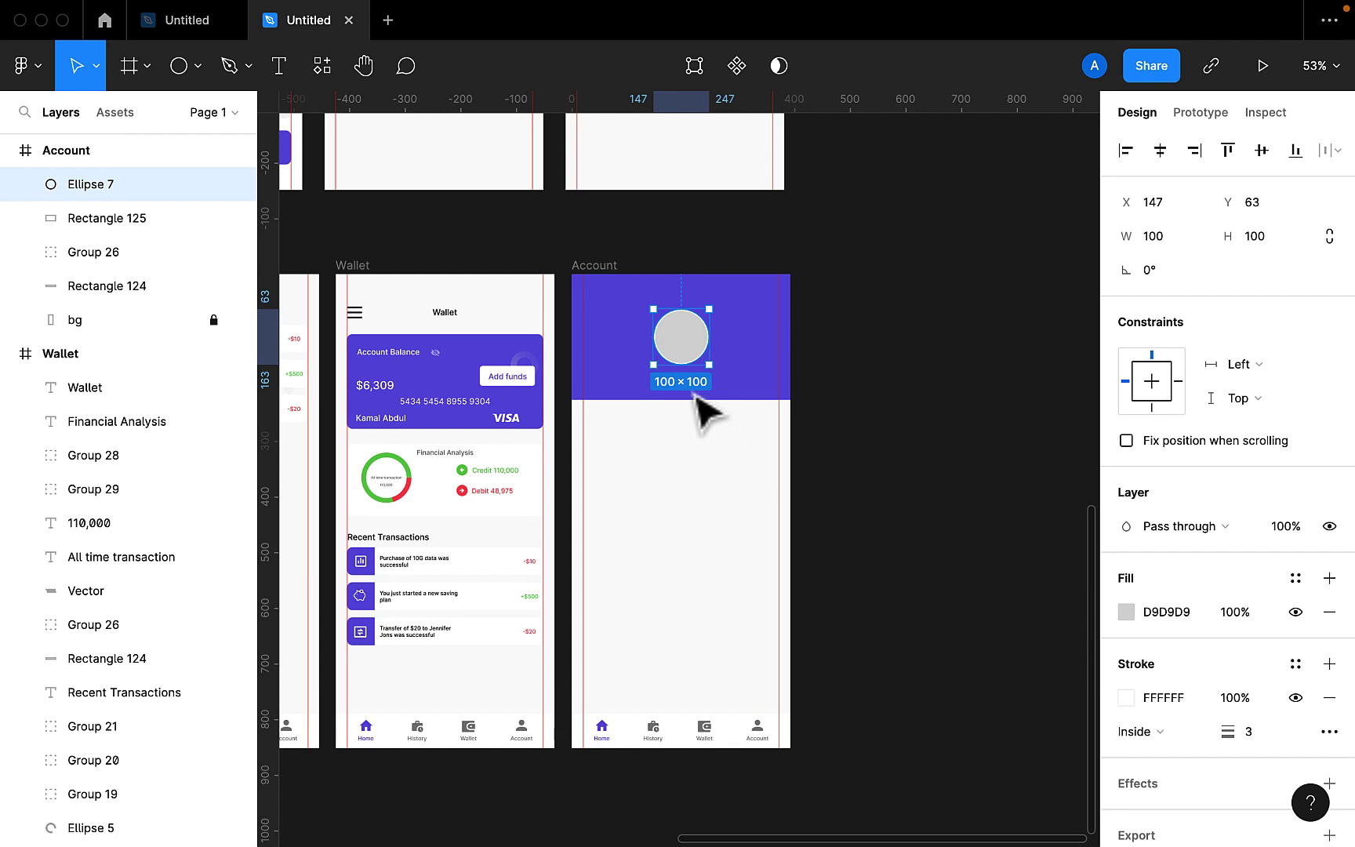
scroll(702, 403, "up", 5)
scroll(696, 406, "right", 3)
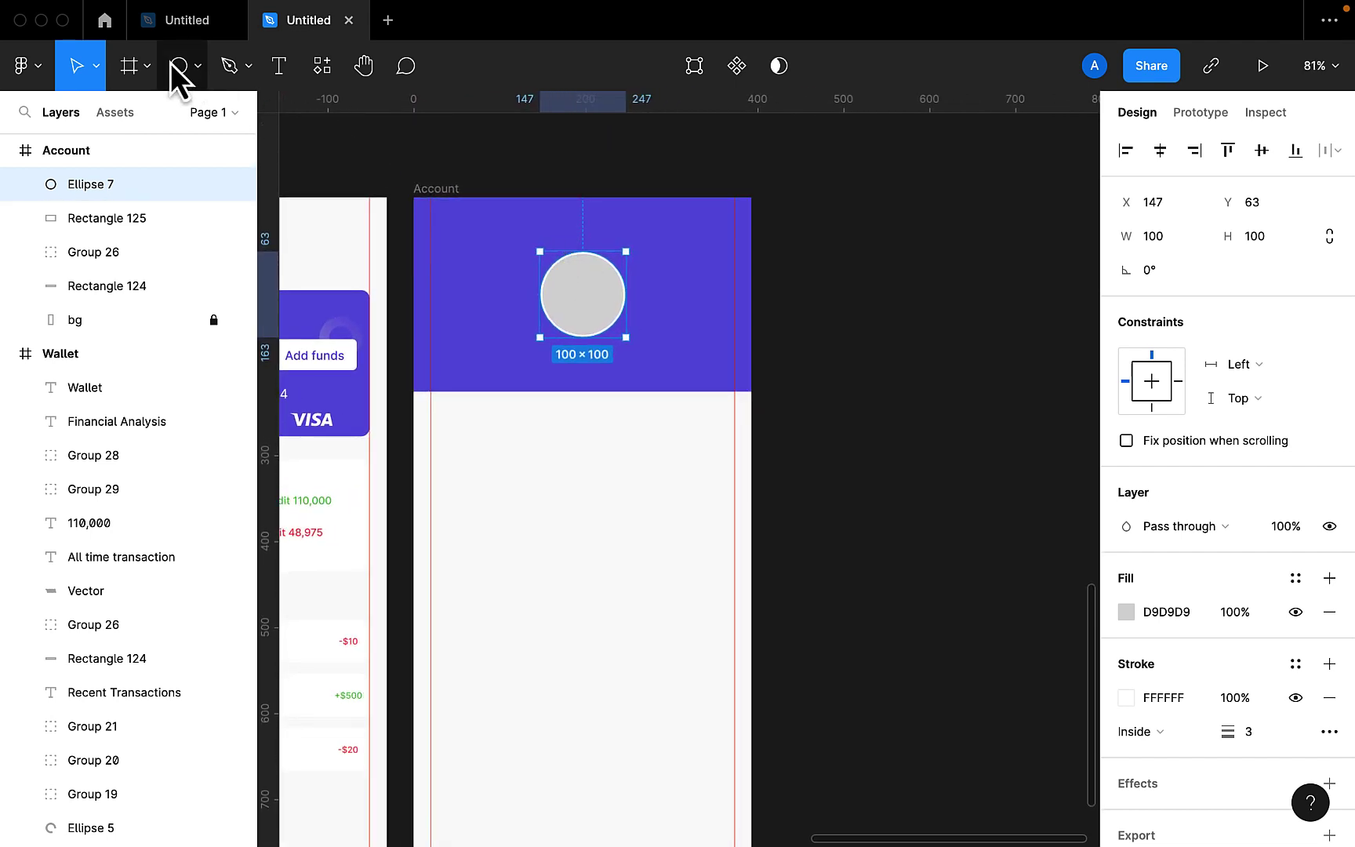
Draw a grey 166×49 placeholder rectangle below the purple header.
left_click(197, 67)
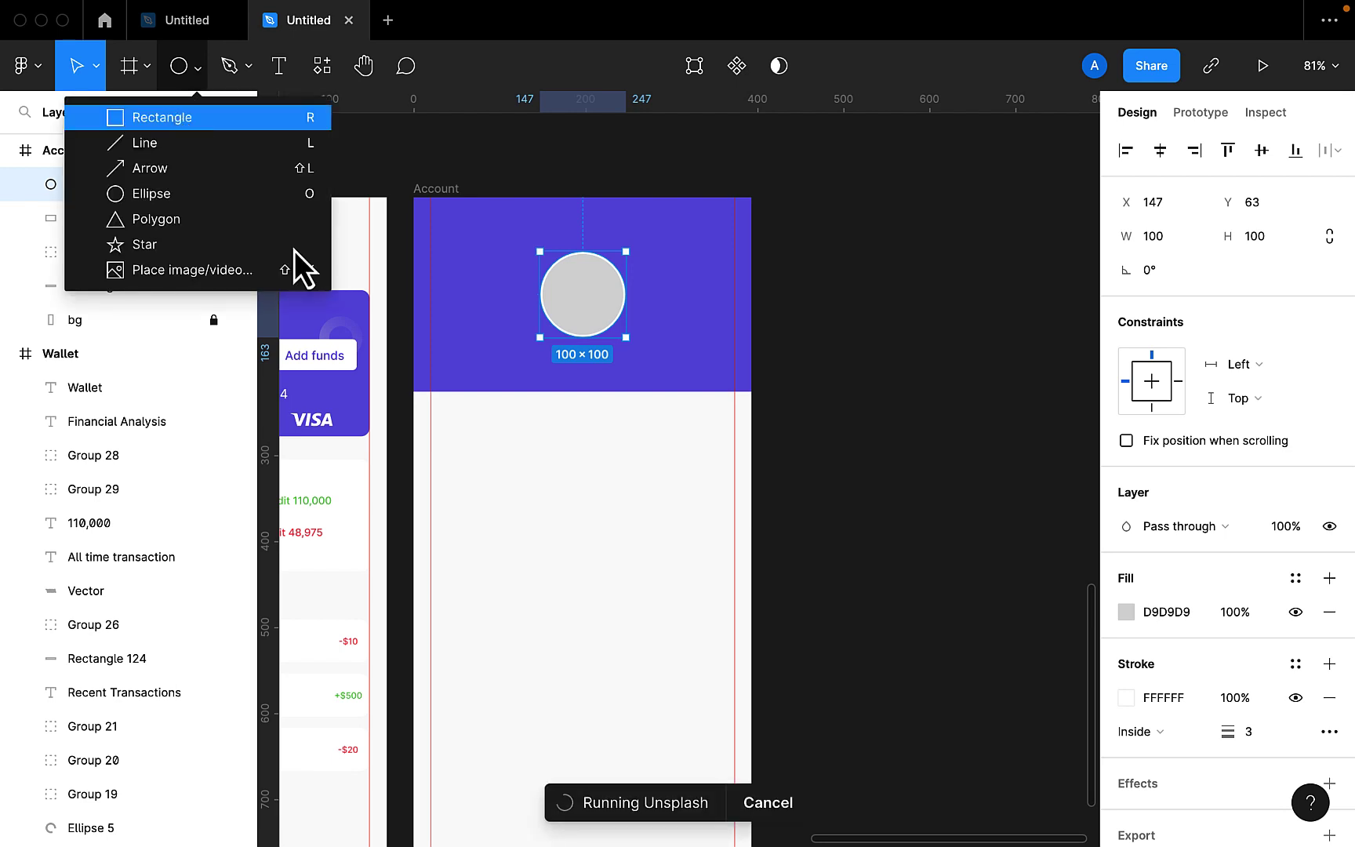
key("r")
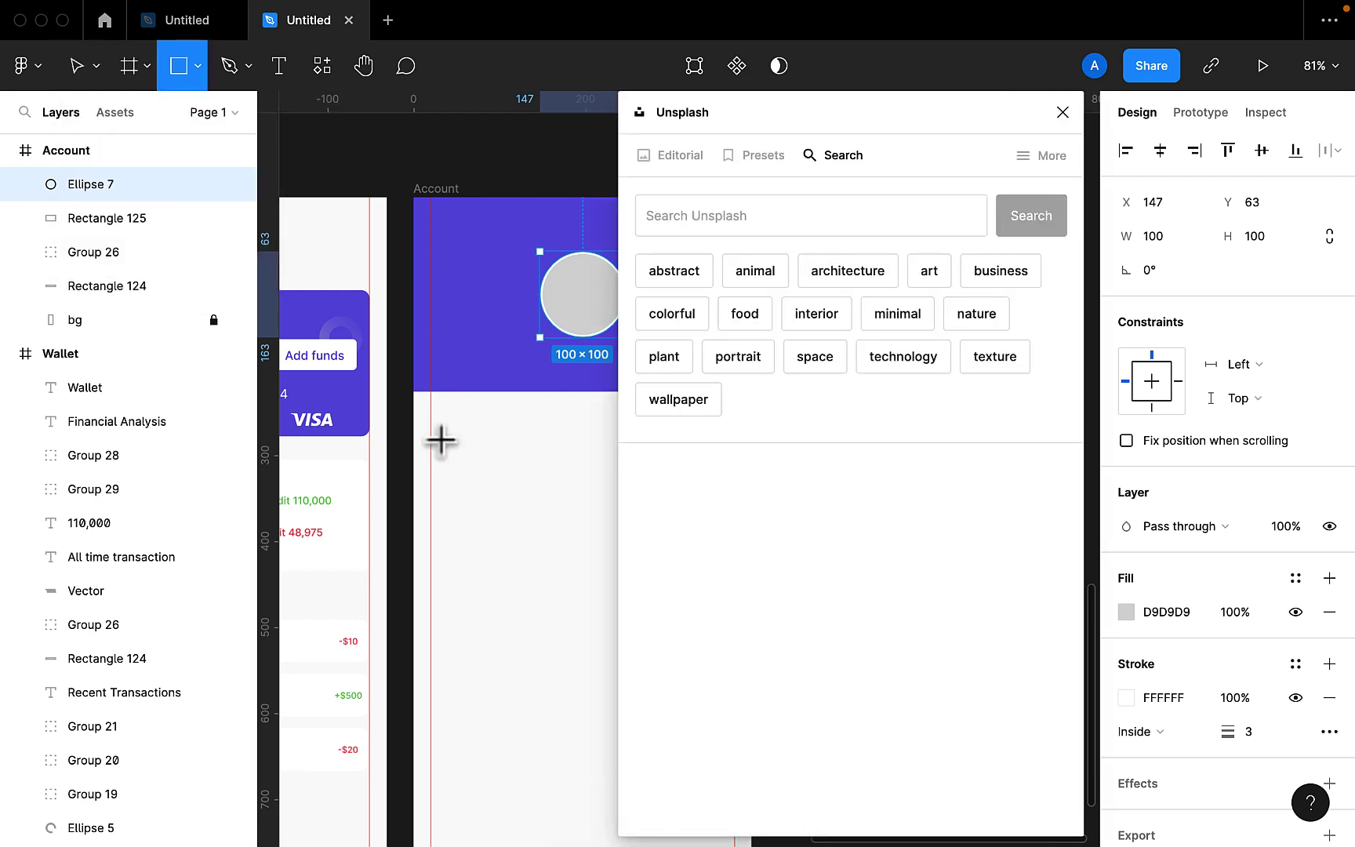
mouse_move(440, 436)
left_mouse_down()
mouse_move(533, 480)
mouse_move(582, 478)
left_mouse_up()
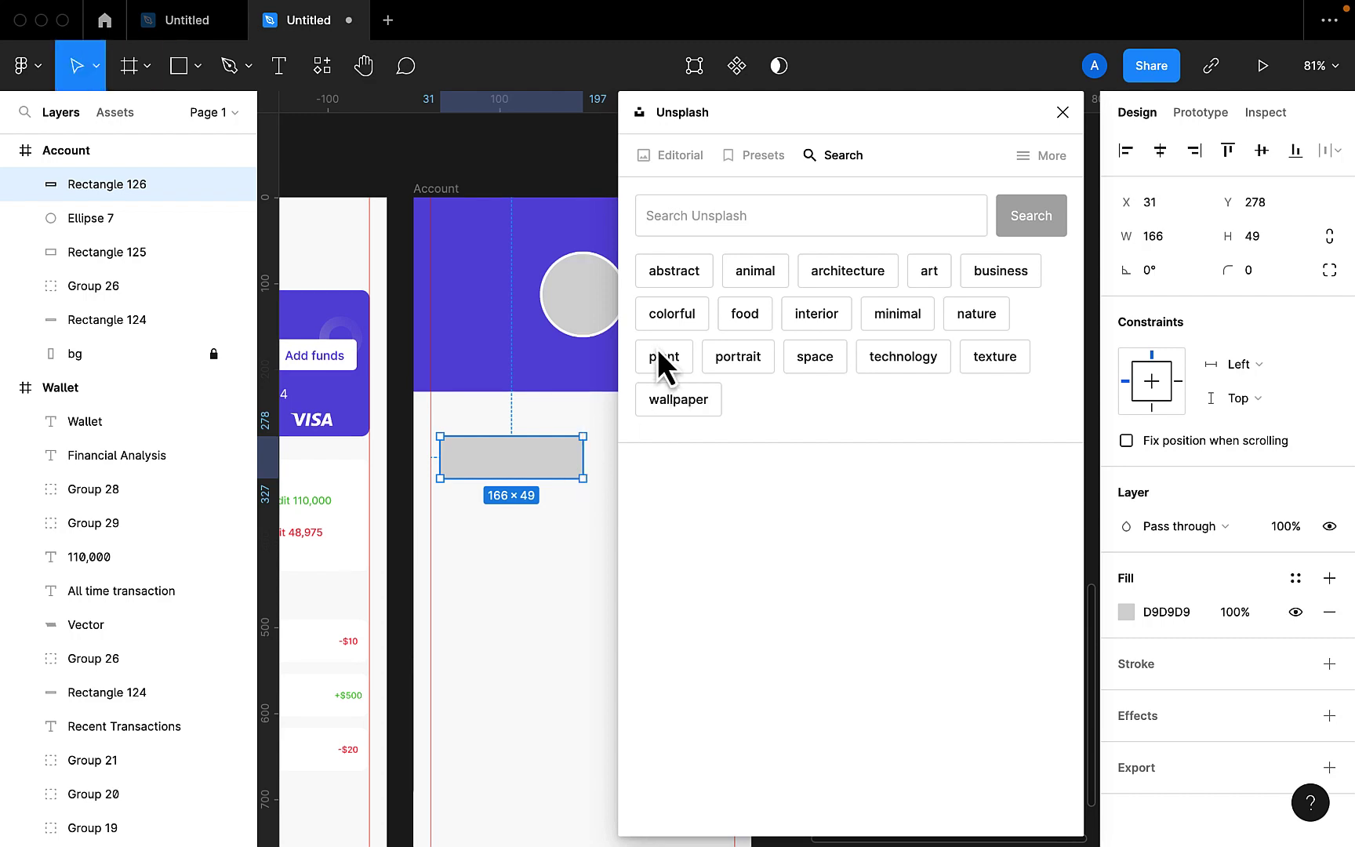
Search Unsplash for 'man' and fill the header circle with a portrait photo.
left_click(735, 212)
type("man")
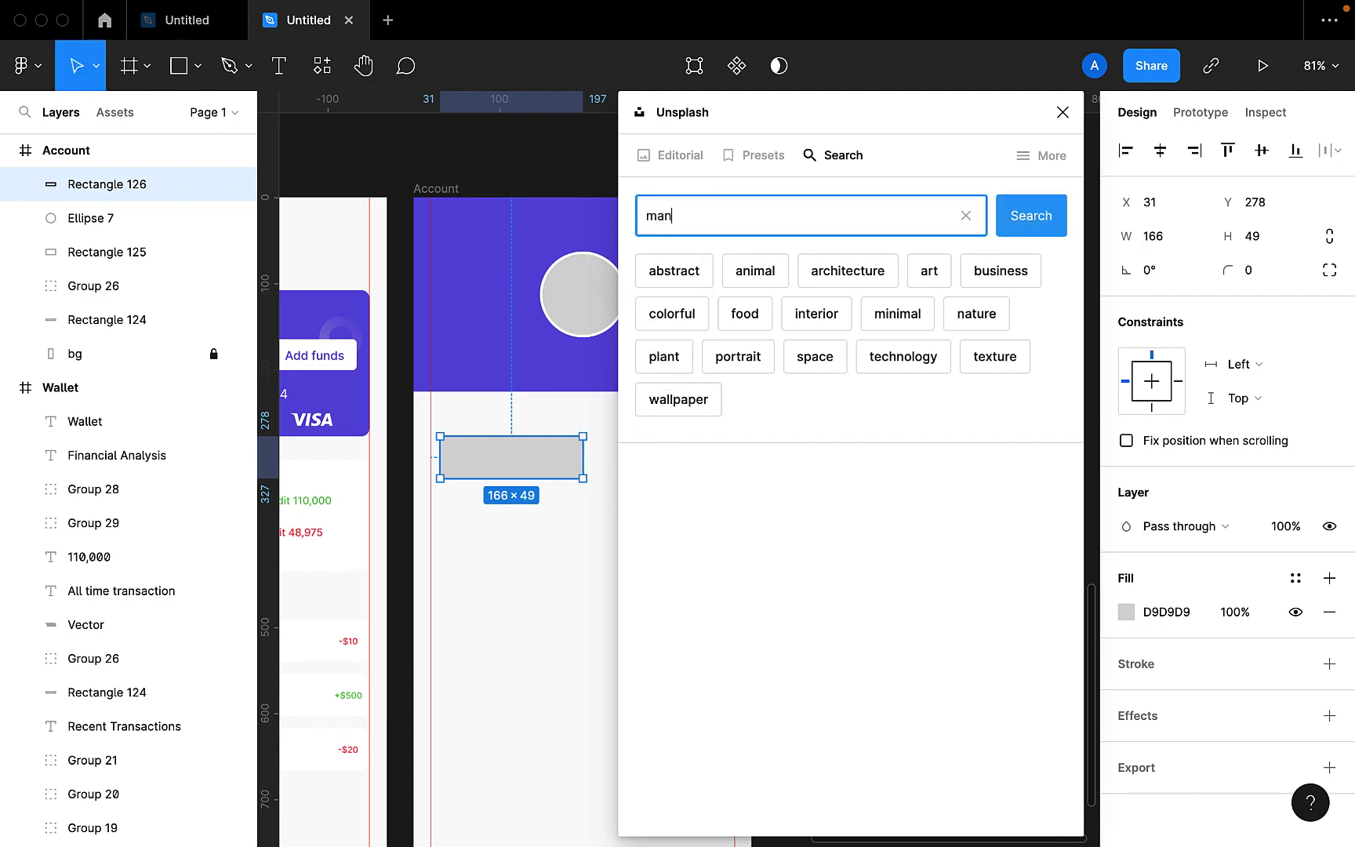
key("Return")
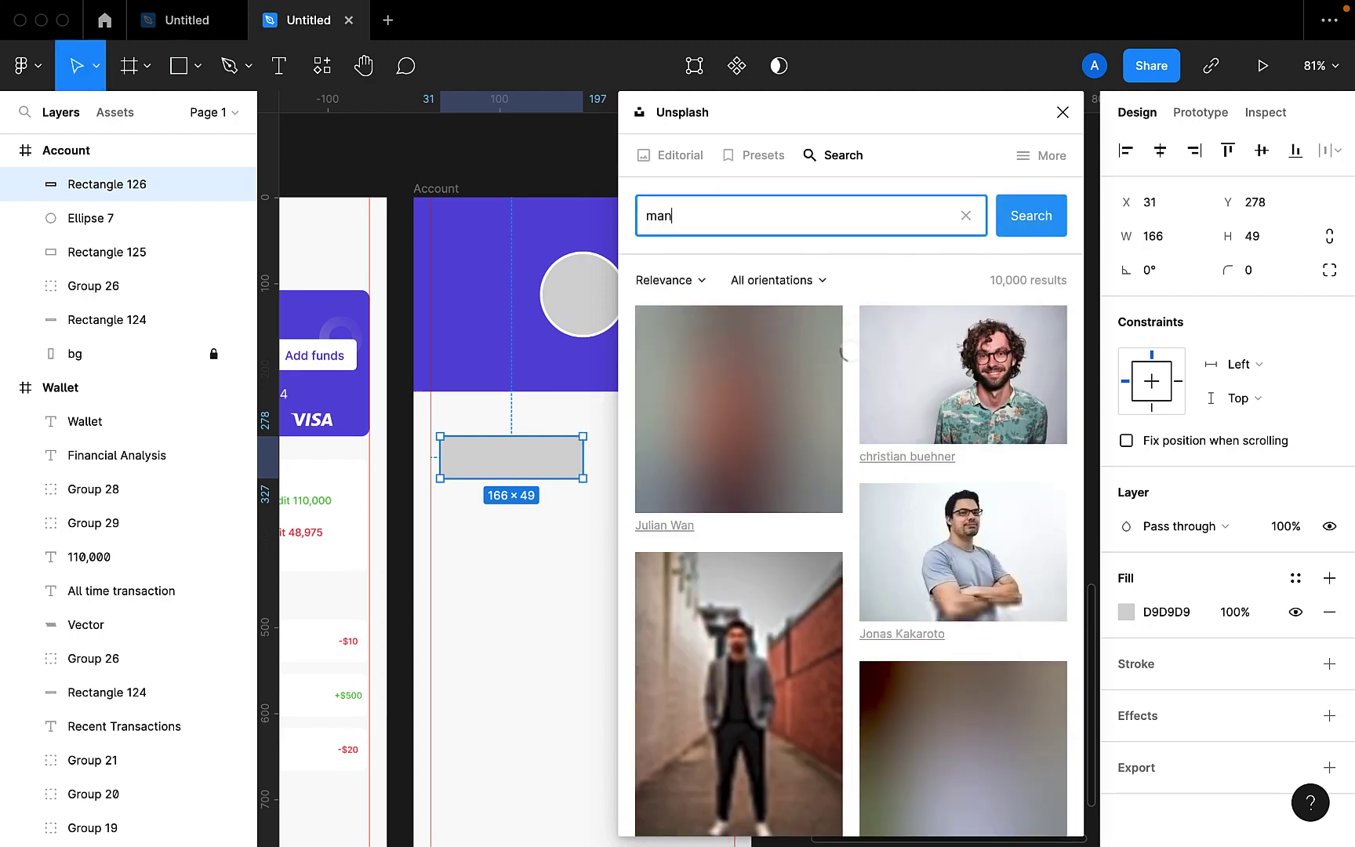
scroll(576, 353, "right", 2)
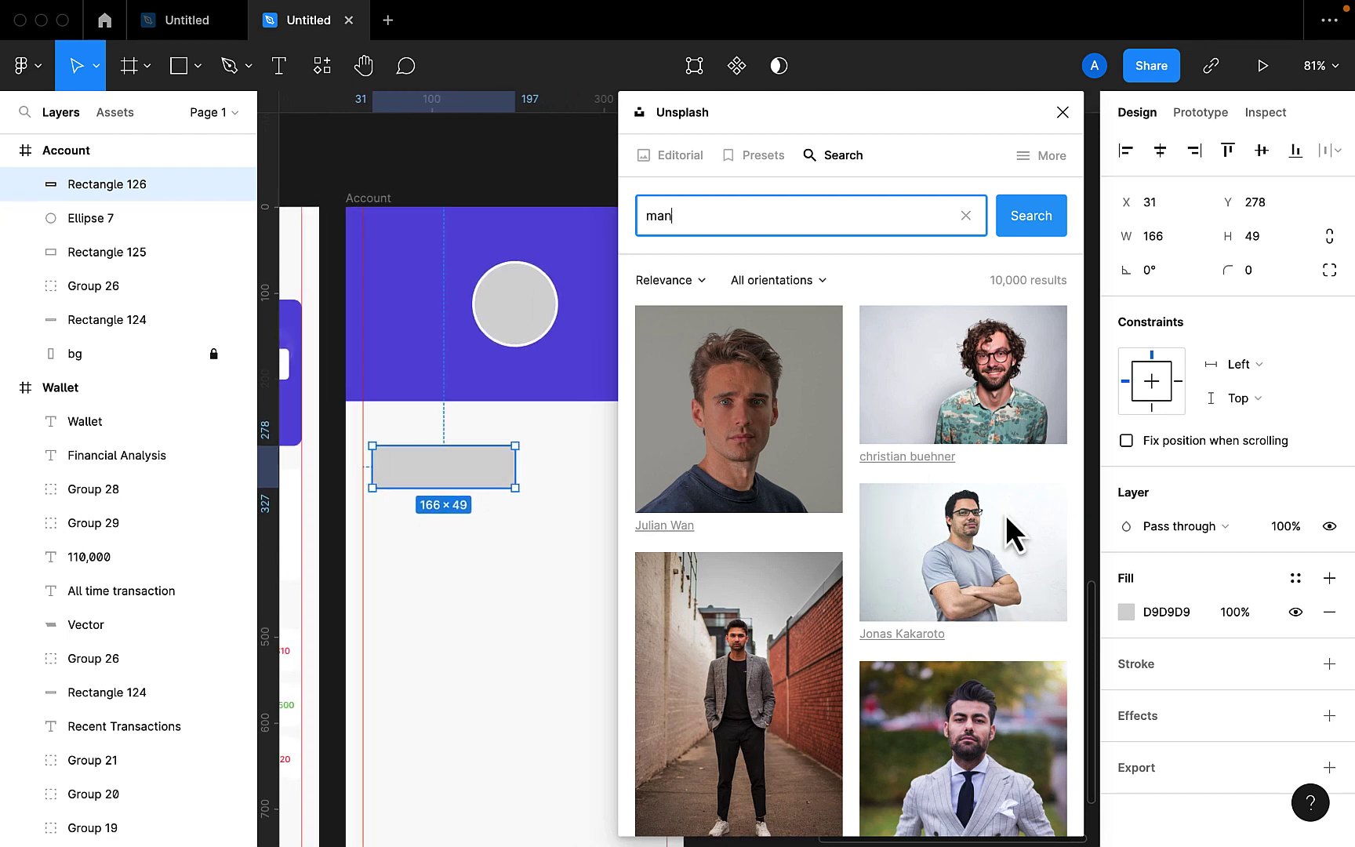
scroll(1005, 515, "down", 5)
scroll(1005, 514, "down", 1)
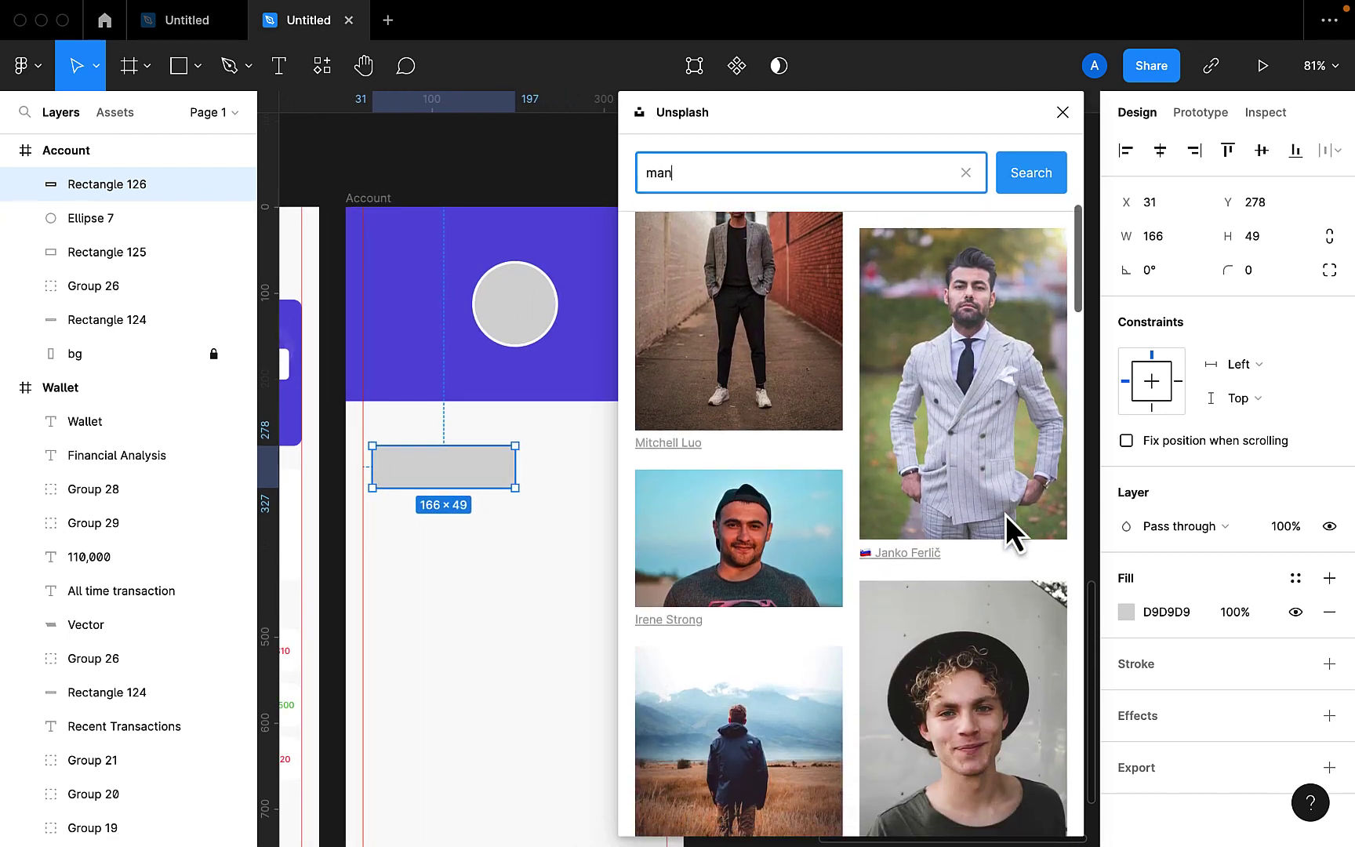
left_click(526, 333)
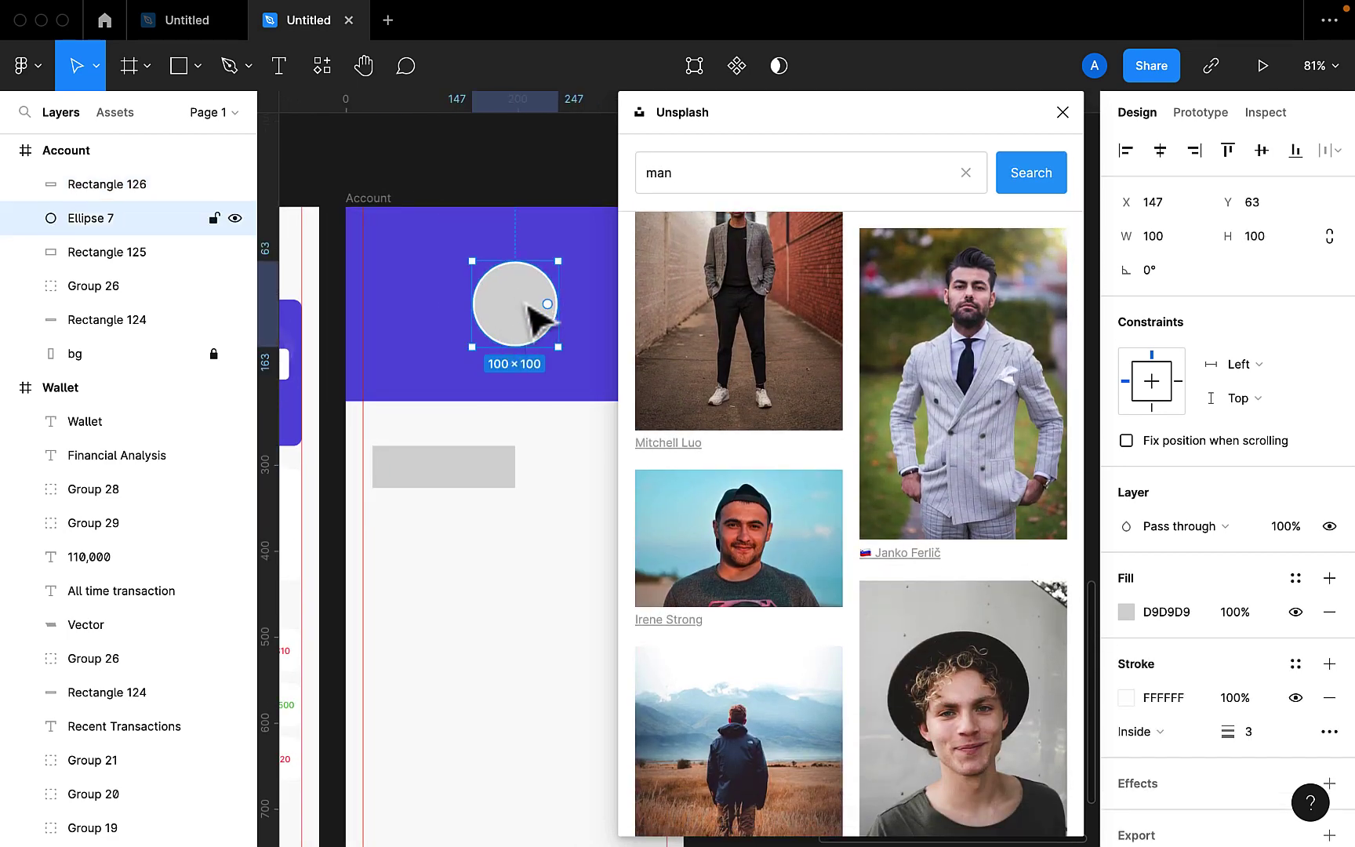
left_click(734, 568)
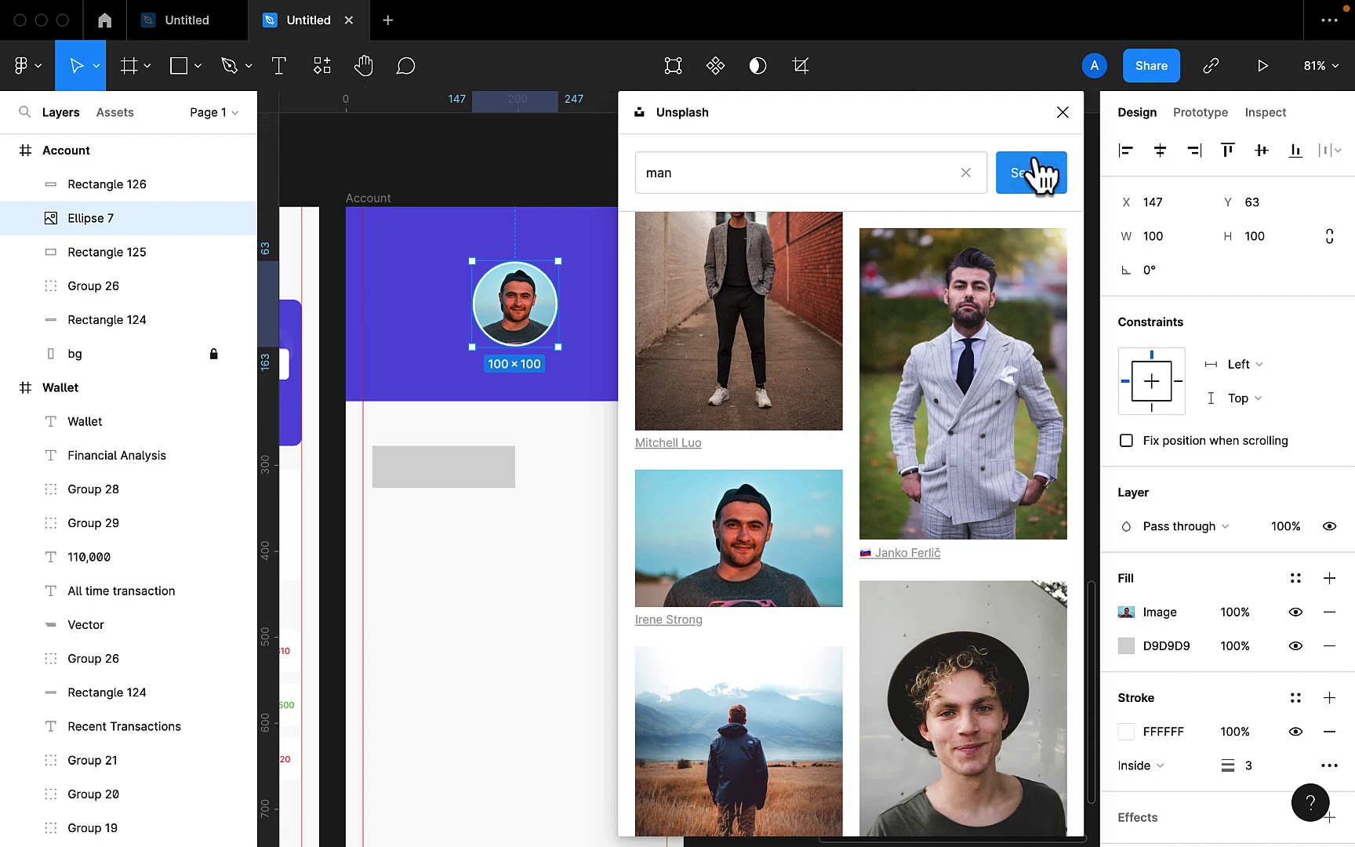
left_click(1062, 112)
Set the name label to size 15, centre it horizontally, and nudge it to y 176 under the avatar.
scroll(680, 318, "left", 2)
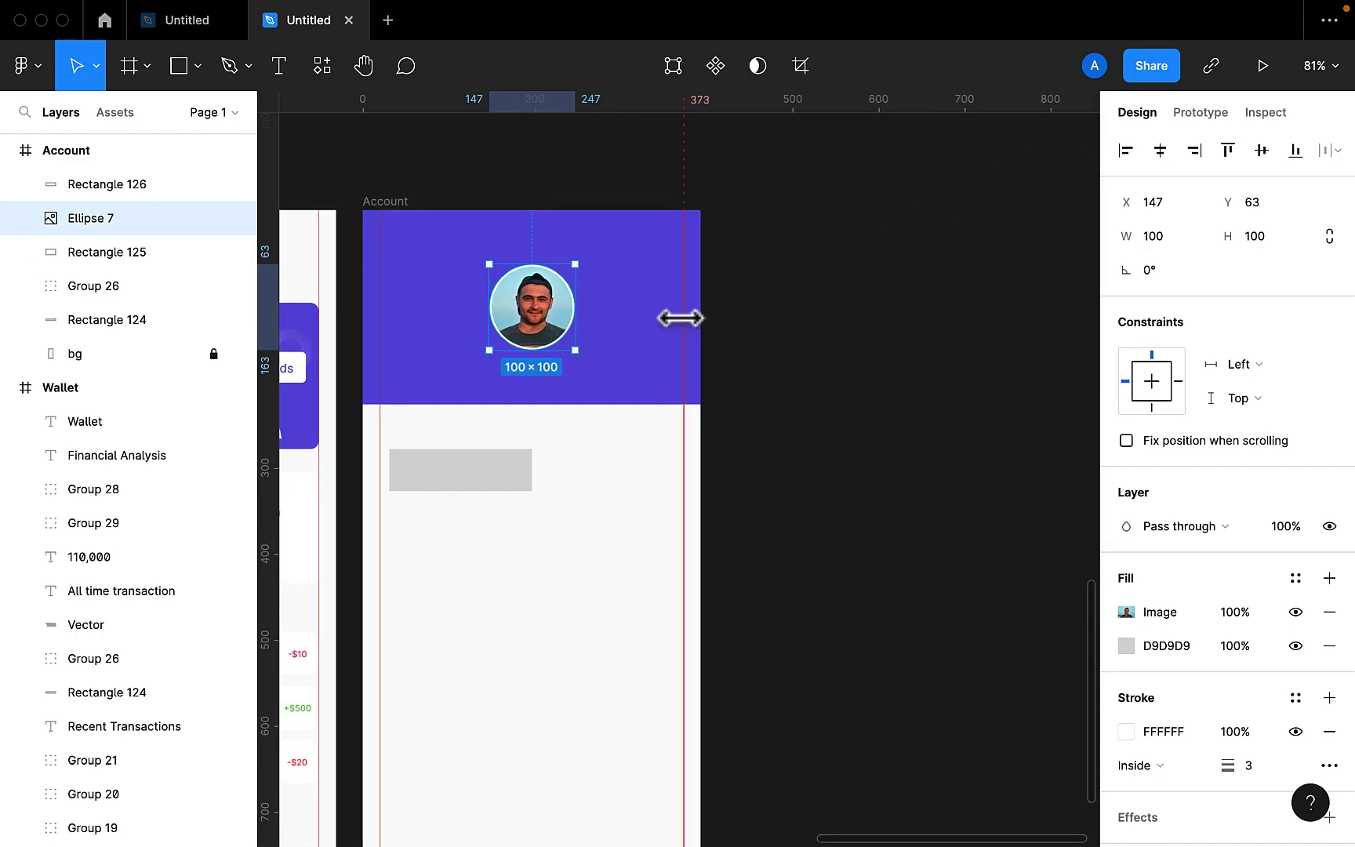
left_click(280, 83)
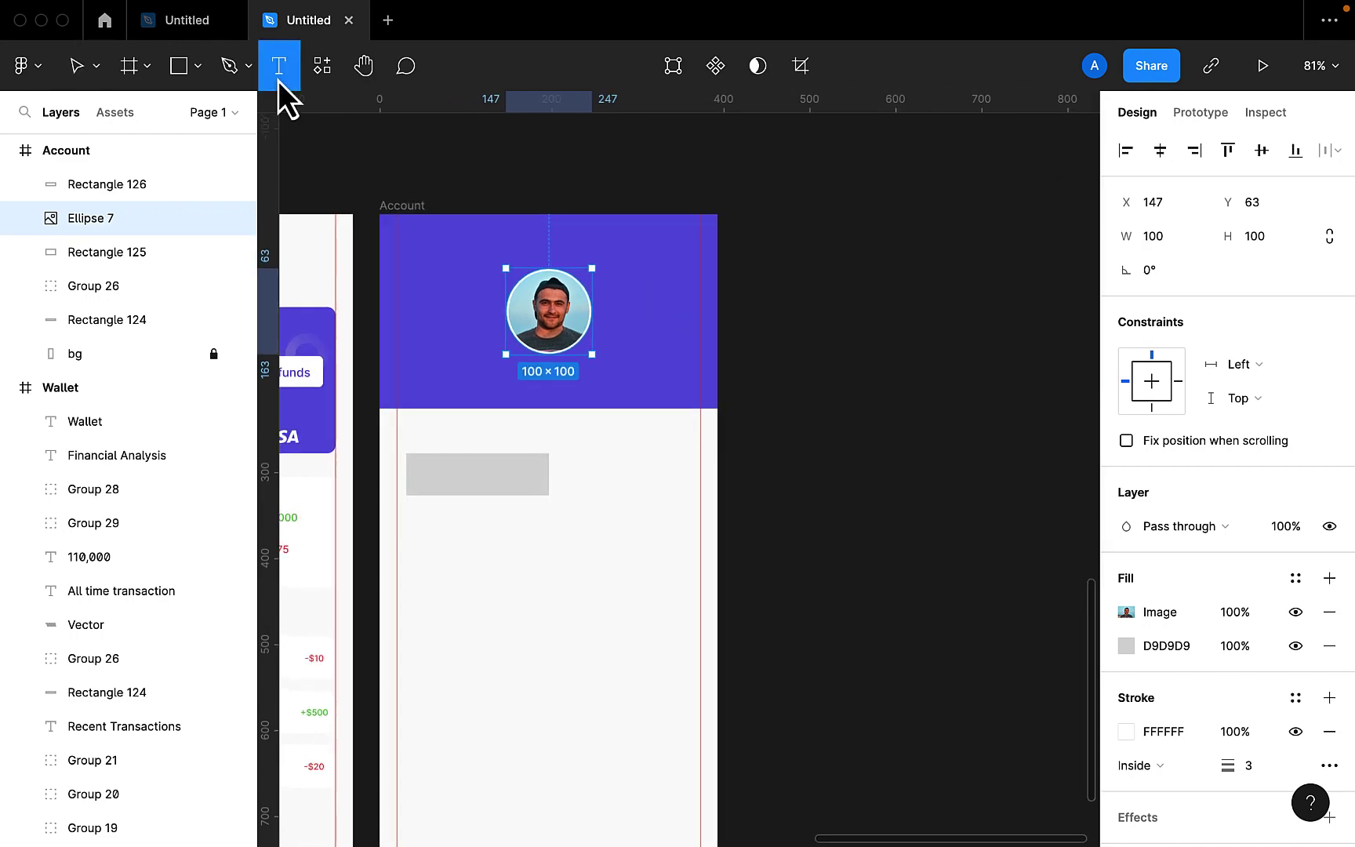
left_click(500, 382)
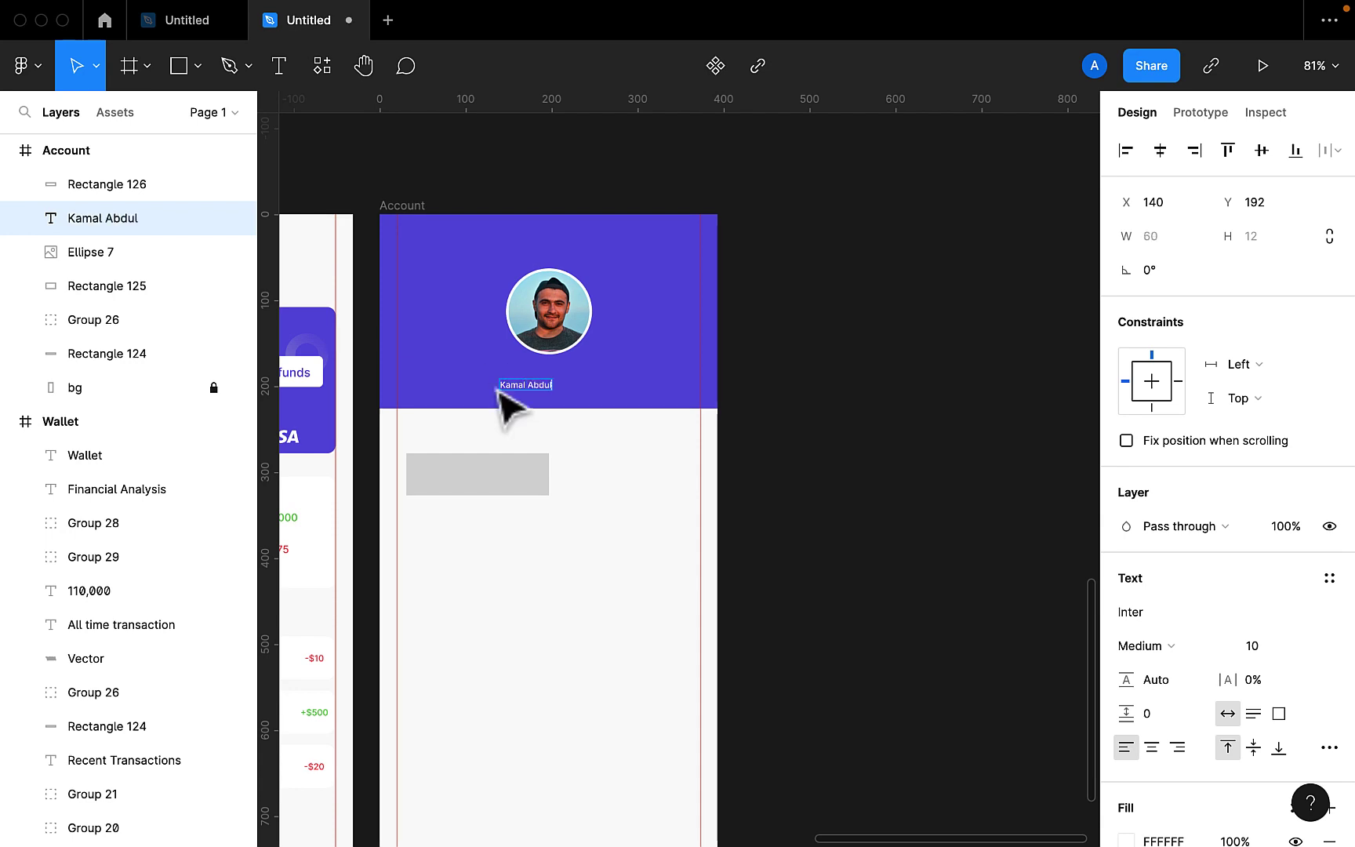
key("Escape")
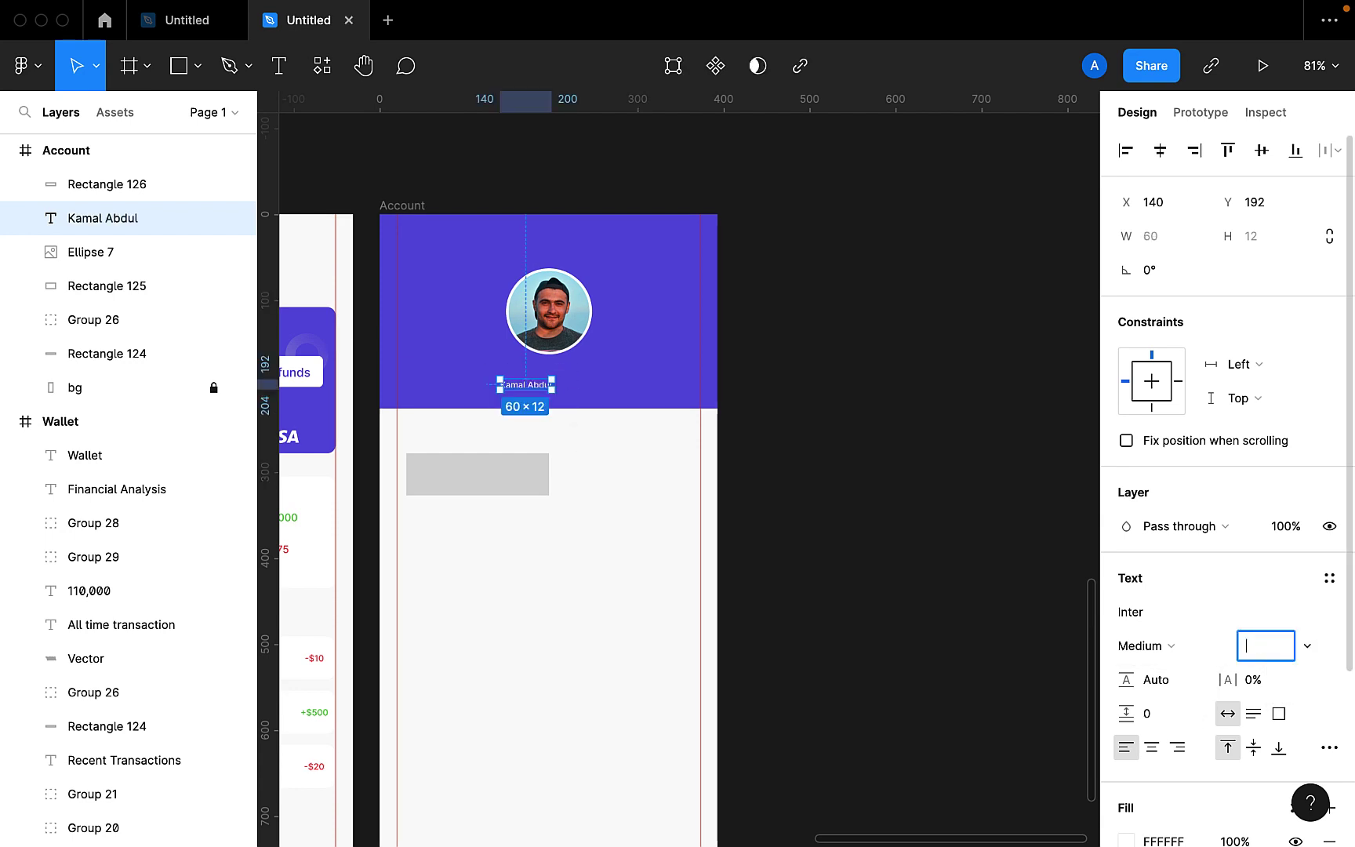
type("15")
key("Return")
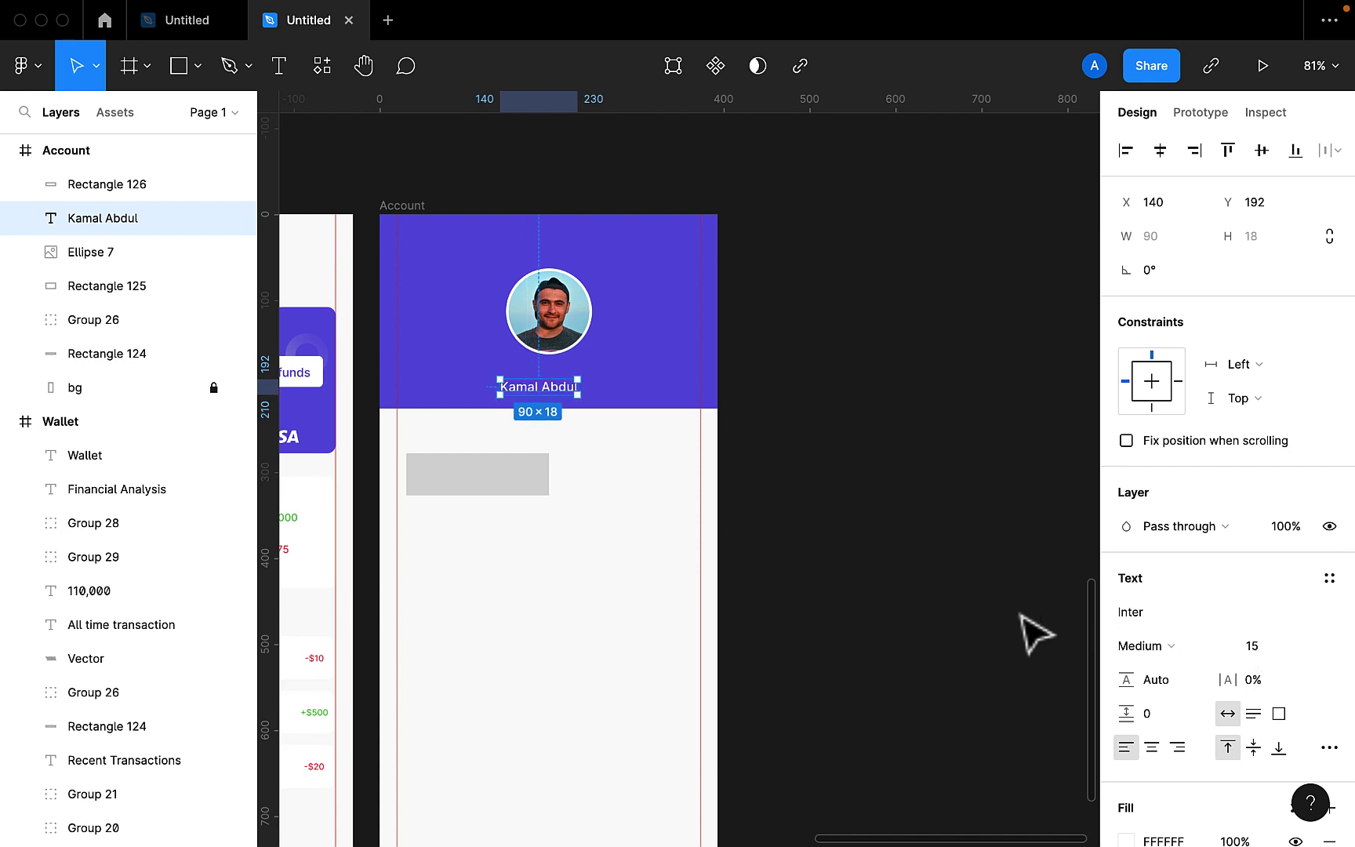
left_click(1159, 151)
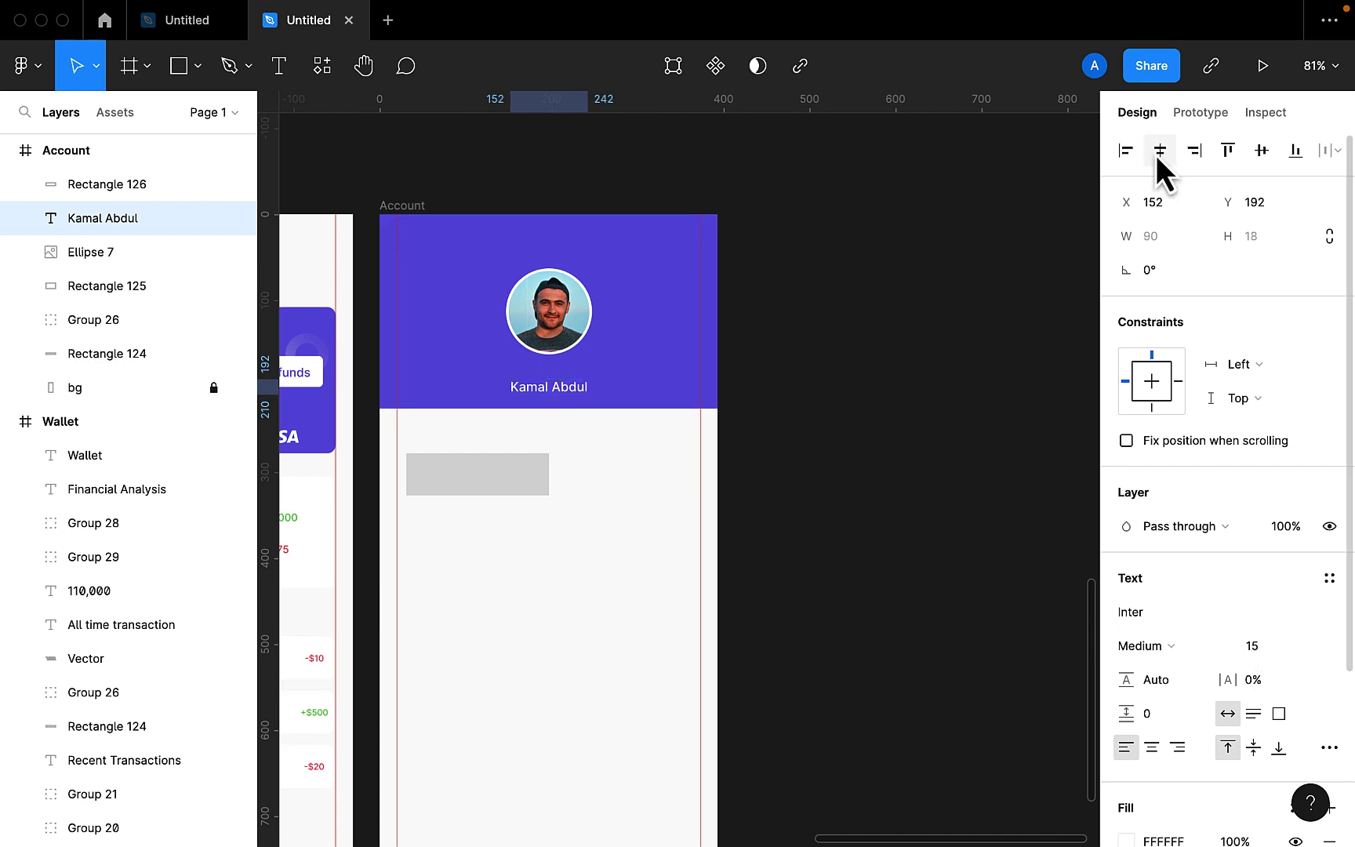
key("shift+Up")
key("shift+Up")
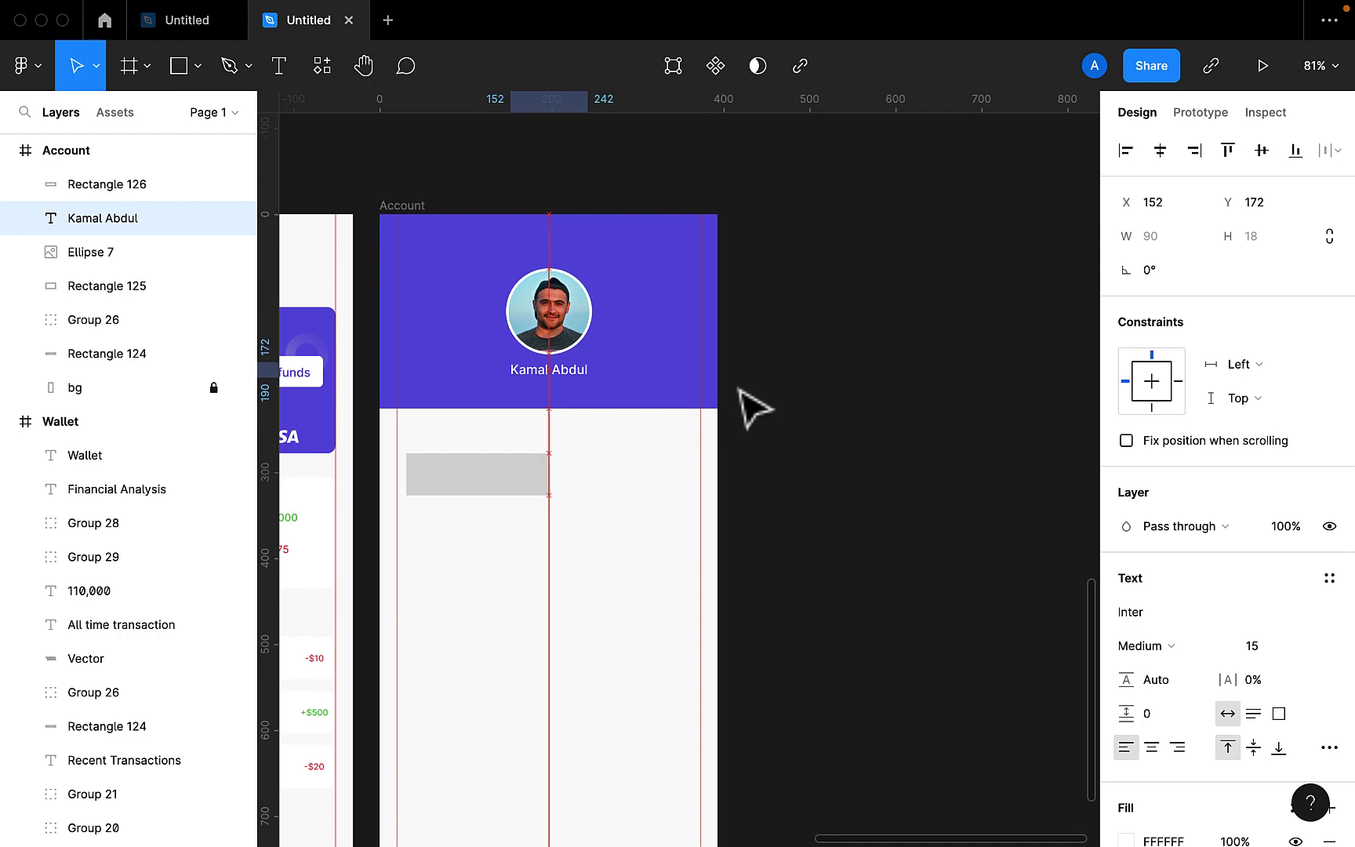
key("Down")
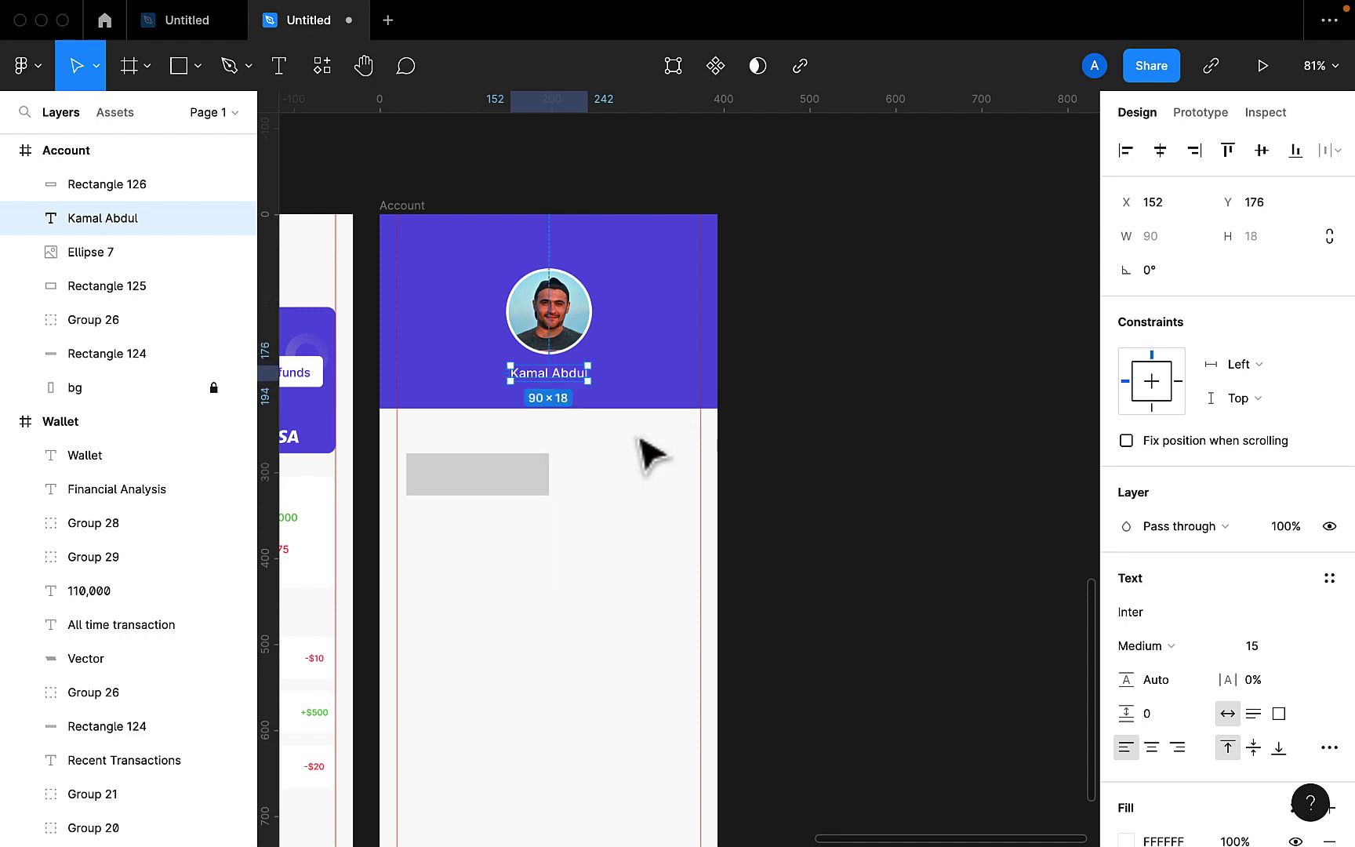
Resize the grey rectangle to 353×49 at x 20, y 268 and fill it white (FFFFFF).
left_click(532, 482)
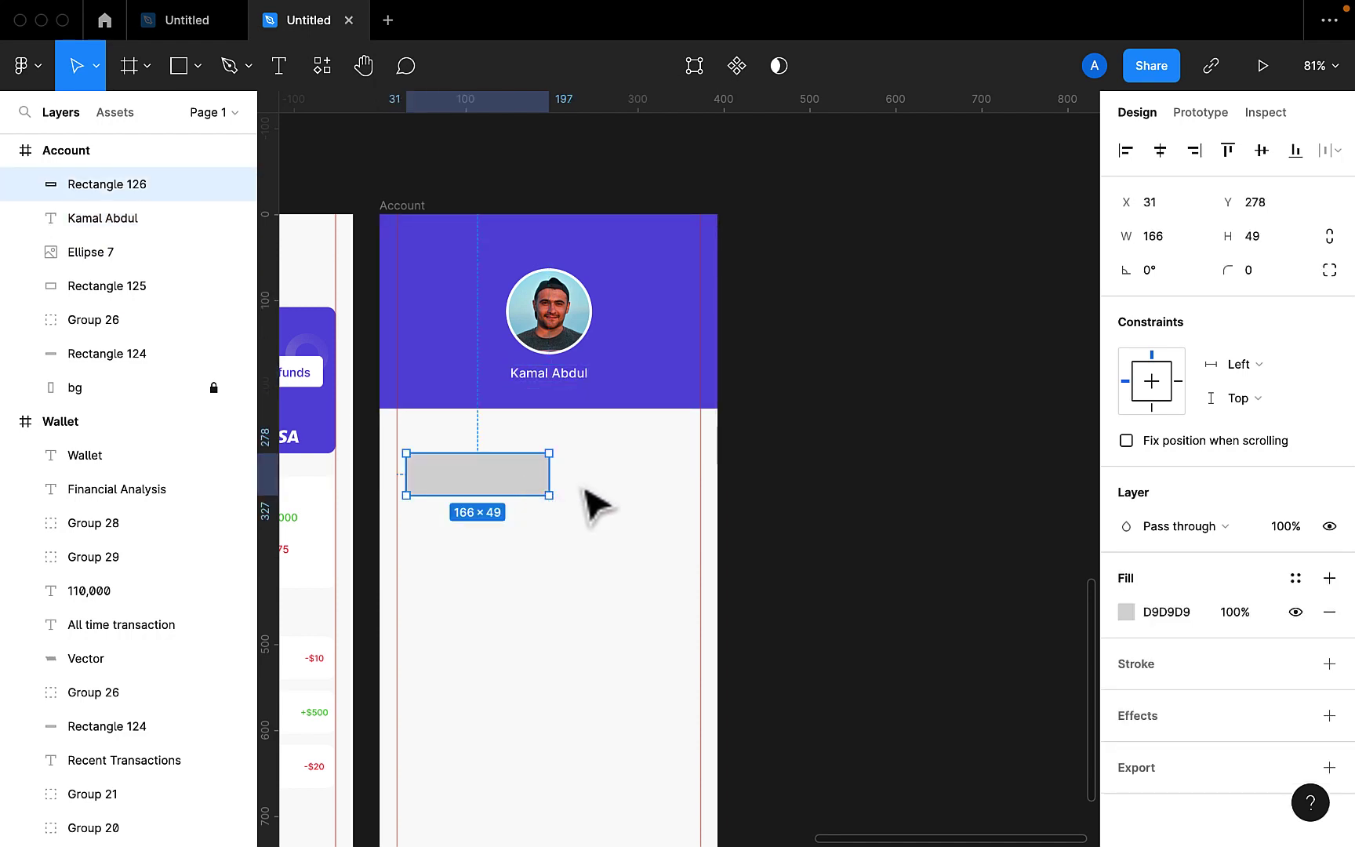
left_click_drag(549, 474, 698, 473)
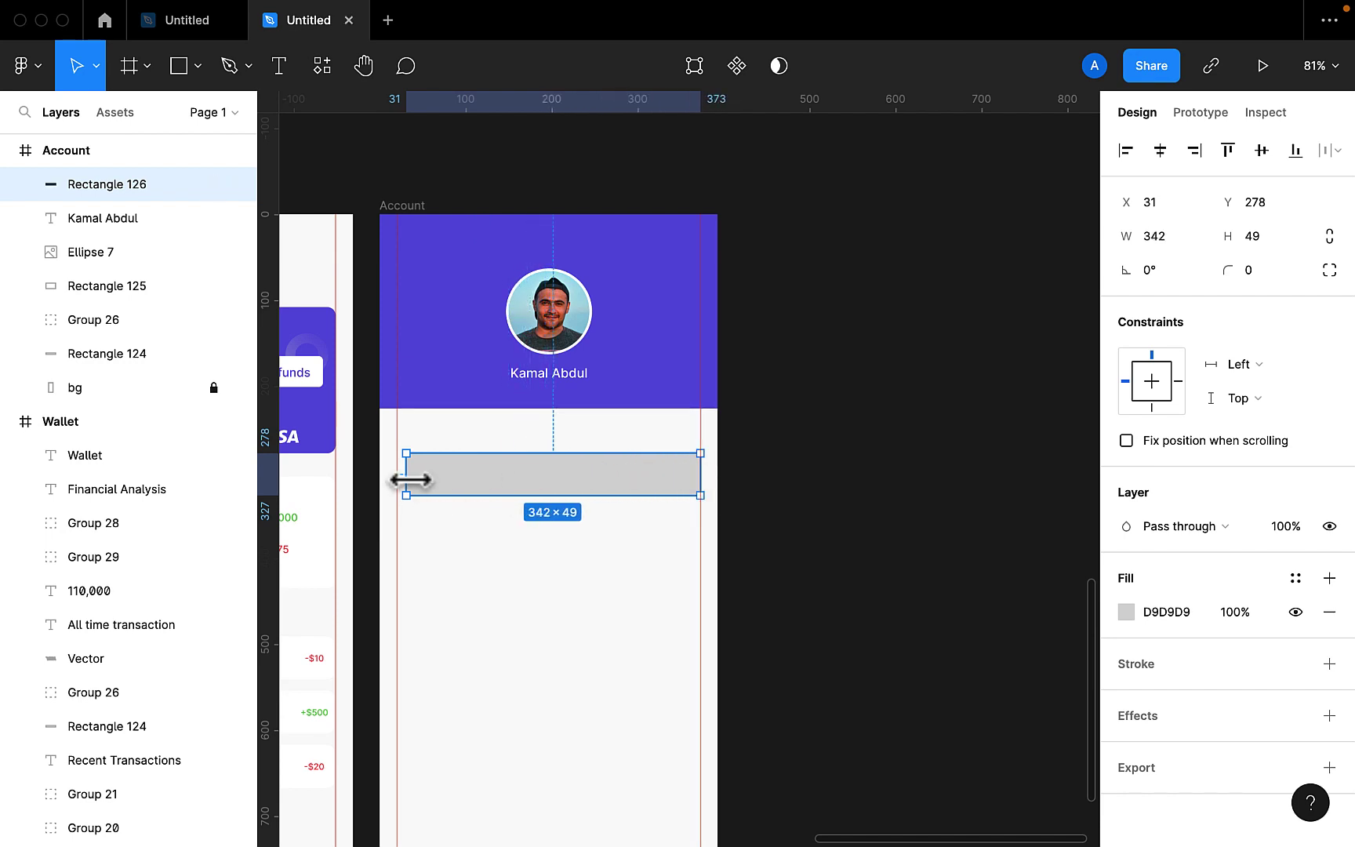
left_click_drag(406, 479, 396, 480)
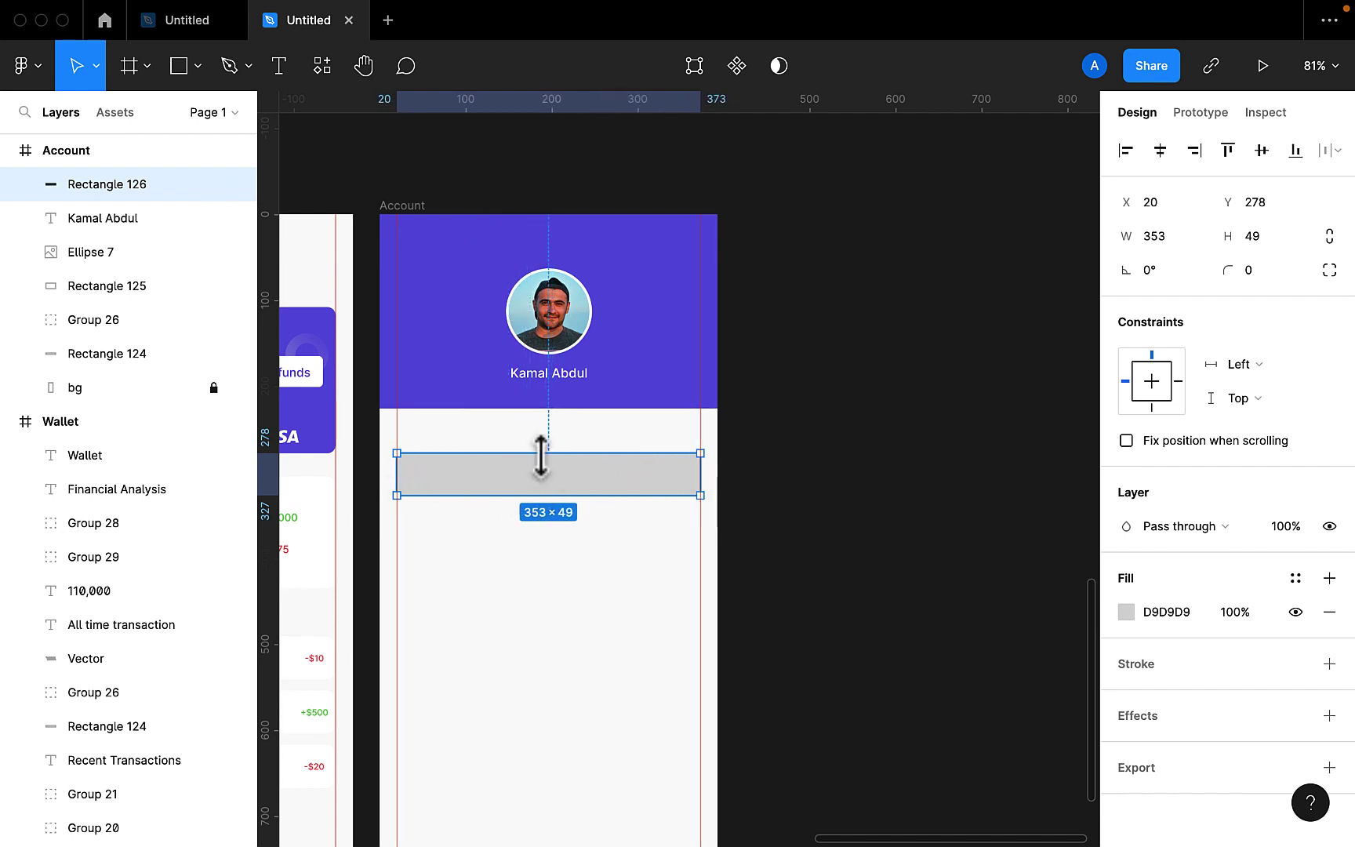
left_click_drag(584, 482, 584, 474)
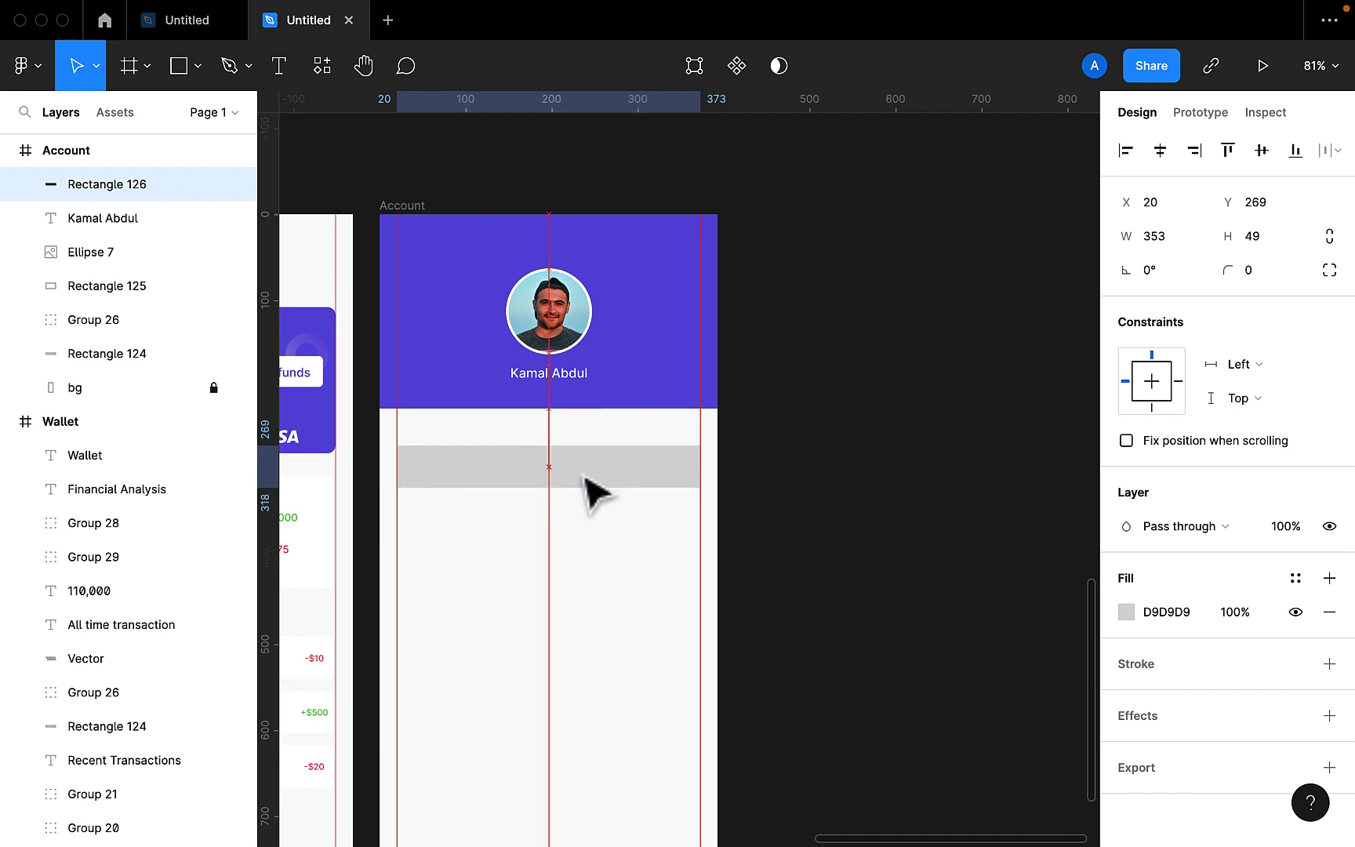
left_click(1126, 610)
left_click(900, 746)
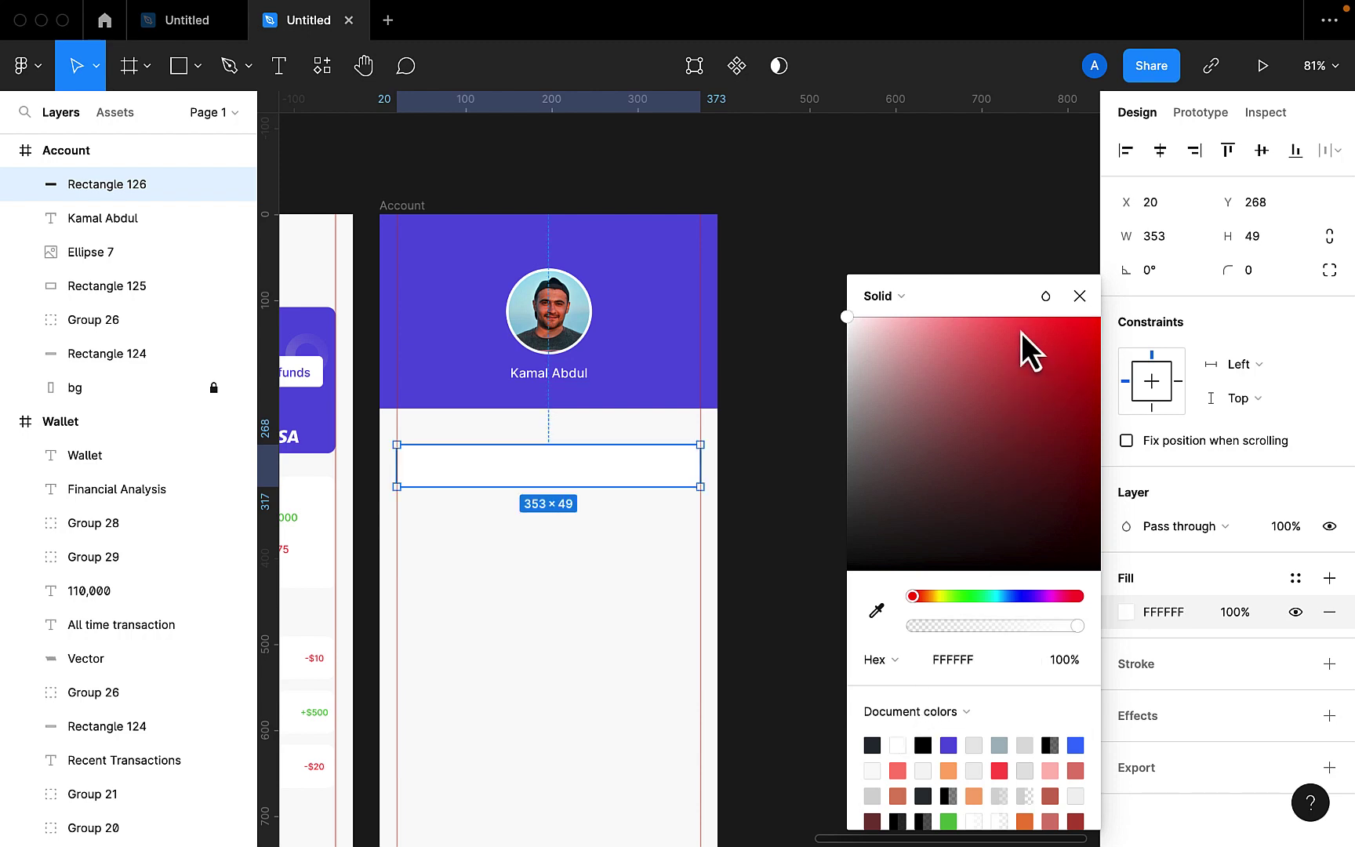
left_click(1079, 296)
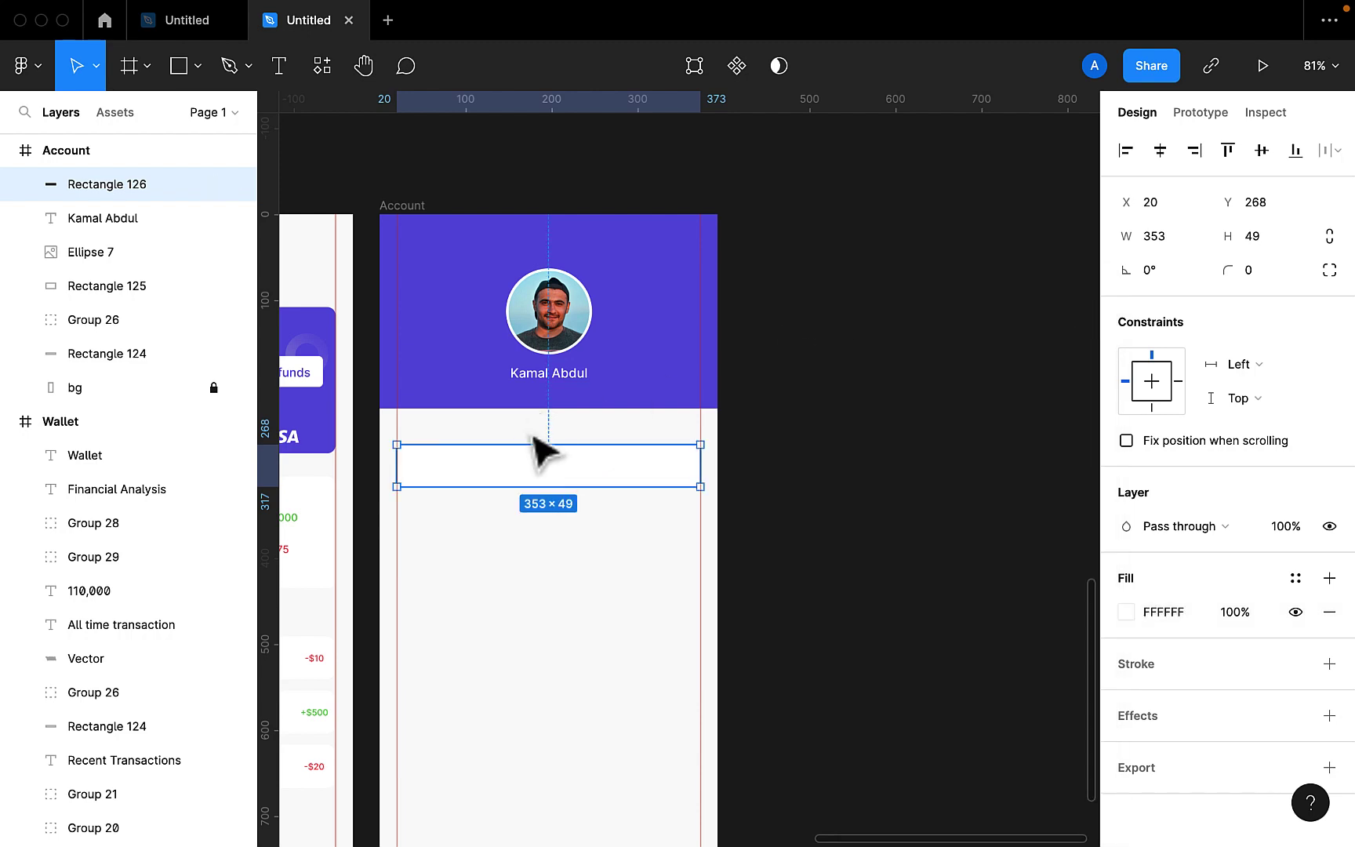
scroll(539, 448, "up", 5)
scroll(541, 452, "left", 2)
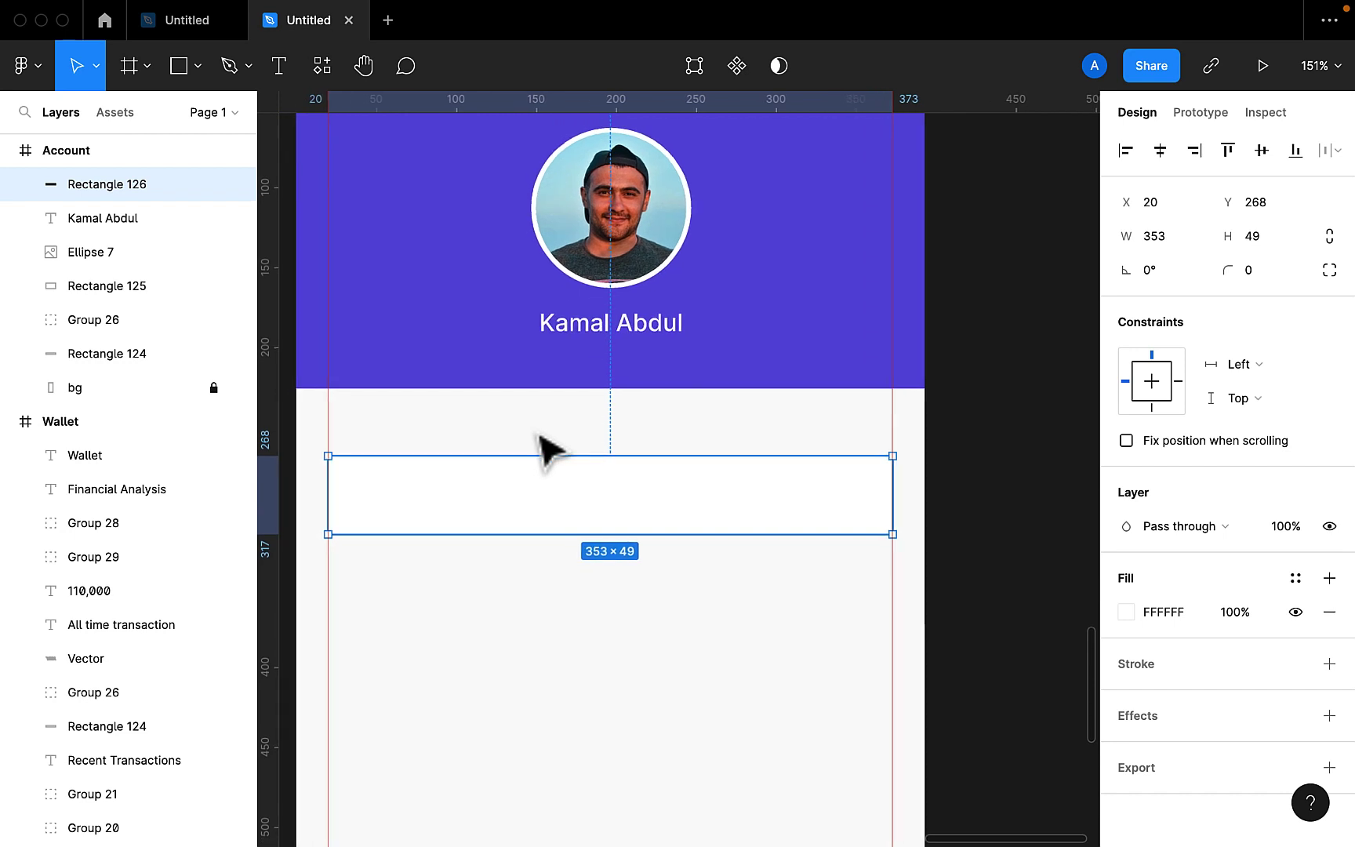
Type a 'Profile' label in the white card and give the card a corner radius of 10.
left_click(287, 79)
left_click(408, 477)
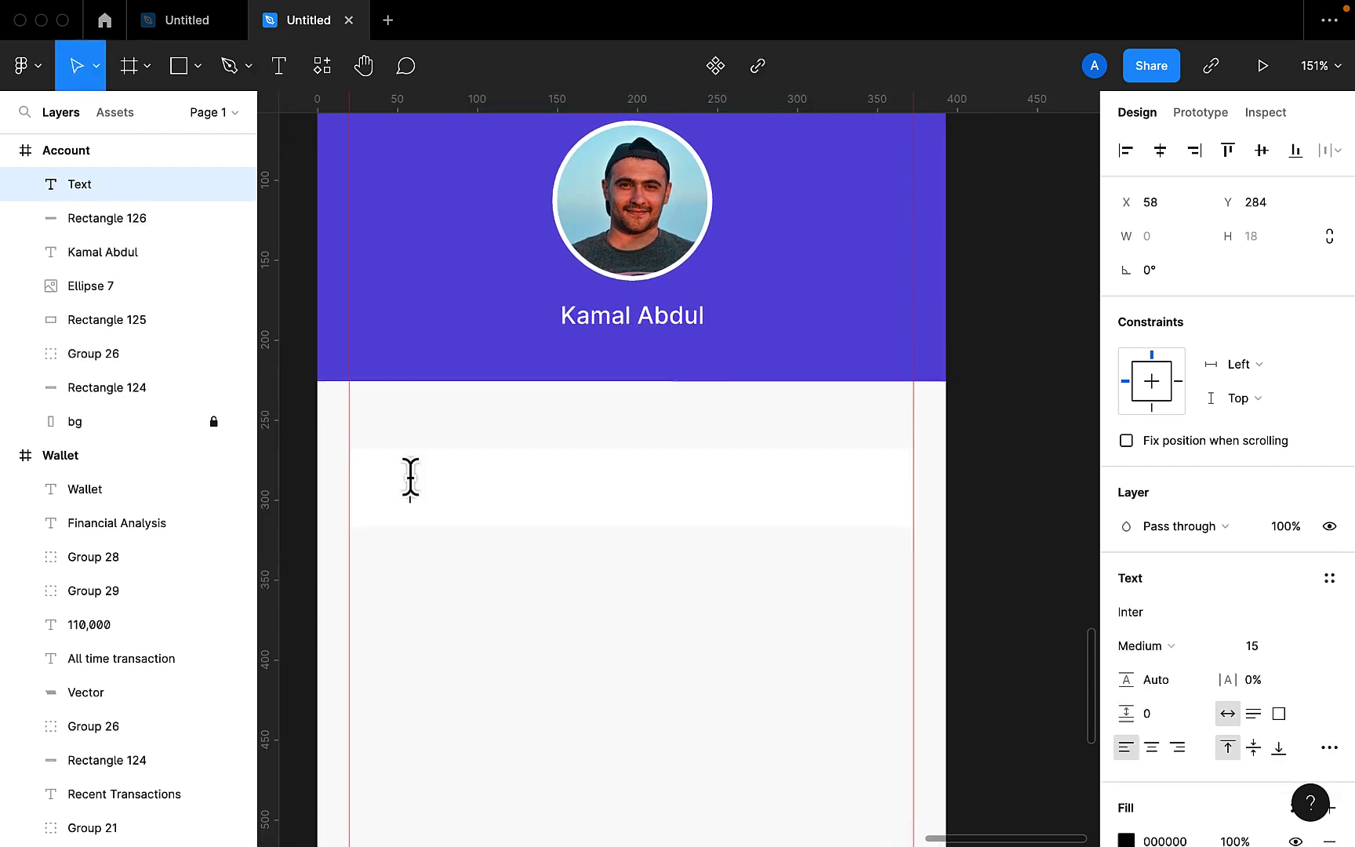
type("Profile")
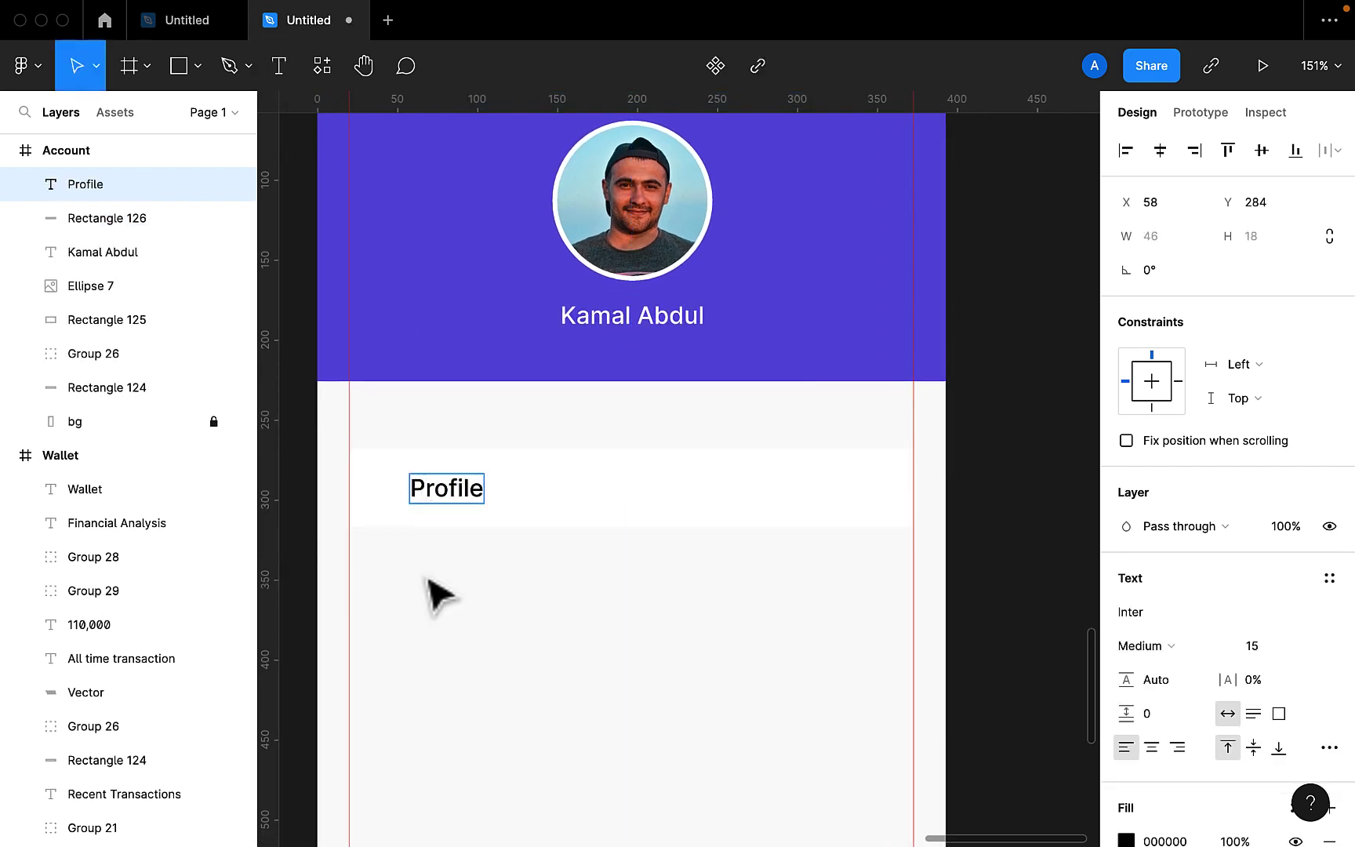
key("Escape")
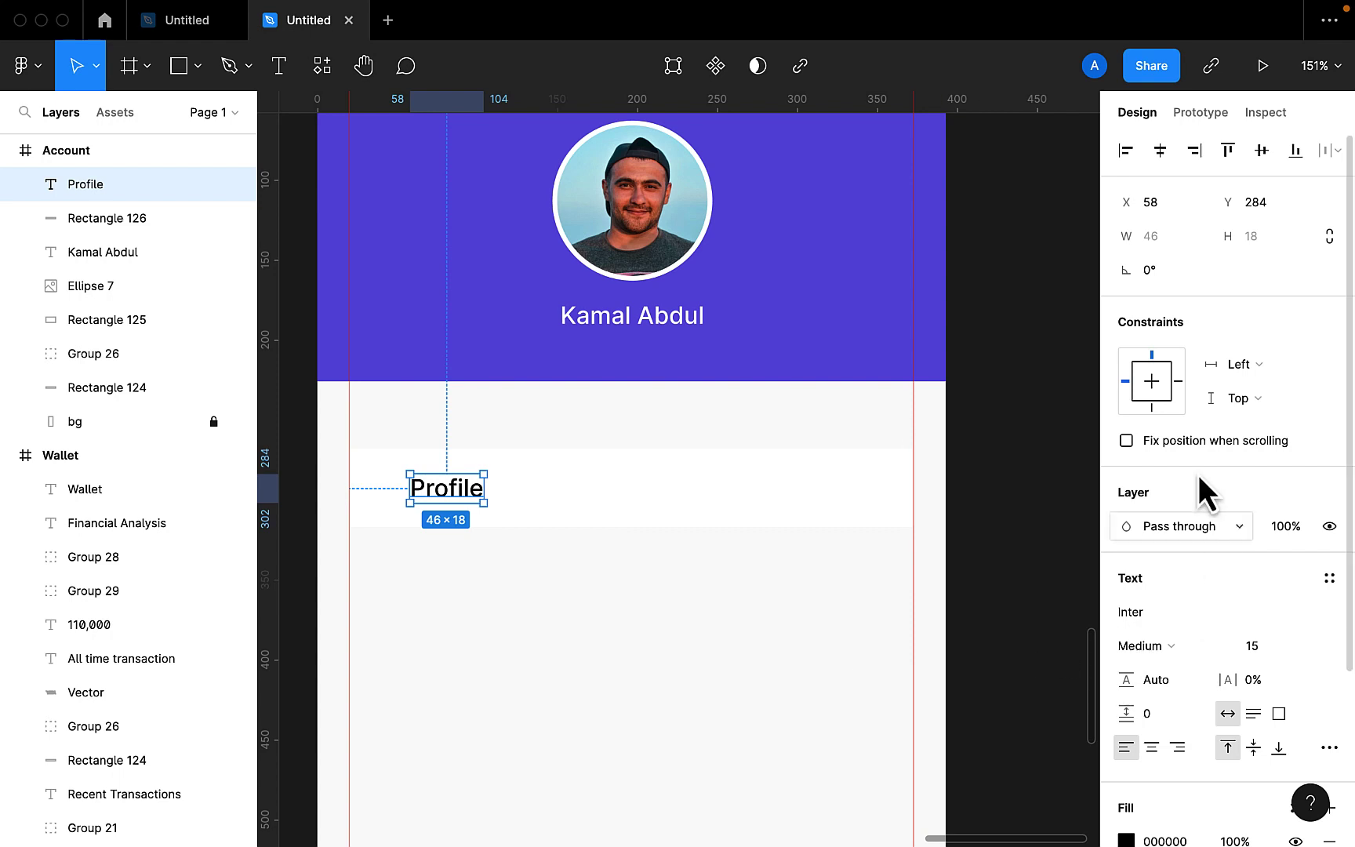
left_click(815, 502)
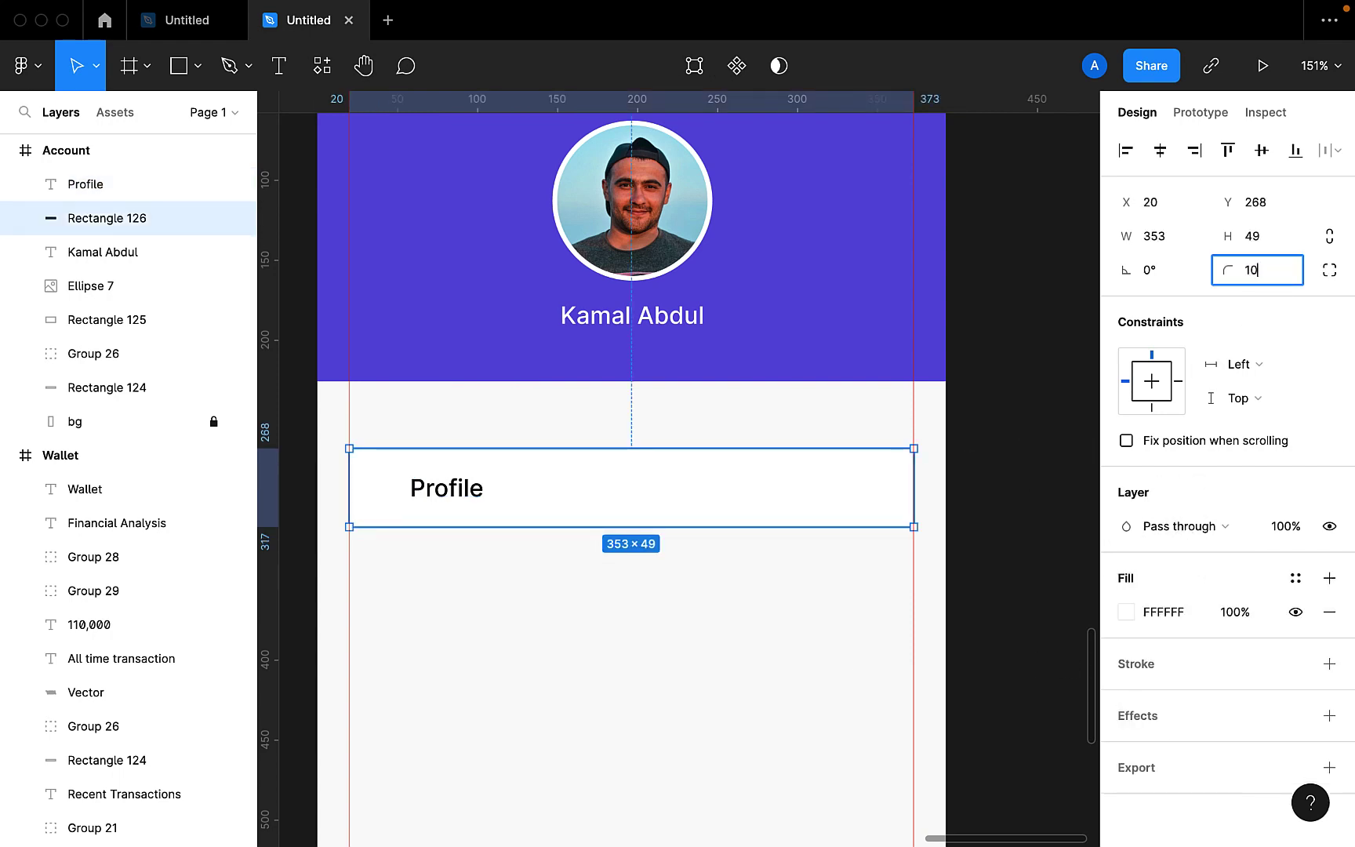
key("Return")
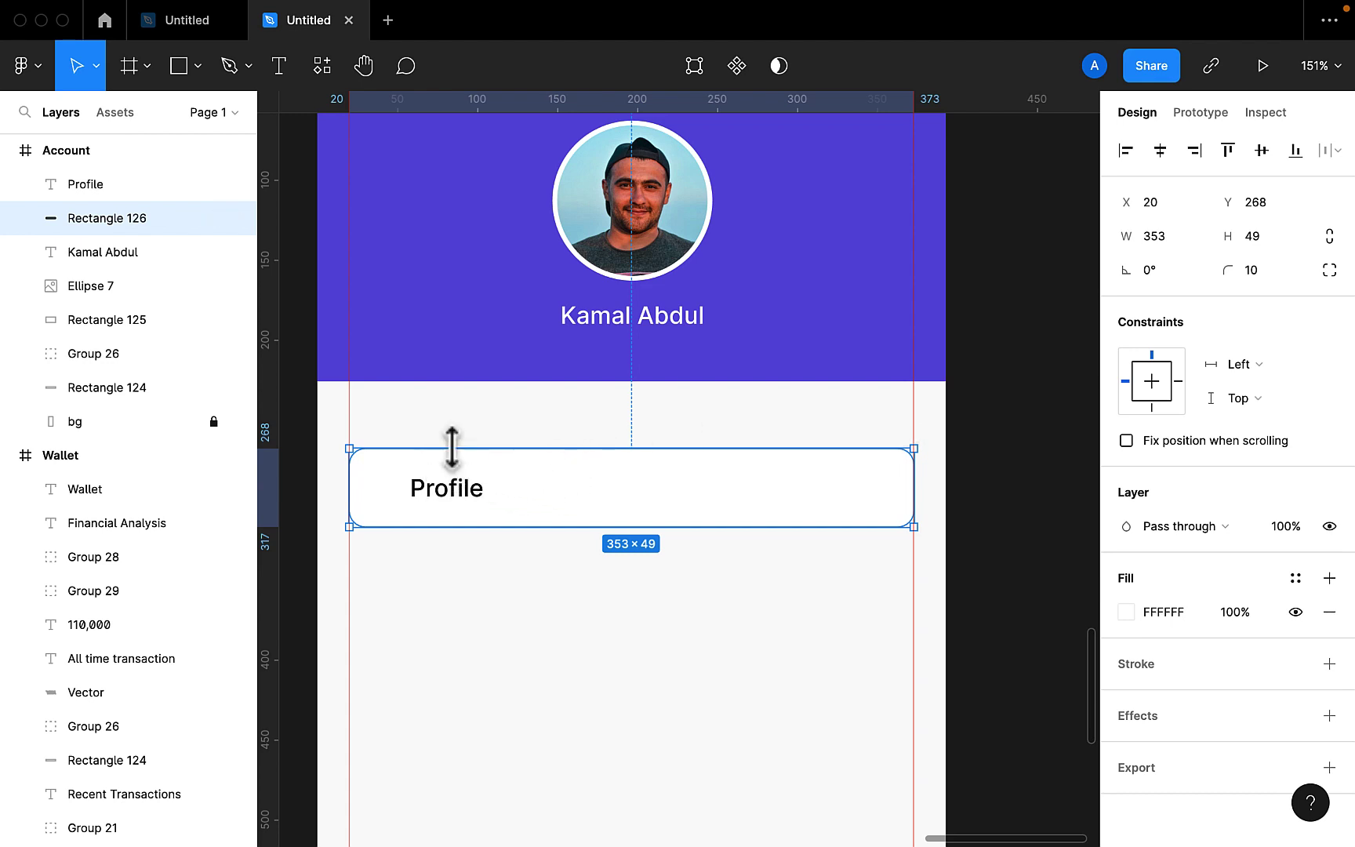
Set the Profile text to font size 12 and nudge it into position inside the card.
left_click(443, 494)
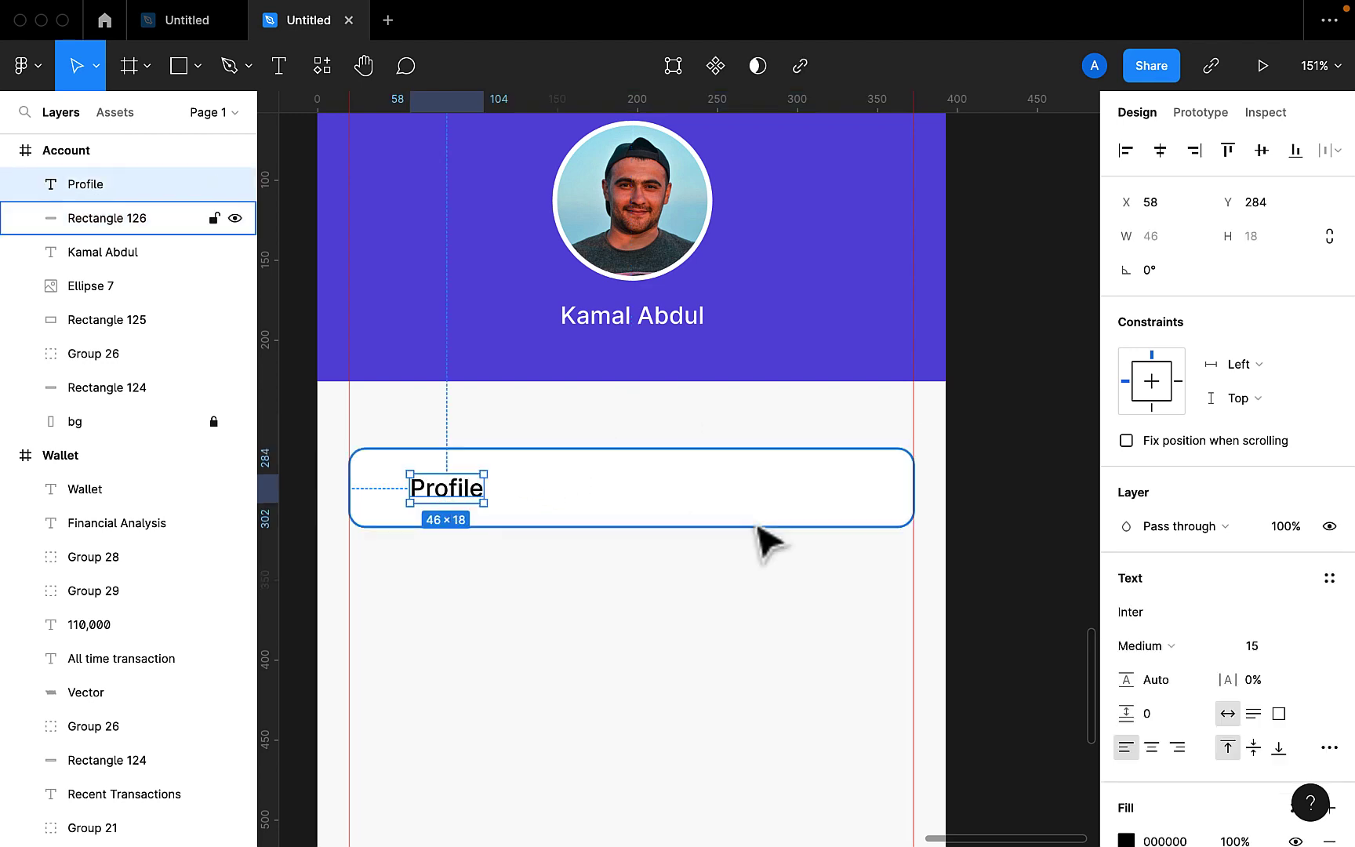
left_click(1278, 651)
type("12")
key("Return")
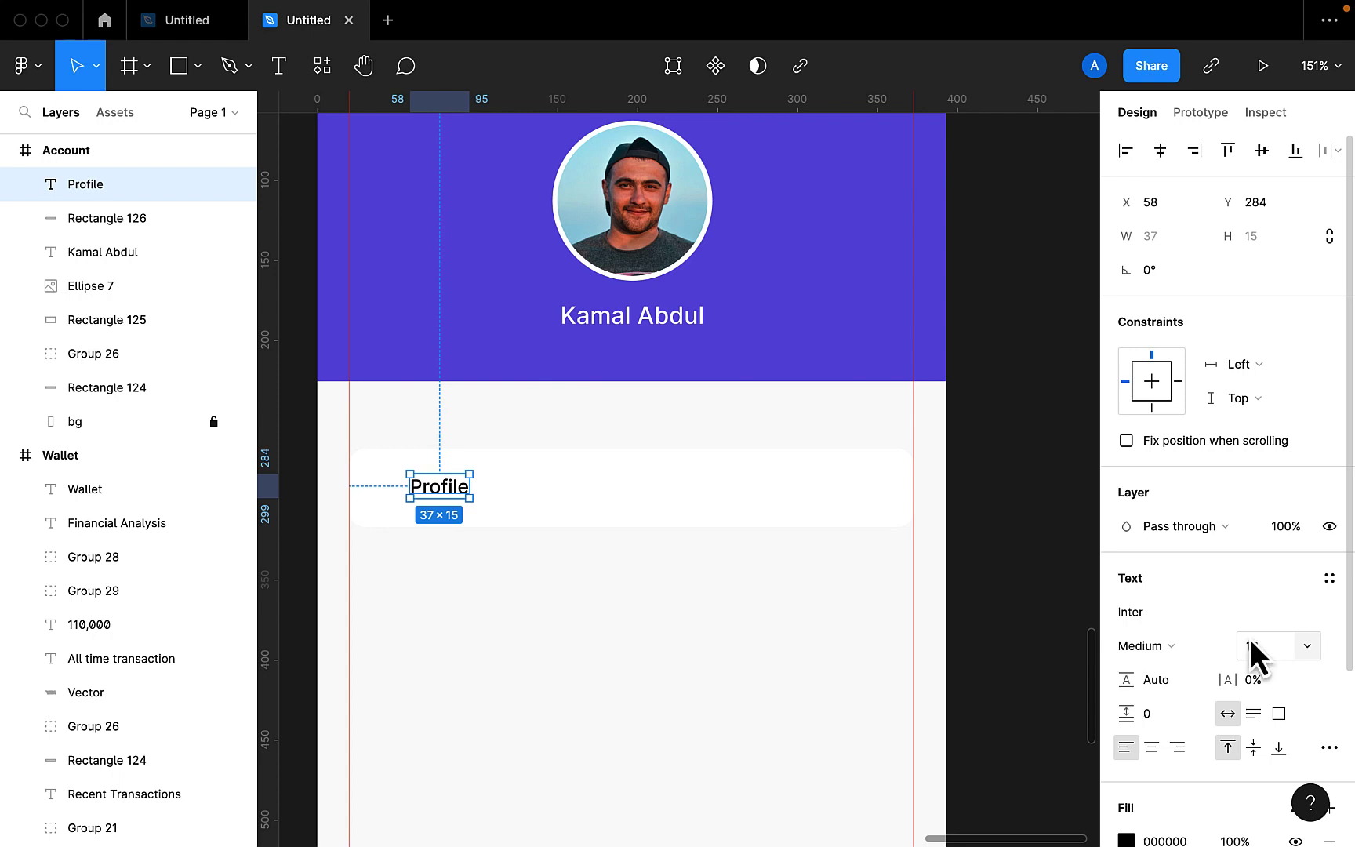
key("shift+Up")
key("Left")
key("Left")
key("Left")
key("Left")
key("Left")
key("Left")
key("Left")
key("Left")
key("Left")
key("Left")
key("Left")
key("Left")
key("Left")
key("Left")
key("Left")
key("Left")
key("Left")
key("Left")
key("Left")
key("Left")
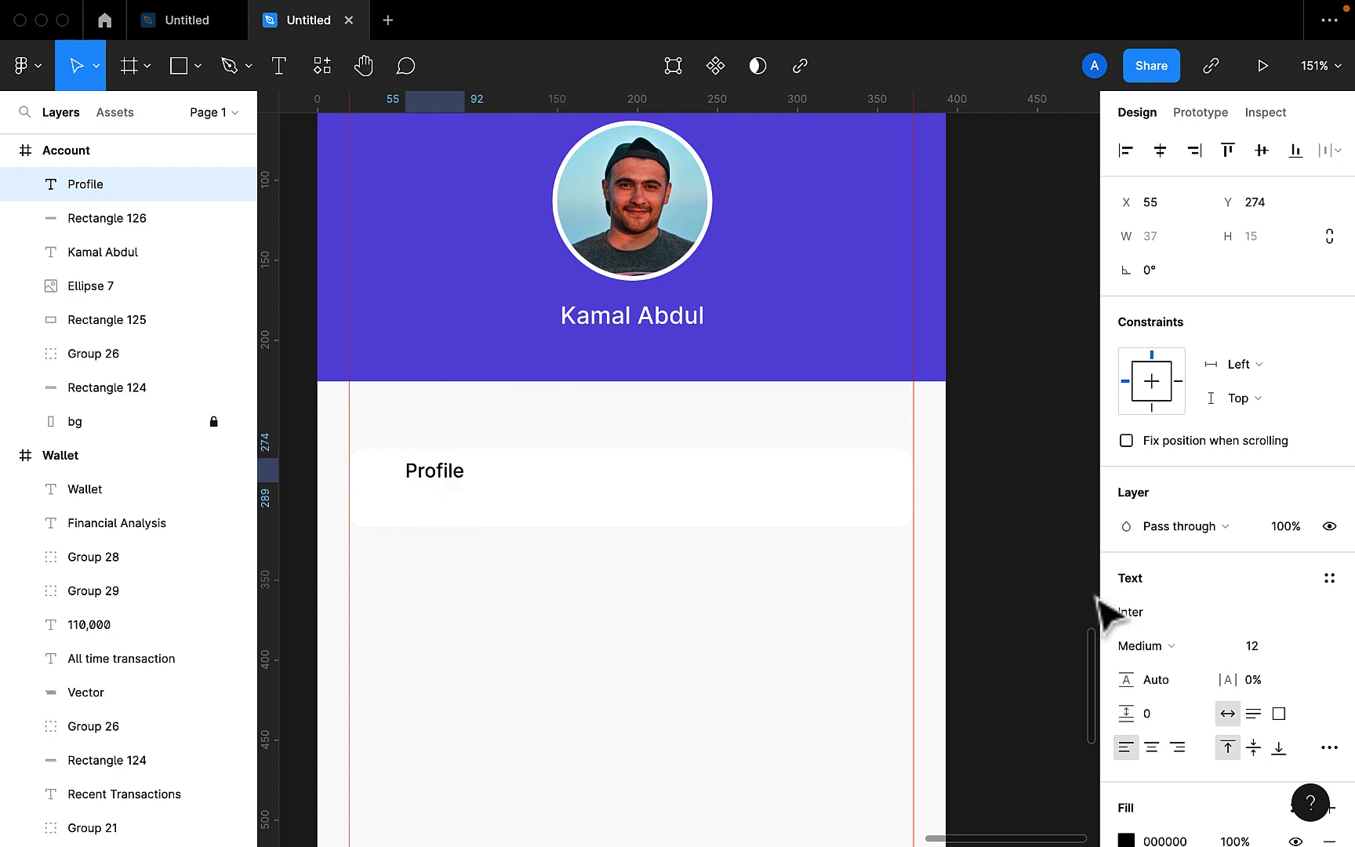
key("Down")
key("Down")
key("shift+Right")
key("shift+Right")
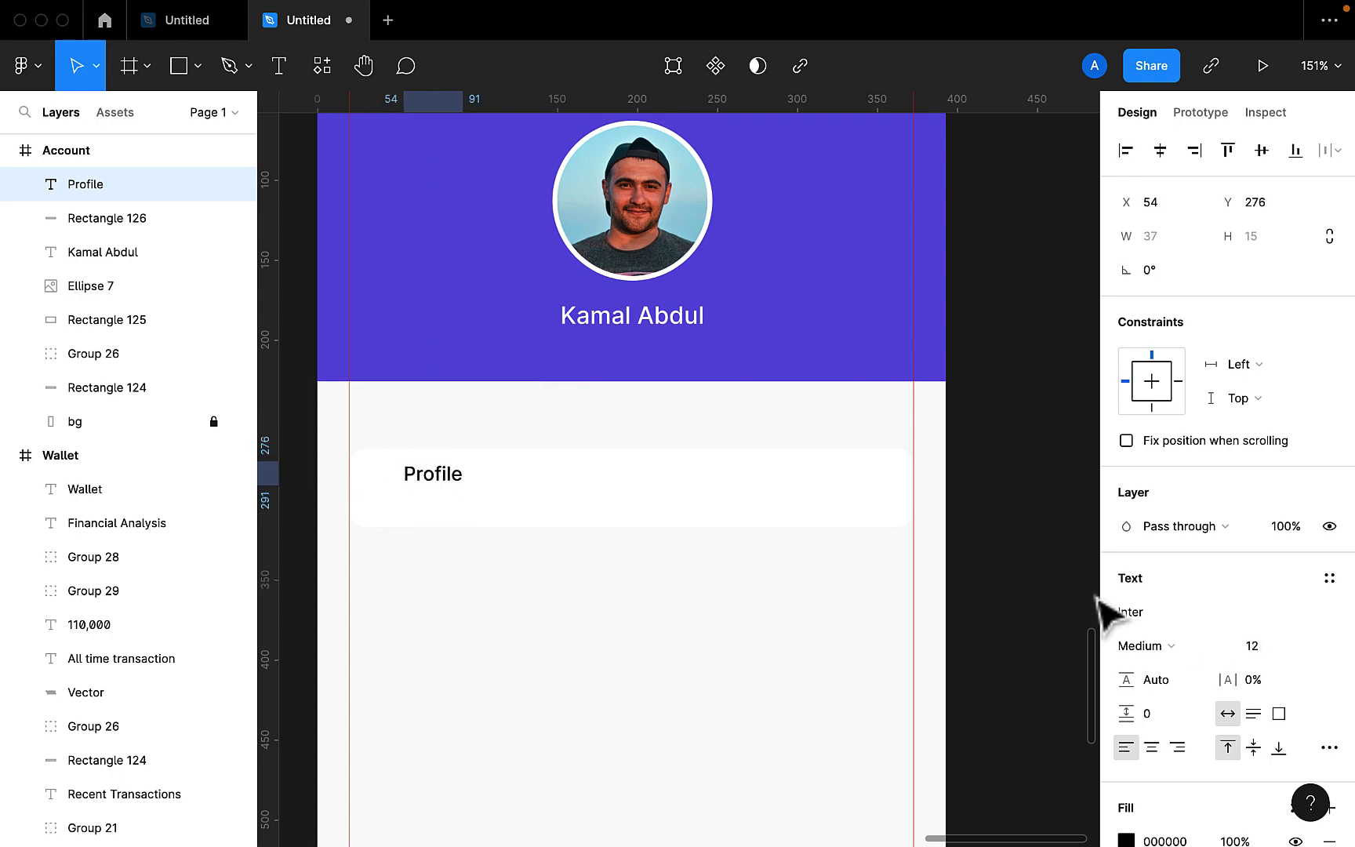
key("Right")
key("Right")
key("Down")
key("Down")
key("Down")
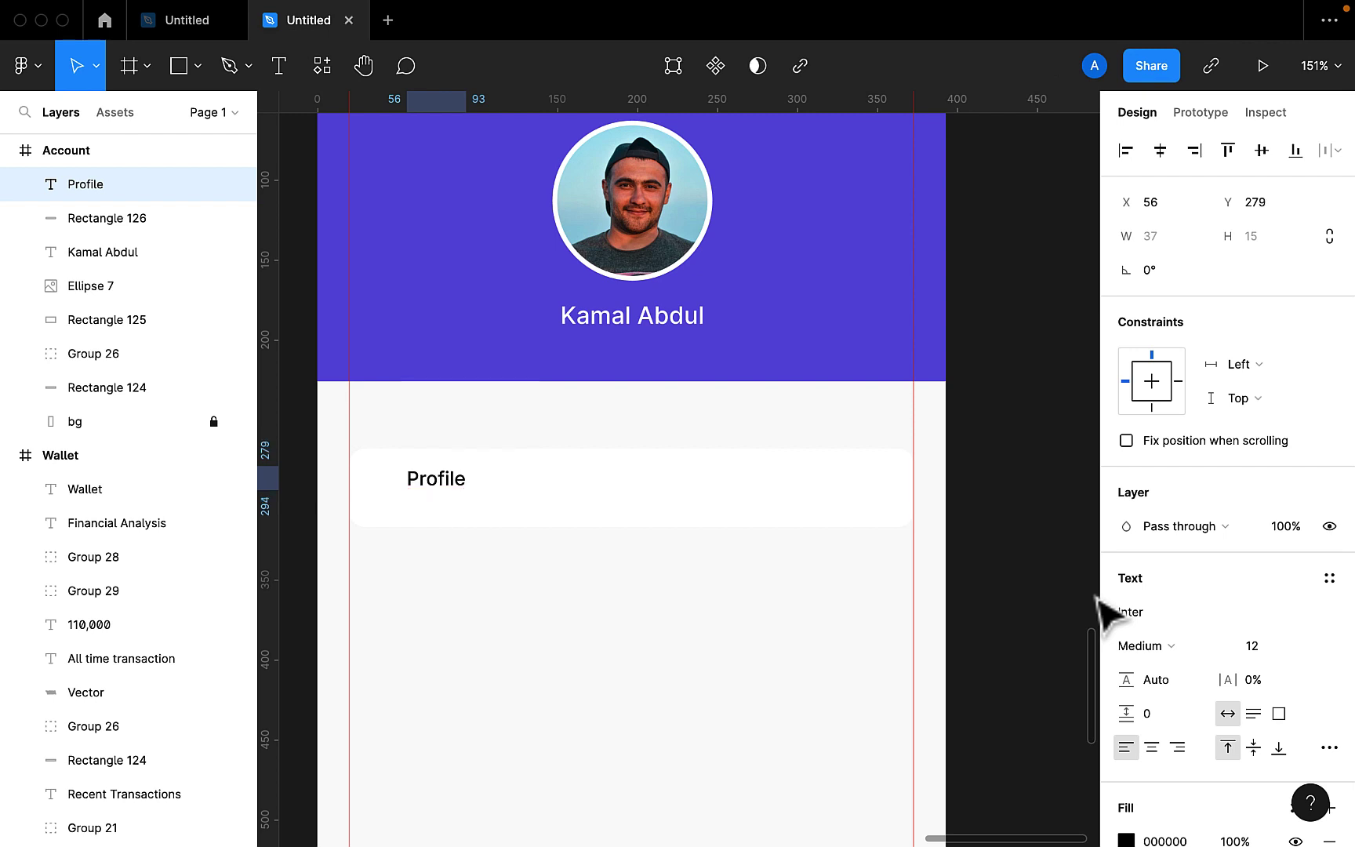
key("Down")
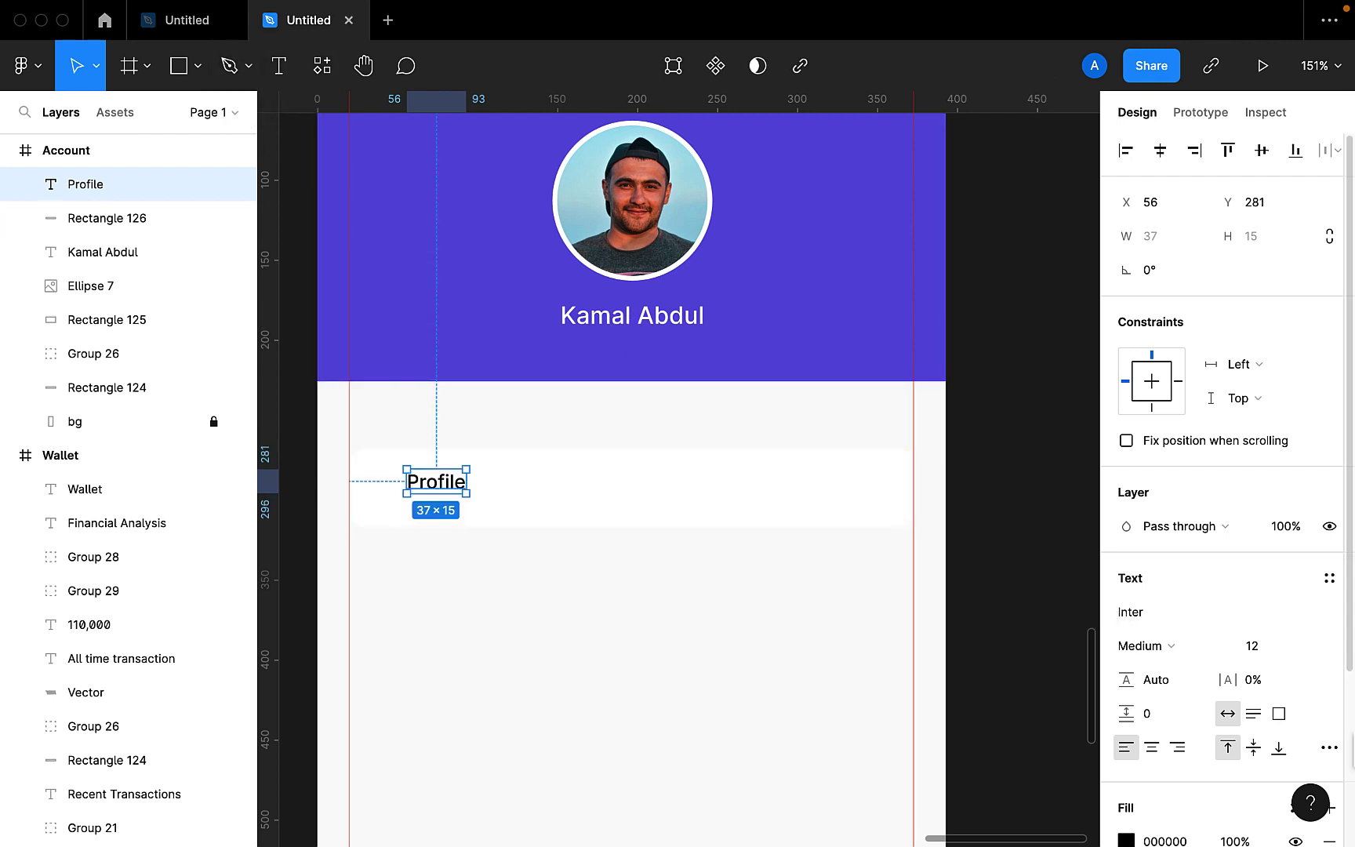
Lower the Profile text's fill opacity to 80% and nudge it up slightly.
scroll(1254, 717, "down", 2)
left_click(1245, 779)
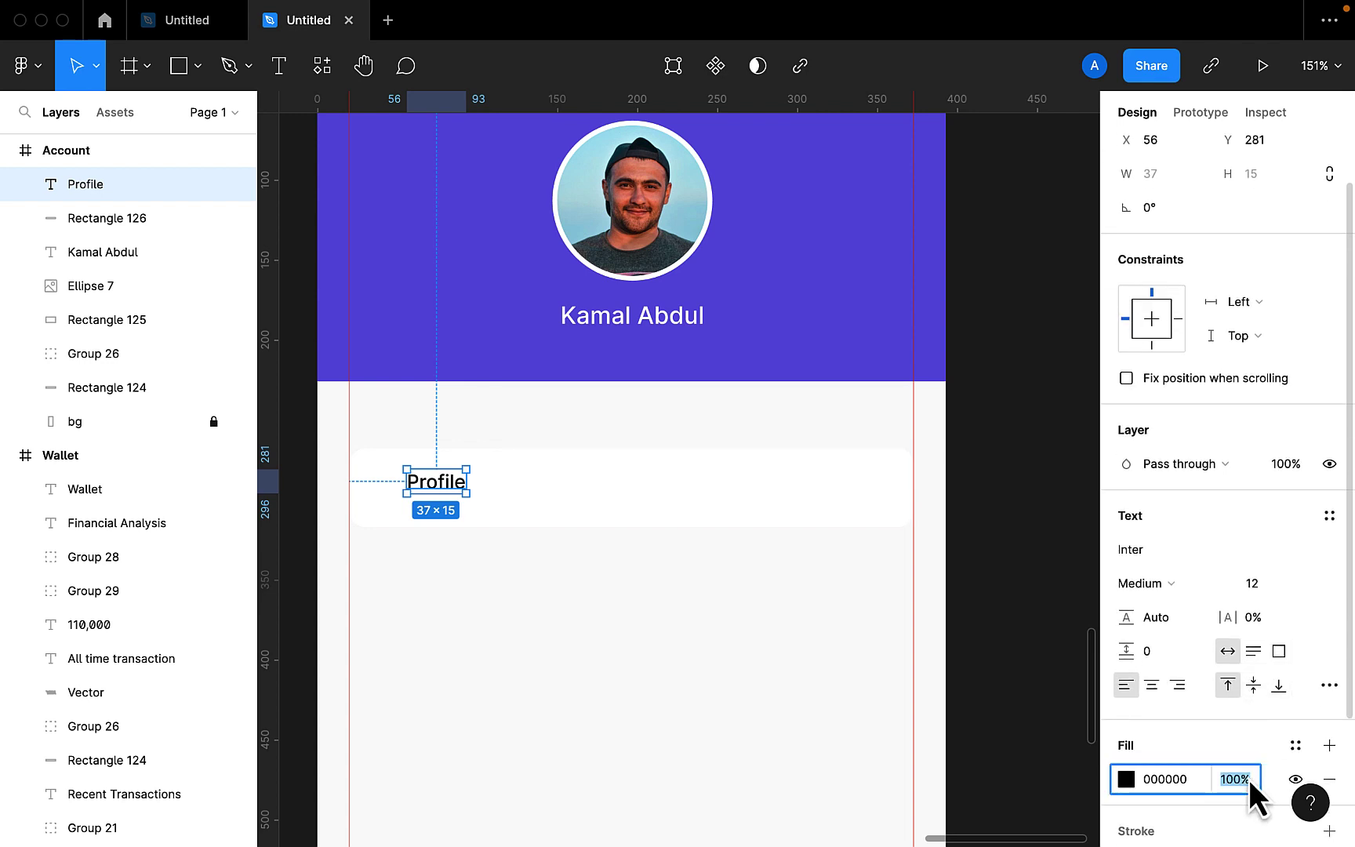
key("BackSpace")
type("80")
key("Return")
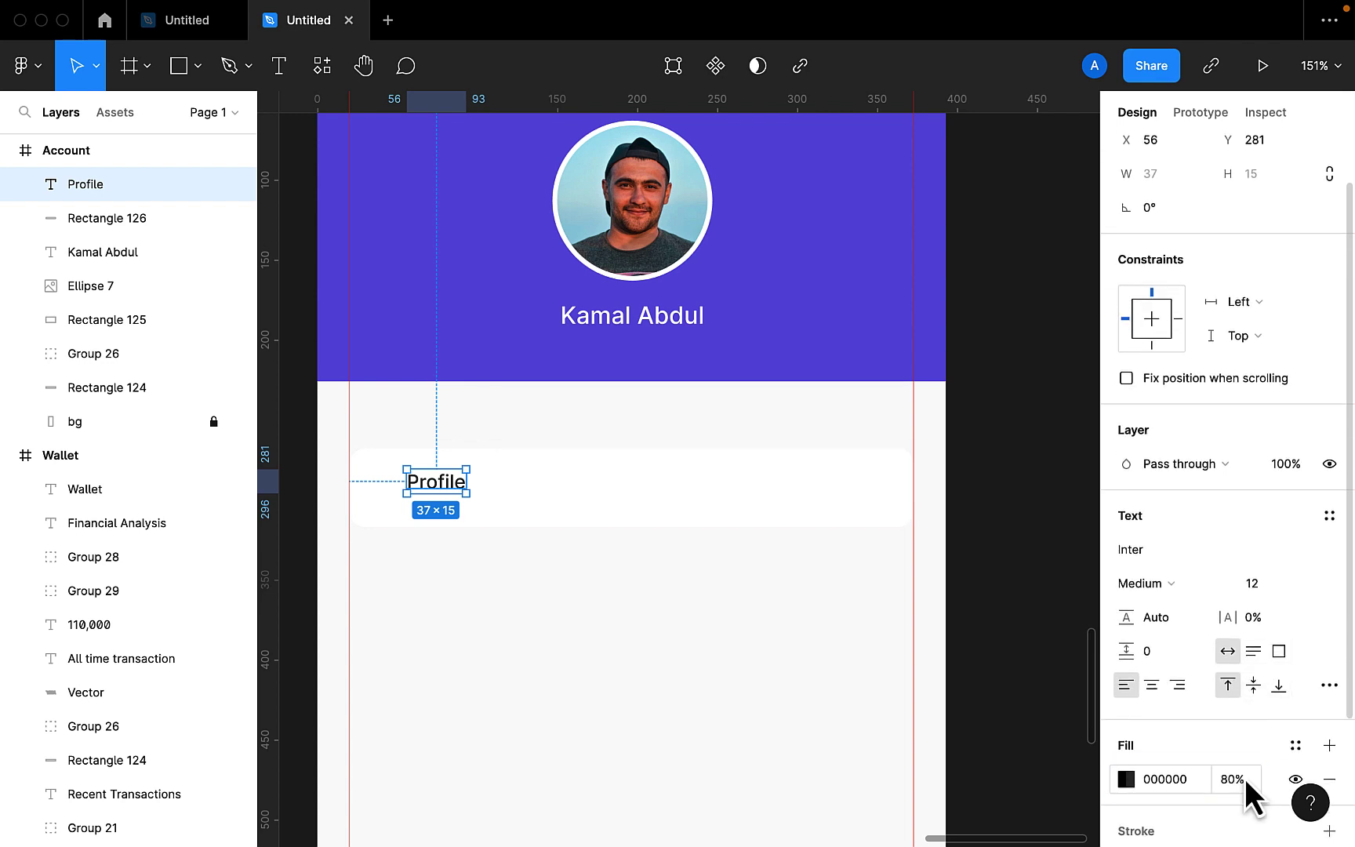
key("Up")
key("Up")
key("Up")
key("Up")
key("Up")
key("Up")
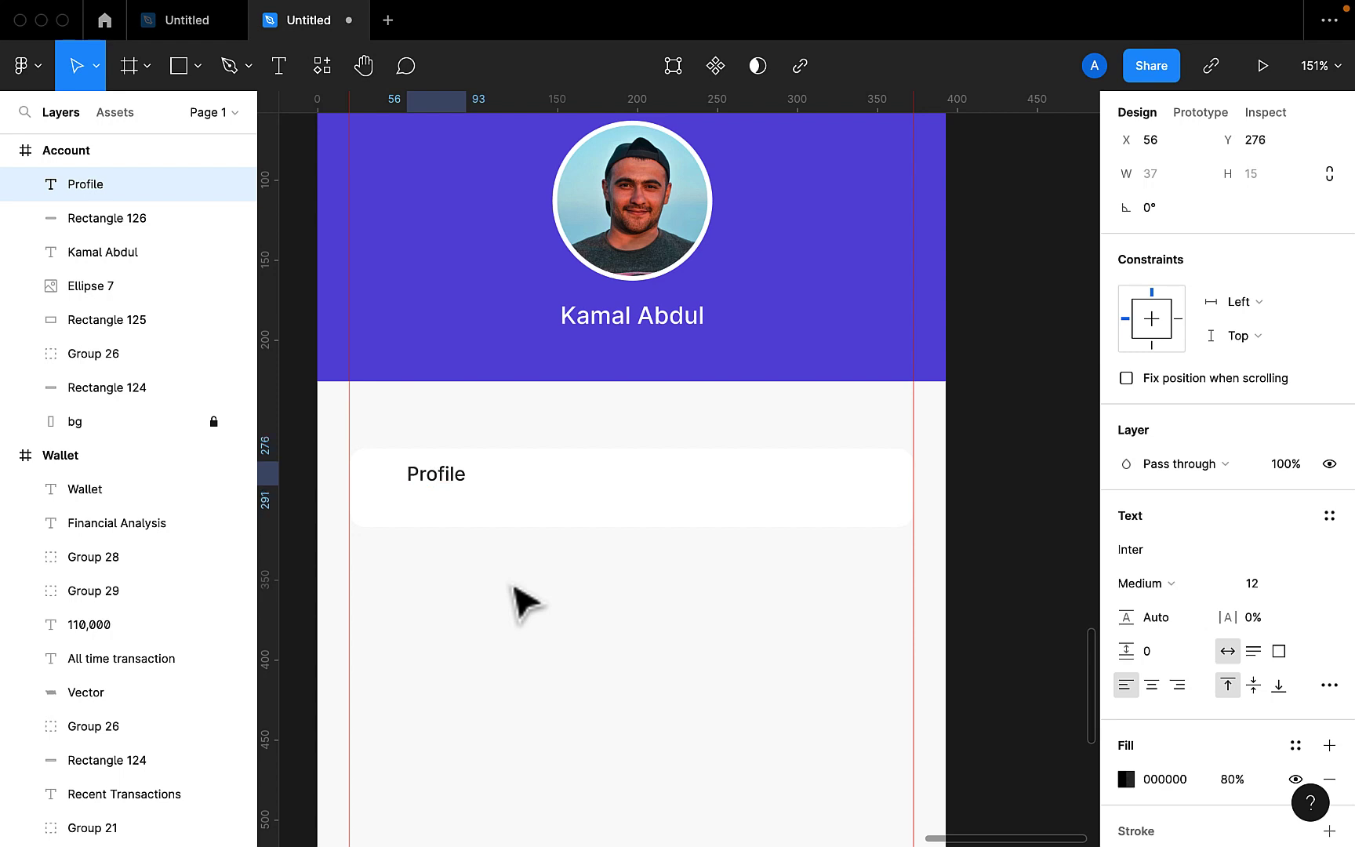
left_click(275, 66)
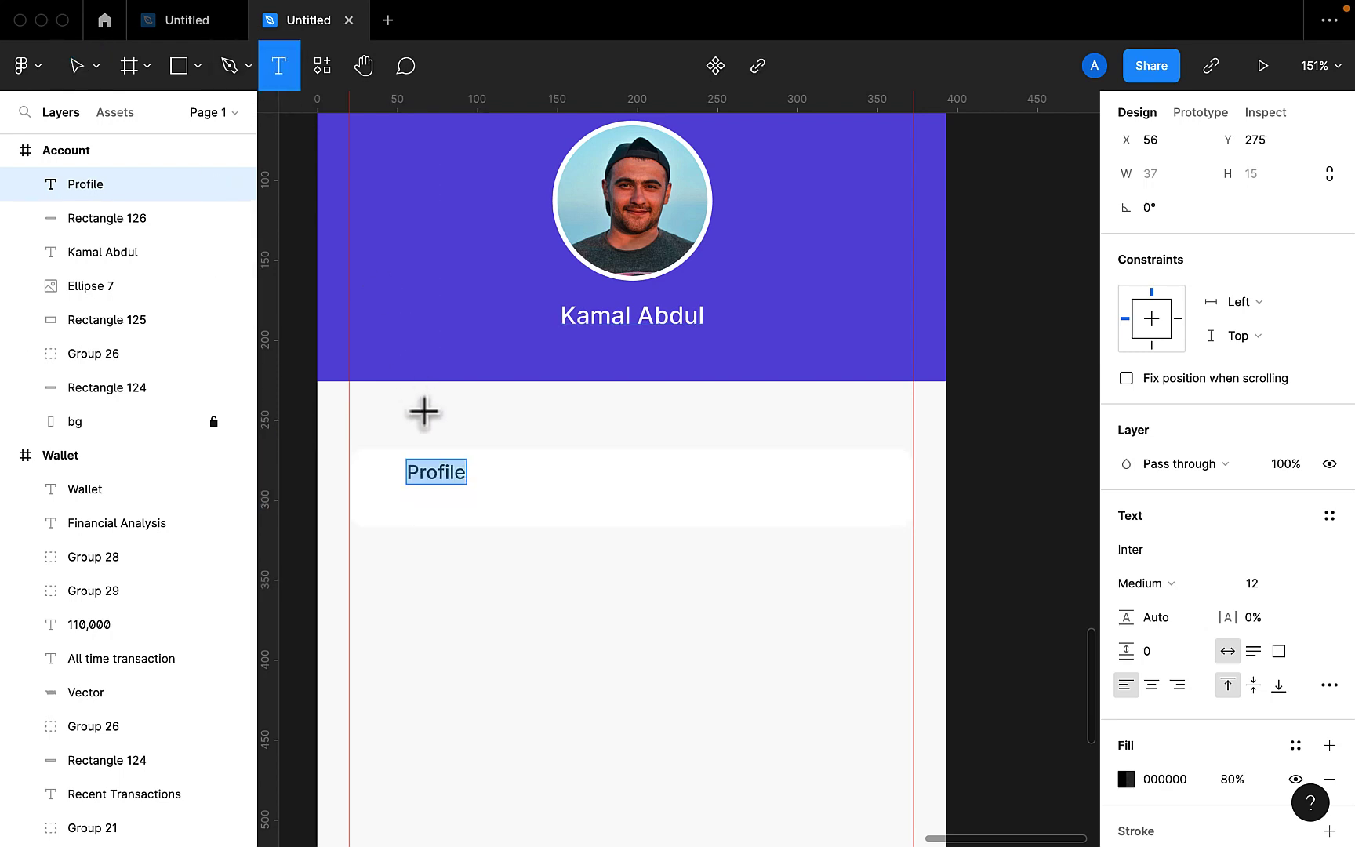
Type an 'Edit profile info' caption below Profile at font size 8.
left_click(424, 506)
type("Edit pro")
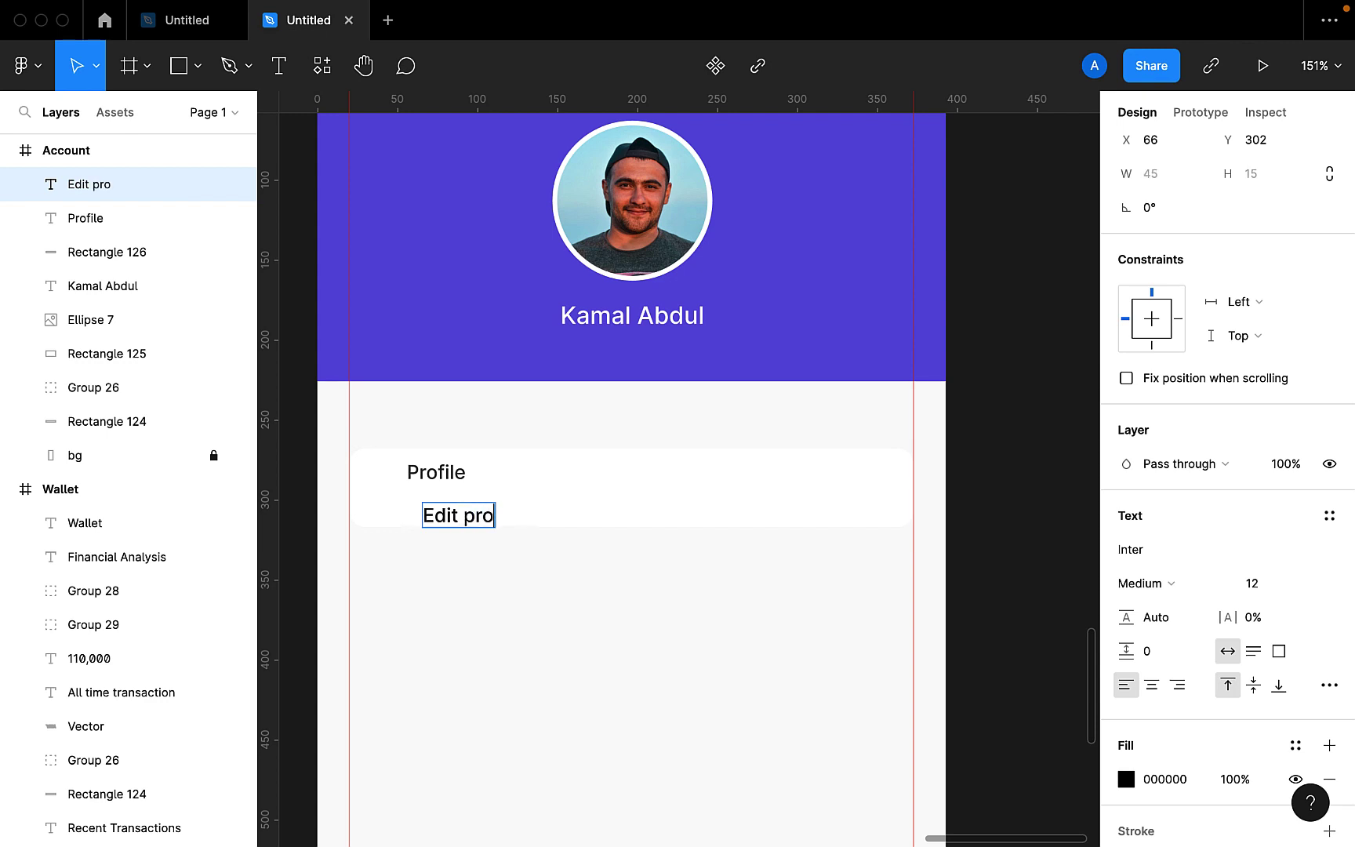
type("file info")
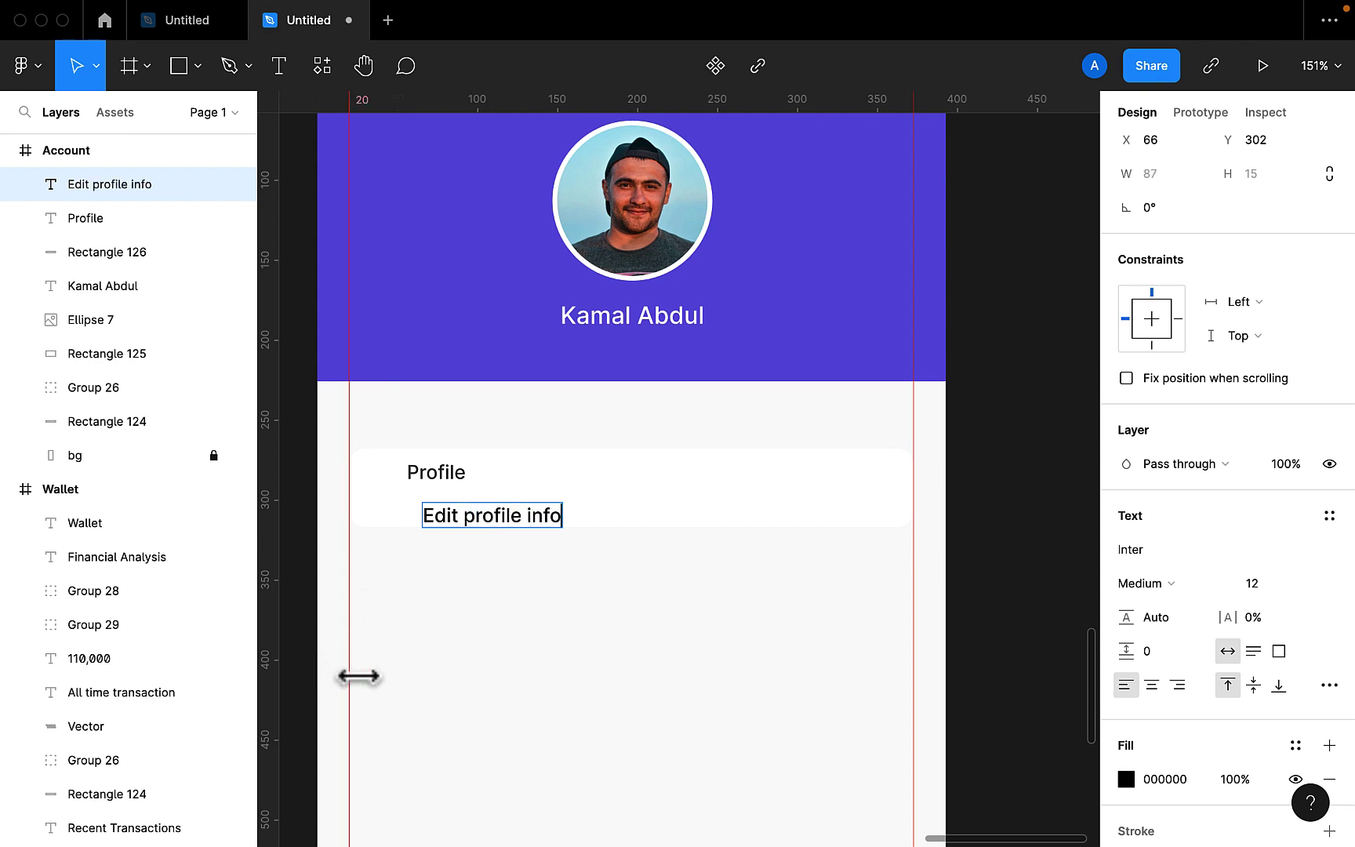
key("Escape")
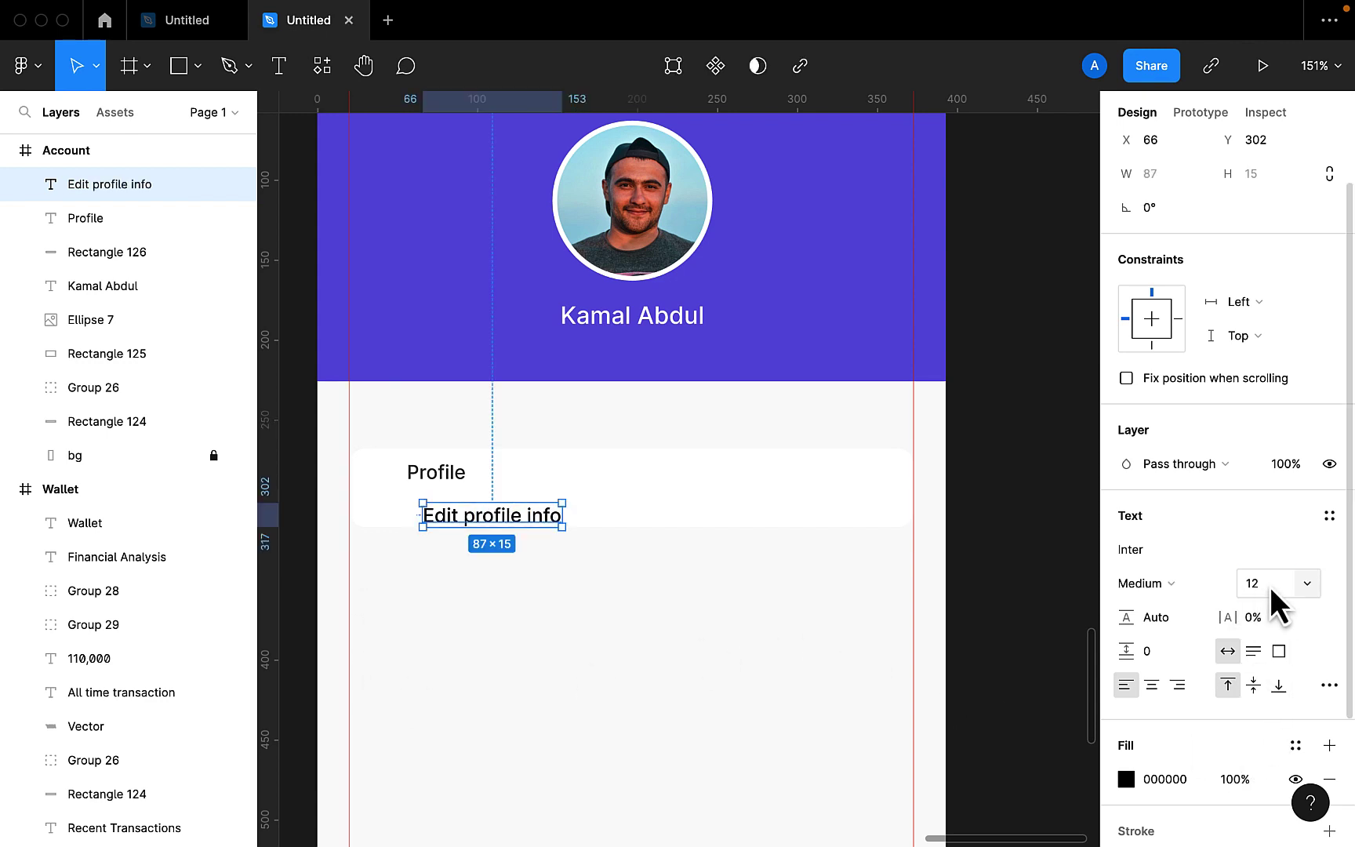
left_click(1264, 588)
key("BackSpace")
type("8")
key("Return")
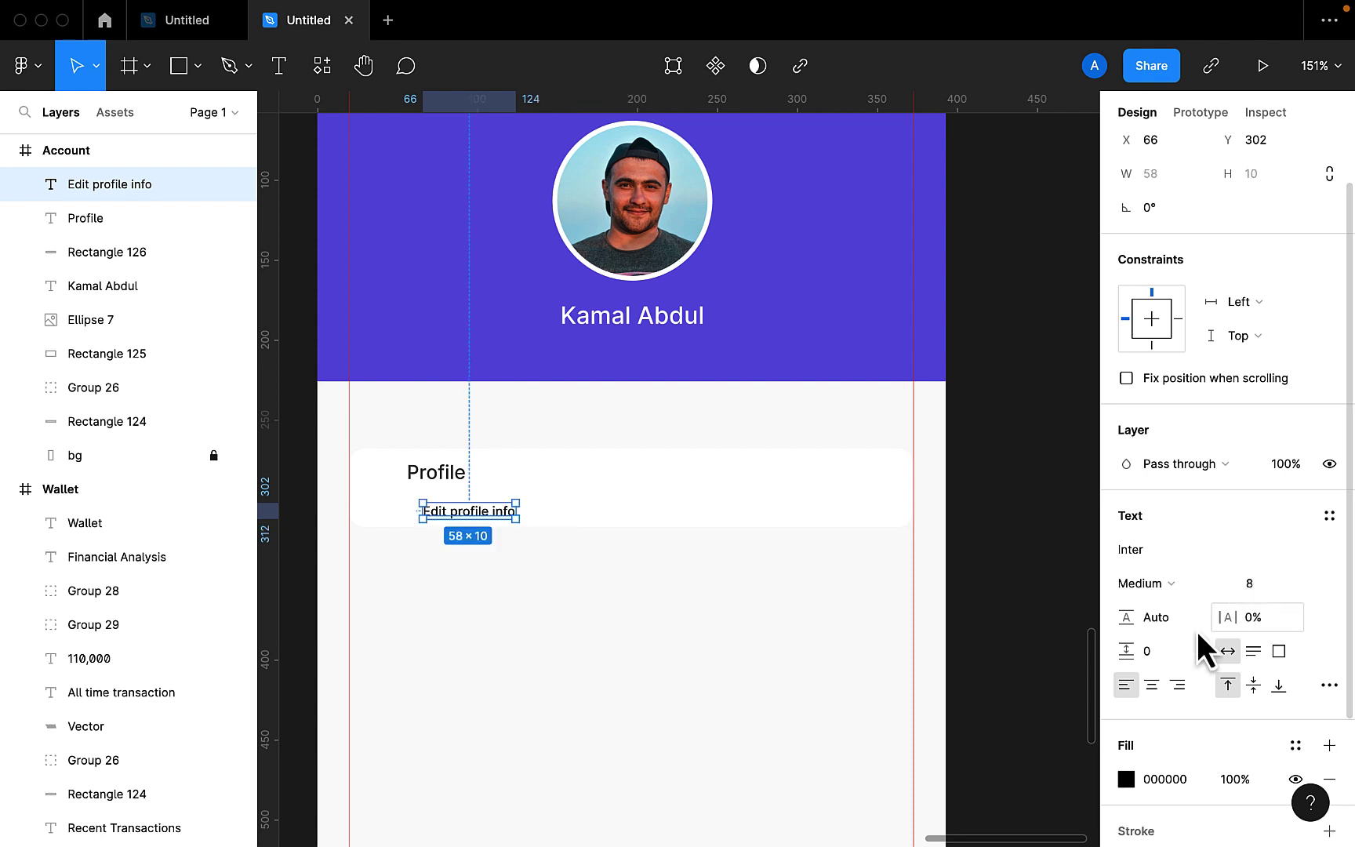
Set the caption's fill opacity to 60% and align its left edge with Profile at x 56.
left_click(1249, 779)
key("BackSpace")
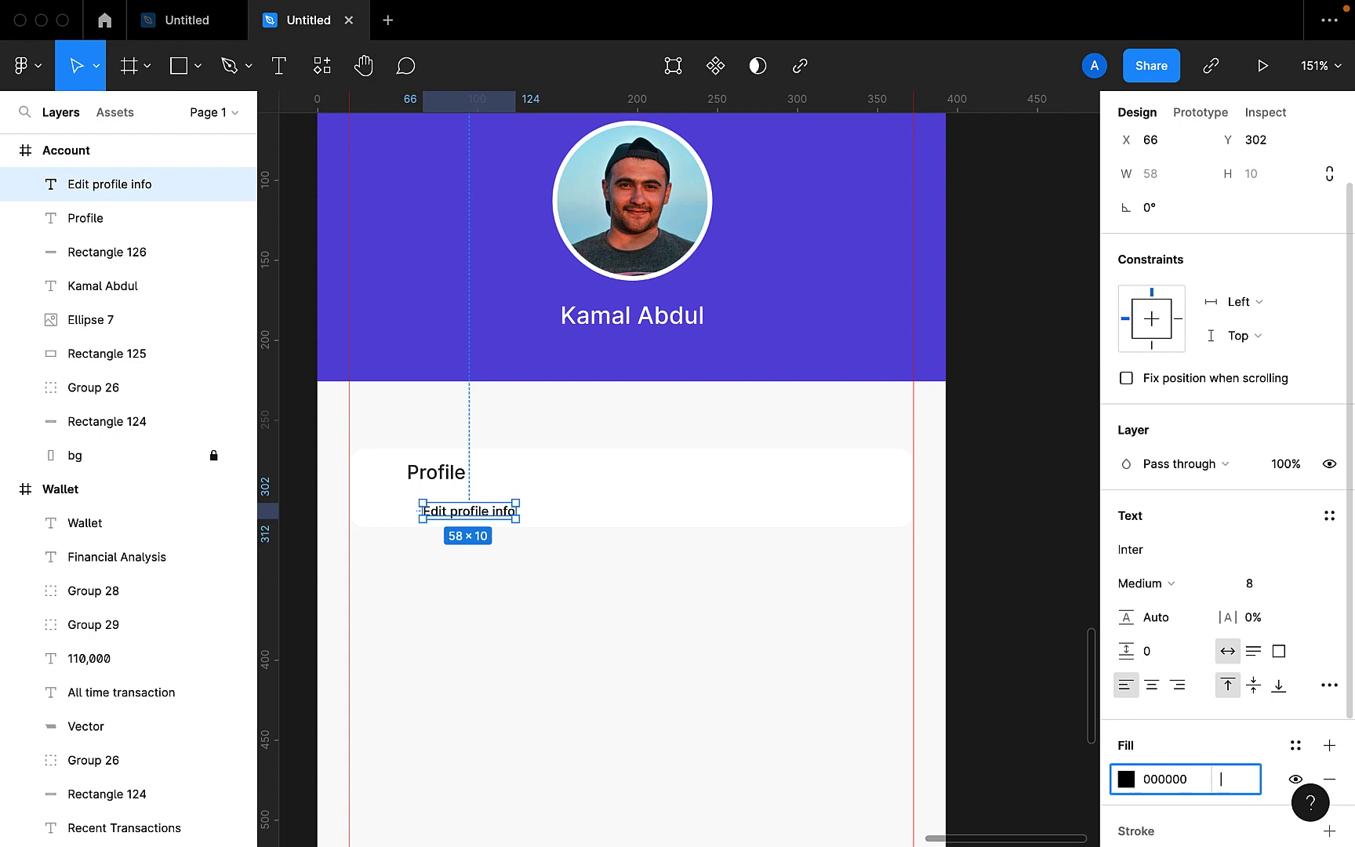
type("60")
key("Return")
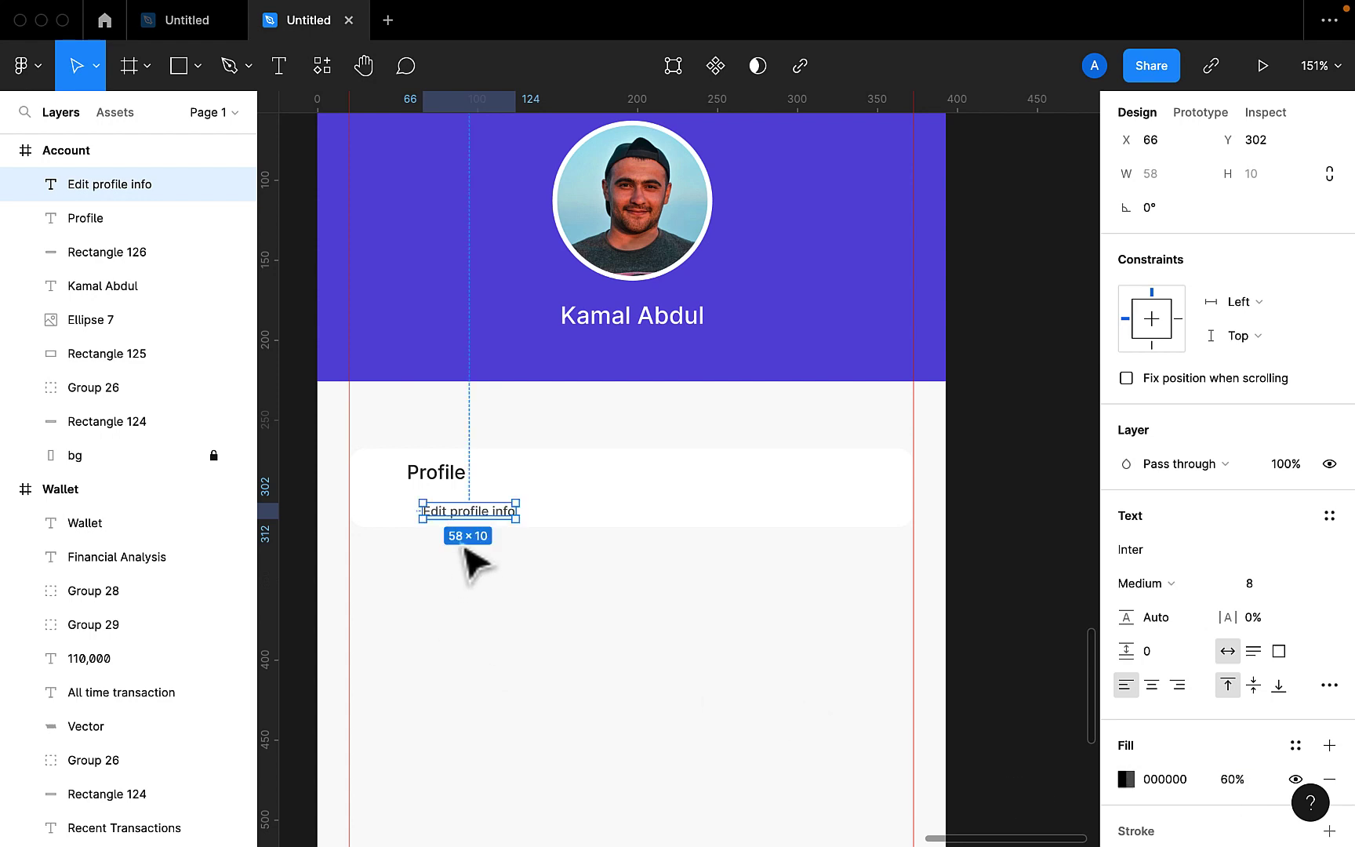
left_click_drag(465, 522, 451, 482)
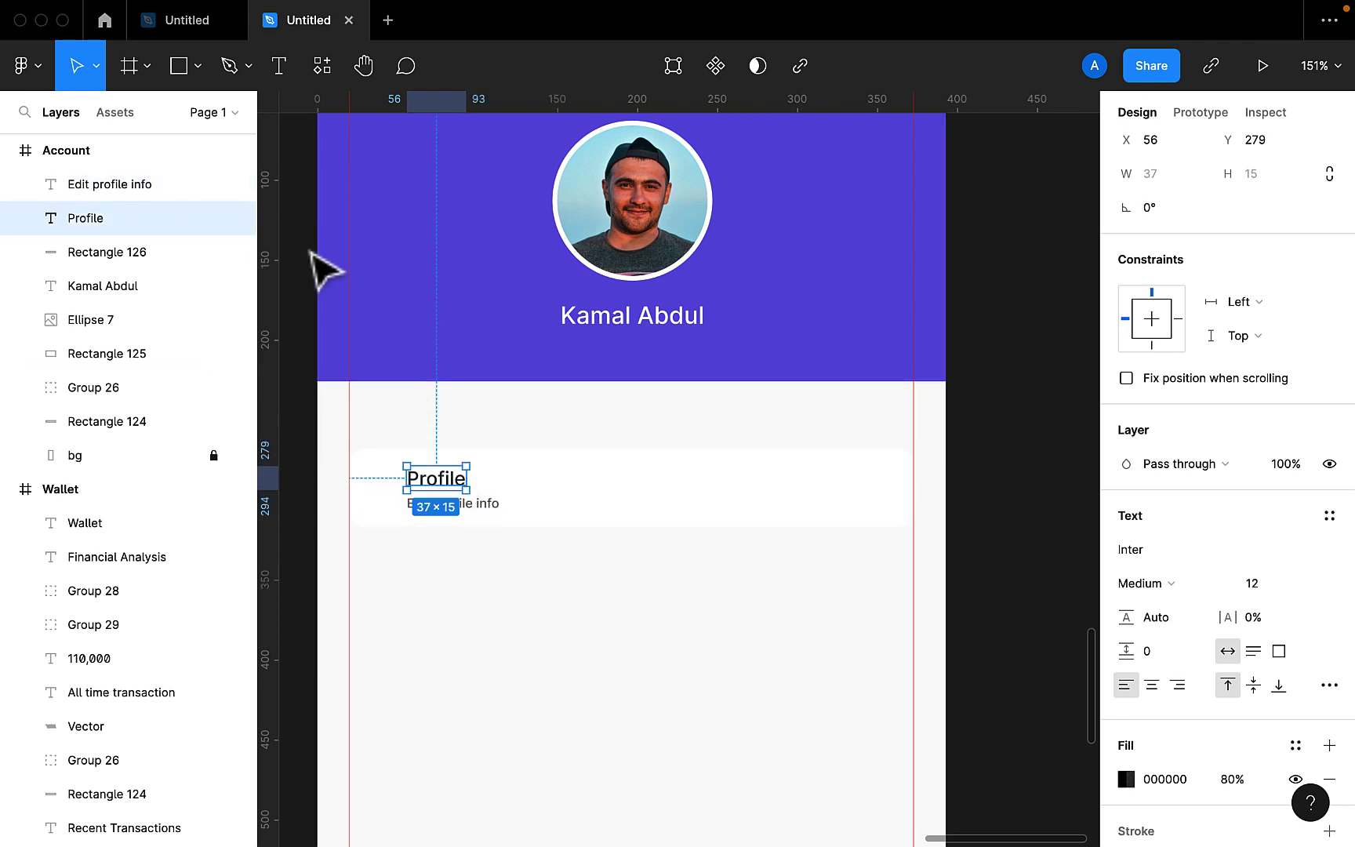
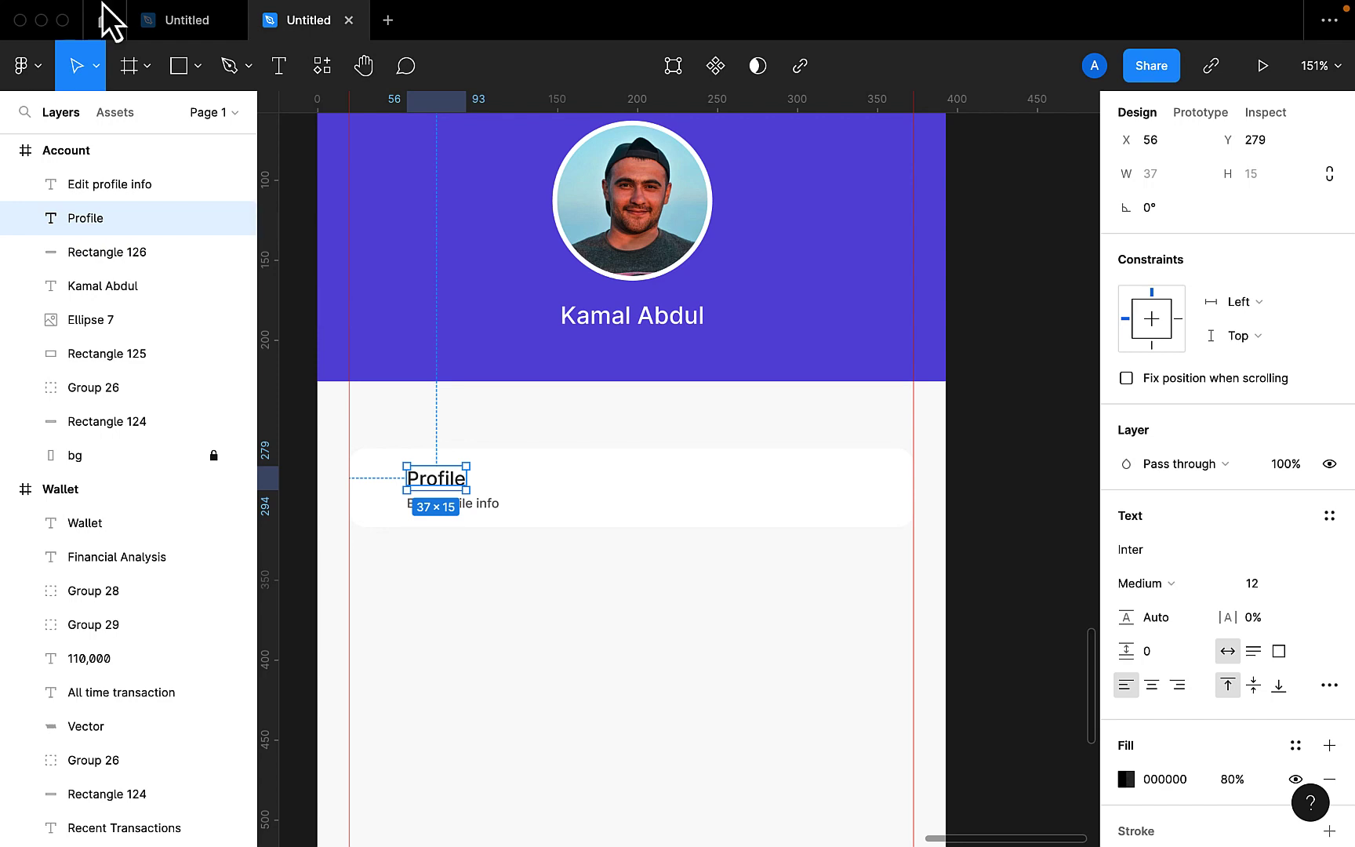
Import the mdi:user person icon from Iconify and place it beside the Profile text.
left_click(317, 82)
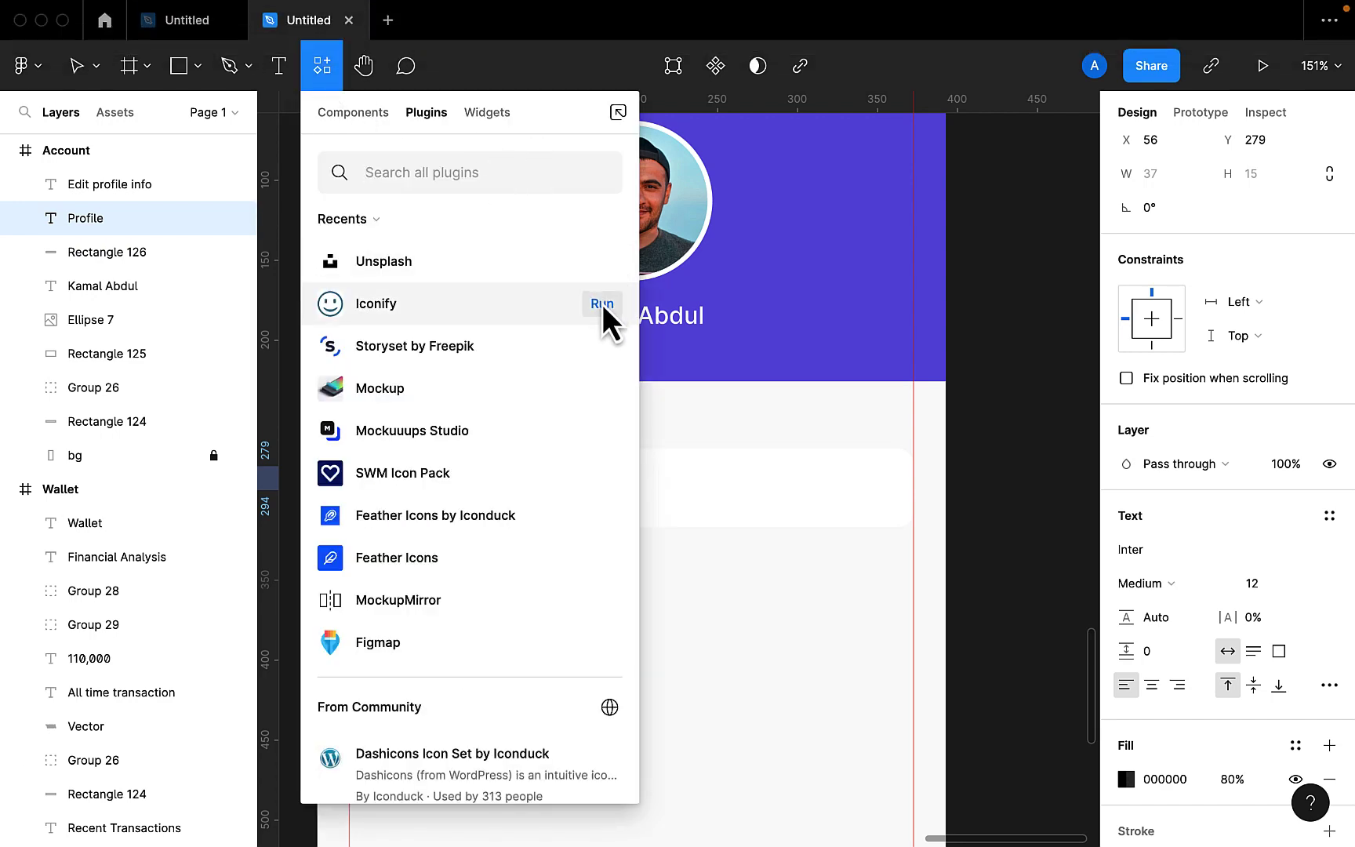
left_click(602, 304)
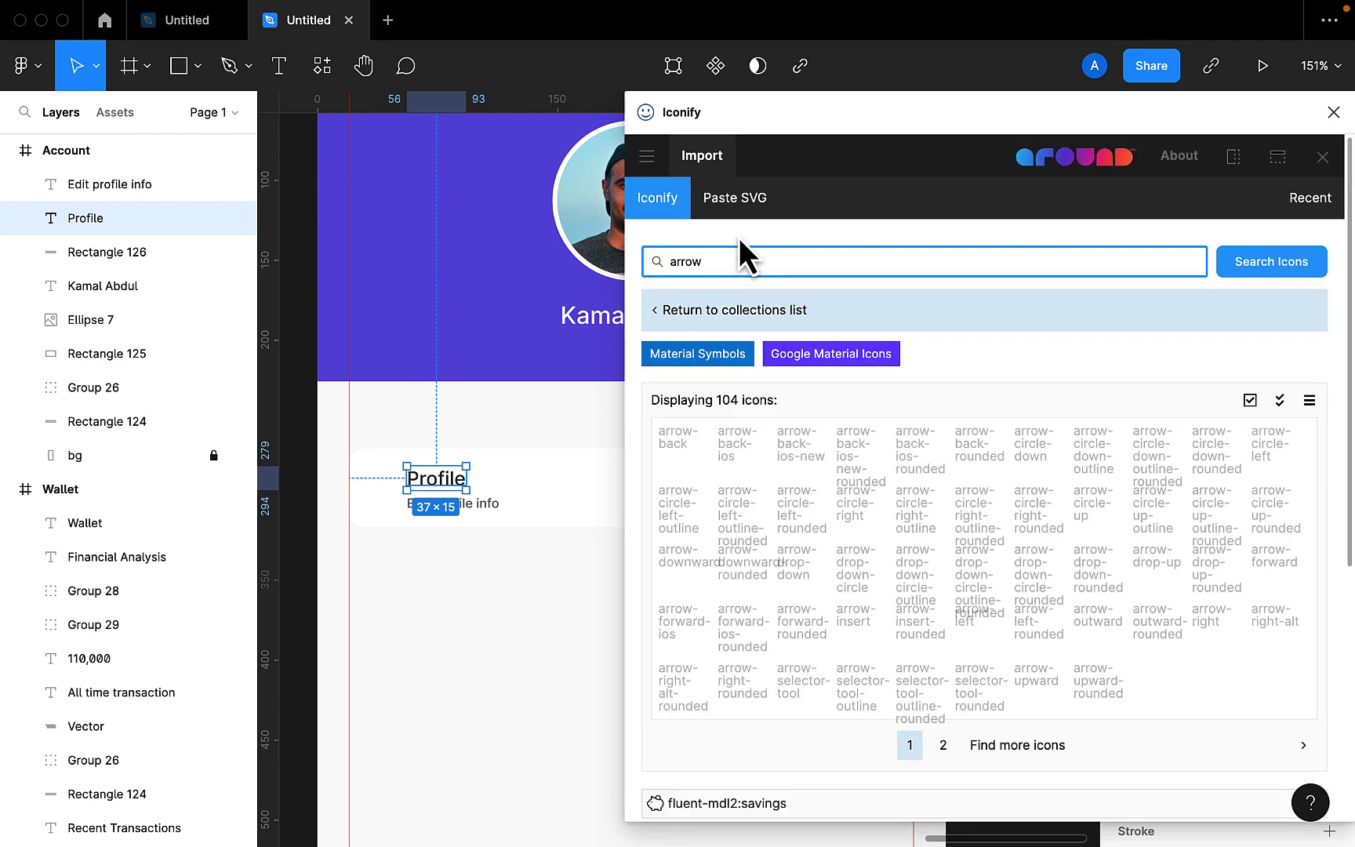
key("BackSpace")
key("BackSpace")
key("BackSpace")
key("BackSpace")
key("BackSpace")
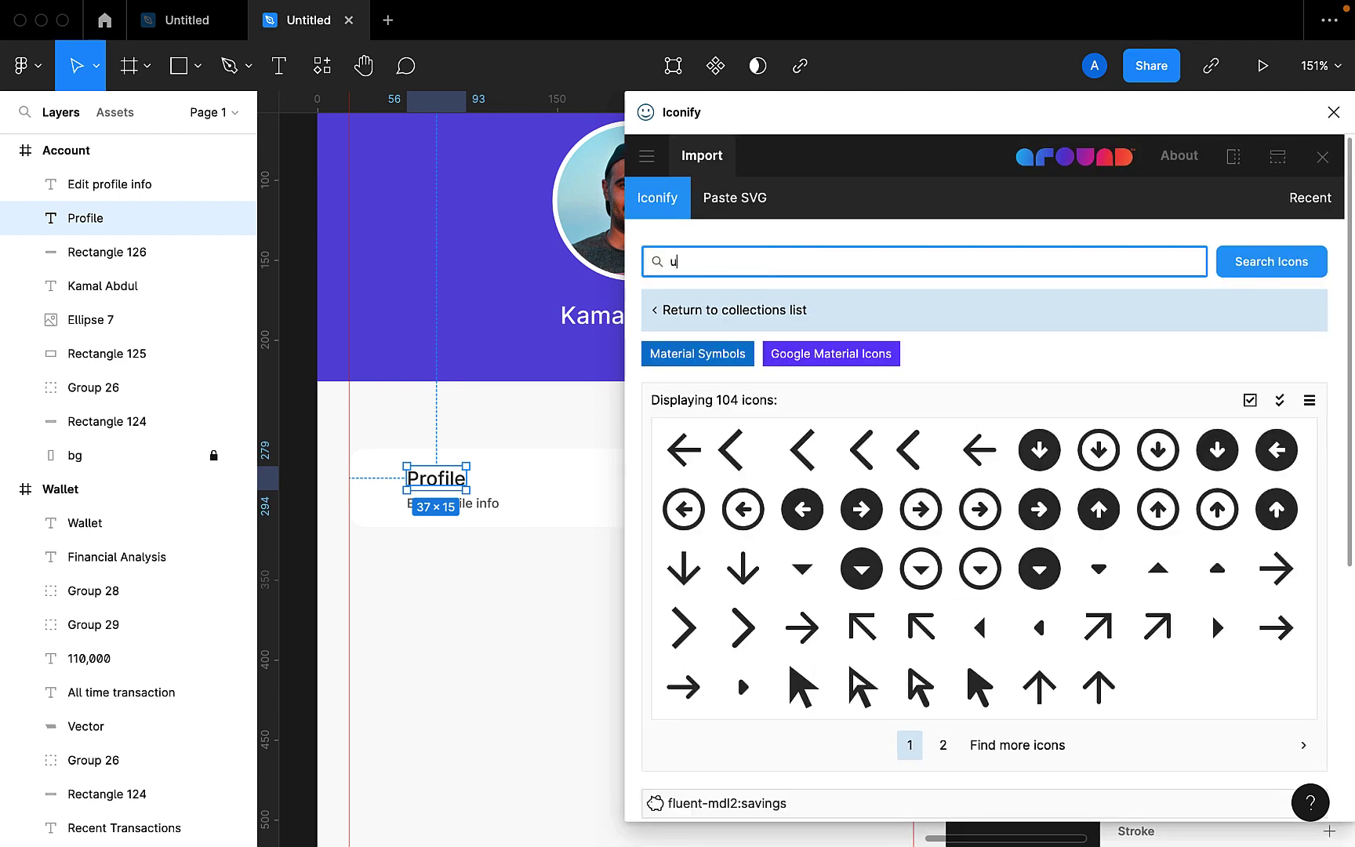
key("Return")
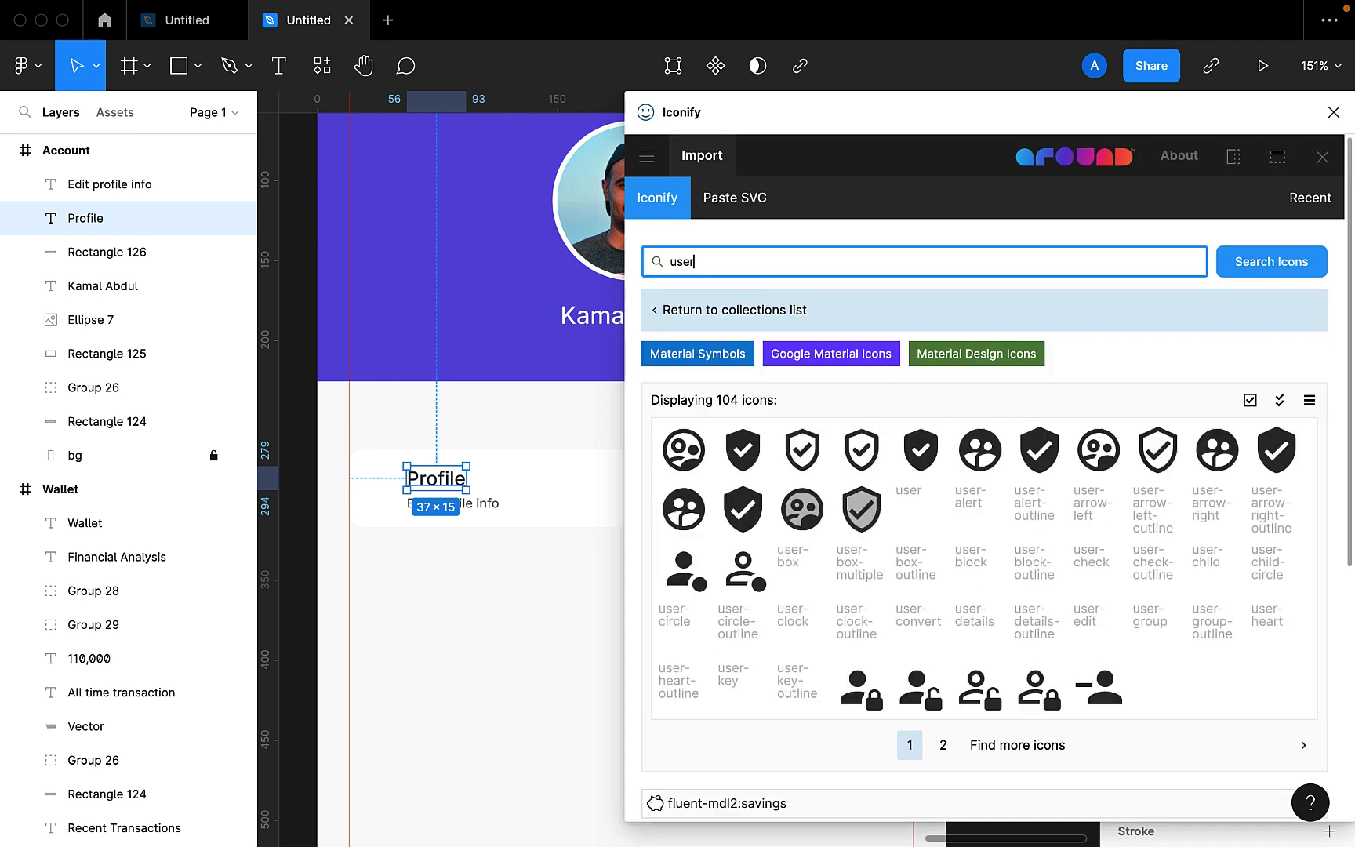
left_click_drag(922, 512, 499, 511)
left_click_drag(384, 497, 385, 509)
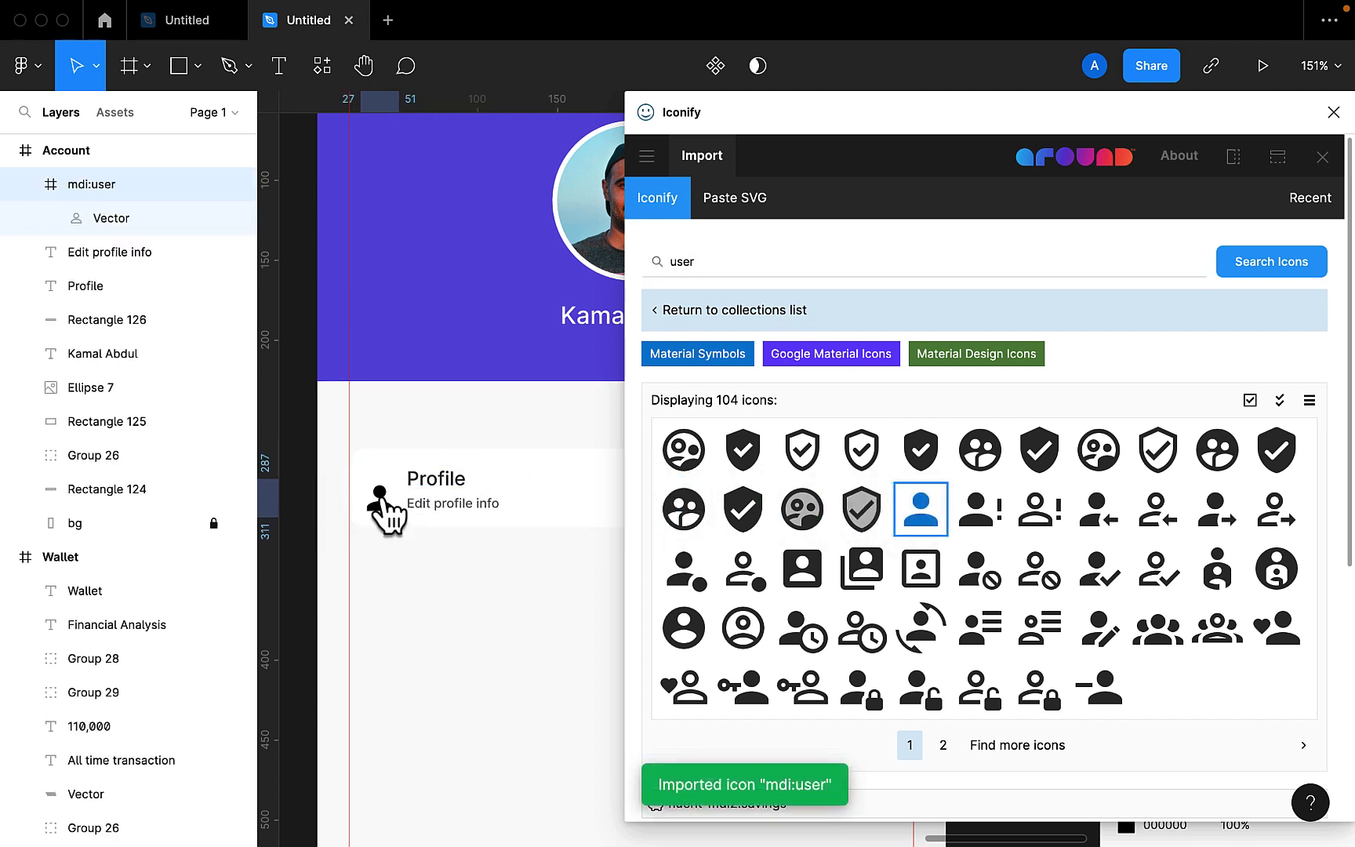
Search Iconify for 'bank' and place the bank icon below the Profile card.
left_click(734, 259)
key("BackSpace")
key("BackSpace")
key("BackSpace")
key("BackSpace")
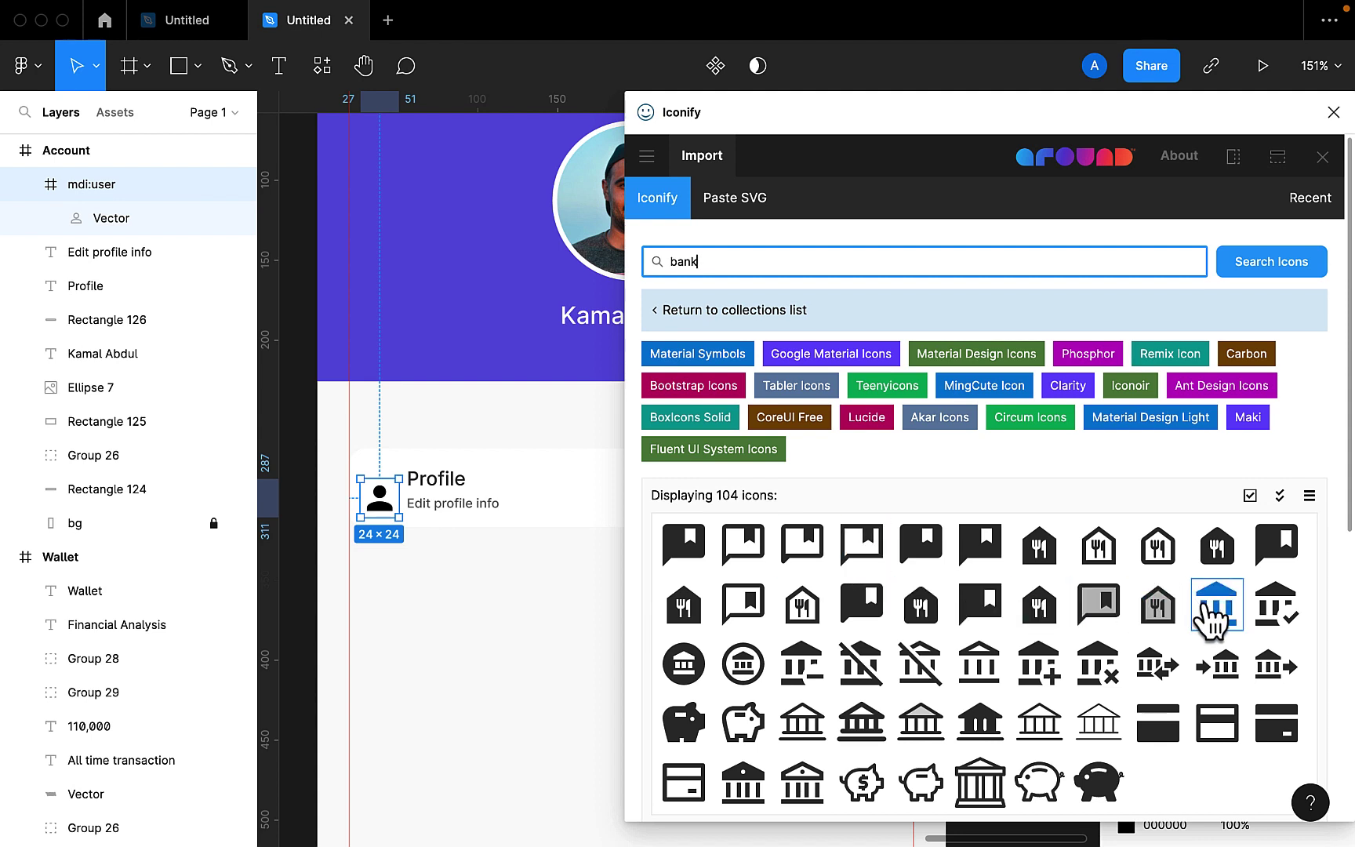
left_click_drag(1213, 616, 380, 619)
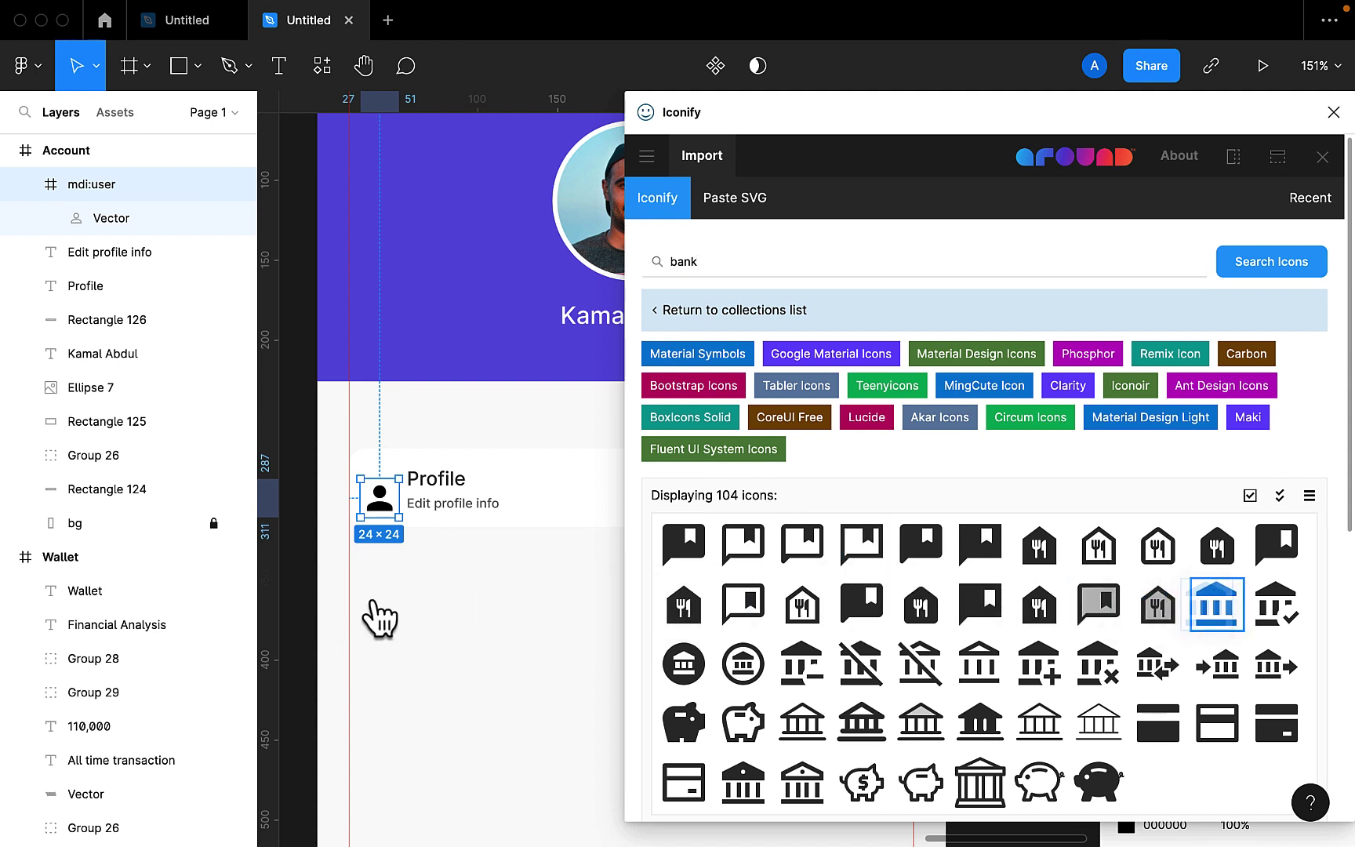
left_click(751, 266)
key("BackSpace")
key("BackSpace")
key("BackSpace")
key("BackSpace")
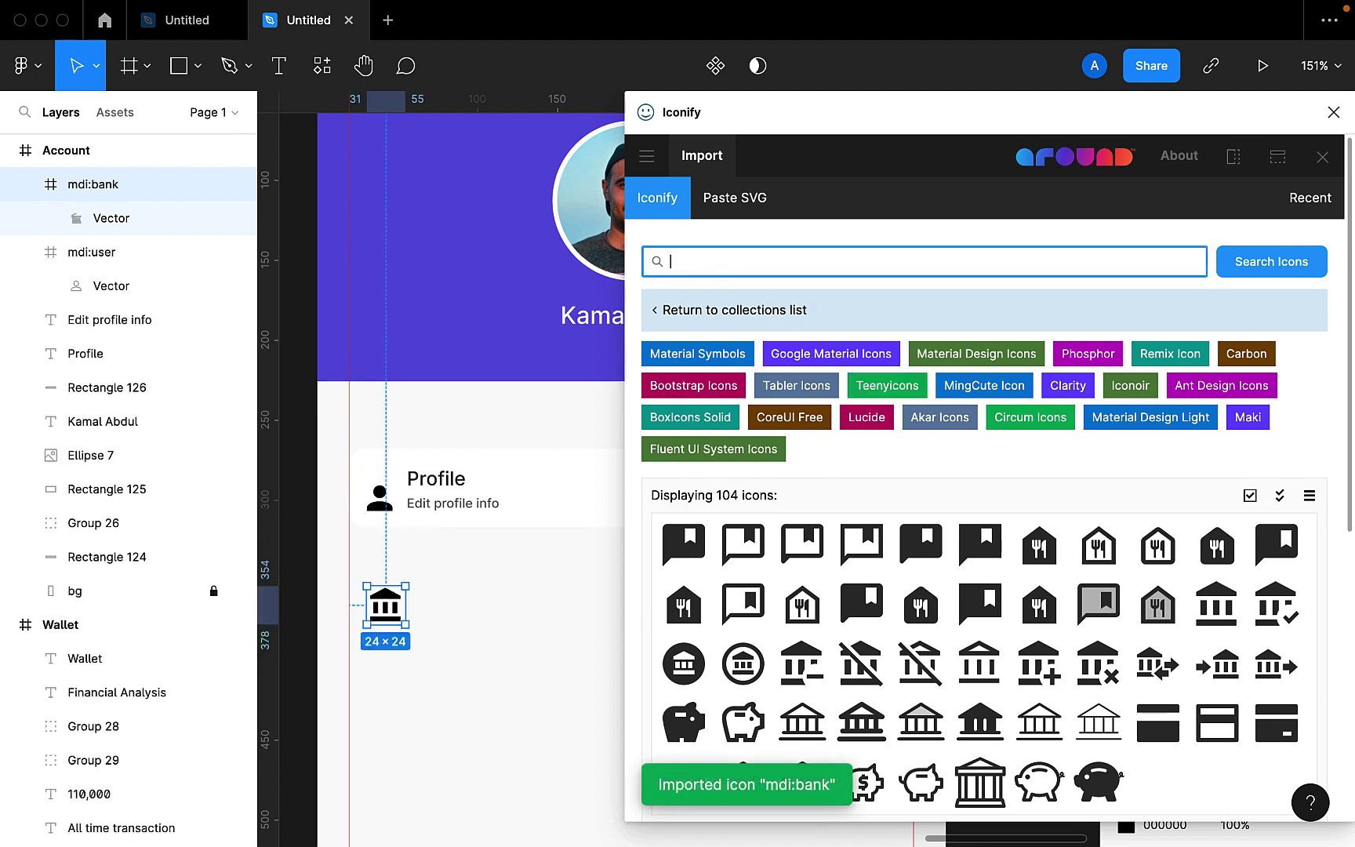
Search 'check' and place the check-circle icon below the bank icon.
type("check")
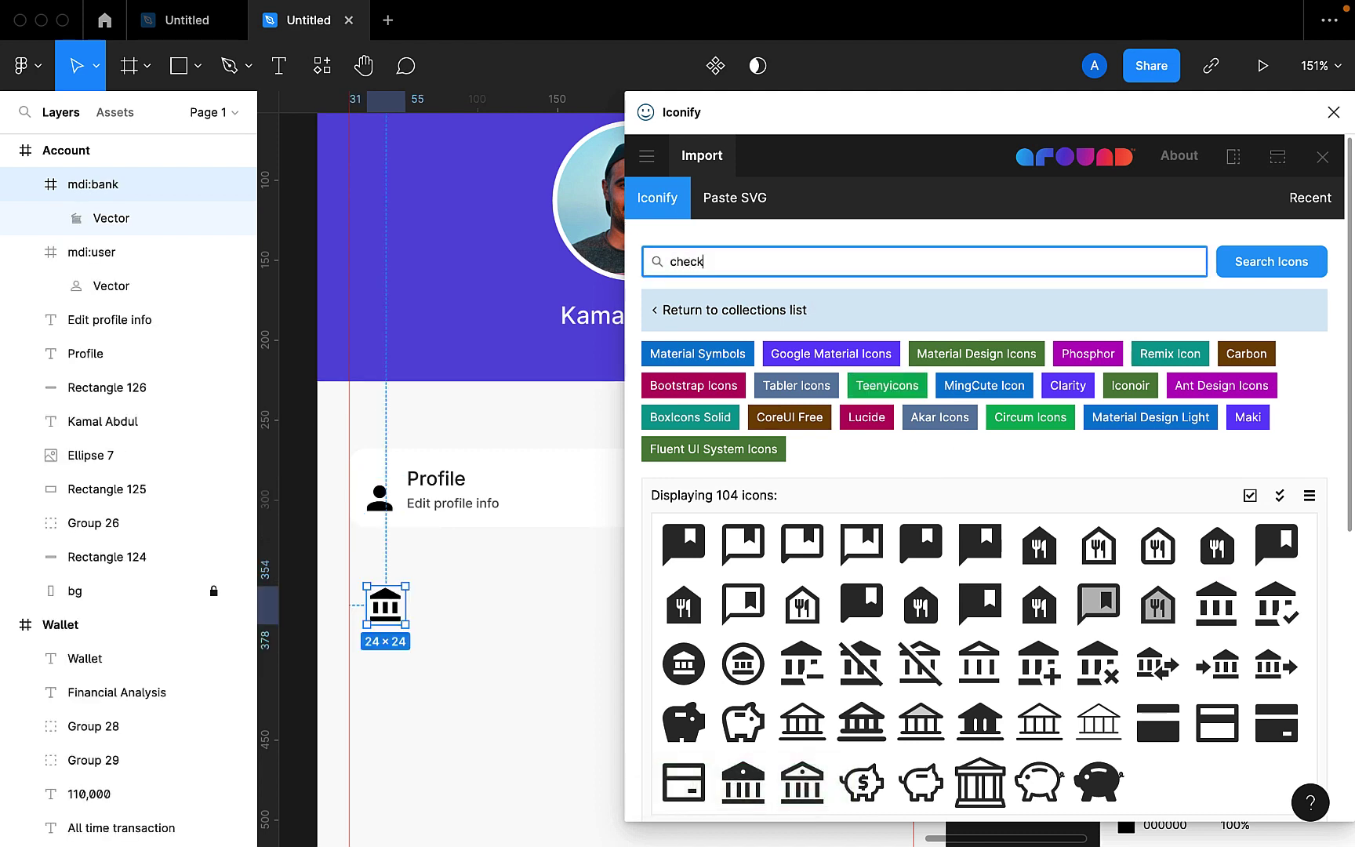
left_click_drag(679, 541, 387, 719)
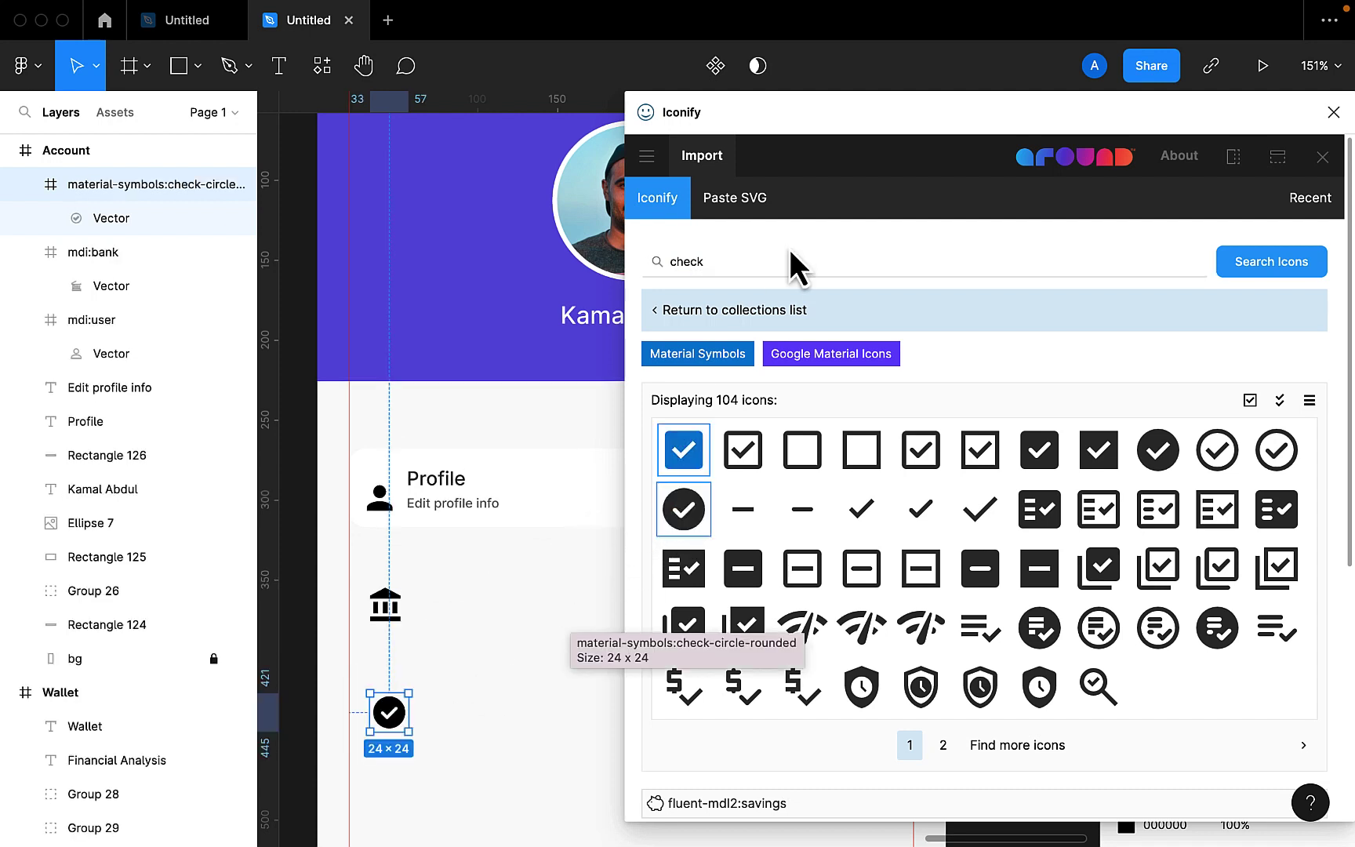
left_click(764, 262)
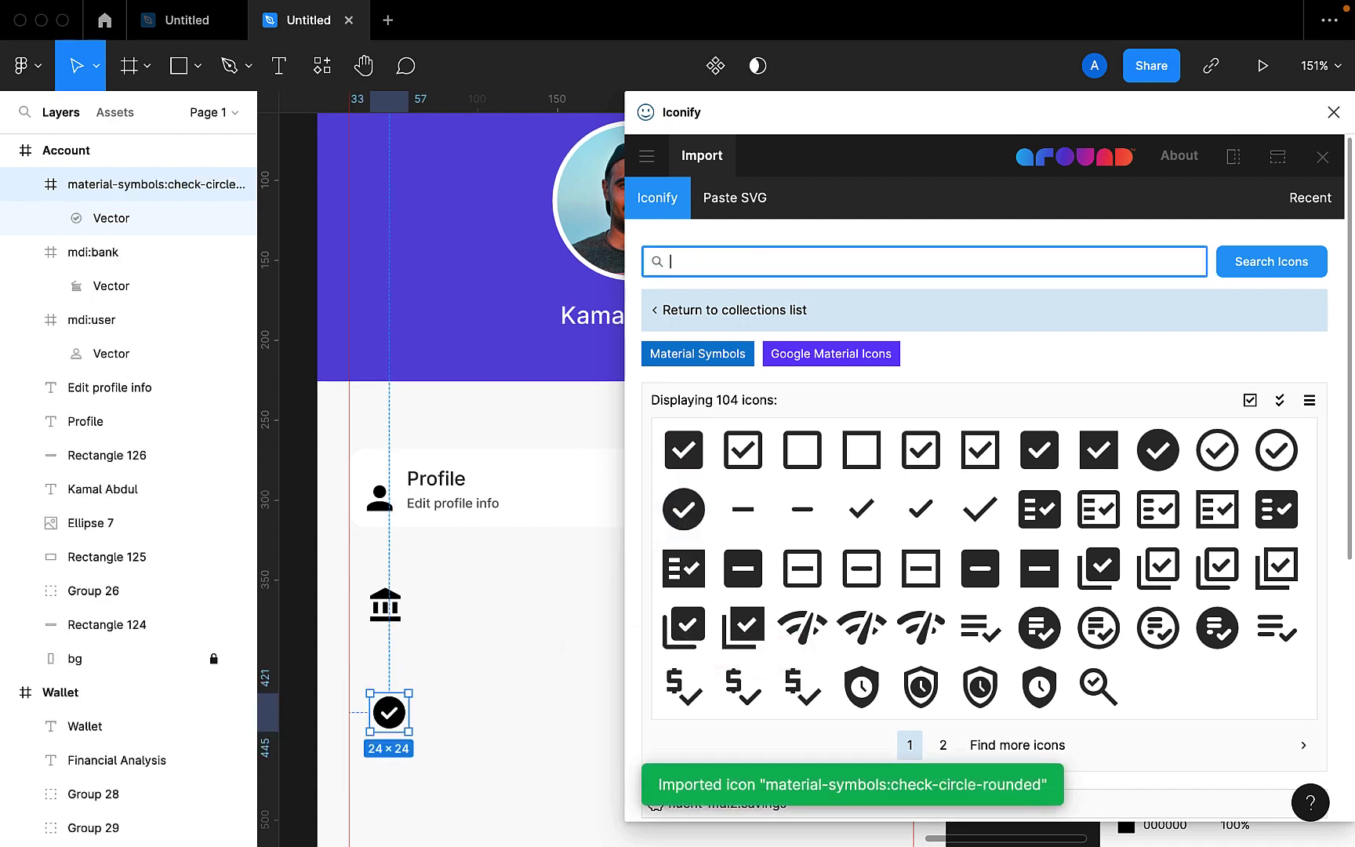
Search for 'history' icons and browse the second page of results.
type("hist")
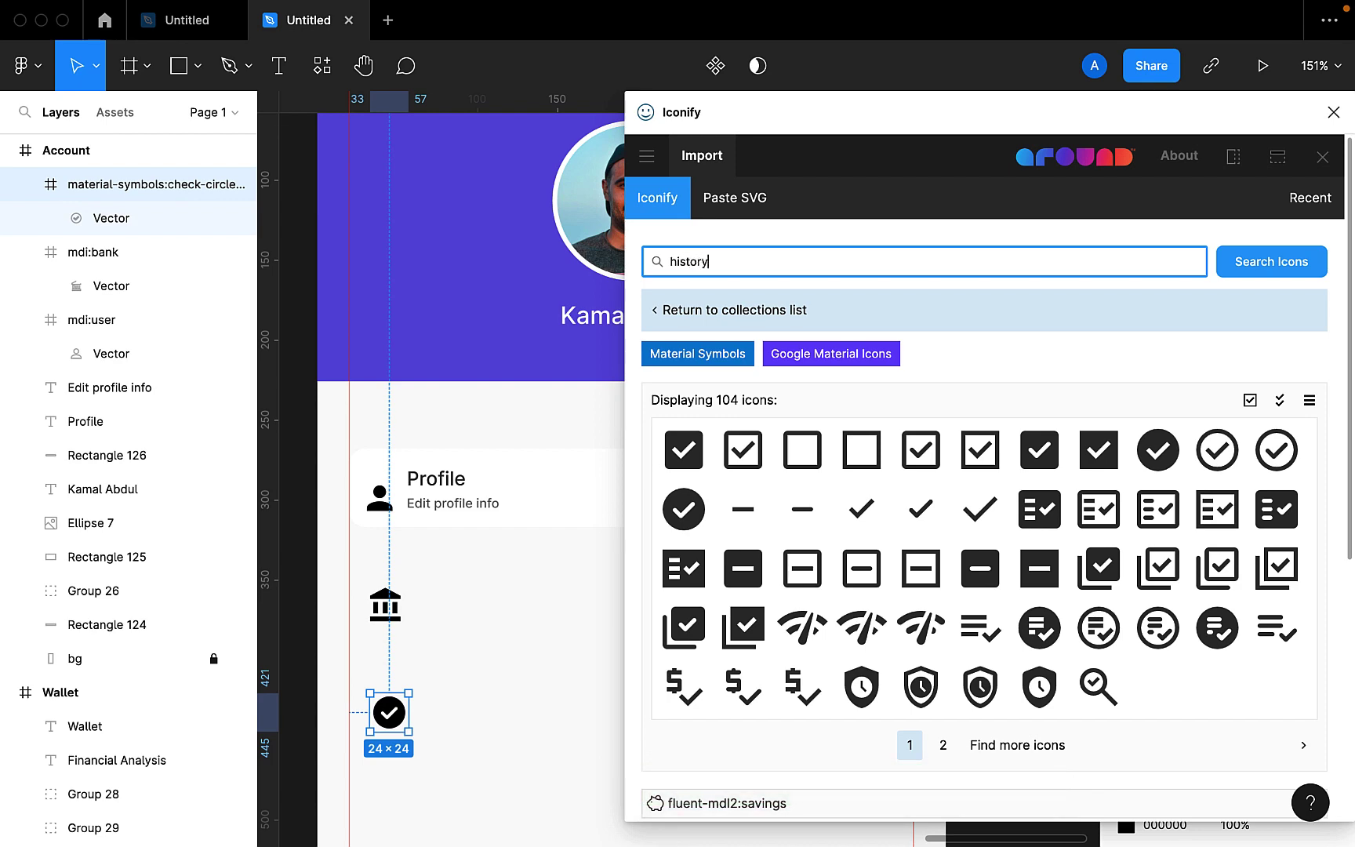
type("ory")
key("Return")
scroll(1019, 628, "down", 1)
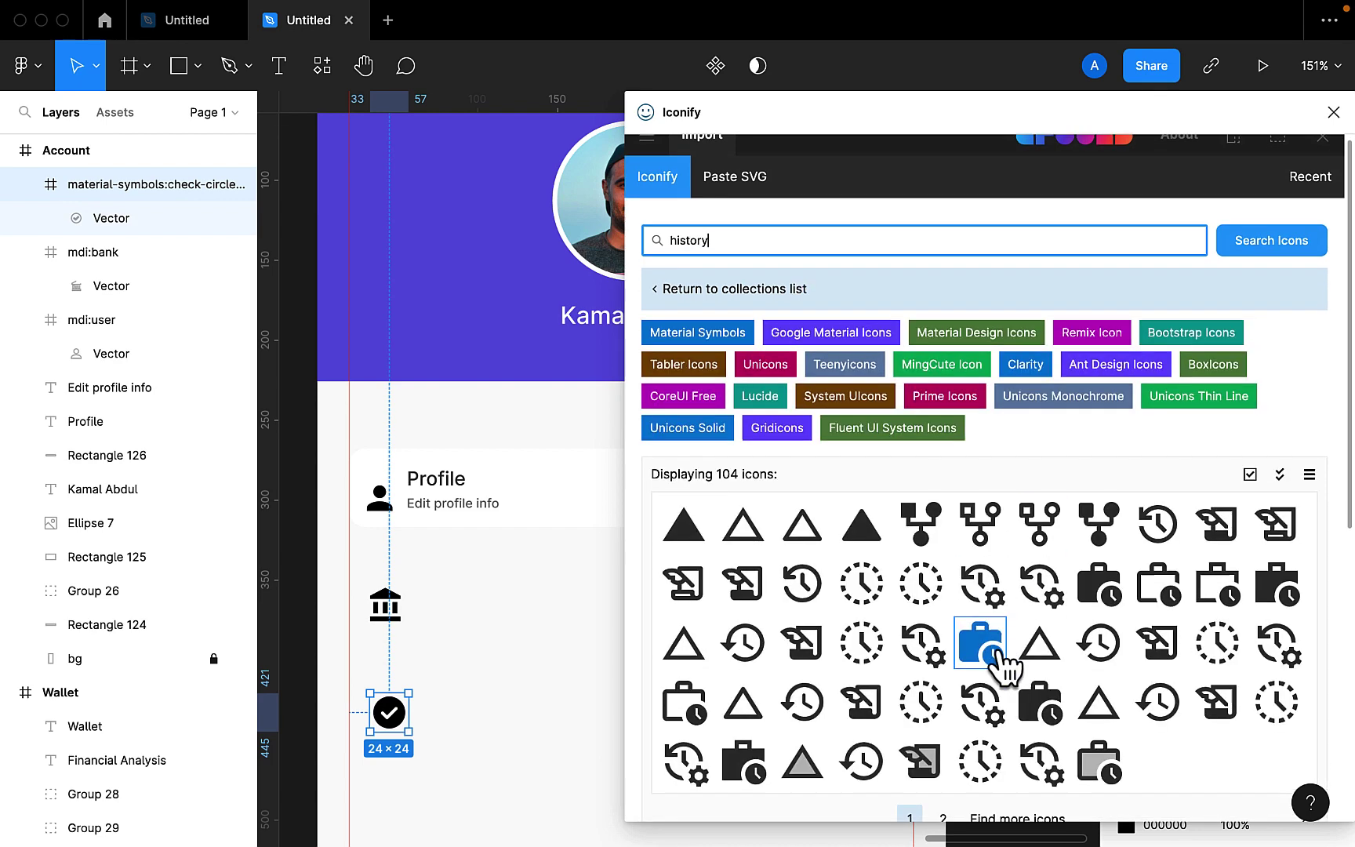
scroll(1004, 666, "down", 2)
left_click(940, 716)
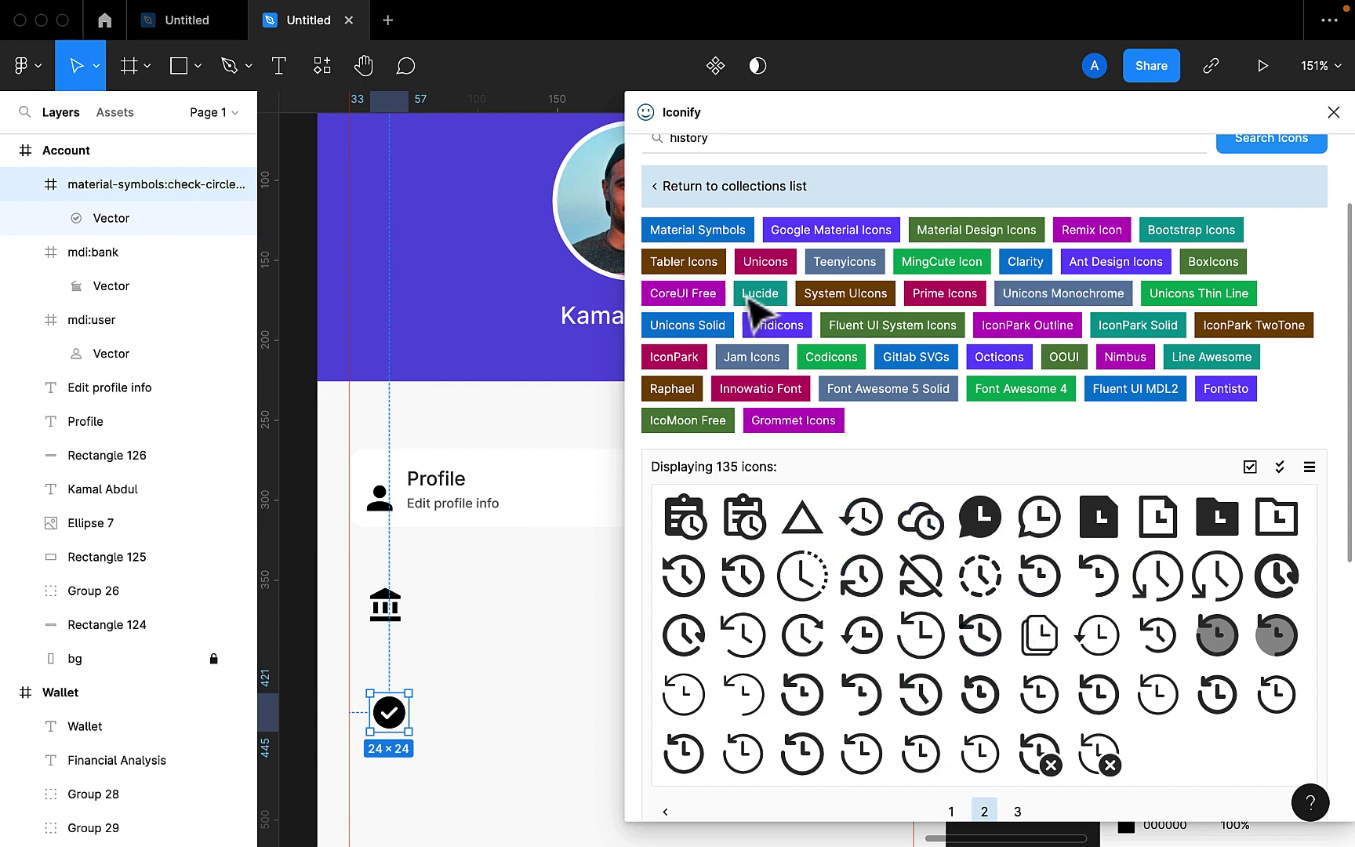
scroll(922, 251, "up", 3)
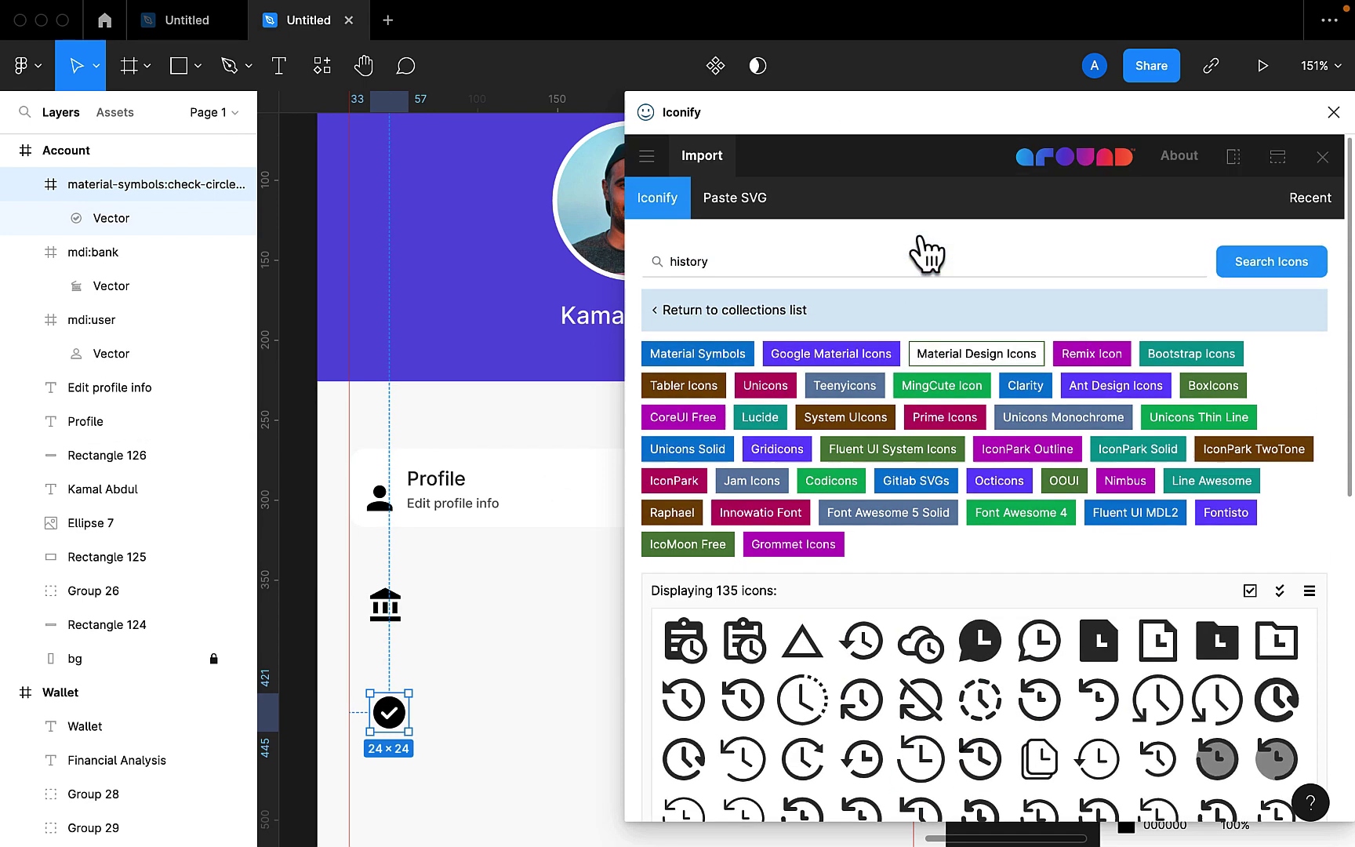
Add the people-group icon from page 2 of 'group' results below the check icon, then close Iconify.
left_click(762, 261)
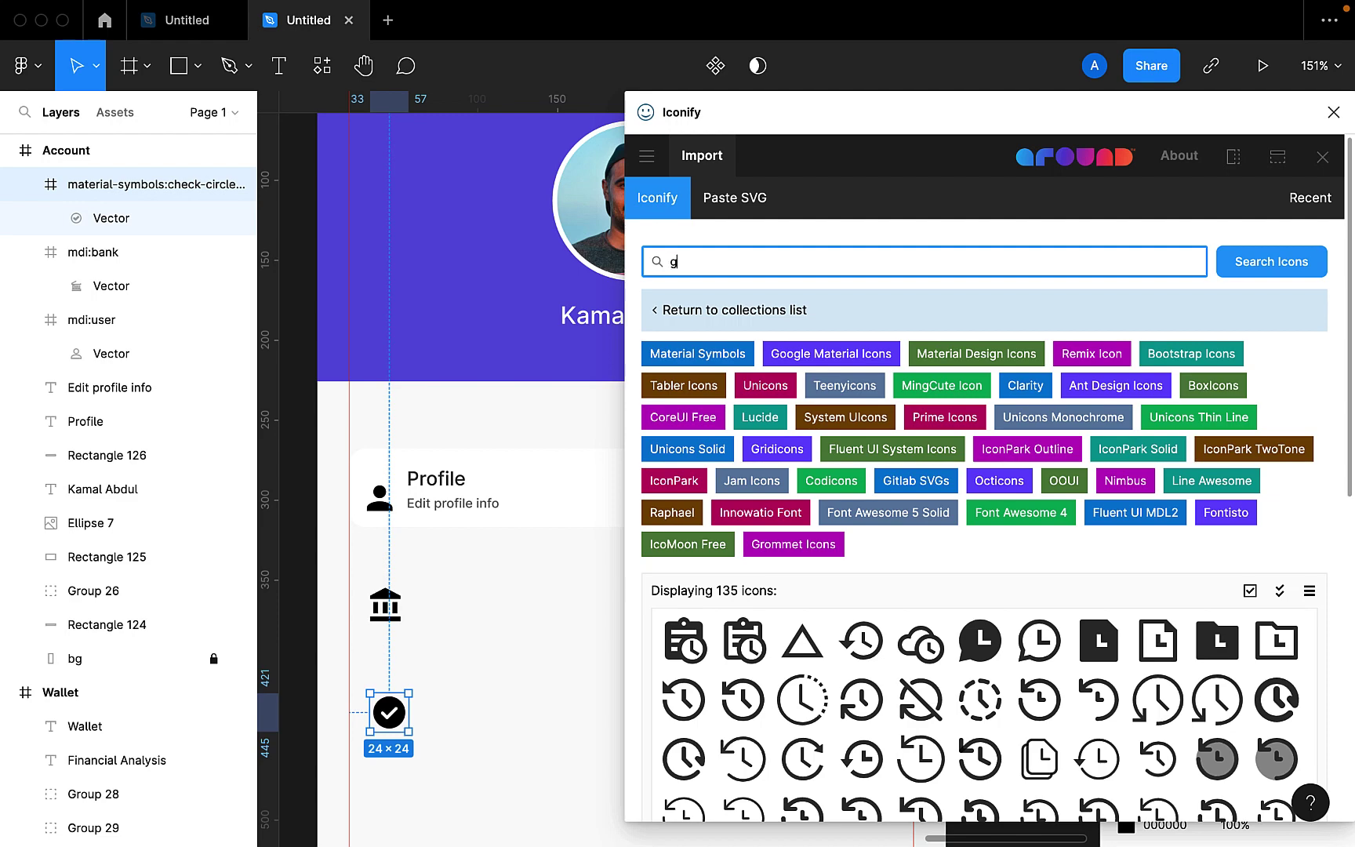
type("group")
key("Return")
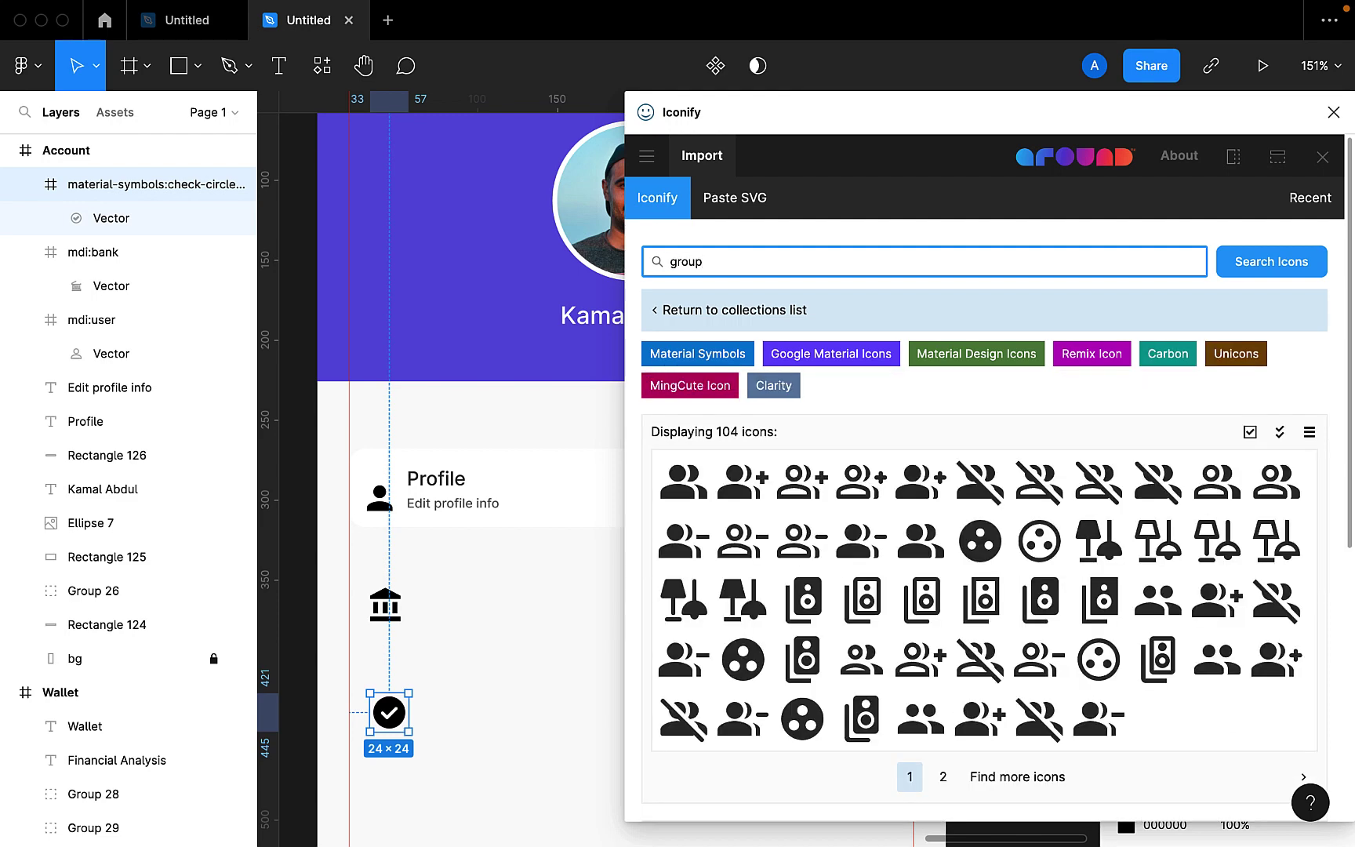
left_click(943, 777)
scroll(1035, 745, "down", 2)
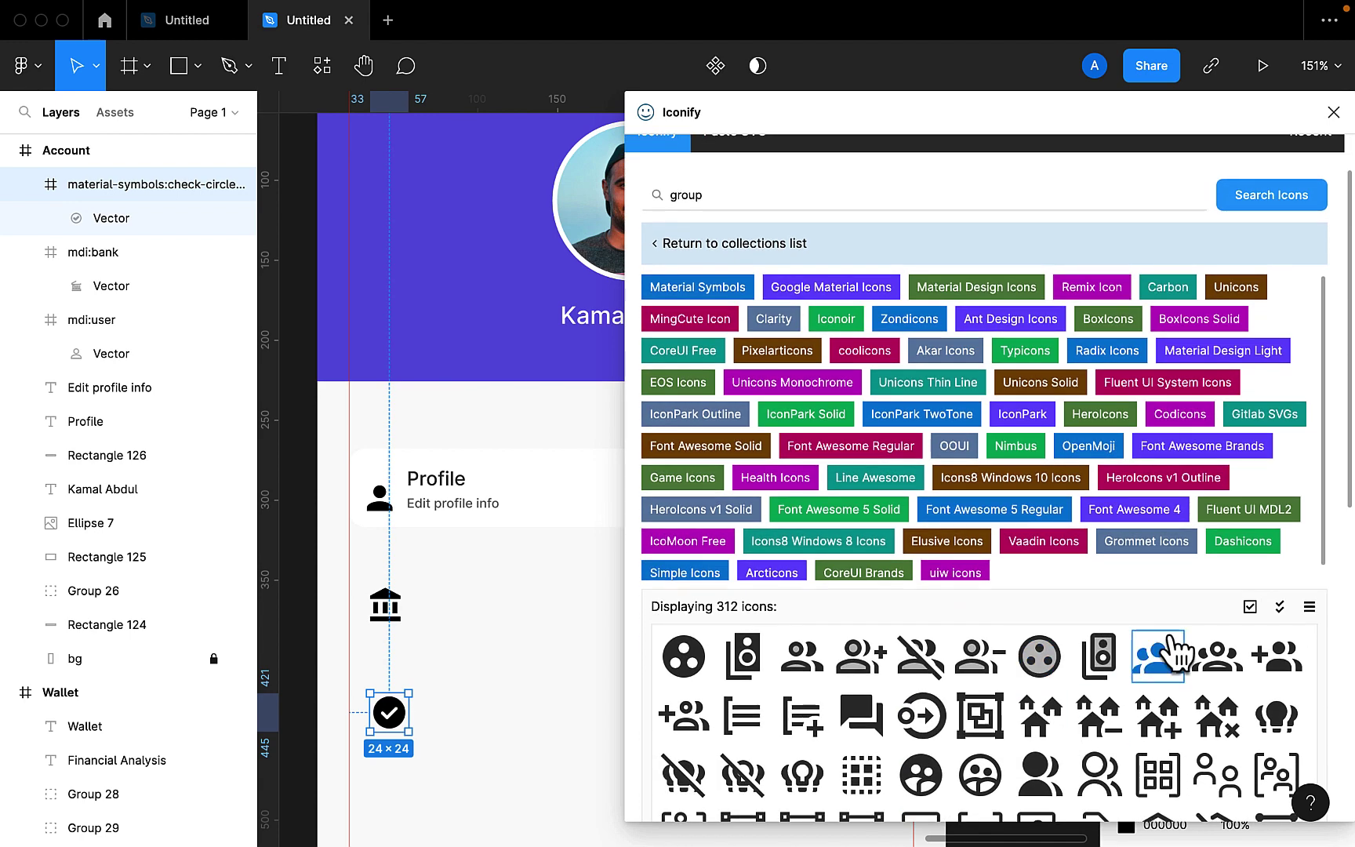
left_click_drag(1174, 662, 427, 843)
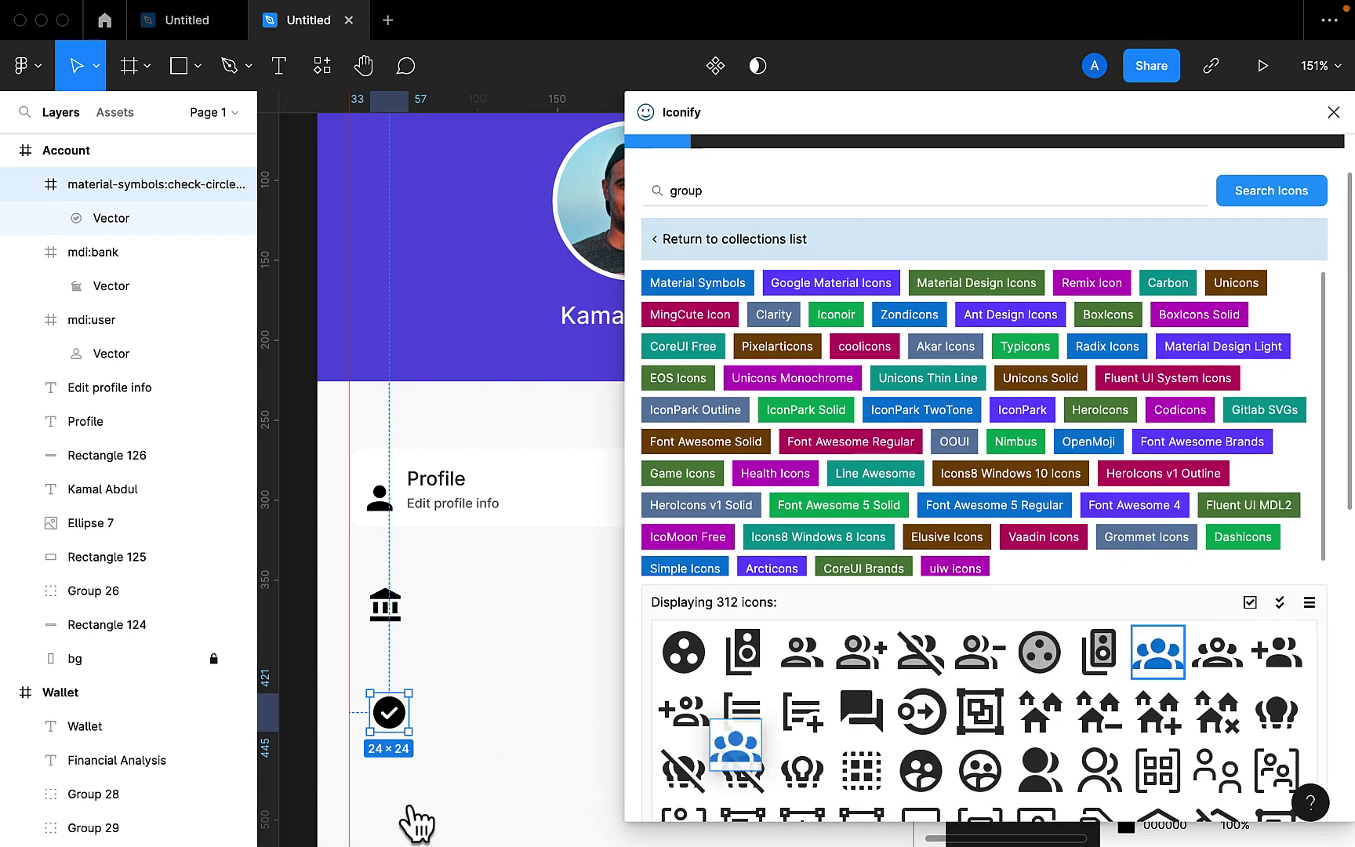
left_click(1333, 112)
Pull the person shape out of its Iconify frame and delete the empty frame.
scroll(453, 539, "up", 2)
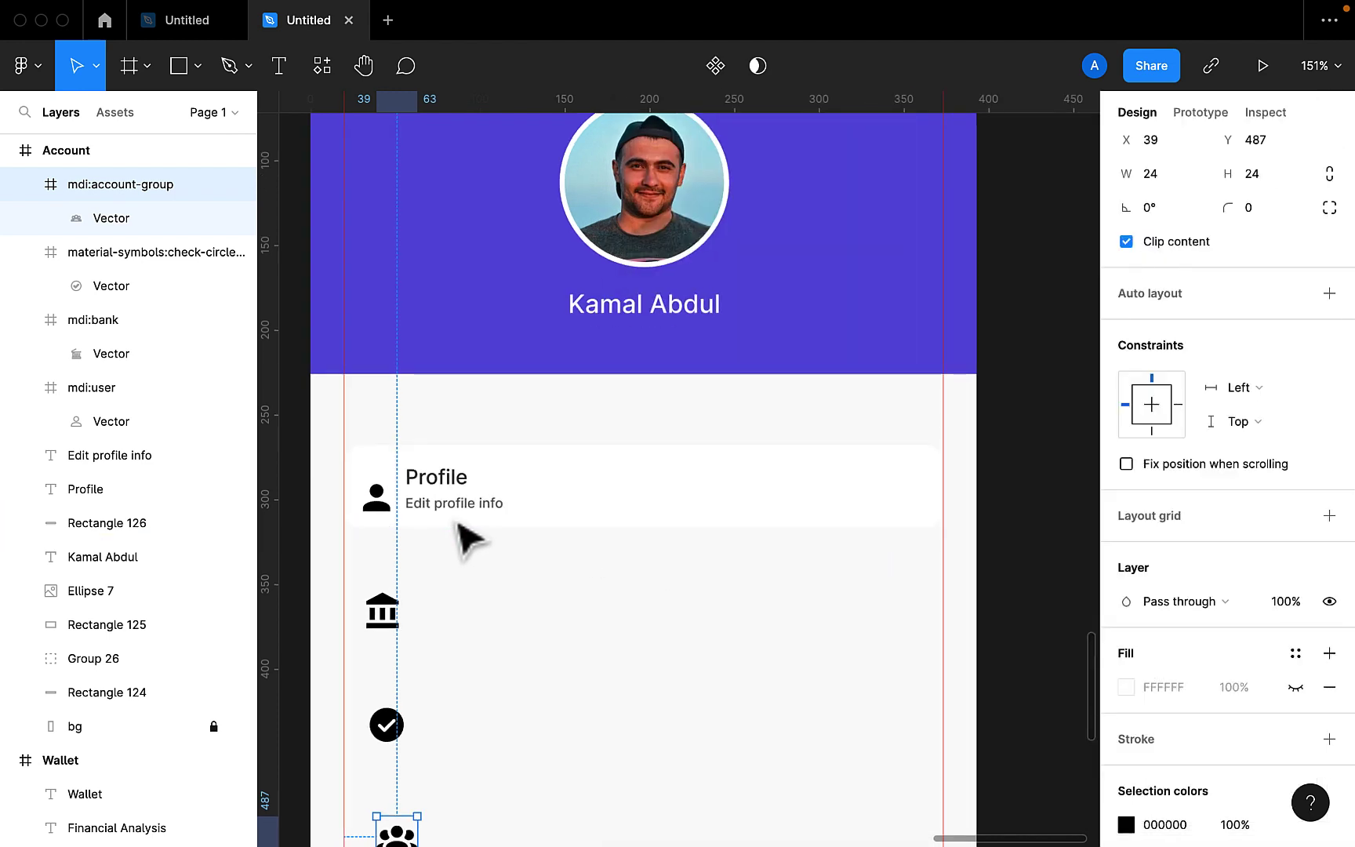
left_click(378, 502)
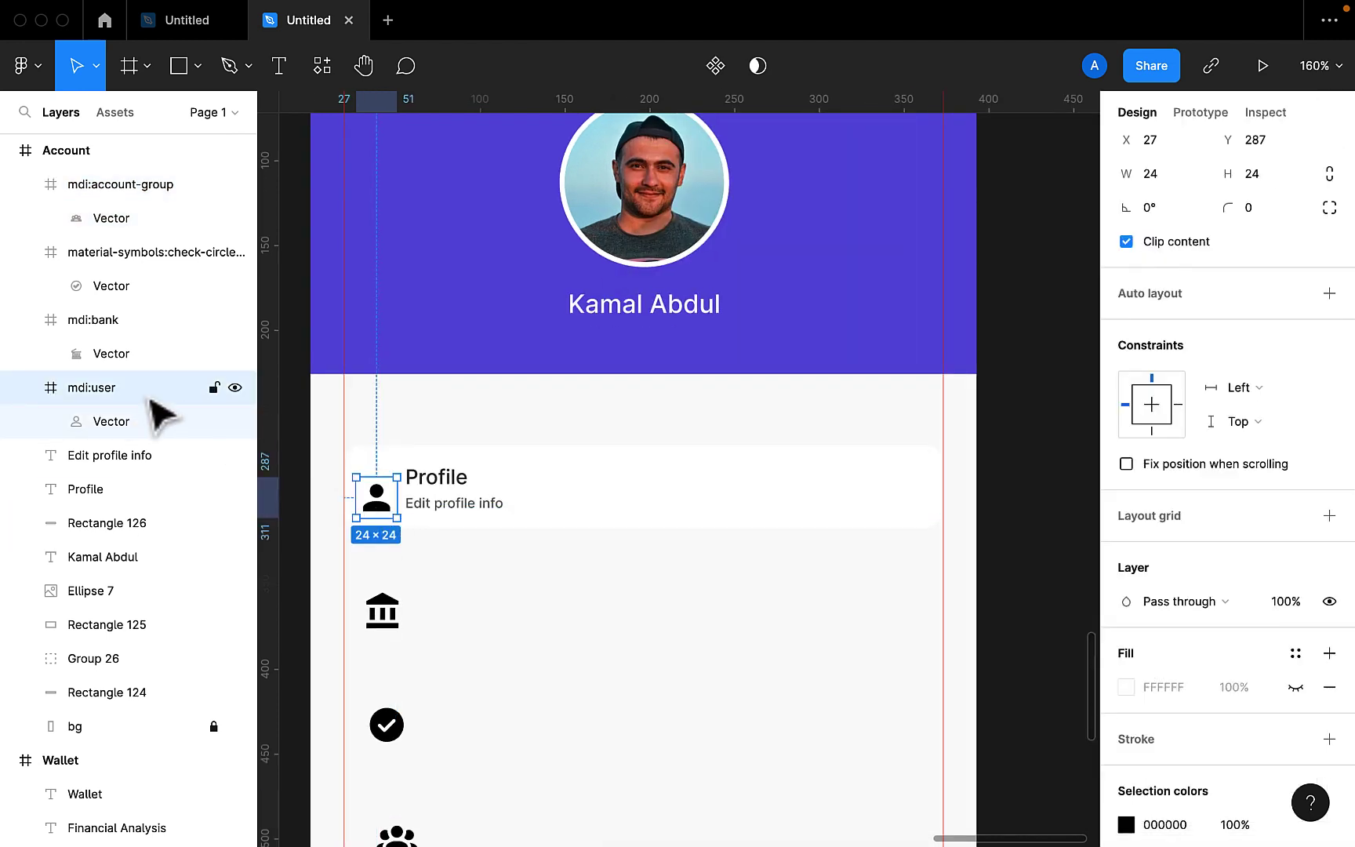
left_click(129, 421)
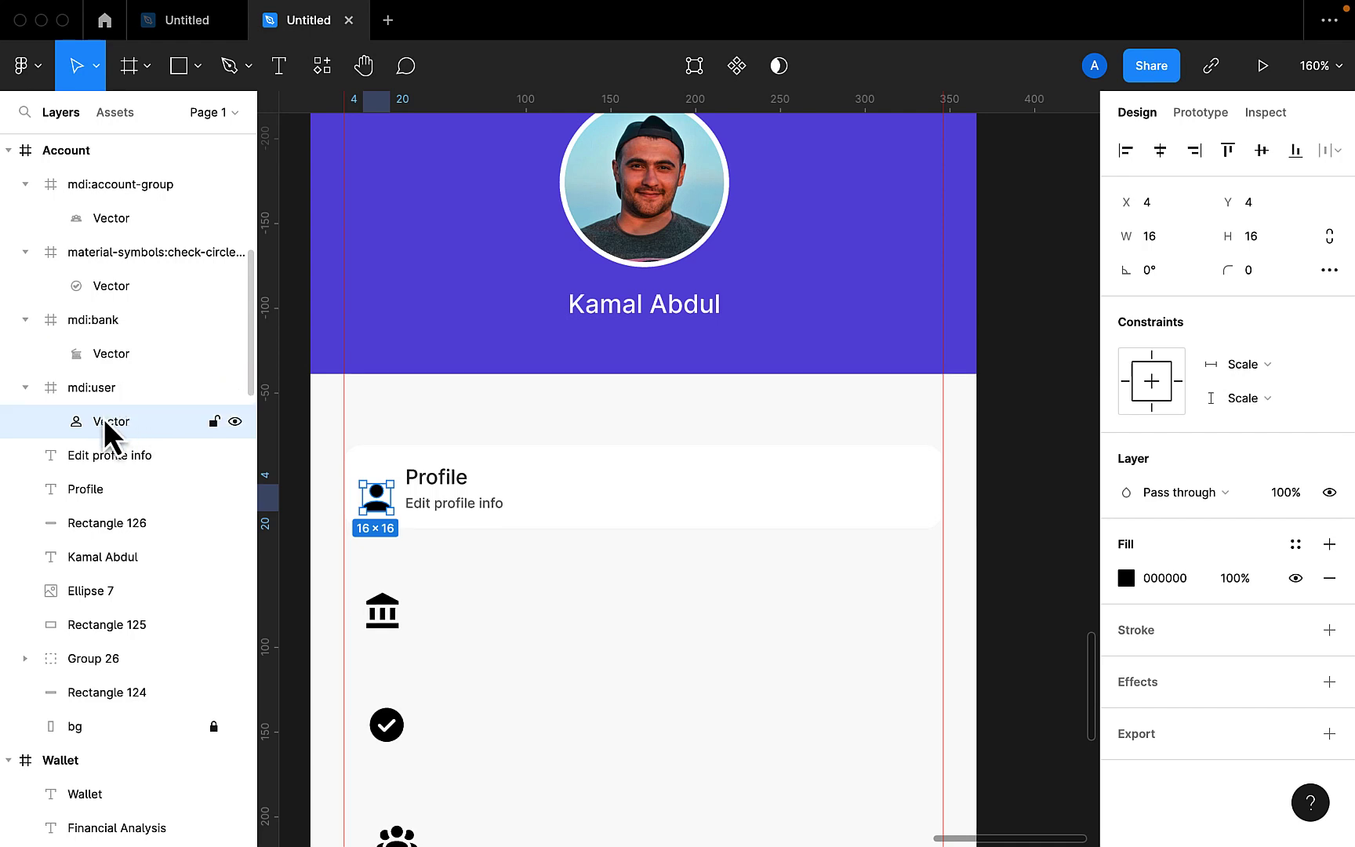
left_click_drag(82, 421, 21, 375)
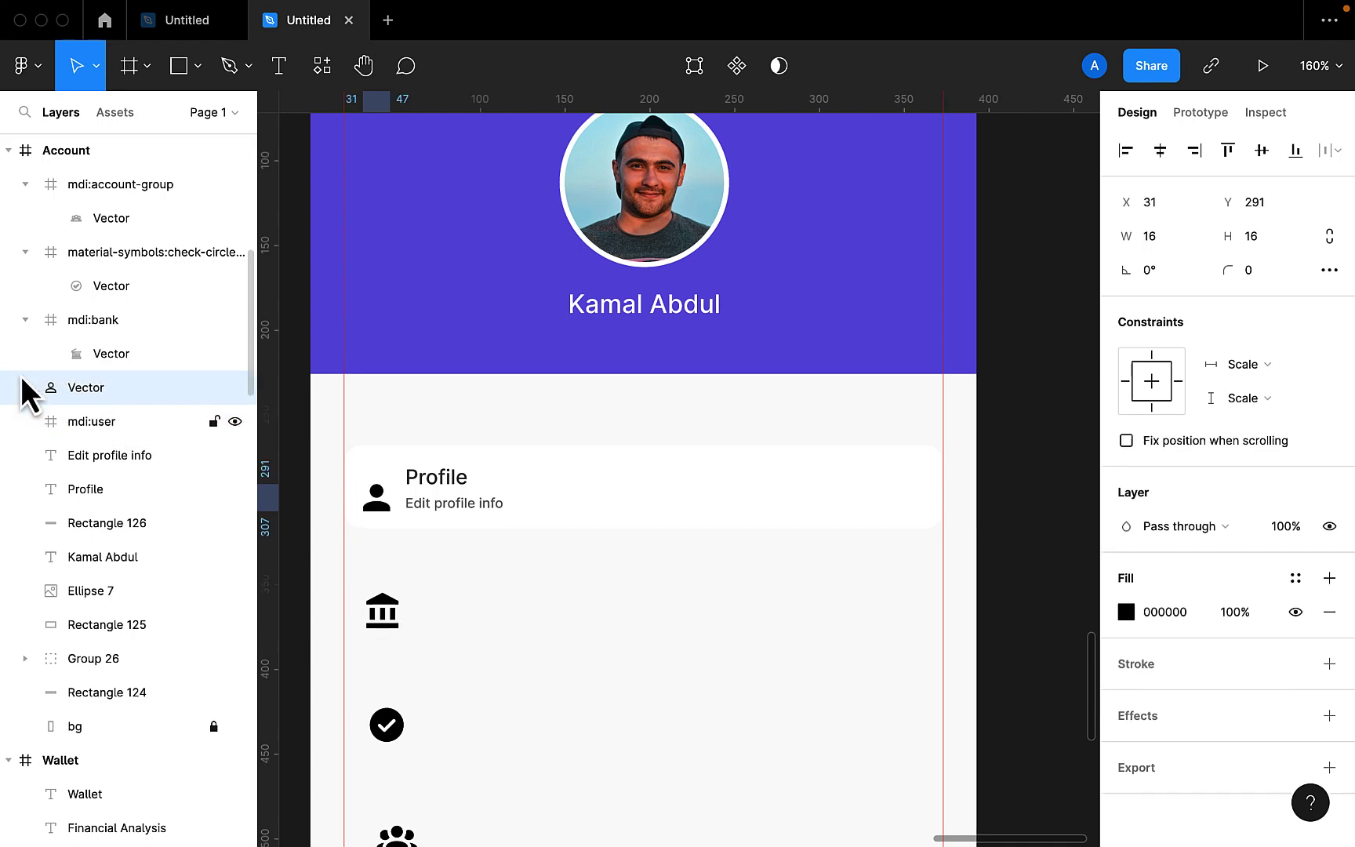
left_click(80, 424)
key("Delete")
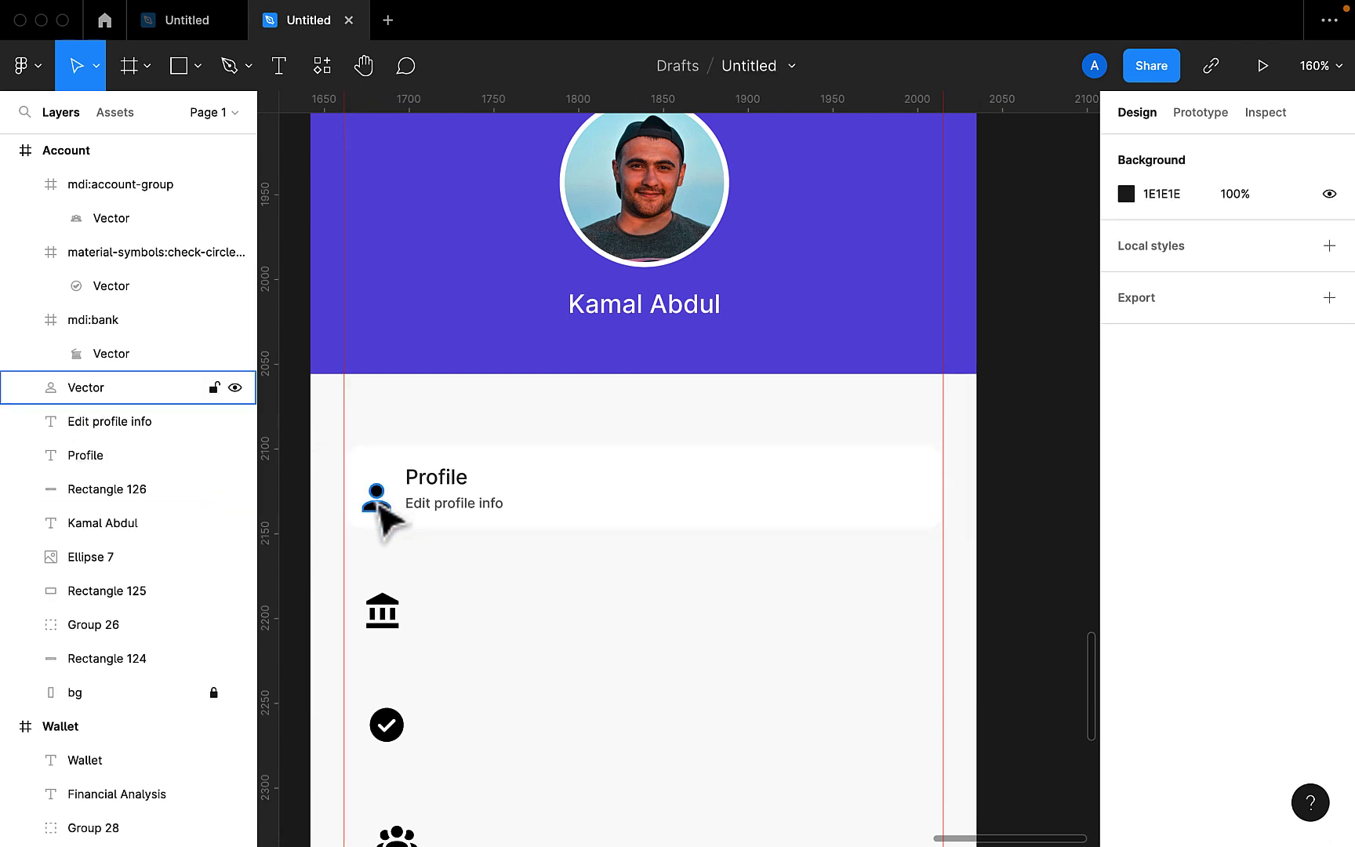
Colour the person icon with the header's 635AE1 purple and nudge it into place.
left_click(381, 508)
key("i")
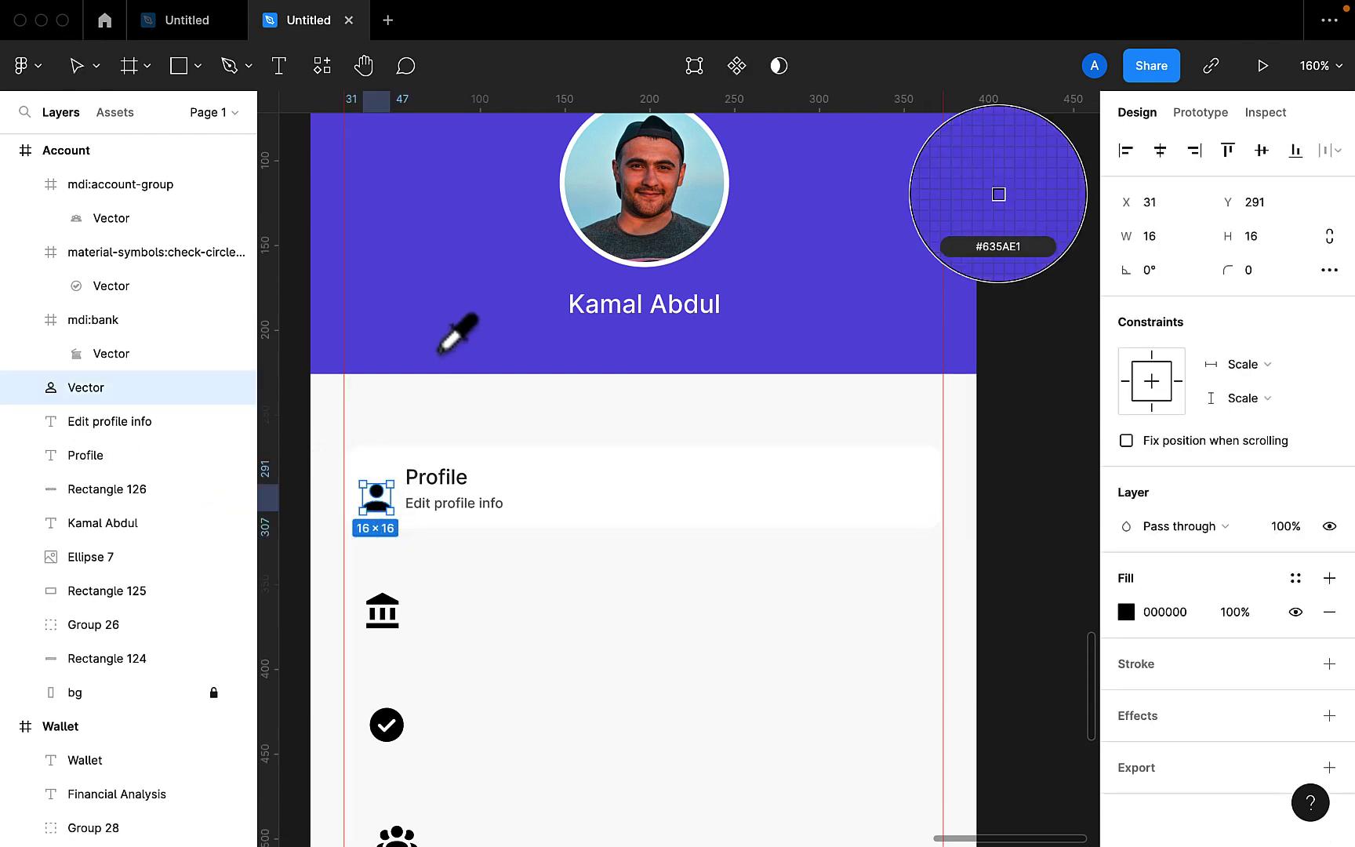
left_click(443, 349)
scroll(408, 499, "up", 3)
scroll(402, 486, "up", 3)
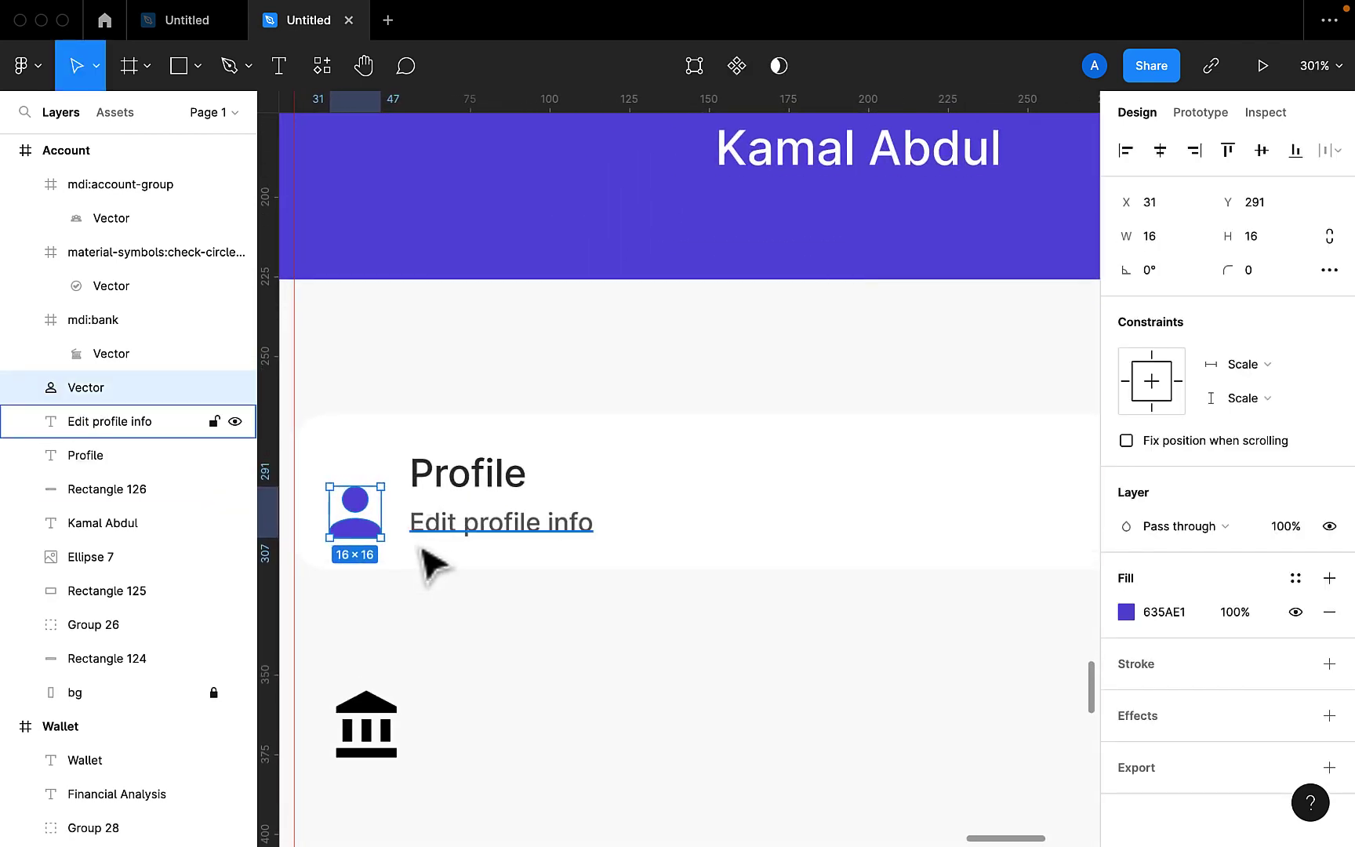
key("shift+Up")
key("Down")
key("Down")
key("Down")
key("Down")
key("Down")
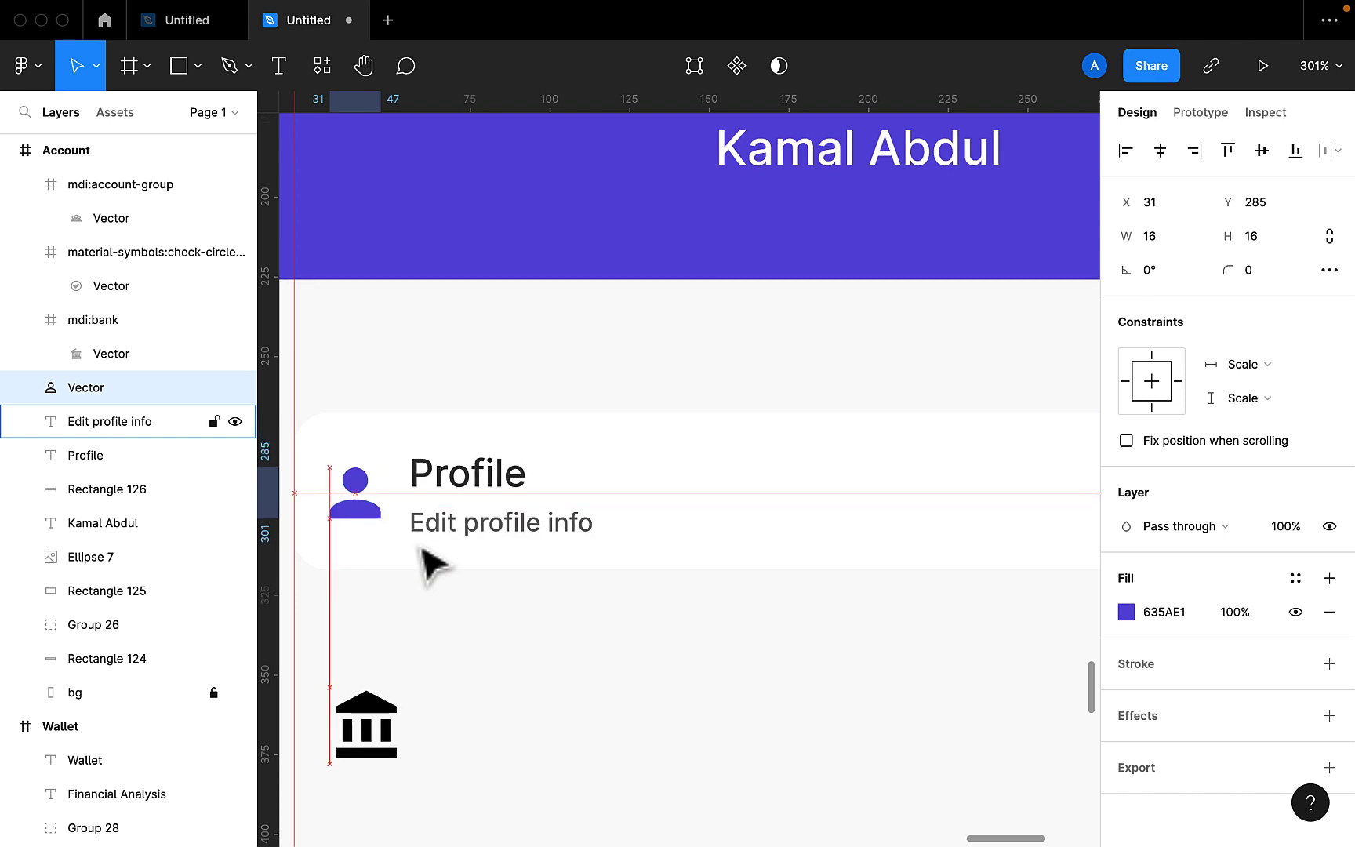
key("Up")
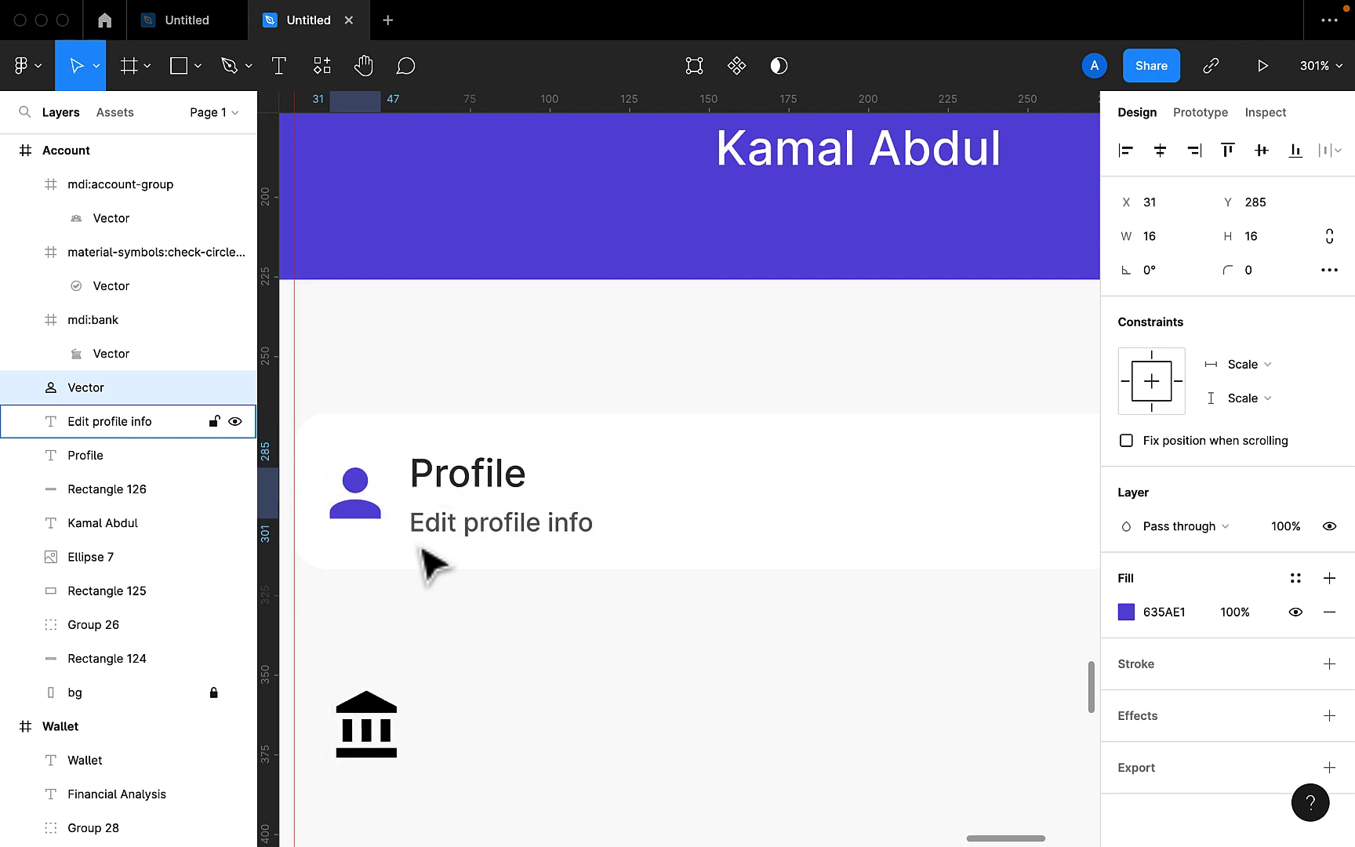
Set the person icon's height to 20 and nudge it up and to the right.
left_click(463, 530)
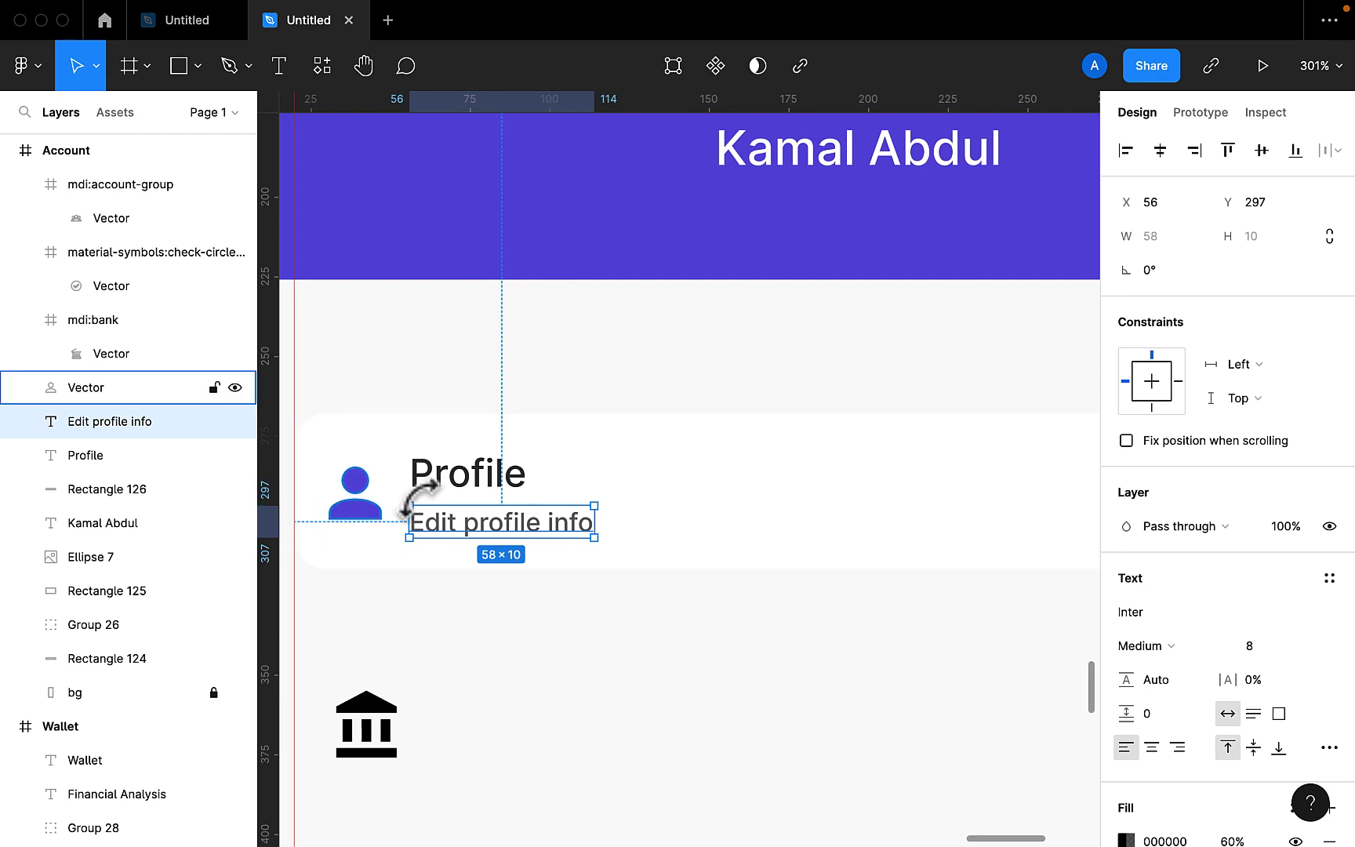
left_click(370, 514)
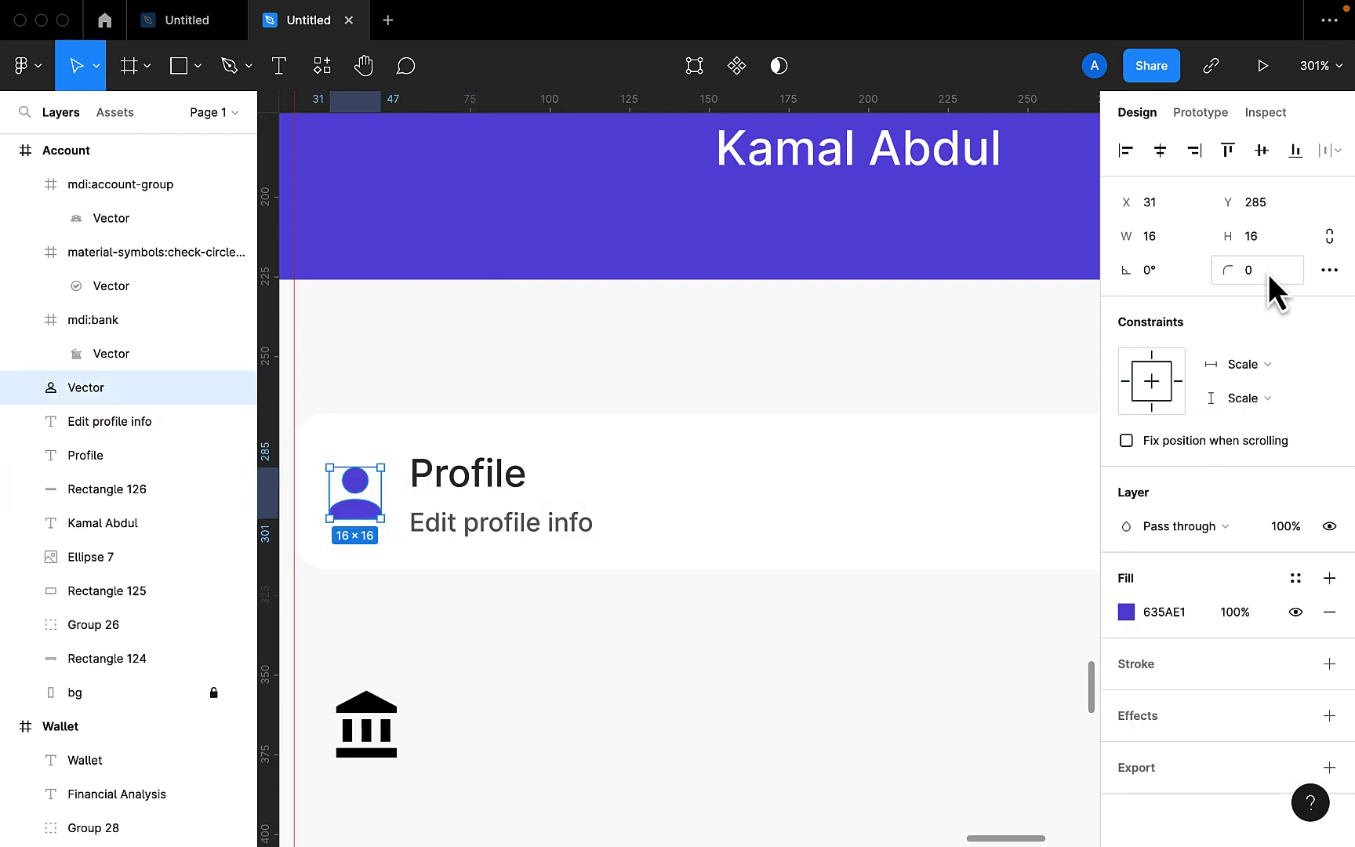
left_click(1246, 240)
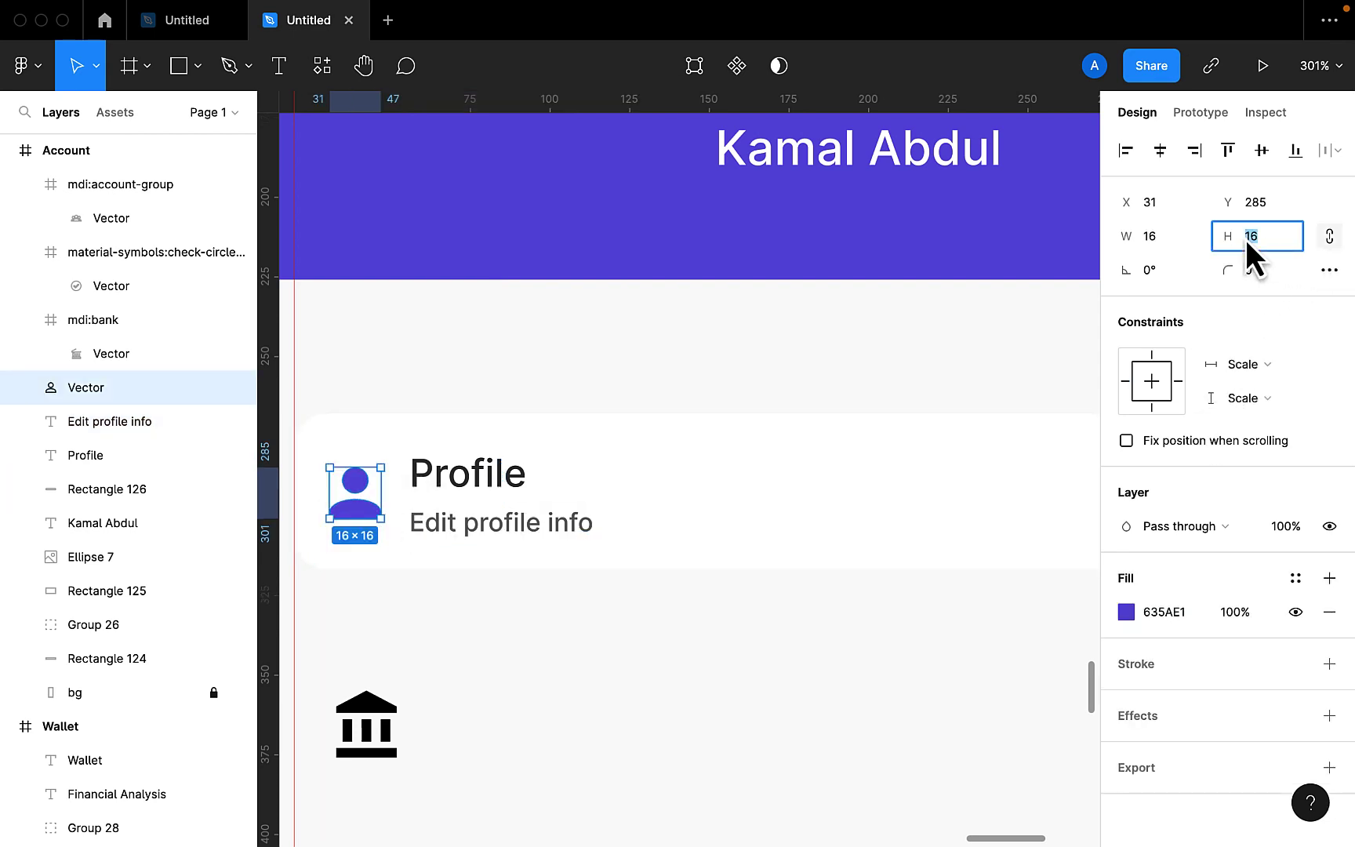
key("Return")
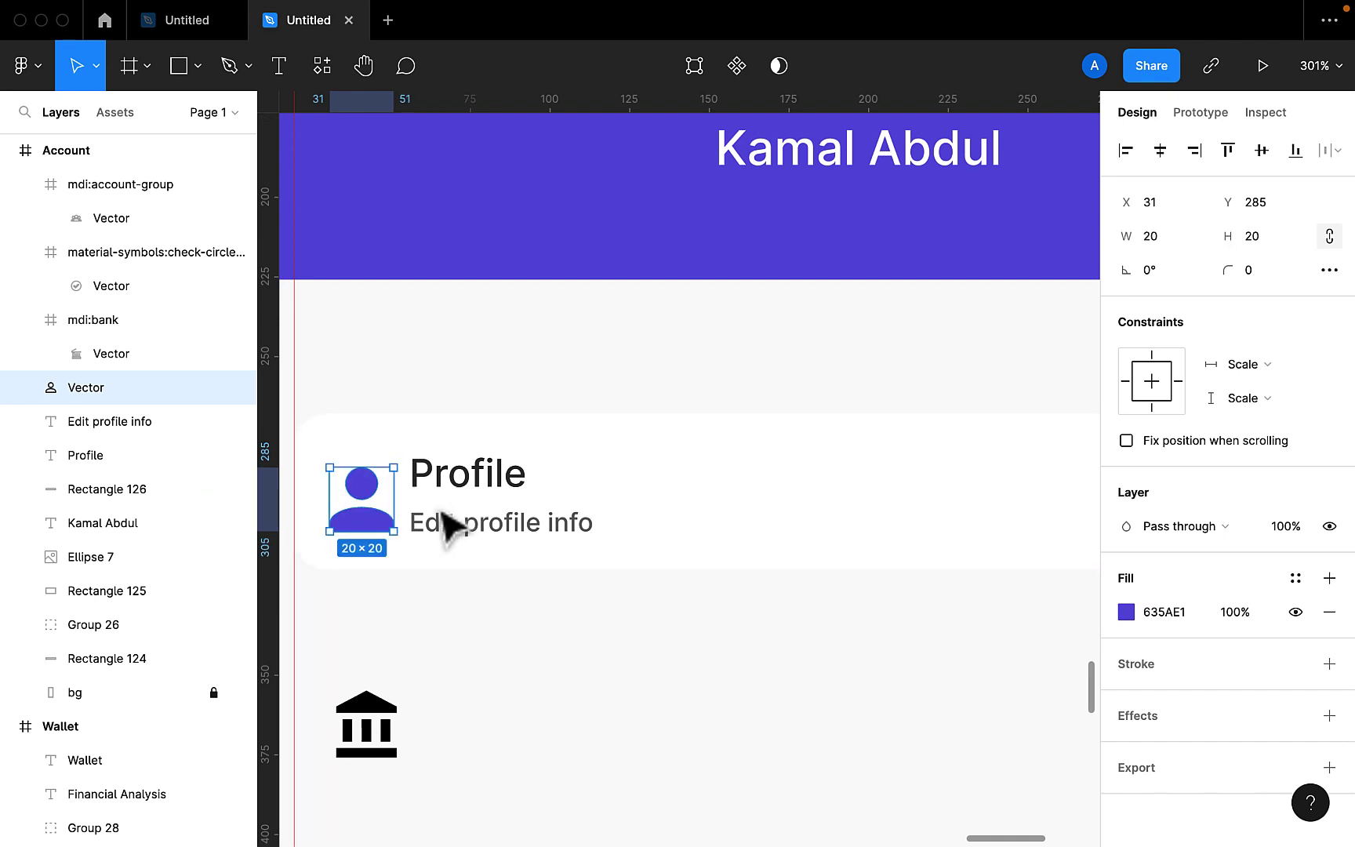
key("Up")
key("Right")
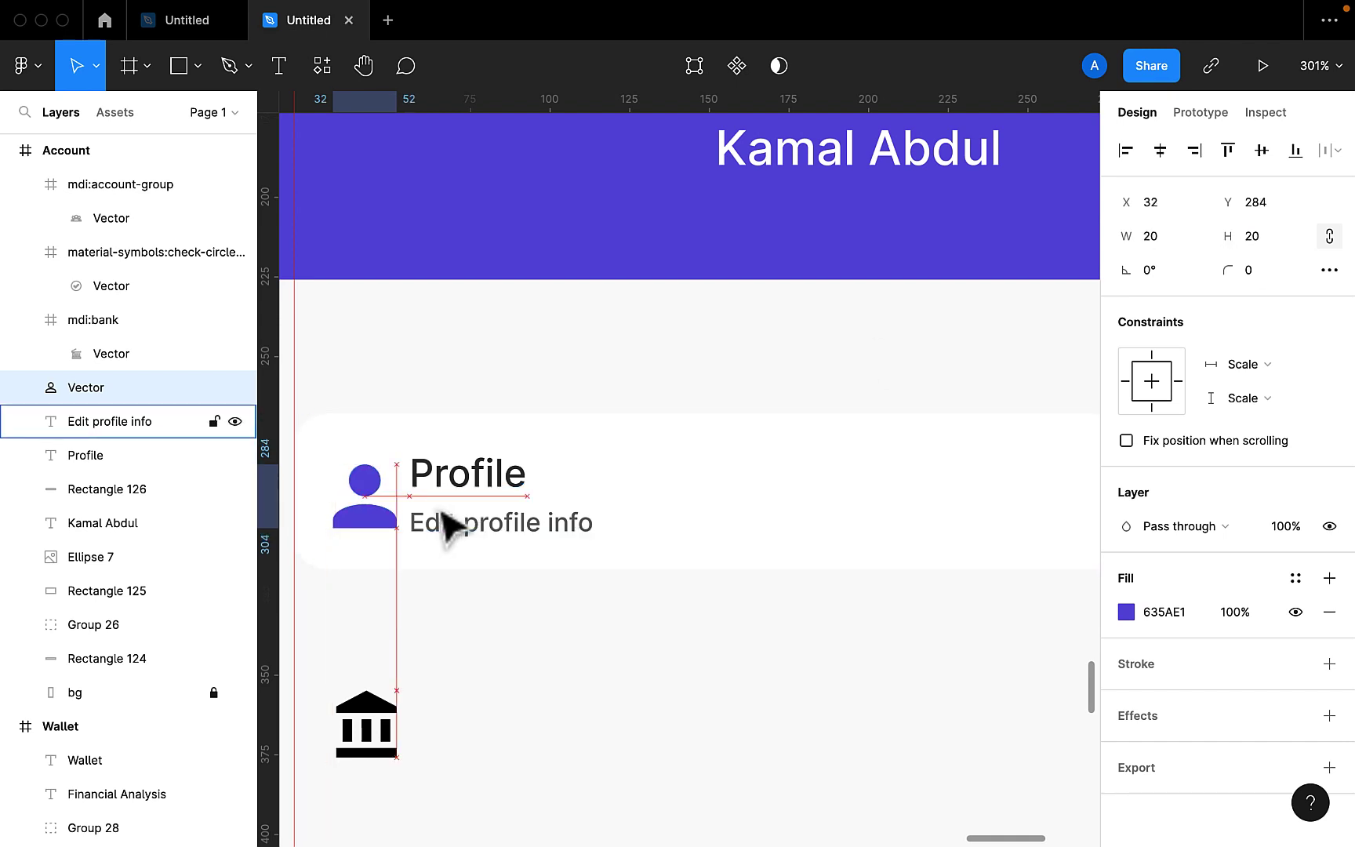
key("Right")
key("Up")
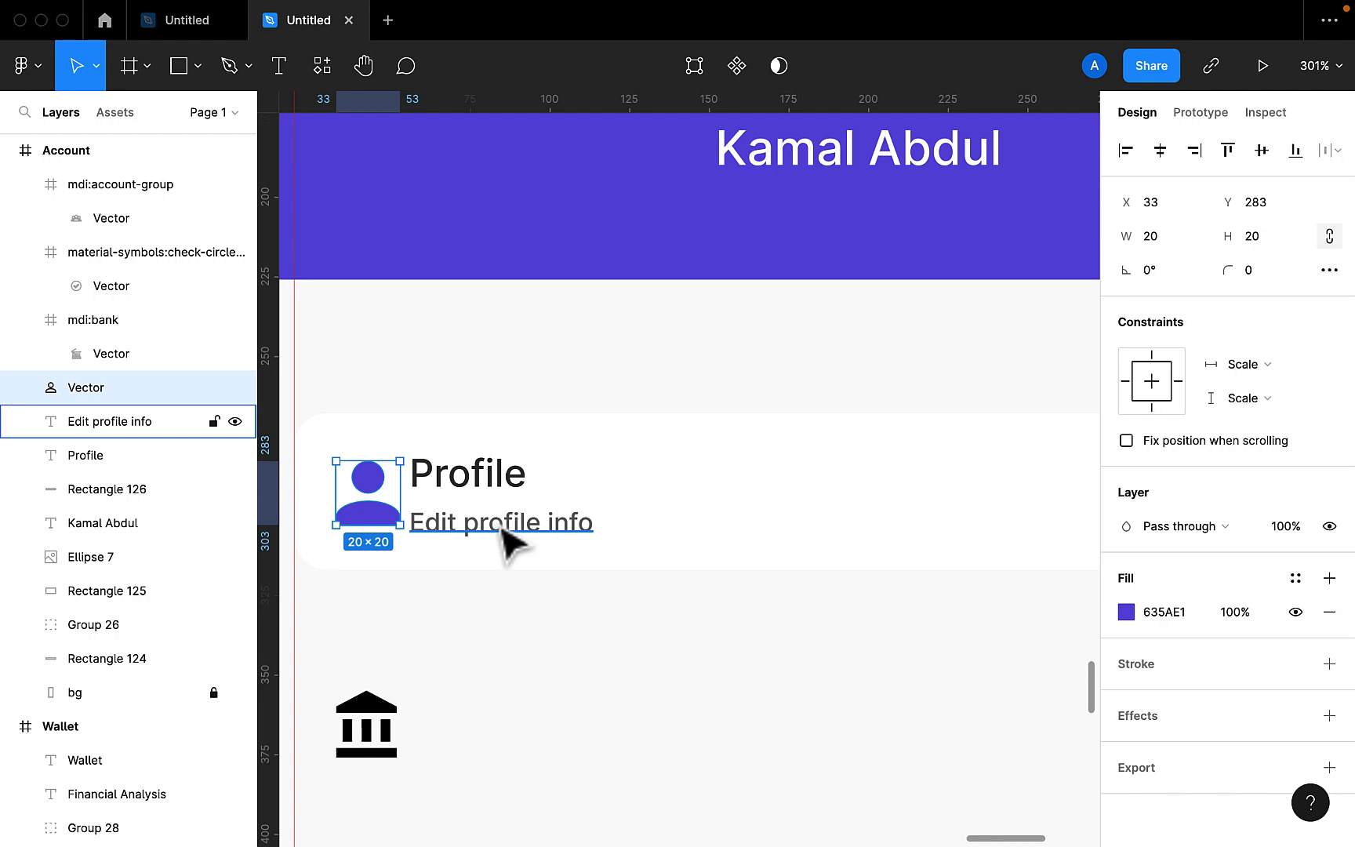
Shift the Profile and Edit profile info texts right together.
left_click(504, 526)
left_click(481, 488, "shift")
key("shift+Right")
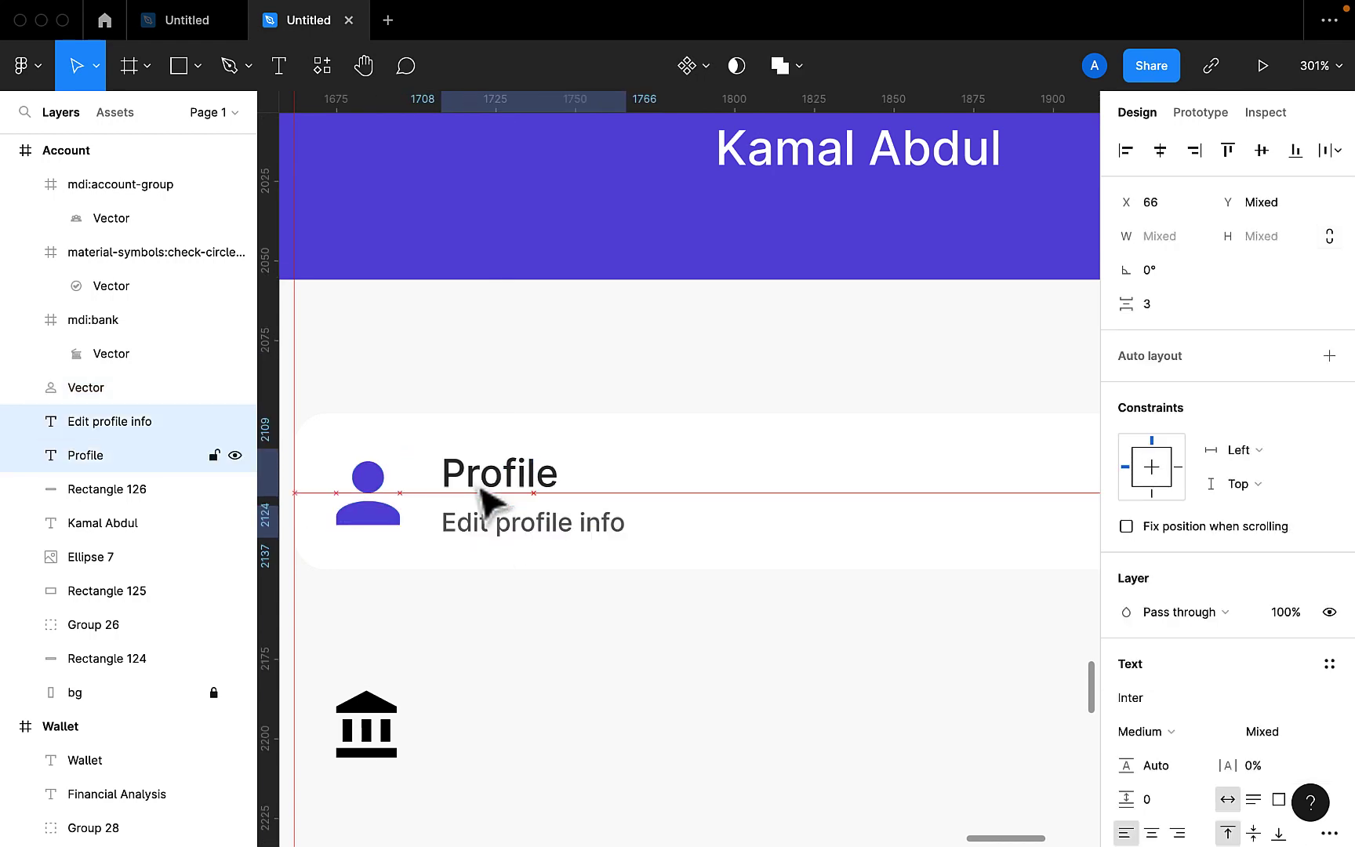
key("shift+Right")
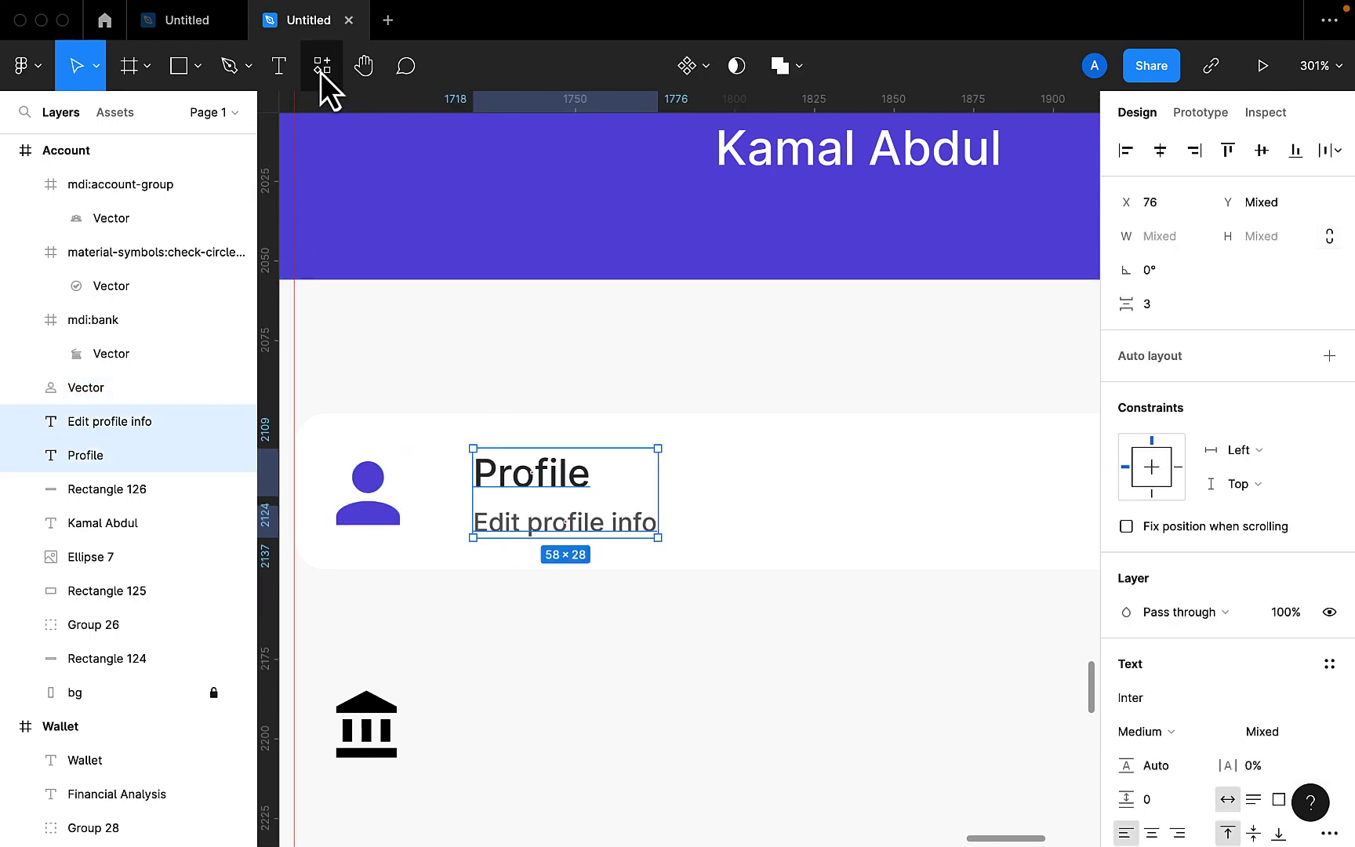
Search Iconify for 'arrow' and place a chevron icon on the Profile card.
left_click(322, 65)
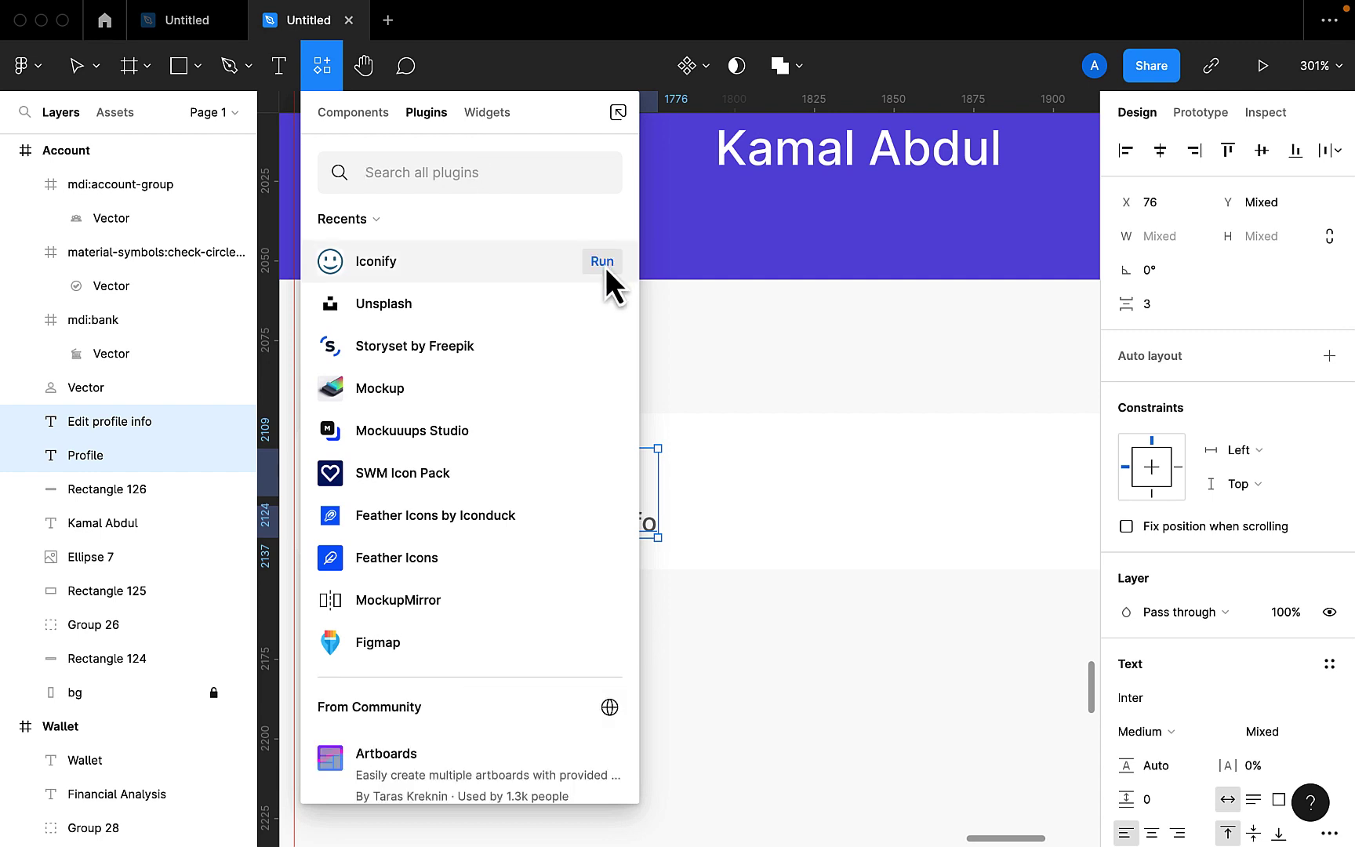
left_click(605, 265)
type("group")
key("Return")
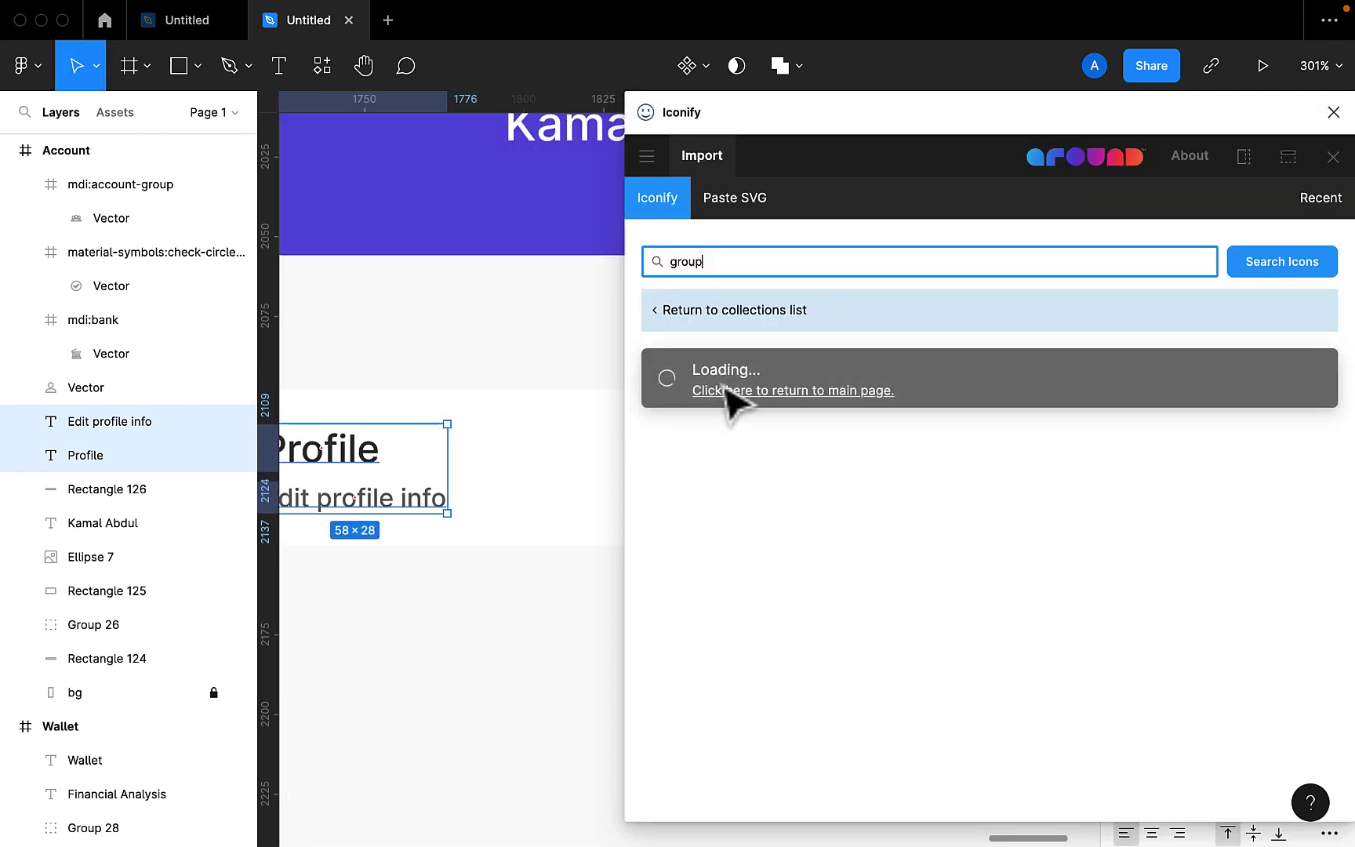
key("BackSpace")
key("BackSpace")
key("BackSpace")
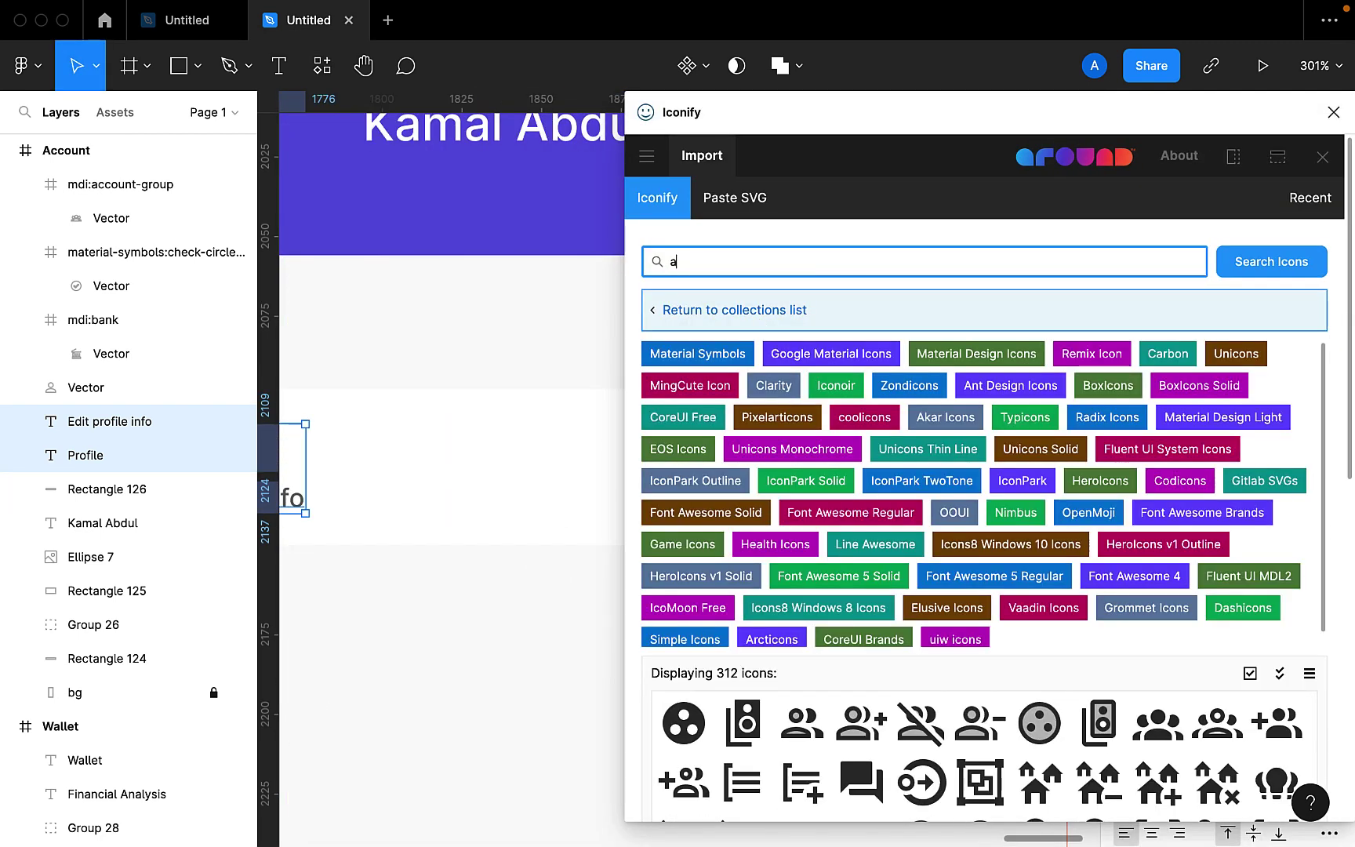
type("arrow")
key("Return")
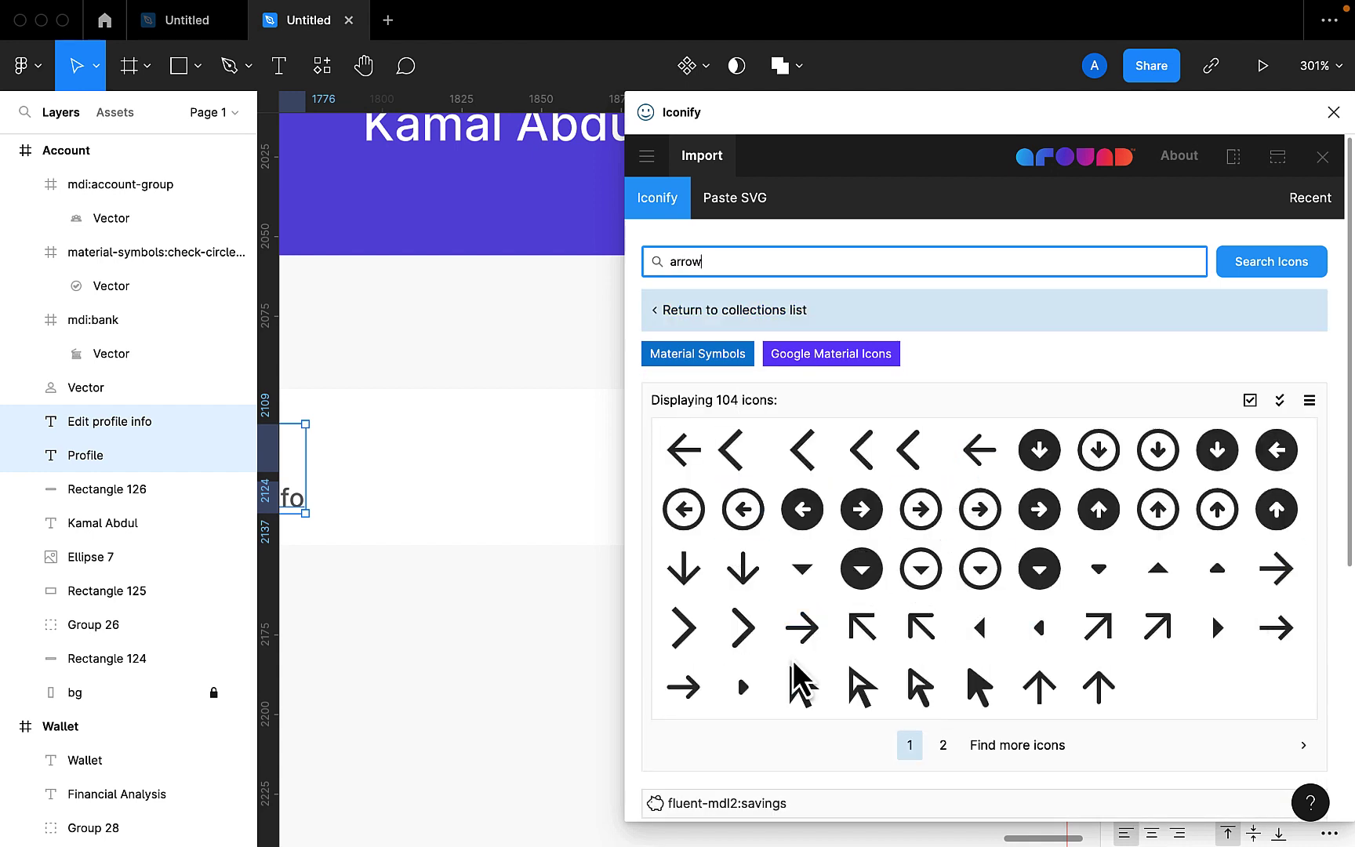
left_click_drag(523, 515, 524, 515)
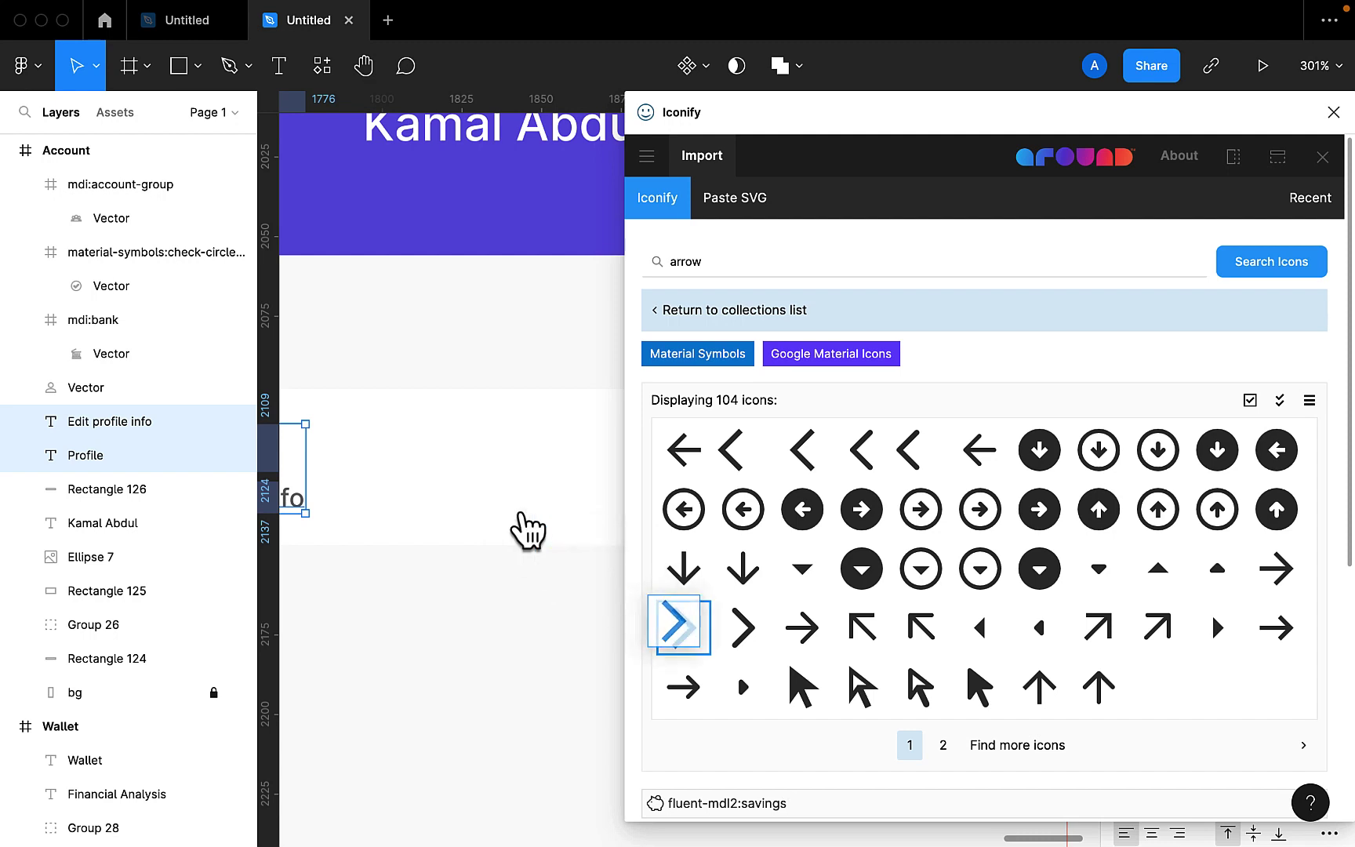
left_click(1332, 112)
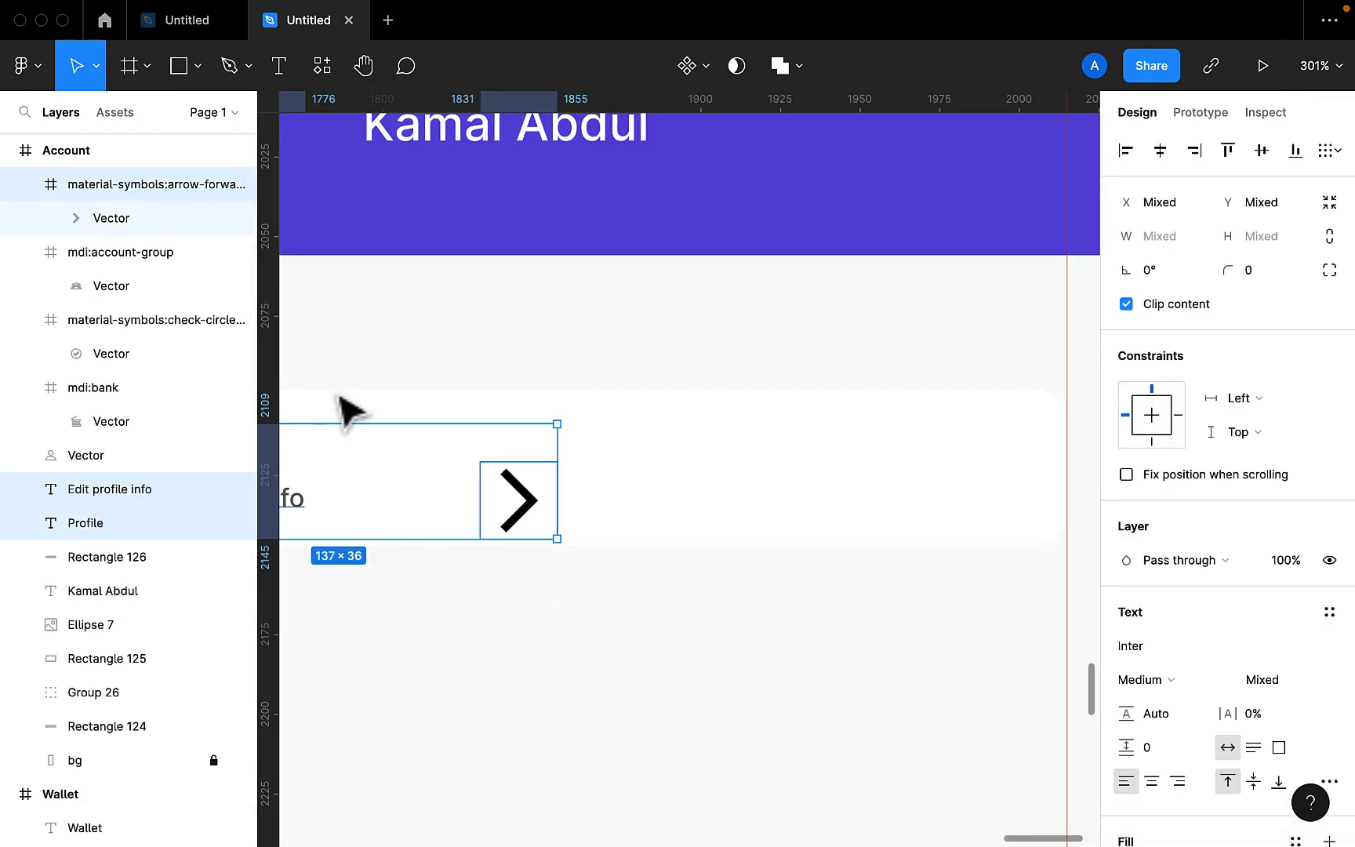
Unwrap the chevron vector and delete its empty icon frame.
left_click(110, 230)
left_click_drag(110, 229, 102, 173)
left_click(109, 227)
key("Delete")
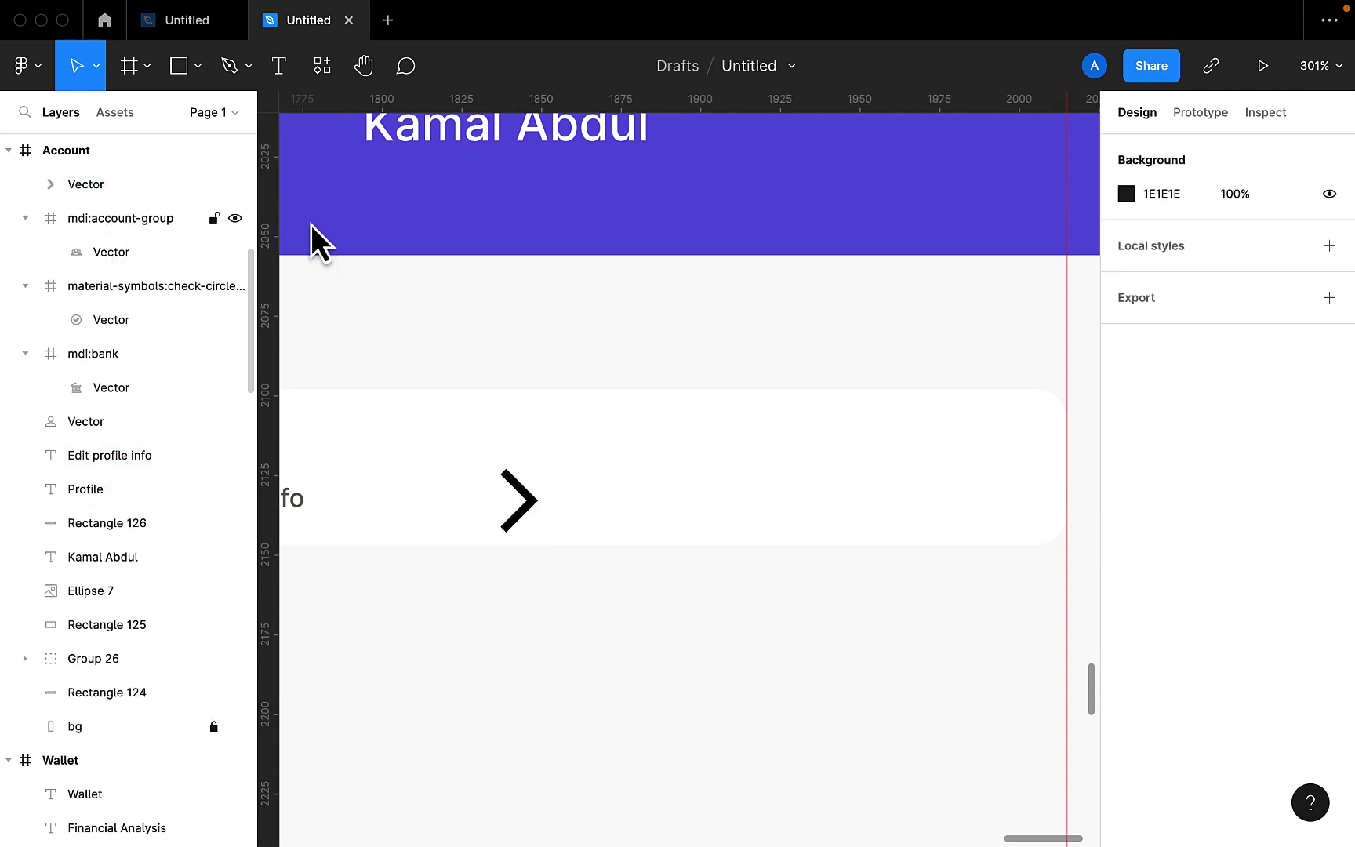
Resize the chevron to a height of 10 with proportions locked.
left_click(549, 527)
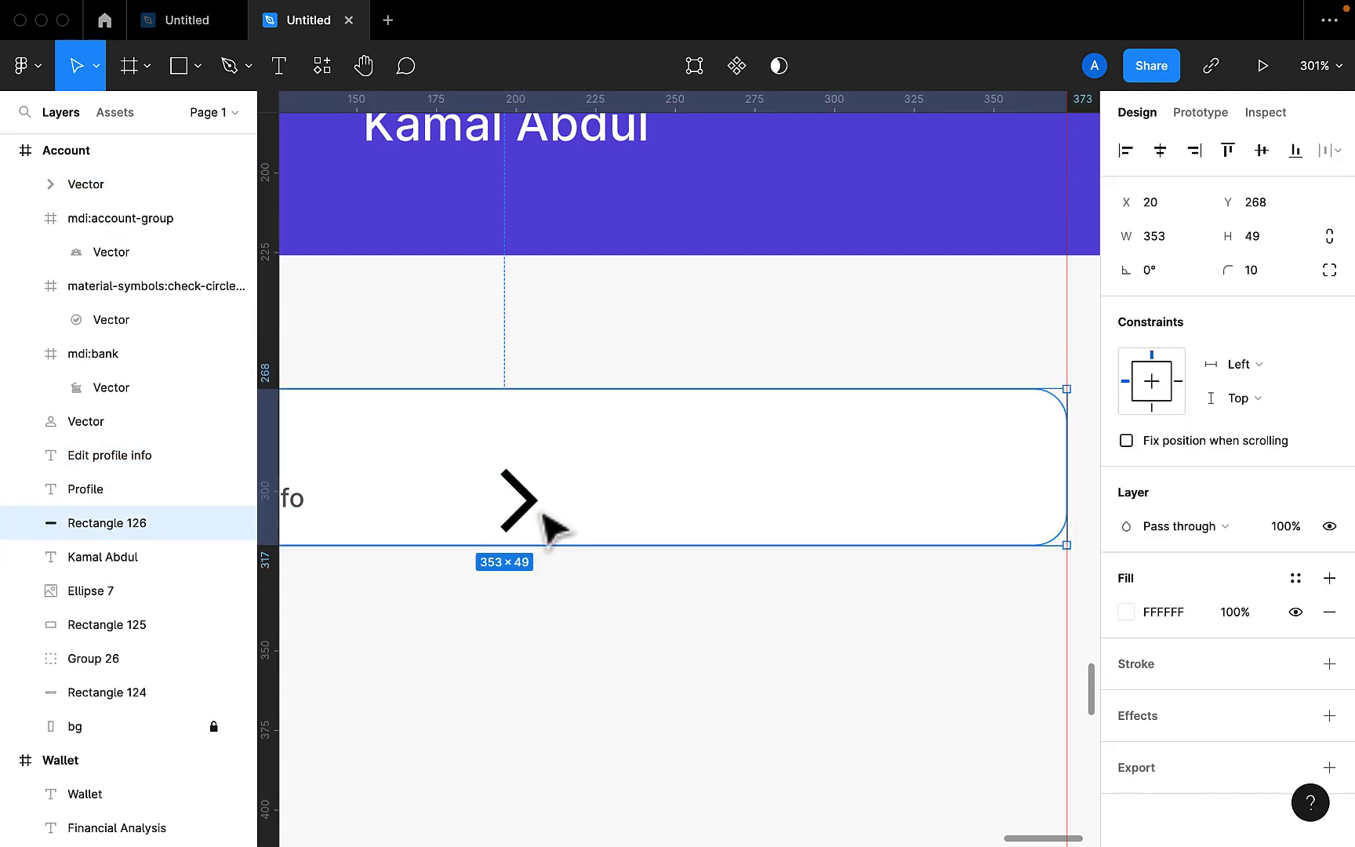
left_click(548, 522)
left_click(1325, 243)
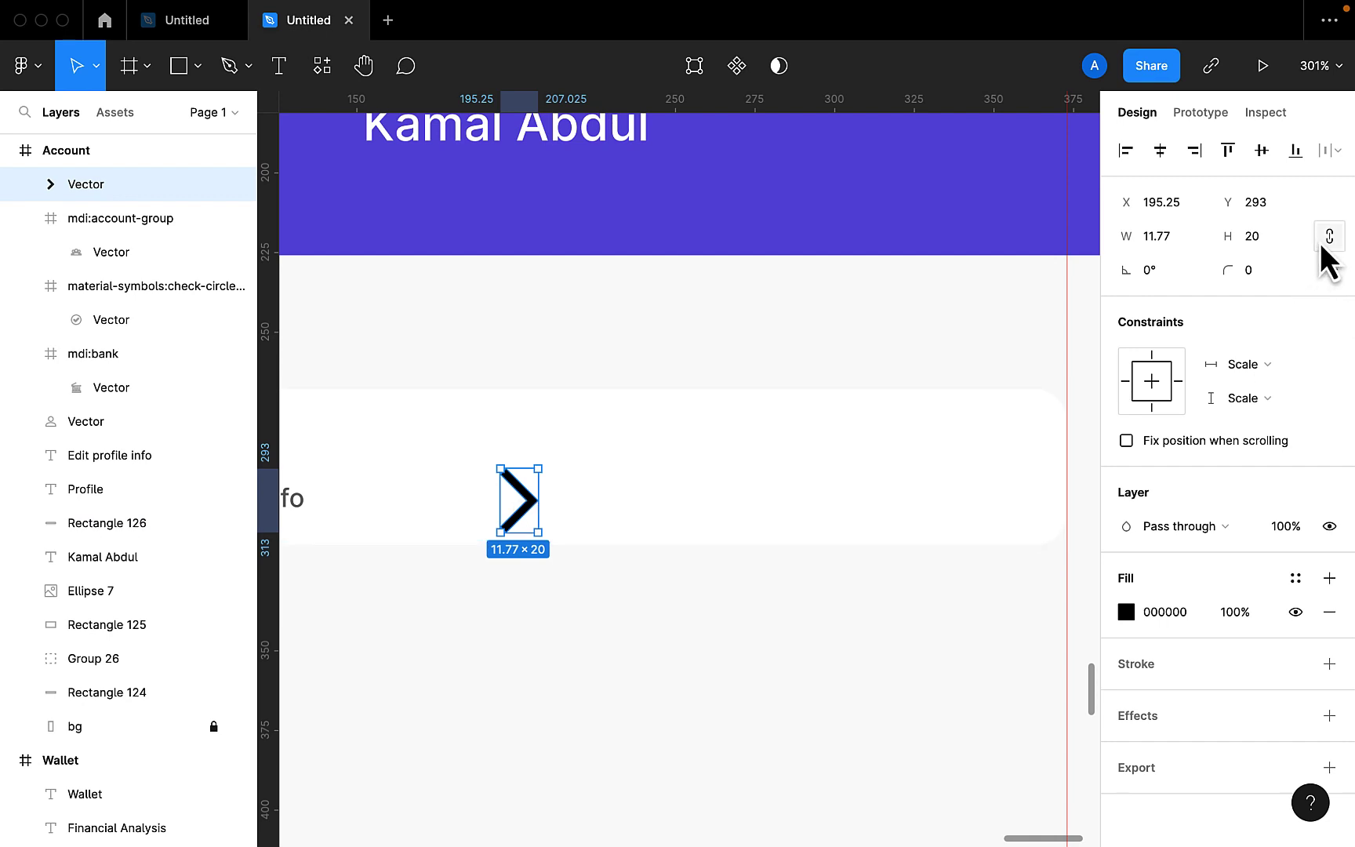
left_click(1276, 239)
key("BackSpace")
type("10")
key("Return")
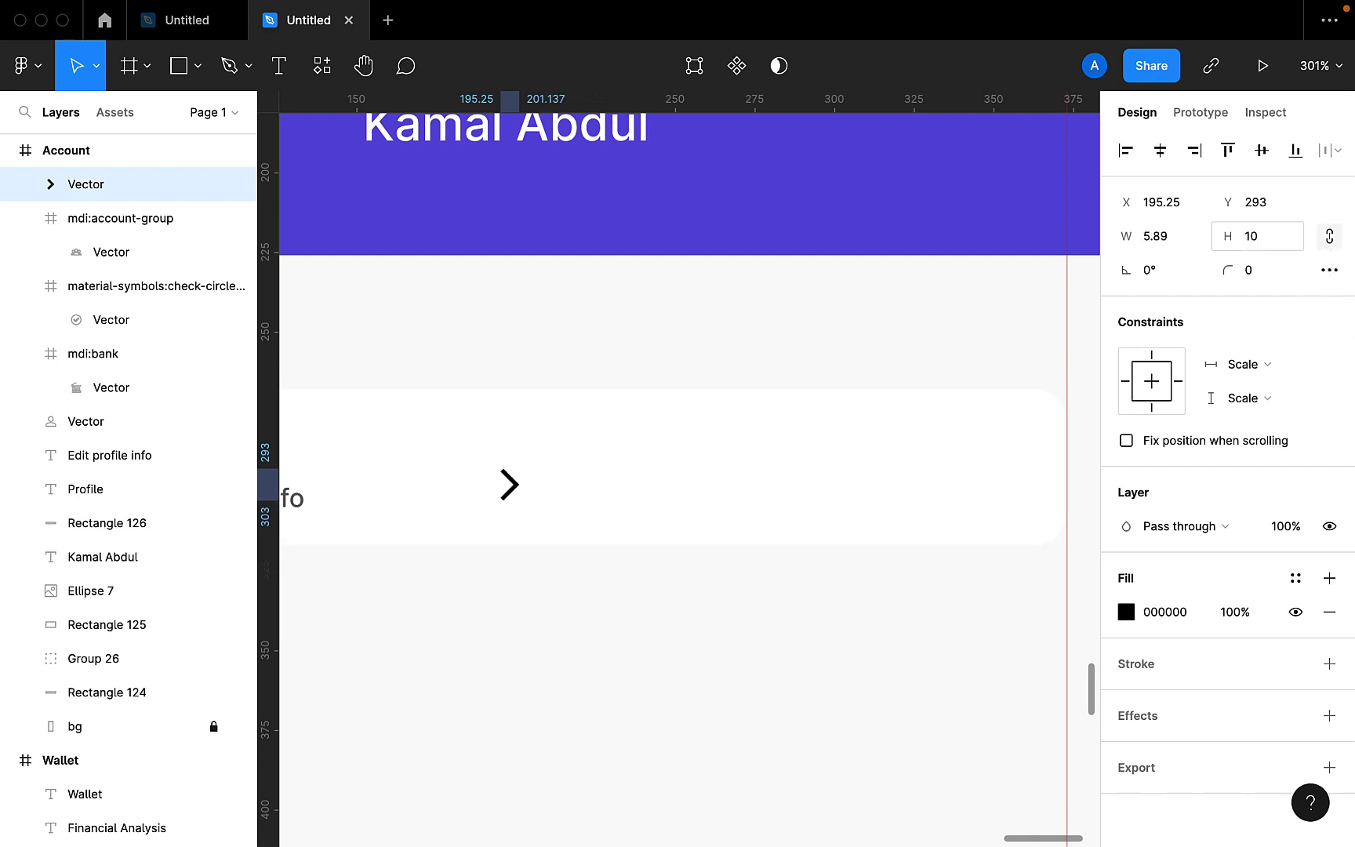
Move the chevron to the card's right end and set its fill opacity to 60%.
scroll(645, 595, "down", 2)
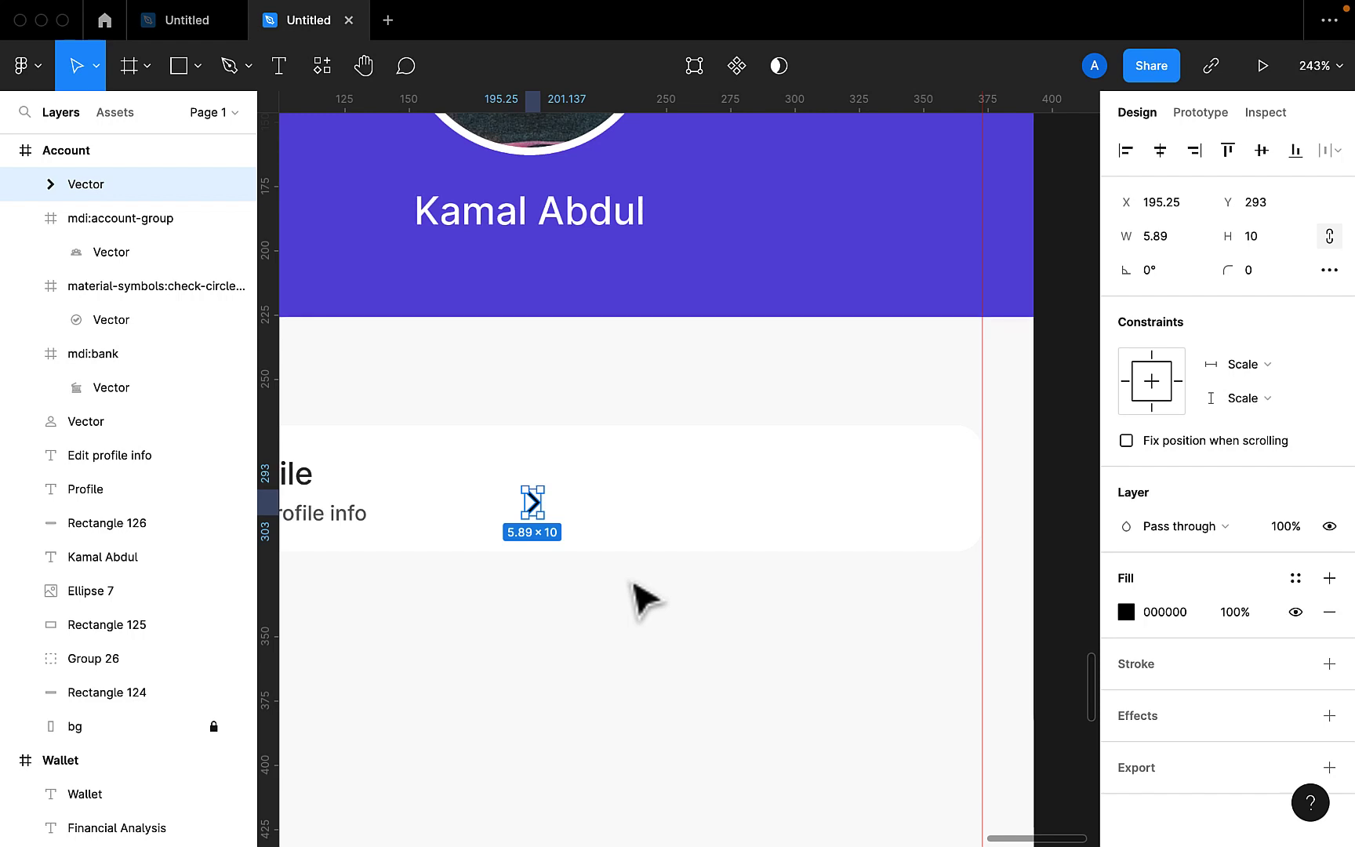
scroll(650, 600, "down", 5)
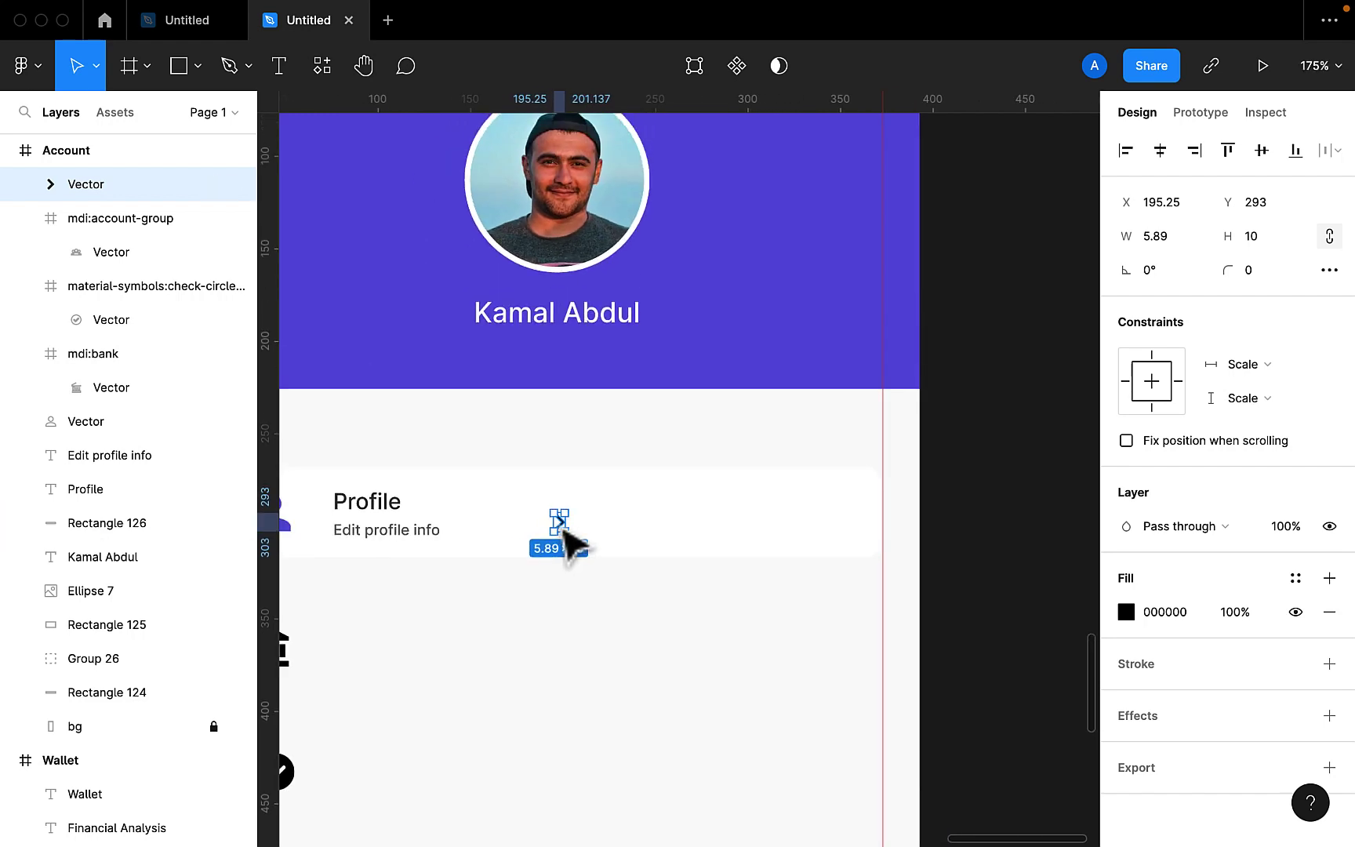
left_click_drag(565, 533, 855, 523)
left_click(1246, 625)
key("BackSpace")
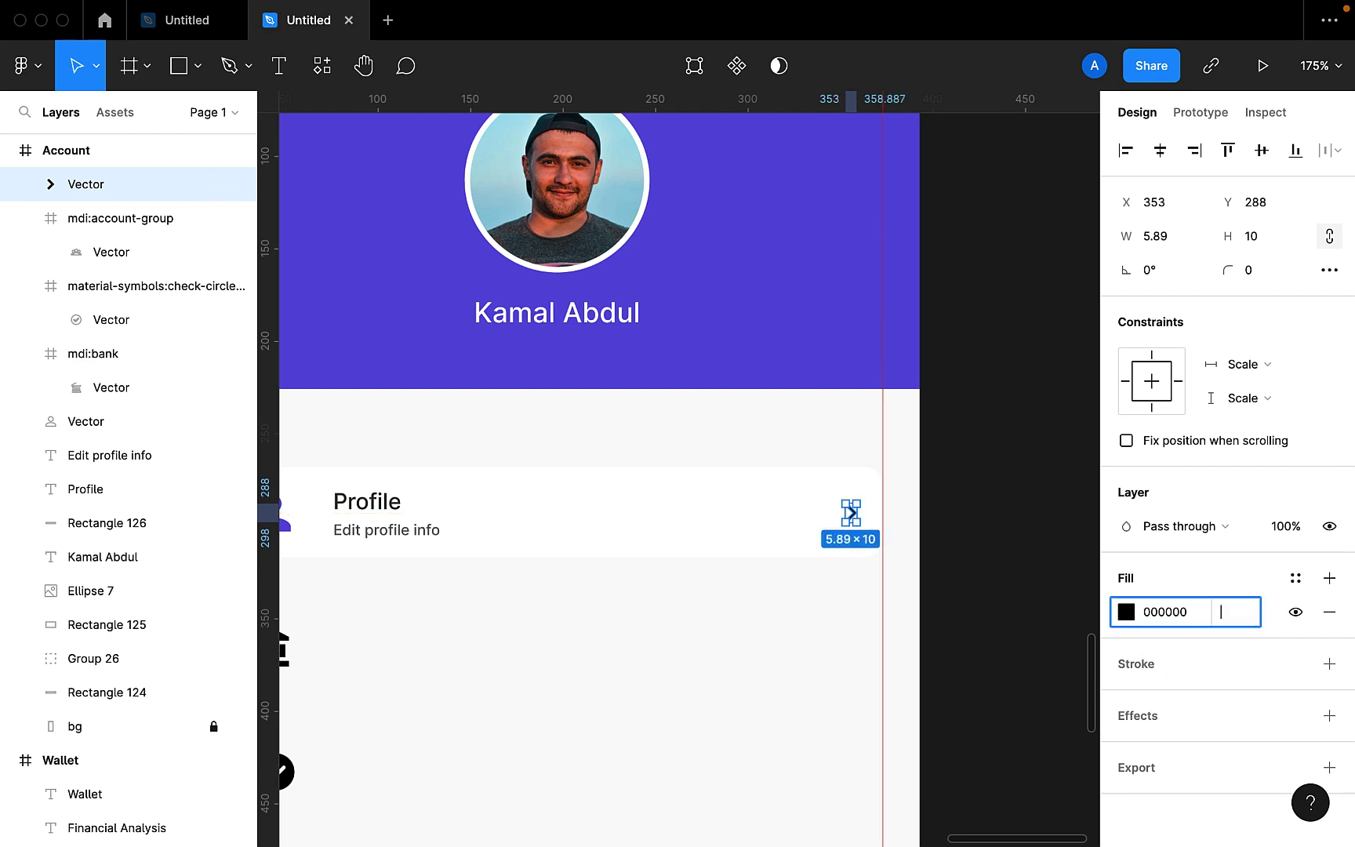
key("Return")
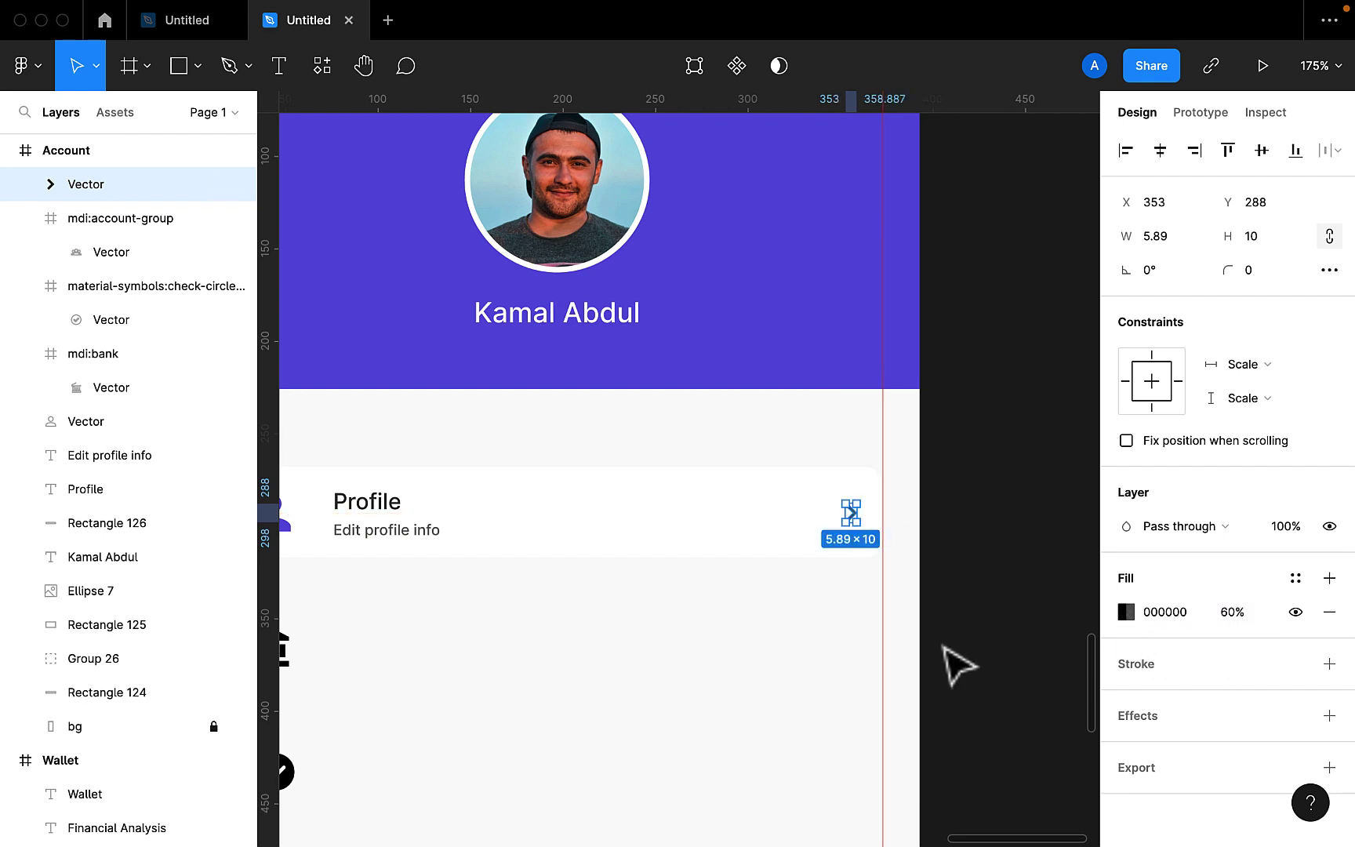
scroll(678, 729, "left", 3)
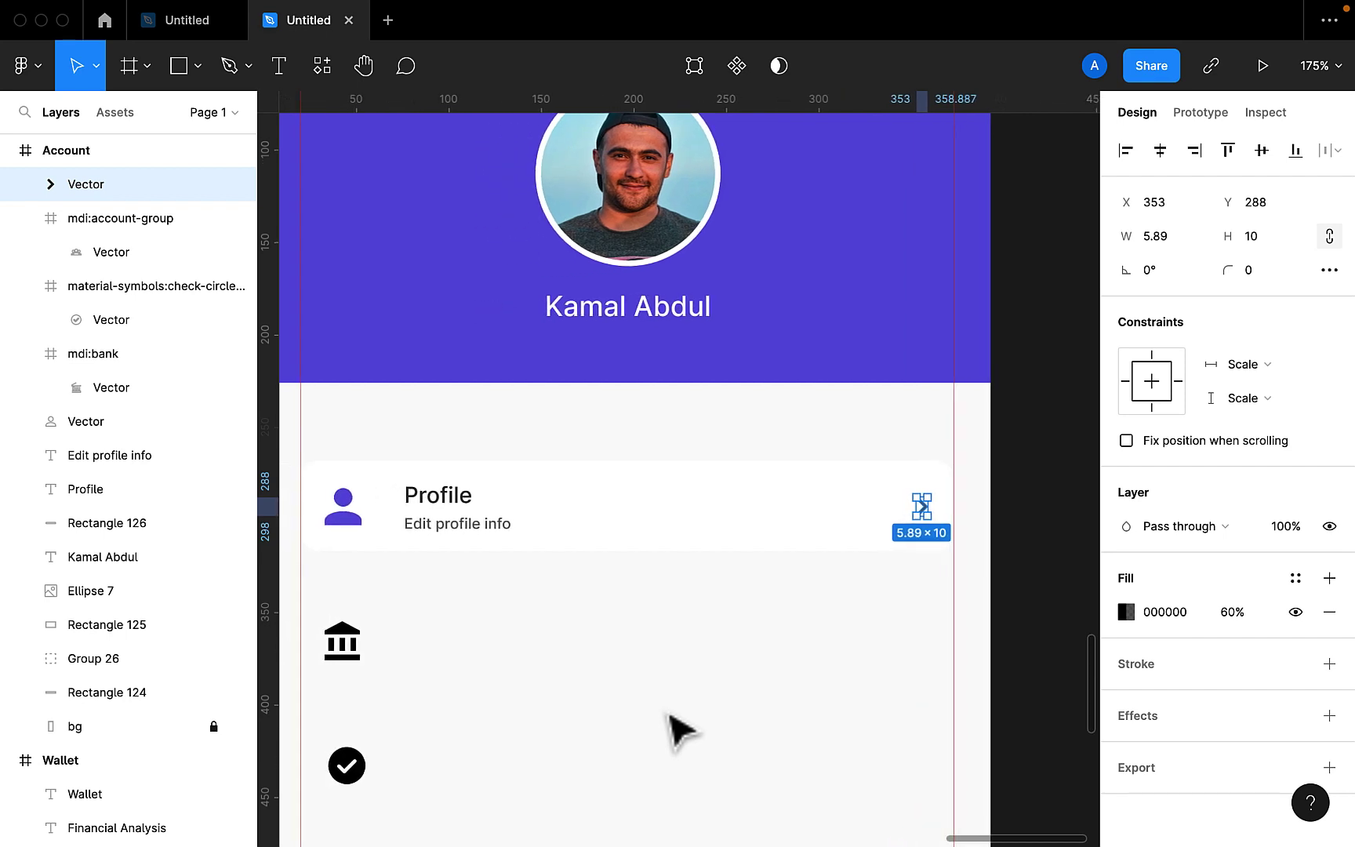
left_click(454, 536)
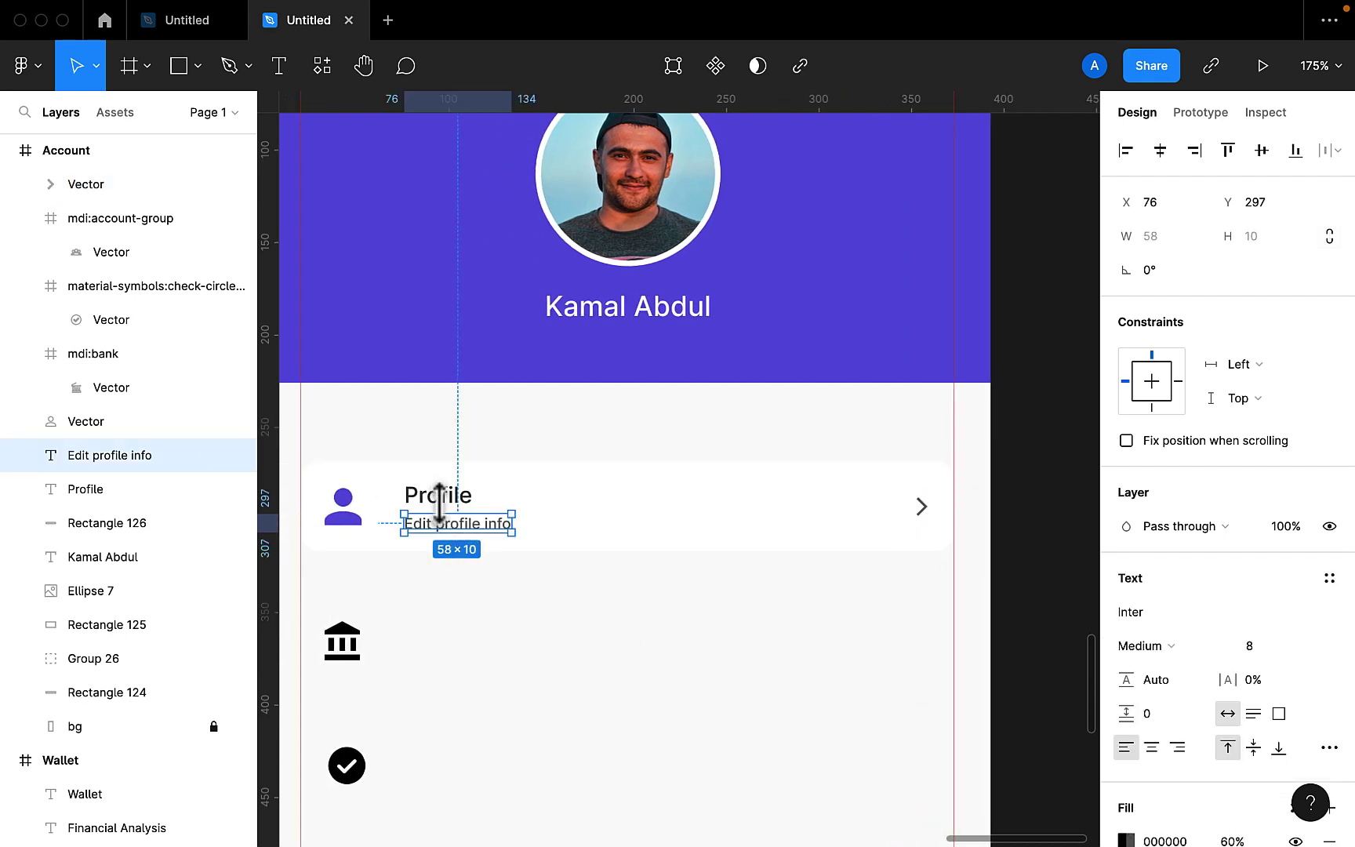
Group the Profile texts, then group them with the card, person icon and chevron.
left_click(439, 499, "shift")
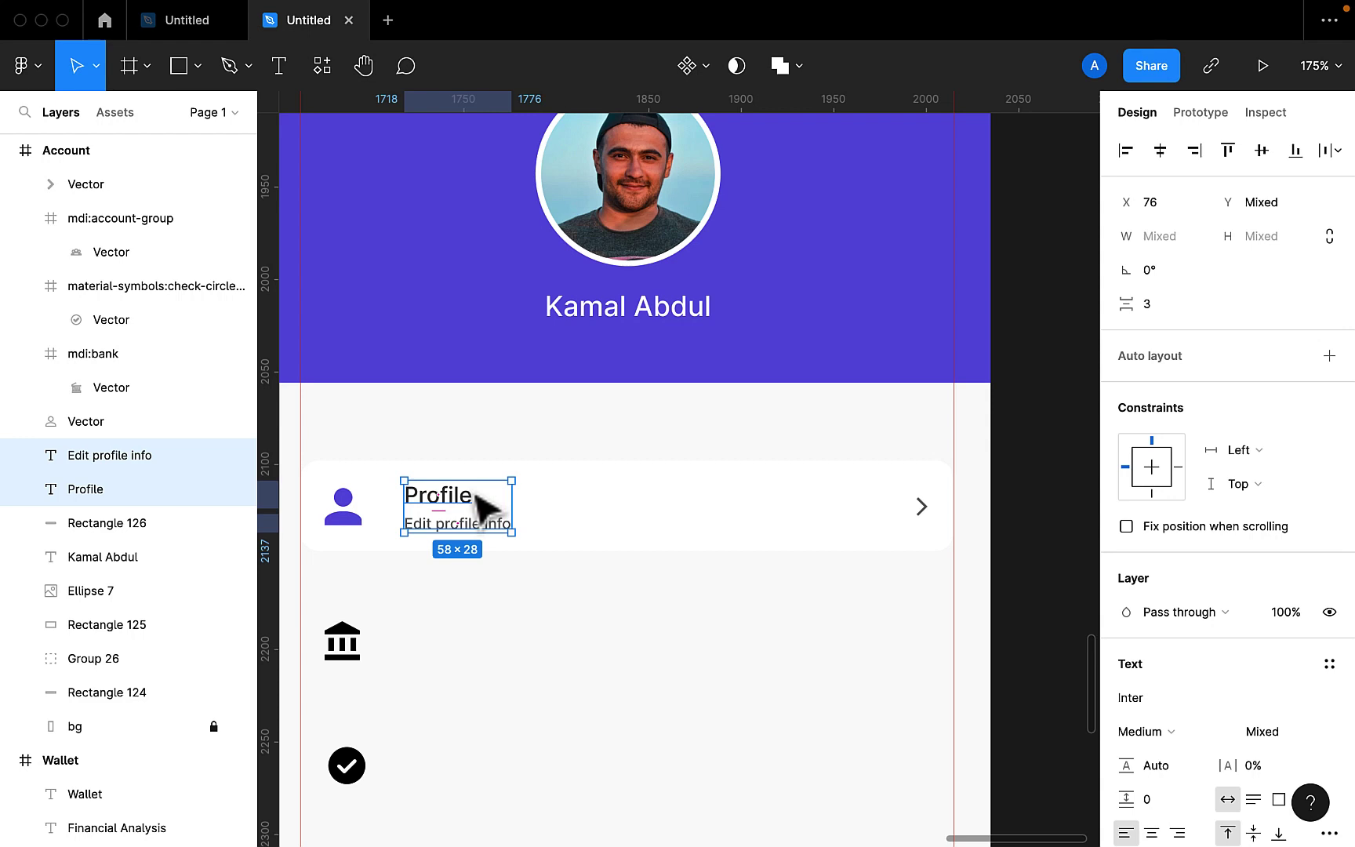
key("super+g")
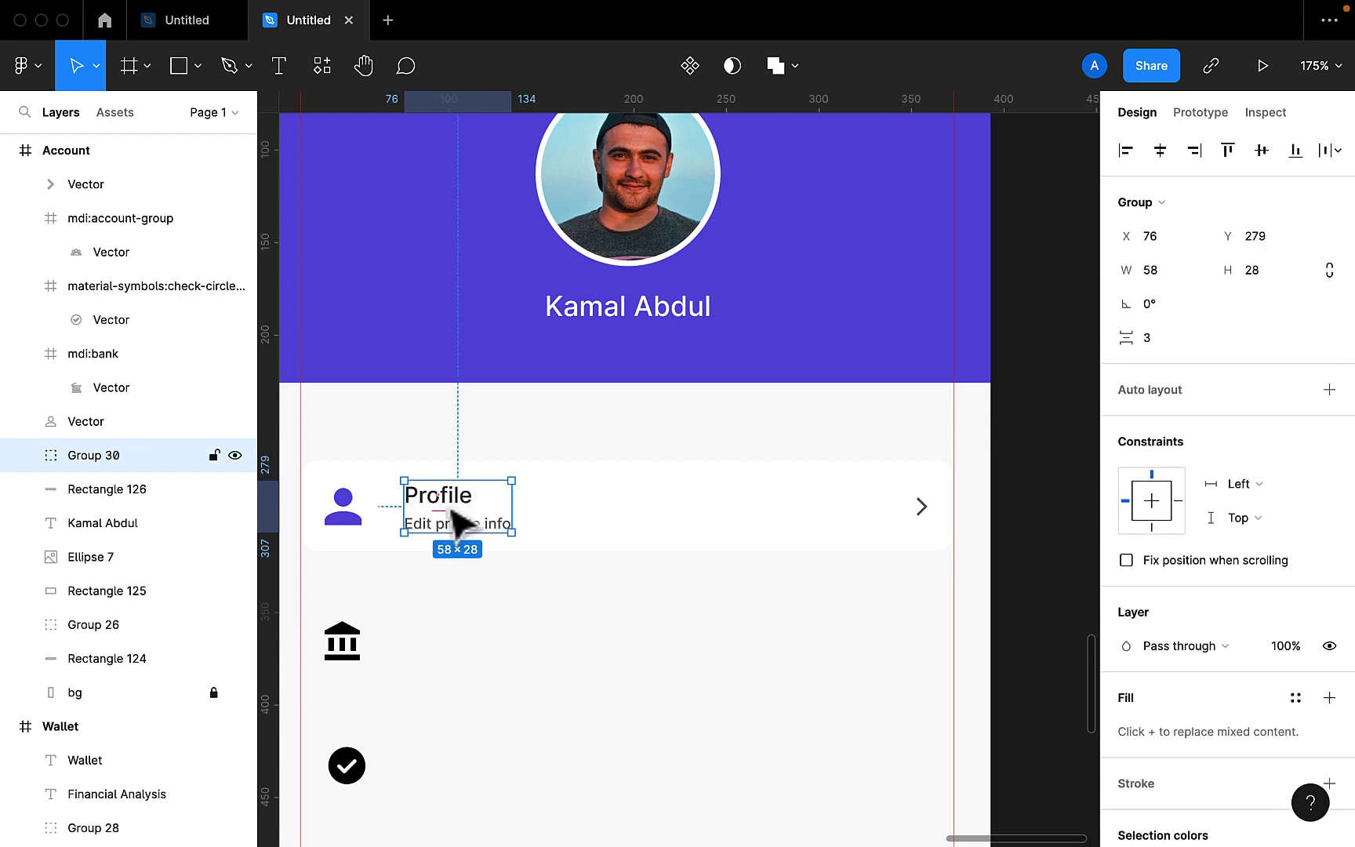
left_click(606, 519, "shift")
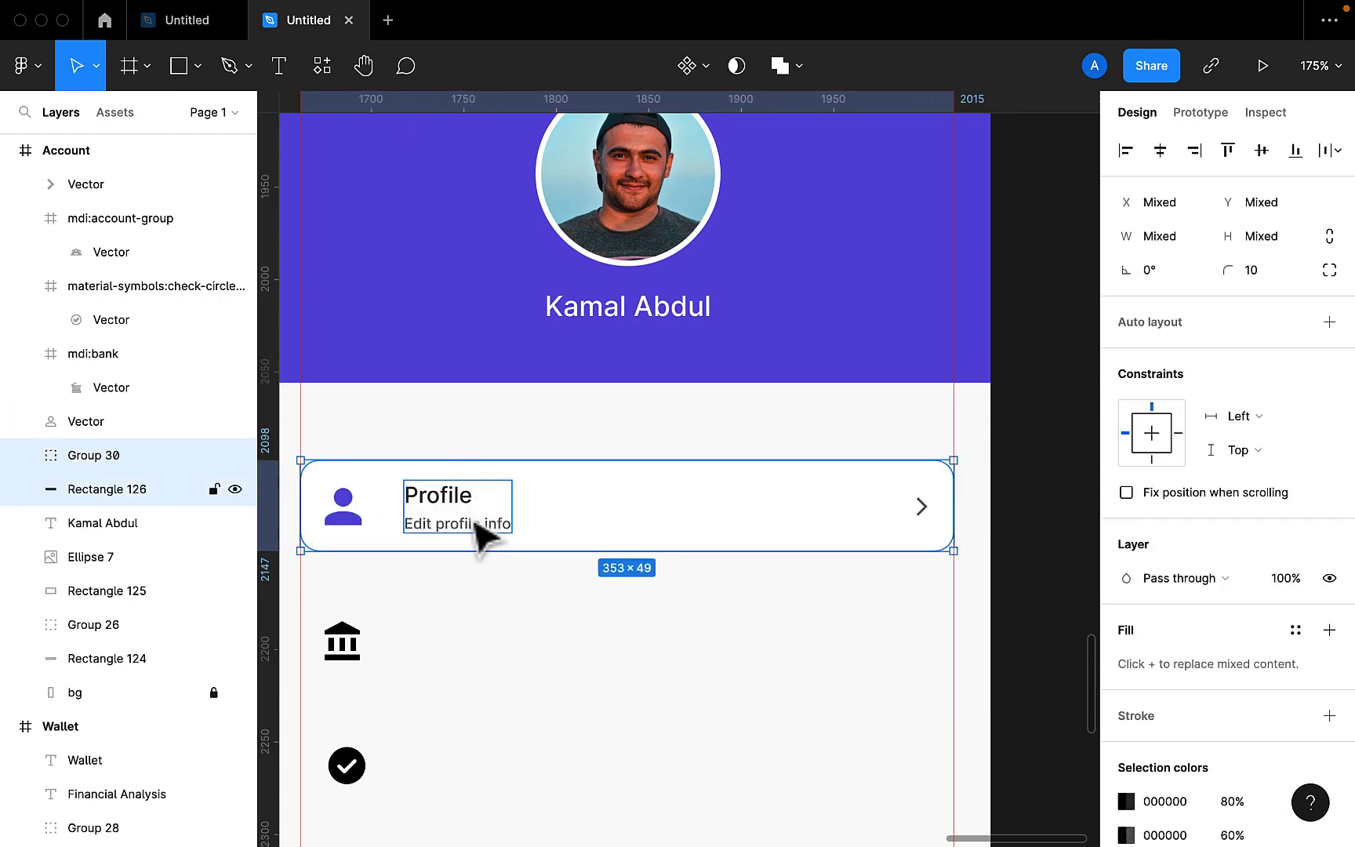
left_click(353, 532, "shift")
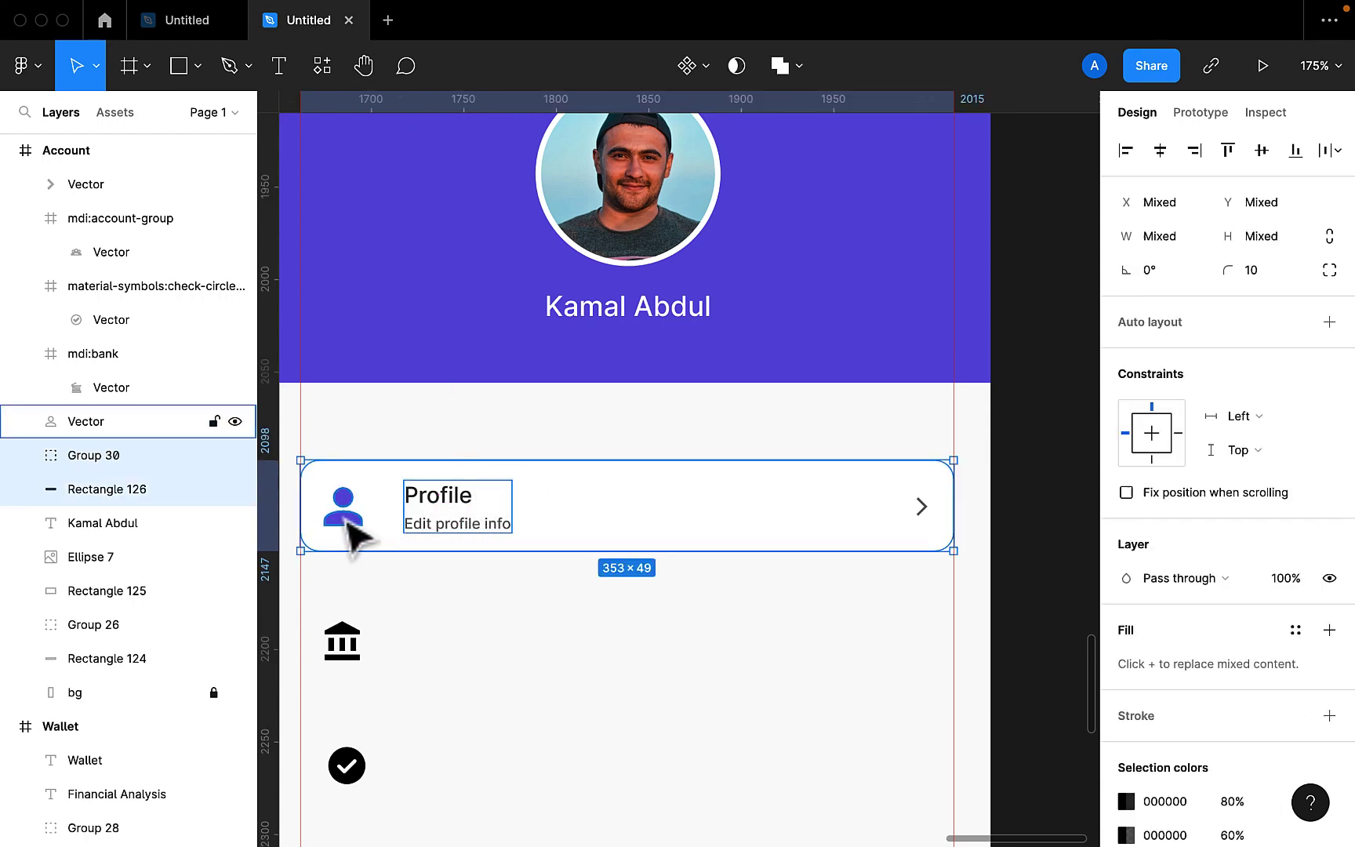
left_click(923, 517, "shift")
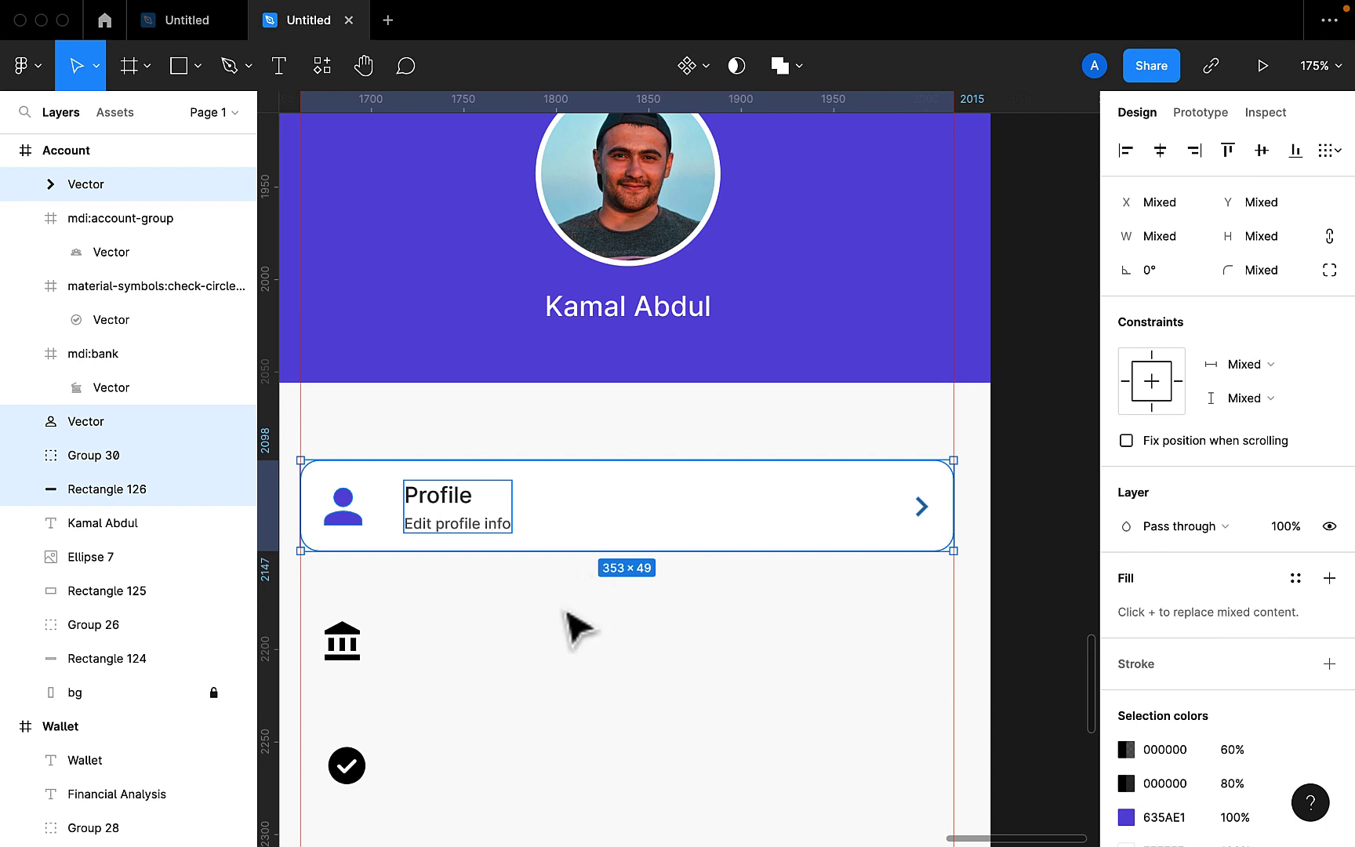
key("super+g")
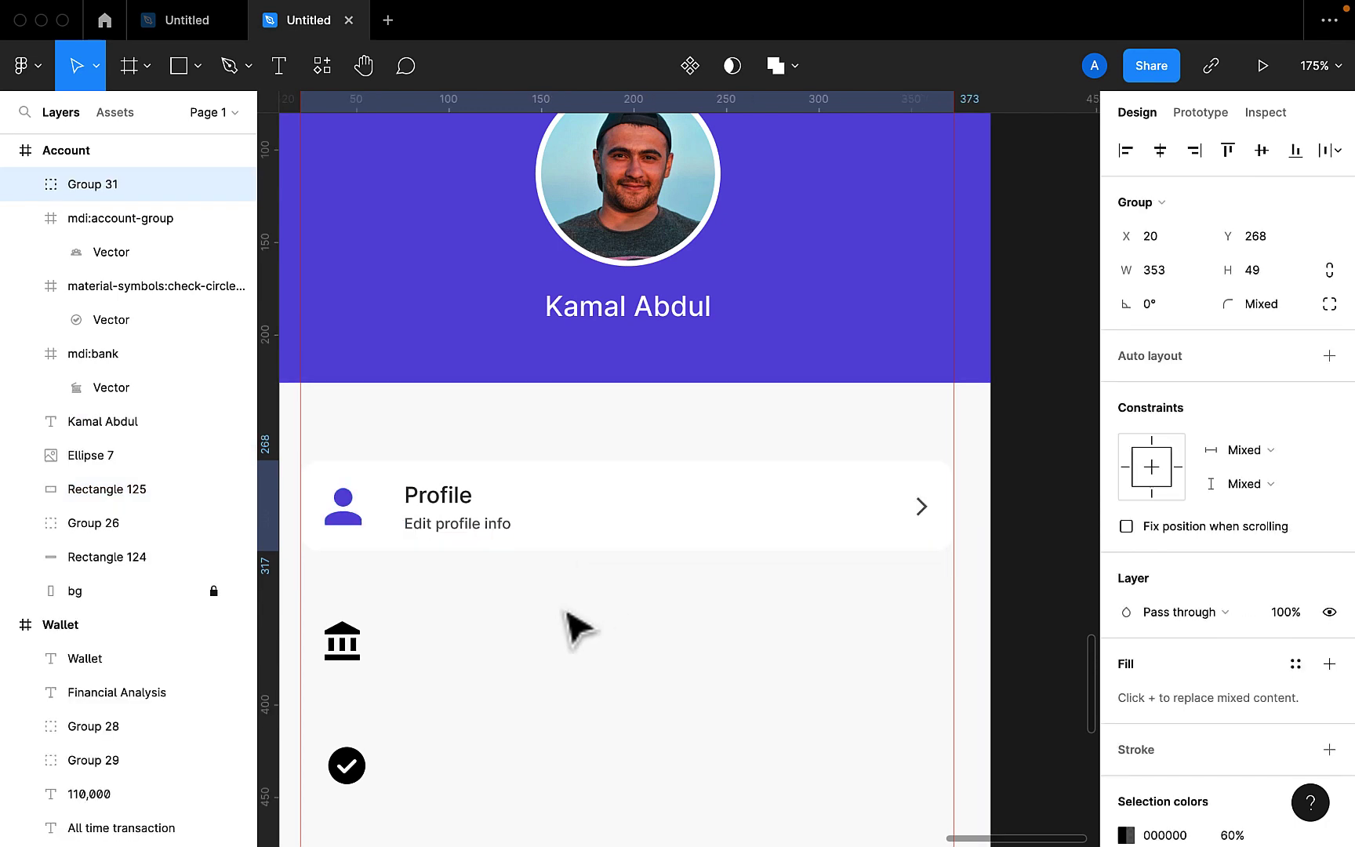
Move the bank icon lower and duplicate the Profile row group.
left_click(351, 657)
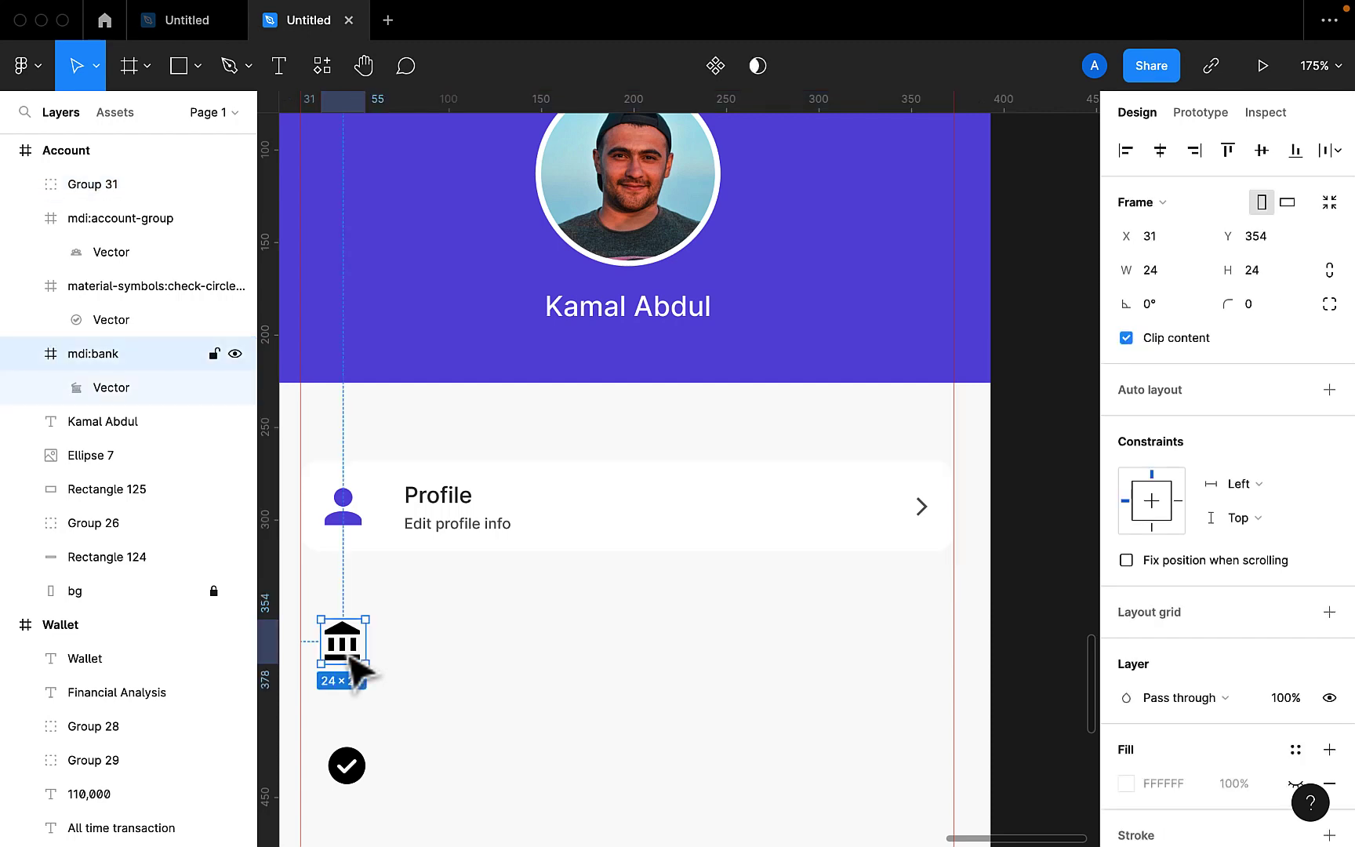
left_click_drag(350, 657, 351, 712)
left_click(542, 519)
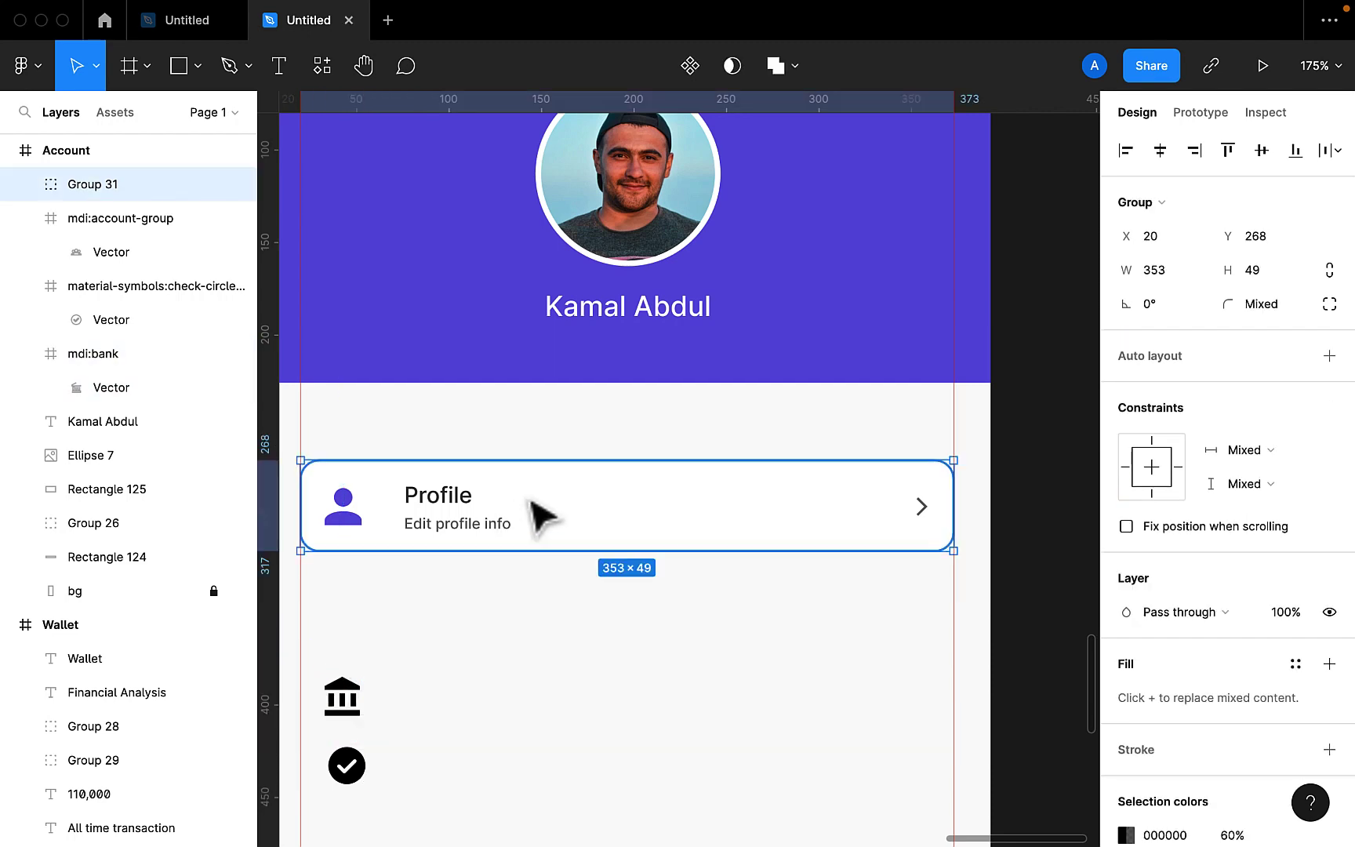
key("super+d")
Place the duplicated row below the first, removing its person icon and the loose bank icon.
left_click_drag(533, 502, 529, 631)
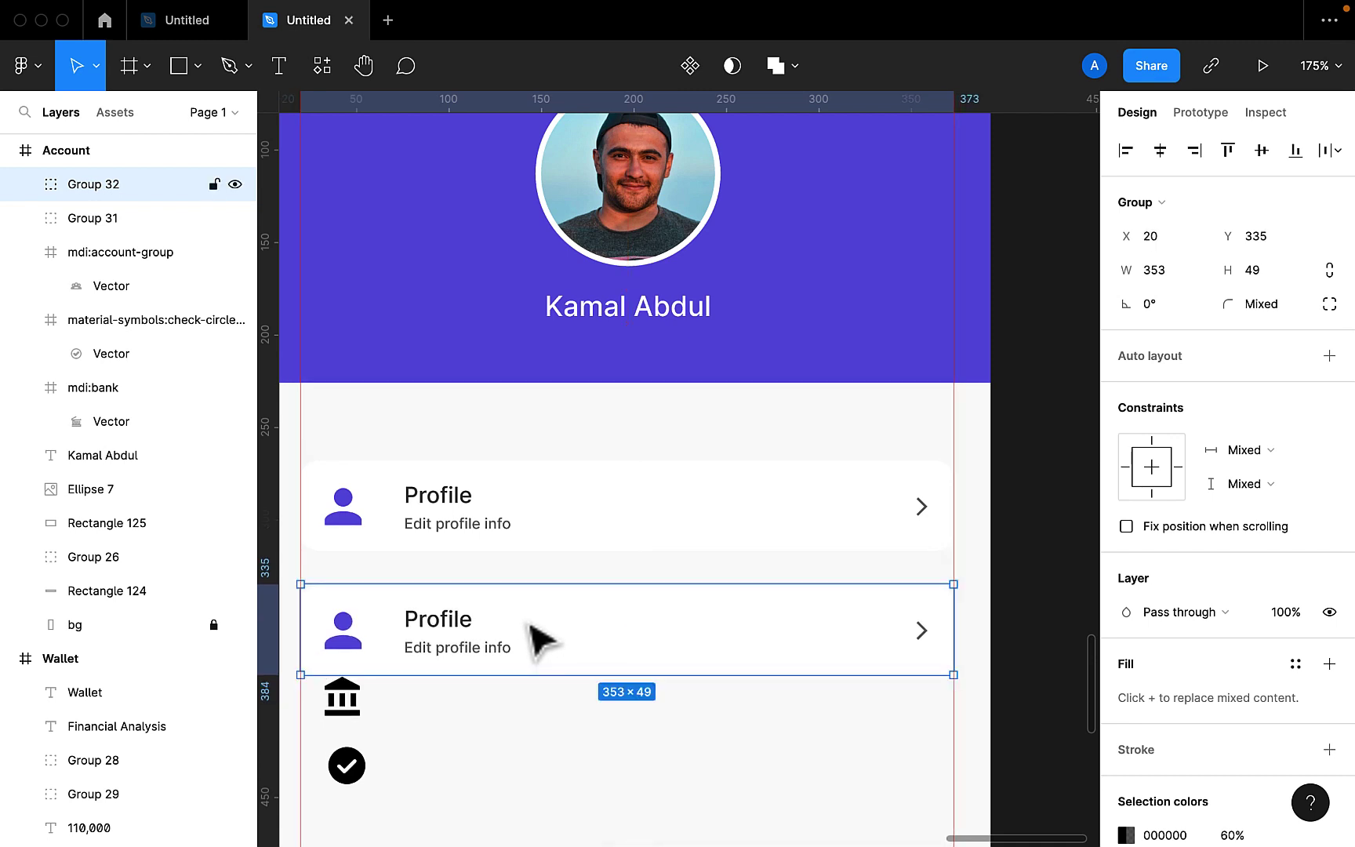
double_click(350, 648)
key("BackSpace")
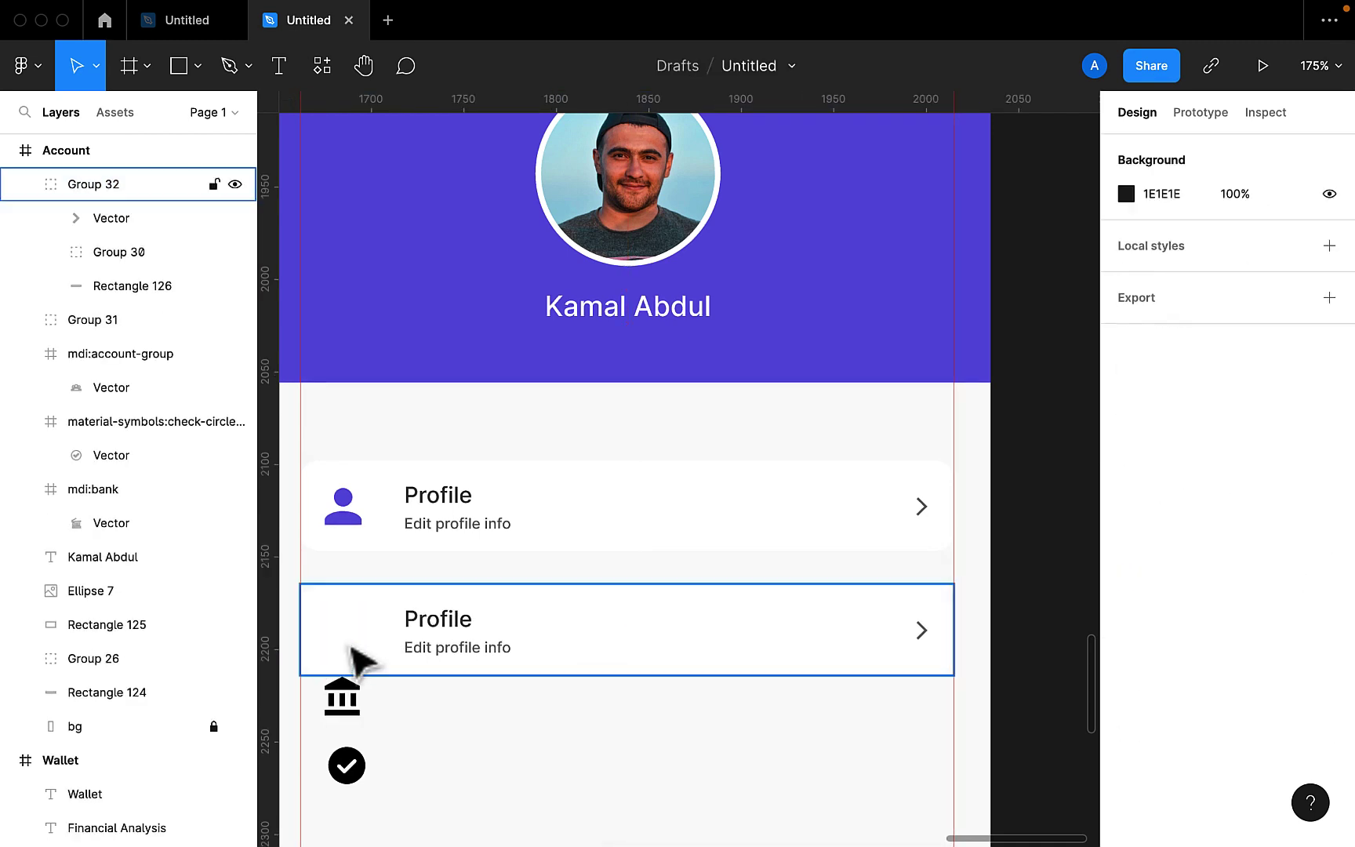
left_click(355, 710)
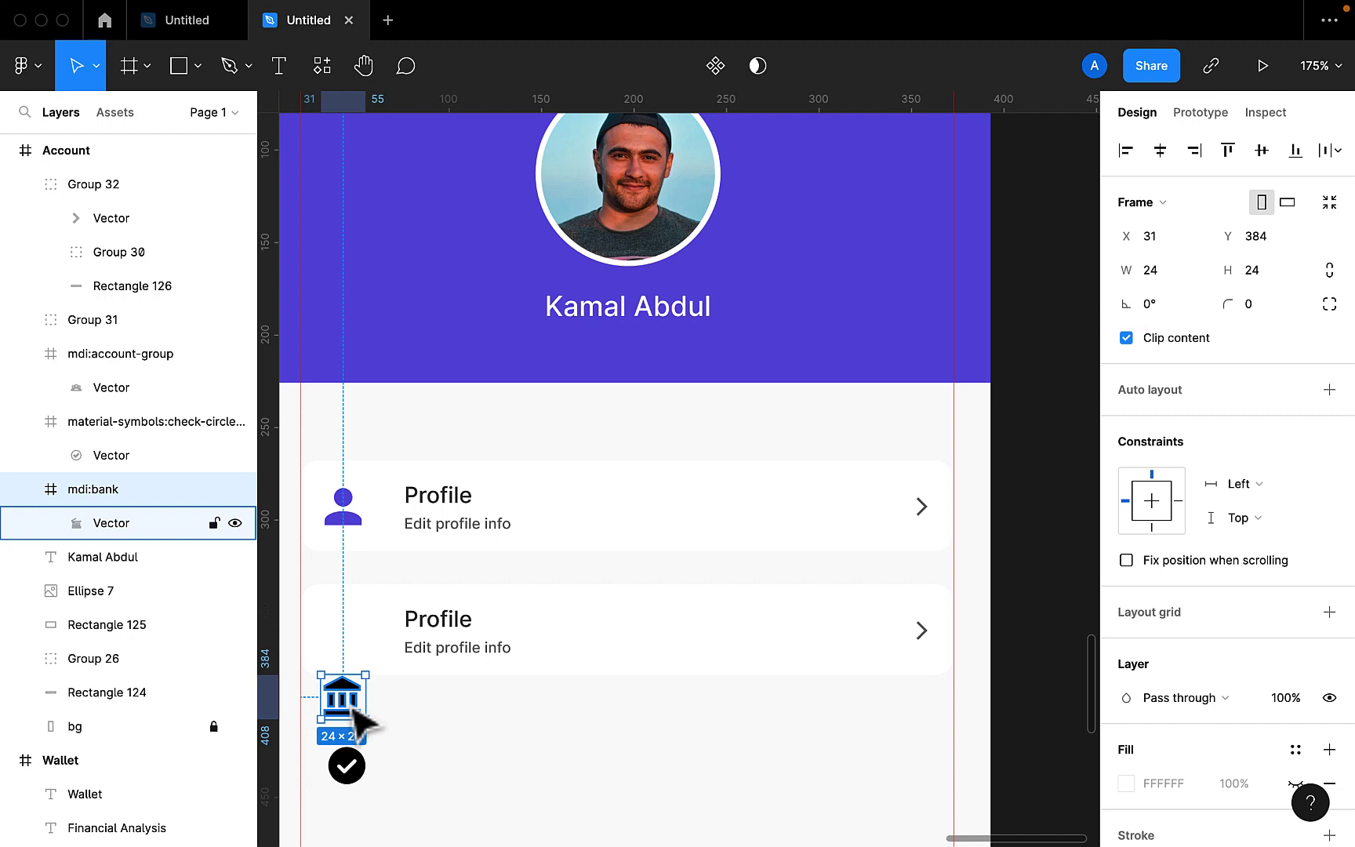
key("BackSpace")
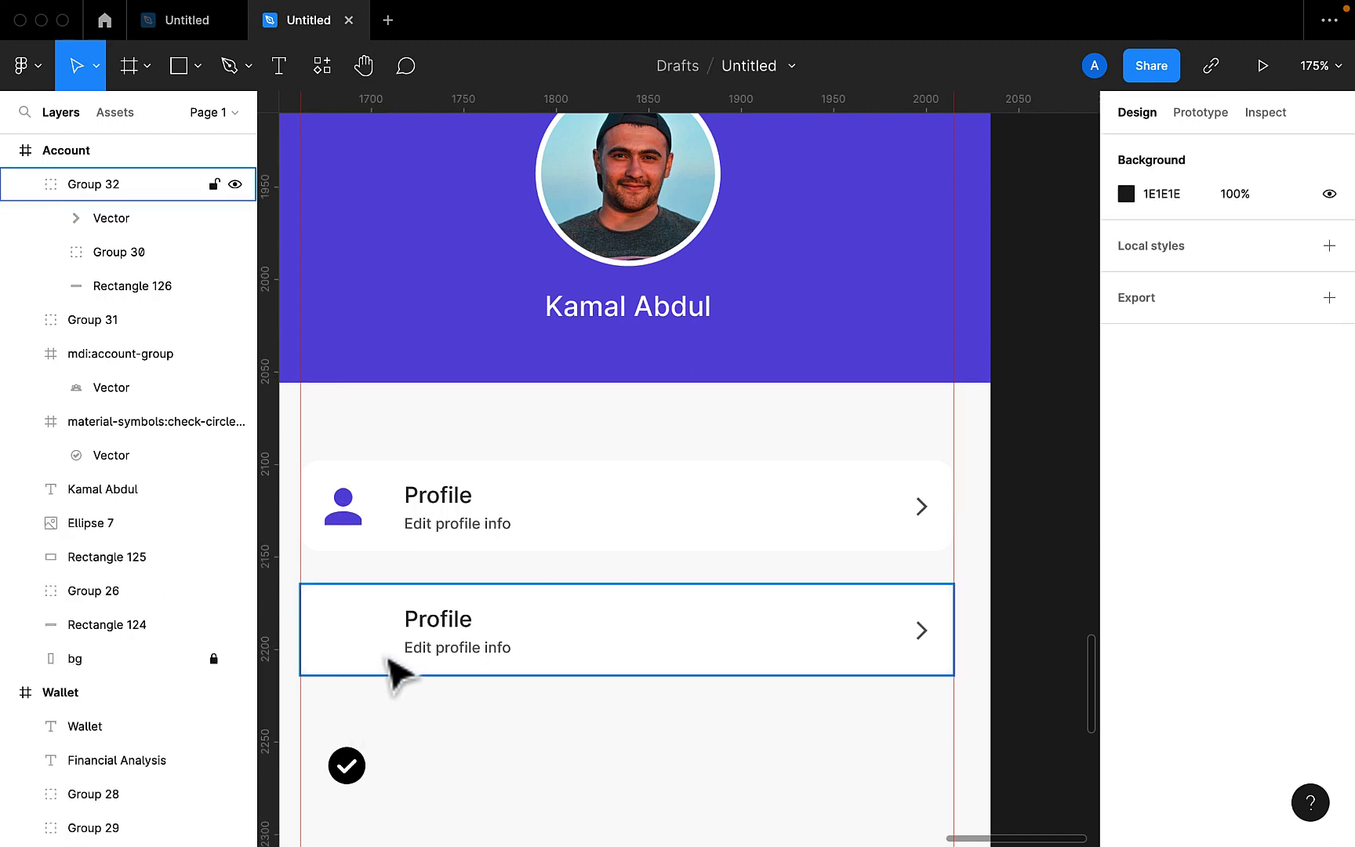
Paste the mdi:bank icon into the second card and pull its vector out of the frame.
left_click(395, 671)
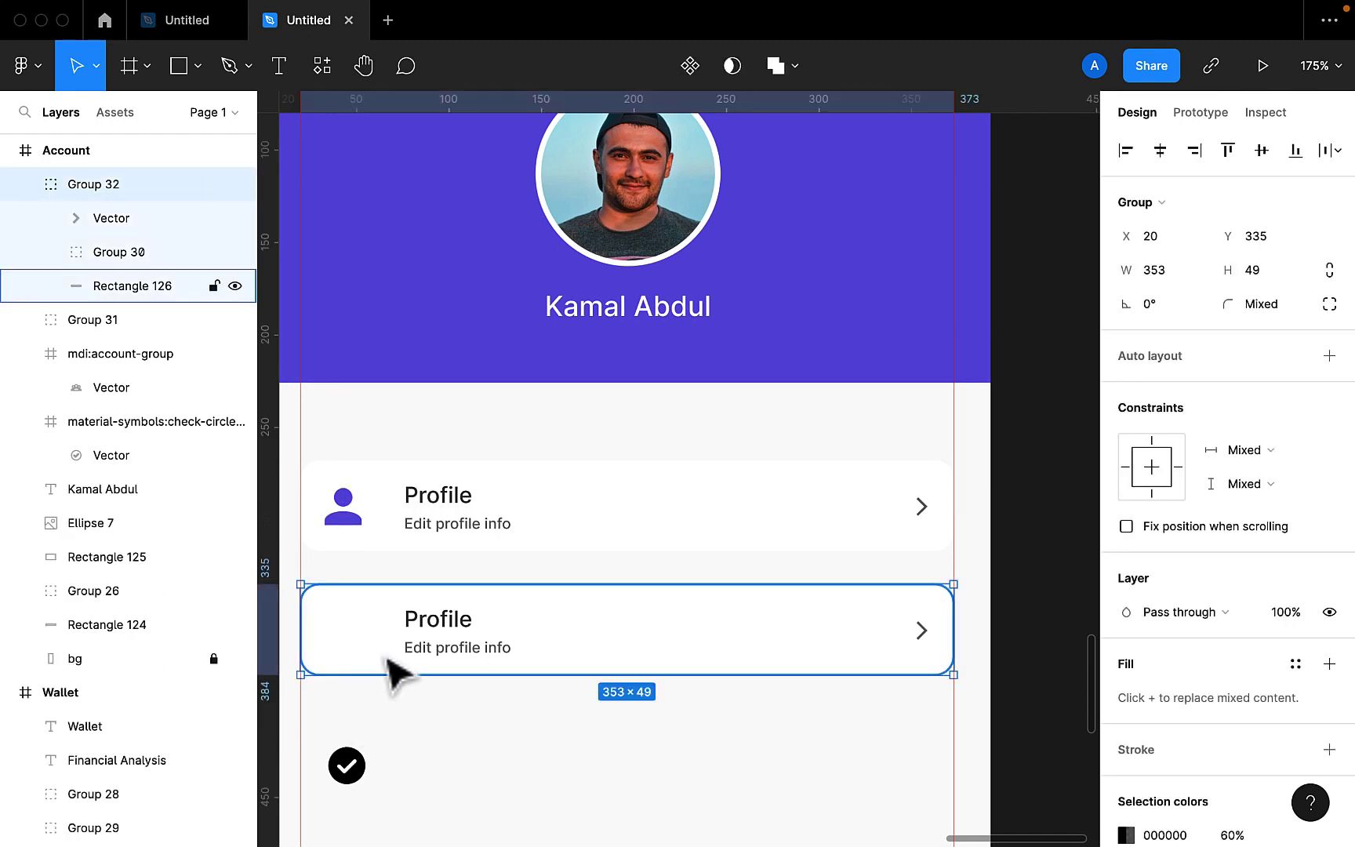
key("super+v")
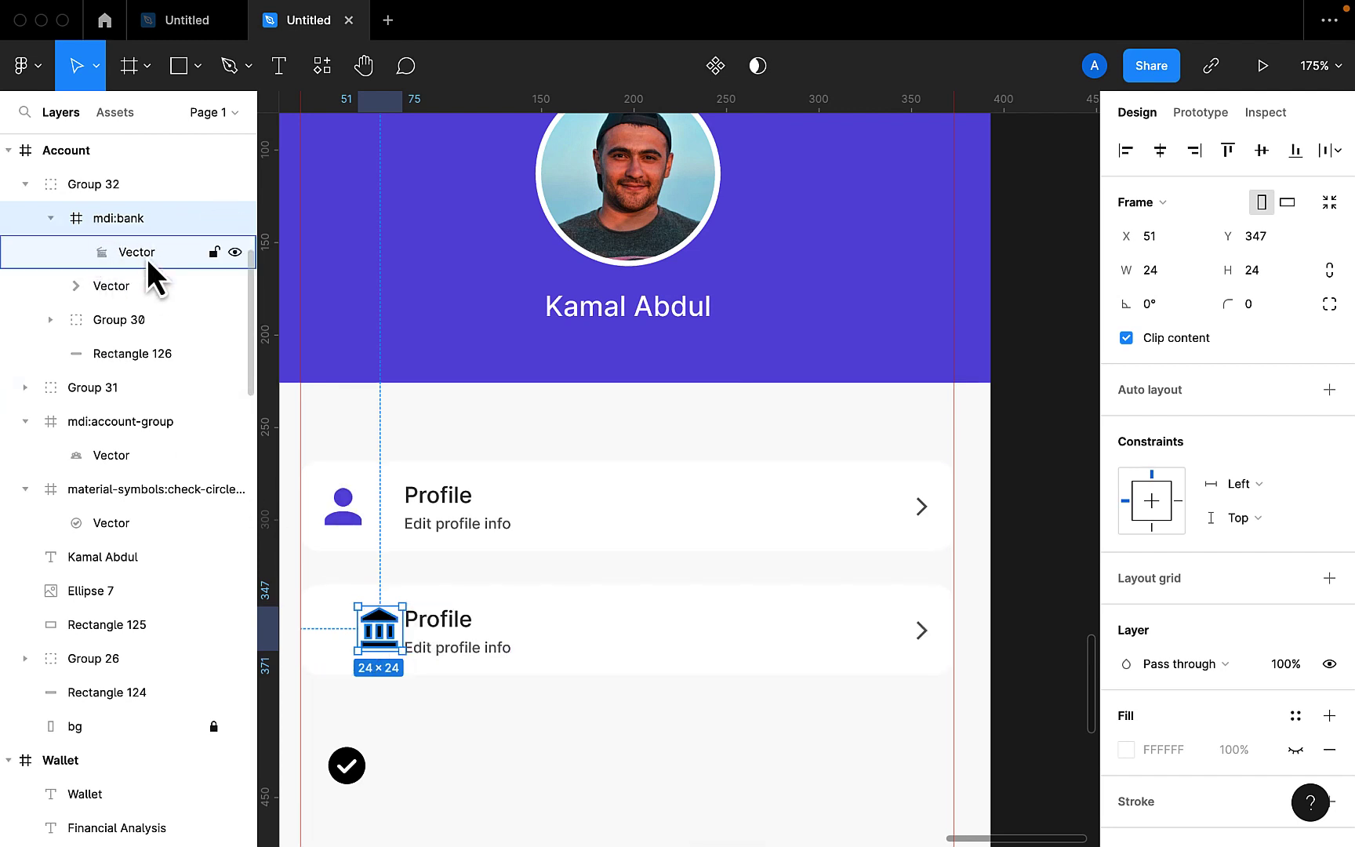
left_click_drag(147, 258, 138, 218)
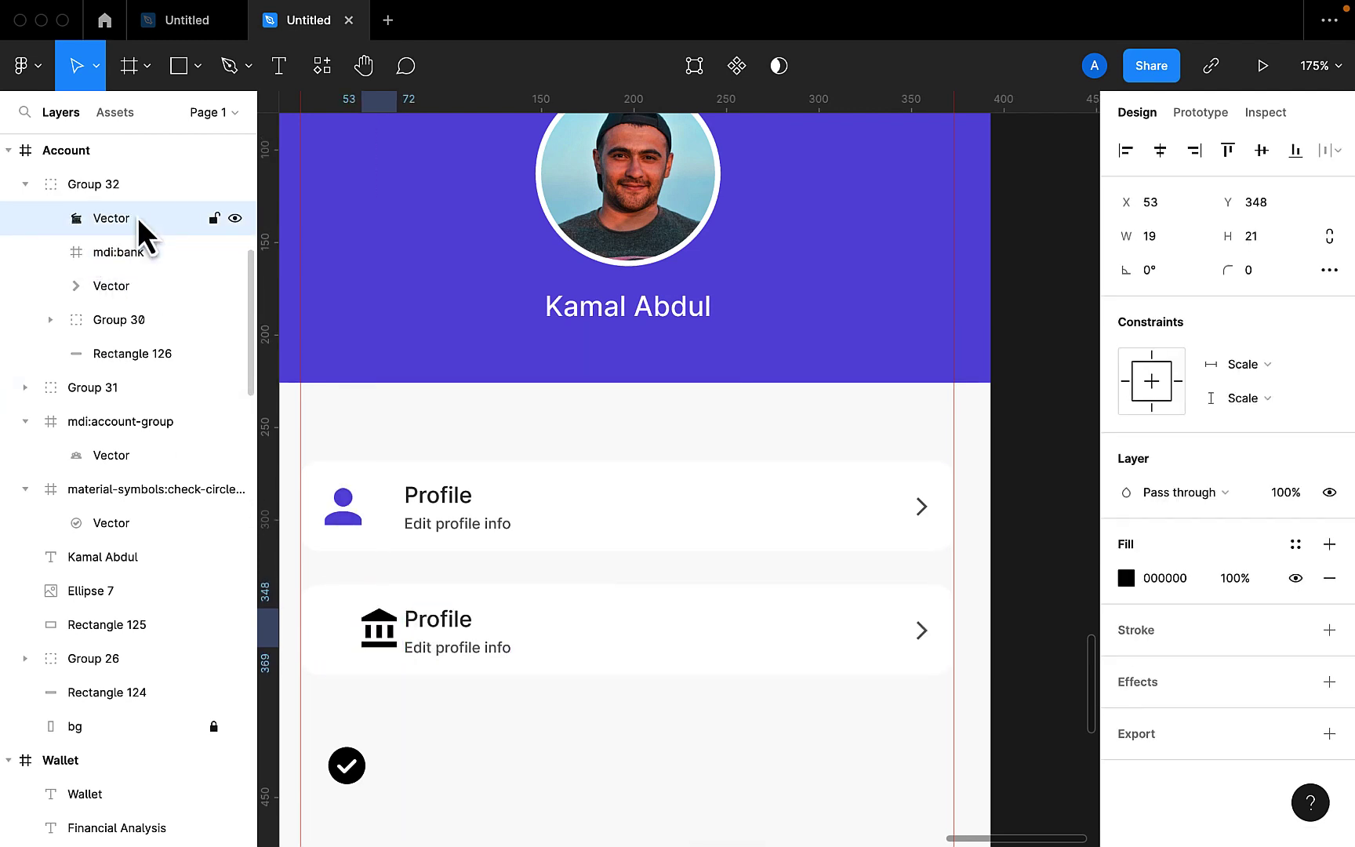
Delete the empty mdi:bank frame and line the bank icon up with the person icon.
left_click(124, 247)
key("Delete")
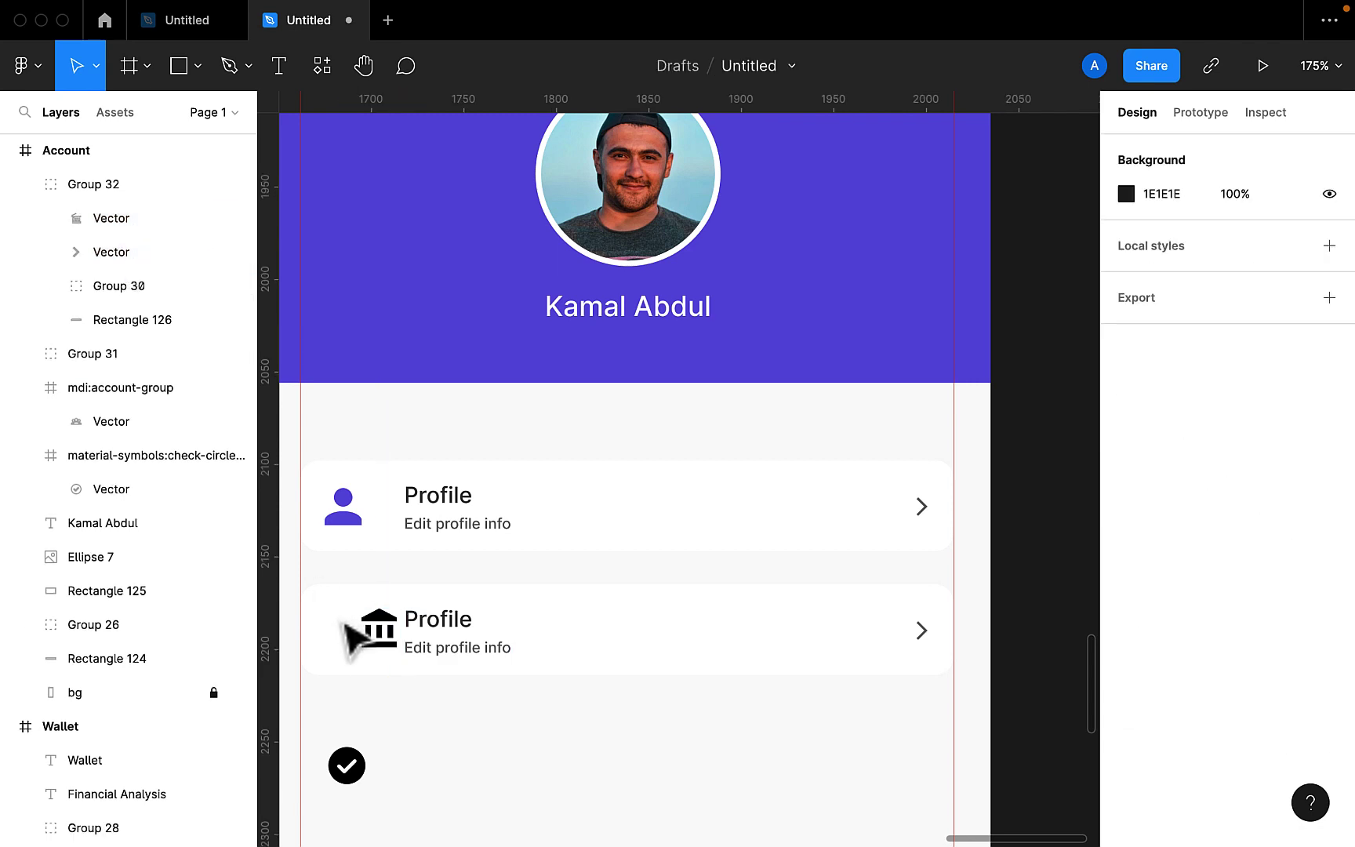
left_click(396, 647)
double_click(396, 645)
left_click_drag(396, 644, 381, 640)
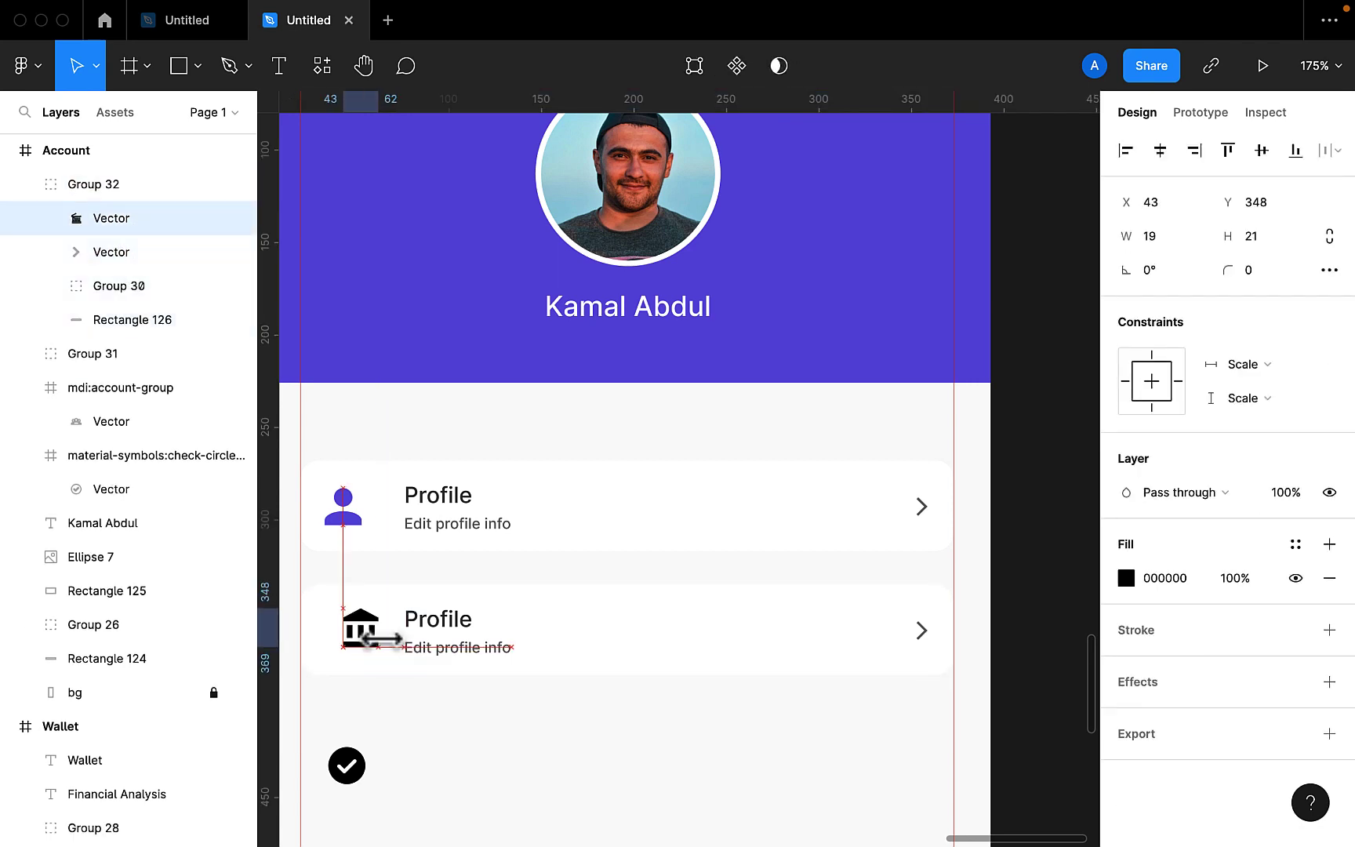
key("shift+Left")
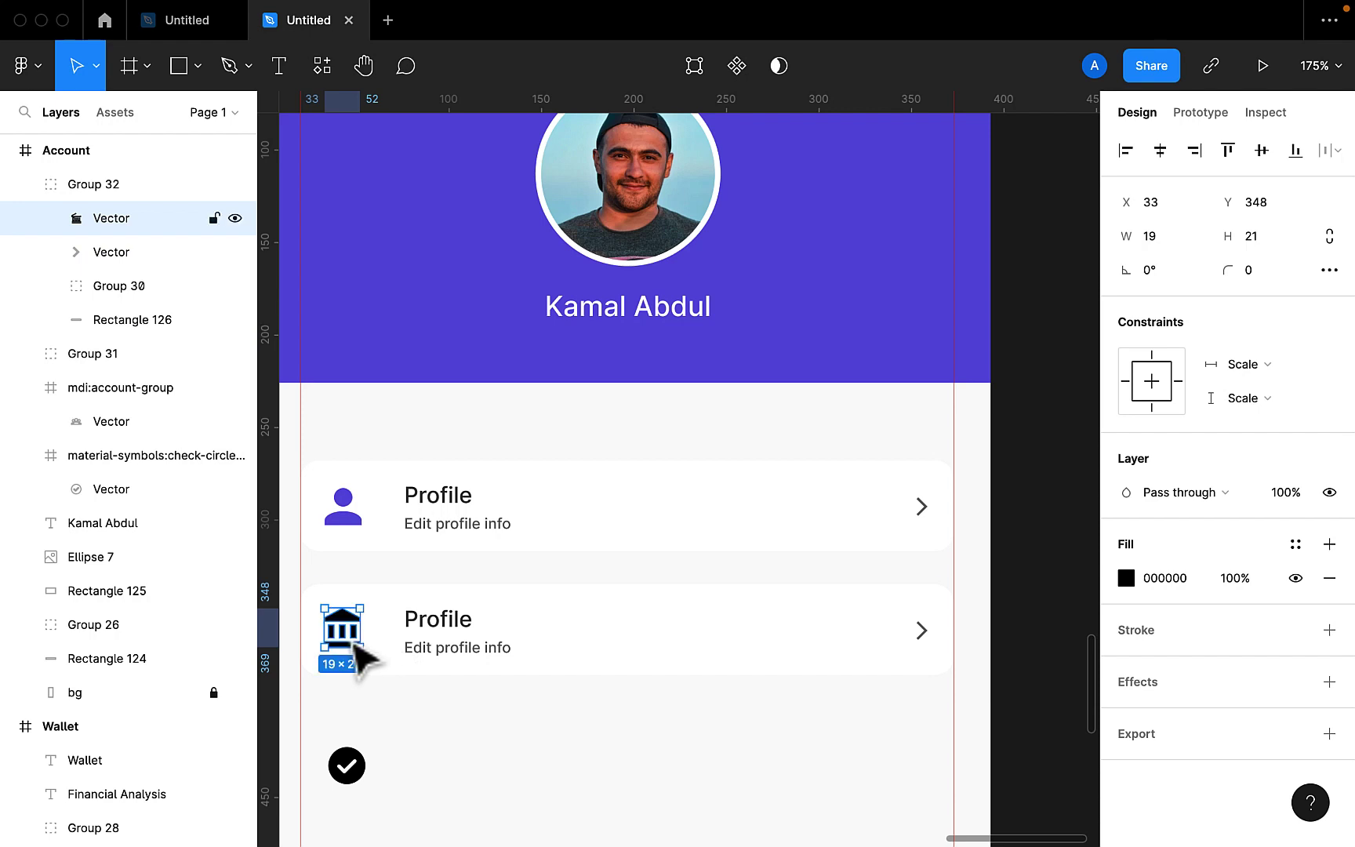
Resize the bank icon to 20 wide to match the person icon.
left_click(1267, 245)
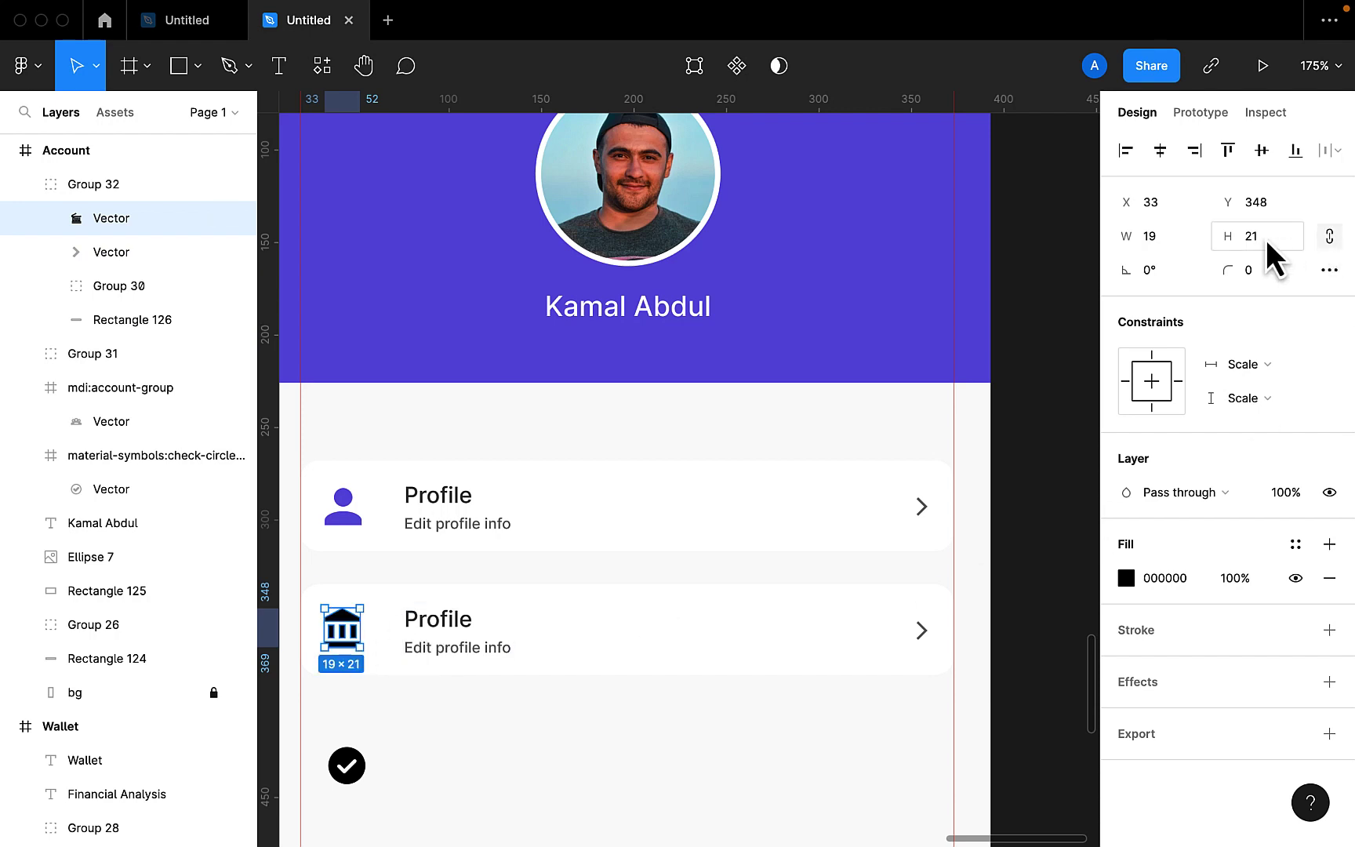
key("BackSpace")
key("Return")
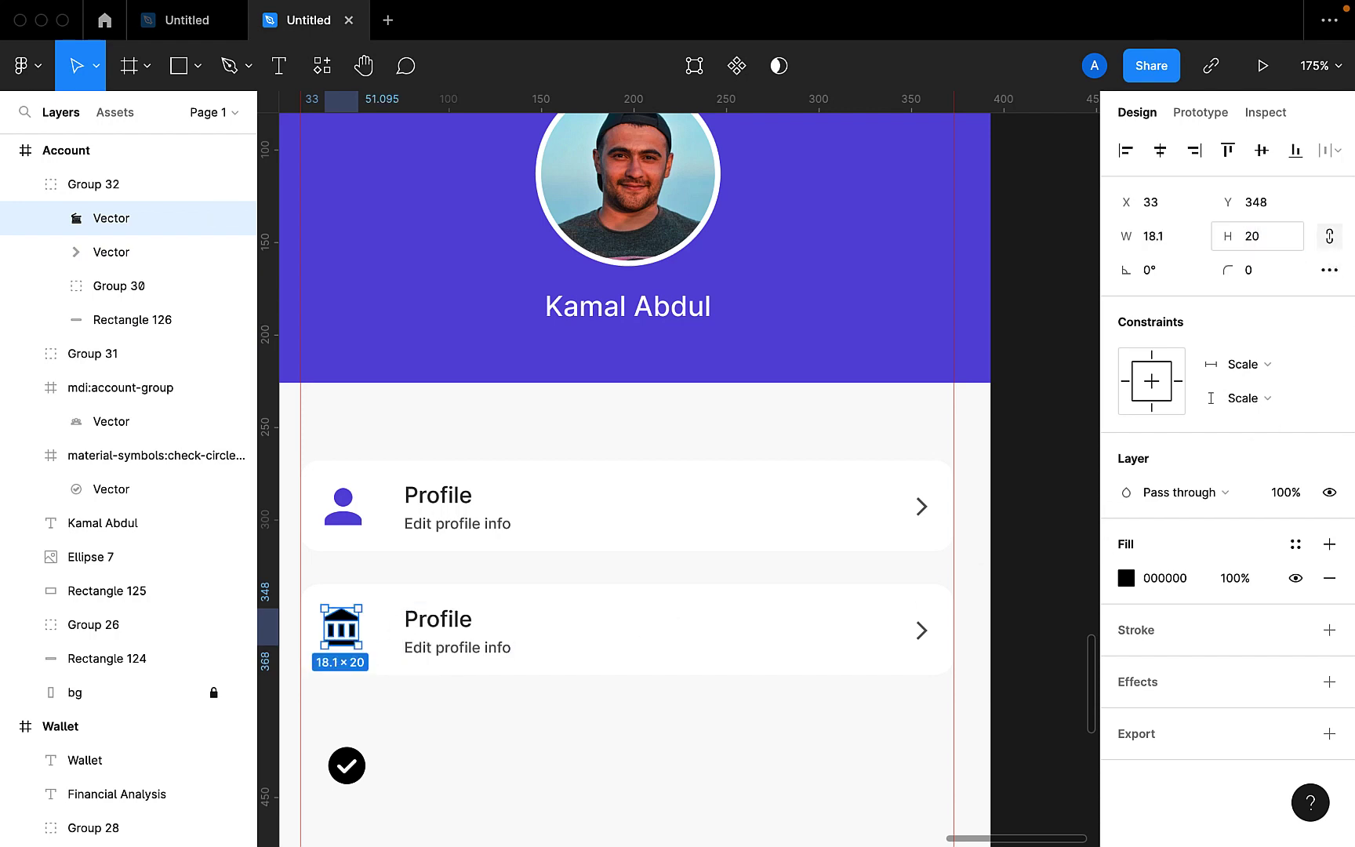
double_click(345, 527)
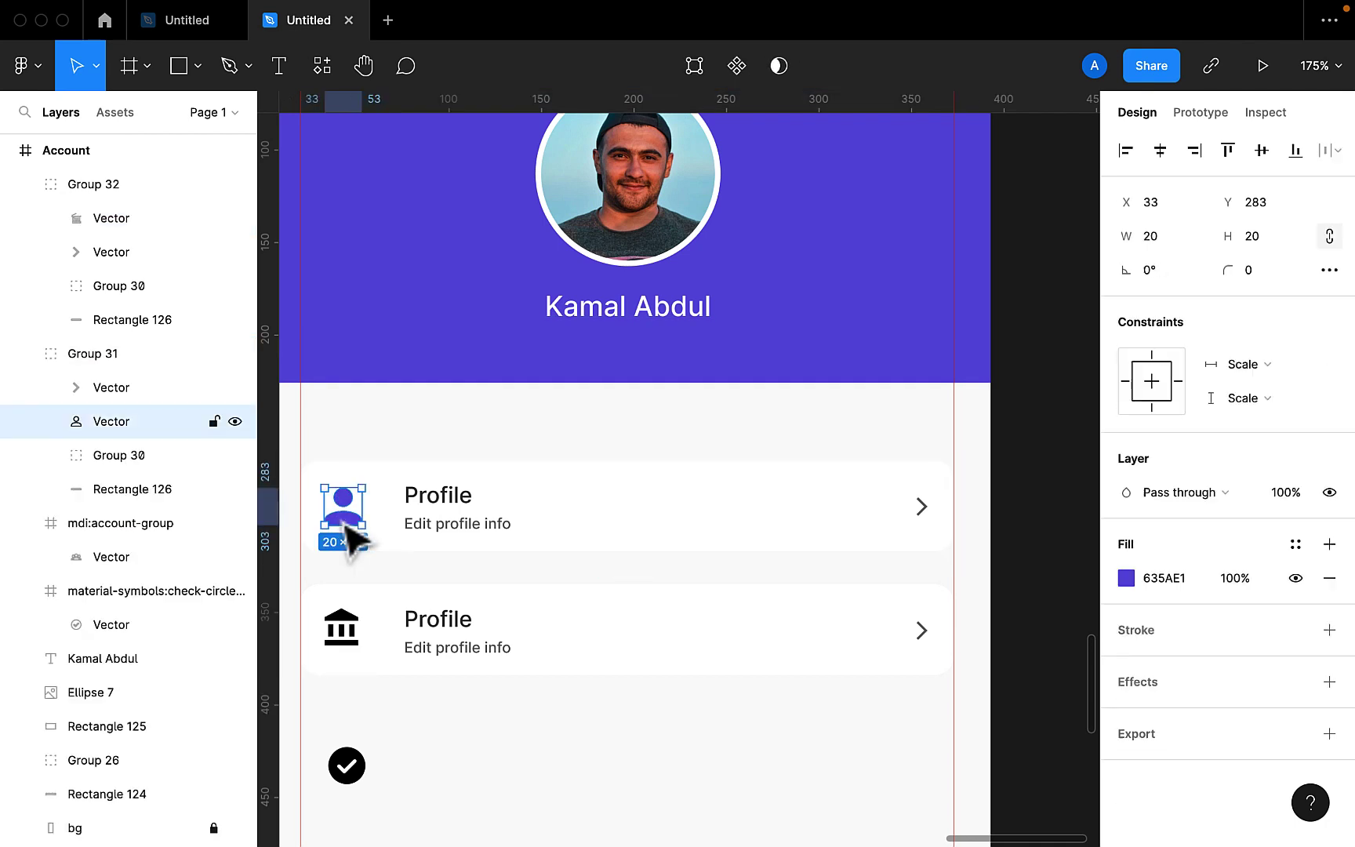
left_click(356, 643)
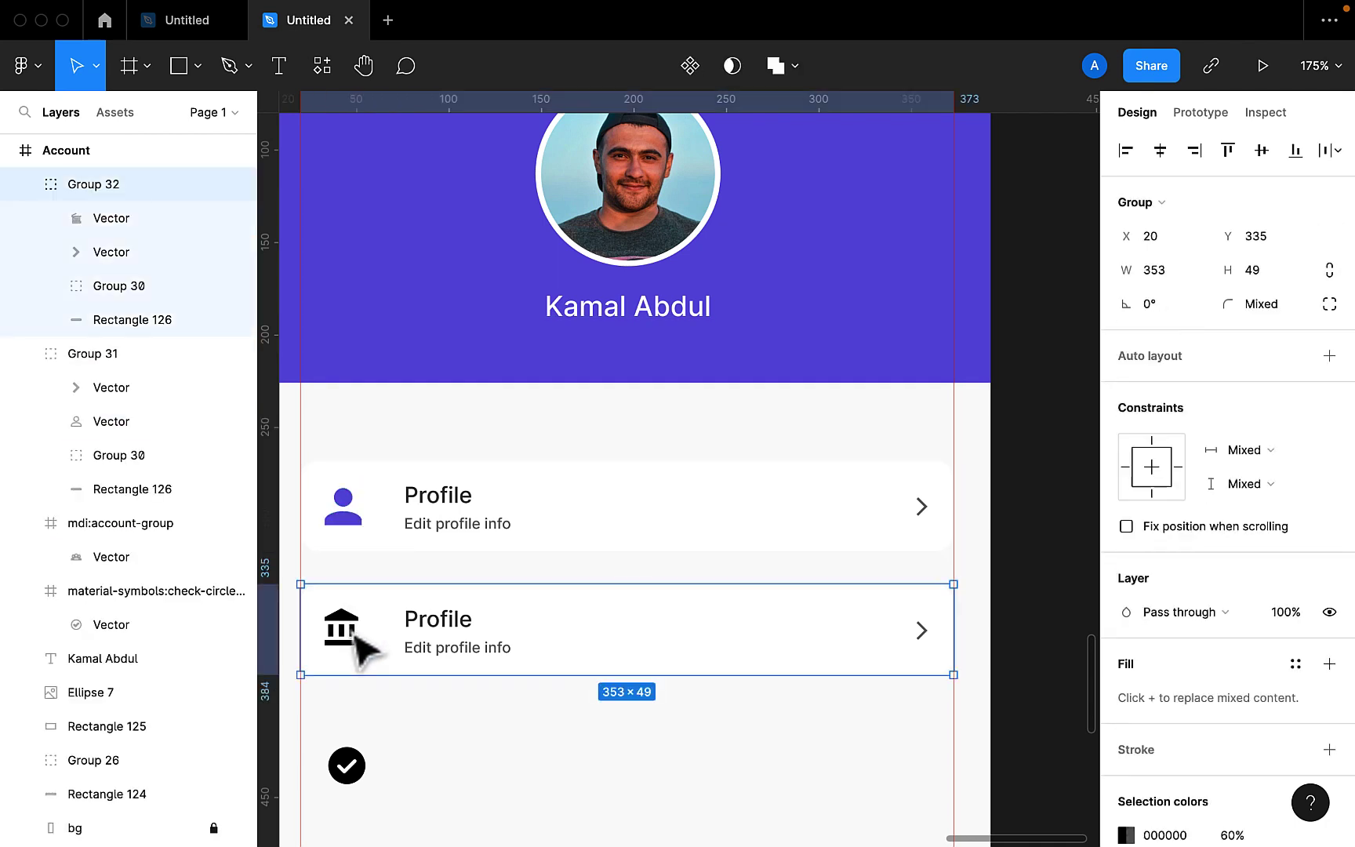
double_click(357, 640)
left_click(1168, 238)
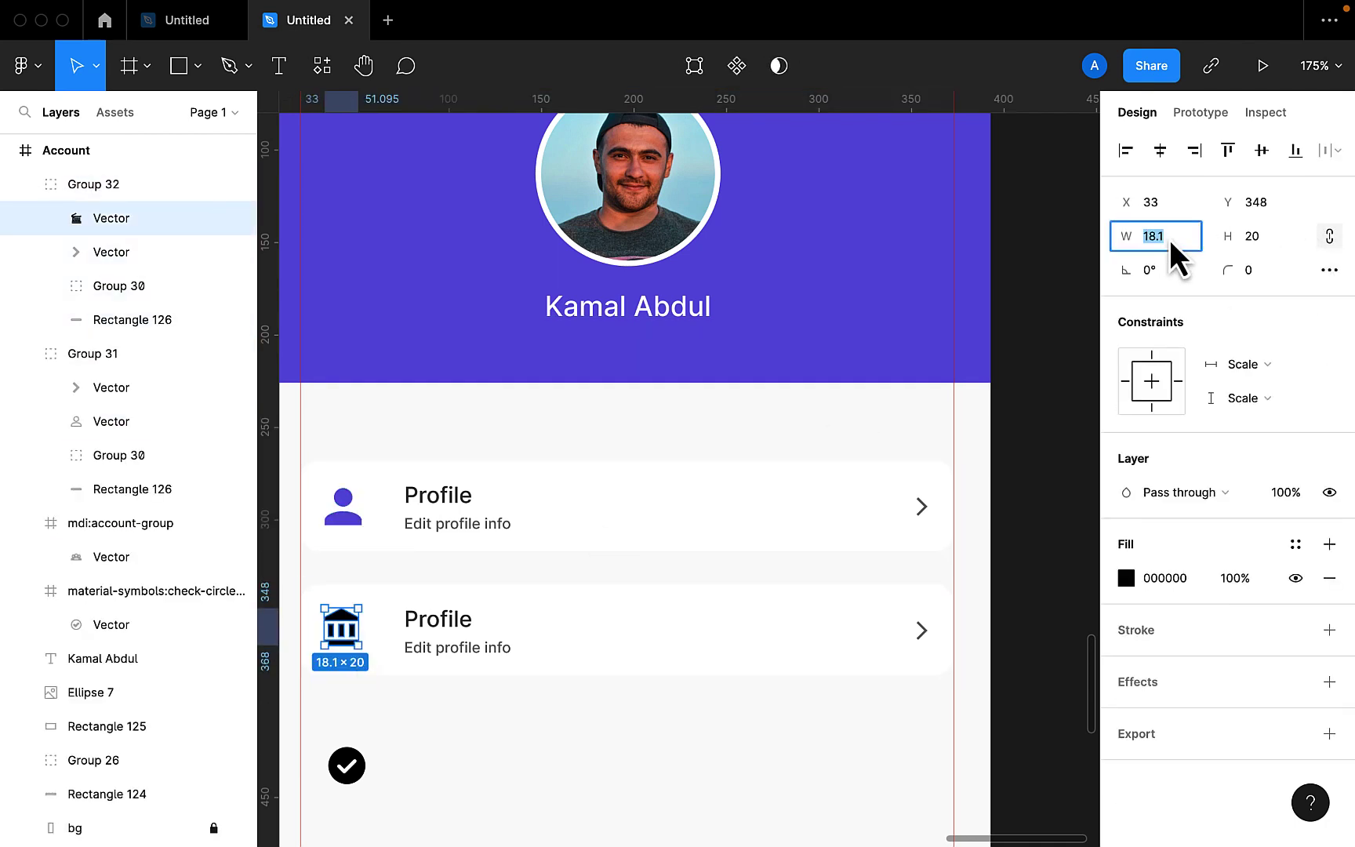
type("20")
key("Return")
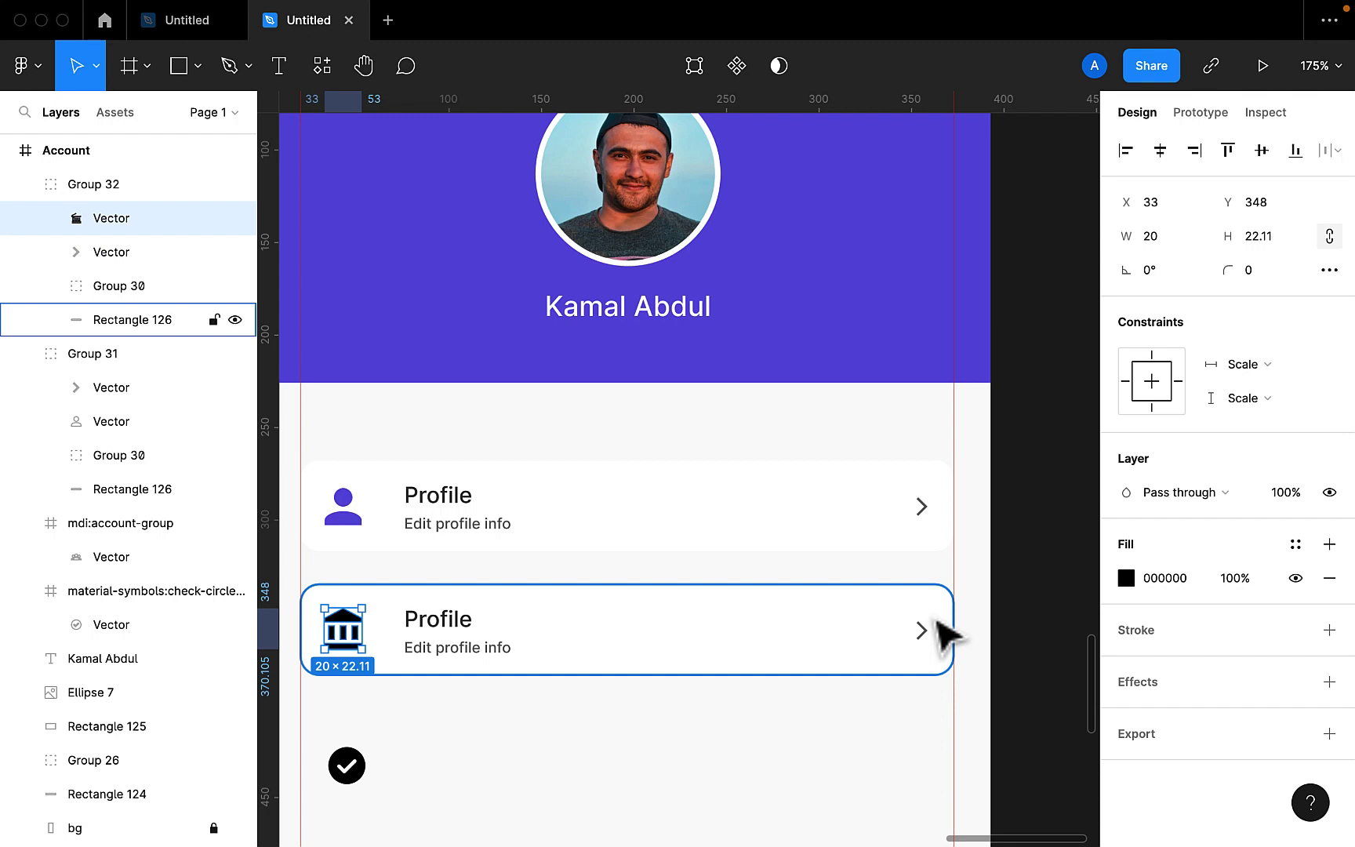
Colour the bank icon with the header's 635AE1 purple.
key("i")
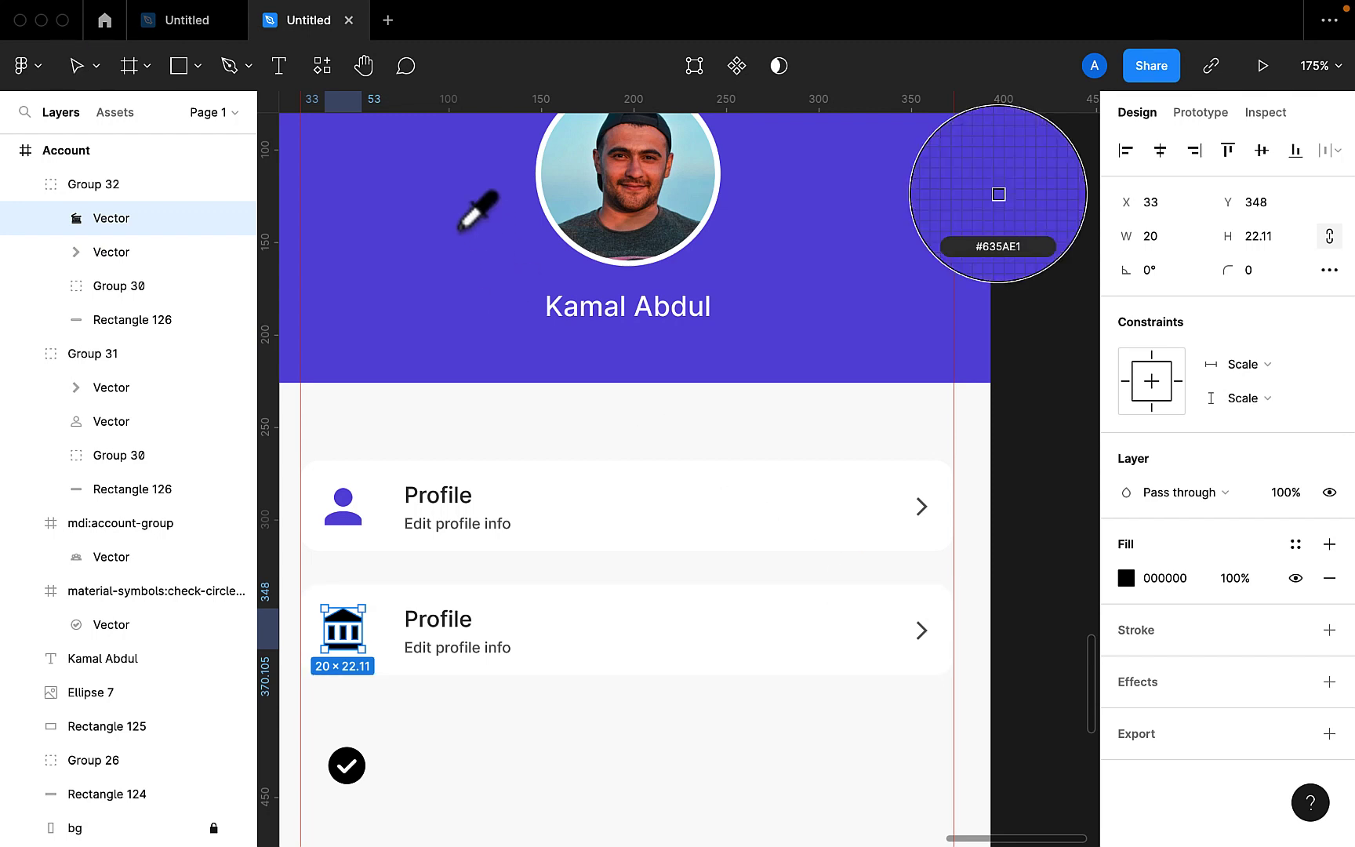
left_click(479, 235)
left_click(463, 627)
Change the second card's title from Profile to 'Bank Statement'.
double_click(462, 627)
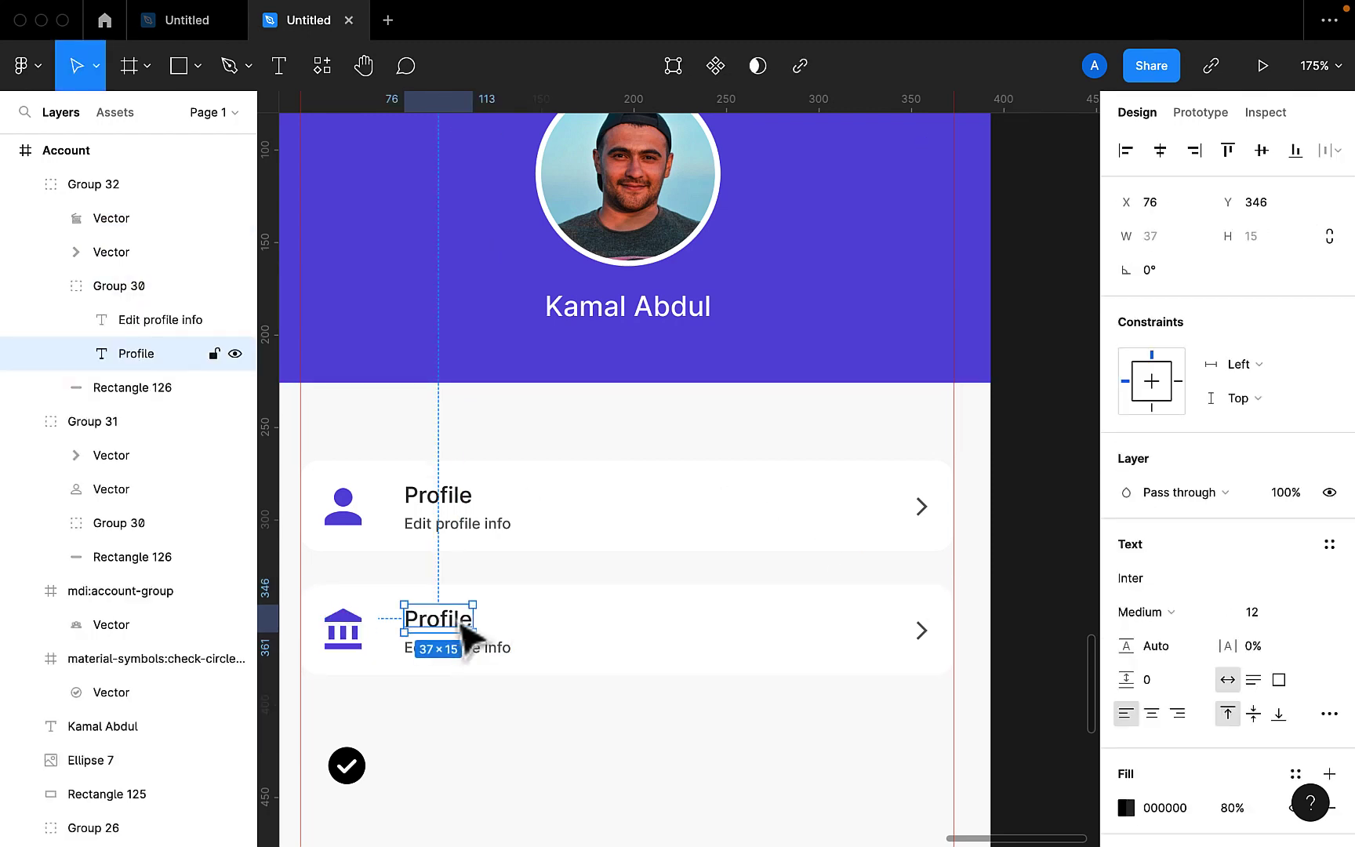
double_click(456, 619)
key("Right")
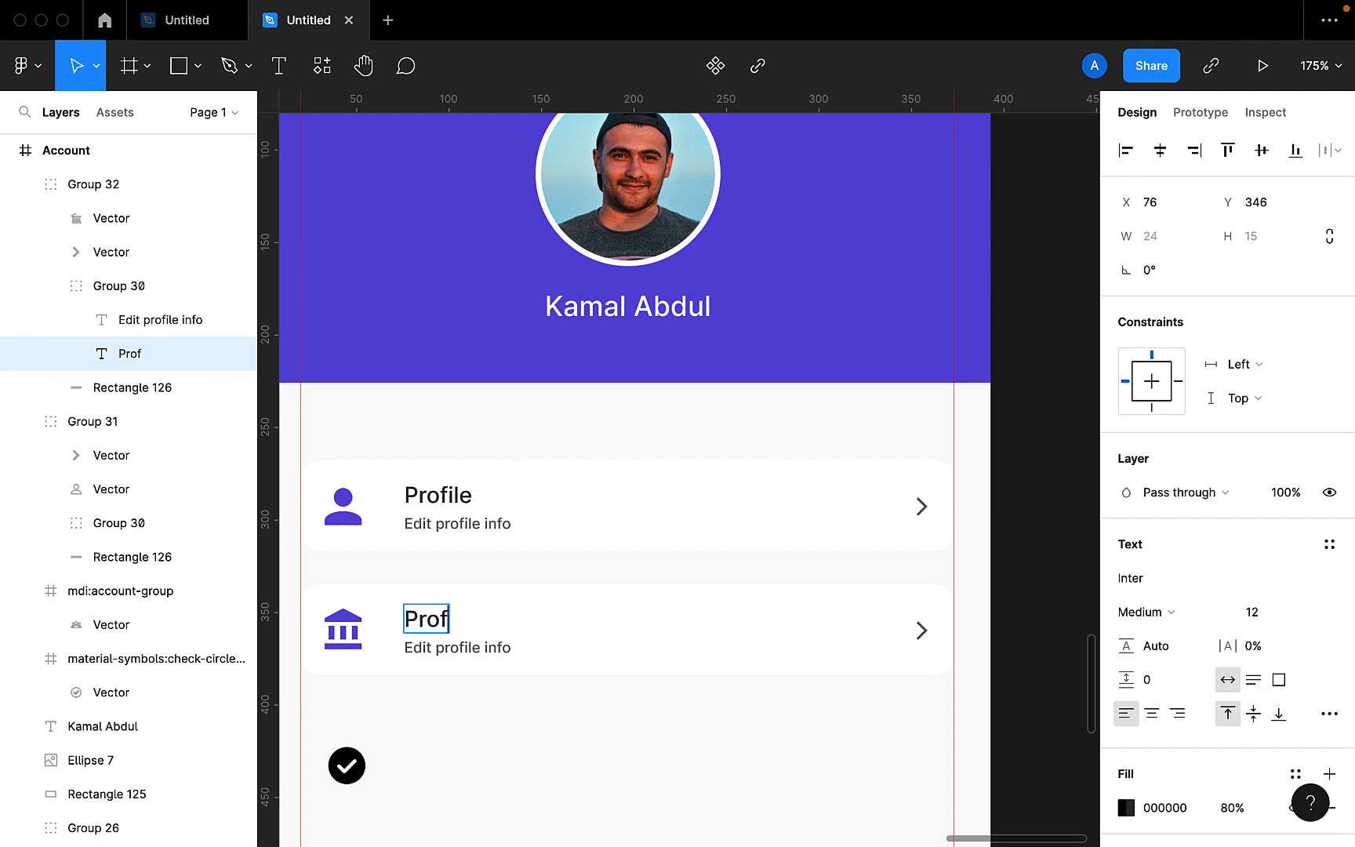
key("BackSpace")
type("Bank")
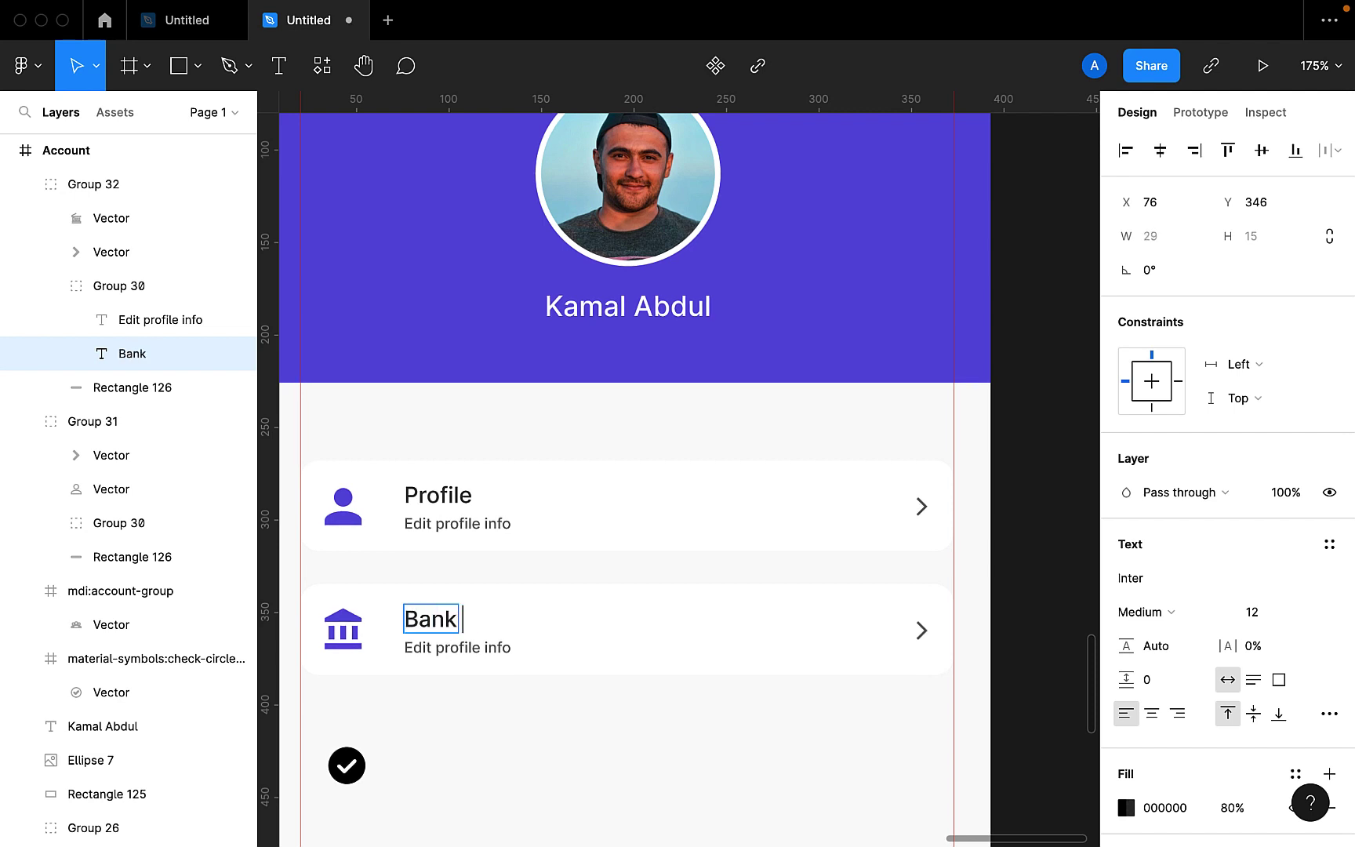
type(" Stat")
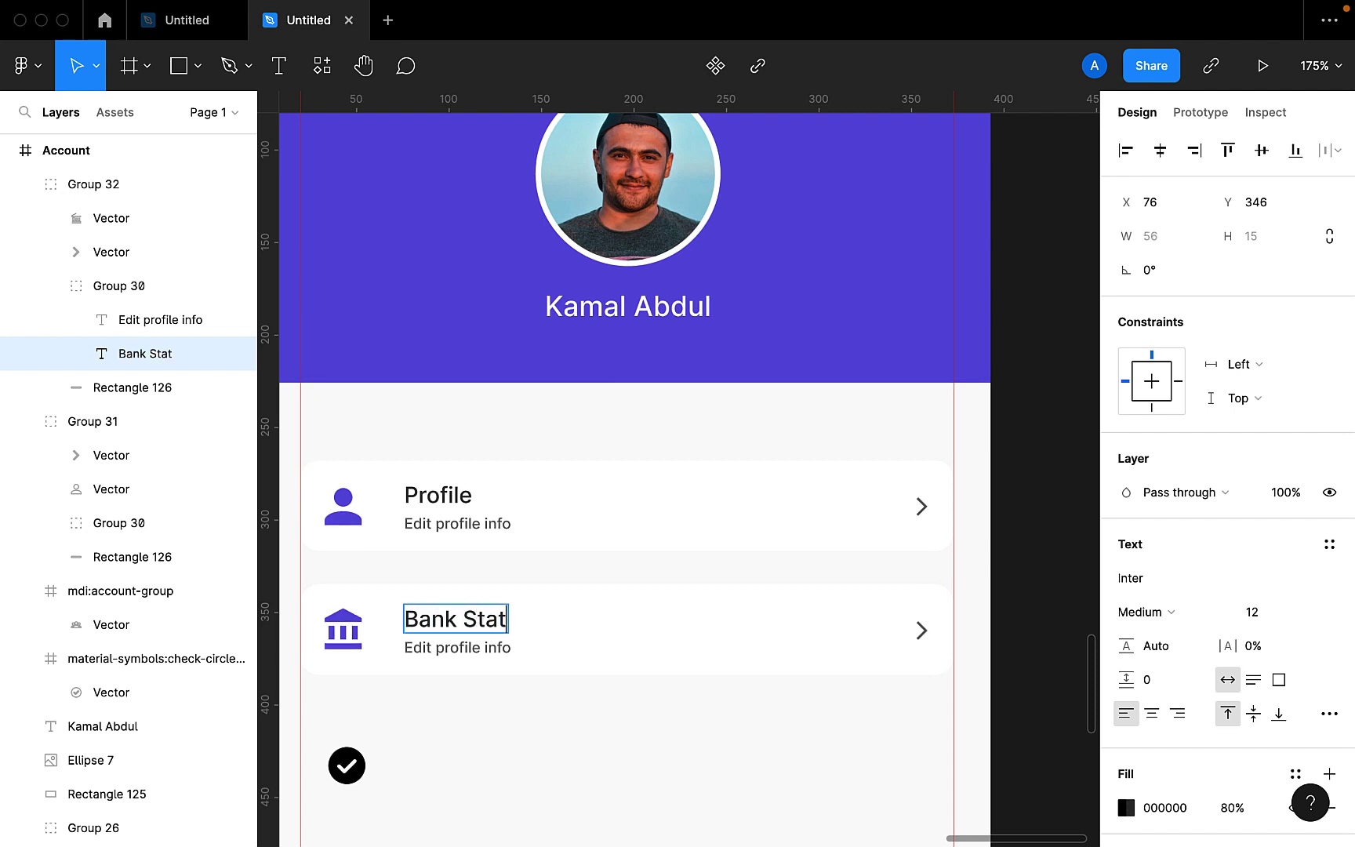
type("ement")
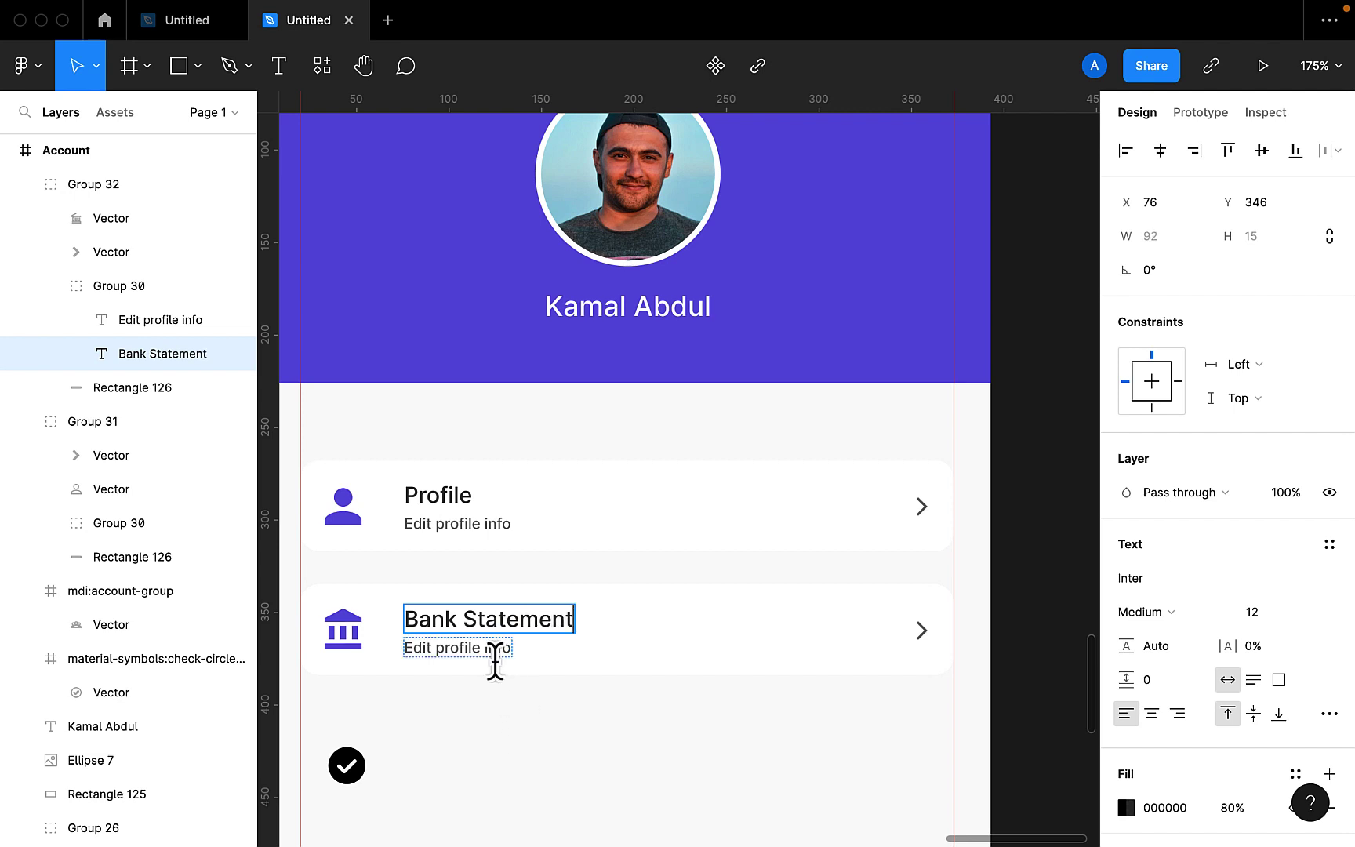
Replace its subtitle with 'view all transaction history'.
left_click(491, 651)
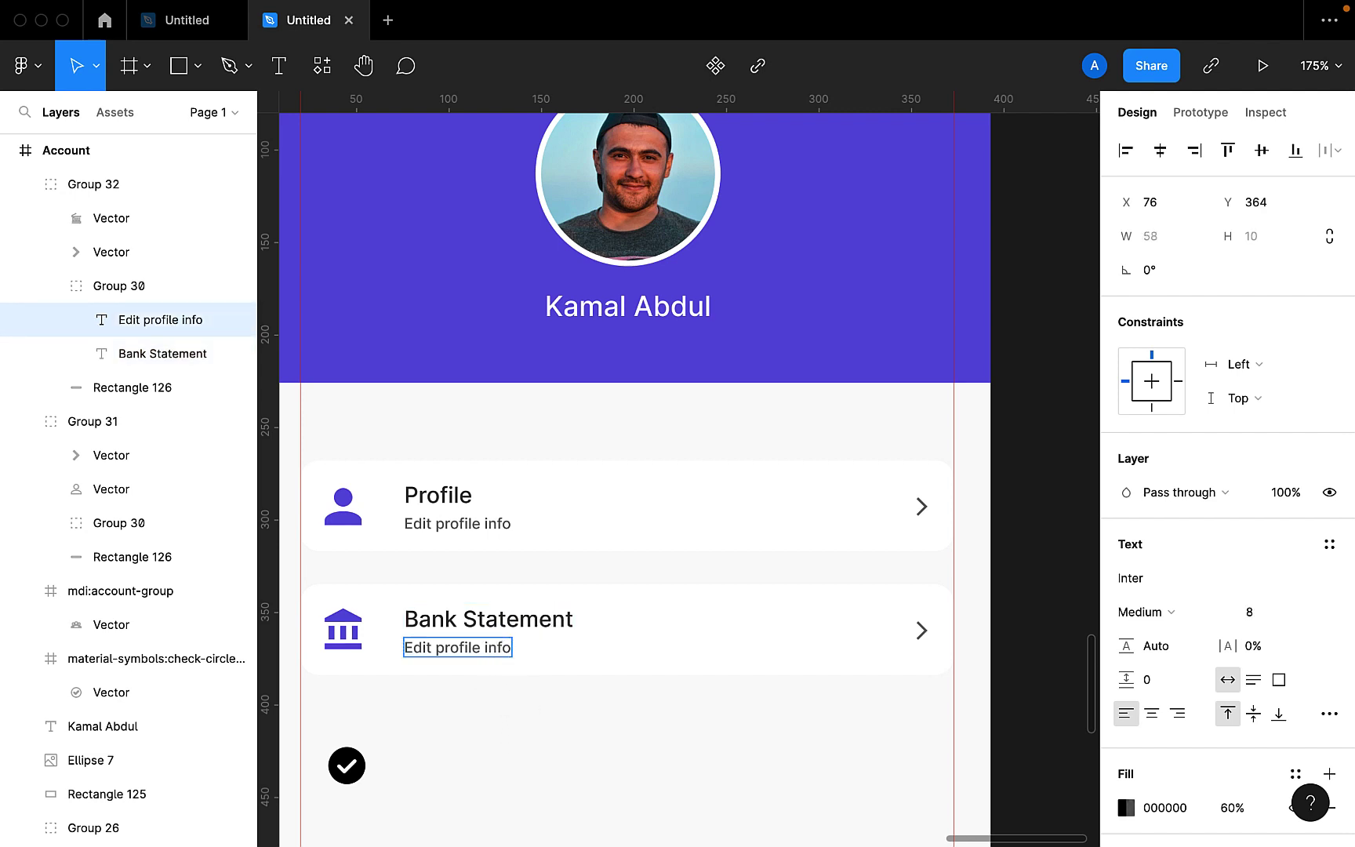
key("BackSpace")
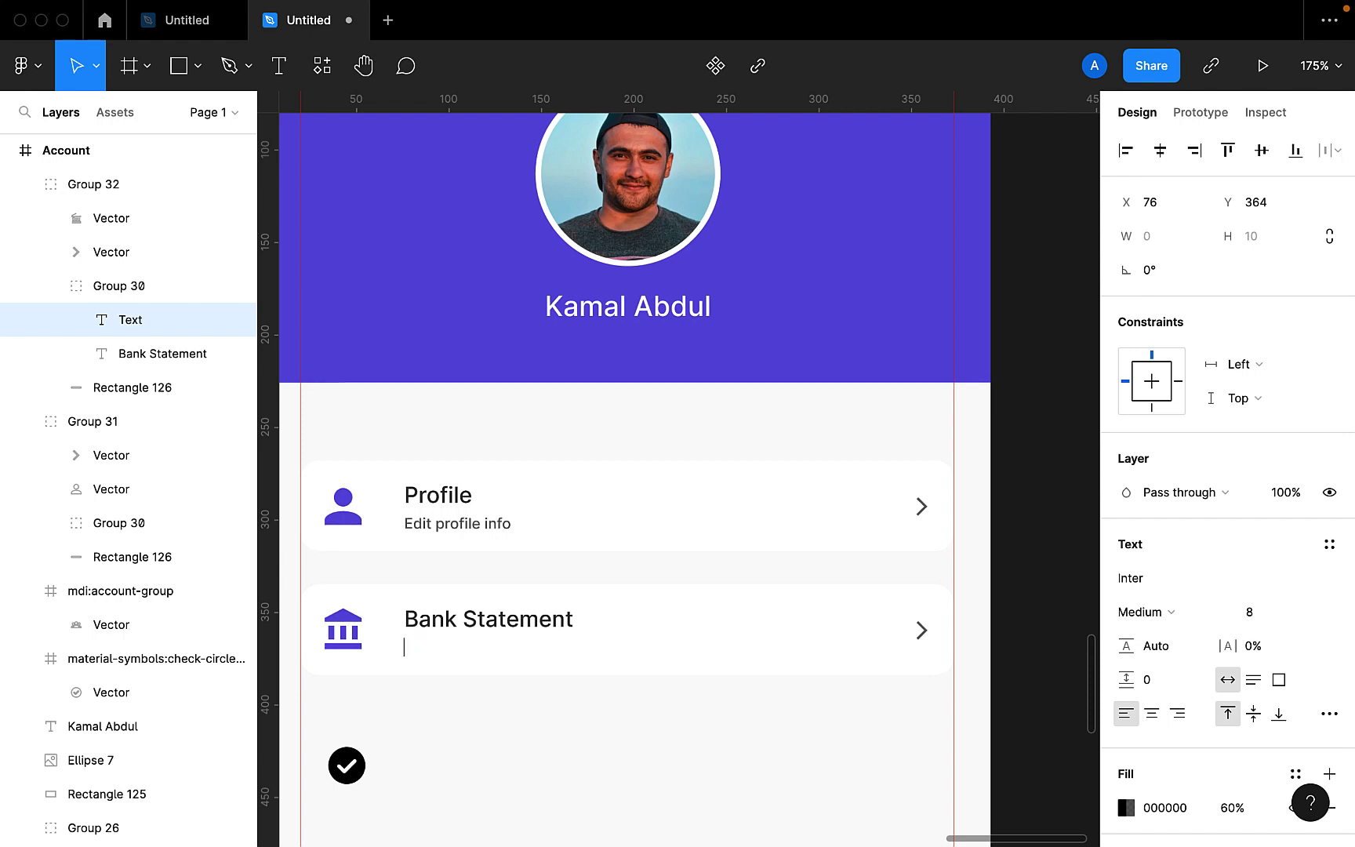
type("view all transaction history")
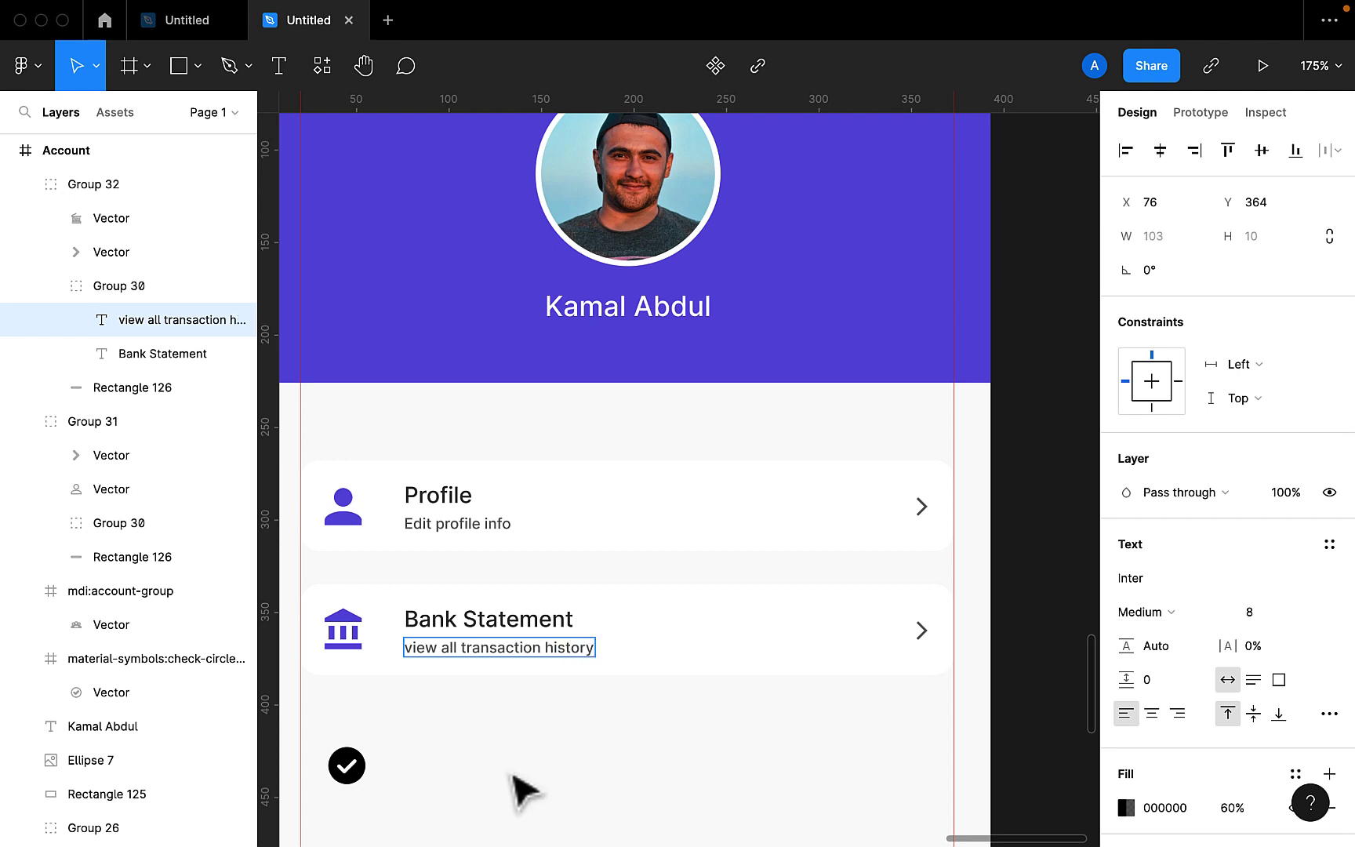
key("Escape")
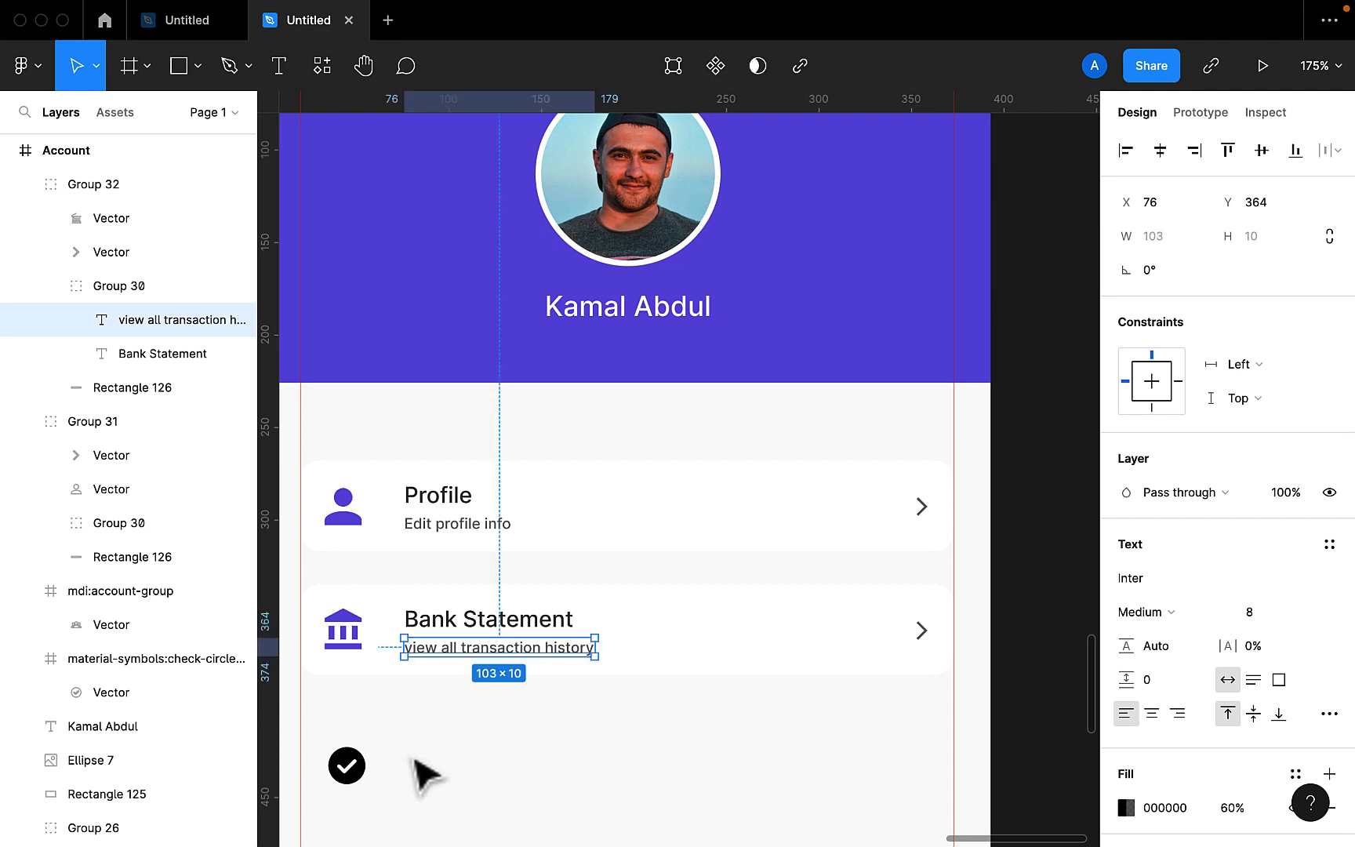
scroll(423, 772, "down", 3)
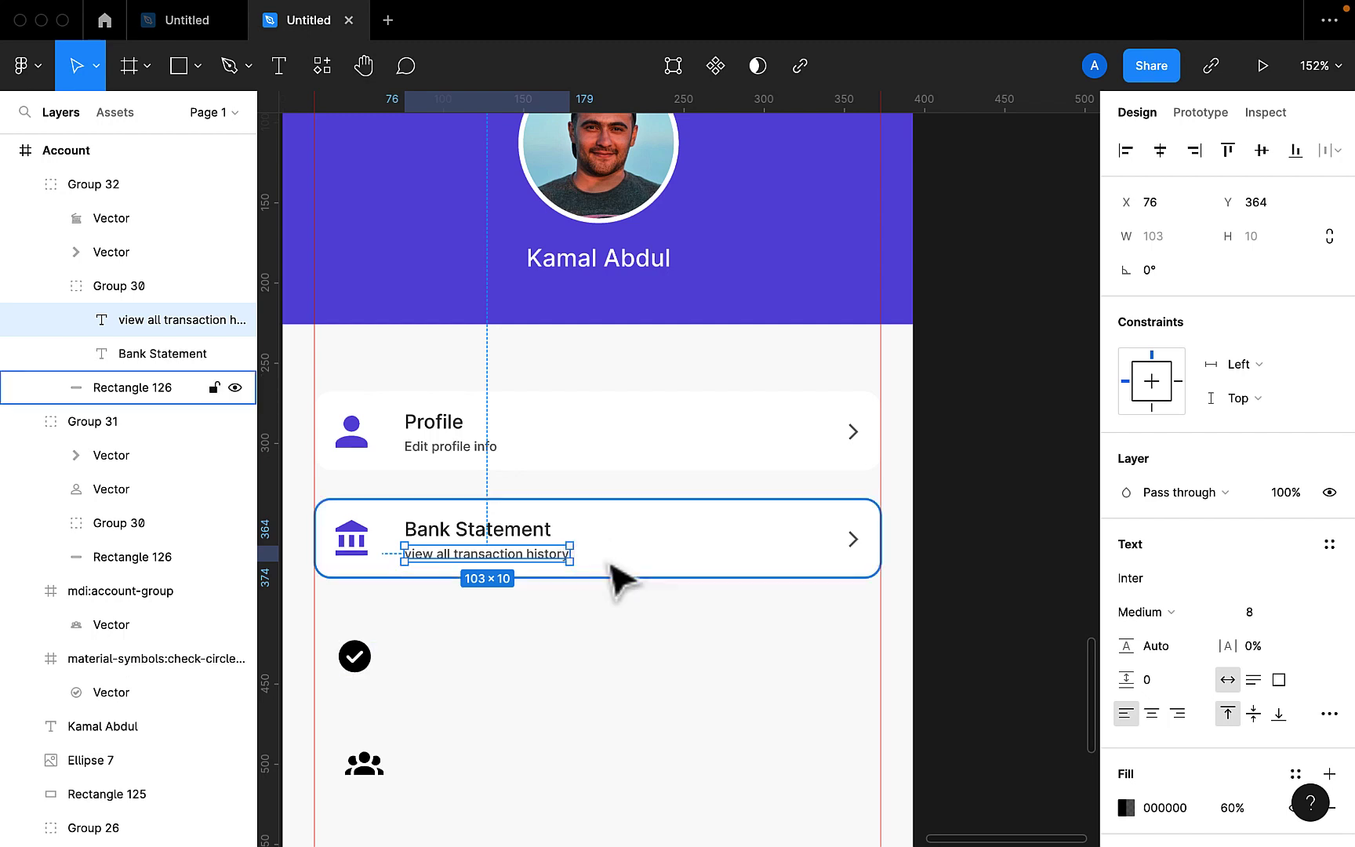
Undo a stray background duplicate and move the check-circle icon lower.
left_click(611, 565)
key("ctrl+d")
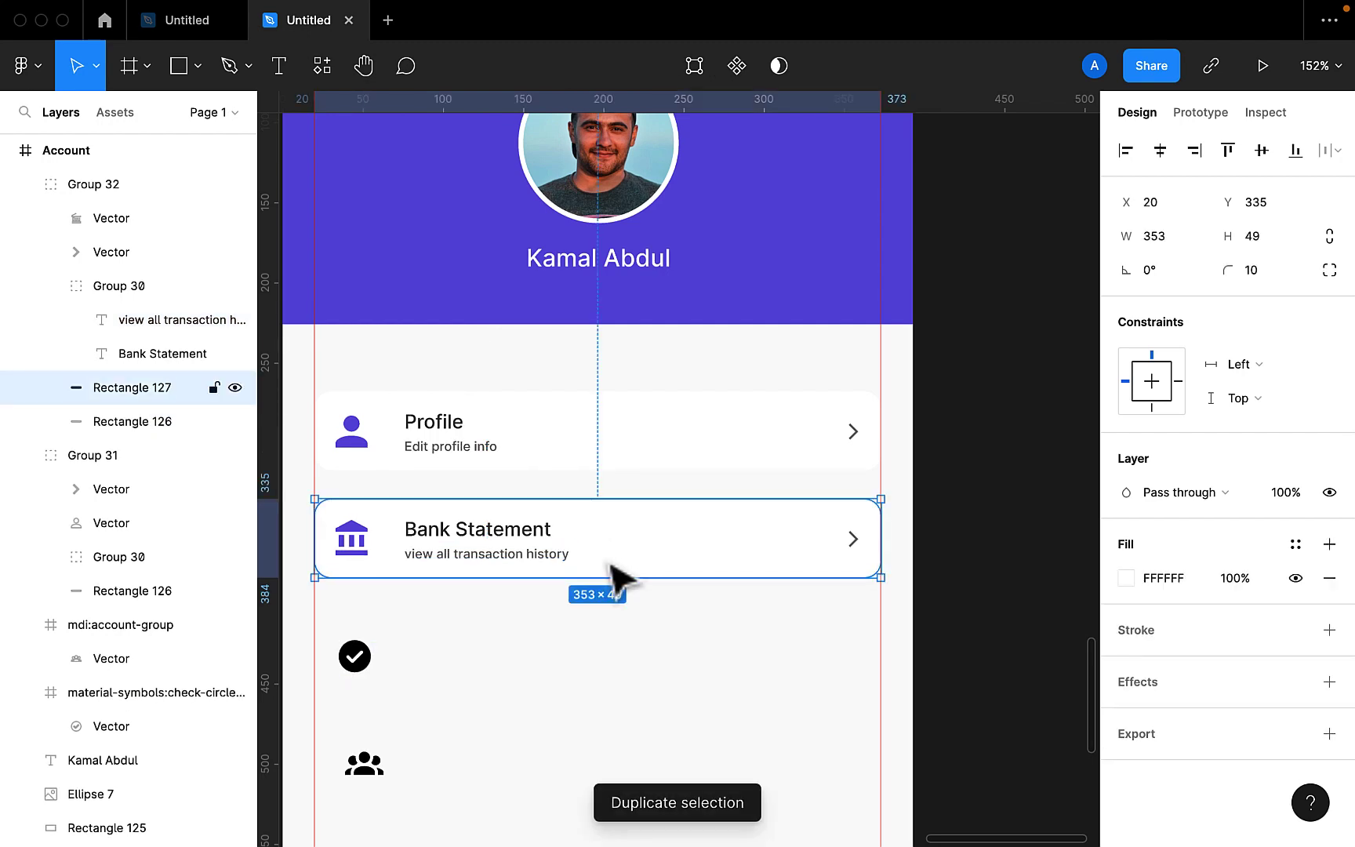
mouse_move(616, 573)
left_mouse_down()
mouse_move(616, 635)
mouse_move(614, 595)
left_mouse_up()
key("ctrl+z")
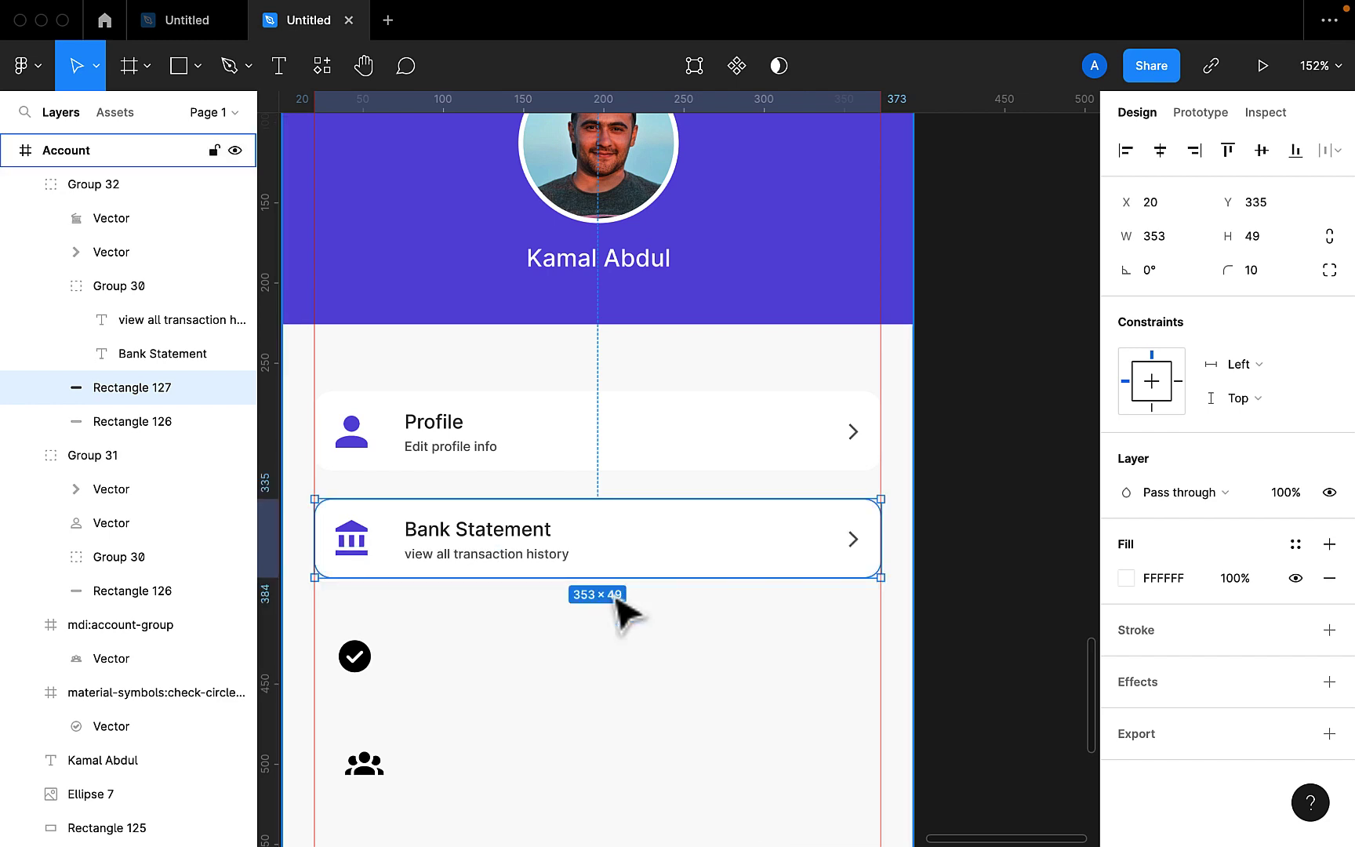
key("ctrl+z")
left_click(357, 660)
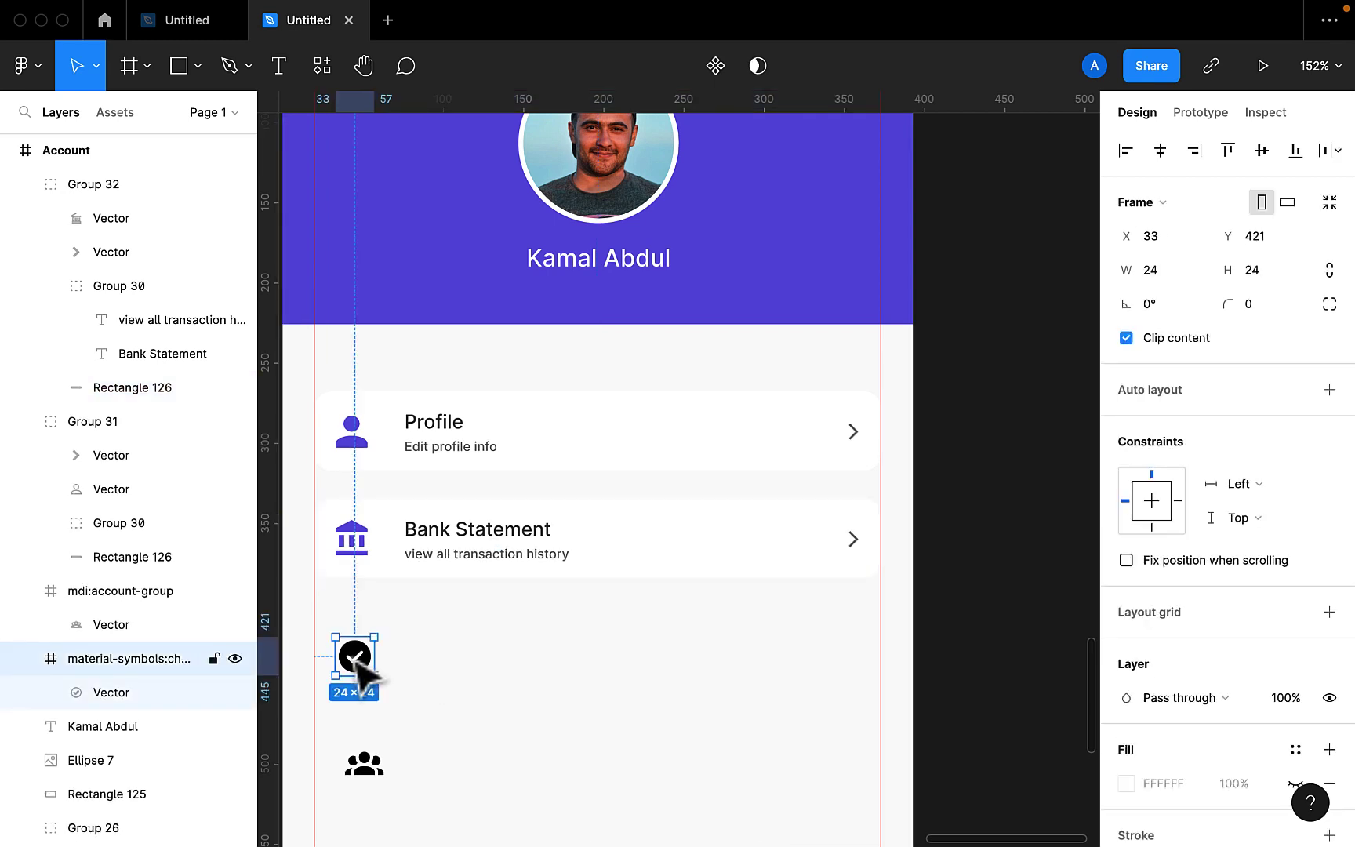
left_click_drag(359, 665, 448, 791)
Duplicate the Bank Statement card below the original and delete the copy's bank icon.
left_click(590, 576)
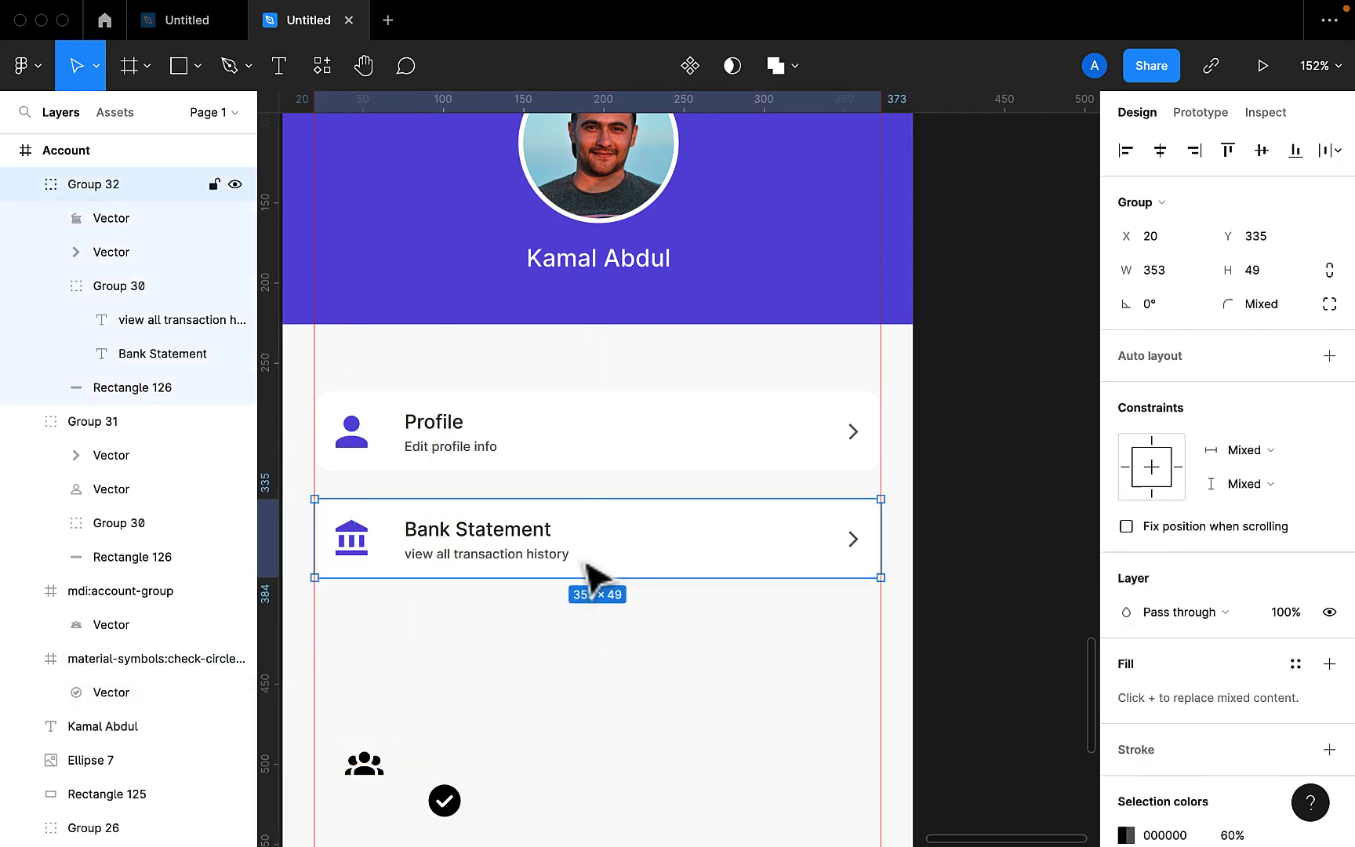
key("ctrl+d")
left_click_drag(590, 576, 592, 671)
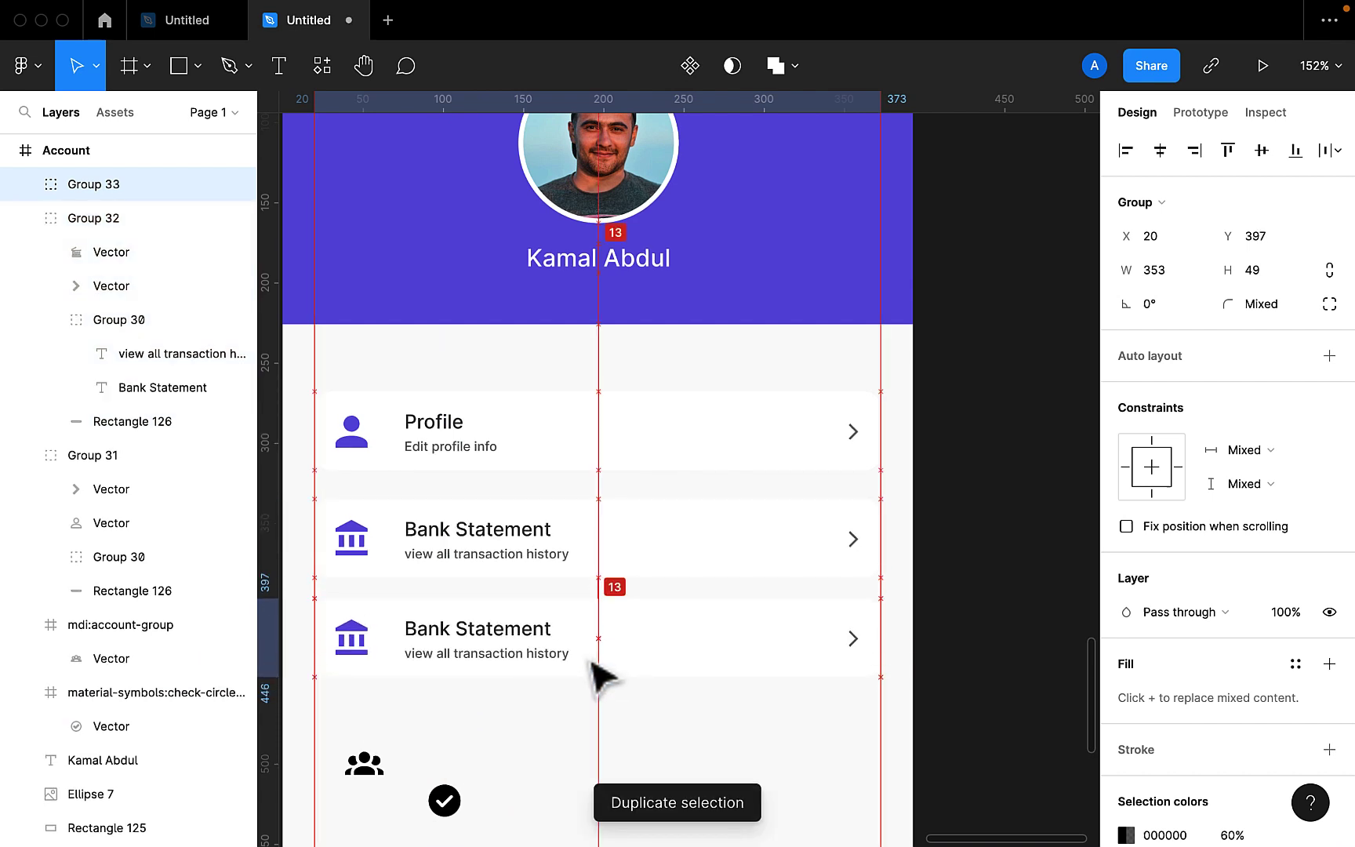
double_click(358, 648)
key("Delete")
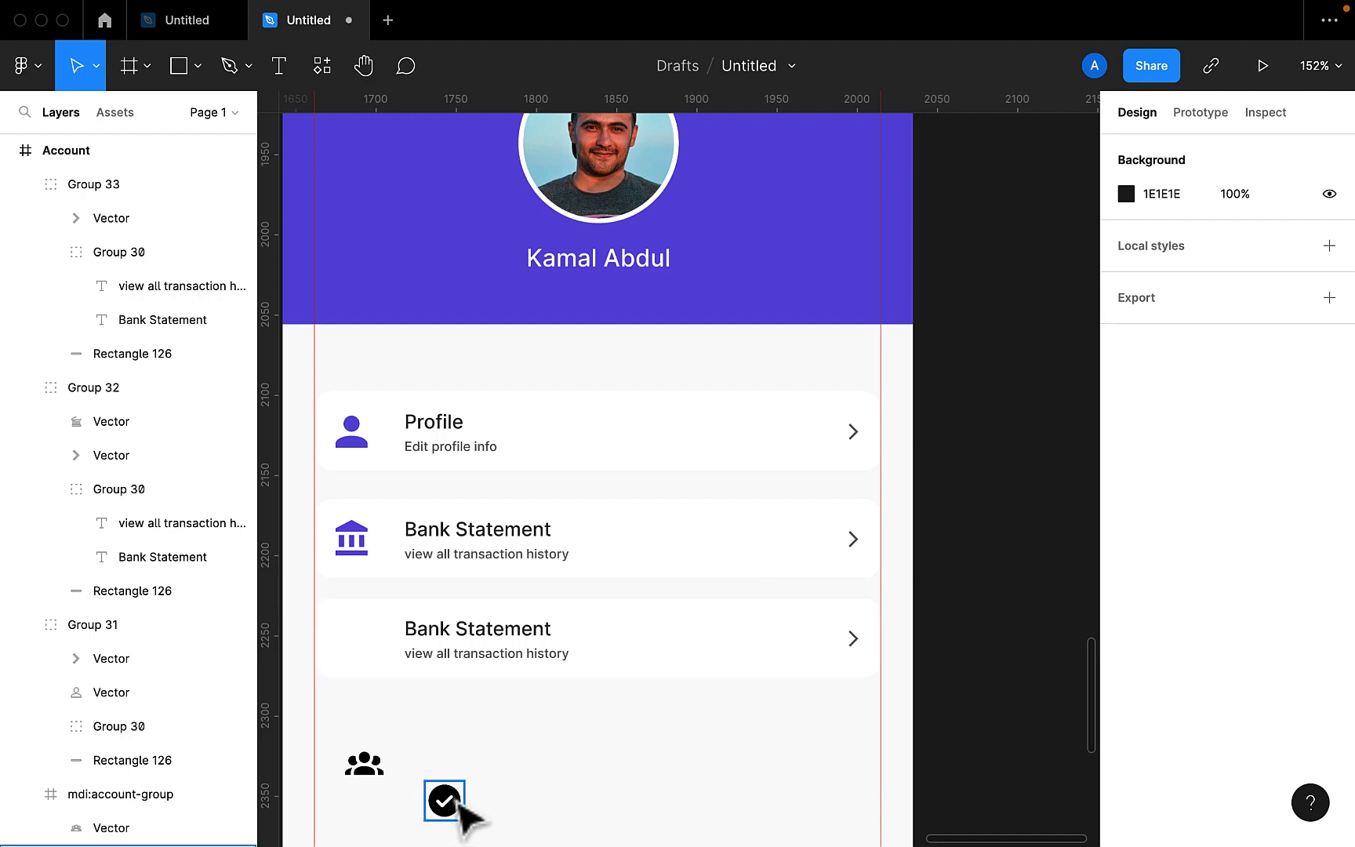
left_click(459, 806)
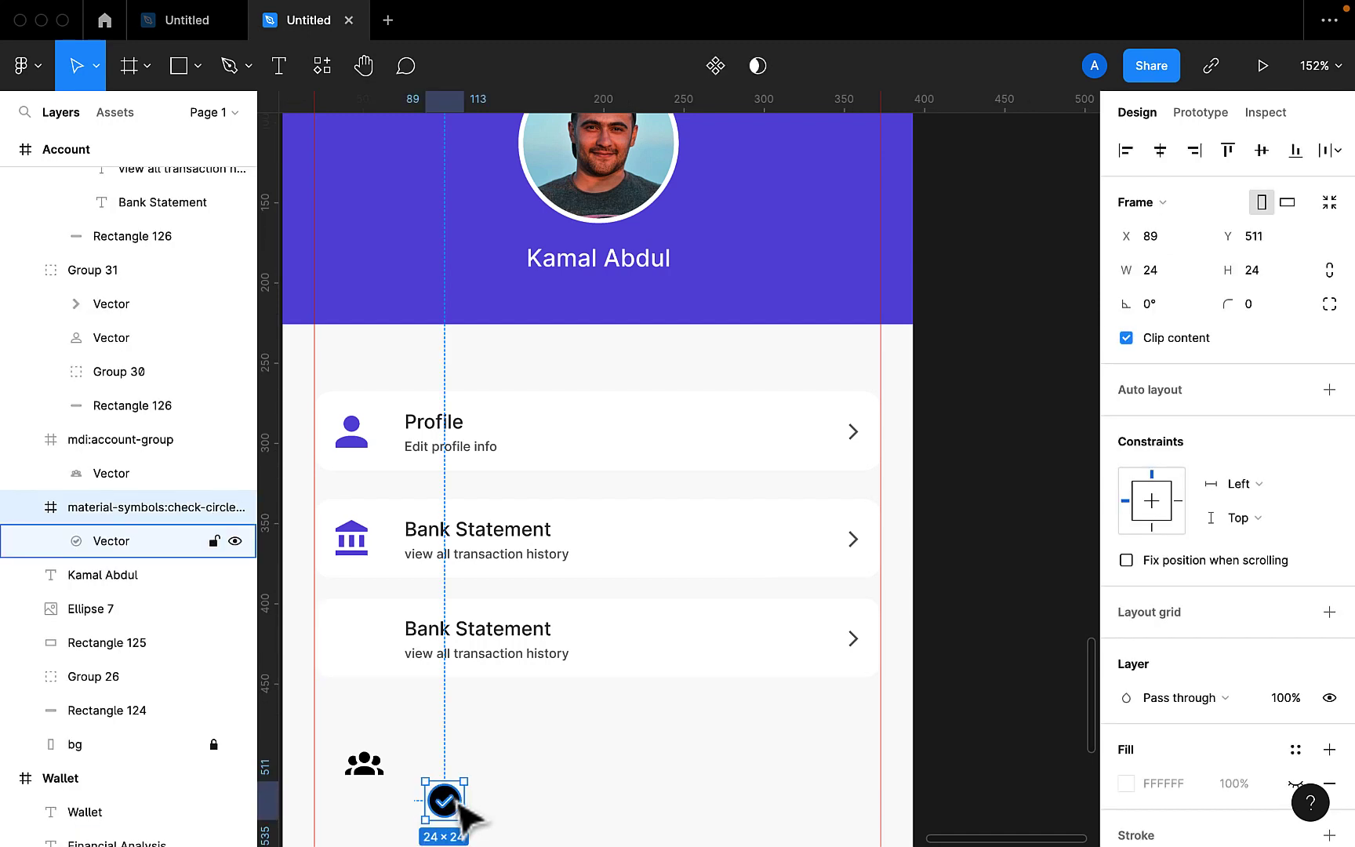
Paste the check-circle icon into the third card and unwrap its vector from the frame.
key("Delete")
left_click(384, 676)
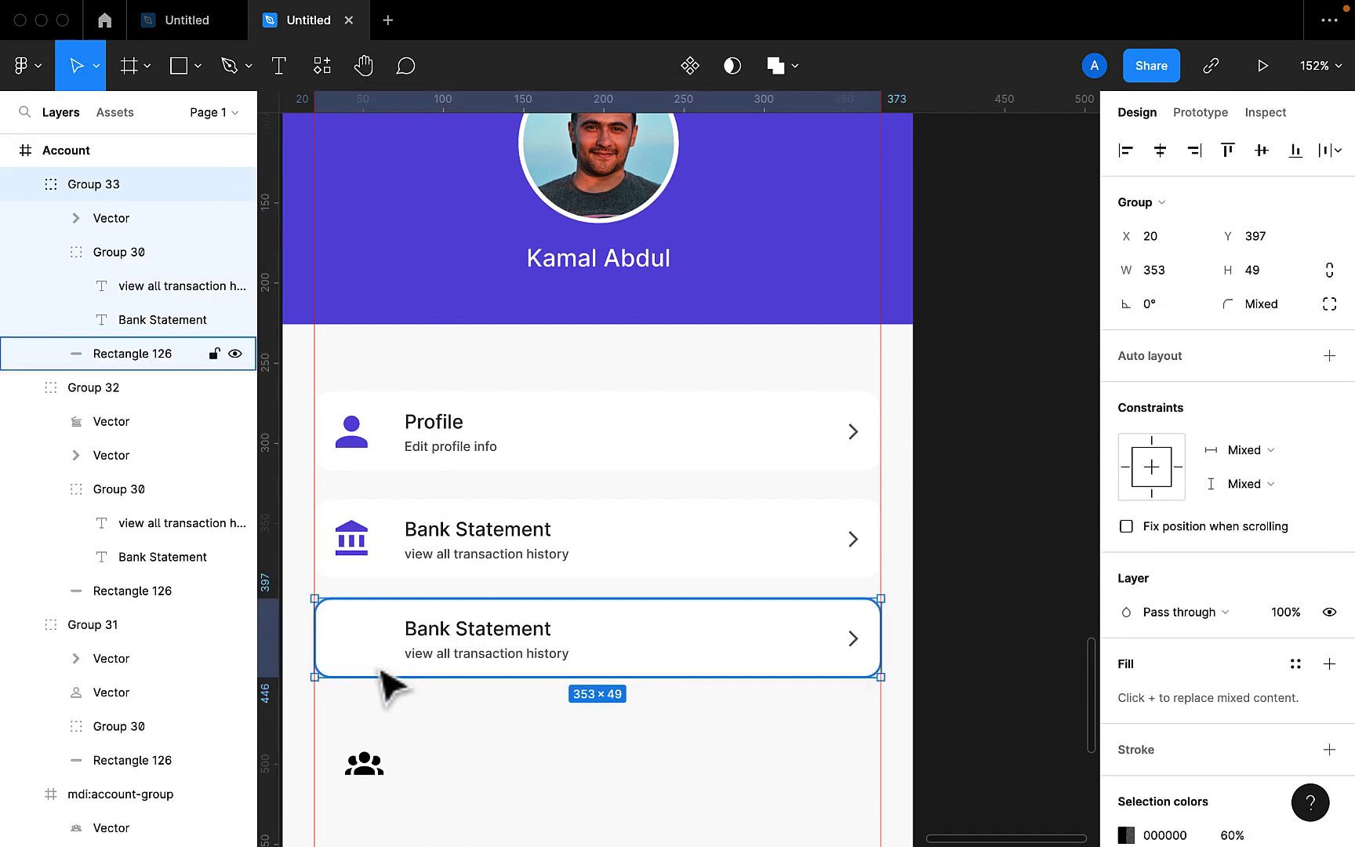
key("ctrl+v")
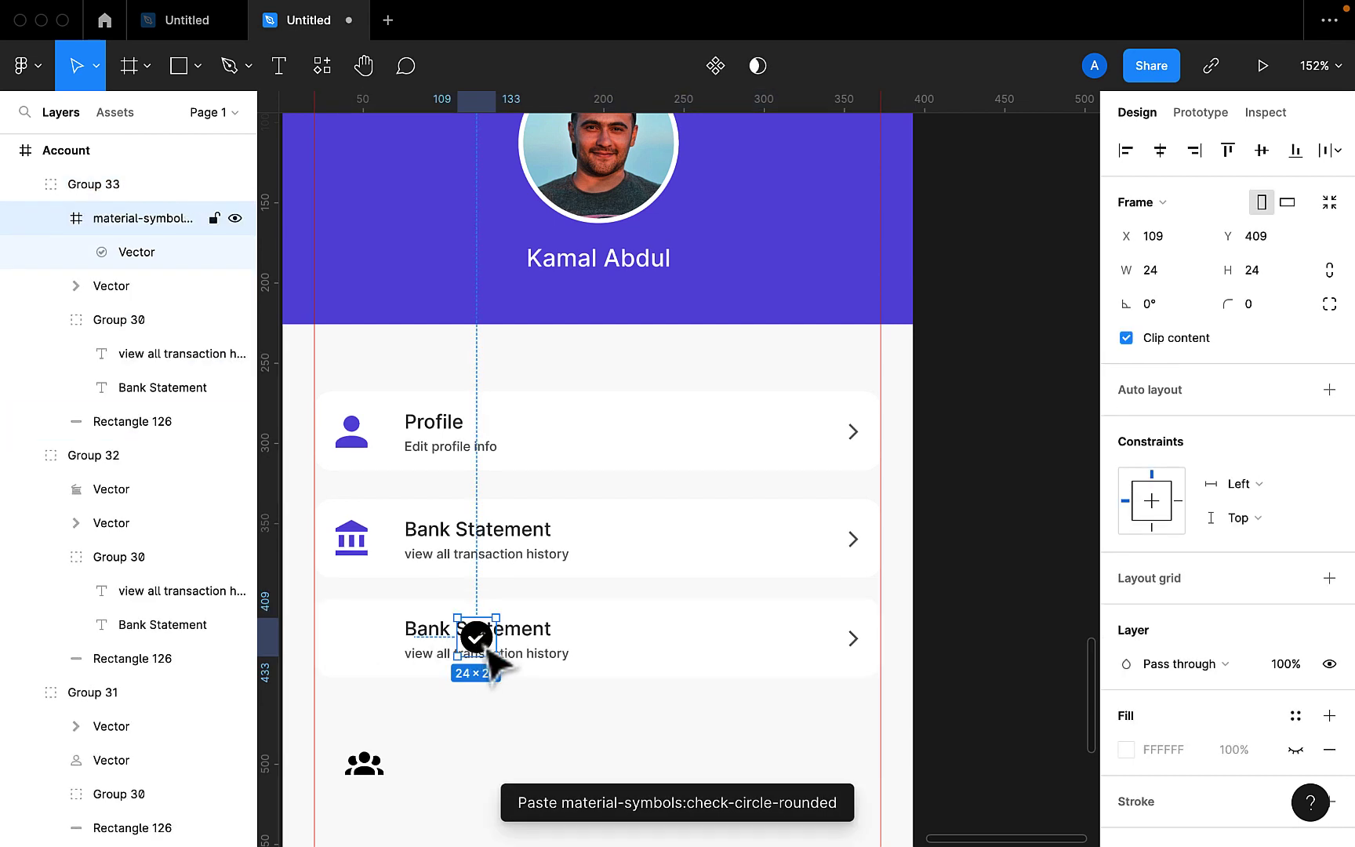
left_click_drag(492, 660, 356, 650)
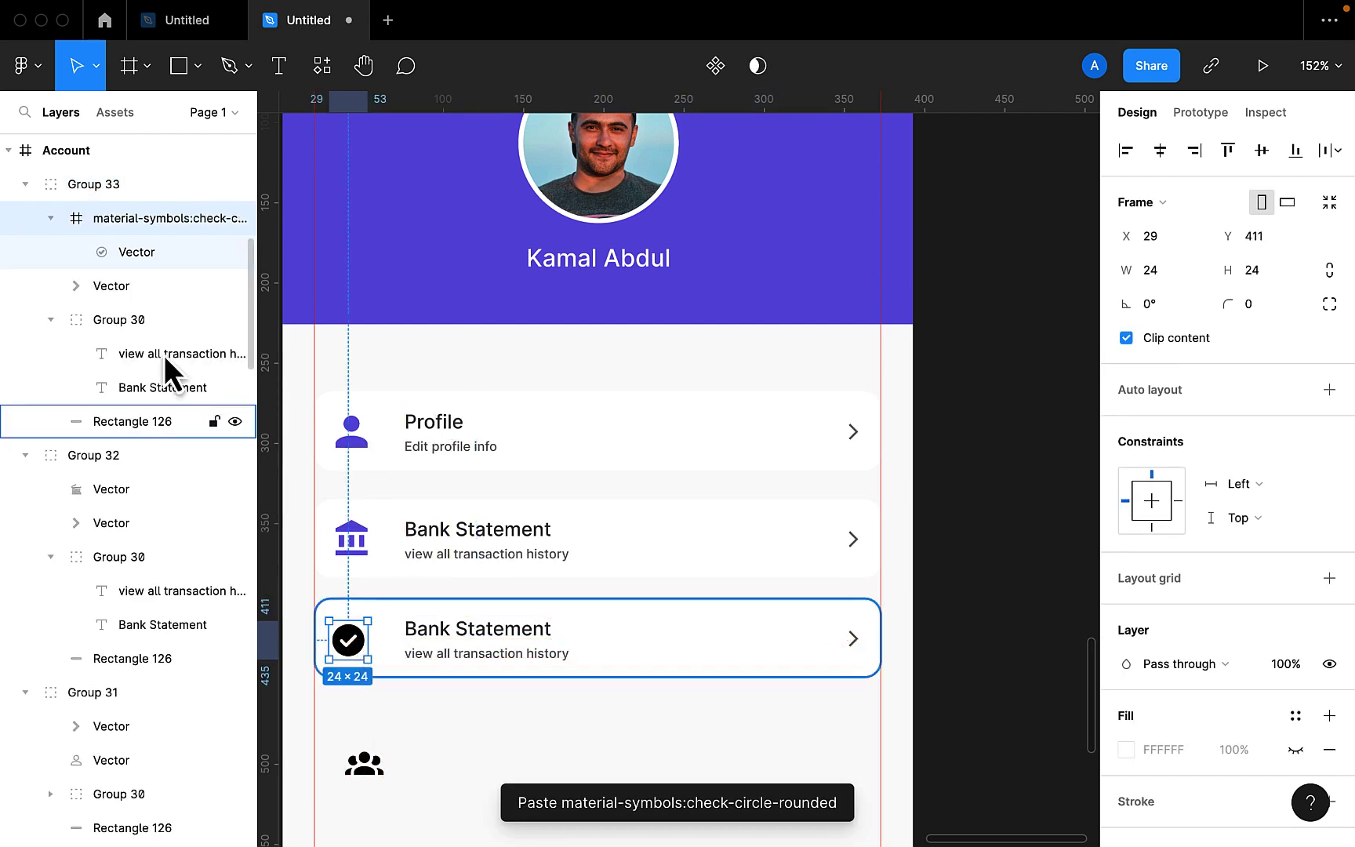
left_click(128, 253)
left_click_drag(128, 254, 110, 207)
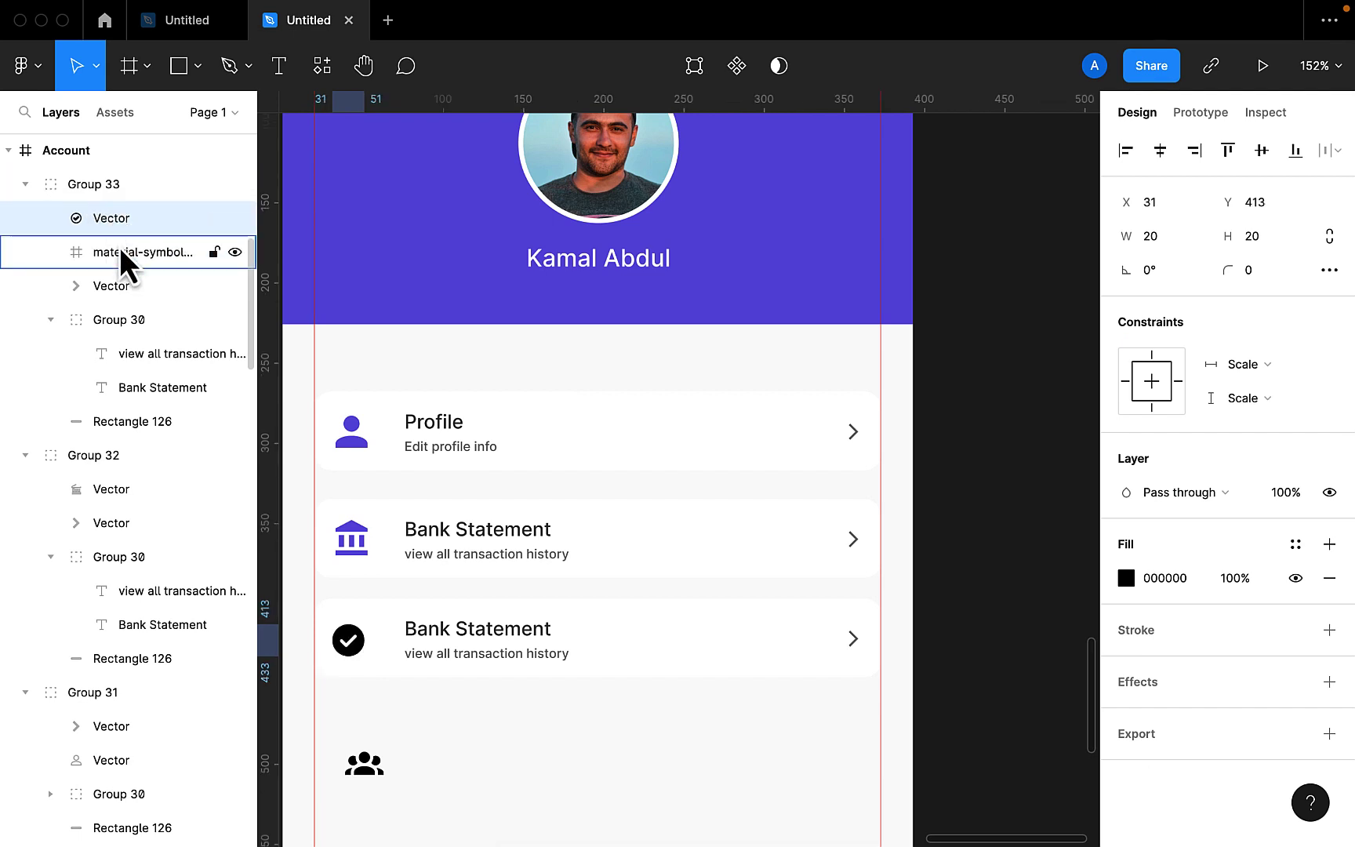
left_click(120, 251)
key("Delete")
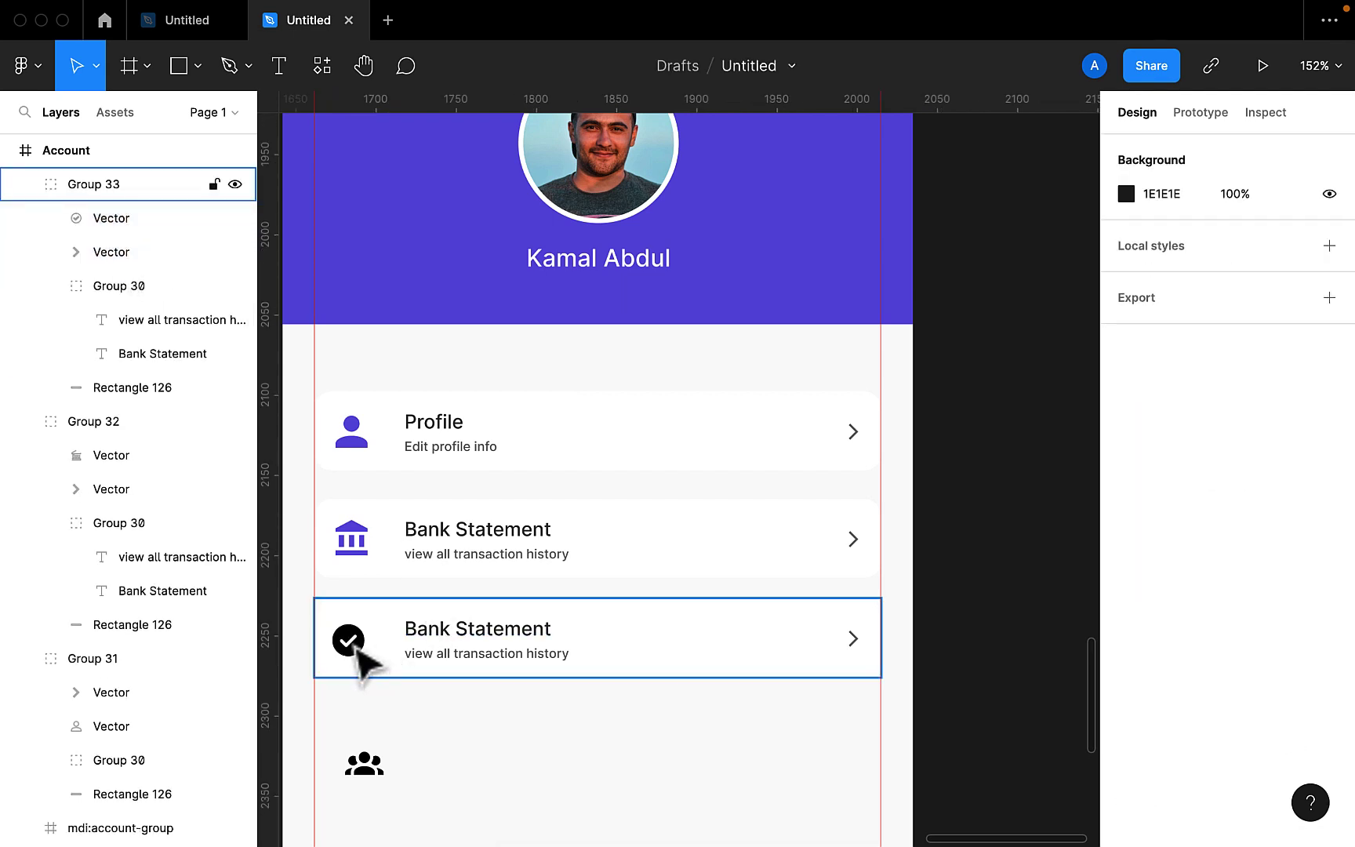
Fill the check icon with the header purple 635AE1 and align it with the icons above.
double_click(352, 645)
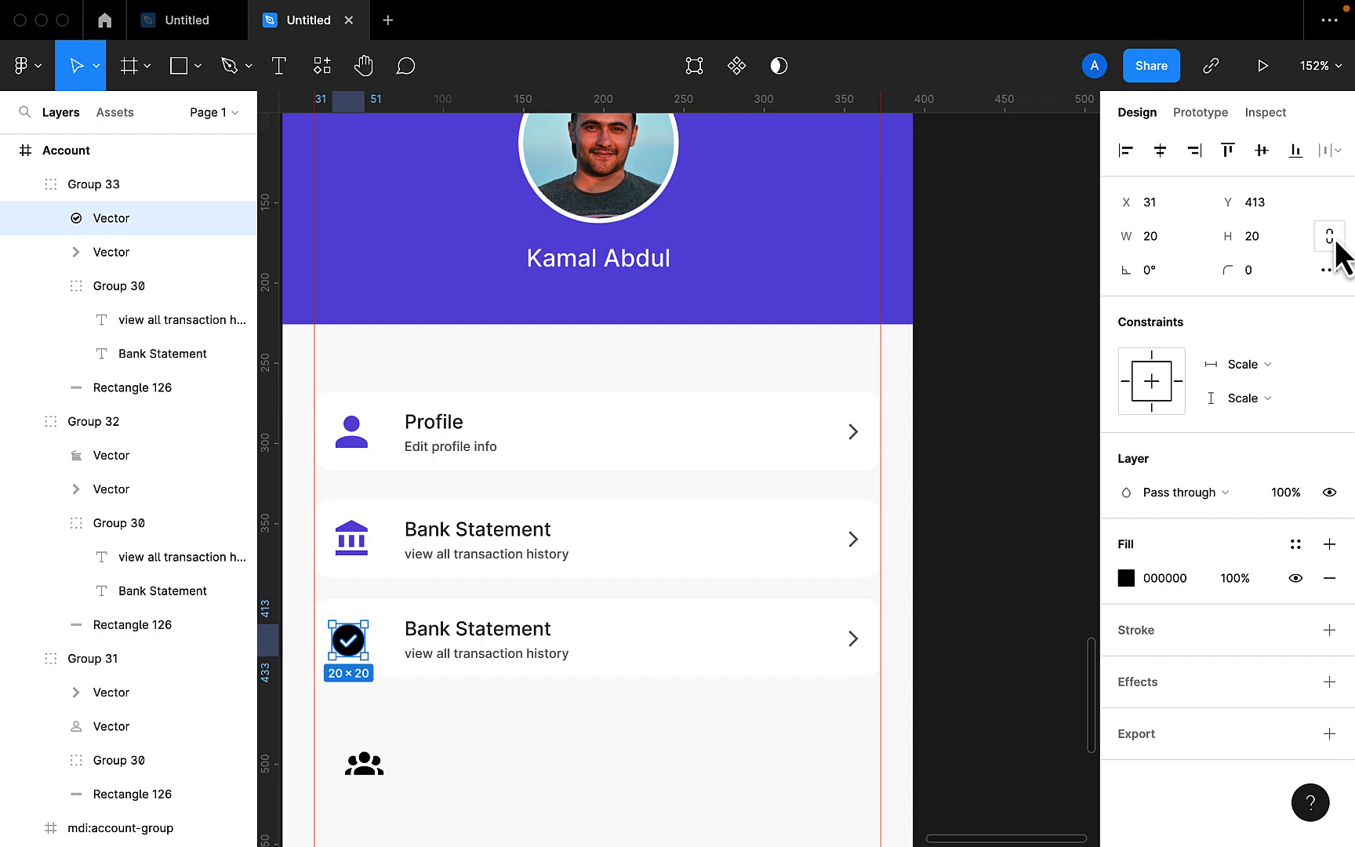
key("i")
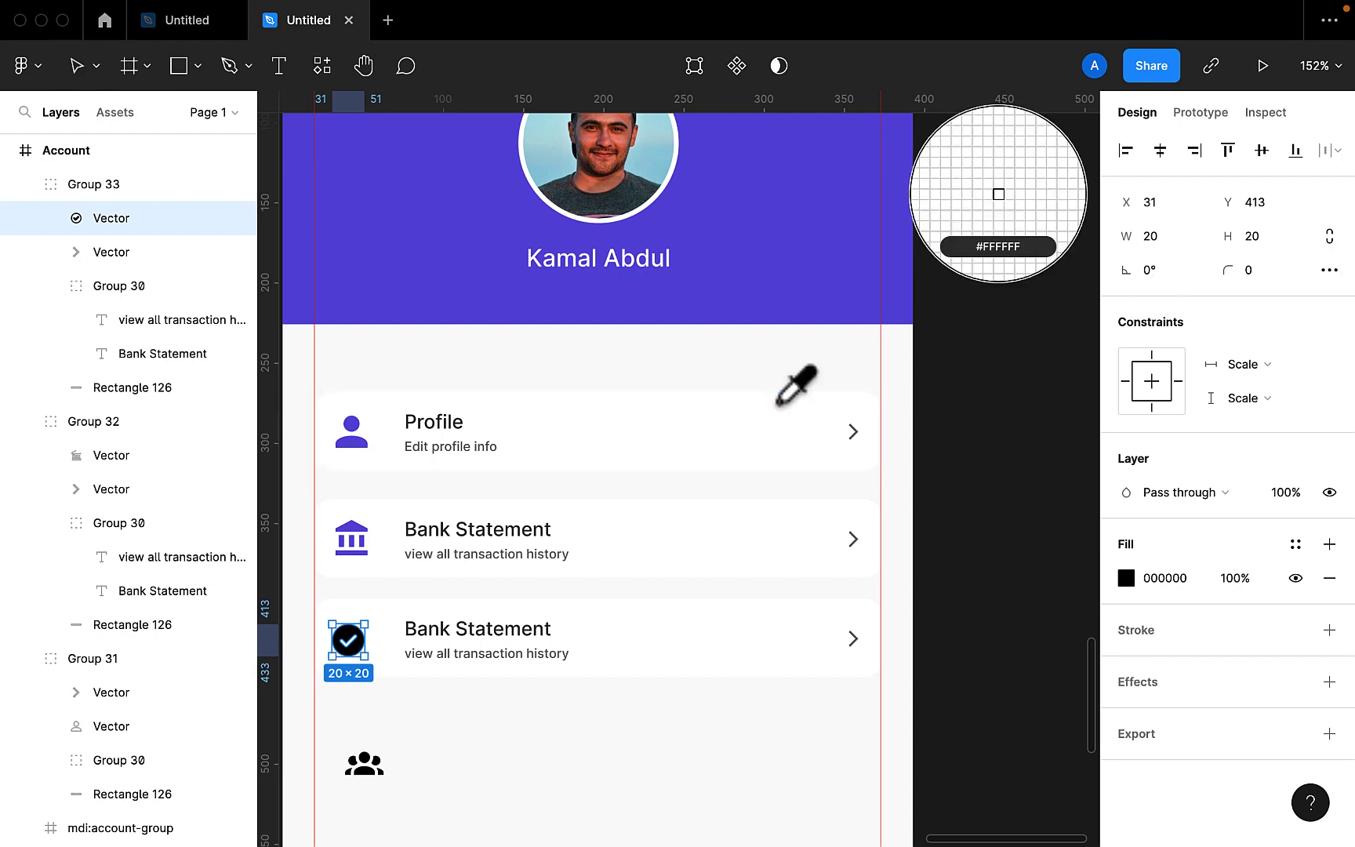
left_click(405, 260)
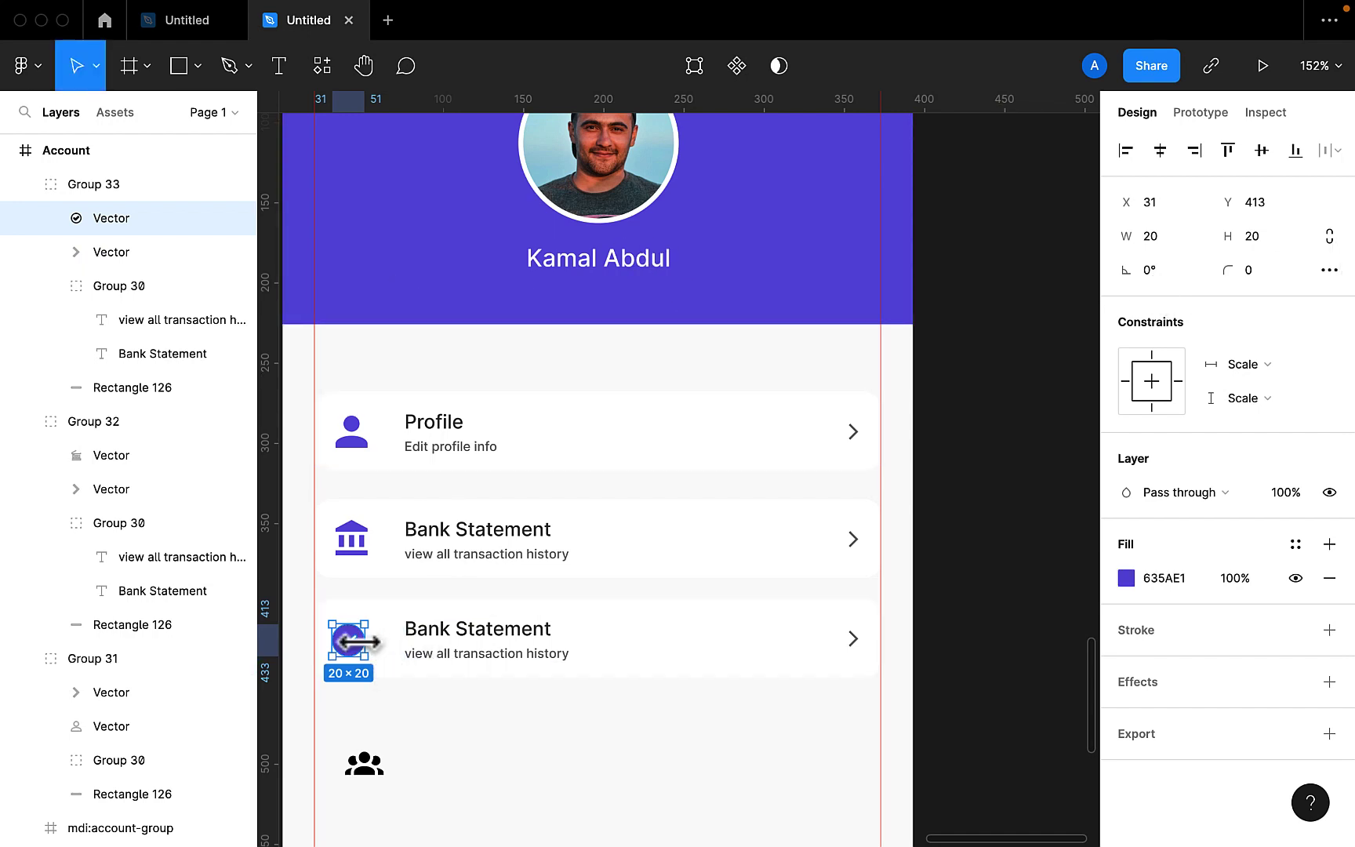
left_click_drag(352, 646, 358, 649)
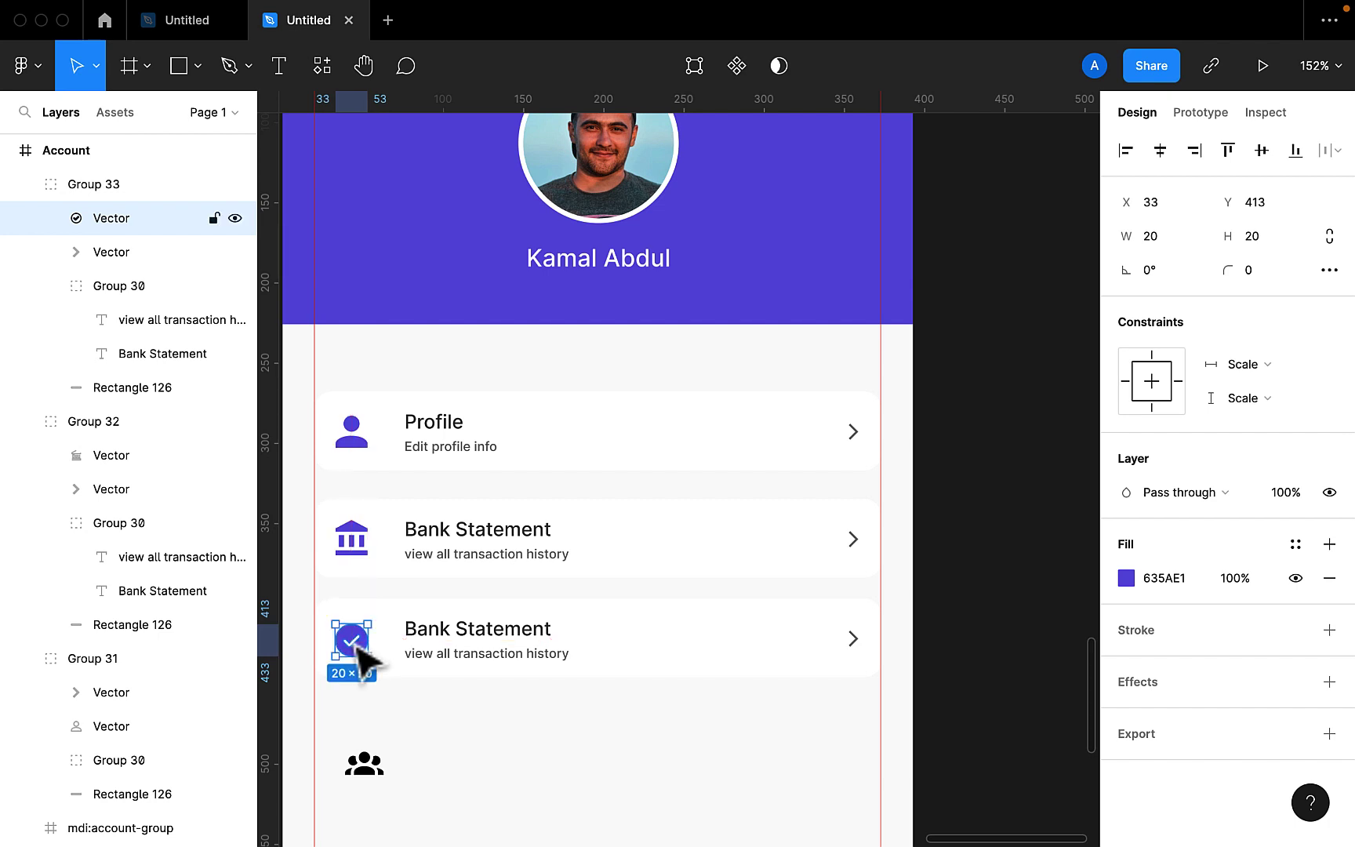
left_click(484, 643)
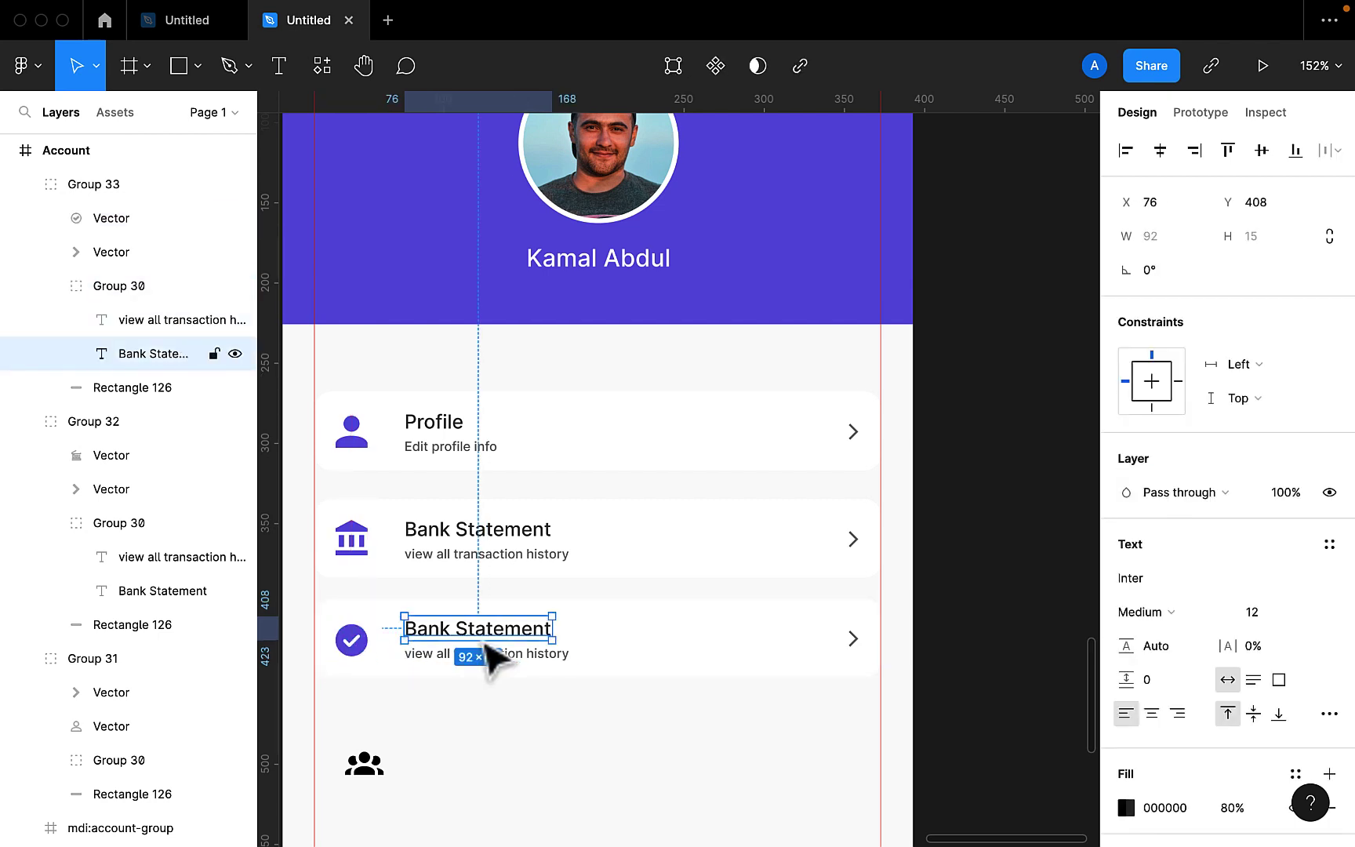
Retitle the third card 'Account Verification', subtitle 'Verify your identity', and nudge the people icon down.
double_click(479, 639)
key("BackSpace")
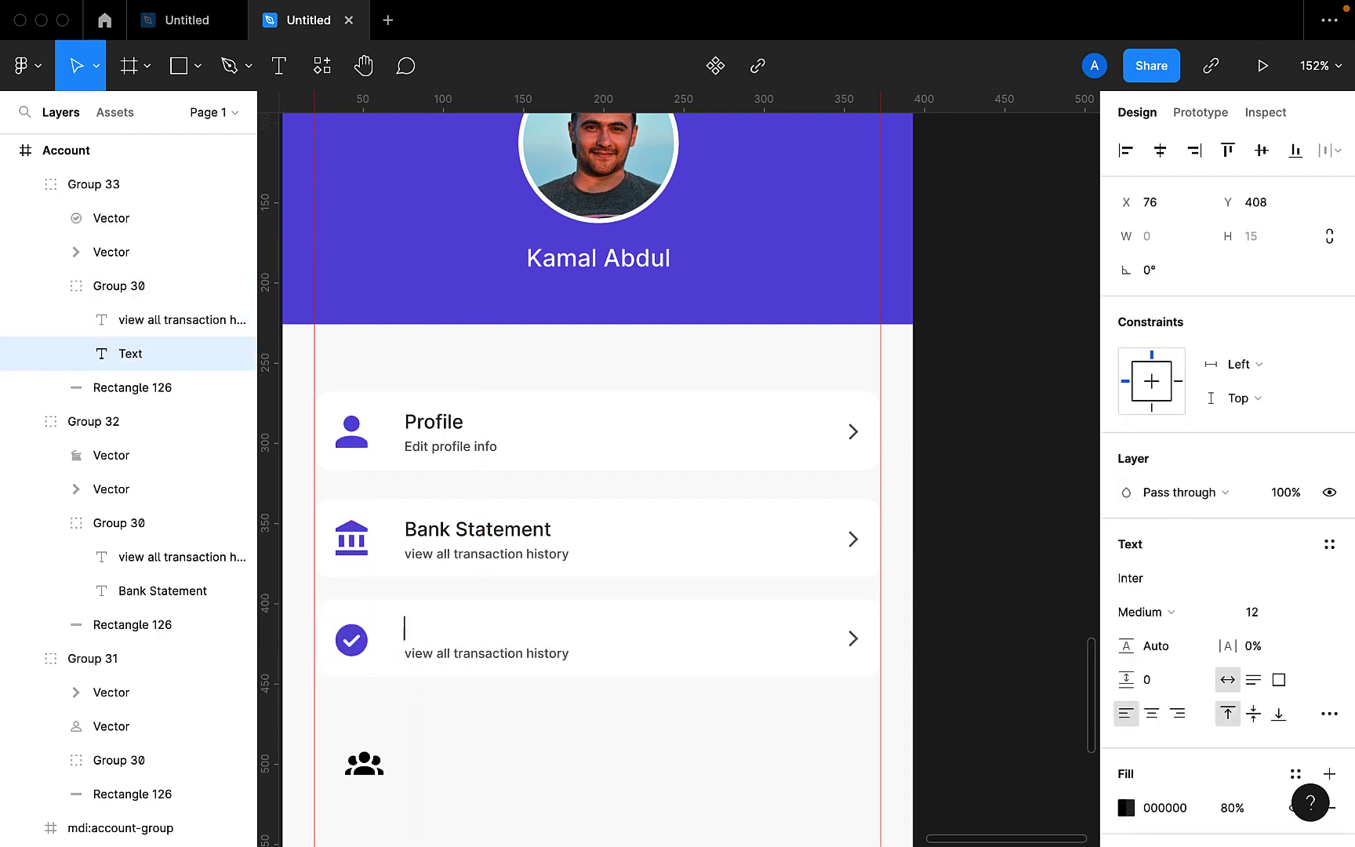
type("Account")
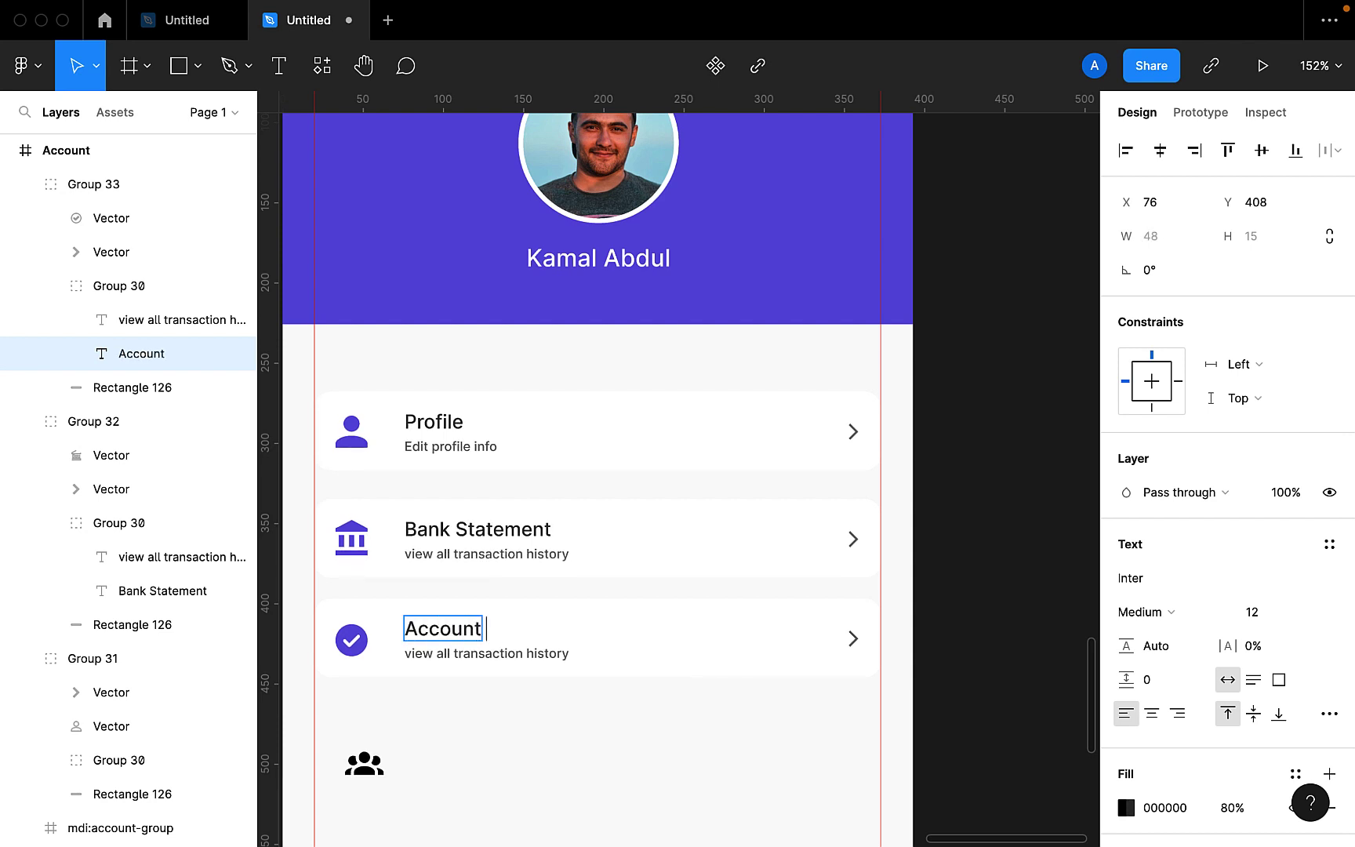
type(" Verifica")
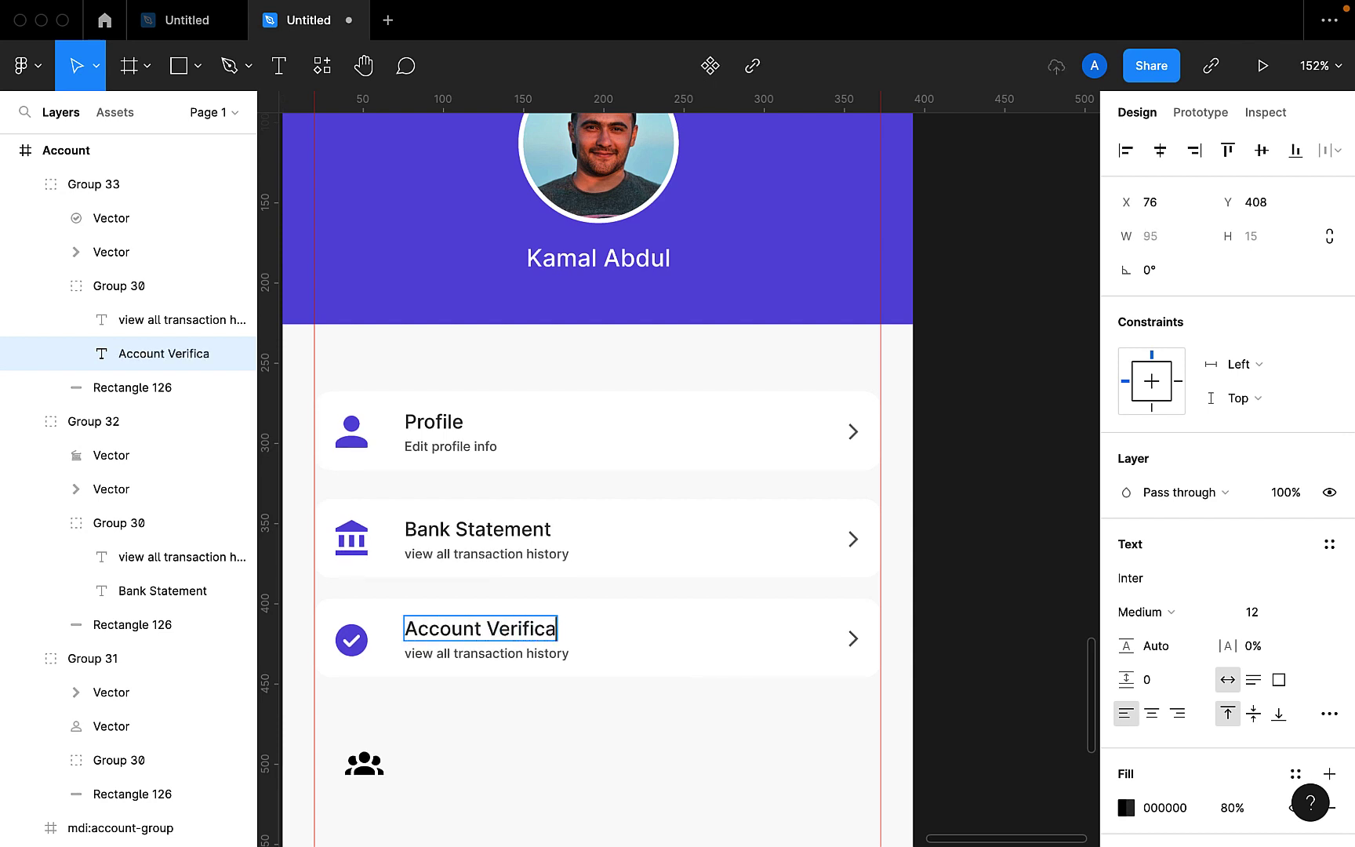
type("tion")
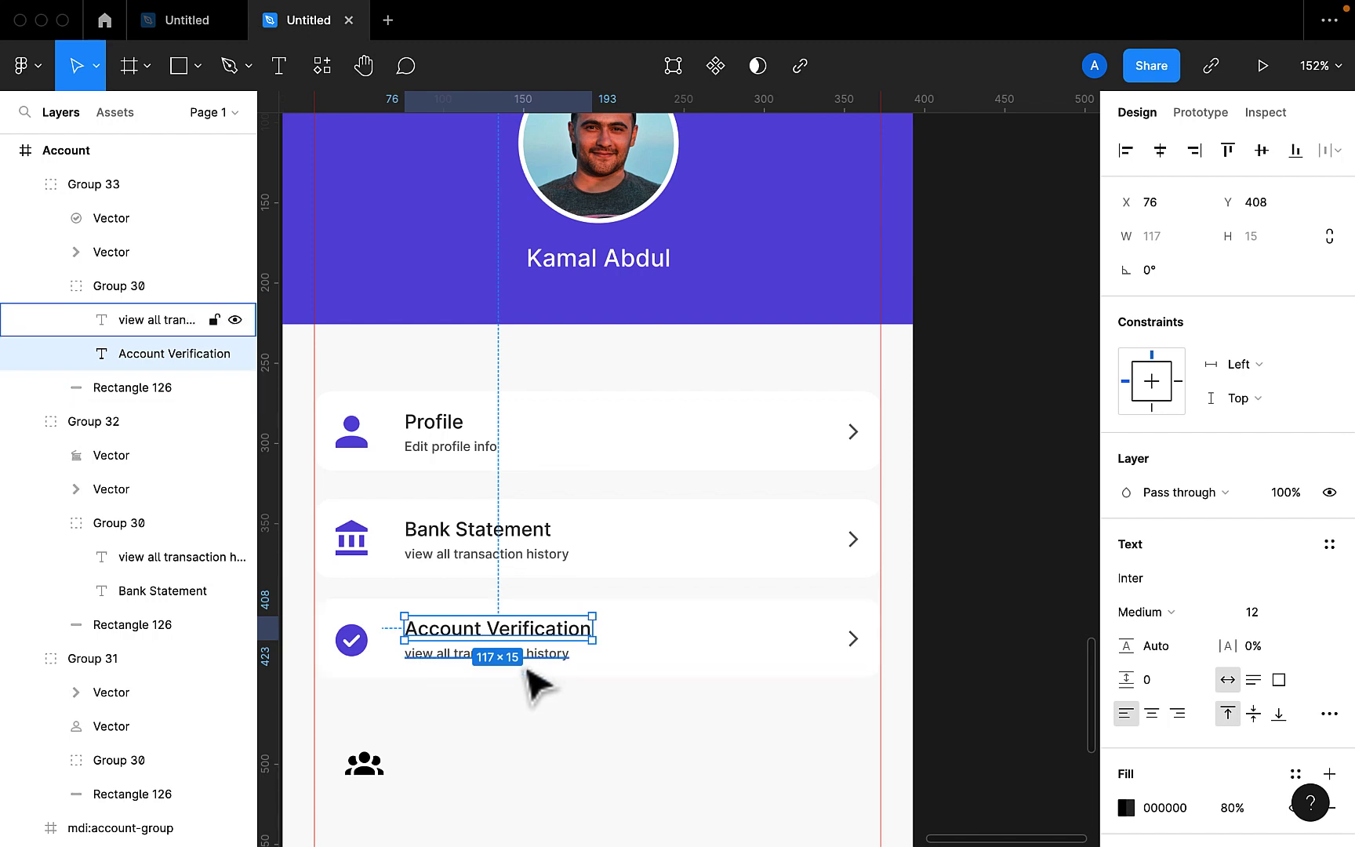
double_click(533, 659)
key("BackSpace")
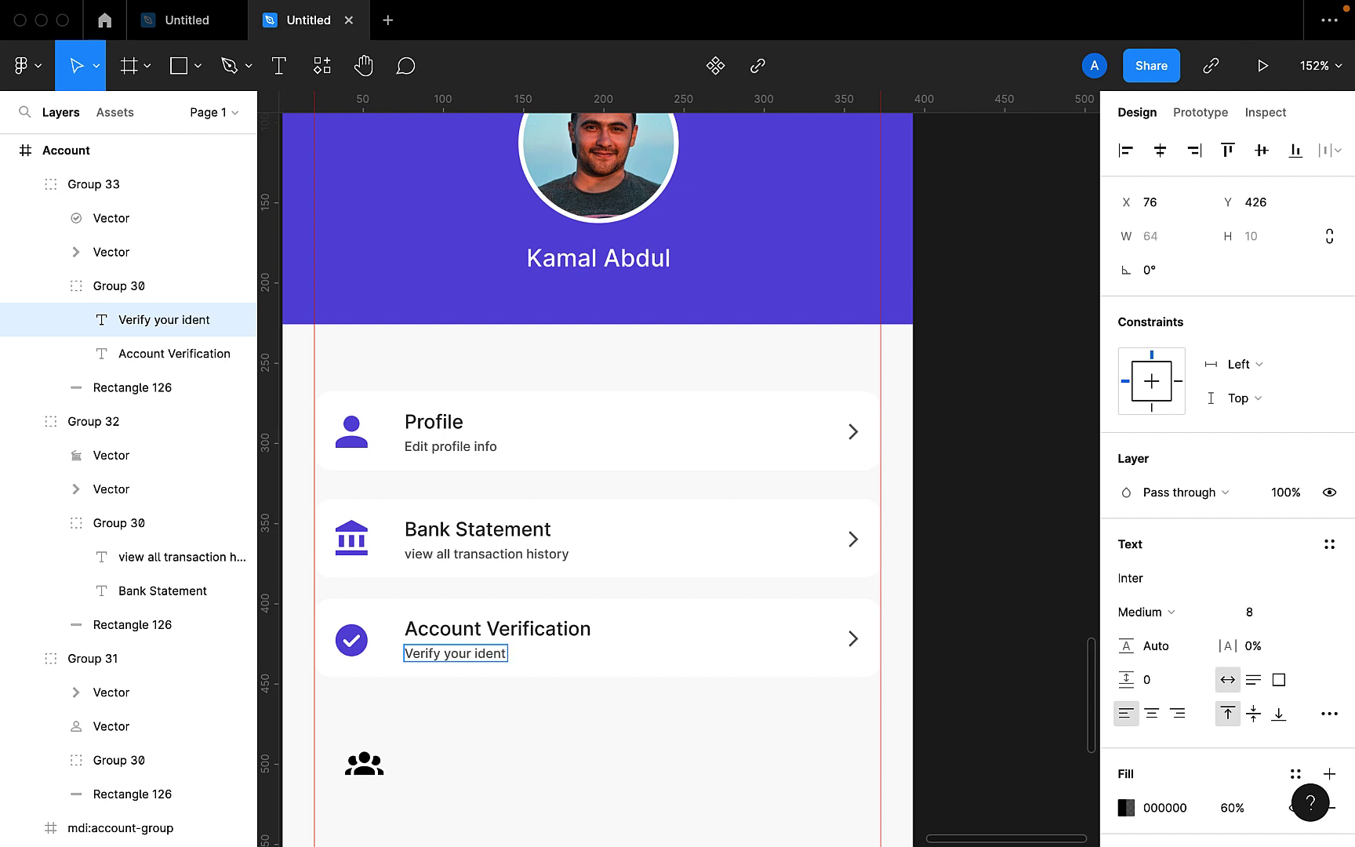
key("Escape")
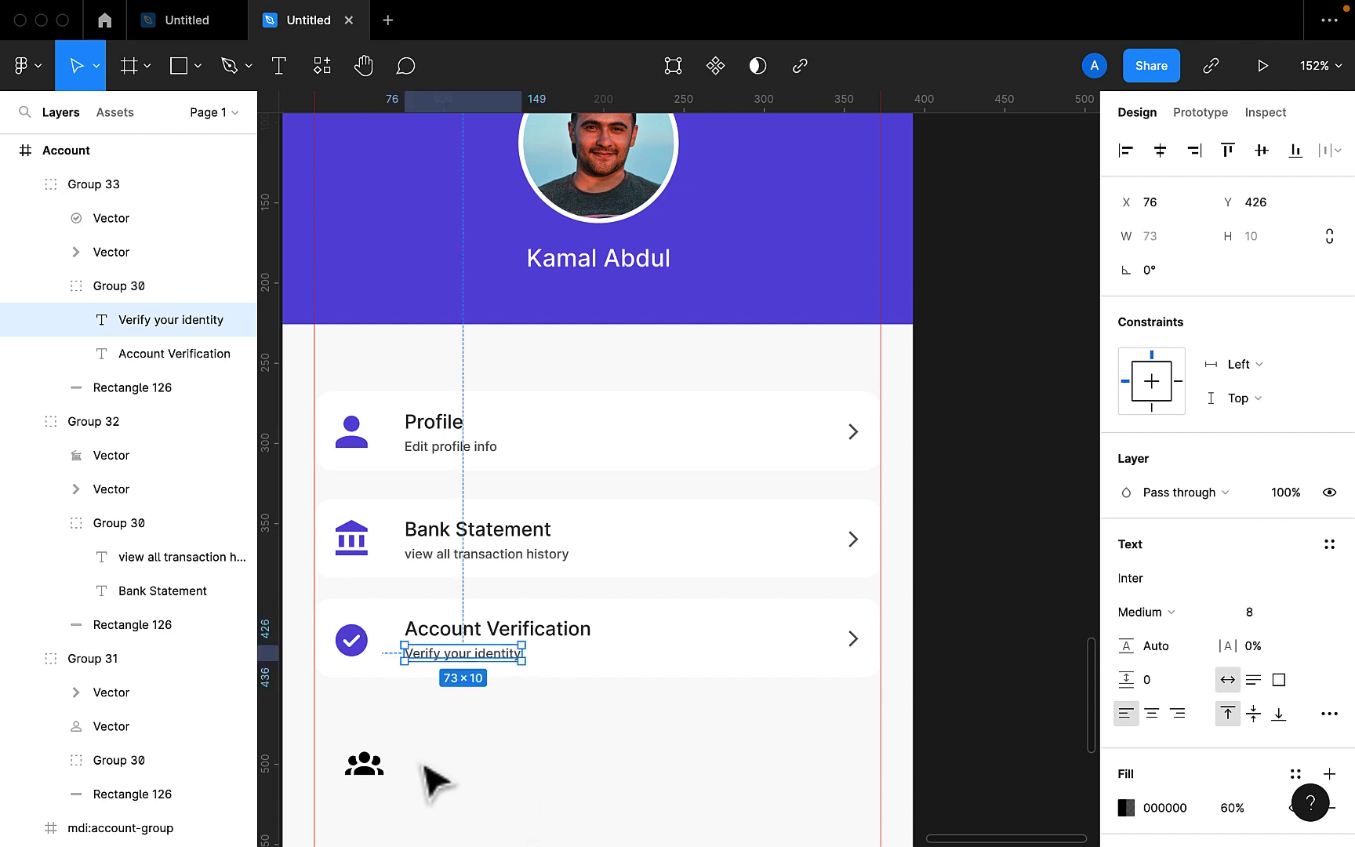
left_click(381, 770)
key("shift+Down")
key("shift+Down")
key("shift+Down")
key("shift+Down")
key("shift+Down")
key("shift+Down")
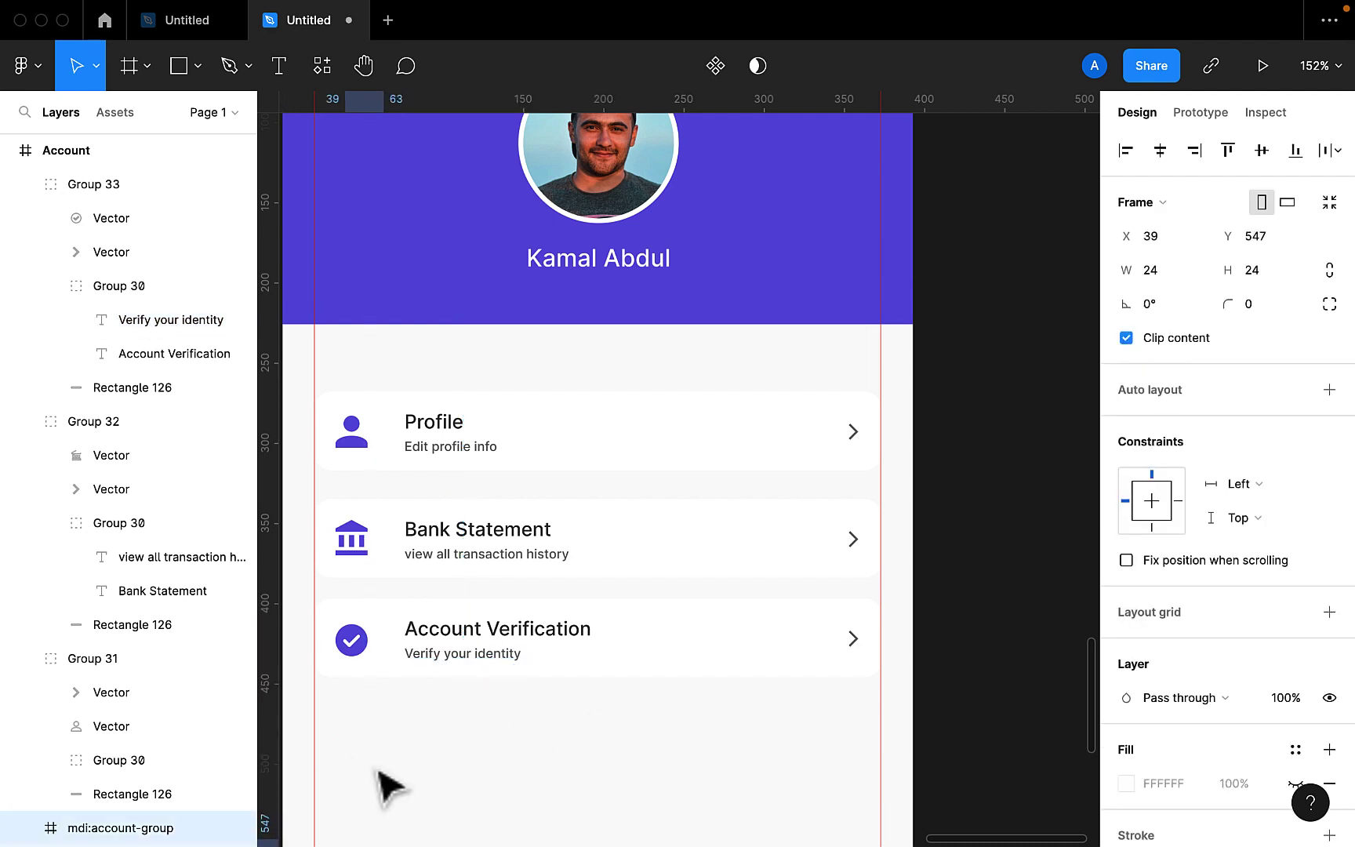
Duplicate the Account Verification card below as a fourth card and remove its check icon.
left_click(627, 663)
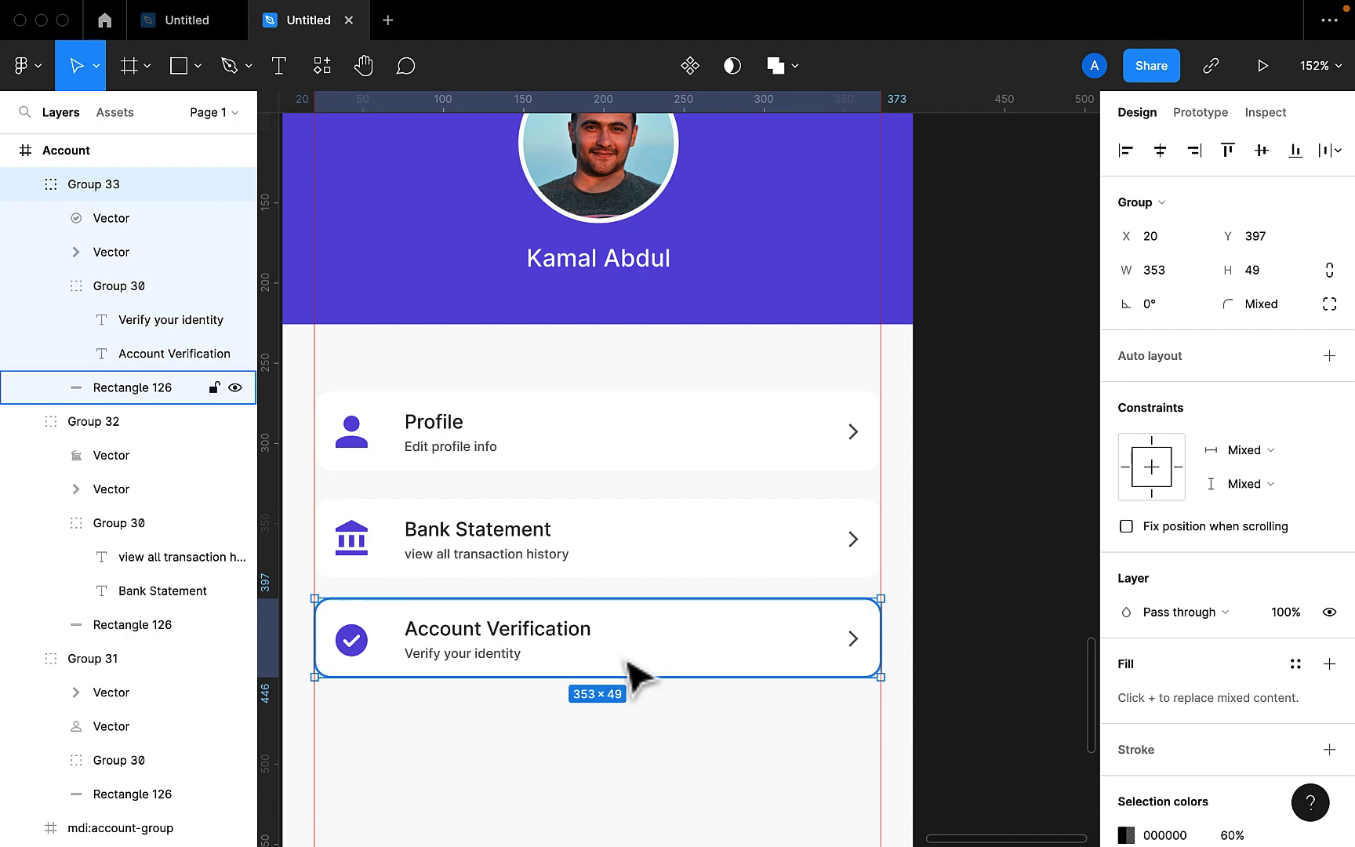
key("ctrl+d")
left_click_drag(642, 671, 629, 775)
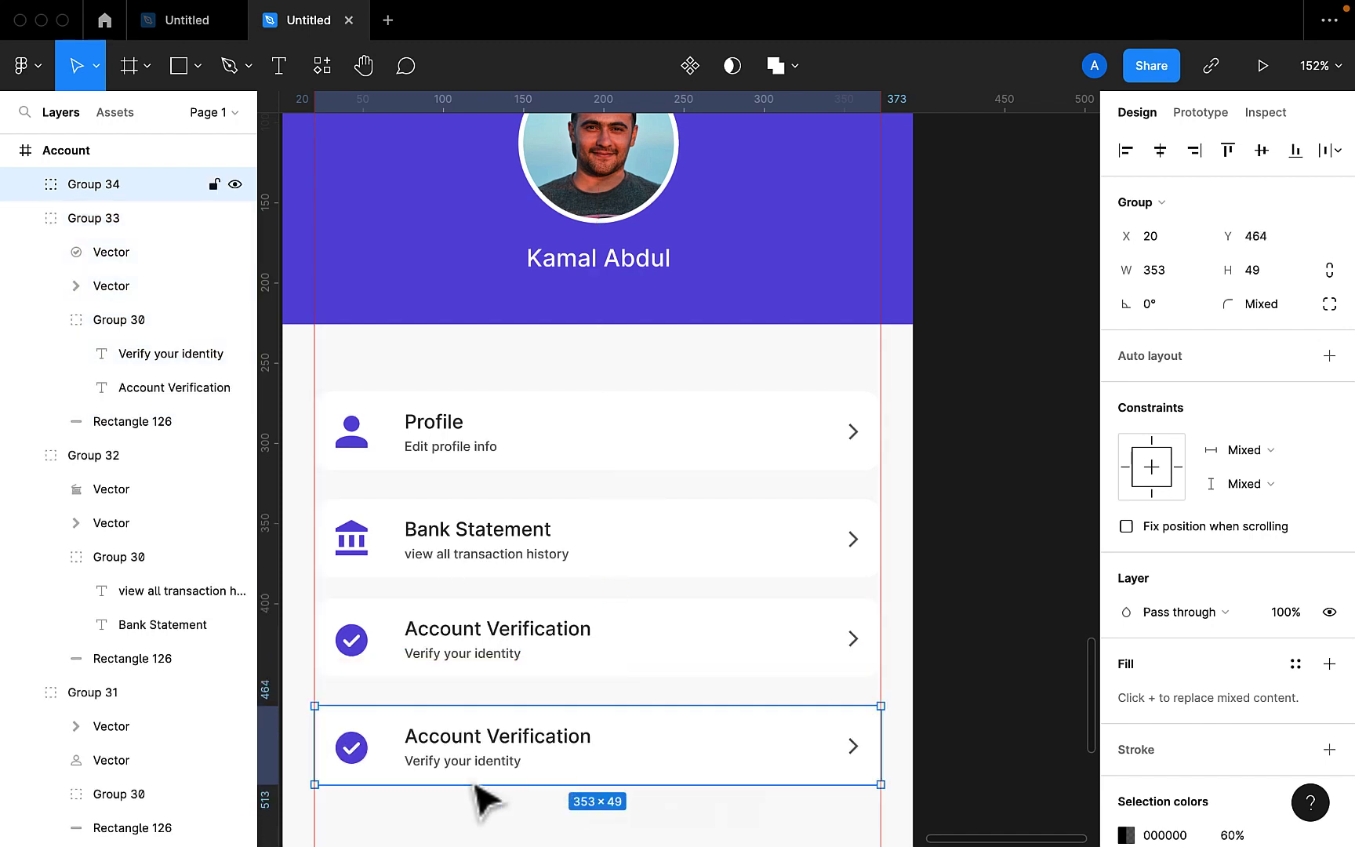
double_click(360, 763)
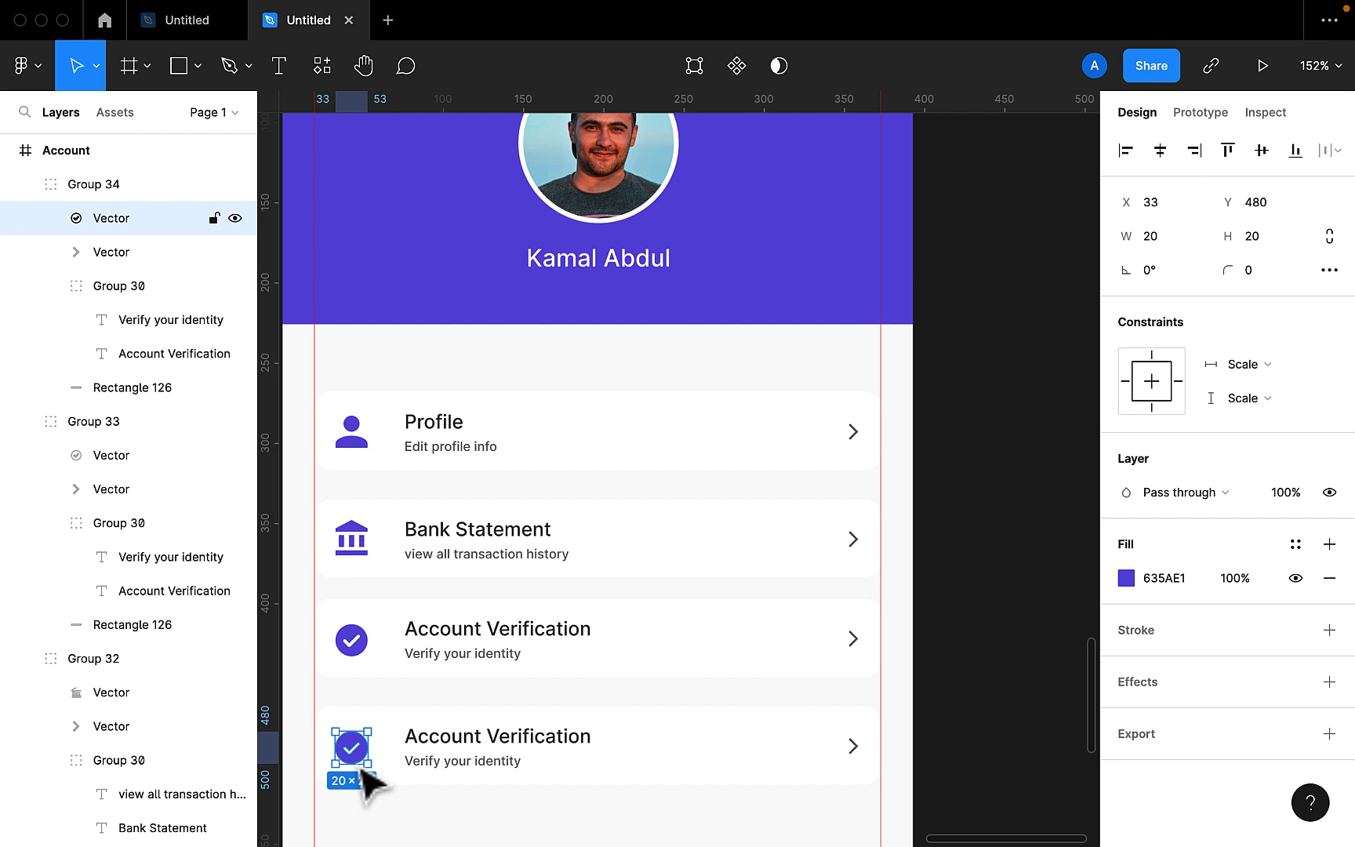
key("Delete")
Move the people icon into the fourth card and unwrap its vector from the frame.
scroll(369, 781, "down", 1)
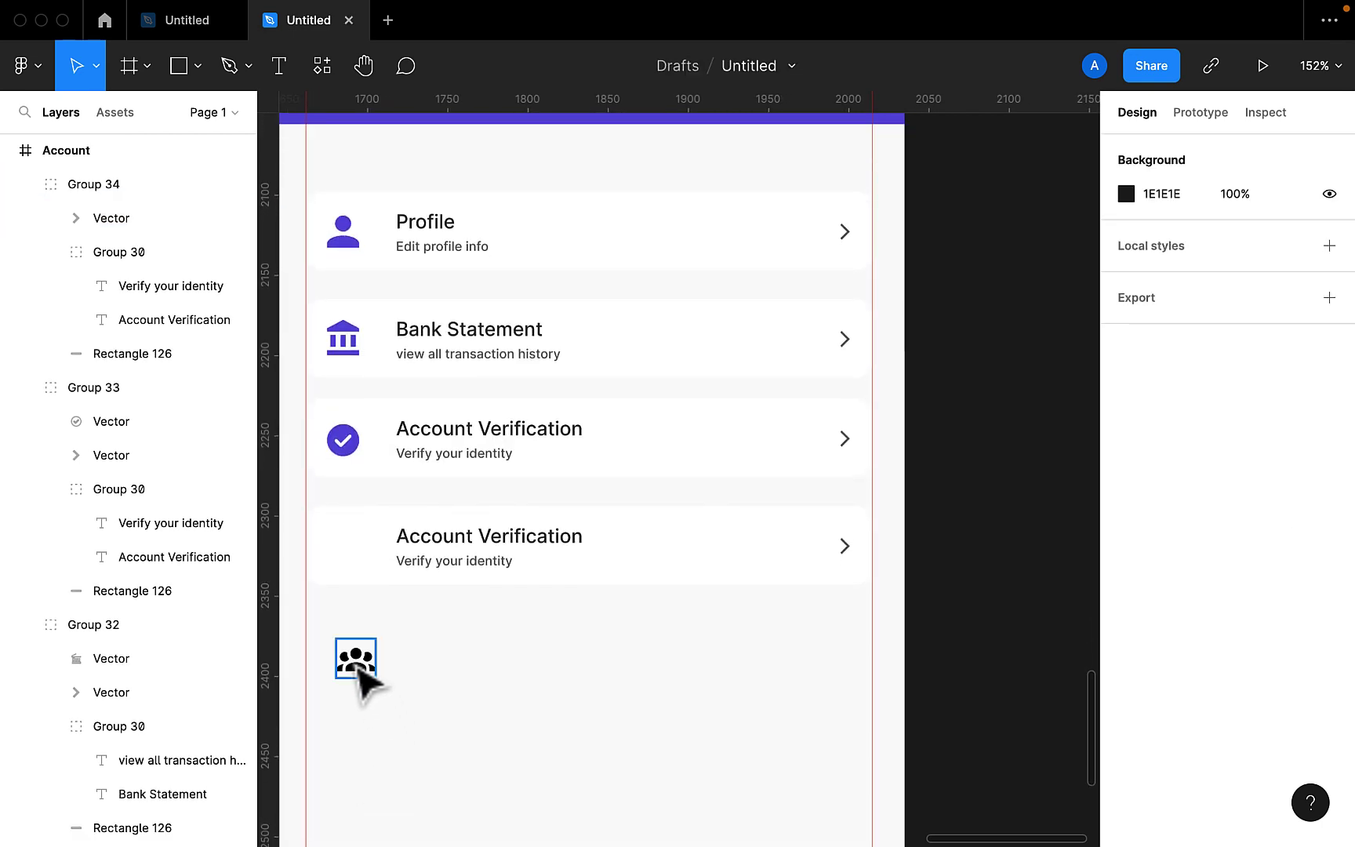
left_click(357, 666)
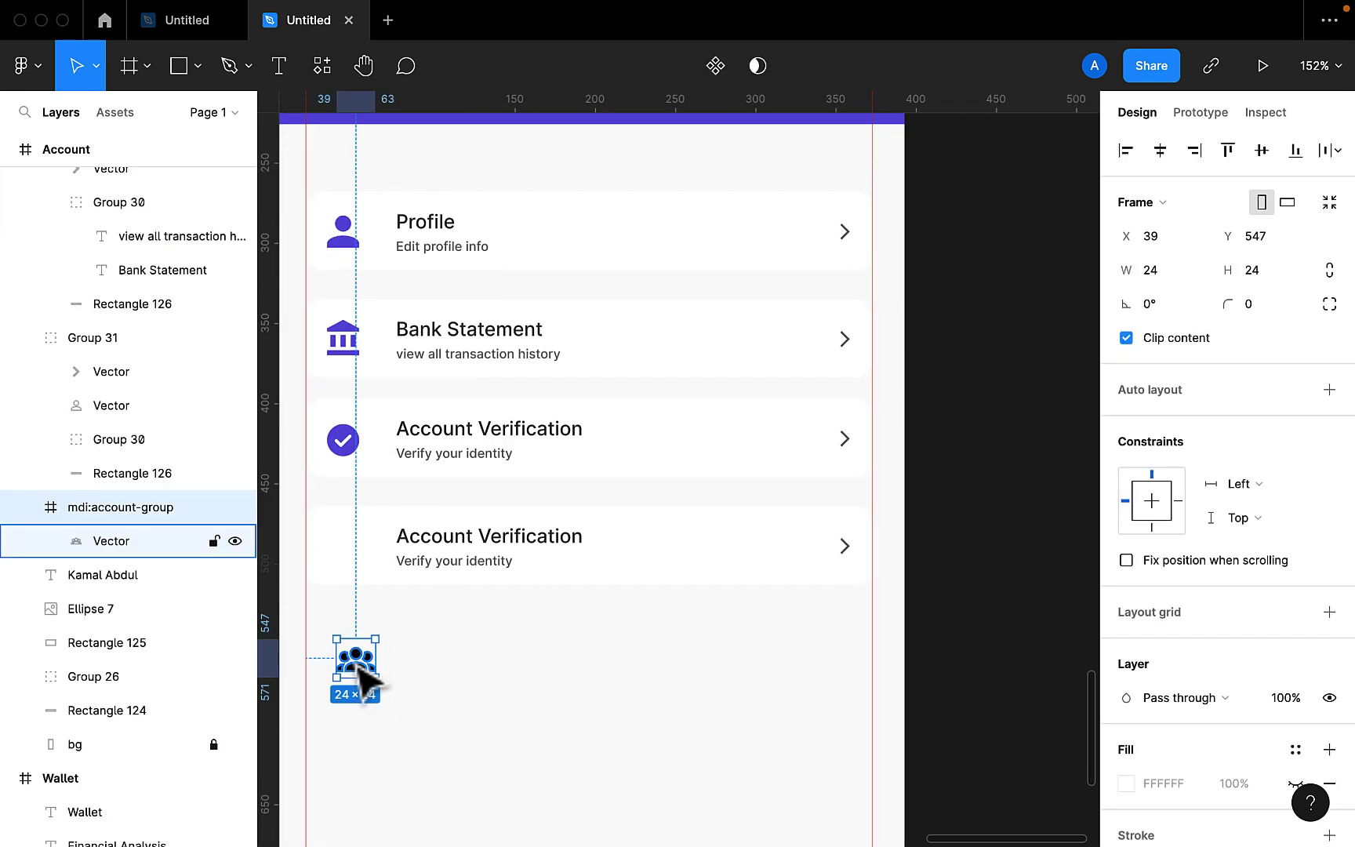
key("ctrl+x")
left_click(387, 581)
key("ctrl+v")
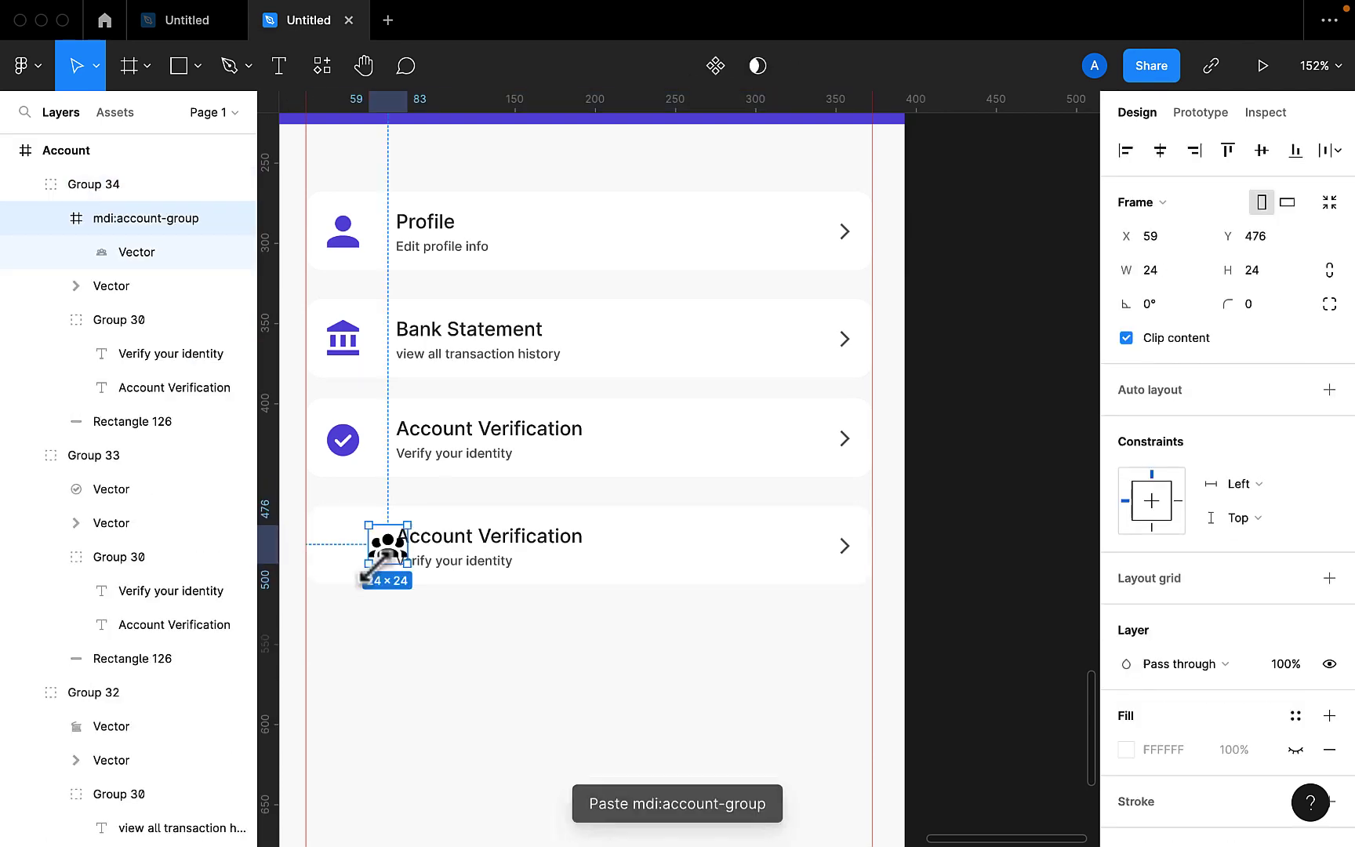
left_click(139, 254)
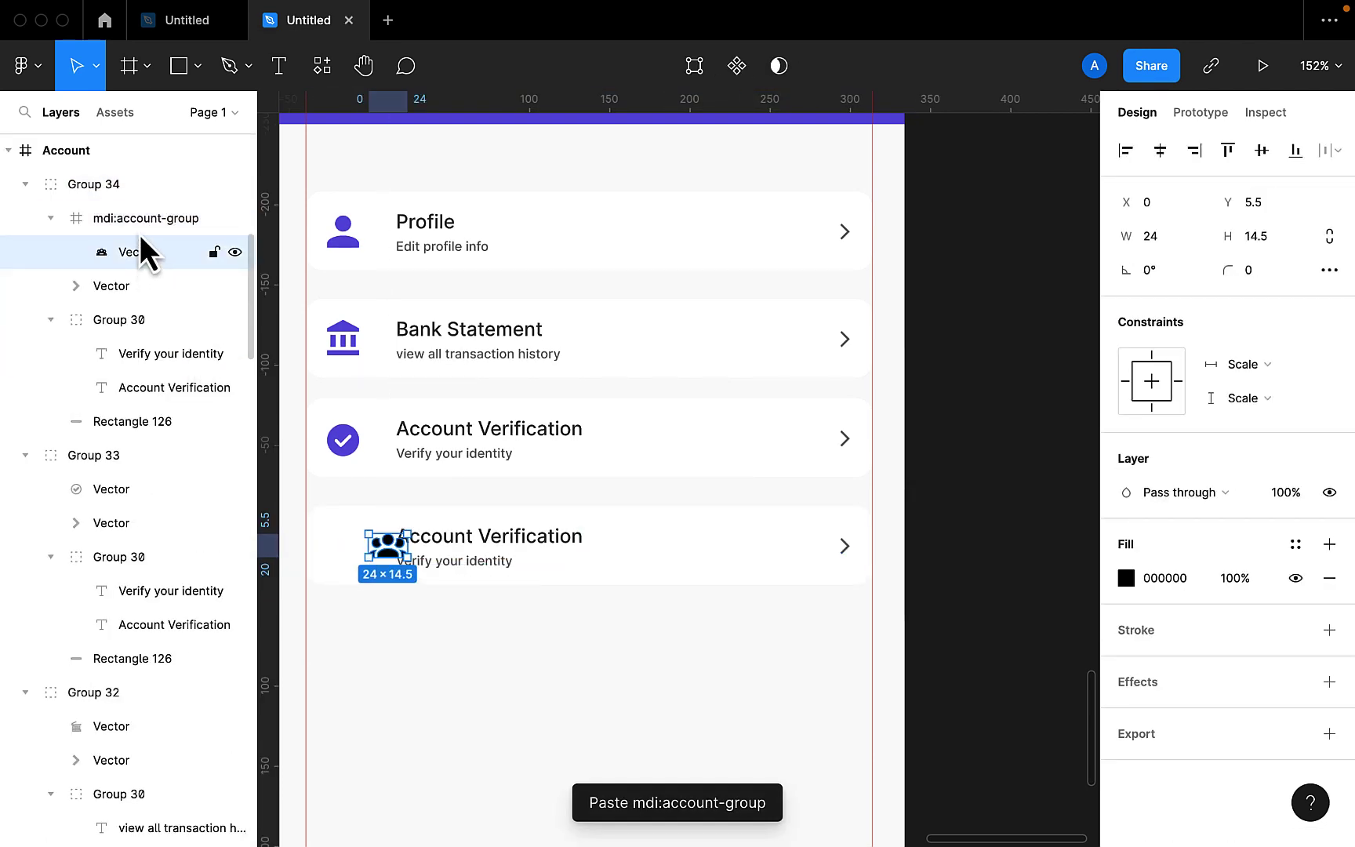
left_click_drag(140, 252, 131, 218)
left_click(131, 253)
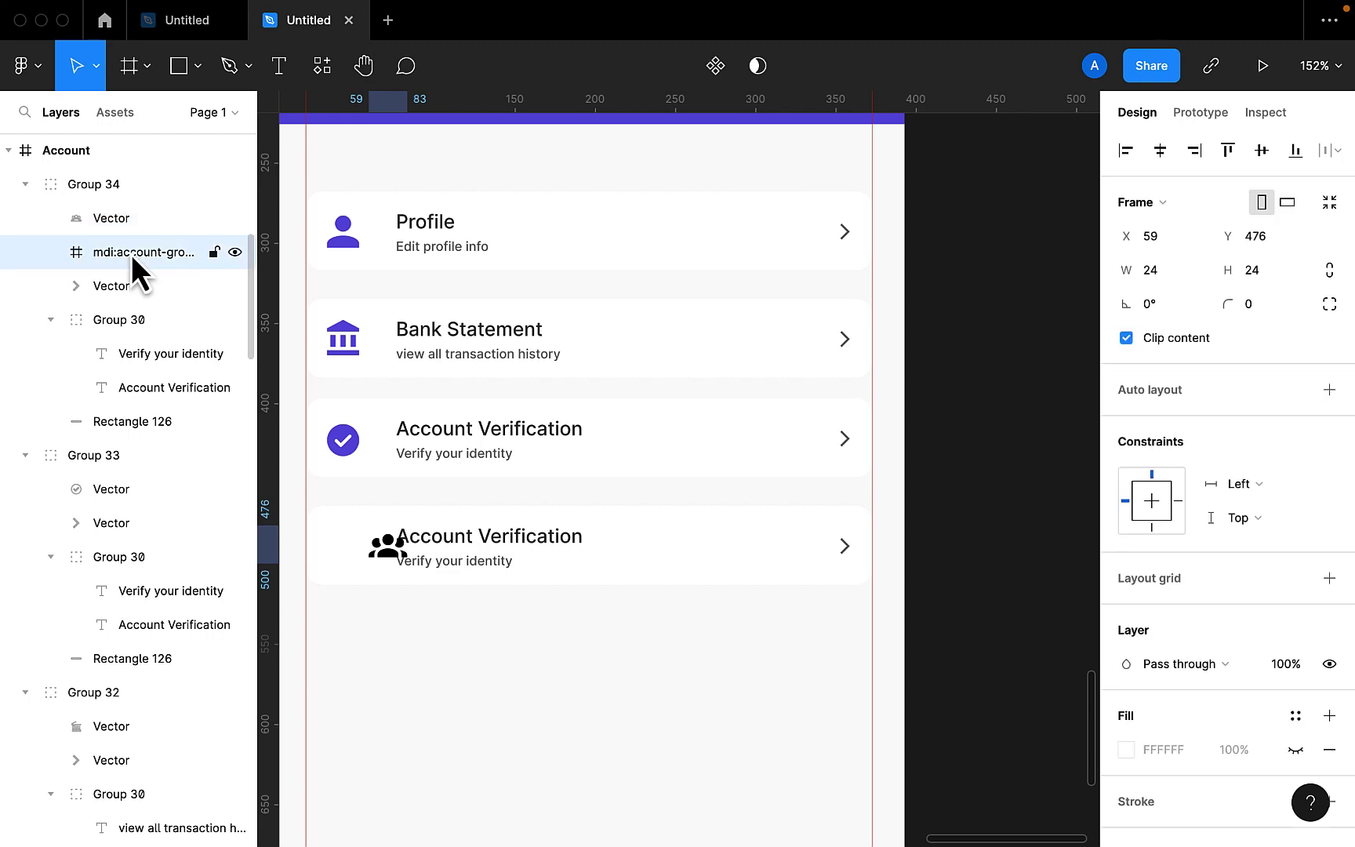
key("Delete")
Place the people icon in the card's icon spot and resize it to width 20, proportions locked.
left_click(384, 563)
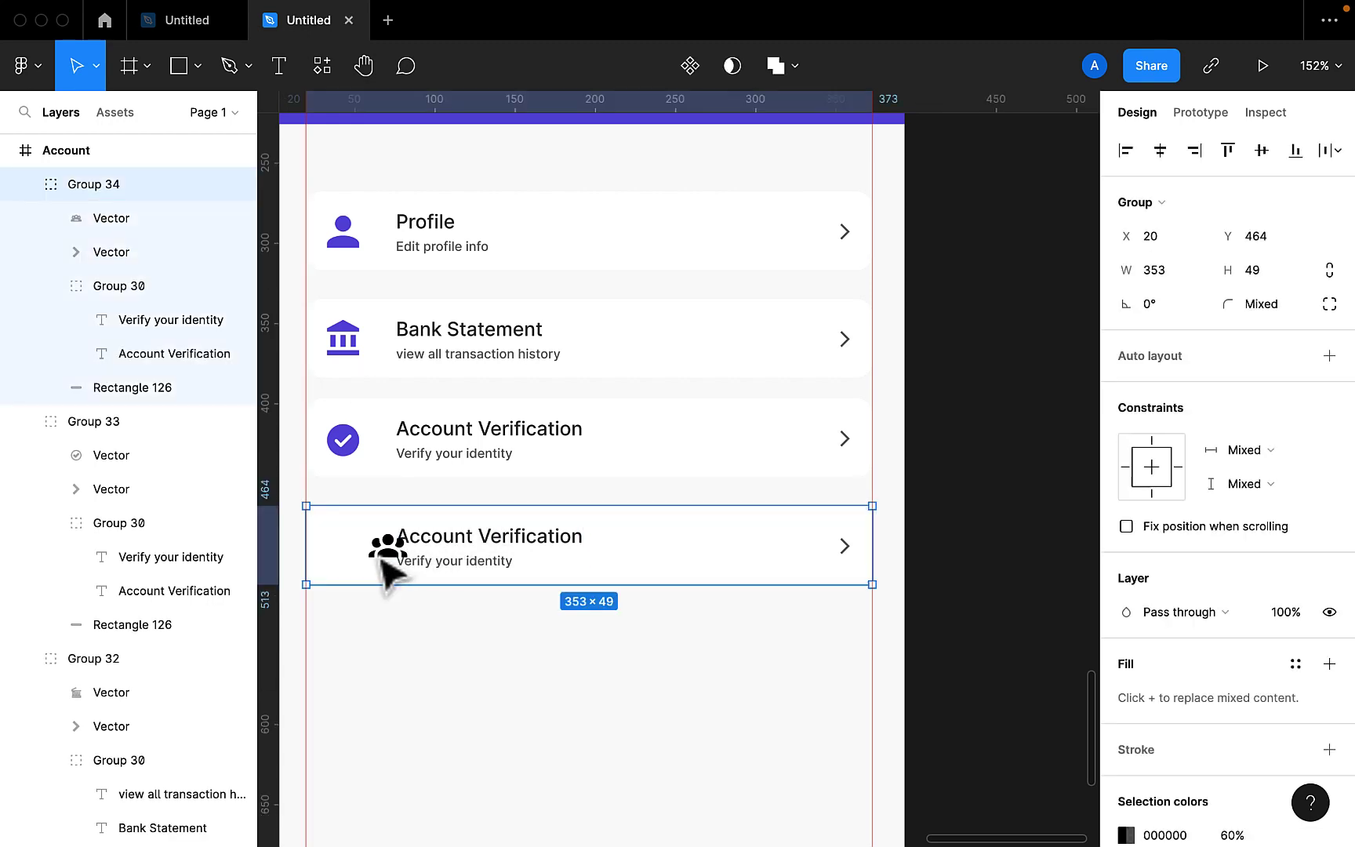
left_click(384, 562)
left_click_drag(383, 561, 345, 562)
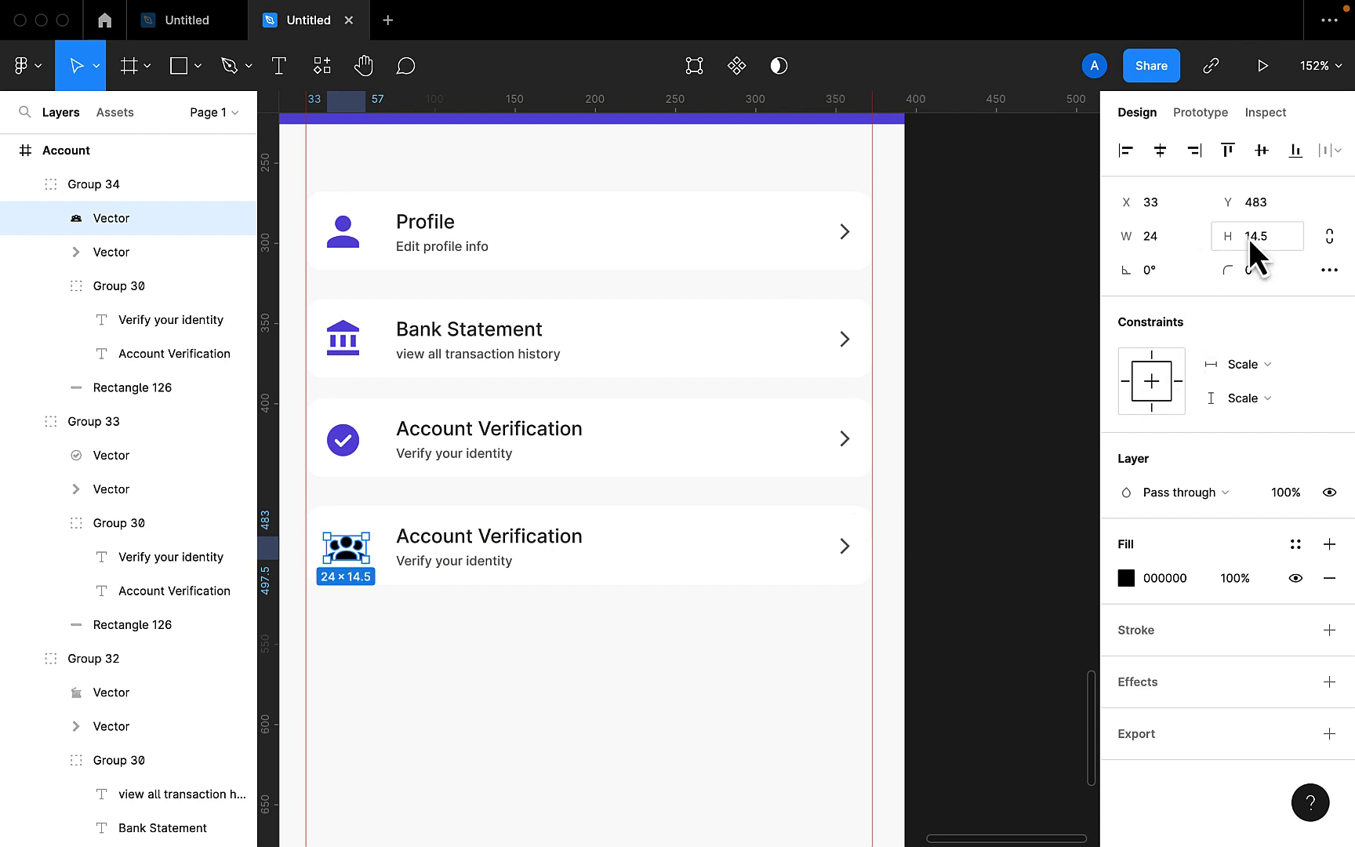
left_click(1331, 243)
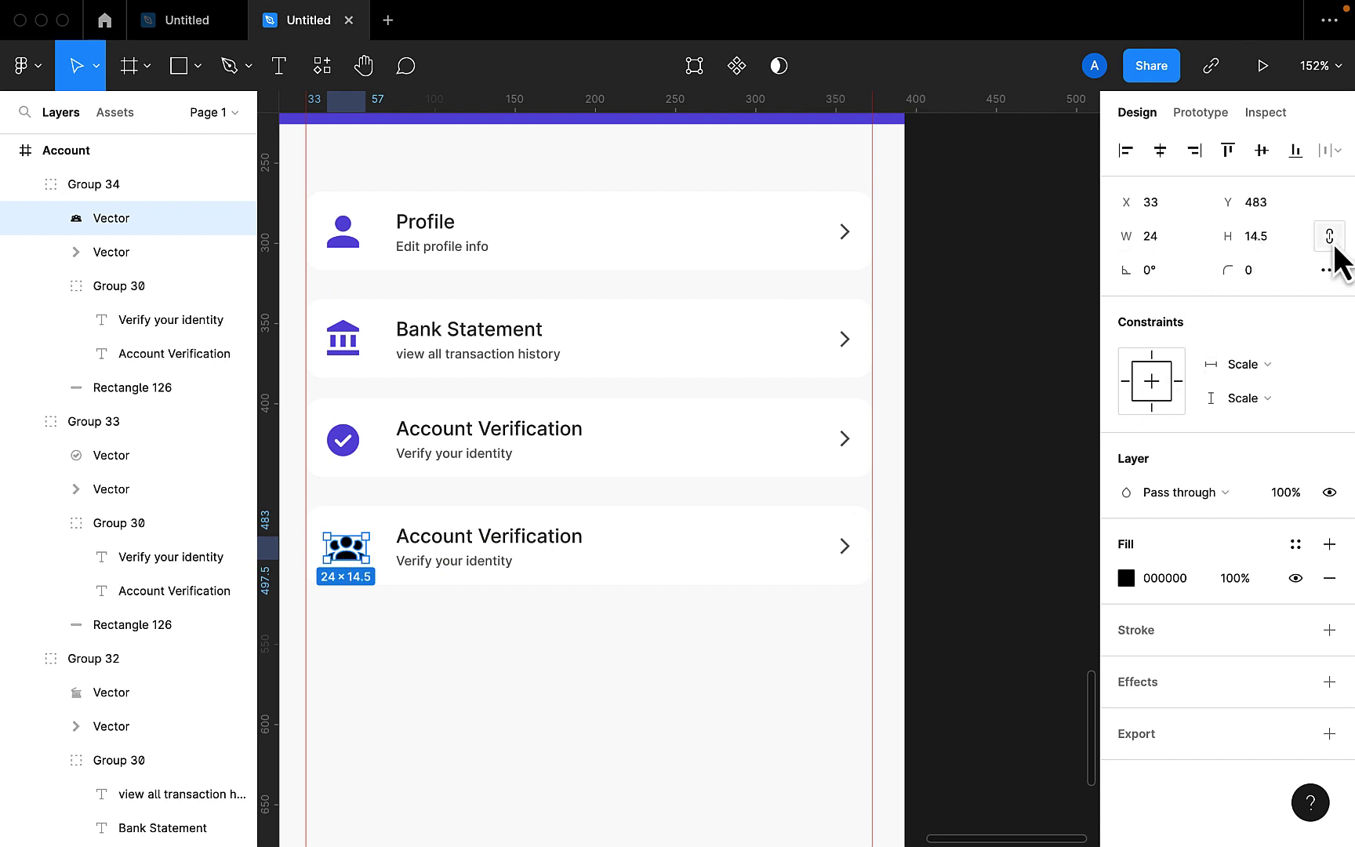
left_click(1178, 236)
type("20")
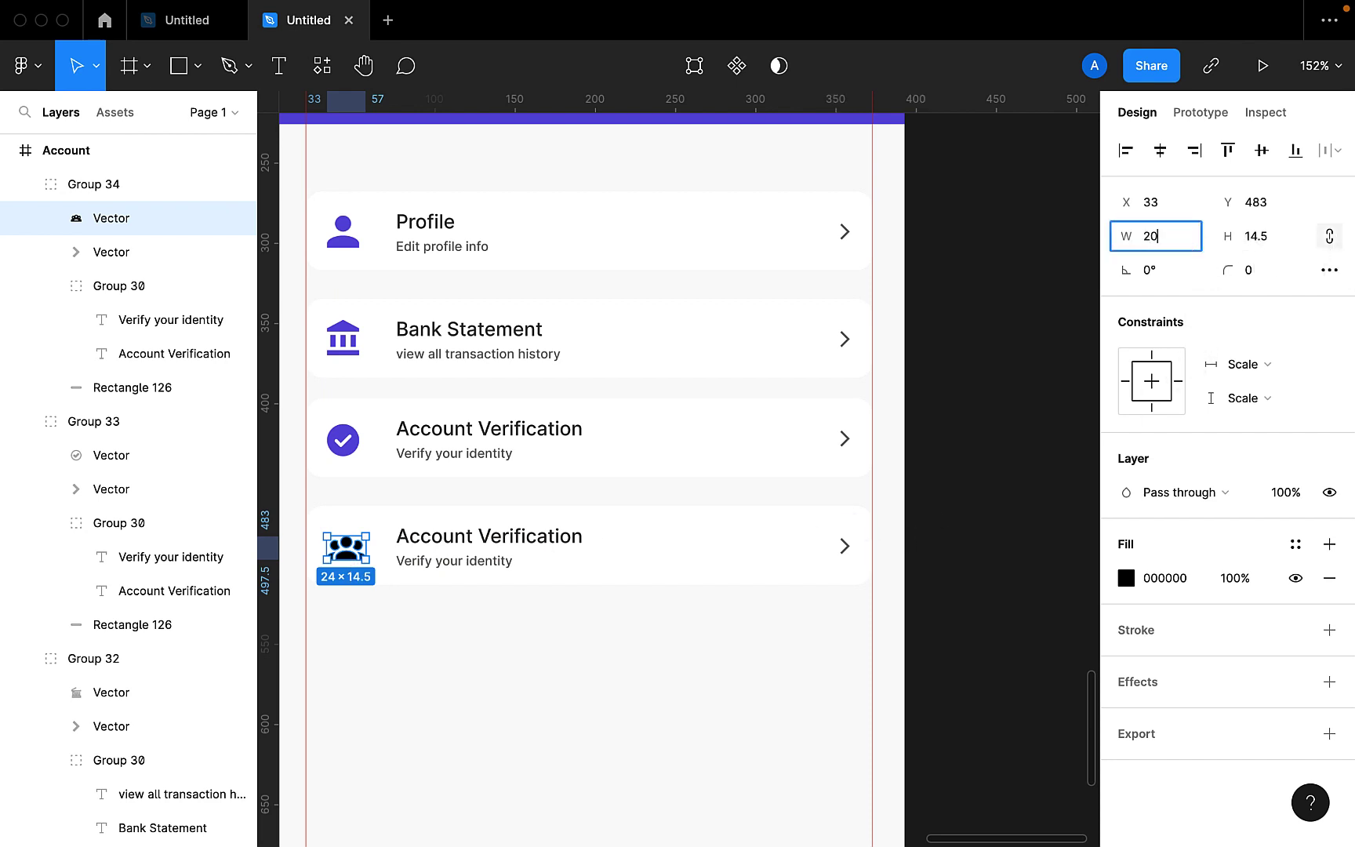
key("Return")
Fill the people icon with purple 635AE1 and align it with the check icon above.
key("i")
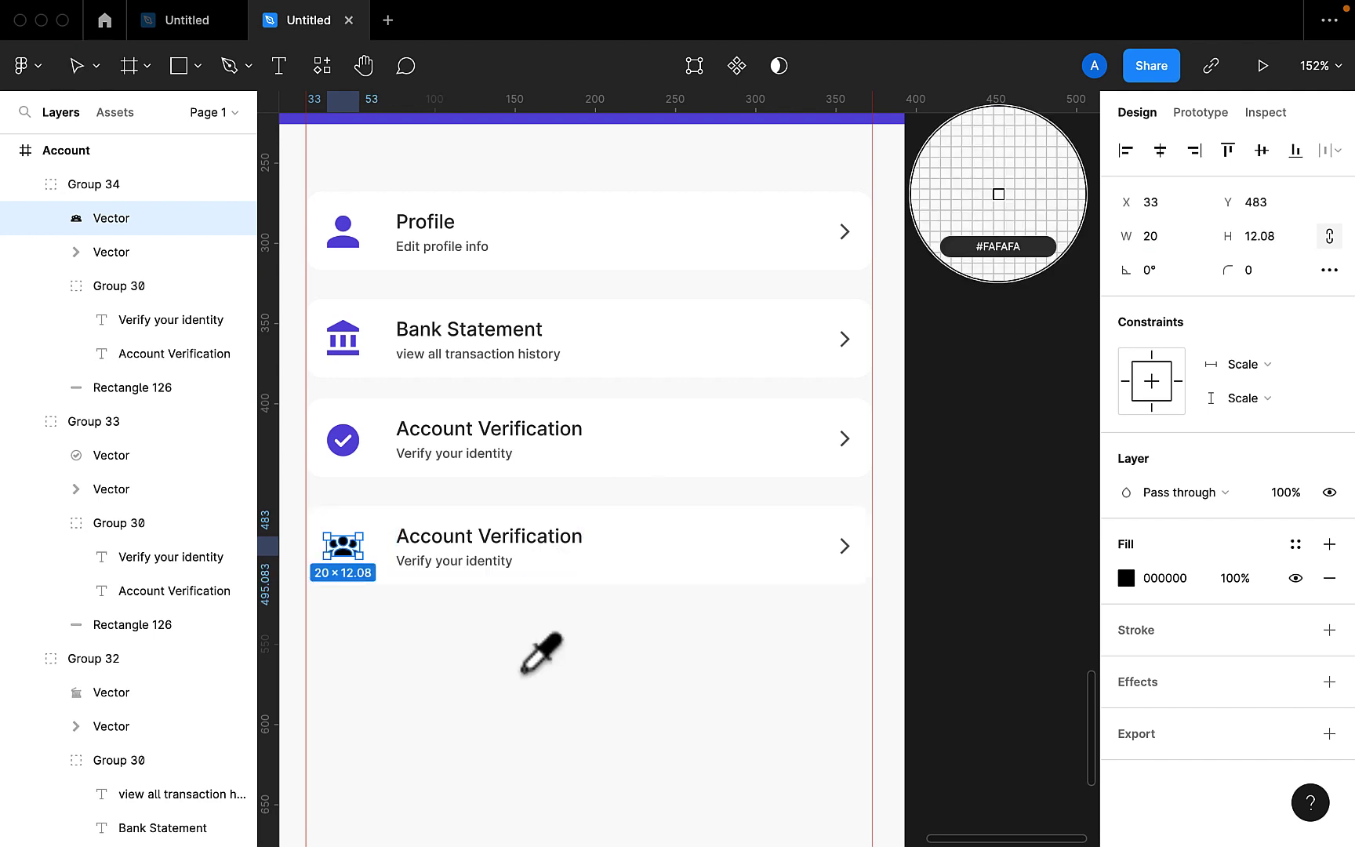
left_click(339, 439)
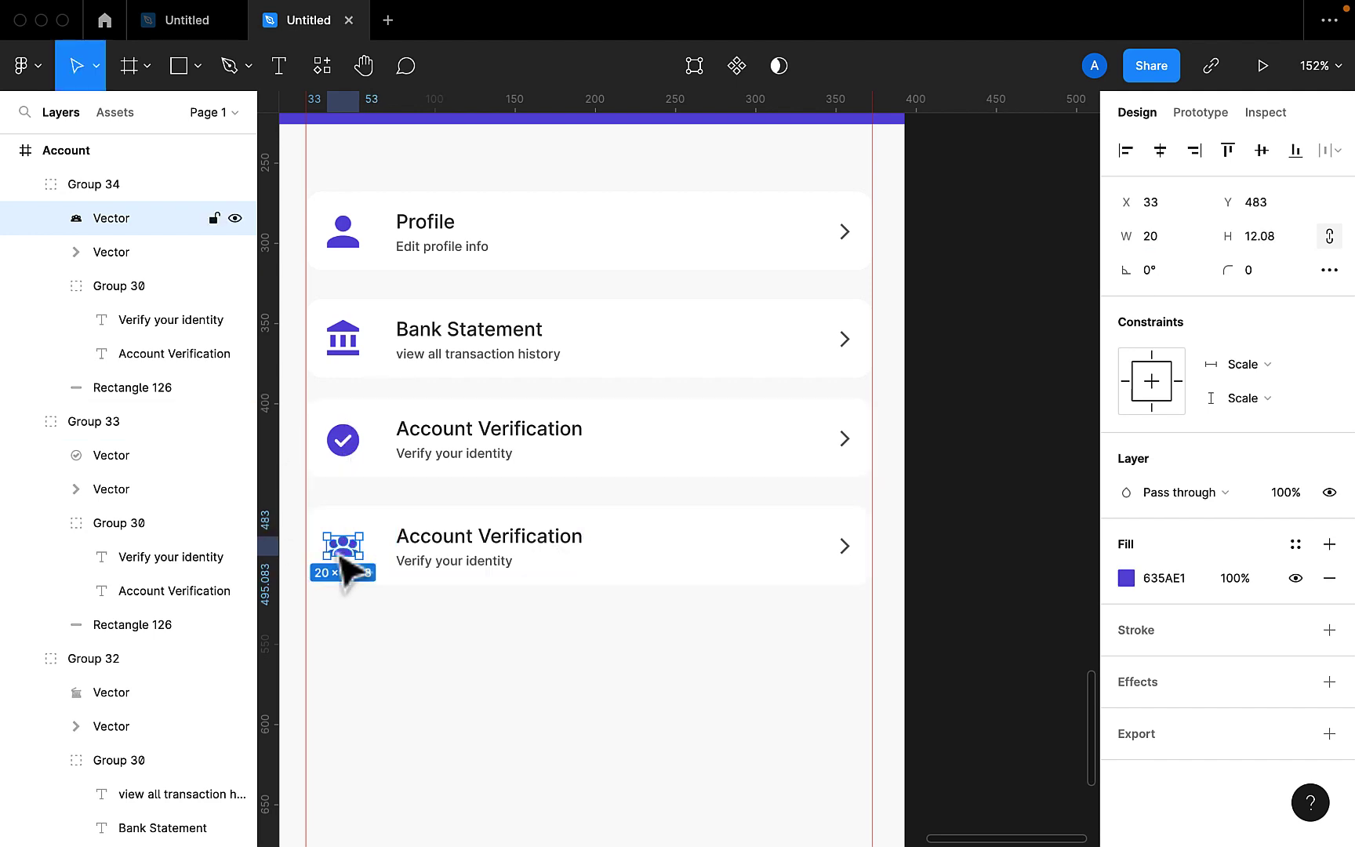
scroll(345, 557, "up", 5)
left_click_drag(357, 559, 367, 568)
scroll(368, 570, "down", 4)
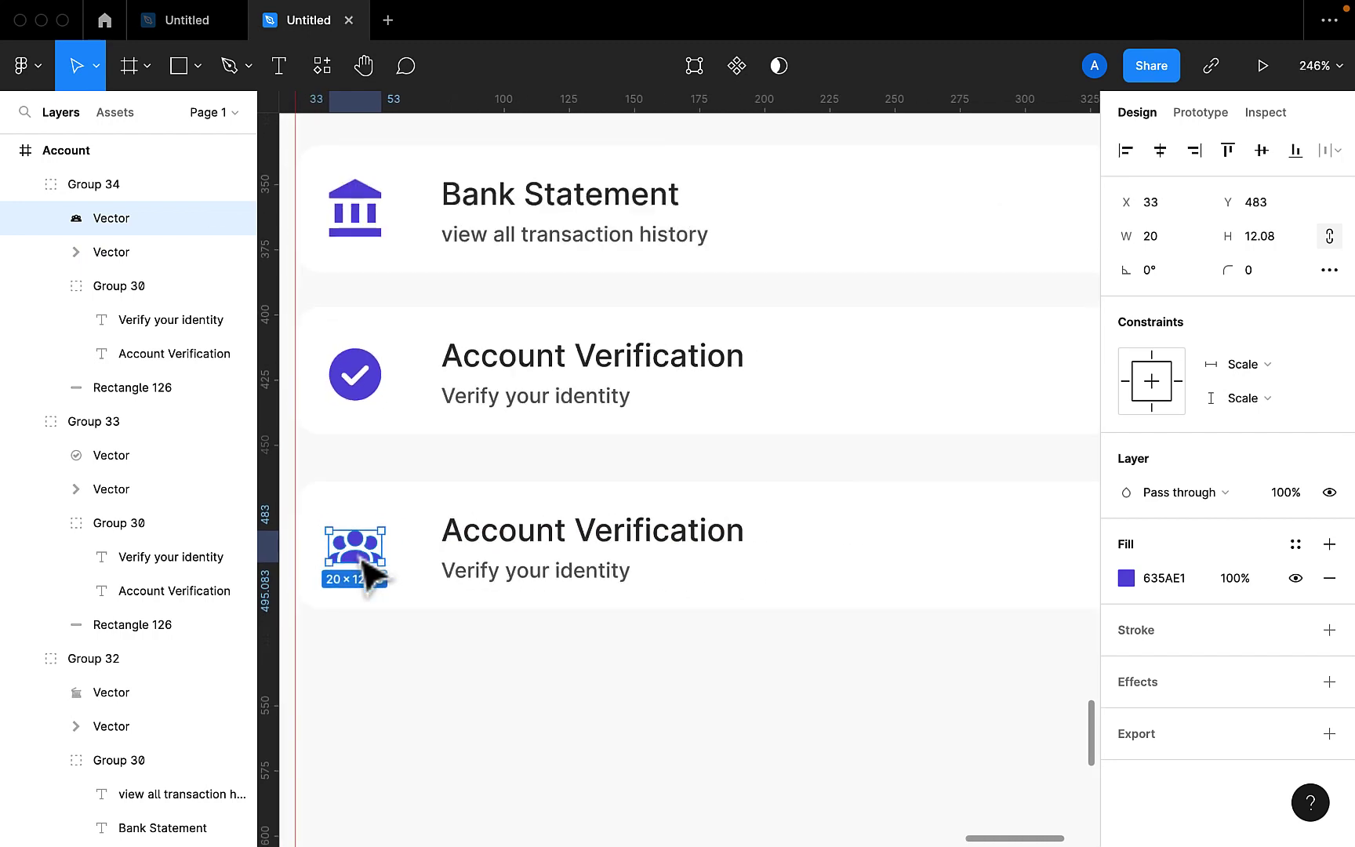
left_click(559, 653)
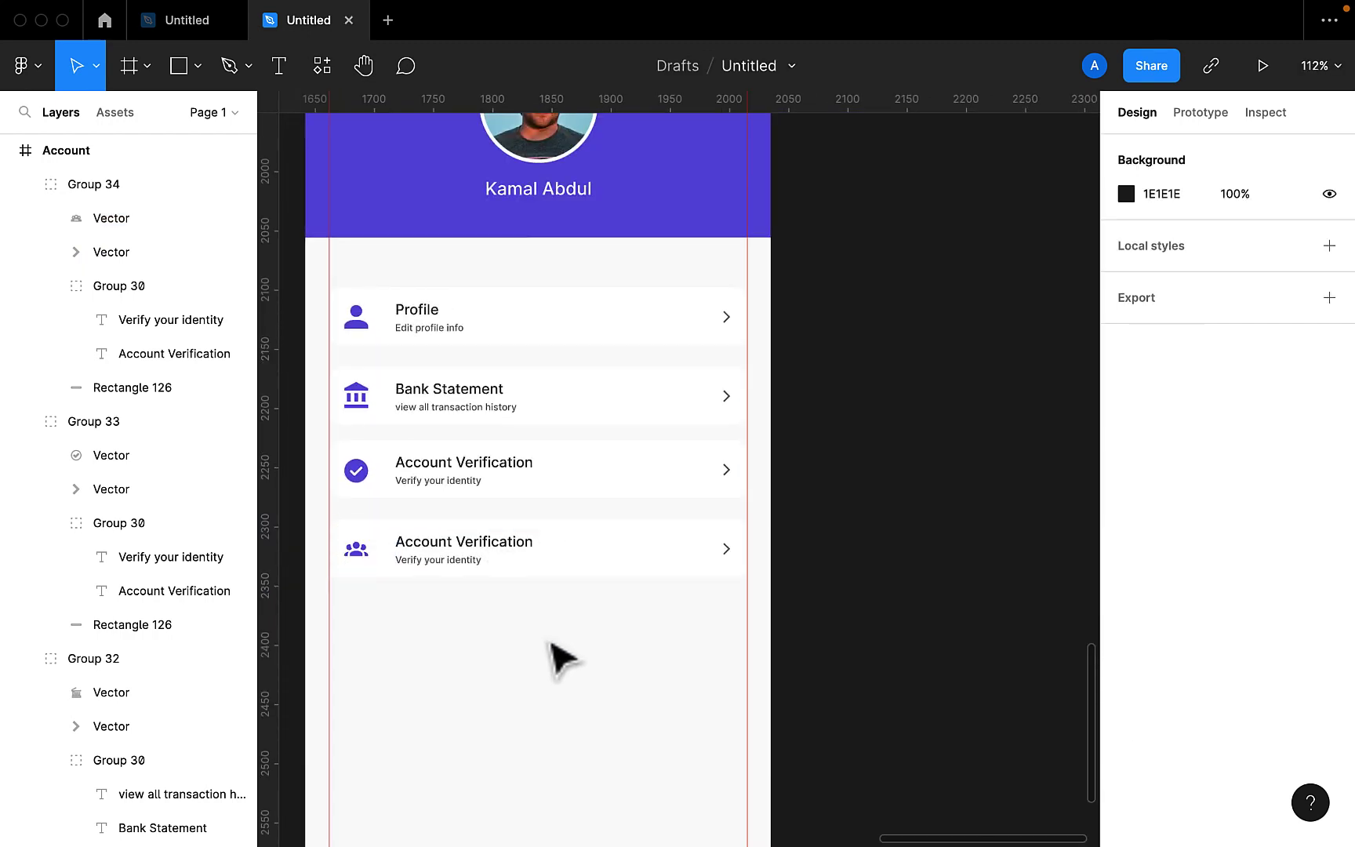
Duplicate the fourth menu row and place the copy below as a fifth row.
left_click(561, 571)
key("super+d")
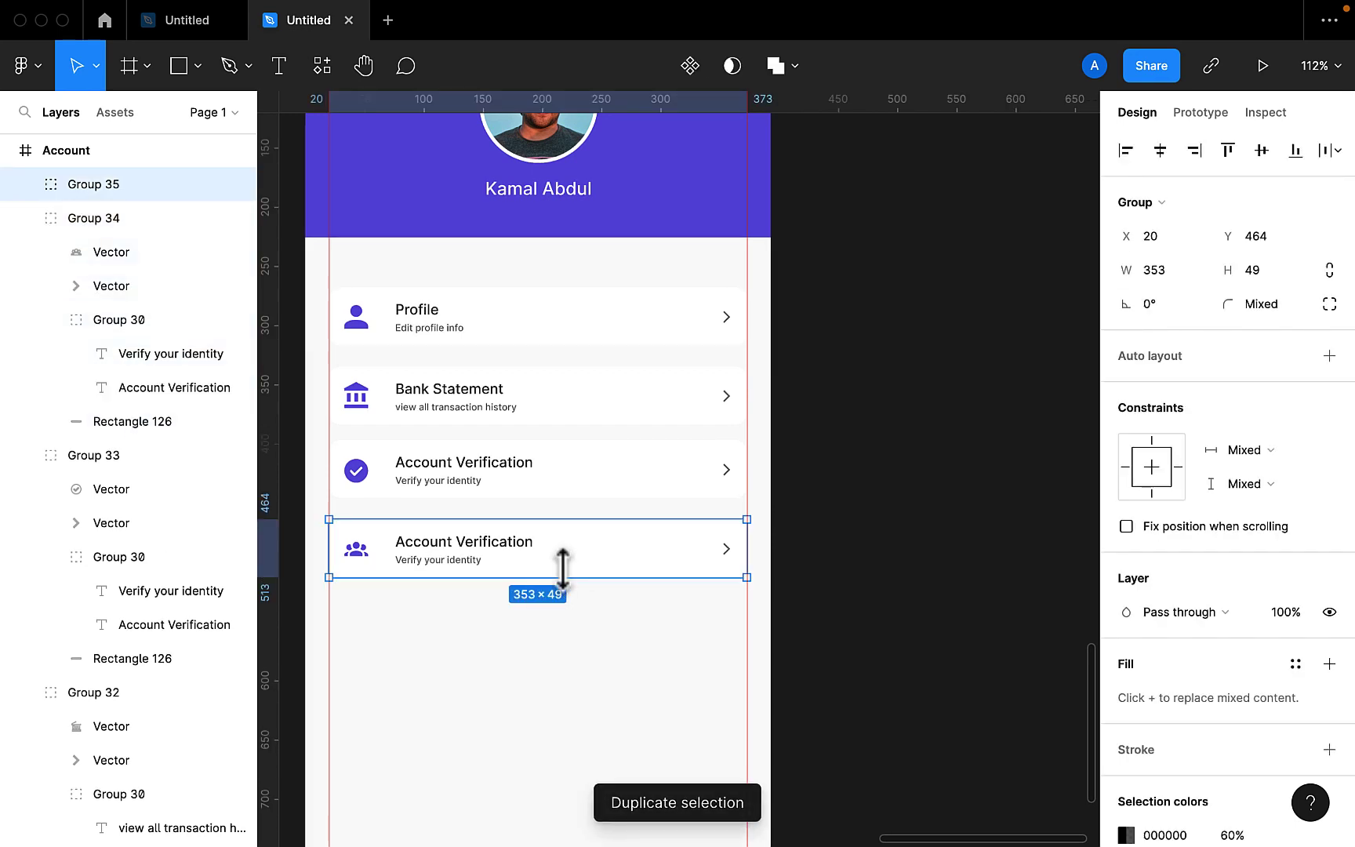
left_click_drag(566, 553, 568, 636)
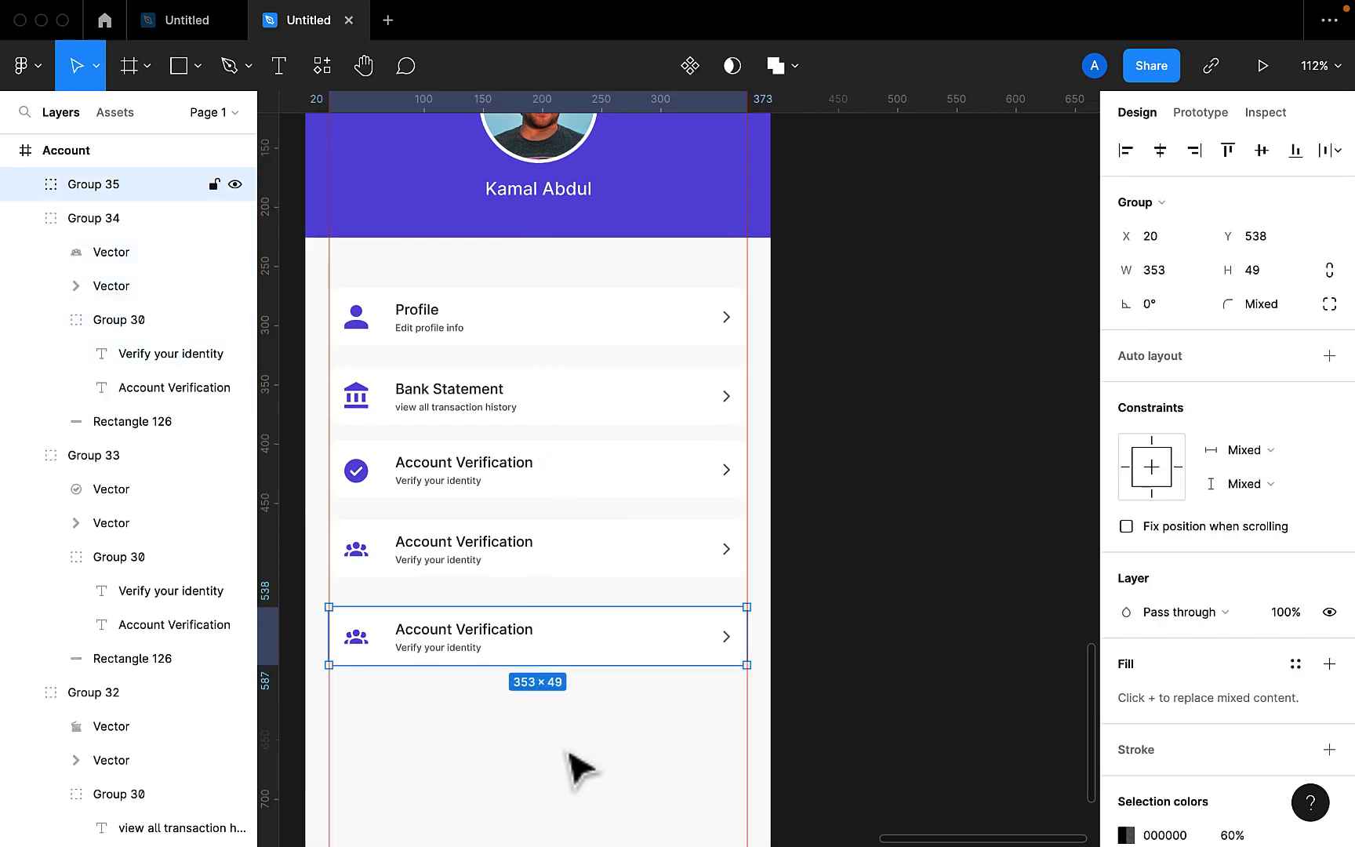
scroll(568, 751, "down", 2)
scroll(580, 766, "down", 3)
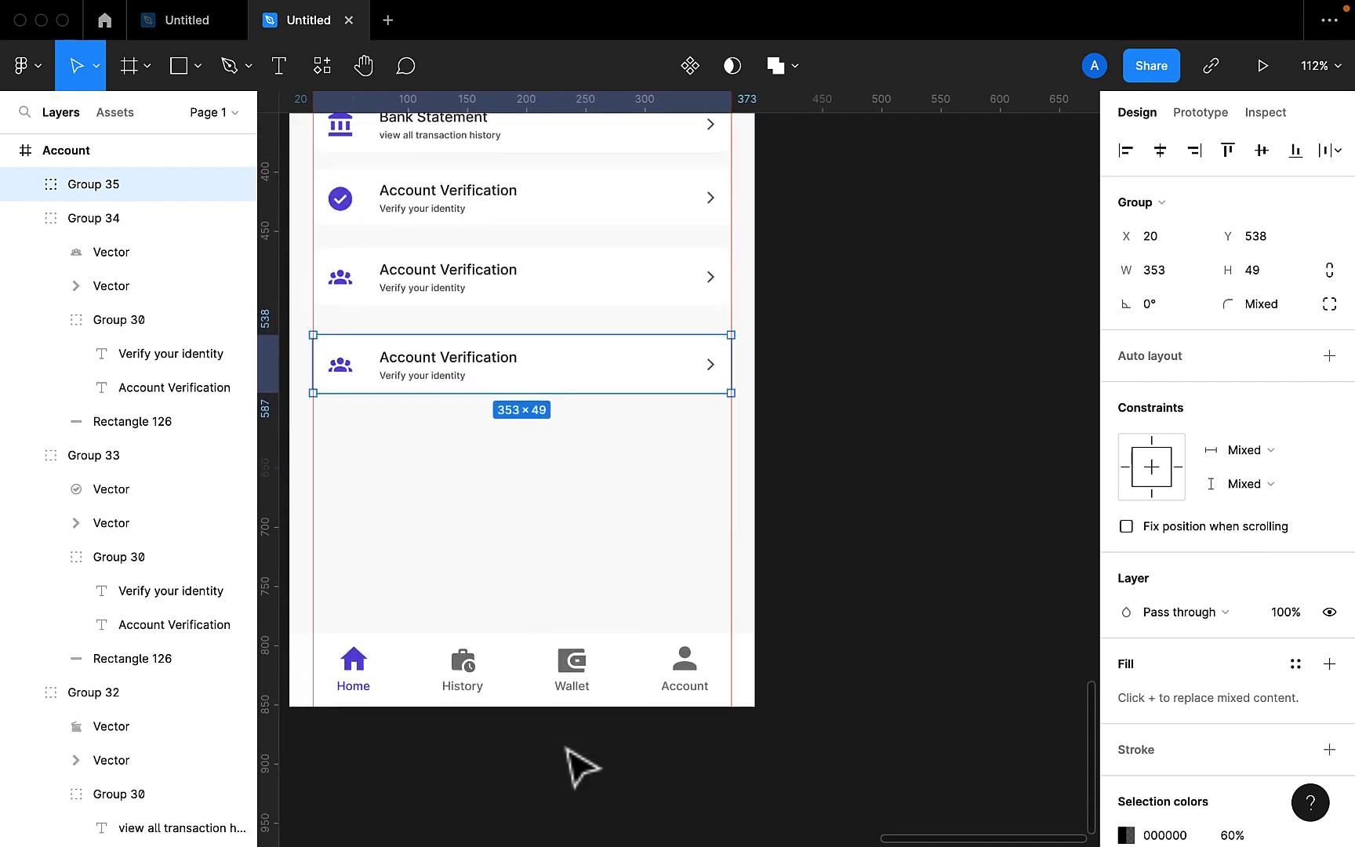
Copy the briefcase-and-clock History icon from the bottom navigation.
double_click(474, 670)
double_click(472, 665)
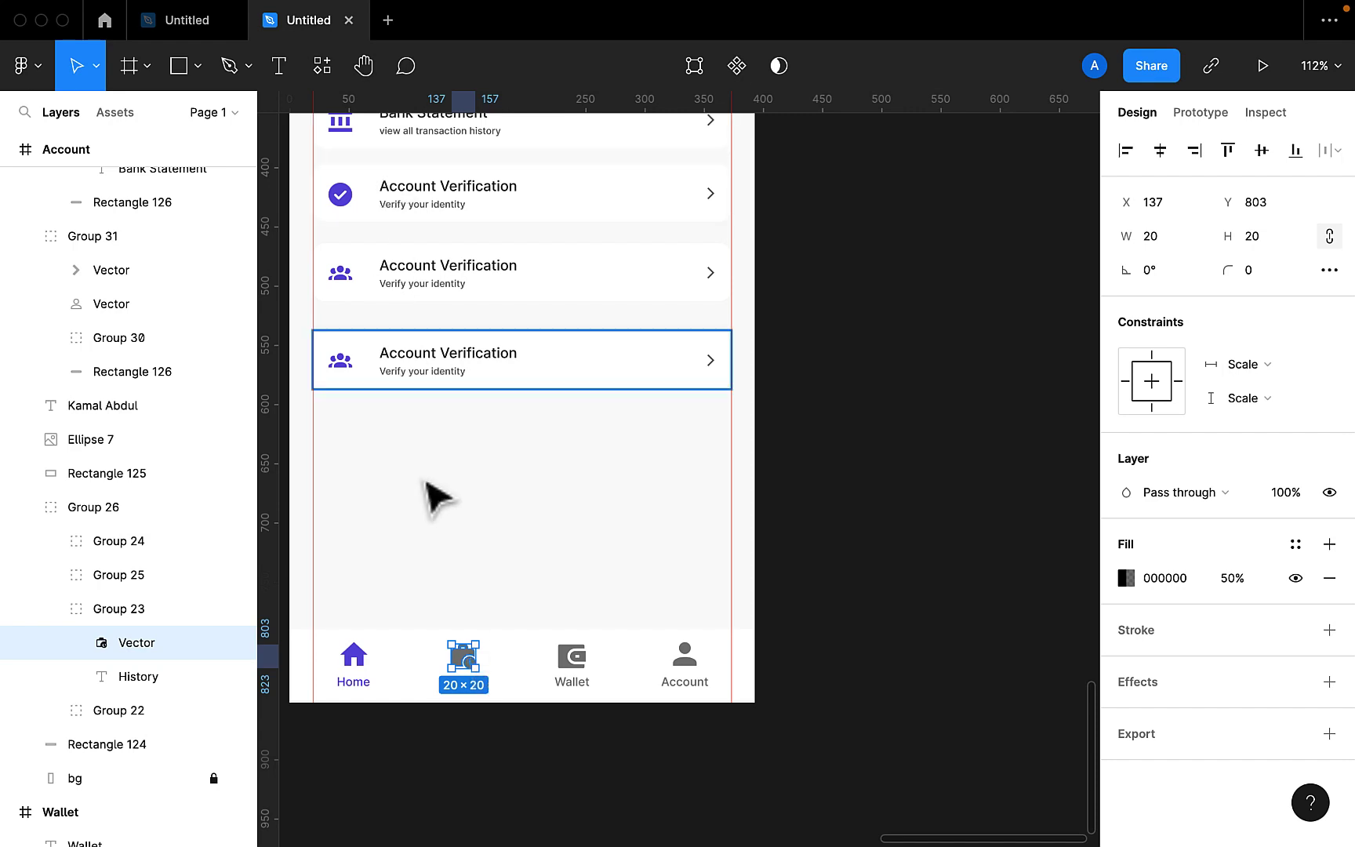
scroll(514, 560, "left", 2)
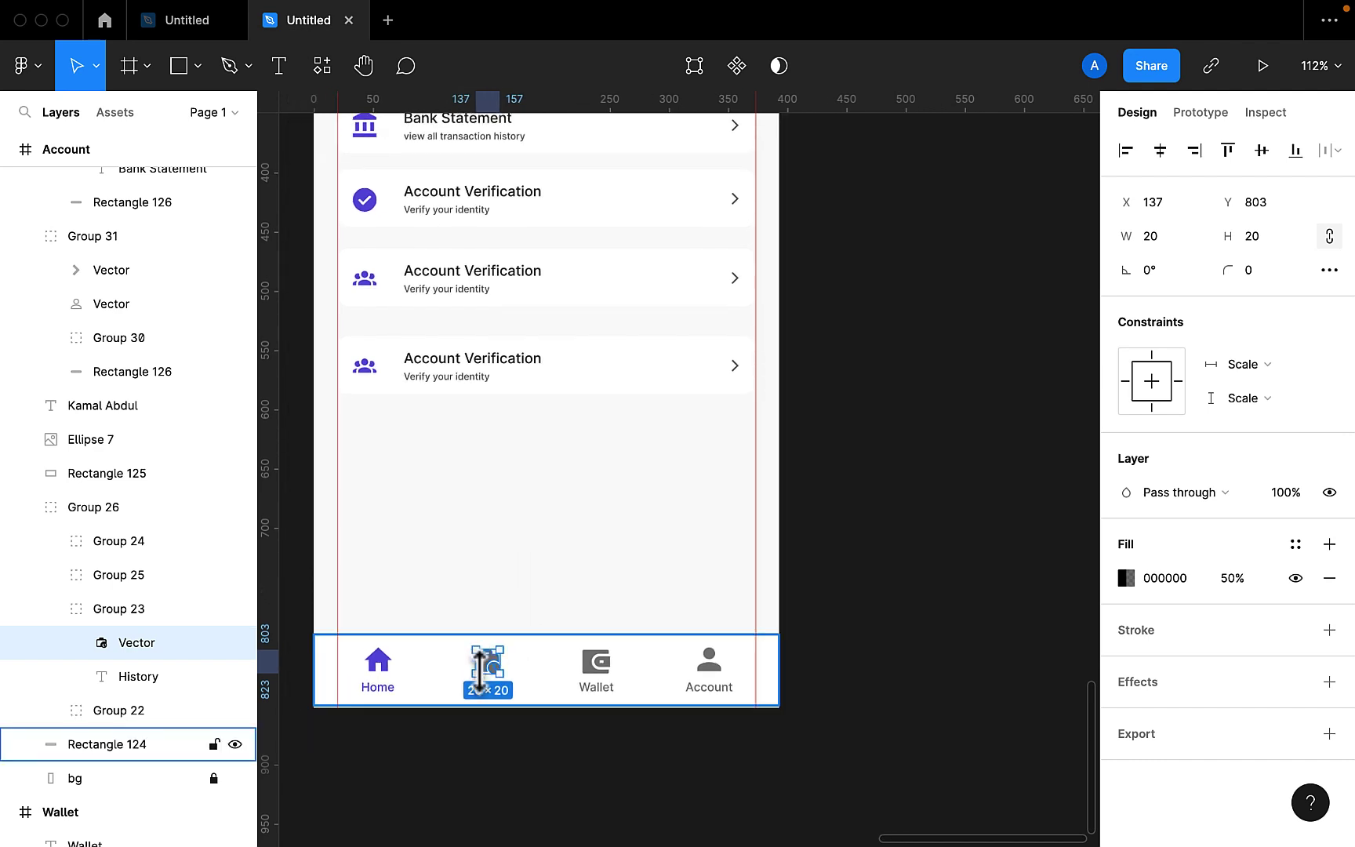
key("super+d")
left_click_drag(498, 684, 445, 508)
key("BackSpace")
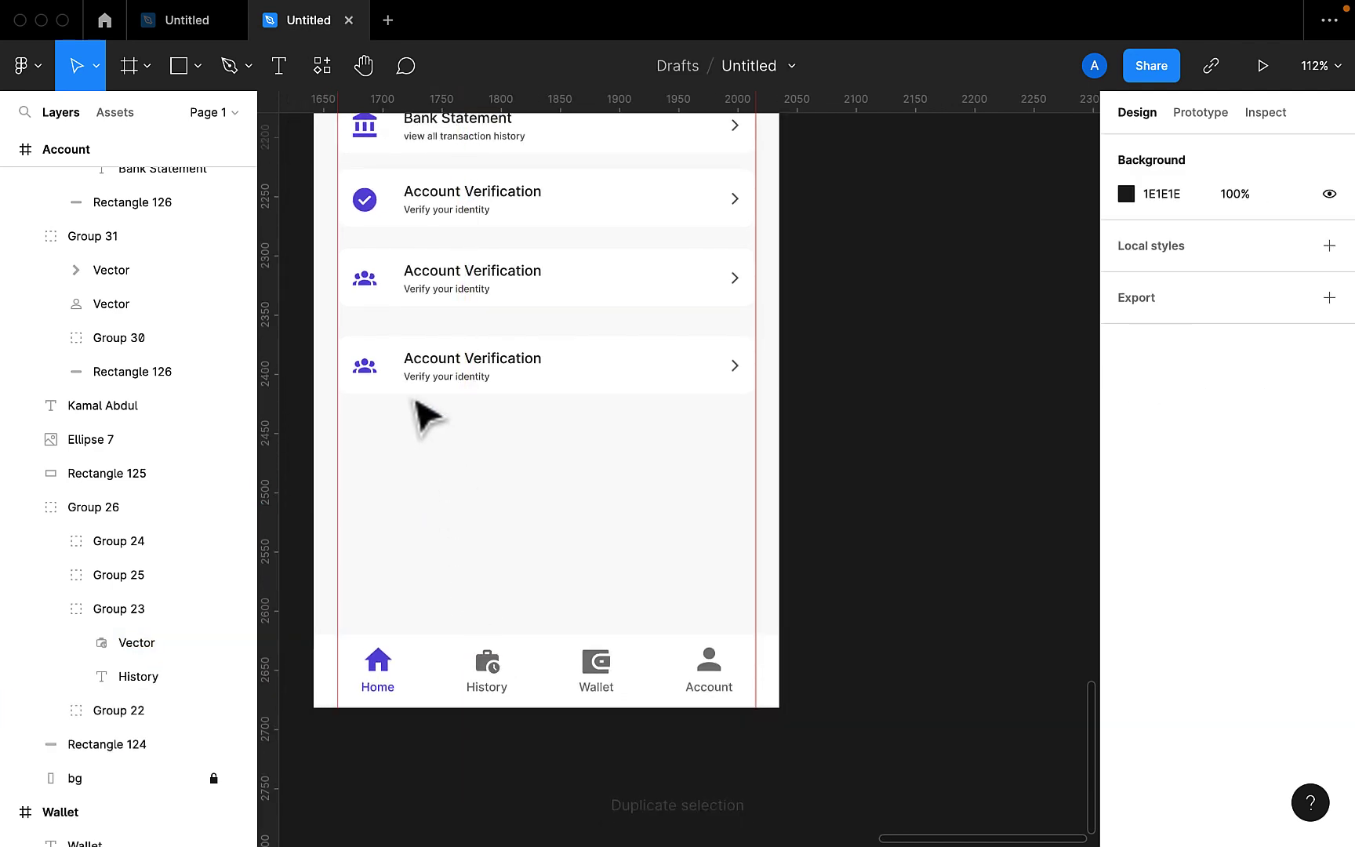
Paste the History icon into the fifth row, replacing the deleted people icon.
scroll(486, 417, "up", 2)
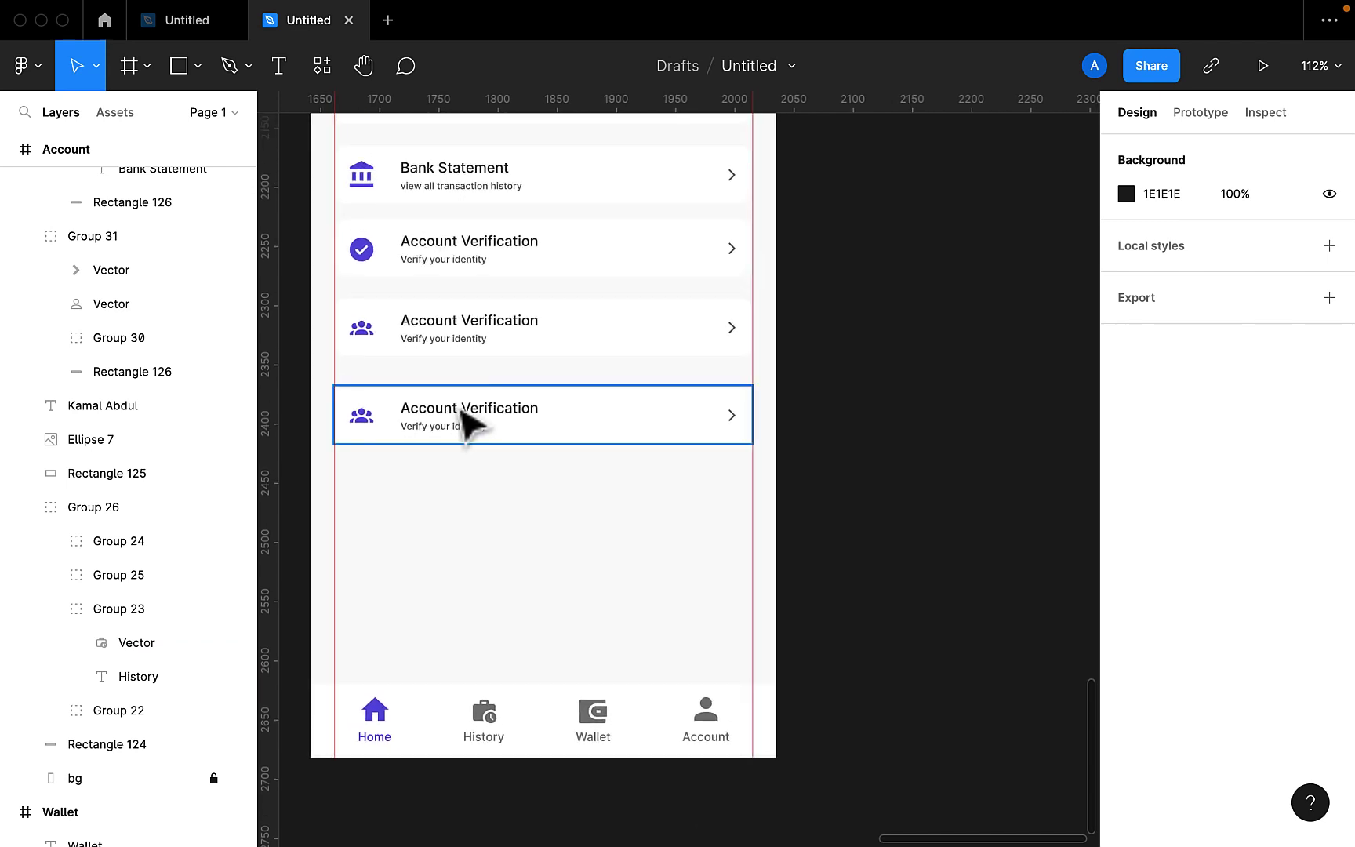
left_click(392, 423)
key("super+v")
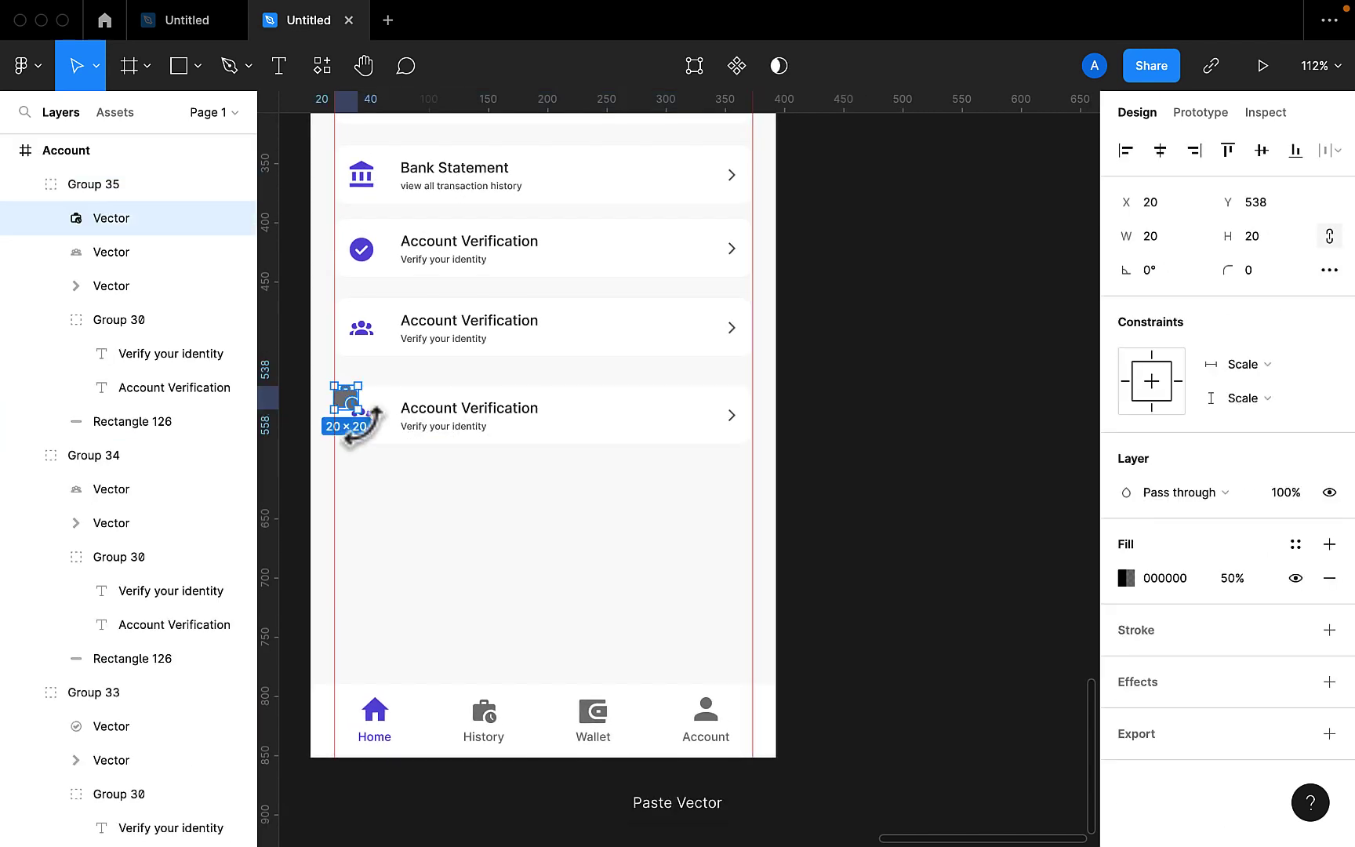
scroll(360, 419, "up", 5)
double_click(363, 415)
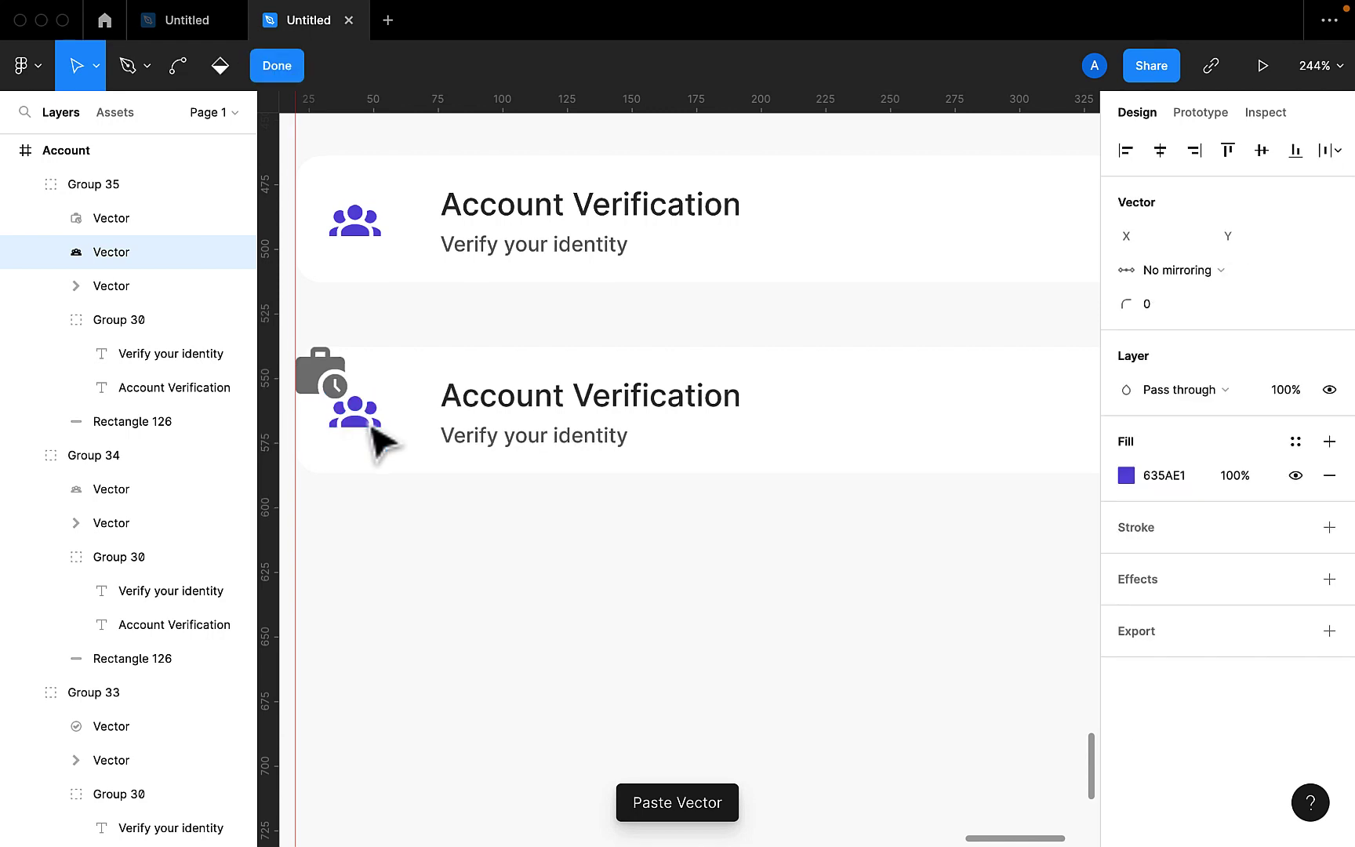
key("Escape")
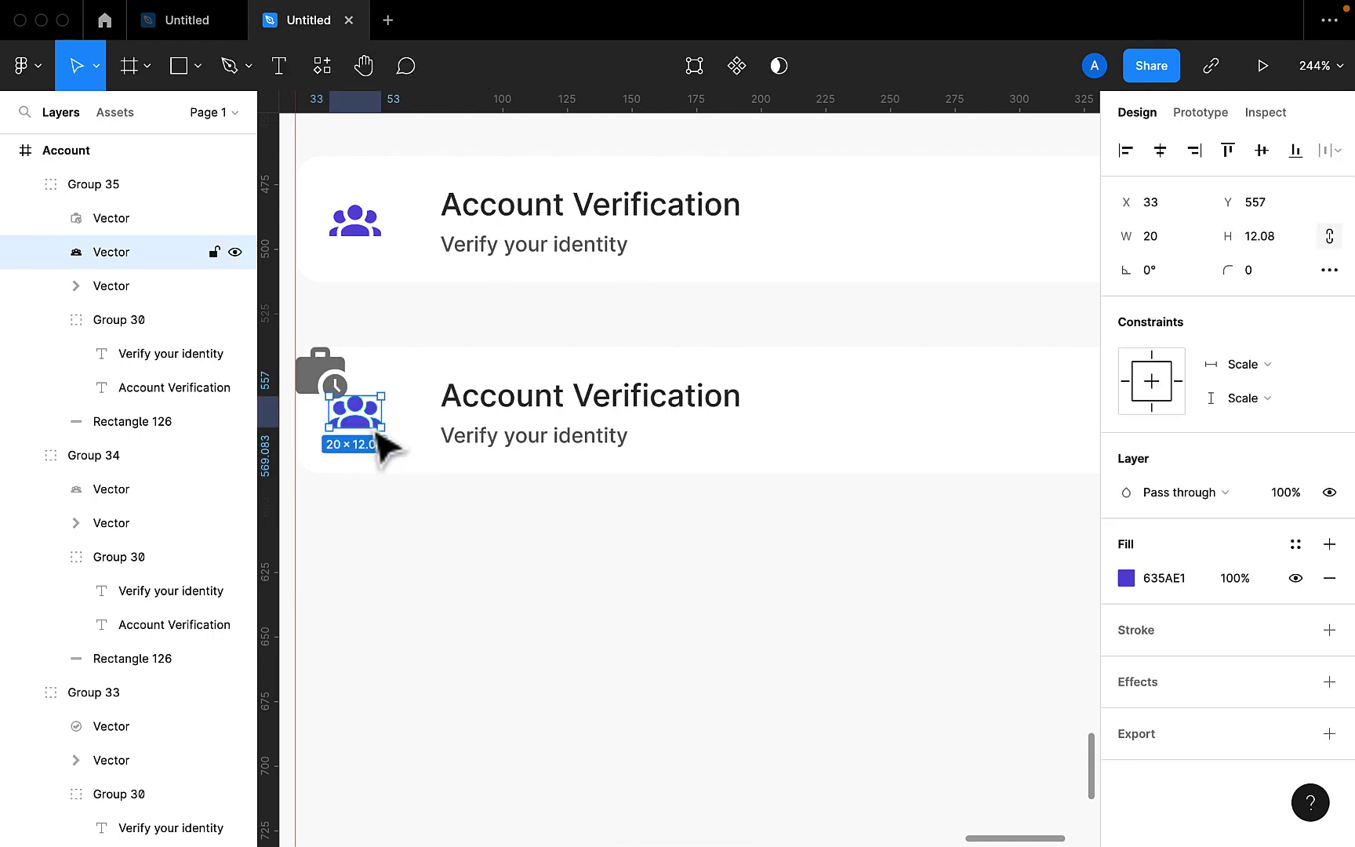
key("Delete")
left_click(342, 392)
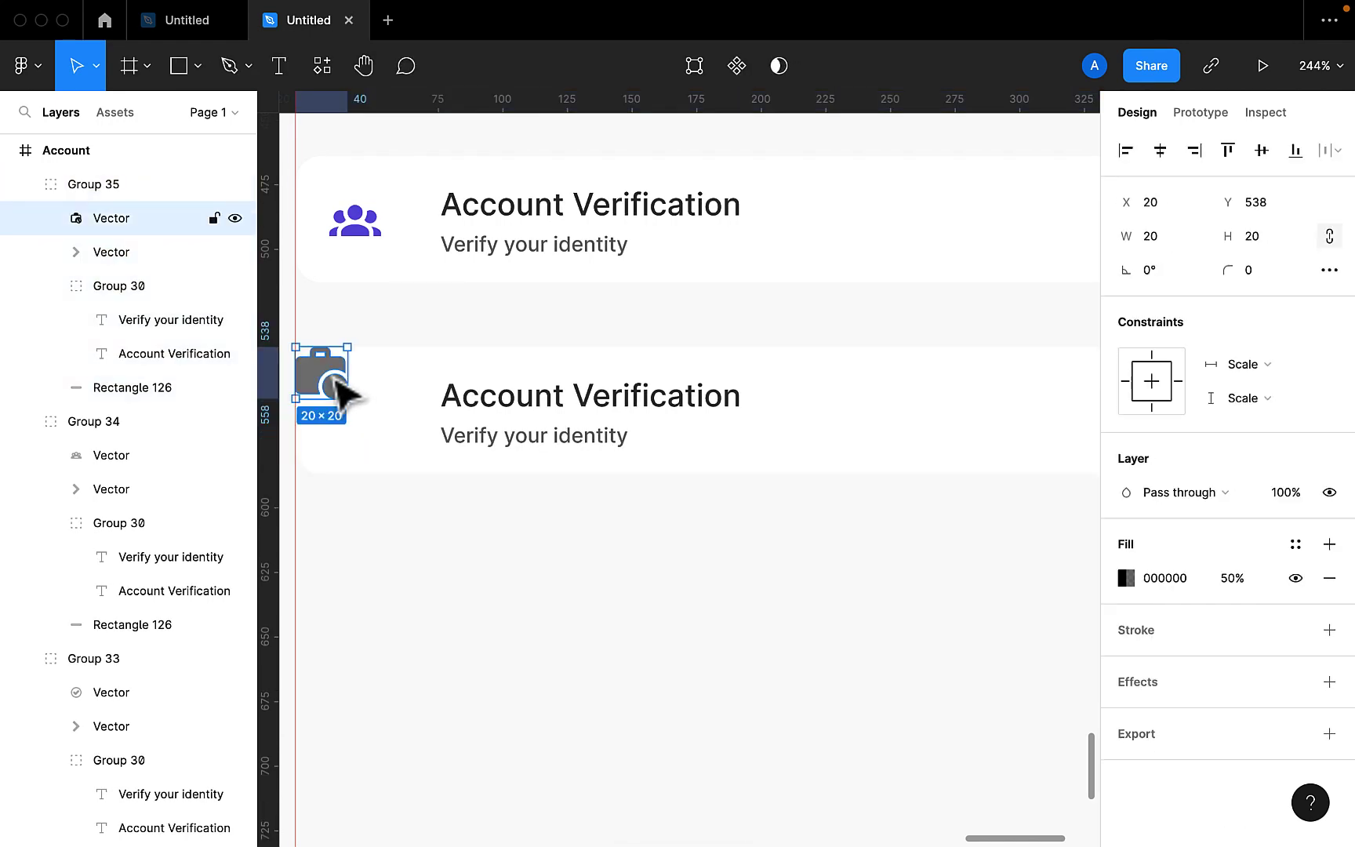
left_click_drag(342, 391, 369, 417)
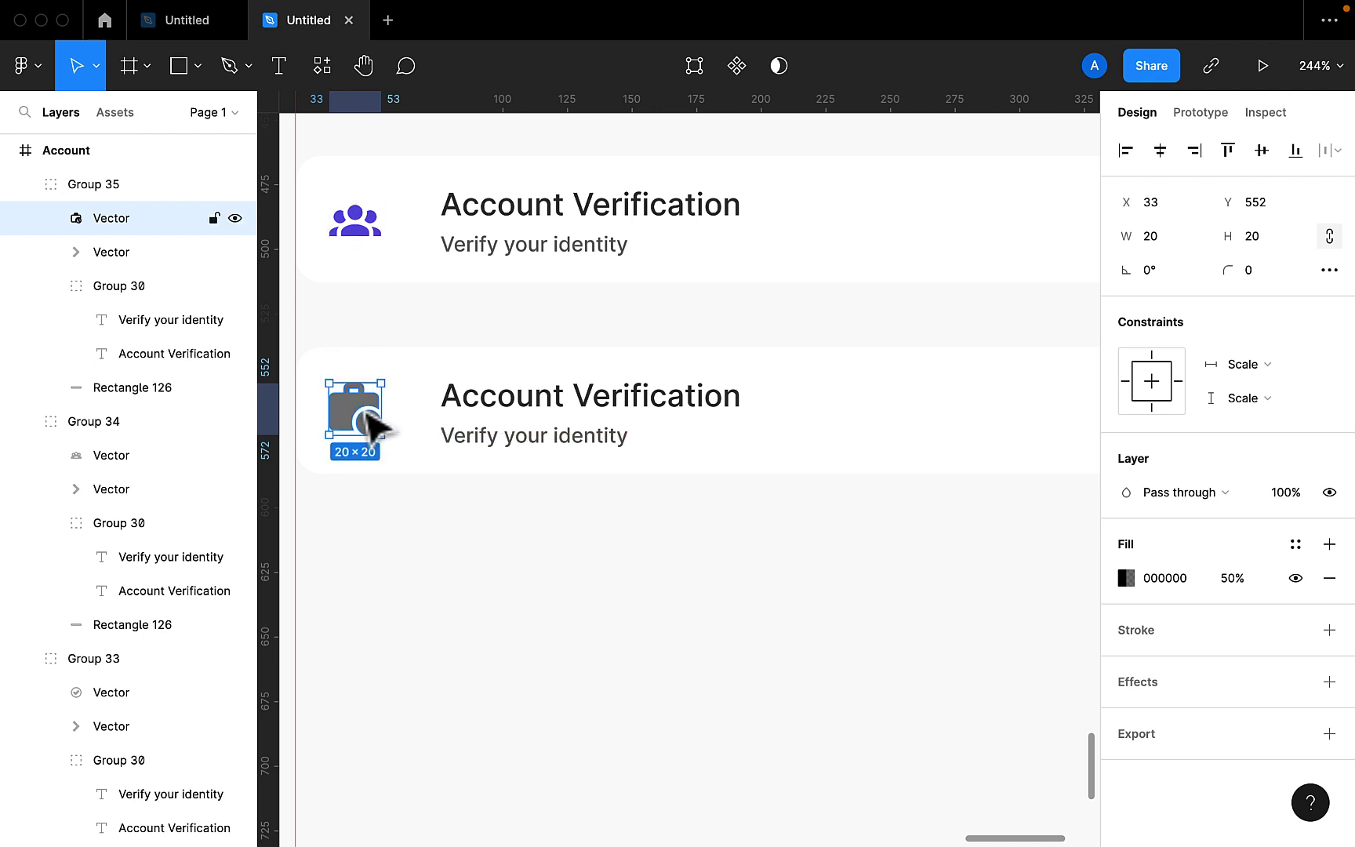
Recolour the History icon with the people icon's purple 635AE1.
key("i")
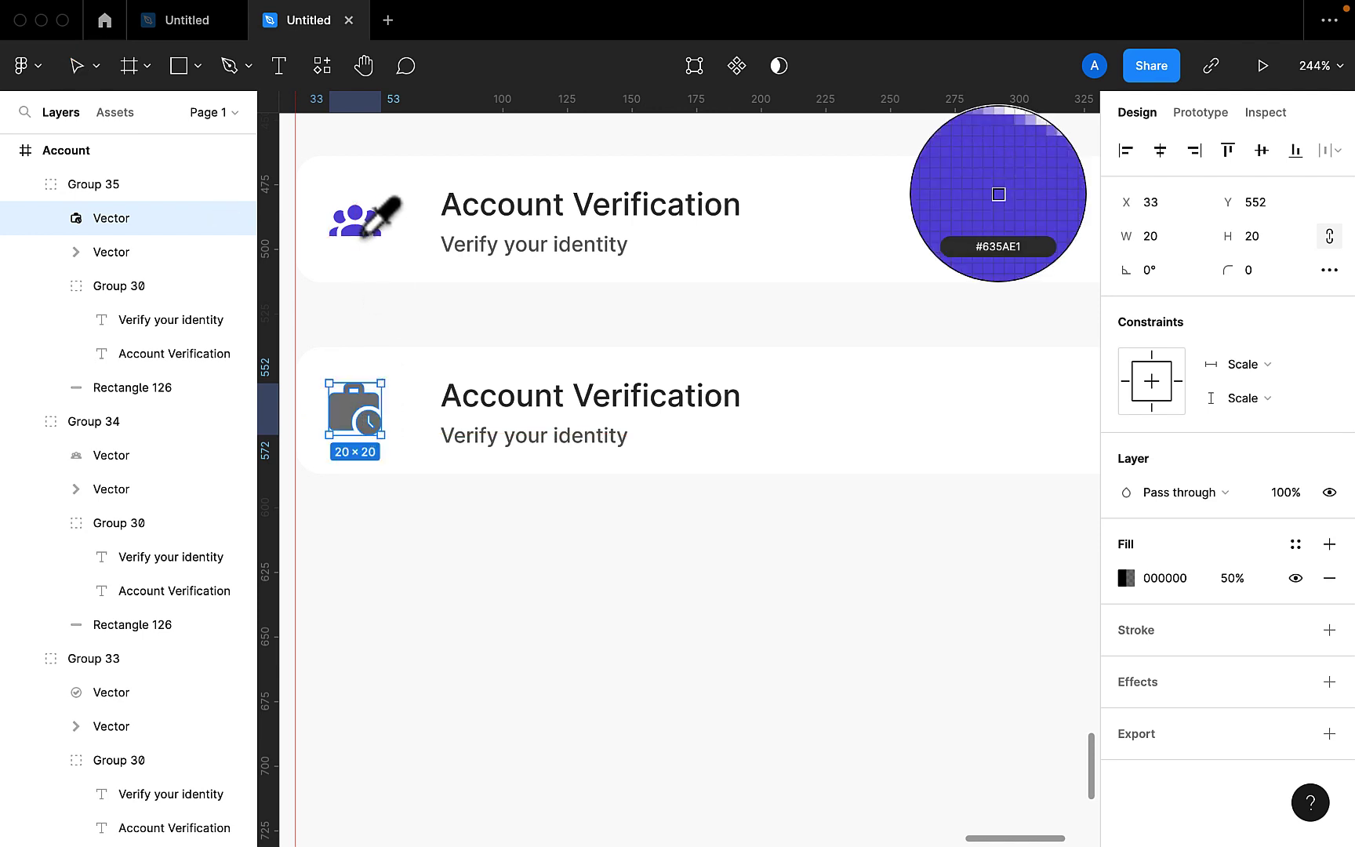
left_click(357, 224)
scroll(517, 395, "down", 5)
scroll(520, 398, "up", 3)
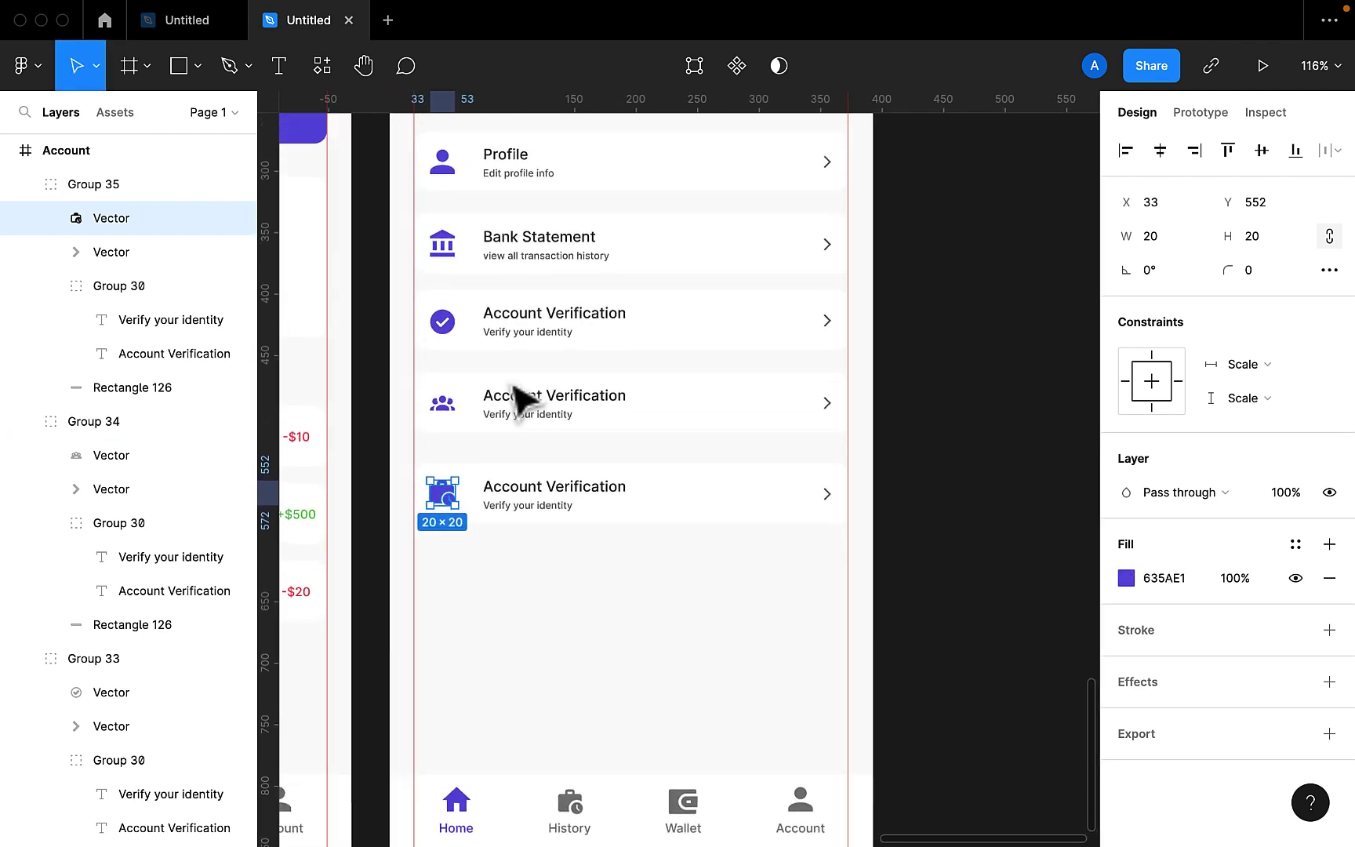
Change the fifth row's title to 'Transfer limits' and its subtitle to 'Set your transaction limits'.
double_click(536, 502)
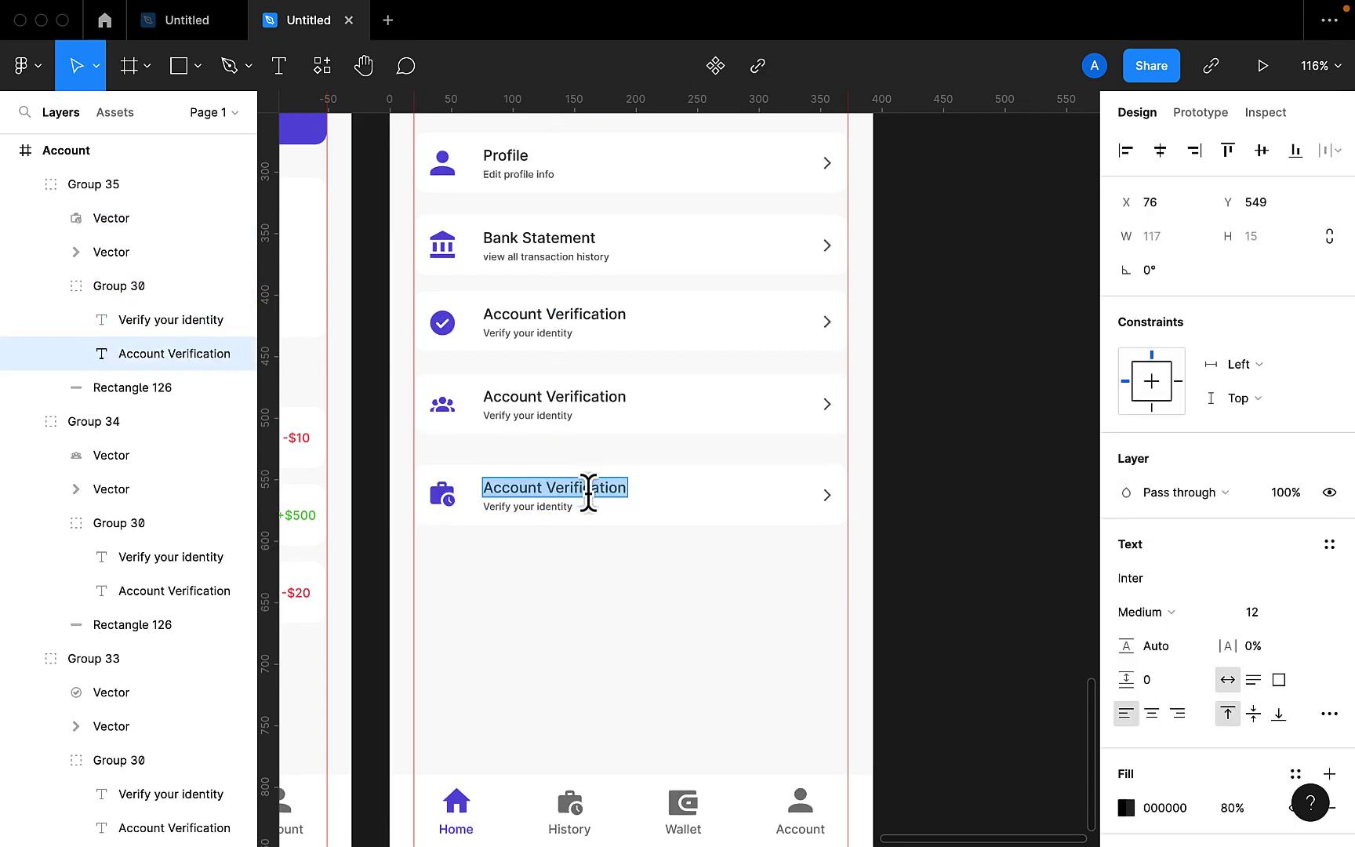
key("BackSpace")
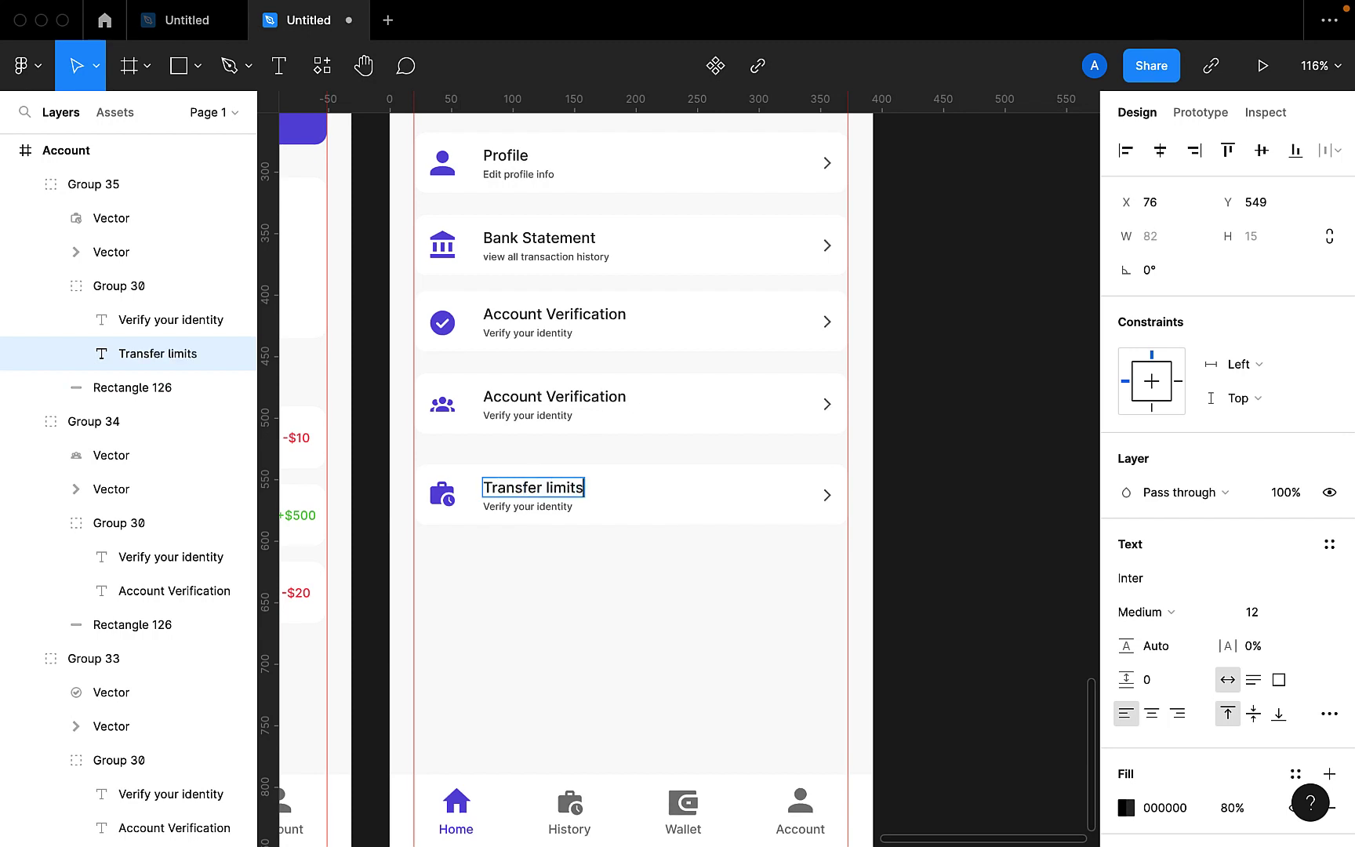
left_click(537, 506)
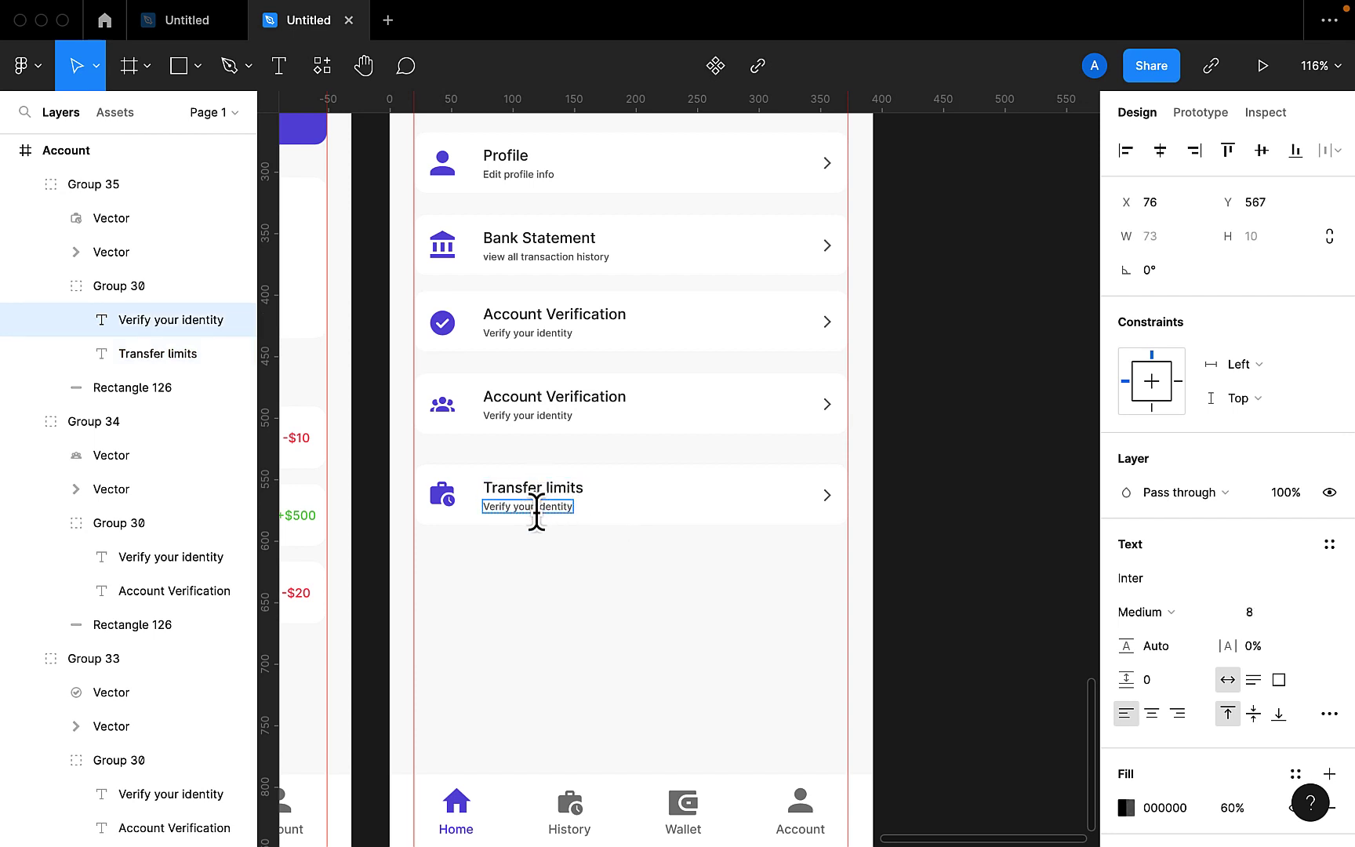
key("Return")
key("BackSpace")
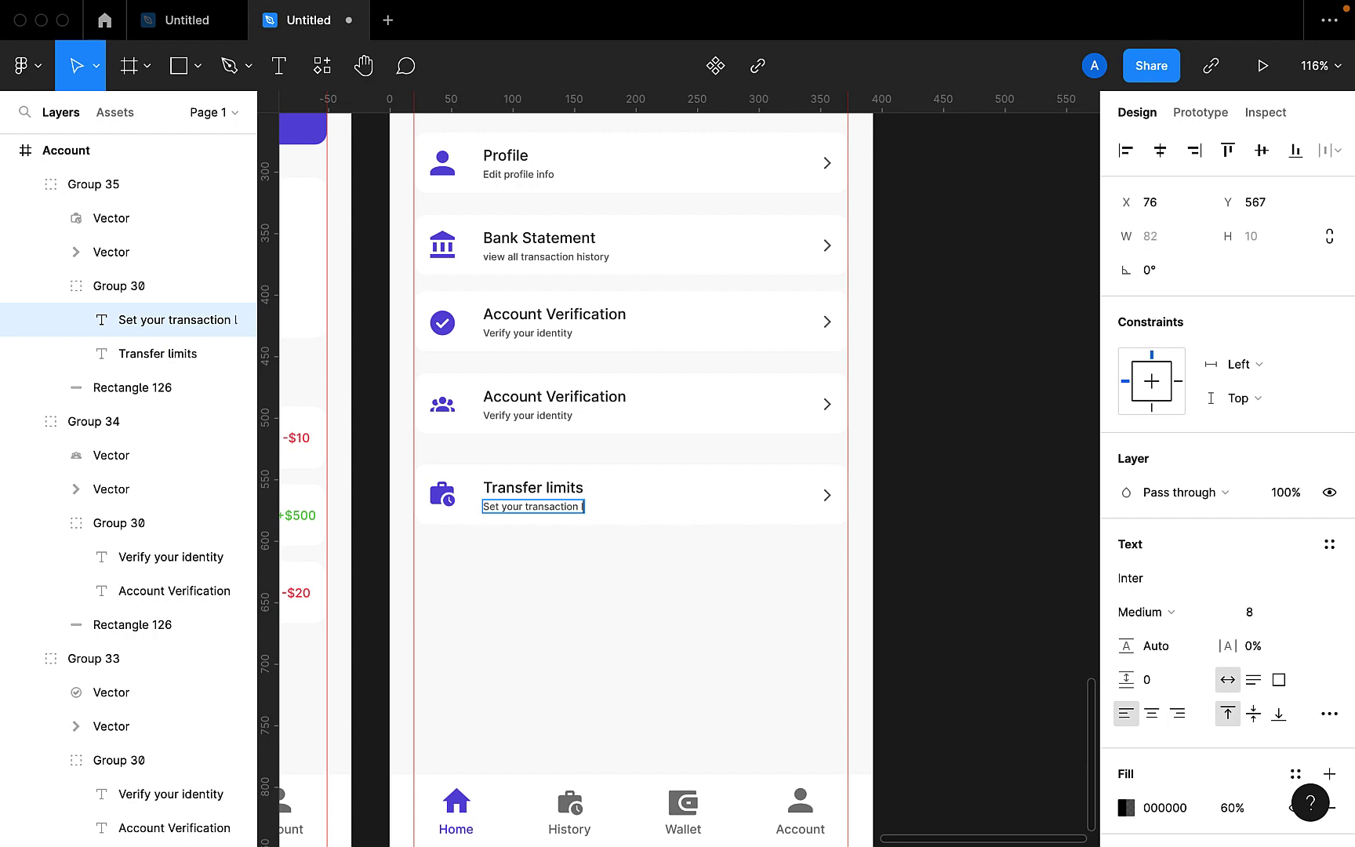
left_click(611, 614)
scroll(604, 655, "up", 2)
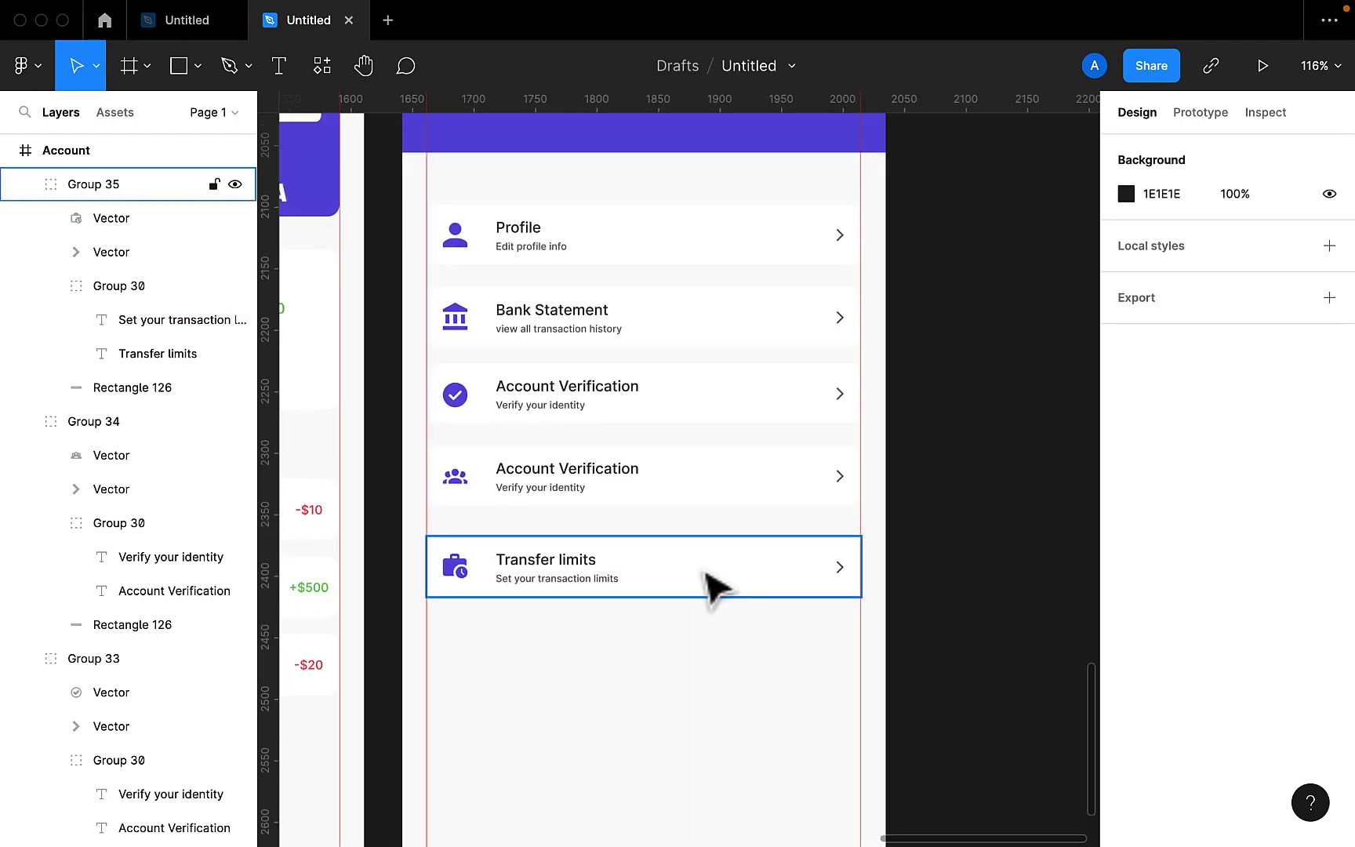
Tidy up all five menu rows with an 18 gap and nudge them up.
left_click(666, 263)
left_click(661, 313, "shift")
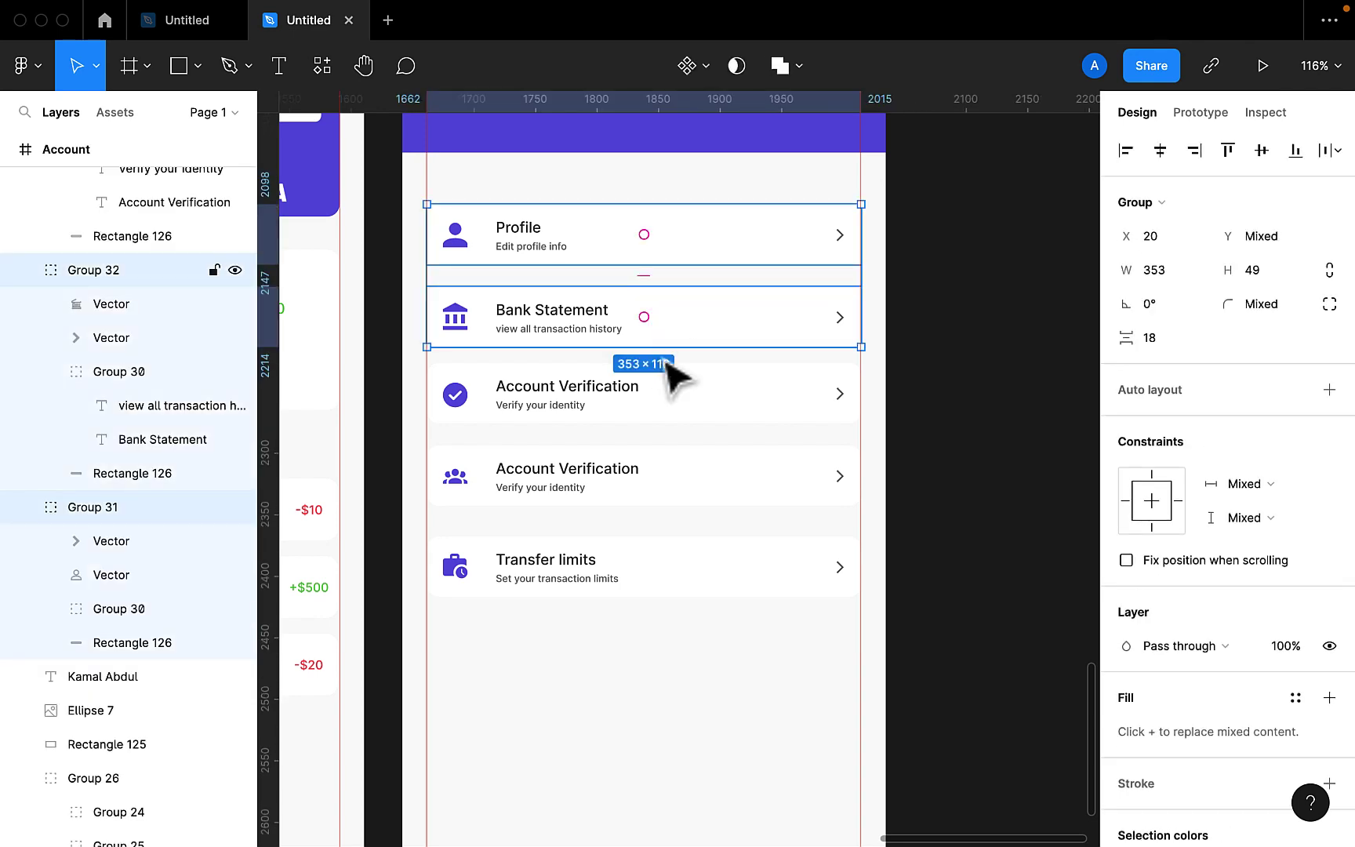
left_click(662, 388, "shift")
left_click(672, 493, "shift")
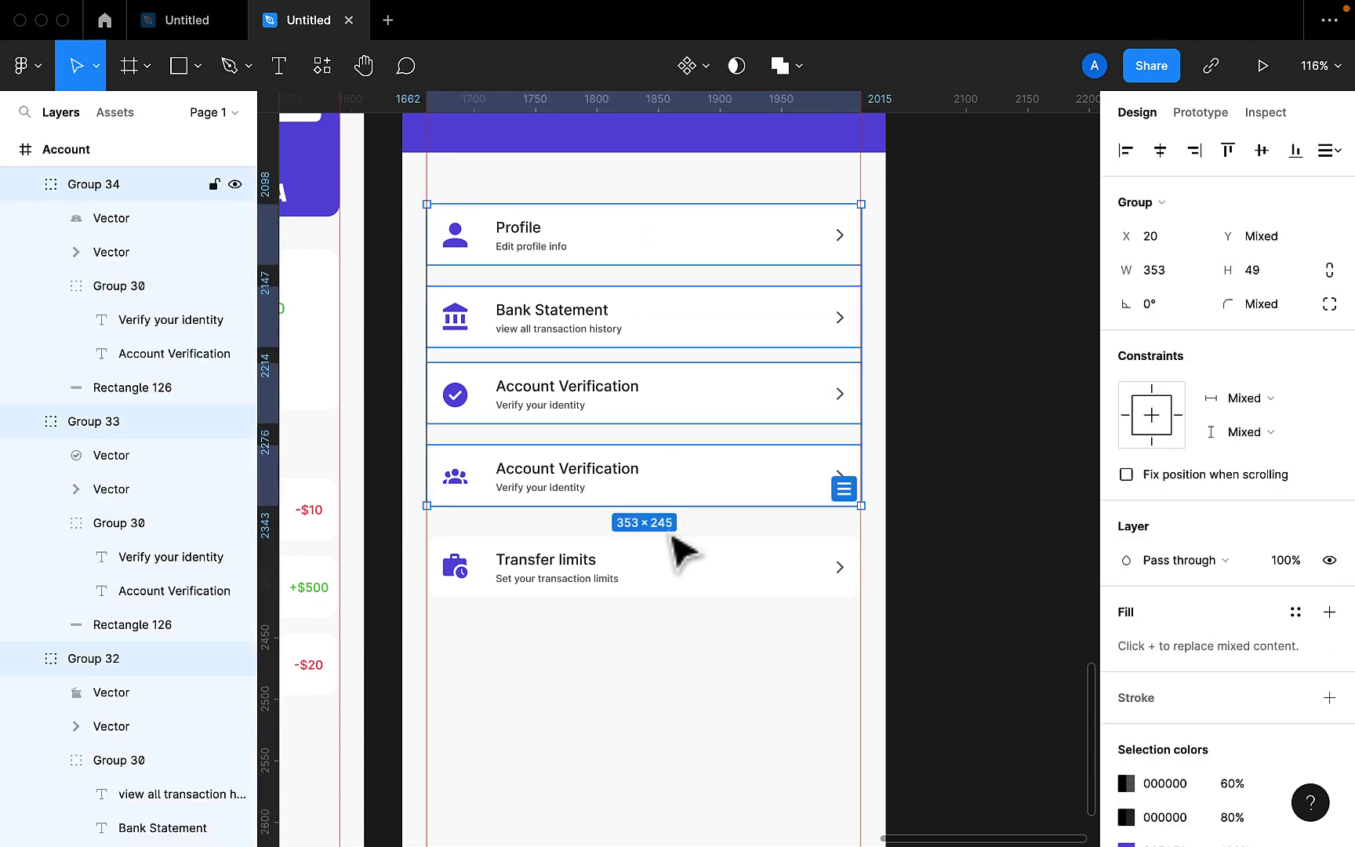
left_click(680, 577, "shift")
left_click(845, 580)
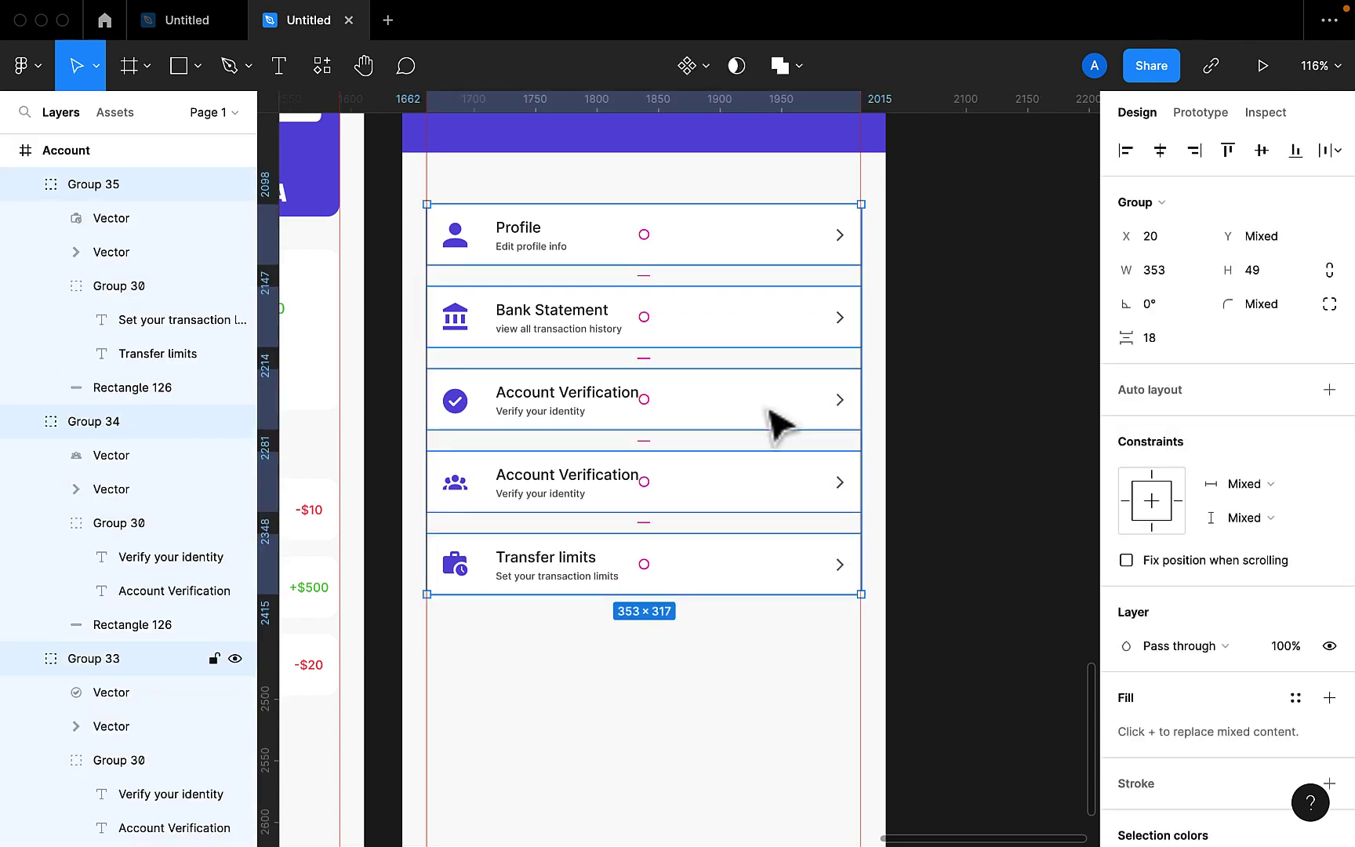
key("shift+Up")
key("shift+Up")
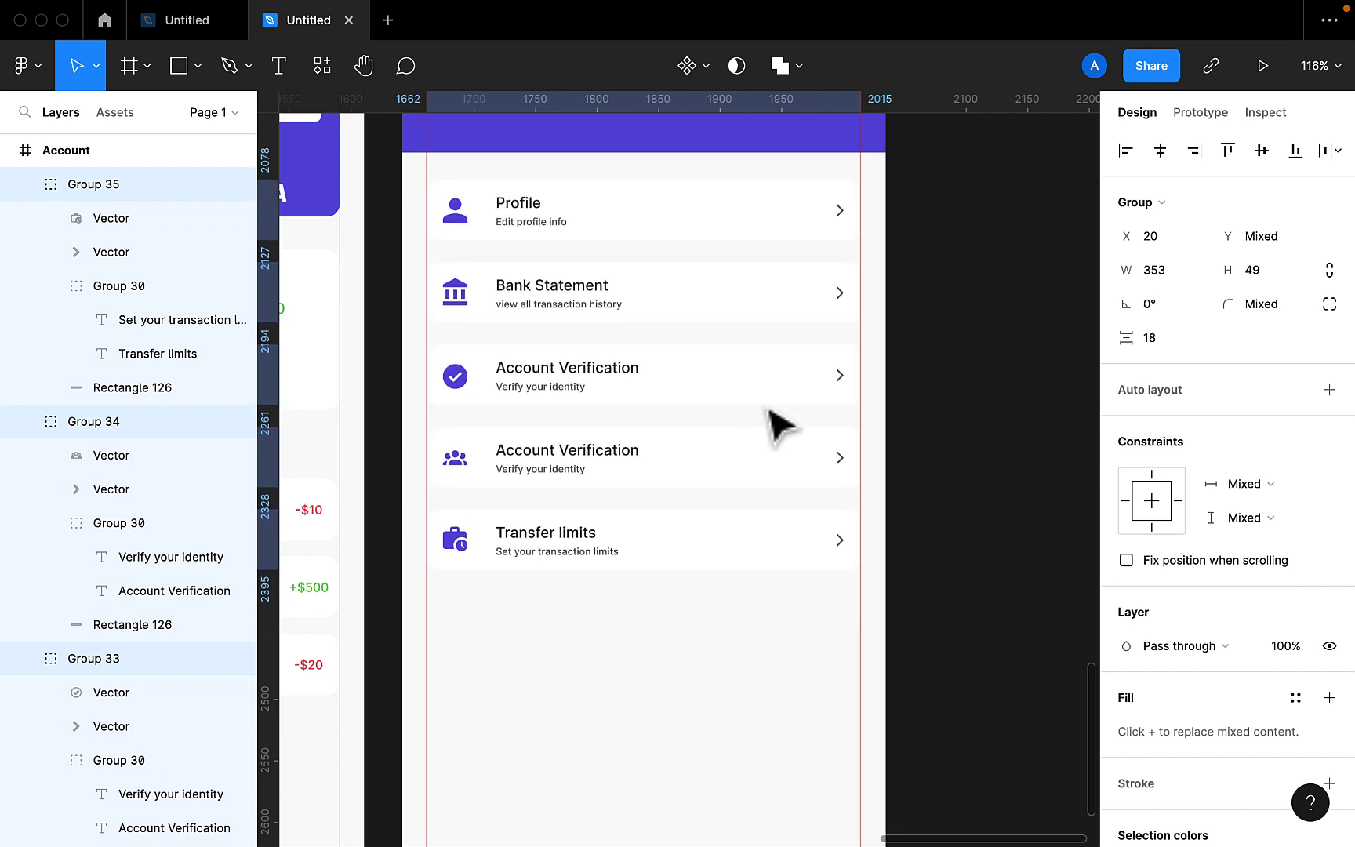
Clear the selection and review the evenly spaced menu cards under the header.
scroll(771, 410, "up", 5)
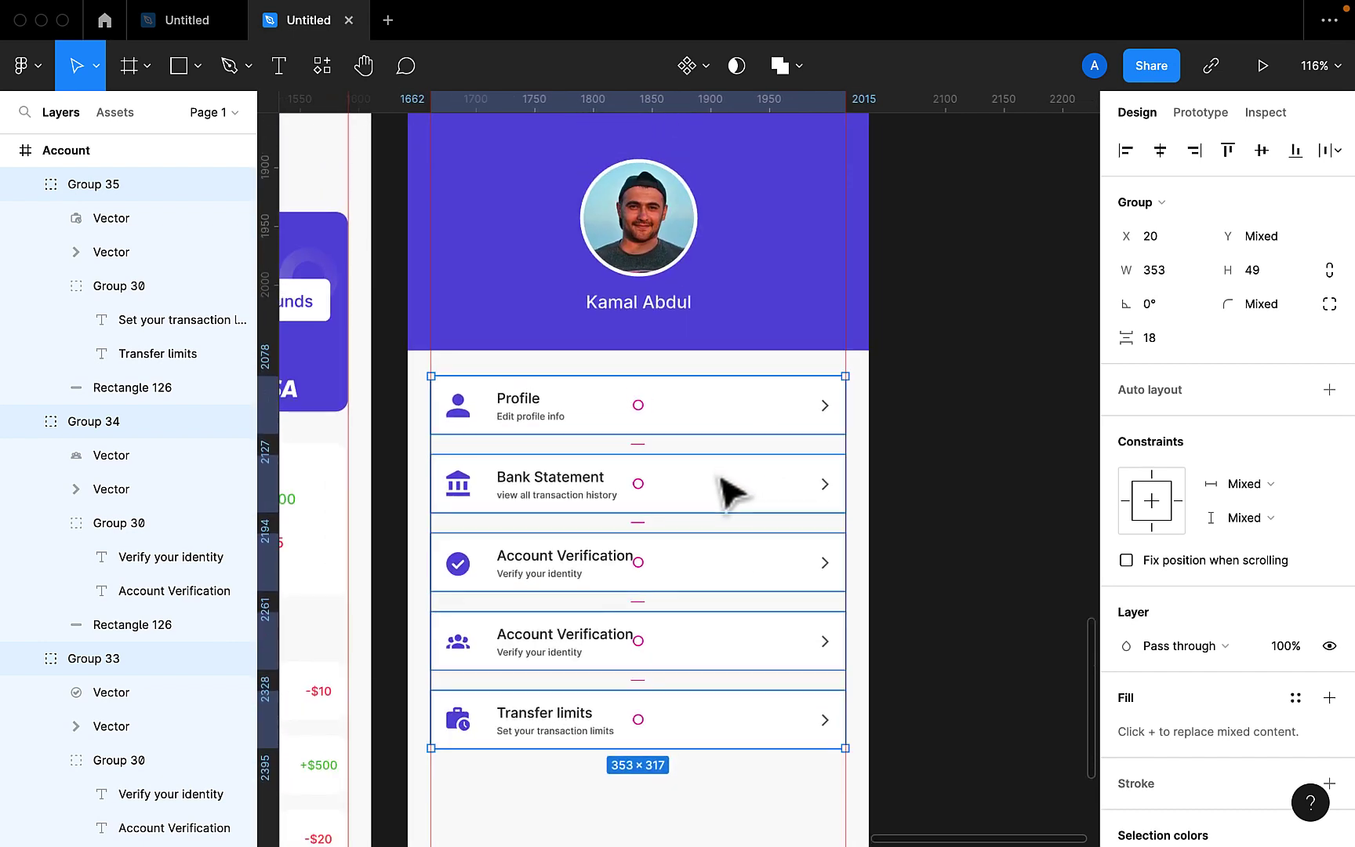
scroll(729, 490, "down", 5)
left_click(676, 803)
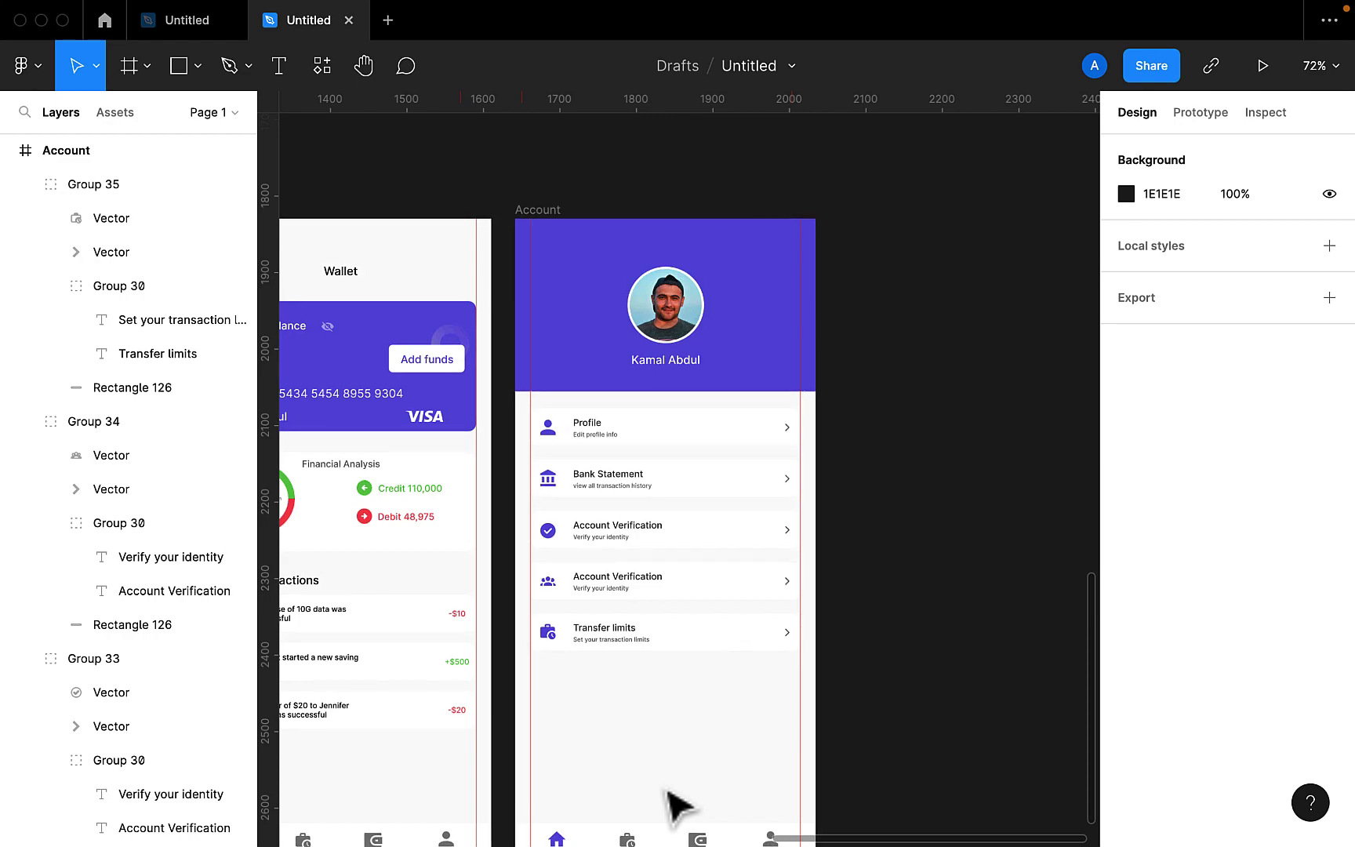
scroll(671, 804, "up", 2)
scroll(671, 804, "down", 5)
scroll(619, 659, "down", 2)
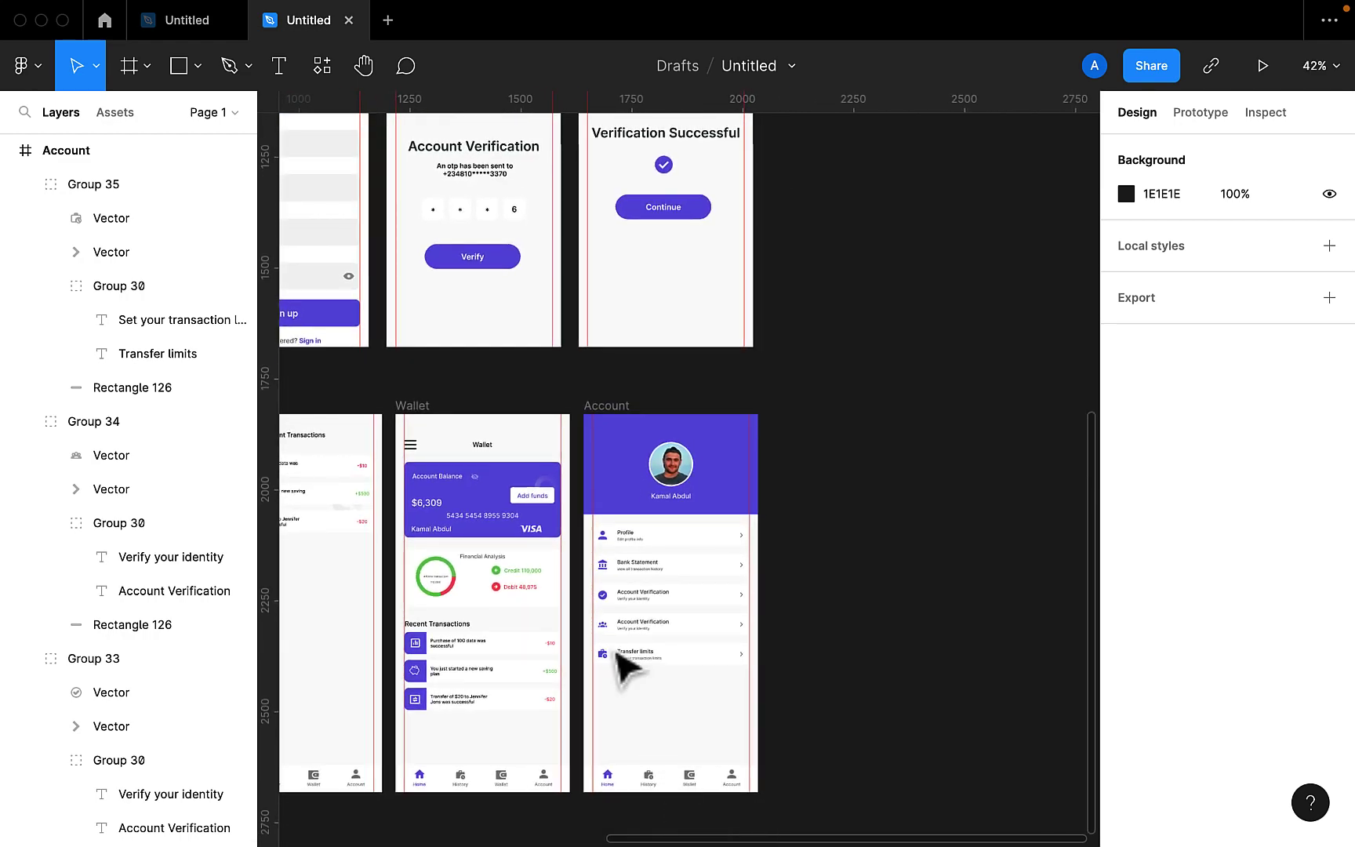
scroll(579, 517, "up", 5)
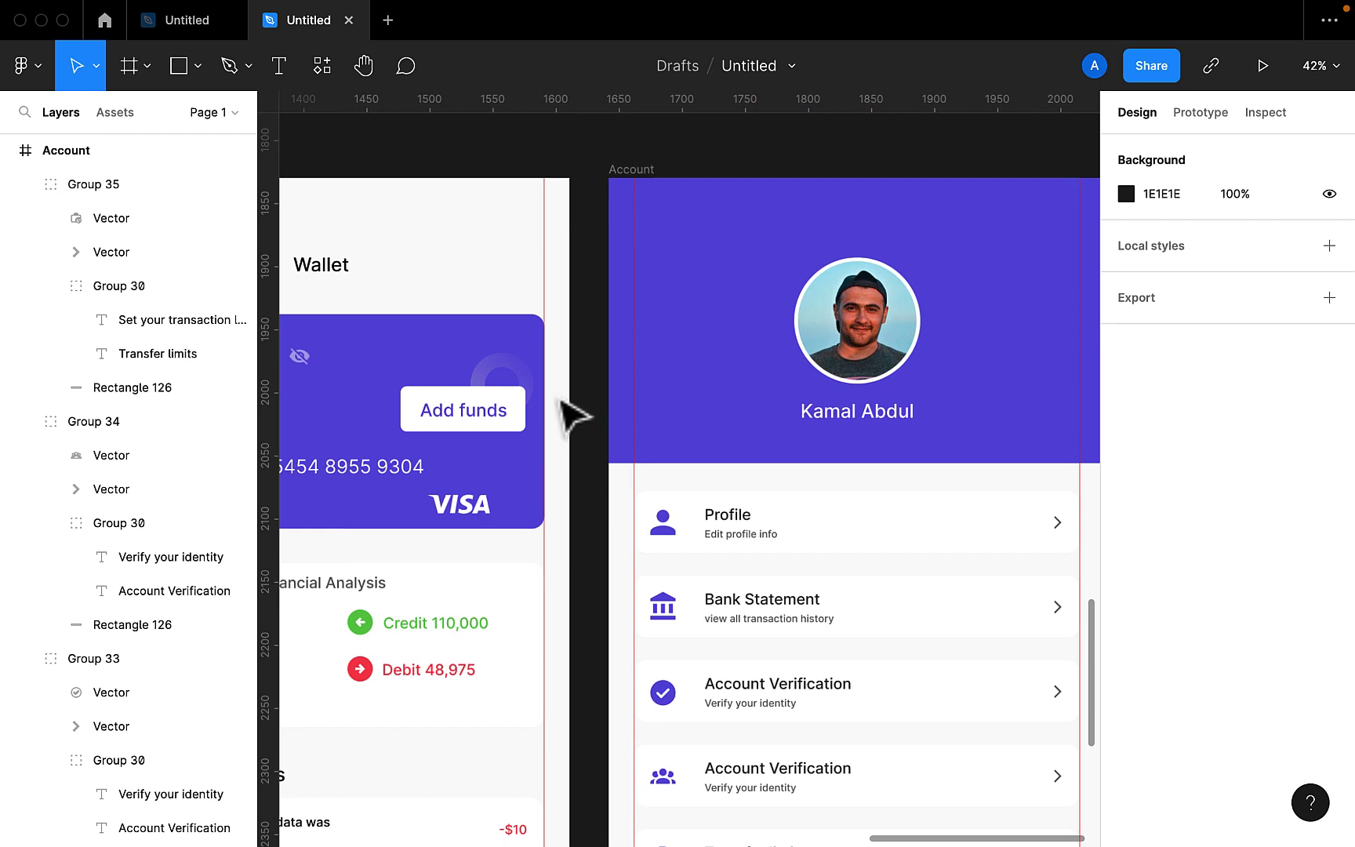
Paste the Wallet card's decorative ring into the Account screen's purple header.
double_click(519, 384)
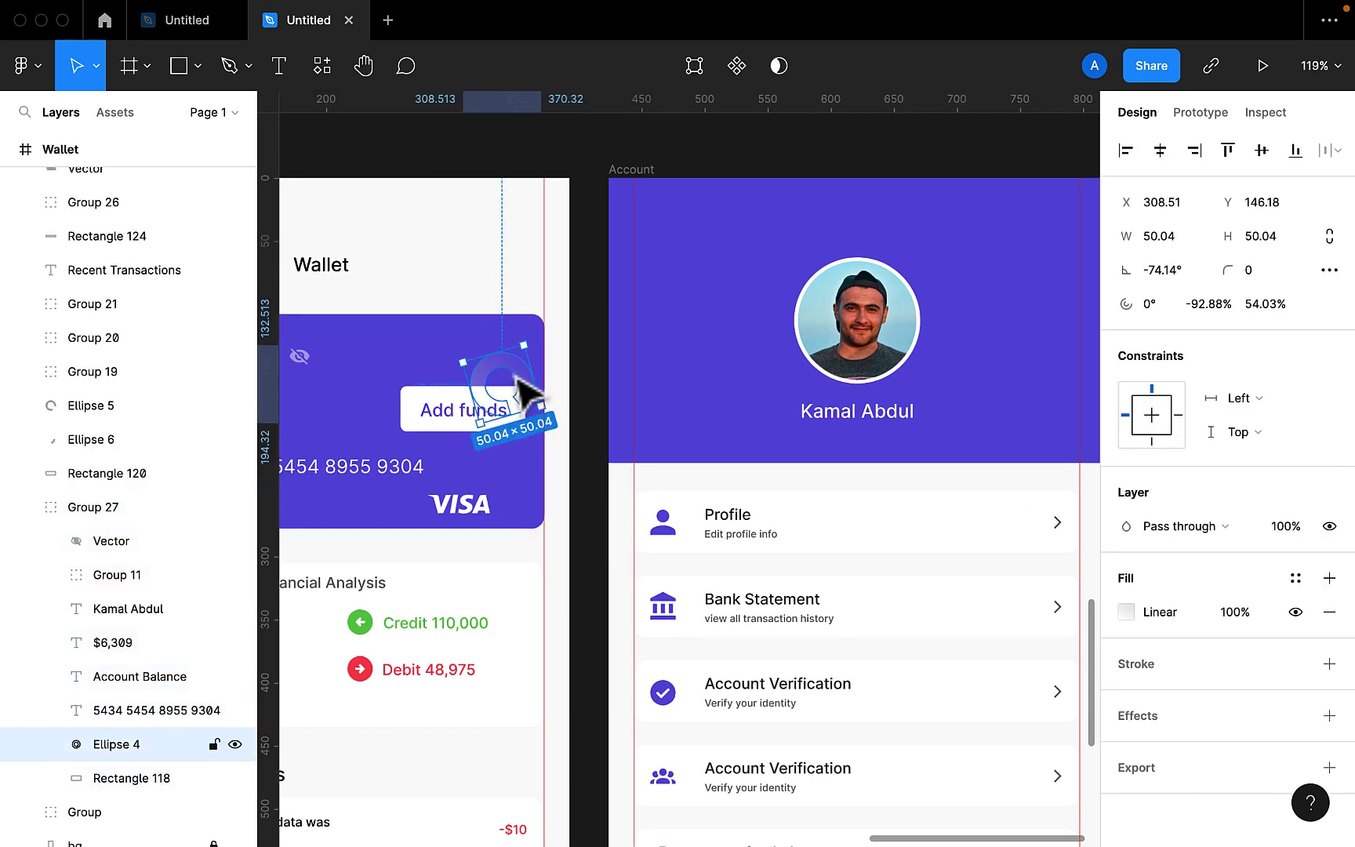
scroll(525, 392, "up", 2)
scroll(526, 392, "right", 1)
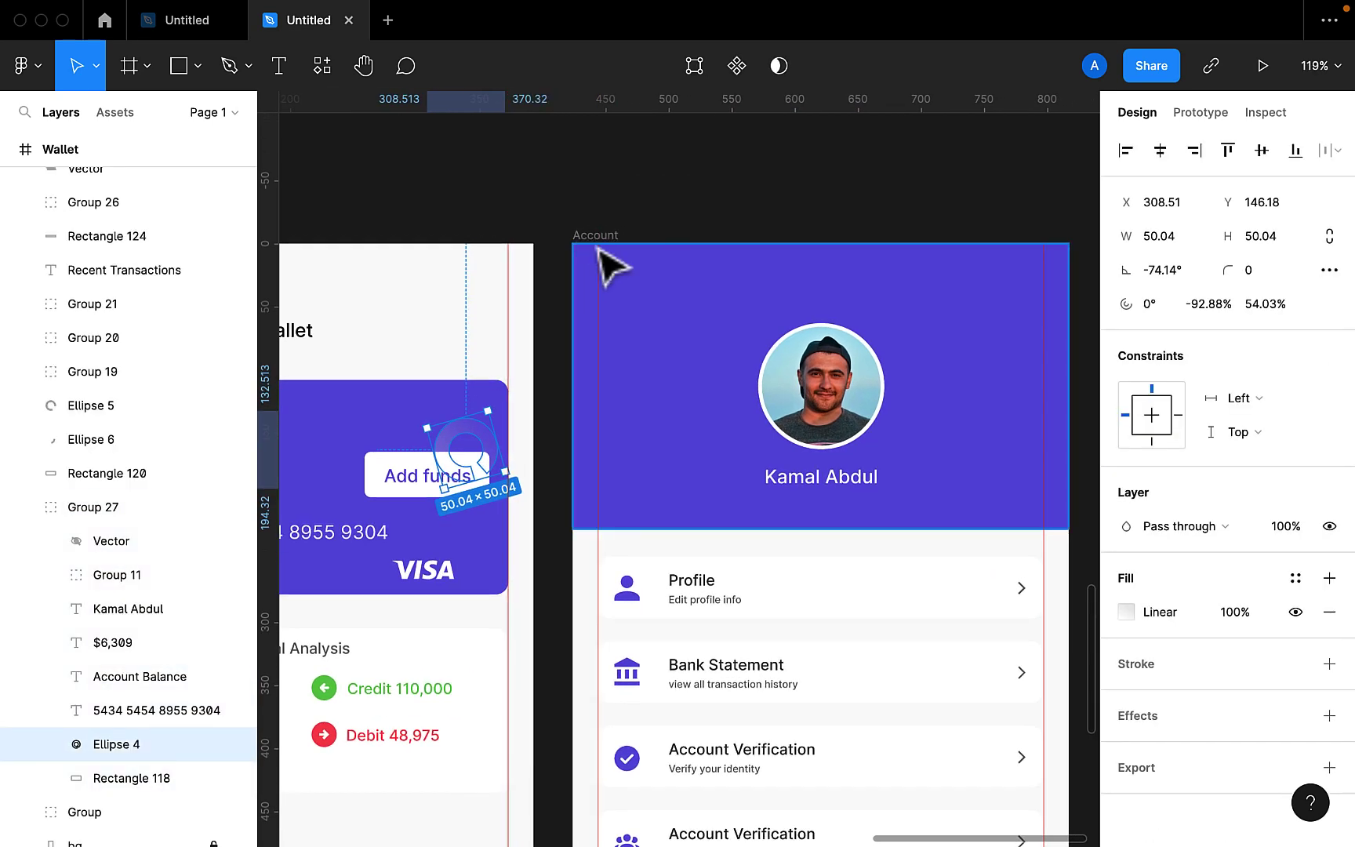
left_click(599, 259)
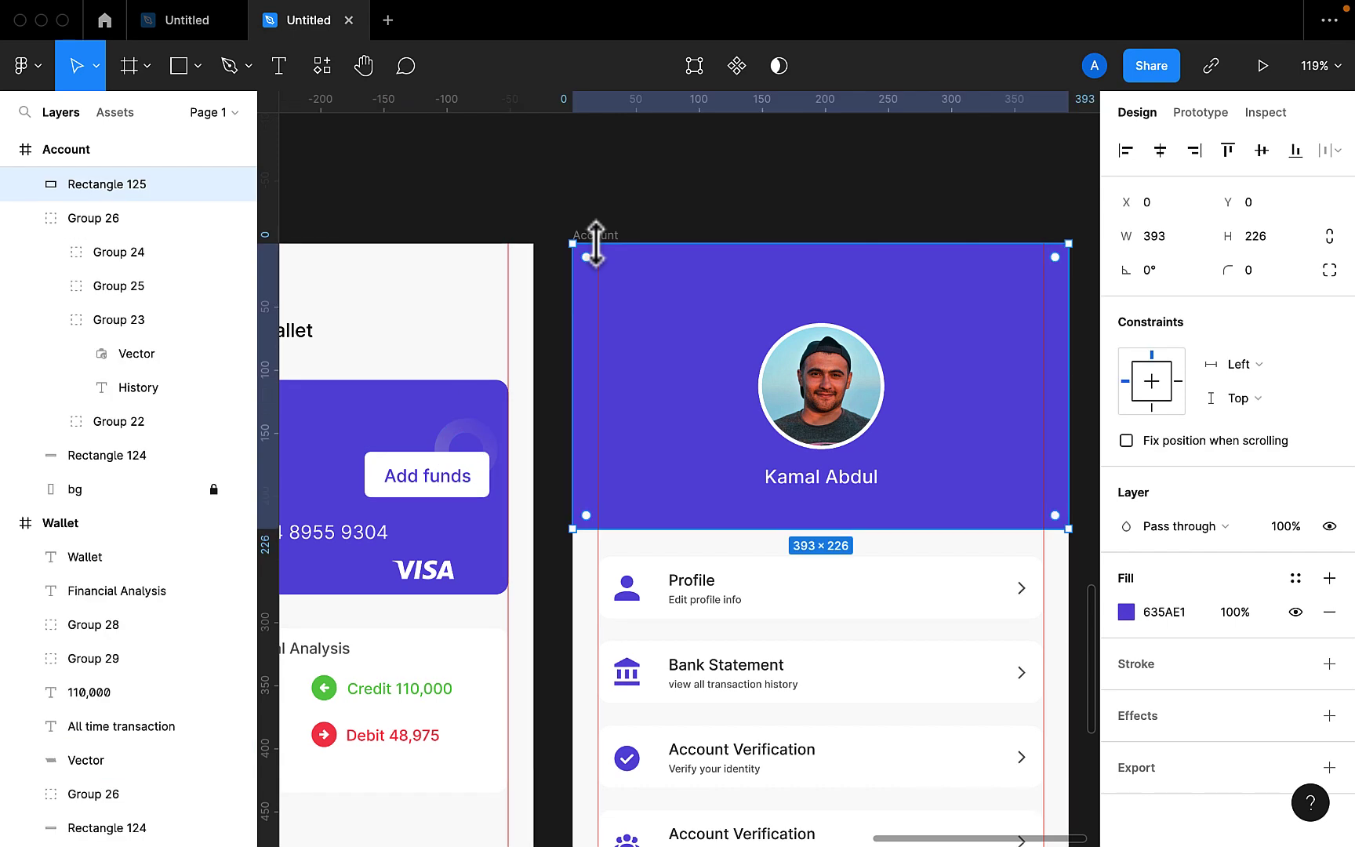
key("ctrl+v")
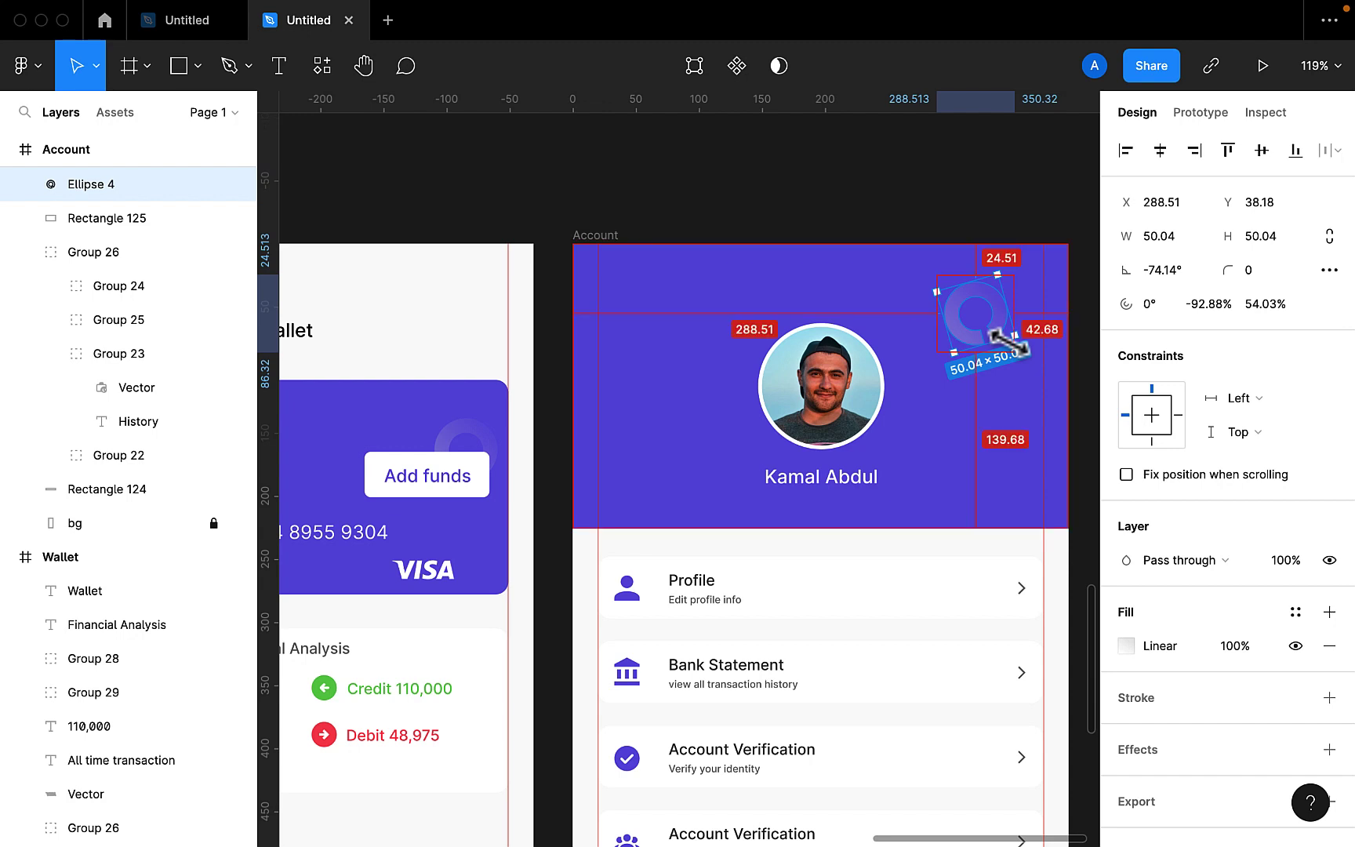
Resize the ring to 281×281, rotate it about 5.92°, and nudge it right and up.
left_click_drag(1011, 343, 963, 415)
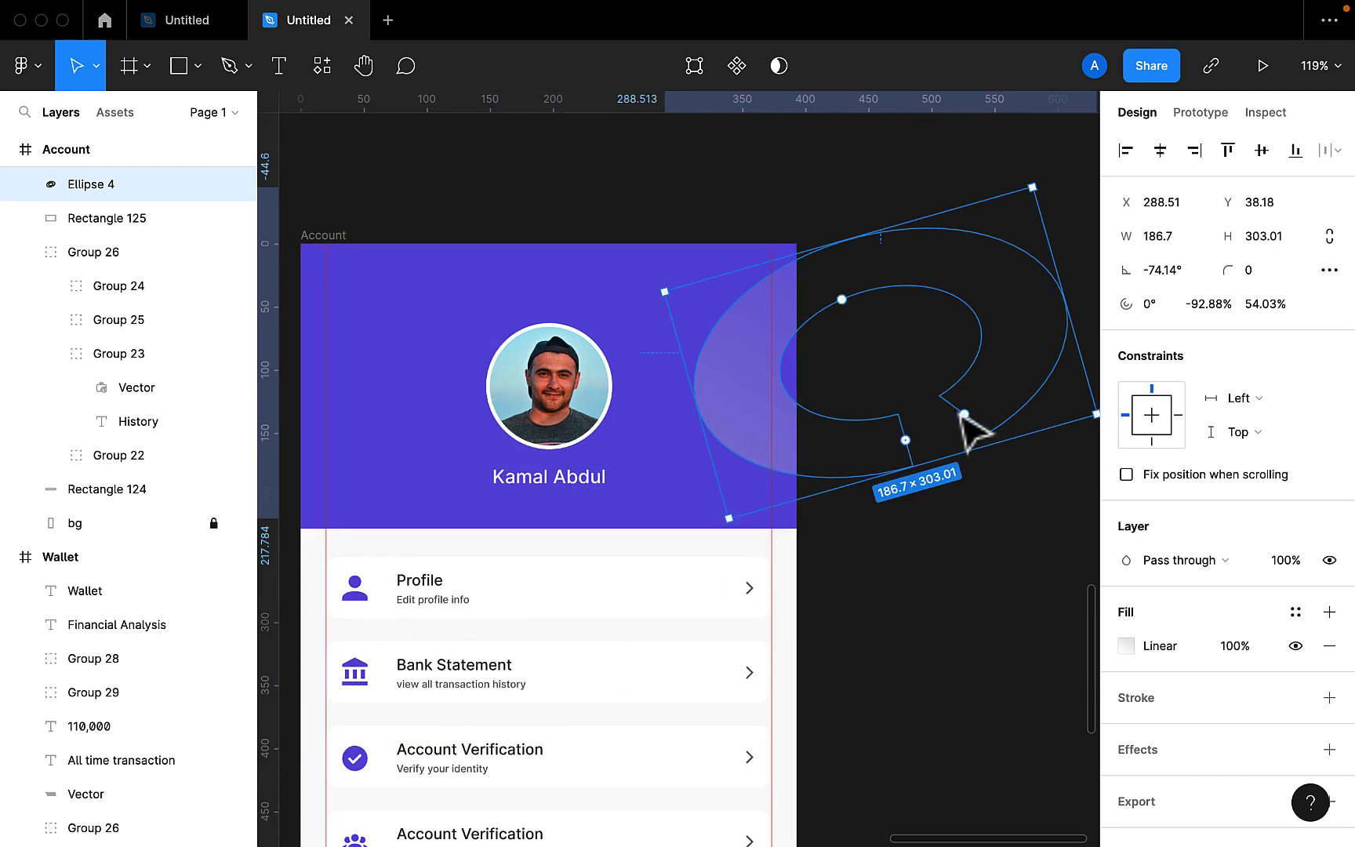
key("ctrl+z")
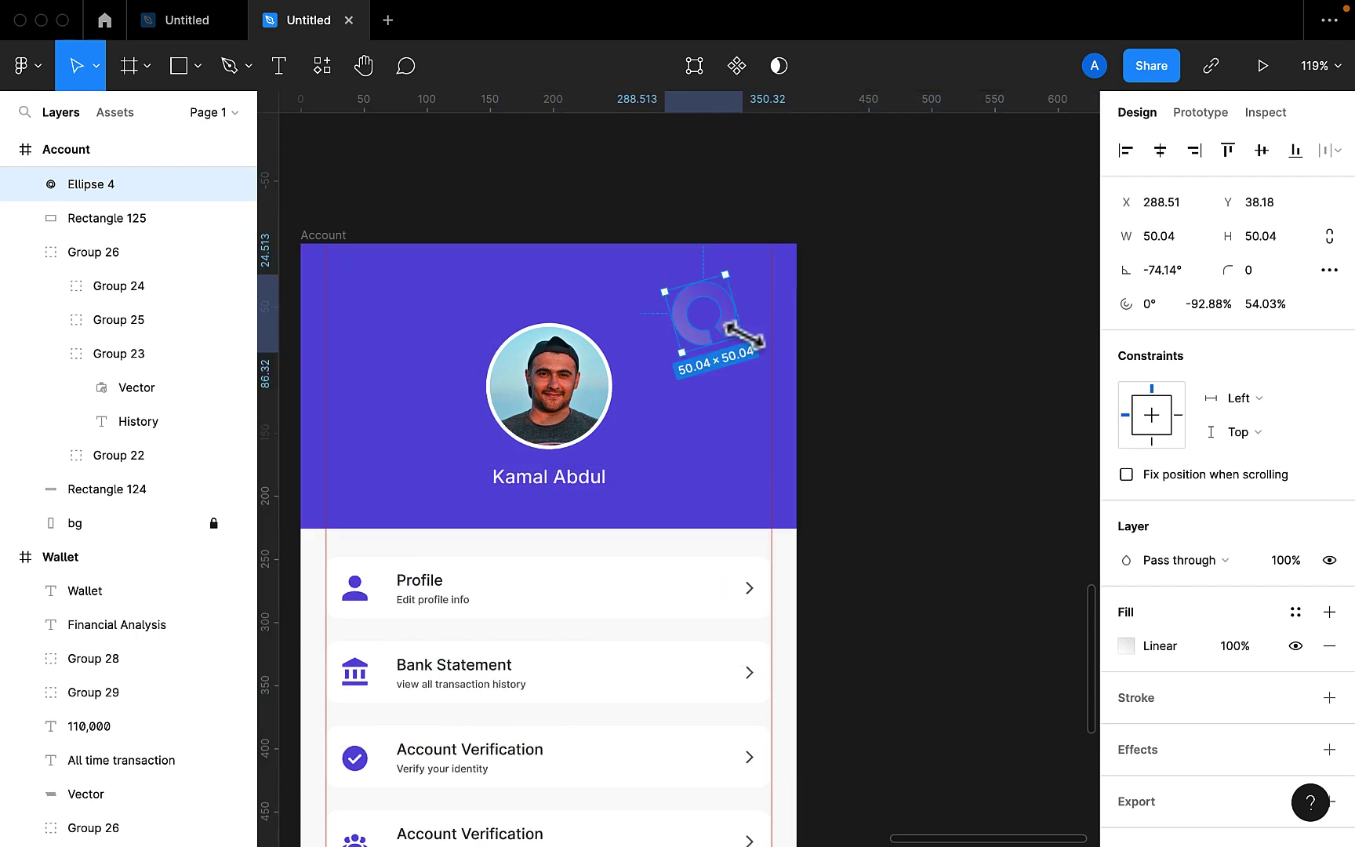
left_click_drag(744, 334, 827, 429)
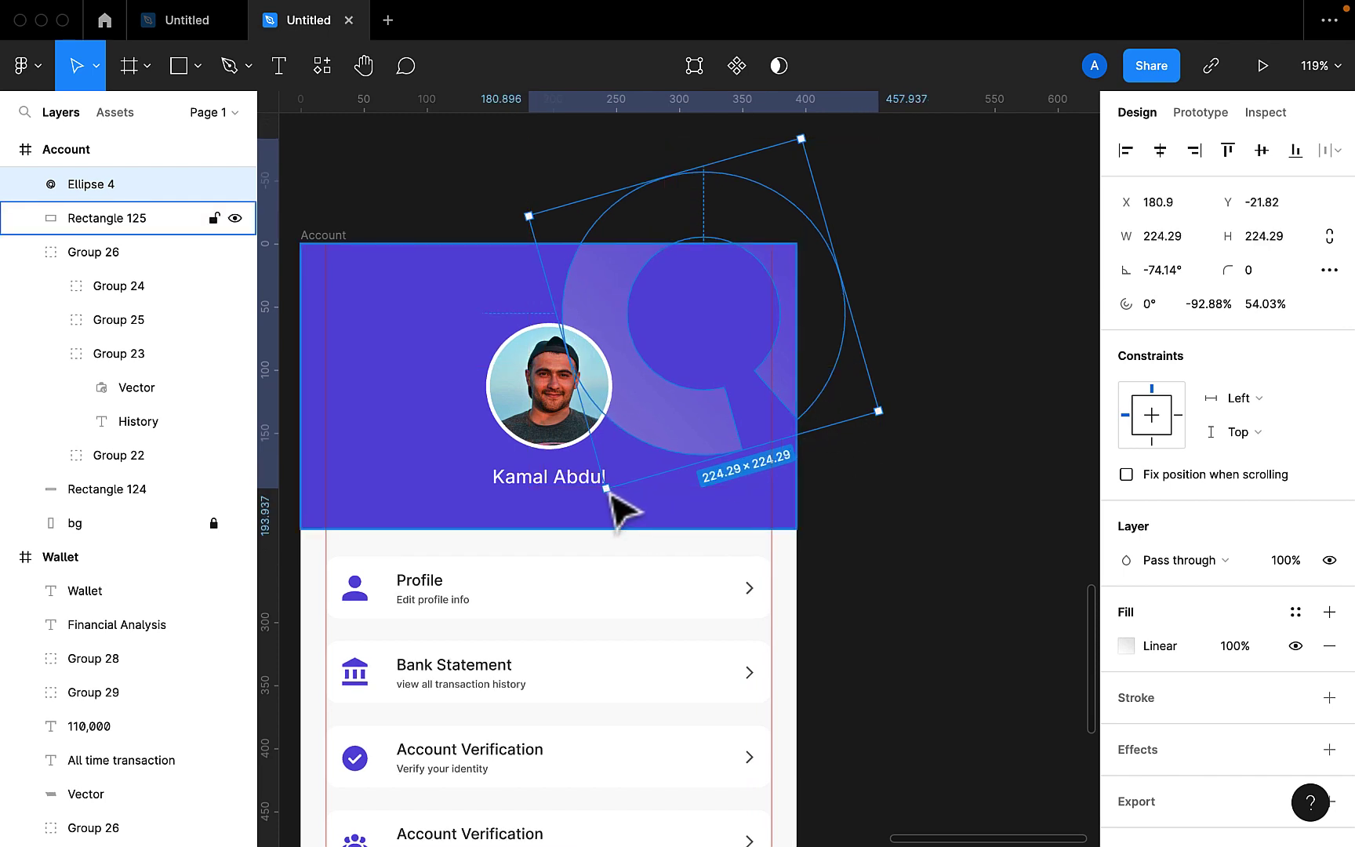
left_click_drag(608, 496, 847, 439)
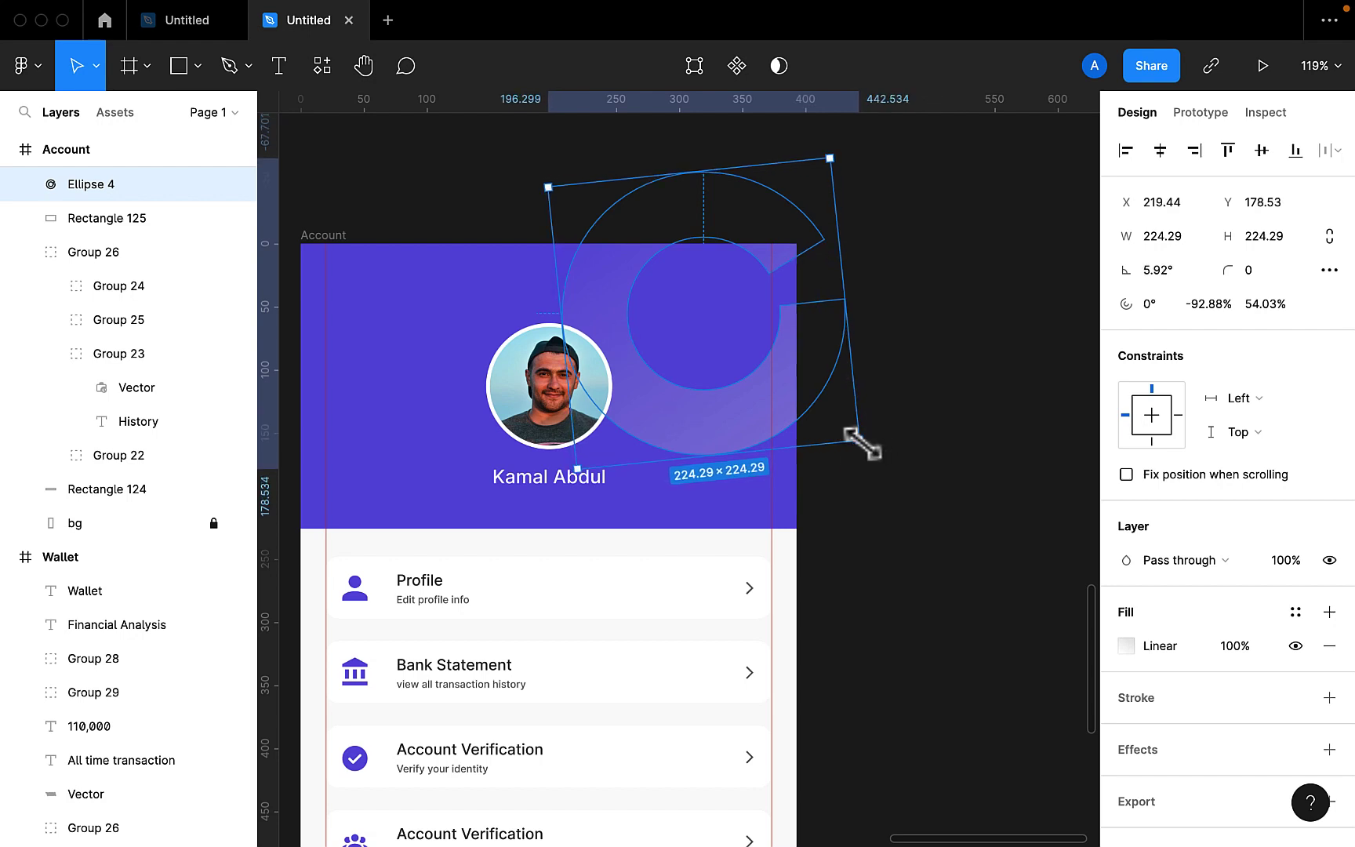
left_click_drag(863, 444, 895, 459)
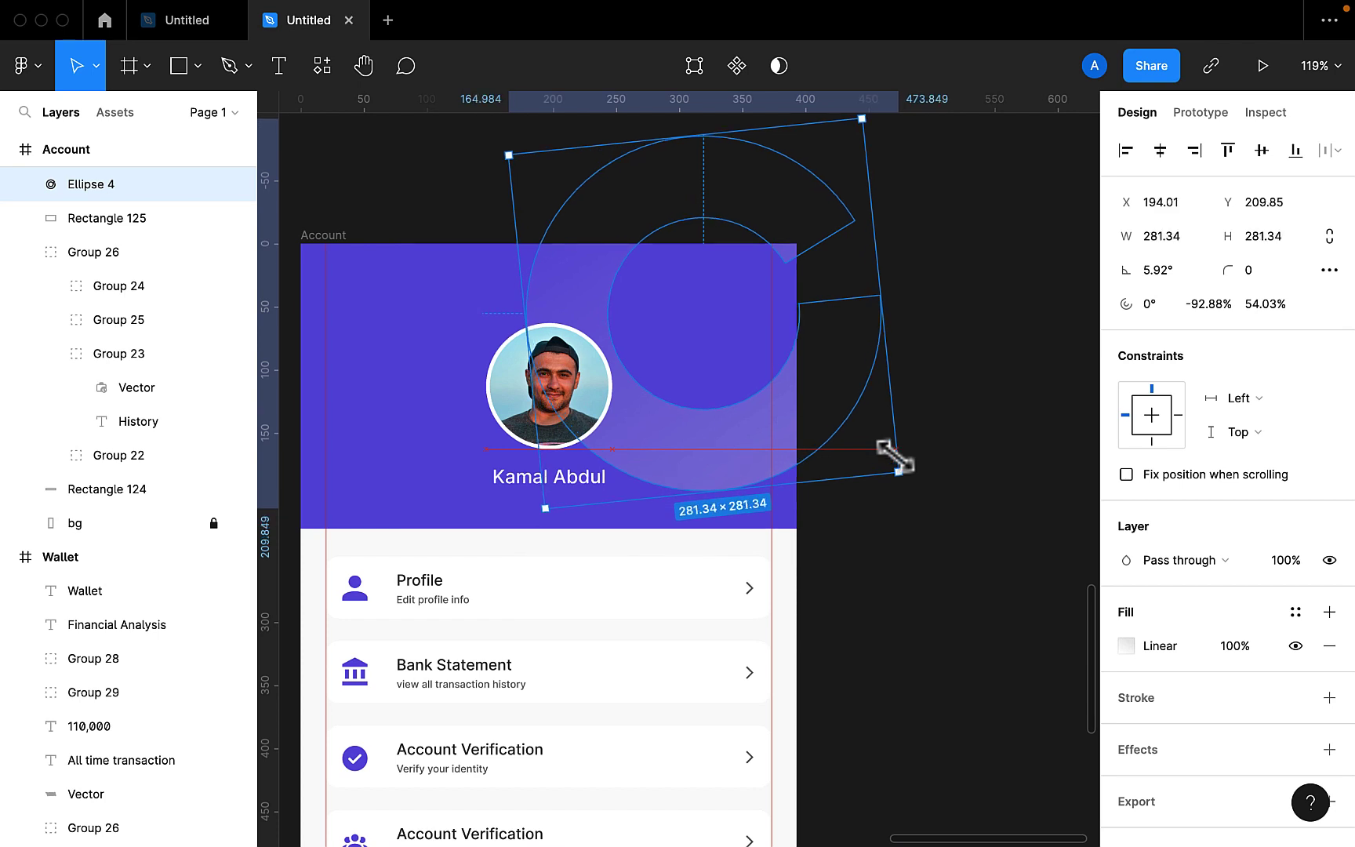
key("Right")
key("Right")
key("Right")
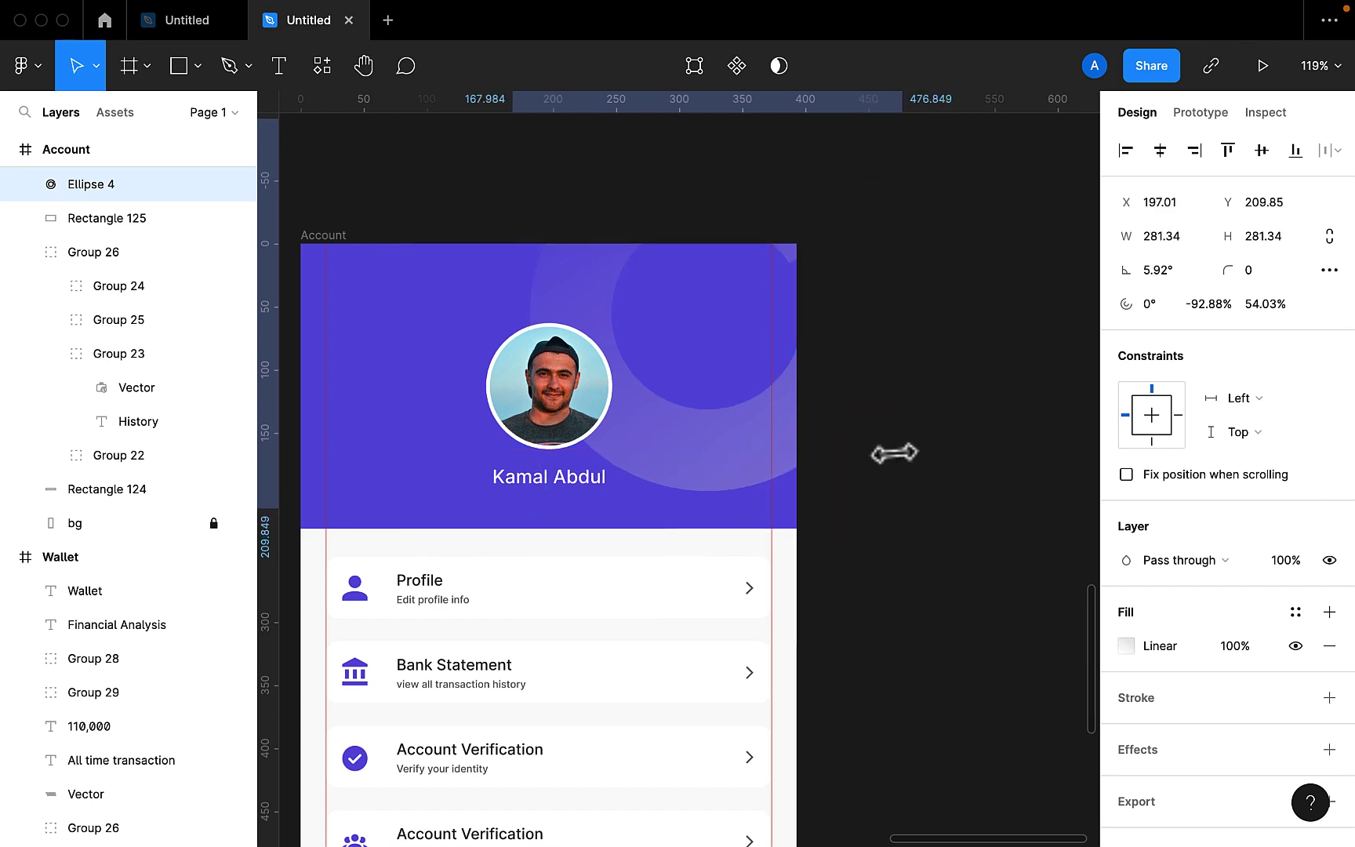
key("Right")
key("Right")
key("Right")
key("Right")
key("Right")
key("Right")
key("Right")
key("Right")
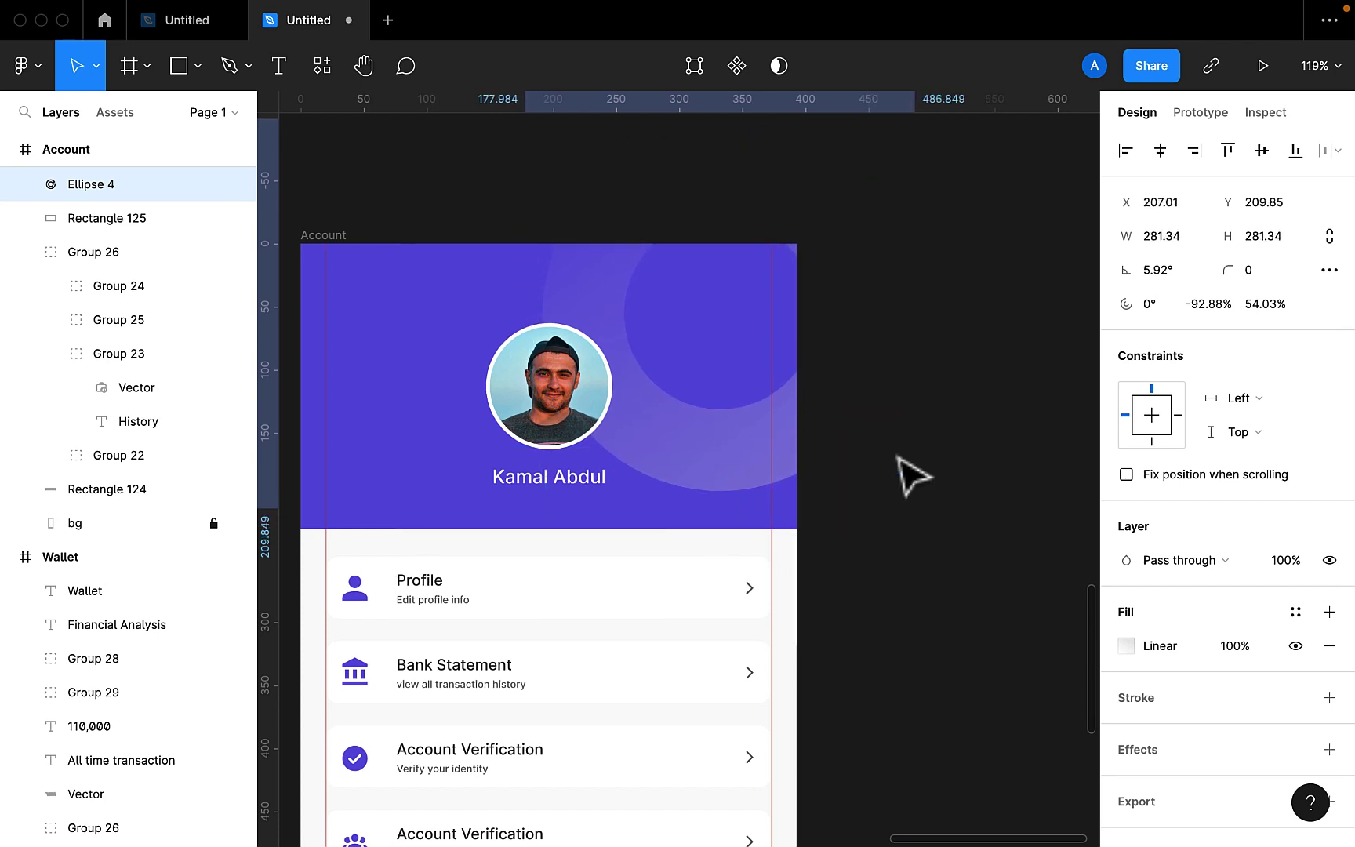
key("Up")
key("Up")
key("Up")
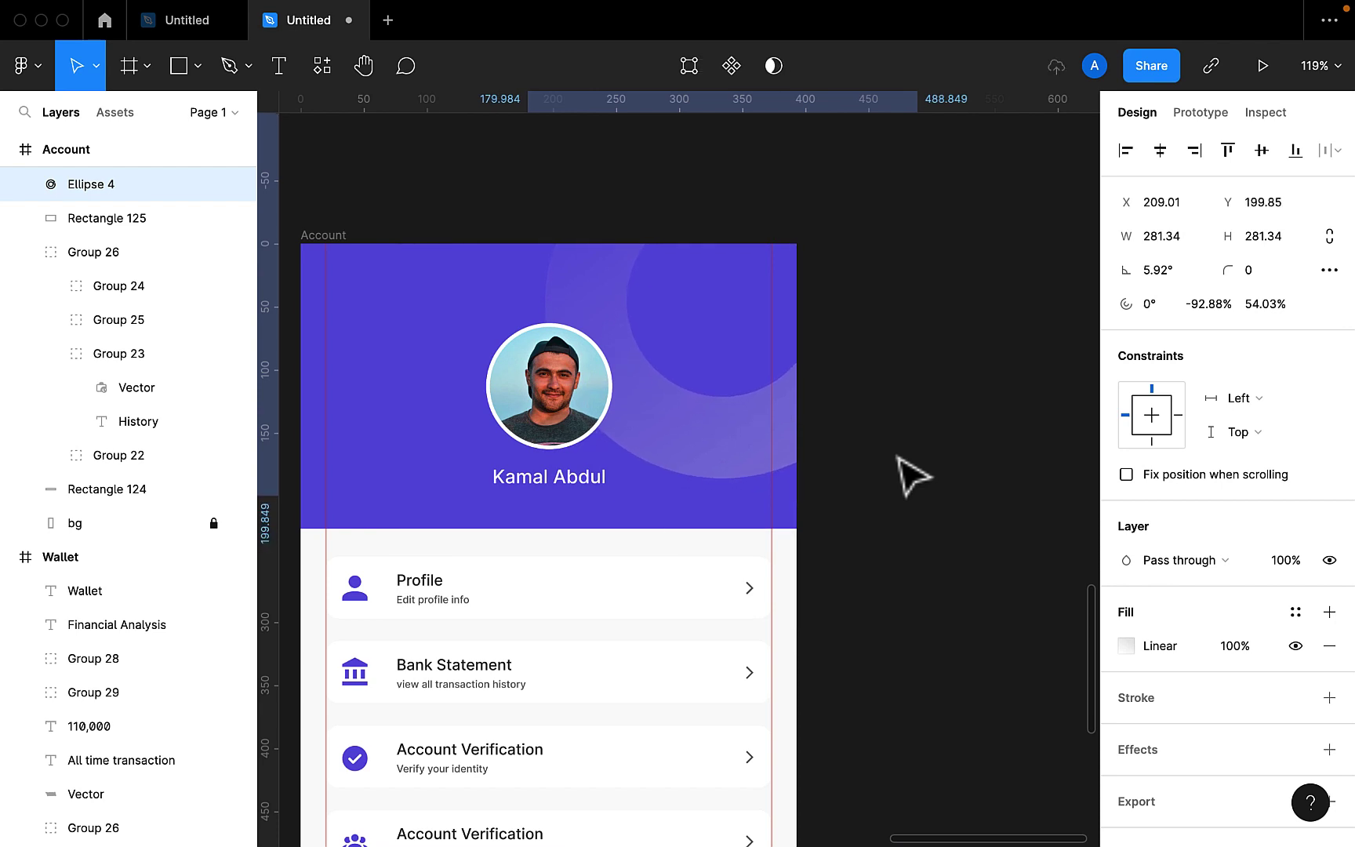
scroll(837, 459, "down", 5)
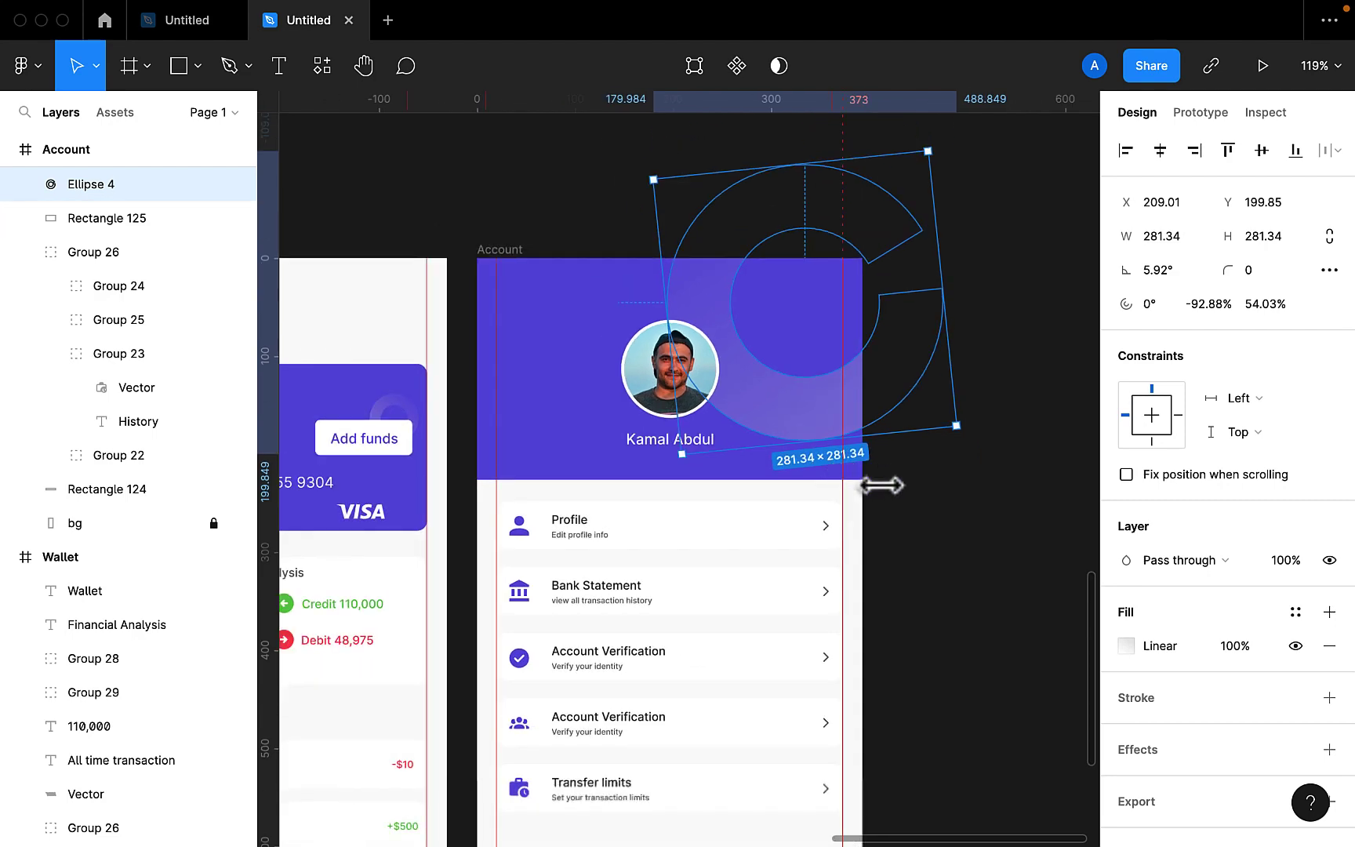
left_click(931, 554)
scroll(932, 554, "down", 5)
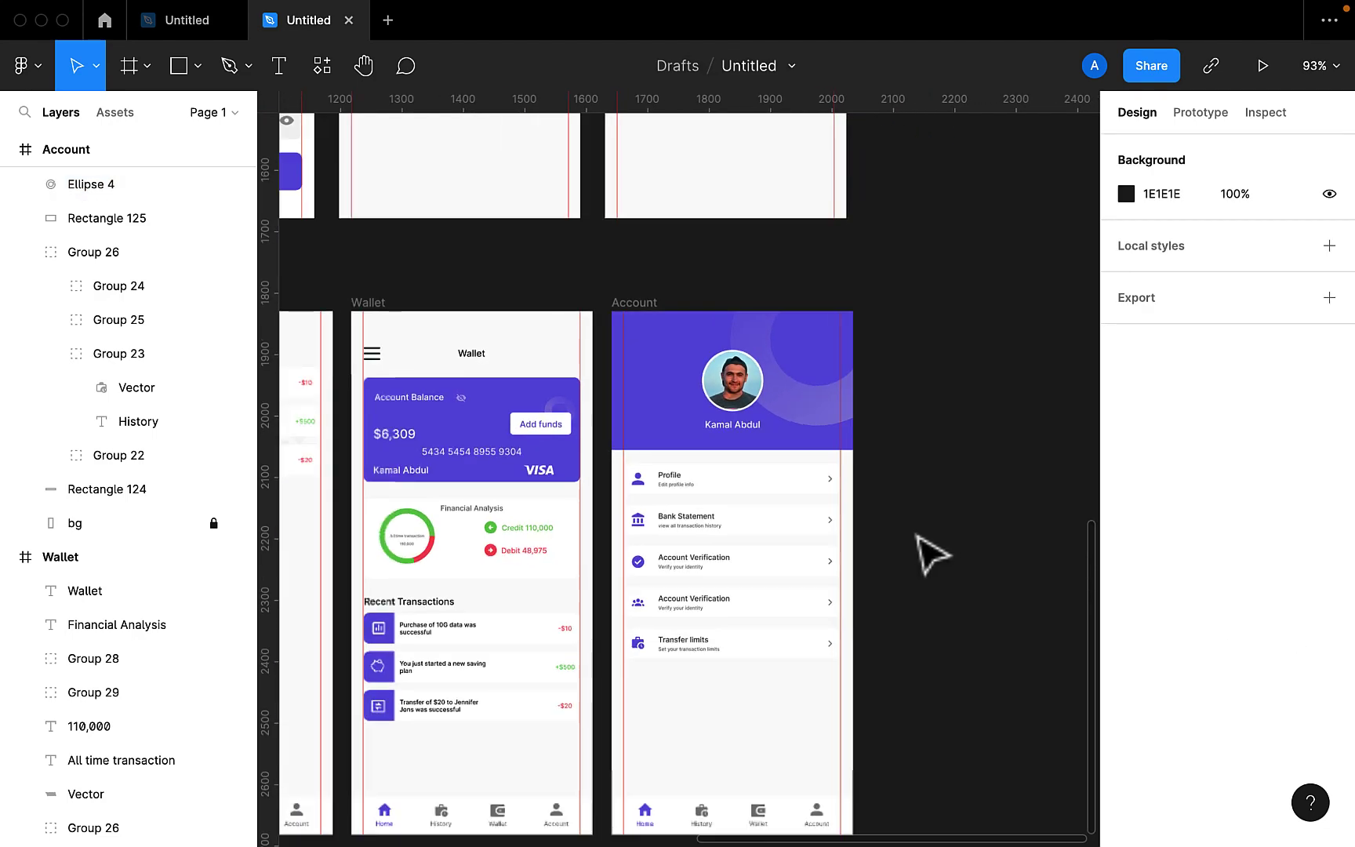
scroll(932, 553, "down", 5)
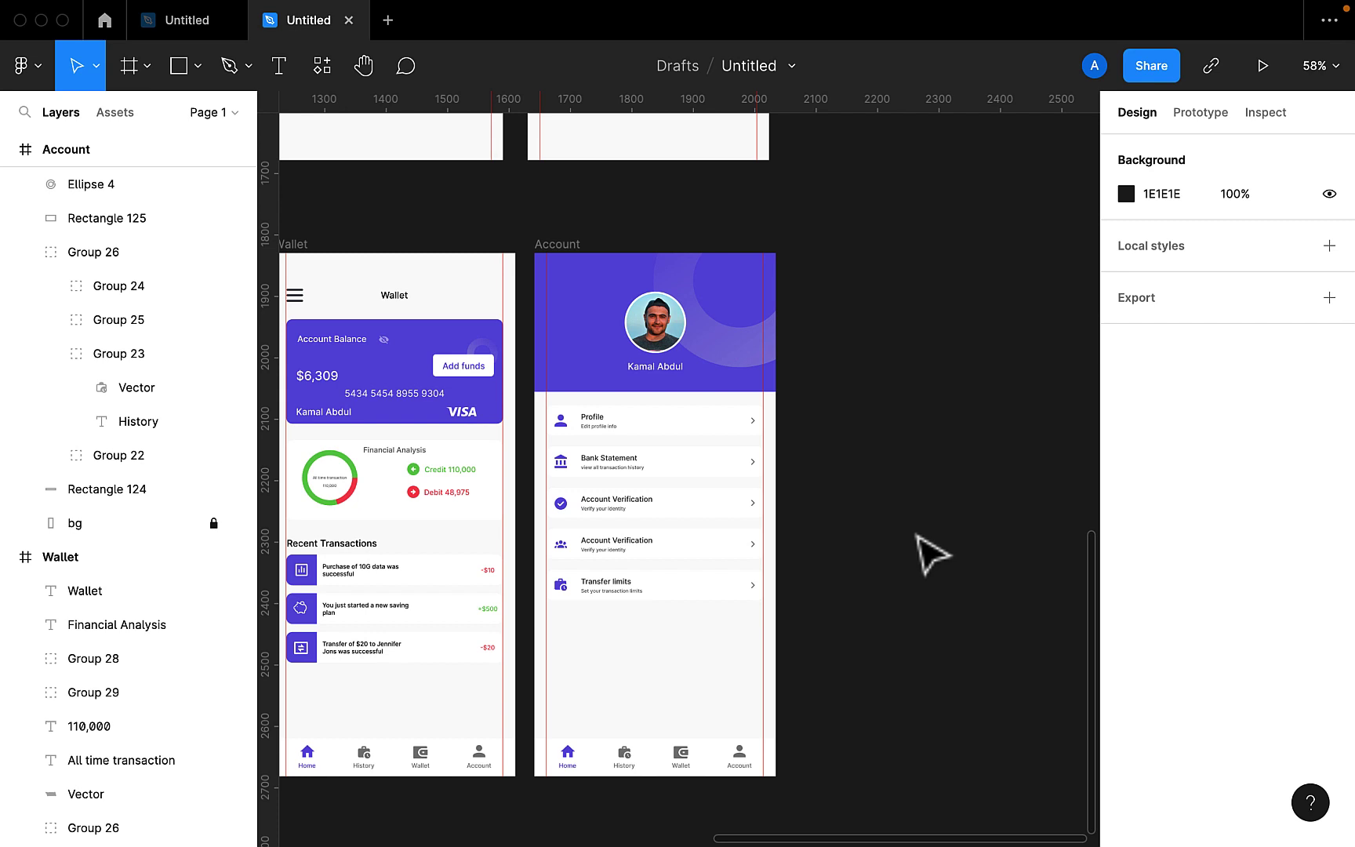
scroll(931, 554, "left", 3)
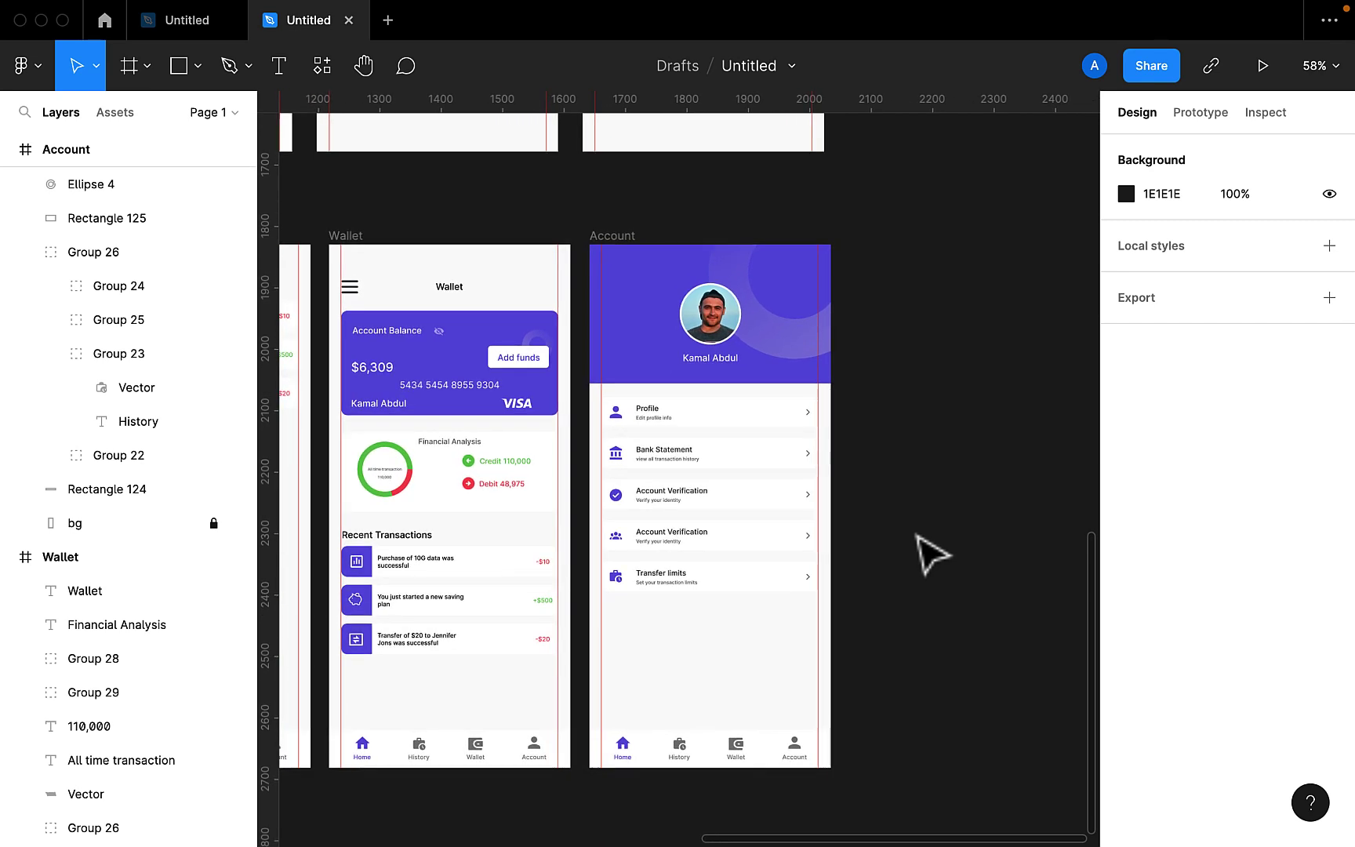
scroll(921, 486, "left", 10)
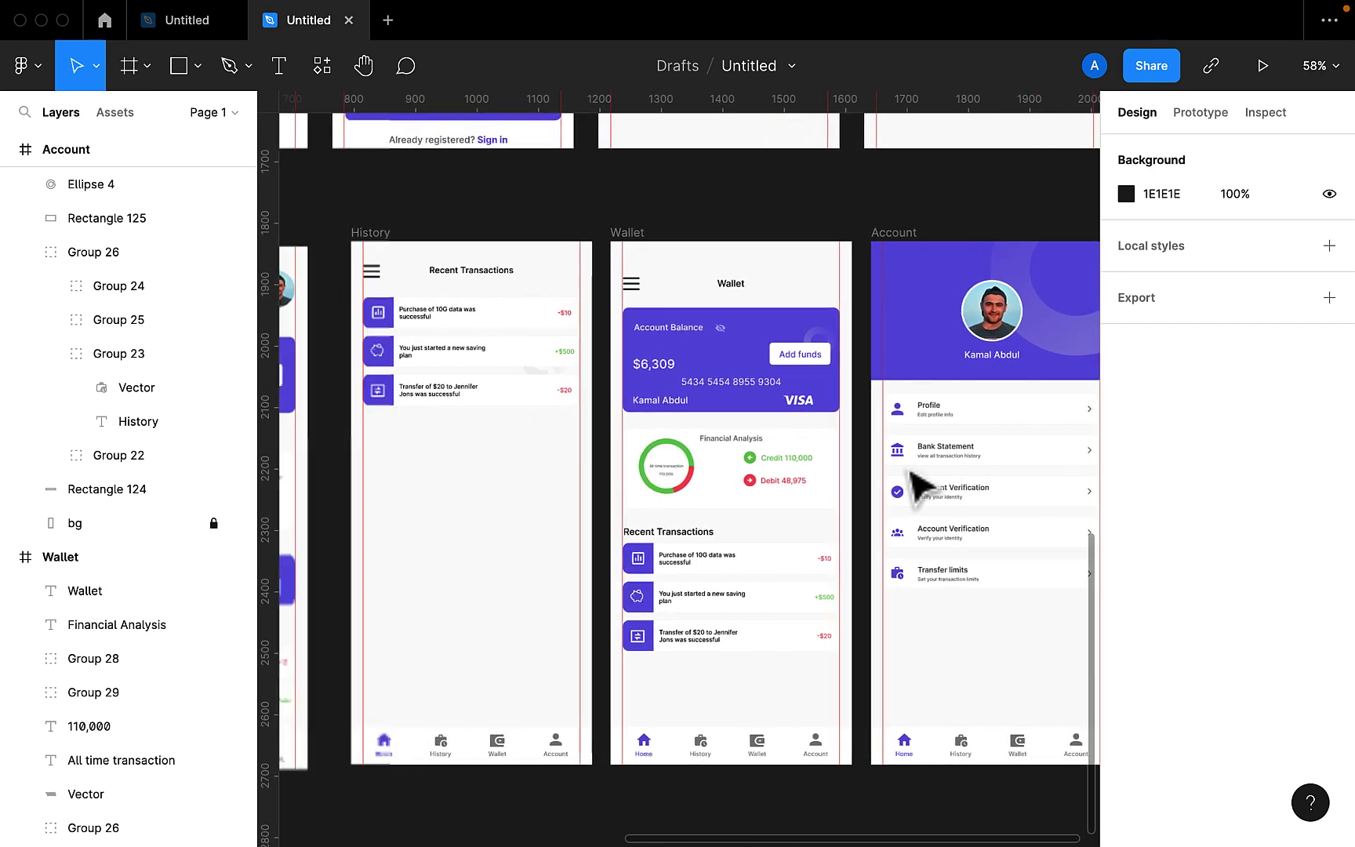
mouse_move(916, 3)
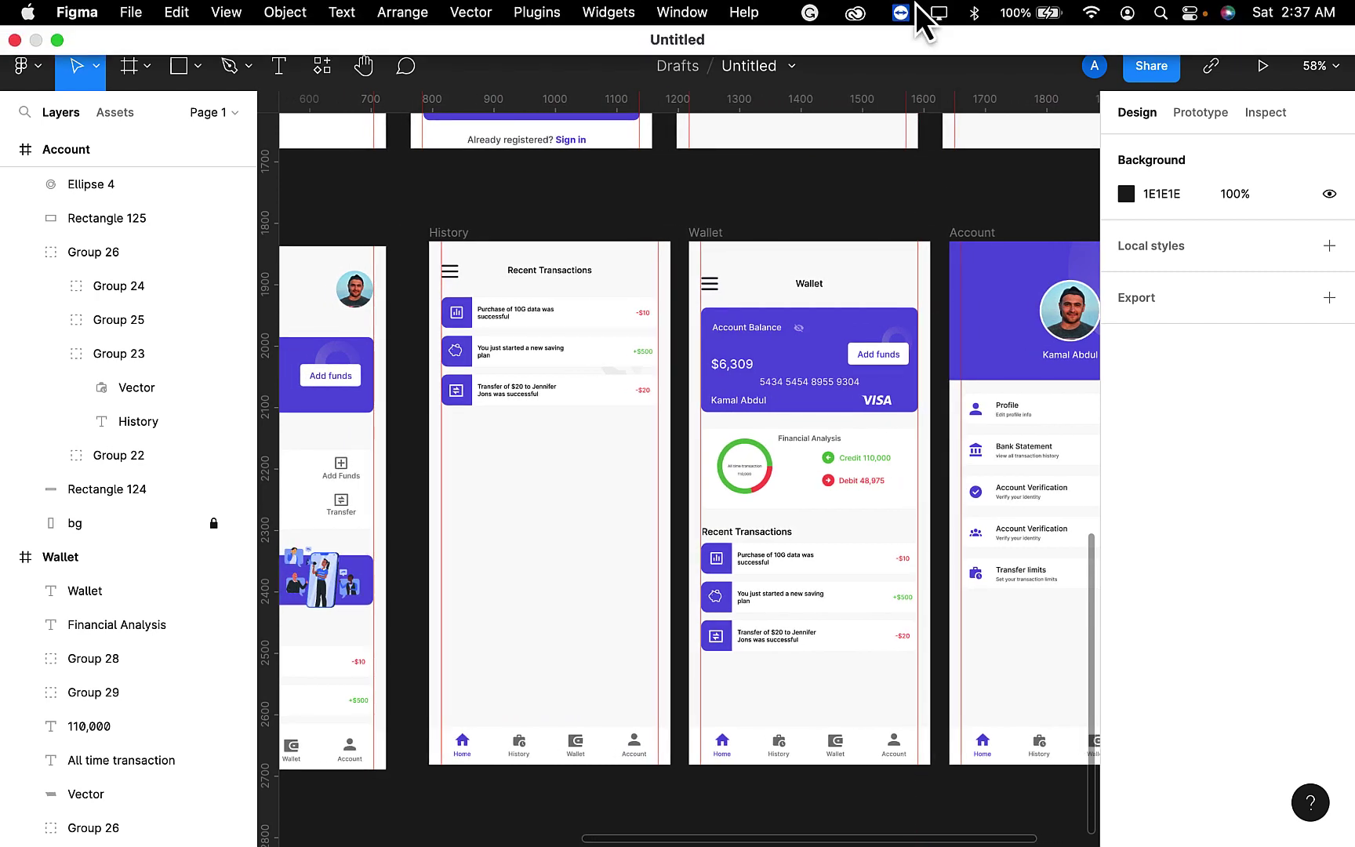
mouse_move(706, 842)
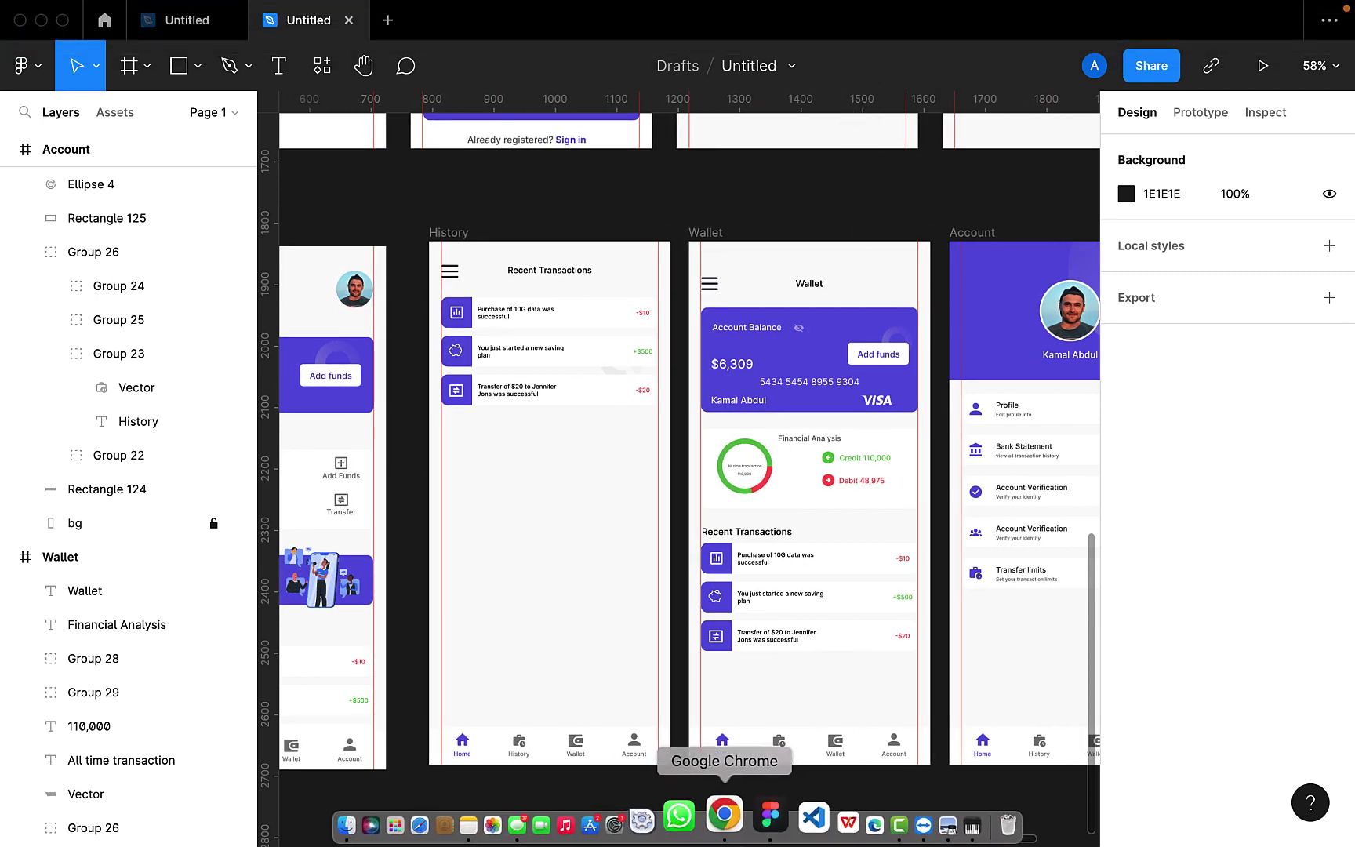
scroll(790, 690, "right", 8)
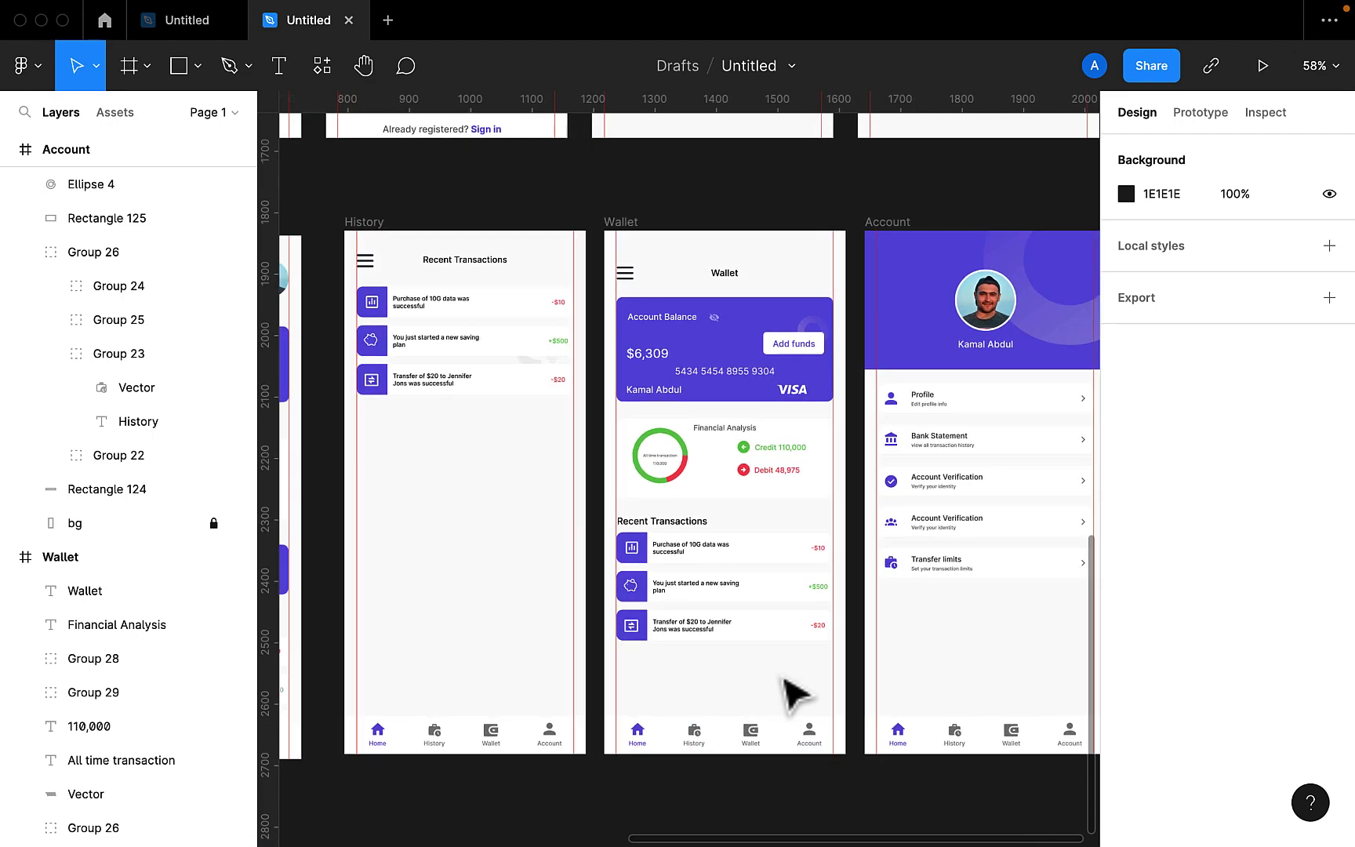
scroll(792, 692, "right", 1)
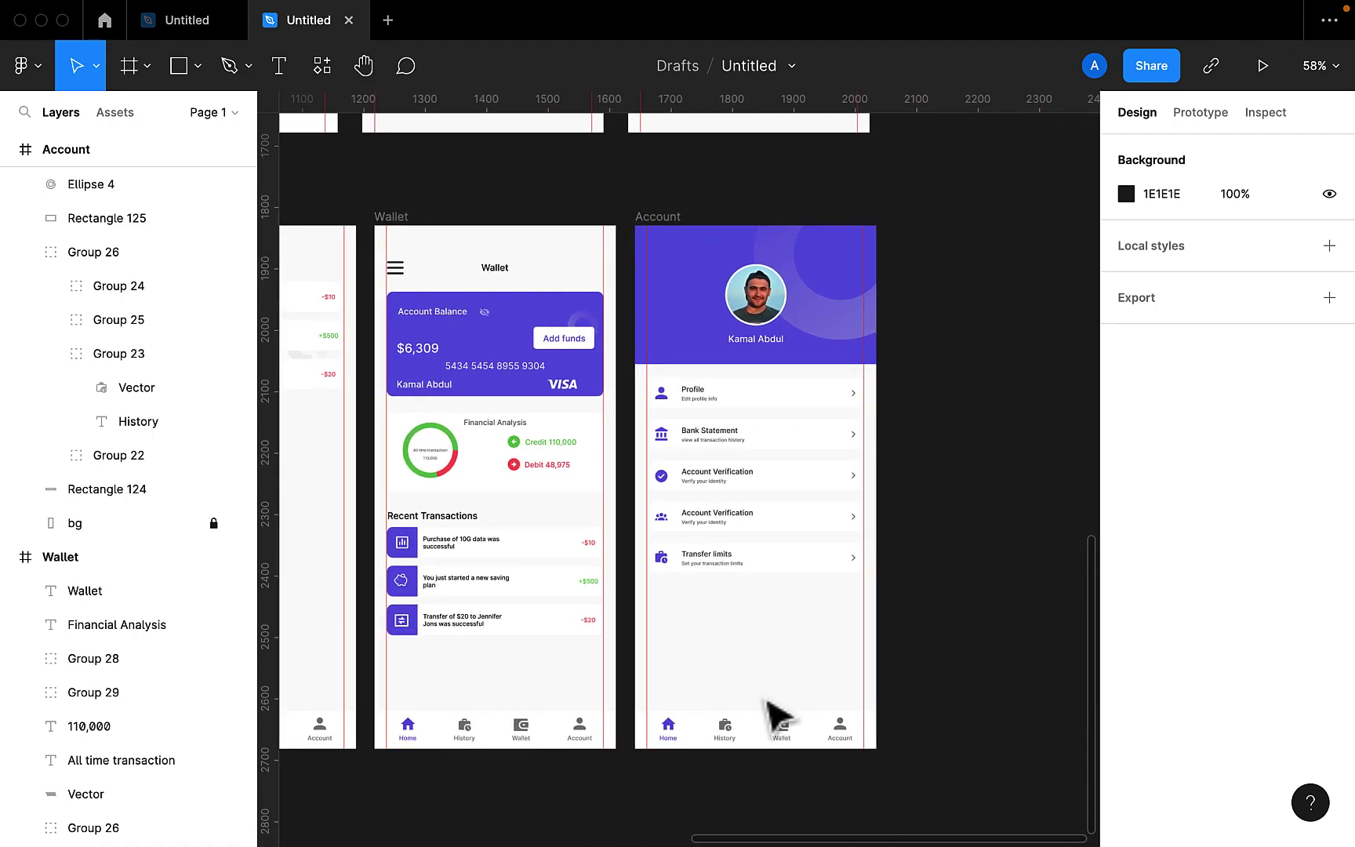
scroll(777, 715, "left", 15)
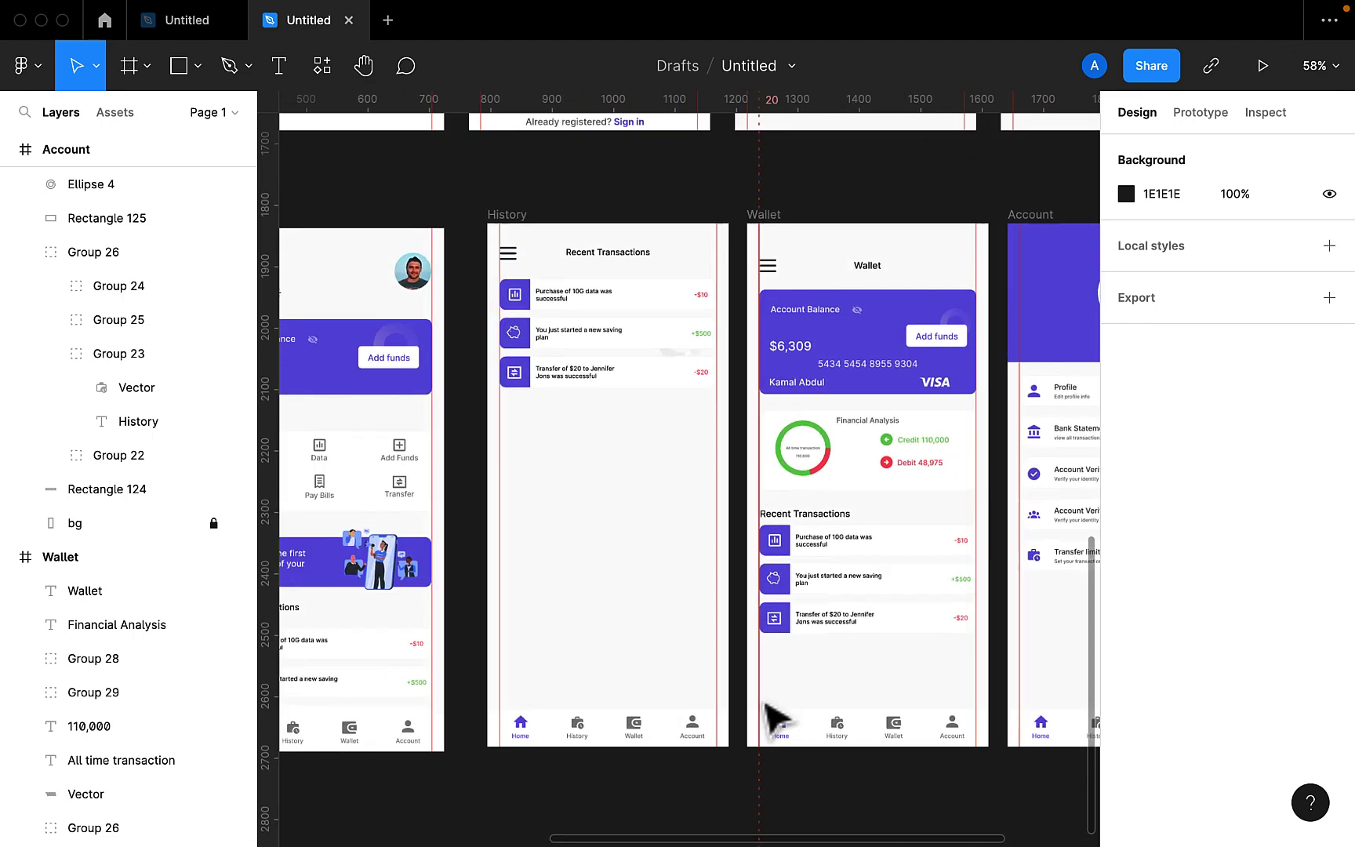
scroll(769, 714, "left", 3)
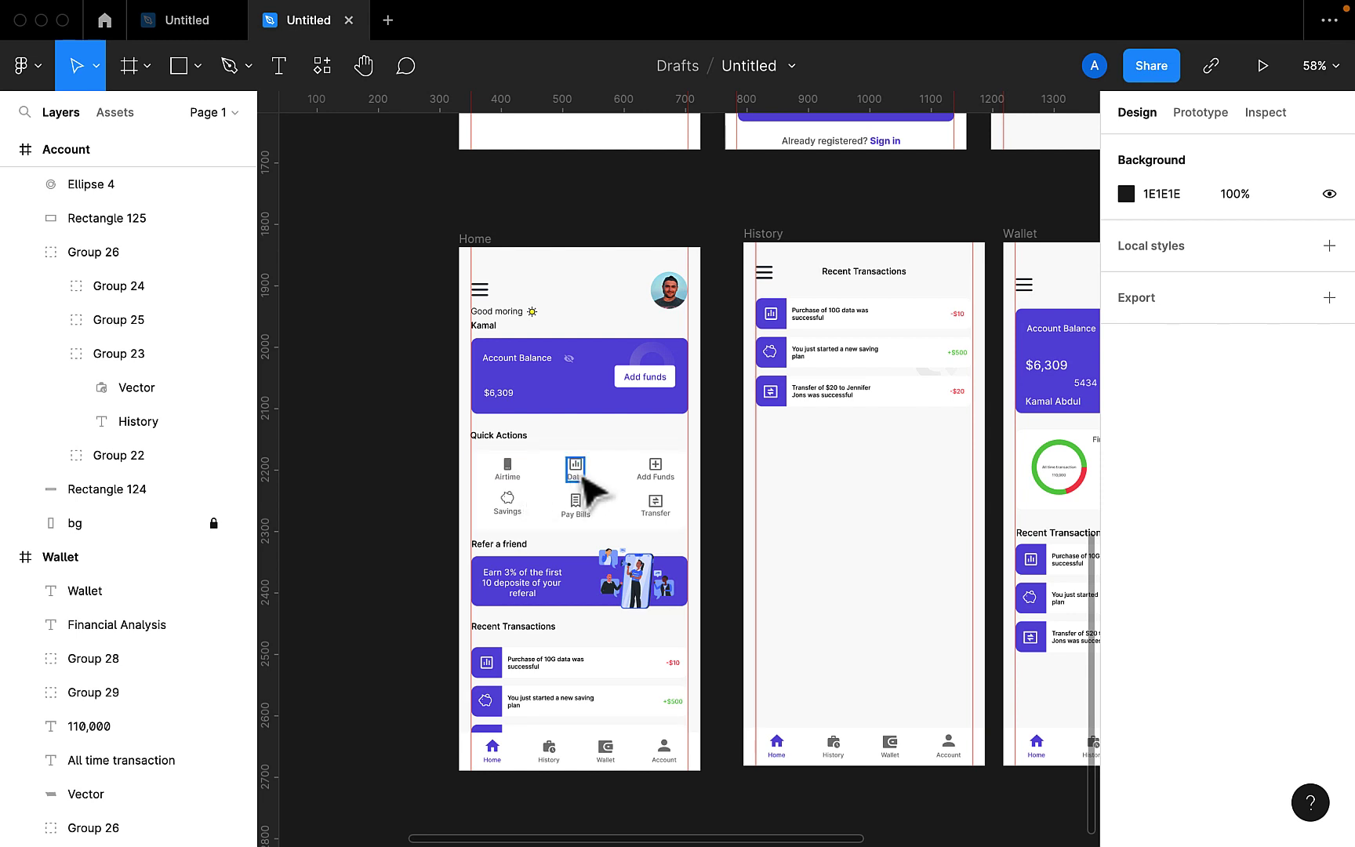
Set the fill opacity of the six Quick Actions icons to 80%.
scroll(670, 493, "up", 5)
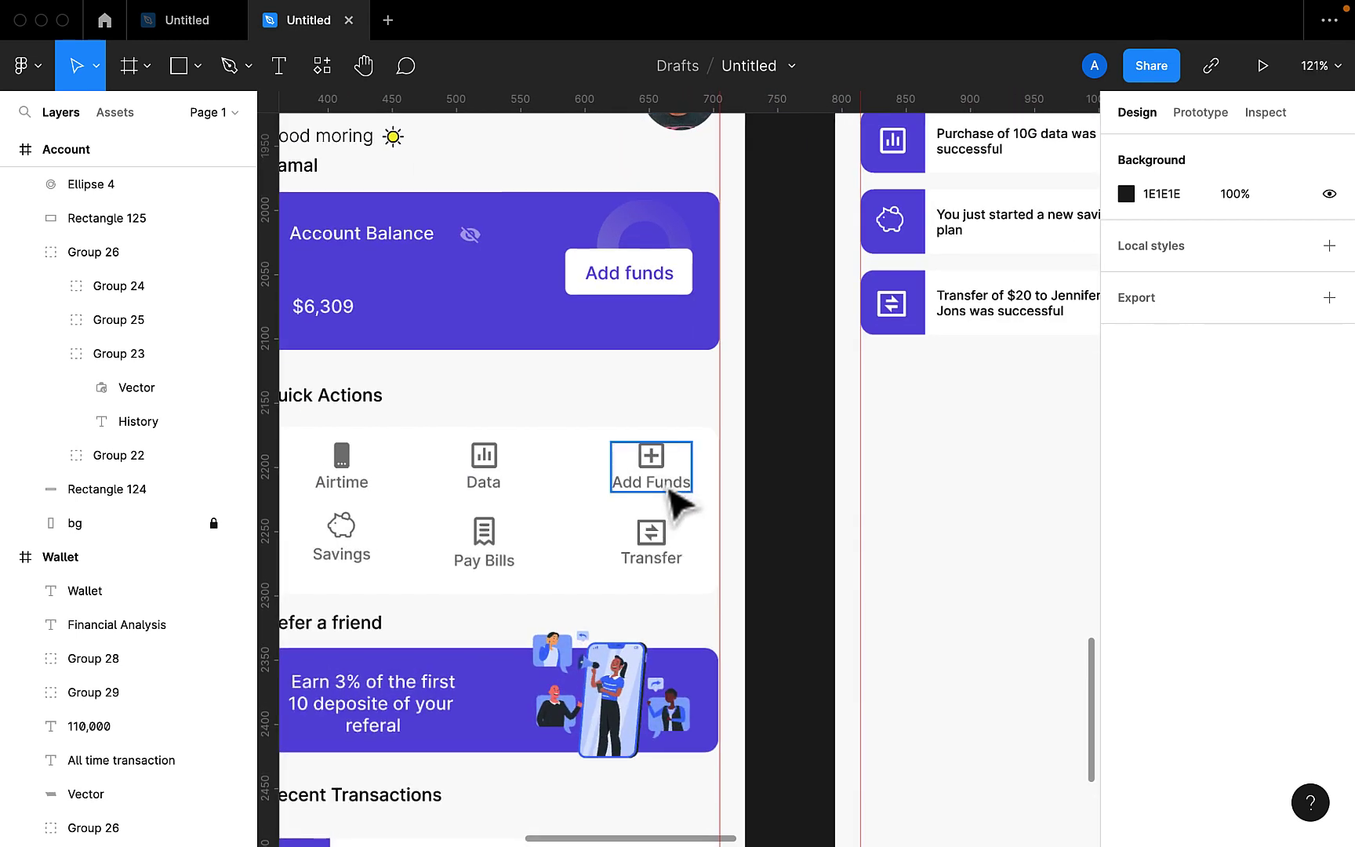
left_click(668, 488)
left_click(494, 459, "shift")
left_click(350, 459, "shift")
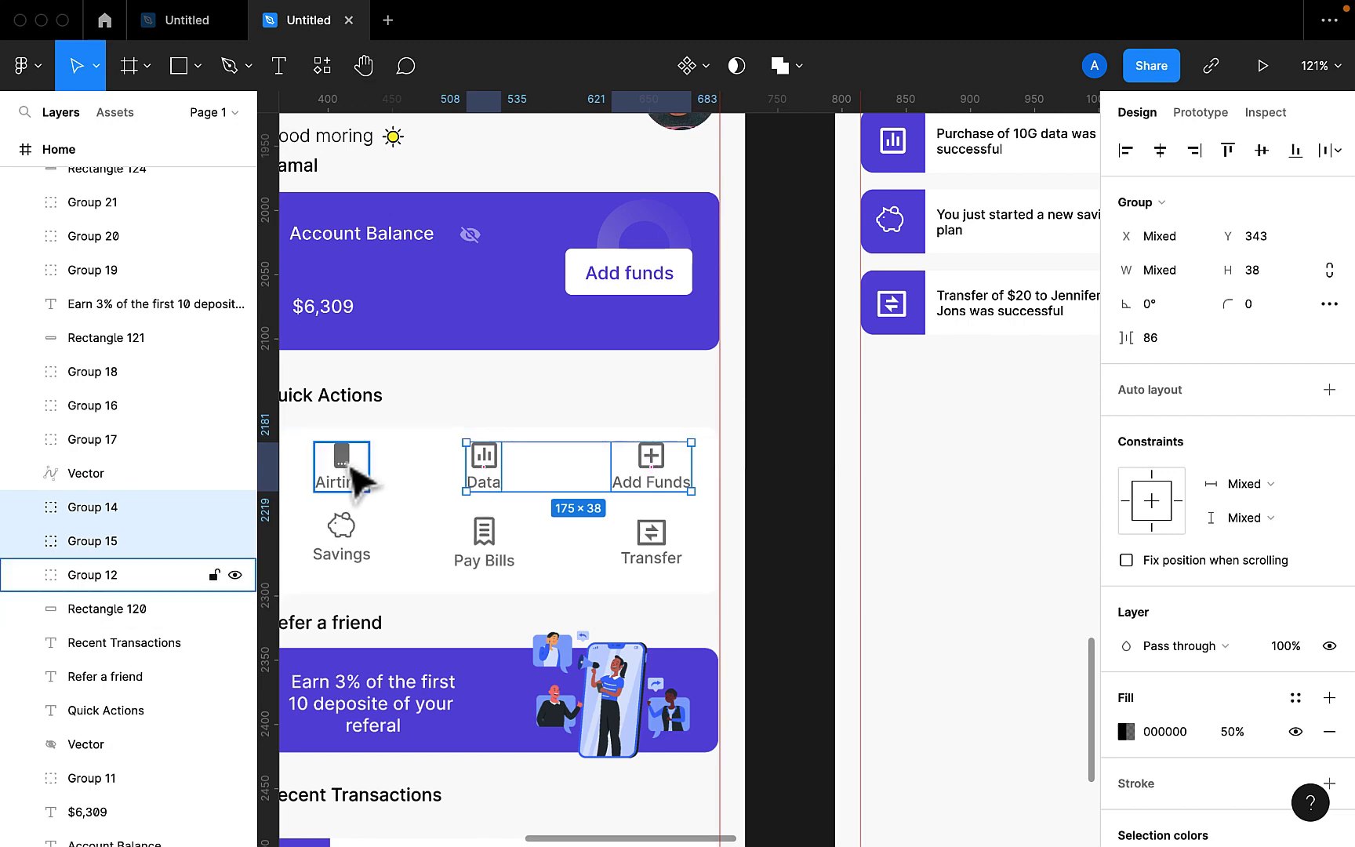
left_click(341, 524, "shift")
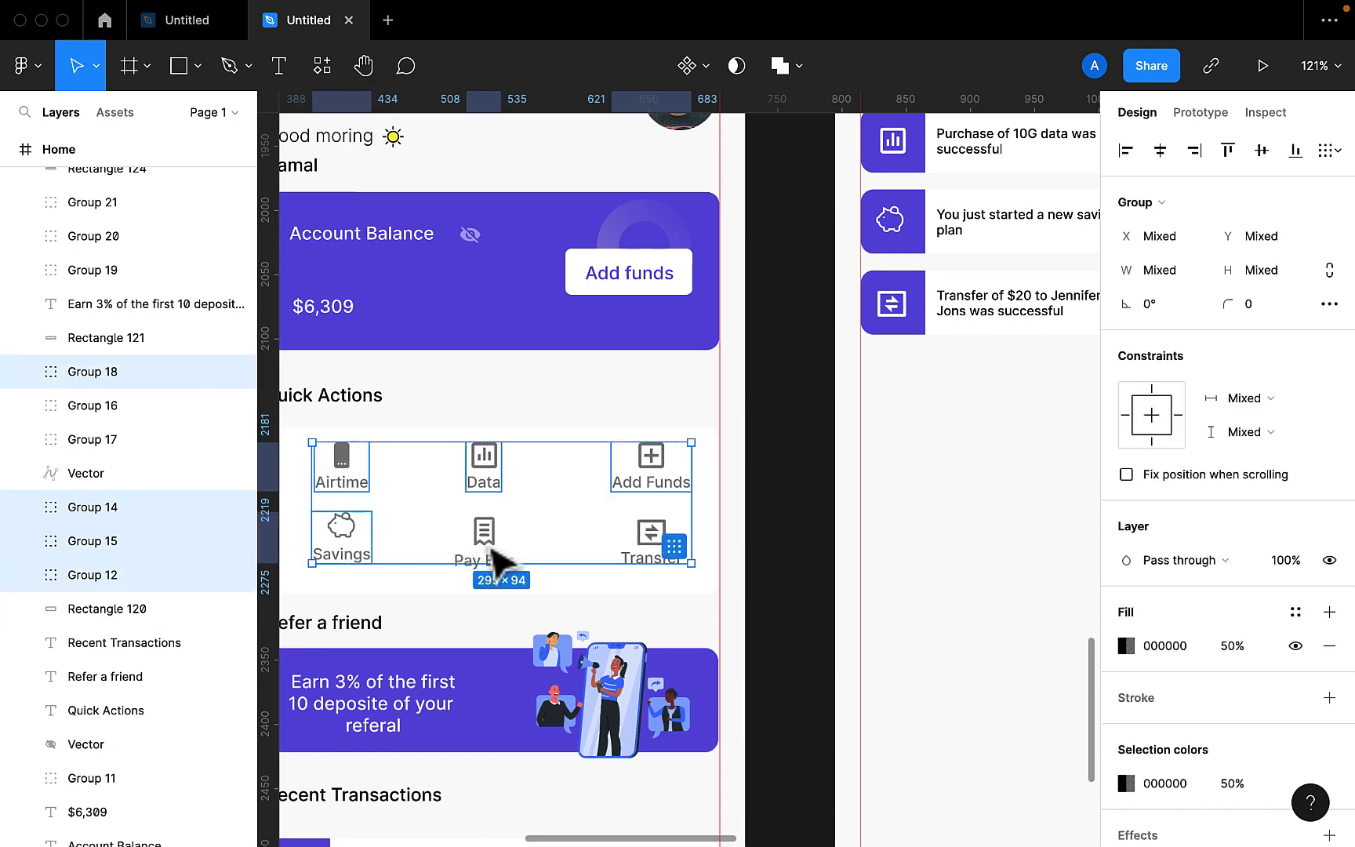
left_click(498, 564, "shift")
left_click(666, 555, "shift")
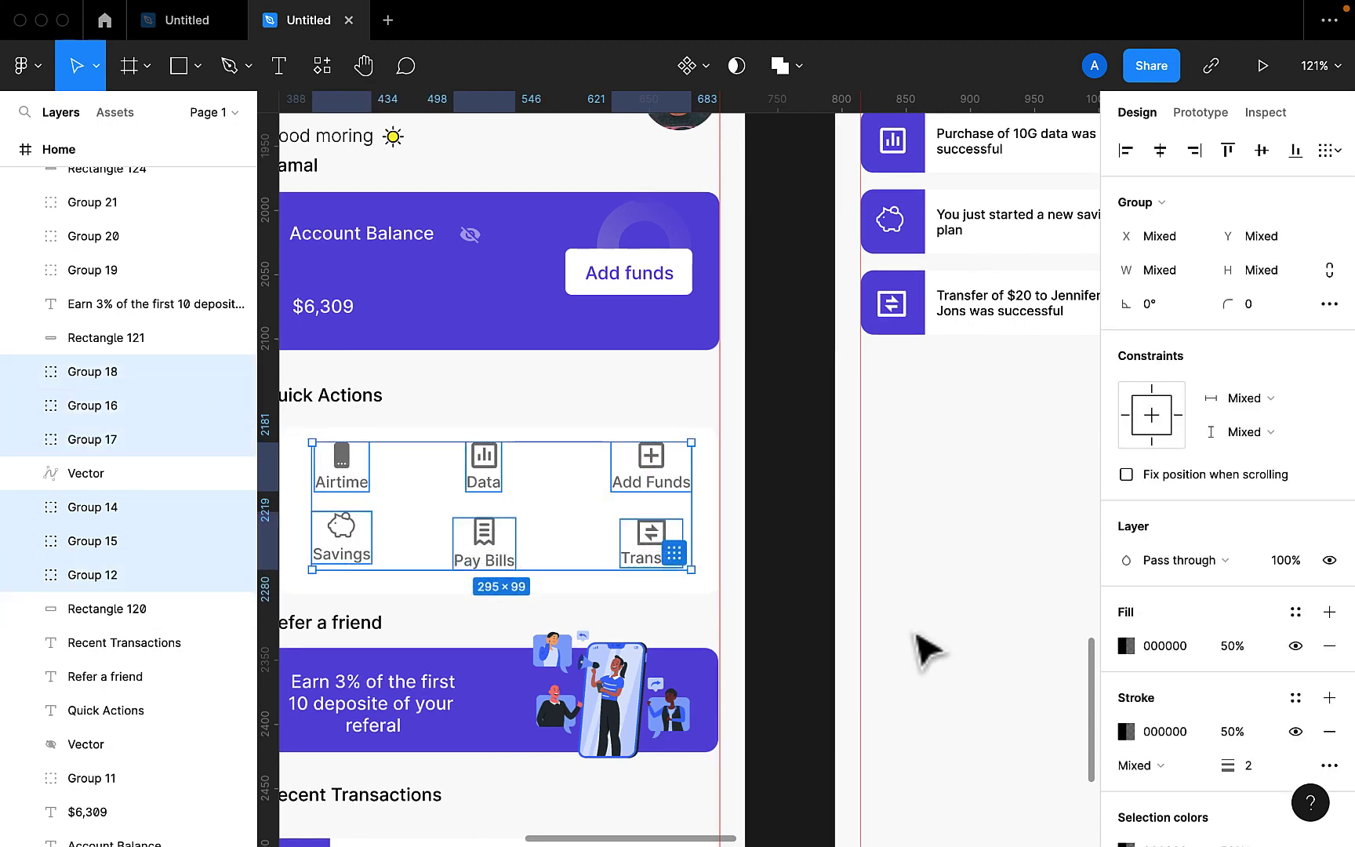
left_click(1242, 656)
key("BackSpace")
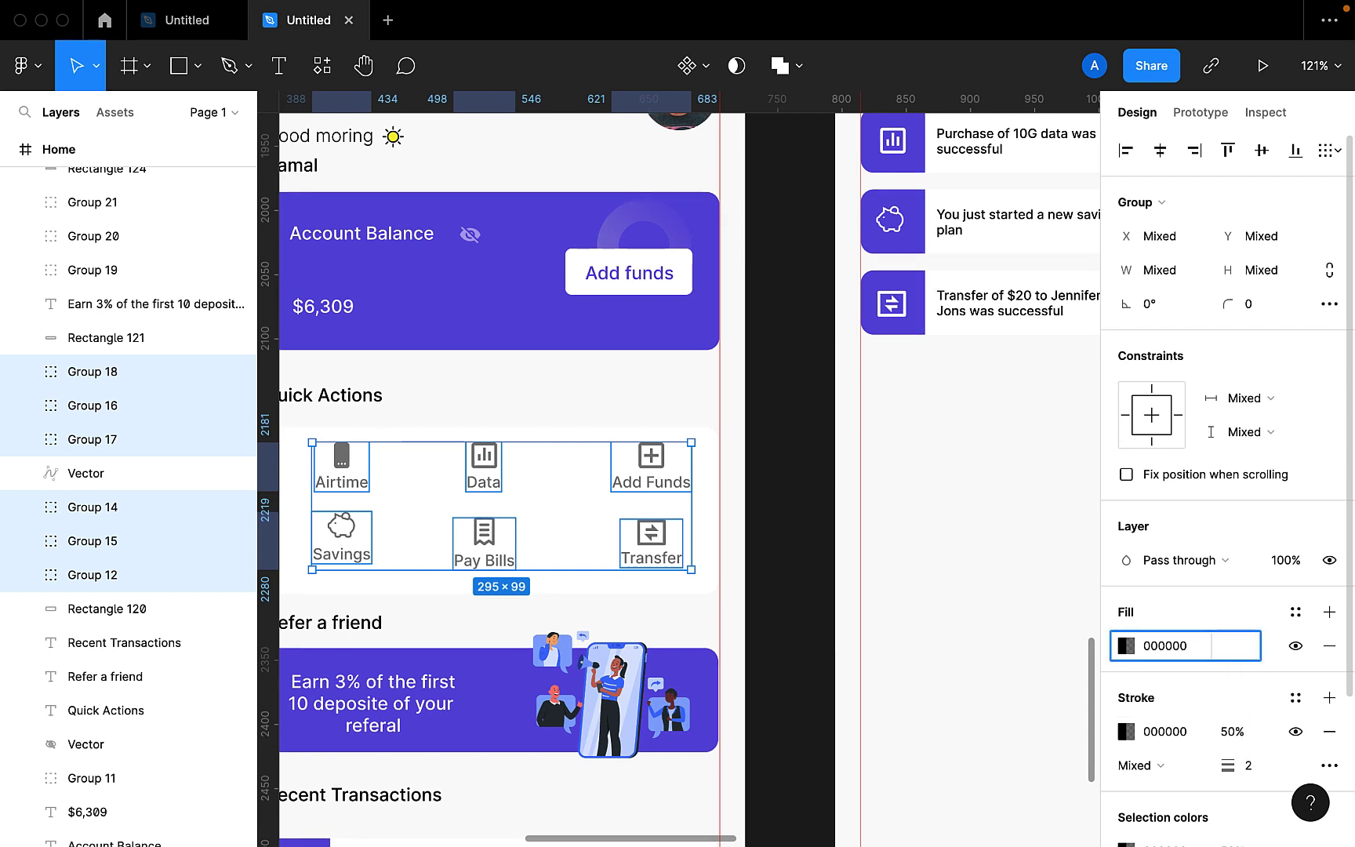
key("Return")
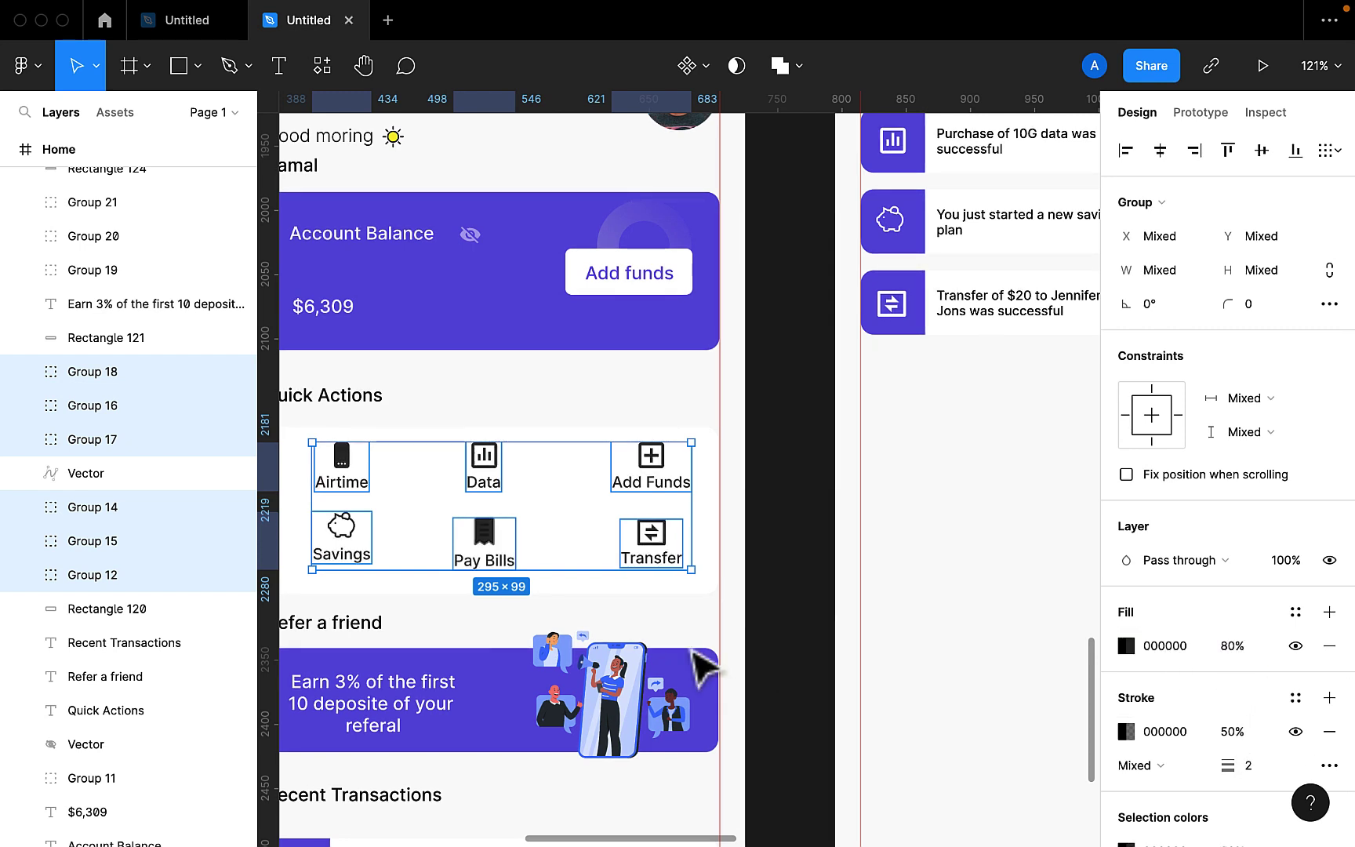
left_click(786, 606)
Remove the Pay Bills icon's fill and set its stroke opacity to 80.
scroll(480, 533, "up", 5)
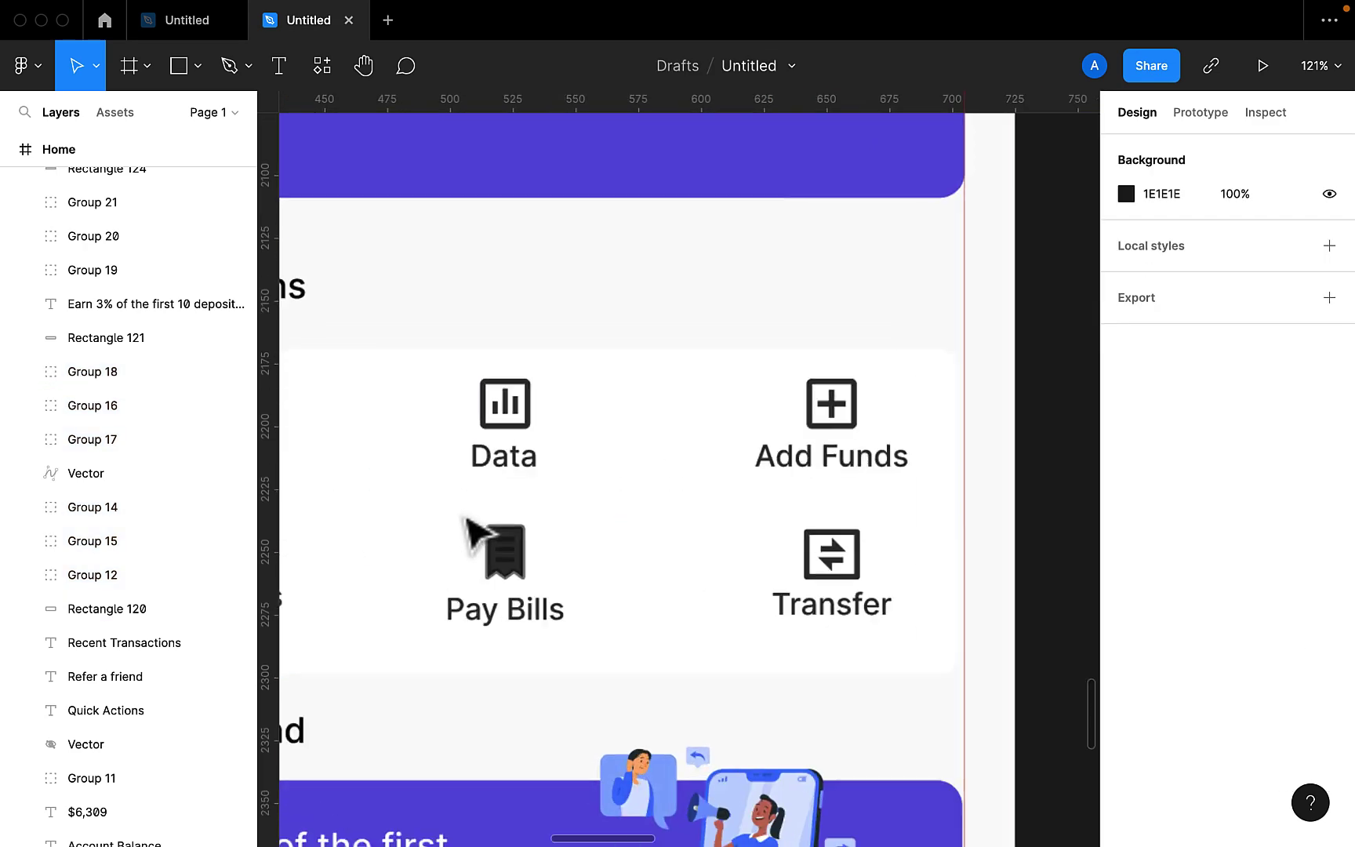
left_click(506, 556)
double_click(506, 548)
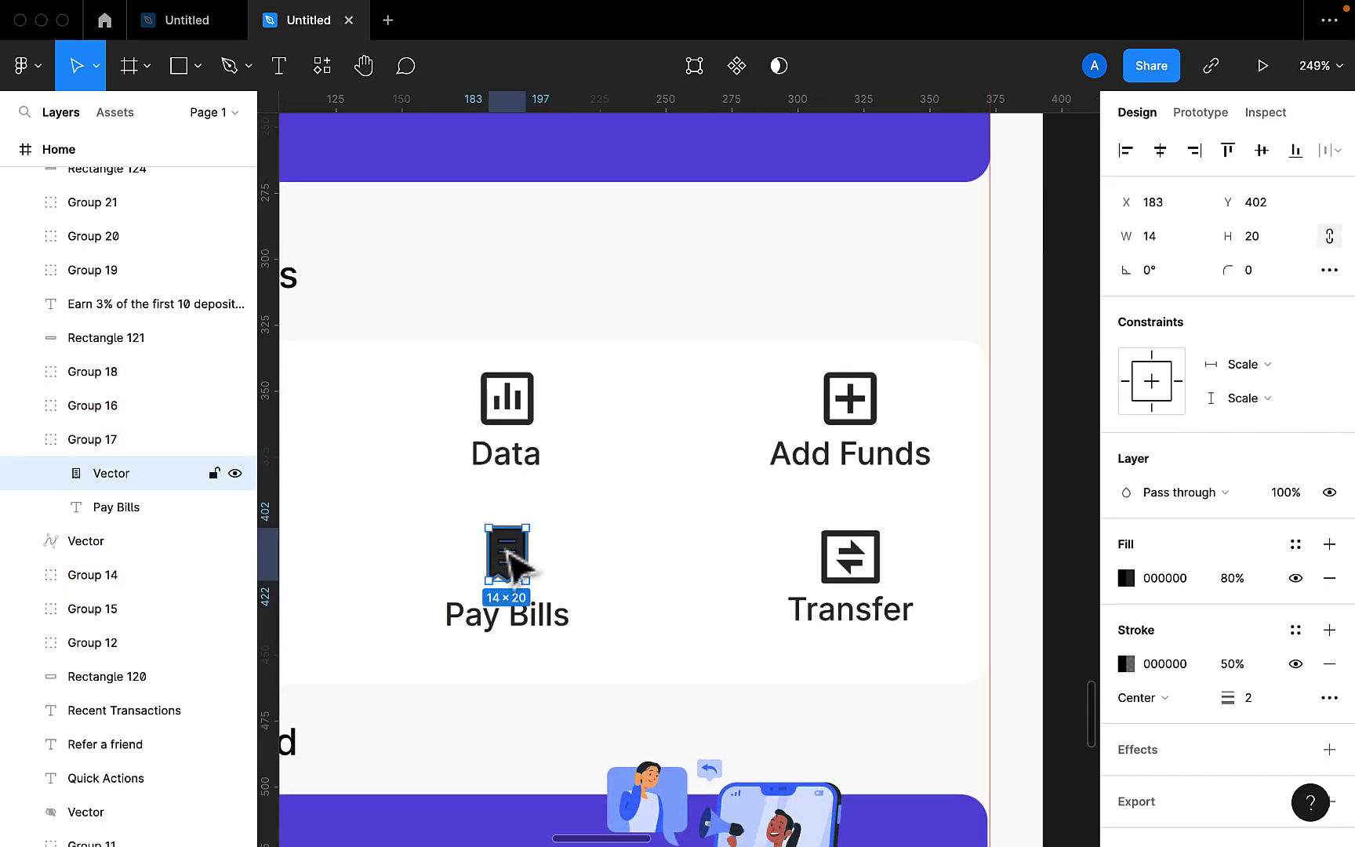
left_click(1329, 577)
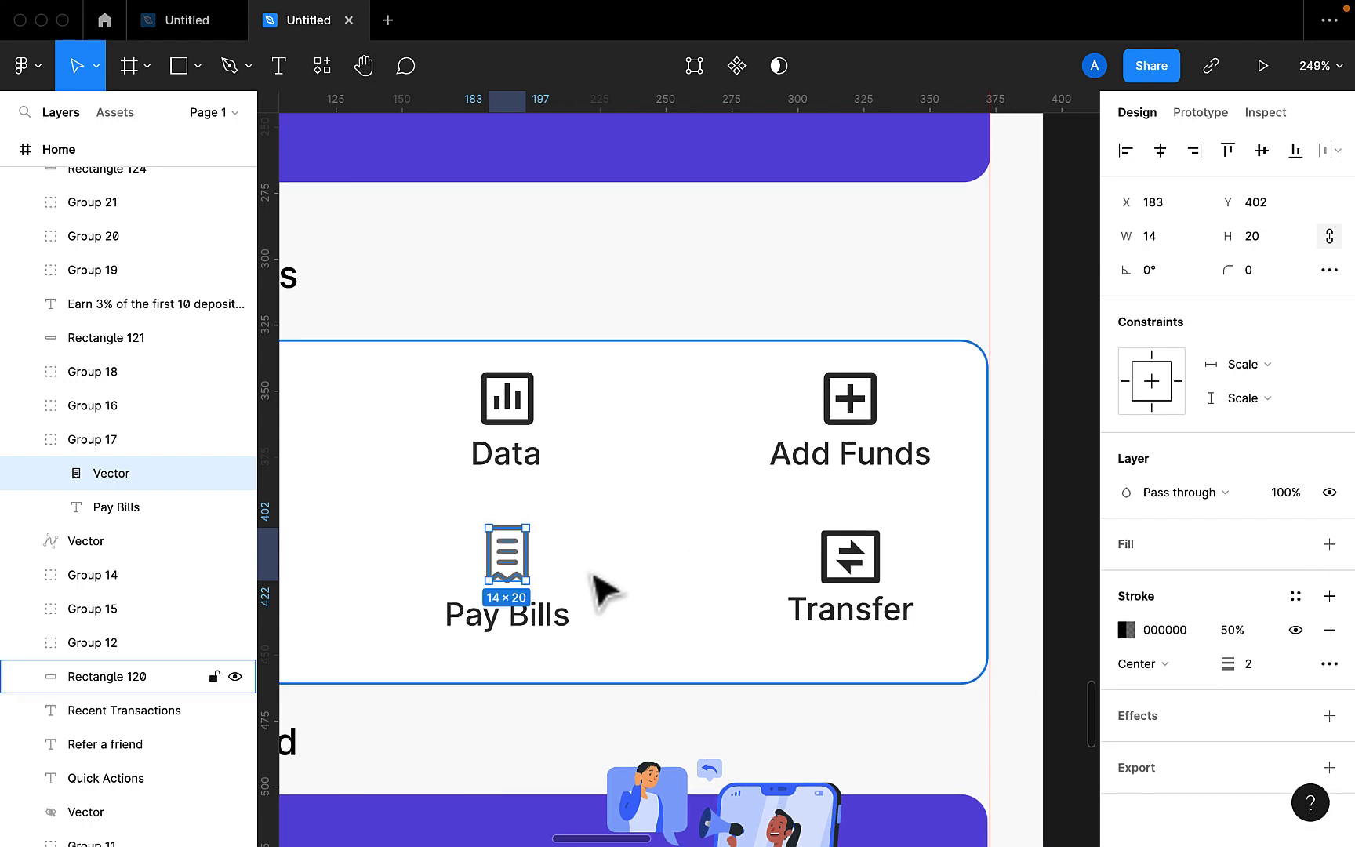
left_click(1238, 638)
key("BackSpace")
type("80")
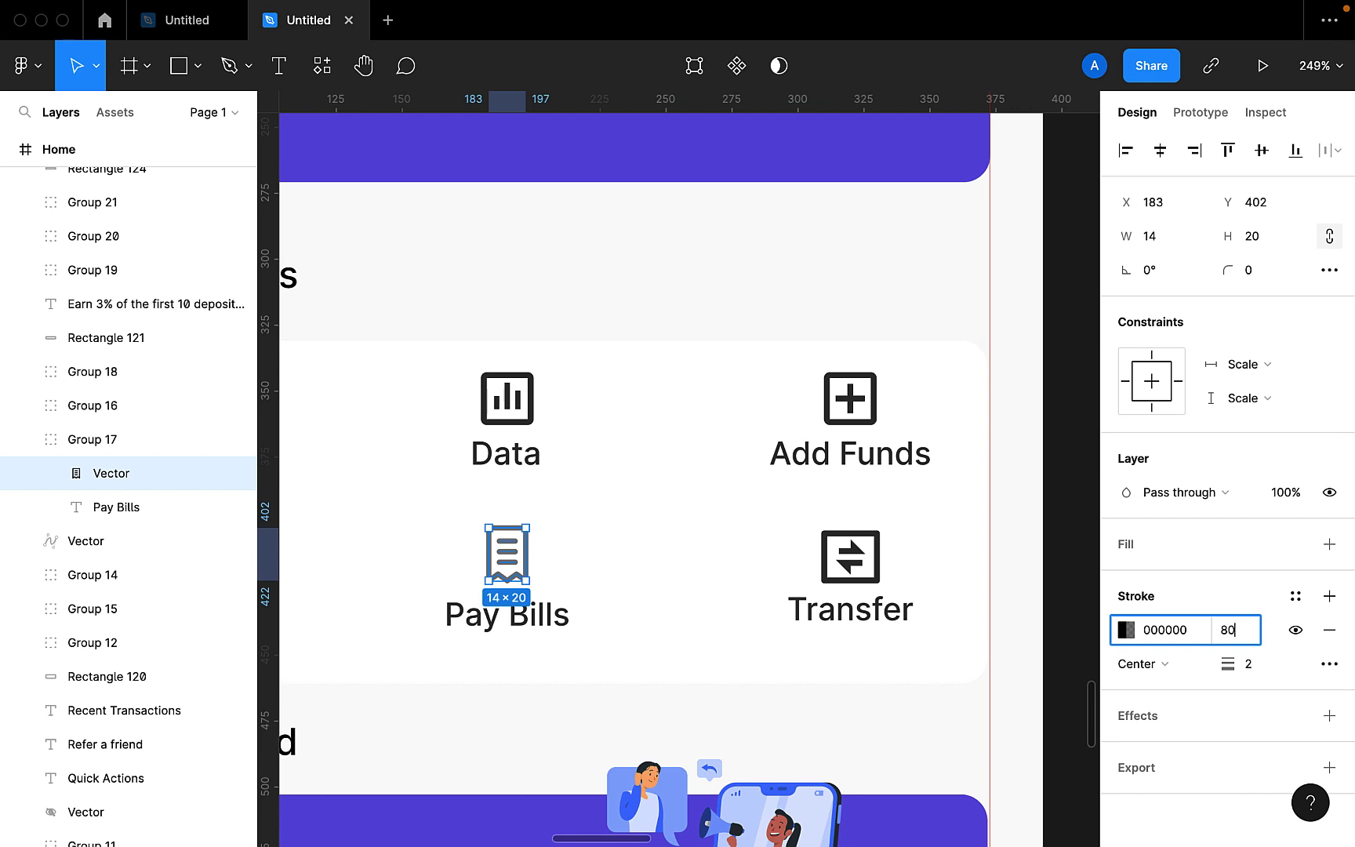